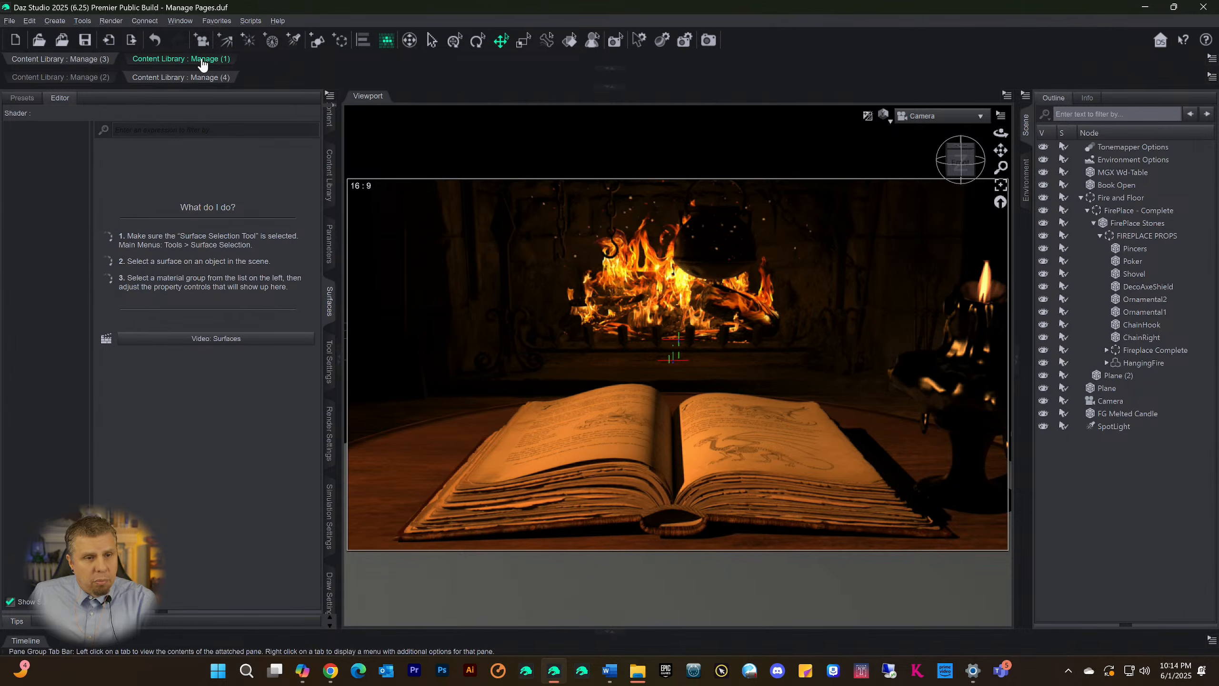
Expand the docked Content Library panes, undock the Manage (3) pane grouped with Manage (1), and delete it
{"action": "left_click", "coordinate": [89, 78]}
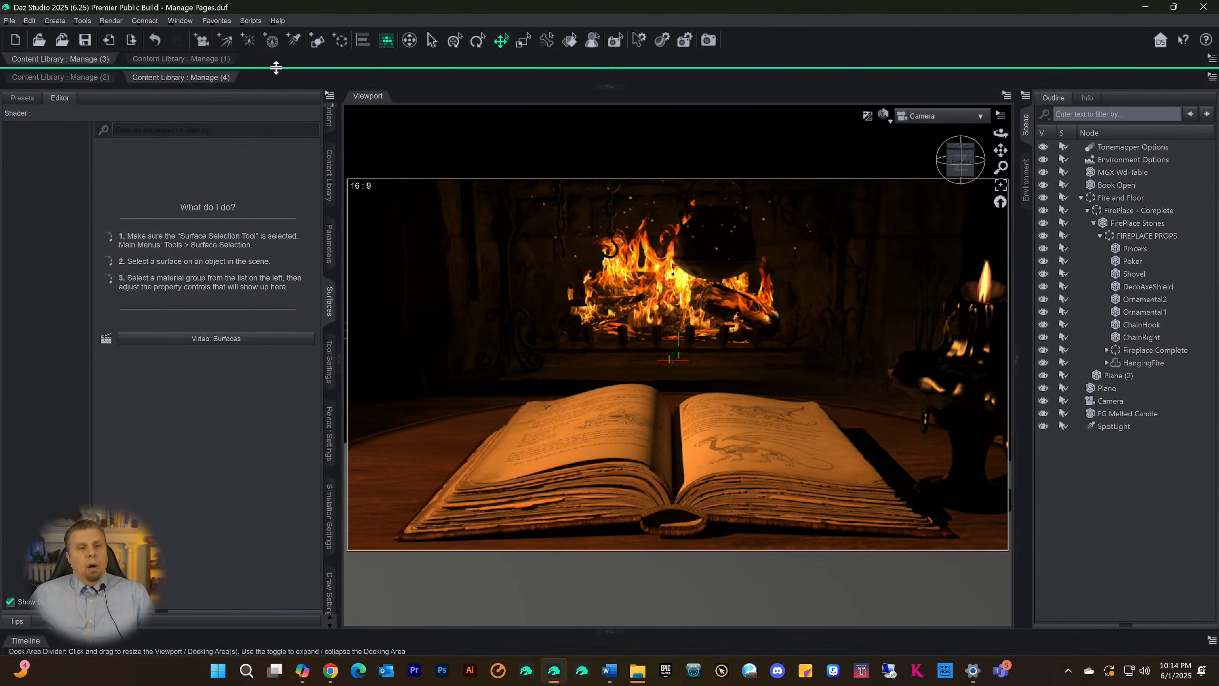
{"action": "left_click", "coordinate": [609, 87]}
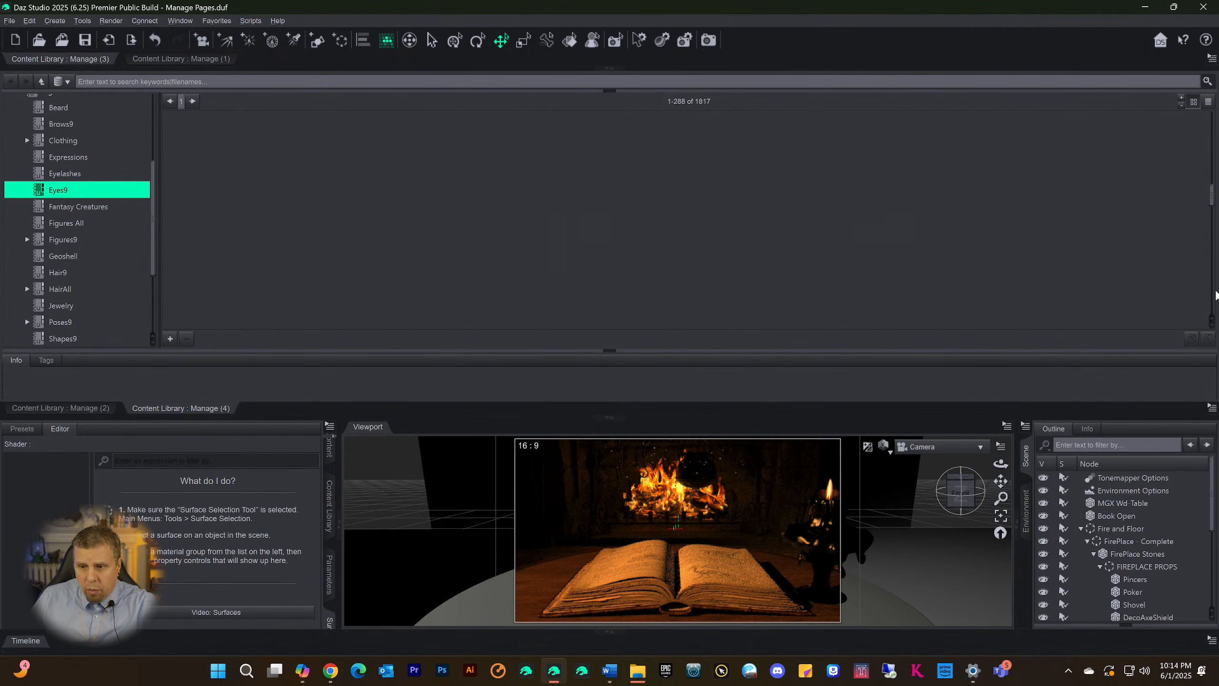
{"action": "left_click", "coordinate": [1212, 409]}
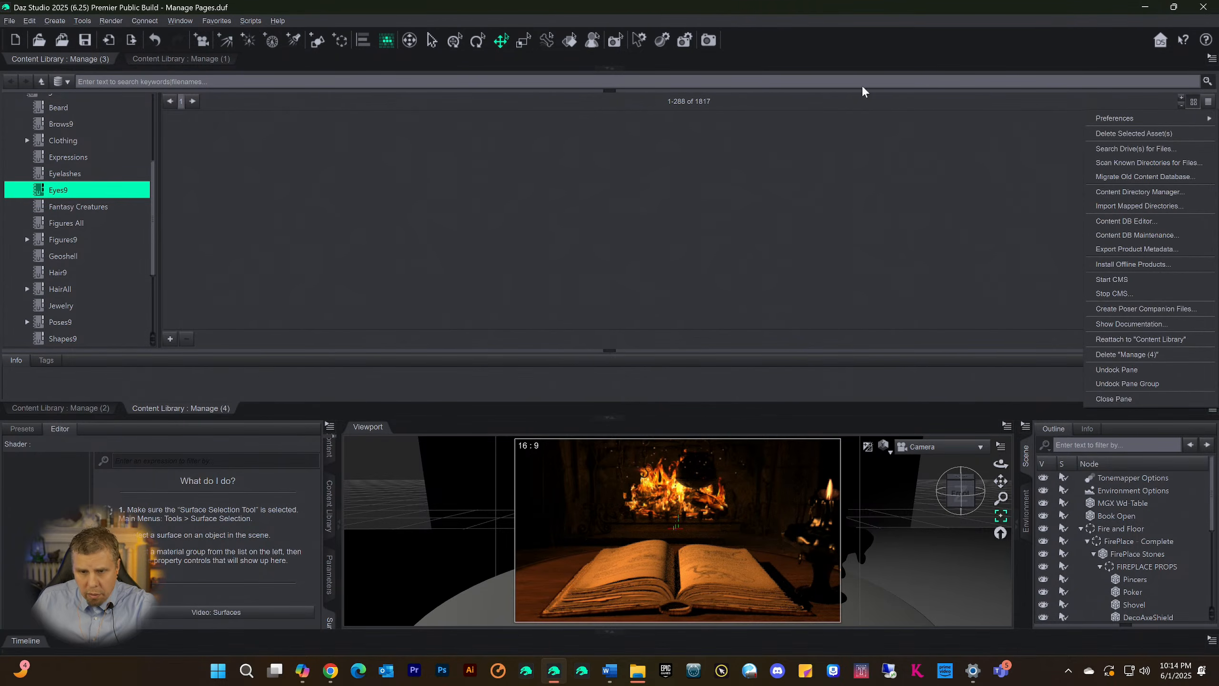
{"action": "left_click", "coordinate": [803, 24]}
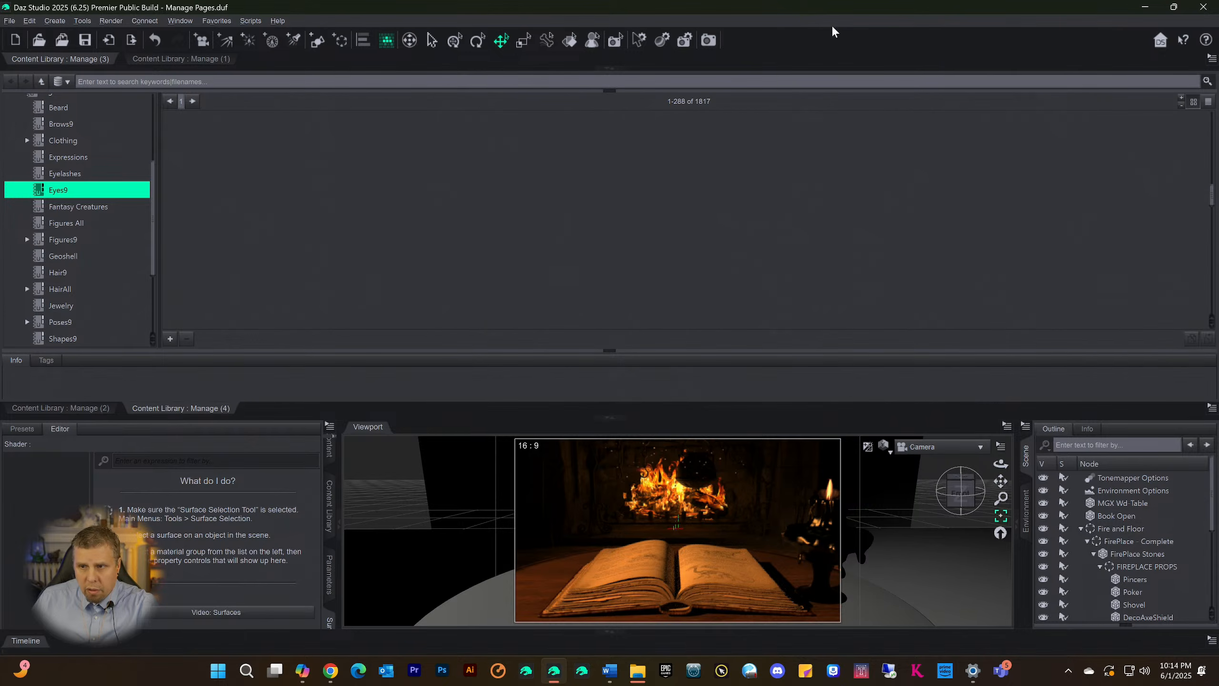
{"action": "left_click", "coordinate": [1211, 58]}
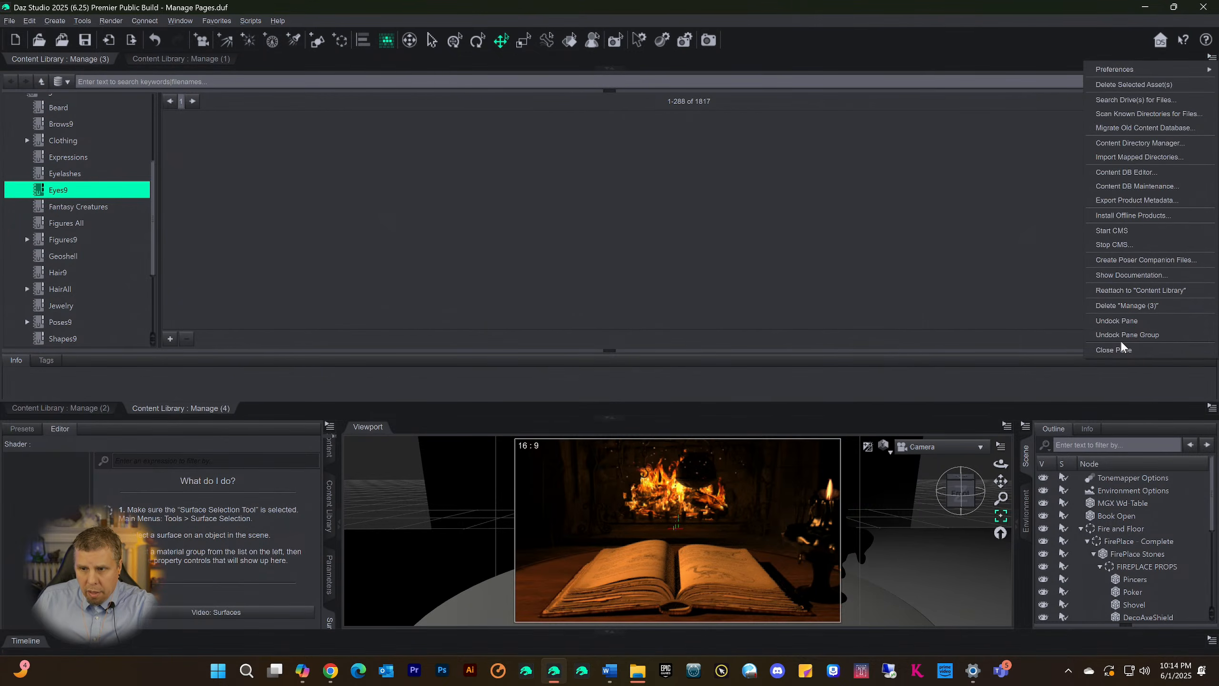
{"action": "left_click", "coordinate": [1118, 319]}
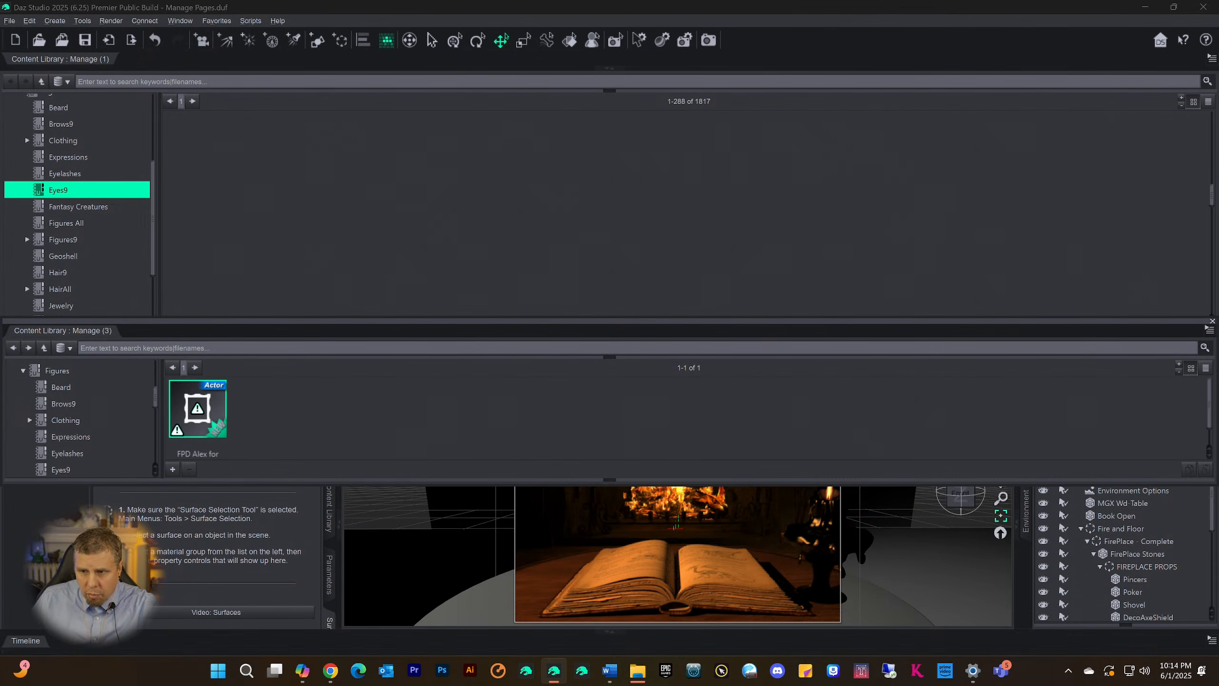
{"action": "left_click", "coordinate": [1209, 333]}
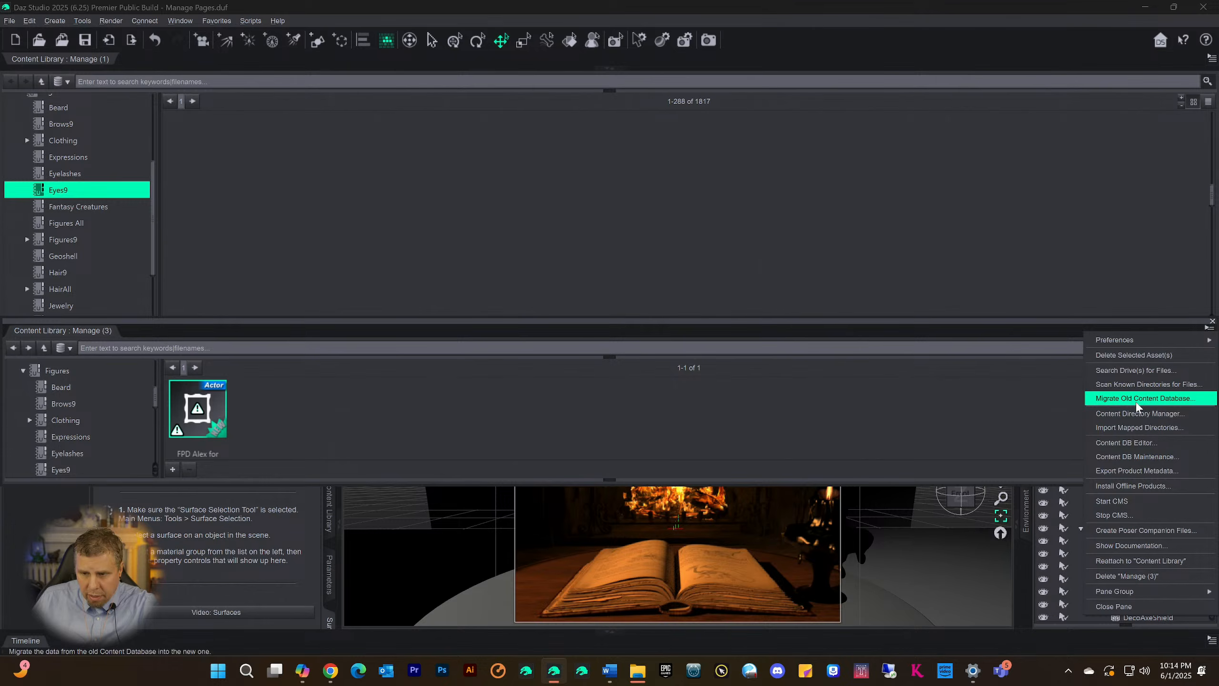
{"action": "left_click", "coordinate": [1137, 579]}
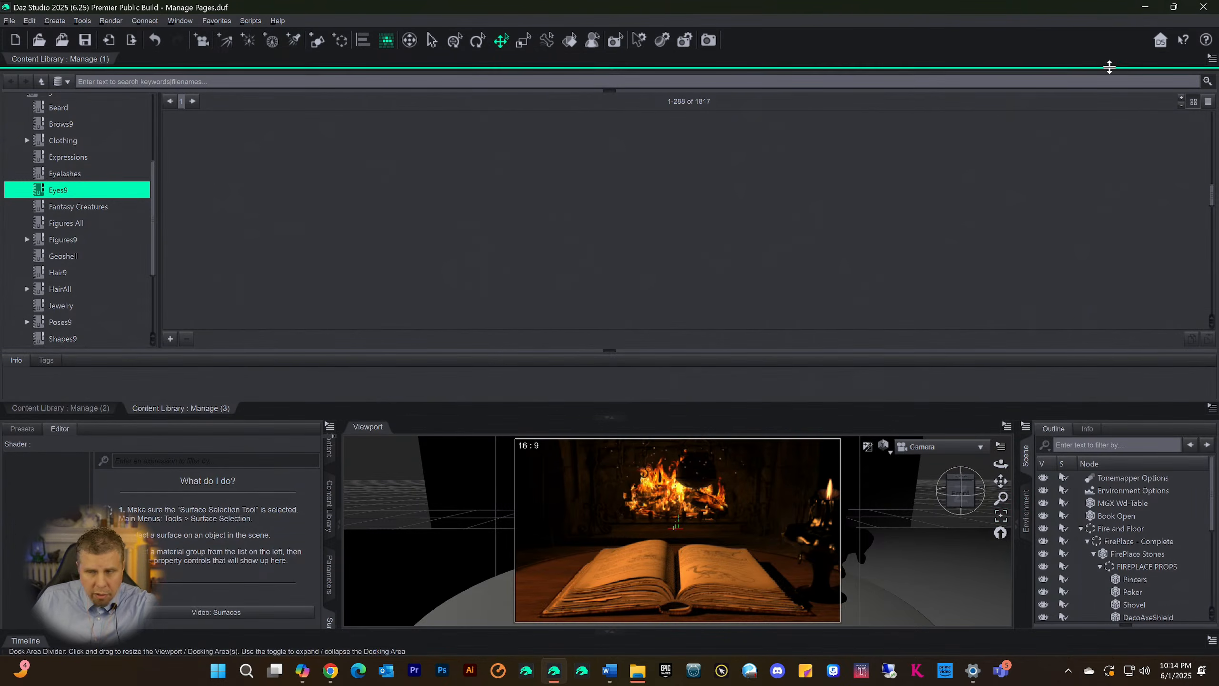
Undock the Manage (1) Content Library pane that sits alone in its group and delete it
{"action": "left_click", "coordinate": [1210, 59]}
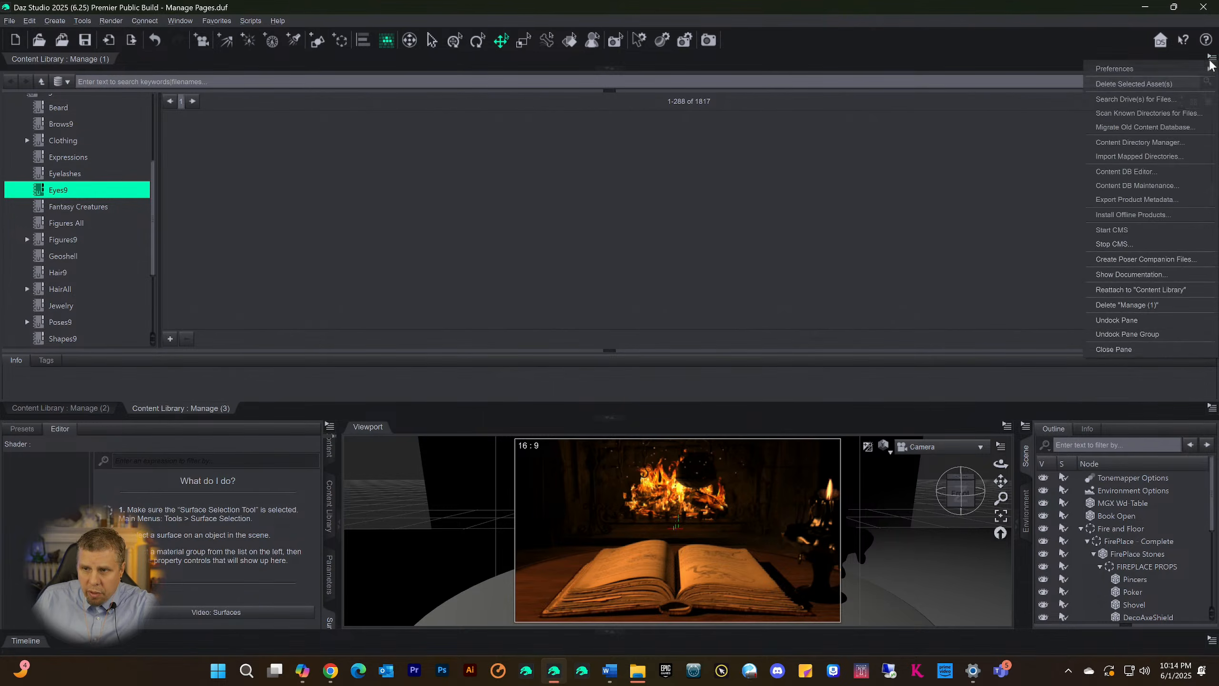
{"action": "left_click", "coordinate": [1126, 321]}
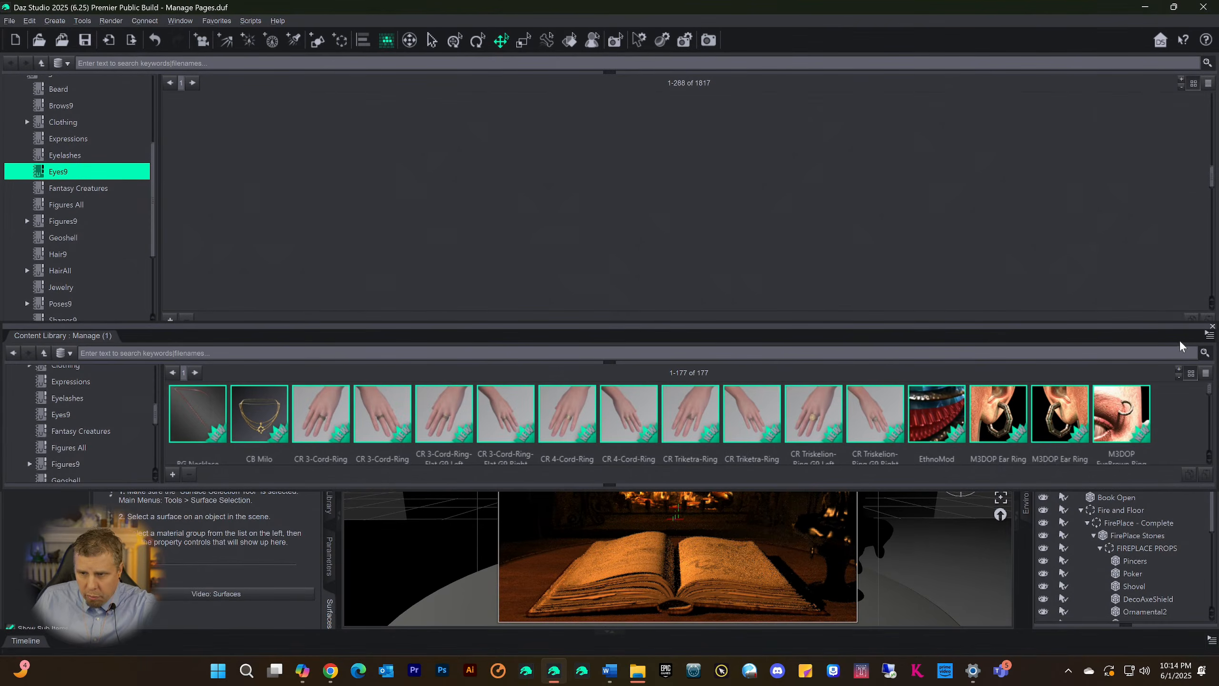
{"action": "left_click", "coordinate": [1210, 336]}
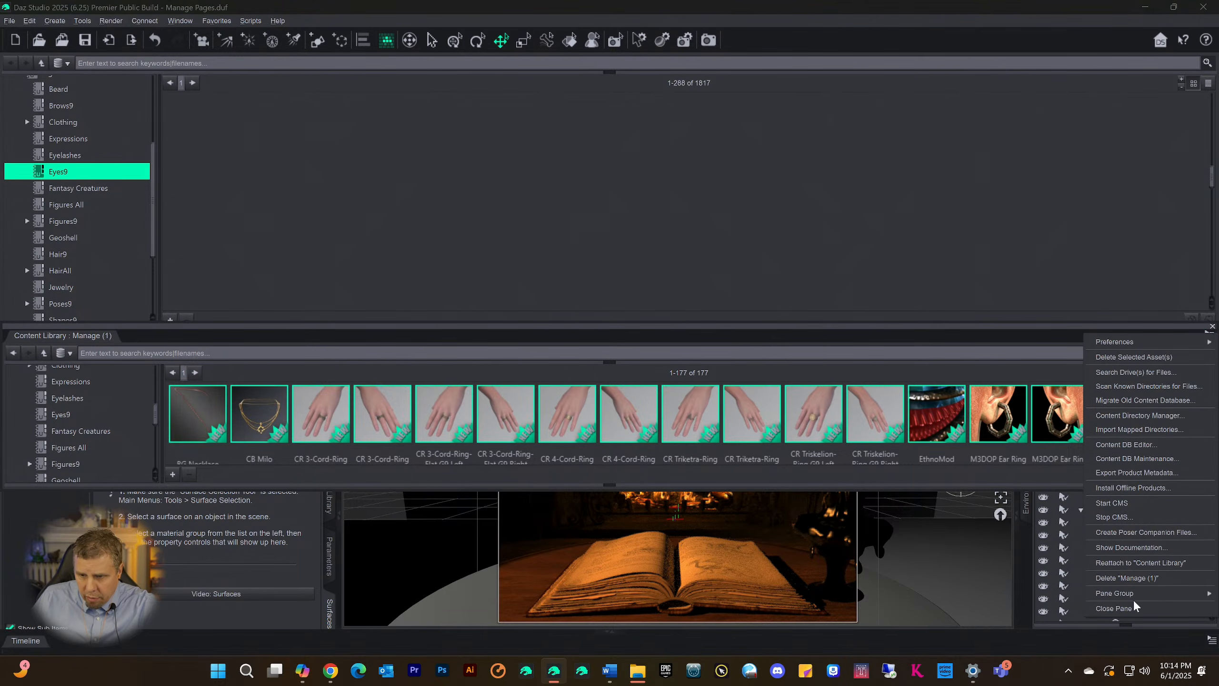
{"action": "left_click", "coordinate": [1121, 578]}
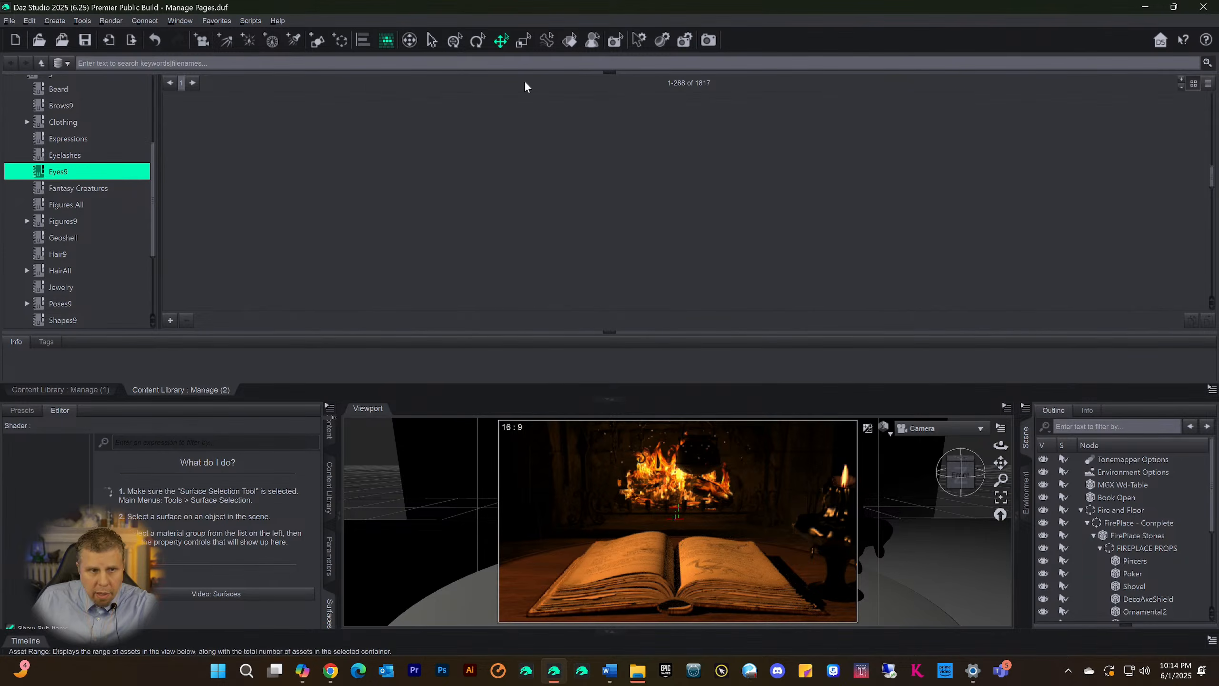
Undock the Manage (1) Content Library pane grouped with Manage (2) and delete it
{"action": "right_click", "coordinate": [59, 393]}
{"action": "left_click", "coordinate": [39, 393]}
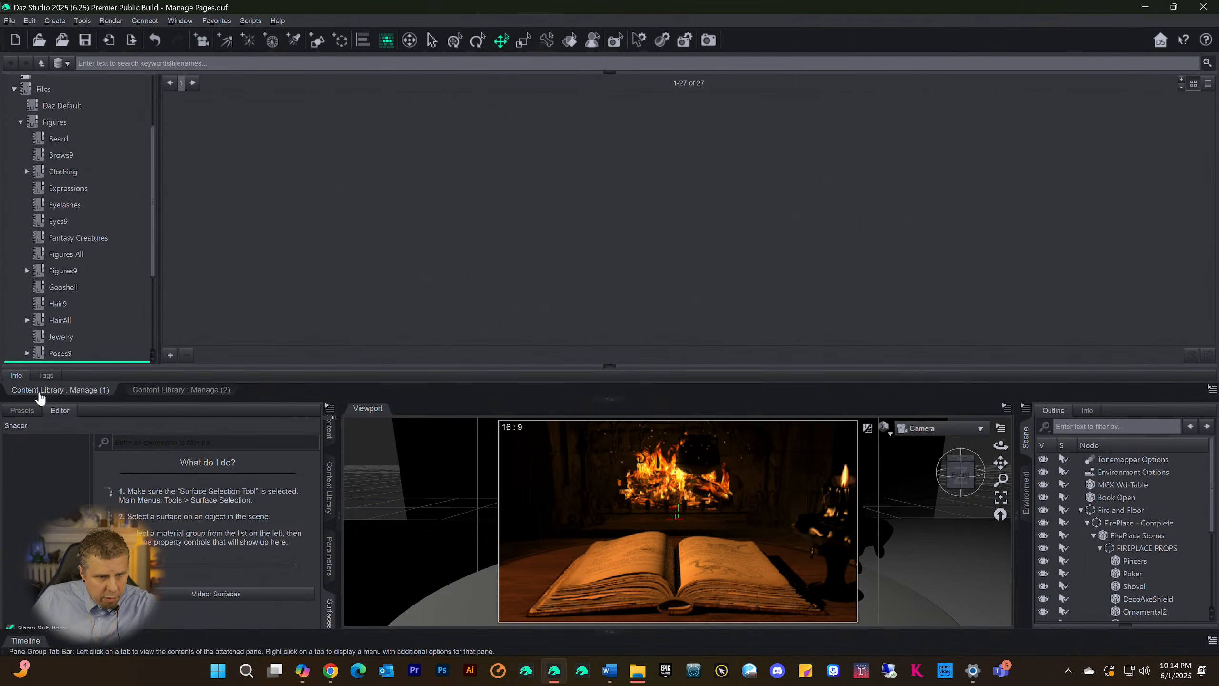
{"action": "right_click", "coordinate": [39, 391]}
{"action": "left_click", "coordinate": [73, 351]}
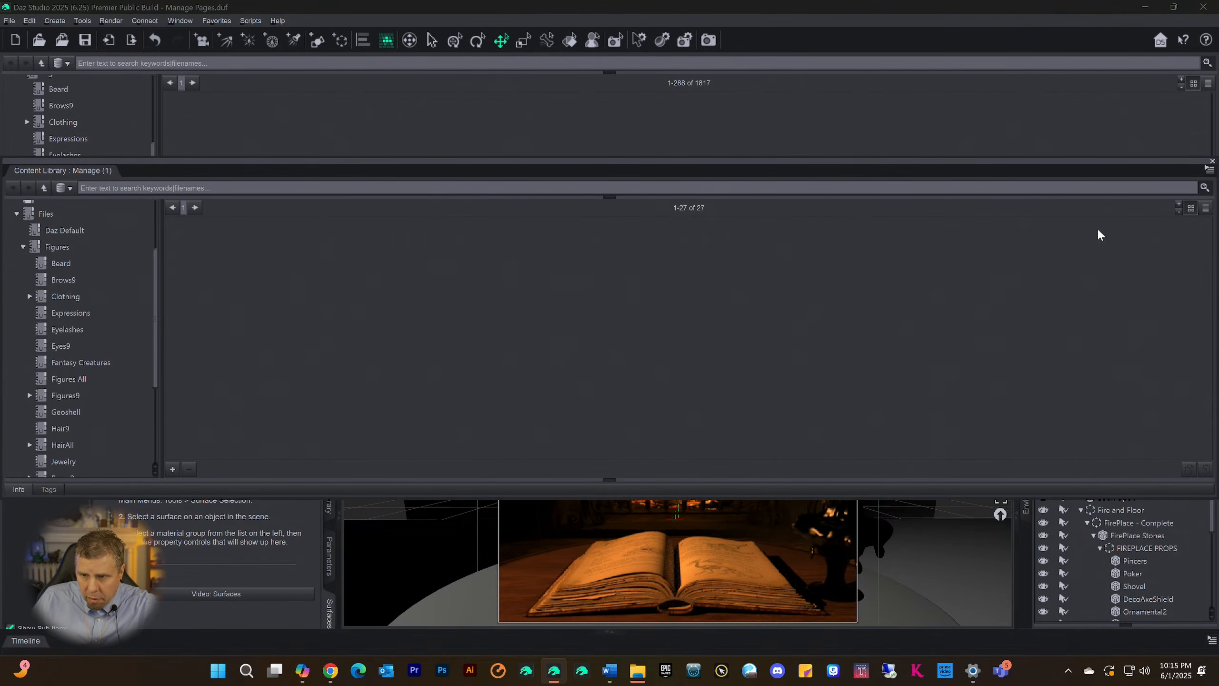
{"action": "left_click", "coordinate": [1208, 174]}
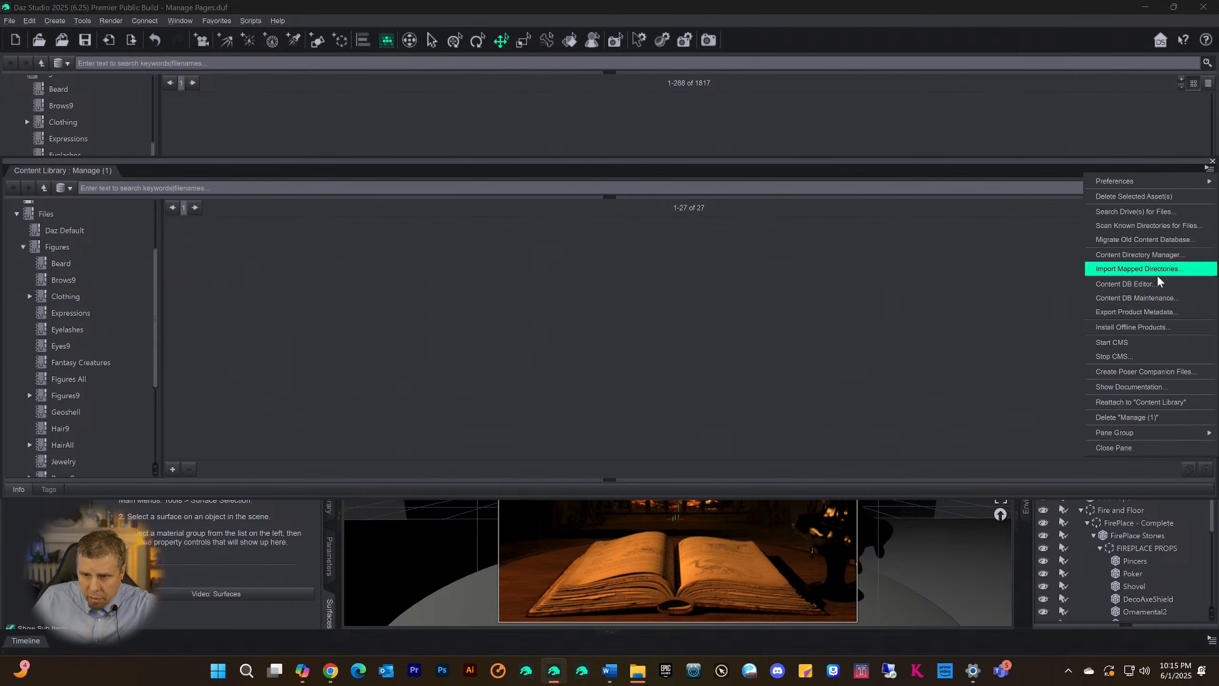
{"action": "left_click", "coordinate": [1135, 417]}
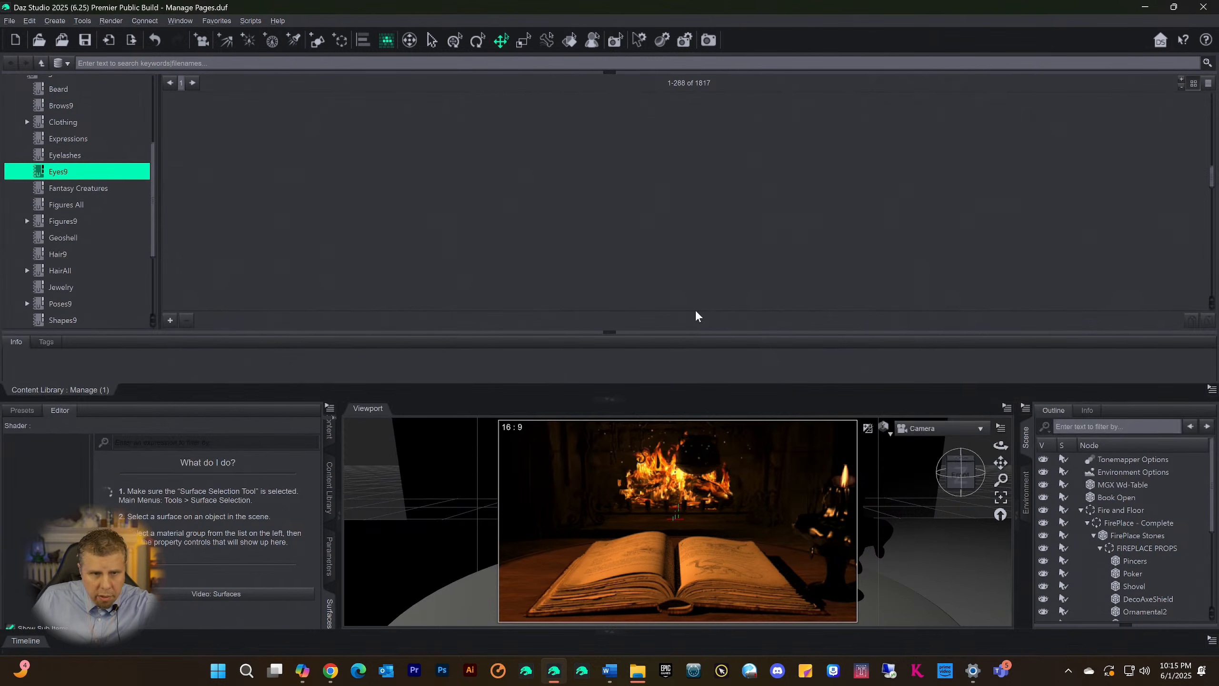
Undock the last remaining duplicate Content Library pane and delete it
{"action": "right_click", "coordinate": [83, 390]}
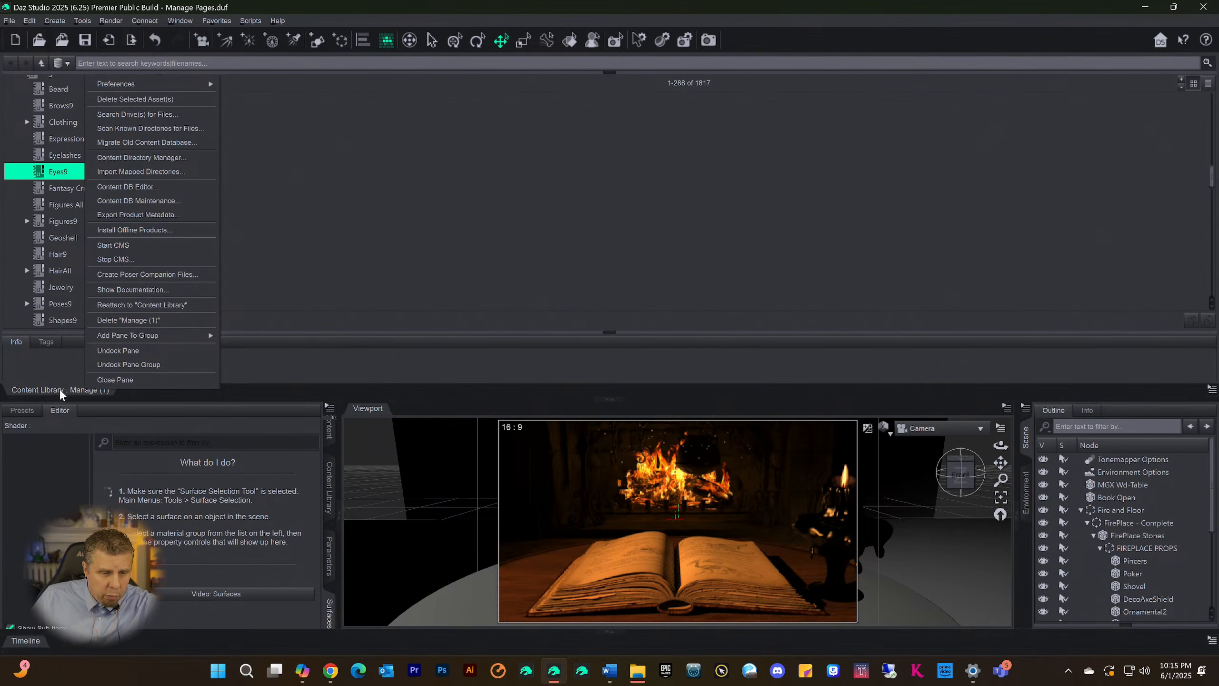
{"action": "left_click", "coordinate": [130, 350]}
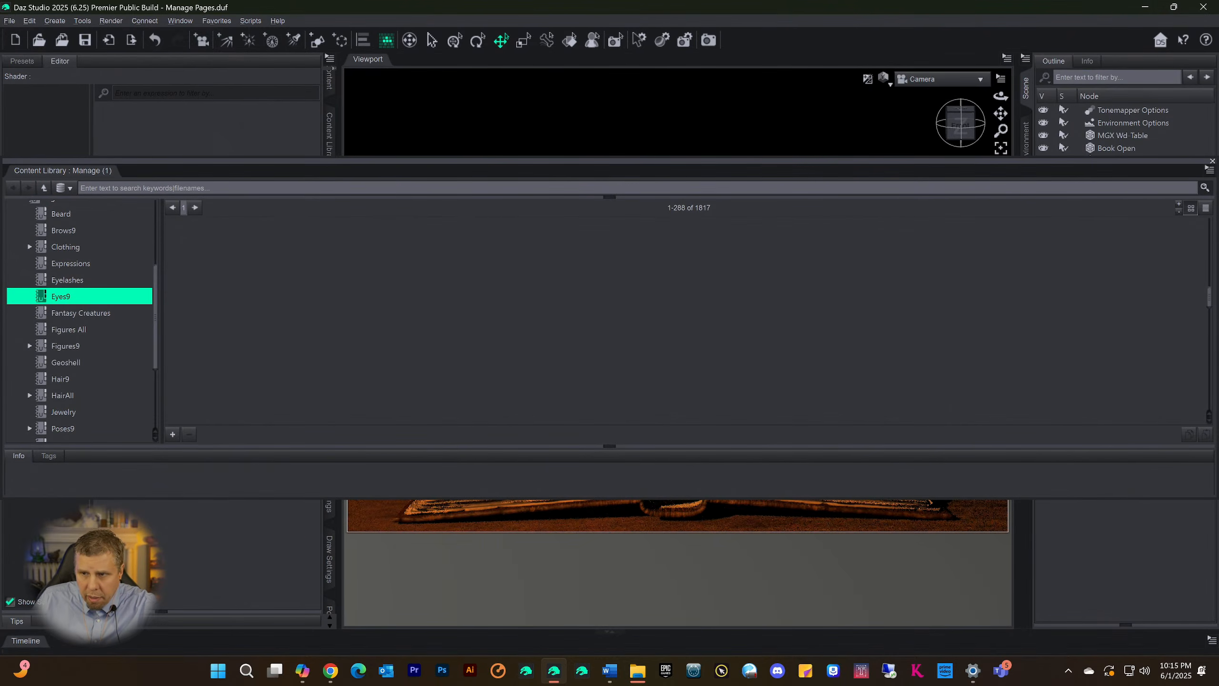
{"action": "left_click", "coordinate": [1210, 171]}
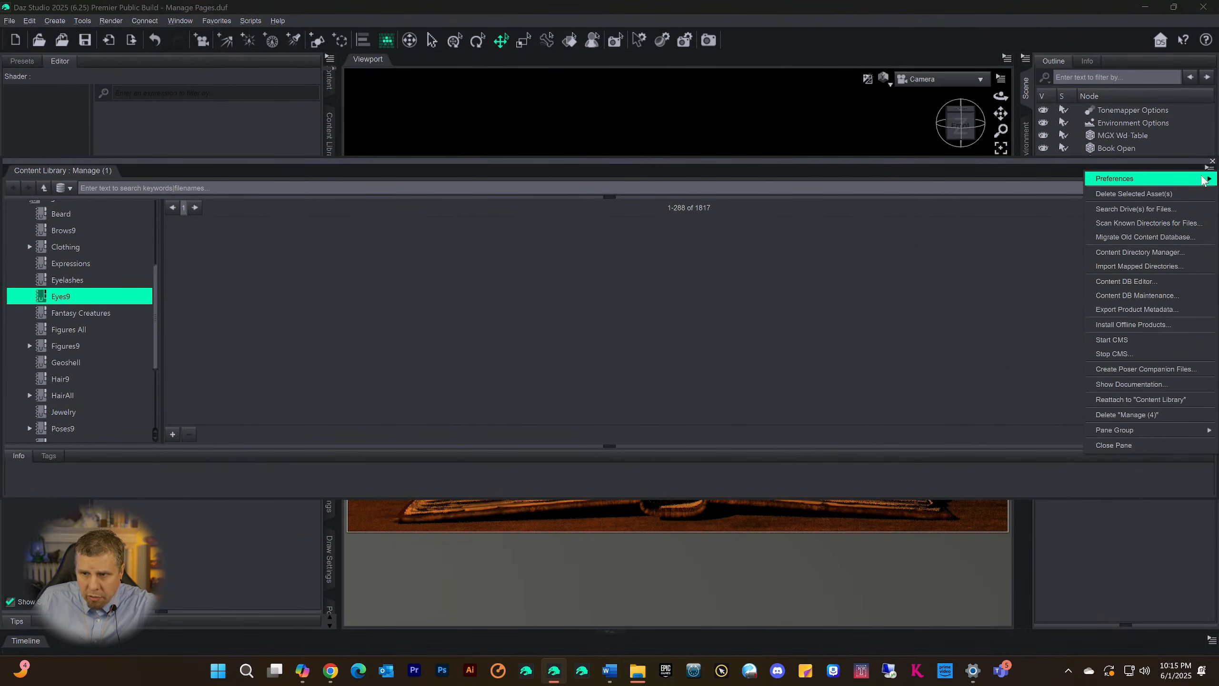
{"action": "left_click", "coordinate": [1113, 415]}
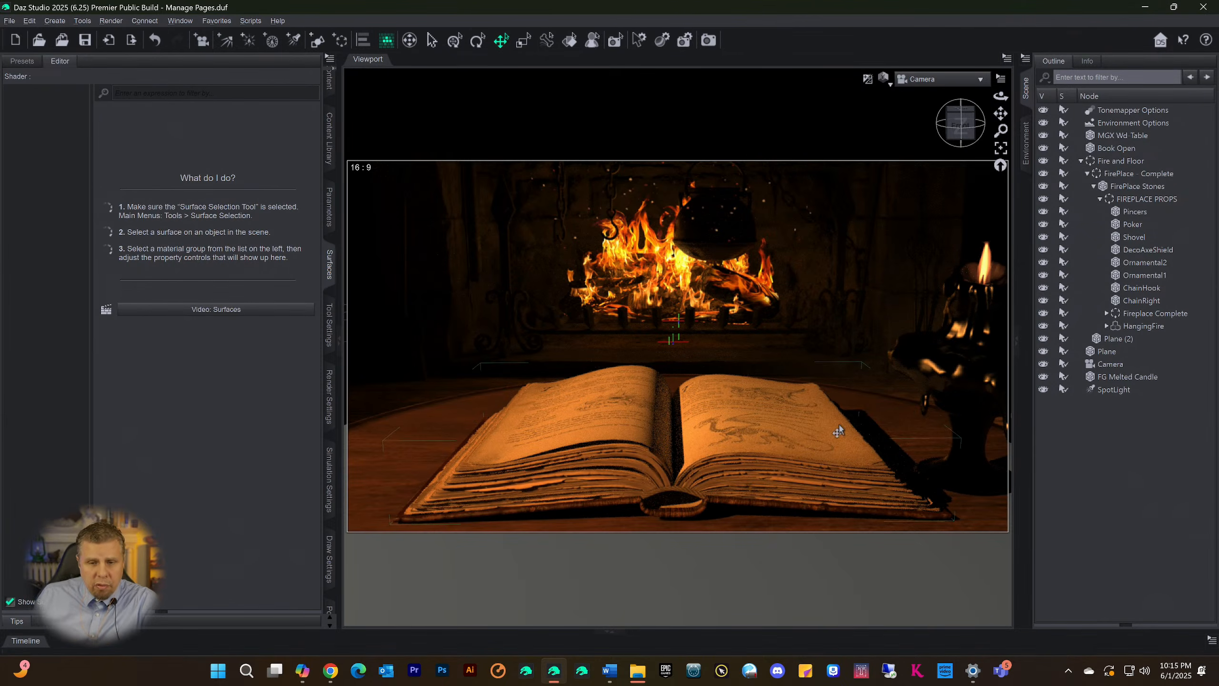
Save the Manage Pages scene and create a new empty scene from the New Scene template
{"action": "left_click", "coordinate": [9, 21]}
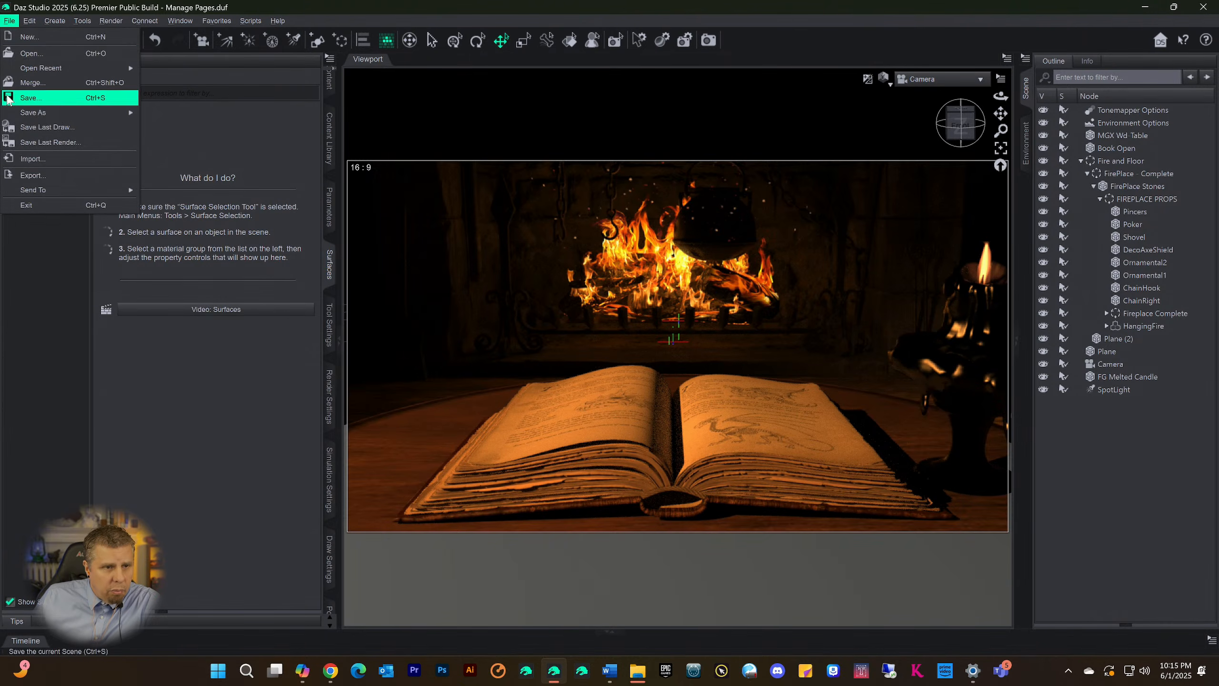
{"action": "left_click", "coordinate": [29, 97]}
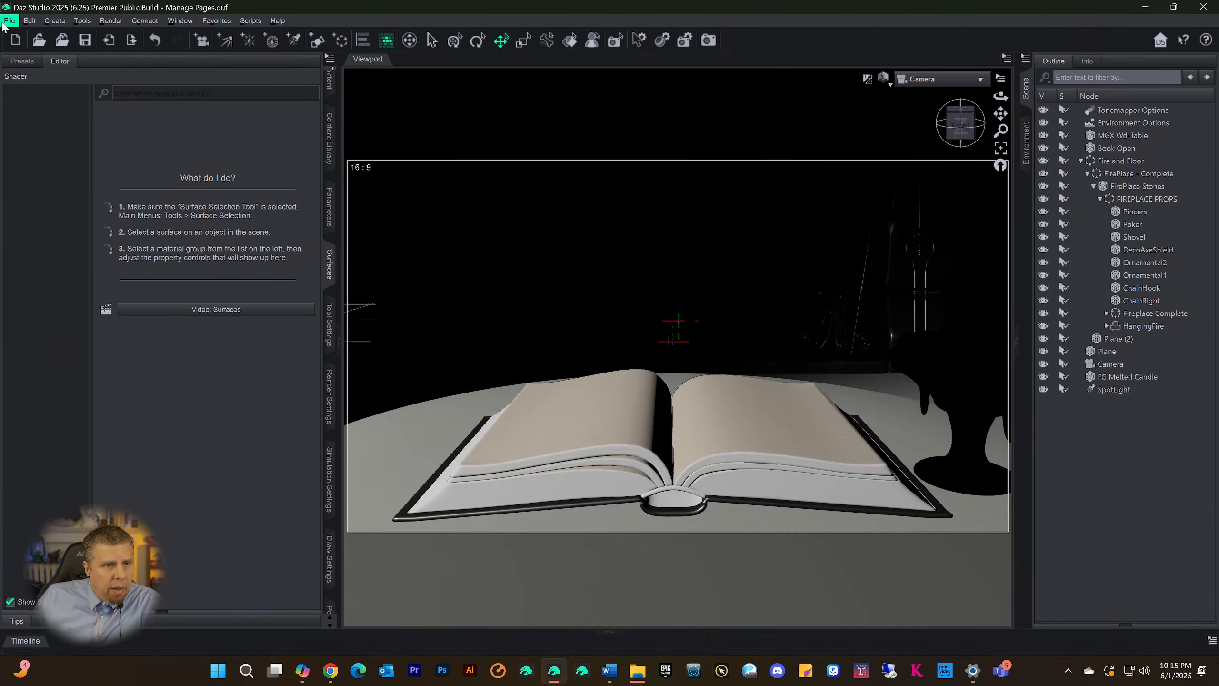
{"action": "left_click", "coordinate": [9, 20]}
{"action": "left_click", "coordinate": [14, 38]}
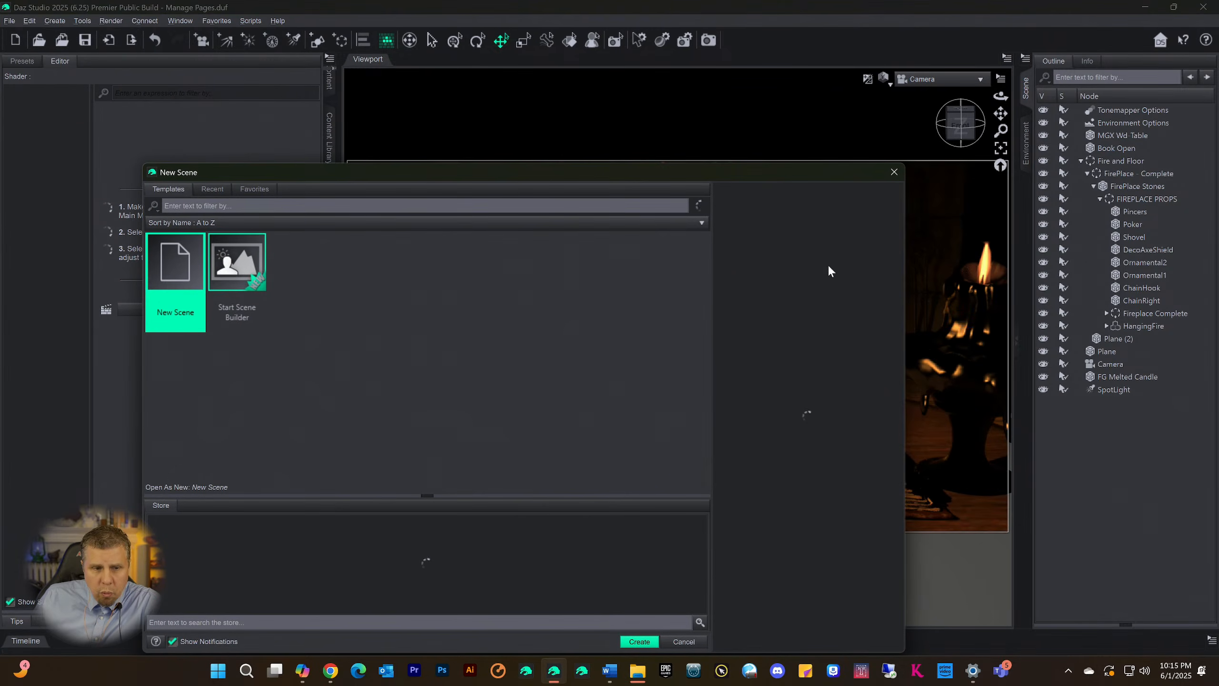
{"action": "left_click", "coordinate": [638, 642]}
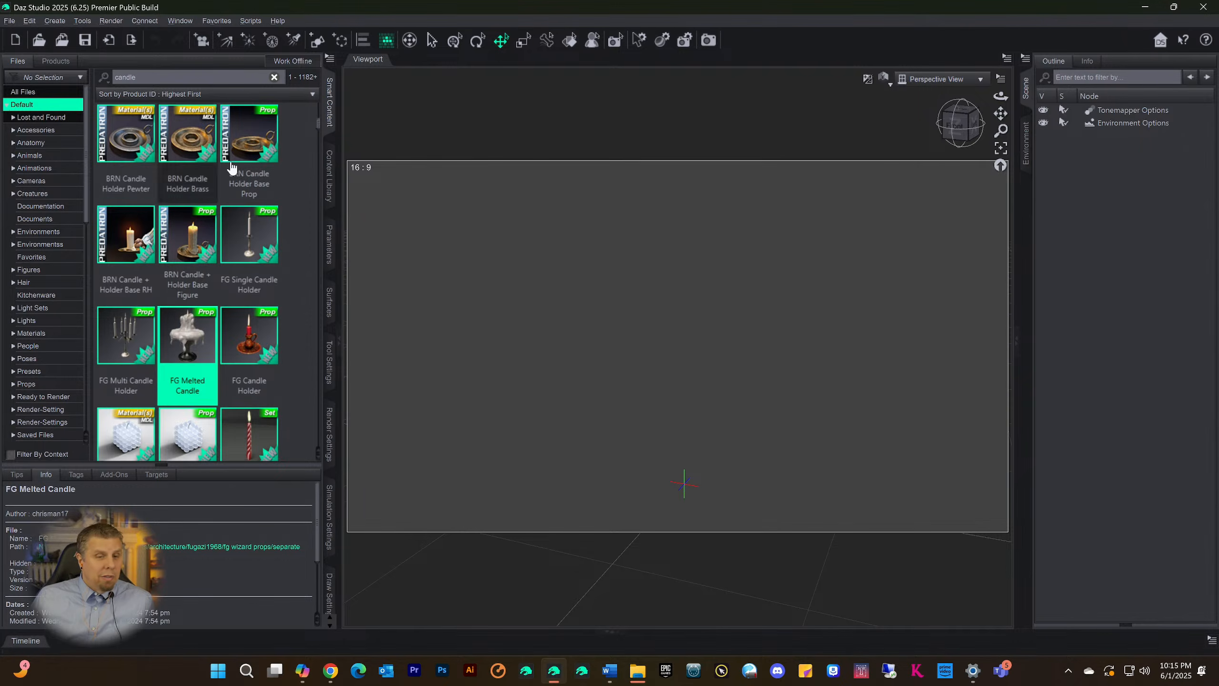
Show the original Content Library and collapse its Files and Categories branches
{"action": "left_click", "coordinate": [329, 177]}
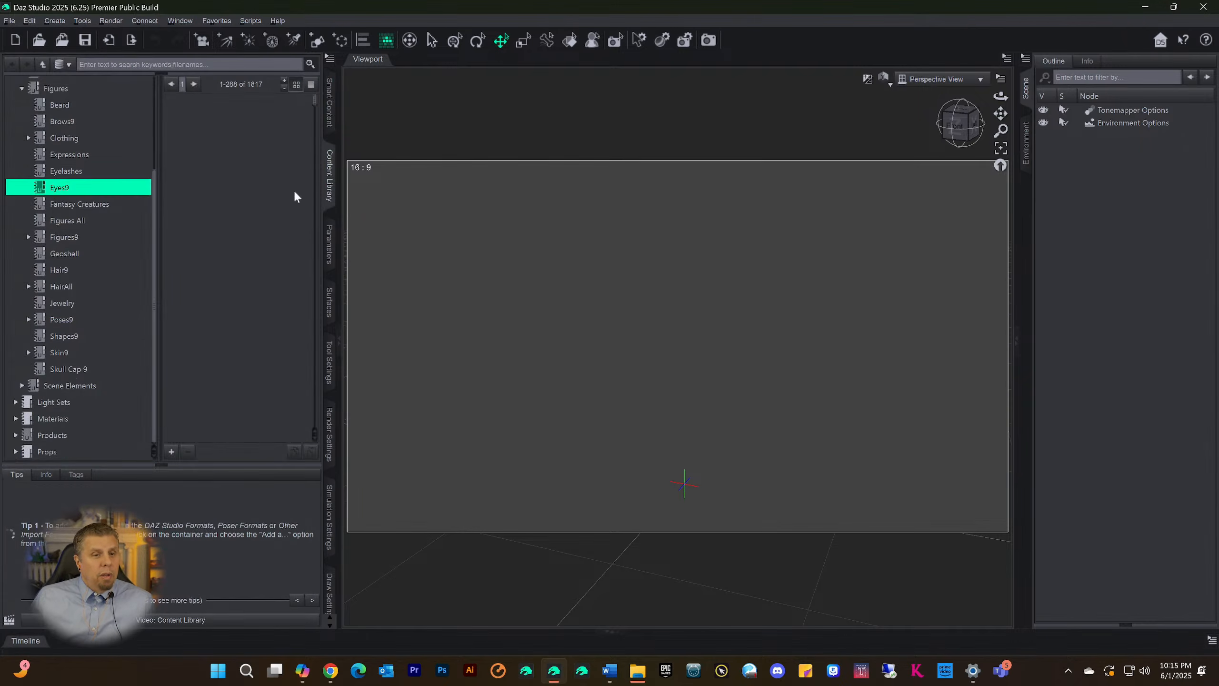
{"action": "scroll", "coordinate": [72, 158], "scroll_direction": "up", "scroll_amount": 3}
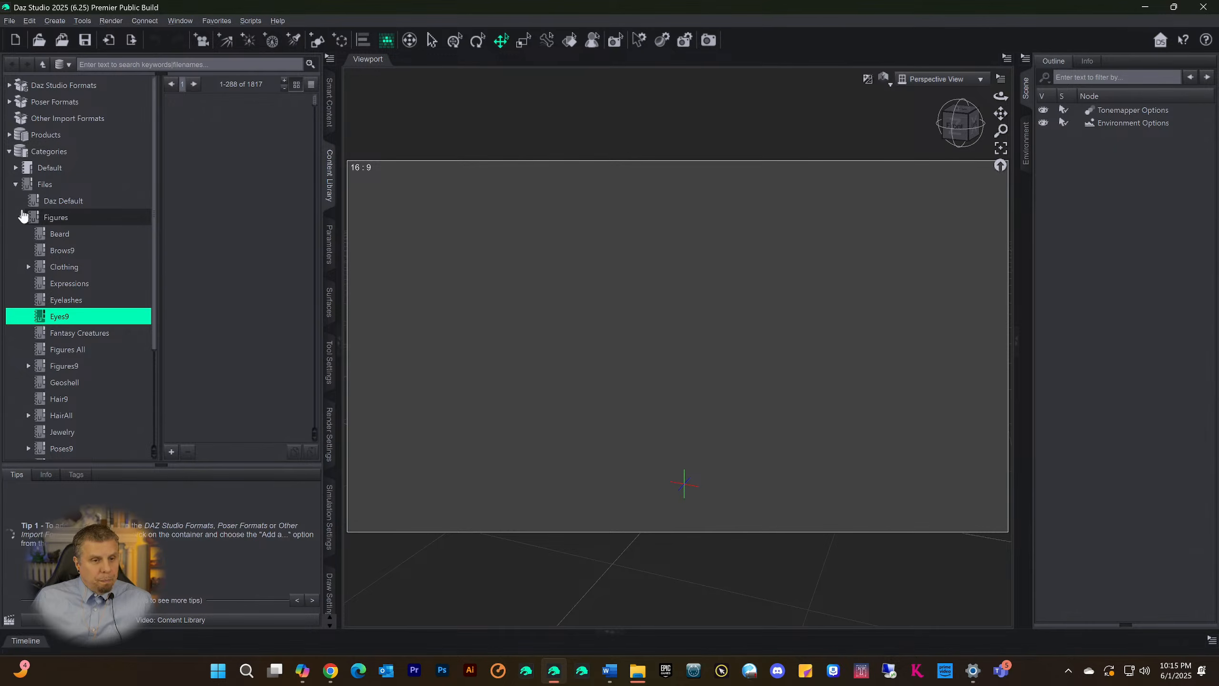
{"action": "left_click", "coordinate": [15, 185]}
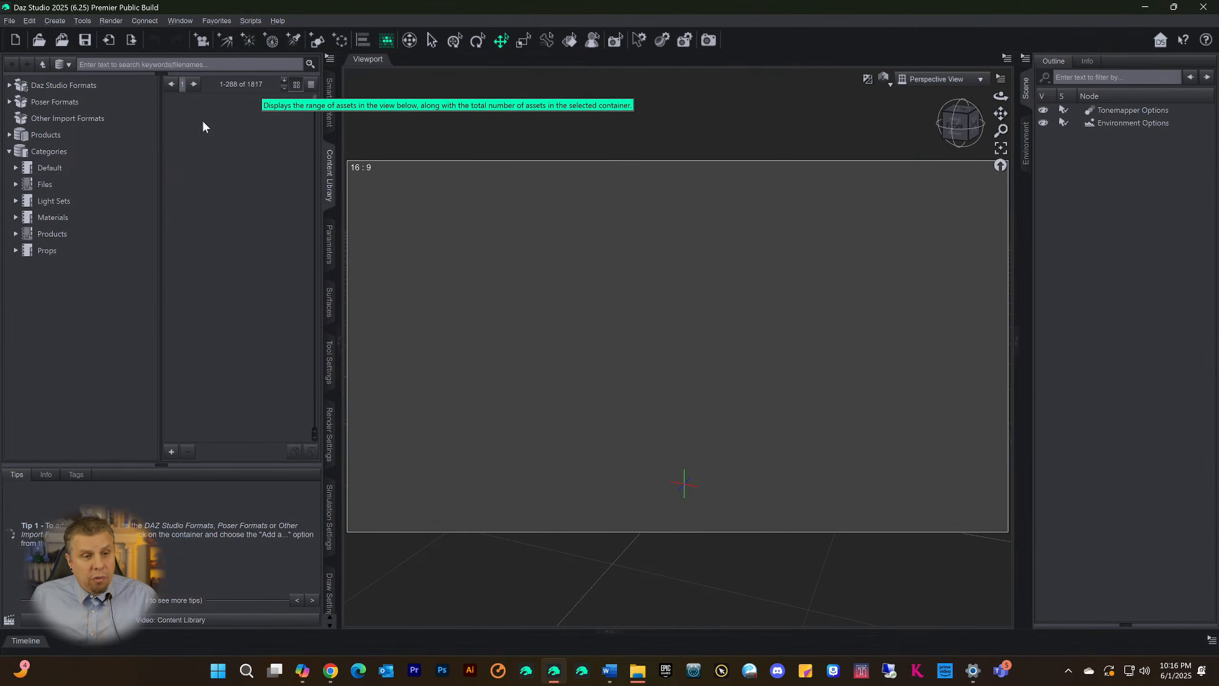
{"action": "left_click", "coordinate": [8, 152]}
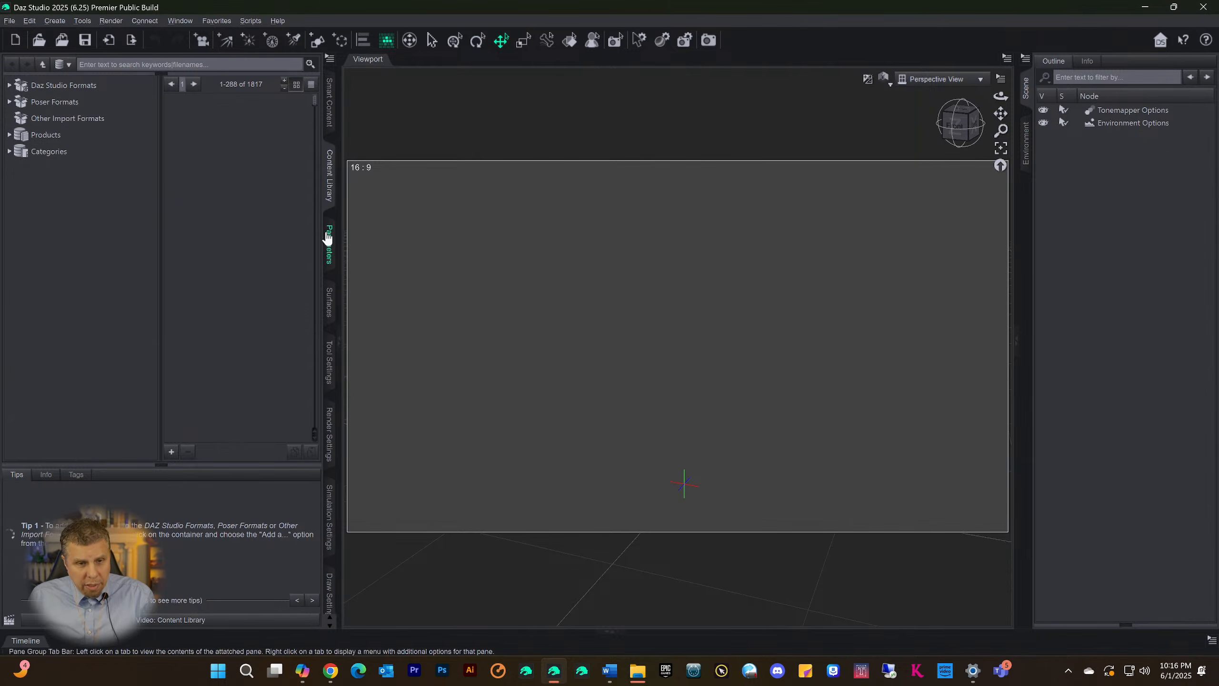
Compare the Smart Content pane with the Content Library pane
{"action": "left_click", "coordinate": [330, 103]}
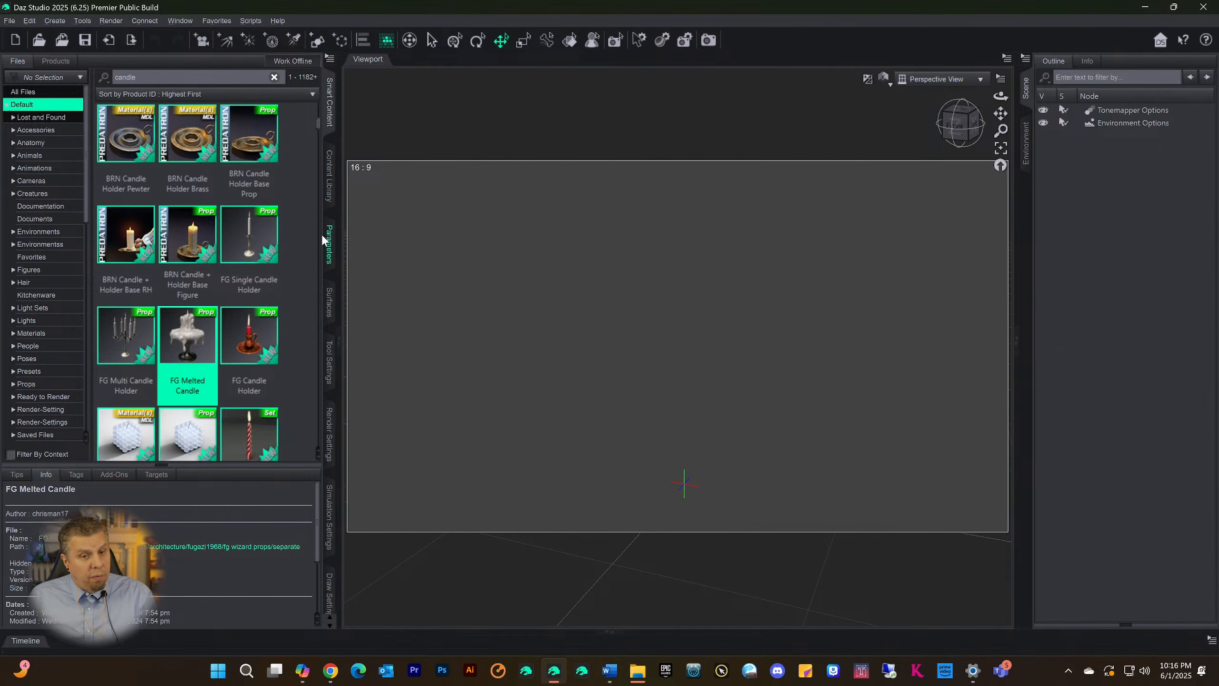
{"action": "left_click", "coordinate": [331, 183]}
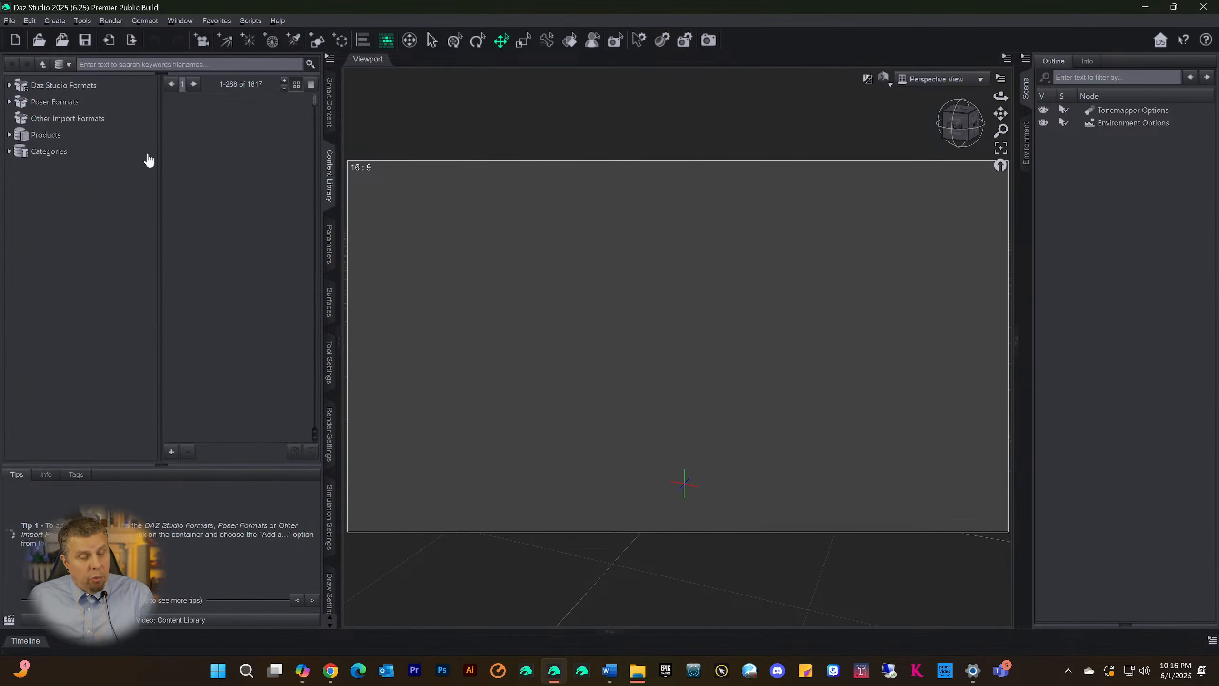
{"action": "left_click", "coordinate": [331, 102]}
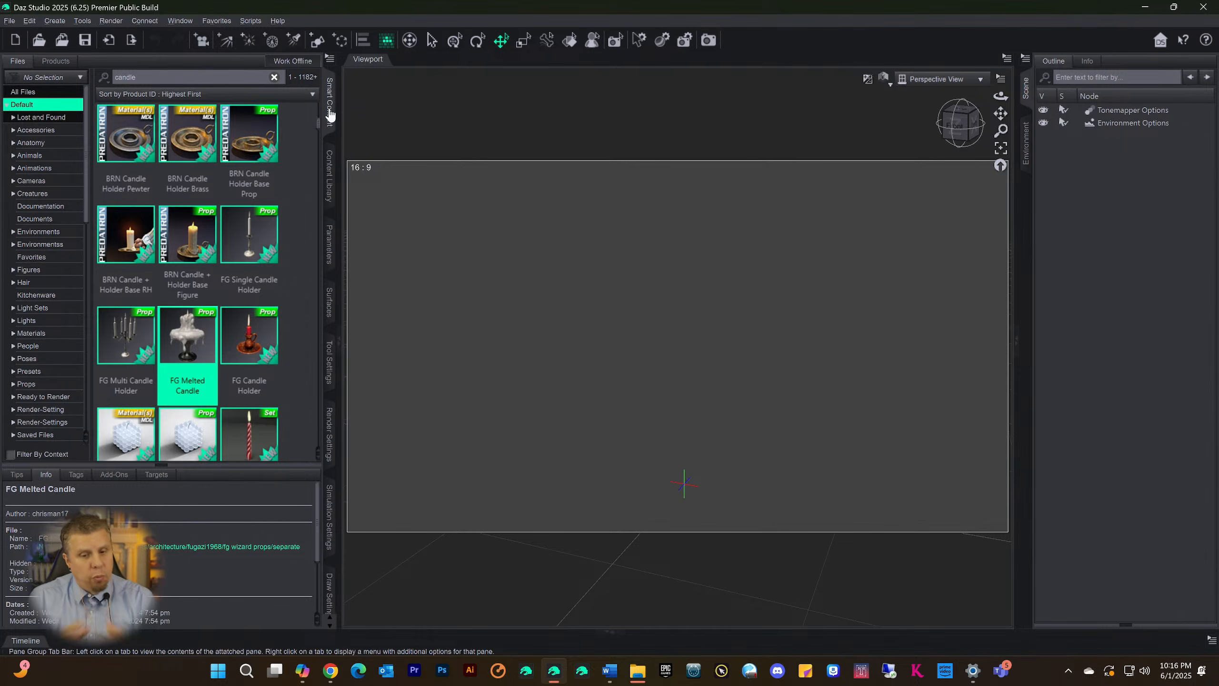
Launch Daz Studio 4.24 Premier and close Daz Studio 2025
{"action": "left_click", "coordinate": [535, 679]}
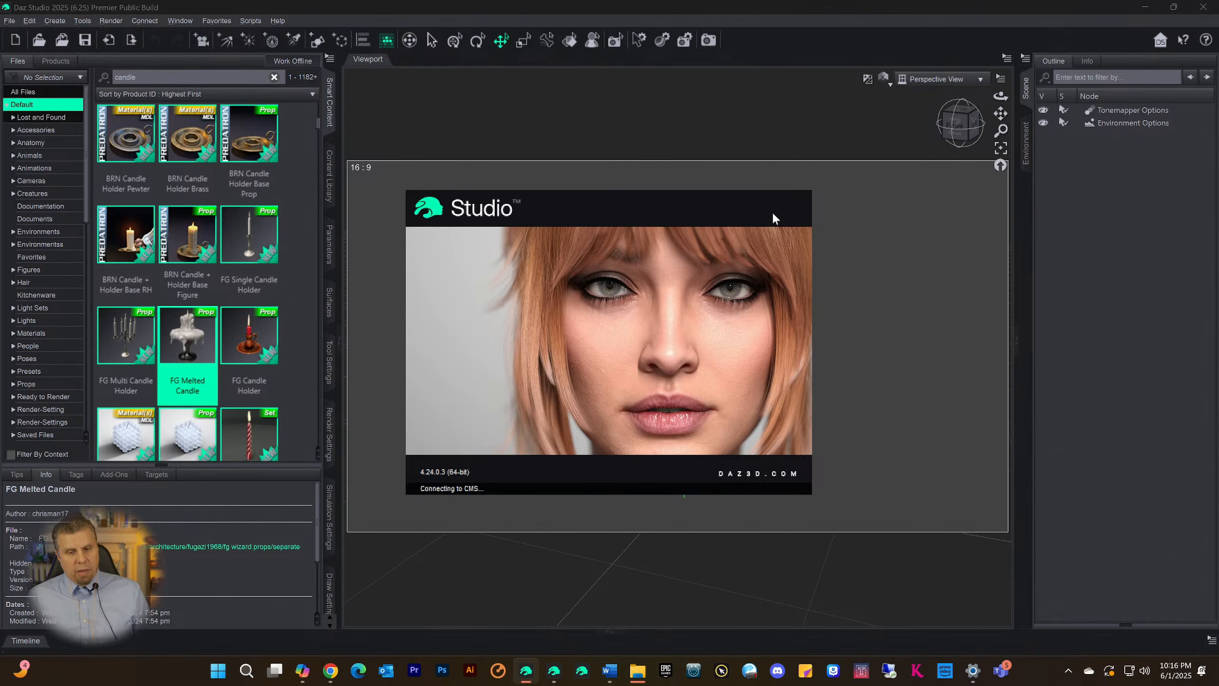
{"action": "left_click", "coordinate": [1203, 6]}
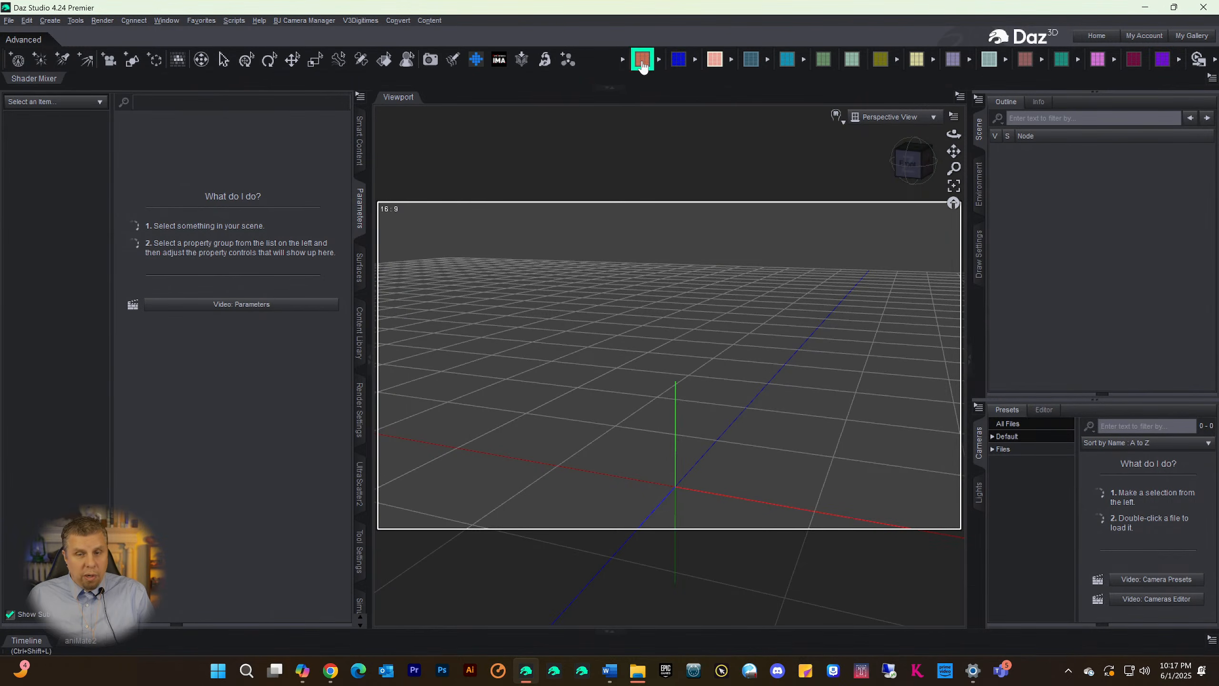
Page through the custom Figures9 palettes up to Figures9 4, then close the palette
{"action": "left_click", "coordinate": [678, 59]}
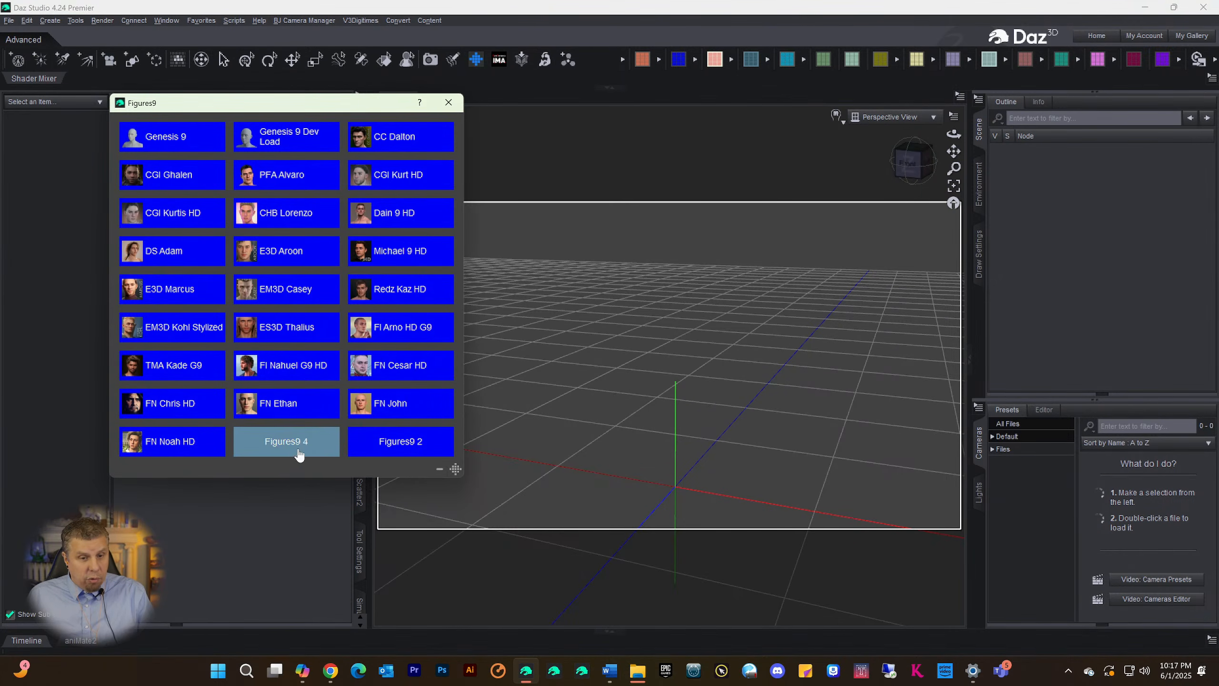
{"action": "left_click", "coordinate": [298, 454]}
{"action": "left_click", "coordinate": [355, 440]}
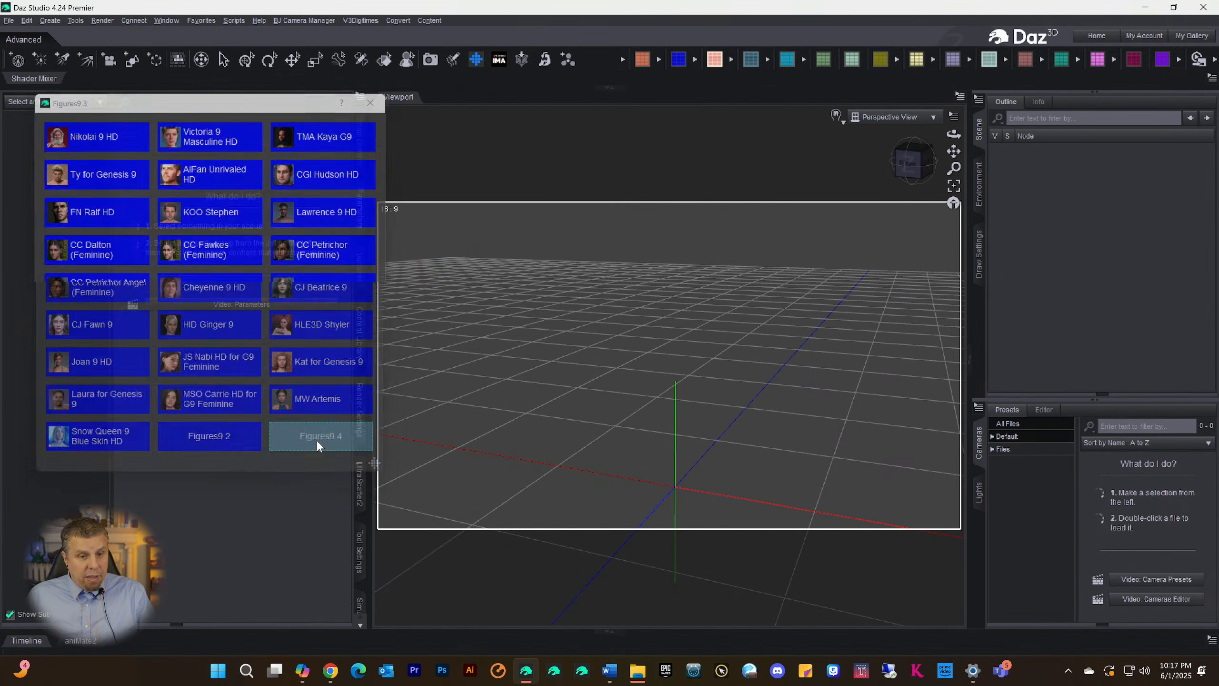
{"action": "left_click", "coordinate": [321, 437]}
{"action": "left_click", "coordinate": [391, 448]}
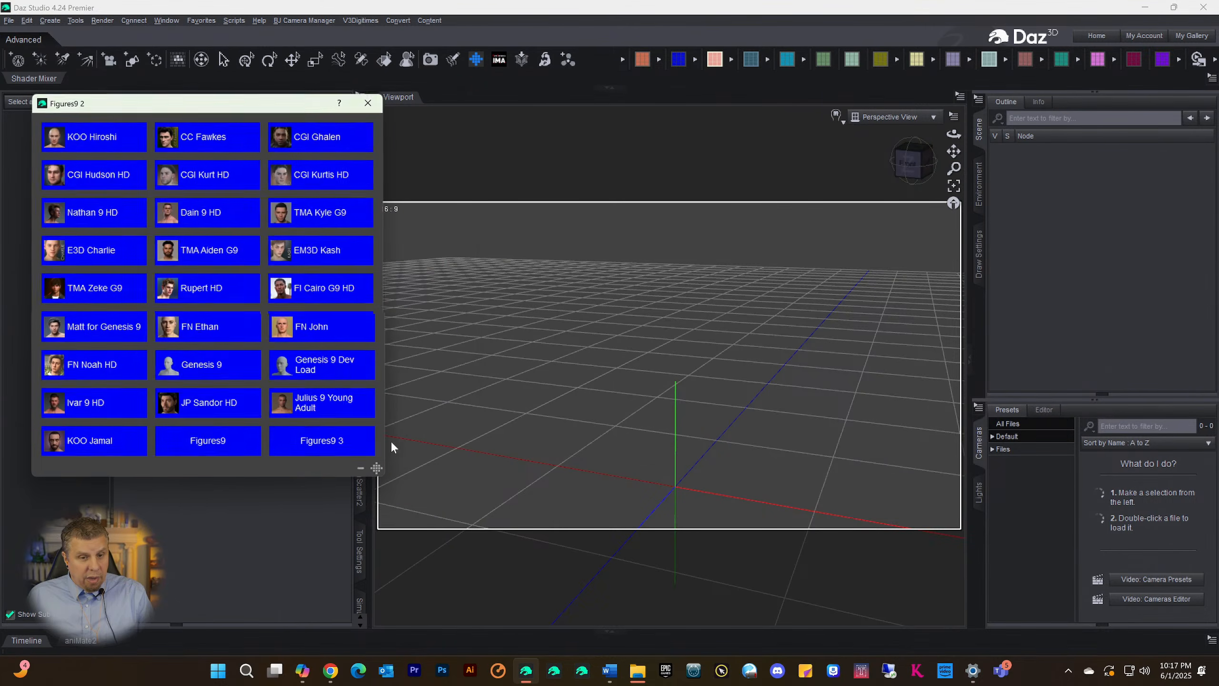
{"action": "left_click", "coordinate": [343, 438]}
{"action": "left_click", "coordinate": [336, 437]}
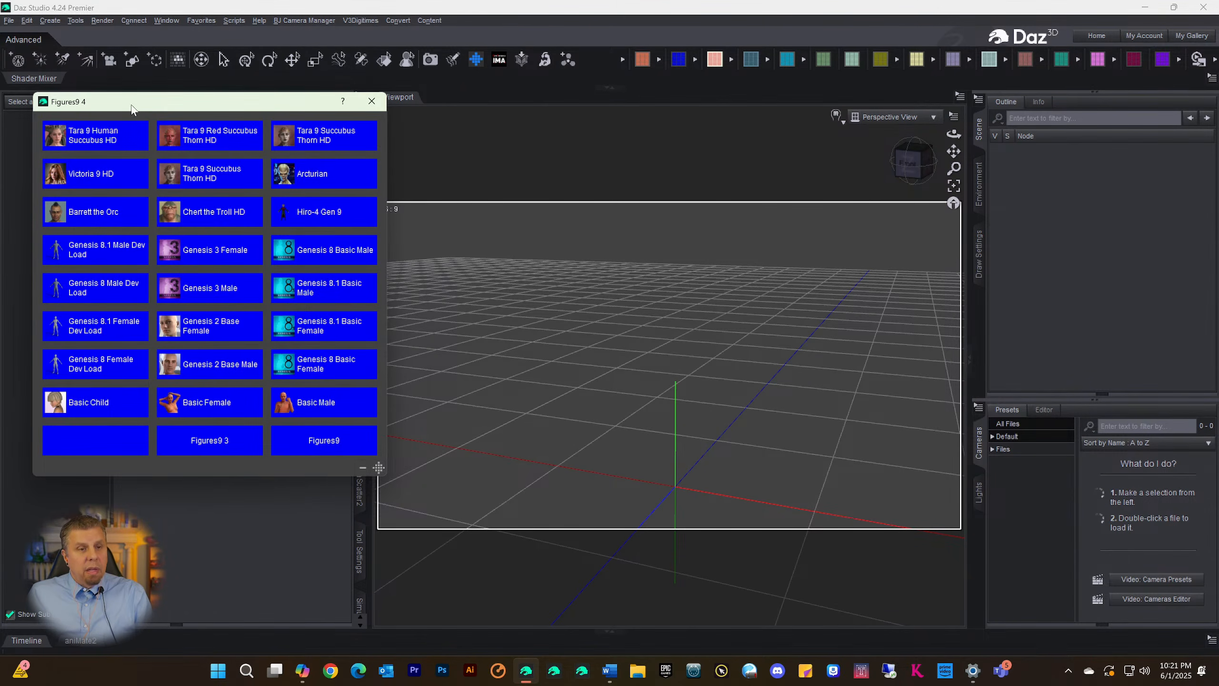
{"action": "left_click_drag", "start_coordinate": [132, 108], "coordinate": [265, 196]}
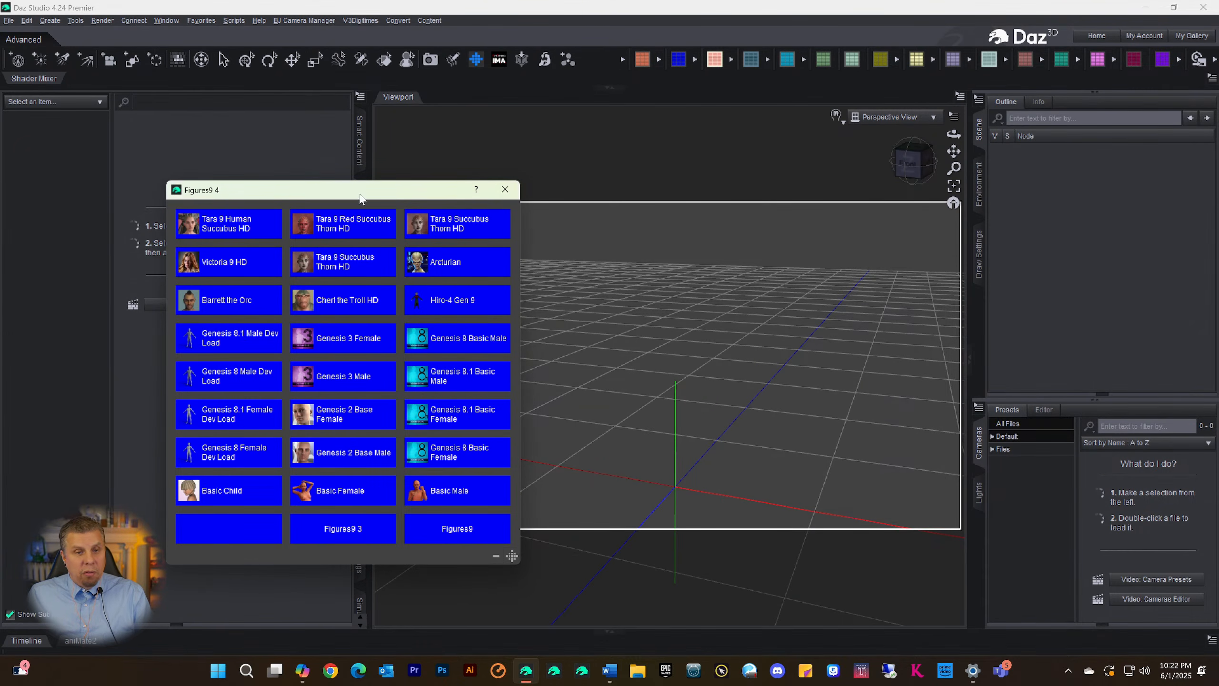
{"action": "left_click_drag", "start_coordinate": [311, 198], "coordinate": [220, 169]}
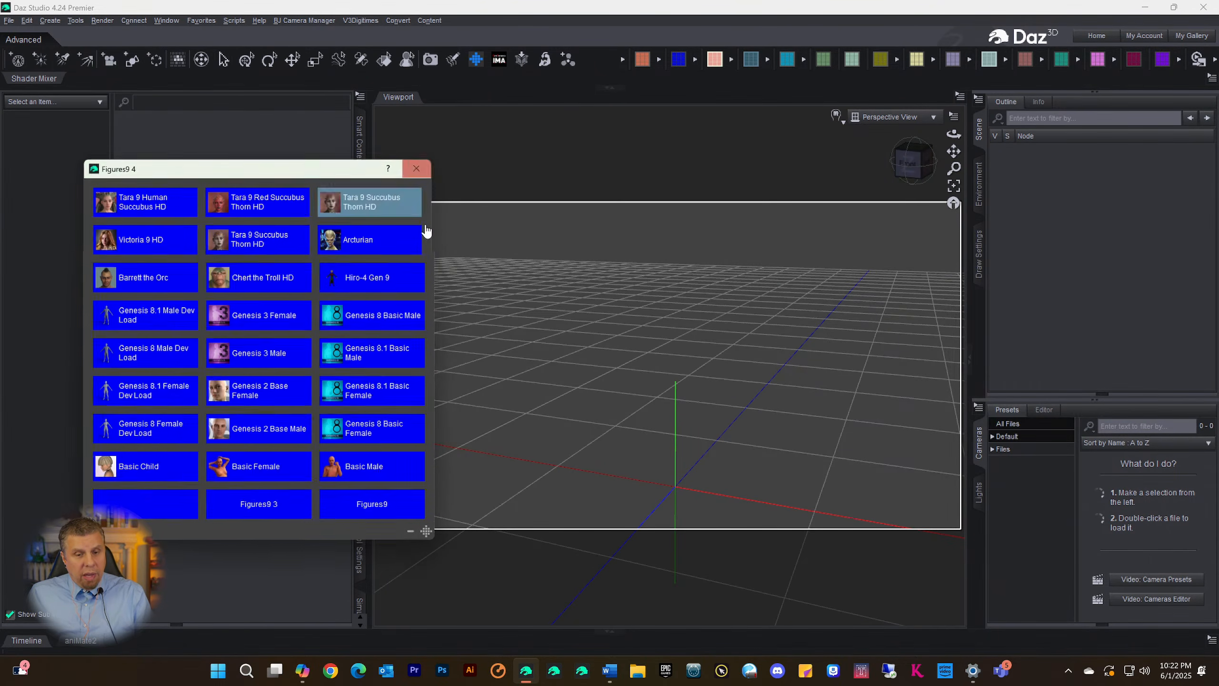
{"action": "left_click", "coordinate": [423, 171]}
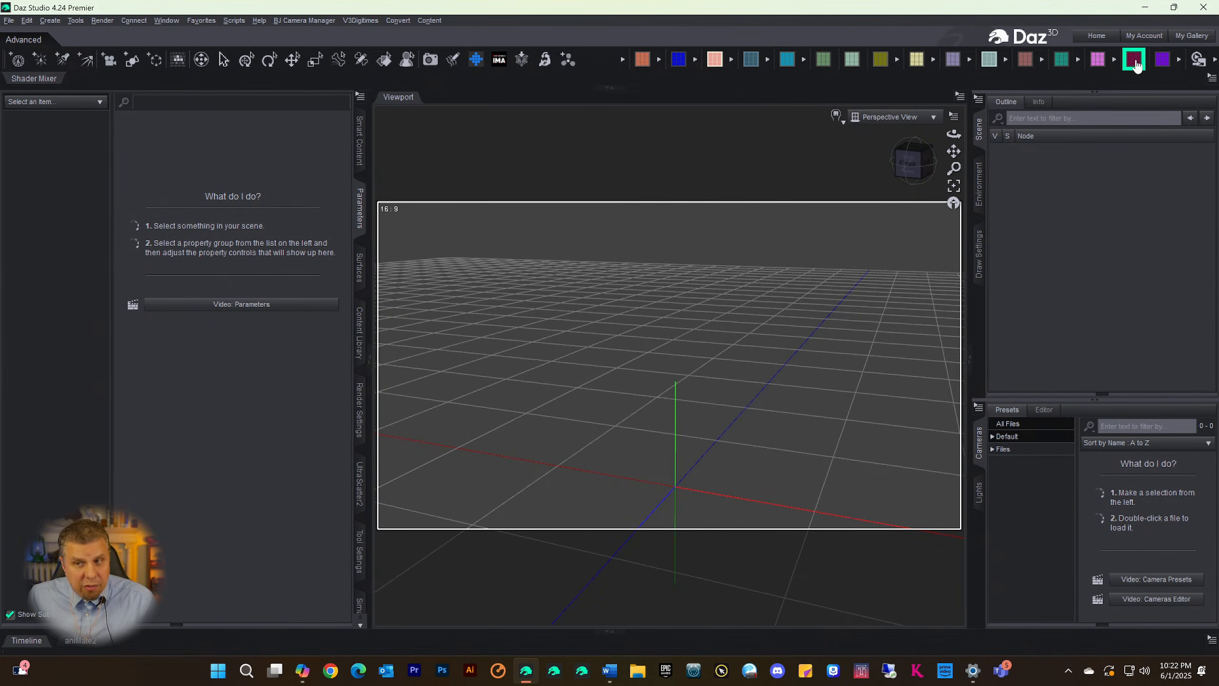
Page through the custom hair palettes from Ahair1 to Ahair8, then close the palette
{"action": "left_click", "coordinate": [787, 59]}
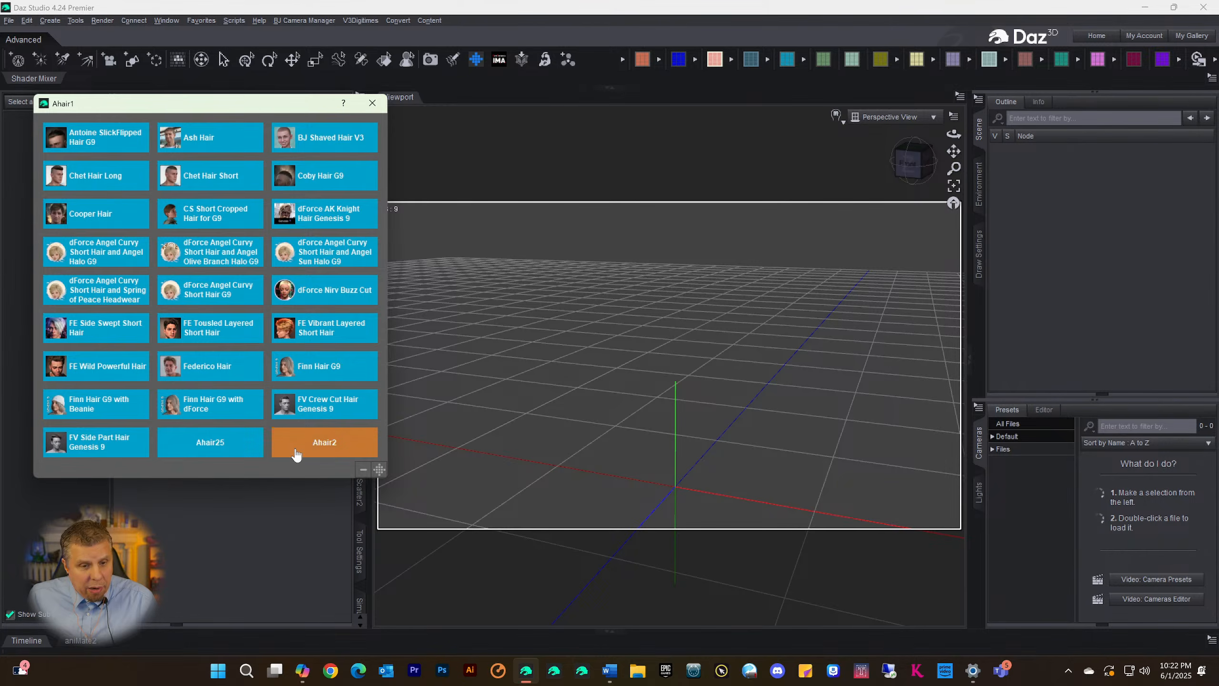
{"action": "left_click", "coordinate": [316, 444]}
{"action": "left_click", "coordinate": [314, 441]}
{"action": "left_click", "coordinate": [313, 442]}
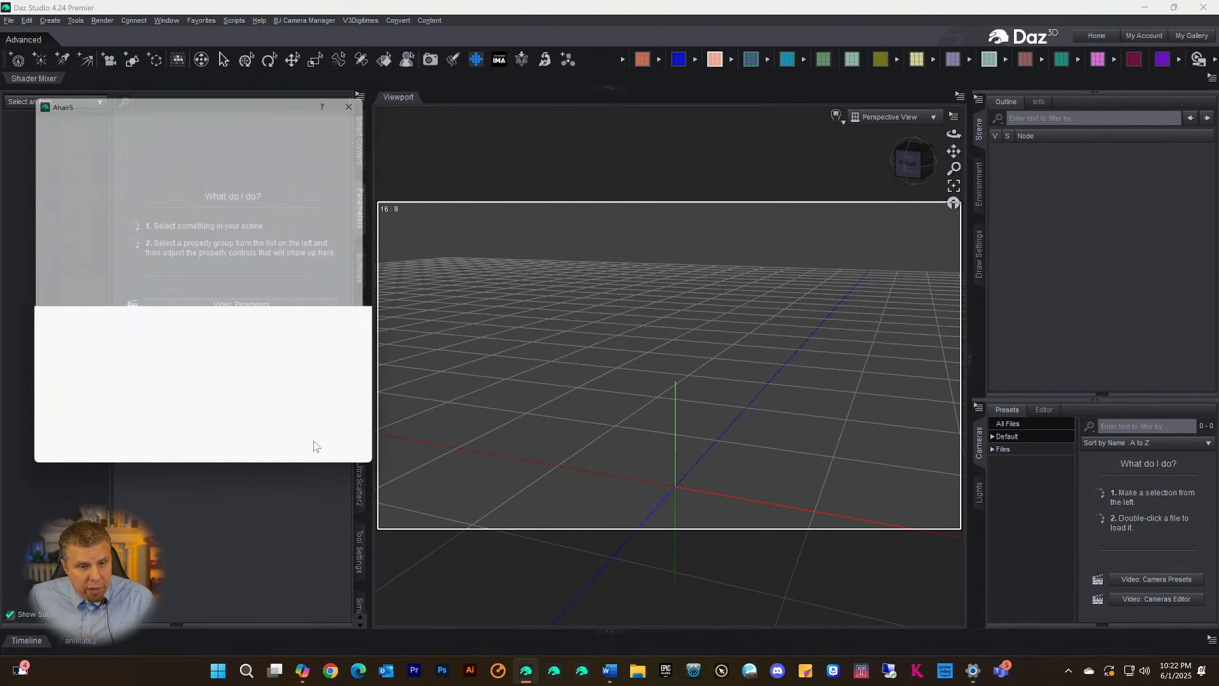
{"action": "left_click", "coordinate": [313, 442]}
{"action": "left_click", "coordinate": [312, 442]}
{"action": "left_click", "coordinate": [312, 442]}
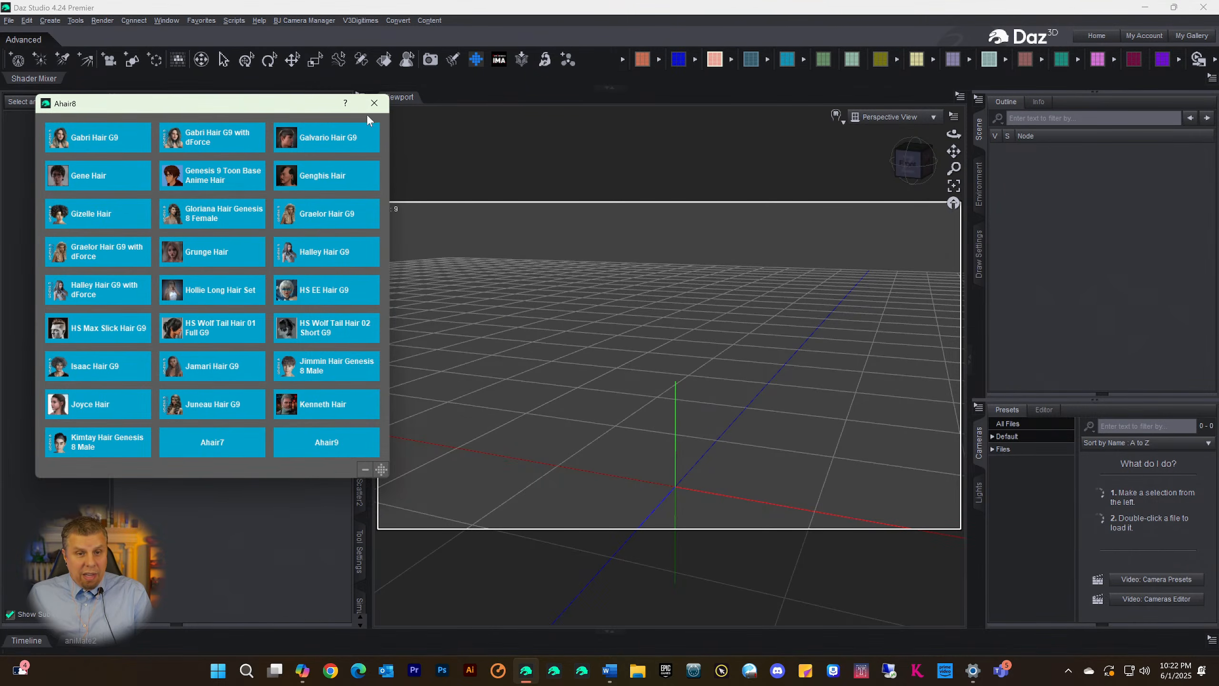
{"action": "left_click", "coordinate": [374, 102]}
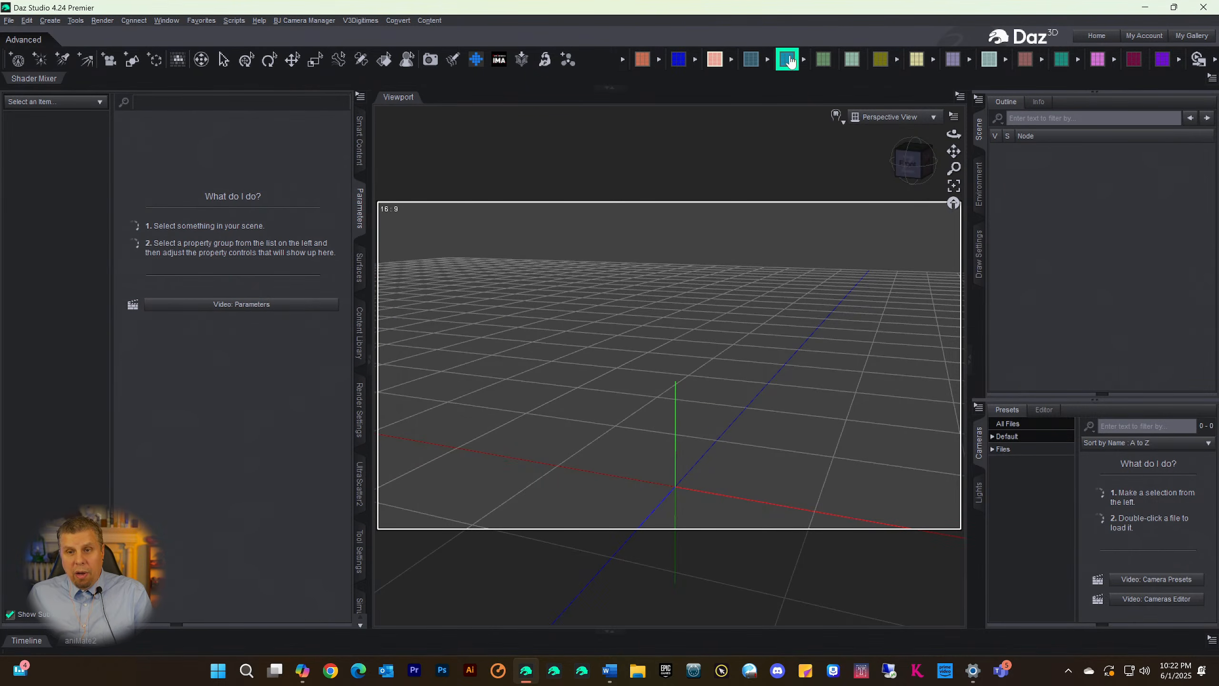
Review the custom Shapes9 and Shapes2 9 palettes, then close the palette
{"action": "left_click", "coordinate": [751, 65]}
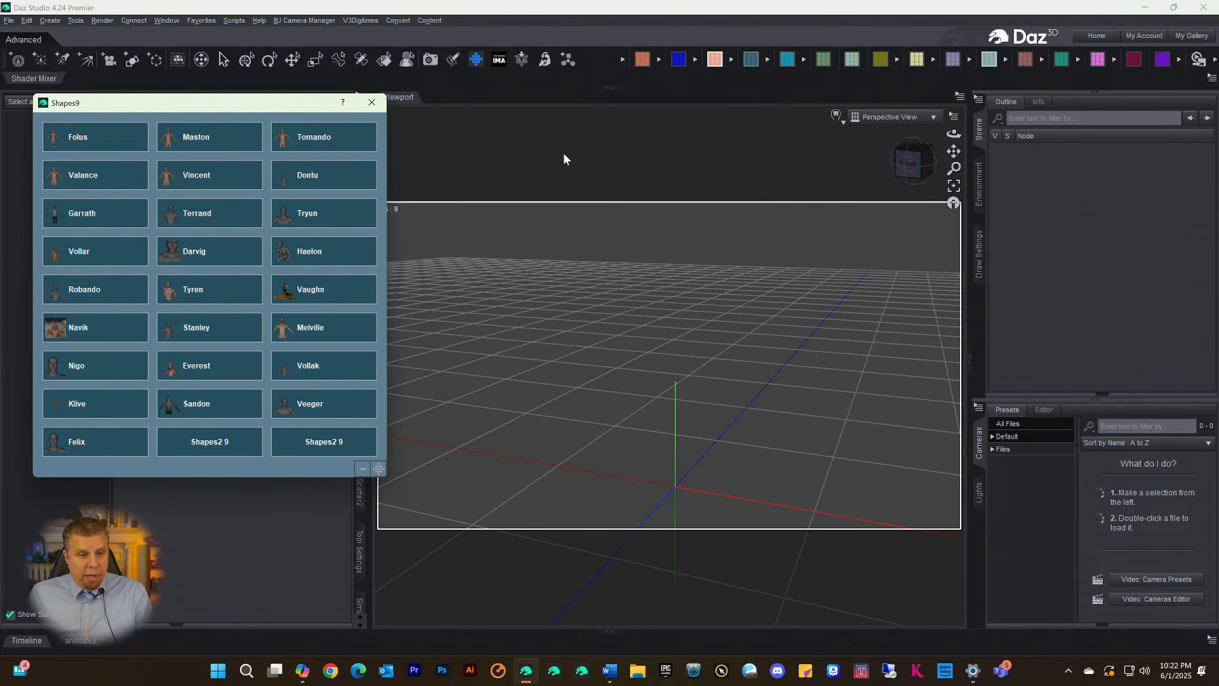
{"action": "left_click", "coordinate": [312, 444]}
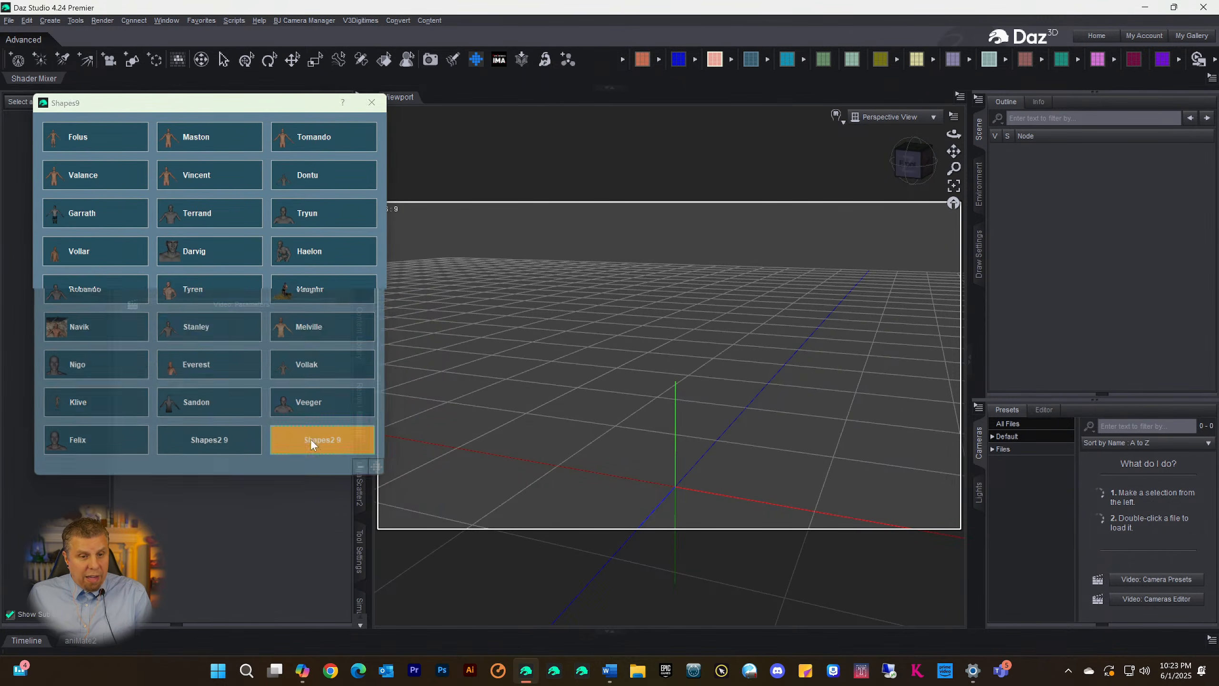
{"action": "left_click", "coordinate": [312, 445]}
{"action": "left_click", "coordinate": [311, 447]}
{"action": "left_click", "coordinate": [312, 447]}
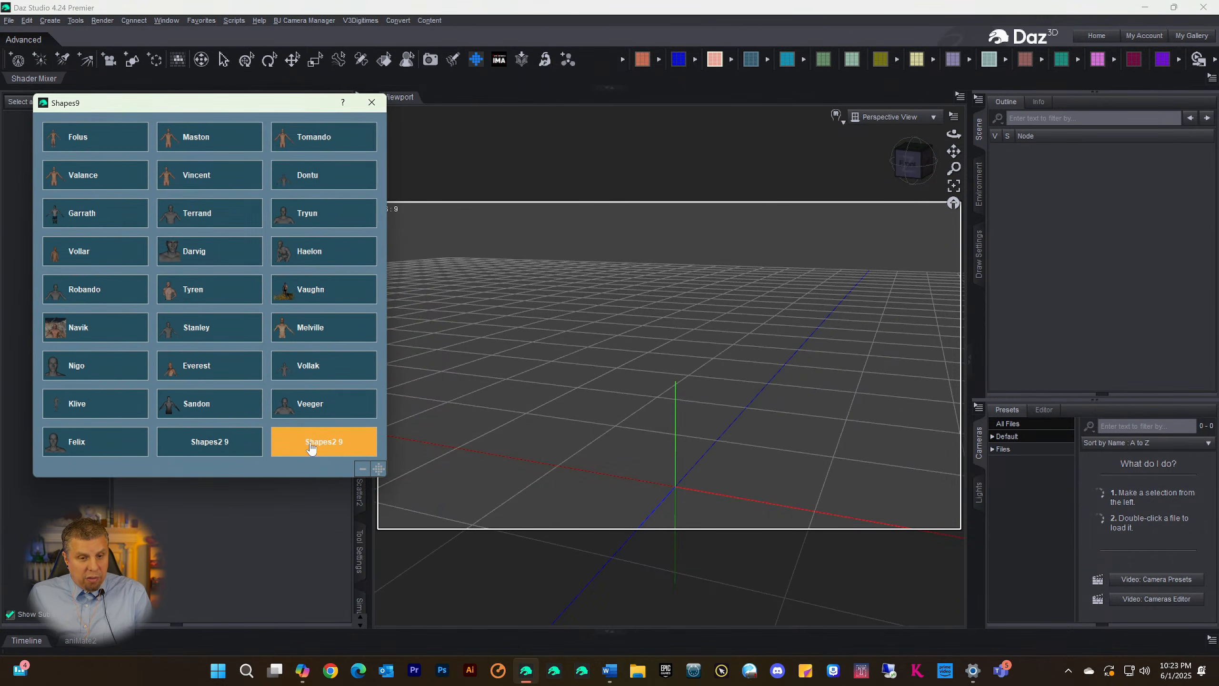
{"action": "left_click", "coordinate": [312, 447]}
{"action": "left_click", "coordinate": [312, 446]}
{"action": "left_click", "coordinate": [207, 447]}
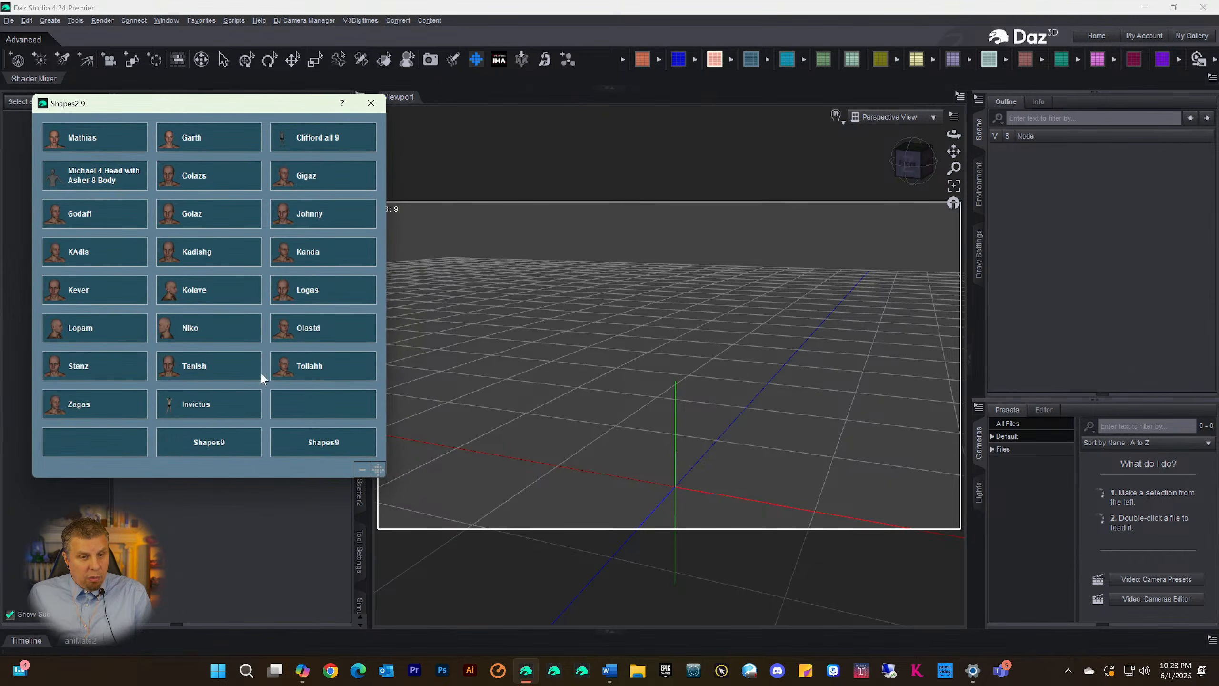
{"action": "left_click", "coordinate": [212, 448]}
{"action": "left_click", "coordinate": [215, 448]}
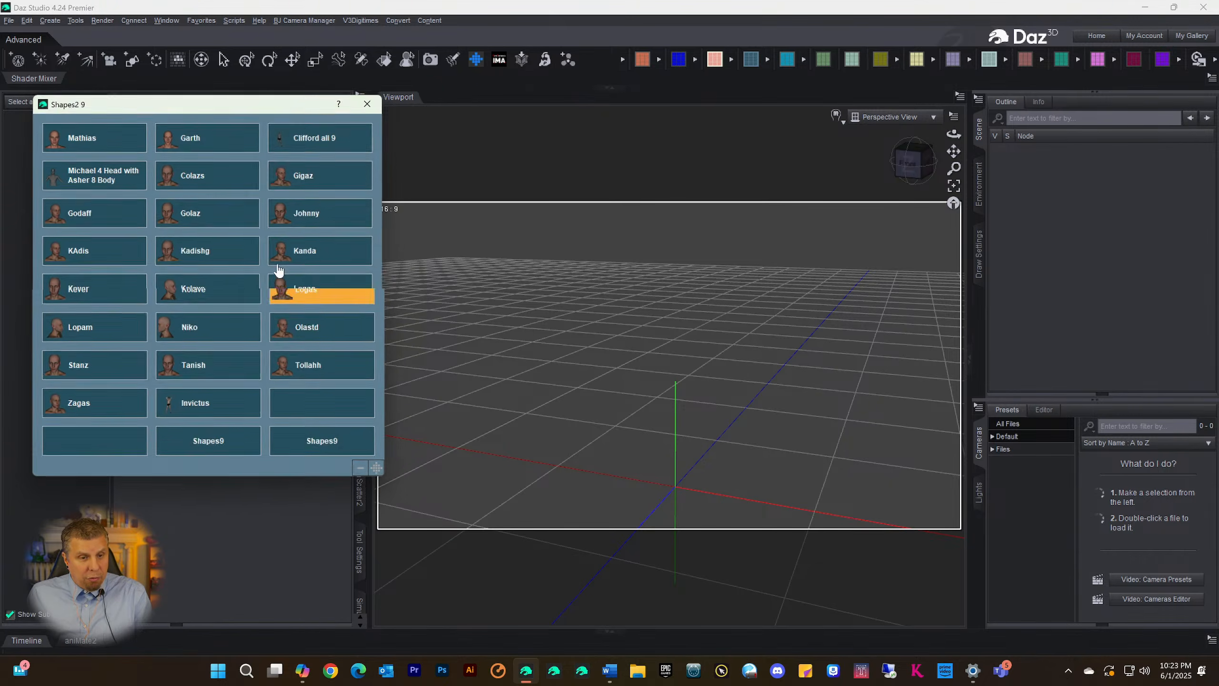
{"action": "left_click", "coordinate": [367, 105]}
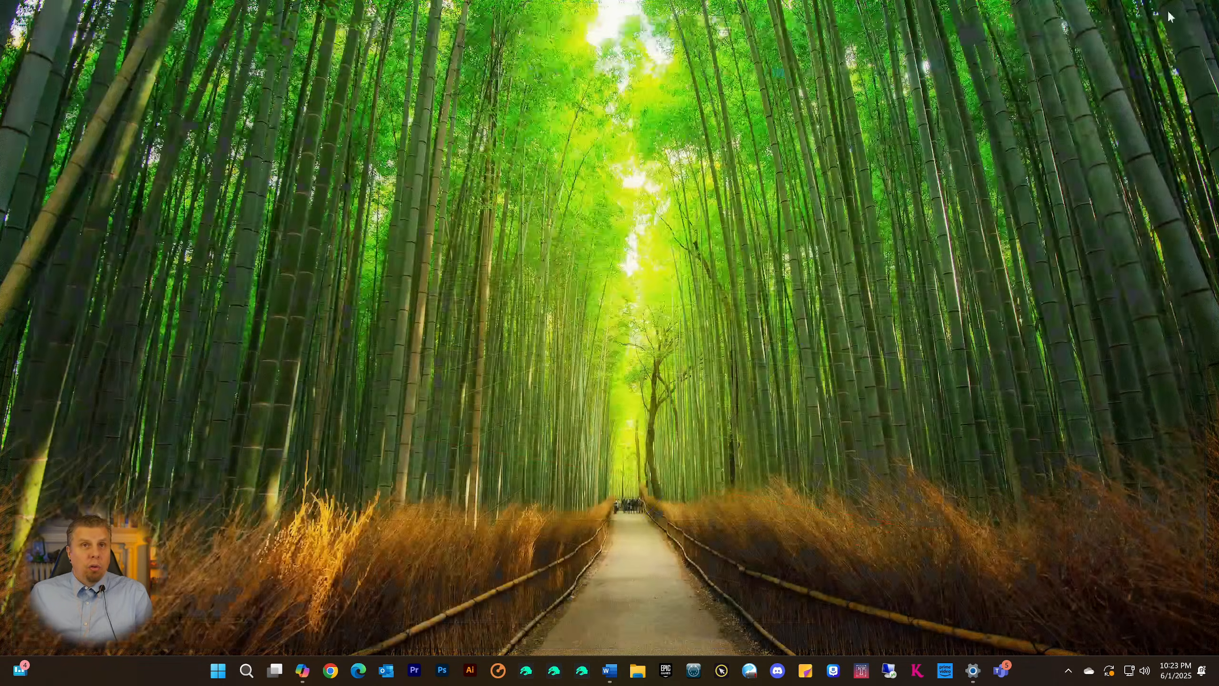
Close Daz Studio 4.24 Premier and the open File Explorer window
{"action": "left_click", "coordinate": [1203, 6]}
{"action": "left_click", "coordinate": [631, 674]}
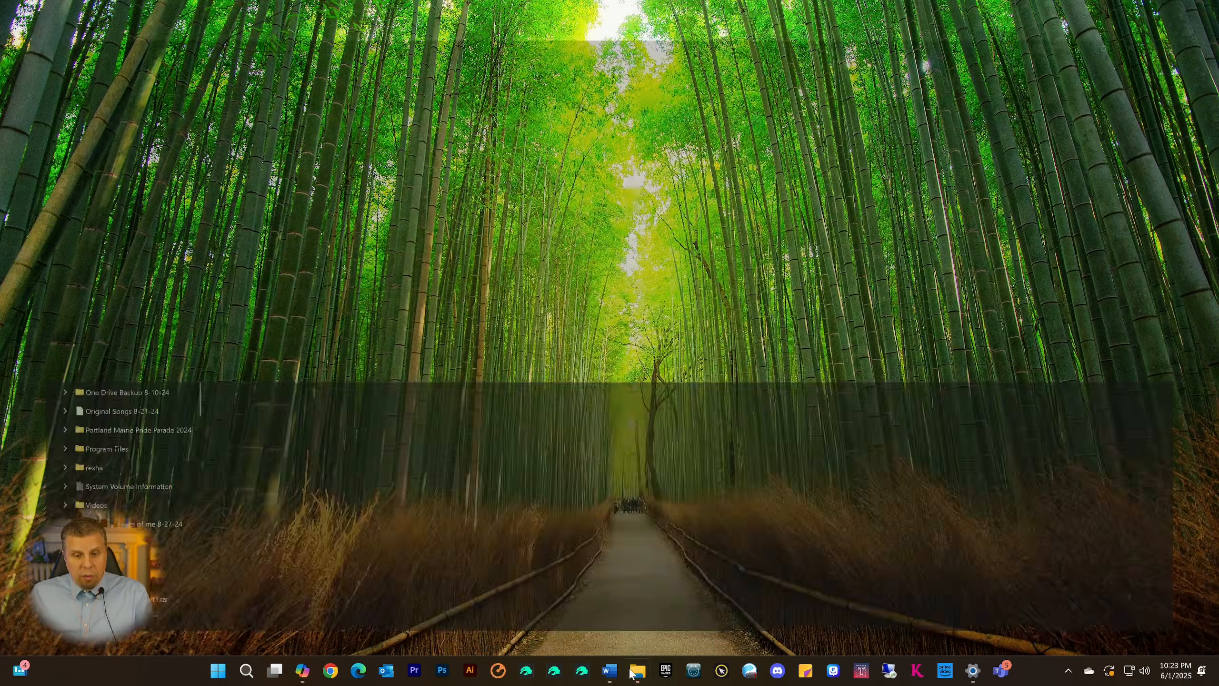
{"action": "left_click", "coordinate": [1203, 8]}
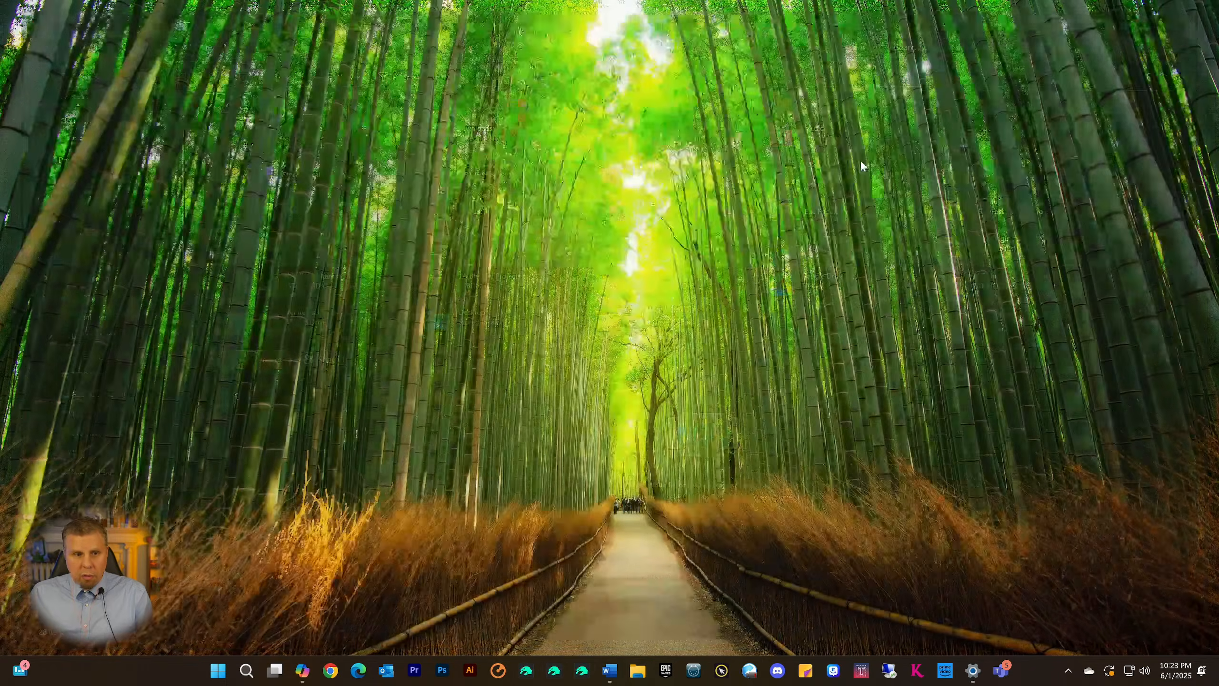
Launch Daz Studio 2025, dismiss the resource error and check the branches in the Content Library
{"action": "left_click", "coordinate": [555, 670]}
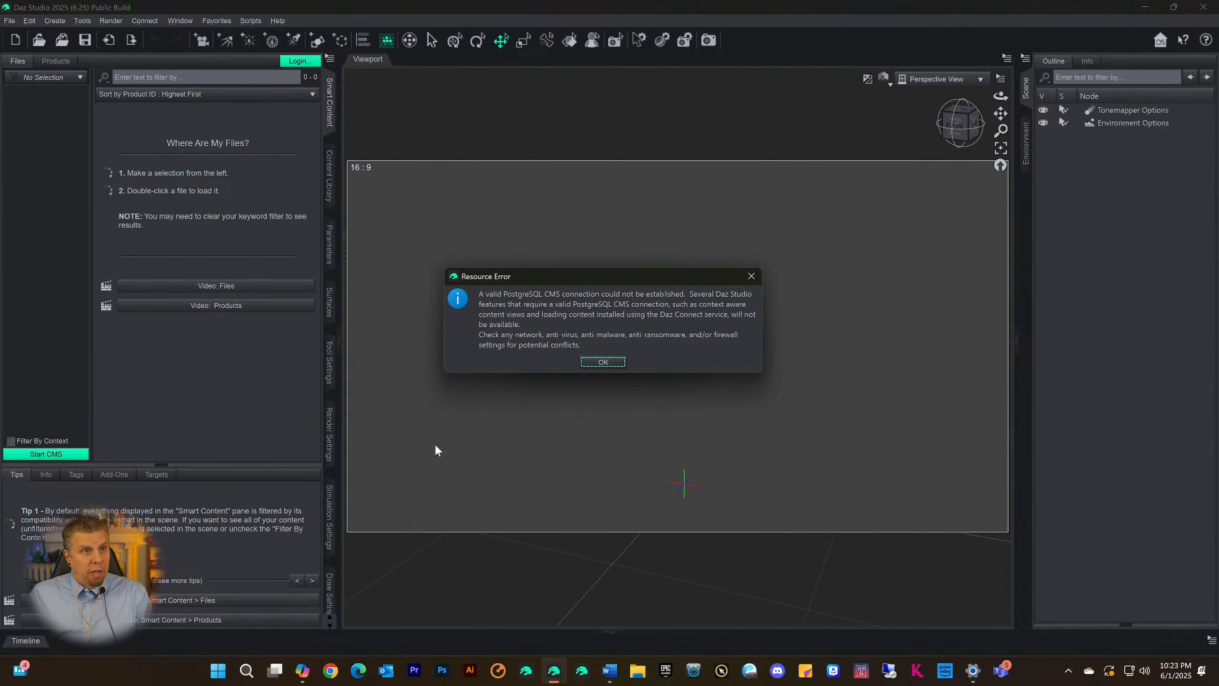
{"action": "left_click", "coordinate": [604, 362]}
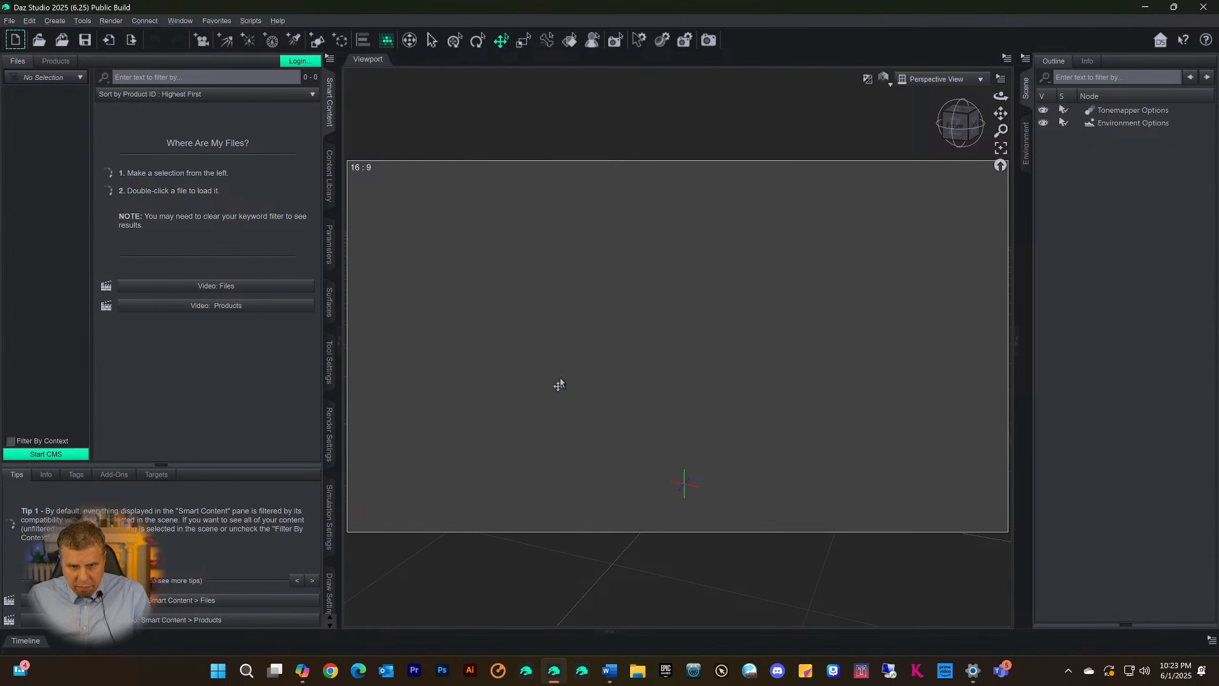
{"action": "left_click", "coordinate": [329, 176]}
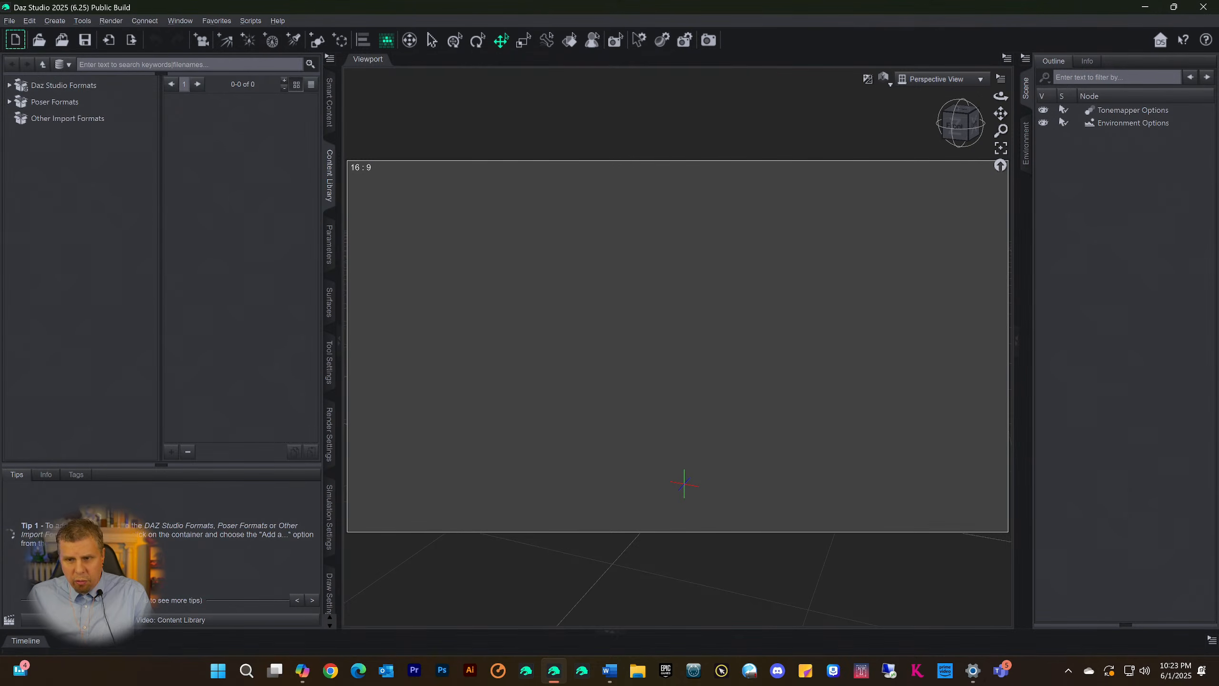
Close Daz Studio 2025 and dismiss its crash report
{"action": "left_click", "coordinate": [1205, 8]}
{"action": "left_click", "coordinate": [588, 340]}
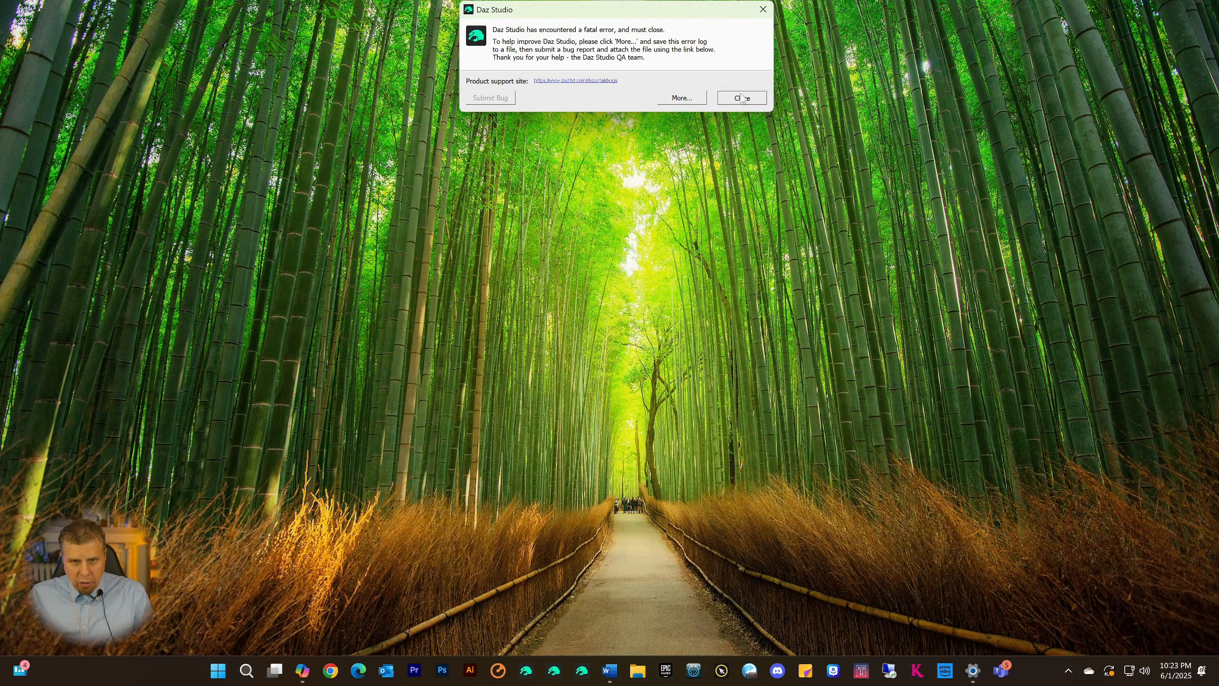
{"action": "left_click", "coordinate": [741, 98]}
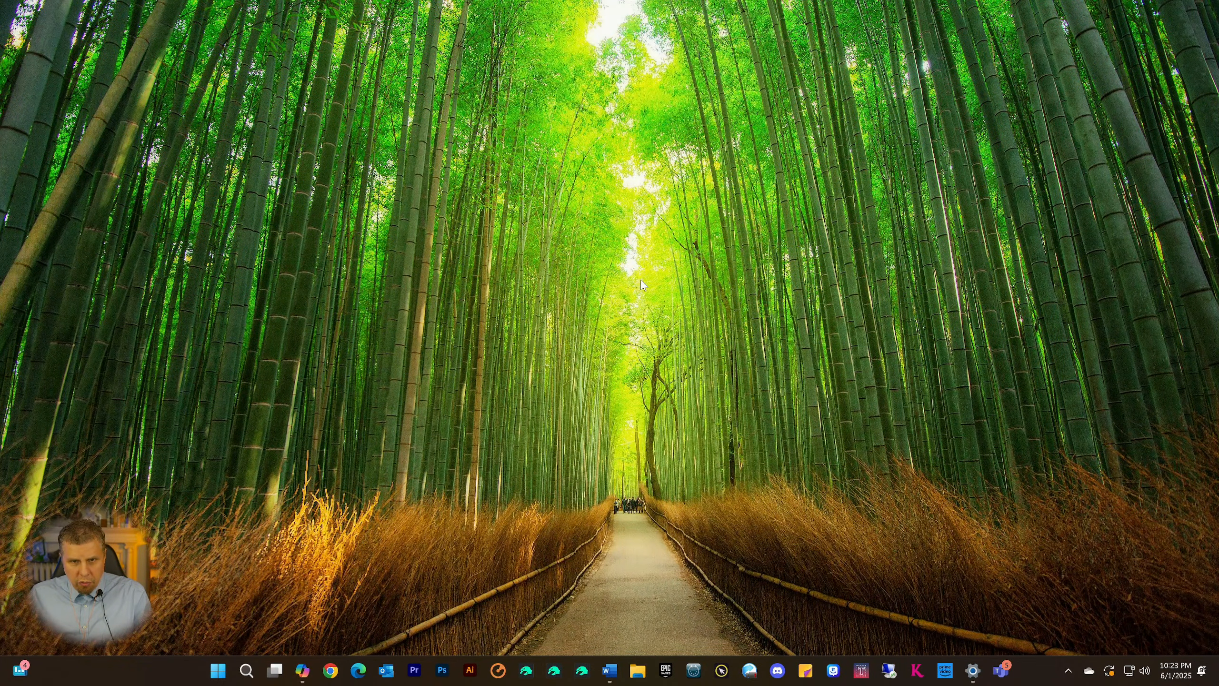
Launch Daz Studio 2025 and expand the Categories branch in the Content Library
{"action": "left_click", "coordinate": [554, 672]}
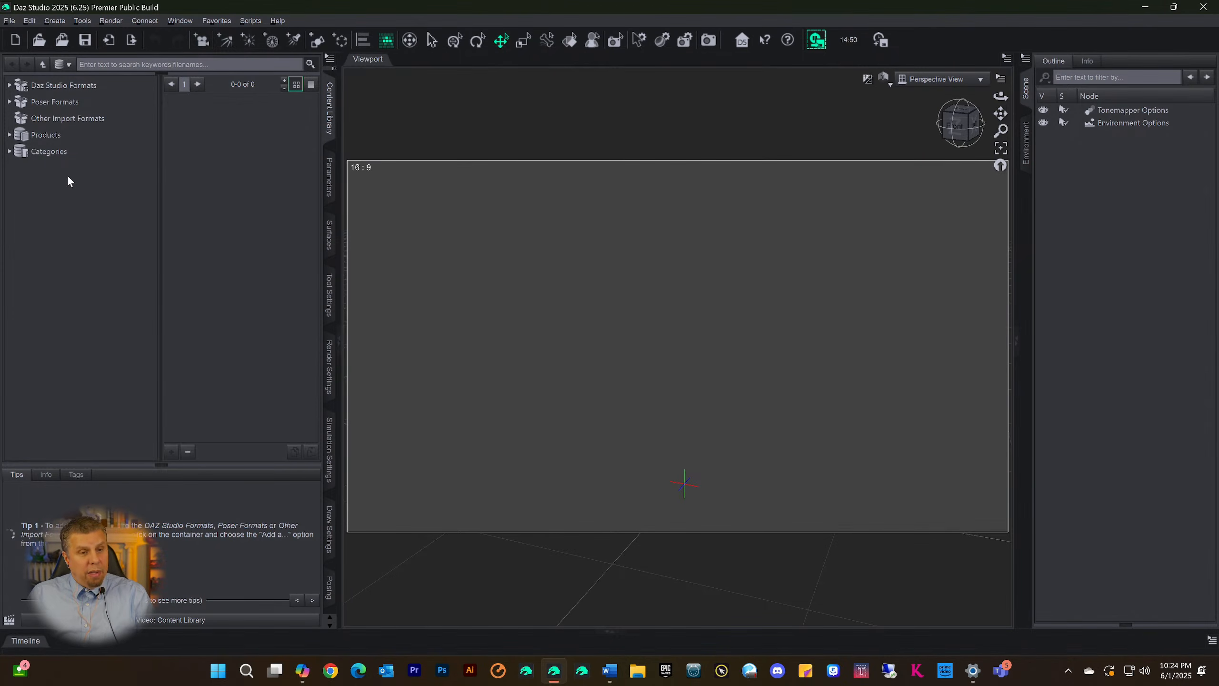
{"action": "left_click", "coordinate": [28, 151]}
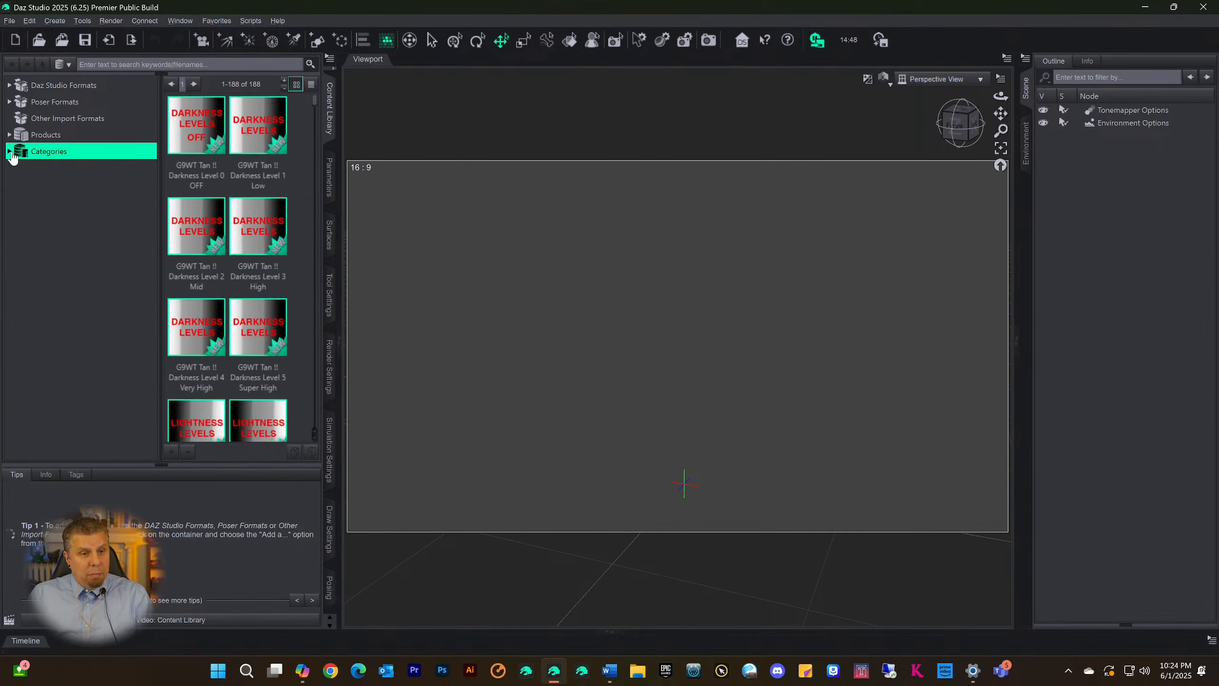
{"action": "left_click", "coordinate": [9, 152]}
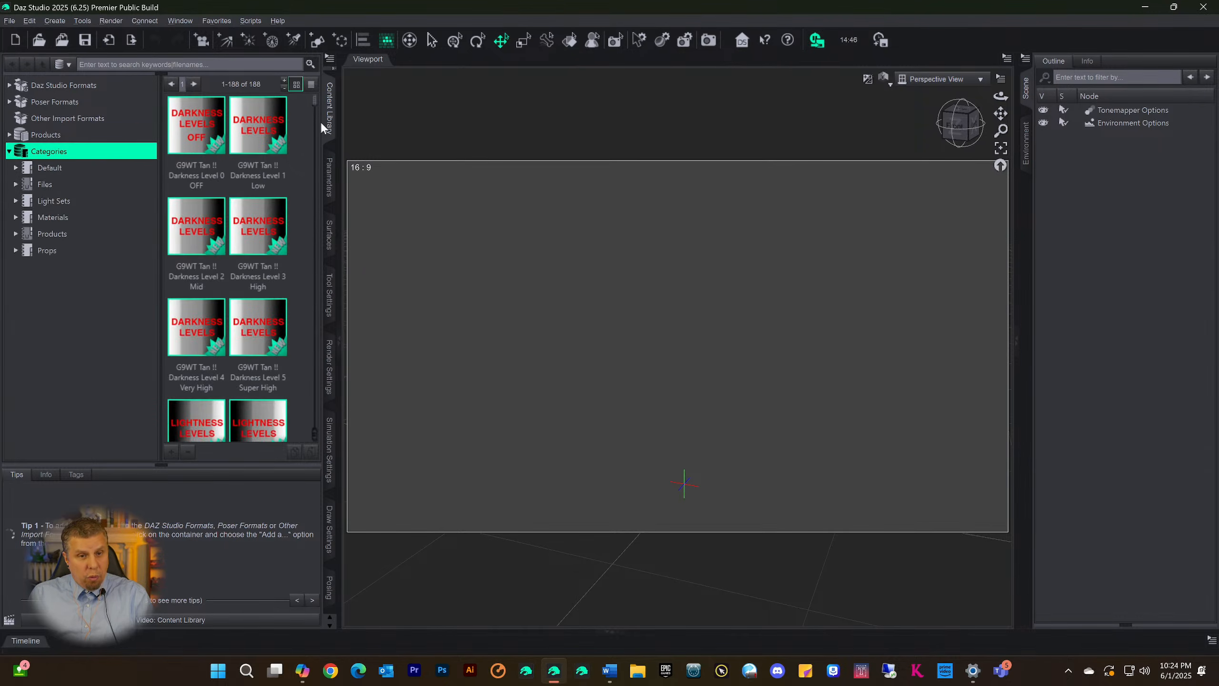
{"action": "scroll", "coordinate": [329, 124], "scroll_direction": "up", "scroll_amount": 1}
{"action": "left_click", "coordinate": [329, 171]}
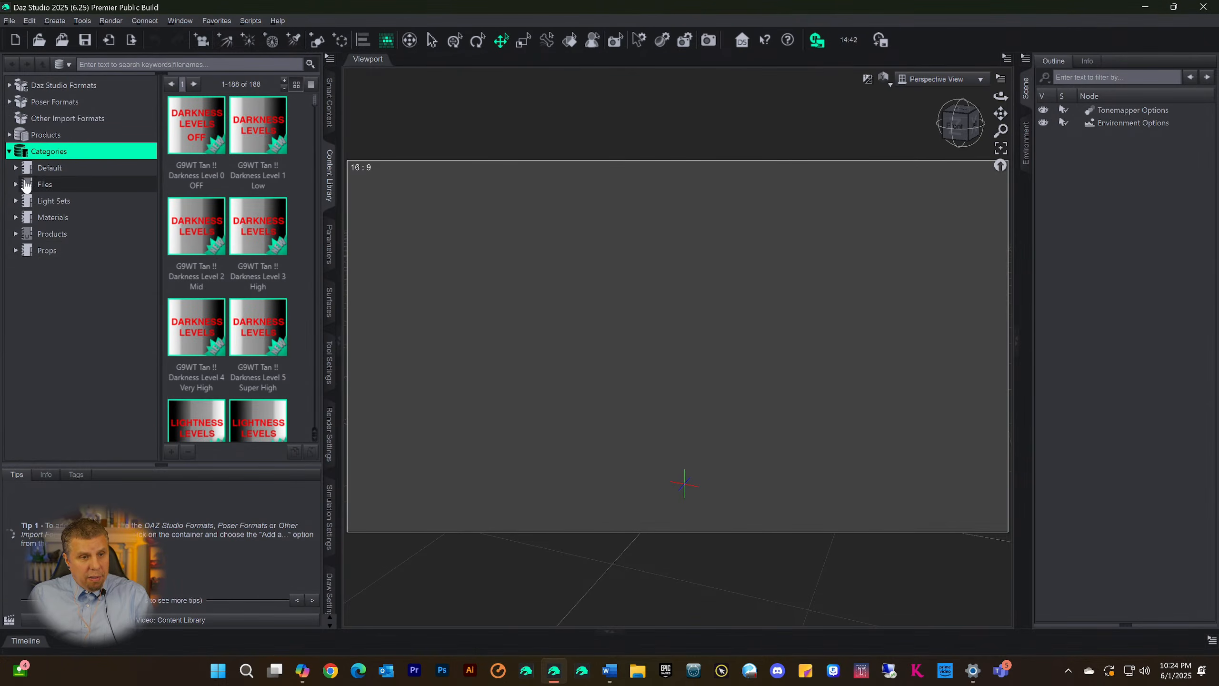
Expand Files and Figures under Categories and look through the shapes in the Shapes9 category
{"action": "left_click", "coordinate": [15, 185]}
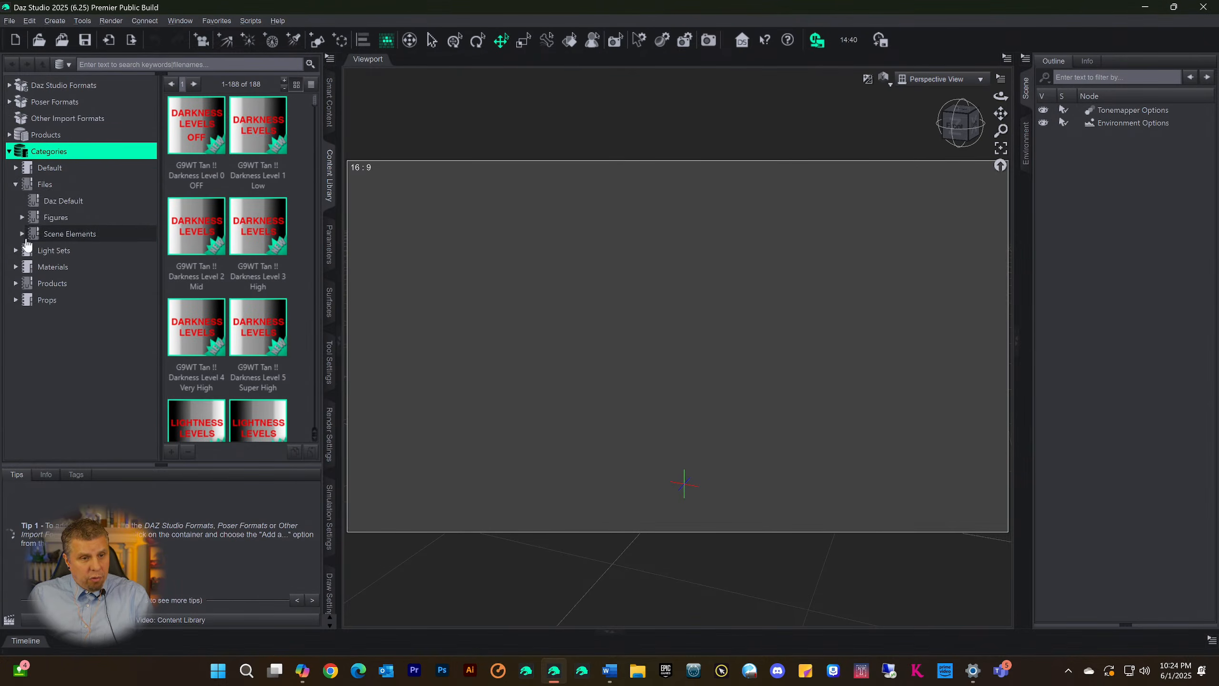
{"action": "left_click", "coordinate": [22, 217]}
{"action": "scroll", "coordinate": [101, 331], "scroll_direction": "down", "scroll_amount": 3}
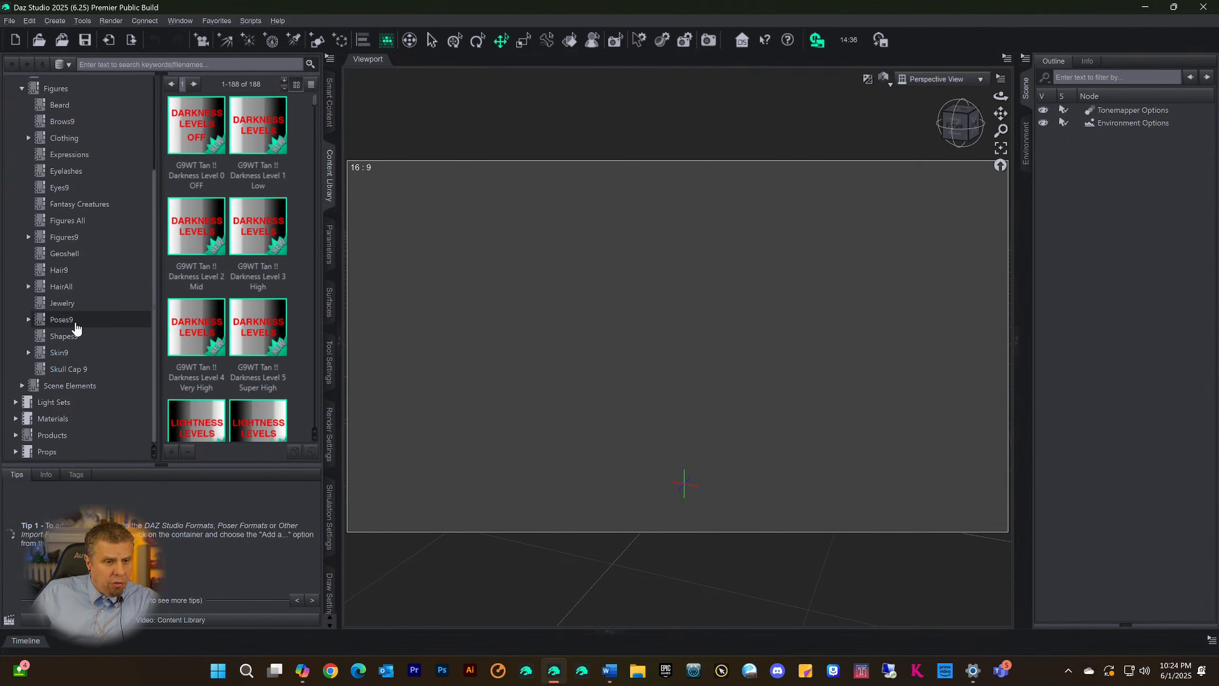
{"action": "scroll", "coordinate": [77, 336], "scroll_direction": "up", "scroll_amount": 2}
{"action": "scroll", "coordinate": [74, 369], "scroll_direction": "down", "scroll_amount": 2}
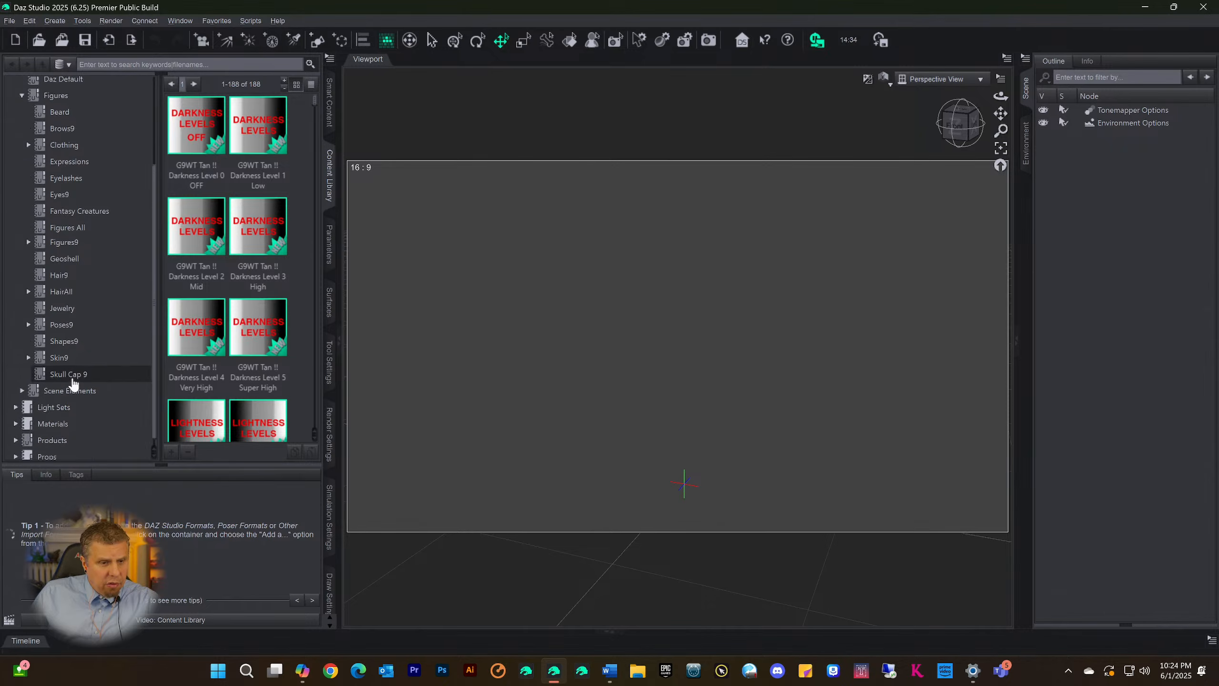
{"action": "left_click", "coordinate": [67, 337]}
{"action": "scroll", "coordinate": [268, 231], "scroll_direction": "down", "scroll_amount": 5}
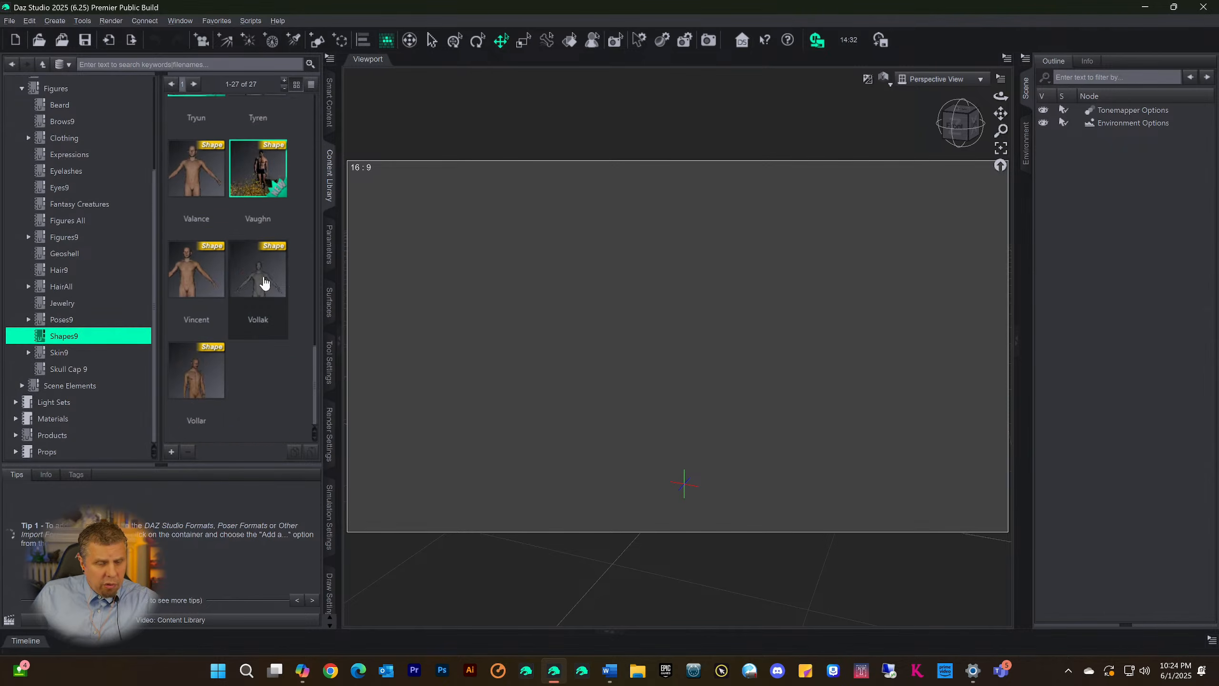
{"action": "scroll", "coordinate": [262, 294], "scroll_direction": "up", "scroll_amount": 5}
{"action": "scroll", "coordinate": [262, 291], "scroll_direction": "down", "scroll_amount": 5}
{"action": "scroll", "coordinate": [236, 244], "scroll_direction": "up", "scroll_amount": 5}
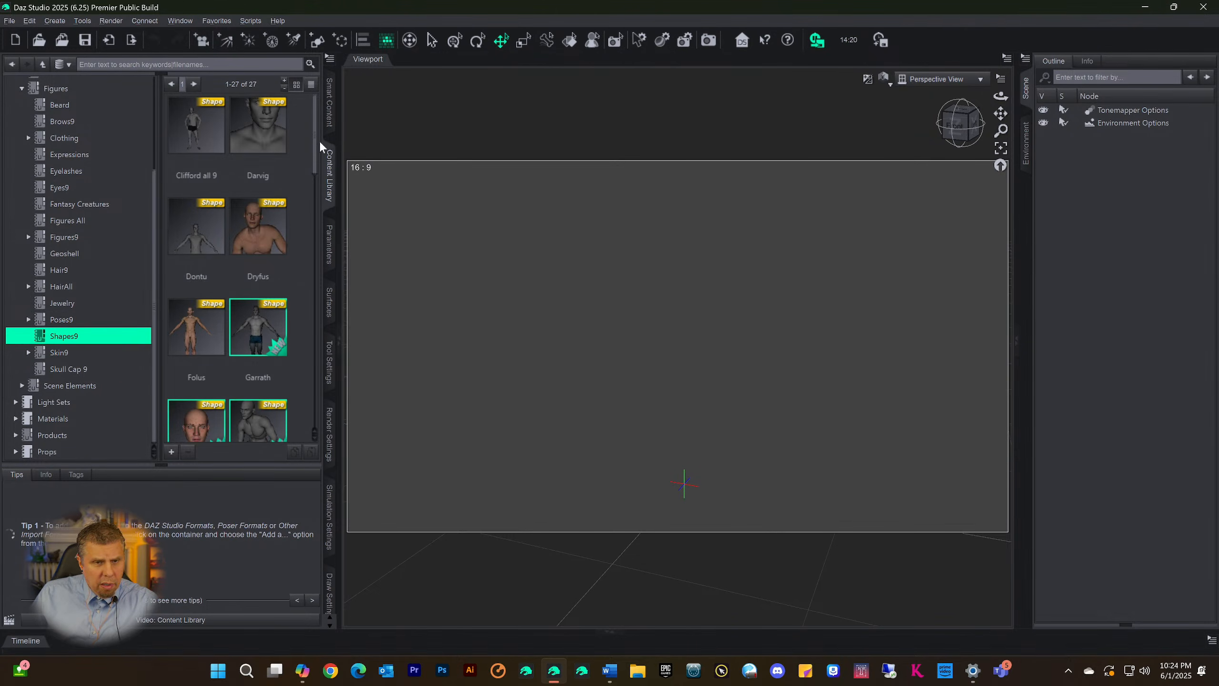
Expand the Daz Studio Formats branch to list its content library folders
{"action": "scroll", "coordinate": [82, 147], "scroll_direction": "up", "scroll_amount": 4}
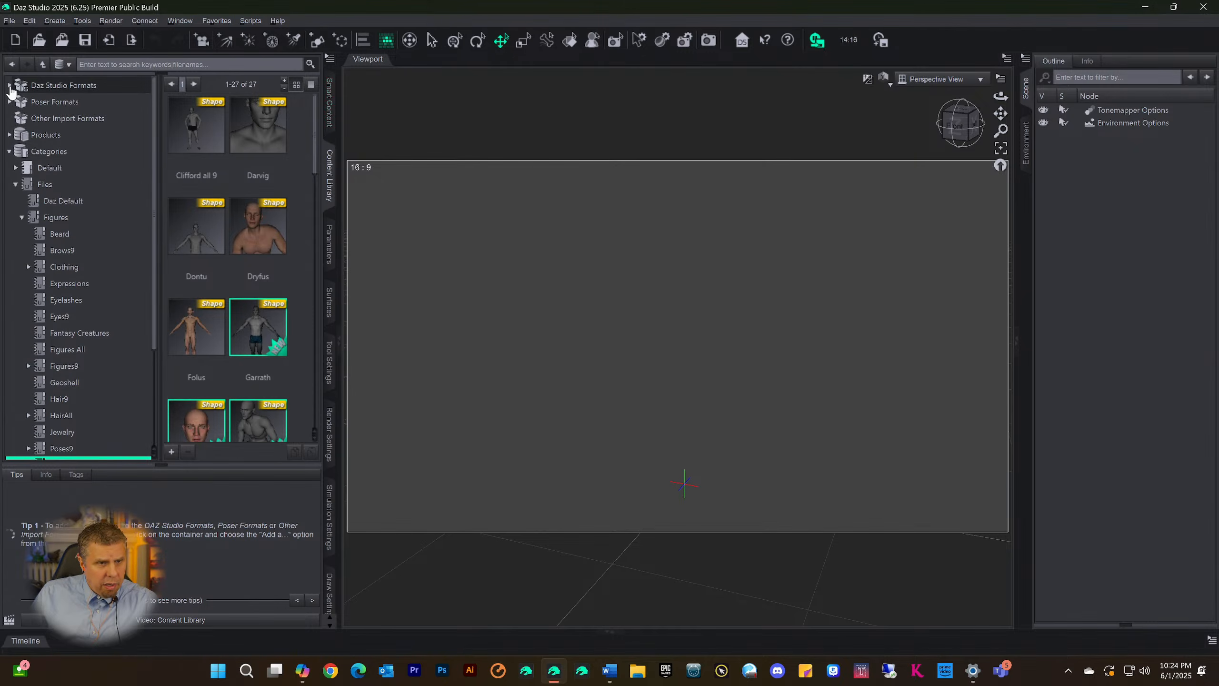
{"action": "left_click", "coordinate": [9, 86]}
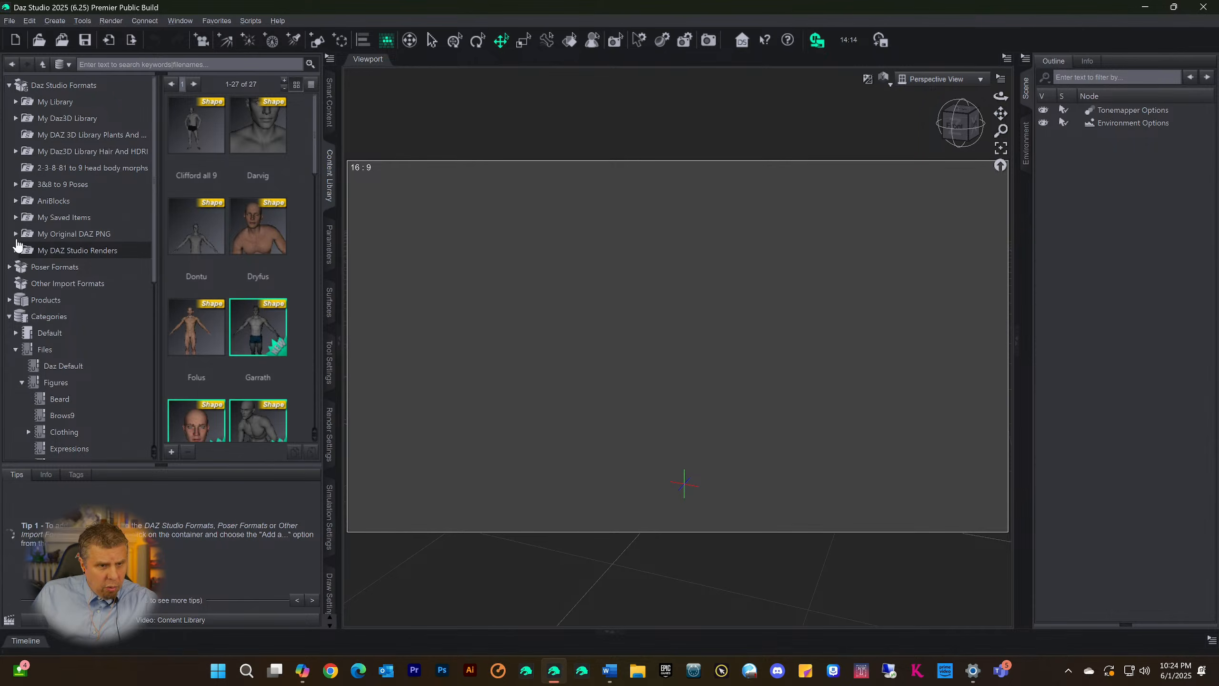
Expand My Saved Items under Daz Studio Formats, open its Shape folder and expand the subfolders
{"action": "left_click", "coordinate": [14, 219]}
{"action": "scroll", "coordinate": [96, 336], "scroll_direction": "down", "scroll_amount": 3}
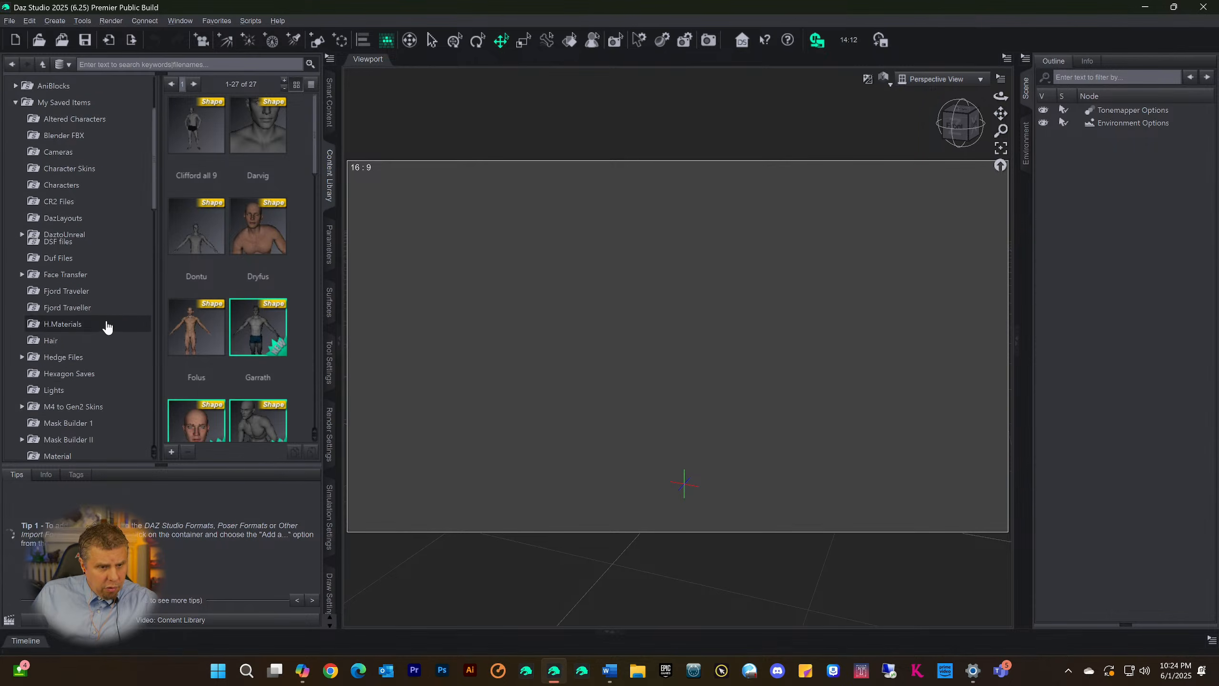
{"action": "scroll", "coordinate": [89, 374], "scroll_direction": "down", "scroll_amount": 6}
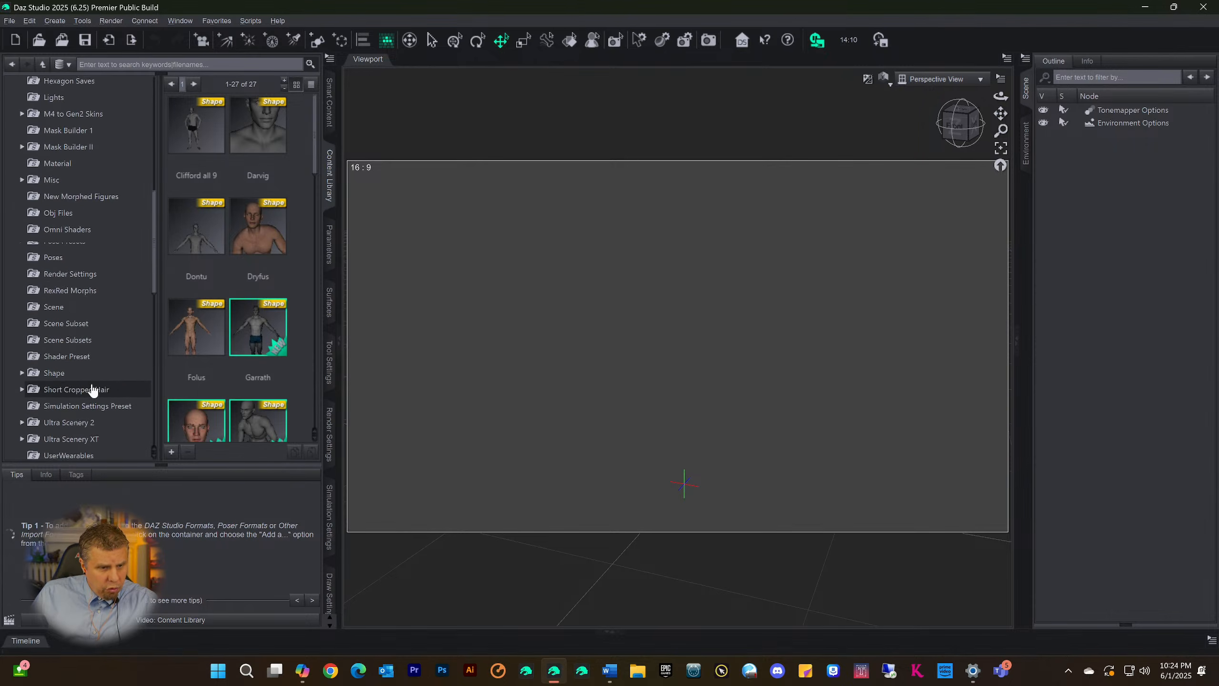
{"action": "left_click", "coordinate": [53, 367]}
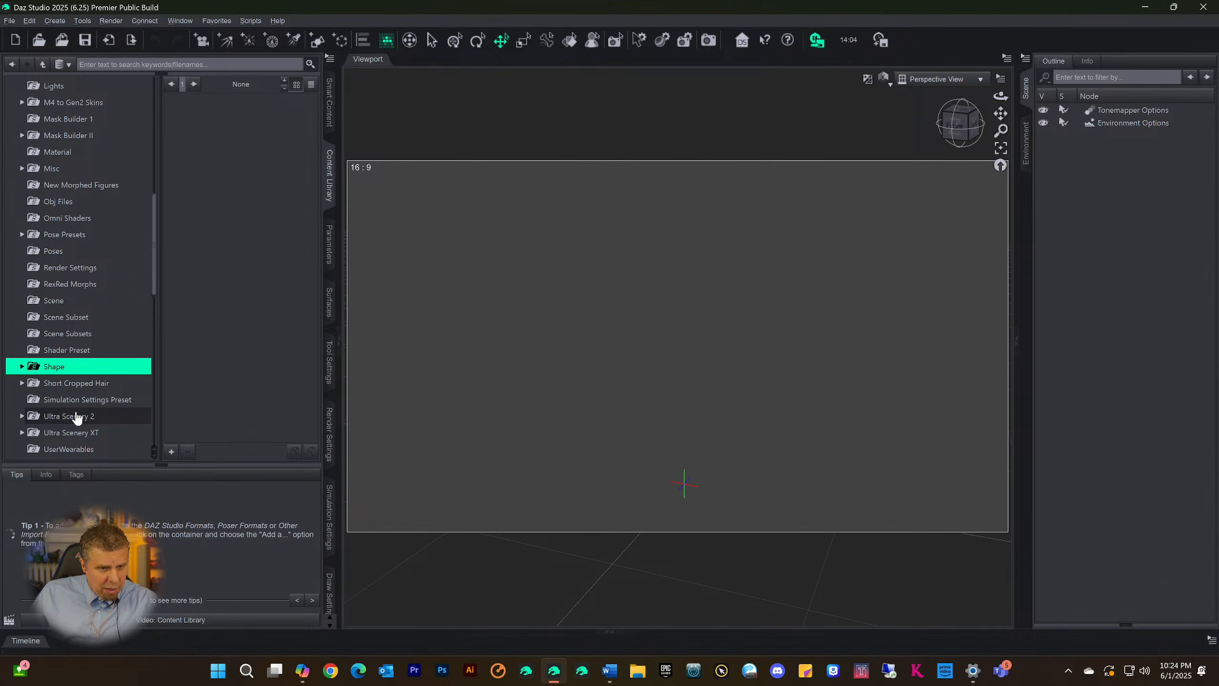
{"action": "left_click", "coordinate": [20, 367]}
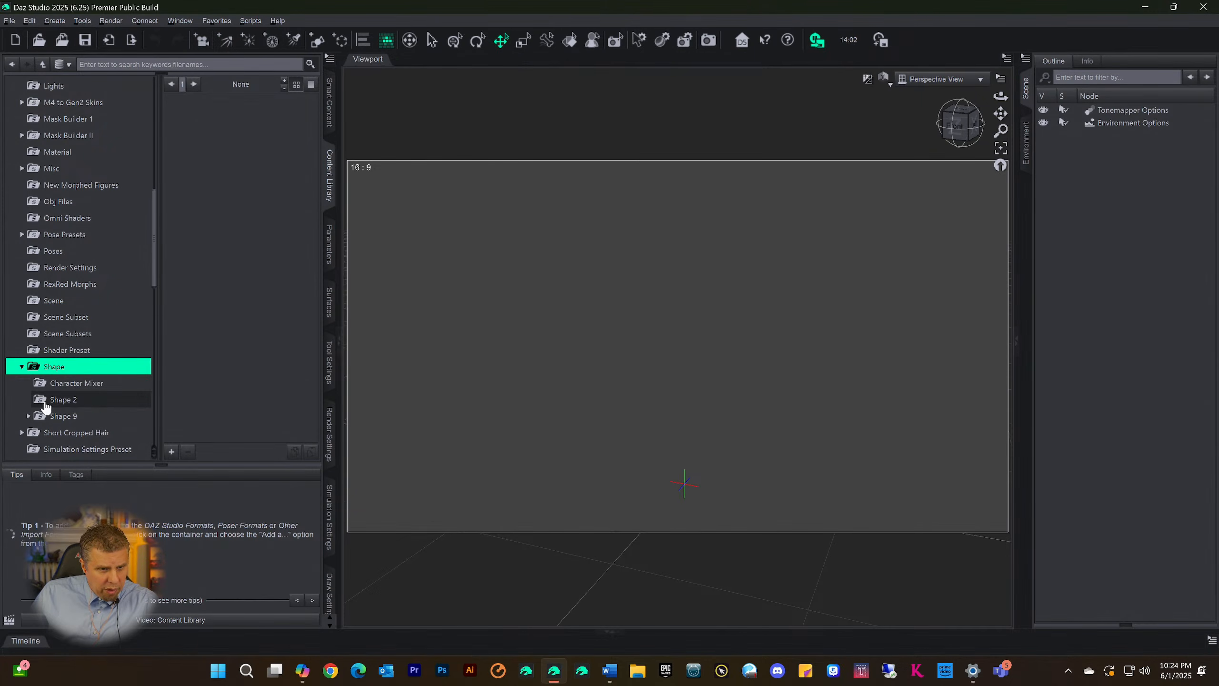
Look through the shape presets in the Shape 9 and Shape 2 folders, returning to Shape 9
{"action": "left_click", "coordinate": [76, 415]}
{"action": "scroll", "coordinate": [233, 273], "scroll_direction": "down", "scroll_amount": 5}
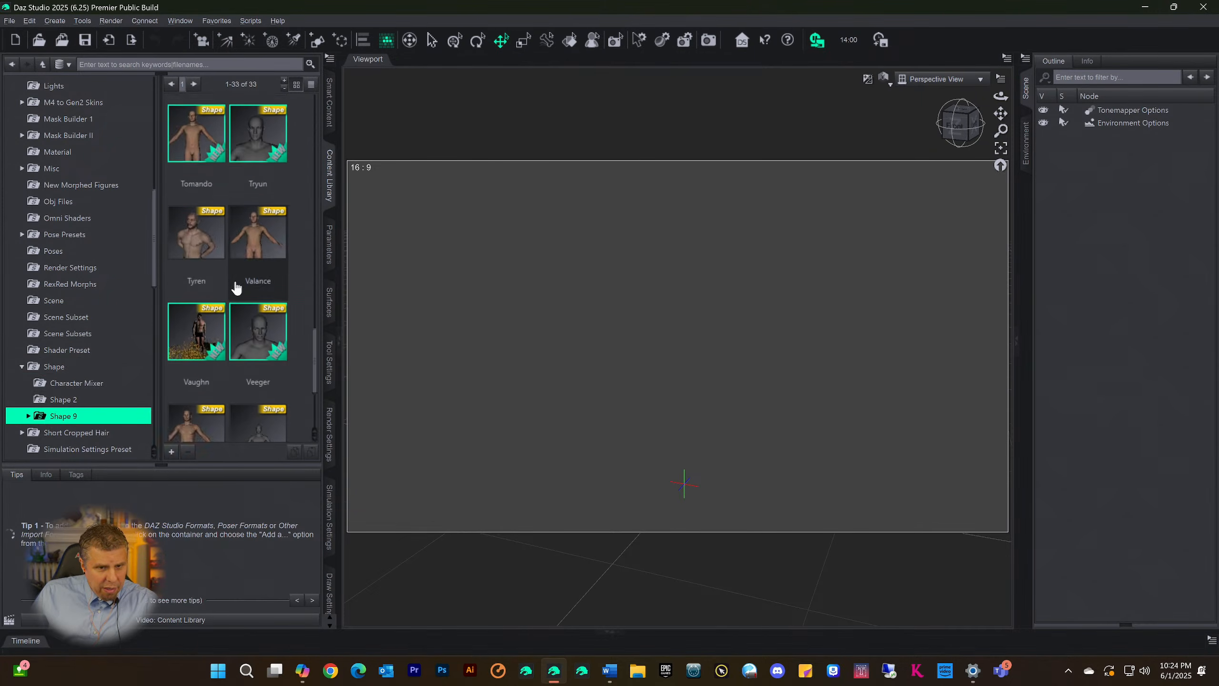
{"action": "scroll", "coordinate": [235, 285], "scroll_direction": "down", "scroll_amount": 3}
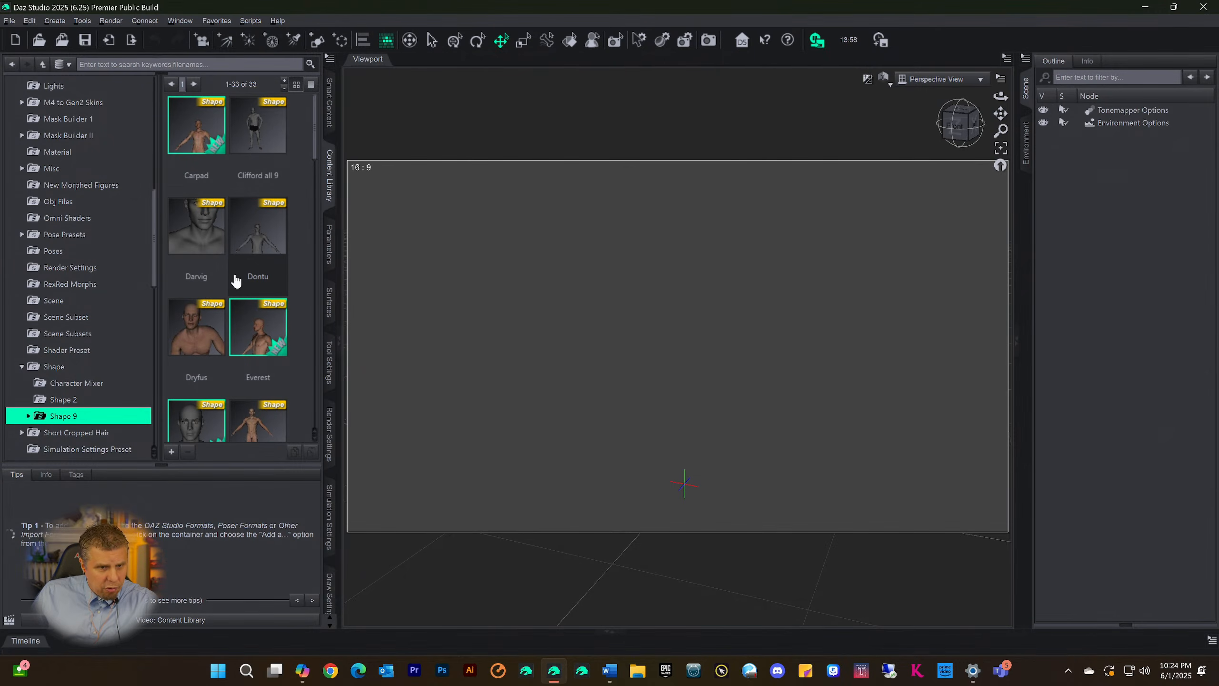
{"action": "scroll", "coordinate": [237, 279], "scroll_direction": "down", "scroll_amount": 3}
{"action": "scroll", "coordinate": [213, 309], "scroll_direction": "down", "scroll_amount": 3}
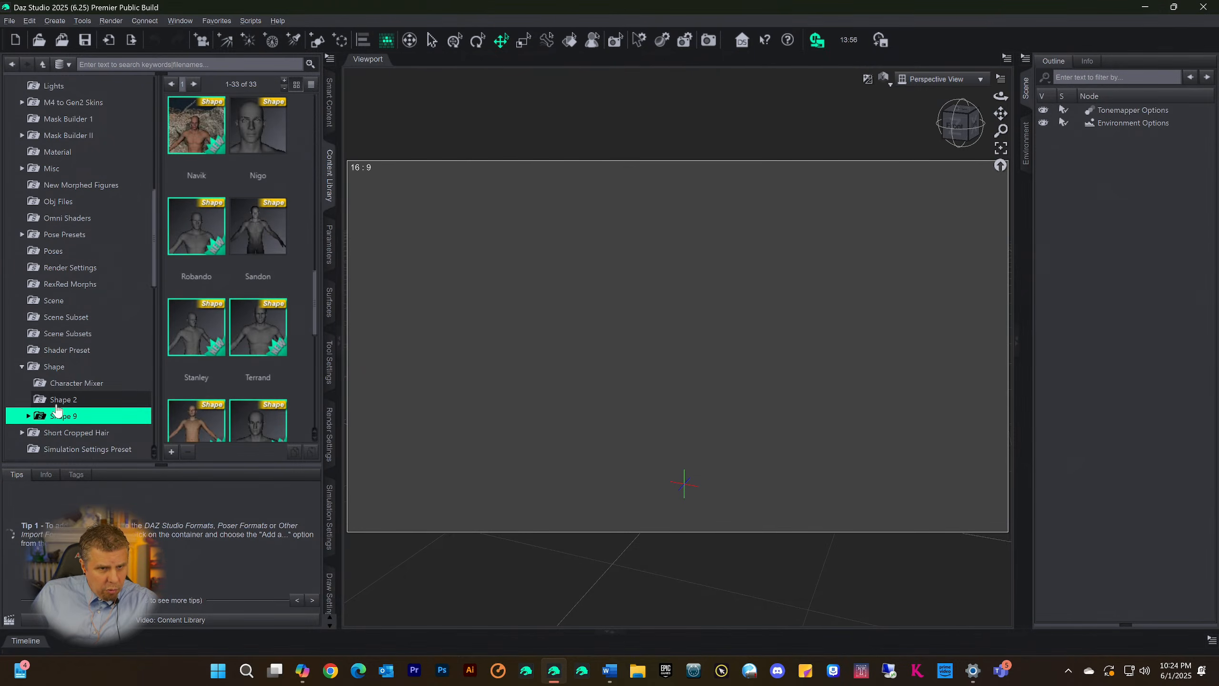
{"action": "left_click", "coordinate": [111, 399]}
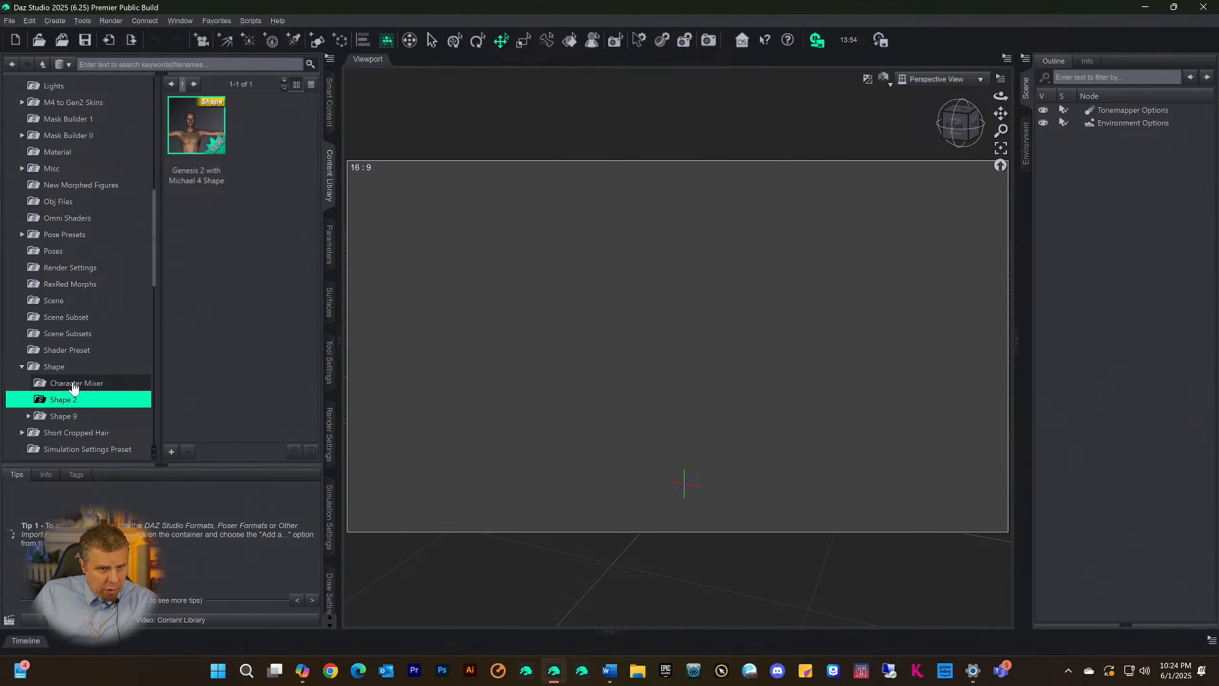
{"action": "left_click", "coordinate": [57, 415]}
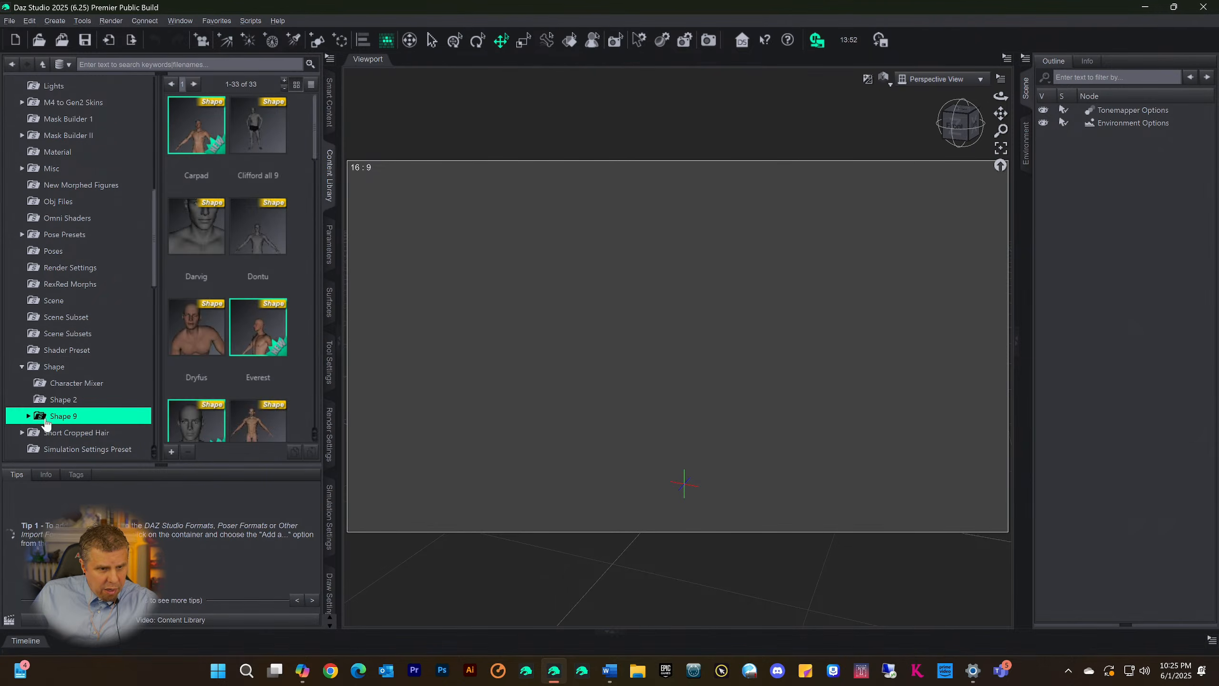
Expand the Shape 9 folder and look through the presets in its Shape 12-3-24 subfolder
{"action": "left_click", "coordinate": [28, 415]}
{"action": "scroll", "coordinate": [84, 380], "scroll_direction": "down", "scroll_amount": 3}
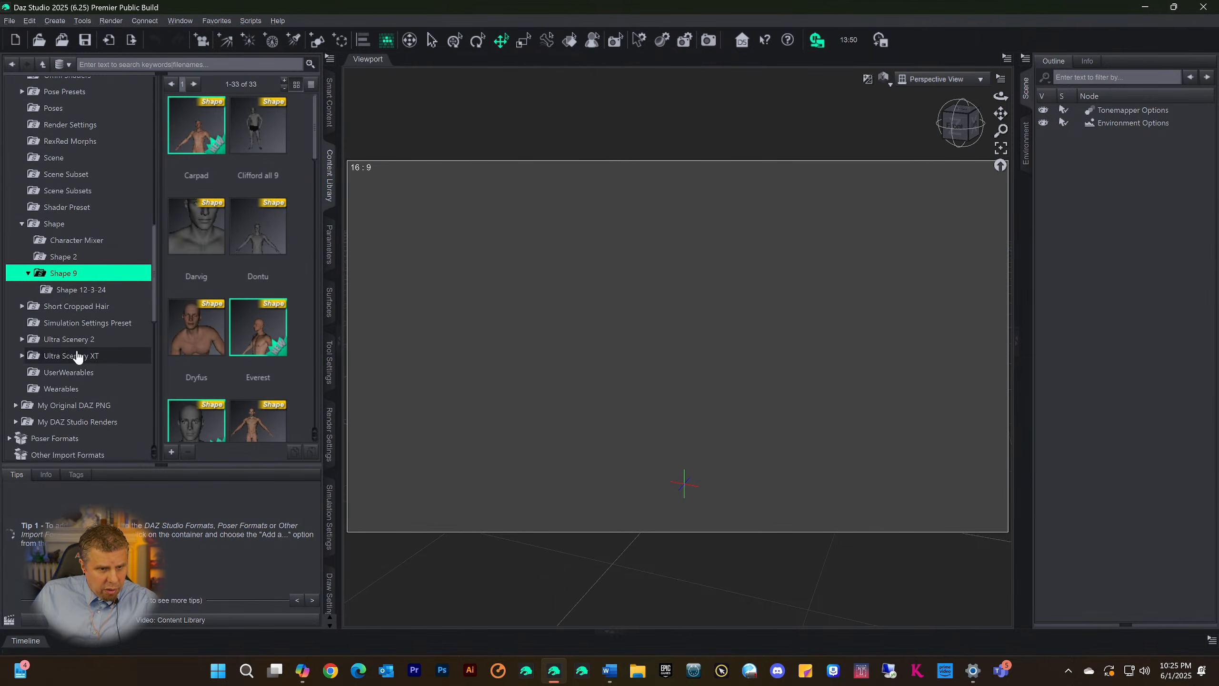
{"action": "left_click", "coordinate": [71, 290]}
{"action": "scroll", "coordinate": [221, 279], "scroll_direction": "down", "scroll_amount": 5}
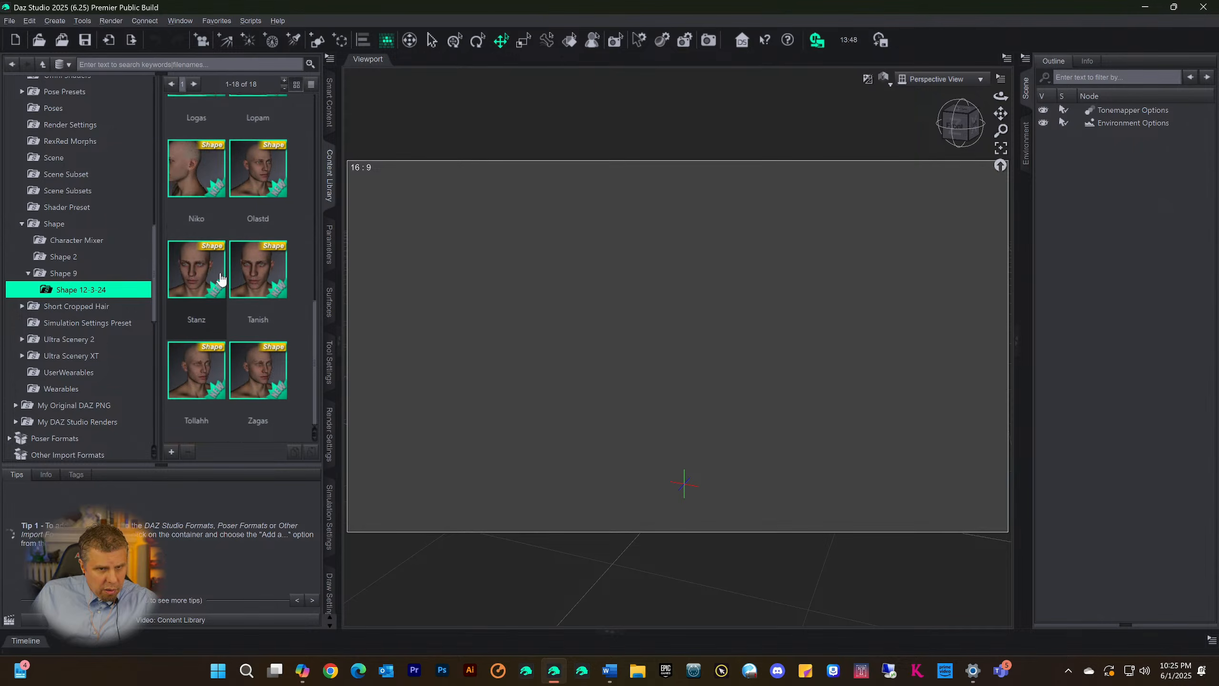
{"action": "scroll", "coordinate": [222, 278], "scroll_direction": "up", "scroll_amount": 3}
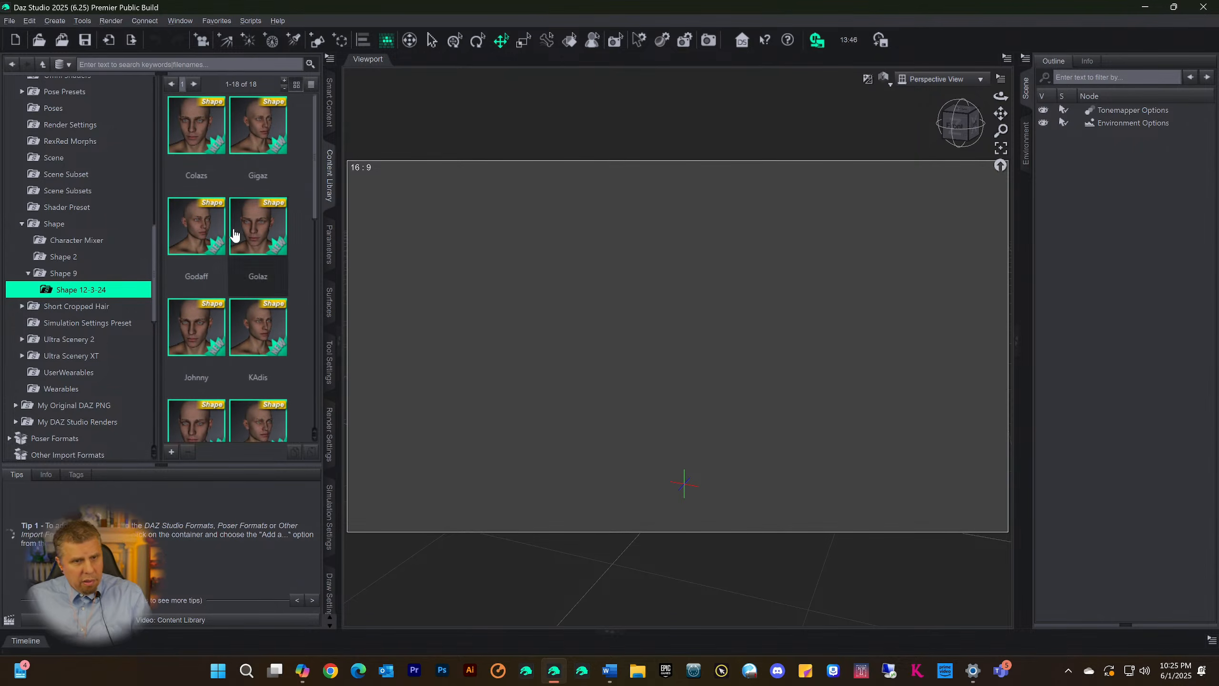
Categorize all shape presets in the Shape 12-3-24 folder under Files > Figures > Shapes9
{"action": "left_click", "coordinate": [192, 129]}
{"action": "scroll", "coordinate": [244, 240], "scroll_direction": "down", "scroll_amount": 5}
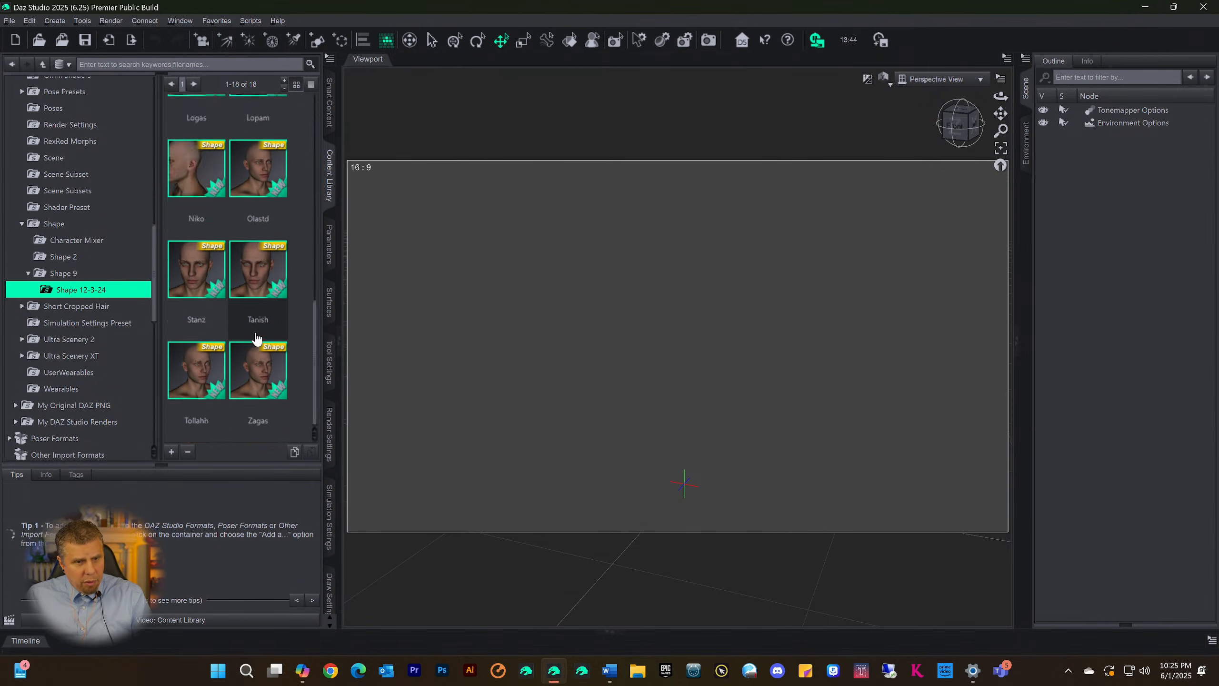
{"action": "left_click", "coordinate": [264, 378], "text": "shift"}
{"action": "right_click", "coordinate": [258, 377]}
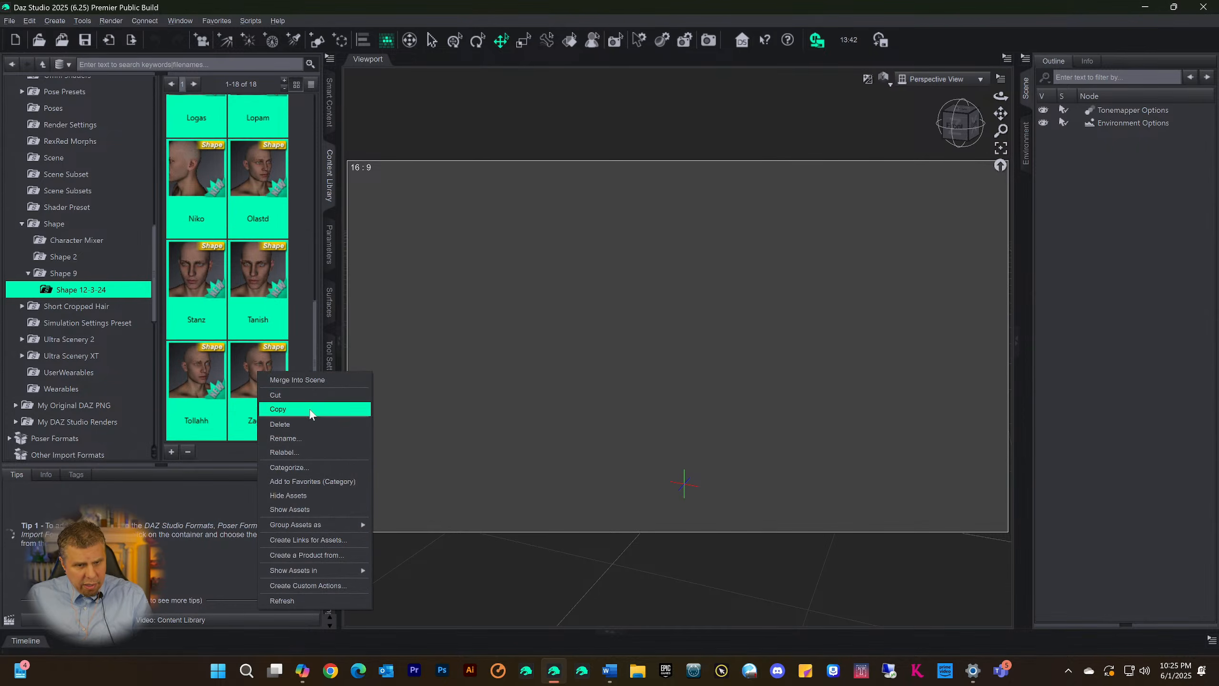
{"action": "left_click", "coordinate": [289, 467]}
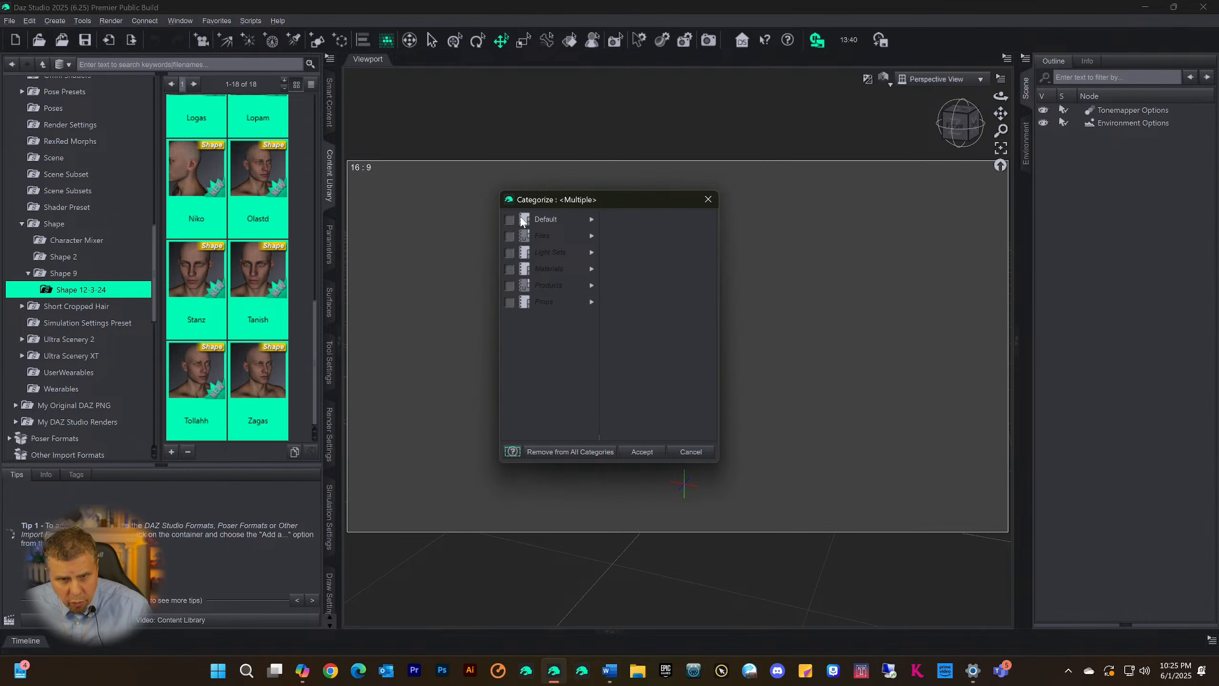
{"action": "left_click", "coordinate": [590, 219]}
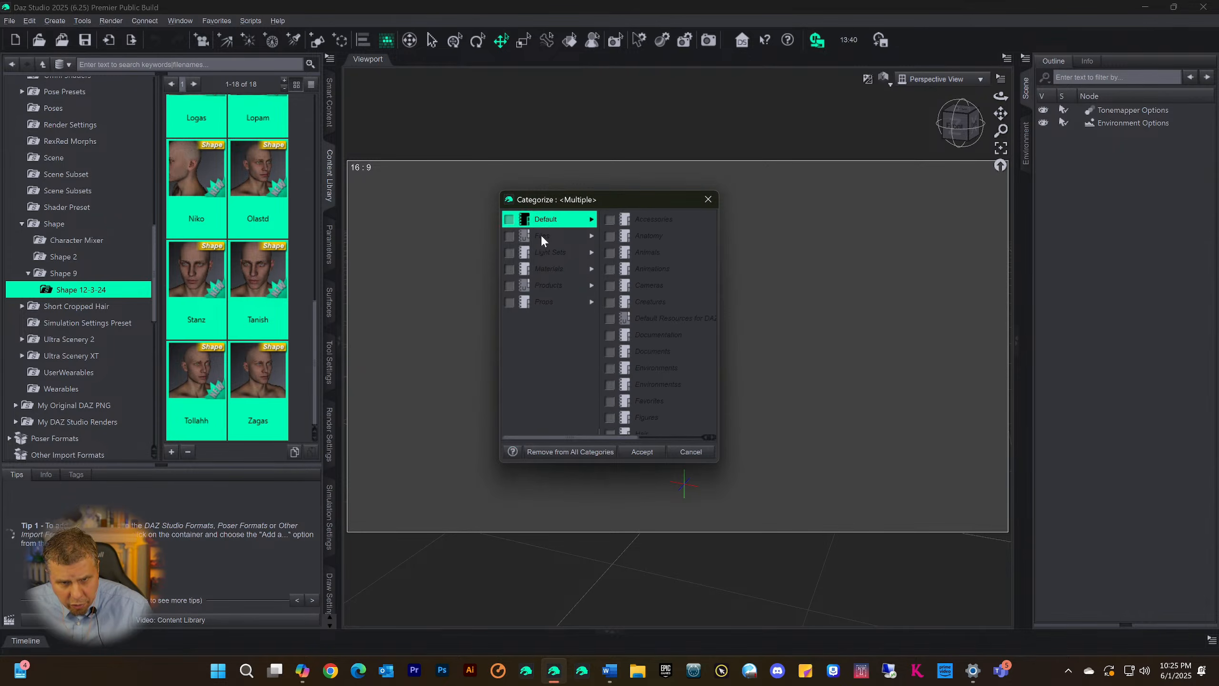
{"action": "left_click", "coordinate": [591, 235]}
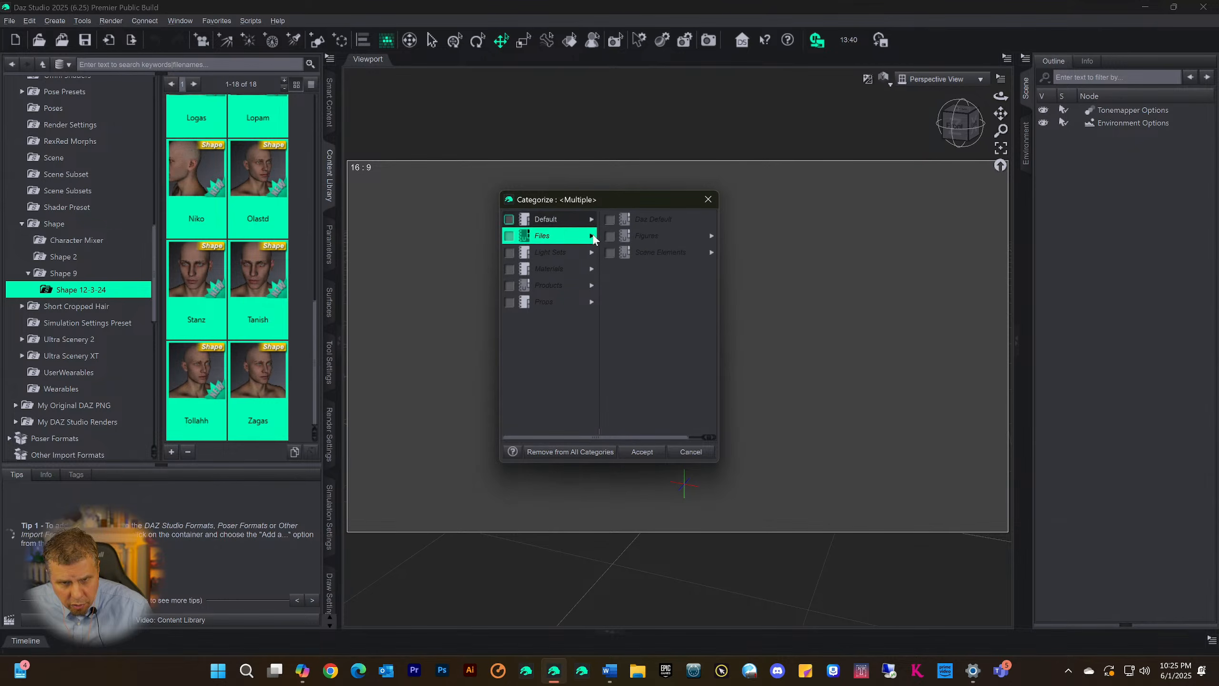
{"action": "left_click", "coordinate": [708, 236]}
{"action": "scroll", "coordinate": [640, 365], "scroll_direction": "down", "scroll_amount": 3}
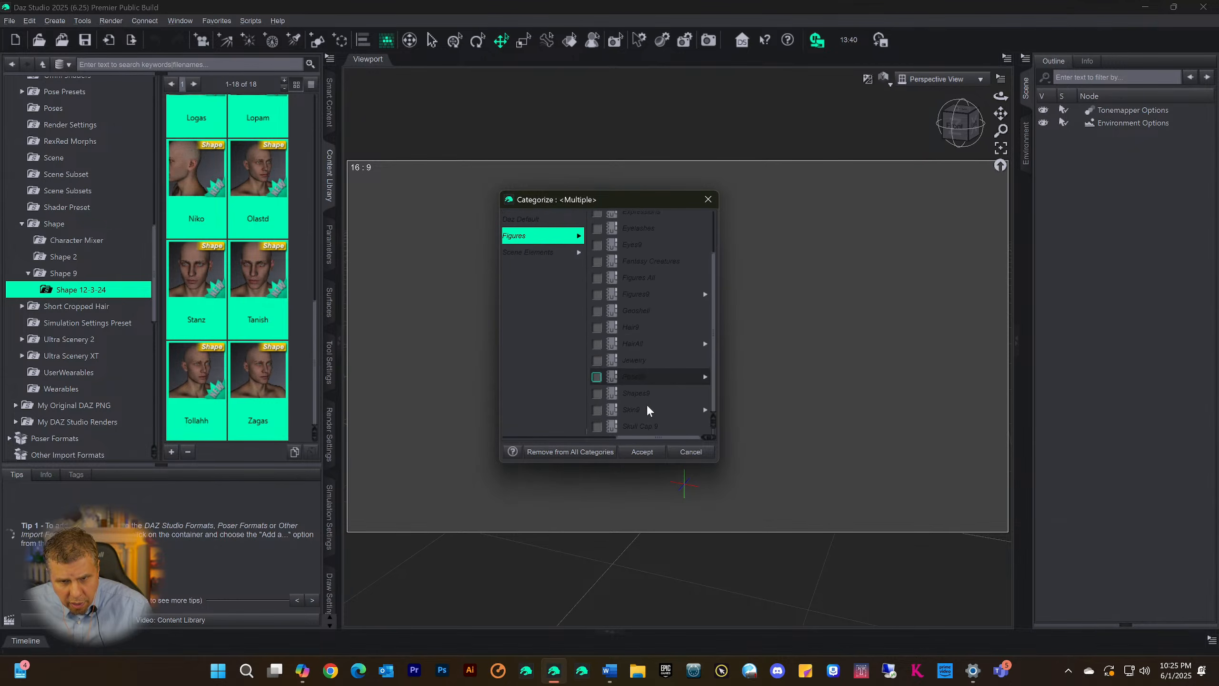
{"action": "left_click", "coordinate": [598, 394]}
{"action": "left_click", "coordinate": [647, 453]}
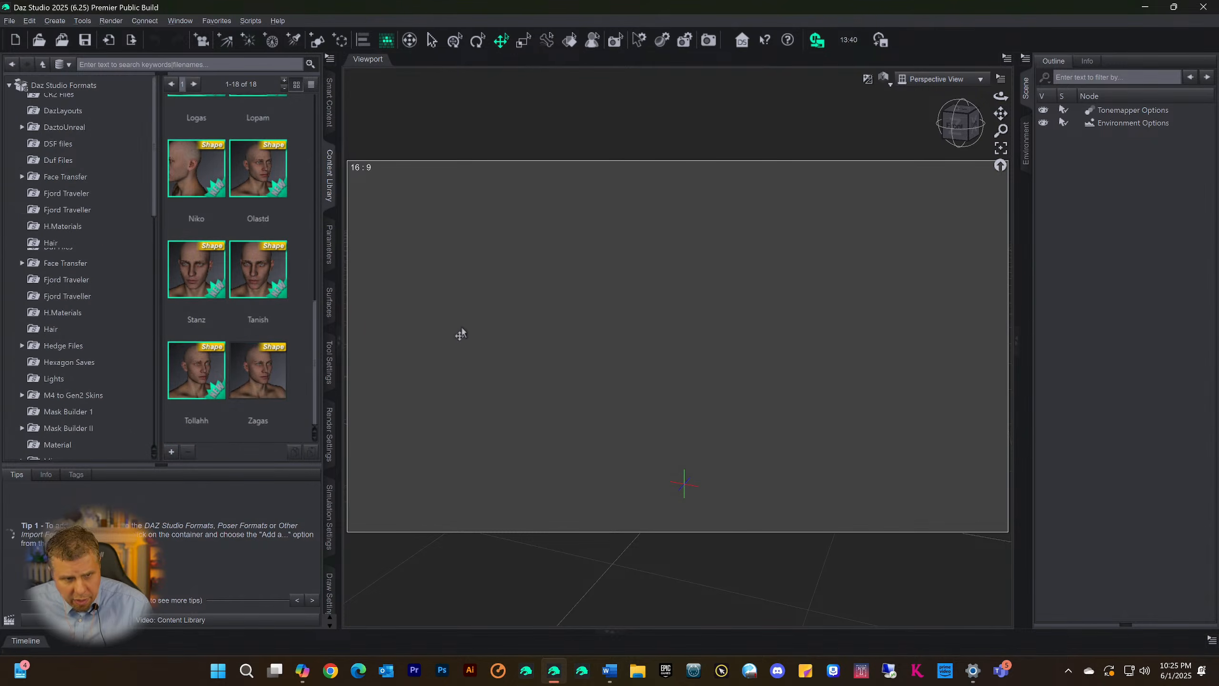
Return to the Shape 9 folder and categorize all of its shape presets under Files > Figures > Shapes9
{"action": "scroll", "coordinate": [82, 351], "scroll_direction": "down", "scroll_amount": 4}
{"action": "scroll", "coordinate": [102, 375], "scroll_direction": "down", "scroll_amount": 8}
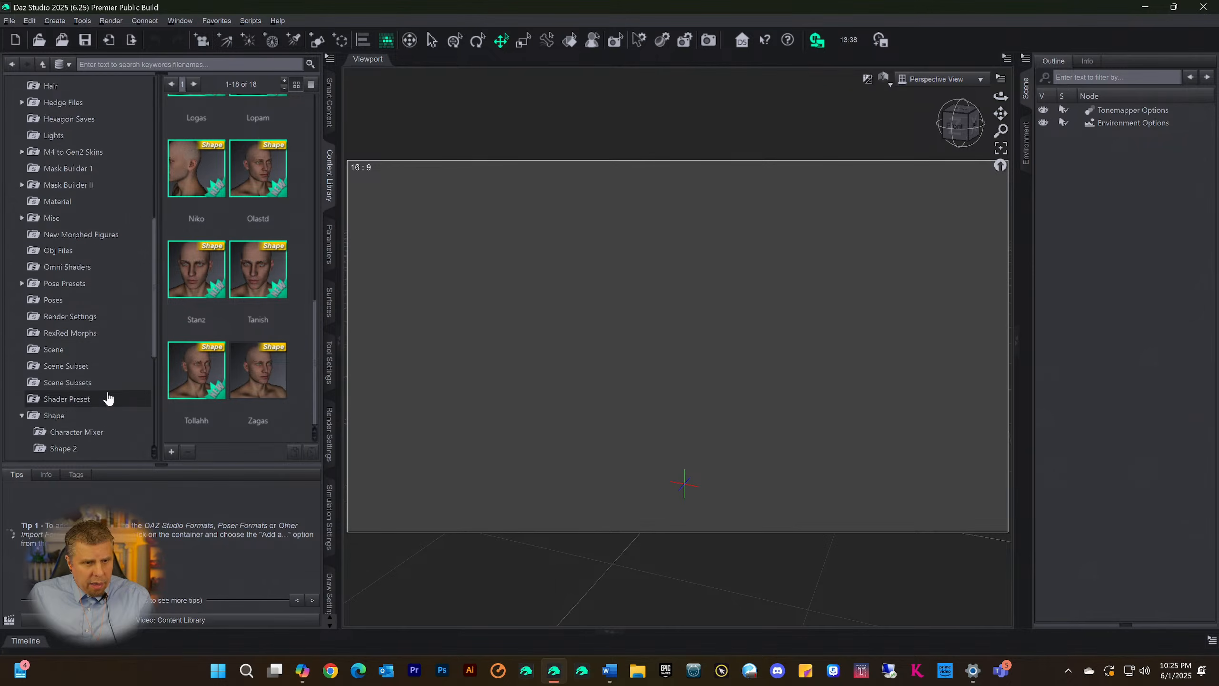
{"action": "left_click", "coordinate": [63, 273]}
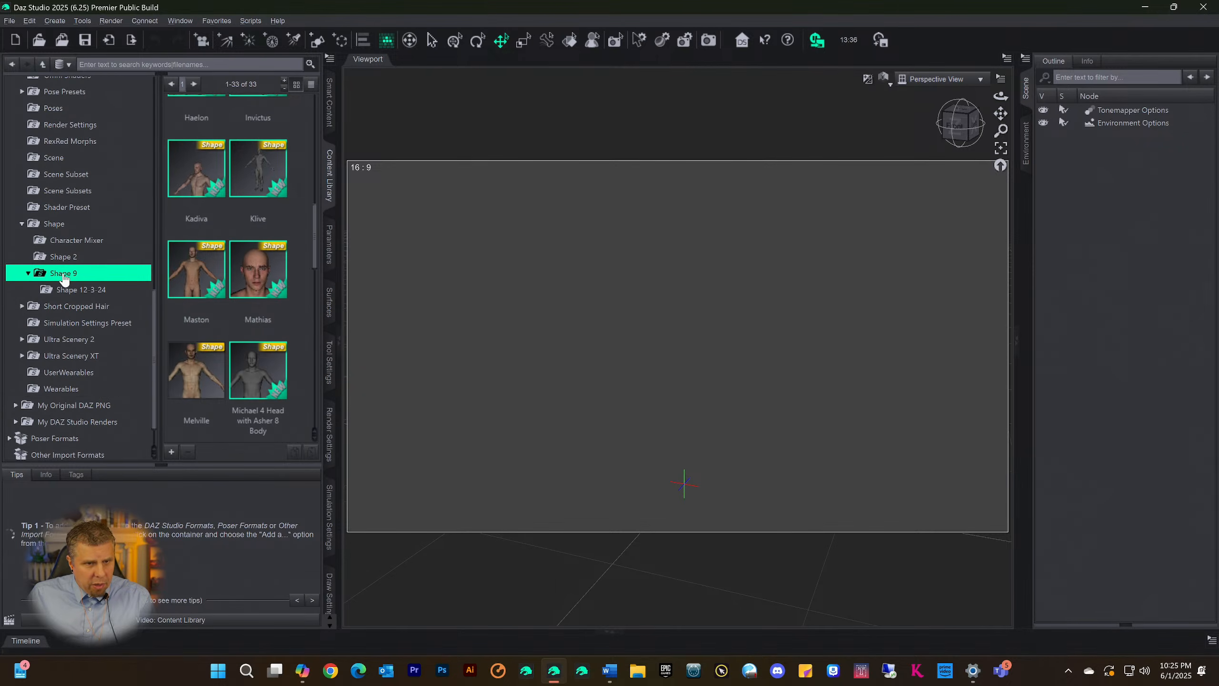
{"action": "left_click", "coordinate": [187, 144]}
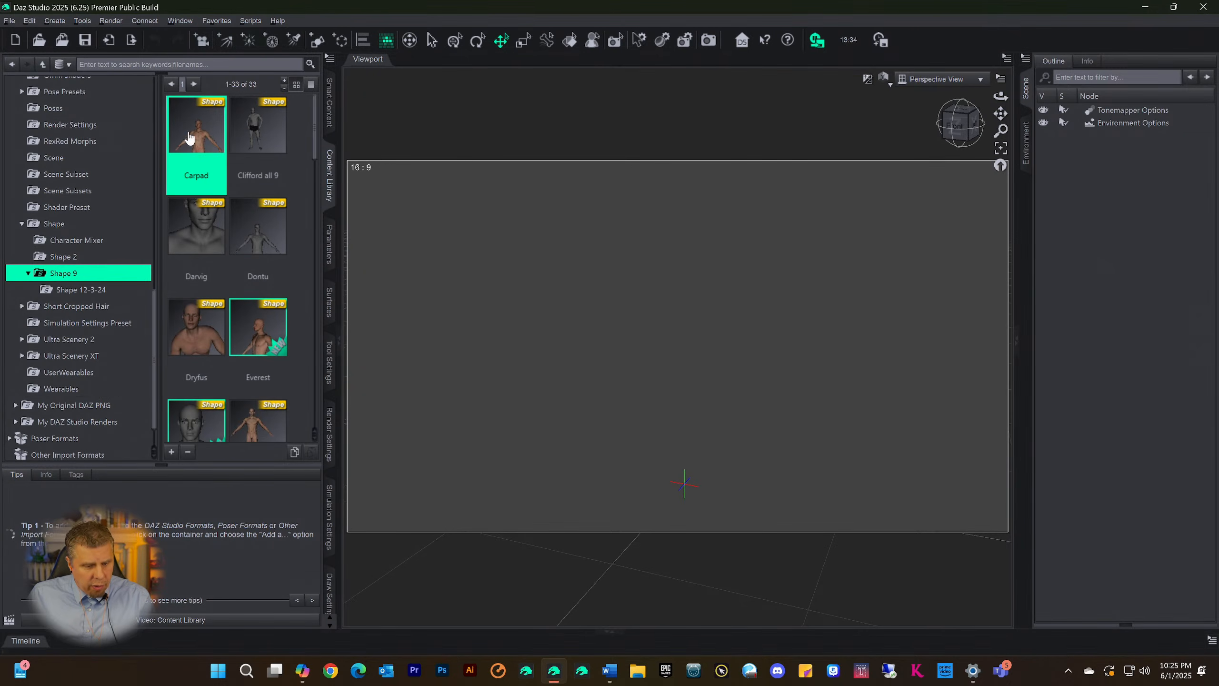
{"action": "key", "text": "ctrl+a"}
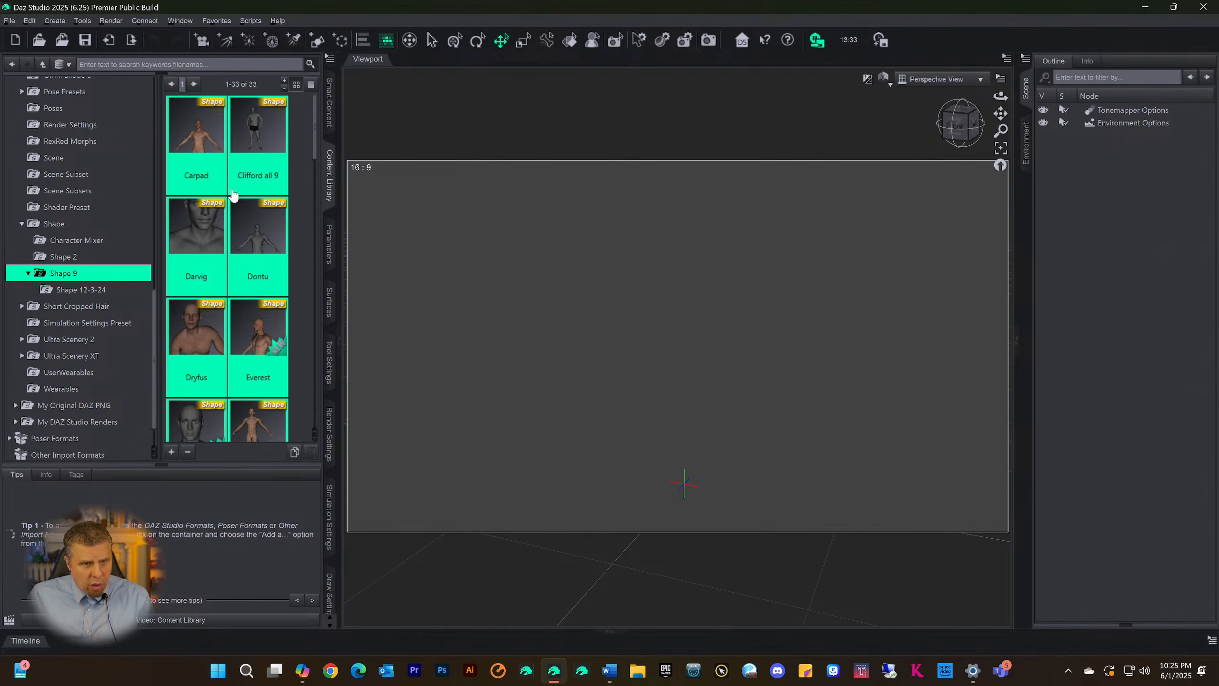
{"action": "right_click", "coordinate": [195, 146]}
{"action": "left_click", "coordinate": [259, 240]}
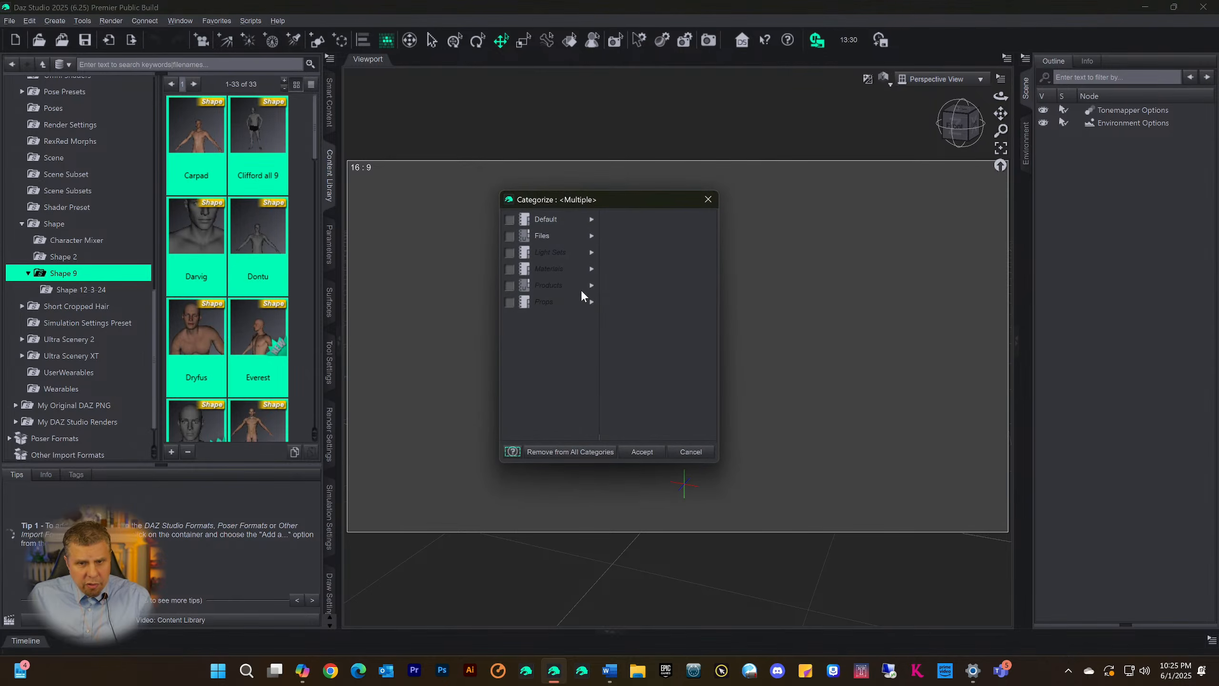
{"action": "left_click", "coordinate": [592, 235]}
{"action": "left_click", "coordinate": [710, 236]}
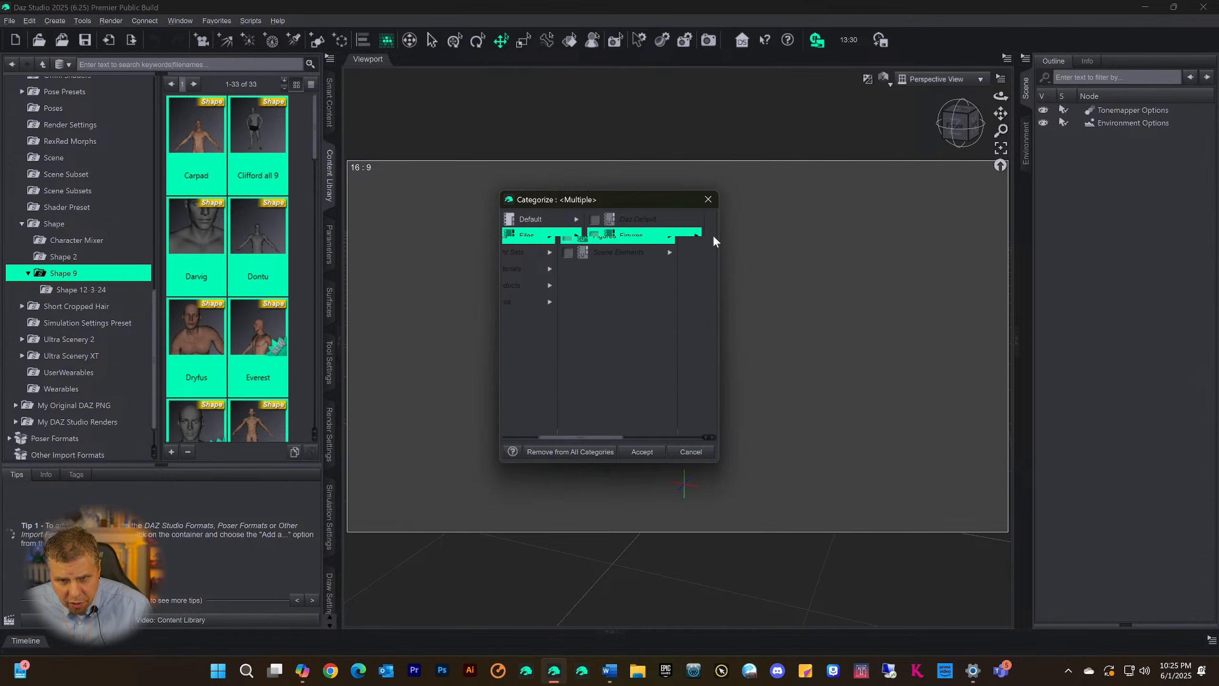
{"action": "scroll", "coordinate": [642, 396], "scroll_direction": "down", "scroll_amount": 2}
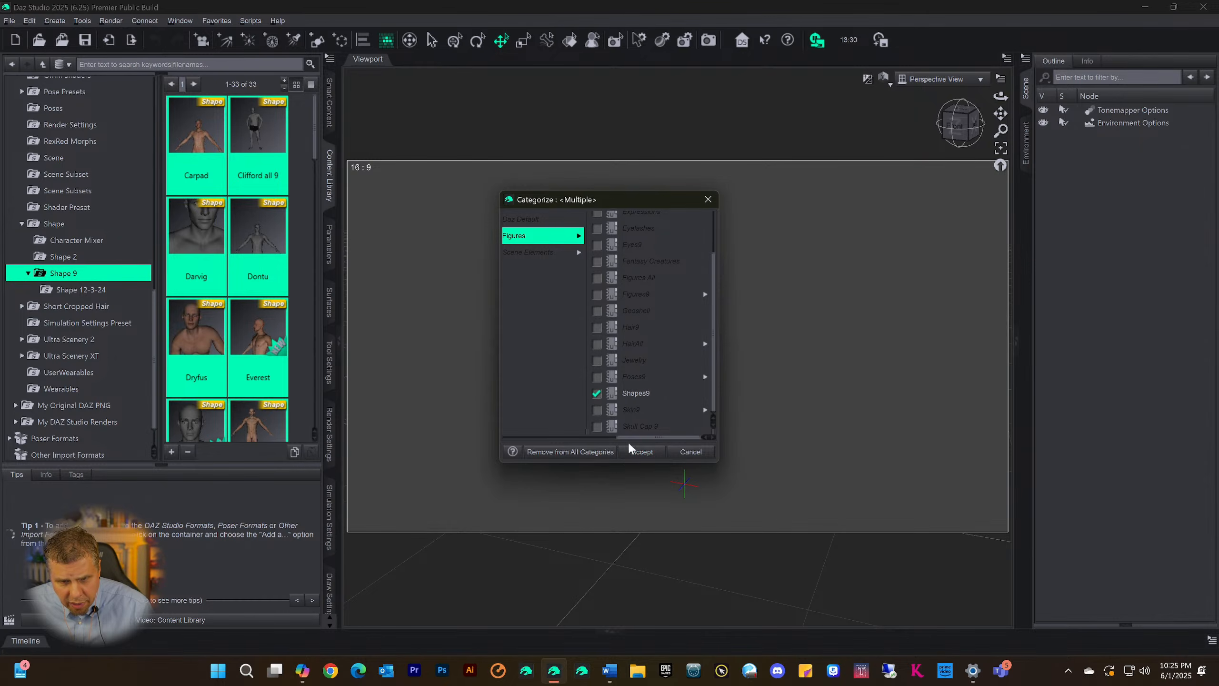
{"action": "left_click", "coordinate": [639, 451]}
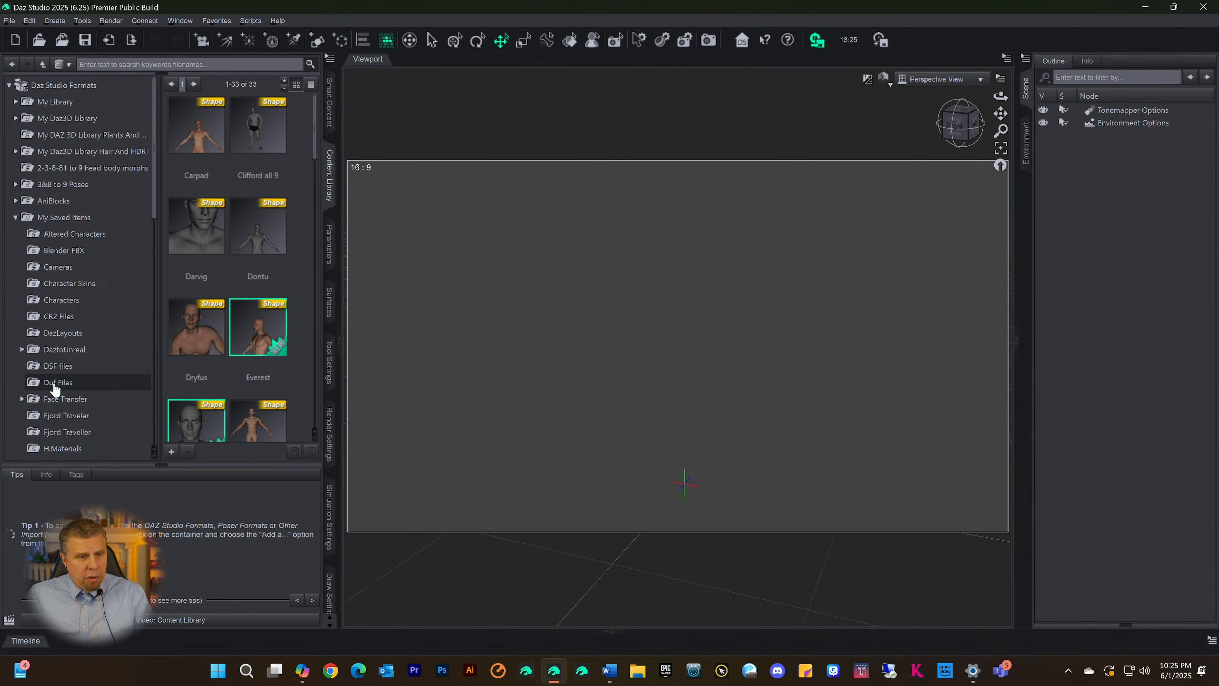
Switch to the Shape 2 folder and back to Shape 9 to recheck its shape presets
{"action": "scroll", "coordinate": [75, 409], "scroll_direction": "down", "scroll_amount": 6}
{"action": "scroll", "coordinate": [79, 414], "scroll_direction": "down", "scroll_amount": 6}
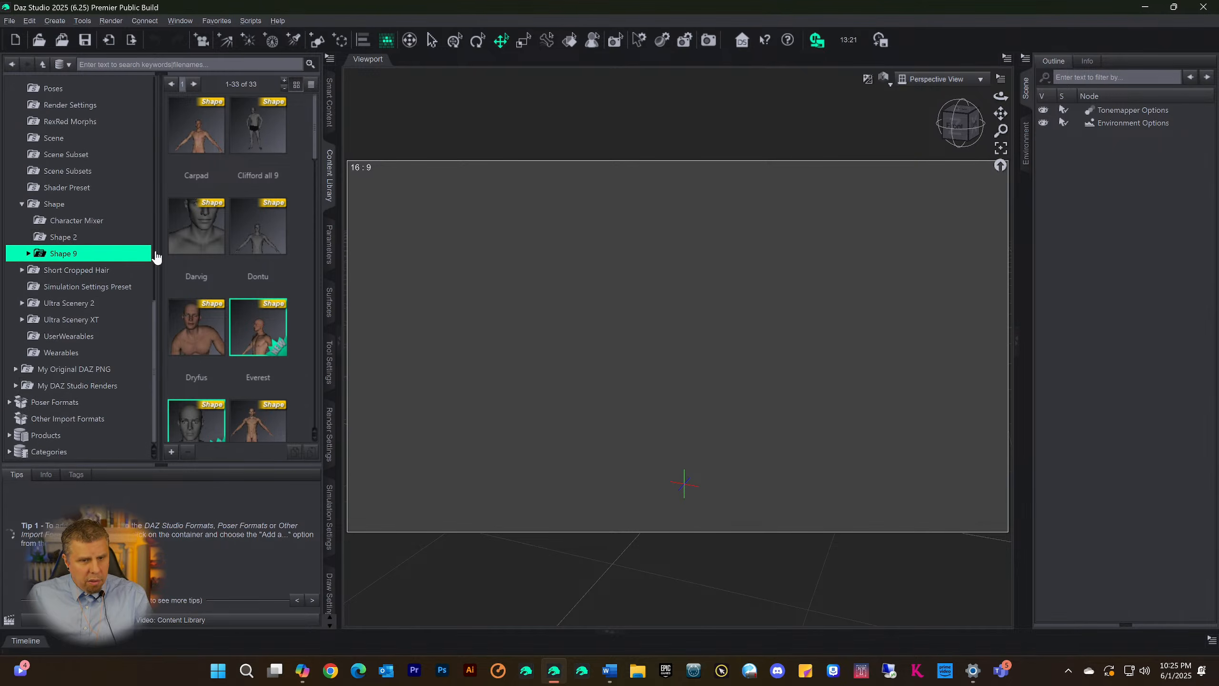
{"action": "left_click", "coordinate": [63, 237]}
{"action": "left_click", "coordinate": [64, 253]}
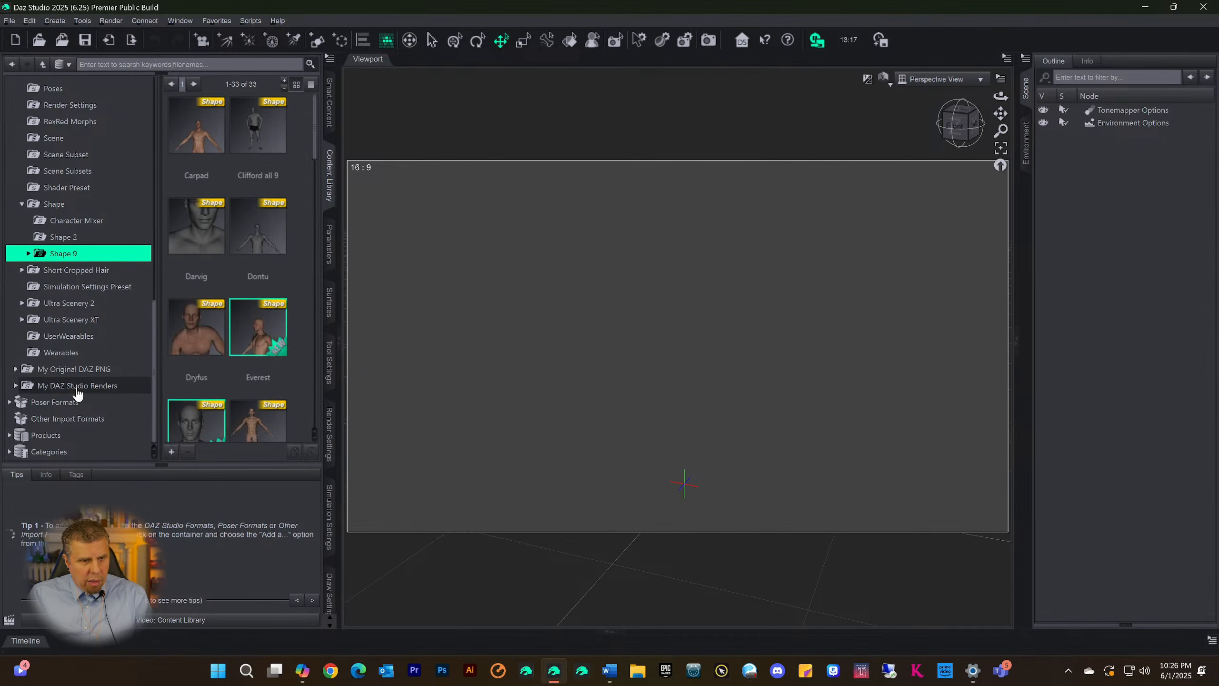
Expand Categories, Files and Figures to list the custom figure categories
{"action": "scroll", "coordinate": [72, 375], "scroll_direction": "down", "scroll_amount": 2}
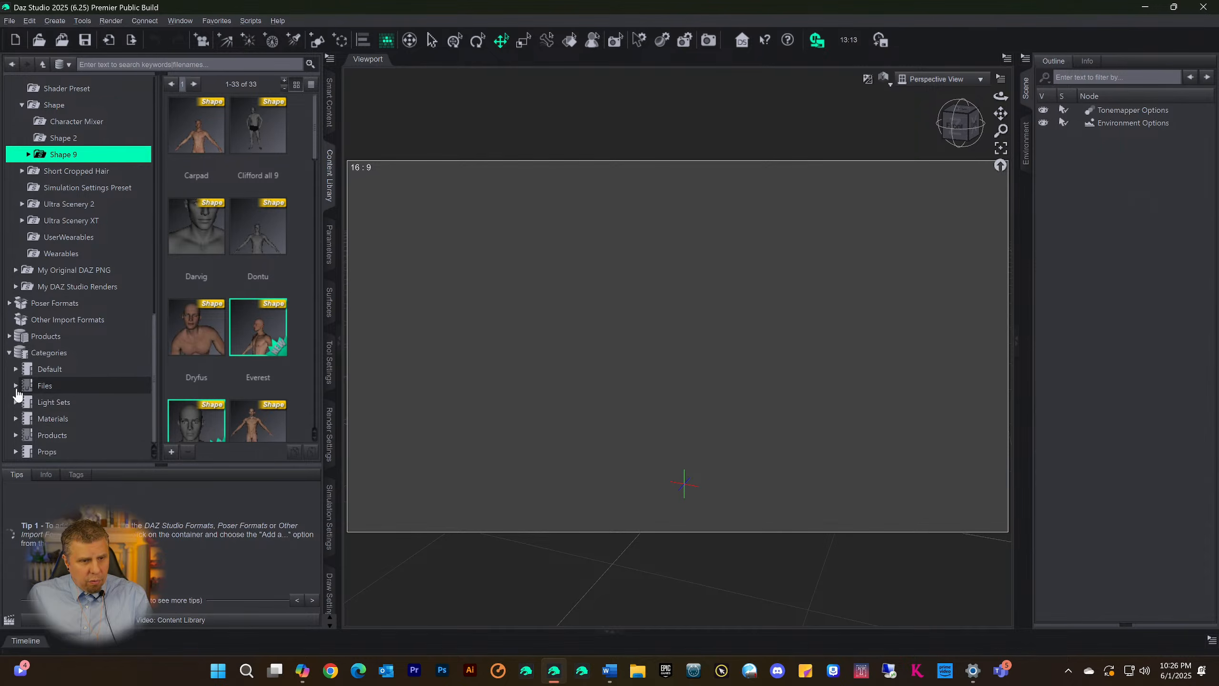
{"action": "left_click", "coordinate": [16, 385]}
{"action": "scroll", "coordinate": [69, 401], "scroll_direction": "down", "scroll_amount": 1}
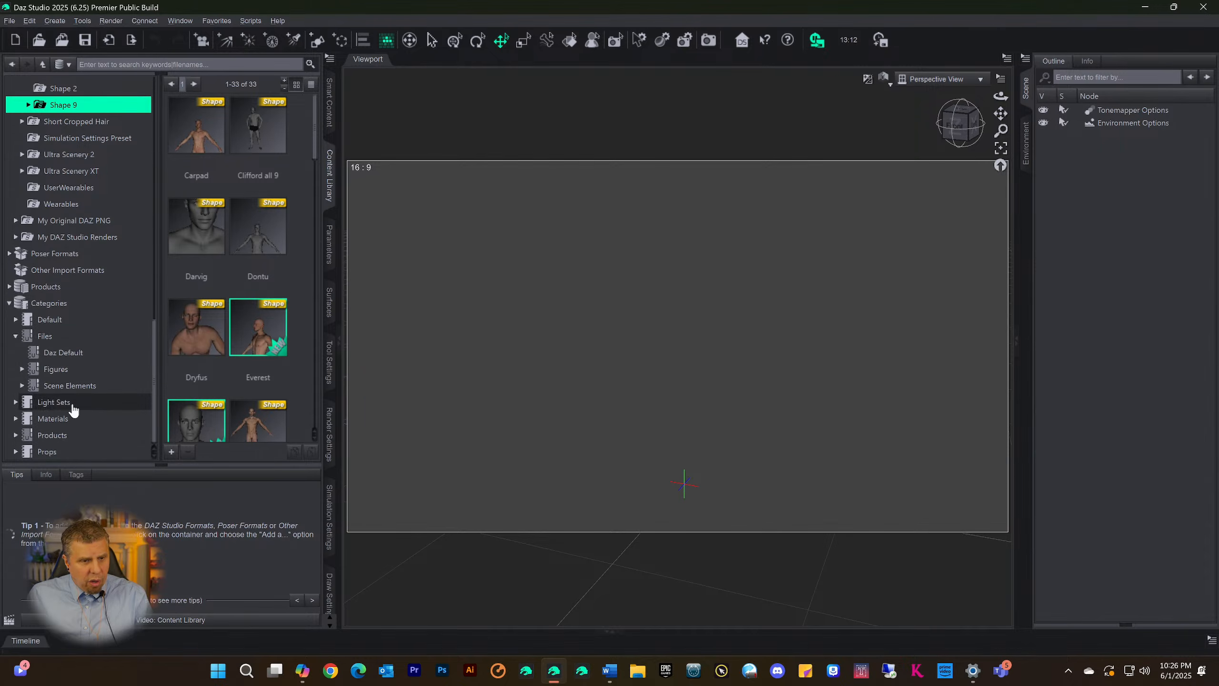
{"action": "left_click", "coordinate": [22, 369]}
{"action": "scroll", "coordinate": [91, 413], "scroll_direction": "down", "scroll_amount": 5}
{"action": "scroll", "coordinate": [93, 416], "scroll_direction": "down", "scroll_amount": 1}
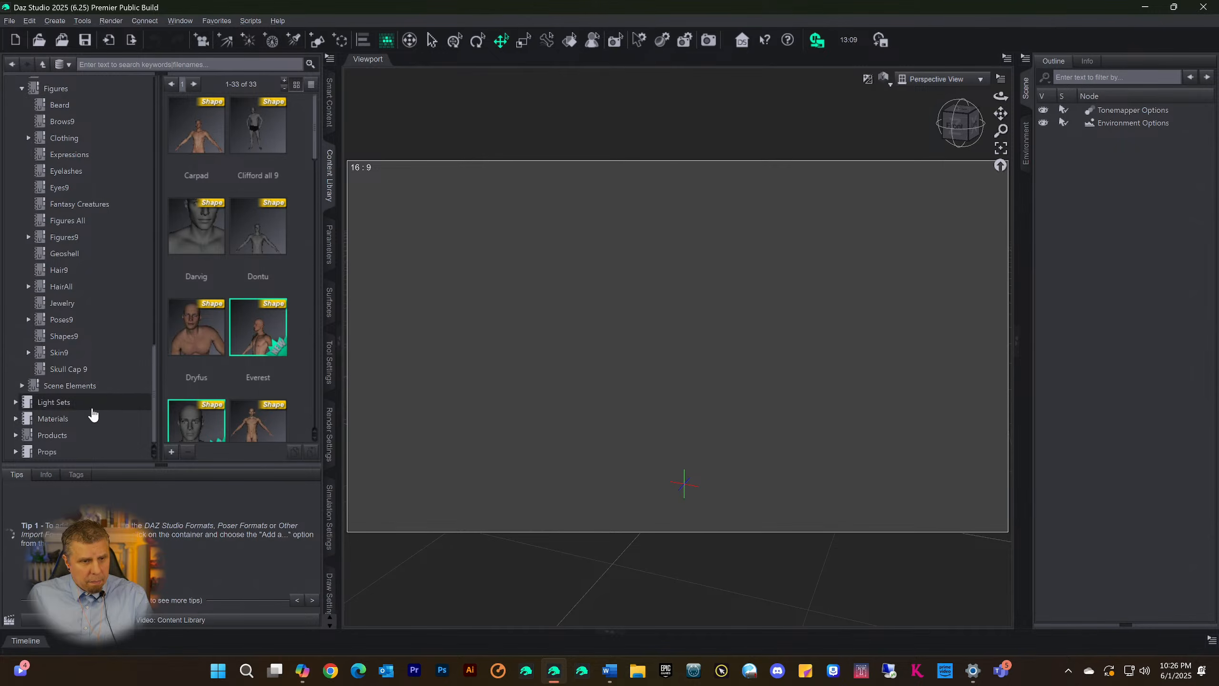
Open the Shapes9 category and check through its full list of categorized shapes
{"action": "left_click", "coordinate": [63, 339]}
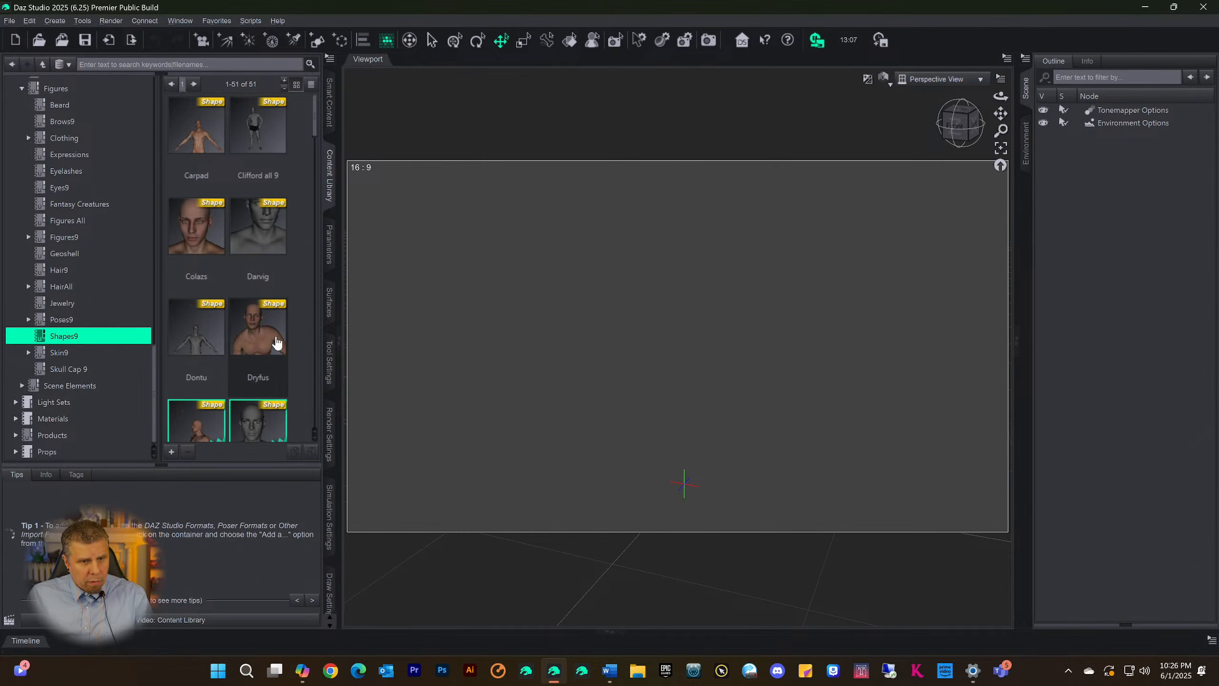
{"action": "scroll", "coordinate": [232, 236], "scroll_direction": "down", "scroll_amount": 5}
{"action": "scroll", "coordinate": [233, 233], "scroll_direction": "up", "scroll_amount": 8}
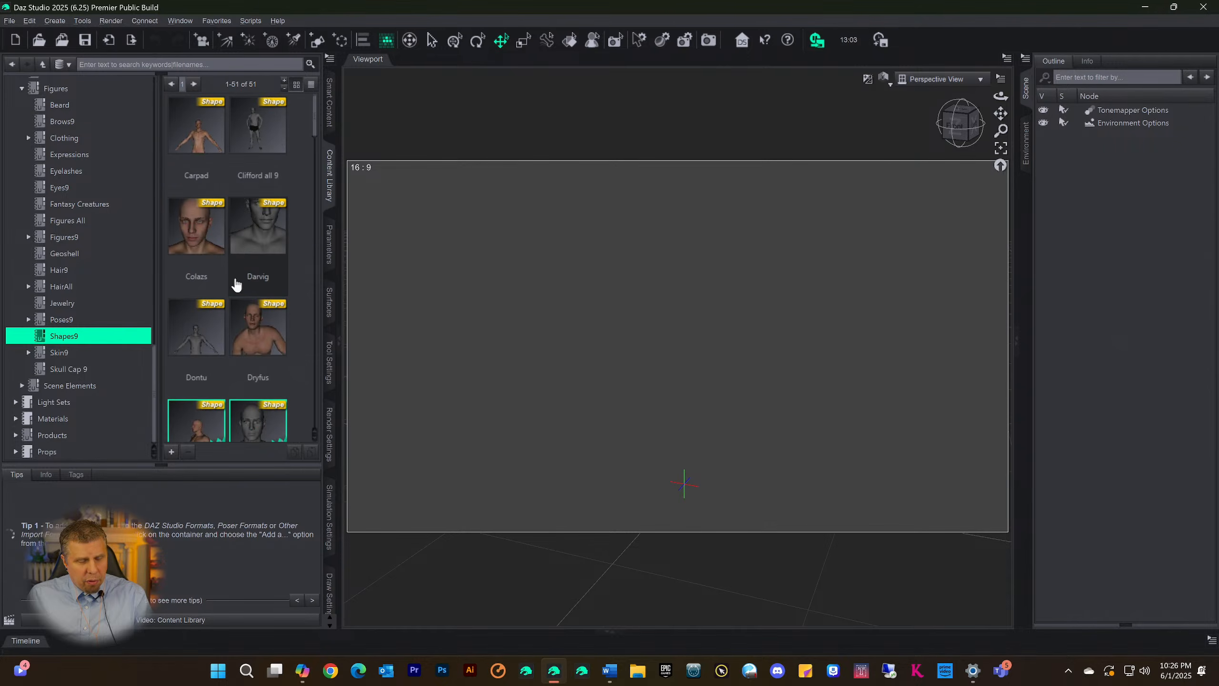
{"action": "scroll", "coordinate": [236, 285], "scroll_direction": "down", "scroll_amount": 10}
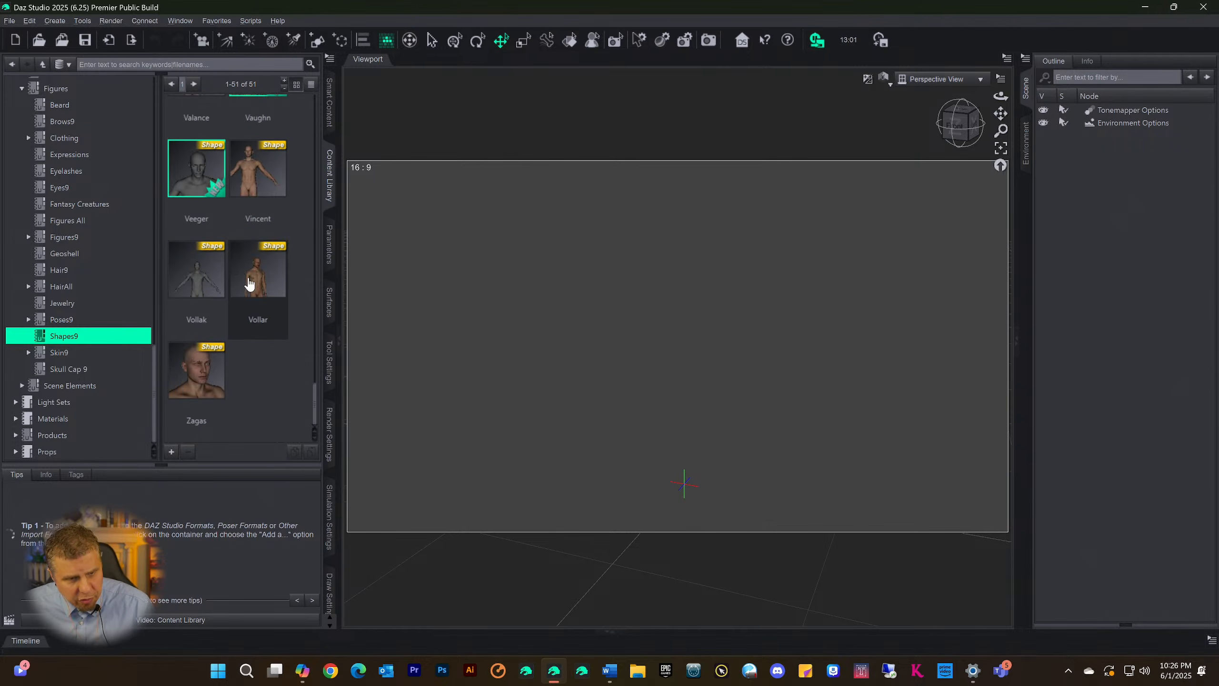
Look through the whole list of shape presets in the Shapes9 category once more
{"action": "scroll", "coordinate": [249, 284], "scroll_direction": "up", "scroll_amount": 10}
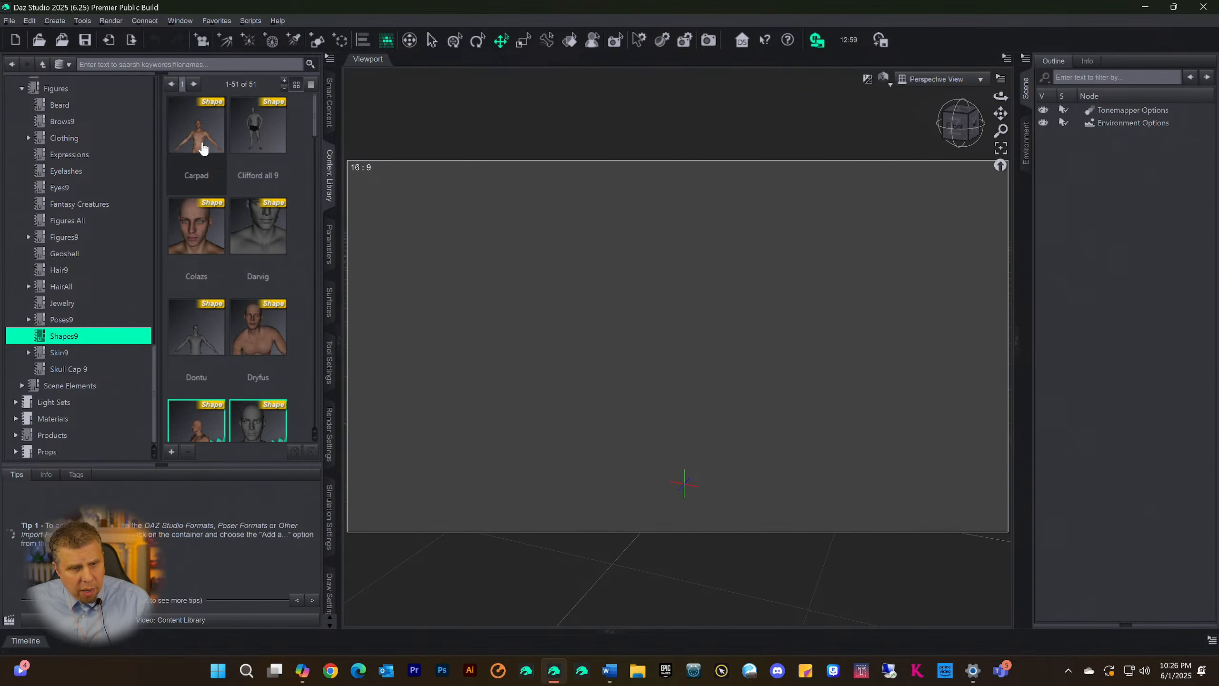
{"action": "scroll", "coordinate": [223, 161], "scroll_direction": "down", "scroll_amount": 8}
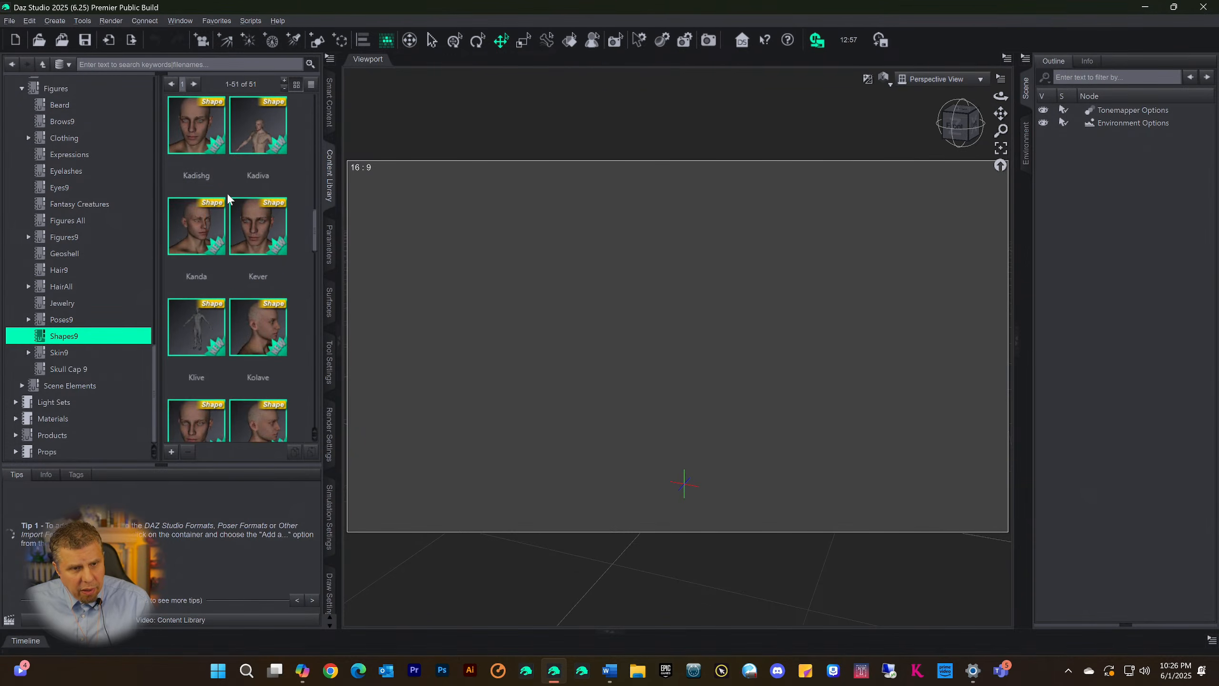
{"action": "scroll", "coordinate": [228, 198], "scroll_direction": "down", "scroll_amount": 4}
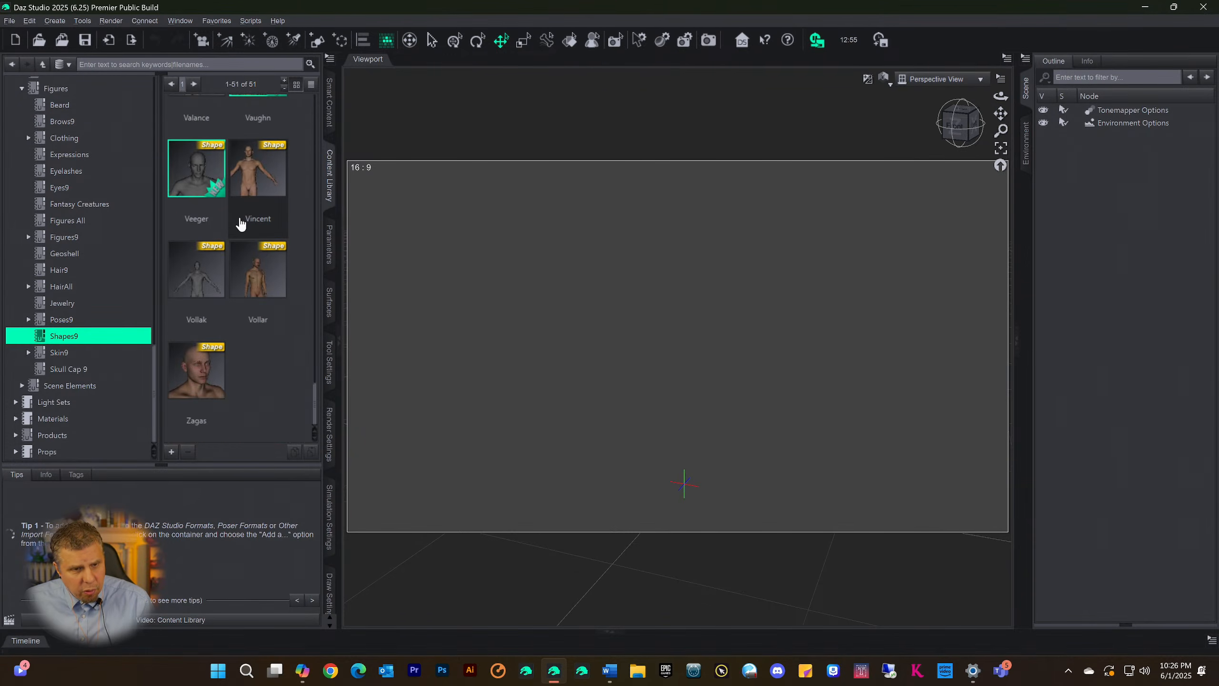
{"action": "scroll", "coordinate": [249, 272], "scroll_direction": "up", "scroll_amount": 10}
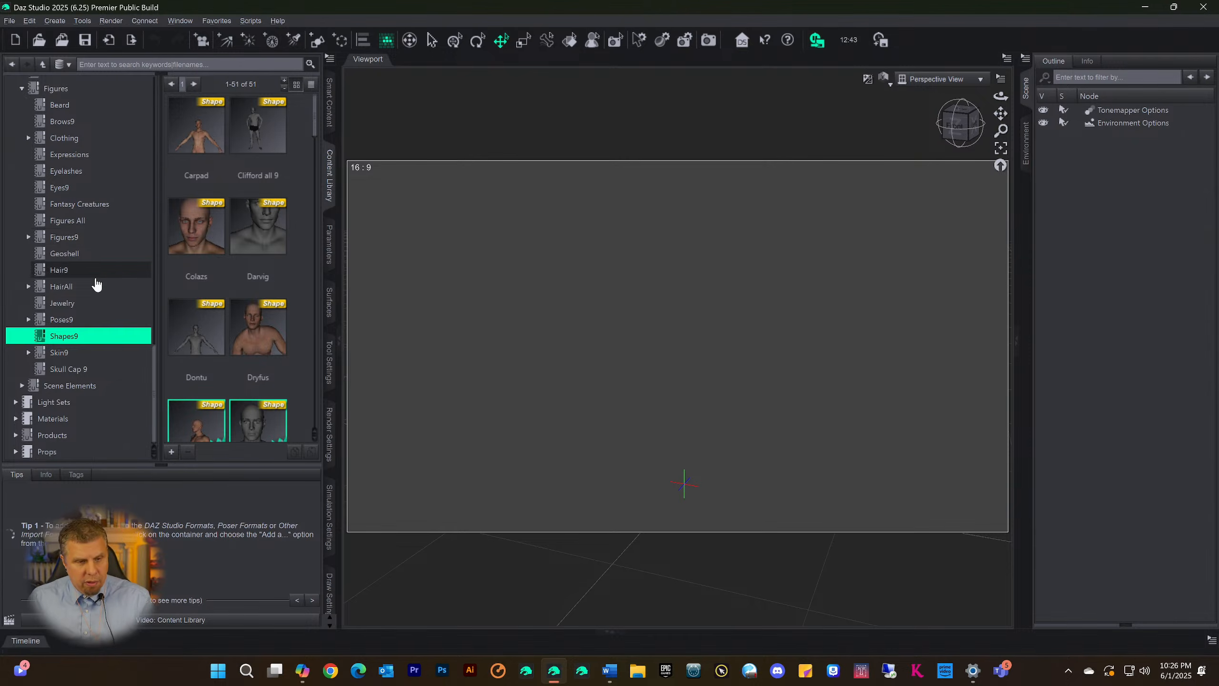
Duplicate the Shapes9 category page and switch between the original and the copy to compare them
{"action": "right_click", "coordinate": [53, 342]}
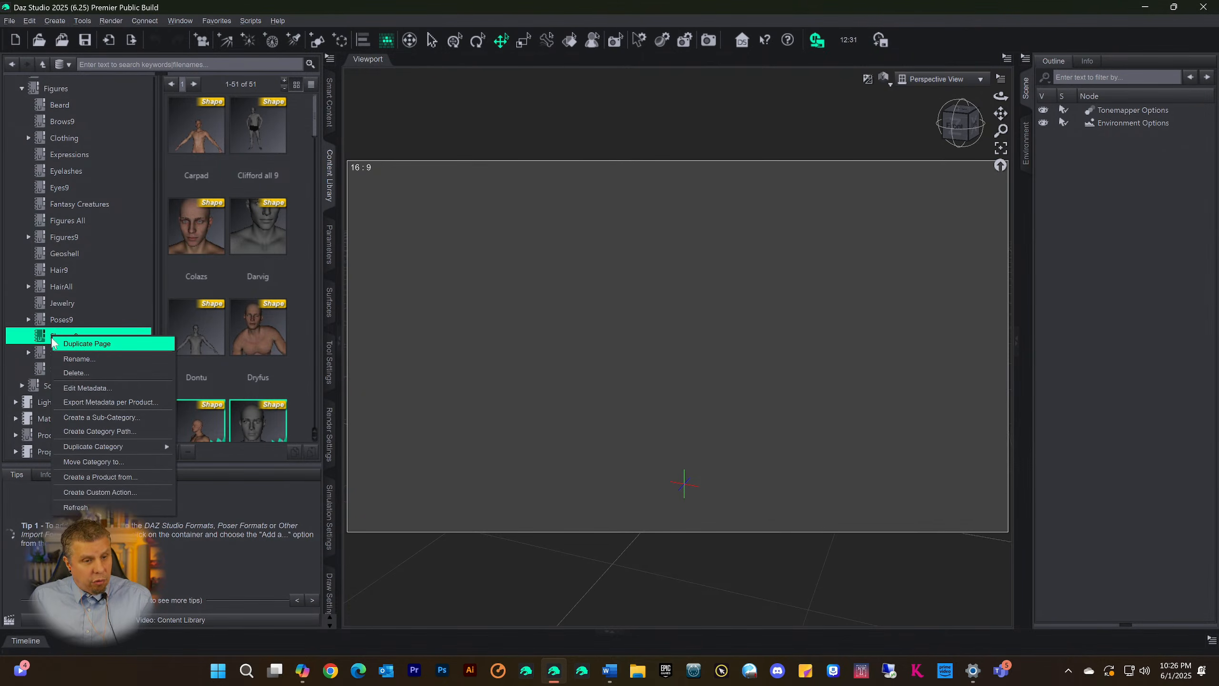
{"action": "left_click", "coordinate": [38, 338]}
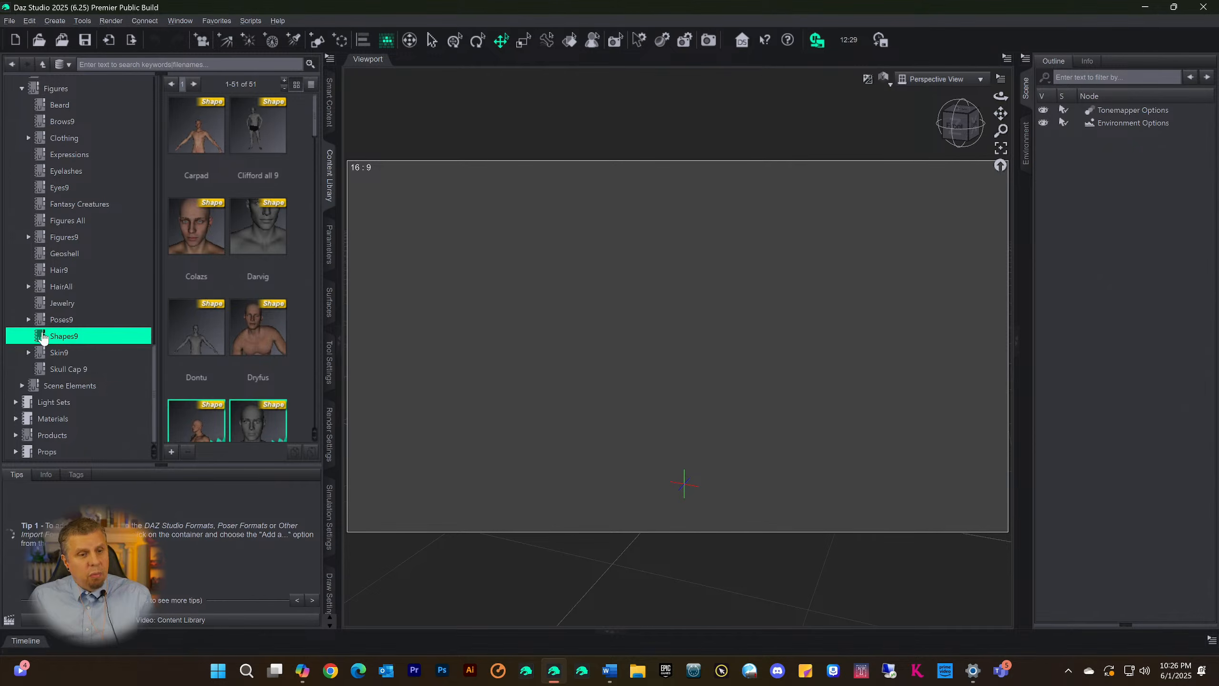
{"action": "left_click_drag", "start_coordinate": [43, 339], "coordinate": [42, 341]}
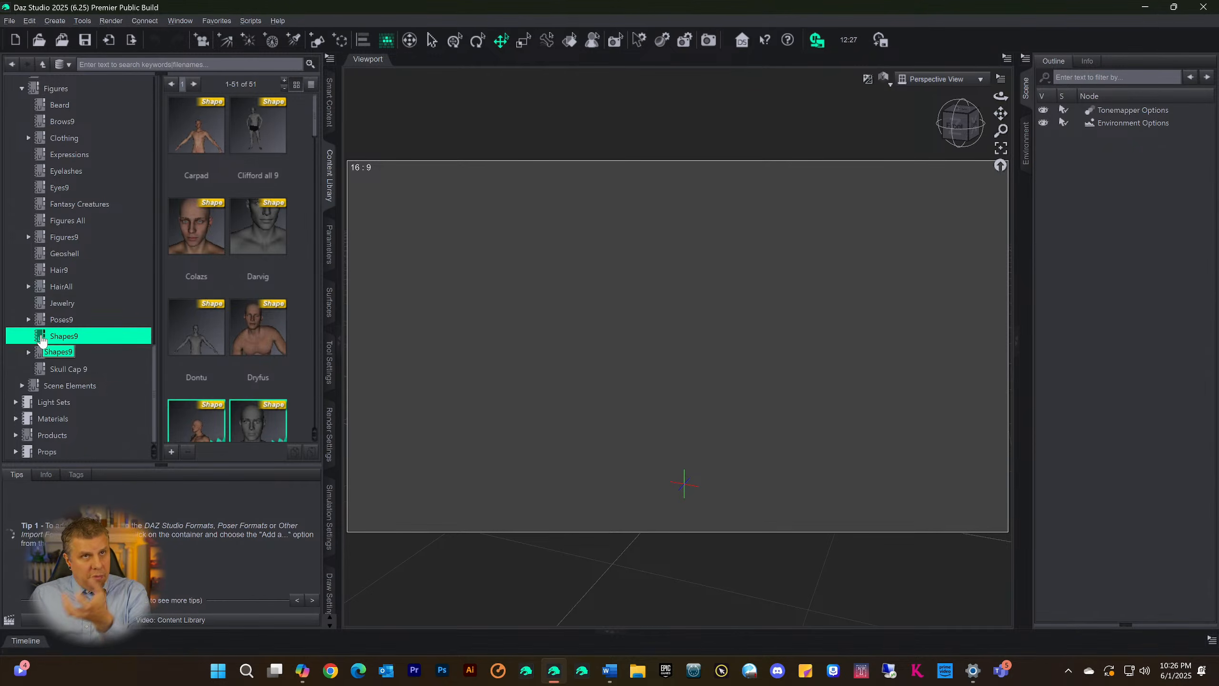
{"action": "right_click", "coordinate": [42, 336]}
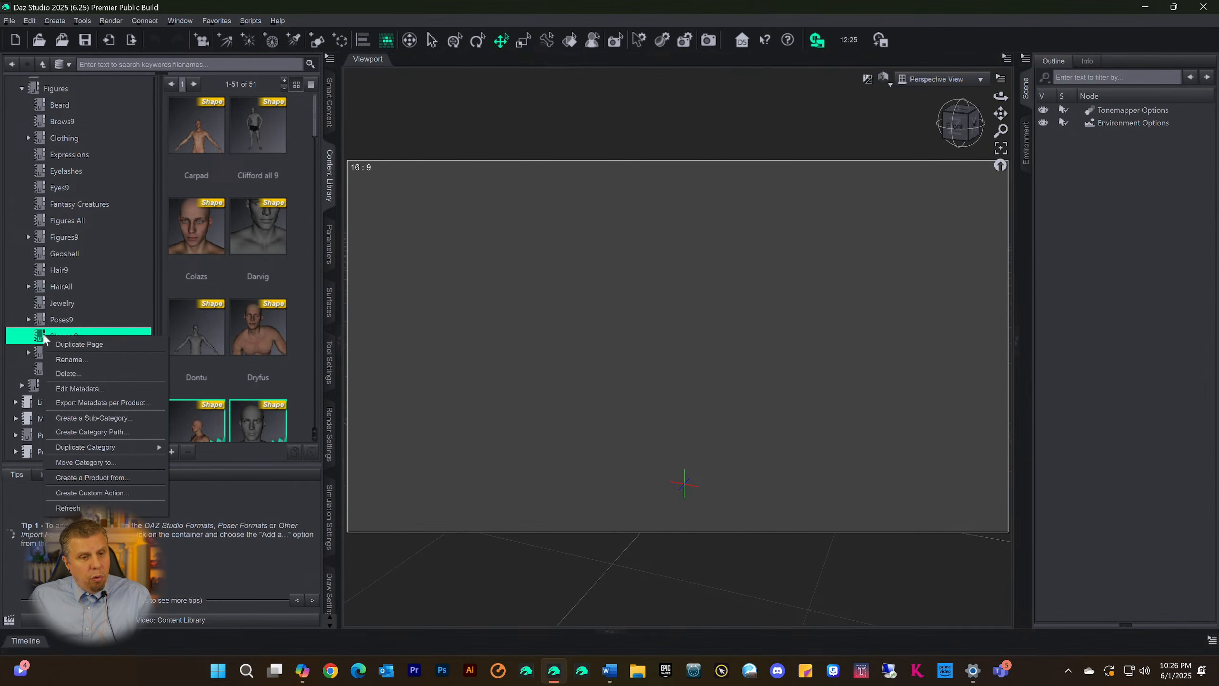
{"action": "left_click", "coordinate": [68, 344]}
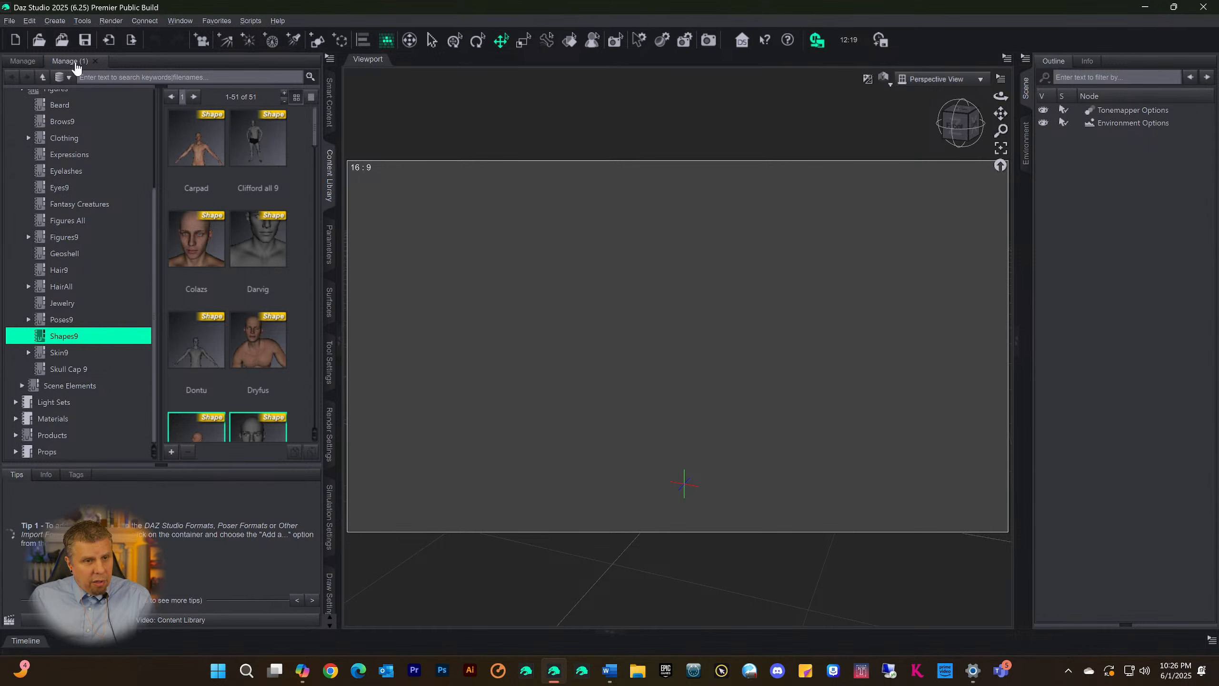
{"action": "left_click", "coordinate": [21, 63]}
{"action": "left_click", "coordinate": [63, 63]}
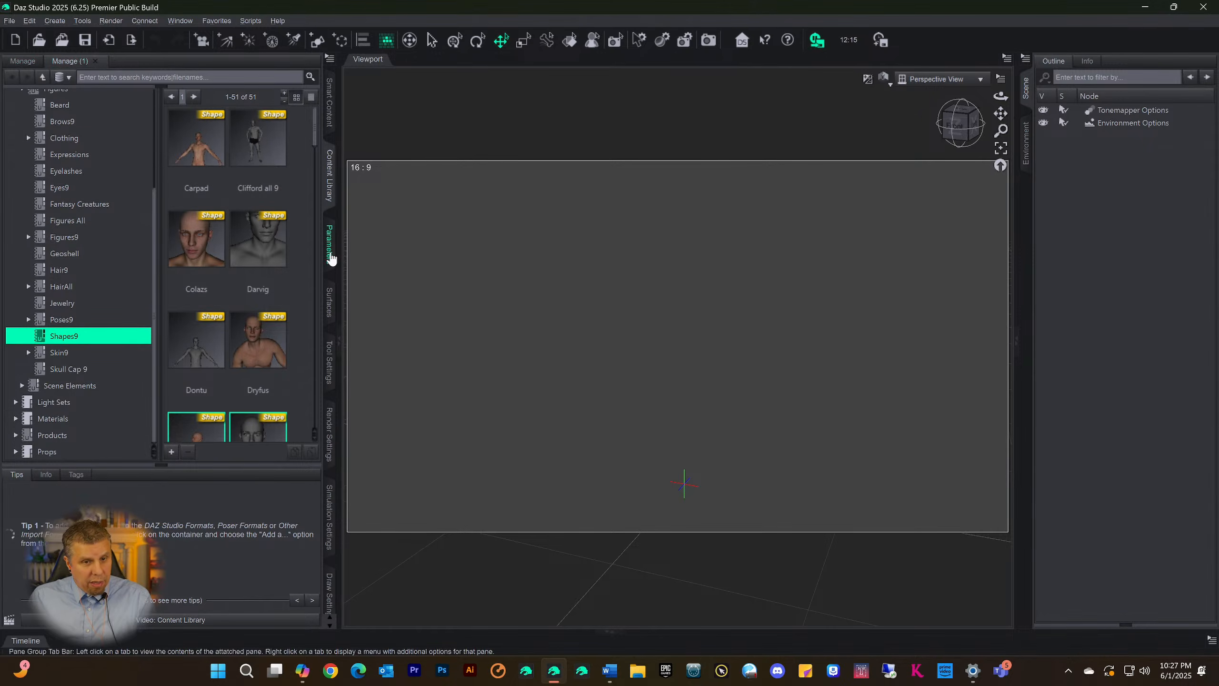
Widen the Content Library pane, detach the duplicated page as a floating window and move it over the Scene pane
{"action": "left_click_drag", "start_coordinate": [336, 253], "coordinate": [403, 253]}
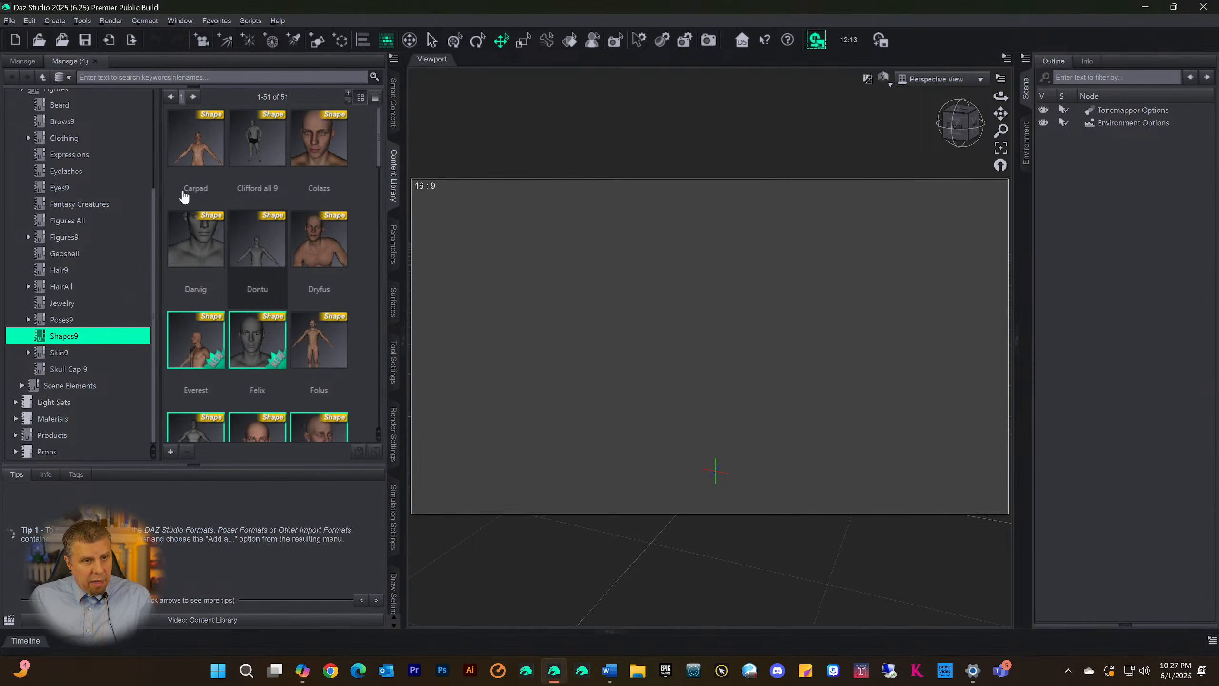
{"action": "right_click", "coordinate": [76, 62]}
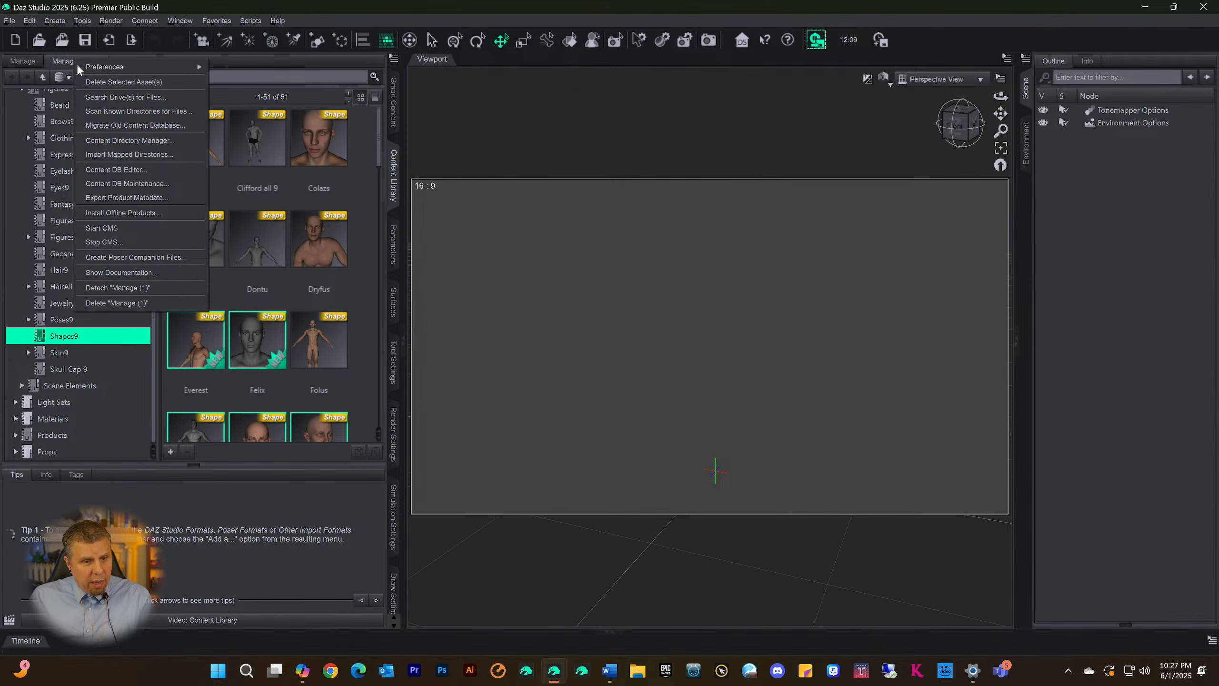
{"action": "left_click", "coordinate": [127, 288]}
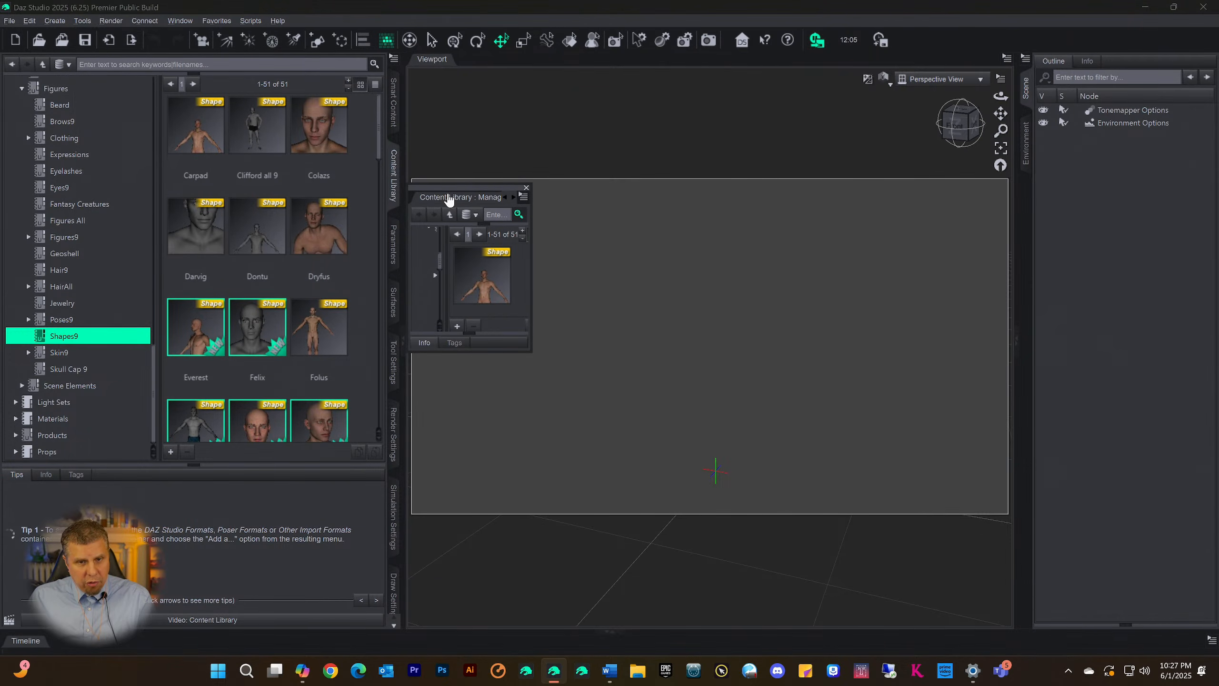
{"action": "left_click_drag", "start_coordinate": [456, 186], "coordinate": [1097, 225]}
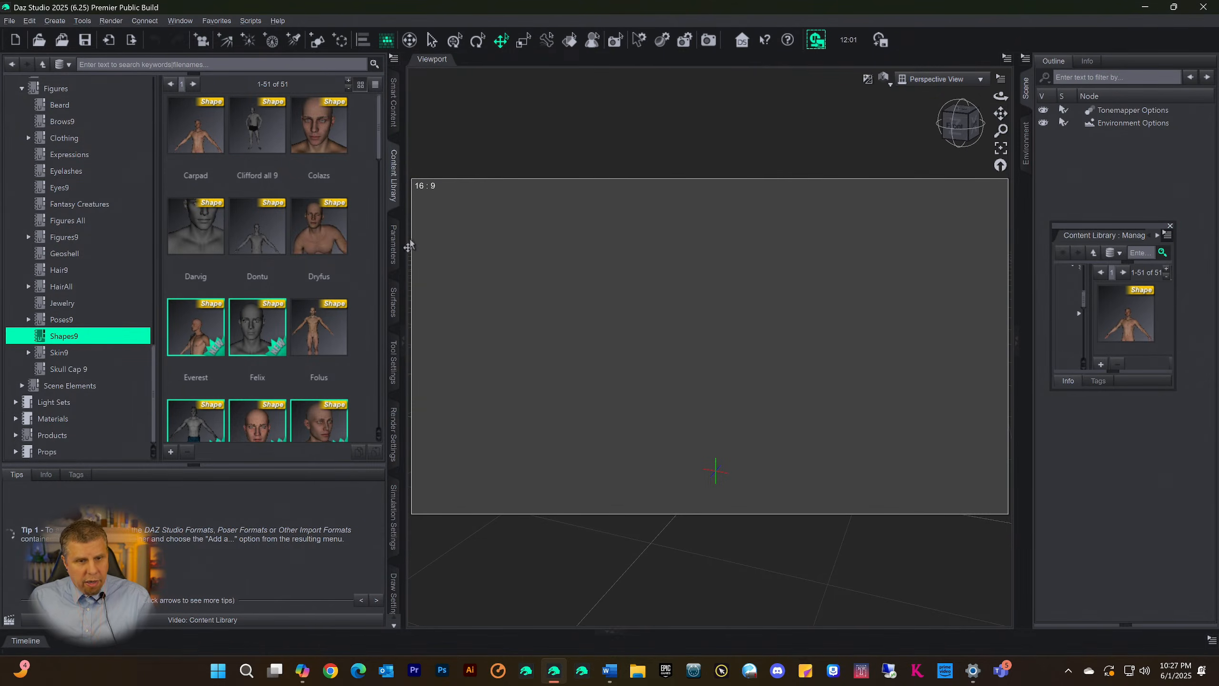
Collapse Figures under the Files category and check the Default and Files categories, ending with Files selected
{"action": "scroll", "coordinate": [89, 288], "scroll_direction": "up", "scroll_amount": 4}
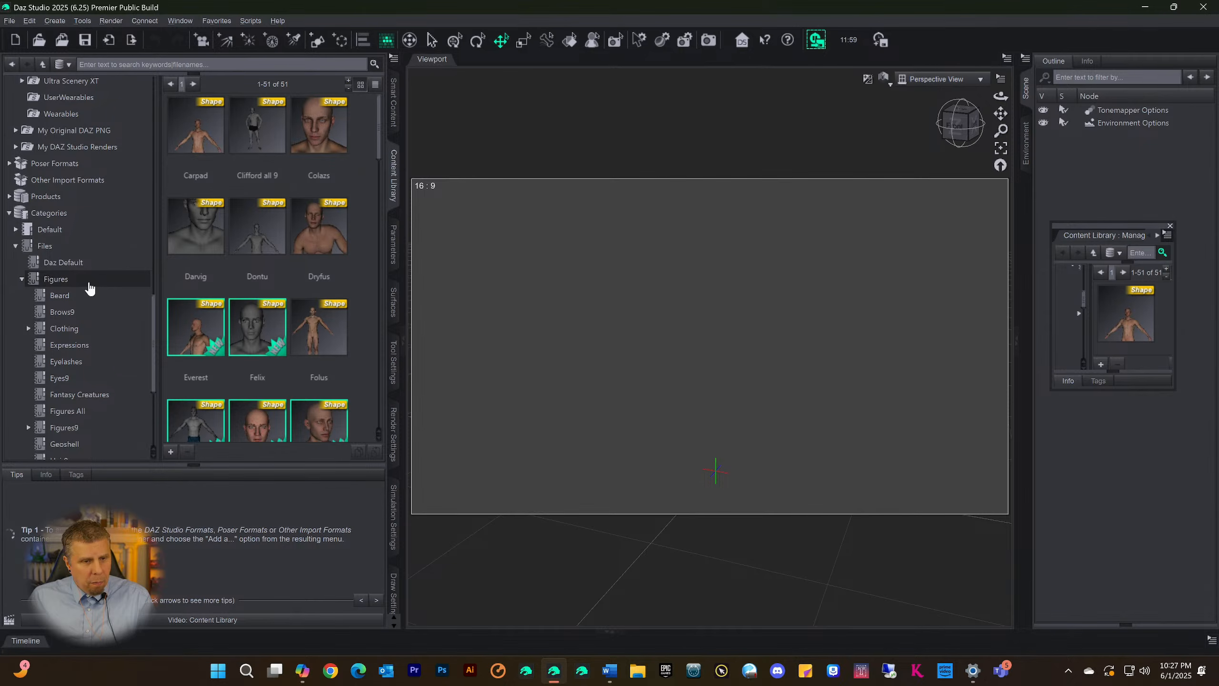
{"action": "scroll", "coordinate": [89, 288], "scroll_direction": "up", "scroll_amount": 4}
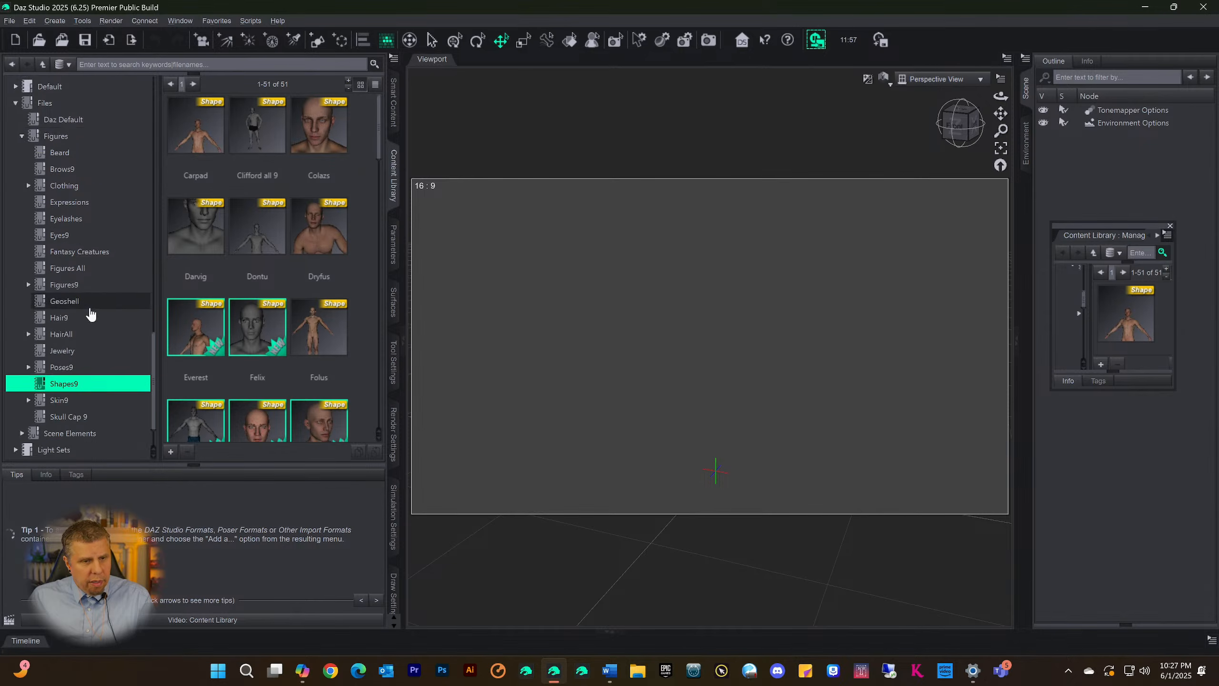
{"action": "scroll", "coordinate": [96, 207], "scroll_direction": "up", "scroll_amount": 3}
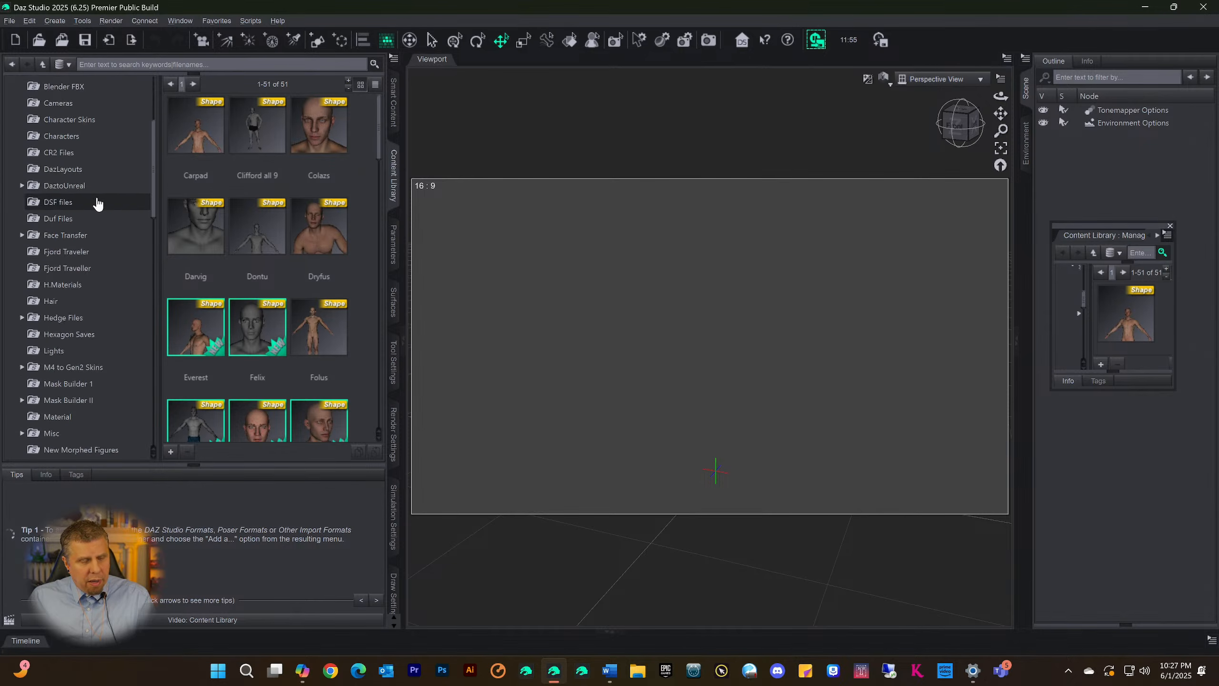
{"action": "scroll", "coordinate": [101, 331], "scroll_direction": "down", "scroll_amount": 6}
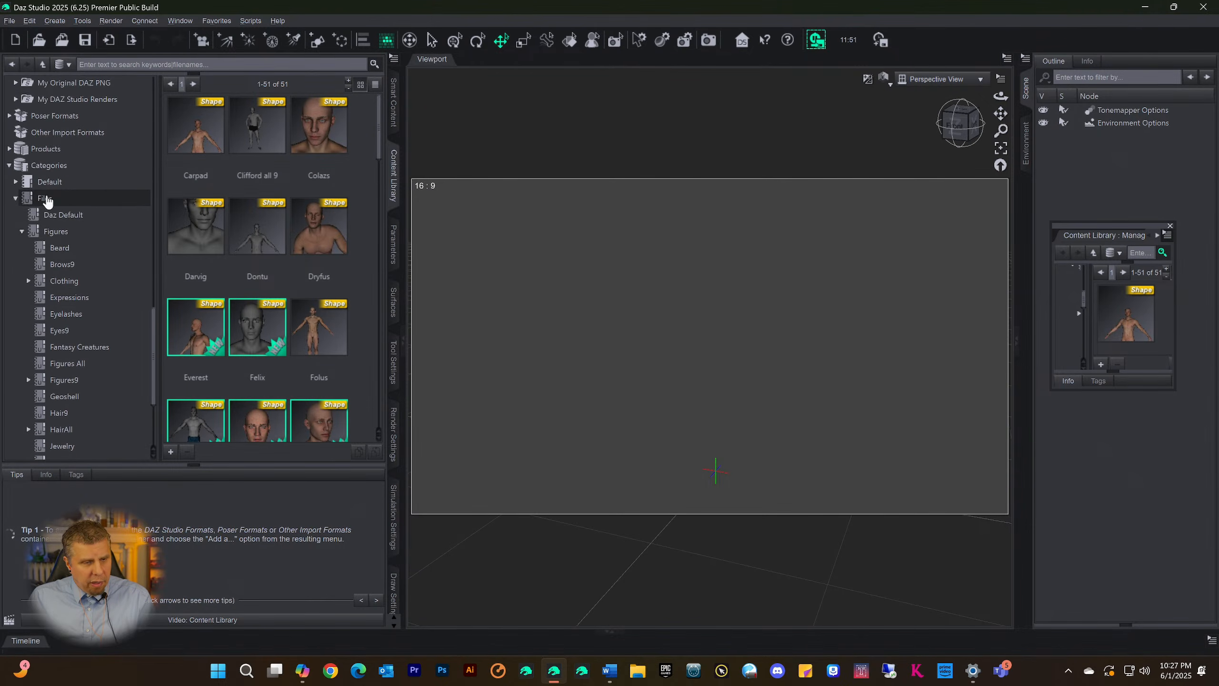
{"action": "left_click", "coordinate": [42, 207]}
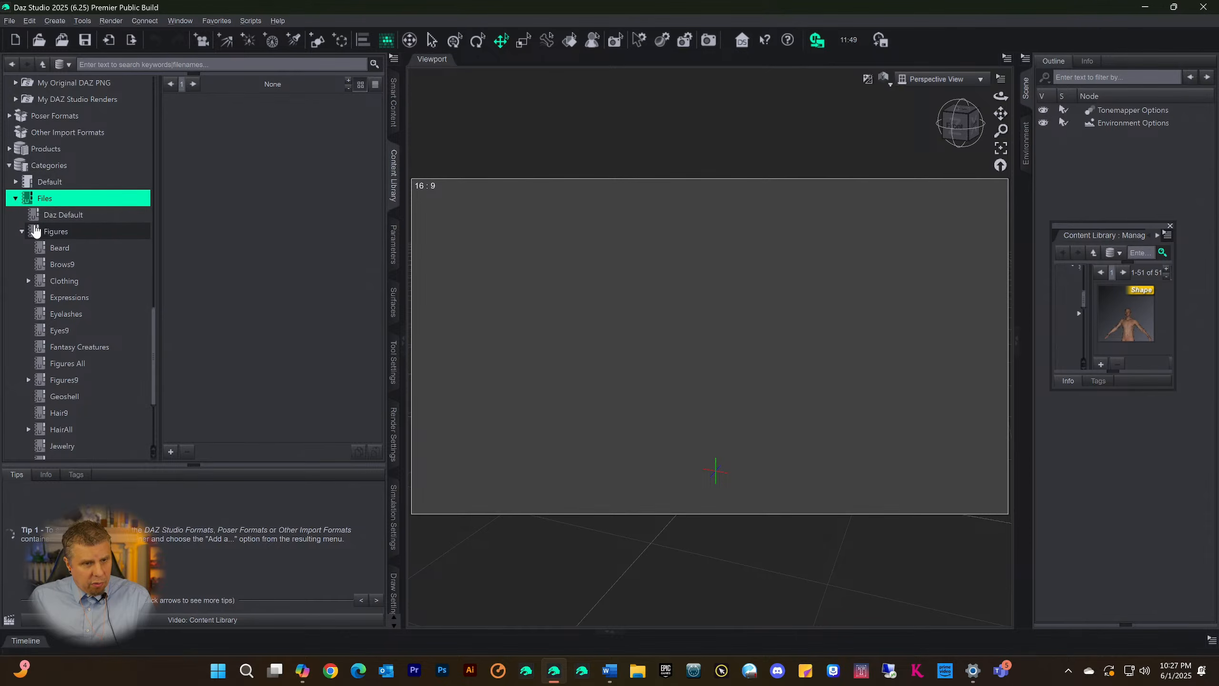
{"action": "left_click", "coordinate": [21, 231]}
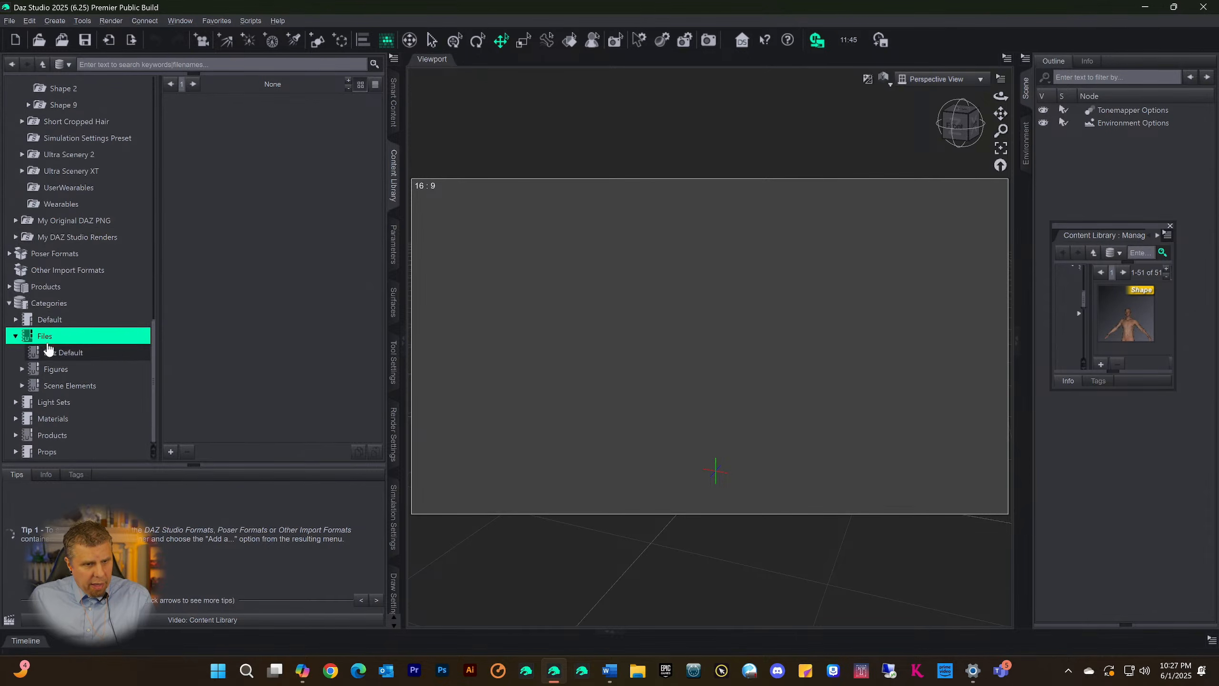
{"action": "left_click", "coordinate": [46, 321]}
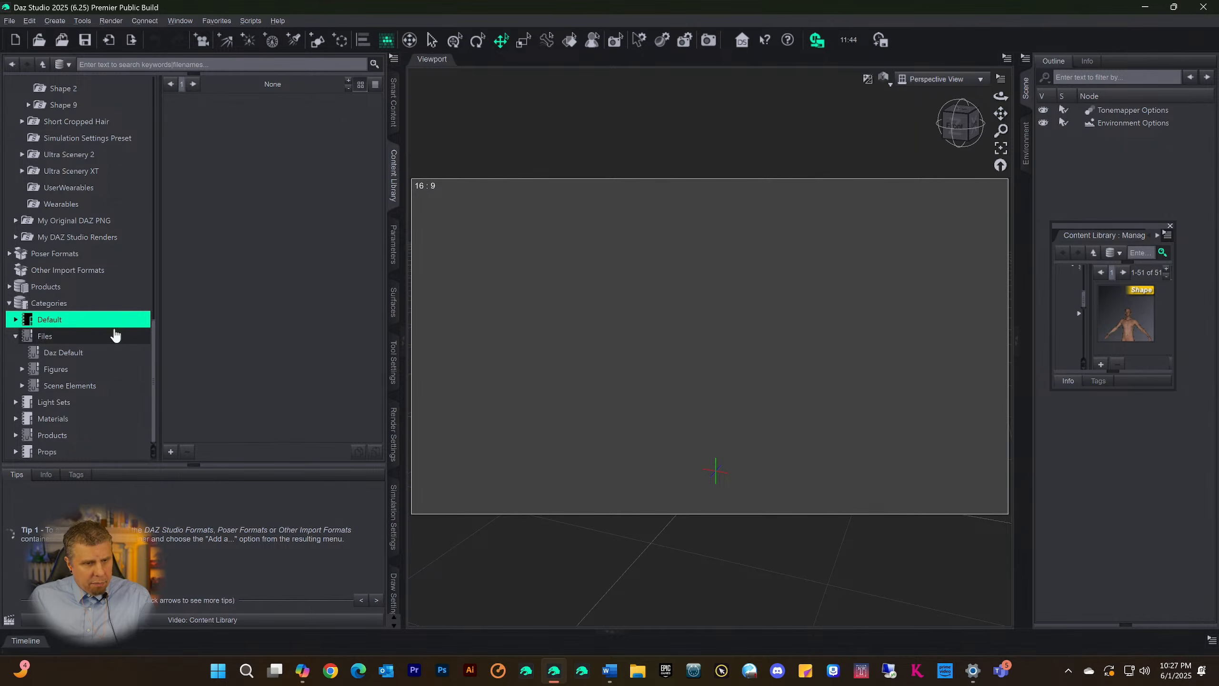
{"action": "left_click", "coordinate": [46, 337]}
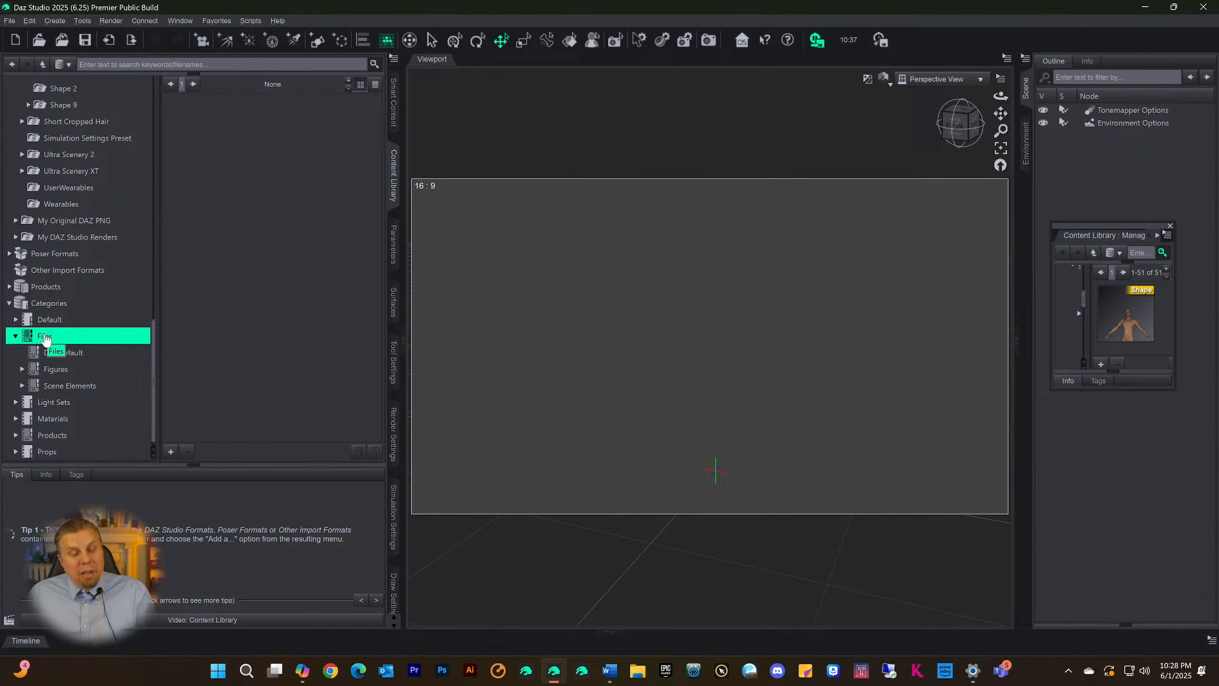
Create a sub-category named Scene Build directly under Categories
{"action": "left_click_drag", "start_coordinate": [1112, 225], "coordinate": [1099, 195]}
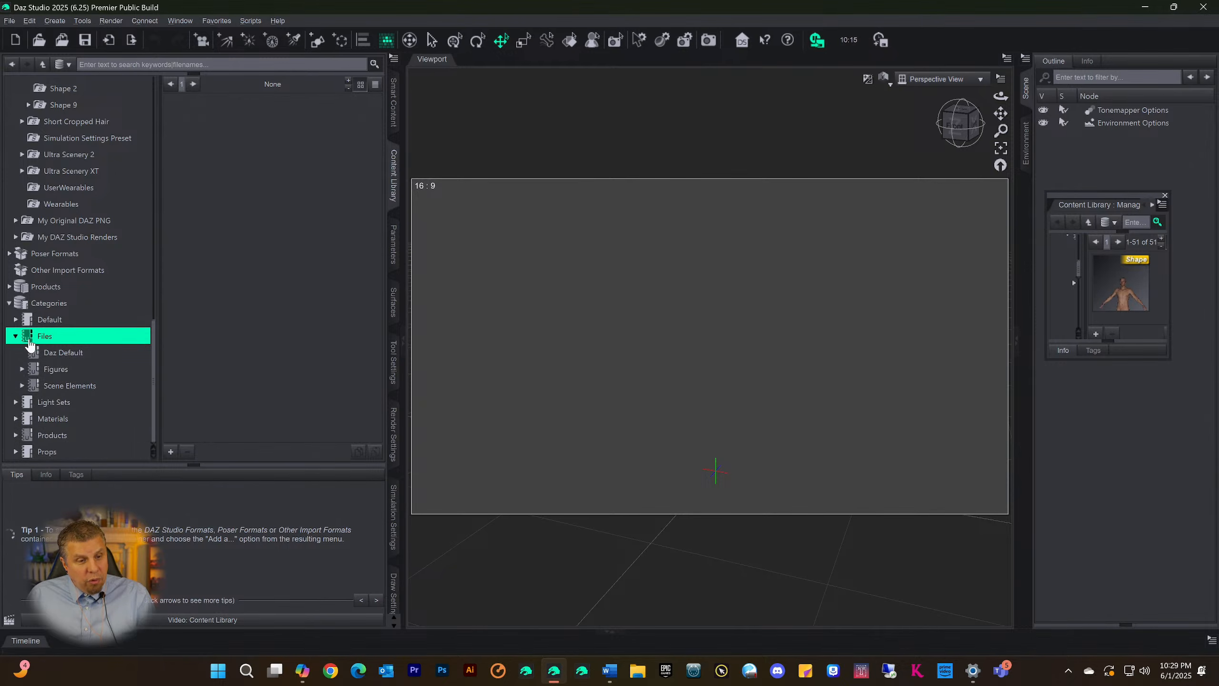
{"action": "right_click", "coordinate": [32, 341]}
{"action": "left_click", "coordinate": [32, 308]}
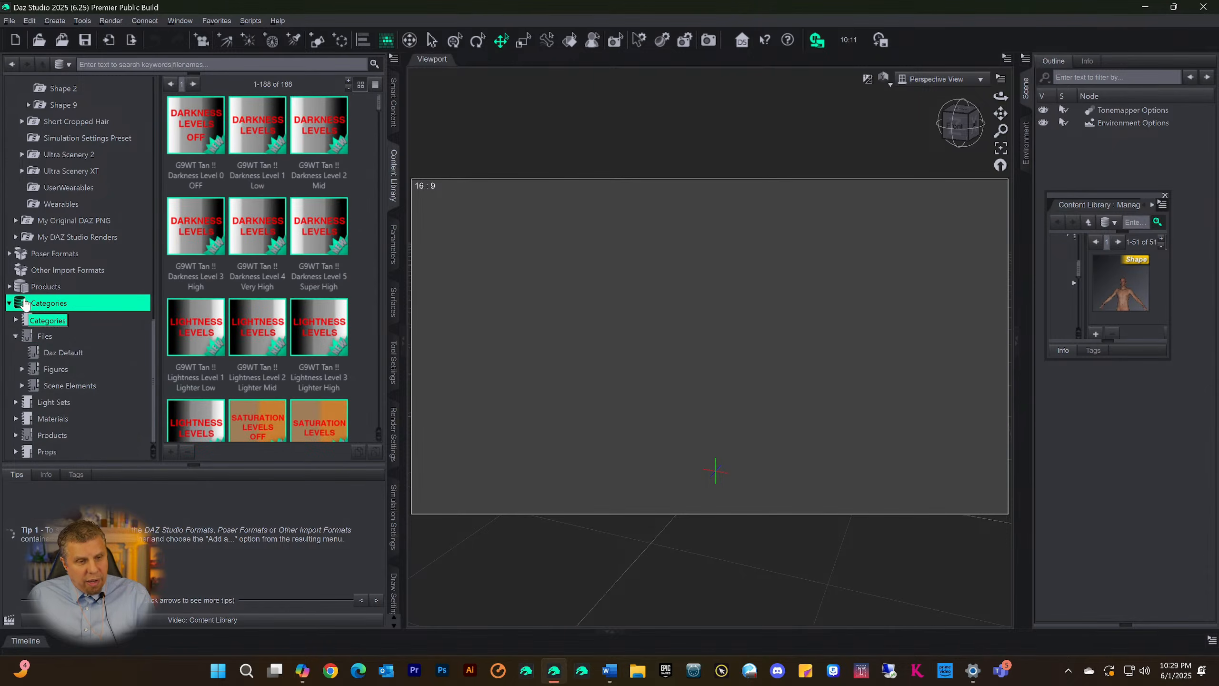
{"action": "right_click", "coordinate": [25, 305]}
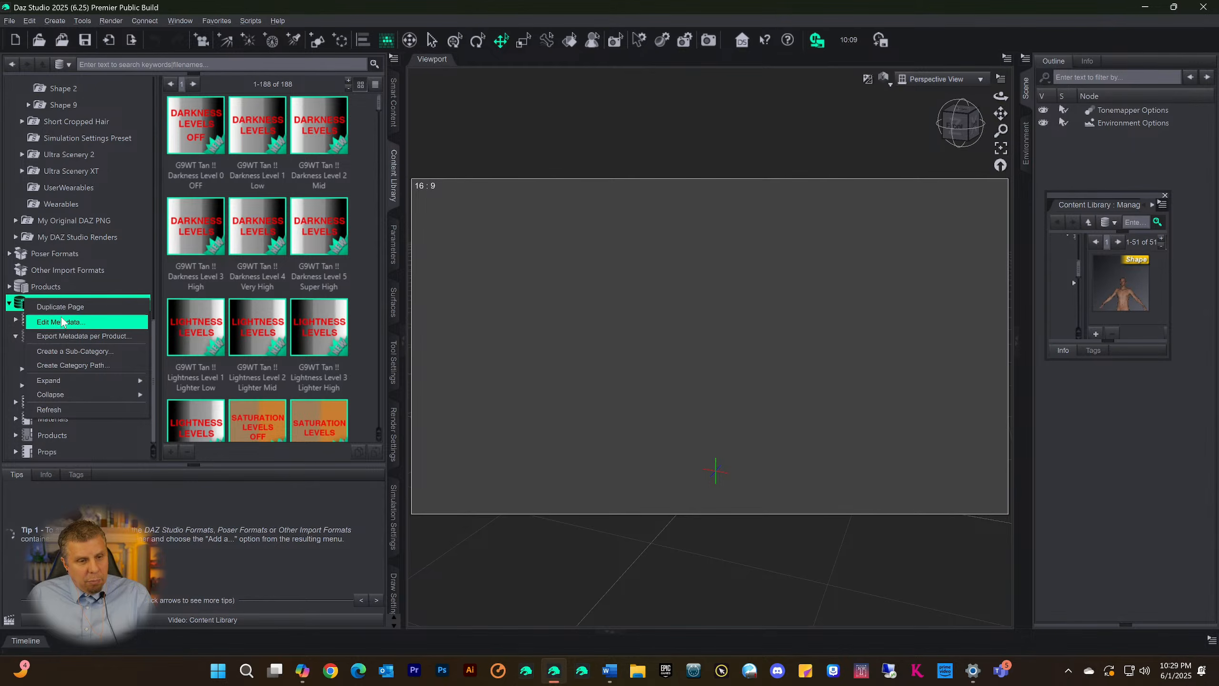
{"action": "mouse_move", "coordinate": [67, 380]}
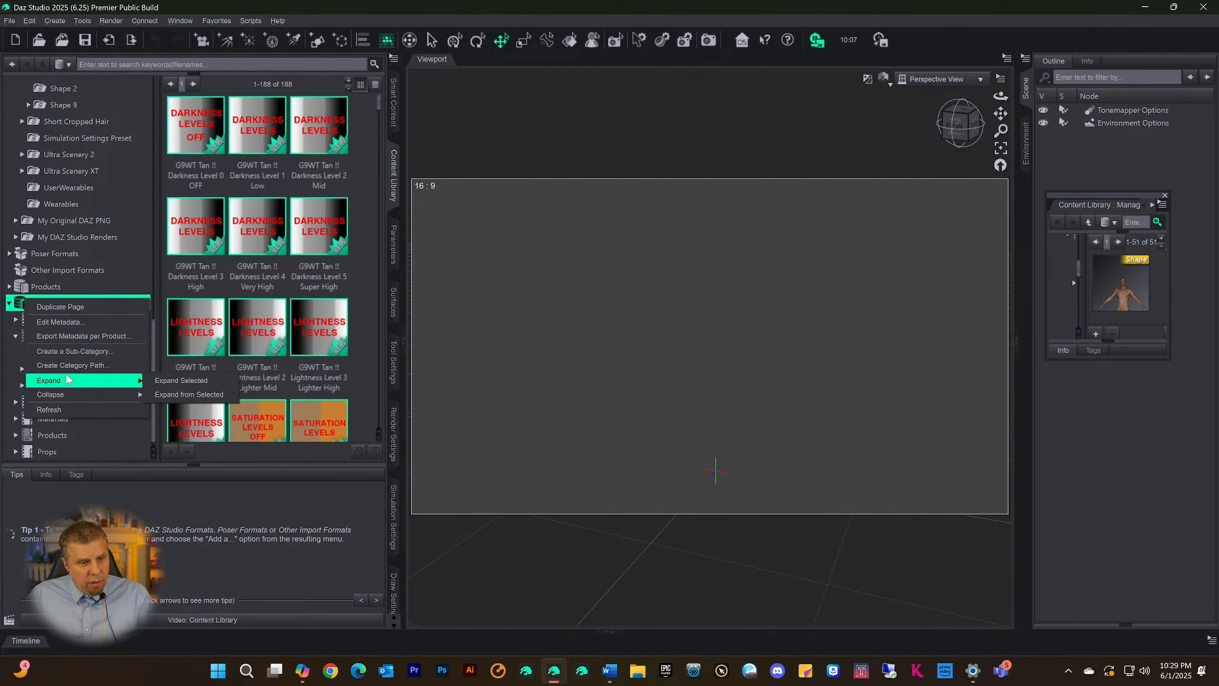
{"action": "left_click", "coordinate": [74, 351]}
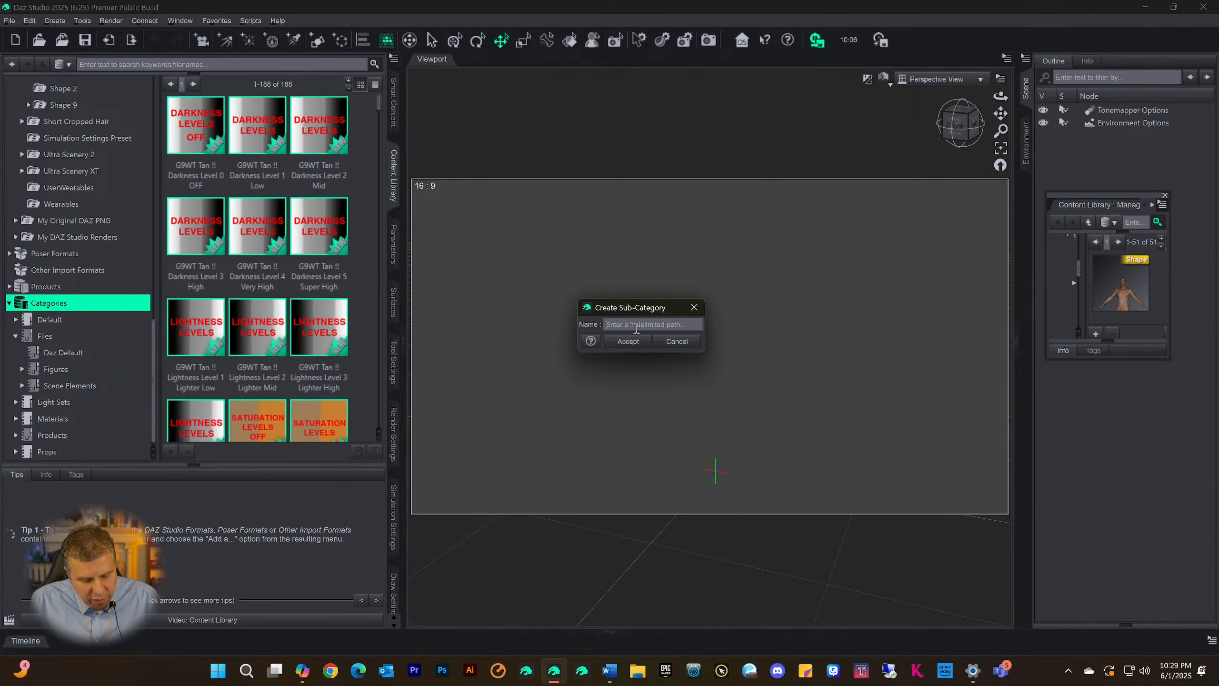
{"action": "type", "text": "Scene "}
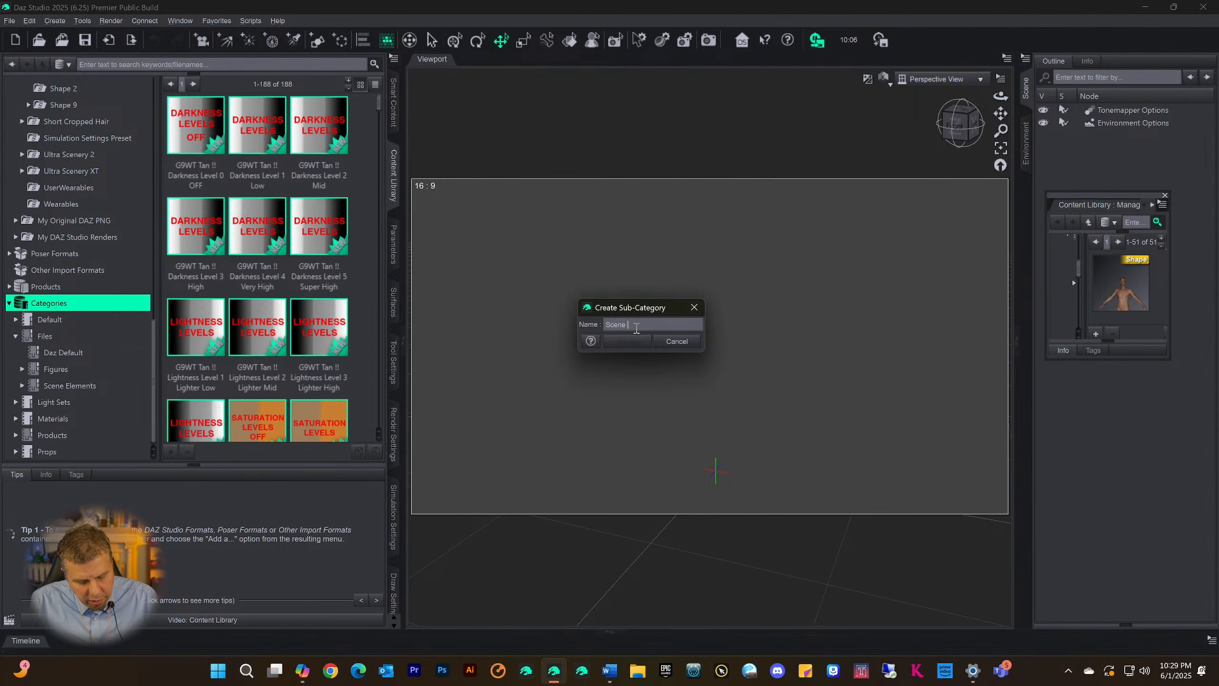
{"action": "type", "text": "Bu"}
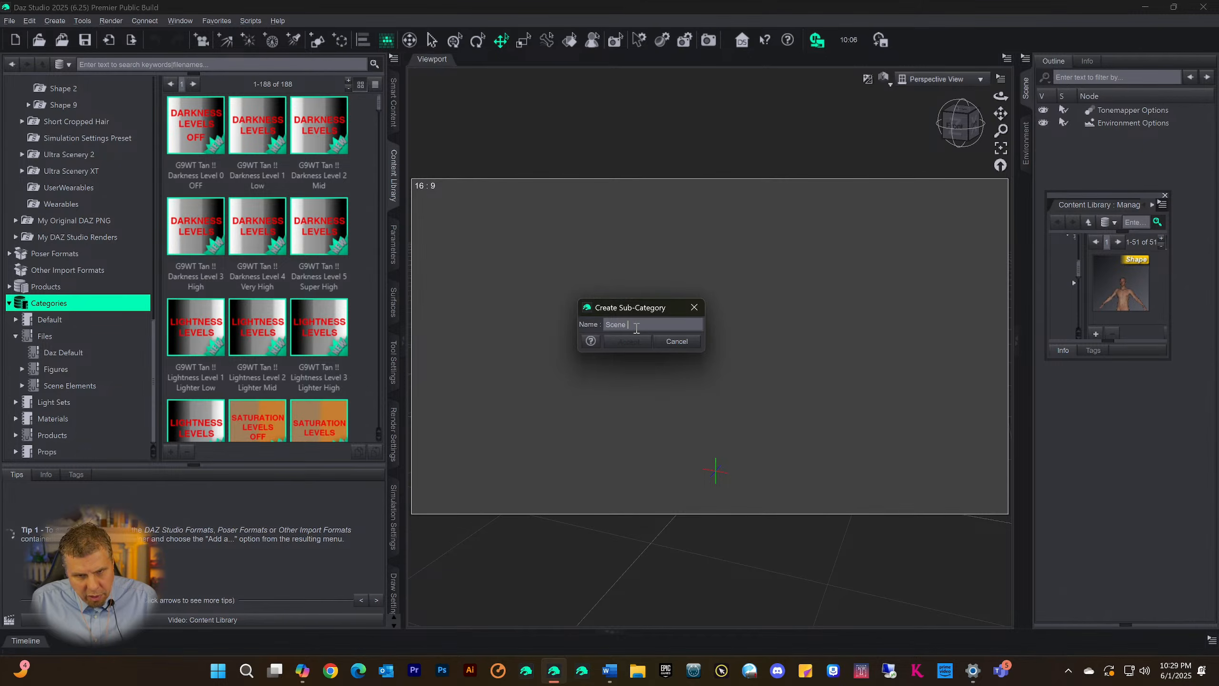
{"action": "type", "text": "B"}
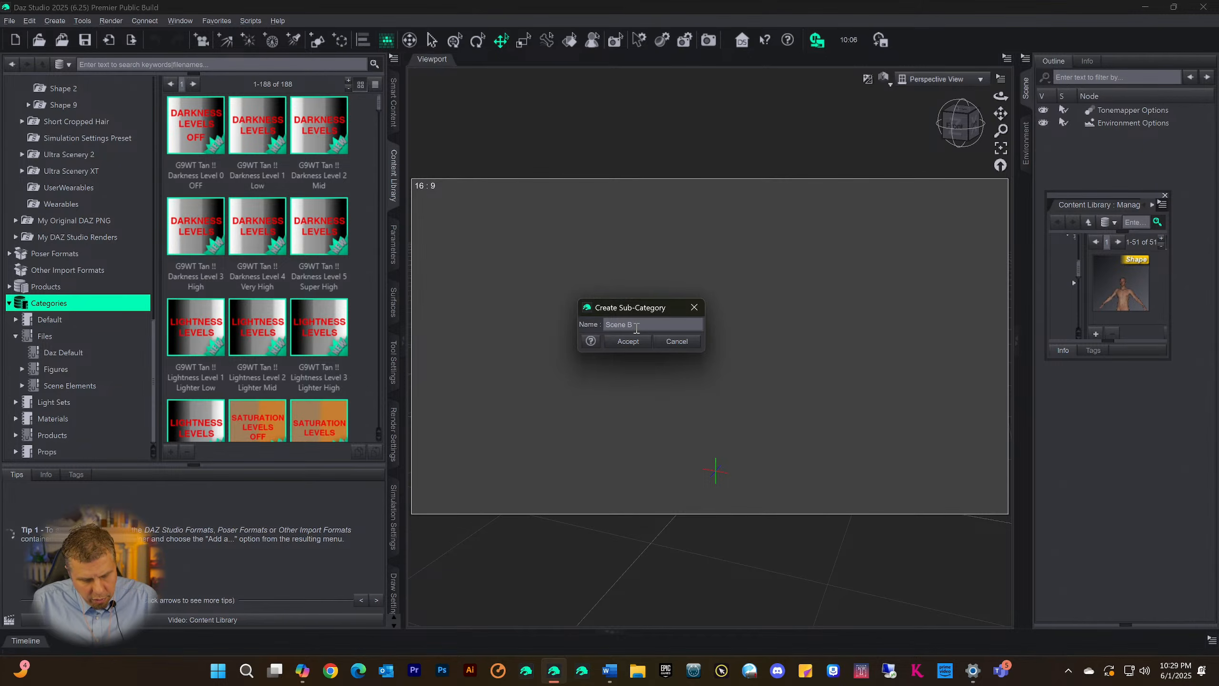
{"action": "type", "text": "uild"}
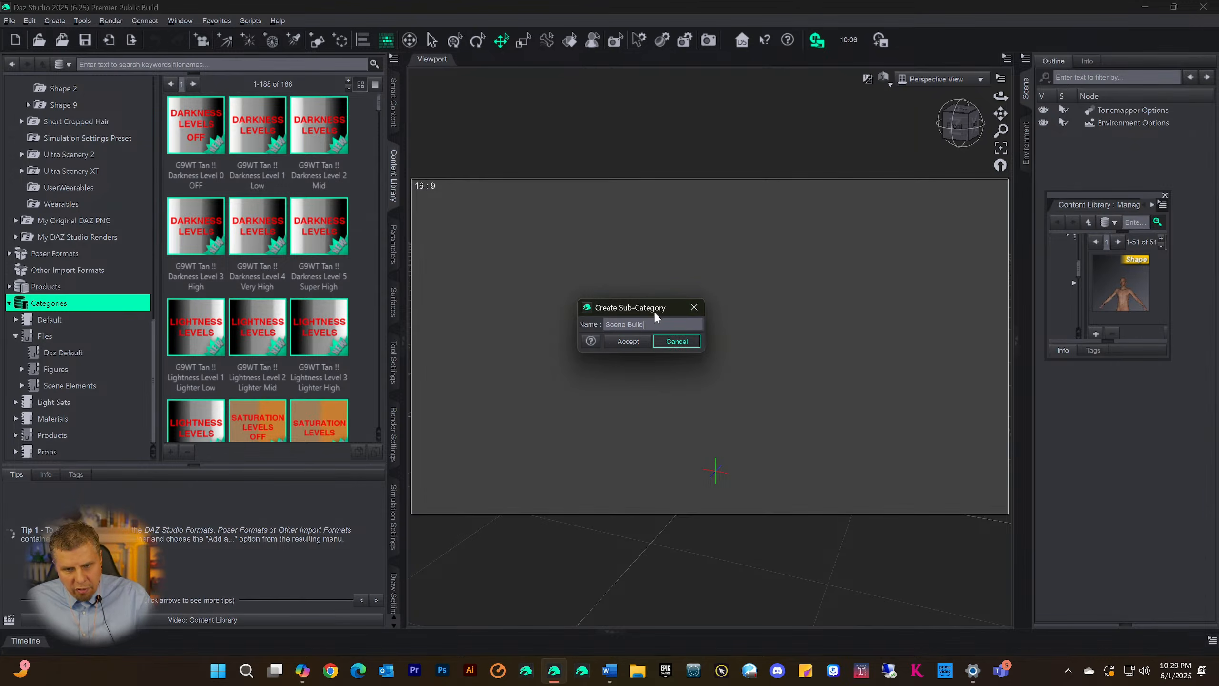
{"action": "left_click", "coordinate": [627, 341]}
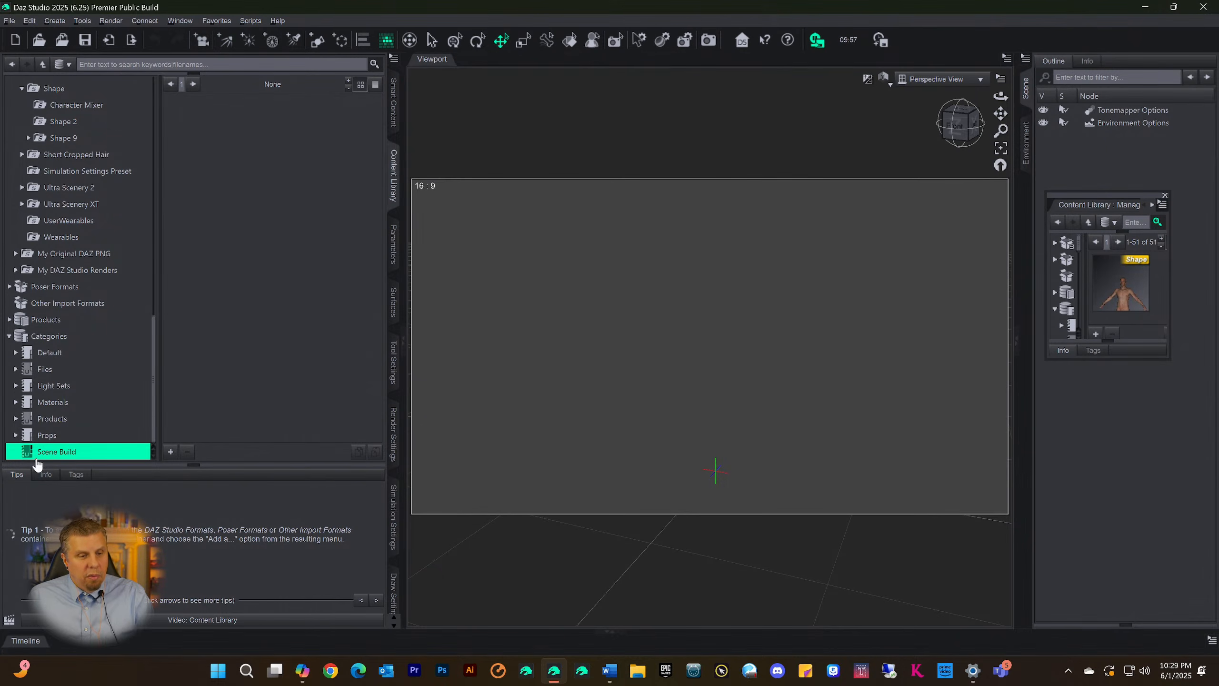
Switch to Smart Content, expand the Default category and display the files in its Figures category
{"action": "left_click", "coordinate": [394, 104]}
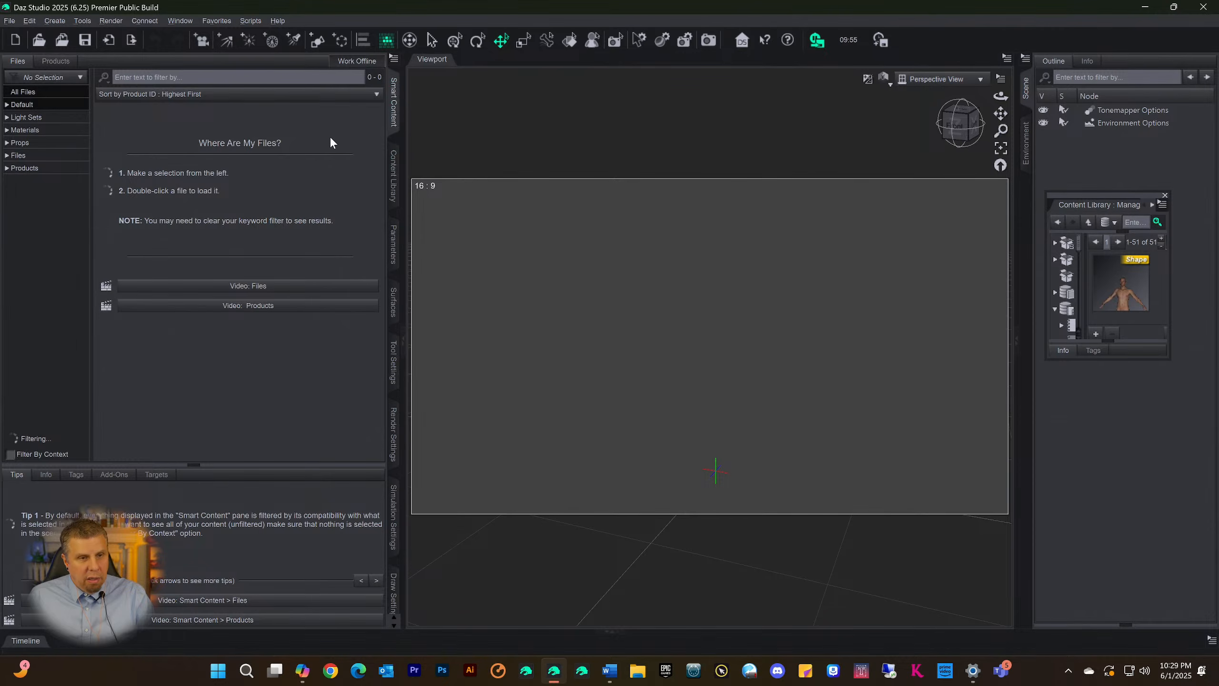
{"action": "left_click", "coordinate": [8, 106]}
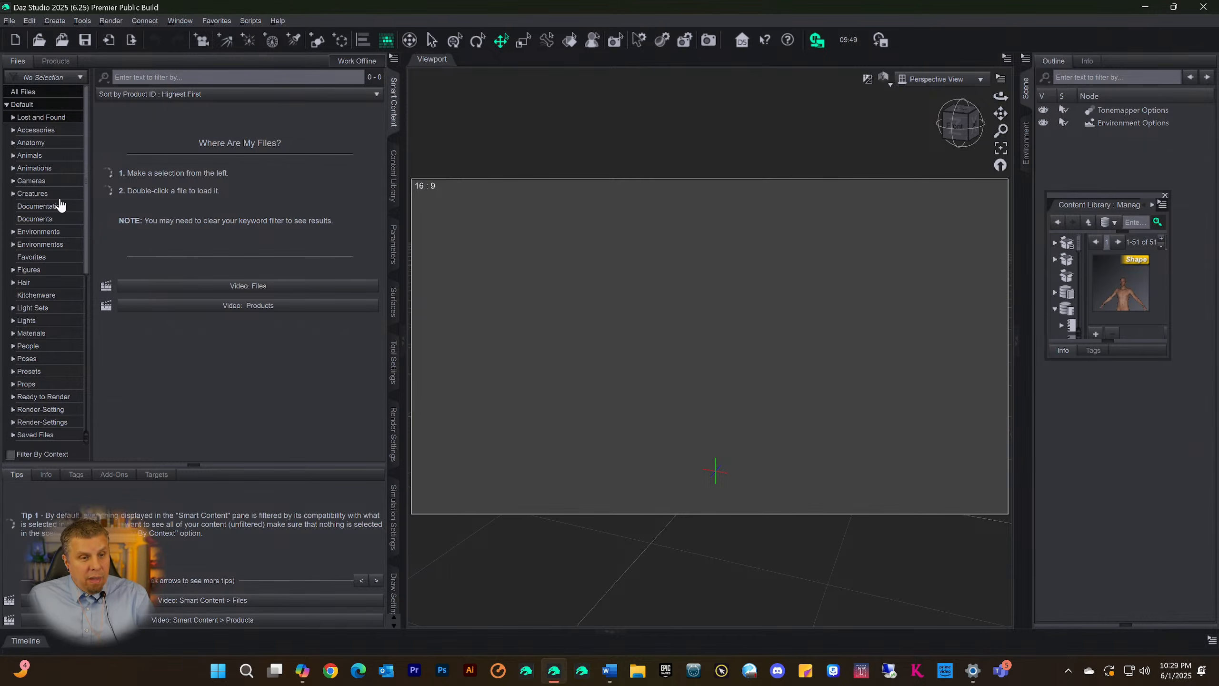
{"action": "scroll", "coordinate": [46, 226], "scroll_direction": "down", "scroll_amount": 3}
{"action": "left_click", "coordinate": [35, 162]}
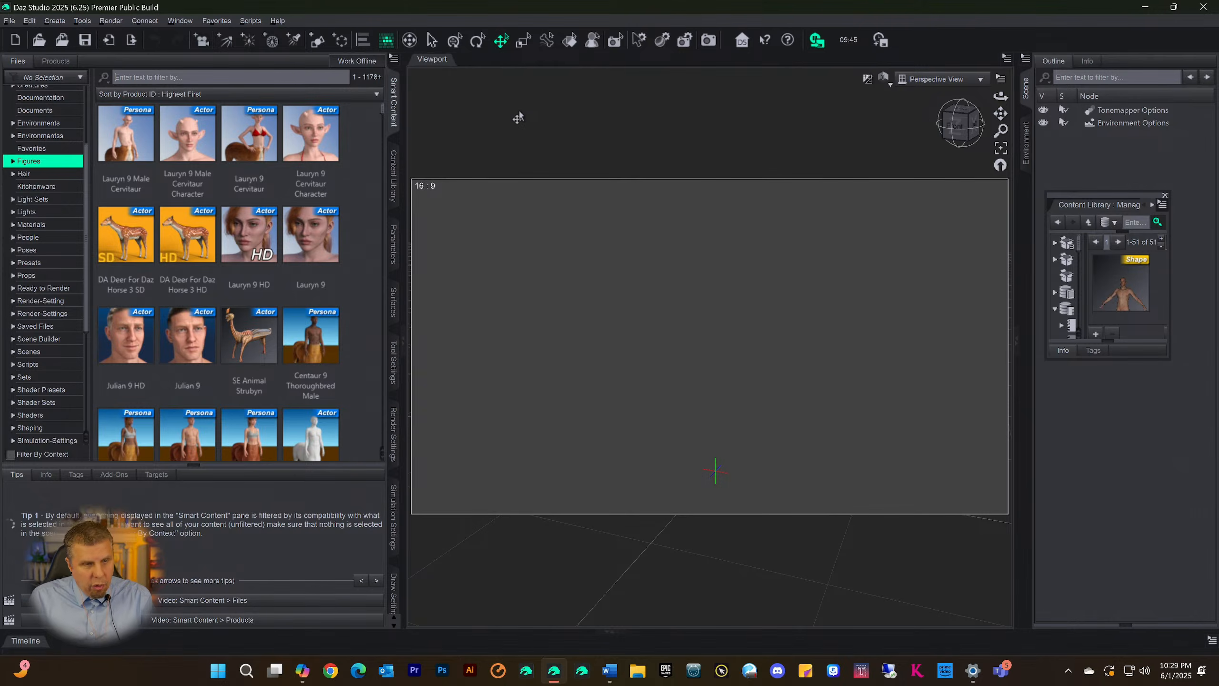
Filter the Smart Content products by "essentials" and open the Genesis 9 Starter Essentials product
{"action": "left_click", "coordinate": [56, 61]}
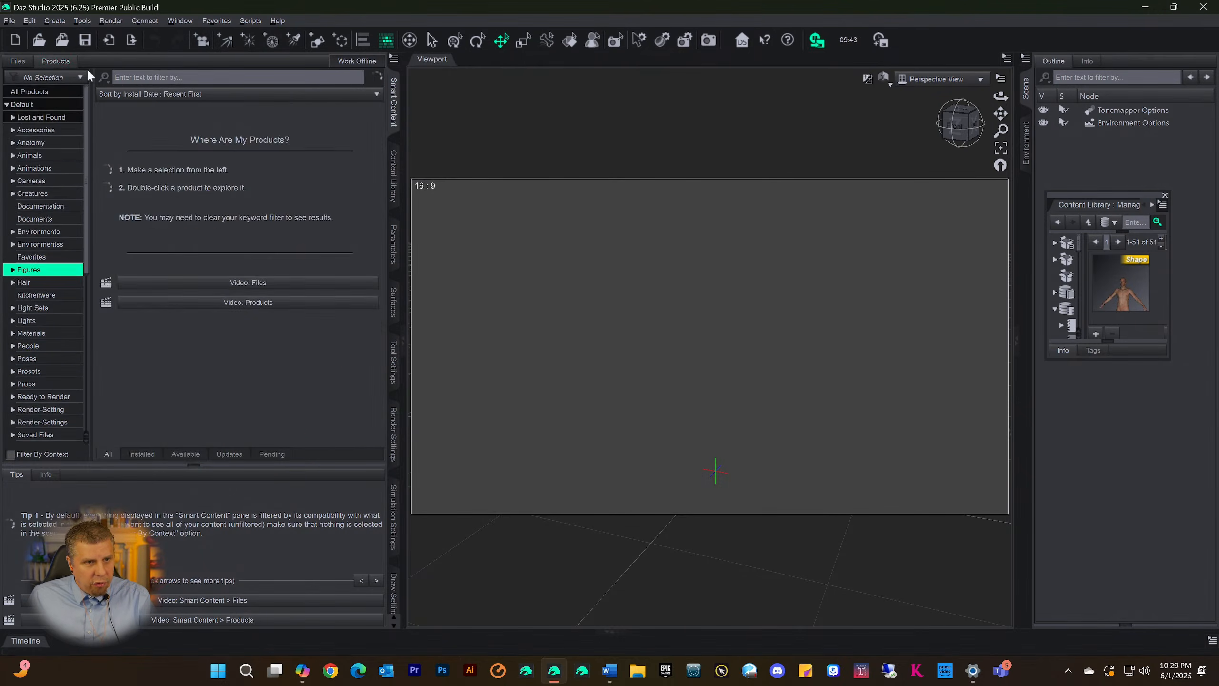
{"action": "type", "text": "essentials"}
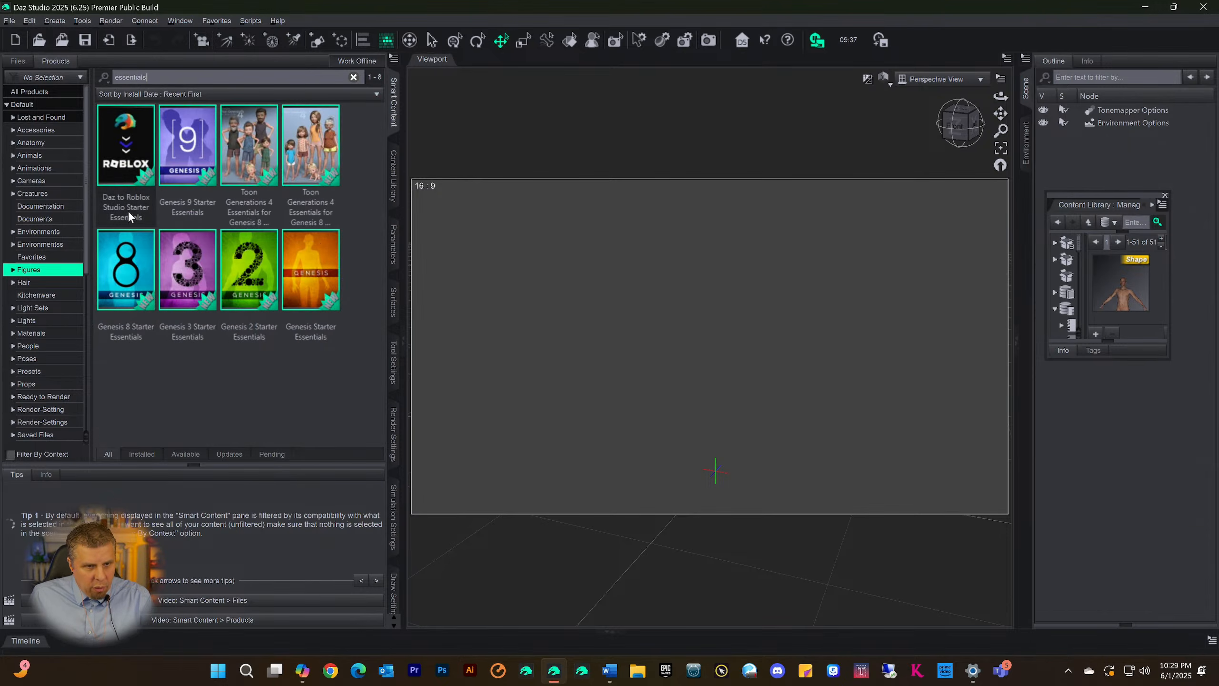
{"action": "double_click", "coordinate": [190, 144]}
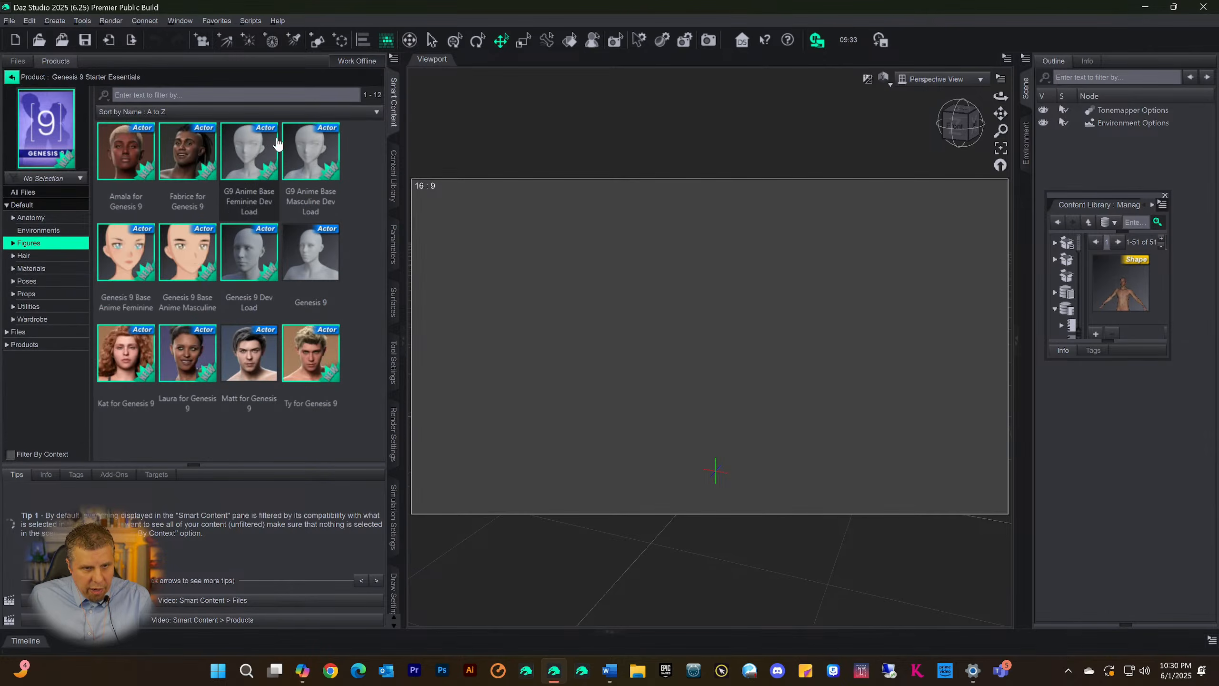
Categorize the Genesis 9 Dev Load and Genesis 9 figures together under Scene Build
{"action": "left_click", "coordinate": [254, 260]}
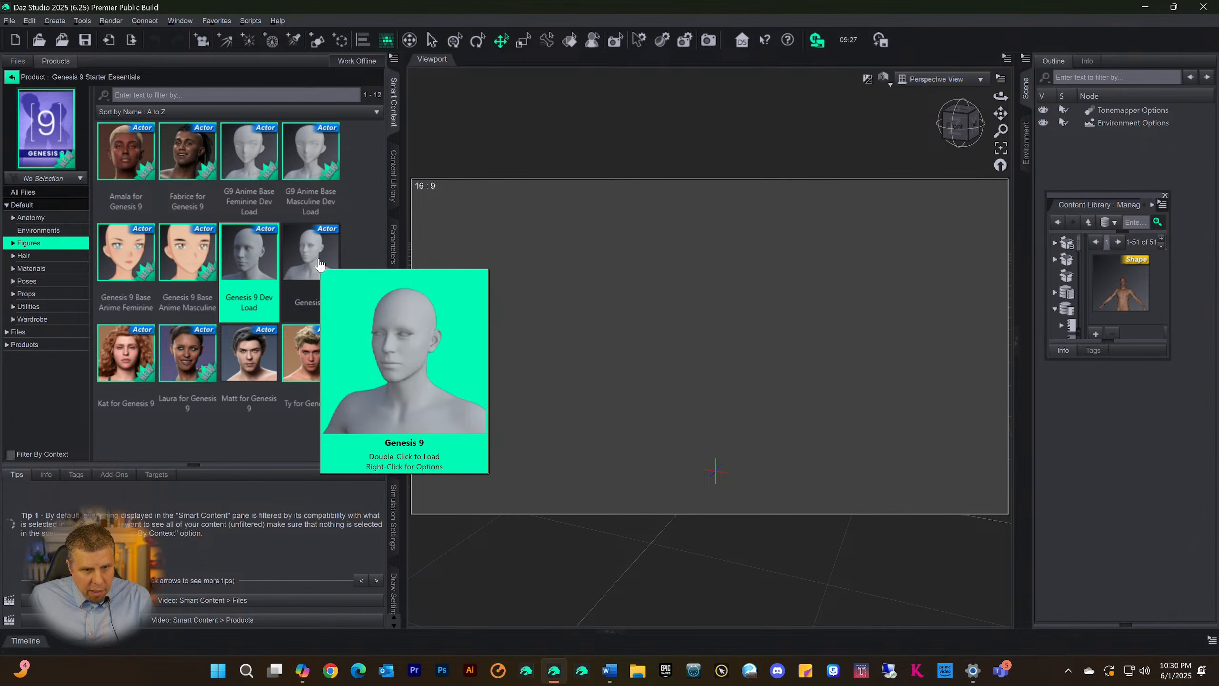
{"action": "left_click", "coordinate": [318, 265]}
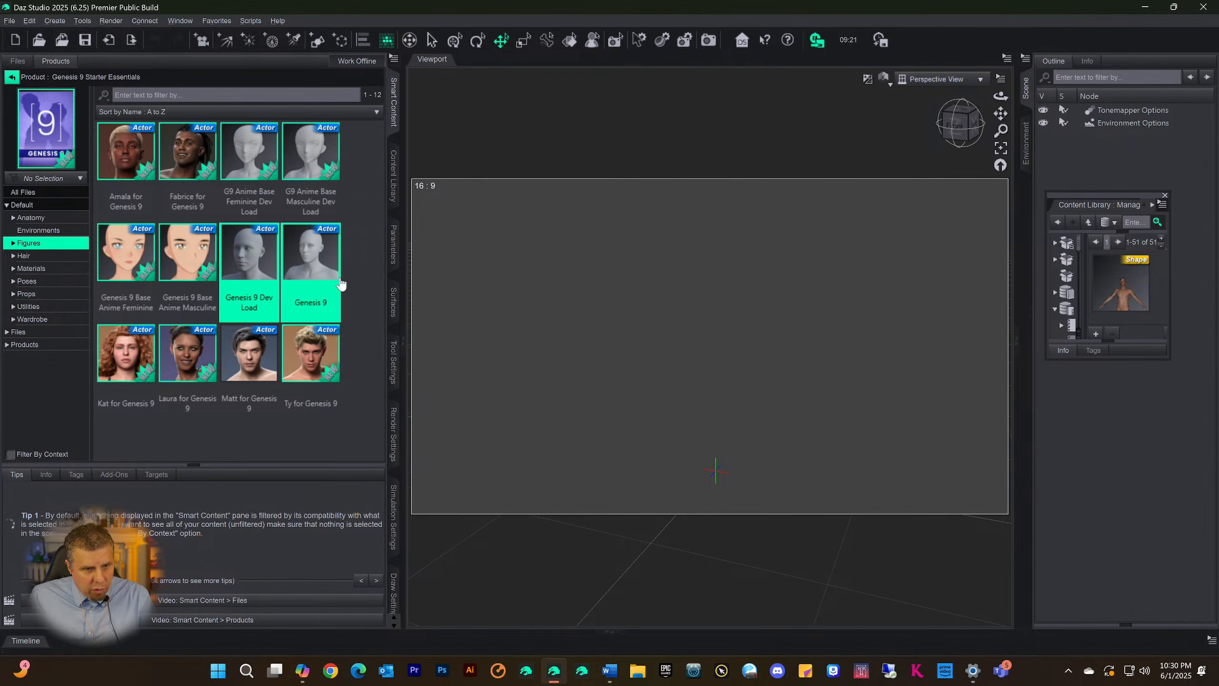
{"action": "right_click", "coordinate": [310, 263]}
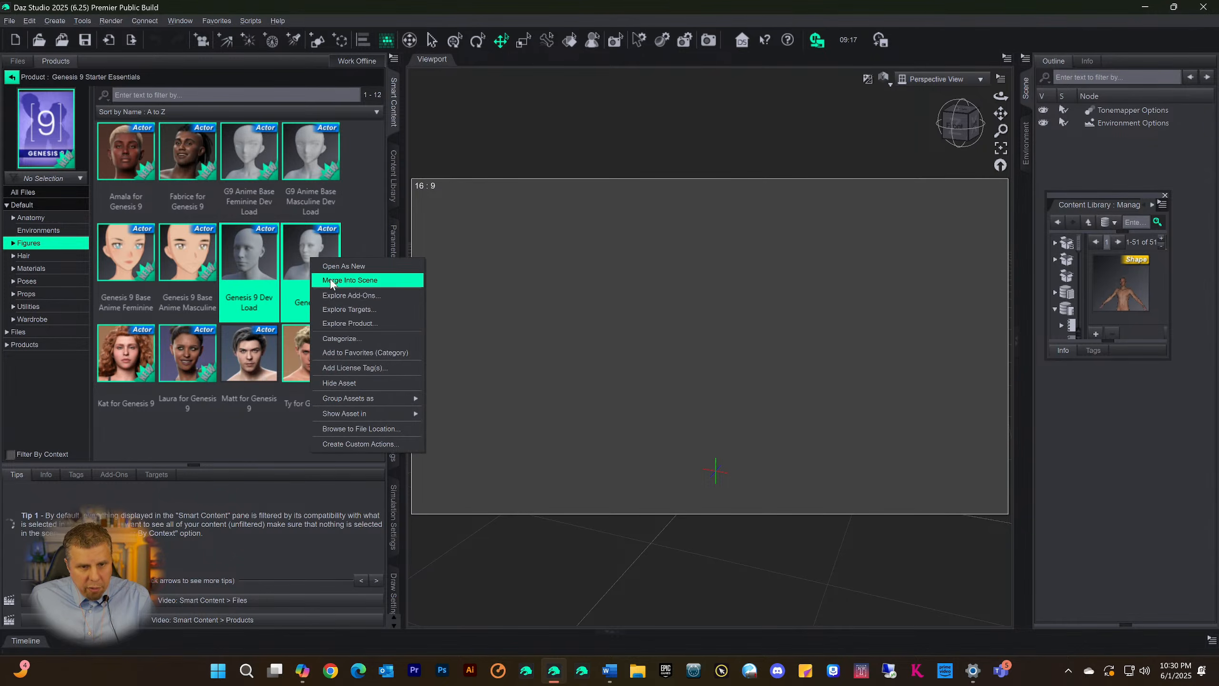
{"action": "left_click", "coordinate": [352, 335]}
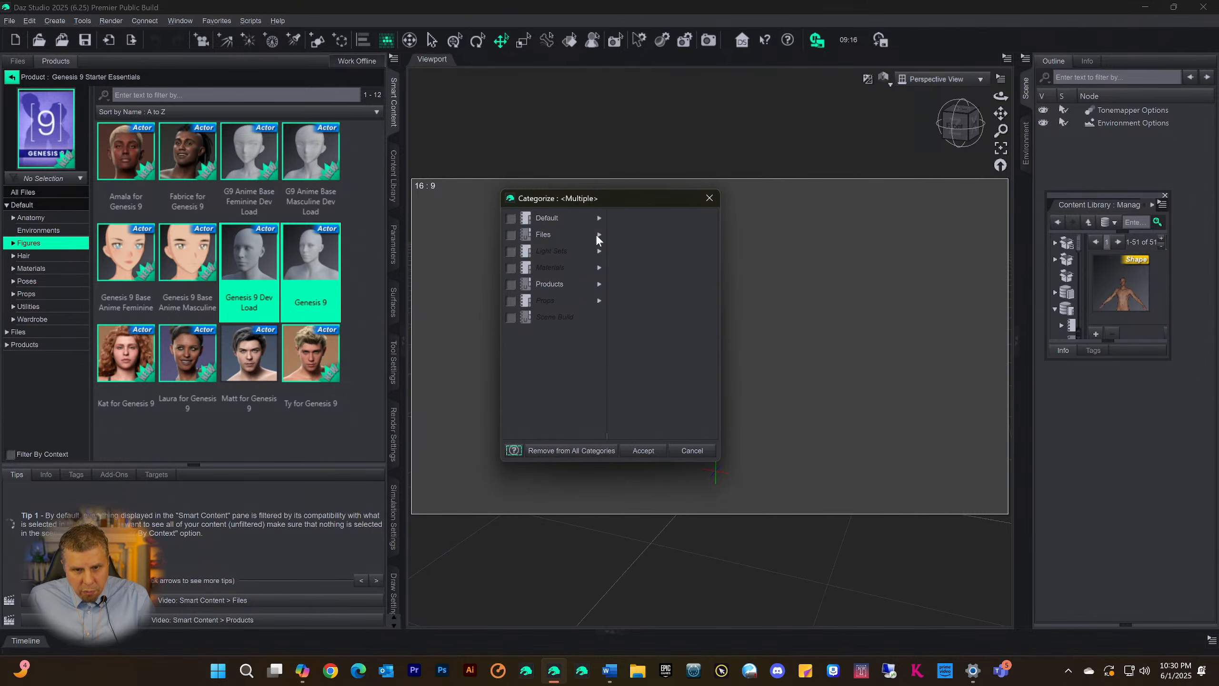
{"action": "left_click", "coordinate": [509, 323]}
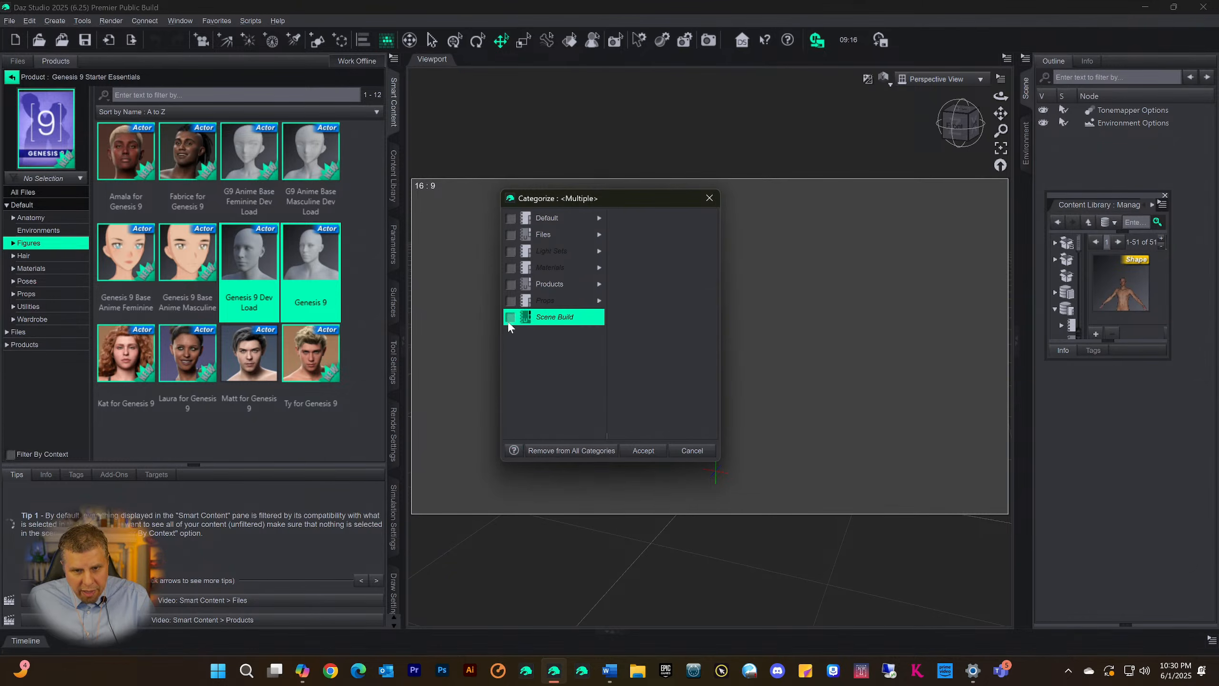
{"action": "left_click", "coordinate": [643, 450]}
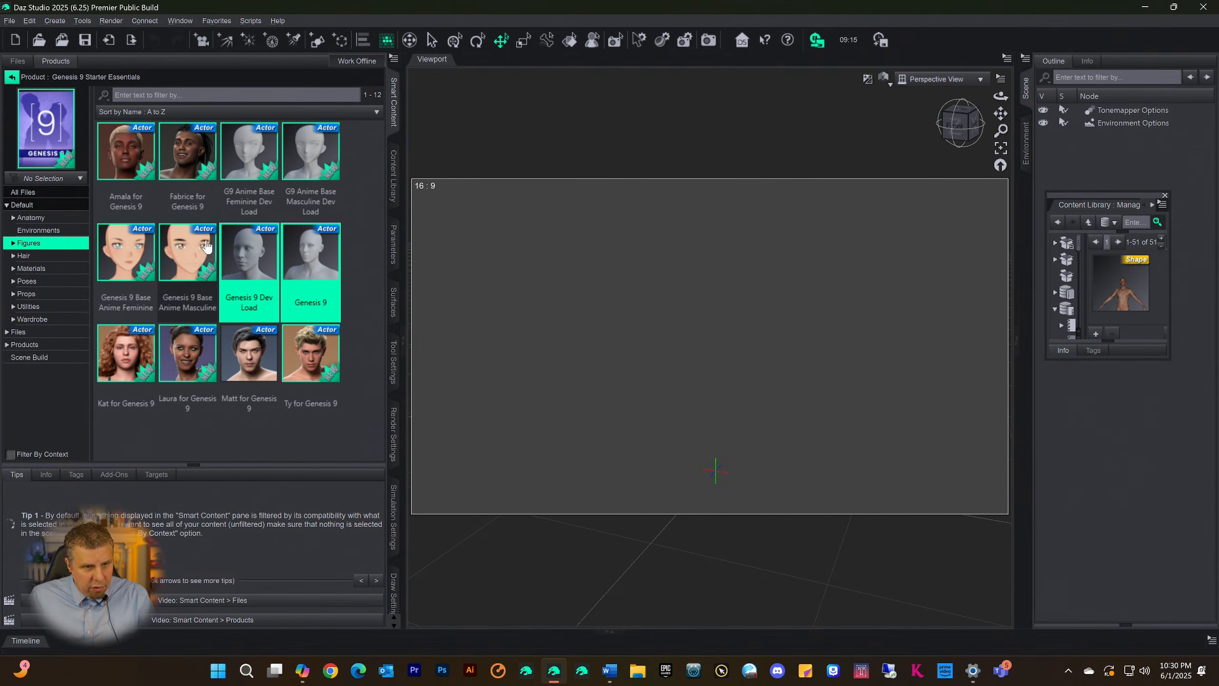
Look through the Hair, Materials and Poses categories of Genesis 9 Starter Essentials, examining the base poses for a suitable standing pose
{"action": "left_click", "coordinate": [27, 256]}
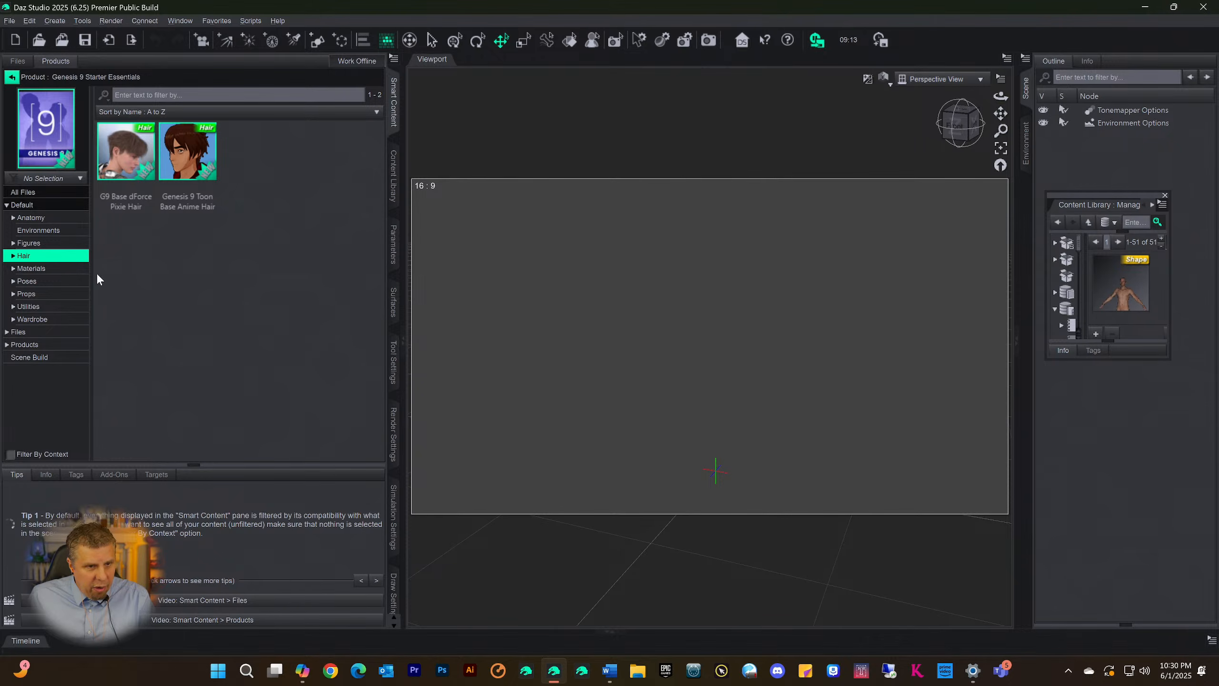
{"action": "left_click", "coordinate": [33, 269]}
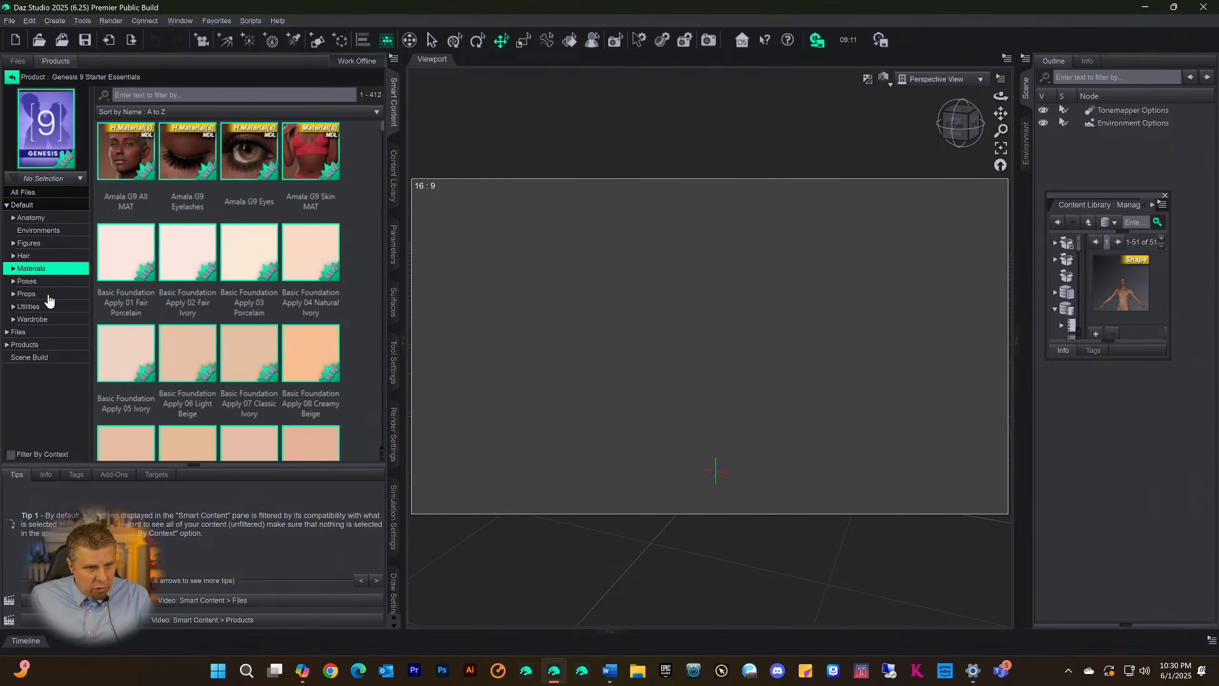
{"action": "left_click", "coordinate": [29, 282]}
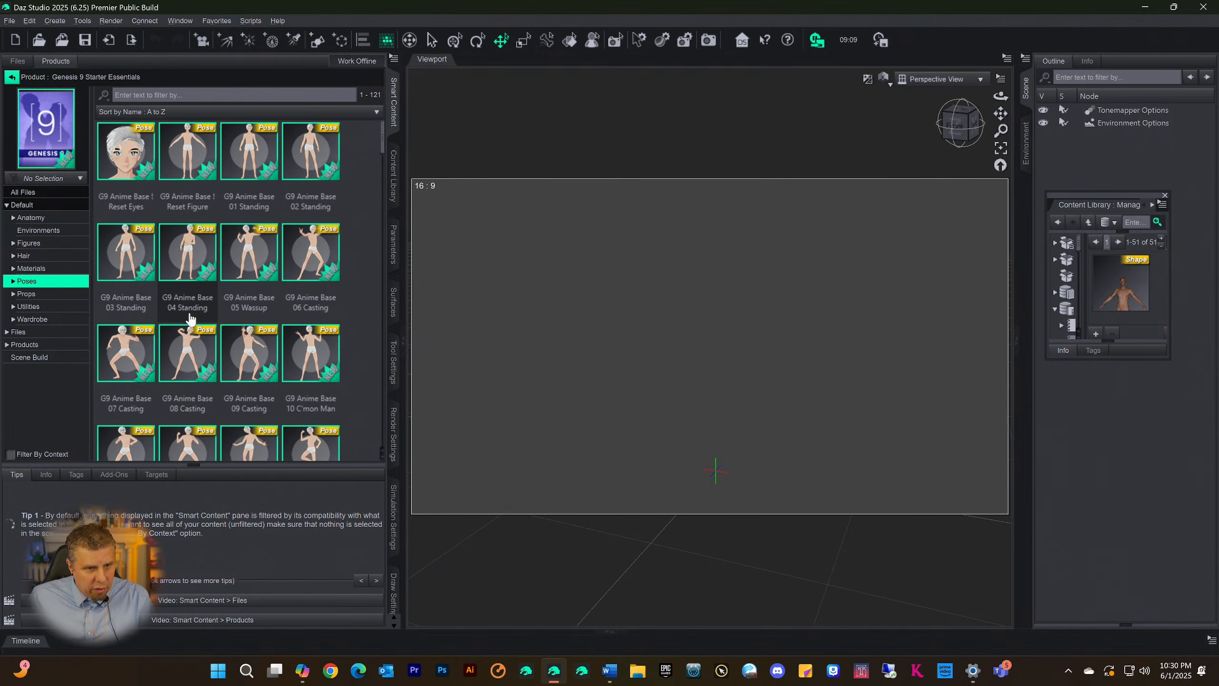
{"action": "scroll", "coordinate": [188, 317], "scroll_direction": "down", "scroll_amount": 8}
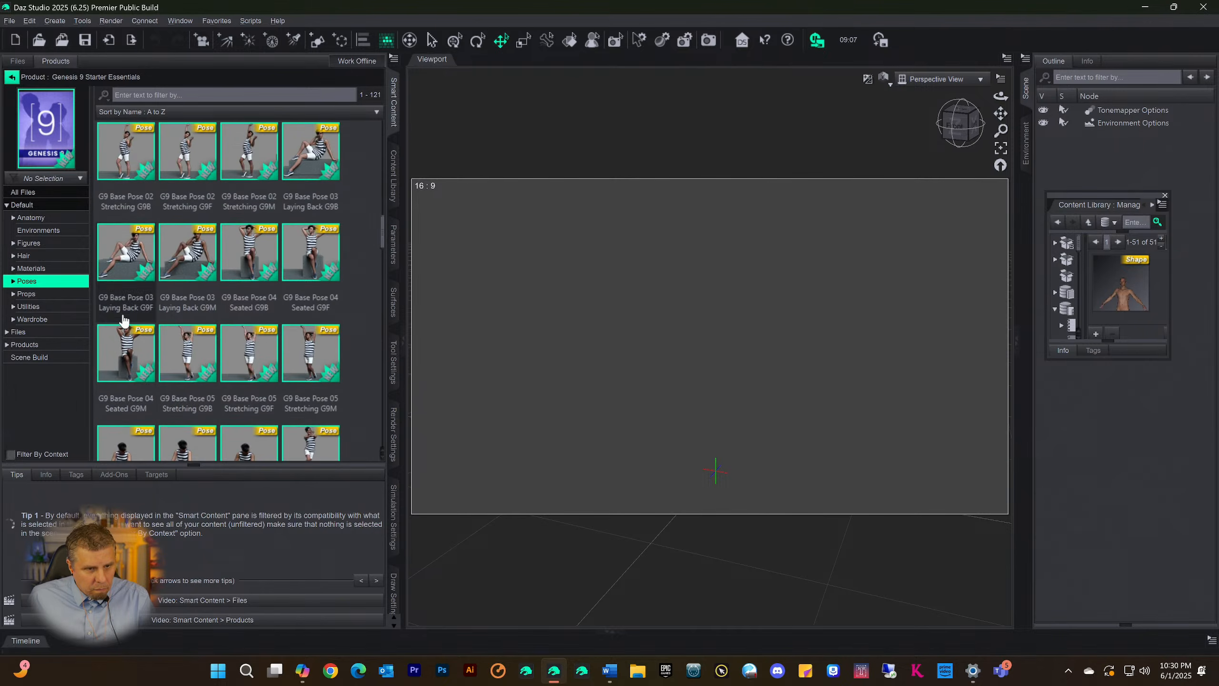
{"action": "scroll", "coordinate": [219, 334], "scroll_direction": "down", "scroll_amount": 5}
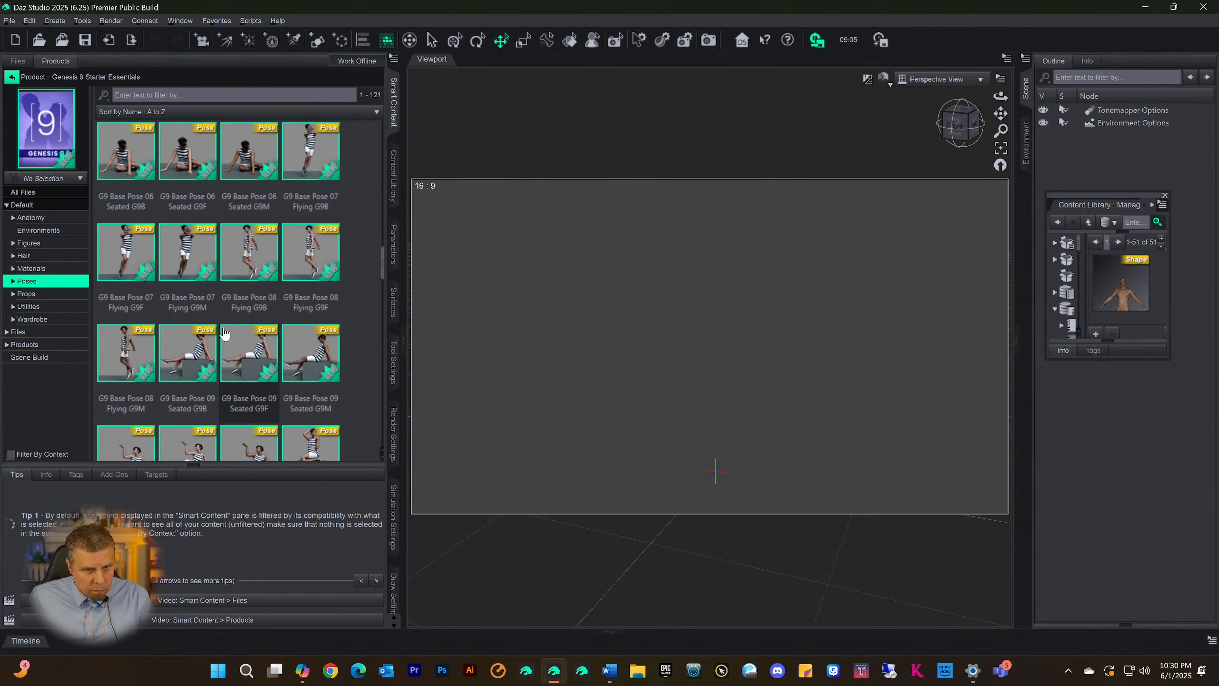
{"action": "scroll", "coordinate": [226, 331], "scroll_direction": "down", "scroll_amount": 10}
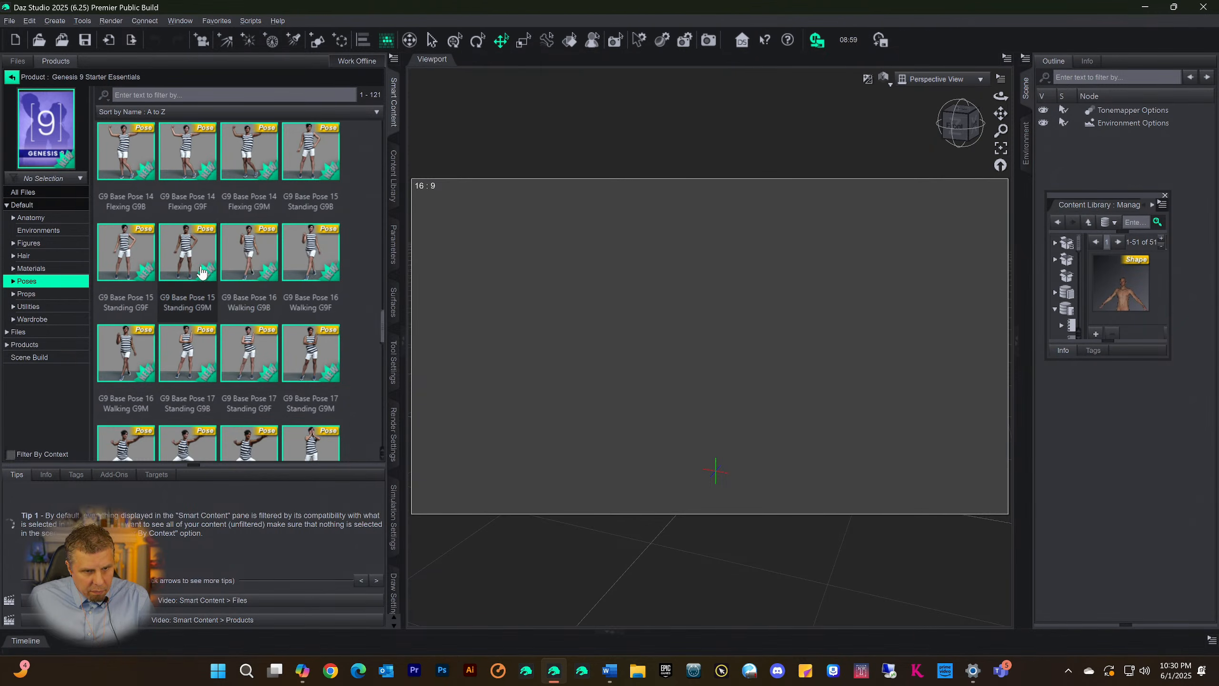
{"action": "scroll", "coordinate": [238, 269], "scroll_direction": "down", "scroll_amount": 3}
{"action": "scroll", "coordinate": [260, 279], "scroll_direction": "down", "scroll_amount": 6}
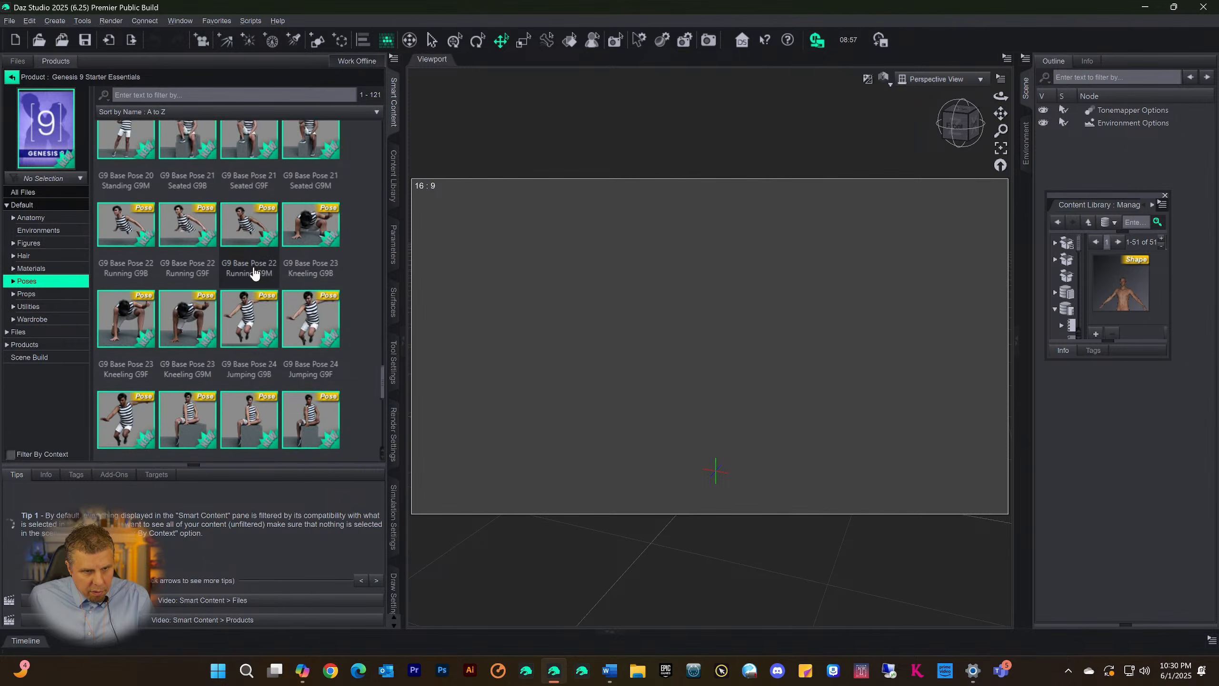
{"action": "scroll", "coordinate": [268, 287], "scroll_direction": "down", "scroll_amount": 1}
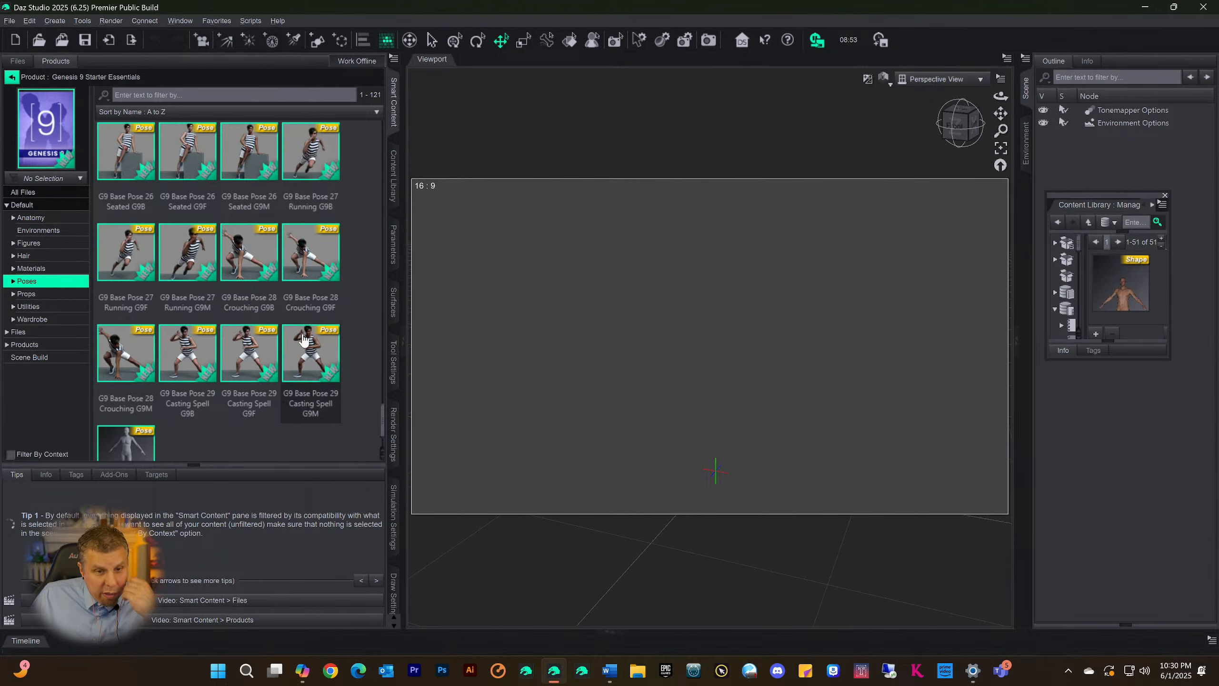
{"action": "scroll", "coordinate": [303, 338], "scroll_direction": "up", "scroll_amount": 7}
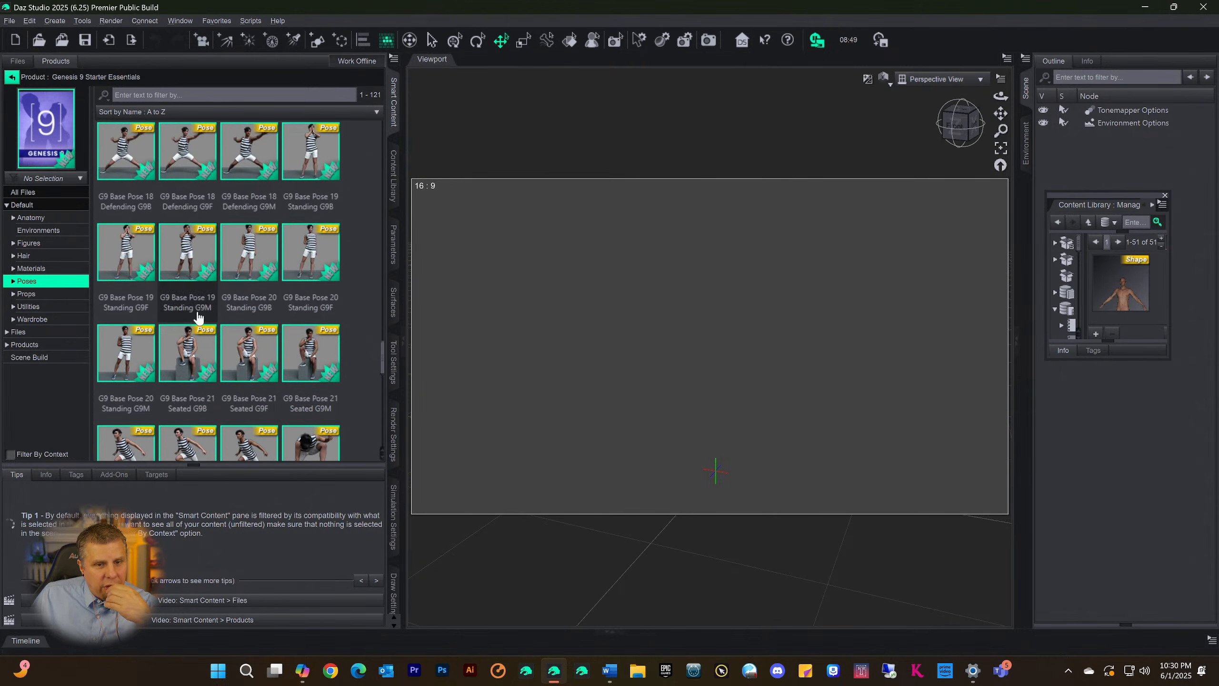
{"action": "scroll", "coordinate": [199, 318], "scroll_direction": "up", "scroll_amount": 10}
{"action": "scroll", "coordinate": [199, 318], "scroll_direction": "up", "scroll_amount": 1}
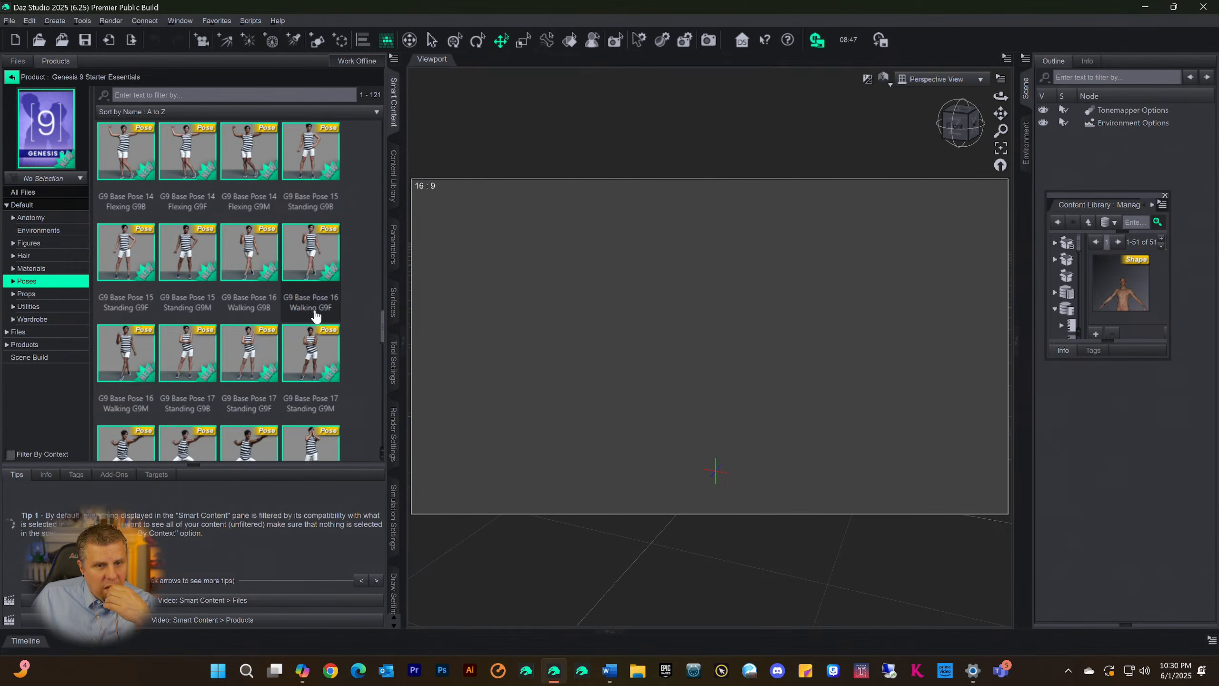
{"action": "scroll", "coordinate": [317, 317], "scroll_direction": "up", "scroll_amount": 6}
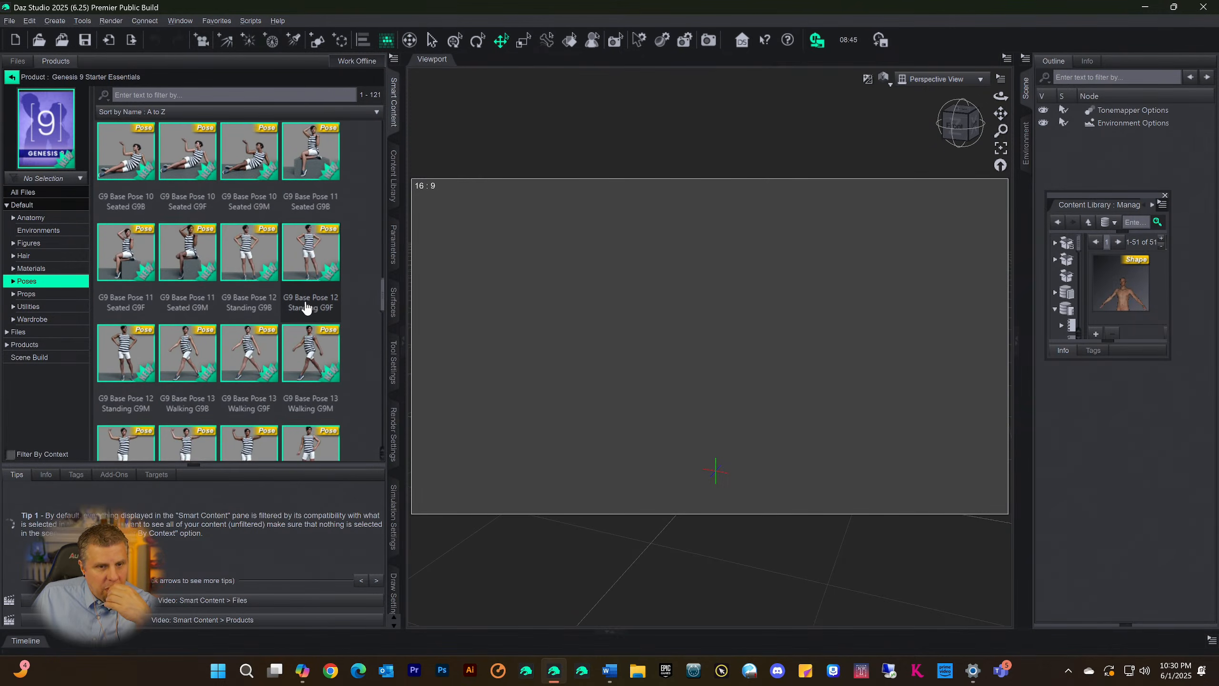
{"action": "scroll", "coordinate": [294, 288], "scroll_direction": "up", "scroll_amount": 6}
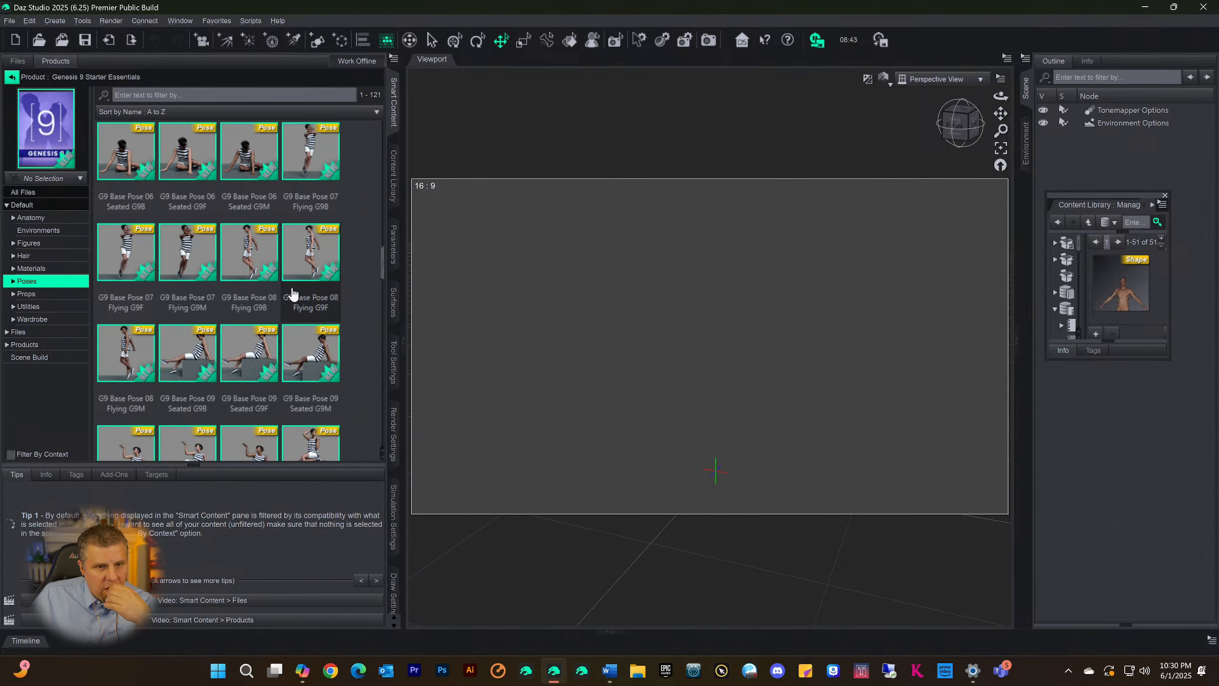
{"action": "scroll", "coordinate": [293, 290], "scroll_direction": "up", "scroll_amount": 6}
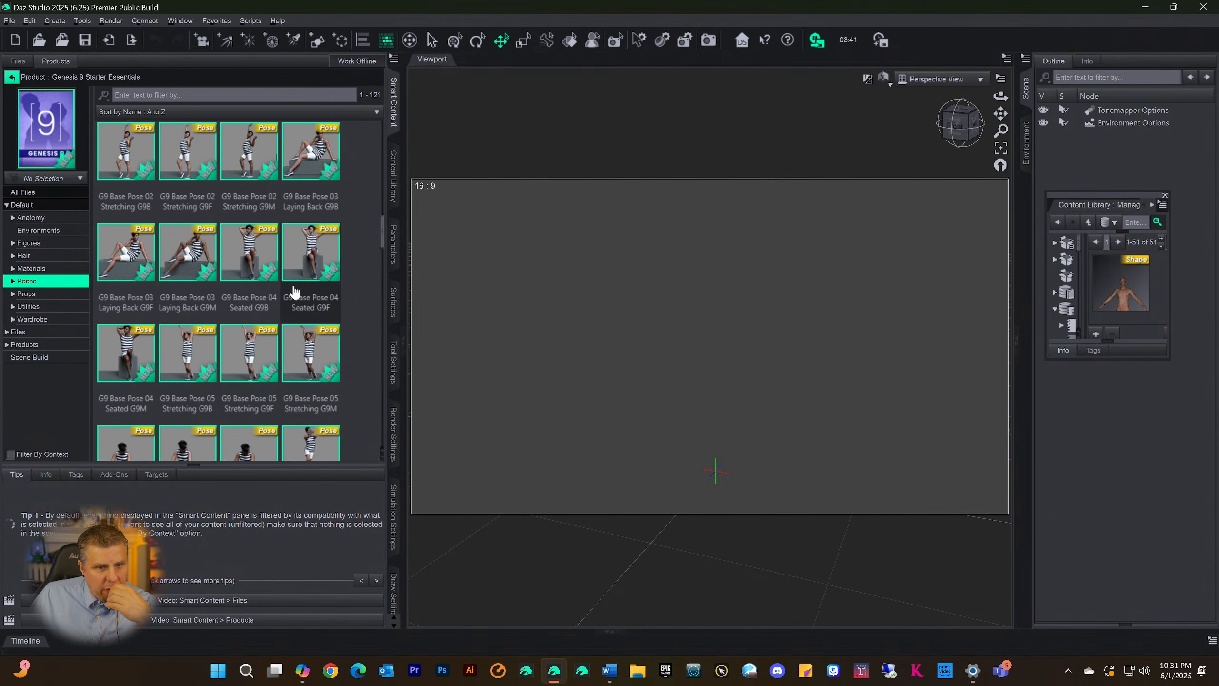
{"action": "scroll", "coordinate": [294, 287], "scroll_direction": "up", "scroll_amount": 4}
{"action": "scroll", "coordinate": [296, 284], "scroll_direction": "down", "scroll_amount": 4}
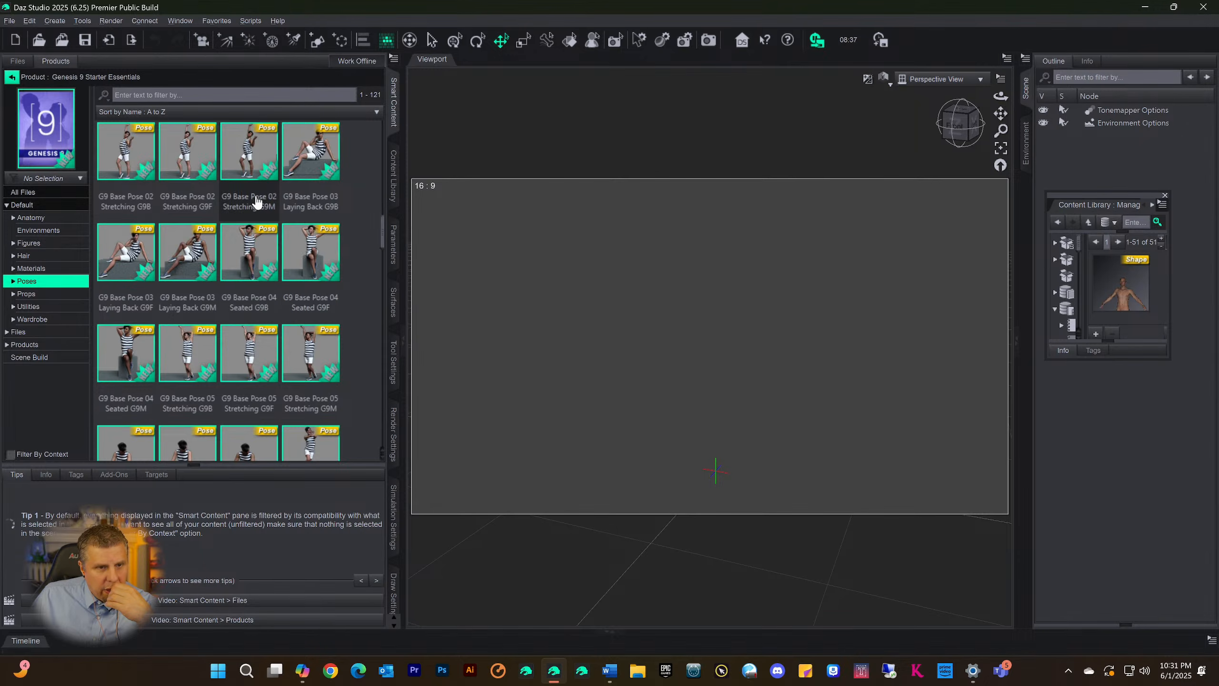
{"action": "scroll", "coordinate": [259, 206], "scroll_direction": "up", "scroll_amount": 4}
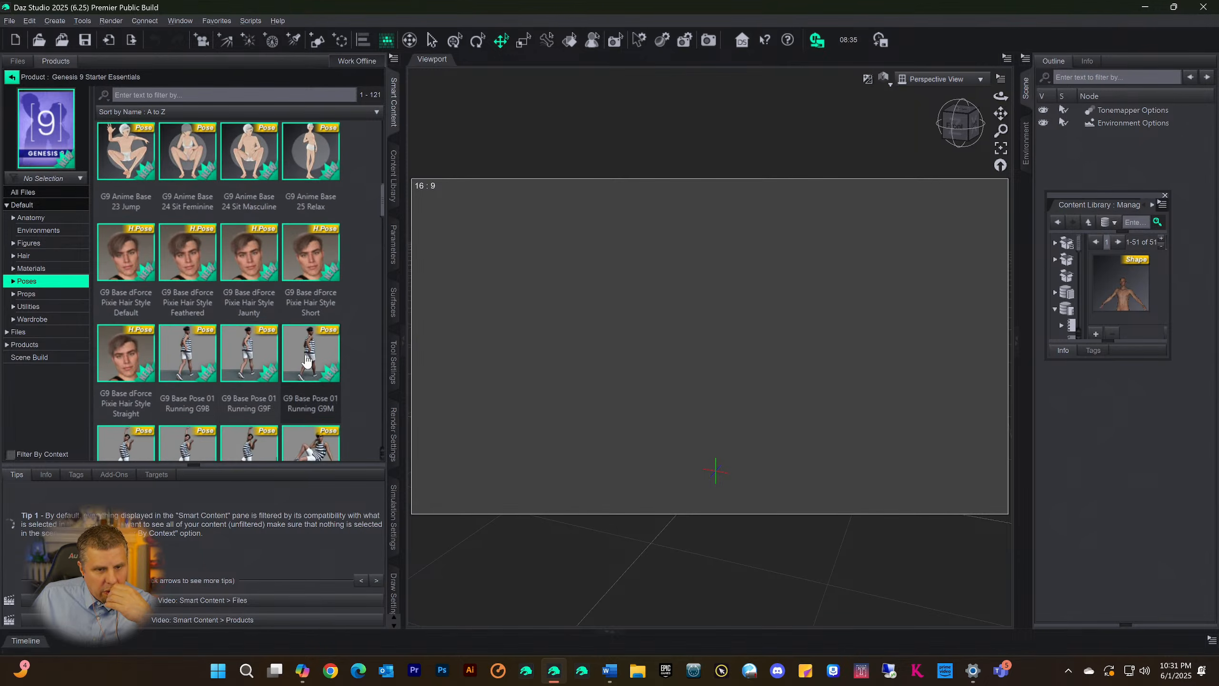
{"action": "scroll", "coordinate": [307, 360], "scroll_direction": "down", "scroll_amount": 5}
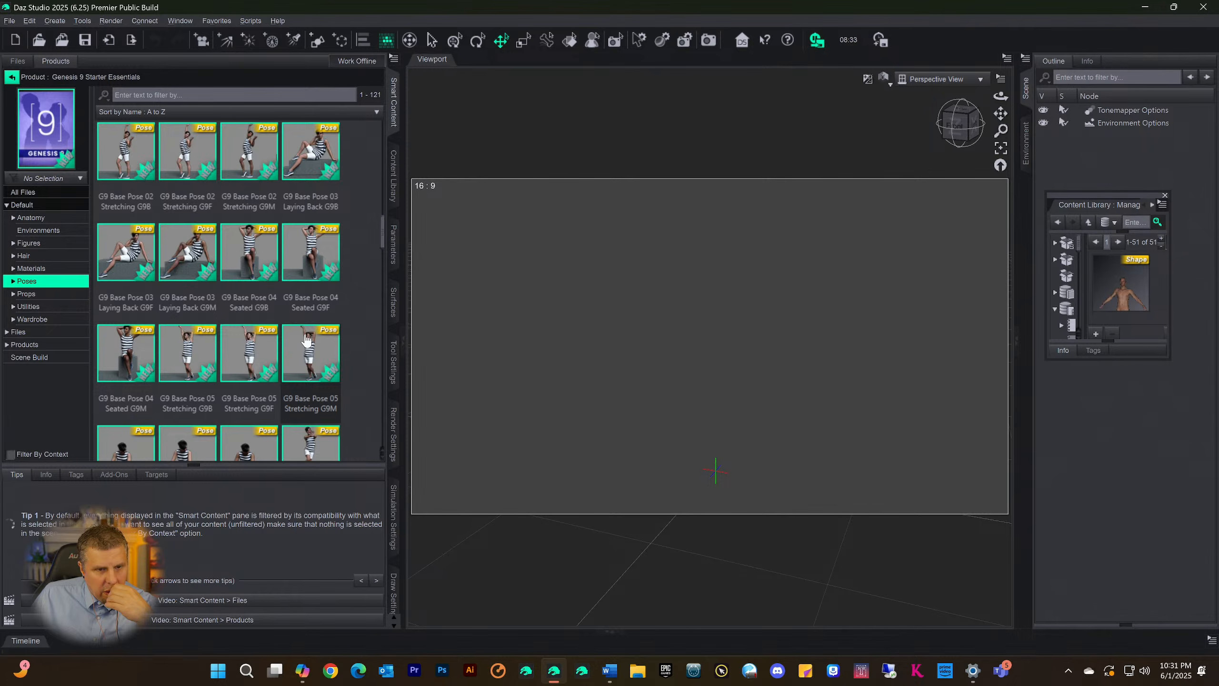
{"action": "scroll", "coordinate": [305, 288], "scroll_direction": "down", "scroll_amount": 3}
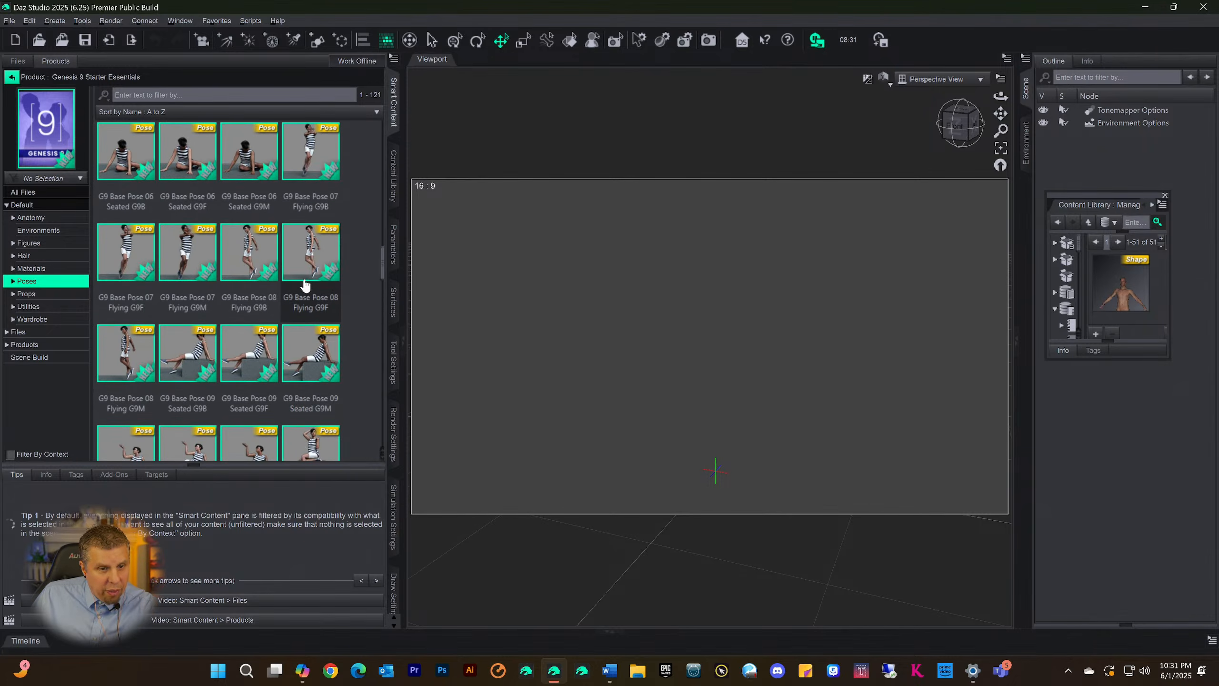
{"action": "scroll", "coordinate": [305, 285], "scroll_direction": "down", "scroll_amount": 3}
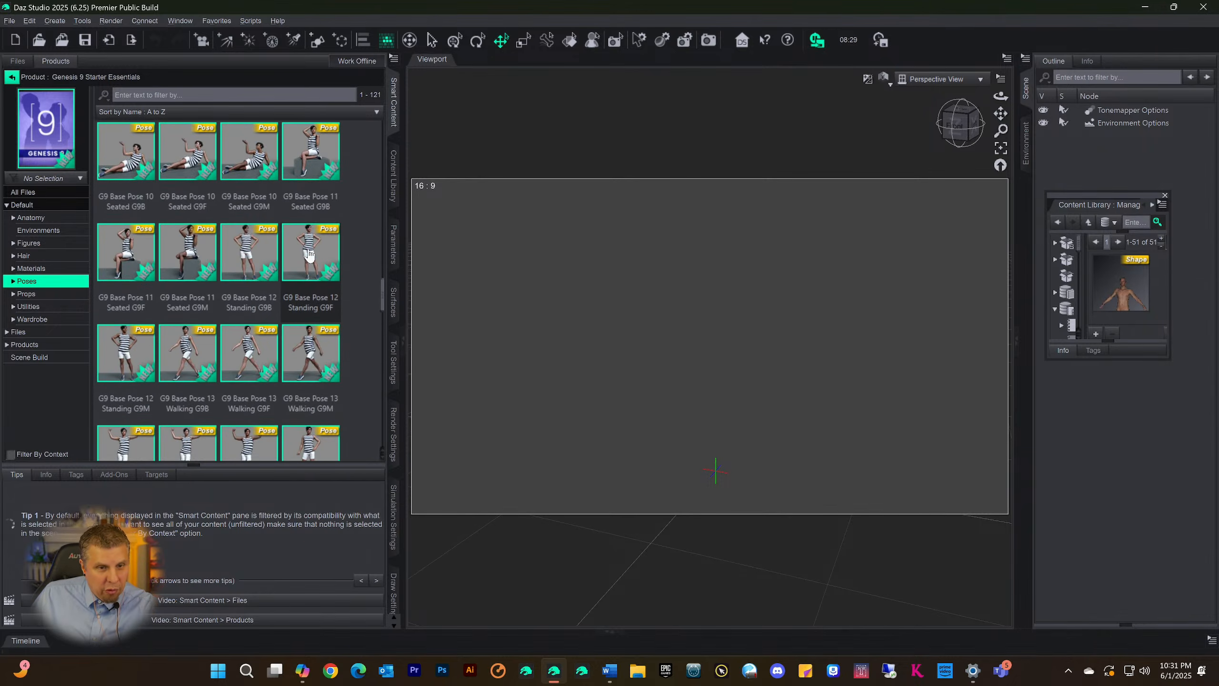
{"action": "scroll", "coordinate": [309, 256], "scroll_direction": "down", "scroll_amount": 5}
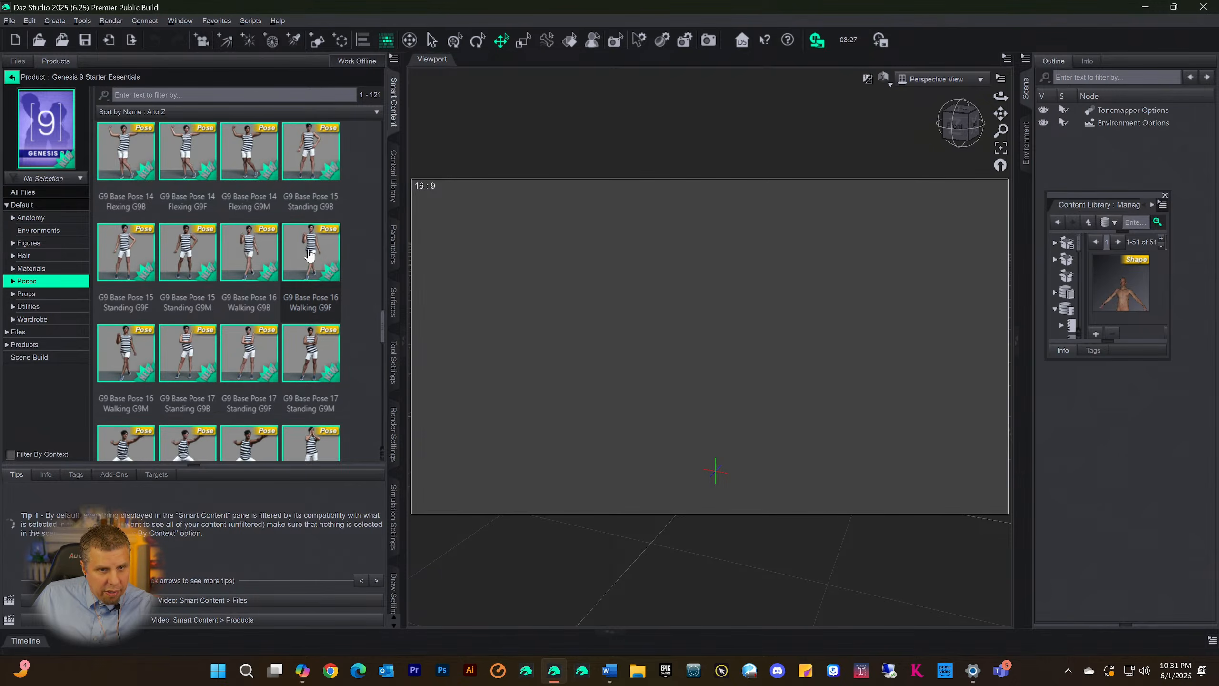
{"action": "scroll", "coordinate": [309, 256], "scroll_direction": "up", "scroll_amount": 5}
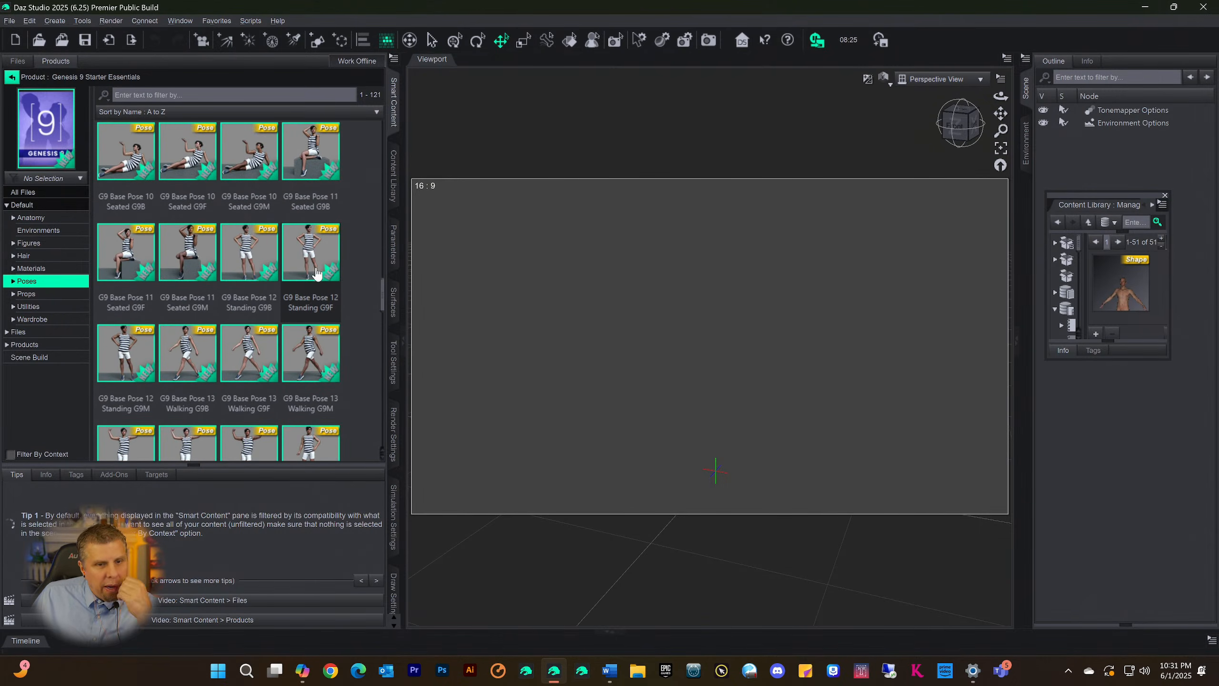
{"action": "scroll", "coordinate": [316, 272], "scroll_direction": "down", "scroll_amount": 5}
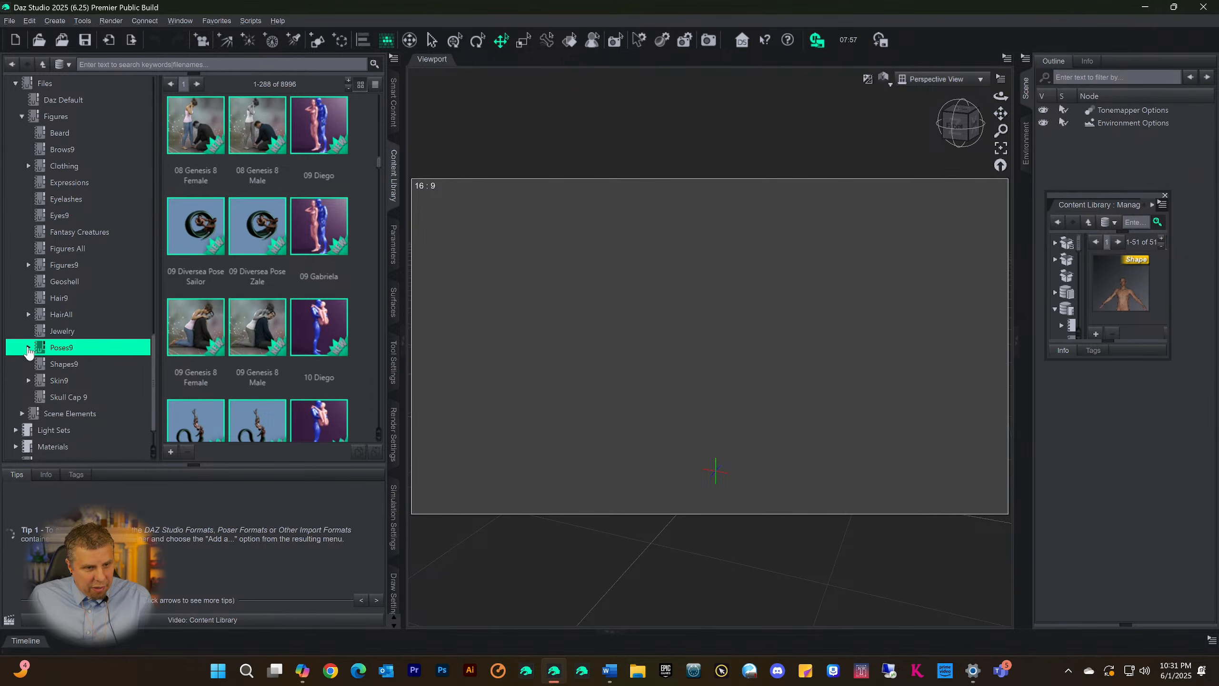
Display the Standing 9 category under Poses9 and look through its poses for a suitable Genesis 9 standing pose
{"action": "left_click", "coordinate": [28, 347]}
{"action": "scroll", "coordinate": [84, 352], "scroll_direction": "down", "scroll_amount": 2}
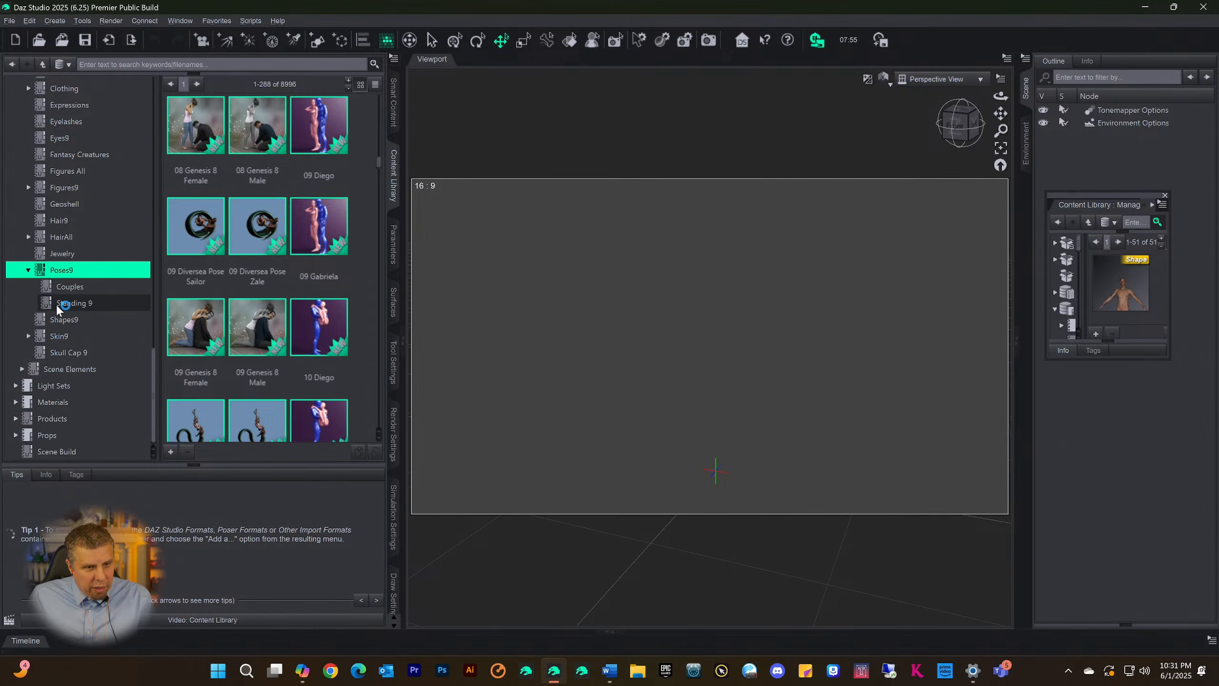
{"action": "left_click", "coordinate": [72, 303]}
{"action": "scroll", "coordinate": [268, 317], "scroll_direction": "down", "scroll_amount": 3}
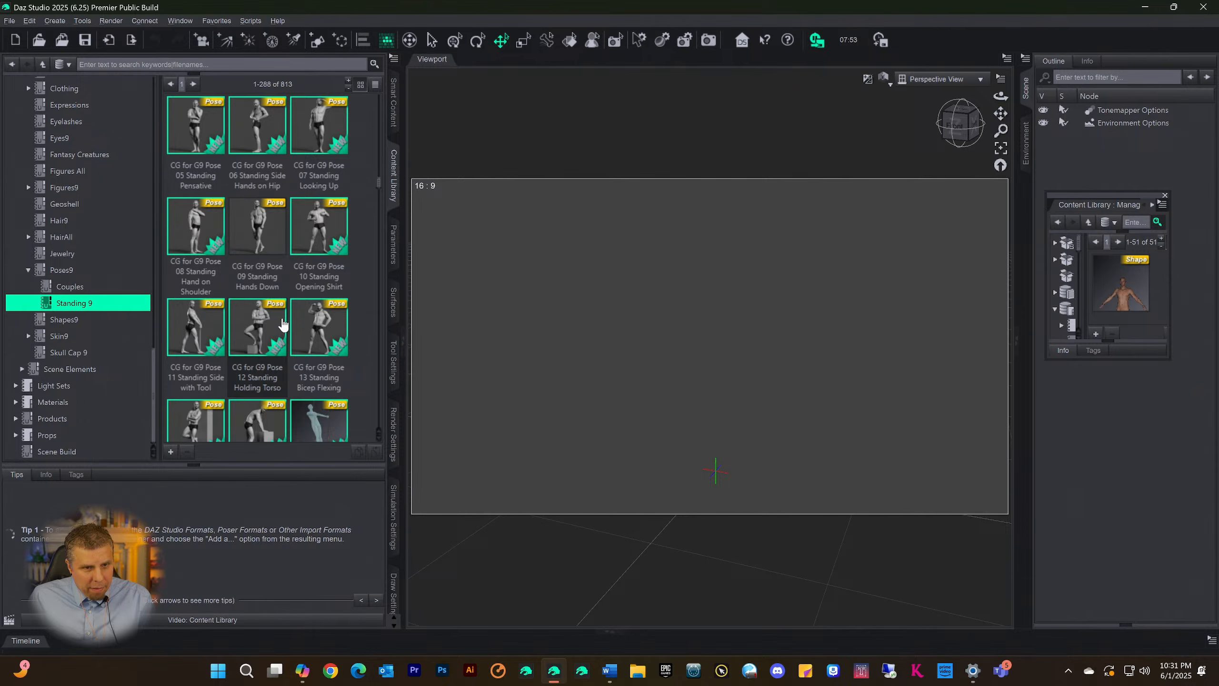
{"action": "mouse_move", "coordinate": [304, 225]}
{"action": "scroll", "coordinate": [312, 236], "scroll_direction": "down", "scroll_amount": 3}
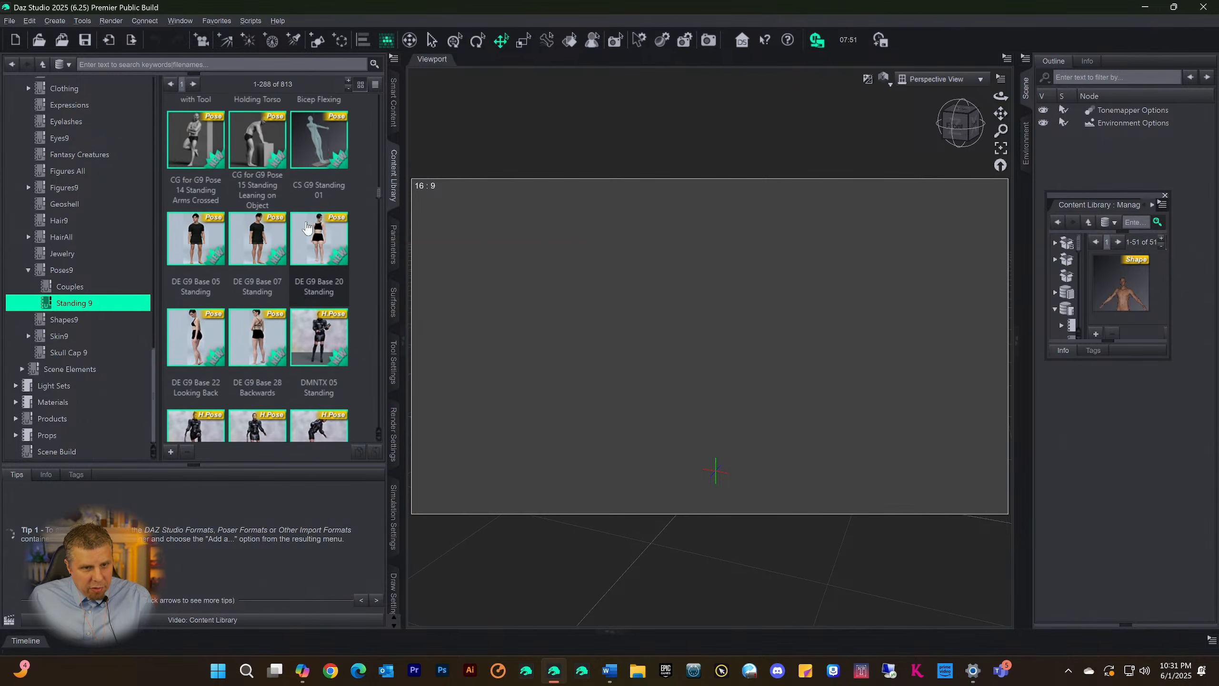
{"action": "scroll", "coordinate": [288, 247], "scroll_direction": "down", "scroll_amount": 1}
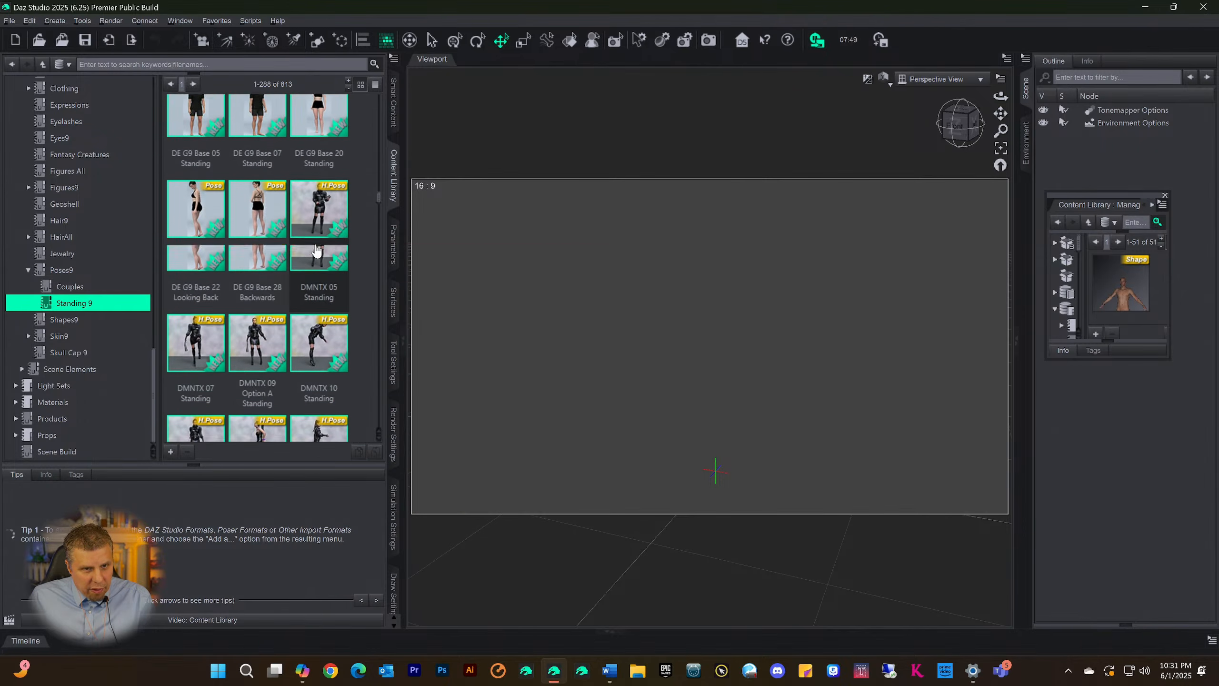
{"action": "scroll", "coordinate": [216, 245], "scroll_direction": "up", "scroll_amount": 1}
Categorize the DE G9 Base 05 Standing pose under Scene Build
{"action": "left_click", "coordinate": [204, 243]}
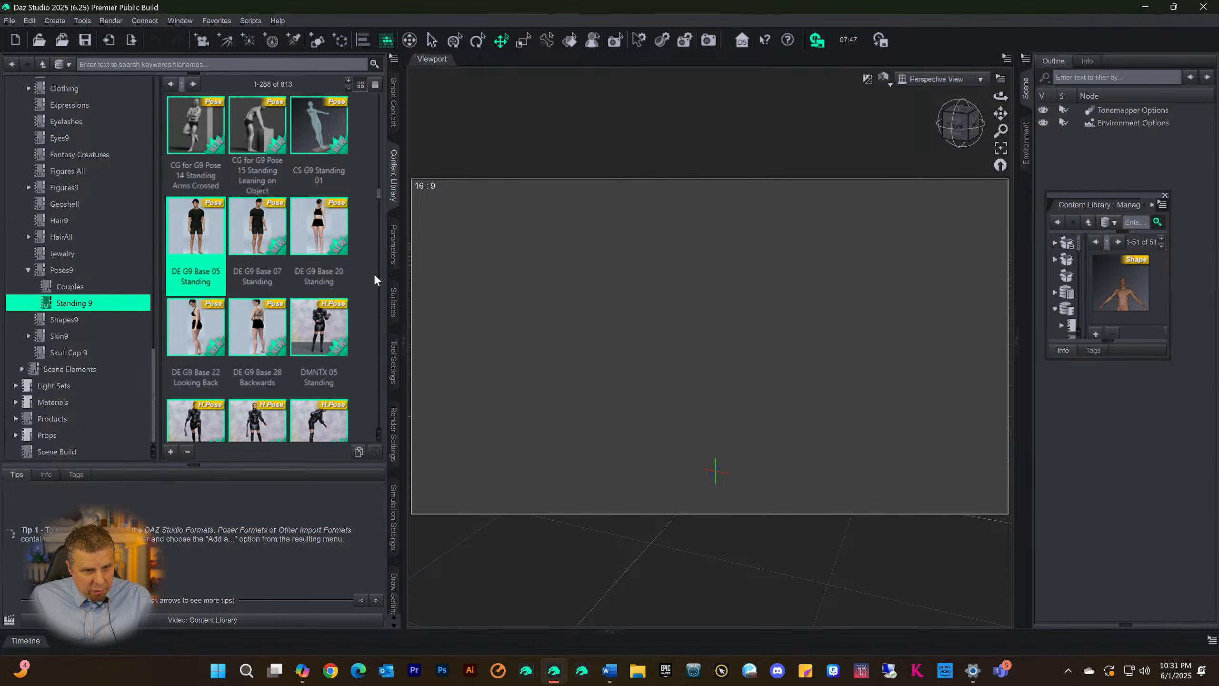
{"action": "right_click", "coordinate": [192, 240]}
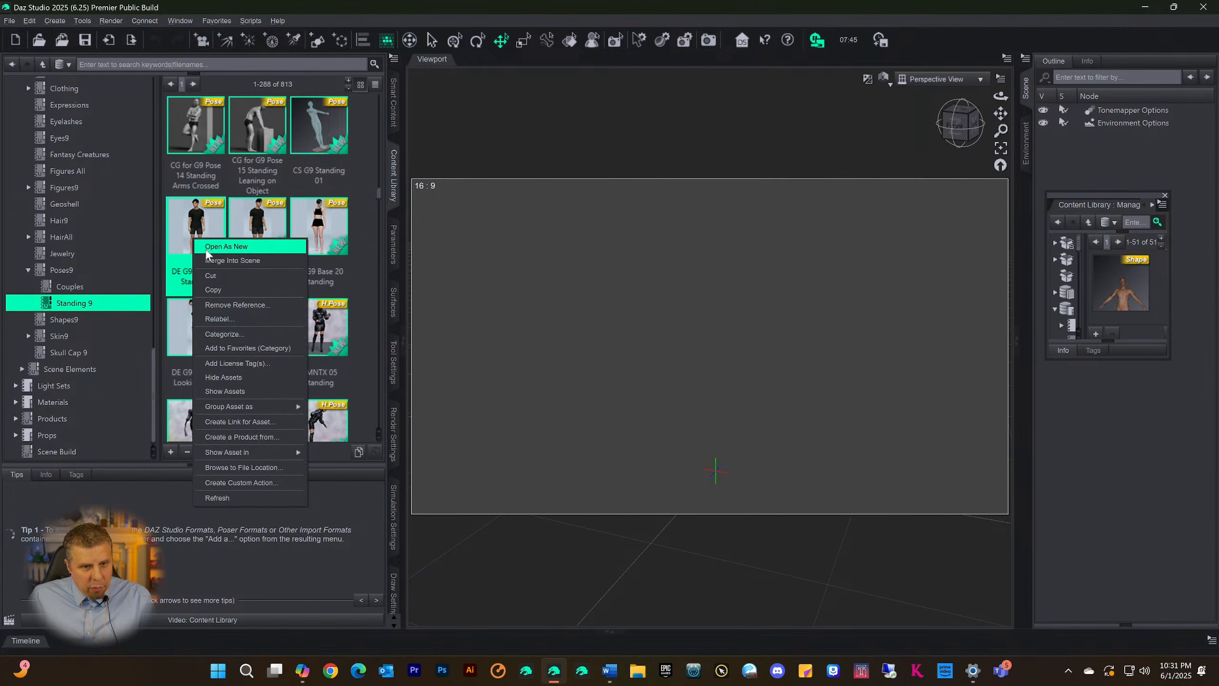
{"action": "left_click", "coordinate": [236, 335]}
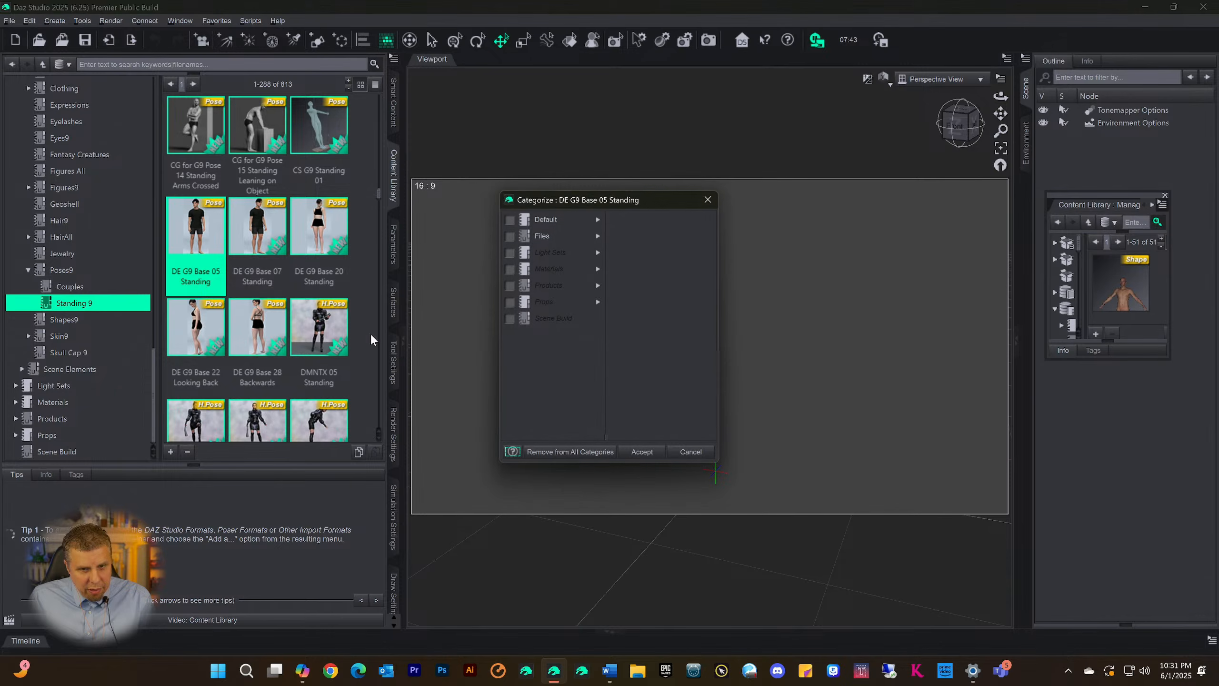
{"action": "left_click", "coordinate": [508, 319]}
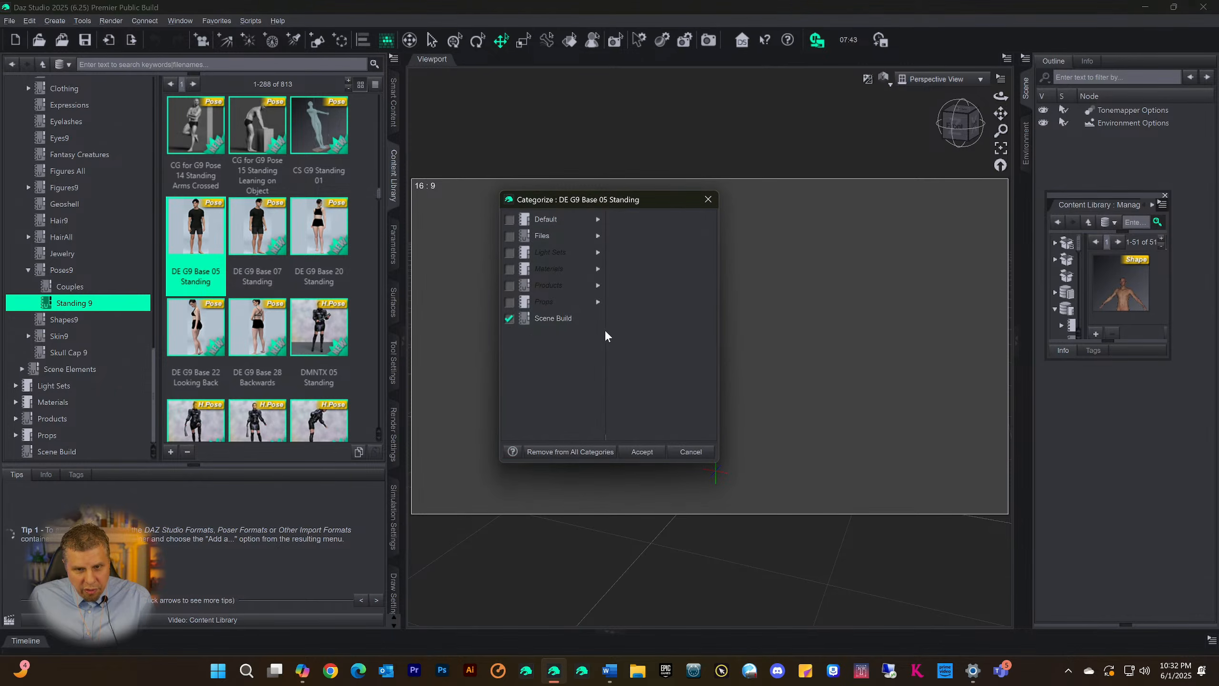
{"action": "left_click", "coordinate": [640, 452]}
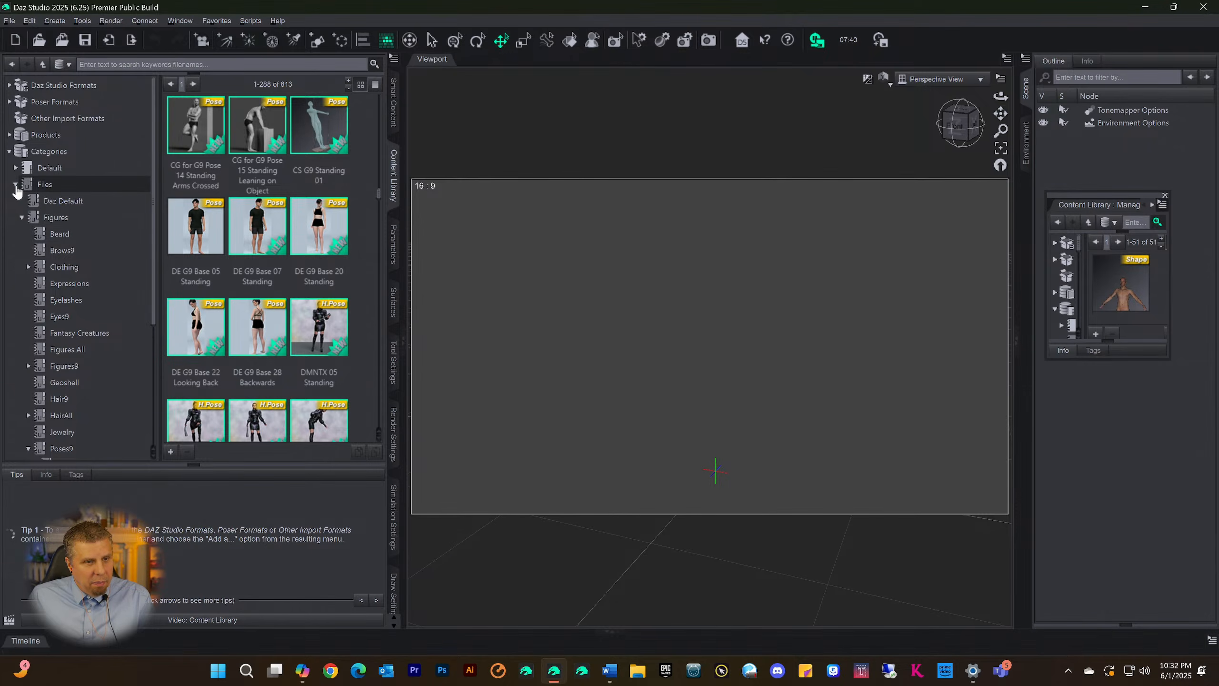
{"action": "left_click", "coordinate": [15, 185]}
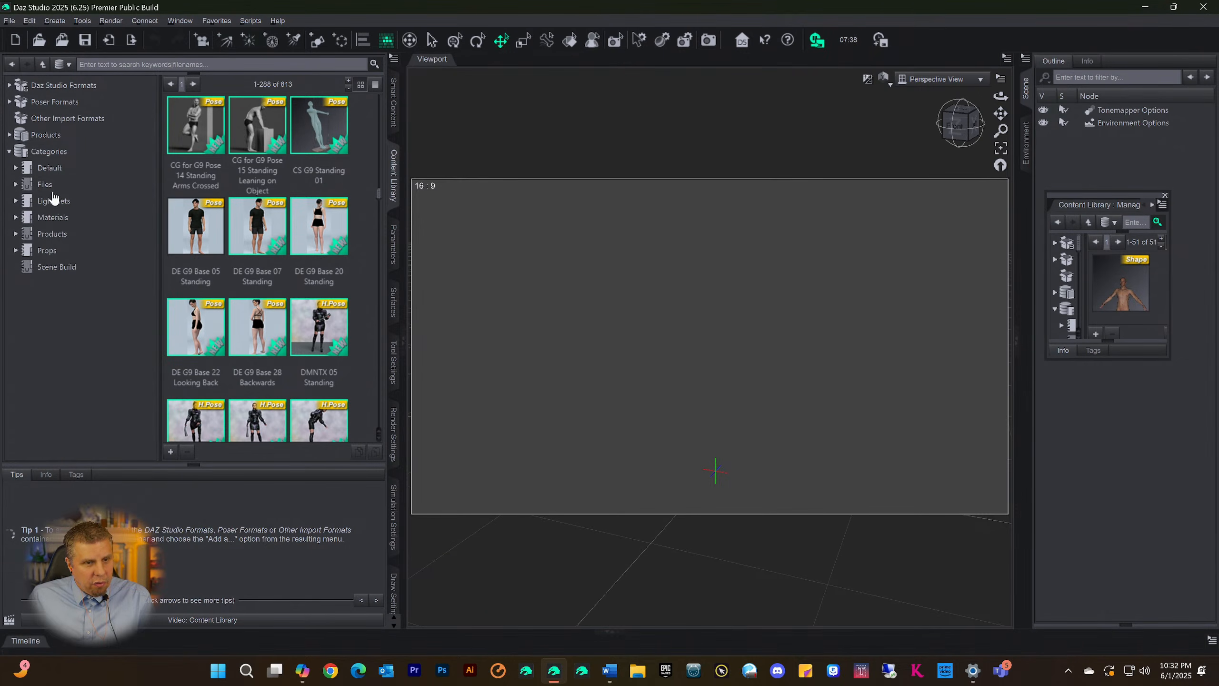
{"action": "left_click", "coordinate": [24, 188]}
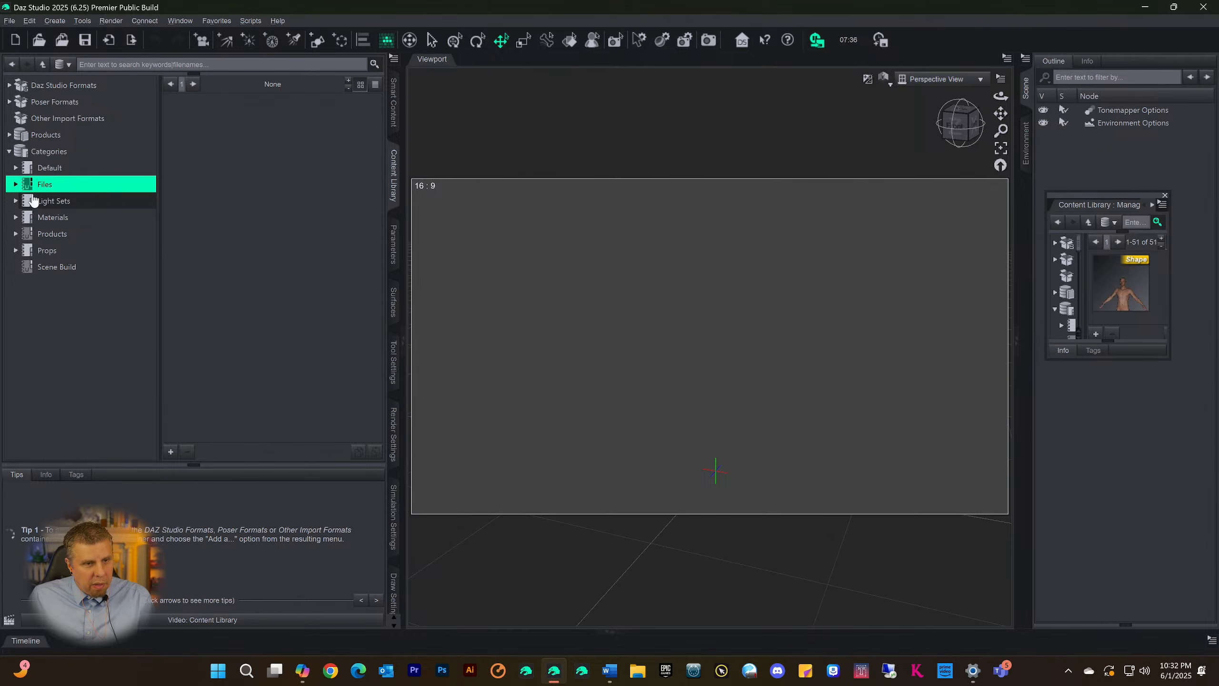
{"action": "left_click", "coordinate": [393, 117]}
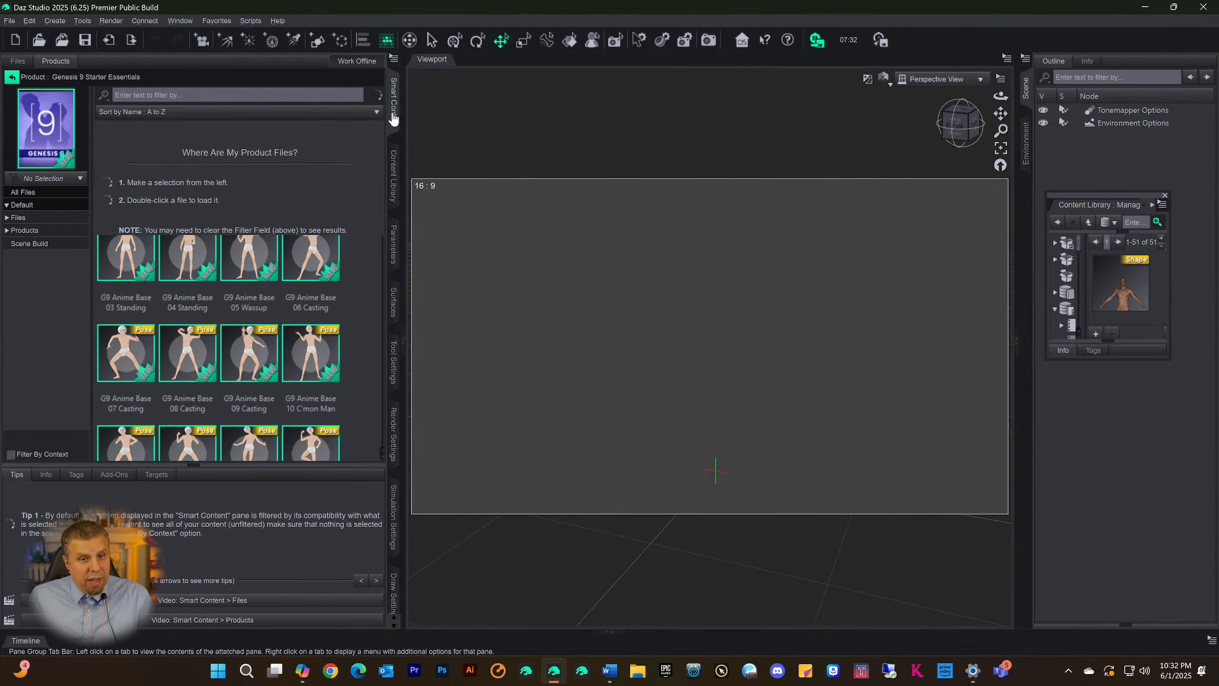
{"action": "left_click", "coordinate": [393, 249]}
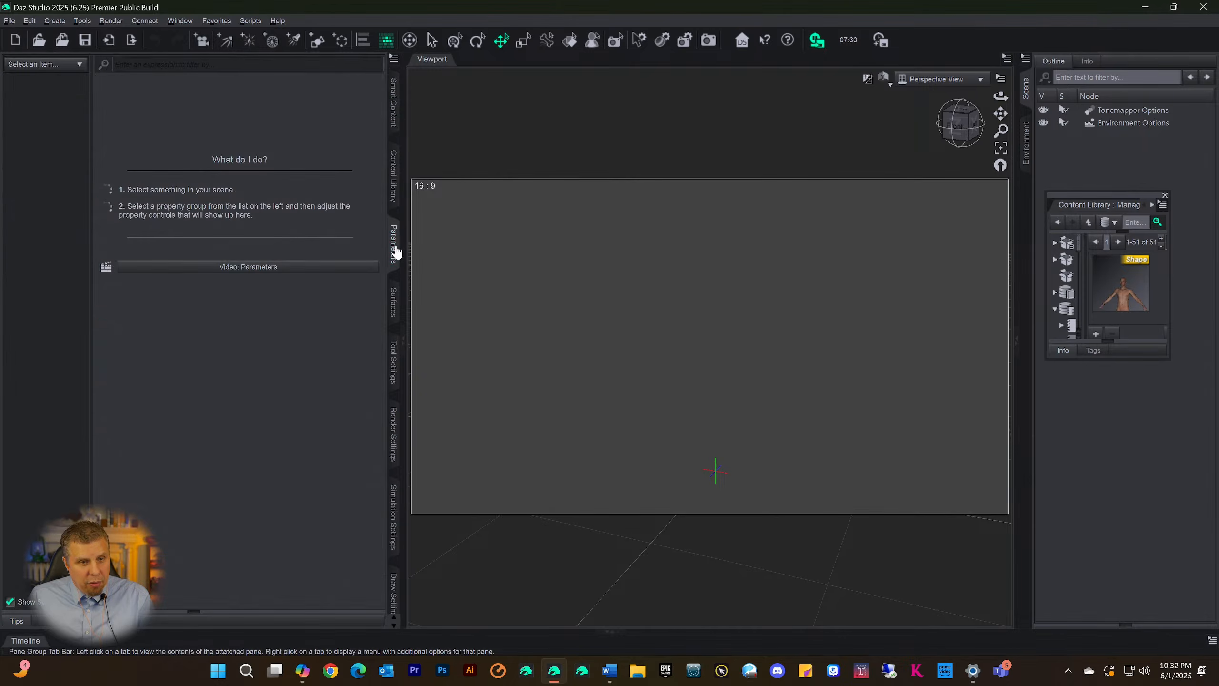
{"action": "left_click", "coordinate": [393, 191]}
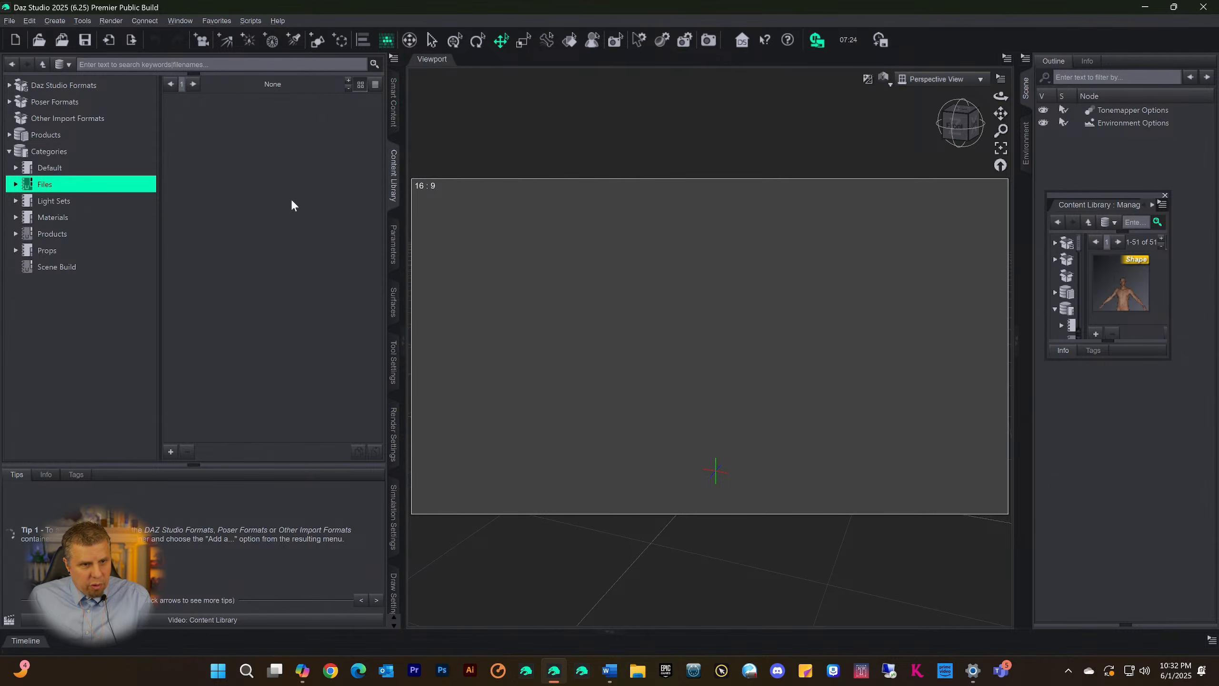
Expand the Files category in the Content Library and display the shapes in its Shapes9 subcategory
{"action": "left_click", "coordinate": [16, 183]}
{"action": "scroll", "coordinate": [88, 337], "scroll_direction": "down", "scroll_amount": 3}
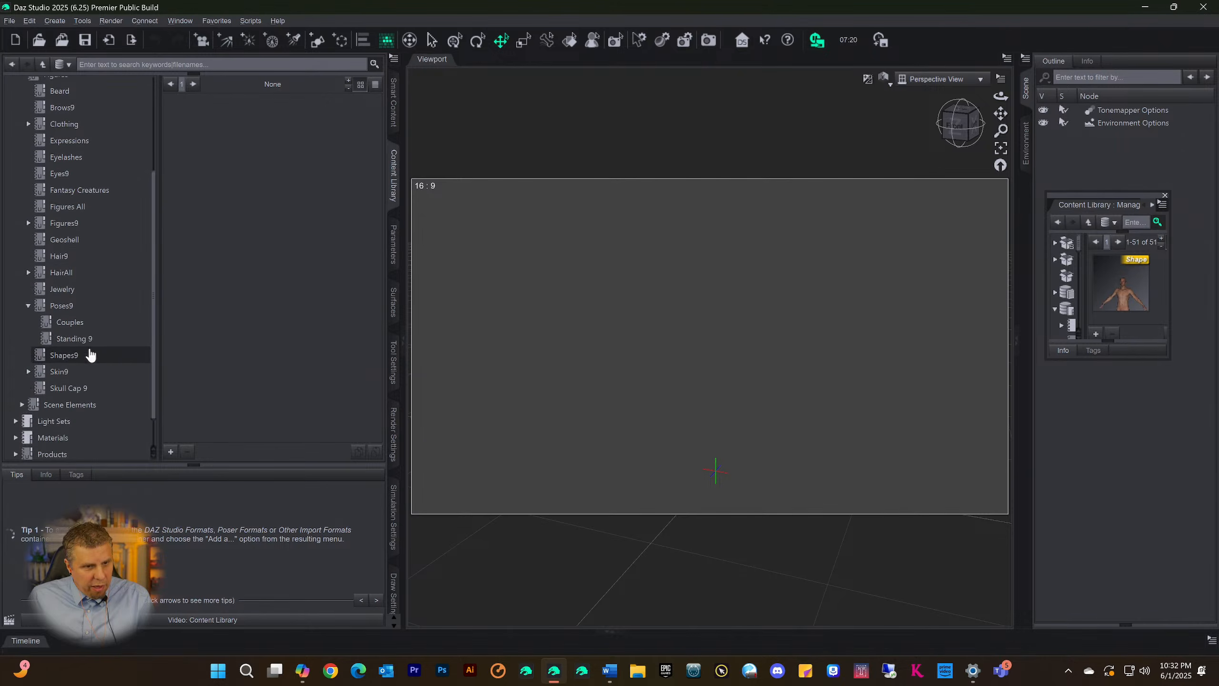
{"action": "left_click", "coordinate": [67, 355]}
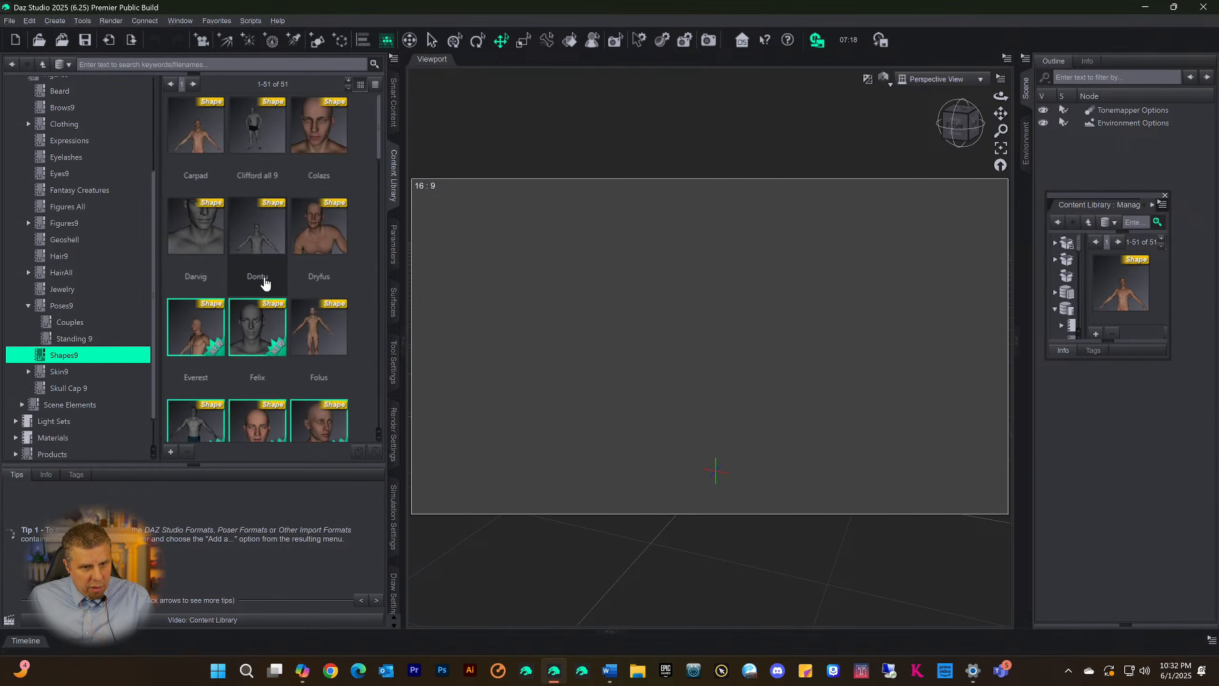
{"action": "scroll", "coordinate": [265, 284], "scroll_direction": "down", "scroll_amount": 6}
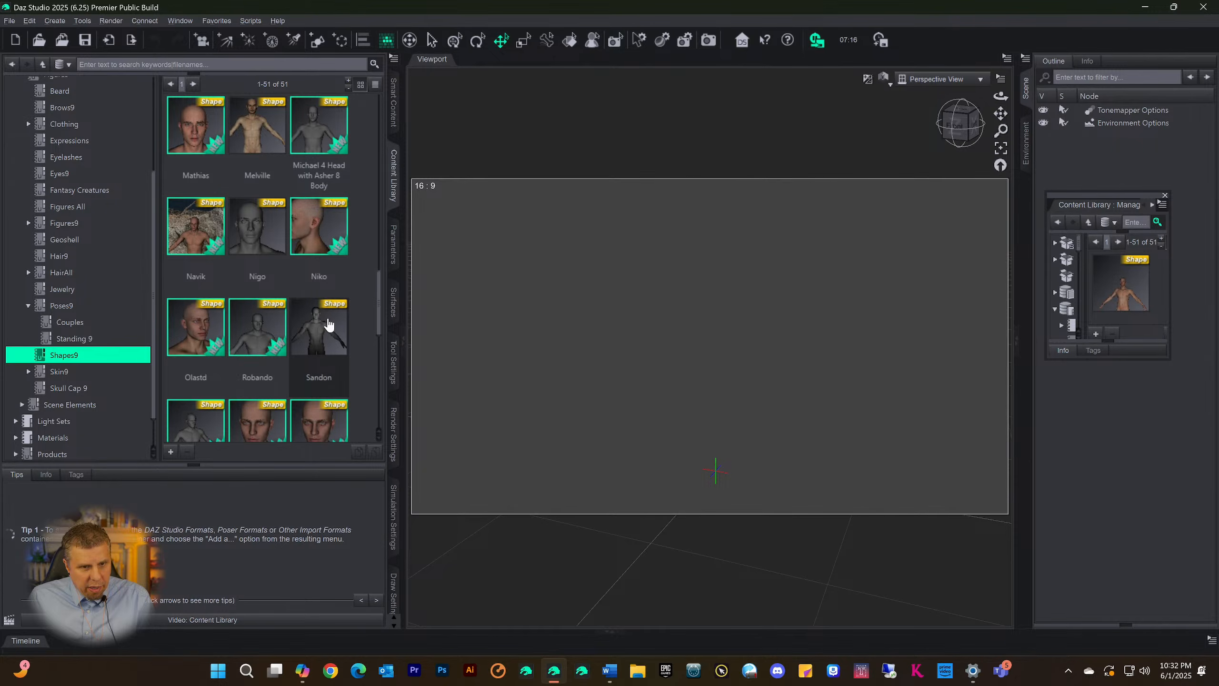
Select the Nigo and Veeger shapes in Shapes9 and categorize them together under Scene Build
{"action": "left_click", "coordinate": [264, 246]}
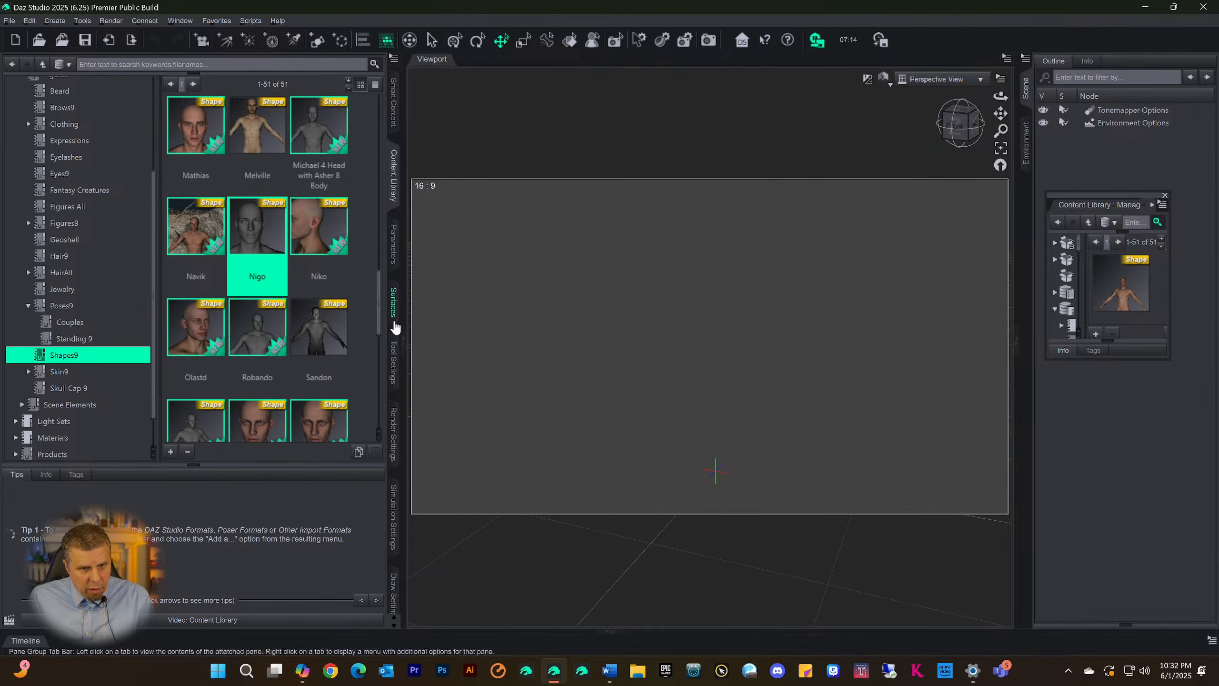
{"action": "scroll", "coordinate": [318, 328], "scroll_direction": "down", "scroll_amount": 2}
{"action": "scroll", "coordinate": [318, 328], "scroll_direction": "down", "scroll_amount": 5}
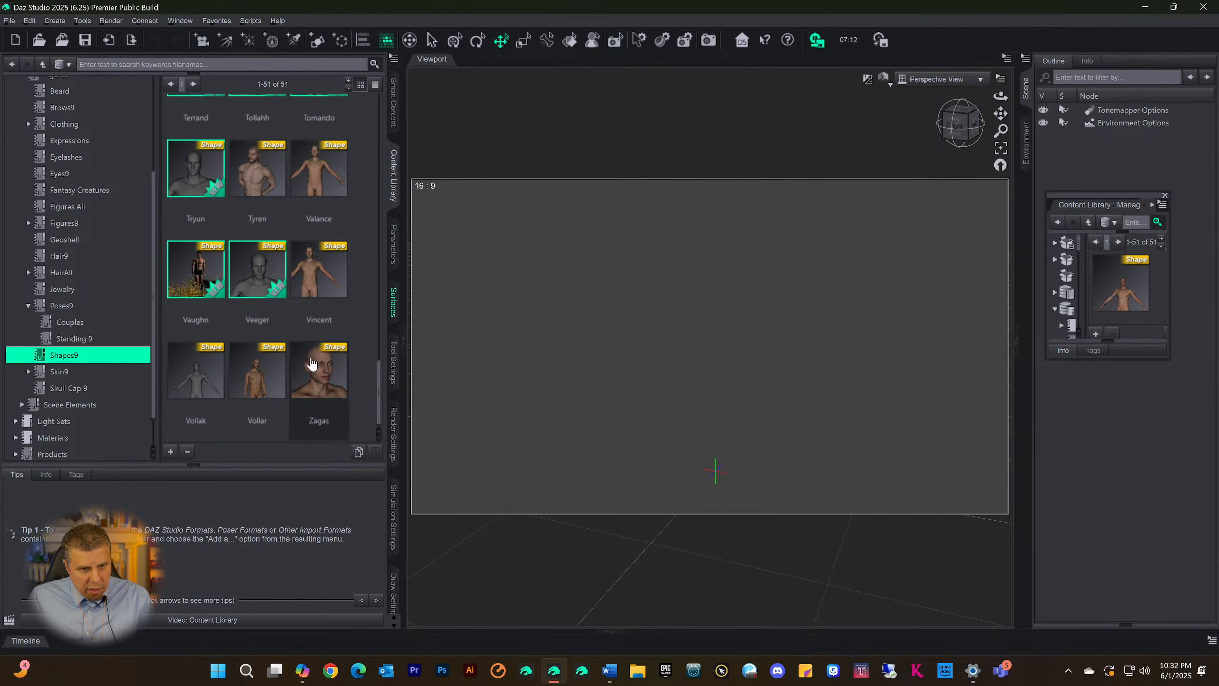
{"action": "scroll", "coordinate": [306, 306], "scroll_direction": "up", "scroll_amount": 8}
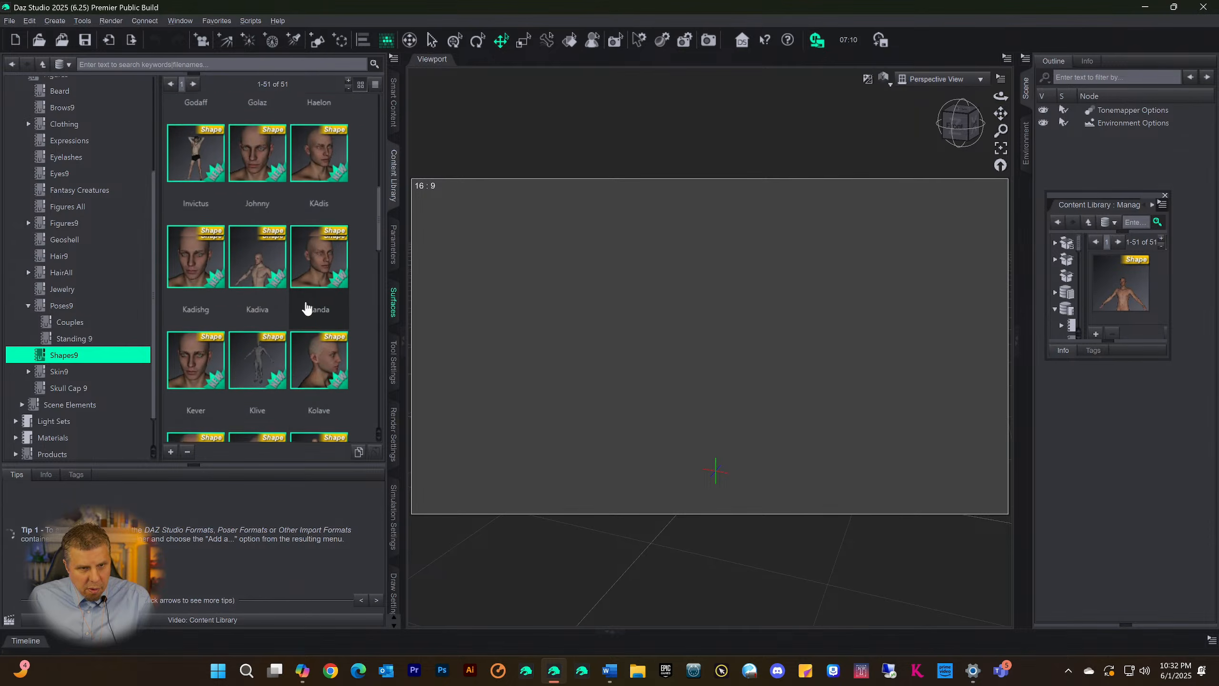
{"action": "scroll", "coordinate": [306, 307], "scroll_direction": "down", "scroll_amount": 8}
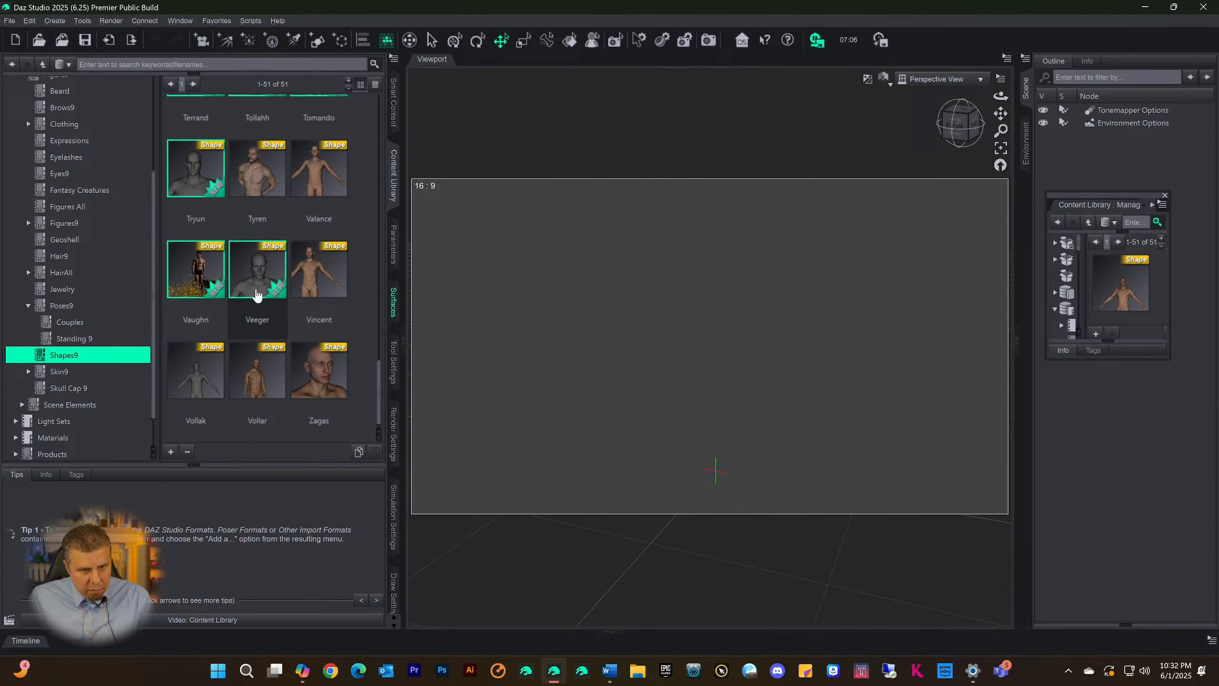
{"action": "left_click", "coordinate": [258, 301]}
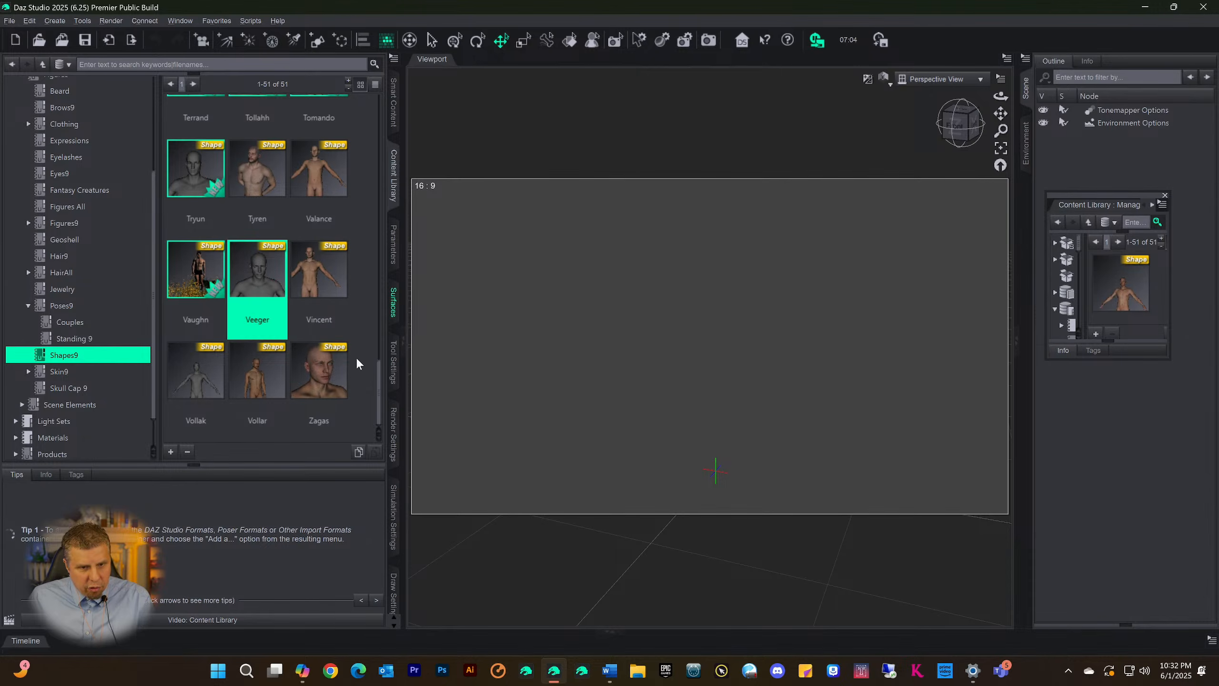
{"action": "right_click", "coordinate": [257, 305]}
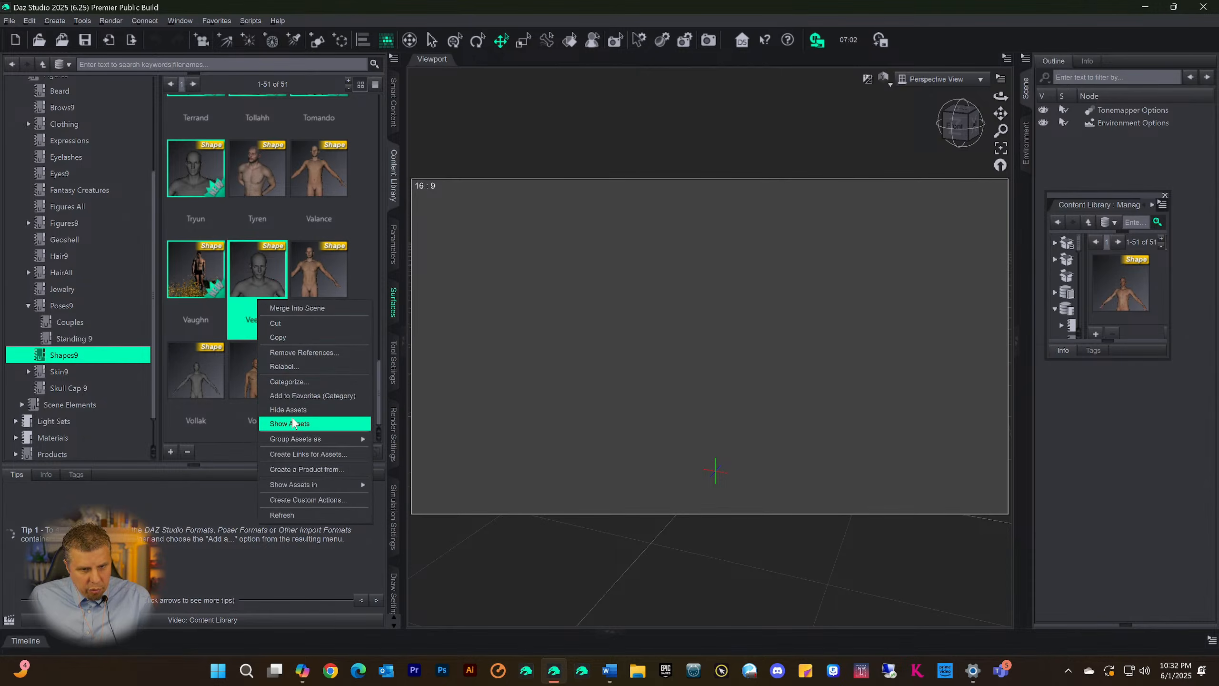
{"action": "left_click", "coordinate": [300, 384]}
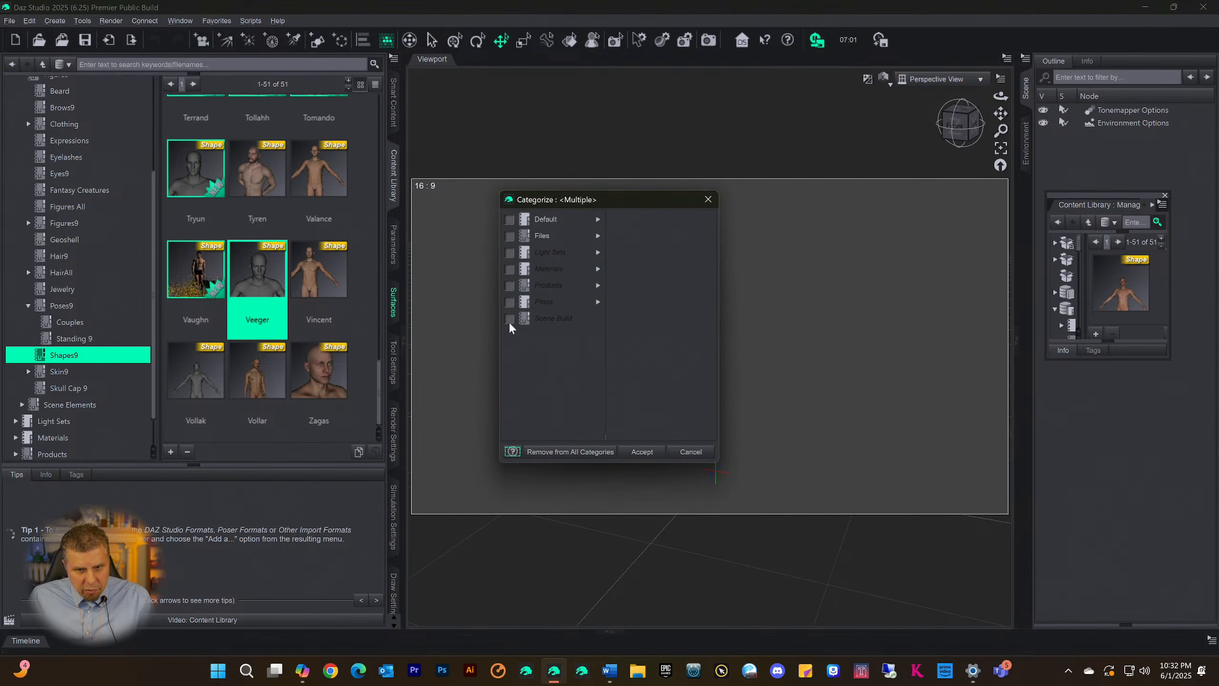
{"action": "left_click", "coordinate": [643, 453]}
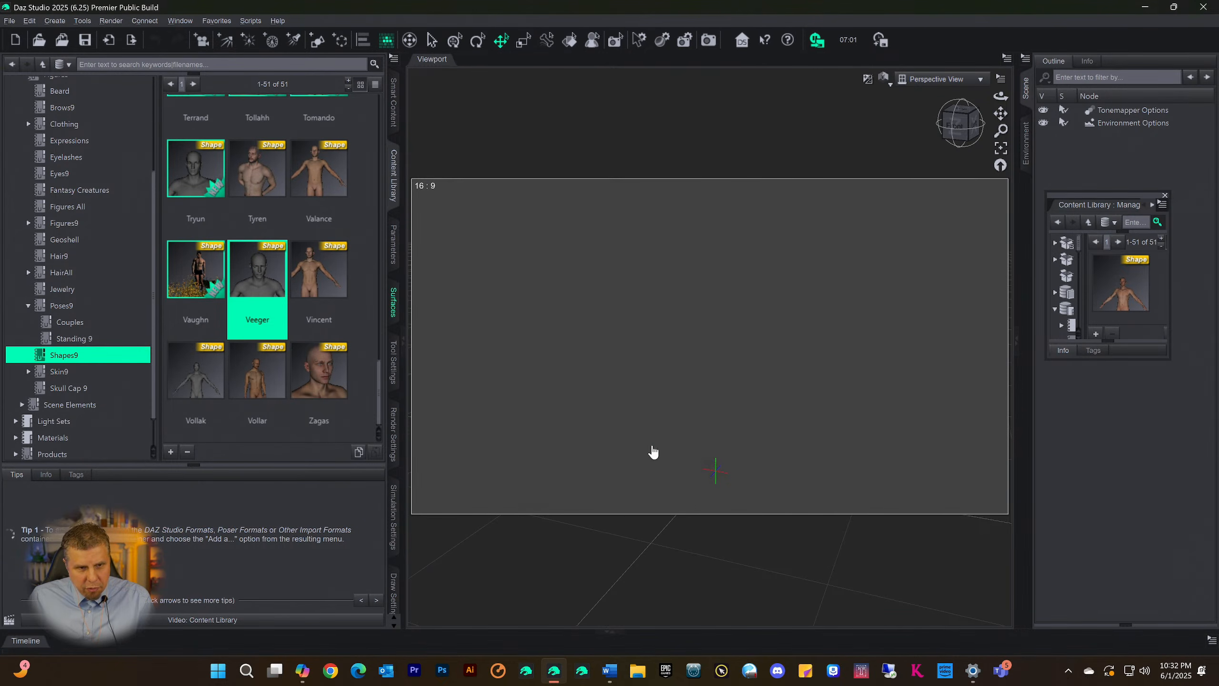
Open the Wardrobe category of Genesis 9 Starter Essentials in Smart Content and categorize G9 Base Shorts under Scene Build
{"action": "left_click", "coordinate": [390, 108]}
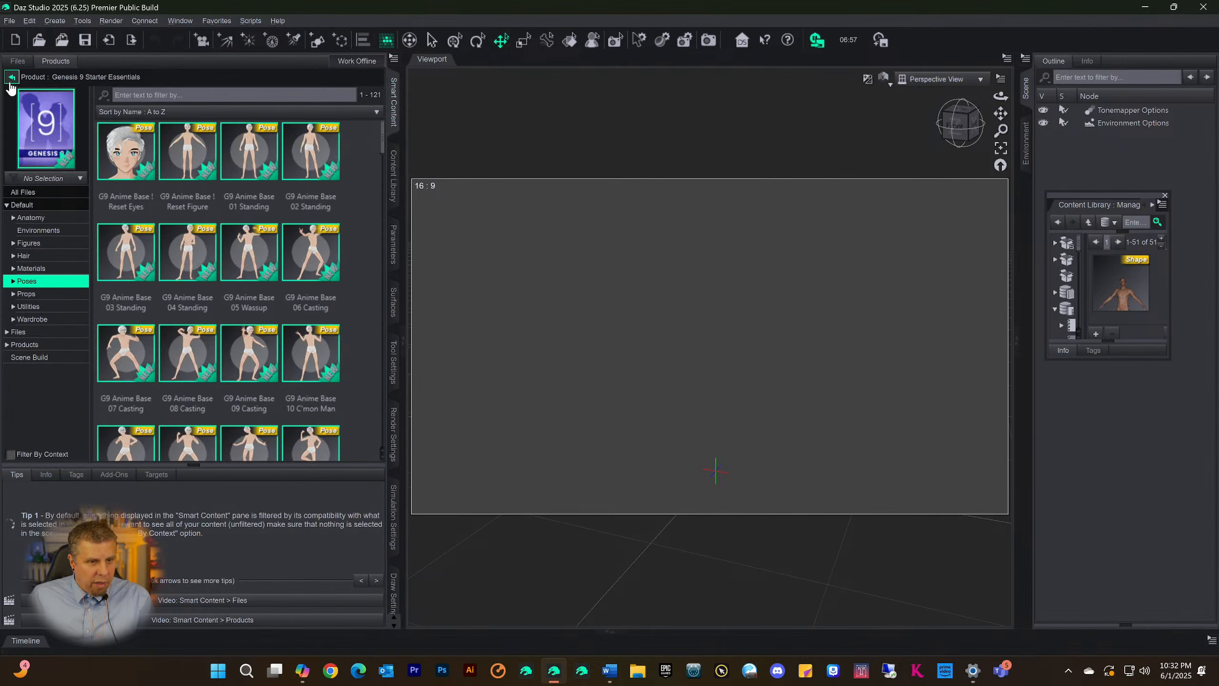
{"action": "left_click", "coordinate": [35, 319]}
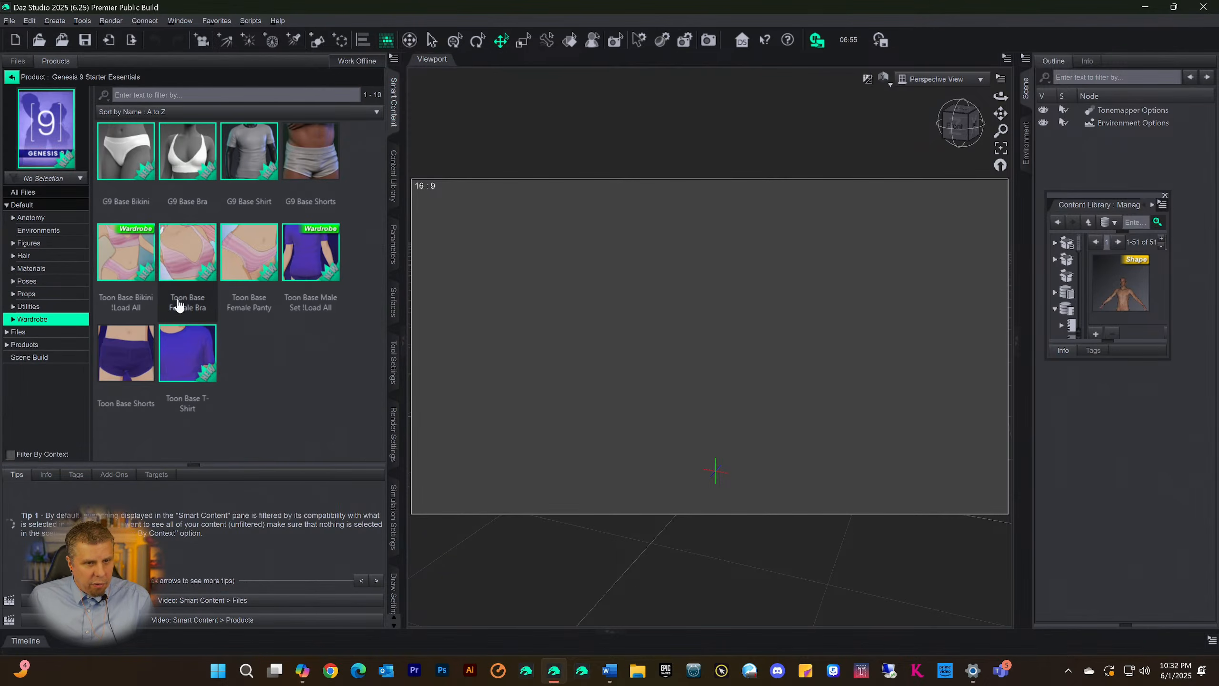
{"action": "left_click_drag", "start_coordinate": [315, 151], "coordinate": [332, 160]}
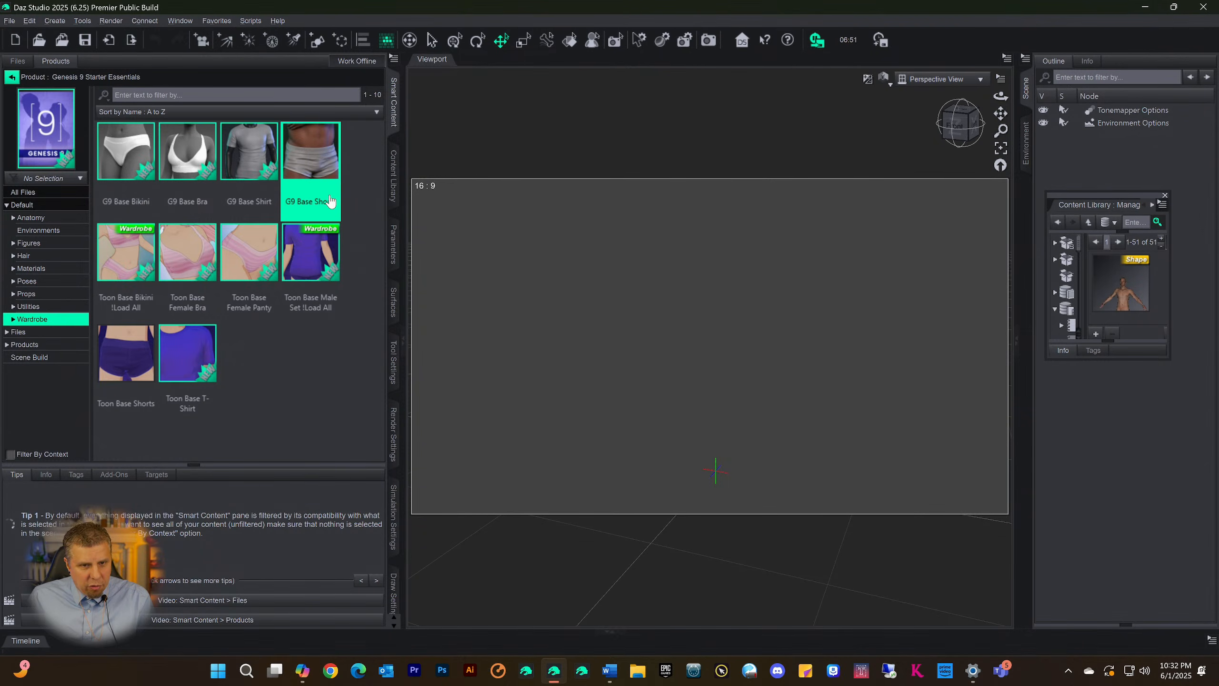
{"action": "right_click", "coordinate": [320, 173]}
{"action": "left_click", "coordinate": [375, 245]}
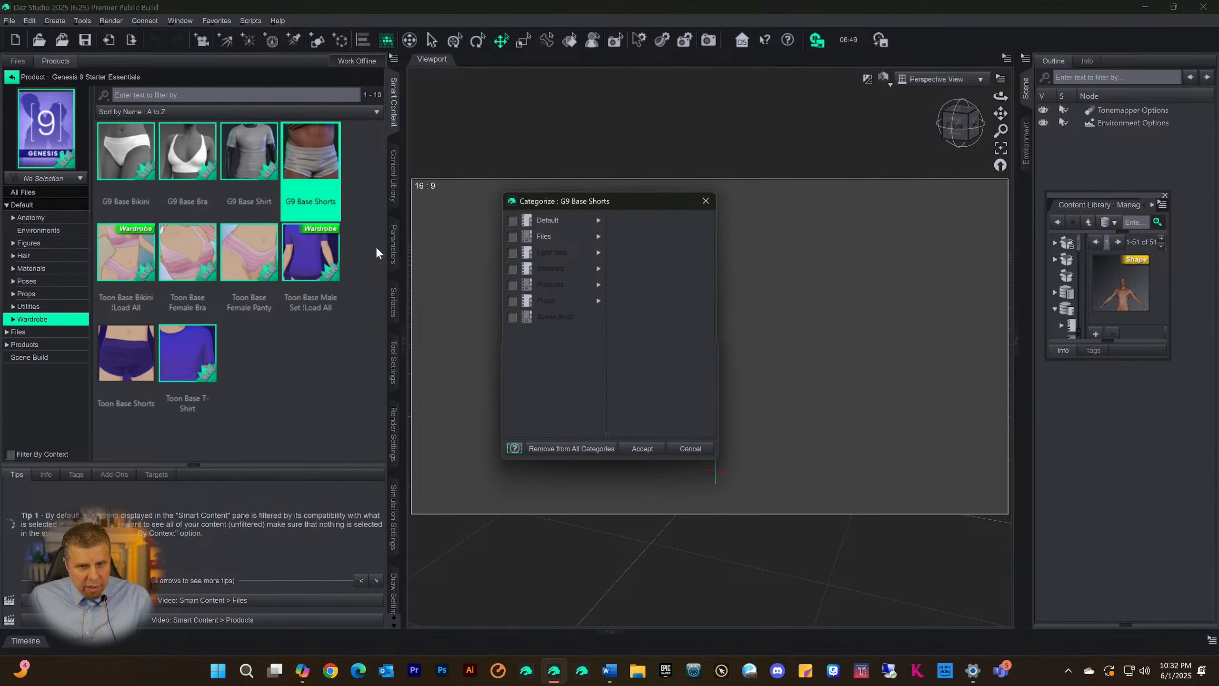
{"action": "left_click", "coordinate": [511, 318]}
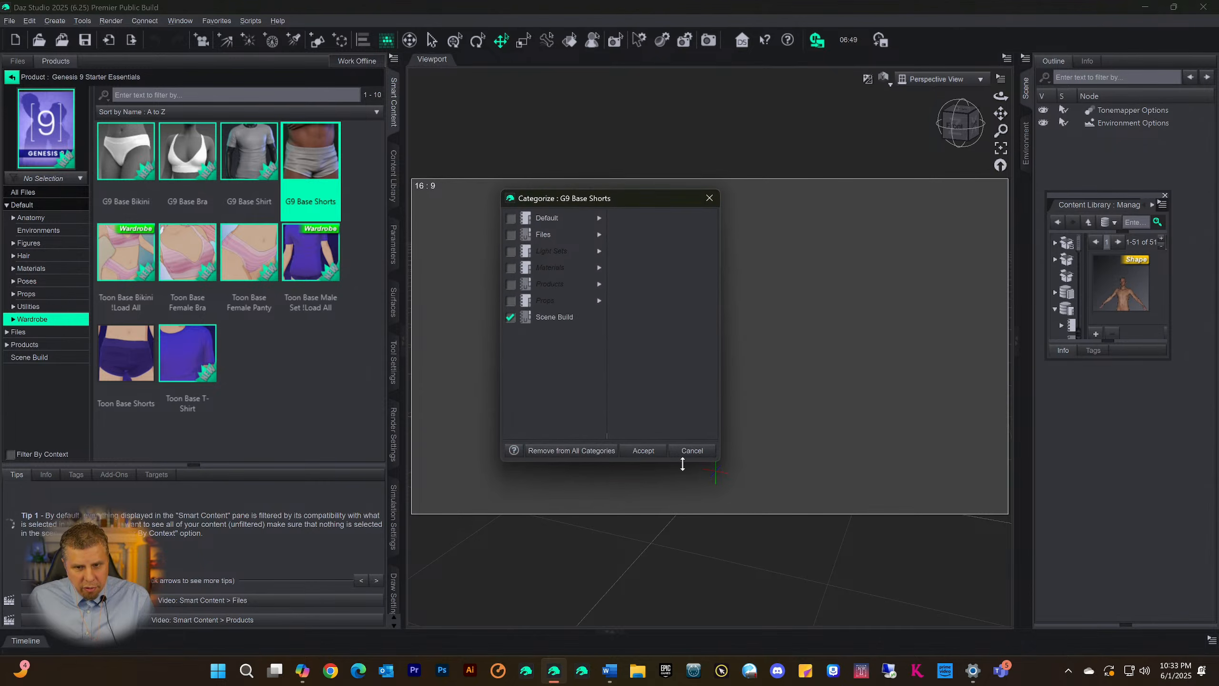
{"action": "left_click", "coordinate": [644, 450]}
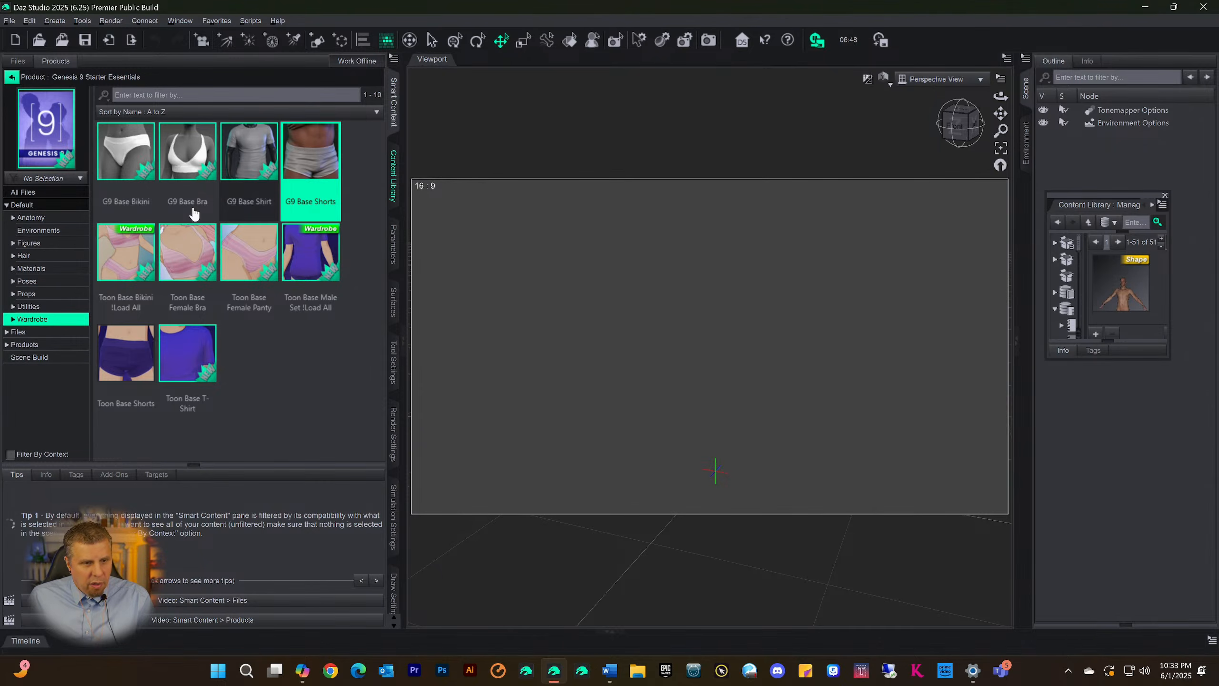
Return to the Smart Content product list and look through its product categories
{"action": "left_click", "coordinate": [11, 76]}
{"action": "scroll", "coordinate": [49, 298], "scroll_direction": "down", "scroll_amount": 3}
{"action": "scroll", "coordinate": [49, 298], "scroll_direction": "up", "scroll_amount": 5}
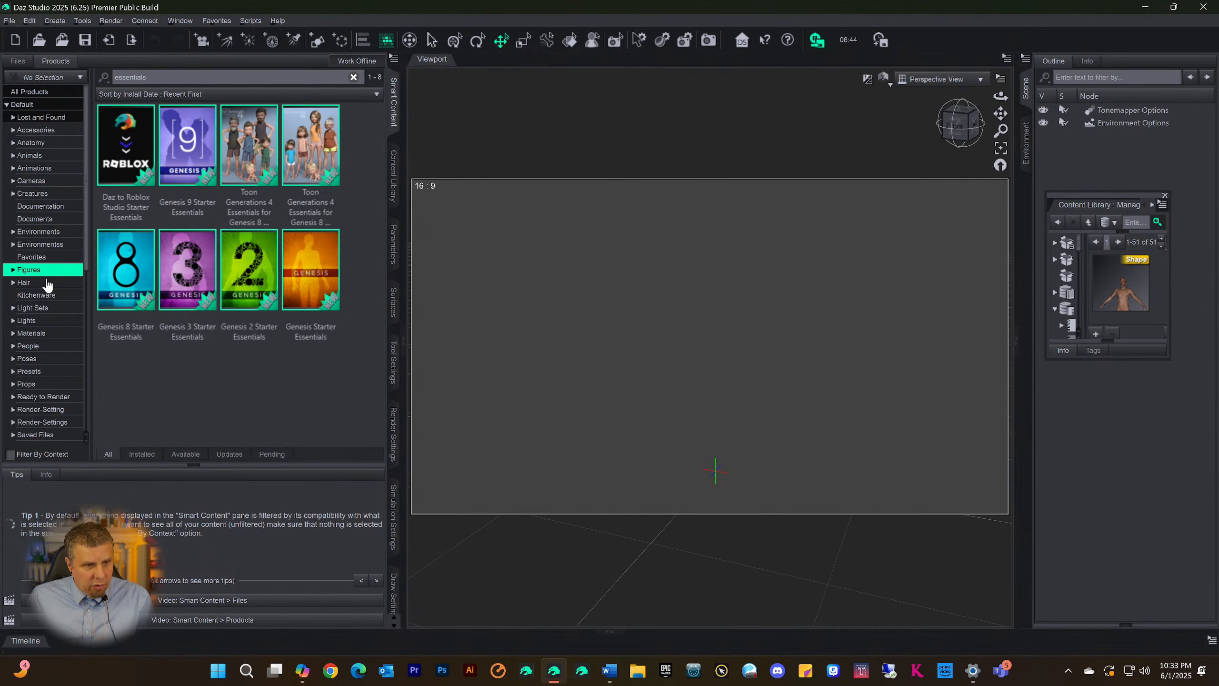
{"action": "scroll", "coordinate": [46, 331], "scroll_direction": "down", "scroll_amount": 8}
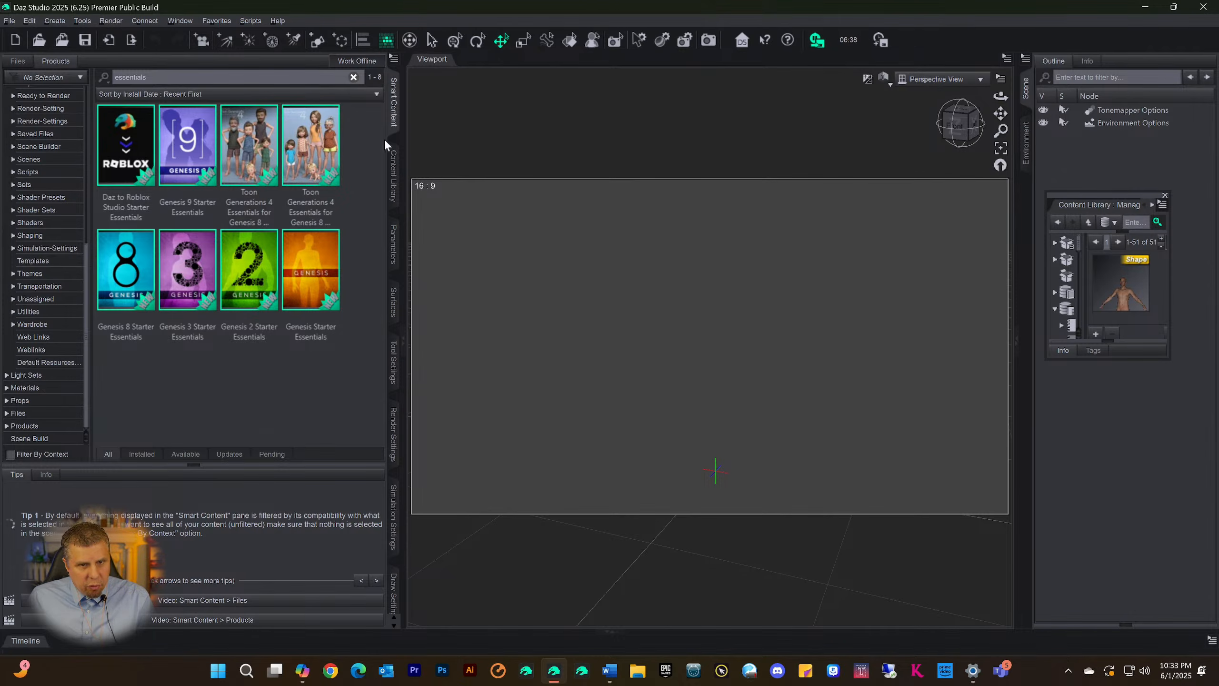
Switch to the Content Library and display the skin materials in the Skin9 category
{"action": "left_click", "coordinate": [394, 177]}
{"action": "scroll", "coordinate": [145, 264], "scroll_direction": "down", "scroll_amount": 5}
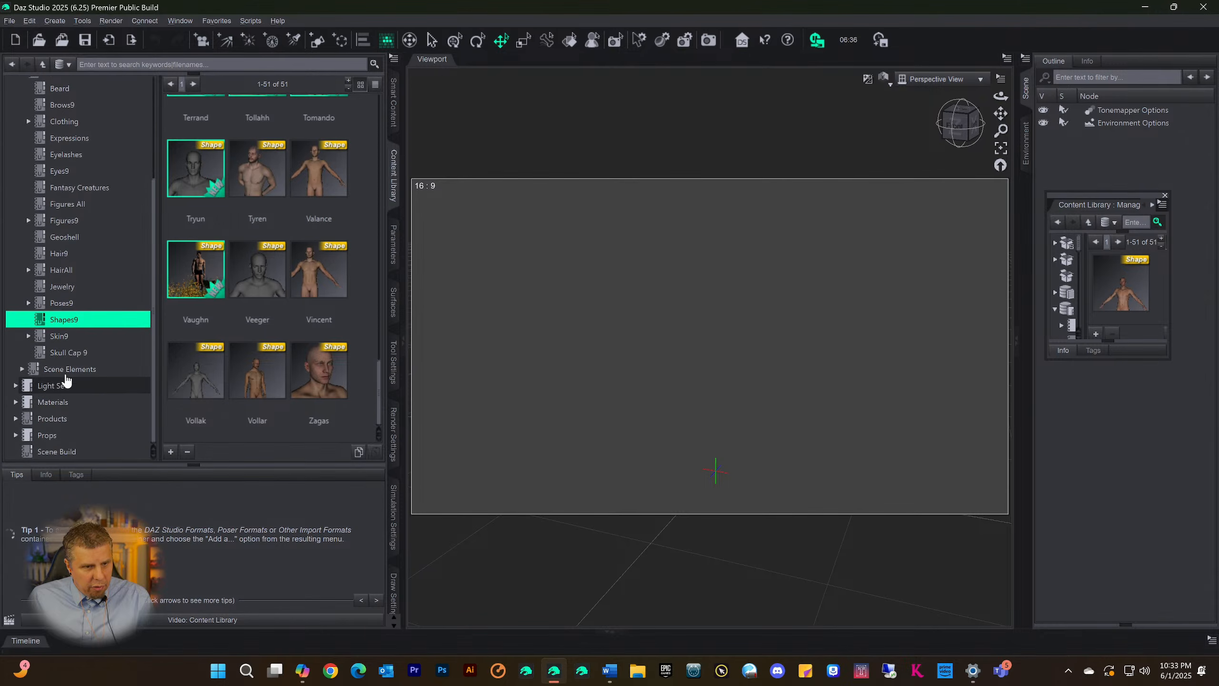
{"action": "left_click", "coordinate": [59, 336]}
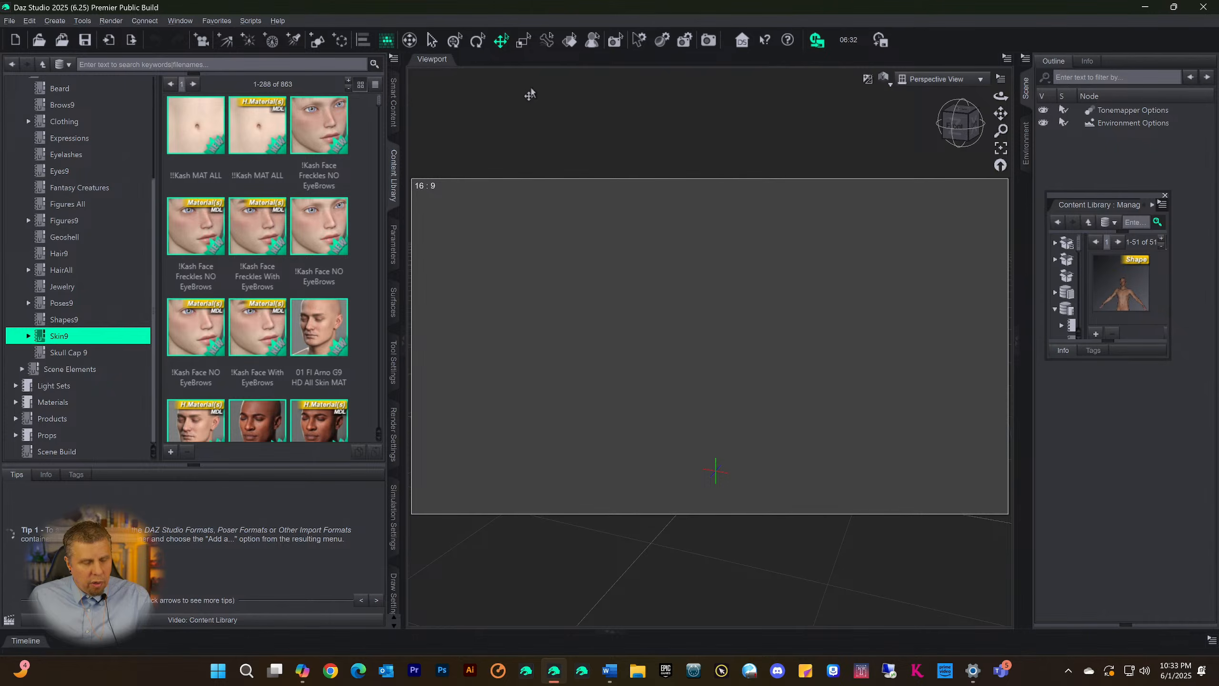
Return to Smart Content and clear the product filter to show all products in the Figures category
{"action": "left_click", "coordinate": [394, 104]}
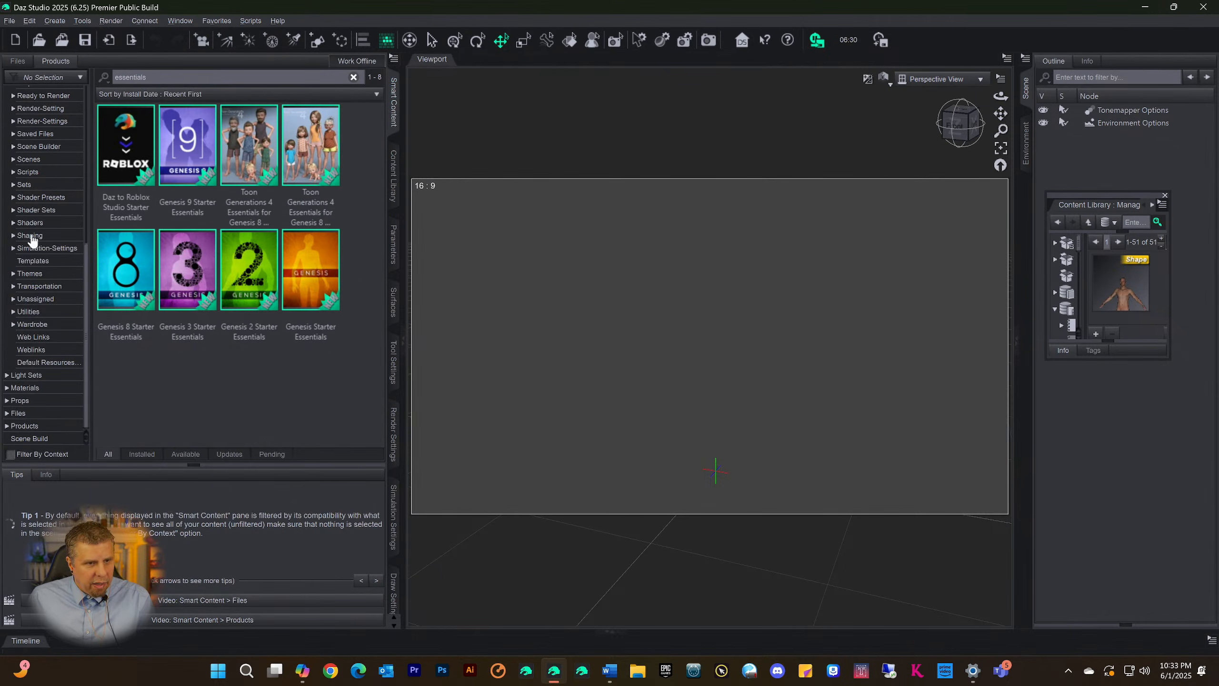
{"action": "scroll", "coordinate": [32, 240], "scroll_direction": "up", "scroll_amount": 8}
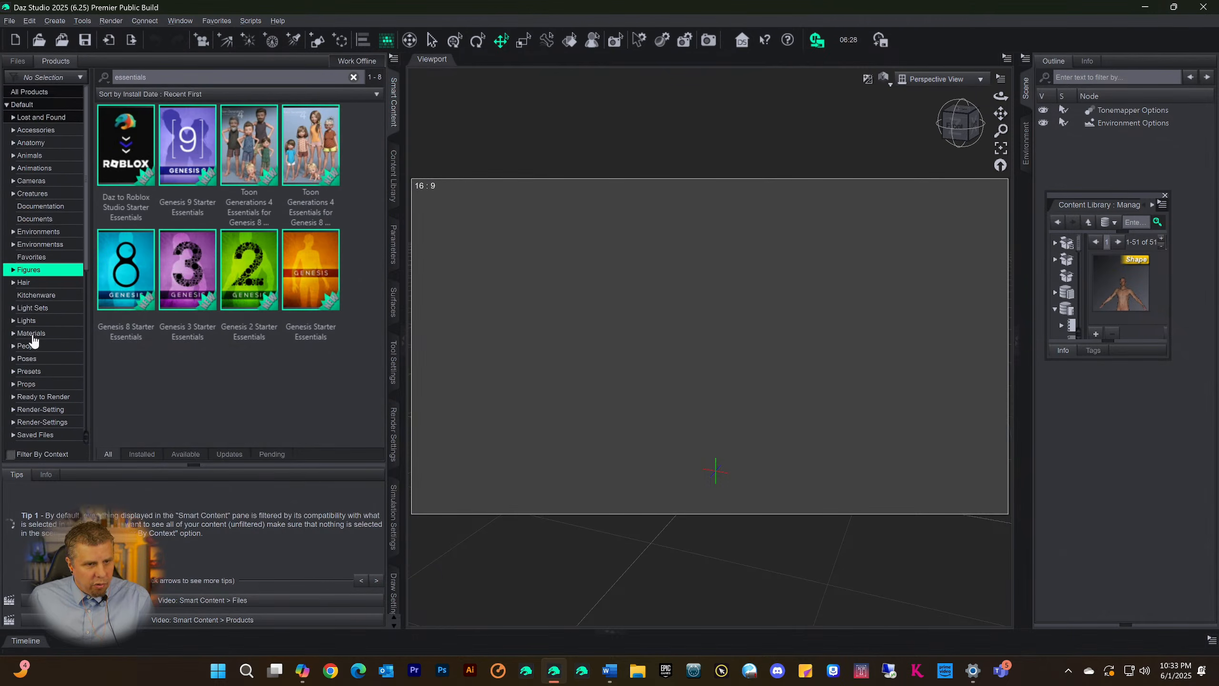
{"action": "scroll", "coordinate": [43, 368], "scroll_direction": "down", "scroll_amount": 4}
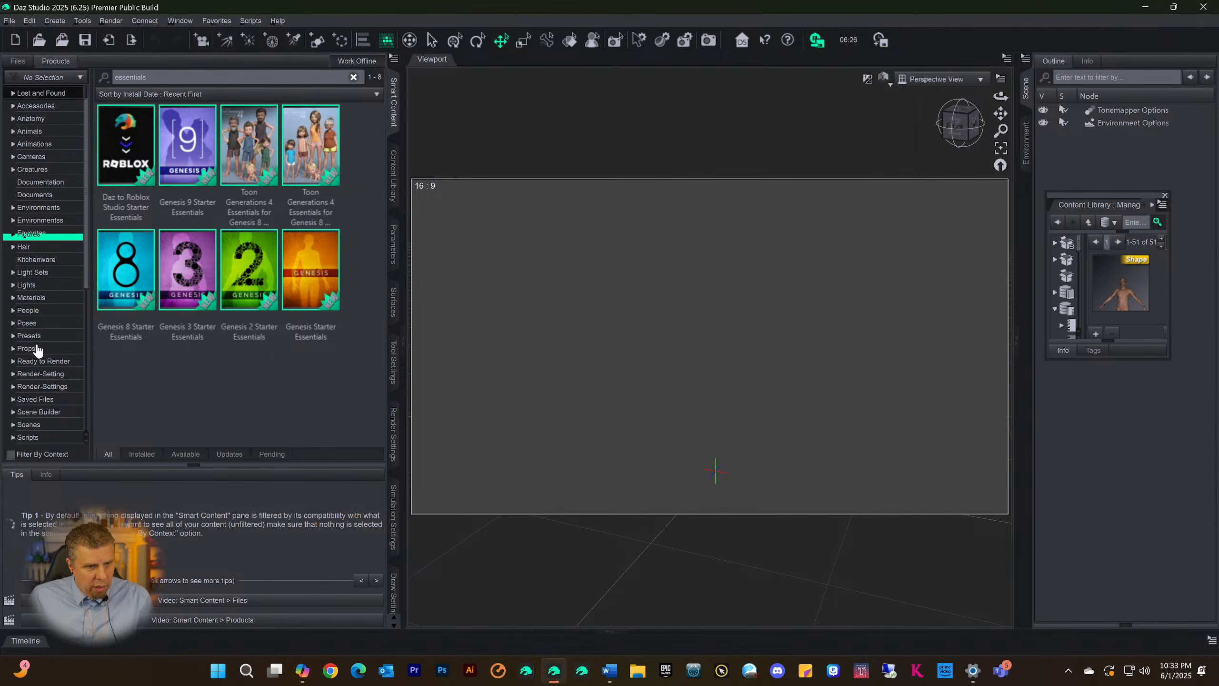
{"action": "scroll", "coordinate": [53, 333], "scroll_direction": "down", "scroll_amount": 2}
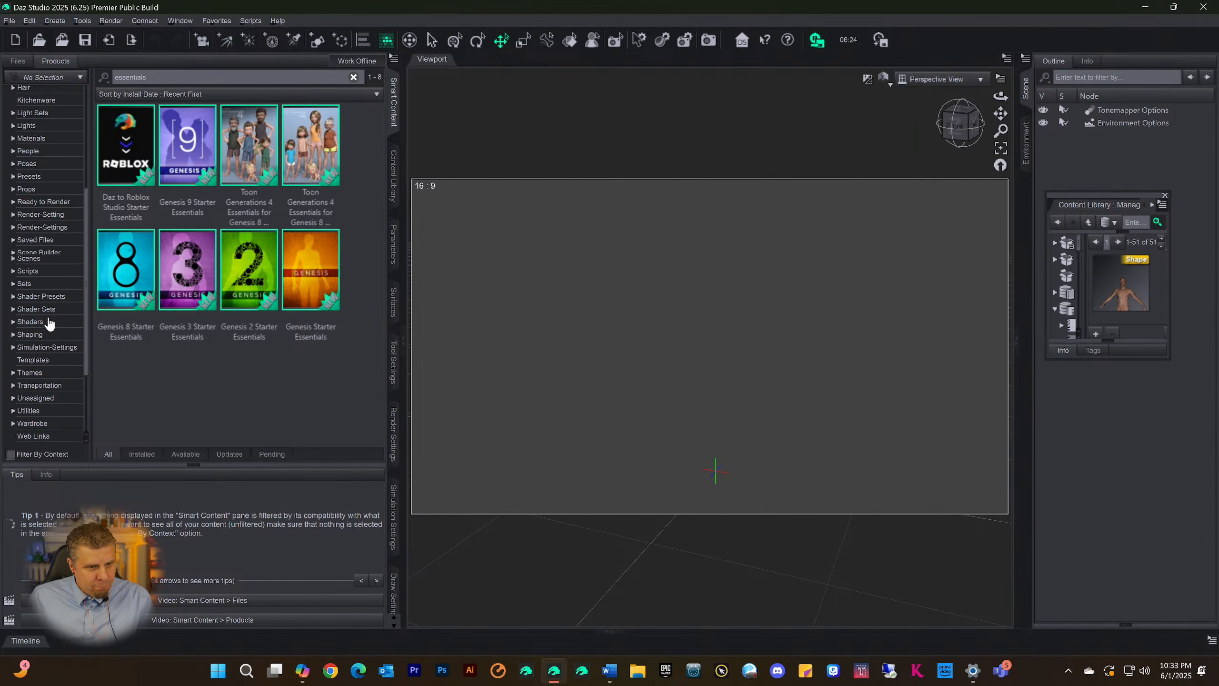
{"action": "scroll", "coordinate": [47, 315], "scroll_direction": "up", "scroll_amount": 4}
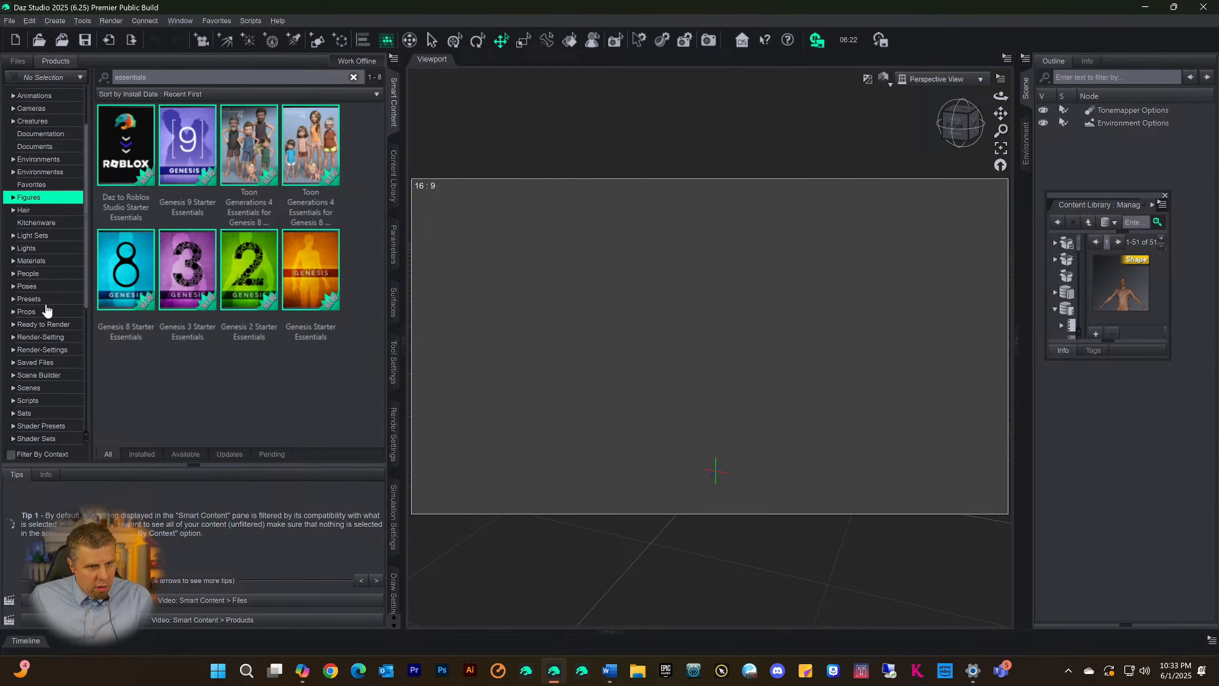
{"action": "scroll", "coordinate": [40, 243], "scroll_direction": "up", "scroll_amount": 2}
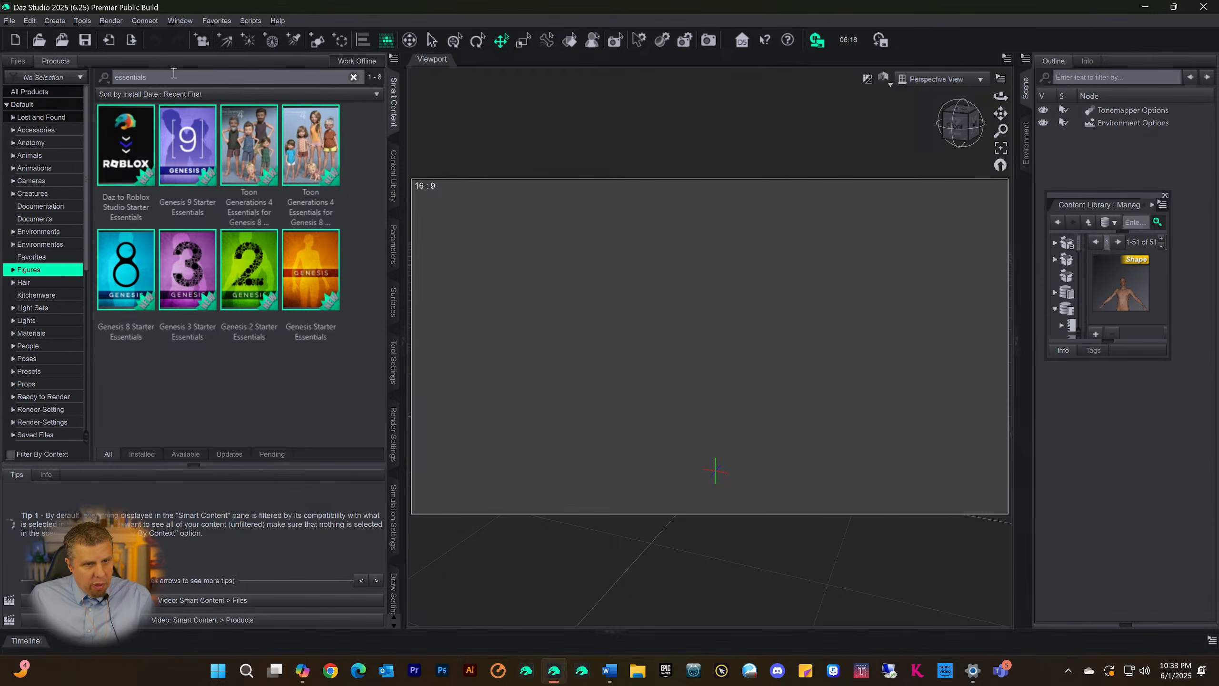
{"action": "key", "text": "ctrl+a"}
{"action": "key", "text": "BackSpace"}
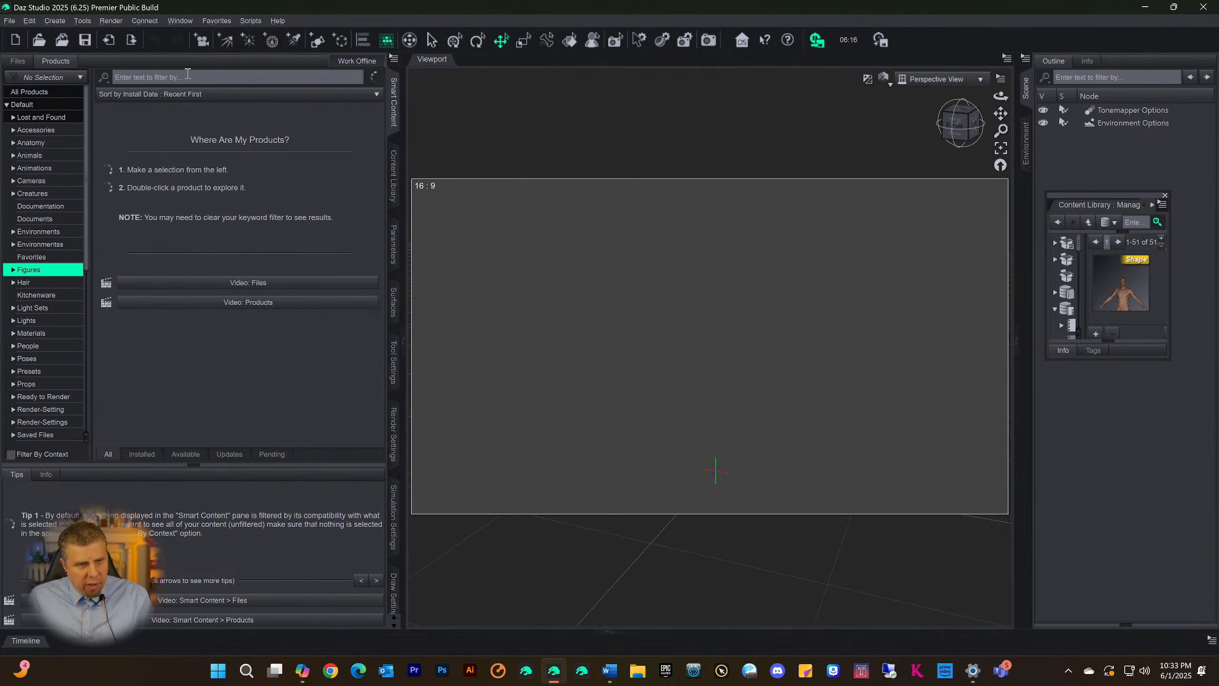
{"action": "scroll", "coordinate": [293, 262], "scroll_direction": "down", "scroll_amount": 10}
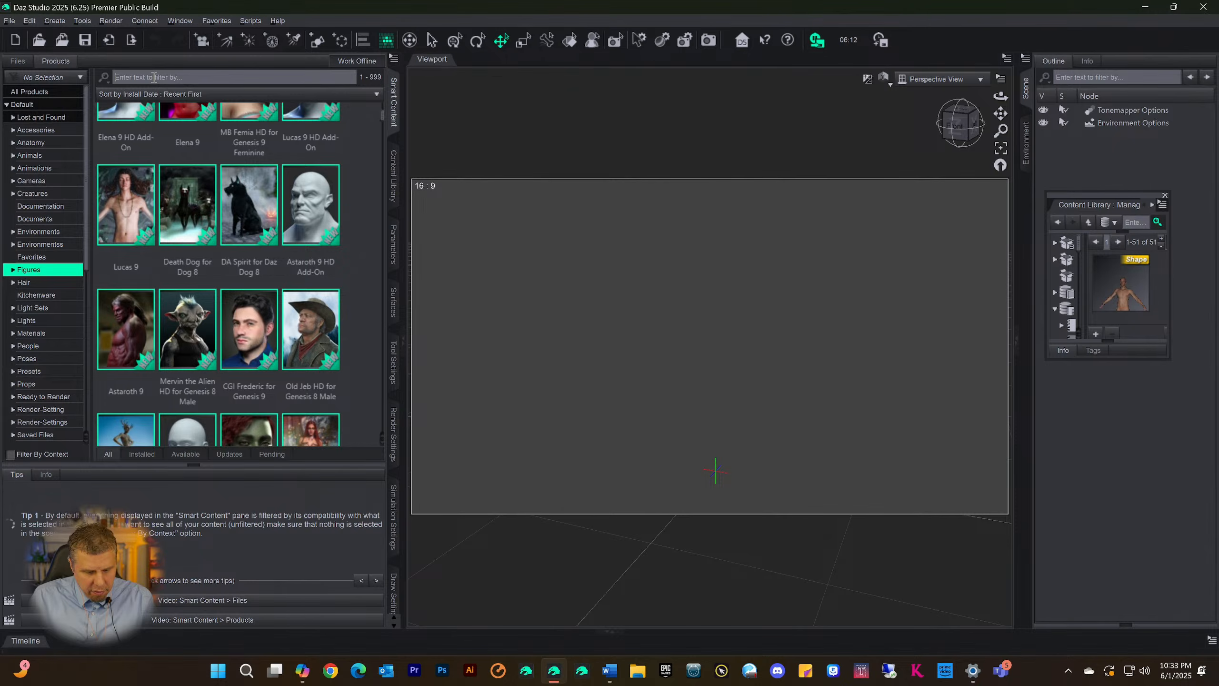
Filter the Figures products by "nathan" and open the Materials category of the Nathan 9 HD product
{"action": "type", "text": "natha"}
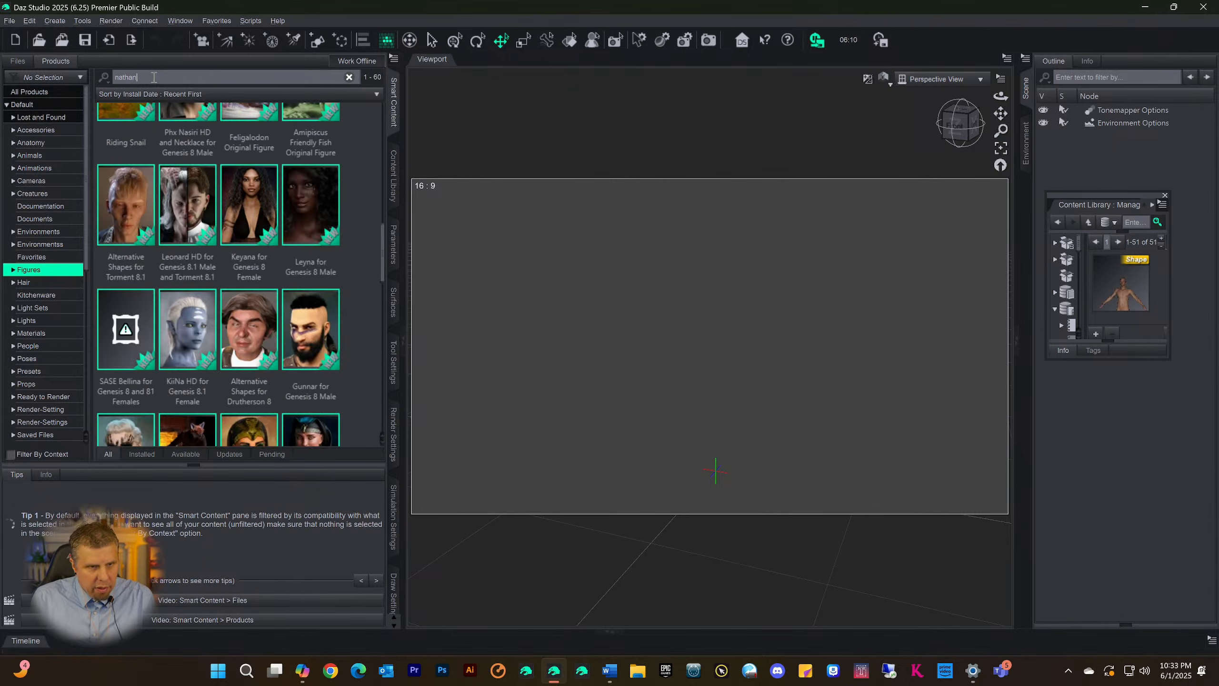
{"action": "type", "text": "n"}
{"action": "double_click", "coordinate": [118, 133]}
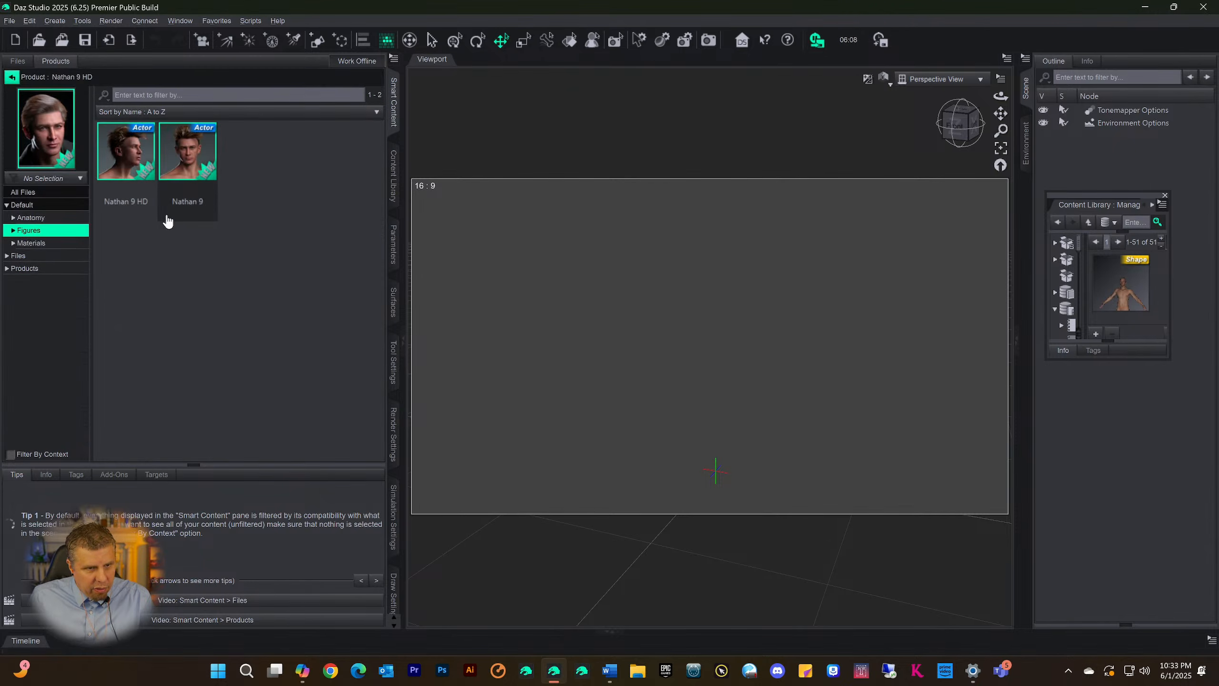
{"action": "left_click", "coordinate": [26, 243]}
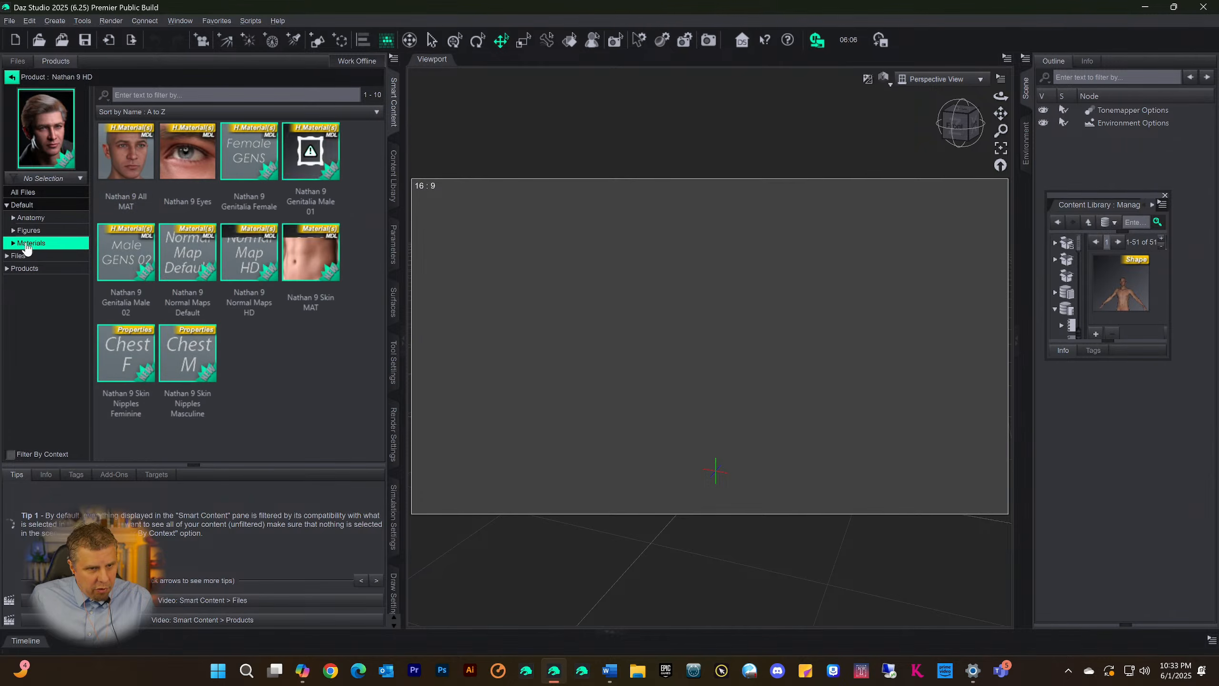
Categorize the Nathan 9 All MAT material under Scene Build
{"action": "left_click", "coordinate": [126, 164]}
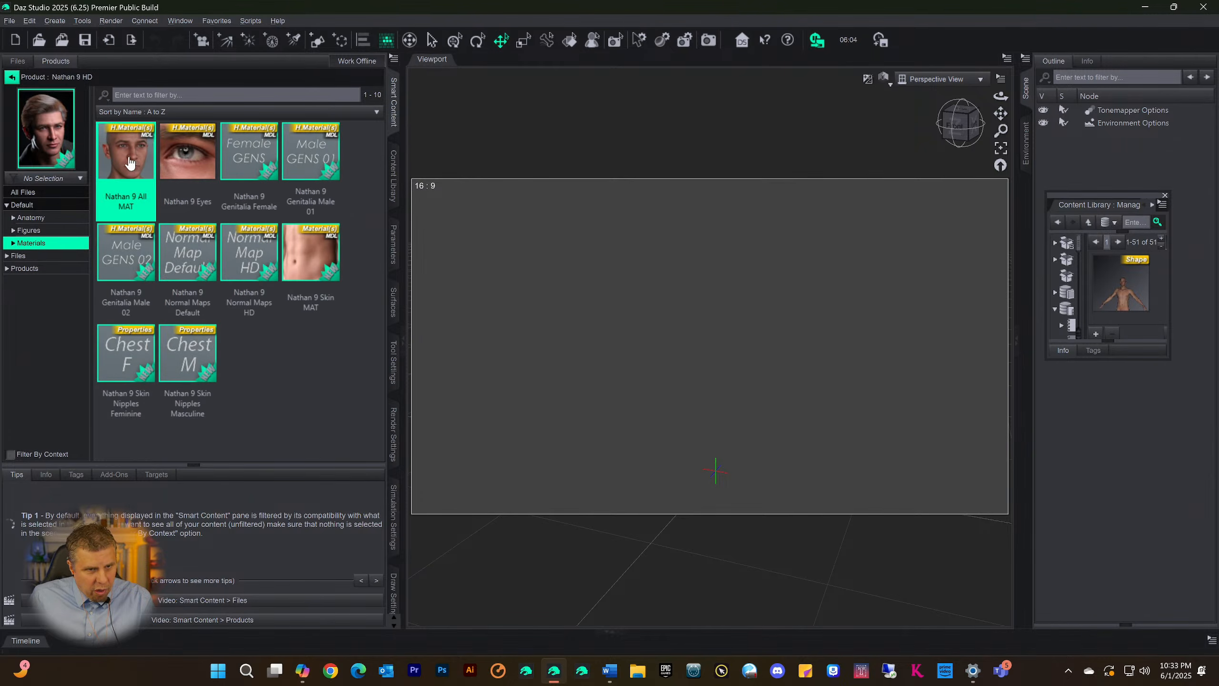
{"action": "right_click", "coordinate": [129, 163]}
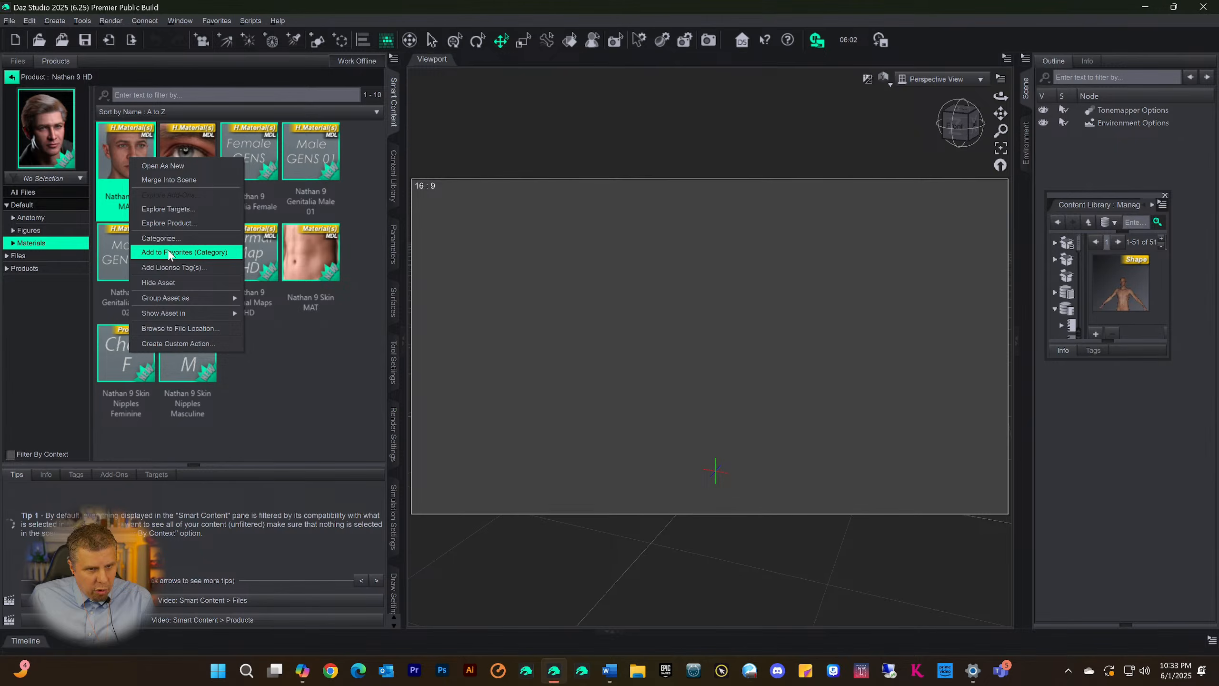
{"action": "left_click", "coordinate": [162, 238]}
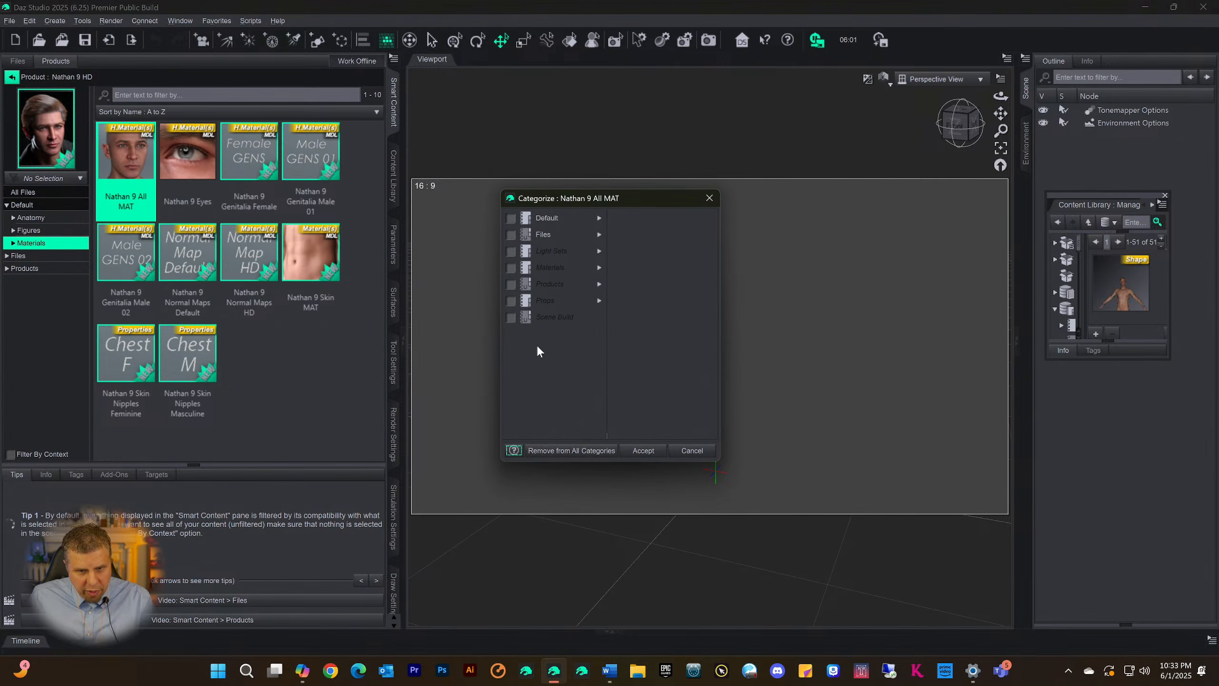
{"action": "left_click", "coordinate": [511, 318]}
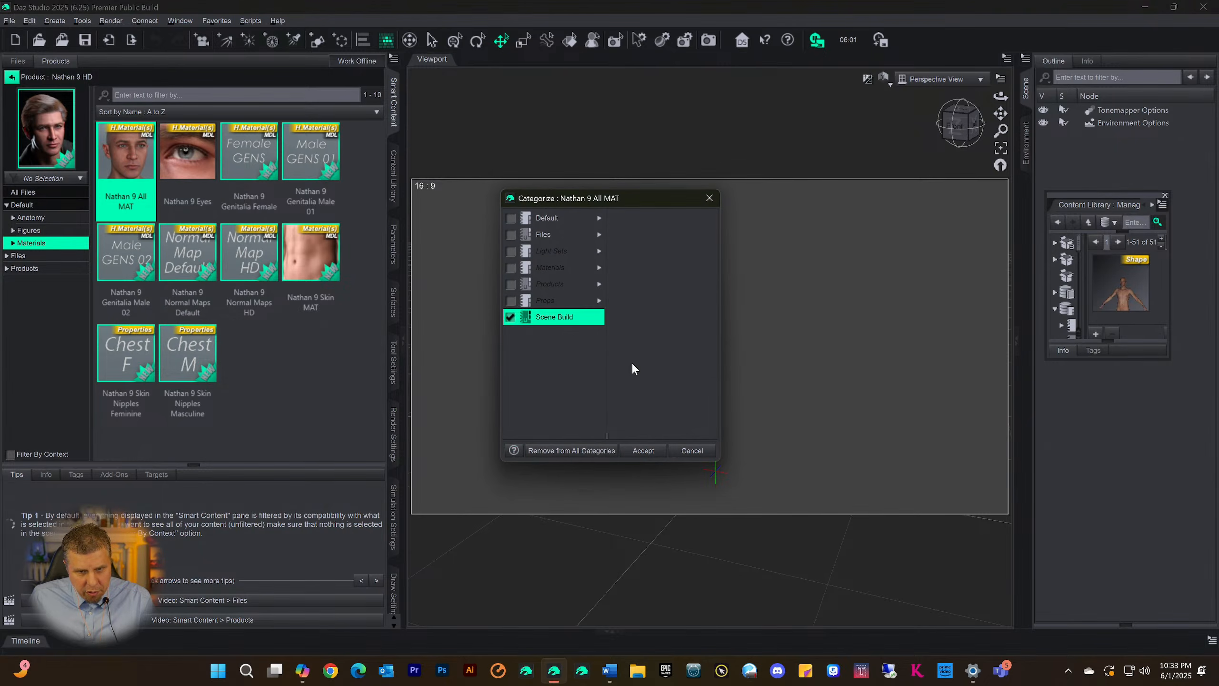
{"action": "left_click", "coordinate": [650, 451]}
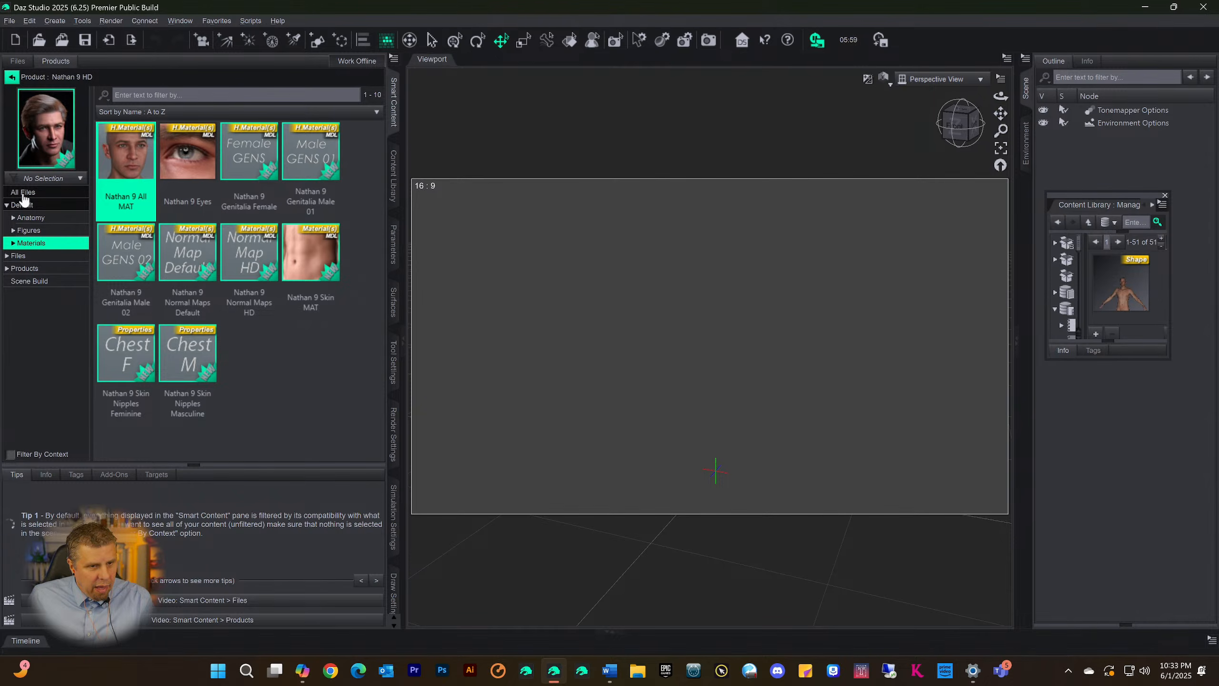
Return to the product list, switch to the Hair category and clear the "nathan" filter
{"action": "left_click", "coordinate": [10, 78]}
{"action": "left_click", "coordinate": [28, 282]}
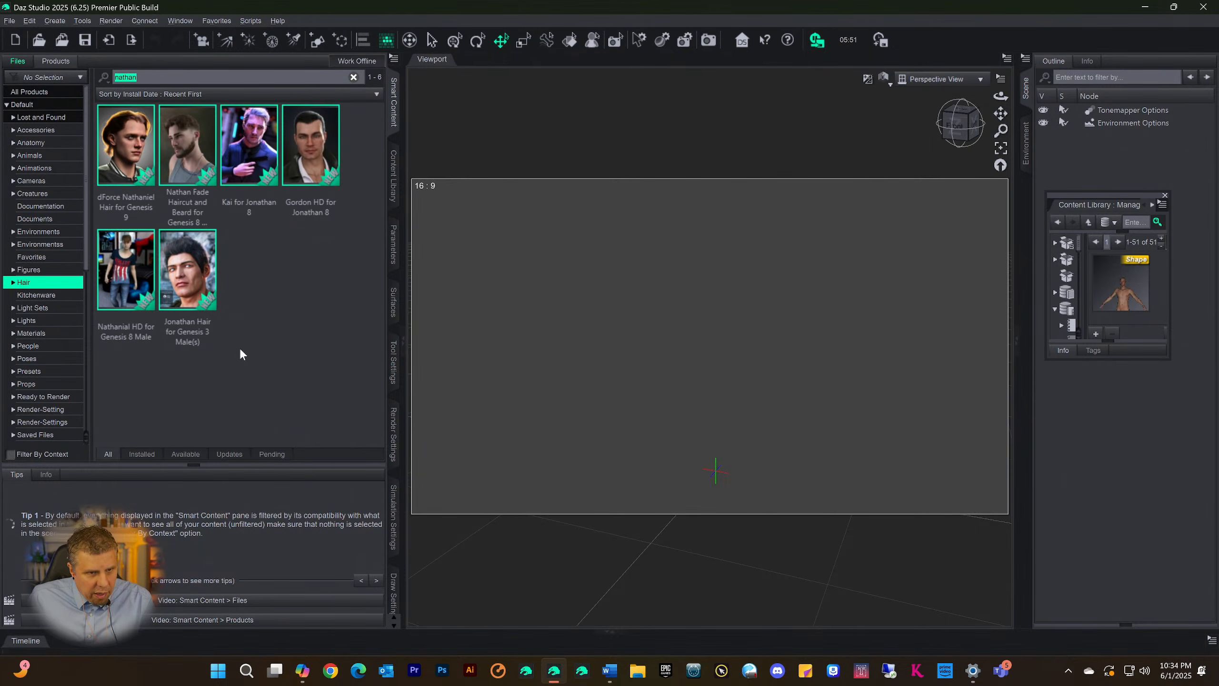
{"action": "key", "text": "BackSpace"}
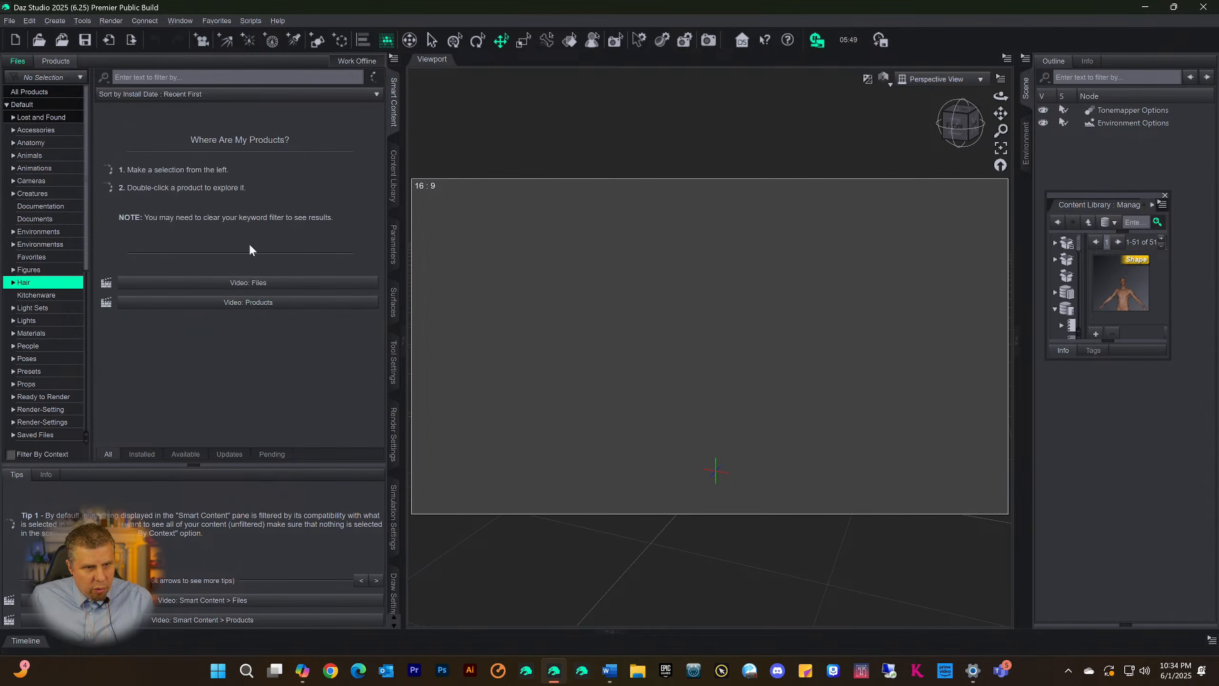
Look through the products in the Hair category for a suitable Genesis 9 hair
{"action": "scroll", "coordinate": [256, 210], "scroll_direction": "down", "scroll_amount": 5}
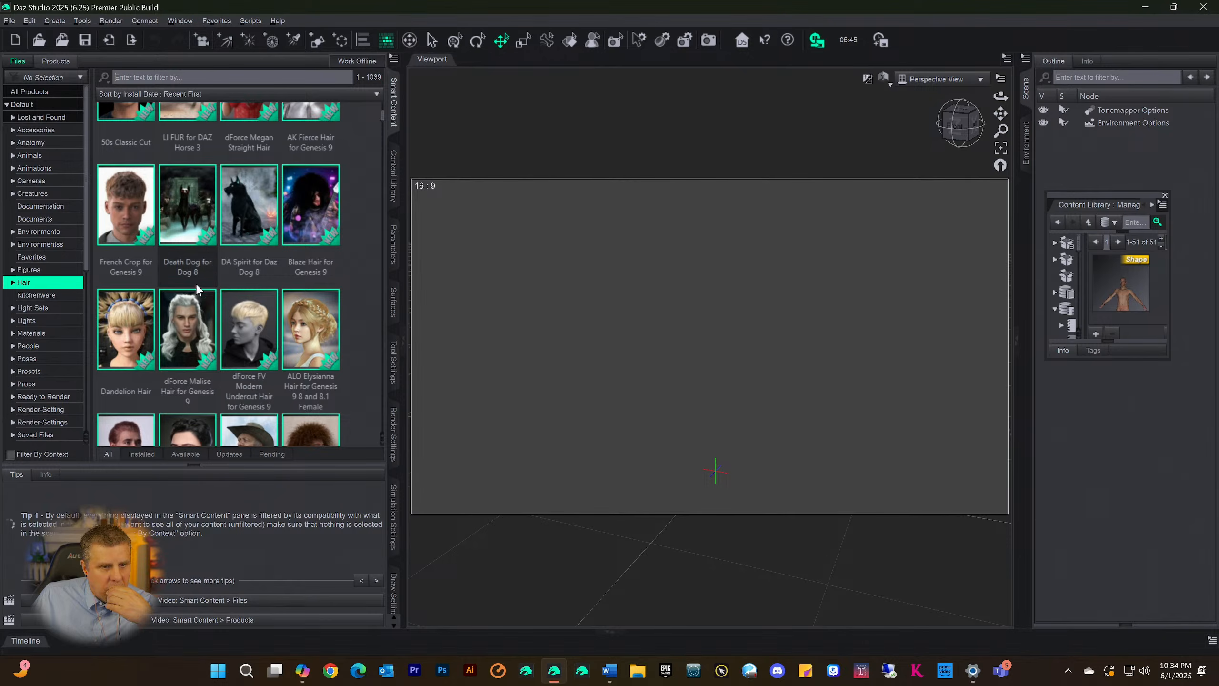
{"action": "scroll", "coordinate": [219, 257], "scroll_direction": "down", "scroll_amount": 5}
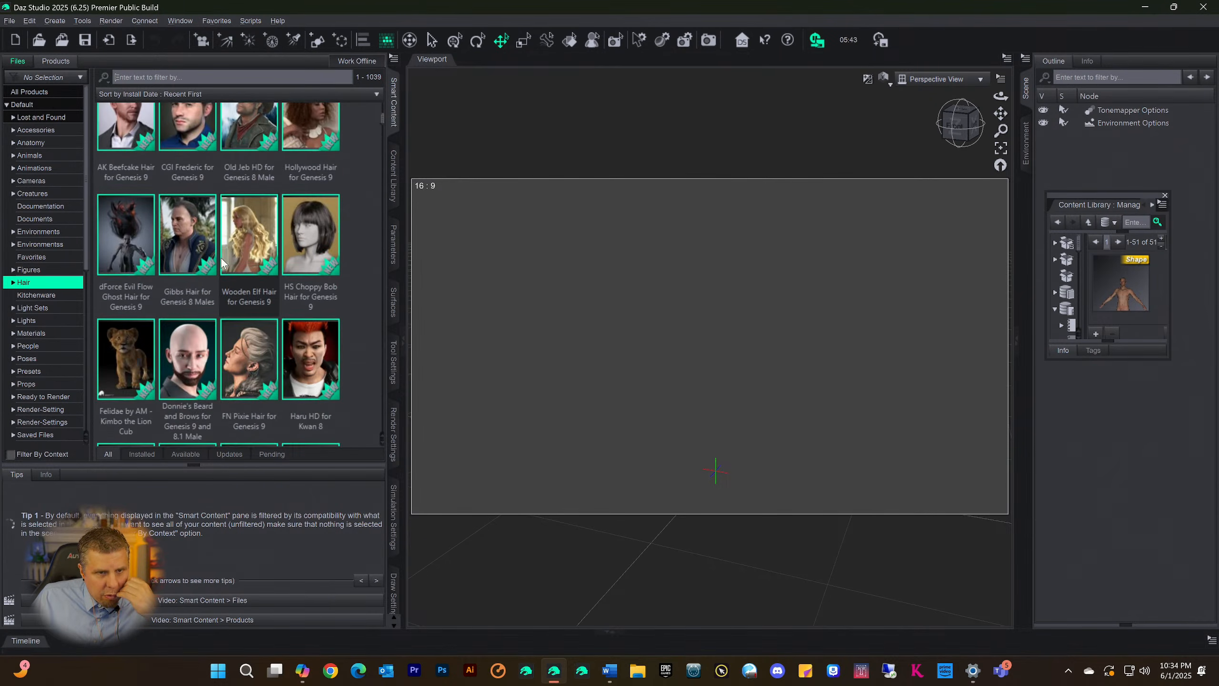
{"action": "scroll", "coordinate": [240, 257], "scroll_direction": "down", "scroll_amount": 3}
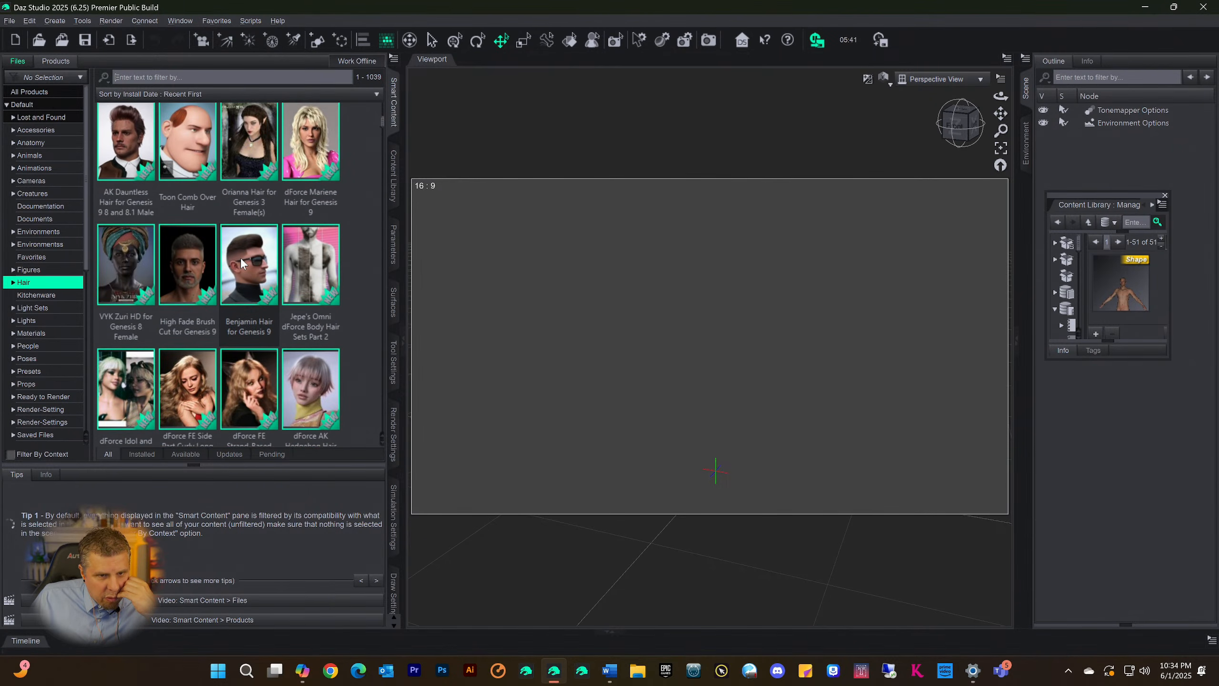
{"action": "scroll", "coordinate": [240, 257], "scroll_direction": "down", "scroll_amount": 2}
{"action": "scroll", "coordinate": [241, 261], "scroll_direction": "down", "scroll_amount": 5}
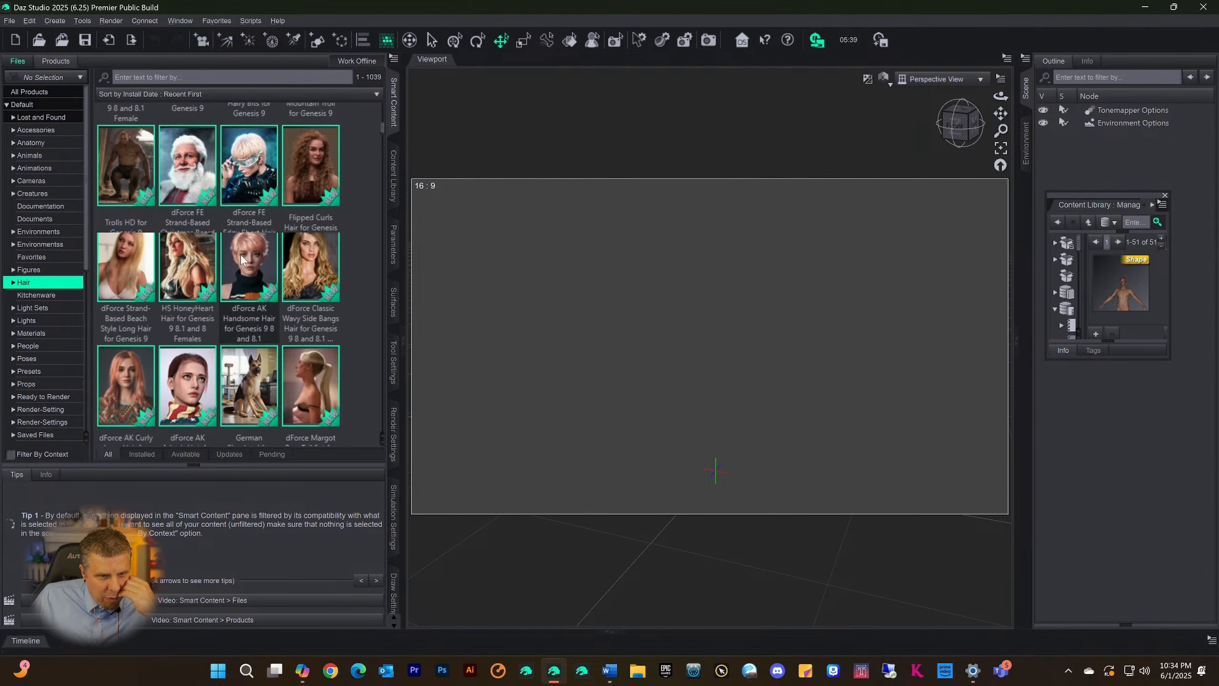
{"action": "scroll", "coordinate": [250, 238], "scroll_direction": "down", "scroll_amount": 5}
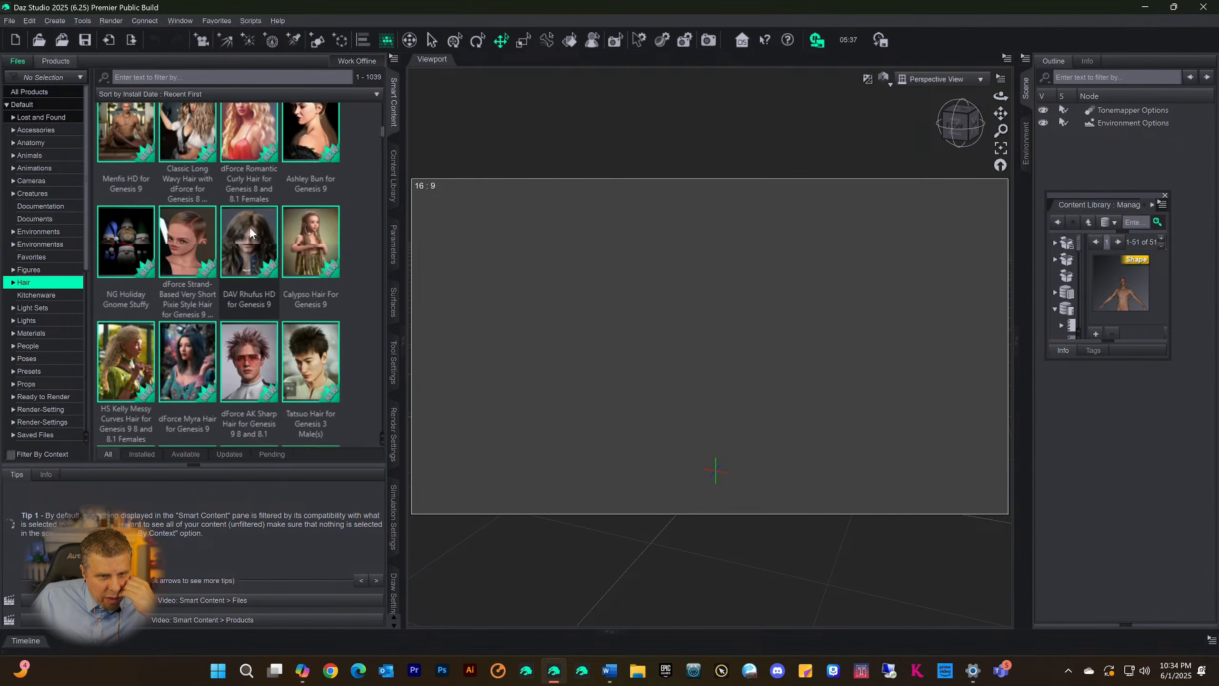
{"action": "scroll", "coordinate": [255, 230], "scroll_direction": "down", "scroll_amount": 6}
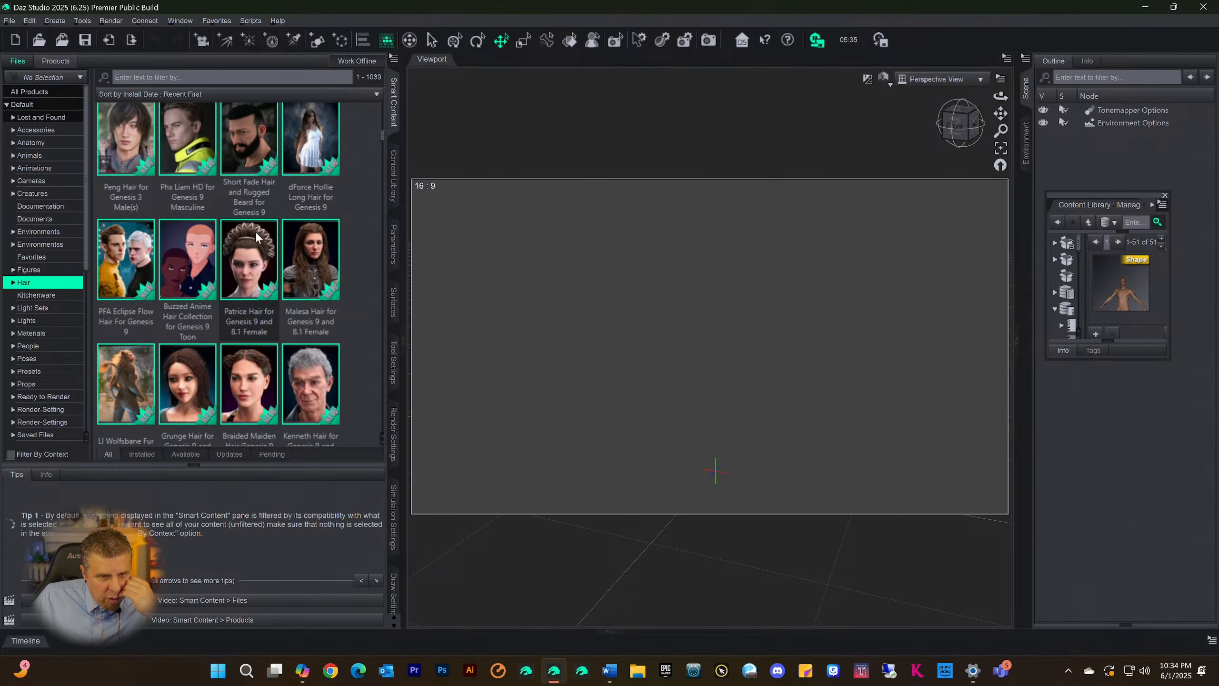
{"action": "scroll", "coordinate": [255, 231], "scroll_direction": "up", "scroll_amount": 6}
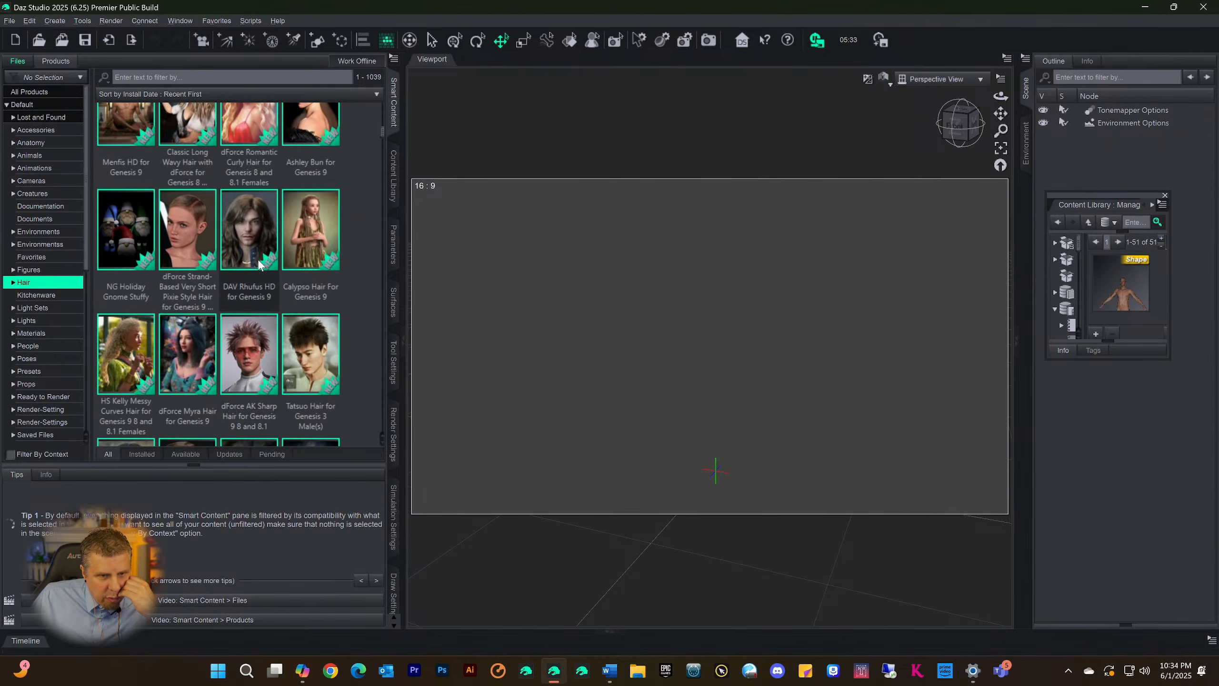
{"action": "scroll", "coordinate": [258, 260], "scroll_direction": "up", "scroll_amount": 5}
{"action": "scroll", "coordinate": [255, 269], "scroll_direction": "up", "scroll_amount": 8}
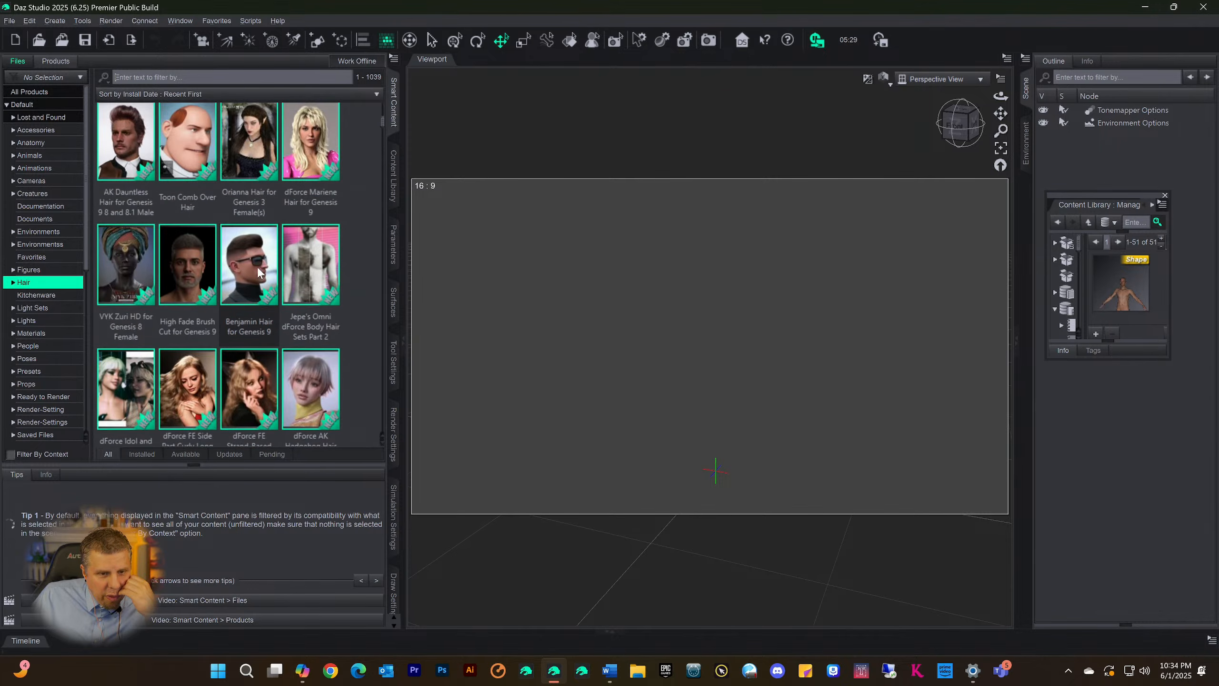
{"action": "scroll", "coordinate": [257, 271], "scroll_direction": "up", "scroll_amount": 5}
{"action": "scroll", "coordinate": [259, 272], "scroll_direction": "up", "scroll_amount": 3}
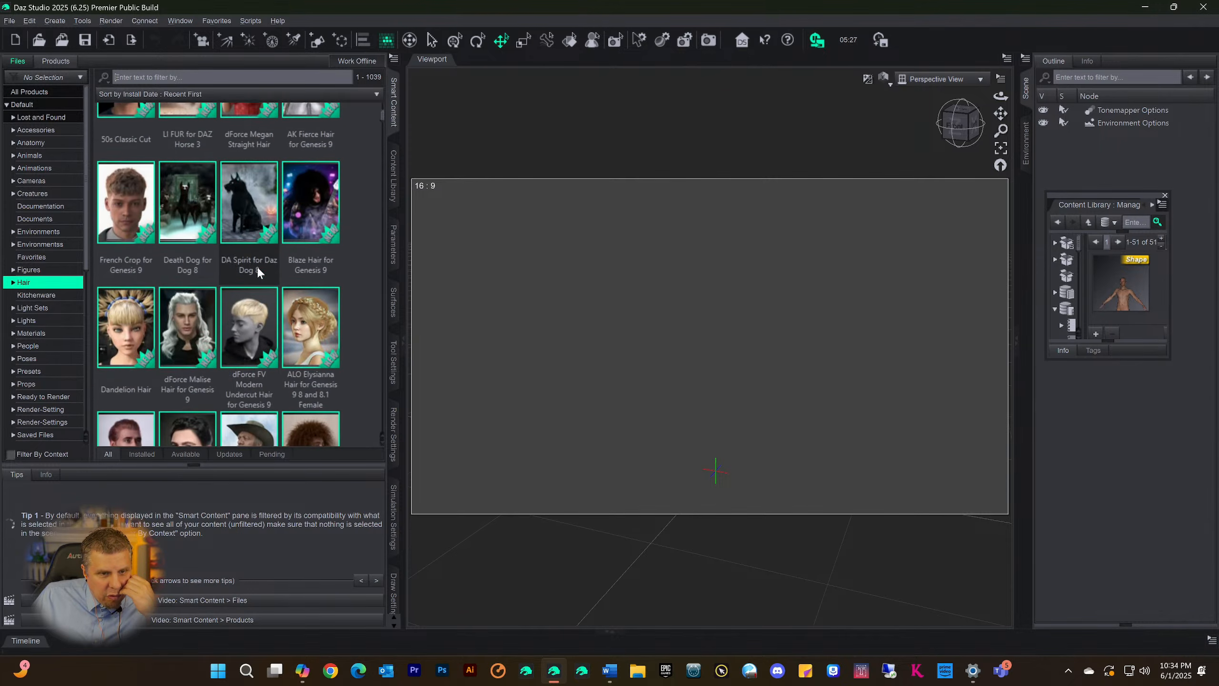
{"action": "scroll", "coordinate": [262, 280], "scroll_direction": "up", "scroll_amount": 3}
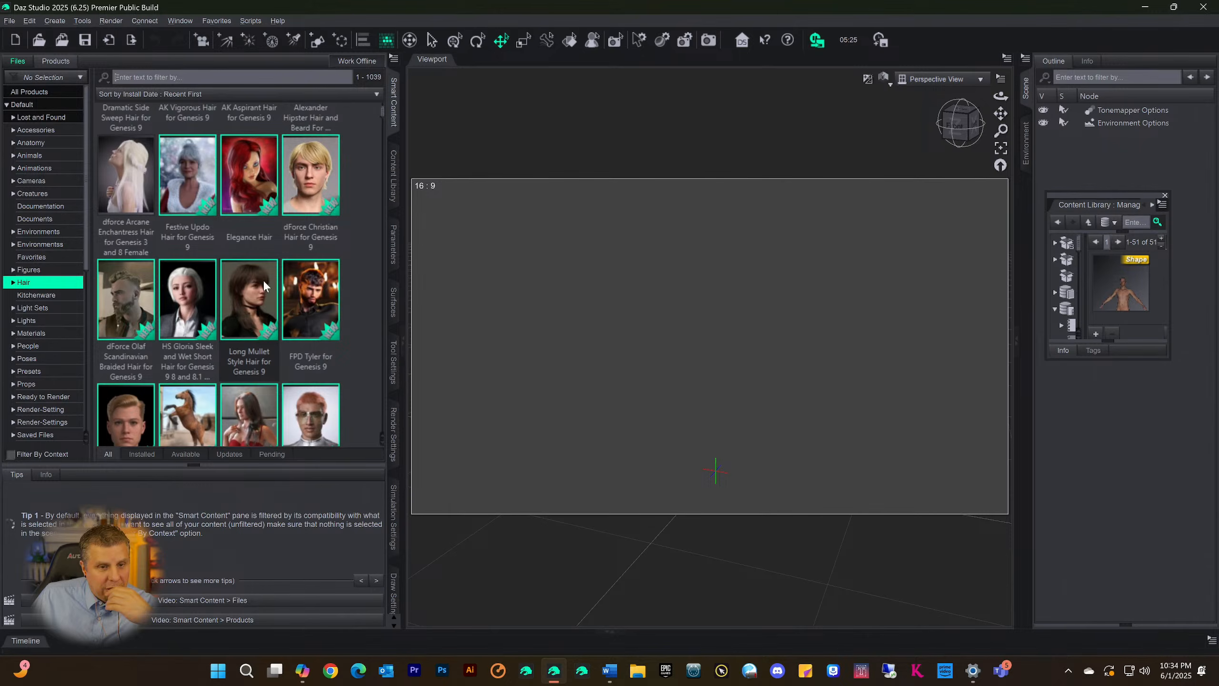
{"action": "scroll", "coordinate": [271, 284], "scroll_direction": "up", "scroll_amount": 3}
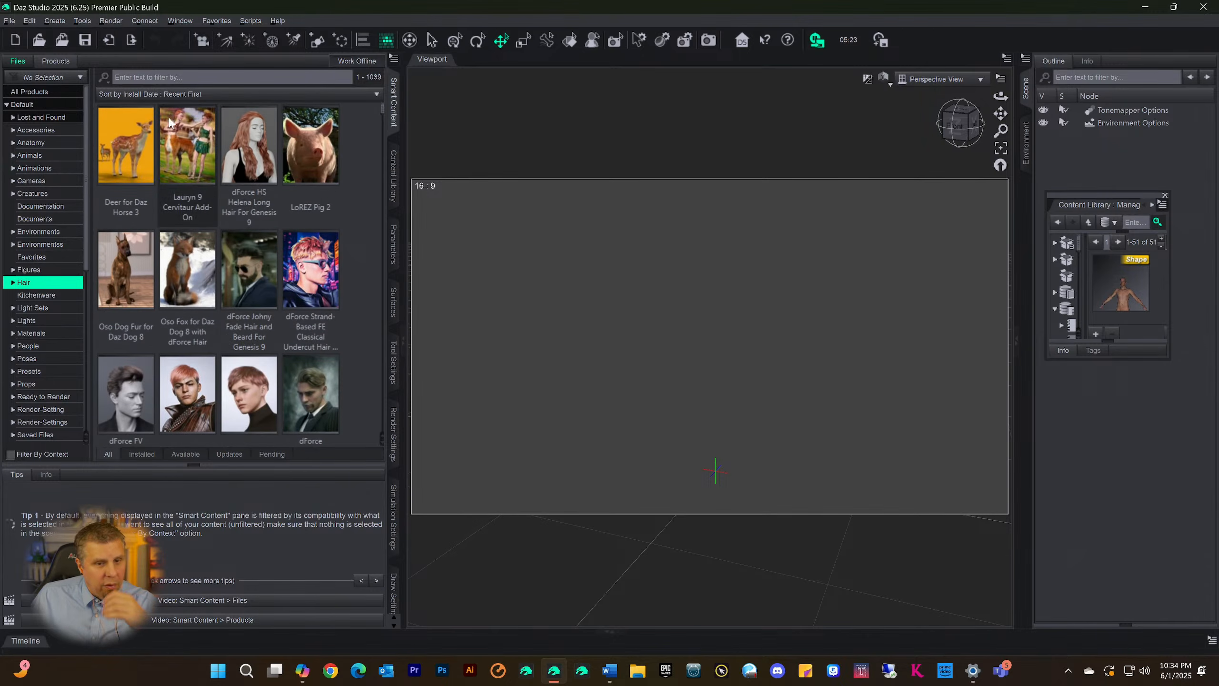
Filter the Hair products by "dannie" and open the Dannie Hair for Genesis 9 product
{"action": "type", "text": "d"}
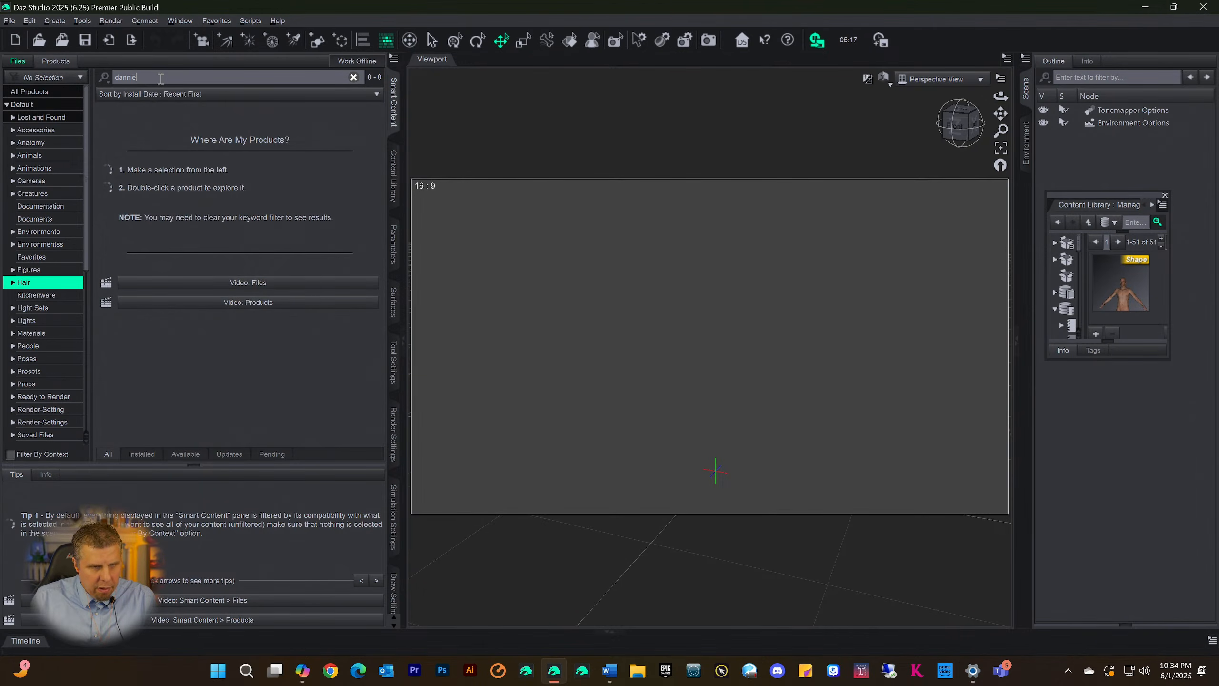
{"action": "type", "text": "annie"}
{"action": "left_click", "coordinate": [136, 151]}
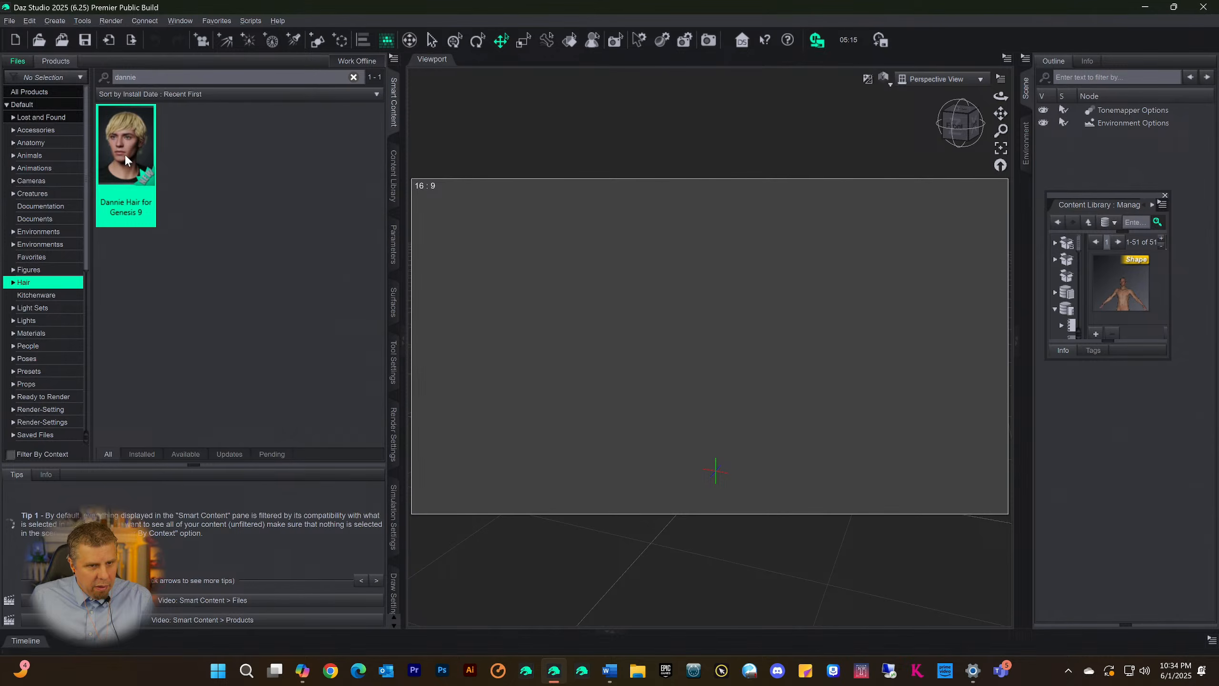
{"action": "double_click", "coordinate": [123, 153]}
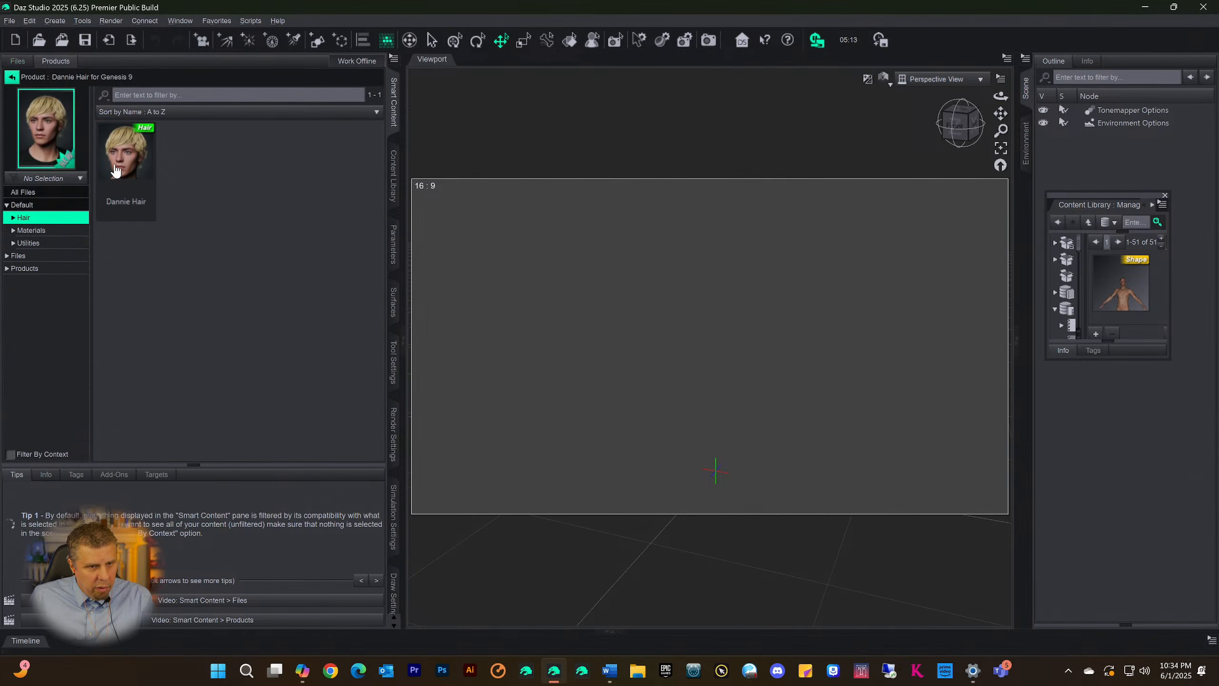
Categorize the Dannie Hair item under Scene Build
{"action": "left_click", "coordinate": [115, 166]}
{"action": "right_click", "coordinate": [115, 166]}
{"action": "left_click", "coordinate": [148, 246]}
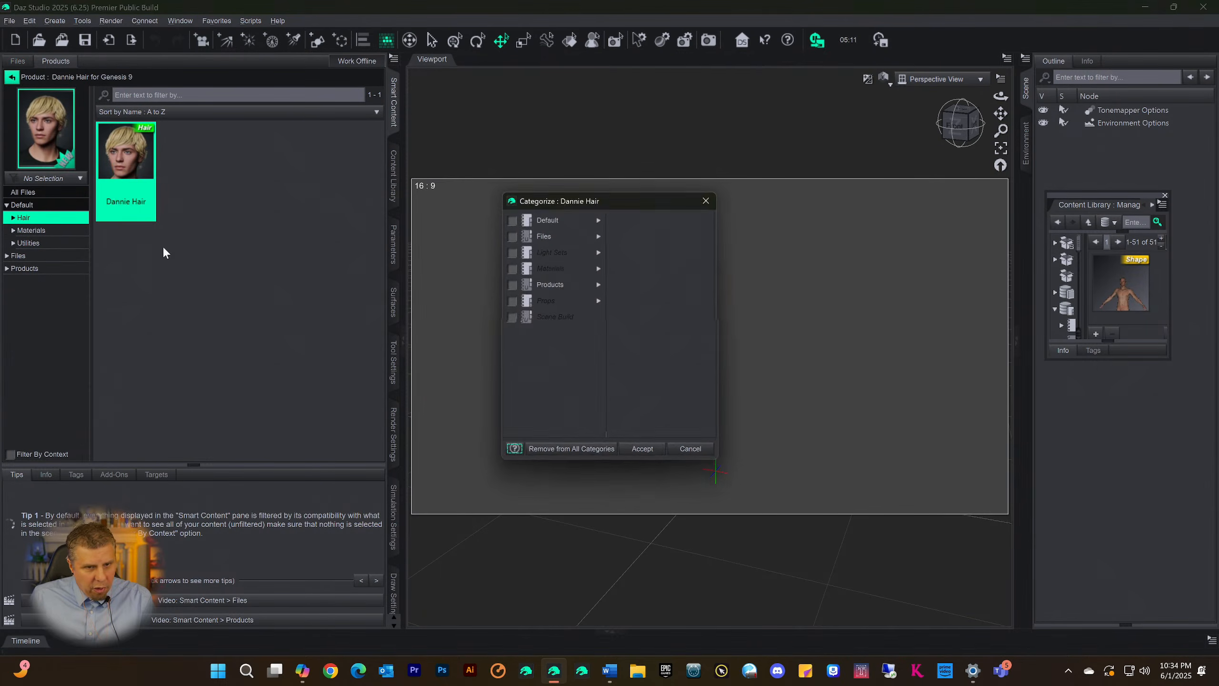
{"action": "left_click", "coordinate": [509, 318]}
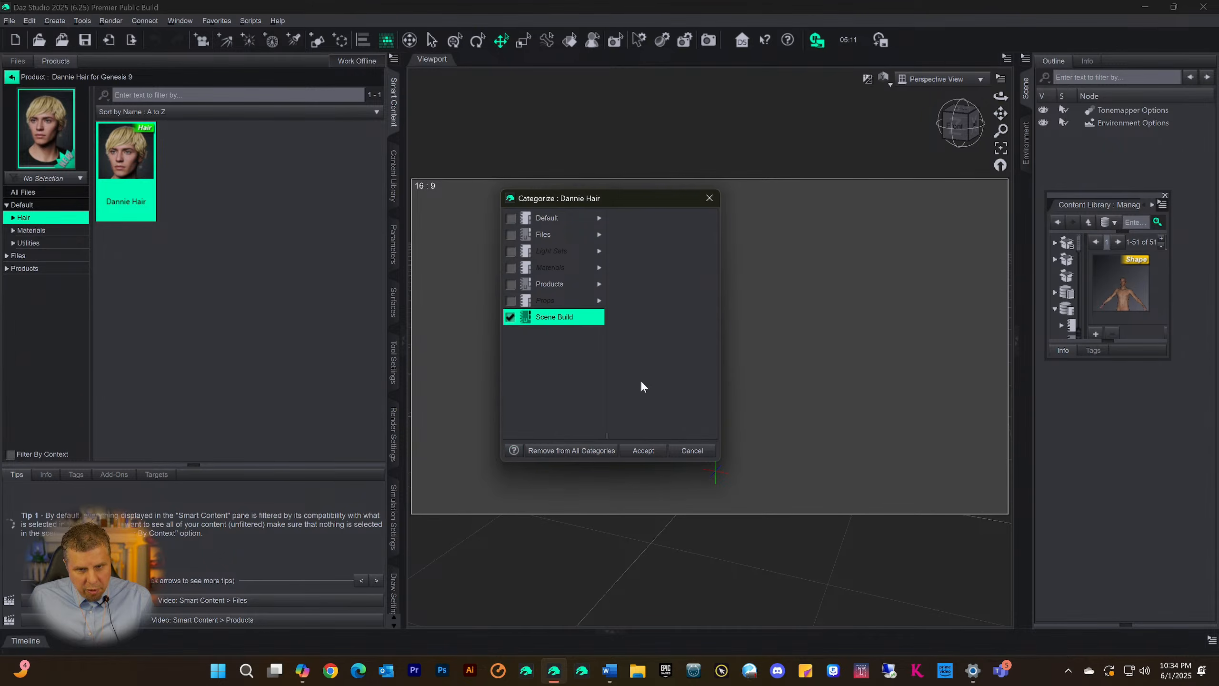
{"action": "left_click", "coordinate": [643, 451]}
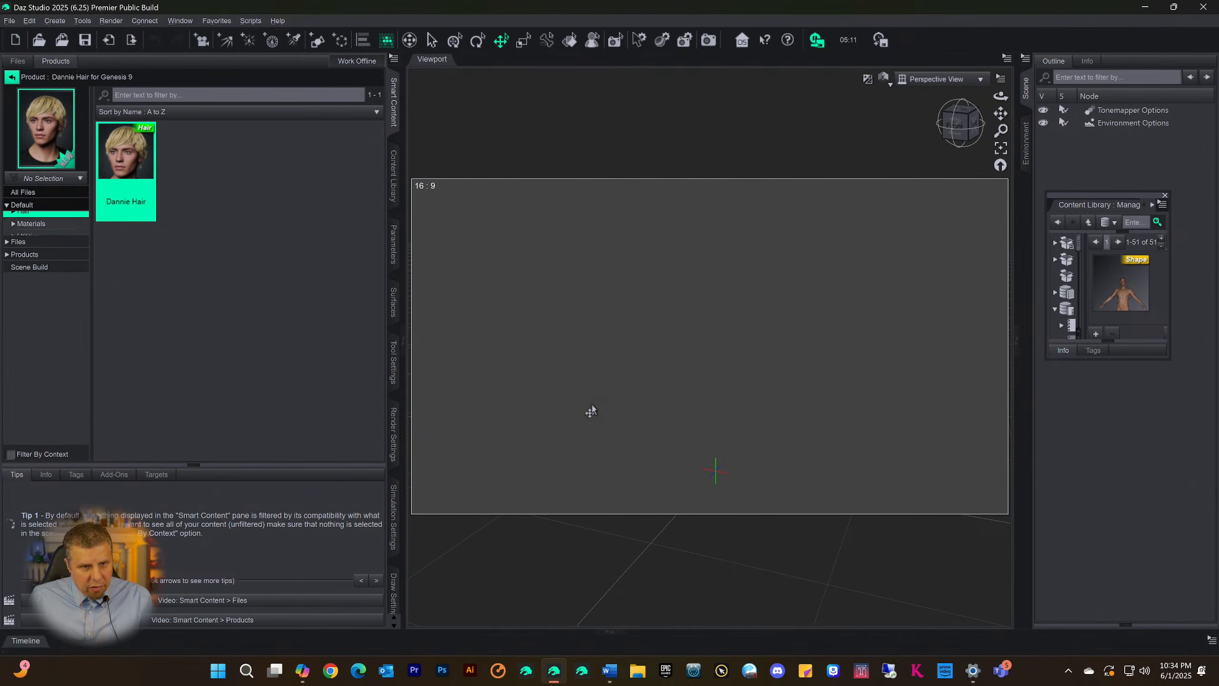
Return to the unfiltered Hair product list and browse it for another hair product
{"action": "left_click", "coordinate": [7, 77]}
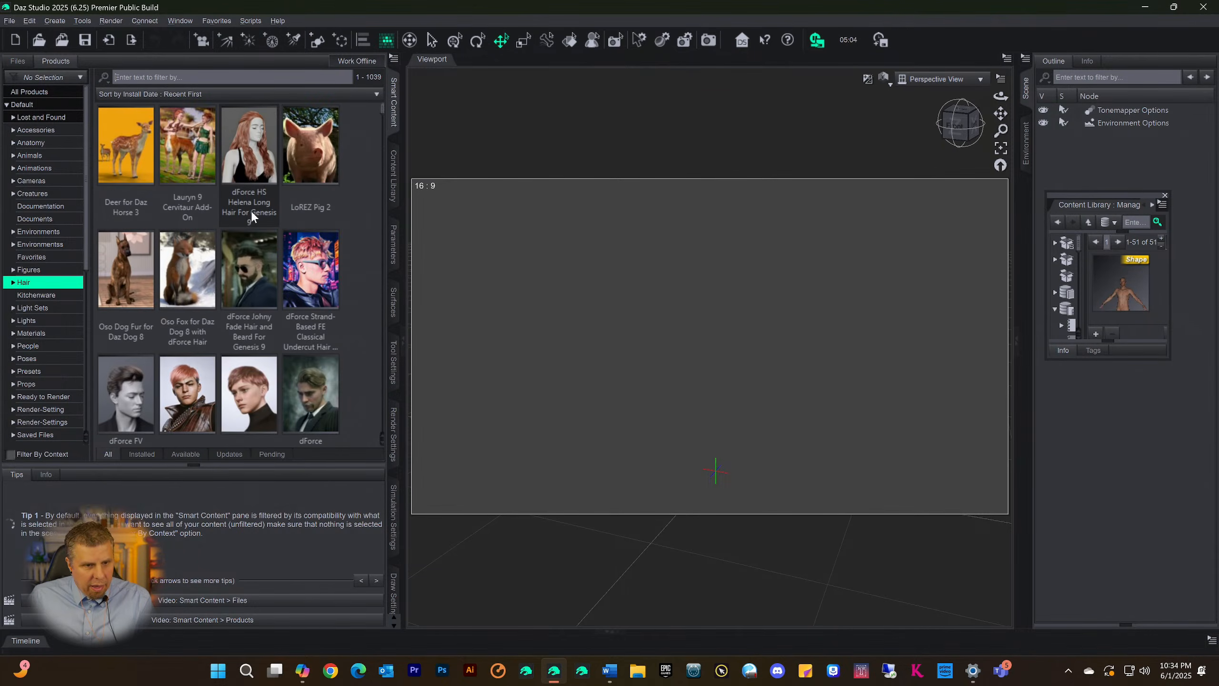
{"action": "scroll", "coordinate": [252, 212], "scroll_direction": "down", "scroll_amount": 5}
{"action": "scroll", "coordinate": [253, 212], "scroll_direction": "down", "scroll_amount": 8}
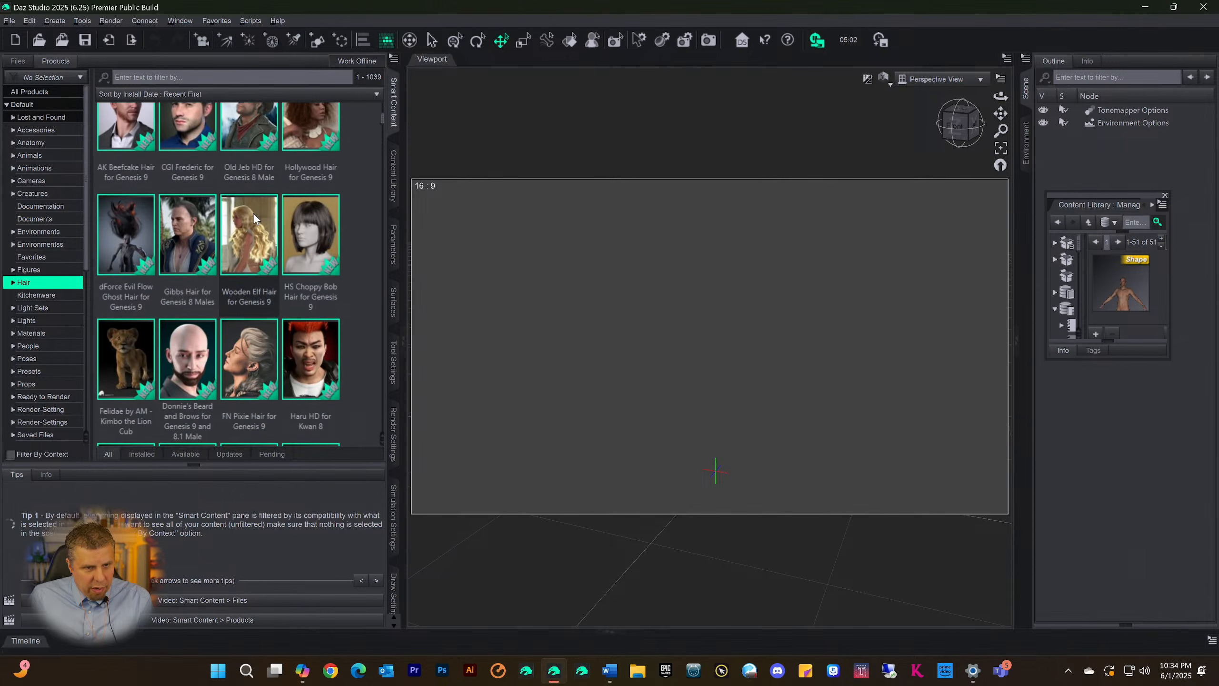
{"action": "scroll", "coordinate": [254, 213], "scroll_direction": "down", "scroll_amount": 10}
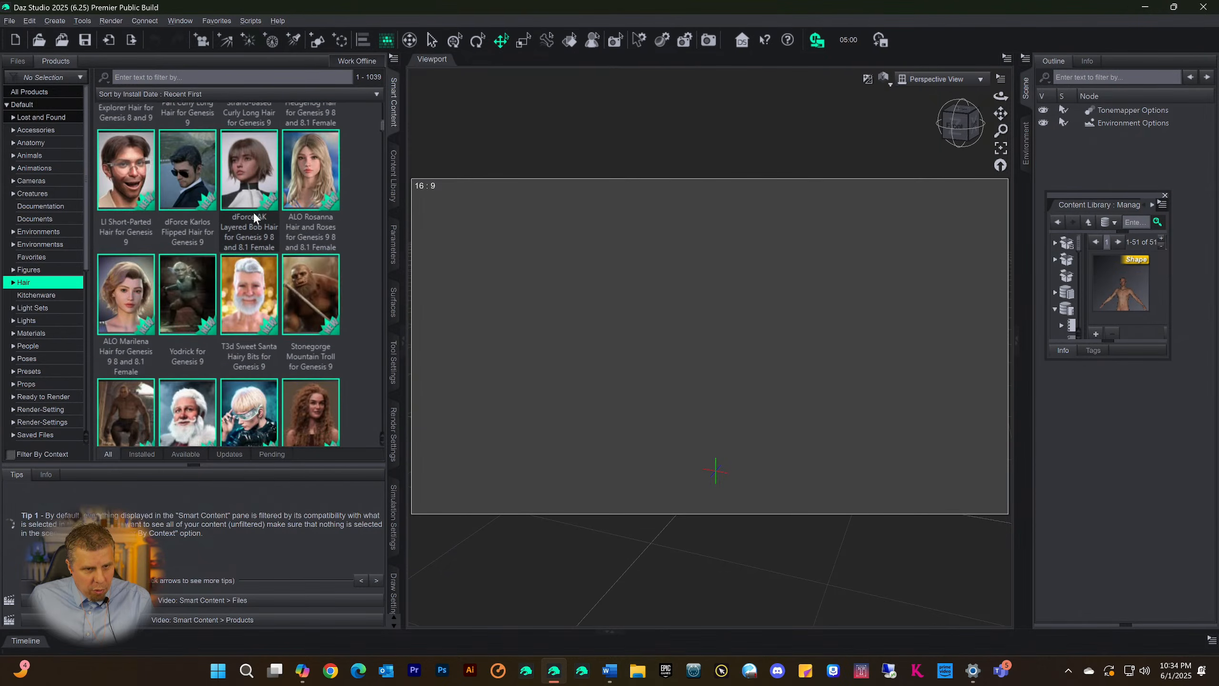
{"action": "mouse_move", "coordinate": [254, 215]}
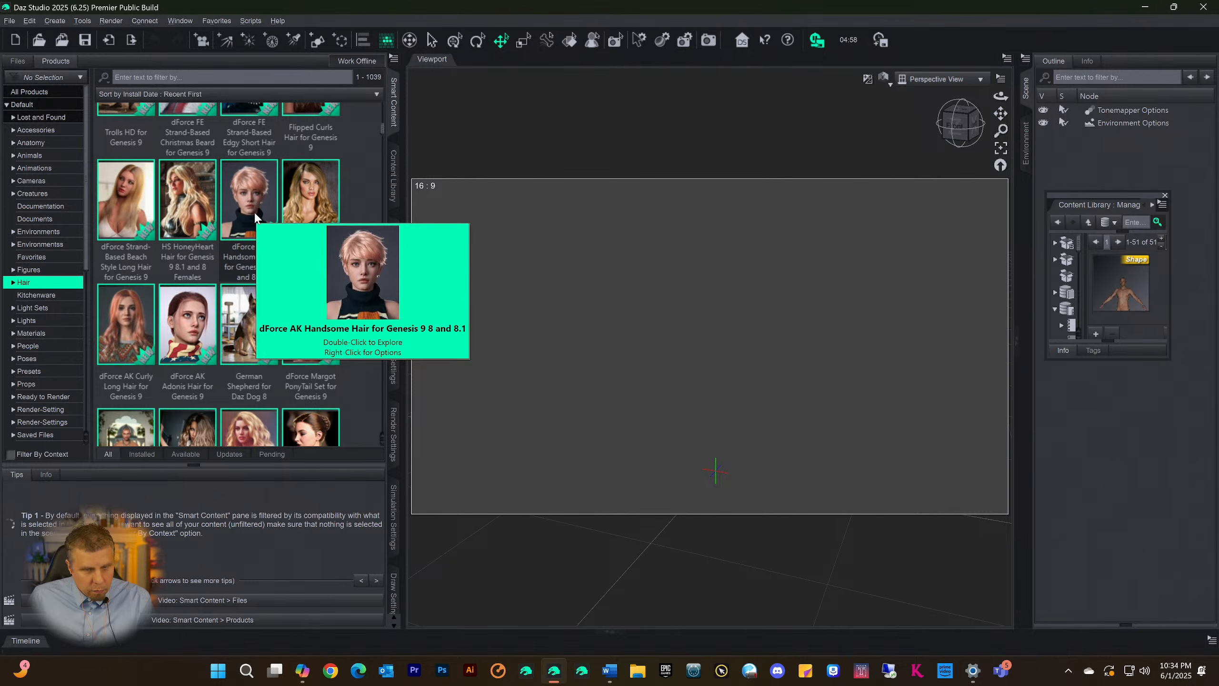
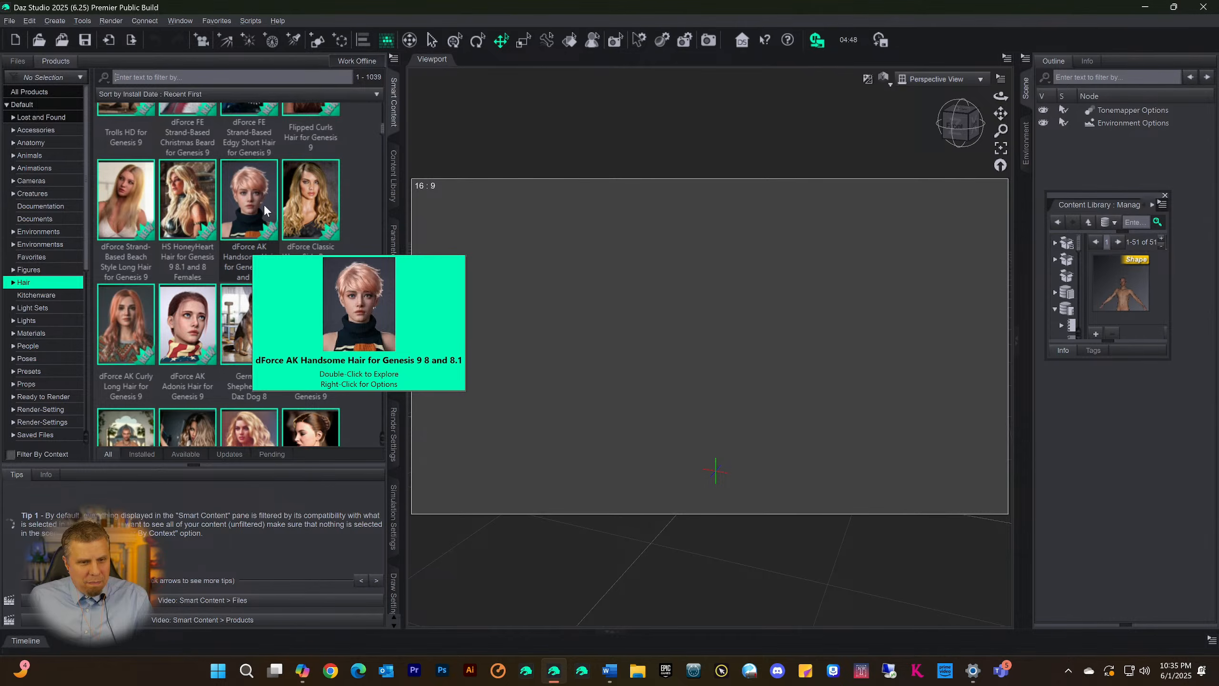
Find the Ripley Hair for Genesis 9 and 8.1 Male product in the Hair list and open its files
{"action": "scroll", "coordinate": [264, 206], "scroll_direction": "down", "scroll_amount": 3}
{"action": "scroll", "coordinate": [279, 219], "scroll_direction": "down", "scroll_amount": 6}
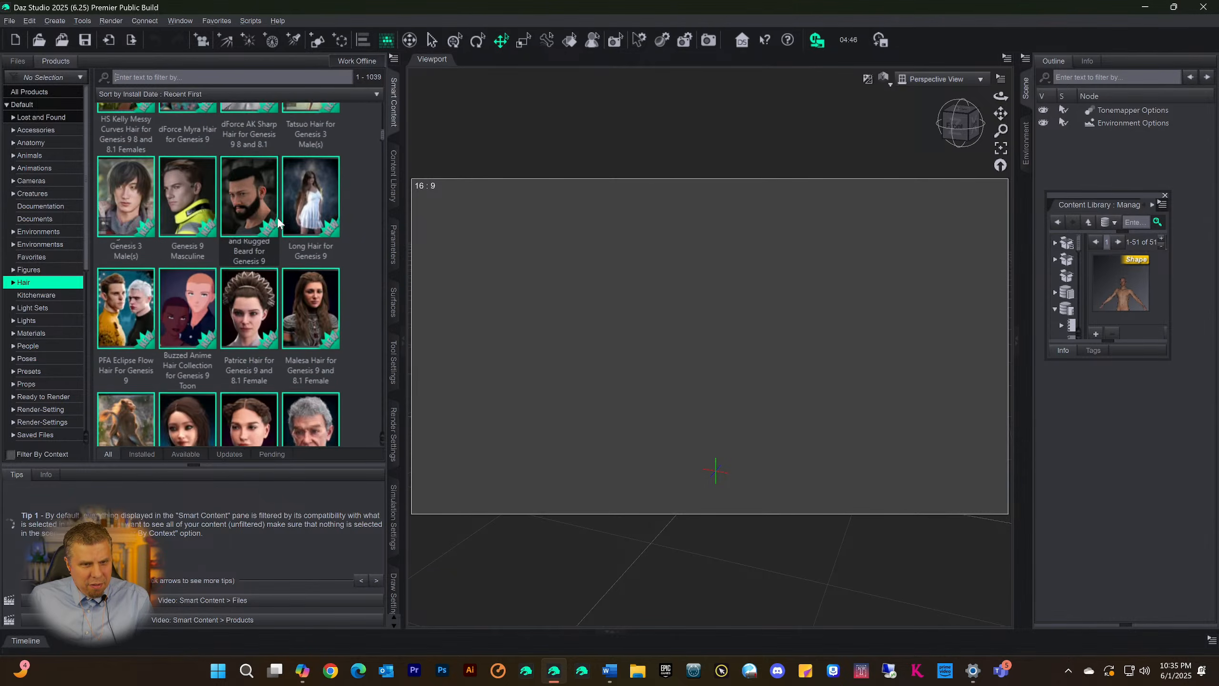
{"action": "scroll", "coordinate": [279, 221], "scroll_direction": "up", "scroll_amount": 6}
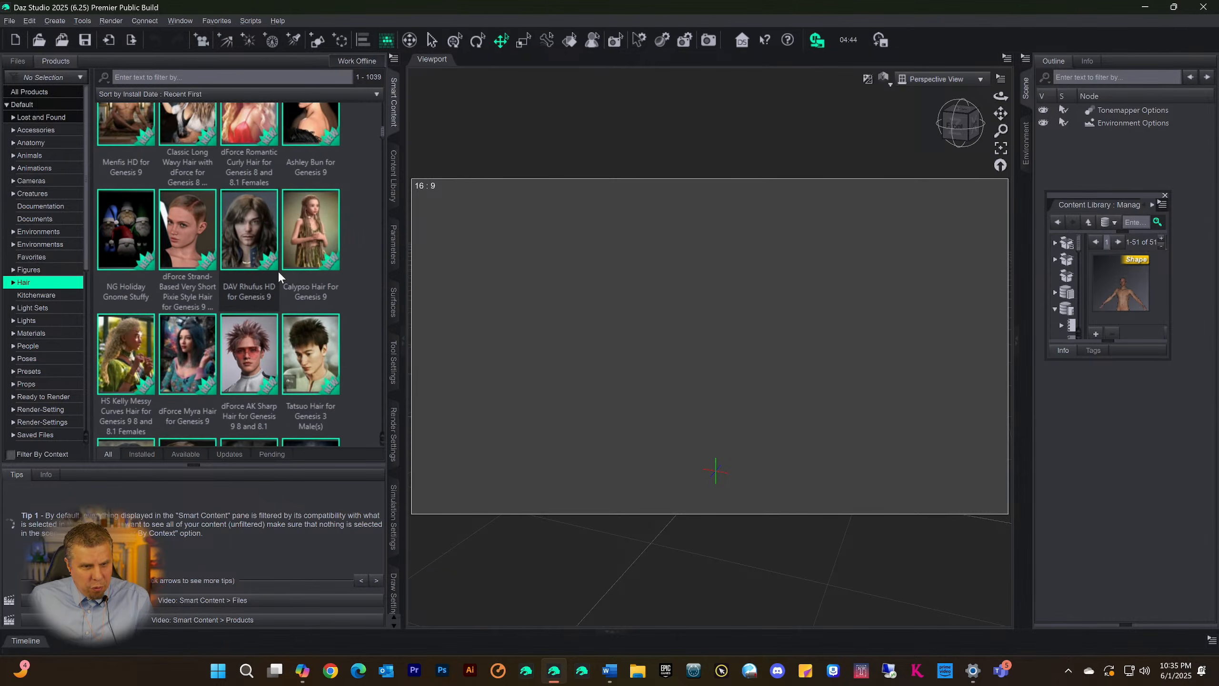
{"action": "scroll", "coordinate": [263, 307], "scroll_direction": "down", "scroll_amount": 5}
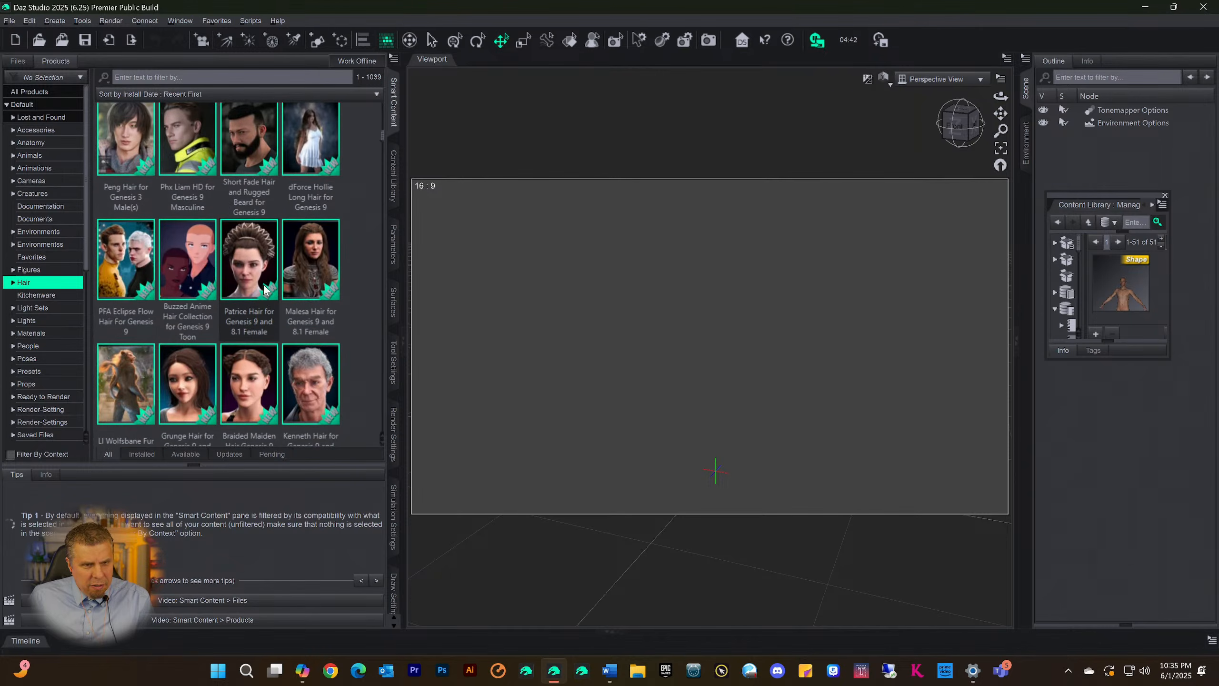
{"action": "scroll", "coordinate": [261, 250], "scroll_direction": "down", "scroll_amount": 5}
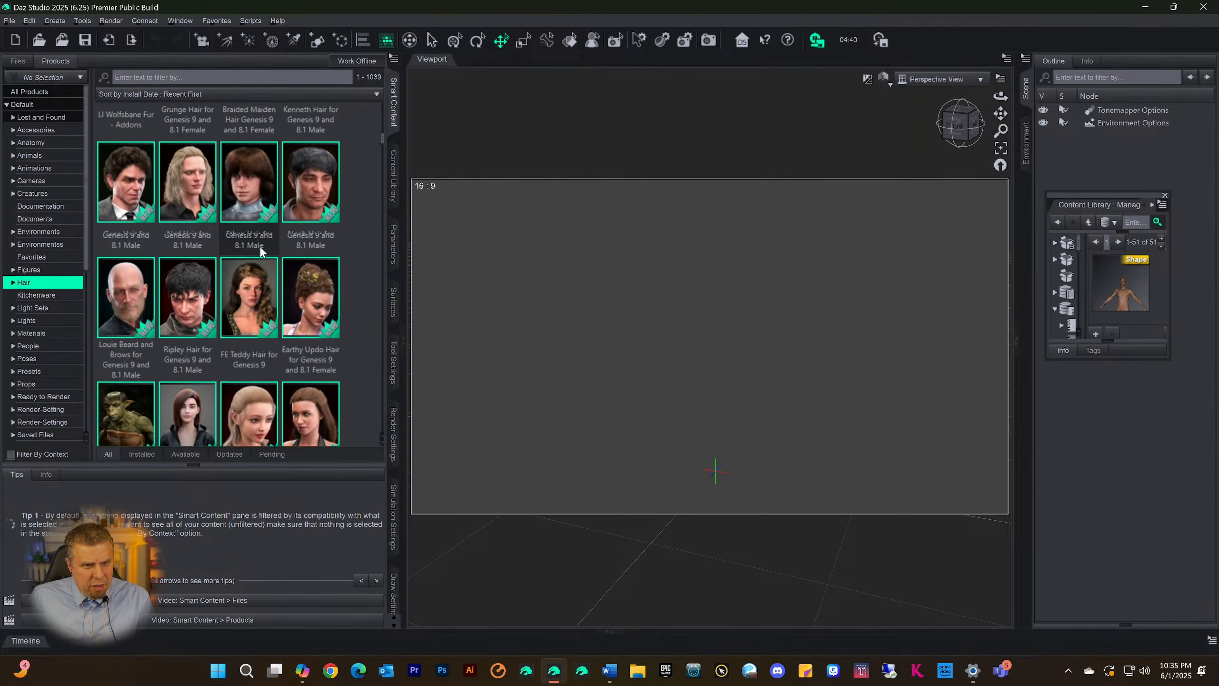
{"action": "double_click", "coordinate": [193, 296]}
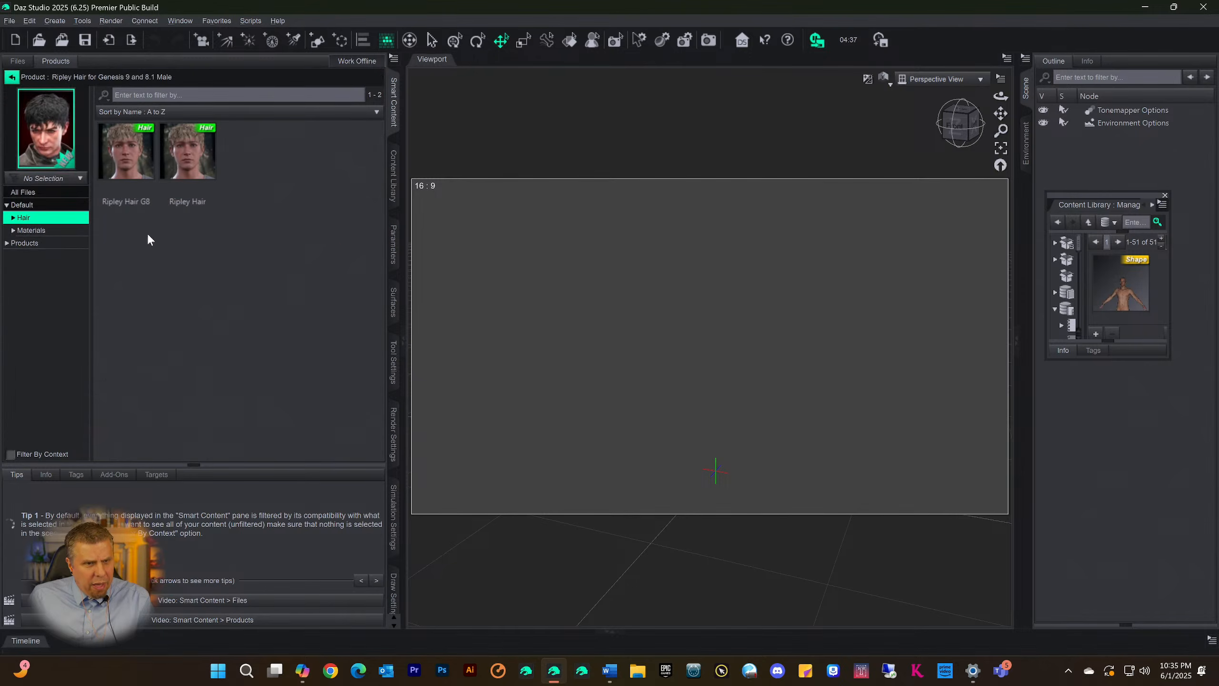
Categorize the Ripley Hair item, the non-G8 version, under Scene Build
{"action": "left_click", "coordinate": [189, 160]}
{"action": "right_click", "coordinate": [189, 164]}
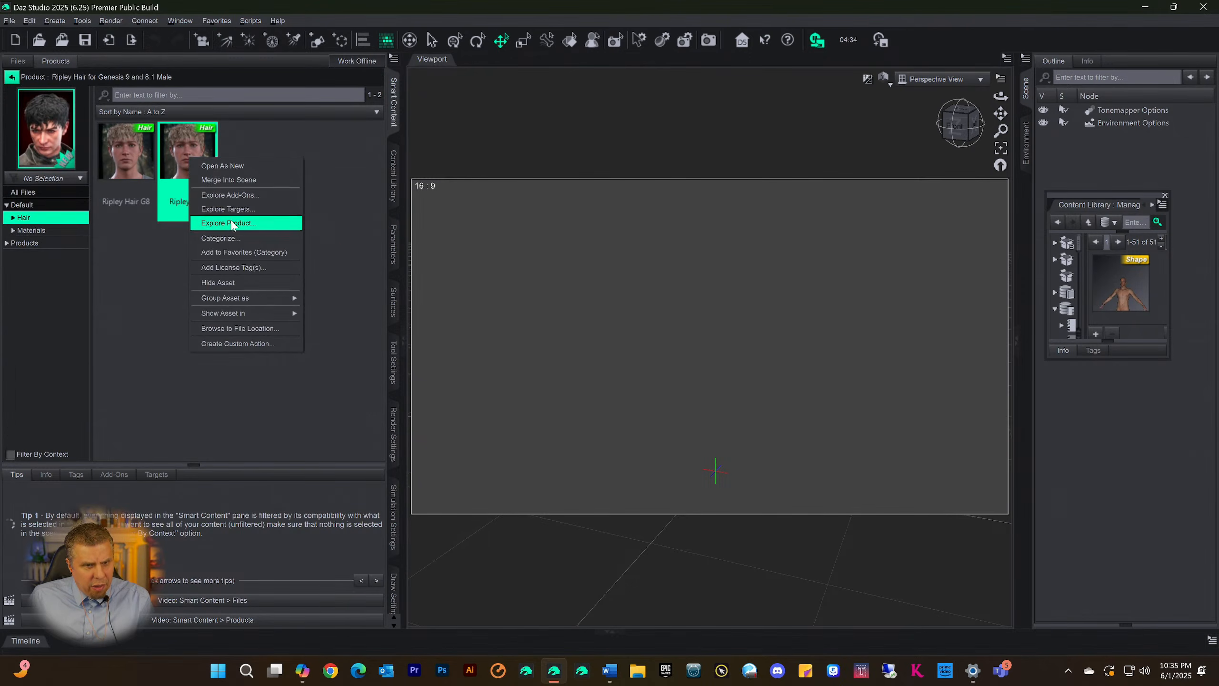
{"action": "left_click", "coordinate": [231, 238]}
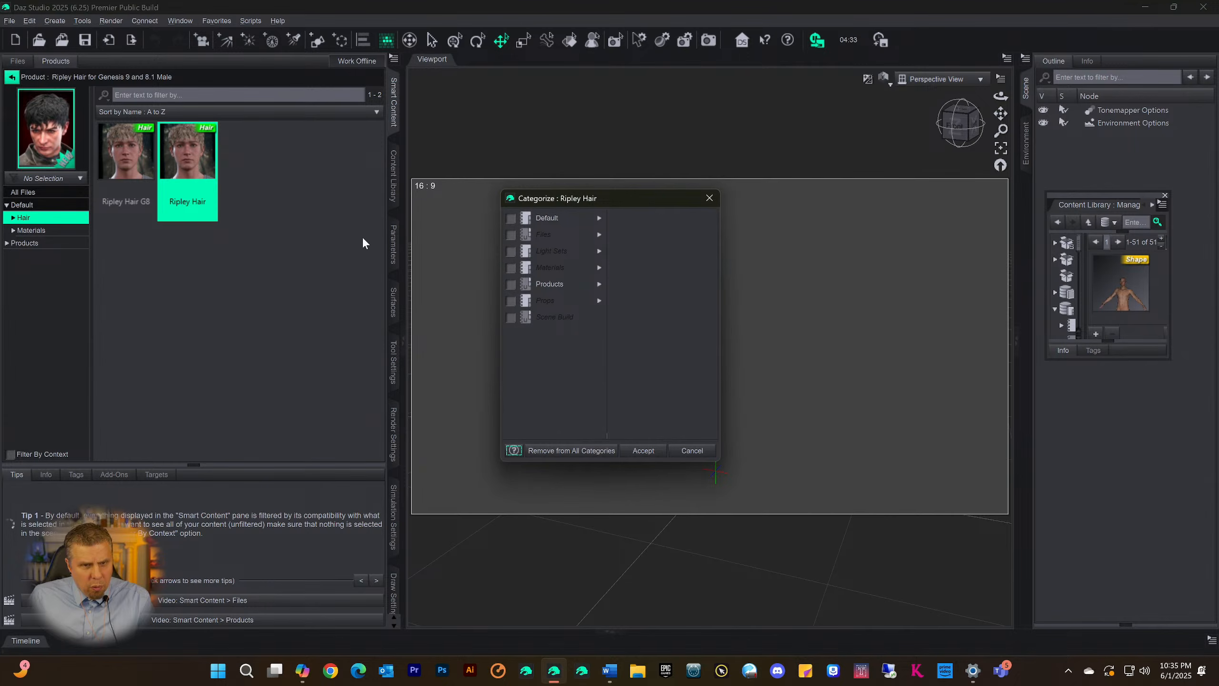
{"action": "left_click", "coordinate": [511, 318]}
{"action": "left_click", "coordinate": [642, 451]}
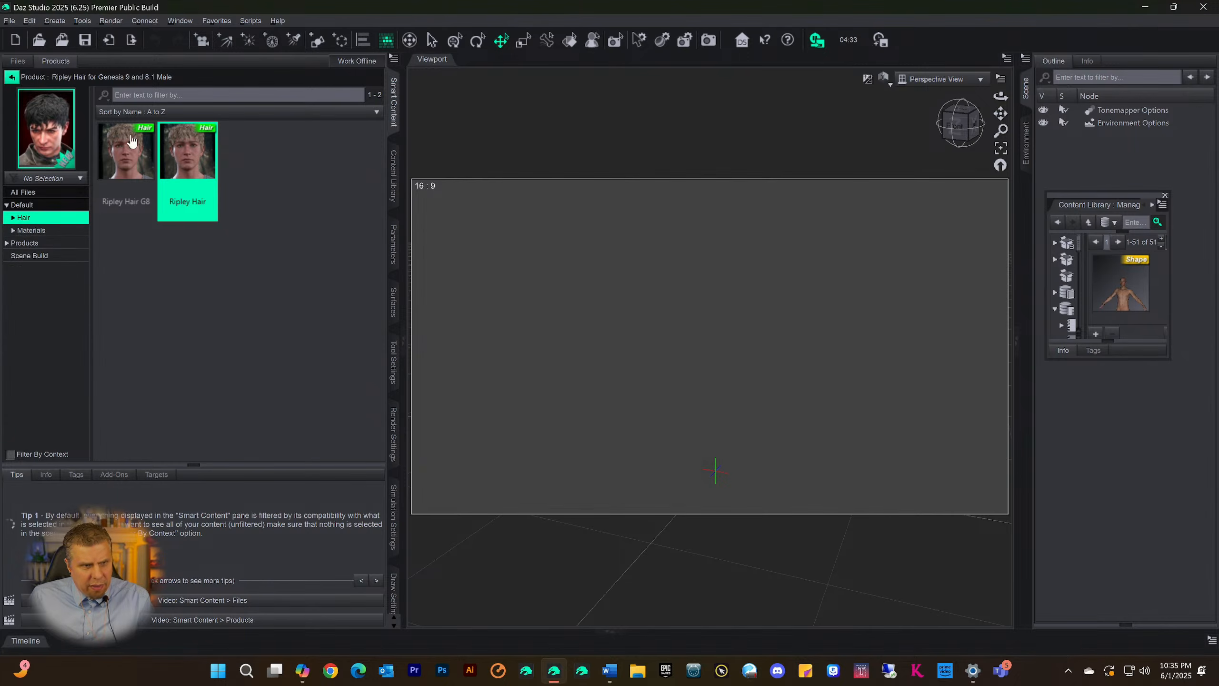
Return to the Hair product list, filter it by "red" and open the dForce Redz Kaz Hair for Genesis 9 product
{"action": "left_click", "coordinate": [12, 77]}
{"action": "scroll", "coordinate": [245, 236], "scroll_direction": "down", "scroll_amount": 2}
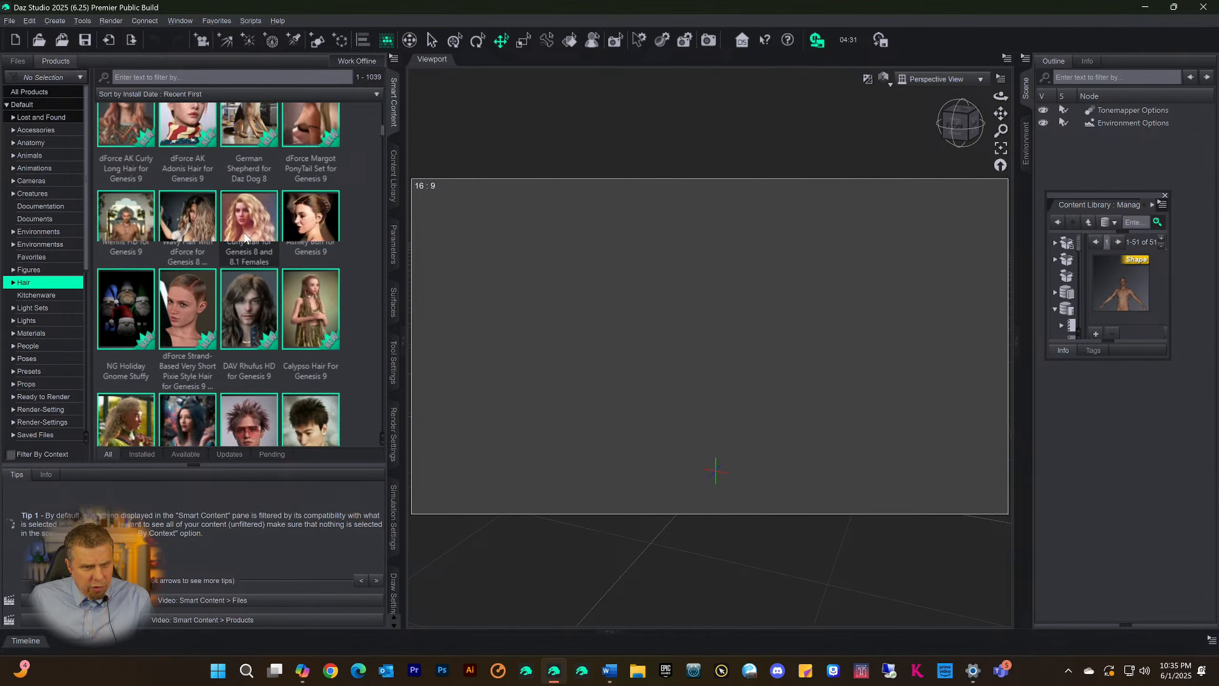
{"action": "scroll", "coordinate": [245, 237], "scroll_direction": "down", "scroll_amount": 2}
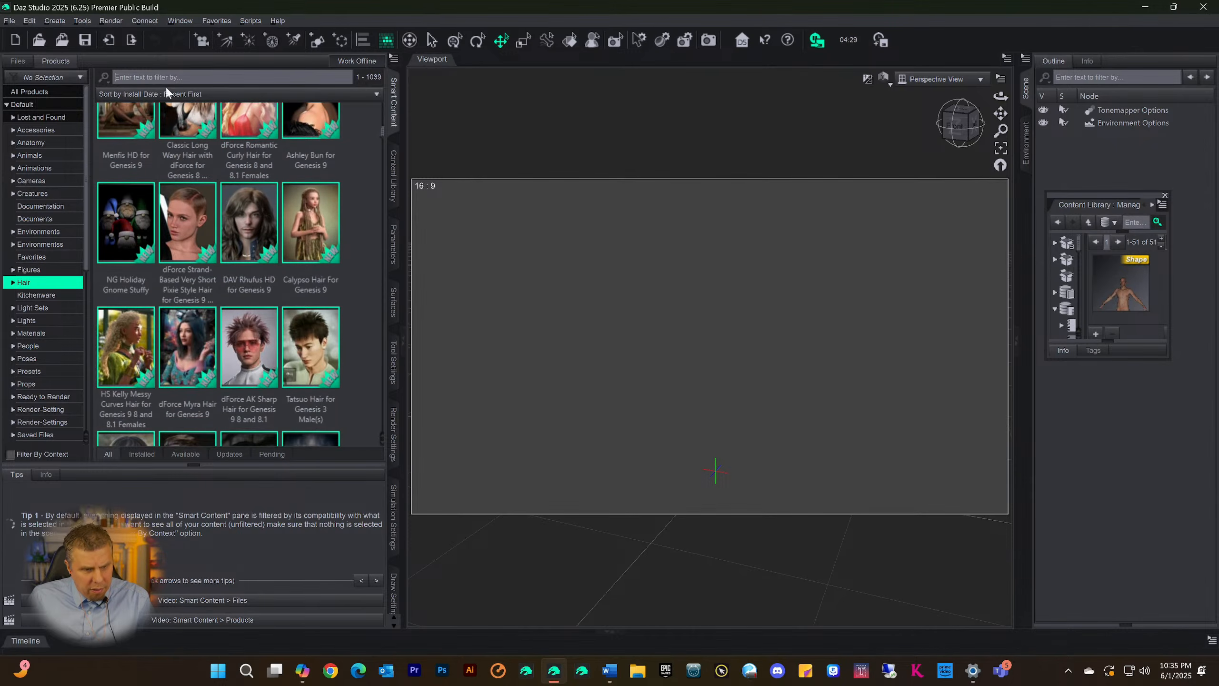
{"action": "type", "text": "red"}
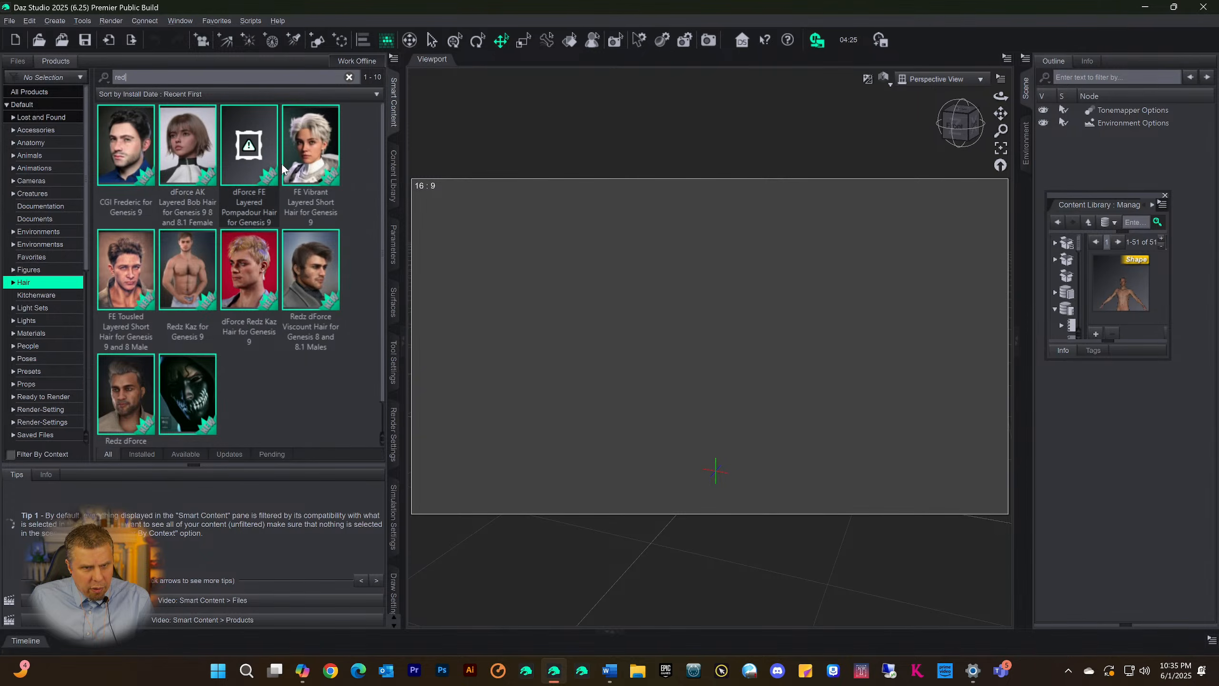
{"action": "left_click", "coordinate": [247, 266]}
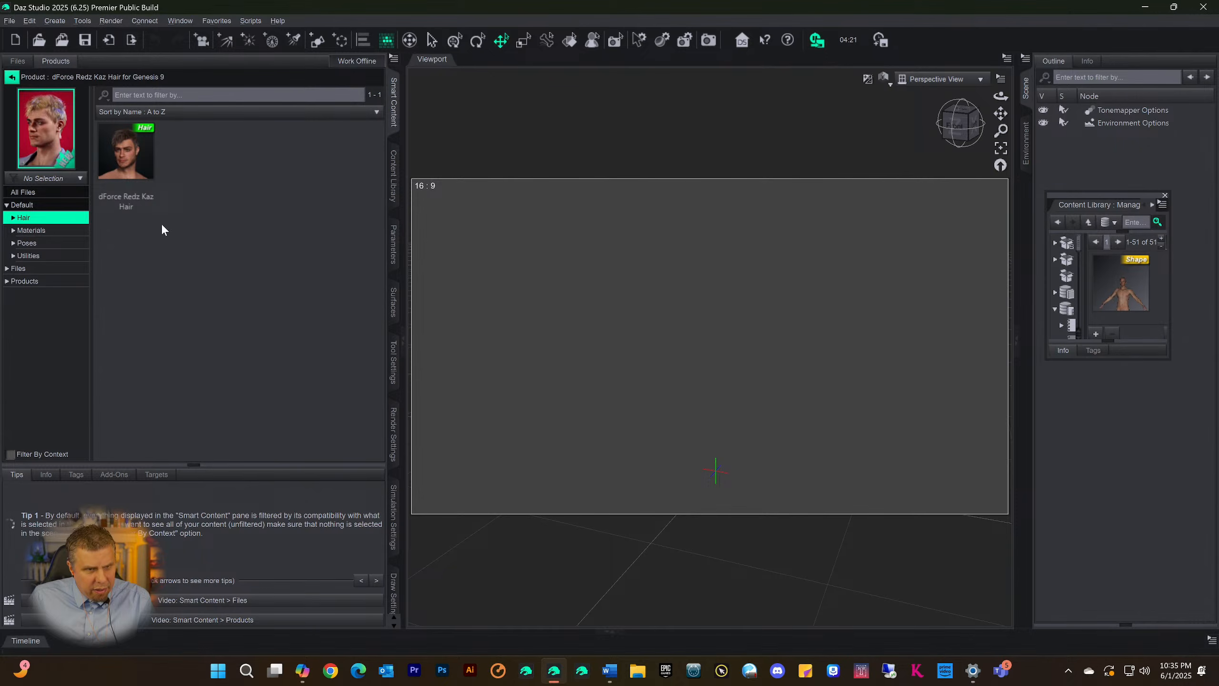
Categorize the dForce Redz Kaz Hair item under Scene Build
{"action": "right_click", "coordinate": [127, 150]}
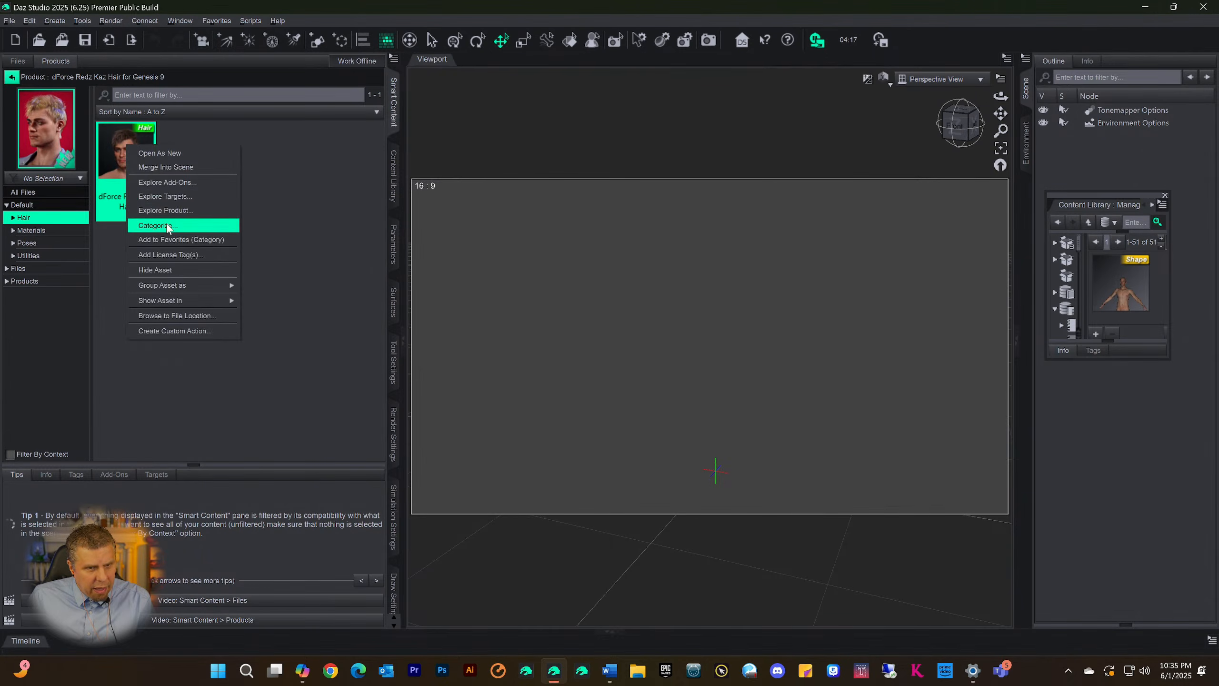
{"action": "left_click", "coordinate": [201, 224]}
{"action": "left_click", "coordinate": [511, 318]}
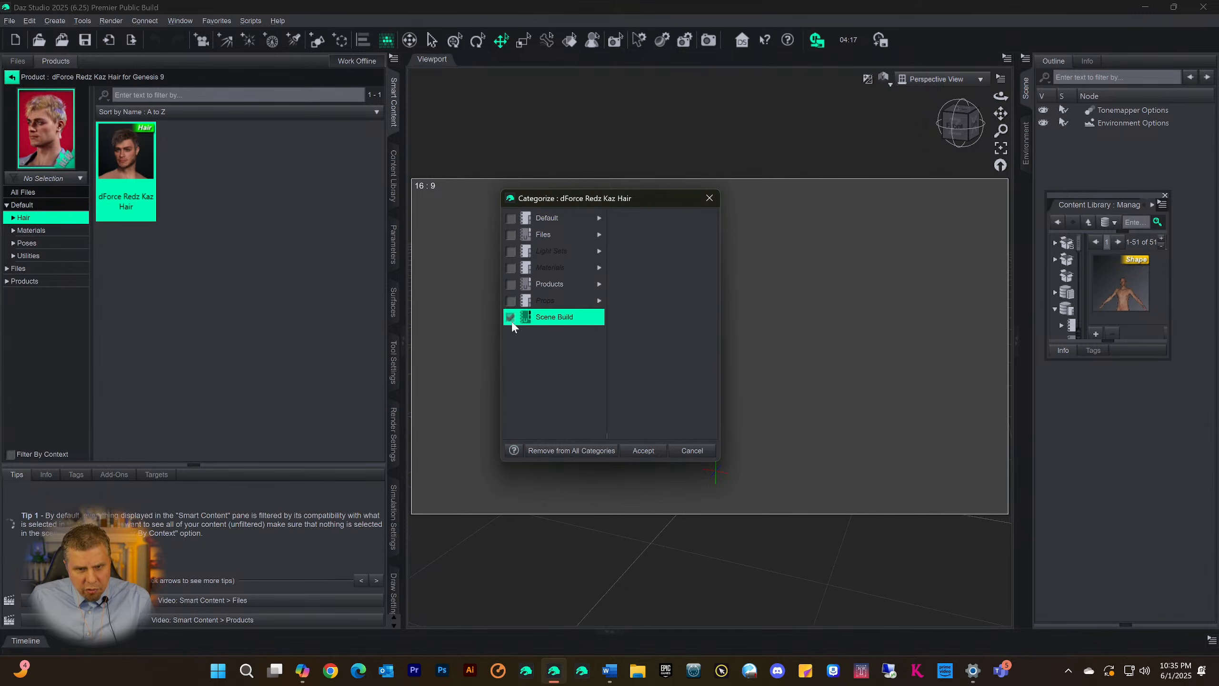
{"action": "left_click", "coordinate": [645, 451]}
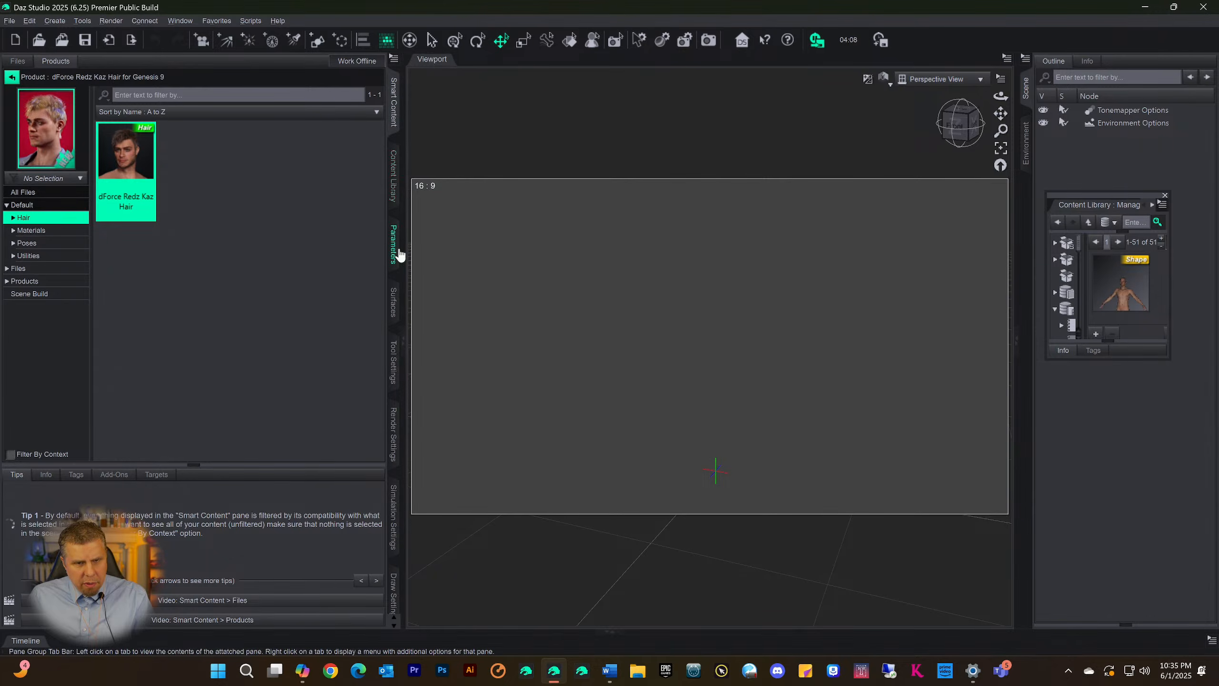
In the Content Library, select the Beard category under Files > Figures and duplicate its page
{"action": "left_click", "coordinate": [394, 184]}
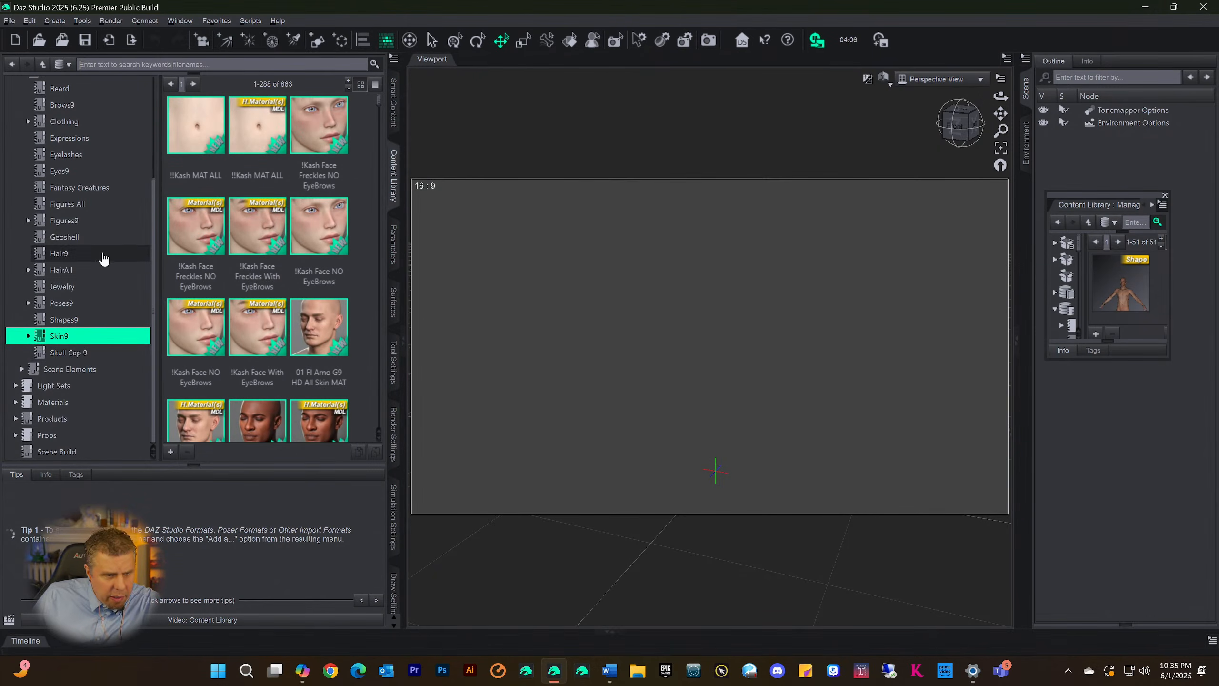
{"action": "scroll", "coordinate": [52, 404], "scroll_direction": "up", "scroll_amount": 3}
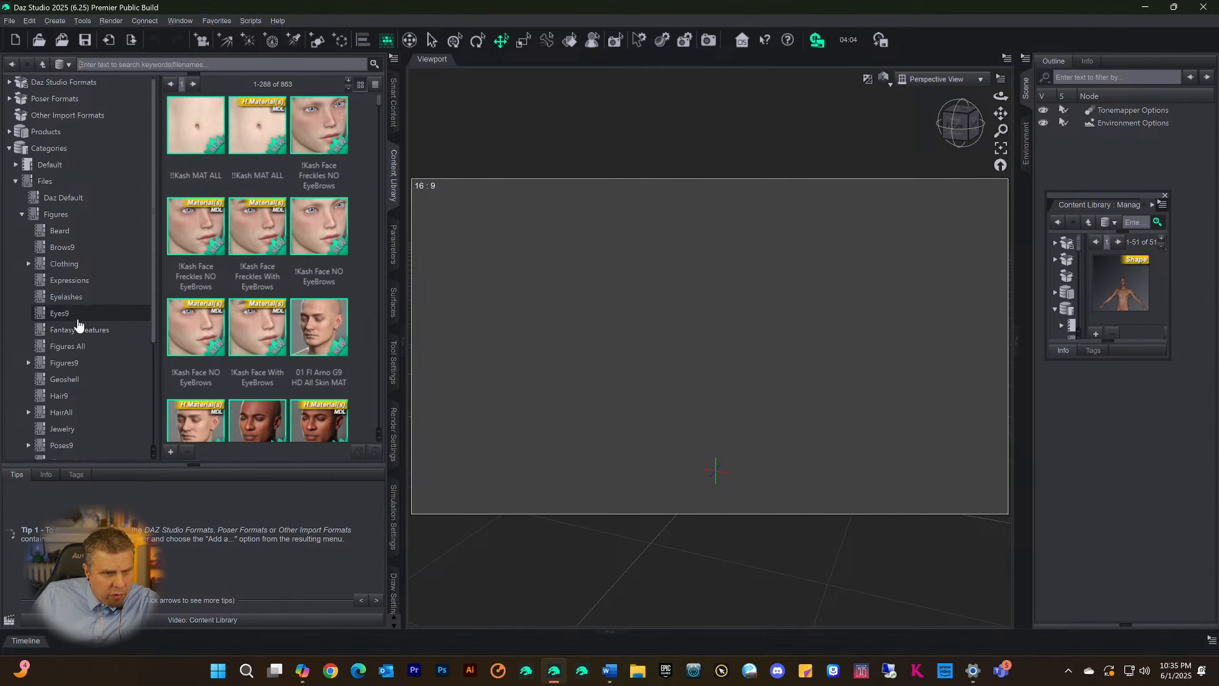
{"action": "left_click", "coordinate": [59, 231]}
{"action": "right_click", "coordinate": [44, 235]}
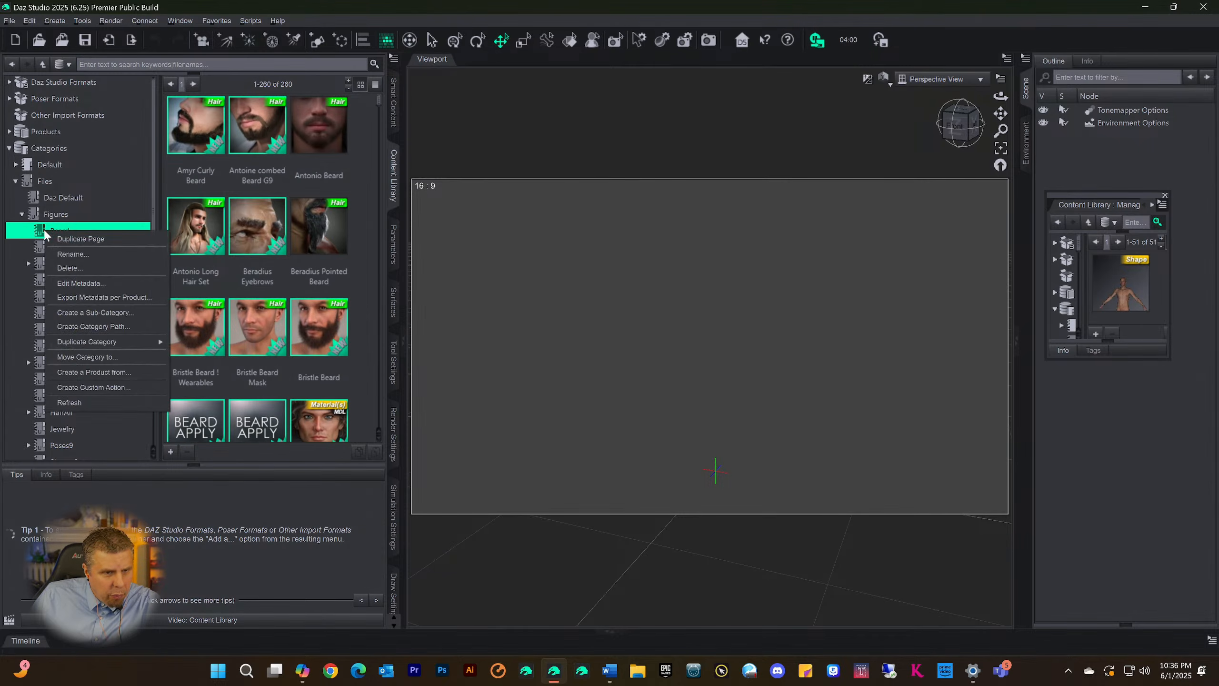
{"action": "left_click", "coordinate": [65, 242]}
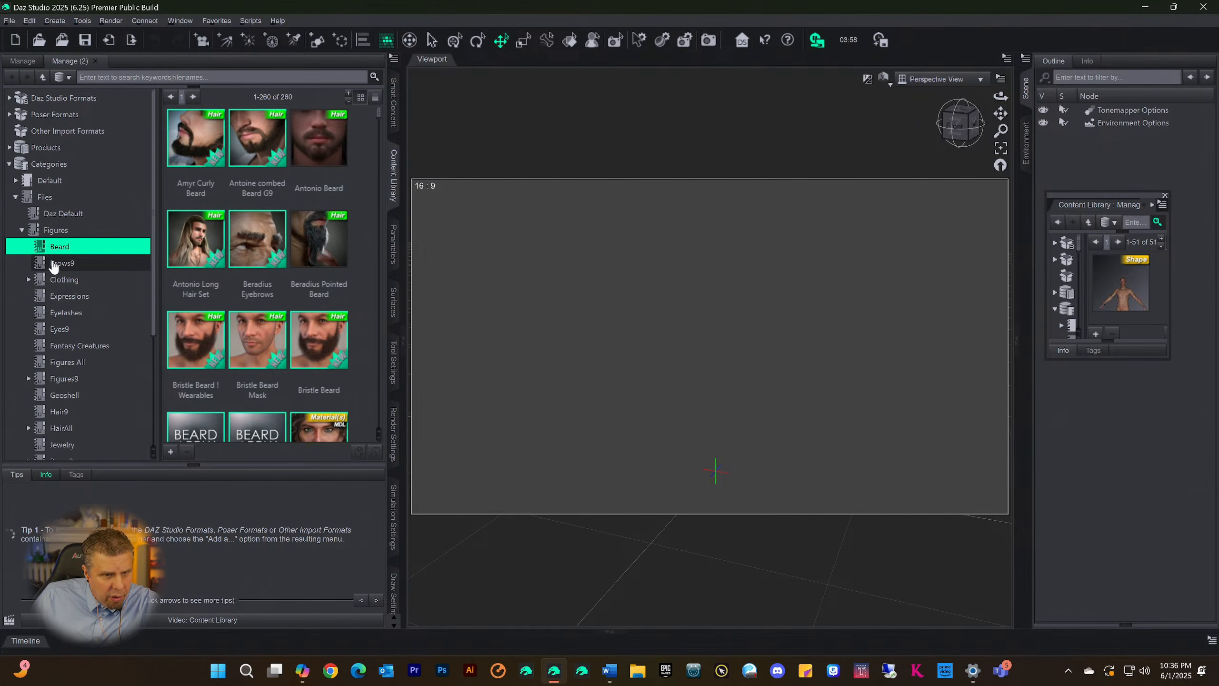
Duplicate the library page for the Brows9 category and again for the Eyes9 category
{"action": "left_click", "coordinate": [45, 265]}
{"action": "right_click", "coordinate": [42, 266]}
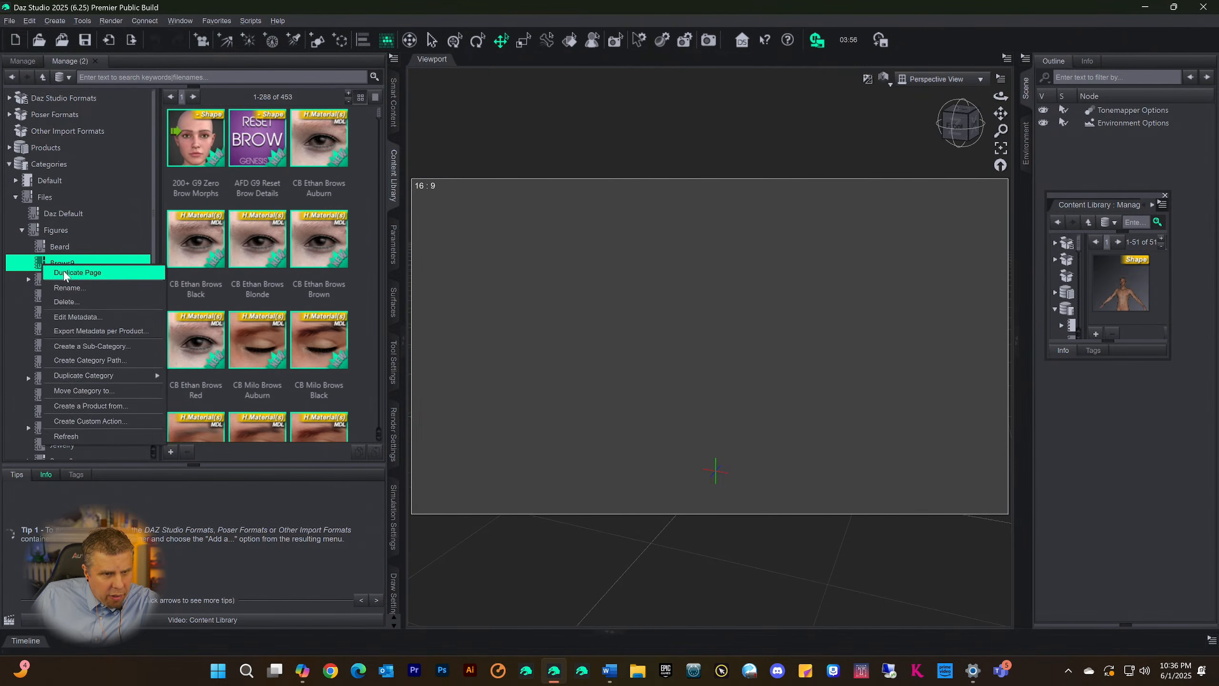
{"action": "left_click", "coordinate": [58, 273]}
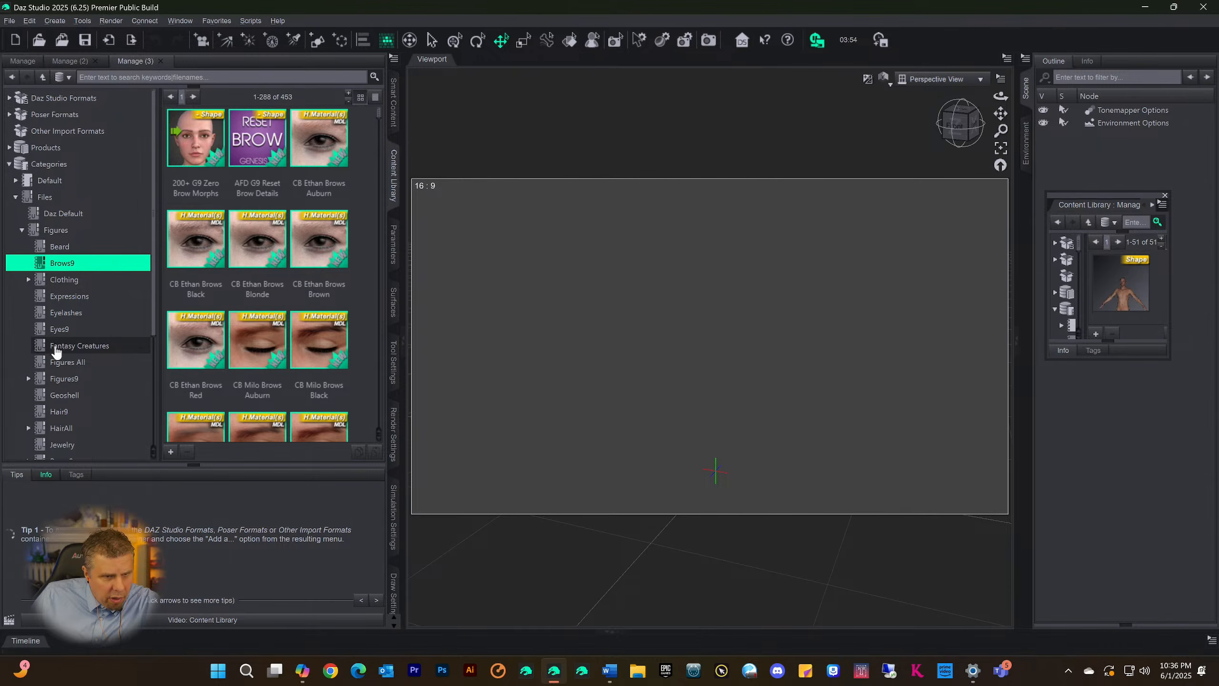
{"action": "left_click", "coordinate": [45, 335]}
{"action": "right_click", "coordinate": [44, 335]}
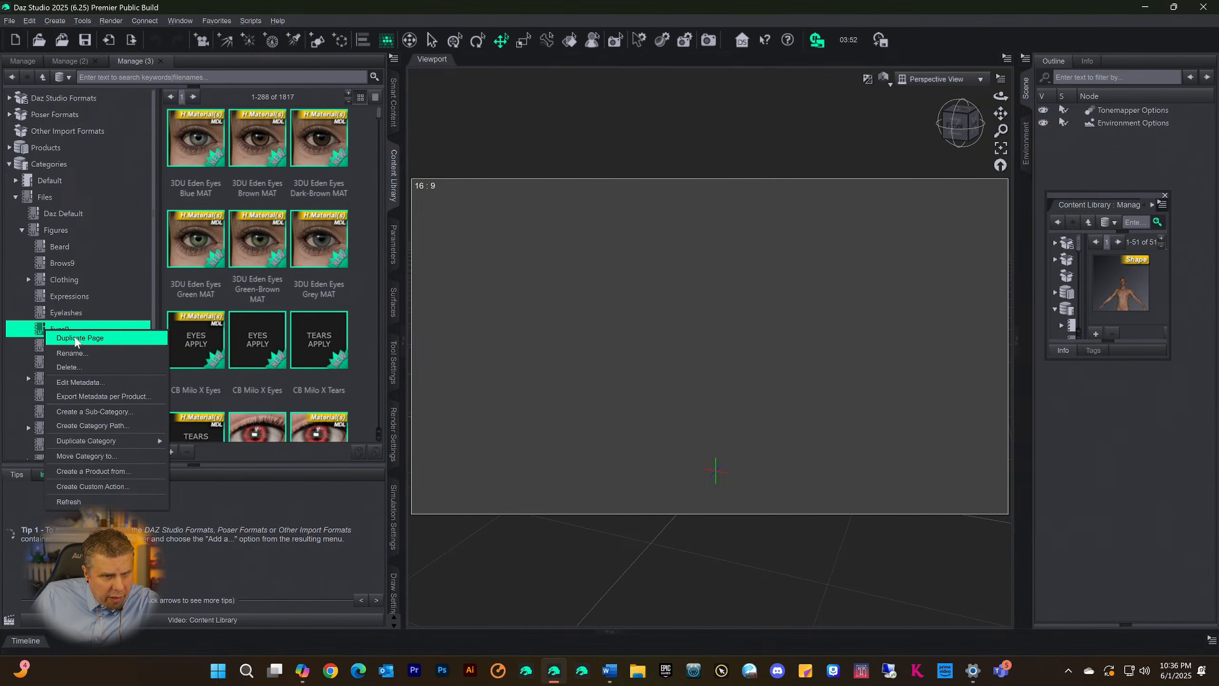
{"action": "left_click", "coordinate": [84, 342]}
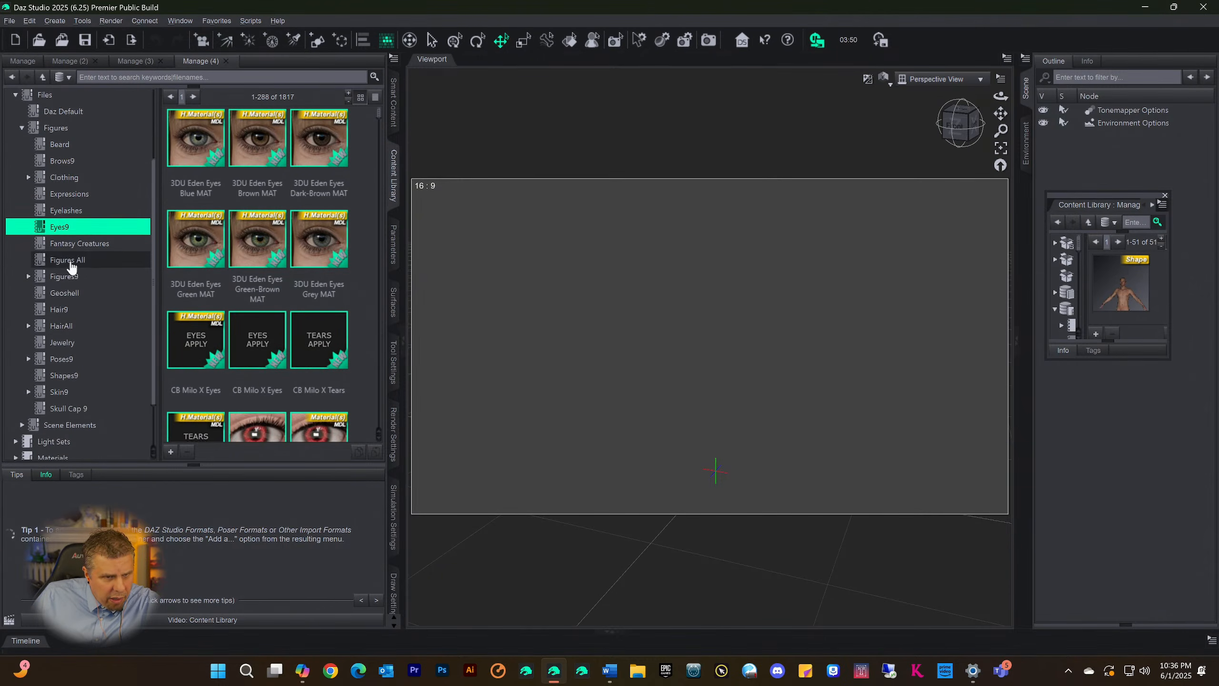
Expand the Figures9 category, select its Male subcategory and duplicate the page
{"action": "left_click", "coordinate": [40, 279]}
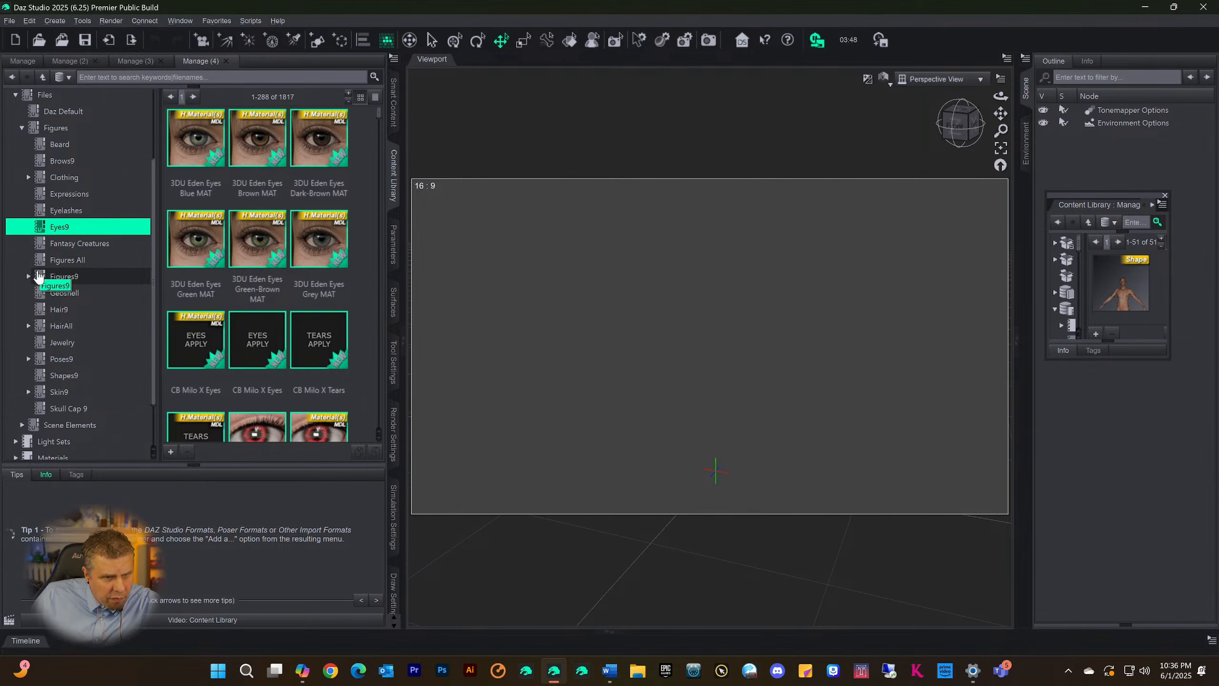
{"action": "left_click", "coordinate": [28, 277]}
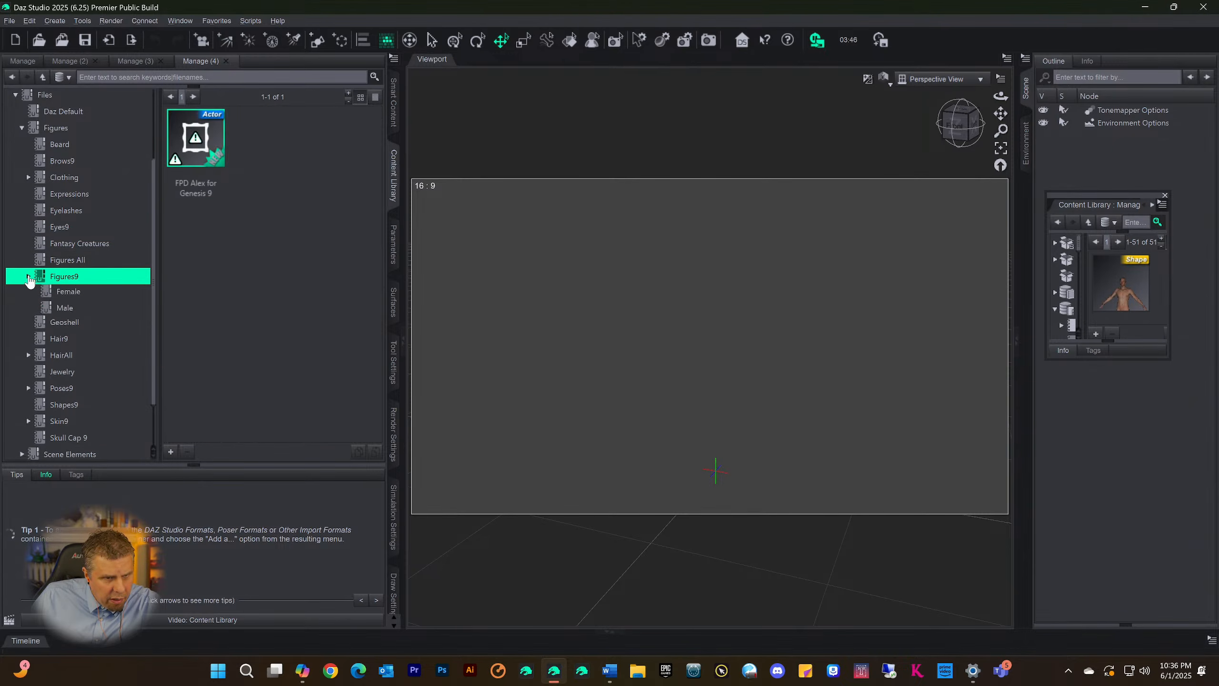
{"action": "left_click", "coordinate": [47, 311]}
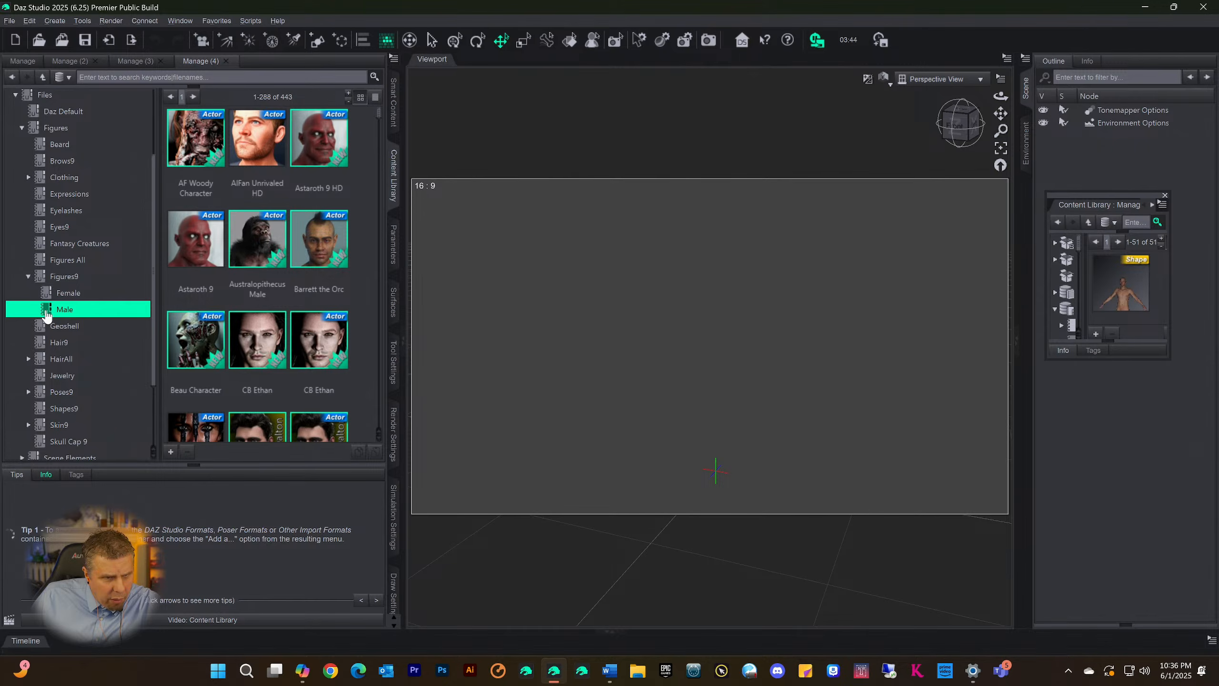
{"action": "right_click", "coordinate": [47, 315]}
{"action": "left_click", "coordinate": [84, 440]}
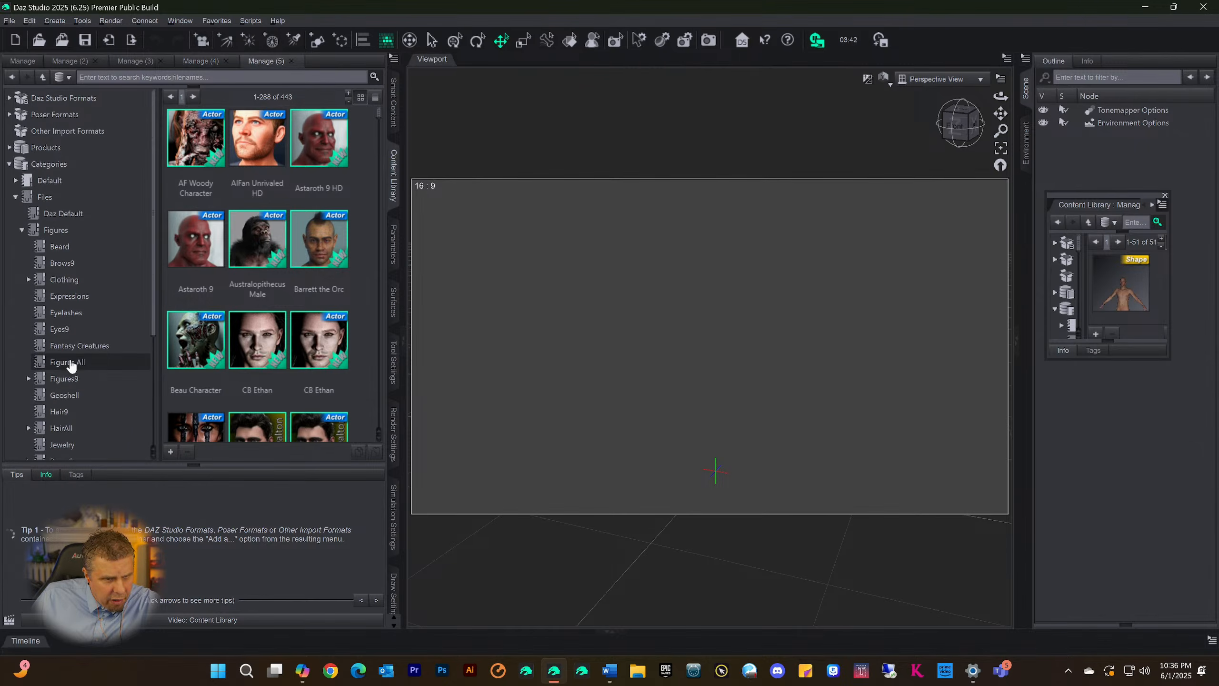
Duplicate the library page for the HairAll category and again for the Poses9 category
{"action": "scroll", "coordinate": [71, 365], "scroll_direction": "down", "scroll_amount": 2}
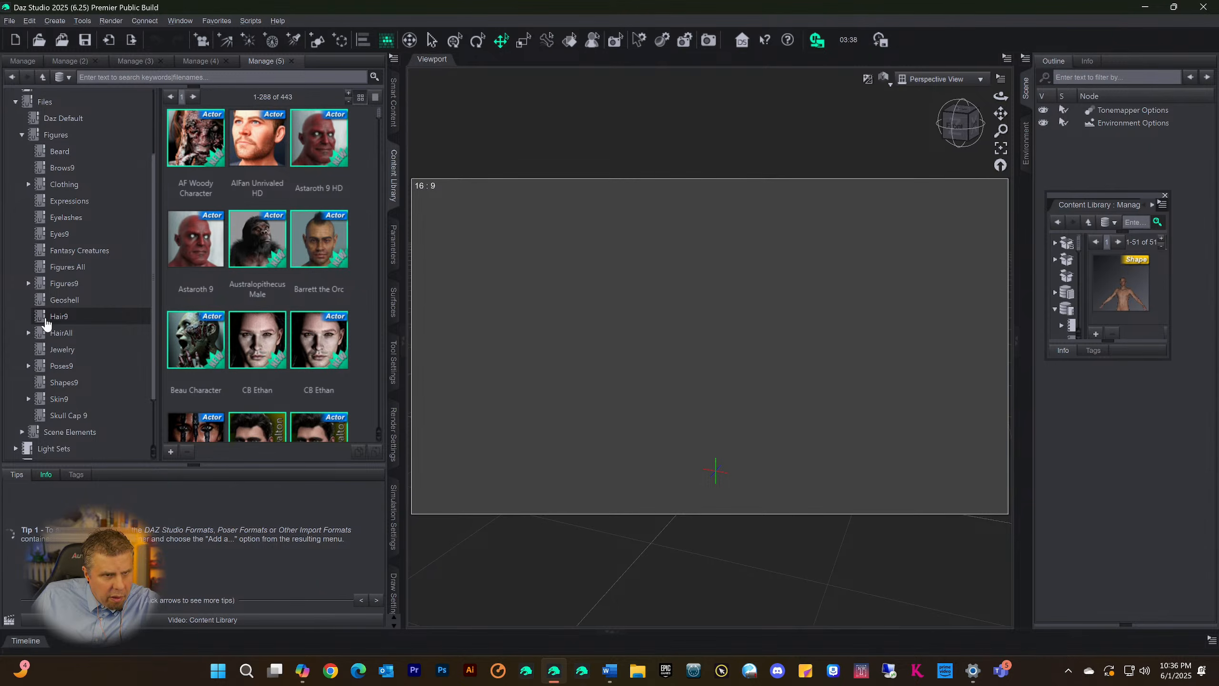
{"action": "left_click", "coordinate": [44, 318]}
{"action": "right_click", "coordinate": [47, 319]}
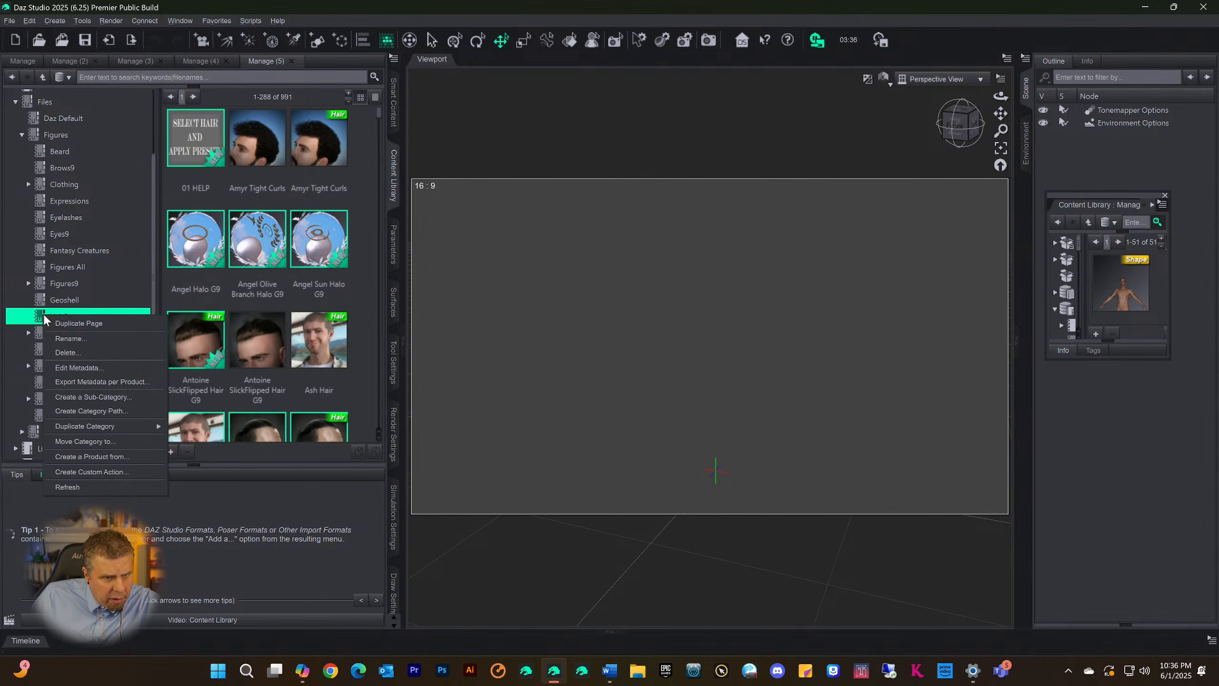
{"action": "left_click", "coordinate": [40, 334]}
{"action": "left_click", "coordinate": [40, 335]}
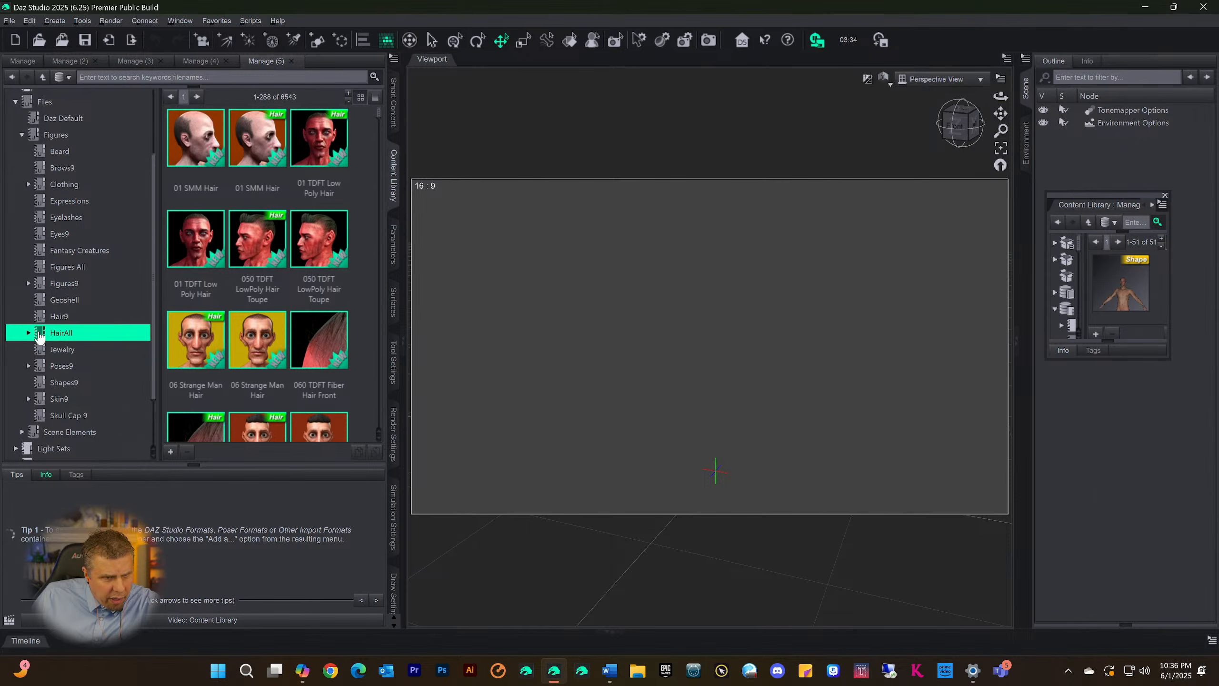
{"action": "right_click", "coordinate": [40, 335]}
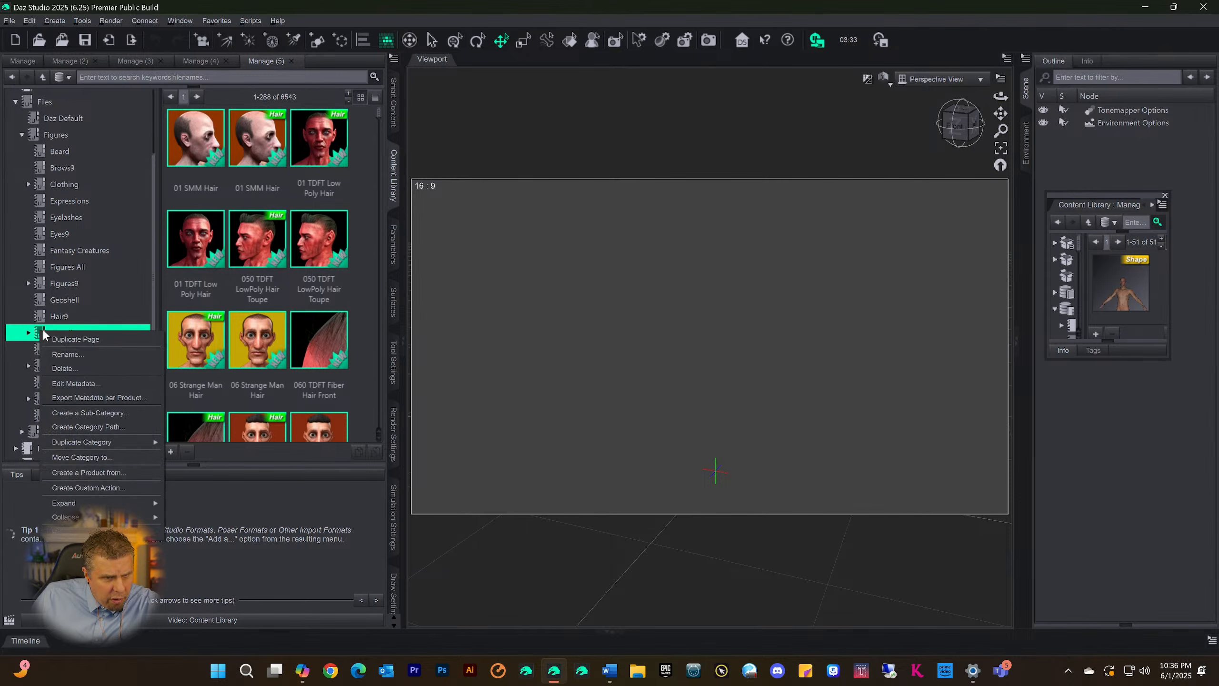
{"action": "left_click", "coordinate": [72, 342]}
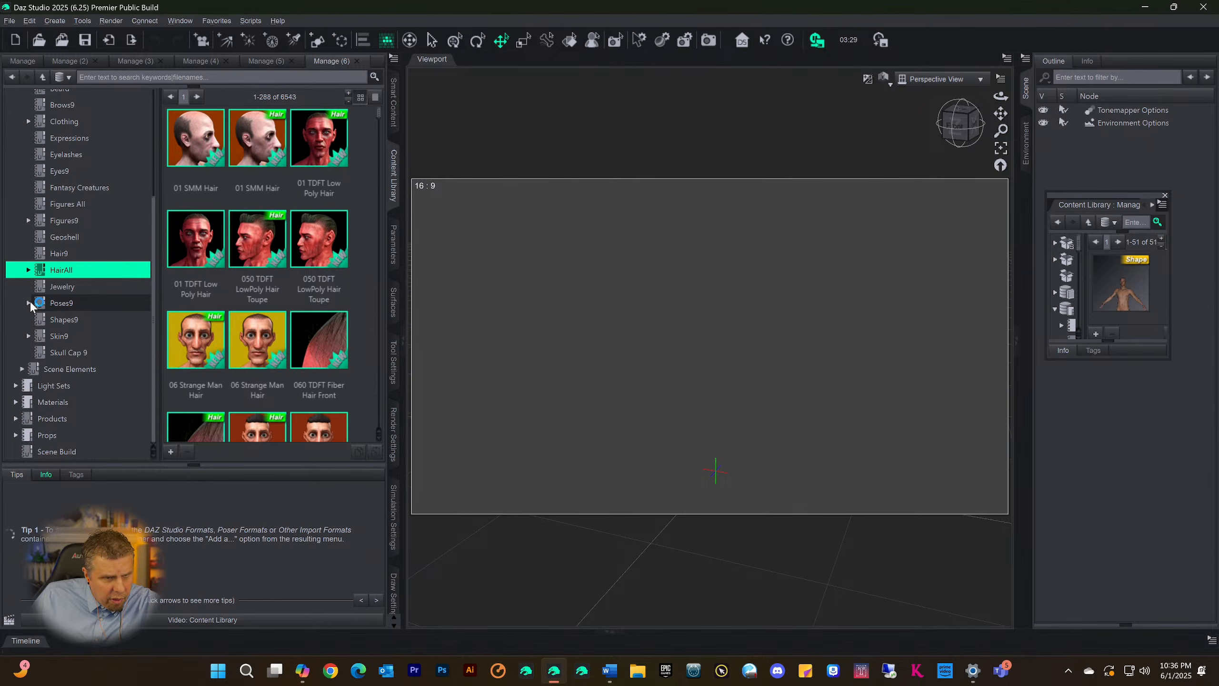
{"action": "right_click", "coordinate": [40, 308]}
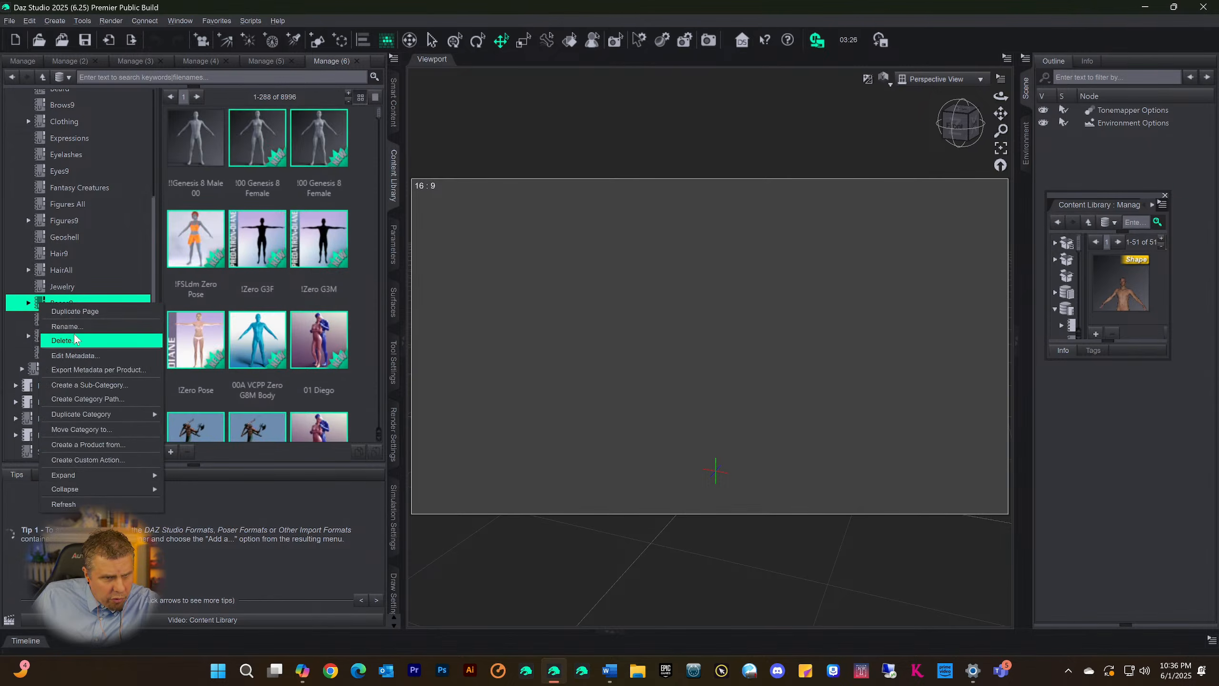
{"action": "left_click", "coordinate": [80, 315]}
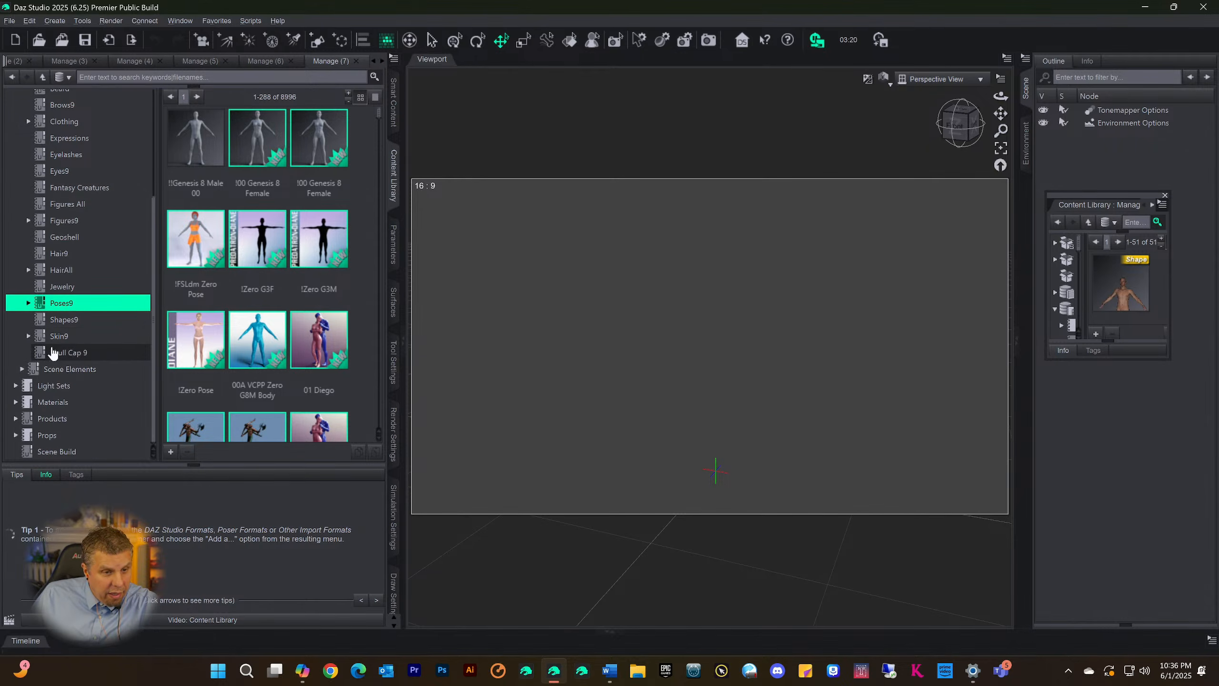
Duplicate the library page for the Shapes9 category and again for the Skin9 category
{"action": "left_click", "coordinate": [45, 339]}
{"action": "left_click", "coordinate": [48, 321]}
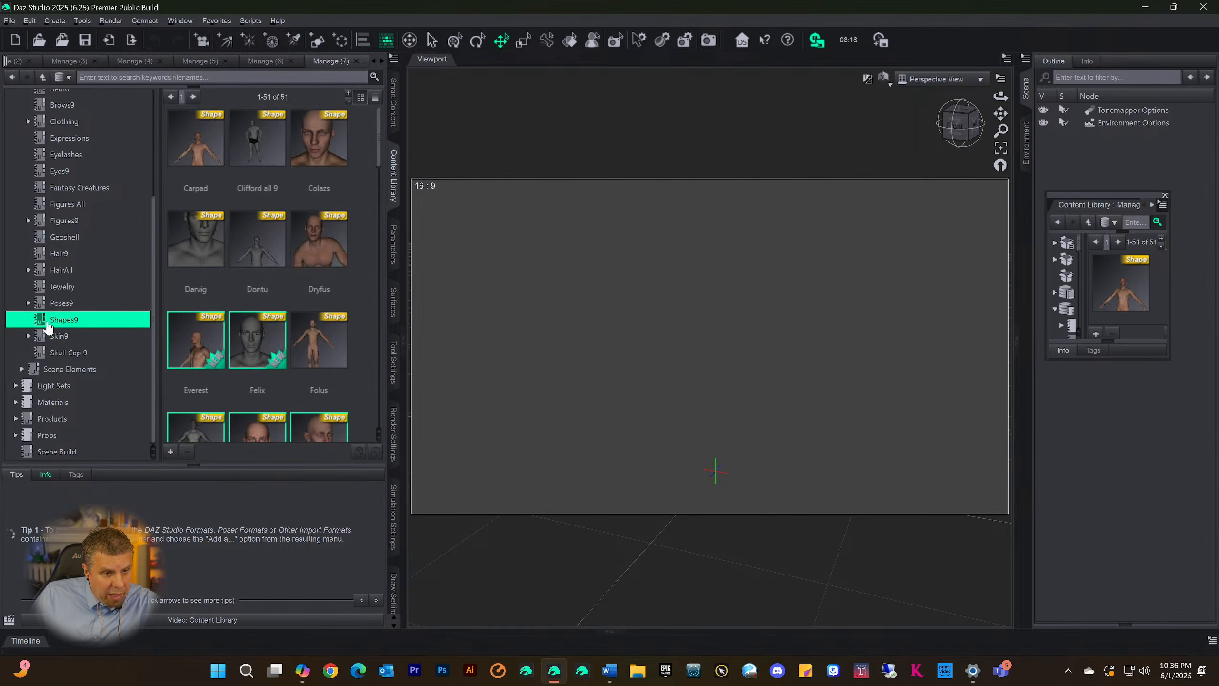
{"action": "right_click", "coordinate": [48, 325]}
{"action": "left_click", "coordinate": [69, 329]}
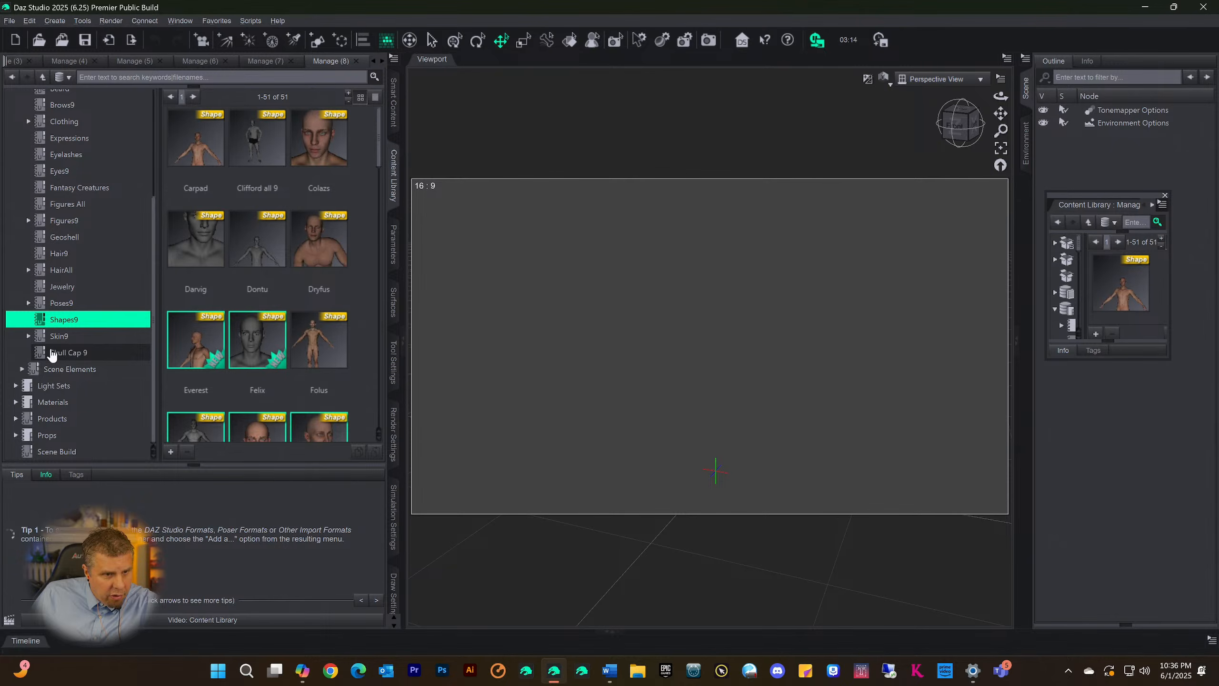
{"action": "left_click", "coordinate": [48, 337]}
{"action": "right_click", "coordinate": [47, 341]}
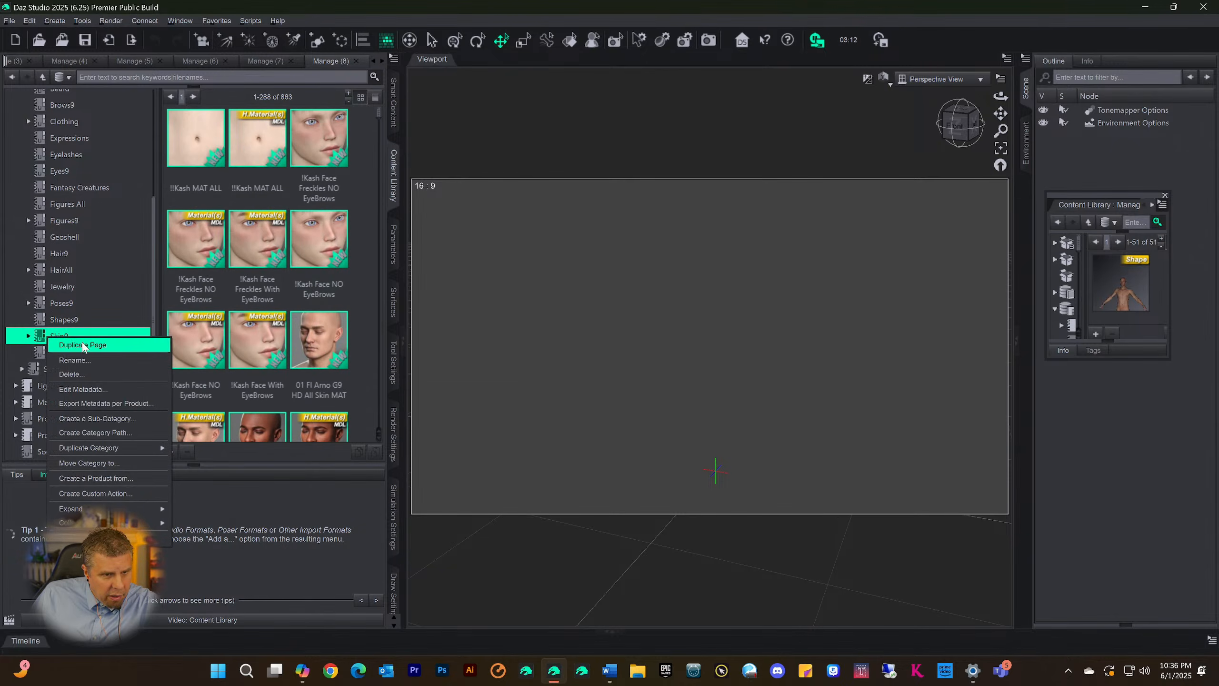
{"action": "left_click", "coordinate": [83, 344]}
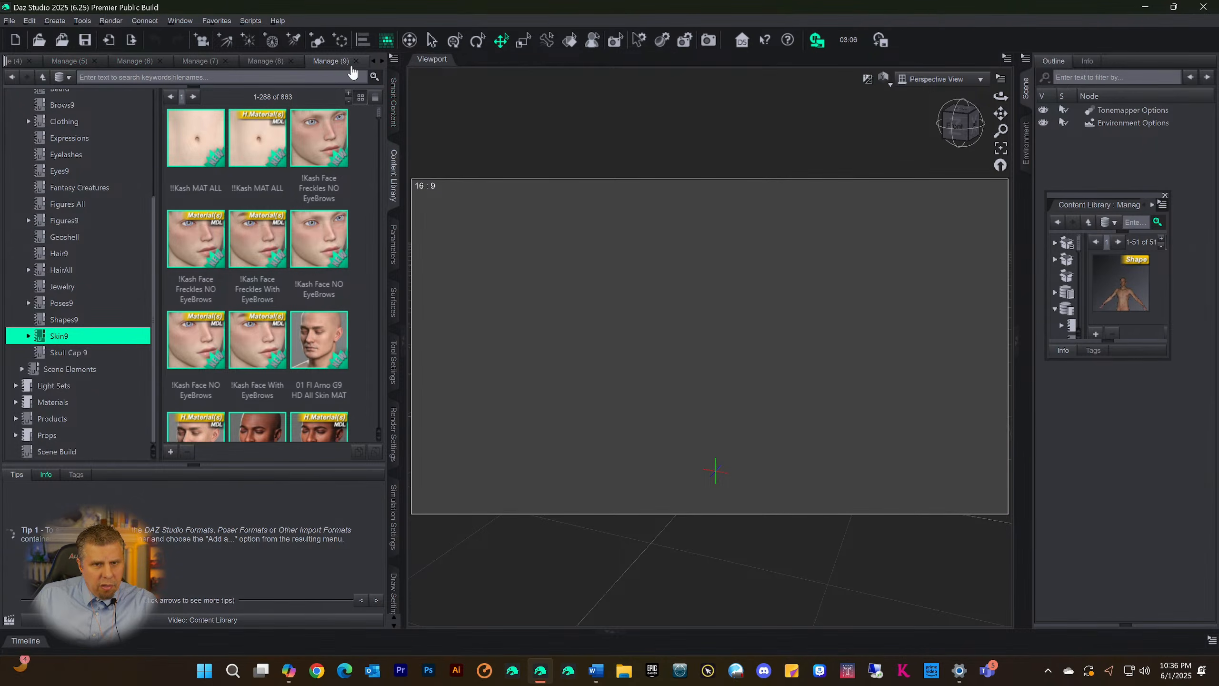
Detach the Manage (4) and Manage (5) pages from the main Content Library pane as floating panes
{"action": "left_click", "coordinate": [374, 63]}
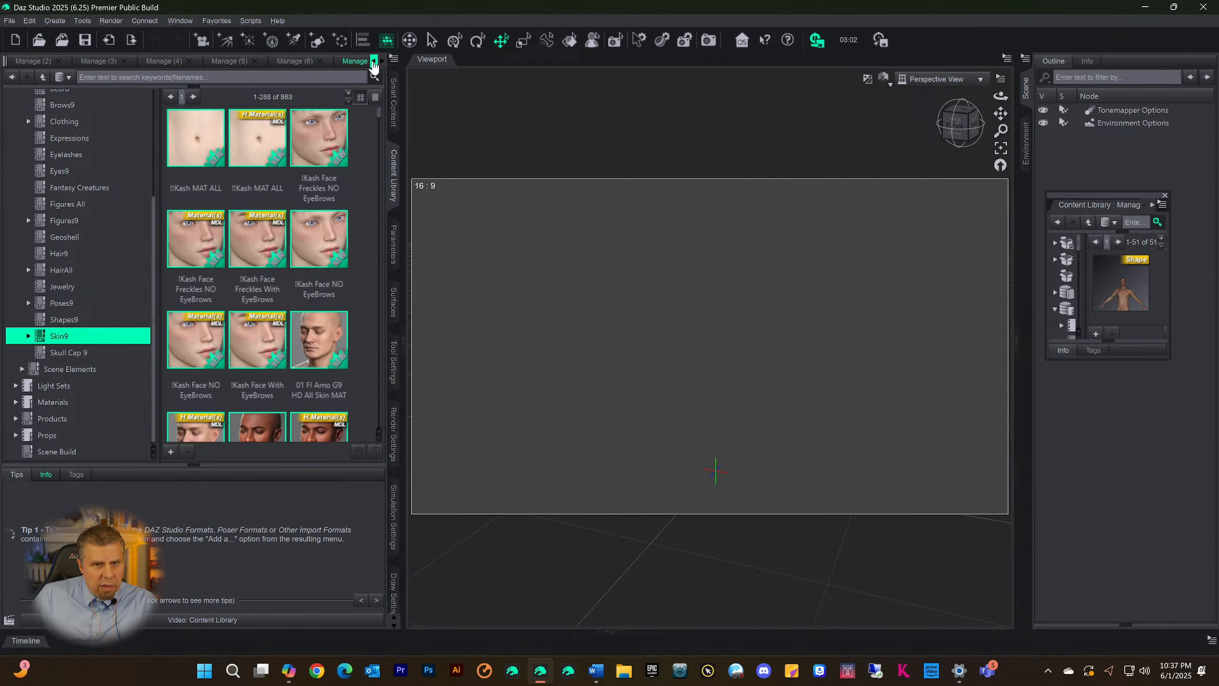
{"action": "left_click", "coordinate": [374, 63]}
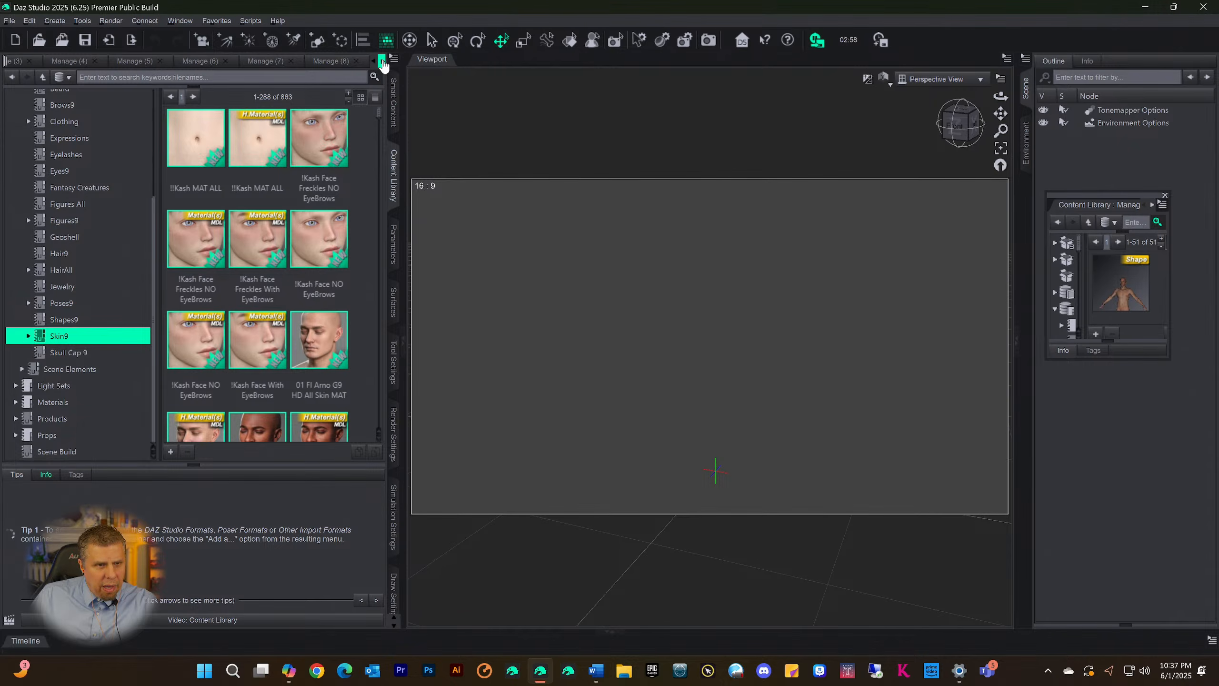
{"action": "left_click", "coordinate": [382, 62]}
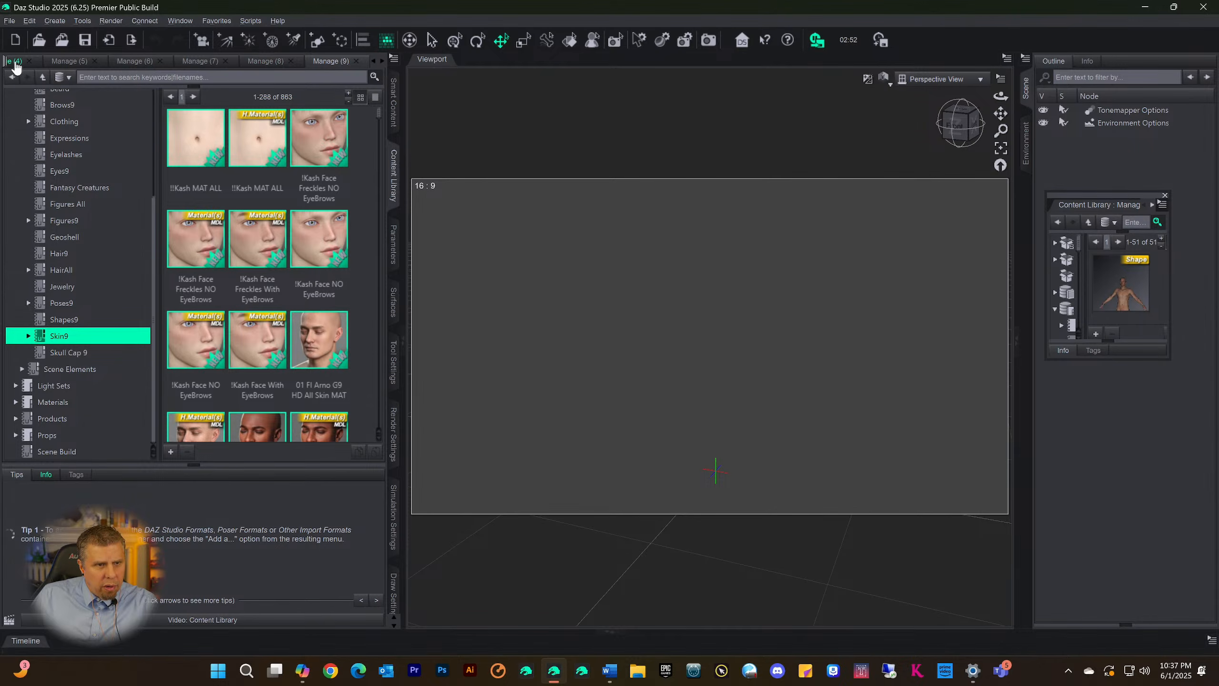
{"action": "right_click", "coordinate": [16, 67]}
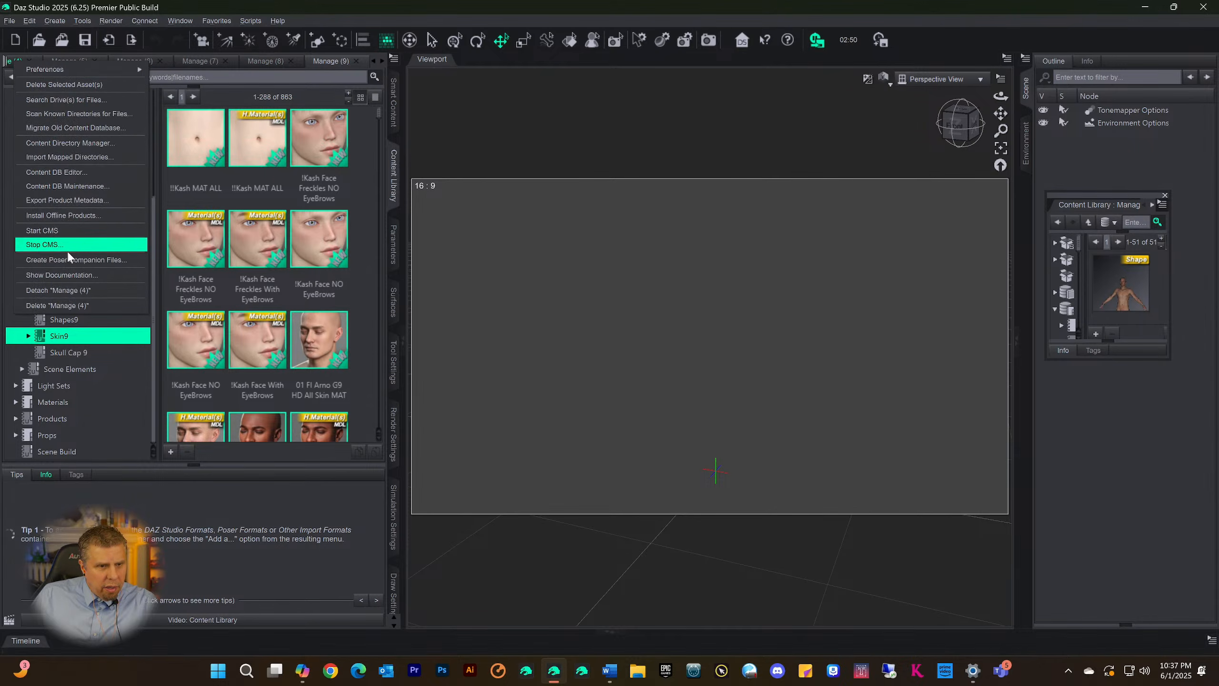
{"action": "left_click", "coordinate": [58, 290]}
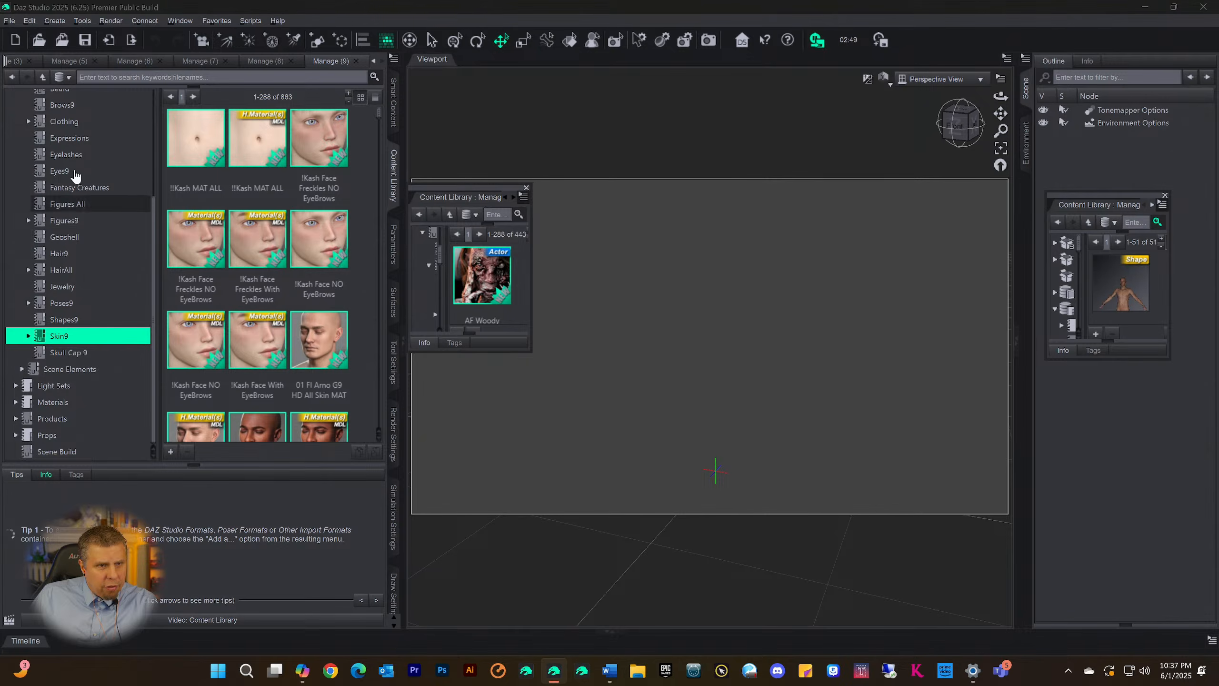
{"action": "right_click", "coordinate": [62, 63]}
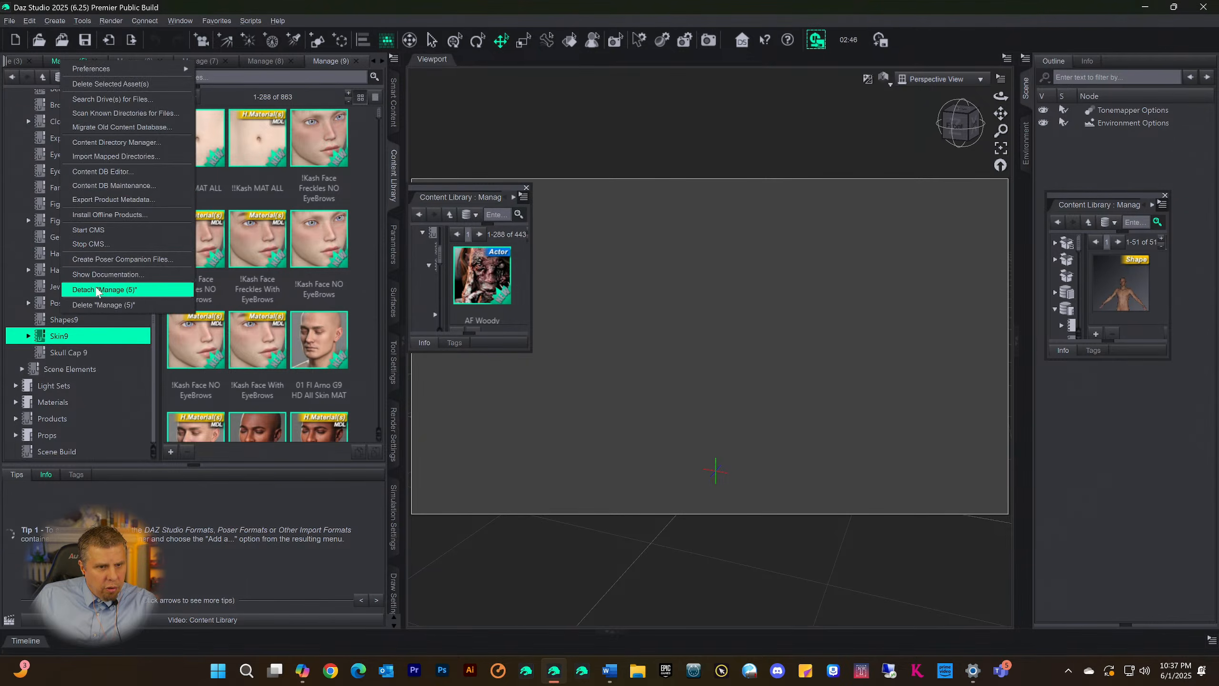
{"action": "left_click", "coordinate": [96, 290]}
Detach the Manage (3), Manage (2) and Manage (6) pages from the main Content Library pane
{"action": "right_click", "coordinate": [71, 61]}
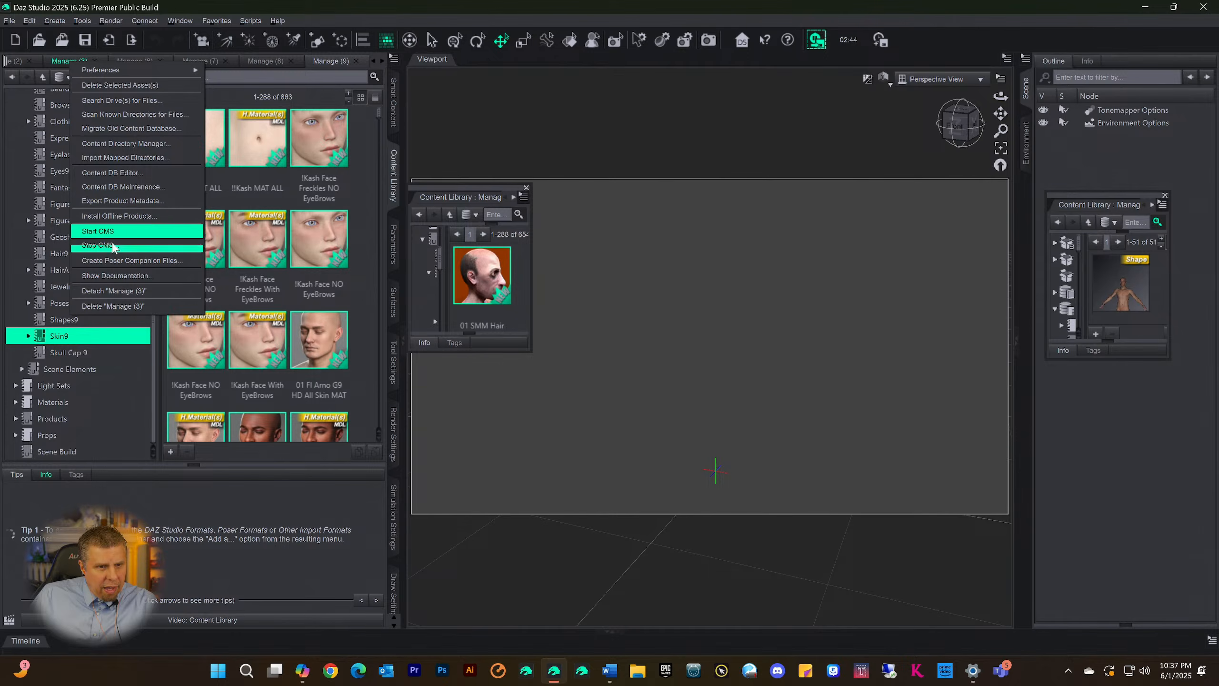
{"action": "left_click", "coordinate": [114, 290]}
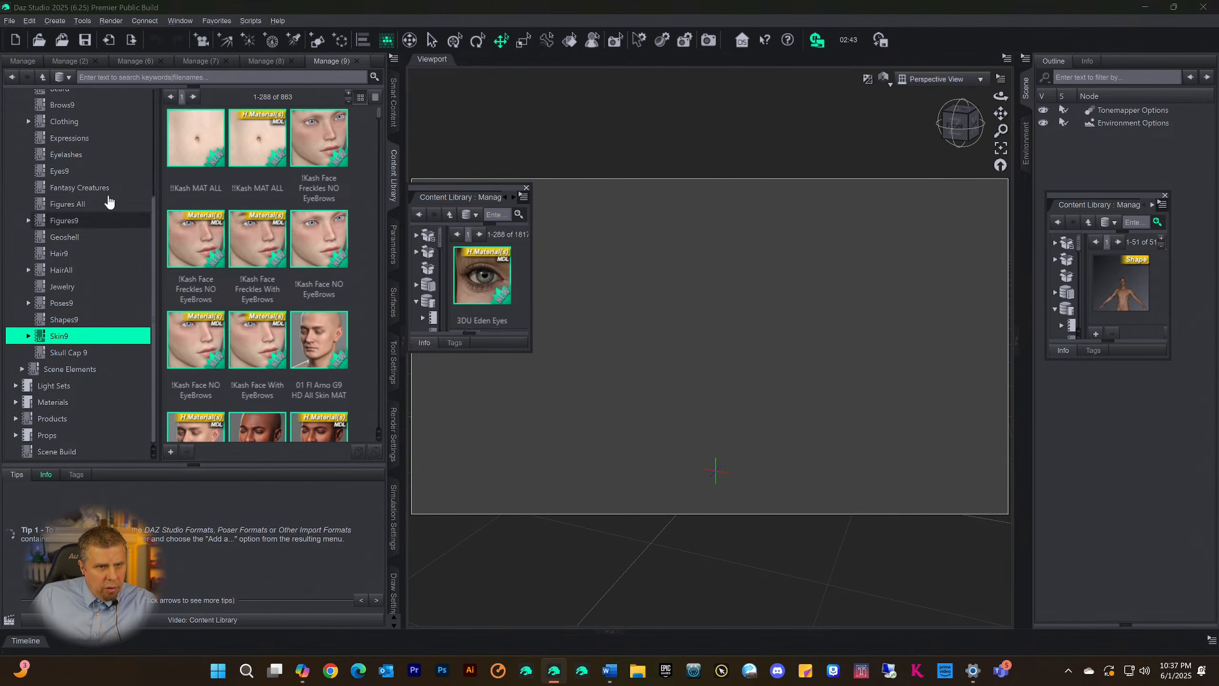
{"action": "right_click", "coordinate": [71, 61]}
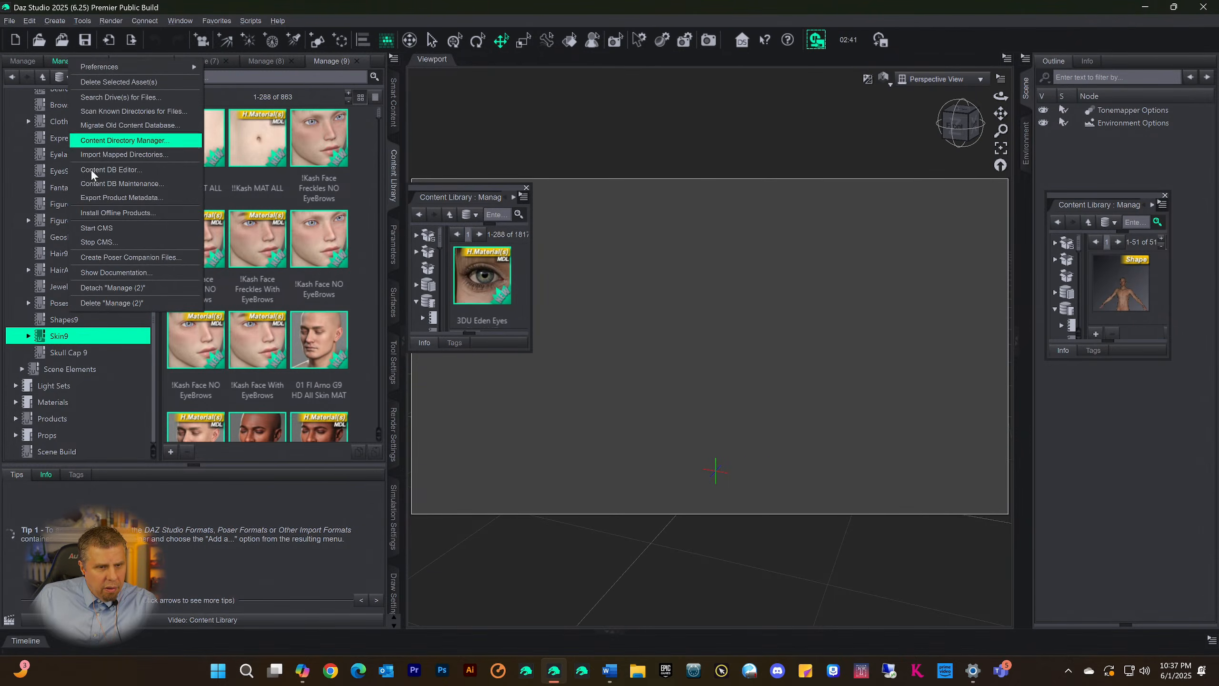
{"action": "left_click", "coordinate": [118, 289]}
{"action": "right_click", "coordinate": [71, 62]}
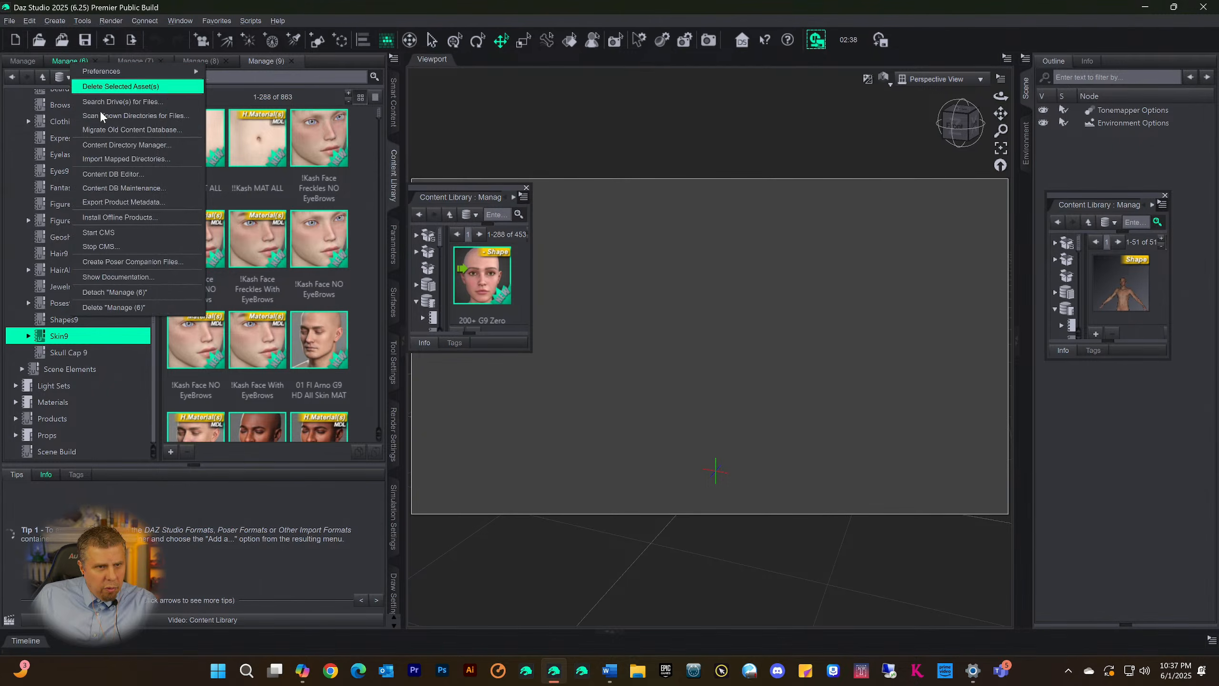
{"action": "left_click", "coordinate": [120, 292]}
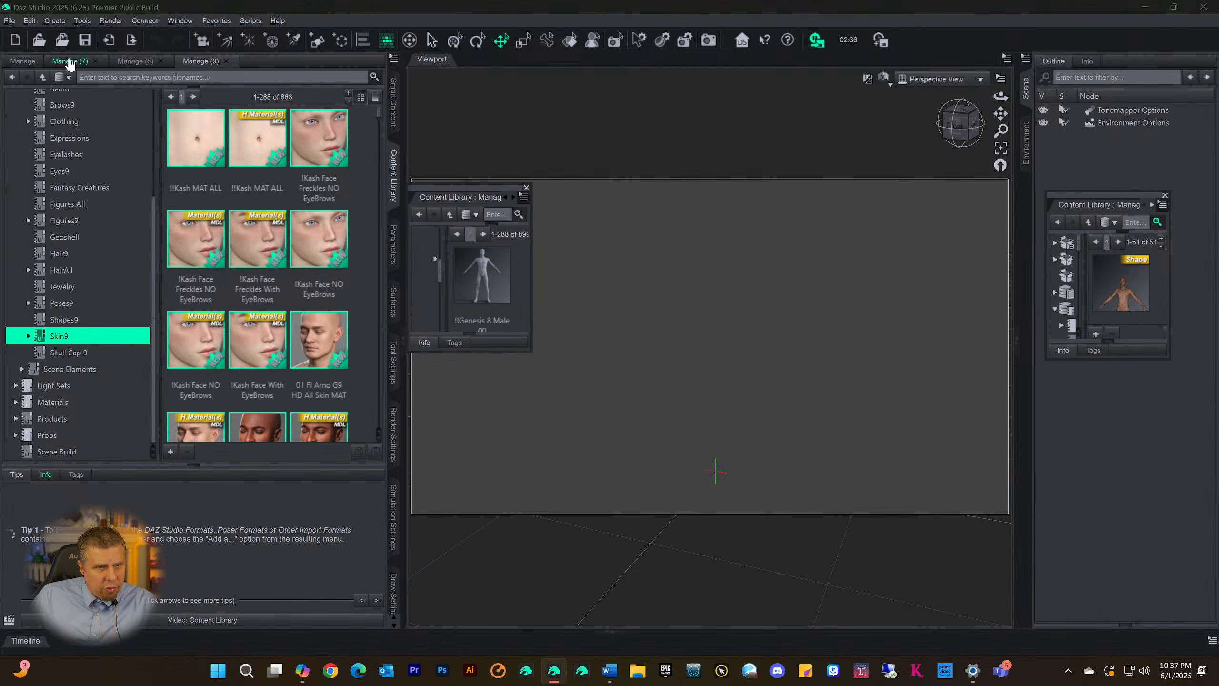
Detach the remaining duplicated pages Manage (7), Manage (8) and Manage (9) from the main Content Library pane
{"action": "right_click", "coordinate": [70, 62]}
{"action": "left_click", "coordinate": [103, 287]}
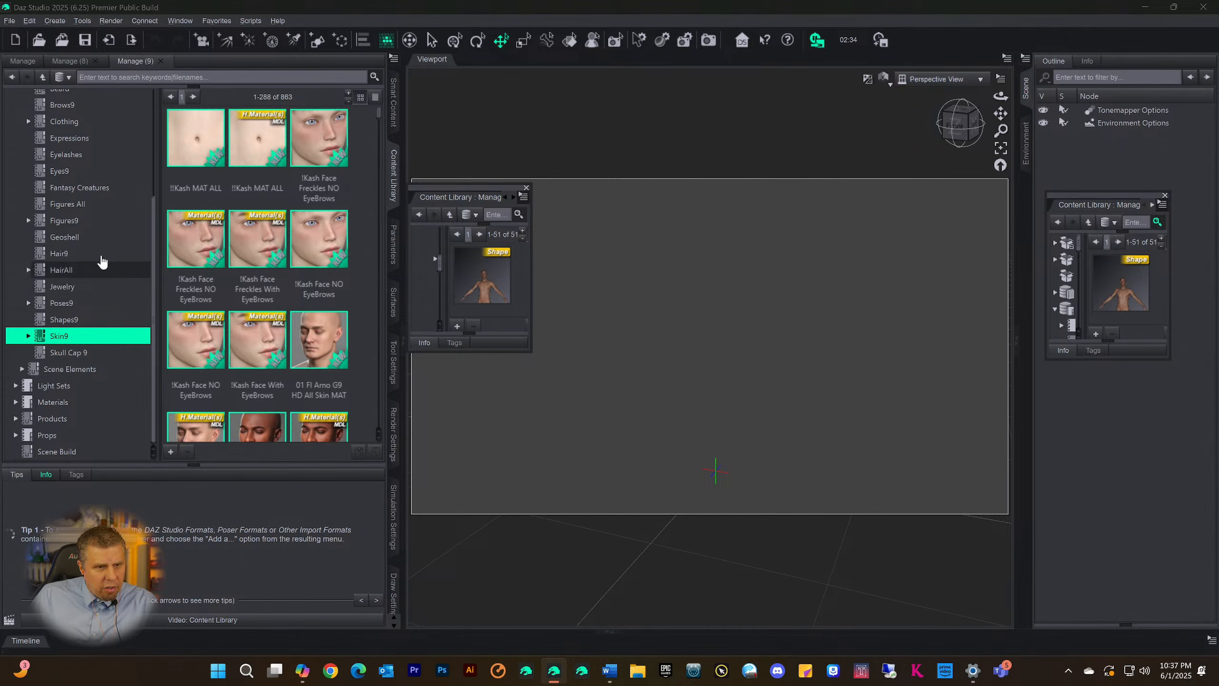
{"action": "right_click", "coordinate": [70, 59]}
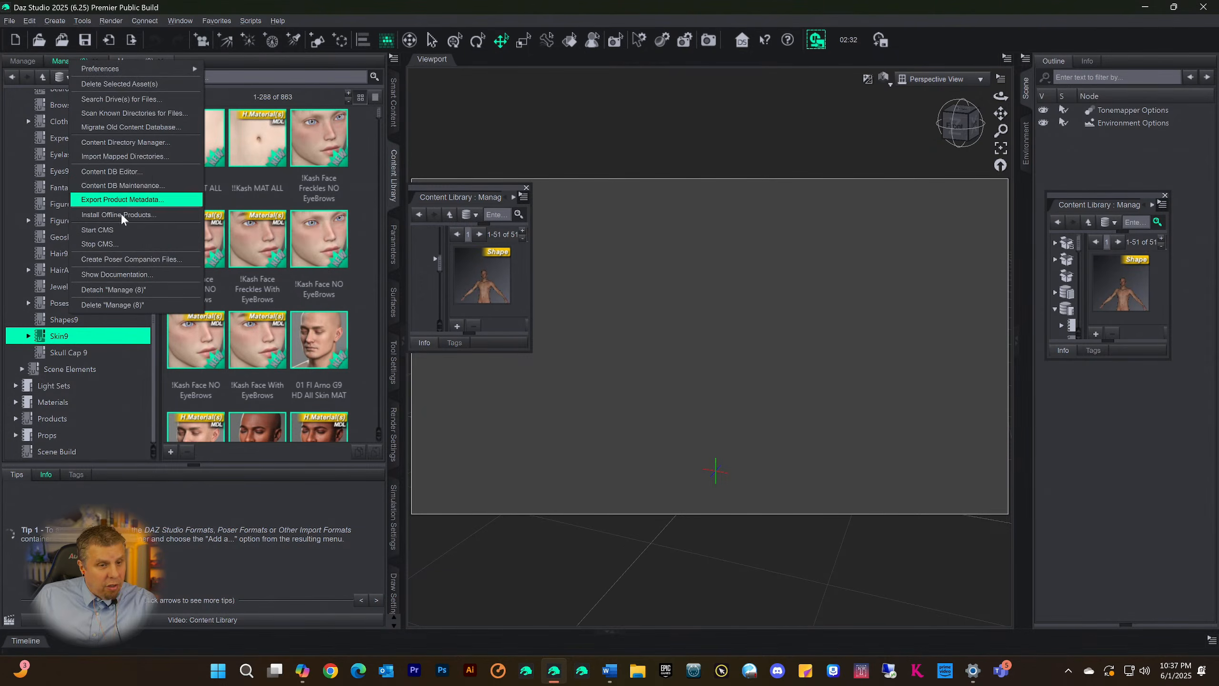
{"action": "left_click", "coordinate": [103, 289]}
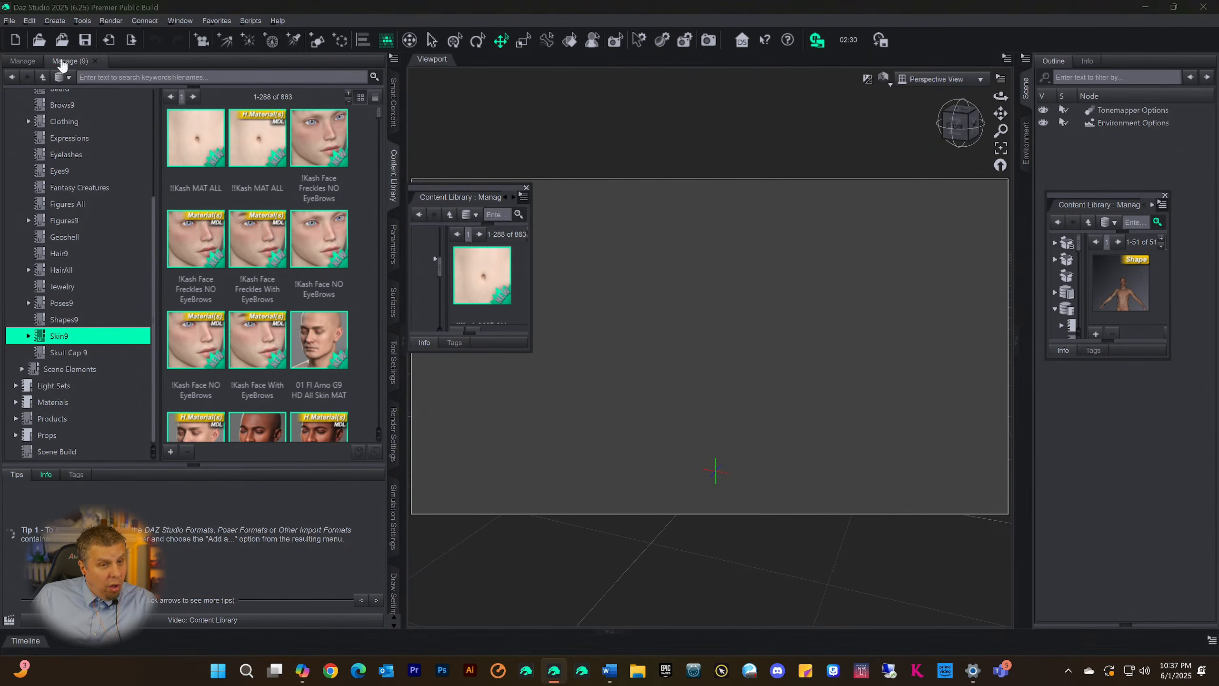
{"action": "right_click", "coordinate": [70, 61]}
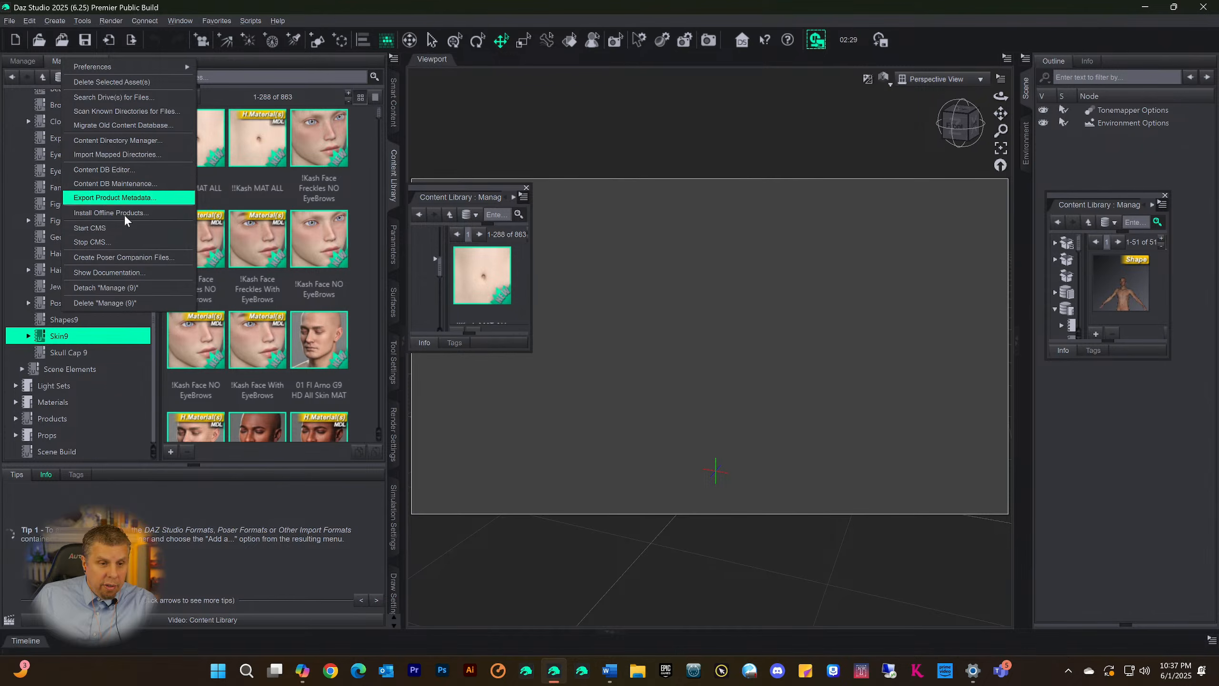
{"action": "left_click", "coordinate": [108, 288]}
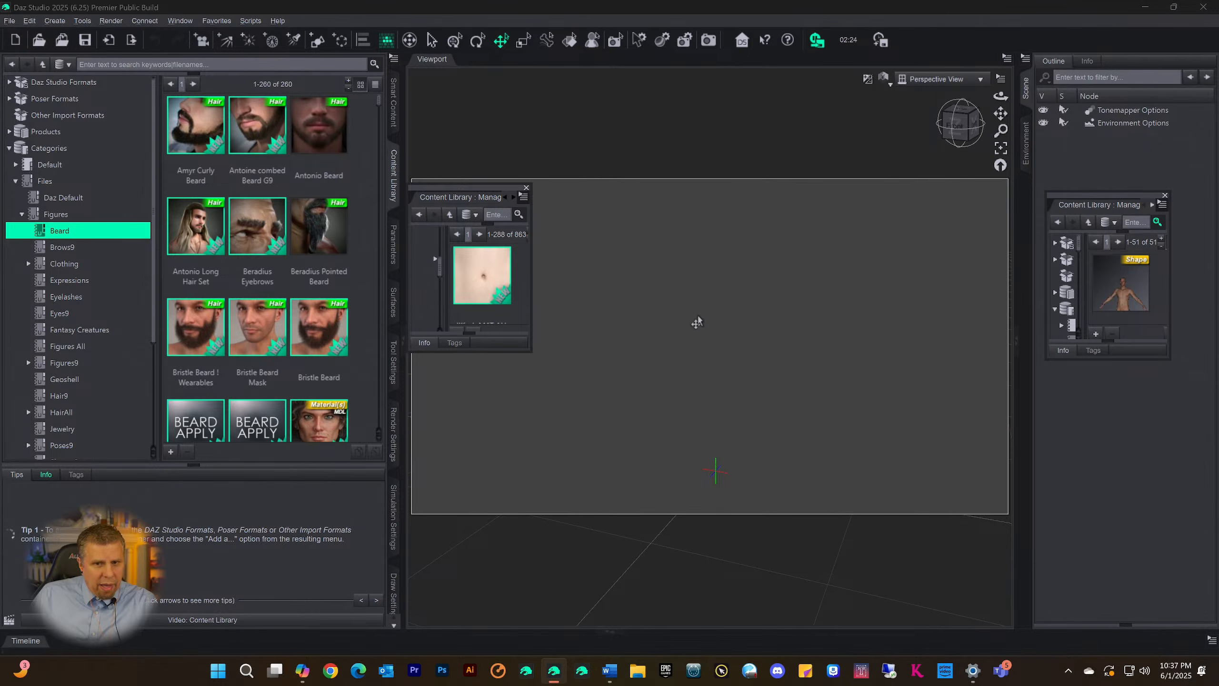
Pull Manage (9) out of the floating stack and group it with the other floating Content Library pane, moved over the viewport
{"action": "left_click_drag", "start_coordinate": [451, 188], "coordinate": [608, 211]}
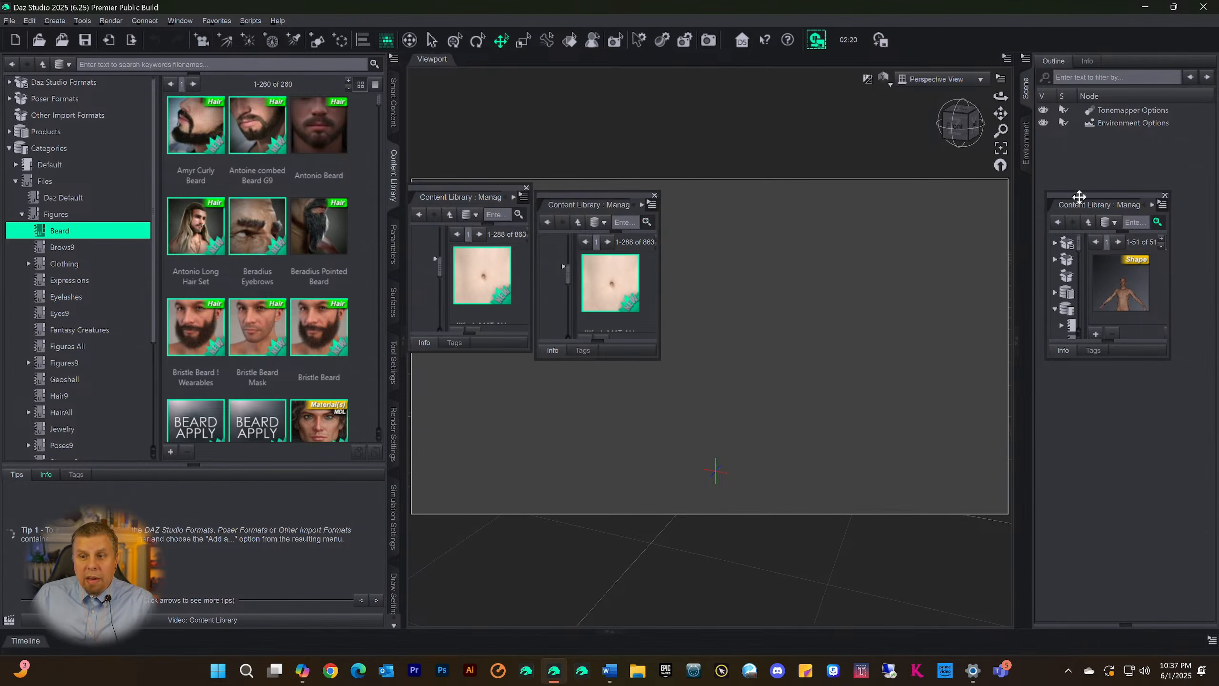
{"action": "left_click_drag", "start_coordinate": [1079, 197], "coordinate": [727, 222]}
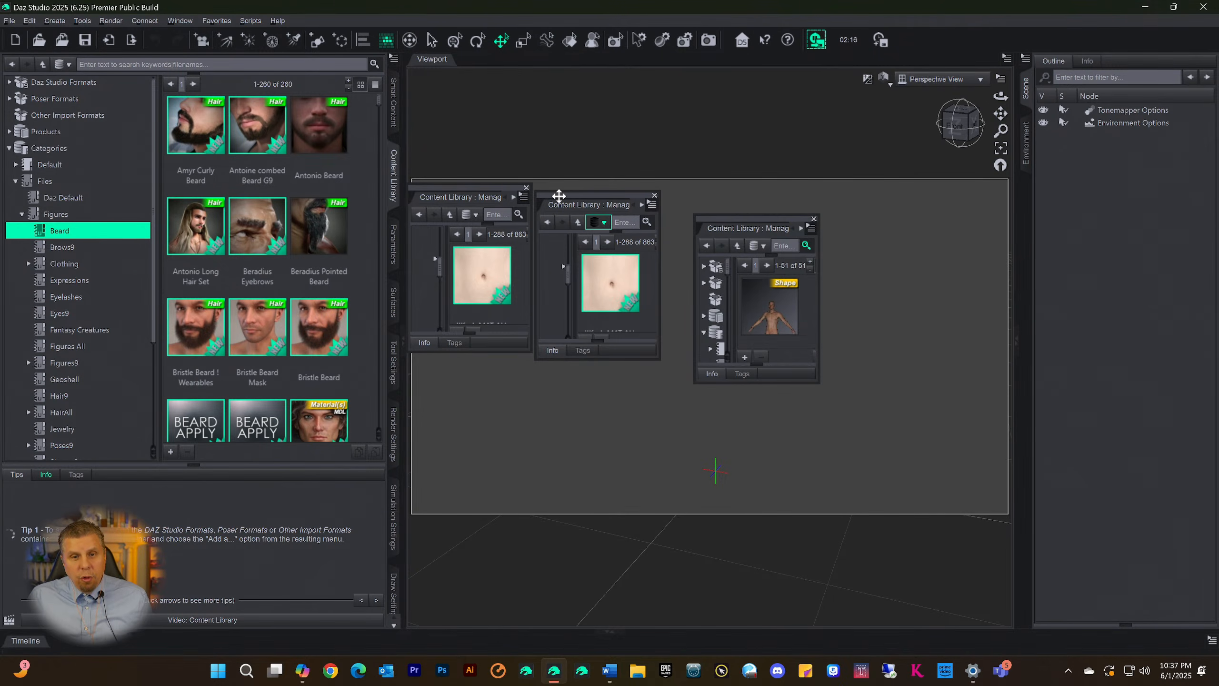
{"action": "left_click_drag", "start_coordinate": [565, 196], "coordinate": [744, 228]}
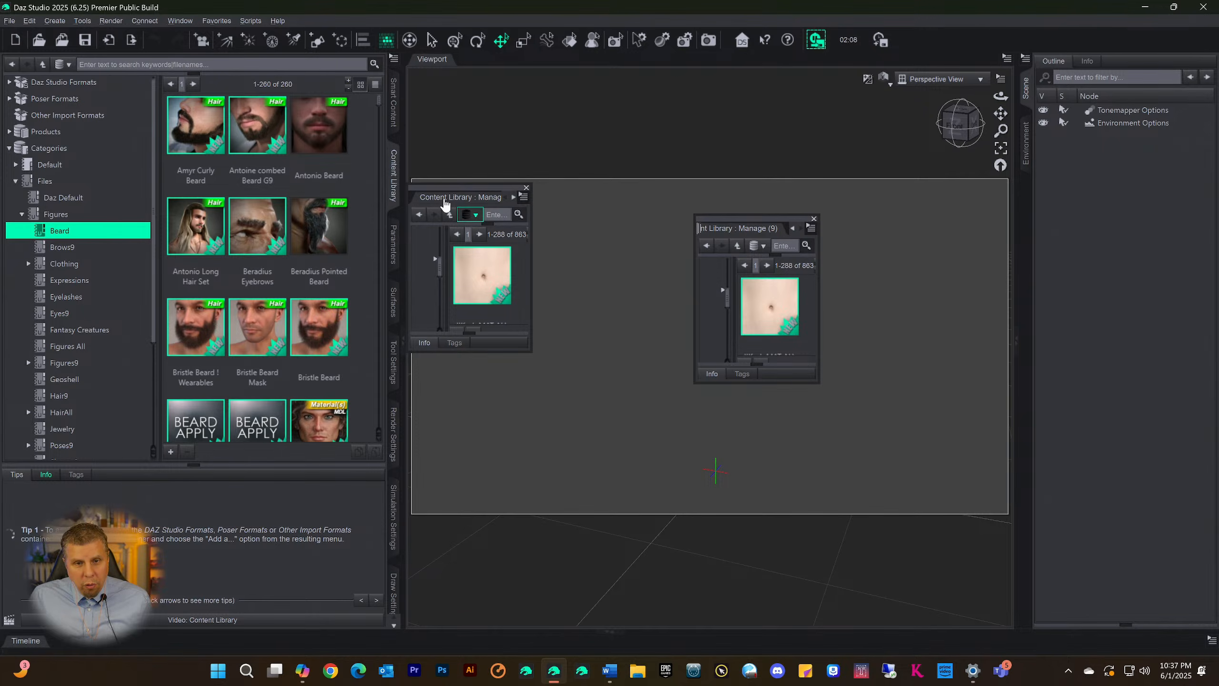
Move the floating Manage (8), (7), (6), (2) and (3) panes into the same group as Manage (9)
{"action": "left_click_drag", "start_coordinate": [444, 199], "coordinate": [736, 231]}
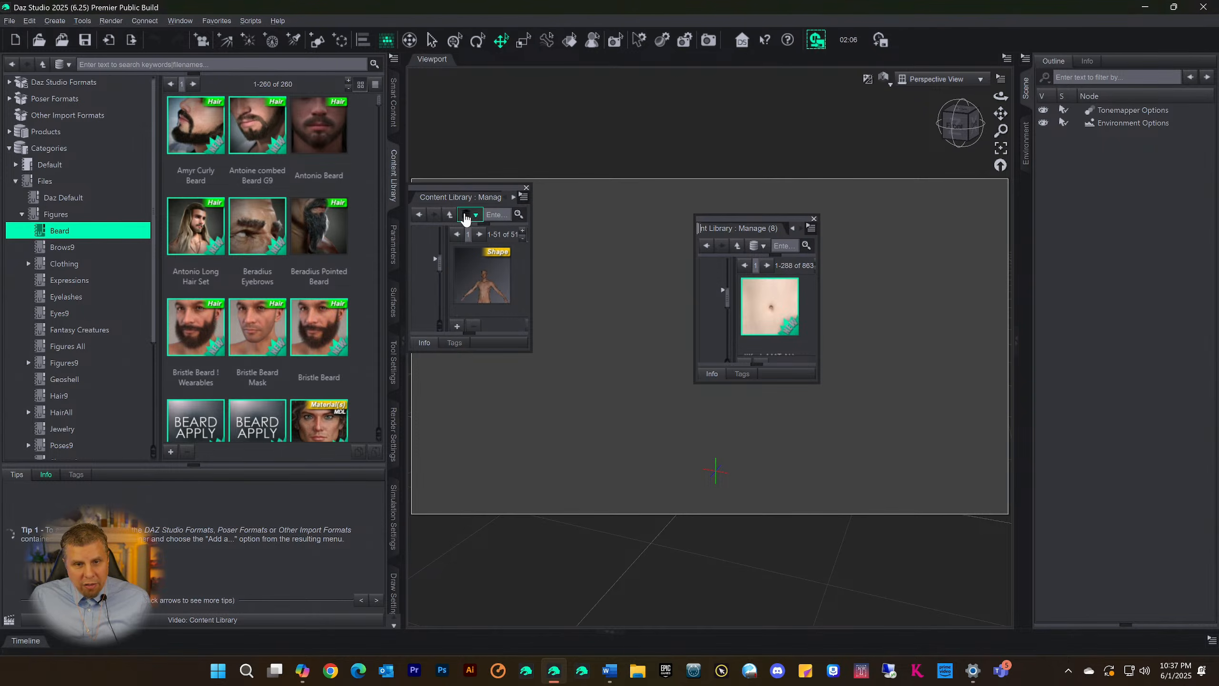
{"action": "left_click_drag", "start_coordinate": [447, 201], "coordinate": [660, 229]}
{"action": "left_click_drag", "start_coordinate": [740, 231], "coordinate": [739, 231]}
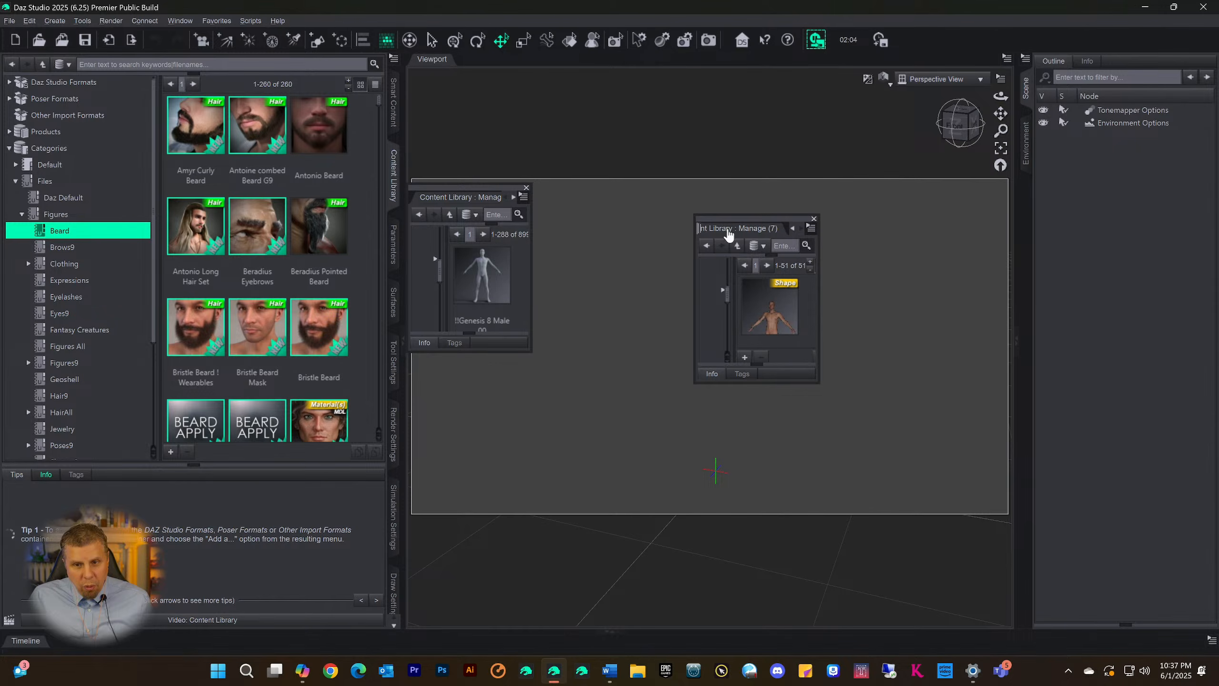
{"action": "left_click_drag", "start_coordinate": [441, 204], "coordinate": [741, 229]}
{"action": "left_click_drag", "start_coordinate": [447, 204], "coordinate": [644, 225]}
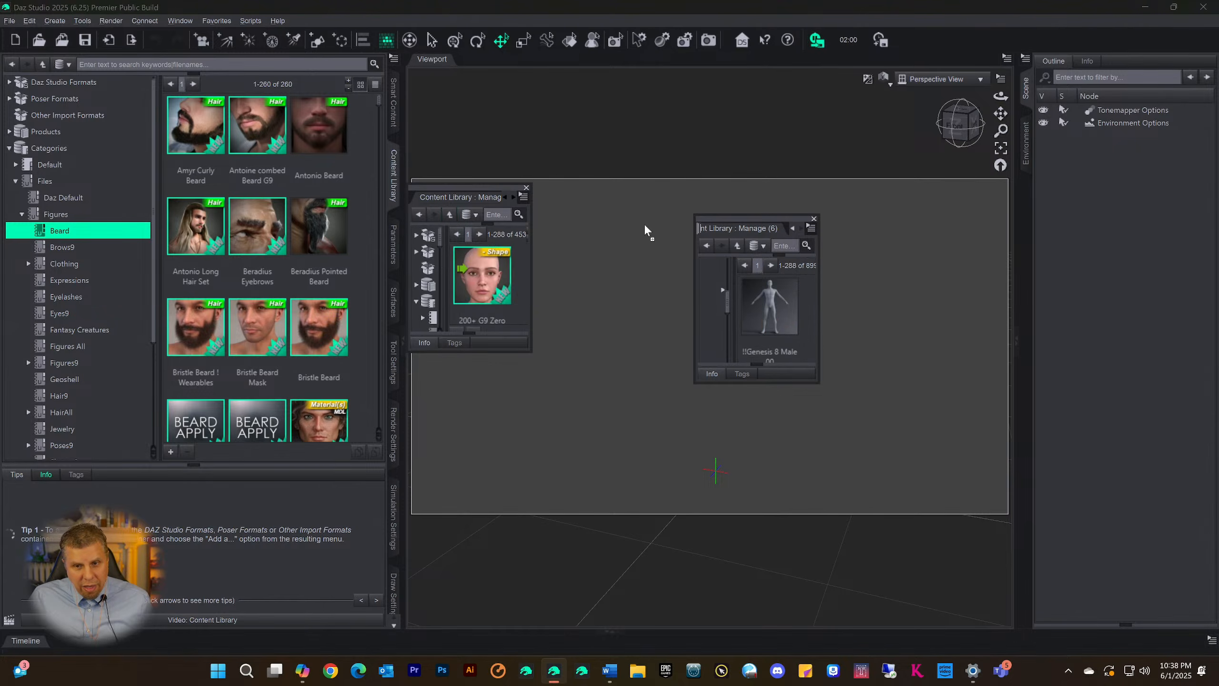
{"action": "left_click_drag", "start_coordinate": [721, 221], "coordinate": [726, 229]}
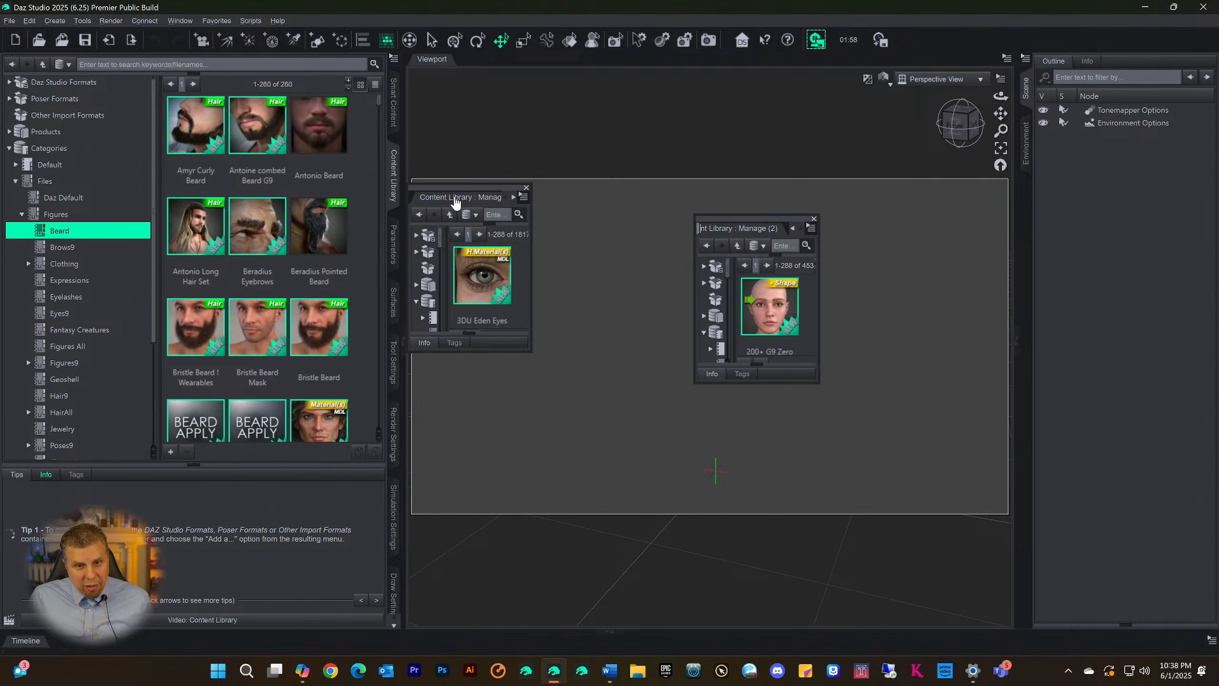
{"action": "mouse_move", "coordinate": [455, 203]}
{"action": "left_mouse_down"}
{"action": "mouse_move", "coordinate": [726, 240]}
{"action": "mouse_move", "coordinate": [749, 229]}
{"action": "left_mouse_up"}
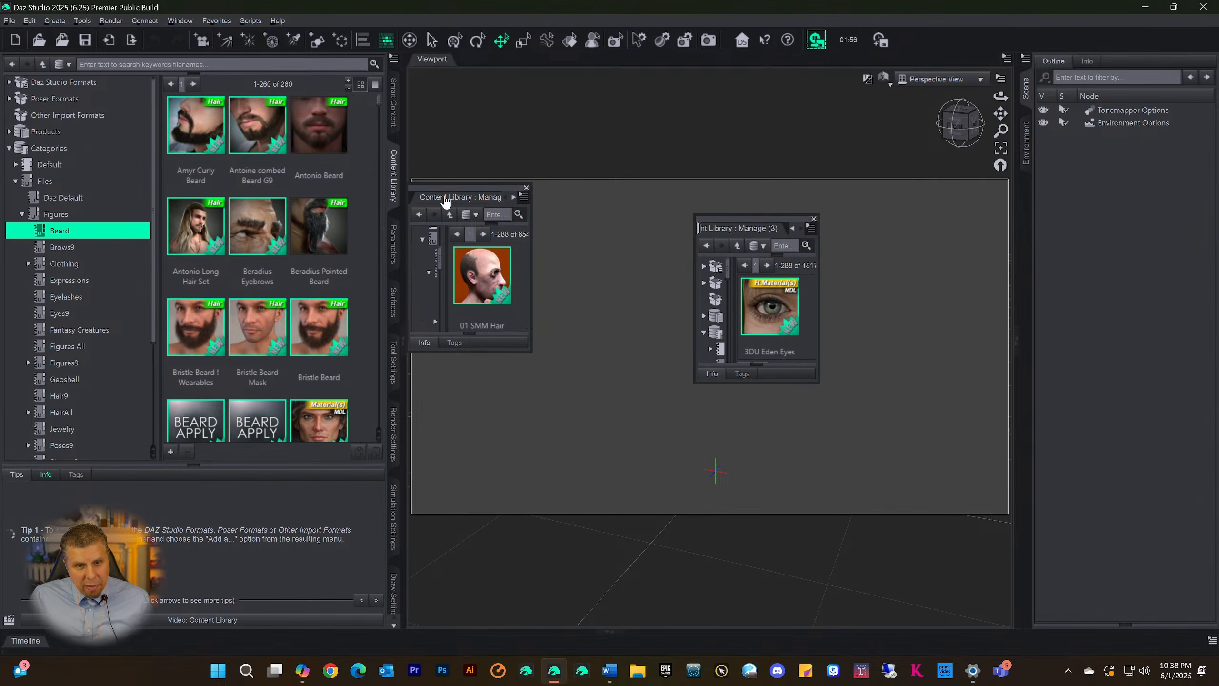
Dock the combined Content Library group with all detached pages above the viewport, and collapse and re-expand its docking area
{"action": "mouse_move", "coordinate": [446, 202]}
{"action": "left_mouse_down"}
{"action": "mouse_move", "coordinate": [736, 225]}
{"action": "mouse_move", "coordinate": [710, 168]}
{"action": "mouse_move", "coordinate": [604, 42]}
{"action": "left_mouse_up"}
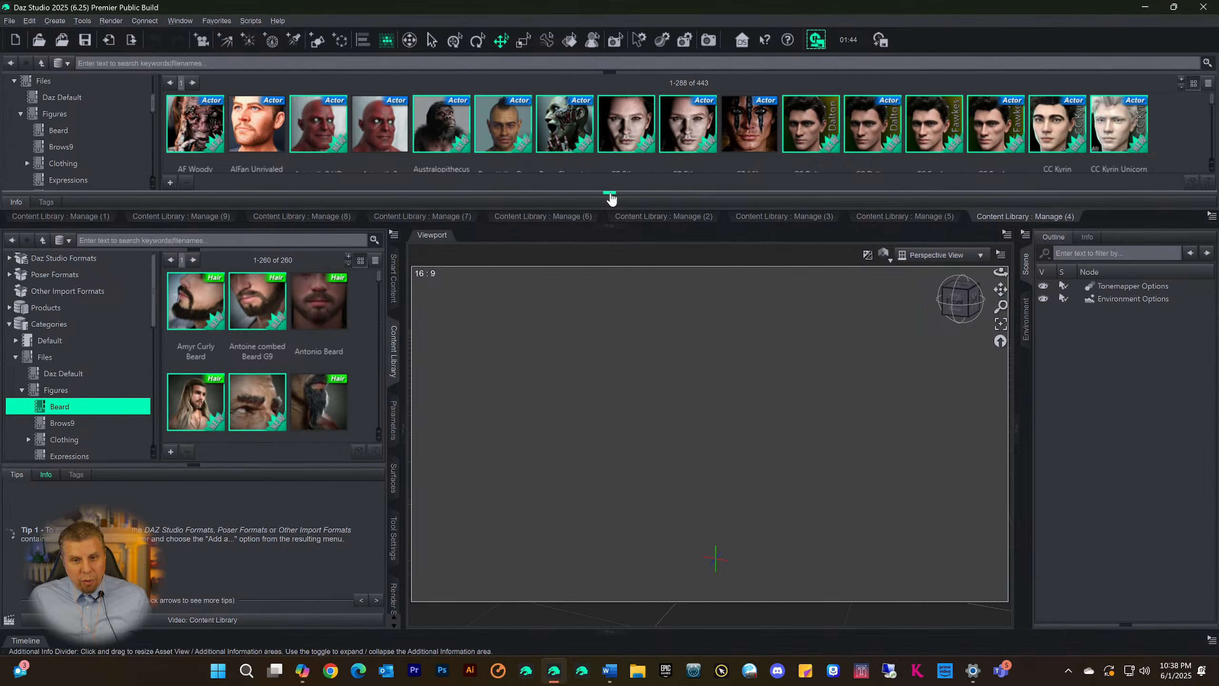
{"action": "left_click", "coordinate": [608, 231]}
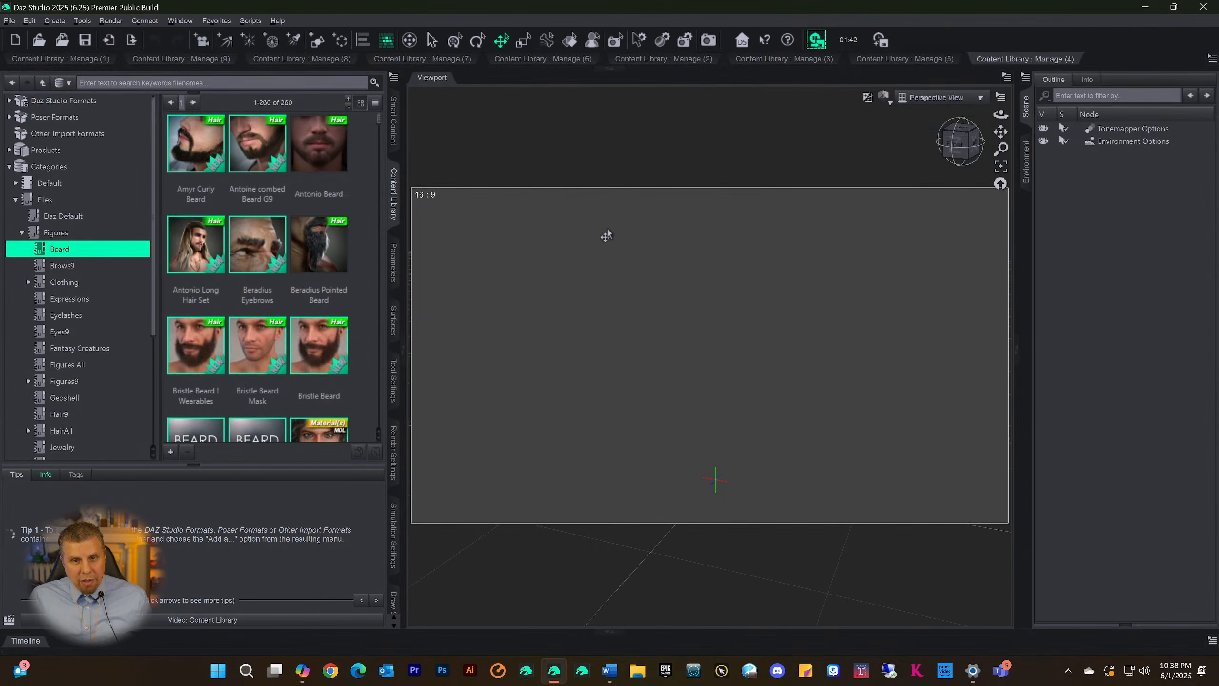
{"action": "left_click", "coordinate": [609, 70]}
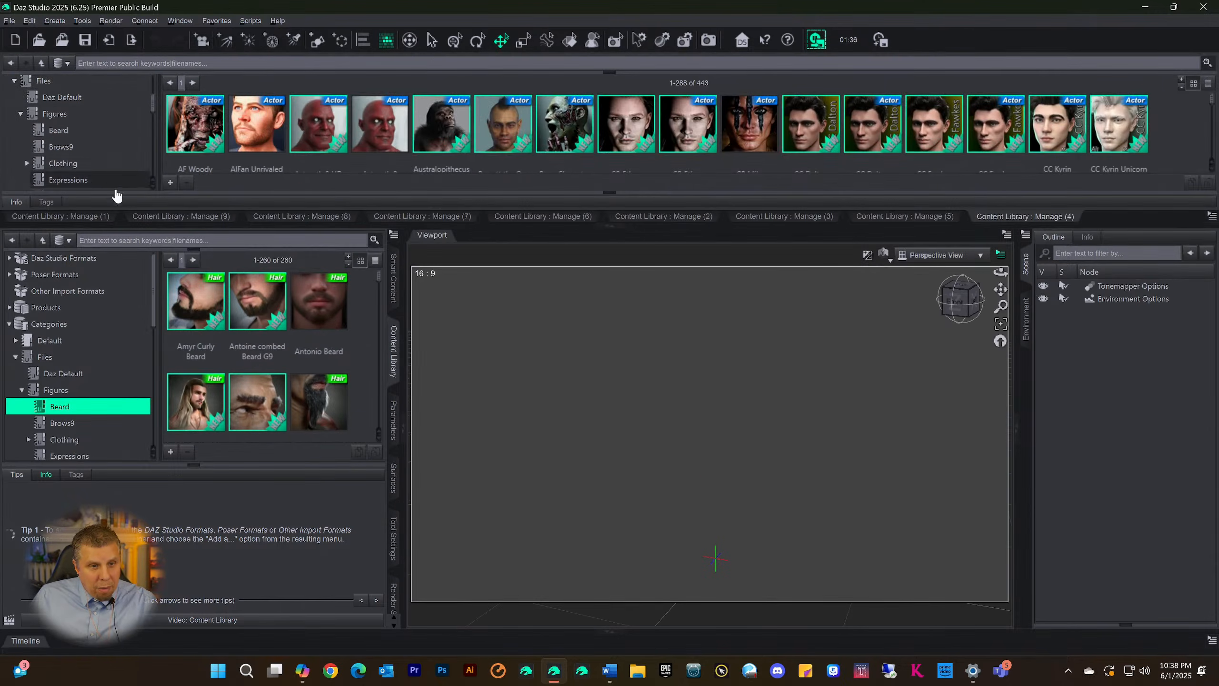
Look through the docked Content Library pages Manage (9), (7), (6), (2), (3), (5) and (4) to check their contents
{"action": "left_click", "coordinate": [174, 221]}
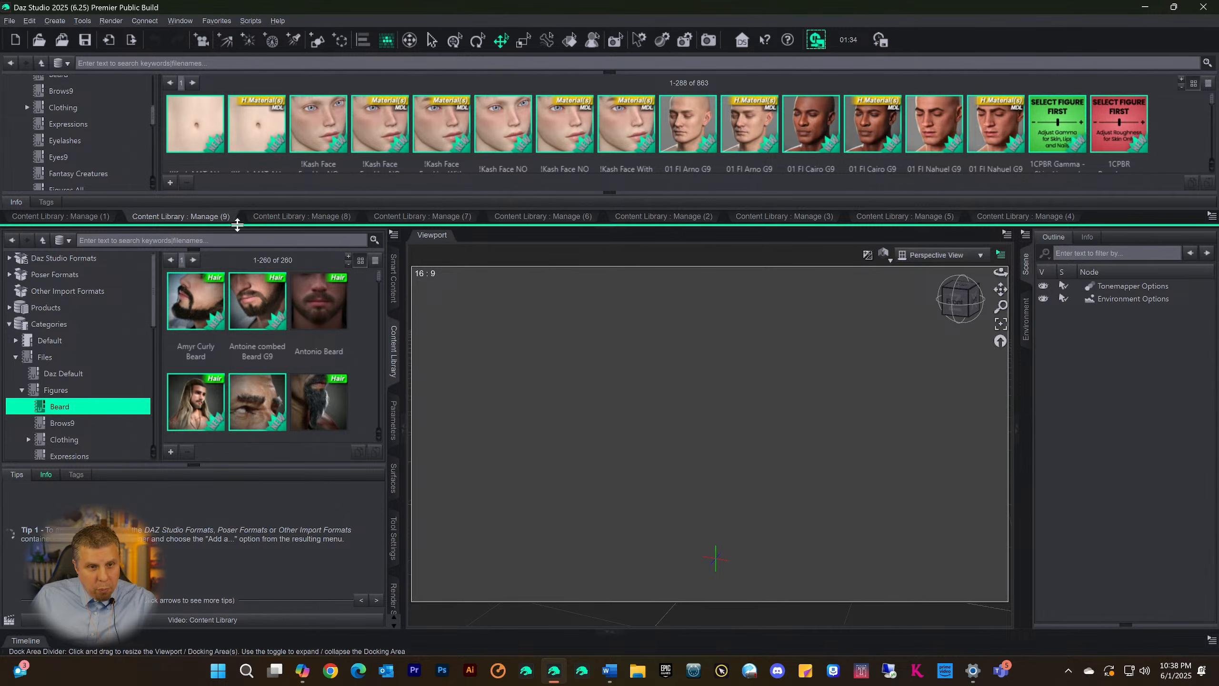
{"action": "left_click", "coordinate": [416, 226]}
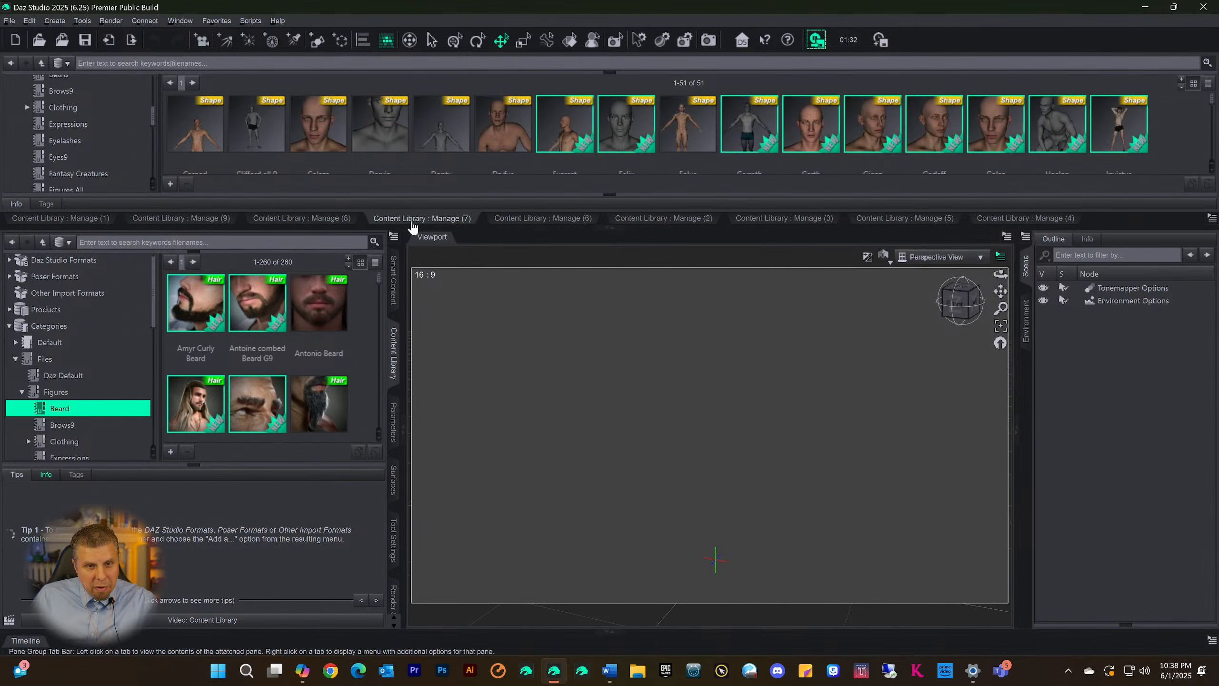
{"action": "left_click", "coordinate": [545, 225]}
{"action": "left_click", "coordinate": [649, 227]}
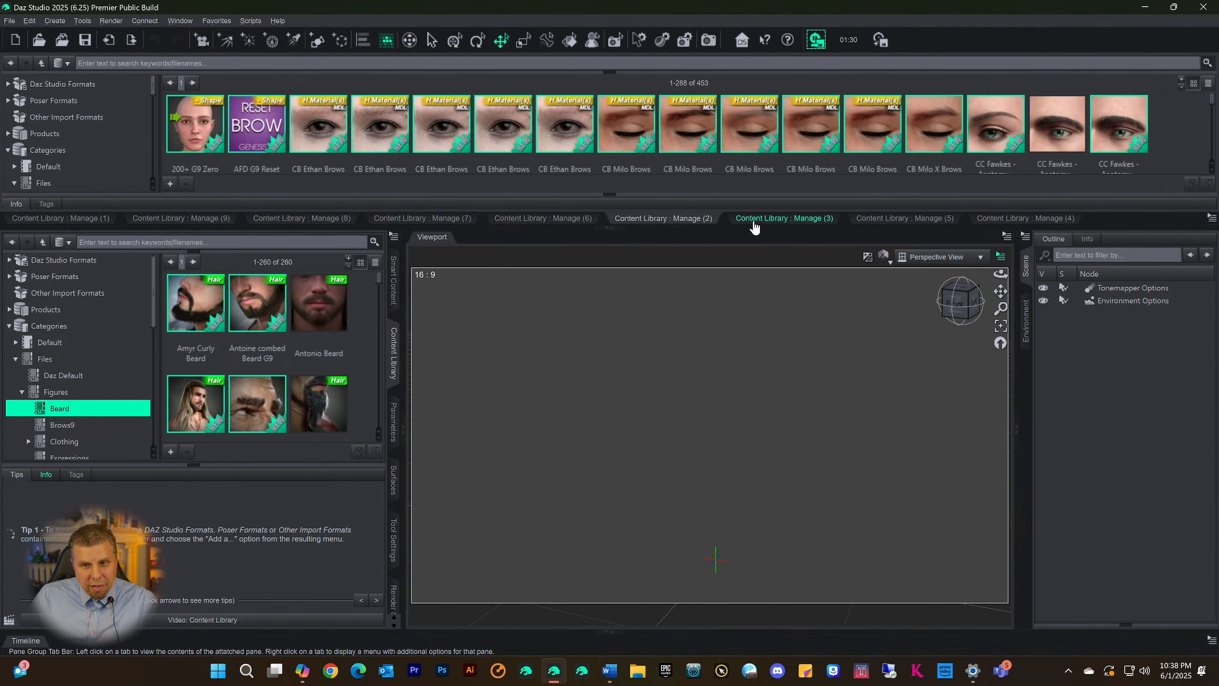
{"action": "left_click", "coordinate": [764, 226]}
{"action": "left_click", "coordinate": [888, 226]}
{"action": "left_click", "coordinate": [1031, 218]}
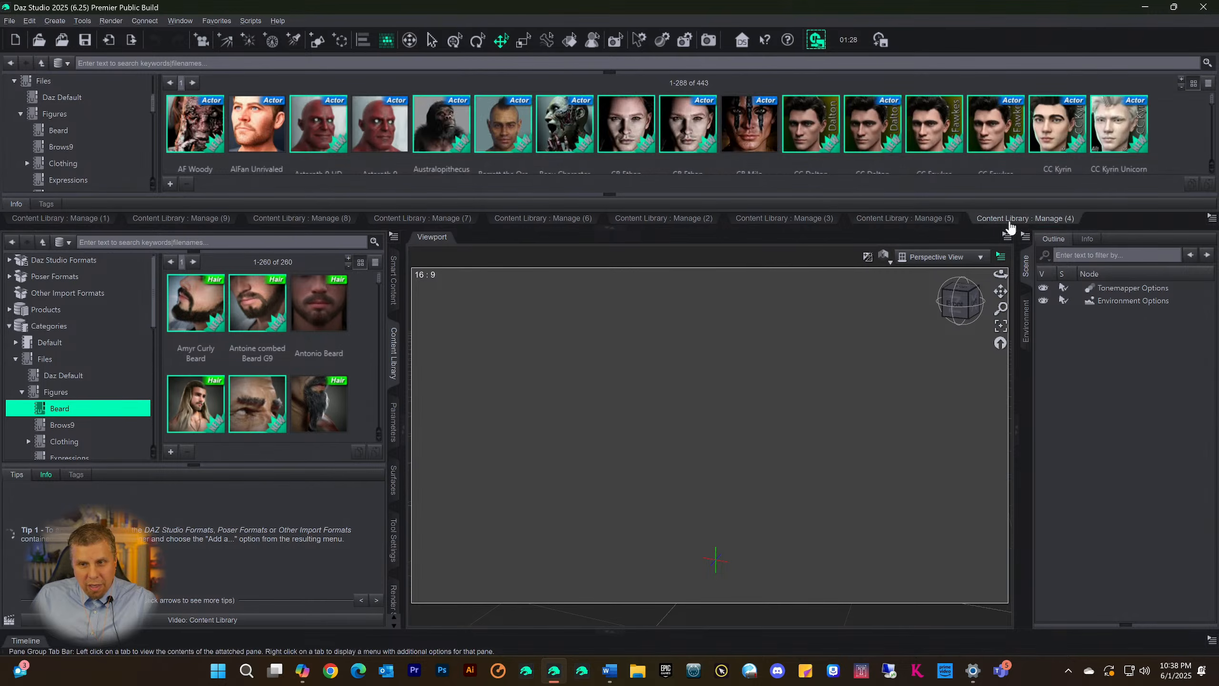
Look through the docked Content Library pages from Manage (1) to Manage (4) to compare the category each one shows
{"action": "left_click", "coordinate": [60, 218]}
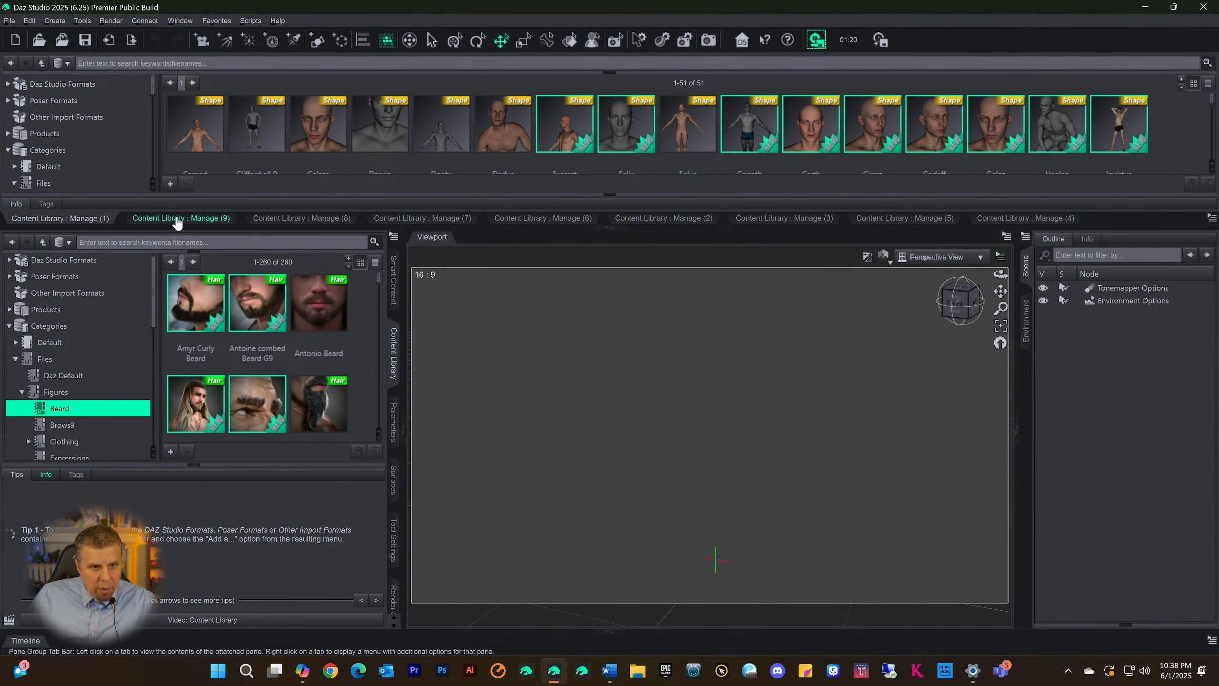
{"action": "left_click", "coordinate": [174, 219]}
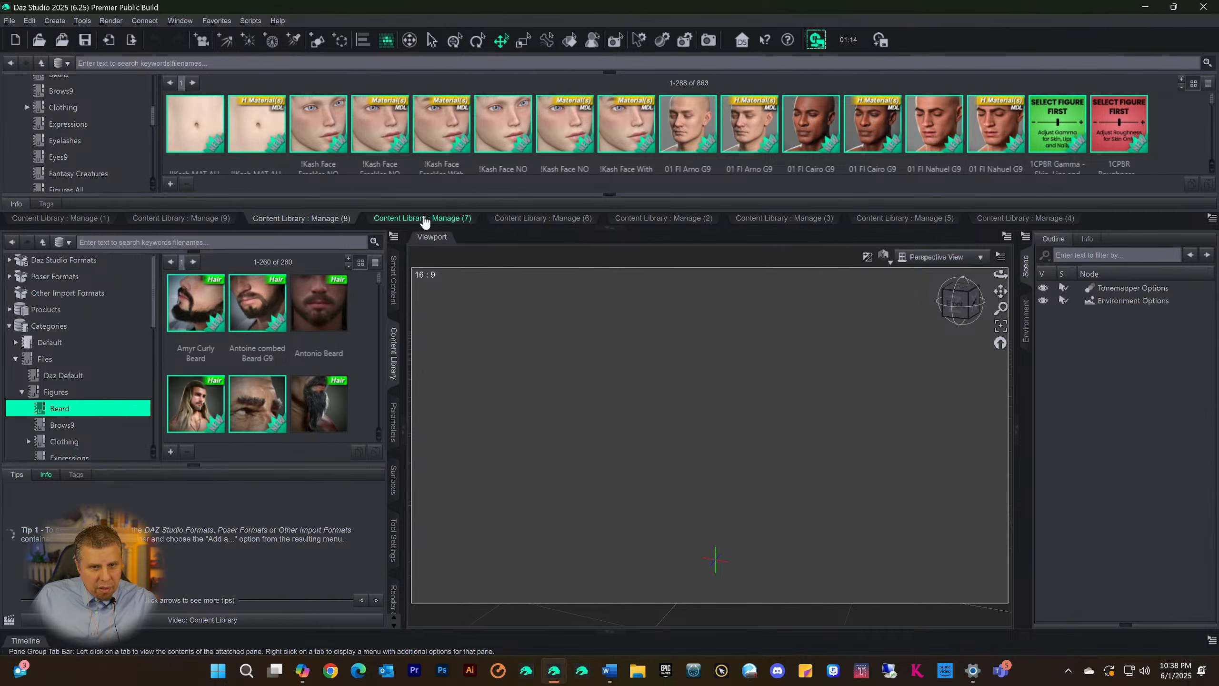
{"action": "left_click", "coordinate": [422, 220]}
{"action": "left_click", "coordinate": [512, 222]}
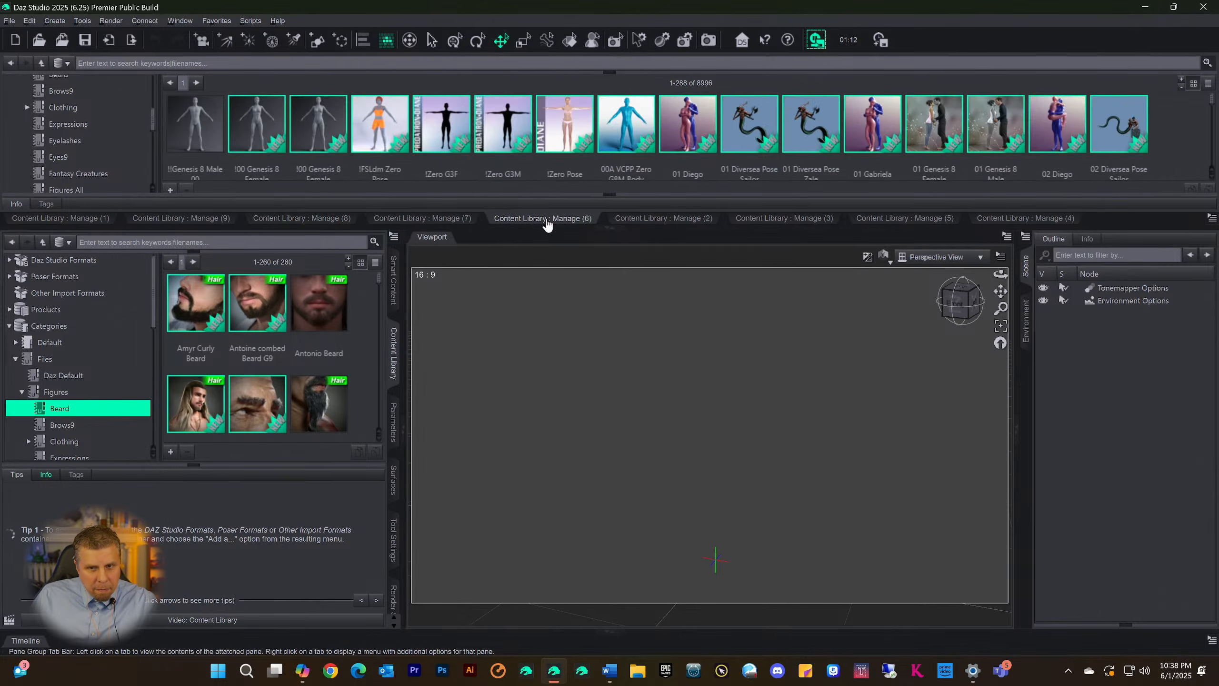
{"action": "left_click", "coordinate": [633, 222]}
{"action": "left_click", "coordinate": [777, 224]}
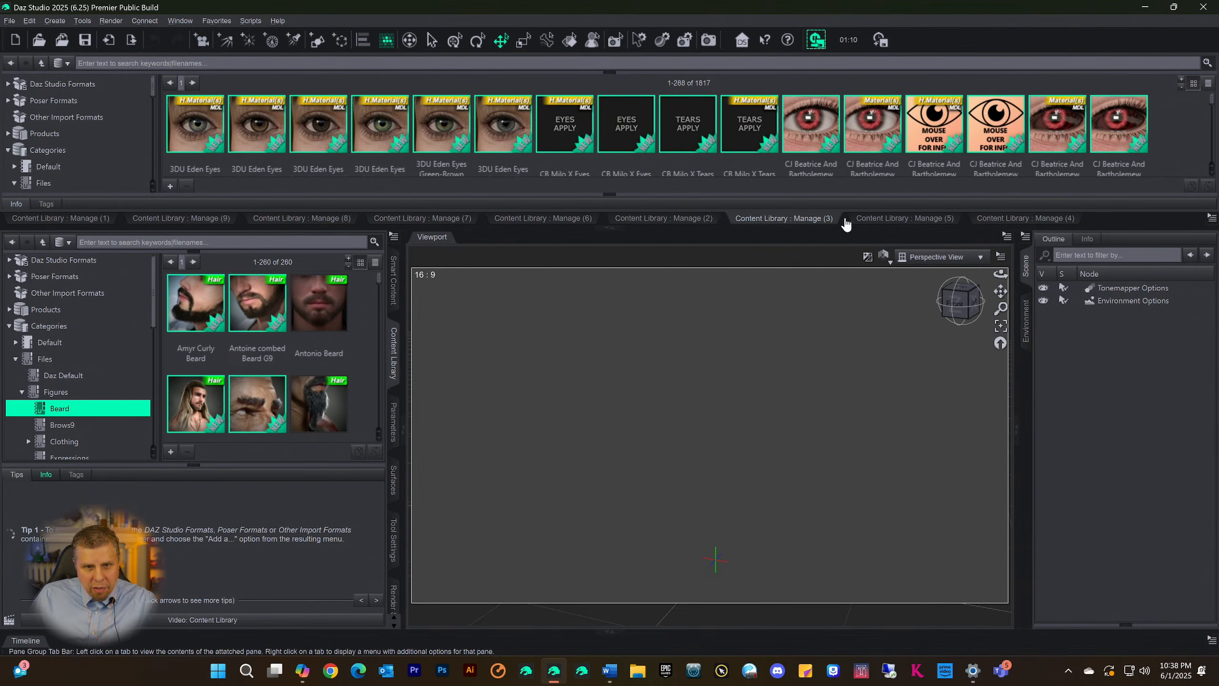
{"action": "left_click", "coordinate": [902, 224]}
{"action": "left_click", "coordinate": [1008, 220]}
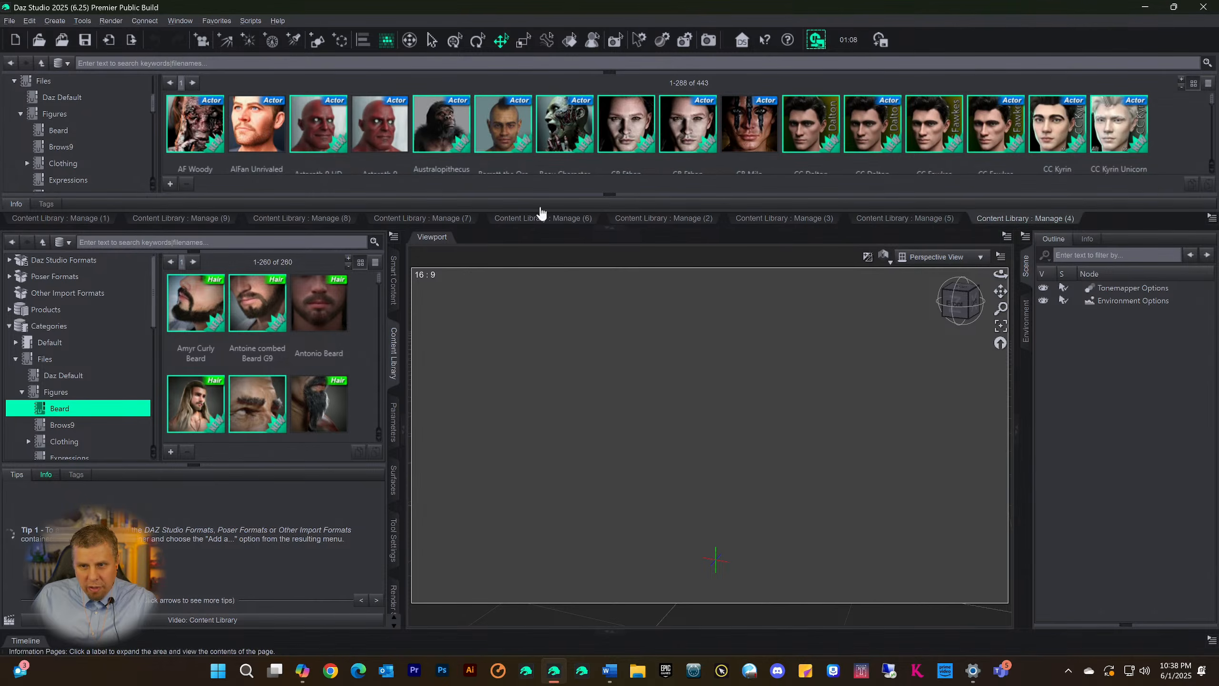
Return to the Manage (1) page and examine its pane options, leaving them unchanged
{"action": "left_click", "coordinate": [143, 220]}
{"action": "left_click", "coordinate": [84, 220]}
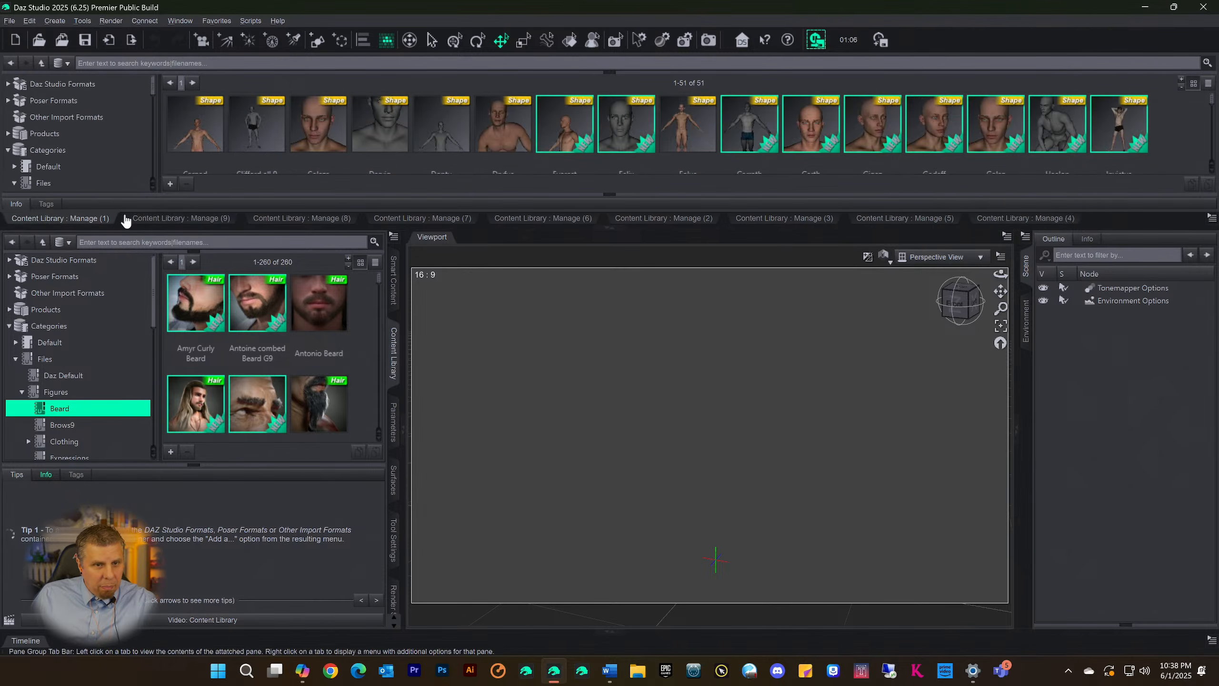
{"action": "scroll", "coordinate": [342, 120], "scroll_direction": "down", "scroll_amount": 1}
{"action": "scroll", "coordinate": [342, 120], "scroll_direction": "up", "scroll_amount": 1}
{"action": "right_click", "coordinate": [54, 222]}
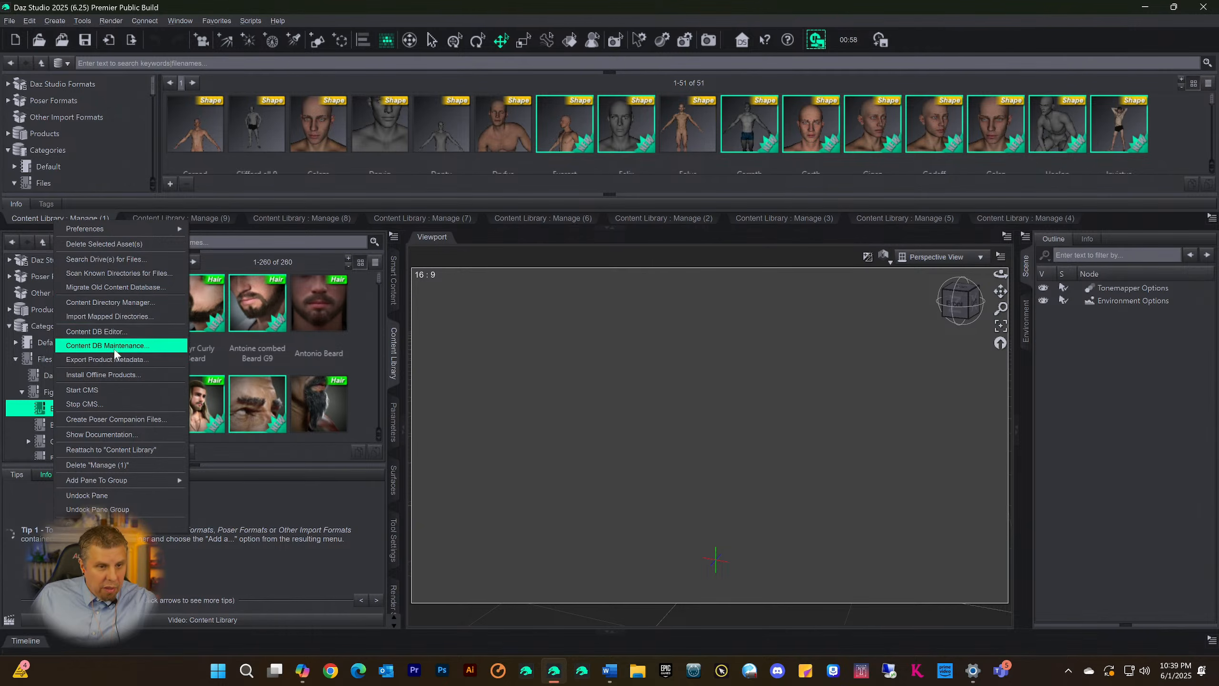
{"action": "left_click", "coordinate": [118, 331]}
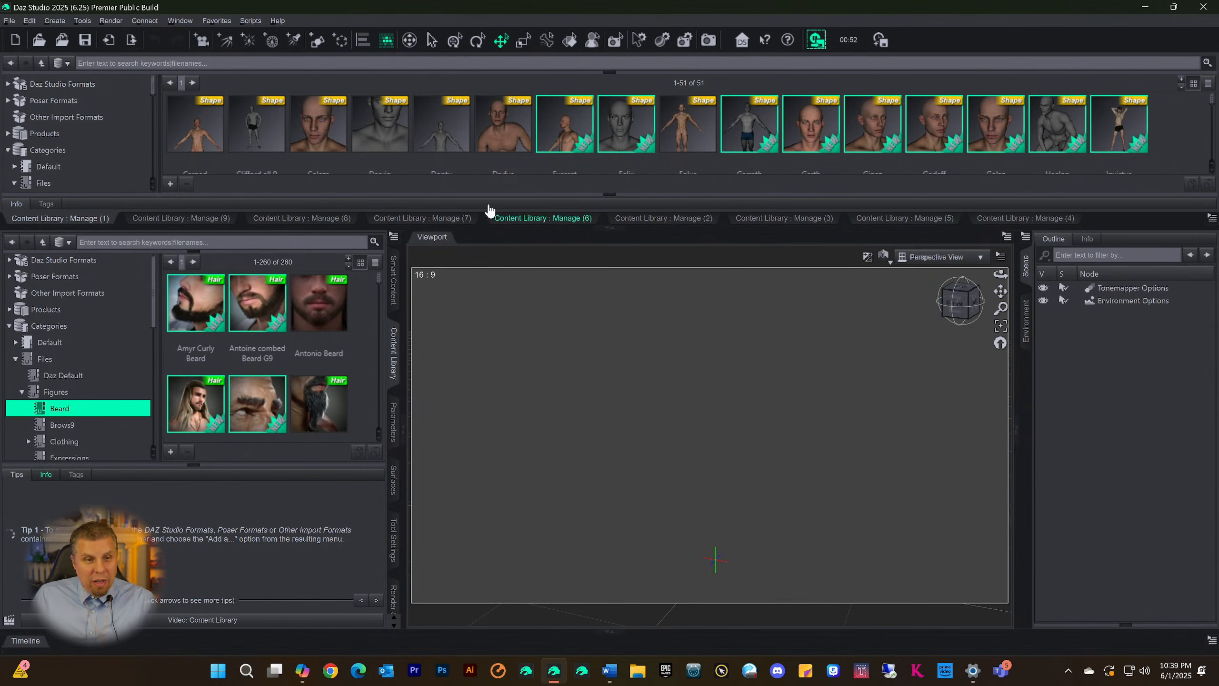
Display the Scene Build category on the Manage (9) Content Library page
{"action": "left_click", "coordinate": [145, 219]}
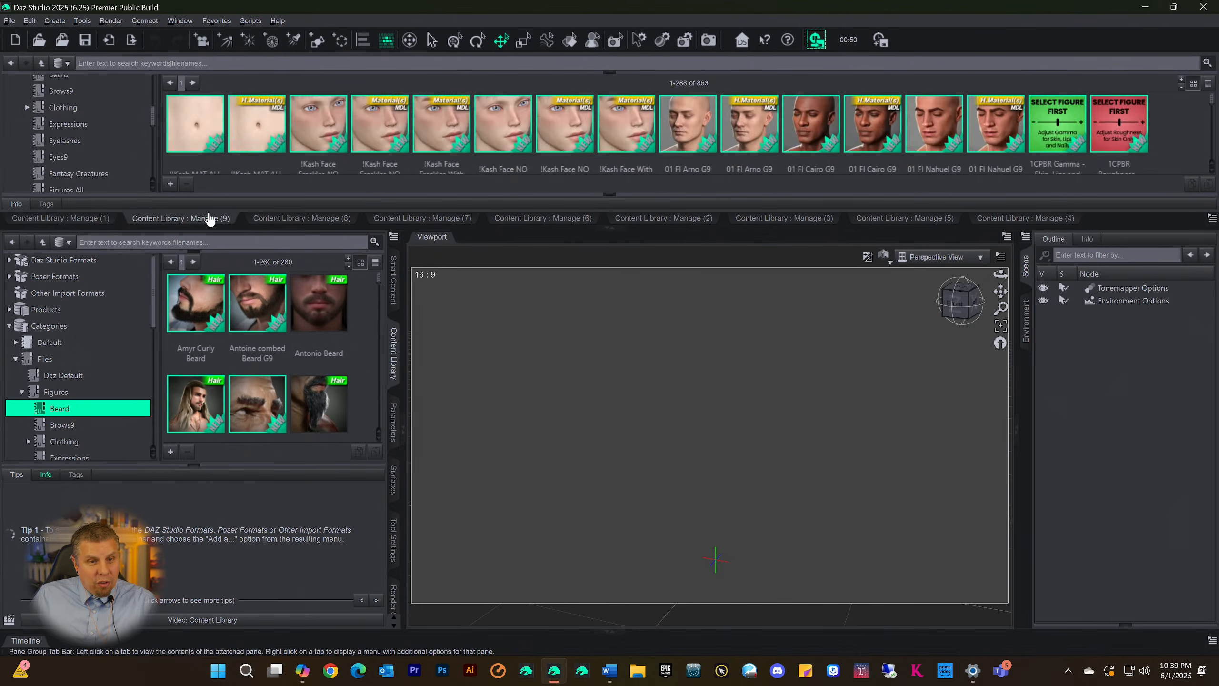
{"action": "left_click", "coordinate": [284, 219]}
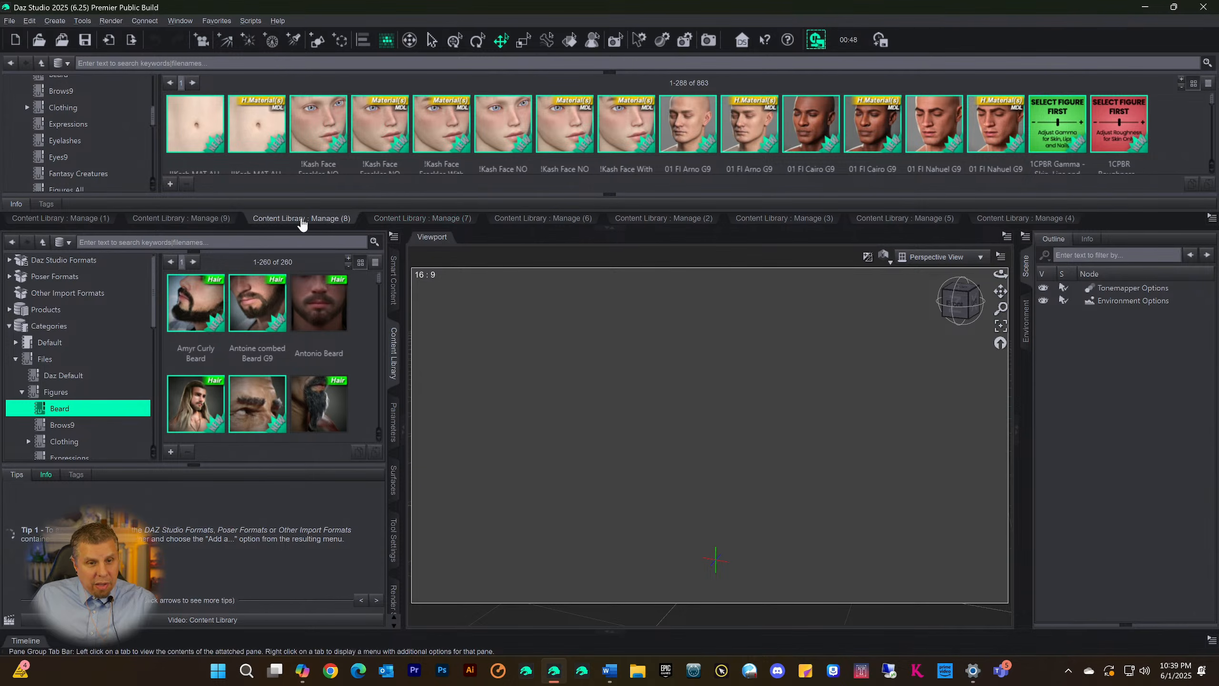
{"action": "left_click", "coordinate": [169, 218]}
{"action": "scroll", "coordinate": [96, 129], "scroll_direction": "down", "scroll_amount": 8}
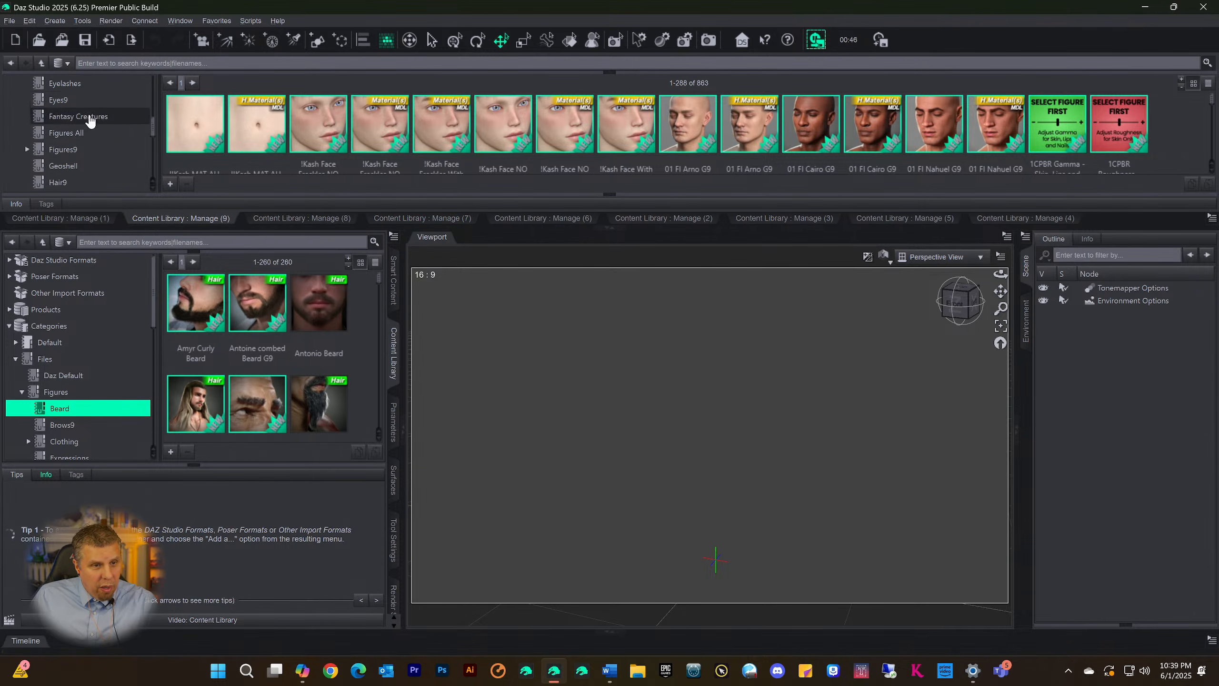
{"action": "scroll", "coordinate": [89, 146], "scroll_direction": "up", "scroll_amount": 4}
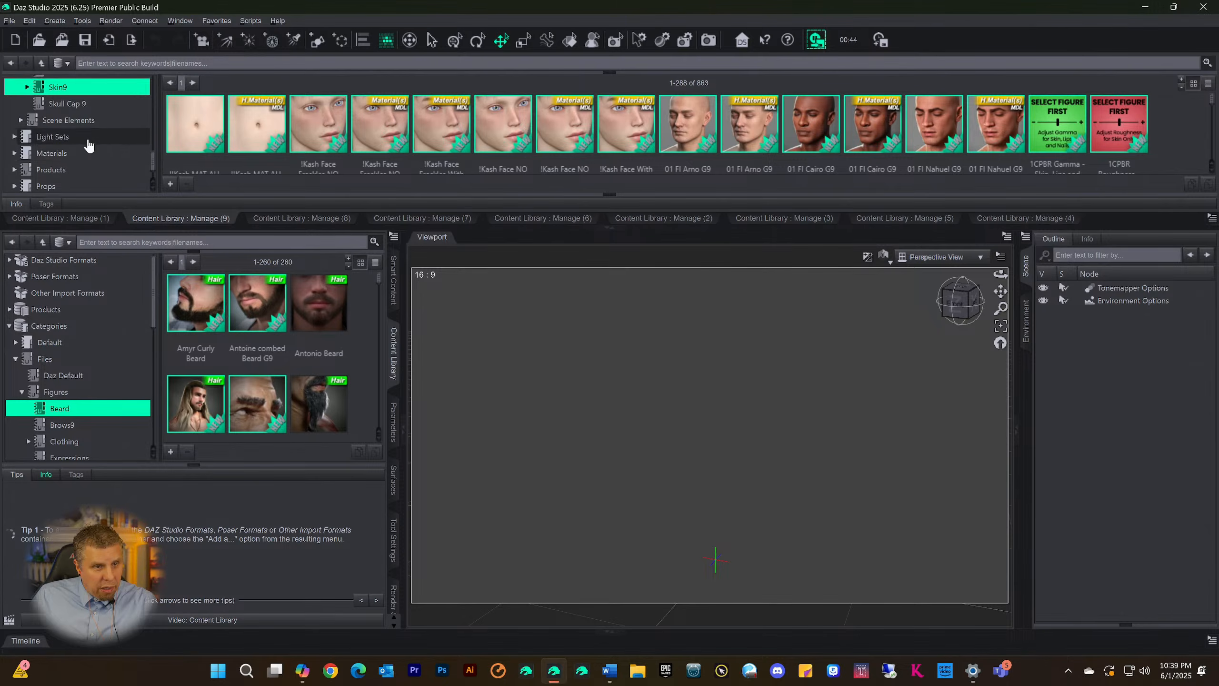
{"action": "scroll", "coordinate": [89, 146], "scroll_direction": "down", "scroll_amount": 4}
{"action": "left_click", "coordinate": [47, 187]}
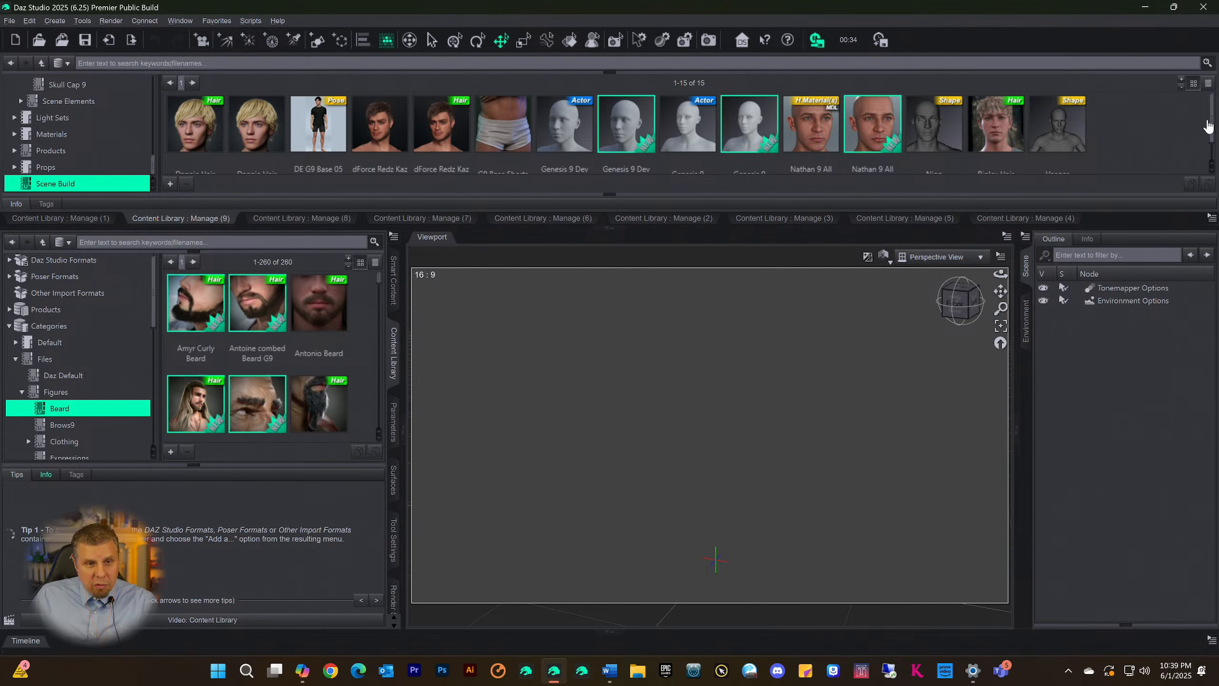
Remove the Dannie Hair asset references from the Scene Build category and confirm the removal
{"action": "mouse_move", "coordinate": [1213, 130]}
{"action": "left_mouse_down"}
{"action": "mouse_move", "coordinate": [1215, 151]}
{"action": "mouse_move", "coordinate": [1214, 129]}
{"action": "left_mouse_up"}
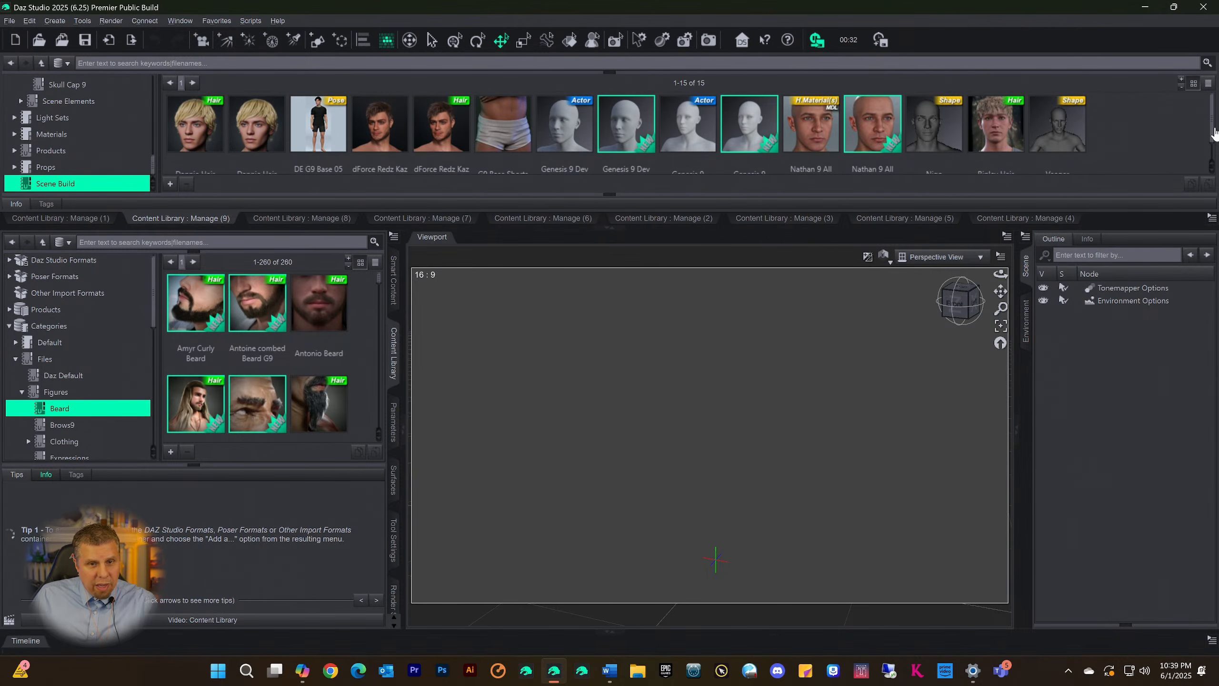
{"action": "right_click", "coordinate": [240, 119]}
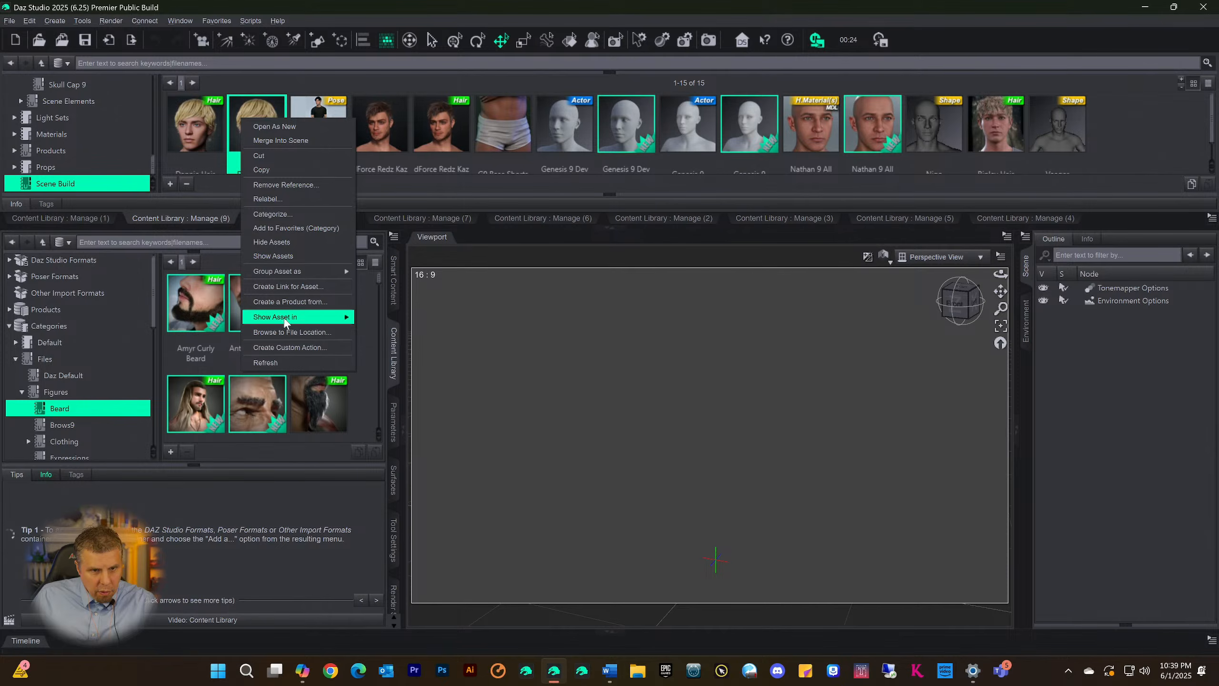
{"action": "left_click", "coordinate": [229, 111]}
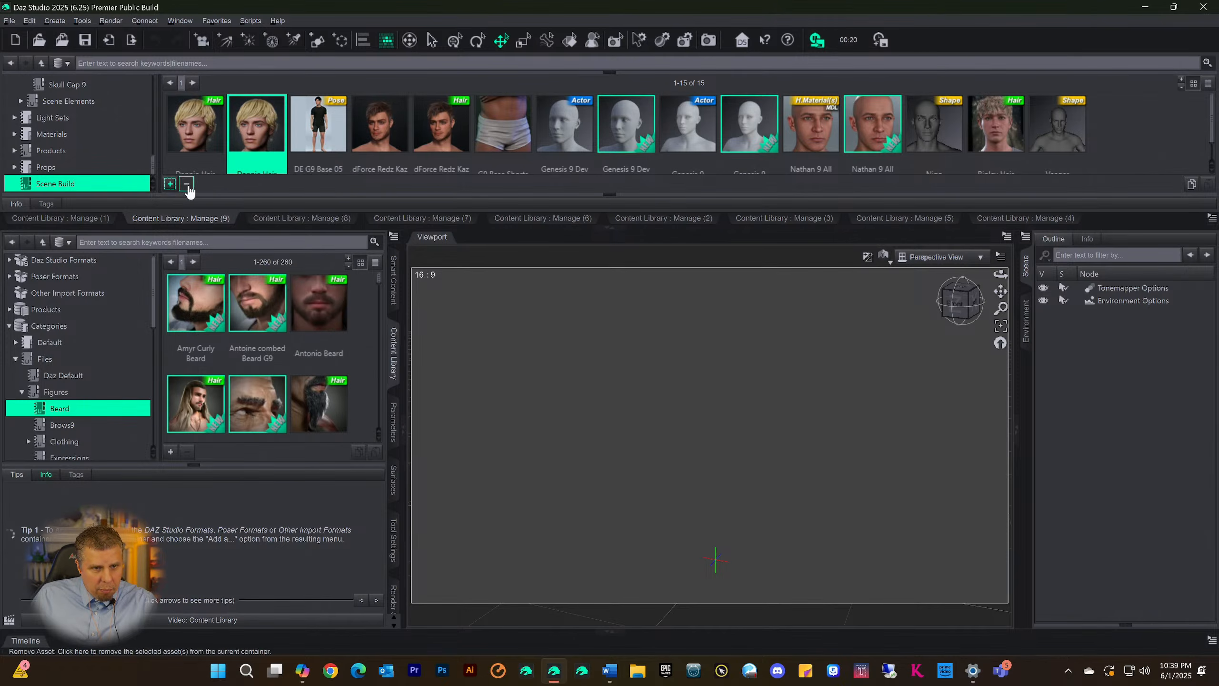
{"action": "left_click", "coordinate": [187, 184]}
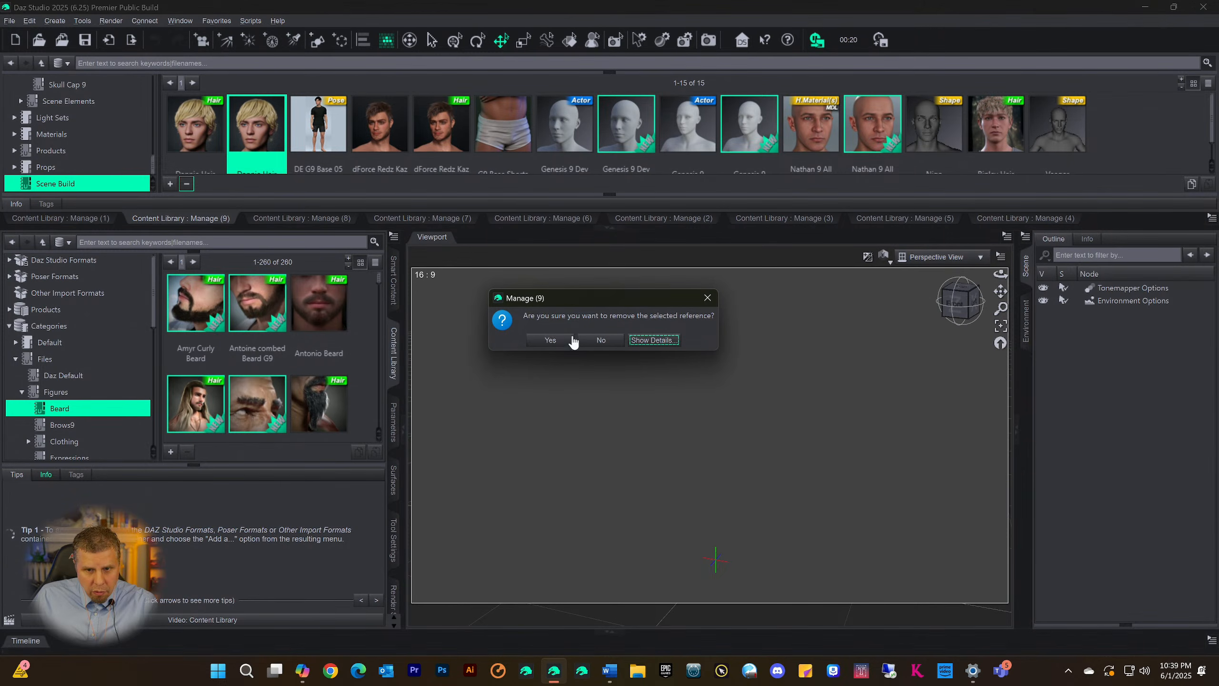
{"action": "left_click", "coordinate": [550, 339]}
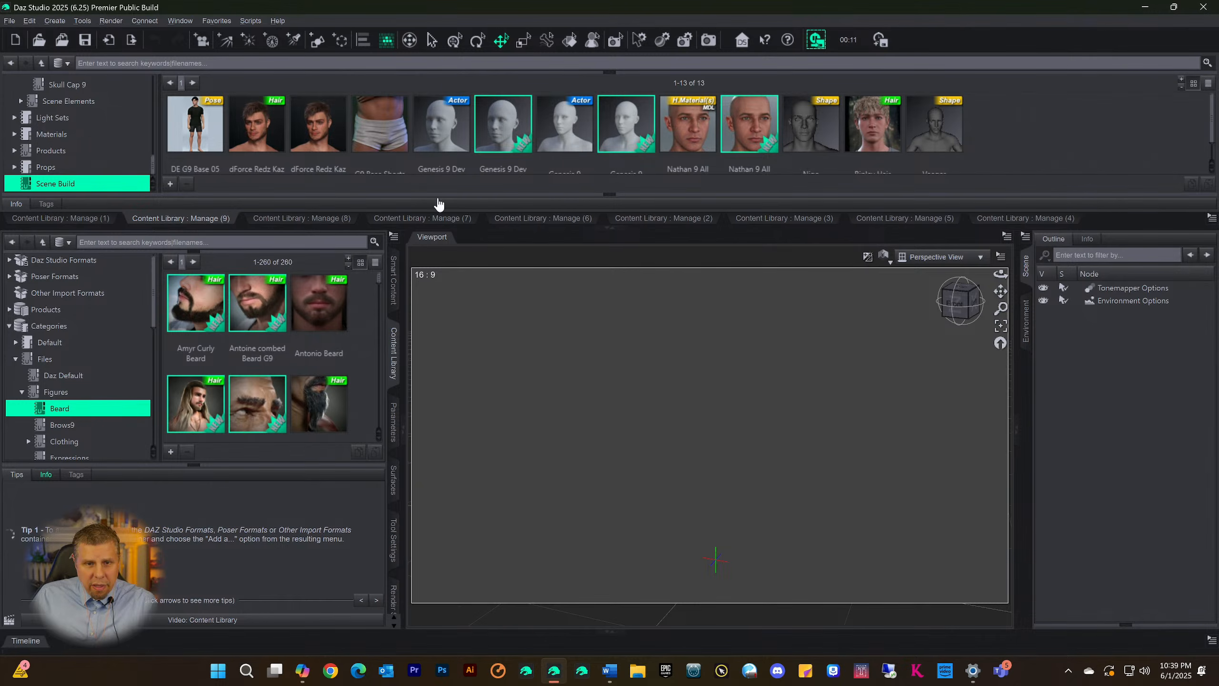
Enlarge the docked Content Library area downward and expand its information section below the thumbnails
{"action": "left_click_drag", "start_coordinate": [468, 194], "coordinate": [468, 212]}
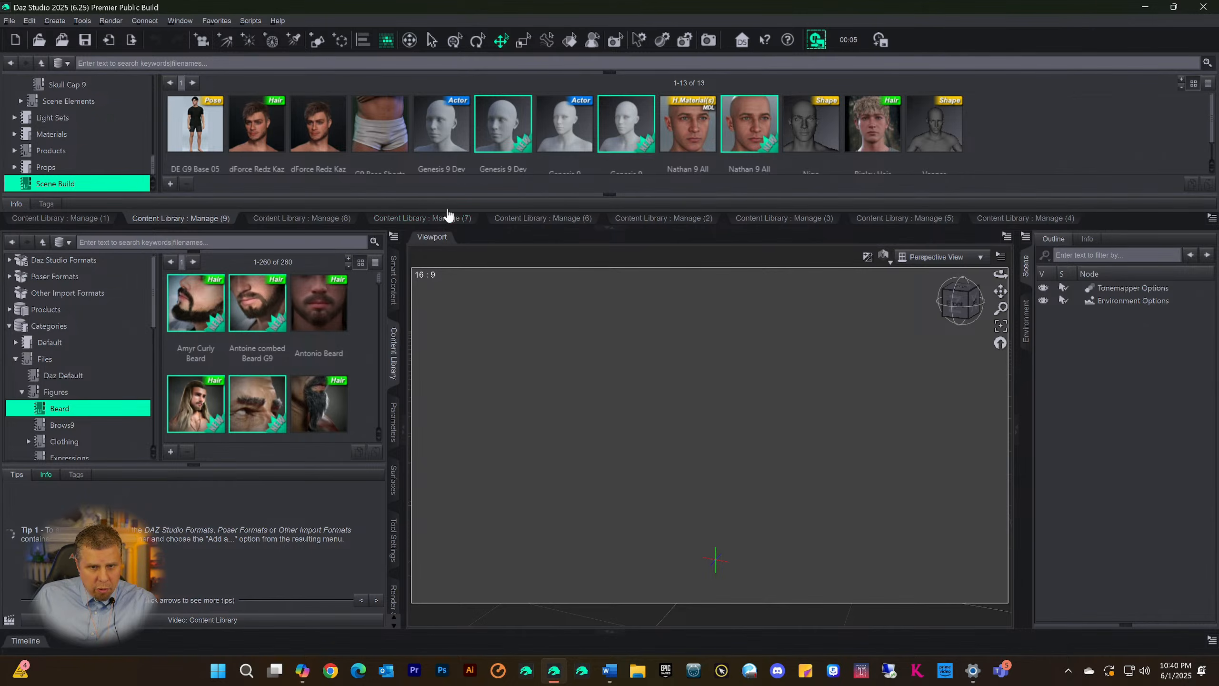
{"action": "left_click_drag", "start_coordinate": [580, 211], "coordinate": [559, 253]}
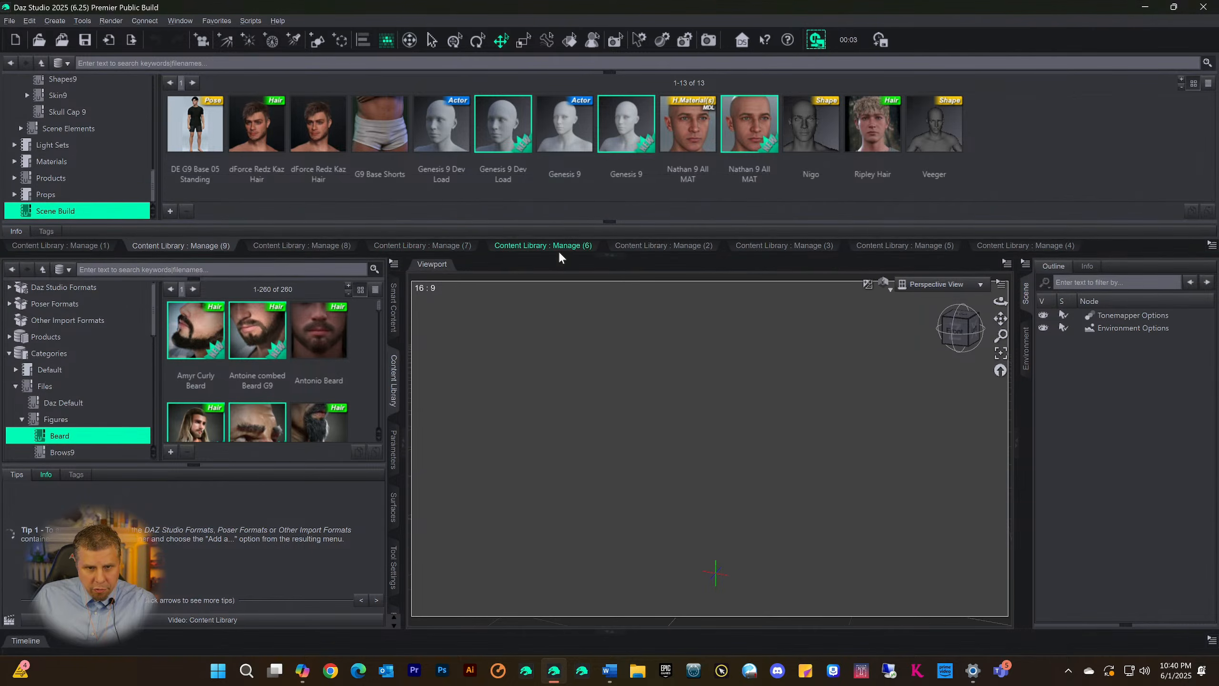
{"action": "left_click", "coordinate": [609, 222]}
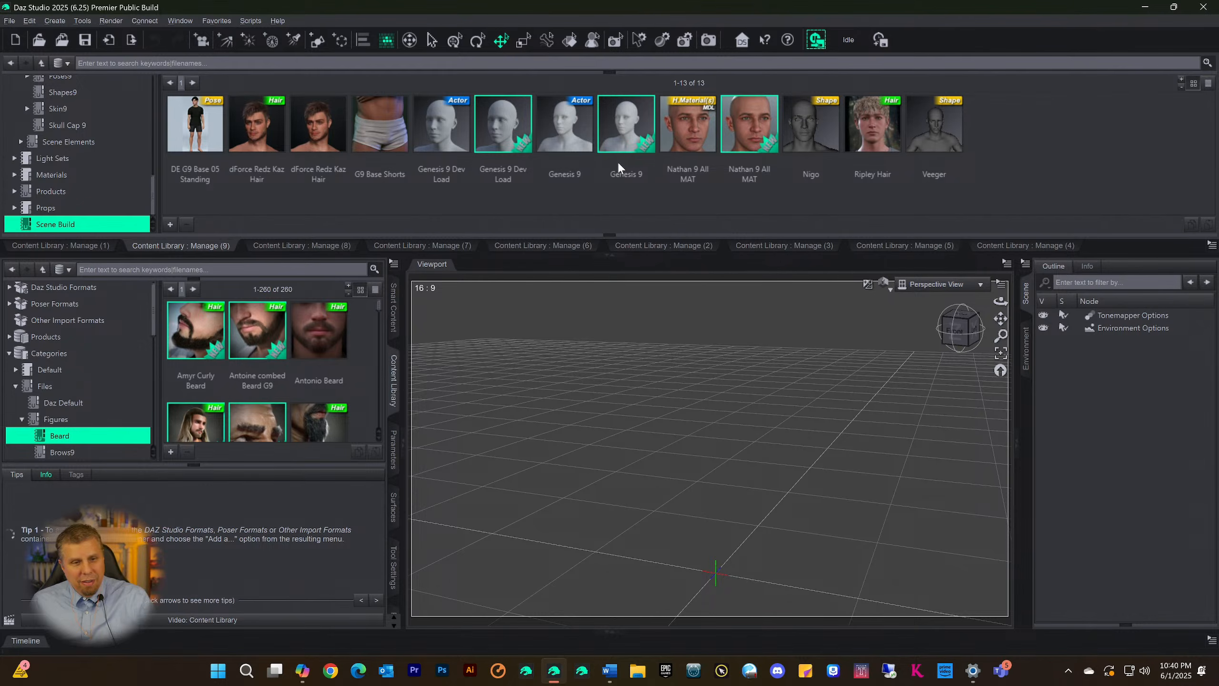
{"action": "left_click", "coordinate": [609, 236]}
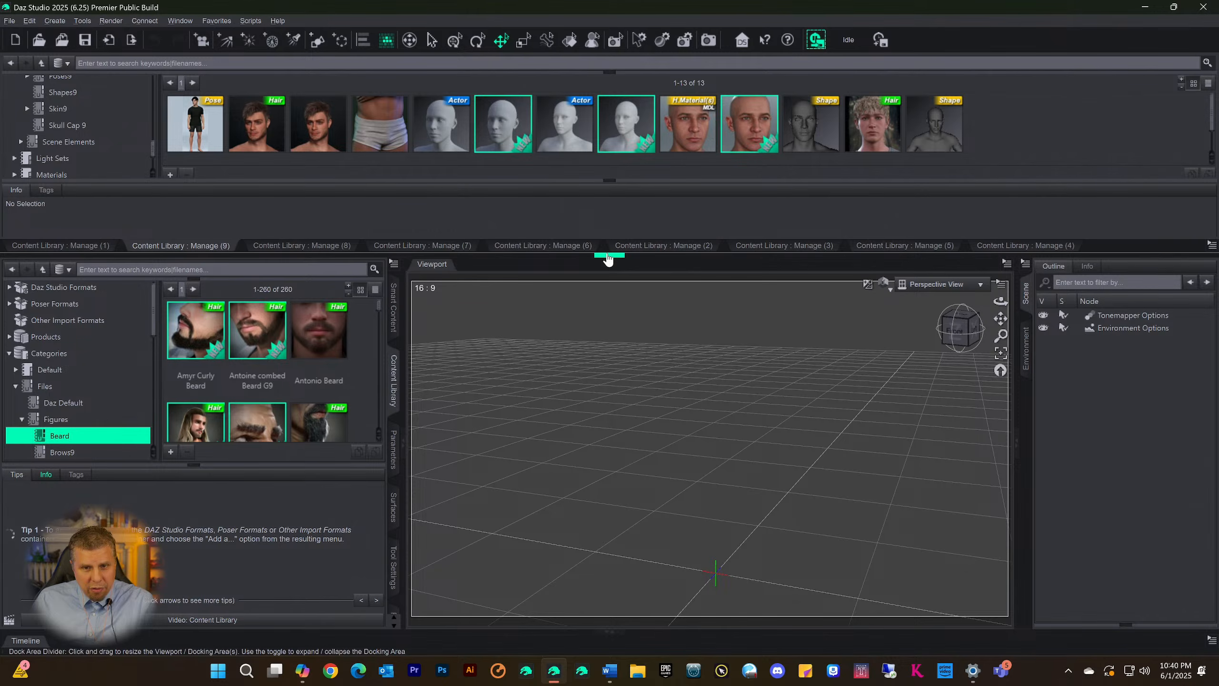
{"action": "left_click_drag", "start_coordinate": [558, 253], "coordinate": [558, 351]}
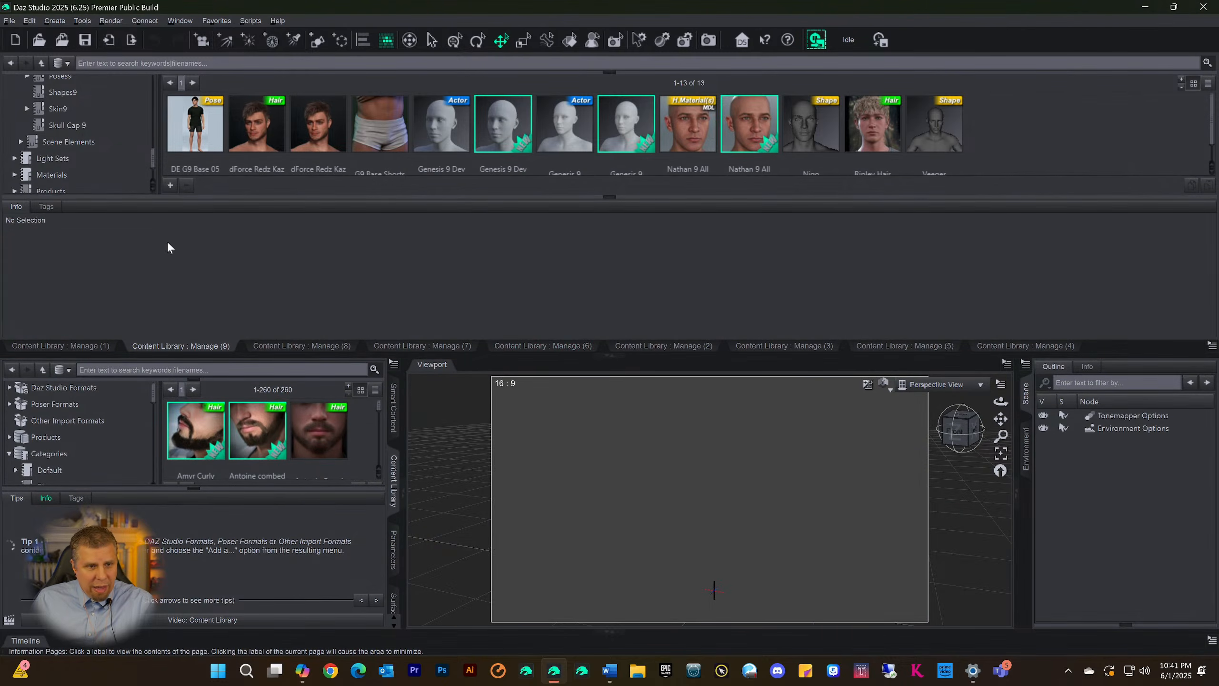
Examine the file information of the Scene Build assets, including dForce Redz Kaz Hair, G9 Base Shorts, Genesis 9 Dev Load, Genesis 9 and Nigo
{"action": "left_click", "coordinate": [251, 135]}
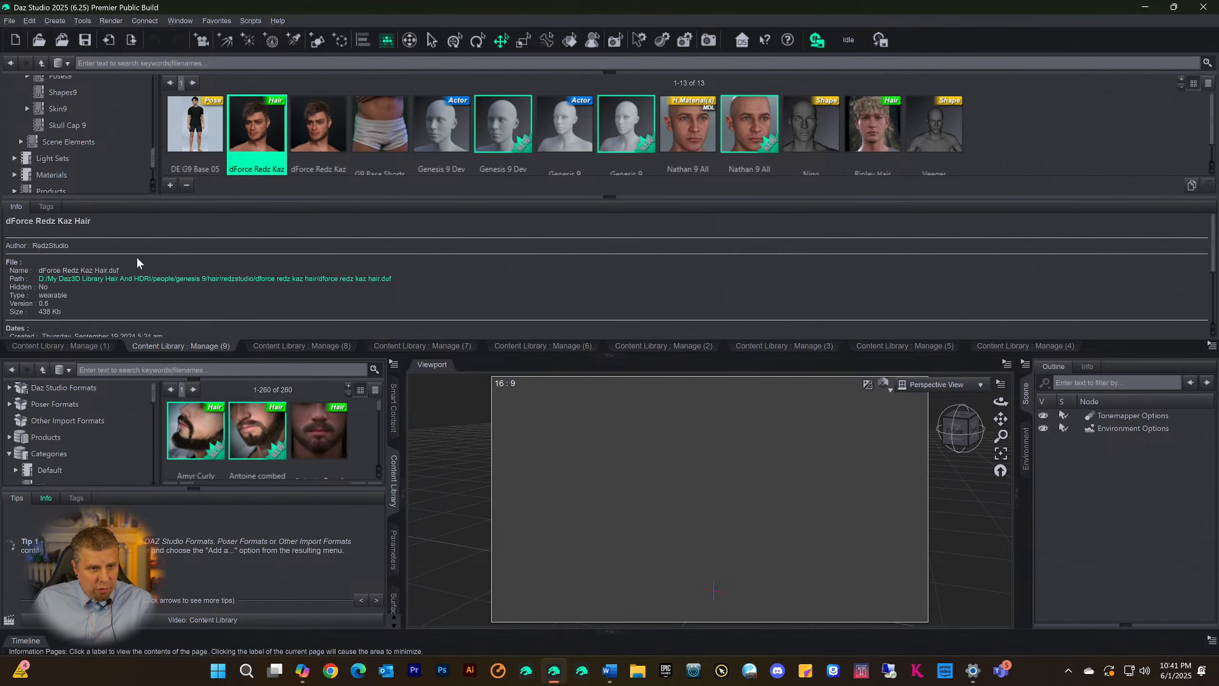
{"action": "scroll", "coordinate": [138, 256], "scroll_direction": "down", "scroll_amount": 2}
{"action": "scroll", "coordinate": [139, 255], "scroll_direction": "up", "scroll_amount": 3}
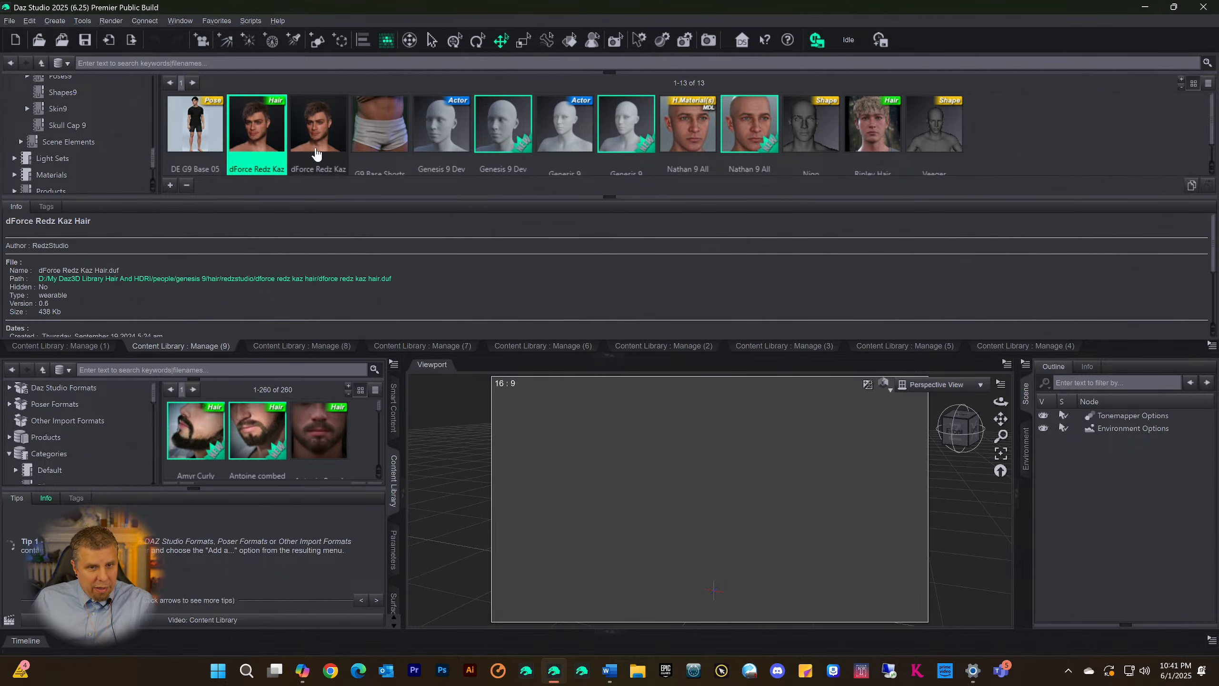
{"action": "left_click", "coordinate": [382, 137]}
{"action": "left_click", "coordinate": [424, 145]}
{"action": "left_click", "coordinate": [504, 140]}
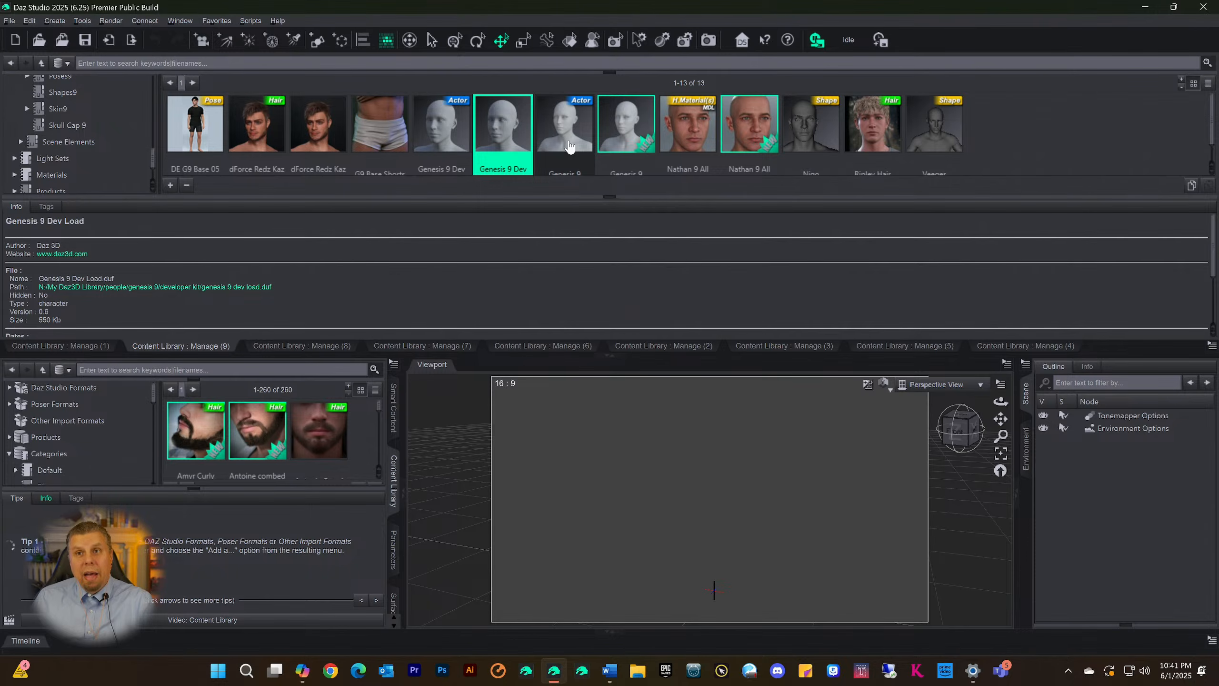
{"action": "left_click", "coordinate": [575, 142]}
{"action": "left_click", "coordinate": [633, 142]}
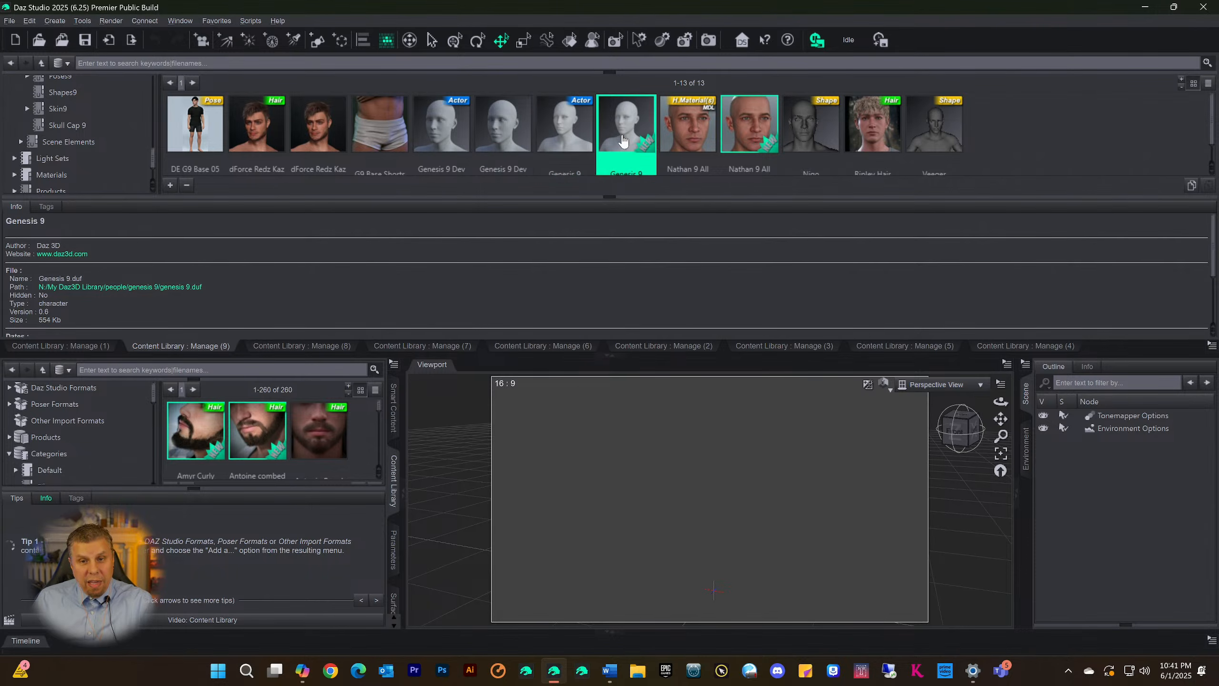
{"action": "left_click", "coordinate": [689, 142]}
{"action": "left_click", "coordinate": [810, 135]}
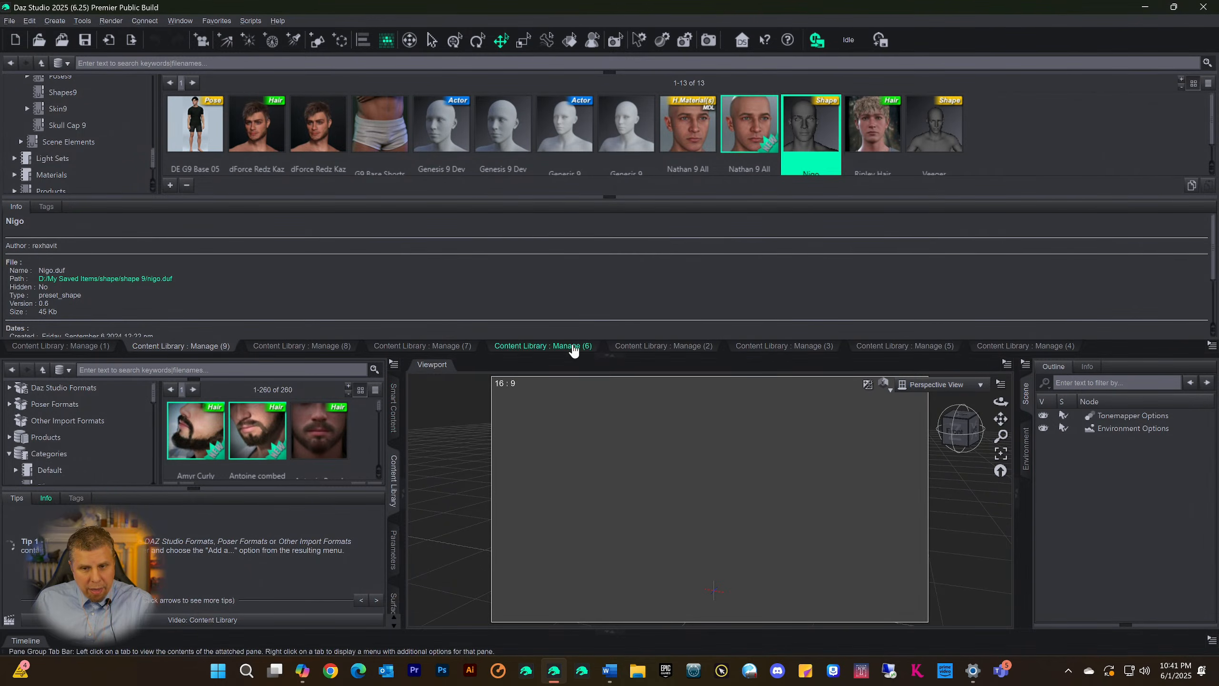
Collapse the docking area above the viewport and look through the category tree of the main Content Library
{"action": "left_click", "coordinate": [610, 360]}
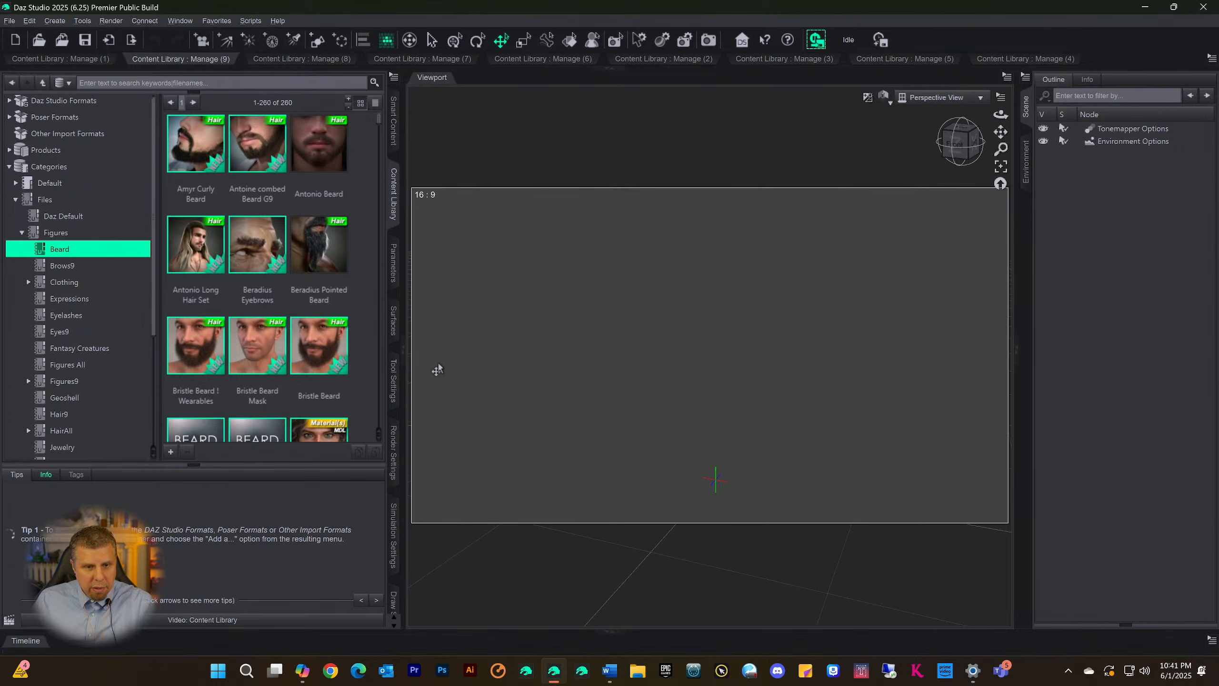
{"action": "scroll", "coordinate": [93, 360], "scroll_direction": "down", "scroll_amount": 1}
{"action": "scroll", "coordinate": [96, 359], "scroll_direction": "down", "scroll_amount": 3}
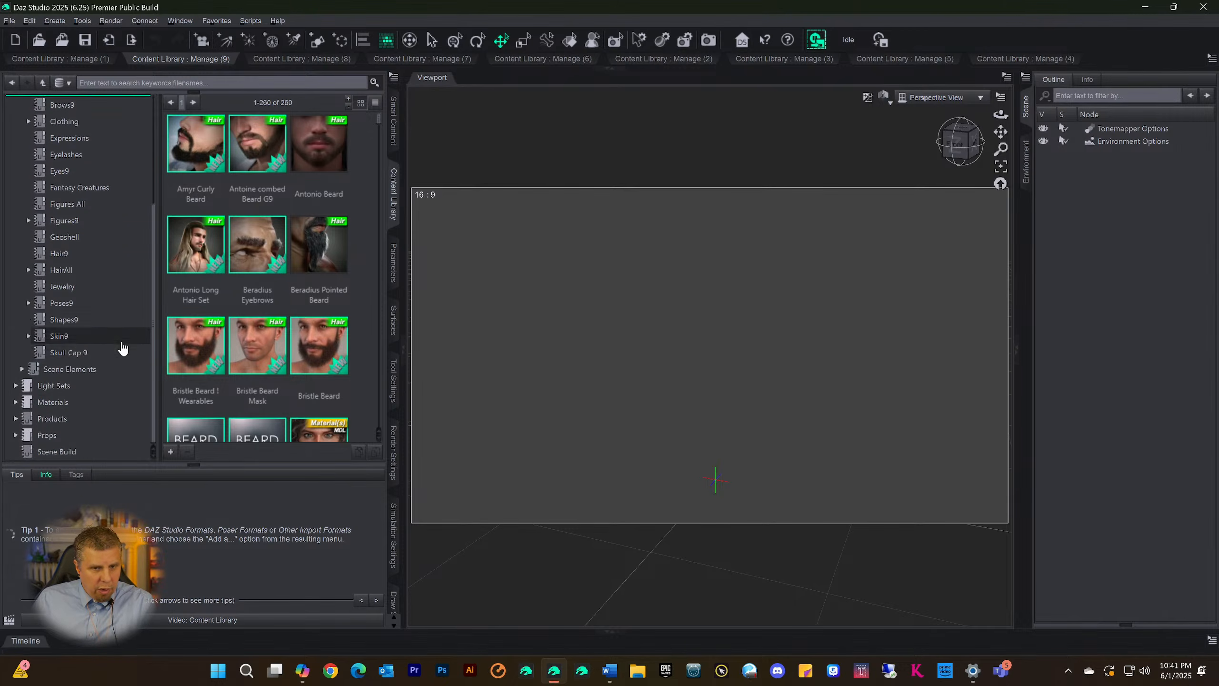
{"action": "scroll", "coordinate": [121, 347], "scroll_direction": "up", "scroll_amount": 4}
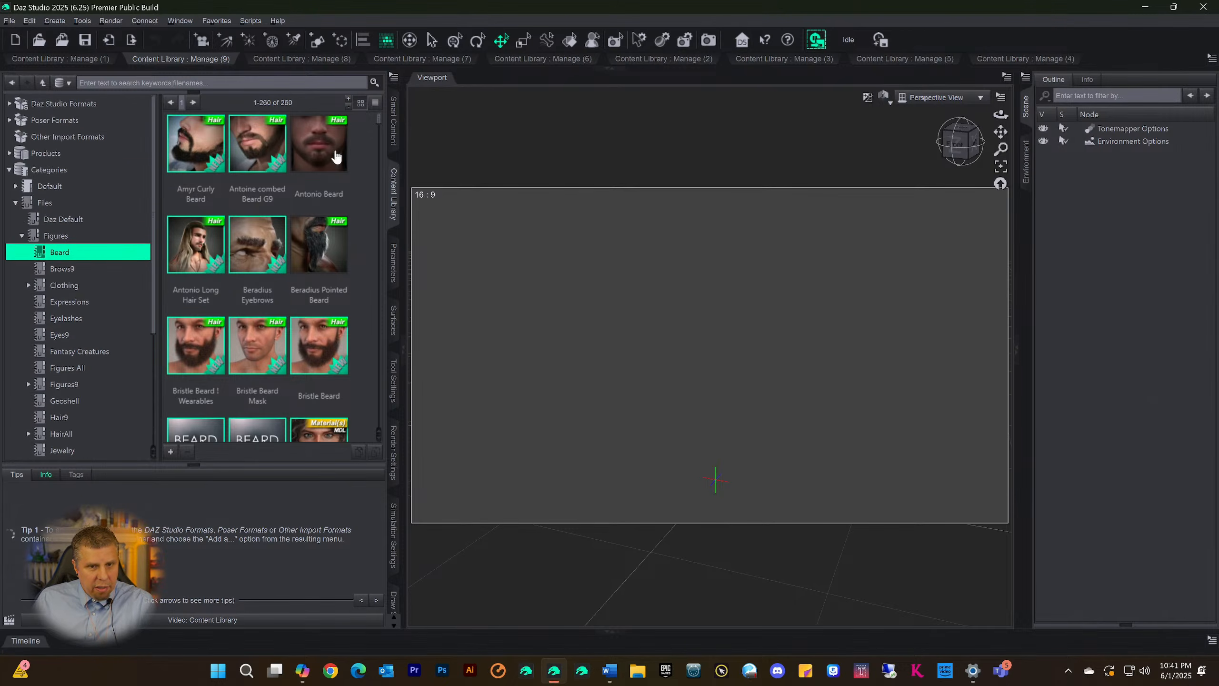
Search the Smart Content products for "dannie"
{"action": "left_click", "coordinate": [394, 125]}
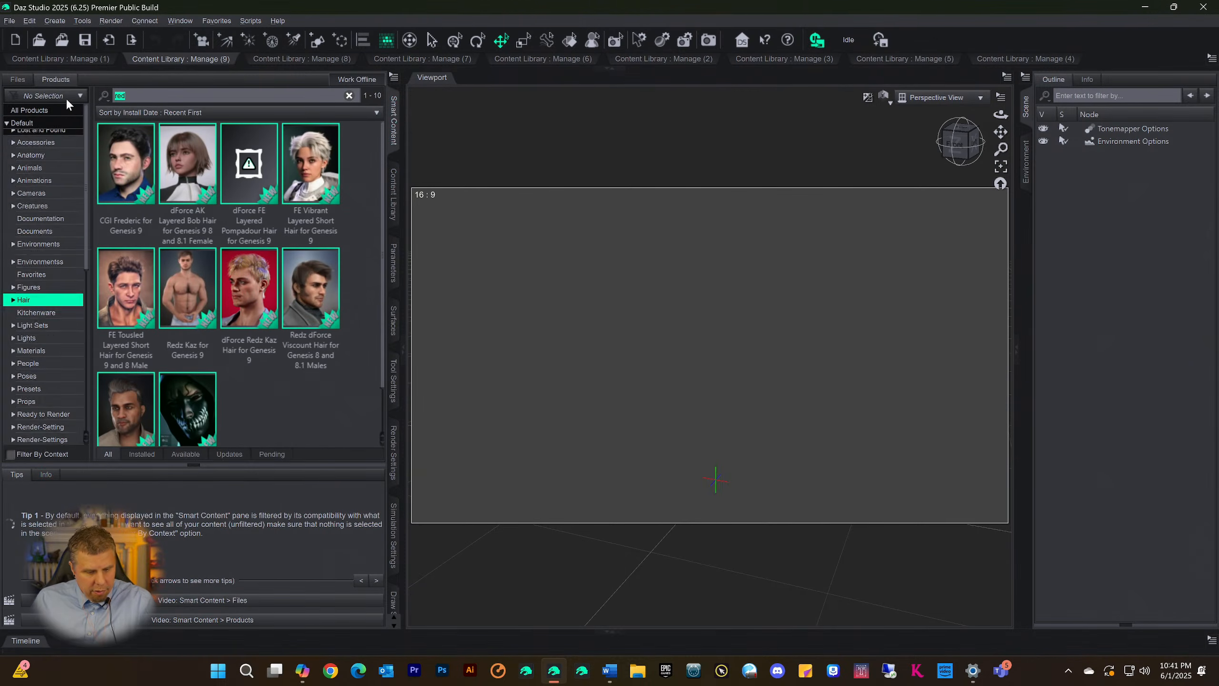
{"action": "key", "text": "BackSpace"}
{"action": "key", "text": "BackSpace"}
{"action": "key", "text": "BackSpace"}
{"action": "type", "text": "dannie"}
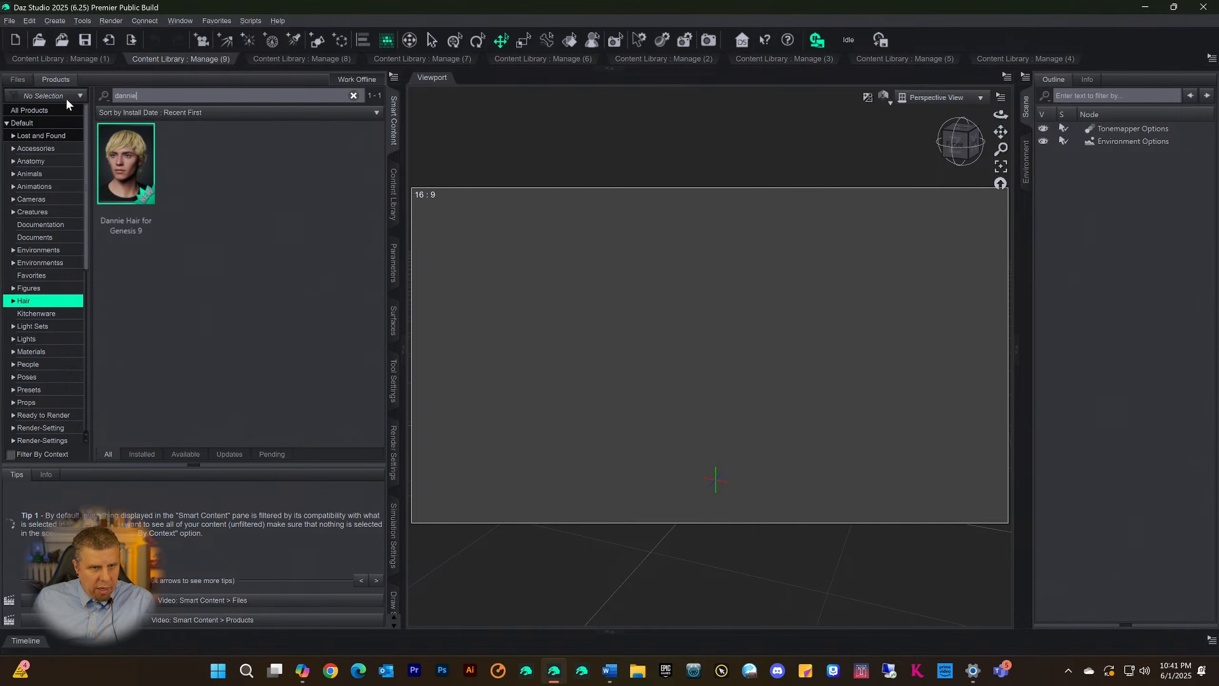
Open the Dannie Hair for Genesis 9 product and assign its Dannie Hair asset to the Scene Build category
{"action": "right_click", "coordinate": [130, 160]}
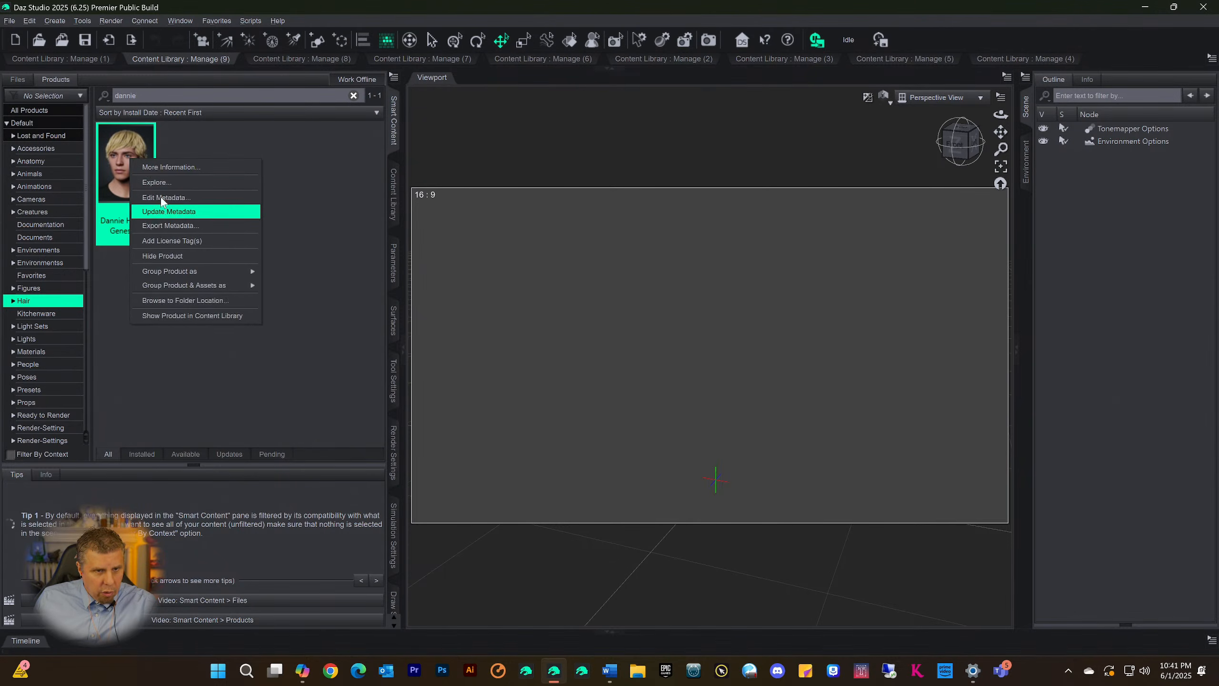
{"action": "left_click", "coordinate": [157, 182]}
{"action": "right_click", "coordinate": [130, 177]}
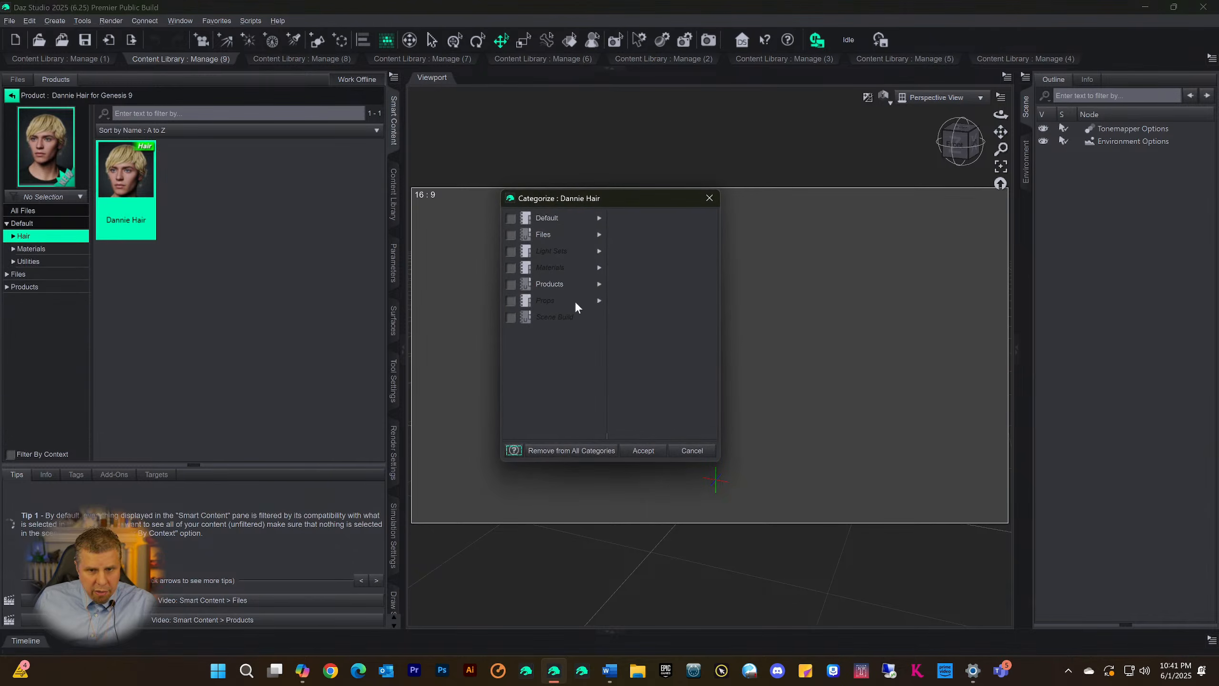
{"action": "left_click", "coordinate": [510, 318]}
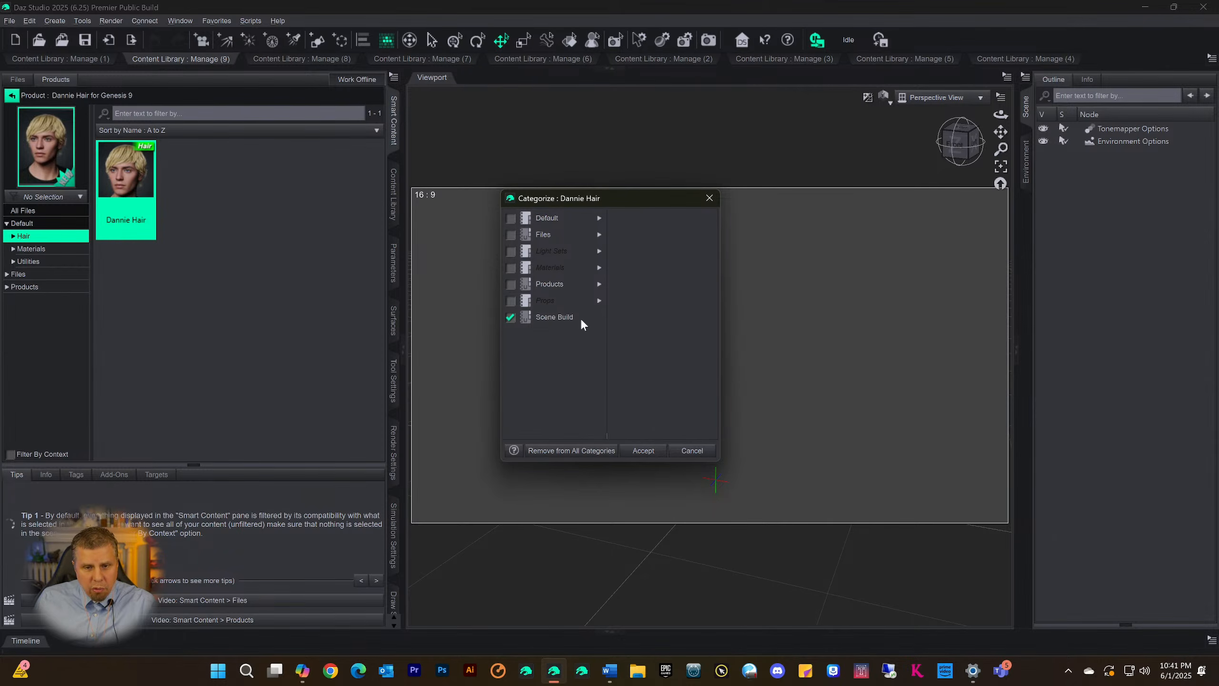
{"action": "left_click", "coordinate": [643, 451]}
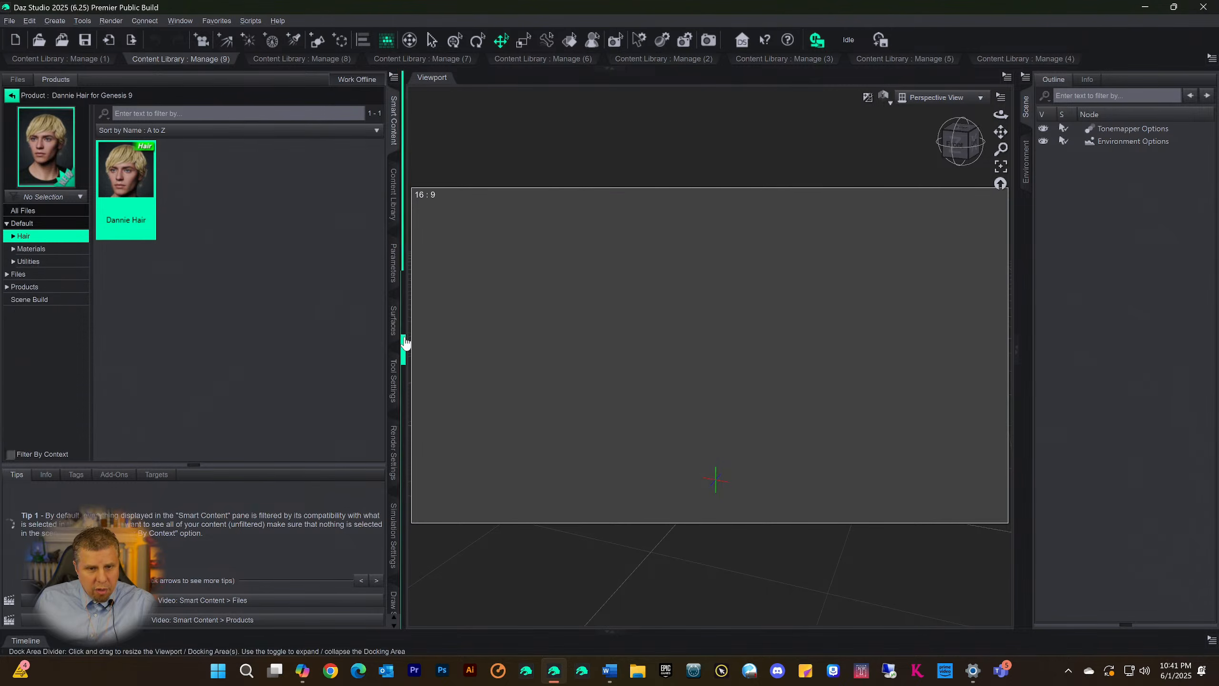
Expand the docked Content Library above the viewport and refresh its Scene Build assets, keeping them in icon view
{"action": "left_click", "coordinate": [393, 197]}
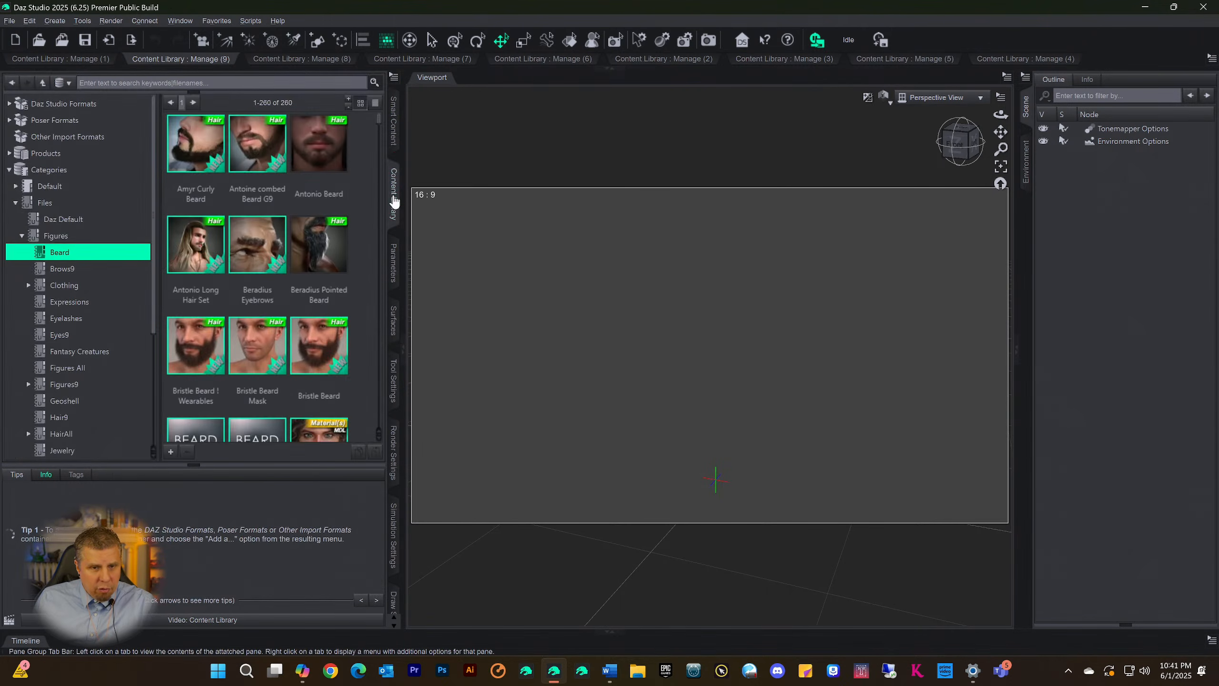
{"action": "left_click", "coordinate": [610, 69]}
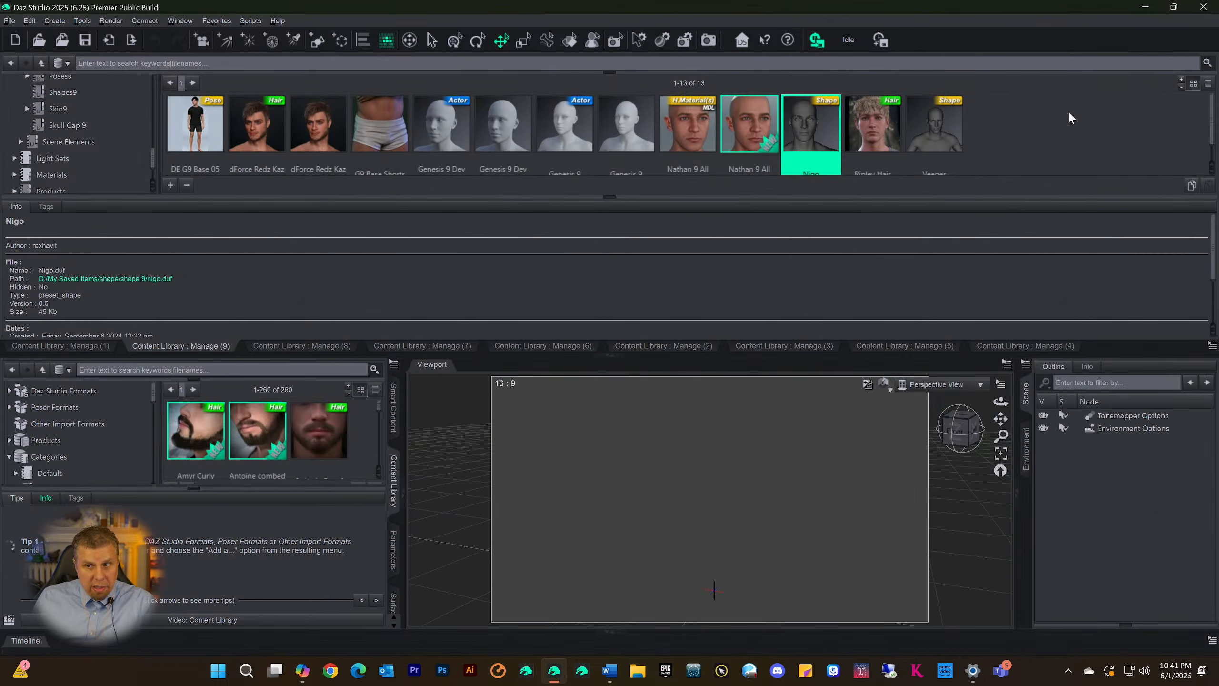
{"action": "left_click", "coordinate": [1208, 83]}
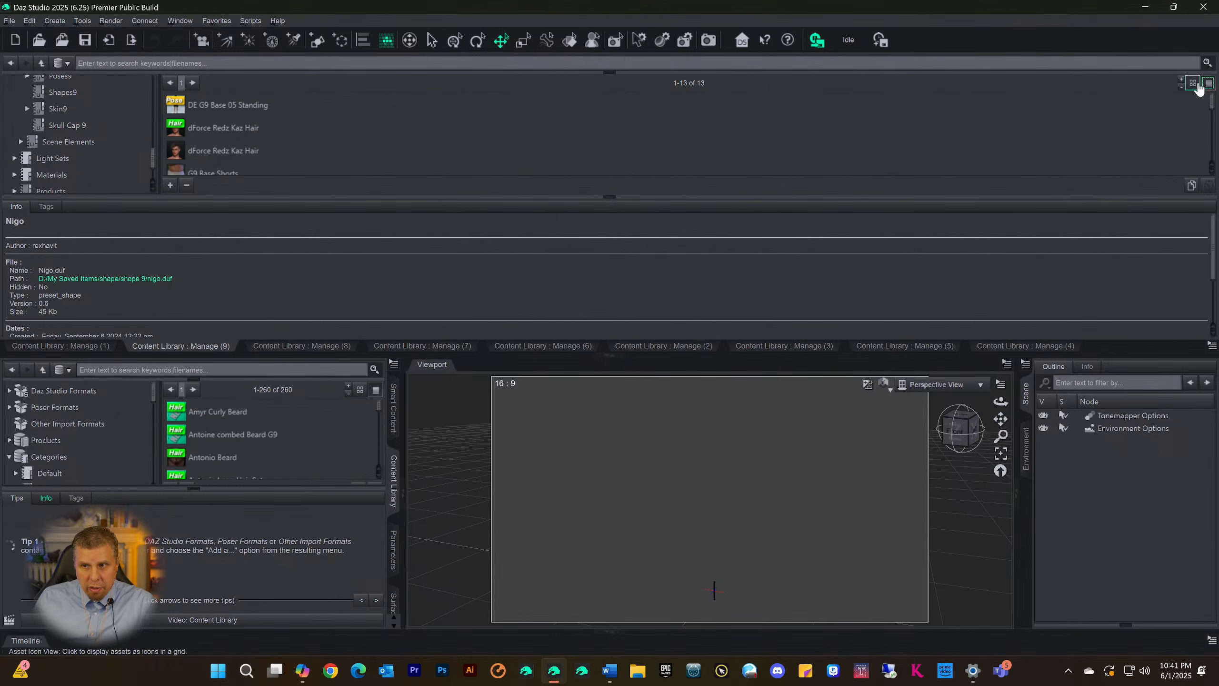
{"action": "left_click", "coordinate": [1194, 83]}
{"action": "left_click", "coordinate": [991, 115]}
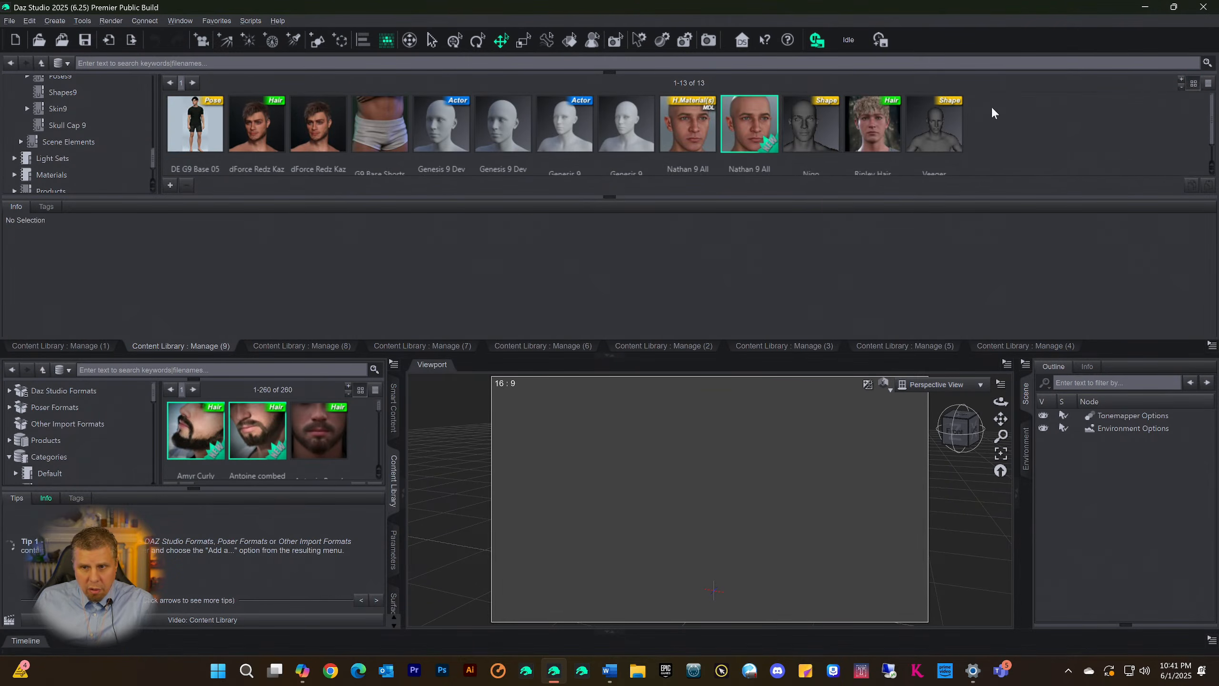
{"action": "right_click", "coordinate": [992, 111]}
{"action": "left_click", "coordinate": [1012, 118]}
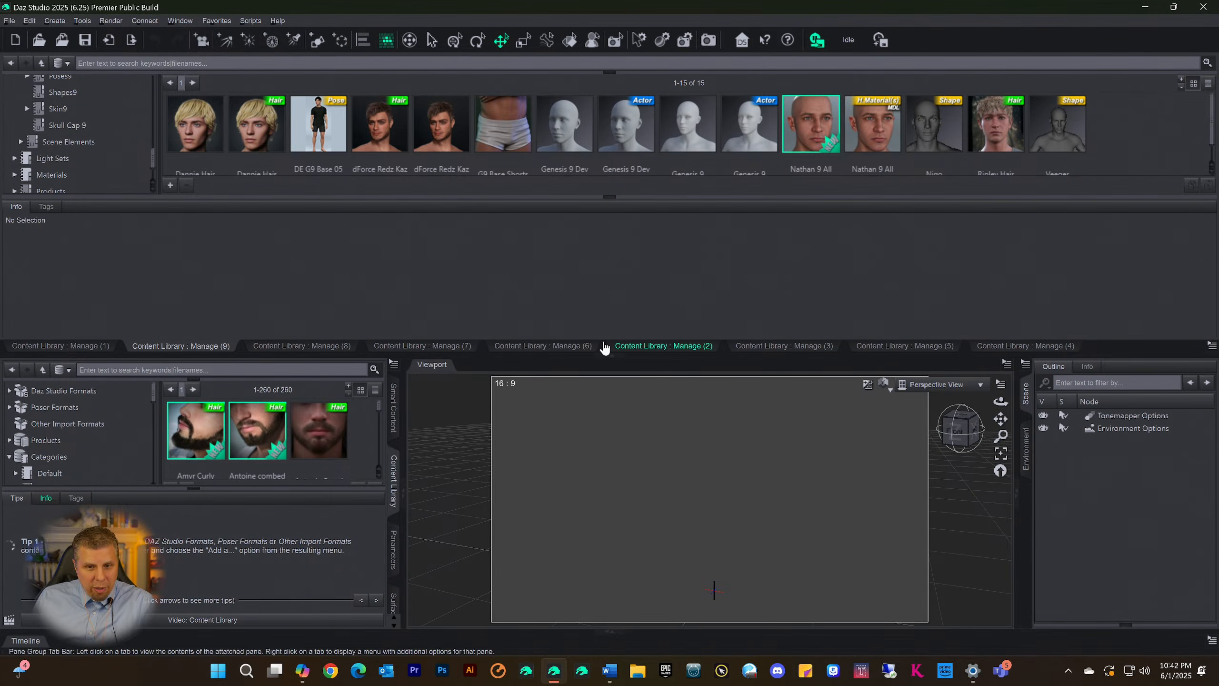
Collapse the information section of the docked Content Library and shrink the docking area to one row of labelled thumbnails
{"action": "left_click", "coordinate": [610, 202]}
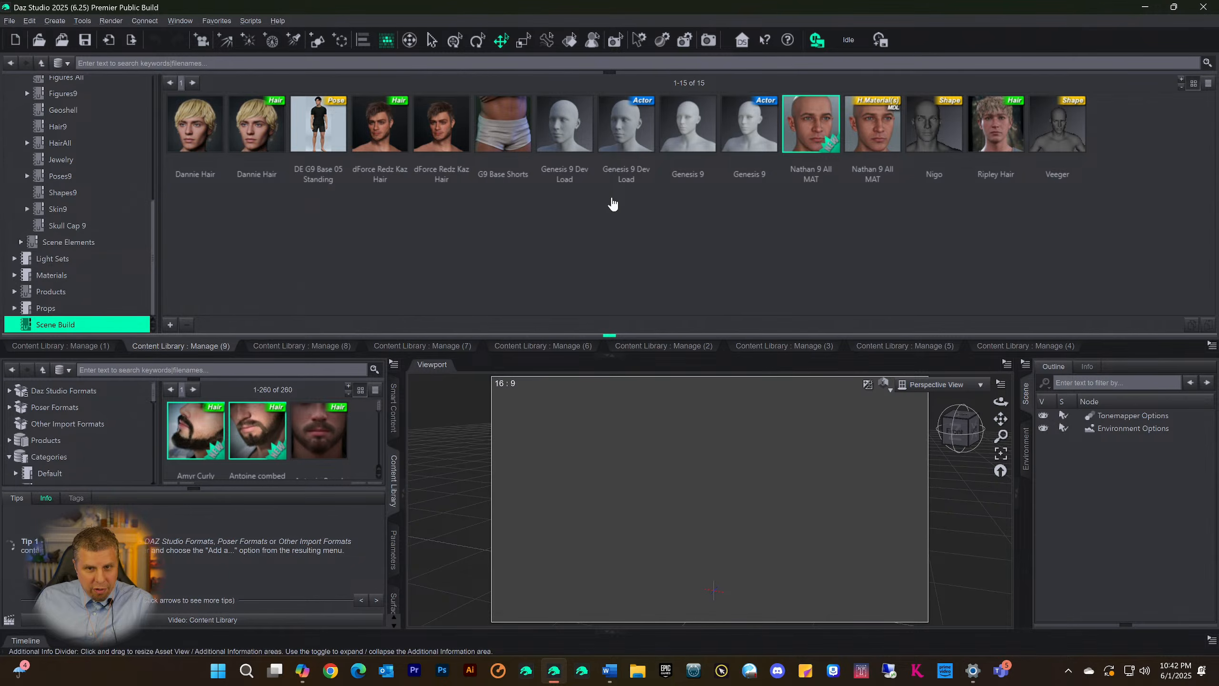
{"action": "left_click", "coordinate": [609, 335]}
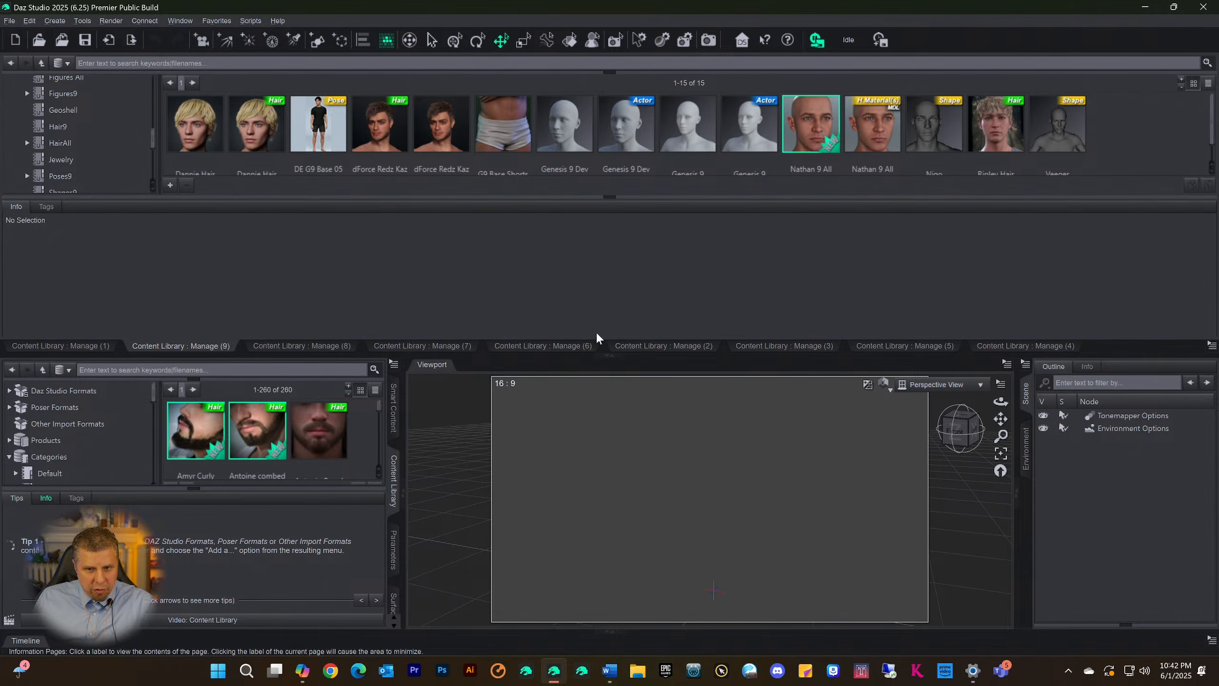
{"action": "left_click", "coordinate": [608, 197]}
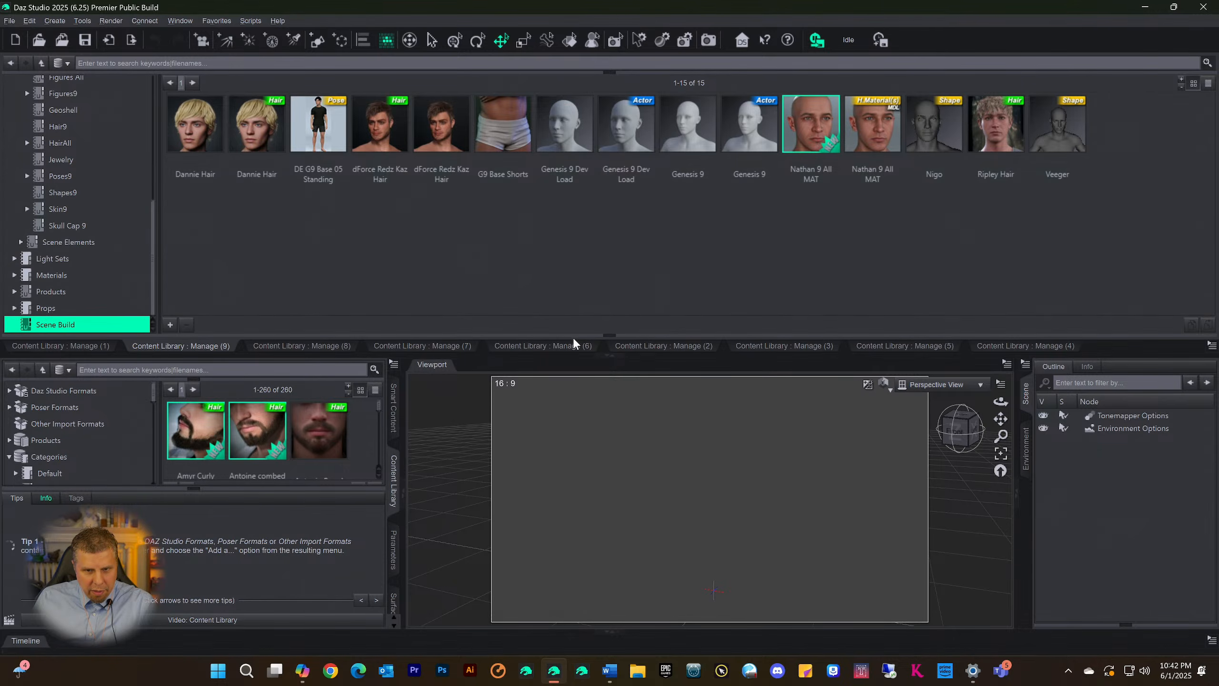
{"action": "left_click_drag", "start_coordinate": [574, 336], "coordinate": [575, 201]}
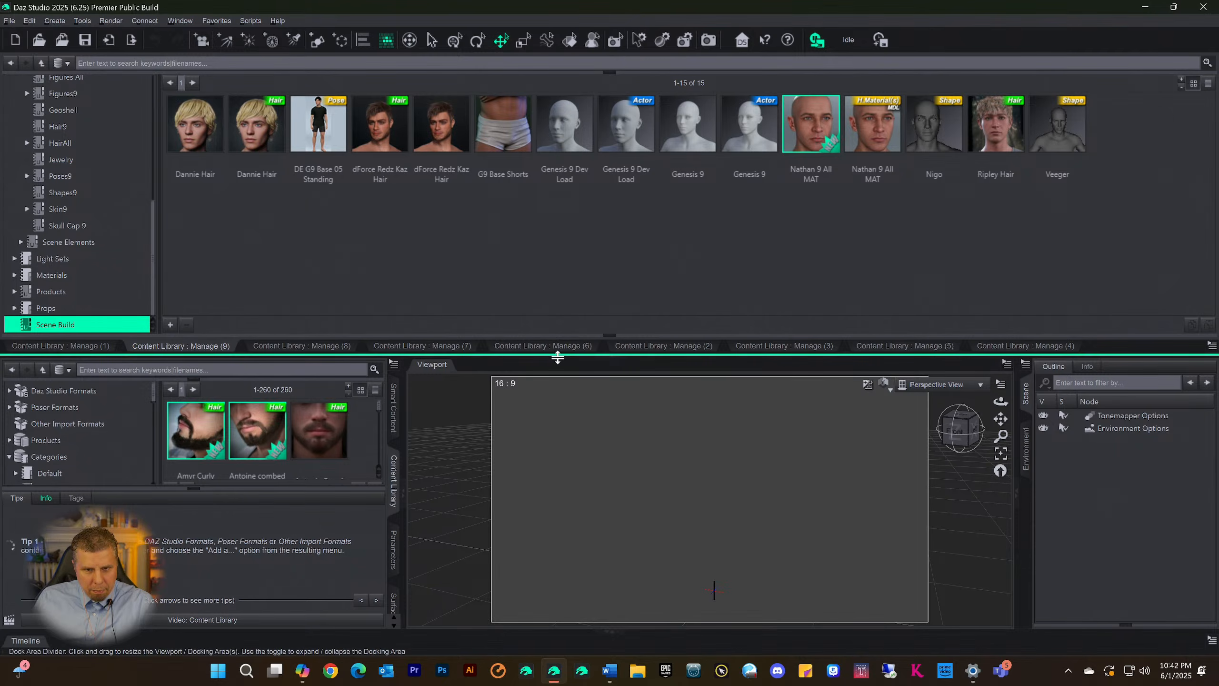
{"action": "left_click_drag", "start_coordinate": [556, 358], "coordinate": [585, 224]}
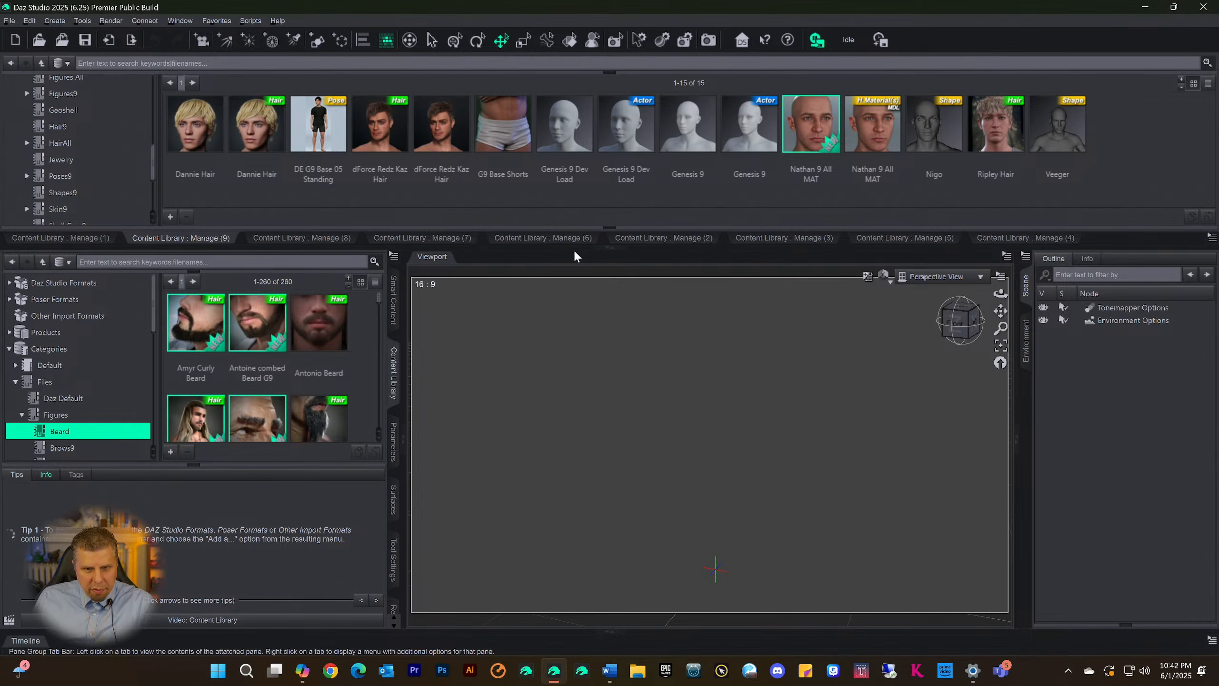
{"action": "left_click_drag", "start_coordinate": [573, 247], "coordinate": [578, 213]}
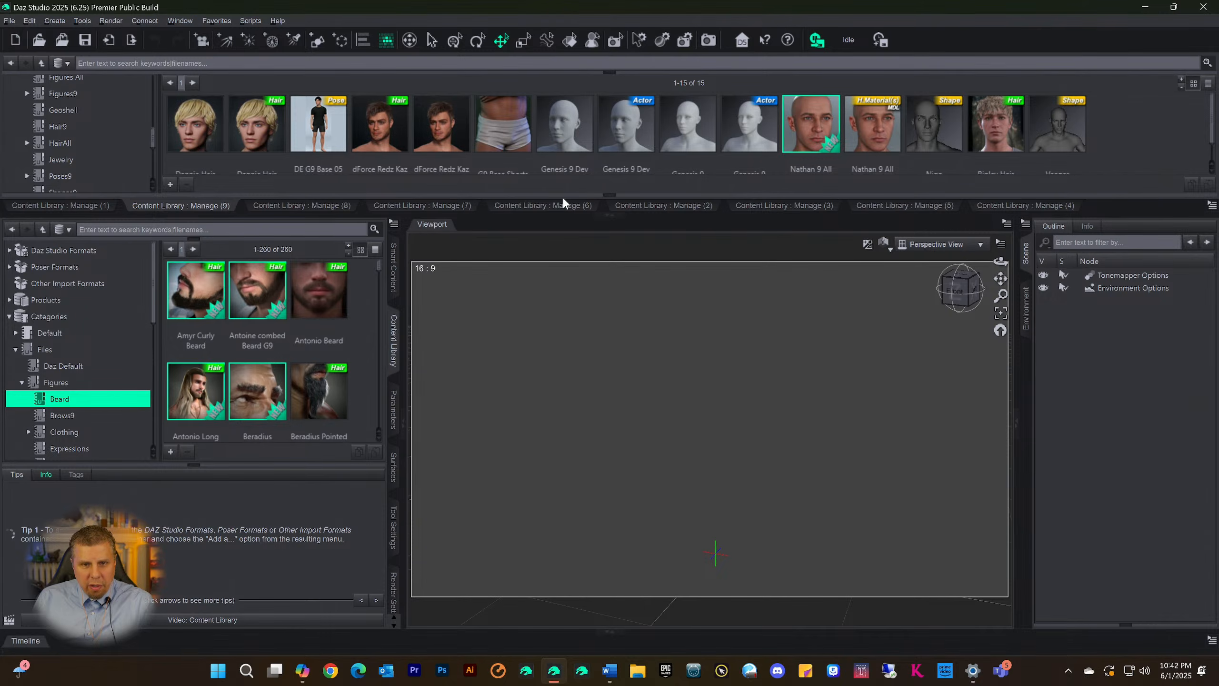
{"action": "left_click_drag", "start_coordinate": [555, 216], "coordinate": [553, 225]}
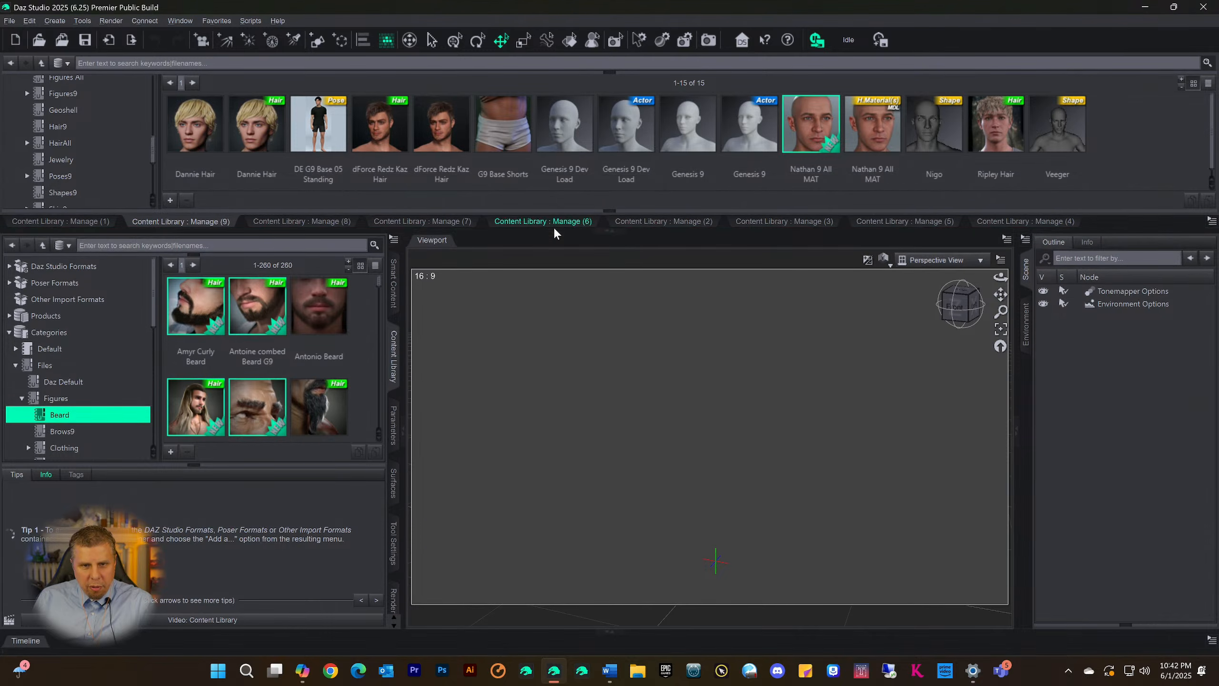
Load the Genesis 9 actor into the scene from Scene Build and apply the Nigo shape to it
{"action": "left_click", "coordinate": [743, 128]}
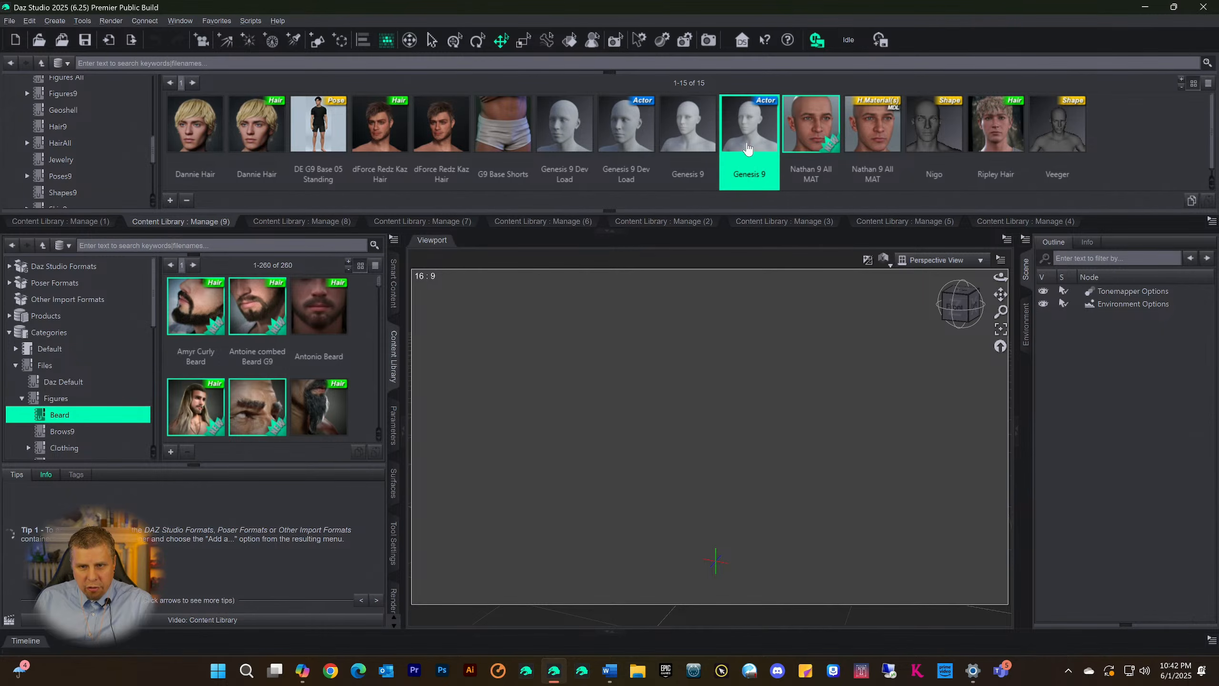
{"action": "double_click", "coordinate": [752, 137]}
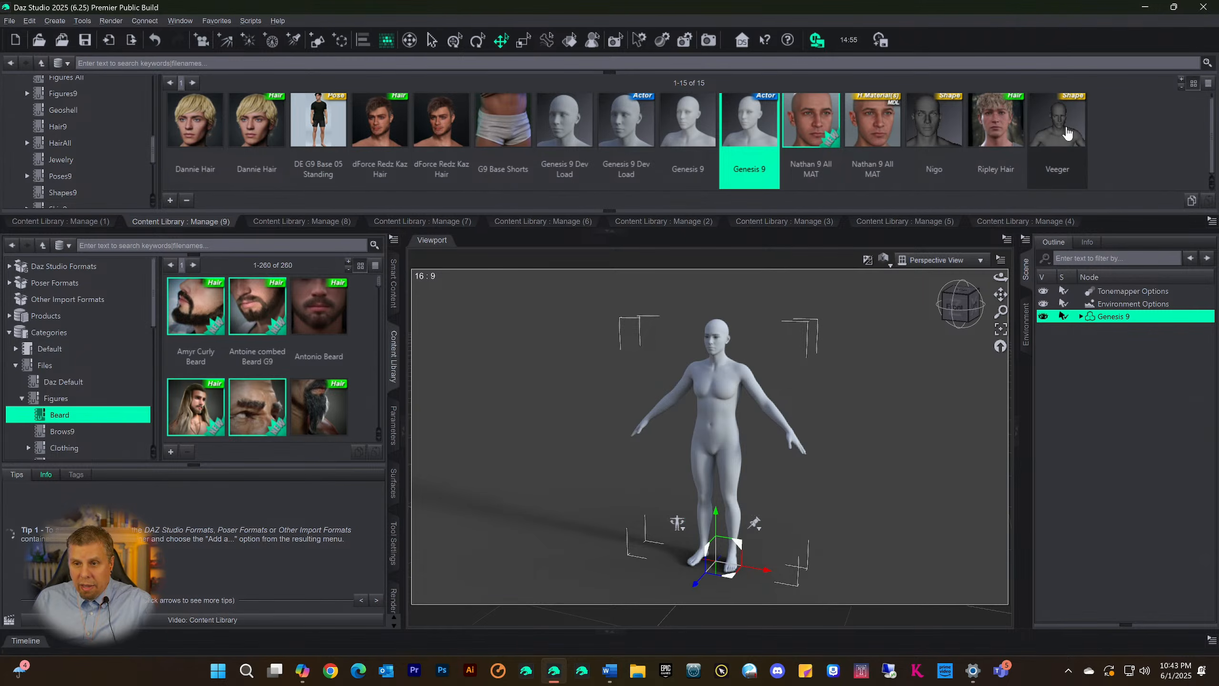
{"action": "double_click", "coordinate": [922, 128]}
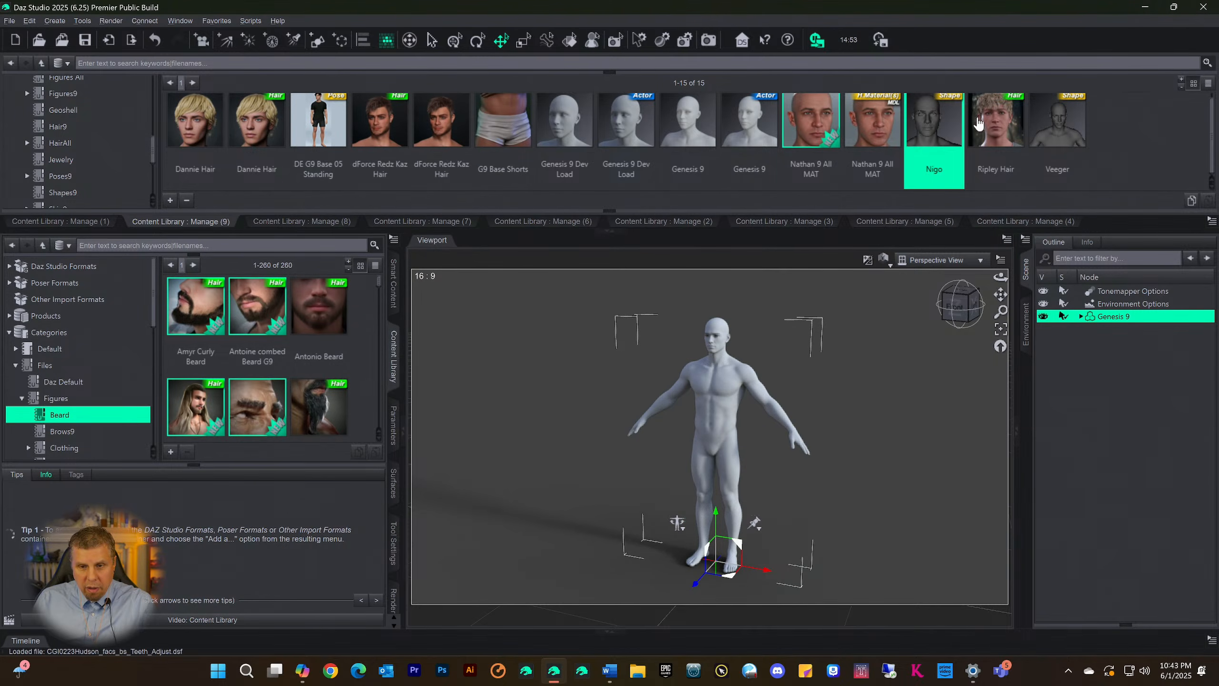
Apply the Nathan 9 All MAT material and Dannie Hair to the Genesis 9 figure
{"action": "left_click", "coordinate": [864, 123]}
{"action": "double_click", "coordinate": [878, 129]}
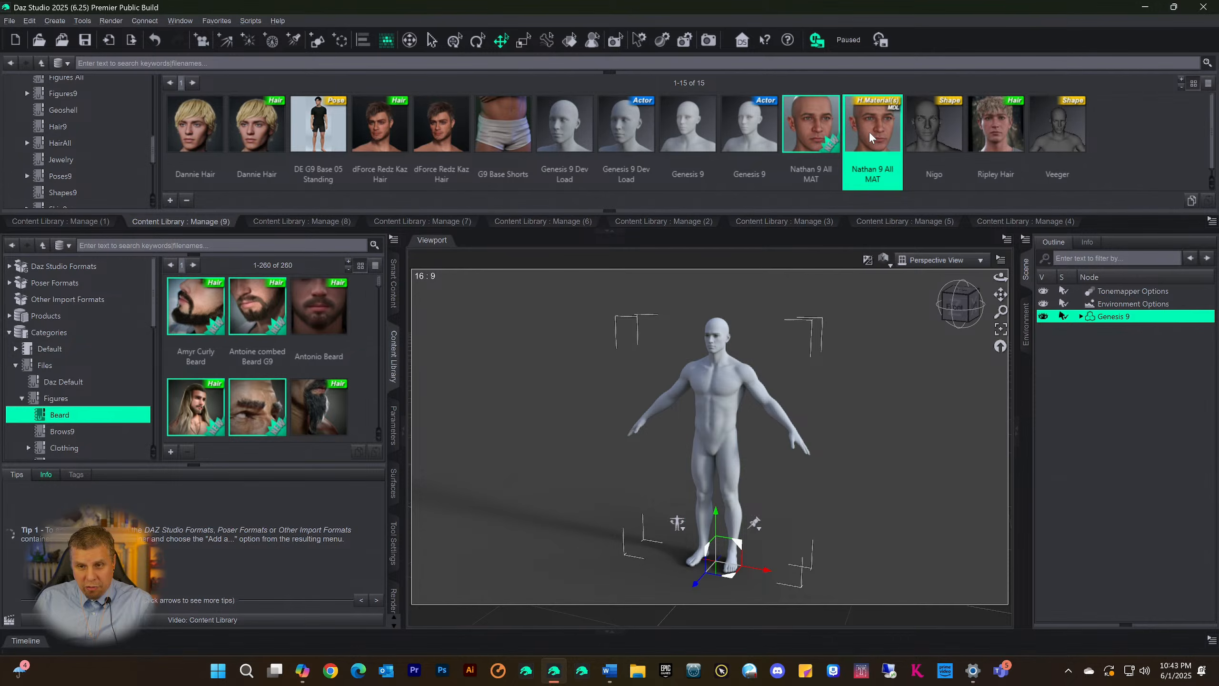
{"action": "double_click", "coordinate": [256, 132]}
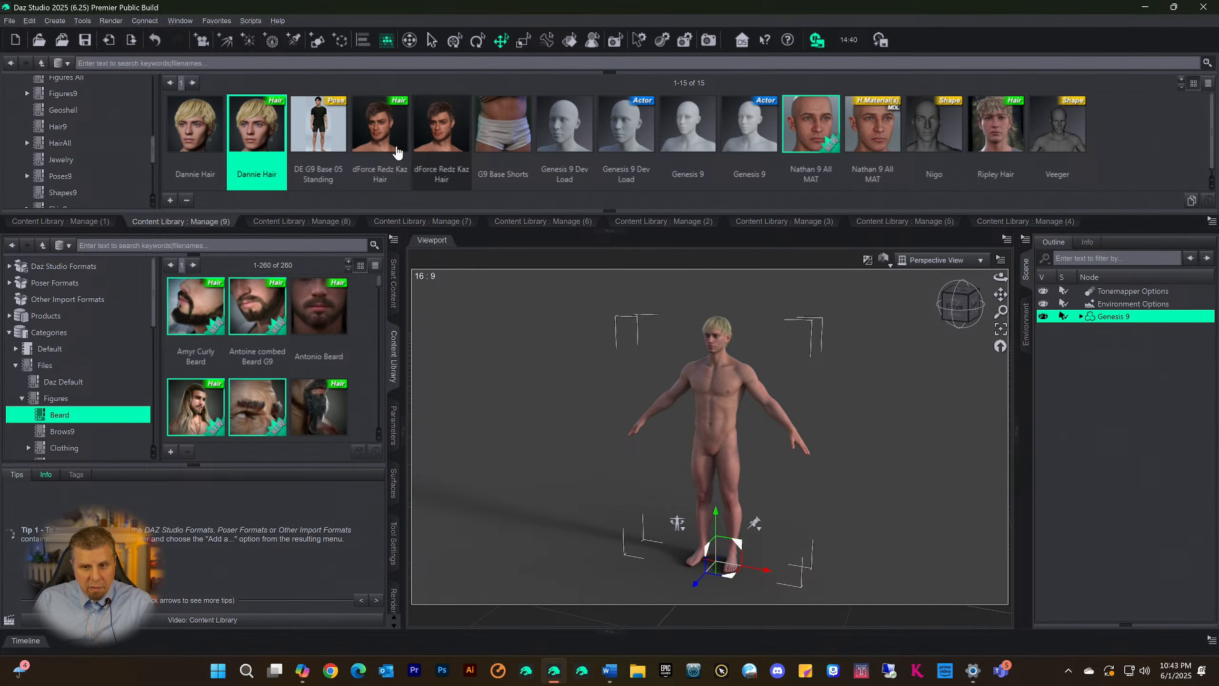
Apply the DE G9 Base 05 Standing pose and fit the G9 Base Shorts to the Genesis 9 figure
{"action": "left_click", "coordinate": [310, 123]}
{"action": "double_click", "coordinate": [310, 119]}
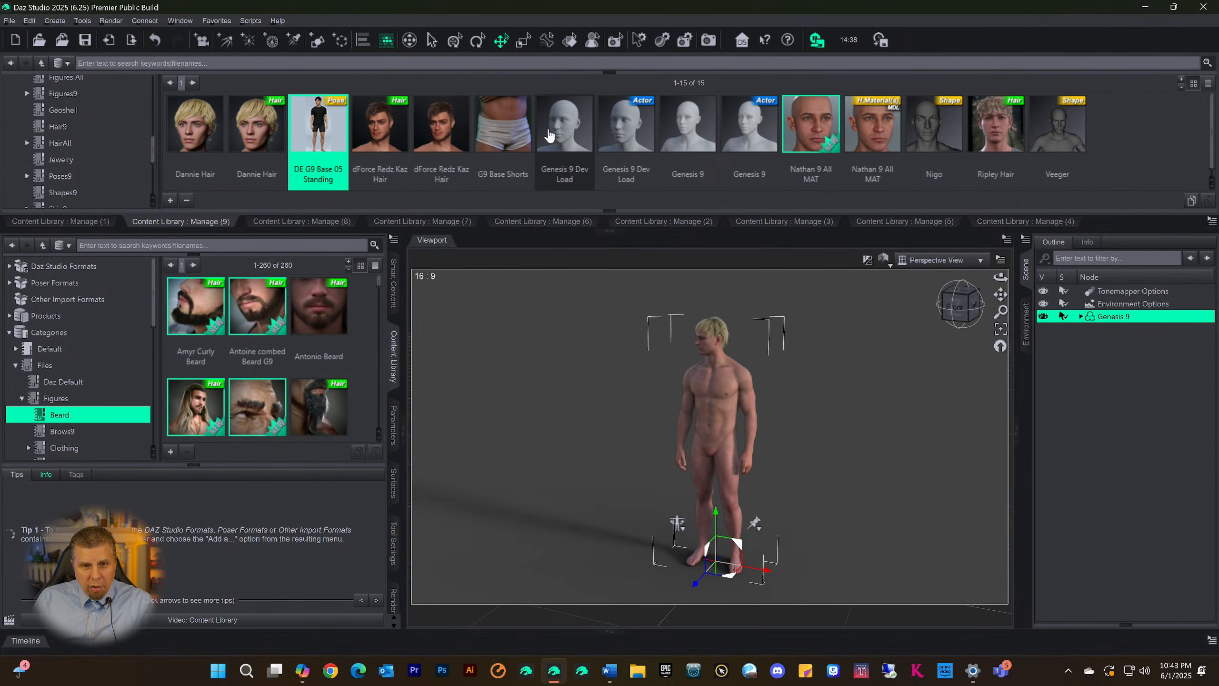
{"action": "double_click", "coordinate": [502, 124]}
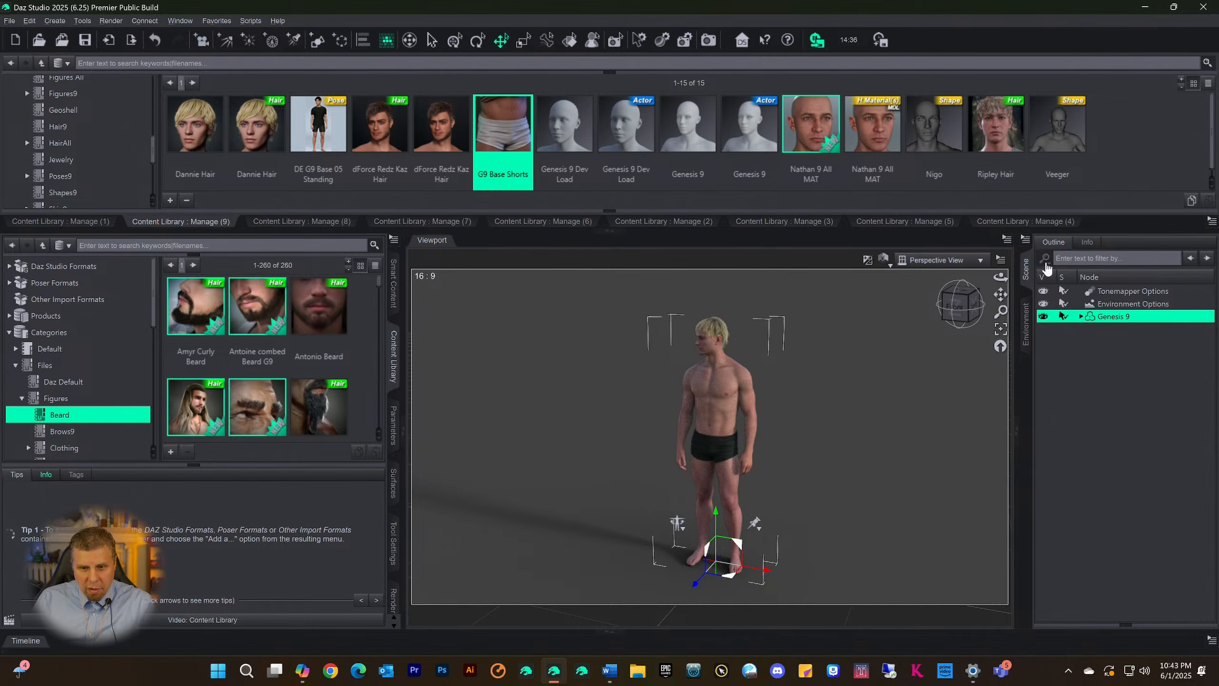
Collapse the docking area above the viewport and inspect the dressed Genesis 9 figure from different angles
{"action": "left_click_drag", "start_coordinate": [958, 306], "coordinate": [970, 305]}
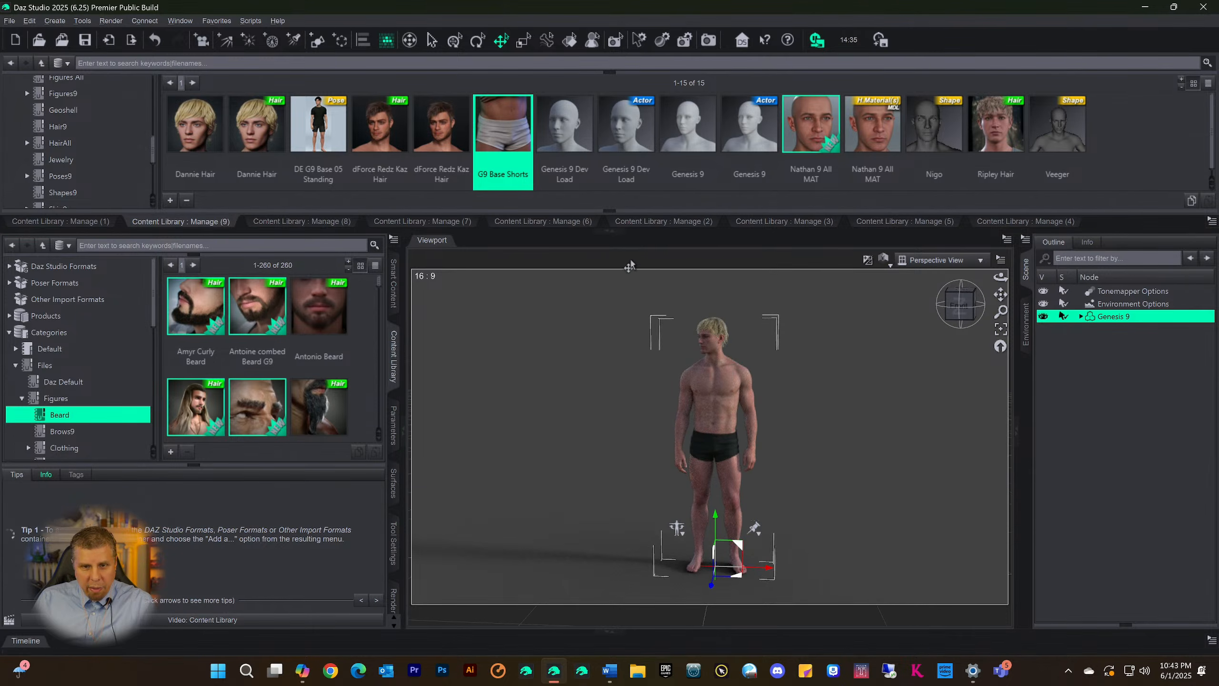
{"action": "left_click", "coordinate": [613, 231]}
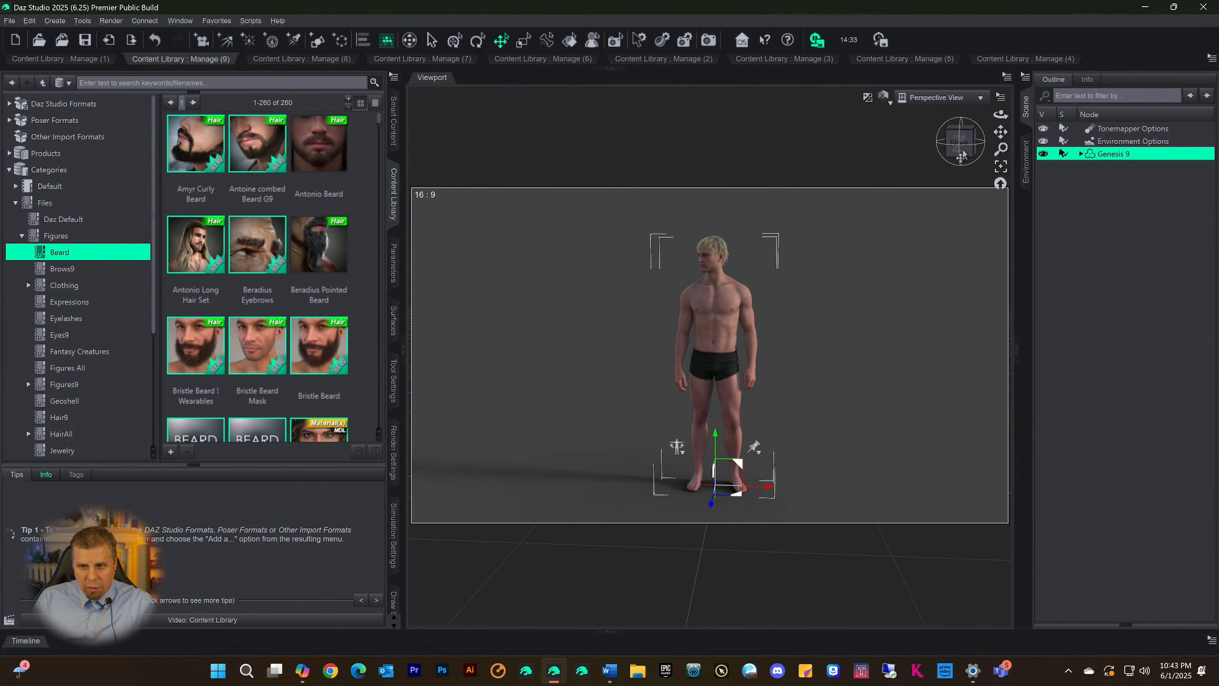
{"action": "mouse_move", "coordinate": [961, 154]}
{"action": "left_mouse_down"}
{"action": "mouse_move", "coordinate": [982, 155]}
{"action": "mouse_move", "coordinate": [960, 150]}
{"action": "left_mouse_up"}
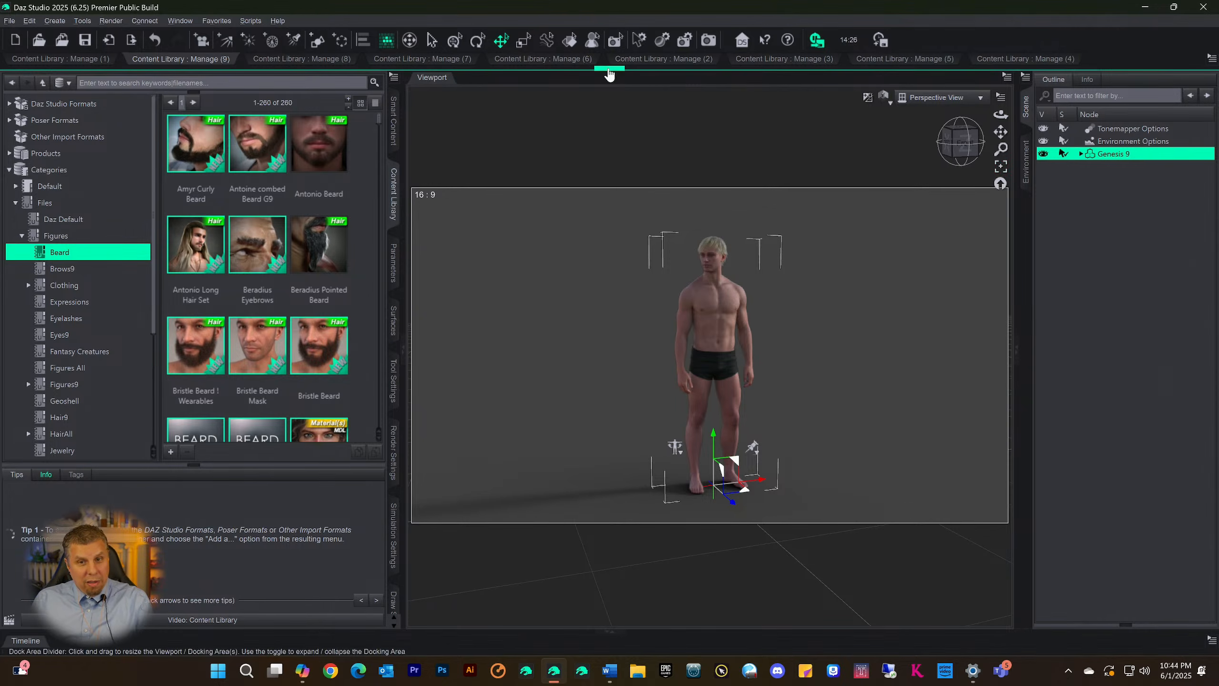
Expand the docking area again and apply the Haelon shape from the Content Library : Manage (7) page to the figure
{"action": "left_click", "coordinate": [609, 71]}
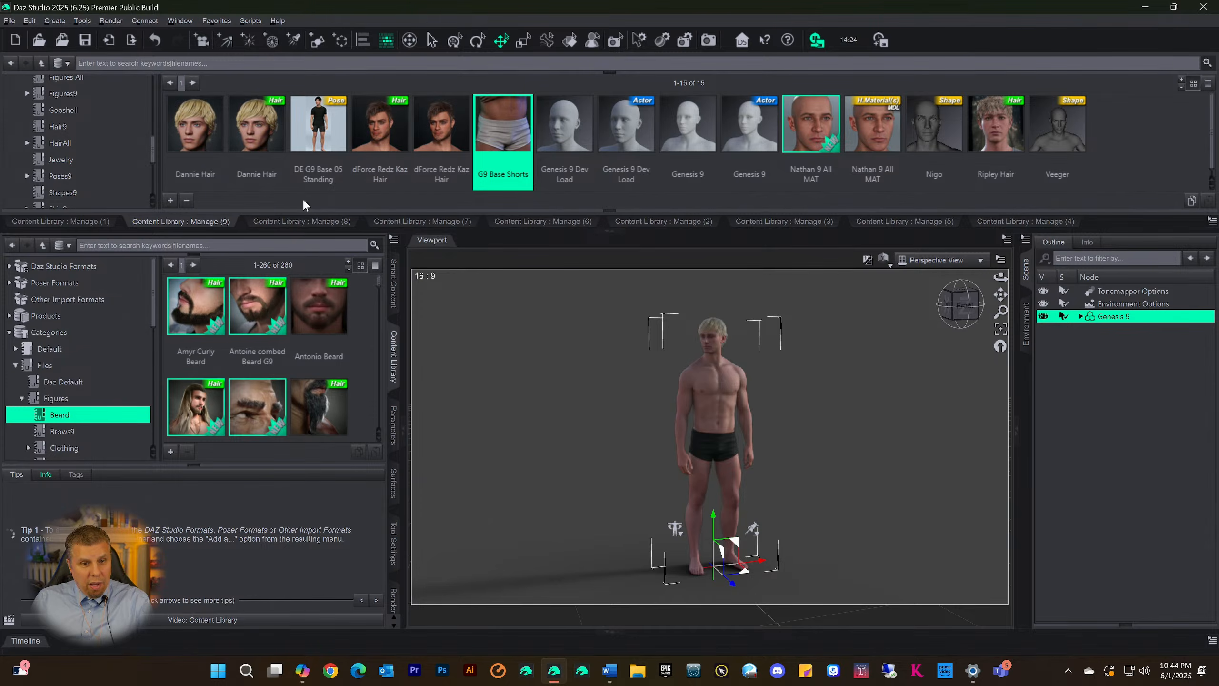
{"action": "left_click", "coordinate": [295, 221]}
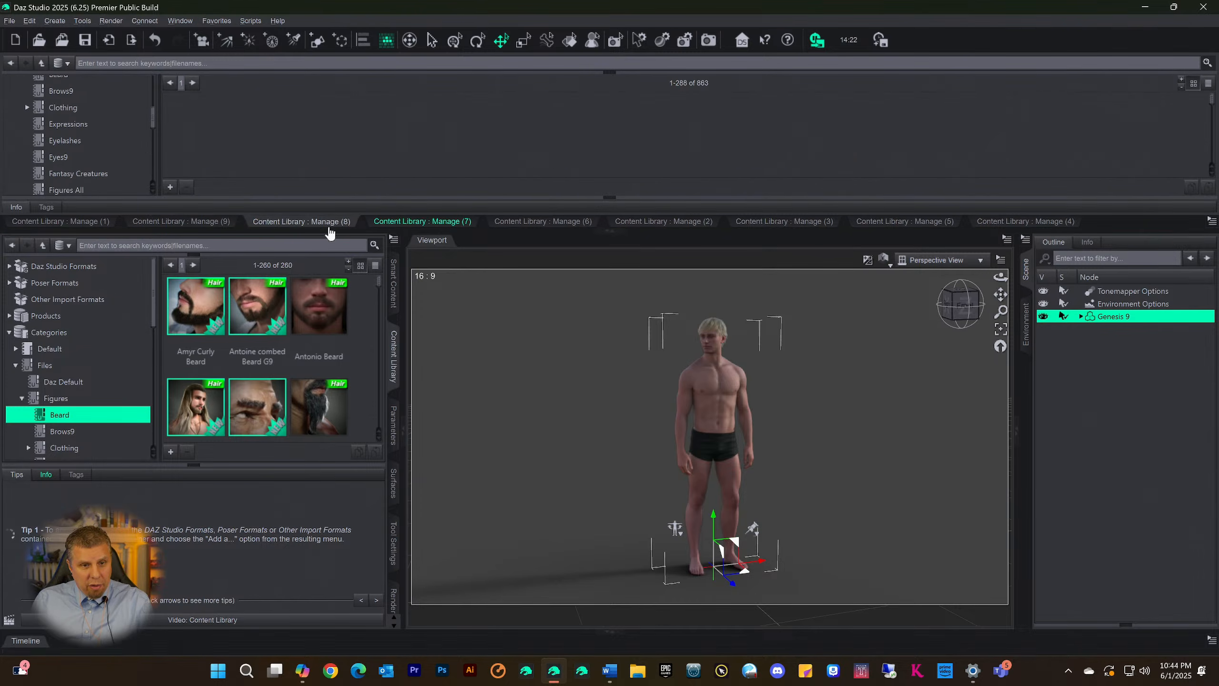
{"action": "left_click", "coordinate": [403, 223]}
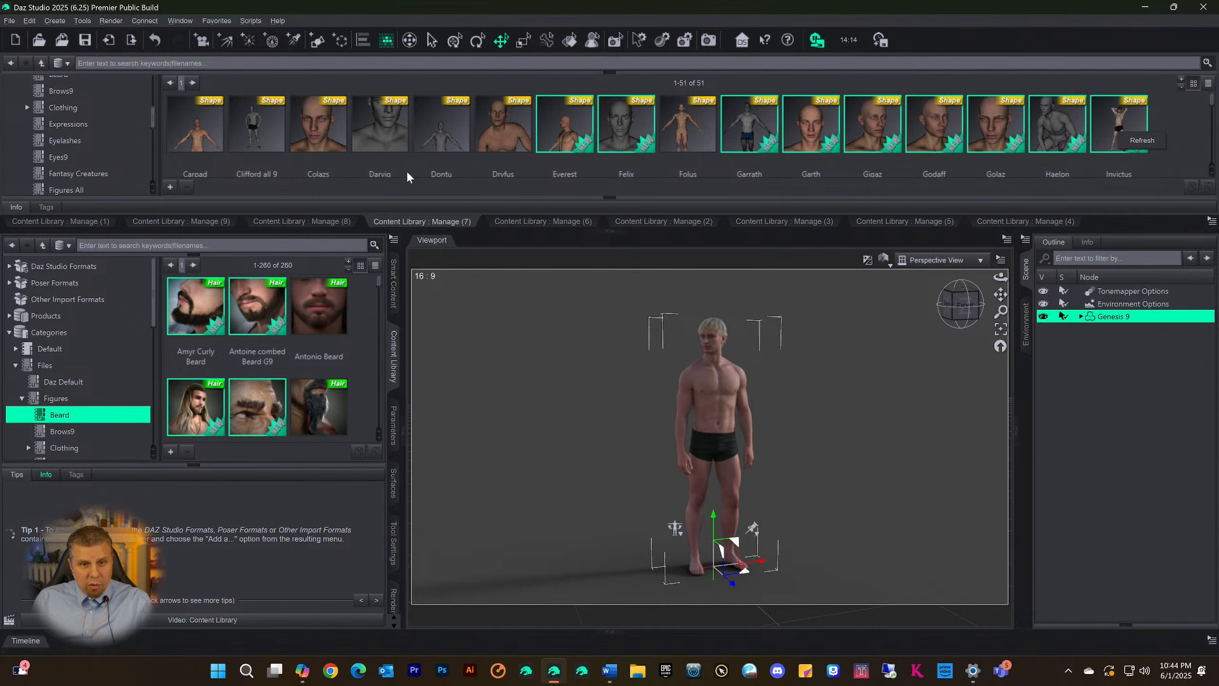
{"action": "left_click", "coordinate": [1039, 133]}
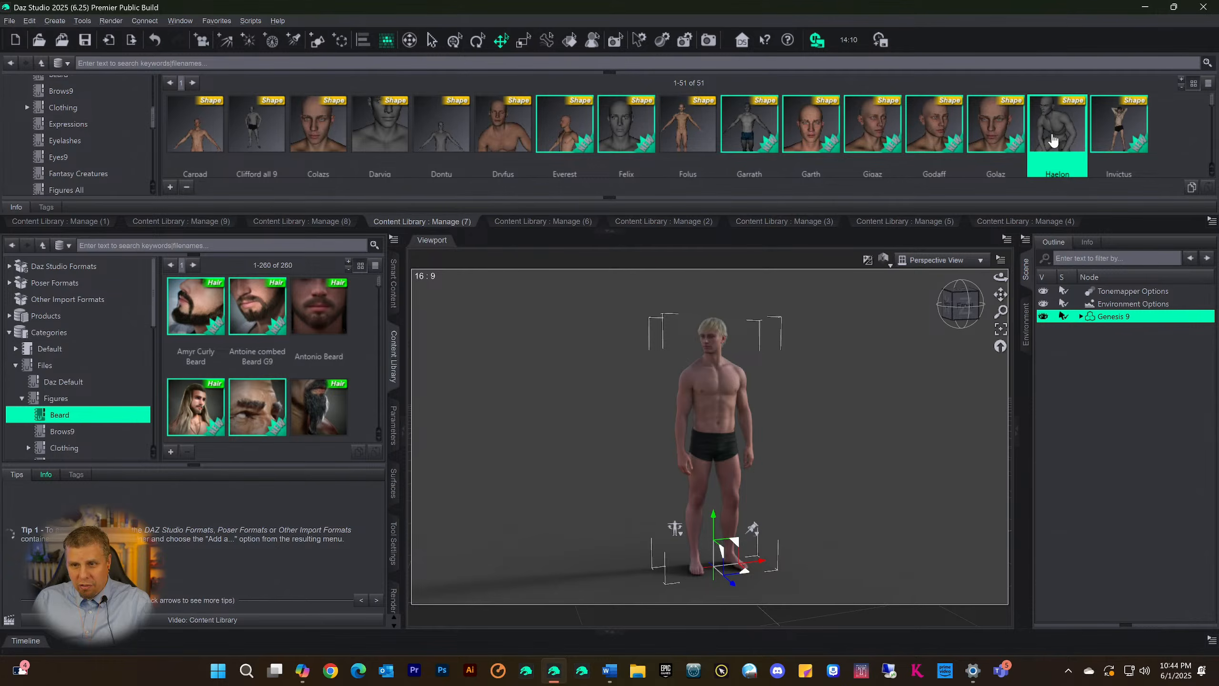
{"action": "double_click", "coordinate": [1052, 140]}
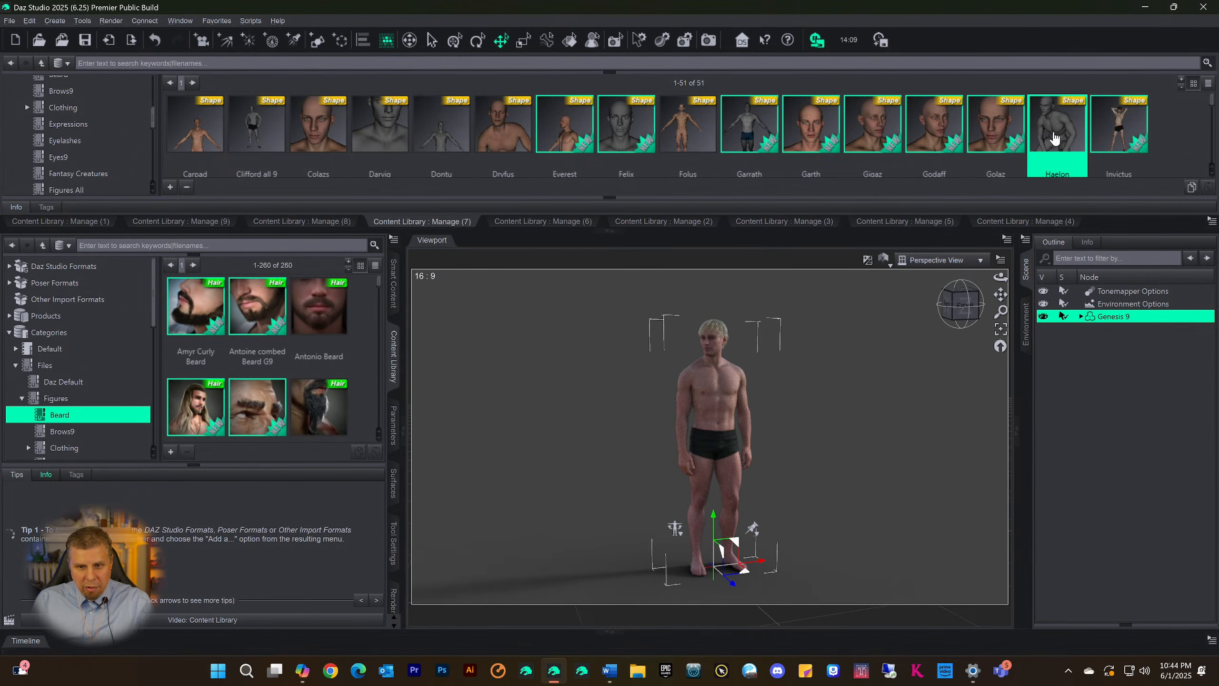
Browse the first two pages of poses in Content Library : Manage (6)
{"action": "left_click", "coordinate": [521, 226]}
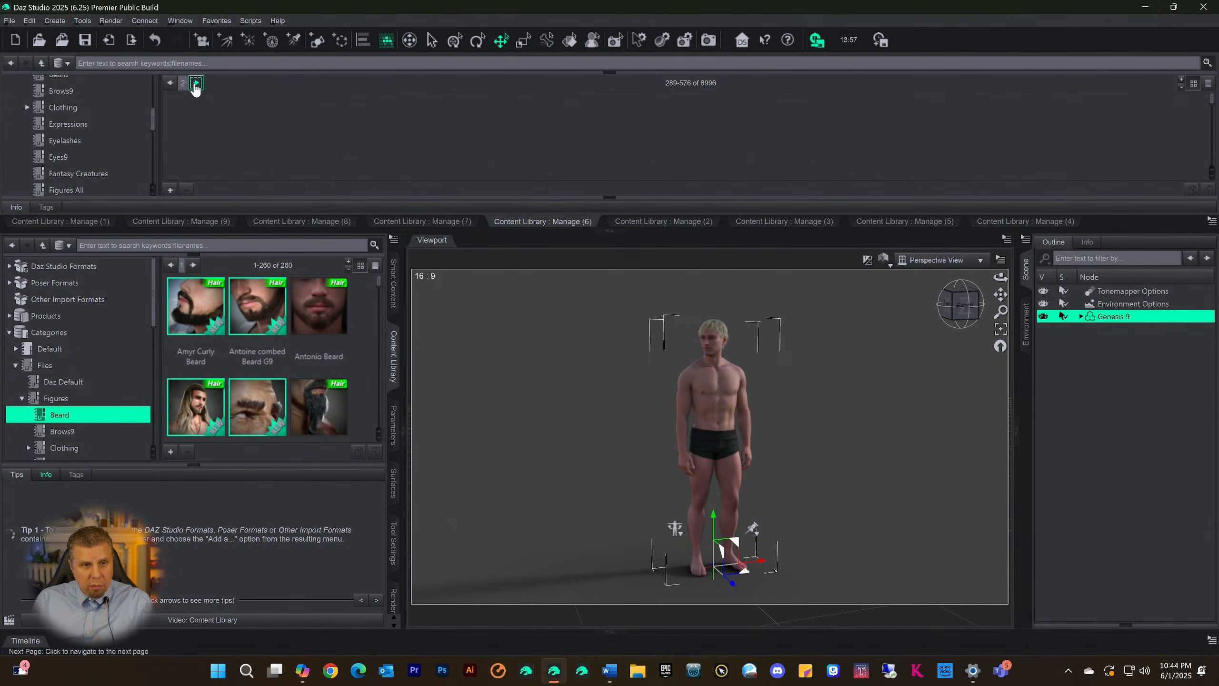
{"action": "left_click", "coordinate": [170, 83]}
{"action": "left_click", "coordinate": [169, 83]}
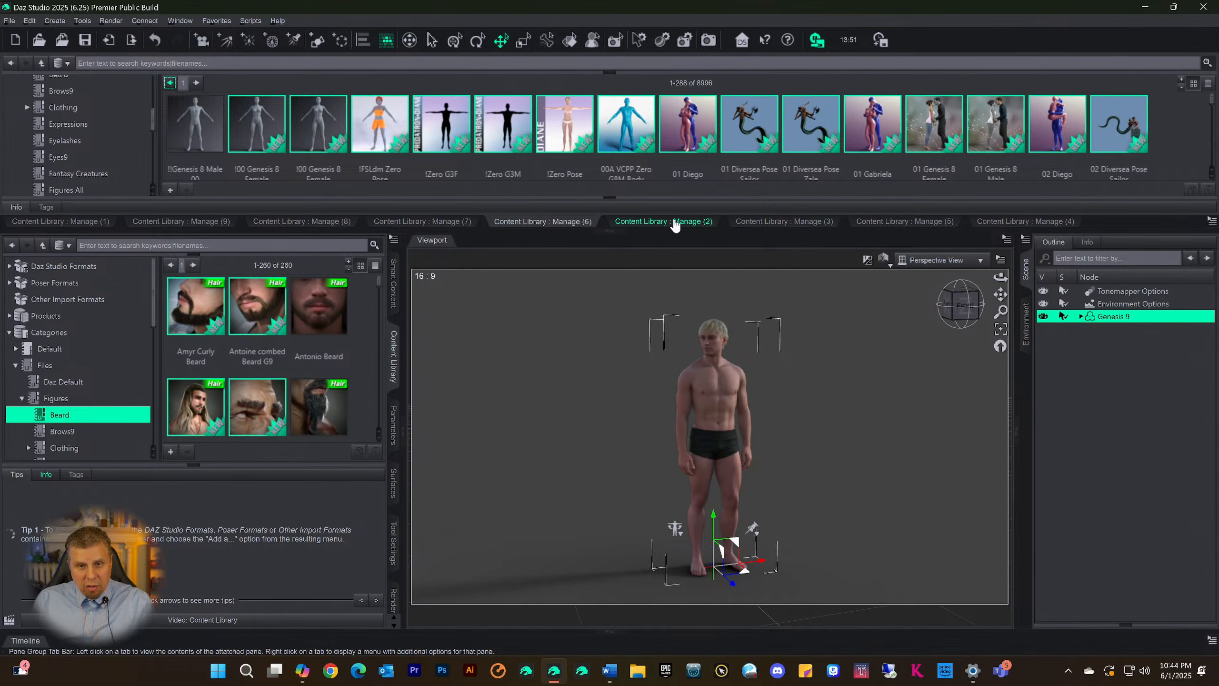
{"action": "left_click", "coordinate": [197, 83]}
{"action": "scroll", "coordinate": [737, 125], "scroll_direction": "down", "scroll_amount": 4}
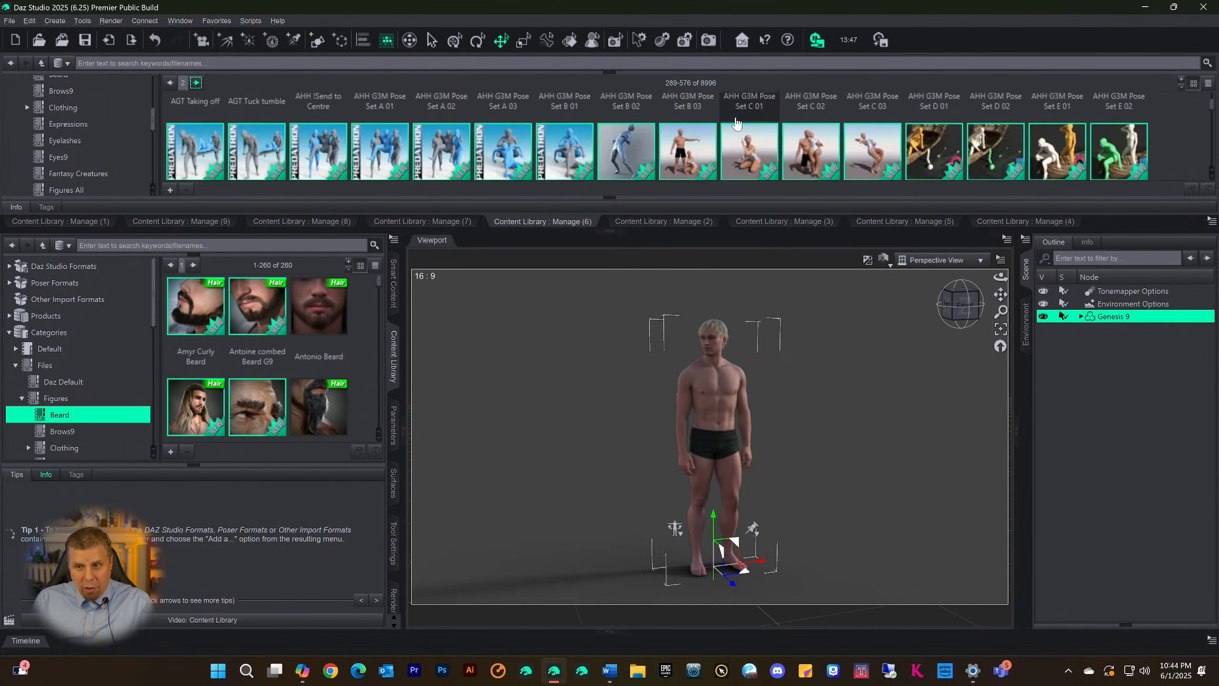
{"action": "scroll", "coordinate": [737, 126], "scroll_direction": "down", "scroll_amount": 10}
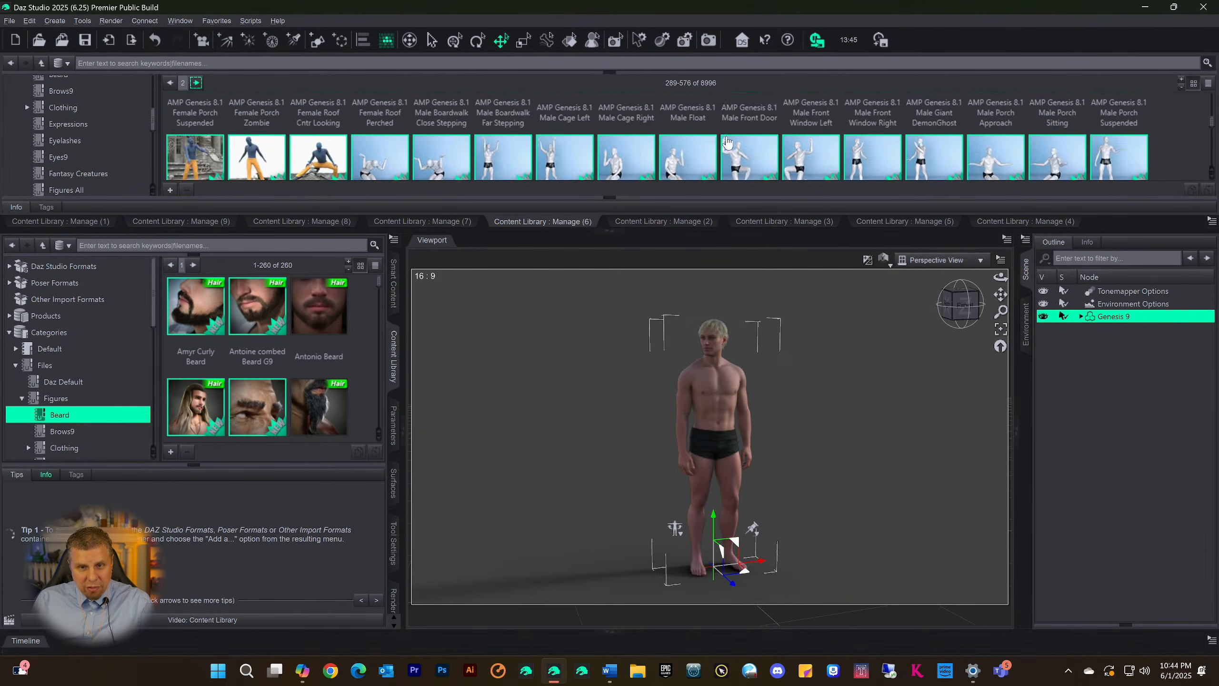
Try two Basix - G3M standing poses on the Genesis 9 figure, including one with an outstretched pointing arm
{"action": "scroll", "coordinate": [728, 143], "scroll_direction": "down", "scroll_amount": 10}
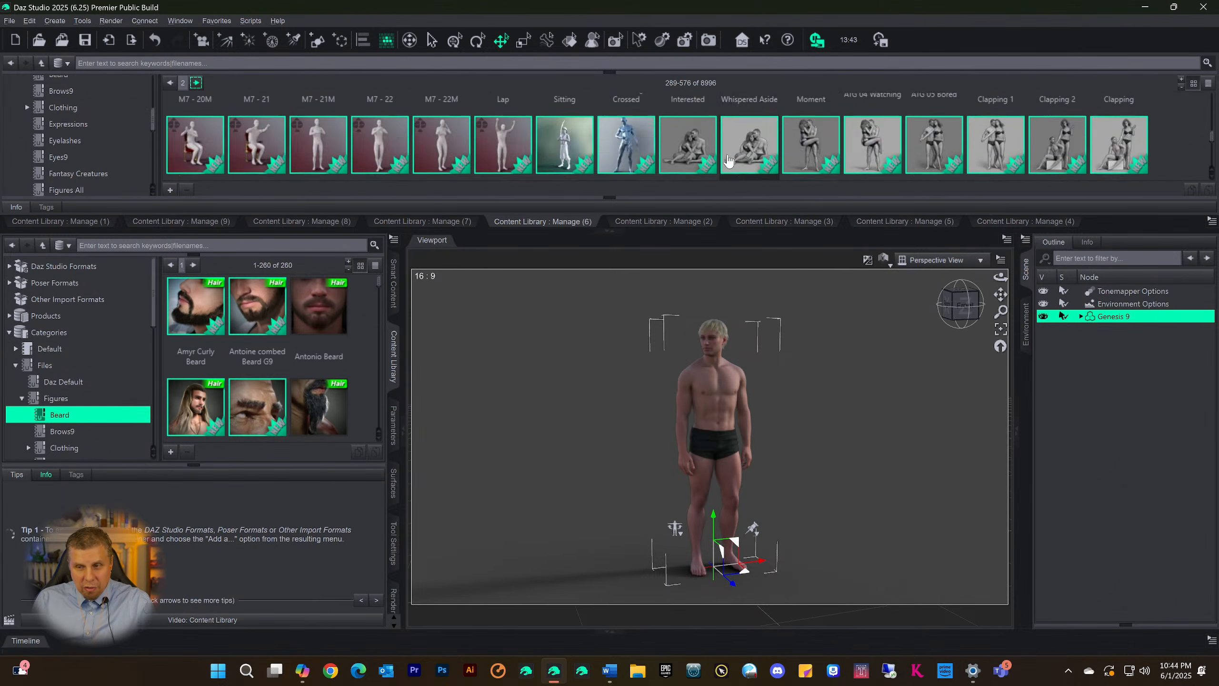
{"action": "scroll", "coordinate": [728, 159], "scroll_direction": "down", "scroll_amount": 10}
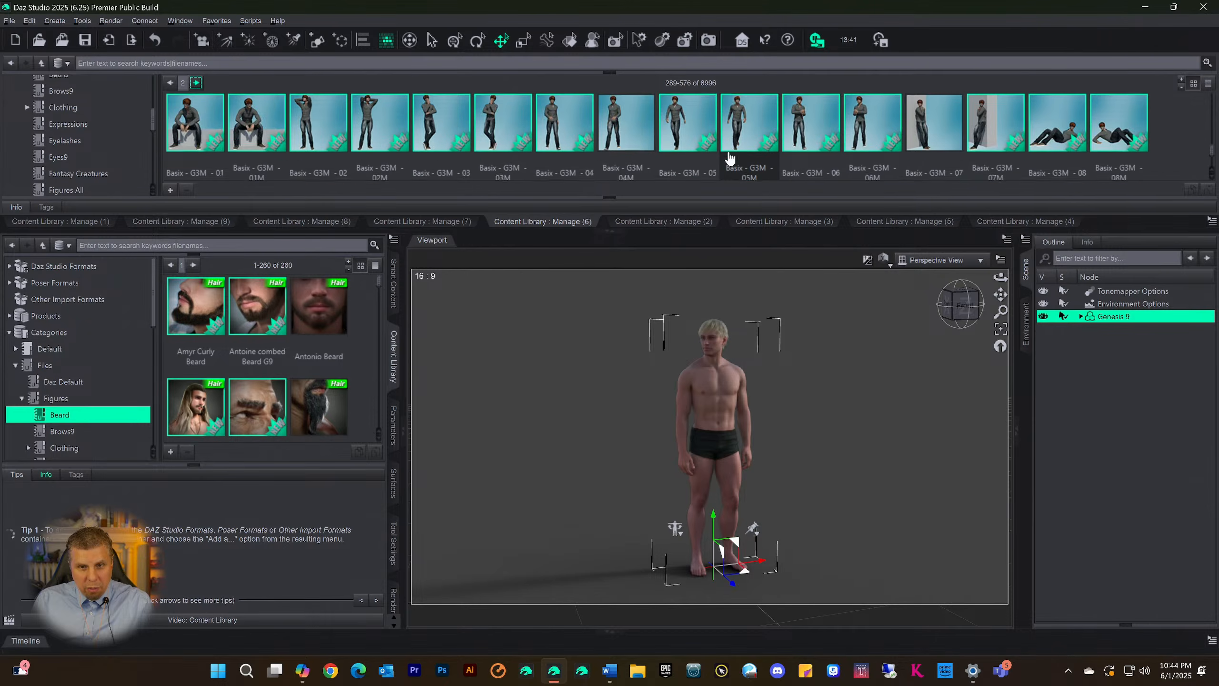
{"action": "scroll", "coordinate": [730, 158], "scroll_direction": "down", "scroll_amount": 2}
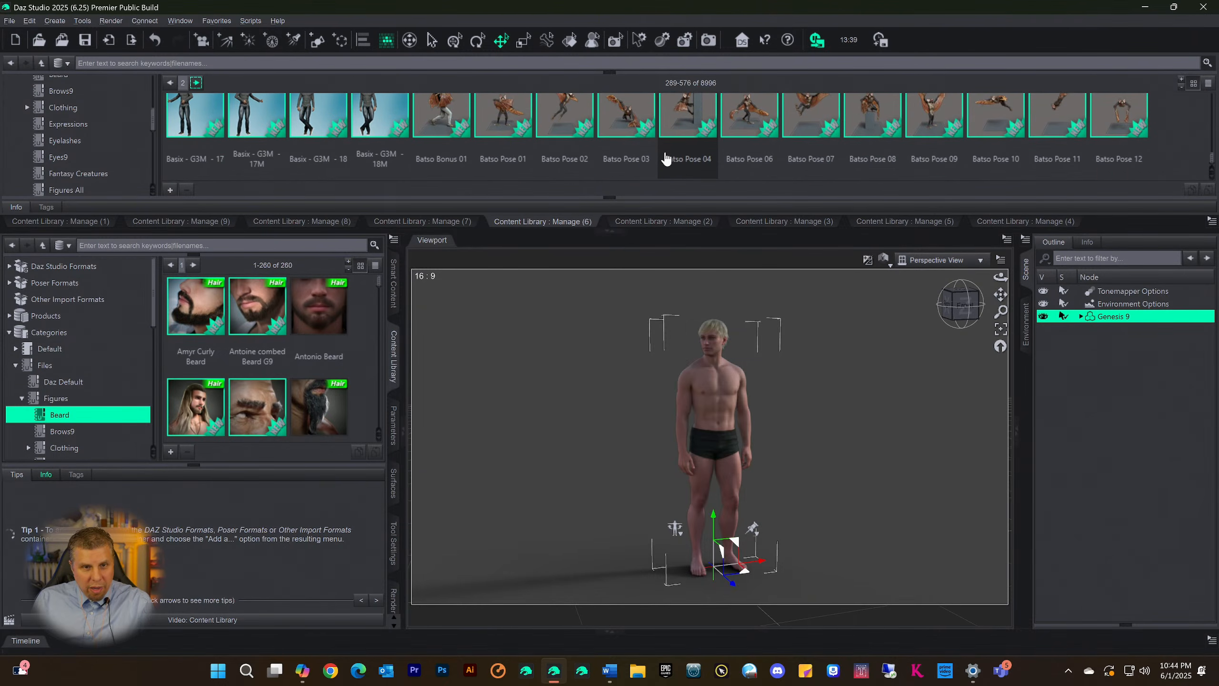
{"action": "scroll", "coordinate": [666, 155], "scroll_direction": "up", "scroll_amount": 2}
{"action": "scroll", "coordinate": [533, 154], "scroll_direction": "up", "scroll_amount": 3}
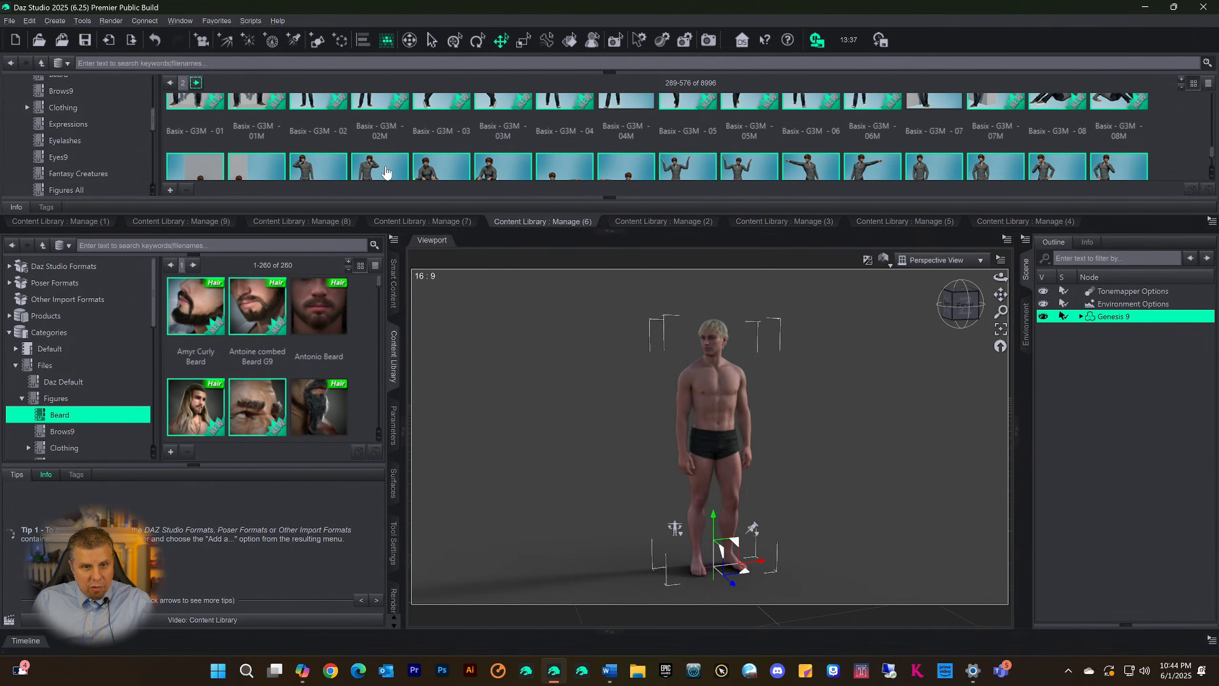
{"action": "double_click", "coordinate": [384, 169]}
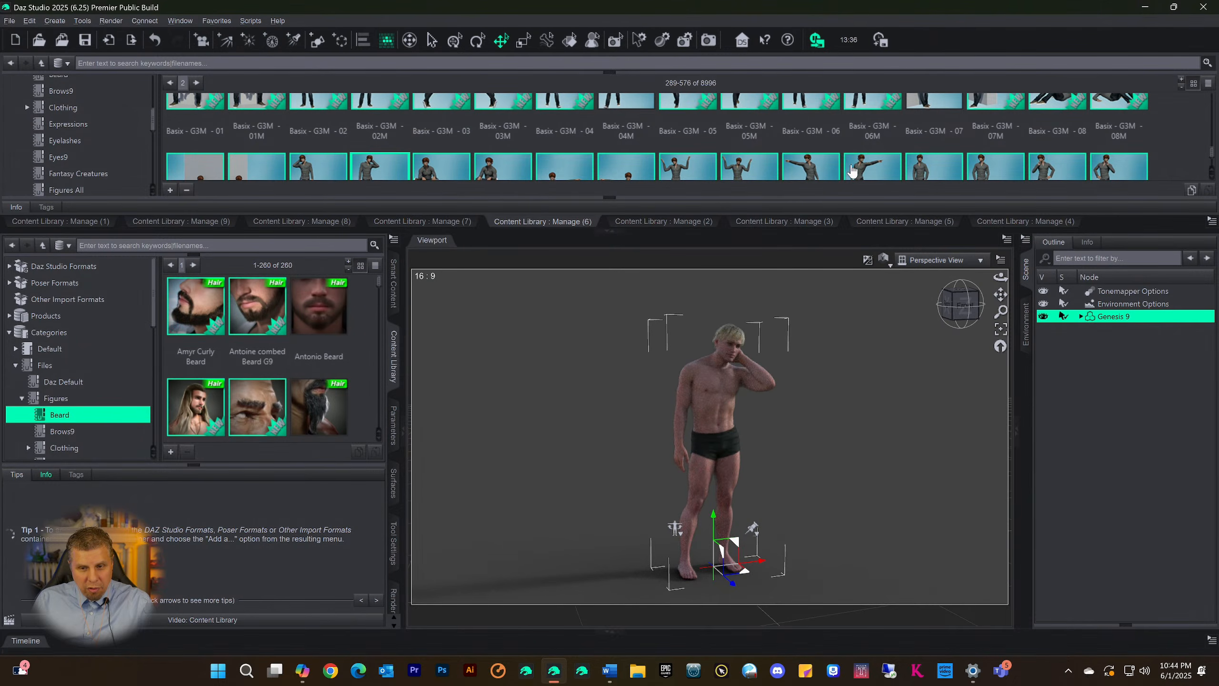
{"action": "left_click", "coordinate": [812, 171]}
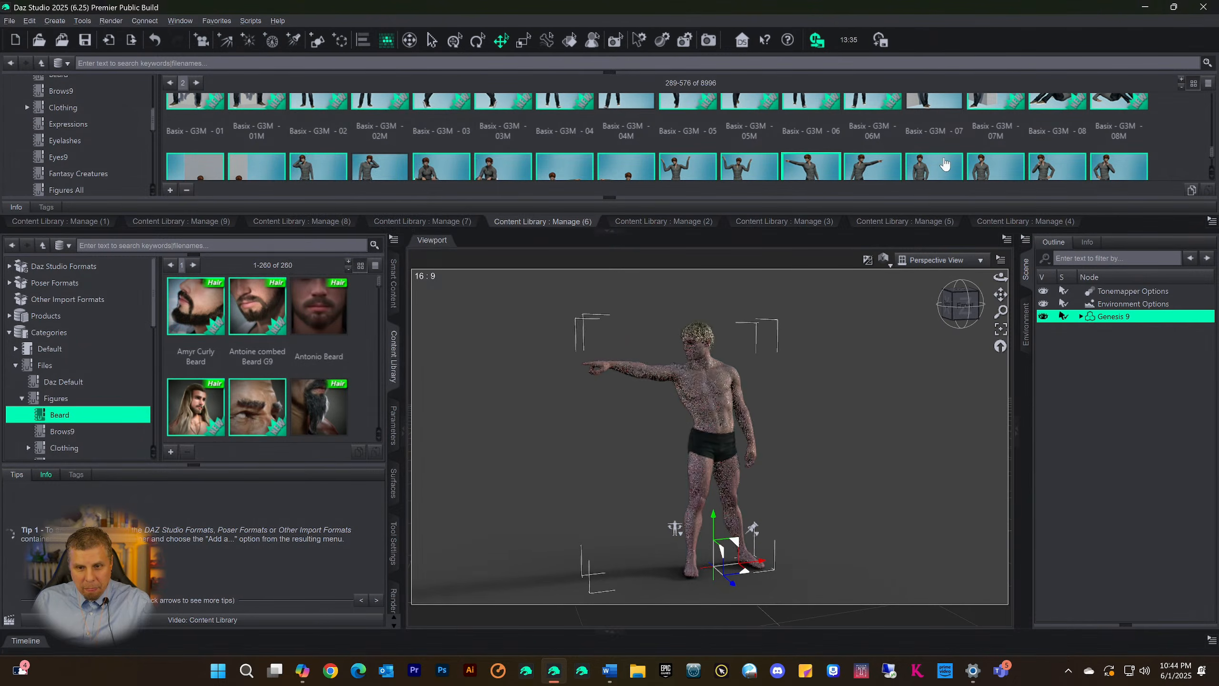
Try a raised seated pose from the grey couple poses on the figure, leaving the preset limits on
{"action": "scroll", "coordinate": [703, 129], "scroll_direction": "down", "scroll_amount": 3}
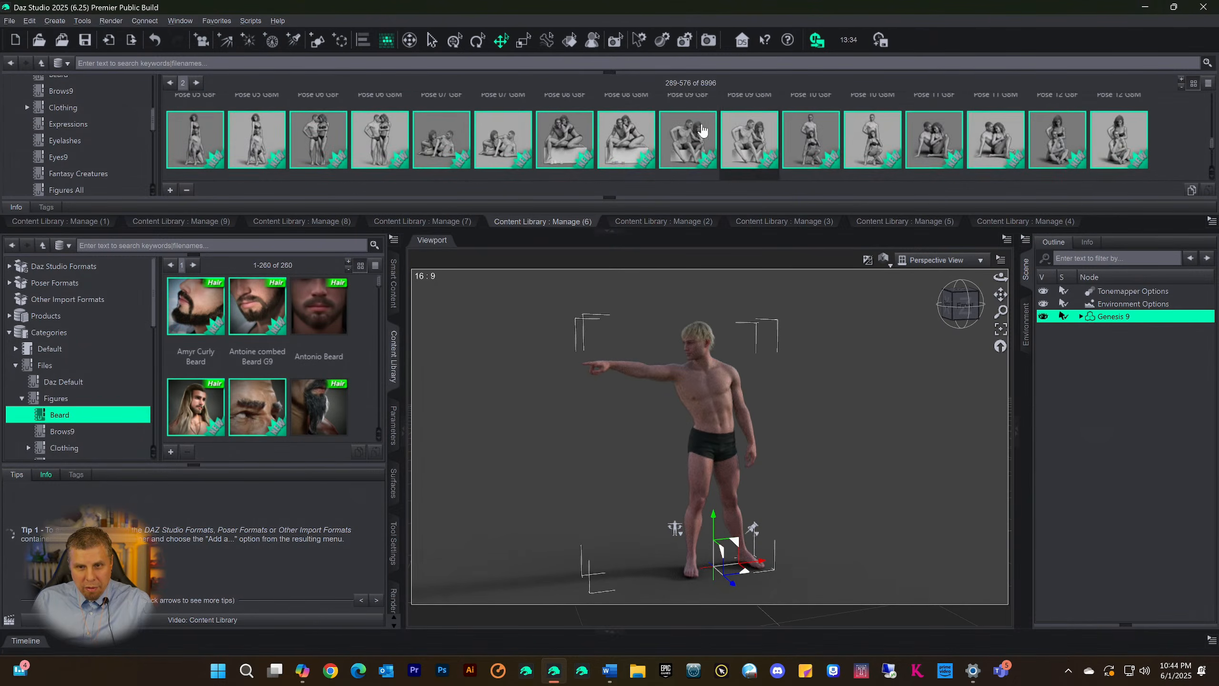
{"action": "double_click", "coordinate": [670, 135]}
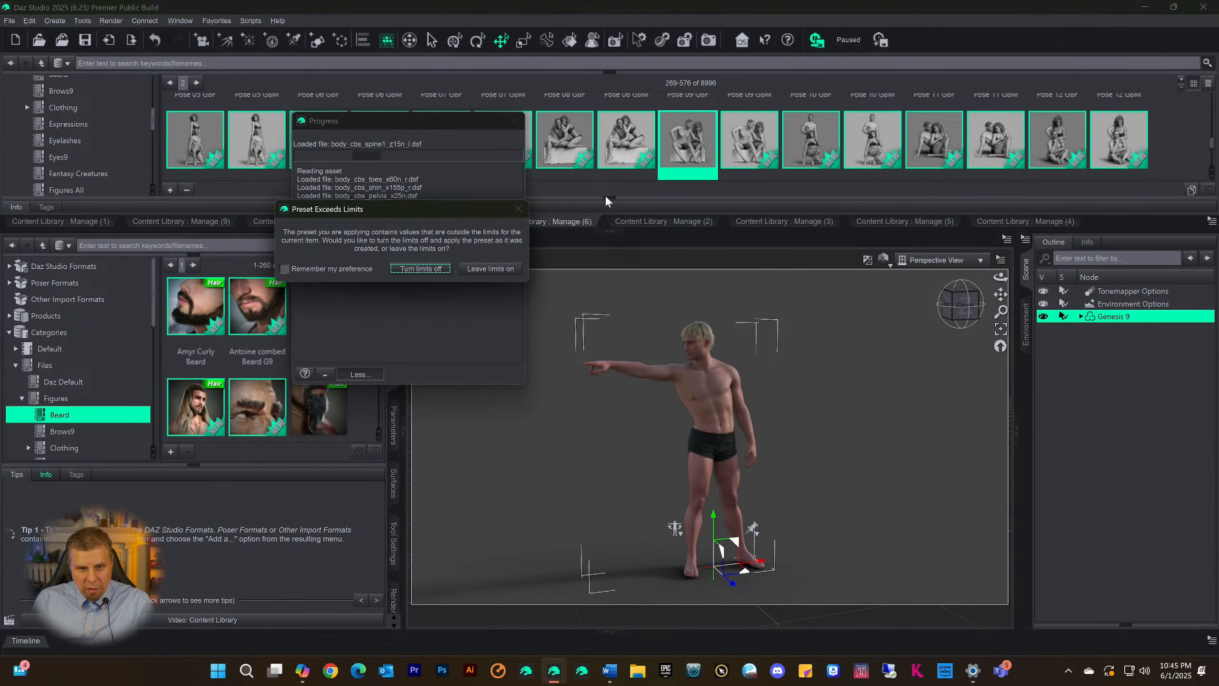
{"action": "left_click", "coordinate": [477, 269]}
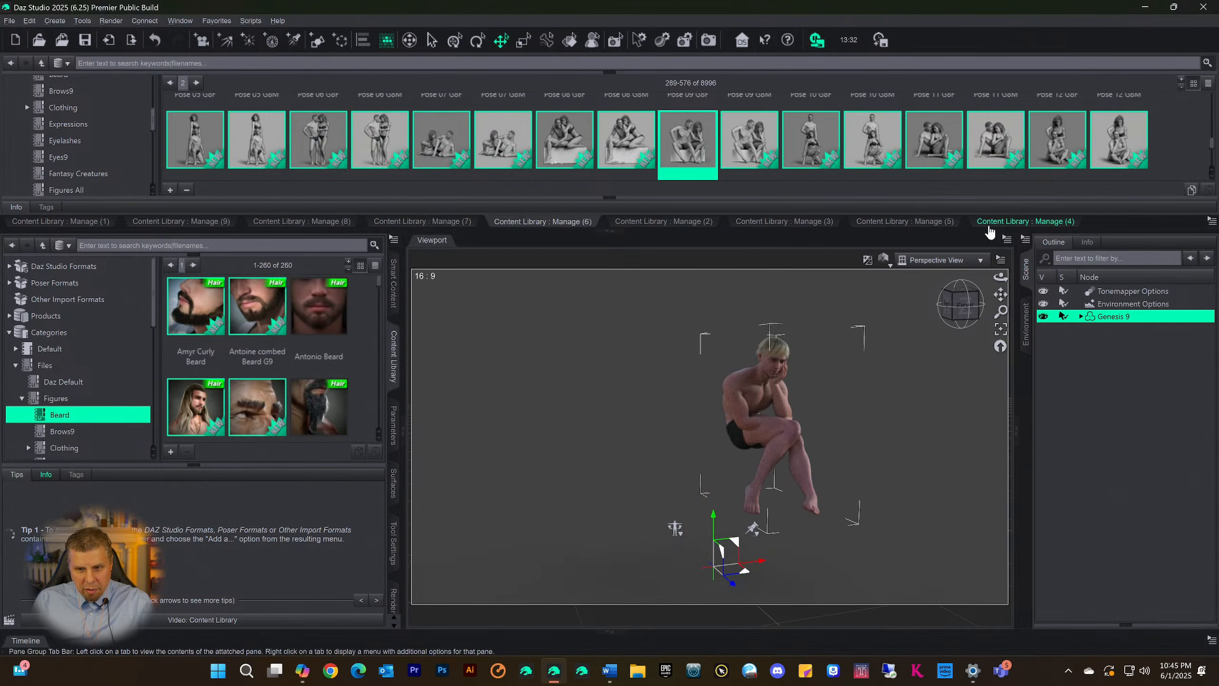
Apply a couple pose that seats the figure on the ground leaning on one hand, and frame the figure in the viewport
{"action": "double_click", "coordinate": [993, 145]}
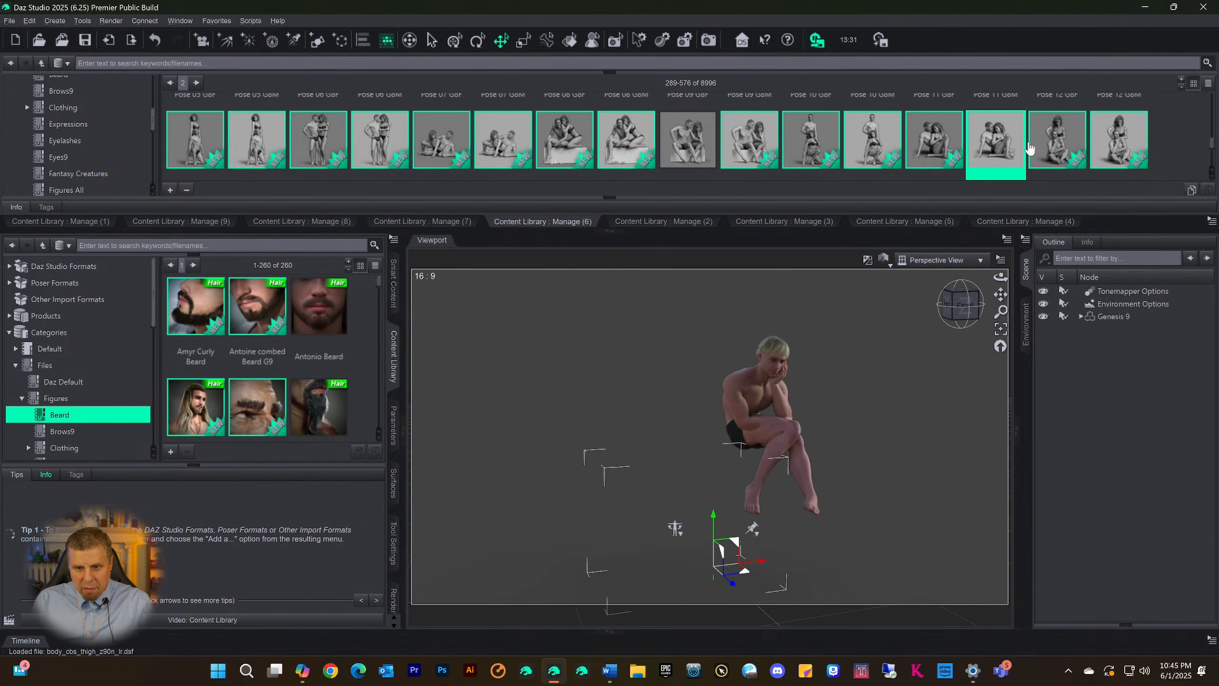
{"action": "left_click", "coordinate": [973, 302]}
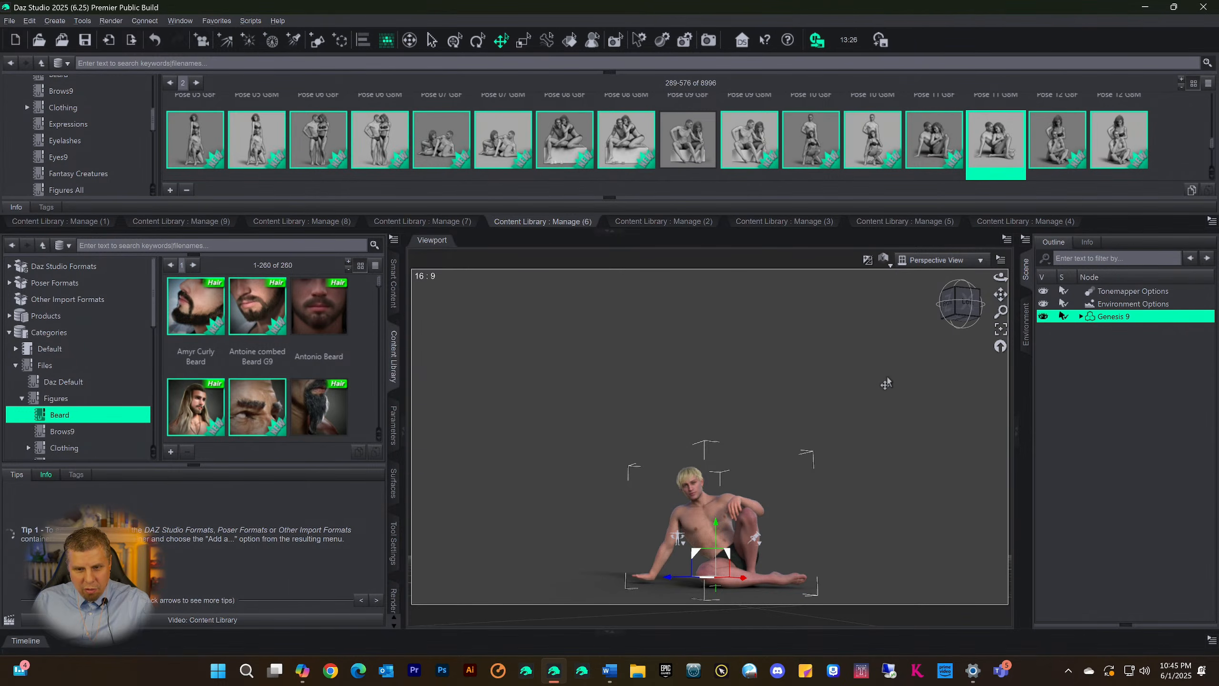
{"action": "left_click_drag", "start_coordinate": [1001, 294], "coordinate": [987, 234]}
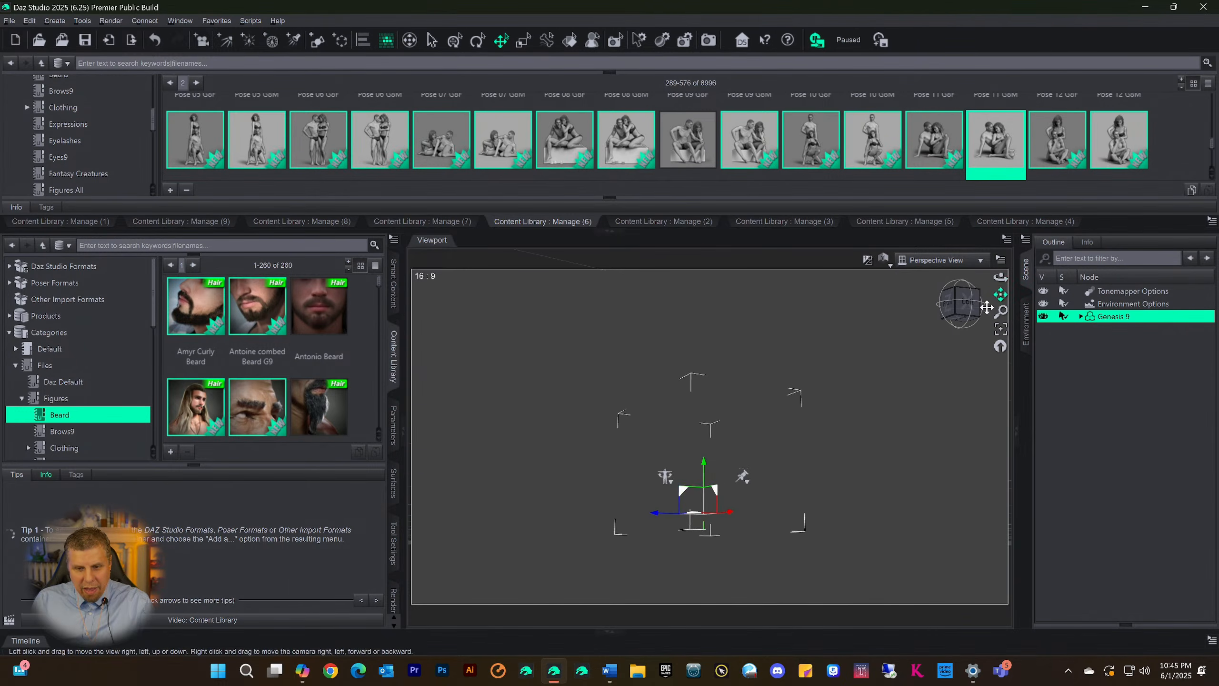
{"action": "scroll", "coordinate": [874, 465], "scroll_direction": "up", "scroll_amount": 1}
{"action": "left_click_drag", "start_coordinate": [972, 305], "coordinate": [974, 319]}
{"action": "scroll", "coordinate": [915, 392], "scroll_direction": "up", "scroll_amount": 1}
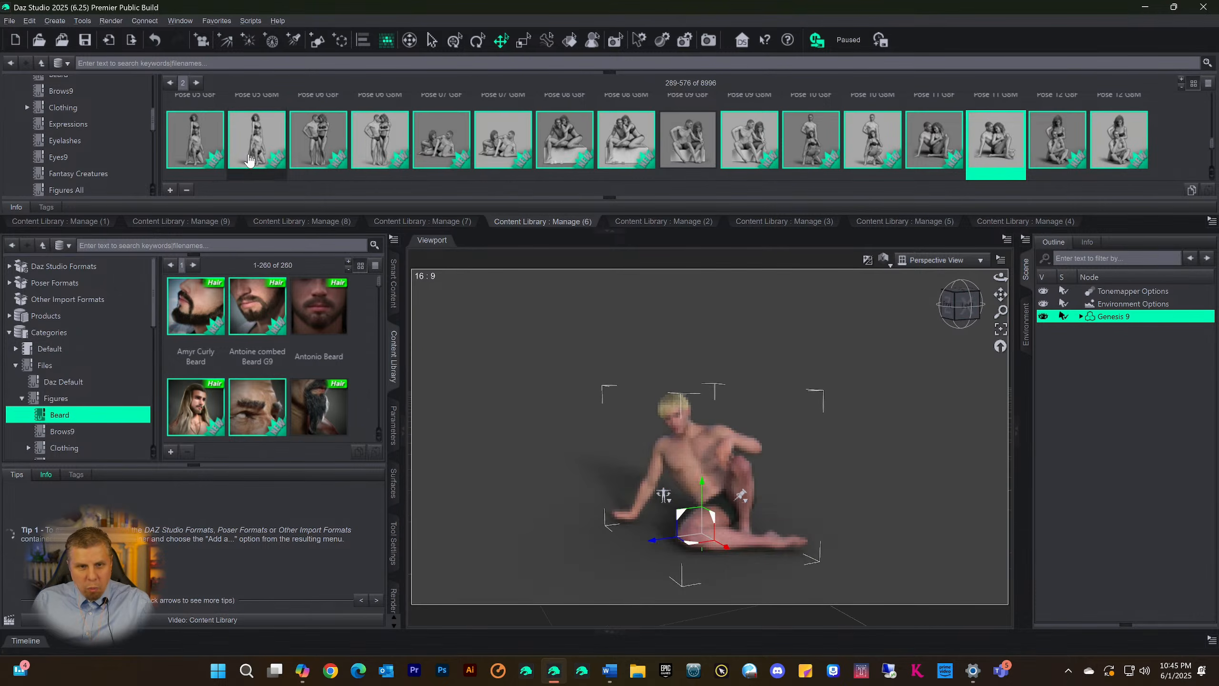
{"action": "scroll", "coordinate": [617, 117], "scroll_direction": "up", "scroll_amount": 10}
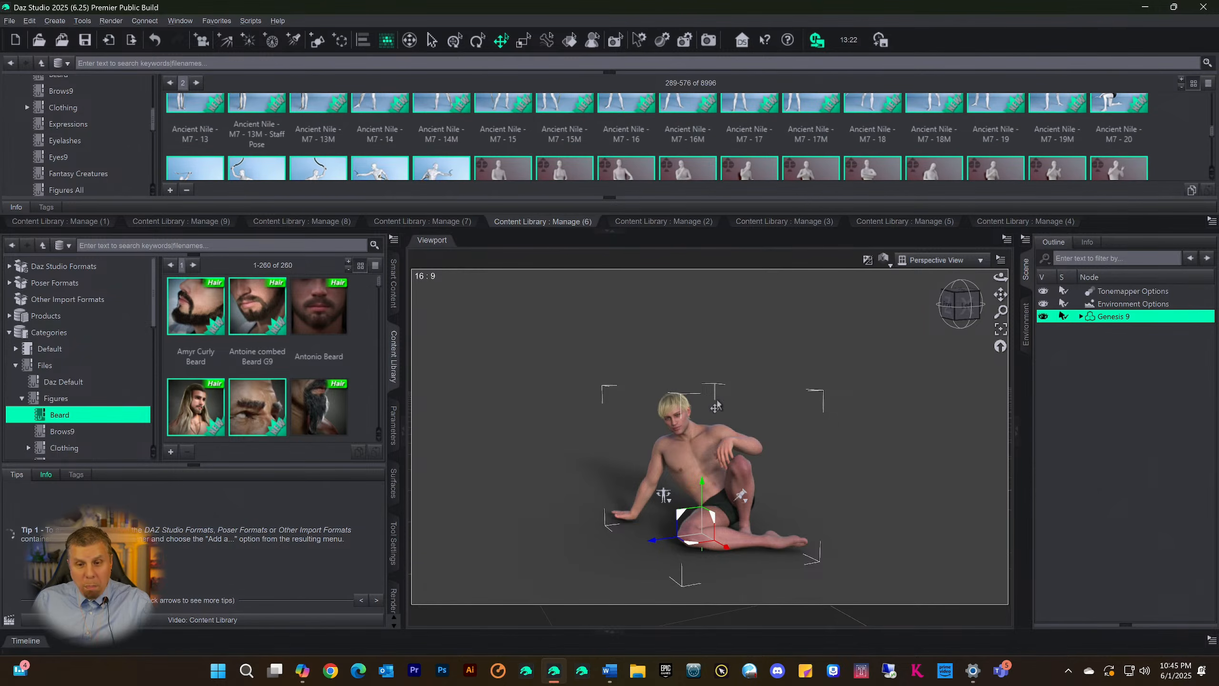
{"action": "left_click", "coordinate": [1076, 368]}
{"action": "left_click", "coordinate": [1109, 303]}
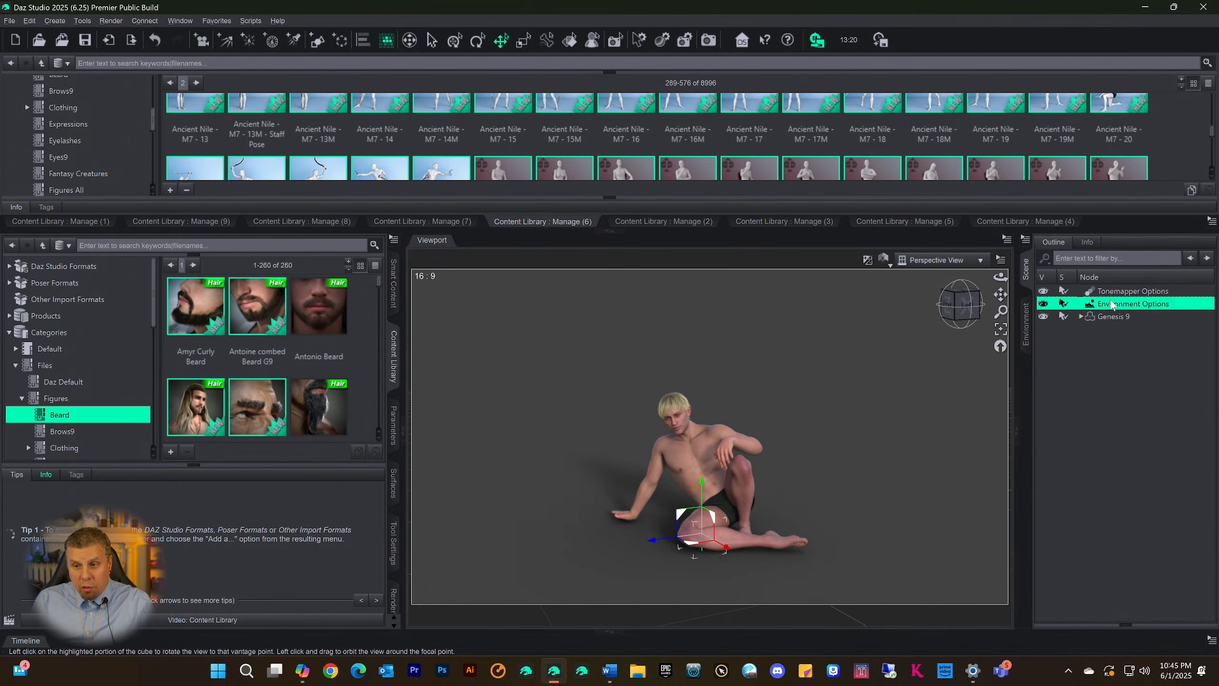
{"action": "left_click", "coordinate": [1112, 293]}
{"action": "left_click", "coordinate": [1099, 317]}
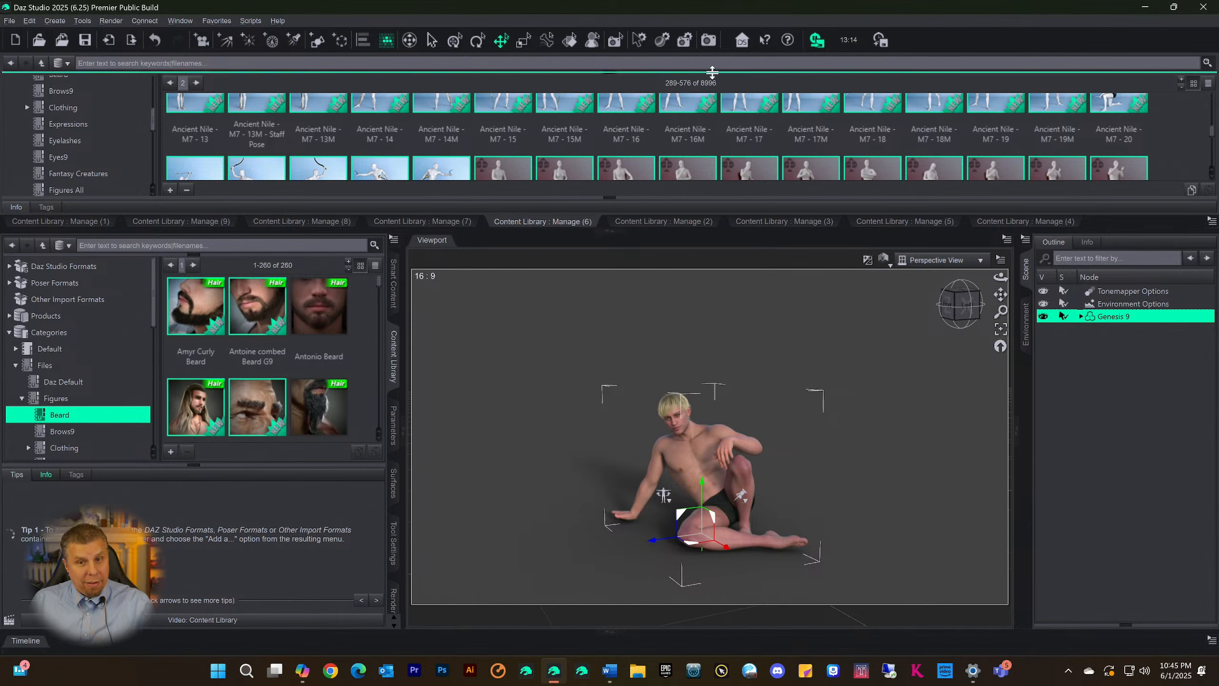
{"action": "scroll", "coordinate": [754, 142], "scroll_direction": "up", "scroll_amount": 3}
{"action": "scroll", "coordinate": [755, 141], "scroll_direction": "up", "scroll_amount": 1}
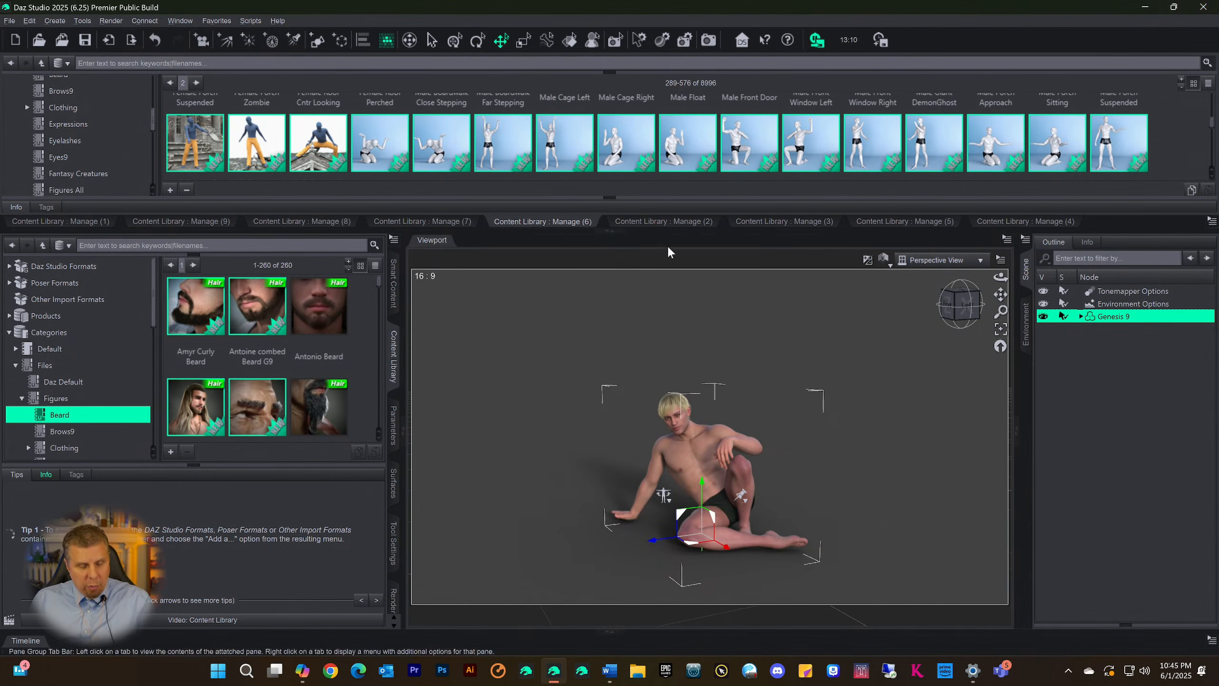
Save the scene as Manage Pages 2 in My DAZ Studio Renders, accepting the default scene save options
{"action": "key", "text": "ctrl+s"}
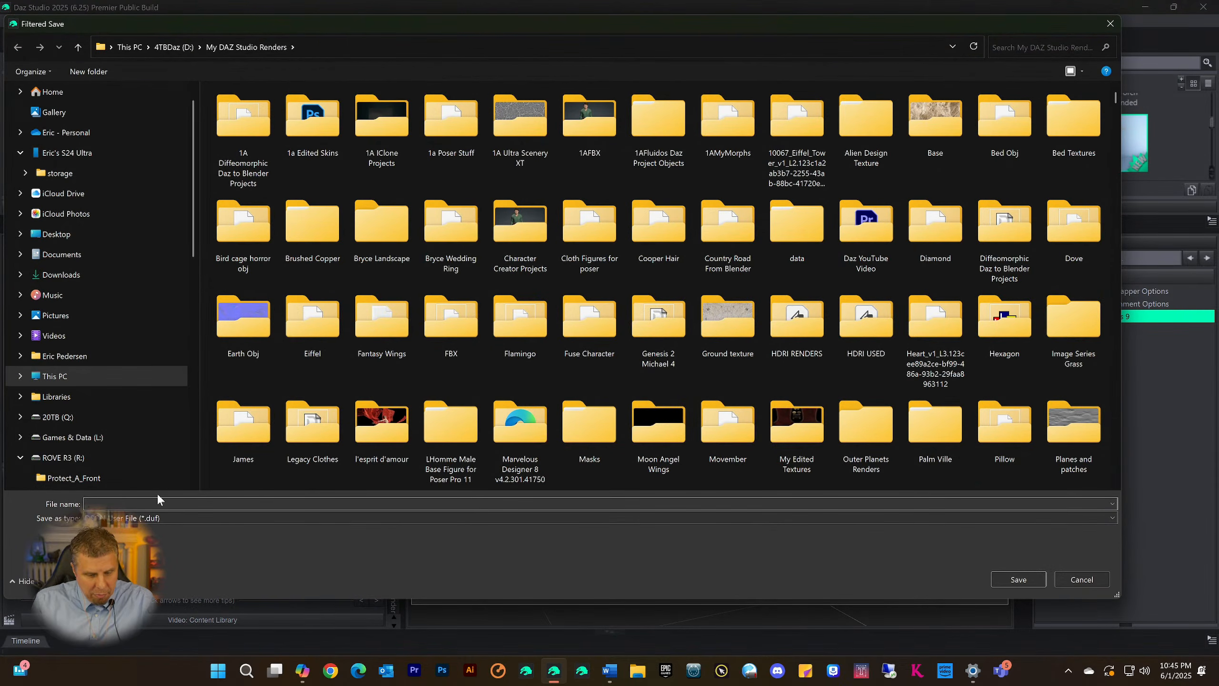
{"action": "type", "text": "Me"}
{"action": "key", "text": "BackSpace"}
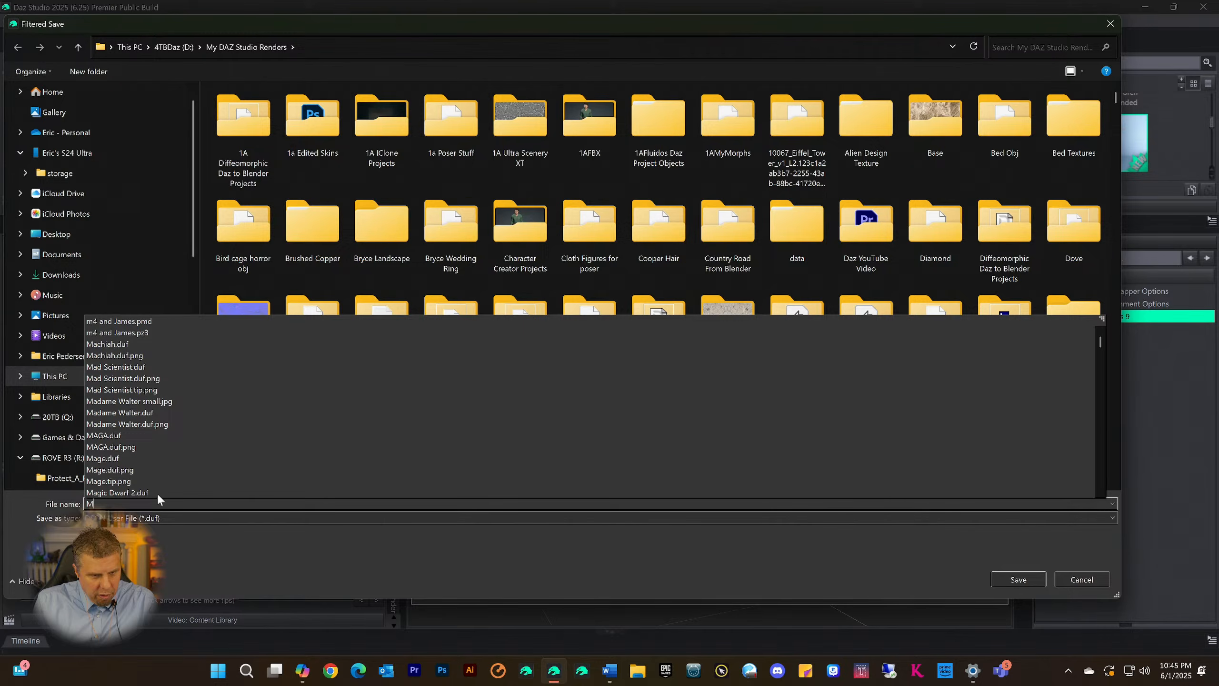
{"action": "key", "text": "BackSpace"}
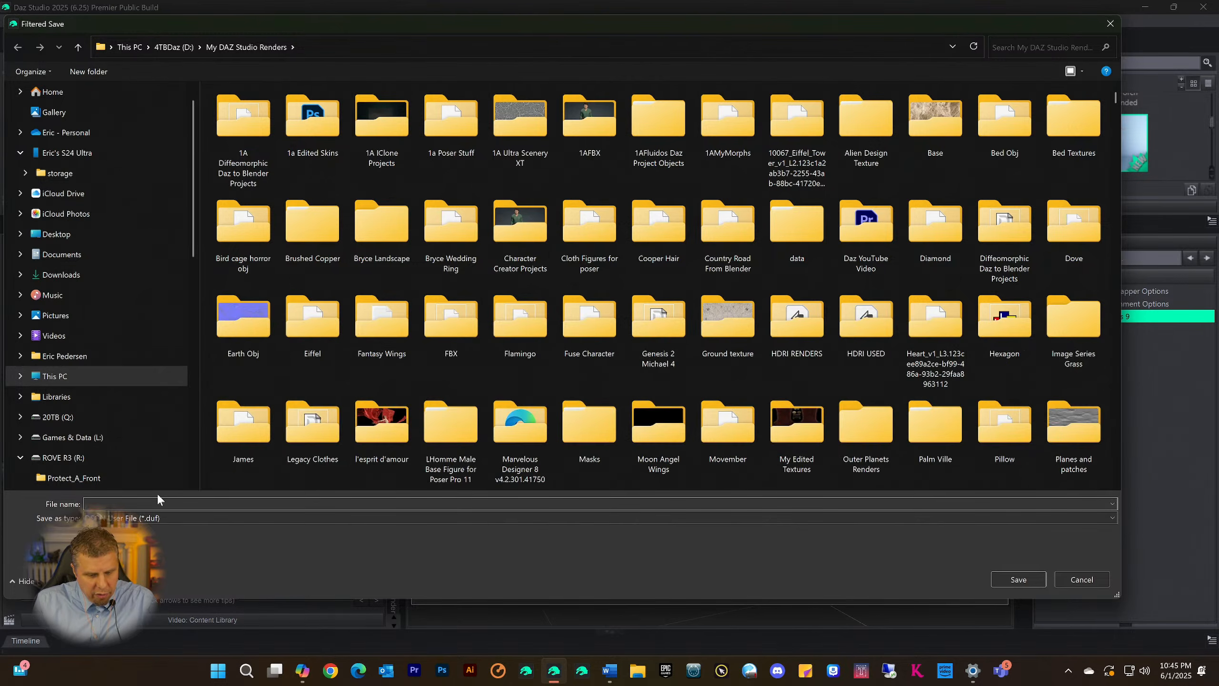
{"action": "type", "text": "Mange"}
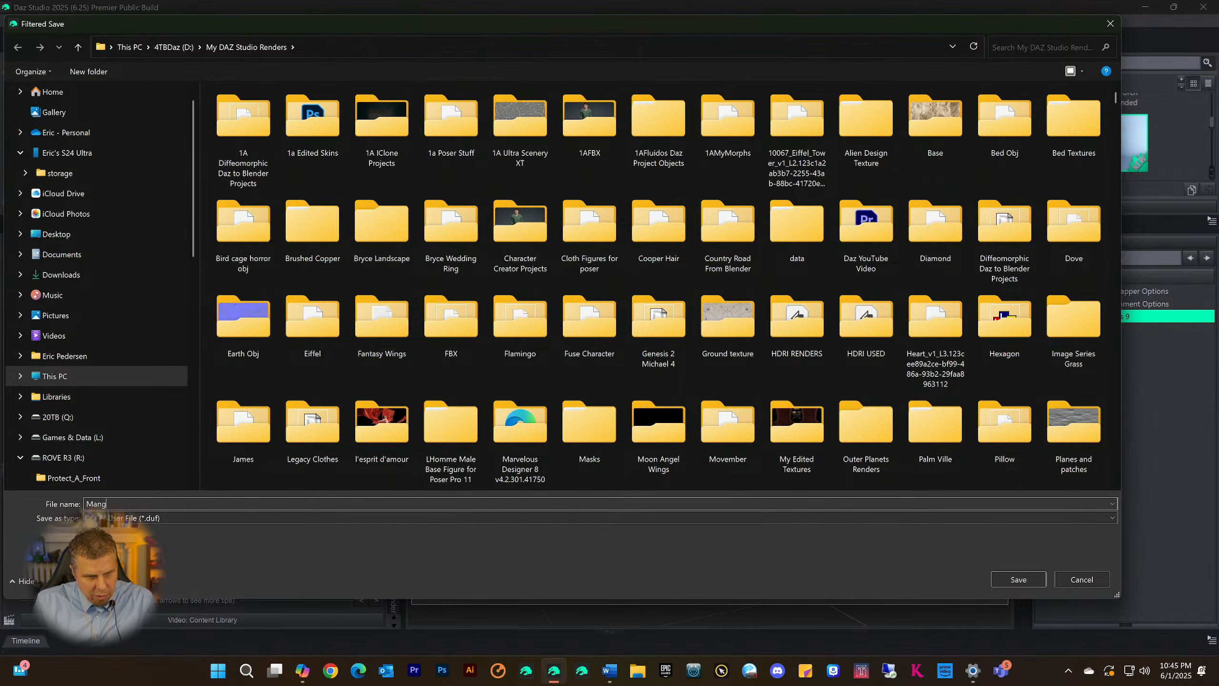
{"action": "key", "text": "BackSpace"}
{"action": "type", "text": "as"}
{"action": "key", "text": "BackSpace"}
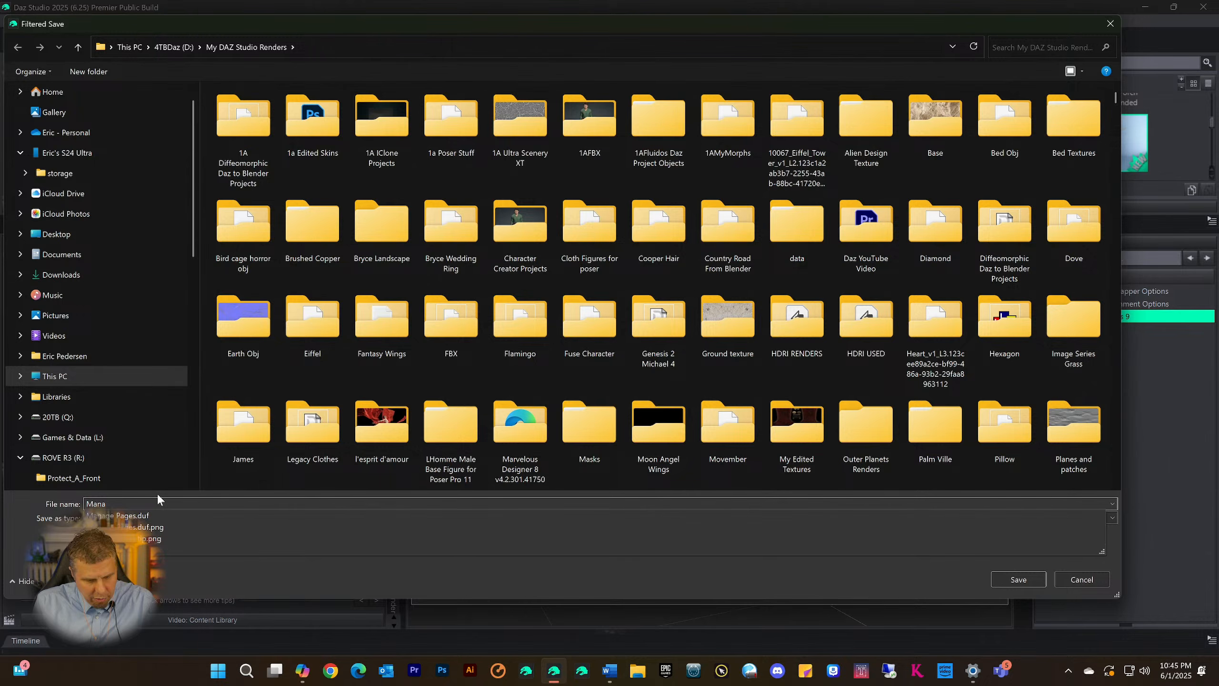
{"action": "type", "text": "ge Pages 2"}
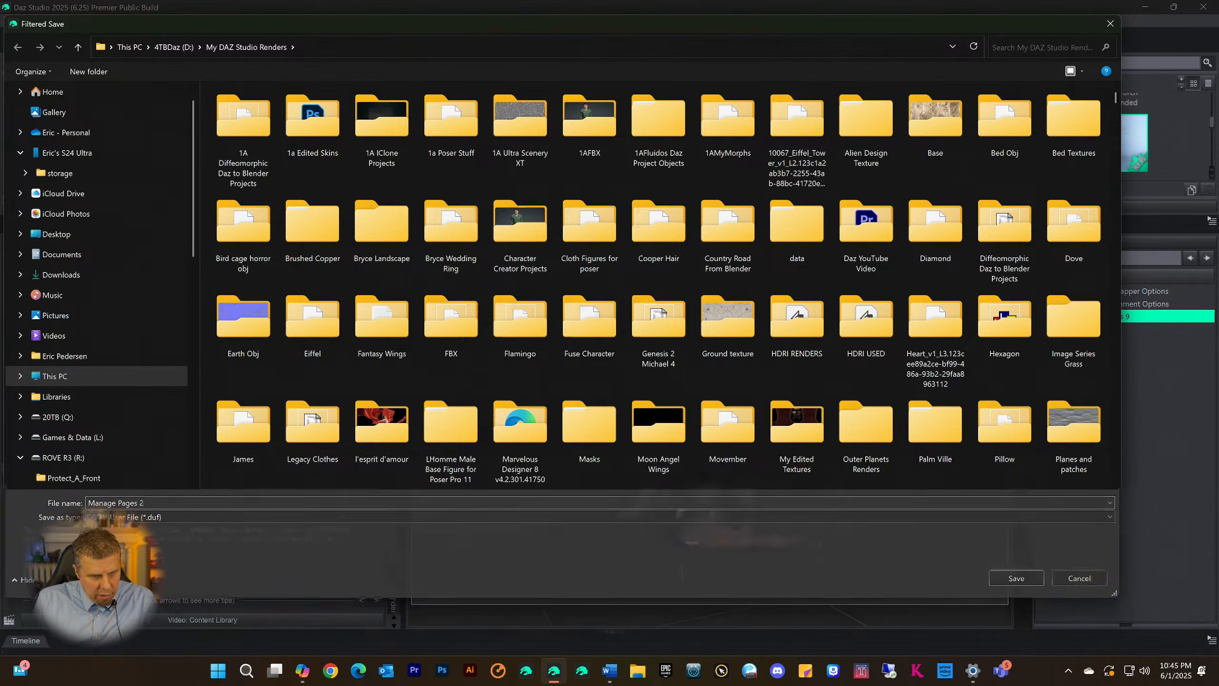
{"action": "key", "text": "Return"}
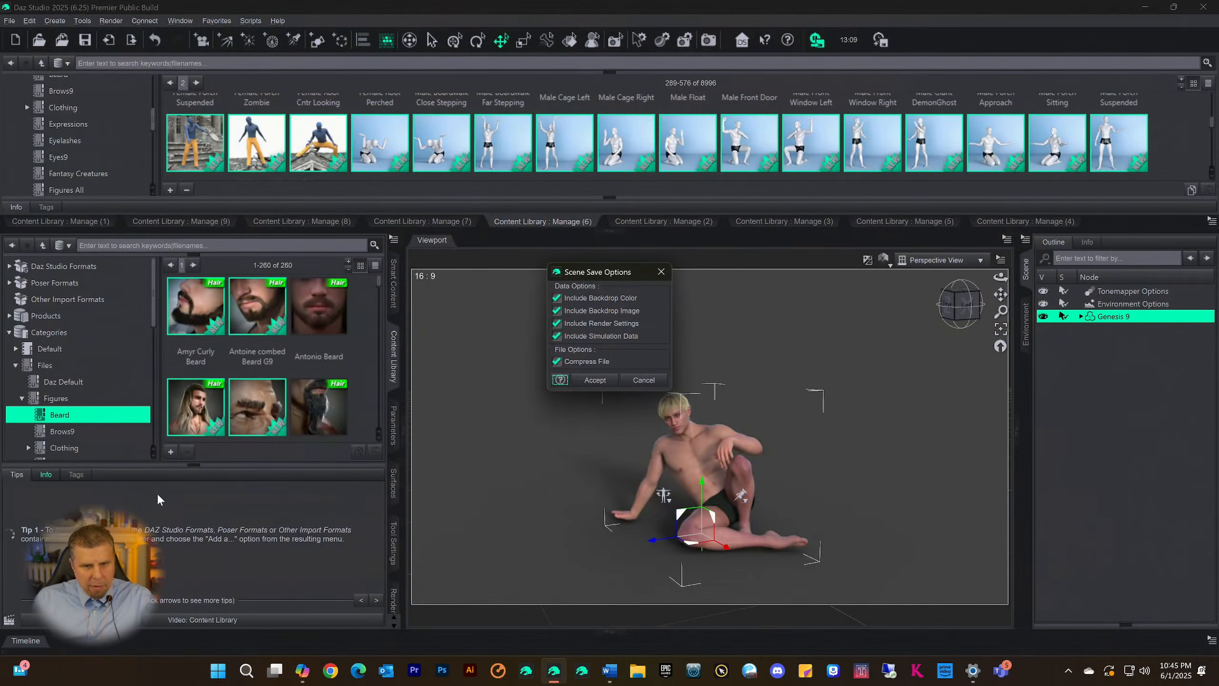
{"action": "left_click", "coordinate": [594, 380]}
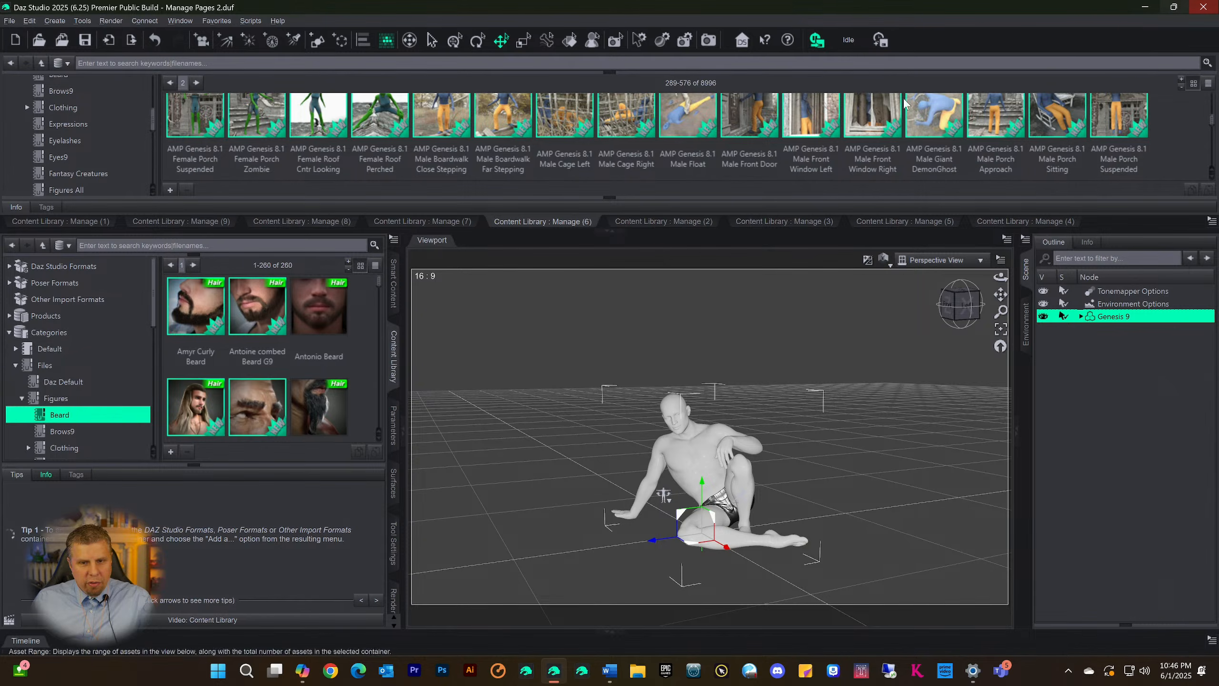
Collapse the docking area above the viewport and frame the seated figure up close from several angles
{"action": "left_click", "coordinate": [608, 235]}
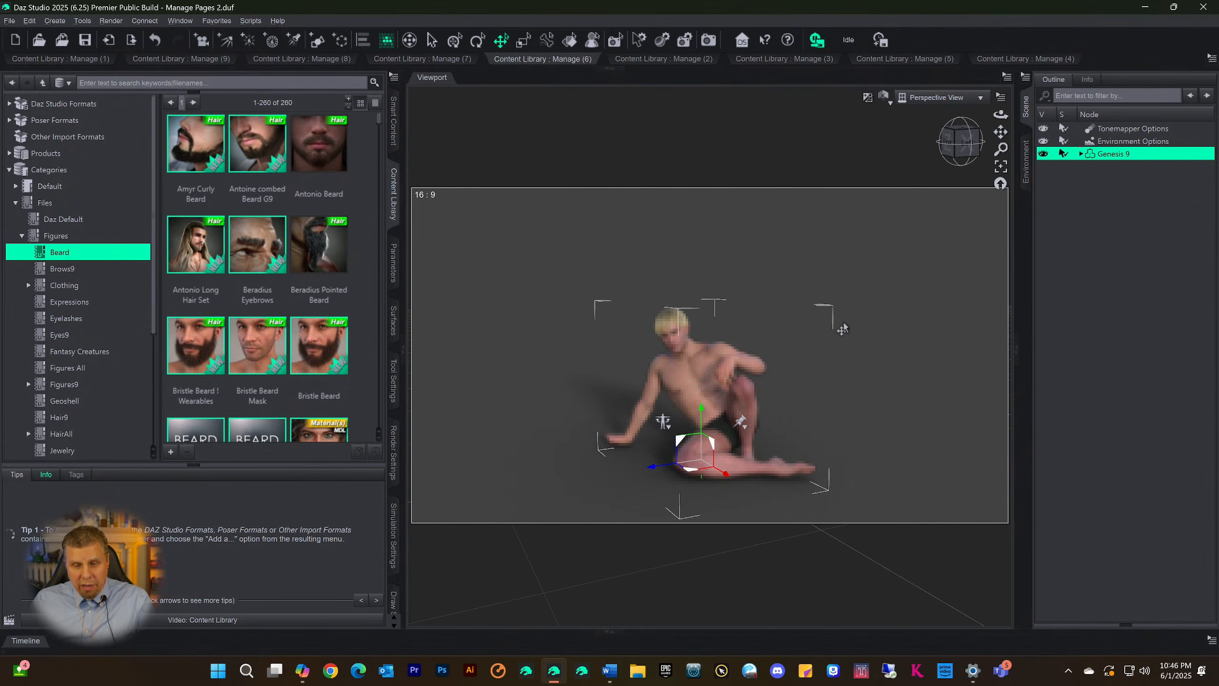
{"action": "scroll", "coordinate": [838, 331], "scroll_direction": "up", "scroll_amount": 4}
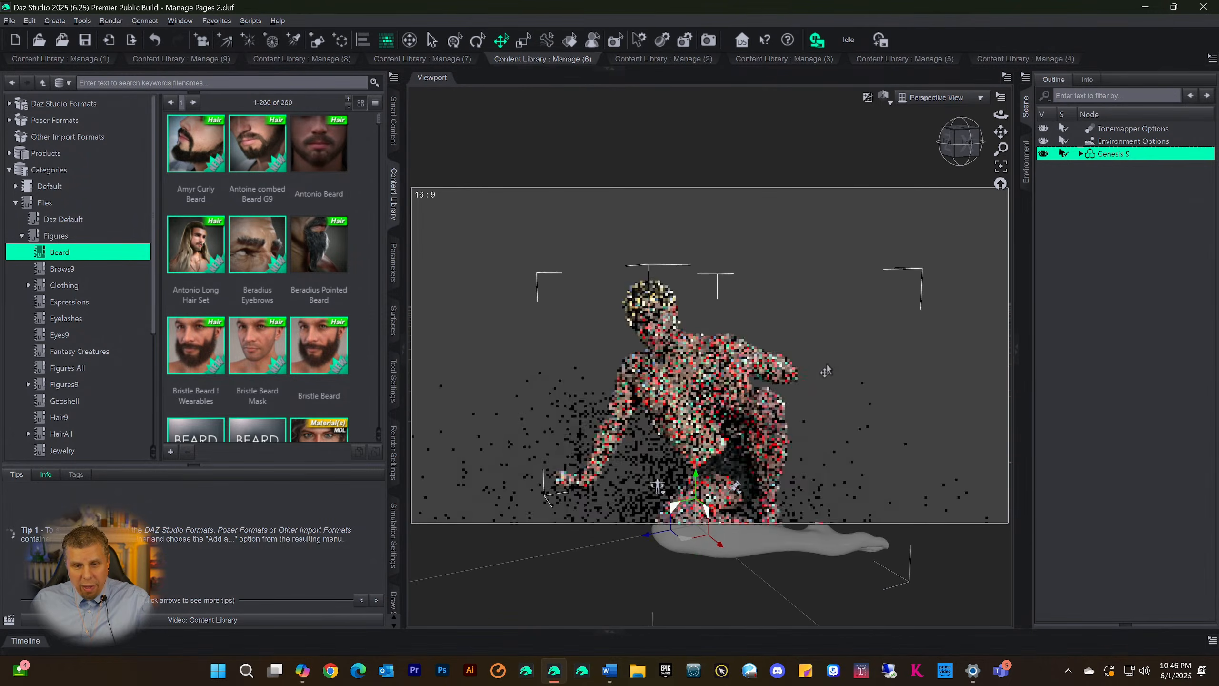
{"action": "scroll", "coordinate": [827, 370], "scroll_direction": "up", "scroll_amount": 1}
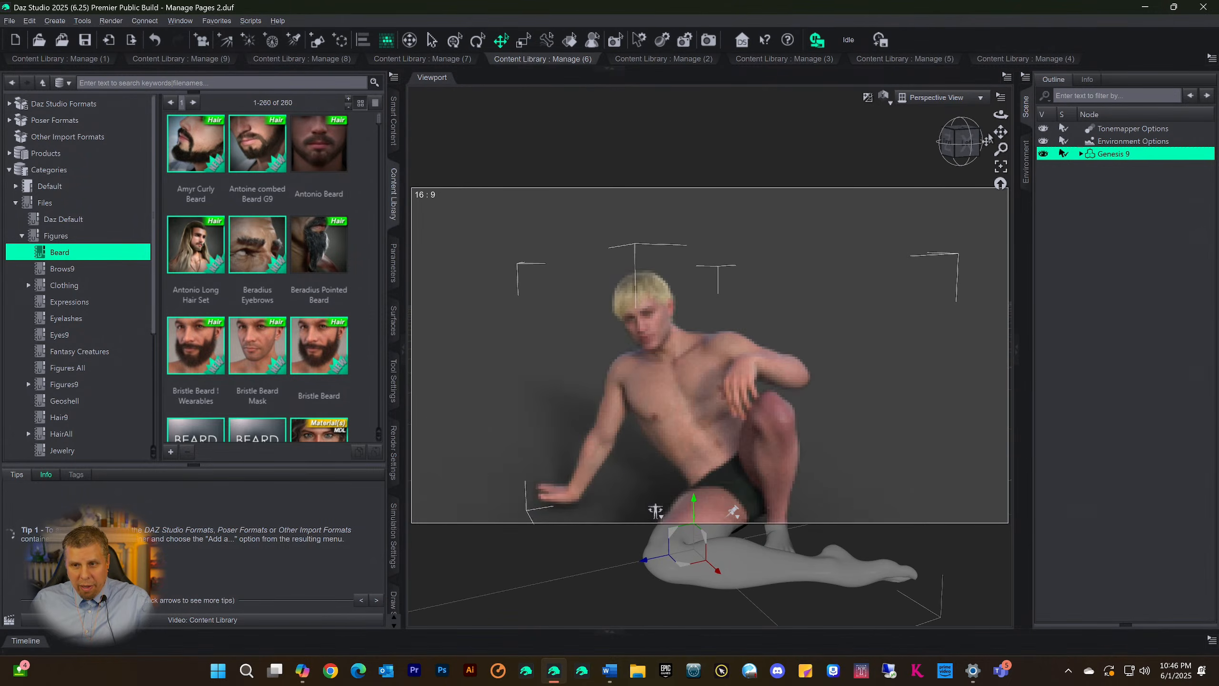
{"action": "left_click_drag", "start_coordinate": [1001, 131], "coordinate": [1000, 63]}
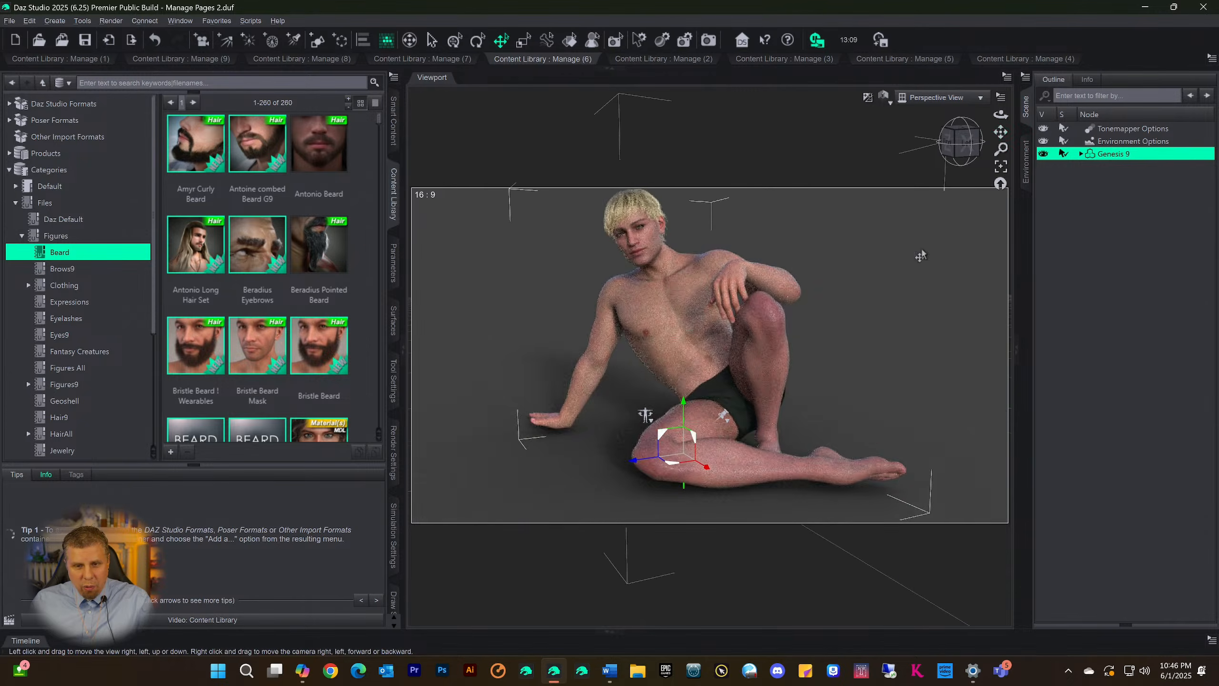
{"action": "scroll", "coordinate": [880, 315], "scroll_direction": "down", "scroll_amount": 2}
{"action": "left_click_drag", "start_coordinate": [961, 147], "coordinate": [990, 144]}
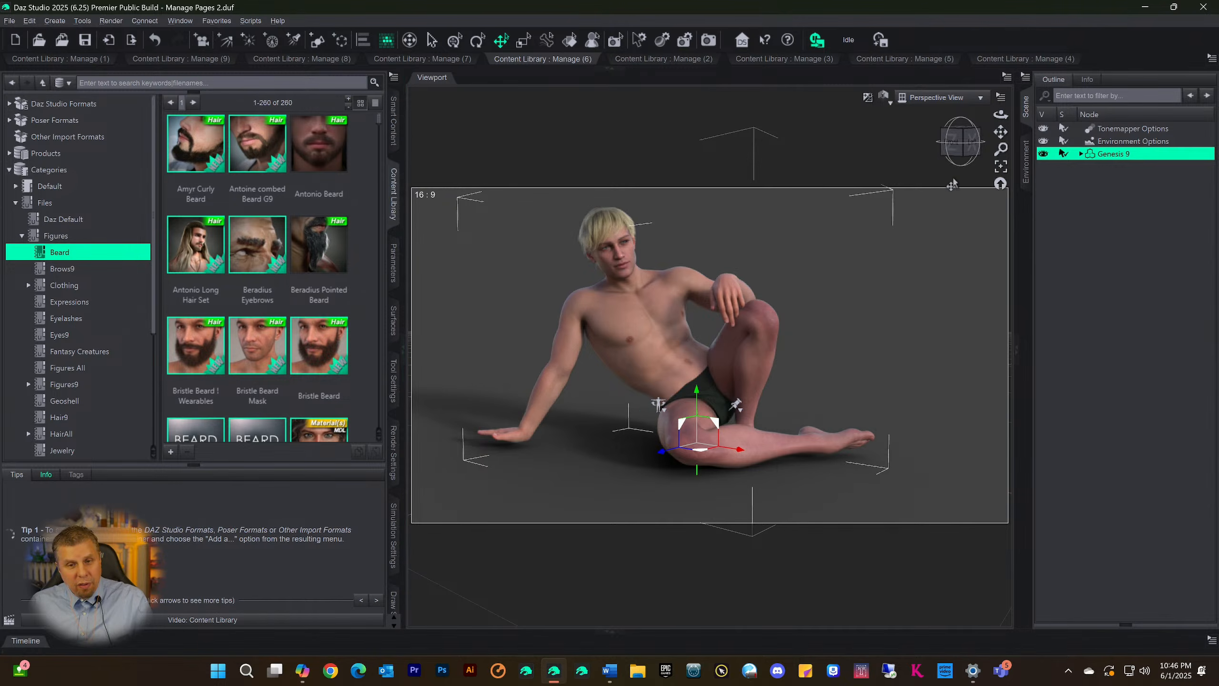
{"action": "left_click_drag", "start_coordinate": [952, 133], "coordinate": [966, 155]}
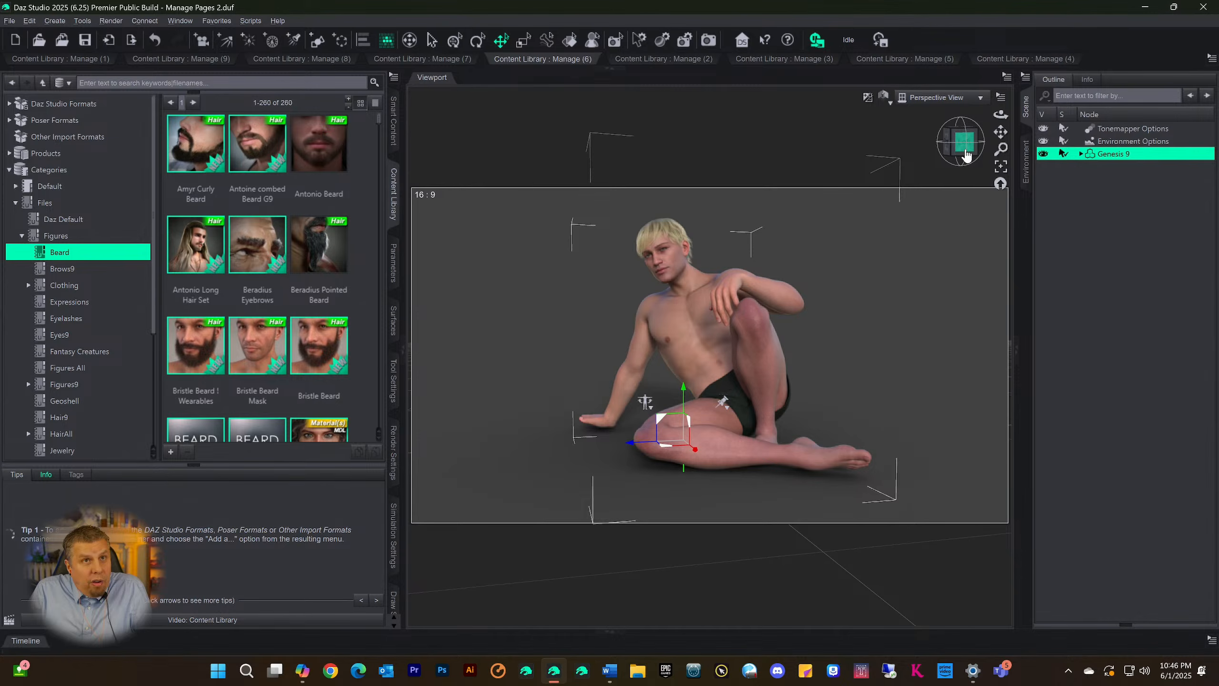
{"action": "left_click_drag", "start_coordinate": [952, 156], "coordinate": [967, 156]}
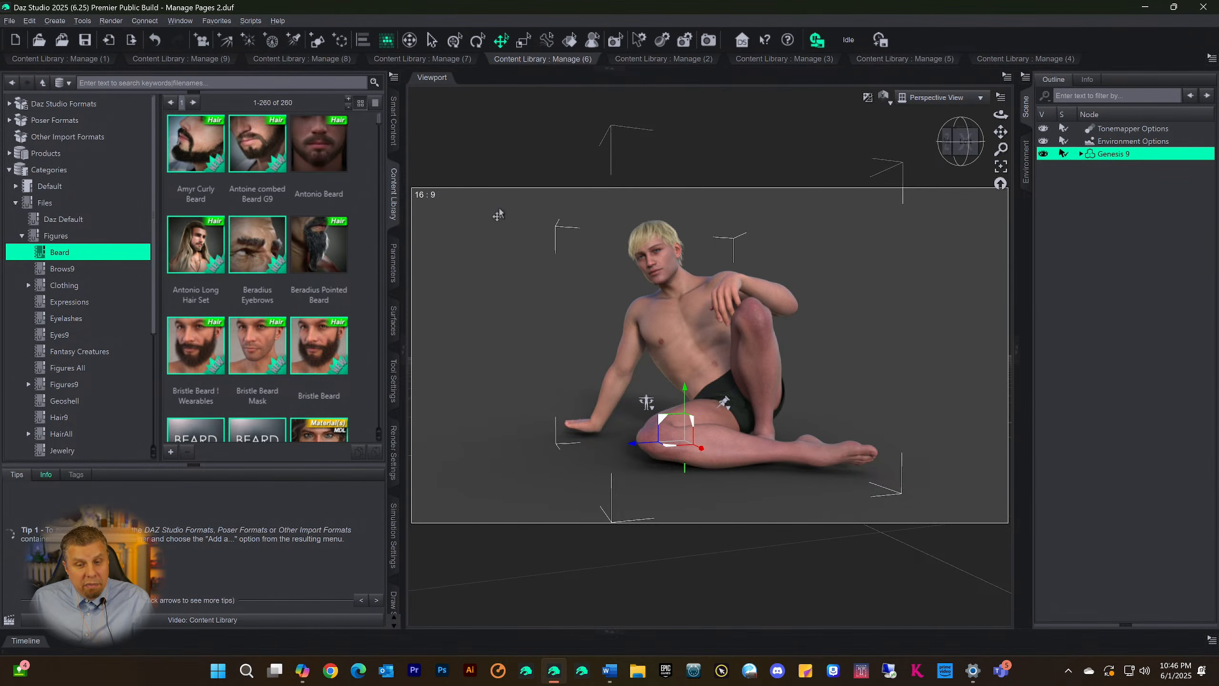
{"action": "left_click_drag", "start_coordinate": [947, 143], "coordinate": [947, 144]}
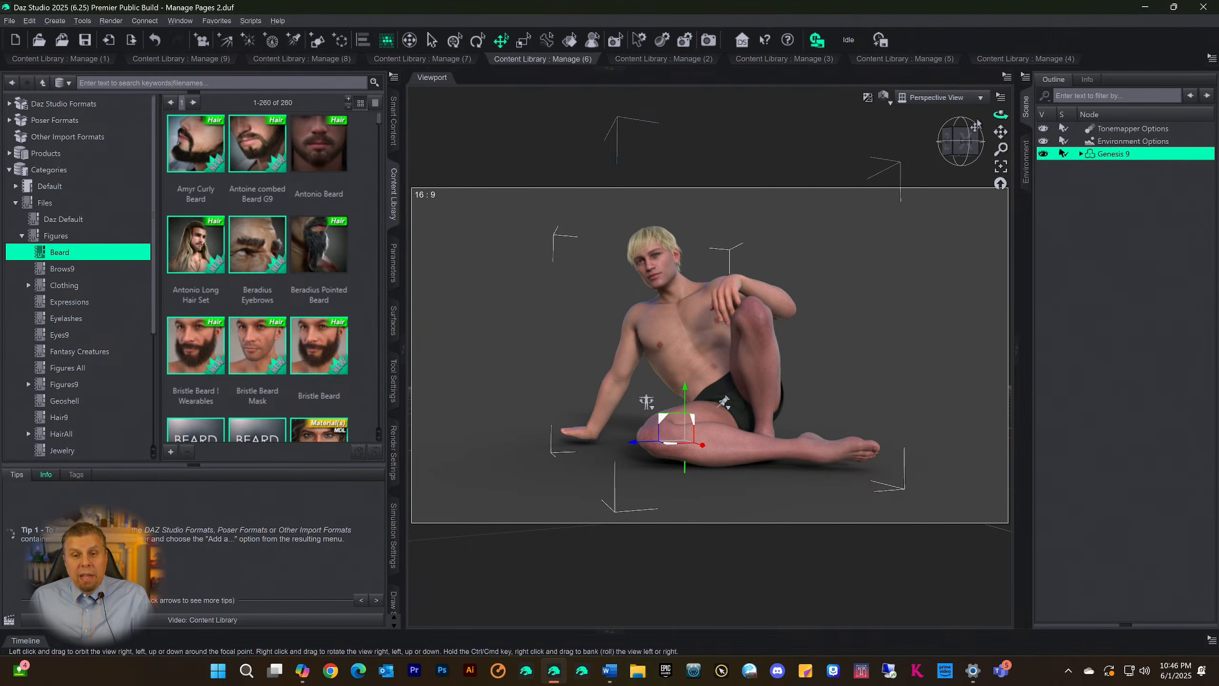
Close Daz Studio and relaunch the Daz Studio 2025 Public Build
{"action": "left_click", "coordinate": [1203, 7]}
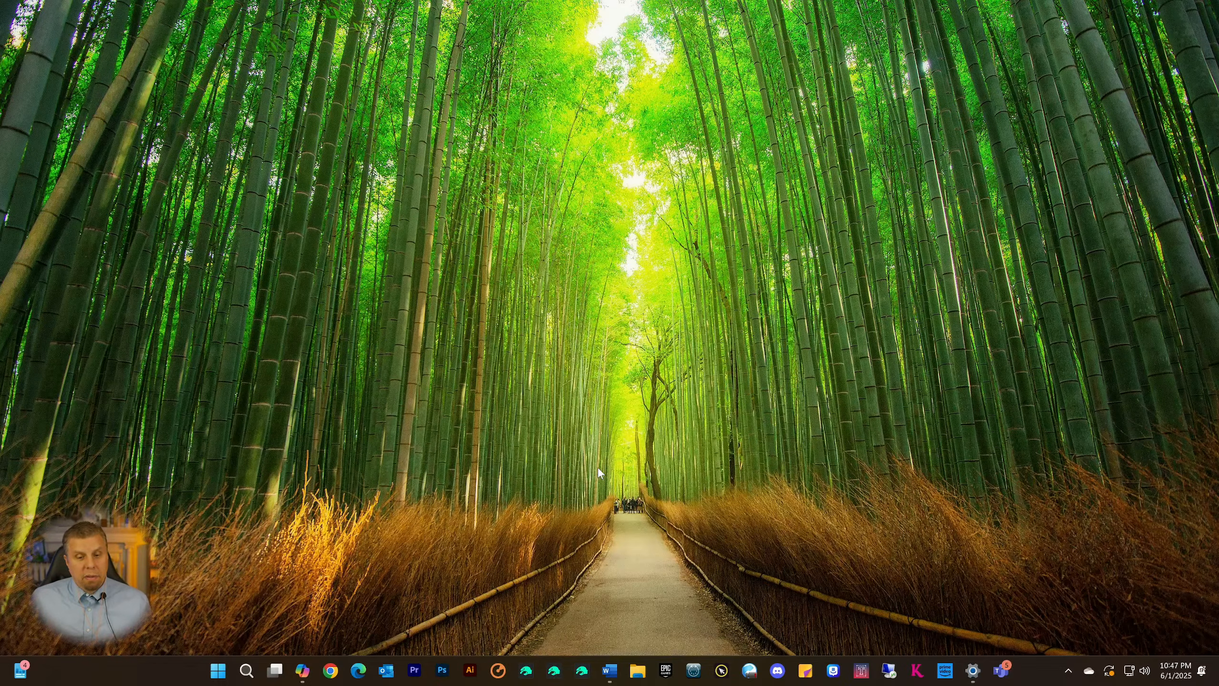
{"action": "left_click", "coordinate": [553, 672]}
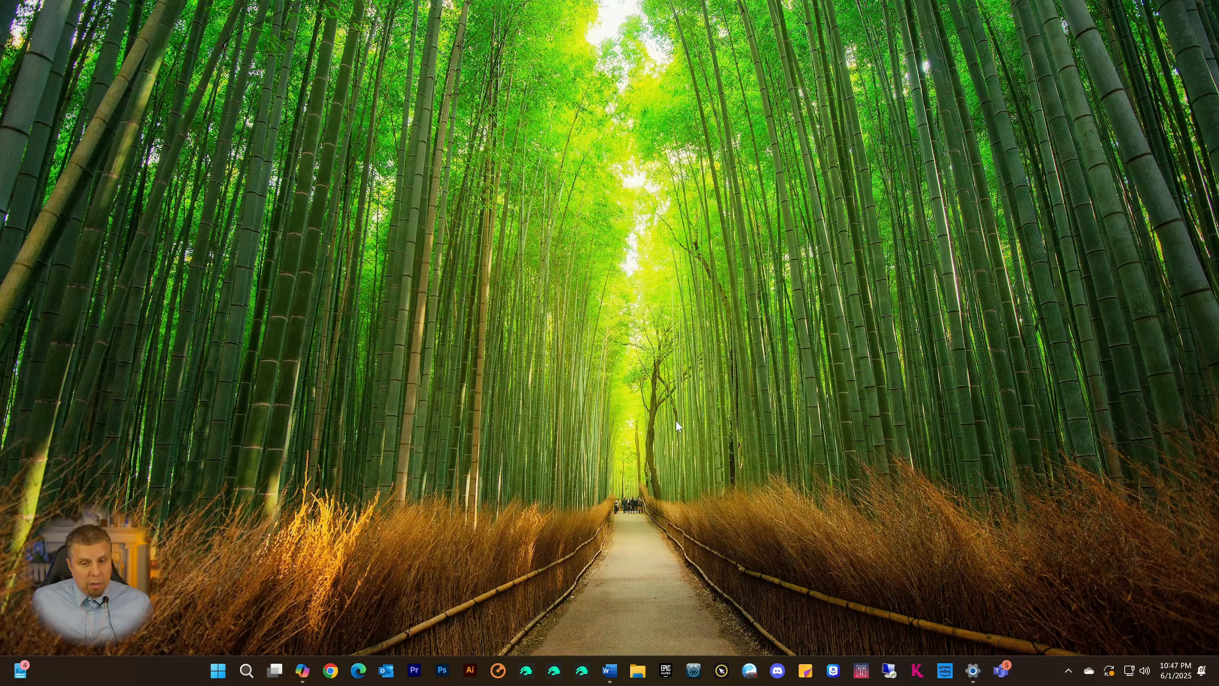
{"action": "left_click", "coordinate": [553, 676]}
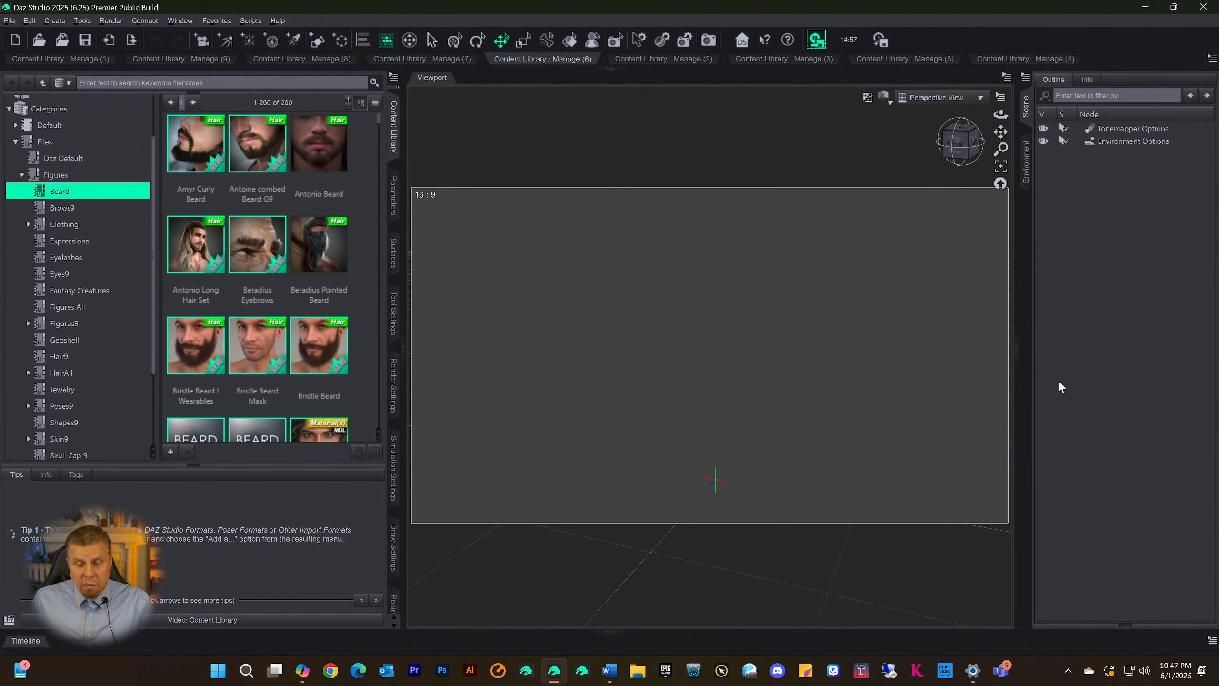
Reopen the docked content pages, load the Genesis 9 actor from the Manage (9) Scene Build category, and collapse the docking area beside the viewport
{"action": "left_click", "coordinate": [604, 70]}
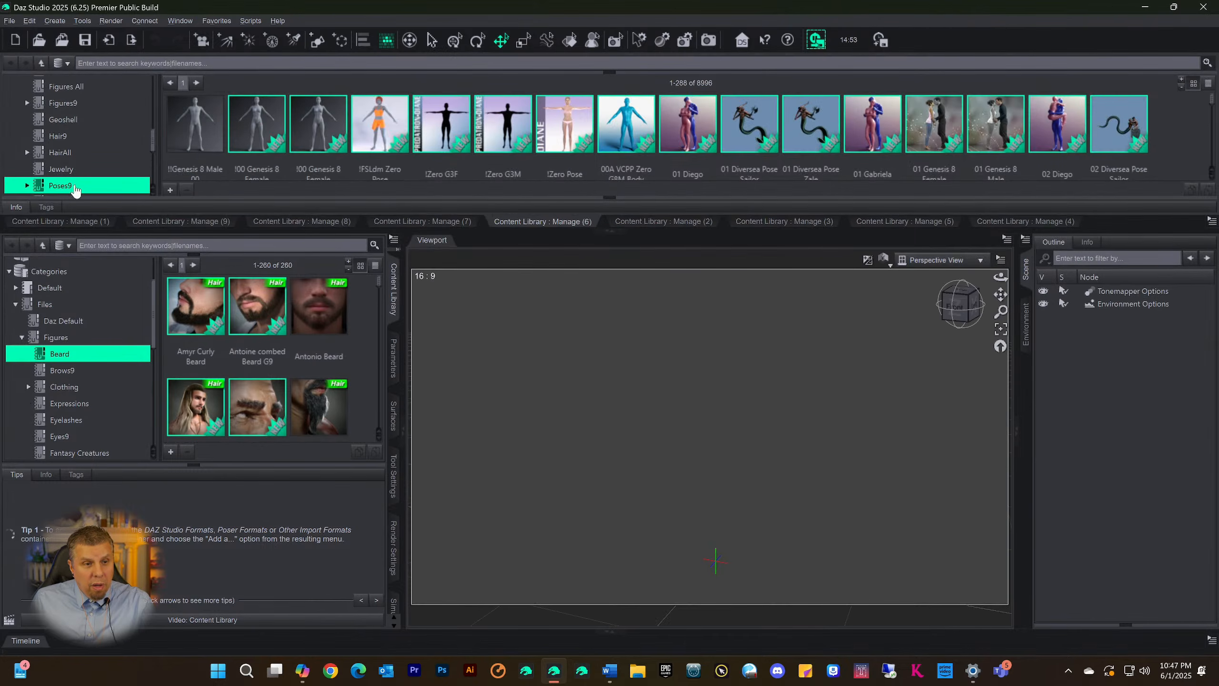
{"action": "left_click", "coordinate": [173, 222]}
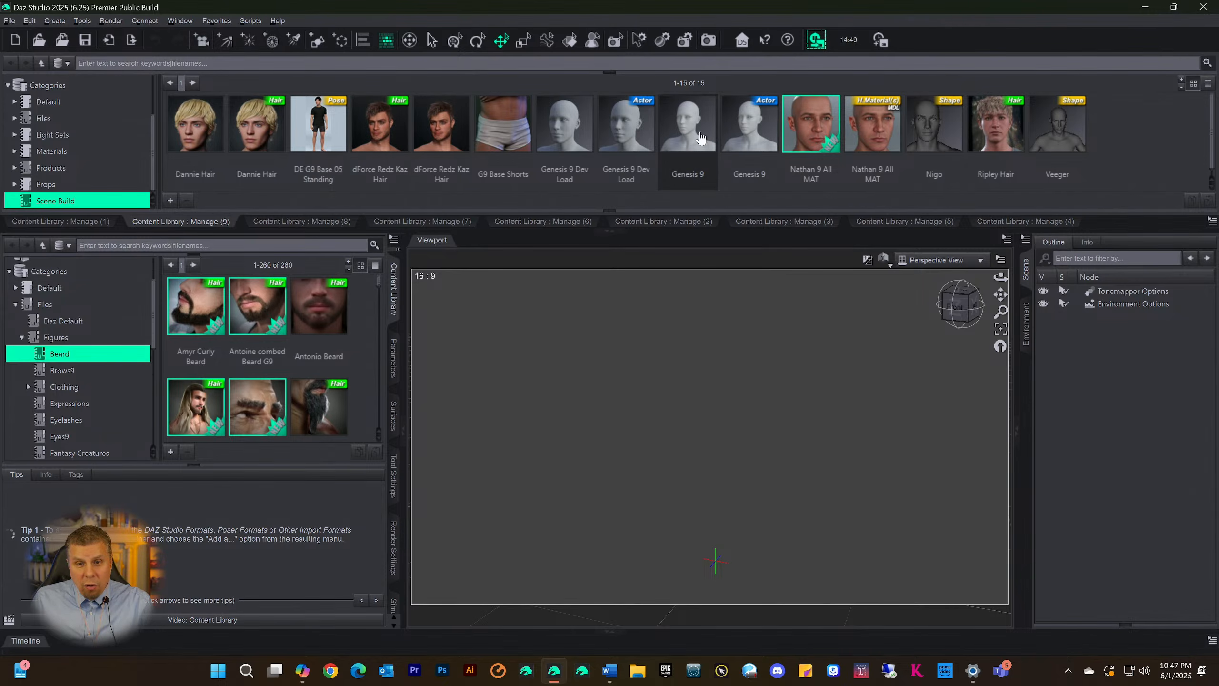
{"action": "double_click", "coordinate": [748, 135]}
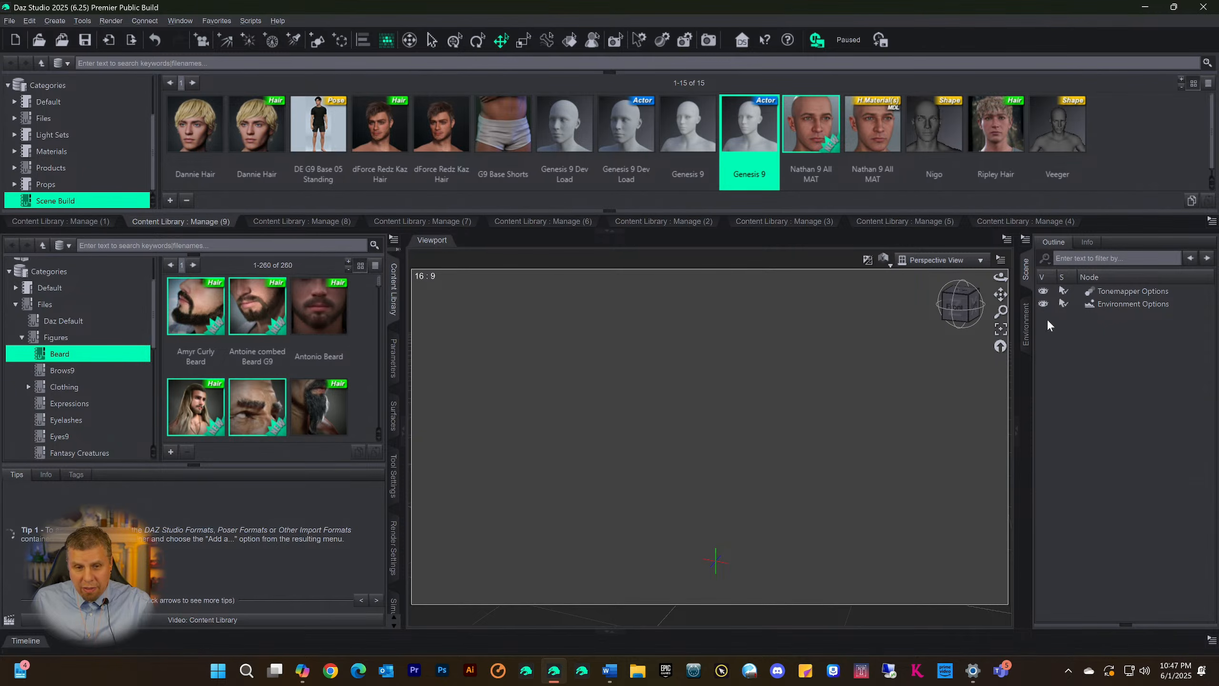
{"action": "left_click", "coordinate": [387, 298]}
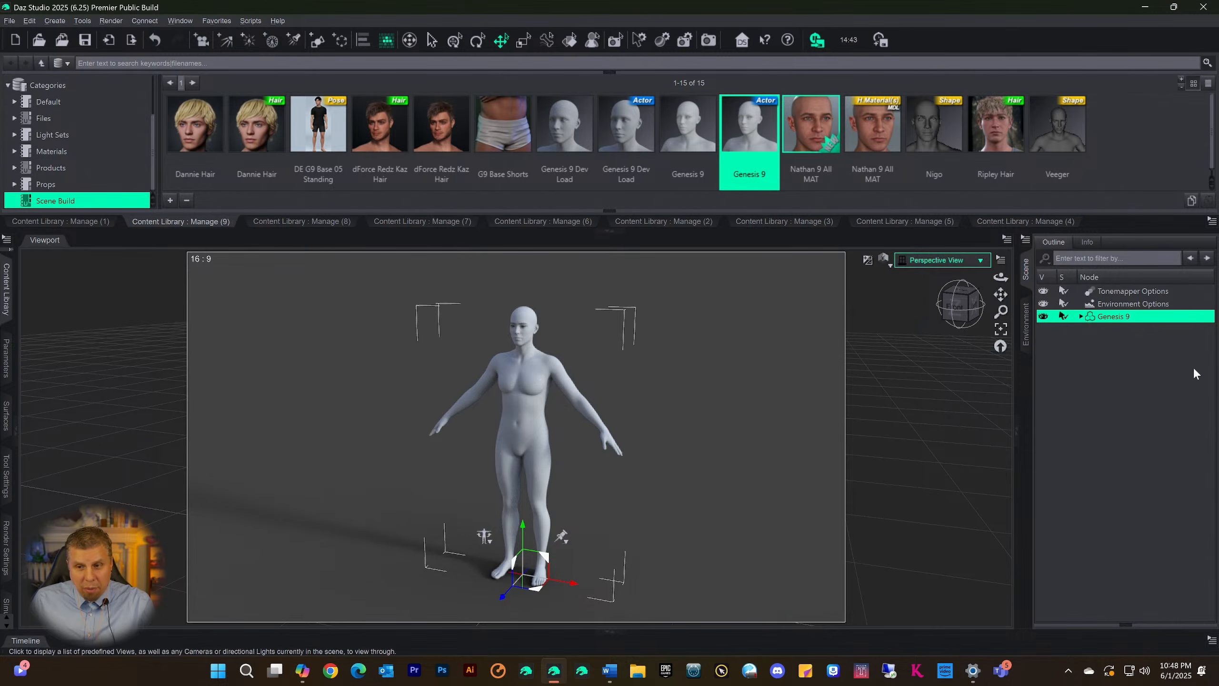
{"action": "left_click_drag", "start_coordinate": [950, 316], "coordinate": [969, 303]}
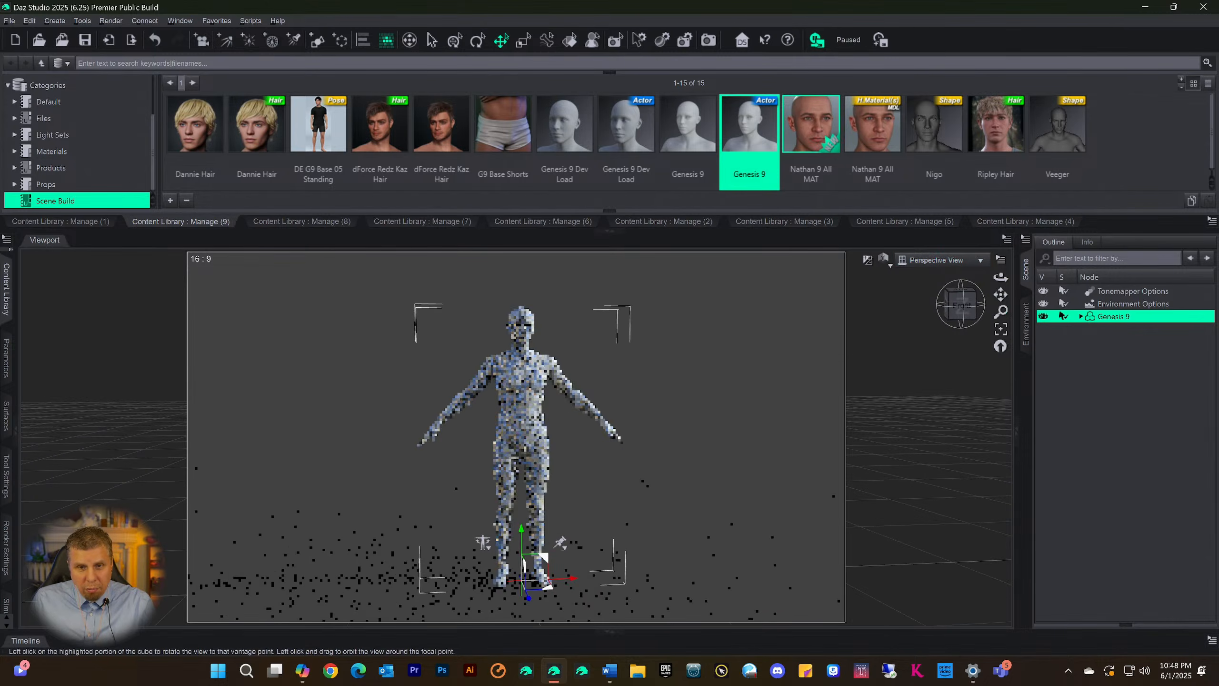
Add the G9 Base Shorts, the Veeger shape and the dForce Redz Kaz Hair to the Genesis 9 figure
{"action": "double_click", "coordinate": [504, 125]}
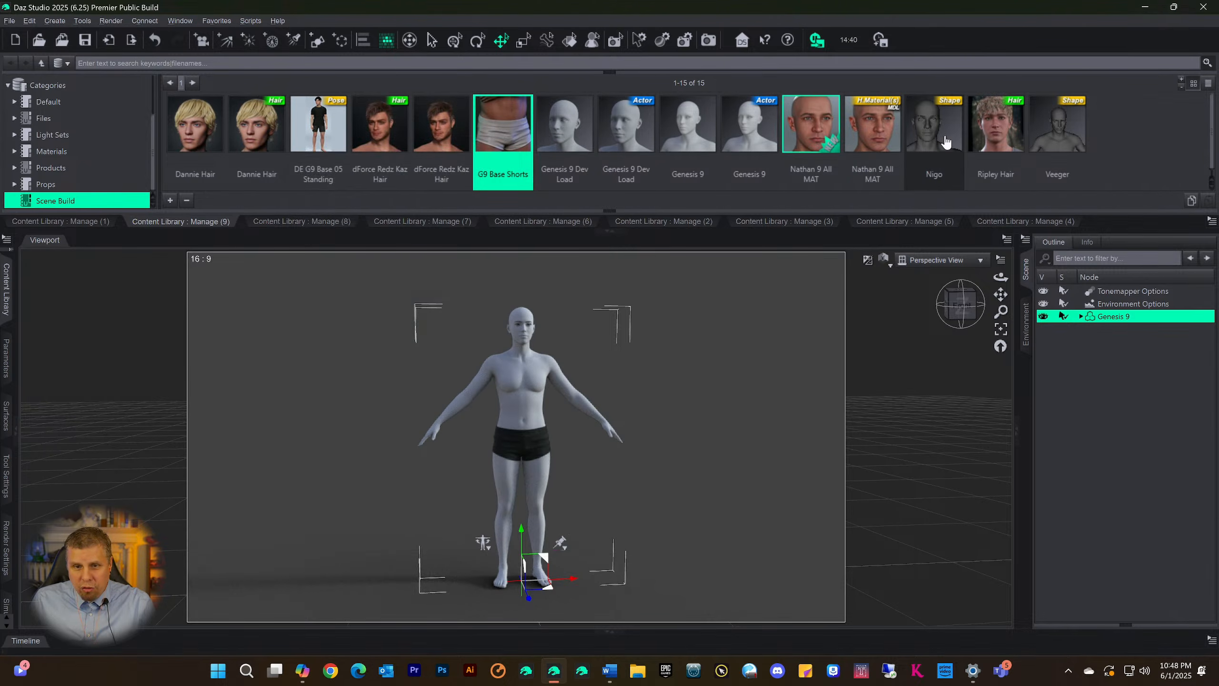
{"action": "double_click", "coordinate": [1044, 138]}
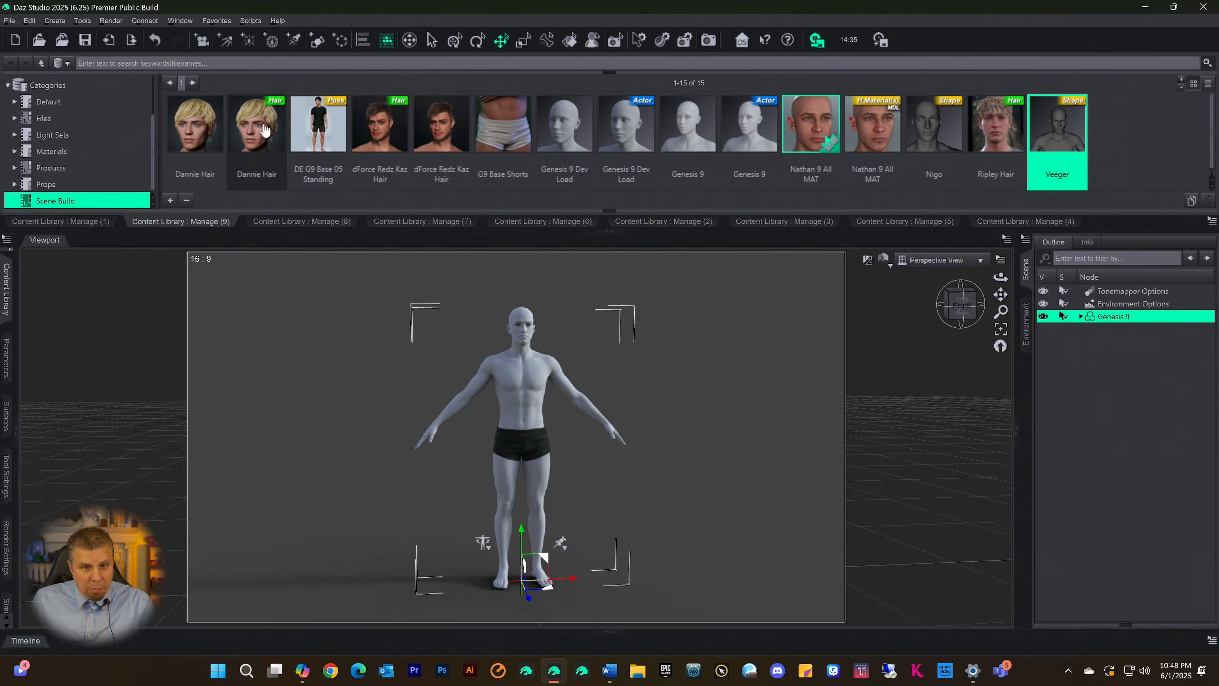
{"action": "double_click", "coordinate": [397, 126]}
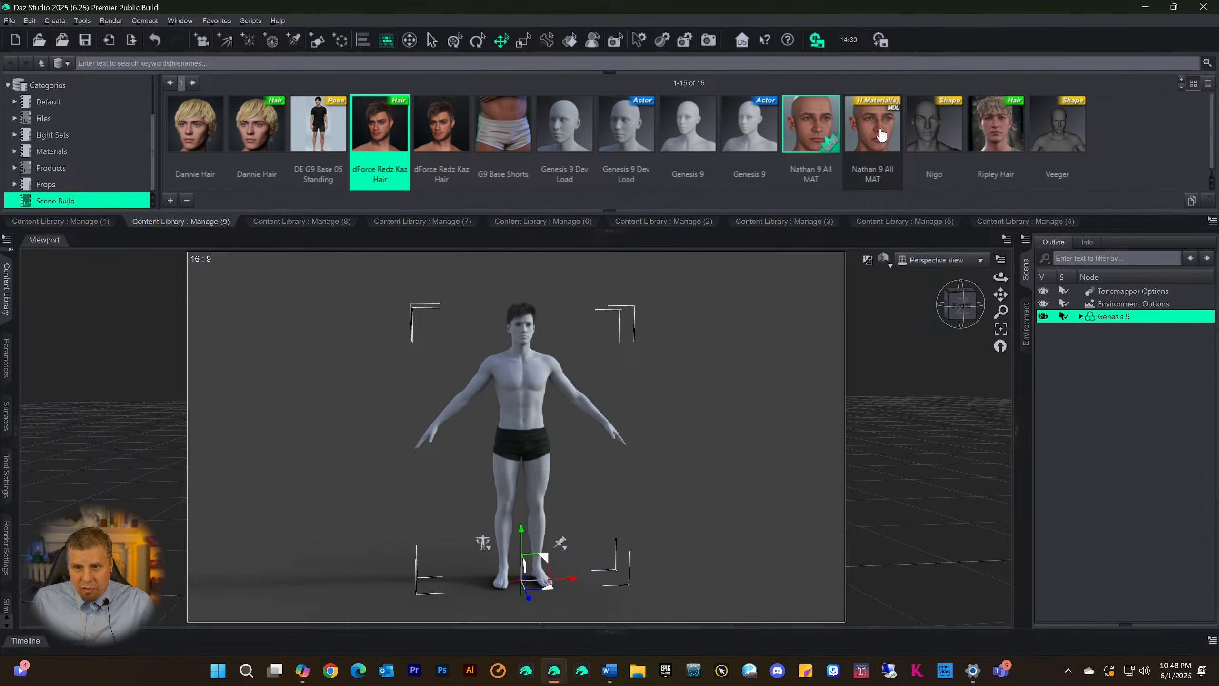
Apply the Nathan 9 All MAT MDL material and the DE G9 Base 05 Standing pose to the Genesis 9 figure
{"action": "double_click", "coordinate": [831, 126]}
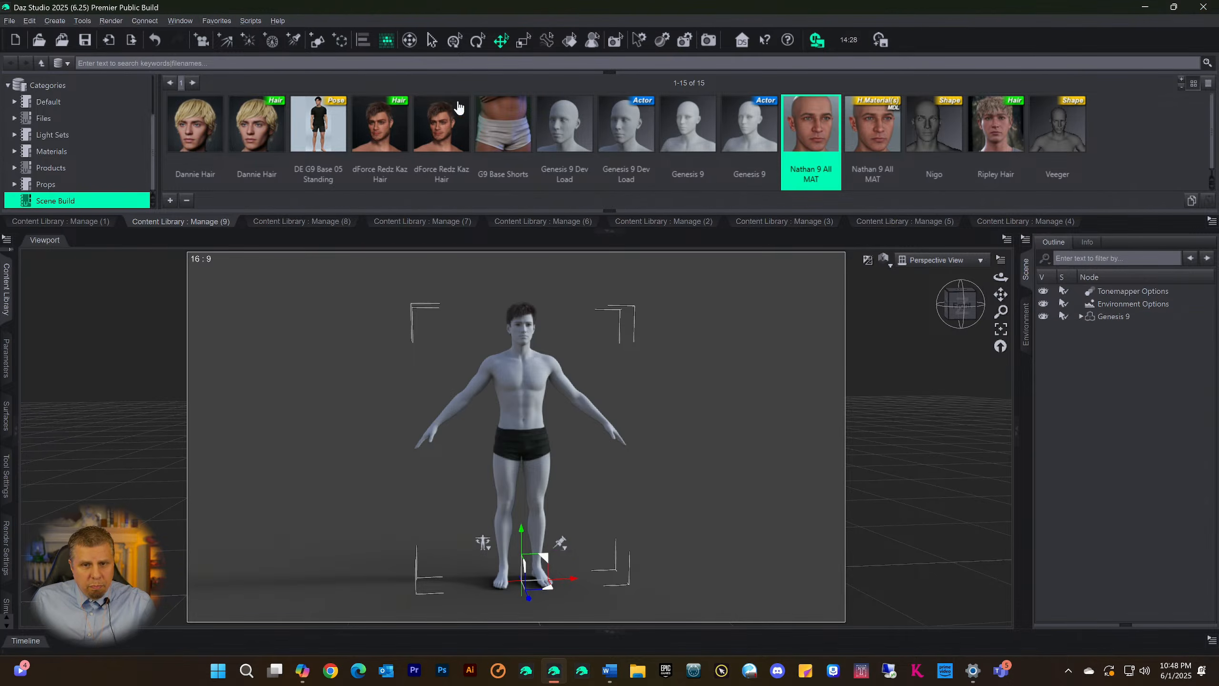
{"action": "double_click", "coordinate": [872, 134]}
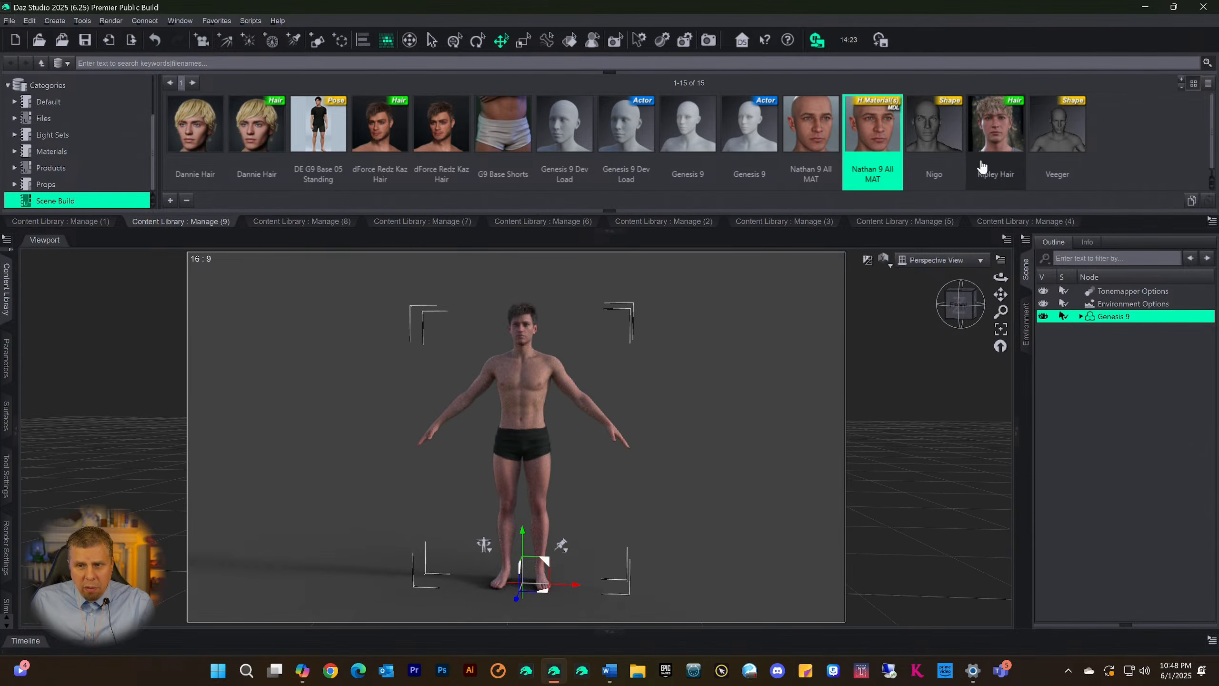
{"action": "double_click", "coordinate": [318, 124]}
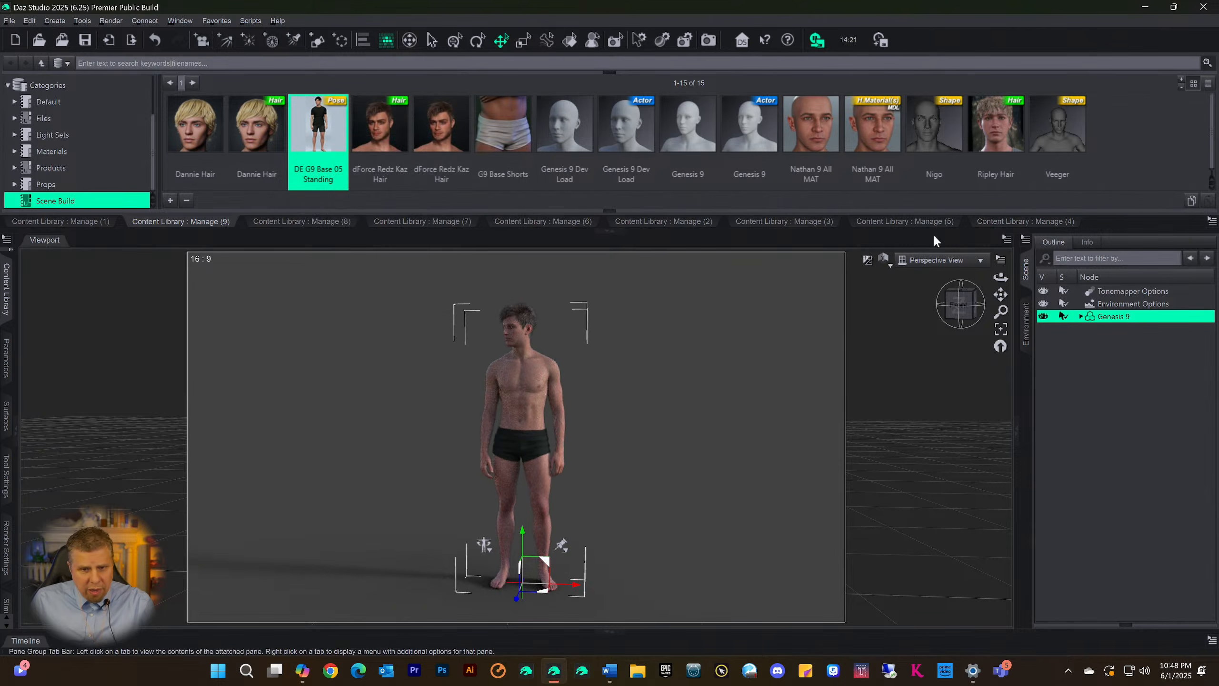
{"action": "left_click_drag", "start_coordinate": [960, 311], "coordinate": [820, 377]}
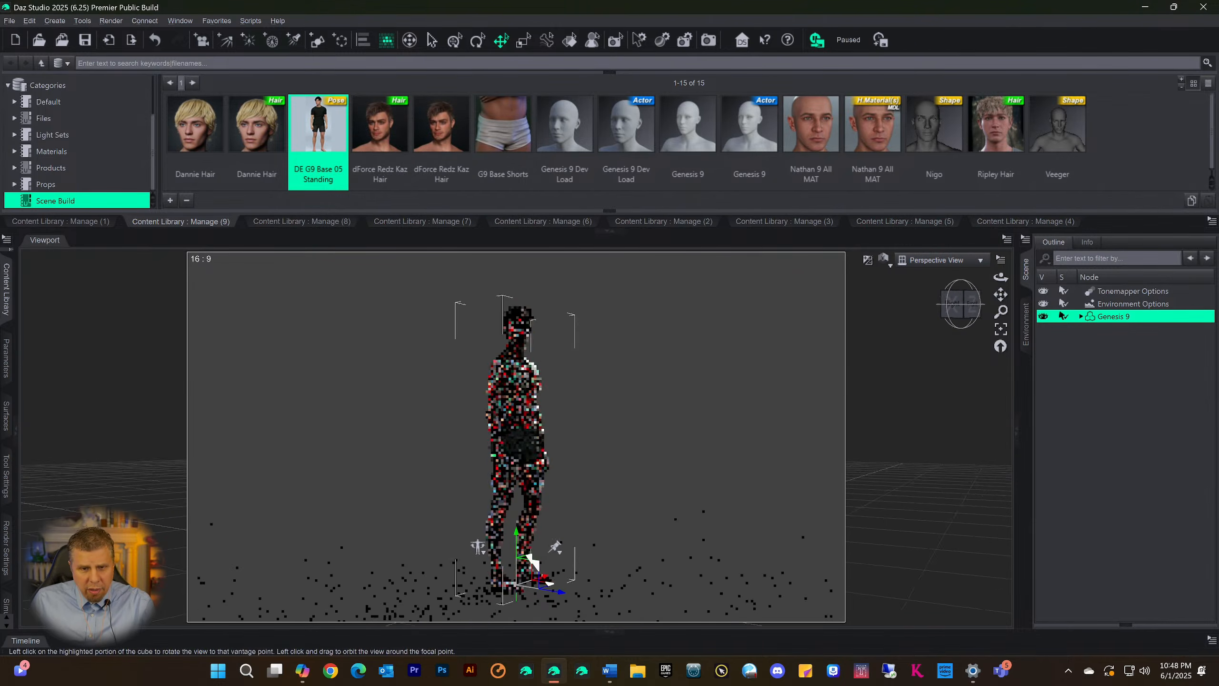
{"action": "left_click", "coordinate": [953, 319]}
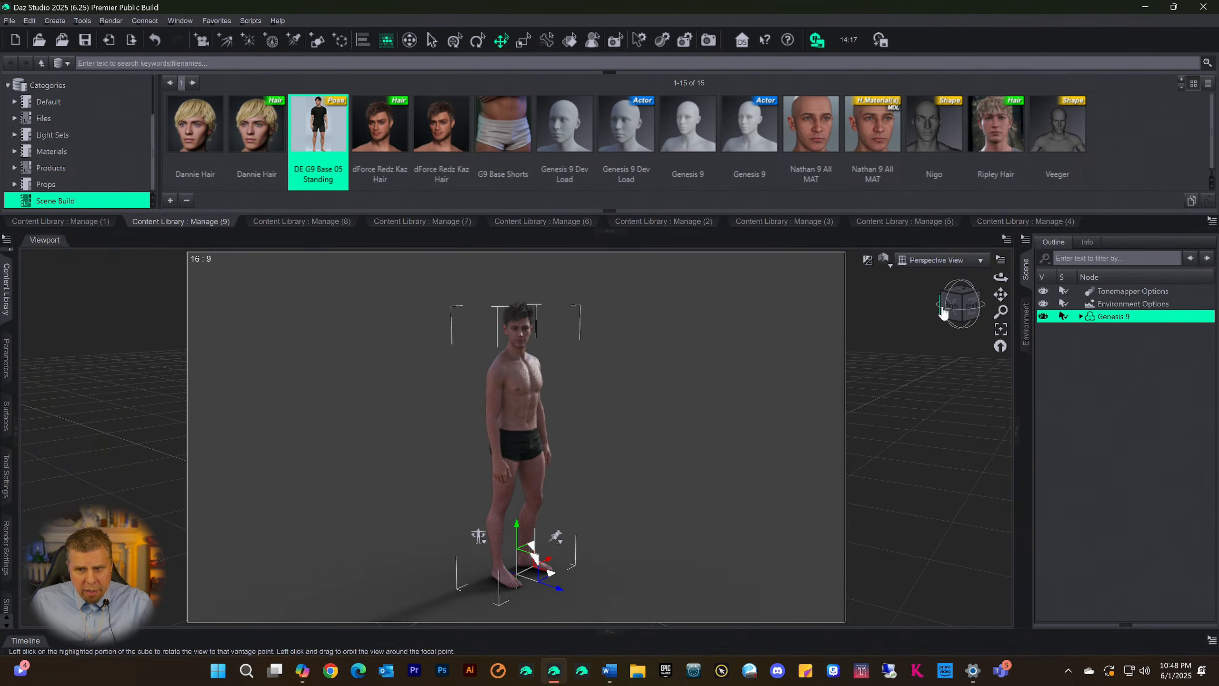
{"action": "left_click_drag", "start_coordinate": [943, 312], "coordinate": [943, 305]}
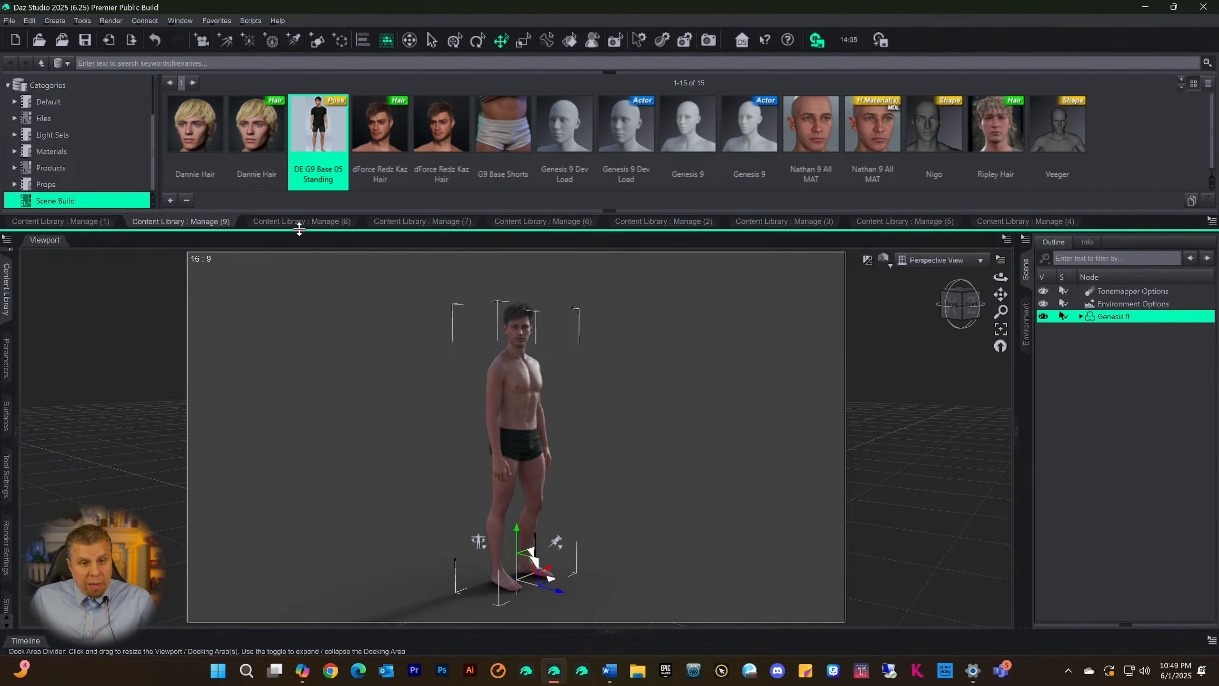
Try the Dontu, Garth and Golaz shapes from the Manage (7) content page on the Genesis 9 figure
{"action": "left_click", "coordinate": [316, 221]}
{"action": "left_click", "coordinate": [403, 222]}
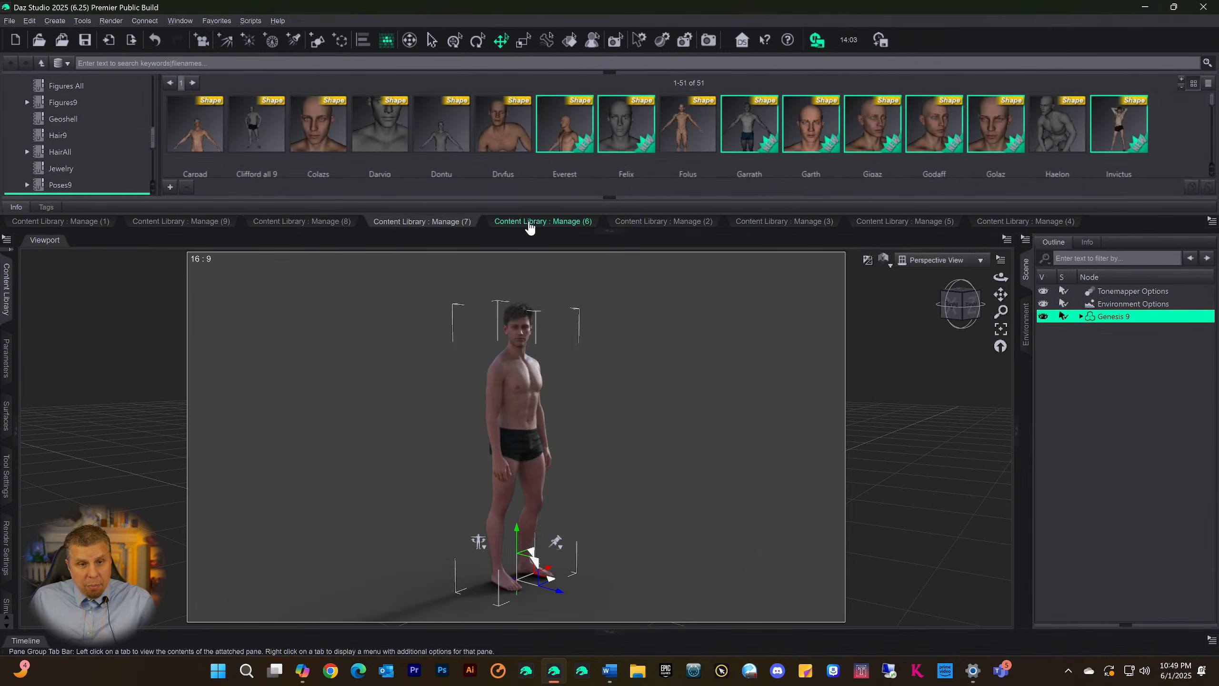
{"action": "double_click", "coordinate": [436, 141]}
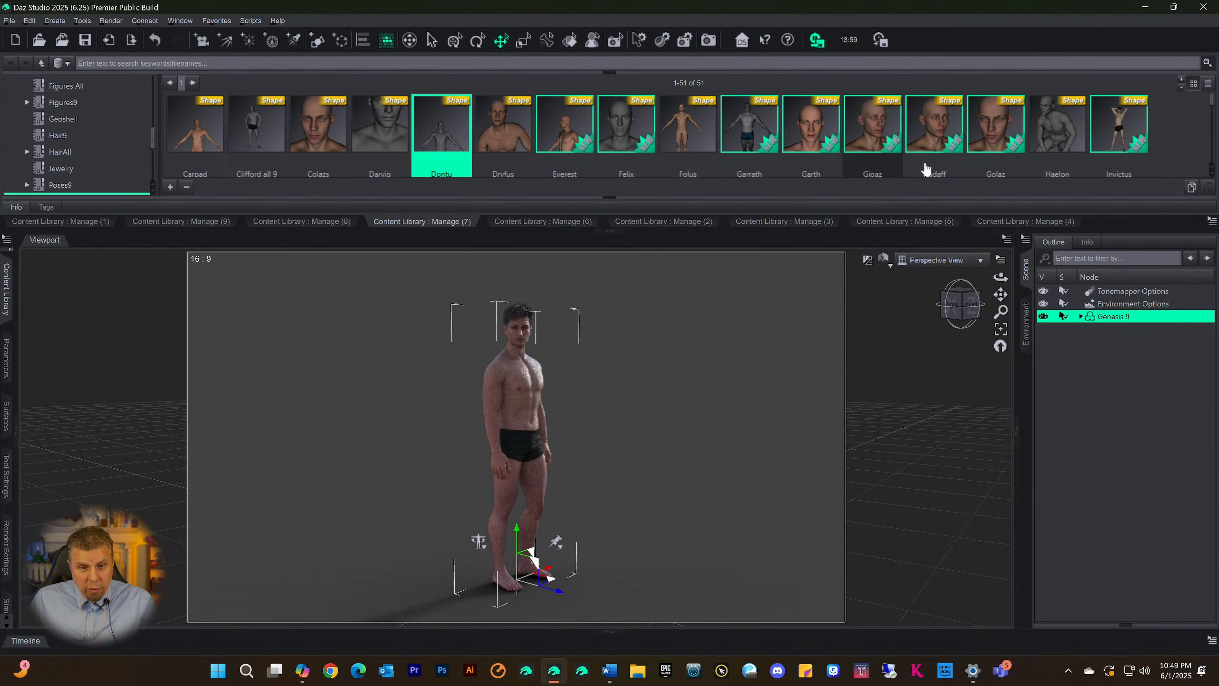
{"action": "double_click", "coordinate": [819, 133]}
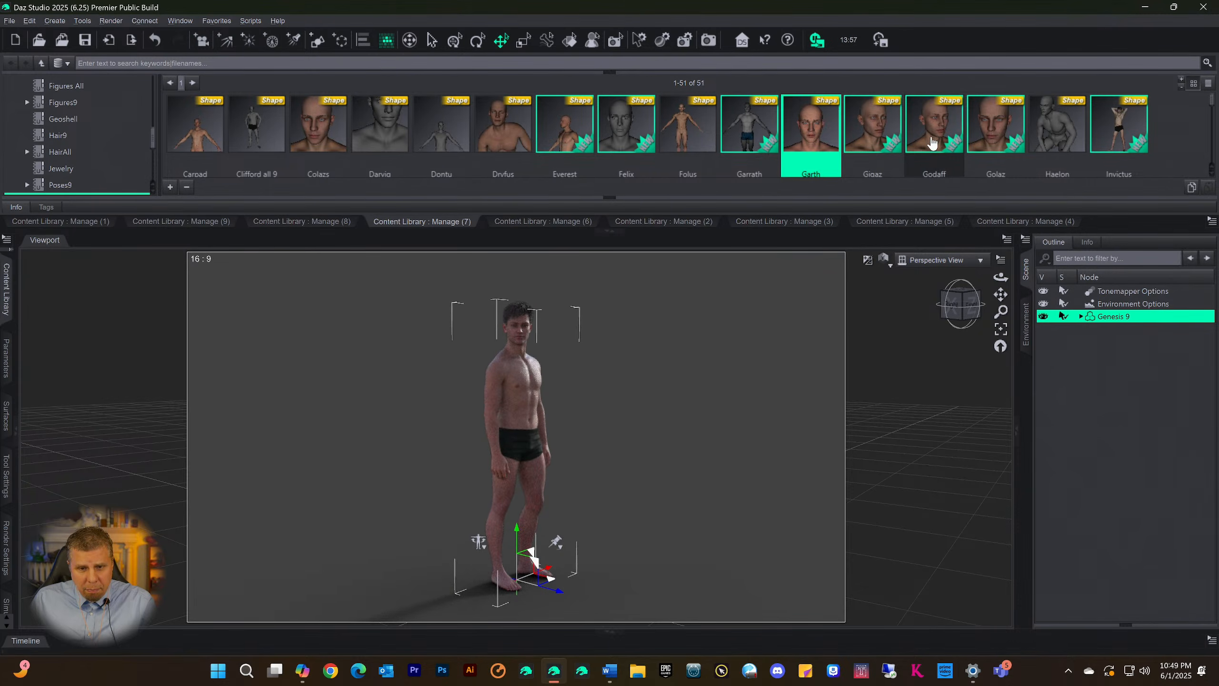
{"action": "double_click", "coordinate": [990, 139]}
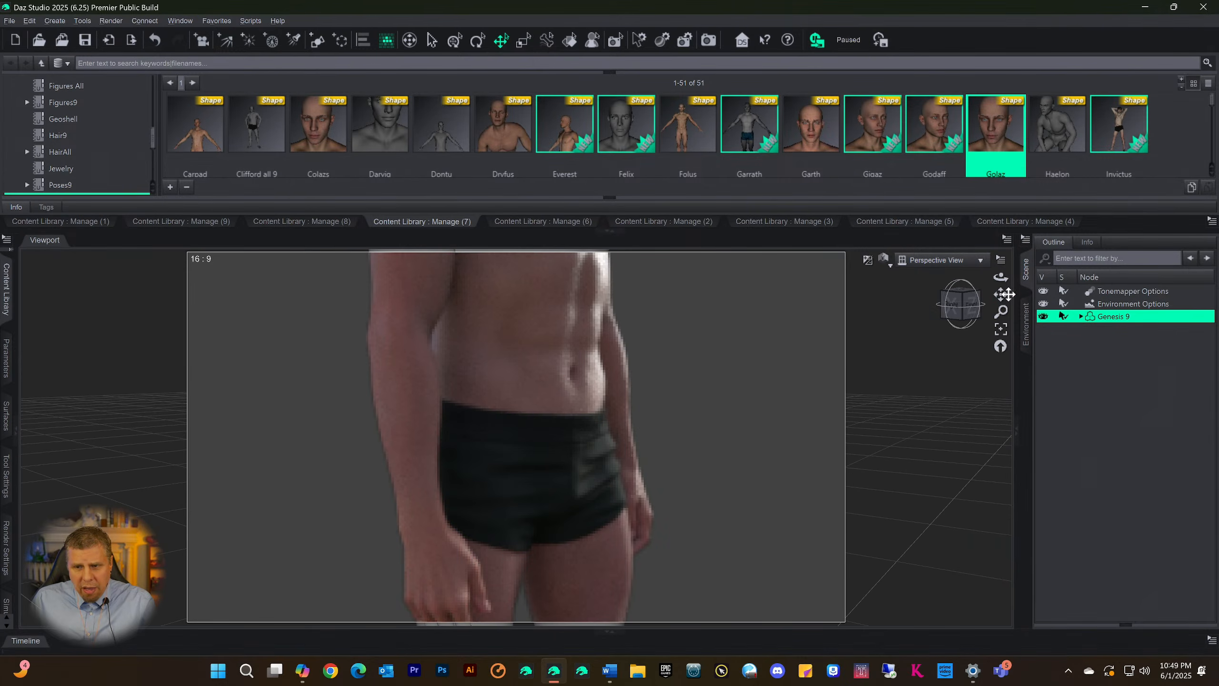
Compare the Folus, Colazs, Carpad and Golaz shapes on the figure's face by applying each in turn
{"action": "left_click_drag", "start_coordinate": [1001, 294], "coordinate": [1000, 492]}
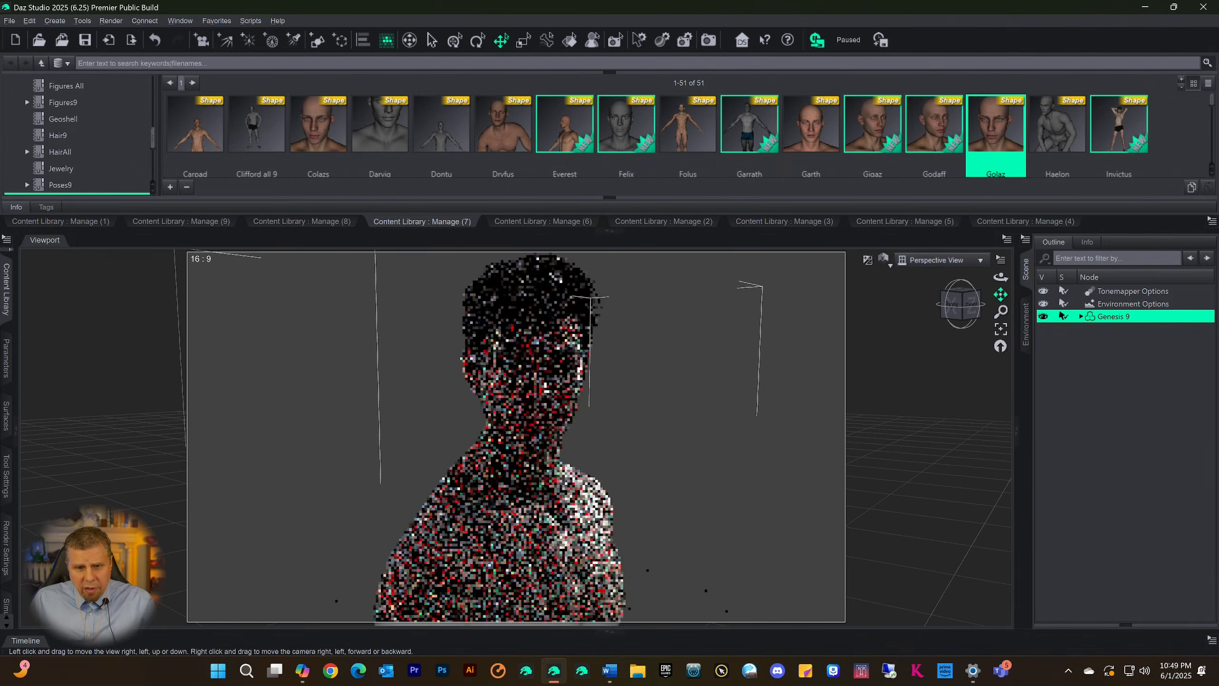
{"action": "scroll", "coordinate": [903, 475], "scroll_direction": "up", "scroll_amount": 3}
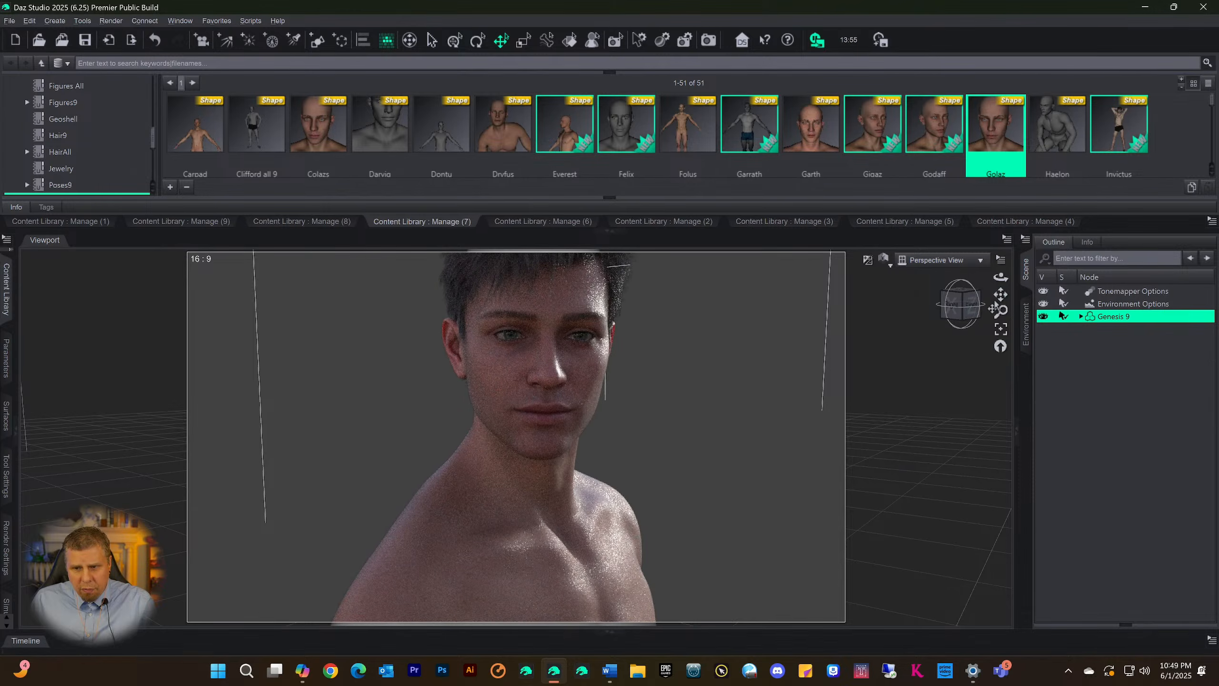
{"action": "left_click_drag", "start_coordinate": [1000, 295], "coordinate": [1000, 297]}
{"action": "left_click", "coordinate": [952, 300]}
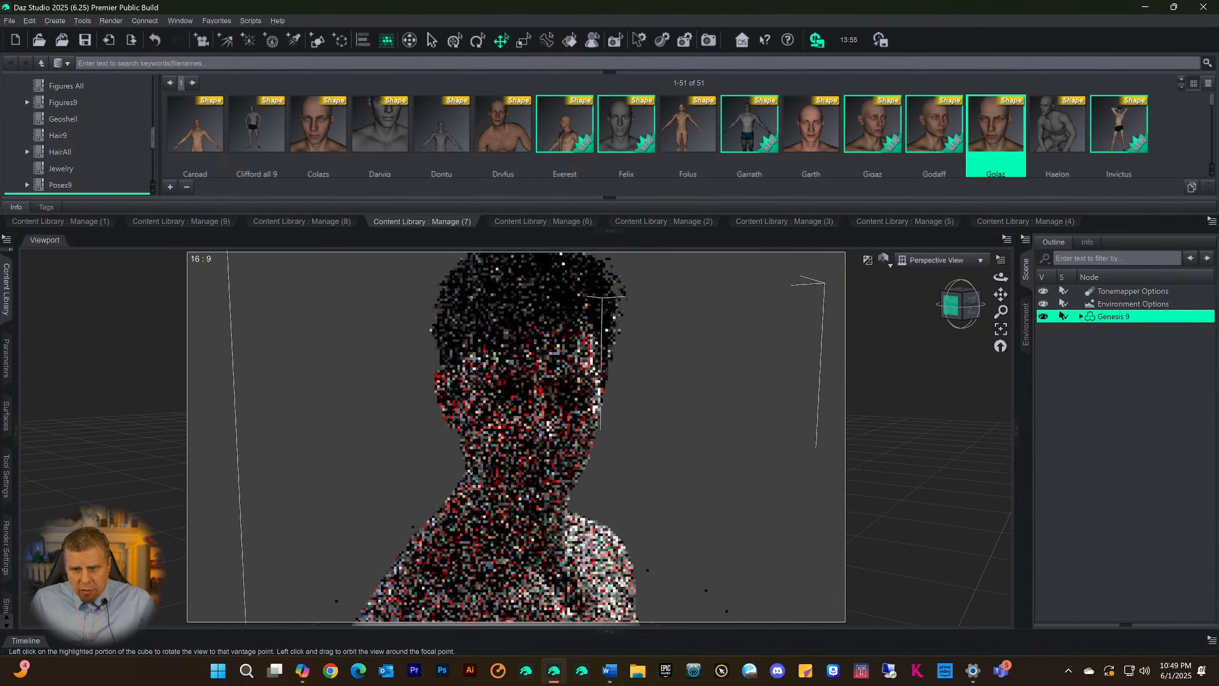
{"action": "double_click", "coordinate": [692, 122]}
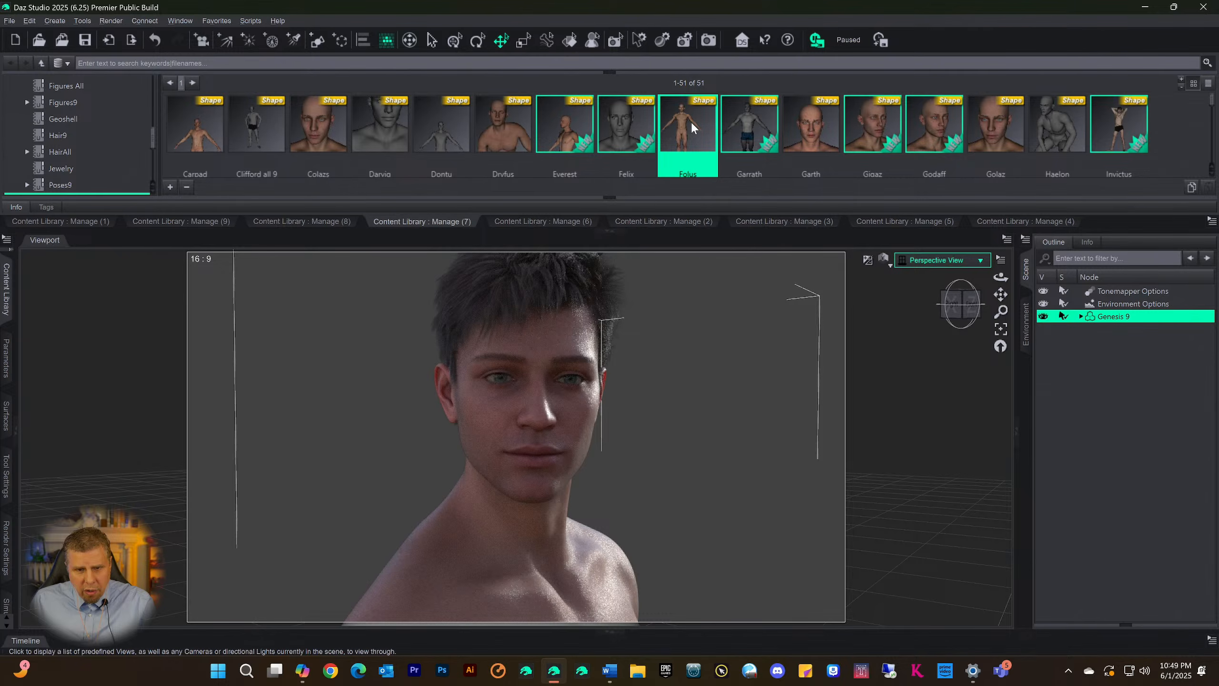
{"action": "double_click", "coordinate": [326, 137]}
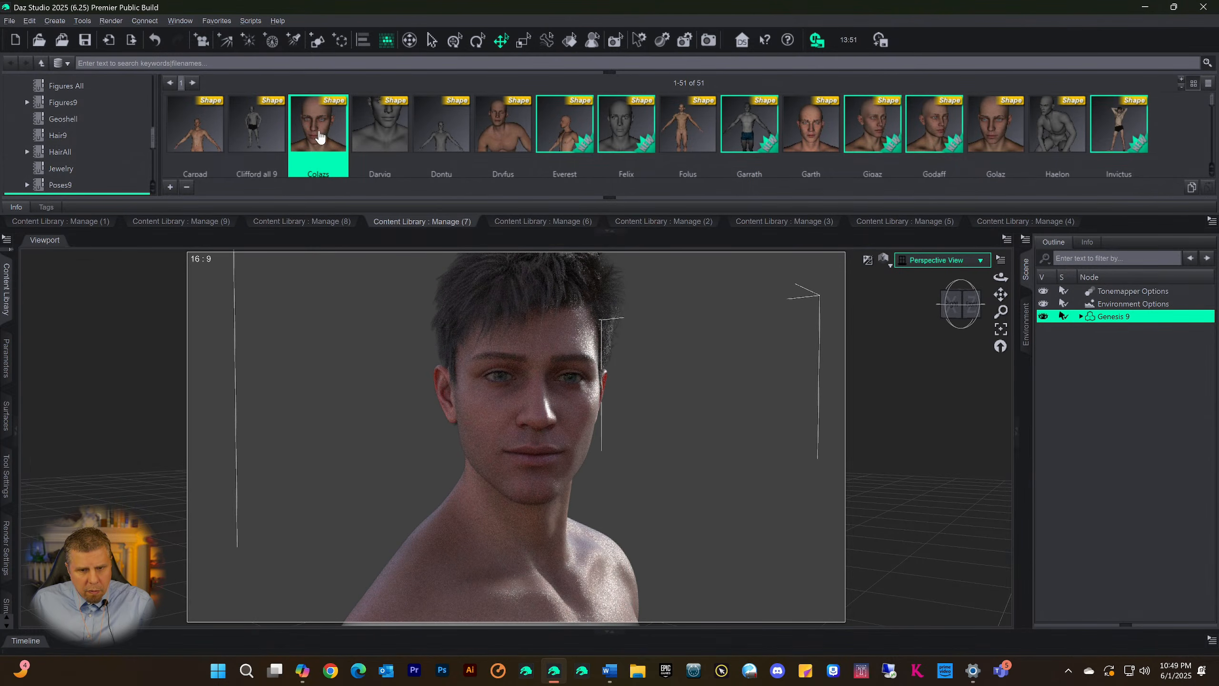
{"action": "double_click", "coordinate": [212, 128]}
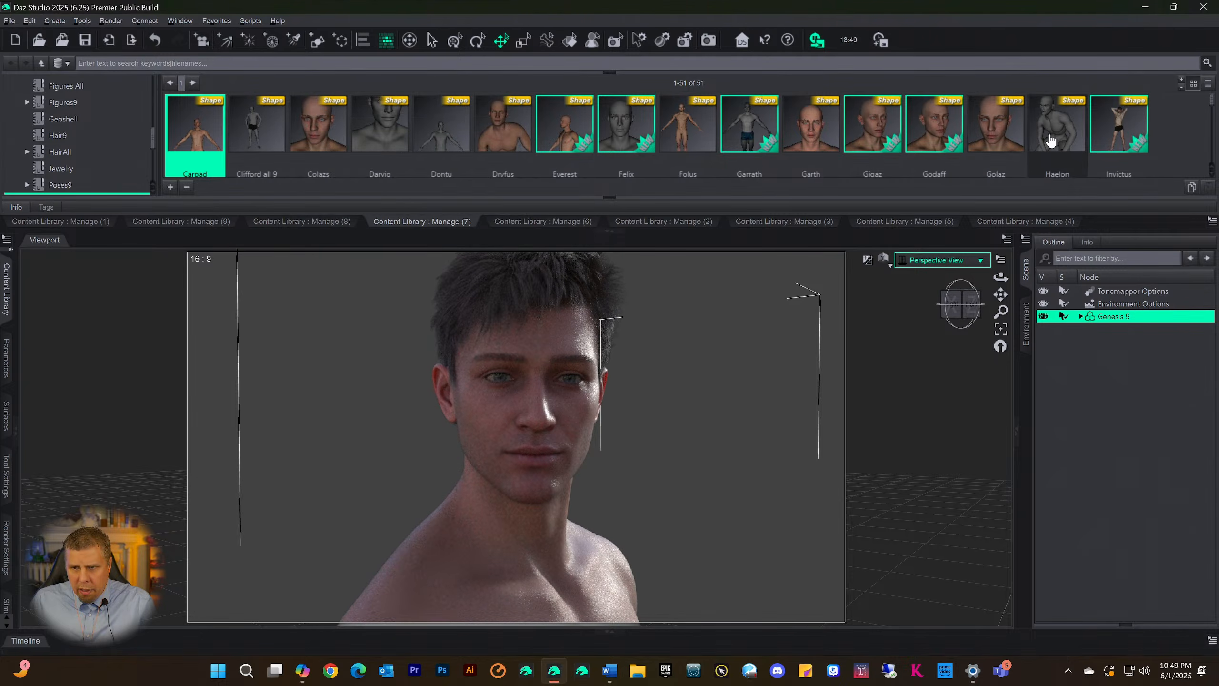
{"action": "double_click", "coordinate": [994, 129]}
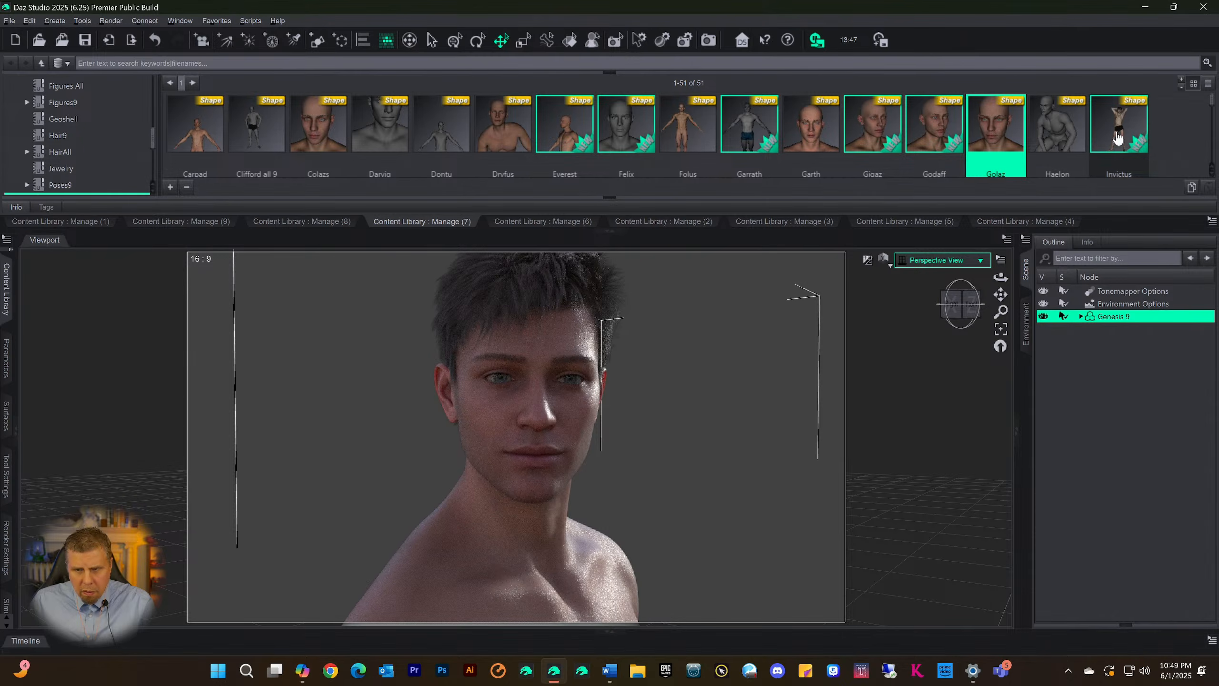
Try the Mathias shape on the Genesis 9 figure and switch it to the Kadishg shape
{"action": "scroll", "coordinate": [1118, 144], "scroll_direction": "down", "scroll_amount": 3}
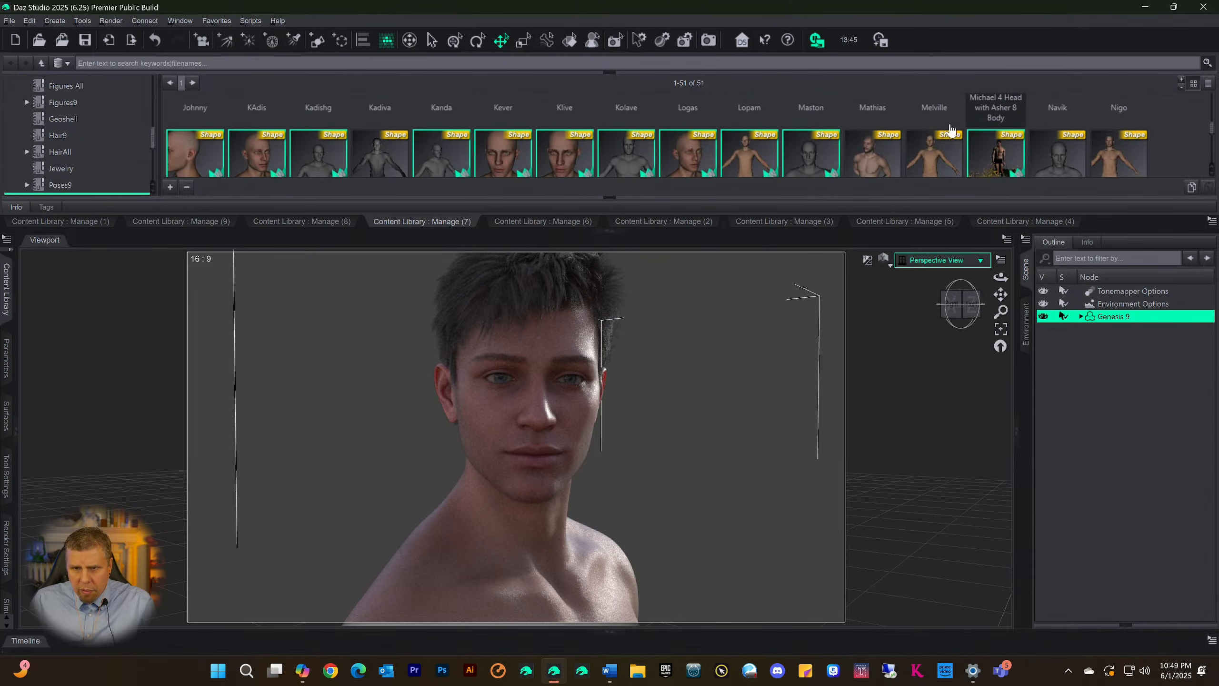
{"action": "double_click", "coordinate": [878, 161]}
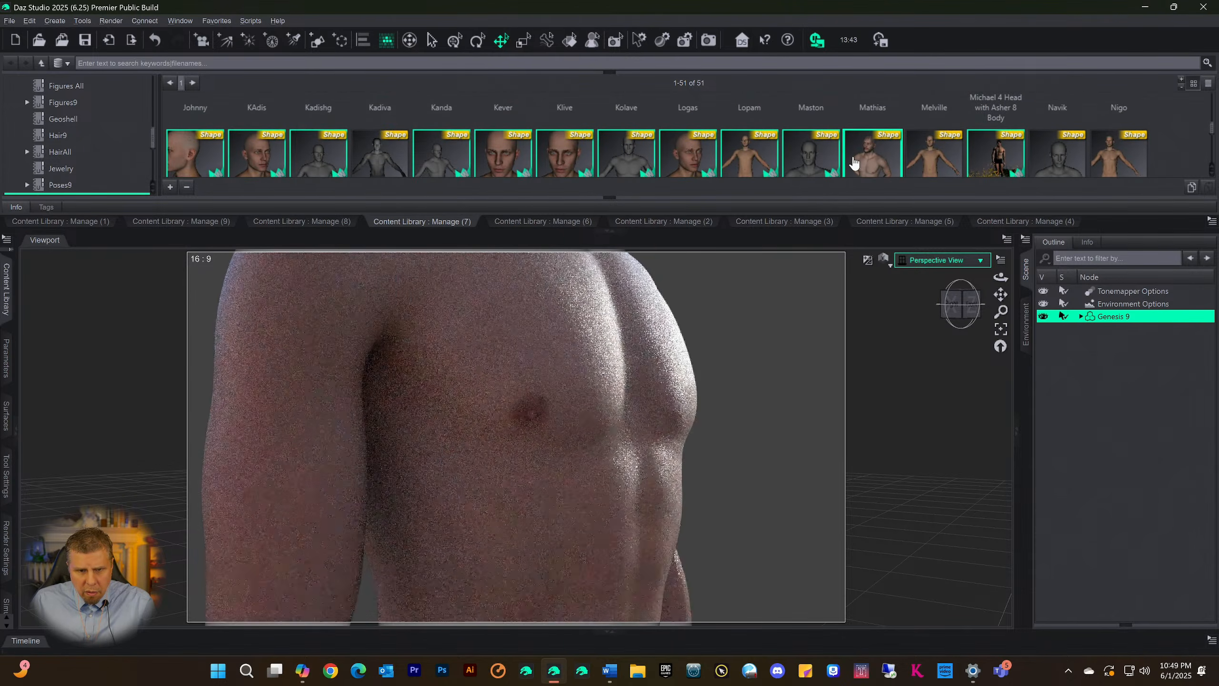
{"action": "left_click_drag", "start_coordinate": [997, 295], "coordinate": [992, 278]}
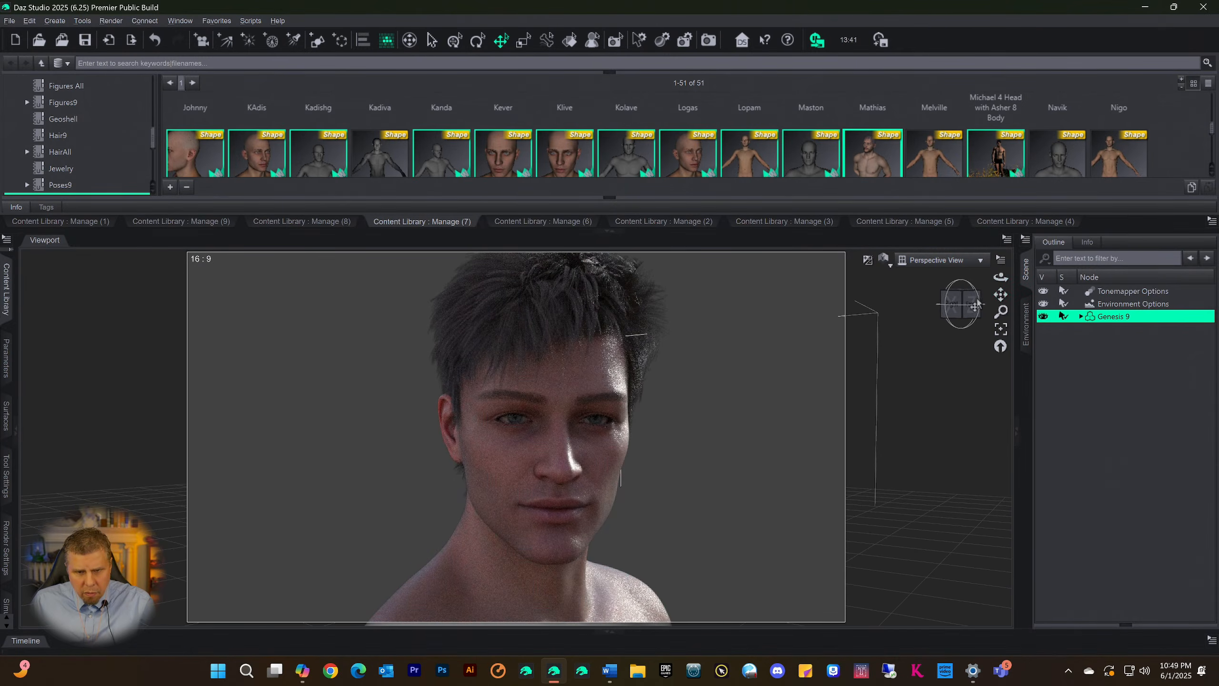
{"action": "left_click", "coordinate": [953, 311]}
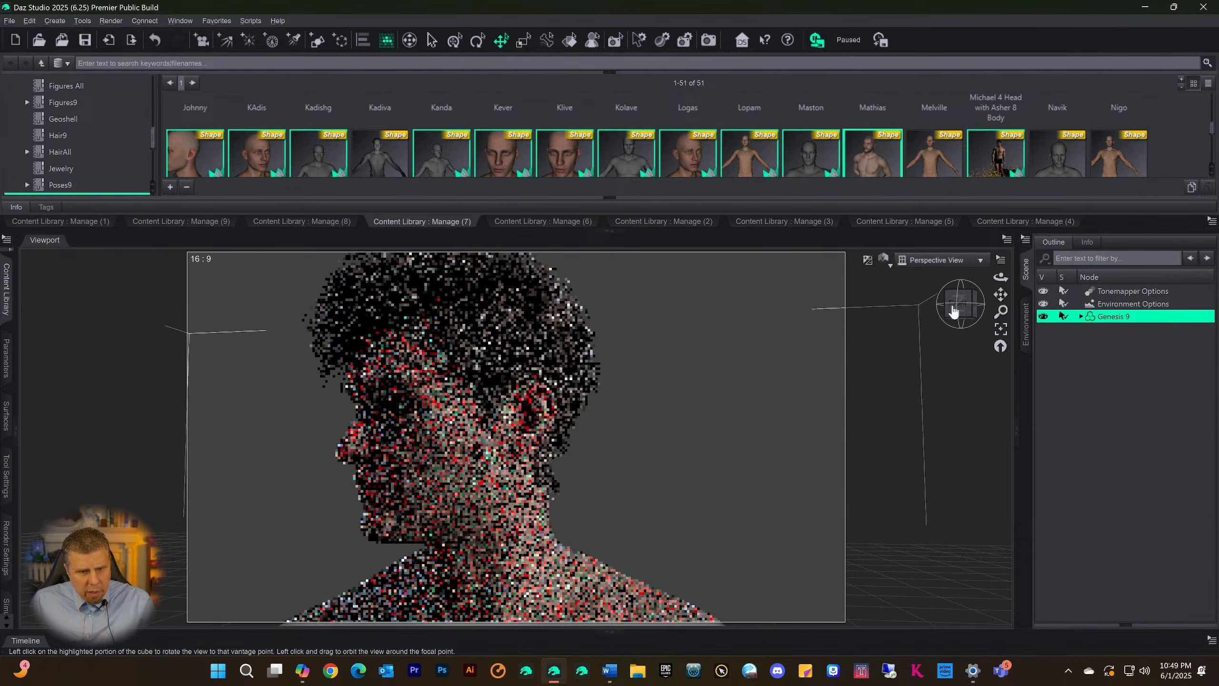
{"action": "double_click", "coordinate": [308, 163]}
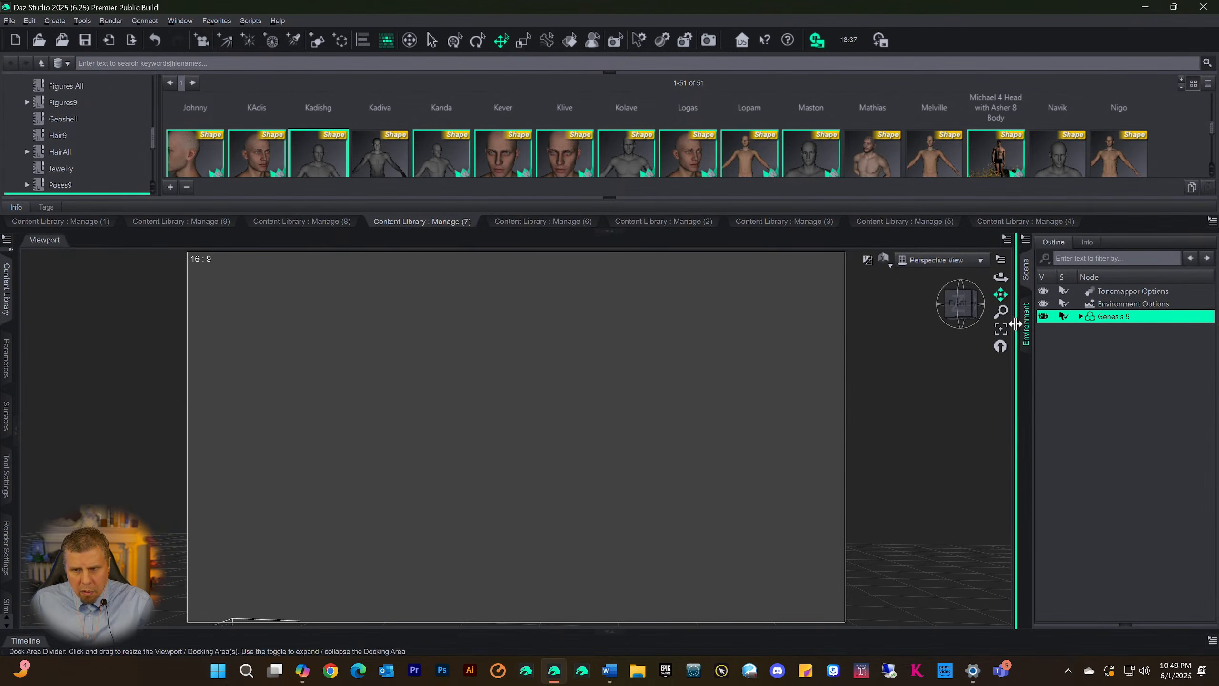
Frame the figure's head close up in profile and create a camera named Camera that copies the active perspective view
{"action": "left_click", "coordinate": [1001, 333]}
{"action": "scroll", "coordinate": [913, 306], "scroll_direction": "up", "scroll_amount": 2}
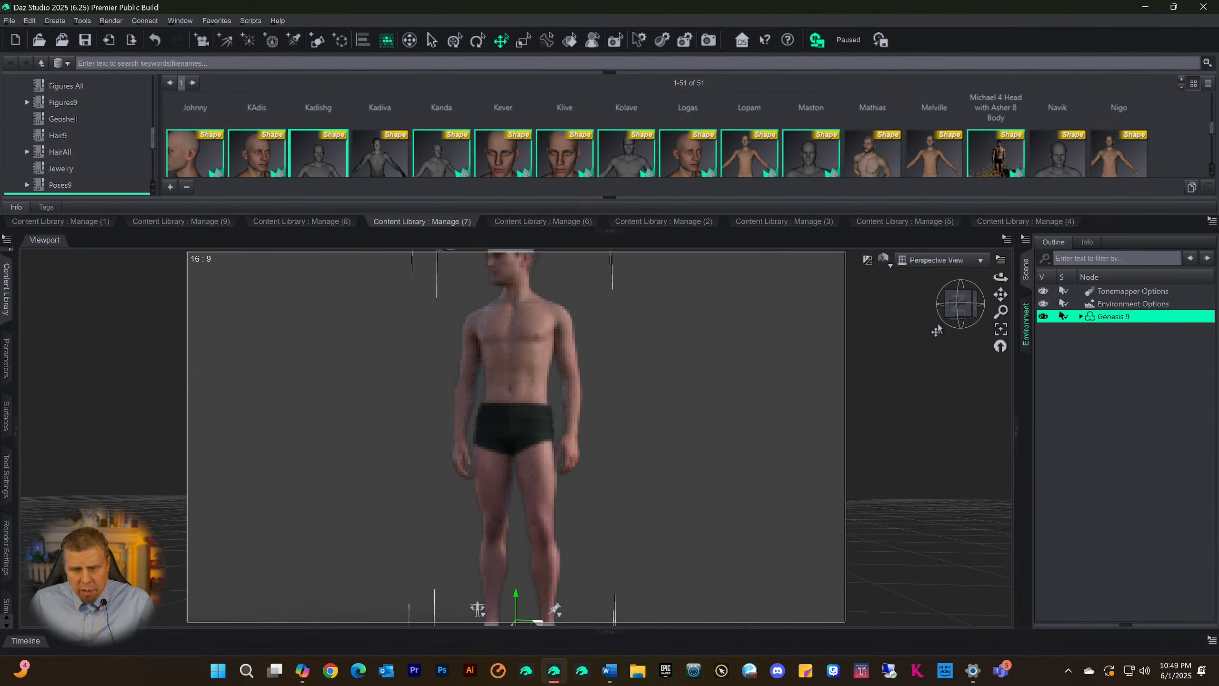
{"action": "left_click_drag", "start_coordinate": [1000, 295], "coordinate": [1001, 413]}
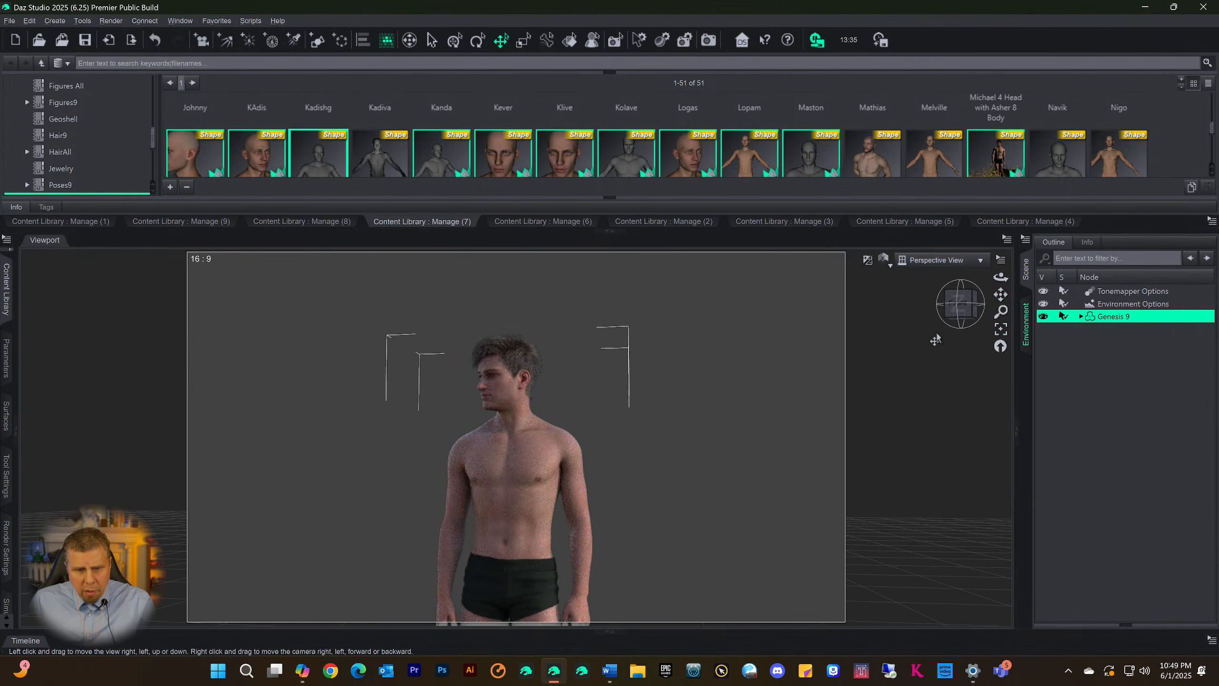
{"action": "scroll", "coordinate": [927, 339], "scroll_direction": "up", "scroll_amount": 5}
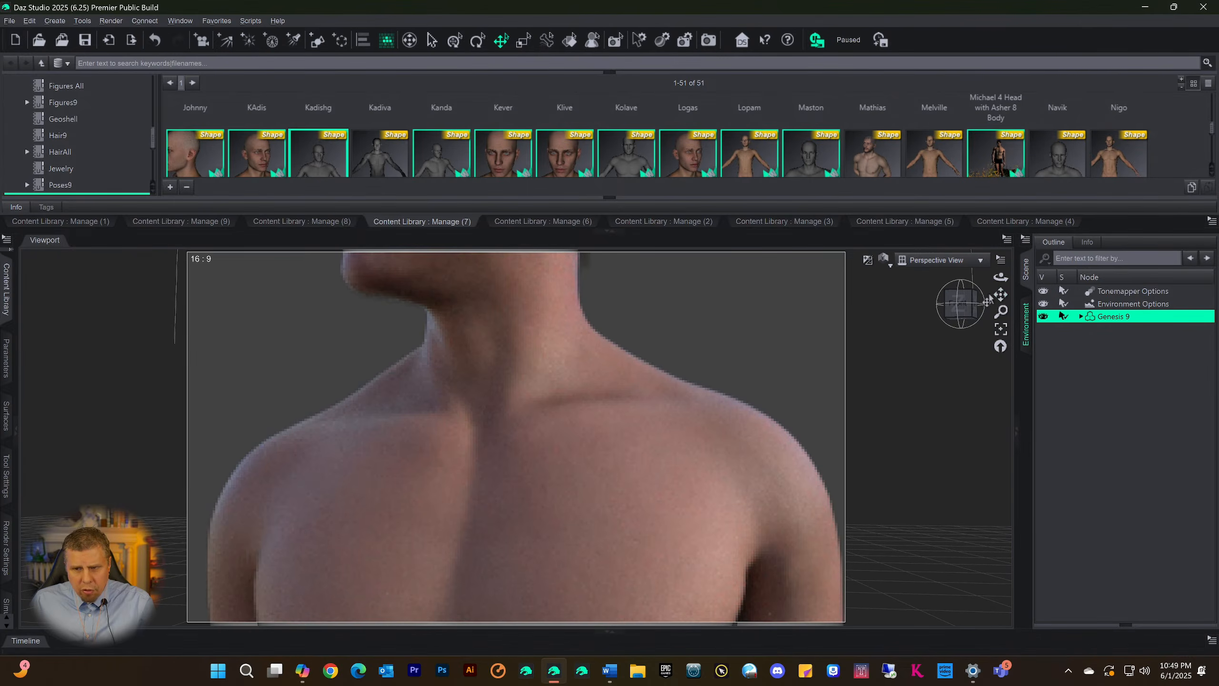
{"action": "left_click_drag", "start_coordinate": [1001, 294], "coordinate": [1013, 435]}
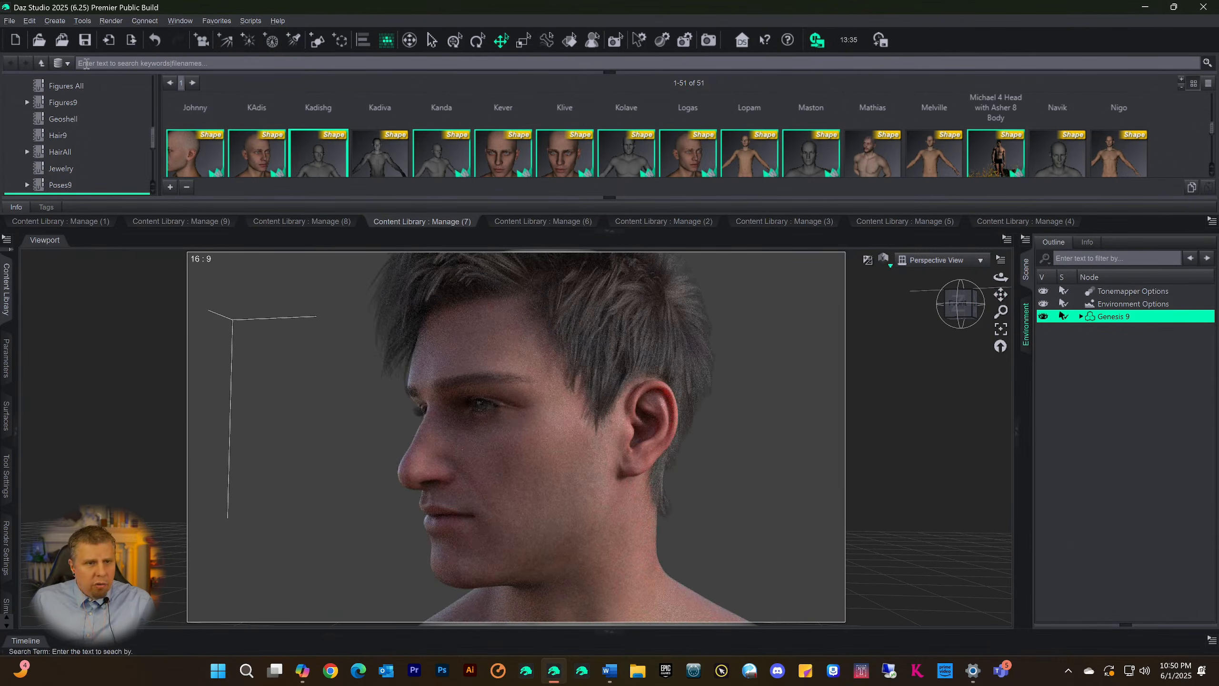
{"action": "left_click", "coordinate": [54, 21]}
{"action": "left_click", "coordinate": [96, 48]}
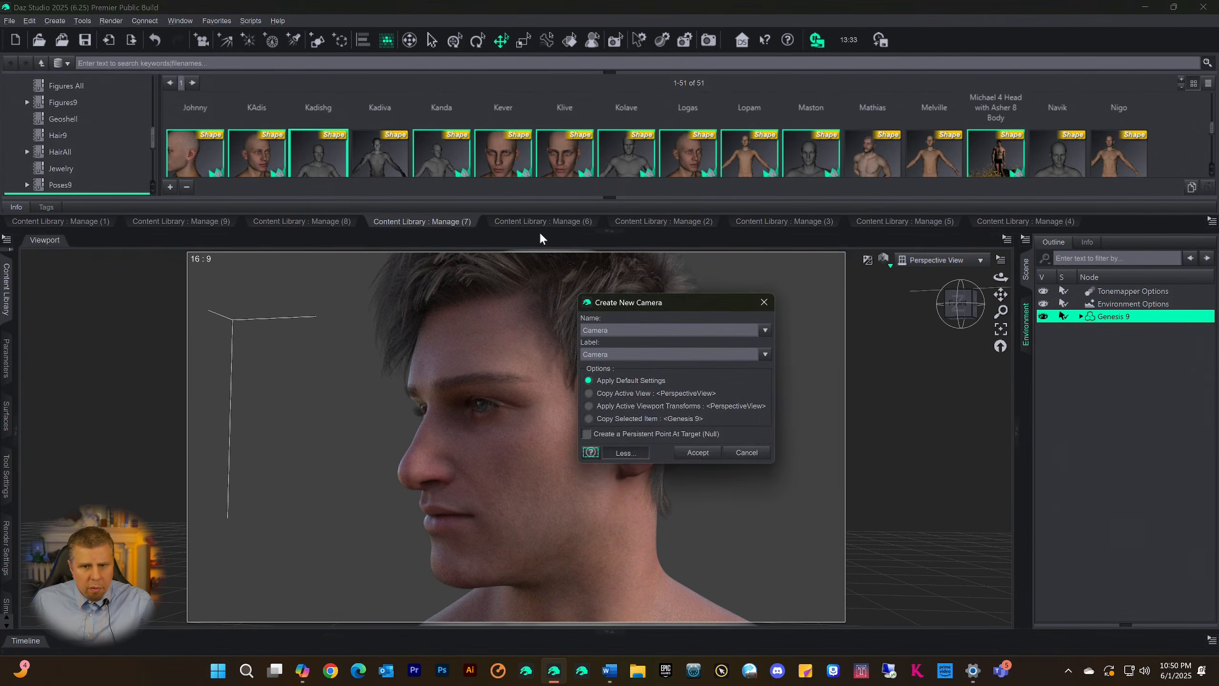
{"action": "left_click", "coordinate": [697, 453]}
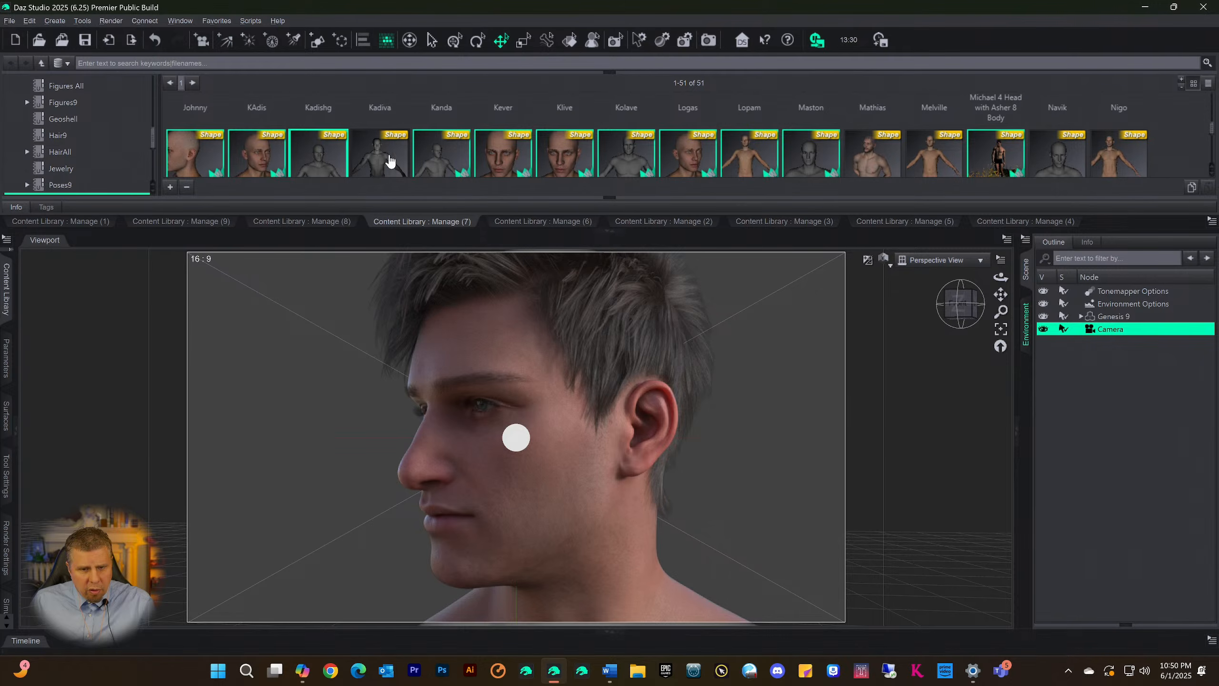
Look through the Camera in the viewport and make Genesis 9 the selected scene node
{"action": "left_click", "coordinate": [935, 261]}
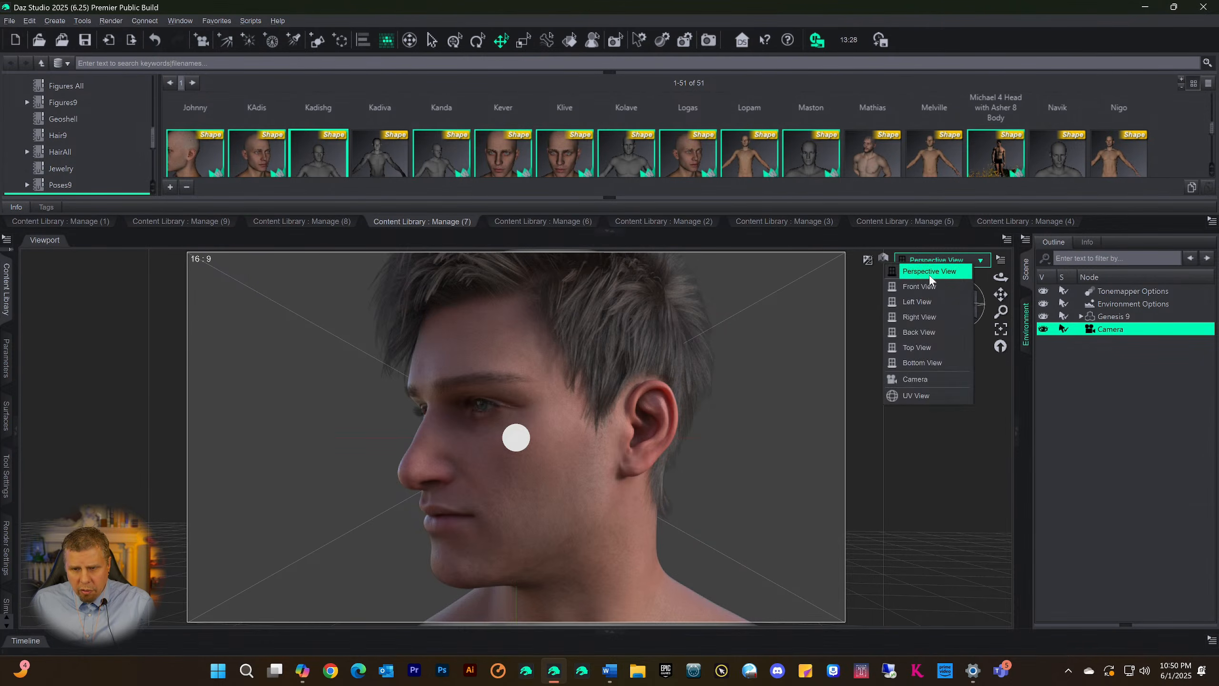
{"action": "left_click", "coordinate": [917, 380]}
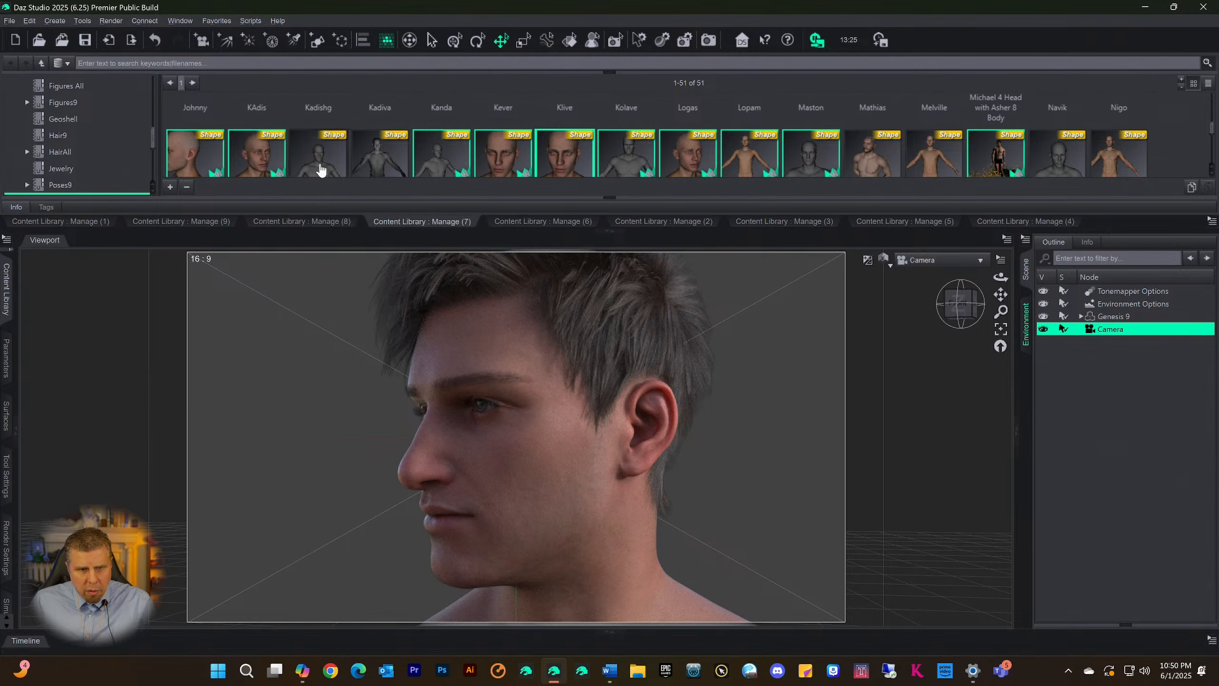
{"action": "left_click", "coordinate": [1118, 318]}
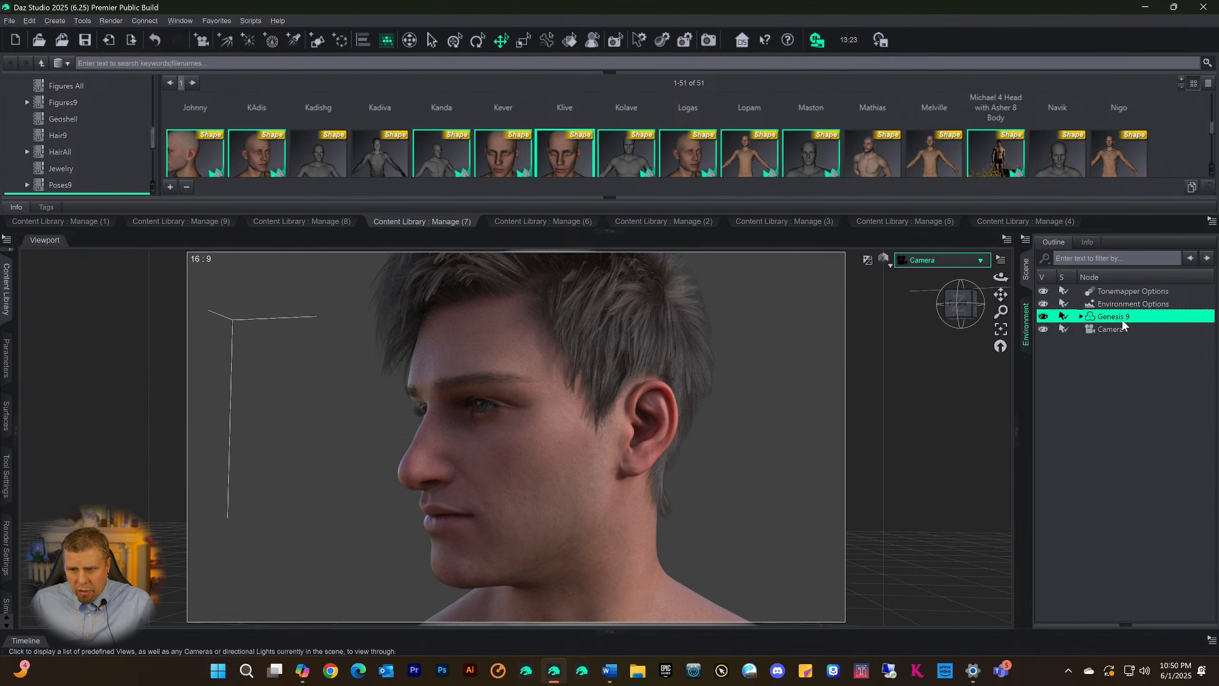
Try the Stanz, Olastd, Valance, Vincent and Niko shapes in turn on the Genesis 9 figure, judging the head in profile
{"action": "scroll", "coordinate": [512, 145], "scroll_direction": "down", "scroll_amount": 1}
{"action": "double_click", "coordinate": [507, 146]}
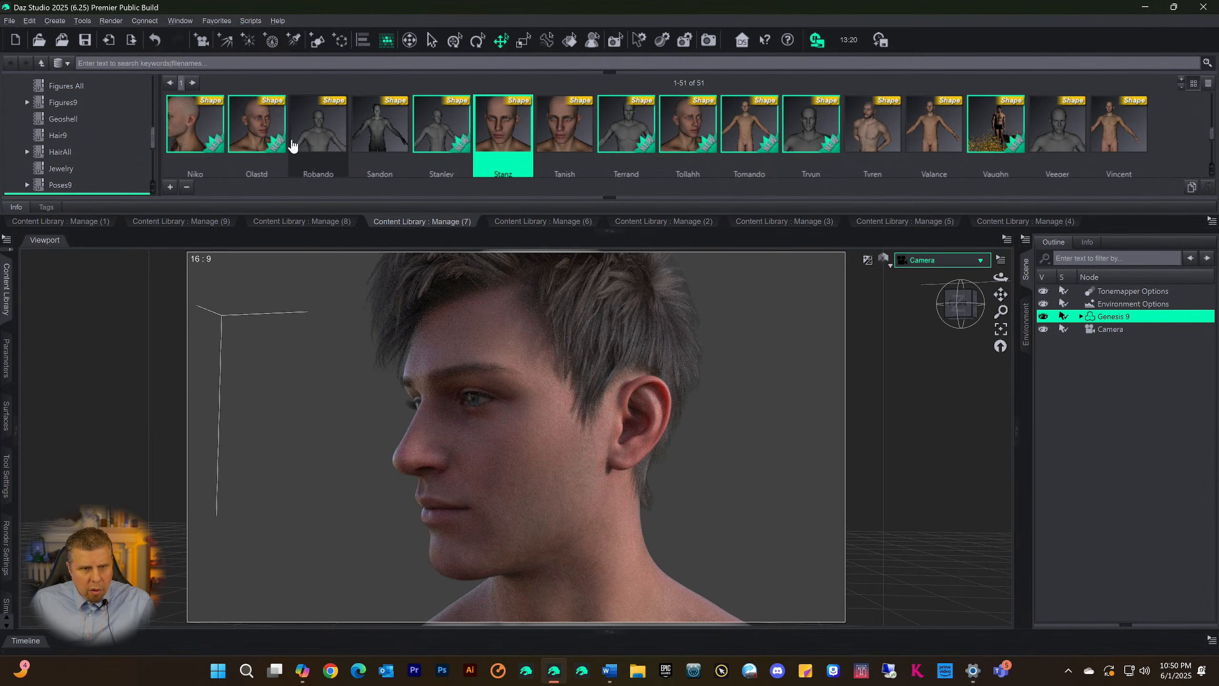
{"action": "double_click", "coordinate": [260, 125]}
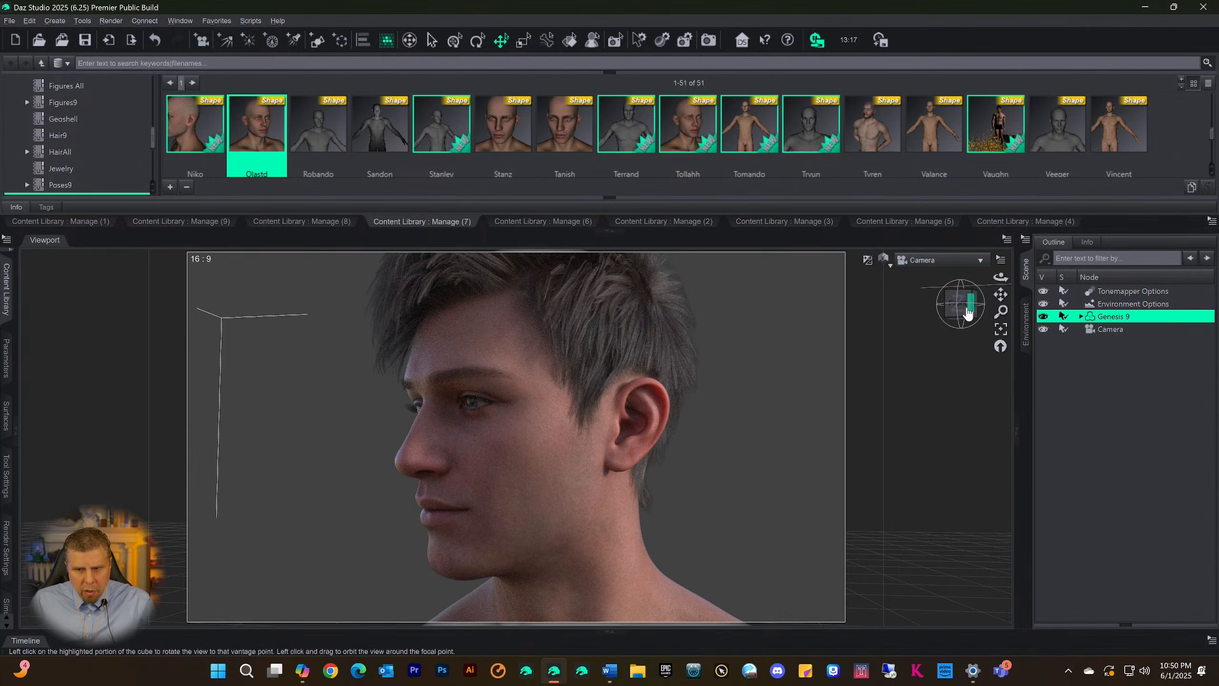
{"action": "left_click_drag", "start_coordinate": [968, 310], "coordinate": [992, 302]}
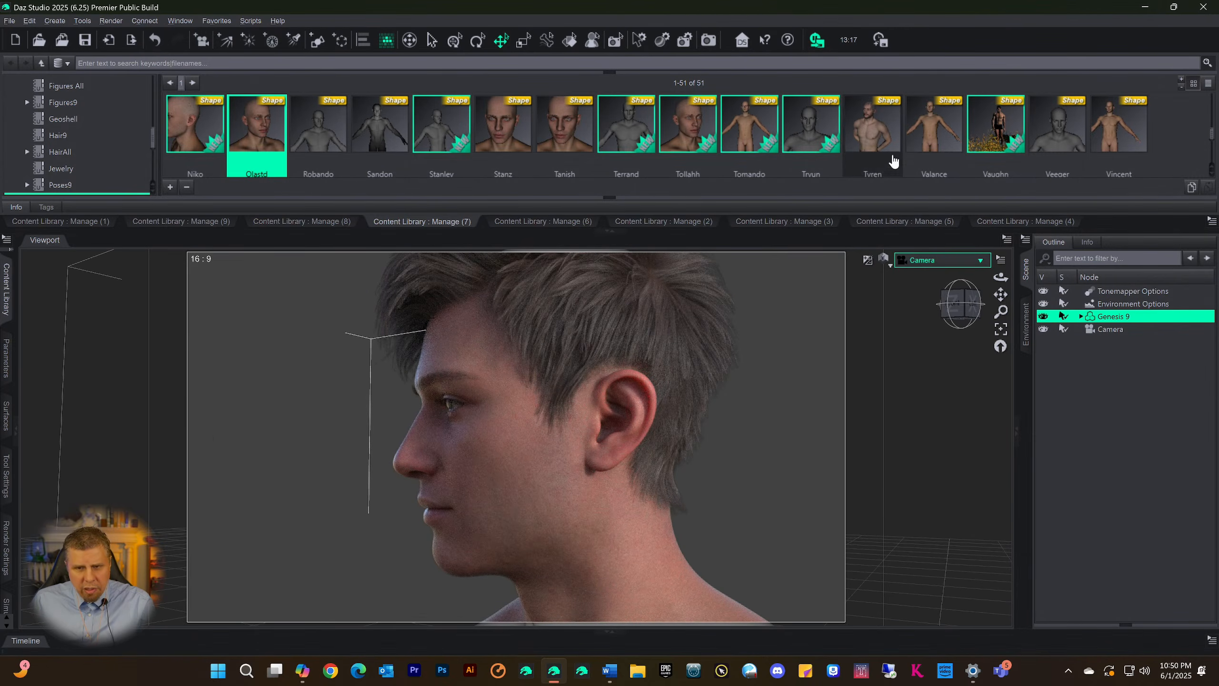
{"action": "double_click", "coordinate": [935, 135]}
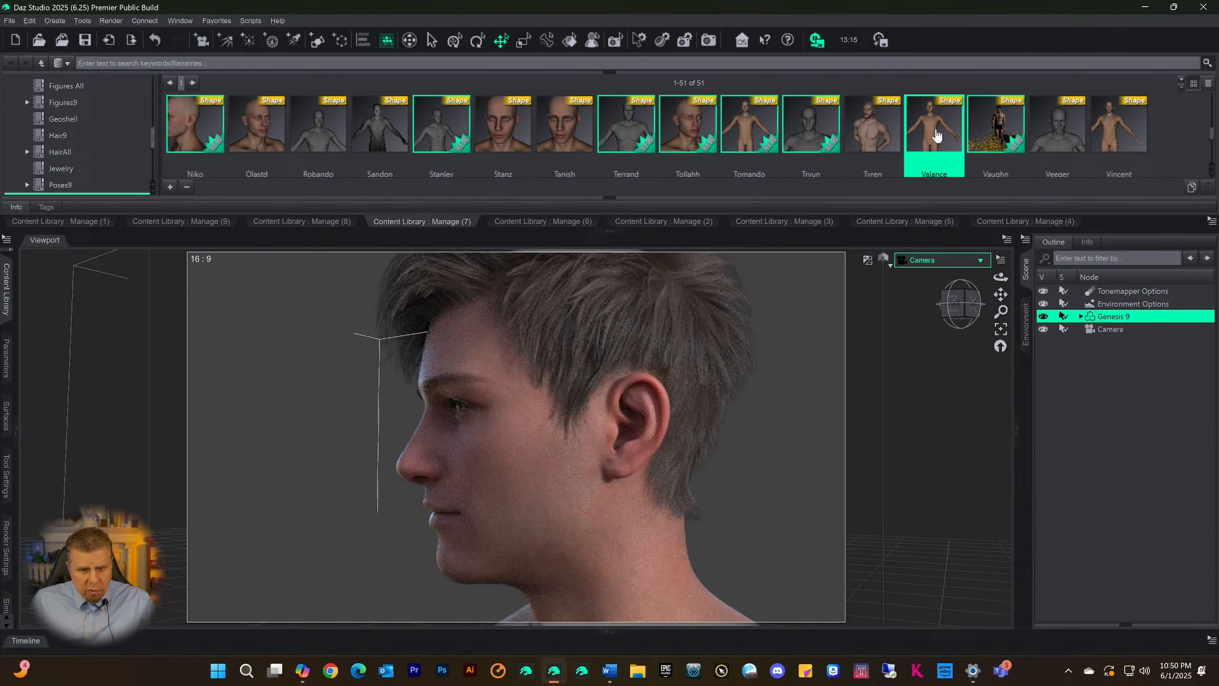
{"action": "double_click", "coordinate": [1112, 136]}
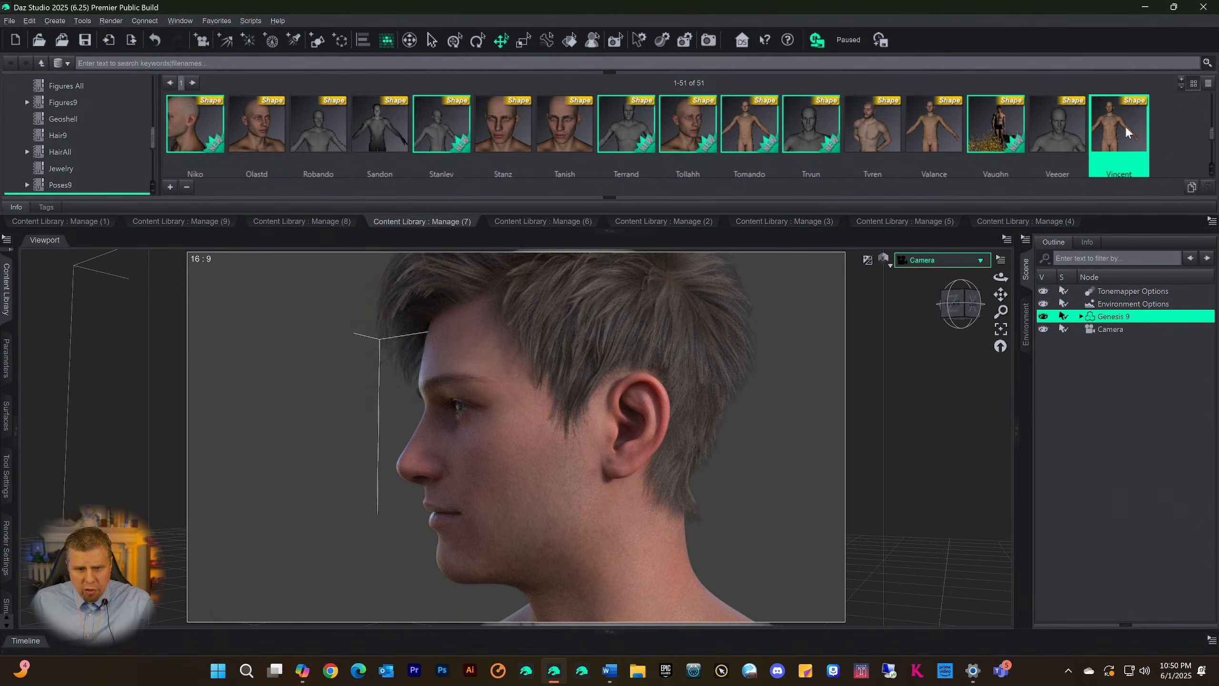
{"action": "double_click", "coordinate": [196, 127]}
Compare the Felix, Garth, Garrath and Colazs shapes on the figure, finish with Clifford all 9, and inspect the face from several sides
{"action": "scroll", "coordinate": [317, 126], "scroll_direction": "up", "scroll_amount": 2}
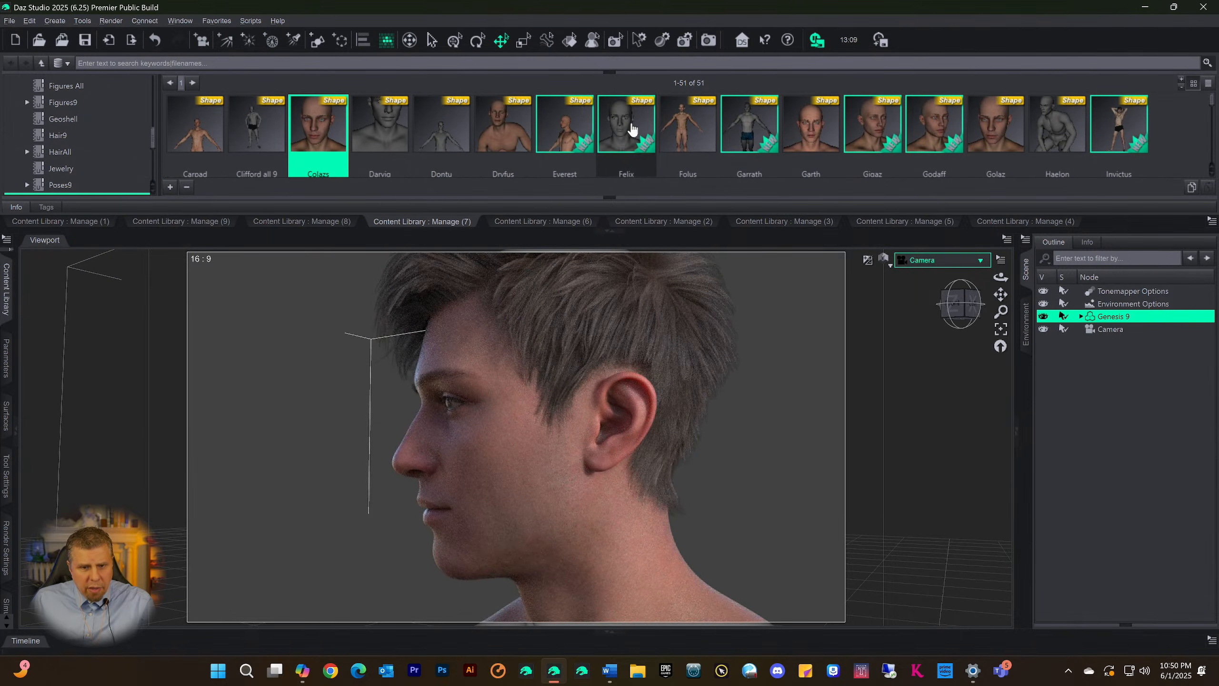
{"action": "double_click", "coordinate": [615, 125]}
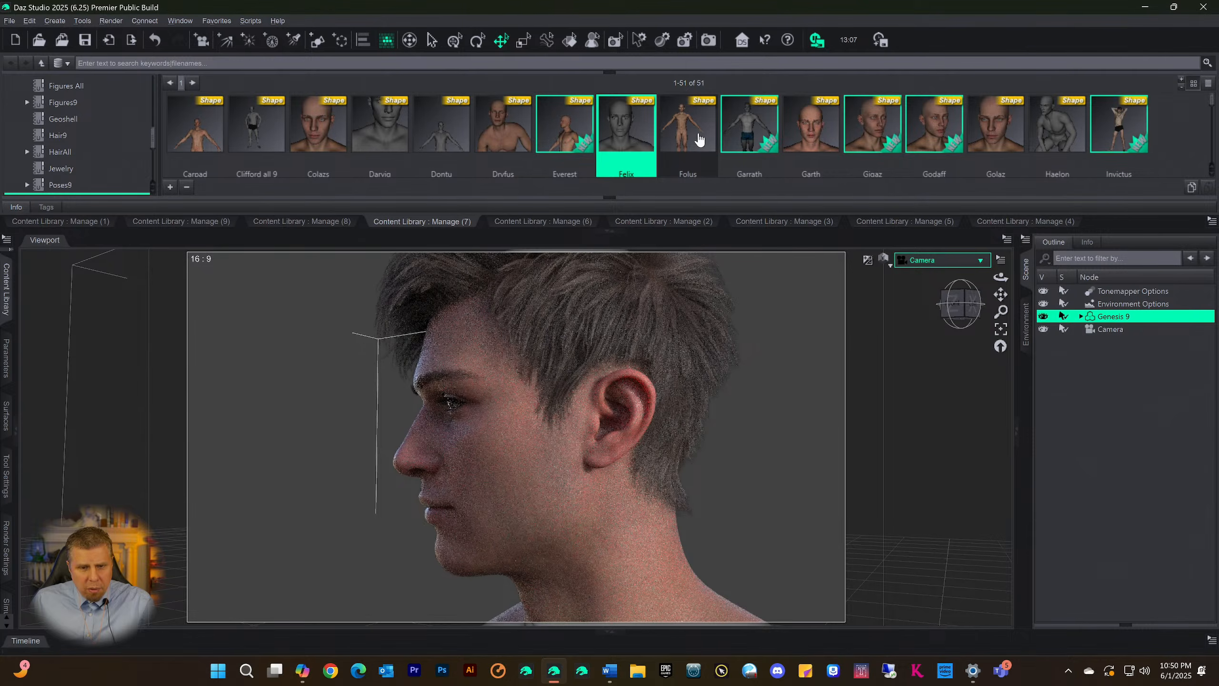
{"action": "double_click", "coordinate": [799, 143]}
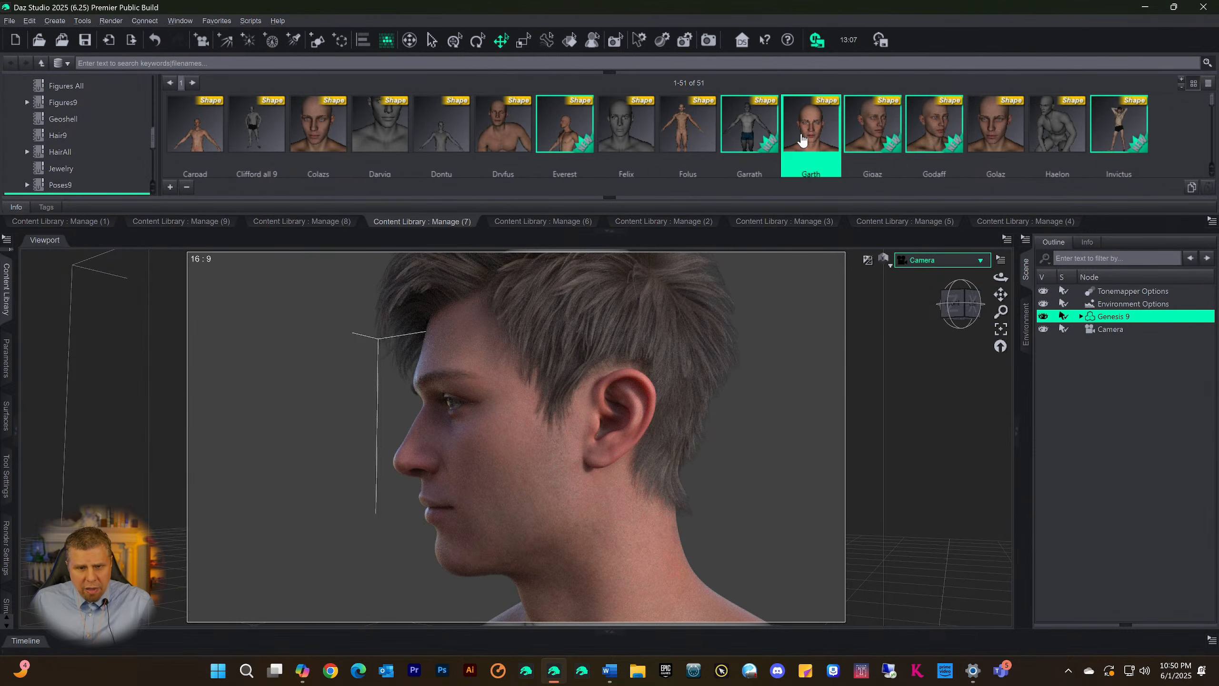
{"action": "double_click", "coordinate": [745, 134]}
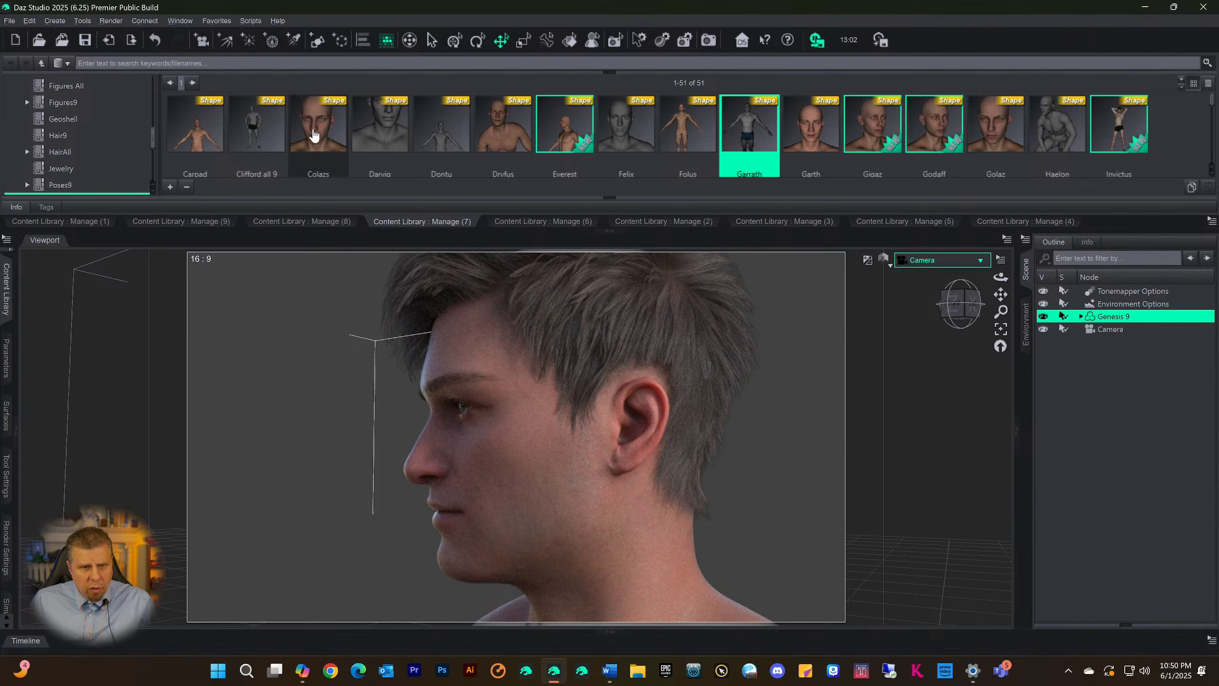
{"action": "double_click", "coordinate": [331, 132]}
{"action": "double_click", "coordinate": [261, 133]}
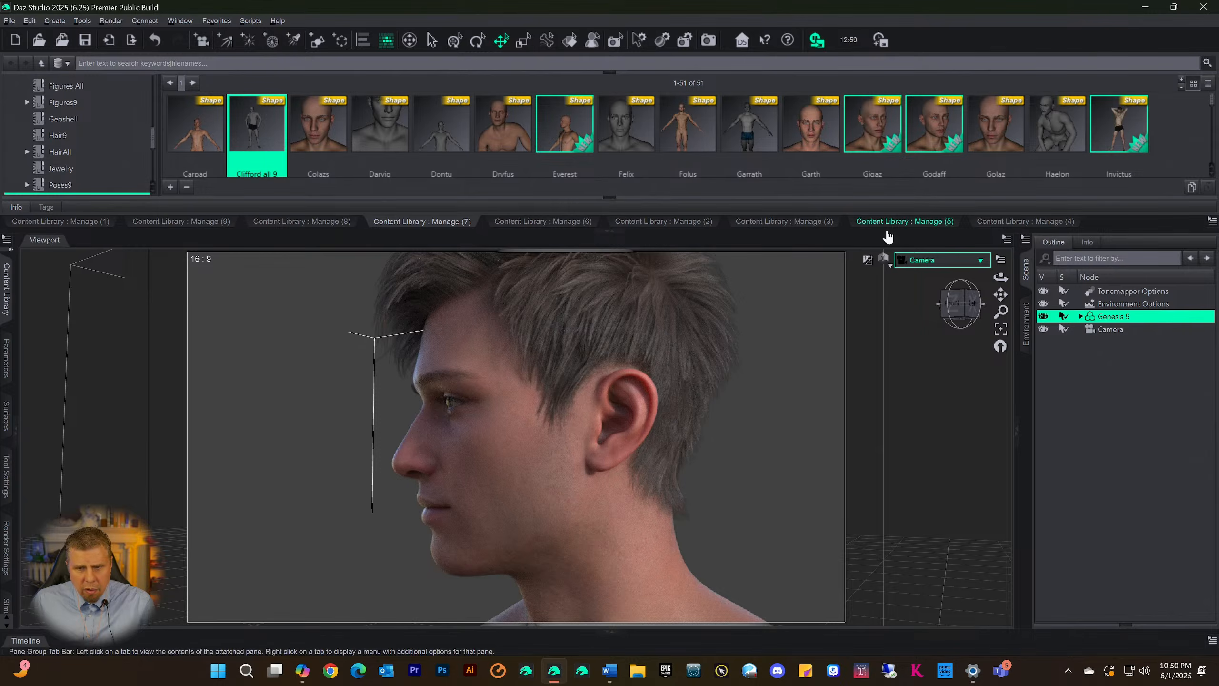
{"action": "left_click", "coordinate": [961, 303]}
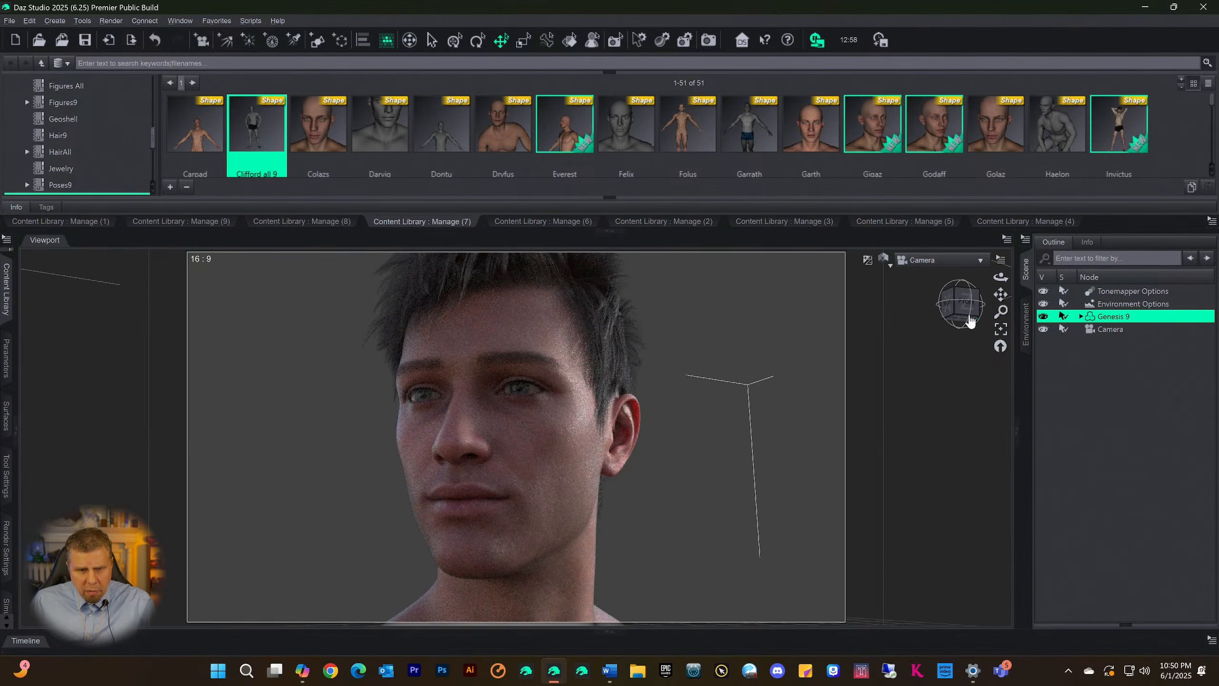
{"action": "left_click_drag", "start_coordinate": [969, 321], "coordinate": [1108, 329]}
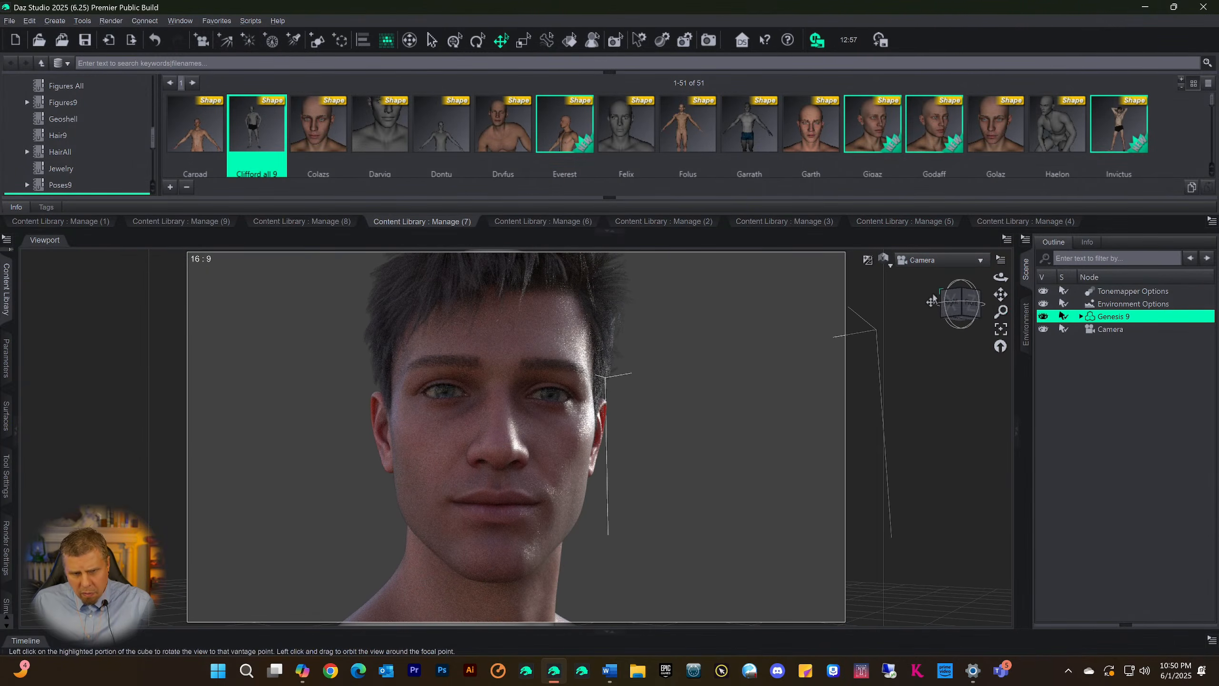
{"action": "left_click_drag", "start_coordinate": [979, 306], "coordinate": [874, 315]}
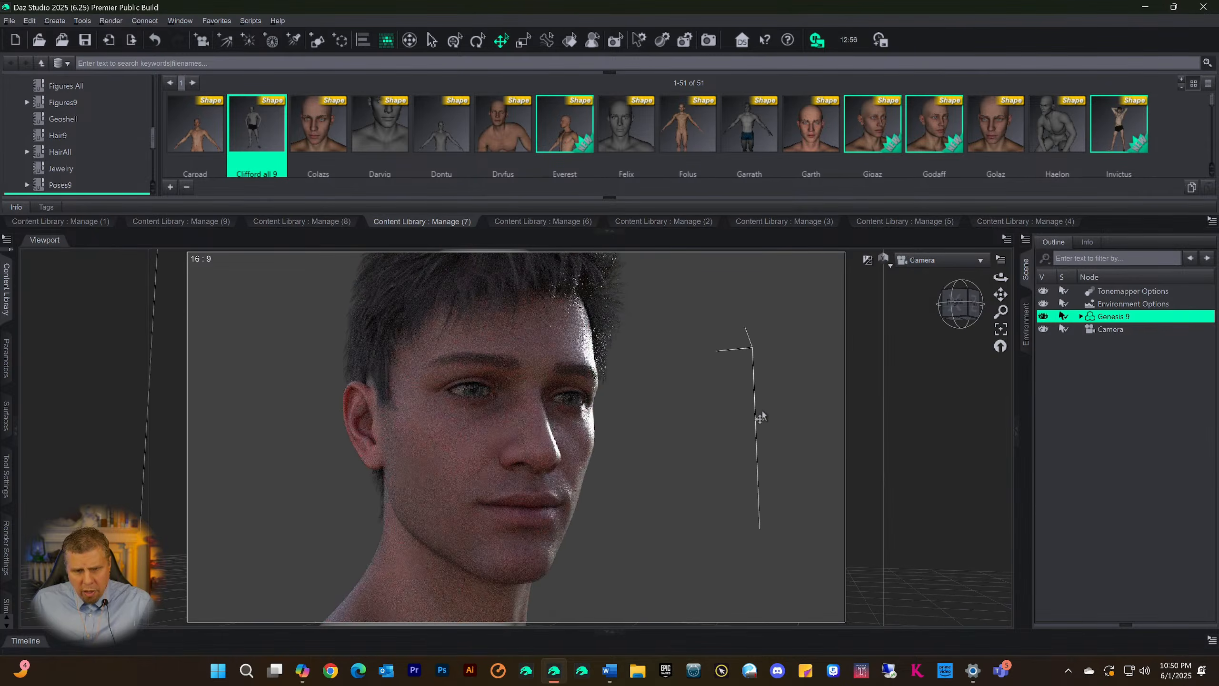
Apply the 01 Diego pose from the Manage (6) Poses9 page to the figure, then replace it with the !FSLdm Zero Pose
{"action": "scroll", "coordinate": [737, 337], "scroll_direction": "down", "scroll_amount": 5}
{"action": "scroll", "coordinate": [739, 317], "scroll_direction": "down", "scroll_amount": 2}
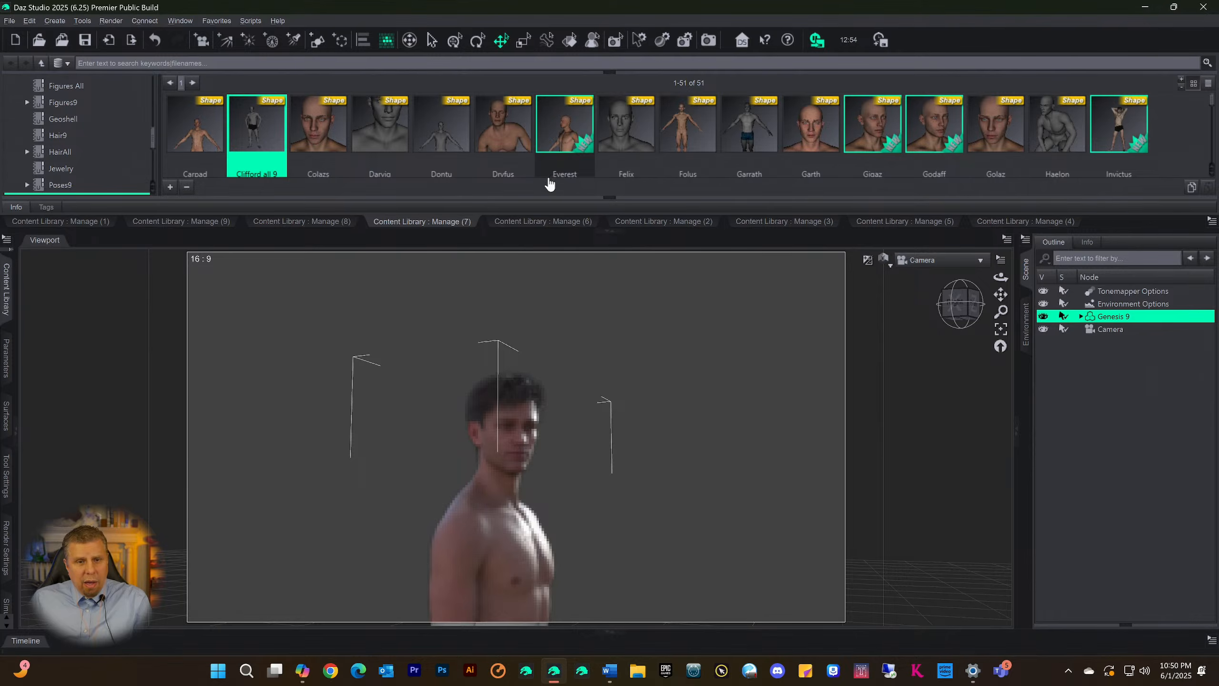
{"action": "left_click", "coordinate": [528, 224]}
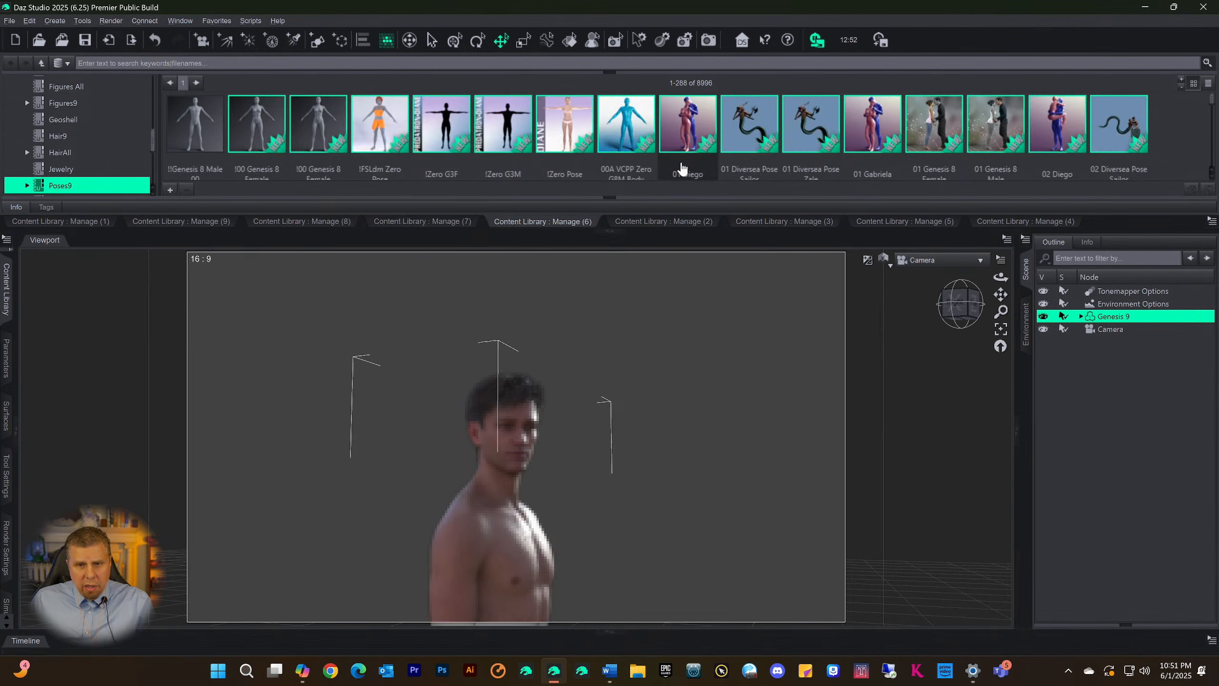
{"action": "left_click_drag", "start_coordinate": [683, 464], "coordinate": [808, 365]}
{"action": "left_click_drag", "start_coordinate": [1001, 295], "coordinate": [1018, 194]}
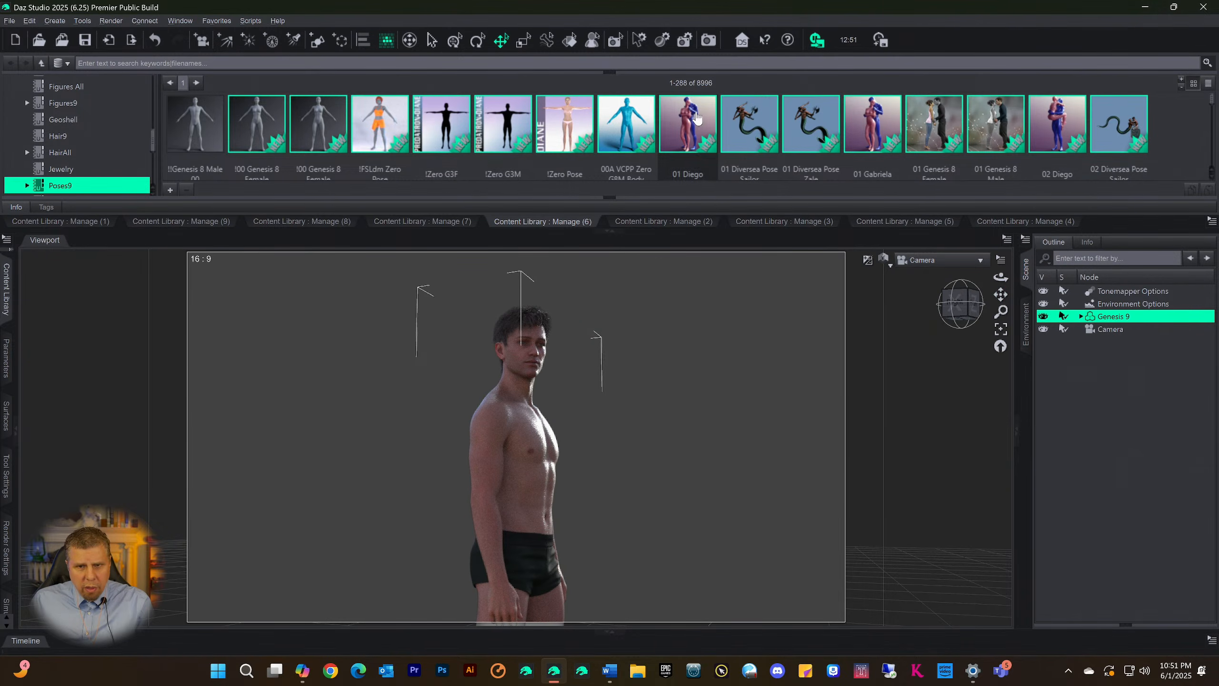
{"action": "double_click", "coordinate": [702, 126]}
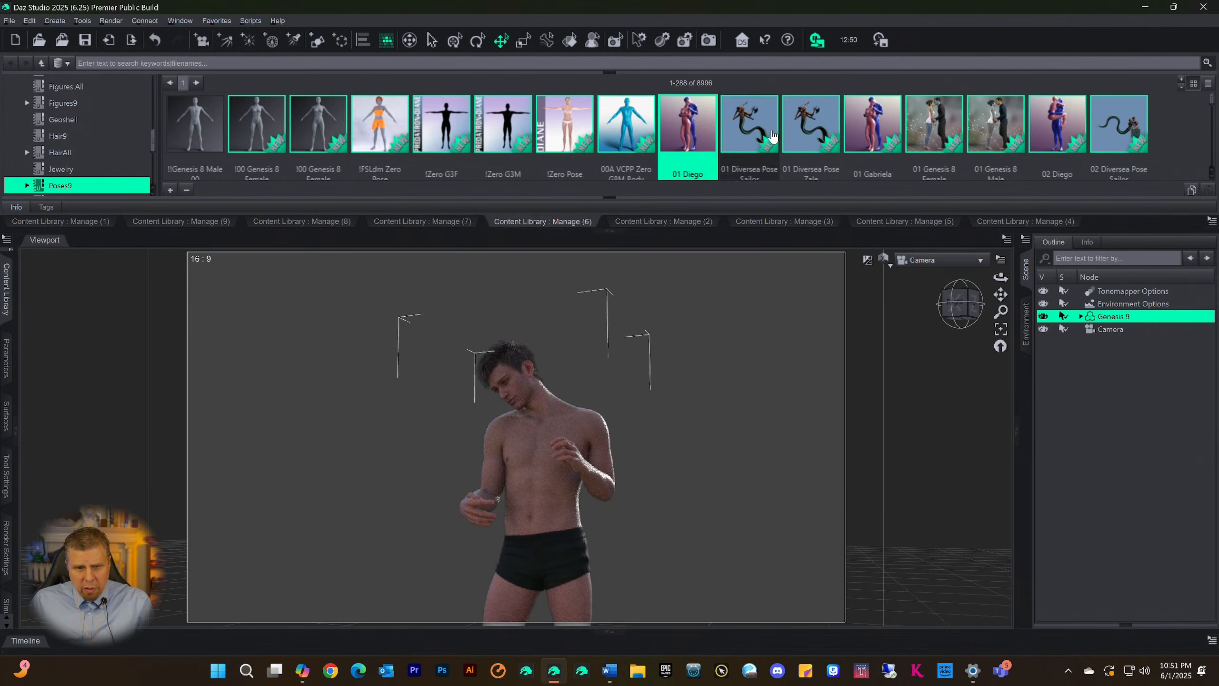
{"action": "left_click", "coordinate": [396, 128]}
{"action": "double_click", "coordinate": [396, 128]}
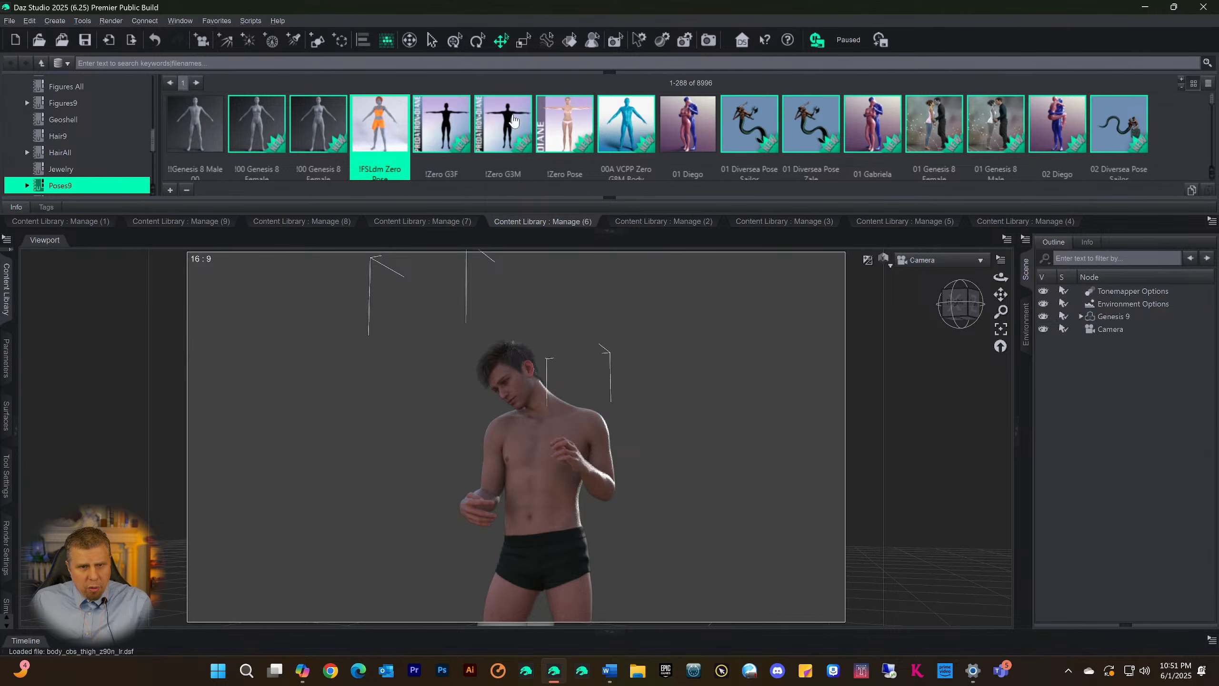
Apply the Two Set 03 Genesis Female 8.1 02 standing pose to the figure and check it from the front
{"action": "scroll", "coordinate": [1038, 139], "scroll_direction": "down", "scroll_amount": 8}
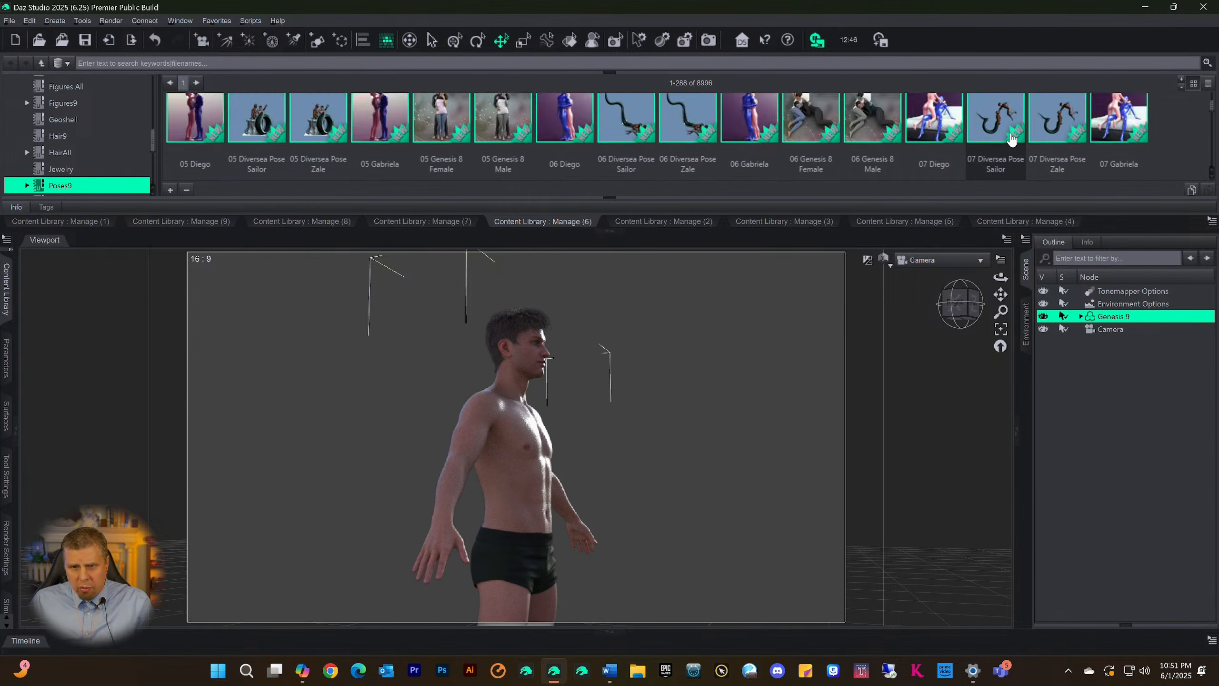
{"action": "scroll", "coordinate": [783, 140], "scroll_direction": "down", "scroll_amount": 3}
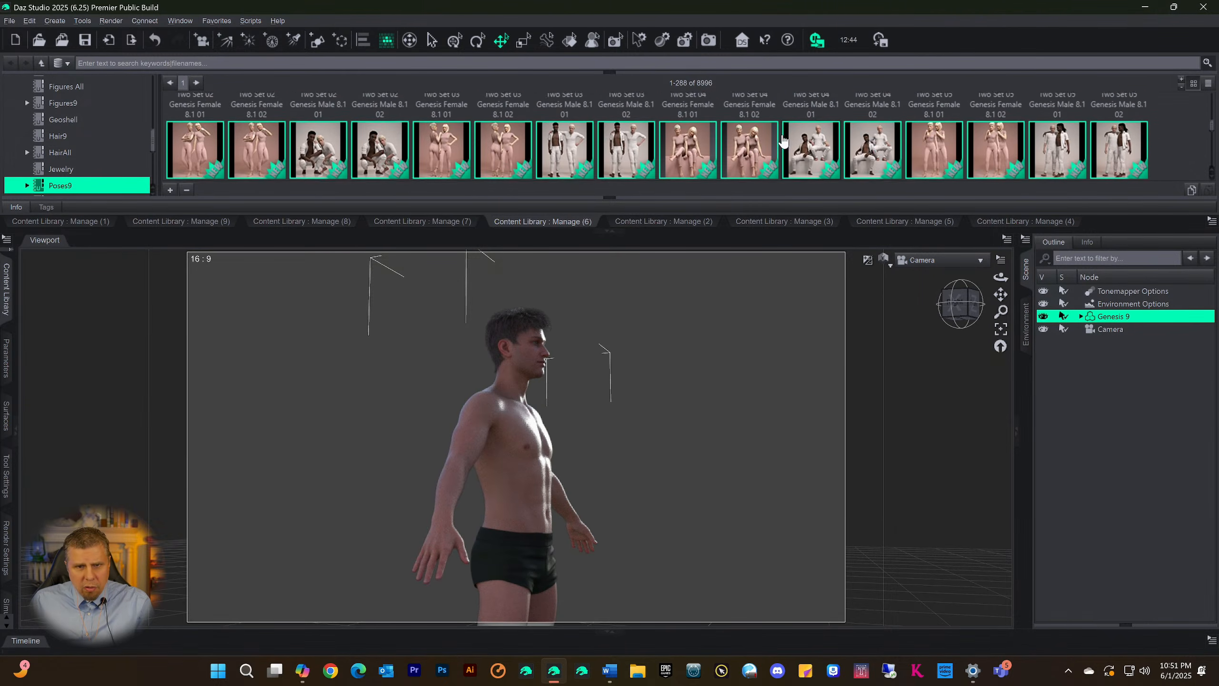
{"action": "double_click", "coordinate": [520, 144]}
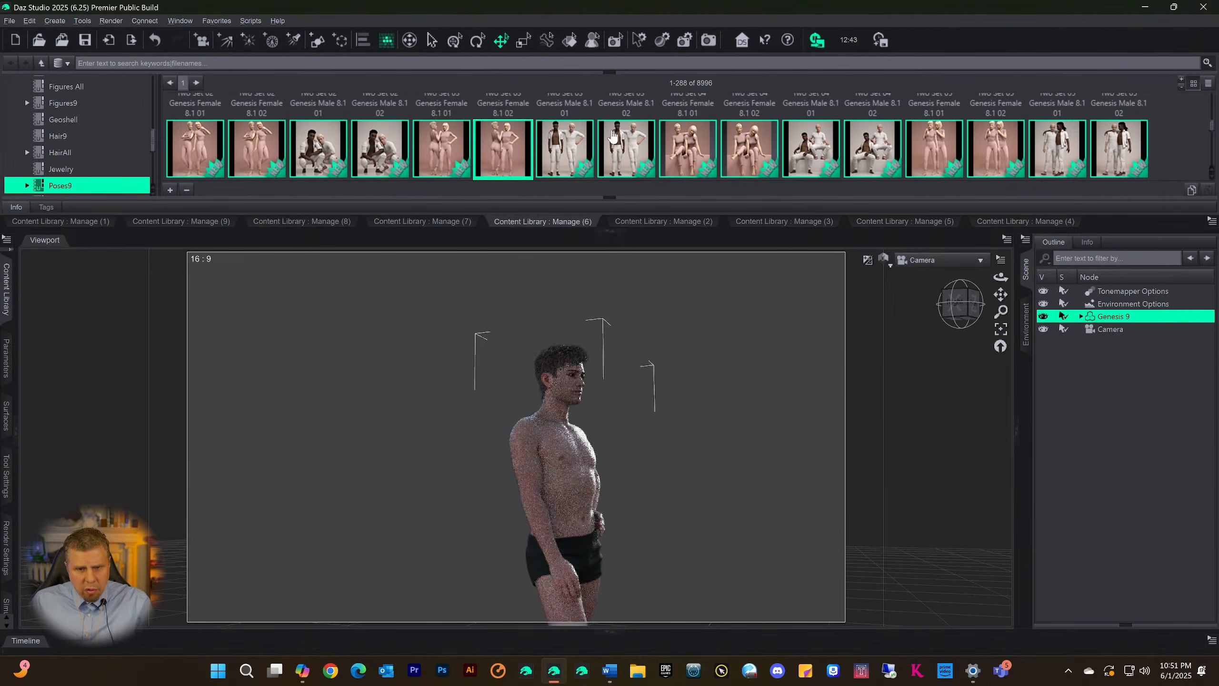
{"action": "left_click_drag", "start_coordinate": [944, 318], "coordinate": [906, 305]}
{"action": "scroll", "coordinate": [906, 305], "scroll_direction": "down", "scroll_amount": 2}
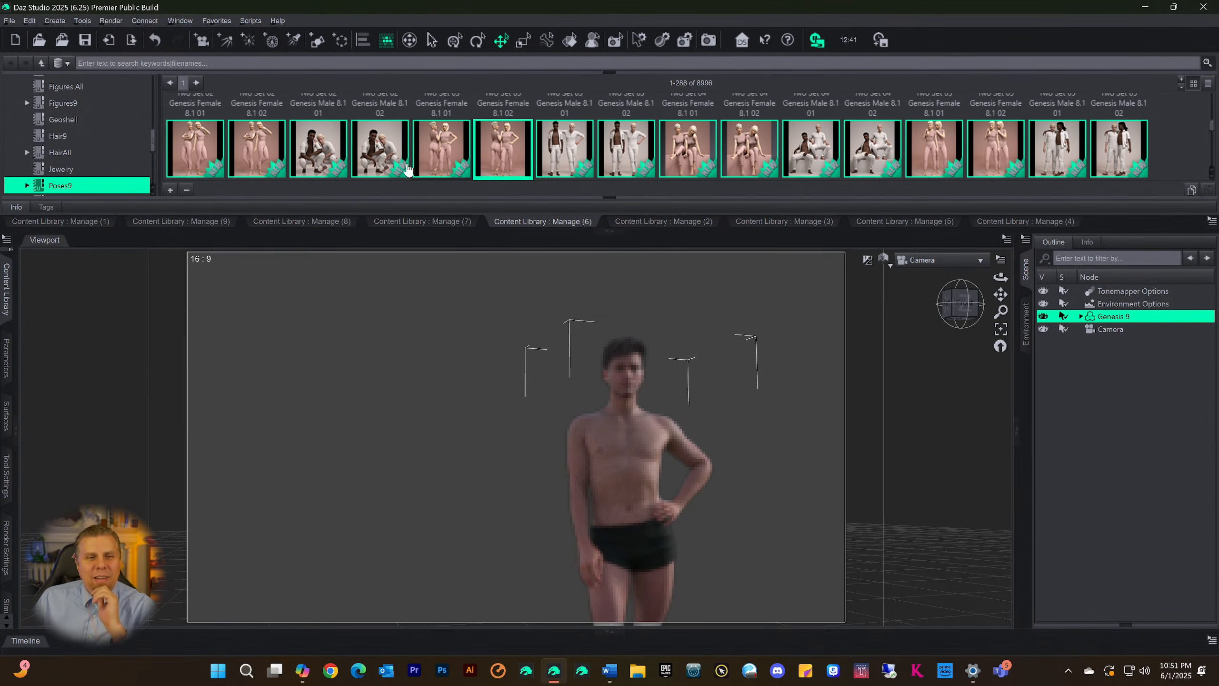
Try the Two Set 02 Genesis Male 8.1 02 crouching pose and switch the figure to the Two Set 04 Genesis Male 8.1 02 seated pose
{"action": "double_click", "coordinate": [375, 155]}
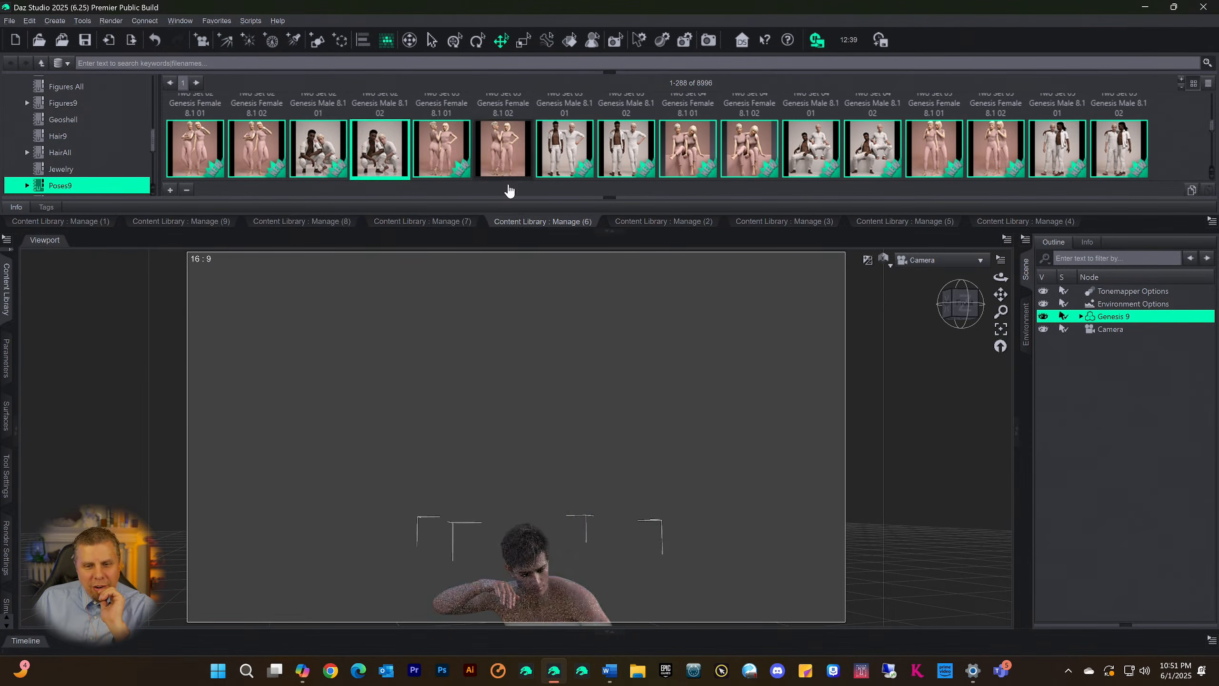
{"action": "left_click_drag", "start_coordinate": [997, 297], "coordinate": [941, 546]}
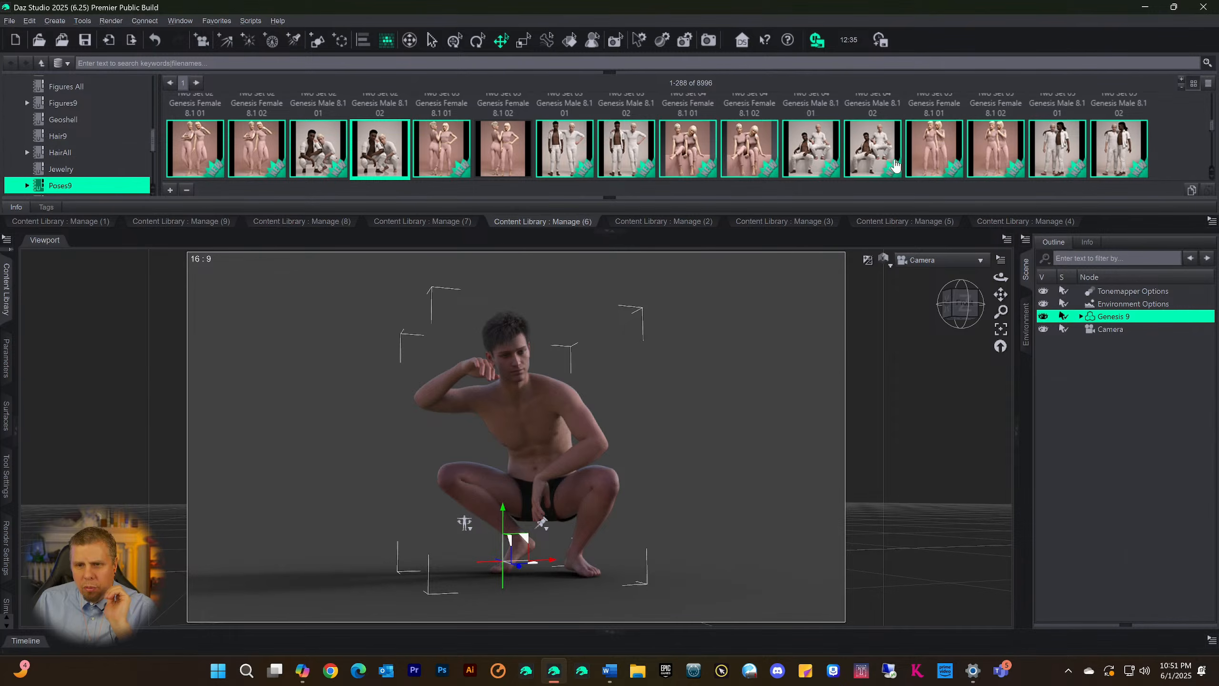
{"action": "double_click", "coordinate": [877, 157]}
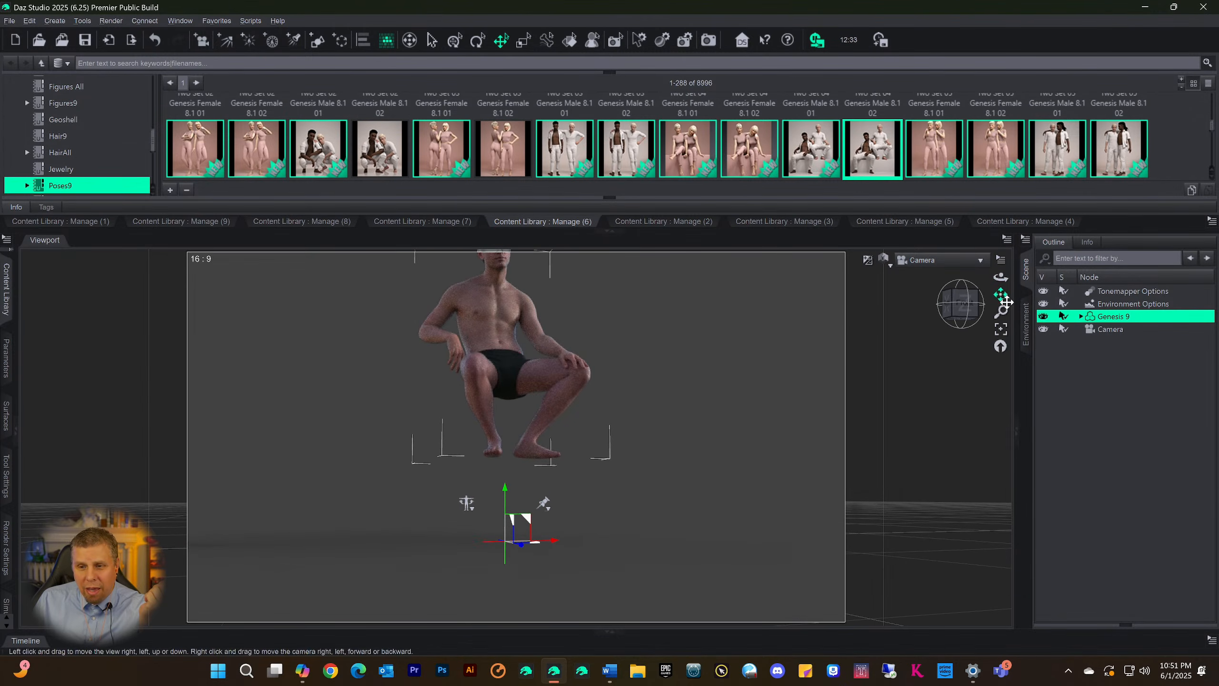
{"action": "left_click_drag", "start_coordinate": [1002, 297], "coordinate": [1002, 326]}
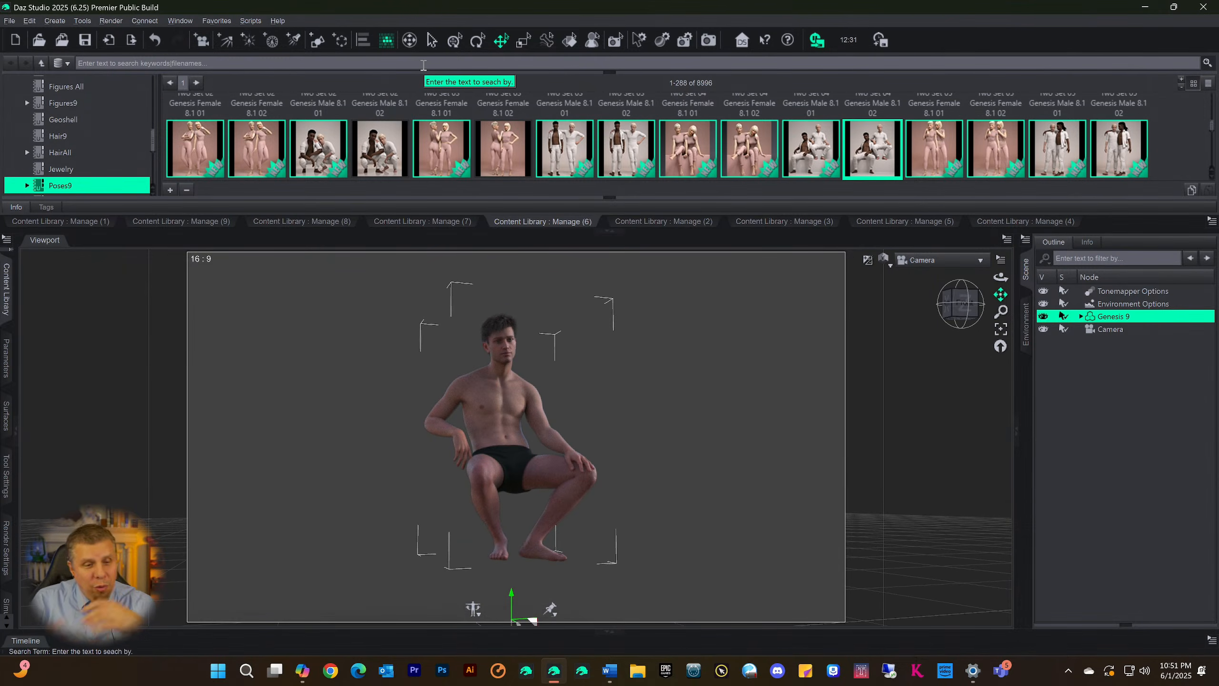
Show the main Content Library pane beside the viewport and collapse the Files category so only the top-level categories are listed
{"action": "left_click", "coordinate": [6, 287]}
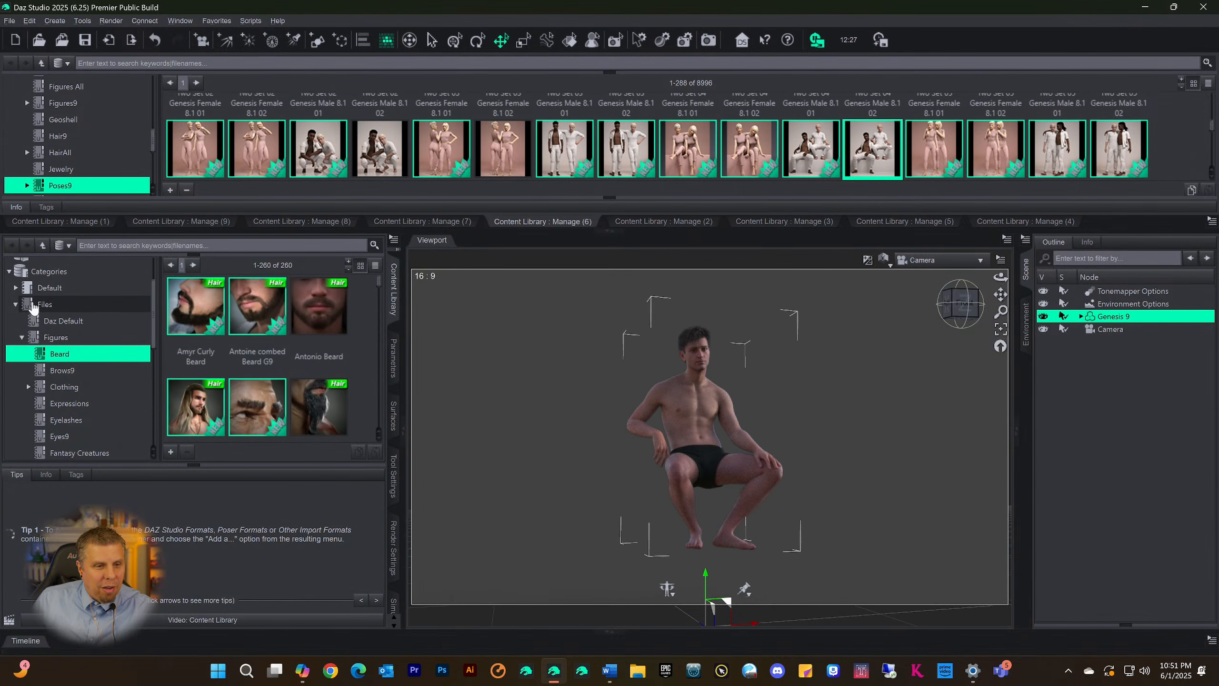
{"action": "left_click", "coordinate": [16, 304]}
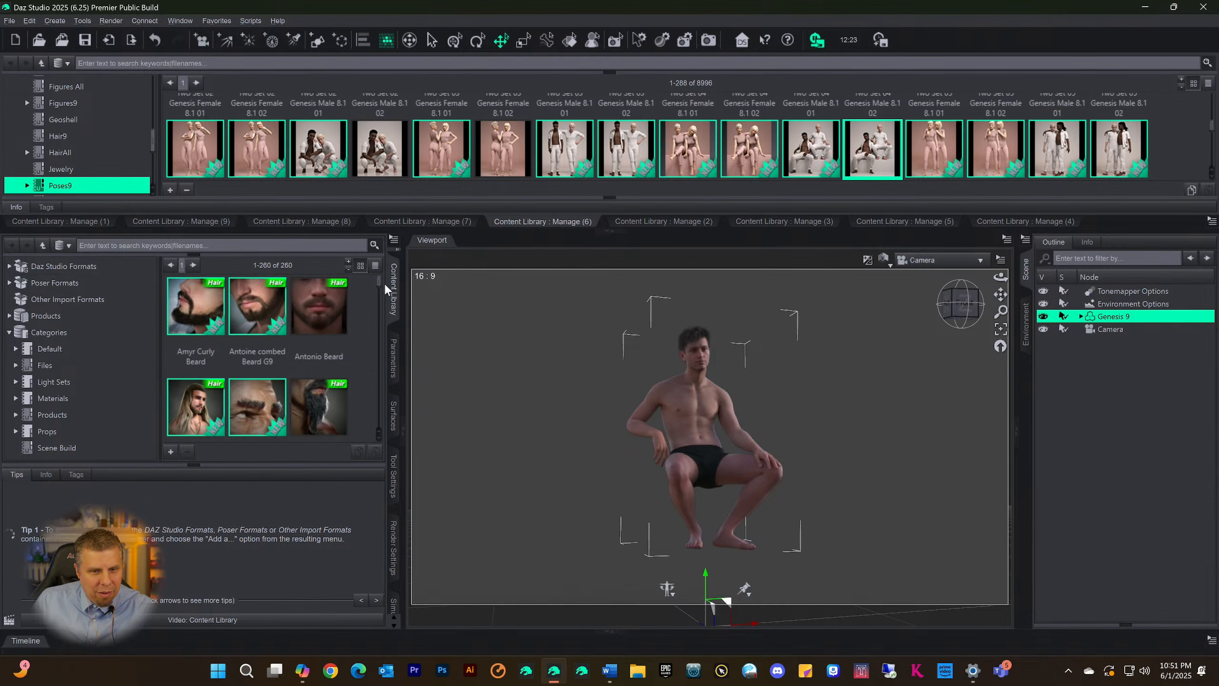
{"action": "left_click", "coordinate": [9, 332]}
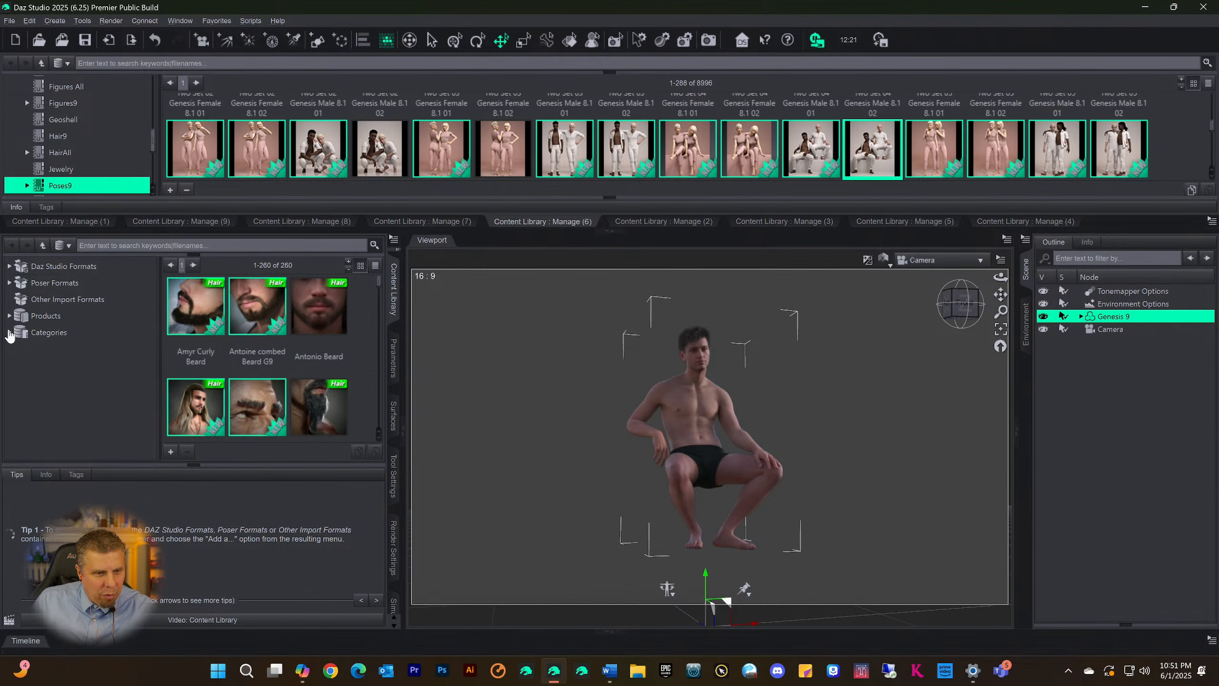
{"action": "left_click", "coordinate": [10, 332]}
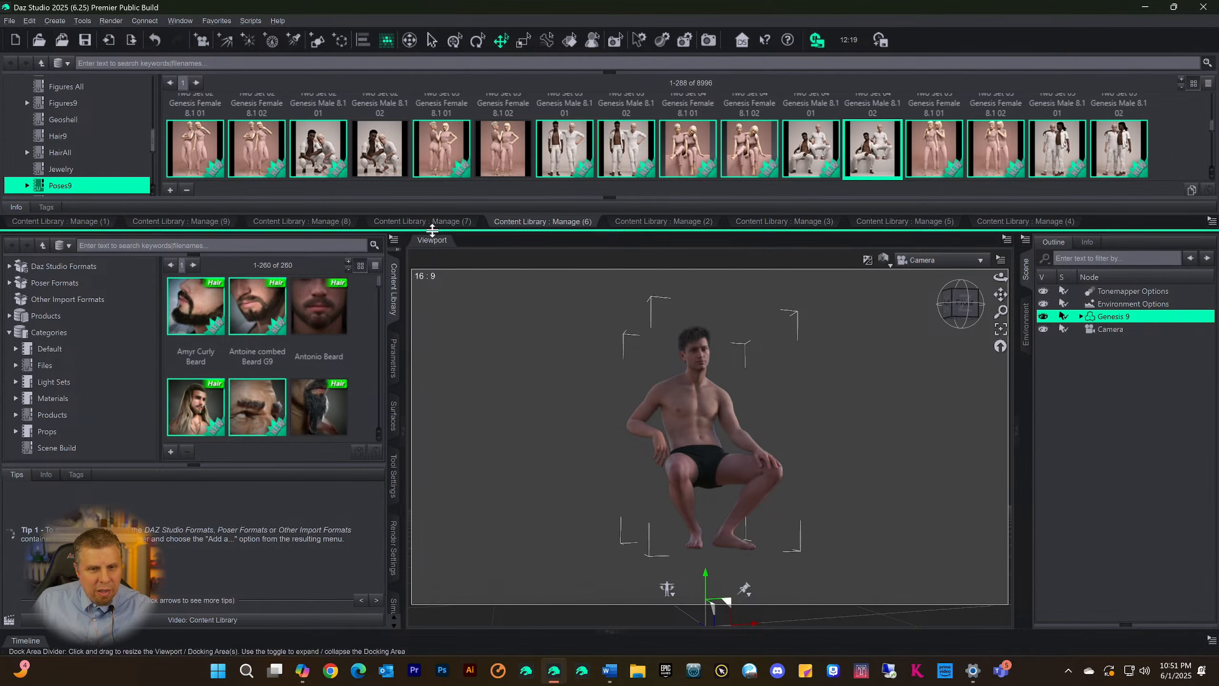
Show the Manage (2) and Manage (3) Content Library pages in turn, and switch to the Manage (5) hair page
{"action": "left_click", "coordinate": [646, 225]}
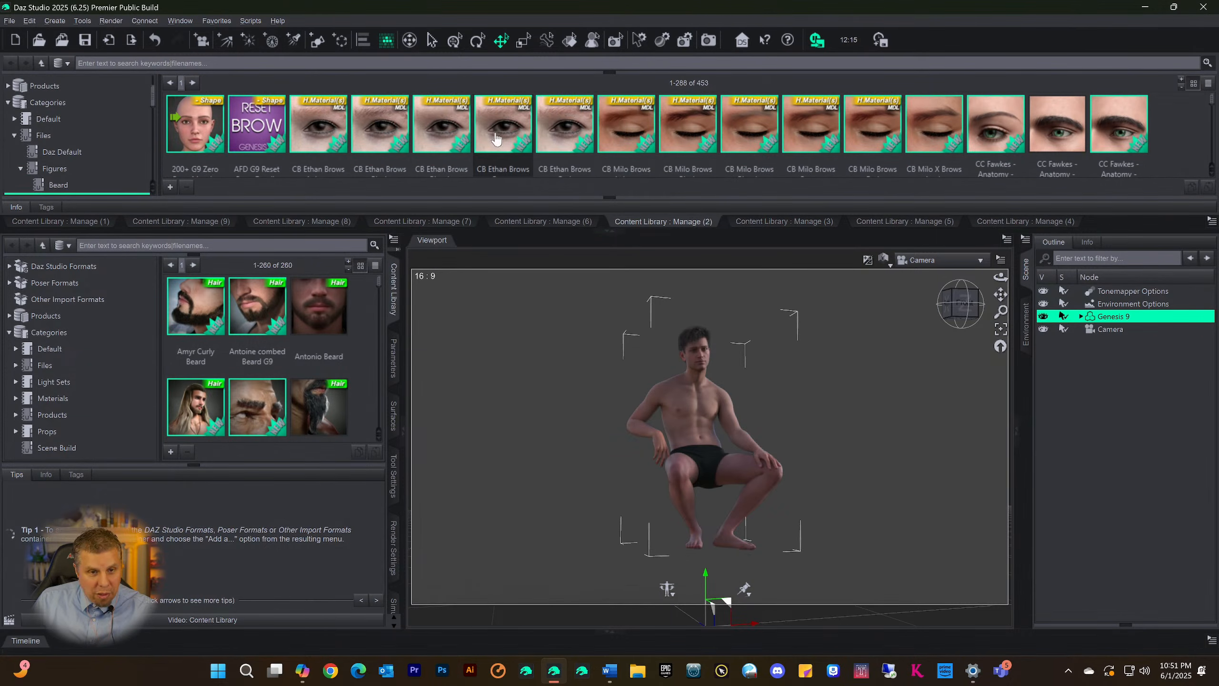
{"action": "left_click", "coordinate": [751, 222]}
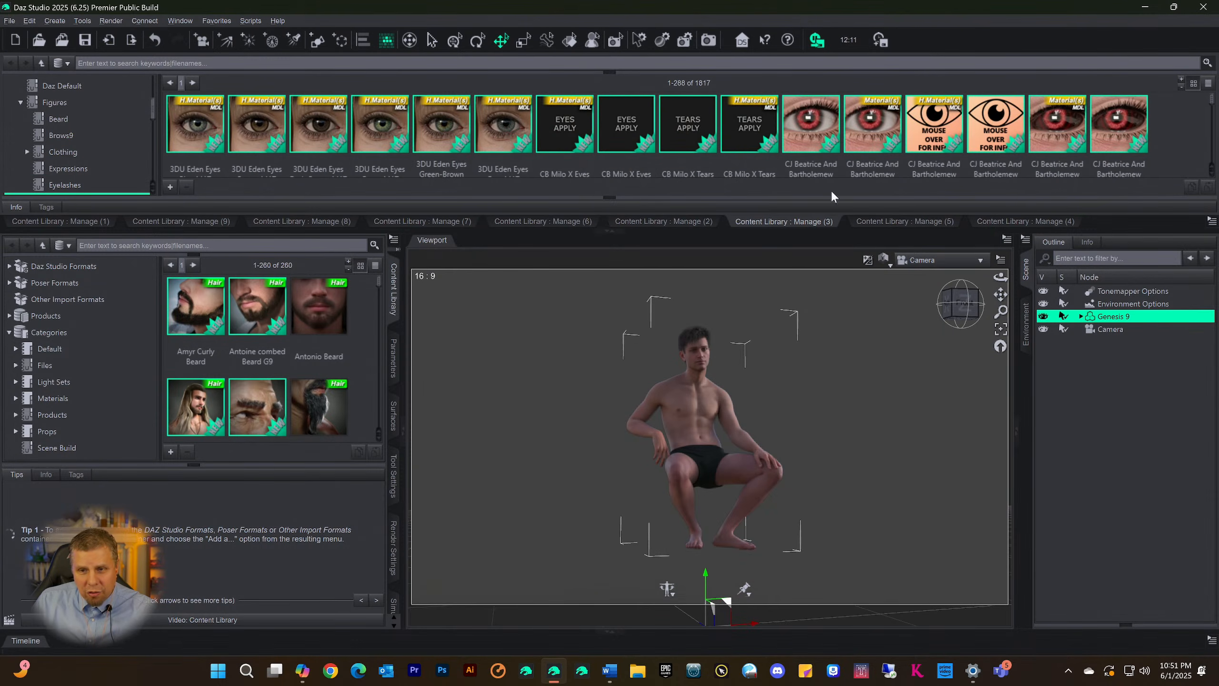
{"action": "left_click", "coordinate": [872, 222]}
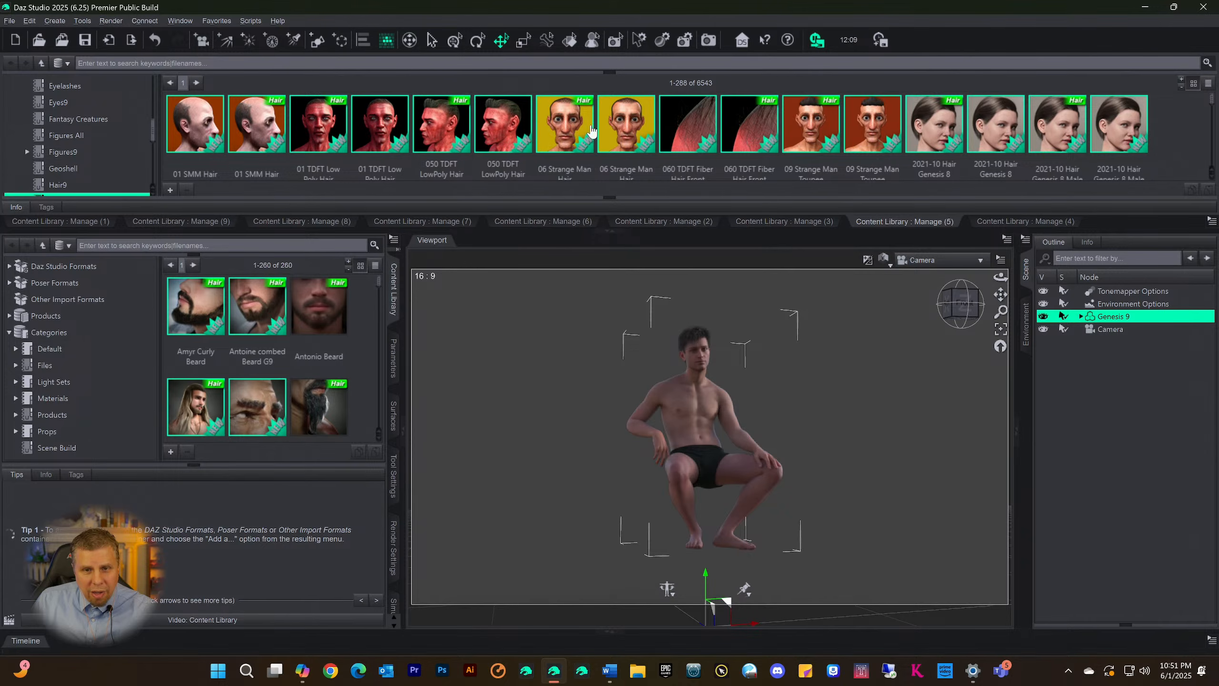
Browse the first page of HairAll assets on Manage (5) and advance to the second page
{"action": "scroll", "coordinate": [811, 144], "scroll_direction": "down", "scroll_amount": 10}
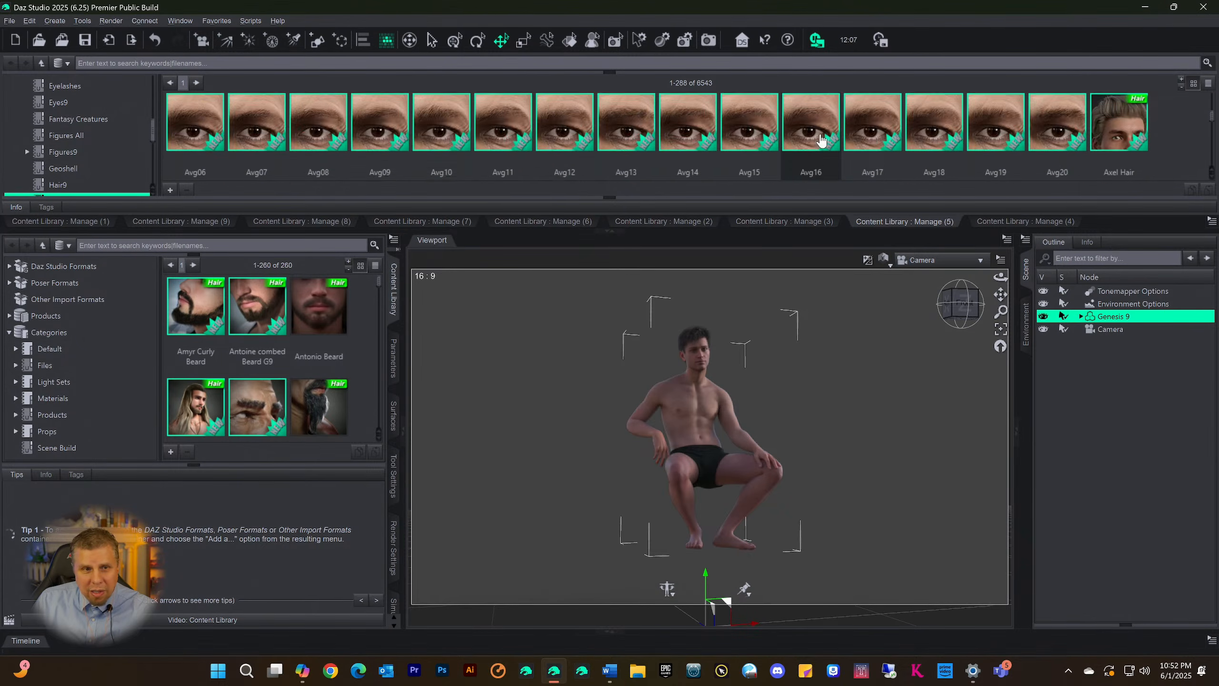
{"action": "scroll", "coordinate": [821, 141], "scroll_direction": "down", "scroll_amount": 10}
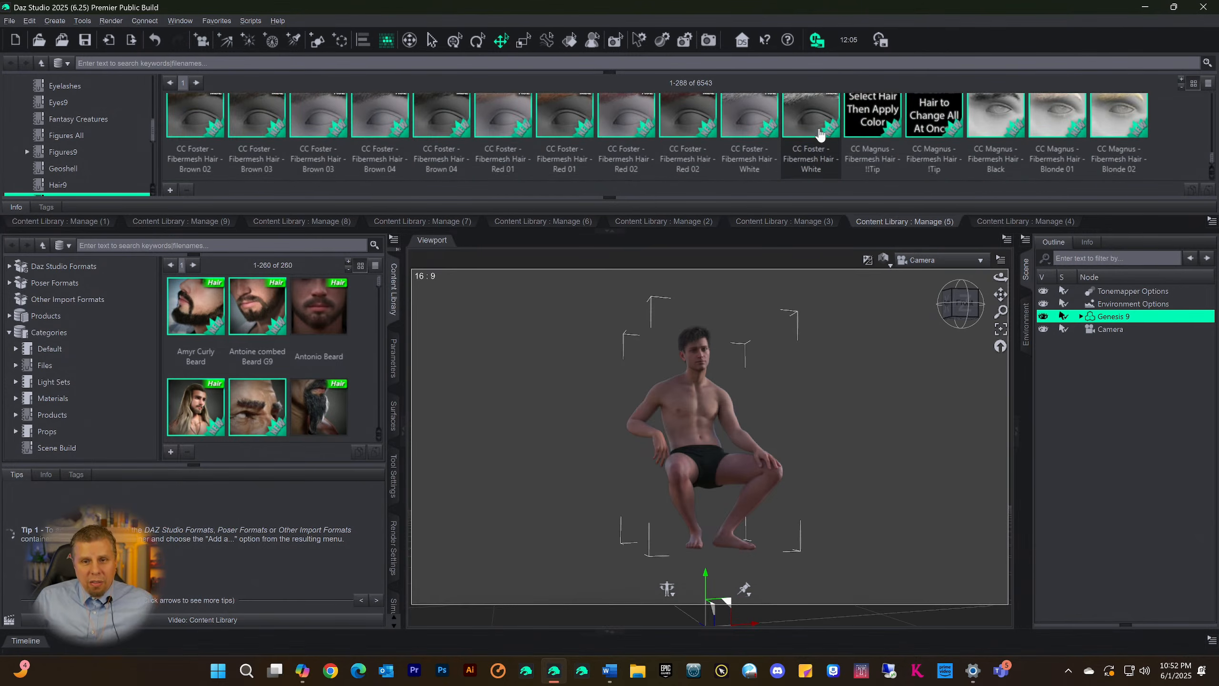
{"action": "scroll", "coordinate": [820, 135], "scroll_direction": "up", "scroll_amount": 10}
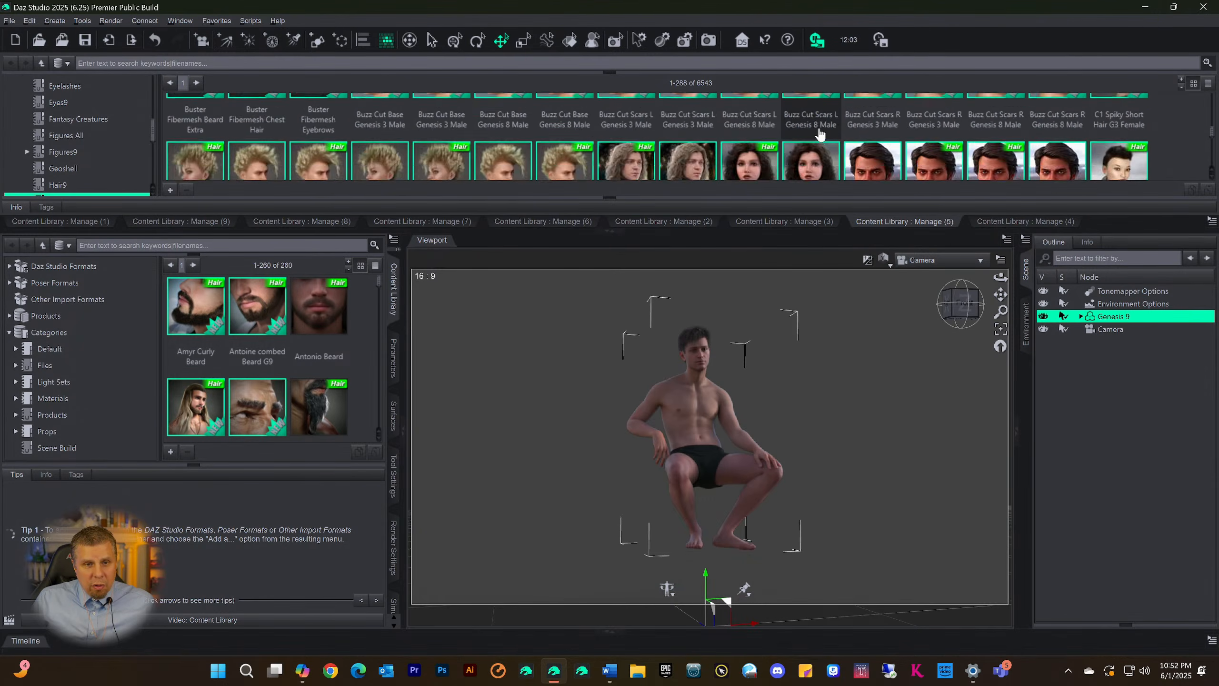
{"action": "scroll", "coordinate": [820, 134], "scroll_direction": "up", "scroll_amount": 6}
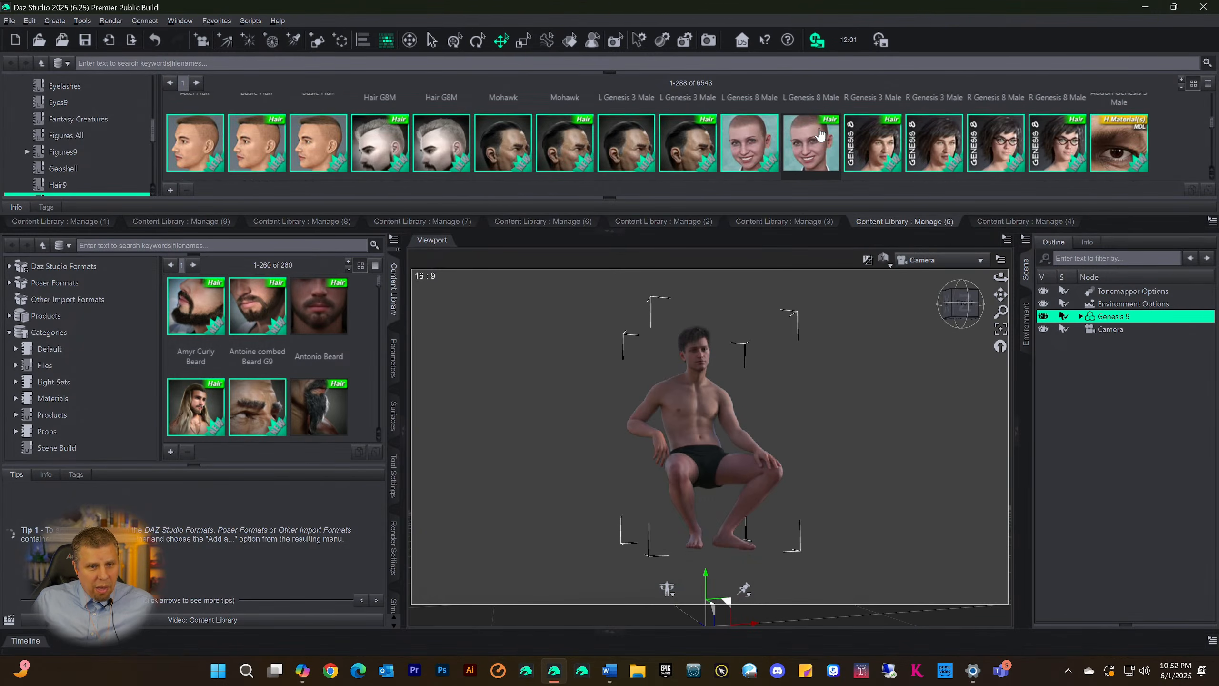
{"action": "scroll", "coordinate": [788, 126], "scroll_direction": "up", "scroll_amount": 4}
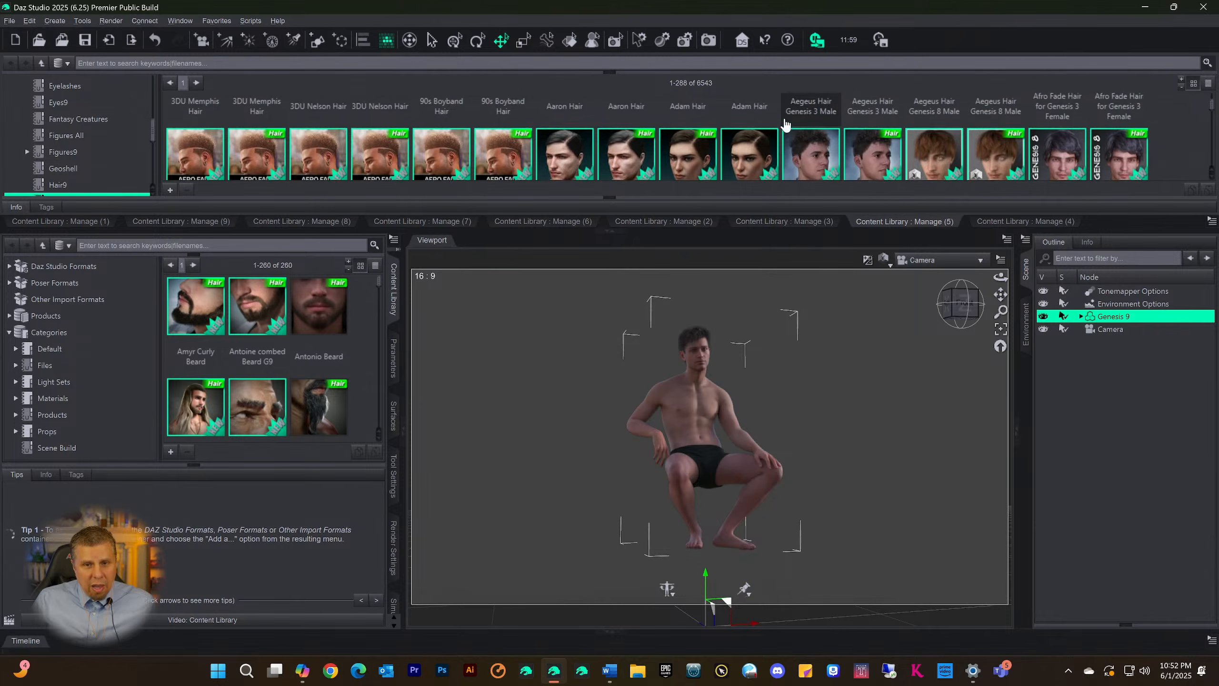
{"action": "scroll", "coordinate": [785, 126], "scroll_direction": "up", "scroll_amount": 2}
{"action": "scroll", "coordinate": [787, 122], "scroll_direction": "down", "scroll_amount": 2}
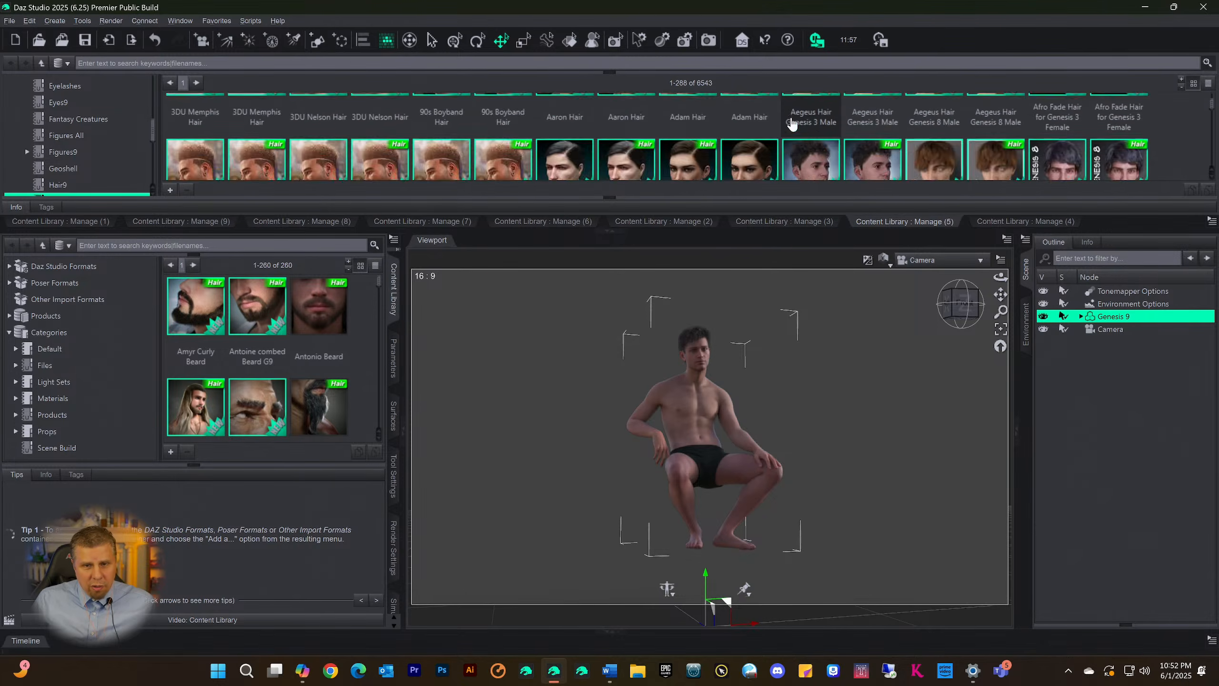
{"action": "left_click", "coordinate": [195, 83]}
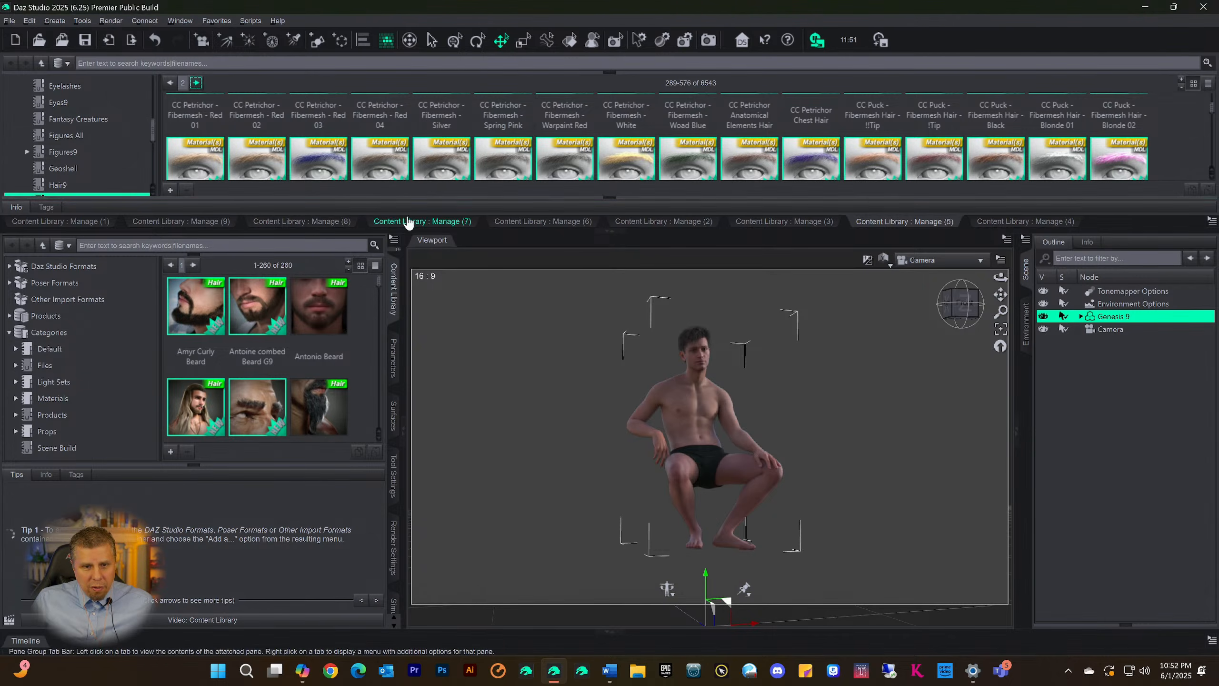
Enlarge the docked Content Library area above the viewport so more rows of HairAll thumbnails fit, and look over the hair assets
{"action": "left_click_drag", "start_coordinate": [427, 275], "coordinate": [427, 346]}
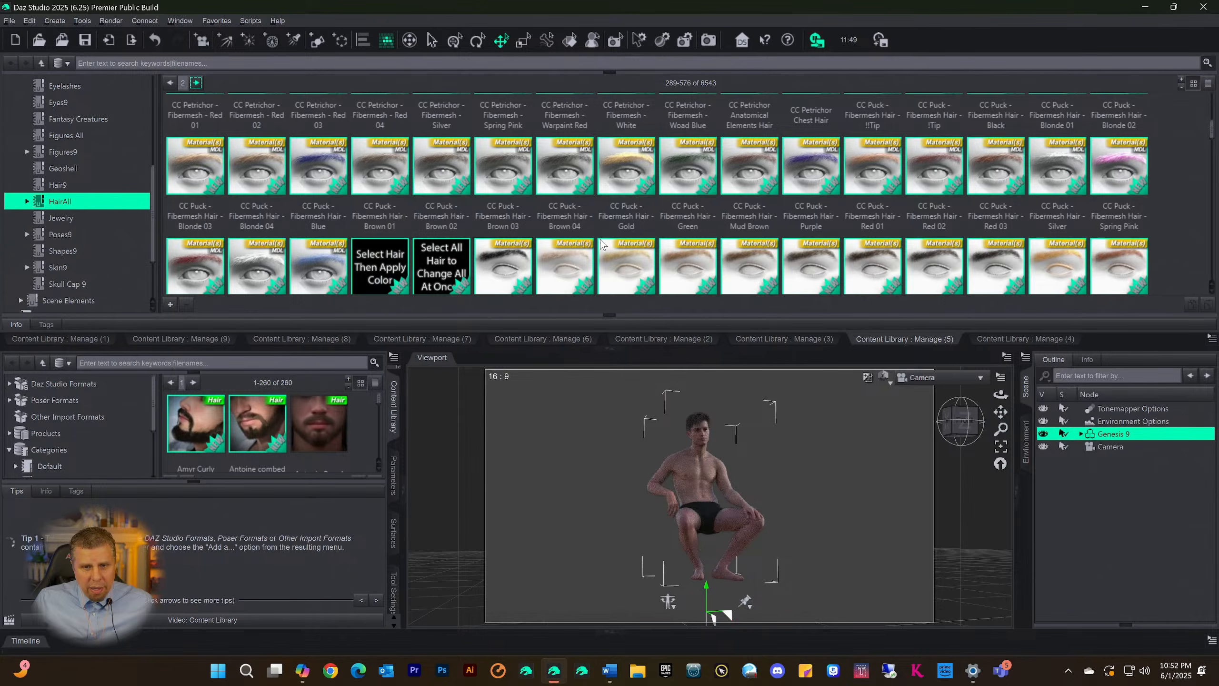
{"action": "scroll", "coordinate": [658, 254], "scroll_direction": "down", "scroll_amount": 5}
{"action": "scroll", "coordinate": [623, 249], "scroll_direction": "down", "scroll_amount": 5}
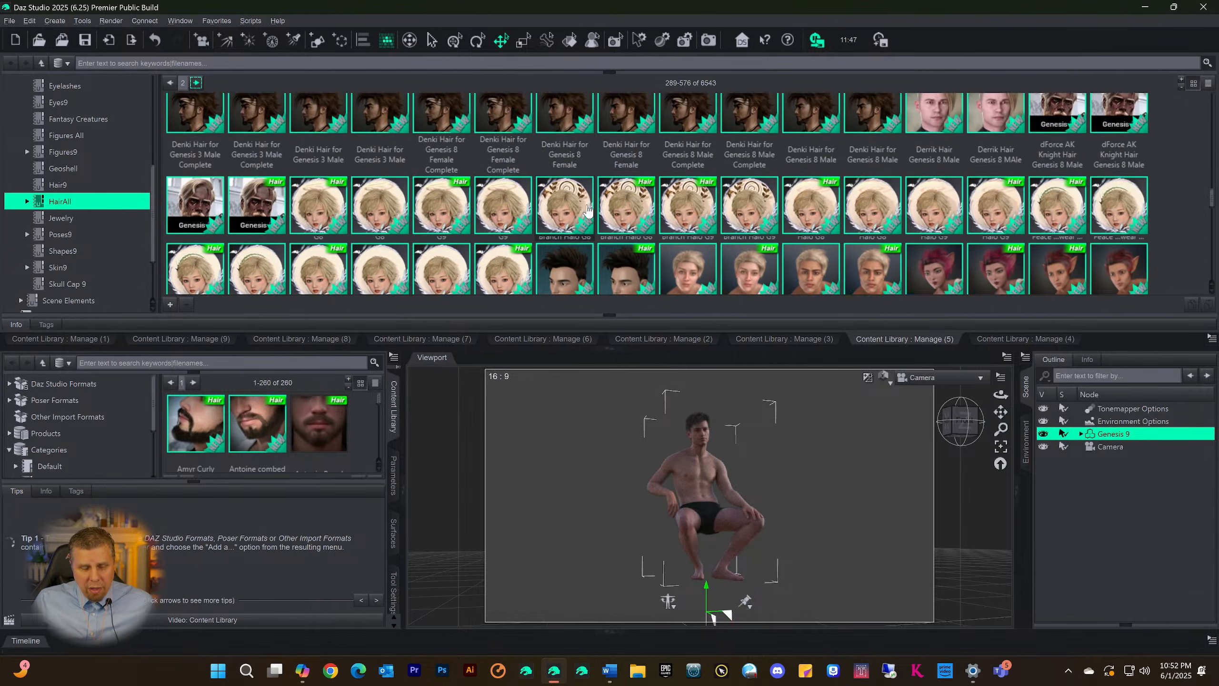
{"action": "left_click_drag", "start_coordinate": [453, 357], "coordinate": [453, 439]}
{"action": "scroll", "coordinate": [669, 253], "scroll_direction": "down", "scroll_amount": 5}
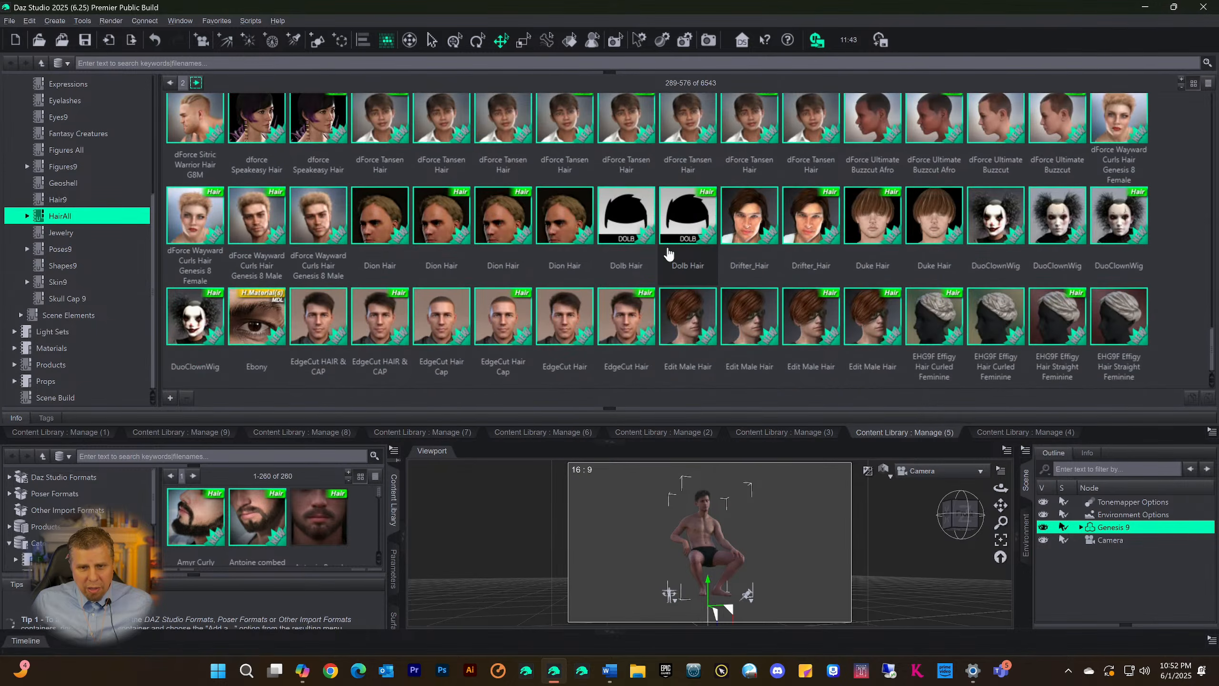
Look through the third page of HairAll assets and continue to the fourth page
{"action": "scroll", "coordinate": [672, 235], "scroll_direction": "up", "scroll_amount": 10}
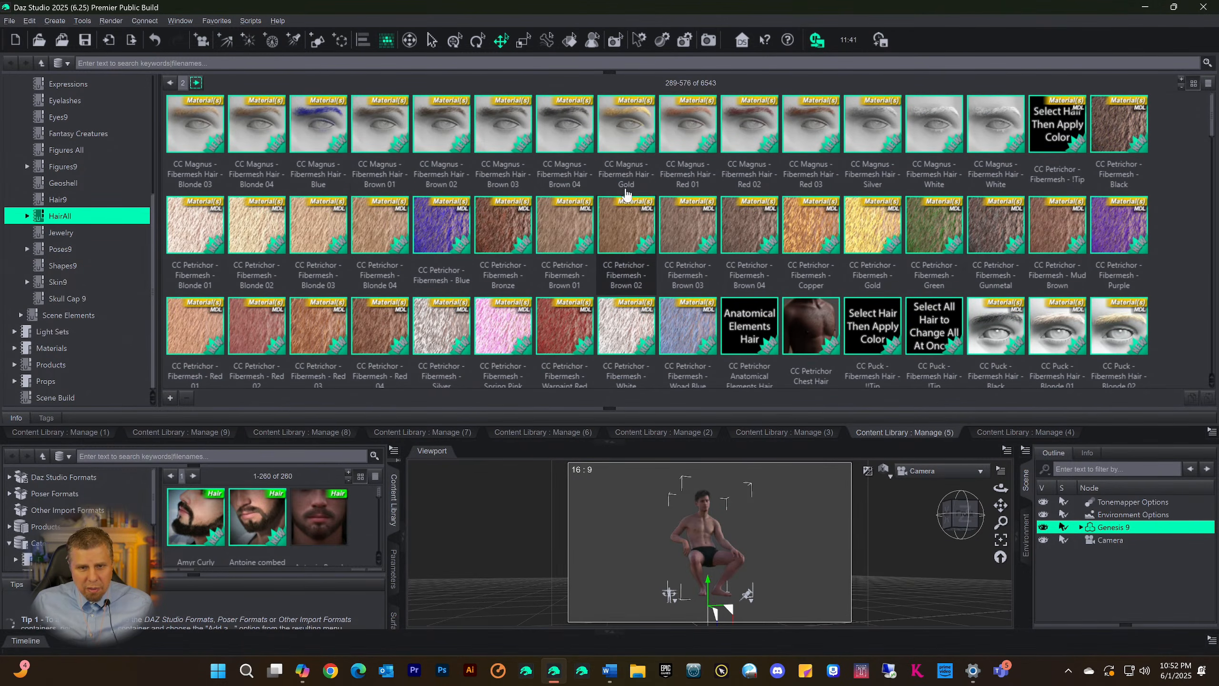
{"action": "left_click", "coordinate": [196, 83]}
{"action": "scroll", "coordinate": [582, 220], "scroll_direction": "down", "scroll_amount": 5}
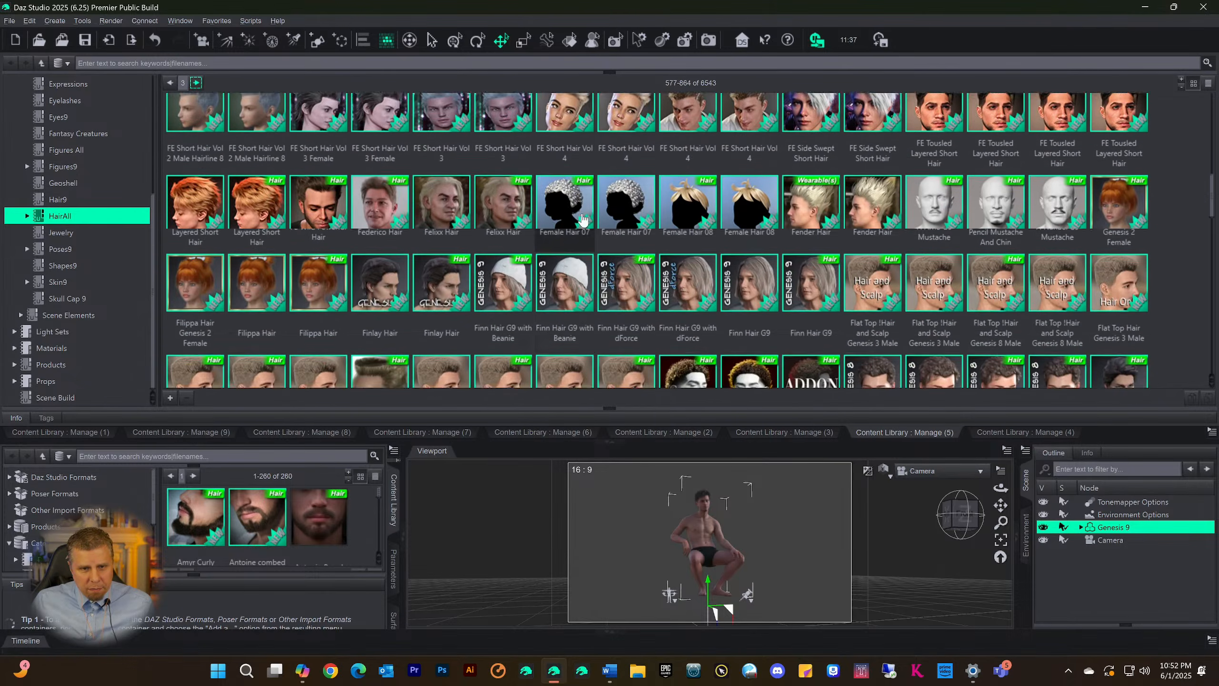
{"action": "scroll", "coordinate": [582, 220], "scroll_direction": "down", "scroll_amount": 15}
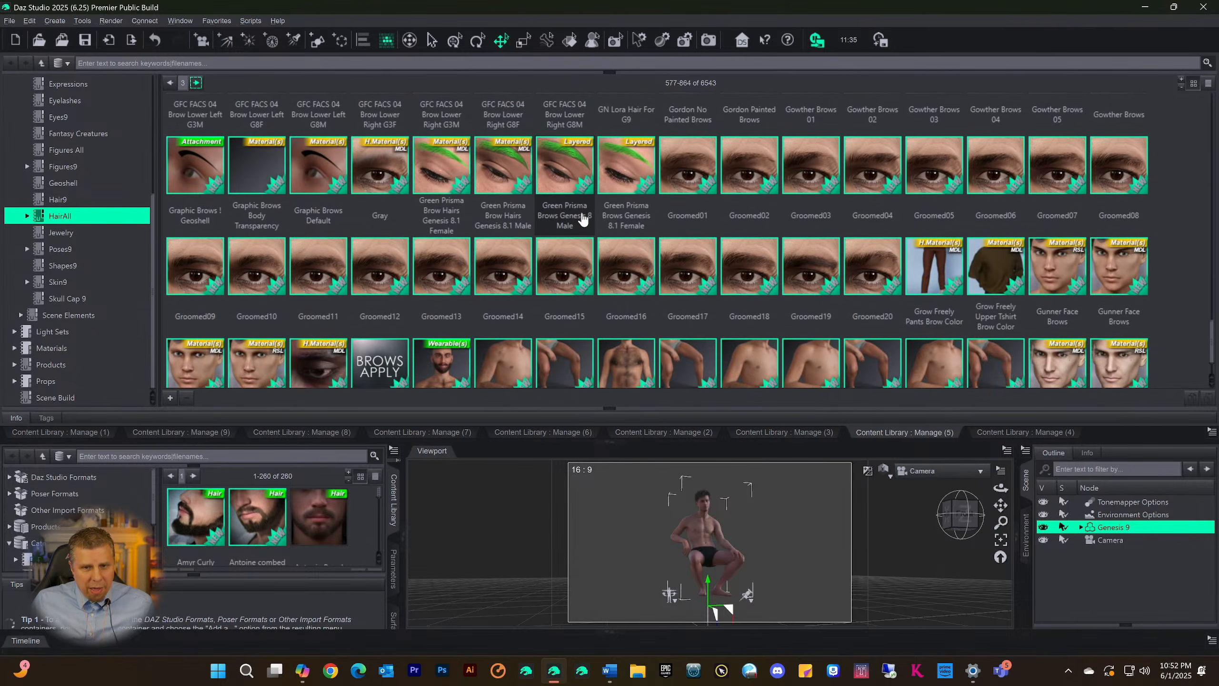
{"action": "scroll", "coordinate": [583, 220], "scroll_direction": "down", "scroll_amount": 1}
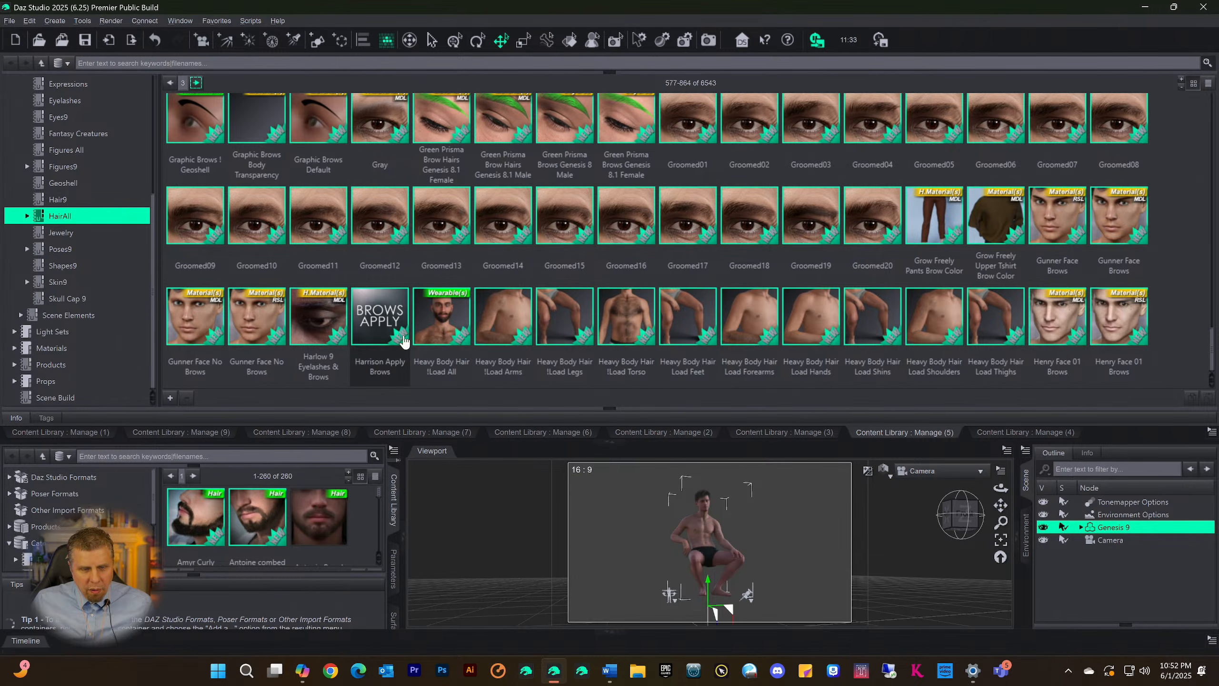
{"action": "left_click", "coordinate": [196, 85]}
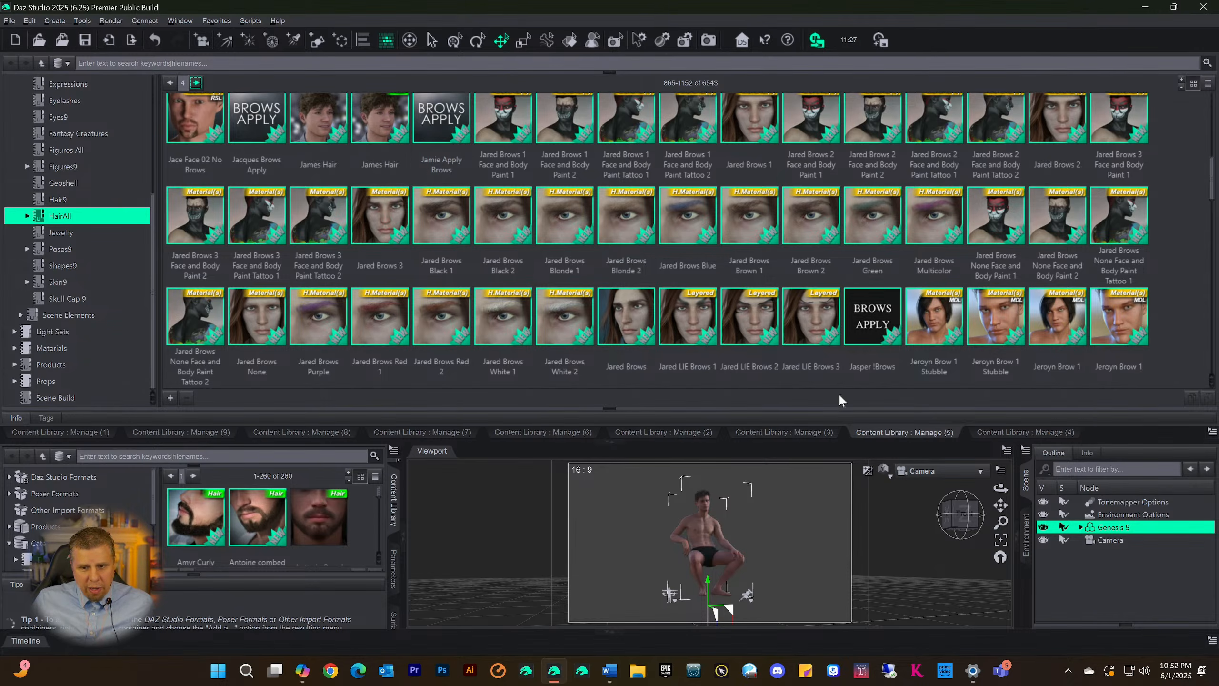
Delete the dForce Redz Kaz Hair Cap from under Genesis 9 in the scene and reselect the Genesis 9 figure
{"action": "left_click", "coordinate": [1081, 527]}
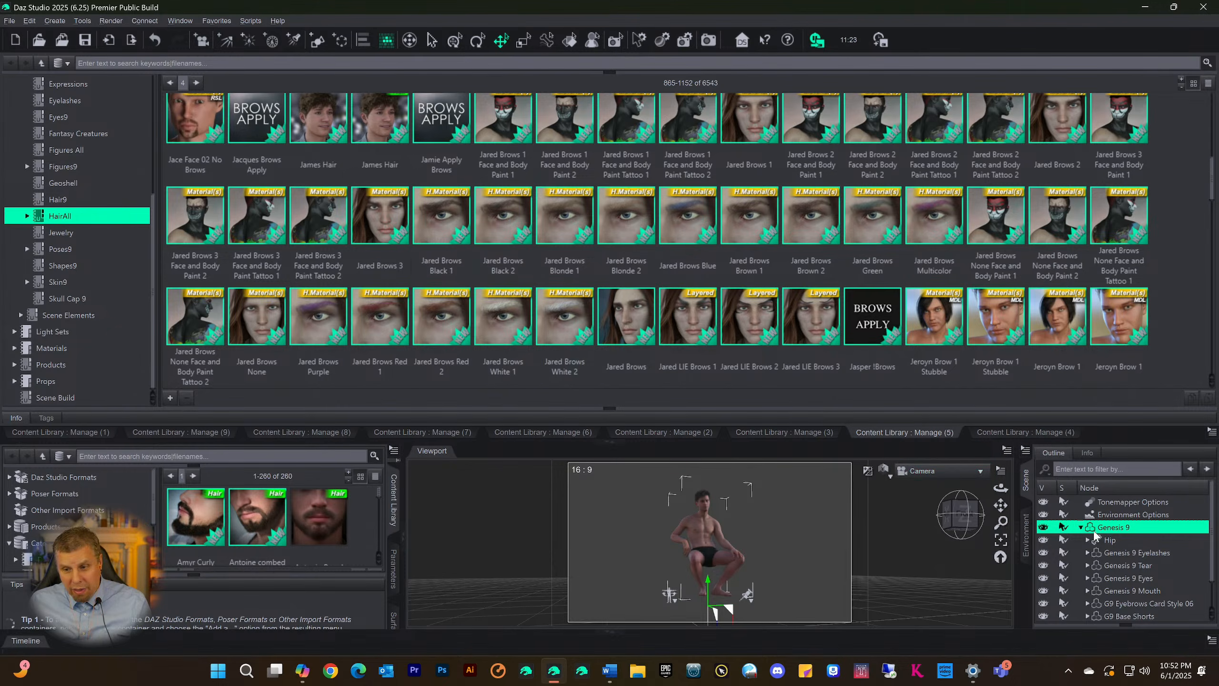
{"action": "scroll", "coordinate": [1123, 554], "scroll_direction": "down", "scroll_amount": 1}
{"action": "left_click", "coordinate": [1140, 604]}
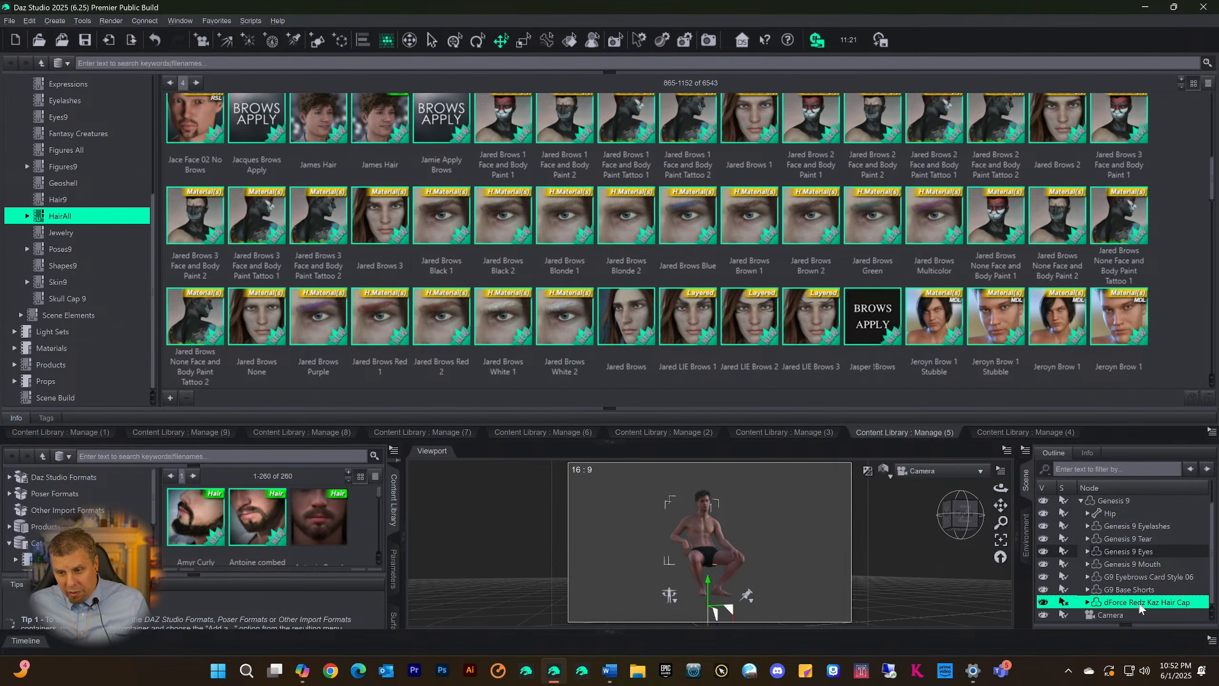
{"action": "key", "text": "Delete"}
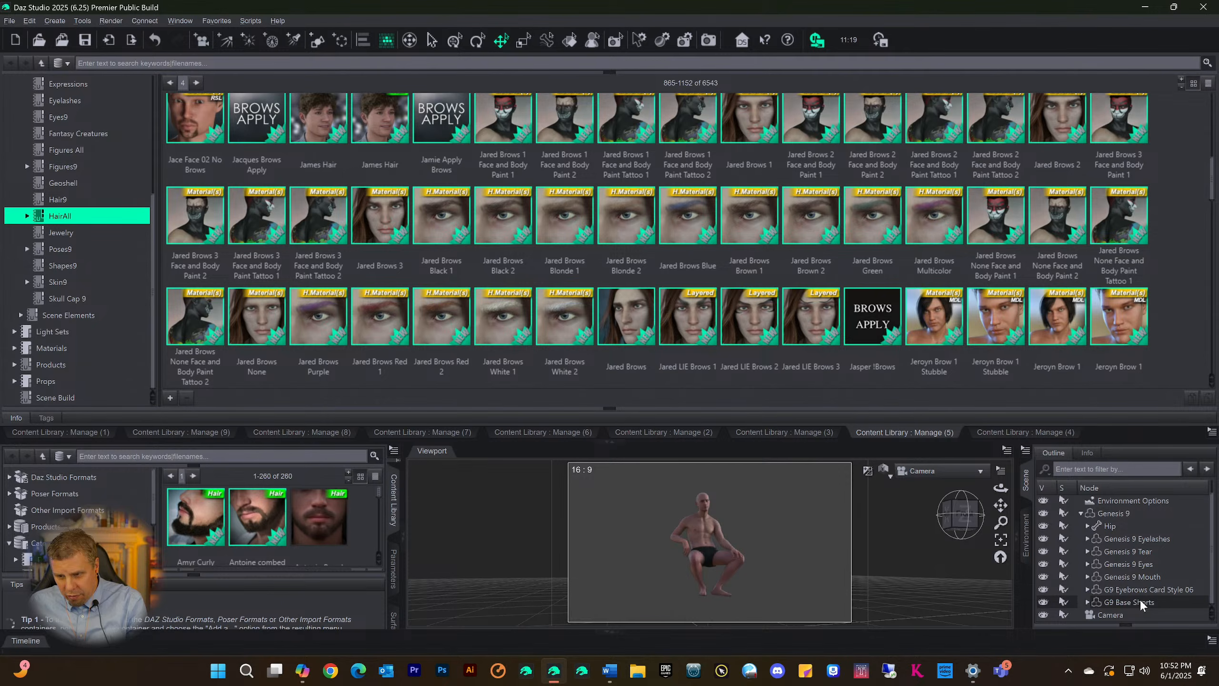
{"action": "scroll", "coordinate": [1104, 516], "scroll_direction": "up", "scroll_amount": 1}
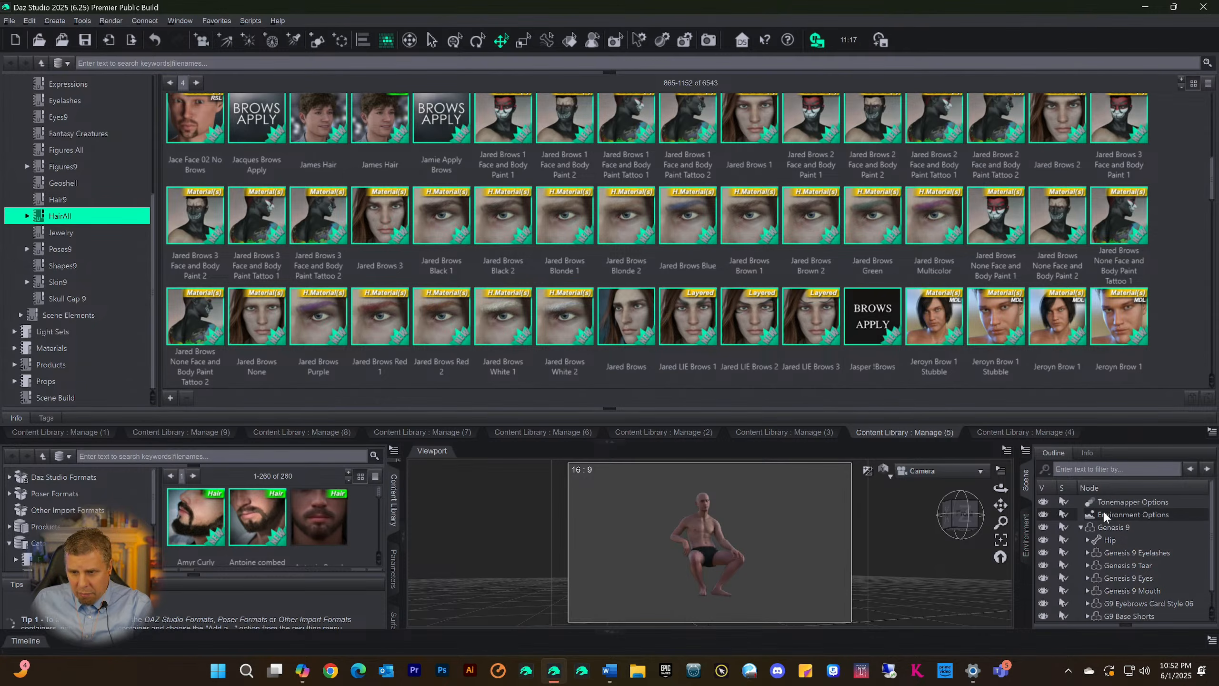
{"action": "left_click", "coordinate": [1109, 529]}
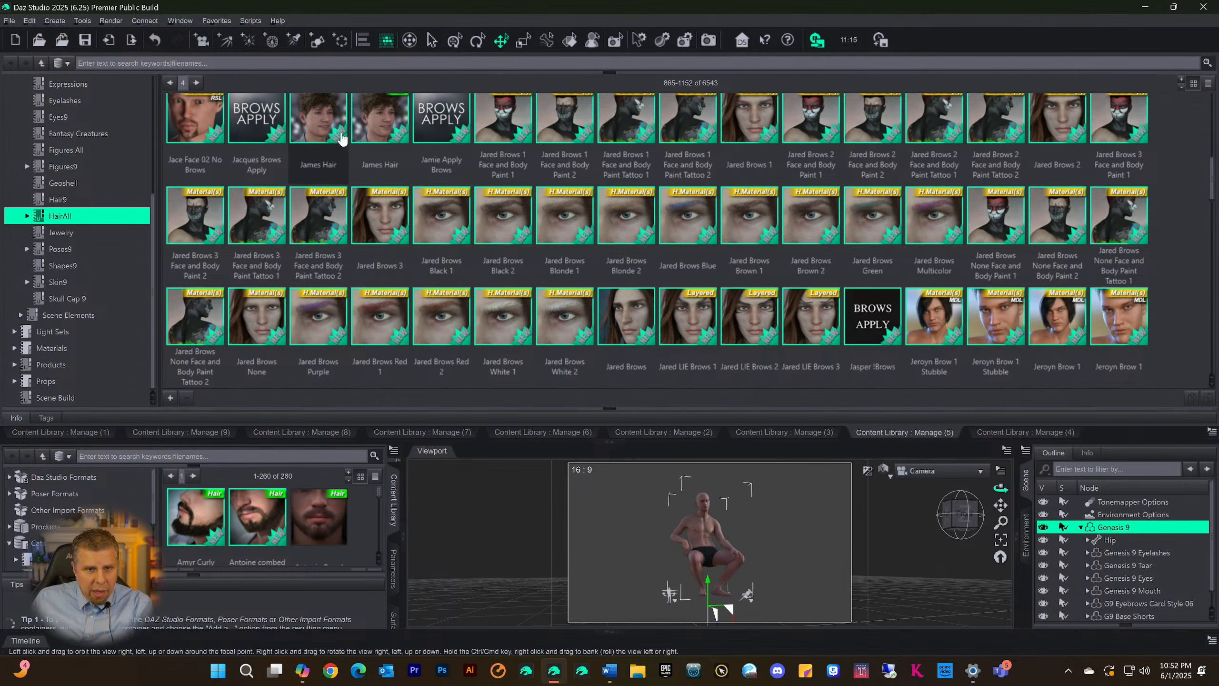
Select the James Hair asset tagged Hair and expand the Info area to check its author and file path
{"action": "left_click", "coordinate": [374, 117]}
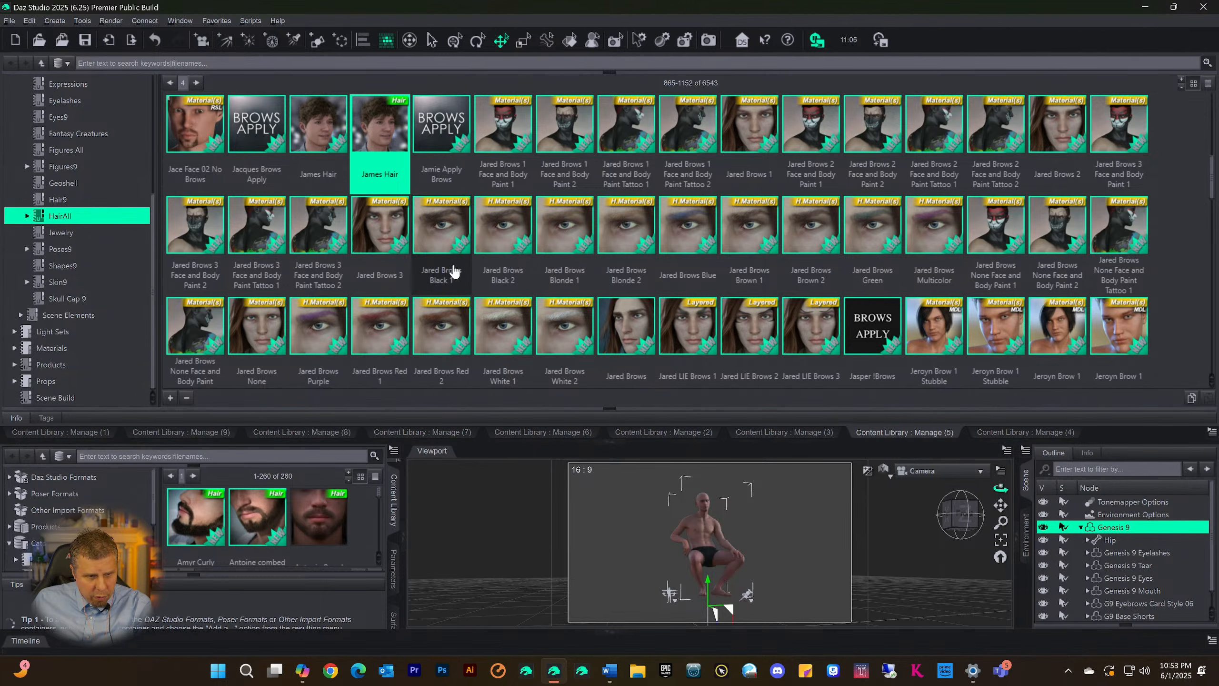
{"action": "left_click", "coordinate": [611, 409]}
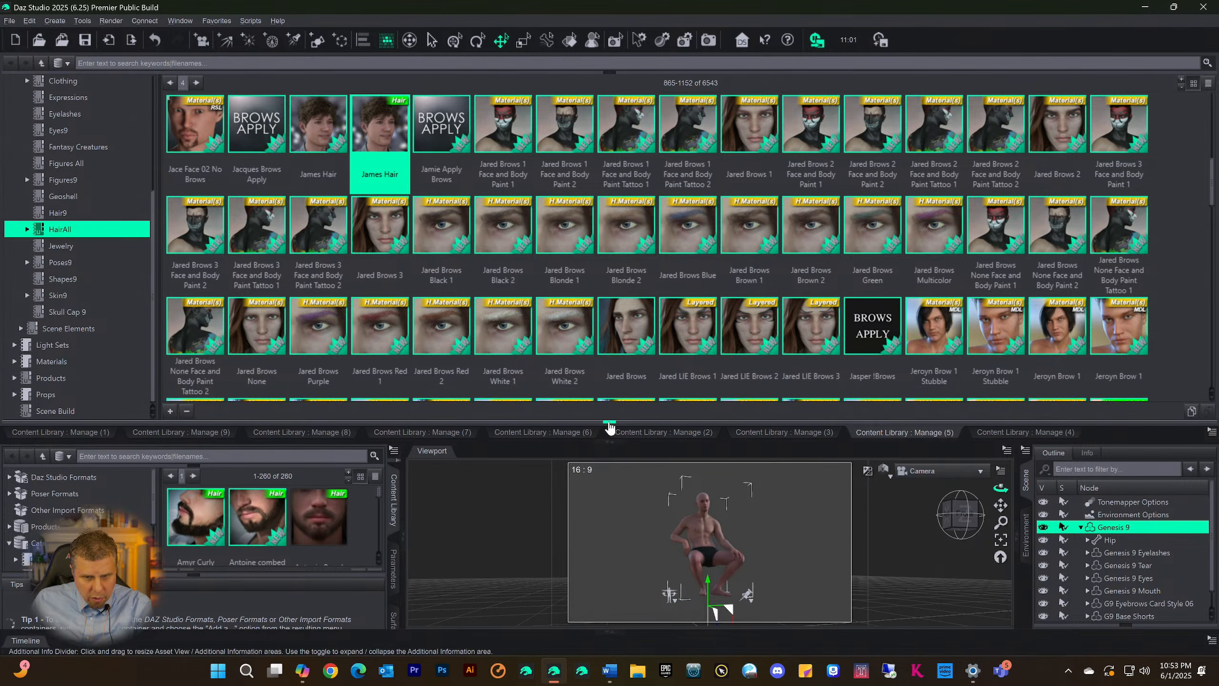
{"action": "left_click", "coordinate": [609, 409]}
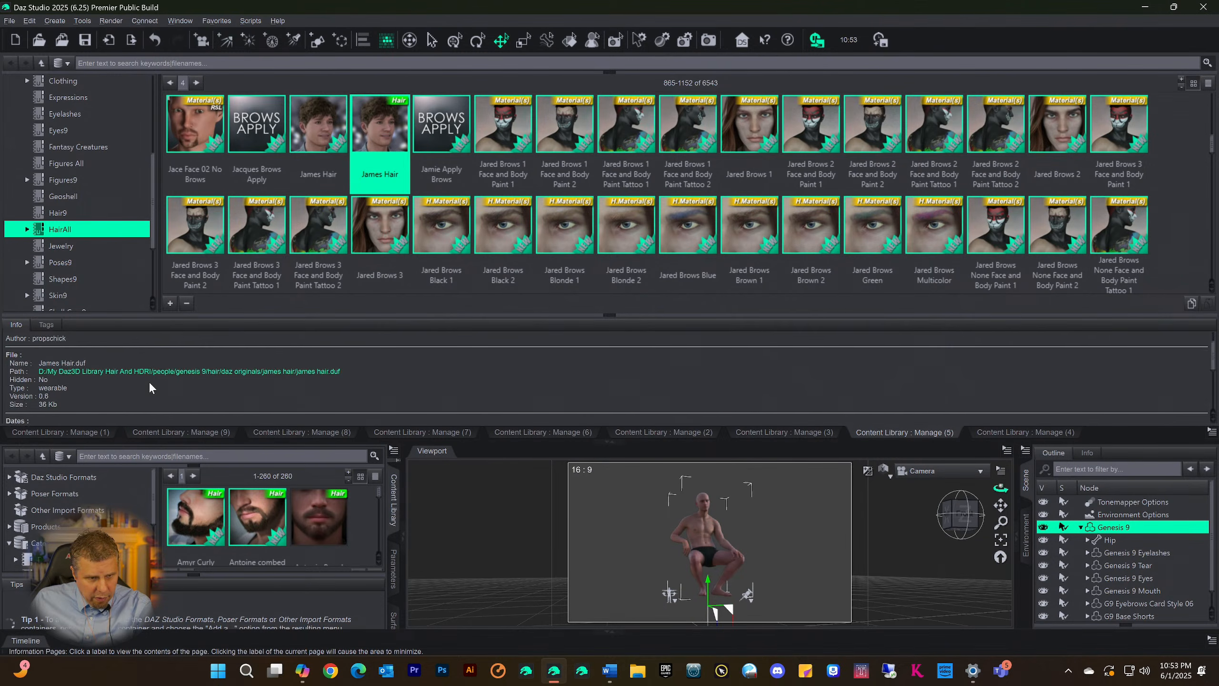
{"action": "scroll", "coordinate": [149, 383], "scroll_direction": "down", "scroll_amount": 2}
{"action": "scroll", "coordinate": [179, 368], "scroll_direction": "up", "scroll_amount": 2}
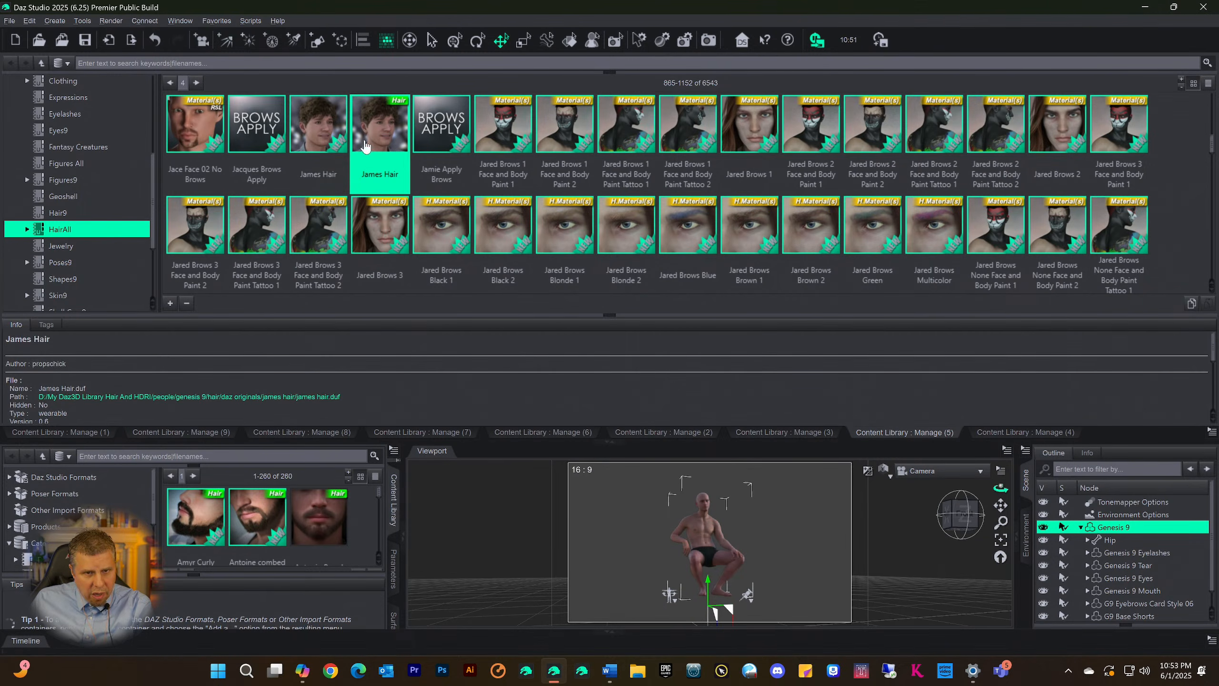
Apply James Hair to the Genesis 9 figure and inspect it from front and side with the docked library area temporarily collapsed
{"action": "double_click", "coordinate": [380, 137]}
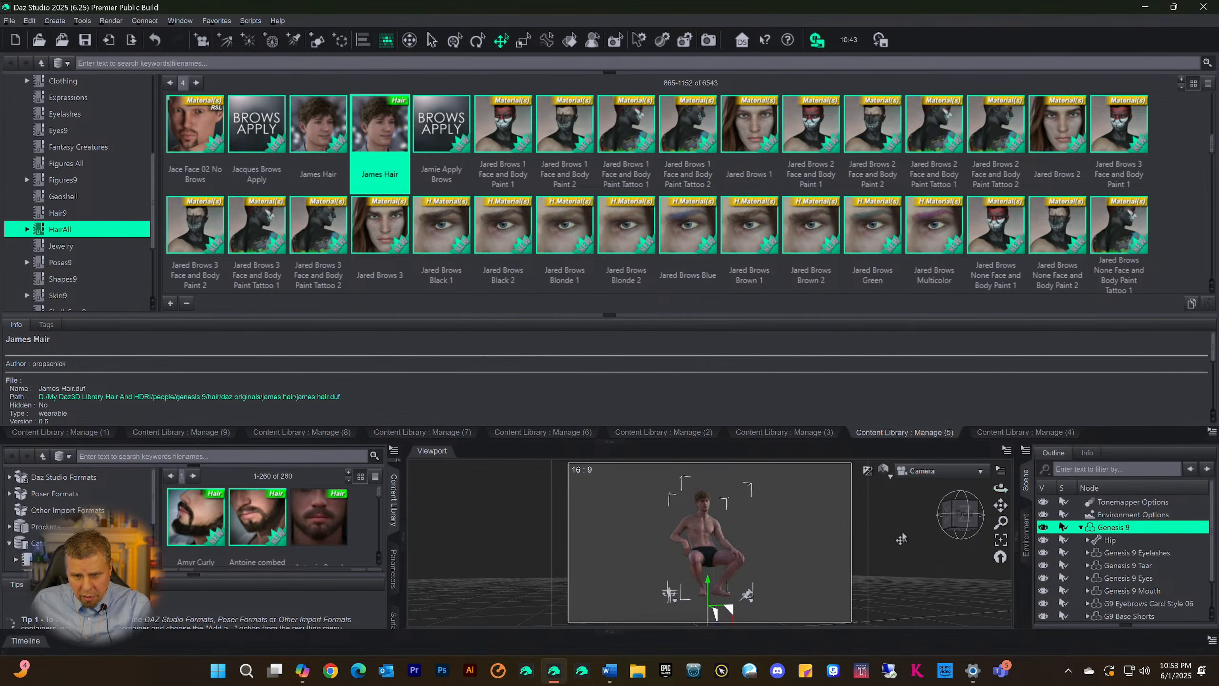
{"action": "left_click", "coordinate": [604, 443]}
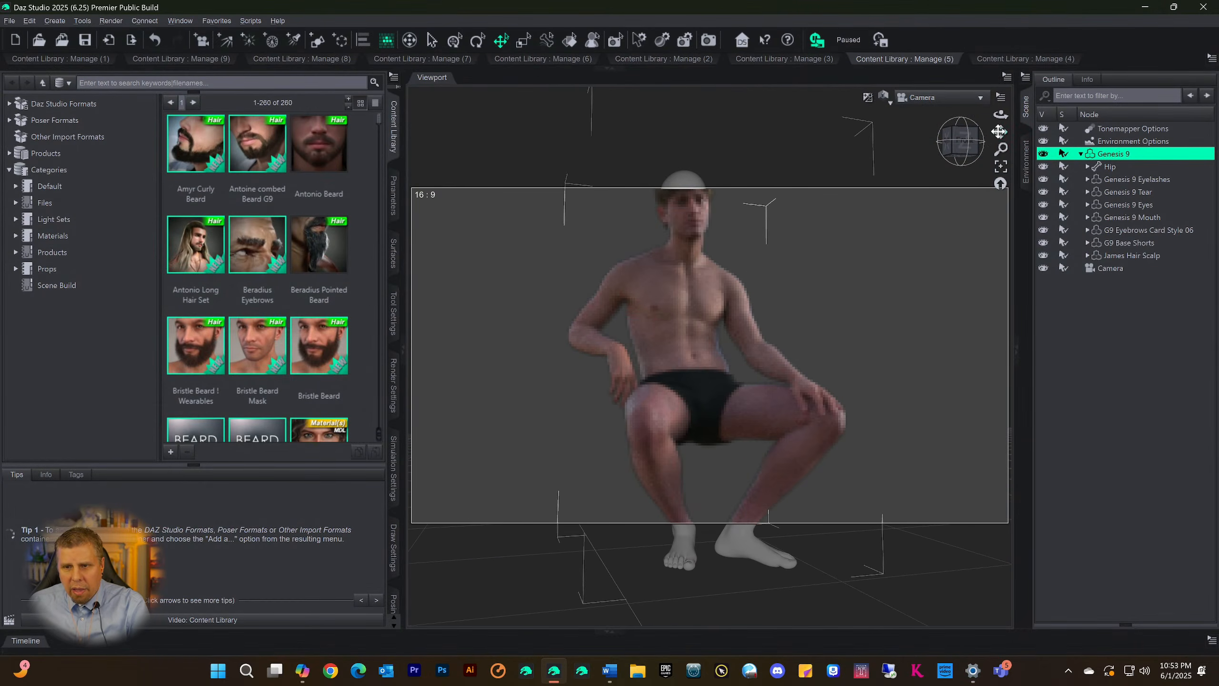
{"action": "left_click_drag", "start_coordinate": [999, 131], "coordinate": [991, 211]}
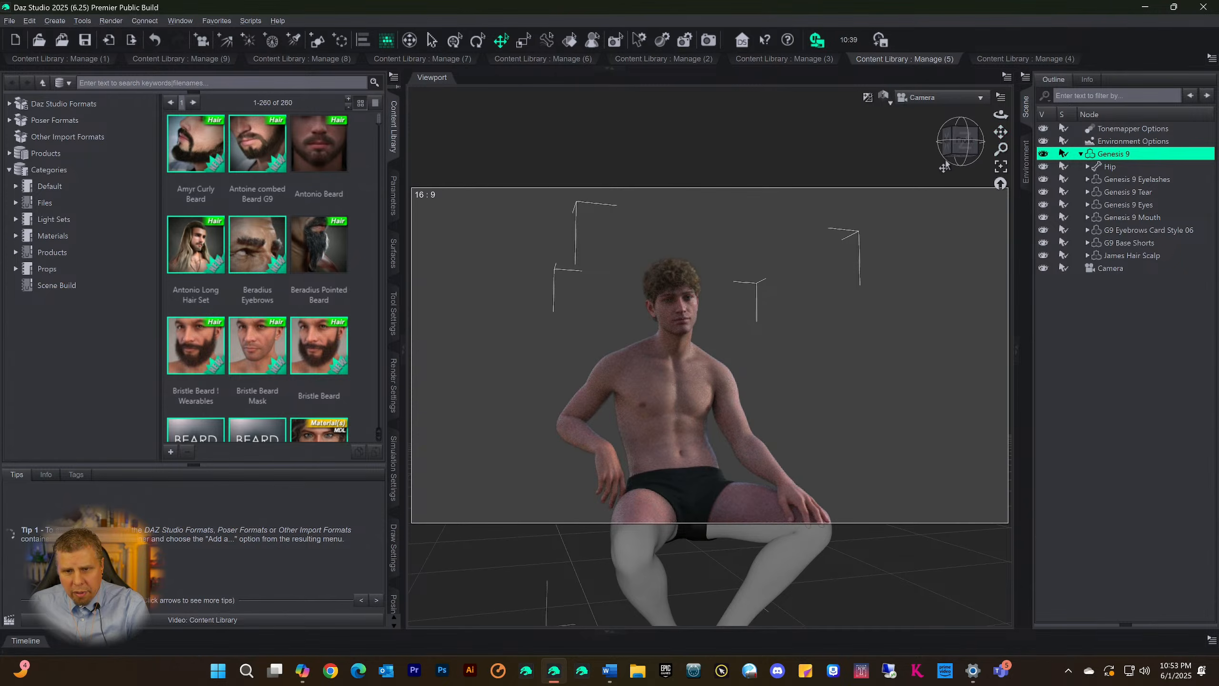
{"action": "left_click_drag", "start_coordinate": [958, 153], "coordinate": [912, 153]}
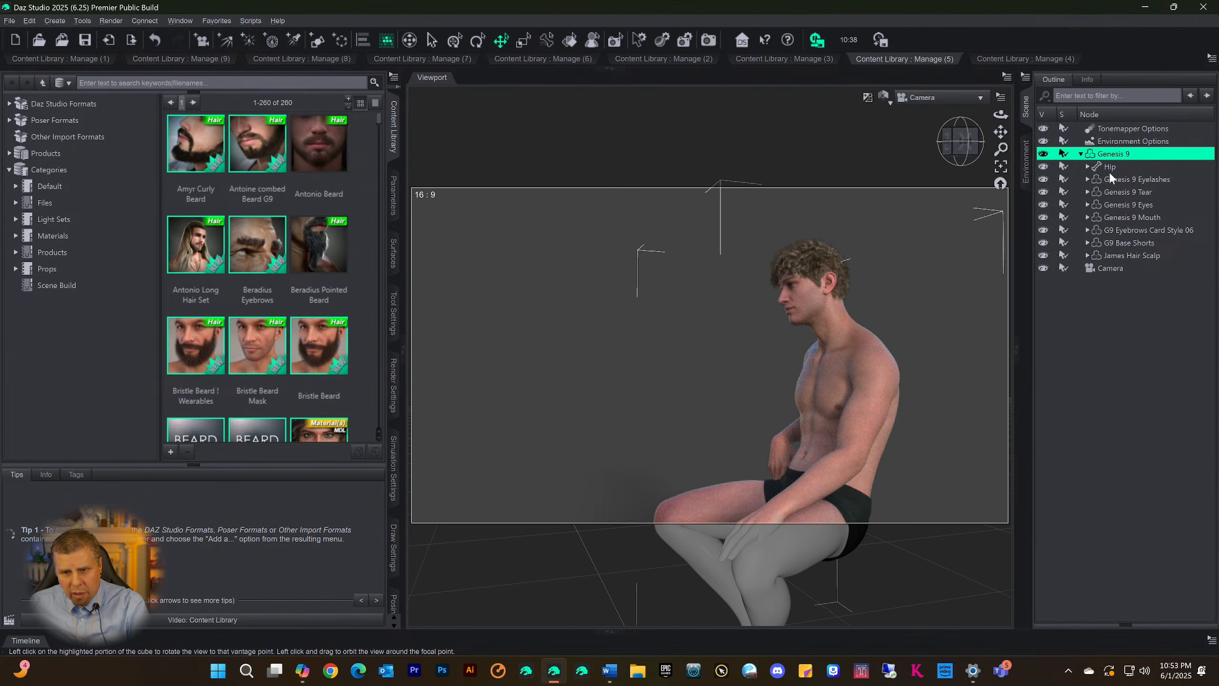
{"action": "left_click_drag", "start_coordinate": [1000, 131], "coordinate": [915, 252]}
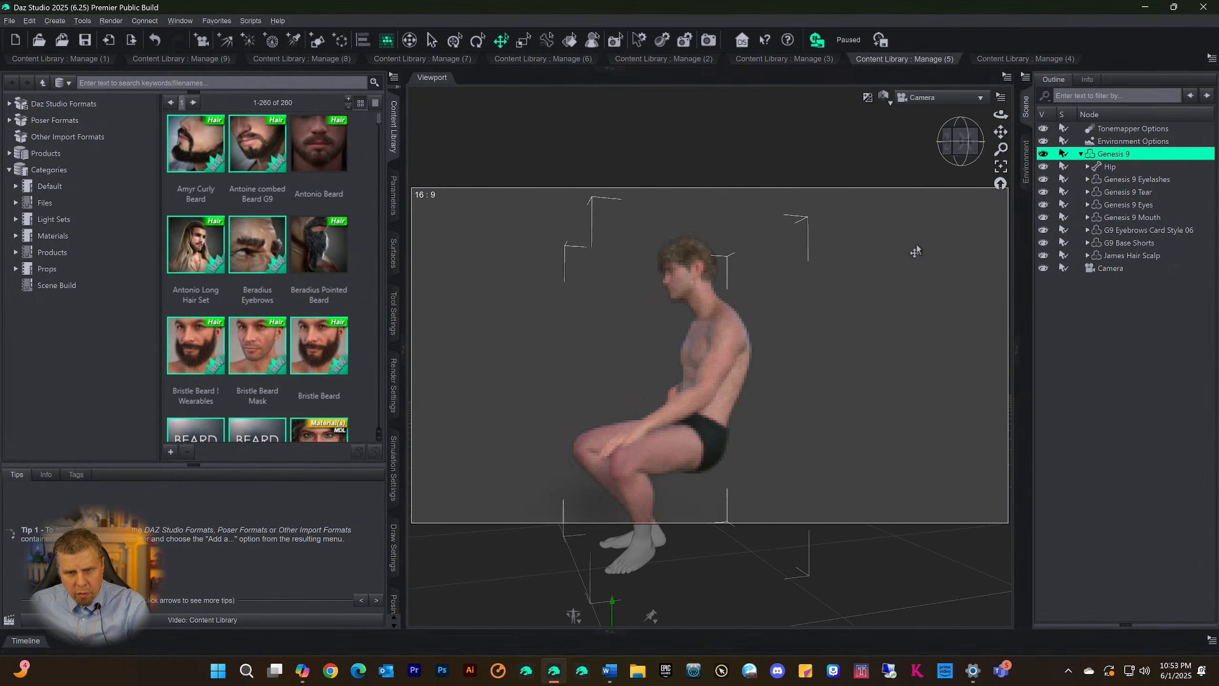
{"action": "left_click", "coordinate": [965, 153]}
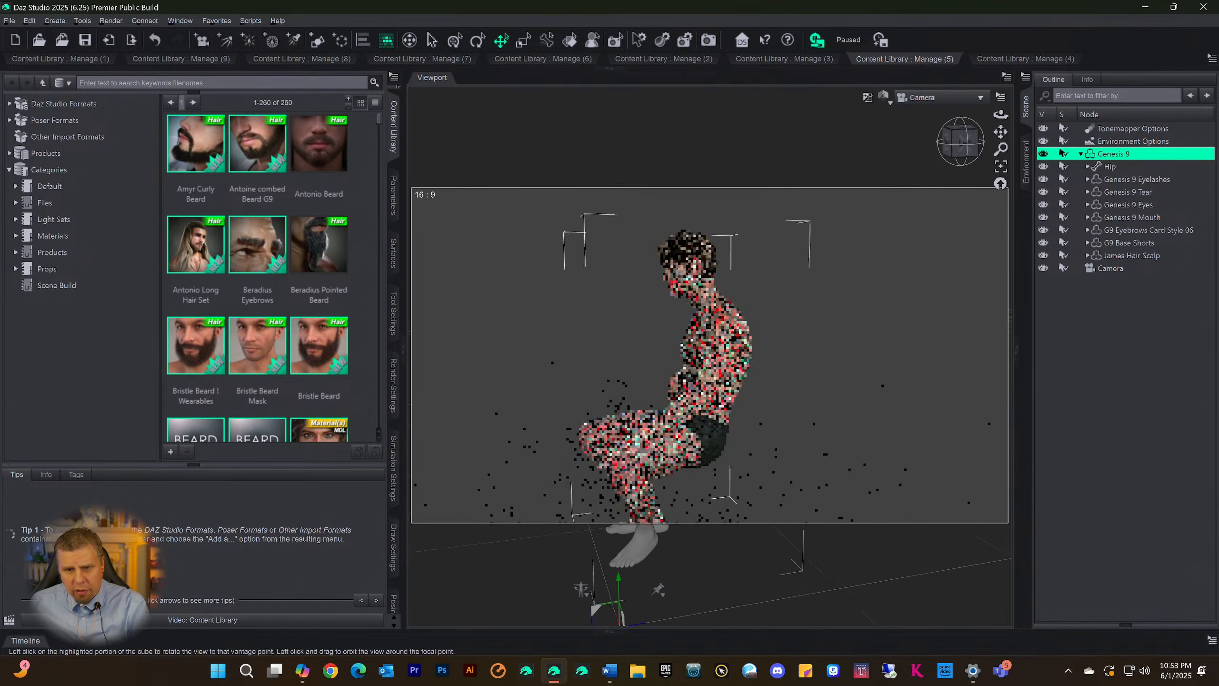
{"action": "left_click", "coordinate": [955, 151]}
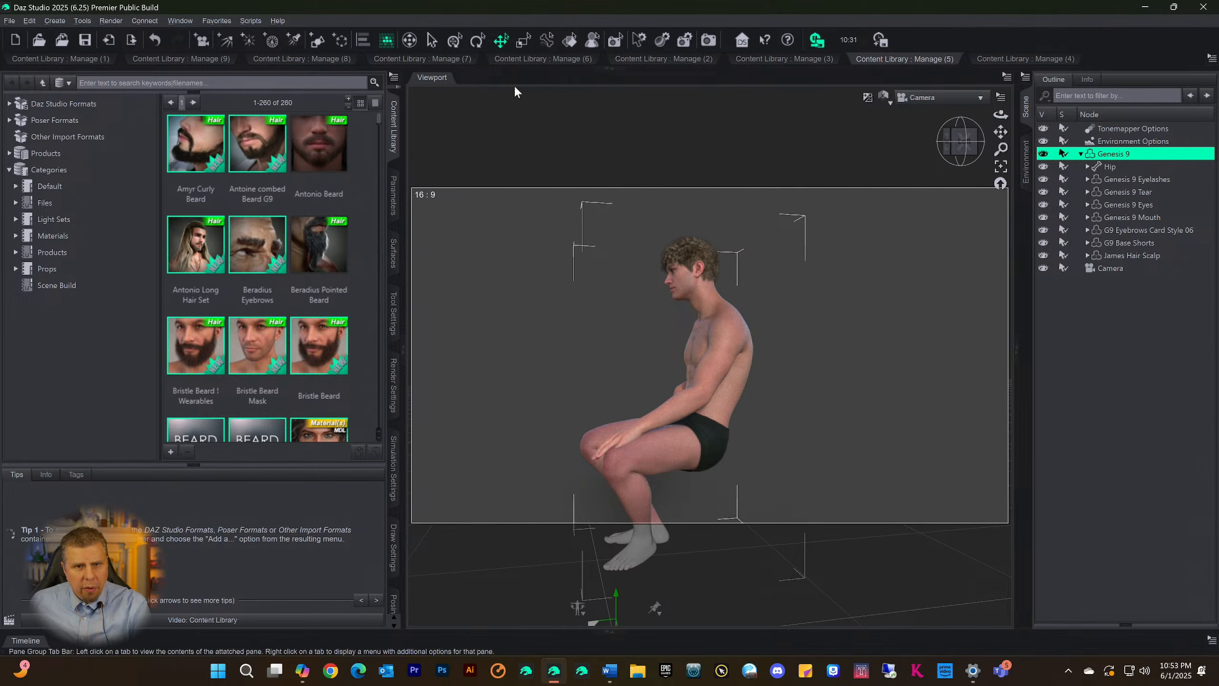
{"action": "left_click", "coordinate": [609, 69]}
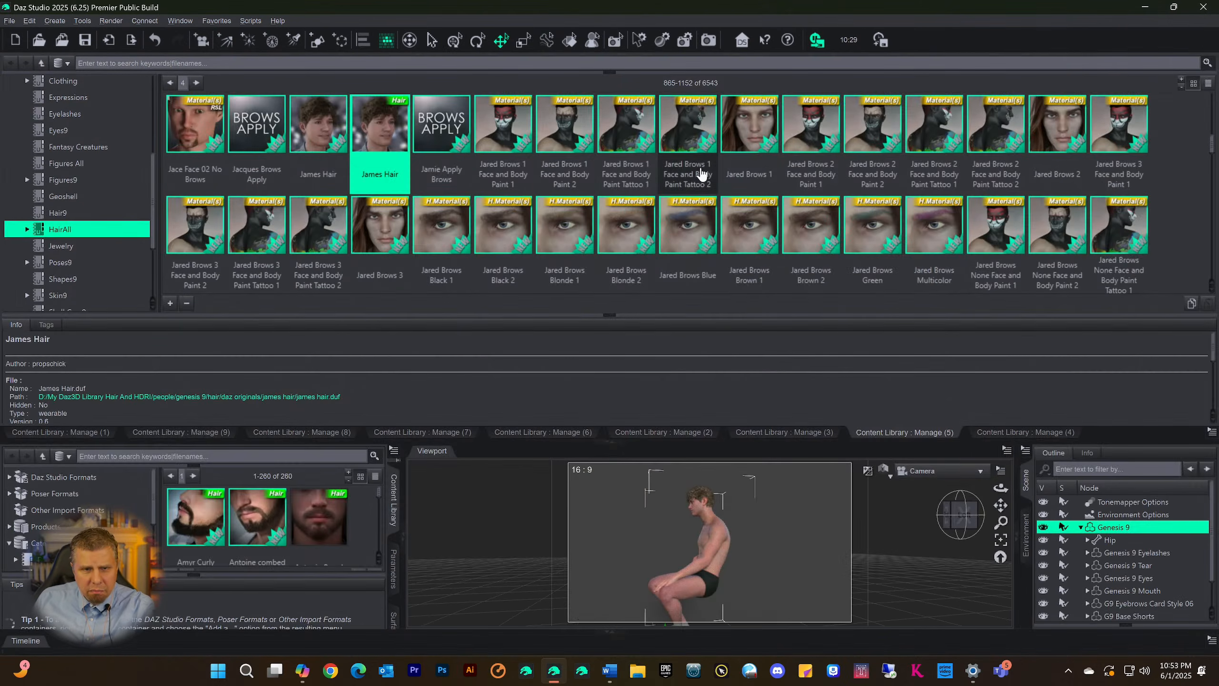
Look through the fourth page of HairAll assets and the Figures9 Male characters in Content Library Manage (4)
{"action": "scroll", "coordinate": [747, 154], "scroll_direction": "down", "scroll_amount": 10}
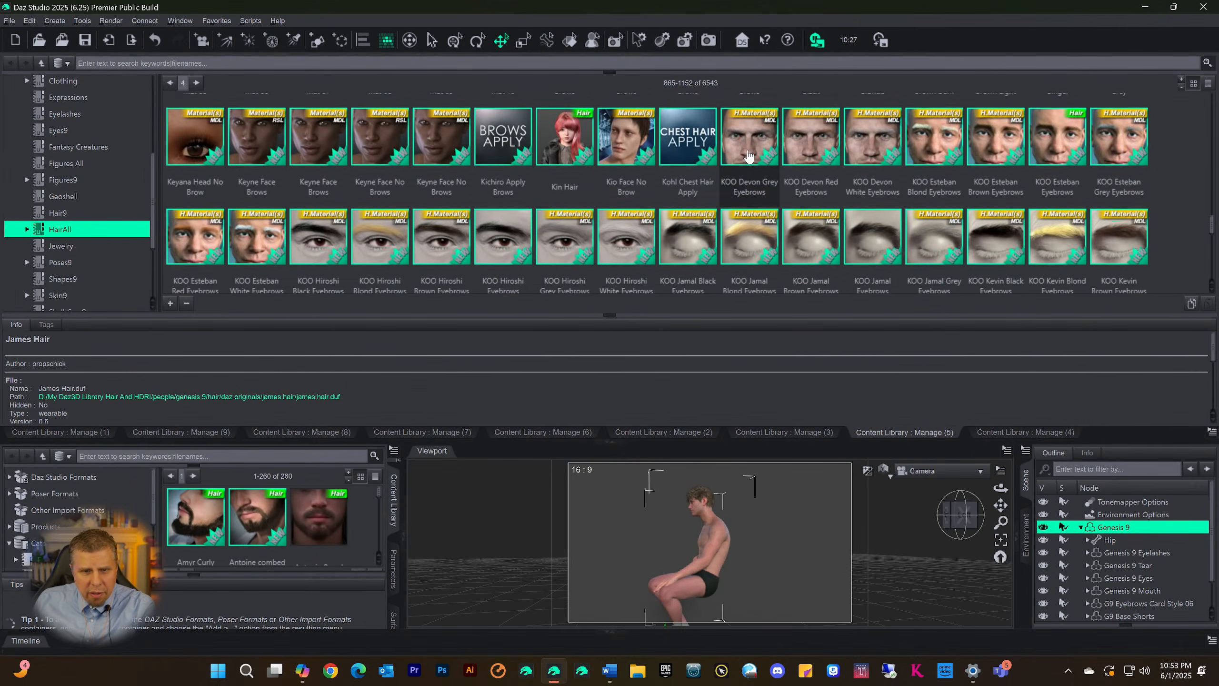
{"action": "scroll", "coordinate": [747, 157], "scroll_direction": "down", "scroll_amount": 3}
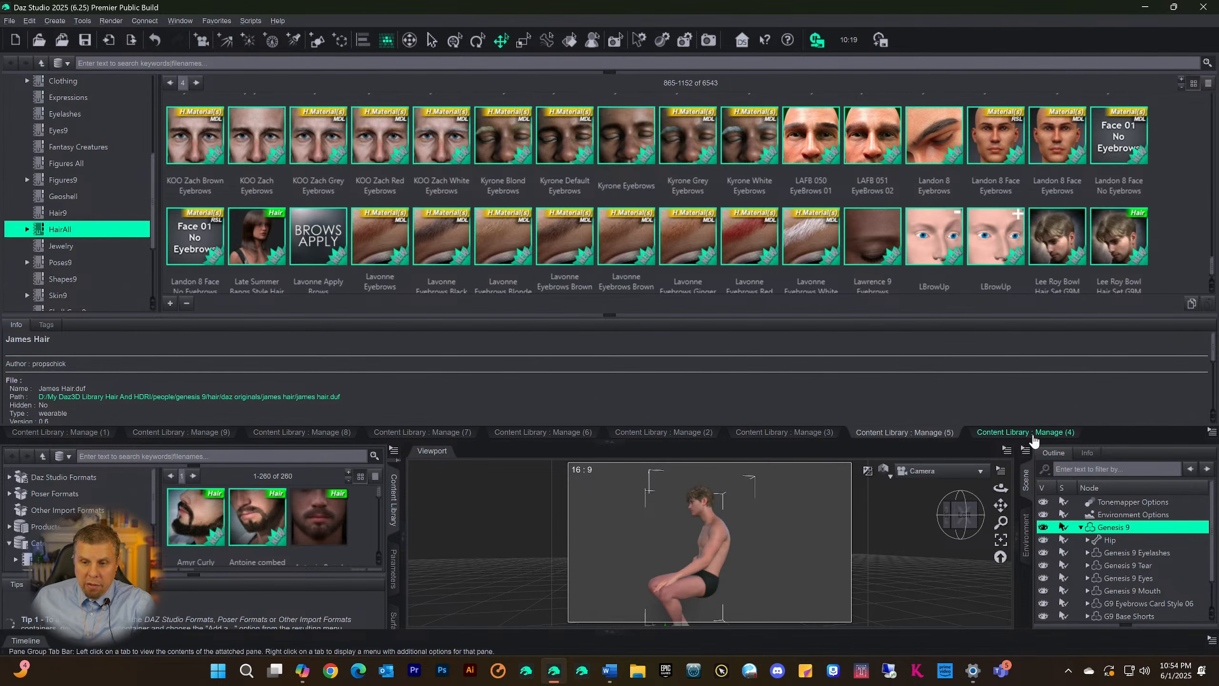
{"action": "left_click", "coordinate": [1030, 435]}
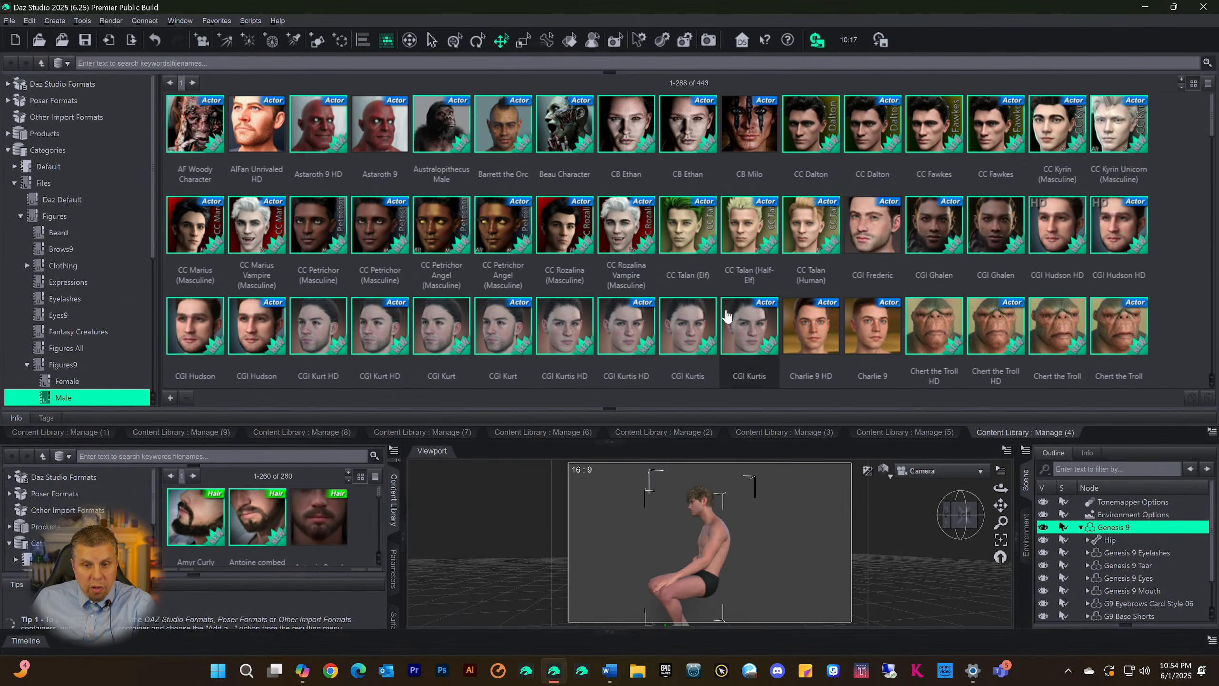
{"action": "scroll", "coordinate": [763, 267], "scroll_direction": "down", "scroll_amount": 10}
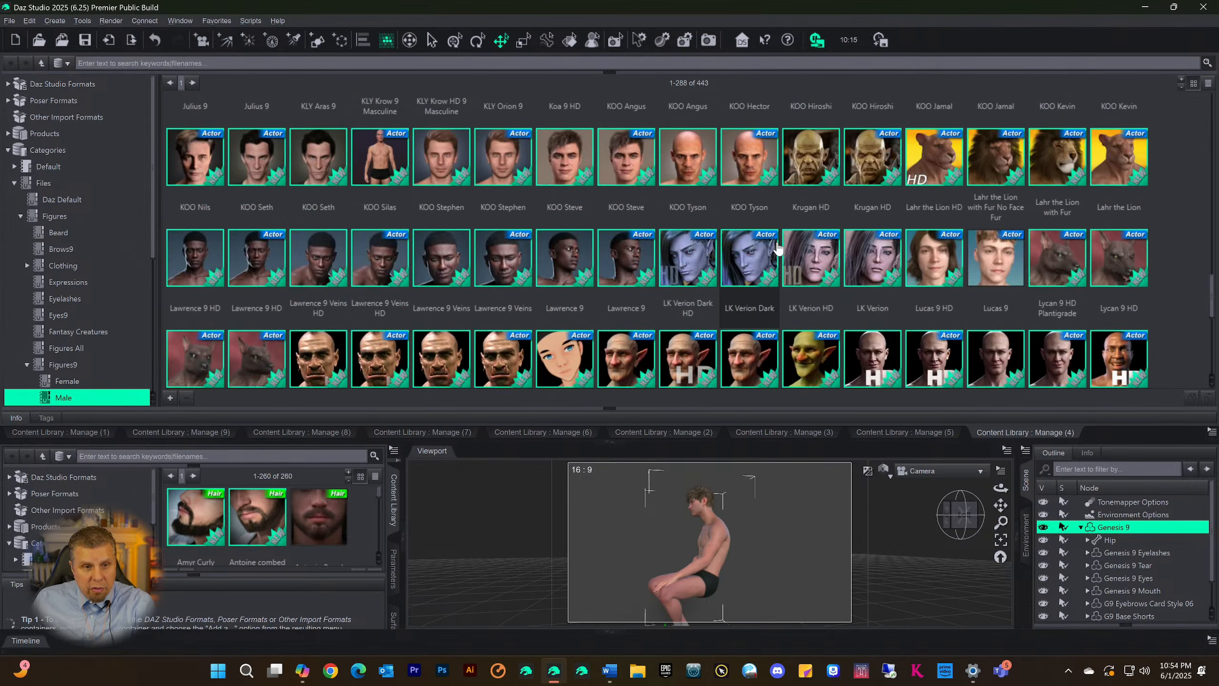
{"action": "scroll", "coordinate": [774, 252], "scroll_direction": "down", "scroll_amount": 5}
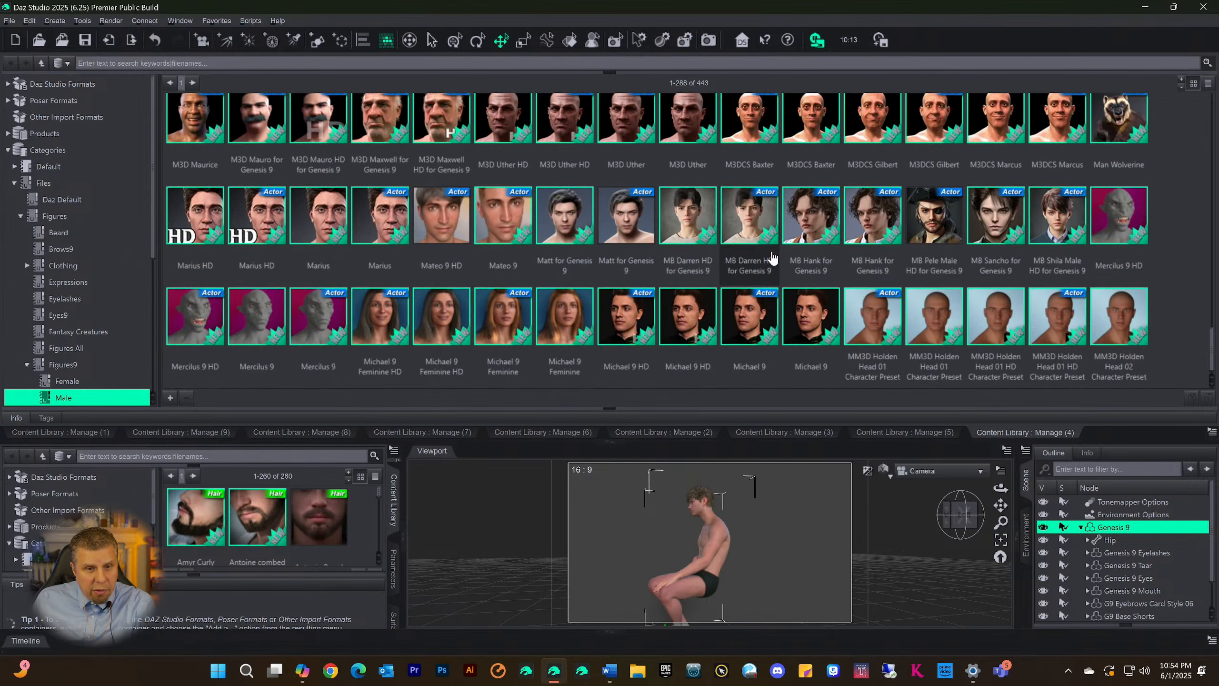
{"action": "mouse_move", "coordinate": [770, 273]}
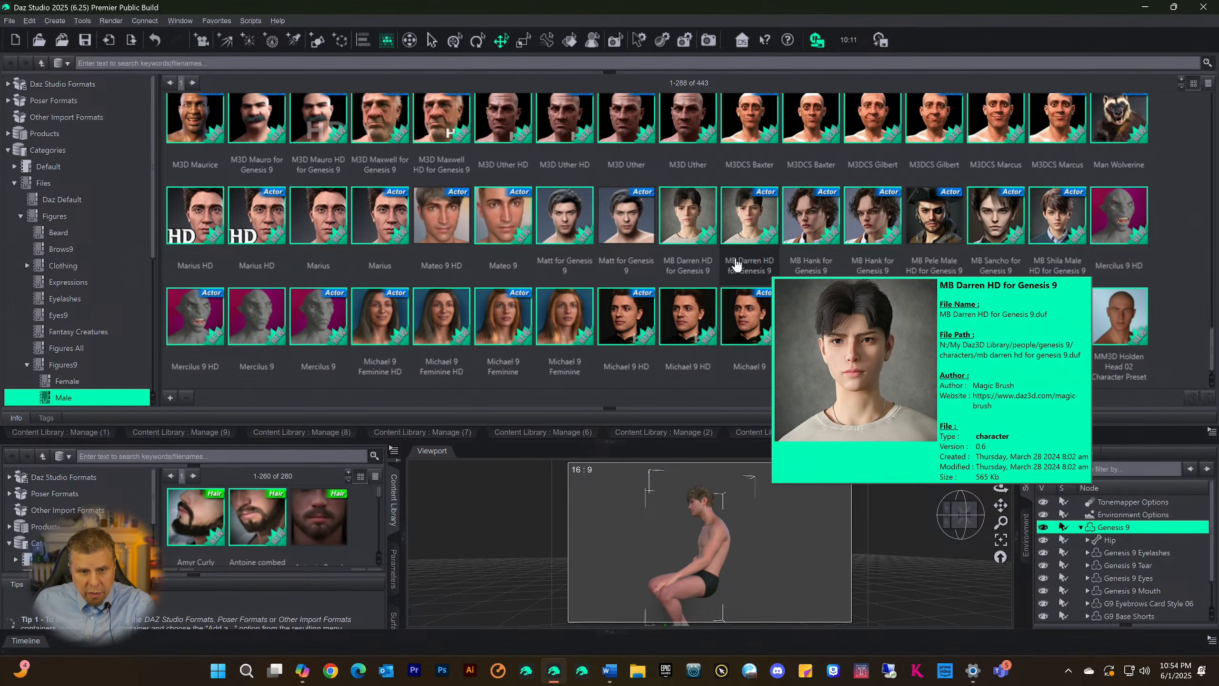
{"action": "scroll", "coordinate": [734, 264], "scroll_direction": "up", "scroll_amount": 5}
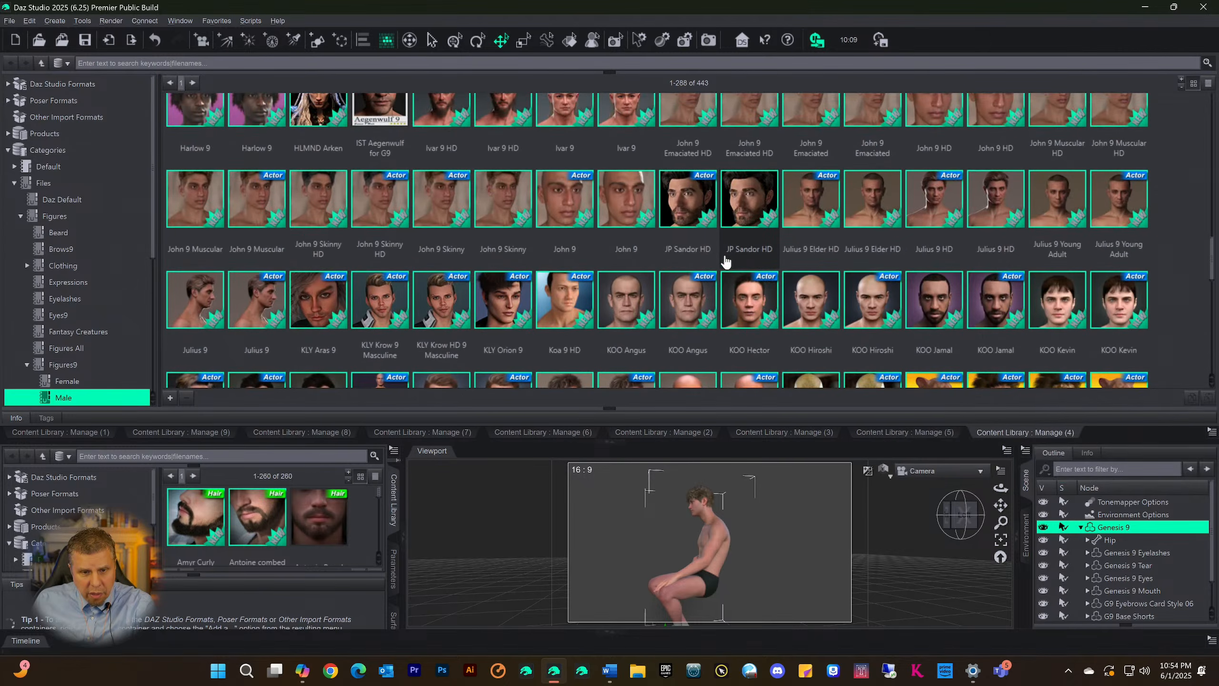
{"action": "scroll", "coordinate": [725, 262], "scroll_direction": "up", "scroll_amount": 8}
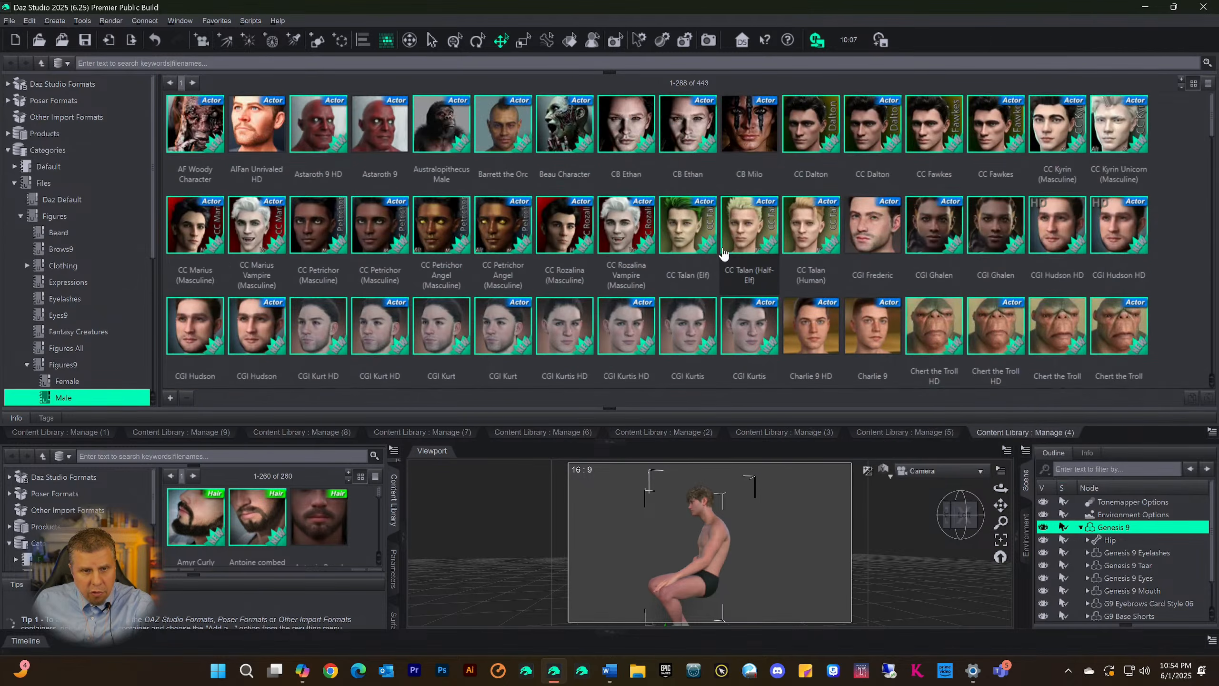
{"action": "mouse_move", "coordinate": [358, 271]}
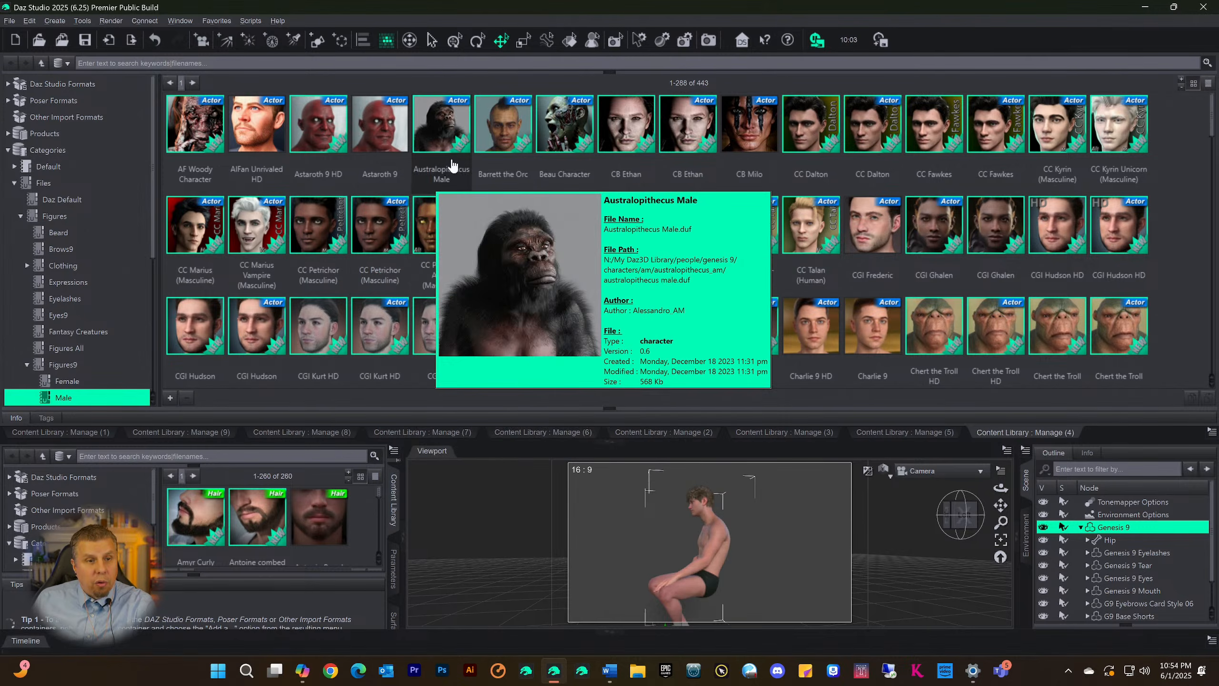
{"action": "scroll", "coordinate": [662, 223], "scroll_direction": "down", "scroll_amount": 5}
{"action": "scroll", "coordinate": [662, 224], "scroll_direction": "down", "scroll_amount": 6}
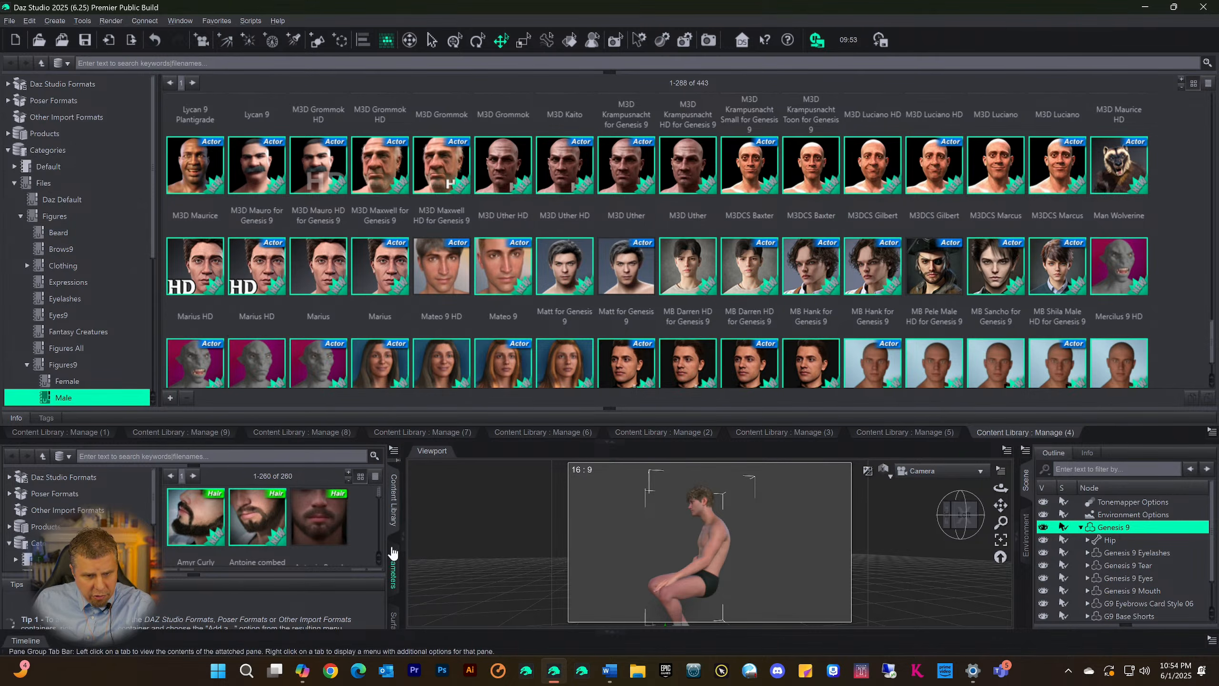
Collapse the docked library area to enlarge the viewport, keeping the side Content Library pane open
{"action": "left_click", "coordinate": [394, 515]}
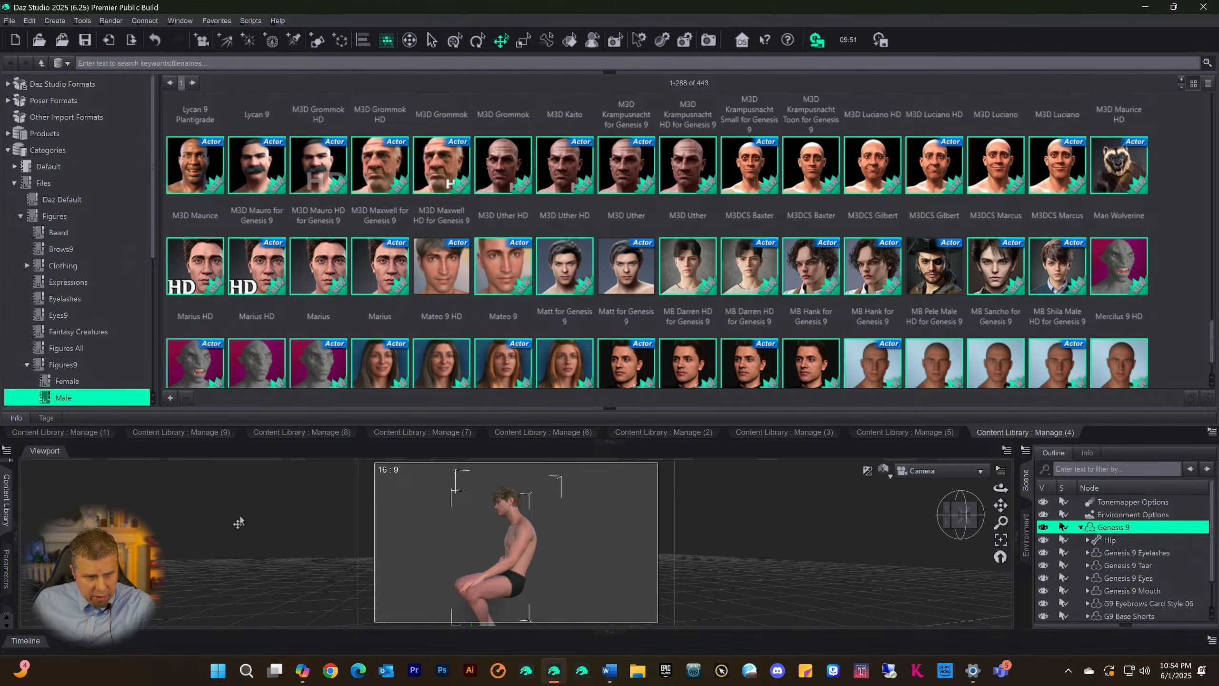
{"action": "left_click", "coordinate": [6, 502]}
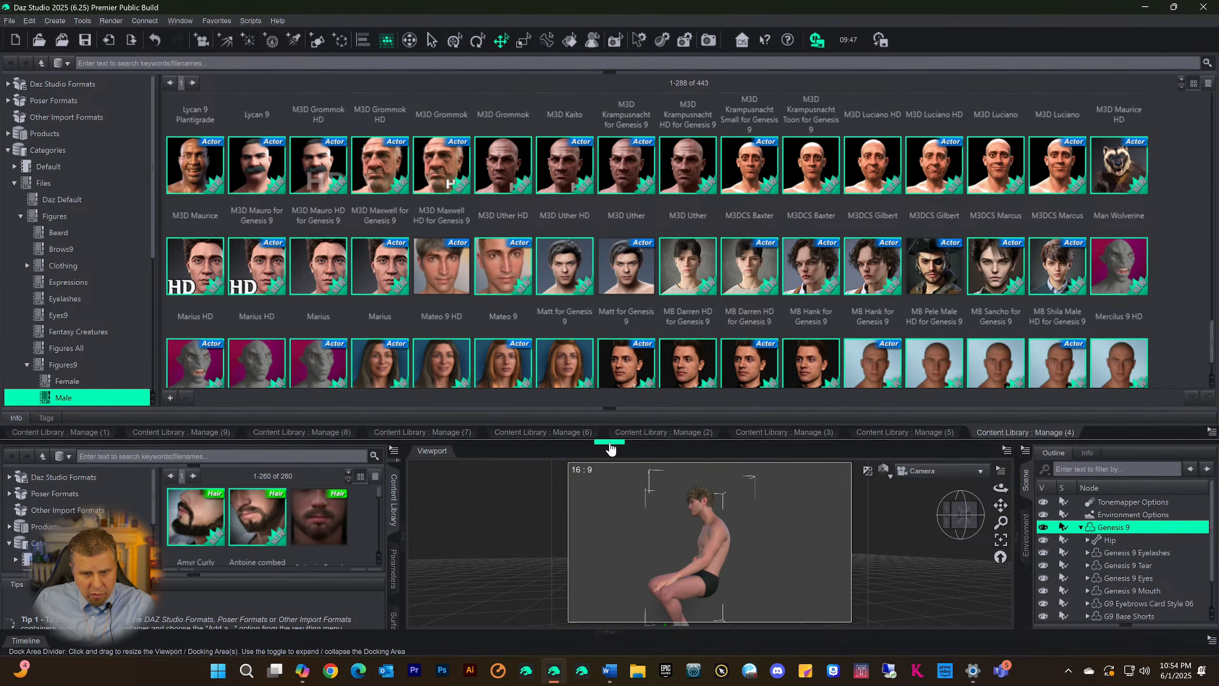
{"action": "left_click", "coordinate": [609, 442]}
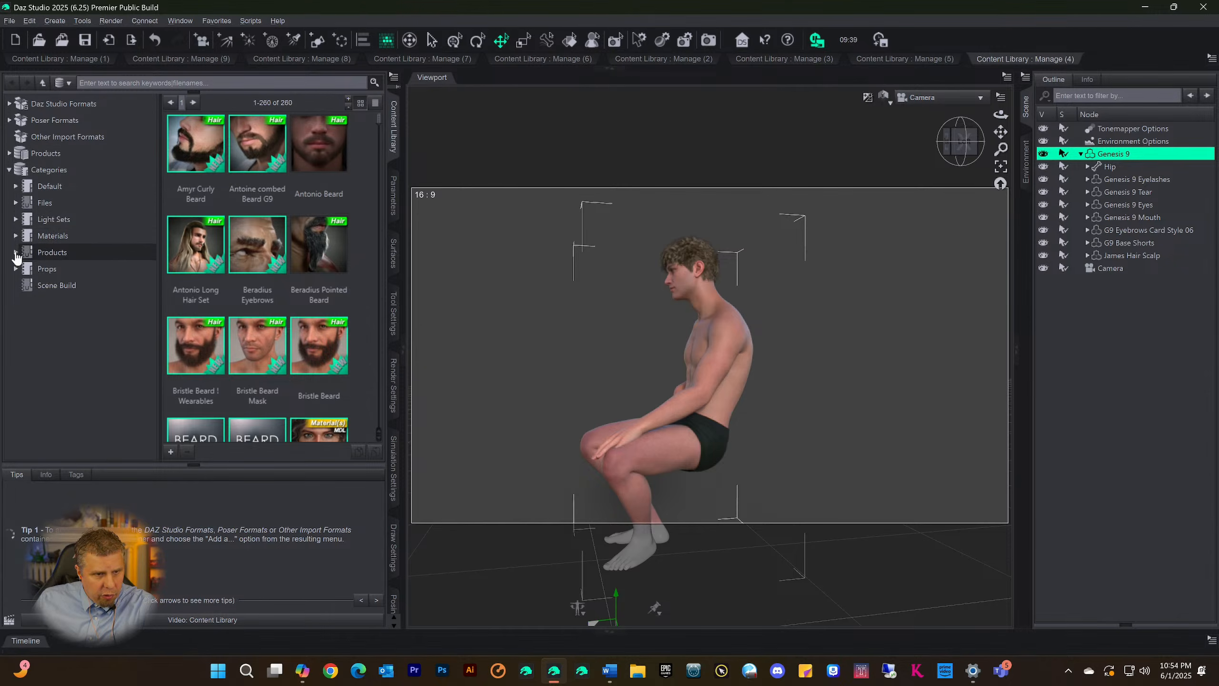
Expand the Files category in the side Content Library, select Beard under Figures and run a command on that category
{"action": "left_click", "coordinate": [16, 202]}
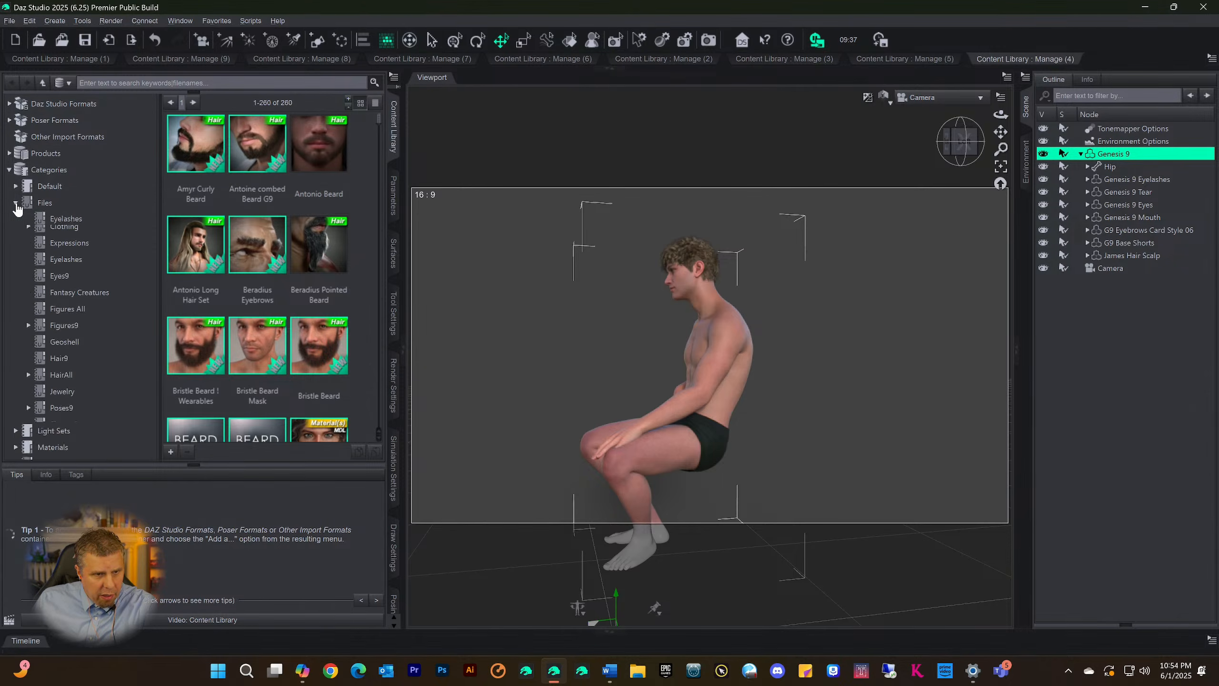
{"action": "left_click", "coordinate": [59, 251]}
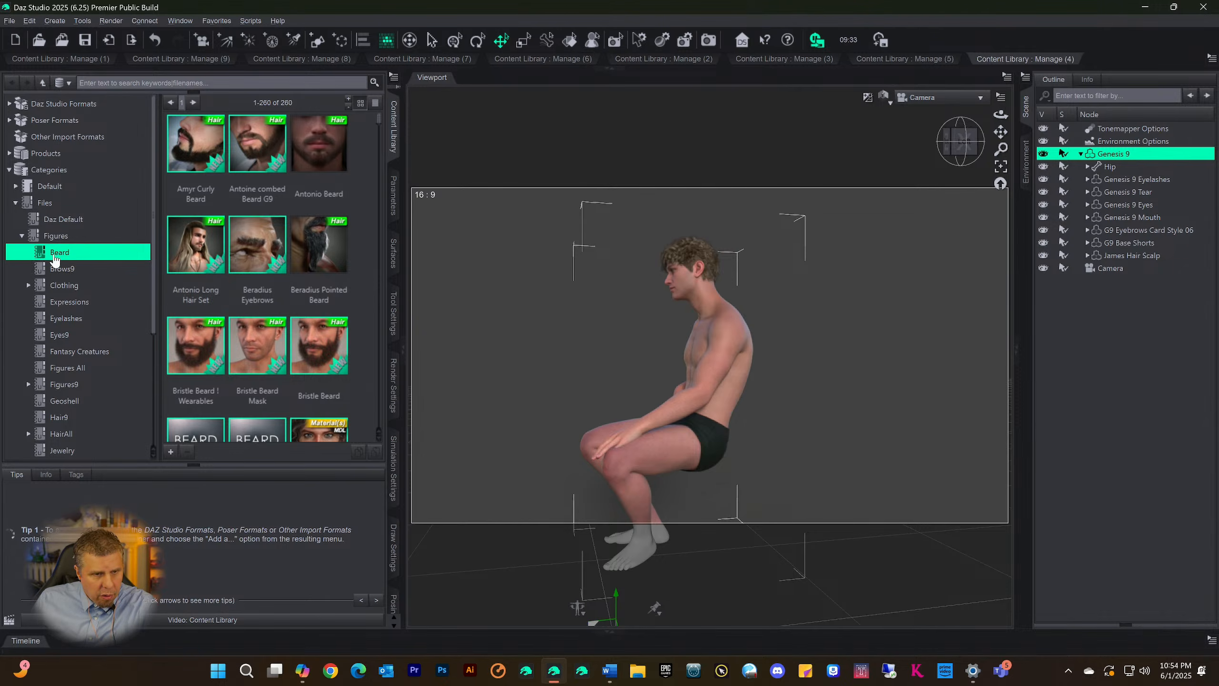
{"action": "right_click", "coordinate": [39, 257]}
{"action": "left_click", "coordinate": [72, 260]}
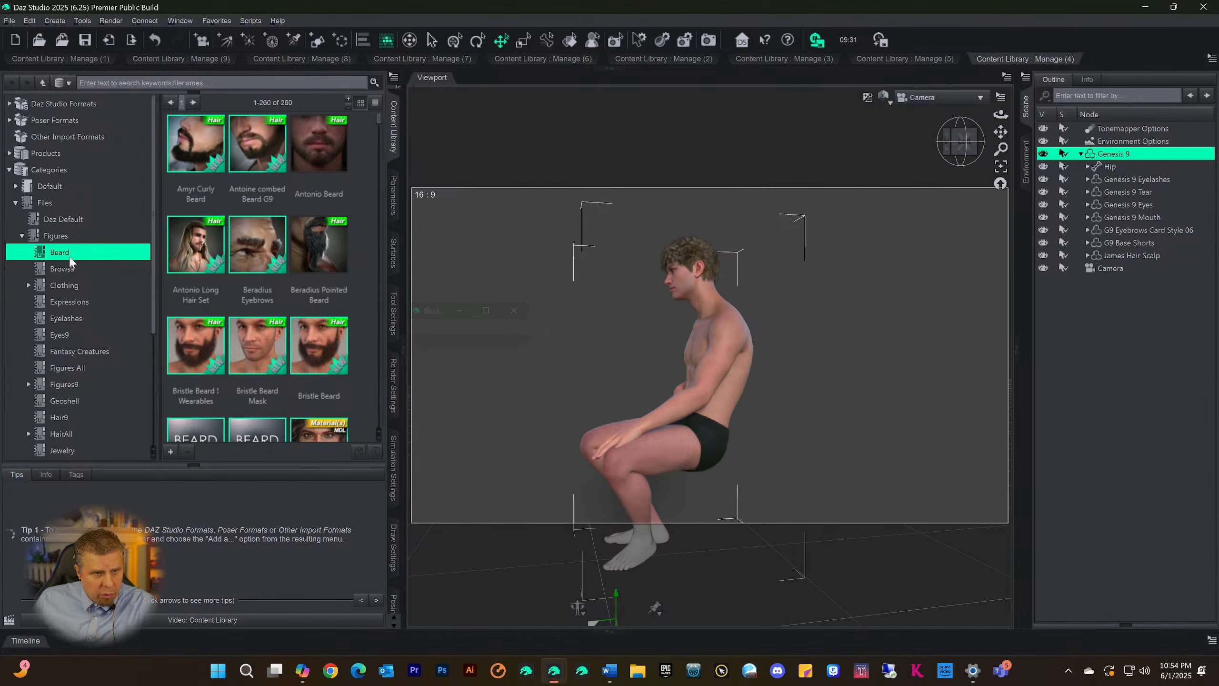
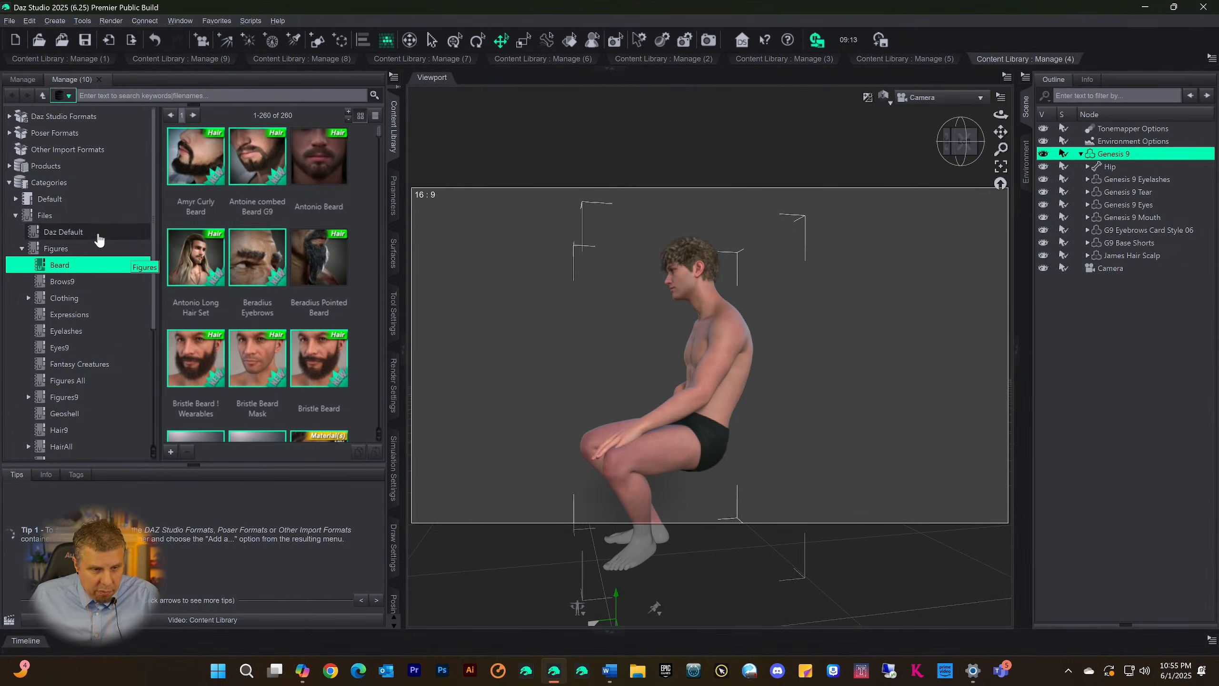
Detach the Manage (10) Beard page and dock it alongside the other Content Library pages in the expanded docked library area
{"action": "scroll", "coordinate": [231, 251], "scroll_direction": "down", "scroll_amount": 5}
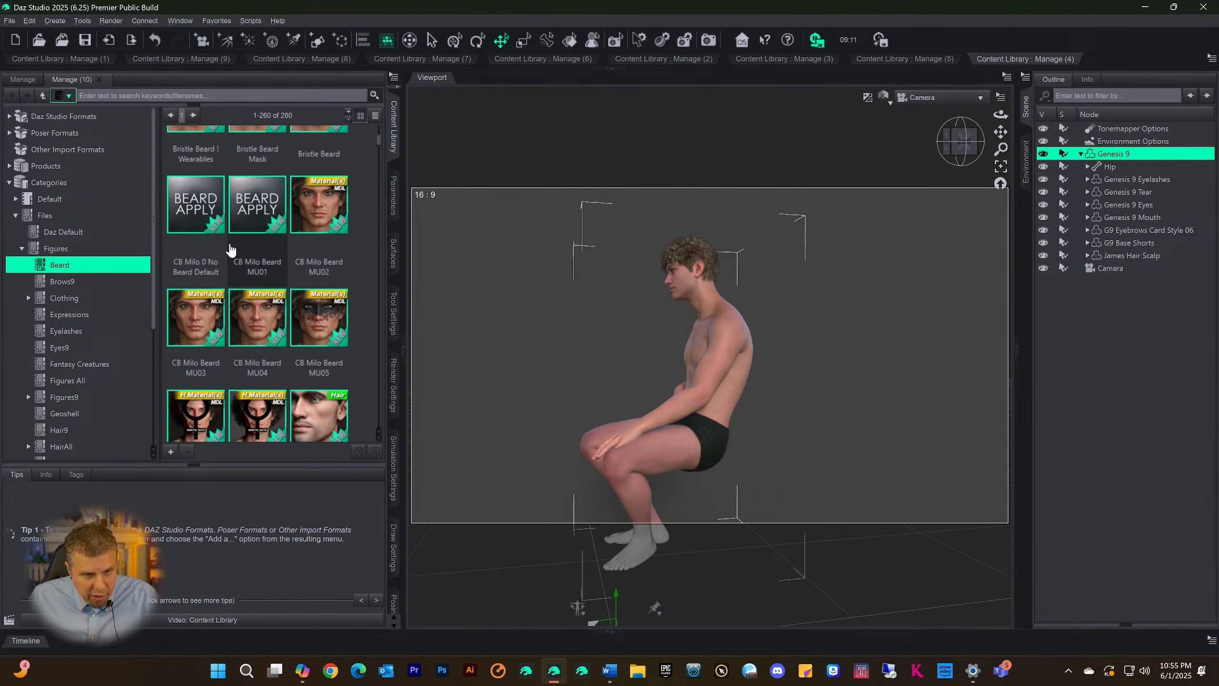
{"action": "scroll", "coordinate": [232, 260], "scroll_direction": "up", "scroll_amount": 5}
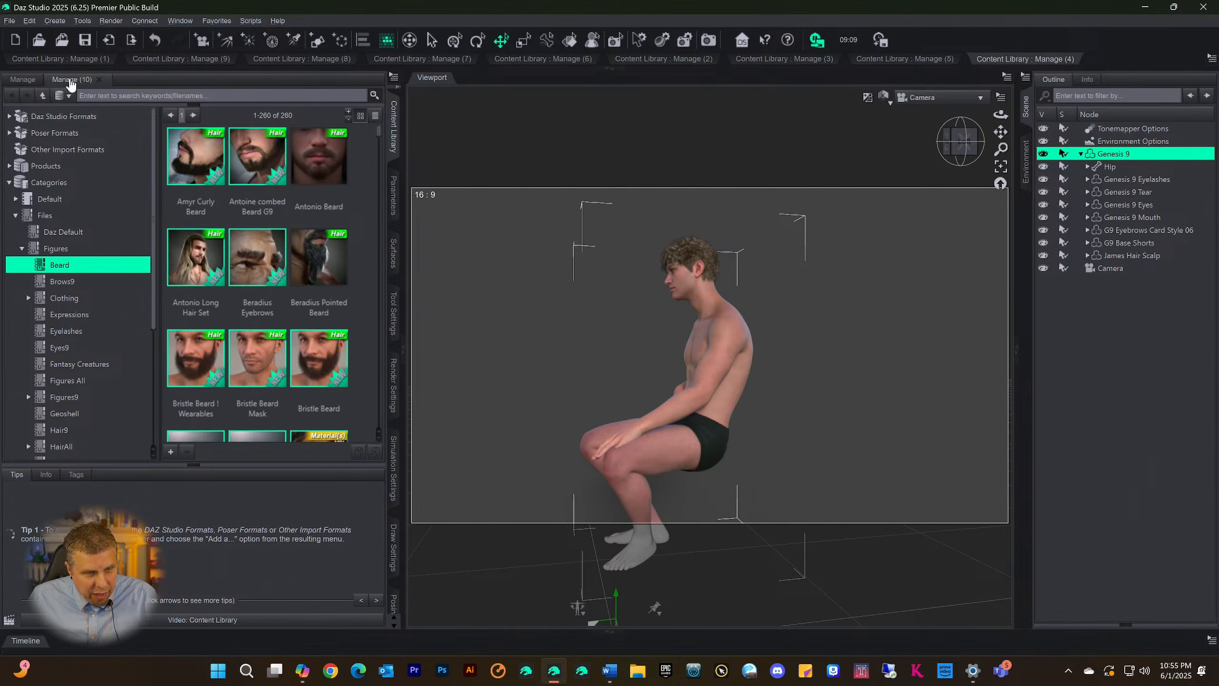
{"action": "right_click", "coordinate": [71, 82]}
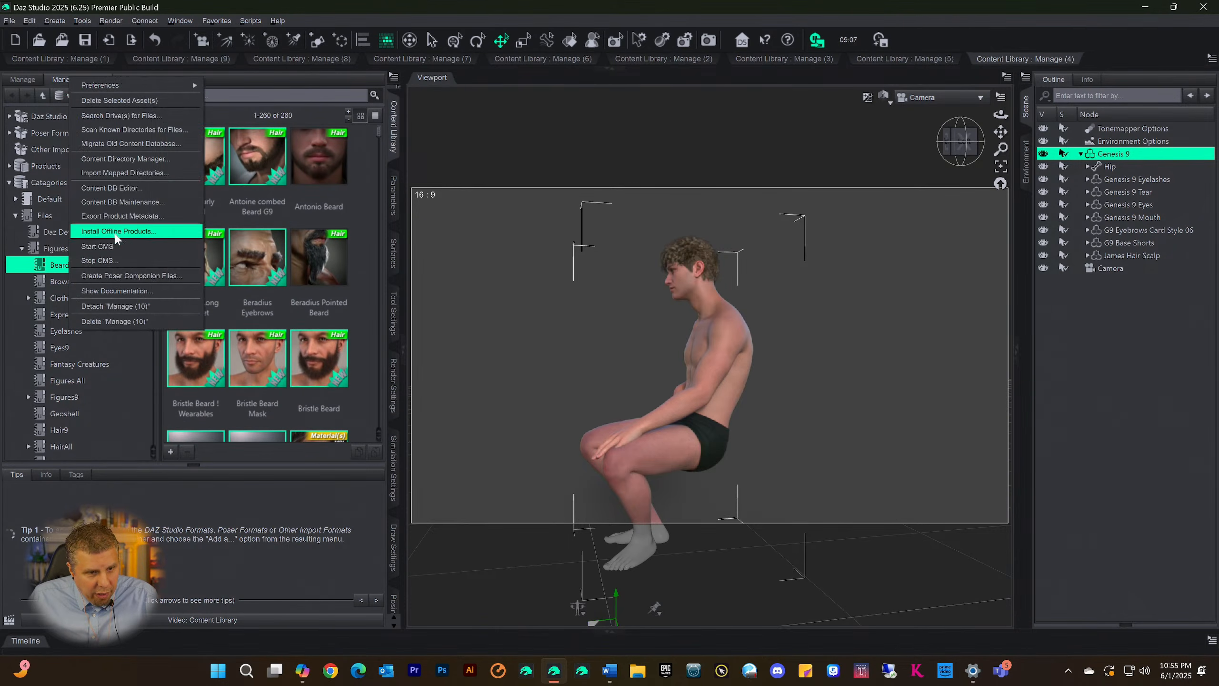
{"action": "left_click", "coordinate": [115, 306]}
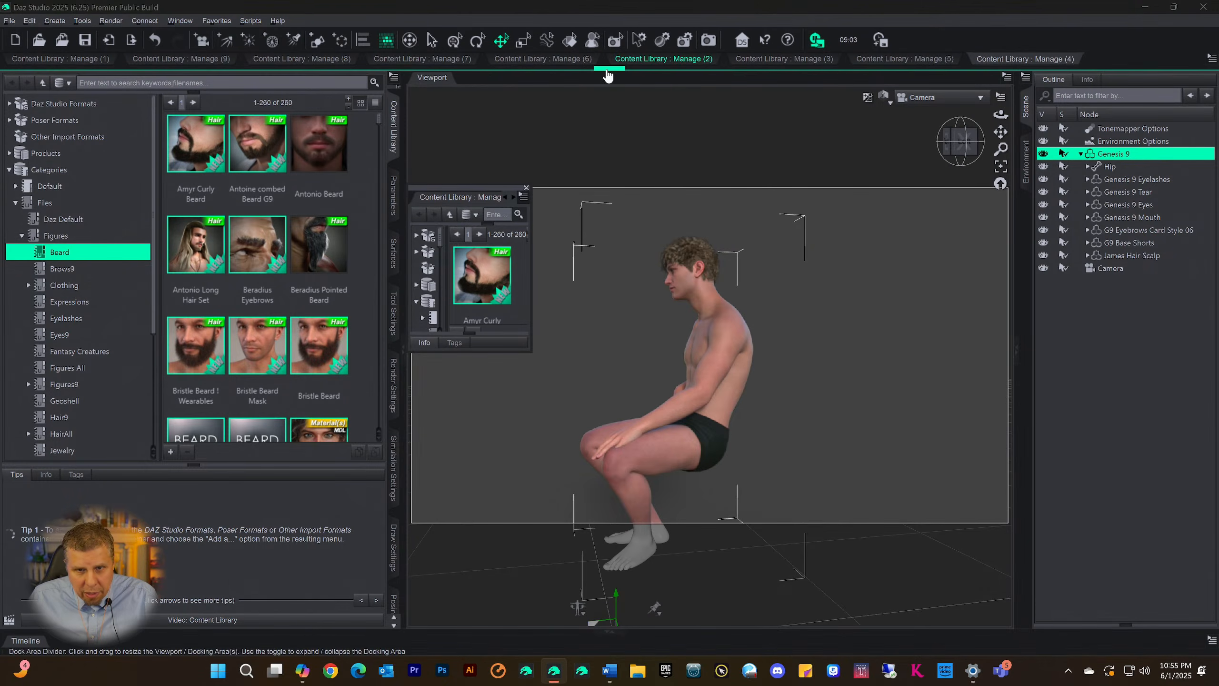
{"action": "left_click", "coordinate": [607, 71]}
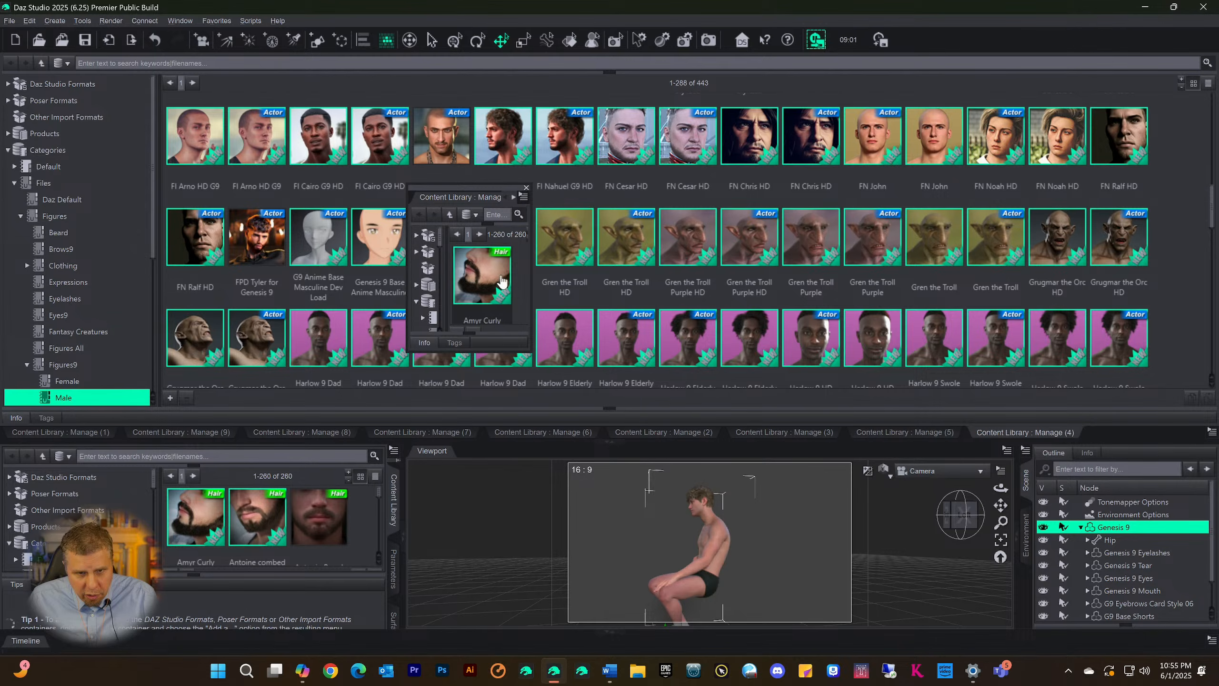
{"action": "left_click_drag", "start_coordinate": [440, 200], "coordinate": [466, 183]}
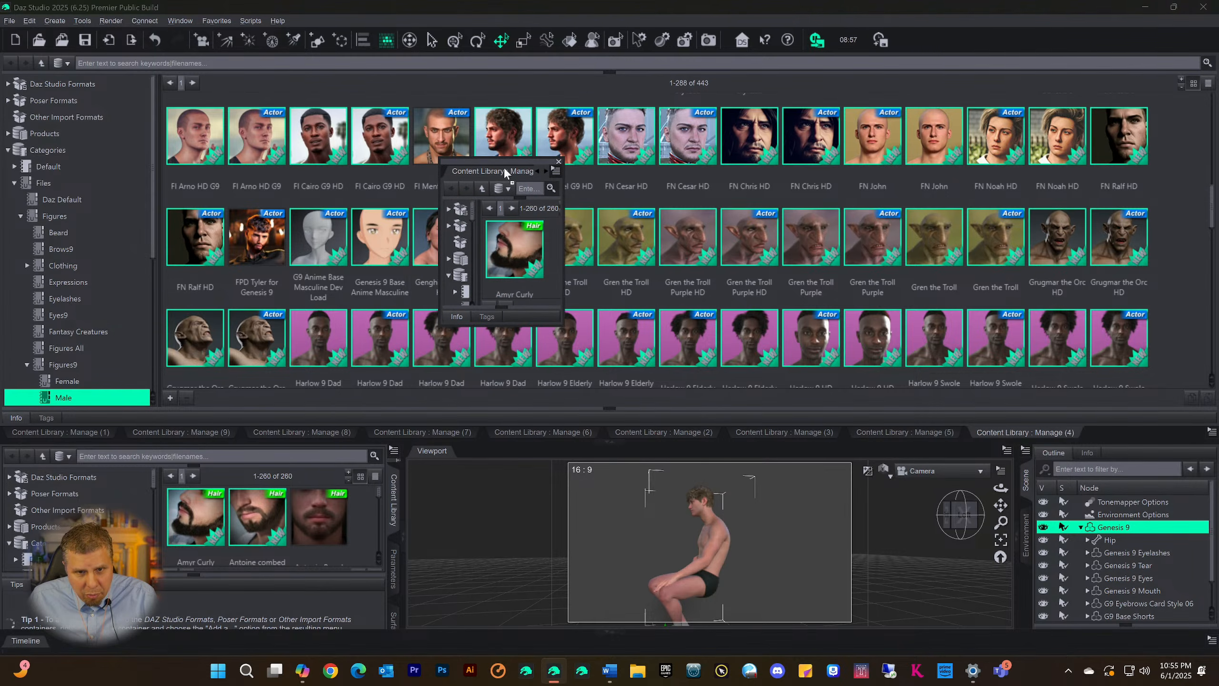
{"action": "left_click_drag", "start_coordinate": [760, 215], "coordinate": [759, 215]}
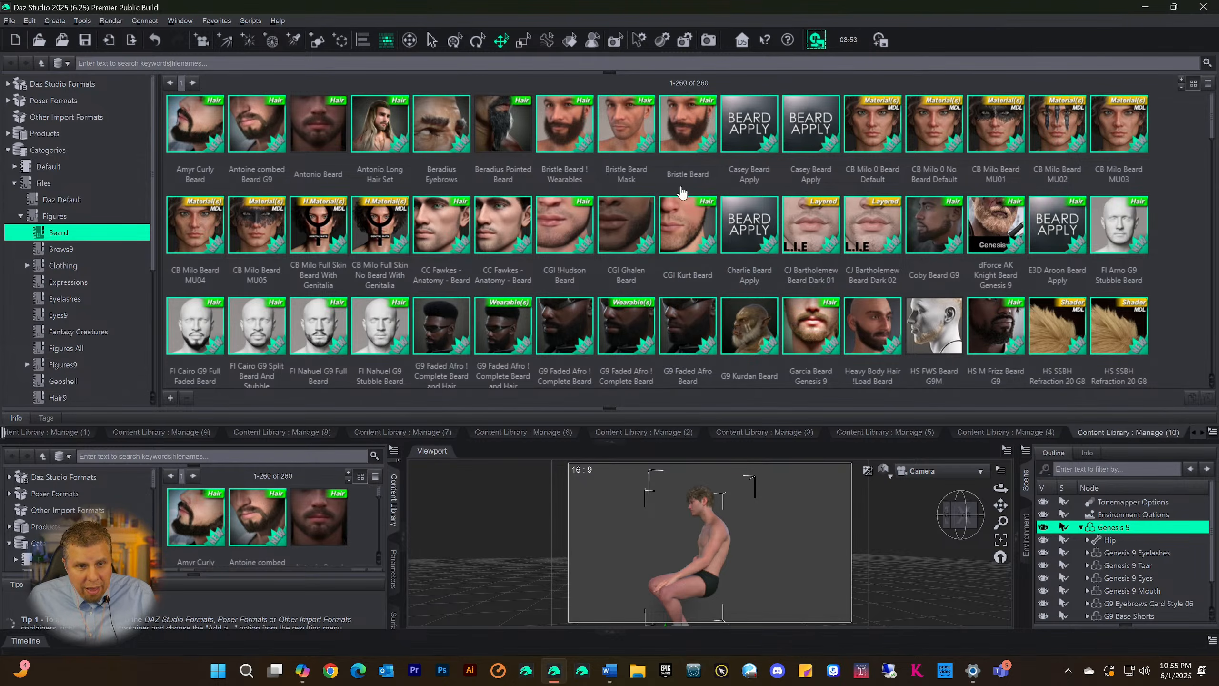
Look through the Beard assets in Content Library Manage (10) and collapse the docked library area
{"action": "scroll", "coordinate": [407, 280], "scroll_direction": "down", "scroll_amount": 5}
{"action": "scroll", "coordinate": [407, 280], "scroll_direction": "down", "scroll_amount": 10}
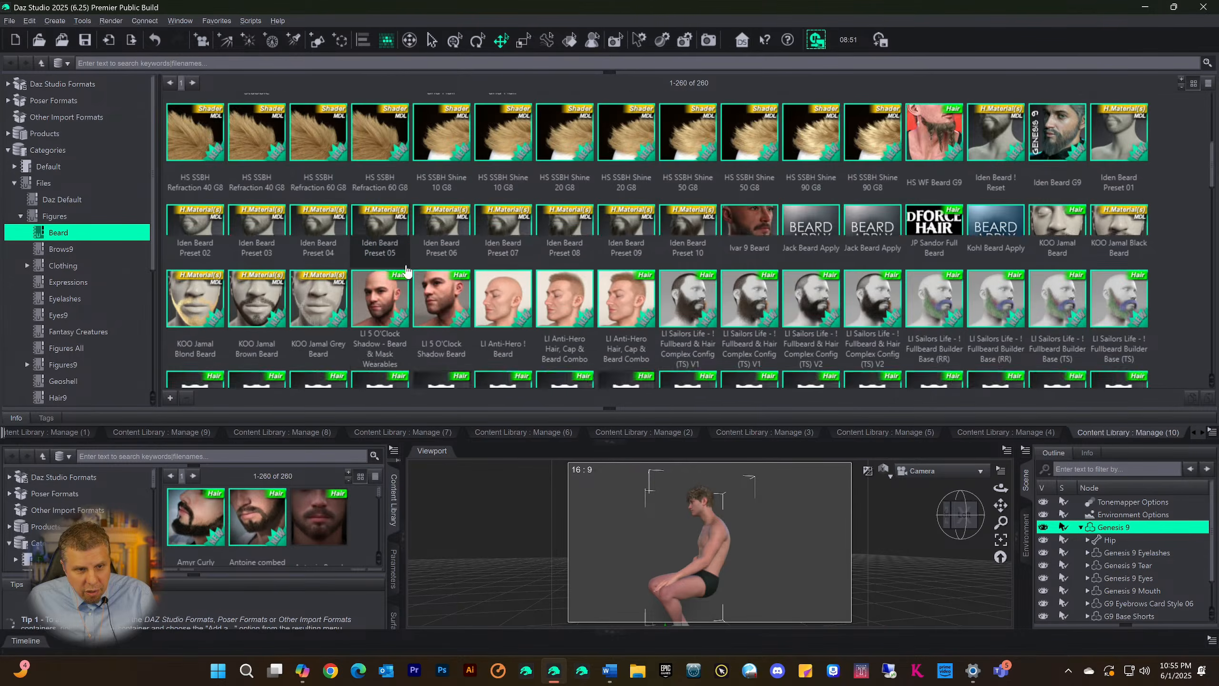
{"action": "scroll", "coordinate": [408, 262], "scroll_direction": "up", "scroll_amount": 15}
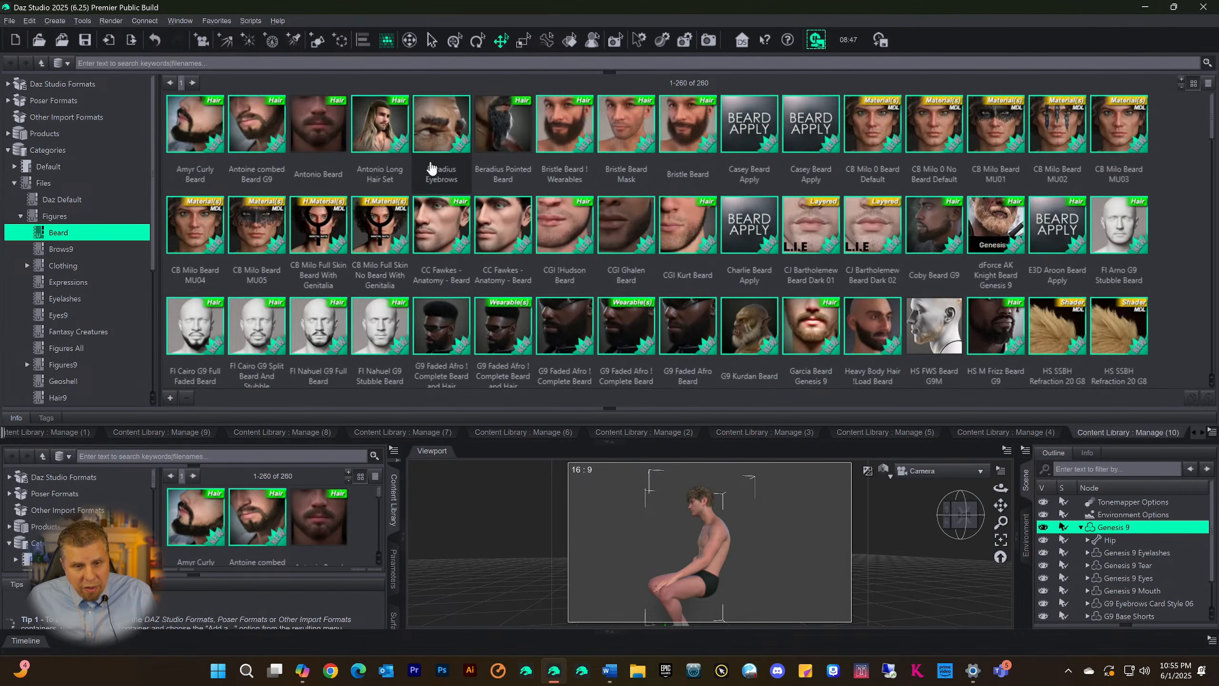
{"action": "scroll", "coordinate": [465, 220], "scroll_direction": "down", "scroll_amount": 15}
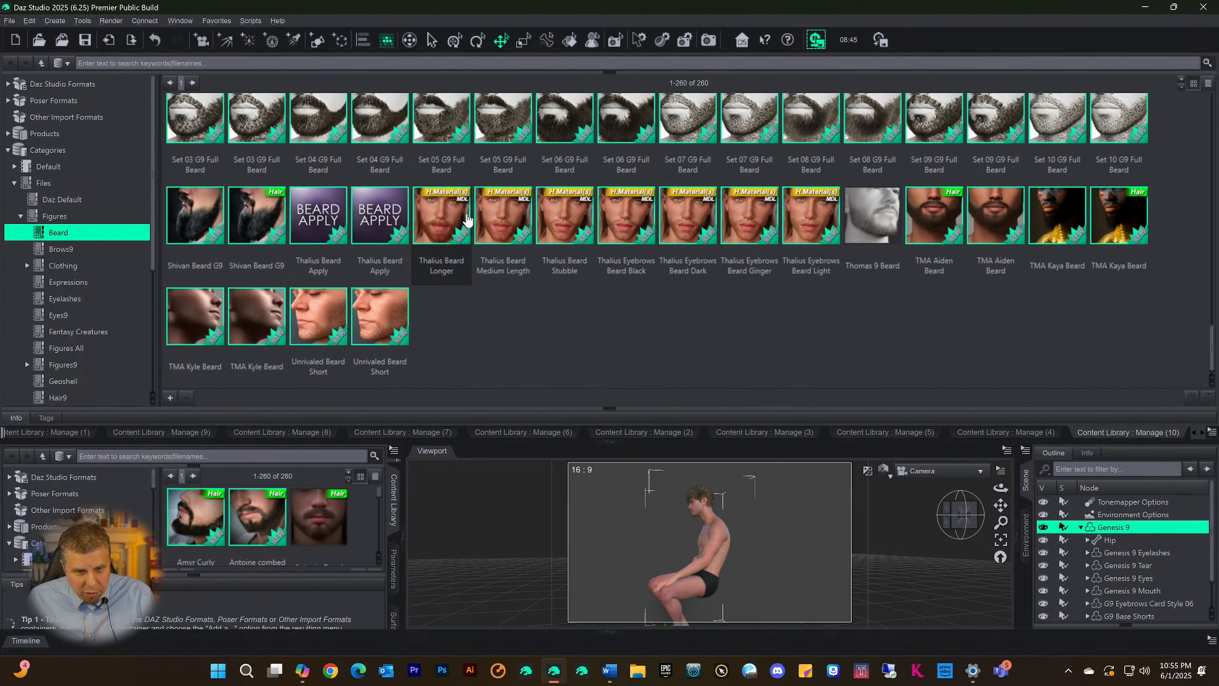
{"action": "scroll", "coordinate": [464, 298], "scroll_direction": "up", "scroll_amount": 5}
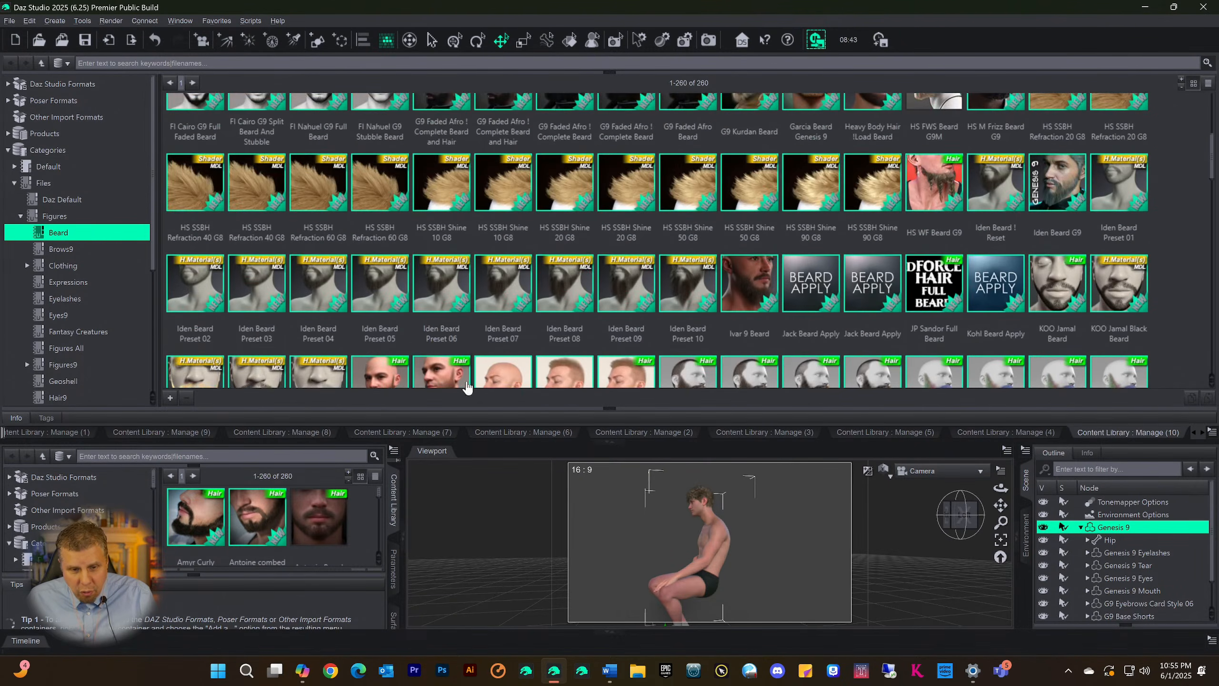
{"action": "scroll", "coordinate": [464, 380], "scroll_direction": "up", "scroll_amount": 3}
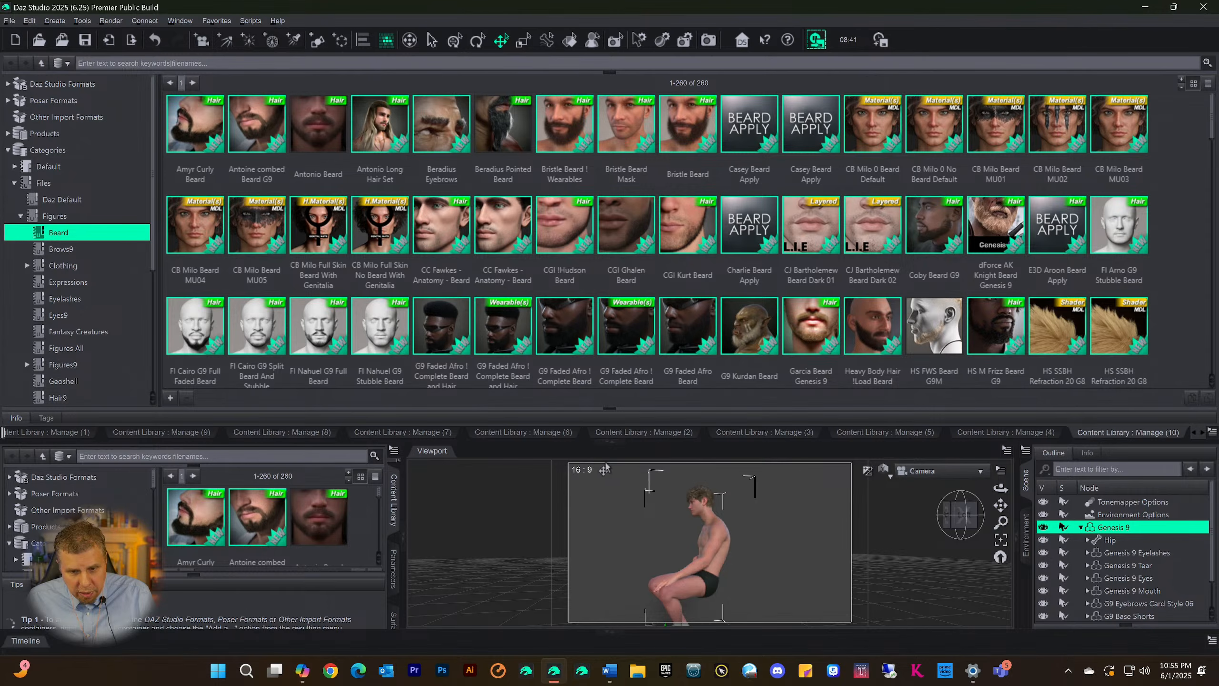
{"action": "left_click", "coordinate": [614, 443]}
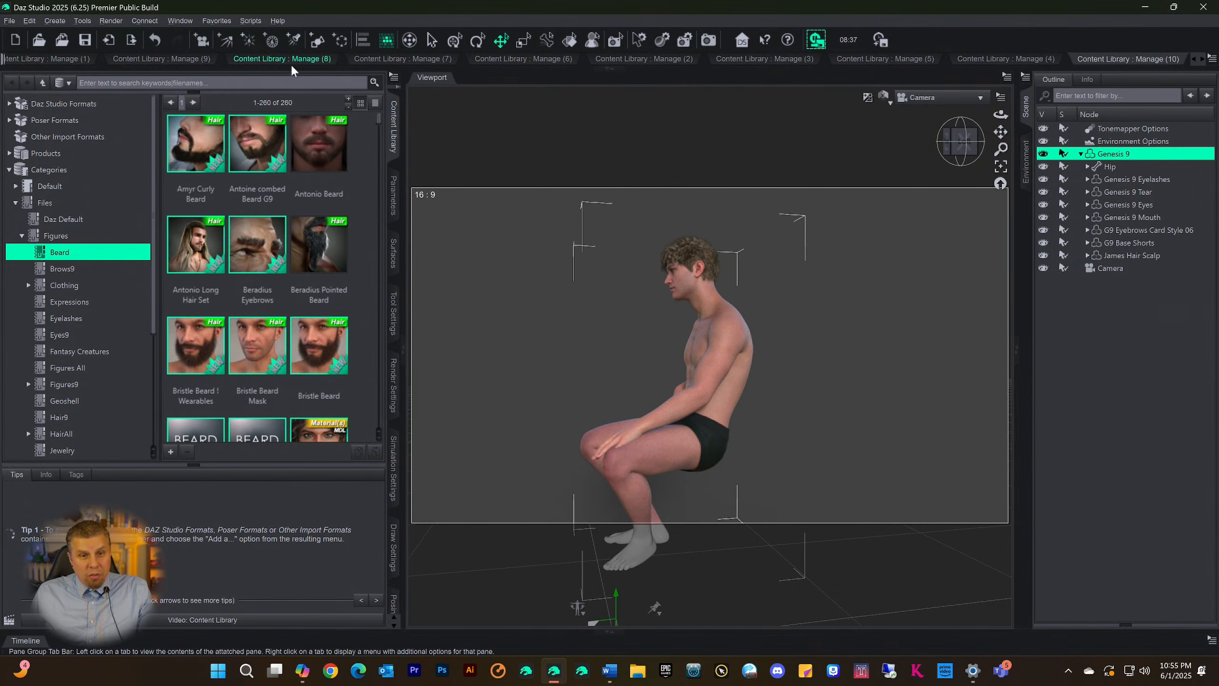
View the Brows9 assets in Manage (2) and the HairAll assets in Manage (5), collapsing the docked library area after each
{"action": "left_click", "coordinate": [641, 58]}
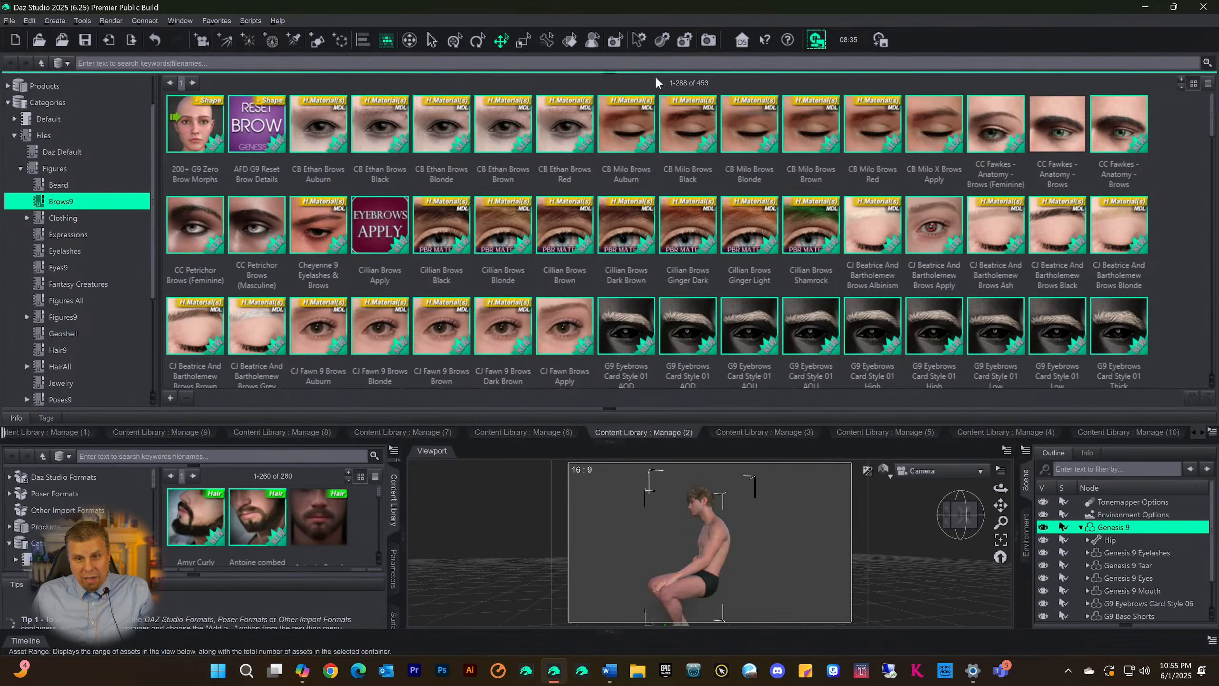
{"action": "left_click", "coordinate": [643, 432]}
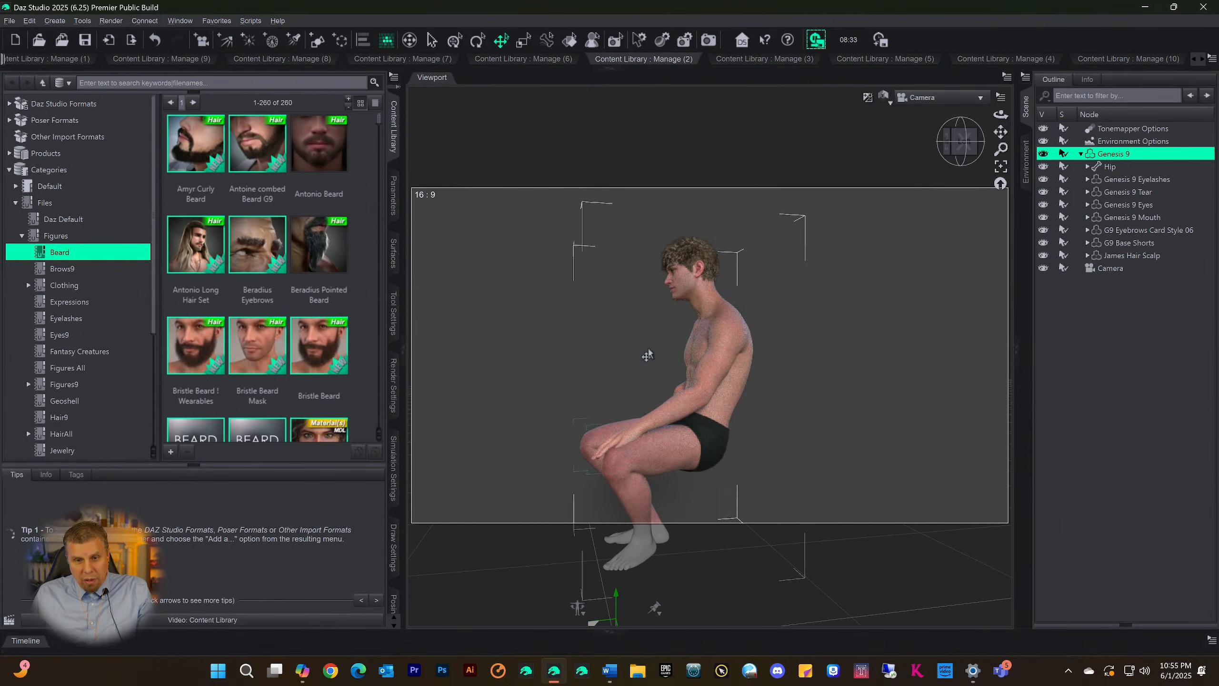
{"action": "left_click", "coordinate": [885, 59]}
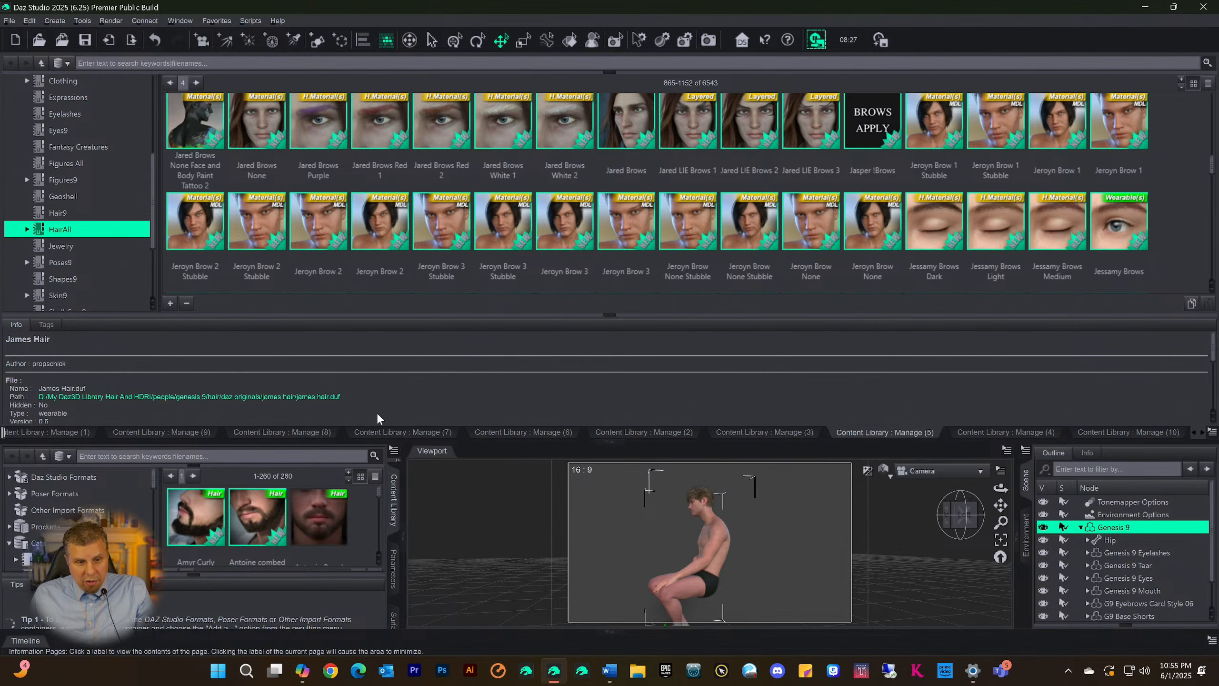
{"action": "left_click", "coordinate": [607, 449]}
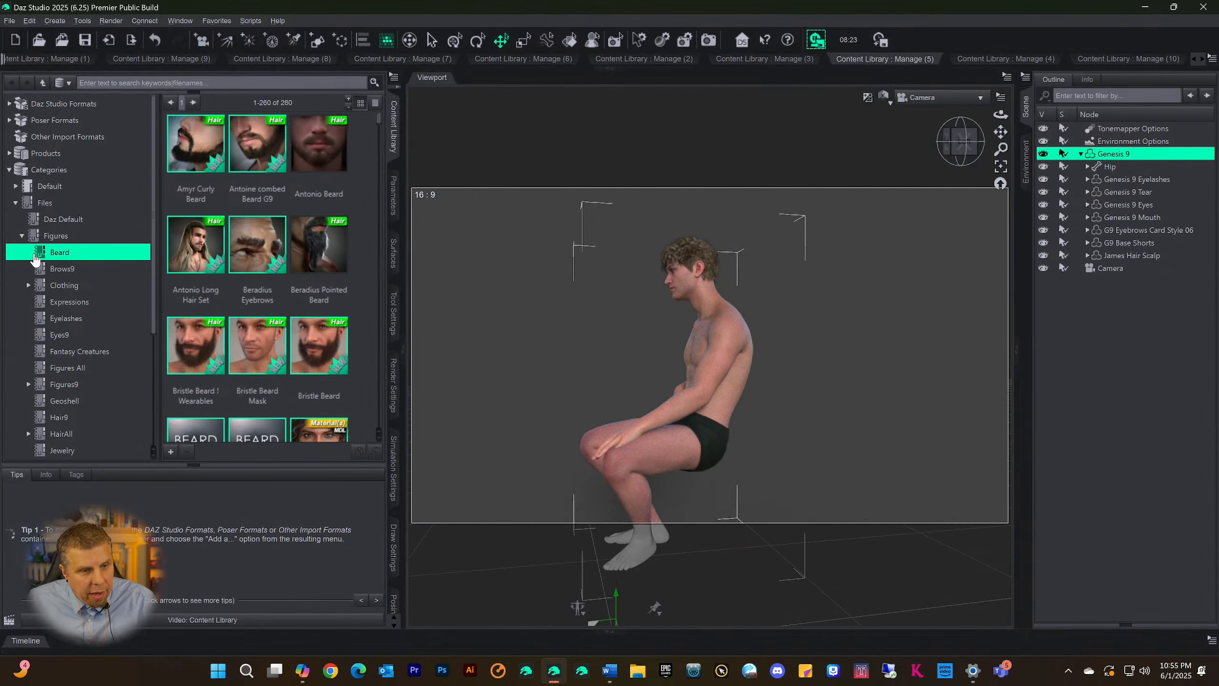
Display the individual files of the Default > Hair > Face category in Smart Content
{"action": "left_click", "coordinate": [393, 135]}
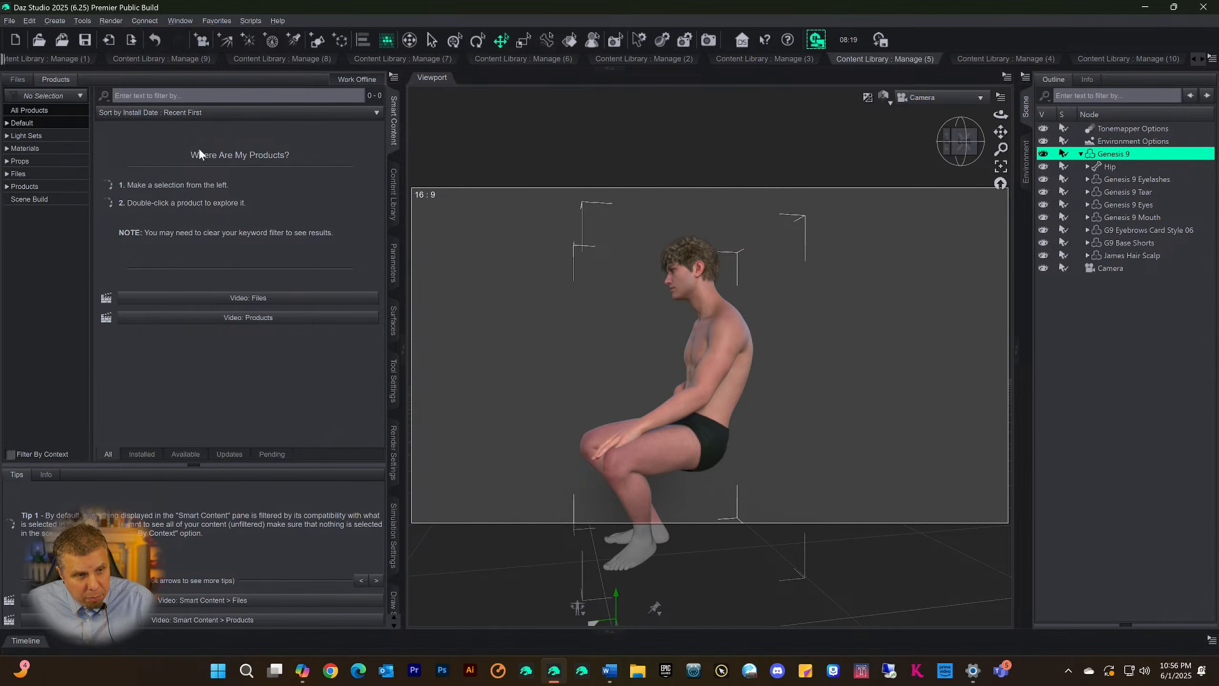
{"action": "left_click", "coordinate": [7, 123]}
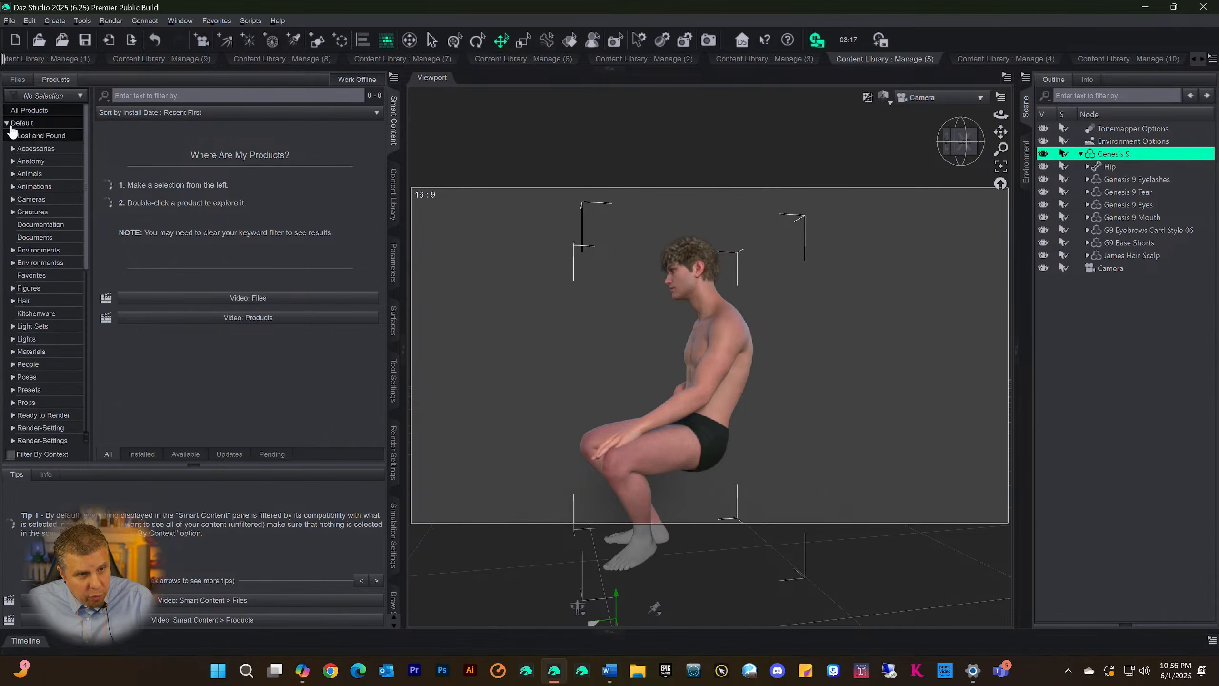
{"action": "left_click", "coordinate": [25, 301]}
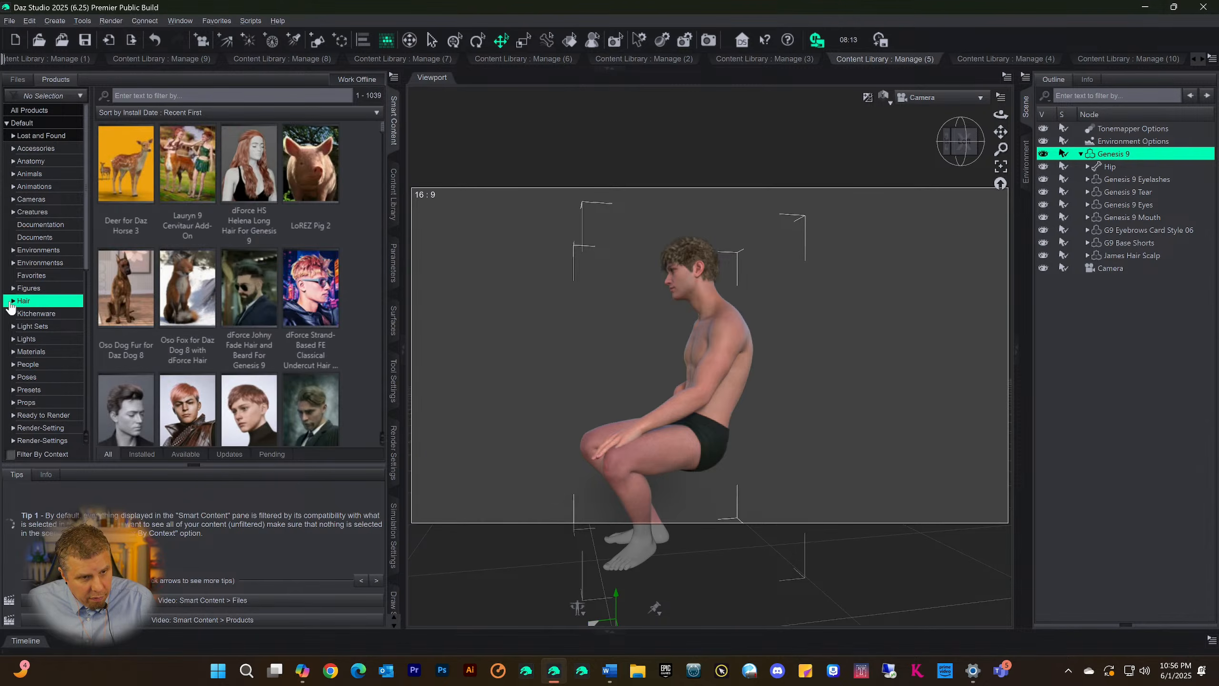
{"action": "left_click", "coordinate": [13, 301]}
{"action": "left_click", "coordinate": [31, 326]}
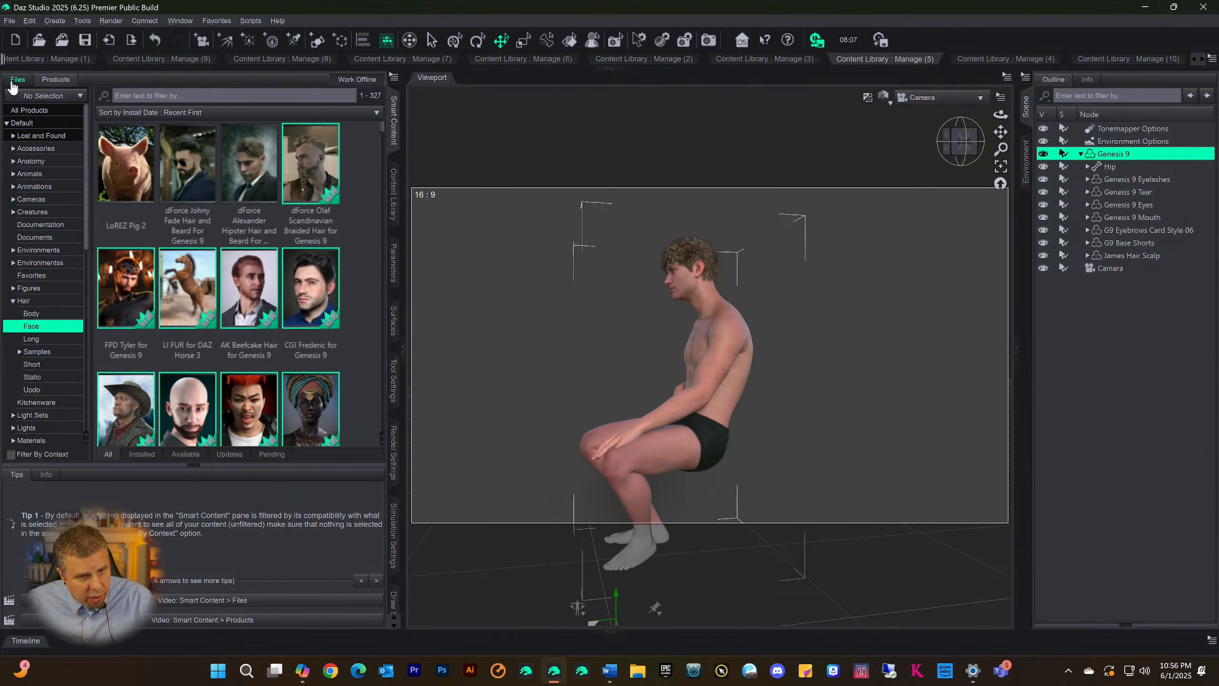
{"action": "left_click", "coordinate": [17, 80]}
{"action": "left_click", "coordinate": [31, 326]}
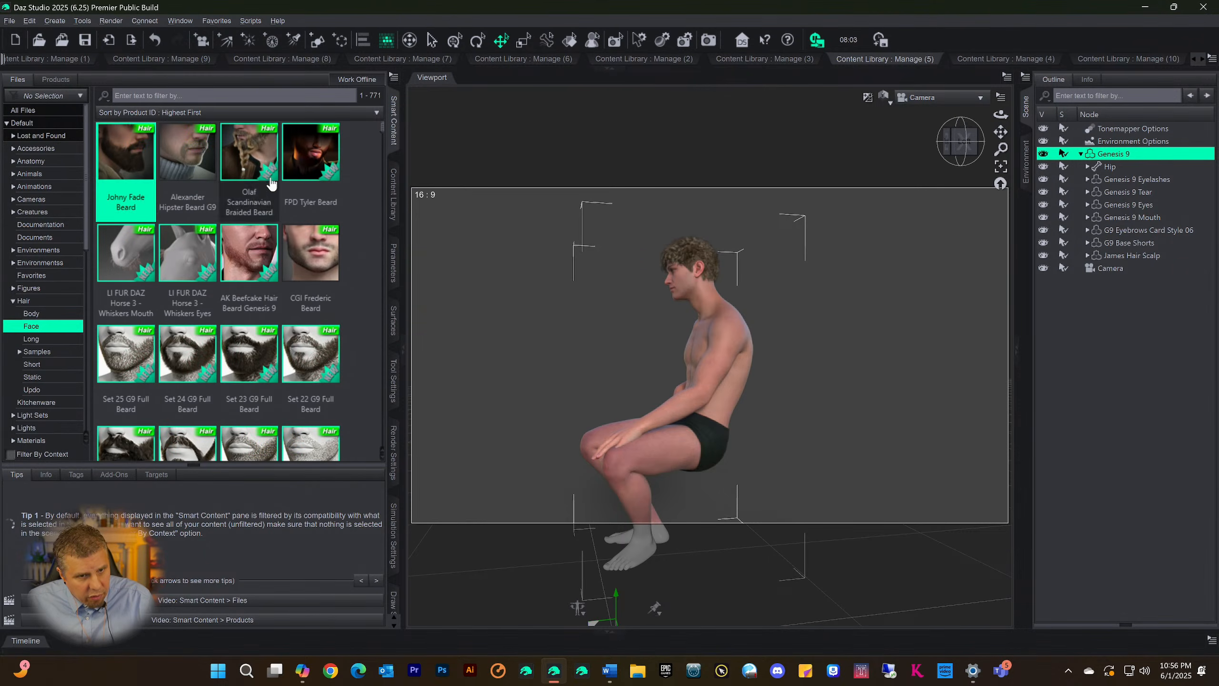
Select all Hair > Face files except the LI FUR DAZ Horse 3 Whiskers Mouth and Whiskers Eyes assets
{"action": "key", "text": "ctrl+a"}
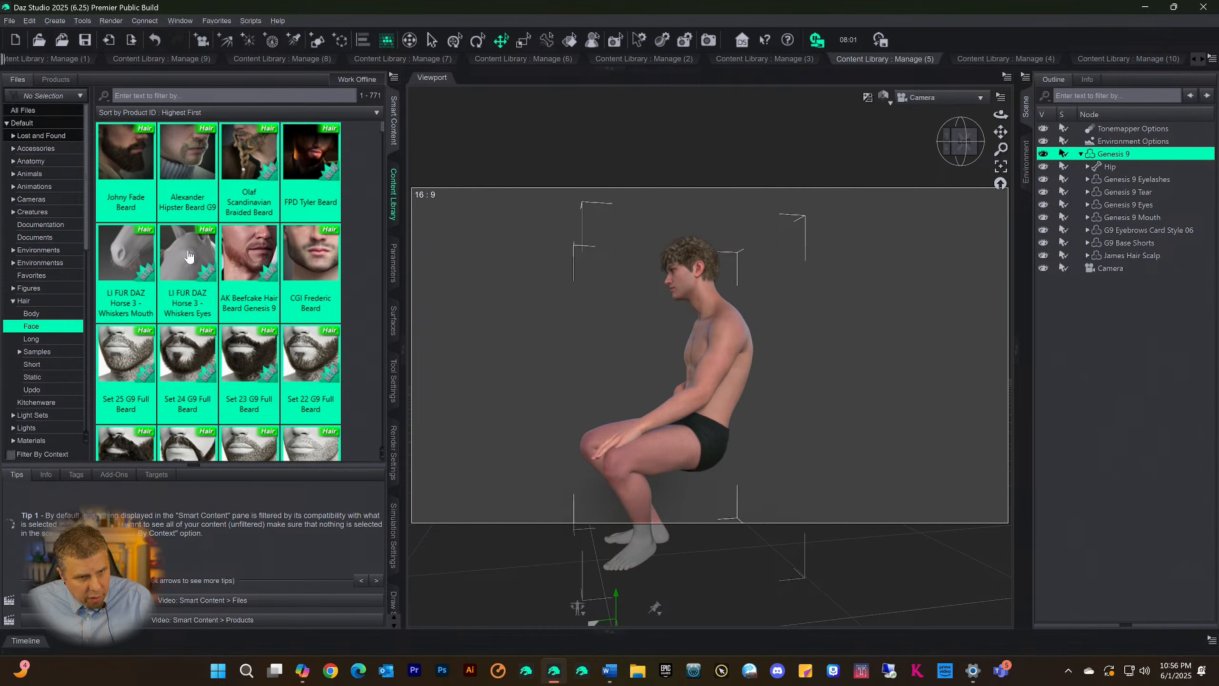
{"action": "left_click", "coordinate": [127, 260], "text": "ctrl"}
{"action": "left_click", "coordinate": [194, 260], "text": "ctrl"}
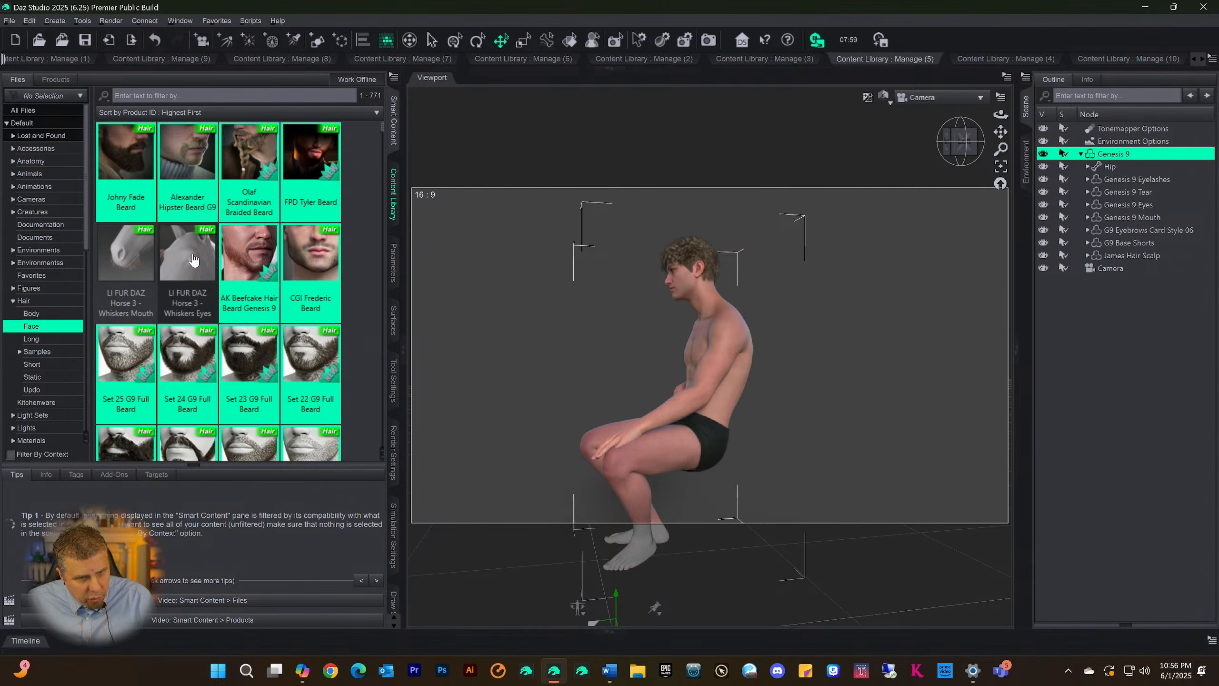
{"action": "scroll", "coordinate": [266, 249], "scroll_direction": "down", "scroll_amount": 10}
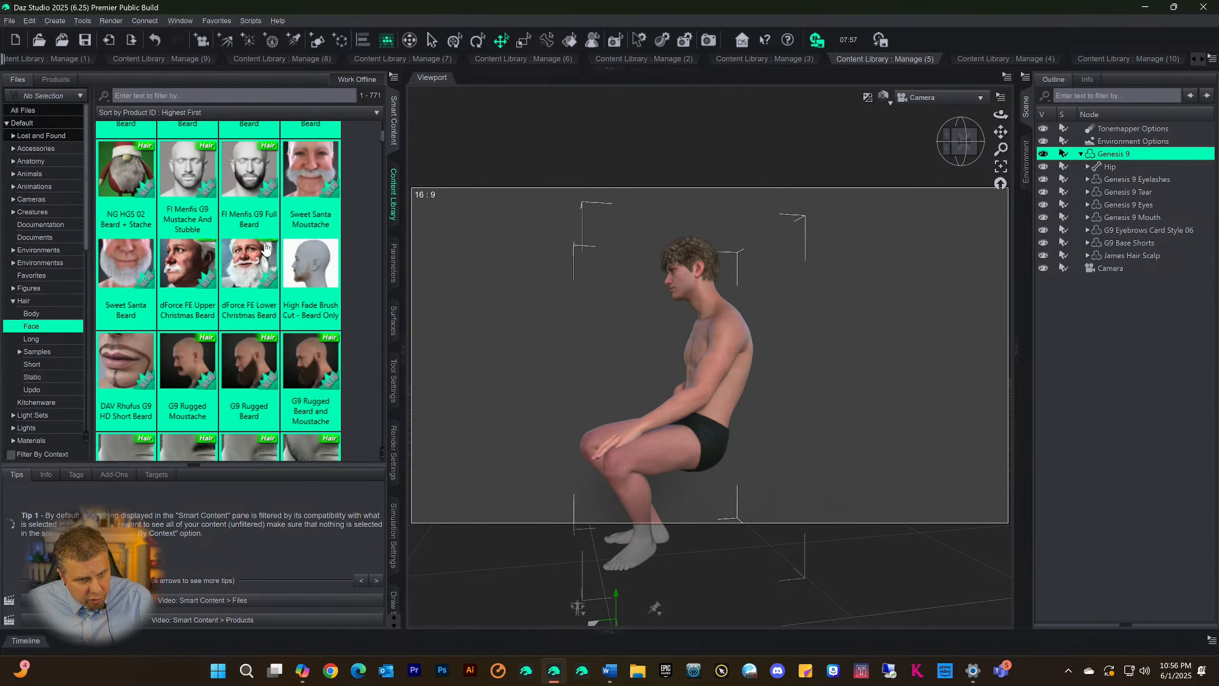
{"action": "scroll", "coordinate": [263, 251], "scroll_direction": "down", "scroll_amount": 3}
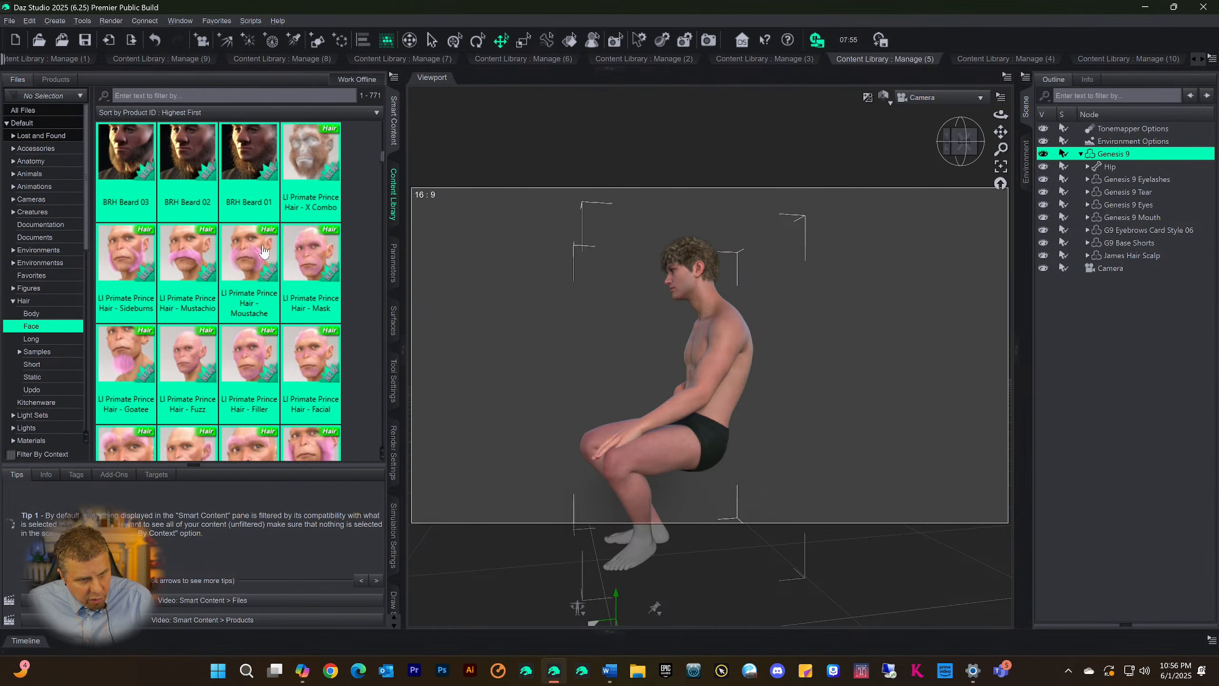
Categorize the selected facial hair files under Files > Figures > Beard and accept the assignment
{"action": "right_click", "coordinate": [183, 258]}
{"action": "left_click", "coordinate": [207, 334]}
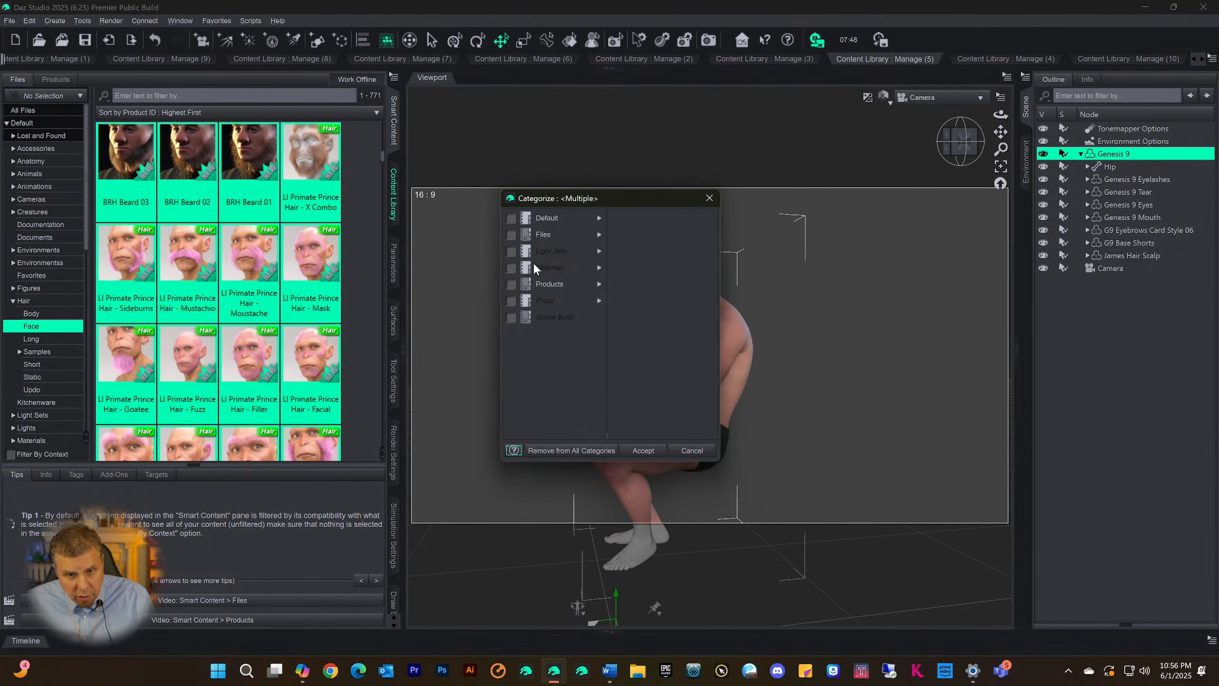
{"action": "left_click", "coordinate": [600, 237]}
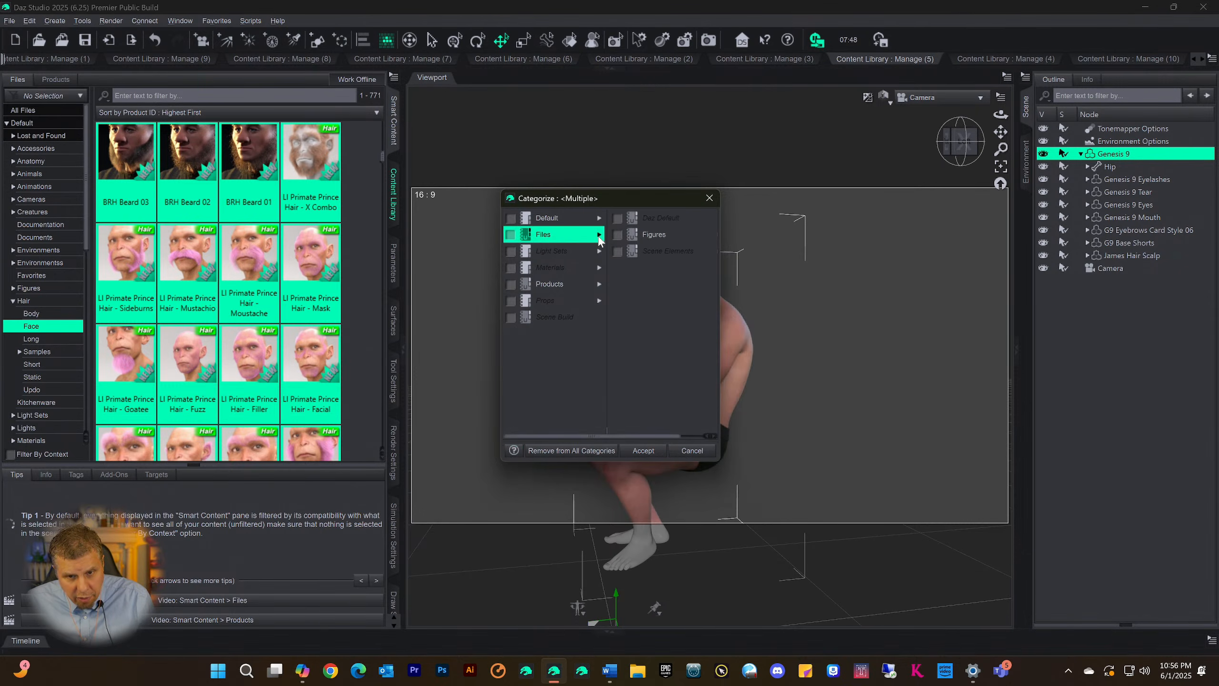
{"action": "left_click", "coordinate": [654, 234]}
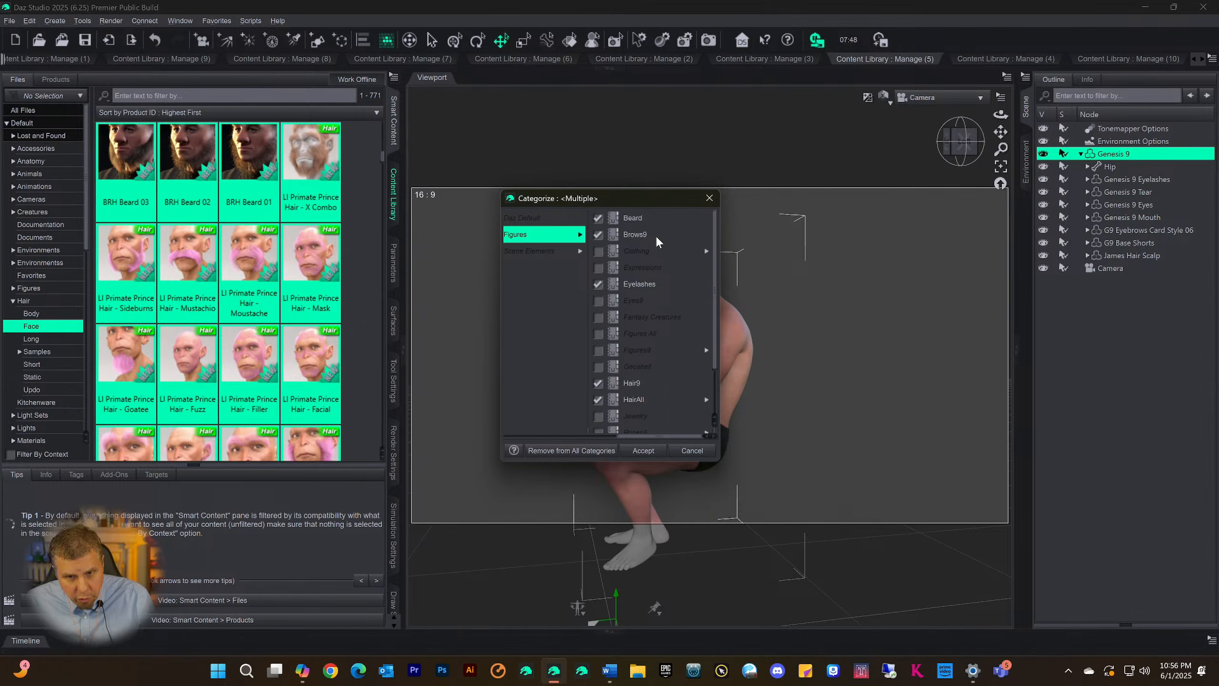
{"action": "left_click", "coordinate": [598, 219]}
{"action": "left_click", "coordinate": [598, 219]}
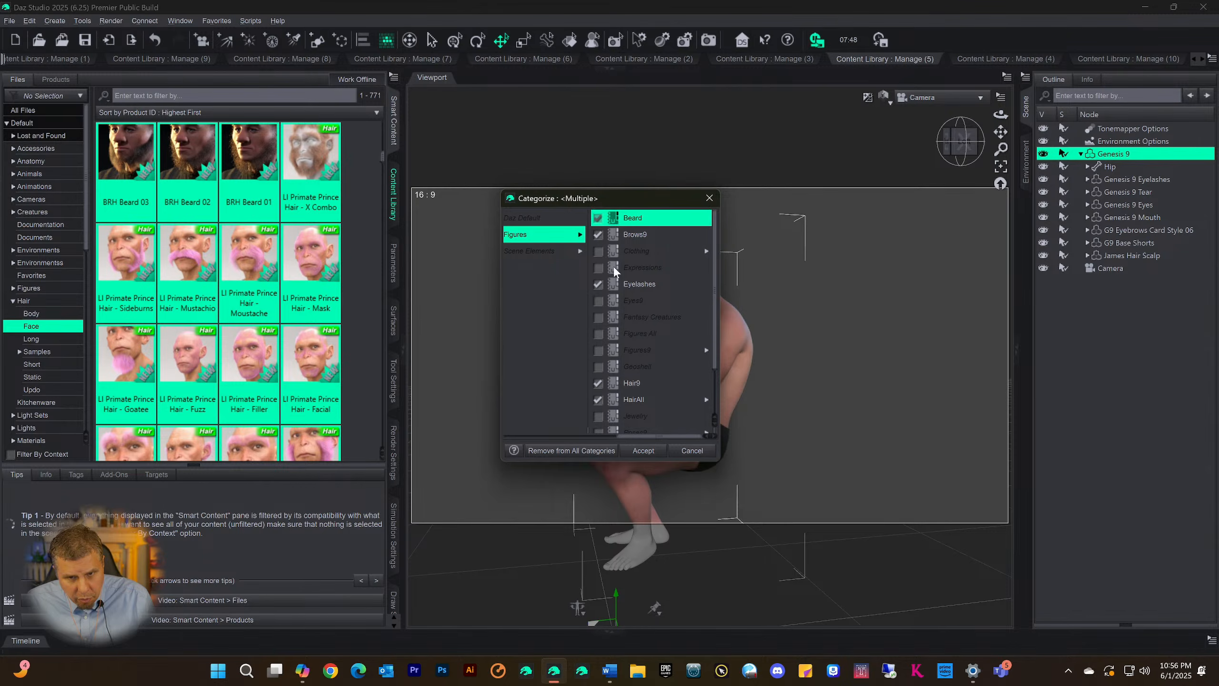
{"action": "left_click", "coordinate": [641, 451]}
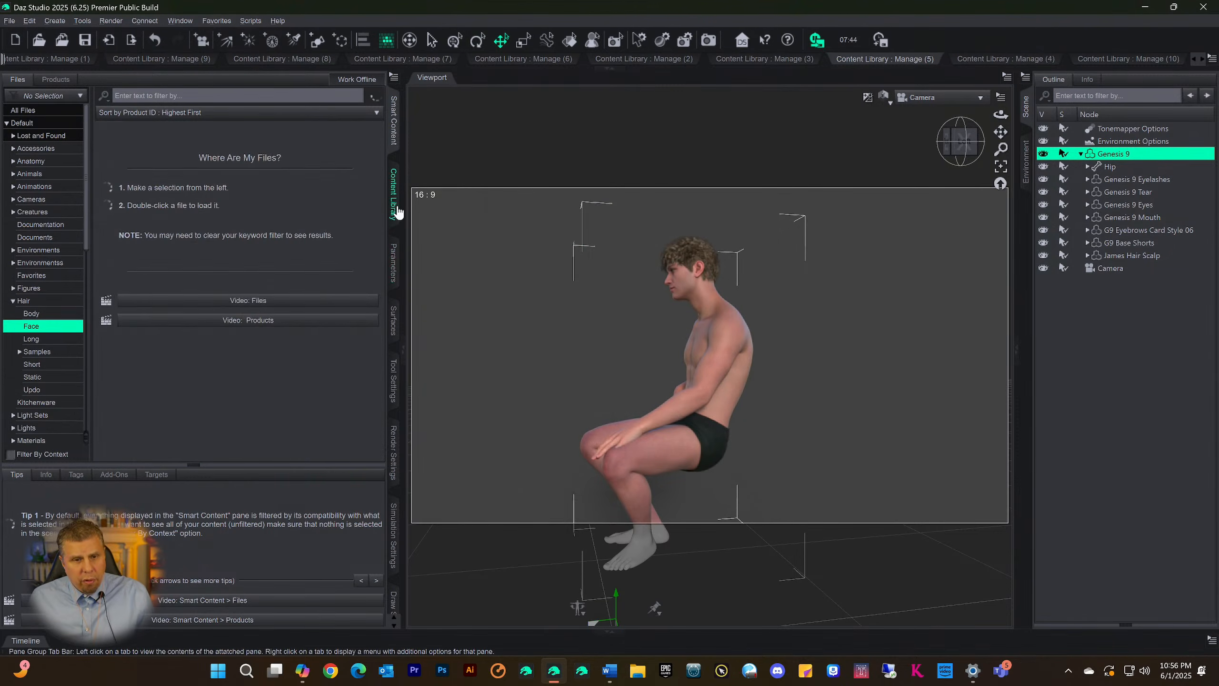
Expand the docked library area and show the Beard page in Content Library Manage (10)
{"action": "left_click", "coordinate": [618, 69]}
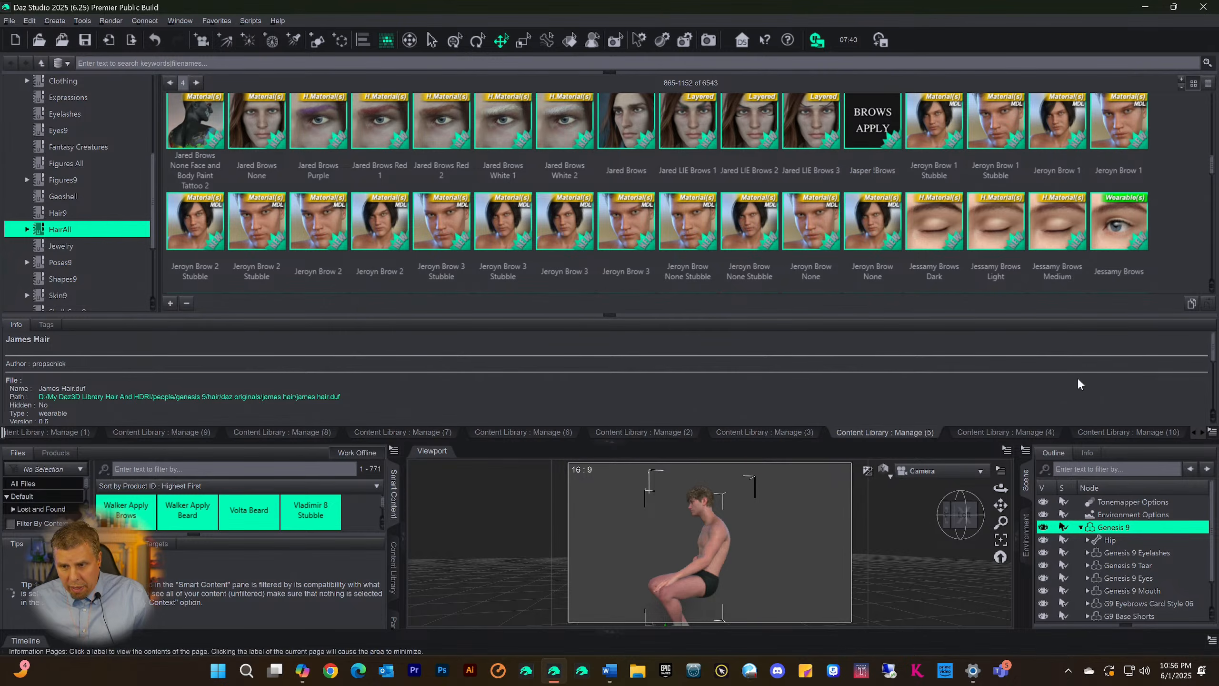
{"action": "left_click", "coordinate": [1099, 433]}
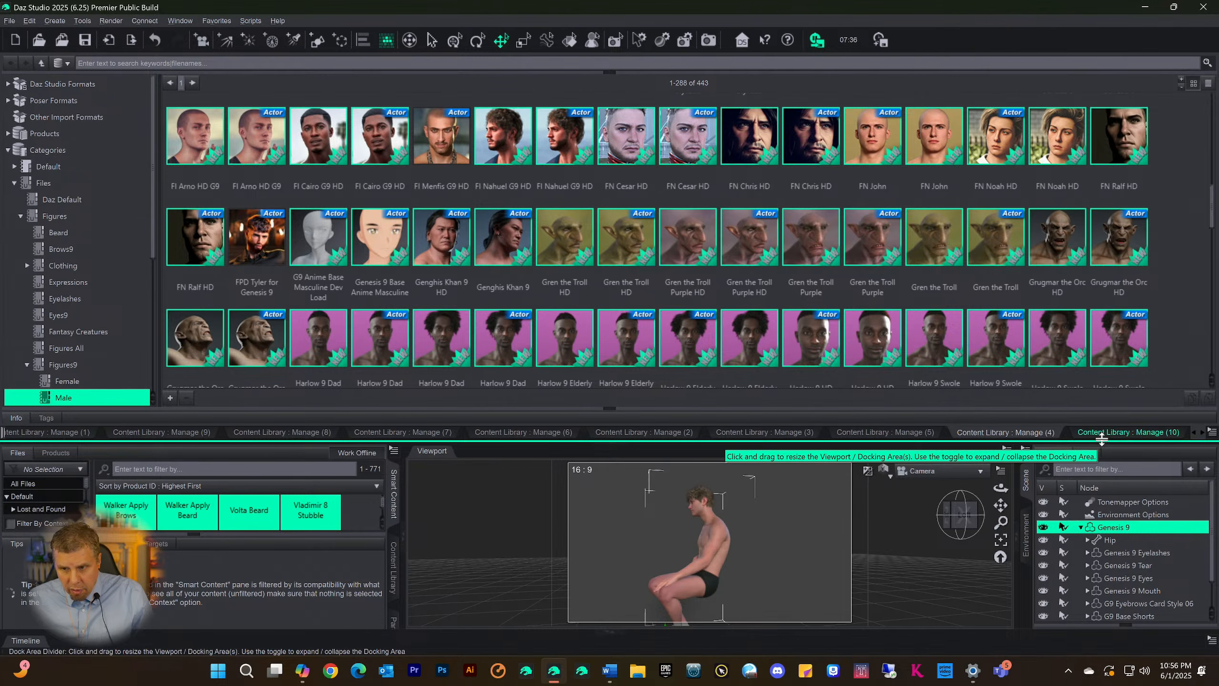
{"action": "left_click", "coordinate": [1103, 437]}
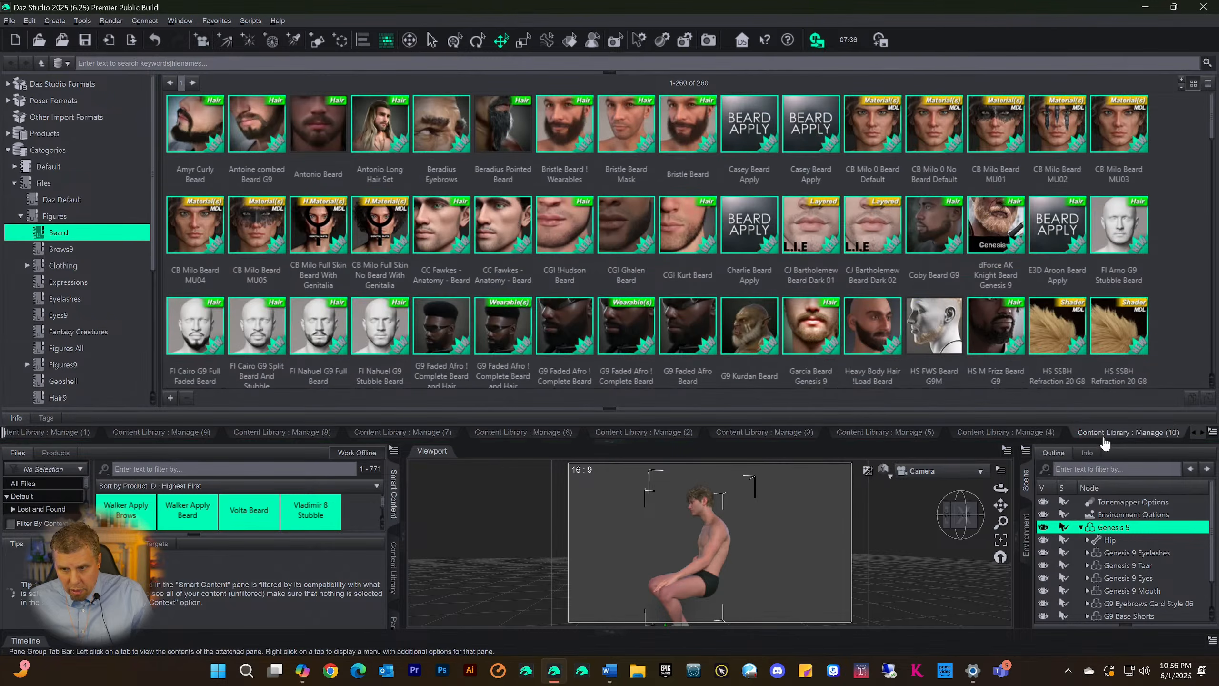
{"action": "left_click", "coordinate": [1195, 434]}
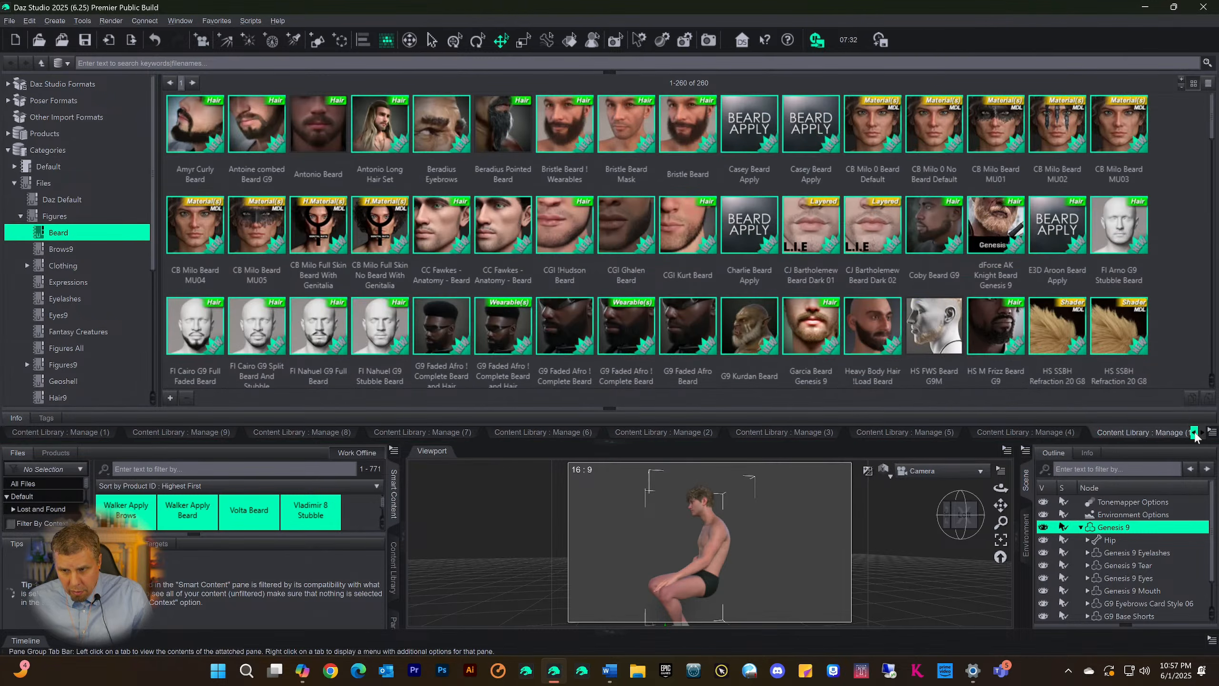
Look through the assets in the Files > Figures > Beard category to check which items it contains
{"action": "left_click", "coordinate": [1203, 434]}
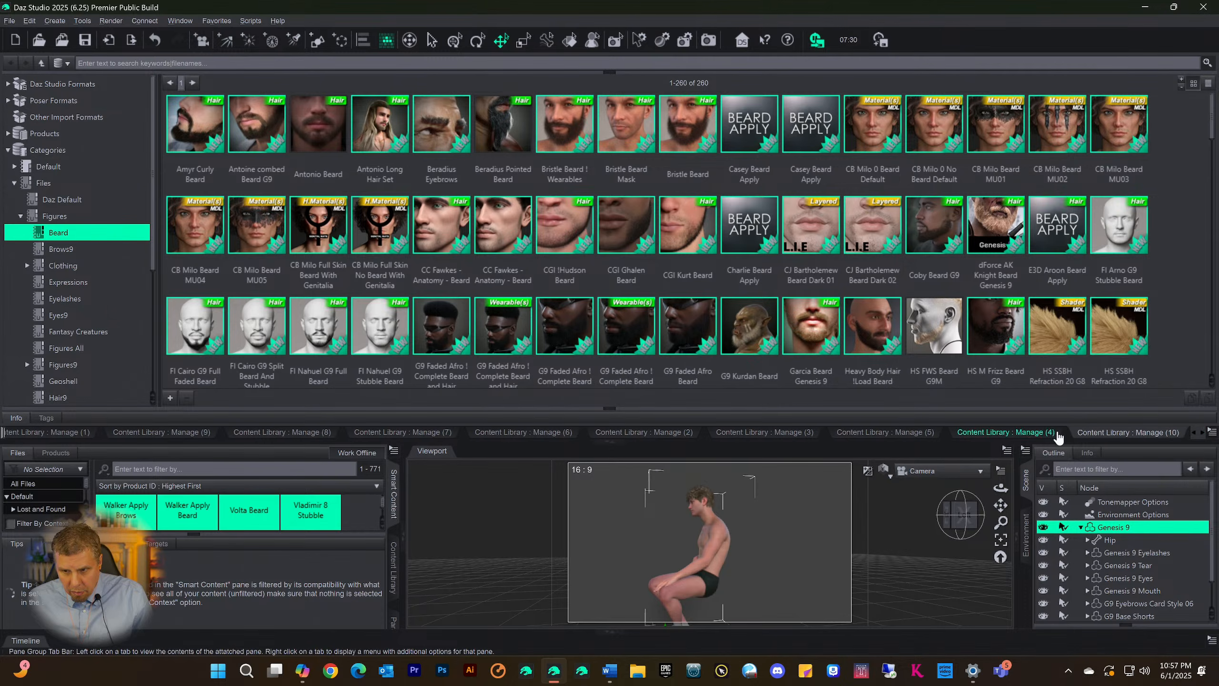
{"action": "left_click", "coordinate": [1022, 434]}
{"action": "left_click", "coordinate": [1074, 432]}
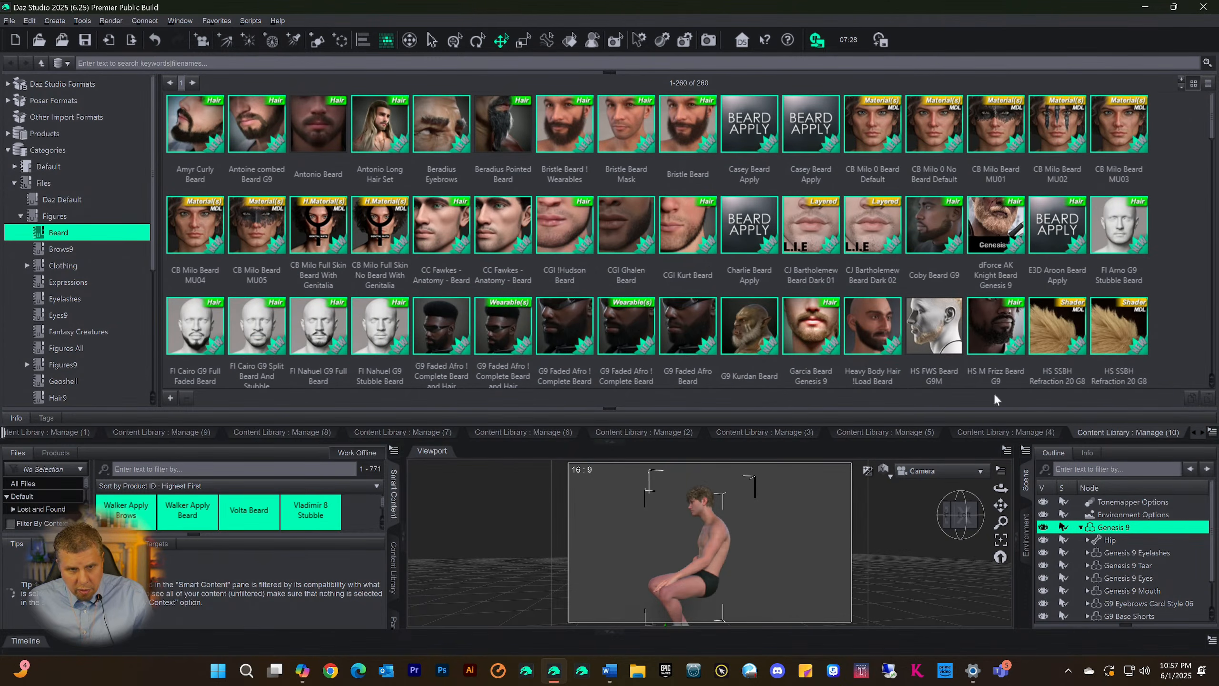
{"action": "scroll", "coordinate": [830, 237], "scroll_direction": "down", "scroll_amount": 15}
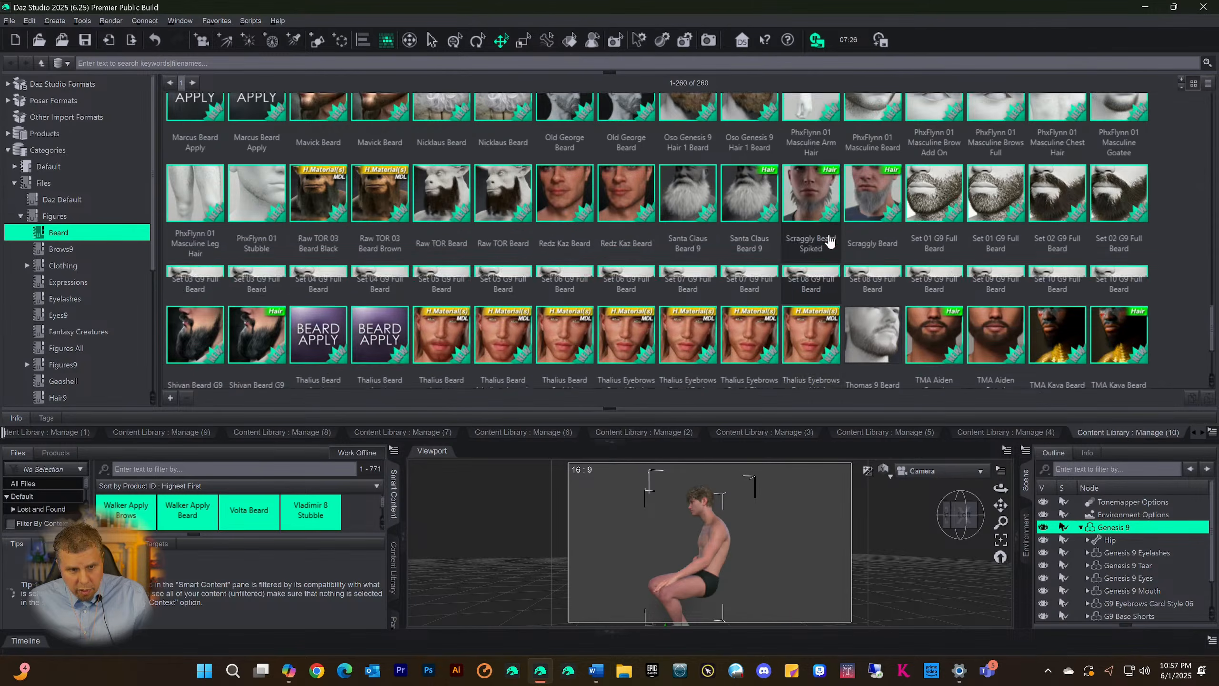
{"action": "scroll", "coordinate": [827, 245], "scroll_direction": "up", "scroll_amount": 15}
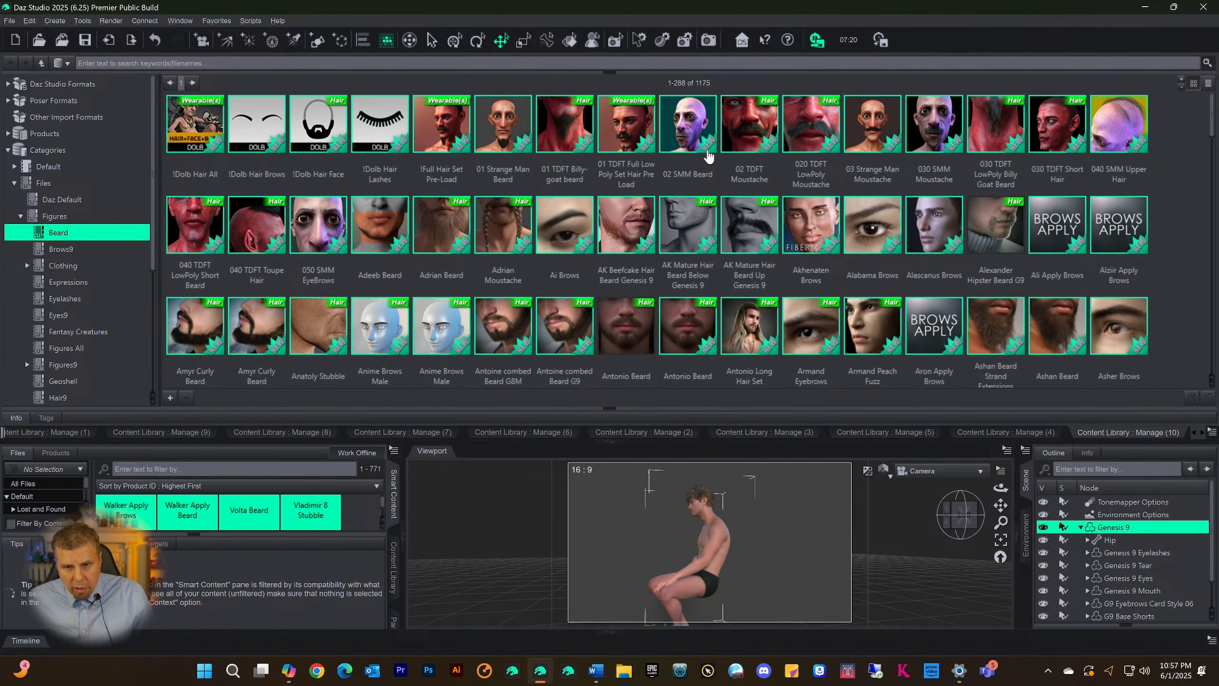
{"action": "scroll", "coordinate": [709, 156], "scroll_direction": "down", "scroll_amount": 10}
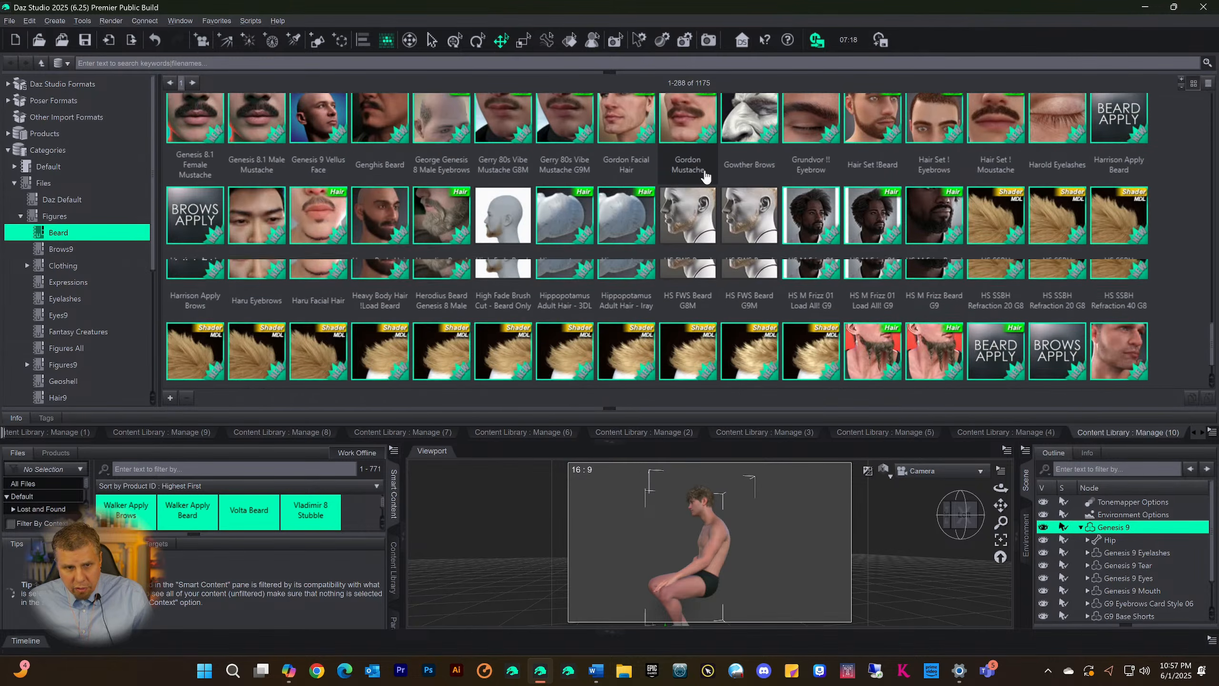
{"action": "scroll", "coordinate": [704, 177], "scroll_direction": "up", "scroll_amount": 10}
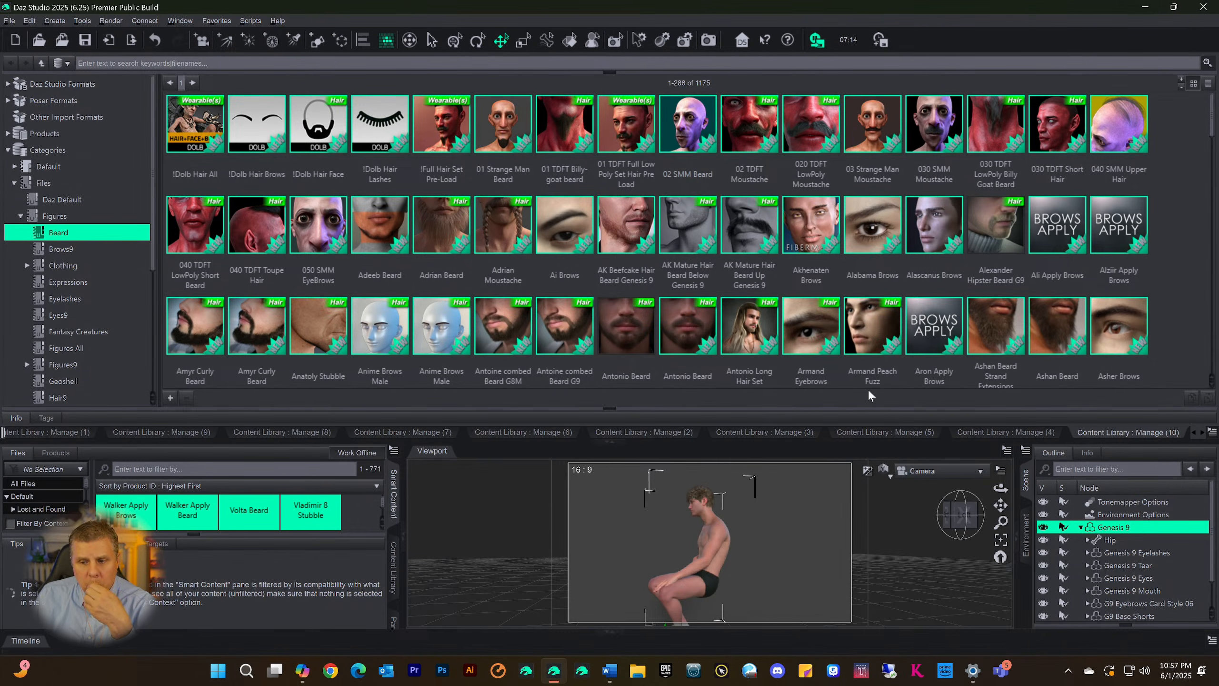
{"action": "scroll", "coordinate": [718, 245], "scroll_direction": "down", "scroll_amount": 8}
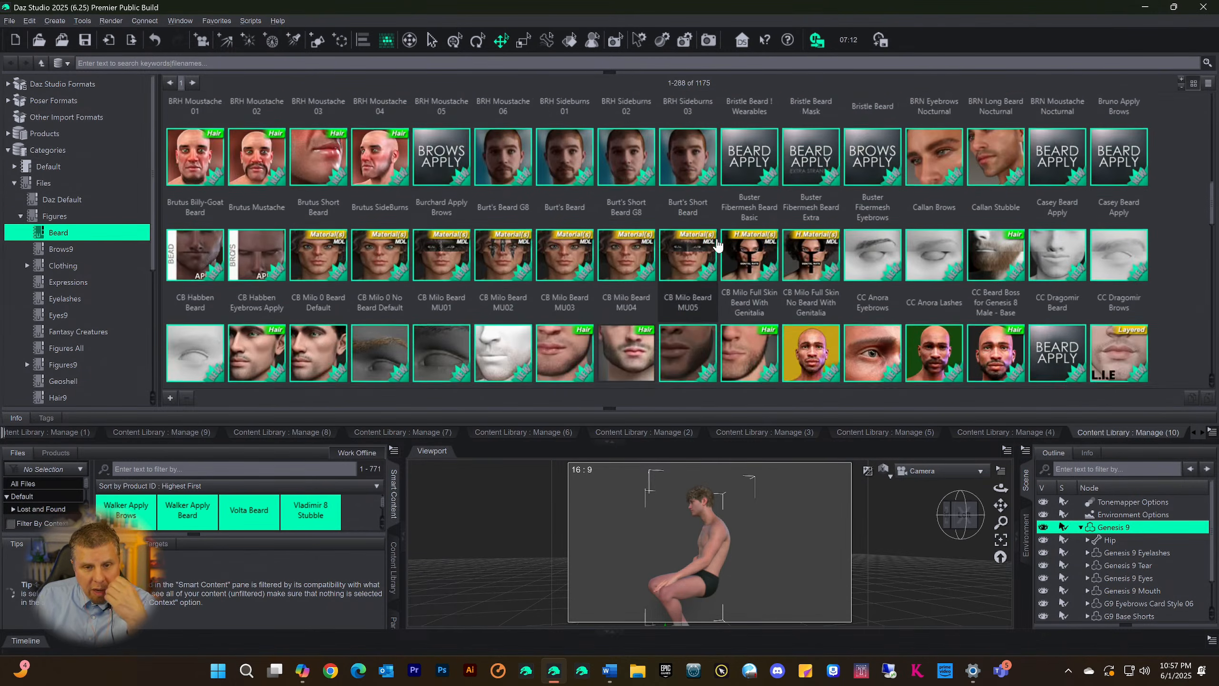
{"action": "scroll", "coordinate": [718, 245], "scroll_direction": "down", "scroll_amount": 5}
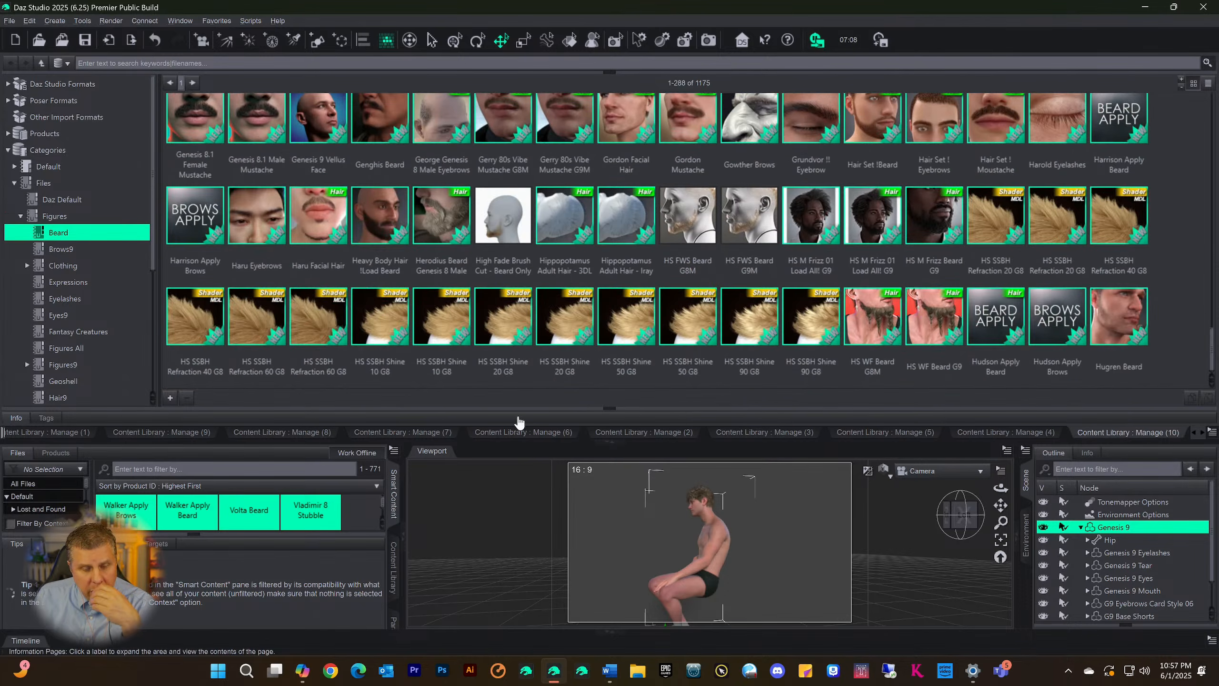
{"action": "scroll", "coordinate": [509, 379], "scroll_direction": "up", "scroll_amount": 10}
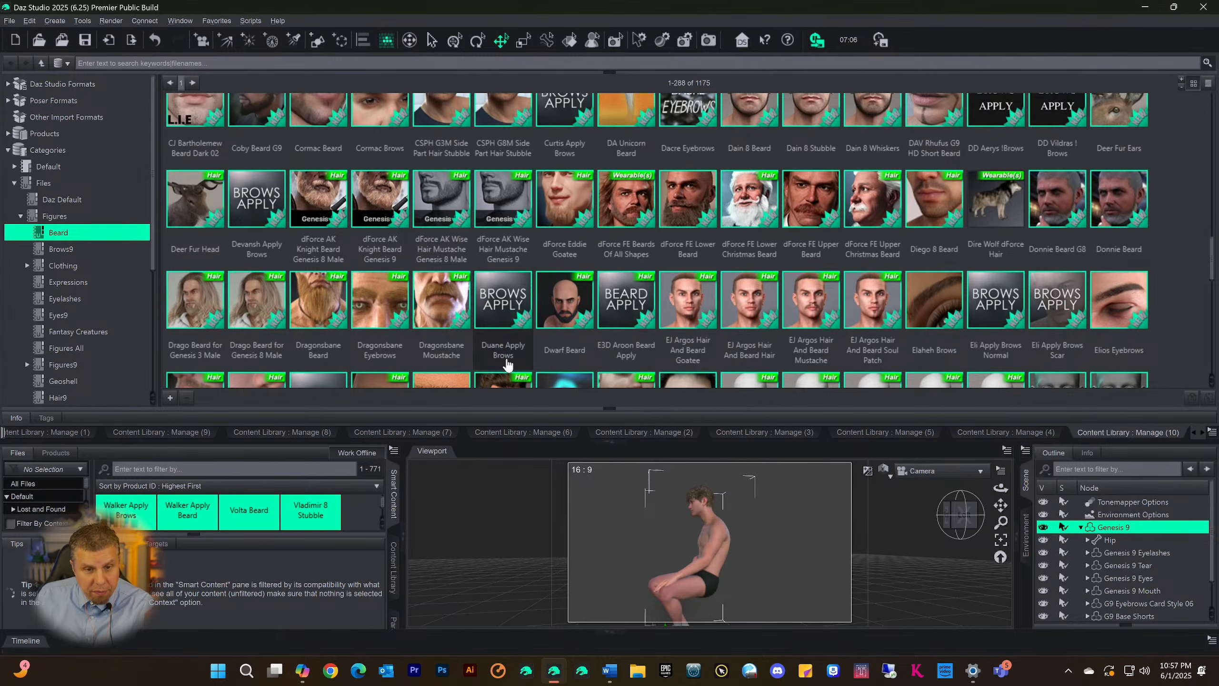
{"action": "scroll", "coordinate": [507, 363], "scroll_direction": "up", "scroll_amount": 5}
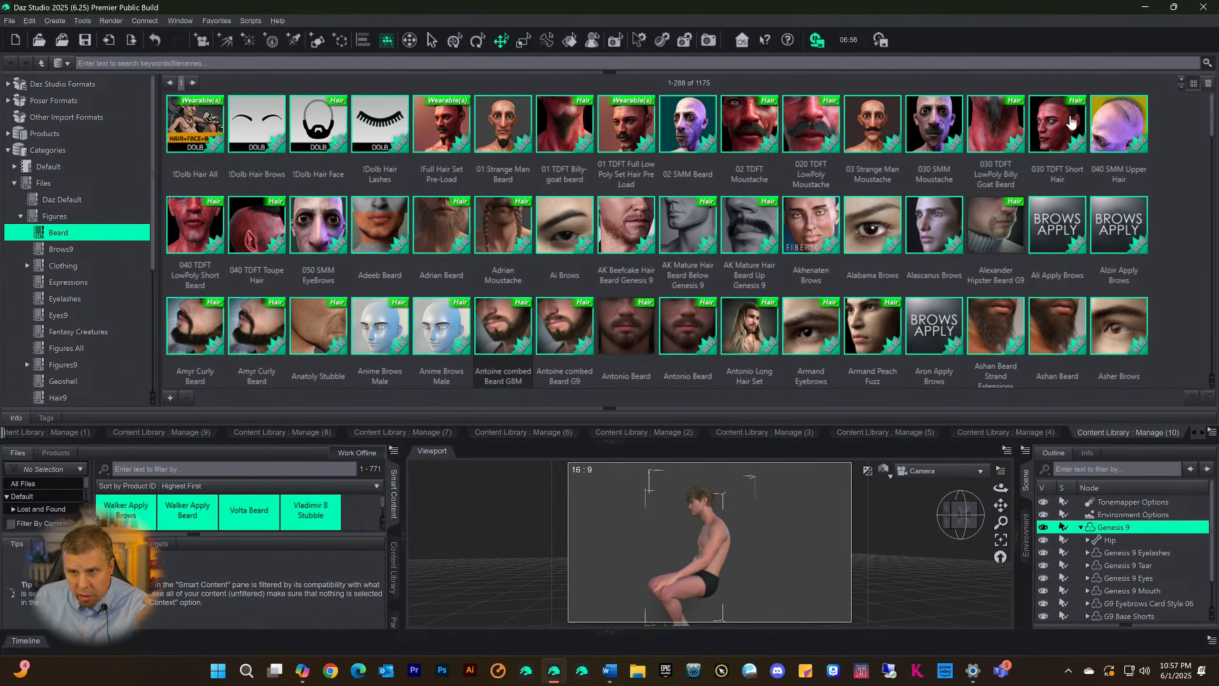
{"action": "scroll", "coordinate": [491, 220], "scroll_direction": "down", "scroll_amount": 5}
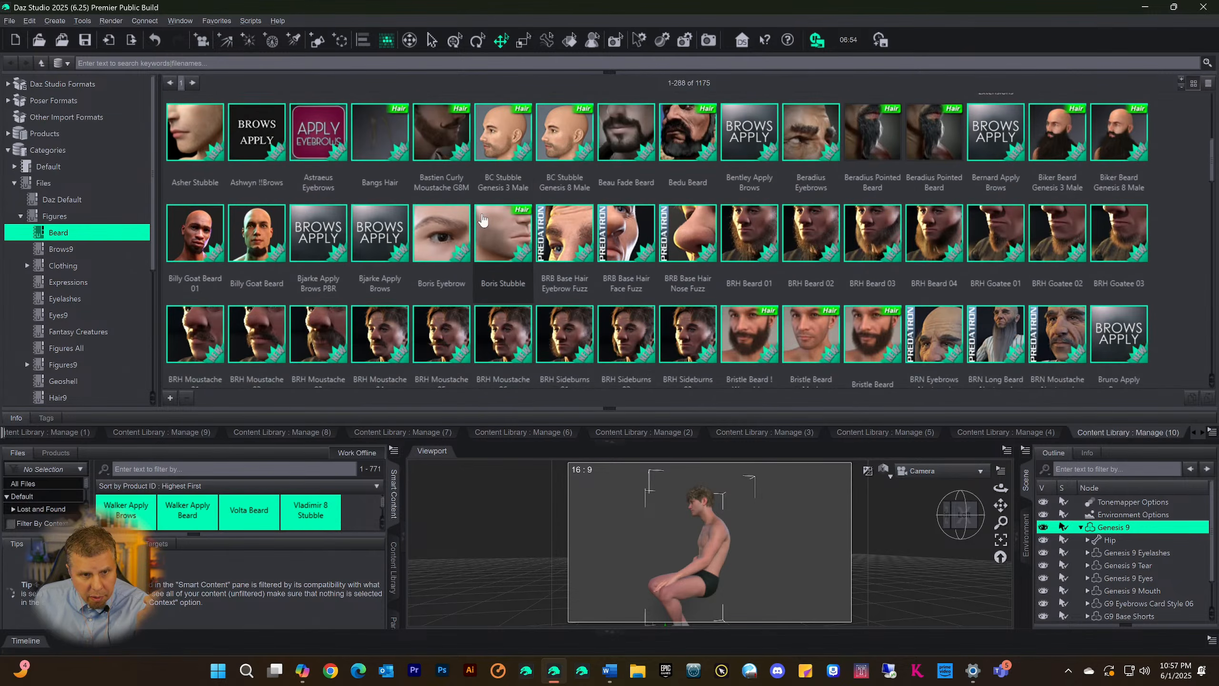
{"action": "scroll", "coordinate": [878, 244], "scroll_direction": "down", "scroll_amount": 5}
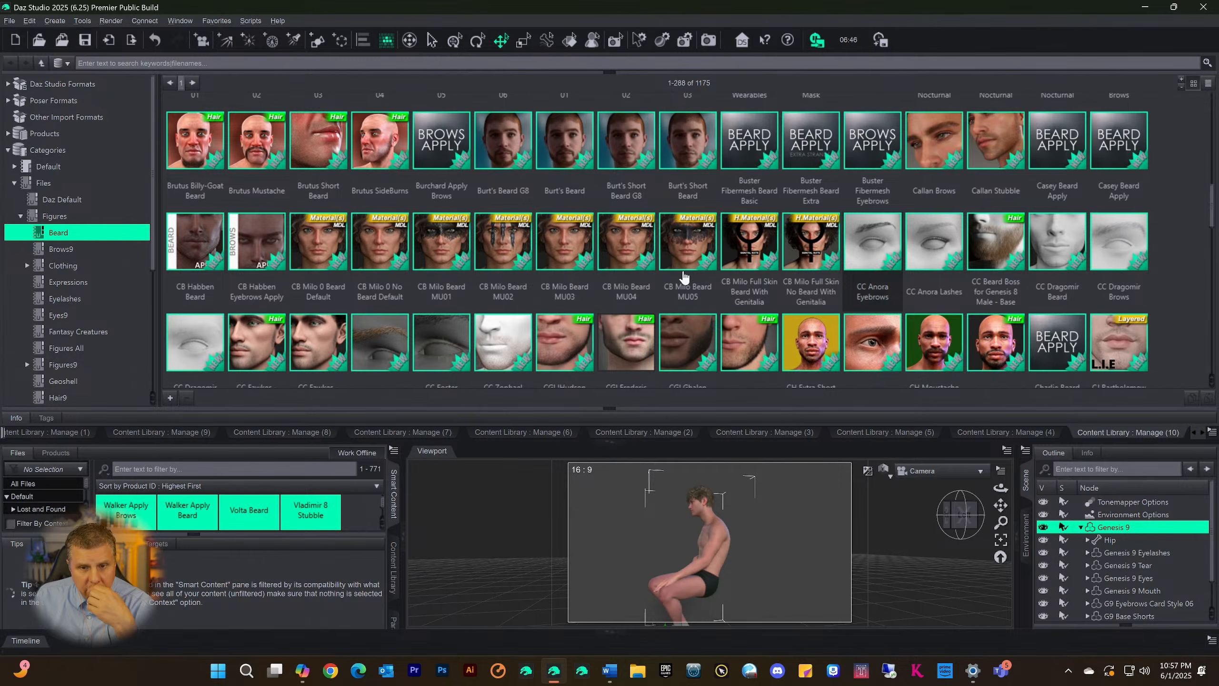
{"action": "scroll", "coordinate": [728, 315], "scroll_direction": "down", "scroll_amount": 5}
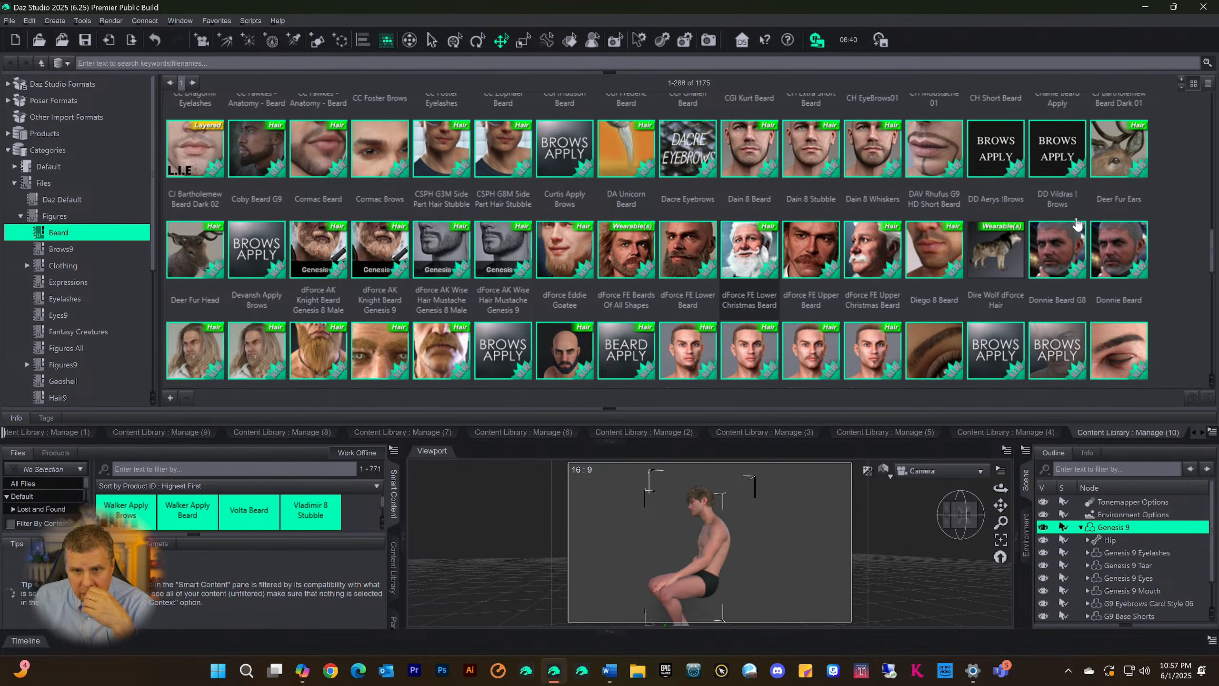
{"action": "scroll", "coordinate": [1076, 223], "scroll_direction": "down", "scroll_amount": 5}
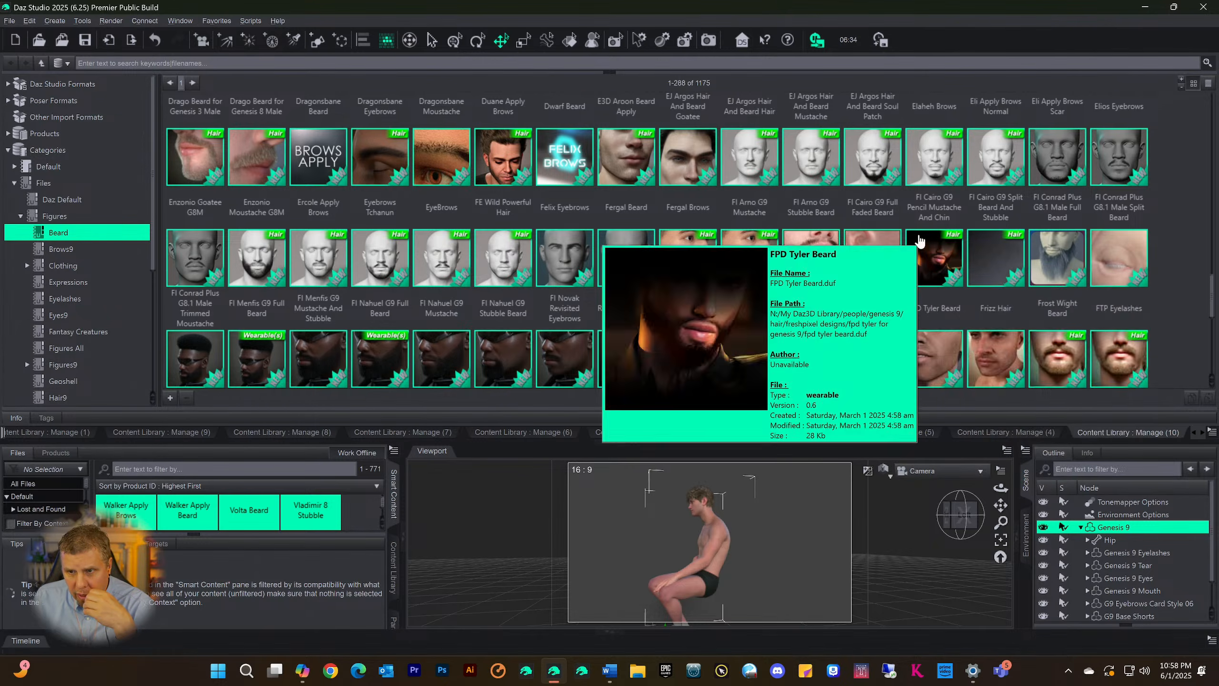
{"action": "scroll", "coordinate": [919, 240], "scroll_direction": "down", "scroll_amount": 5}
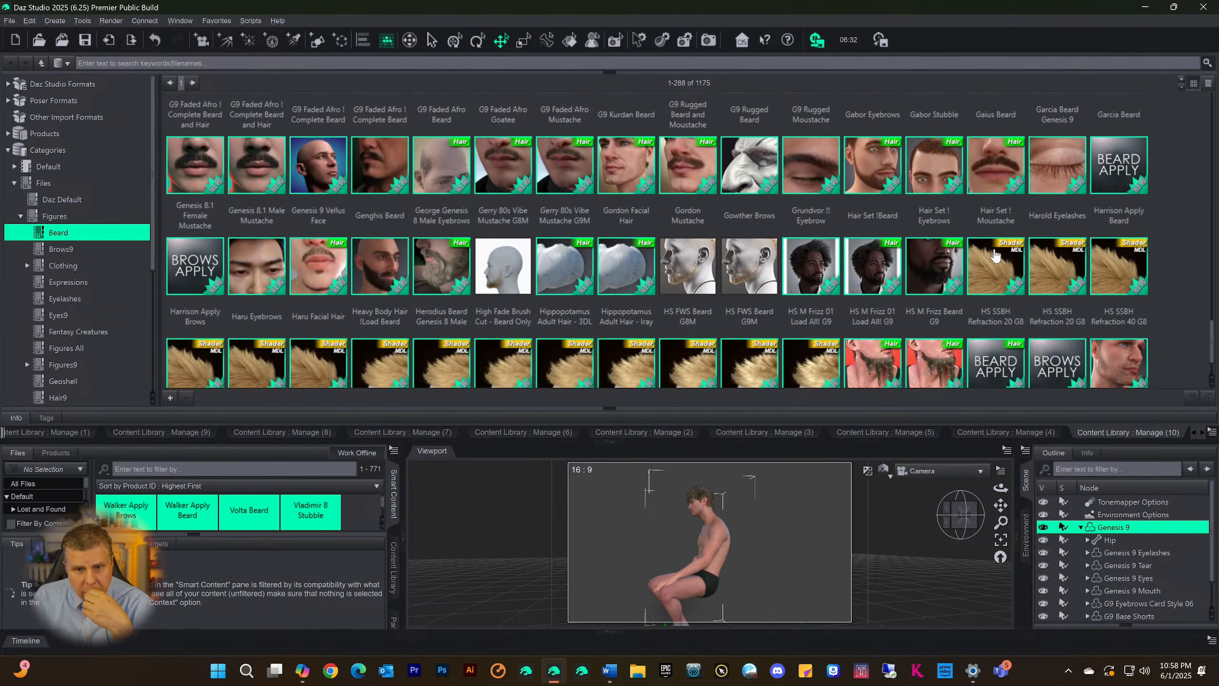
{"action": "scroll", "coordinate": [905, 256], "scroll_direction": "down", "scroll_amount": 1}
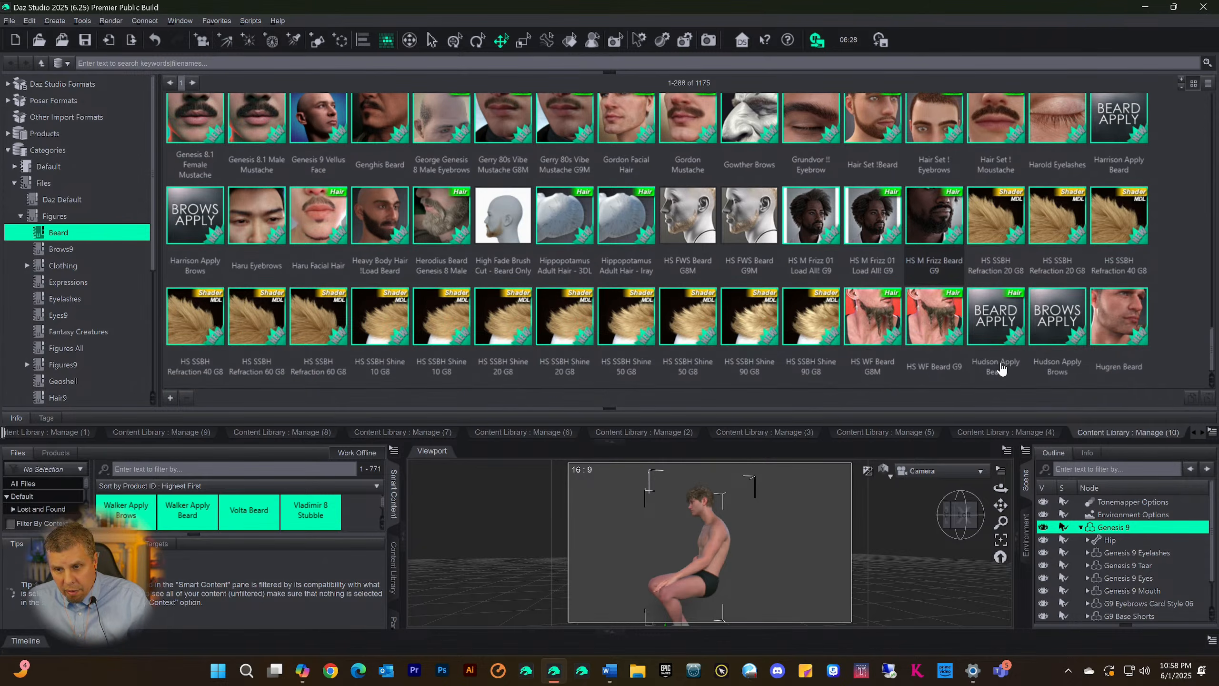
{"action": "scroll", "coordinate": [877, 299], "scroll_direction": "up", "scroll_amount": 8}
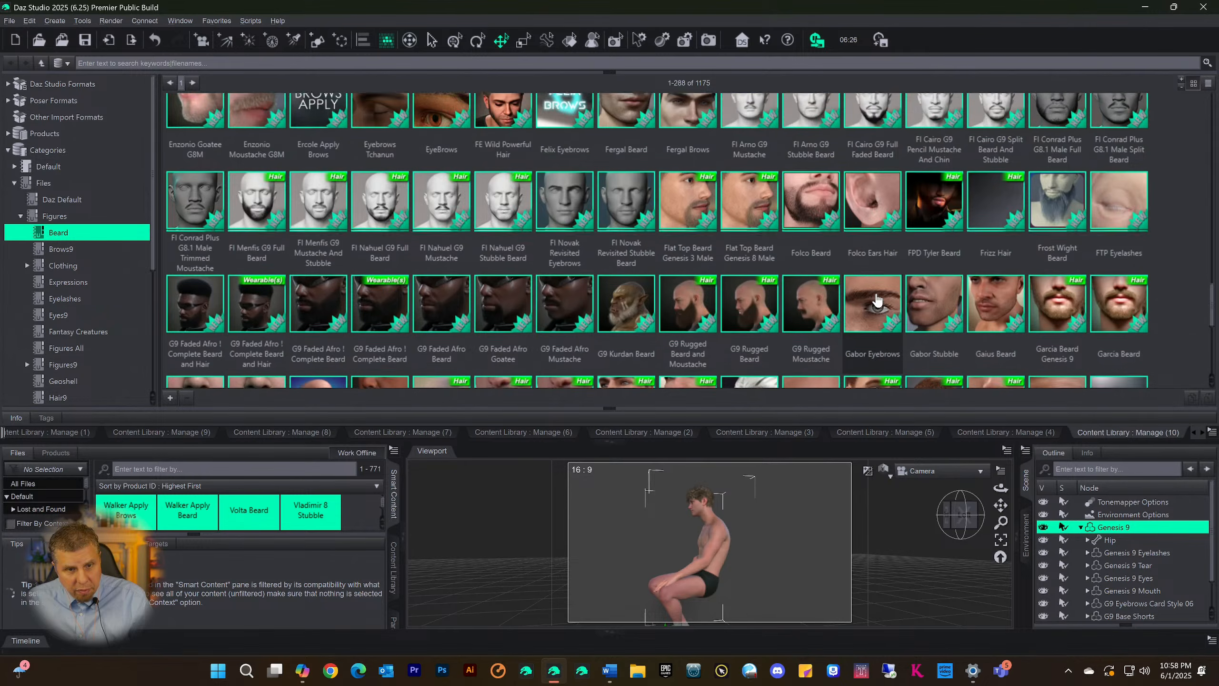
{"action": "scroll", "coordinate": [833, 288], "scroll_direction": "up", "scroll_amount": 8}
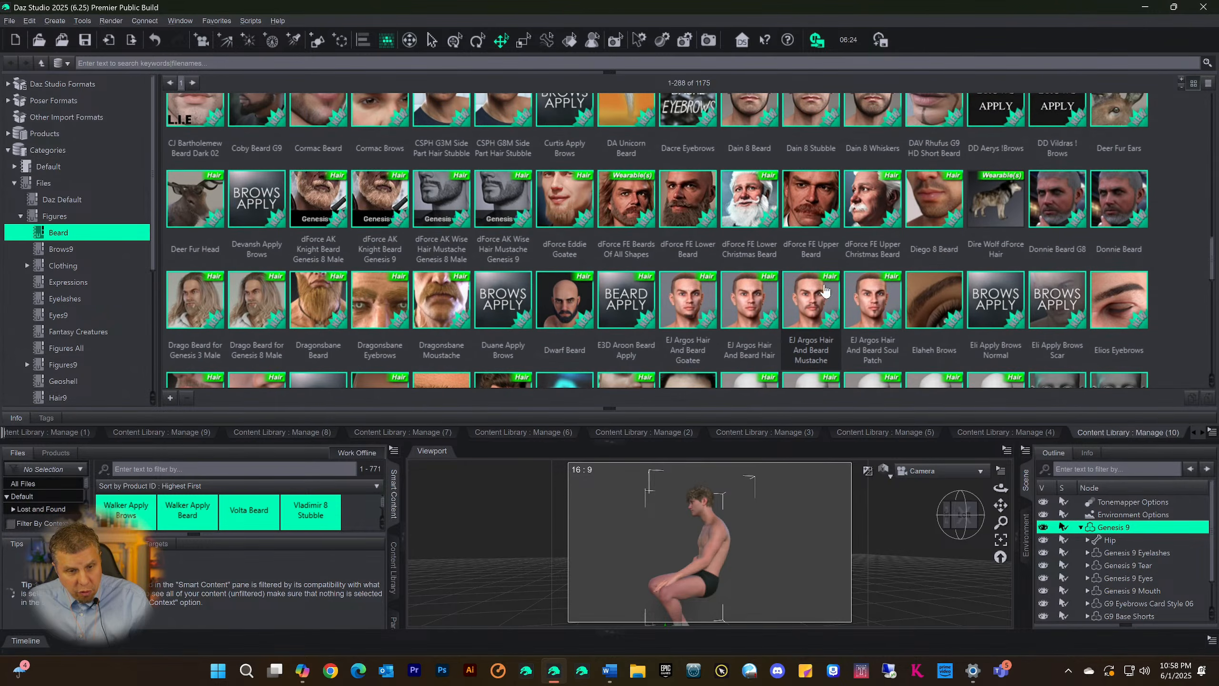
{"action": "scroll", "coordinate": [791, 286], "scroll_direction": "up", "scroll_amount": 5}
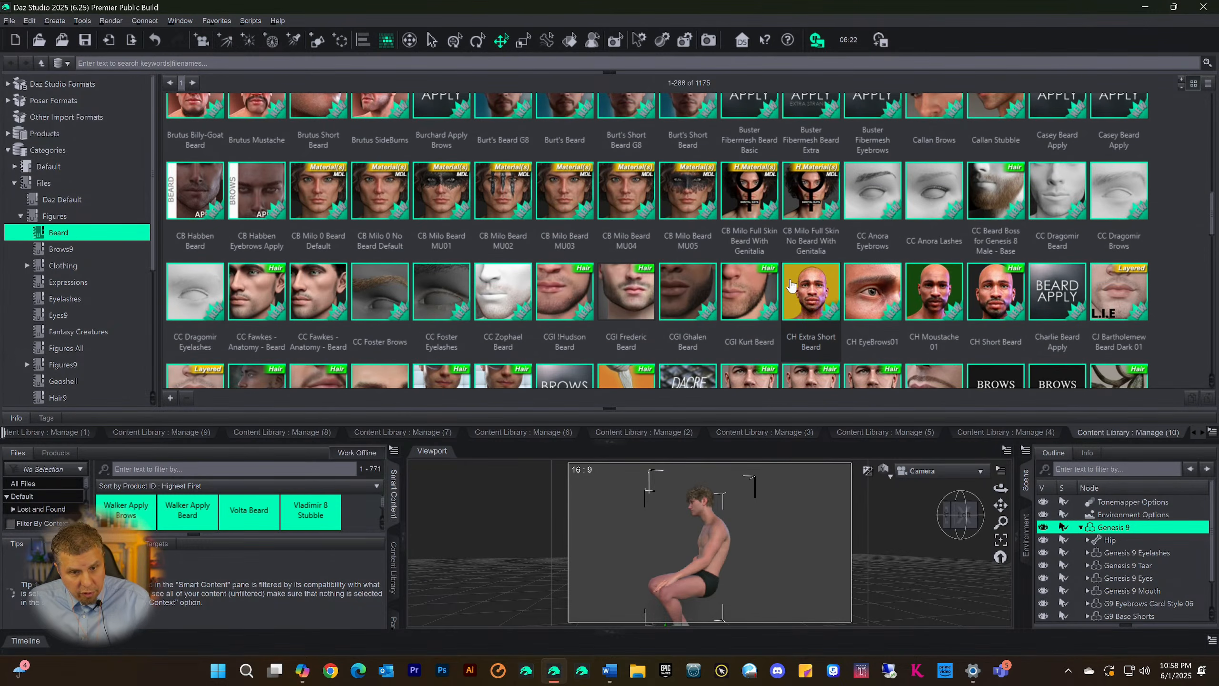
{"action": "scroll", "coordinate": [795, 262], "scroll_direction": "down", "scroll_amount": 5}
{"action": "scroll", "coordinate": [794, 262], "scroll_direction": "up", "scroll_amount": 8}
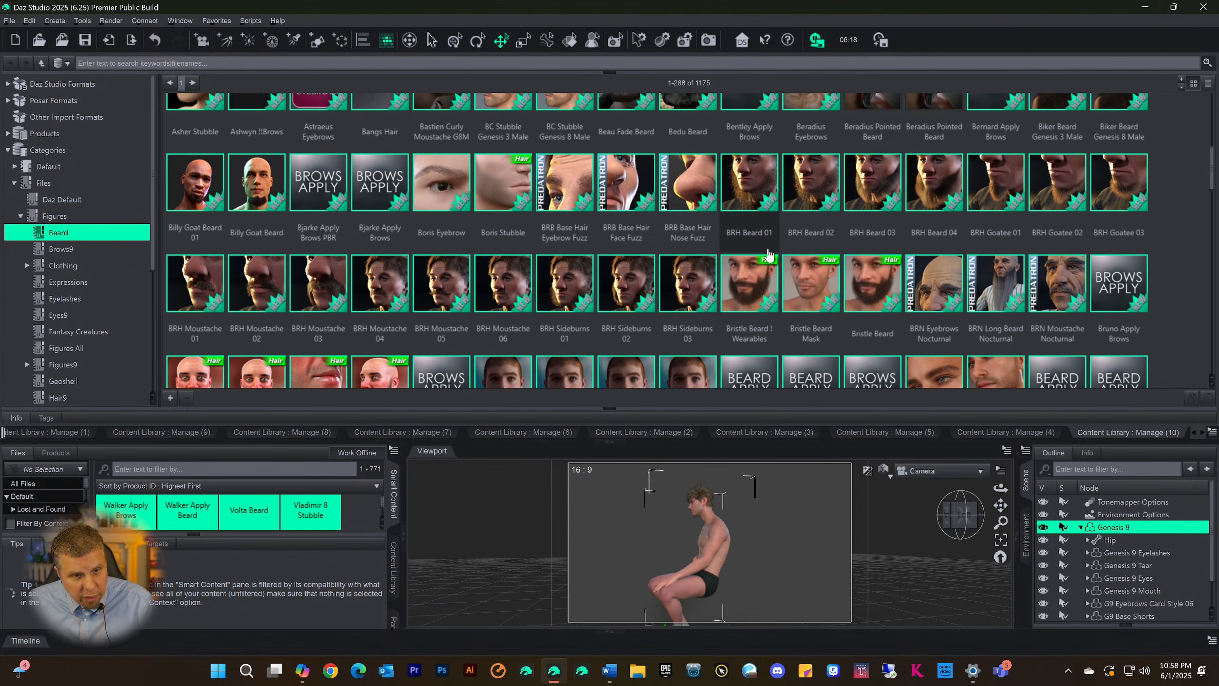
{"action": "scroll", "coordinate": [770, 255], "scroll_direction": "up", "scroll_amount": 6}
{"action": "scroll", "coordinate": [770, 255], "scroll_direction": "down", "scroll_amount": 6}
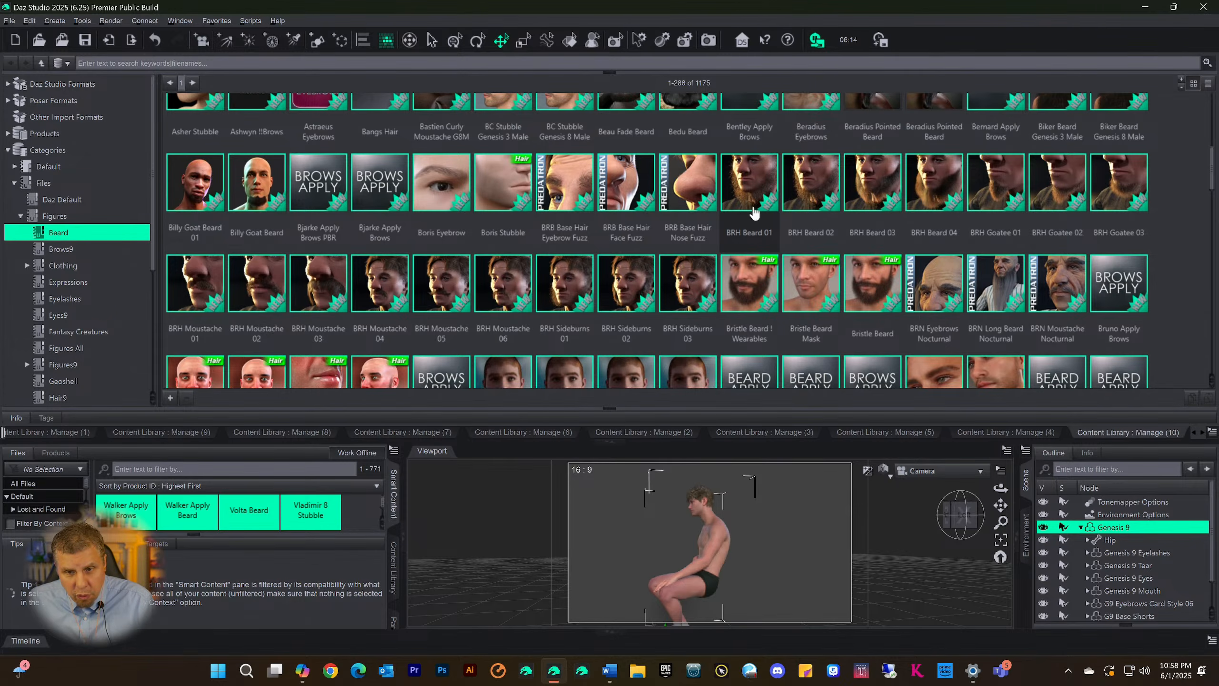
{"action": "scroll", "coordinate": [810, 224], "scroll_direction": "up", "scroll_amount": 6}
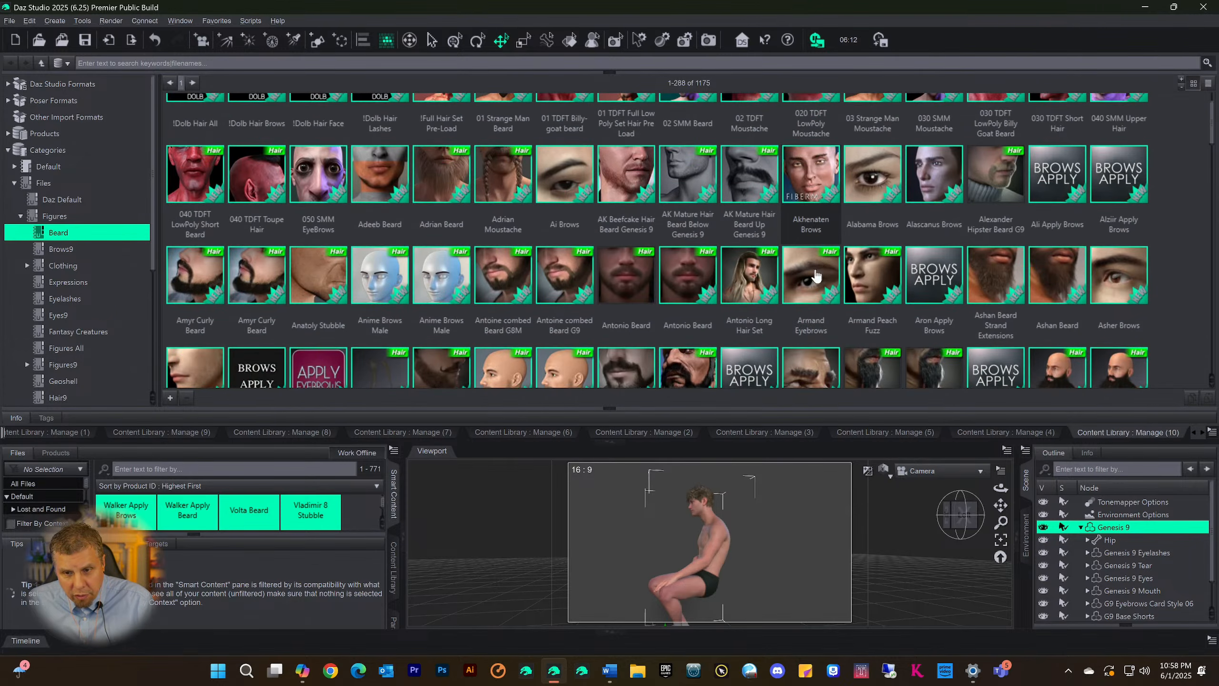
{"action": "scroll", "coordinate": [511, 269], "scroll_direction": "up", "scroll_amount": 1}
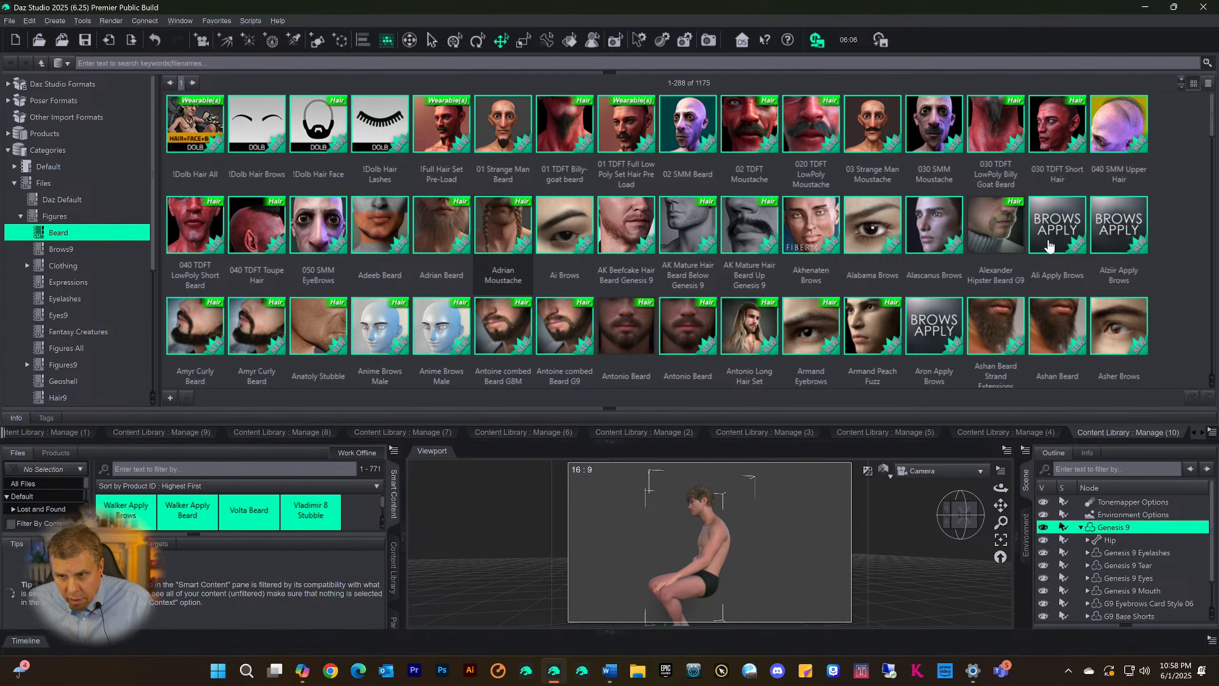
{"action": "scroll", "coordinate": [912, 252], "scroll_direction": "down", "scroll_amount": 5}
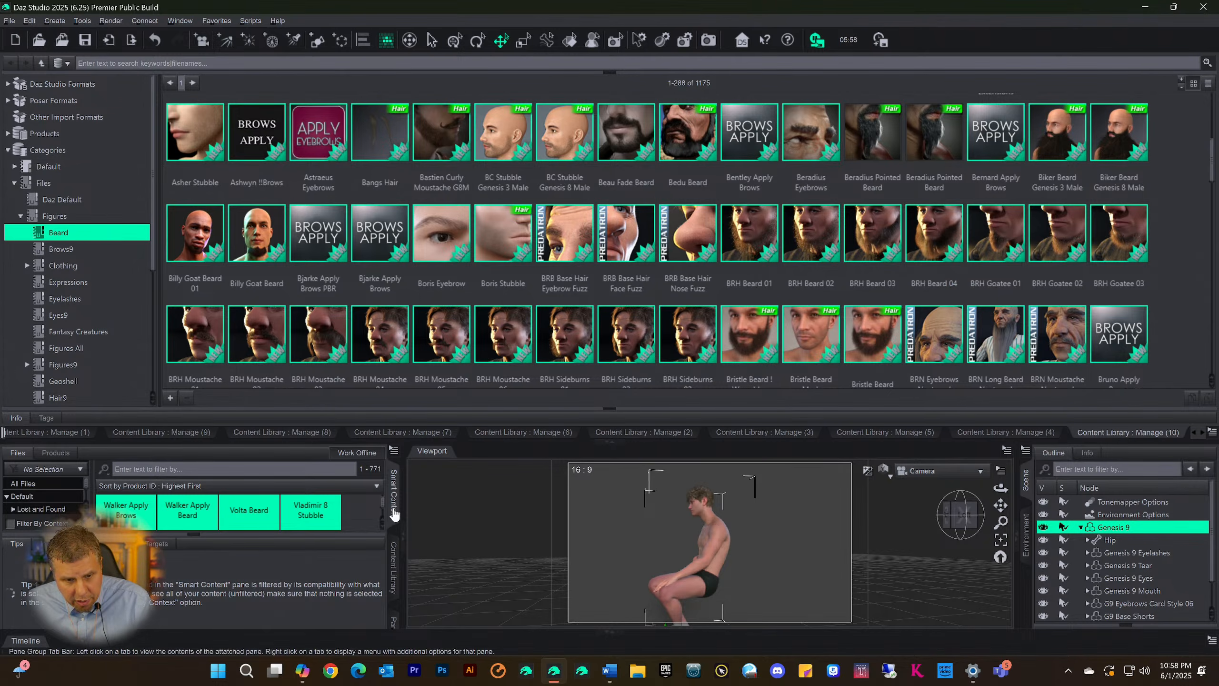
Collapse the docked Content Library area and clear the Genesis 9 selection in the scene
{"action": "left_click", "coordinate": [613, 446]}
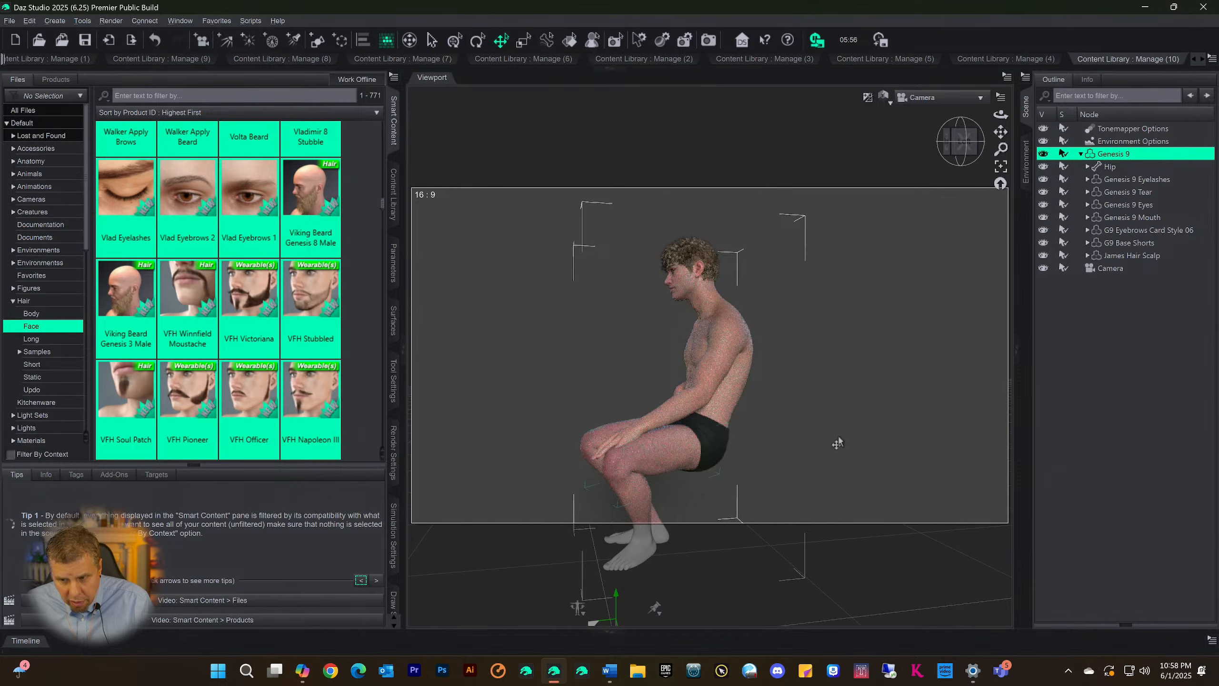
{"action": "left_click", "coordinate": [1120, 351]}
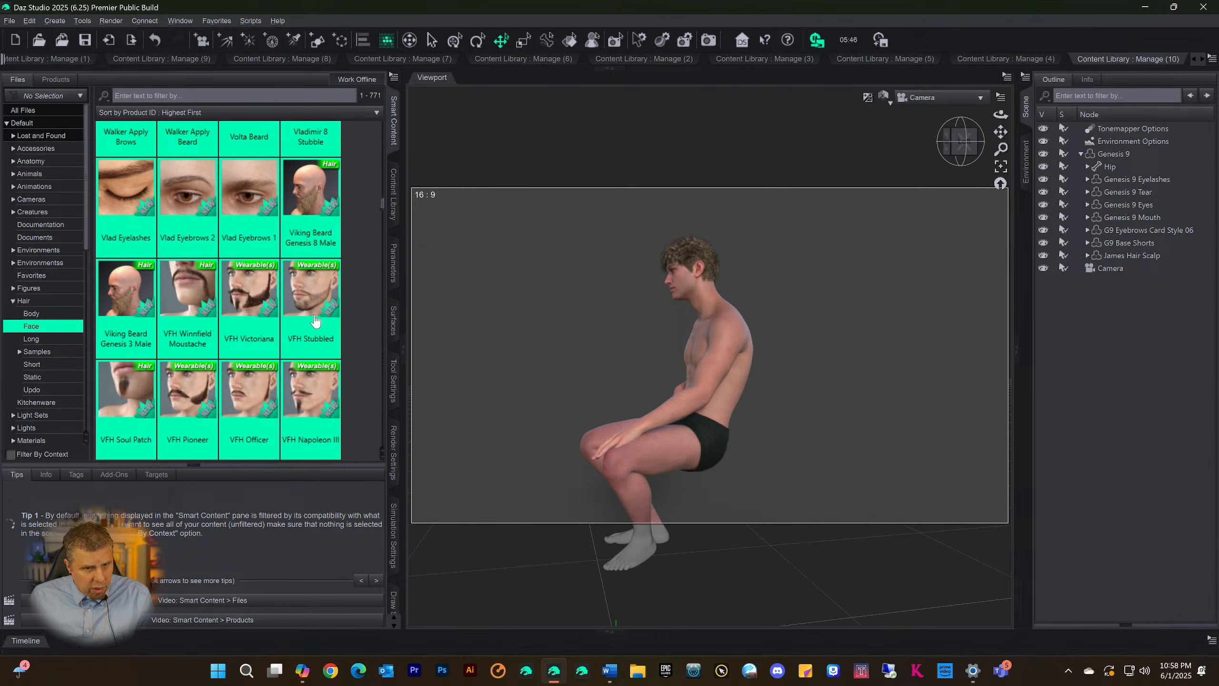
Review the Default > Hair > Face files in Smart Content and select all of them
{"action": "scroll", "coordinate": [356, 286], "scroll_direction": "down", "scroll_amount": 8}
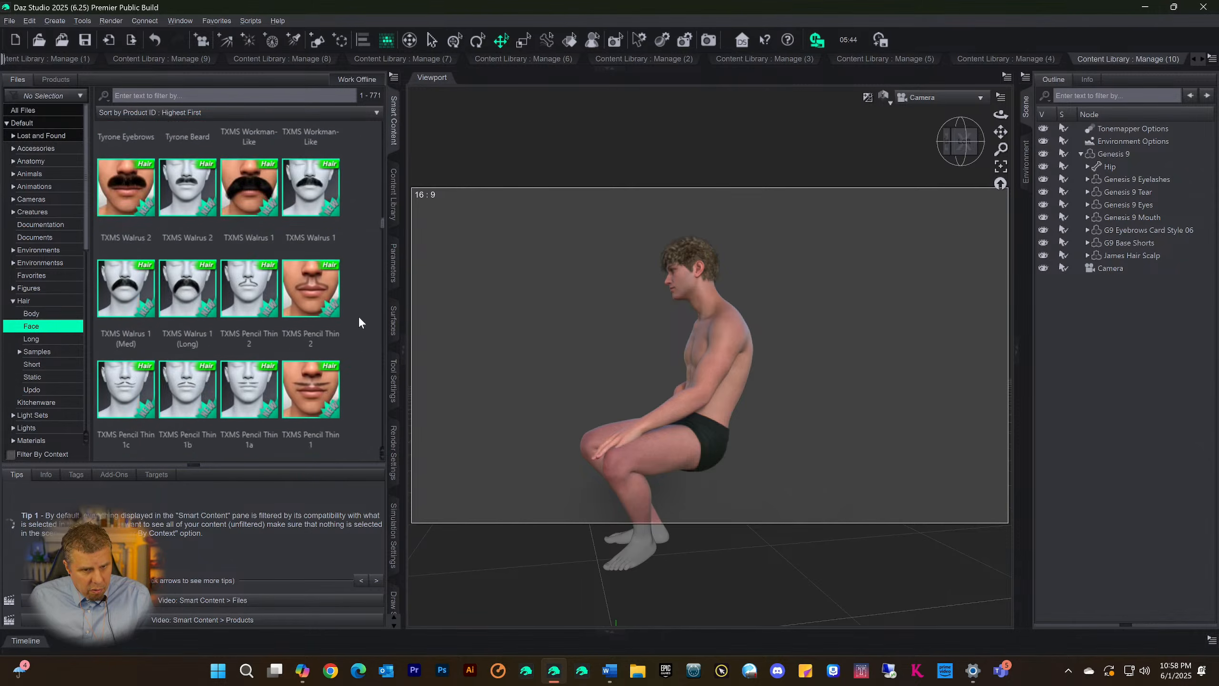
{"action": "scroll", "coordinate": [359, 331], "scroll_direction": "down", "scroll_amount": 10}
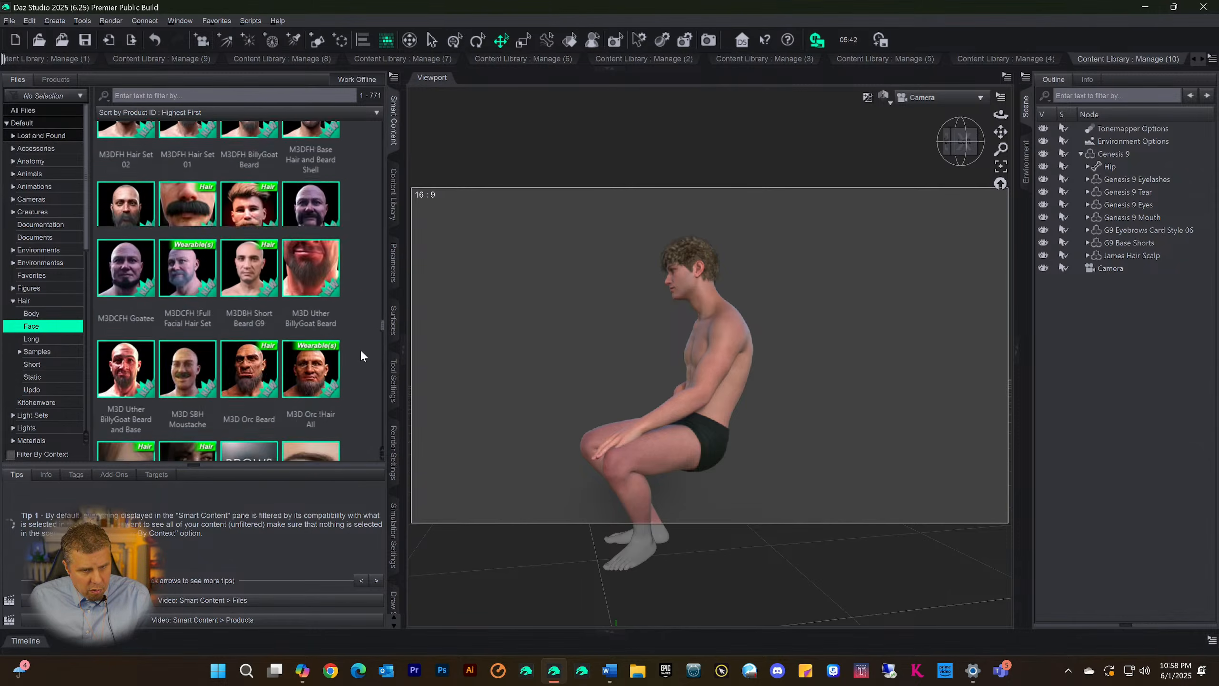
{"action": "scroll", "coordinate": [361, 355], "scroll_direction": "down", "scroll_amount": 10}
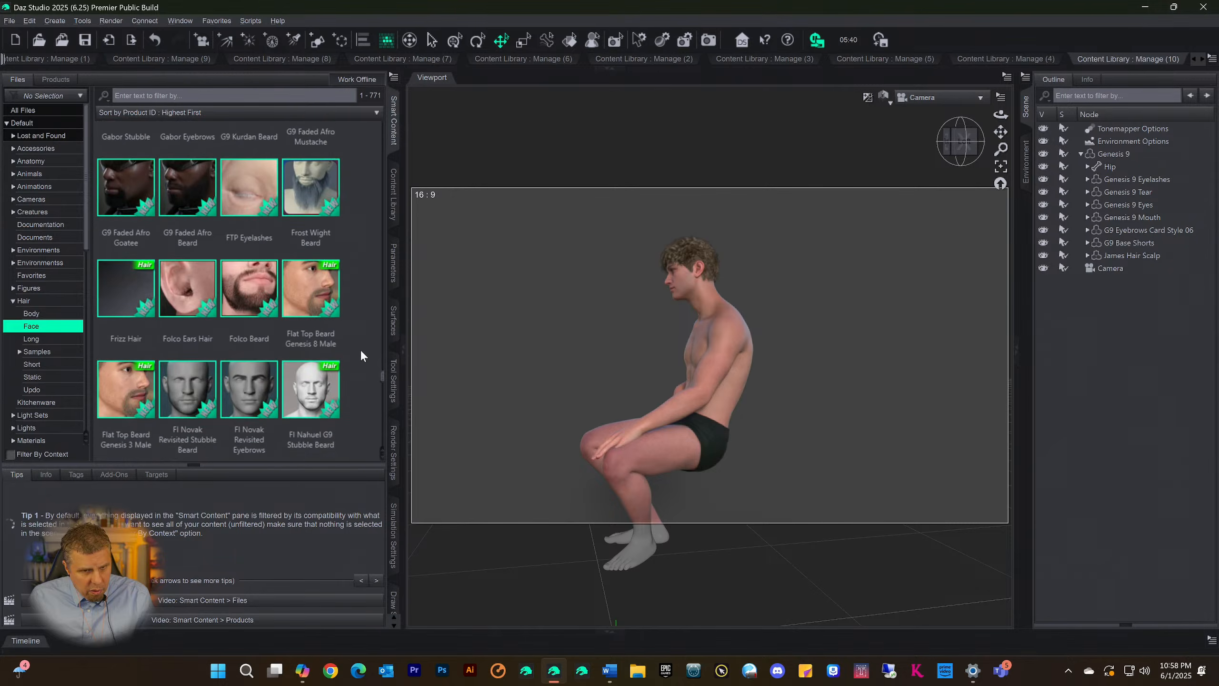
{"action": "scroll", "coordinate": [361, 355], "scroll_direction": "down", "scroll_amount": 10}
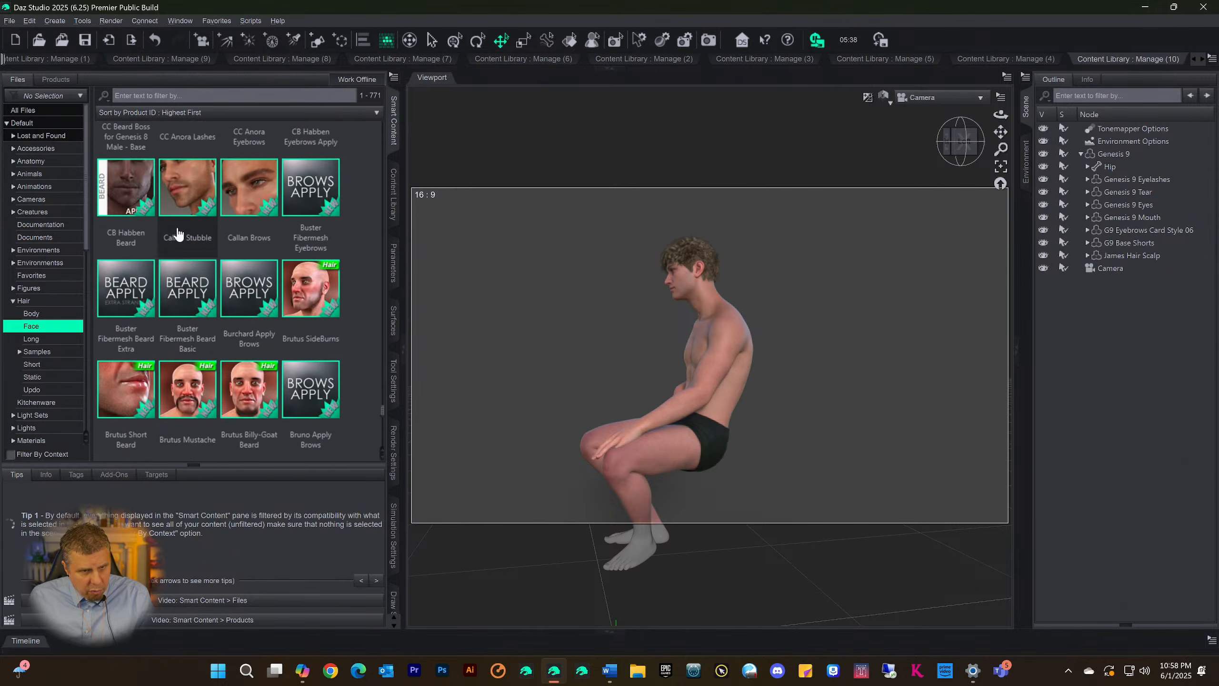
{"action": "scroll", "coordinate": [259, 271], "scroll_direction": "down", "scroll_amount": 10}
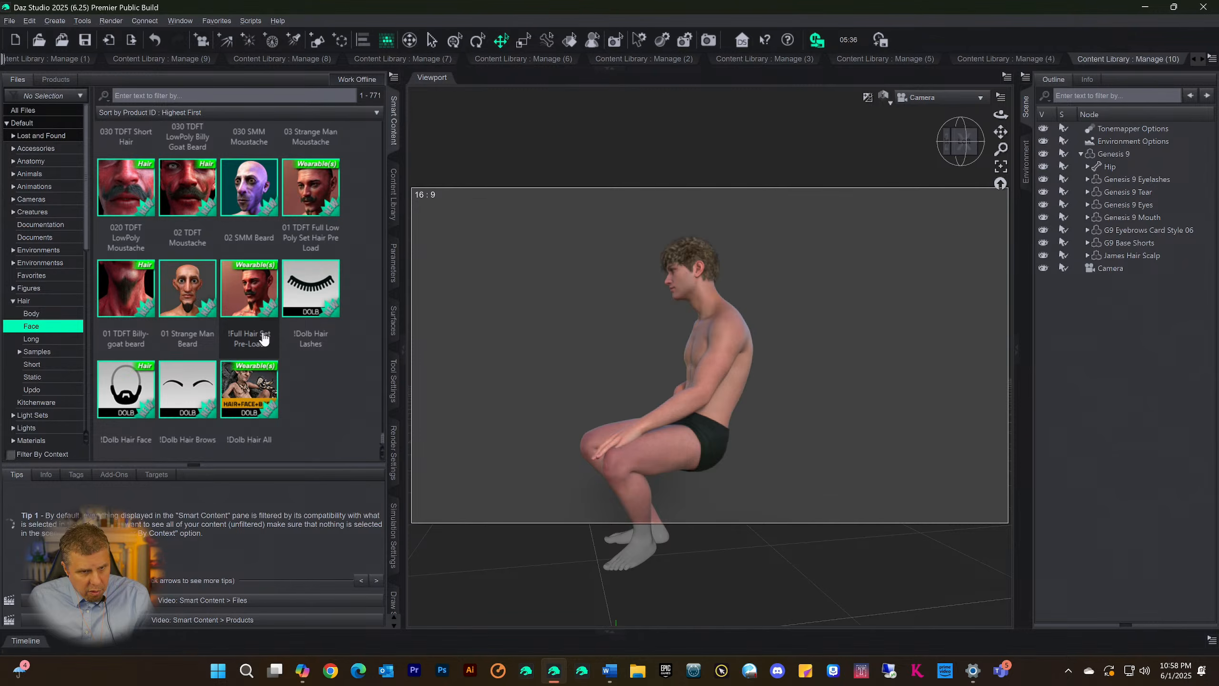
{"action": "scroll", "coordinate": [263, 338], "scroll_direction": "up", "scroll_amount": 10}
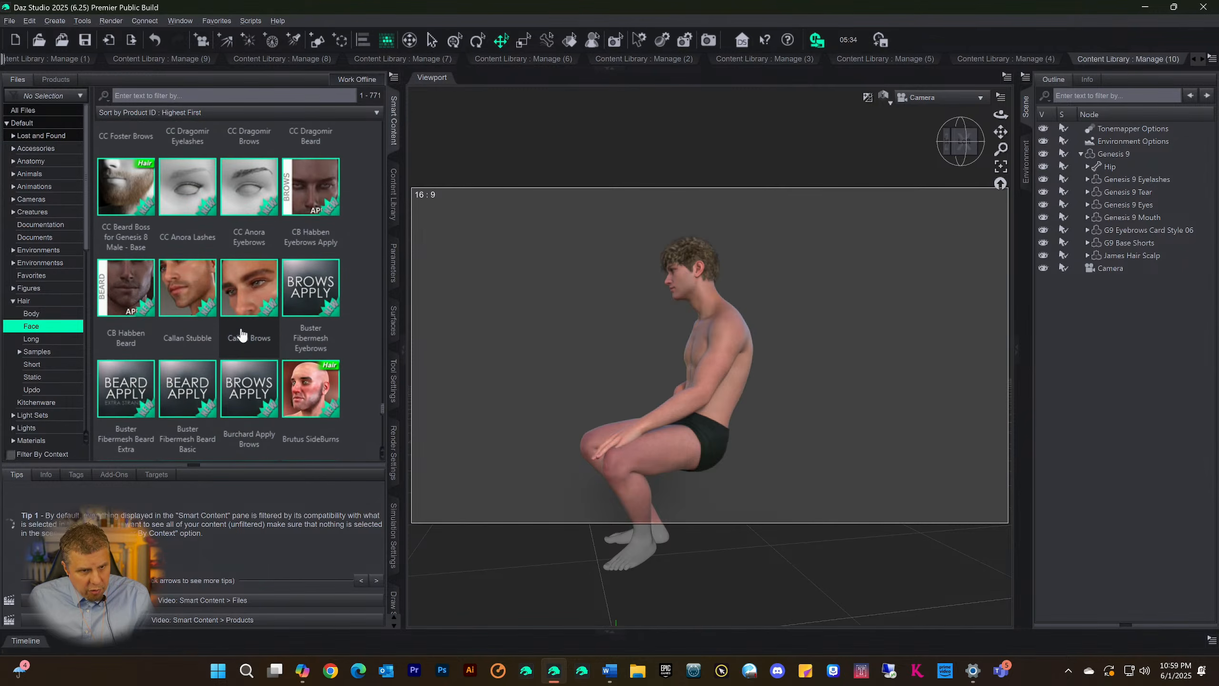
{"action": "scroll", "coordinate": [258, 305], "scroll_direction": "up", "scroll_amount": 5}
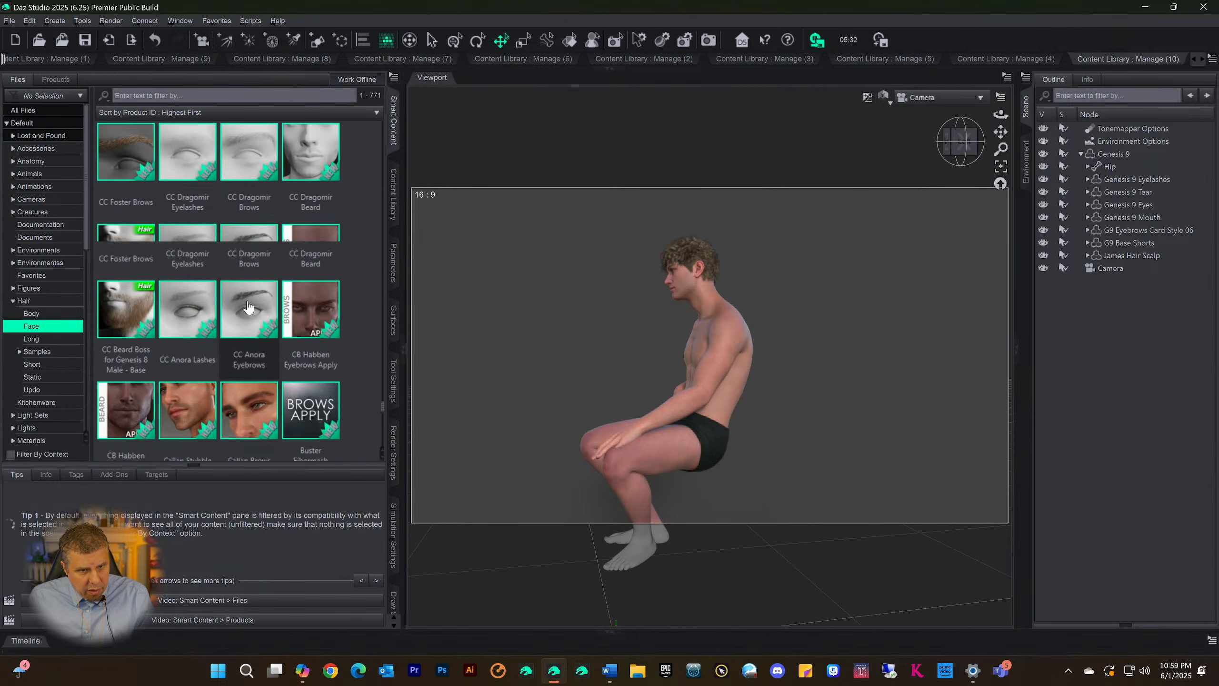
{"action": "scroll", "coordinate": [248, 310], "scroll_direction": "up", "scroll_amount": 5}
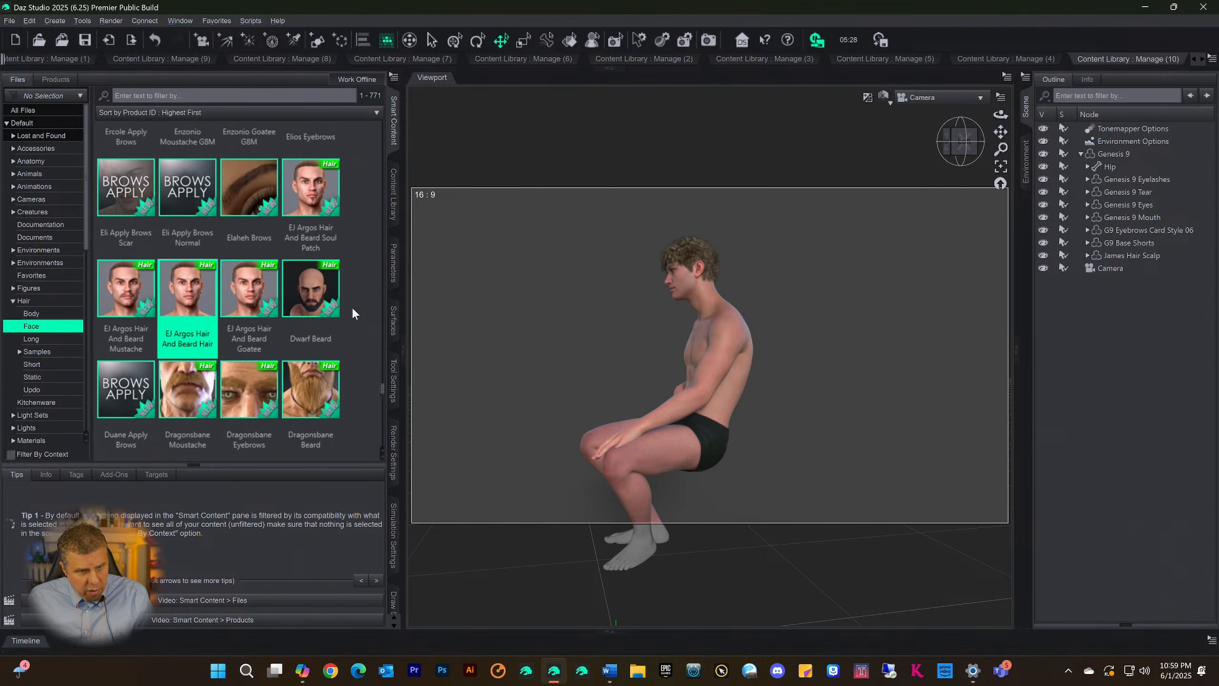
{"action": "key", "text": "ctrl+a"}
{"action": "scroll", "coordinate": [181, 293], "scroll_direction": "down", "scroll_amount": 10}
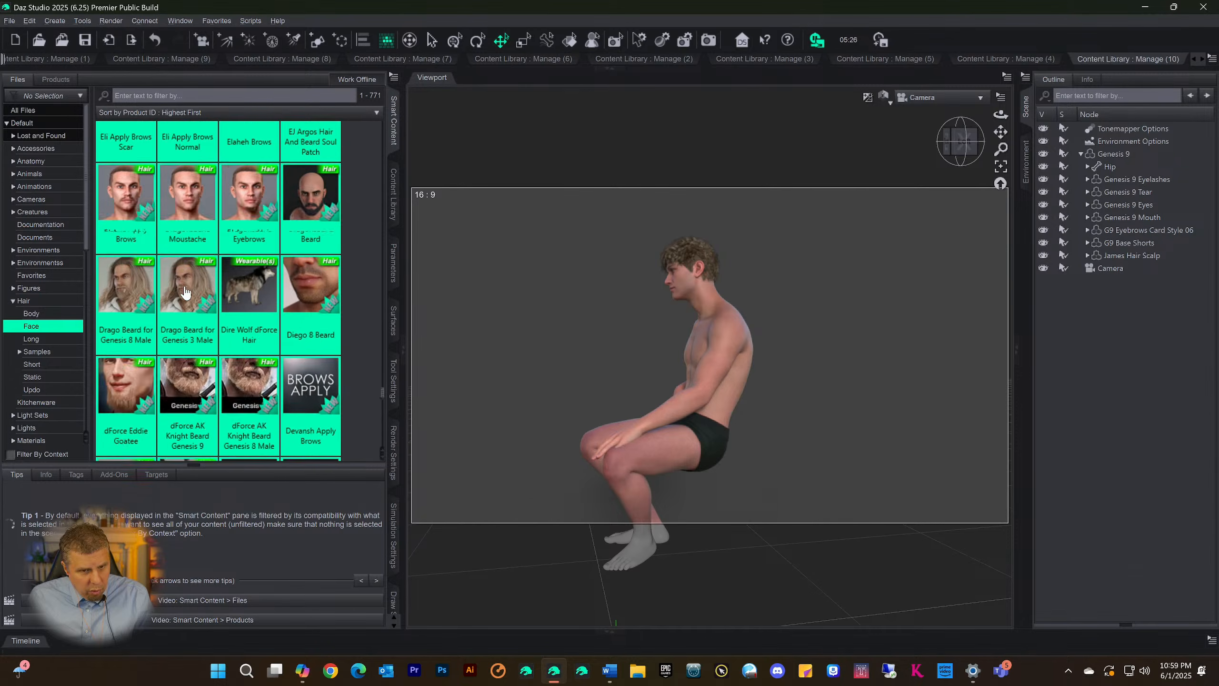
Look through the selected Default > Hair > Face files in Smart Content to check which facial hair items are included
{"action": "scroll", "coordinate": [183, 297], "scroll_direction": "down", "scroll_amount": 10}
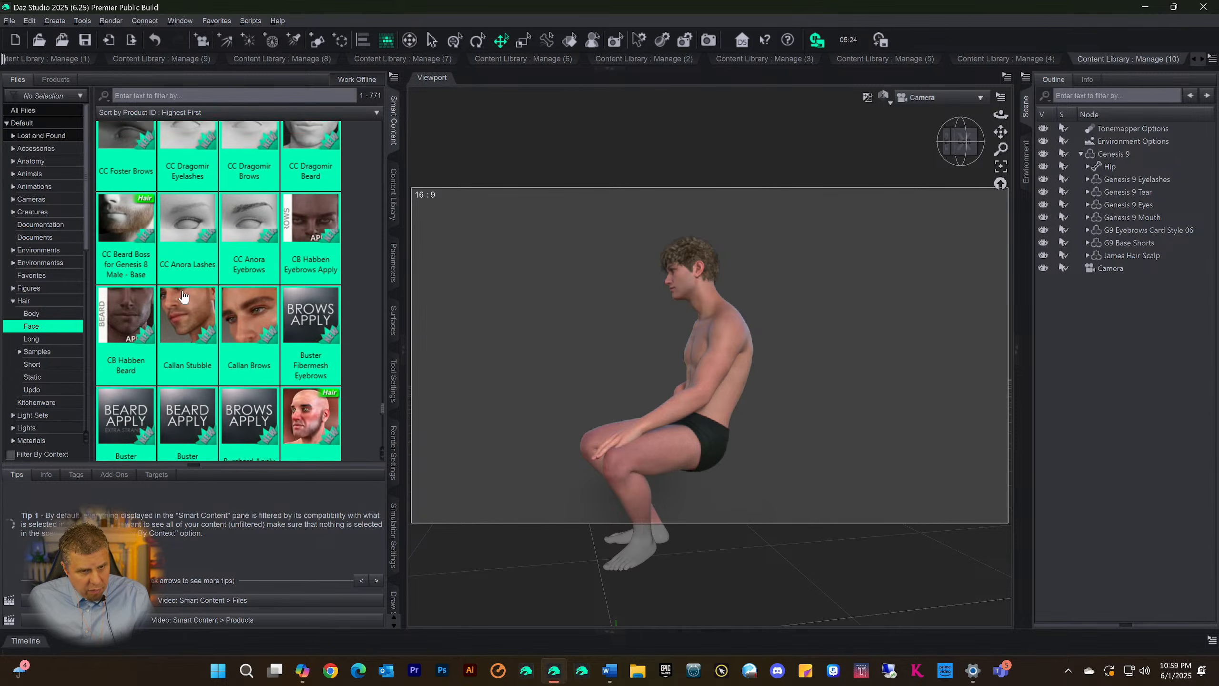
{"action": "scroll", "coordinate": [183, 300], "scroll_direction": "down", "scroll_amount": 10}
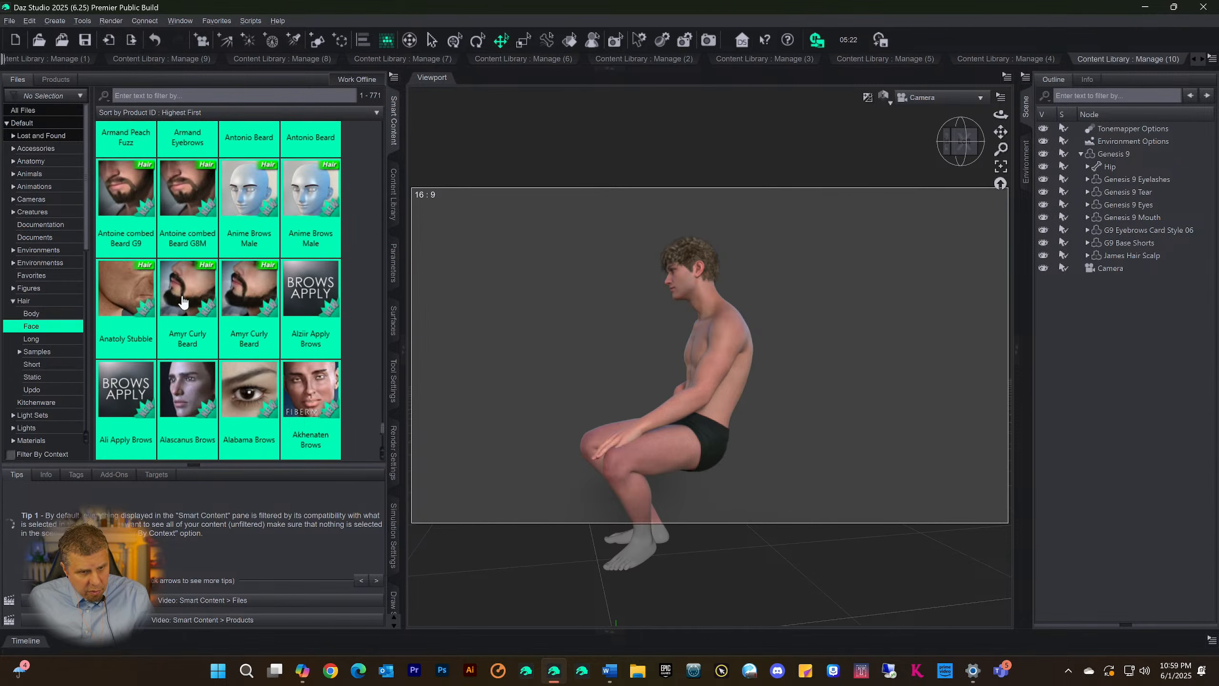
{"action": "scroll", "coordinate": [190, 306], "scroll_direction": "up", "scroll_amount": 15}
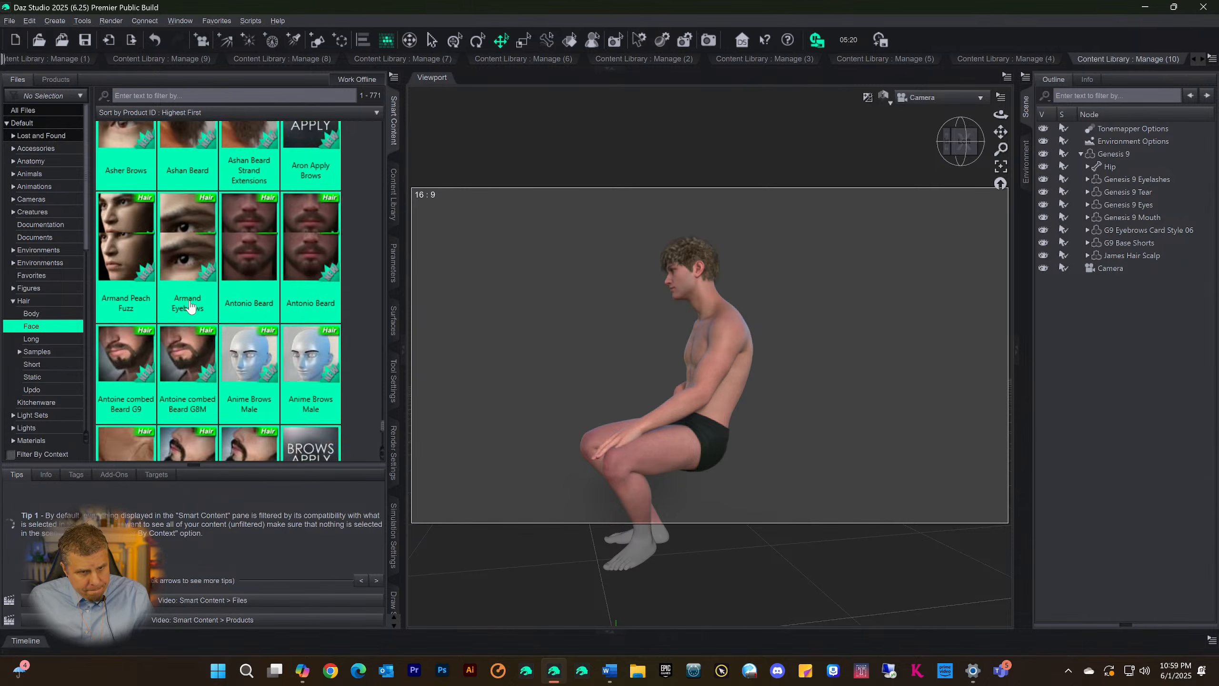
{"action": "scroll", "coordinate": [190, 305], "scroll_direction": "up", "scroll_amount": 15}
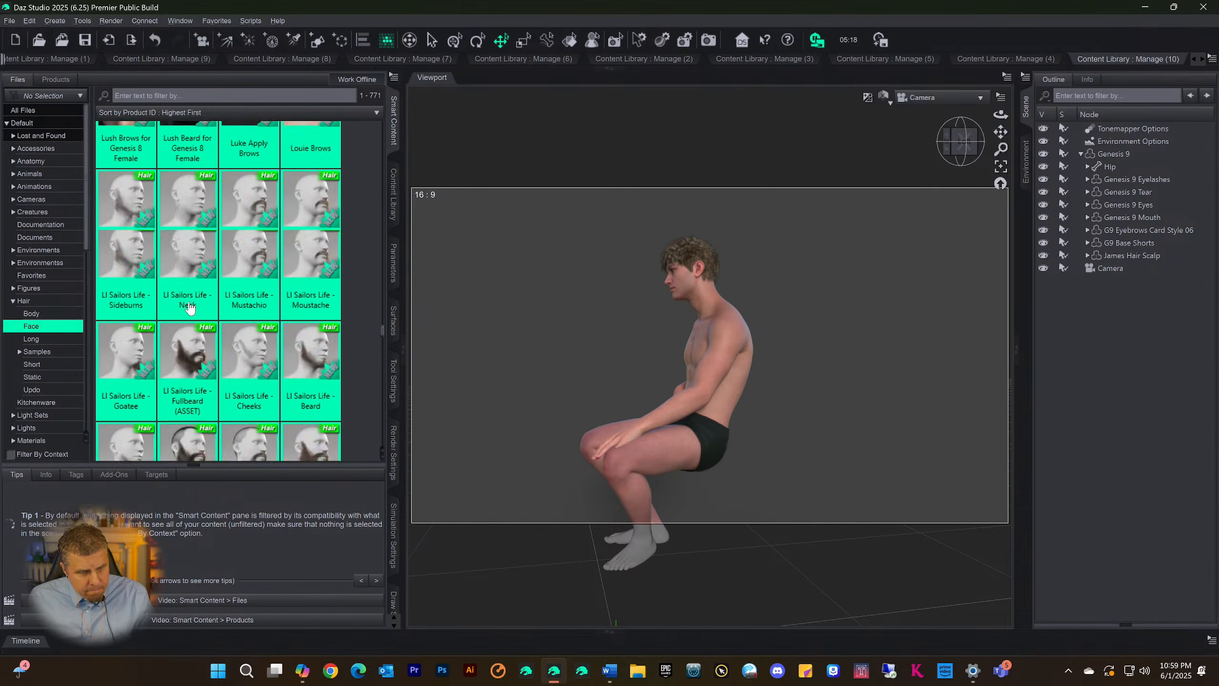
{"action": "scroll", "coordinate": [189, 307], "scroll_direction": "up", "scroll_amount": 12}
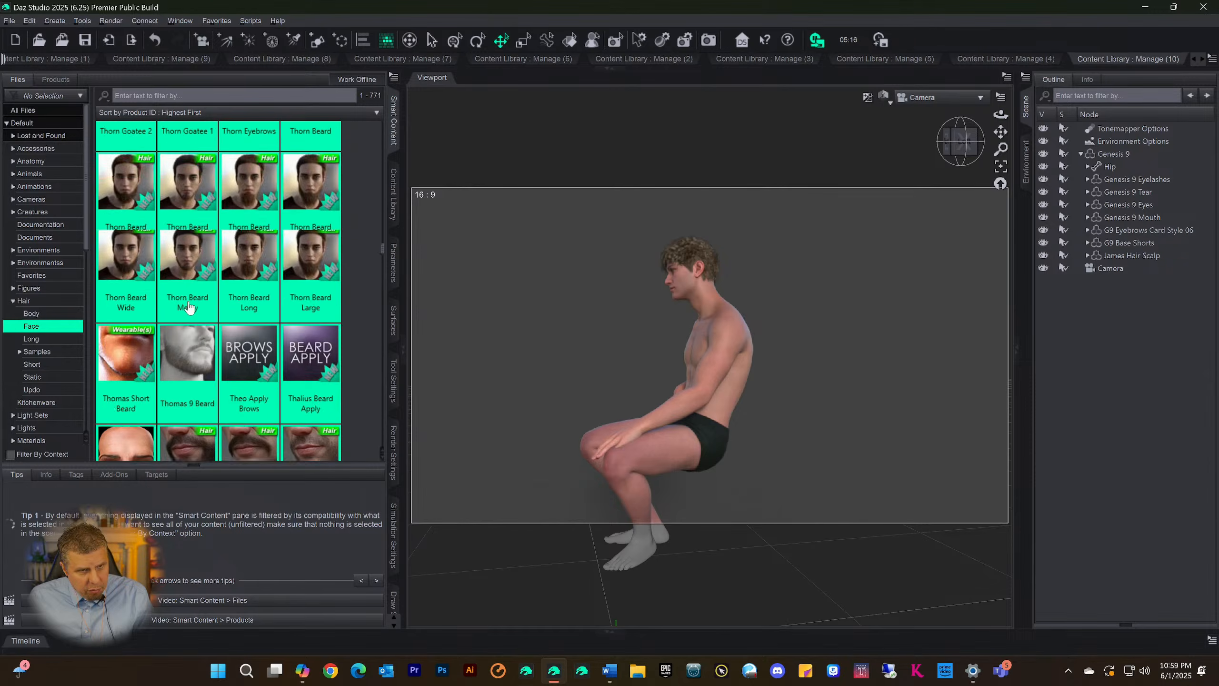
{"action": "scroll", "coordinate": [144, 281], "scroll_direction": "up", "scroll_amount": 8}
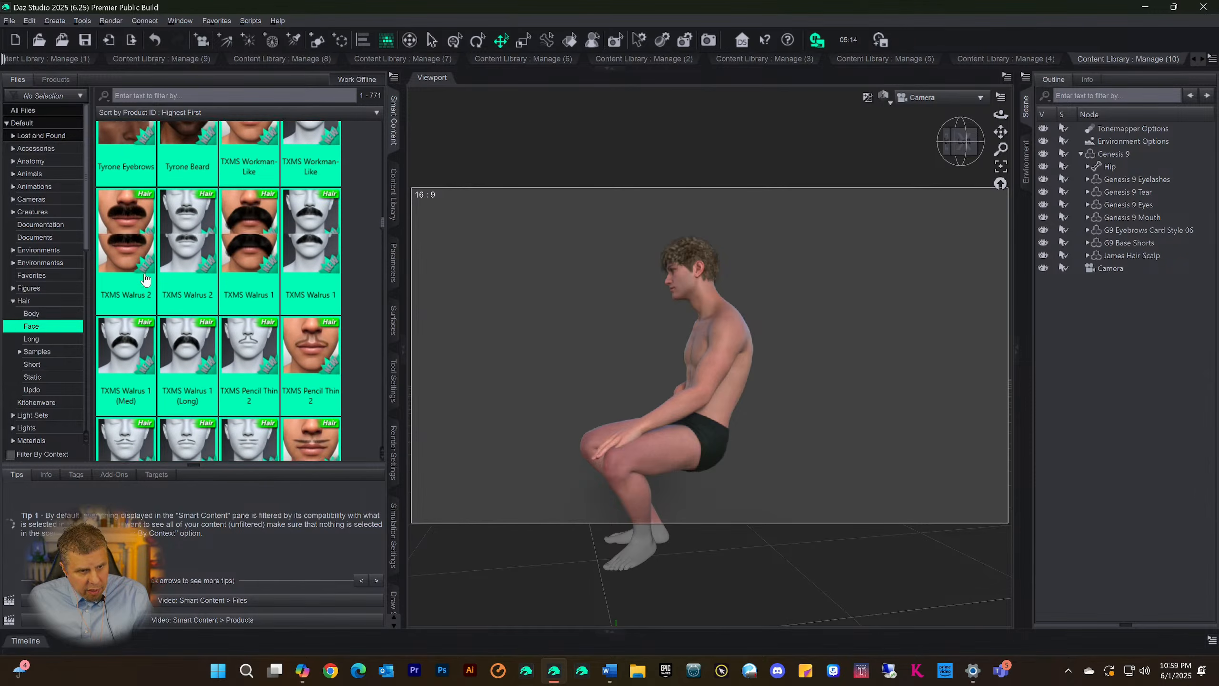
{"action": "mouse_move", "coordinate": [160, 294]}
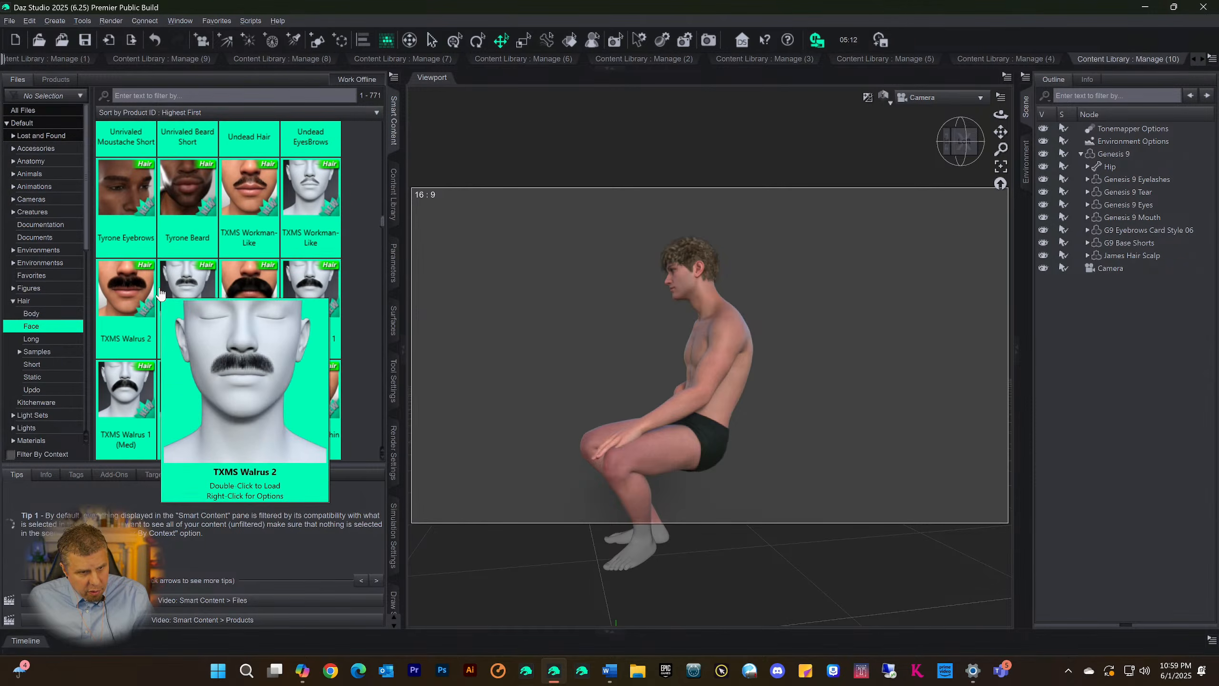
{"action": "scroll", "coordinate": [163, 293], "scroll_direction": "up", "scroll_amount": 12}
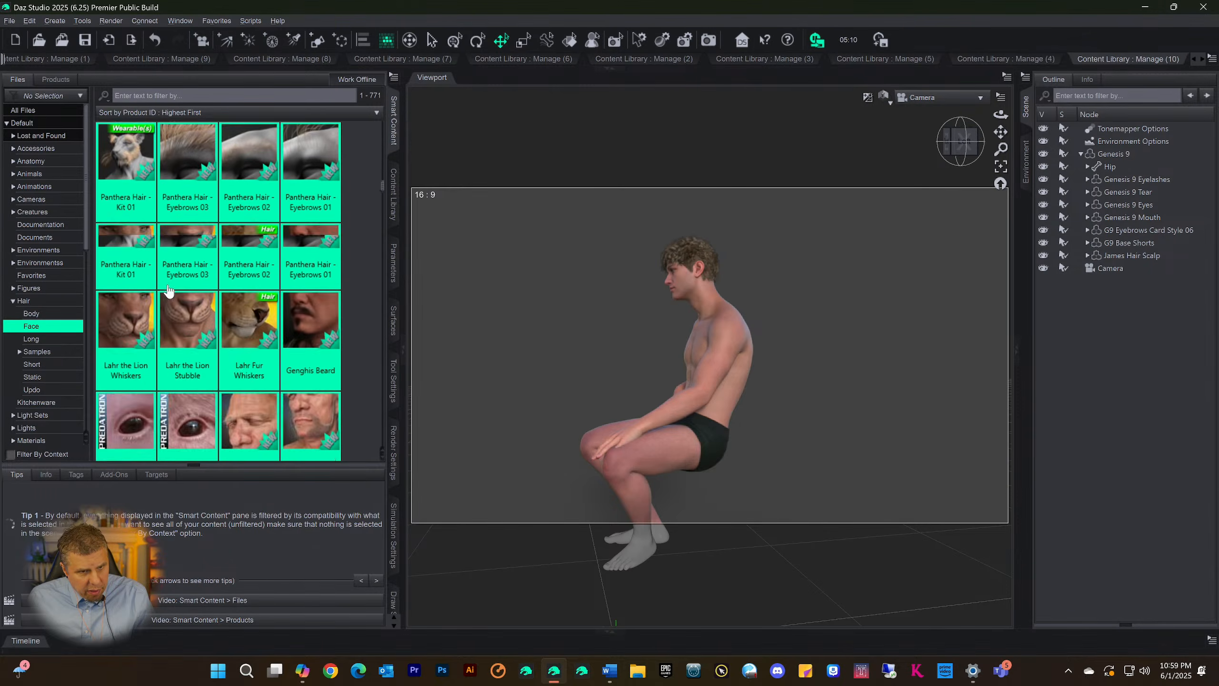
{"action": "scroll", "coordinate": [169, 291], "scroll_direction": "up", "scroll_amount": 12}
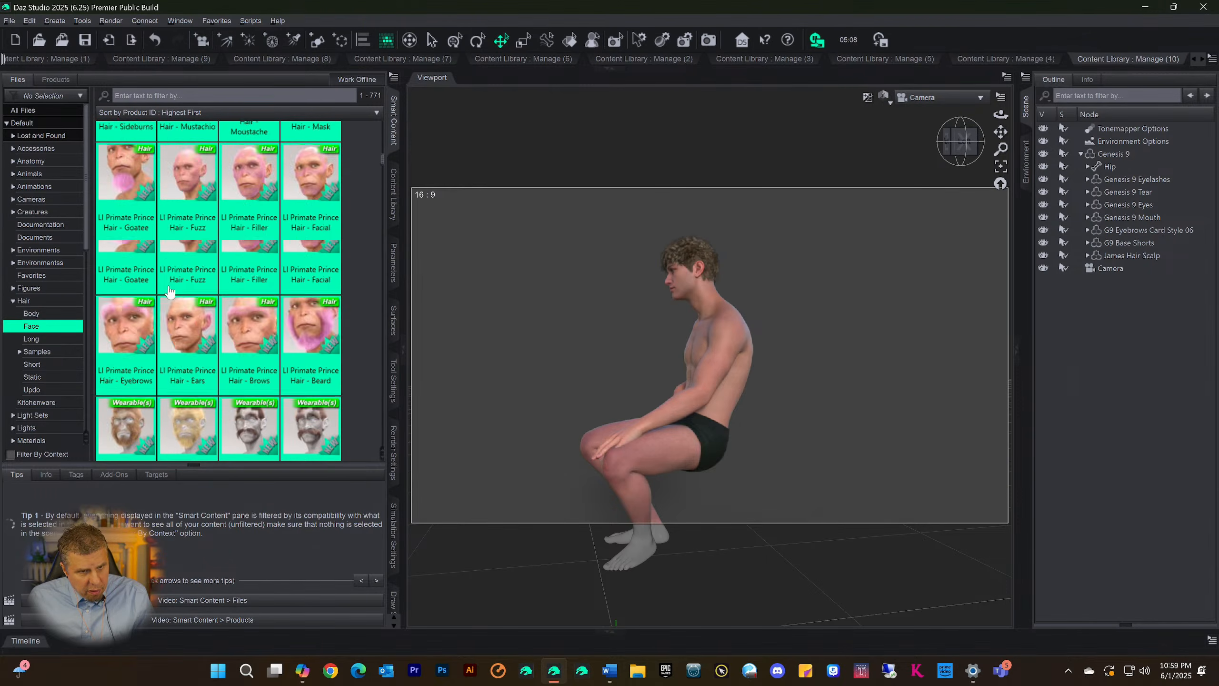
{"action": "scroll", "coordinate": [169, 291], "scroll_direction": "up", "scroll_amount": 6}
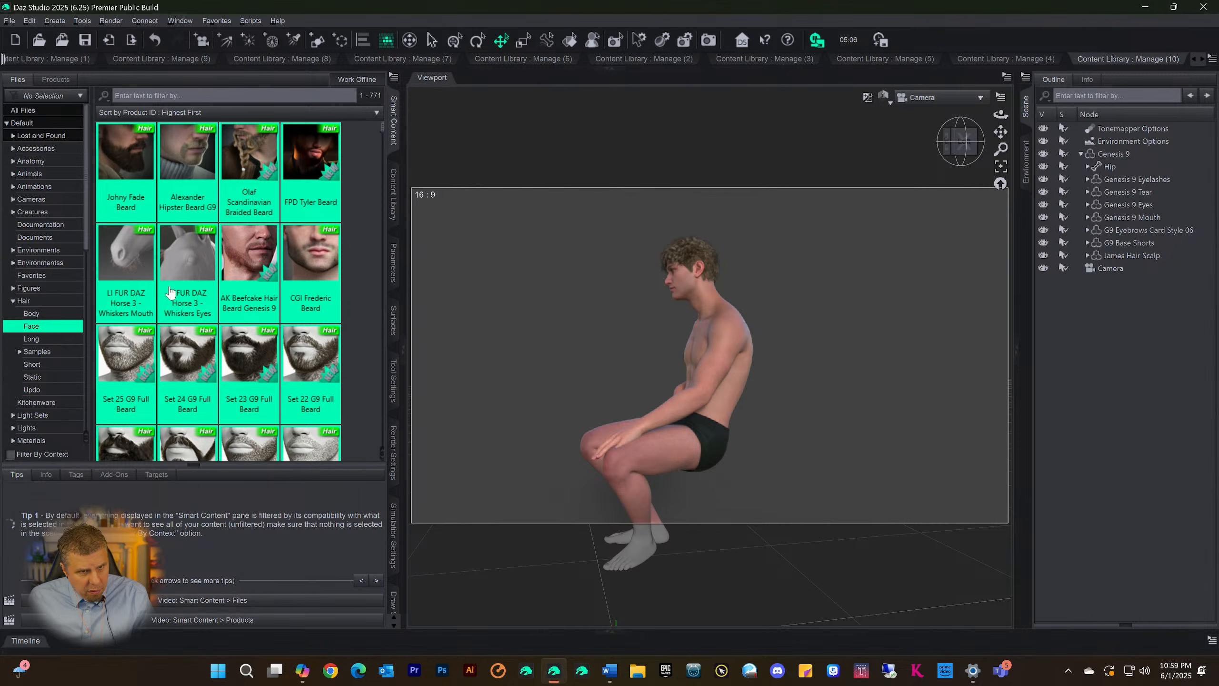
Categorize all the selected face hair files under Files > Figures > Beard and accept the assignment
{"action": "right_click", "coordinate": [179, 162]}
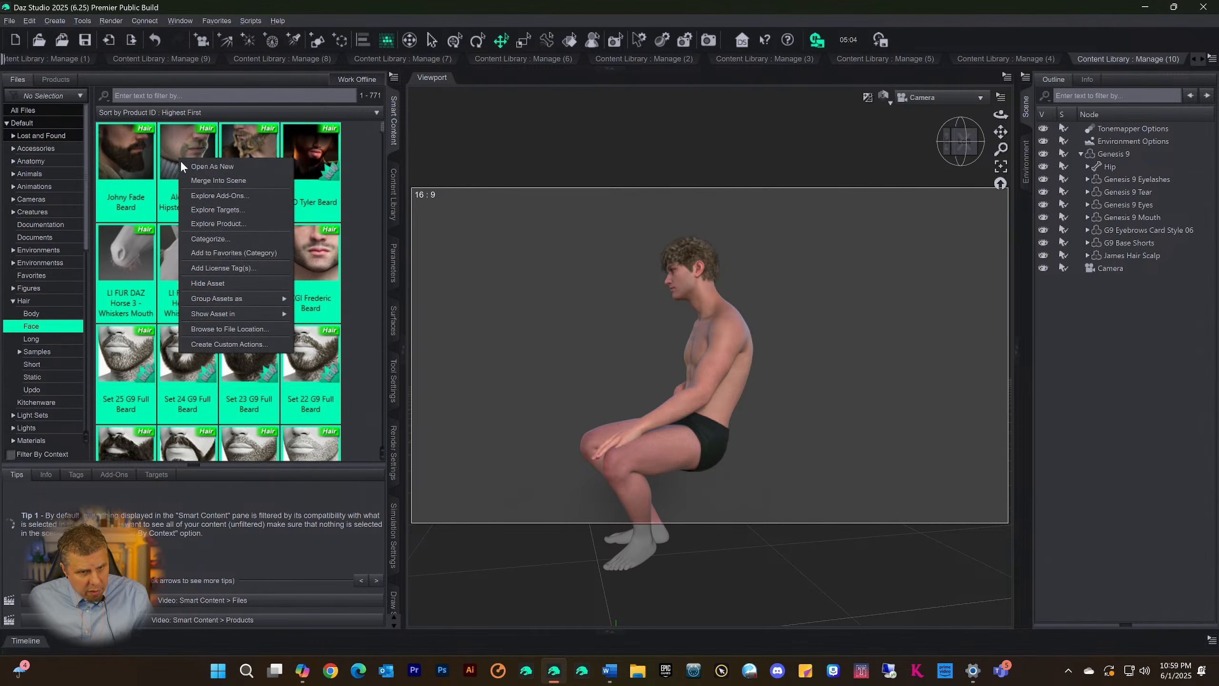
{"action": "left_click", "coordinate": [222, 238]}
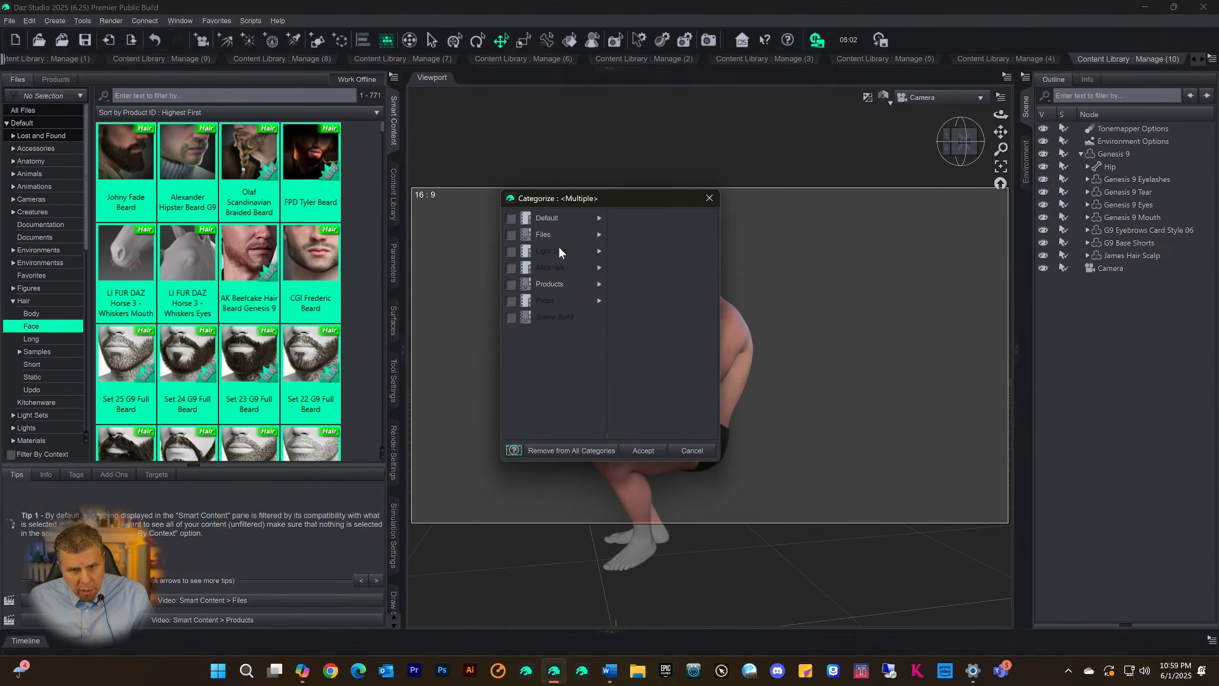
{"action": "left_click", "coordinate": [598, 234]}
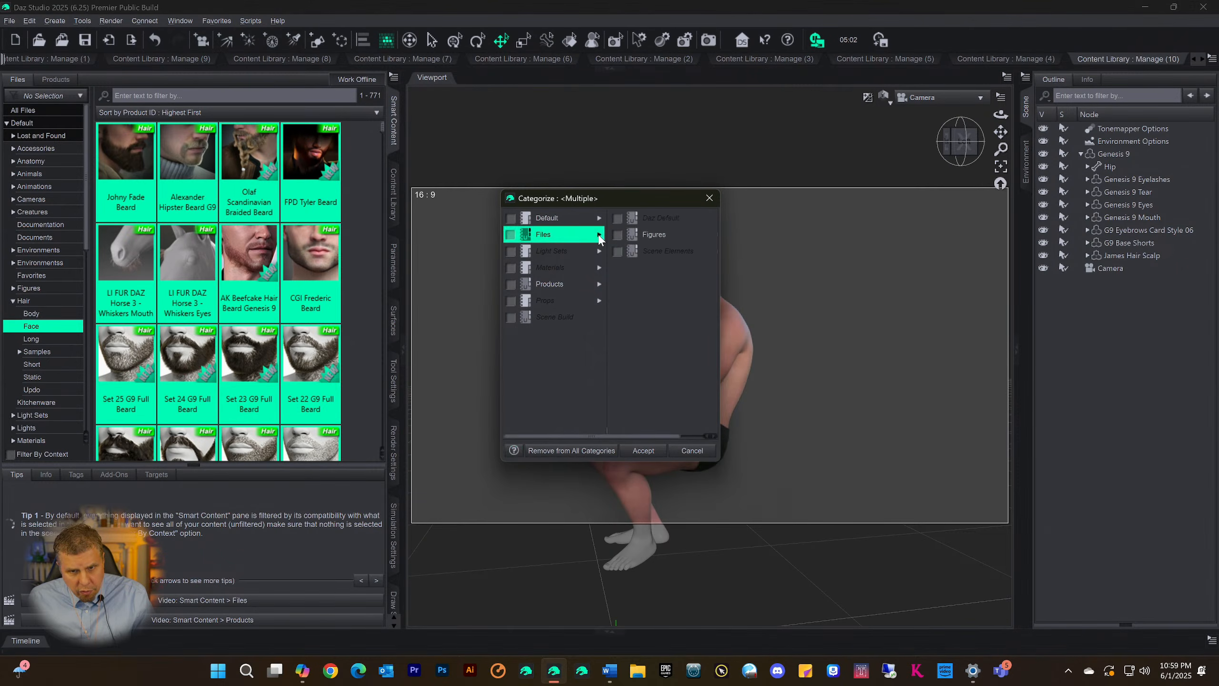
{"action": "left_click", "coordinate": [653, 235]}
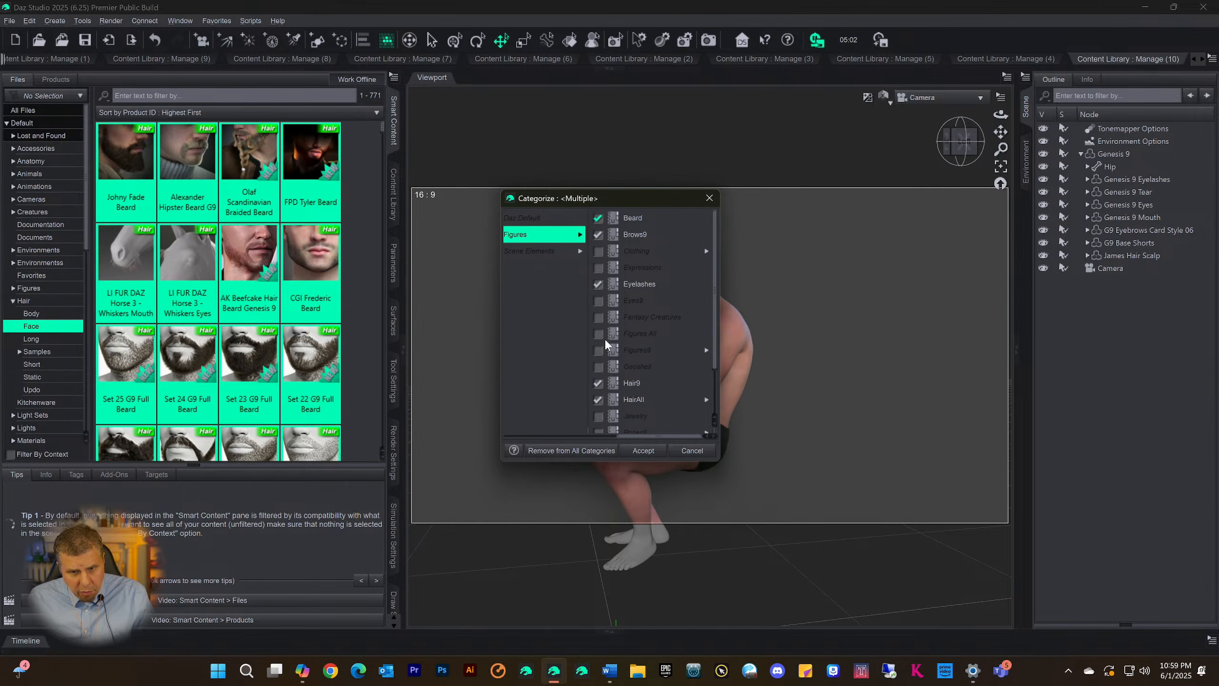
{"action": "left_click", "coordinate": [642, 452]}
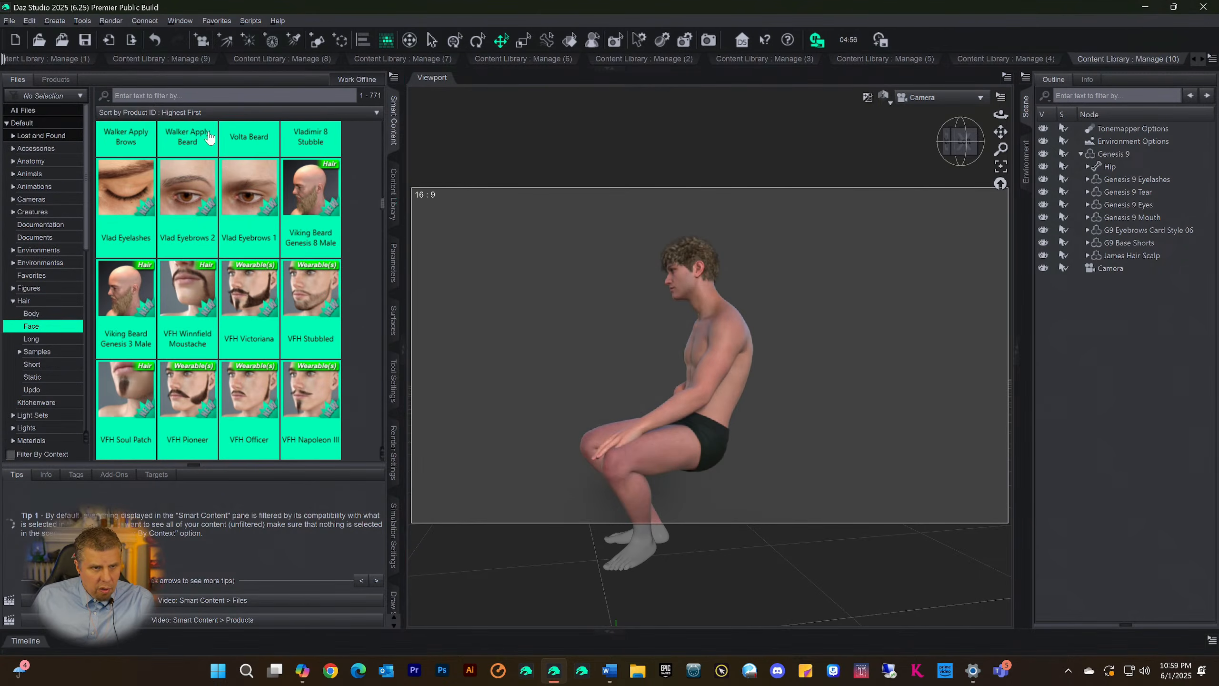
Show the Default > Hair > Face products in Smart Content and view the available actions for LoREZ Pig 2
{"action": "left_click", "coordinate": [58, 80]}
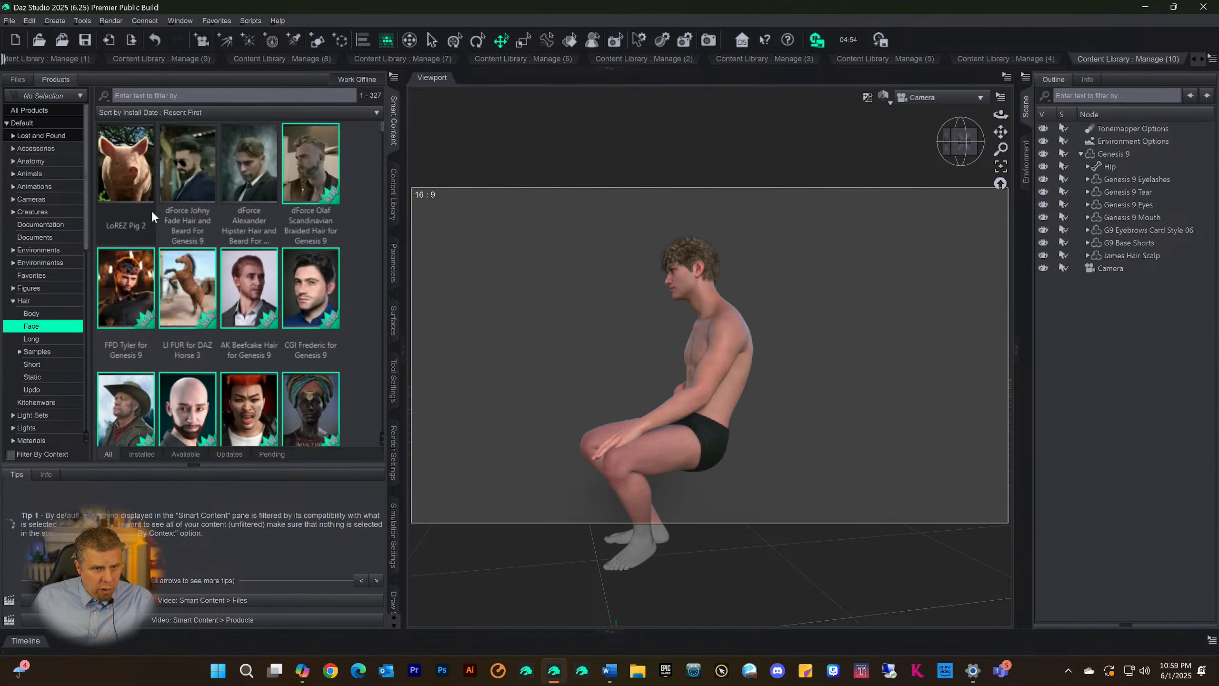
{"action": "left_click", "coordinate": [117, 190]}
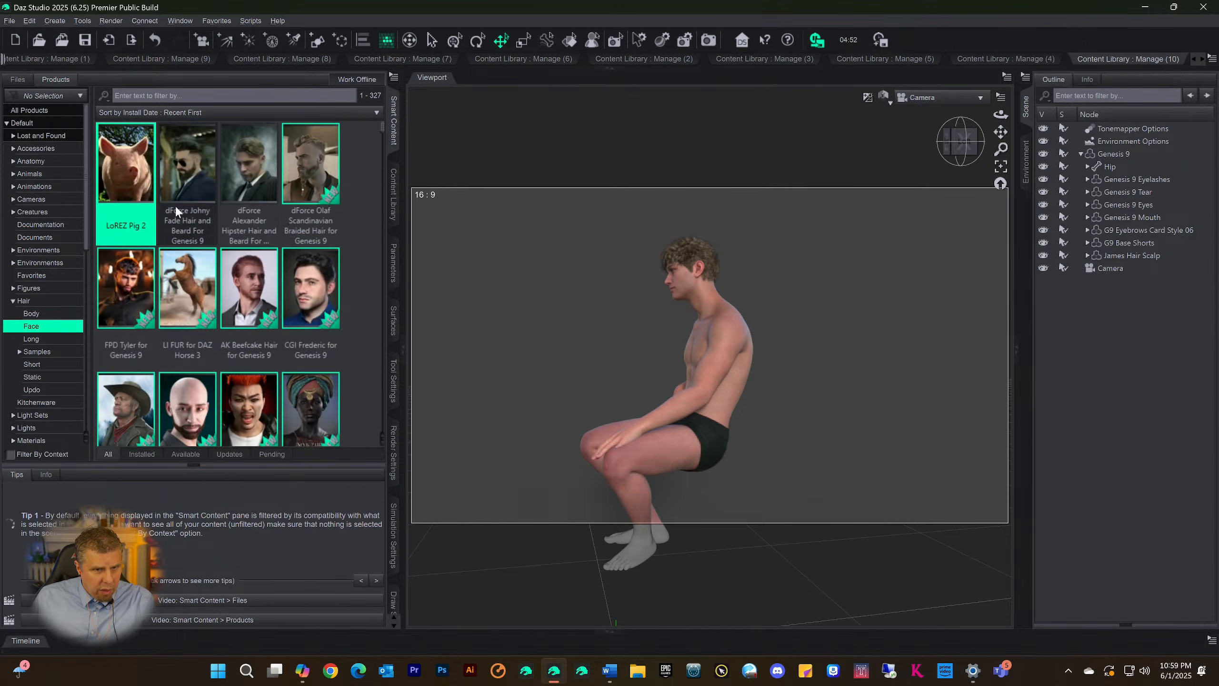
{"action": "right_click", "coordinate": [118, 178]}
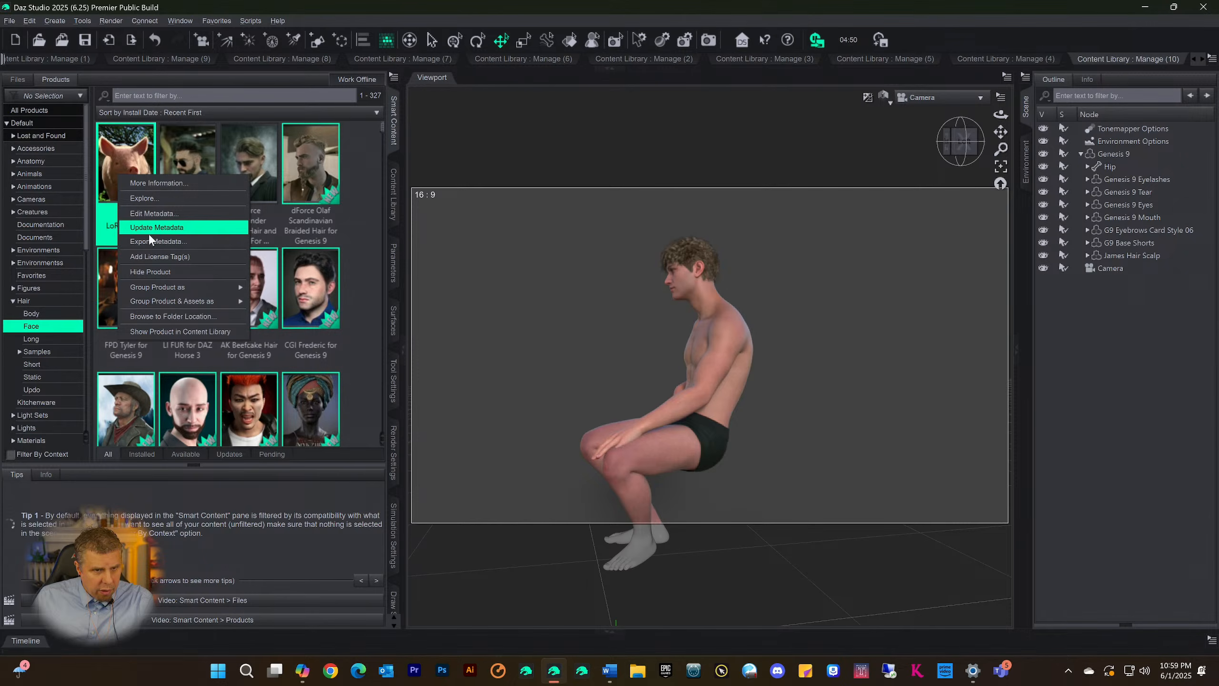
{"action": "left_click", "coordinate": [146, 140]}
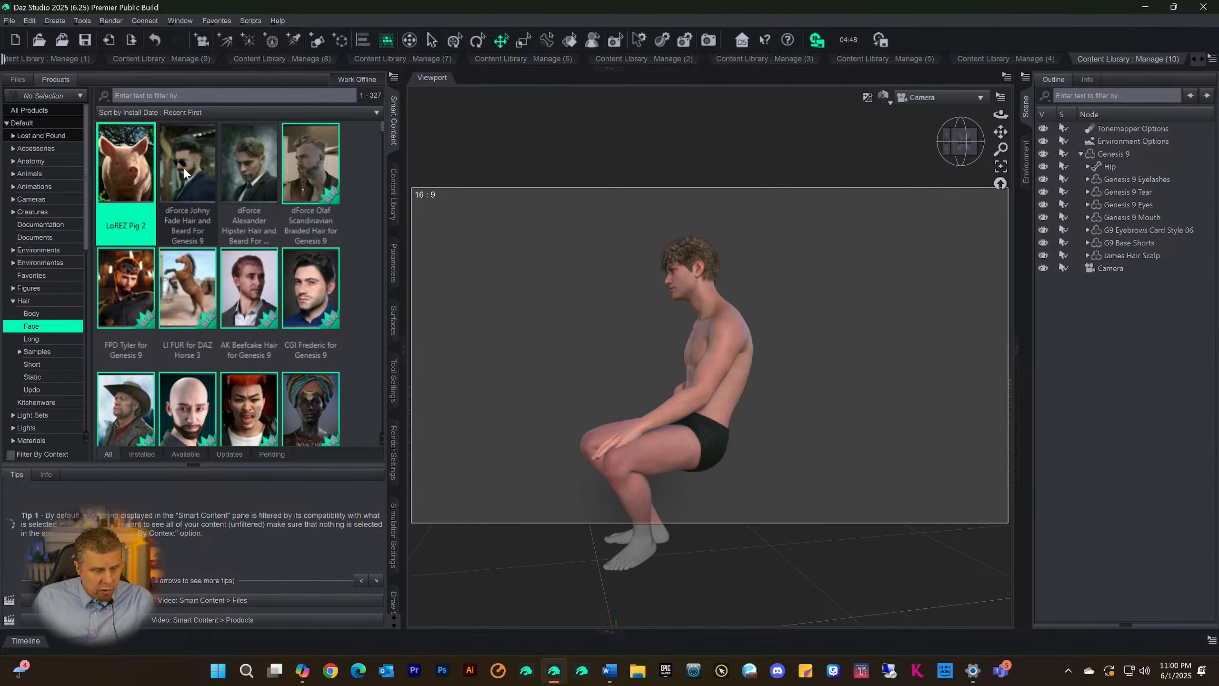
Check the Files > Figures category assignments of CGI Frederic Beard in its product, close them without changes and return to the product list
{"action": "scroll", "coordinate": [263, 349], "scroll_direction": "down", "scroll_amount": 5}
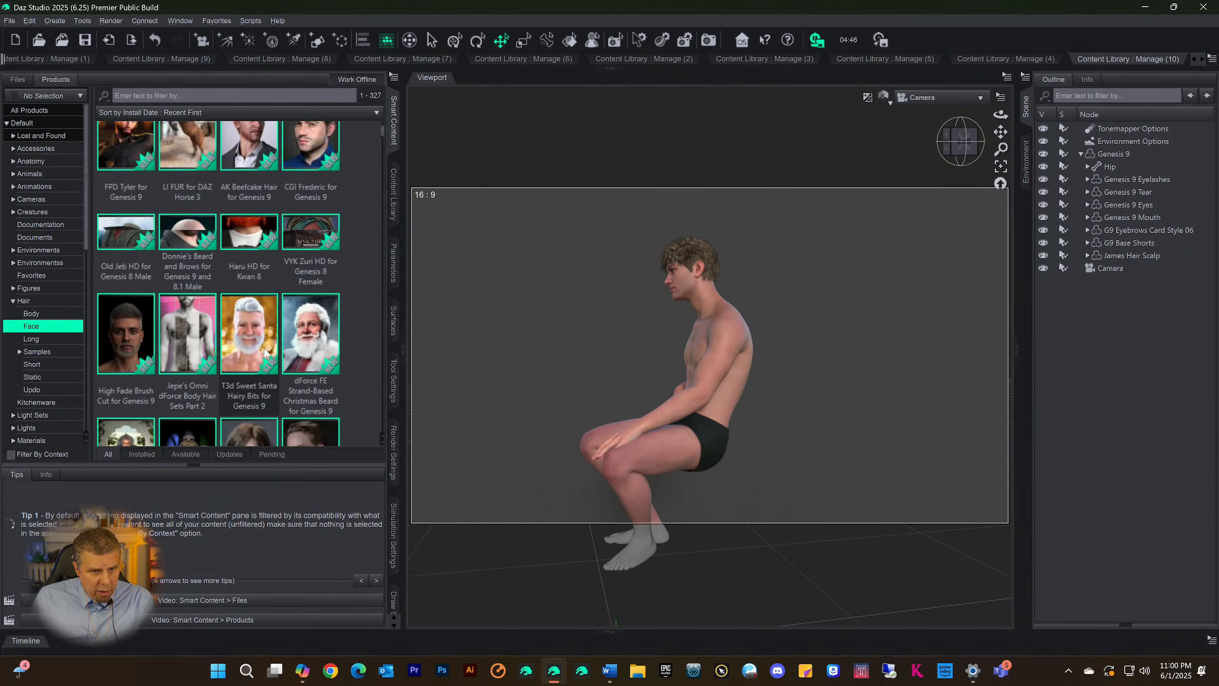
{"action": "double_click", "coordinate": [330, 311]}
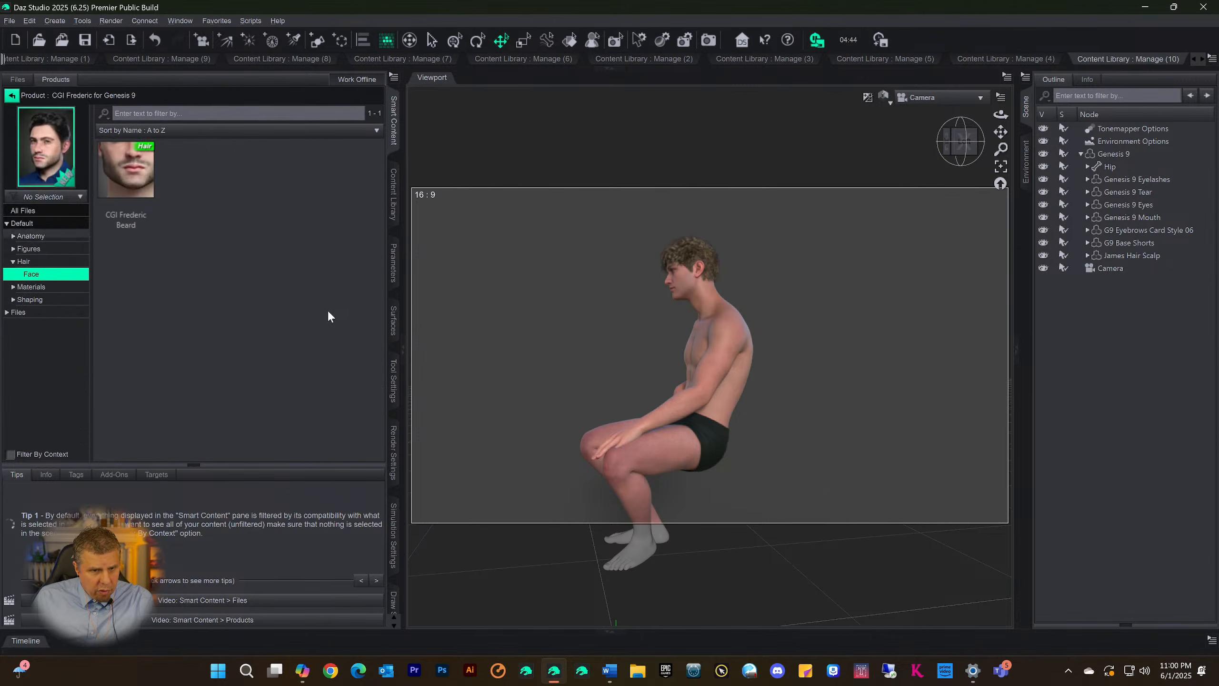
{"action": "left_click", "coordinate": [135, 203]}
{"action": "right_click", "coordinate": [130, 187]}
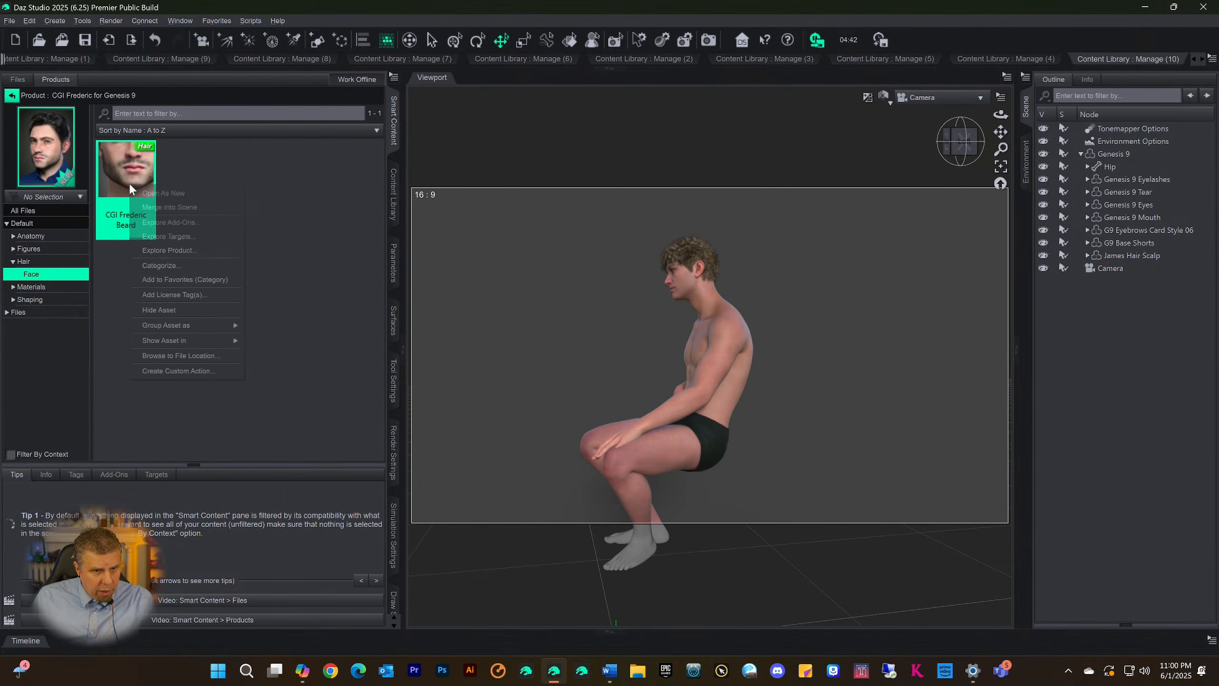
{"action": "left_click", "coordinate": [162, 266]}
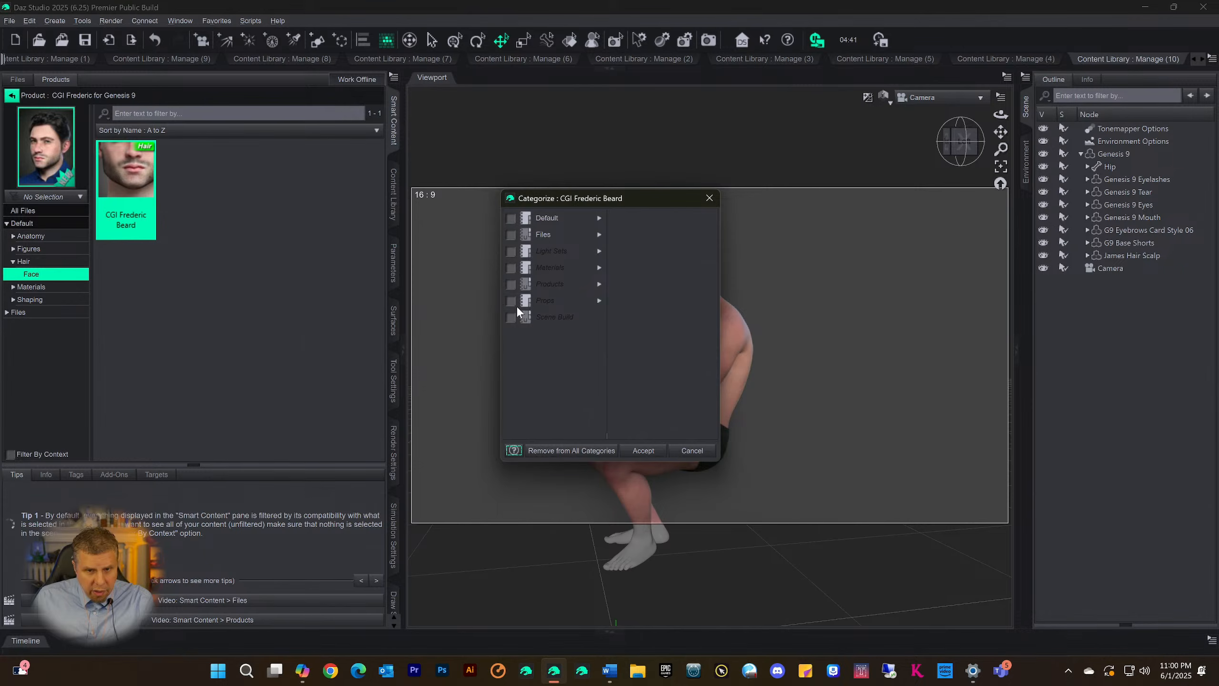
{"action": "left_click", "coordinate": [600, 234]}
{"action": "left_click", "coordinate": [649, 235]}
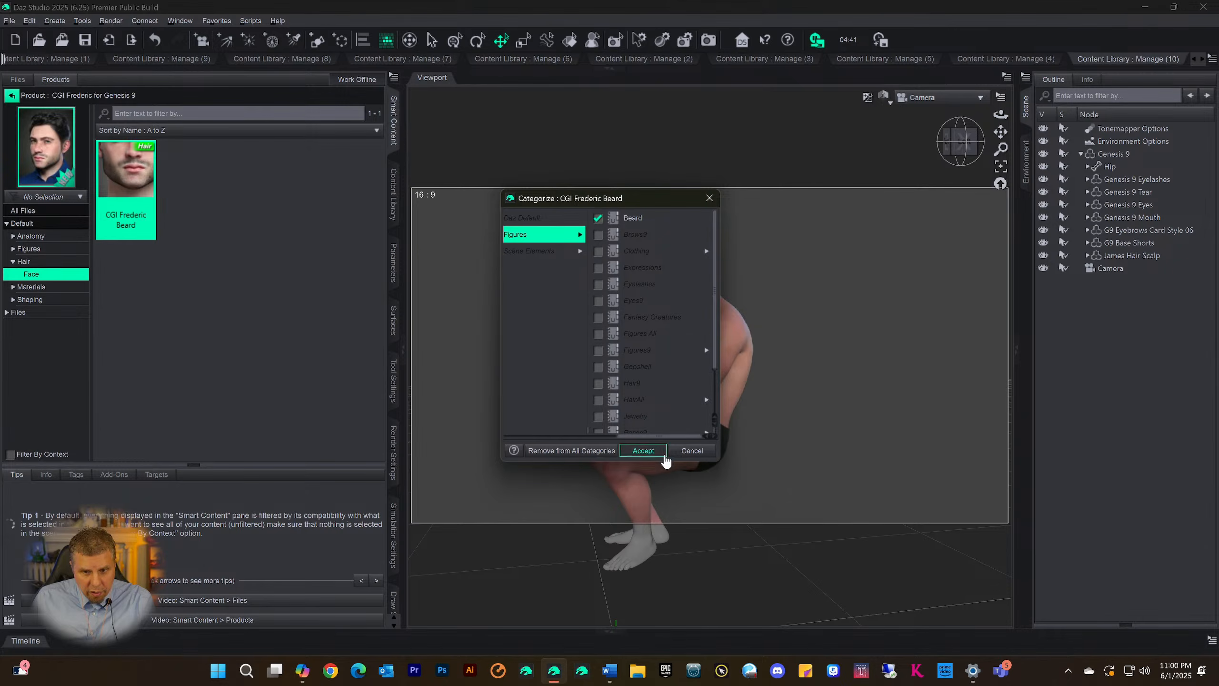
{"action": "left_click", "coordinate": [686, 450]}
{"action": "left_click", "coordinate": [11, 97]}
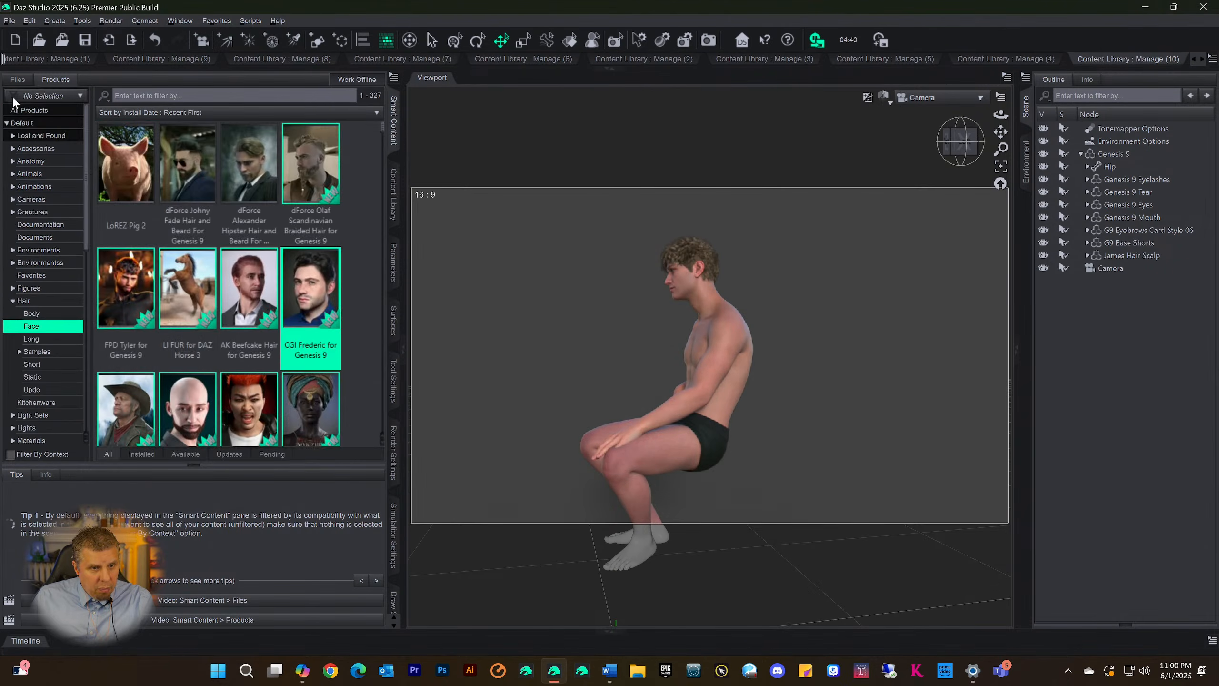
Browse the Hair > Face products and open the contents of Arno HD for Genesis 9
{"action": "scroll", "coordinate": [210, 287], "scroll_direction": "down", "scroll_amount": 5}
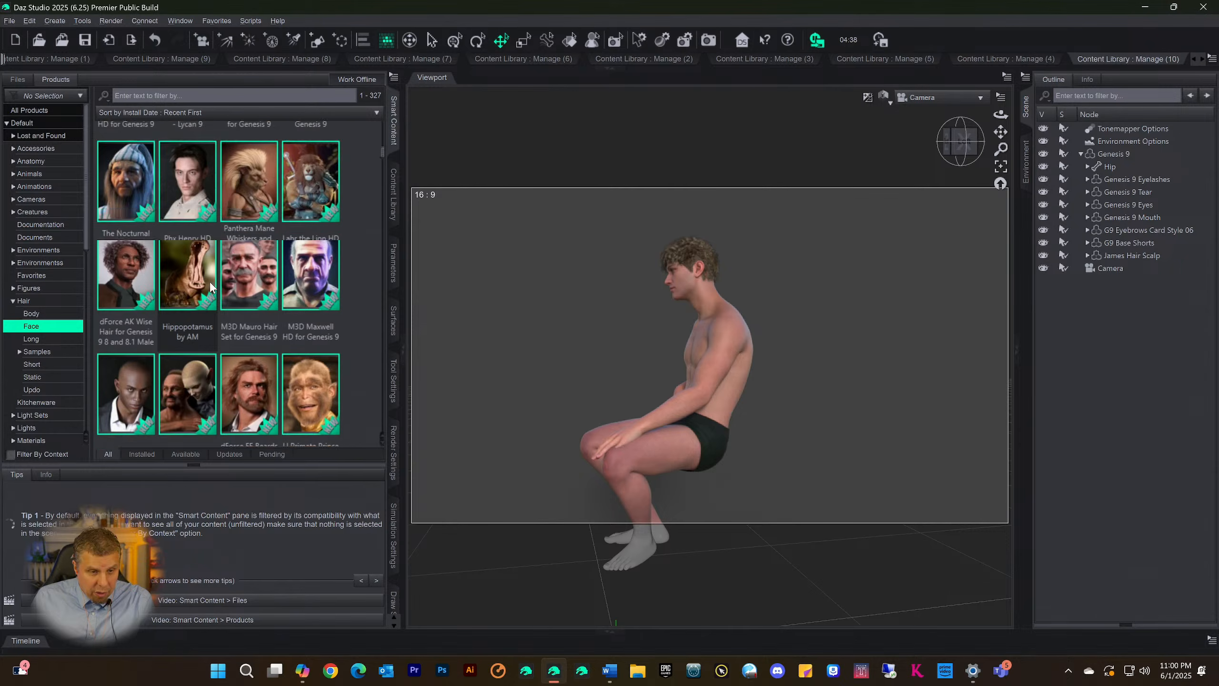
{"action": "scroll", "coordinate": [196, 317], "scroll_direction": "down", "scroll_amount": 5}
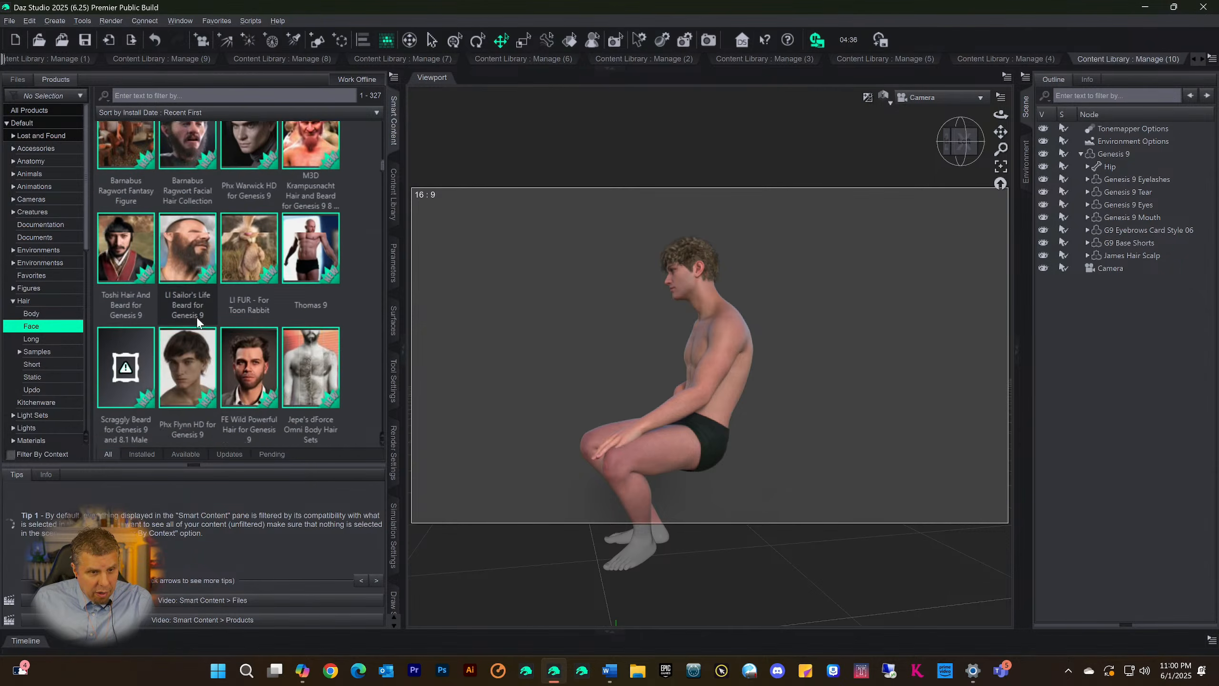
{"action": "scroll", "coordinate": [202, 315], "scroll_direction": "down", "scroll_amount": 3}
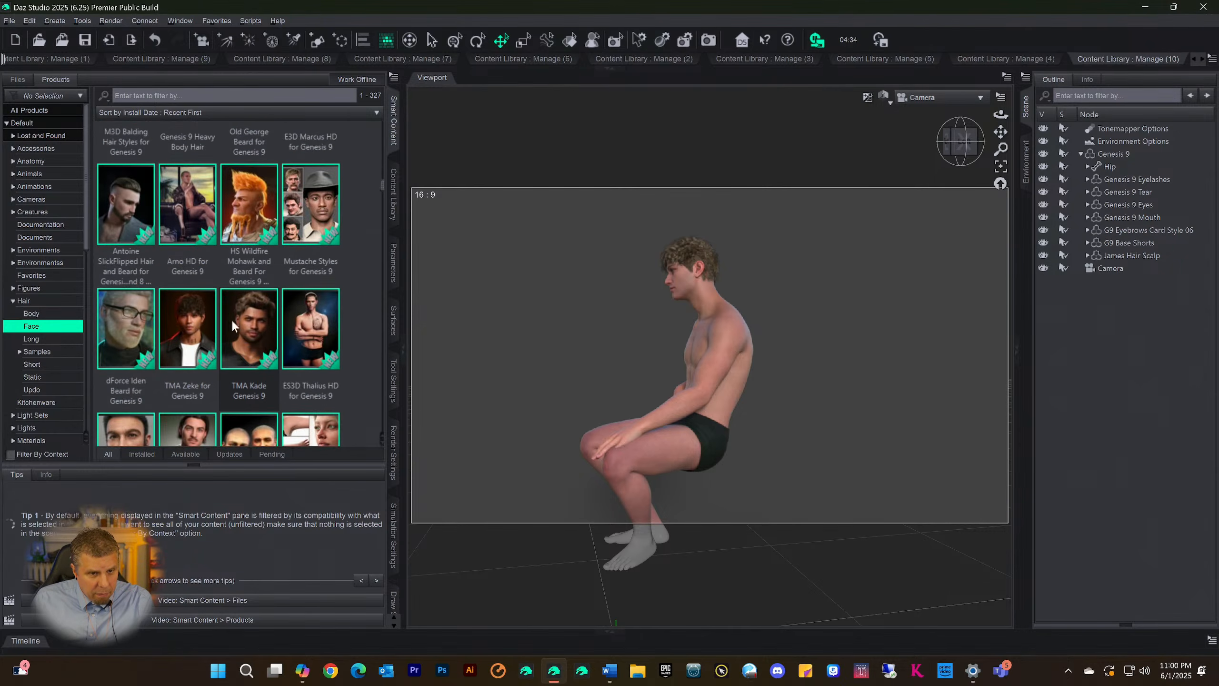
{"action": "mouse_move", "coordinate": [253, 328]}
{"action": "scroll", "coordinate": [273, 295], "scroll_direction": "down", "scroll_amount": 5}
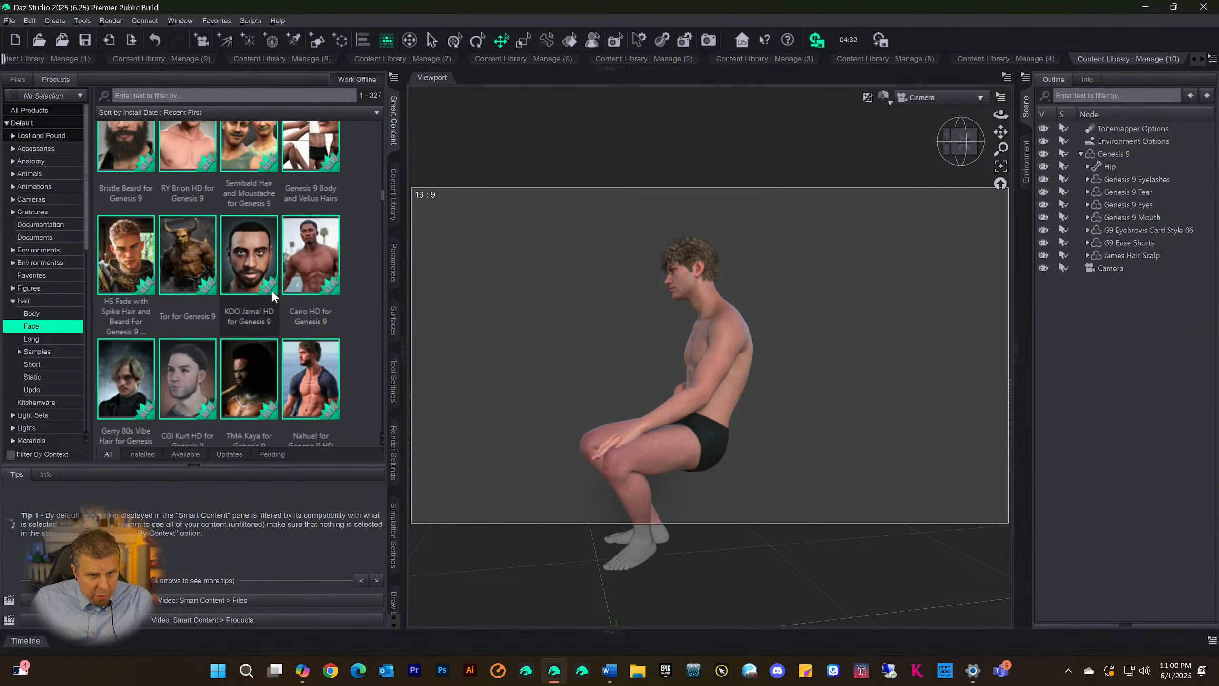
{"action": "scroll", "coordinate": [273, 295], "scroll_direction": "up", "scroll_amount": 5}
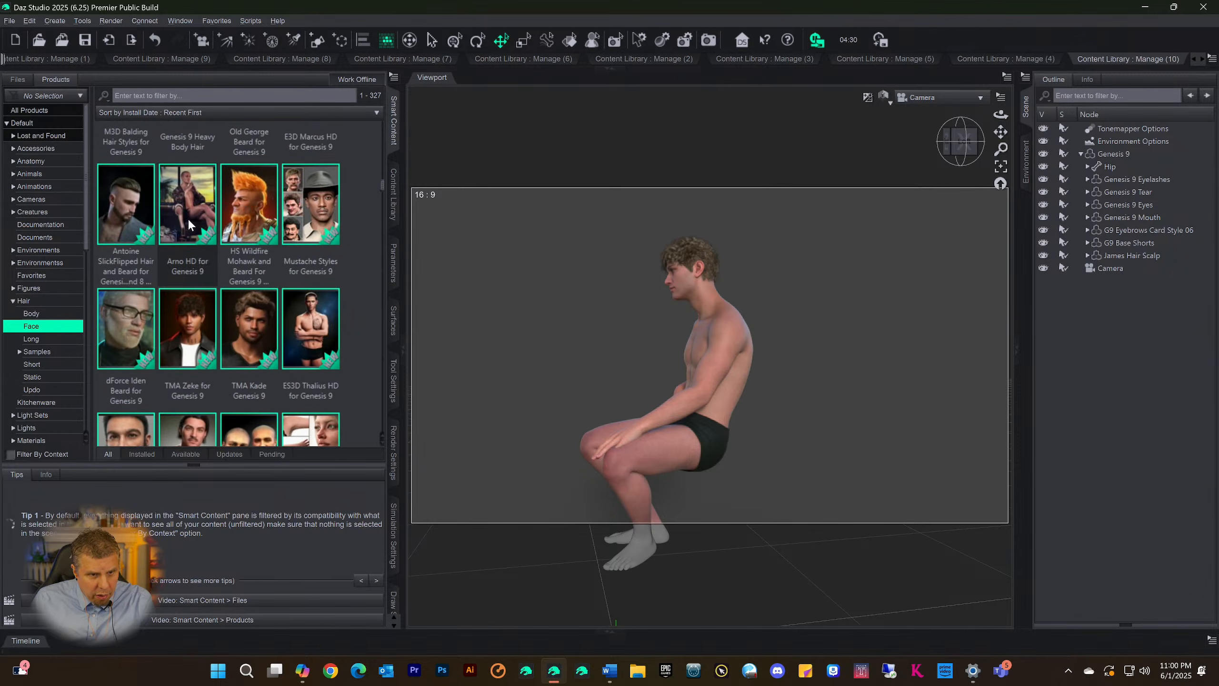
{"action": "double_click", "coordinate": [188, 218]}
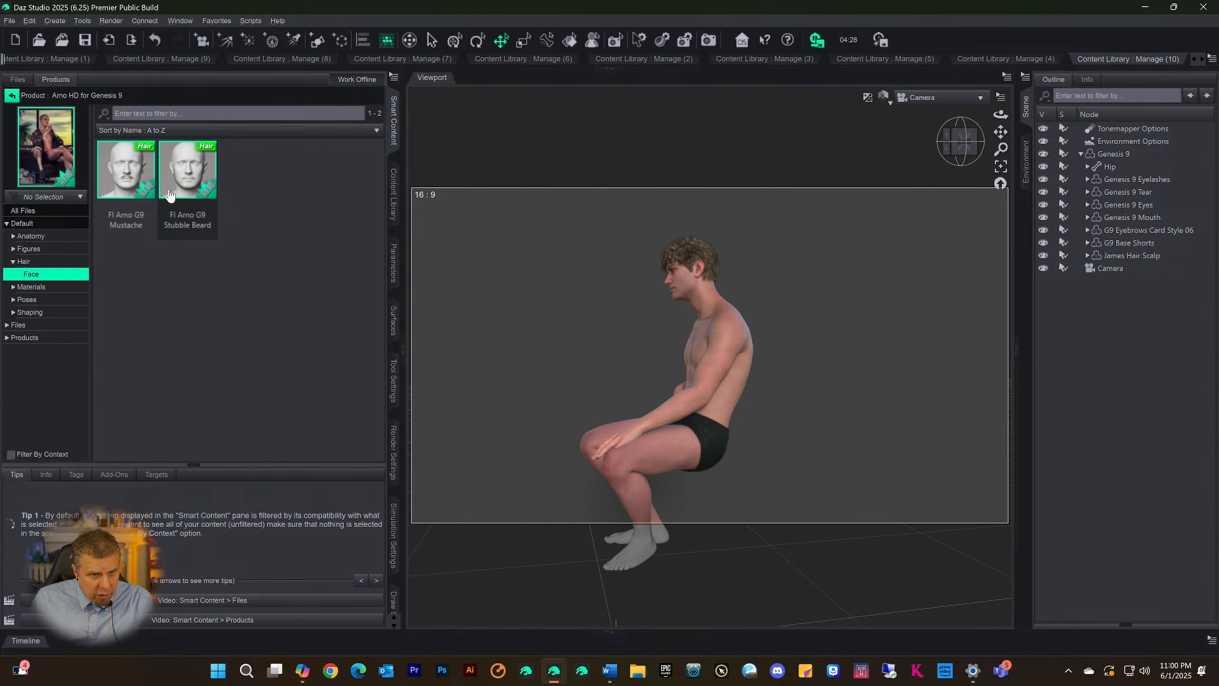
Check the Files > Figures category assignments of FI Arno G9 Stubble Beard, close them without changes and return to the product list
{"action": "left_click", "coordinate": [189, 193]}
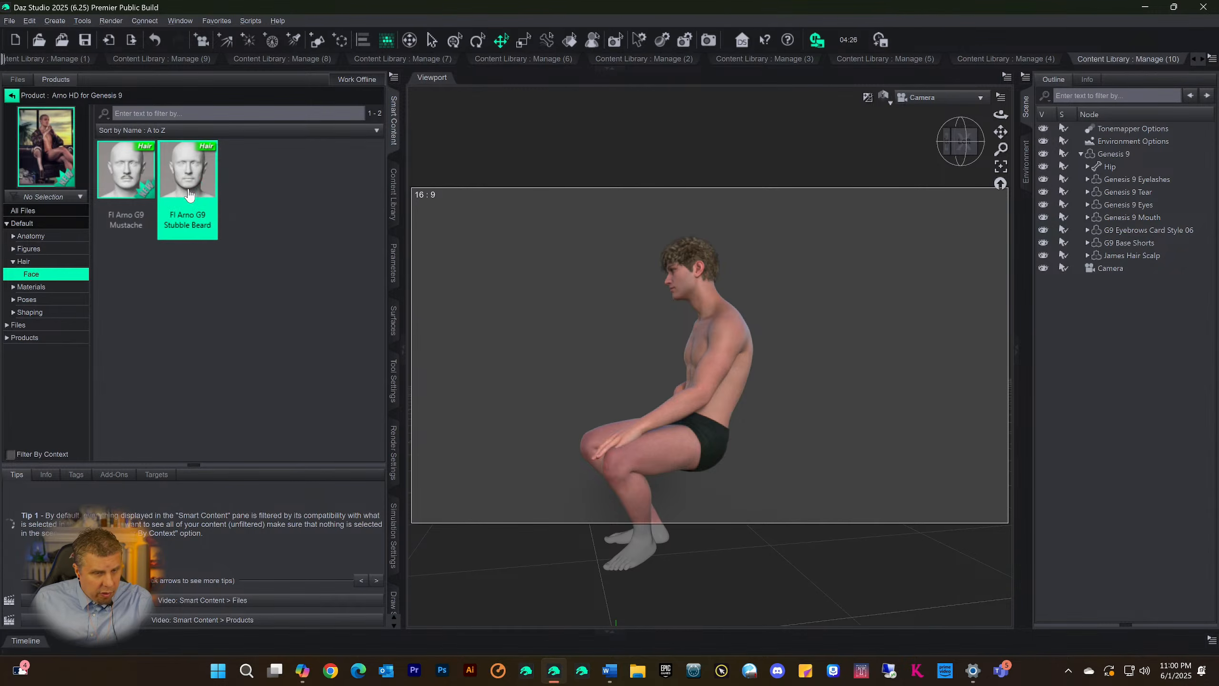
{"action": "right_click", "coordinate": [188, 193]}
{"action": "left_click", "coordinate": [222, 270]}
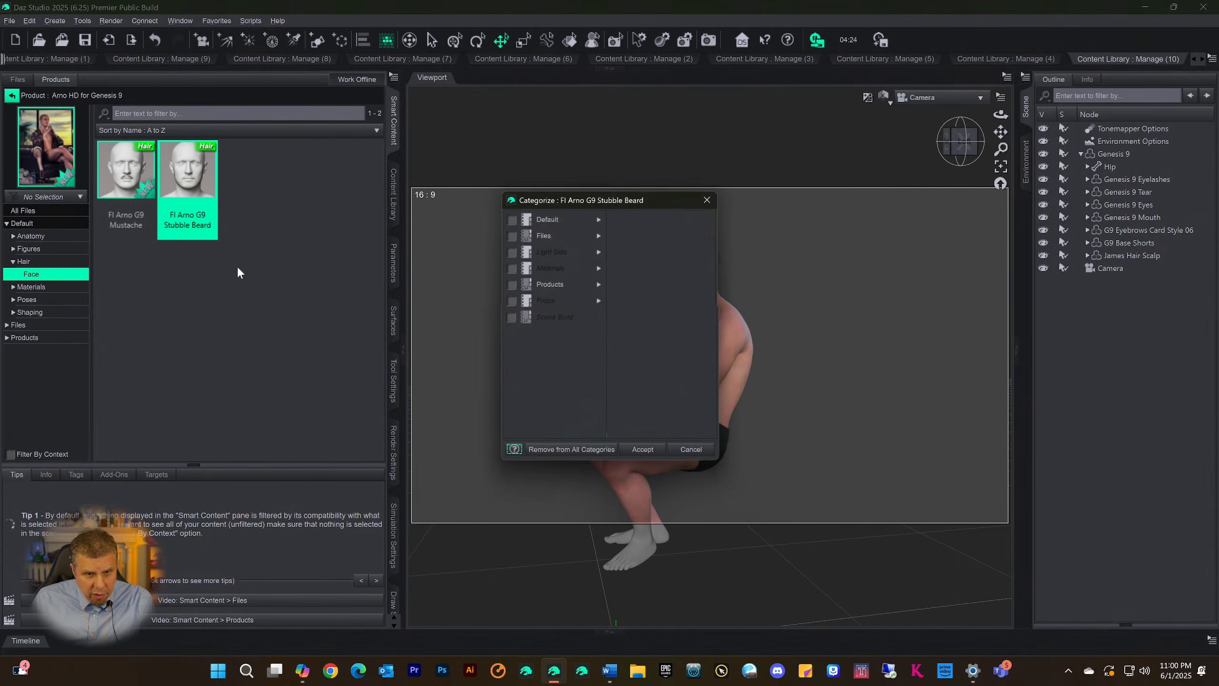
{"action": "left_click", "coordinate": [599, 236]}
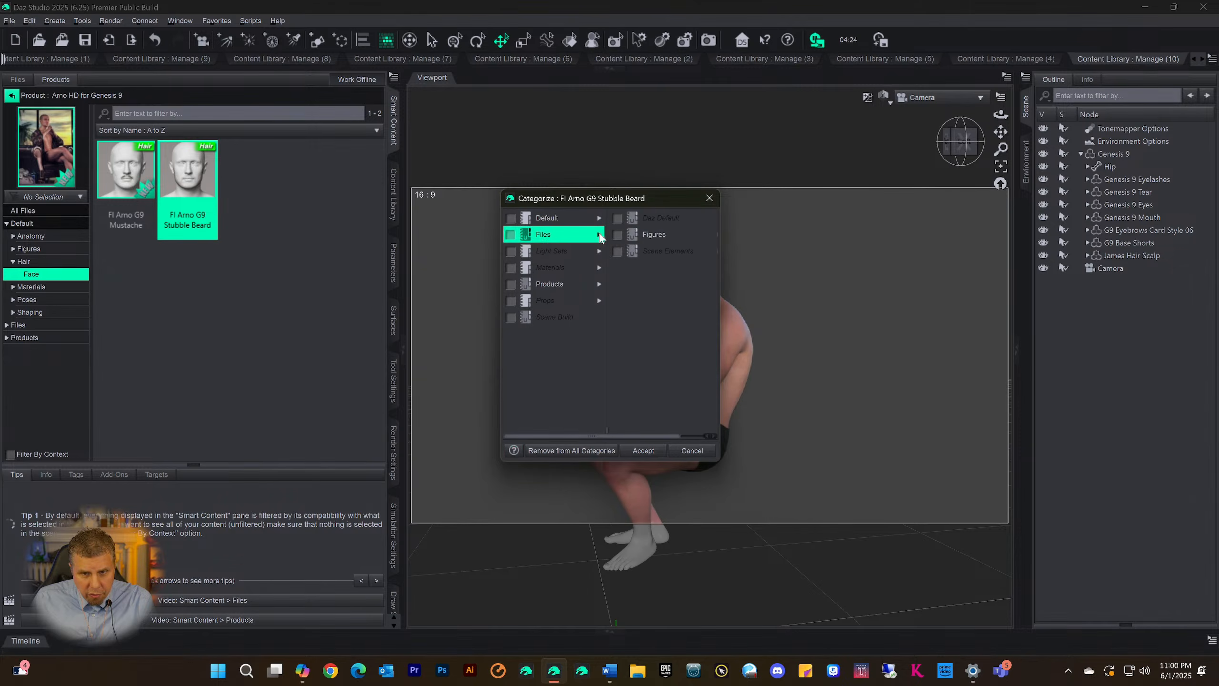
{"action": "left_click", "coordinate": [626, 235]}
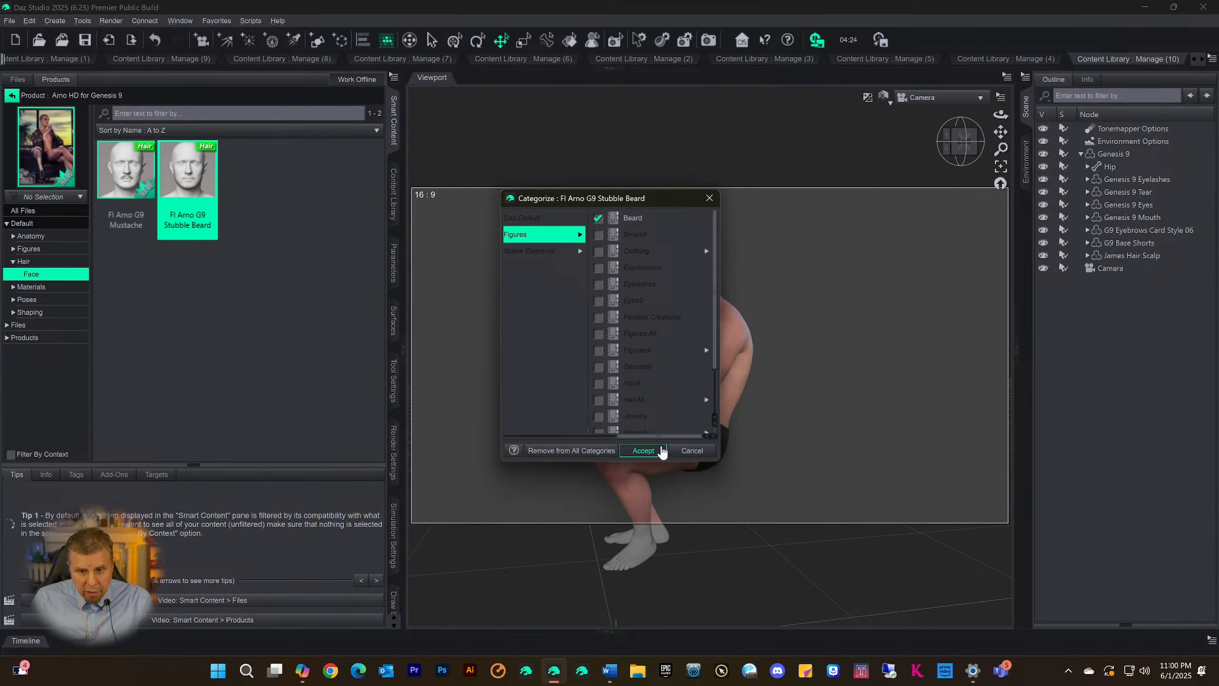
{"action": "left_click", "coordinate": [694, 451]}
{"action": "left_click", "coordinate": [12, 96]}
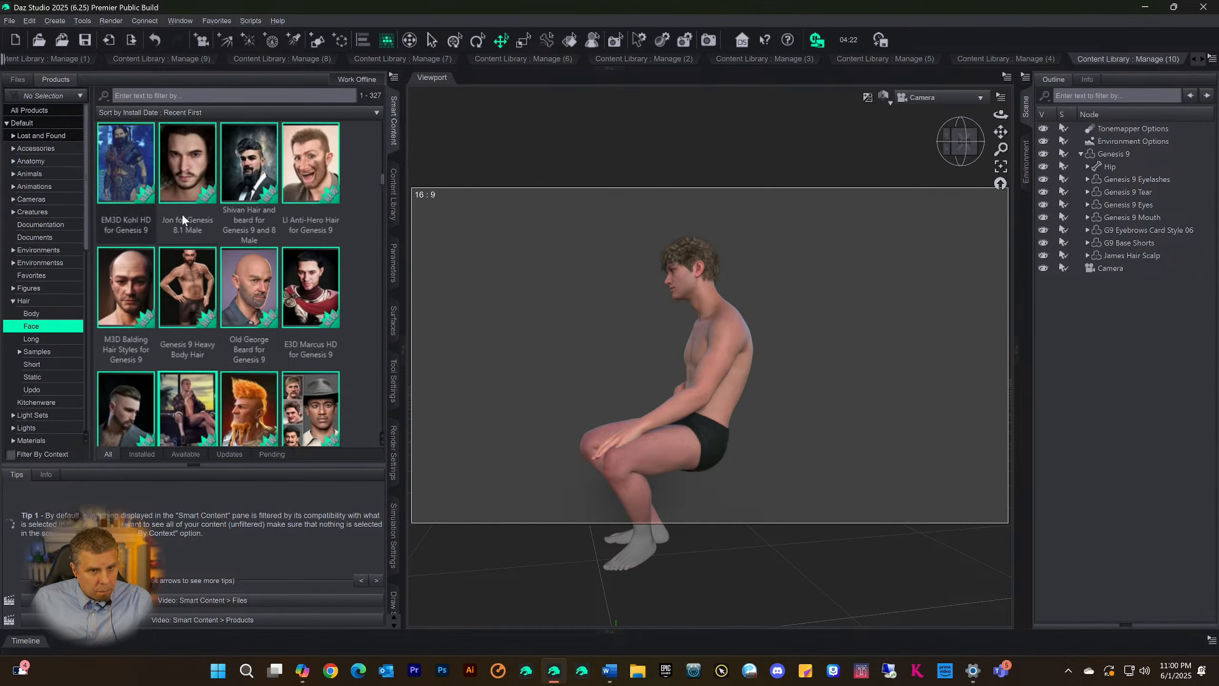
Look further through the Default > Hair > Face products for beard and facial hair sets made for Genesis 9 and Genesis 8 males
{"action": "scroll", "coordinate": [268, 288], "scroll_direction": "down", "scroll_amount": 5}
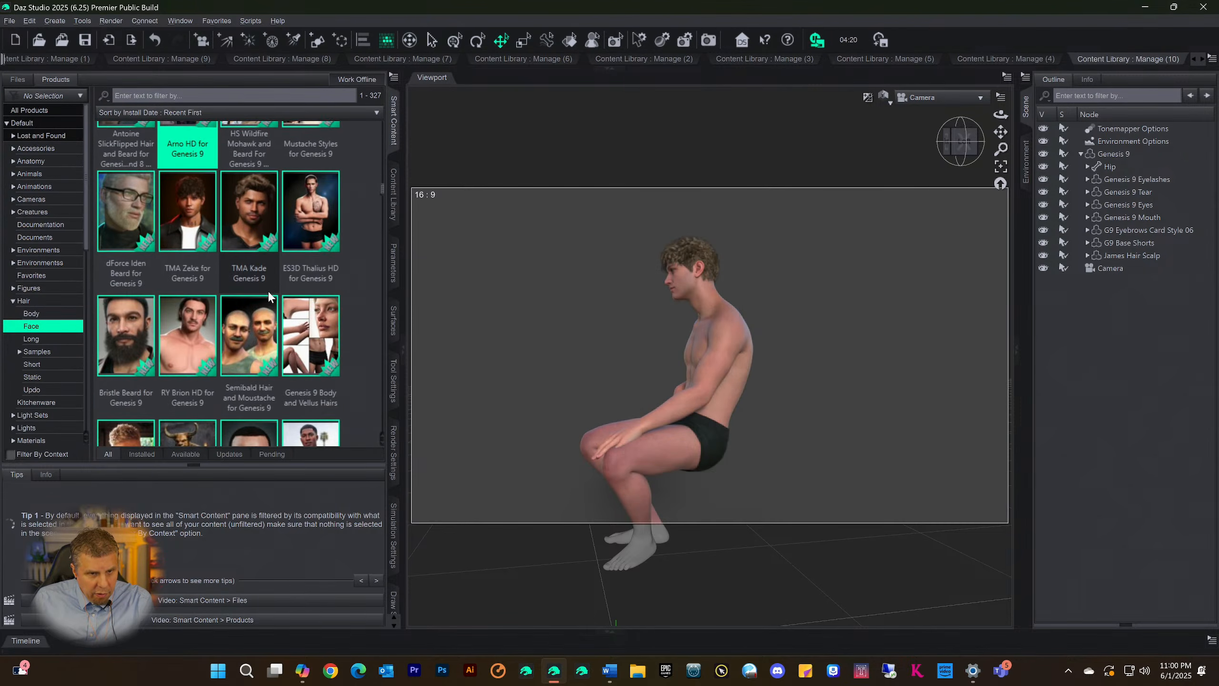
{"action": "scroll", "coordinate": [267, 296], "scroll_direction": "down", "scroll_amount": 1}
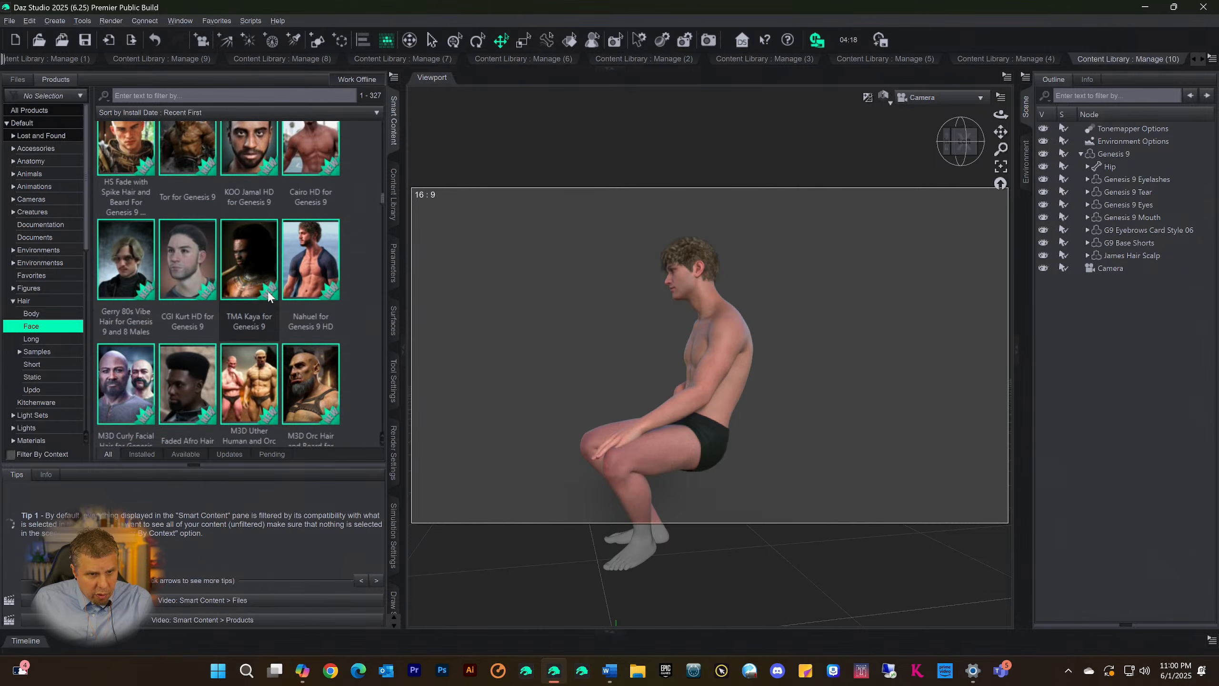
{"action": "scroll", "coordinate": [267, 288], "scroll_direction": "down", "scroll_amount": 5}
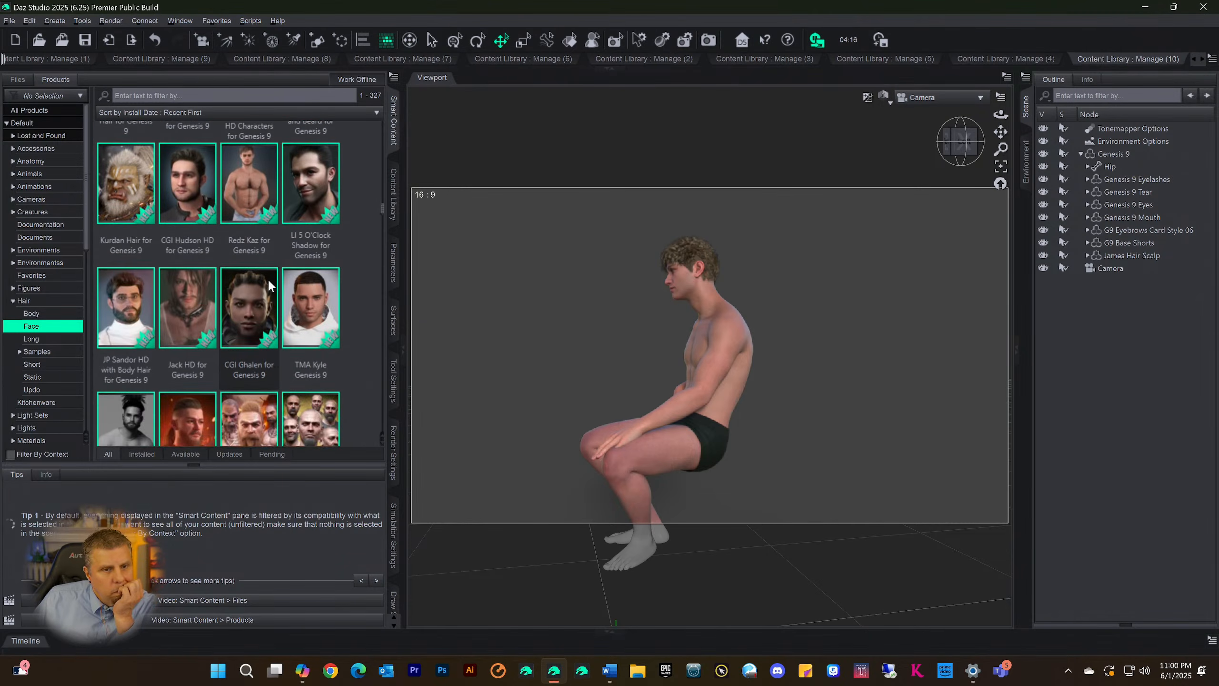
{"action": "mouse_move", "coordinate": [293, 211]}
{"action": "scroll", "coordinate": [294, 212], "scroll_direction": "down", "scroll_amount": 5}
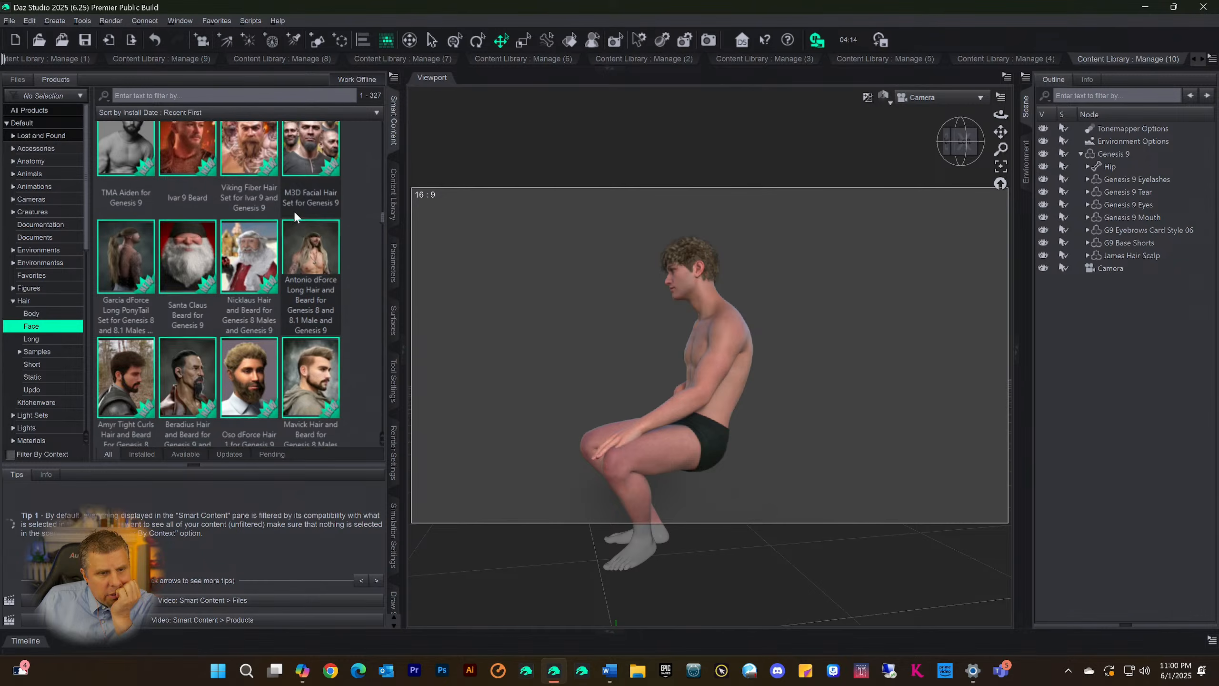
{"action": "scroll", "coordinate": [312, 231], "scroll_direction": "down", "scroll_amount": 5}
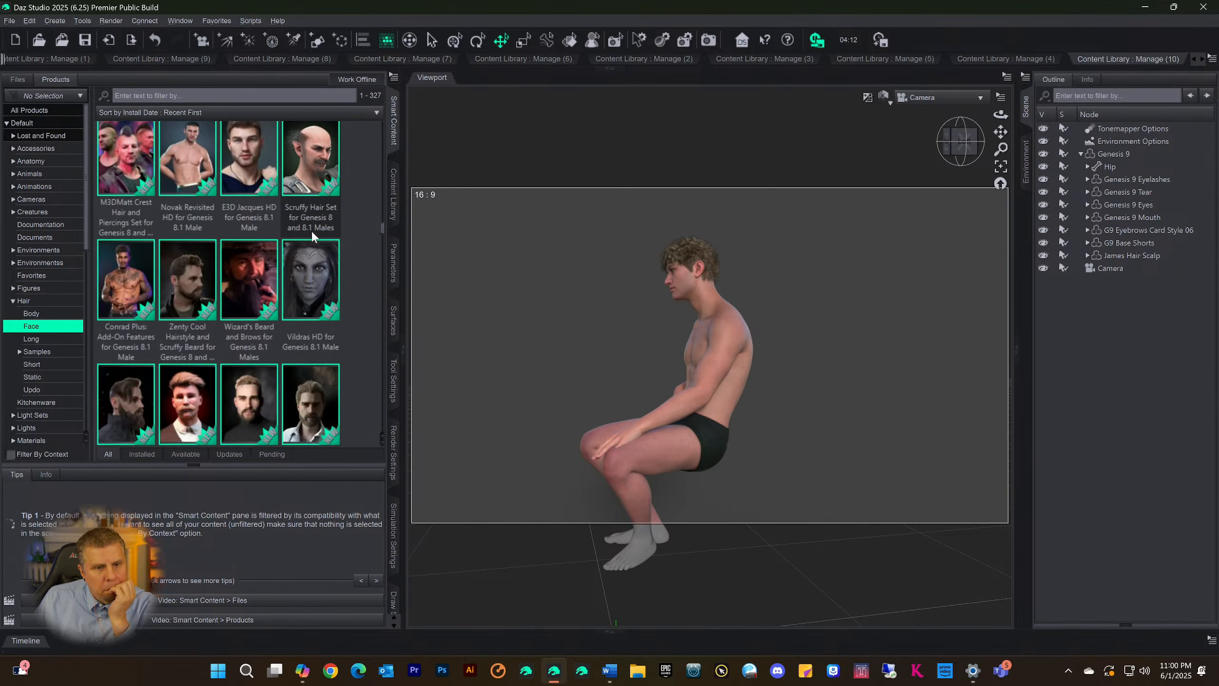
{"action": "mouse_move", "coordinate": [312, 243]}
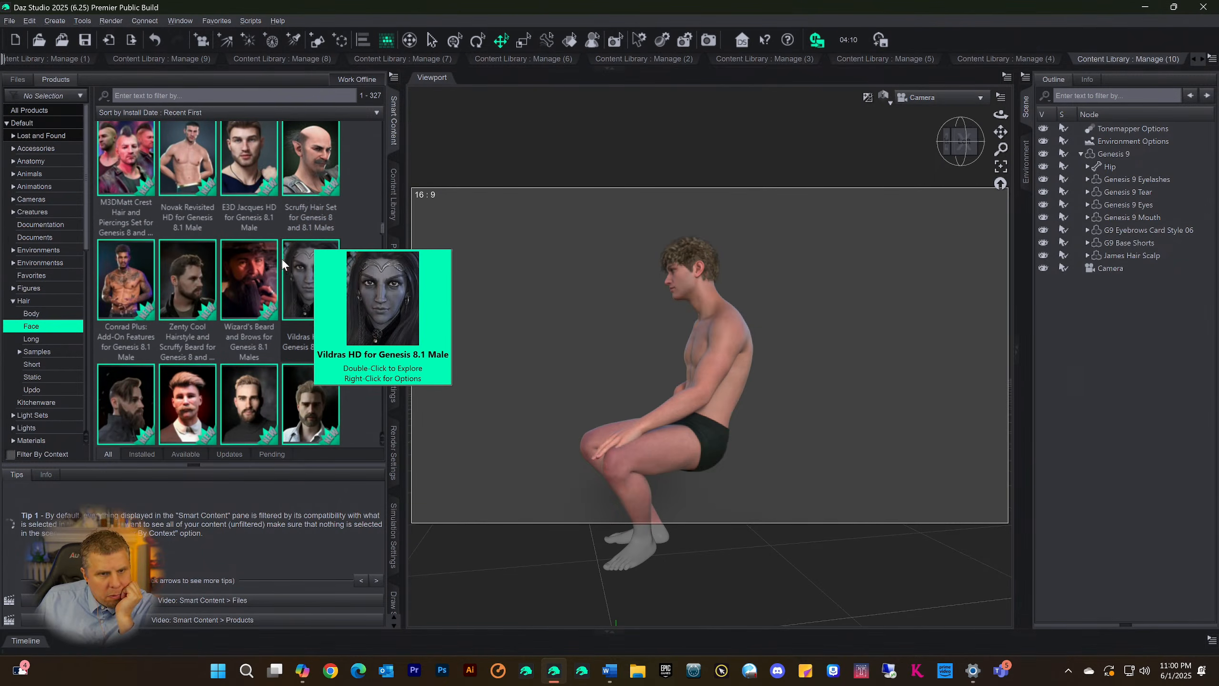
{"action": "scroll", "coordinate": [262, 207], "scroll_direction": "down", "scroll_amount": 5}
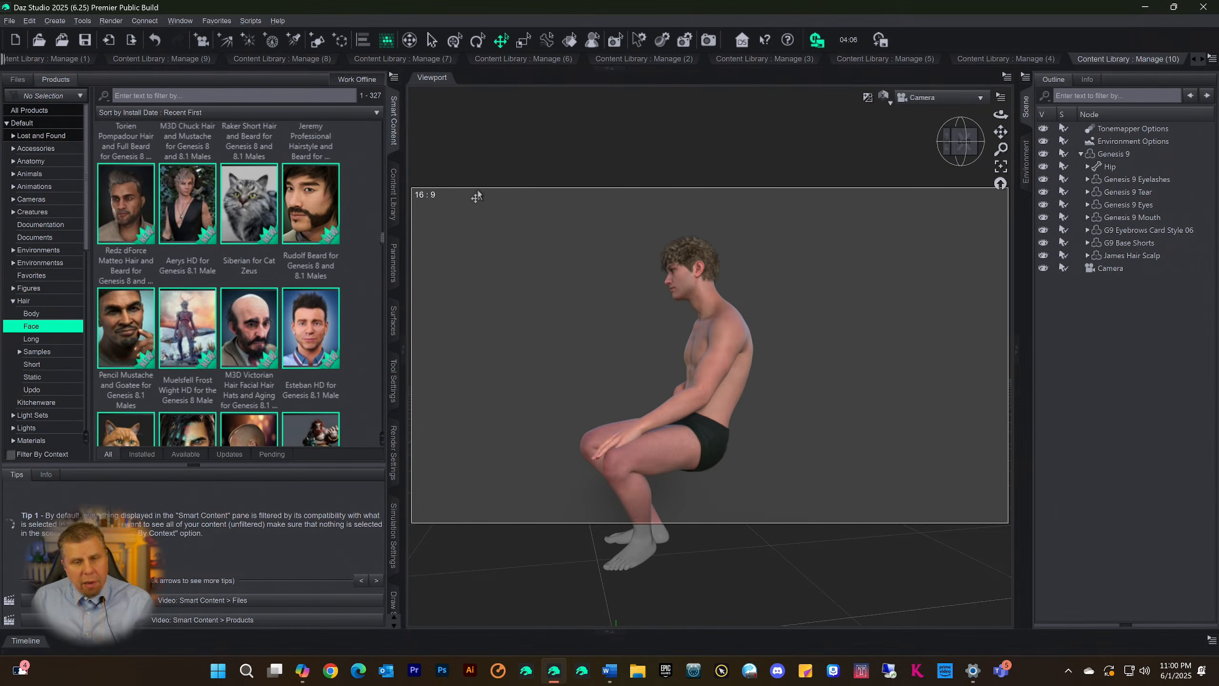
Expand the Content Library page showing Files > Figures > Beard, refresh it and look through the first page of files
{"action": "left_click", "coordinate": [610, 69]}
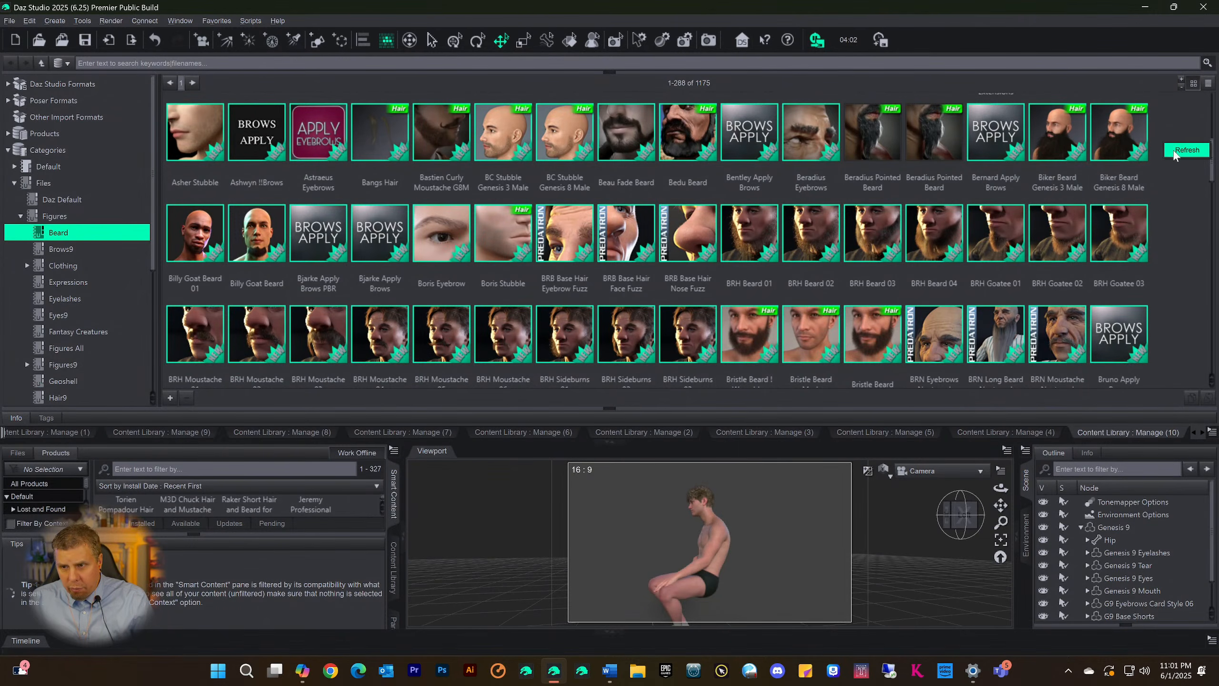
{"action": "left_click", "coordinate": [1174, 153]}
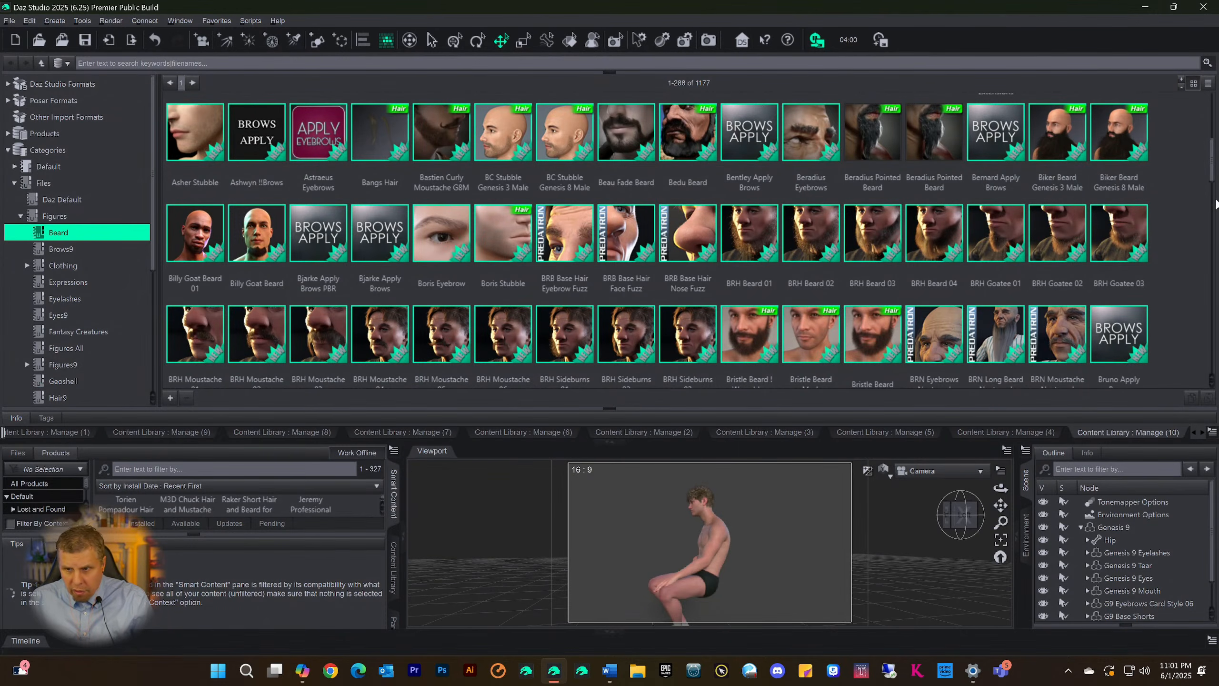
{"action": "scroll", "coordinate": [1214, 170], "scroll_direction": "down", "scroll_amount": 15}
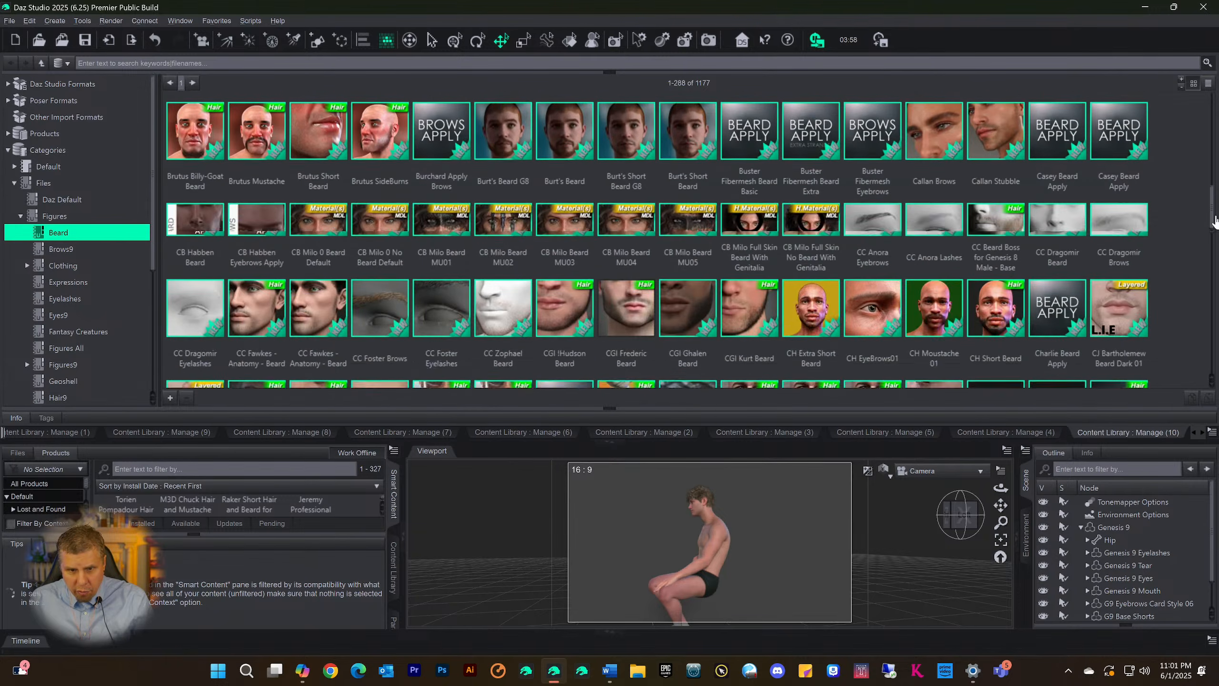
{"action": "scroll", "coordinate": [690, 240], "scroll_direction": "down", "scroll_amount": 8}
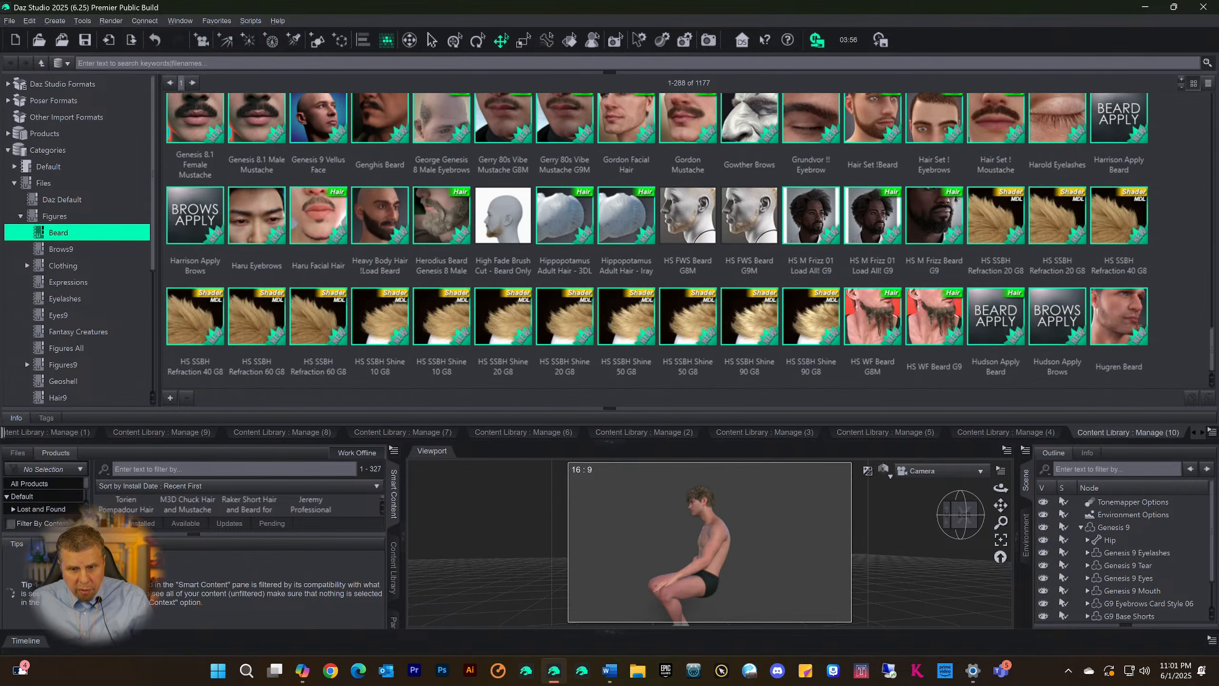
{"action": "scroll", "coordinate": [847, 283], "scroll_direction": "up", "scroll_amount": 20}
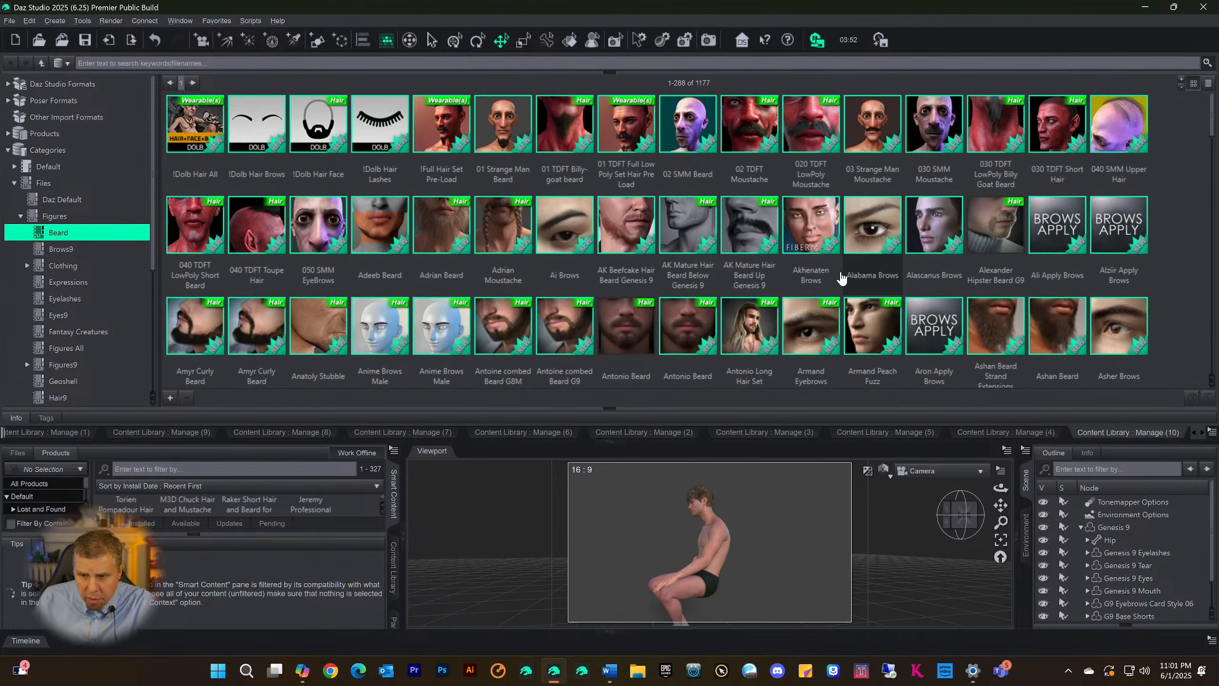
{"action": "scroll", "coordinate": [906, 238], "scroll_direction": "down", "scroll_amount": 20}
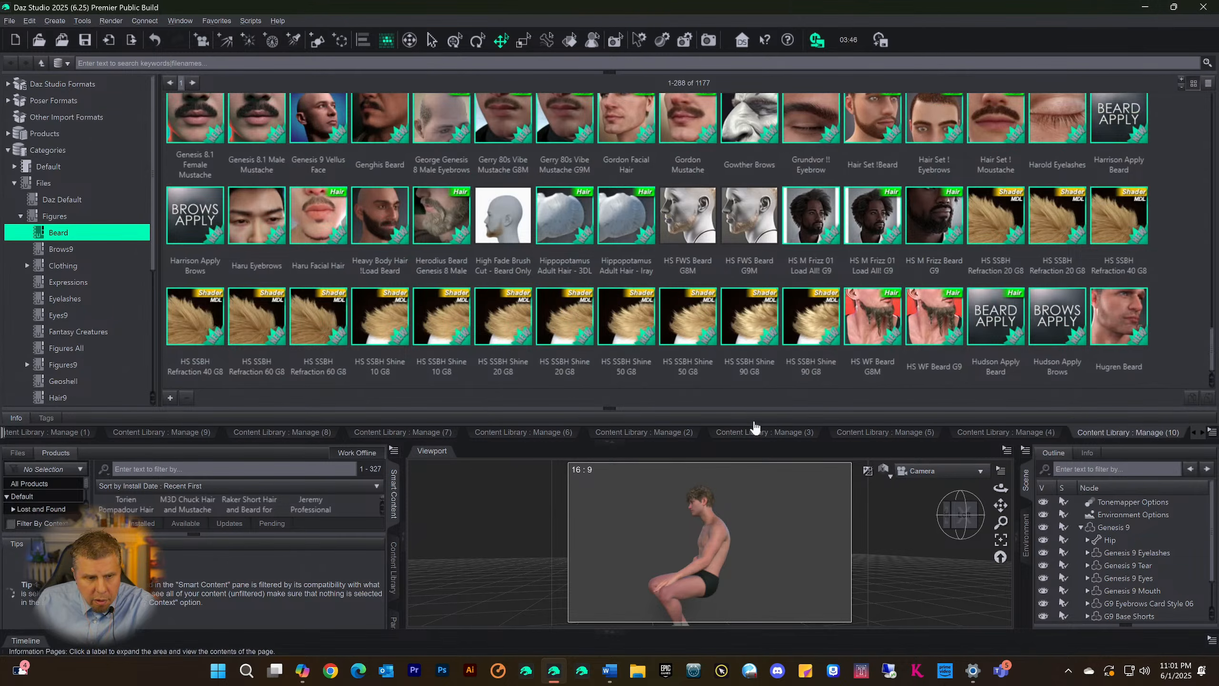
{"action": "scroll", "coordinate": [397, 341], "scroll_direction": "up", "scroll_amount": 20}
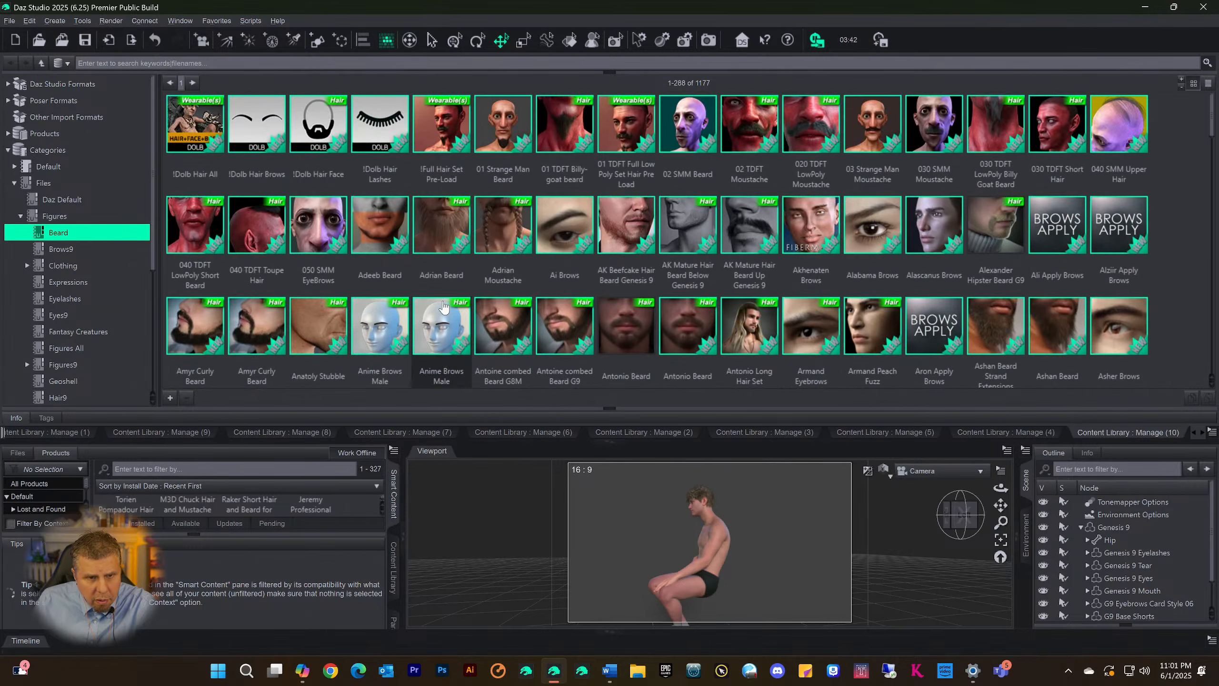
{"action": "scroll", "coordinate": [517, 217], "scroll_direction": "down", "scroll_amount": 10}
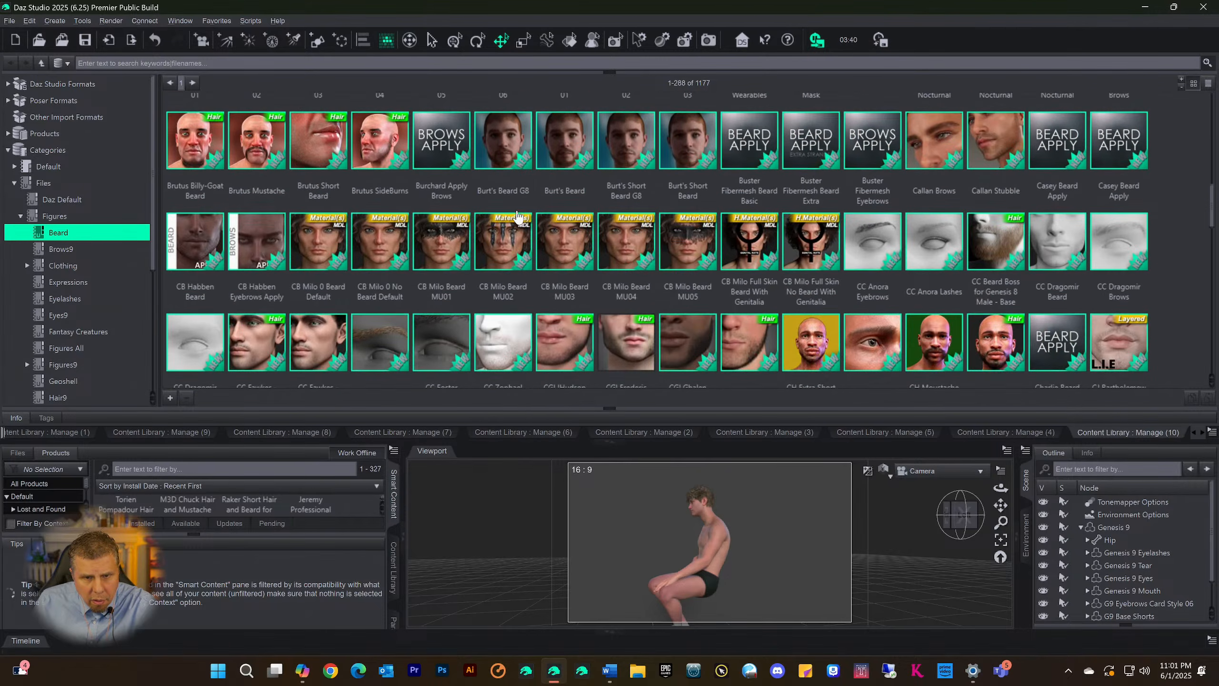
{"action": "scroll", "coordinate": [517, 217], "scroll_direction": "up", "scroll_amount": 5}
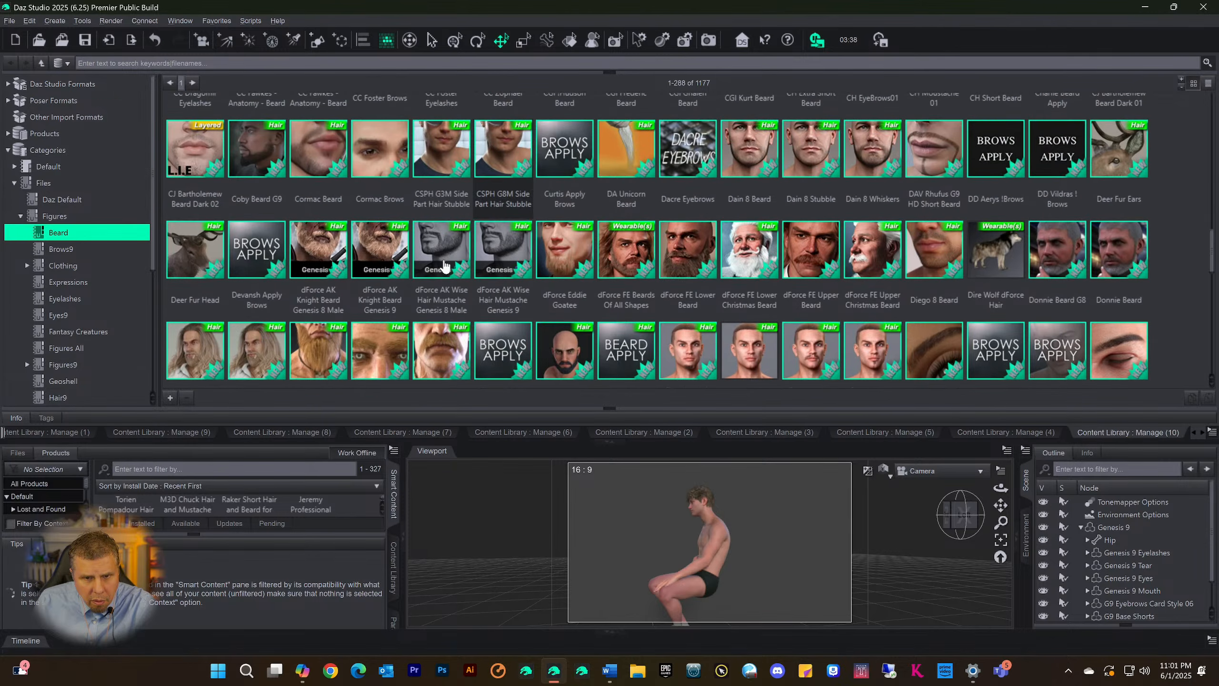
{"action": "scroll", "coordinate": [1062, 260], "scroll_direction": "down", "scroll_amount": 8}
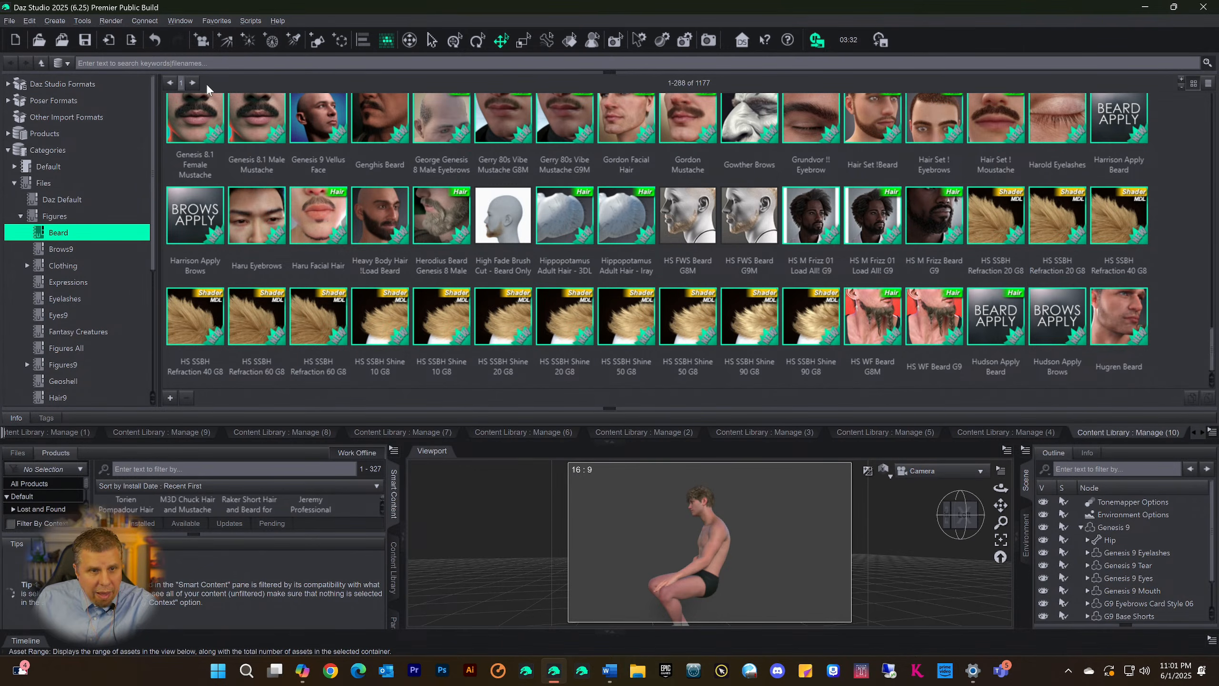
Page through the Beard category to its last page, go back one page and look over the beards and mustaches there
{"action": "left_click", "coordinate": [191, 82]}
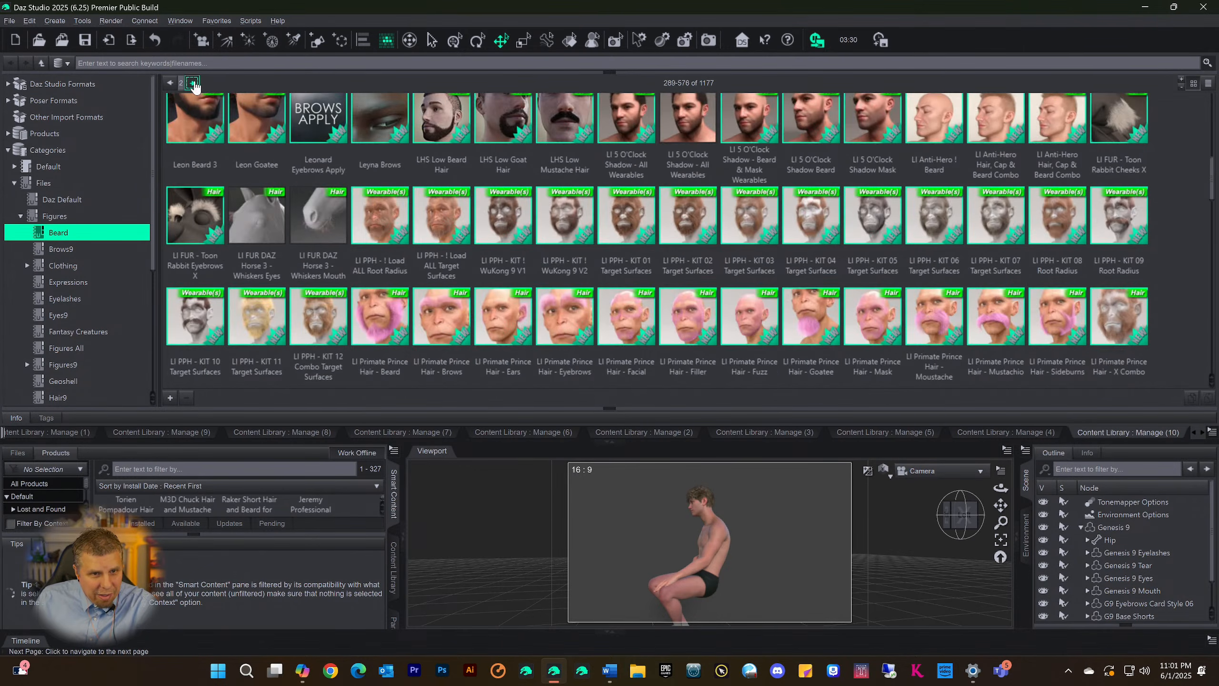
{"action": "left_click", "coordinate": [192, 82]}
{"action": "left_click", "coordinate": [192, 82]}
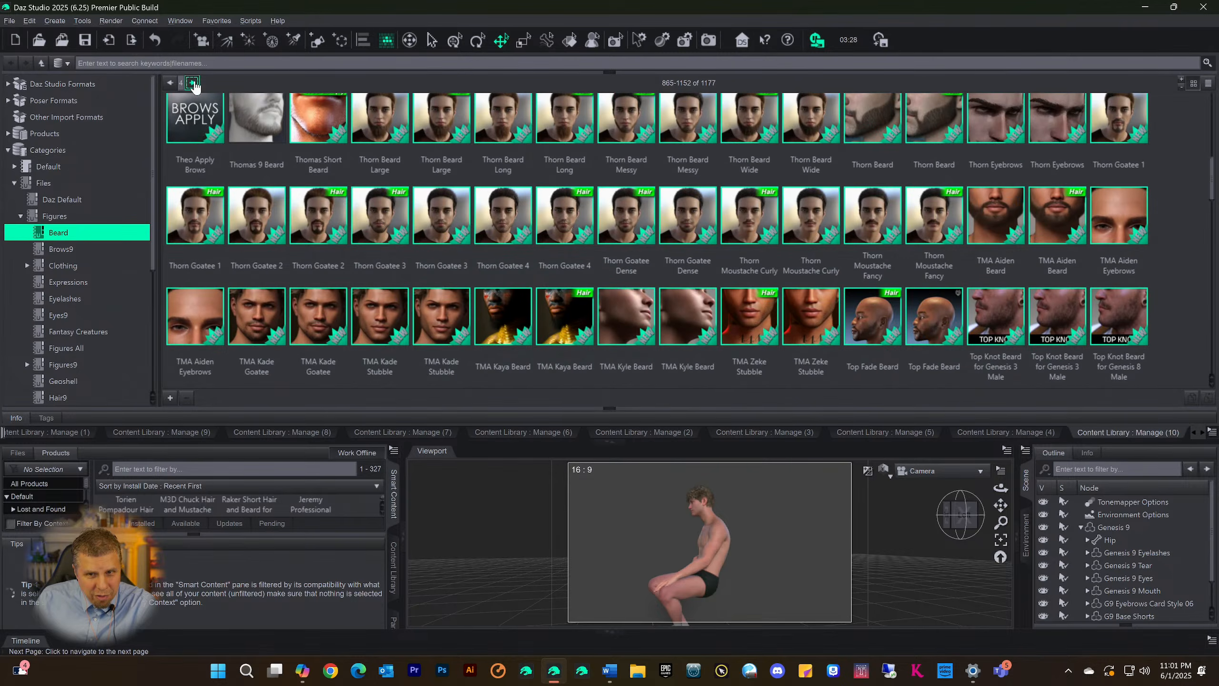
{"action": "left_click", "coordinate": [191, 83]}
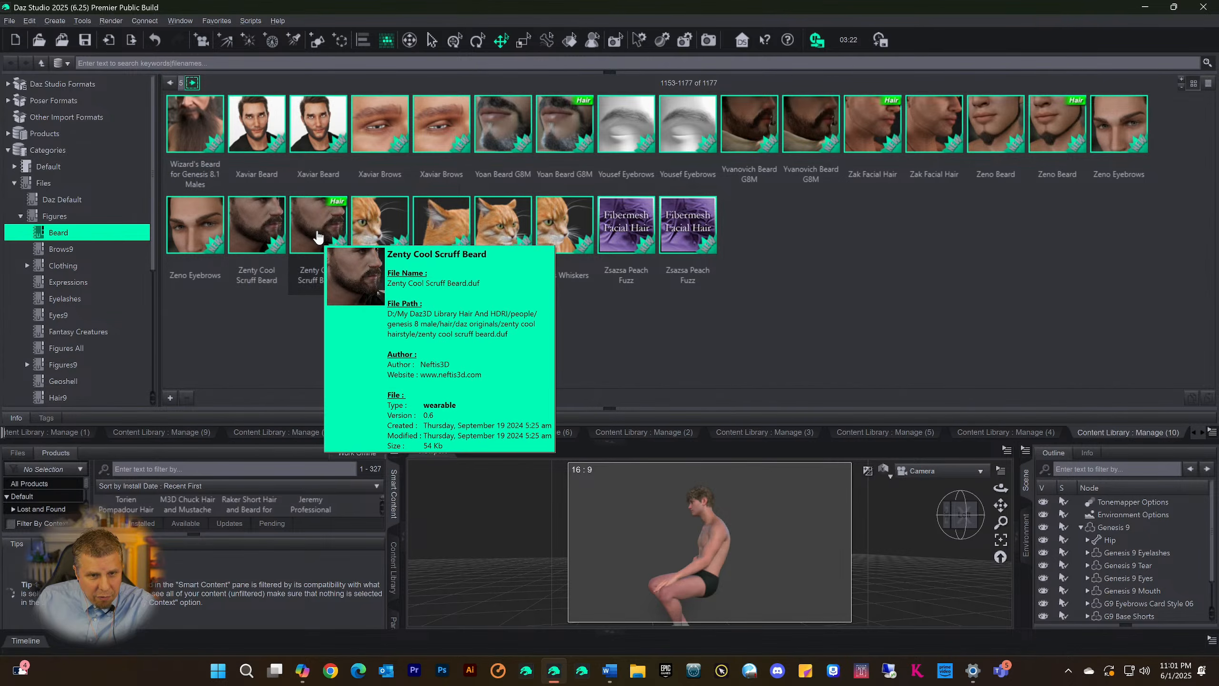
{"action": "left_click", "coordinate": [170, 82]}
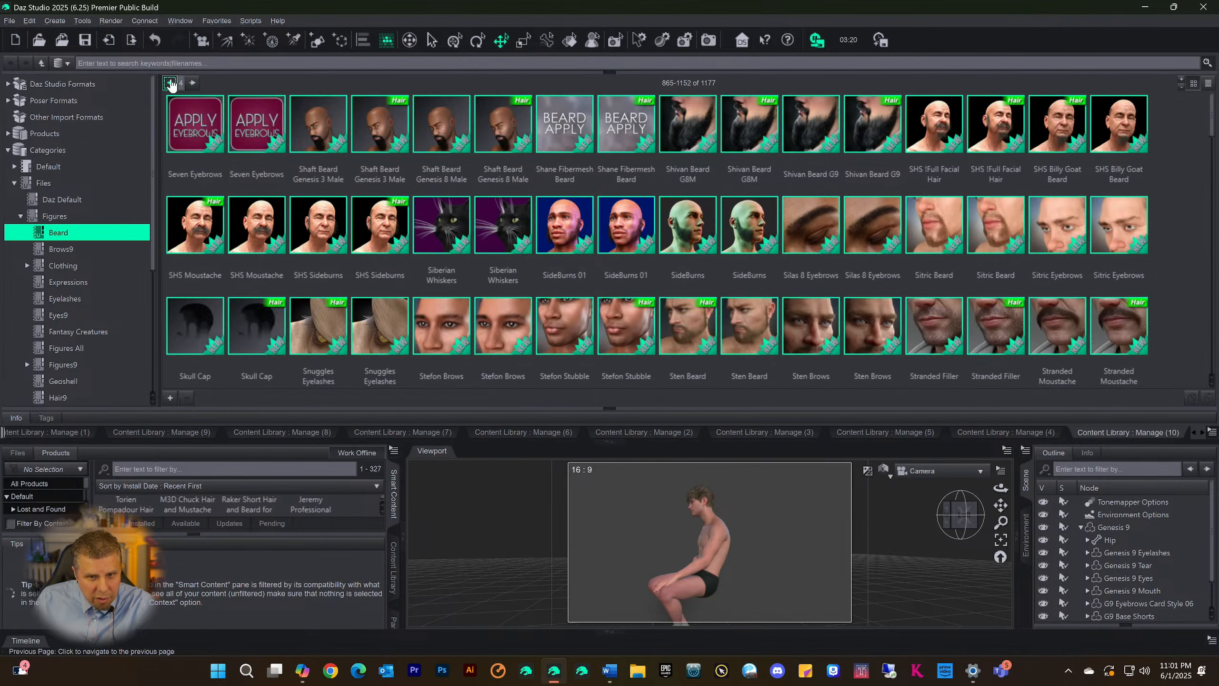
{"action": "scroll", "coordinate": [553, 216], "scroll_direction": "down", "scroll_amount": 12}
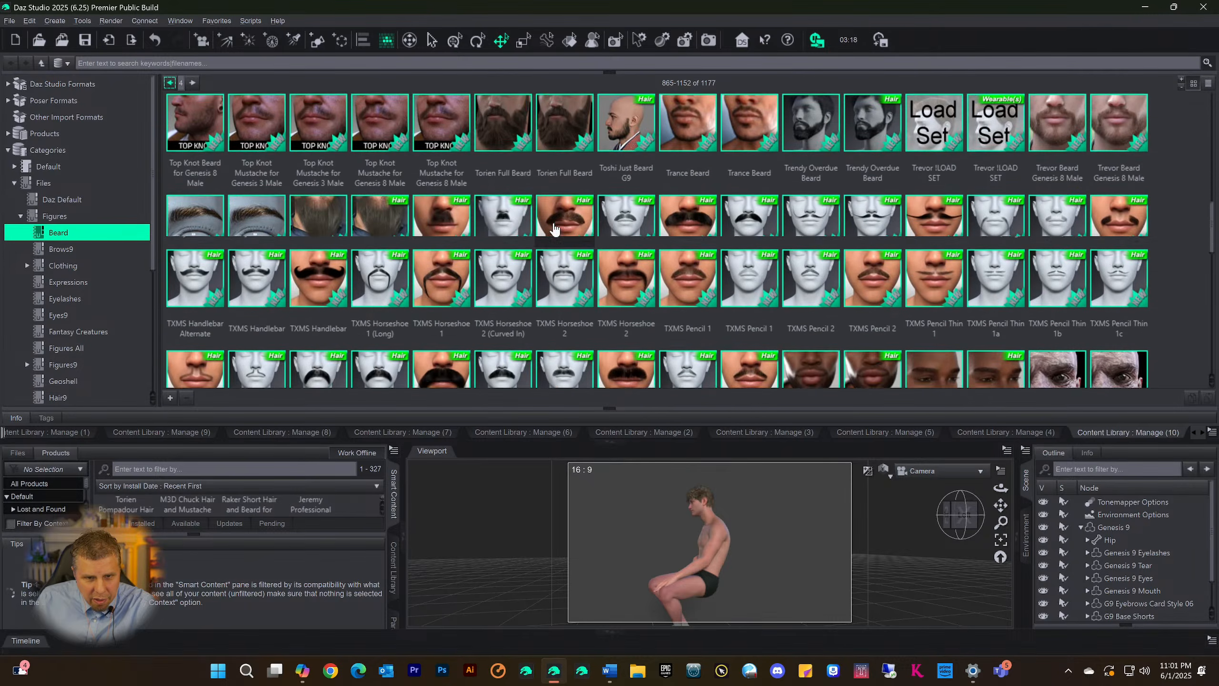
{"action": "scroll", "coordinate": [554, 229], "scroll_direction": "up", "scroll_amount": 5}
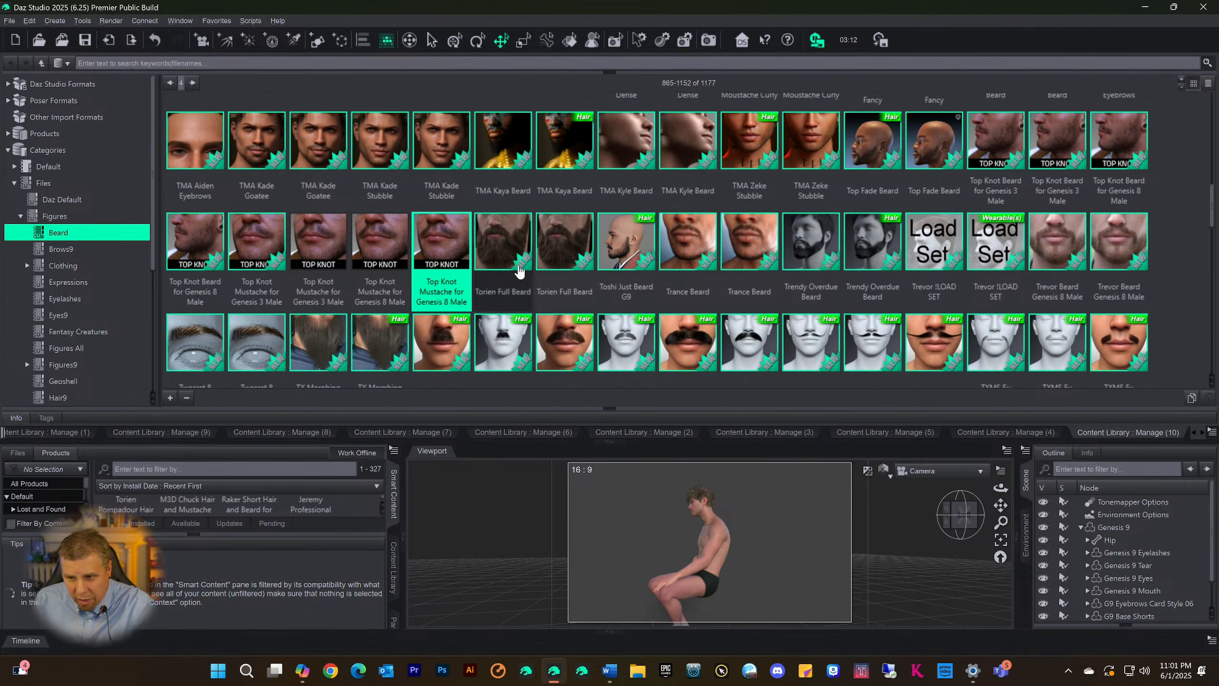
Select Genesis 9 and merge Top Knot Mustache for Genesis 8 Male into the scene, auto-fitting it from Genesis 8 Male with item type None
{"action": "left_click", "coordinate": [1121, 528]}
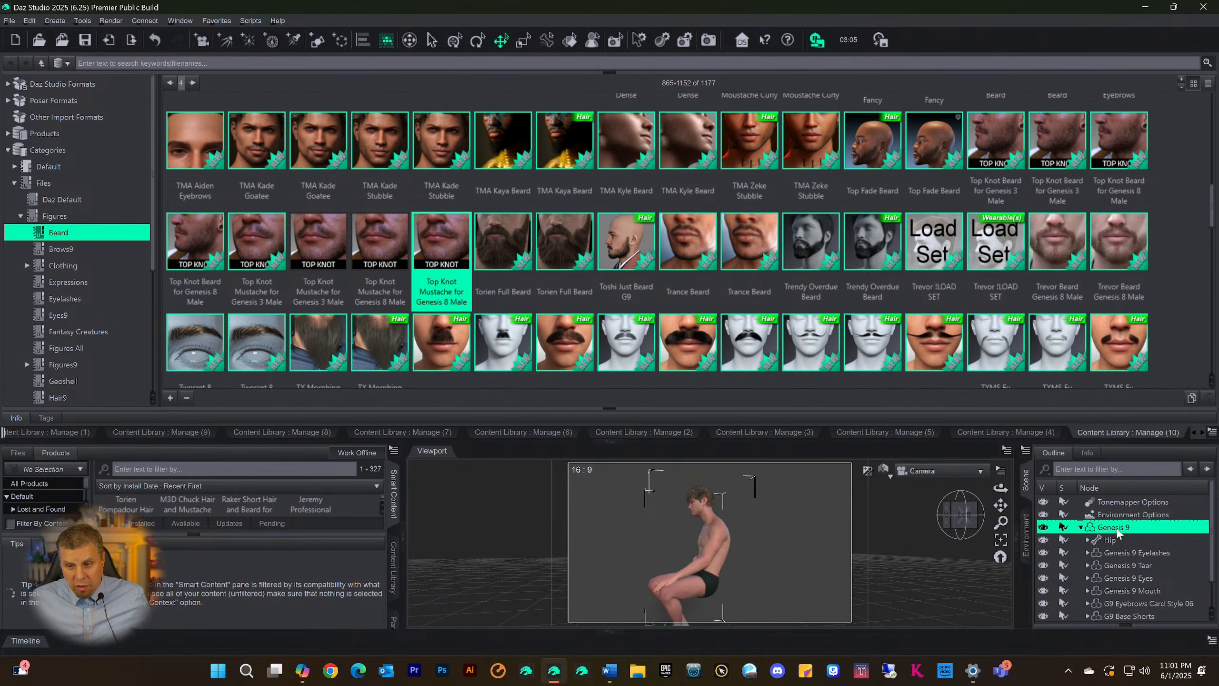
{"action": "right_click", "coordinate": [428, 236]}
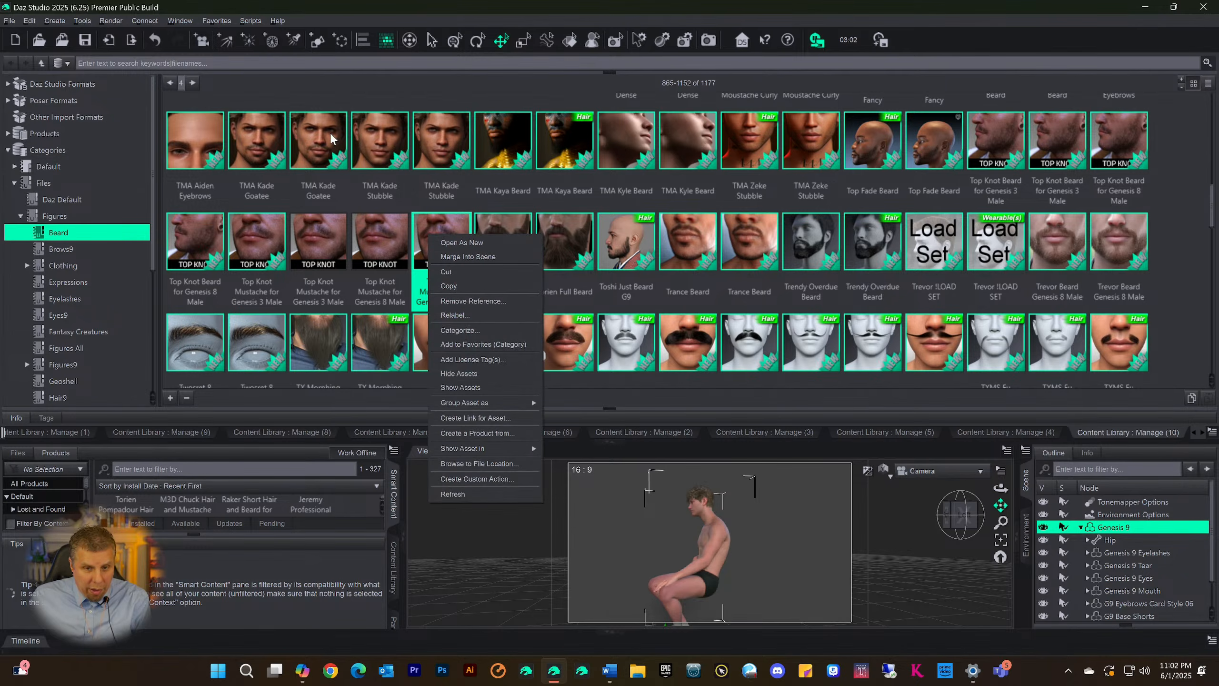
{"action": "left_click", "coordinate": [337, 160]}
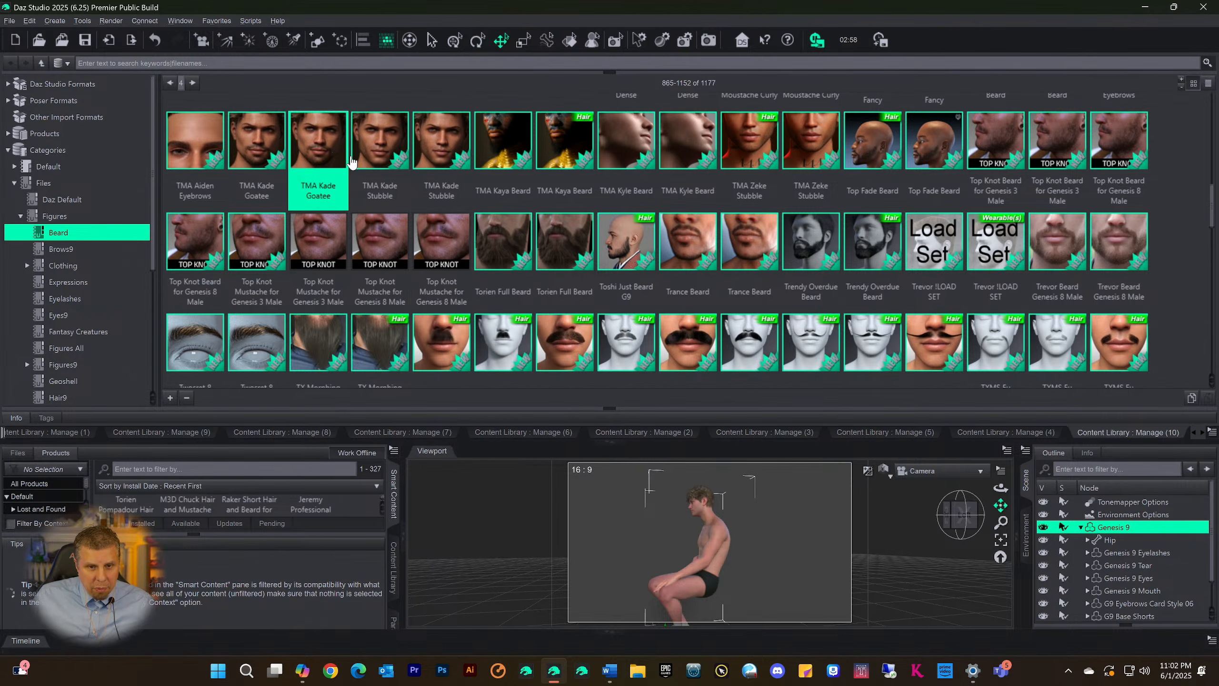
{"action": "left_click", "coordinate": [438, 250]}
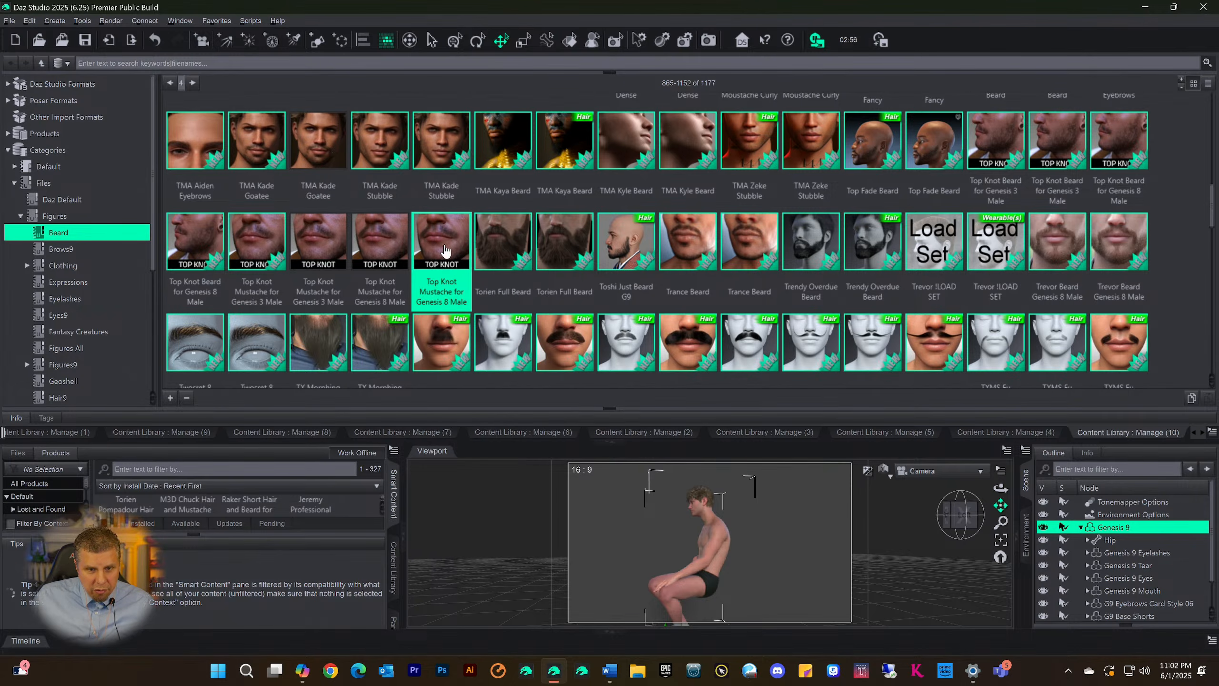
{"action": "right_click", "coordinate": [445, 247]}
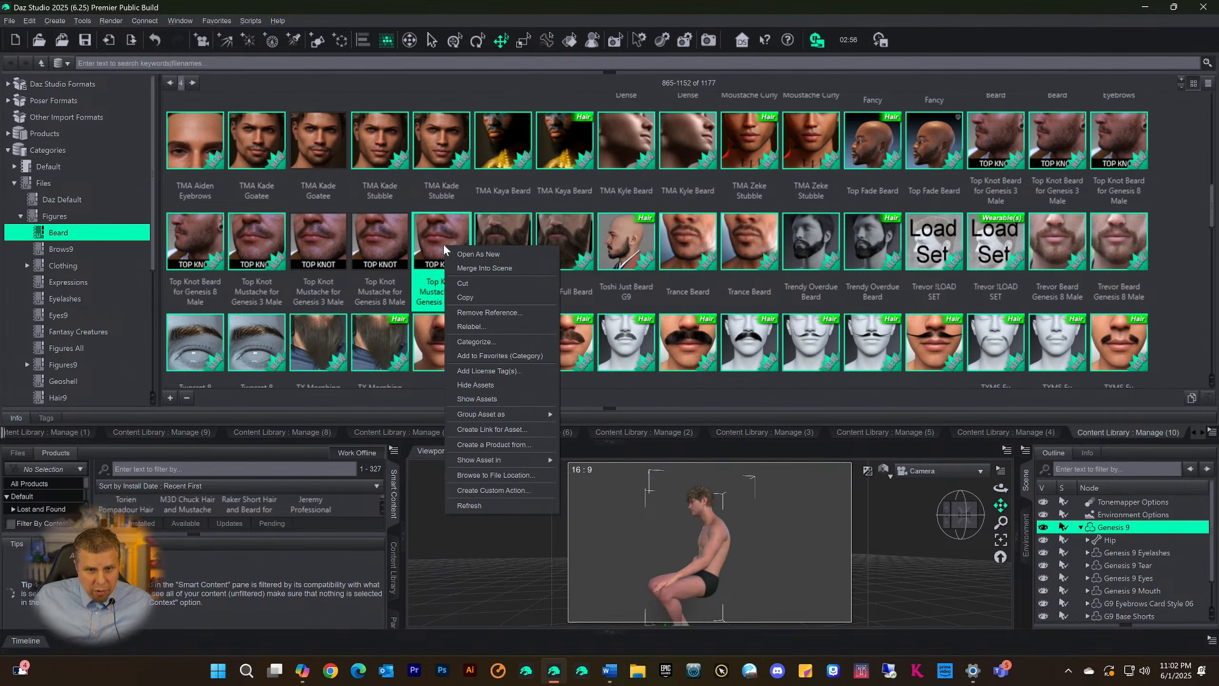
{"action": "left_click", "coordinate": [477, 268]}
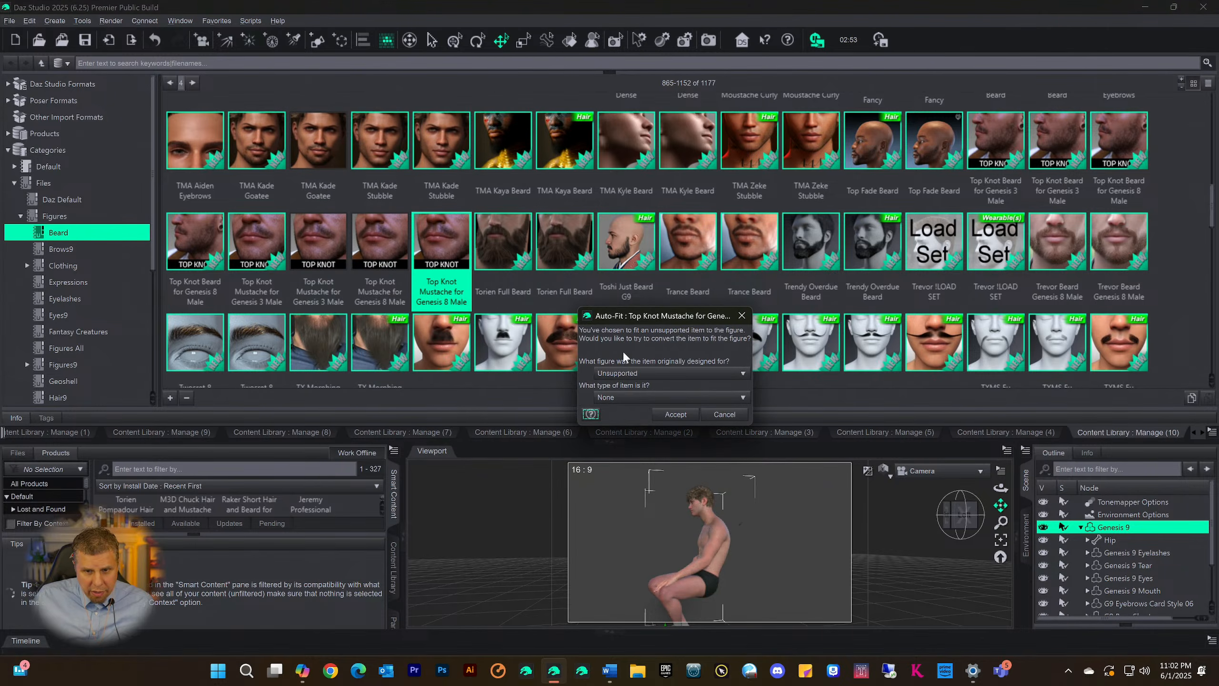
{"action": "left_click", "coordinate": [632, 373]}
{"action": "left_click", "coordinate": [627, 401]}
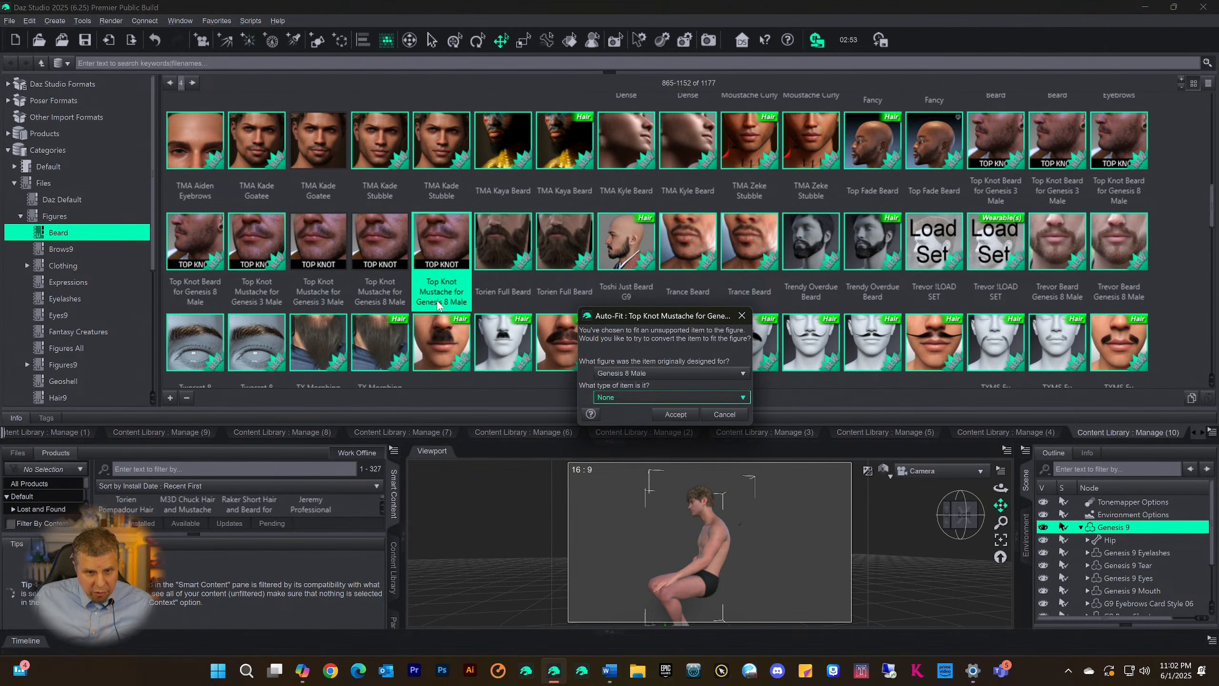
{"action": "left_click", "coordinate": [676, 413]}
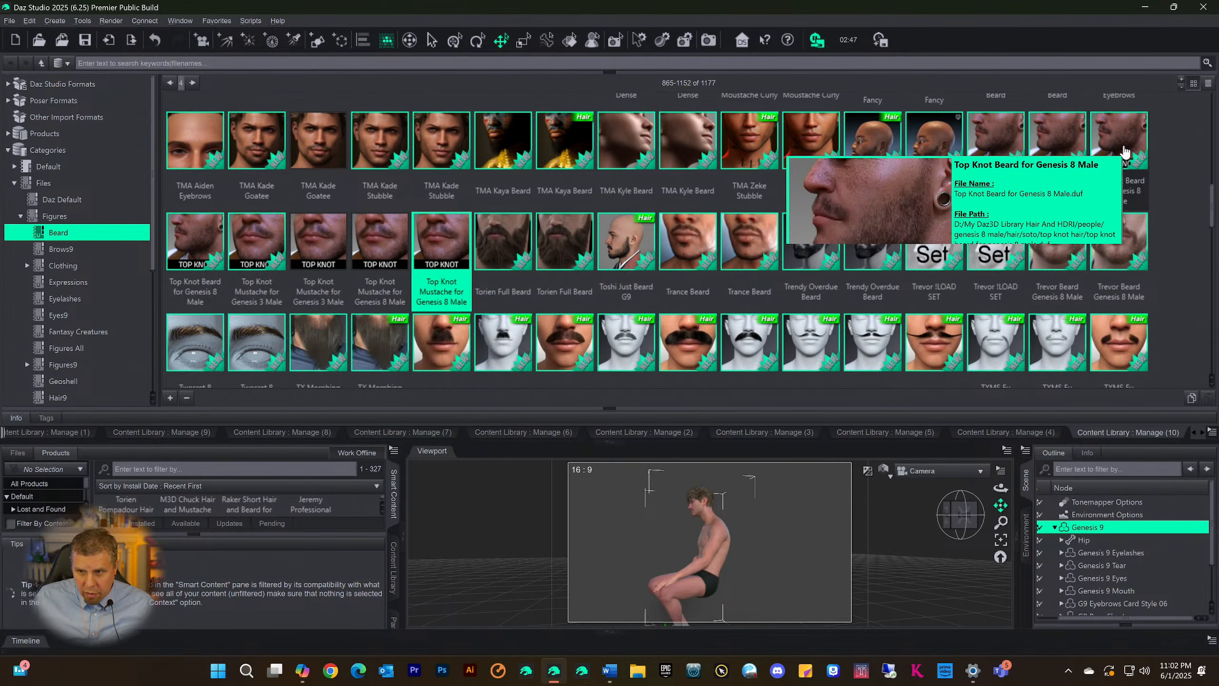
Load Top Knot Beard for Genesis 8 Male onto Genesis 9, choosing its original figure in Auto-Fit and accepting the conversion
{"action": "left_click", "coordinate": [1125, 153]}
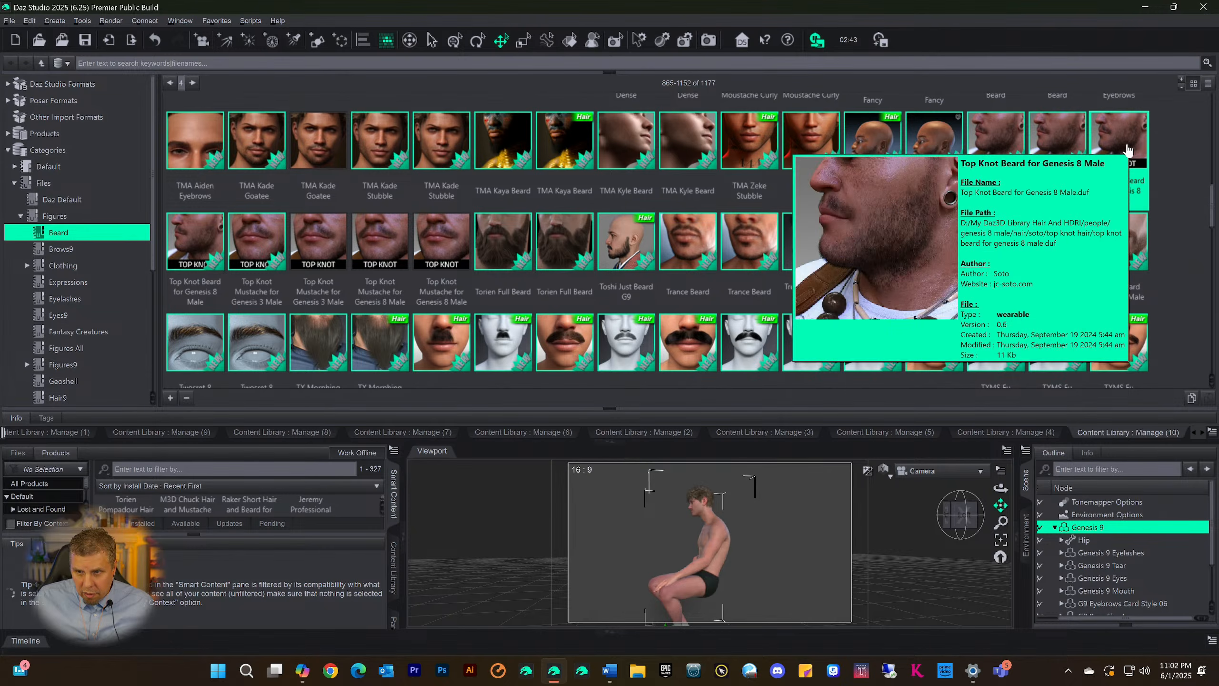
{"action": "right_click", "coordinate": [1131, 152]}
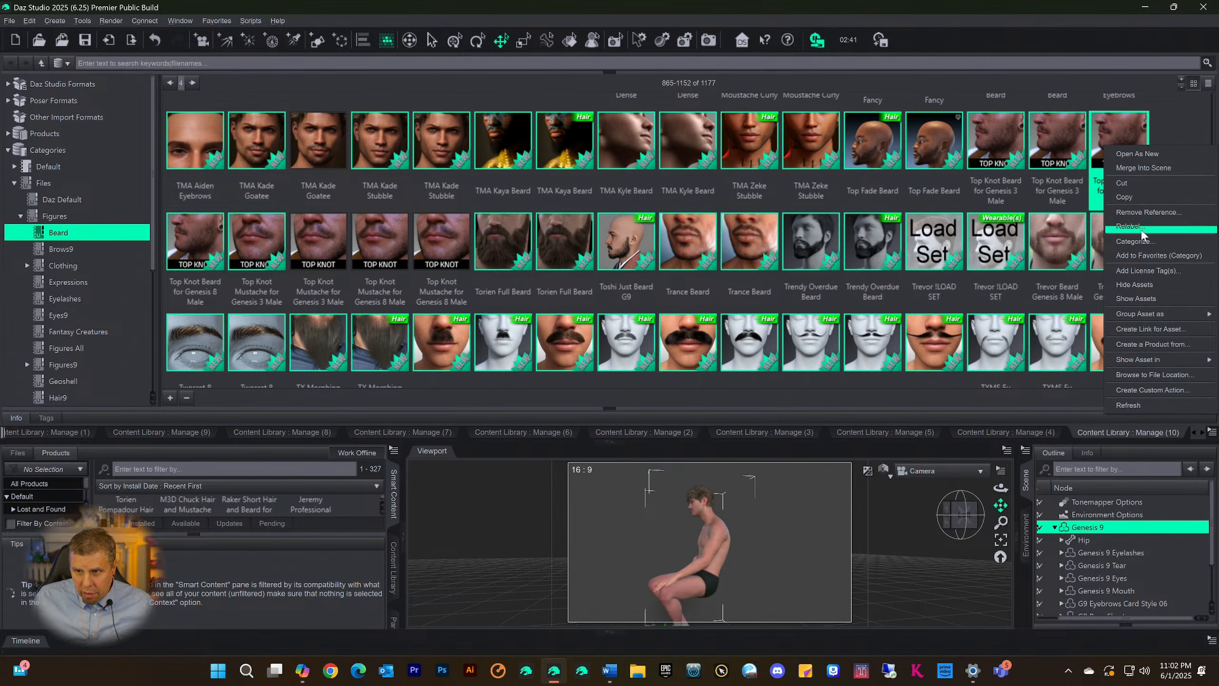
{"action": "double_click", "coordinate": [1109, 130]}
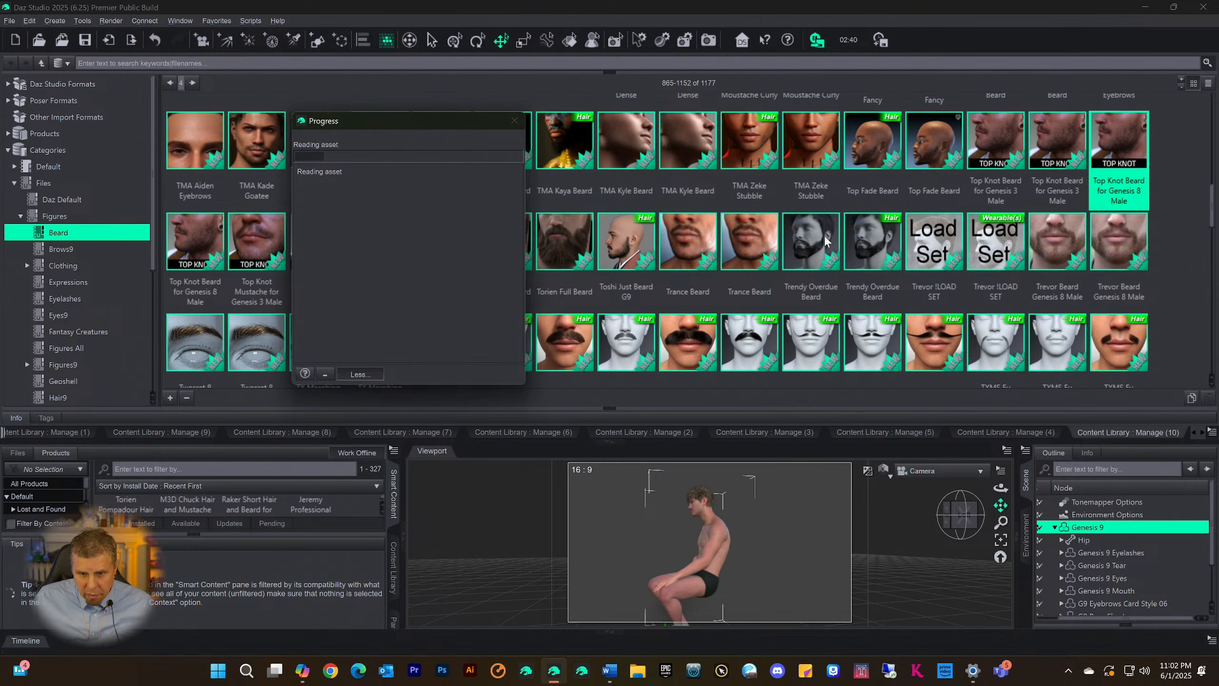
{"action": "left_click", "coordinate": [678, 371]}
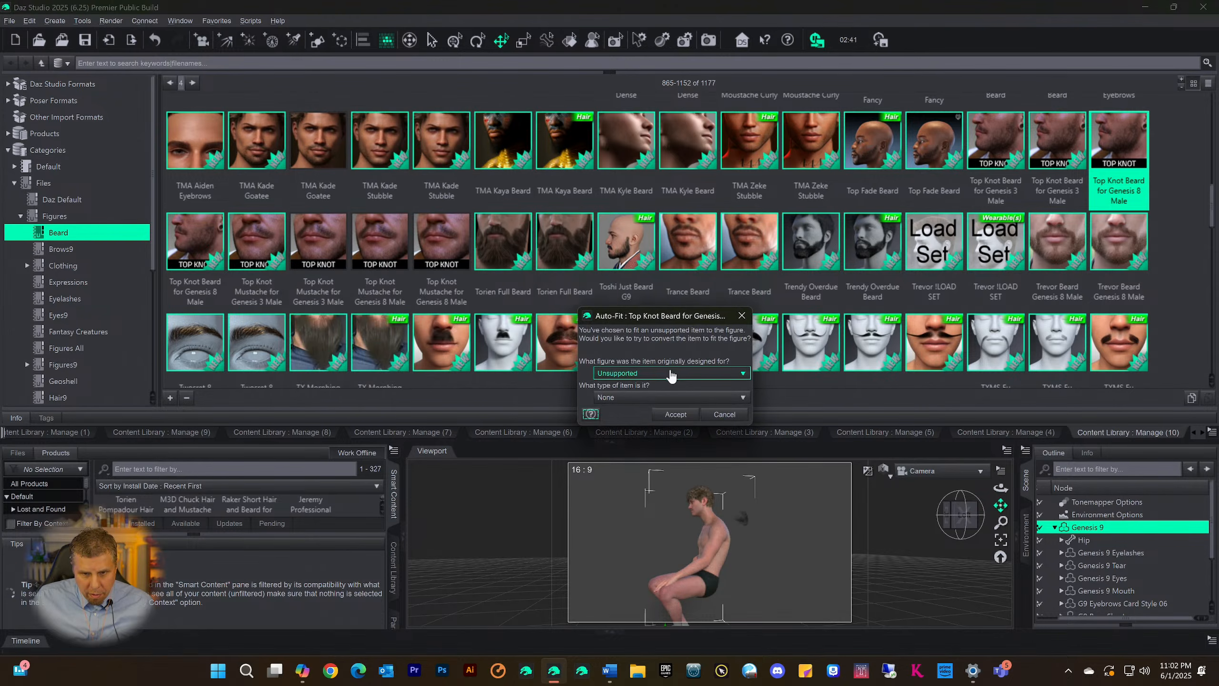
{"action": "left_click", "coordinate": [664, 405]}
{"action": "left_click", "coordinate": [668, 412]}
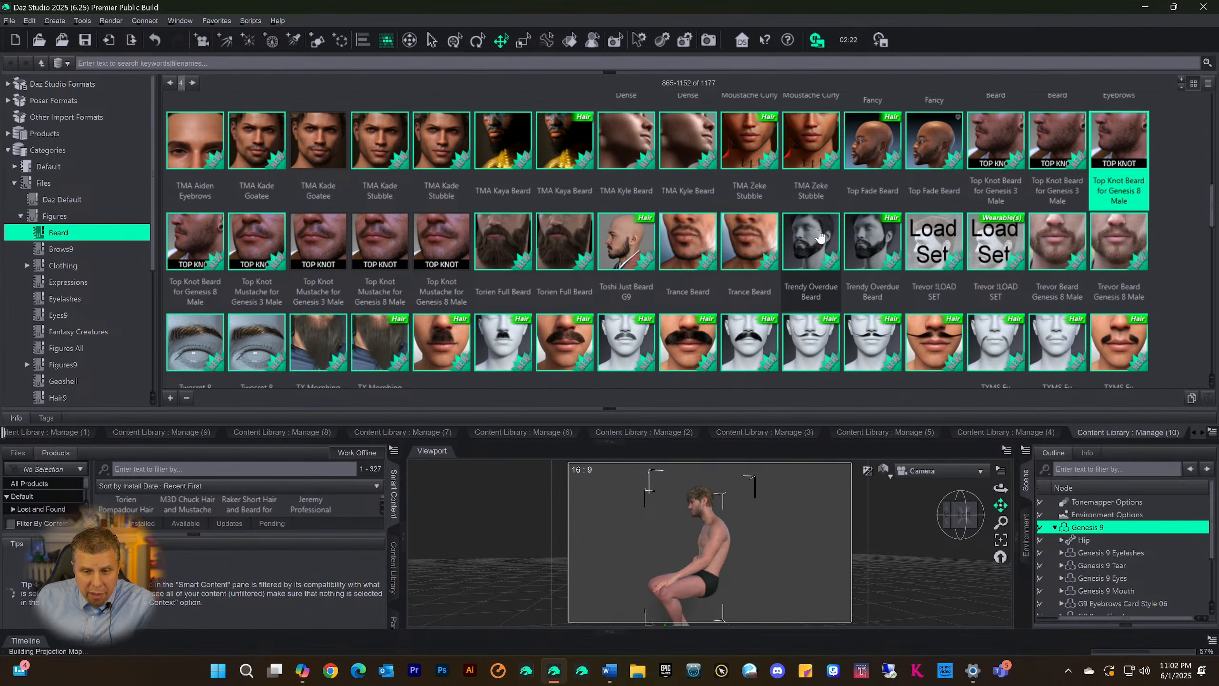
{"action": "scroll", "coordinate": [820, 236], "scroll_direction": "down", "scroll_amount": 10}
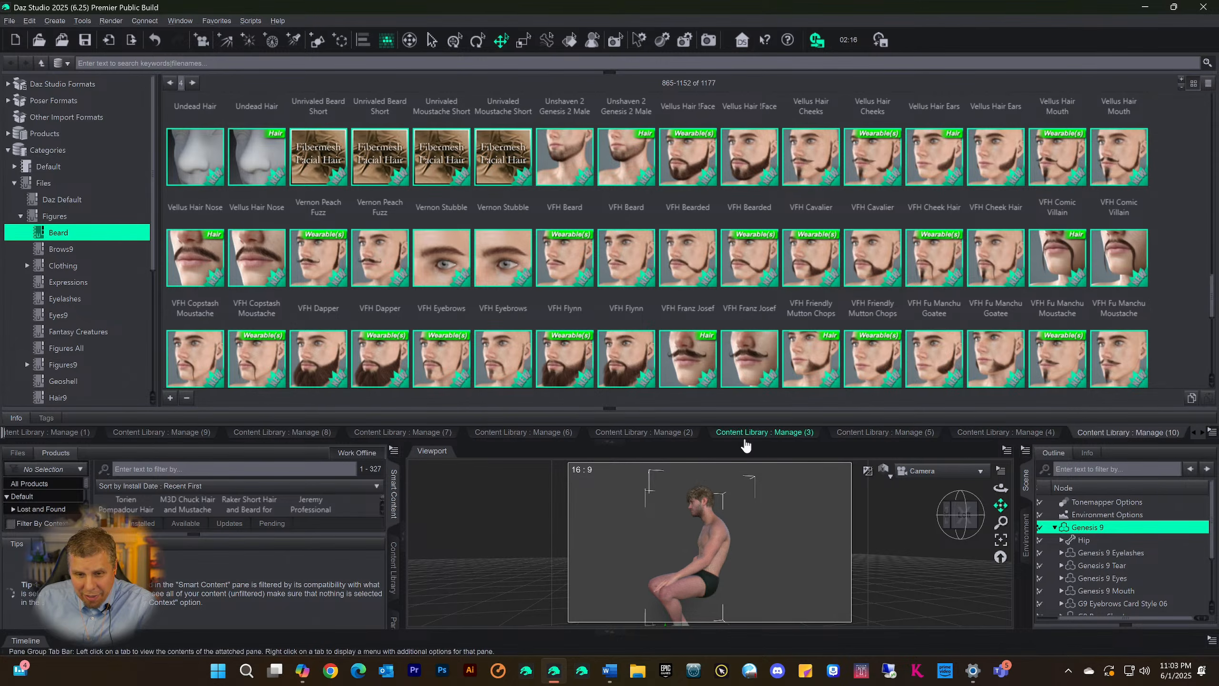
Collapse the Content Library page and examine the fitted mustache and beard on the figure's face up close from several angles
{"action": "left_click", "coordinate": [616, 443]}
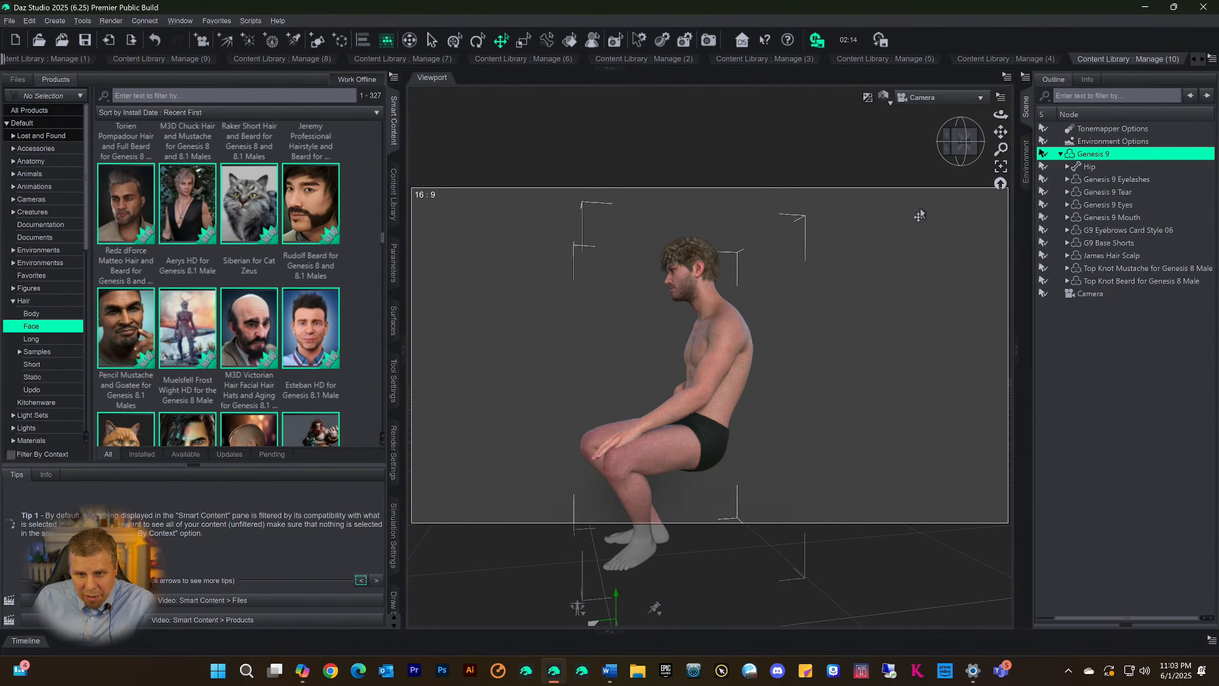
{"action": "left_click", "coordinate": [964, 154]}
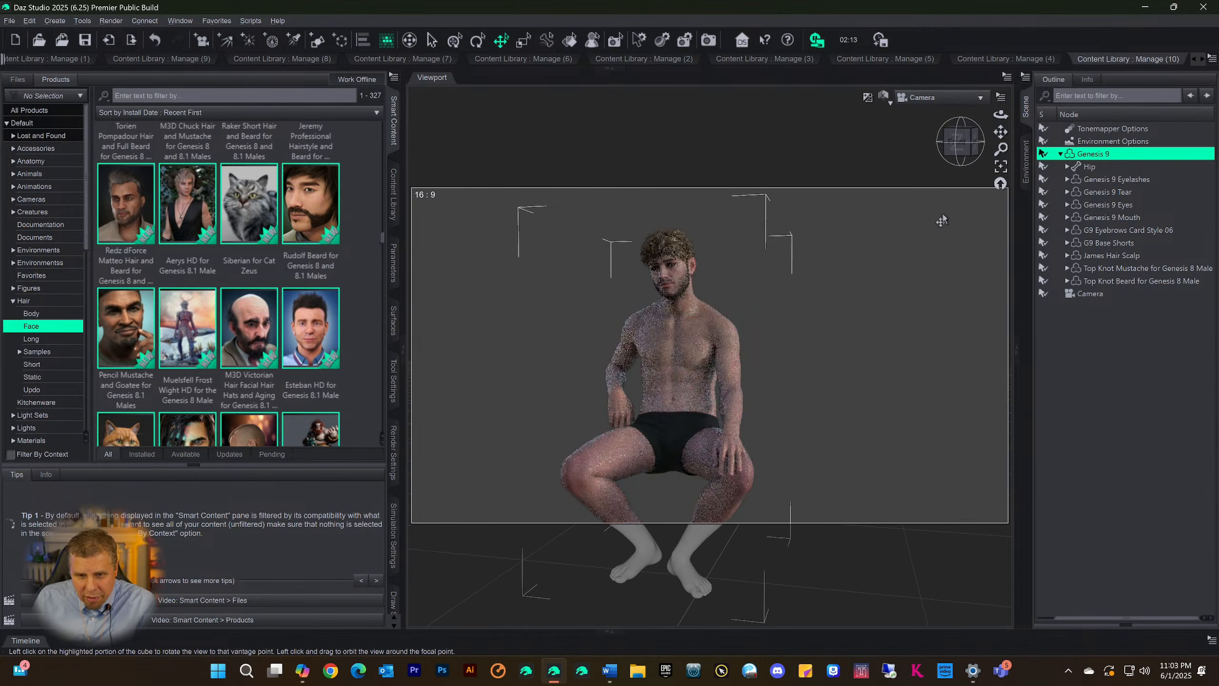
{"action": "scroll", "coordinate": [933, 233], "scroll_direction": "up", "scroll_amount": 2}
{"action": "scroll", "coordinate": [933, 232], "scroll_direction": "up", "scroll_amount": 2}
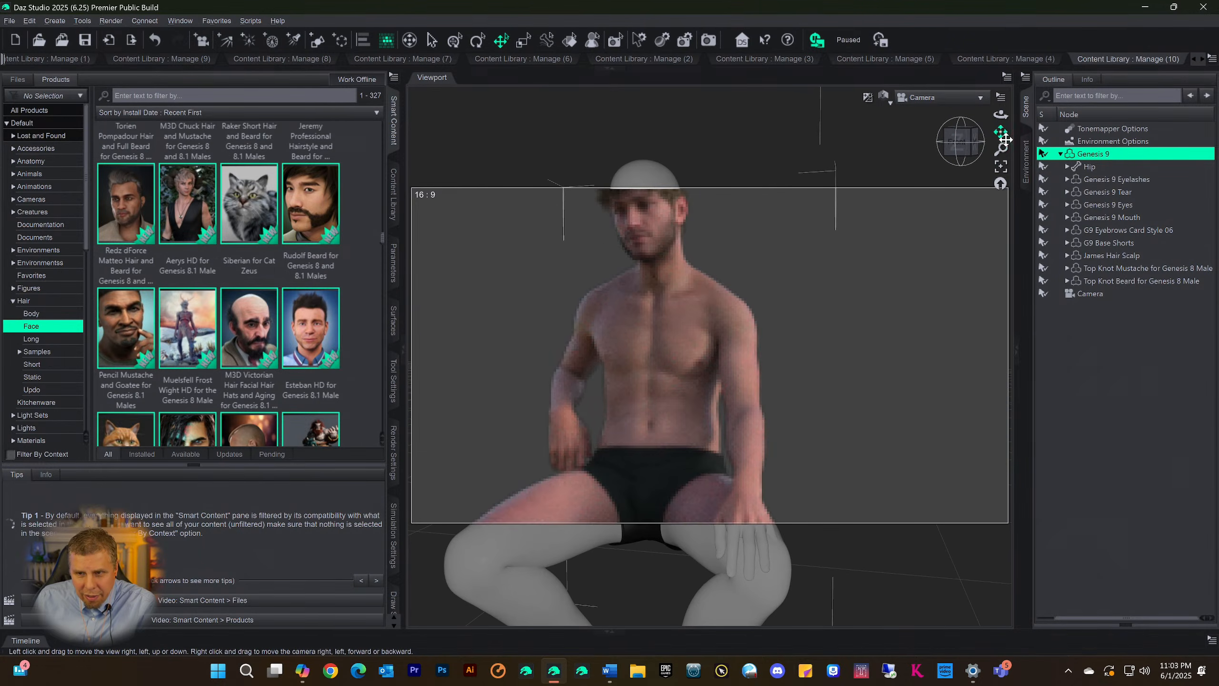
{"action": "left_click_drag", "start_coordinate": [1000, 131], "coordinate": [1046, 256]}
{"action": "scroll", "coordinate": [977, 162], "scroll_direction": "up", "scroll_amount": 4}
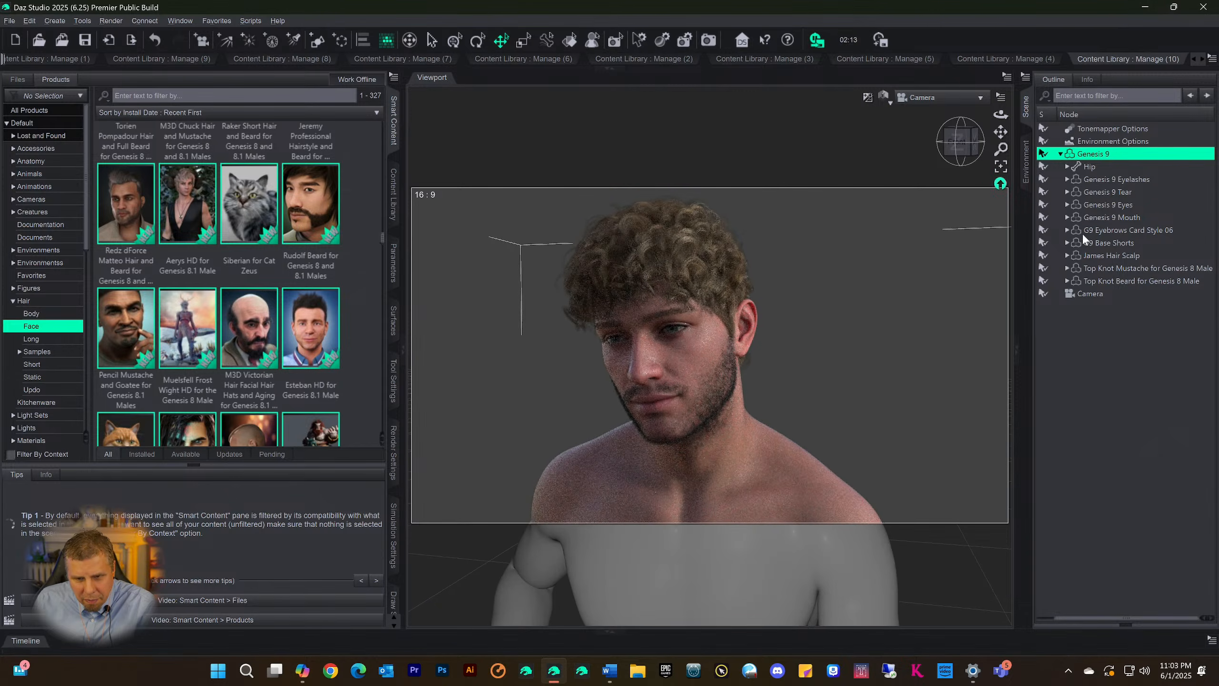
{"action": "scroll", "coordinate": [973, 252], "scroll_direction": "up", "scroll_amount": 5}
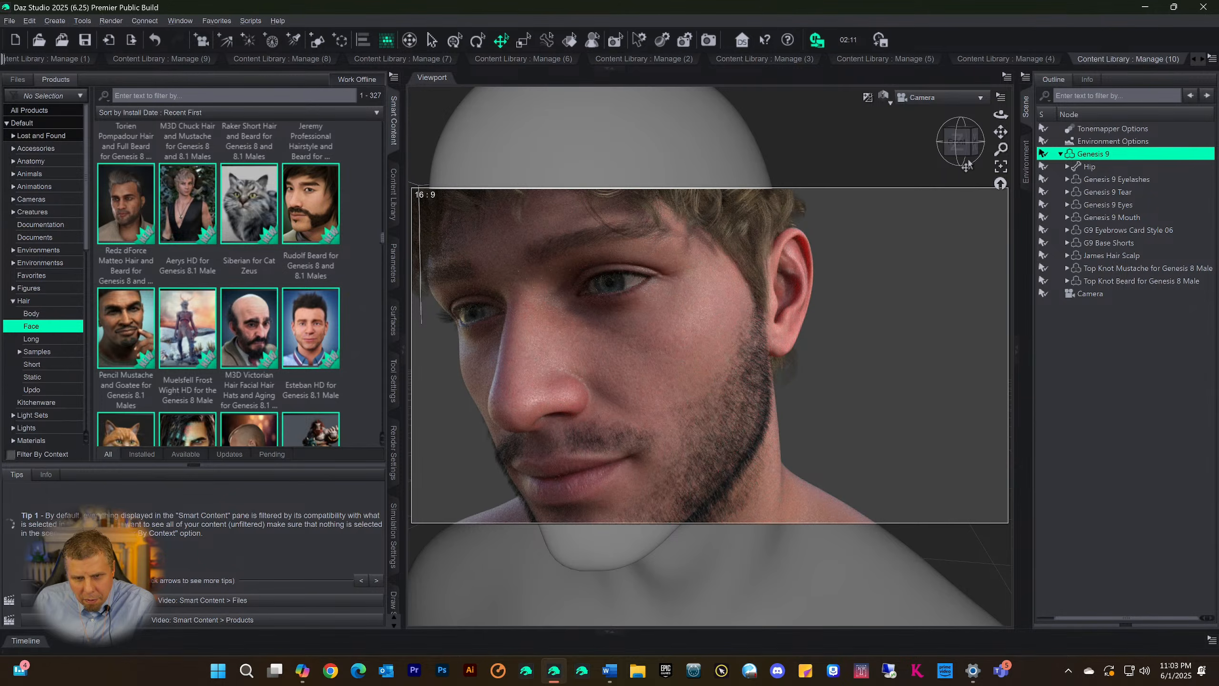
{"action": "left_click_drag", "start_coordinate": [968, 153], "coordinate": [991, 154]}
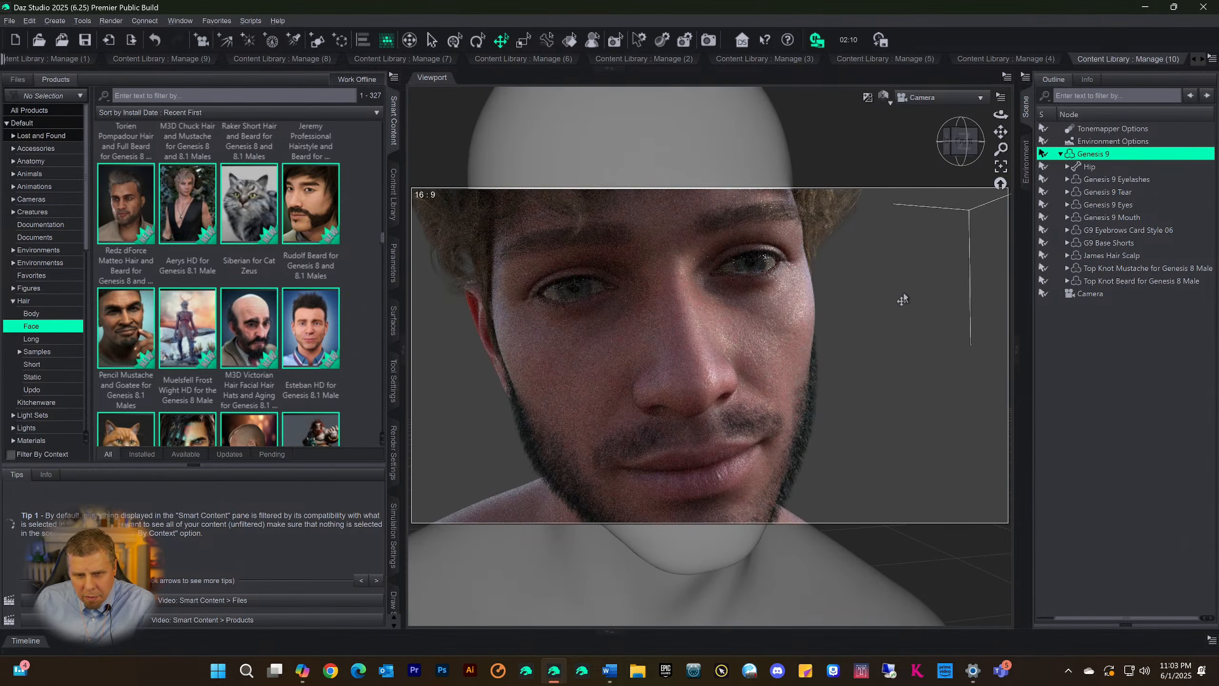
{"action": "scroll", "coordinate": [902, 288], "scroll_direction": "down", "scroll_amount": 3}
{"action": "scroll", "coordinate": [901, 275], "scroll_direction": "down", "scroll_amount": 2}
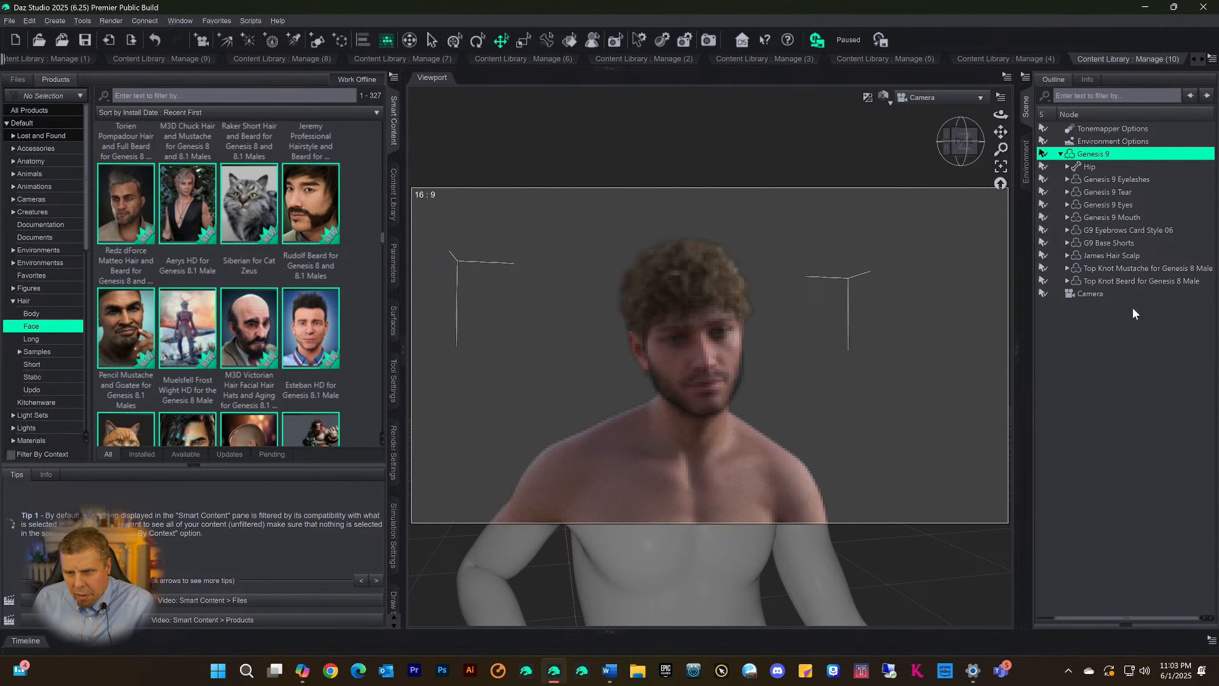
Delete James Hair Scalp from the scene and turn the camera to a three-quarter view of the bald head
{"action": "left_click", "coordinate": [1113, 282]}
{"action": "left_click", "coordinate": [1100, 255]}
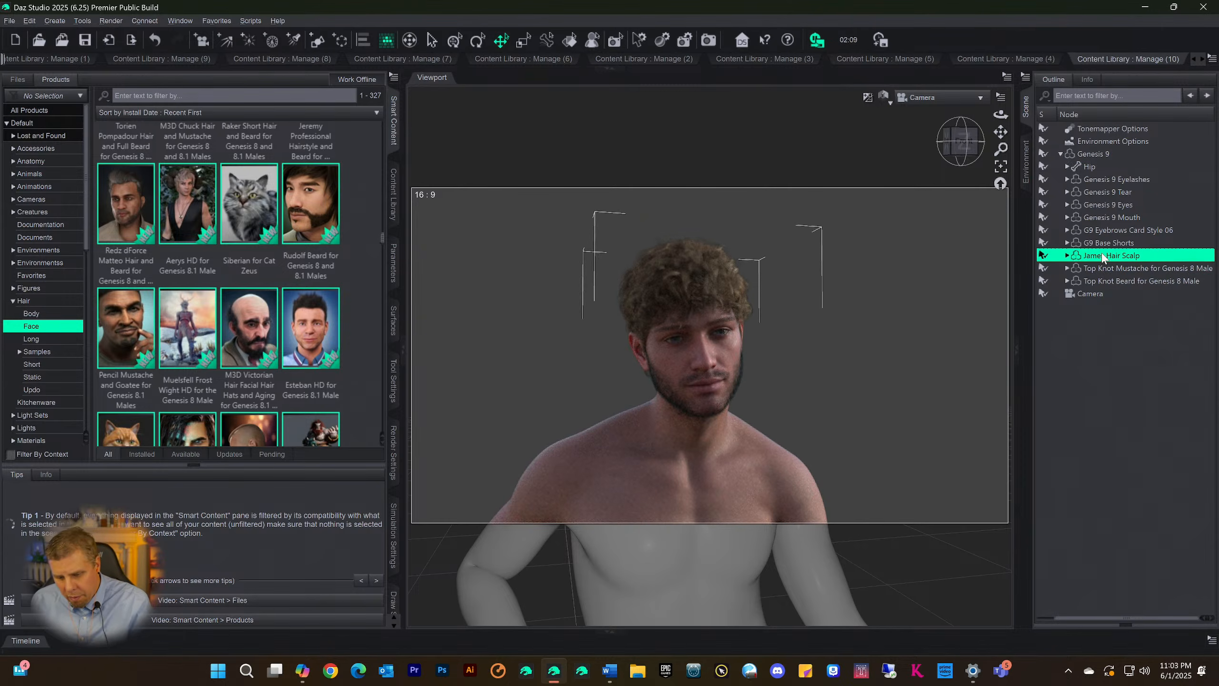
{"action": "key", "text": "Delete"}
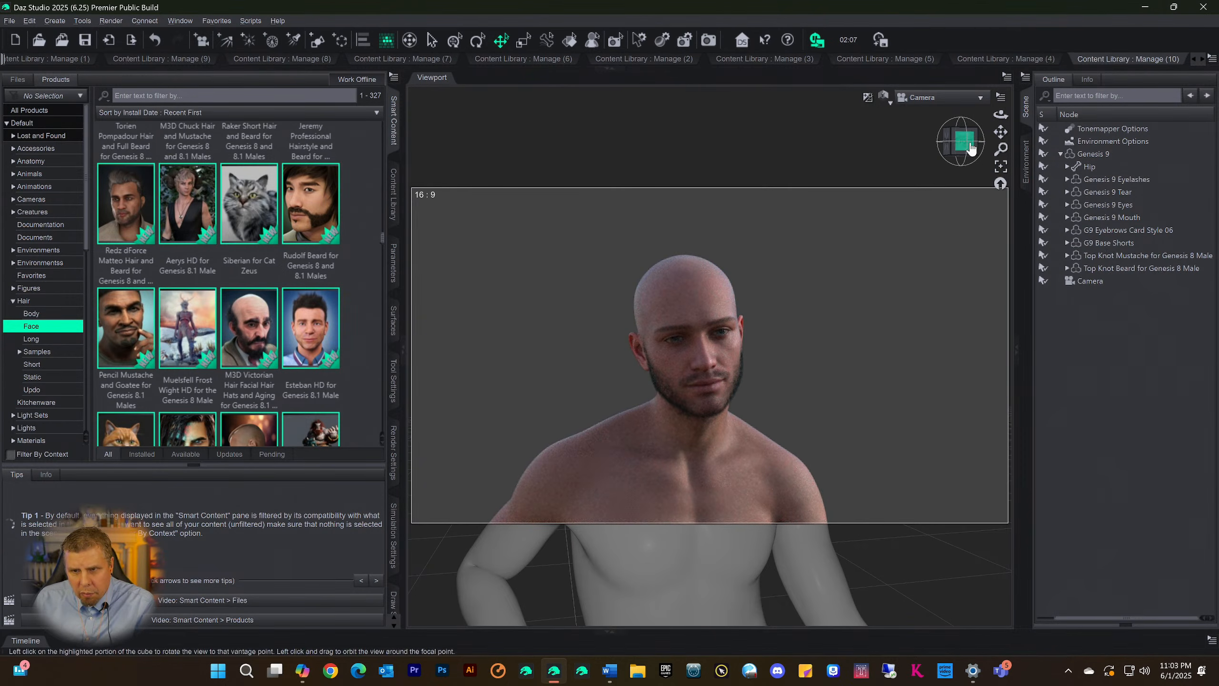
{"action": "left_click_drag", "start_coordinate": [975, 158], "coordinate": [913, 181]}
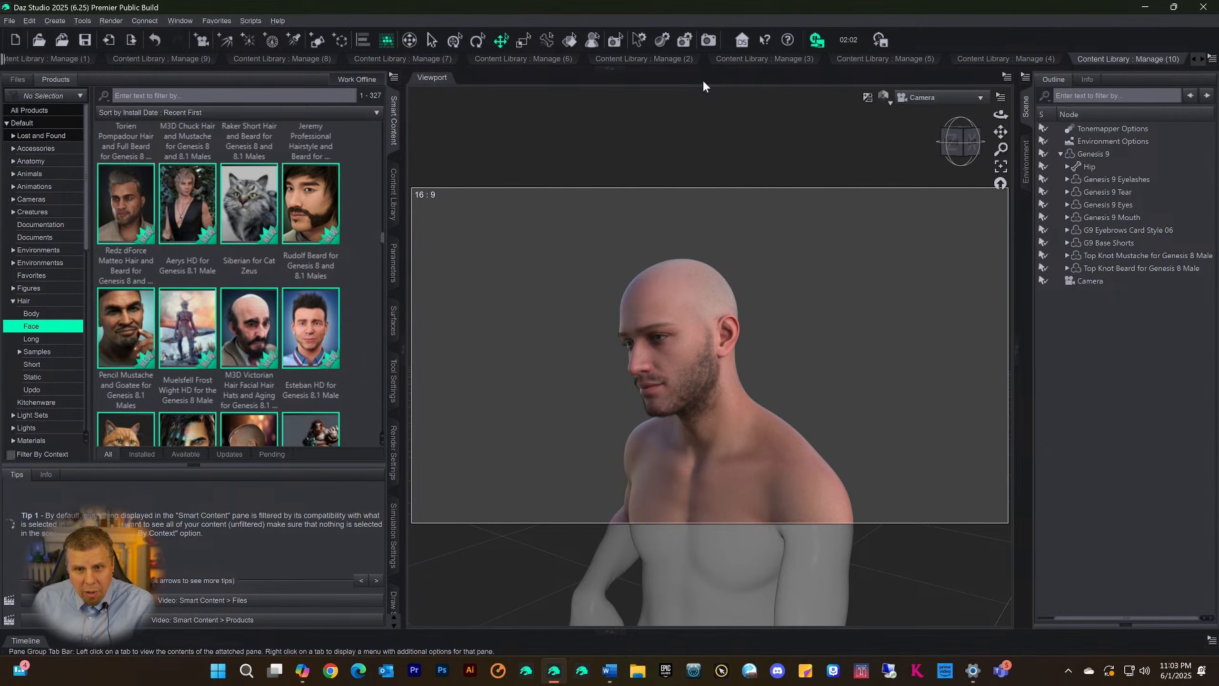
Expand the docked Content Library pages and switch to the one showing the Files > Figures > HairAll category
{"action": "left_click", "coordinate": [611, 71]}
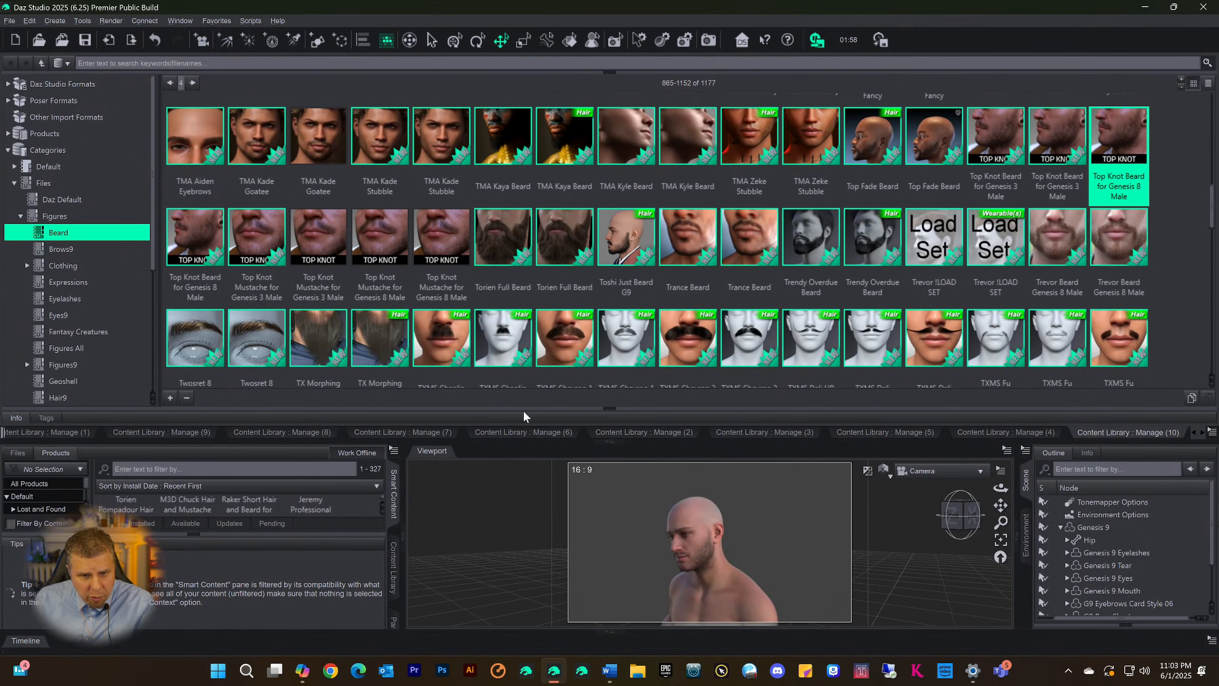
{"action": "left_click", "coordinate": [543, 435]}
{"action": "left_click", "coordinate": [620, 434]}
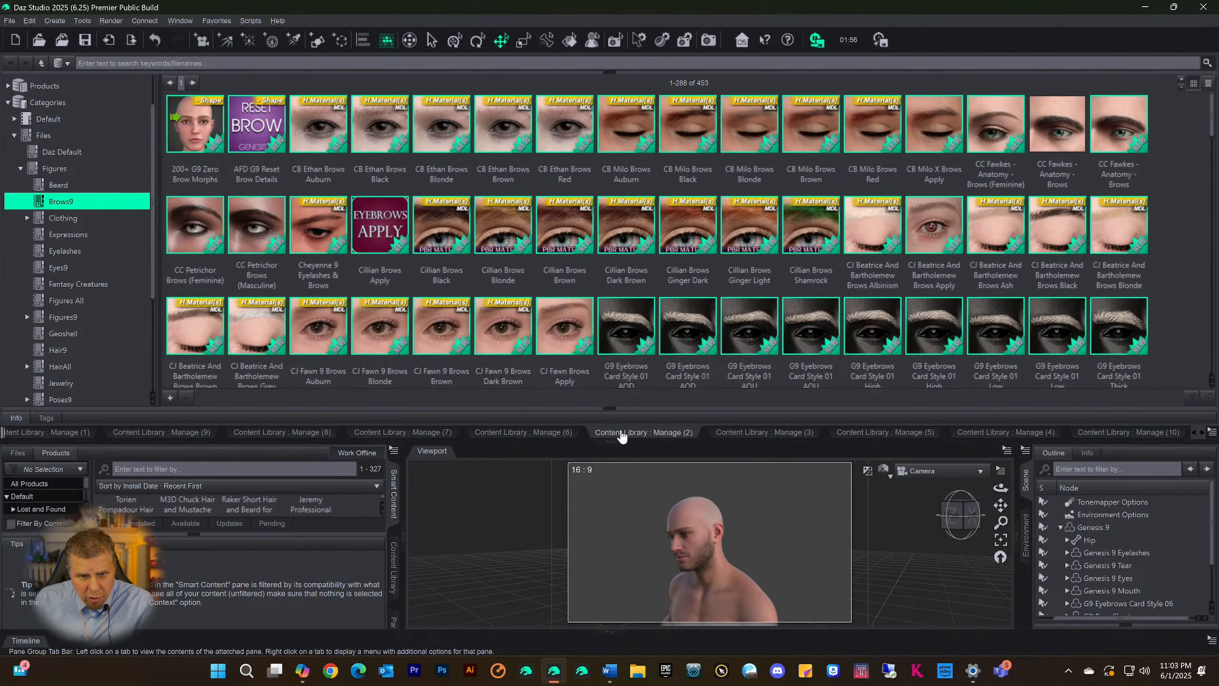
{"action": "left_click", "coordinate": [764, 434]}
{"action": "left_click", "coordinate": [862, 434]}
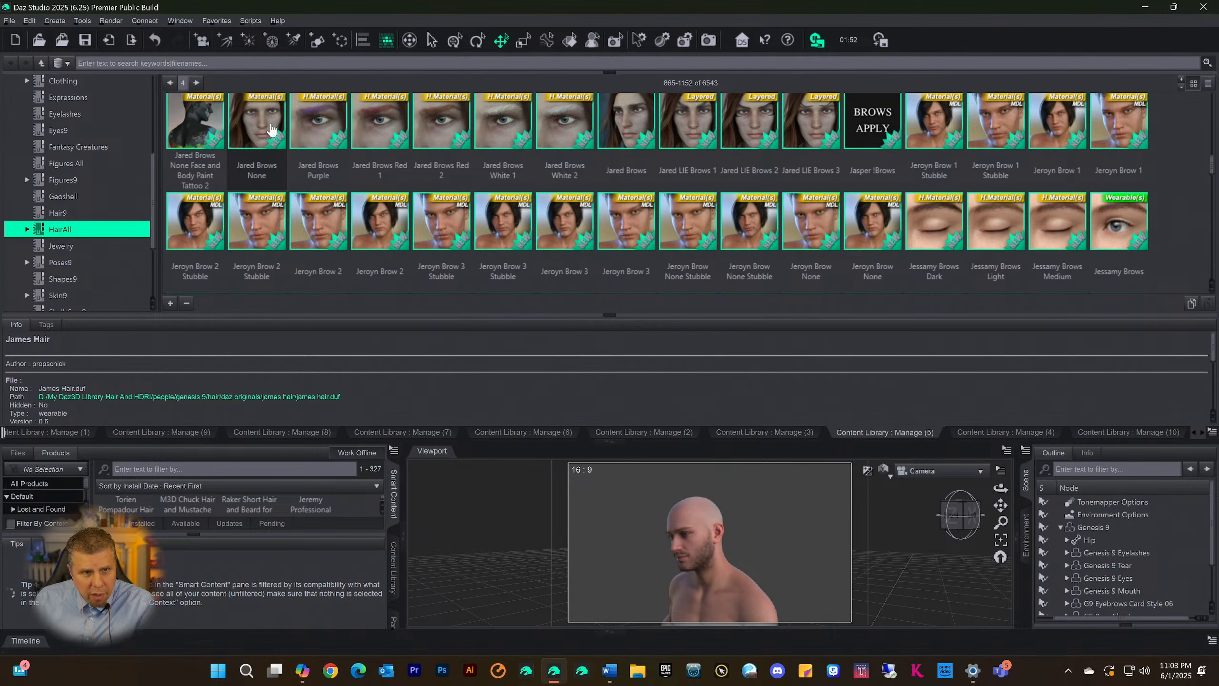
Page forward through the HairAll category and collapse the Info pane to enlarge the file list
{"action": "left_click", "coordinate": [197, 83]}
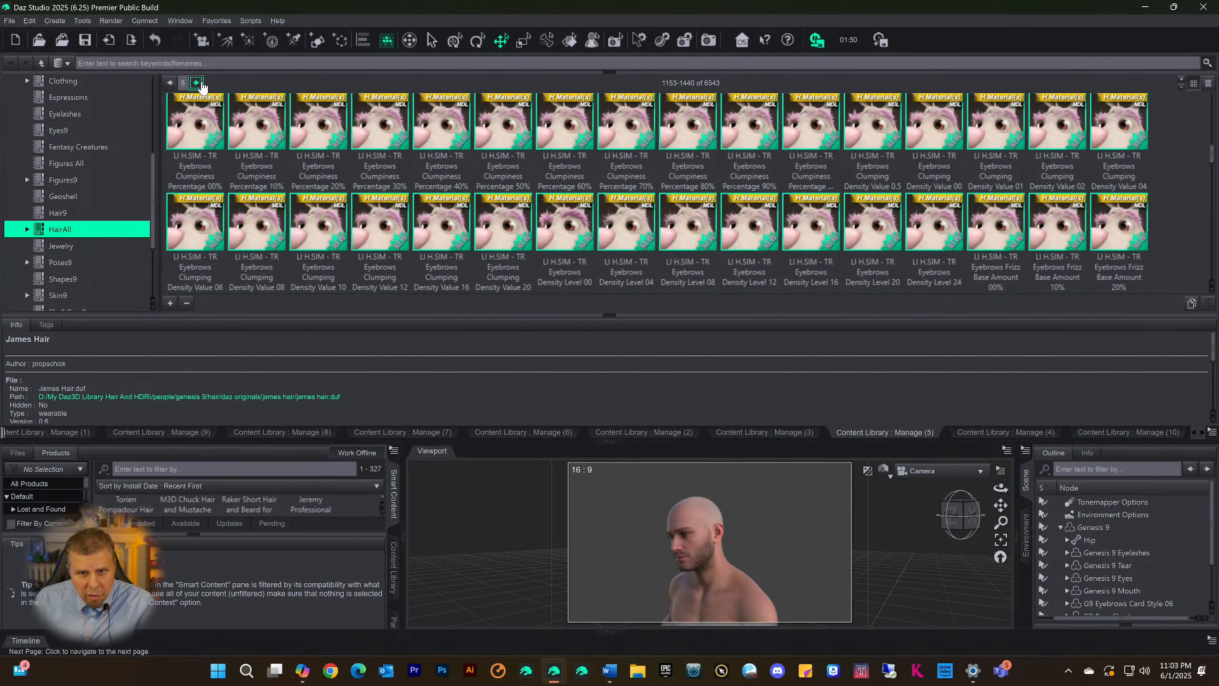
{"action": "left_click", "coordinate": [196, 82]}
{"action": "left_click", "coordinate": [198, 82]}
{"action": "left_click", "coordinate": [198, 82]}
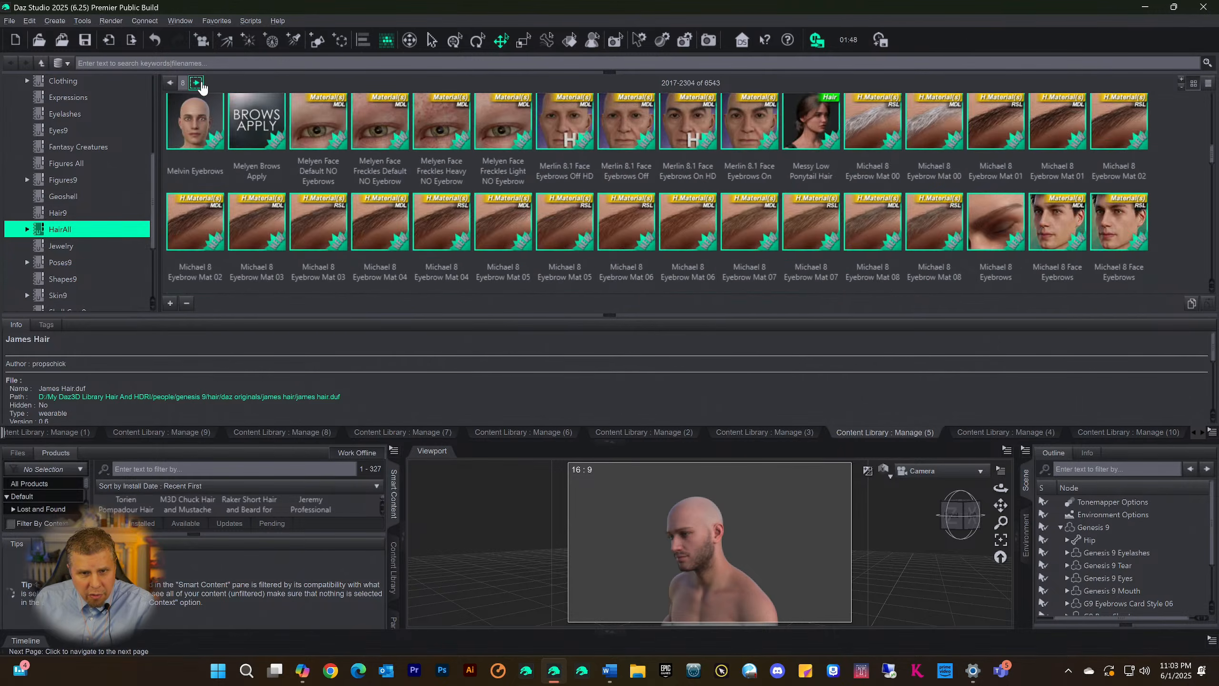
{"action": "left_click", "coordinate": [196, 83]}
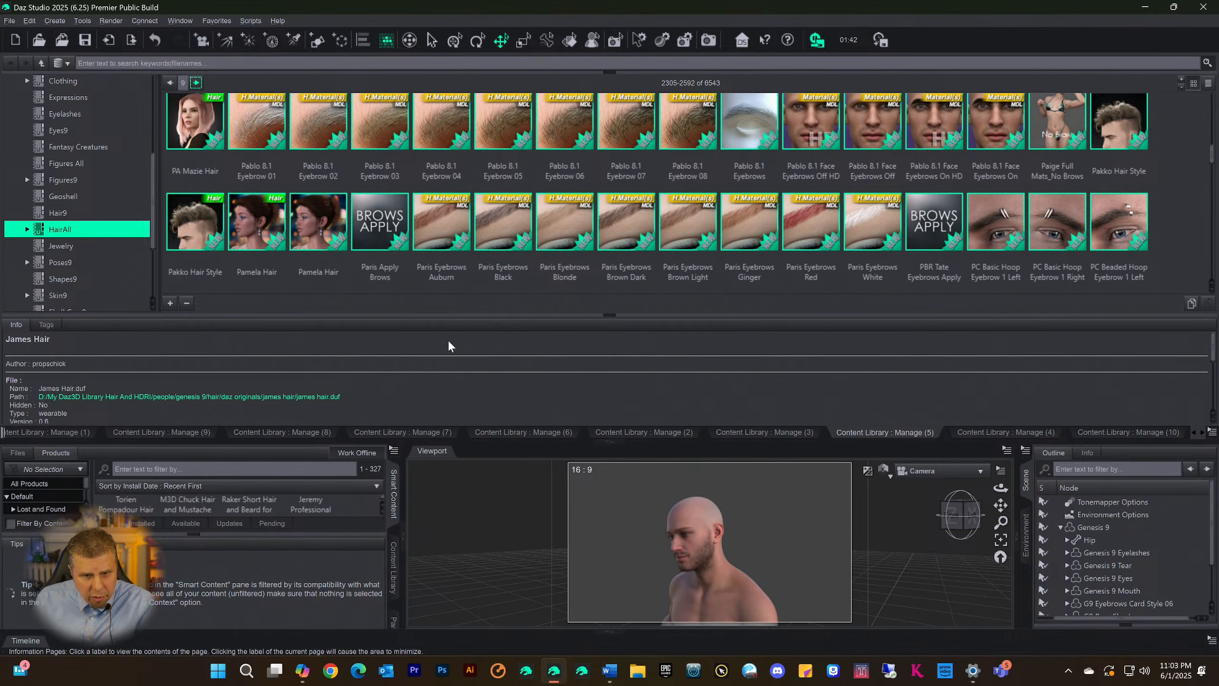
{"action": "left_click_drag", "start_coordinate": [571, 316], "coordinate": [571, 425]}
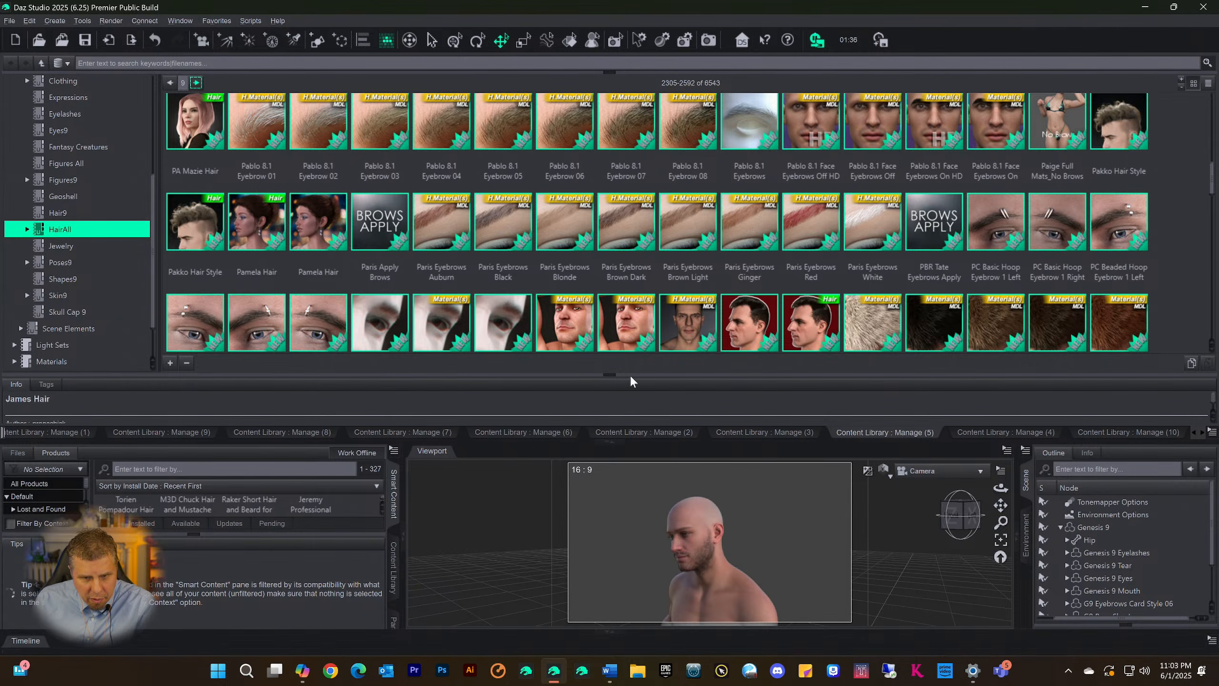
{"action": "left_click", "coordinate": [612, 377]}
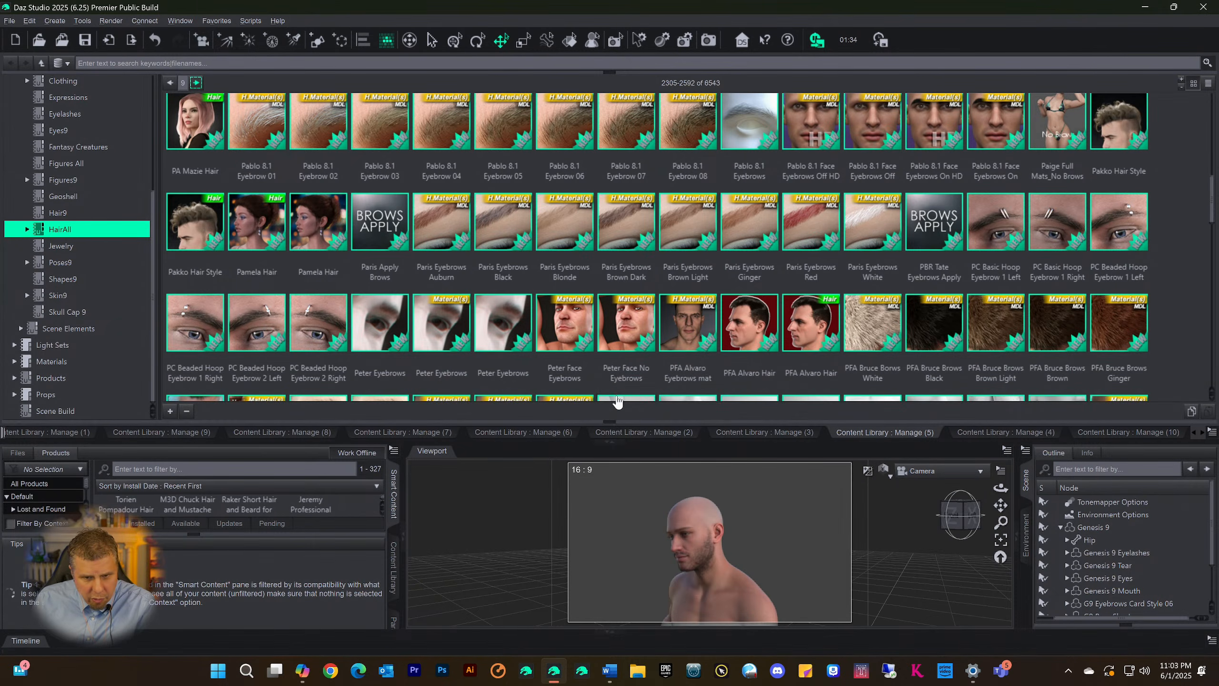
Page forward through the HairAll category, looking over the eyebrow, body hair and fur items up to the page with the Theo and Thick eyebrows
{"action": "scroll", "coordinate": [816, 312], "scroll_direction": "down", "scroll_amount": 15}
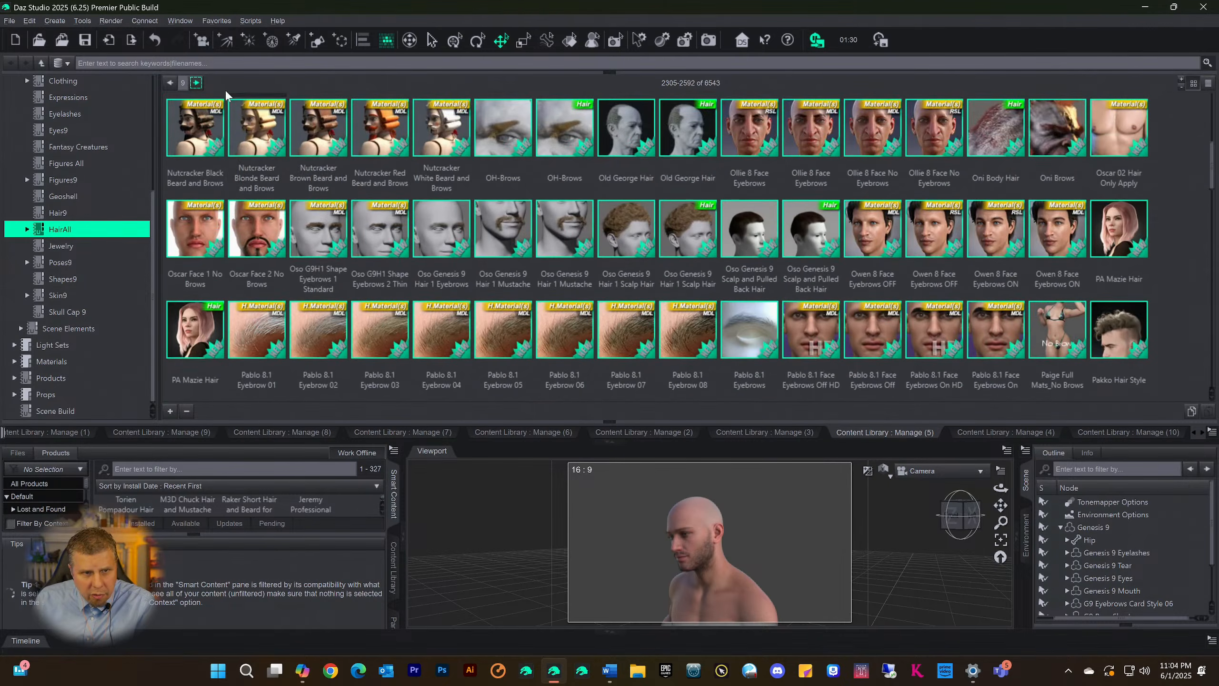
{"action": "left_click", "coordinate": [196, 83]}
{"action": "left_click", "coordinate": [196, 83]}
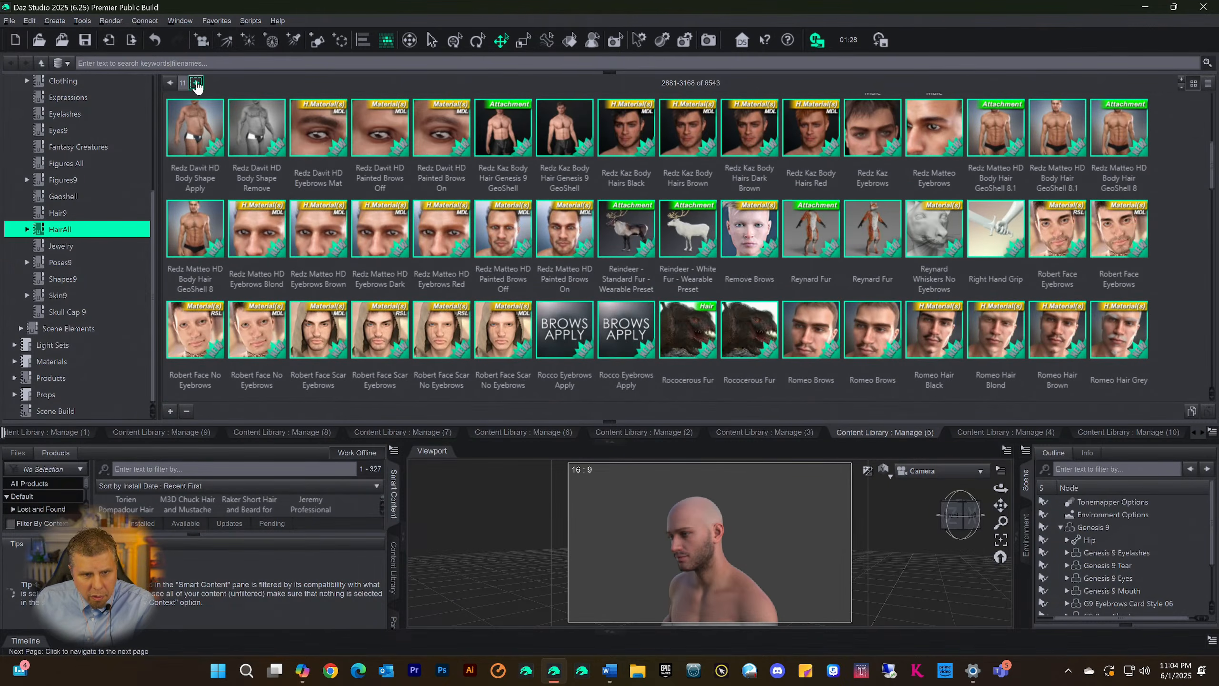
{"action": "scroll", "coordinate": [394, 195], "scroll_direction": "down", "scroll_amount": 6}
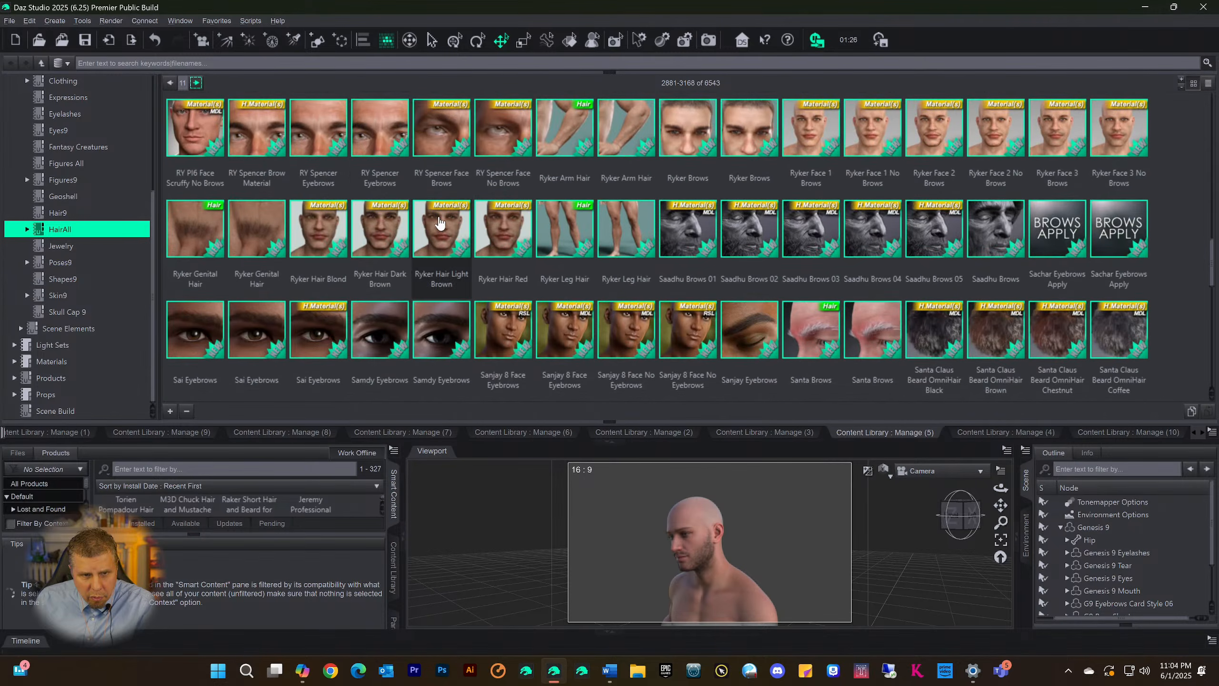
{"action": "scroll", "coordinate": [440, 223], "scroll_direction": "down", "scroll_amount": 5}
{"action": "scroll", "coordinate": [527, 256], "scroll_direction": "up", "scroll_amount": 7}
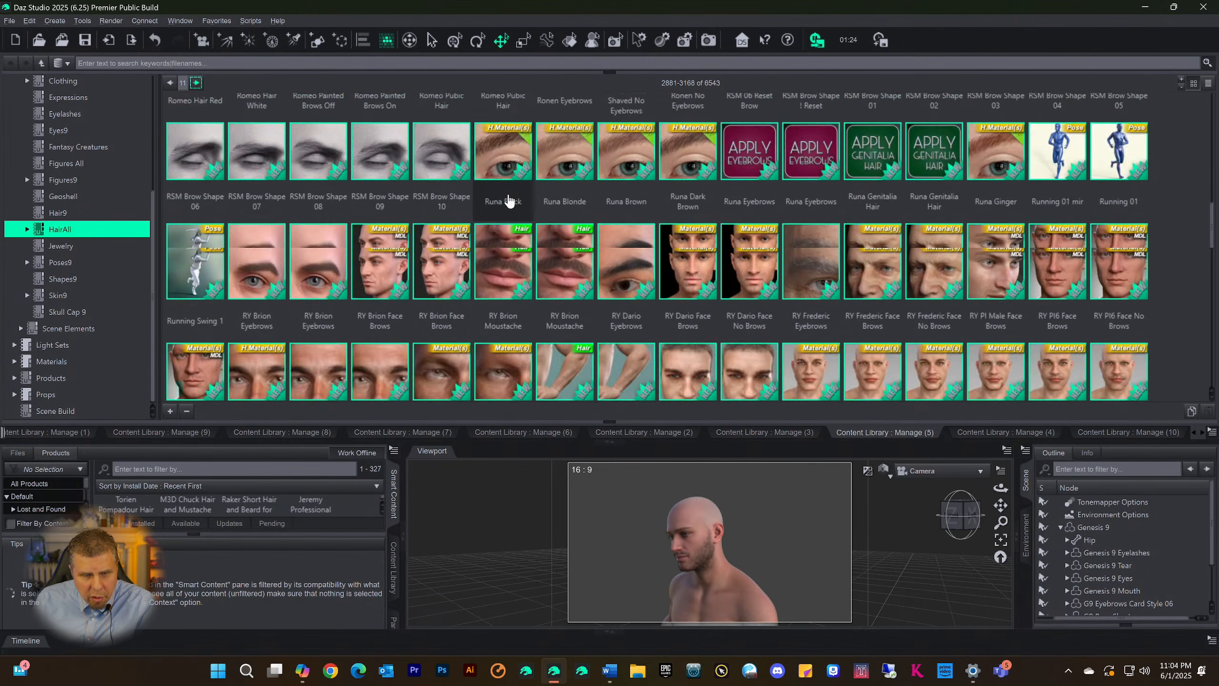
{"action": "scroll", "coordinate": [394, 187], "scroll_direction": "up", "scroll_amount": 2}
{"action": "scroll", "coordinate": [623, 192], "scroll_direction": "up", "scroll_amount": 5}
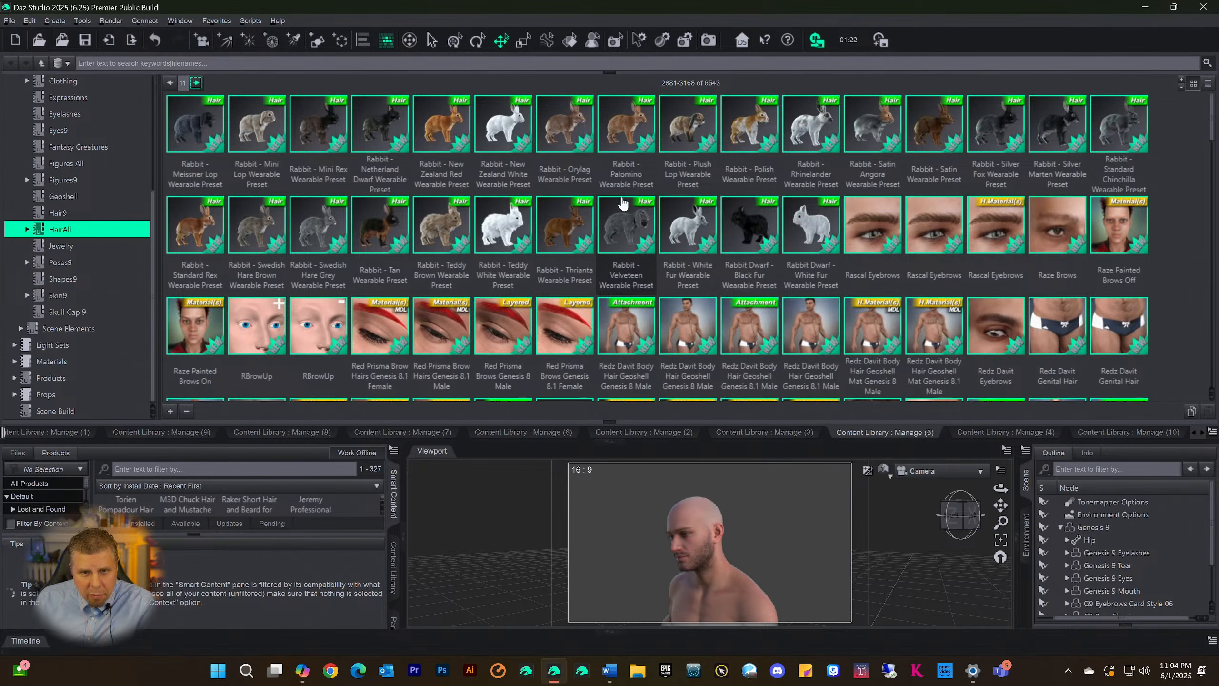
{"action": "left_click", "coordinate": [197, 82]}
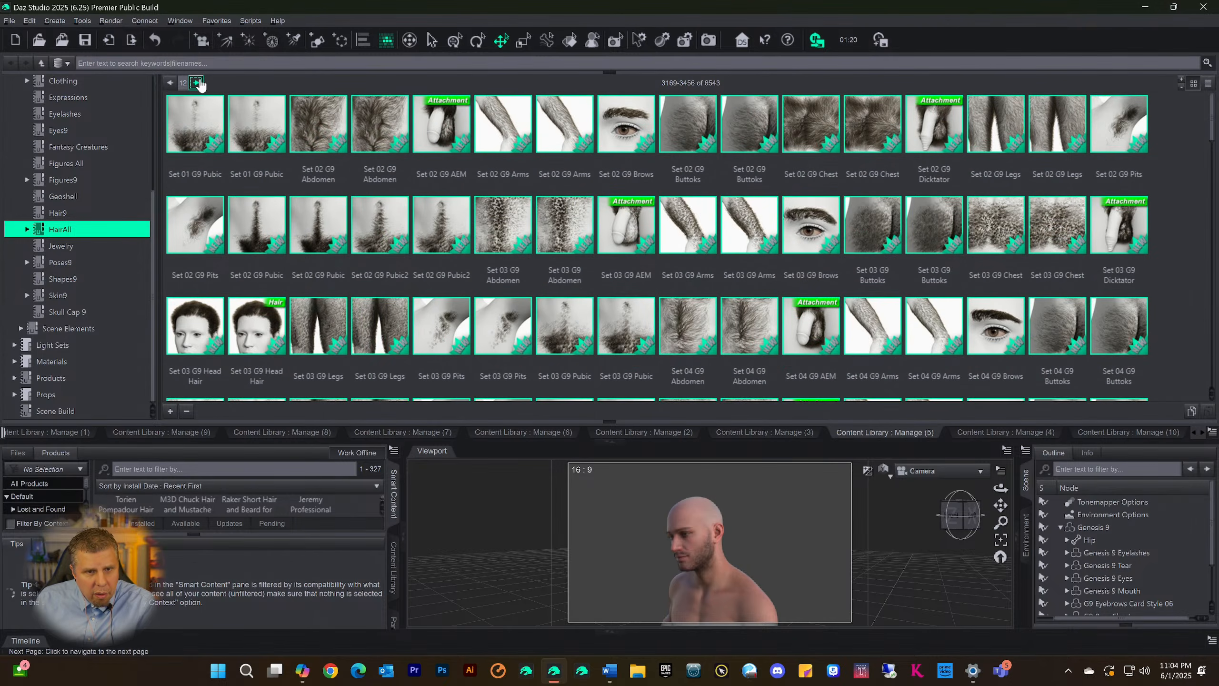
{"action": "left_click", "coordinate": [197, 83]}
{"action": "left_click", "coordinate": [196, 82]}
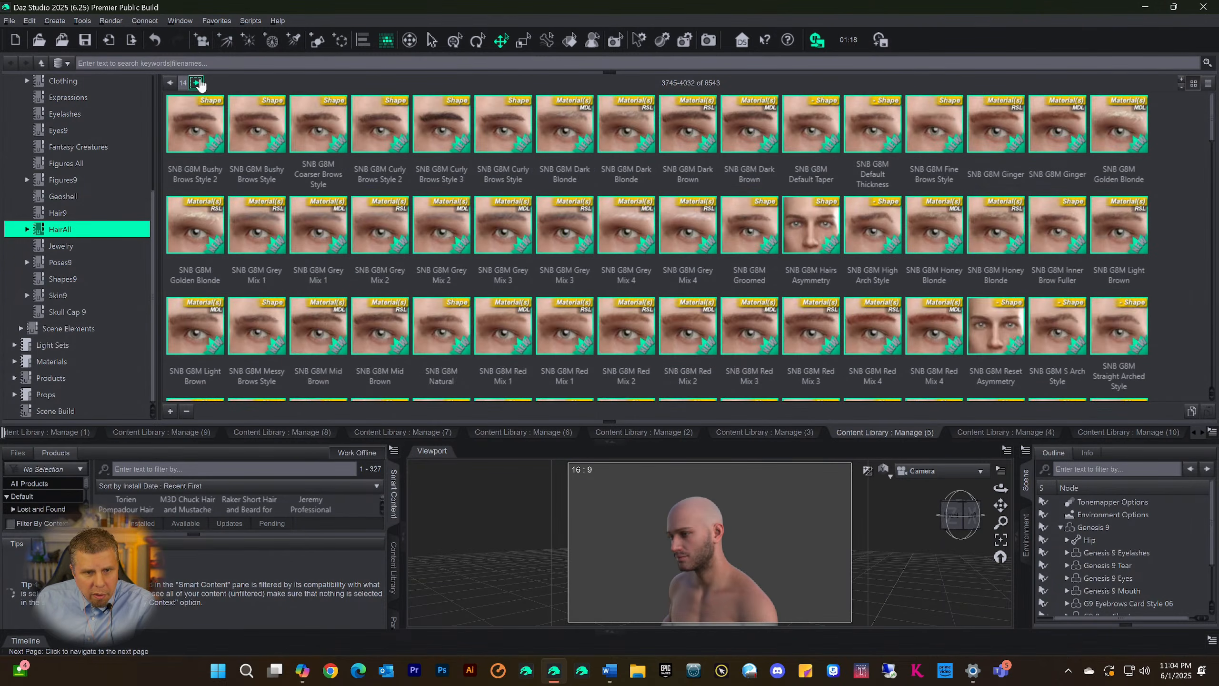
{"action": "left_click", "coordinate": [196, 83]}
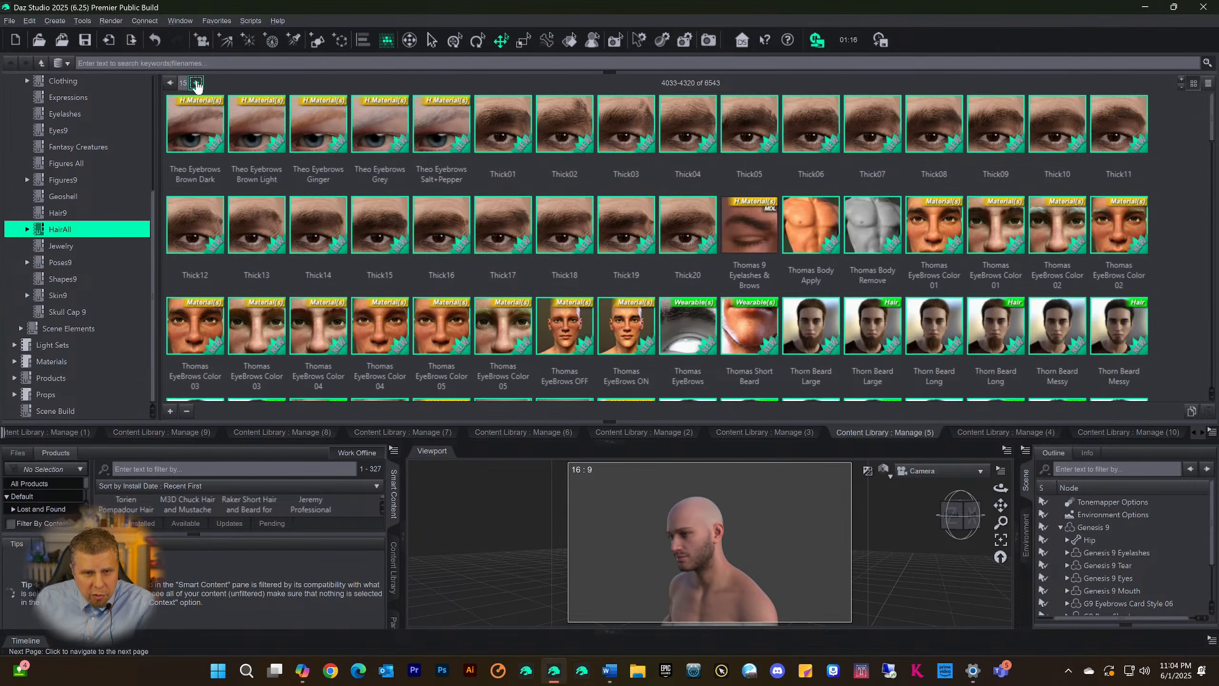
Examine the HairAll page holding the Thorn, TMA and Top Knot beards, mustaches and hair materials down to its end
{"action": "scroll", "coordinate": [566, 188], "scroll_direction": "down", "scroll_amount": 2}
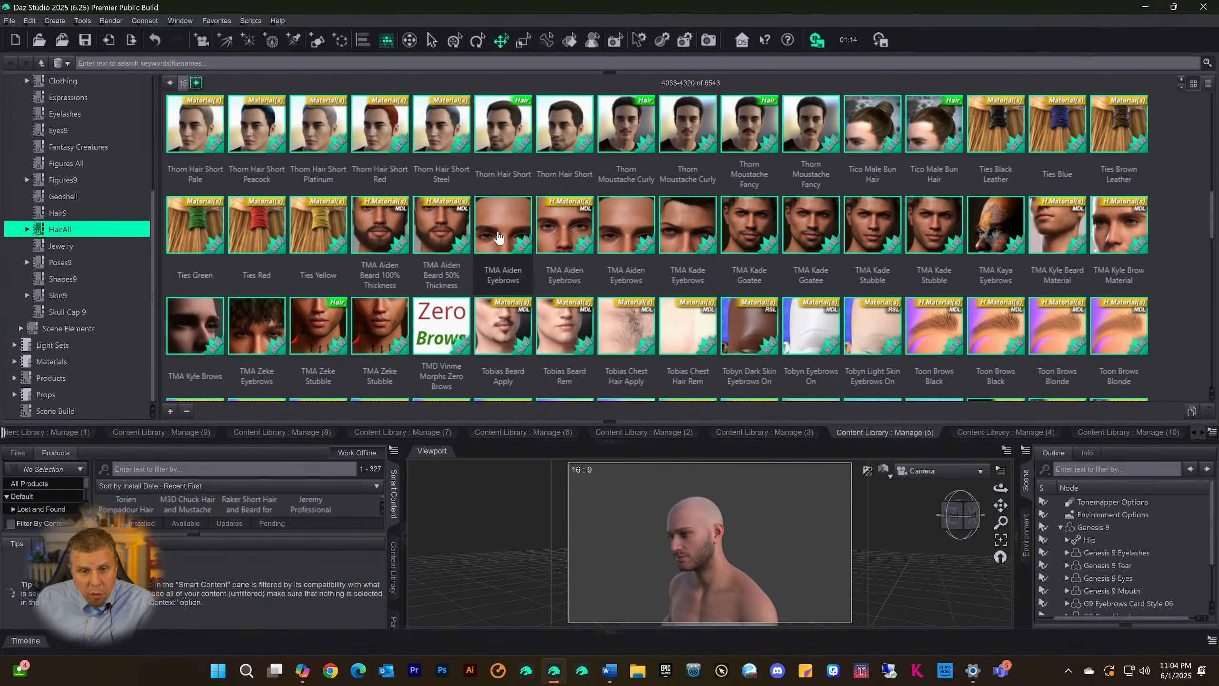
{"action": "right_click", "coordinate": [498, 230]}
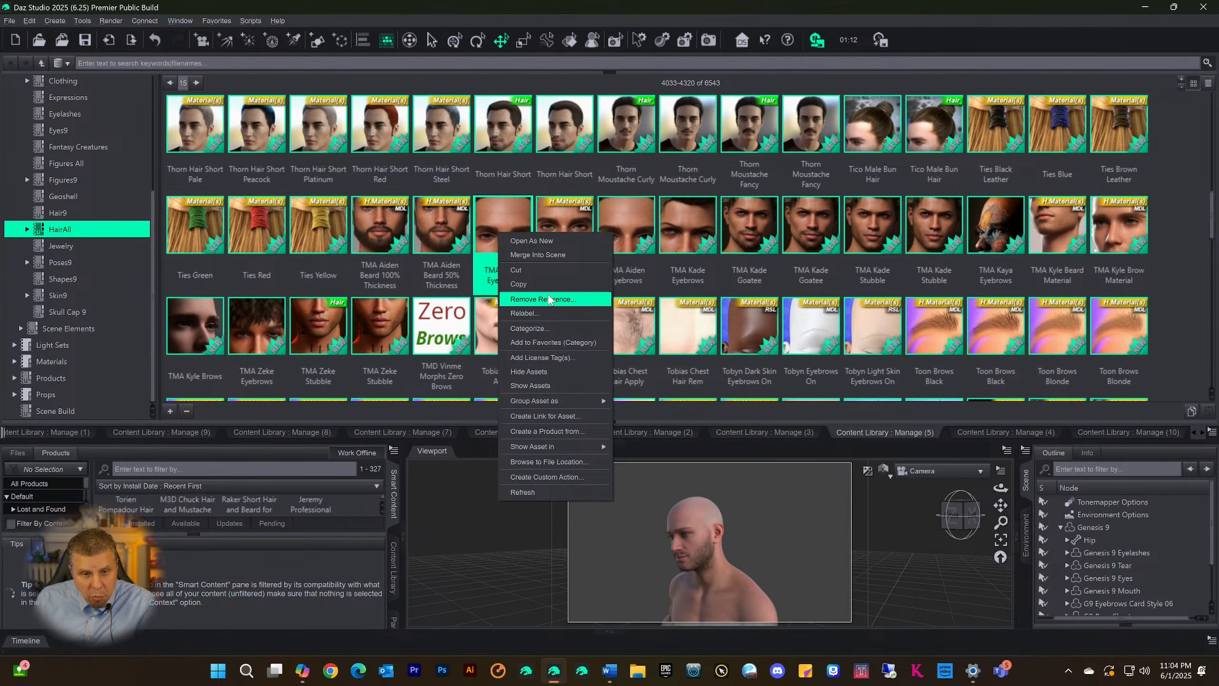
{"action": "left_click", "coordinate": [557, 190]}
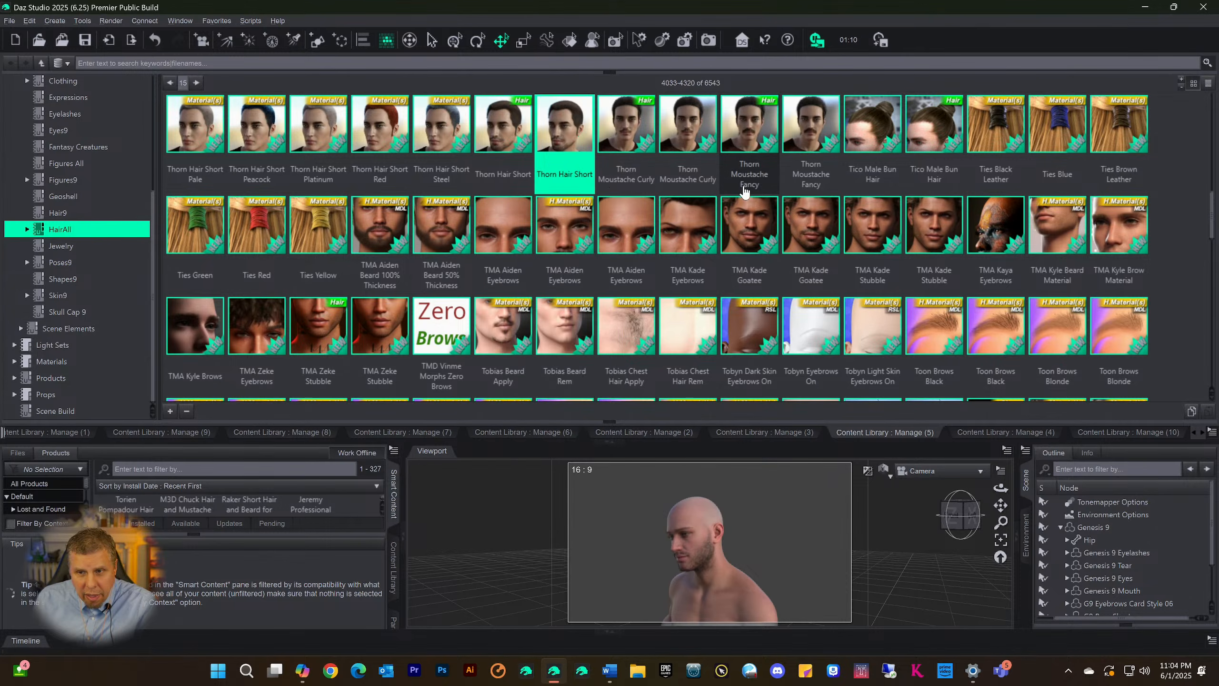
{"action": "scroll", "coordinate": [744, 192], "scroll_direction": "down", "scroll_amount": 2}
{"action": "scroll", "coordinate": [742, 194], "scroll_direction": "down", "scroll_amount": 3}
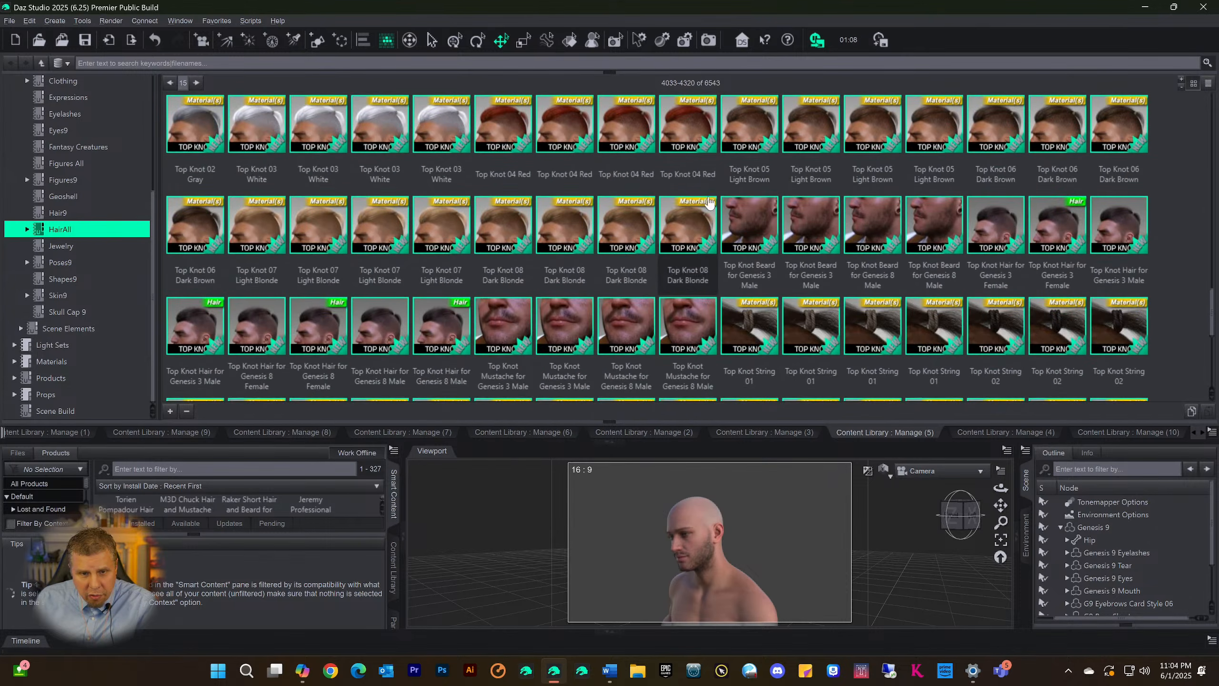
{"action": "scroll", "coordinate": [619, 212], "scroll_direction": "down", "scroll_amount": 5}
{"action": "scroll", "coordinate": [608, 215], "scroll_direction": "up", "scroll_amount": 6}
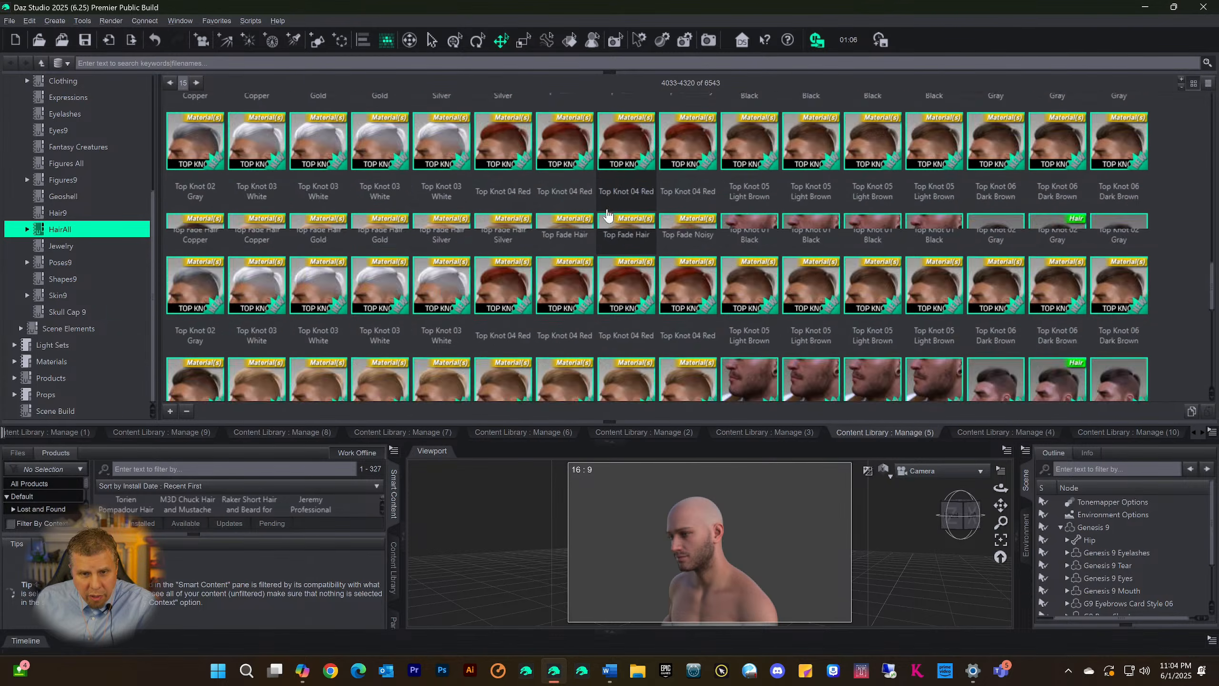
{"action": "scroll", "coordinate": [607, 215], "scroll_direction": "up", "scroll_amount": 8}
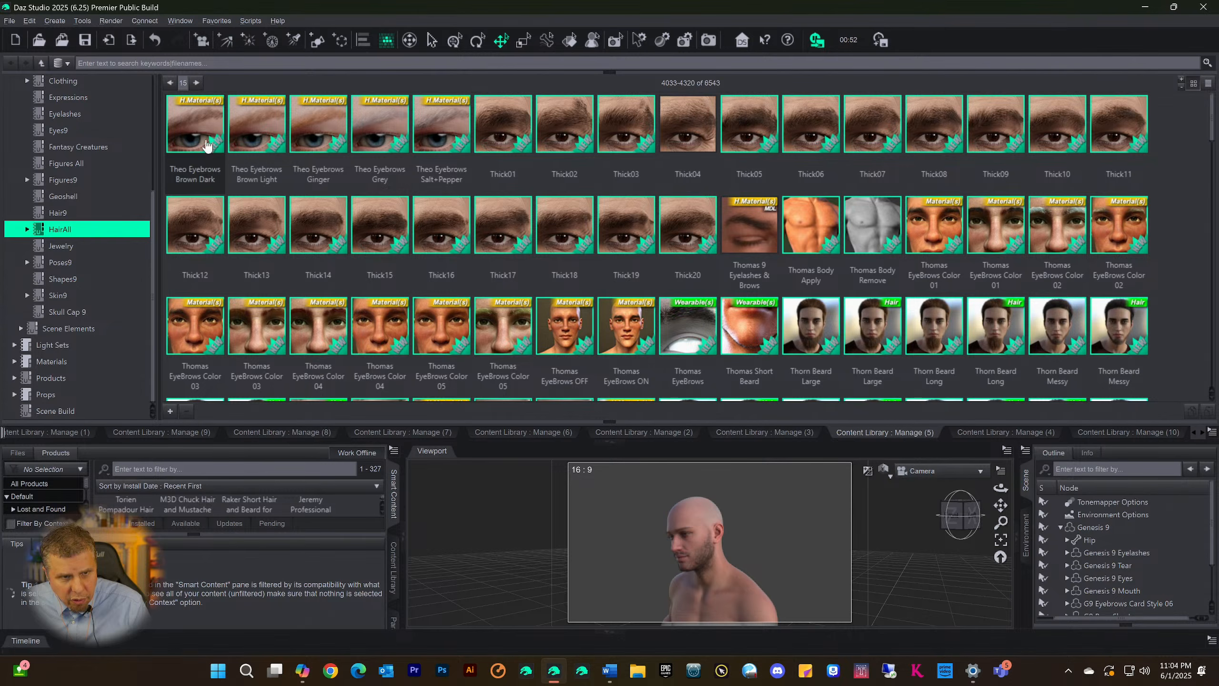
{"action": "left_click", "coordinate": [684, 229]}
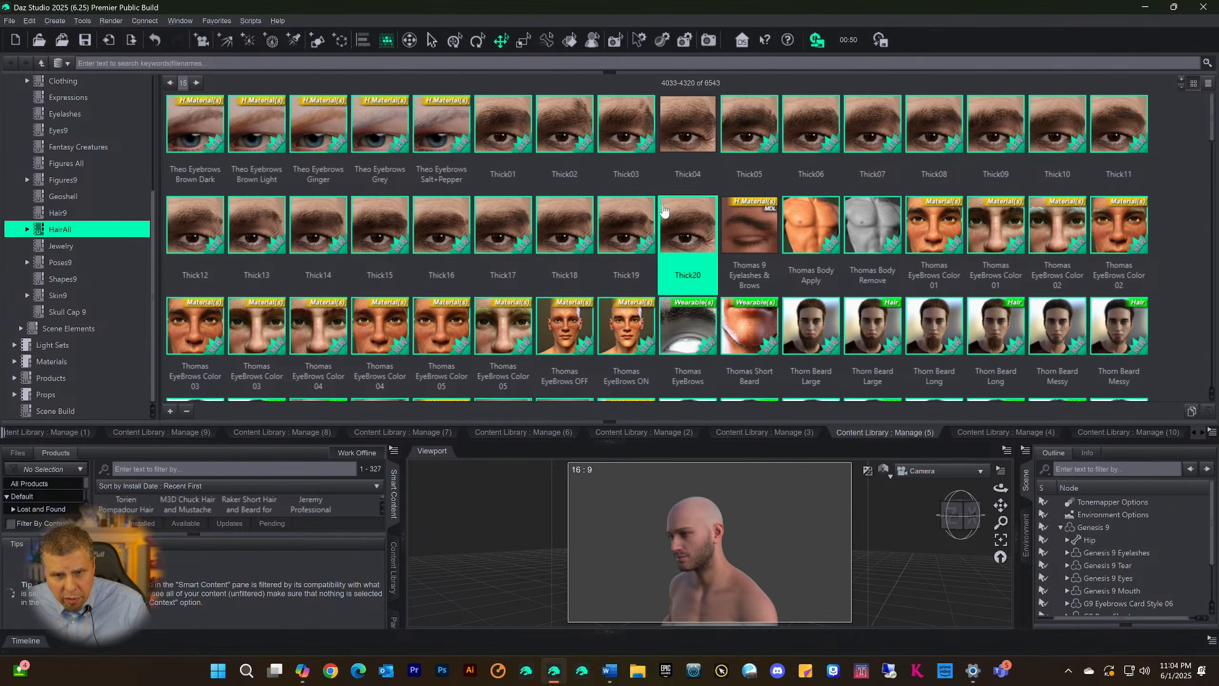
{"action": "scroll", "coordinate": [903, 205], "scroll_direction": "down", "scroll_amount": 5}
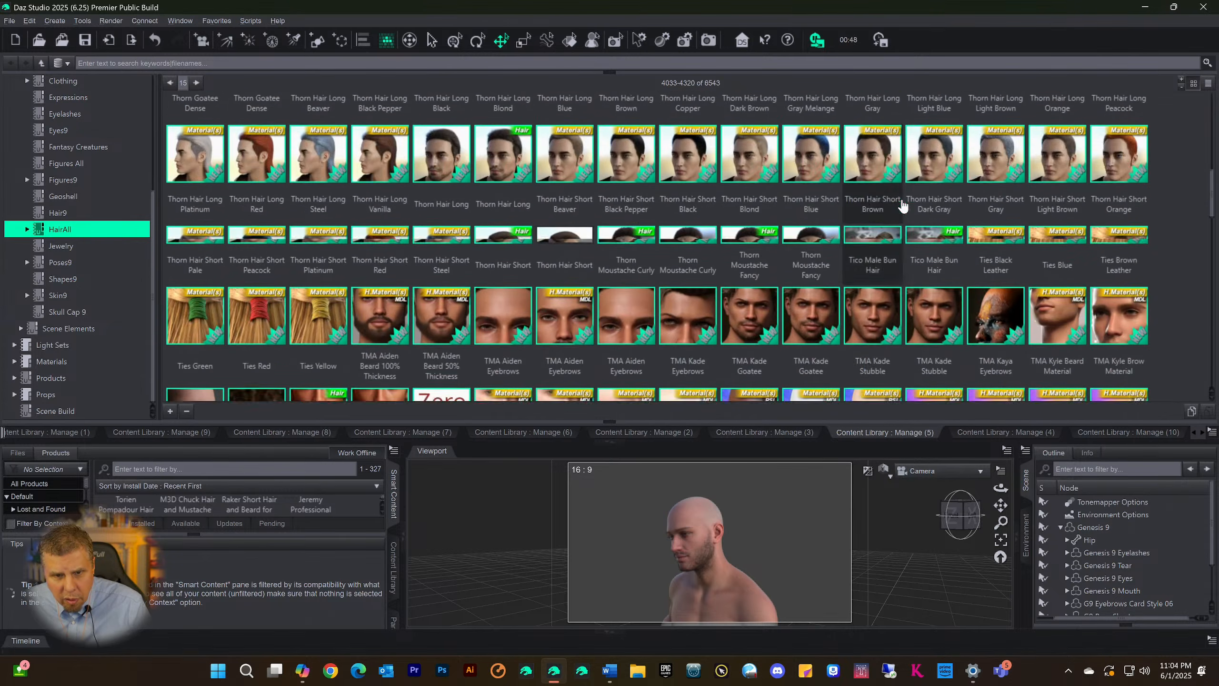
{"action": "scroll", "coordinate": [903, 206], "scroll_direction": "down", "scroll_amount": 10}
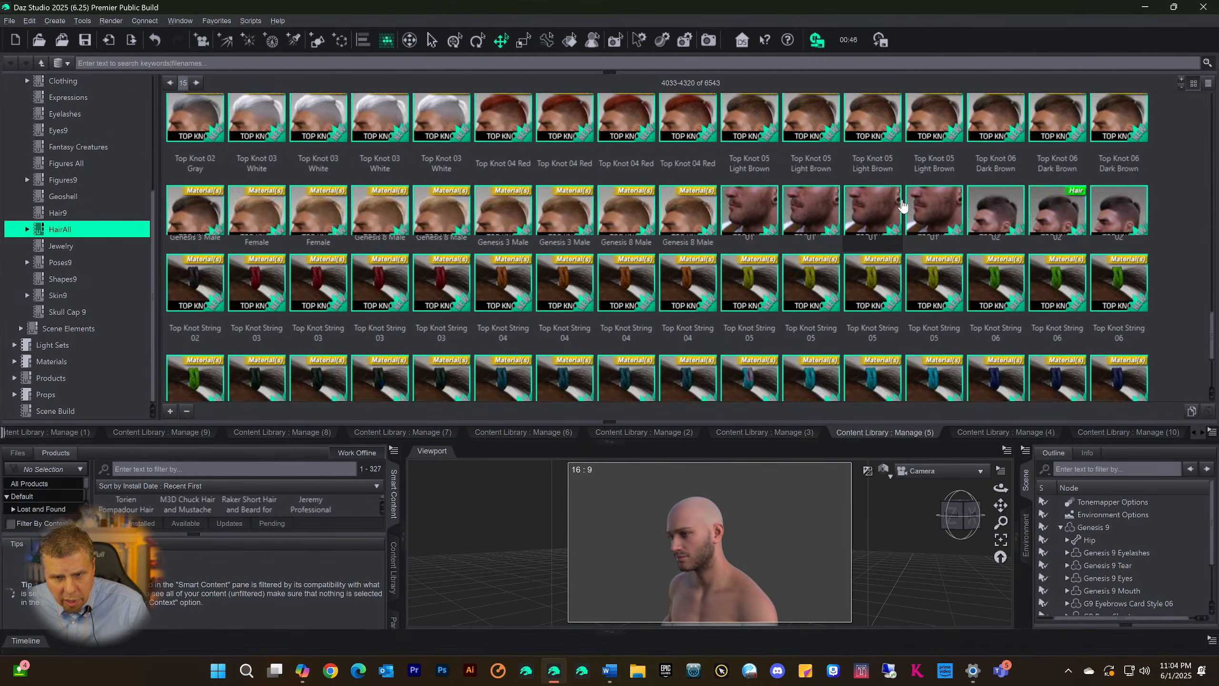
{"action": "scroll", "coordinate": [905, 206], "scroll_direction": "down", "scroll_amount": 3}
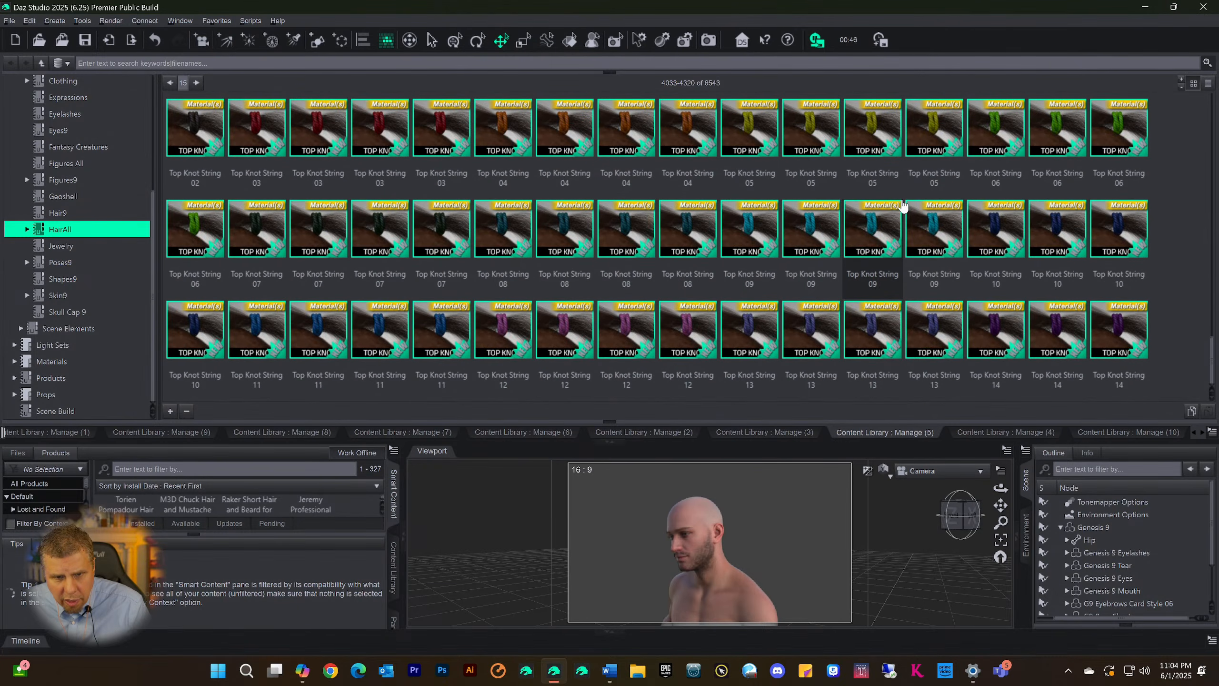
Page on through HairAll past the Trajan, Volta and Whiskers items to the page with the Youngblood hair and Ytar eyebrows
{"action": "left_click", "coordinate": [196, 83]}
{"action": "left_click", "coordinate": [197, 83]}
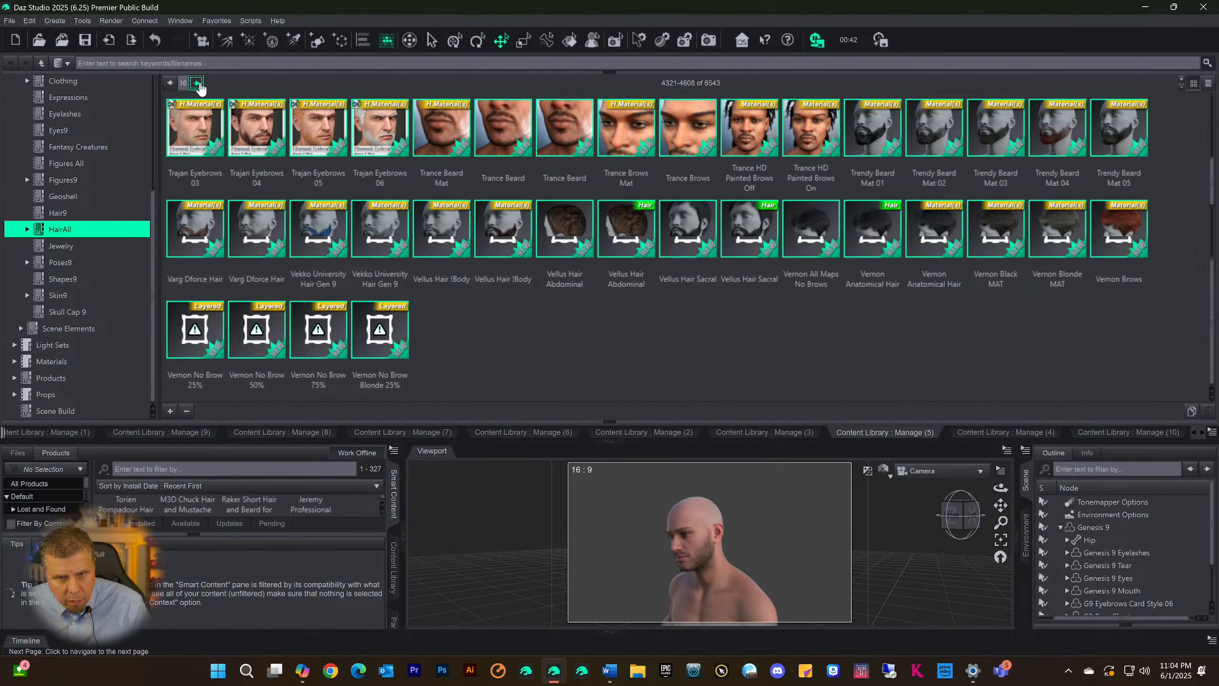
{"action": "left_click", "coordinate": [197, 83]}
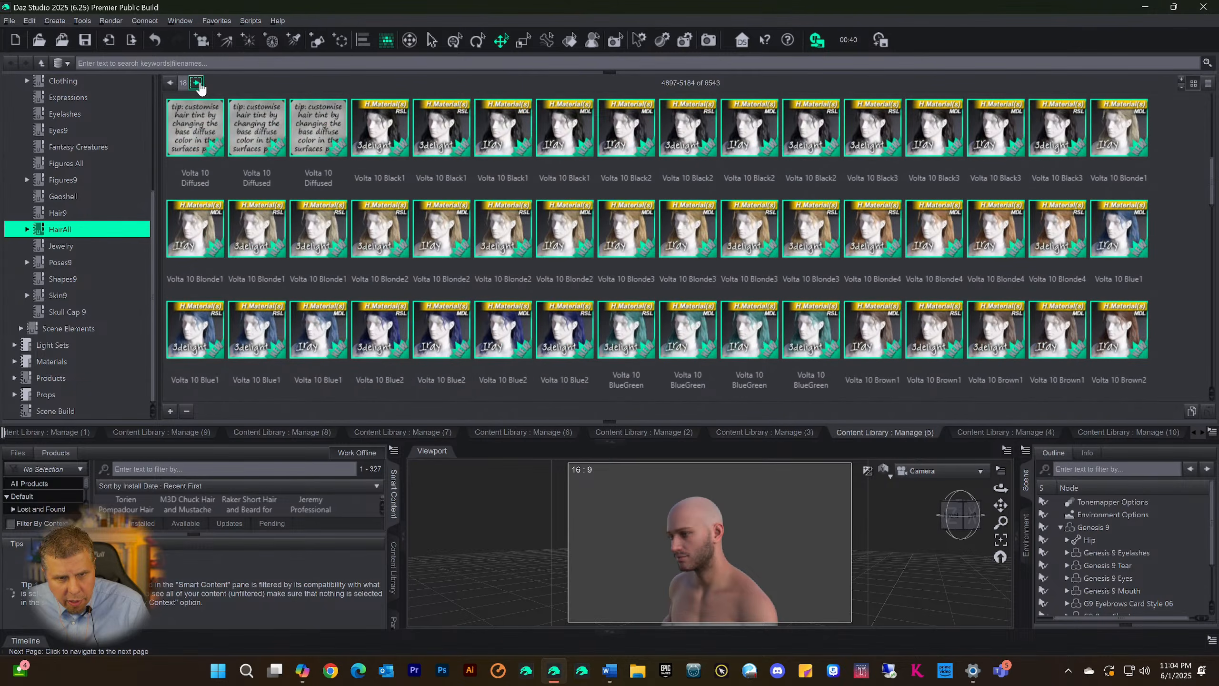
{"action": "scroll", "coordinate": [378, 133], "scroll_direction": "down", "scroll_amount": 10}
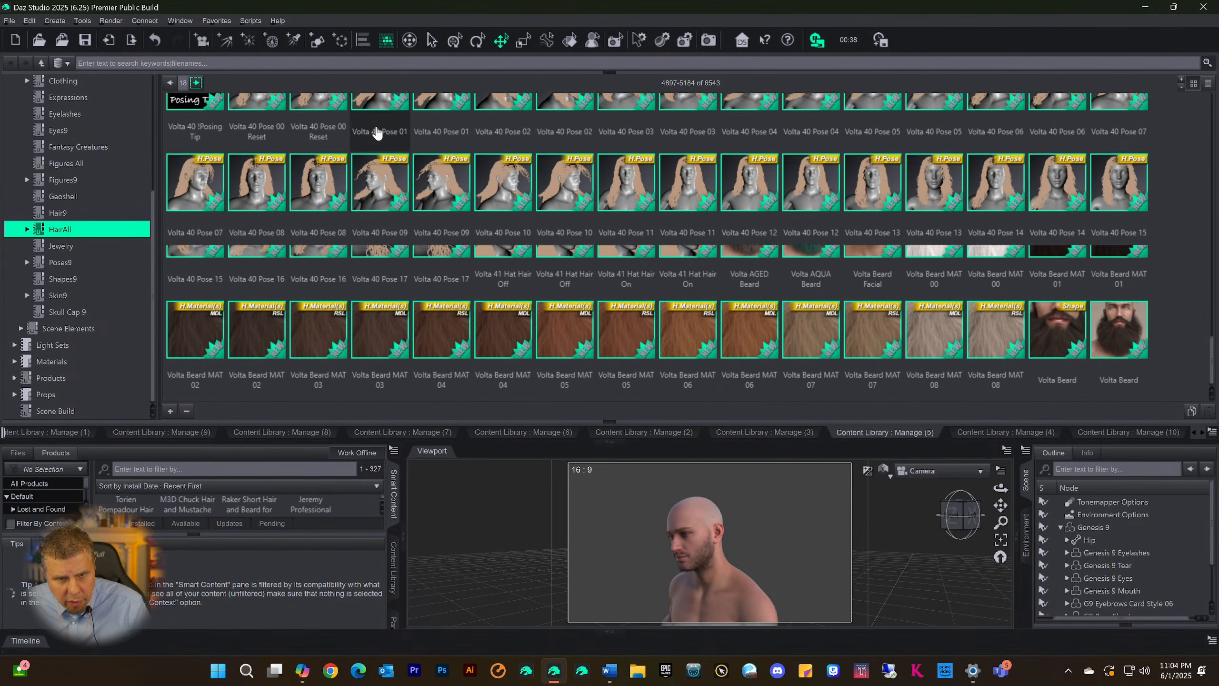
{"action": "scroll", "coordinate": [378, 133], "scroll_direction": "down", "scroll_amount": 1}
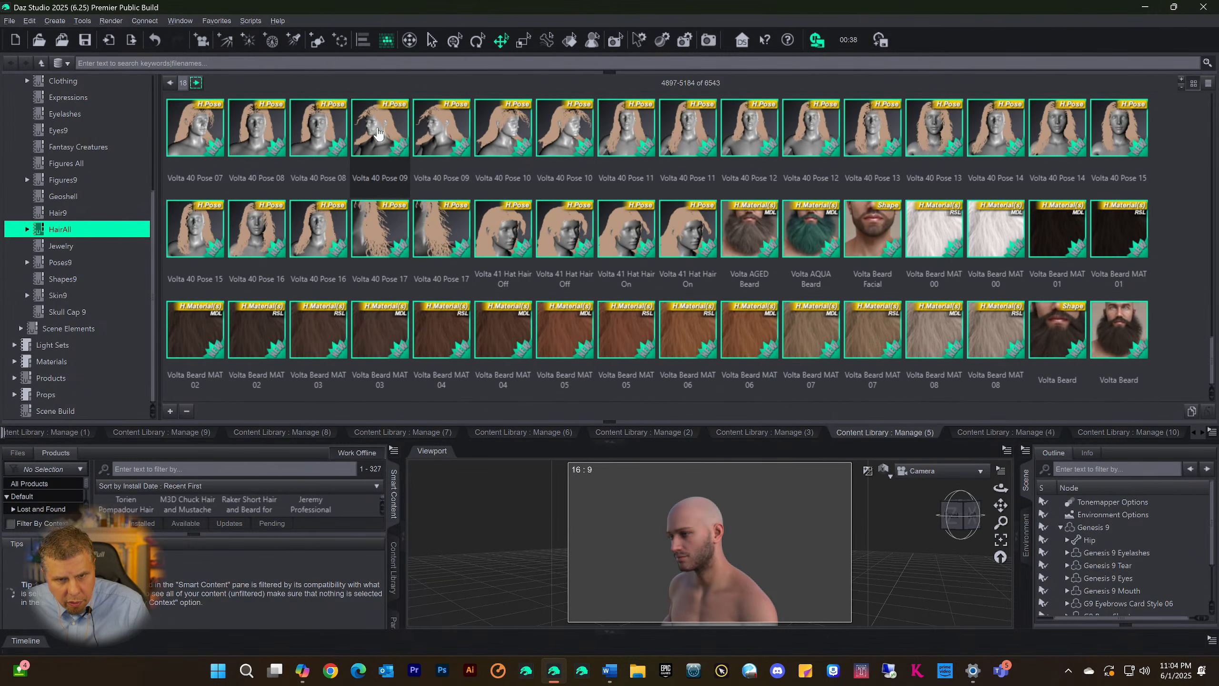
{"action": "left_click", "coordinate": [197, 84]}
{"action": "scroll", "coordinate": [438, 169], "scroll_direction": "down", "scroll_amount": 20}
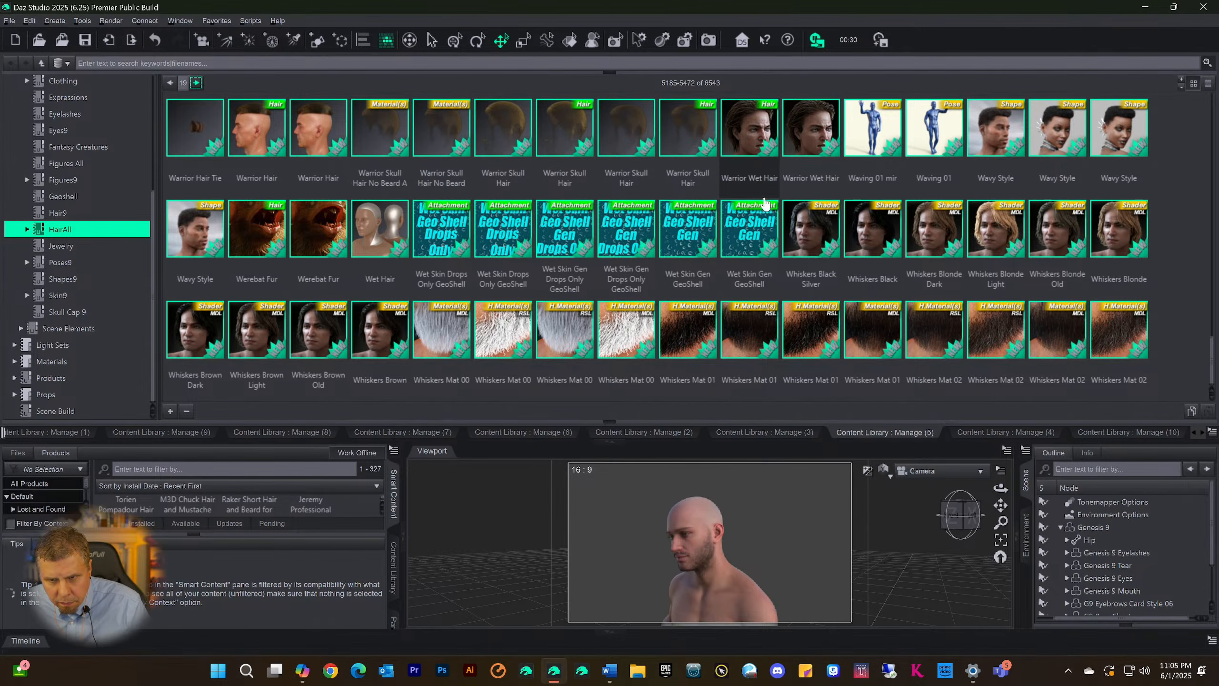
{"action": "left_click", "coordinate": [196, 83]}
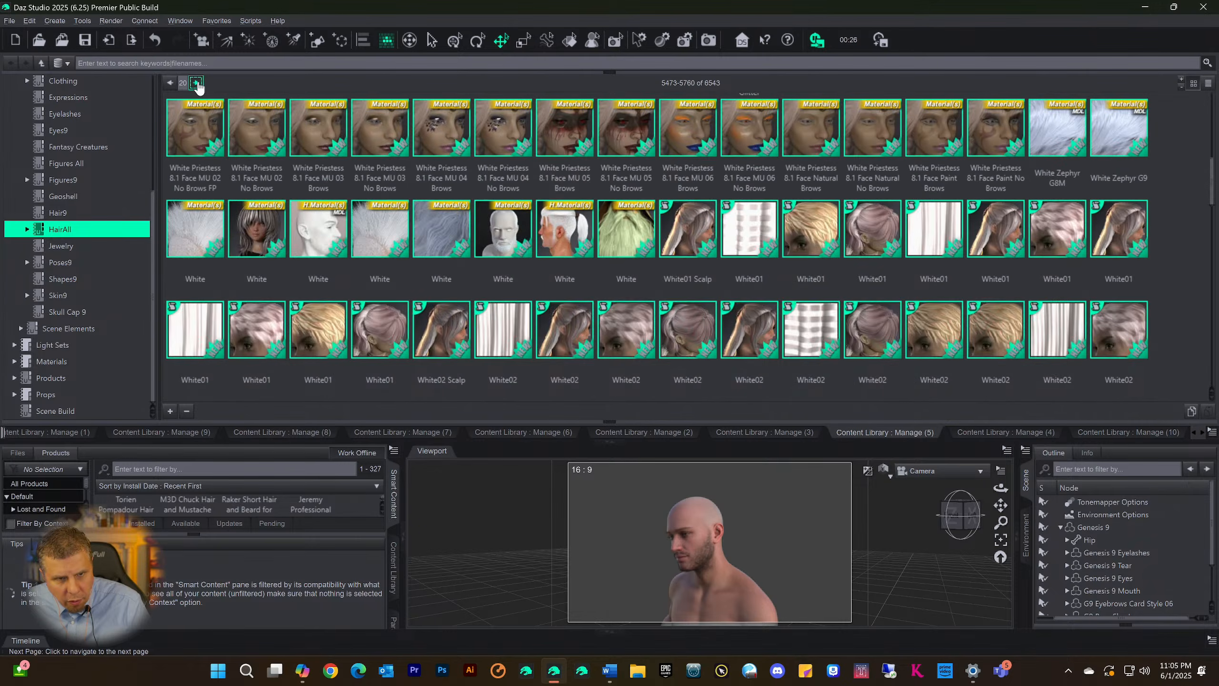
{"action": "left_click", "coordinate": [196, 83]}
{"action": "left_click", "coordinate": [197, 83]}
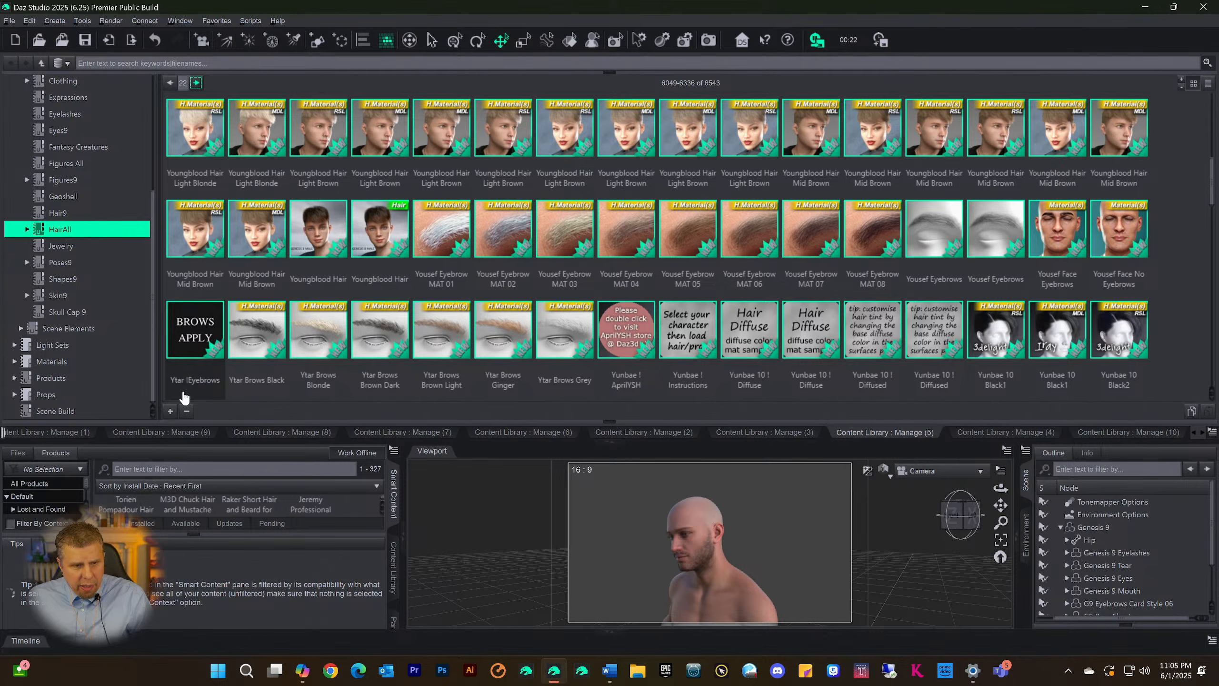
Switch to the Content Library page showing the Scene Build category and load Ripley Hair onto the Genesis 9 figure
{"action": "left_click", "coordinate": [167, 435]}
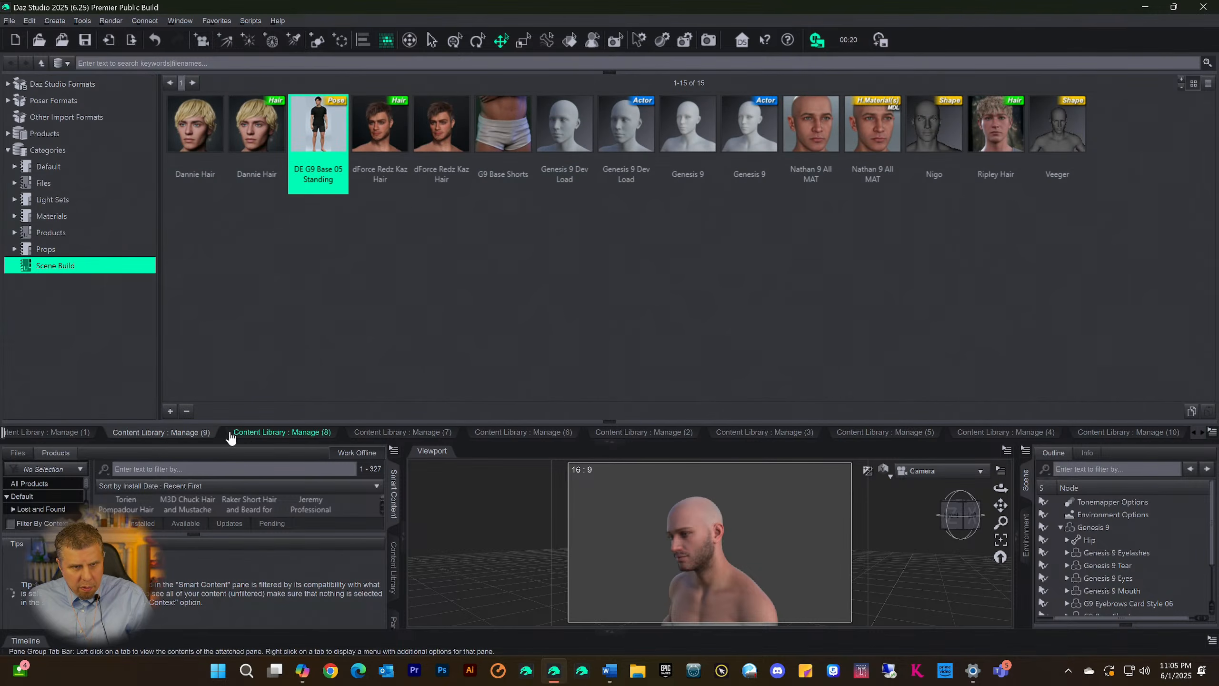
{"action": "left_click", "coordinate": [254, 434]}
{"action": "left_click", "coordinate": [377, 434]}
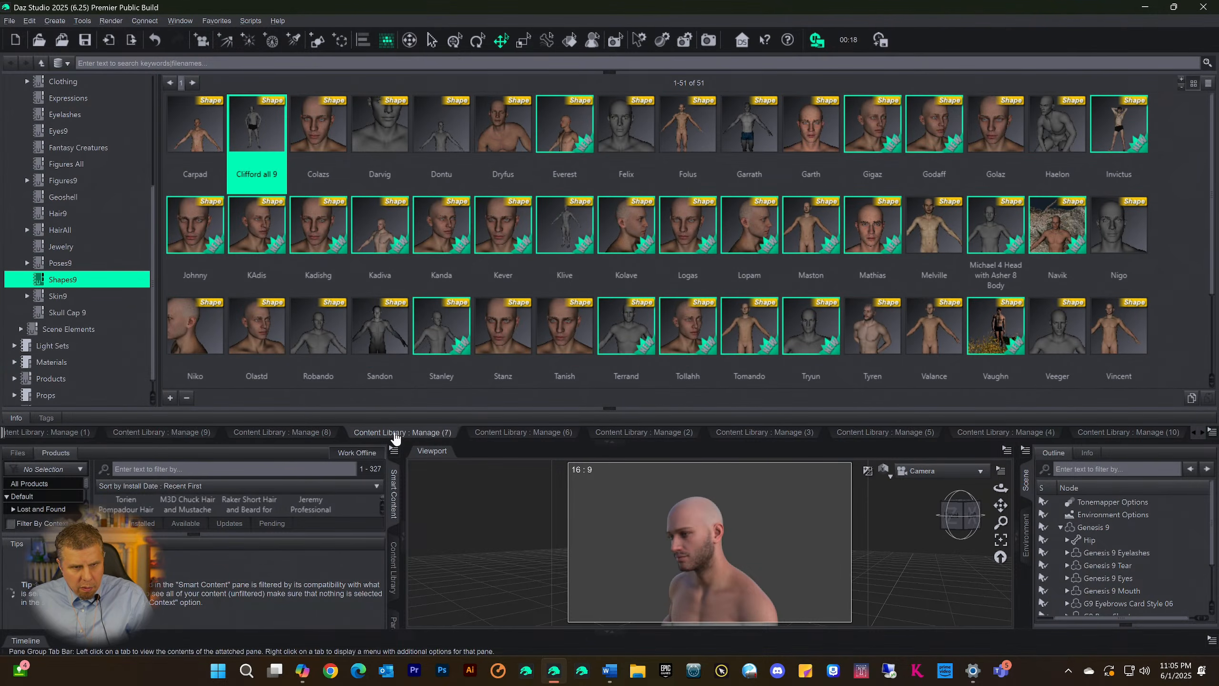
{"action": "left_click", "coordinate": [174, 433]}
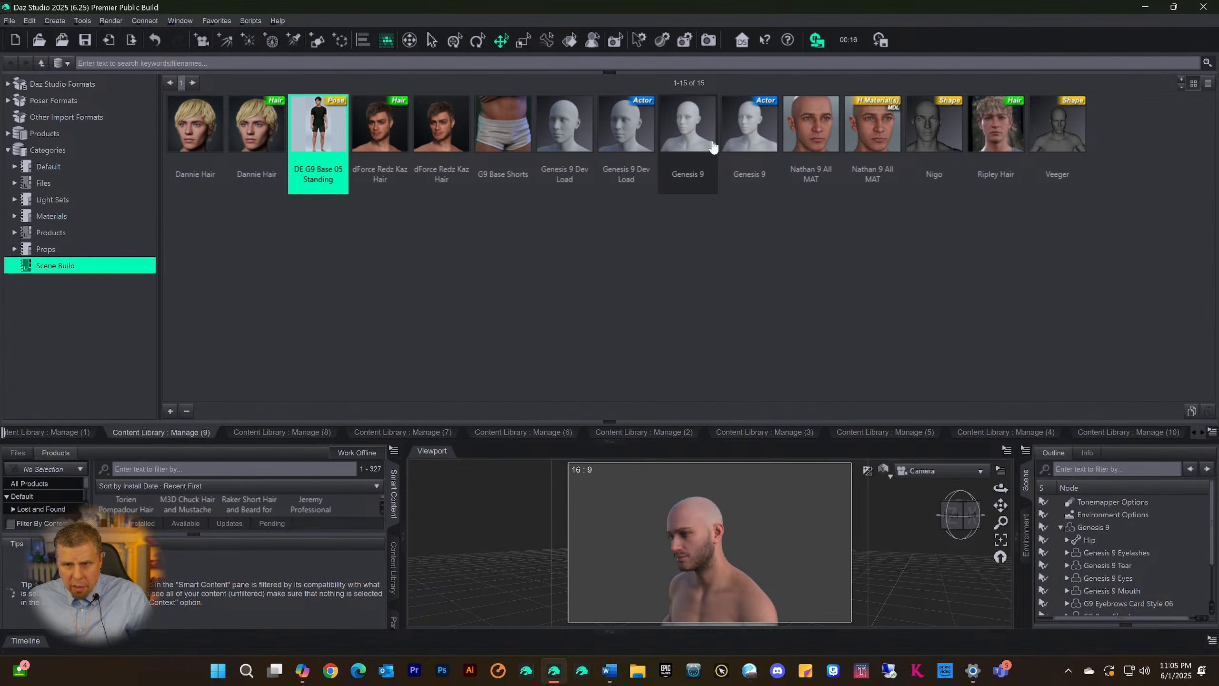
{"action": "left_click", "coordinate": [976, 127]}
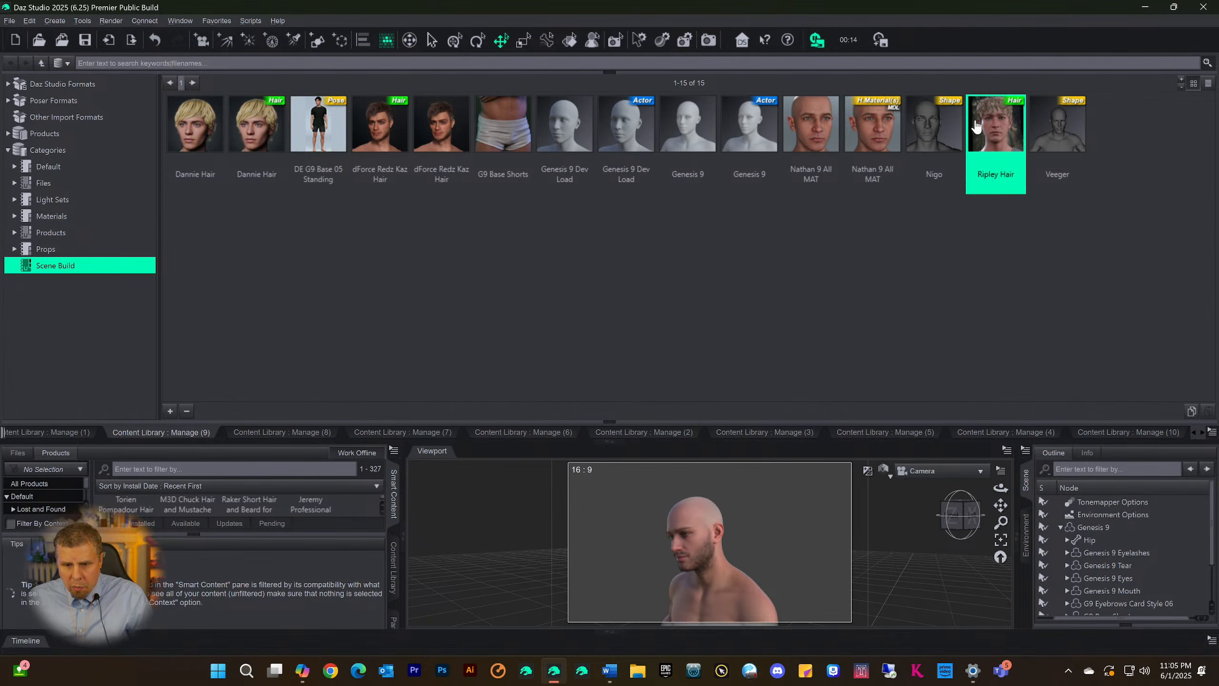
{"action": "double_click", "coordinate": [987, 127]}
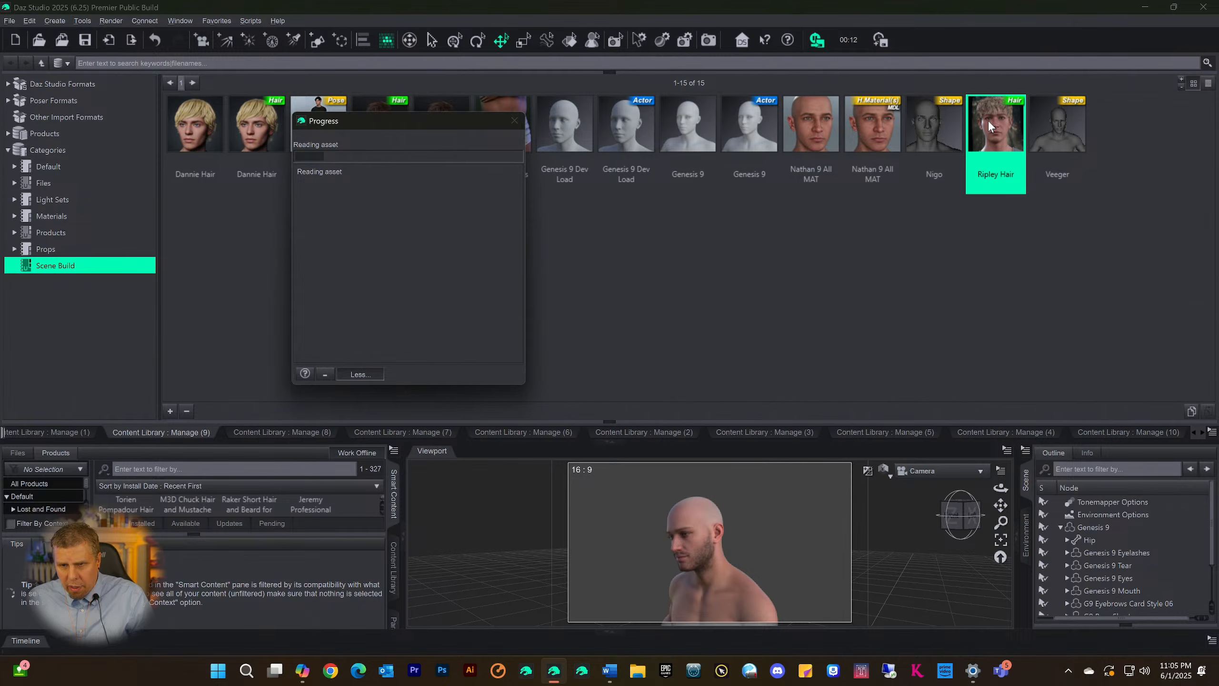
{"action": "mouse_move", "coordinate": [977, 124]}
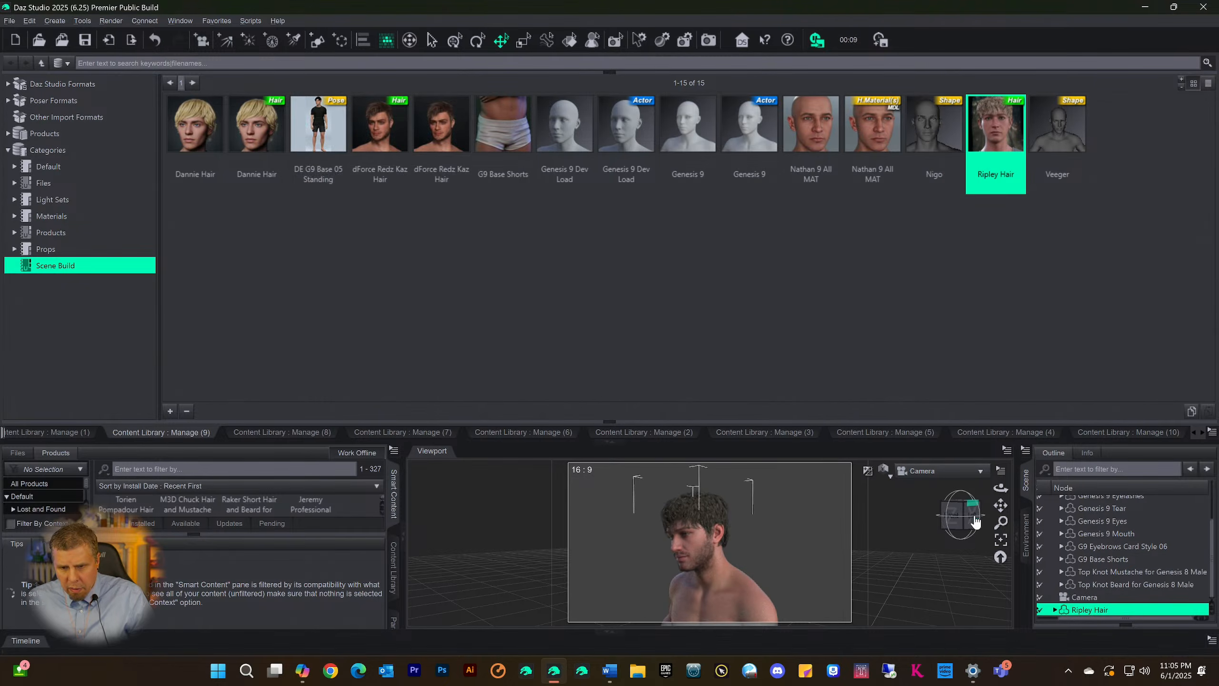
Collapse the Content Library page and the Smart Content pane to enlarge the viewport around the figure
{"action": "left_click", "coordinate": [606, 445]}
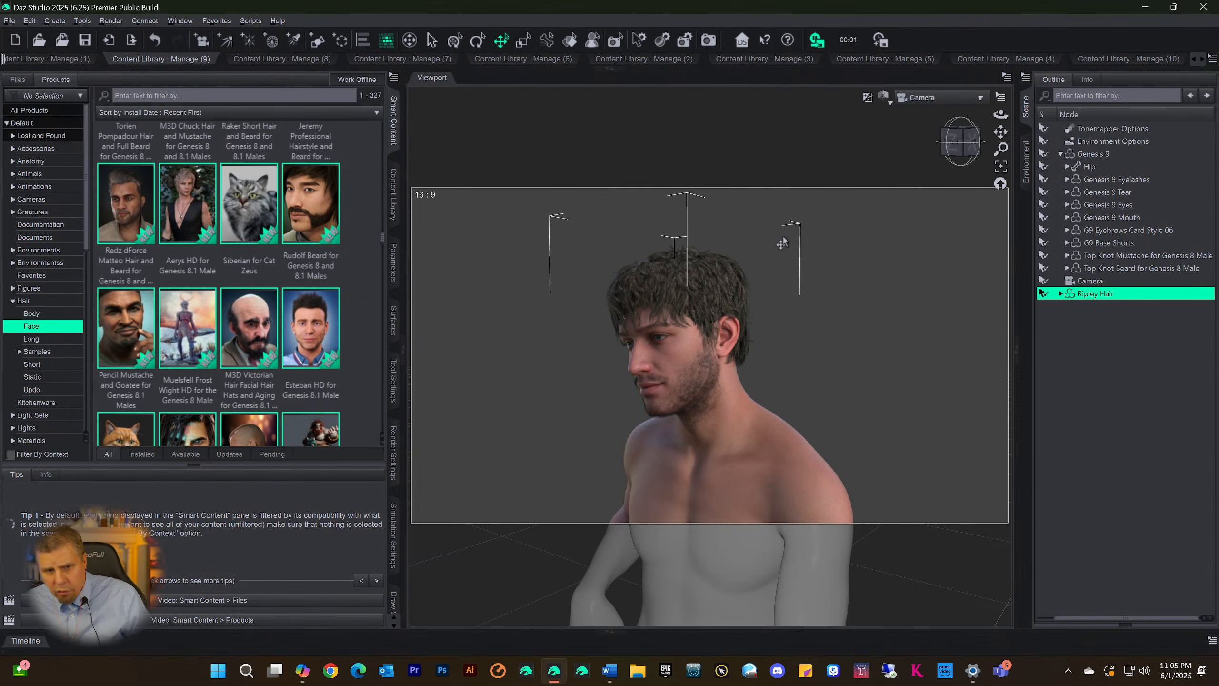
{"action": "key", "text": "ctrl+s"}
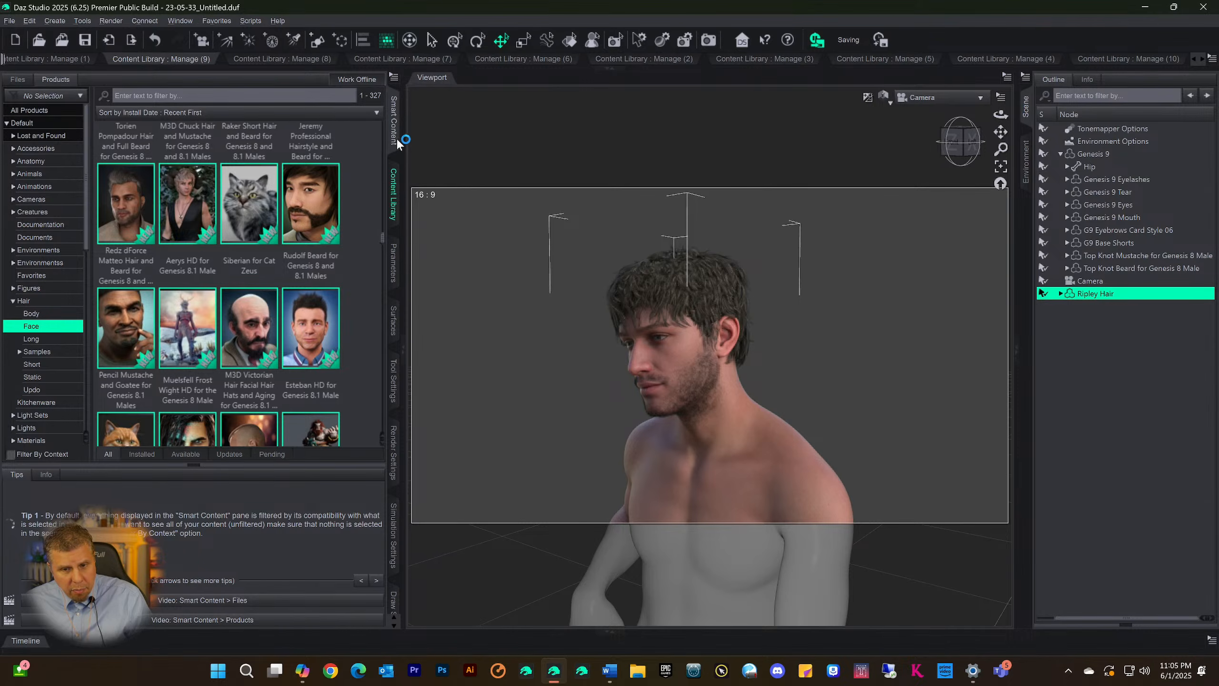
{"action": "key", "text": "ctrl+9"}
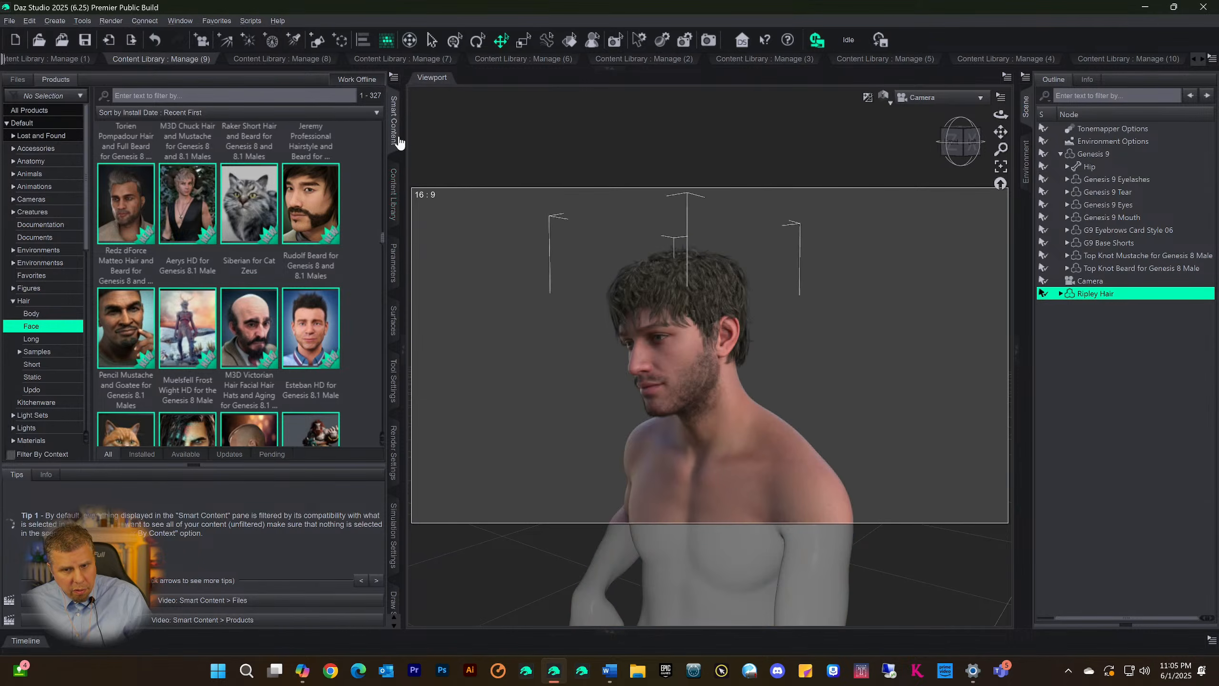
{"action": "left_click", "coordinate": [395, 132]}
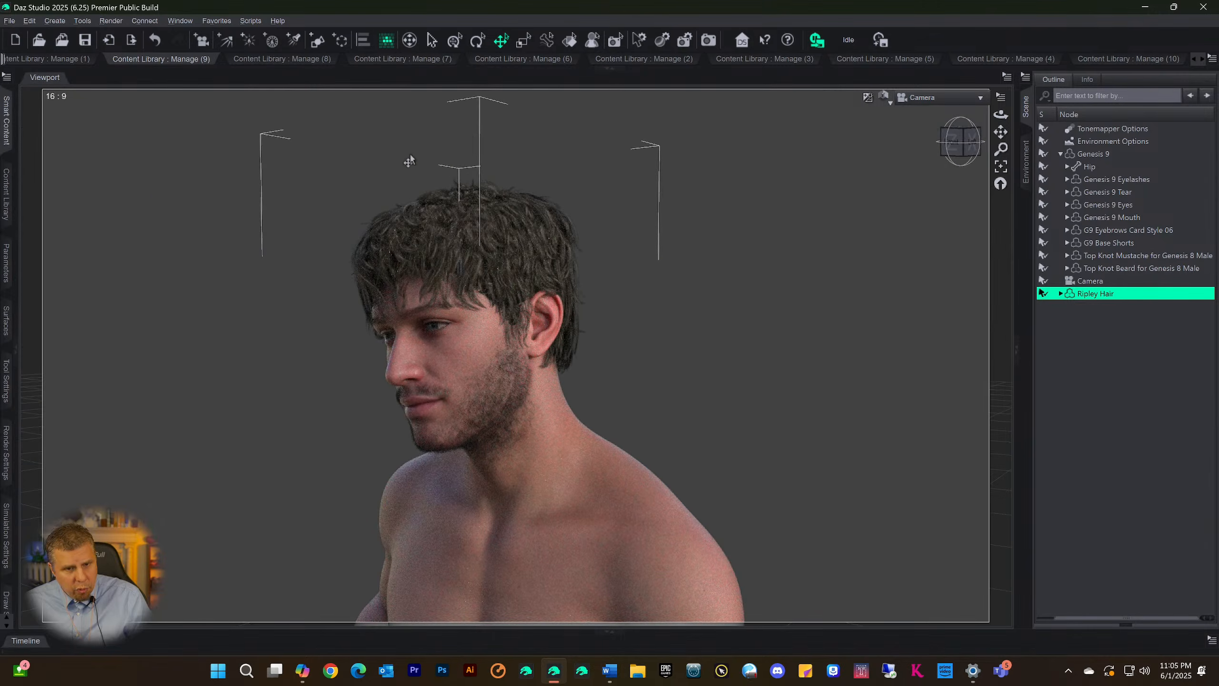
Search all Default products in Smart Content for "color" and open the ColorWerks Hair Shaders for Iray product
{"action": "left_click", "coordinate": [6, 129]}
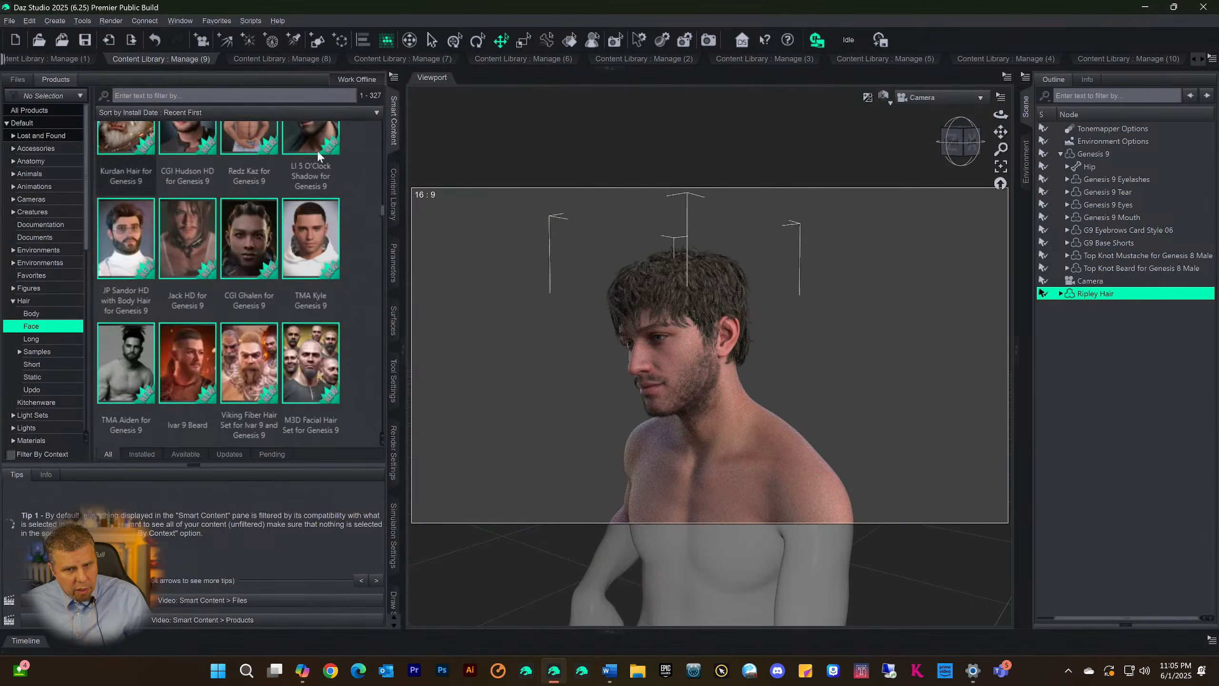
{"action": "left_click", "coordinate": [135, 96]}
{"action": "type", "text": "color"}
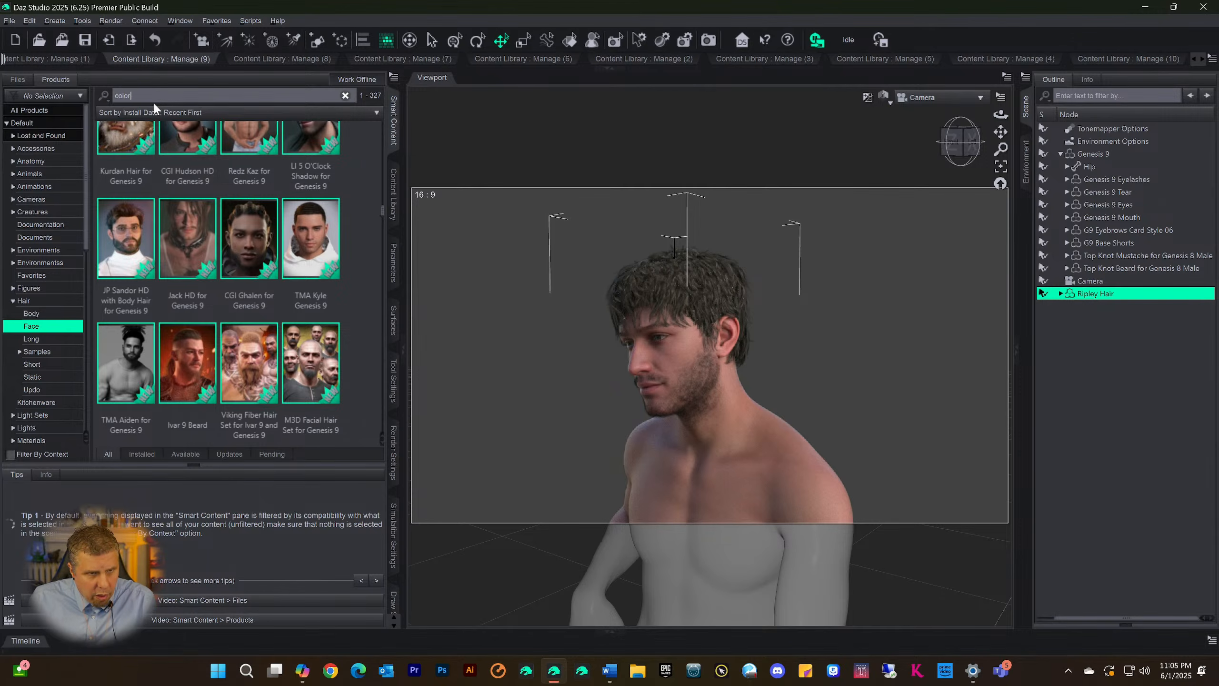
{"action": "left_click", "coordinate": [25, 121]}
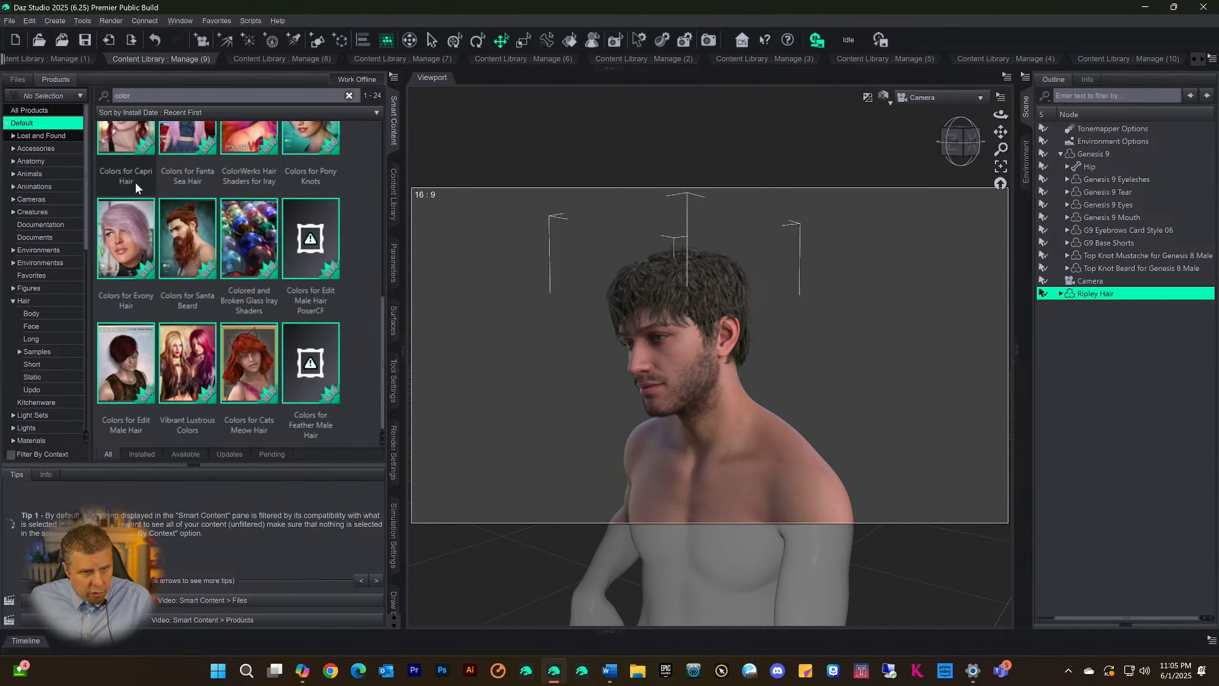
{"action": "left_click", "coordinate": [247, 176]}
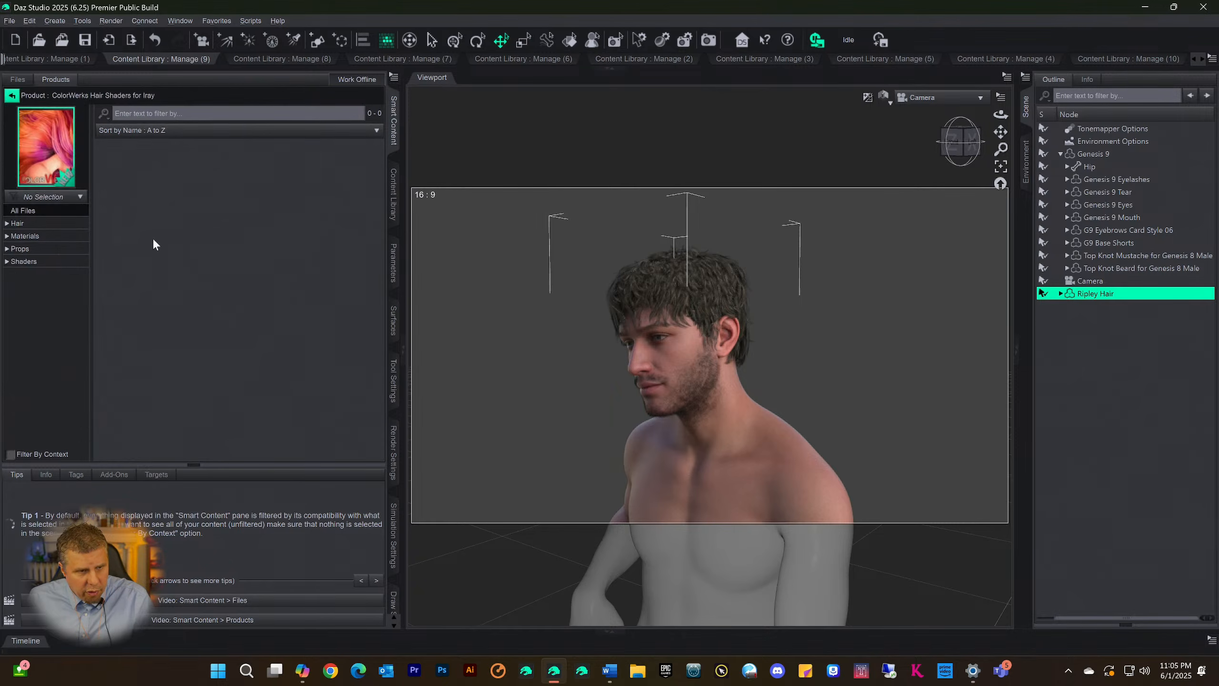
Show the product's shaders and browse past the CW 01 Blonde presets to the CW 01 Brunette presets
{"action": "left_click", "coordinate": [22, 261]}
{"action": "scroll", "coordinate": [178, 293], "scroll_direction": "down", "scroll_amount": 10}
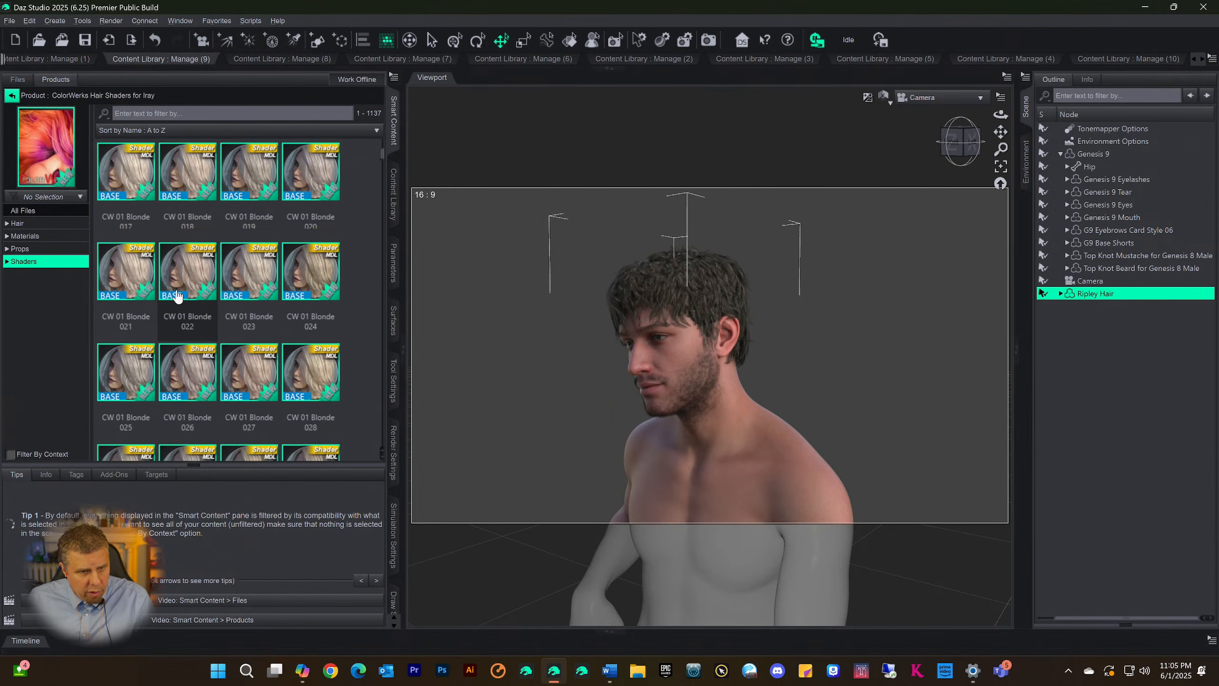
{"action": "scroll", "coordinate": [177, 294], "scroll_direction": "down", "scroll_amount": 15}
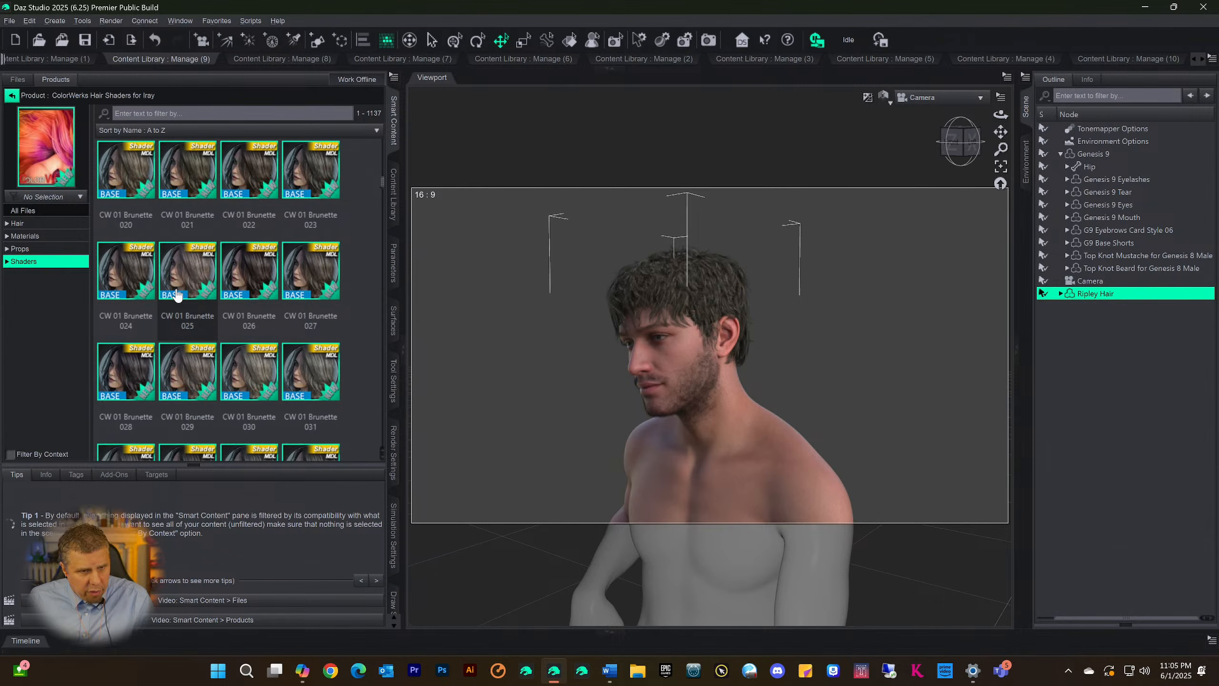
Categorize the CW 01 Brunette 028 hair shader under Scene Build and accept the assignment
{"action": "left_click", "coordinate": [126, 369]}
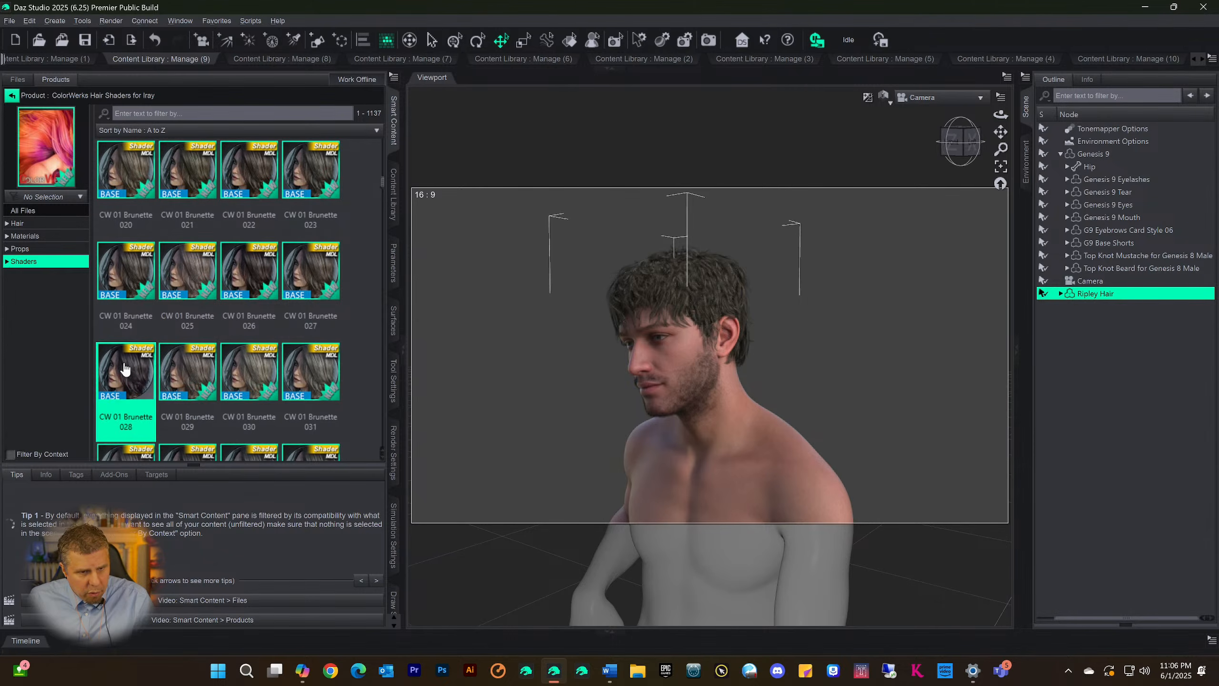
{"action": "right_click", "coordinate": [124, 368]}
{"action": "left_click", "coordinate": [235, 426]}
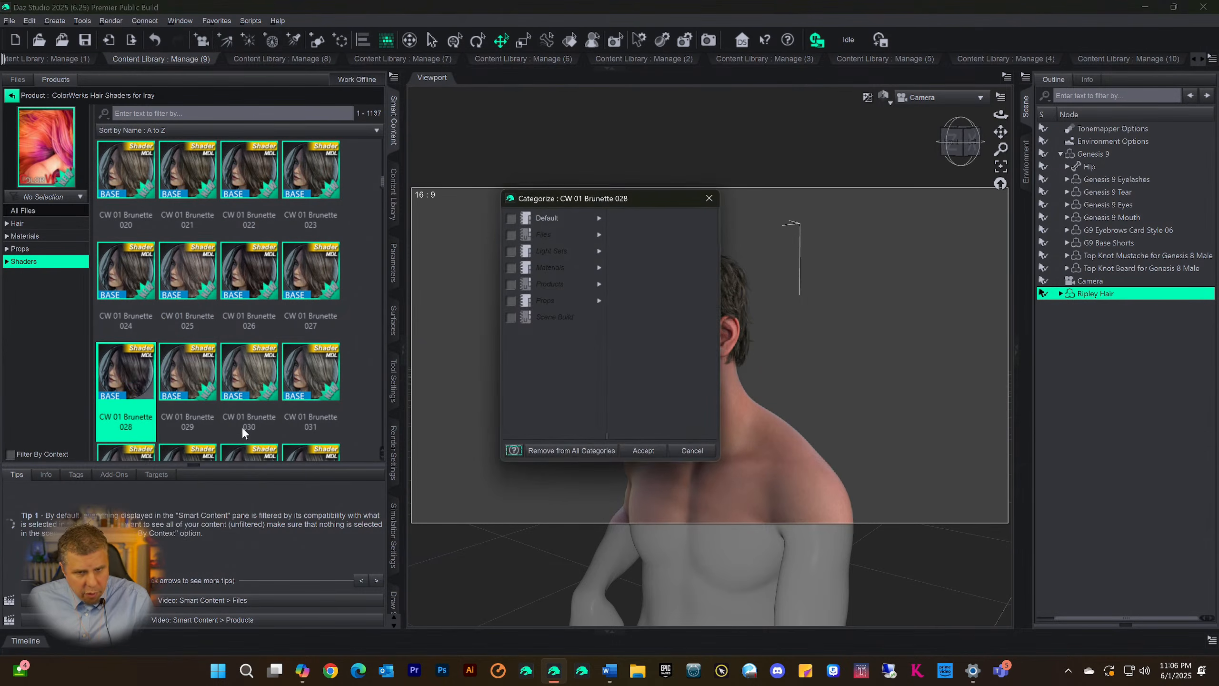
{"action": "left_click", "coordinate": [598, 235]}
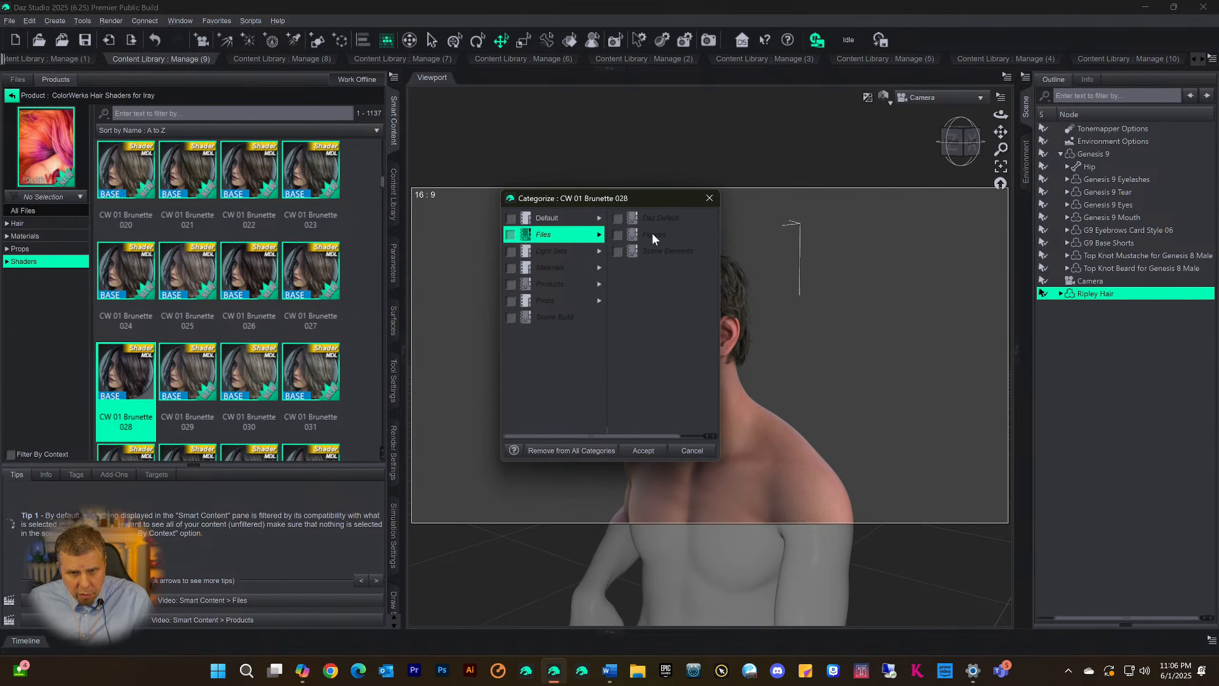
{"action": "left_click", "coordinate": [671, 250]}
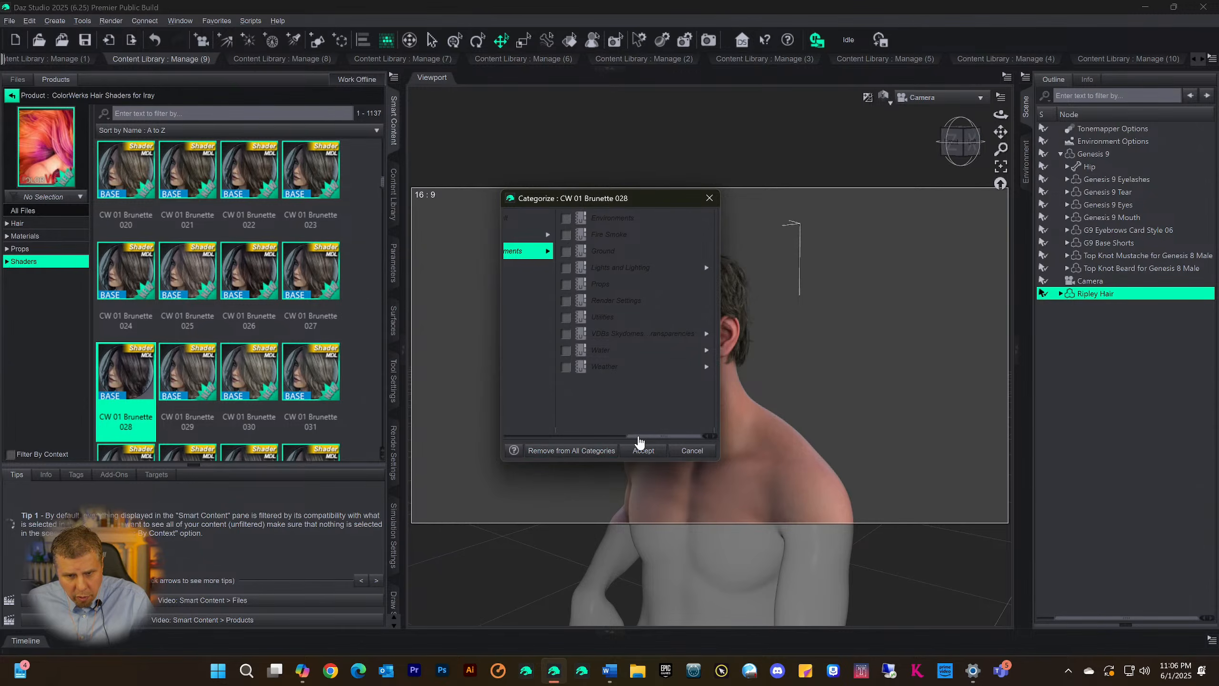
{"action": "left_click_drag", "start_coordinate": [460, 431], "coordinate": [495, 427]}
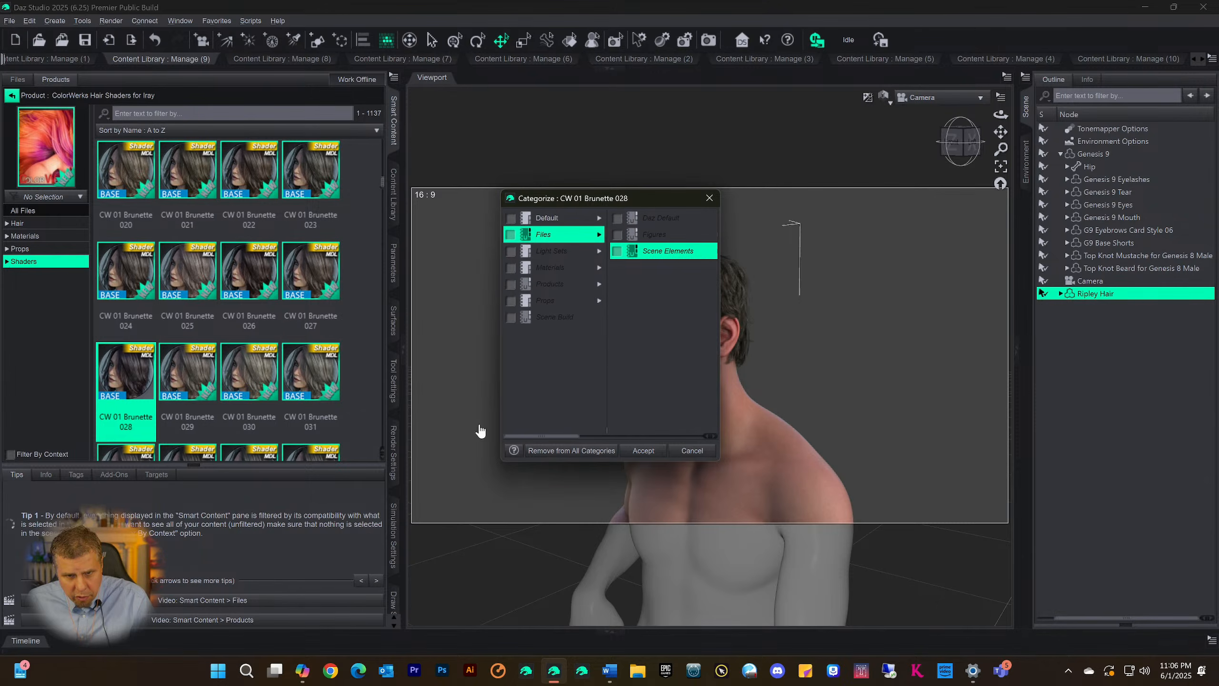
{"action": "left_click", "coordinate": [554, 317]}
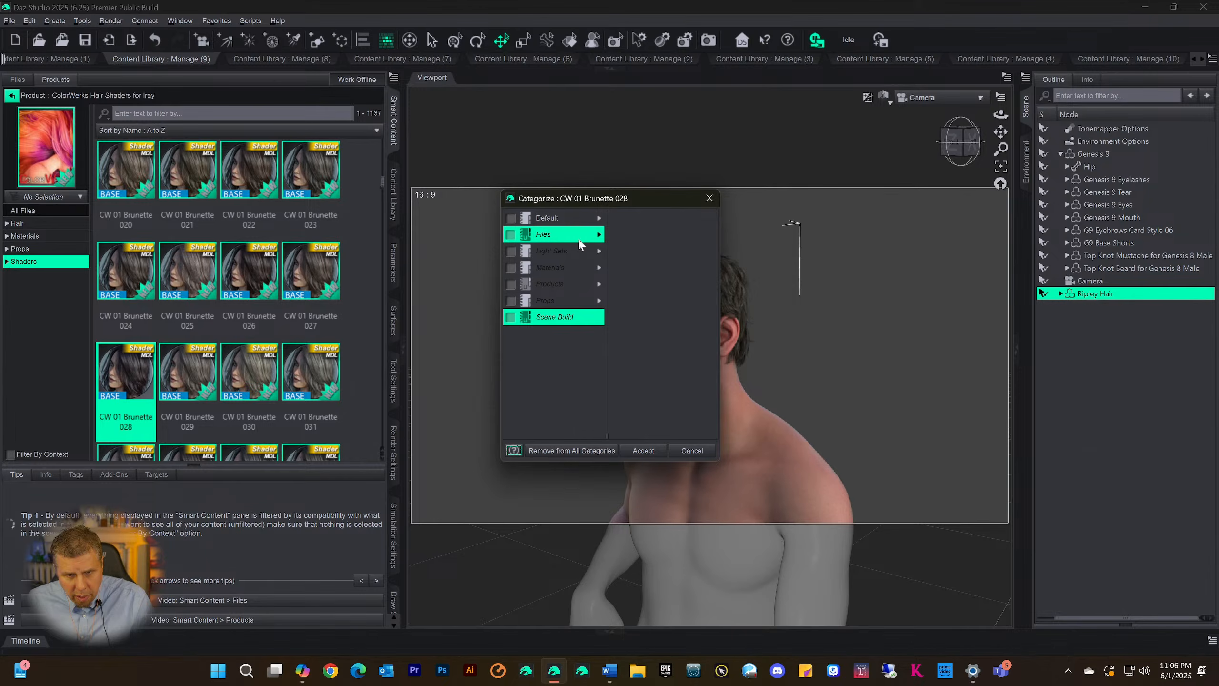
{"action": "left_click", "coordinate": [601, 235]}
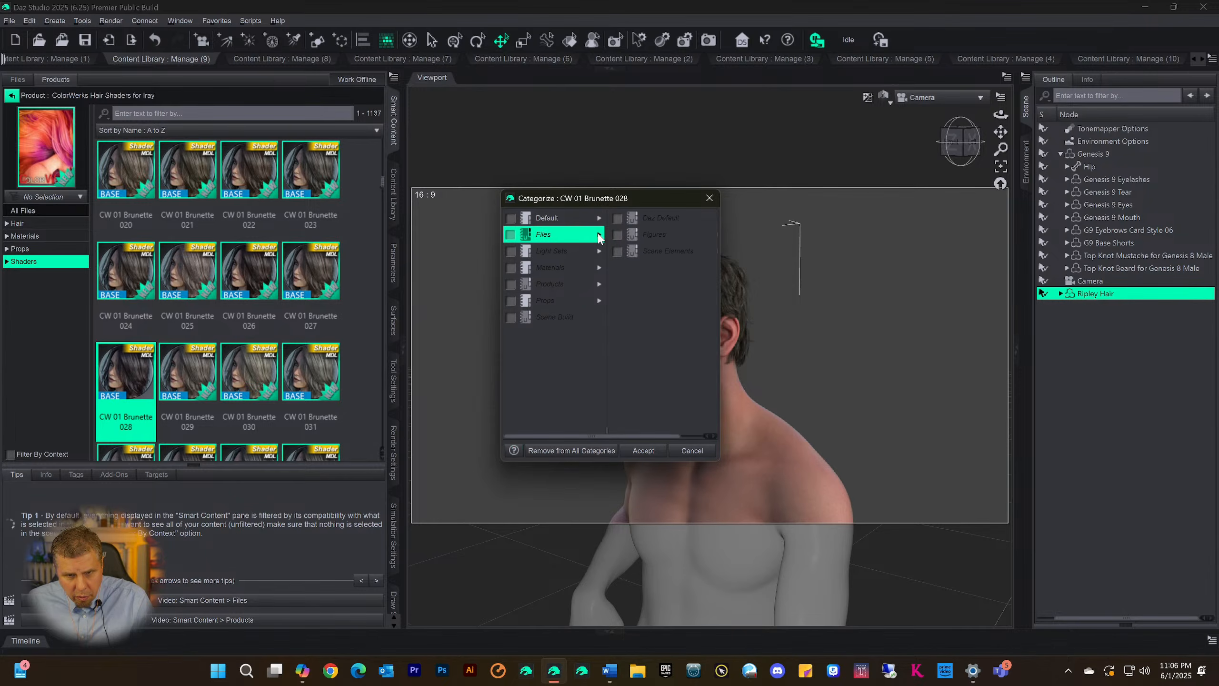
{"action": "left_click", "coordinate": [532, 258]}
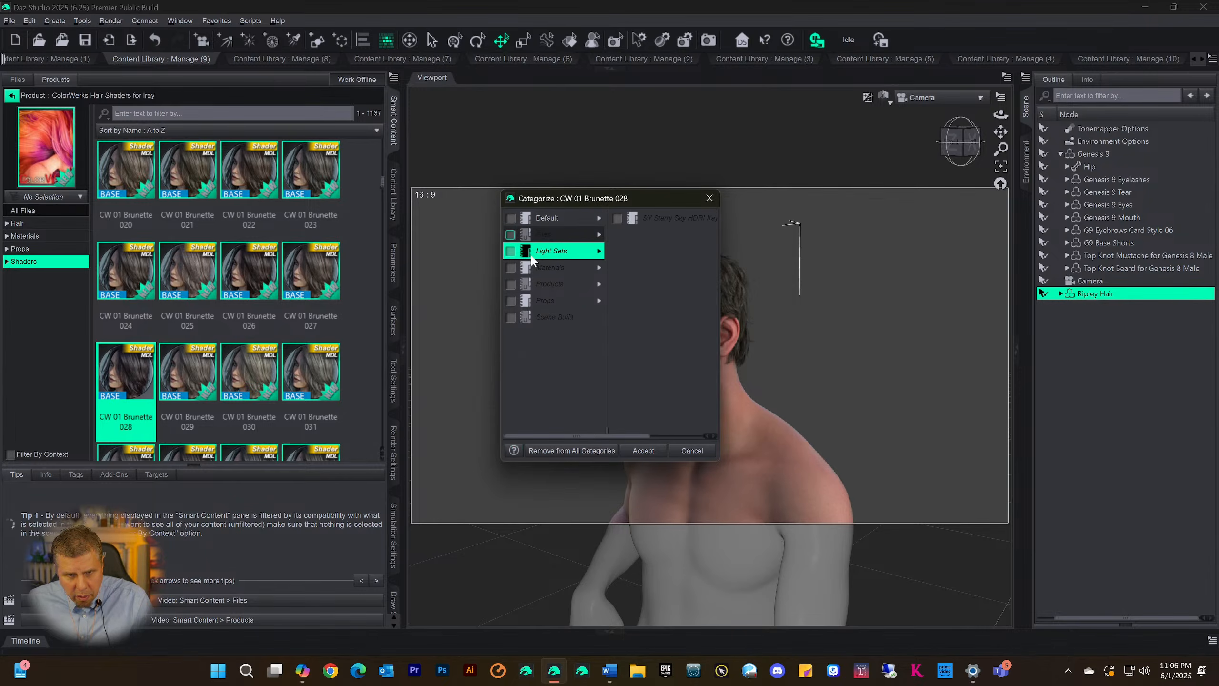
{"action": "left_click", "coordinate": [542, 315]}
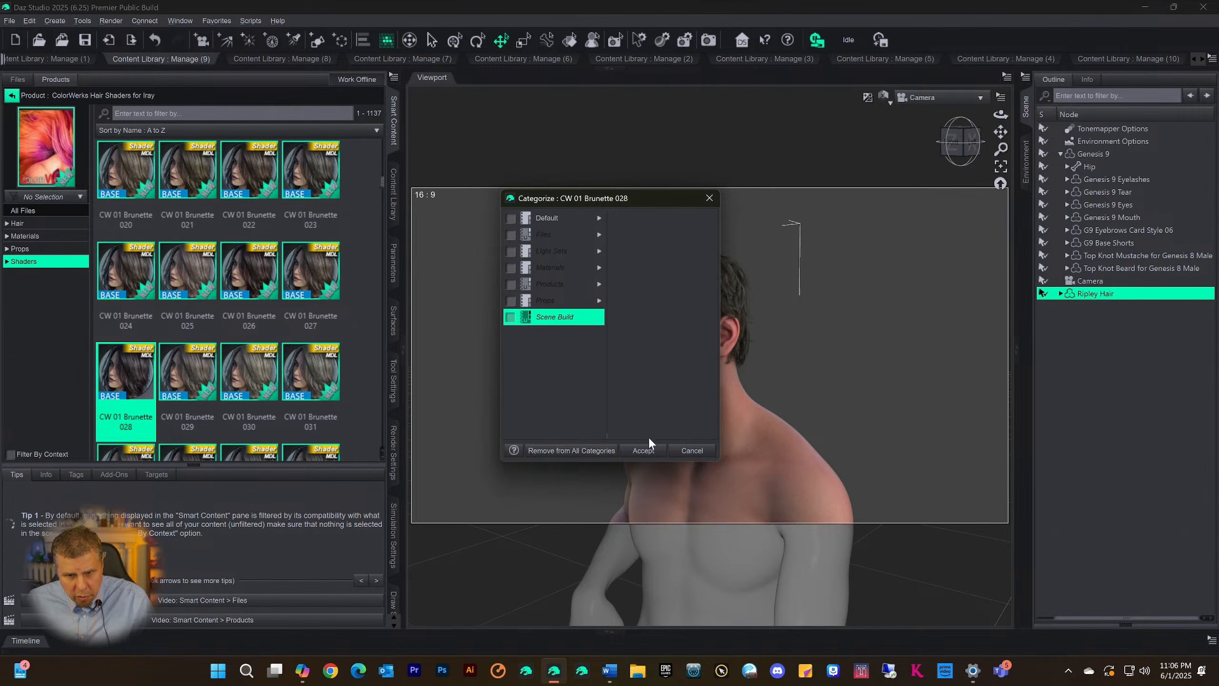
{"action": "left_click", "coordinate": [644, 450]}
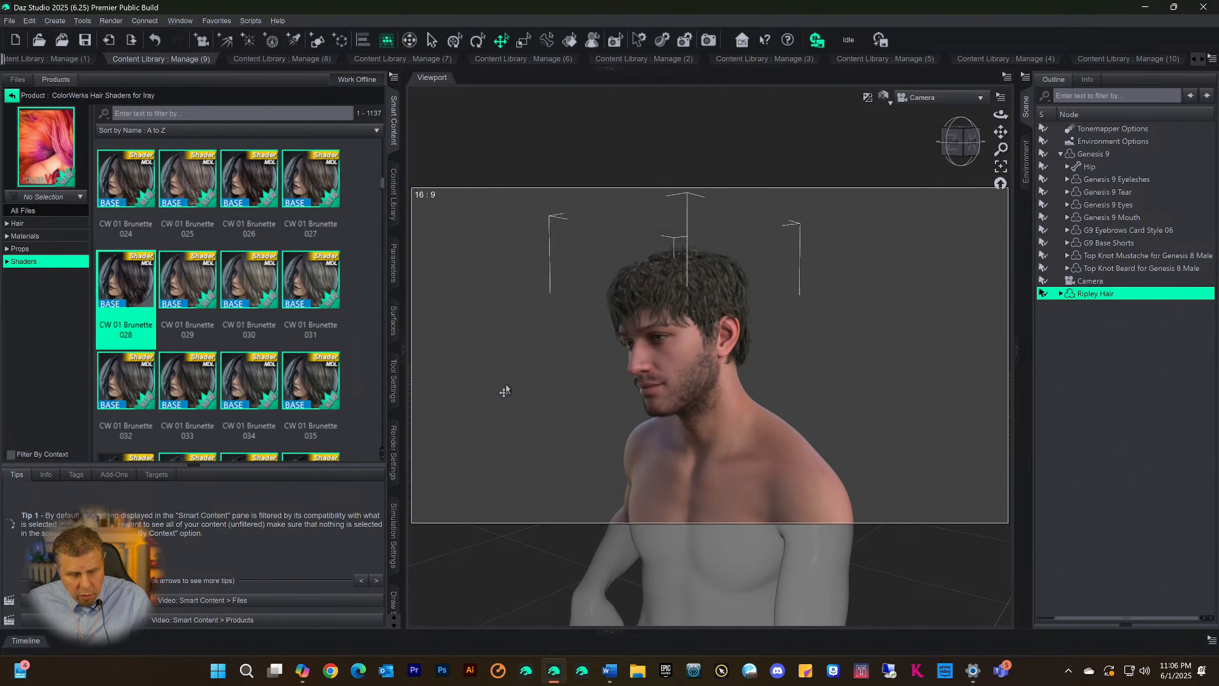
Expand the Content Library dock and look through its Scene Build, Skin9, Shapes9, Brows9 and Poses9 pages
{"action": "left_click", "coordinate": [610, 68]}
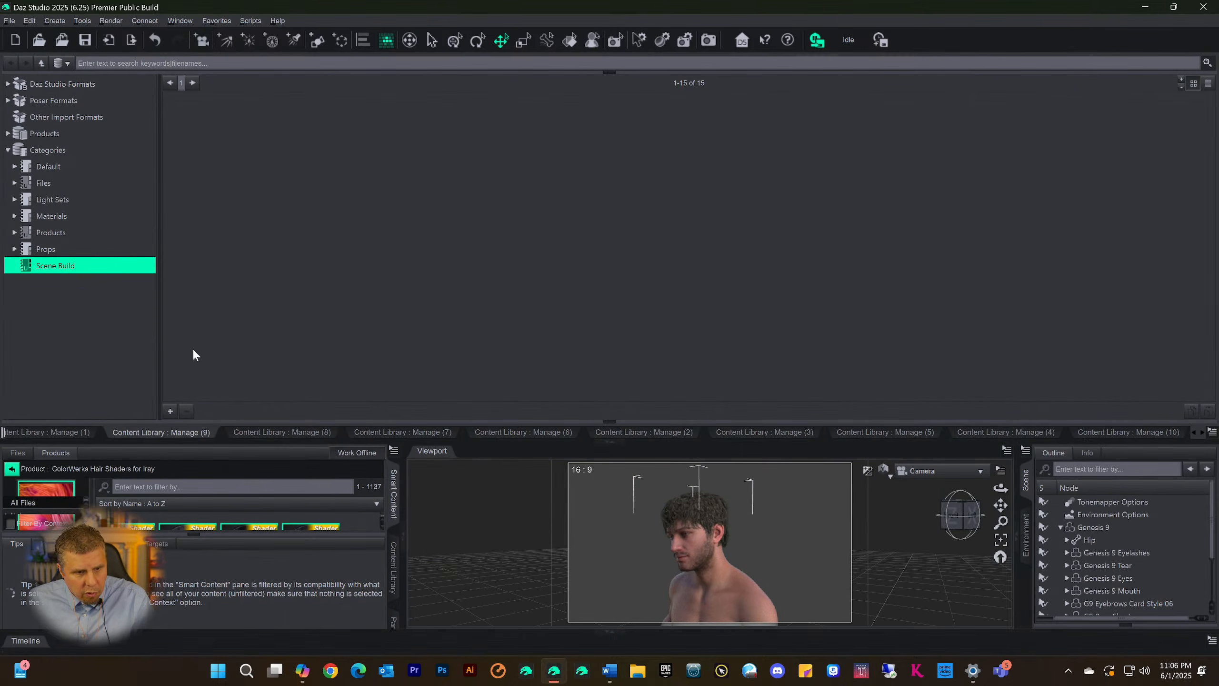
{"action": "left_click", "coordinate": [319, 432]}
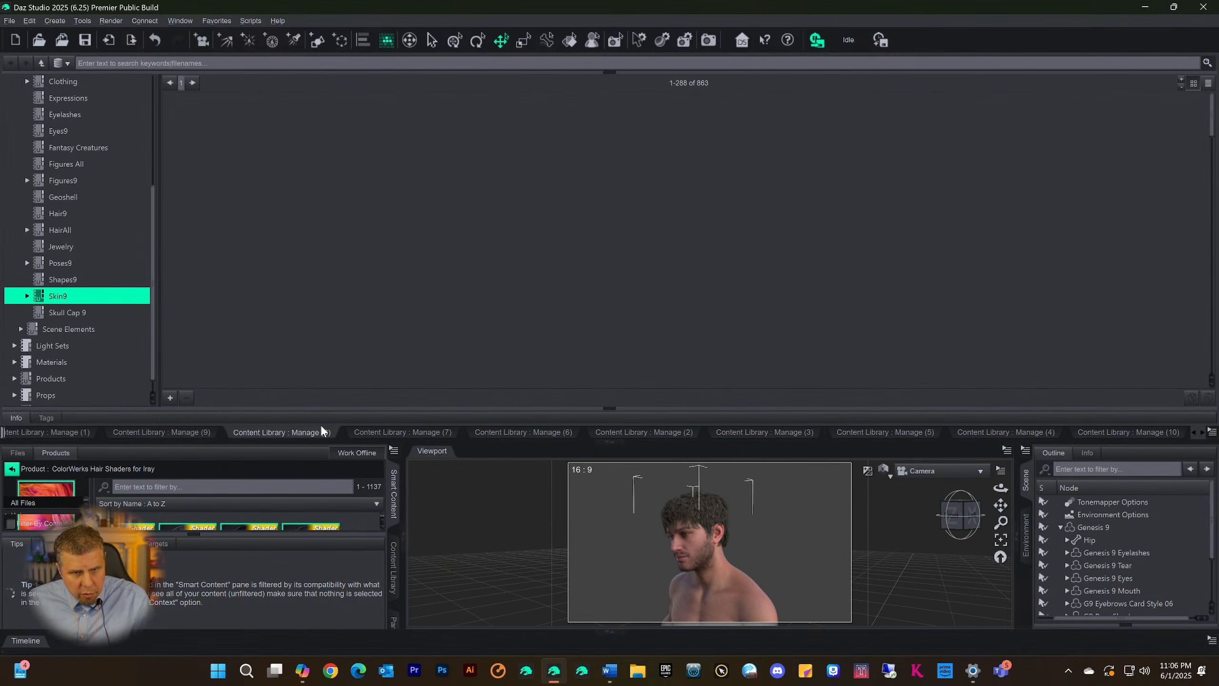
{"action": "left_click", "coordinate": [400, 432]}
{"action": "left_click", "coordinate": [73, 434]}
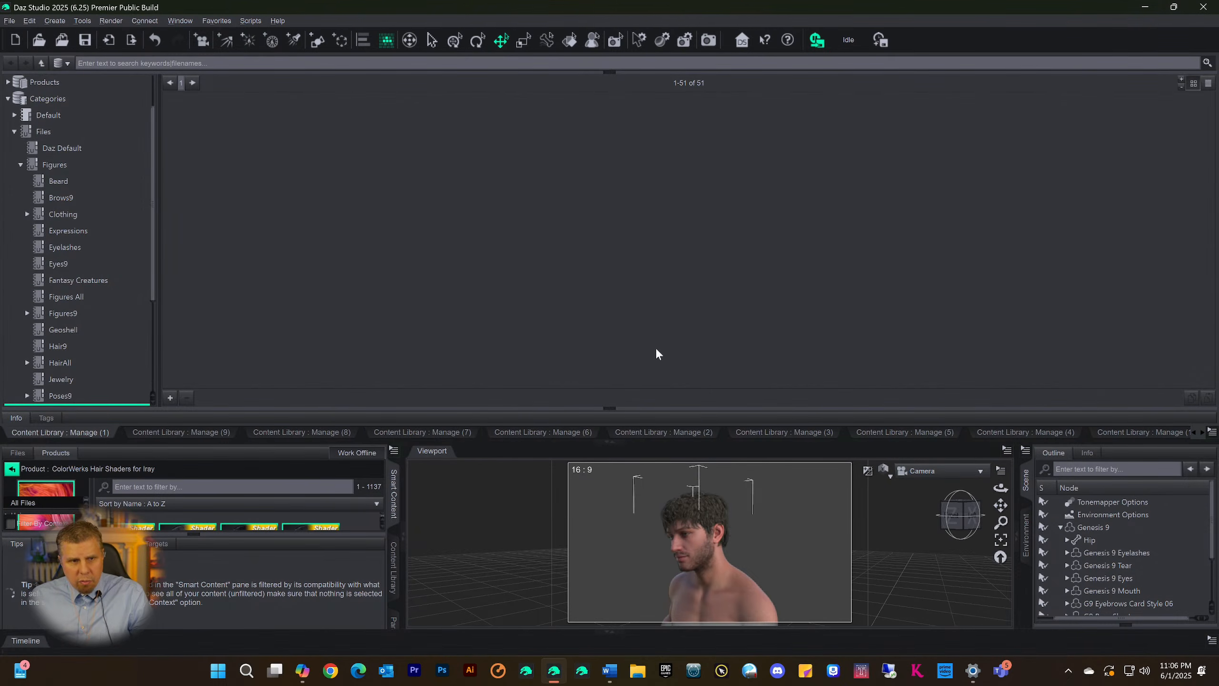
{"action": "left_click", "coordinate": [686, 432]}
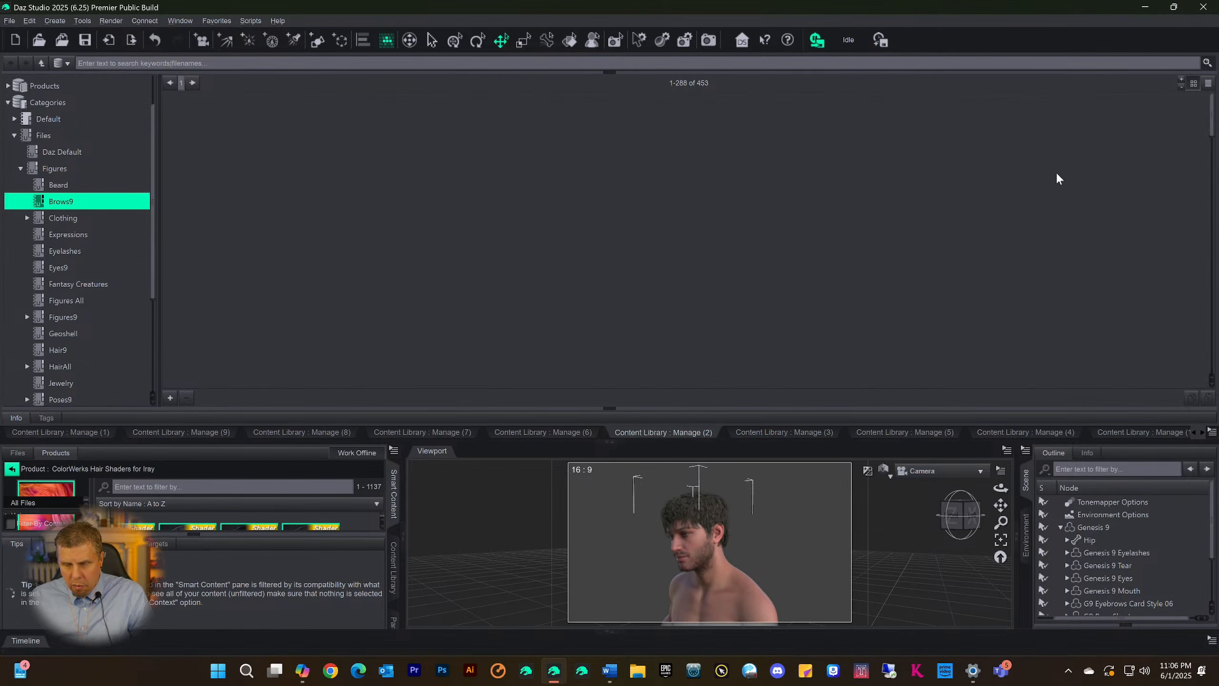
{"action": "left_click", "coordinate": [558, 432]}
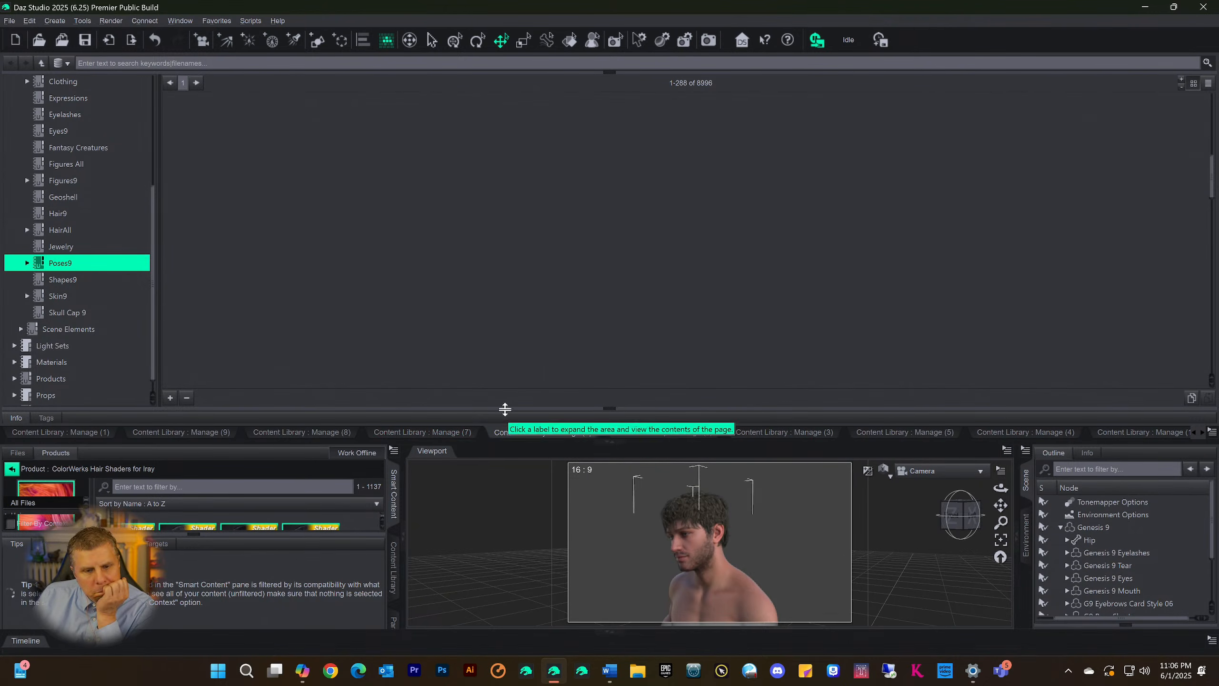
Return the Poses9 listing to its beginning and switch to the Content Library page showing the Beard category
{"action": "left_click", "coordinate": [169, 82]}
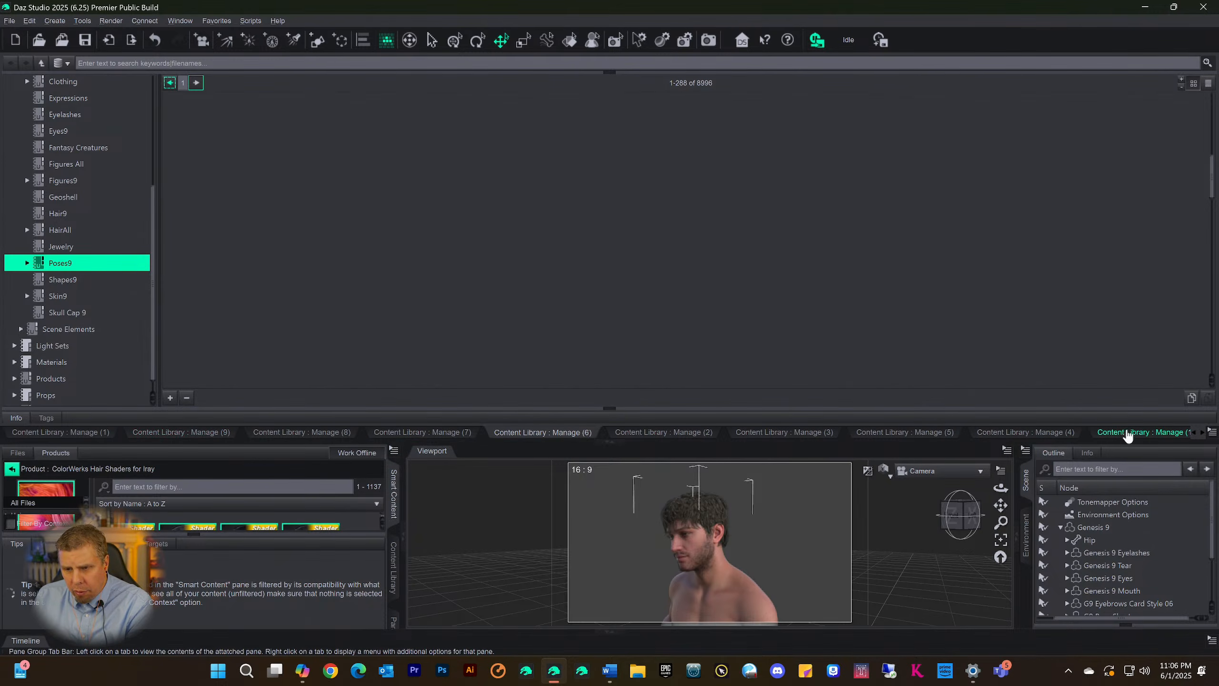
{"action": "left_click_drag", "start_coordinate": [1210, 198], "coordinate": [1203, 104]}
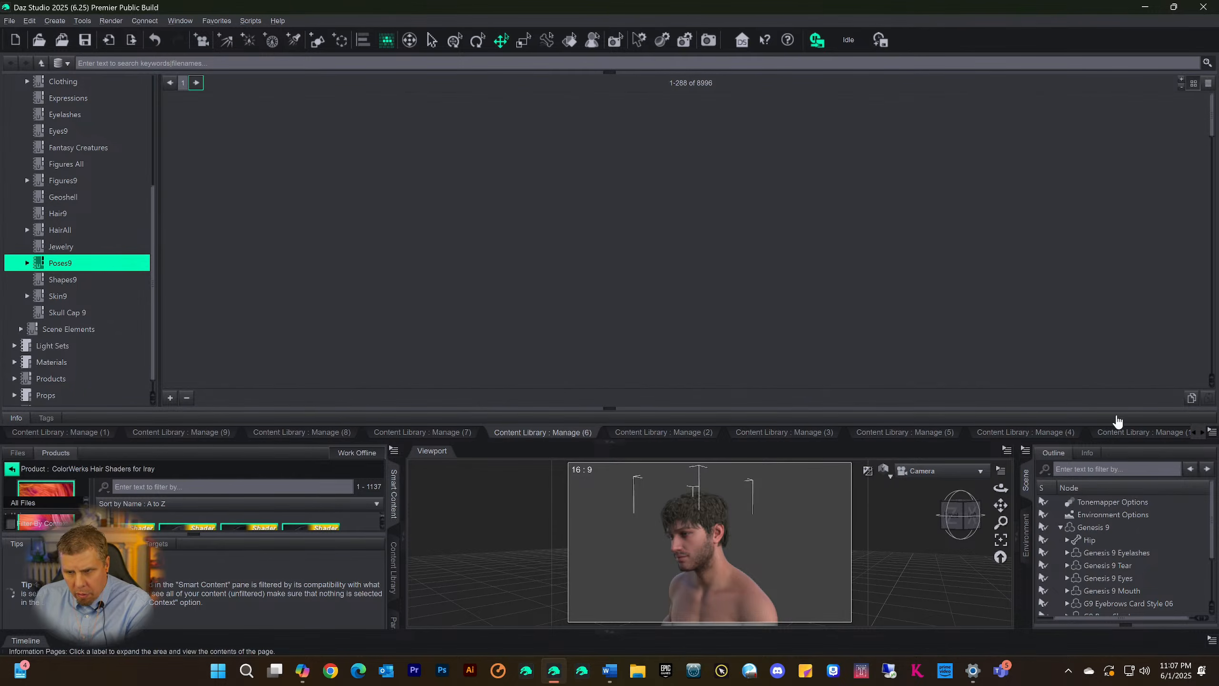
{"action": "left_click", "coordinate": [1121, 431]}
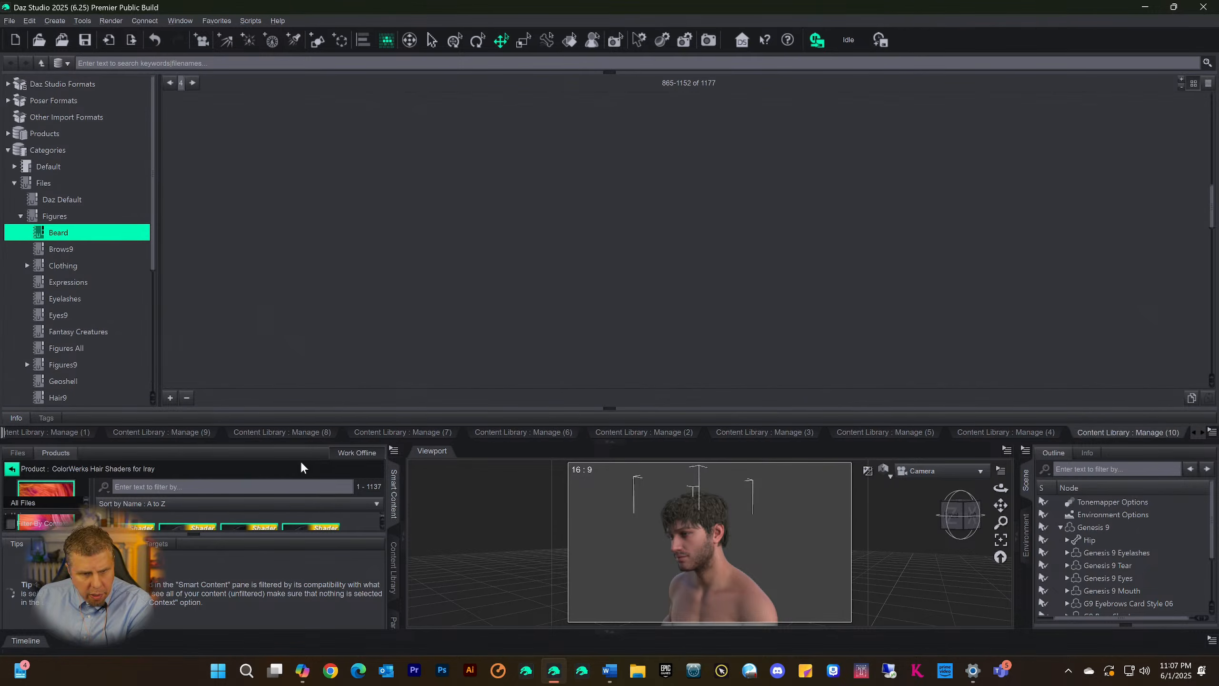
Collapse the Smart Content pane, the Beard page's Info and Tags area, and the Content Library dock to enlarge the viewport
{"action": "left_click", "coordinate": [394, 492]}
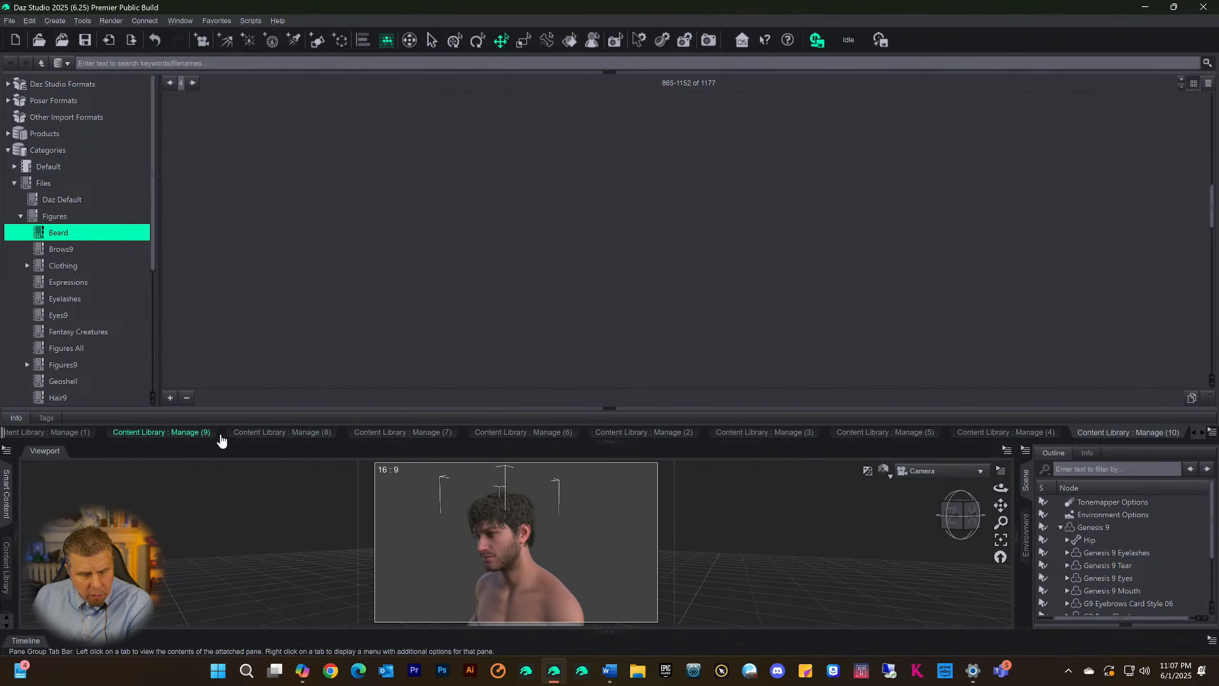
{"action": "left_click", "coordinate": [57, 429]}
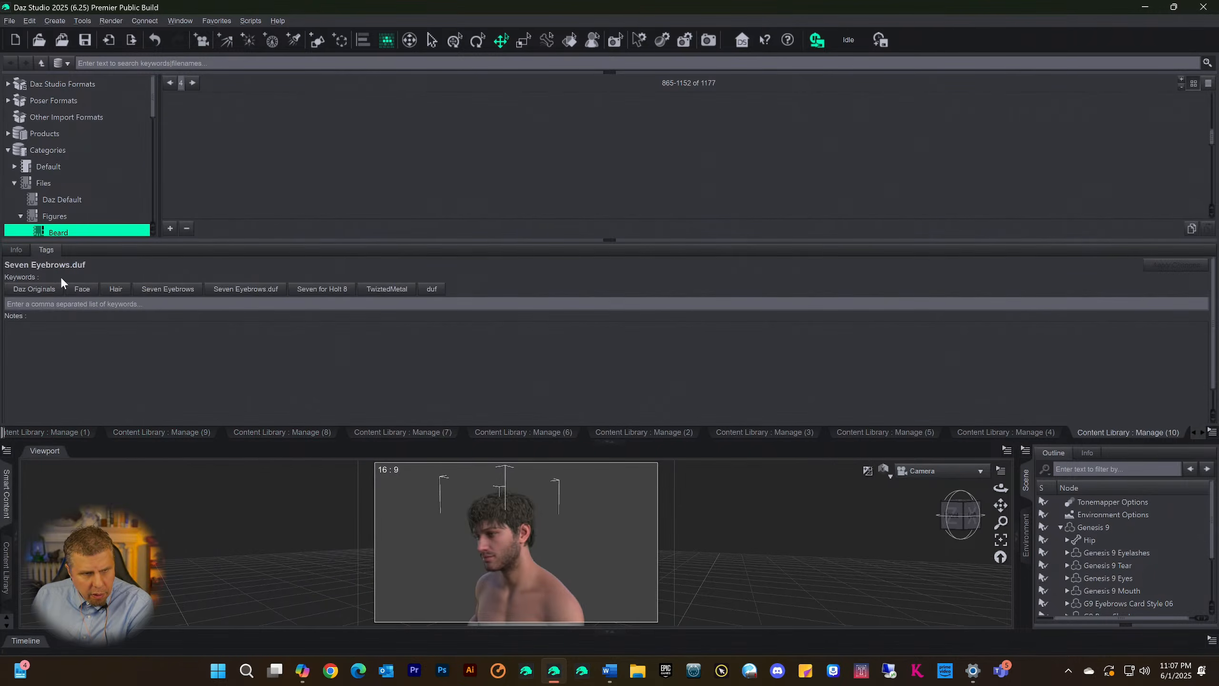
{"action": "left_click", "coordinate": [609, 239]}
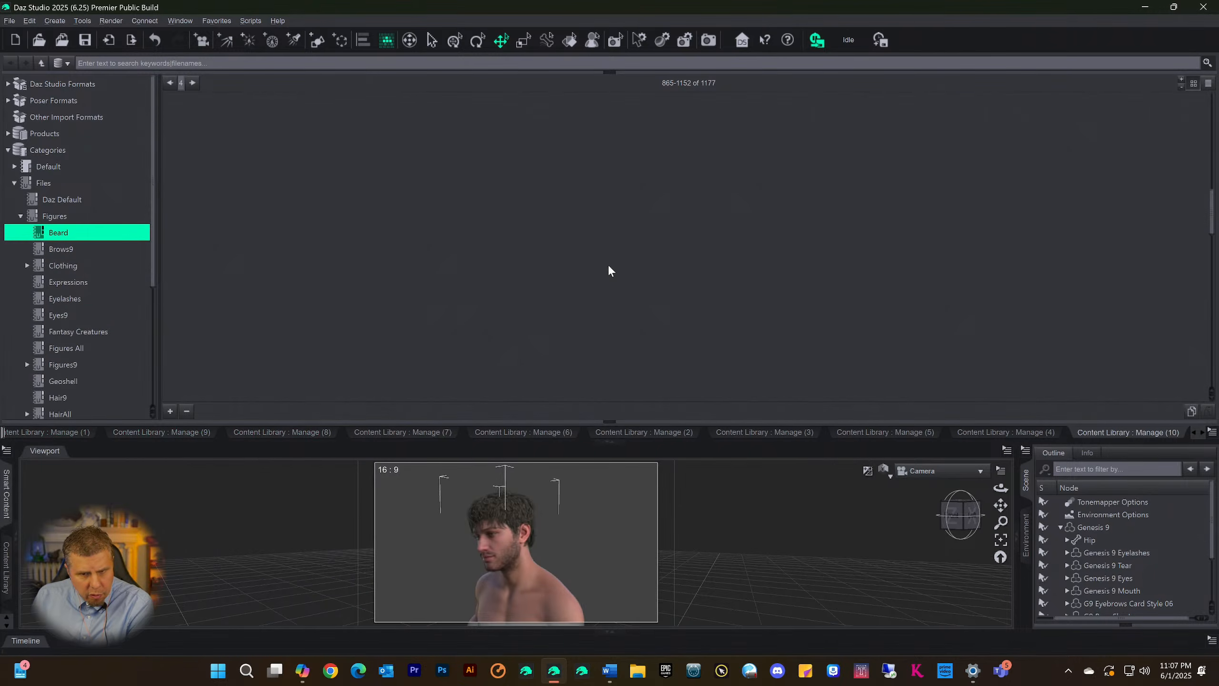
{"action": "left_click", "coordinate": [608, 442]}
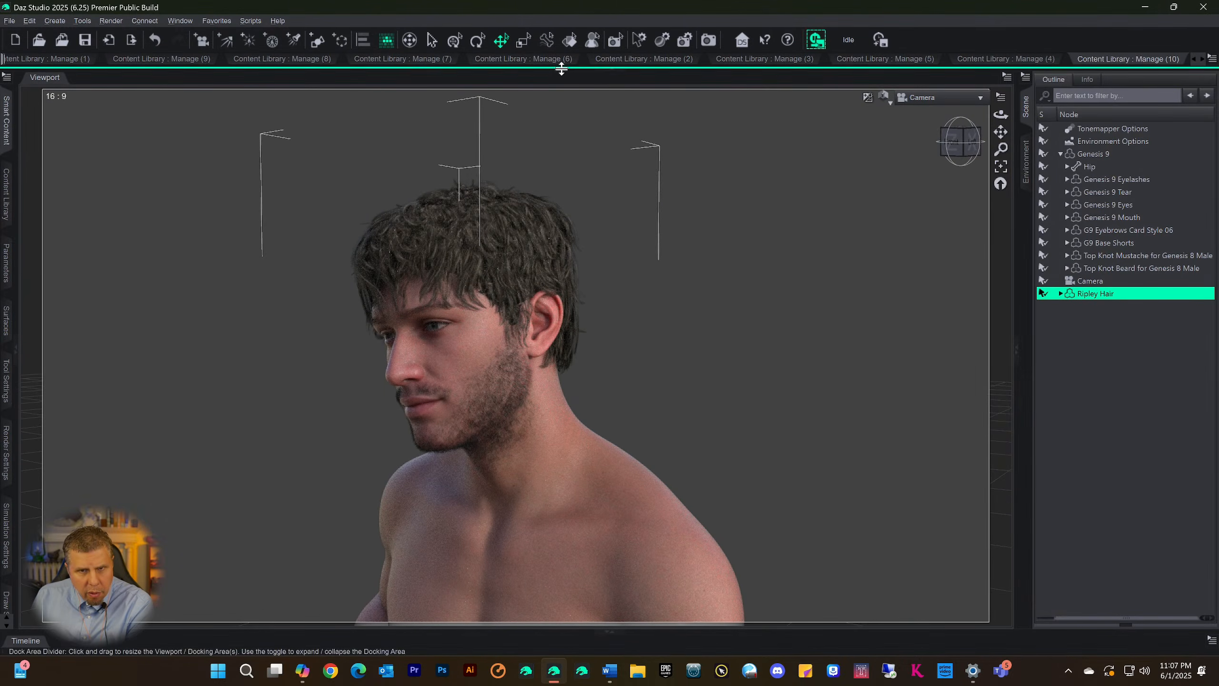
Reopen the Content Library dock, look over the Shapes9 page and its category tree, and return to the Scene Build page
{"action": "left_click", "coordinate": [609, 70]}
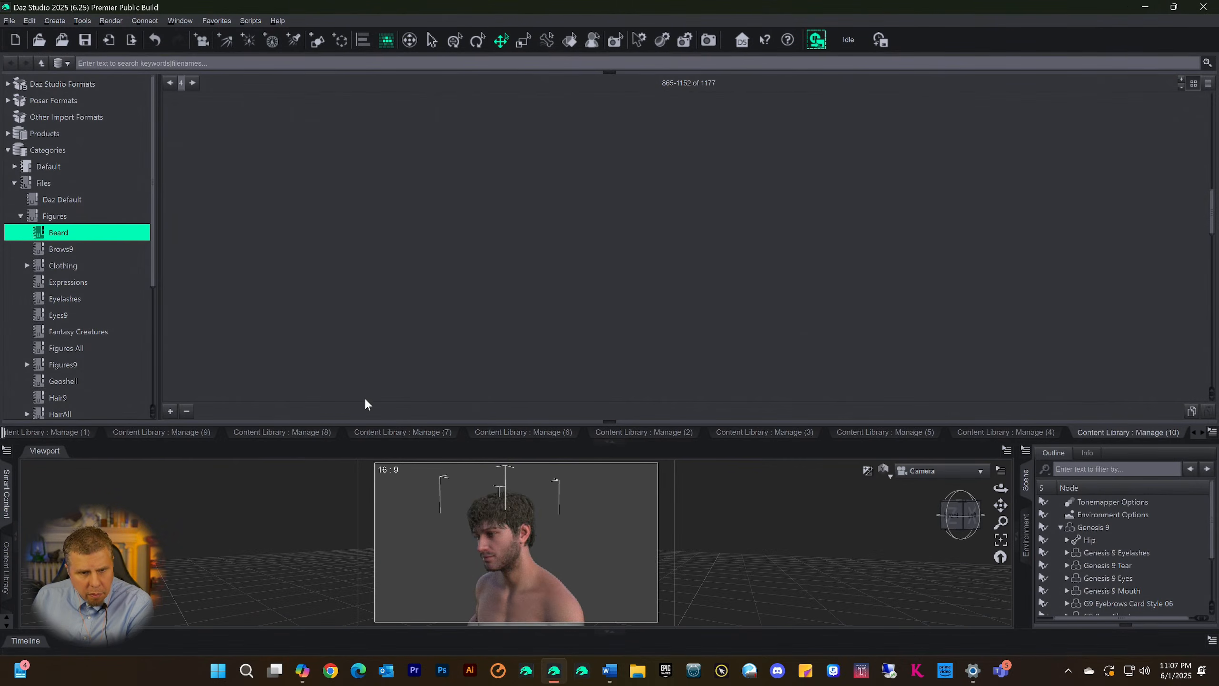
{"action": "left_click", "coordinate": [58, 433]}
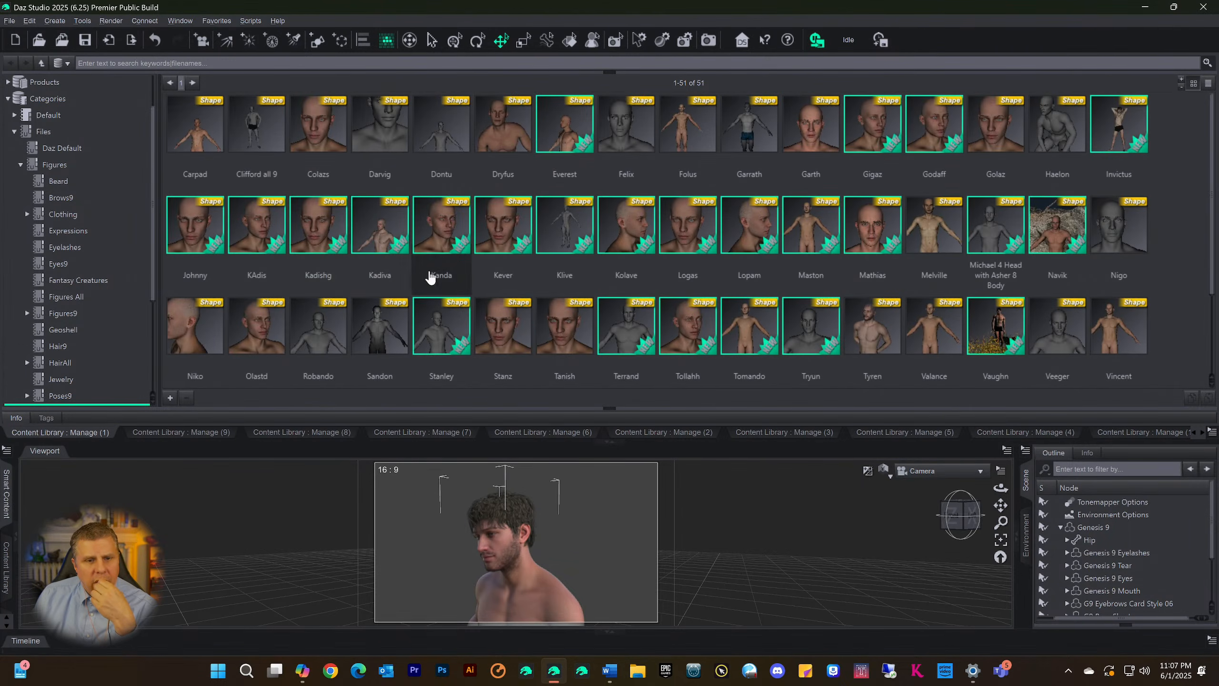
{"action": "left_click", "coordinate": [178, 437]}
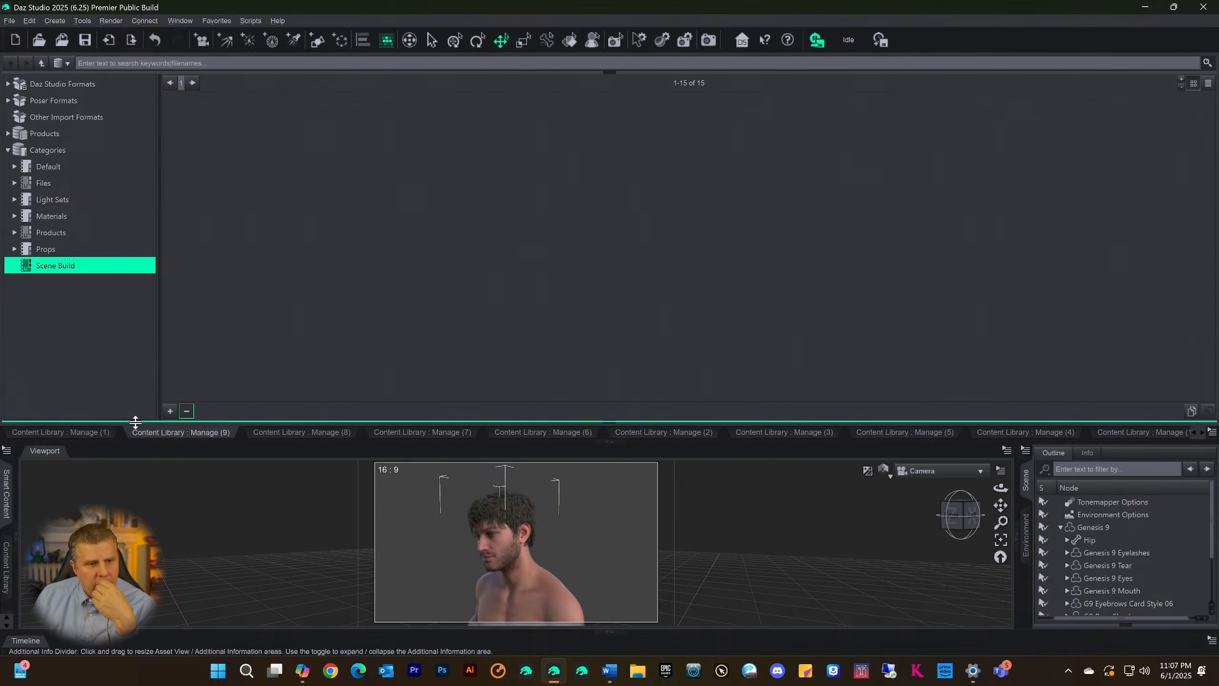
{"action": "left_click", "coordinate": [87, 432]}
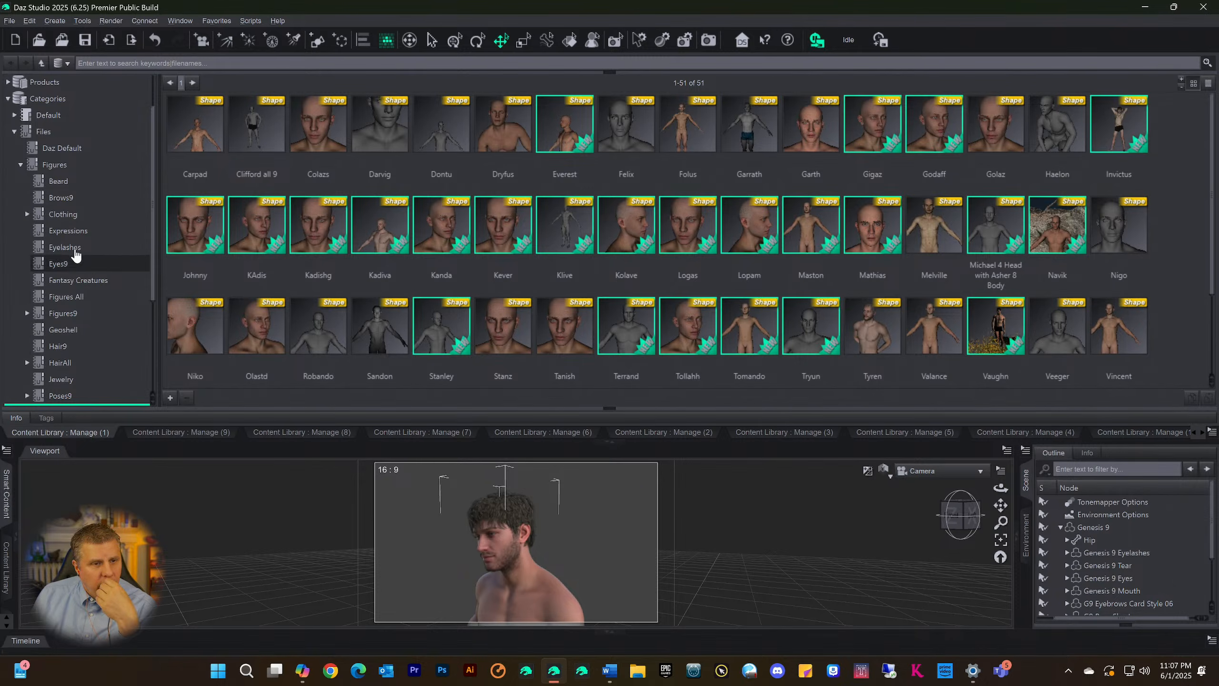
{"action": "scroll", "coordinate": [74, 267], "scroll_direction": "down", "scroll_amount": 3}
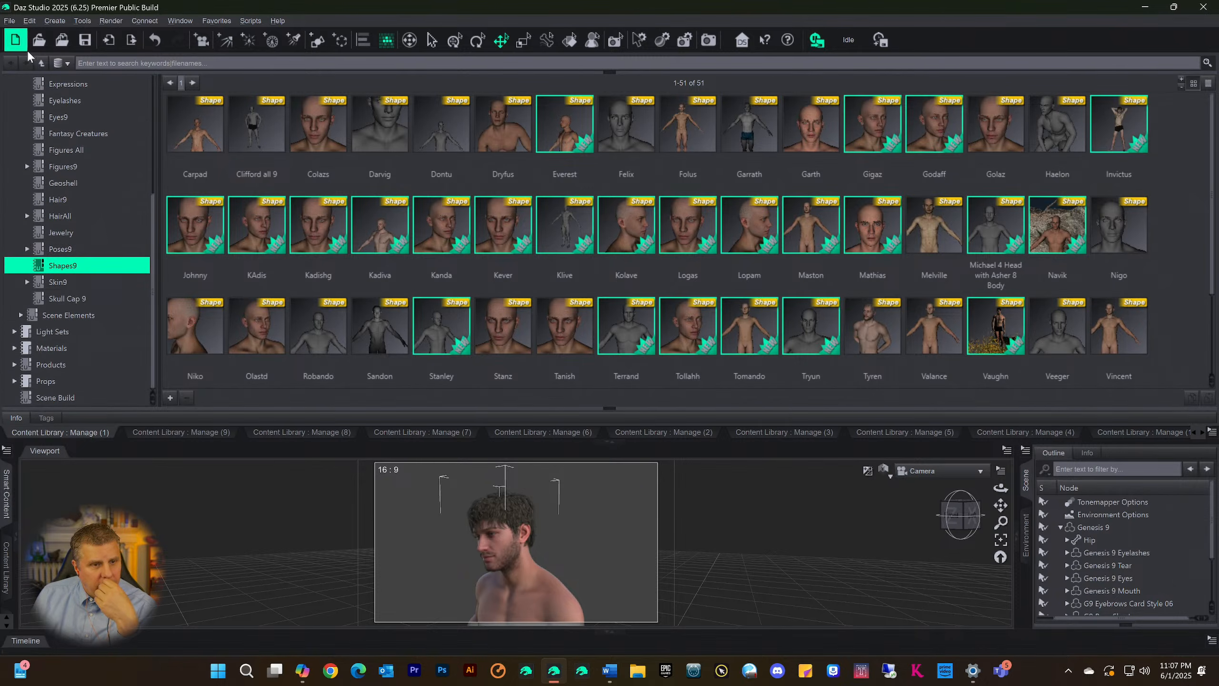
{"action": "left_click_drag", "start_coordinate": [160, 183], "coordinate": [130, 191]}
{"action": "left_click", "coordinate": [192, 433]}
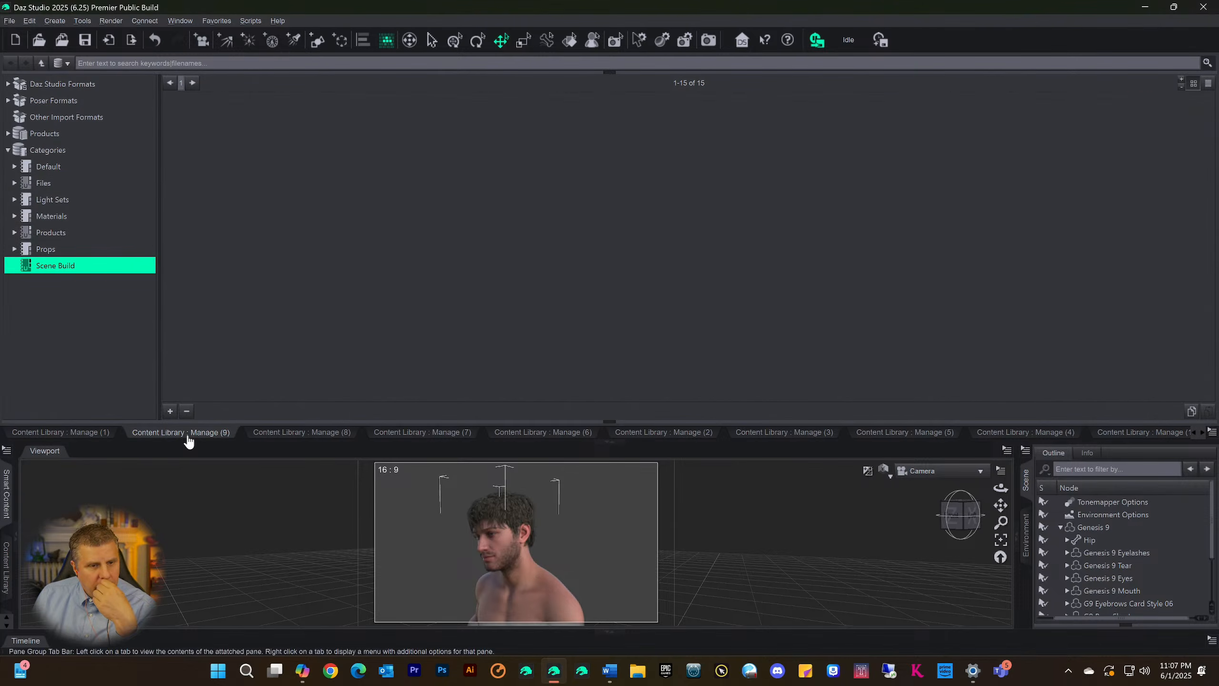
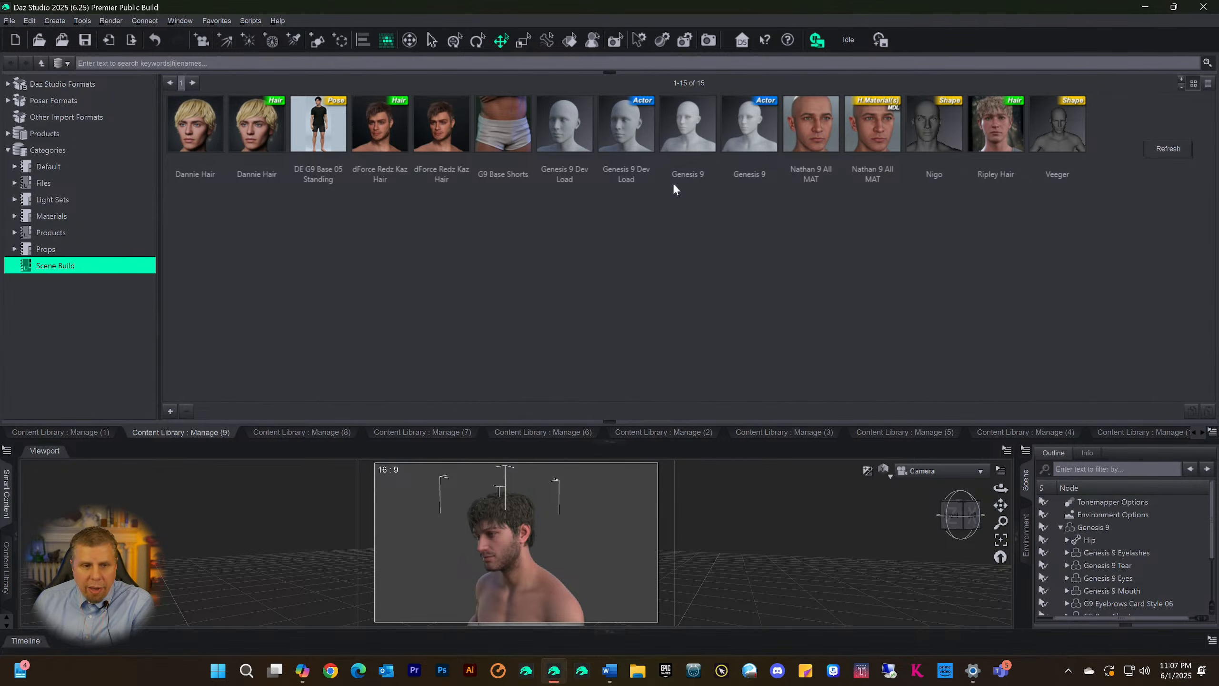
Categorize the CW 01 Brunette 028 shader from ColorWerks Hair Shaders for Iray in Smart Content under Scene Build
{"action": "left_click", "coordinate": [6, 518]}
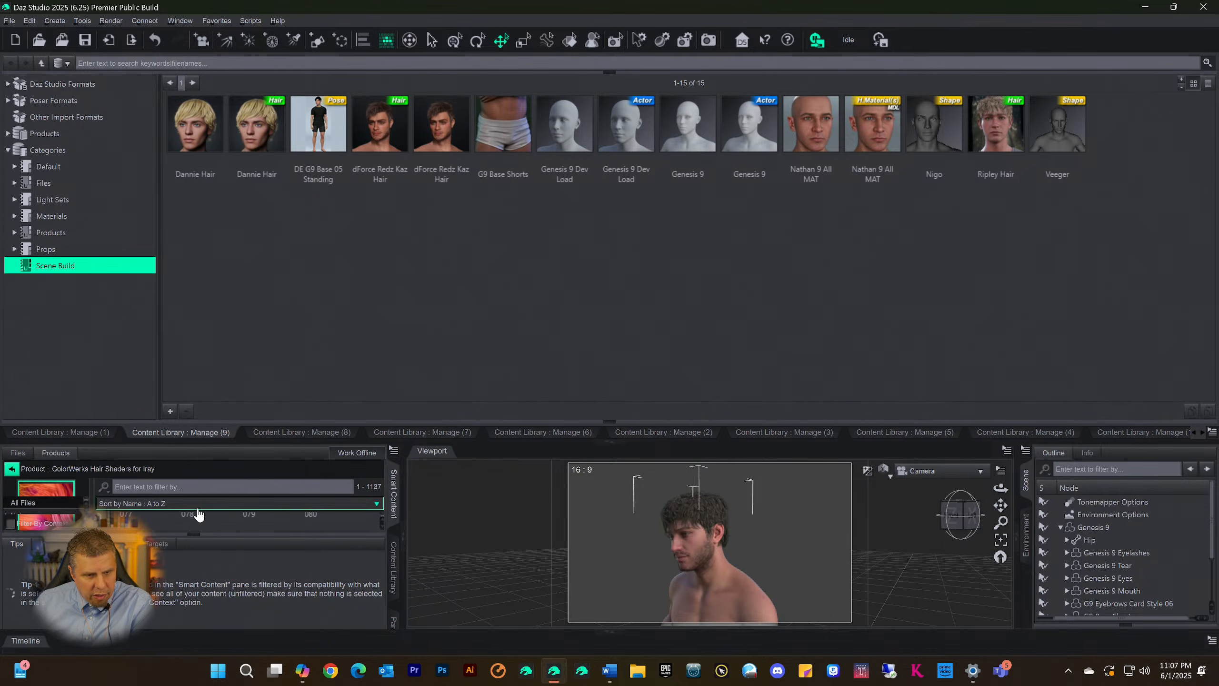
{"action": "left_click", "coordinate": [604, 446]}
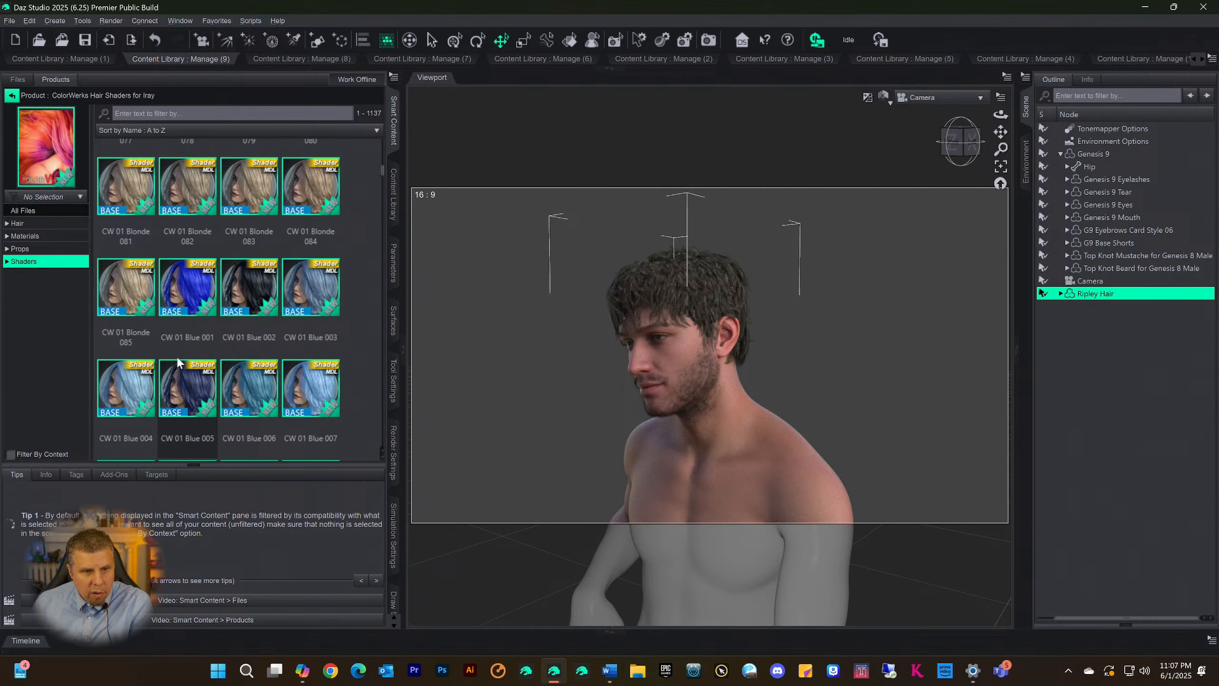
{"action": "scroll", "coordinate": [176, 336], "scroll_direction": "down", "scroll_amount": 10}
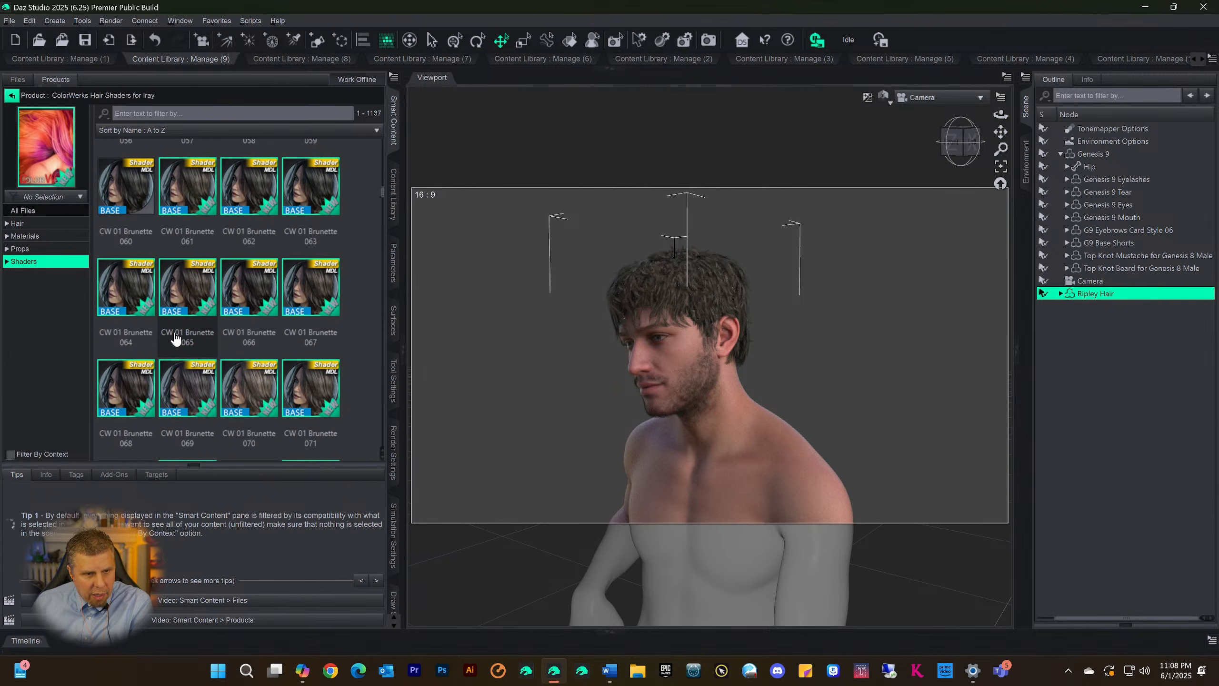
{"action": "scroll", "coordinate": [136, 269], "scroll_direction": "up", "scroll_amount": 5}
{"action": "left_click", "coordinate": [137, 266]}
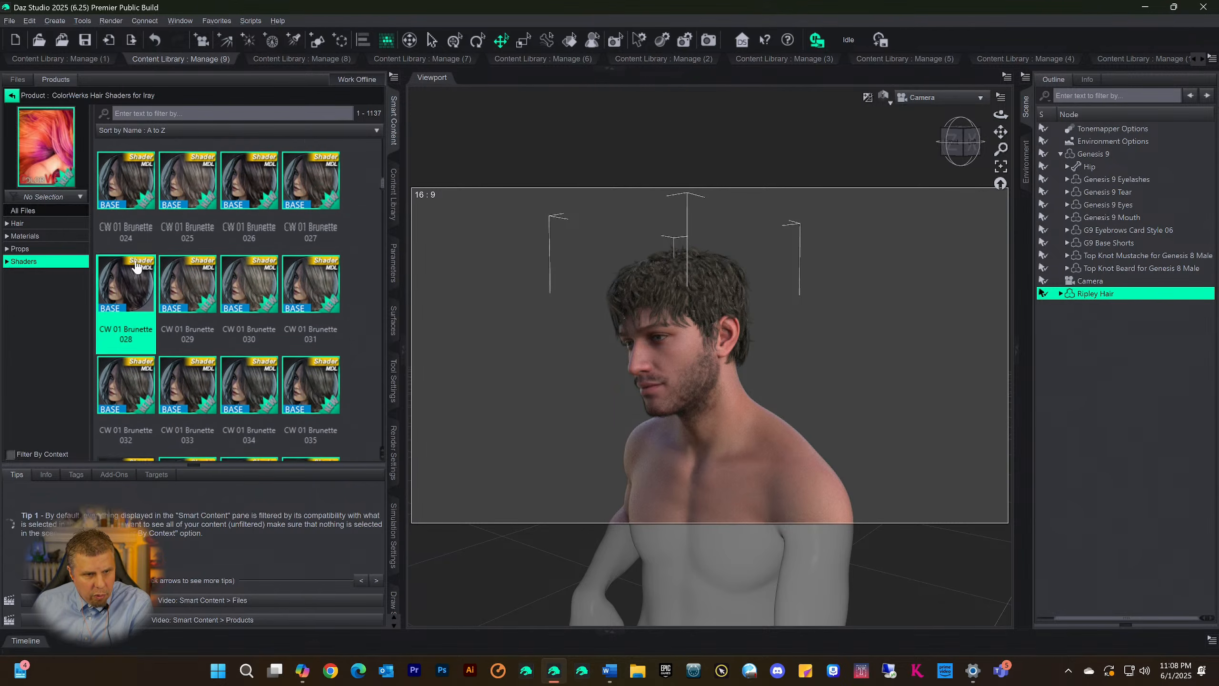
{"action": "right_click", "coordinate": [122, 288]}
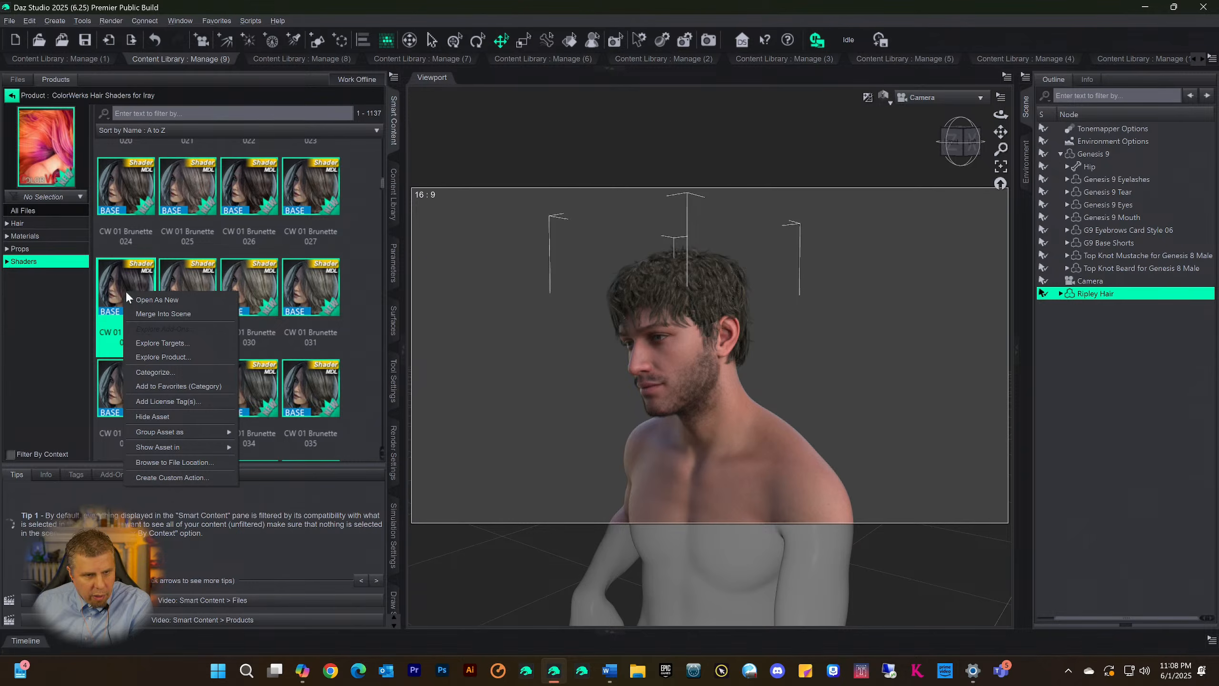
{"action": "left_click", "coordinate": [157, 373]}
{"action": "left_click", "coordinate": [582, 319]}
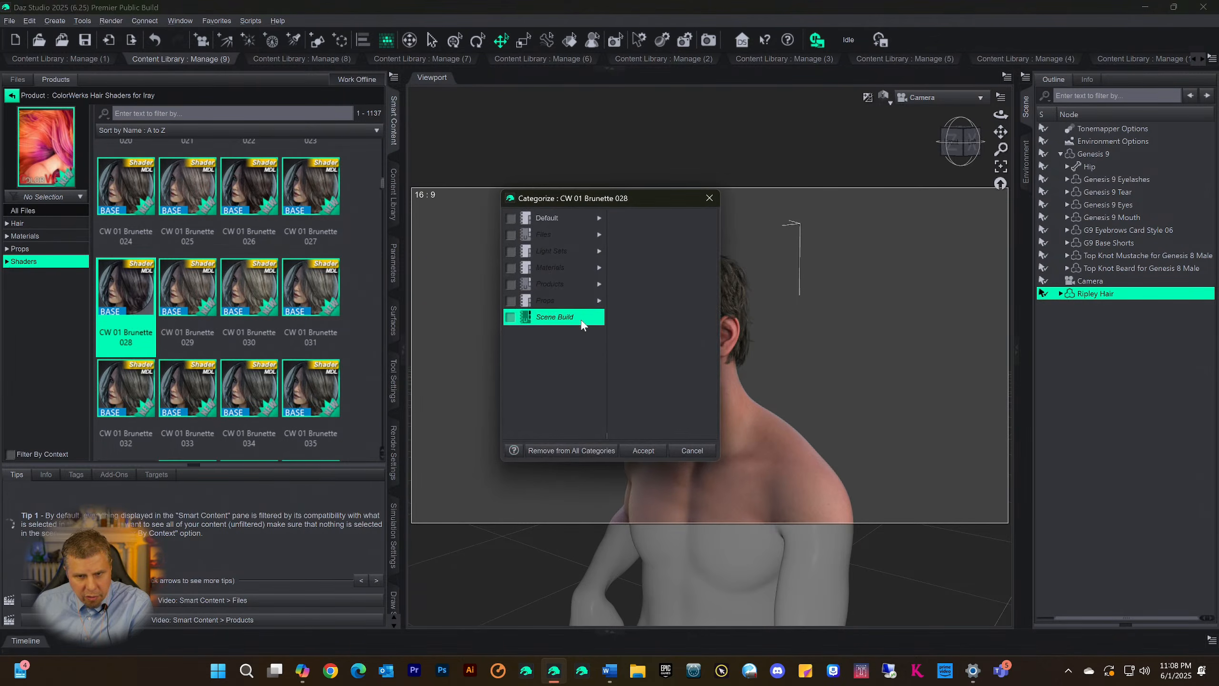
{"action": "left_click", "coordinate": [511, 317]}
{"action": "left_click", "coordinate": [643, 450]}
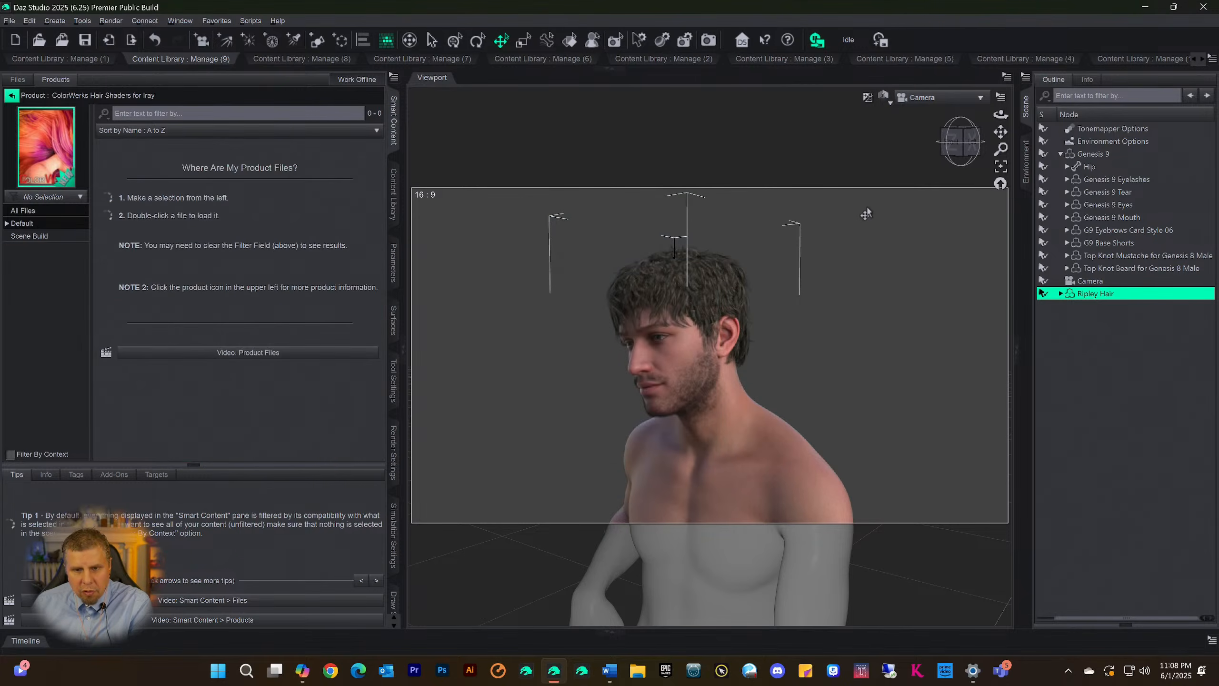
Reopen the Content Library dock and refresh the Scene Build page's asset listing
{"action": "left_click", "coordinate": [610, 68]}
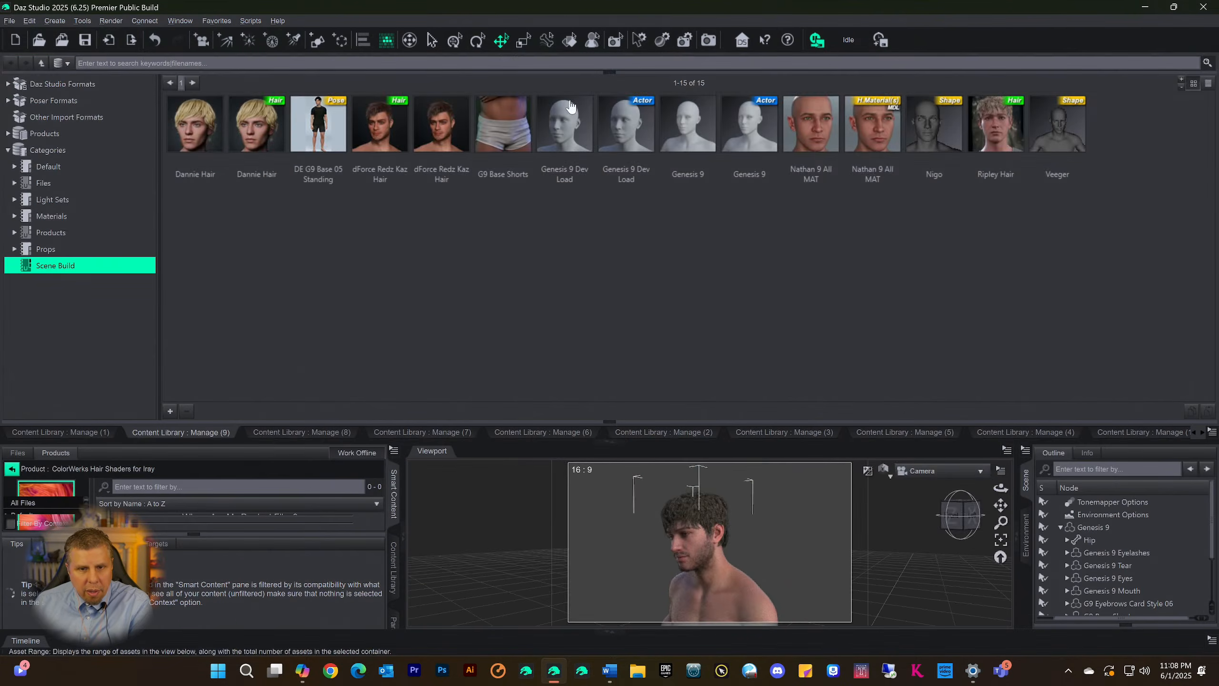
{"action": "right_click", "coordinate": [933, 230]}
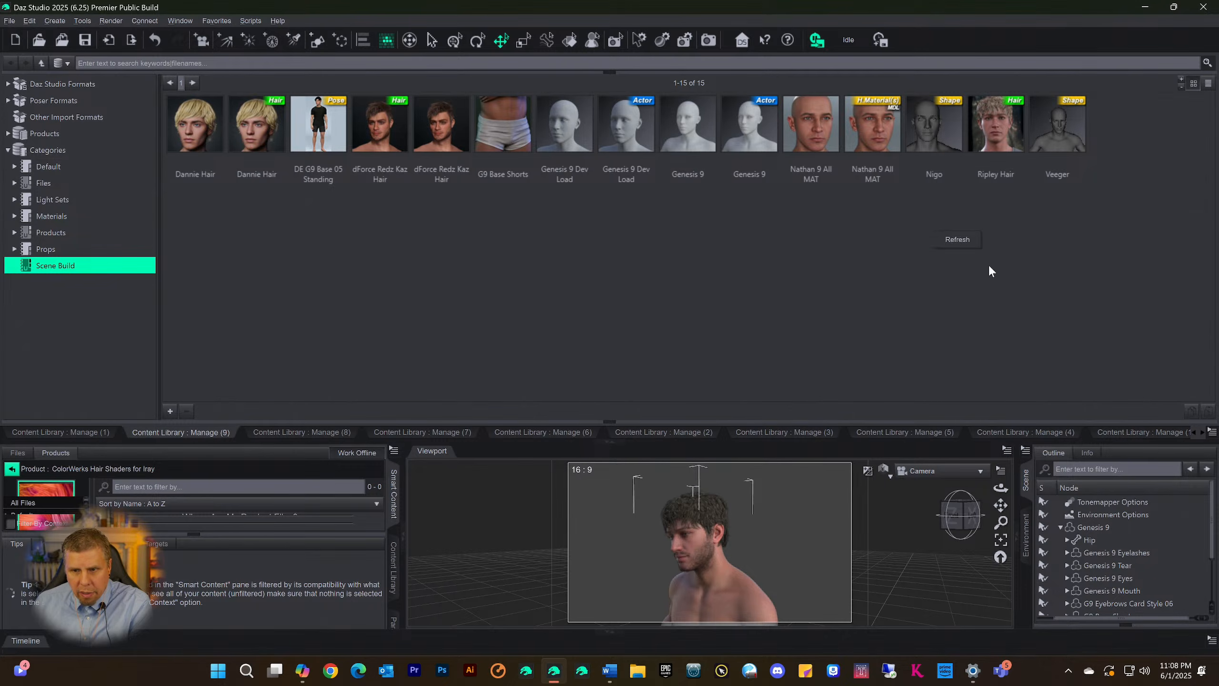
{"action": "left_click", "coordinate": [955, 240]}
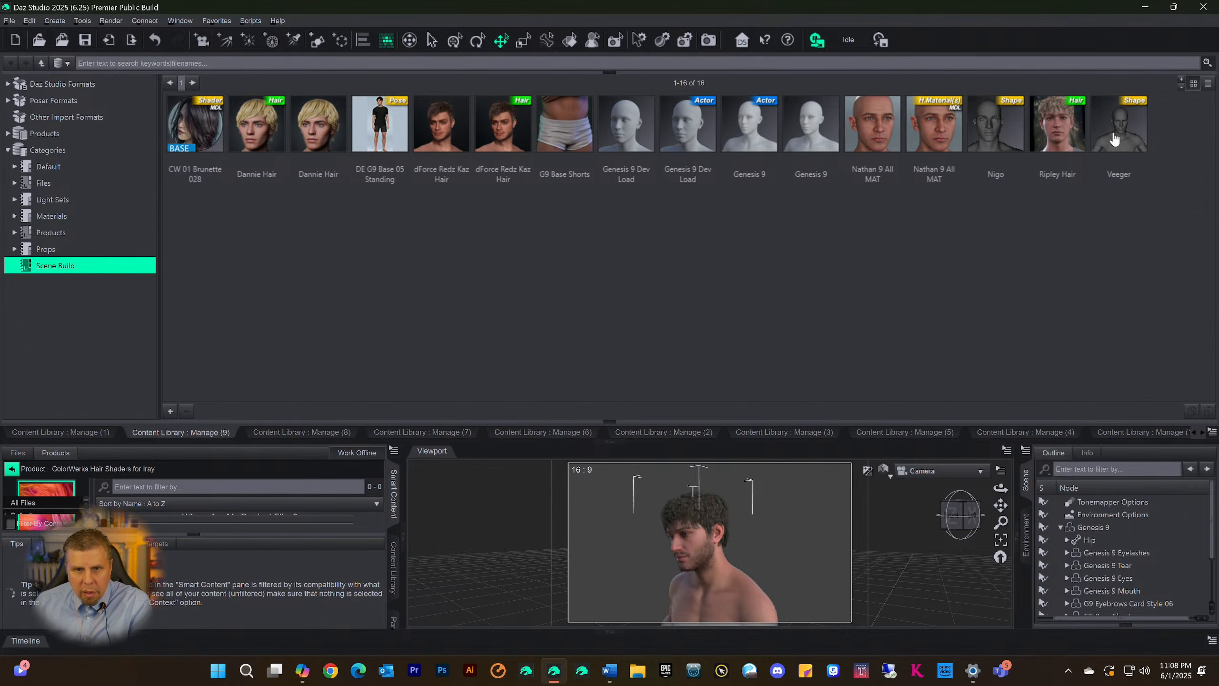
Apply the CW 01 Brunette 028 shader from Scene Build to the Ripley Hair surfaces and collapse the Content Library dock
{"action": "left_click", "coordinate": [207, 142]}
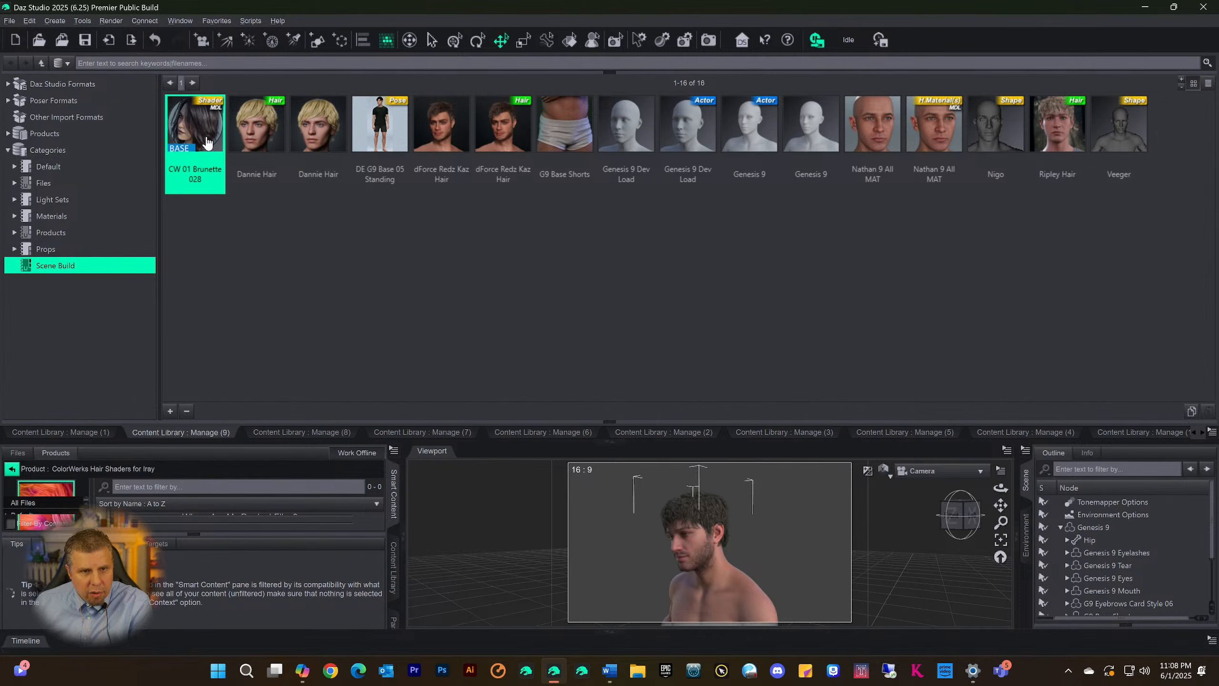
{"action": "scroll", "coordinate": [1113, 524], "scroll_direction": "down", "scroll_amount": 2}
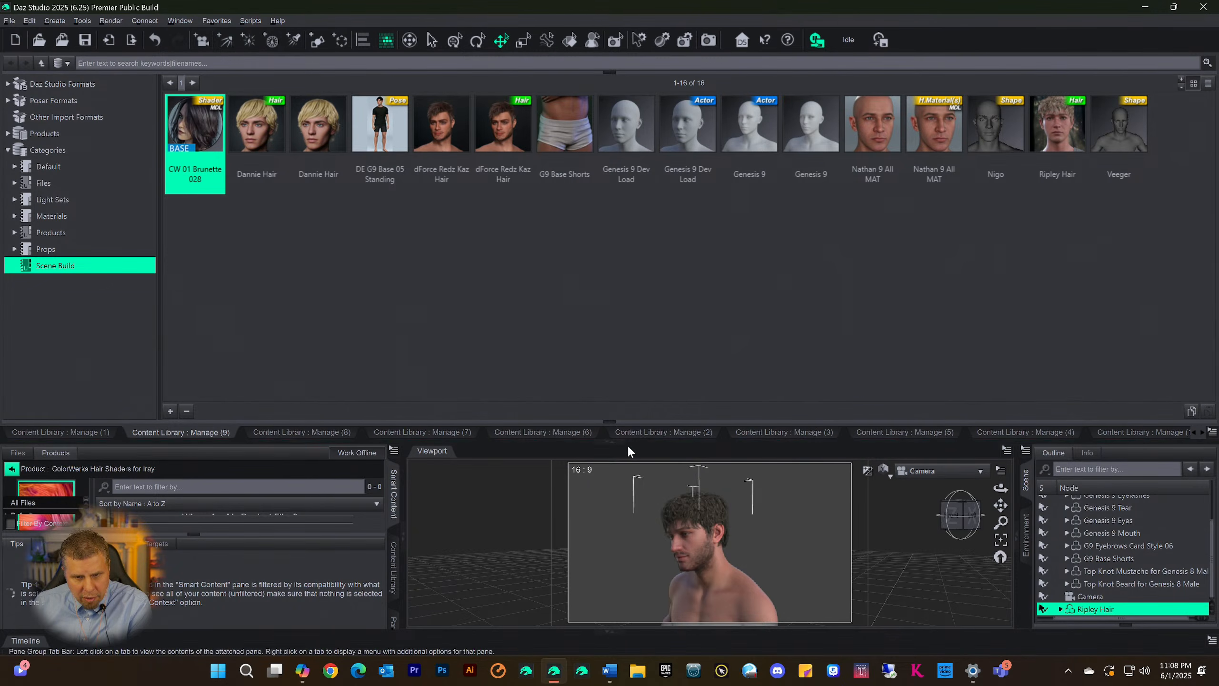
{"action": "left_click", "coordinate": [609, 441]}
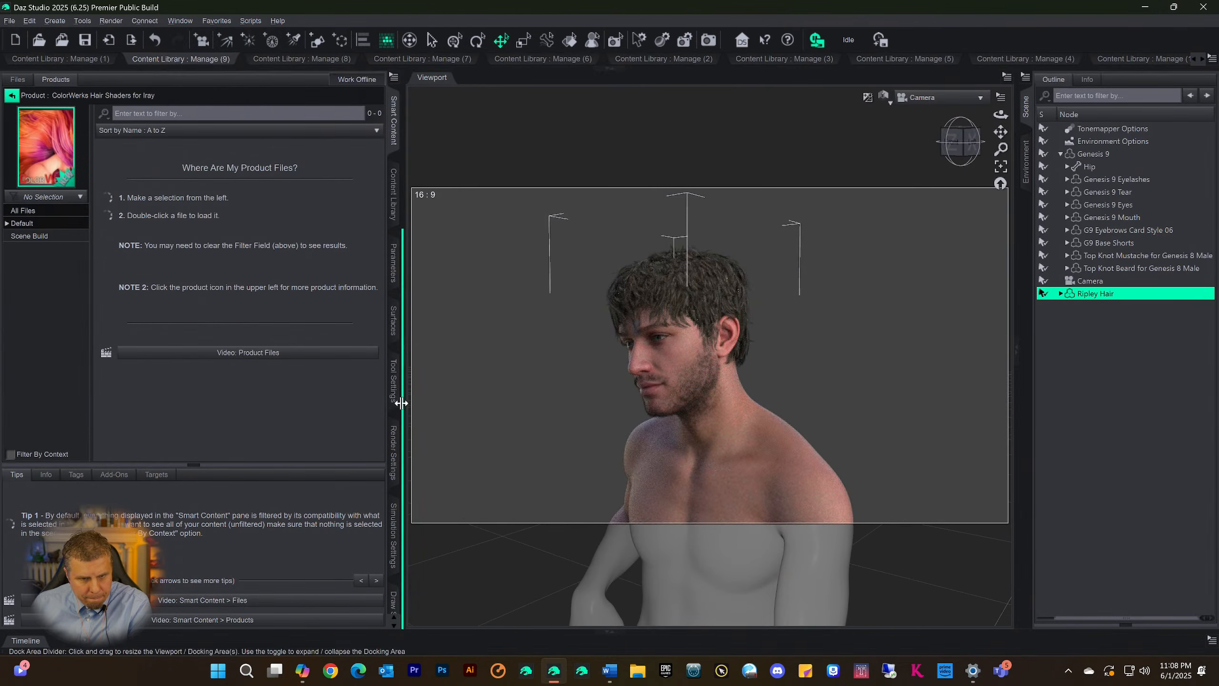
{"action": "left_click", "coordinate": [393, 320]}
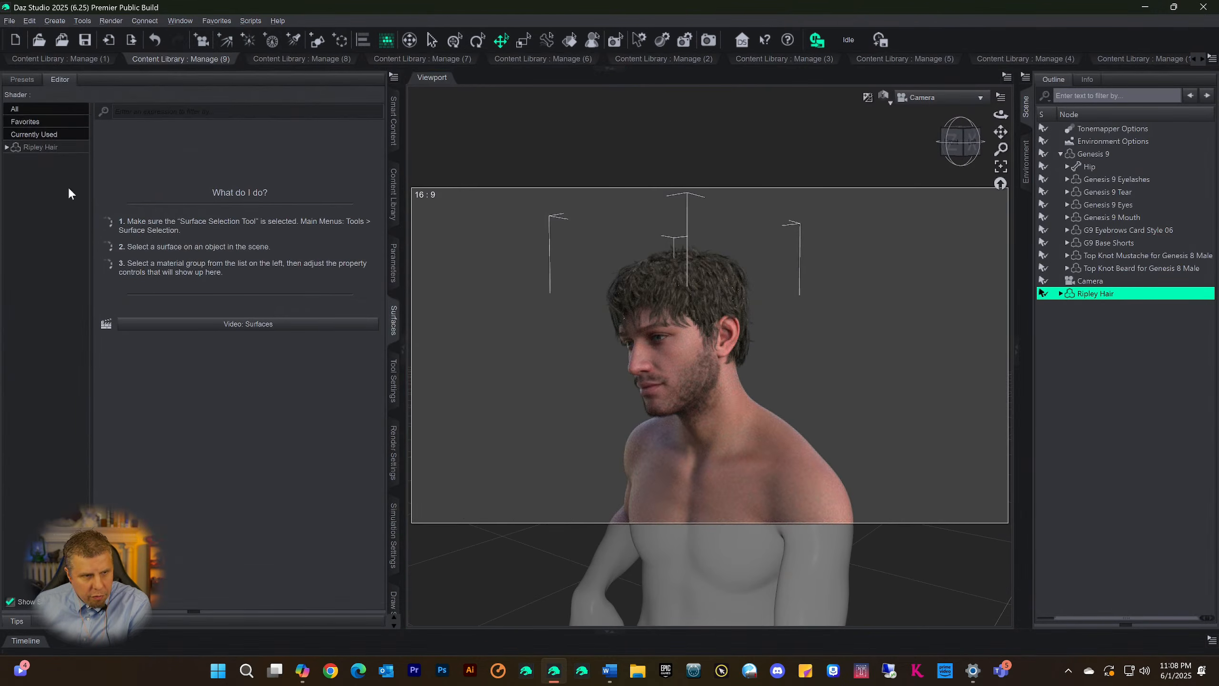
{"action": "left_click", "coordinate": [29, 148]}
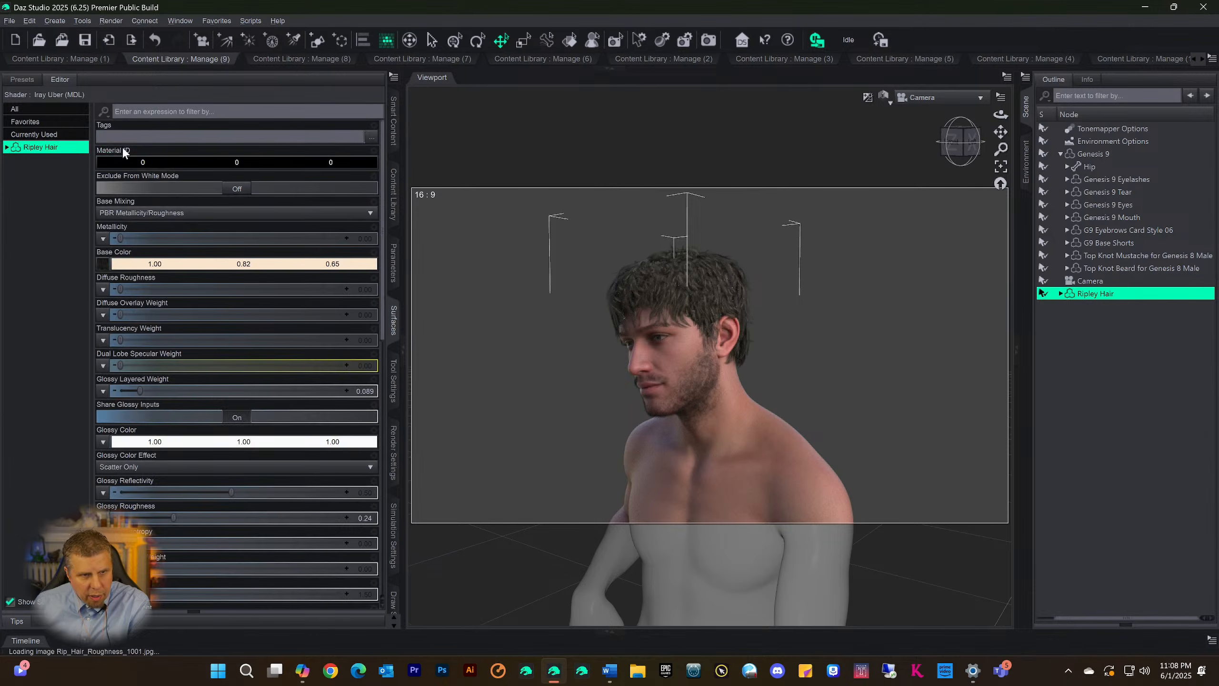
{"action": "left_click", "coordinate": [609, 69]}
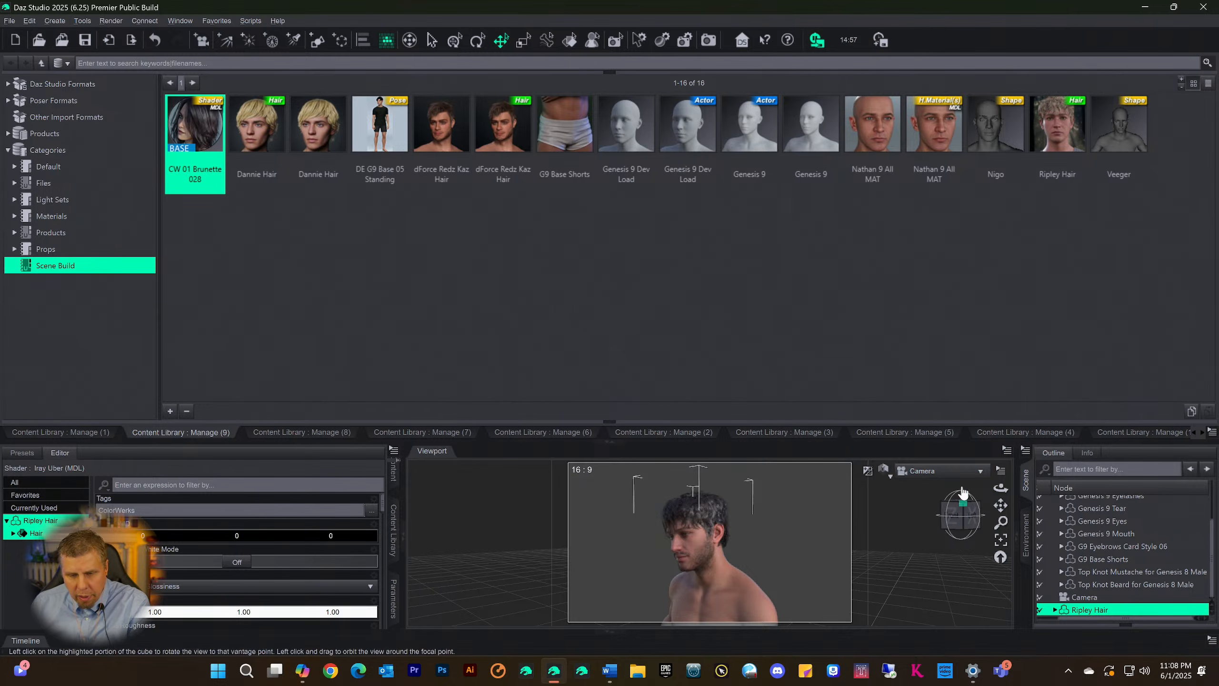
{"action": "left_click", "coordinate": [607, 442]}
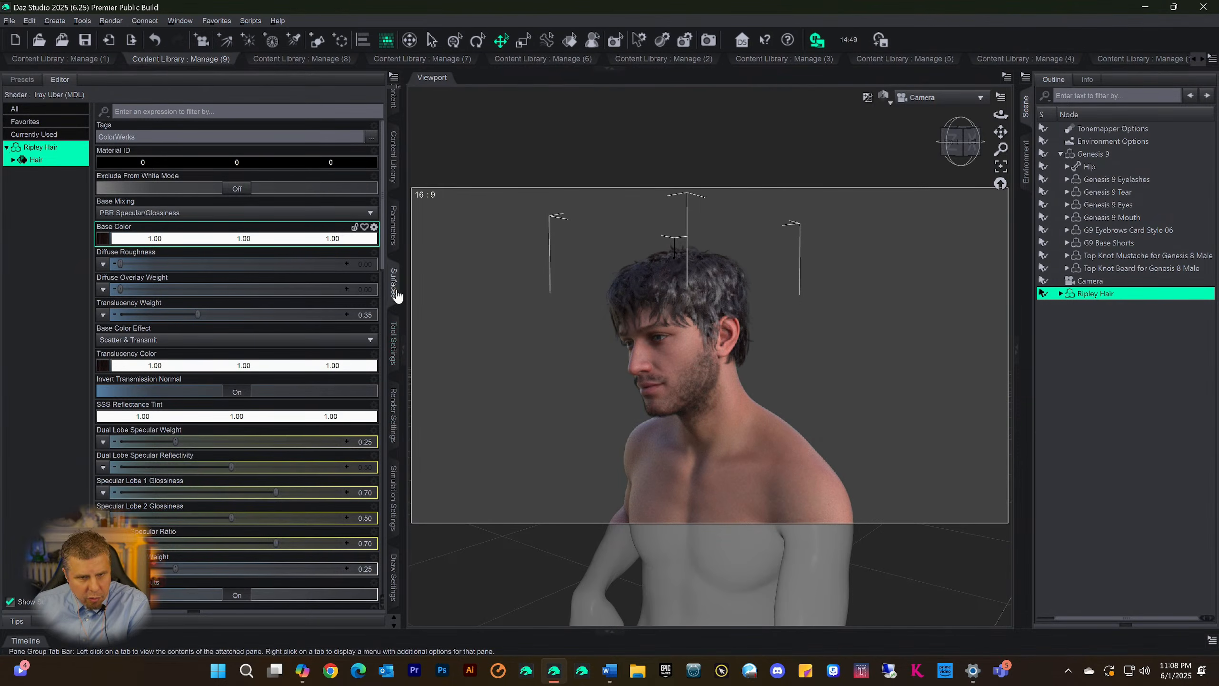
Darken the Top Coat Color of the Ripley Hair surfaces to the near-black grey #191919
{"action": "scroll", "coordinate": [205, 331], "scroll_direction": "down", "scroll_amount": 3}
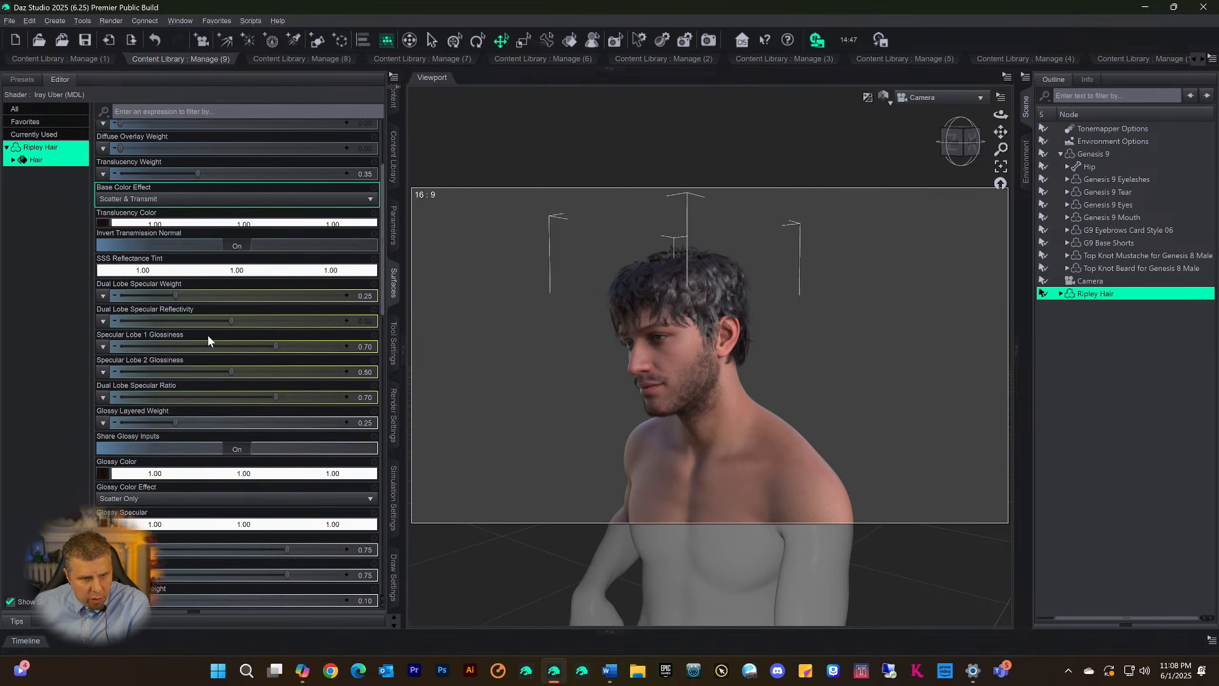
{"action": "scroll", "coordinate": [207, 336], "scroll_direction": "down", "scroll_amount": 15}
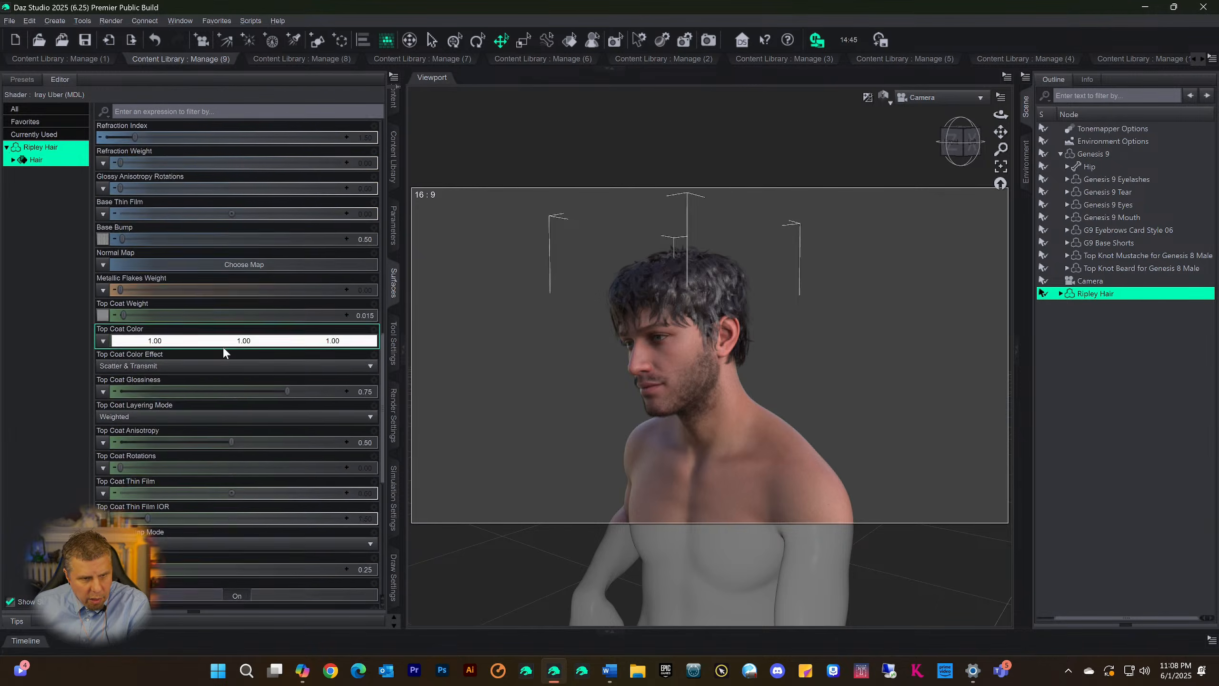
{"action": "scroll", "coordinate": [223, 347], "scroll_direction": "down", "scroll_amount": 4}
{"action": "scroll", "coordinate": [219, 335], "scroll_direction": "up", "scroll_amount": 4}
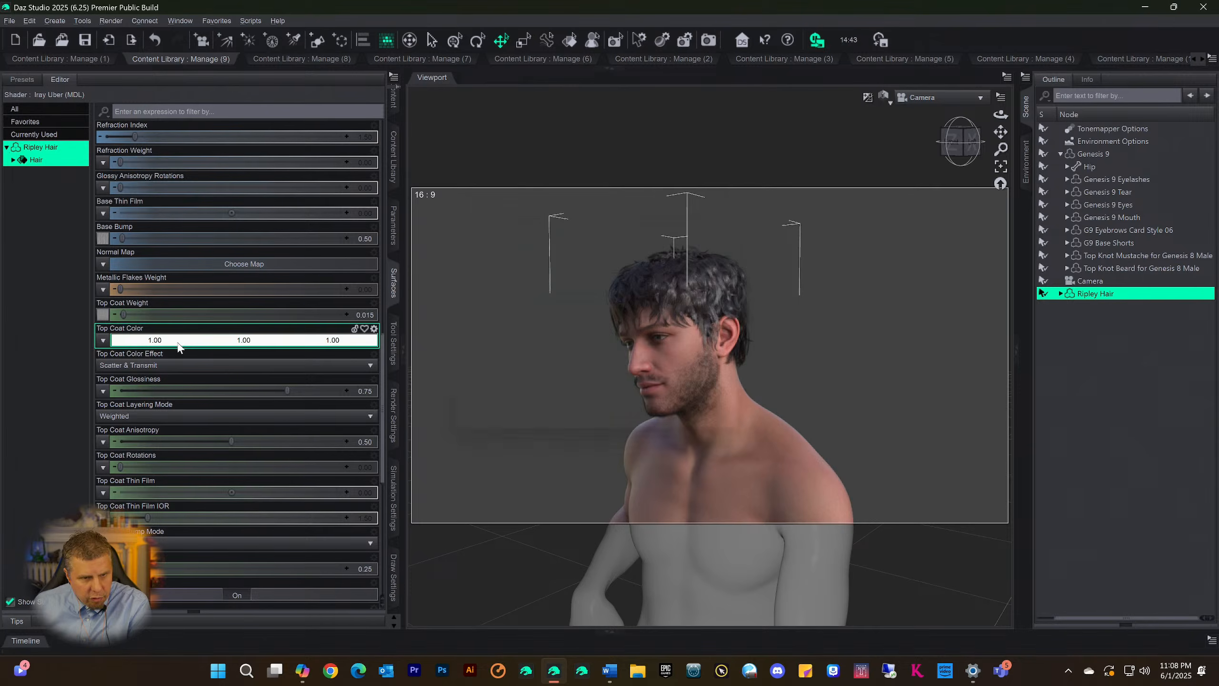
{"action": "left_click", "coordinate": [177, 341]}
{"action": "left_click", "coordinate": [750, 322]}
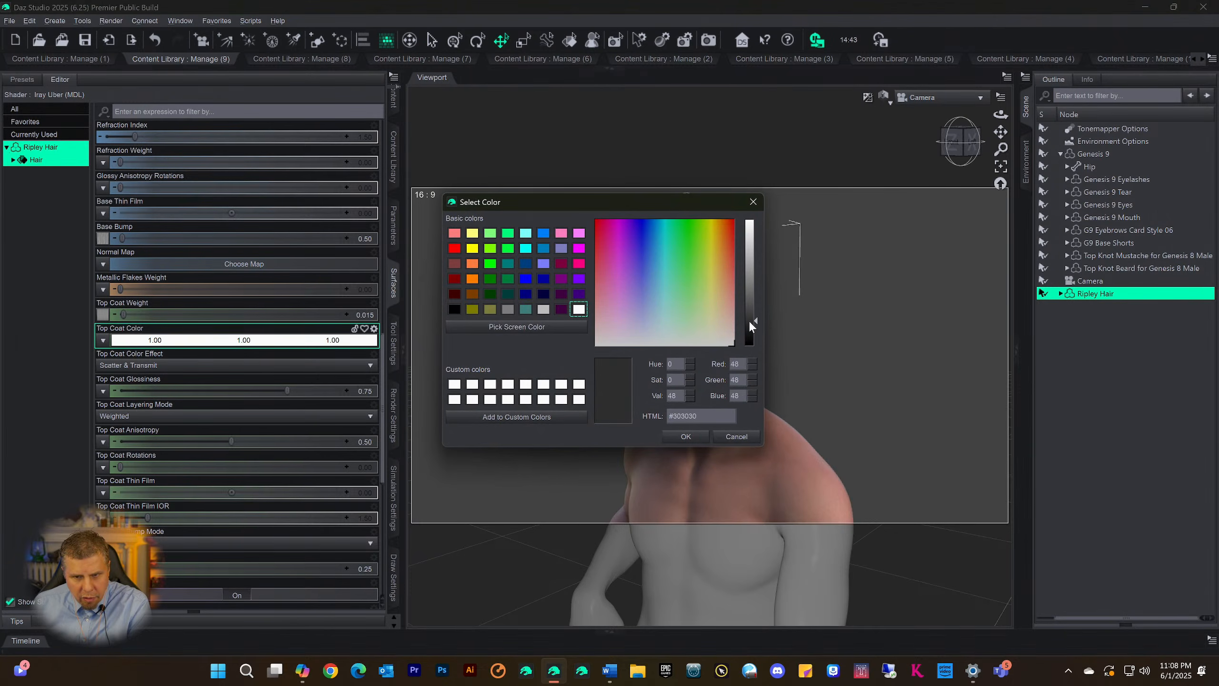
{"action": "left_click", "coordinate": [685, 436]}
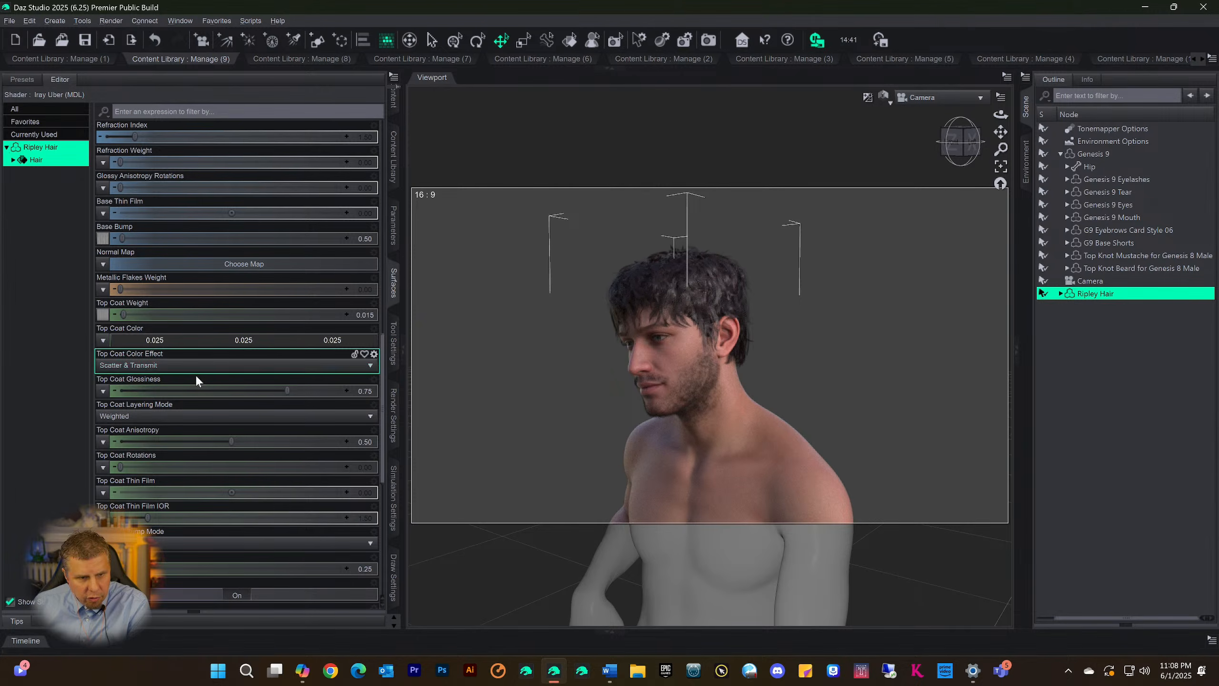
{"action": "left_click", "coordinate": [196, 342]}
{"action": "left_click", "coordinate": [749, 330]}
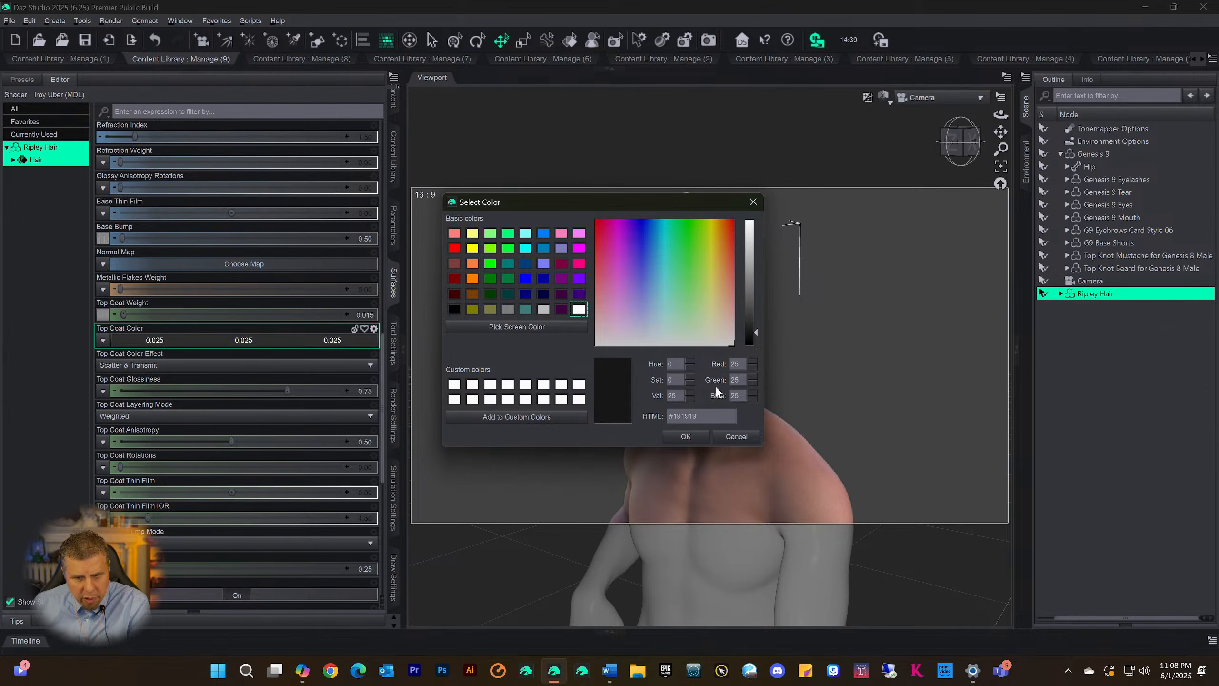
{"action": "left_click", "coordinate": [691, 435]}
Tint the Glossy Color of the Ripley Hair surfaces with the salmon red #ff8c78
{"action": "scroll", "coordinate": [281, 292], "scroll_direction": "up", "scroll_amount": 5}
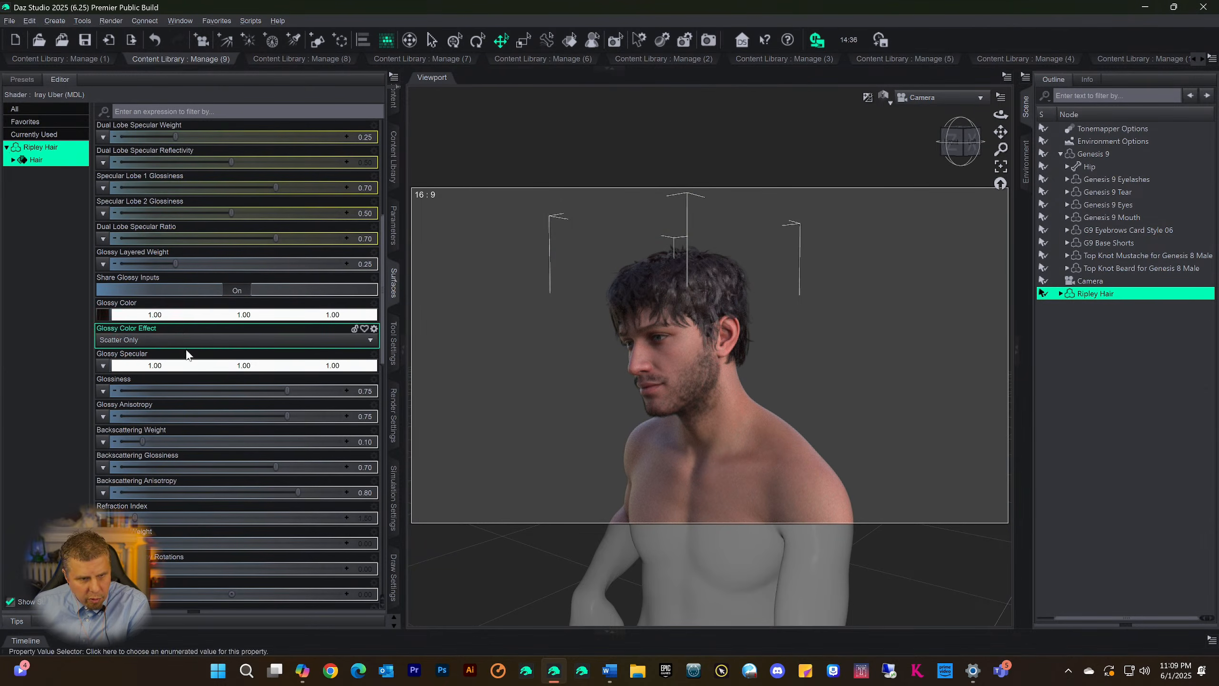
{"action": "left_click", "coordinate": [103, 315]}
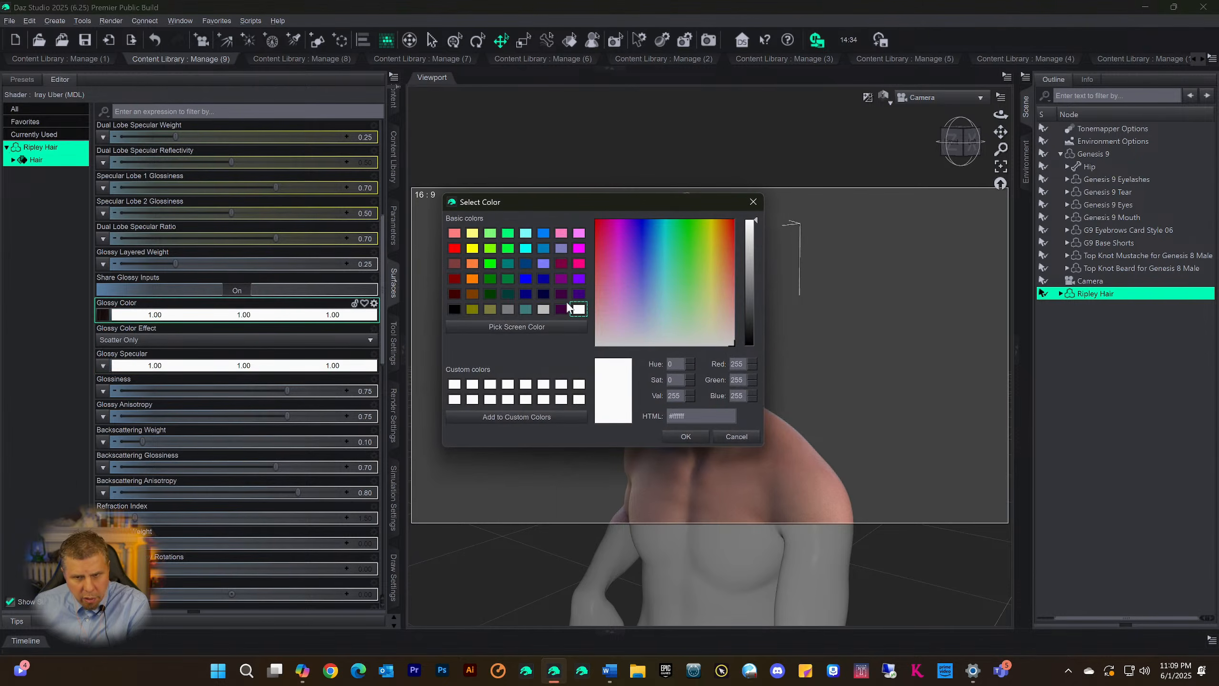
{"action": "left_click", "coordinate": [730, 278]}
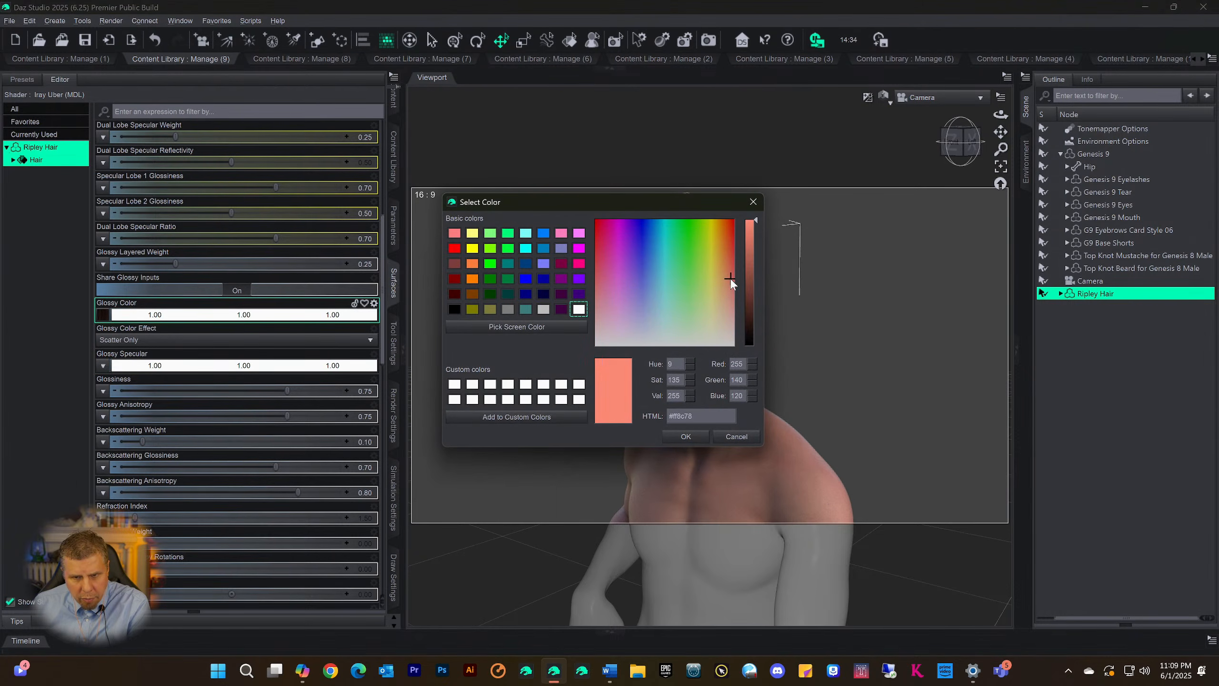
{"action": "left_click", "coordinate": [685, 437]}
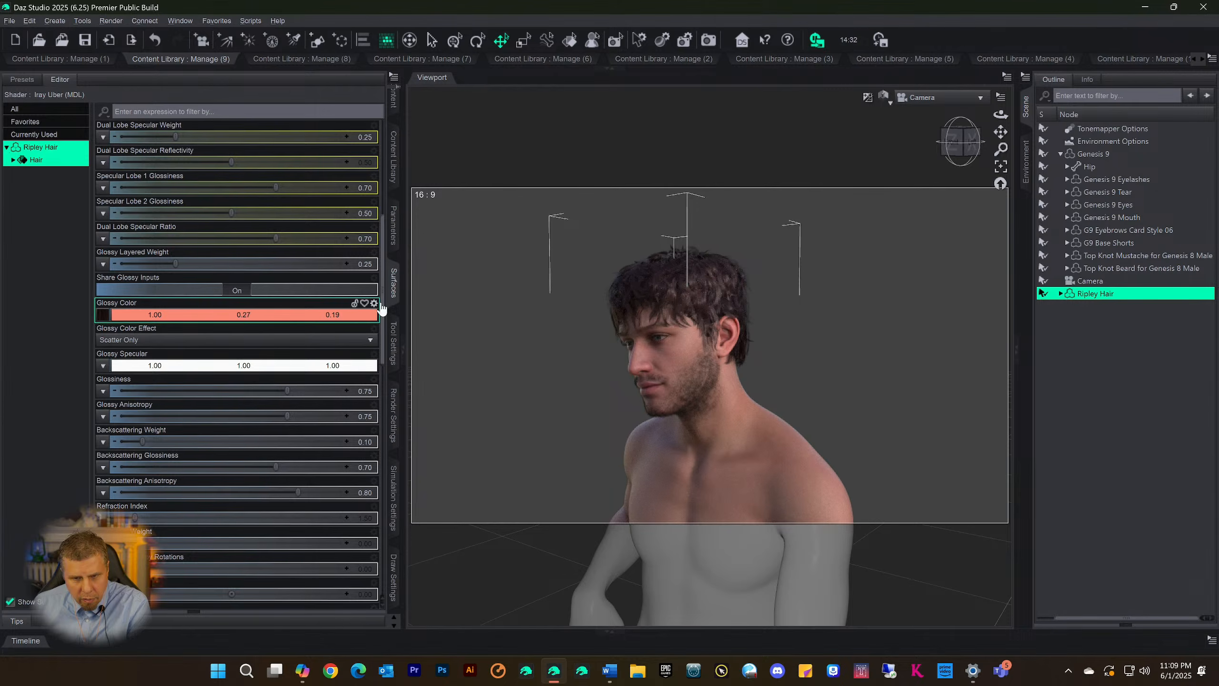
Filter the Genesis 9 figure's parameters by "blink" and set Eye Blink to 8.1%
{"action": "mouse_move", "coordinate": [969, 146]}
{"action": "left_mouse_down"}
{"action": "mouse_move", "coordinate": [1017, 164]}
{"action": "mouse_move", "coordinate": [955, 150]}
{"action": "mouse_move", "coordinate": [960, 131]}
{"action": "left_mouse_up"}
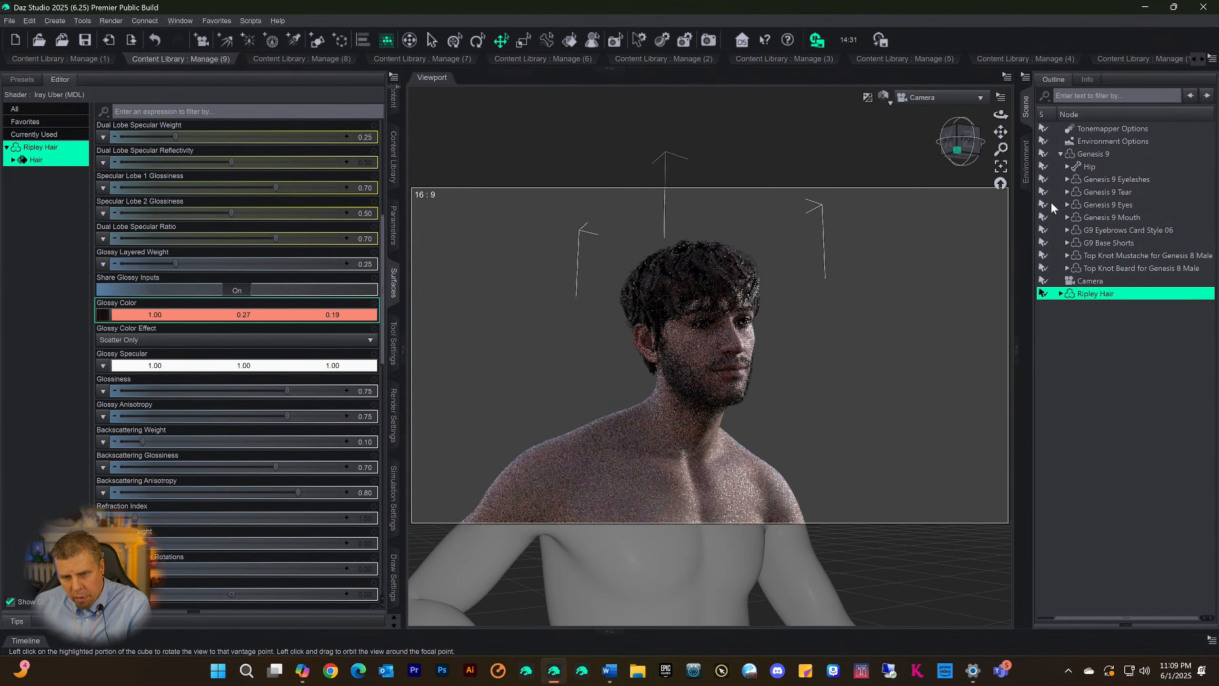
{"action": "left_click", "coordinate": [970, 150]}
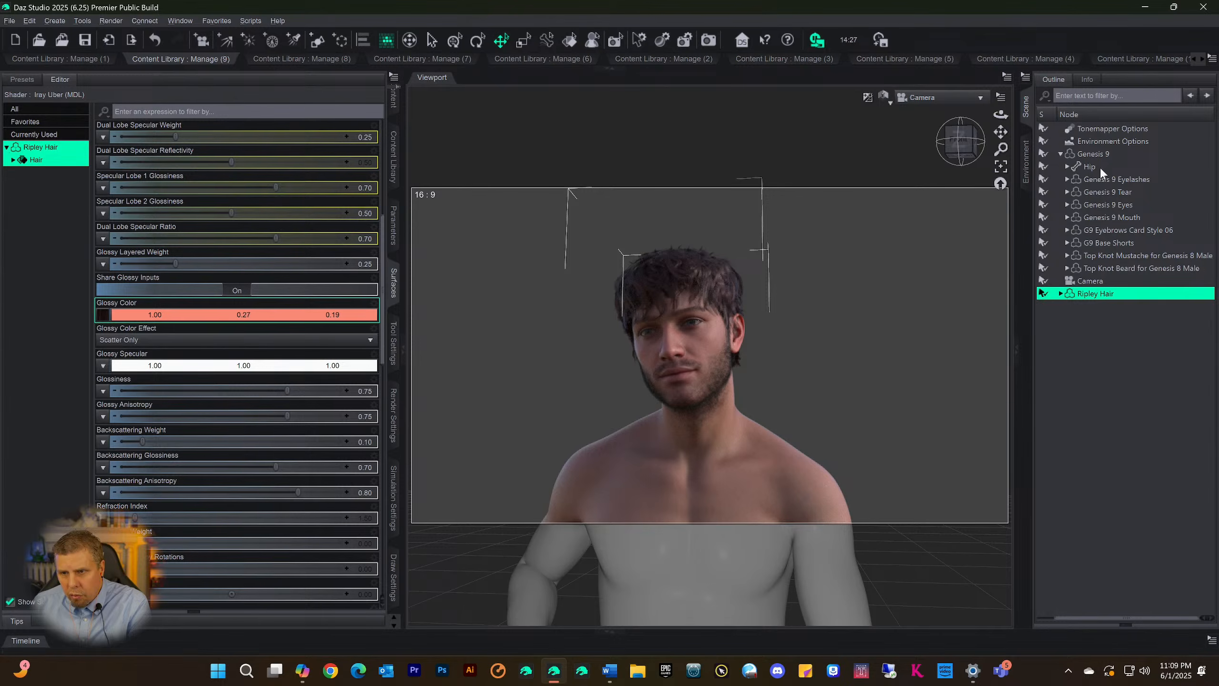
{"action": "left_click", "coordinate": [1093, 154]}
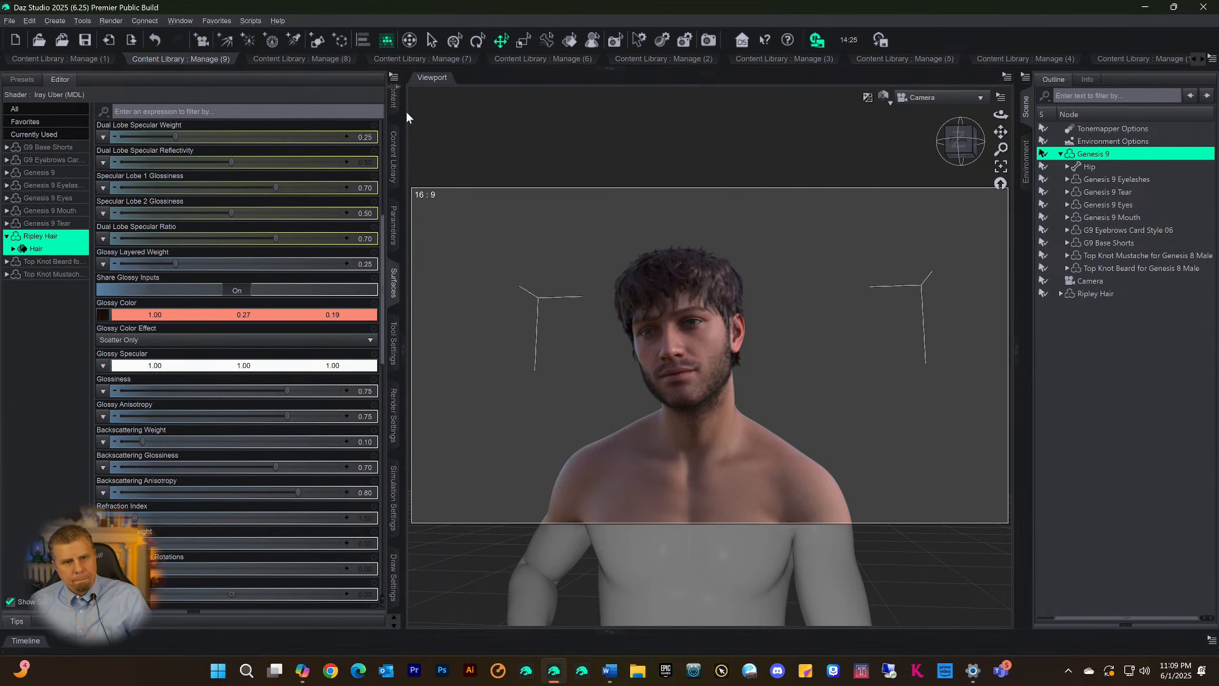
{"action": "left_click", "coordinate": [392, 236]}
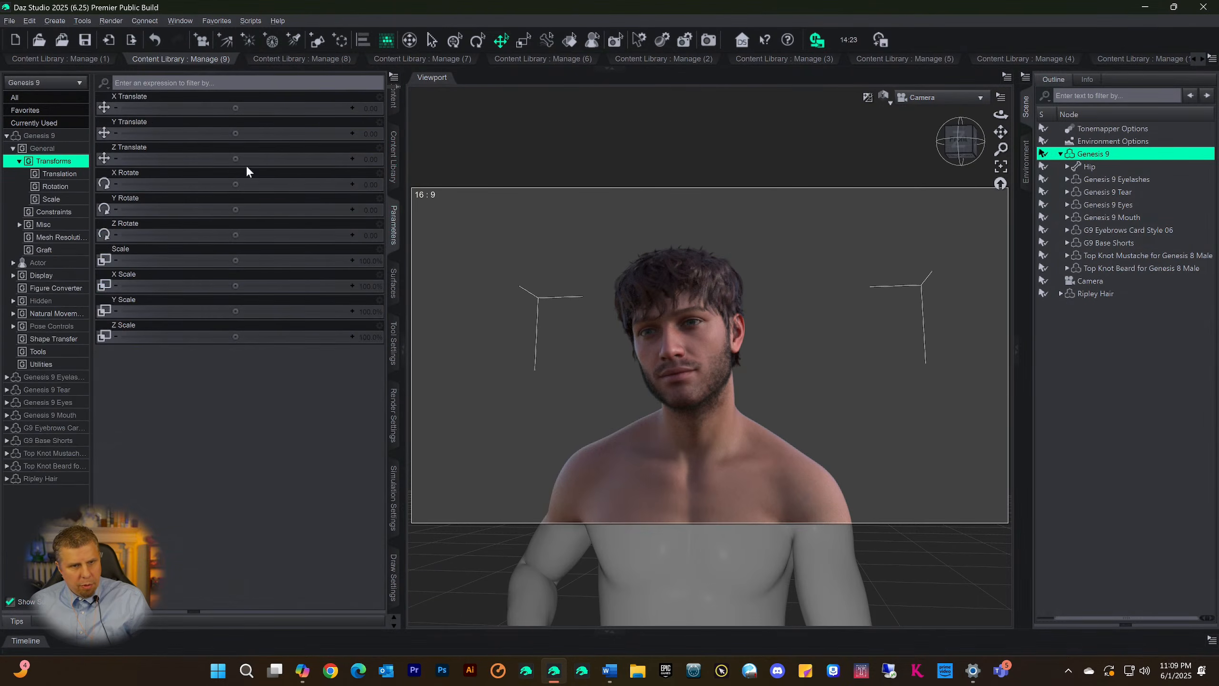
{"action": "left_click", "coordinate": [44, 138]}
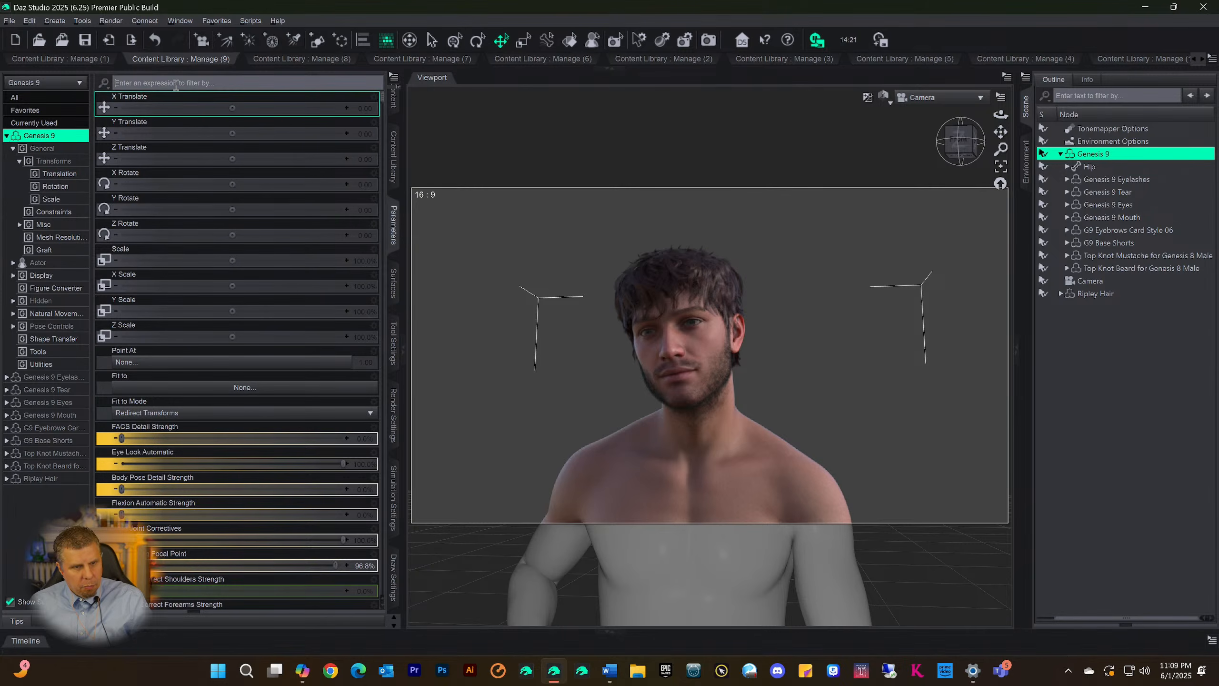
{"action": "type", "text": "blink"}
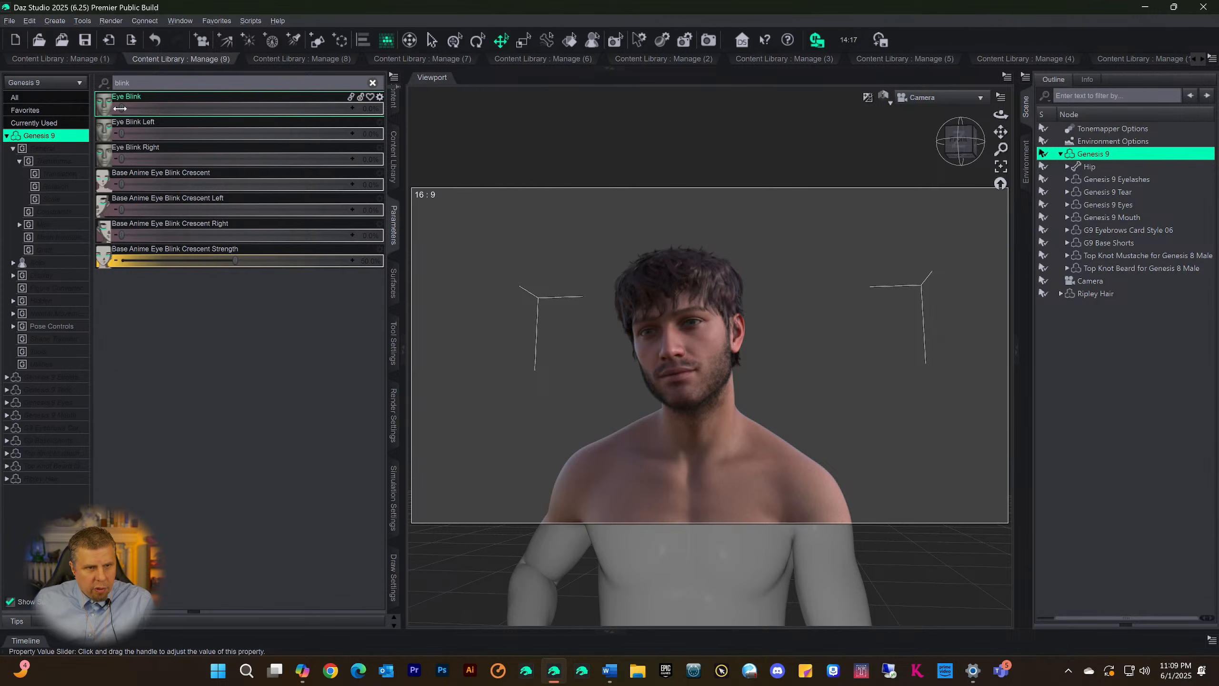
{"action": "left_click_drag", "start_coordinate": [142, 110], "coordinate": [139, 110]}
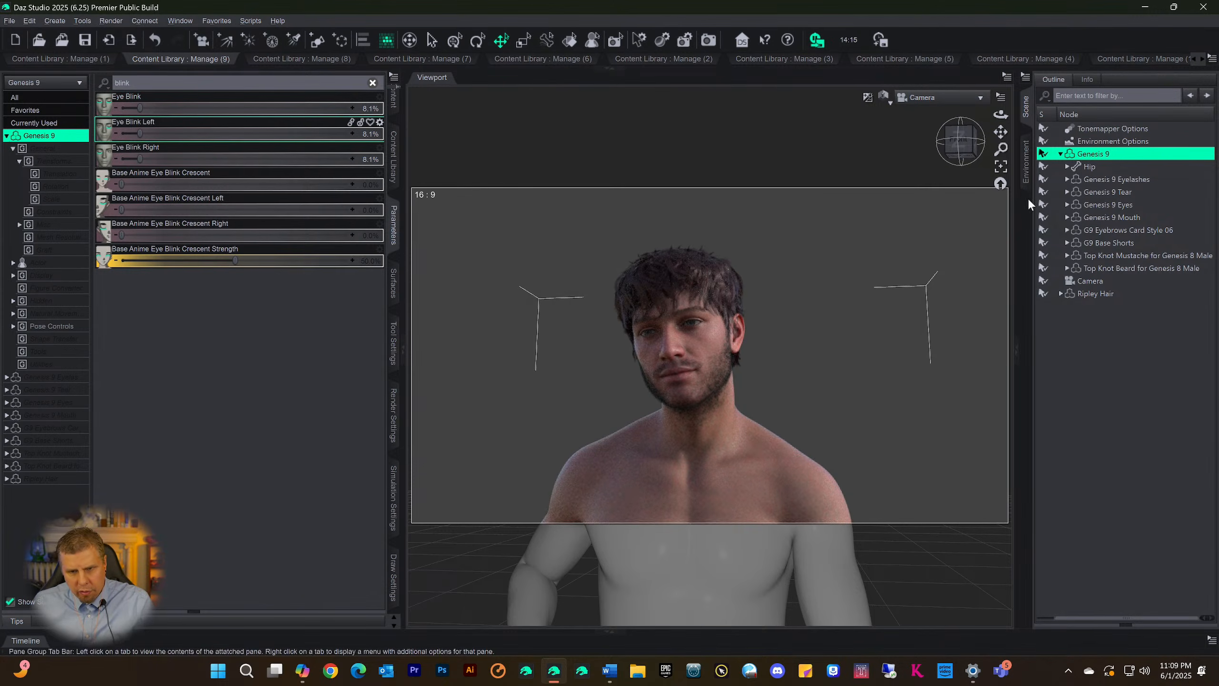
{"action": "left_click_drag", "start_coordinate": [978, 160], "coordinate": [920, 288]}
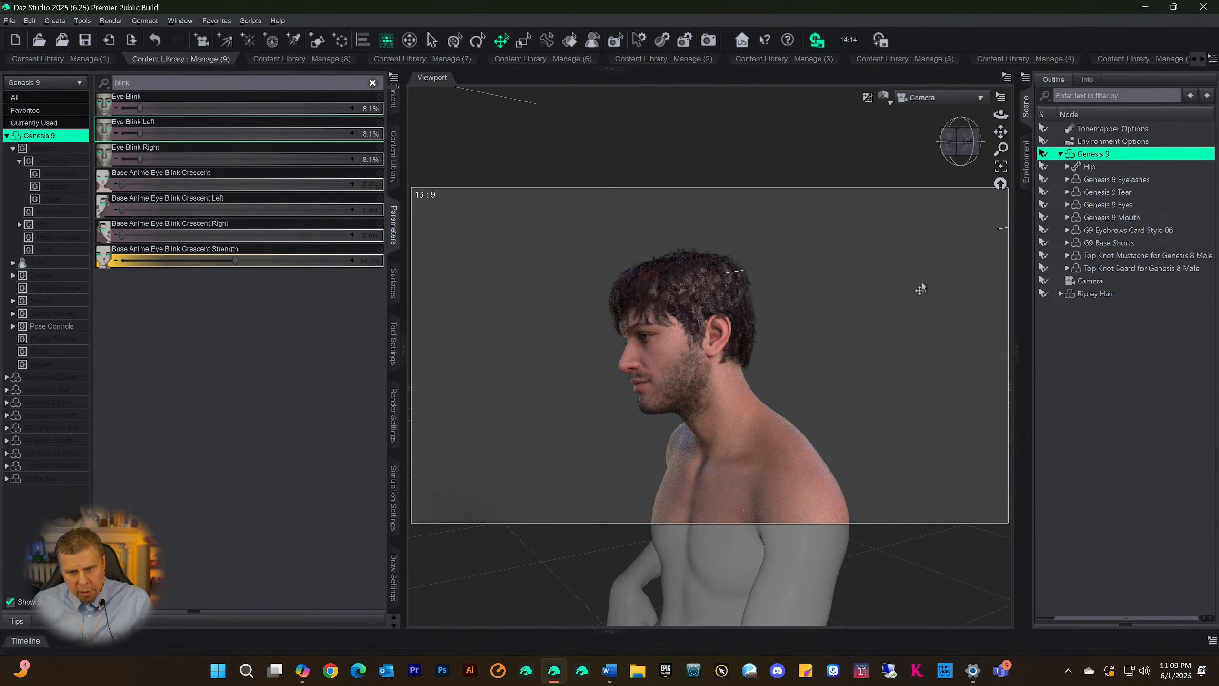
Examine the figure's face and full seated pose from the side and front through the Camera view
{"action": "scroll", "coordinate": [924, 279], "scroll_direction": "up", "scroll_amount": 6}
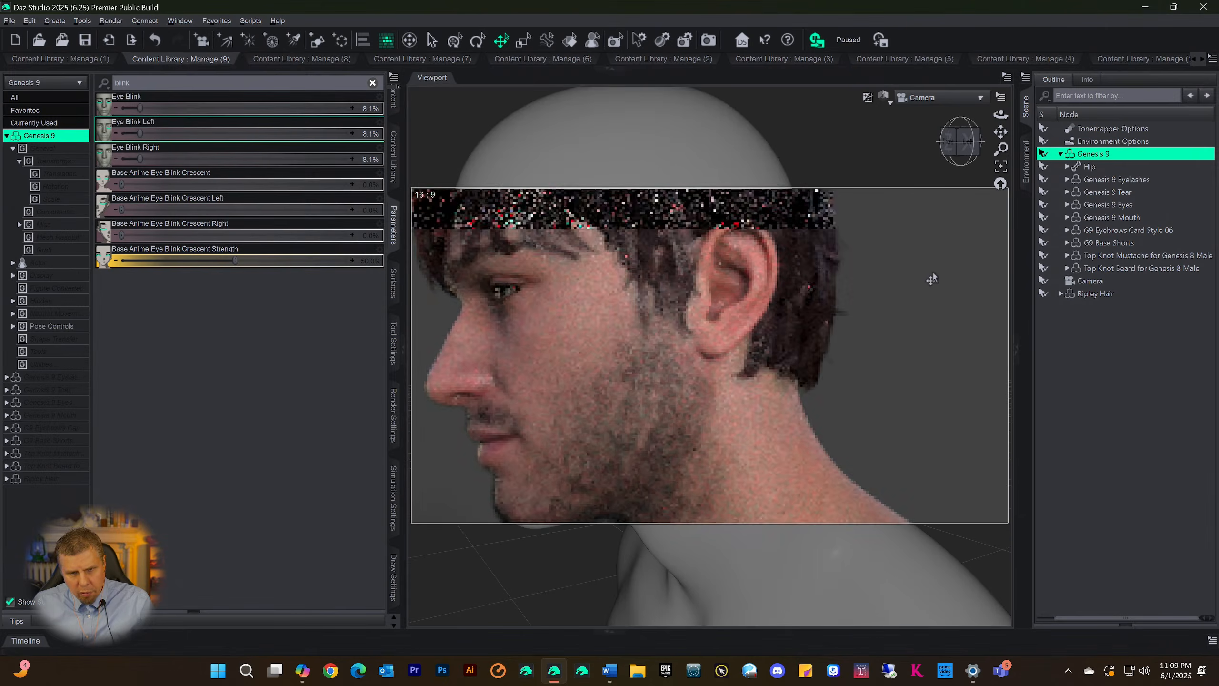
{"action": "left_click", "coordinate": [956, 152]}
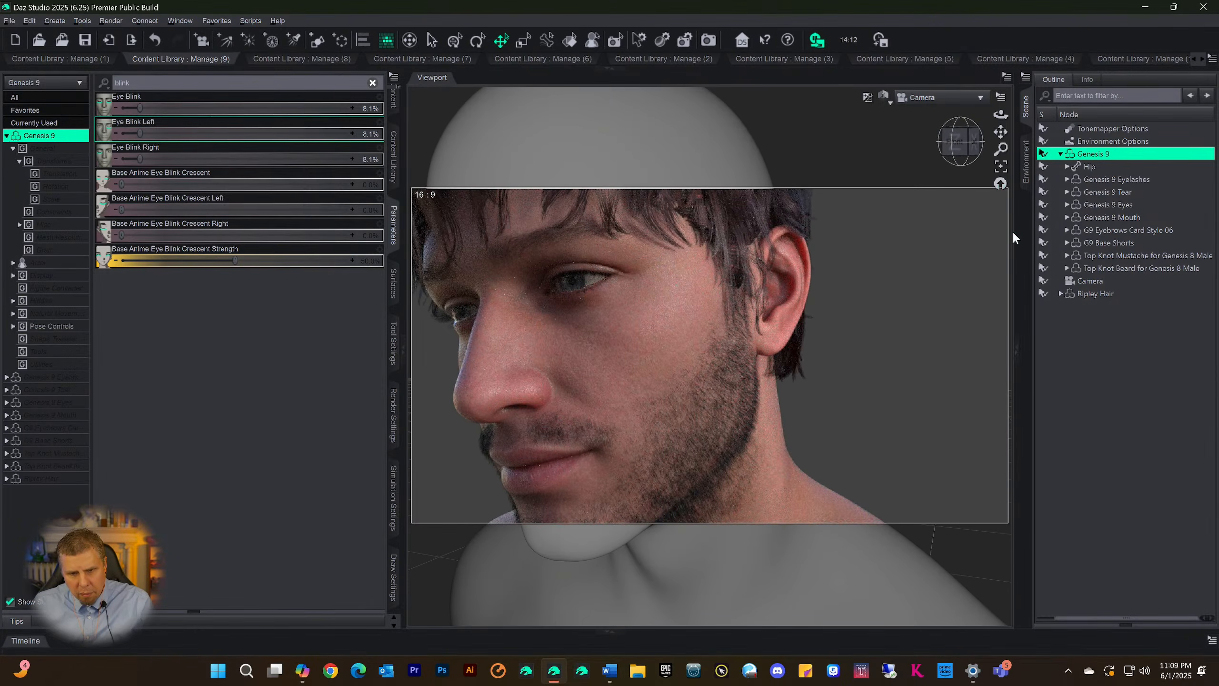
{"action": "left_click", "coordinate": [957, 141]}
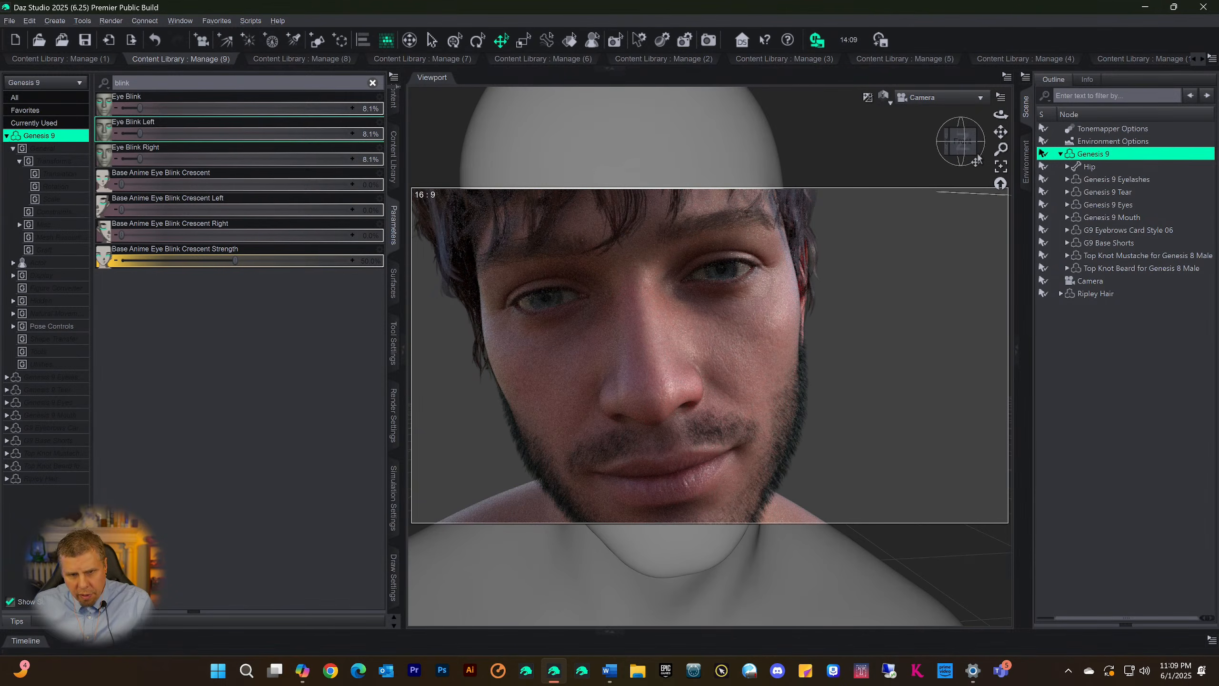
{"action": "left_click", "coordinate": [962, 151]}
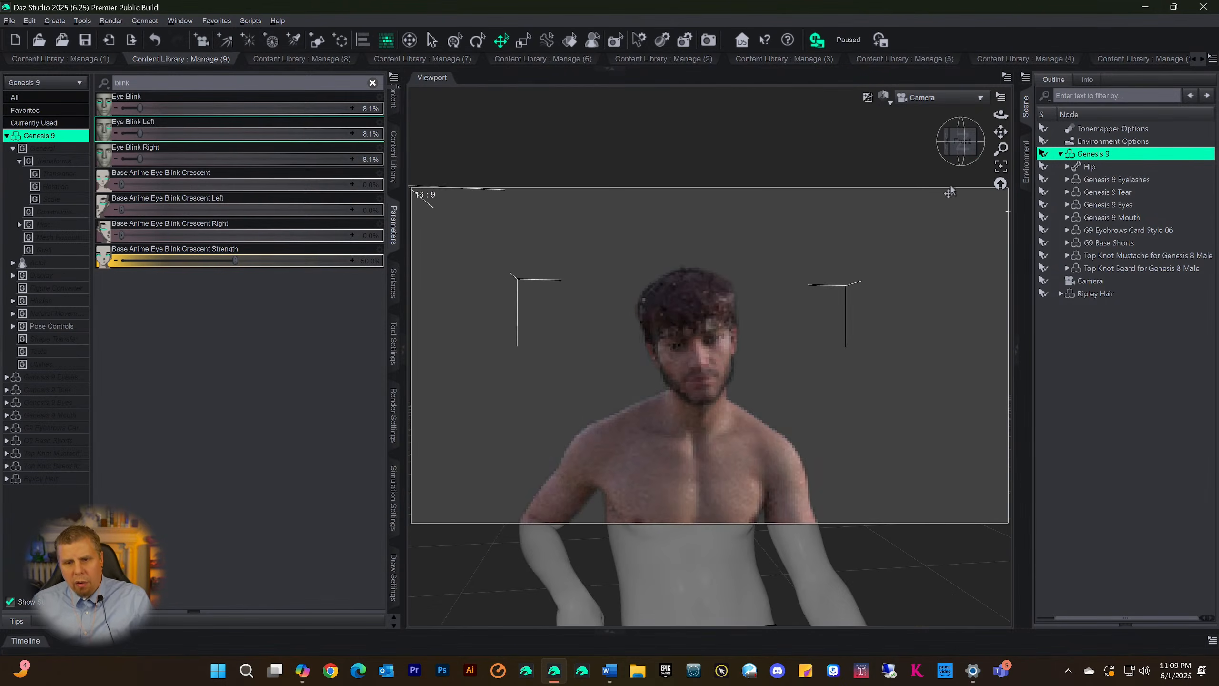
{"action": "left_click", "coordinate": [962, 150]}
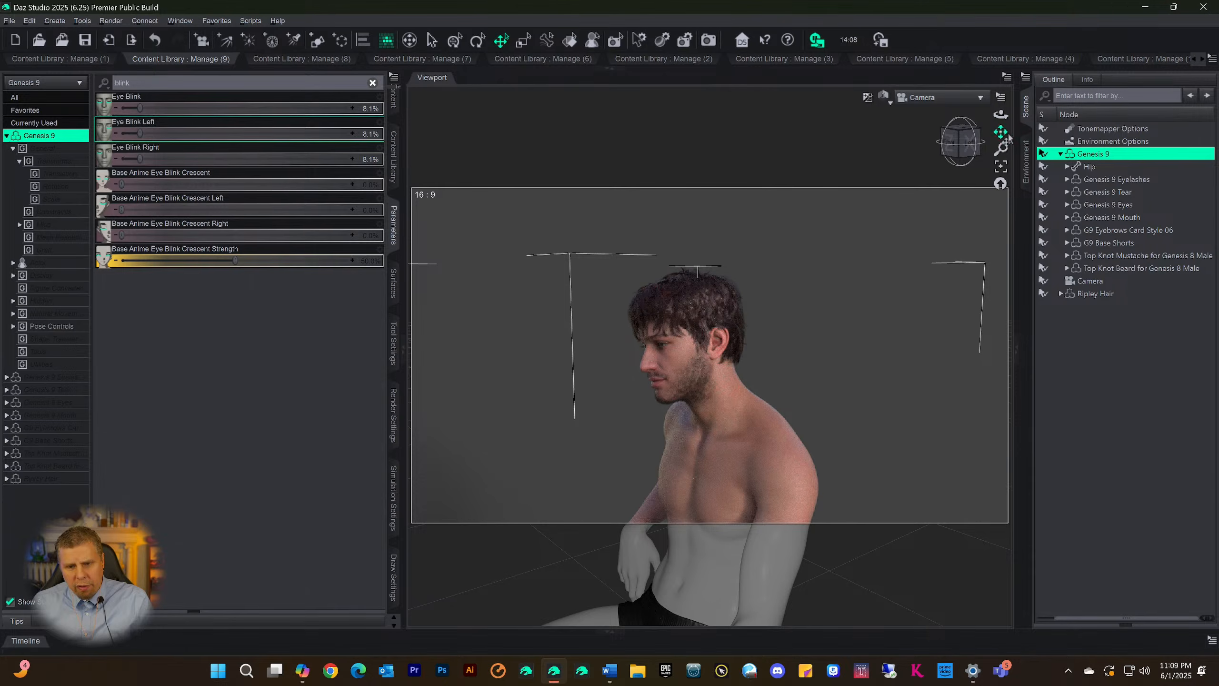
{"action": "left_click_drag", "start_coordinate": [1000, 132], "coordinate": [1004, 139]}
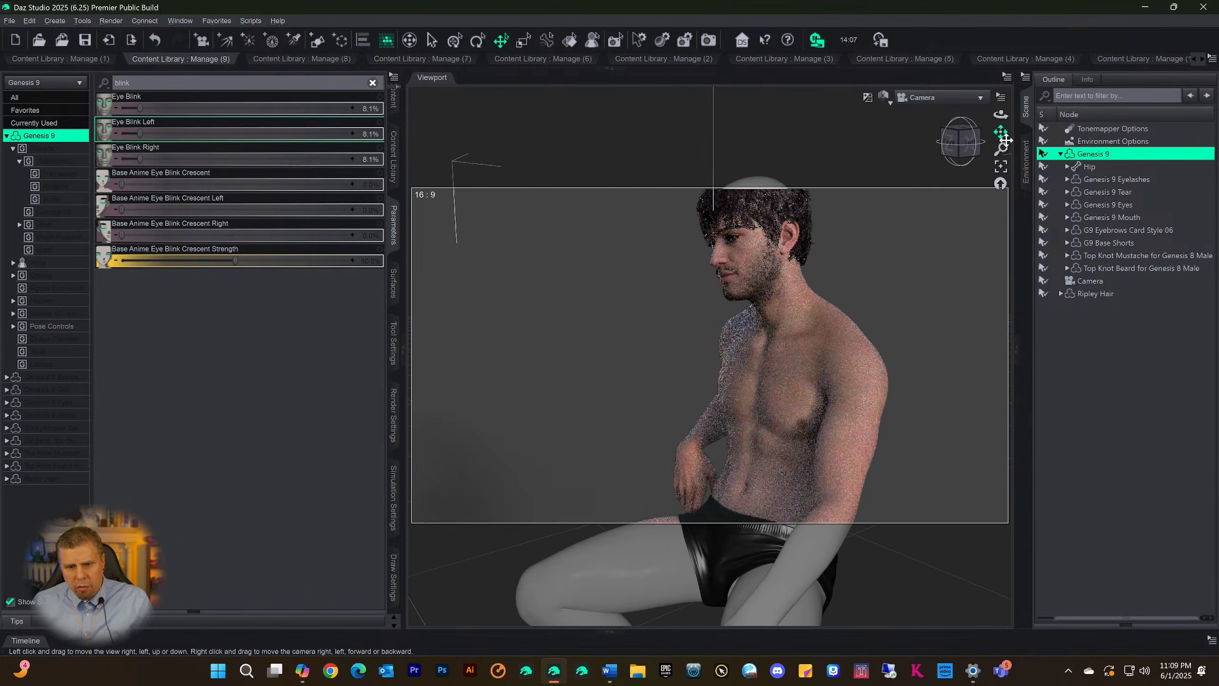
{"action": "scroll", "coordinate": [908, 281], "scroll_direction": "down", "scroll_amount": 5}
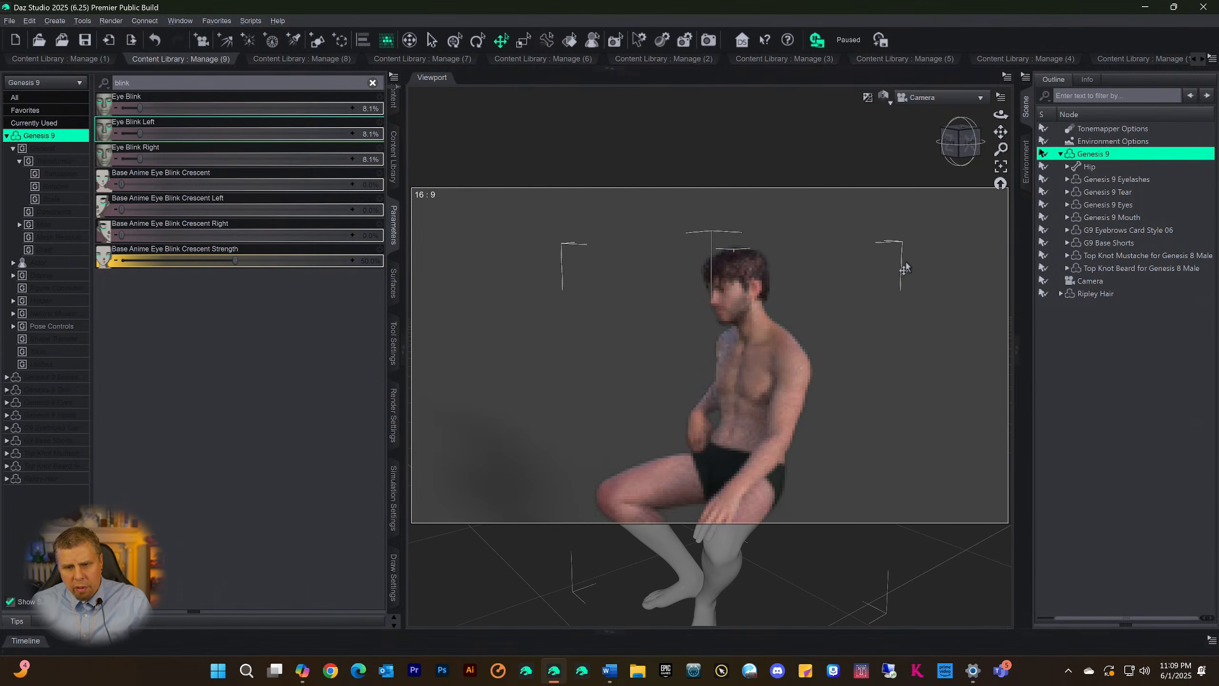
{"action": "scroll", "coordinate": [905, 269], "scroll_direction": "down", "scroll_amount": 2}
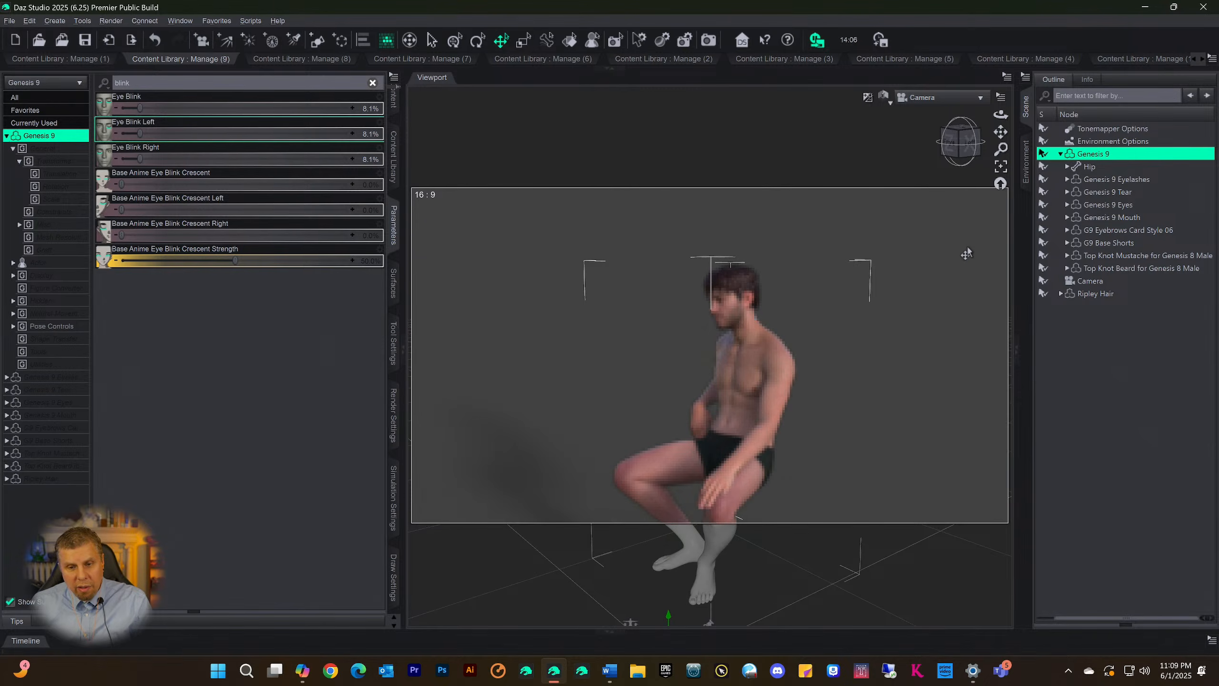
{"action": "left_click", "coordinate": [969, 151]}
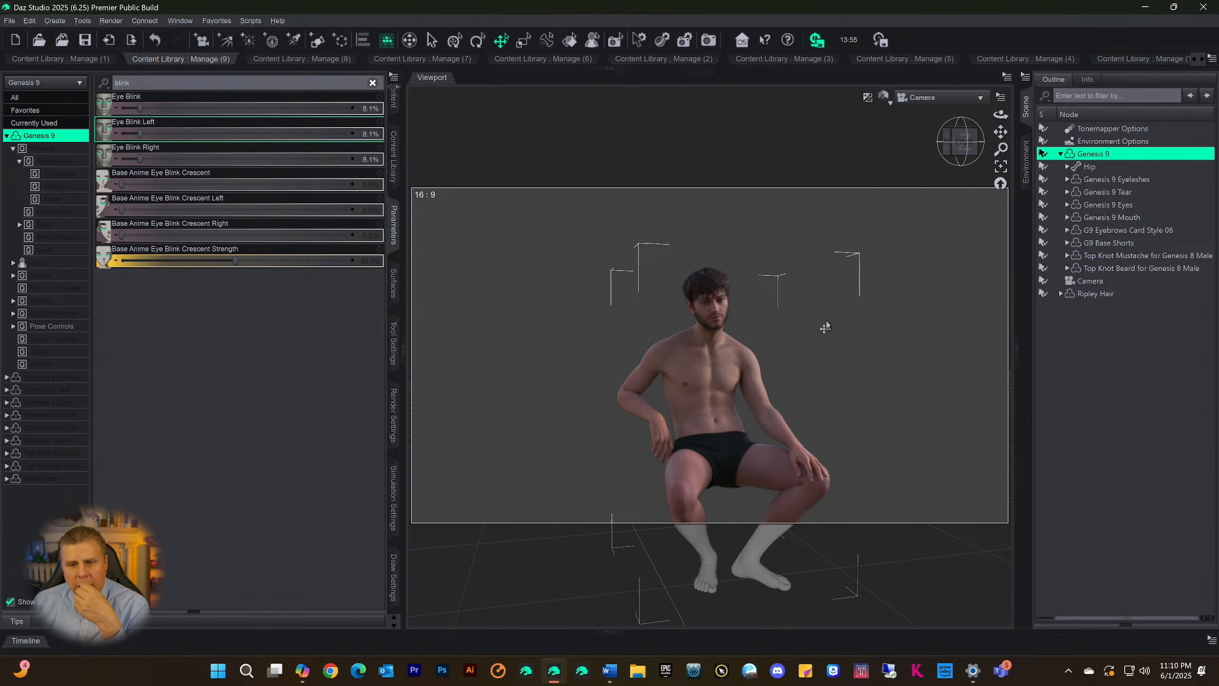
{"action": "left_click_drag", "start_coordinate": [958, 150], "coordinate": [952, 153]}
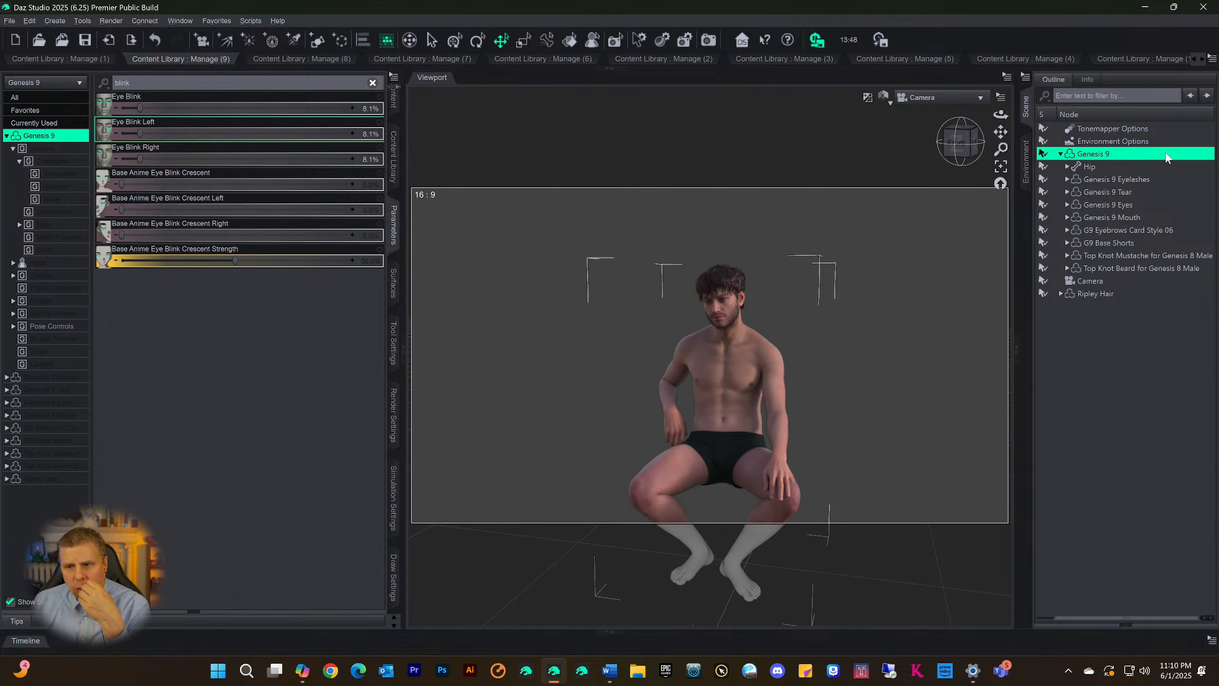
Show the unfiltered parameters of Environment Options and browse to the HDRI All folder for a new Environment Map image
{"action": "left_click", "coordinate": [1094, 141]}
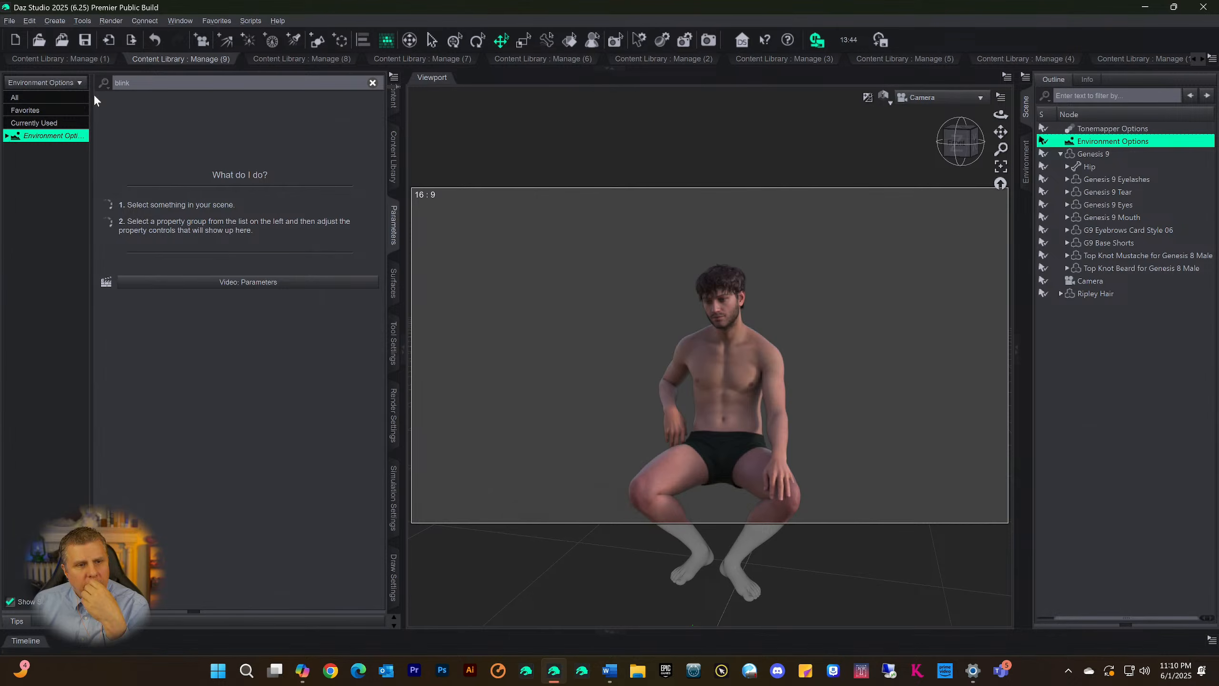
{"action": "left_click_drag", "start_coordinate": [117, 81], "coordinate": [13, 71]}
{"action": "key", "text": "BackSpace"}
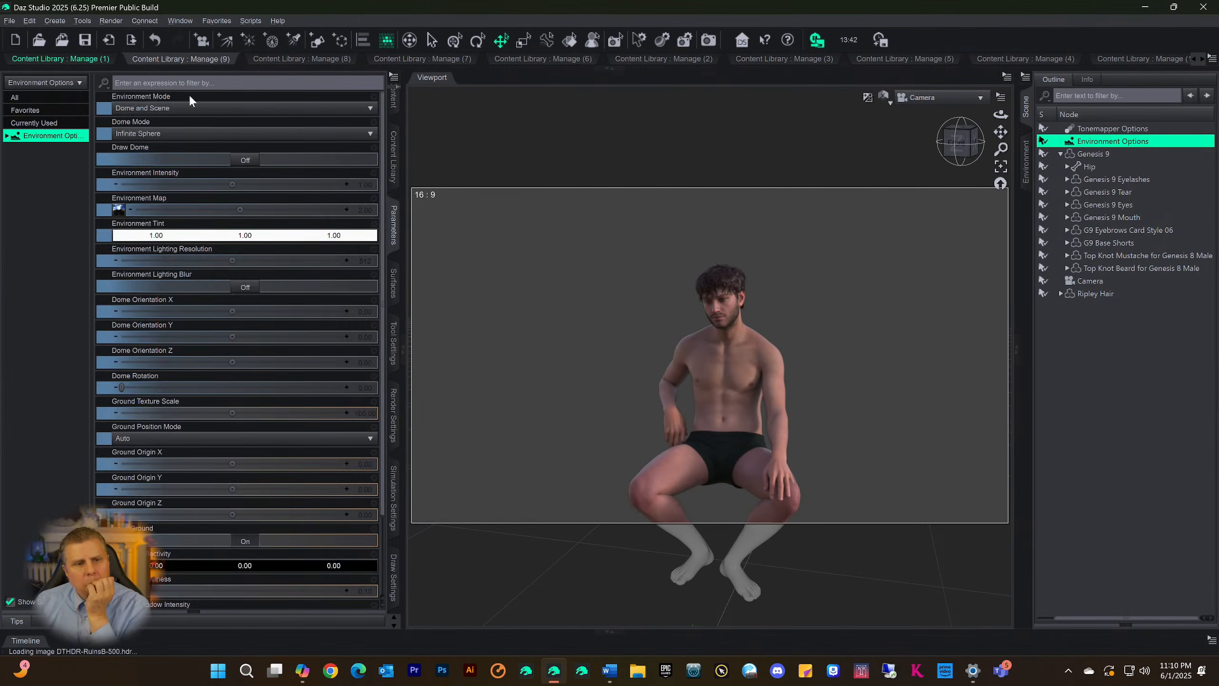
{"action": "left_click", "coordinate": [118, 210]}
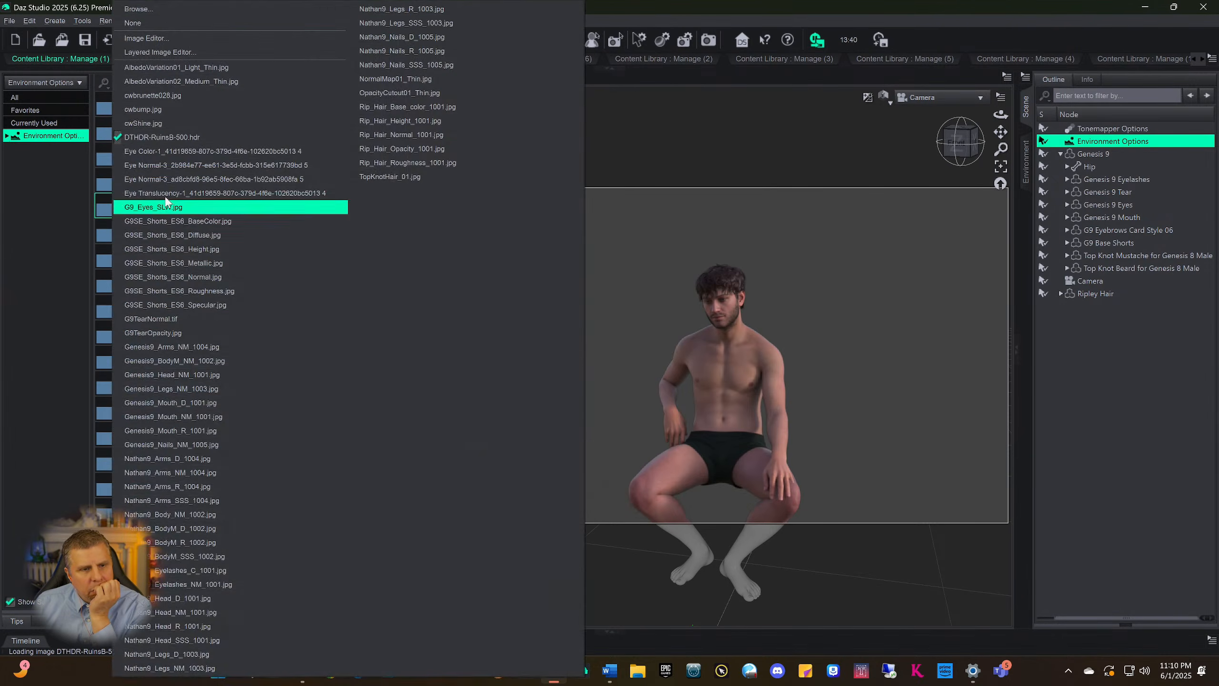
{"action": "left_click", "coordinate": [164, 11]}
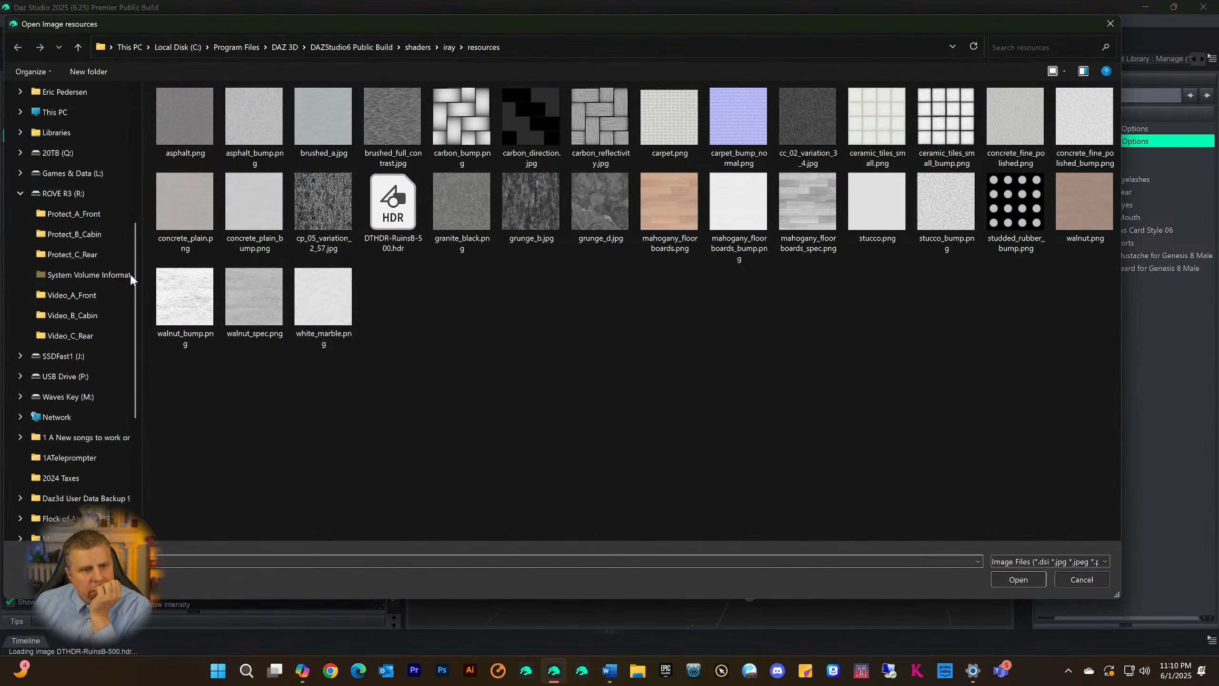
{"action": "scroll", "coordinate": [53, 239], "scroll_direction": "up", "scroll_amount": 1}
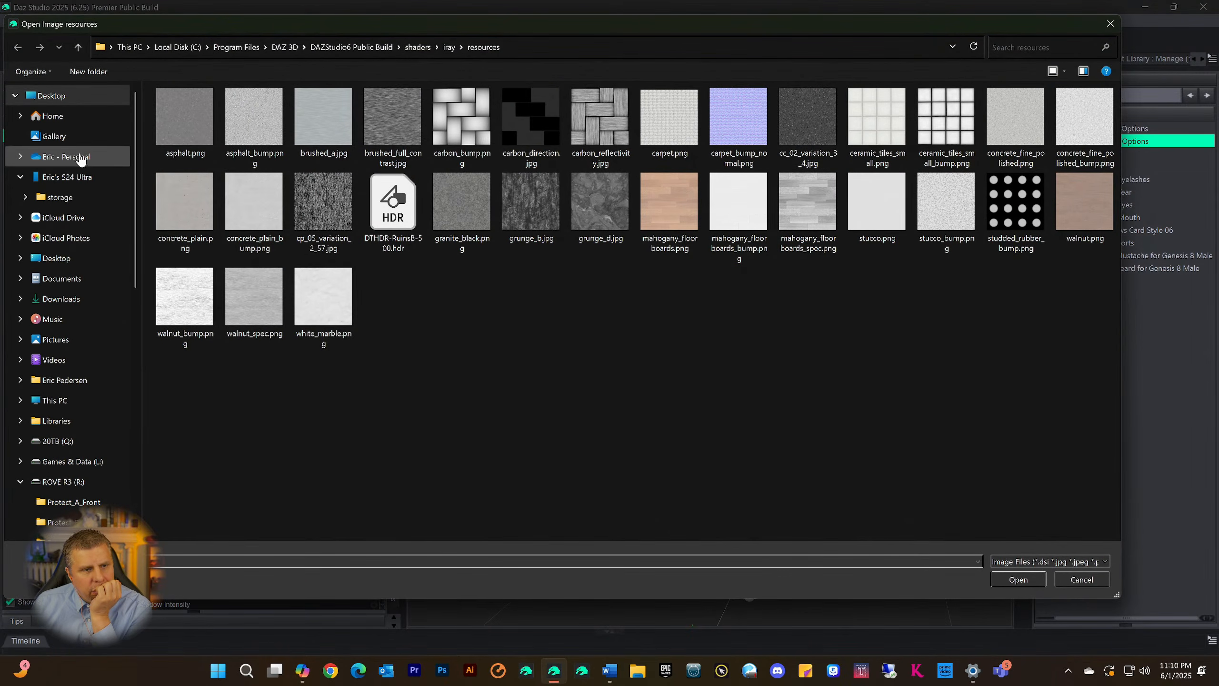
{"action": "left_click", "coordinate": [22, 116]}
{"action": "left_click", "coordinate": [88, 356]}
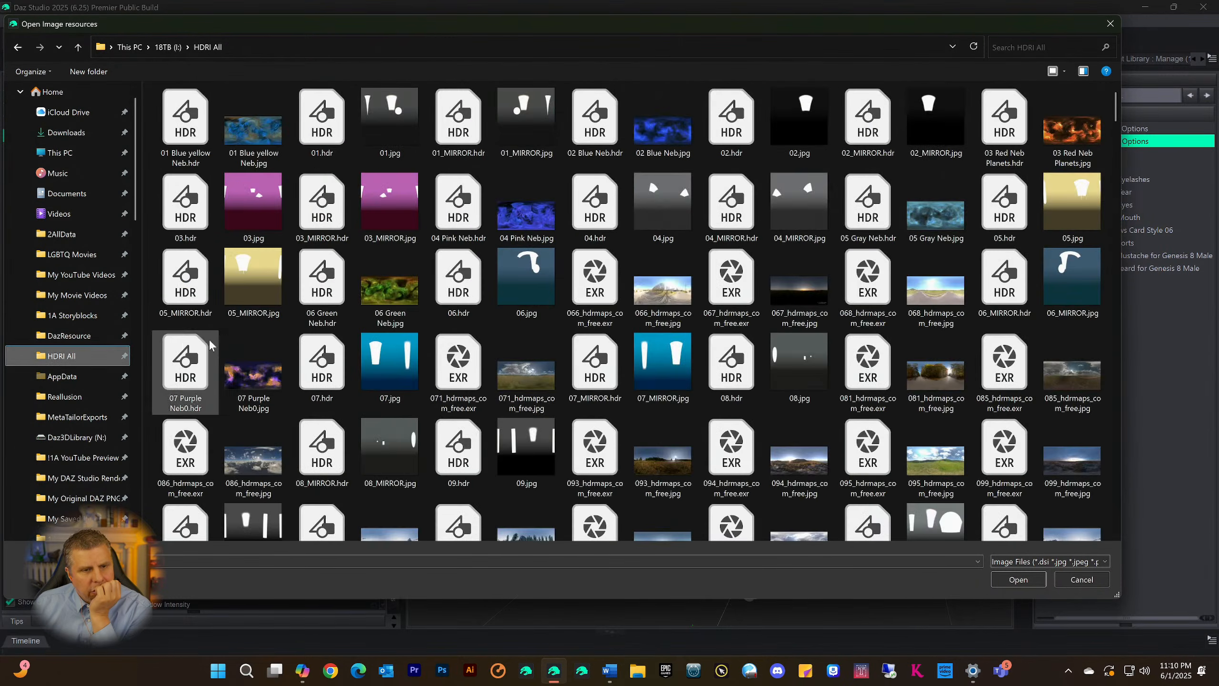
Load DTEC_EconomySky_13.hdr from the HDRI All folder as the Environment Map
{"action": "scroll", "coordinate": [604, 313], "scroll_direction": "down", "scroll_amount": 5}
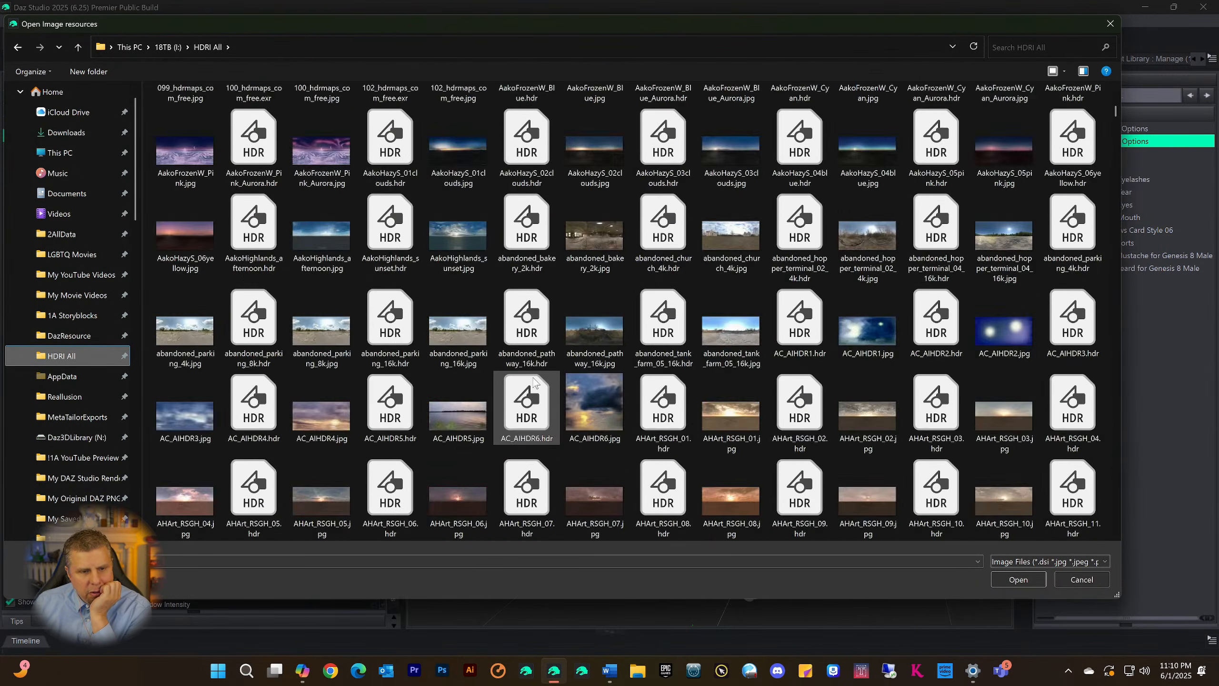
{"action": "scroll", "coordinate": [534, 382], "scroll_direction": "down", "scroll_amount": 15}
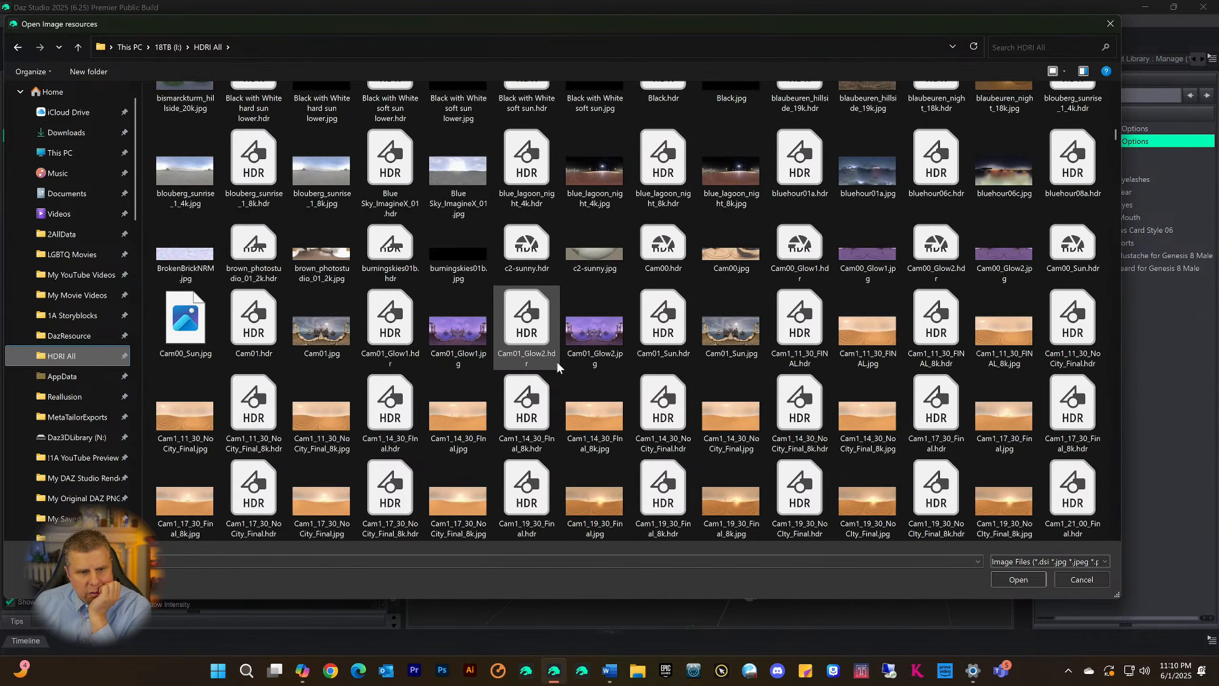
{"action": "scroll", "coordinate": [556, 365], "scroll_direction": "down", "scroll_amount": 20}
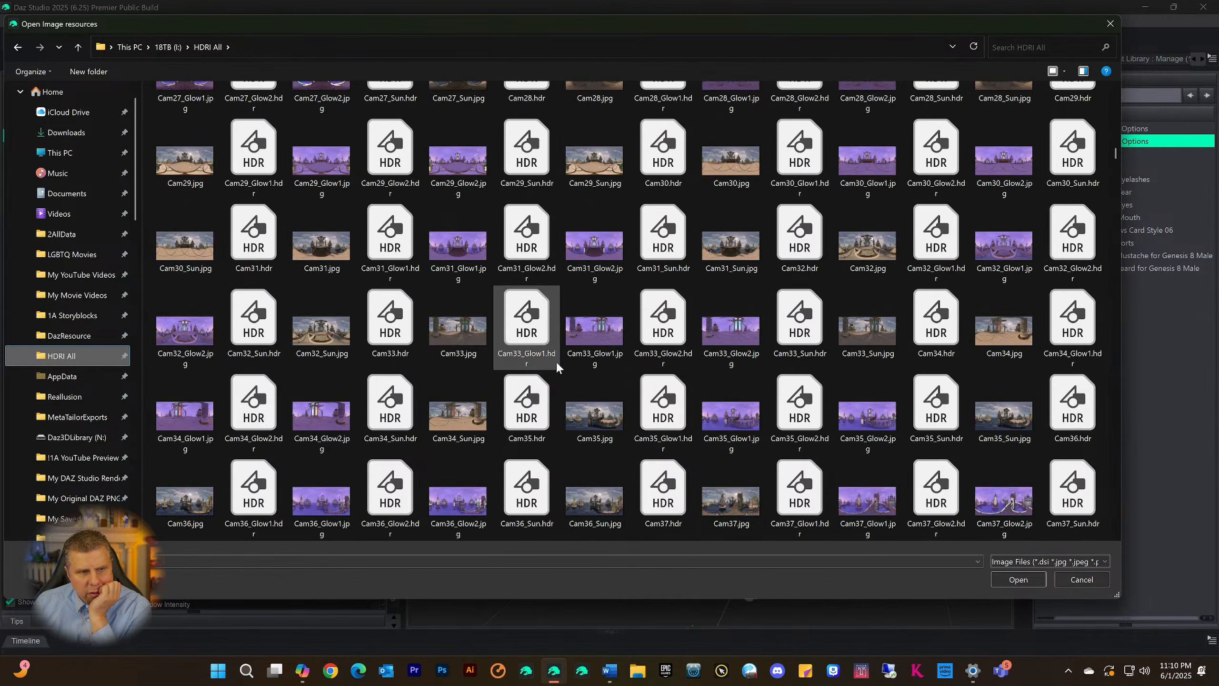
{"action": "scroll", "coordinate": [557, 364], "scroll_direction": "down", "scroll_amount": 20}
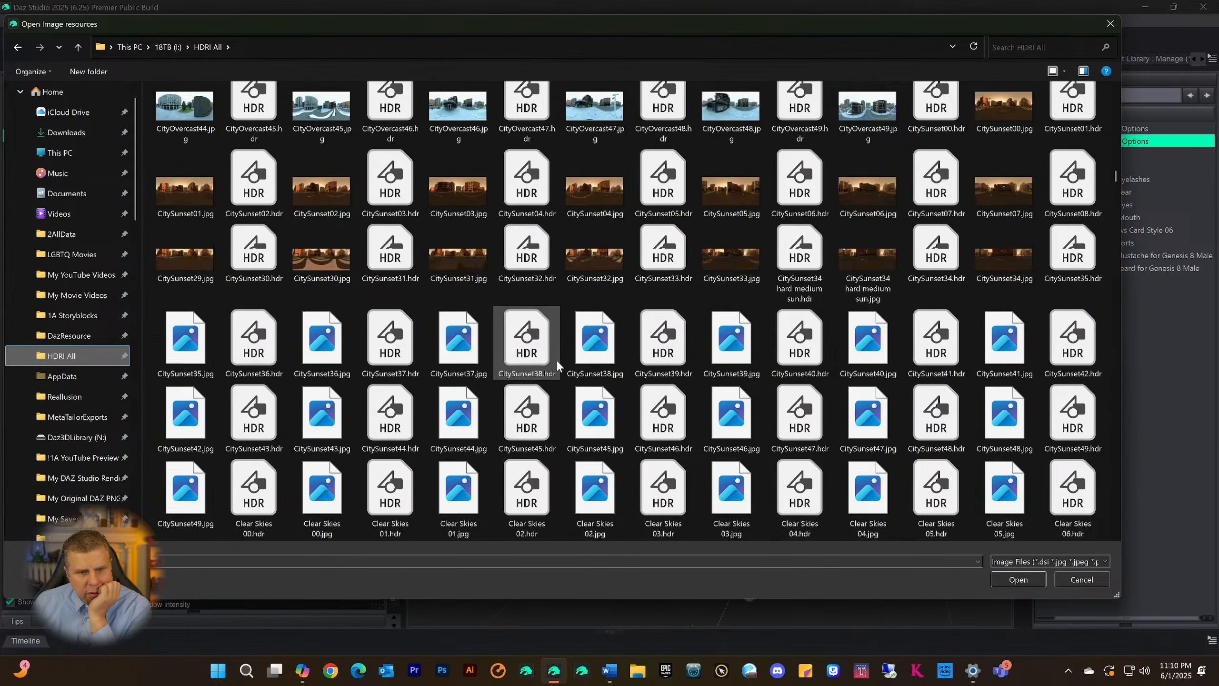
{"action": "scroll", "coordinate": [557, 365], "scroll_direction": "down", "scroll_amount": 20}
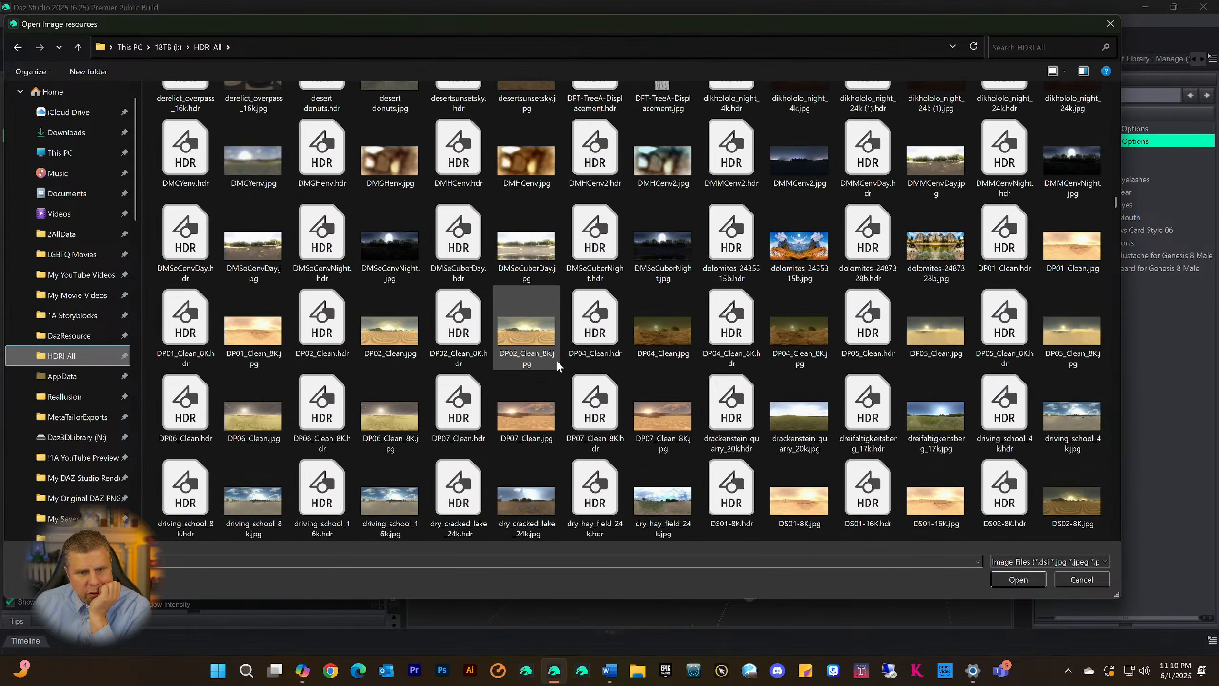
{"action": "scroll", "coordinate": [556, 360], "scroll_direction": "down", "scroll_amount": 5}
{"action": "scroll", "coordinate": [557, 364], "scroll_direction": "down", "scroll_amount": 15}
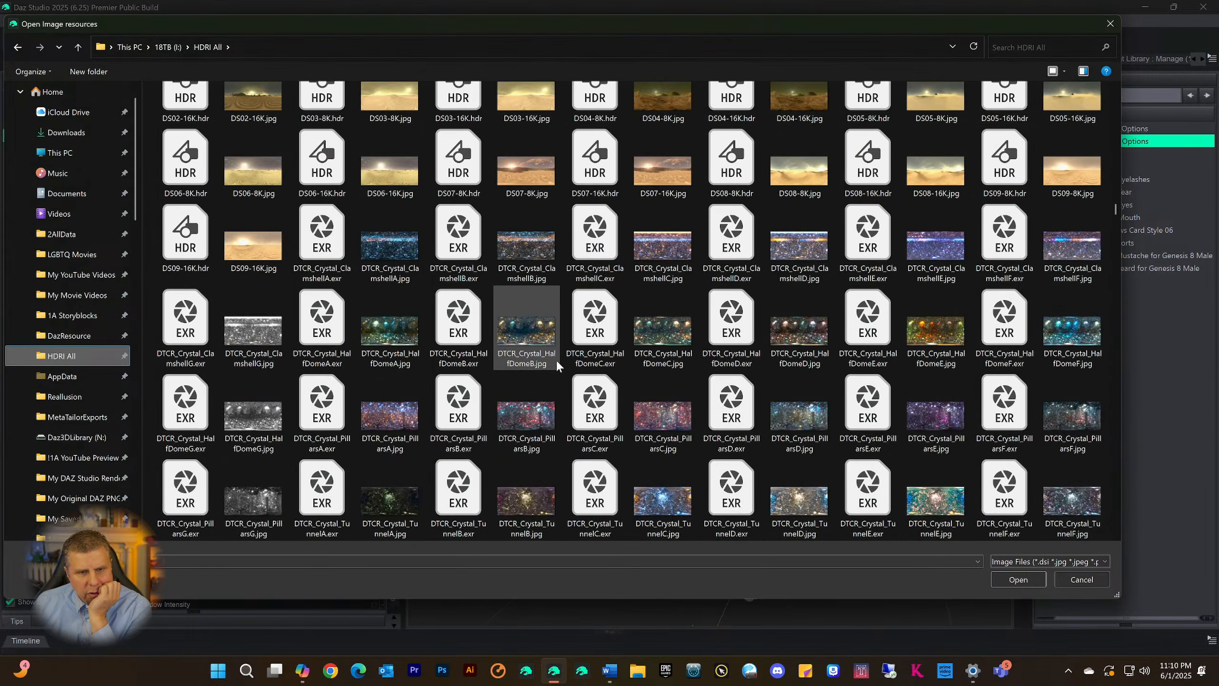
{"action": "scroll", "coordinate": [556, 360], "scroll_direction": "down", "scroll_amount": 5}
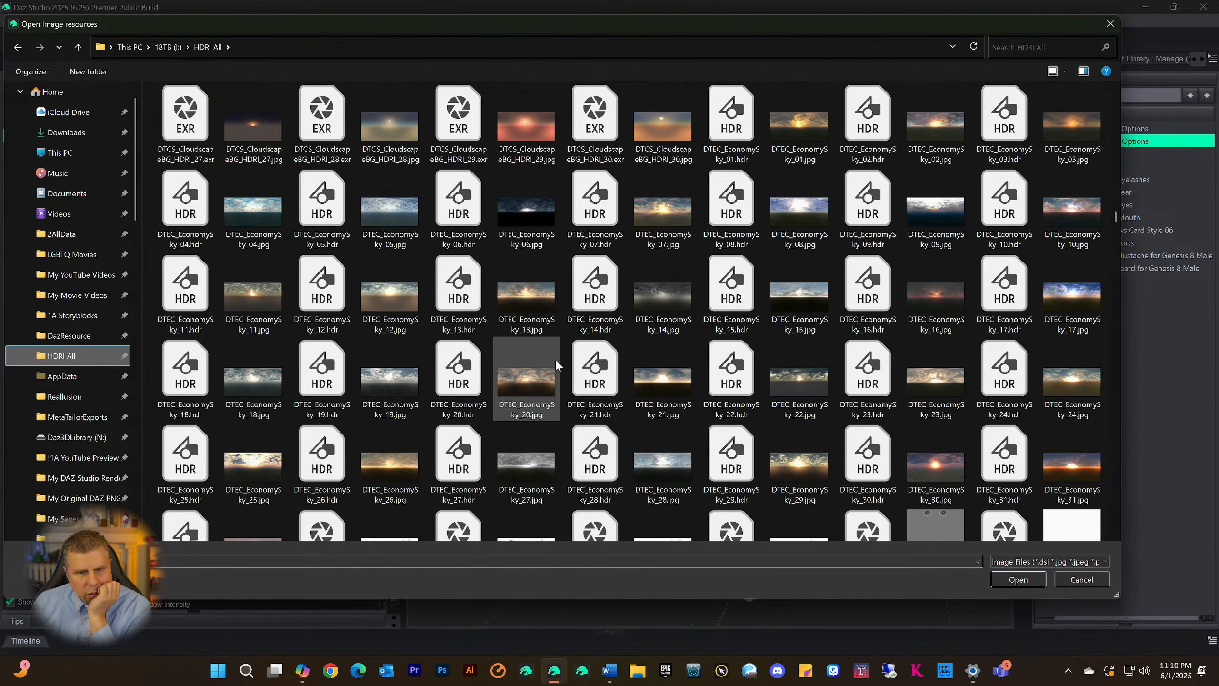
{"action": "double_click", "coordinate": [461, 295]}
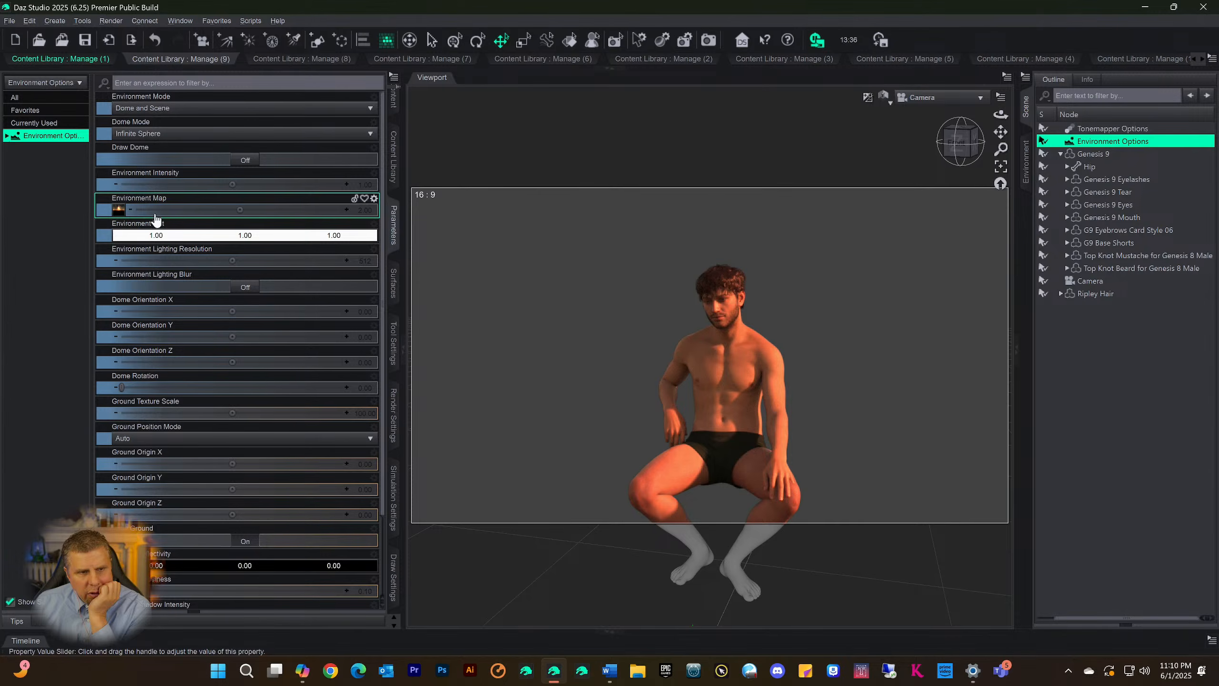
Turn on Draw Dome and view the figure's upper body in profile against the sky
{"action": "left_click", "coordinate": [245, 161]}
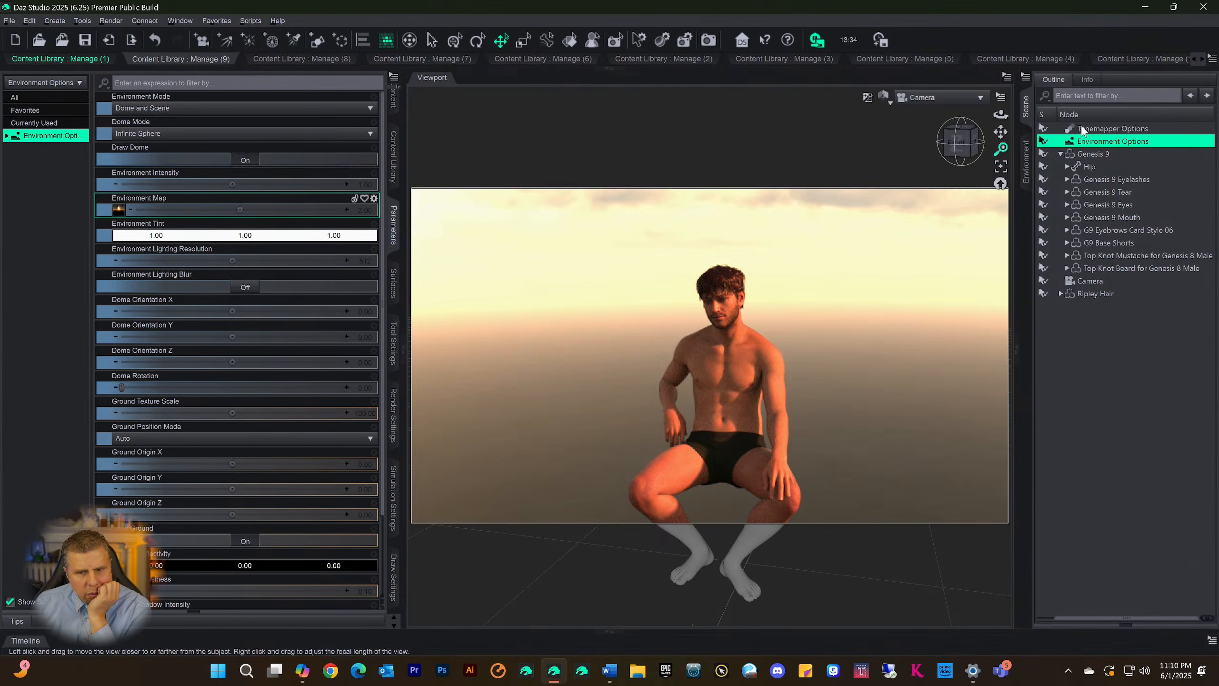
{"action": "left_click_drag", "start_coordinate": [955, 146], "coordinate": [896, 146]}
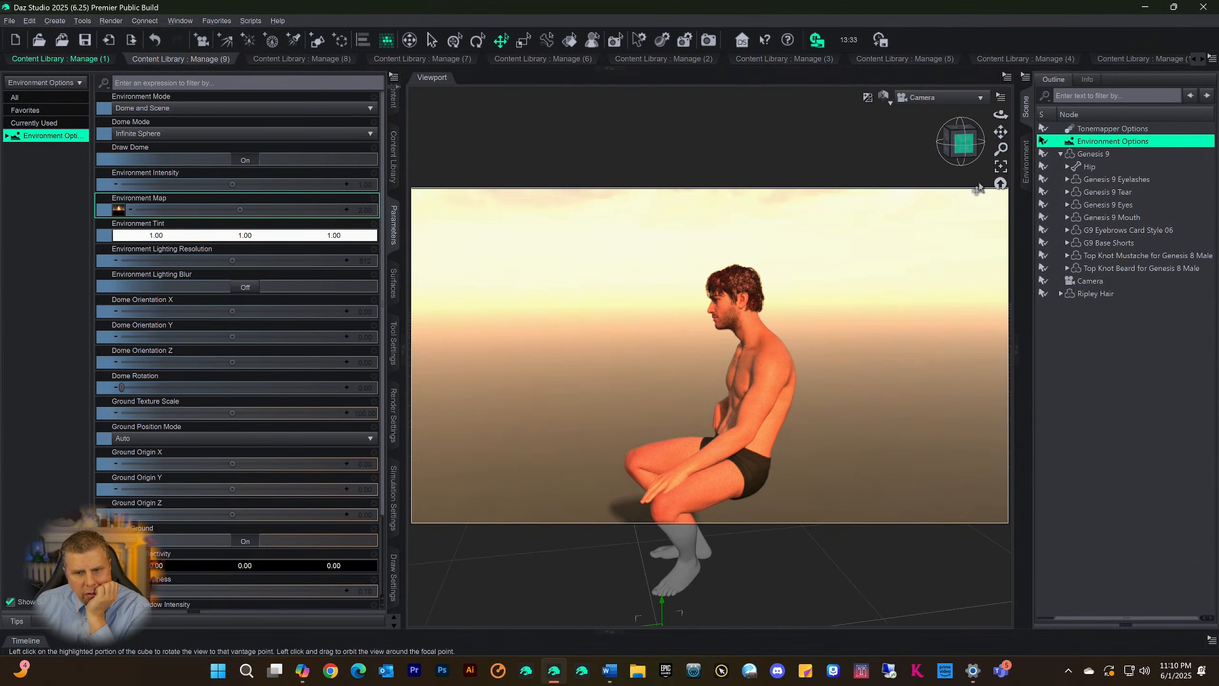
{"action": "scroll", "coordinate": [958, 305], "scroll_direction": "up", "scroll_amount": 5}
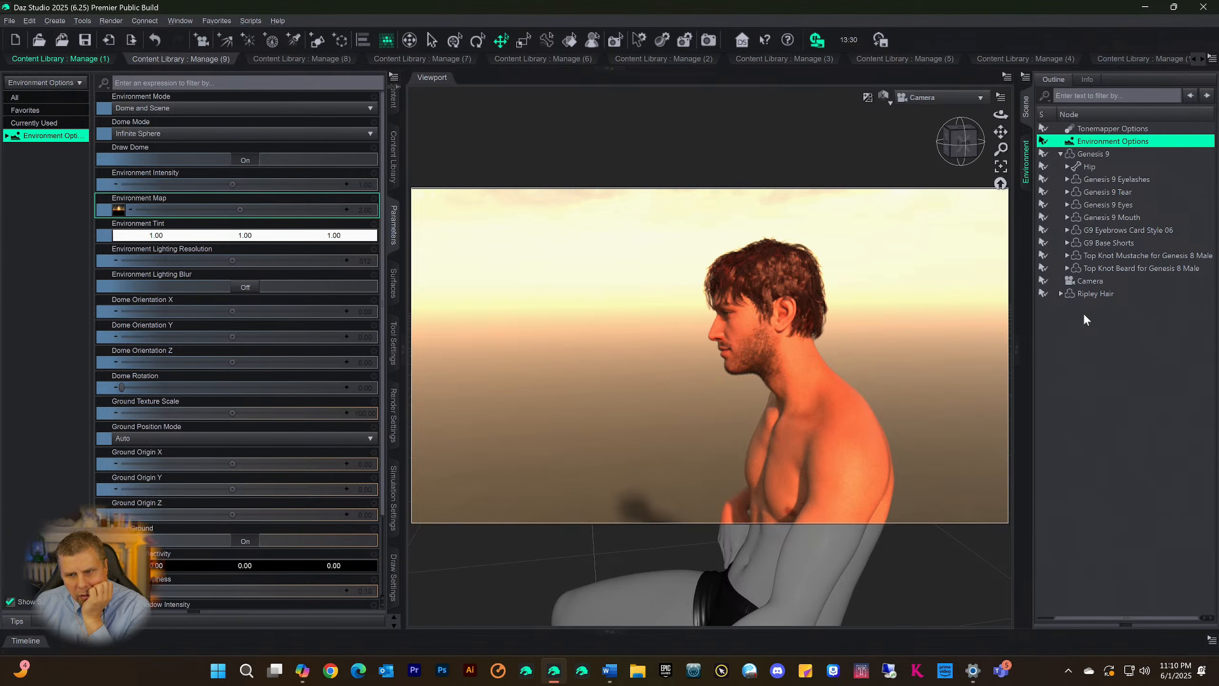
Darken the Glossy Color of the Ripley Hair surfaces to a deep brown of 0.10, 0.043, 0.024
{"action": "left_click", "coordinate": [1092, 293]}
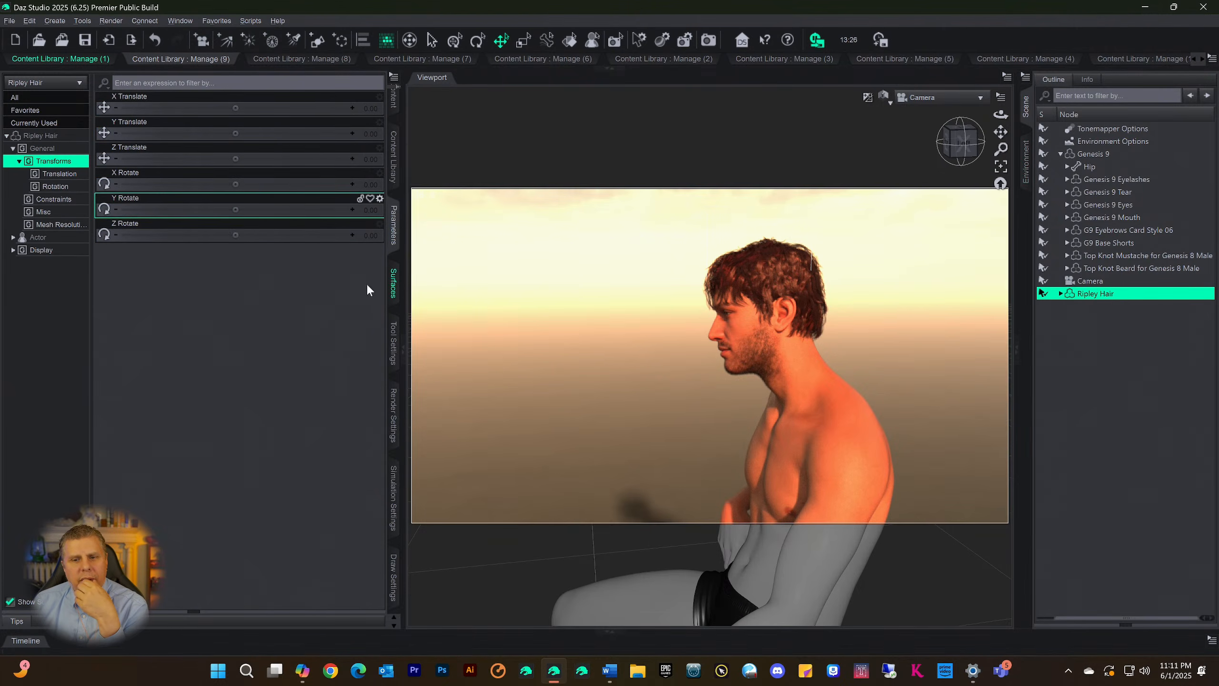
{"action": "left_click", "coordinate": [394, 284]}
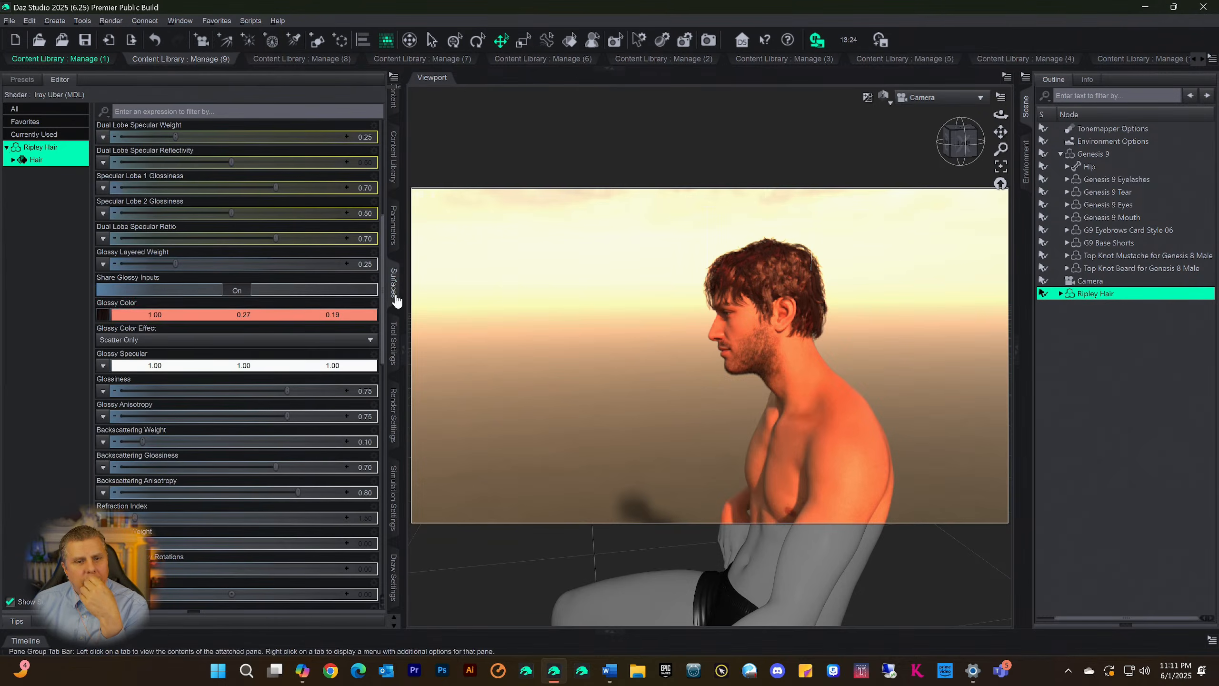
{"action": "left_click", "coordinate": [173, 316]}
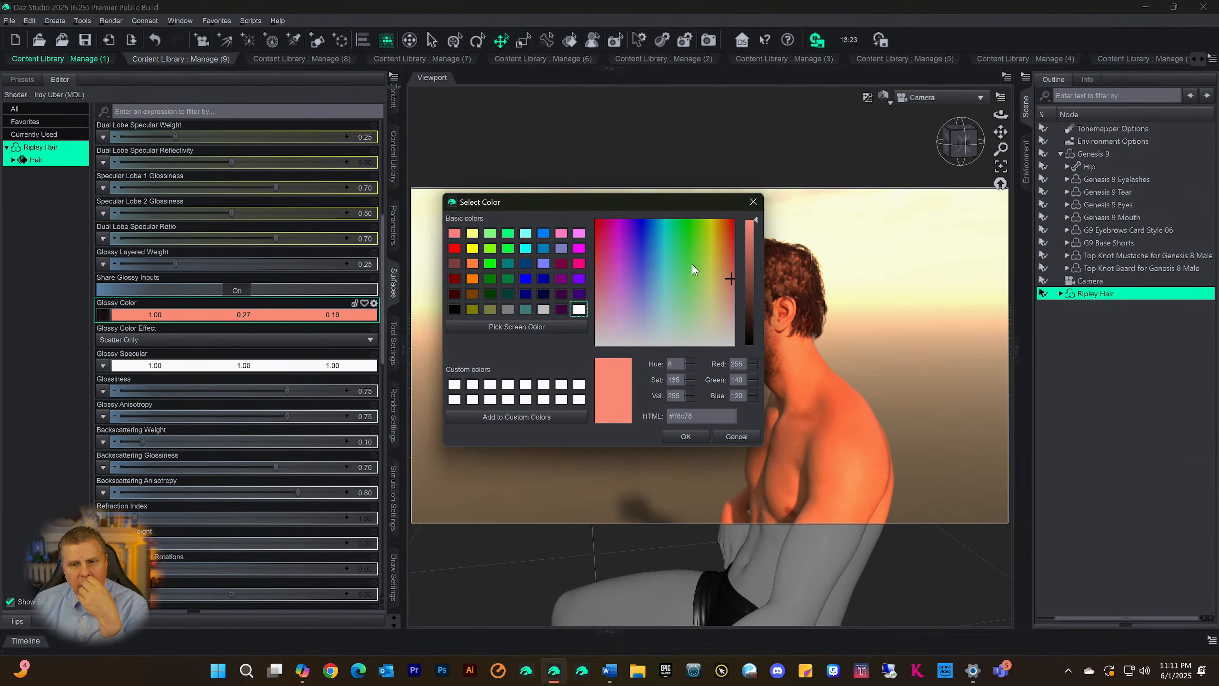
{"action": "left_click_drag", "start_coordinate": [729, 282], "coordinate": [726, 287]}
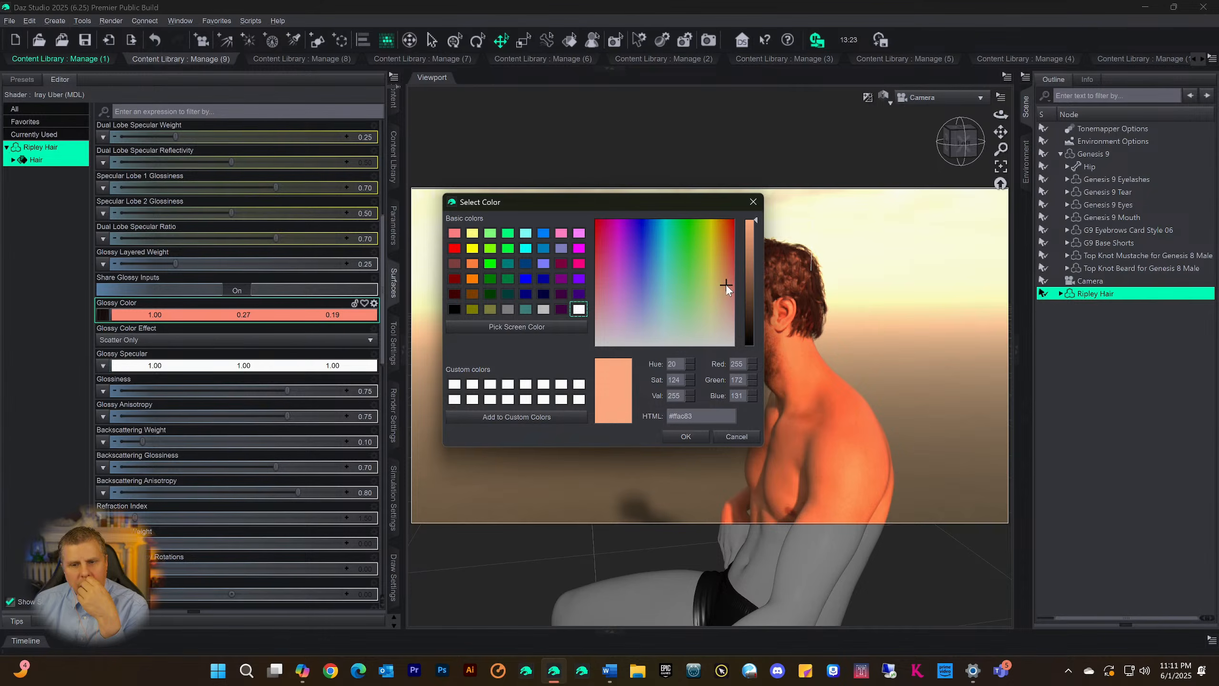
{"action": "left_click", "coordinate": [755, 301]}
{"action": "left_click", "coordinate": [685, 436]}
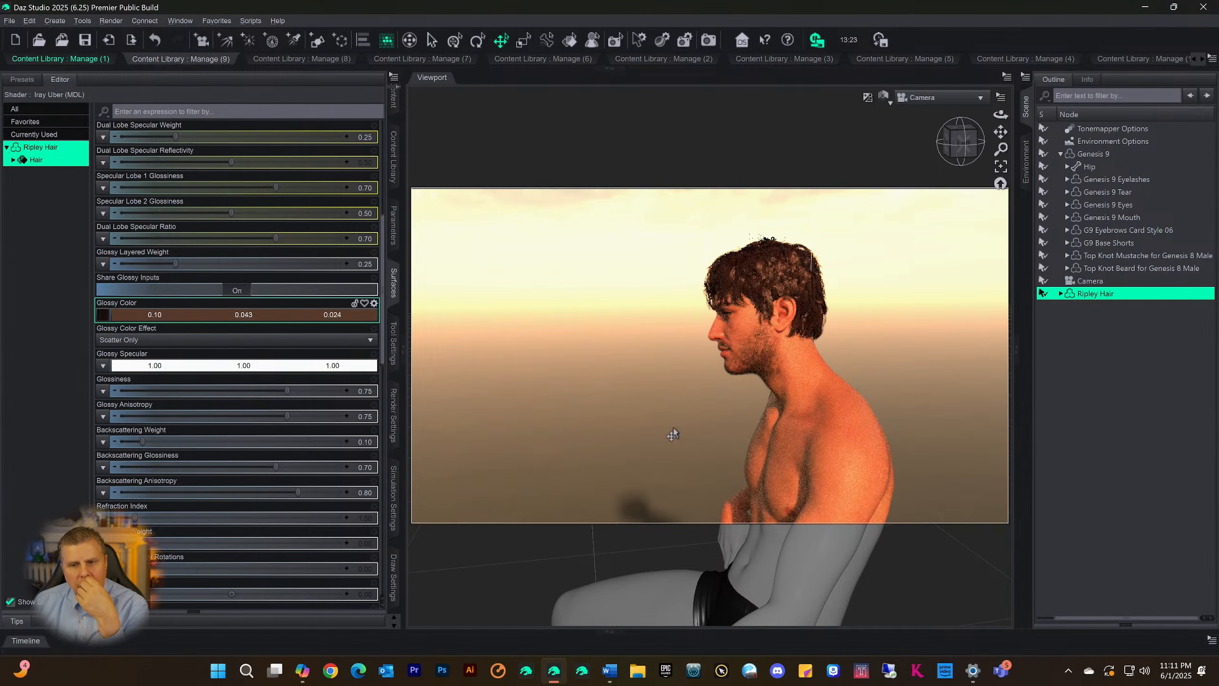
Inspect the recoloured hair up close and from a wider three-quarter angle in the Camera view
{"action": "scroll", "coordinate": [950, 272], "scroll_direction": "up", "scroll_amount": 5}
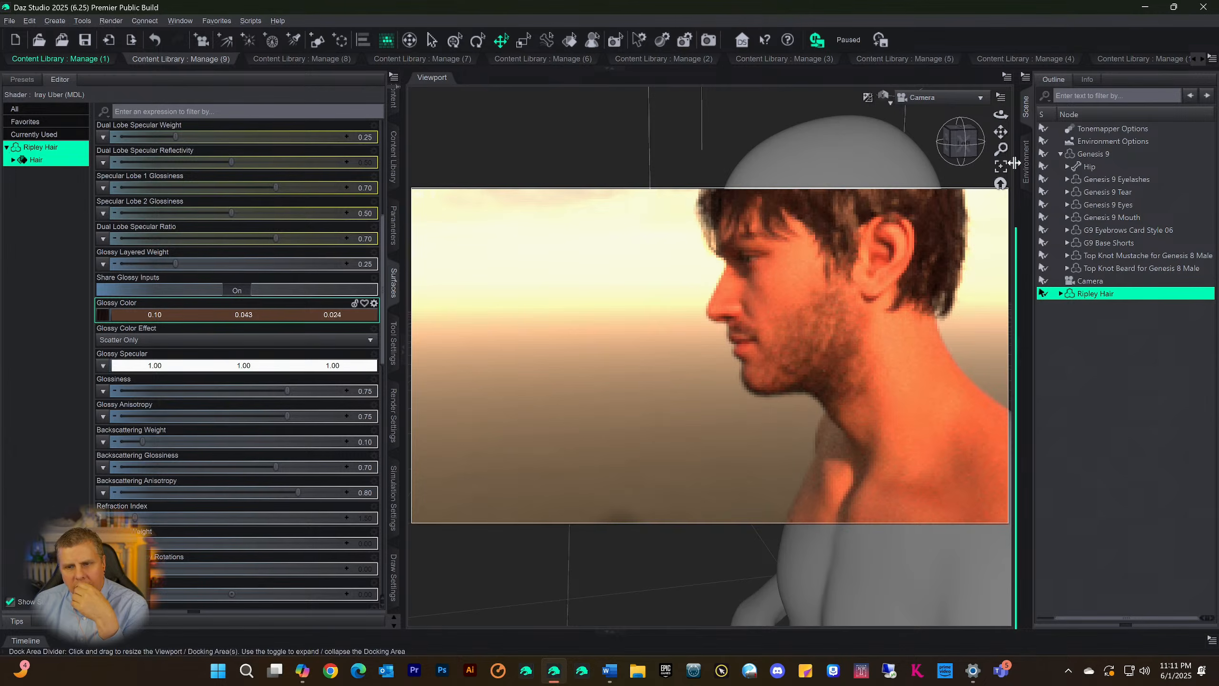
{"action": "left_click_drag", "start_coordinate": [1001, 132], "coordinate": [1070, 223]}
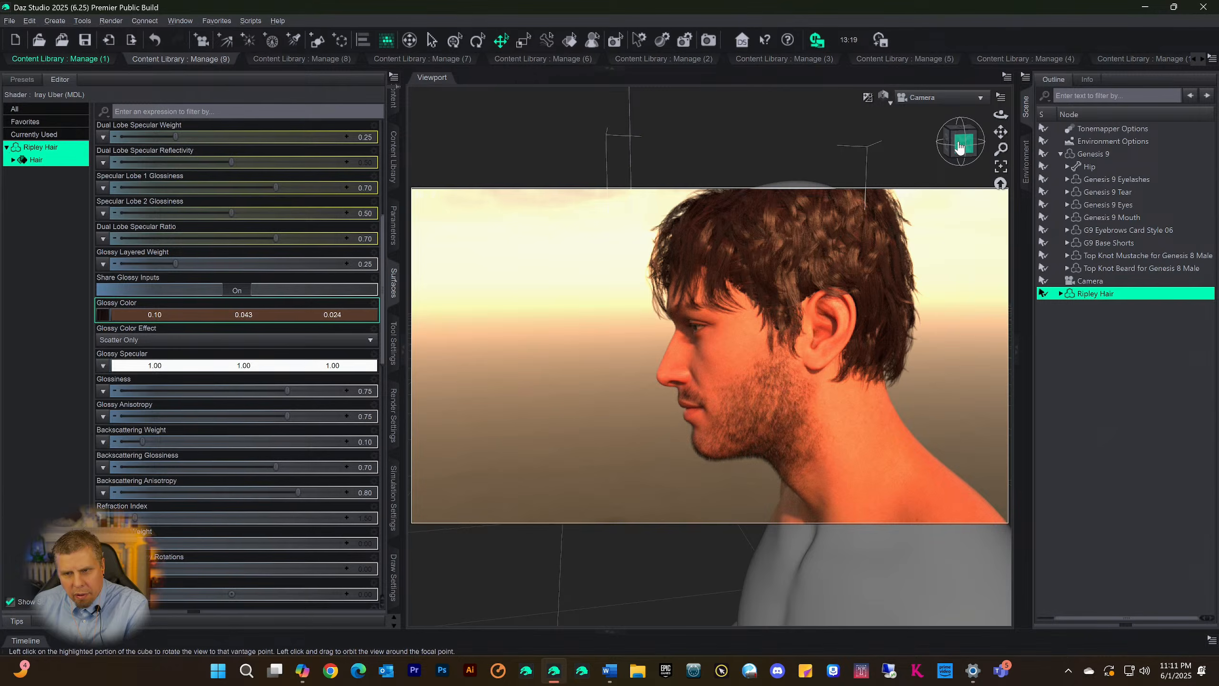
{"action": "left_click_drag", "start_coordinate": [963, 148], "coordinate": [984, 157]}
{"action": "scroll", "coordinate": [956, 276], "scroll_direction": "down", "scroll_amount": 3}
{"action": "scroll", "coordinate": [955, 269], "scroll_direction": "down", "scroll_amount": 2}
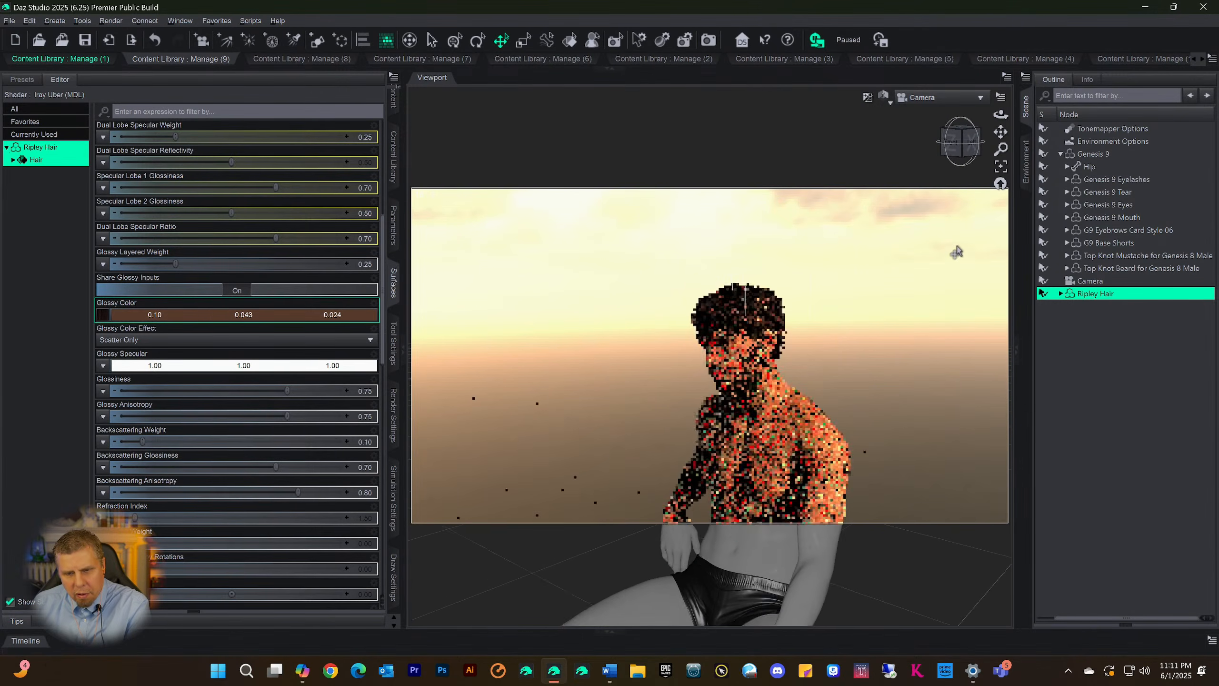
{"action": "left_click_drag", "start_coordinate": [999, 133], "coordinate": [949, 260]}
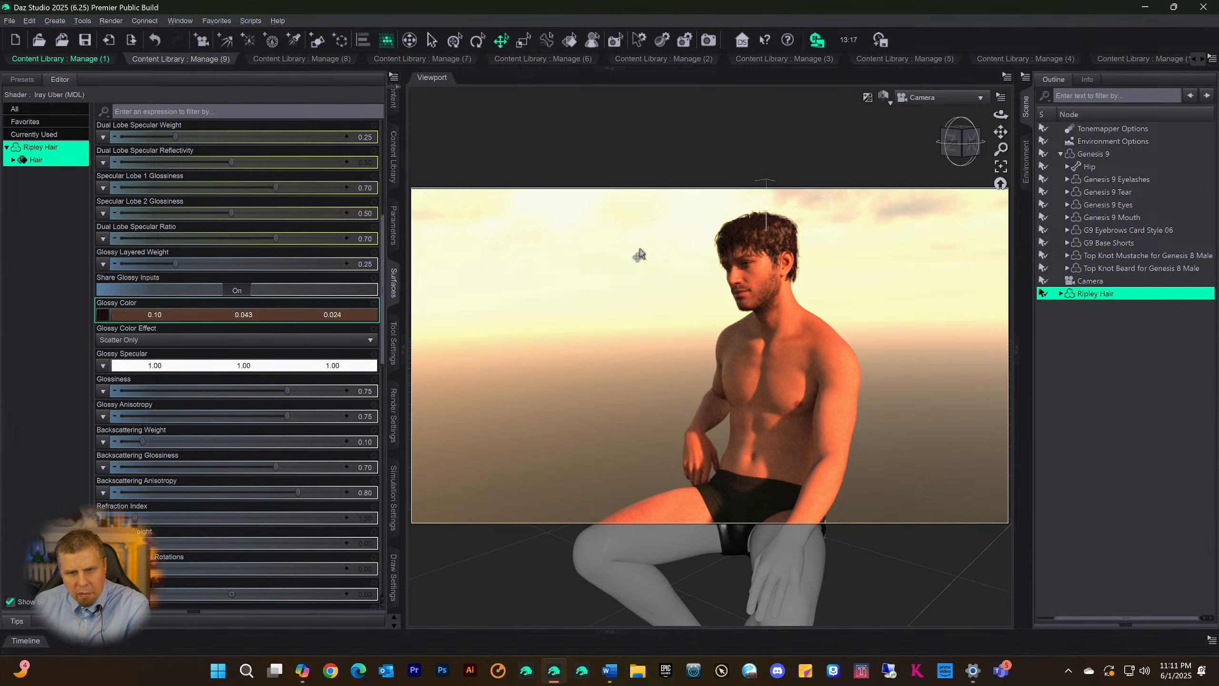
Clear the keyword filter from the Smart Content products and list the Environments category
{"action": "left_click", "coordinate": [394, 159]}
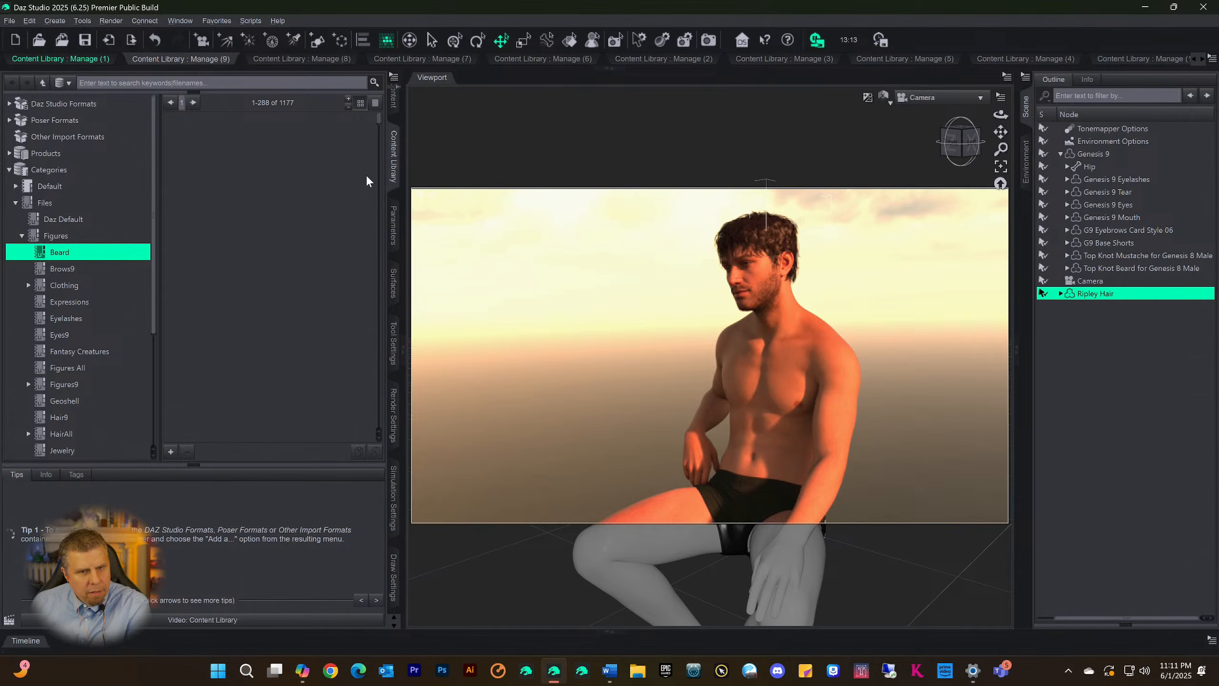
{"action": "left_click", "coordinate": [394, 105]}
{"action": "left_click", "coordinate": [15, 96]}
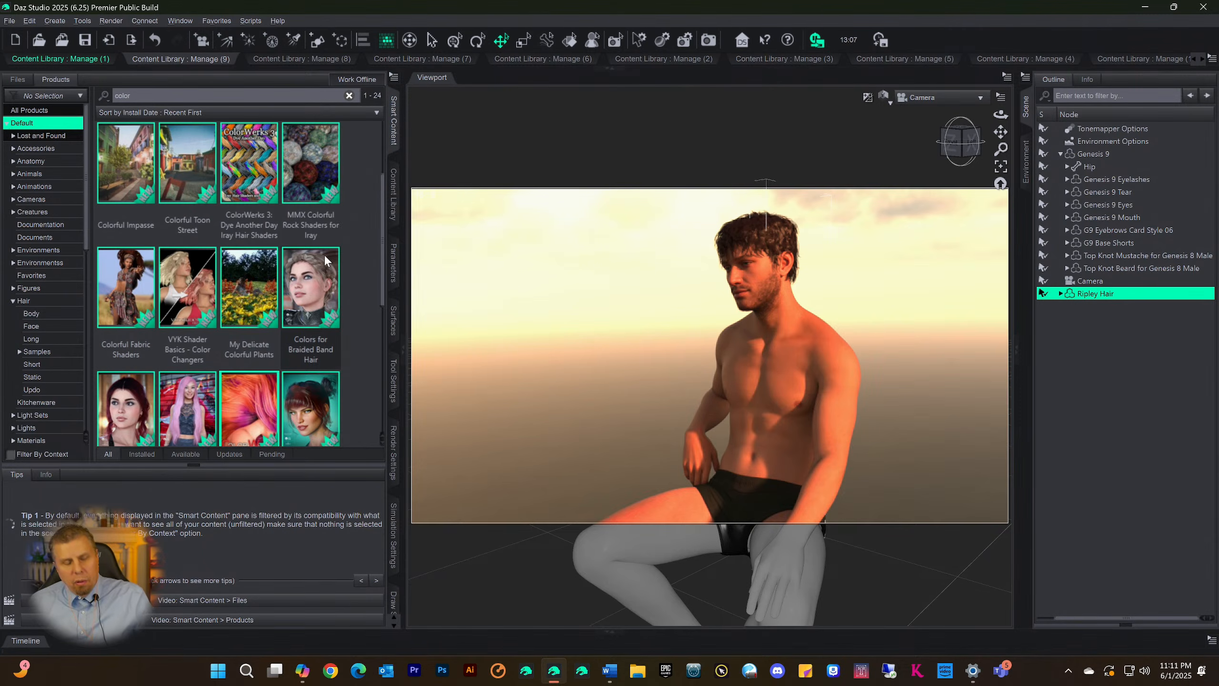
{"action": "scroll", "coordinate": [287, 288], "scroll_direction": "down", "scroll_amount": 5}
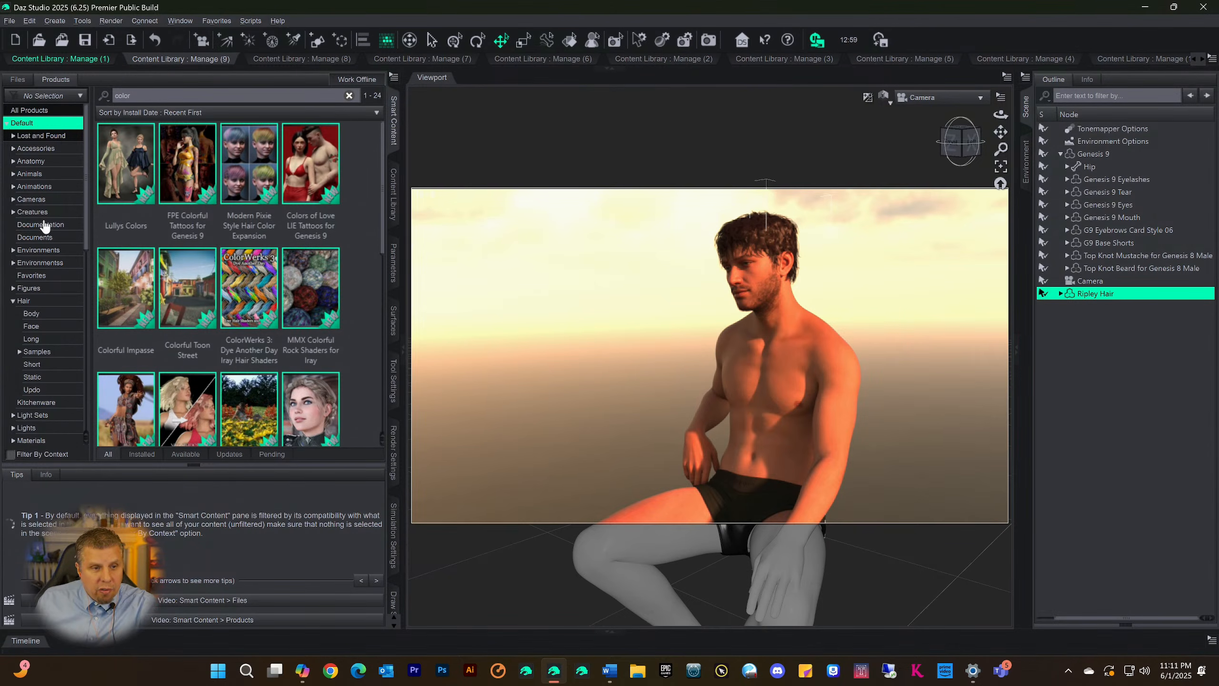
{"action": "left_click", "coordinate": [24, 250]}
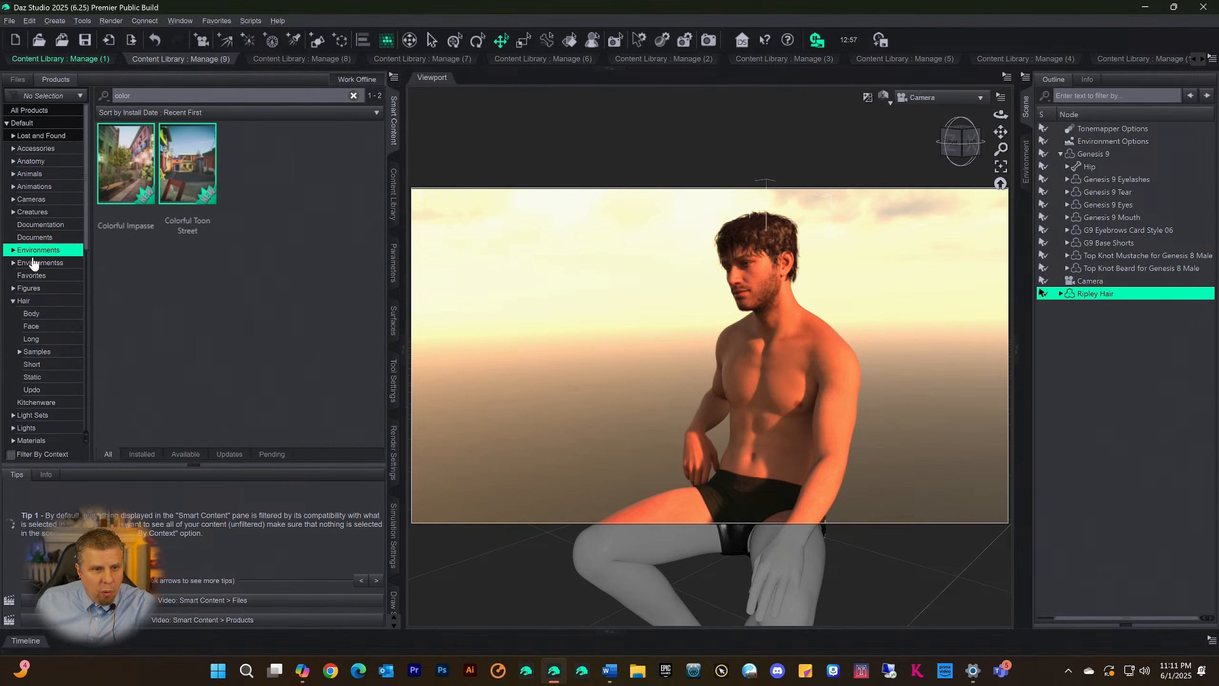
{"action": "left_click", "coordinate": [26, 262]}
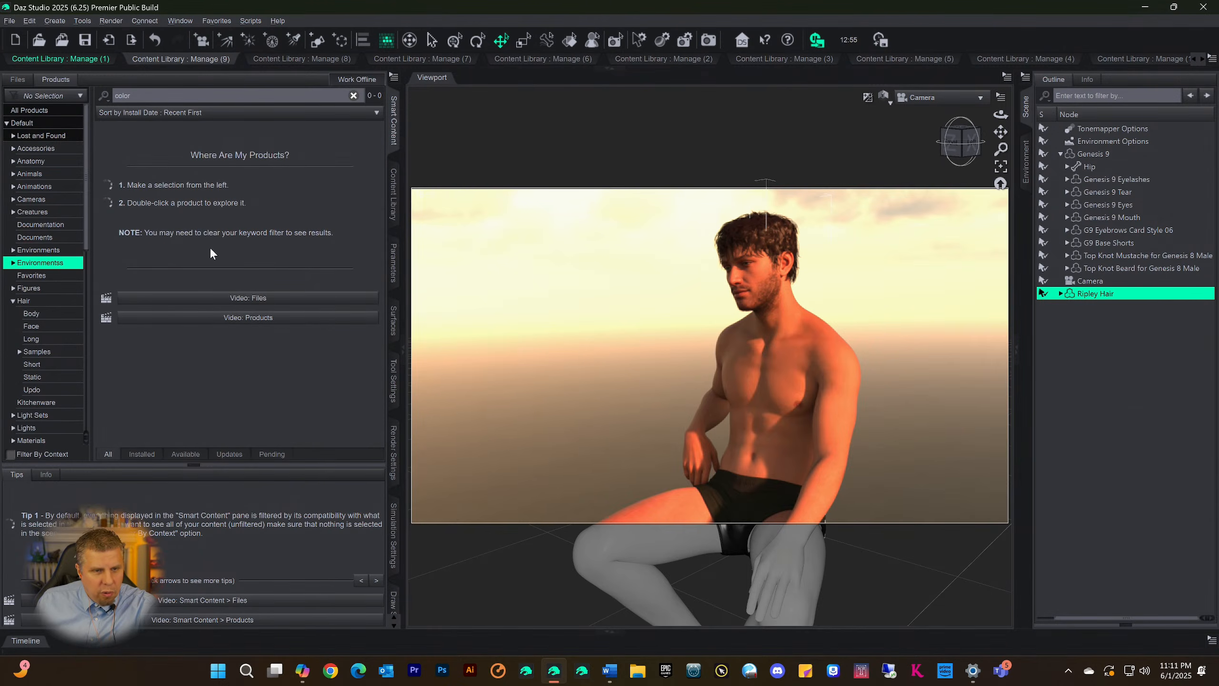
{"action": "left_click_drag", "start_coordinate": [168, 98], "coordinate": [110, 105]}
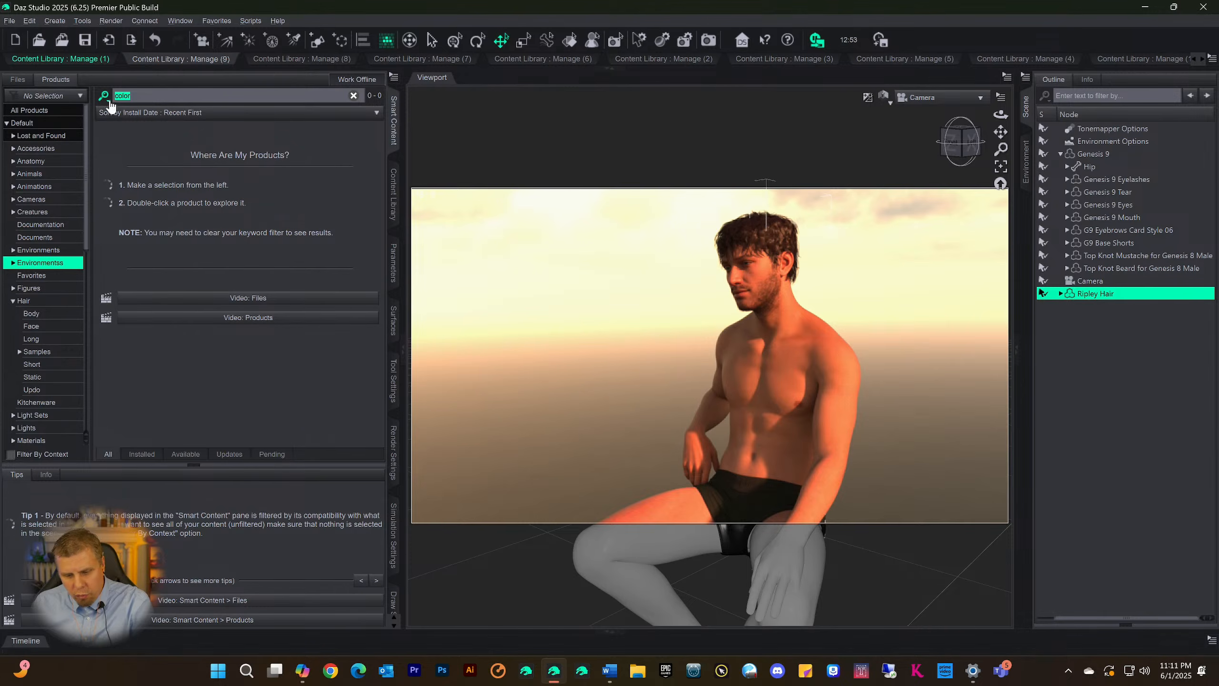
{"action": "key", "text": "BackSpace"}
{"action": "left_click", "coordinate": [37, 251]}
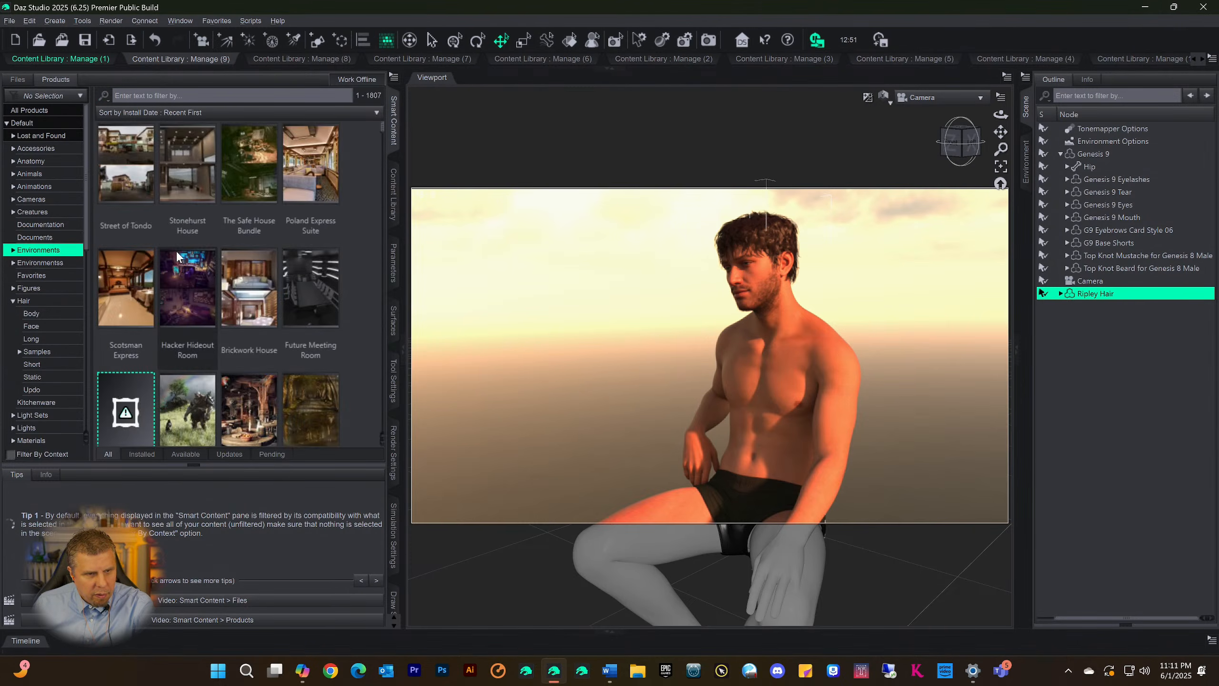
Browse the environment products and open Scotsman Express to access its files
{"action": "scroll", "coordinate": [225, 255], "scroll_direction": "down", "scroll_amount": 5}
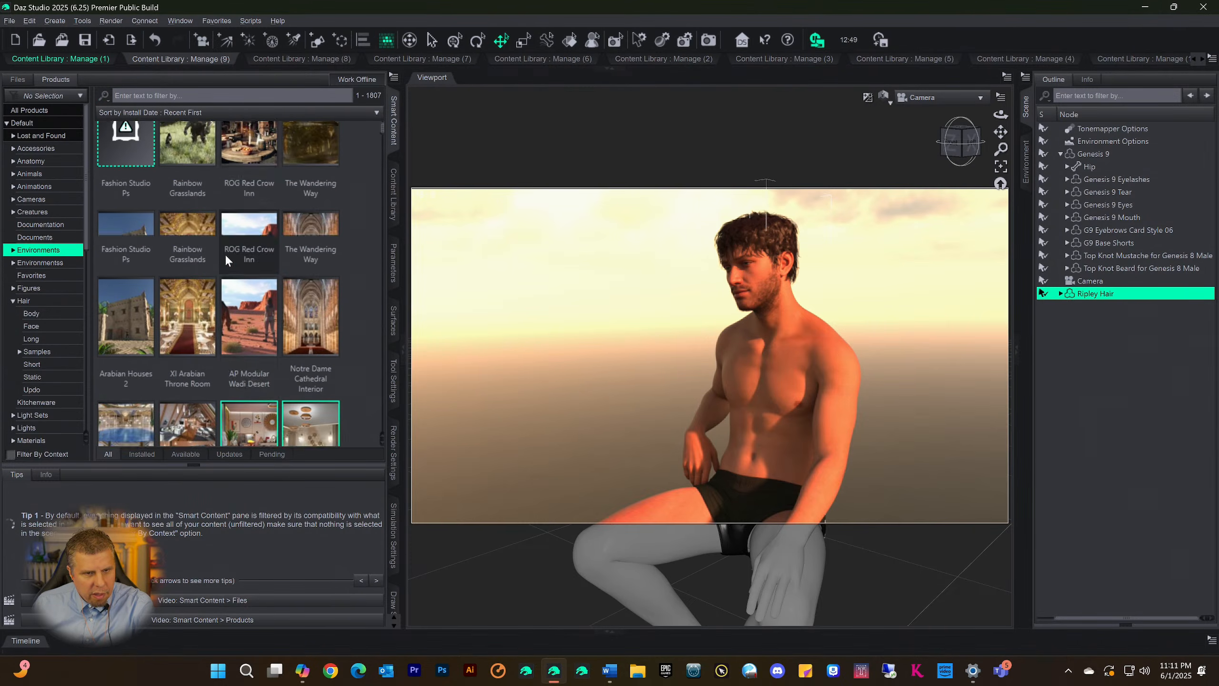
{"action": "scroll", "coordinate": [225, 255], "scroll_direction": "up", "scroll_amount": 5}
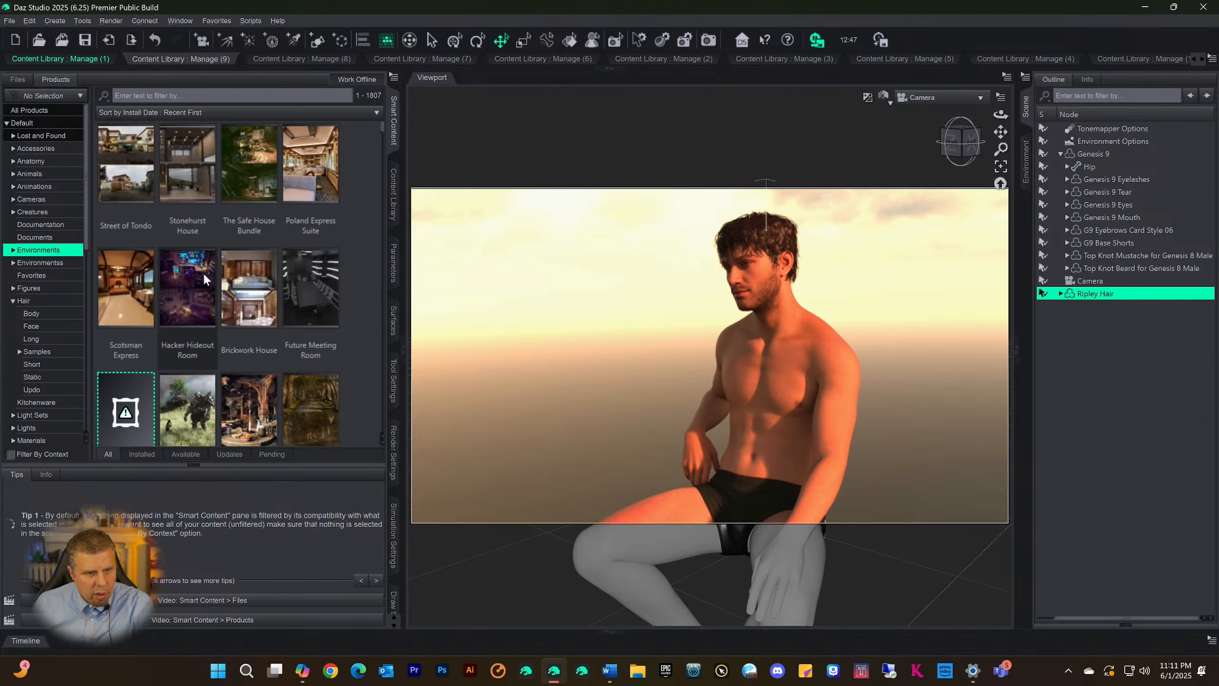
{"action": "left_click", "coordinate": [133, 295]}
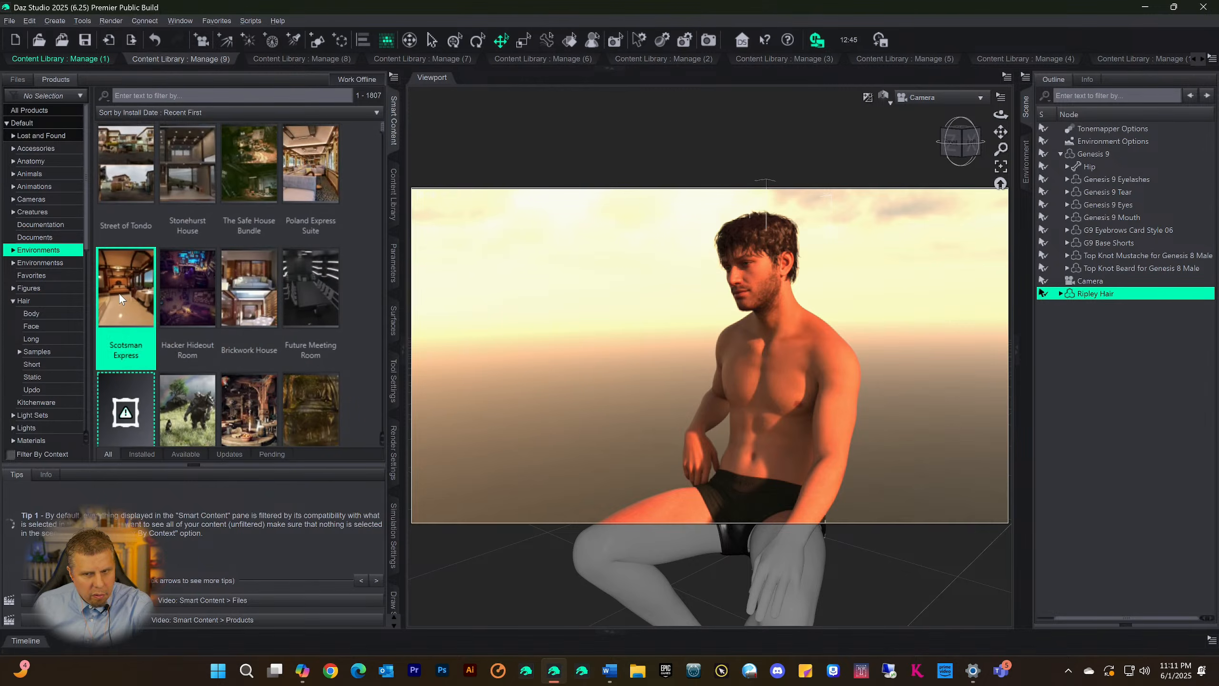
{"action": "right_click", "coordinate": [119, 293]}
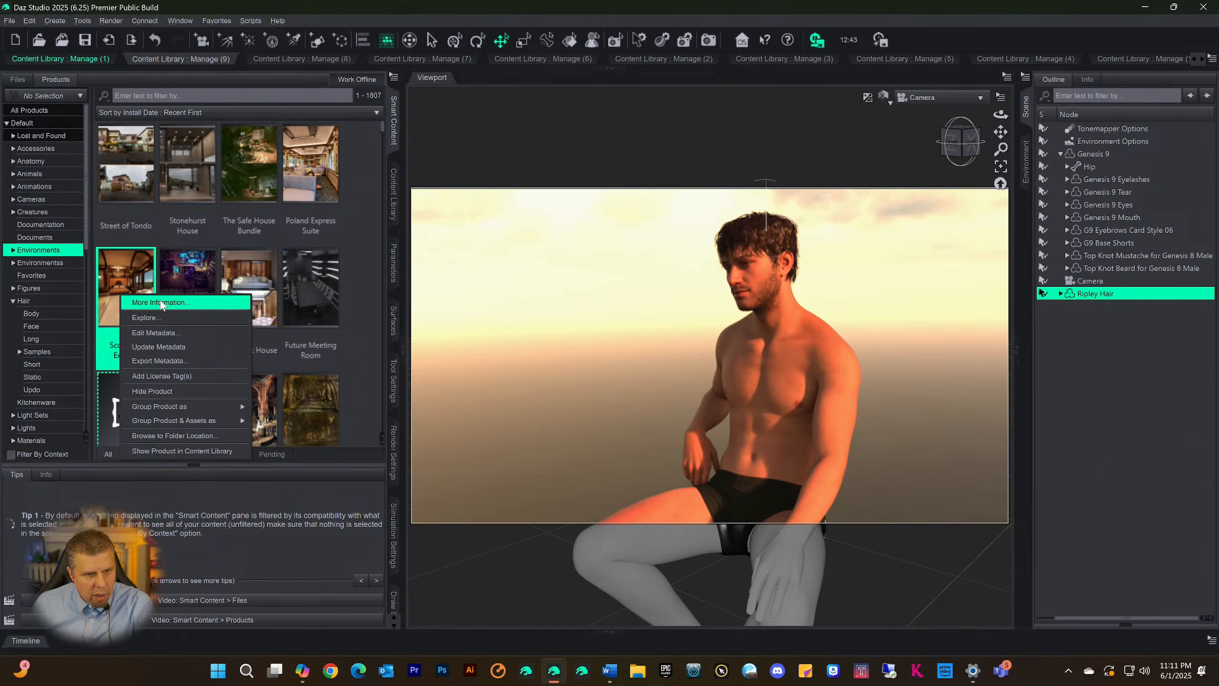
{"action": "double_click", "coordinate": [123, 290]}
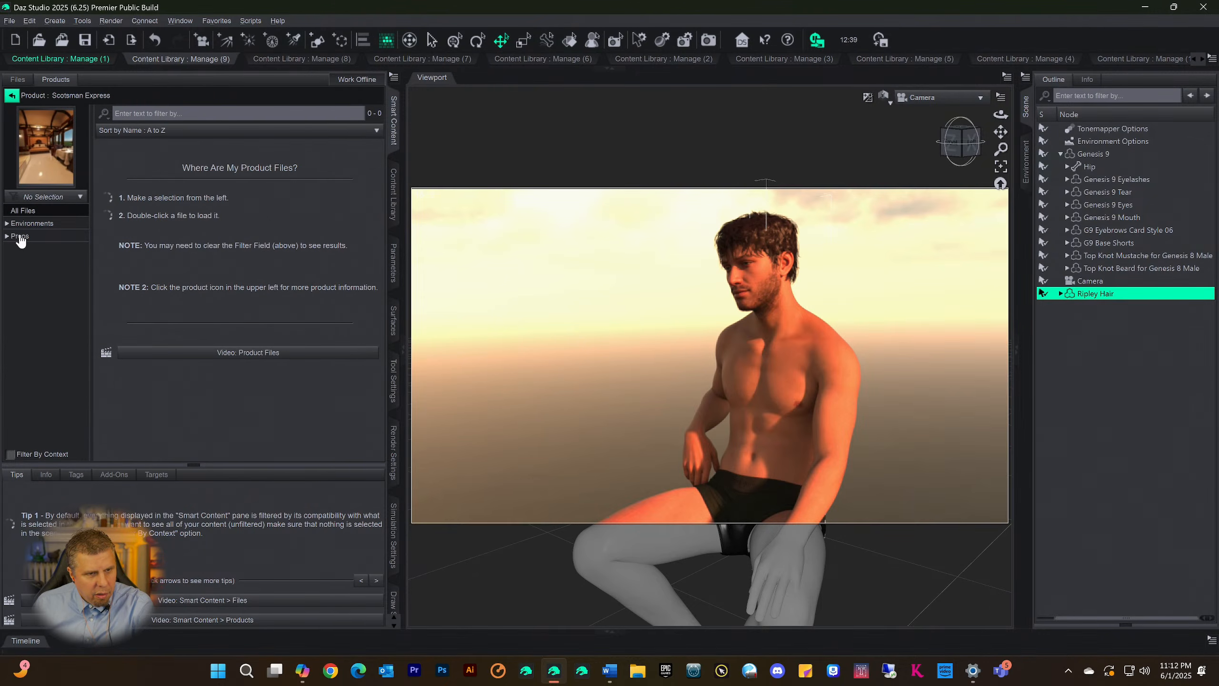
Add the Scotsman Express set from the product's Environments files to the current scene
{"action": "left_click", "coordinate": [22, 224]}
{"action": "left_click", "coordinate": [125, 191]}
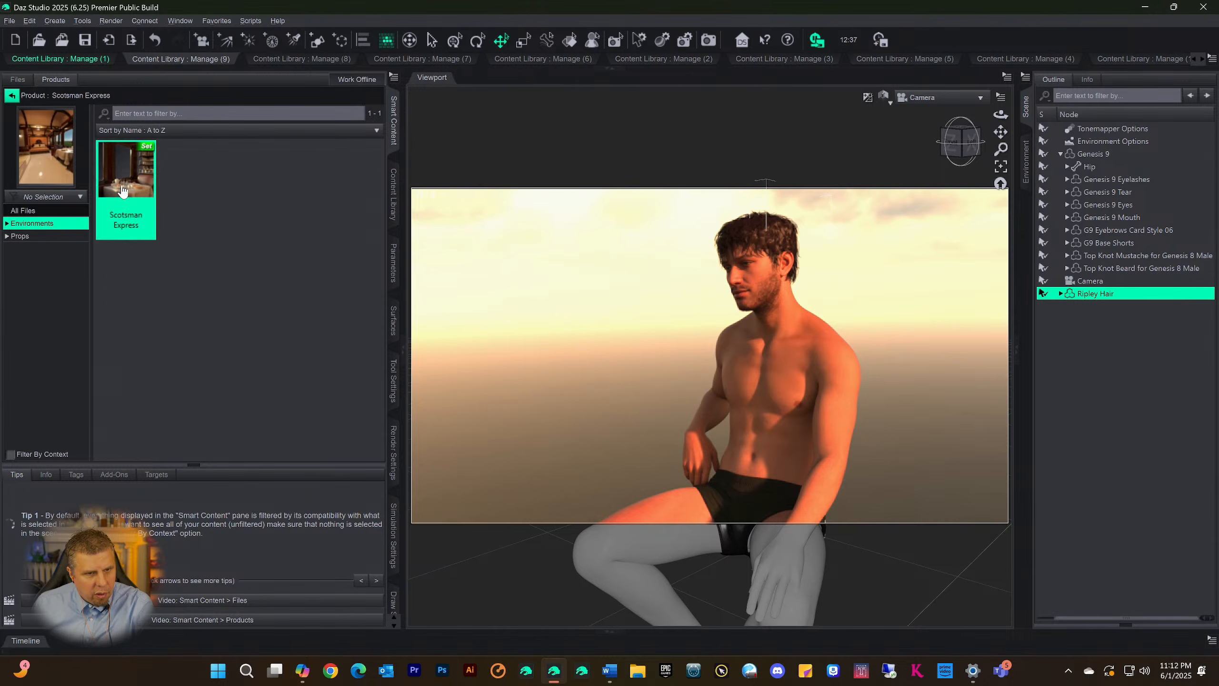
{"action": "right_click", "coordinate": [126, 189]}
{"action": "left_click", "coordinate": [149, 210]}
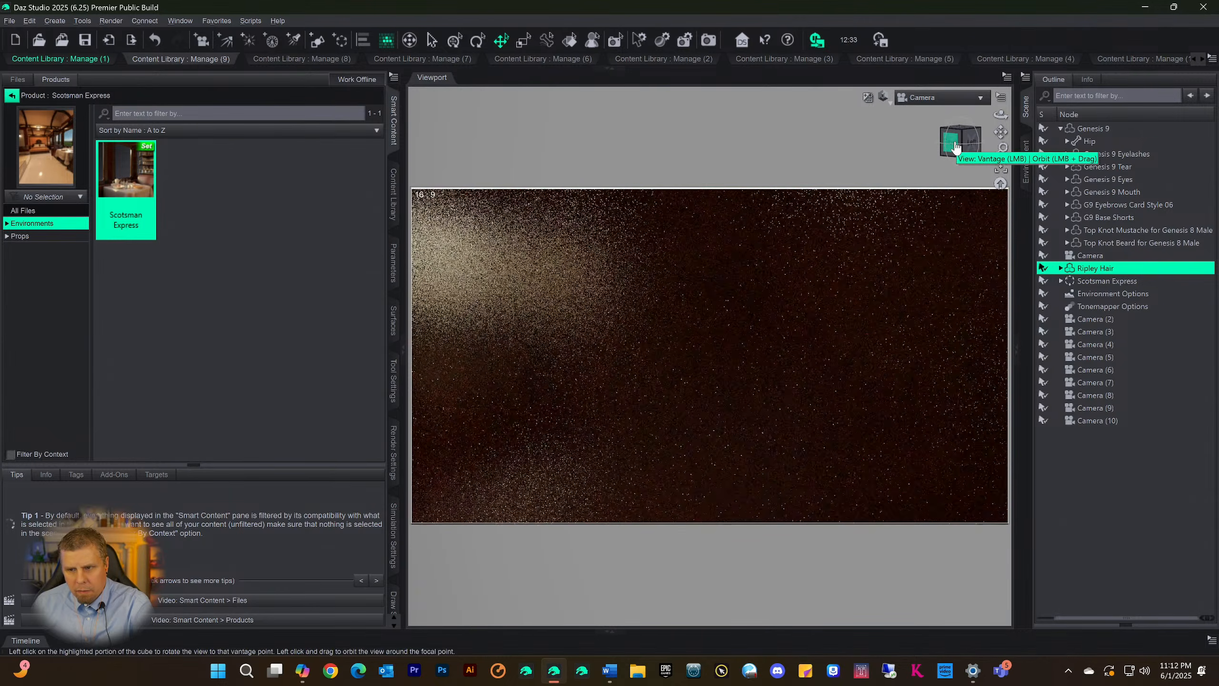
Delete the extra cameras from Camera (2) through Camera (10) in the scene
{"action": "left_click", "coordinate": [1087, 319]}
{"action": "left_click", "coordinate": [1092, 421], "text": "shift"}
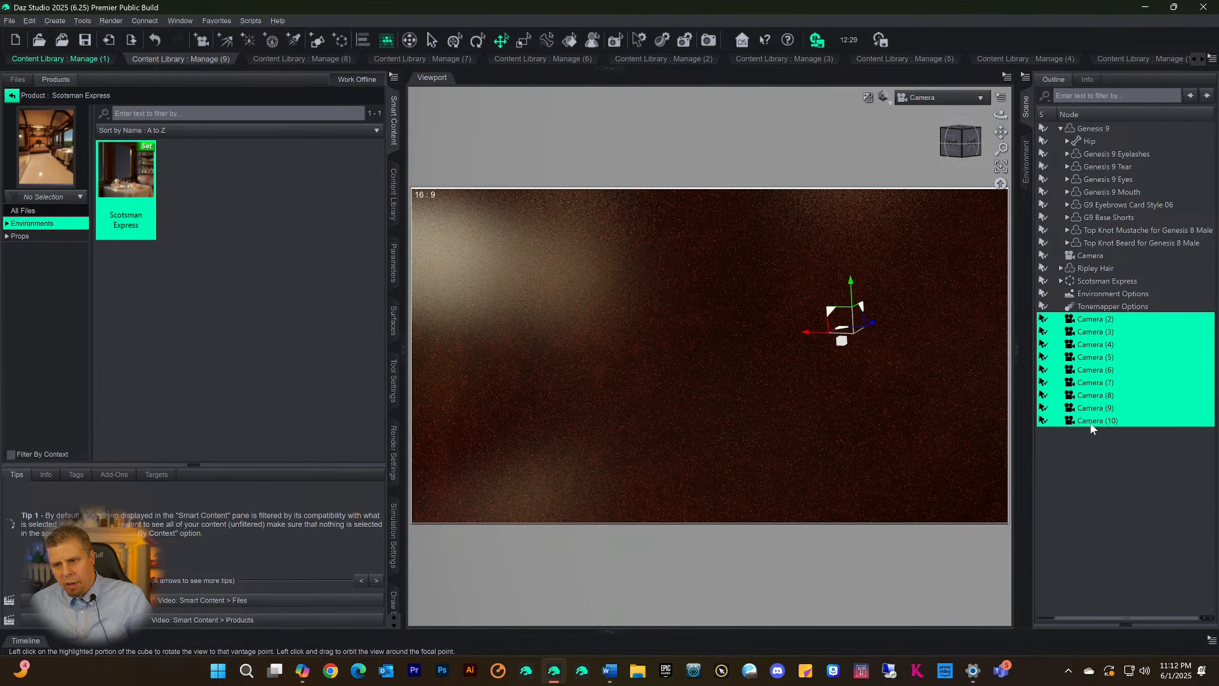
{"action": "key", "text": "Delete"}
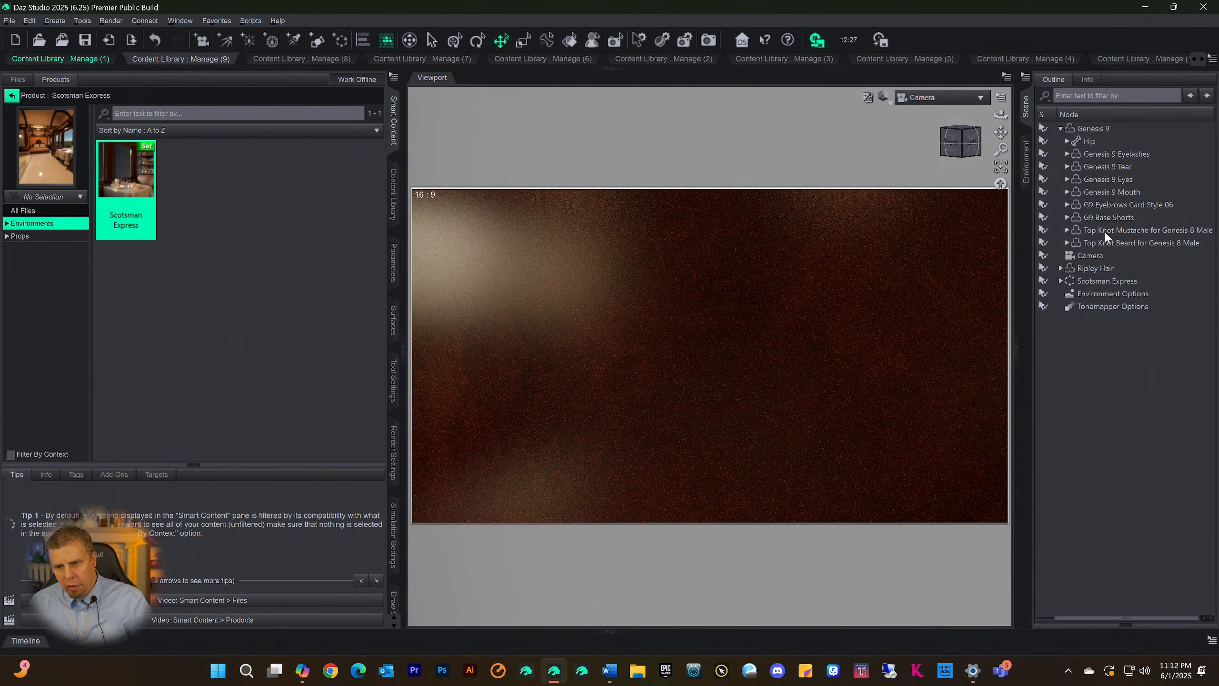
Rotate the Scotsman Express set to a Y Rotate of 57.58 so the interior surrounds the figure
{"action": "left_click", "coordinate": [1092, 283]}
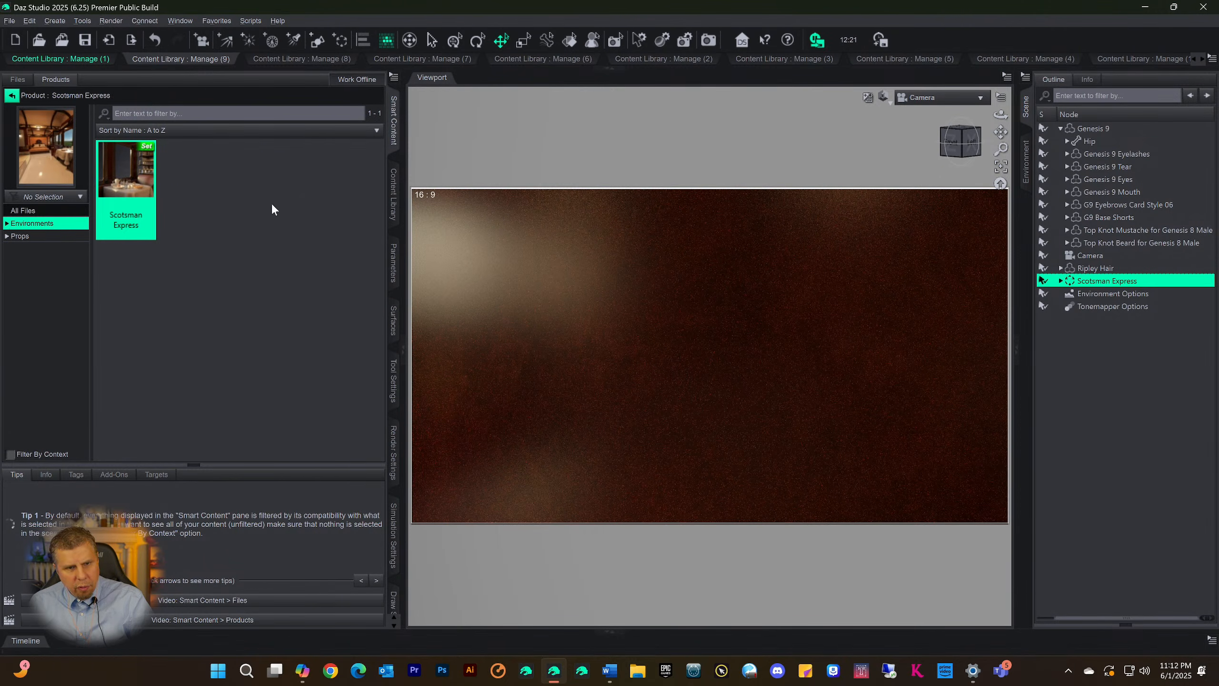
{"action": "left_click", "coordinate": [390, 257]}
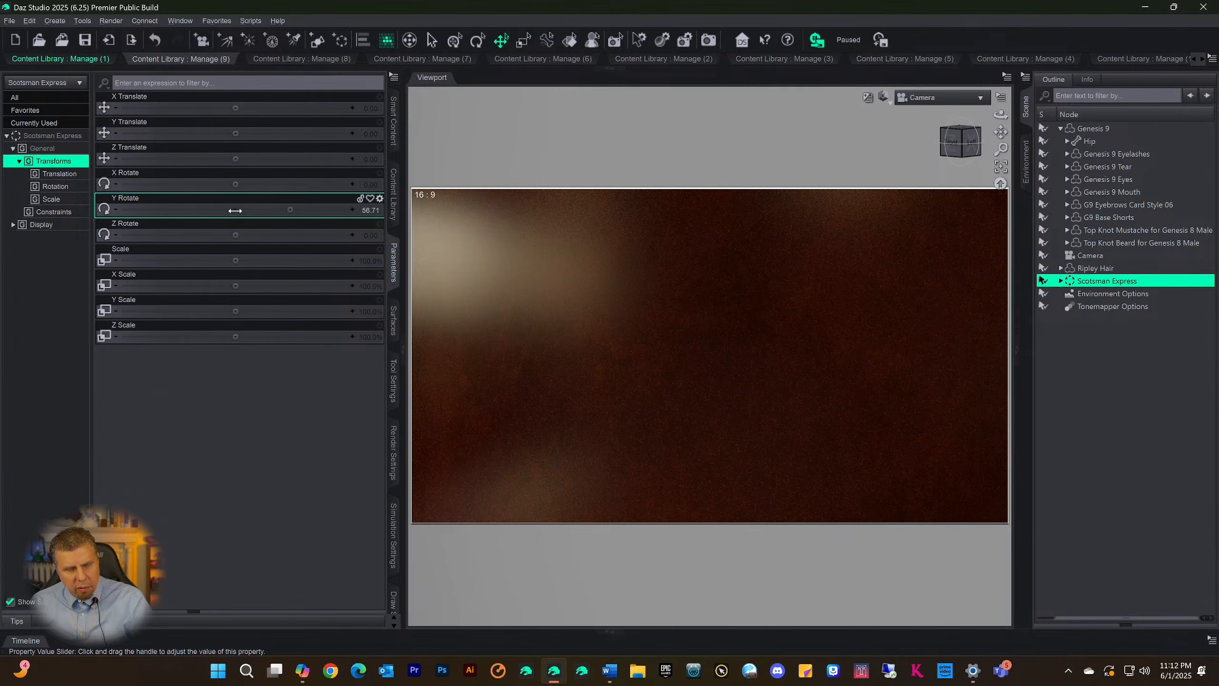
{"action": "left_click_drag", "start_coordinate": [235, 211], "coordinate": [239, 211]}
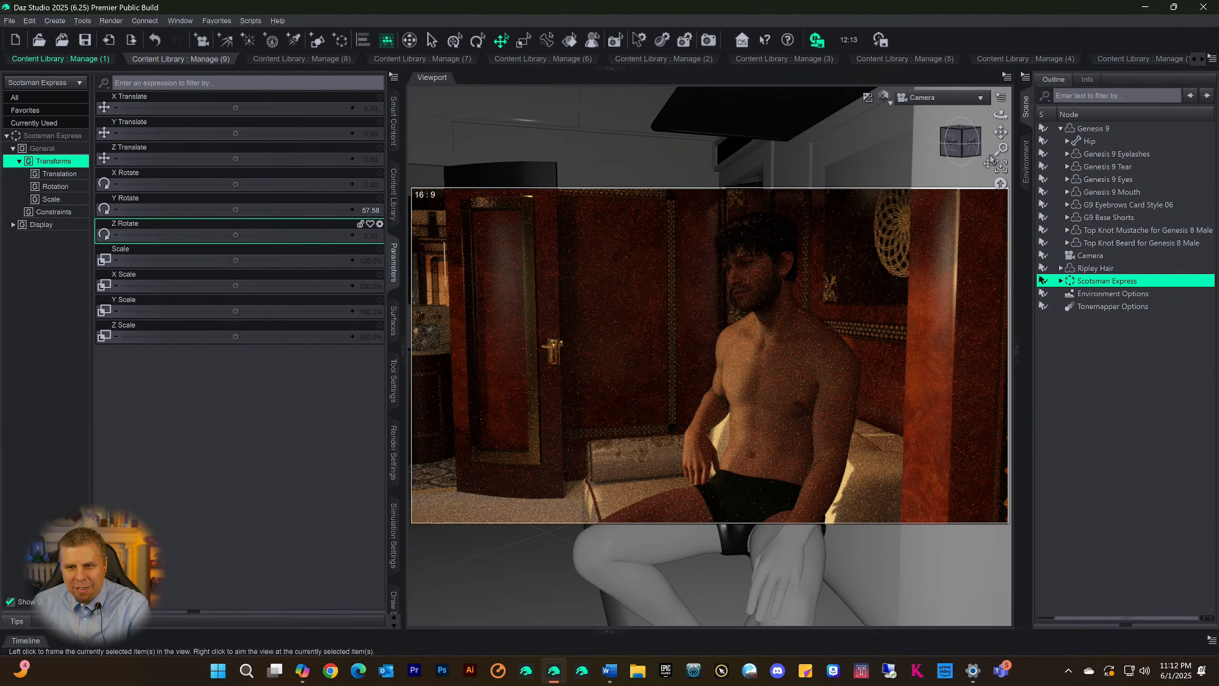
Pull the Camera view back to frame the seated figure and sofa, and set the viewport draw style to Filament
{"action": "mouse_move", "coordinate": [1000, 131]}
{"action": "left_mouse_down"}
{"action": "mouse_move", "coordinate": [982, 133]}
{"action": "mouse_move", "coordinate": [983, 117]}
{"action": "left_mouse_up"}
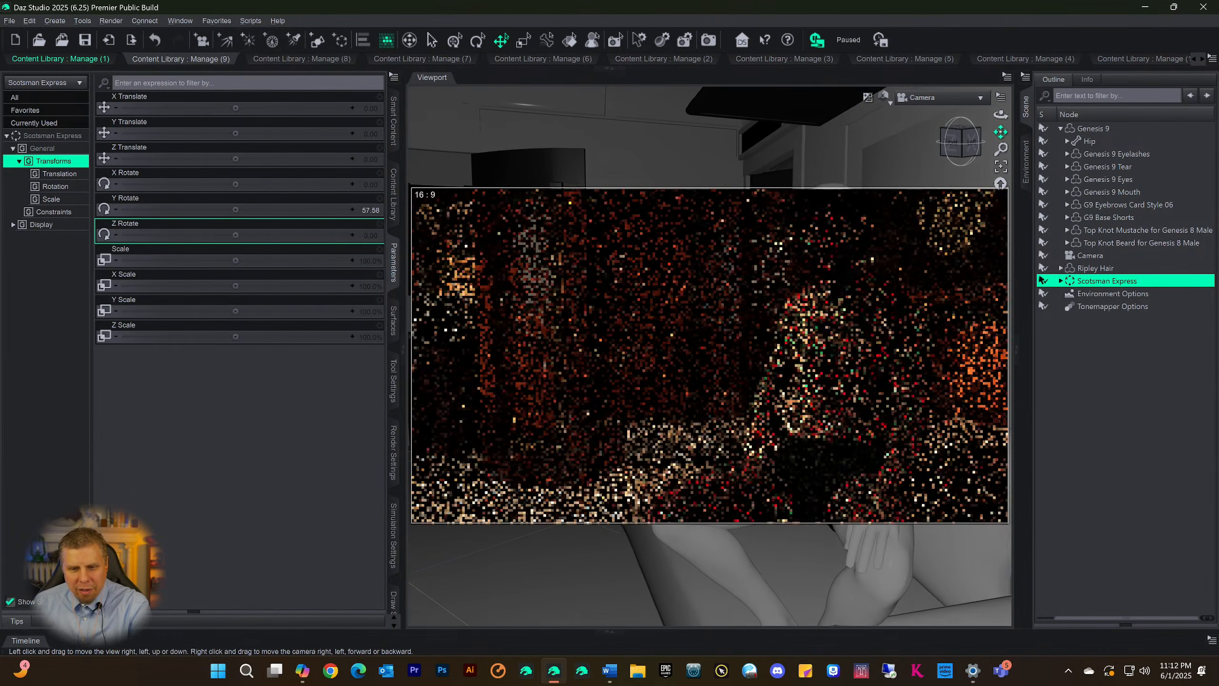
{"action": "scroll", "coordinate": [859, 324], "scroll_direction": "down", "scroll_amount": 5}
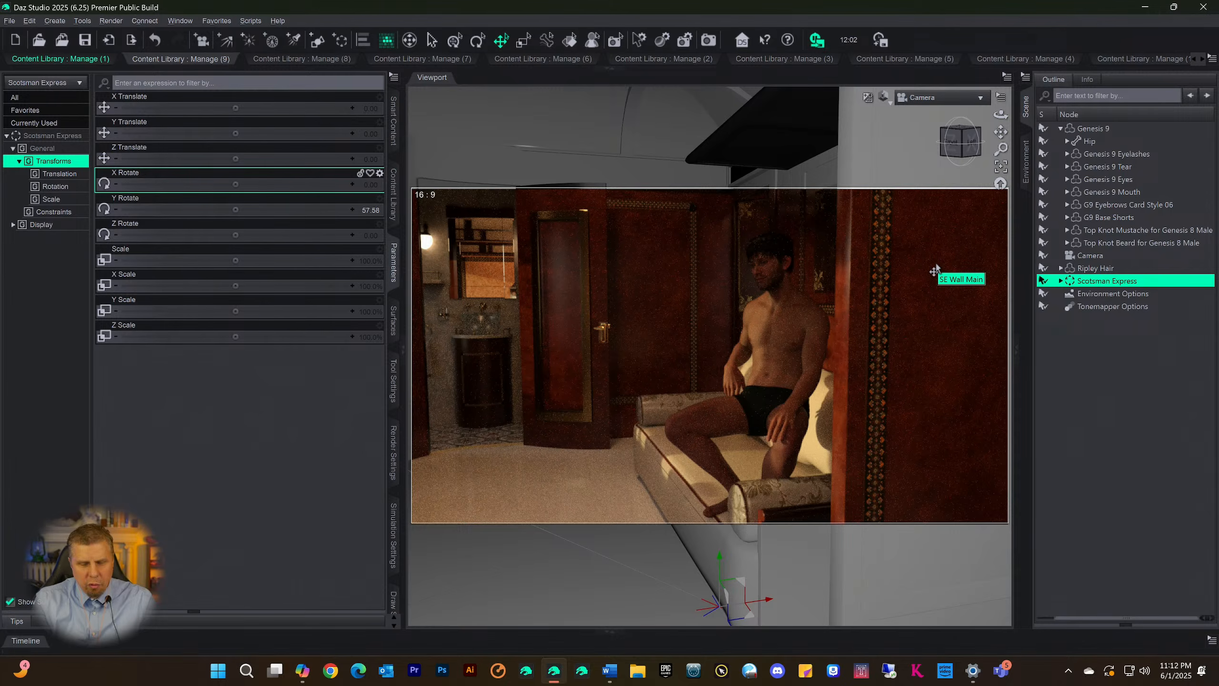
{"action": "left_click", "coordinate": [887, 95]}
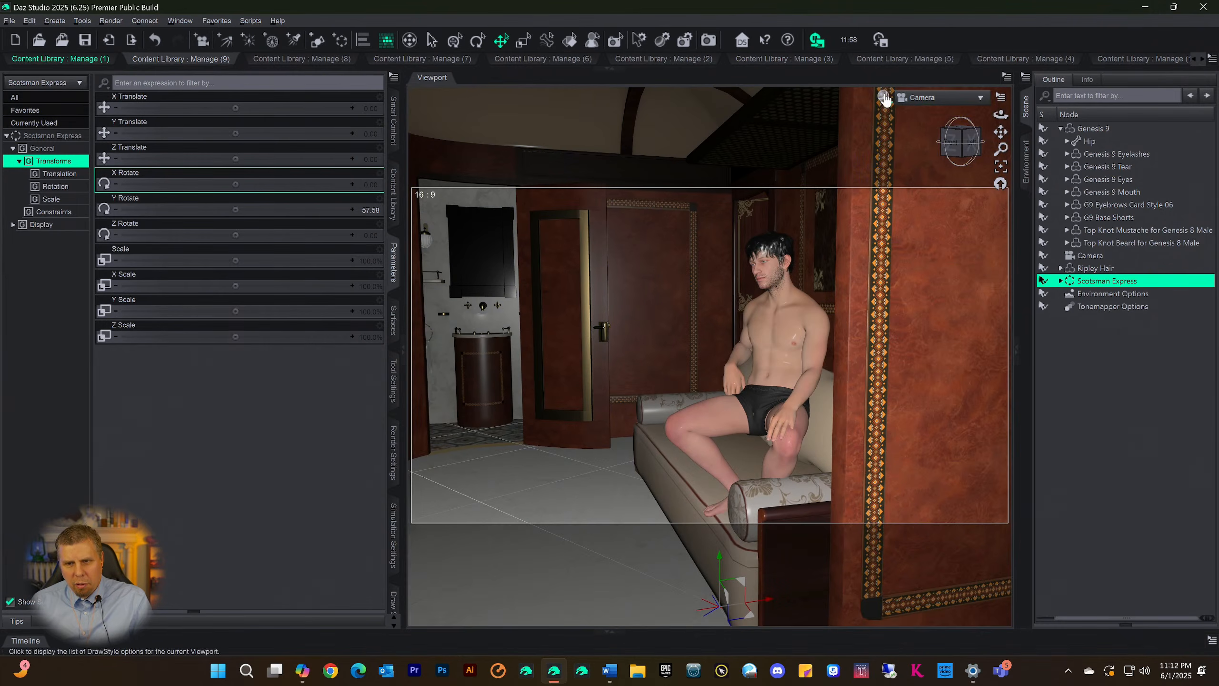
{"action": "left_click", "coordinate": [888, 95]}
{"action": "left_click", "coordinate": [847, 239]}
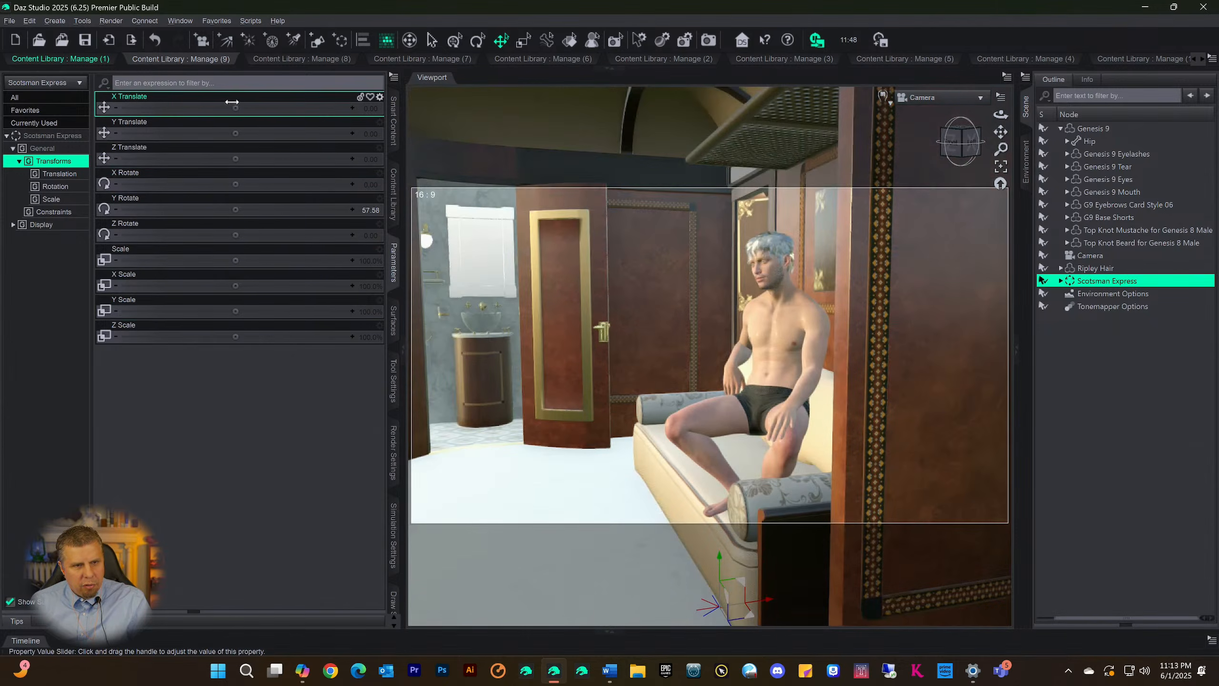
Shift the Scotsman Express set to X Translate 20.49, Z Translate 22.84 and Y Translate 14.46
{"action": "left_click_drag", "start_coordinate": [235, 108], "coordinate": [272, 108]}
{"action": "mouse_move", "coordinate": [234, 107]}
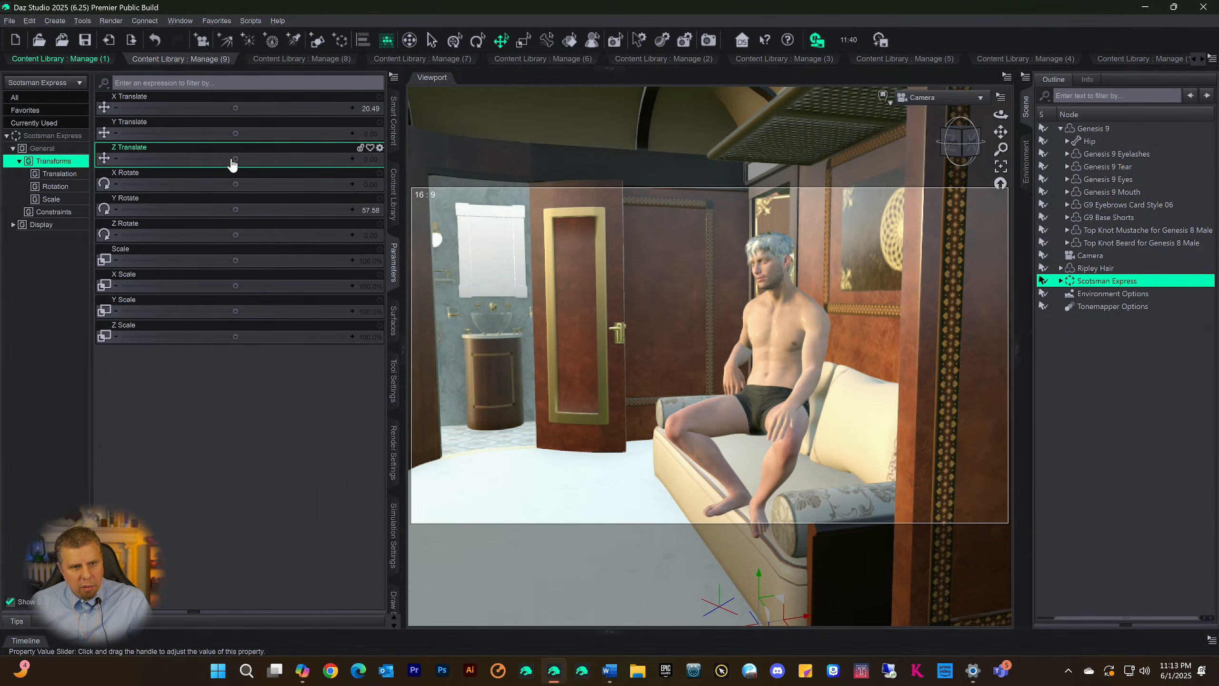
{"action": "mouse_move", "coordinate": [235, 159]}
{"action": "left_mouse_down"}
{"action": "mouse_move", "coordinate": [276, 160]}
{"action": "mouse_move", "coordinate": [235, 159]}
{"action": "left_mouse_up"}
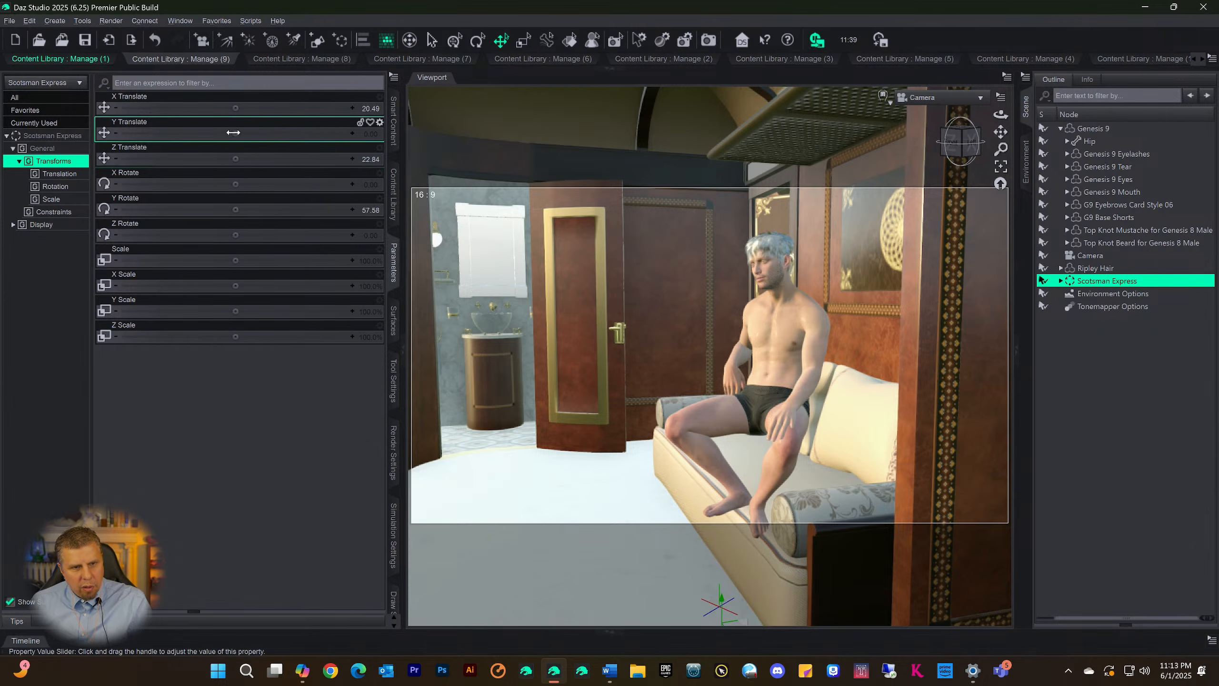
{"action": "left_click_drag", "start_coordinate": [235, 133], "coordinate": [272, 135]}
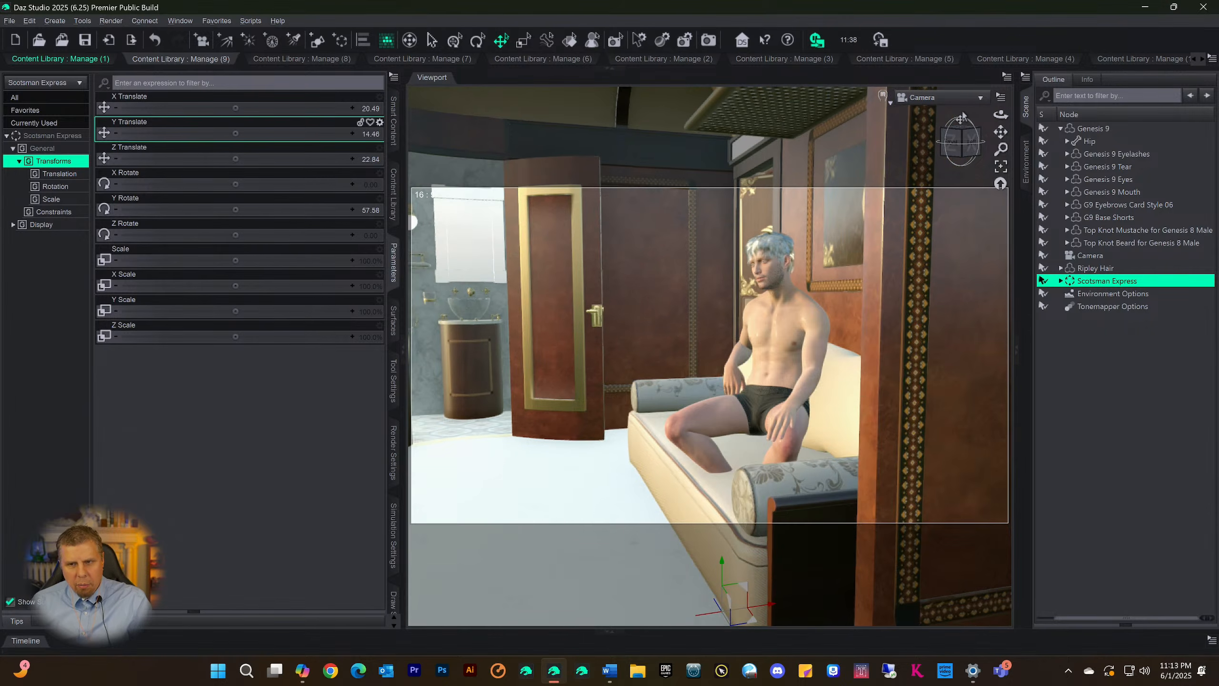
Switch the viewport to Texture Shaded and raise the Scotsman Express set to Y Translate 17.96 to meet the seated figure
{"action": "left_click", "coordinate": [882, 96]}
{"action": "left_click", "coordinate": [859, 222]}
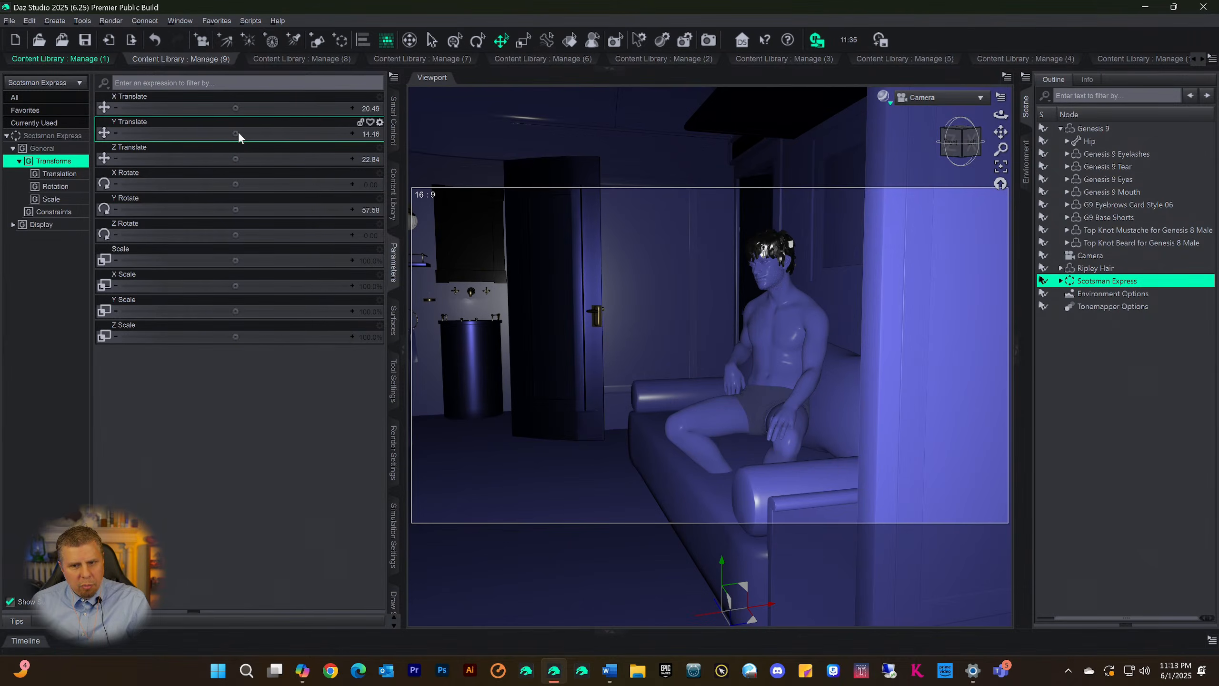
{"action": "mouse_move", "coordinate": [235, 133]}
{"action": "left_mouse_down"}
{"action": "mouse_move", "coordinate": [211, 133]}
{"action": "mouse_move", "coordinate": [257, 132]}
{"action": "left_mouse_up"}
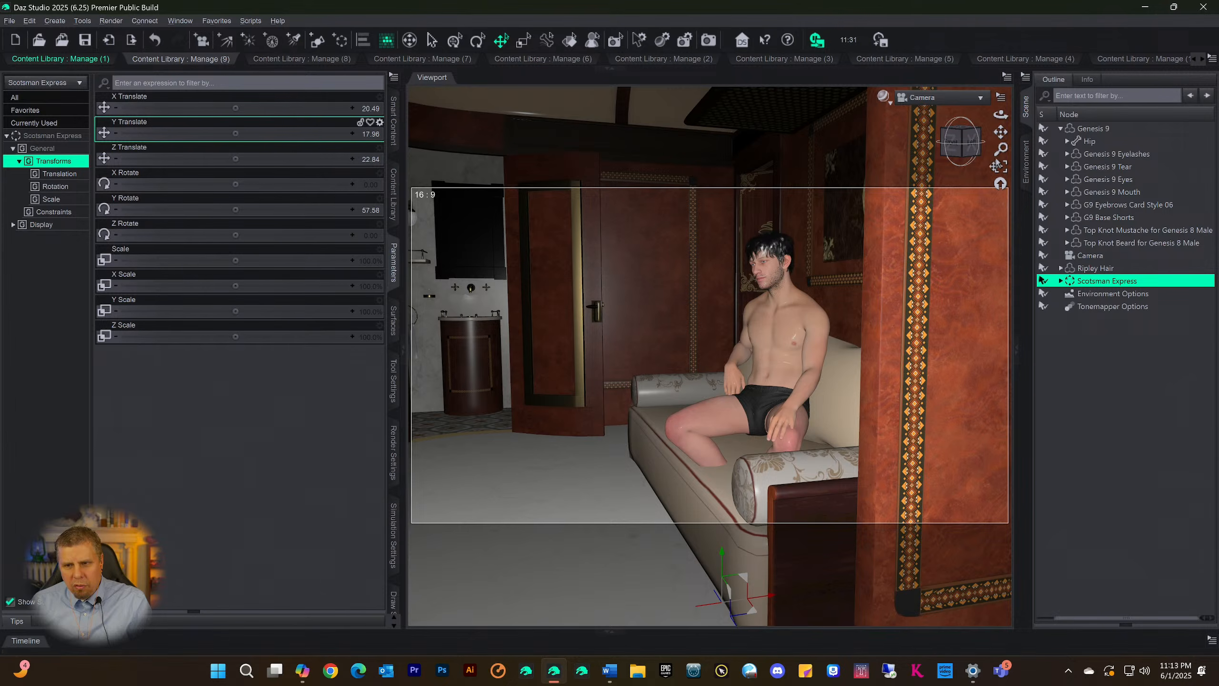
{"action": "left_click_drag", "start_coordinate": [1001, 132], "coordinate": [997, 133]}
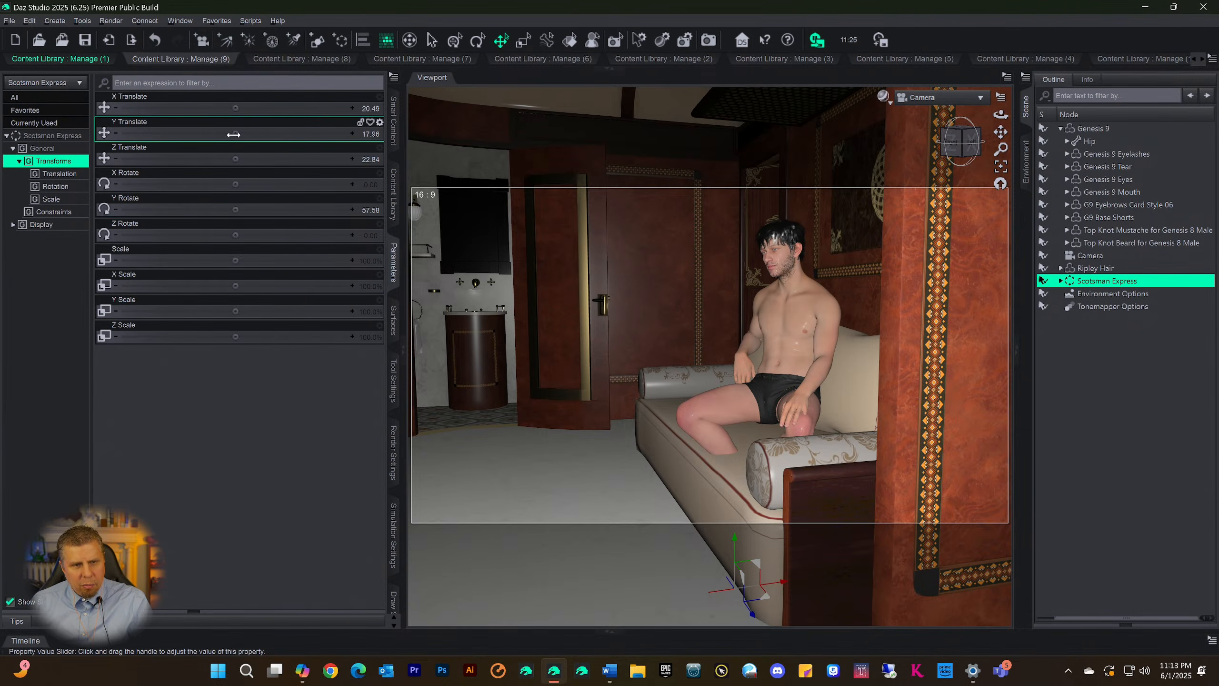
{"action": "mouse_move", "coordinate": [234, 134]}
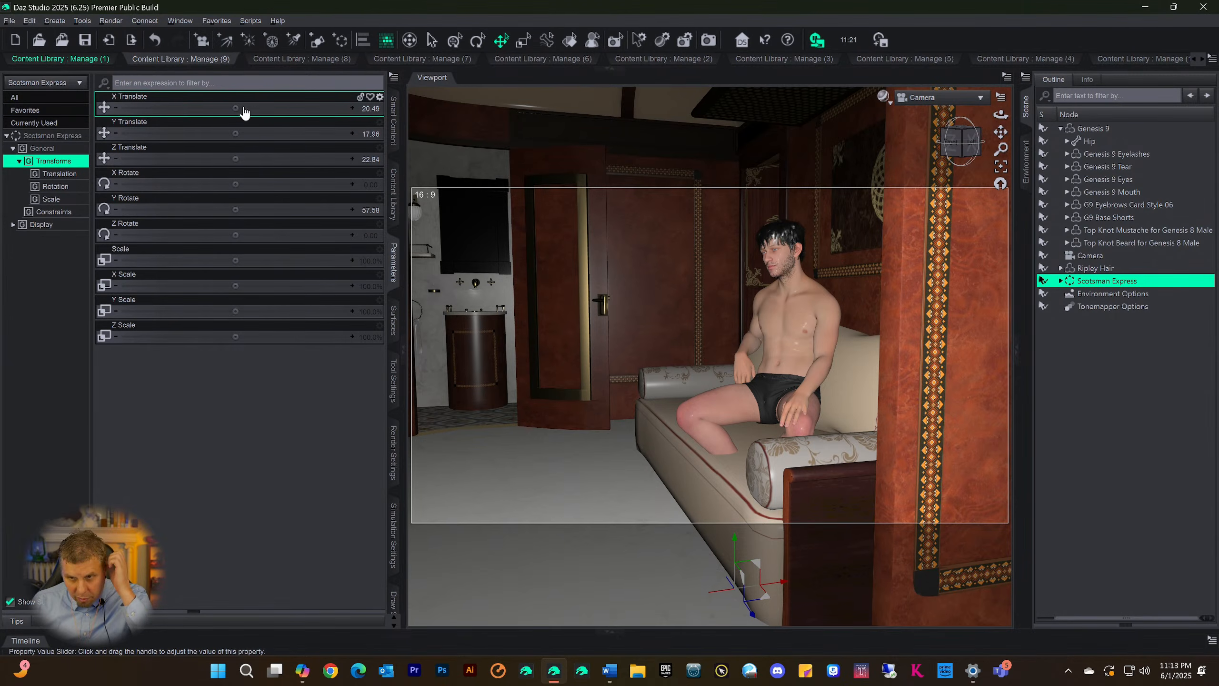
Switch the viewport to Smooth Shaded and move the Scotsman Express set to X Translate 34.16
{"action": "left_click", "coordinate": [883, 96]}
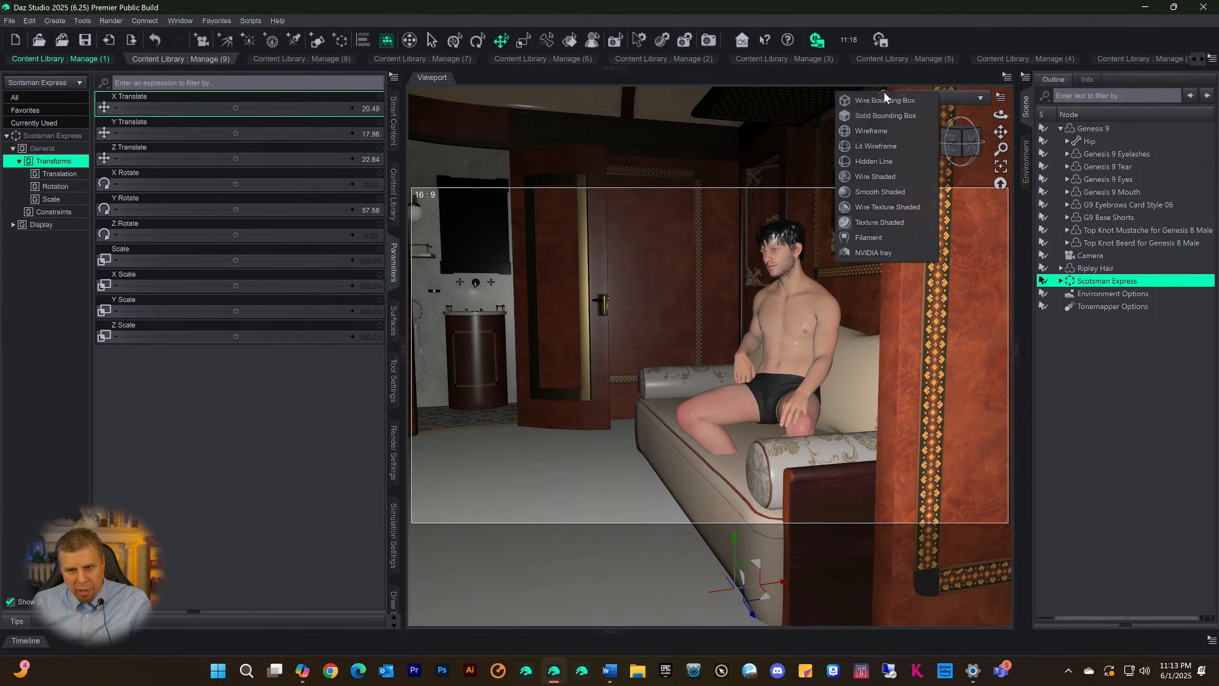
{"action": "left_click", "coordinate": [882, 192]}
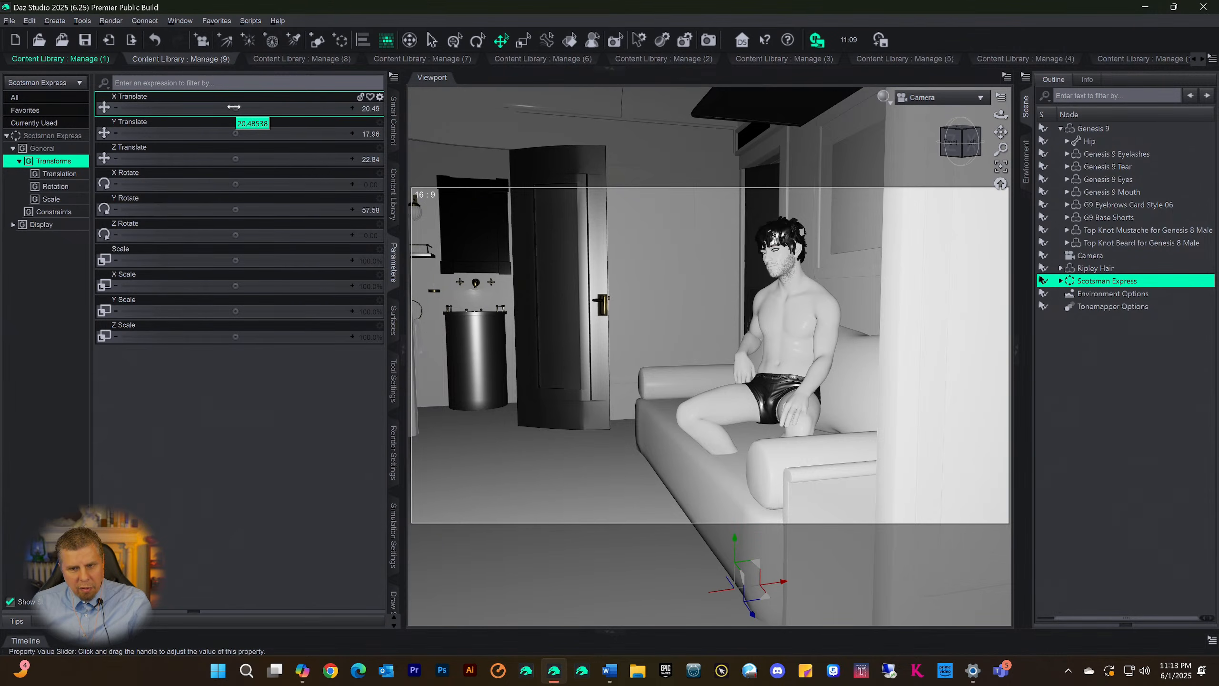
{"action": "left_click_drag", "start_coordinate": [234, 107], "coordinate": [206, 107]}
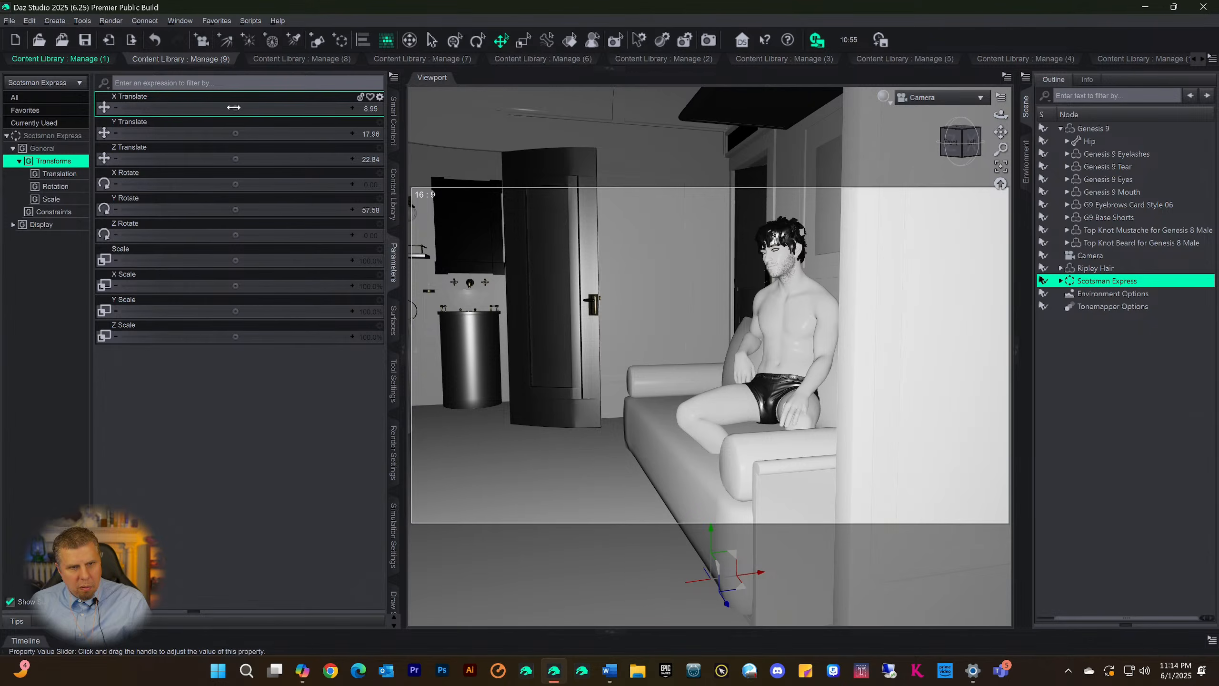
{"action": "left_click_drag", "start_coordinate": [234, 107], "coordinate": [197, 107]}
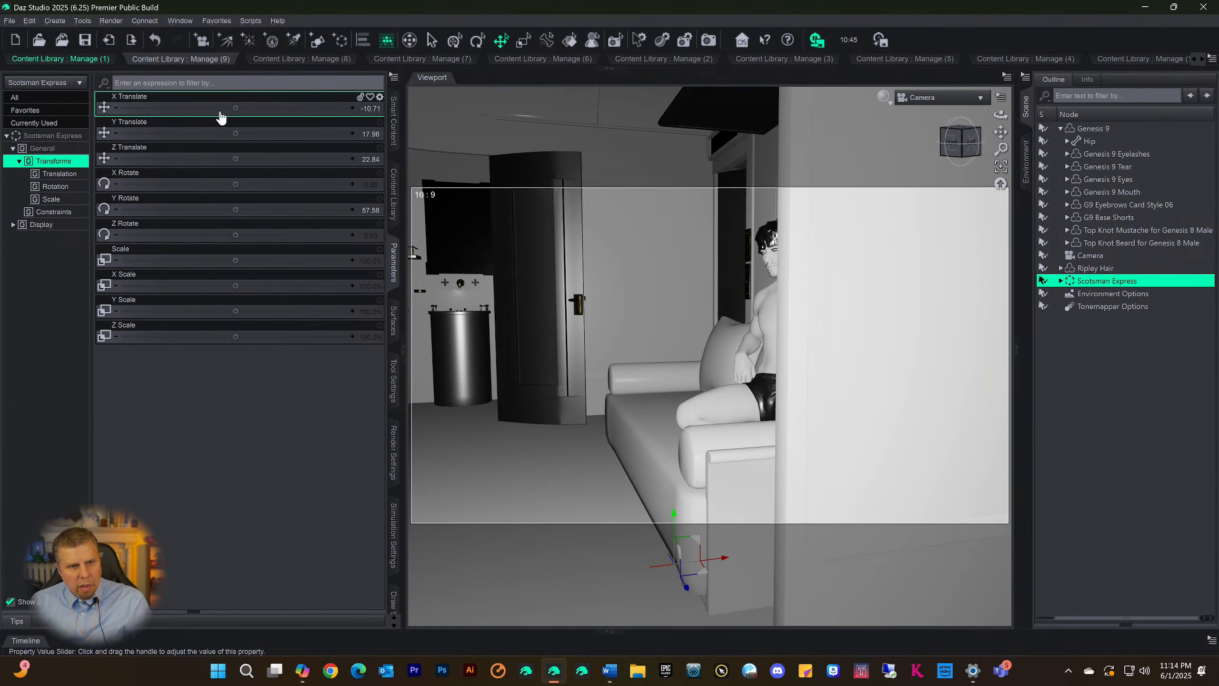
{"action": "left_click_drag", "start_coordinate": [235, 108], "coordinate": [281, 107]}
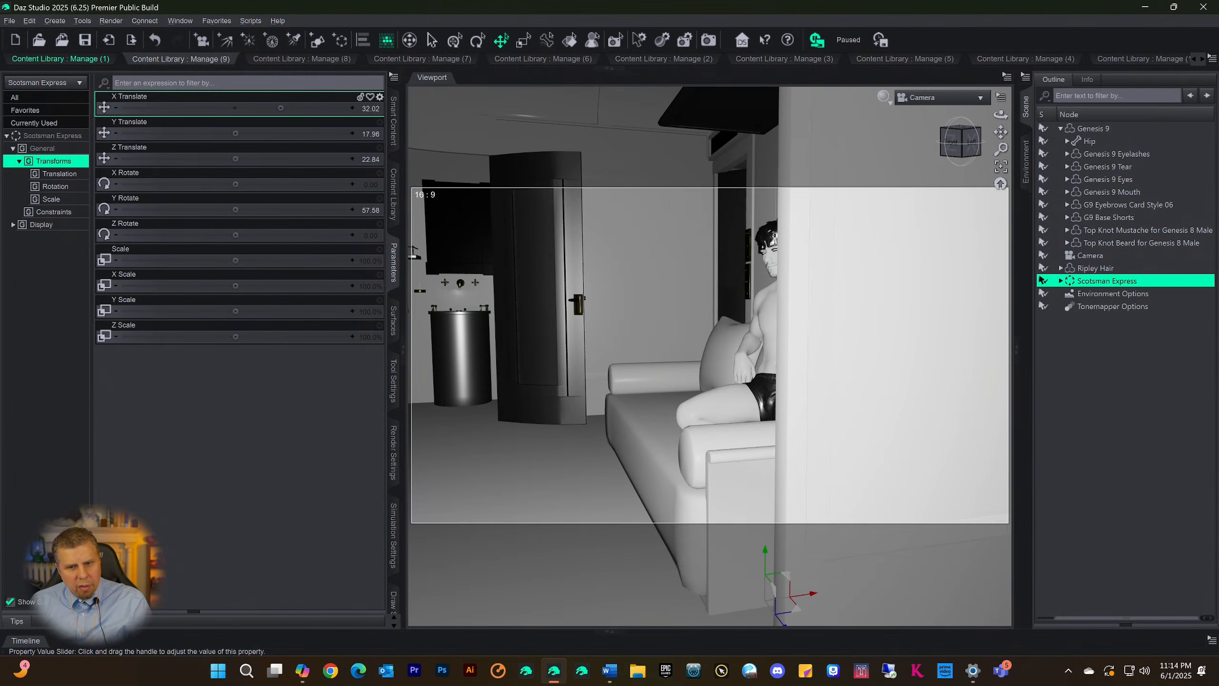
{"action": "mouse_move", "coordinate": [235, 109]}
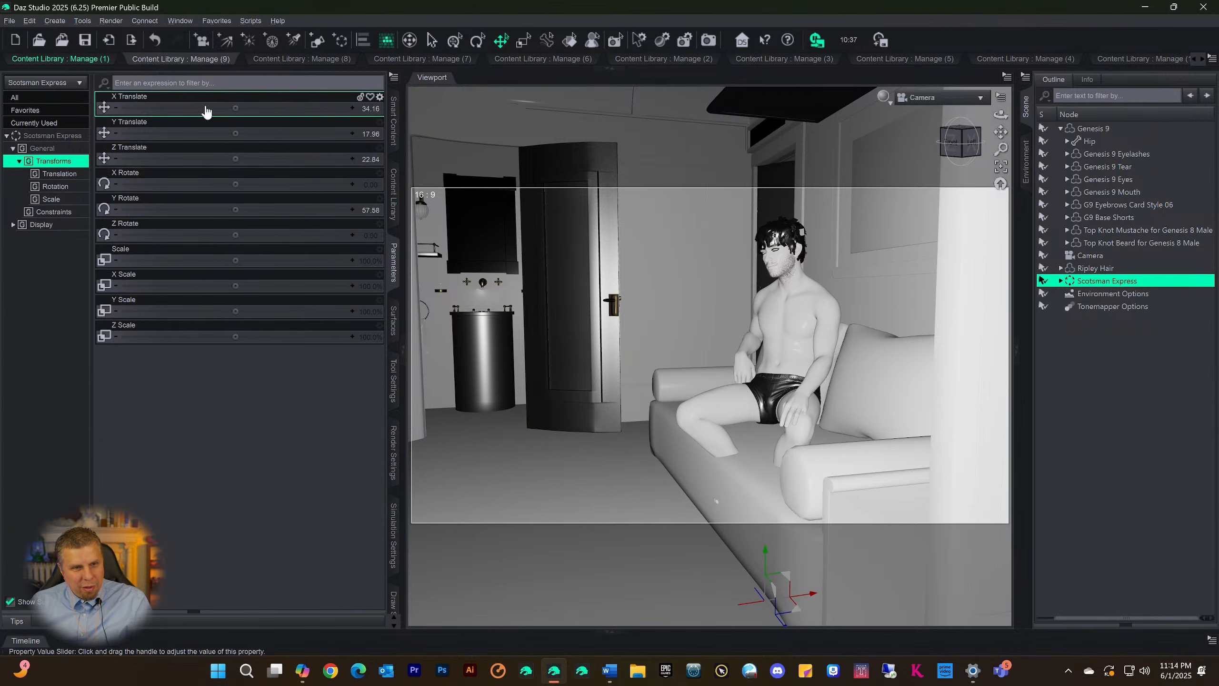
Move the Scotsman Express set to X Translate 62.64, Y Translate 23.66 and Z Translate -7.50 so the sofa sits behind the figure
{"action": "left_click_drag", "start_coordinate": [235, 107], "coordinate": [277, 107]}
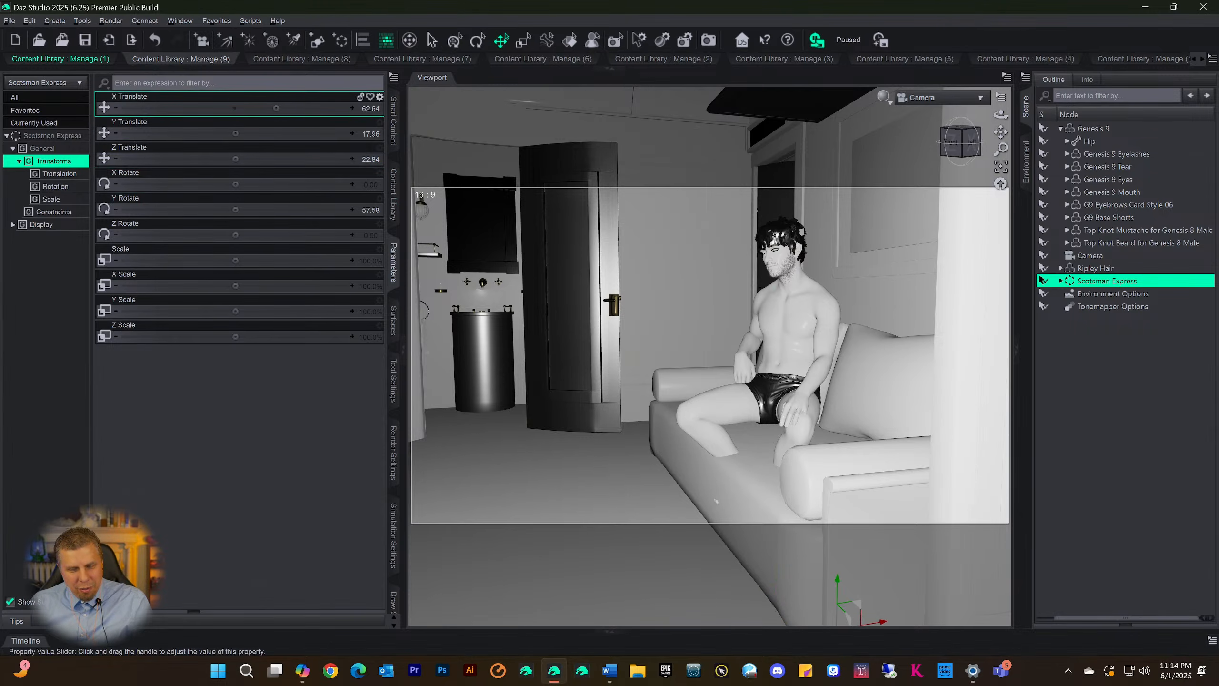
{"action": "mouse_move", "coordinate": [233, 107]}
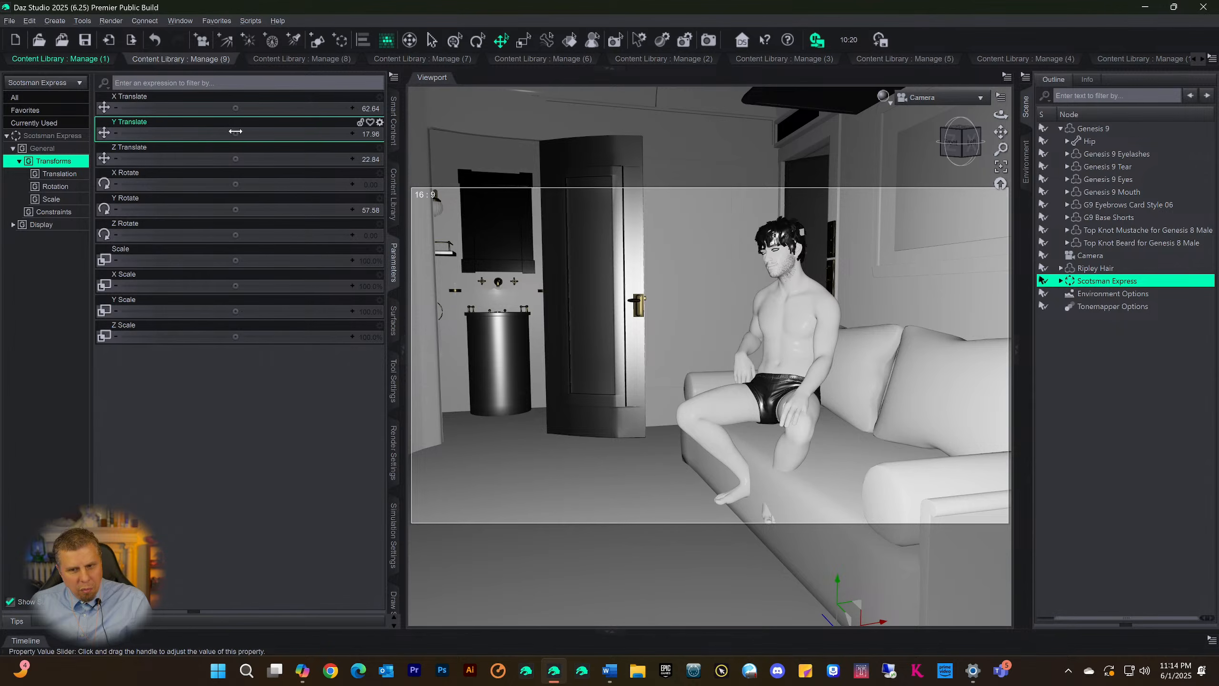
{"action": "left_click_drag", "start_coordinate": [235, 131], "coordinate": [260, 133]}
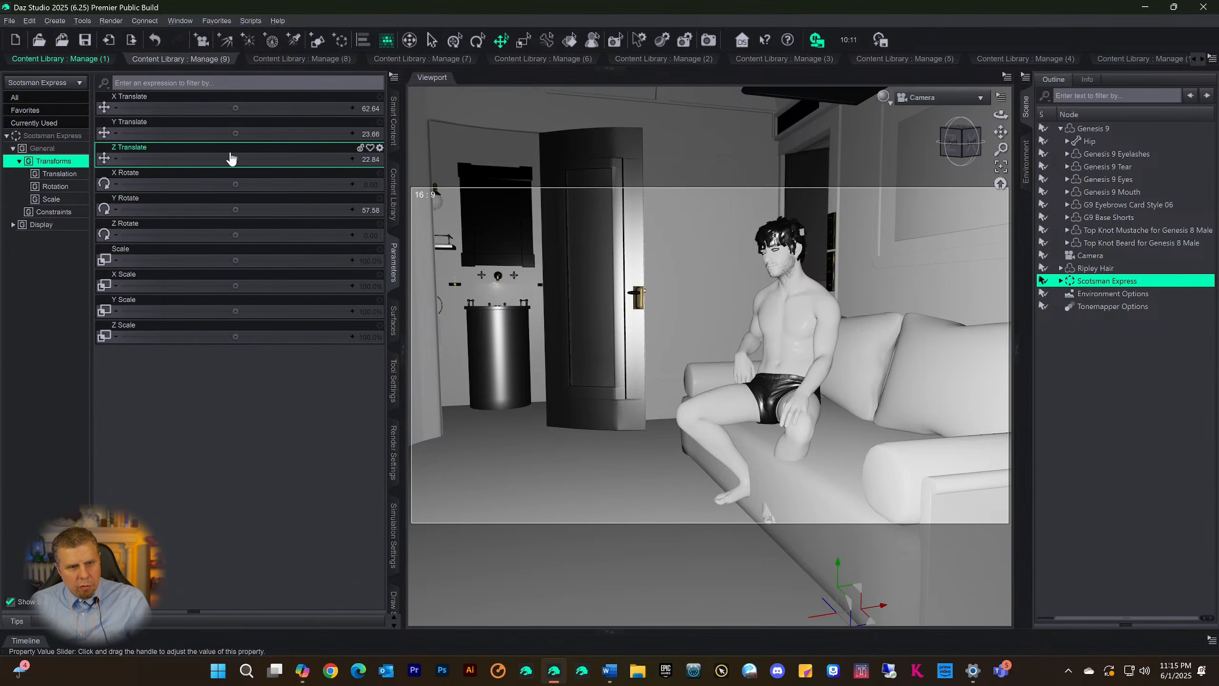
{"action": "left_click_drag", "start_coordinate": [236, 159], "coordinate": [160, 159]}
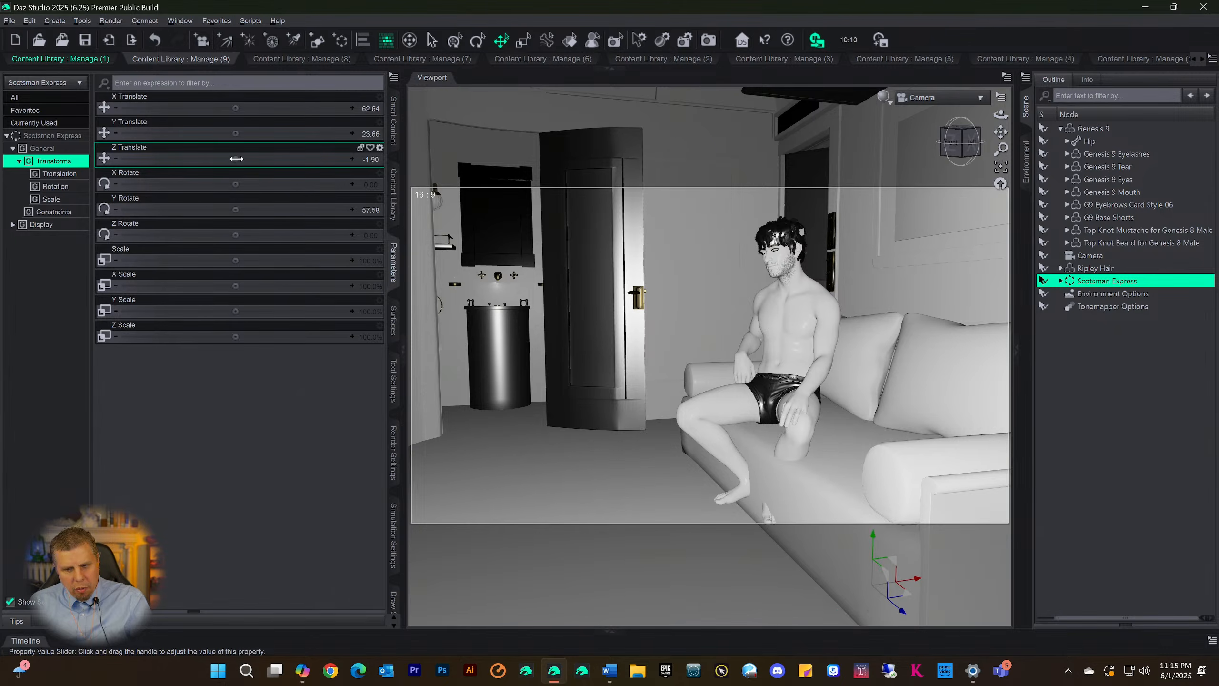
{"action": "mouse_move", "coordinate": [245, 165]}
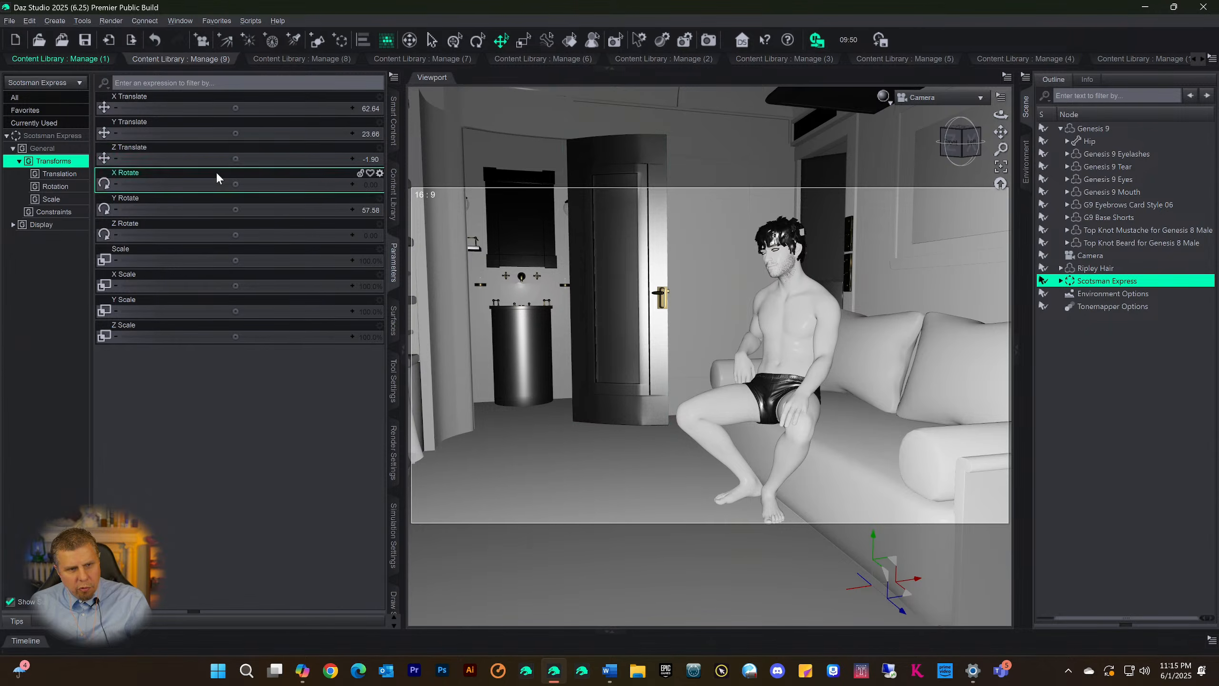
{"action": "left_click_drag", "start_coordinate": [234, 160], "coordinate": [209, 159]}
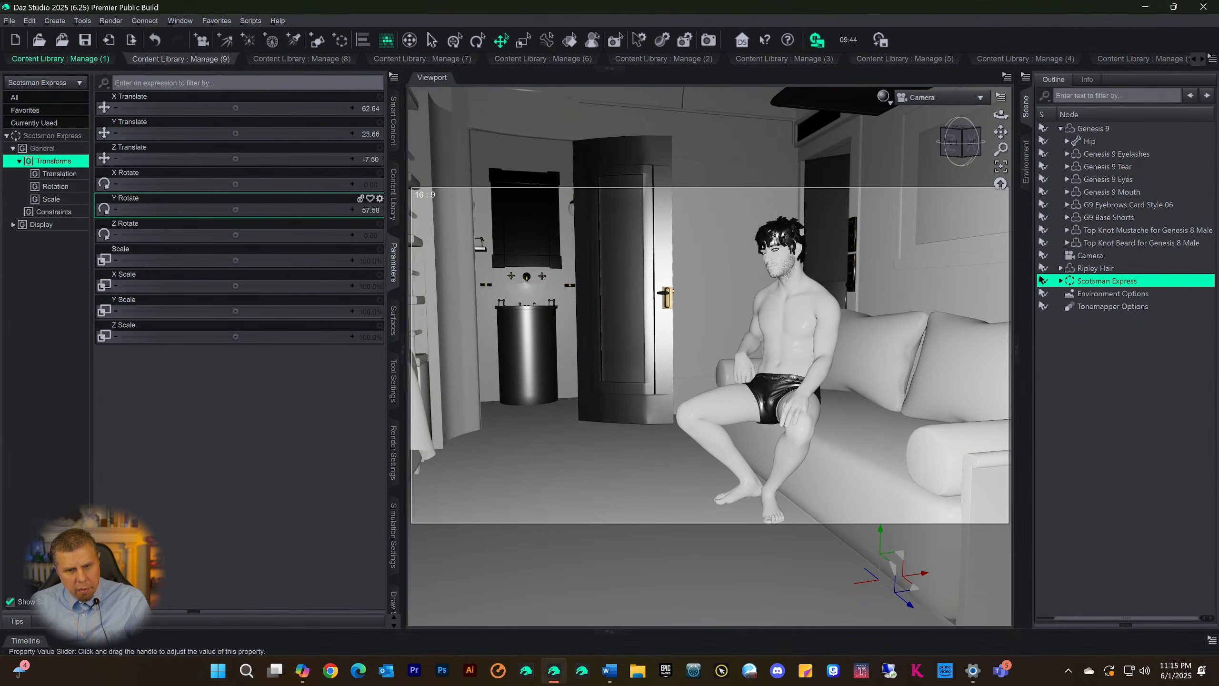
Turn the Scotsman Express set to Y Rotate 67.79 and raise it to Y Translate 29.40
{"action": "left_click_drag", "start_coordinate": [235, 210], "coordinate": [268, 210]}
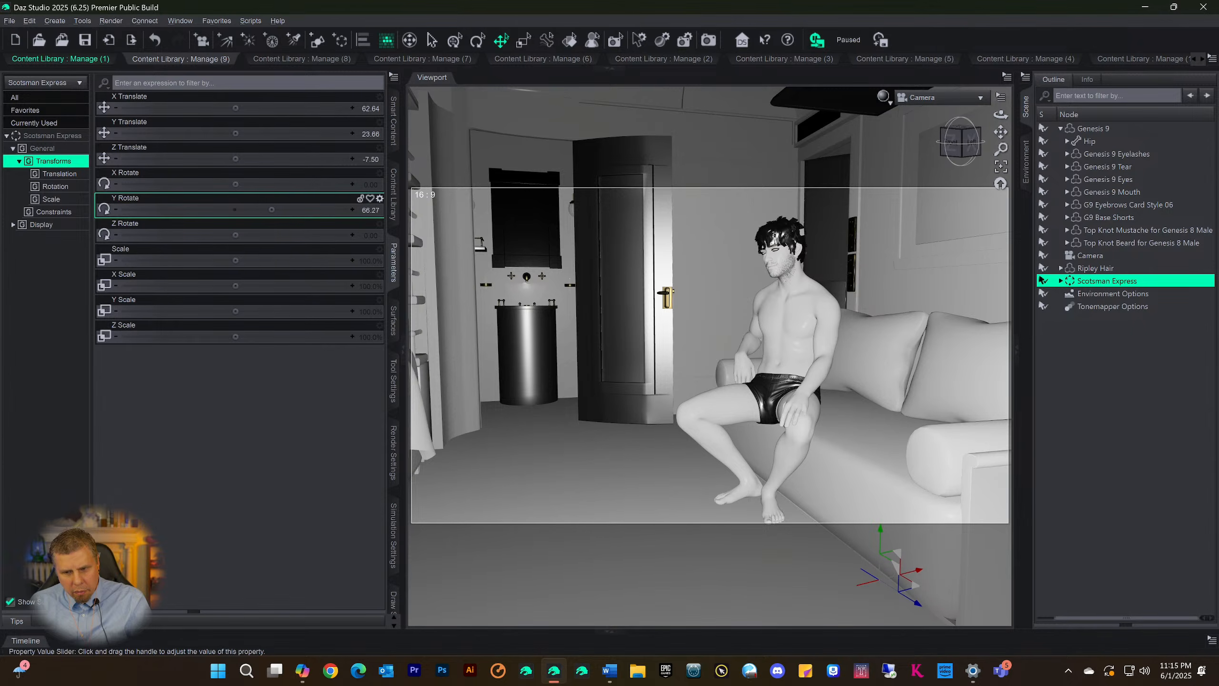
{"action": "mouse_move", "coordinate": [235, 211]}
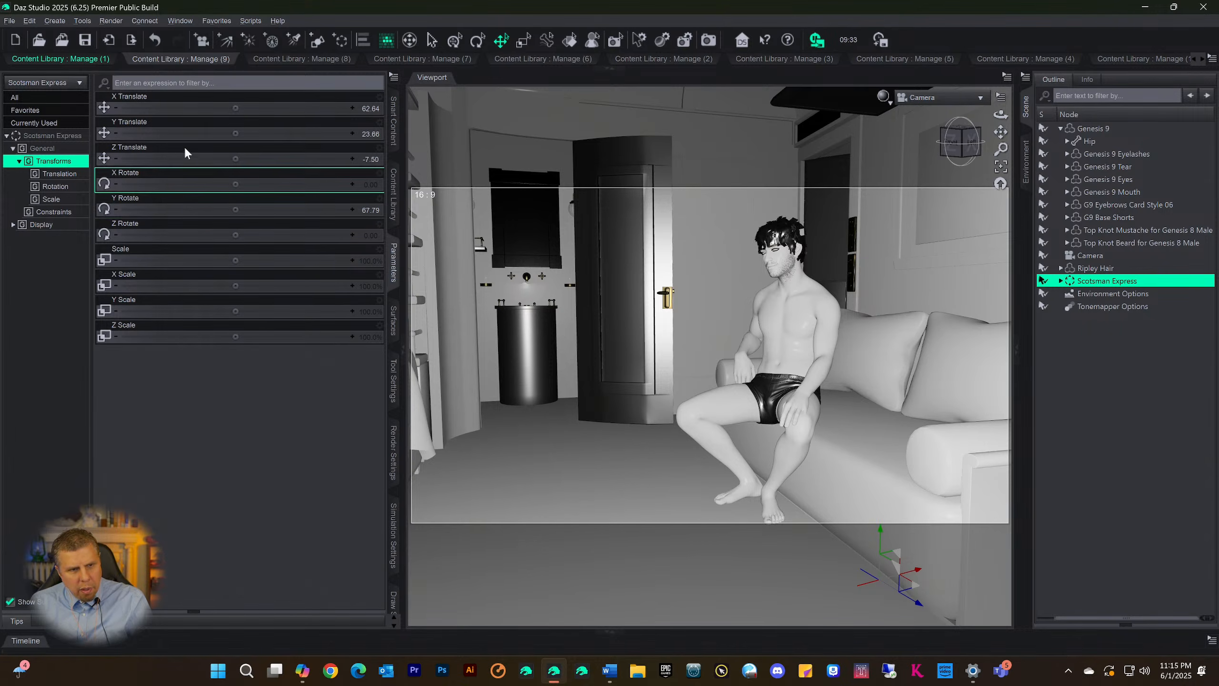
{"action": "left_click_drag", "start_coordinate": [236, 132], "coordinate": [260, 132]}
{"action": "mouse_move", "coordinate": [235, 133]}
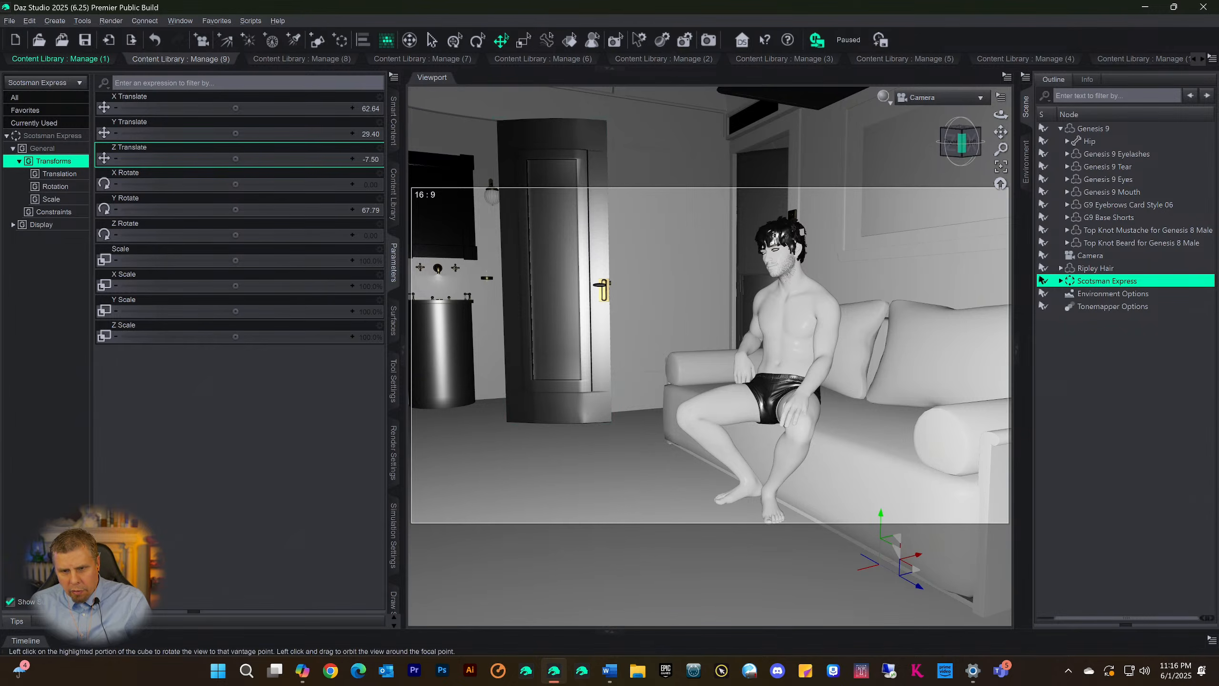
Turn the Camera to face the sofa, and switch the viewport to Perspective View framing the seated figure from the front
{"action": "left_click", "coordinate": [959, 145]}
{"action": "mouse_move", "coordinate": [959, 145]}
{"action": "left_mouse_down"}
{"action": "mouse_move", "coordinate": [1000, 154]}
{"action": "mouse_move", "coordinate": [946, 150]}
{"action": "mouse_move", "coordinate": [972, 149]}
{"action": "left_mouse_up"}
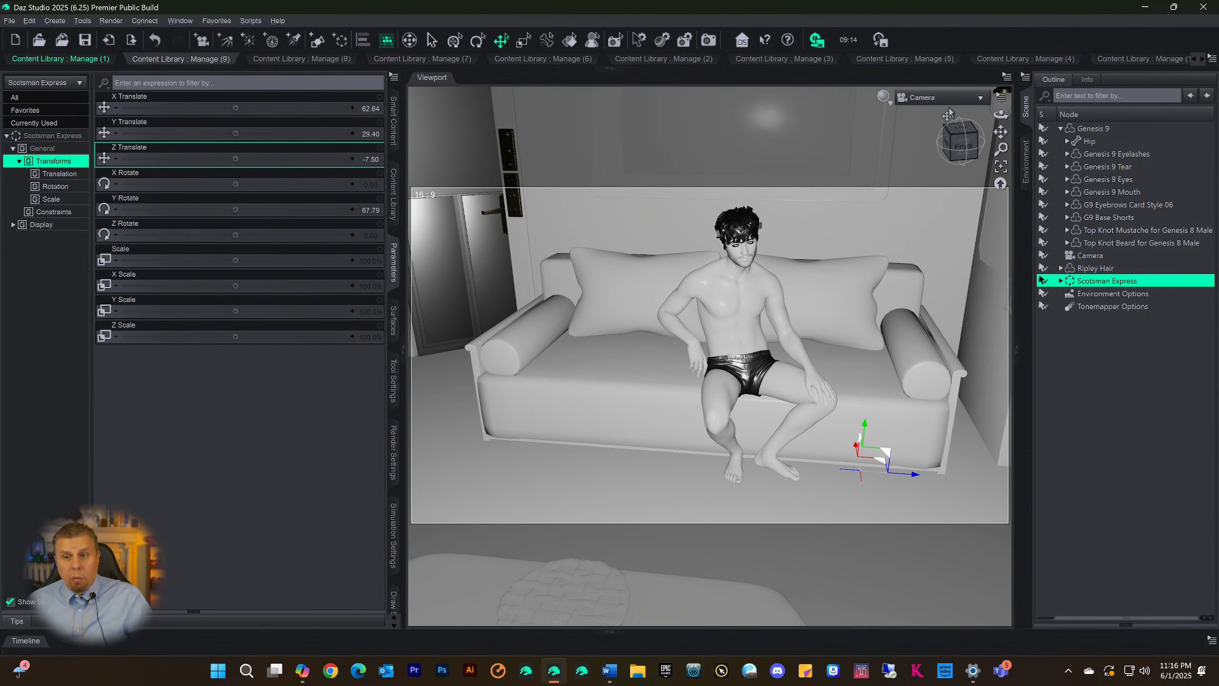
{"action": "left_click", "coordinate": [902, 106]}
{"action": "left_click", "coordinate": [903, 112]}
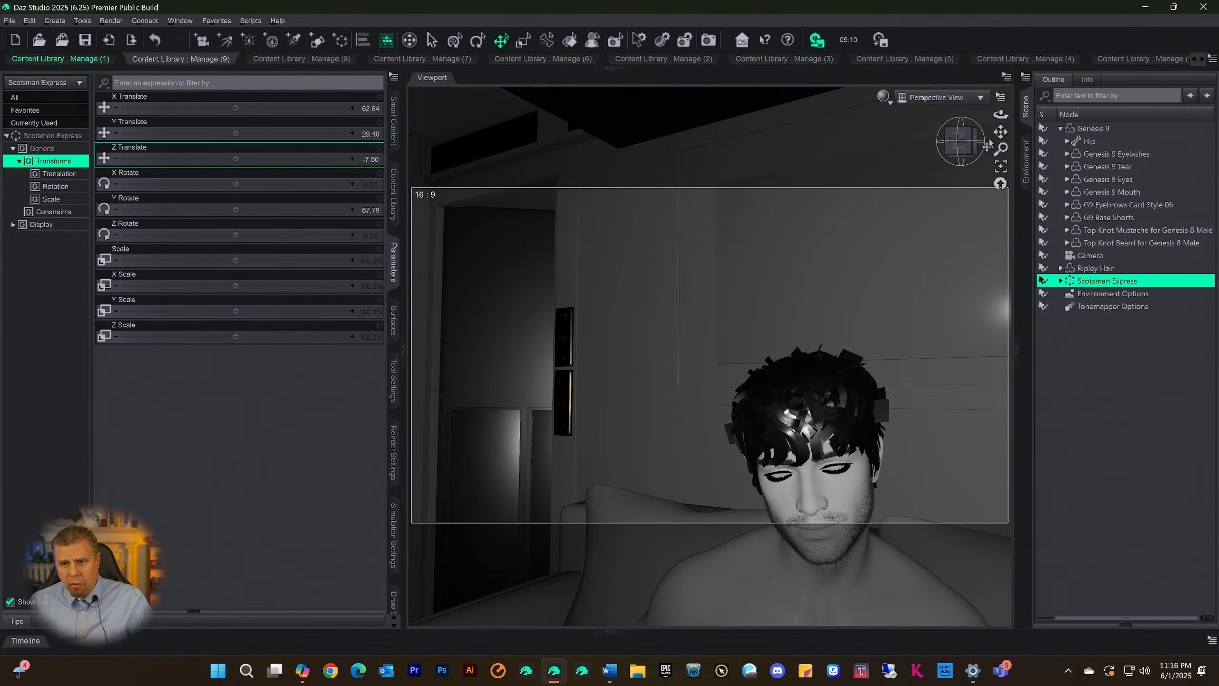
{"action": "left_click_drag", "start_coordinate": [1000, 131], "coordinate": [948, 192]}
{"action": "scroll", "coordinate": [842, 332], "scroll_direction": "down", "scroll_amount": 4}
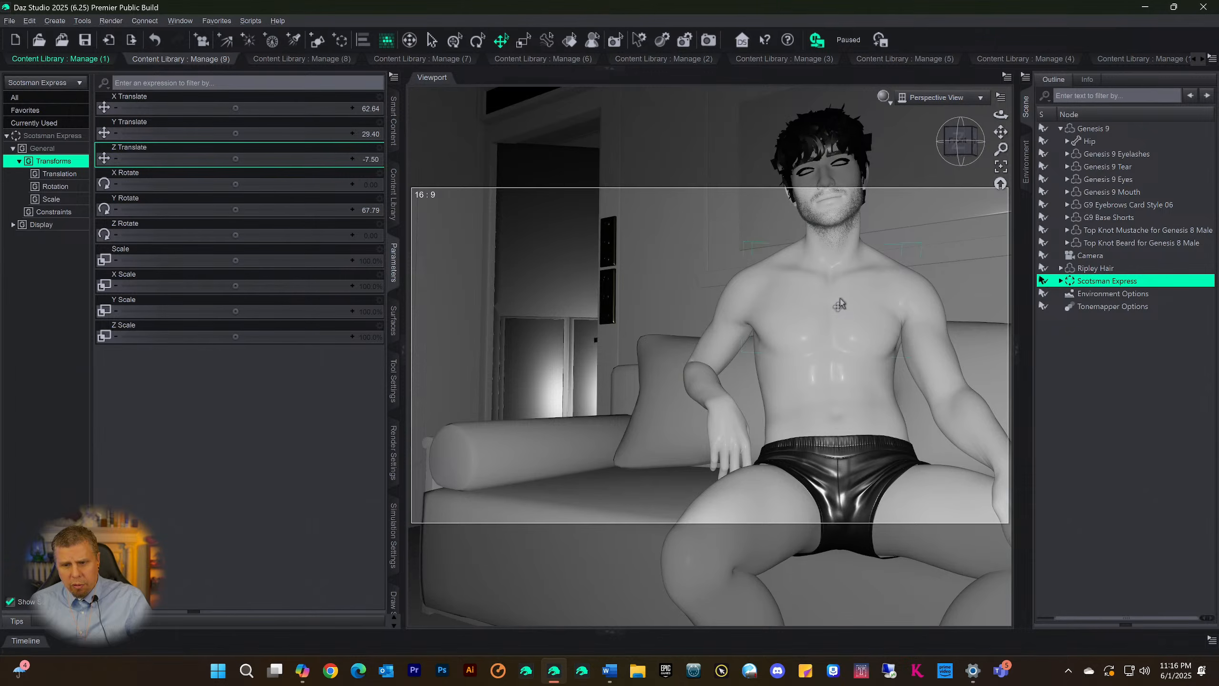
{"action": "mouse_move", "coordinate": [959, 146]}
{"action": "left_mouse_down"}
{"action": "mouse_move", "coordinate": [982, 173]}
{"action": "mouse_move", "coordinate": [958, 168]}
{"action": "mouse_move", "coordinate": [1000, 175]}
{"action": "mouse_move", "coordinate": [936, 161]}
{"action": "mouse_move", "coordinate": [982, 146]}
{"action": "left_mouse_up"}
{"action": "scroll", "coordinate": [926, 252], "scroll_direction": "down", "scroll_amount": 4}
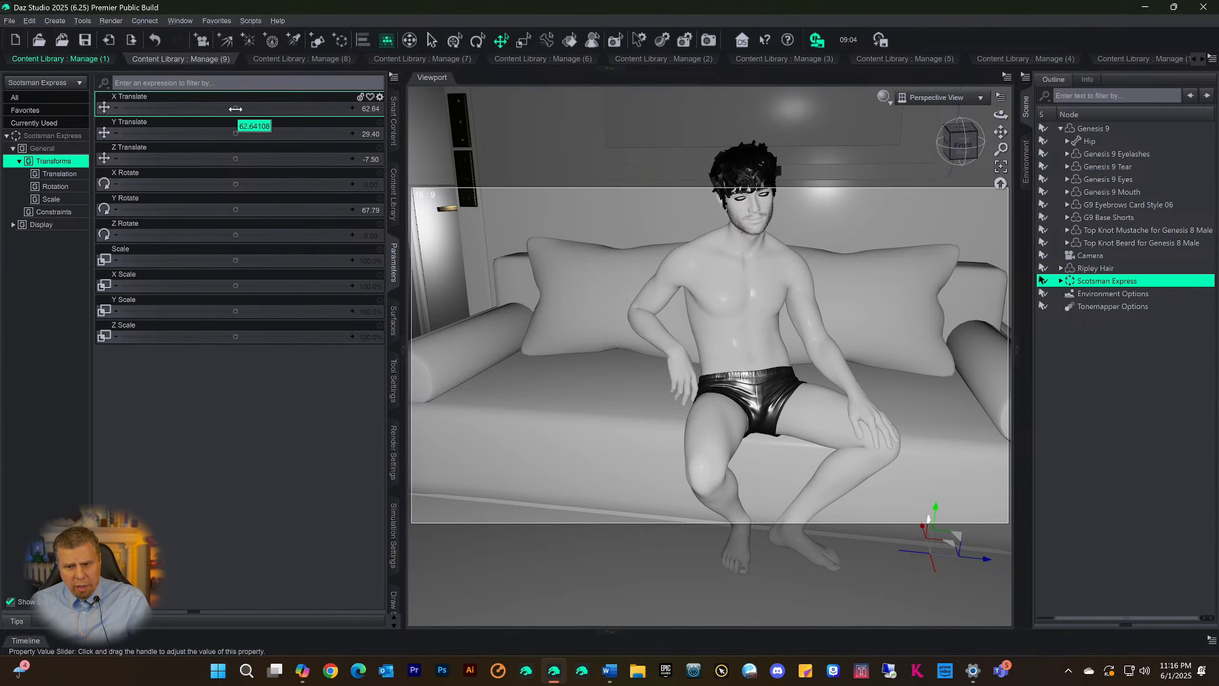
Slide the Scotsman Express set along the sofa's length to X Translate 89.37
{"action": "left_click_drag", "start_coordinate": [235, 109], "coordinate": [288, 108]}
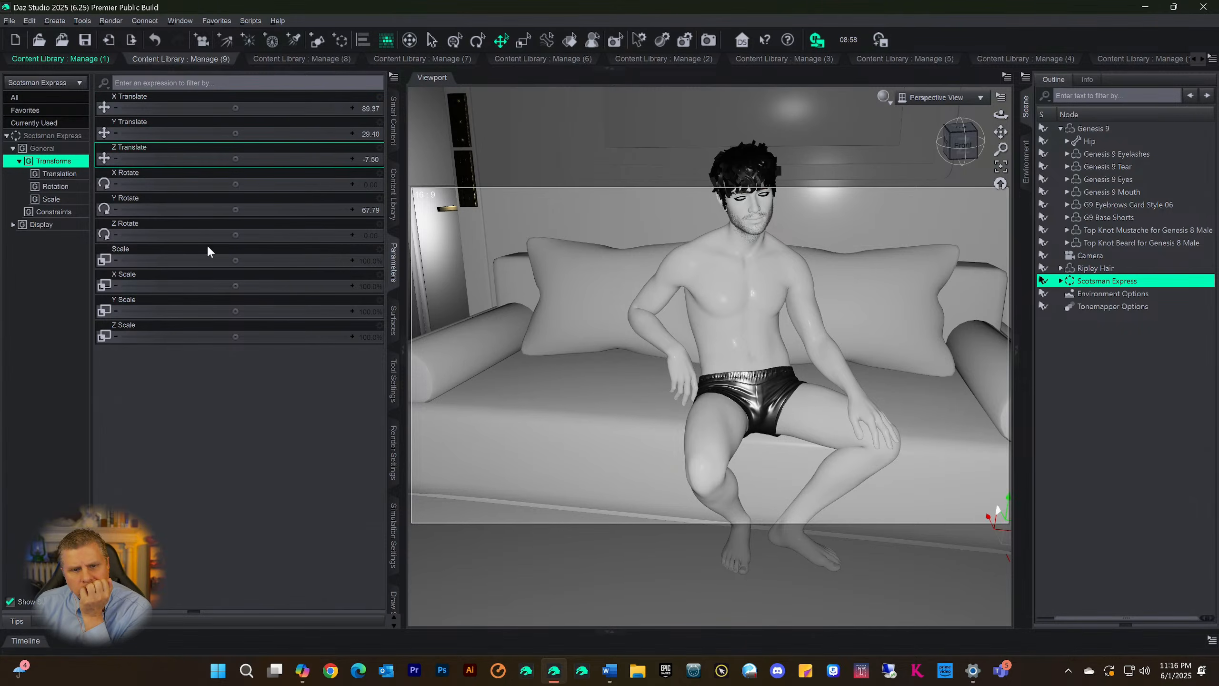
{"action": "mouse_move", "coordinate": [220, 289]}
{"action": "mouse_move", "coordinate": [236, 106]}
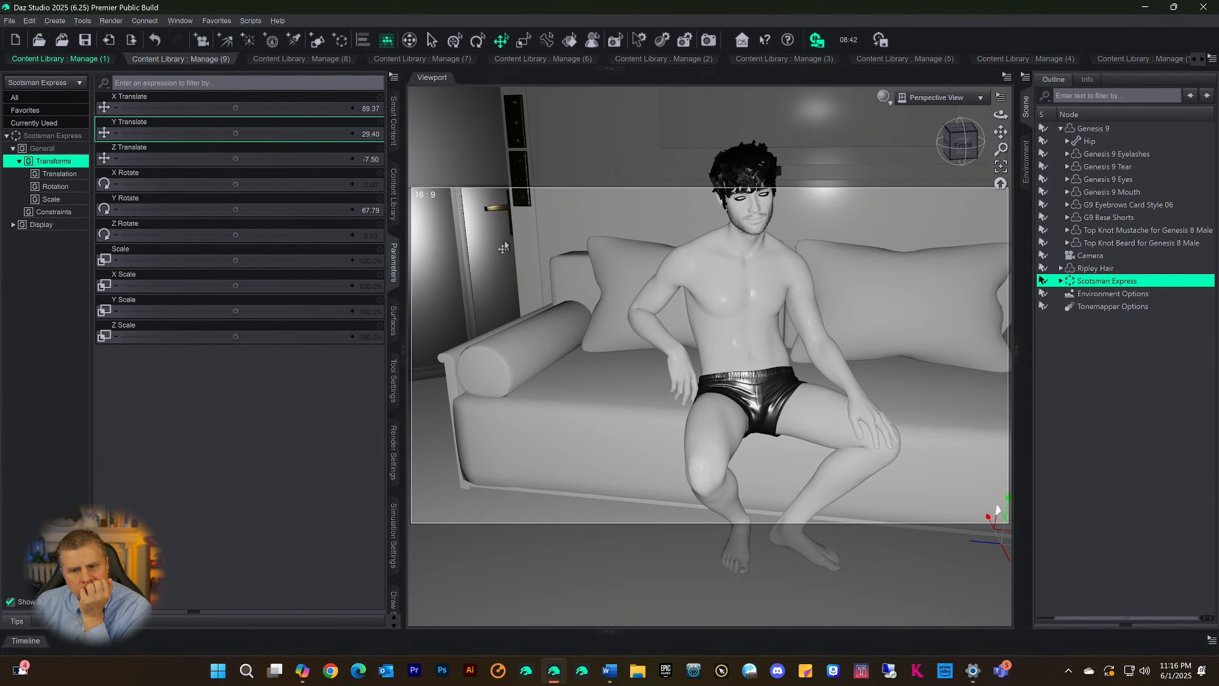
Check the figure's alignment with the sofa from several angles and turn the Scotsman Express set to Y Rotate 85.17
{"action": "scroll", "coordinate": [670, 382], "scroll_direction": "down", "scroll_amount": 3}
{"action": "scroll", "coordinate": [671, 382], "scroll_direction": "down", "scroll_amount": 3}
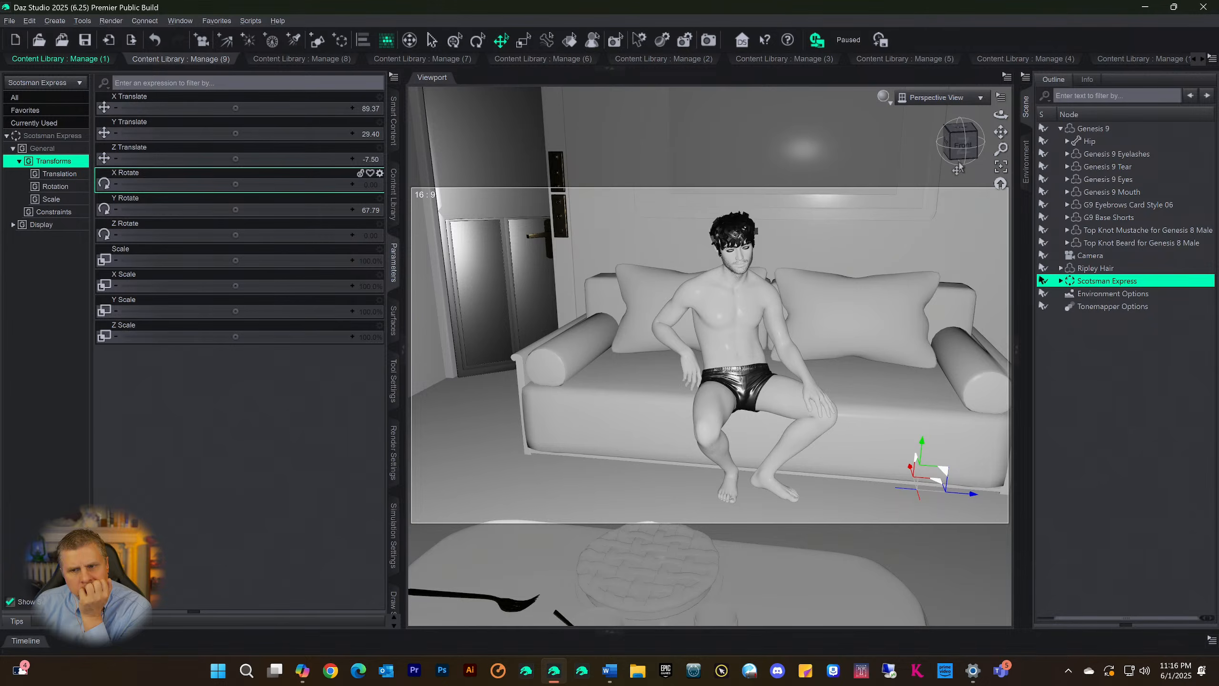
{"action": "mouse_move", "coordinate": [962, 142]}
{"action": "left_mouse_down"}
{"action": "mouse_move", "coordinate": [998, 146]}
{"action": "mouse_move", "coordinate": [983, 145]}
{"action": "left_mouse_up"}
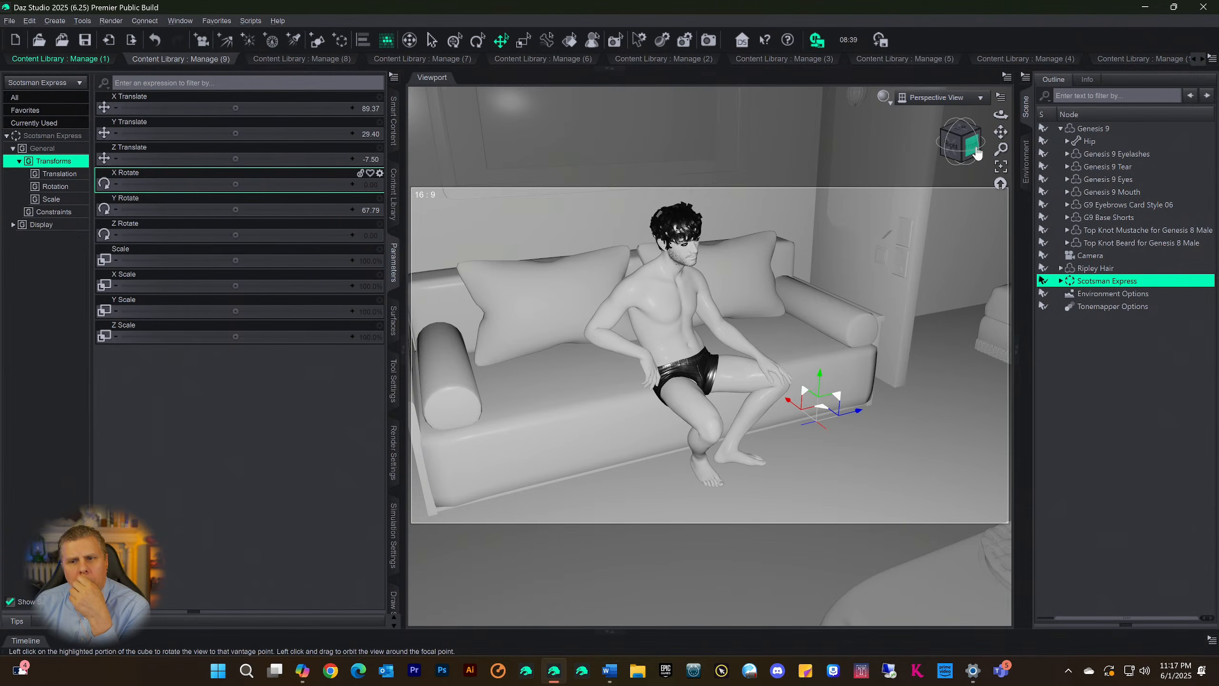
{"action": "left_click", "coordinate": [972, 152]}
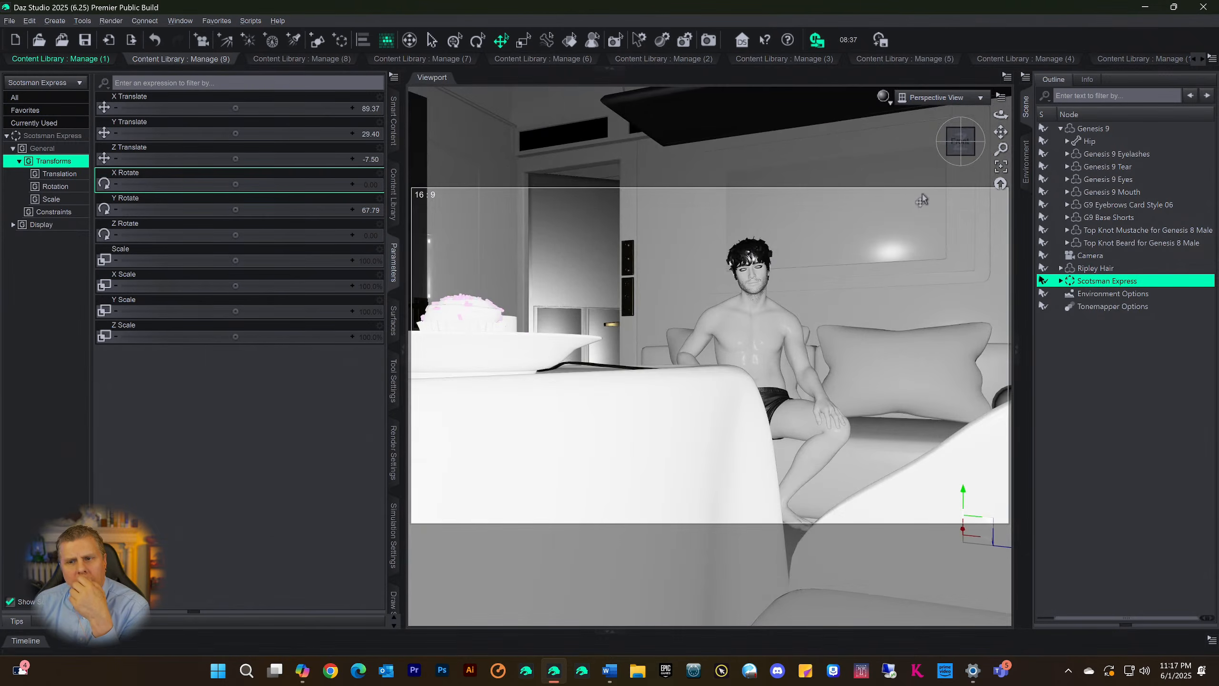
{"action": "left_click_drag", "start_coordinate": [960, 146], "coordinate": [998, 129]}
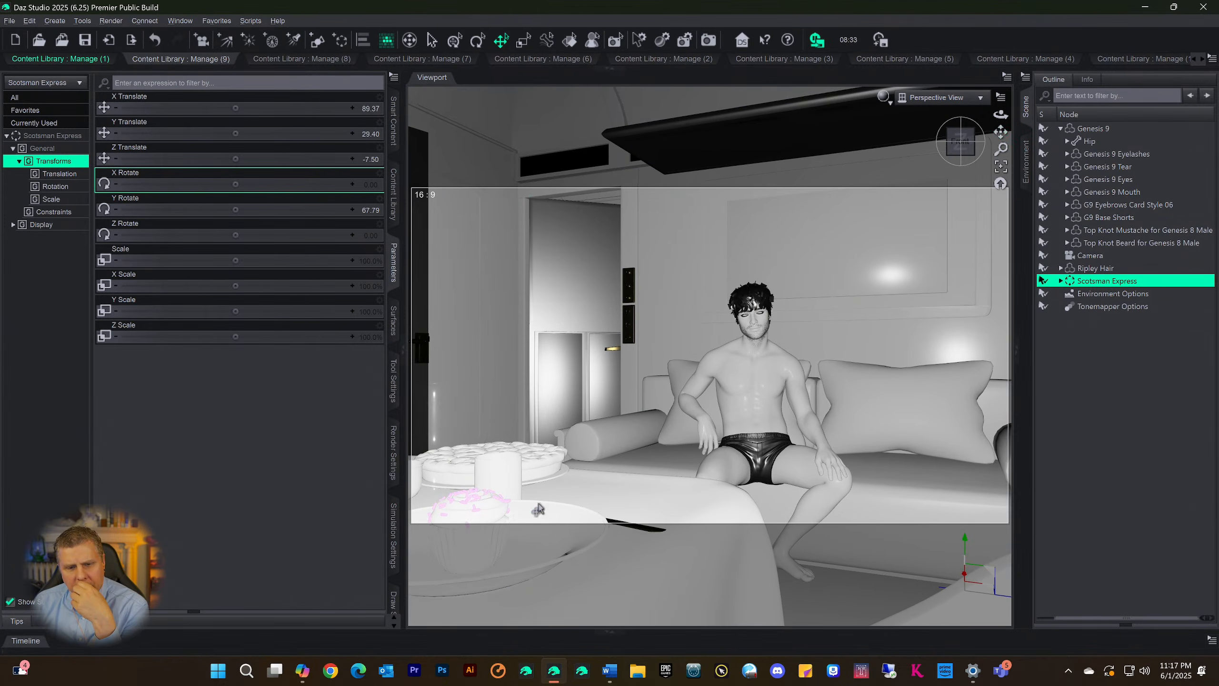
{"action": "left_click_drag", "start_coordinate": [955, 160], "coordinate": [965, 153]}
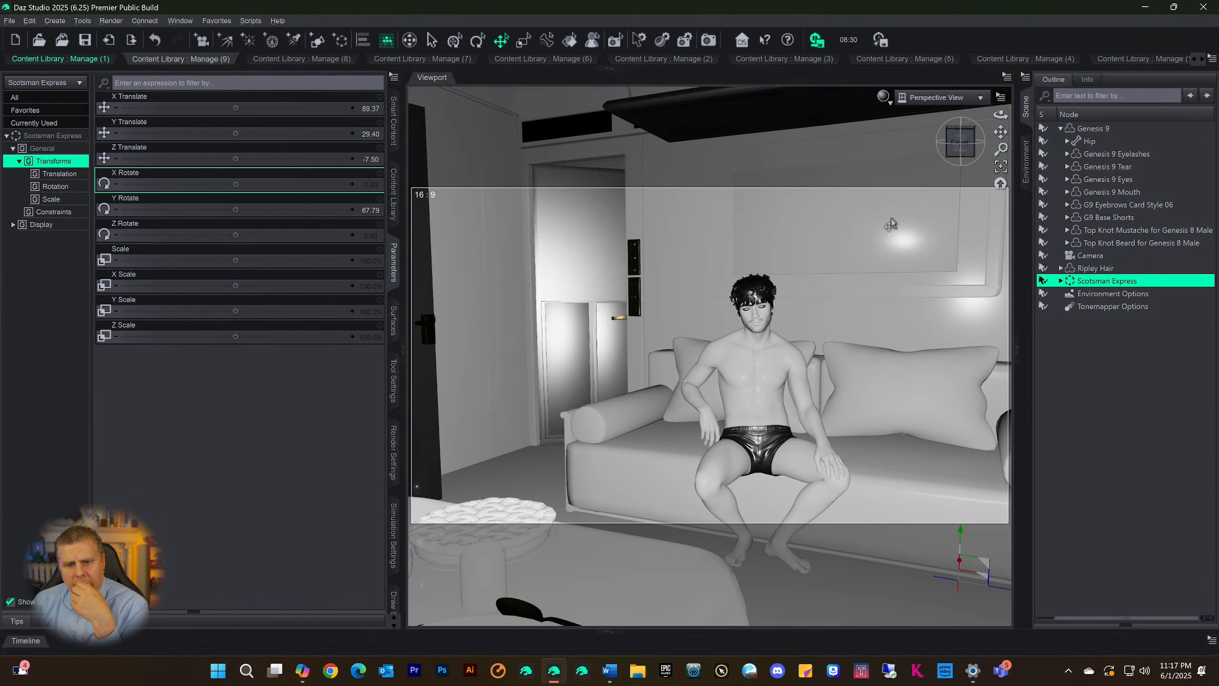
{"action": "scroll", "coordinate": [845, 410], "scroll_direction": "down", "scroll_amount": 1}
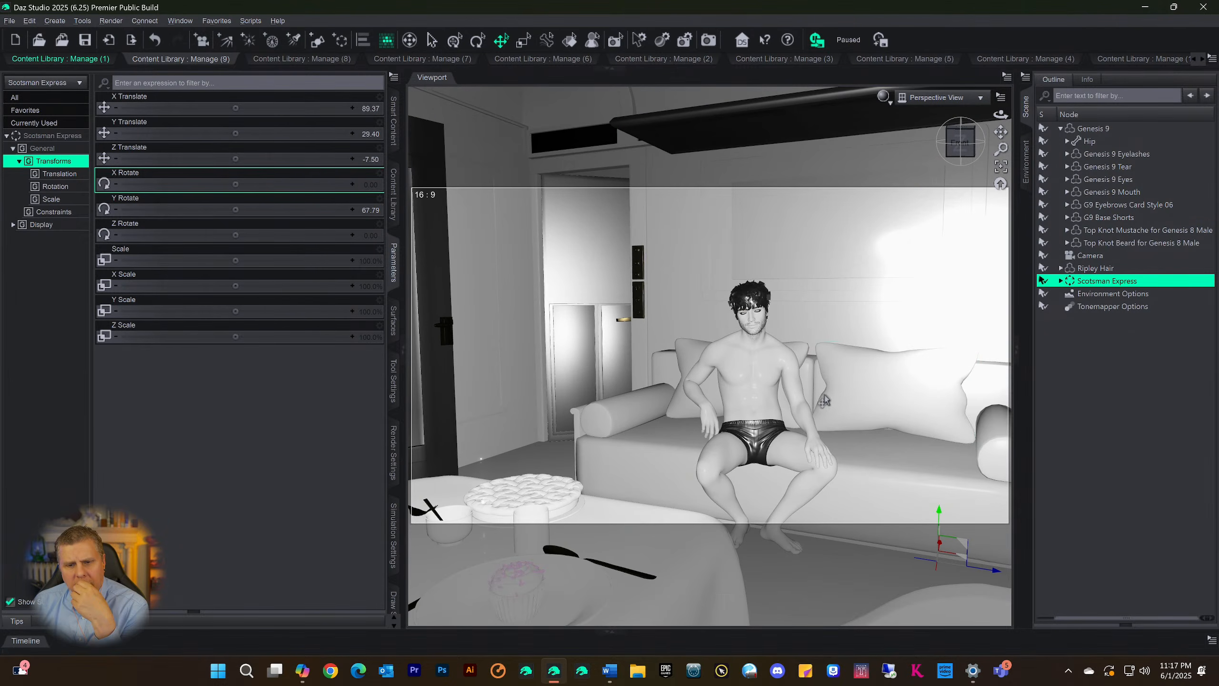
{"action": "scroll", "coordinate": [849, 384], "scroll_direction": "down", "scroll_amount": 1}
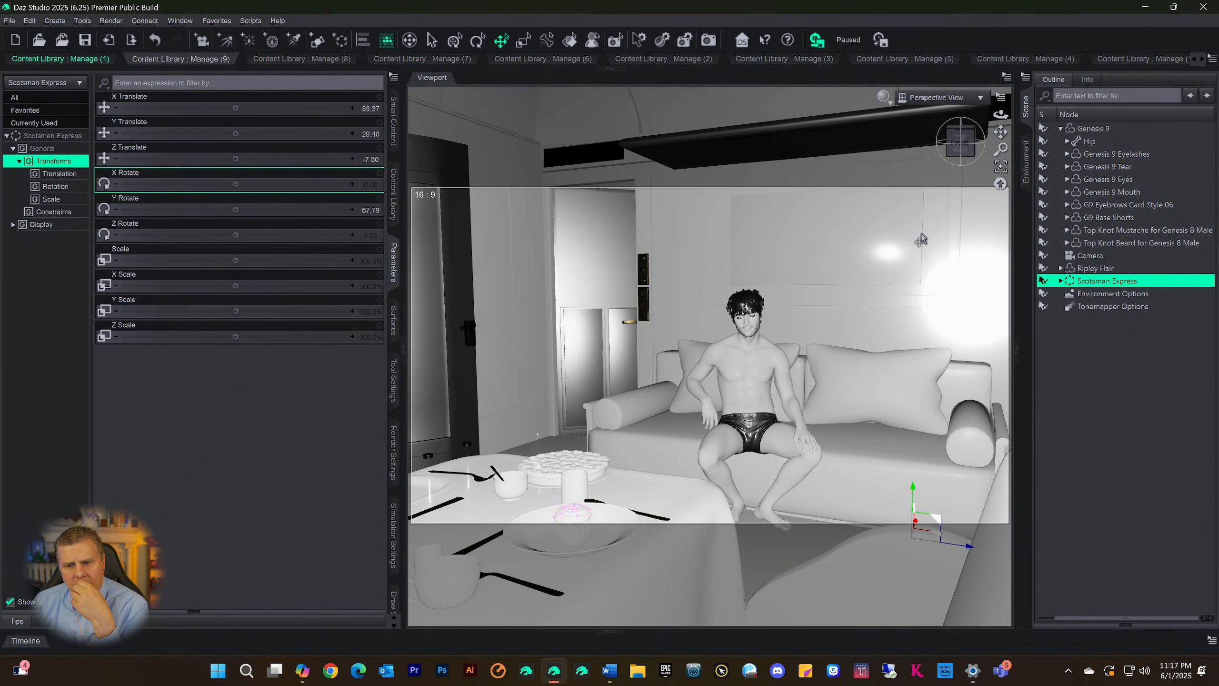
{"action": "scroll", "coordinate": [919, 252], "scroll_direction": "up", "scroll_amount": 1}
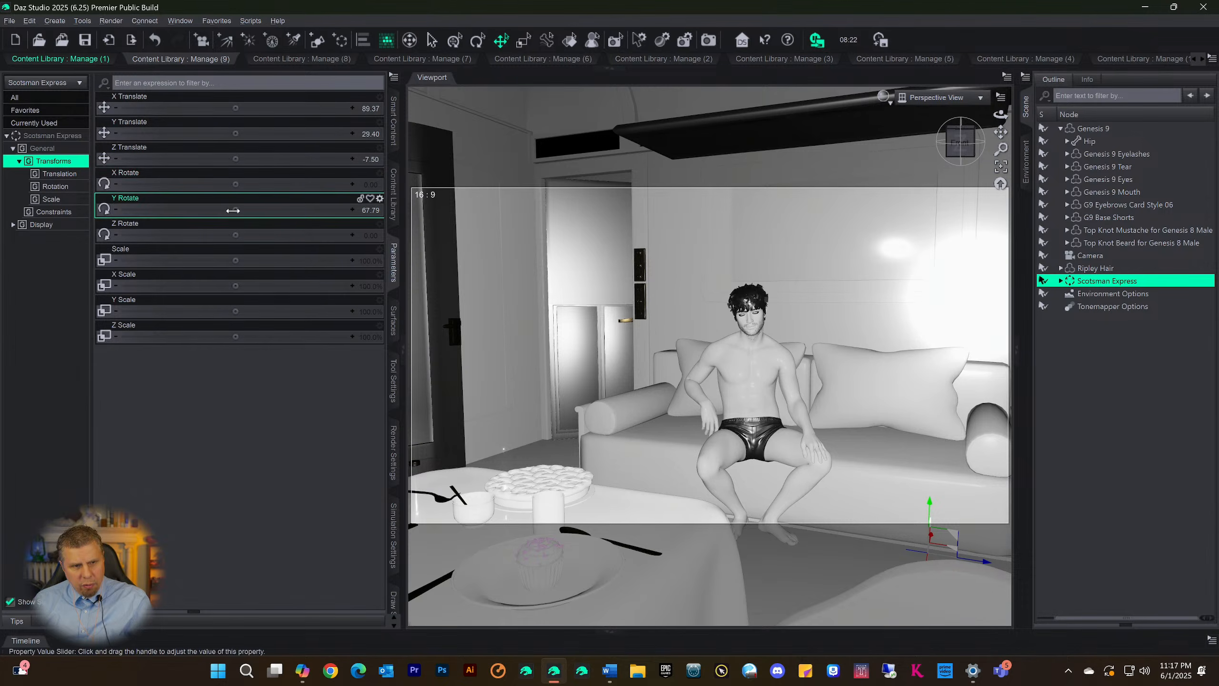
{"action": "left_click_drag", "start_coordinate": [233, 210], "coordinate": [279, 210]}
{"action": "mouse_move", "coordinate": [232, 210]}
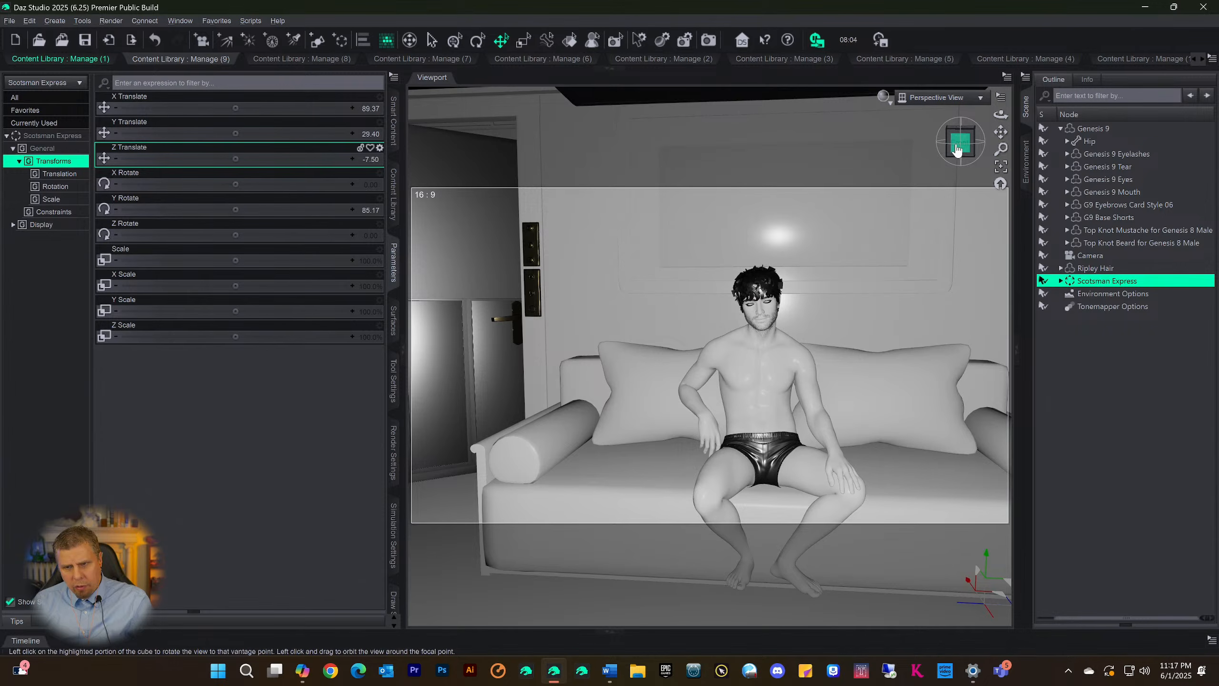
Shift the Scotsman Express set to Z Translate -30.61 to adjust the sofa's depth behind the seated figure
{"action": "left_click_drag", "start_coordinate": [931, 141], "coordinate": [962, 142]}
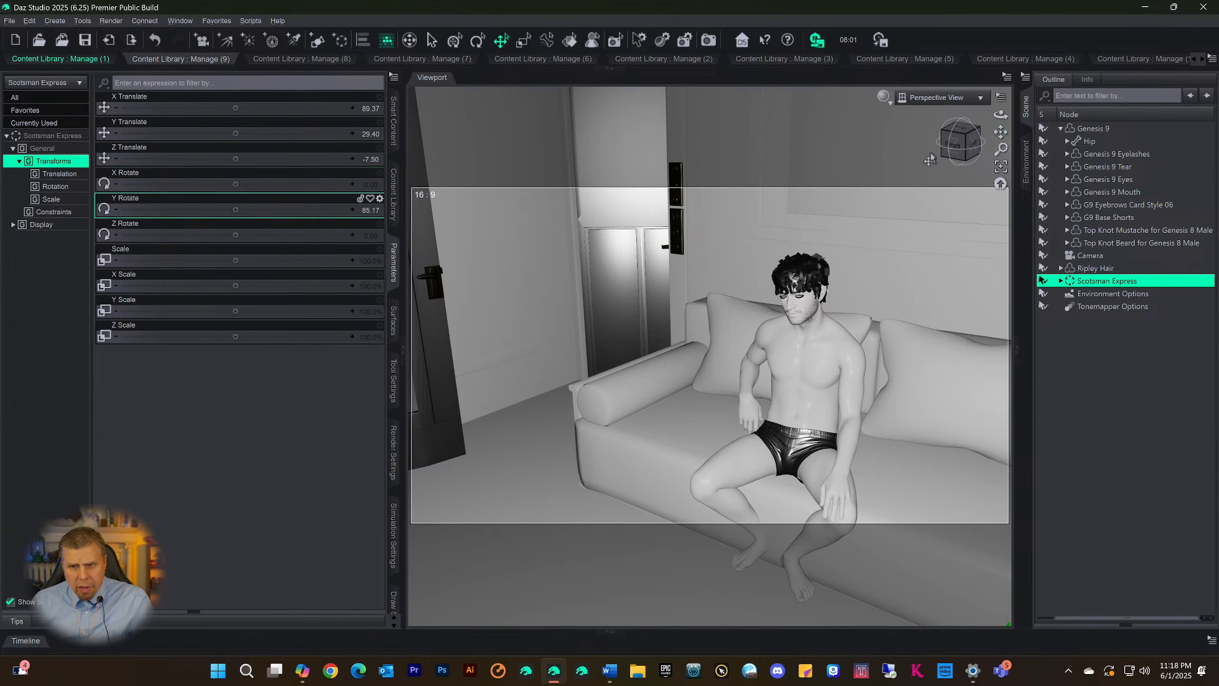
{"action": "mouse_move", "coordinate": [958, 145]}
{"action": "left_mouse_down"}
{"action": "mouse_move", "coordinate": [963, 135]}
{"action": "mouse_move", "coordinate": [949, 137]}
{"action": "left_mouse_up"}
{"action": "left_click_drag", "start_coordinate": [940, 151], "coordinate": [955, 148]}
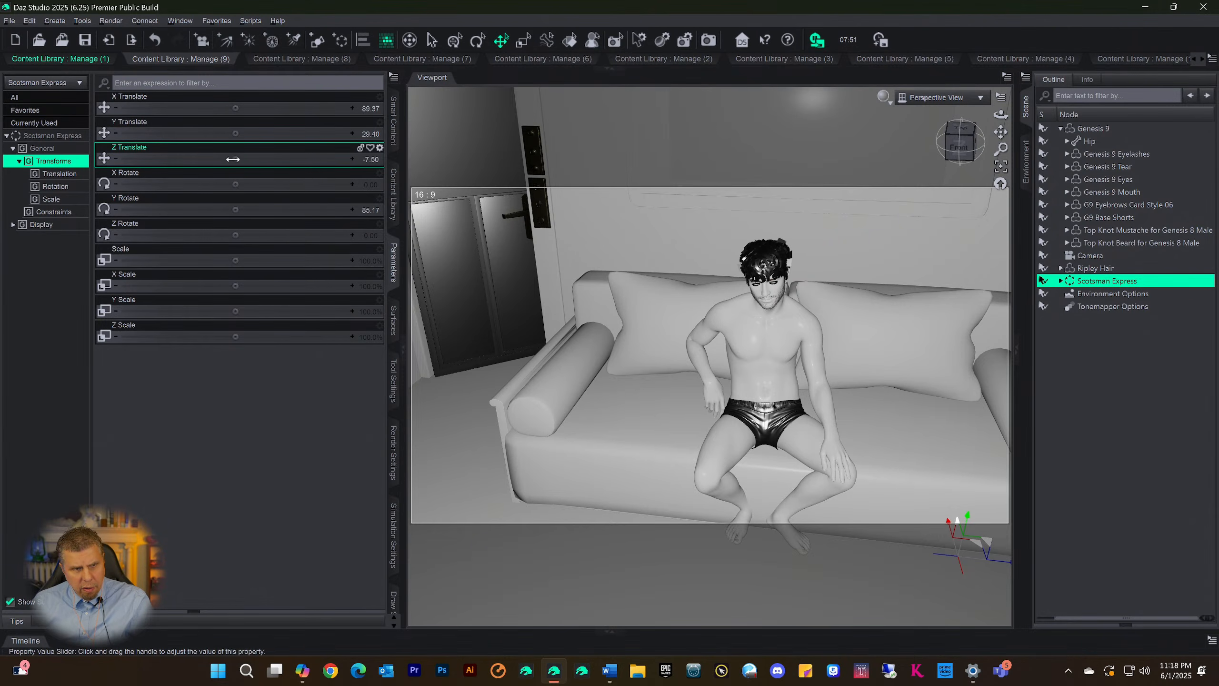
{"action": "mouse_move", "coordinate": [233, 159]}
{"action": "left_mouse_down"}
{"action": "mouse_move", "coordinate": [194, 159]}
{"action": "mouse_move", "coordinate": [233, 159]}
{"action": "left_mouse_up"}
{"action": "mouse_move", "coordinate": [233, 159]}
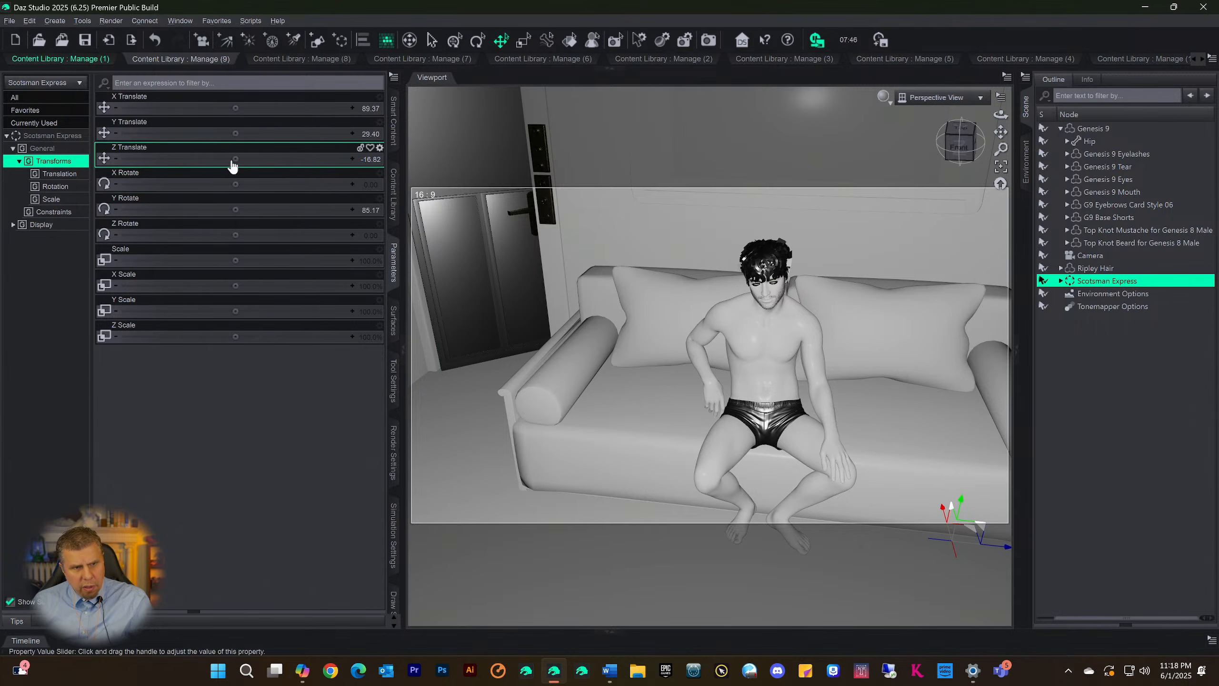
{"action": "left_click_drag", "start_coordinate": [232, 166], "coordinate": [211, 166]}
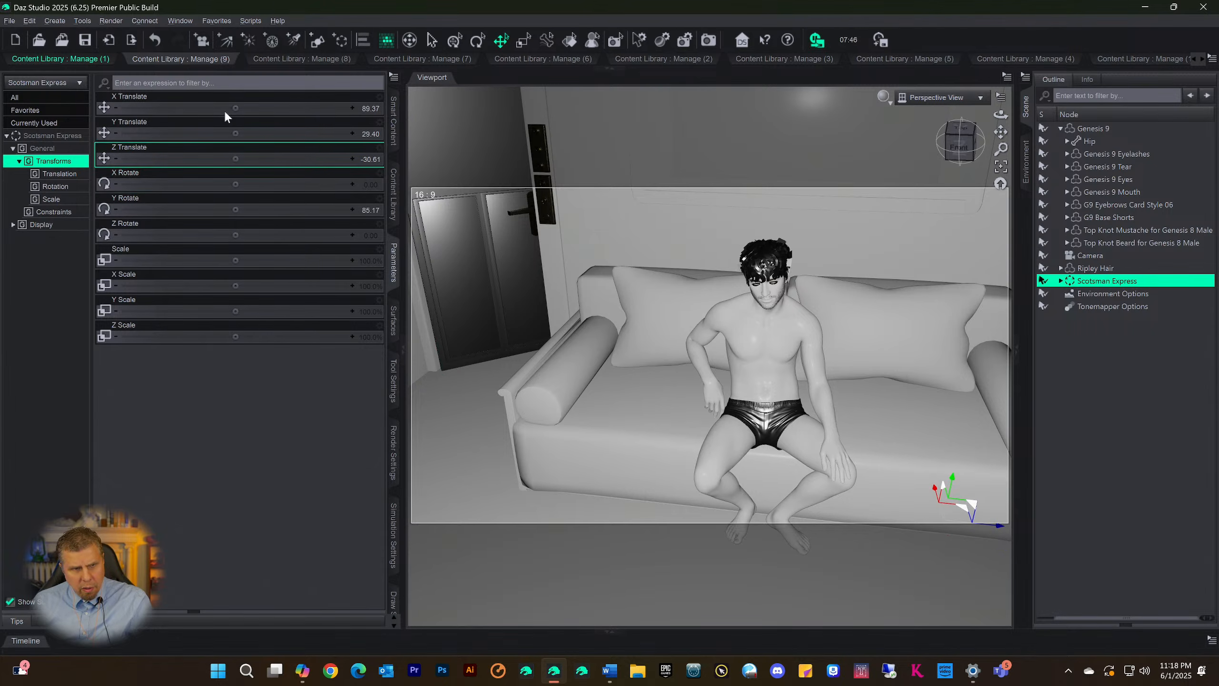
Move the Scotsman Express set to X Translate 167.39 to bring the sofa's armrest end beside the figure
{"action": "left_click_drag", "start_coordinate": [229, 111], "coordinate": [259, 111]}
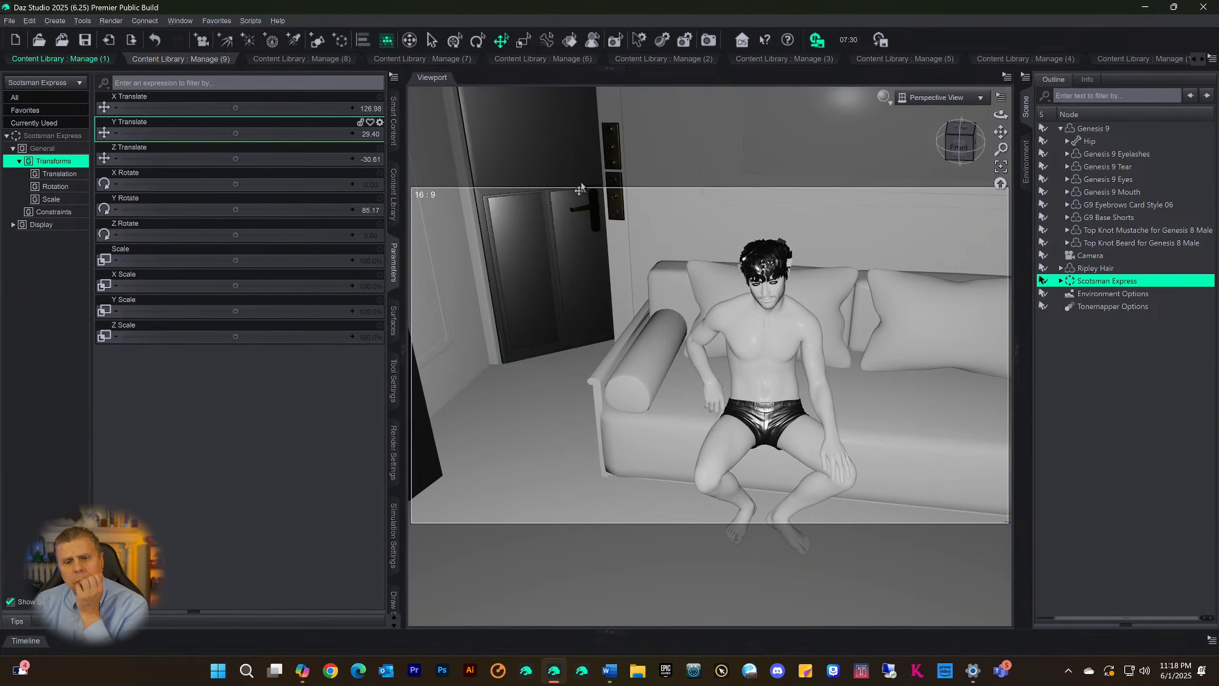
{"action": "left_click_drag", "start_coordinate": [236, 109], "coordinate": [268, 108]}
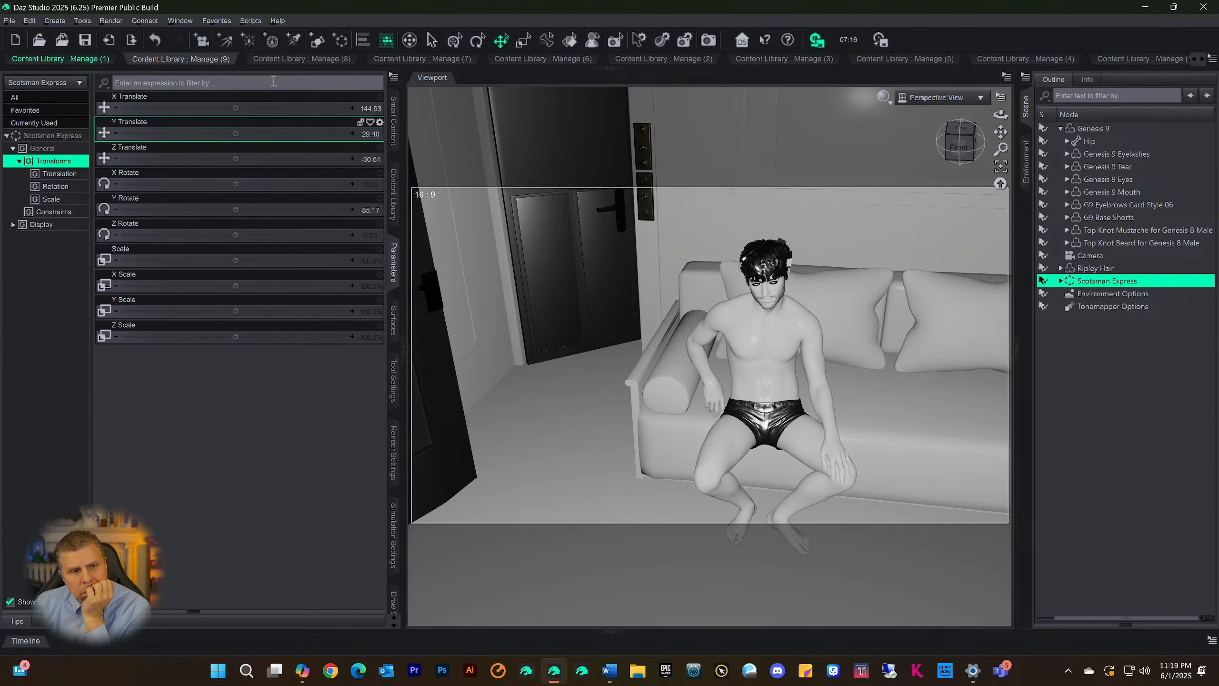
{"action": "left_click_drag", "start_coordinate": [234, 105], "coordinate": [275, 108]}
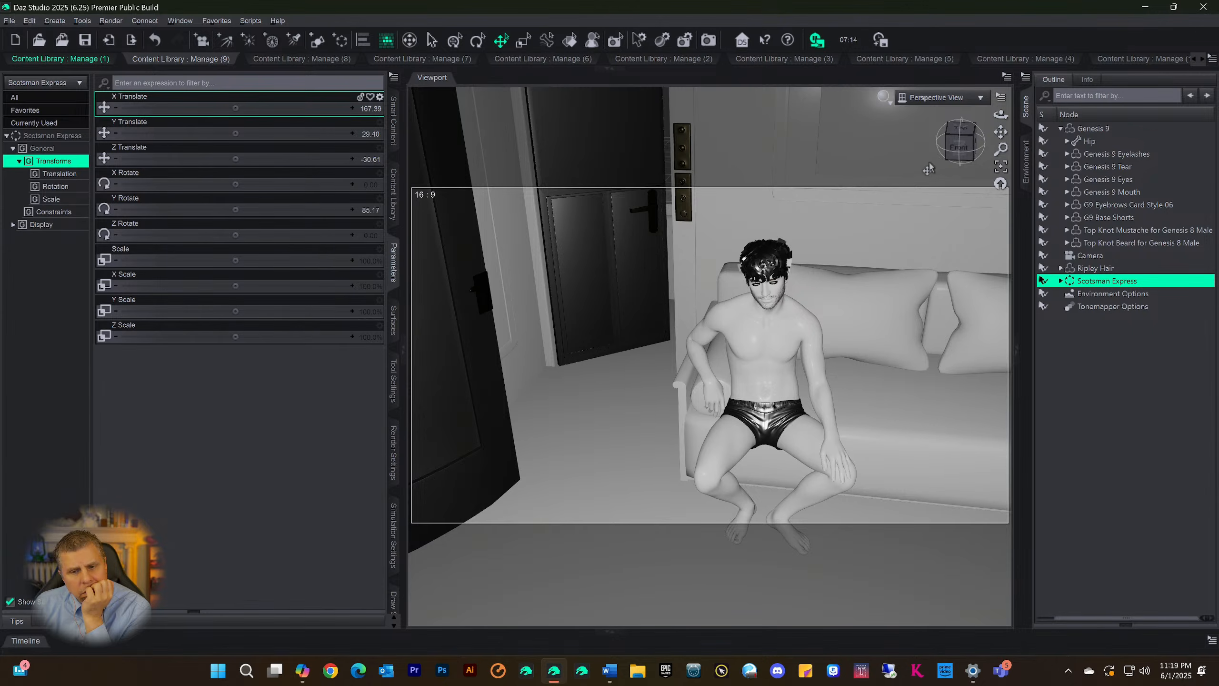
View the seated figure from the side and set the Scotsman Express set's Z Translate to -66.68
{"action": "left_click_drag", "start_coordinate": [960, 148], "coordinate": [895, 144]}
{"action": "left_click_drag", "start_coordinate": [999, 132], "coordinate": [967, 169]}
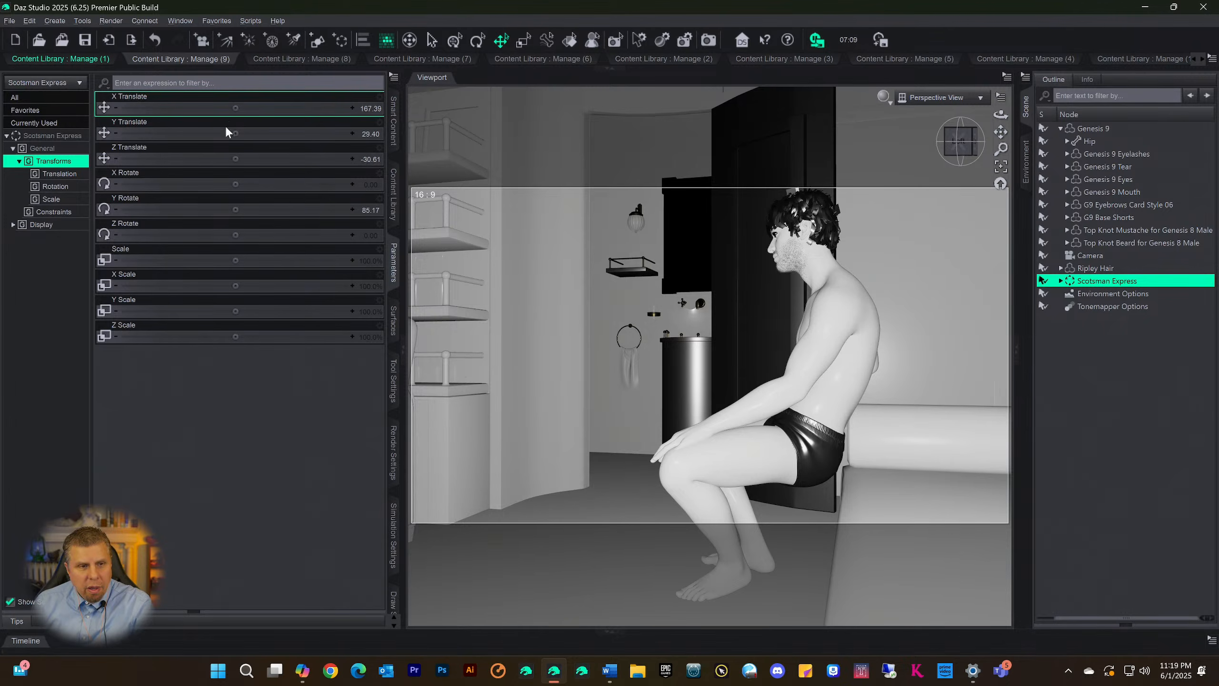
{"action": "left_click_drag", "start_coordinate": [235, 158], "coordinate": [222, 159]}
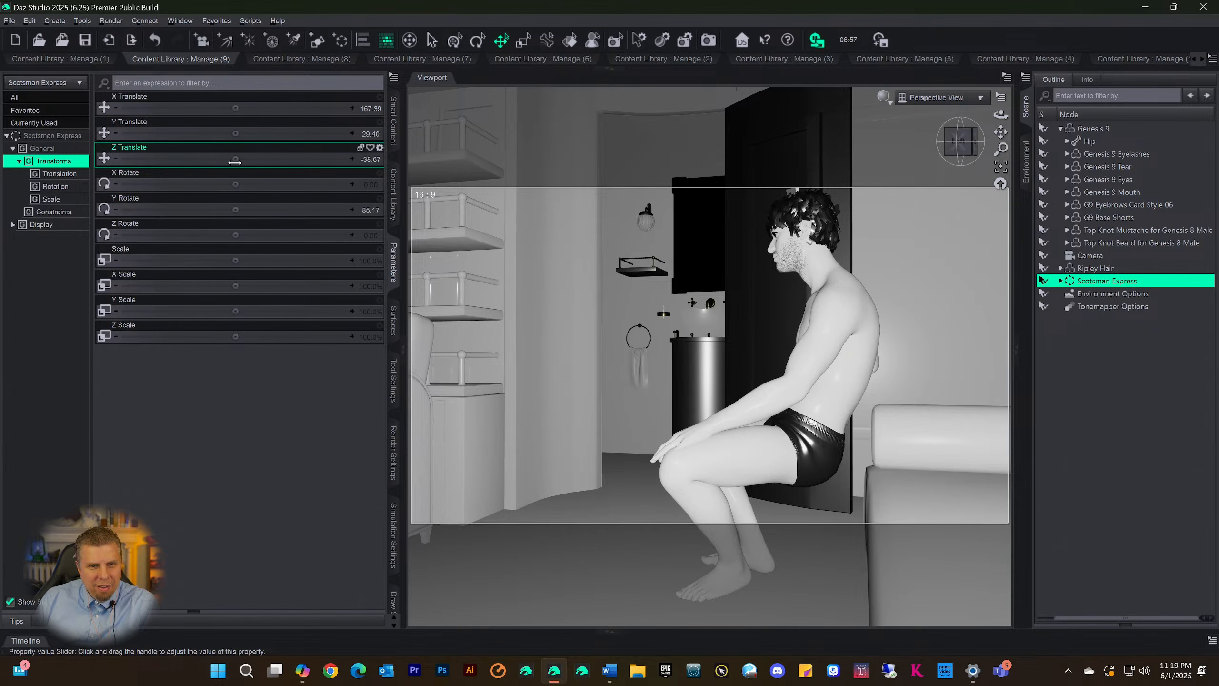
{"action": "mouse_move", "coordinate": [234, 163]}
{"action": "left_mouse_down"}
{"action": "mouse_move", "coordinate": [207, 159]}
{"action": "mouse_move", "coordinate": [234, 160]}
{"action": "left_mouse_up"}
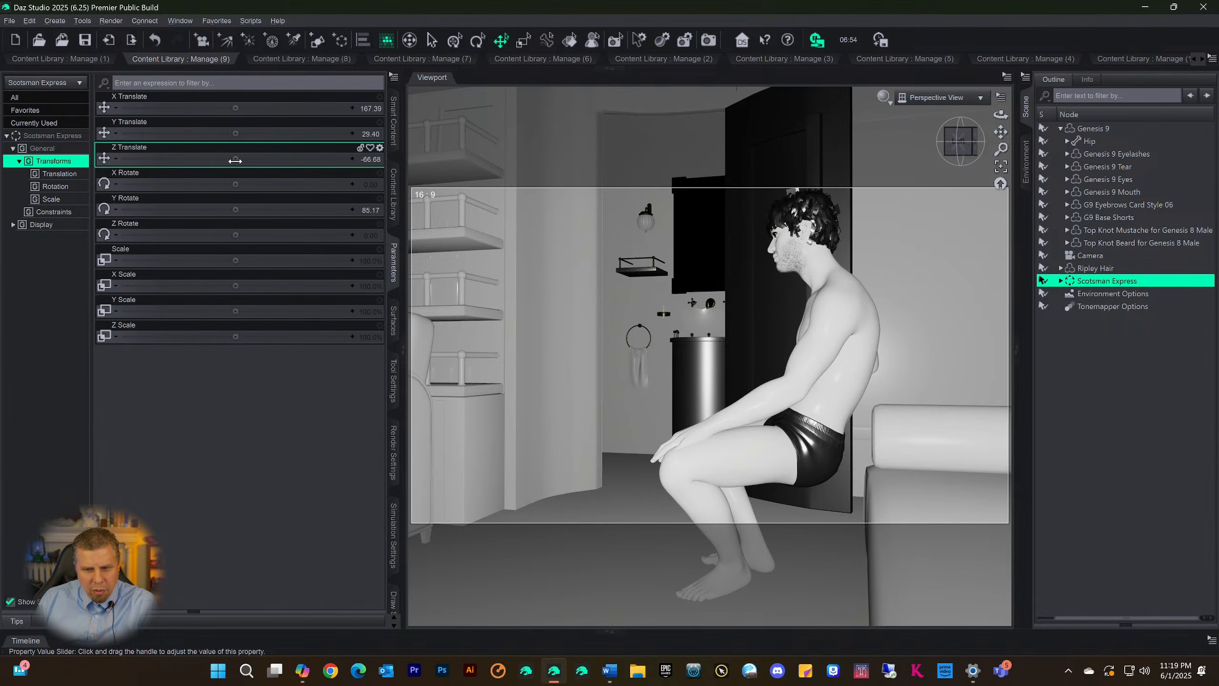
{"action": "mouse_move", "coordinate": [235, 161]}
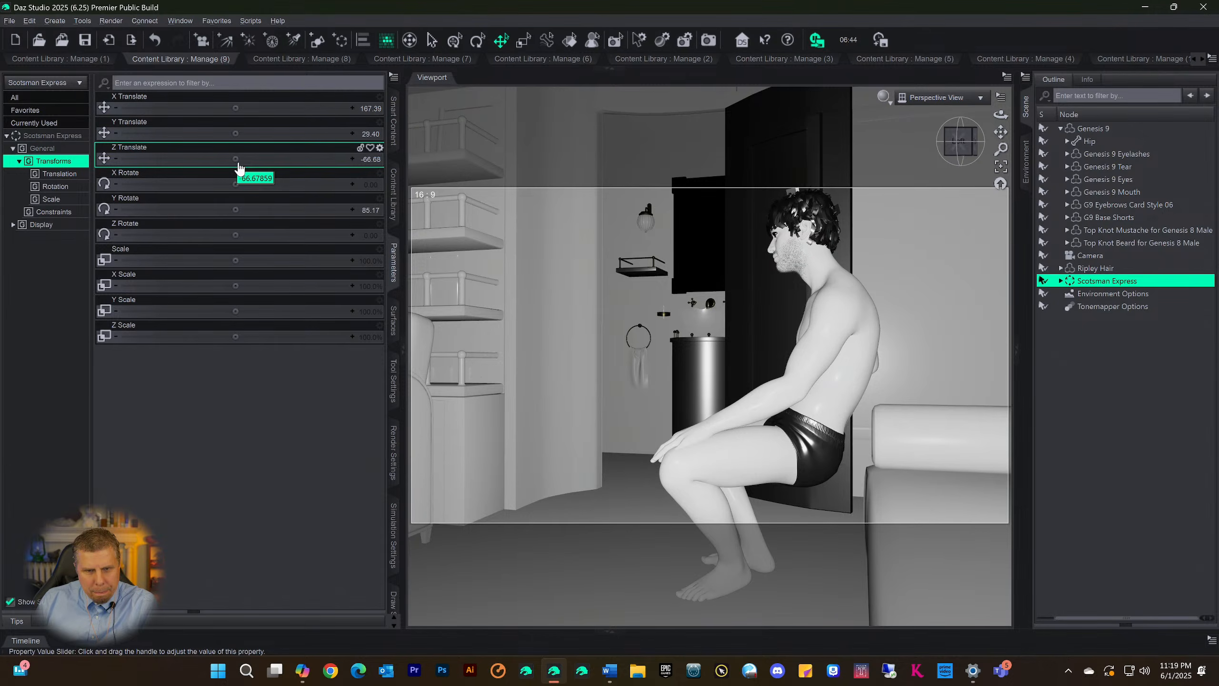
Adjust the Scotsman Express set's depth to Z Translate -6.47 so the sofa seat sits under the figure
{"action": "left_click_drag", "start_coordinate": [236, 159], "coordinate": [236, 160]}
{"action": "left_click_drag", "start_coordinate": [287, 159], "coordinate": [288, 159]}
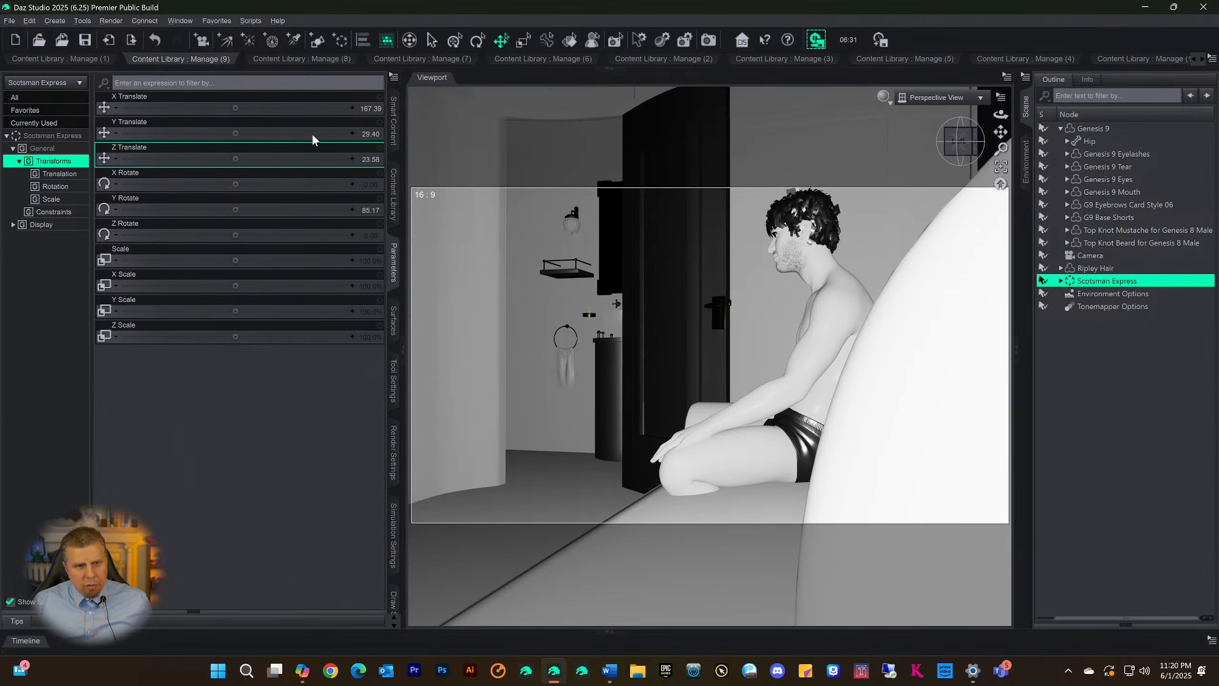
{"action": "left_click_drag", "start_coordinate": [234, 159], "coordinate": [213, 159]}
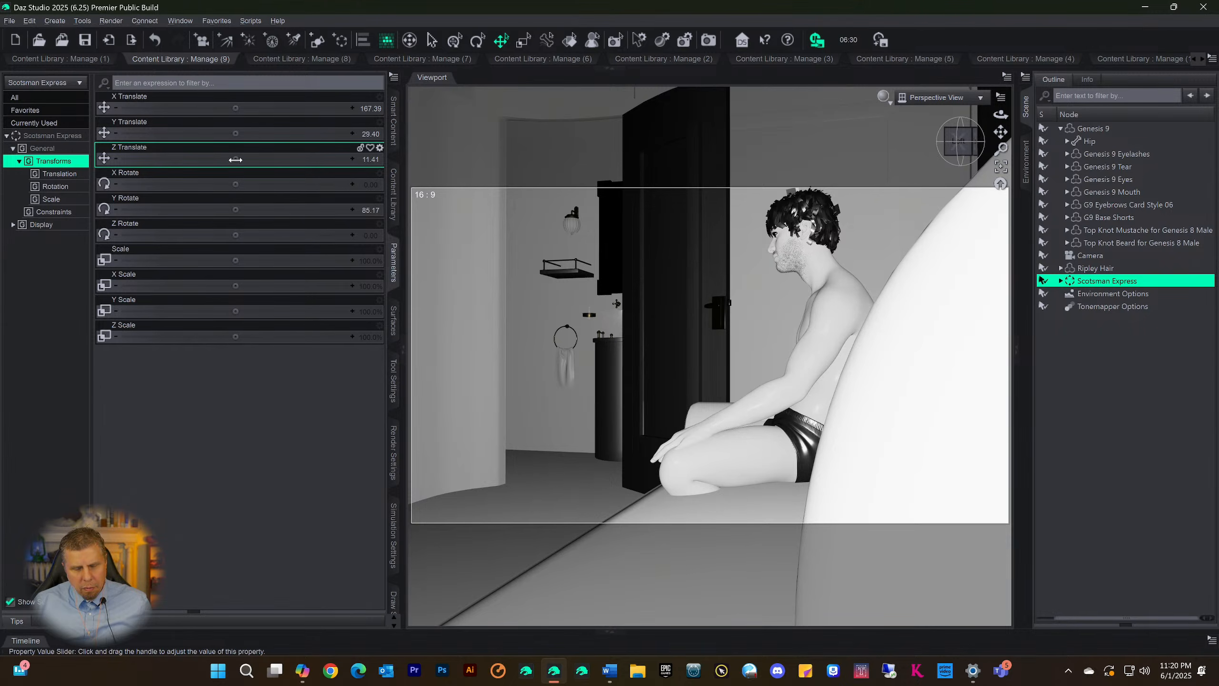
{"action": "mouse_move", "coordinate": [238, 164]}
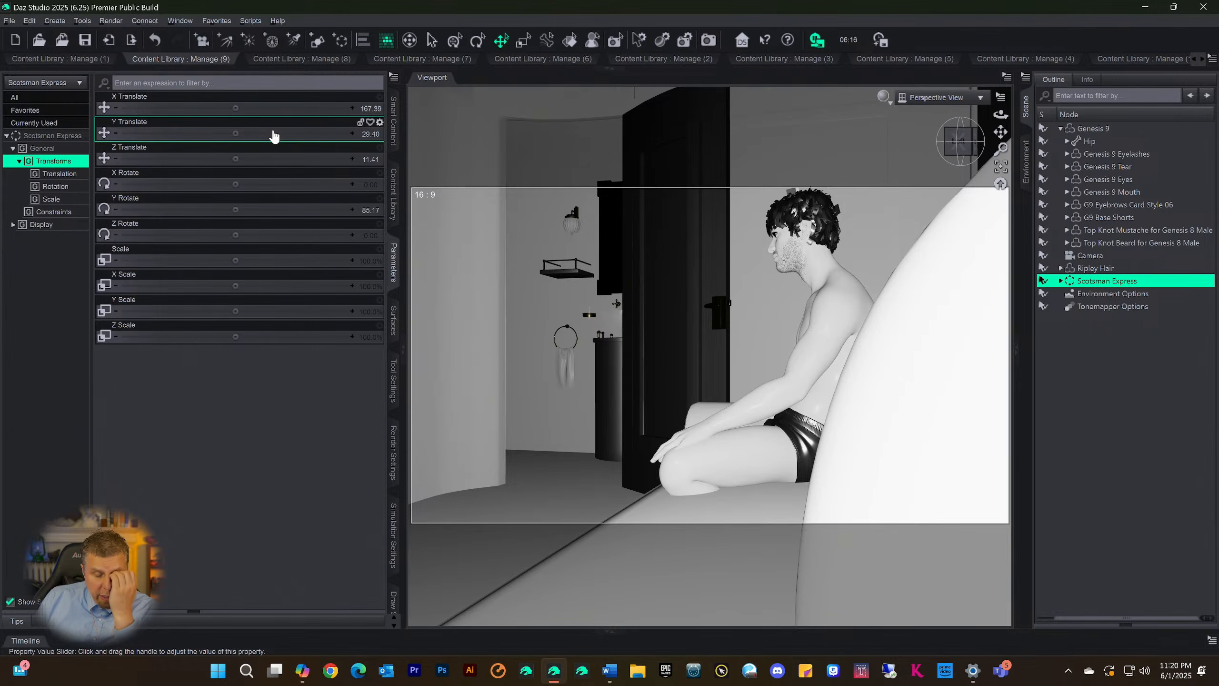
{"action": "mouse_move", "coordinate": [272, 139]}
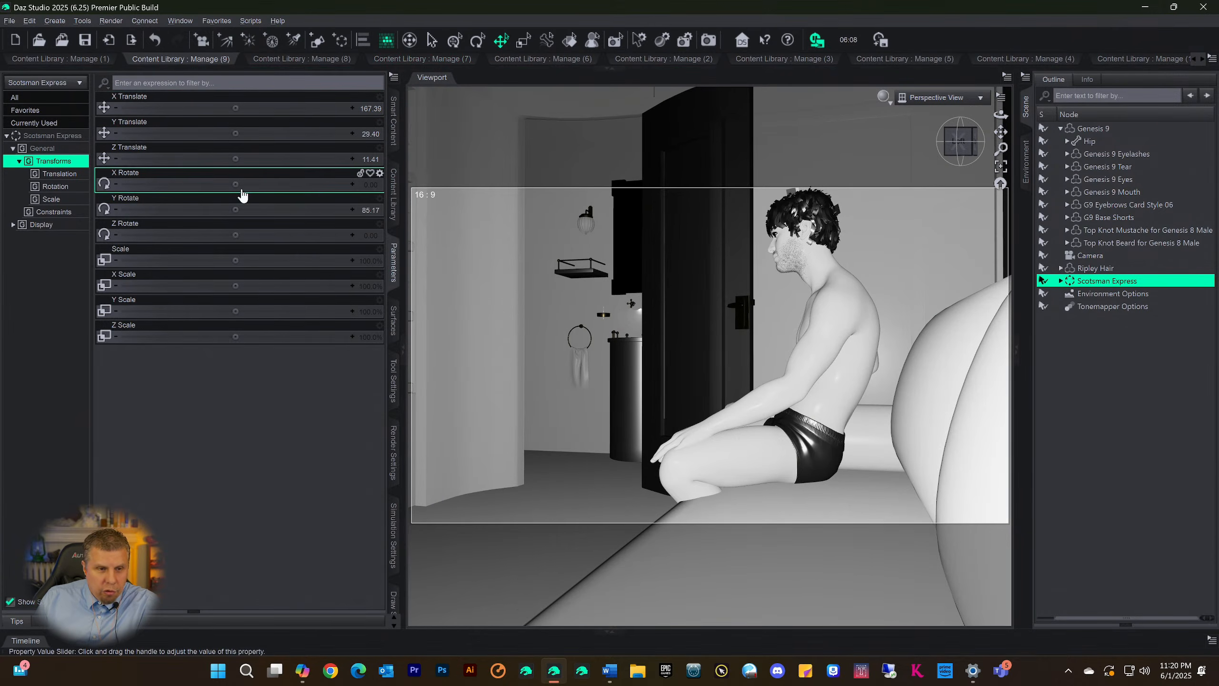
{"action": "left_click_drag", "start_coordinate": [235, 159], "coordinate": [209, 159]}
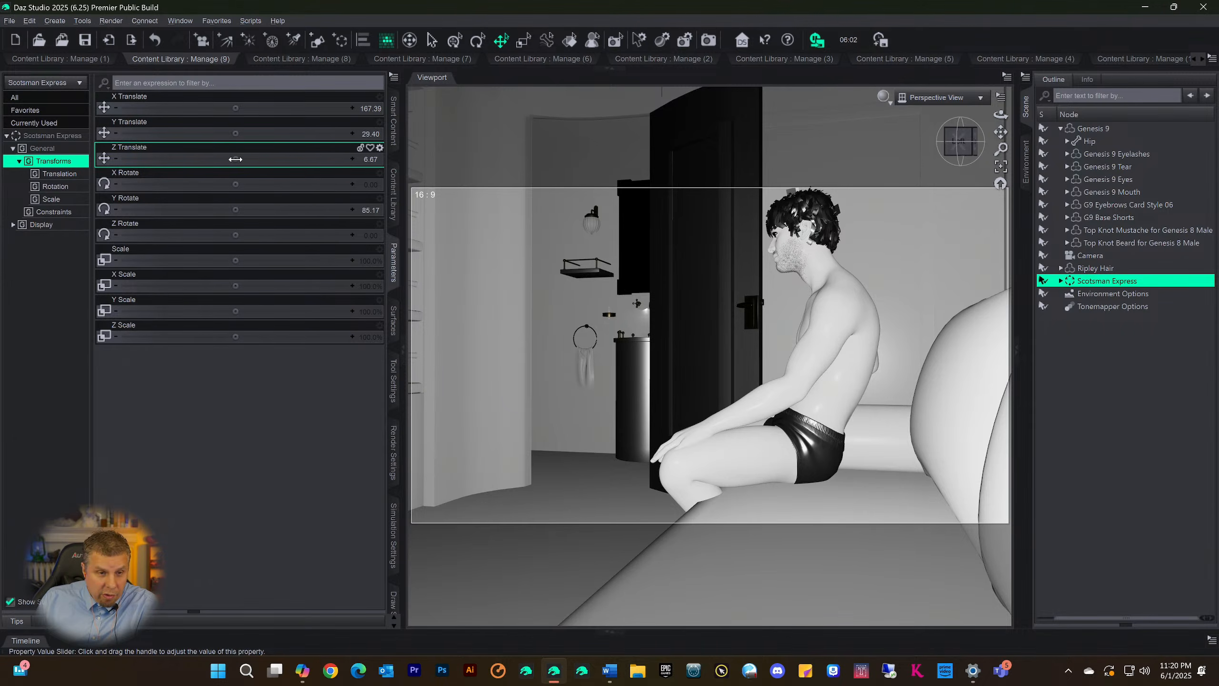
{"action": "left_click_drag", "start_coordinate": [238, 160], "coordinate": [201, 159]}
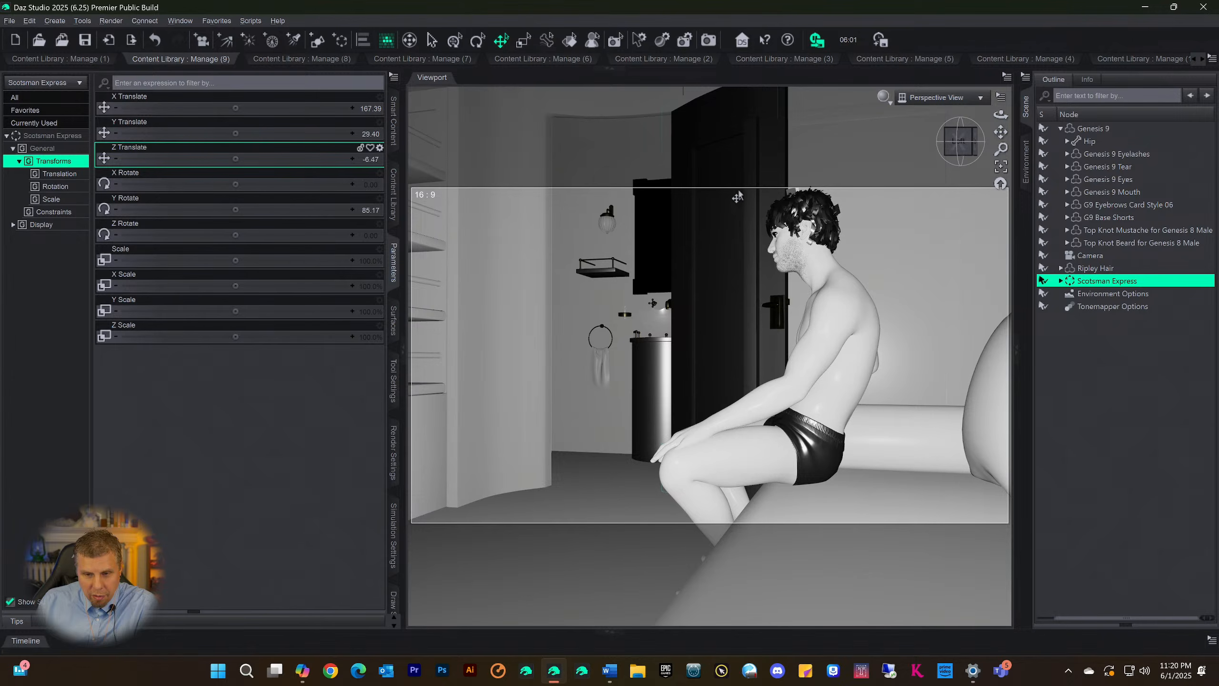
Set the Scotsman Express set's X Translate to 156.68 to place the armrest beside the figure's right arm
{"action": "left_click_drag", "start_coordinate": [960, 143], "coordinate": [1054, 161]}
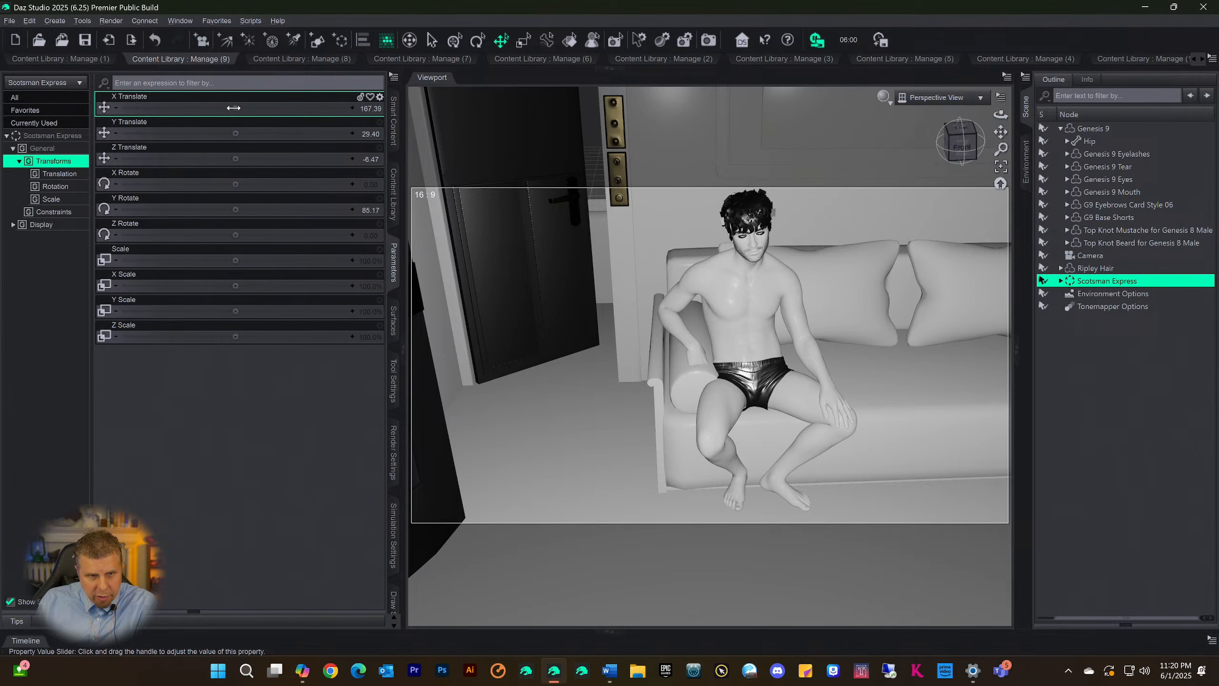
{"action": "left_click_drag", "start_coordinate": [235, 108], "coordinate": [217, 108]}
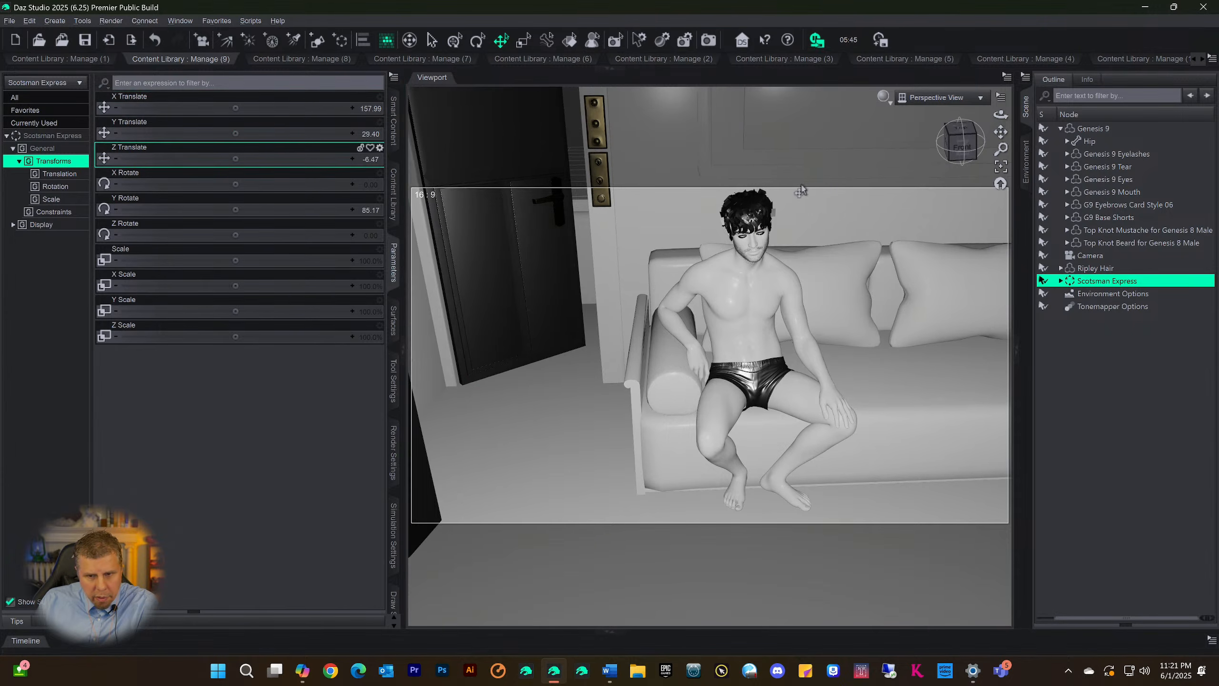
{"action": "mouse_move", "coordinate": [966, 156]}
{"action": "left_mouse_down"}
{"action": "mouse_move", "coordinate": [908, 147]}
{"action": "mouse_move", "coordinate": [961, 152]}
{"action": "left_mouse_up"}
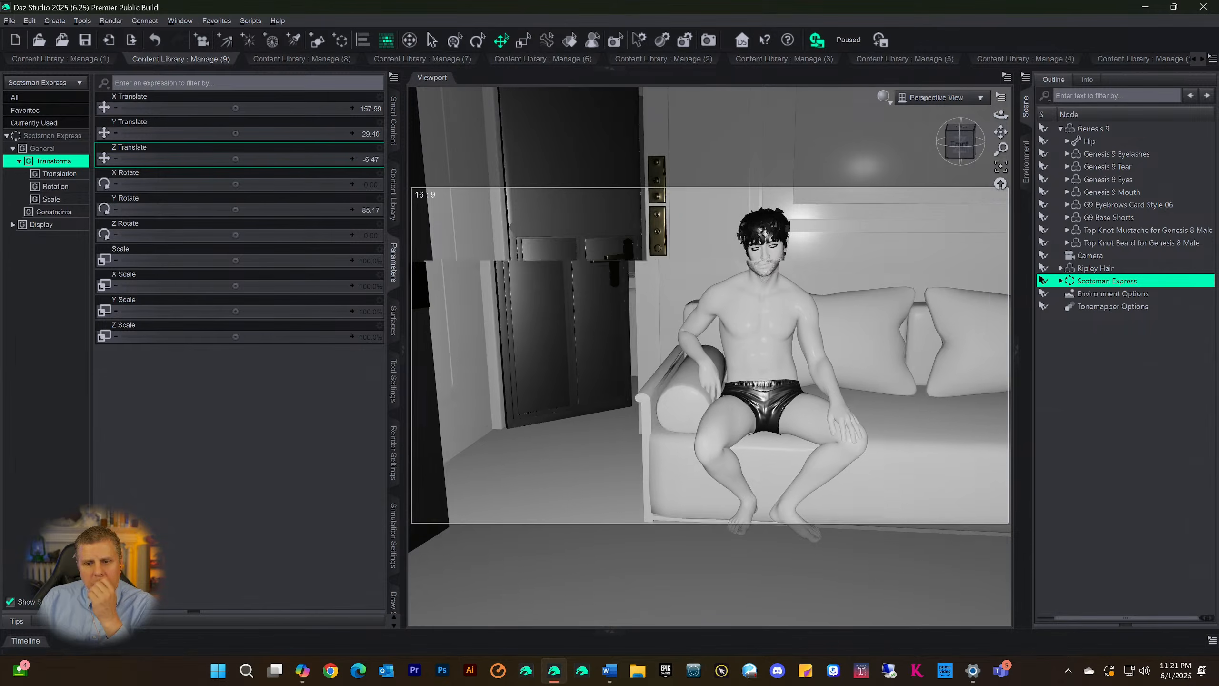
{"action": "left_click_drag", "start_coordinate": [619, 176], "coordinate": [629, 186]}
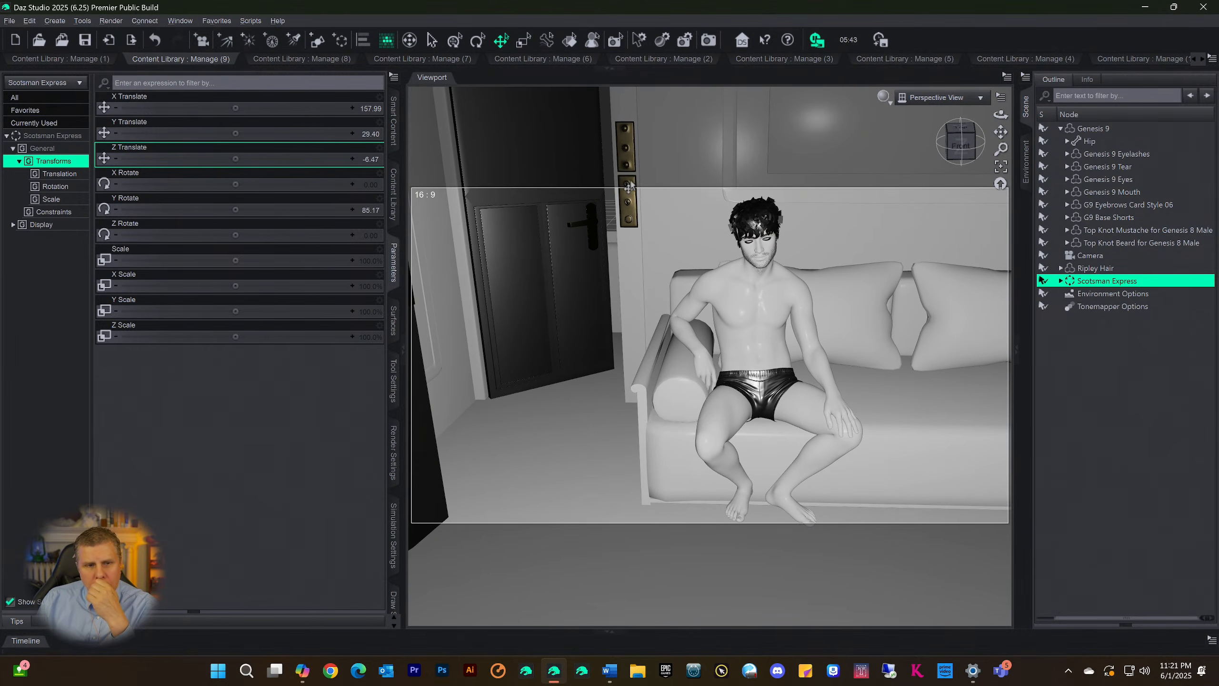
{"action": "left_click_drag", "start_coordinate": [235, 108], "coordinate": [215, 108]}
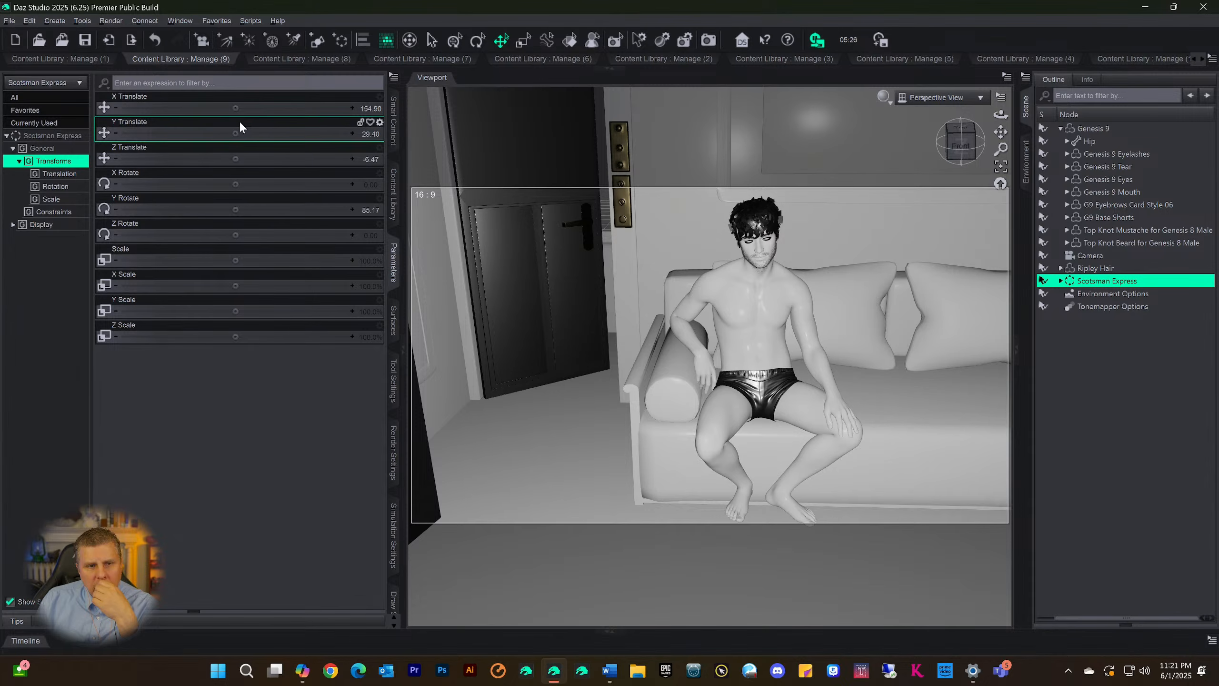
{"action": "left_click_drag", "start_coordinate": [235, 110], "coordinate": [206, 110]}
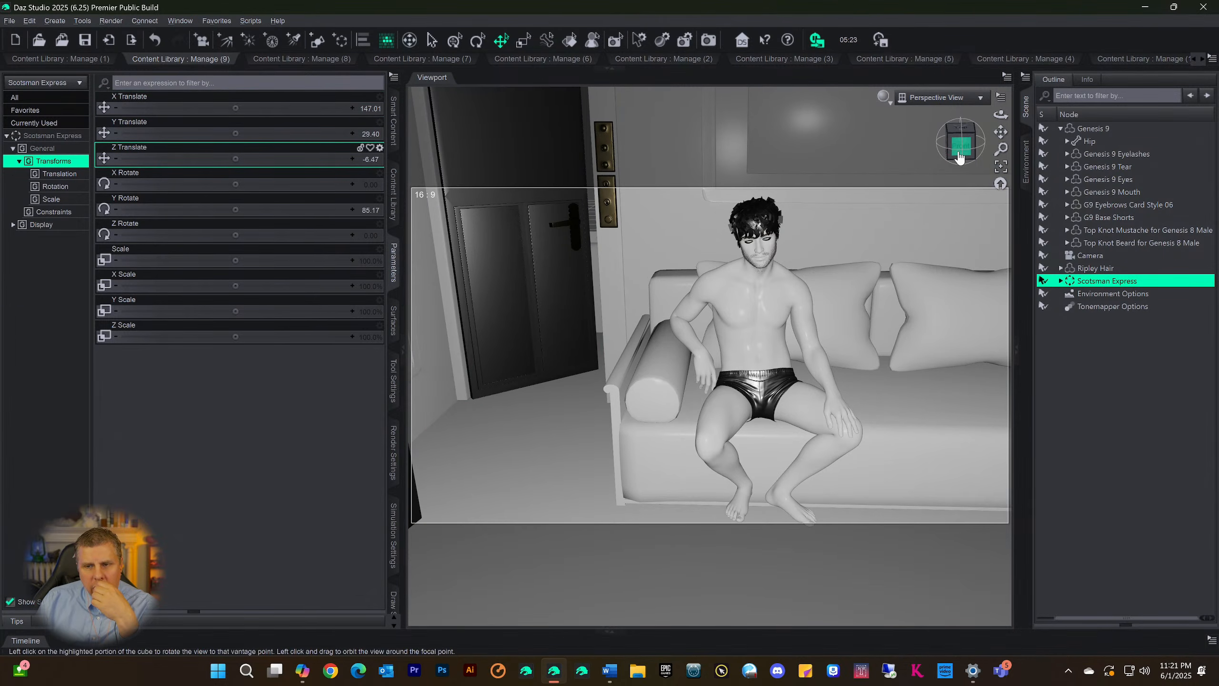
{"action": "mouse_move", "coordinate": [959, 156]}
{"action": "left_mouse_down"}
{"action": "mouse_move", "coordinate": [985, 155]}
{"action": "mouse_move", "coordinate": [971, 156]}
{"action": "left_mouse_up"}
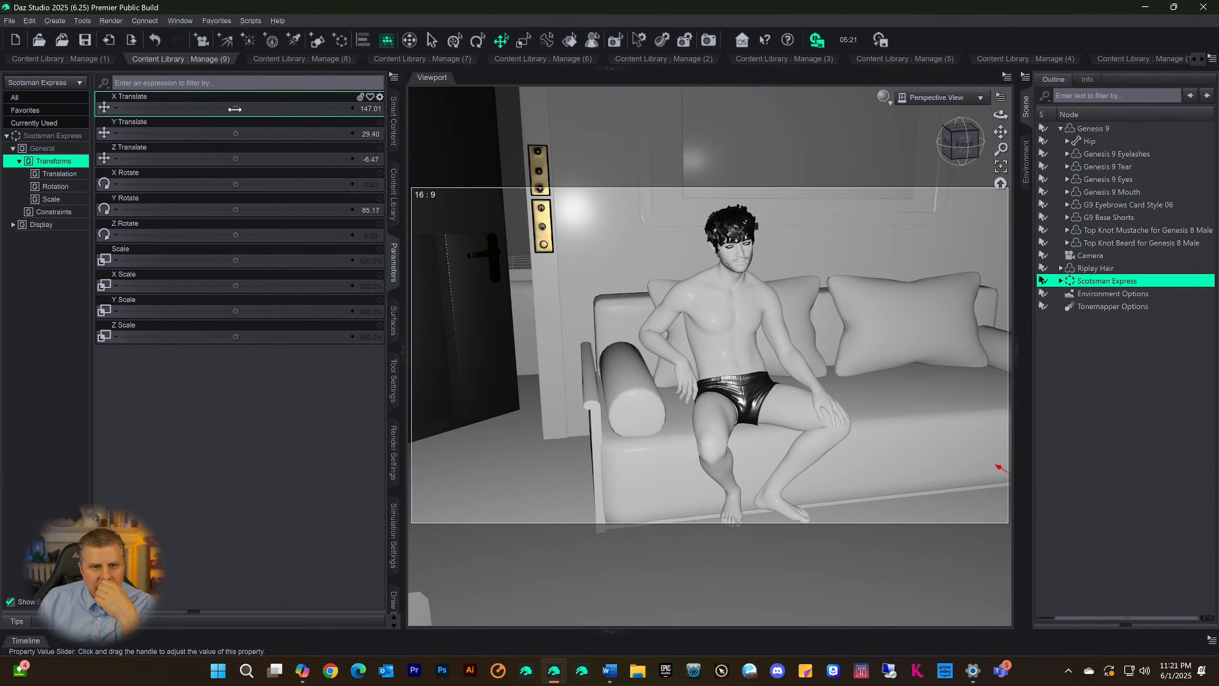
{"action": "left_click_drag", "start_coordinate": [263, 107], "coordinate": [267, 108]}
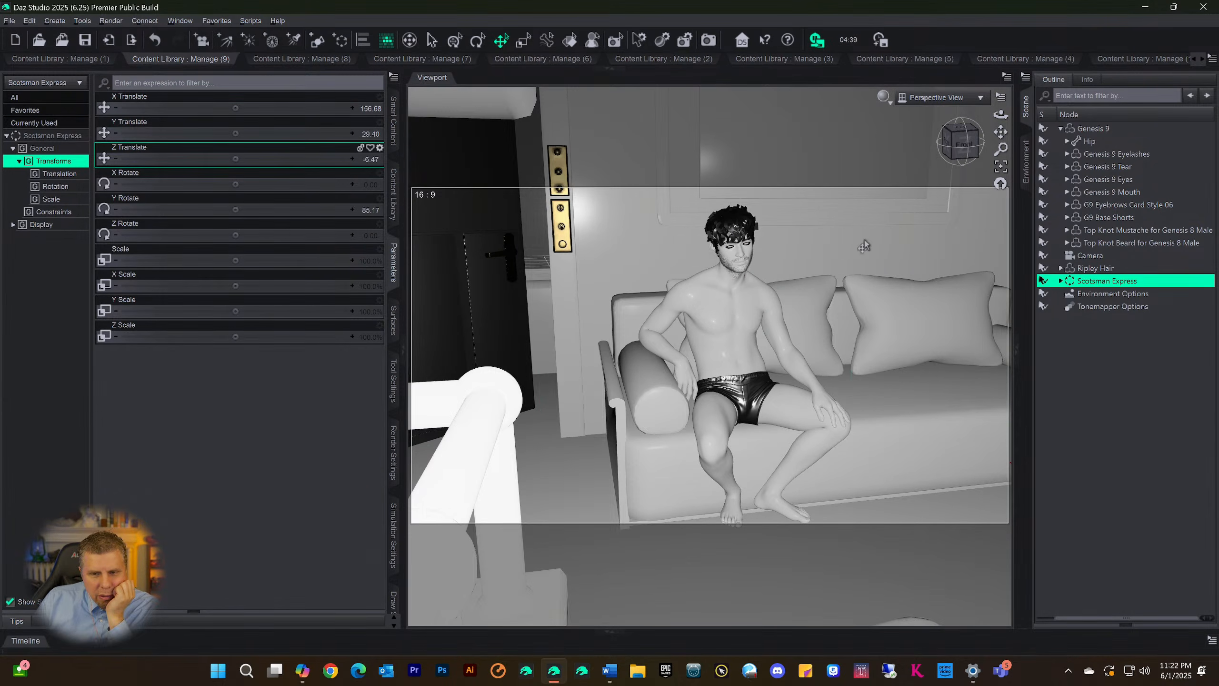
Nudge the Scotsman Express set along its own X axis to X Translate 157.21 and Z Translate -12.83
{"action": "left_click_drag", "start_coordinate": [958, 165], "coordinate": [918, 39]}
{"action": "left_click_drag", "start_coordinate": [1000, 132], "coordinate": [1007, 113]}
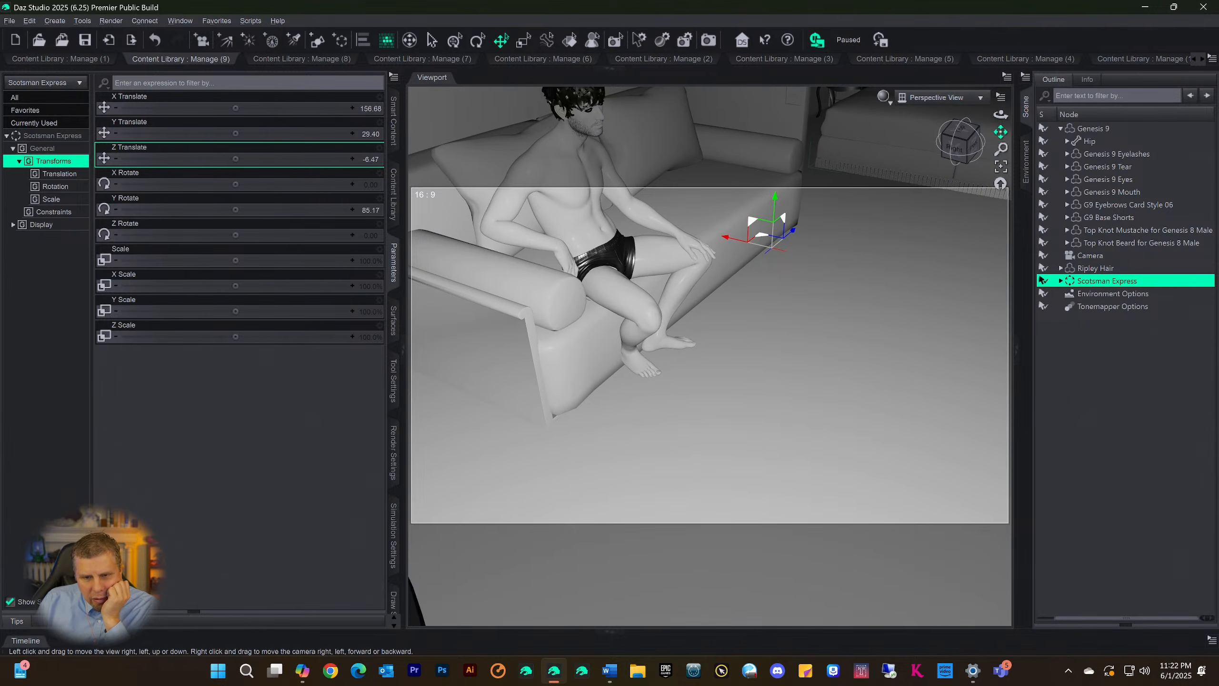
{"action": "mouse_move", "coordinate": [966, 156]}
{"action": "left_mouse_down"}
{"action": "mouse_move", "coordinate": [977, 161]}
{"action": "mouse_move", "coordinate": [967, 161]}
{"action": "left_mouse_up"}
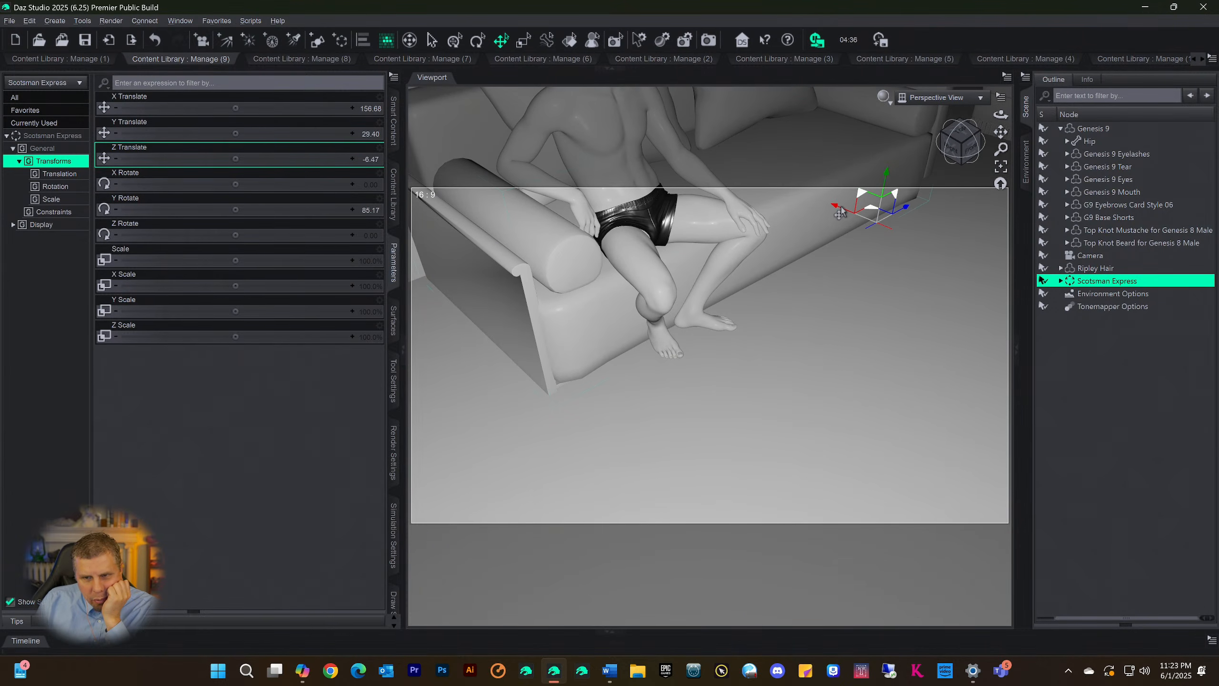
{"action": "left_click_drag", "start_coordinate": [836, 212], "coordinate": [830, 210]}
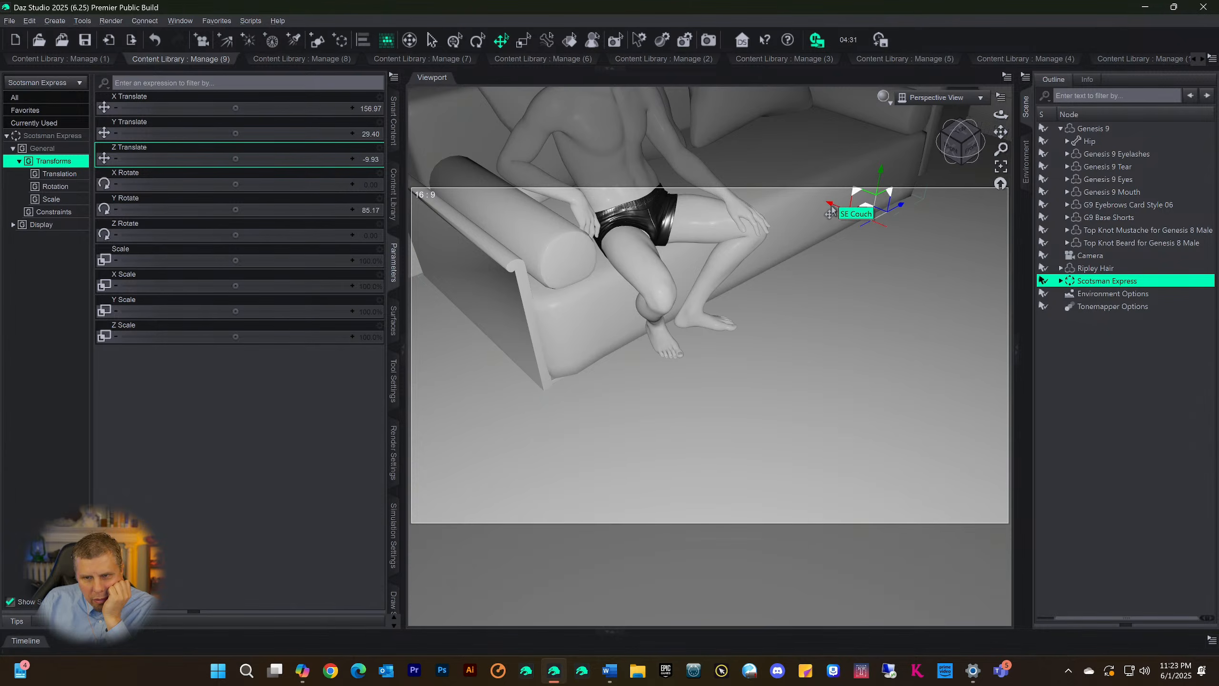
{"action": "left_click_drag", "start_coordinate": [831, 212], "coordinate": [824, 209]}
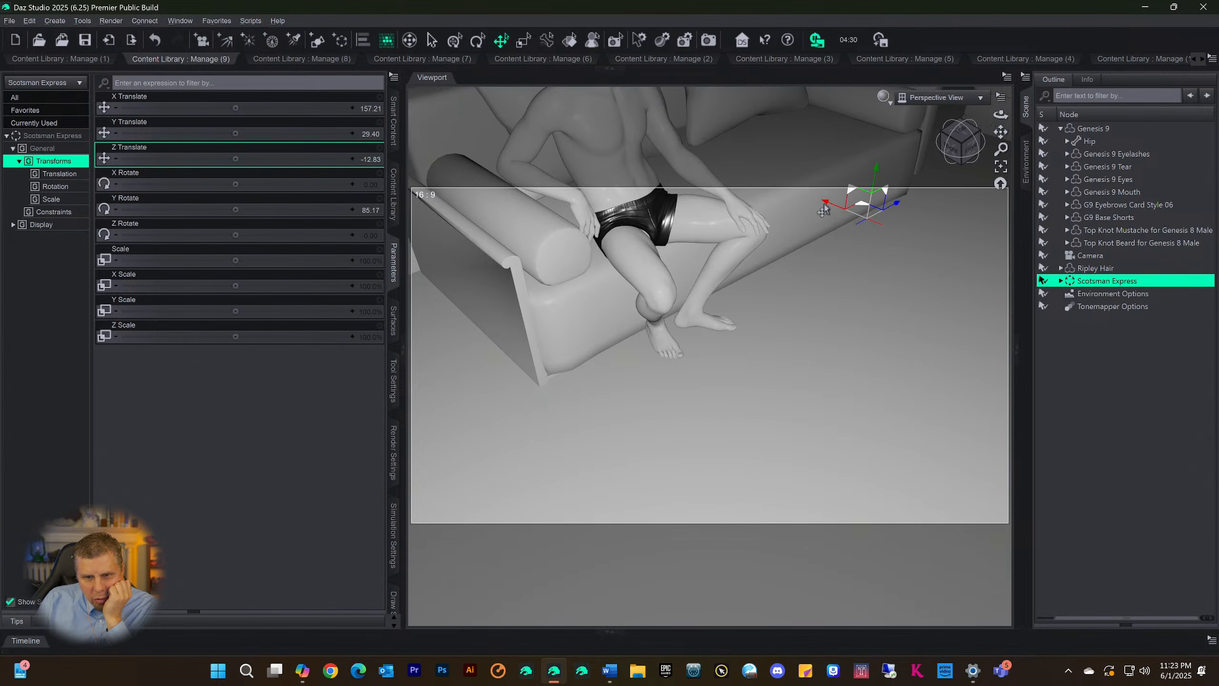
Raise the Scotsman Express set to Y Translate 34.71 to bring the sofa seat up to the figure
{"action": "left_click_drag", "start_coordinate": [957, 145], "coordinate": [948, 184]}
{"action": "scroll", "coordinate": [910, 337], "scroll_direction": "down", "scroll_amount": 4}
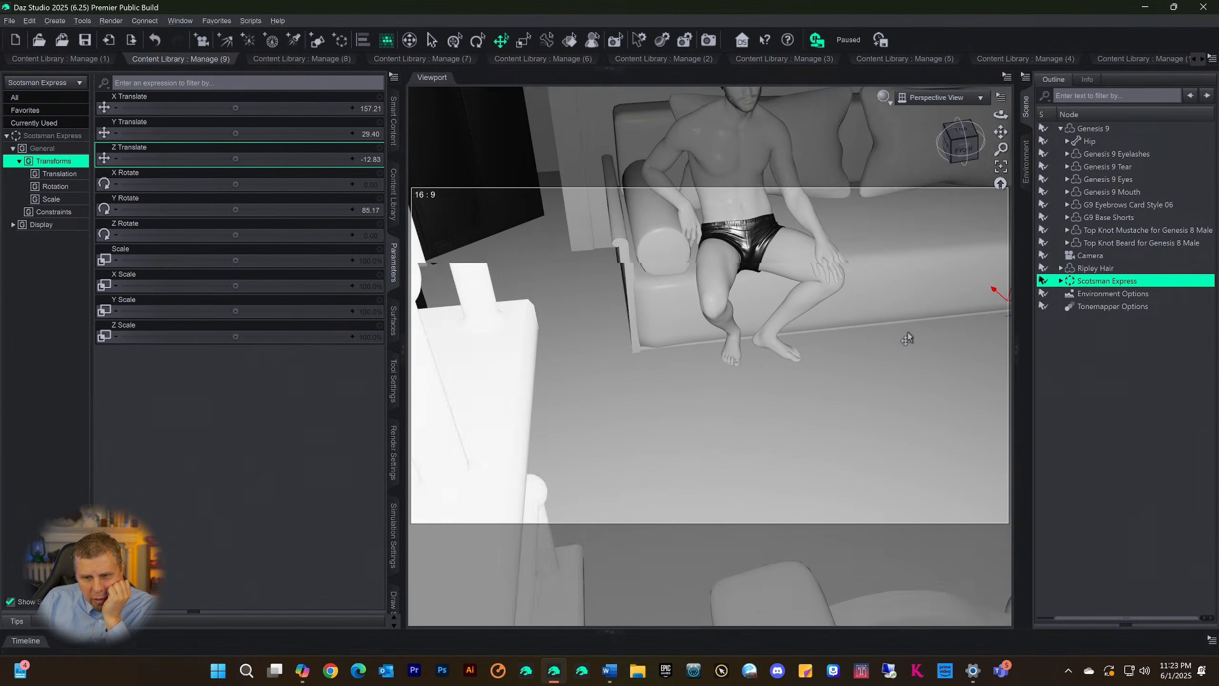
{"action": "left_click", "coordinate": [1001, 167]}
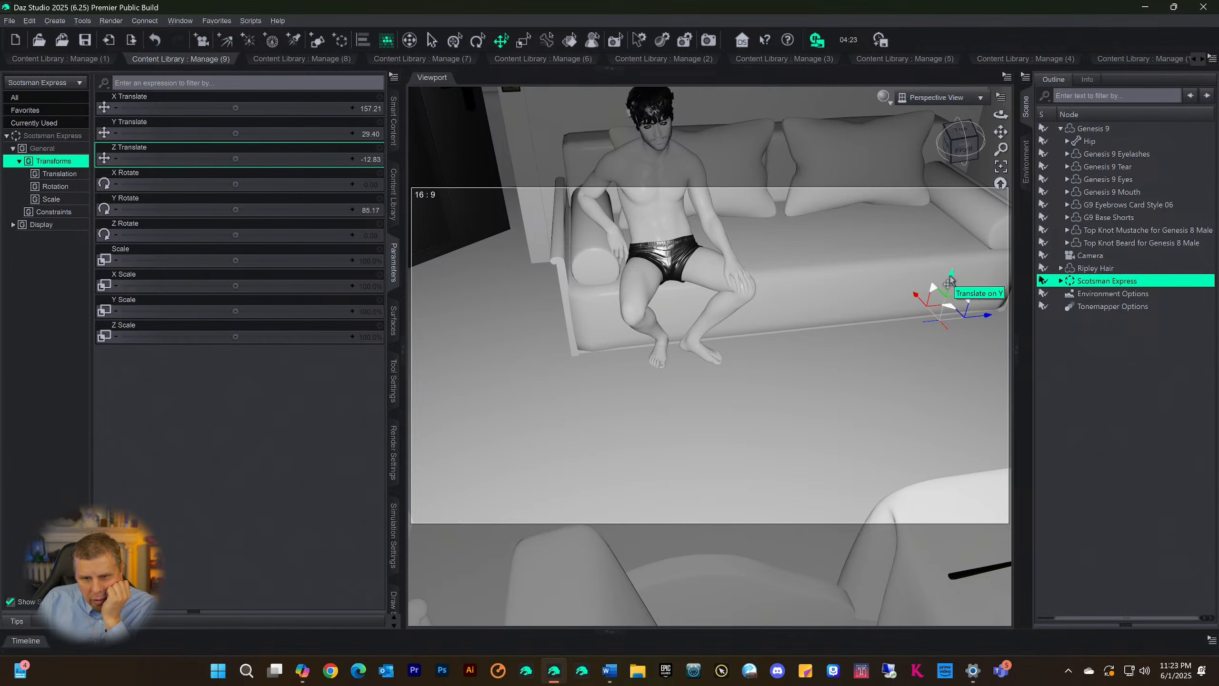
{"action": "left_click_drag", "start_coordinate": [949, 281], "coordinate": [953, 272]}
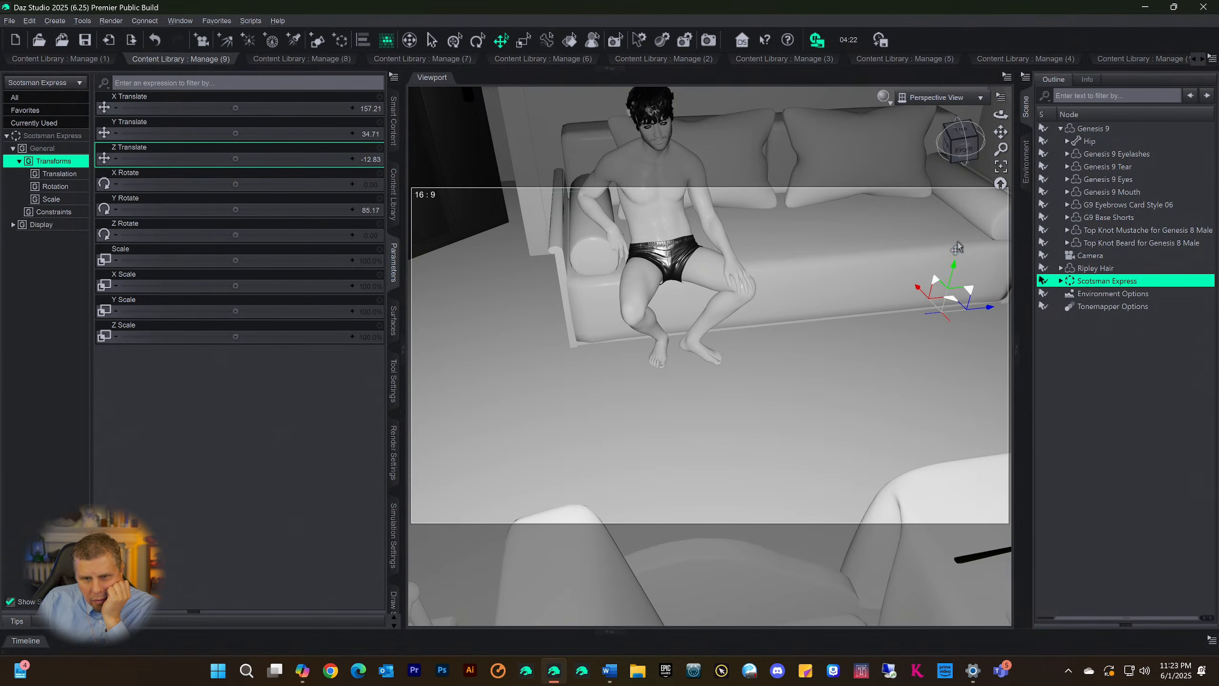
Set the Right Forearm's Bend to 101.66 to adjust the arm resting beside the sofa's bolster
{"action": "mouse_move", "coordinate": [958, 158]}
{"action": "left_mouse_down"}
{"action": "mouse_move", "coordinate": [1012, 155]}
{"action": "mouse_move", "coordinate": [956, 159]}
{"action": "mouse_move", "coordinate": [976, 172]}
{"action": "mouse_move", "coordinate": [962, 168]}
{"action": "left_mouse_up"}
{"action": "scroll", "coordinate": [905, 239], "scroll_direction": "up", "scroll_amount": 3}
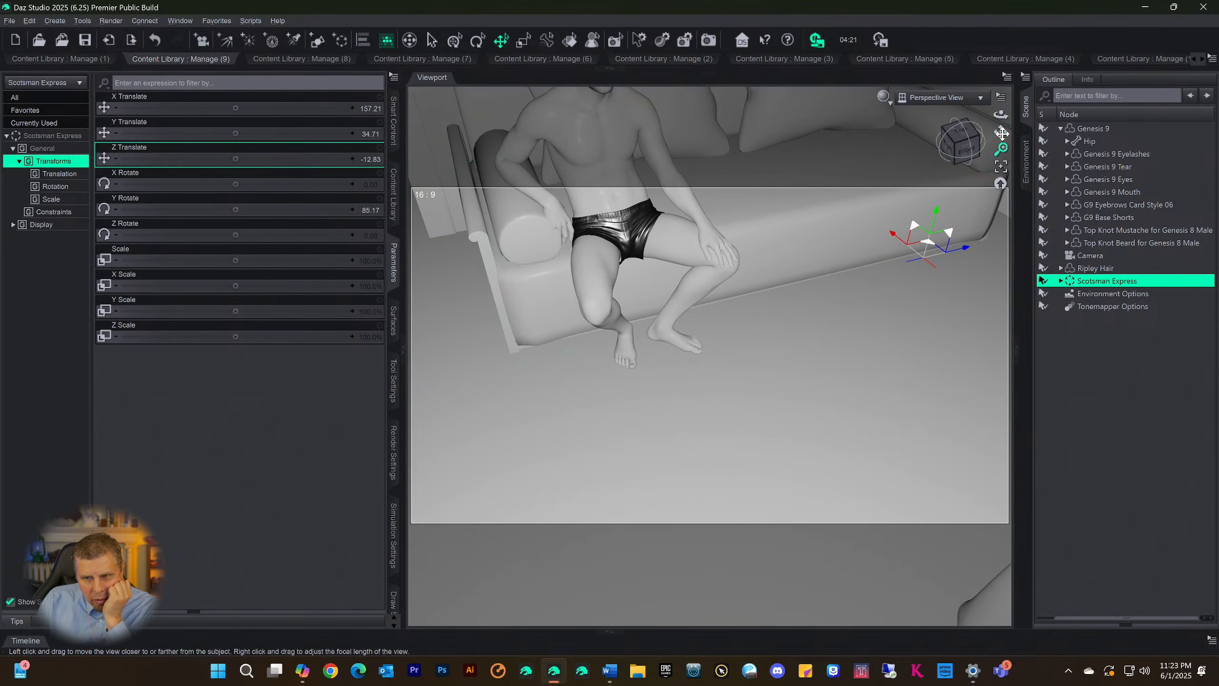
{"action": "left_click_drag", "start_coordinate": [1000, 131], "coordinate": [1001, 134]}
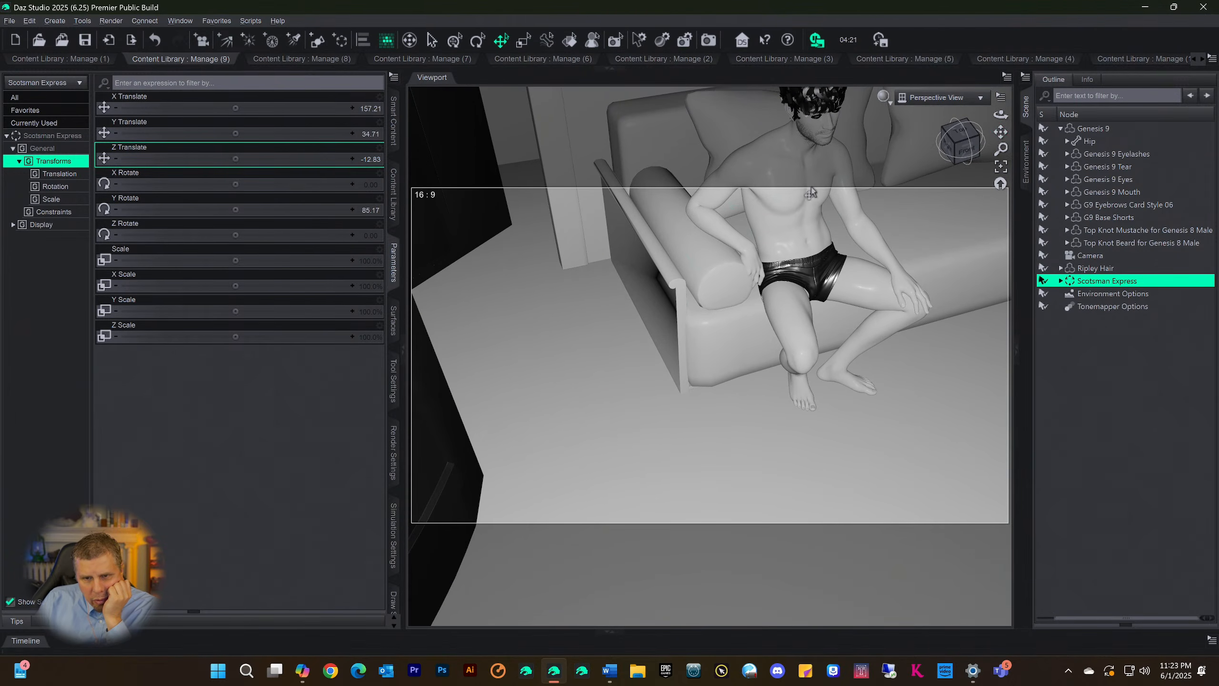
{"action": "left_click", "coordinate": [709, 220]}
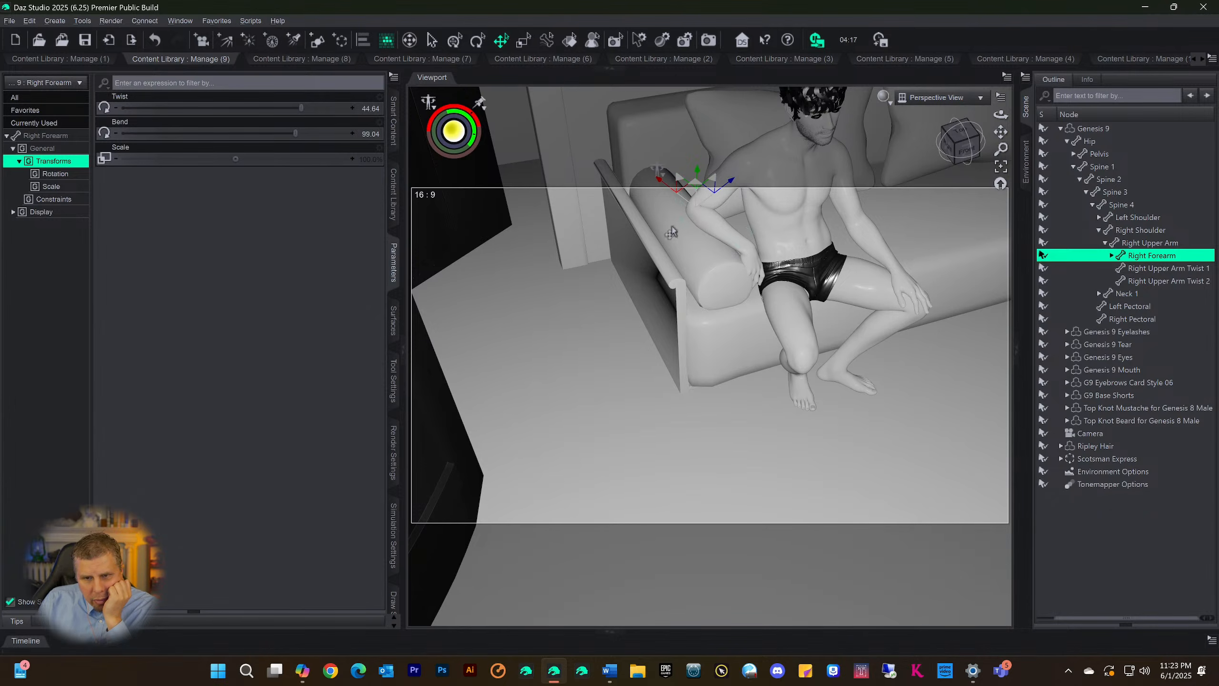
{"action": "left_click_drag", "start_coordinate": [292, 134], "coordinate": [300, 138]}
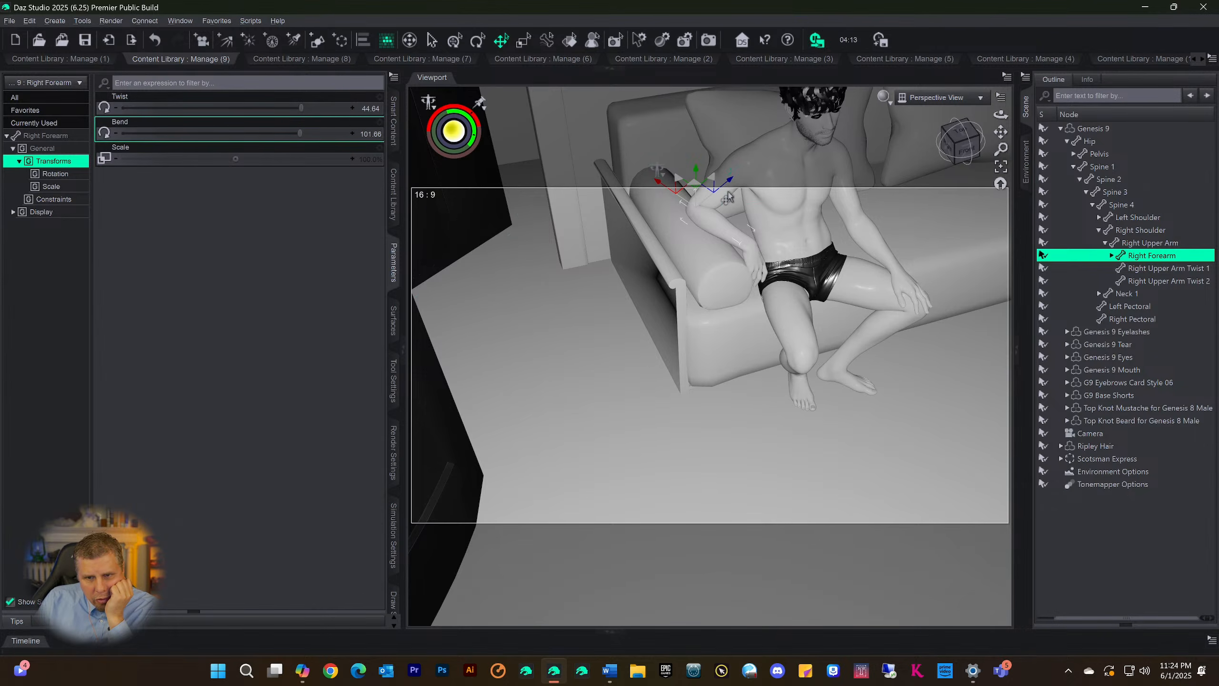
Pose the Right Upper Arm with Twist 20.85 and Front-Back -12.35
{"action": "left_click", "coordinate": [727, 197]}
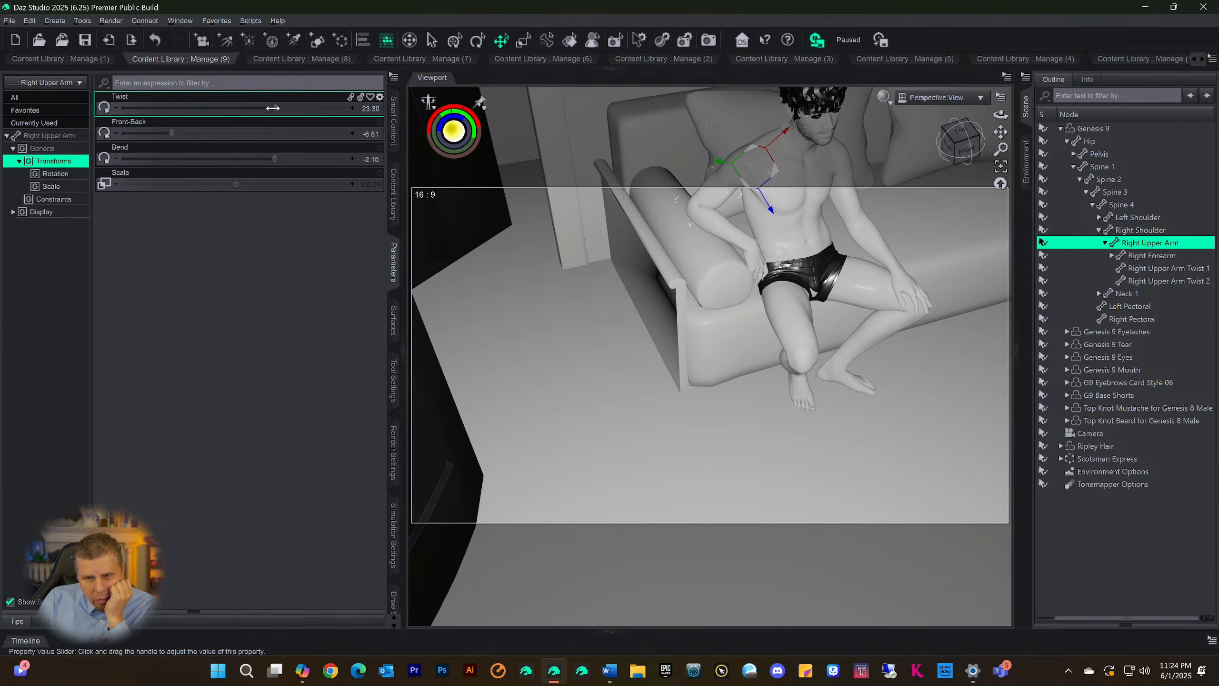
{"action": "left_click_drag", "start_coordinate": [272, 108], "coordinate": [271, 108]}
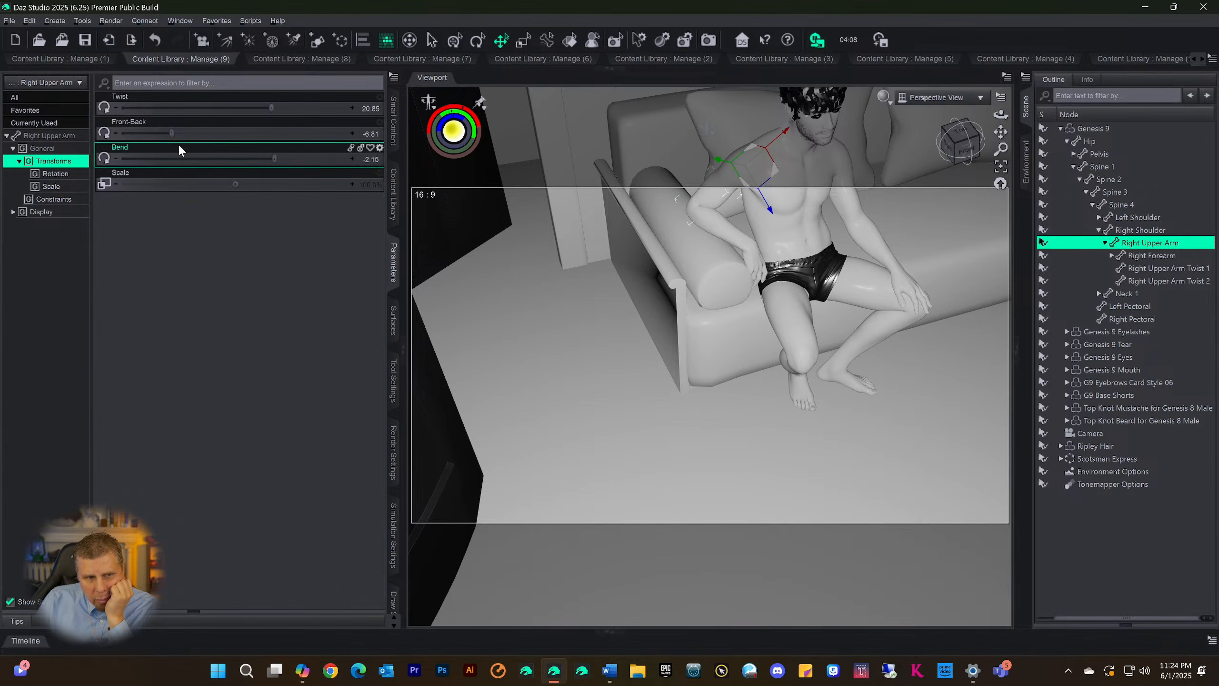
{"action": "left_click_drag", "start_coordinate": [169, 133], "coordinate": [164, 133]}
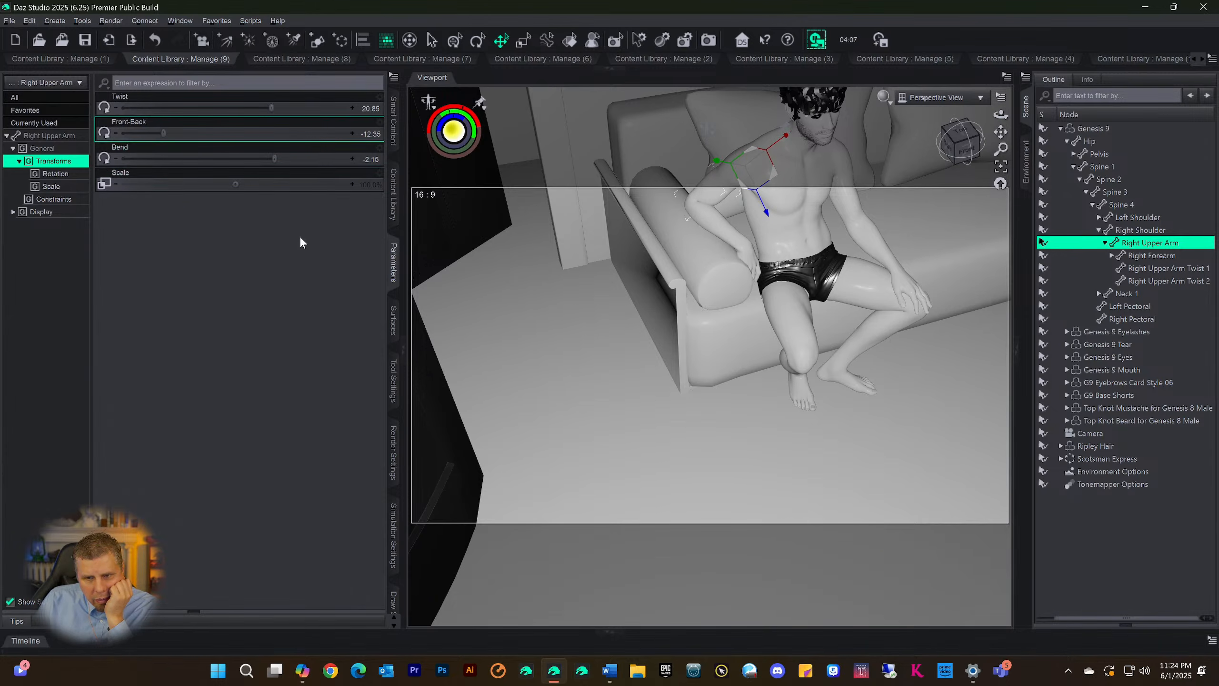
Refine the right arm pose with Right Forearm Bend 102.09 and Right Hand Bend 26.42
{"action": "left_click", "coordinate": [712, 237]}
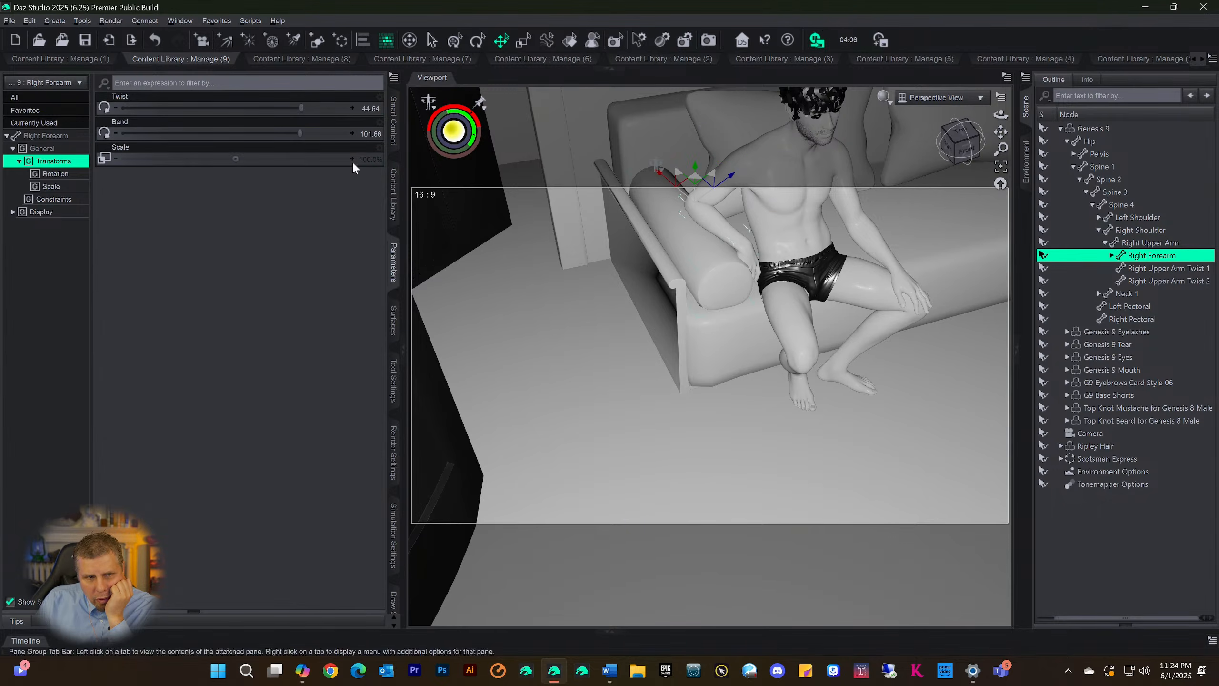
{"action": "left_click_drag", "start_coordinate": [299, 131], "coordinate": [301, 132]}
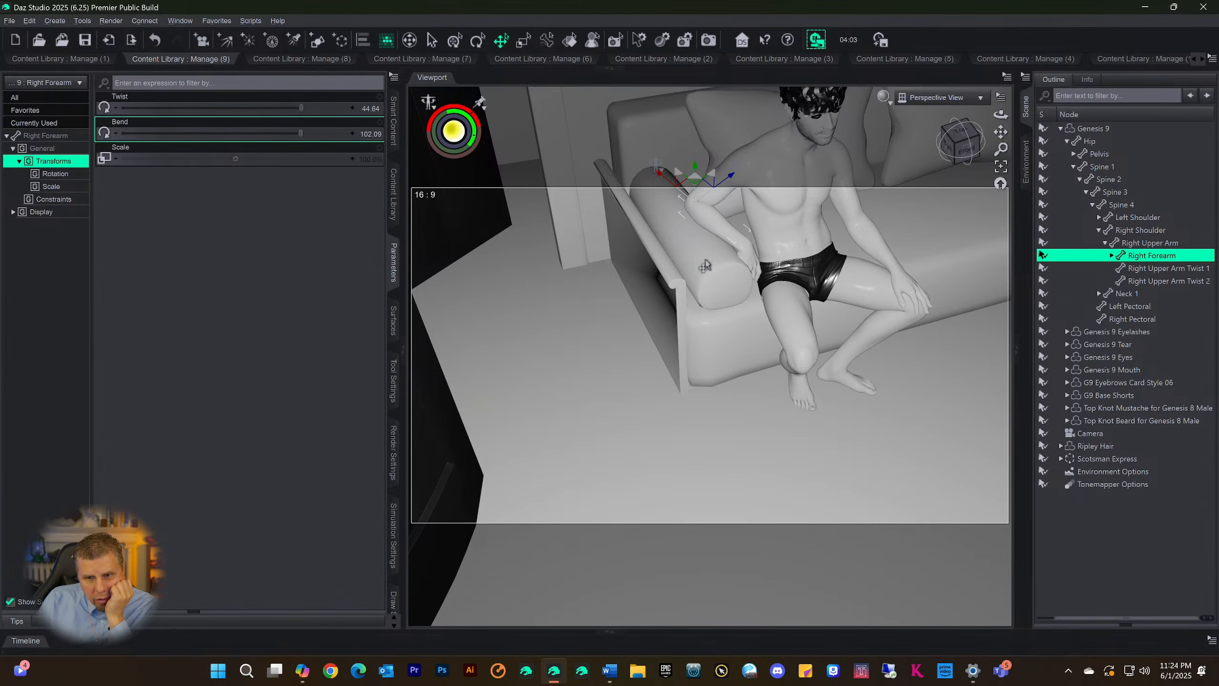
{"action": "left_click", "coordinate": [747, 265]}
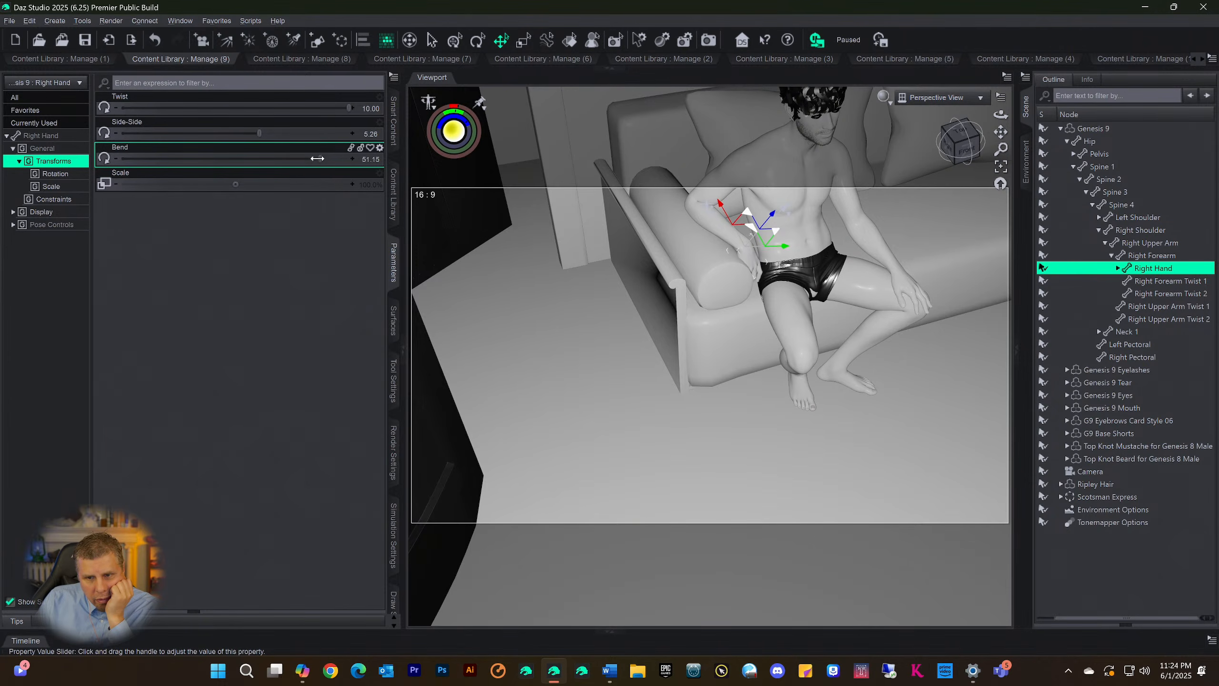
{"action": "left_click_drag", "start_coordinate": [317, 159], "coordinate": [287, 158]}
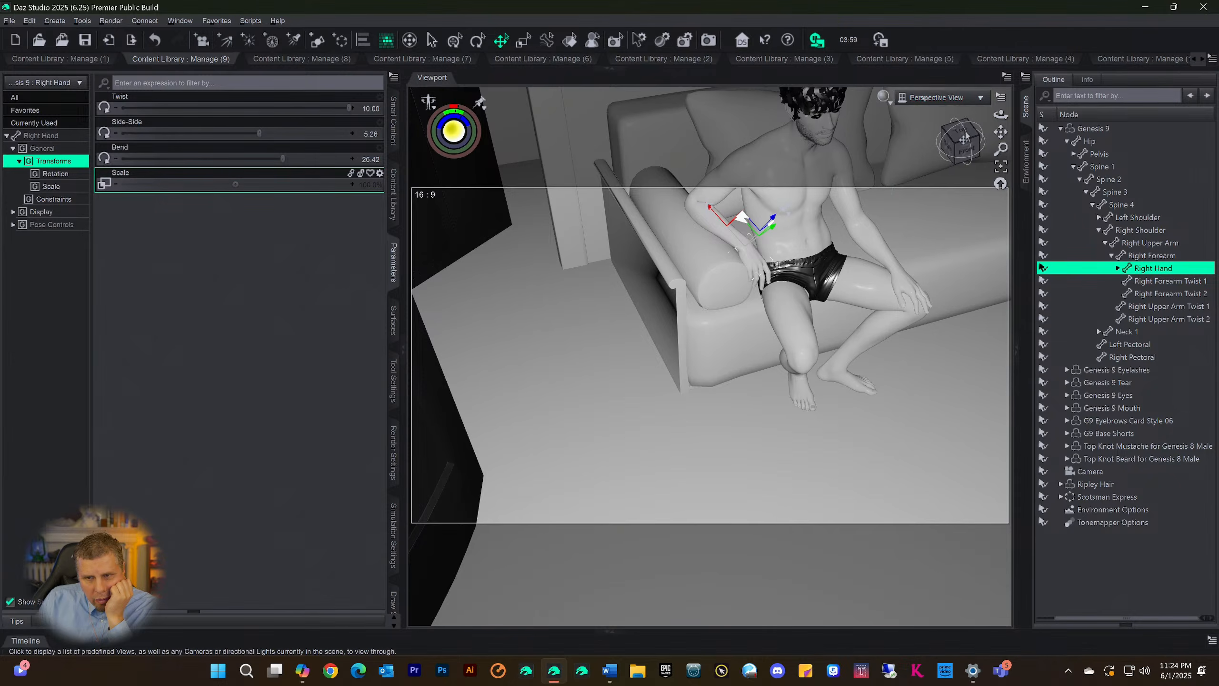
Set the Left Forearm's Twist to 67.65 and Bend to -22.66 to refine the arm resting on the knee
{"action": "mouse_move", "coordinate": [965, 139]}
{"action": "left_mouse_down"}
{"action": "mouse_move", "coordinate": [935, 124]}
{"action": "mouse_move", "coordinate": [957, 122]}
{"action": "left_mouse_up"}
{"action": "scroll", "coordinate": [958, 307], "scroll_direction": "down", "scroll_amount": 1}
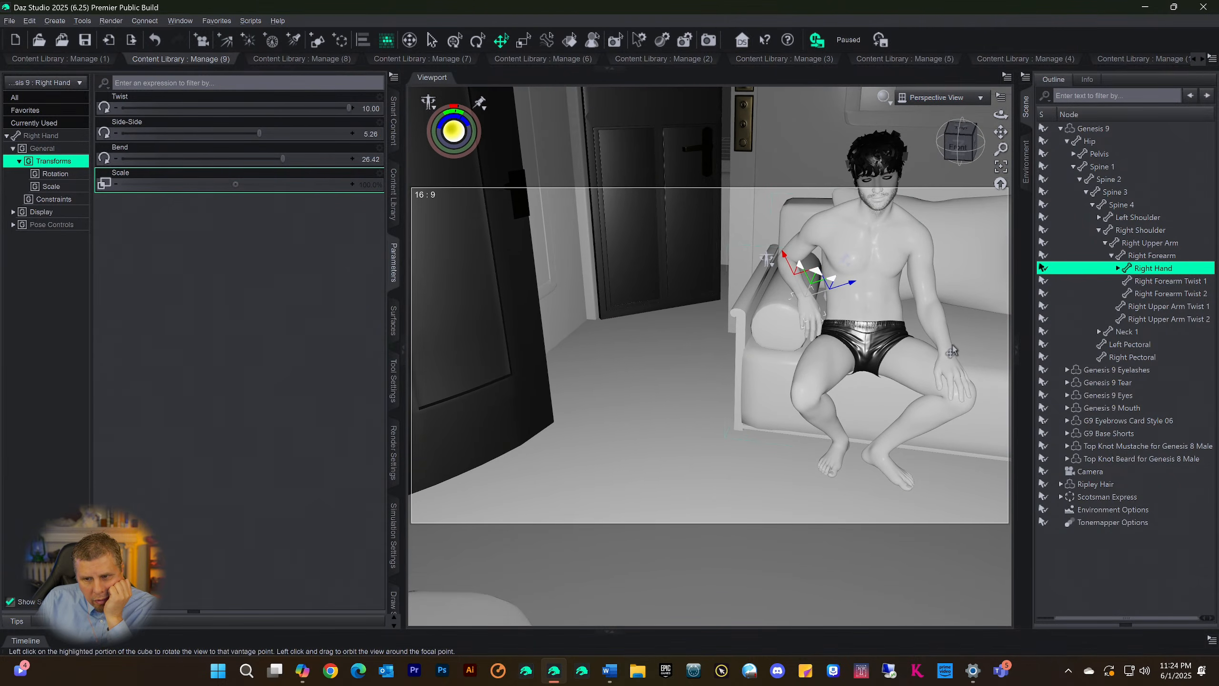
{"action": "left_click", "coordinate": [947, 365]}
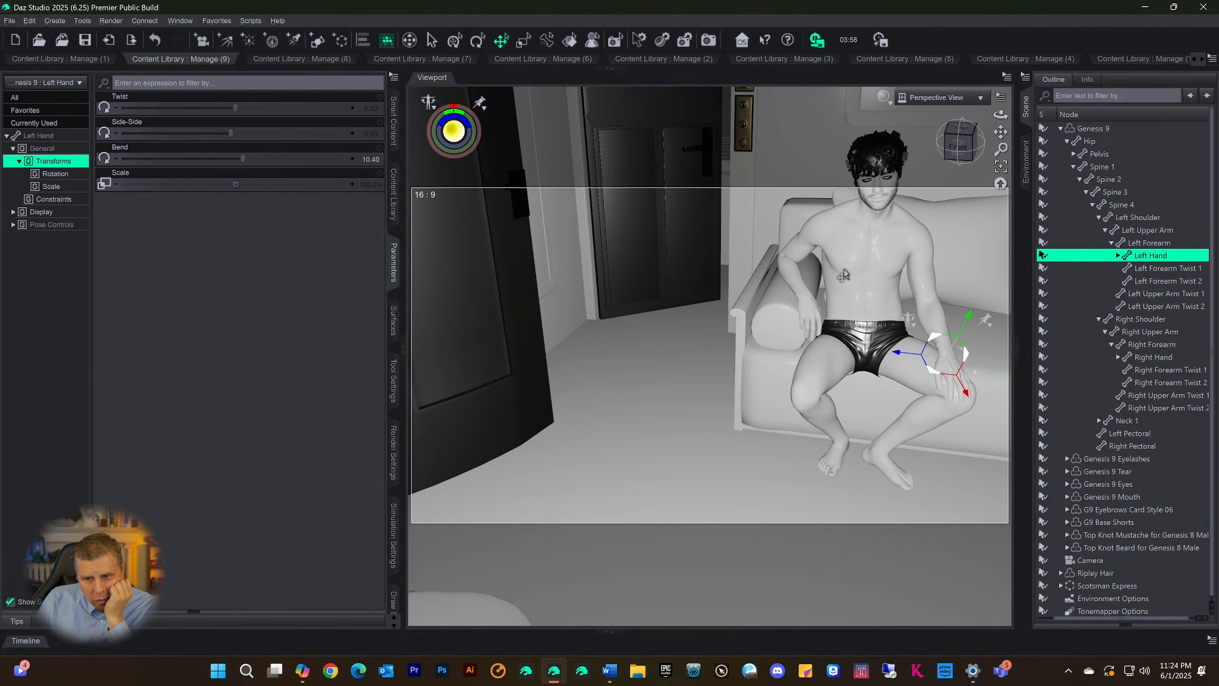
{"action": "left_click", "coordinate": [931, 321]}
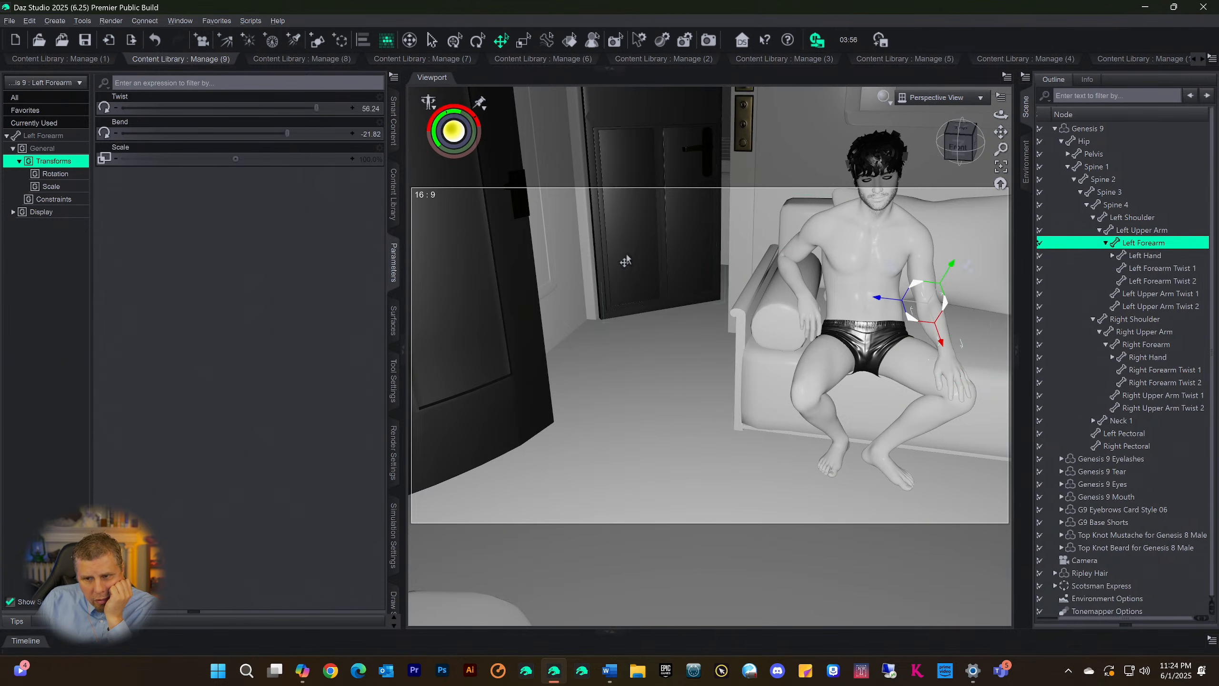
{"action": "left_click_drag", "start_coordinate": [316, 107], "coordinate": [337, 108]}
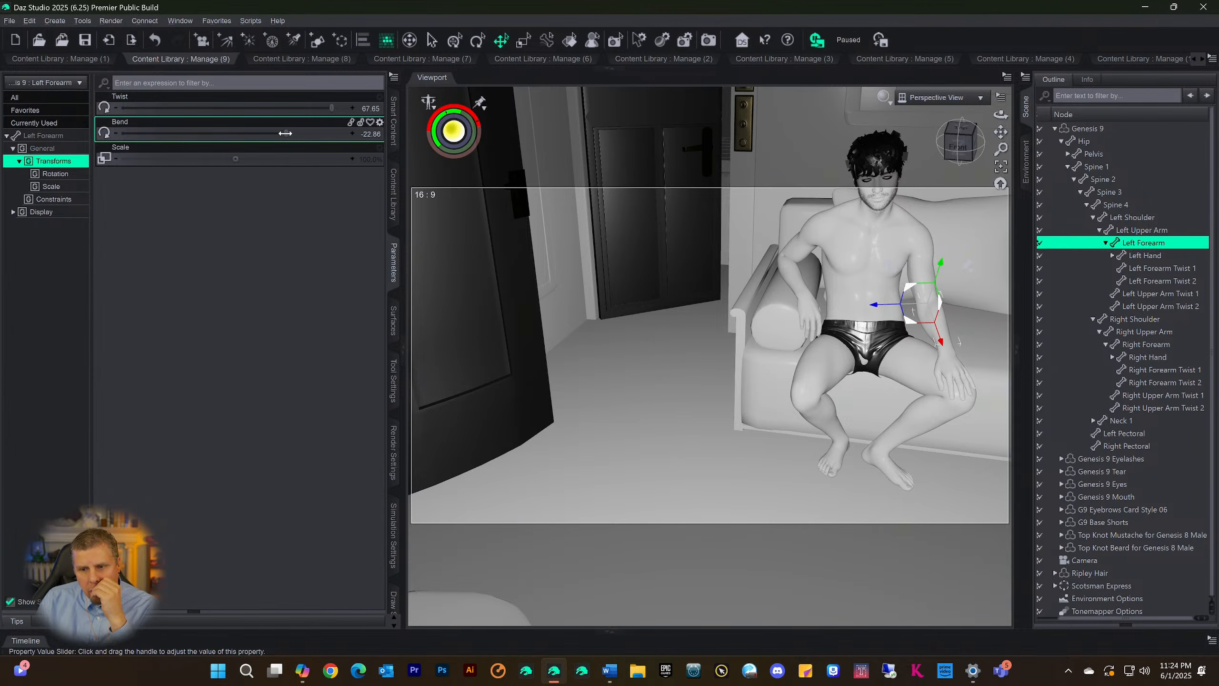
Frame the perspective view across the laid dining table toward the figure seated on the sofa
{"action": "left_click", "coordinate": [947, 156]}
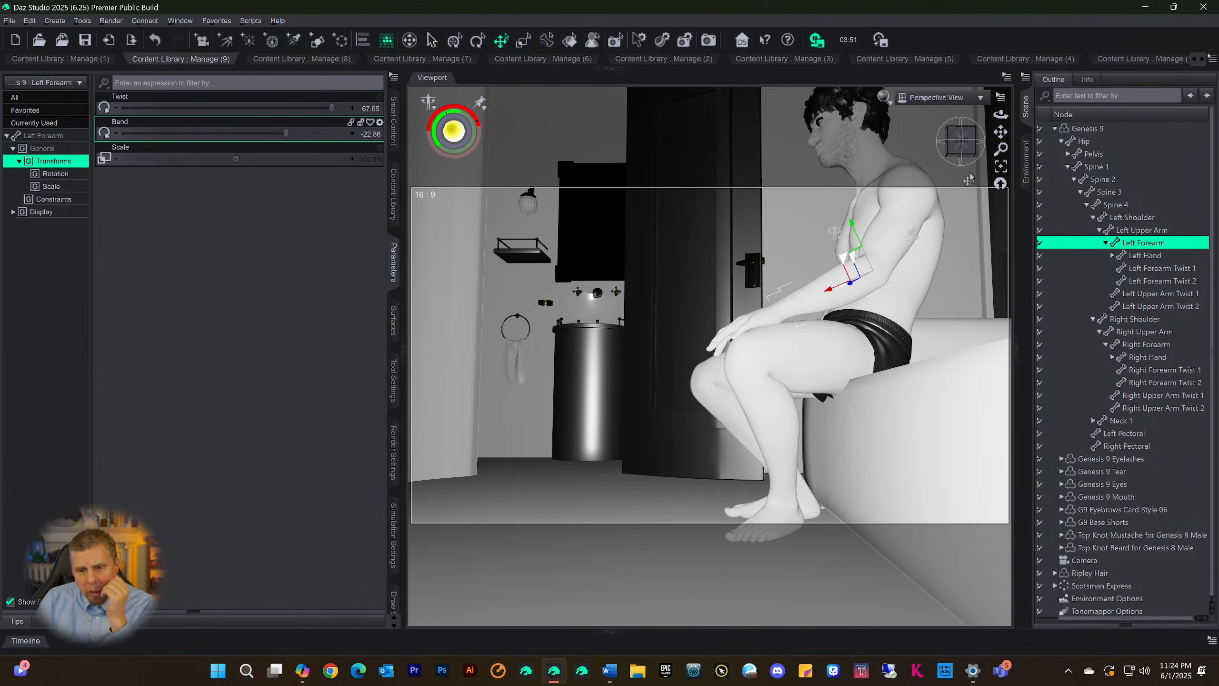
{"action": "left_click", "coordinate": [961, 153]}
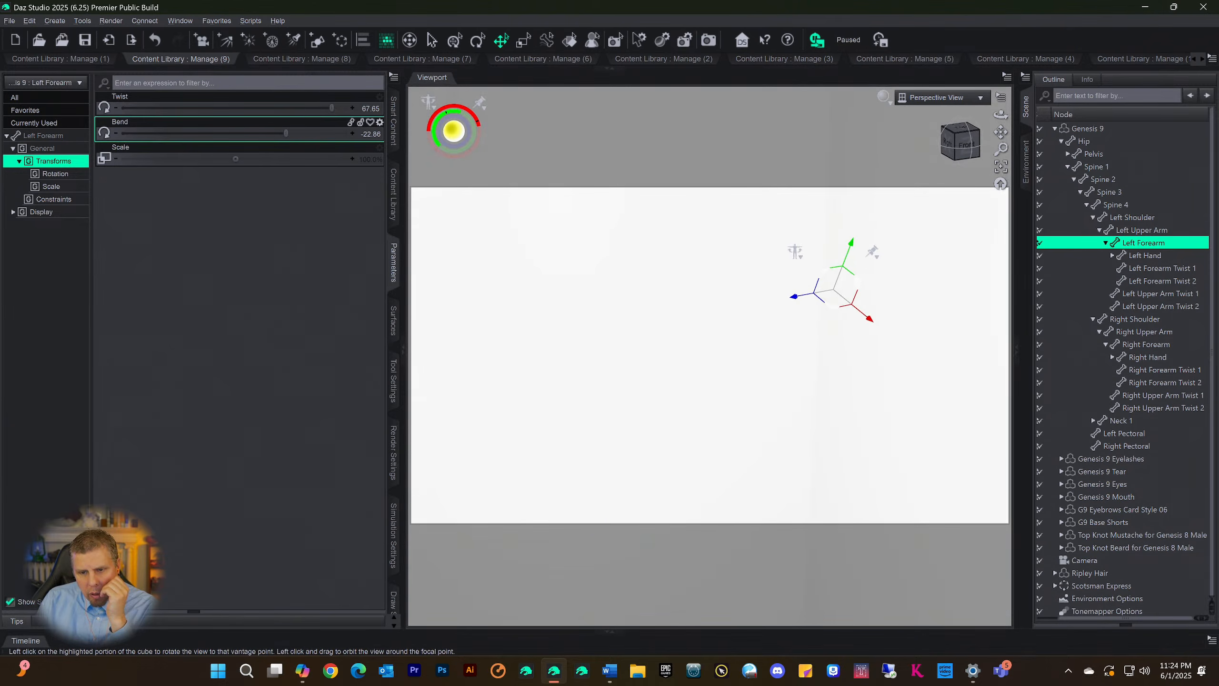
{"action": "mouse_move", "coordinate": [961, 142]}
{"action": "left_mouse_down"}
{"action": "mouse_move", "coordinate": [944, 145]}
{"action": "mouse_move", "coordinate": [958, 158]}
{"action": "mouse_move", "coordinate": [953, 147]}
{"action": "left_mouse_up"}
{"action": "scroll", "coordinate": [899, 280], "scroll_direction": "down", "scroll_amount": 3}
{"action": "scroll", "coordinate": [899, 280], "scroll_direction": "down", "scroll_amount": 1}
{"action": "scroll", "coordinate": [841, 354], "scroll_direction": "down", "scroll_amount": 1}
{"action": "scroll", "coordinate": [841, 353], "scroll_direction": "up", "scroll_amount": 3}
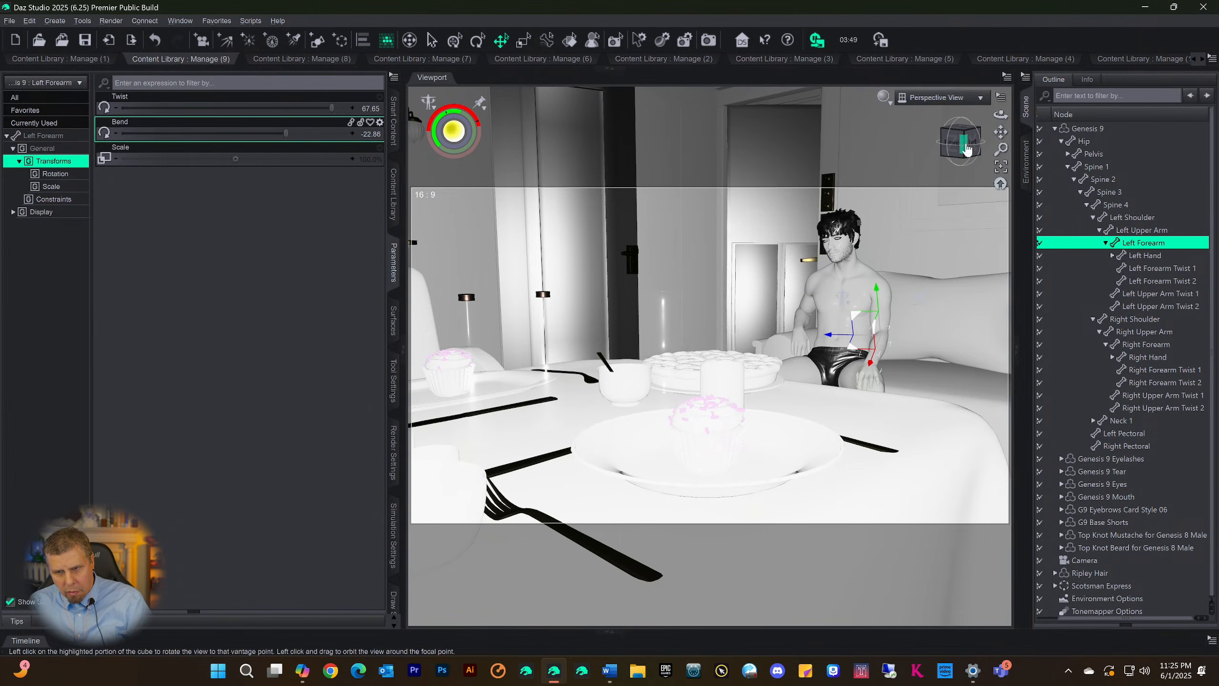
{"action": "left_click_drag", "start_coordinate": [998, 125], "coordinate": [964, 142]}
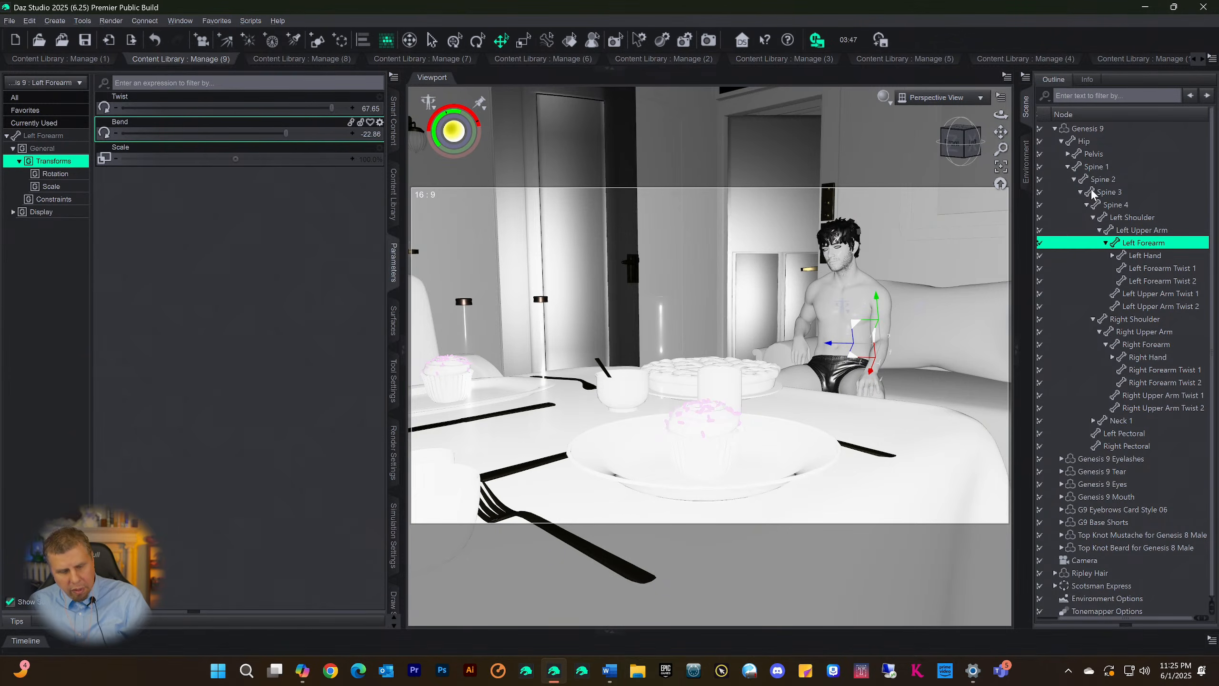
Save the scene as Train Man, accepting the default scene save options
{"action": "key", "text": "ctrl+s"}
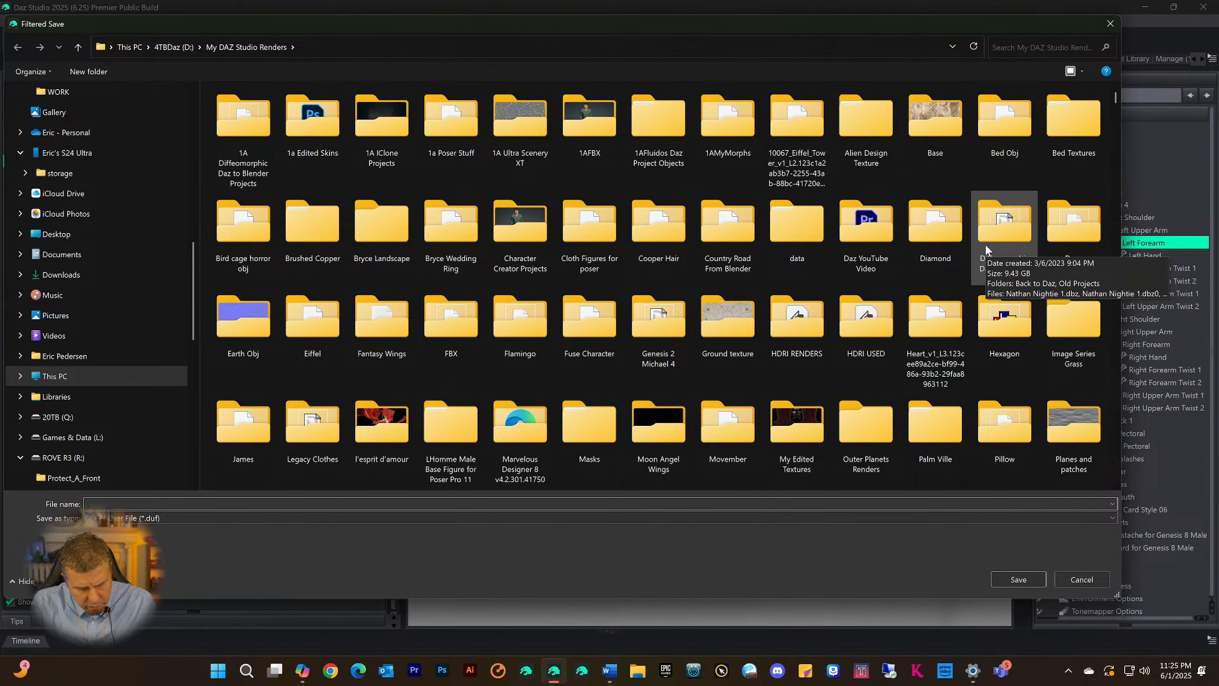
{"action": "type", "text": "Train Man"}
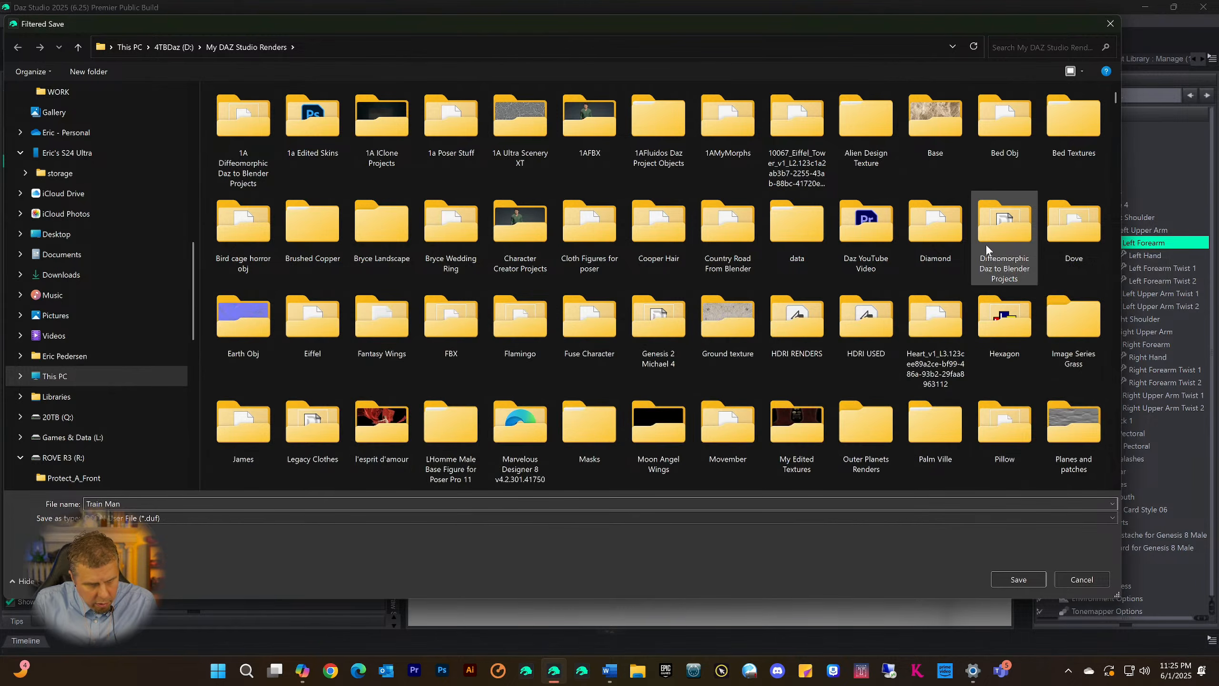
{"action": "key", "text": "Return"}
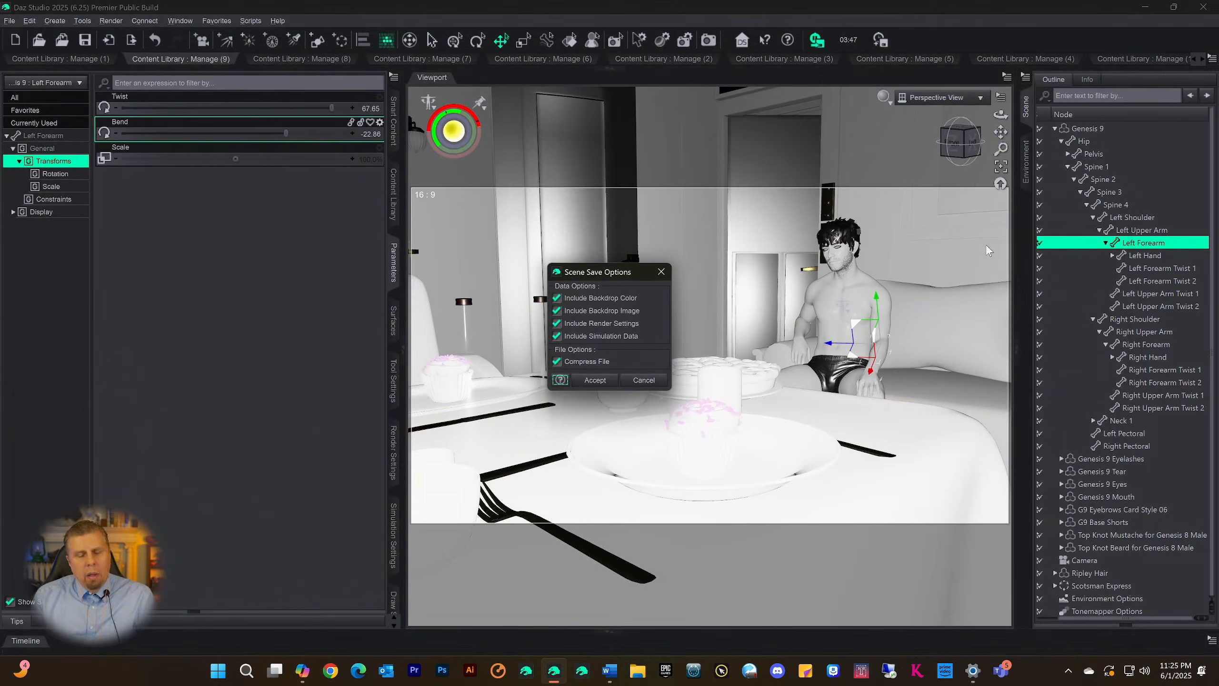
{"action": "left_click", "coordinate": [595, 380]}
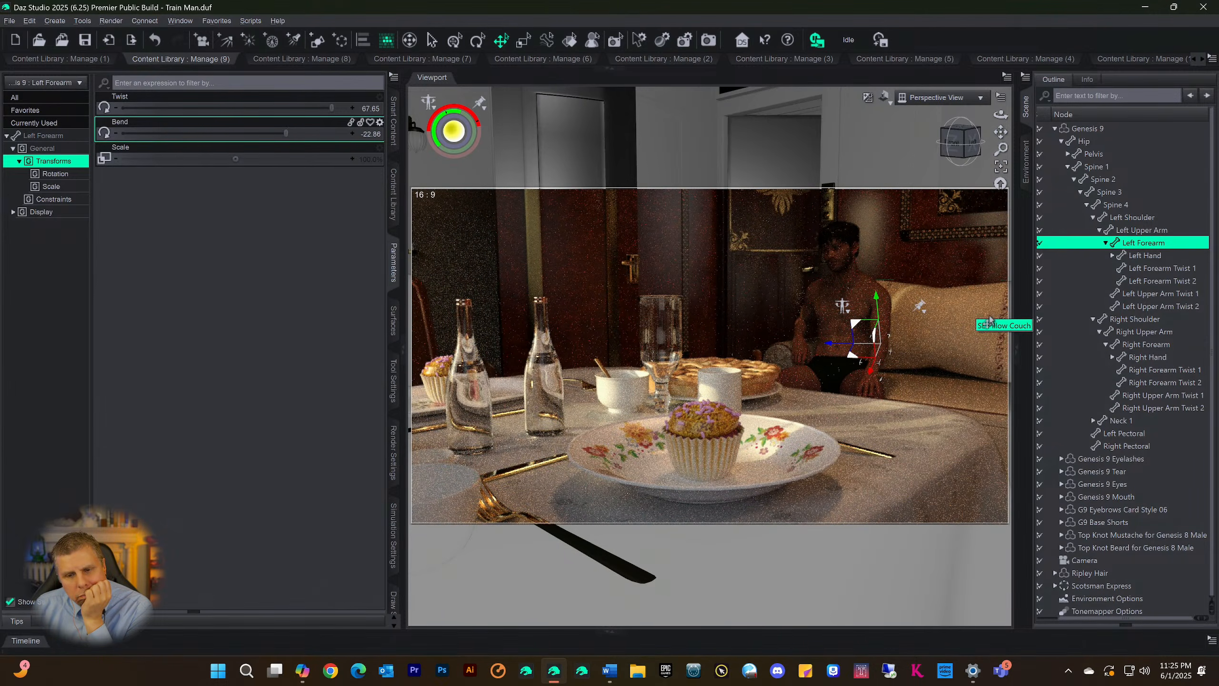
Reframe the perspective view with the cupcake plate in front and the seated figure and sofa behind, and save the scene again
{"action": "scroll", "coordinate": [909, 340], "scroll_direction": "down", "scroll_amount": 4}
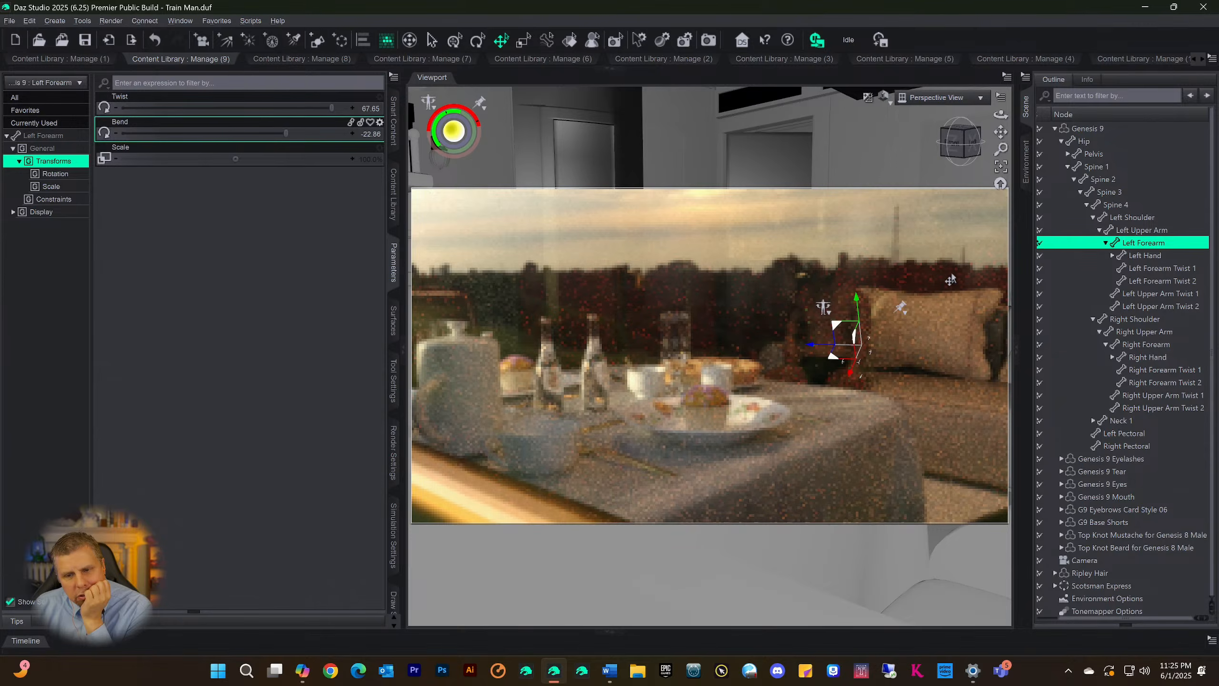
{"action": "scroll", "coordinate": [932, 295], "scroll_direction": "up", "scroll_amount": 3}
{"action": "scroll", "coordinate": [932, 295], "scroll_direction": "up", "scroll_amount": 1}
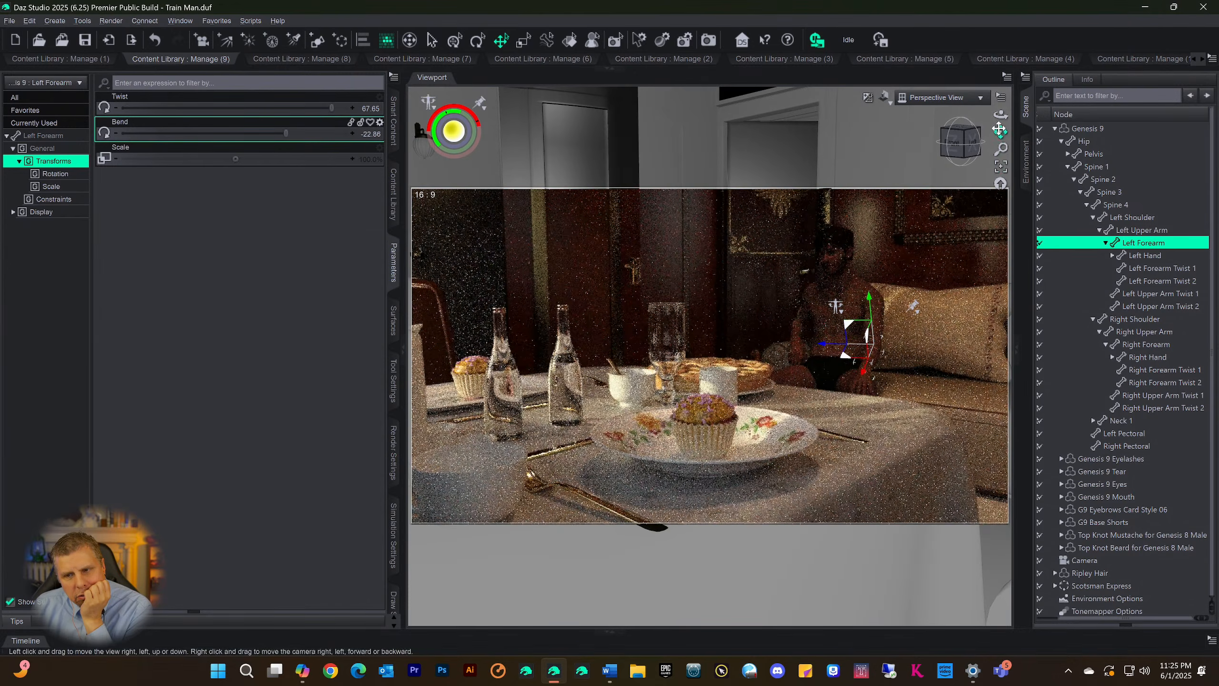
{"action": "left_click_drag", "start_coordinate": [1001, 132], "coordinate": [961, 127]}
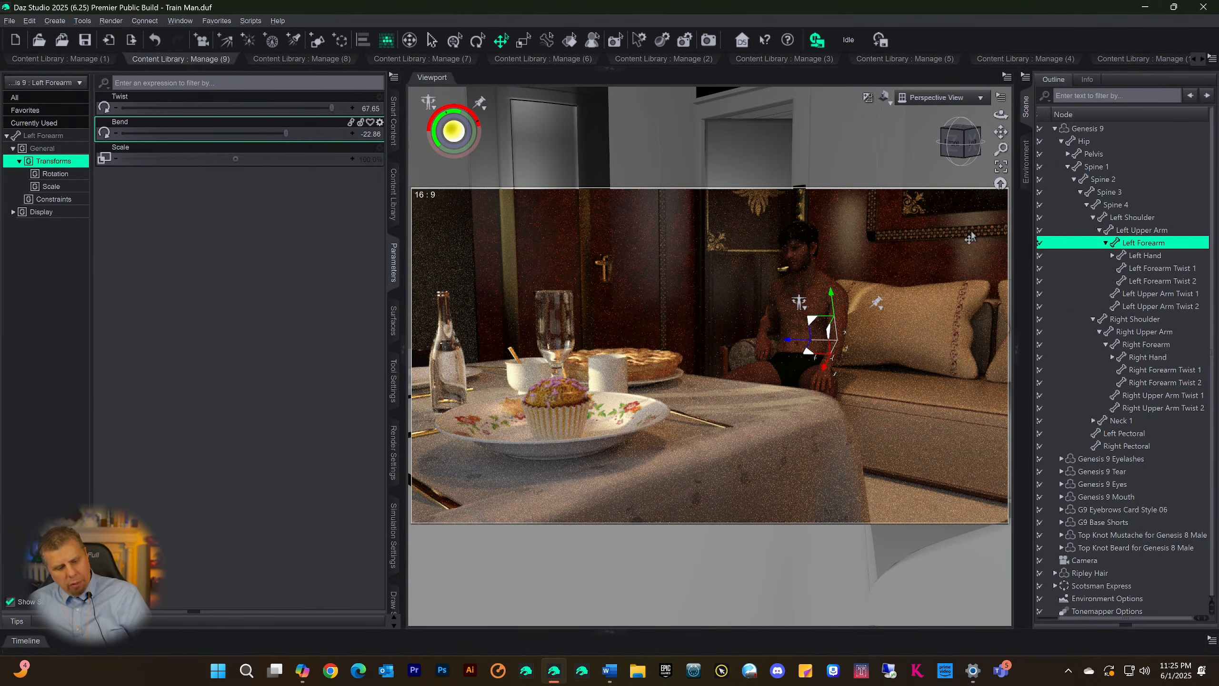
{"action": "key", "text": "ctrl+s"}
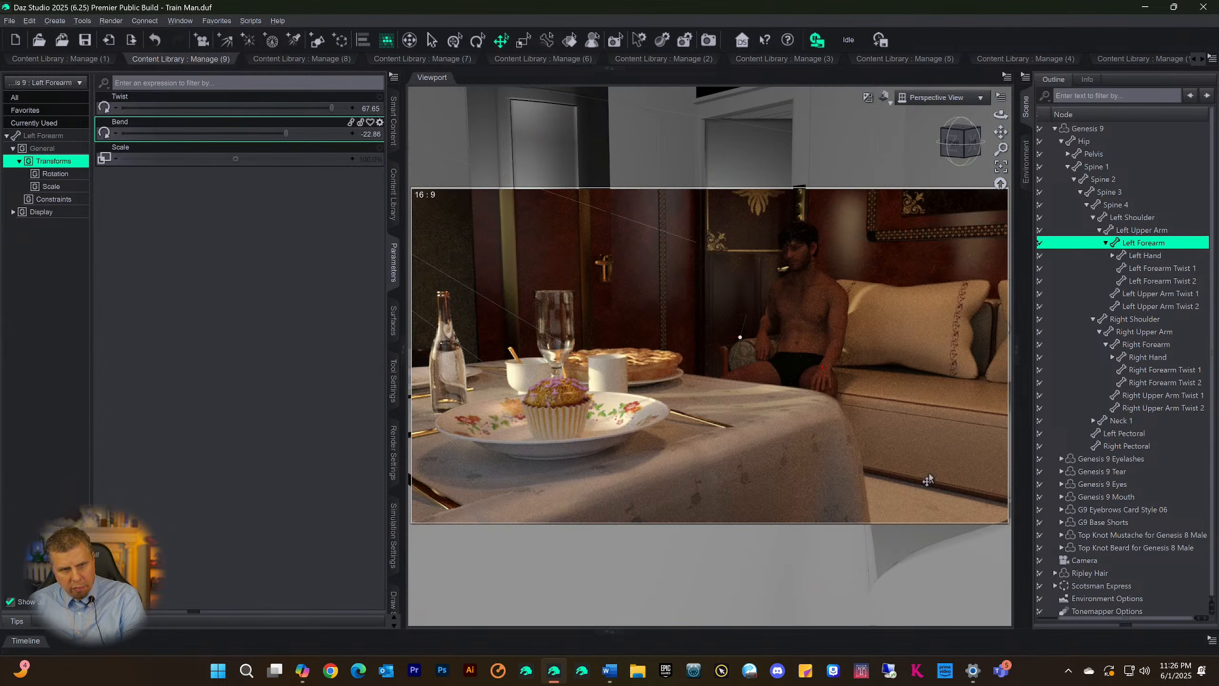
Delete the existing camera and create a new one that applies the active perspective view
{"action": "double_click", "coordinate": [1080, 560]}
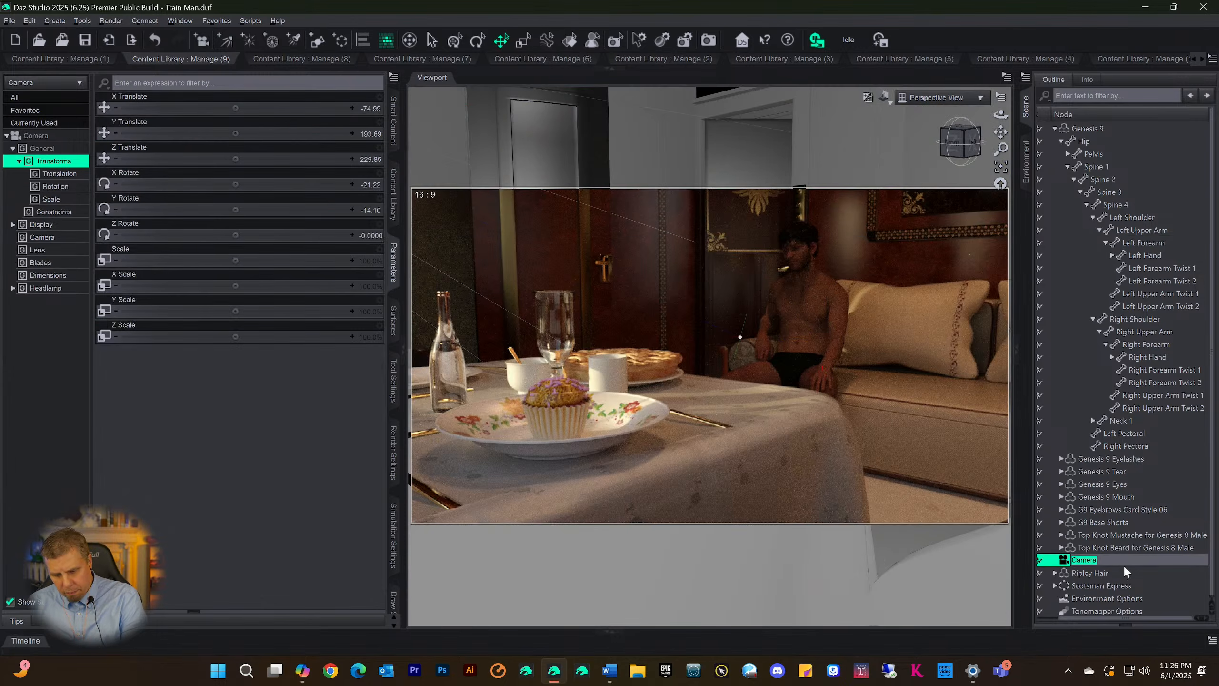
{"action": "left_click", "coordinate": [1068, 562]}
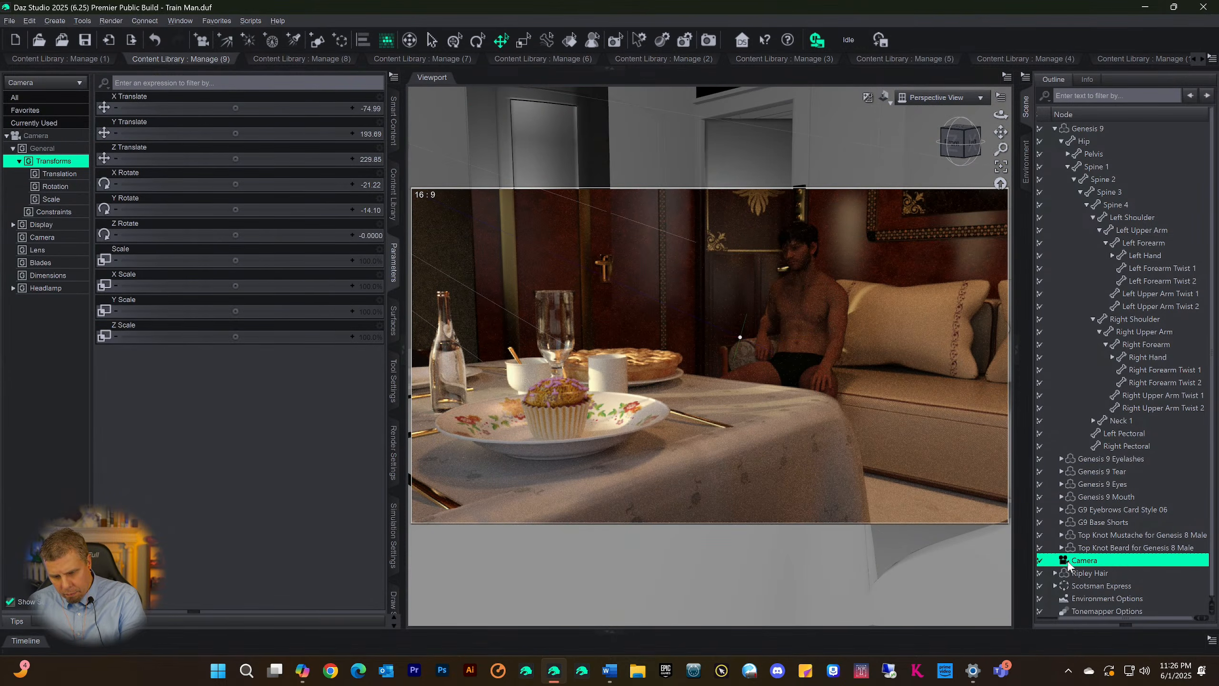
{"action": "key", "text": "Delete"}
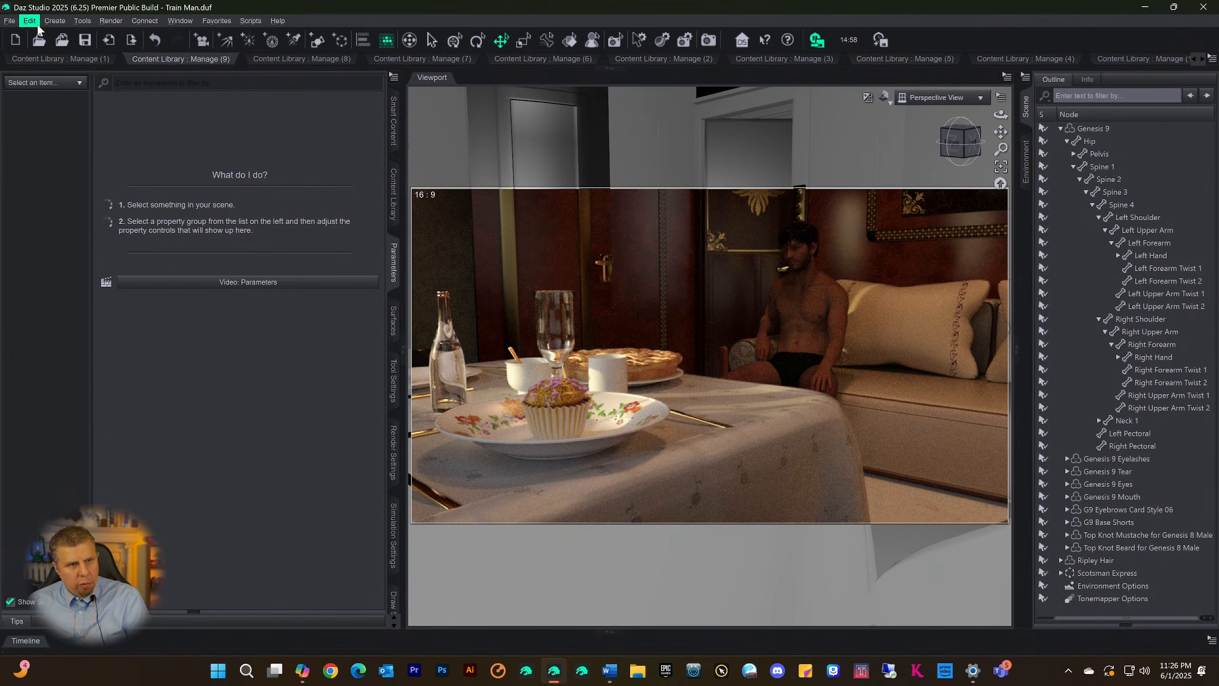
{"action": "left_click", "coordinate": [54, 20]}
{"action": "left_click", "coordinate": [60, 42]}
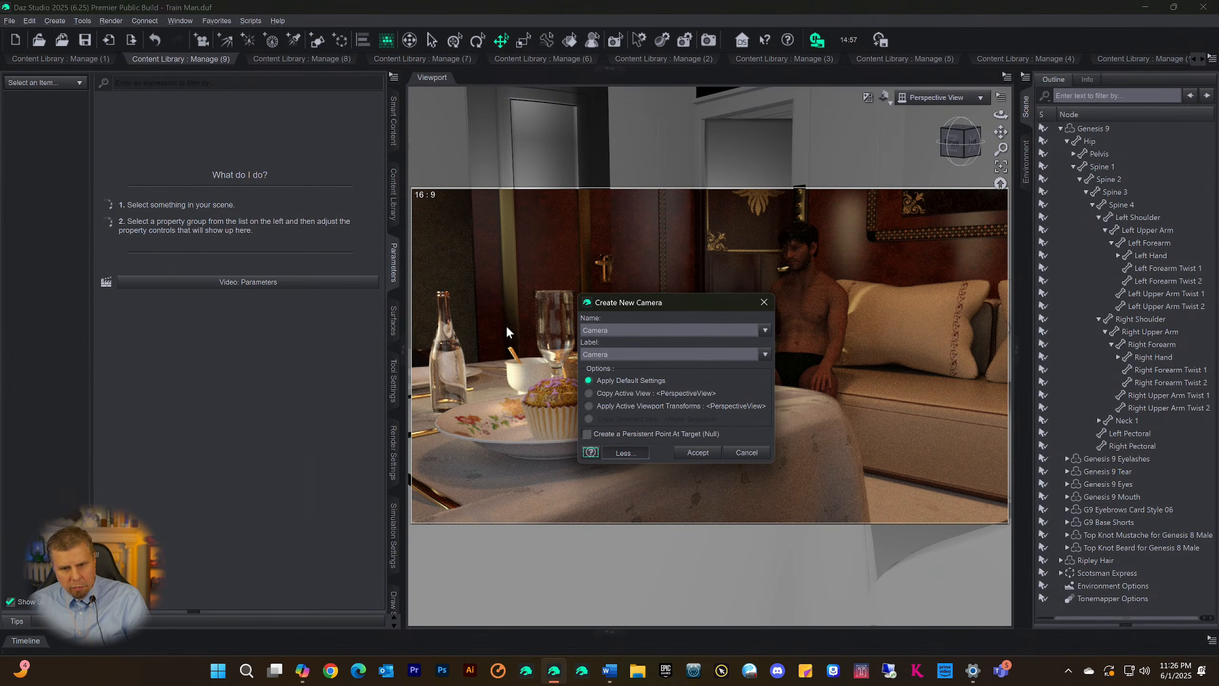
{"action": "left_click", "coordinate": [589, 392]}
{"action": "left_click", "coordinate": [697, 452]}
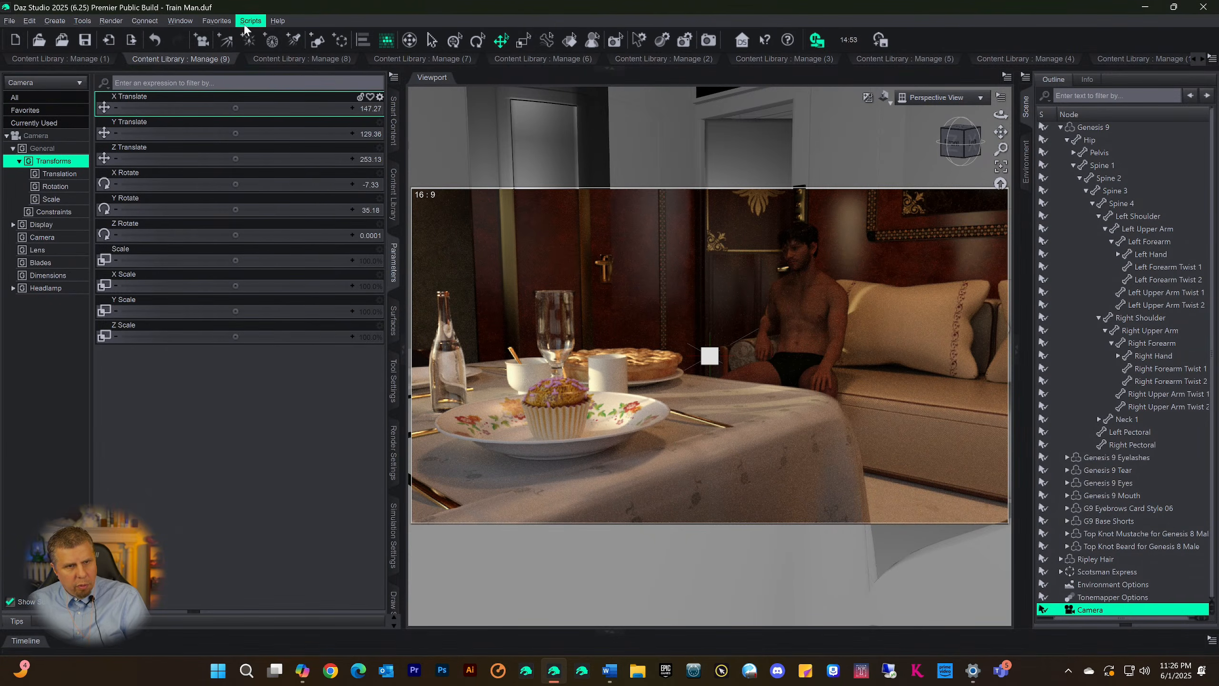
Create a new spotlight with the default name and look through it in the viewport
{"action": "left_click", "coordinate": [291, 43]}
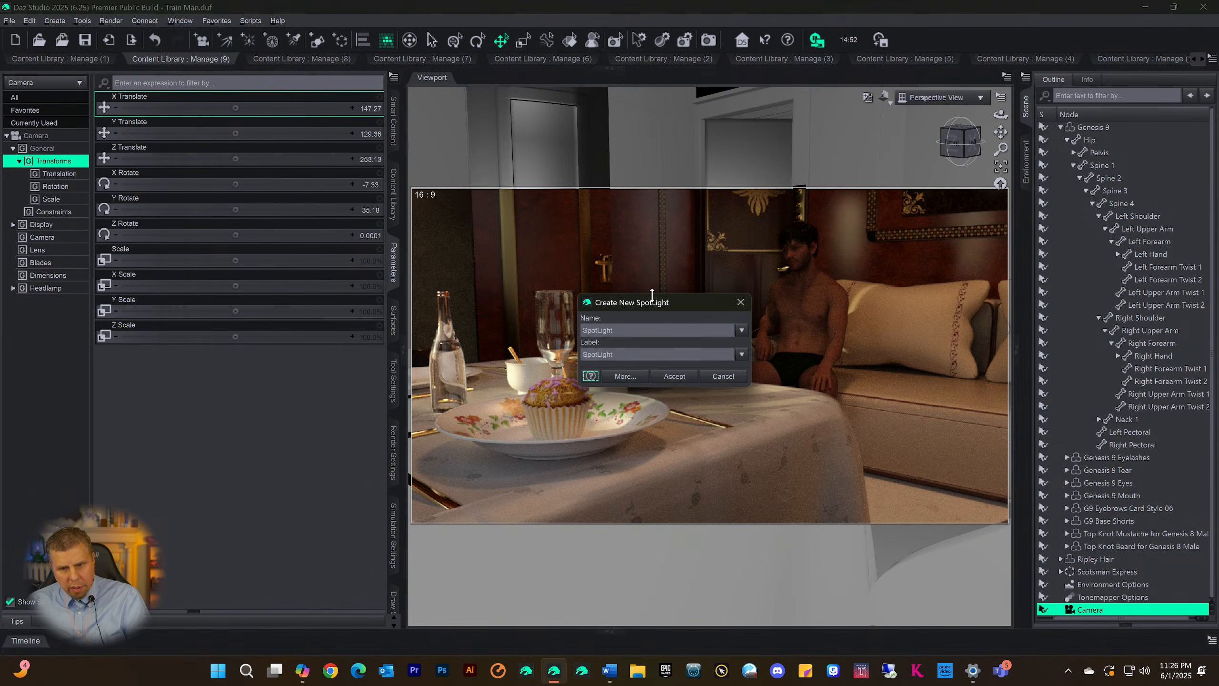
{"action": "left_click", "coordinate": [674, 377]}
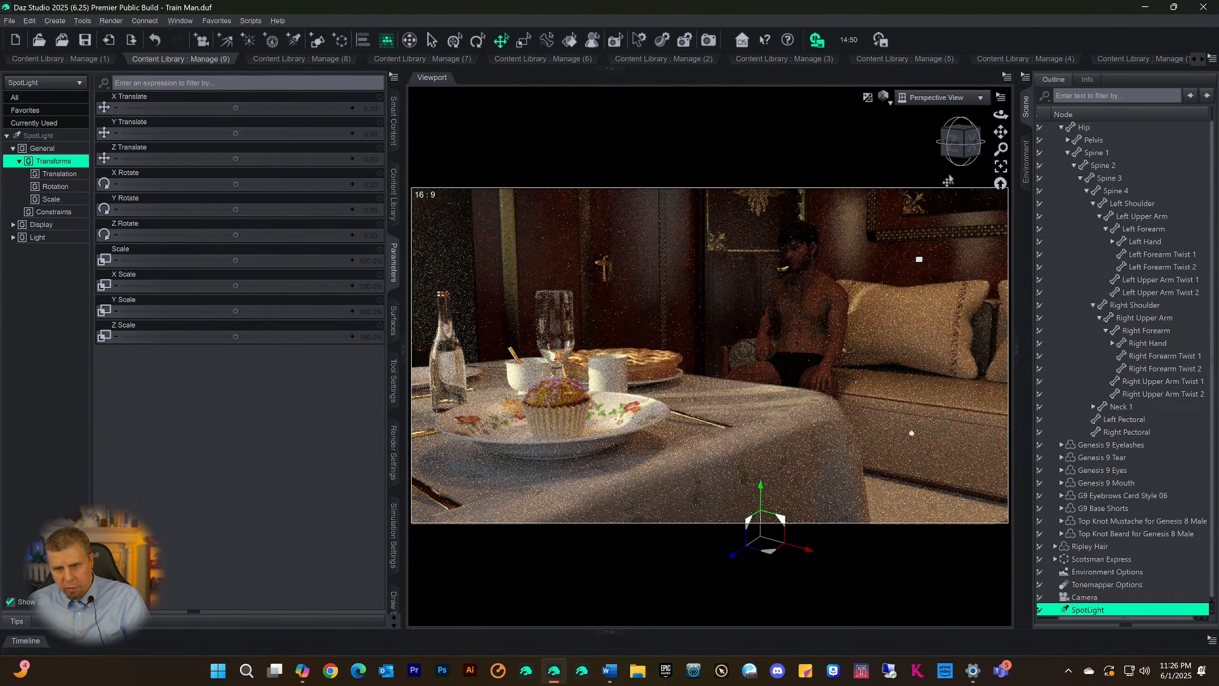
{"action": "left_click", "coordinate": [936, 96]}
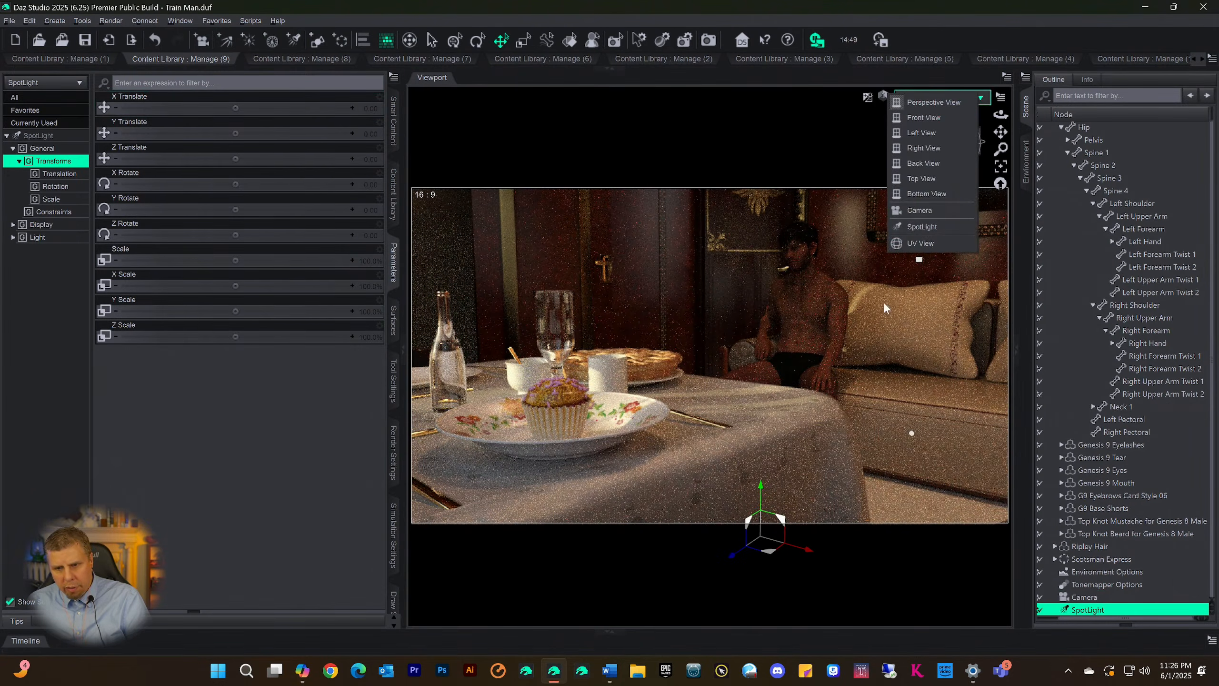
{"action": "left_click", "coordinate": [909, 236]}
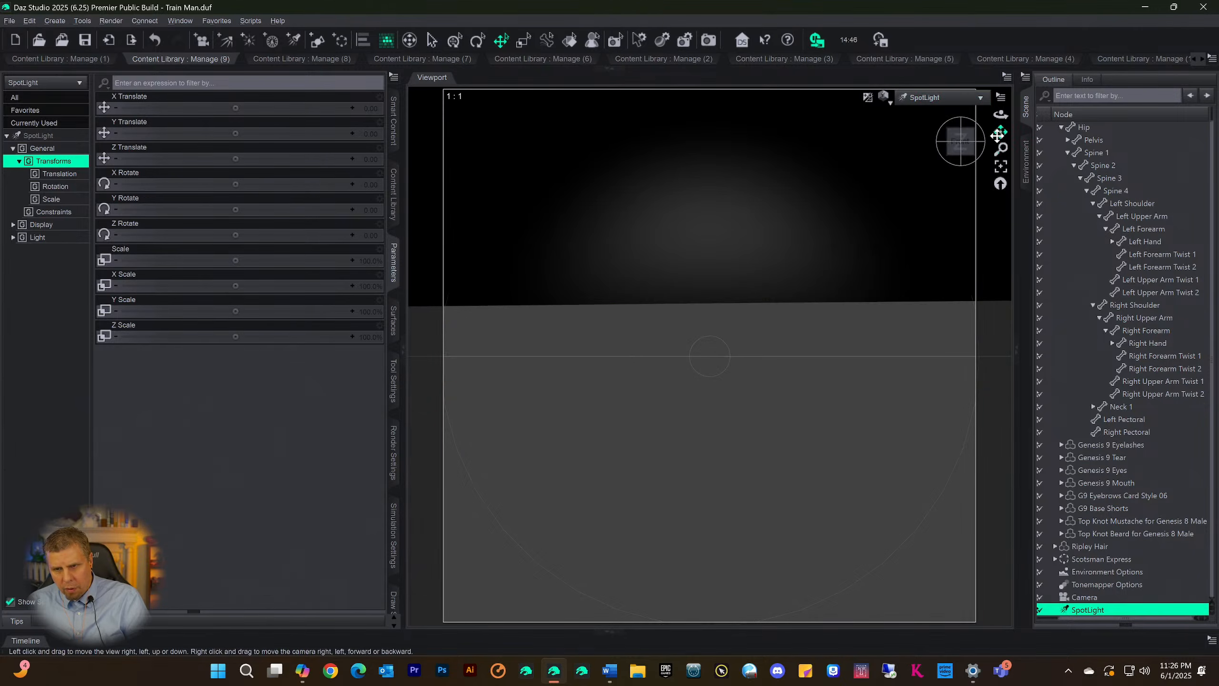
Aim the spotlight down at the seated figure from his side, about X Rotate -21 and Y Rotate 87, and return to the Camera view
{"action": "left_click_drag", "start_coordinate": [1001, 131], "coordinate": [1020, 95]}
{"action": "scroll", "coordinate": [941, 182], "scroll_direction": "down", "scroll_amount": 5}
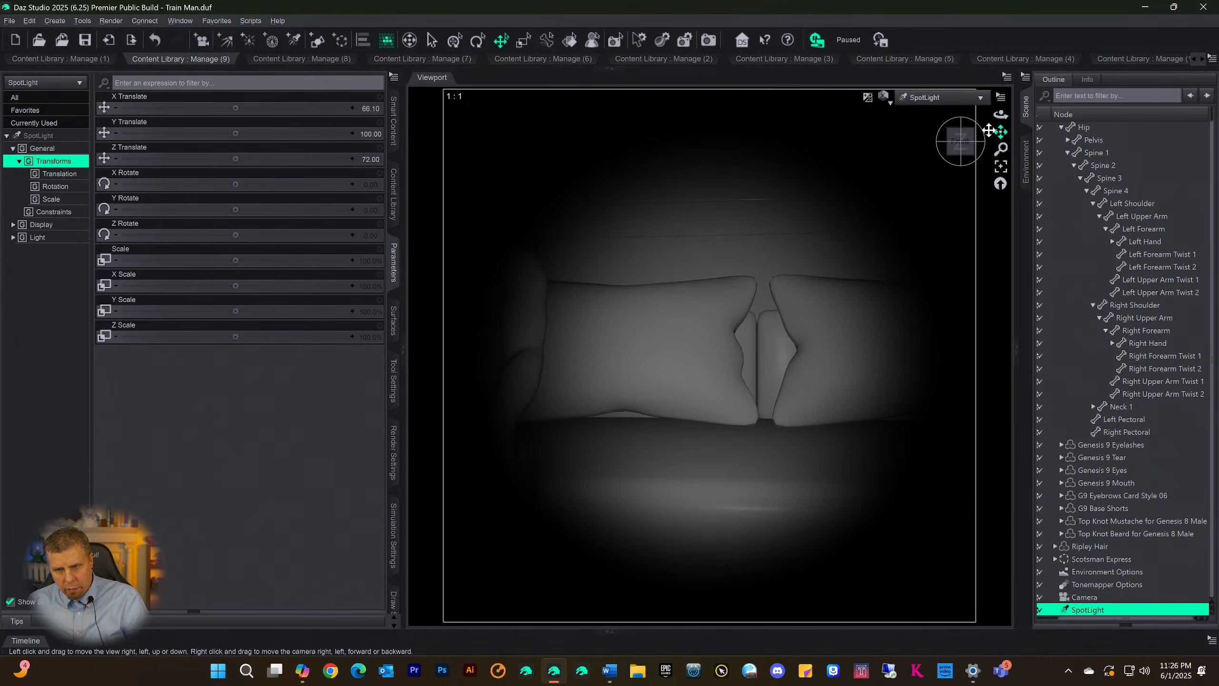
{"action": "left_click_drag", "start_coordinate": [961, 150], "coordinate": [920, 155]}
{"action": "left_click_drag", "start_coordinate": [1001, 132], "coordinate": [920, 189]}
{"action": "left_click_drag", "start_coordinate": [965, 144], "coordinate": [936, 163]}
{"action": "left_click_drag", "start_coordinate": [1001, 131], "coordinate": [965, 144]}
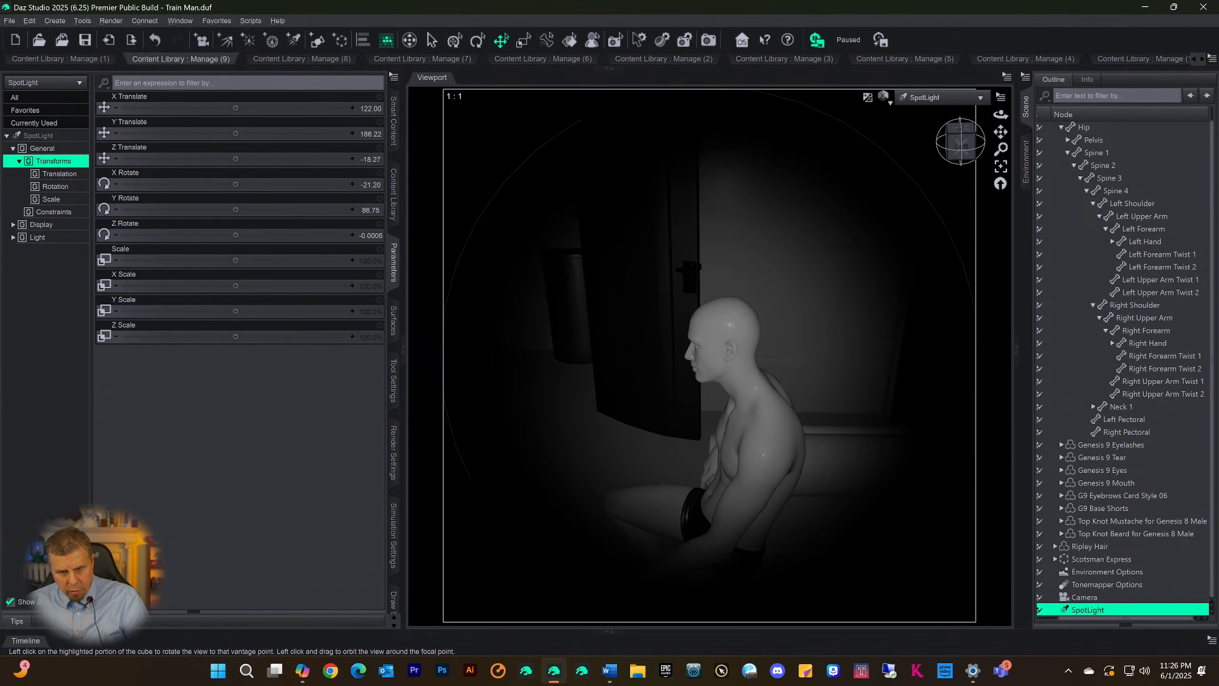
{"action": "left_click", "coordinate": [907, 98]}
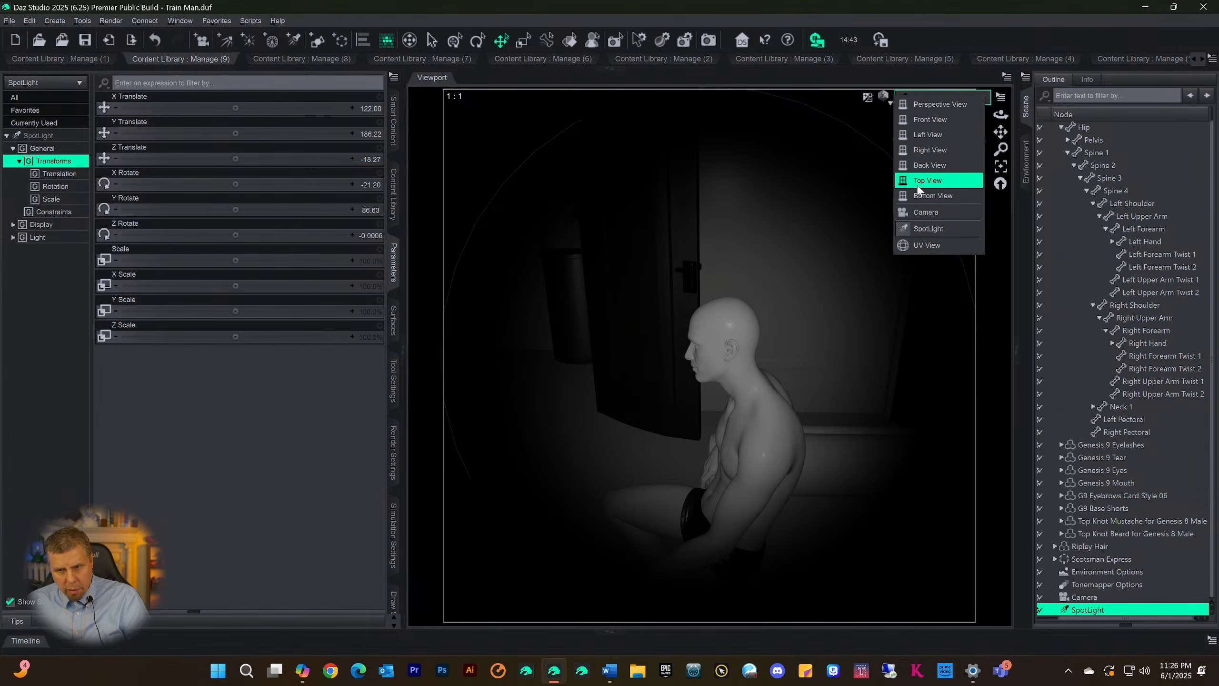
{"action": "left_click", "coordinate": [925, 212]}
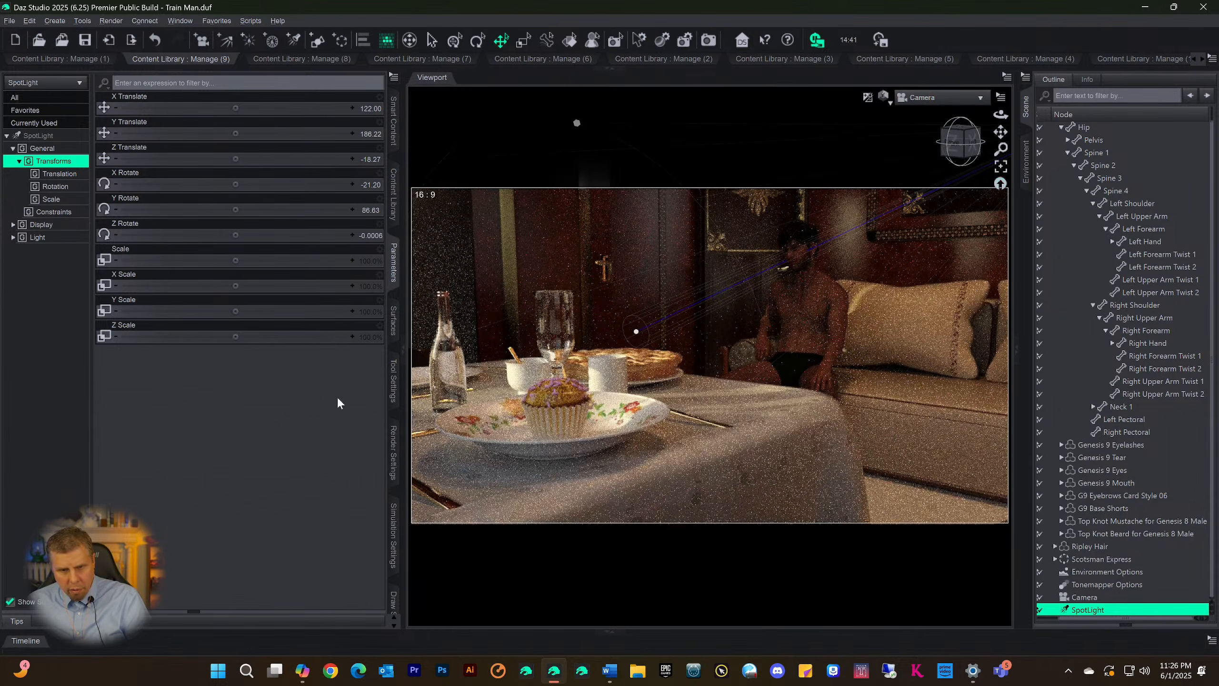
Raise the spotlight's Luminous Flux to 21500 lumens and on to 51500 lumens
{"action": "left_click", "coordinate": [36, 137]}
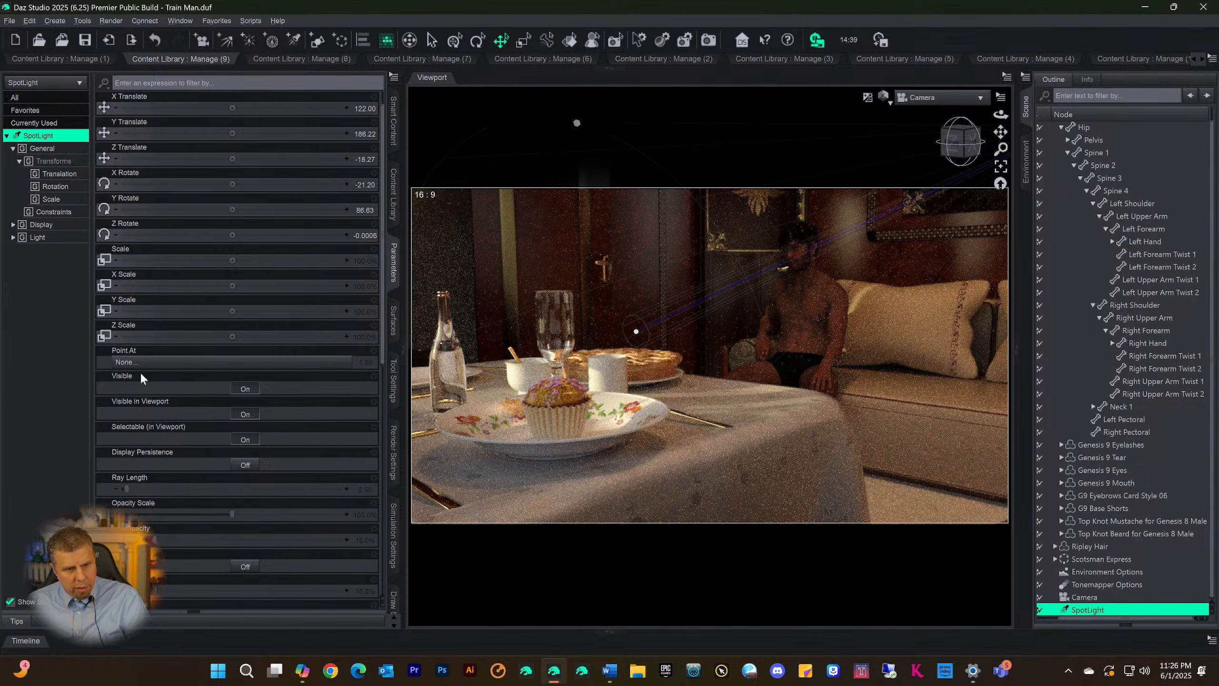
{"action": "scroll", "coordinate": [140, 372], "scroll_direction": "down", "scroll_amount": 15}
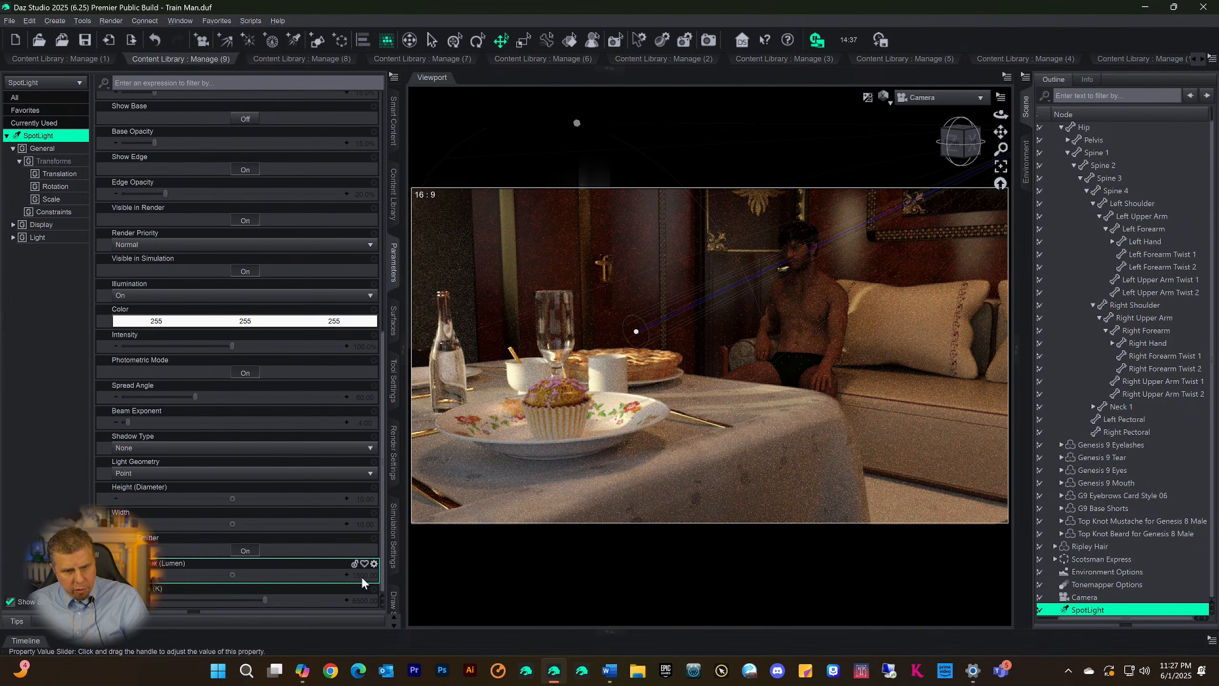
{"action": "left_click", "coordinate": [362, 571]}
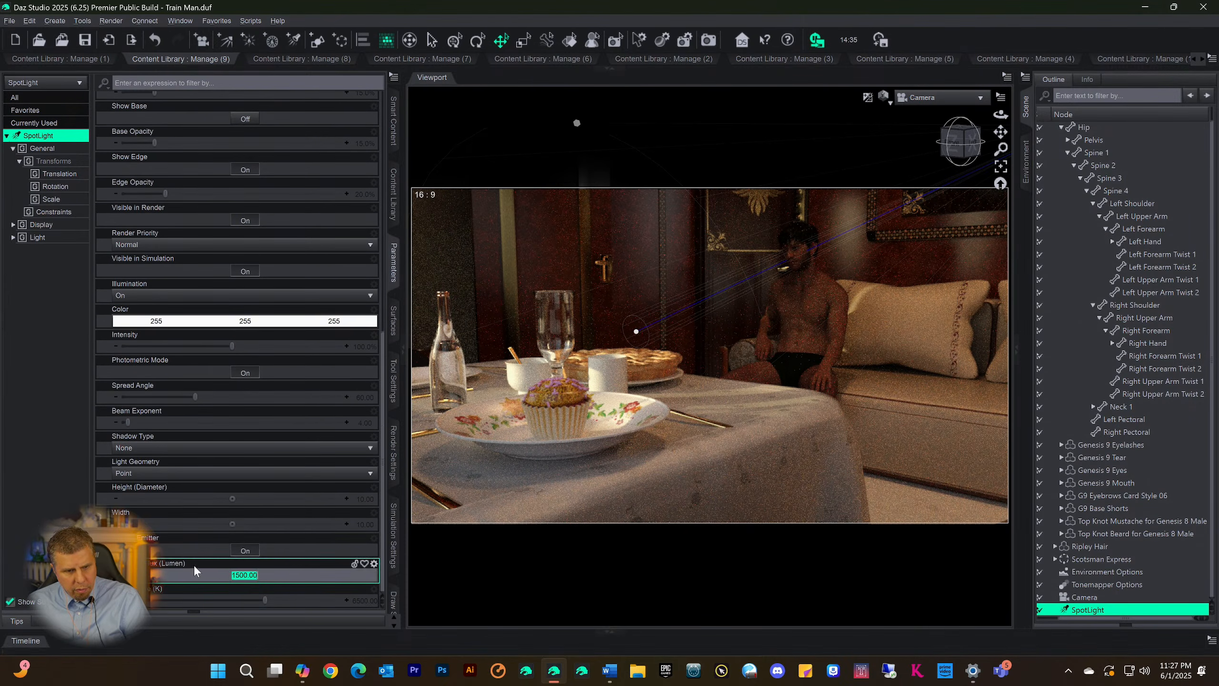
{"action": "type", "text": "2"}
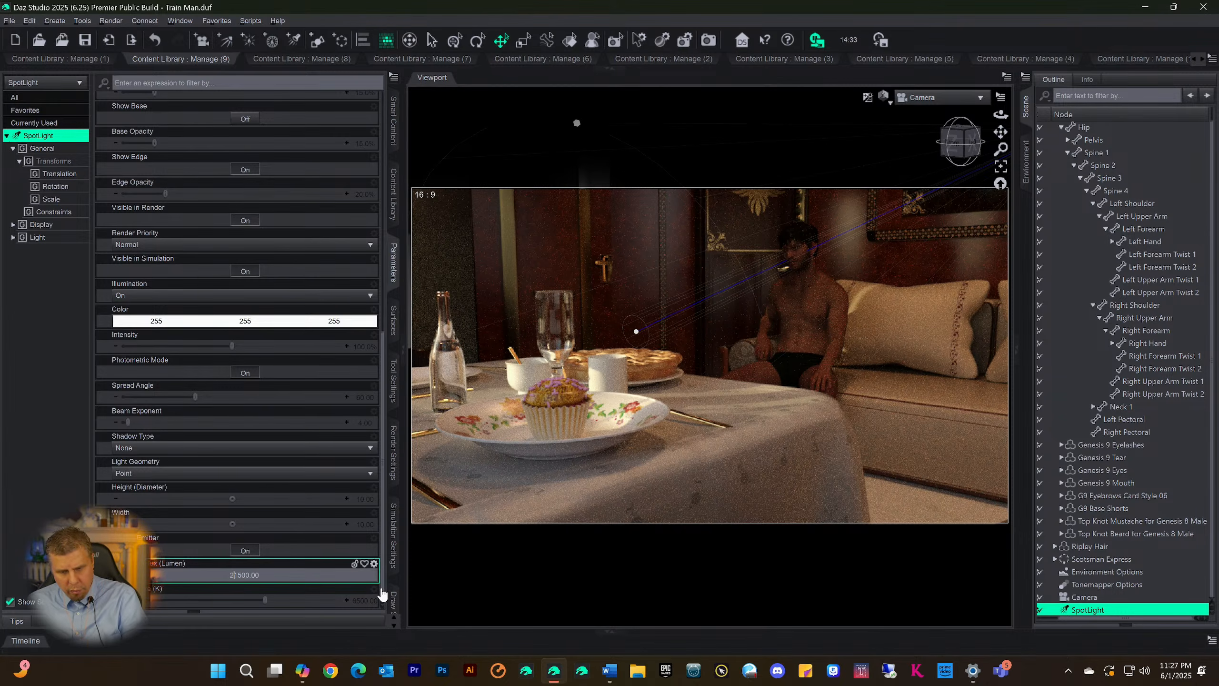
{"action": "key", "text": "Return"}
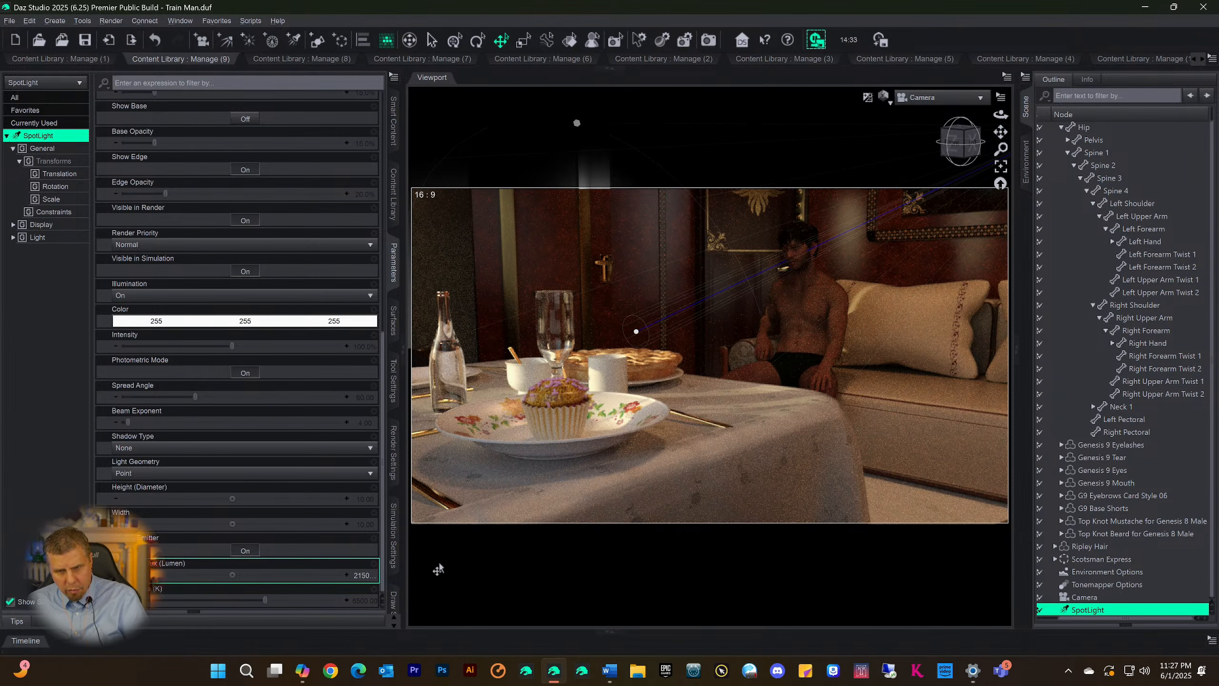
{"action": "left_click", "coordinate": [363, 579]}
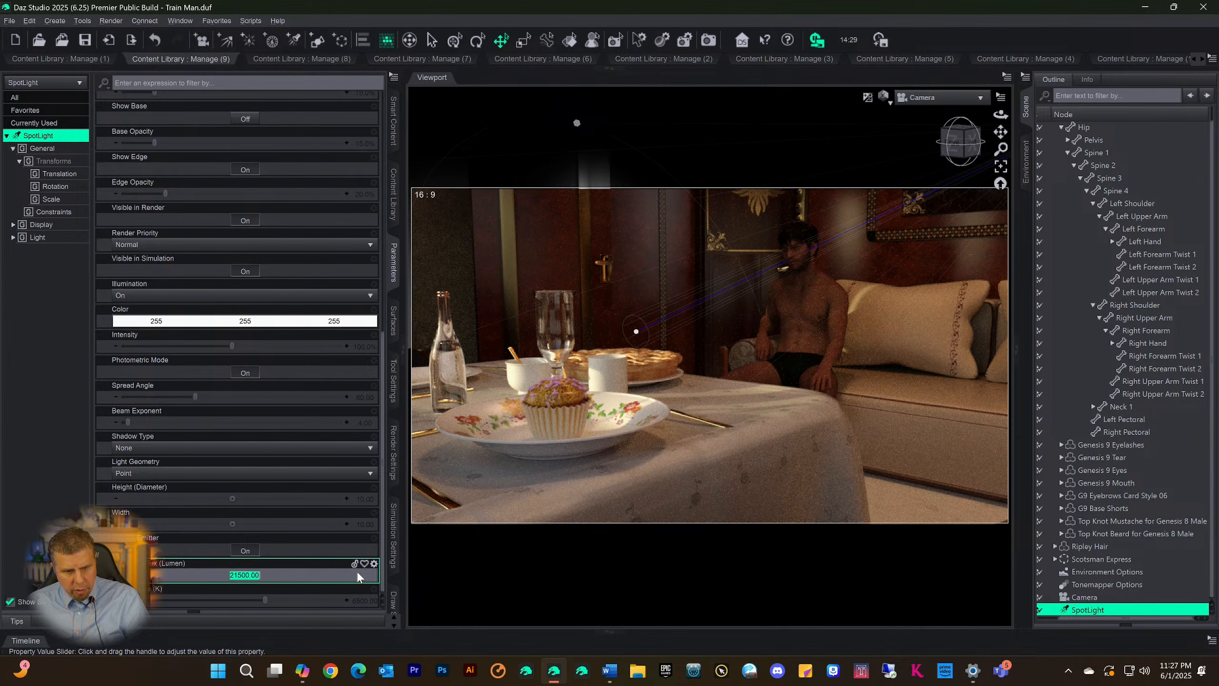
{"action": "left_click", "coordinate": [203, 579]}
{"action": "key", "text": "Delete"}
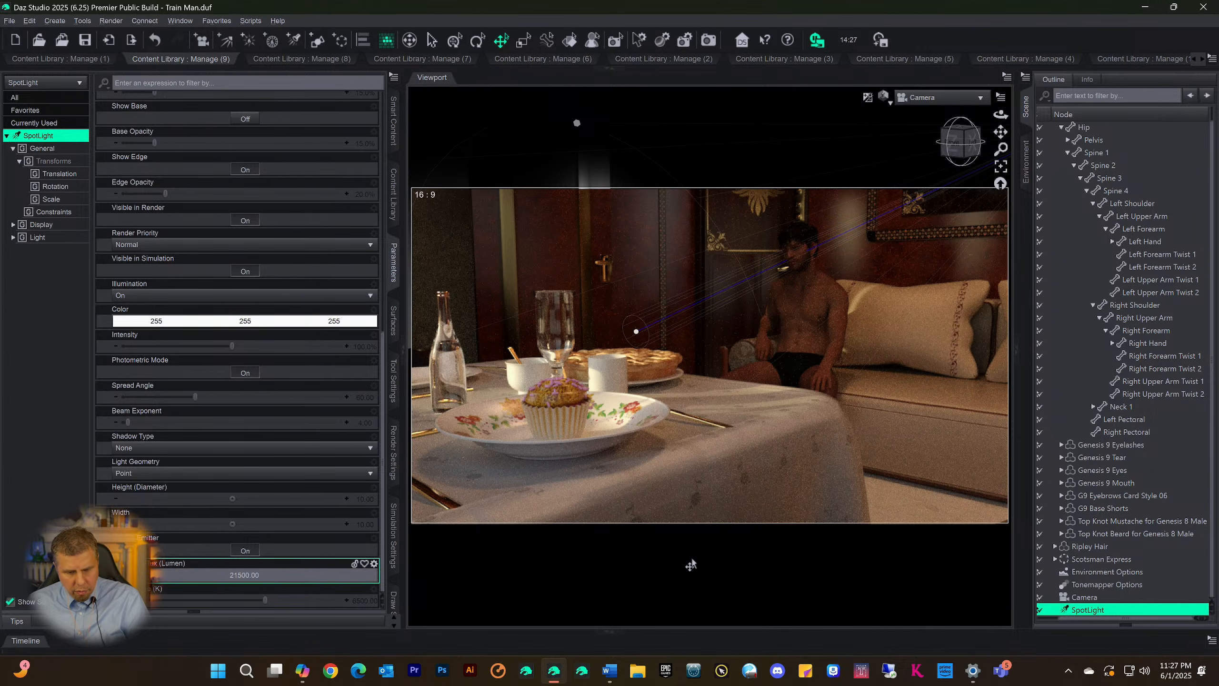
{"action": "type", "text": "5"}
{"action": "key", "text": "Return"}
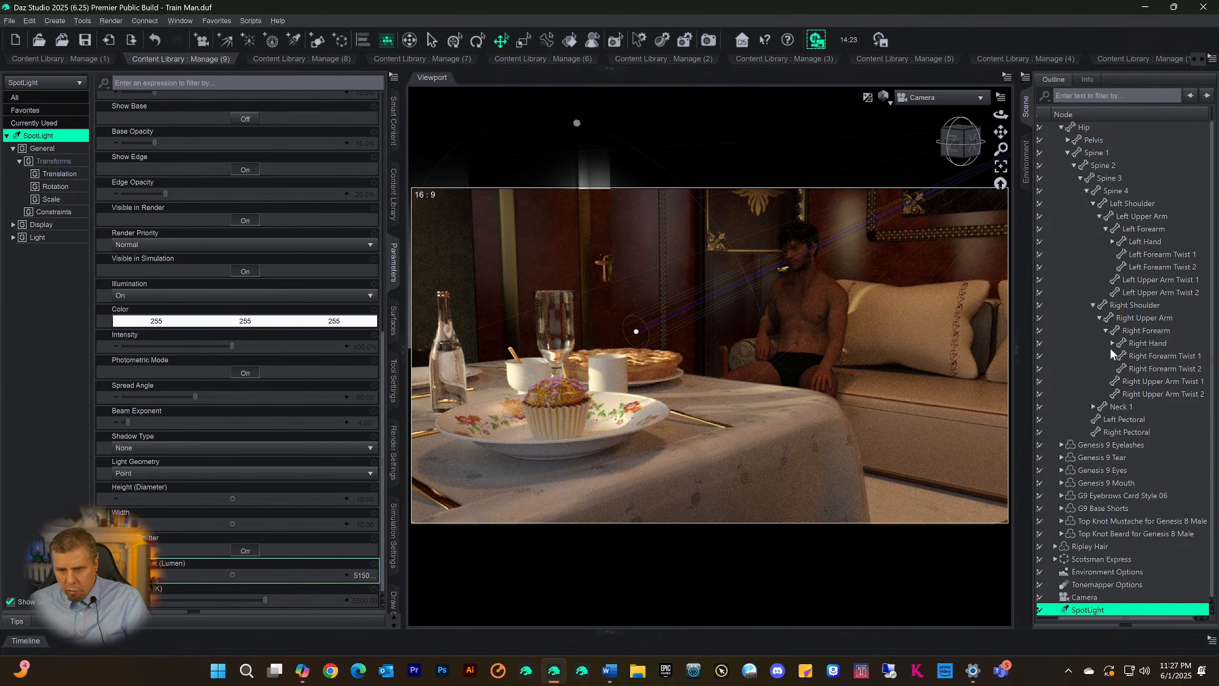
In the Environment Options, enable Draw Dome and set the Environment Mode to Dome and Scene
{"action": "scroll", "coordinate": [1112, 353], "scroll_direction": "up", "scroll_amount": 1}
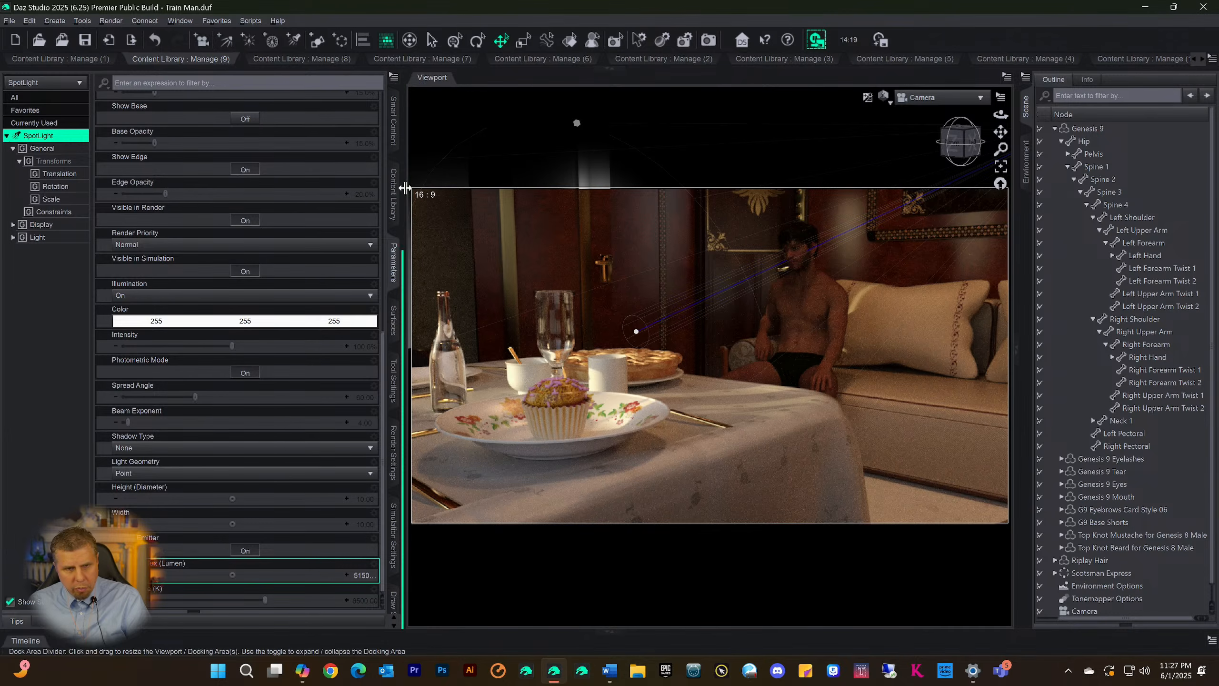
{"action": "scroll", "coordinate": [1123, 367], "scroll_direction": "down", "scroll_amount": 1}
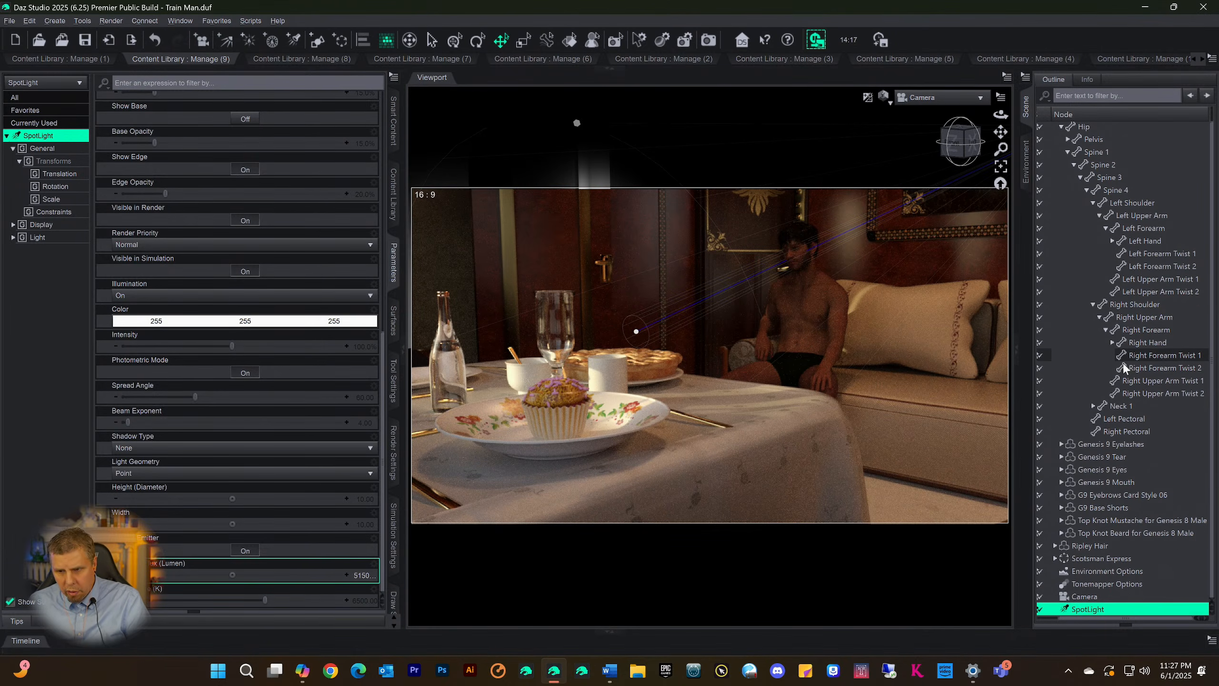
{"action": "left_click", "coordinate": [1097, 572]}
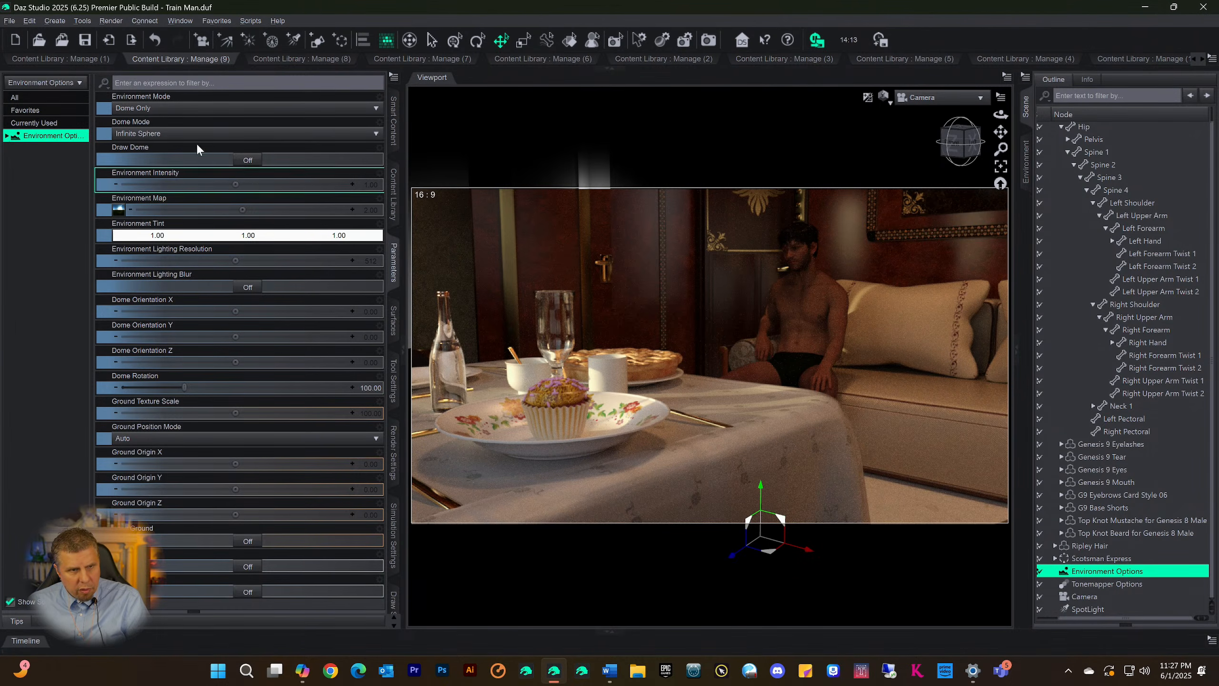
{"action": "left_click", "coordinate": [248, 161]}
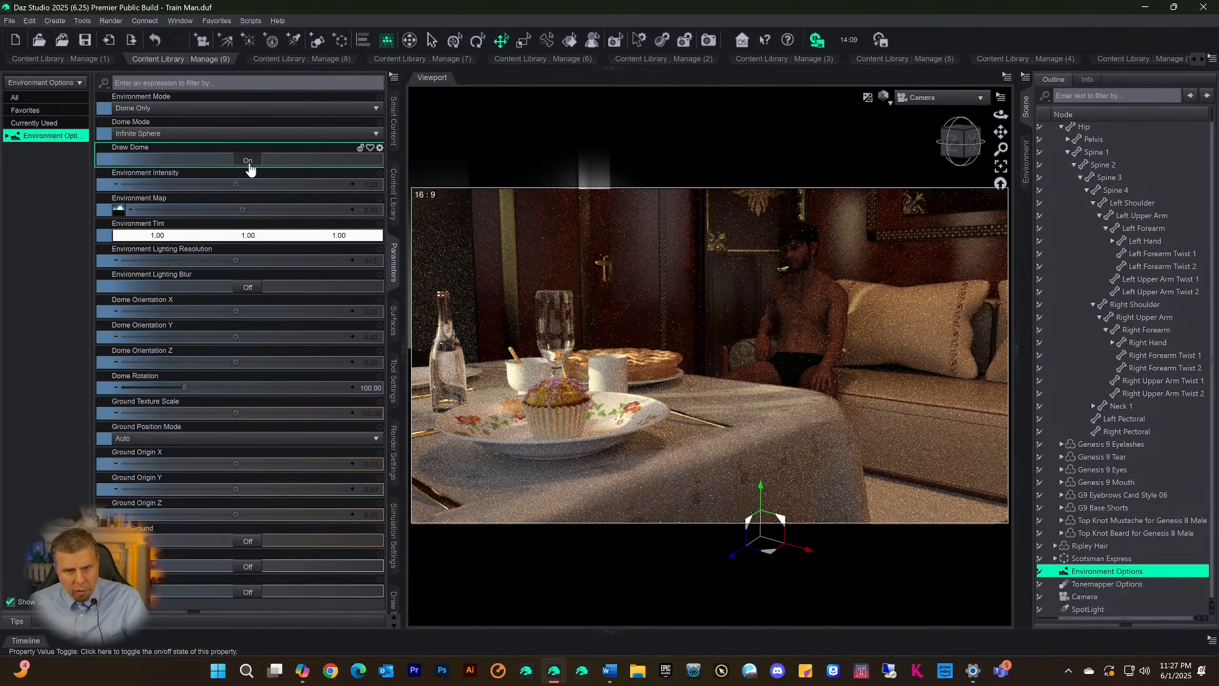
{"action": "left_click", "coordinate": [179, 109]}
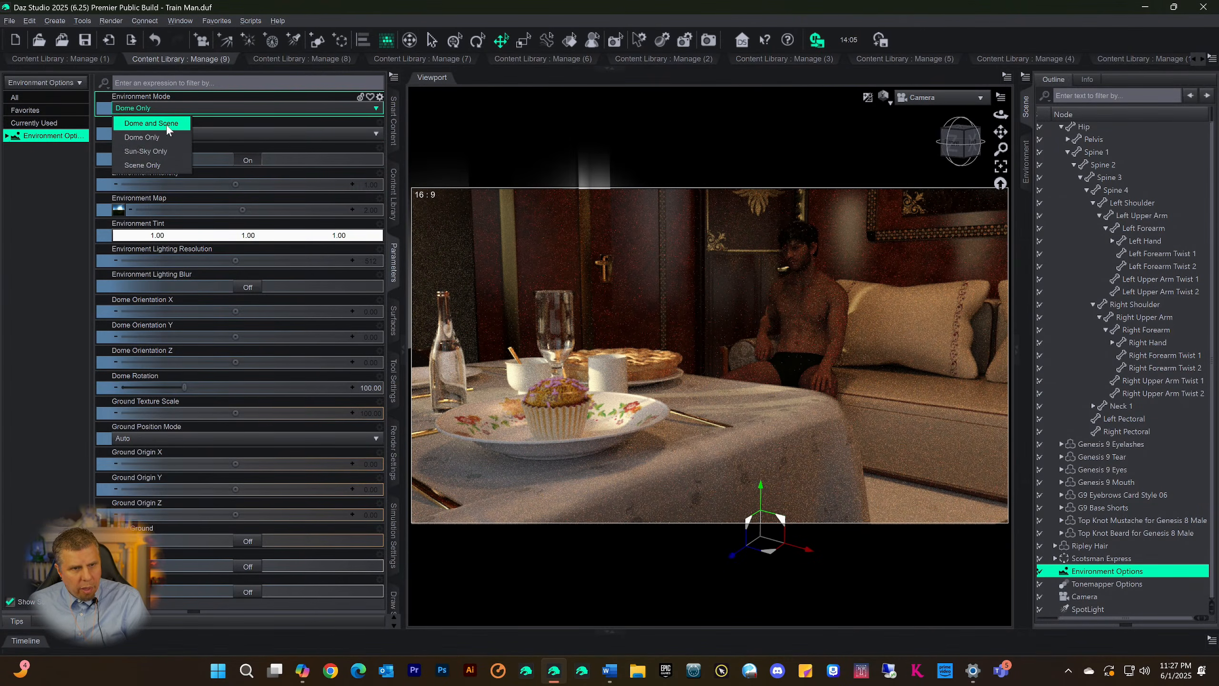
{"action": "left_click", "coordinate": [166, 126]}
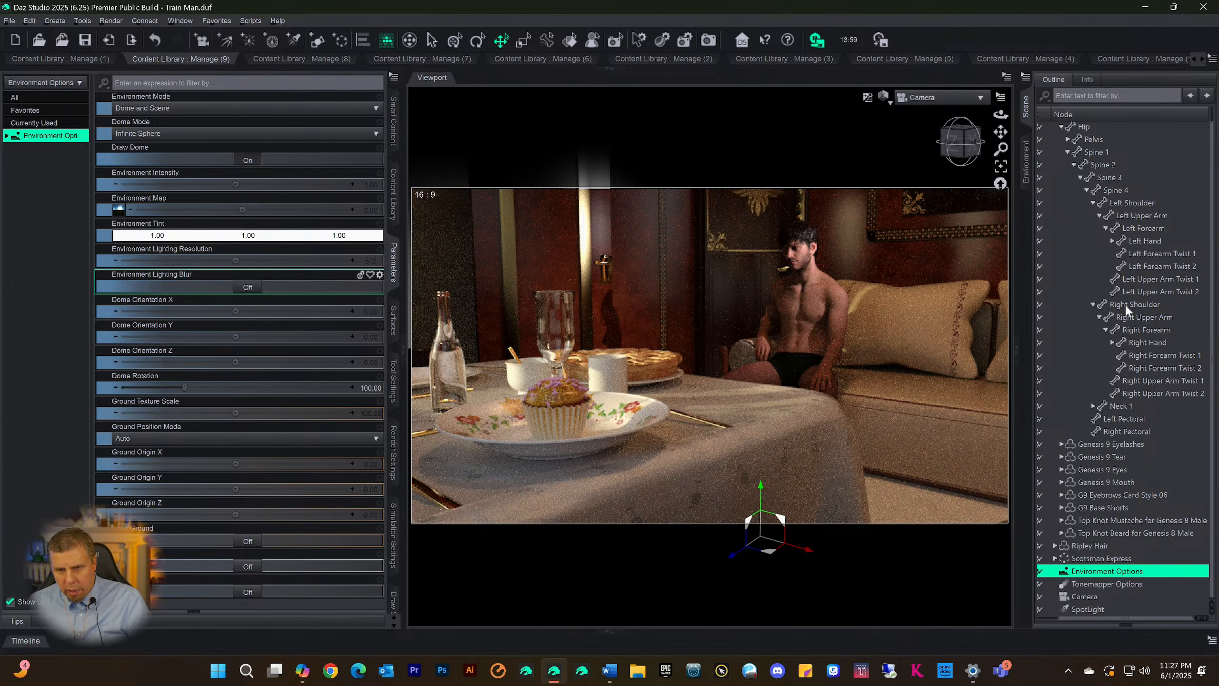
Warm the spotlight's color temperature to about 4556 K and save the scene
{"action": "left_click", "coordinate": [1102, 608]}
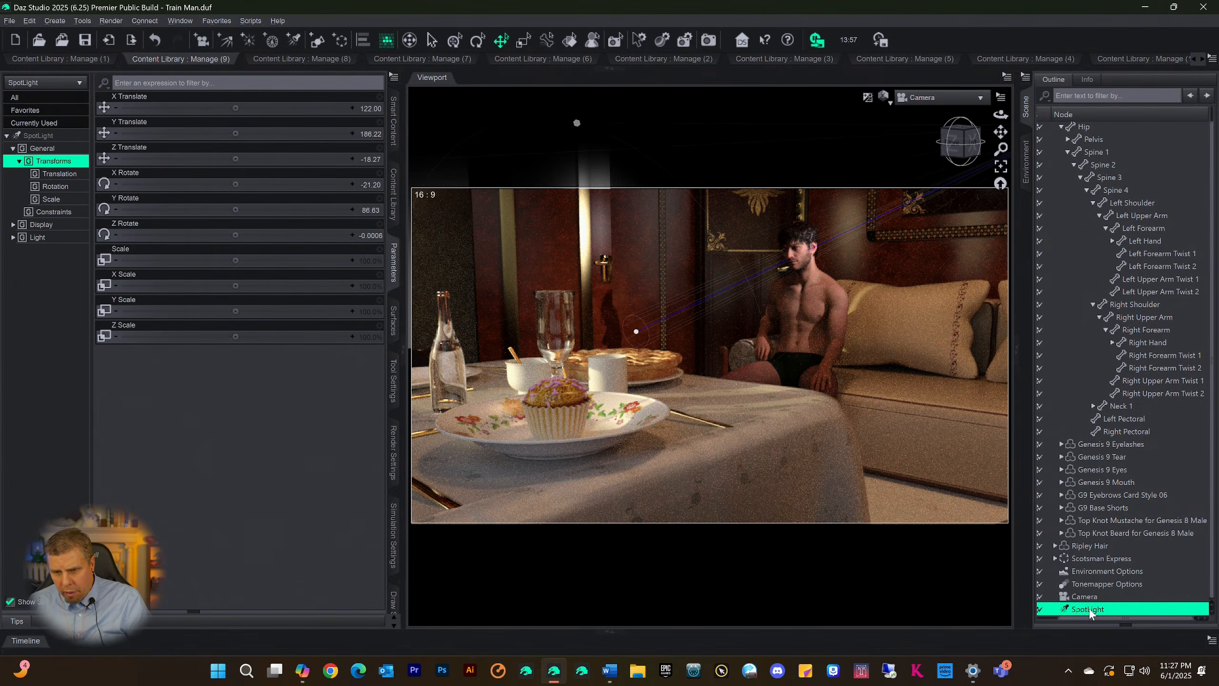
{"action": "left_click", "coordinate": [37, 135]}
{"action": "scroll", "coordinate": [316, 528], "scroll_direction": "down", "scroll_amount": 10}
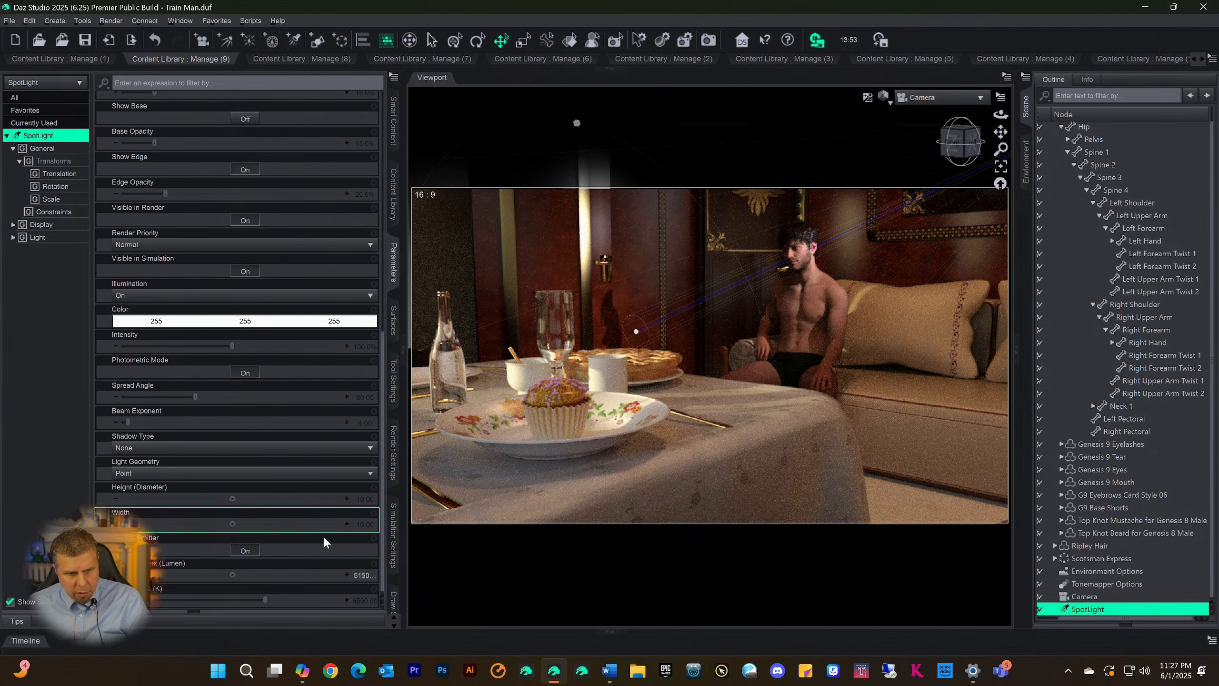
{"action": "left_click", "coordinate": [239, 600]}
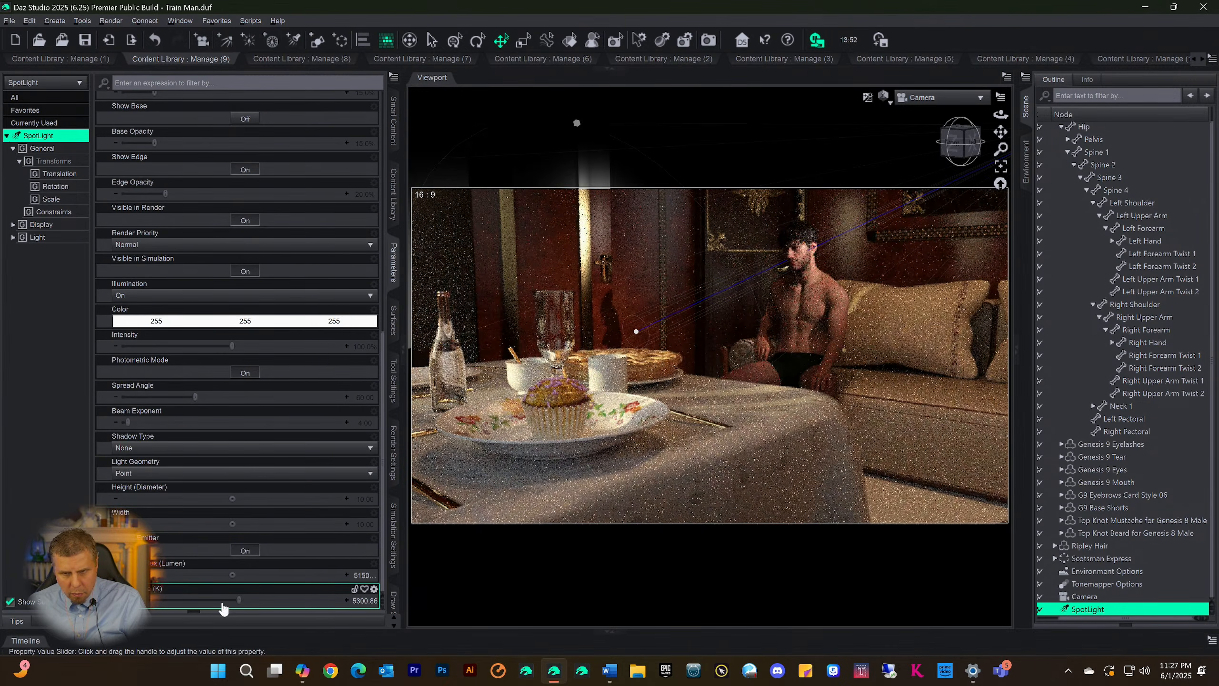
{"action": "left_click", "coordinate": [222, 605]}
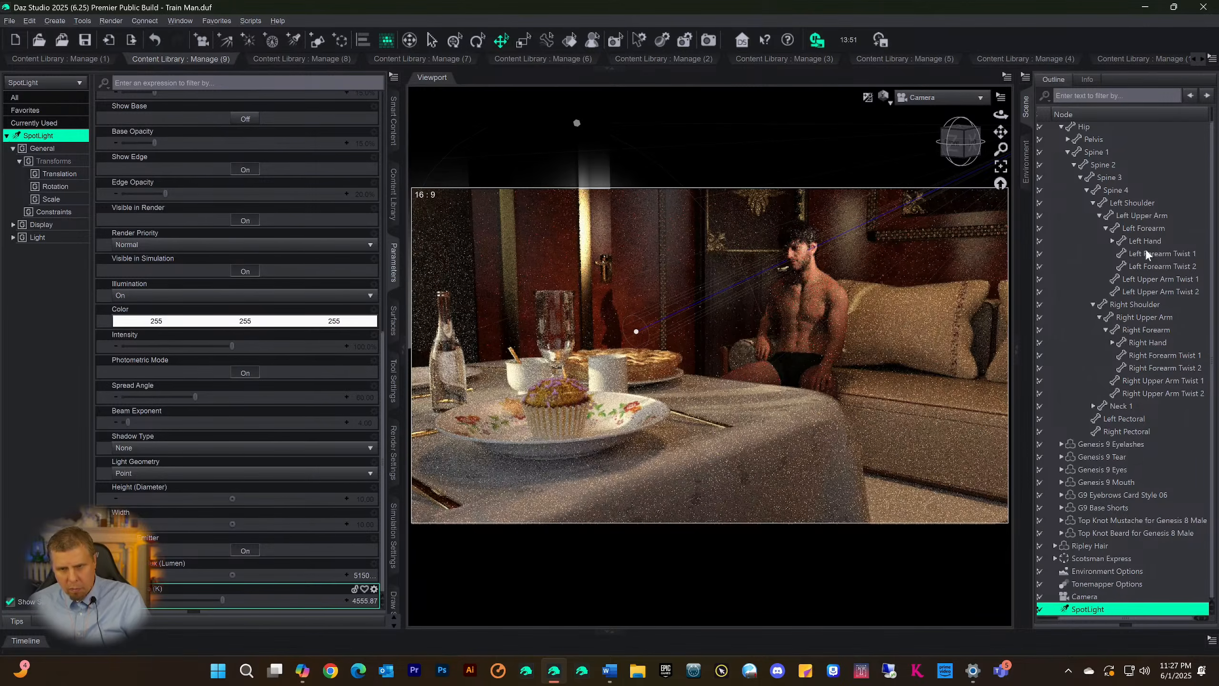
{"action": "key", "text": "ctrl+s"}
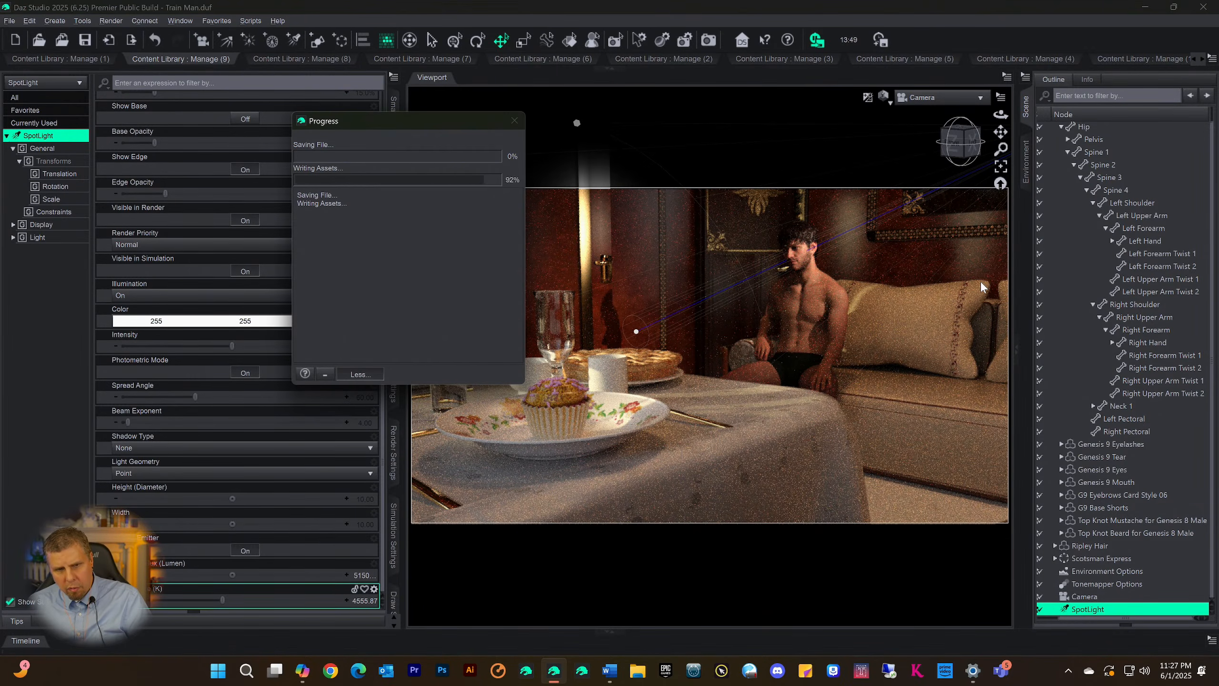
{"action": "key", "text": "ctrl+9"}
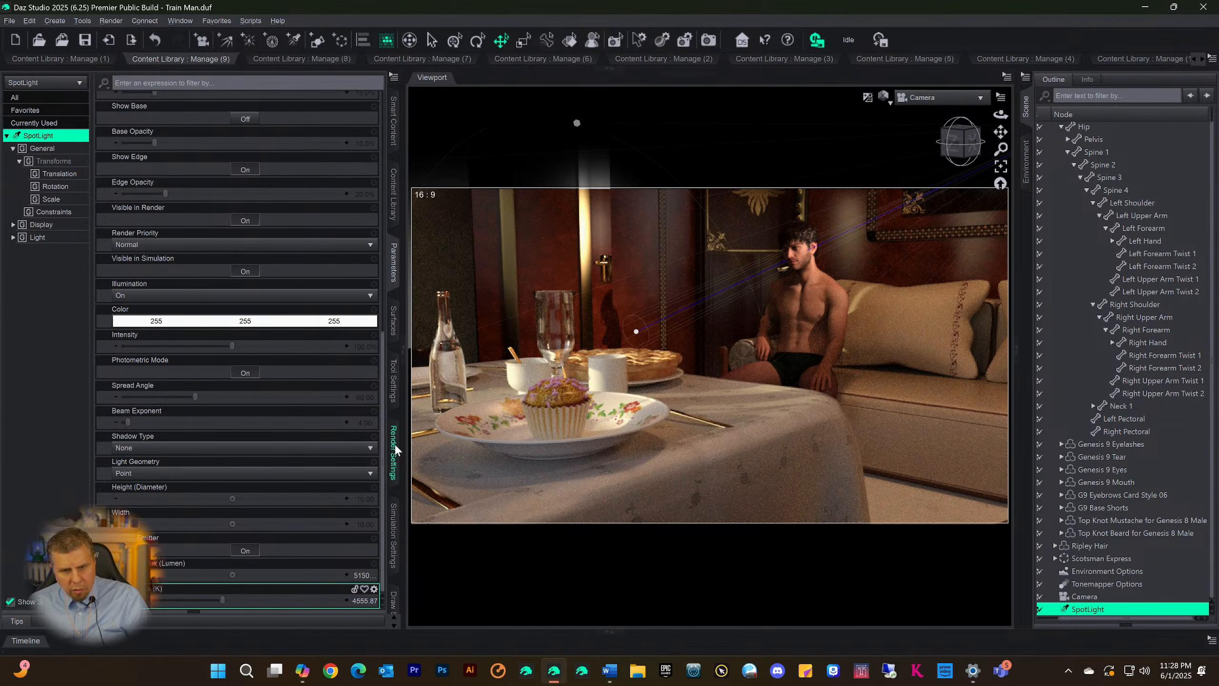
Set progressive rendering to 25000 Max Samples and 259200 seconds Max Time with Rendering Quality disabled, and save the scene
{"action": "left_click", "coordinate": [394, 446]}
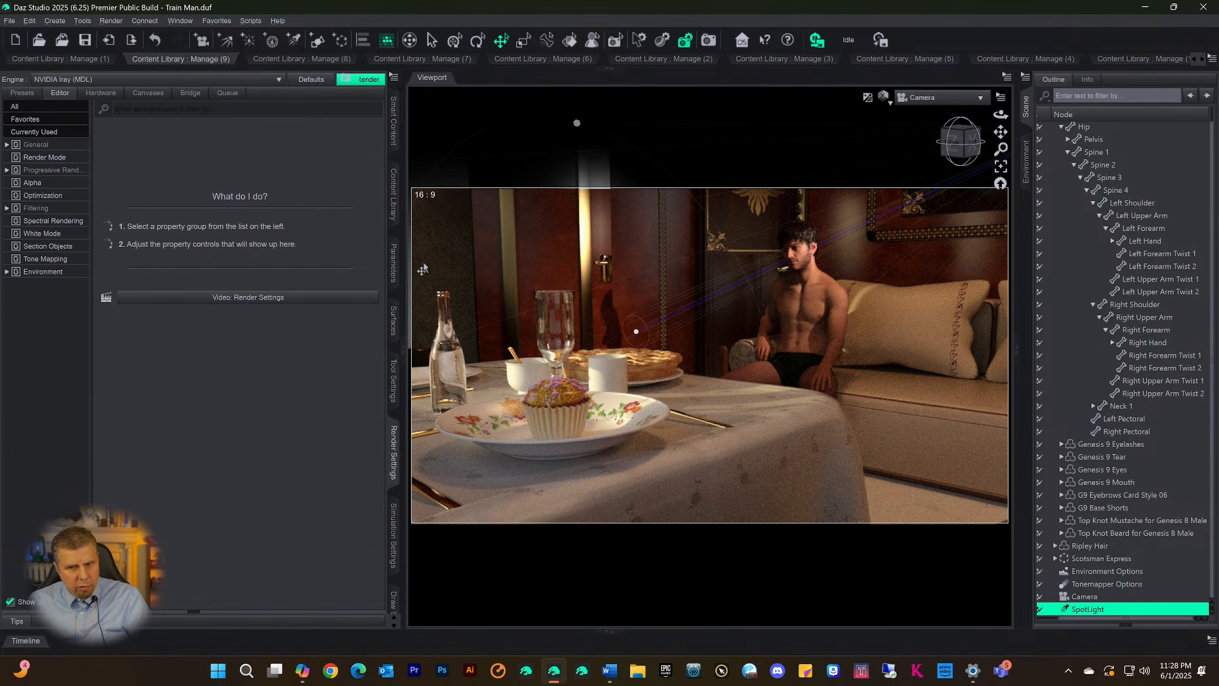
{"action": "left_click", "coordinate": [51, 170]}
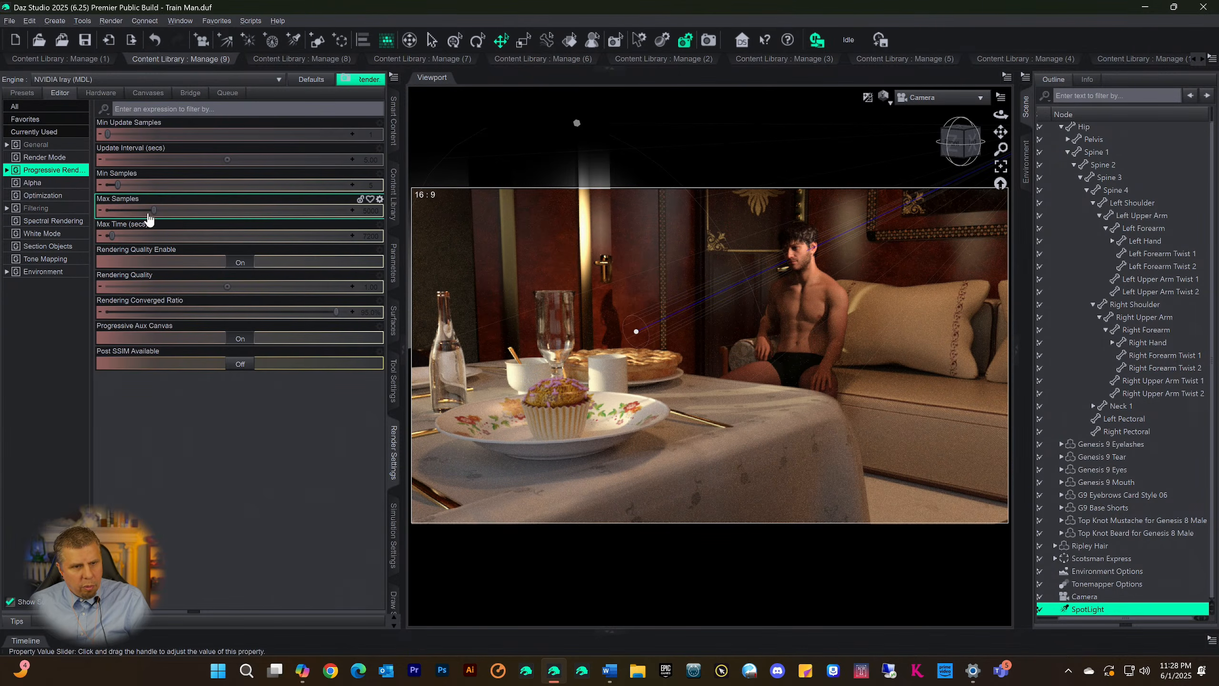
{"action": "left_click_drag", "start_coordinate": [152, 211], "coordinate": [350, 211]}
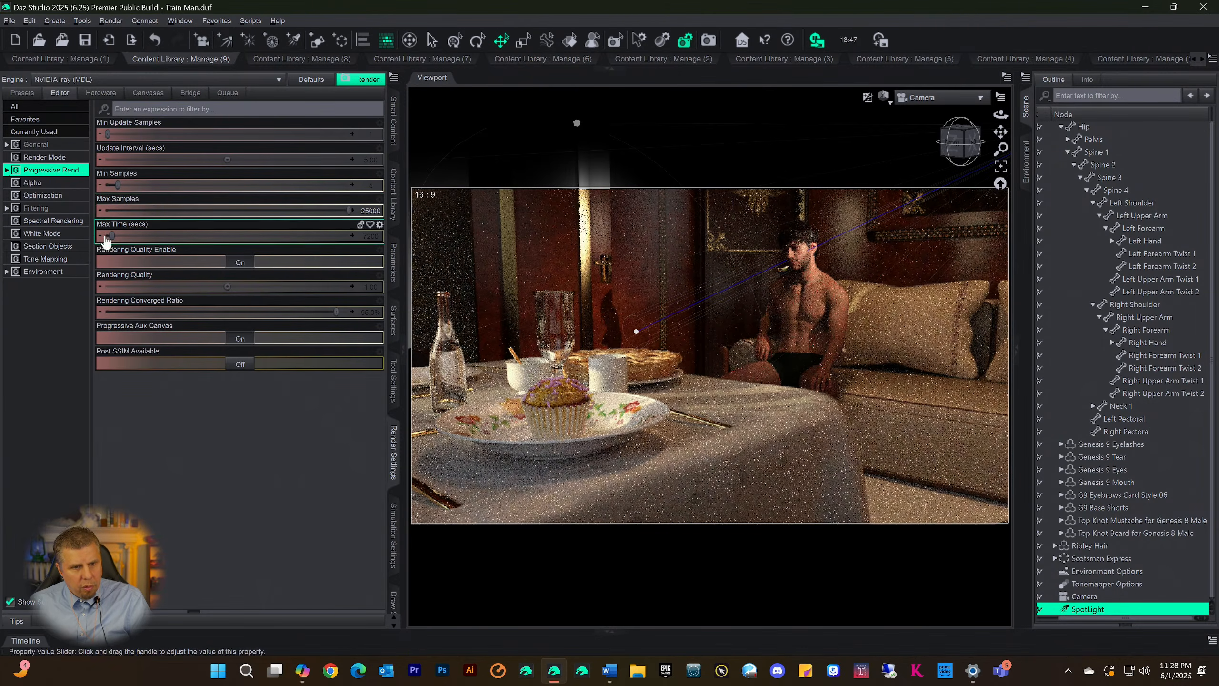
{"action": "left_click_drag", "start_coordinate": [110, 235], "coordinate": [350, 236]}
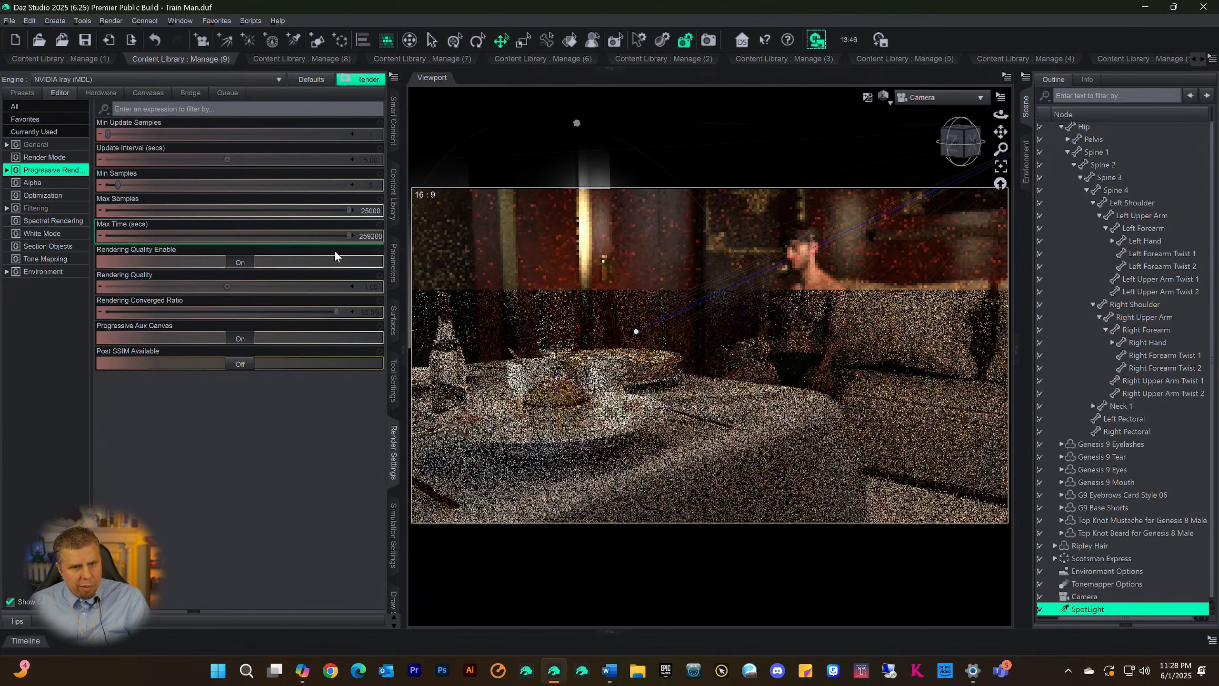
{"action": "left_click", "coordinate": [240, 263]}
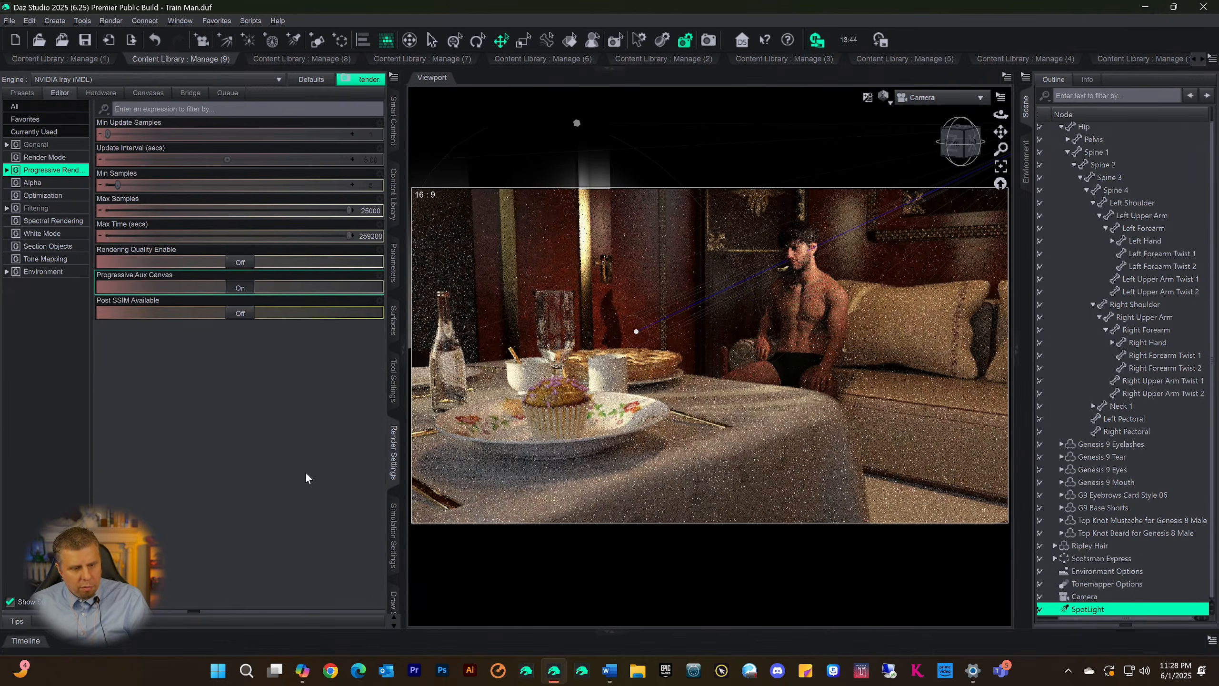
{"action": "key", "text": "ctrl+s"}
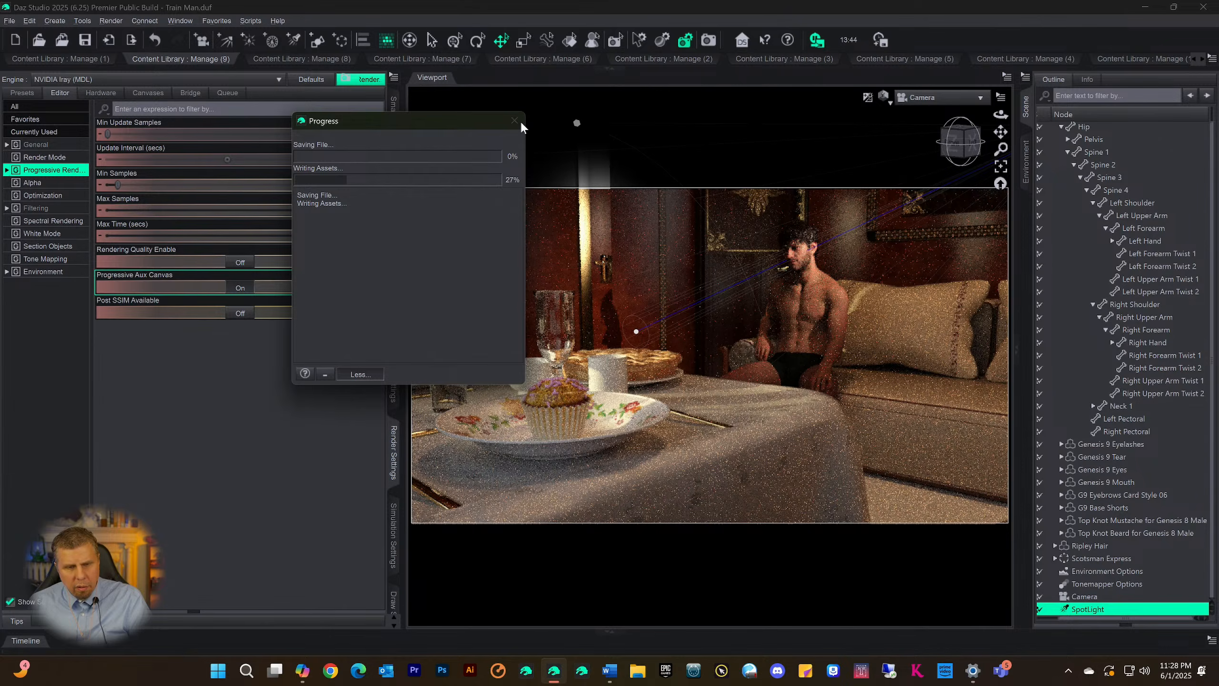
{"action": "key", "text": "ctrl+9"}
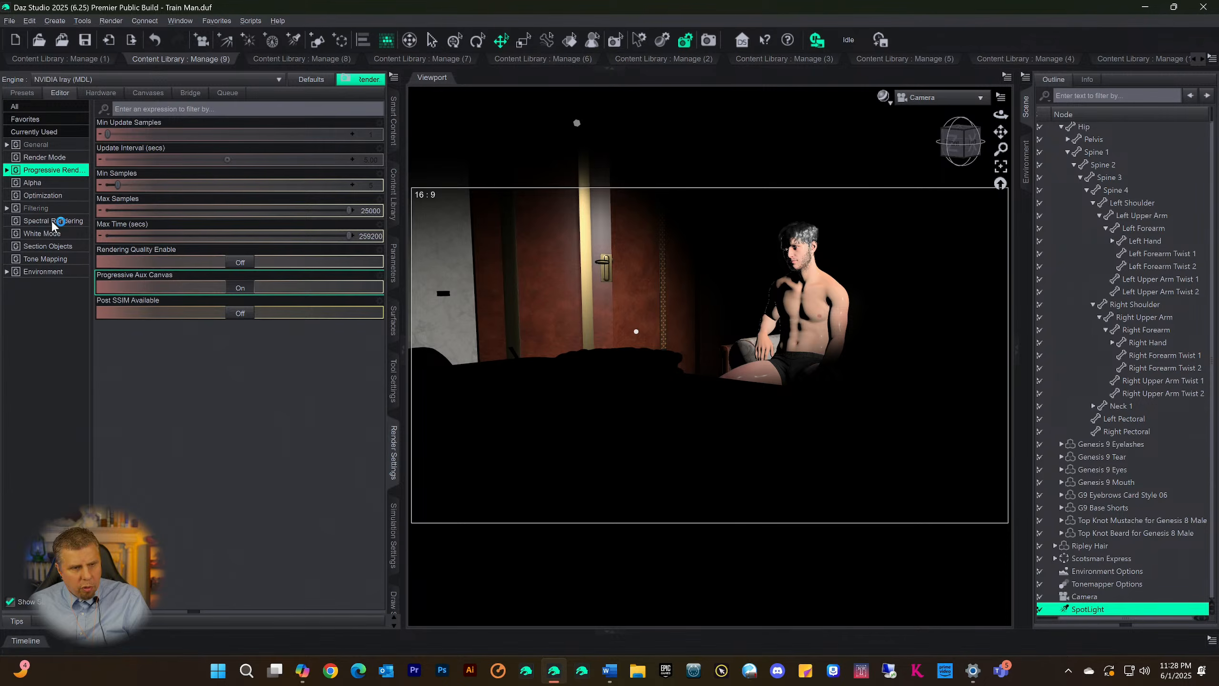
Enable Spectral Rendering, and turn on the Caustic Sampler and Guided Sampling optimizations
{"action": "left_click", "coordinate": [51, 221]}
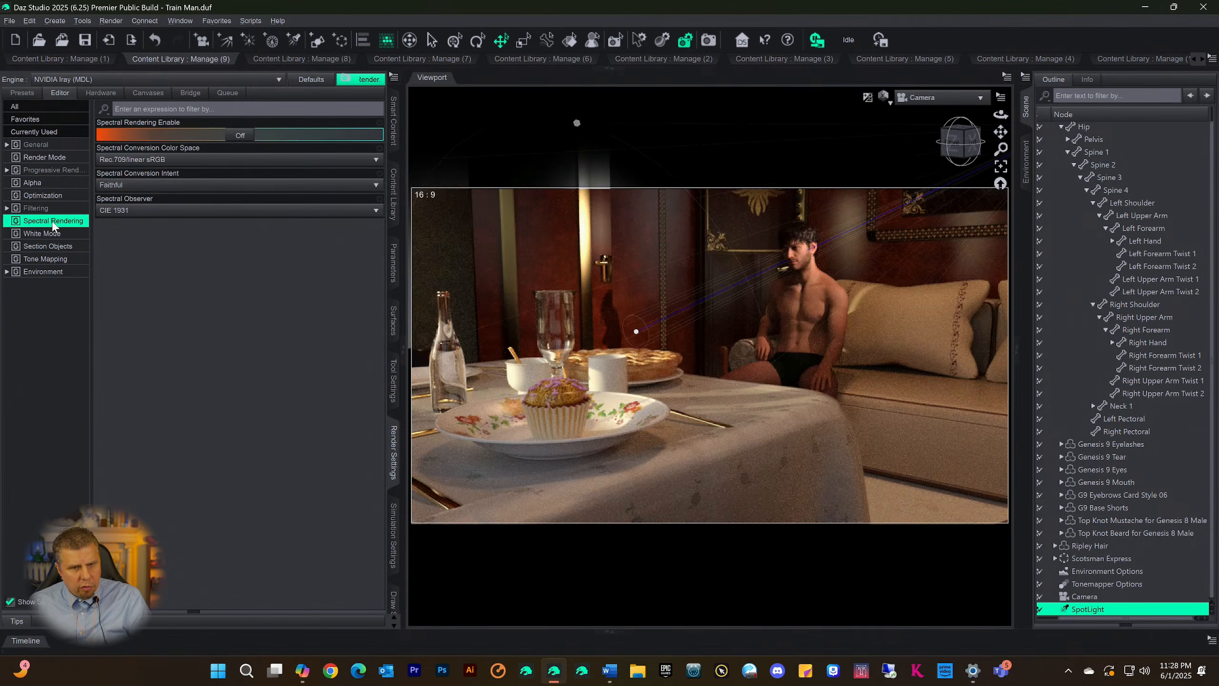
{"action": "left_click", "coordinate": [239, 135]}
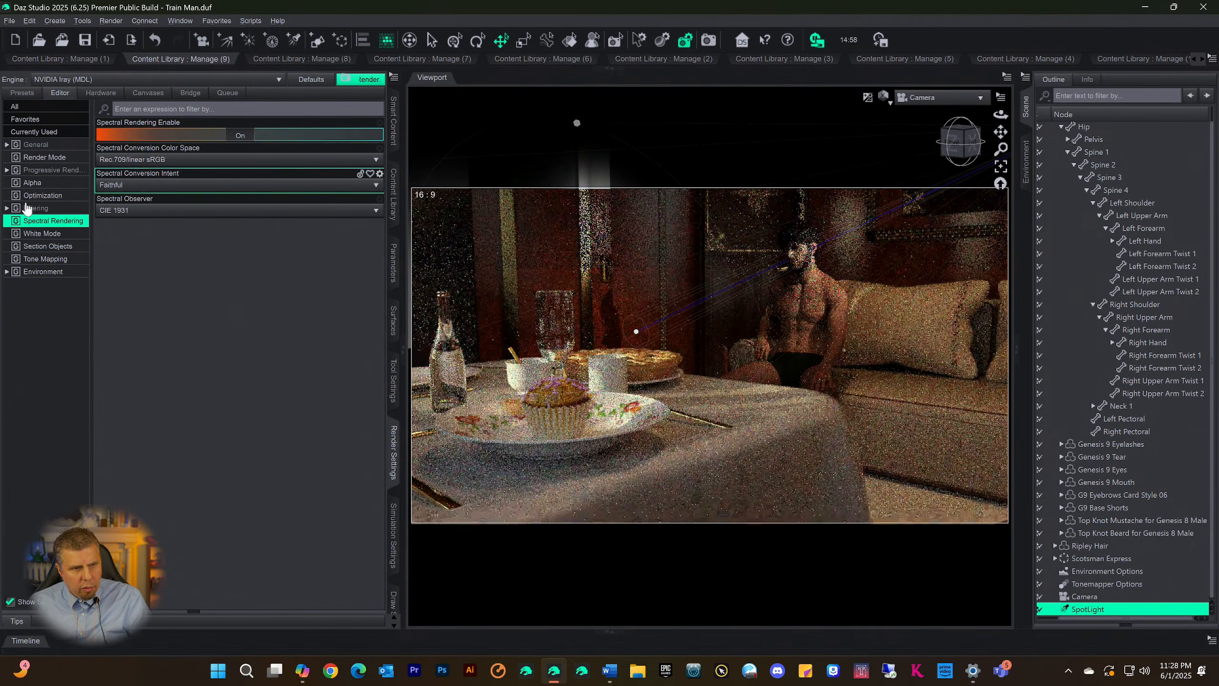
{"action": "left_click", "coordinate": [36, 204]}
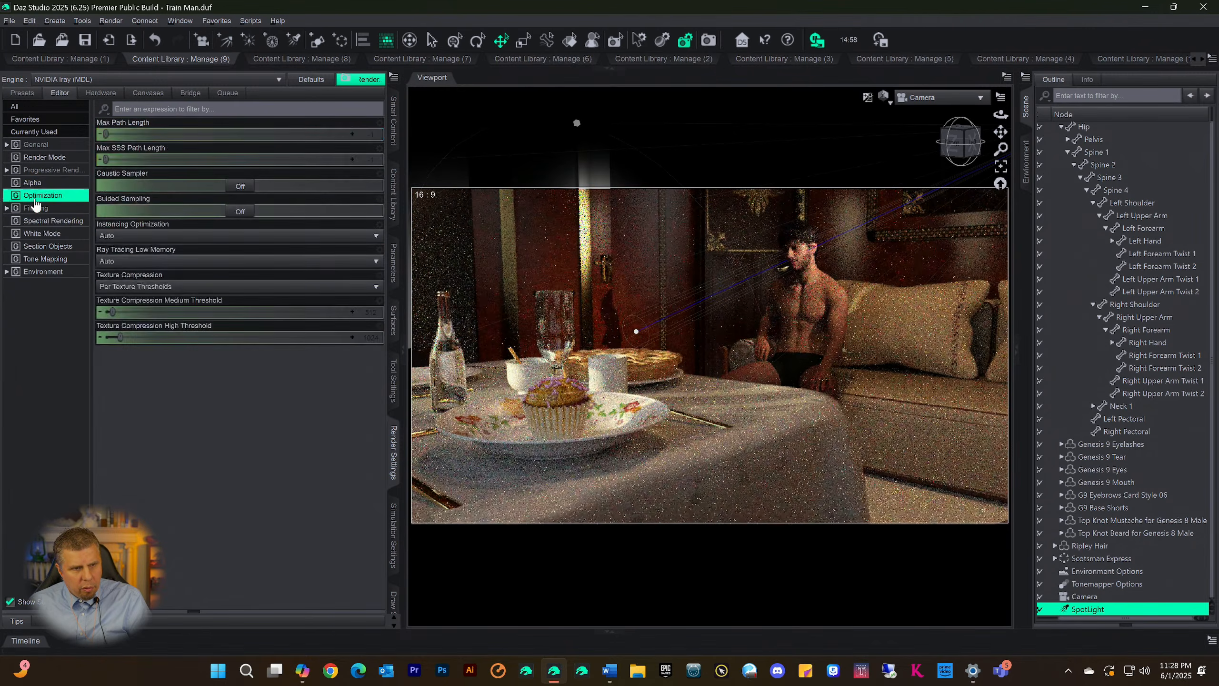
{"action": "left_click", "coordinate": [240, 186]}
{"action": "left_click", "coordinate": [240, 212]}
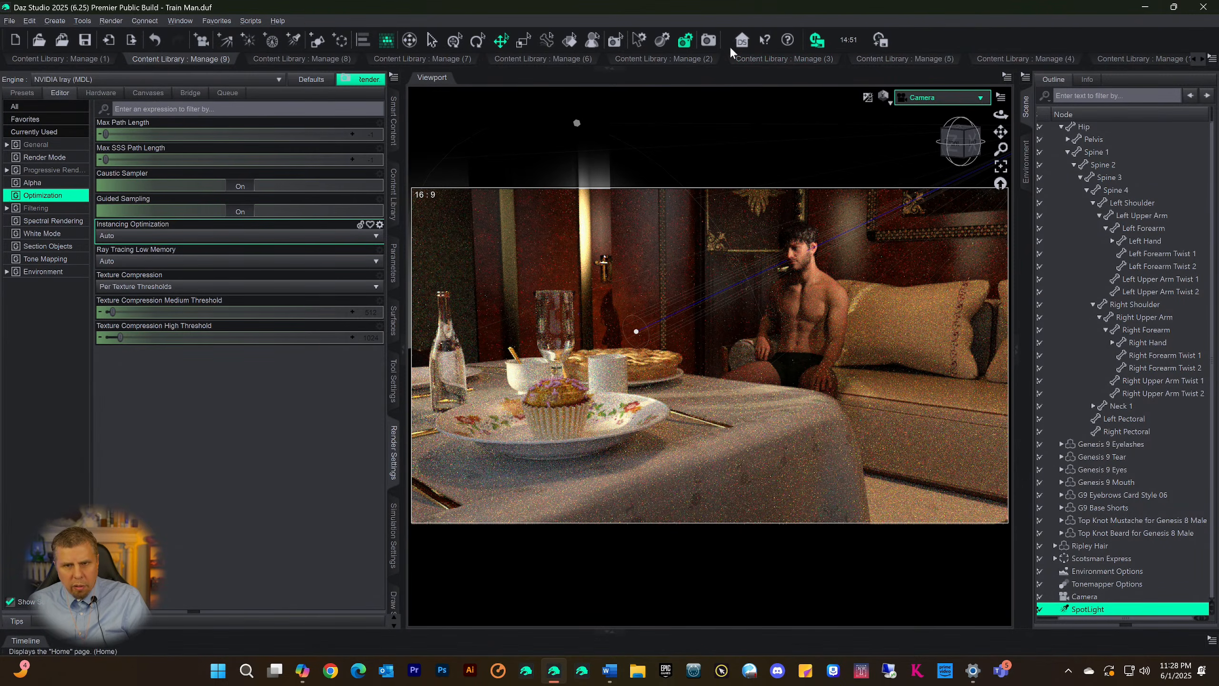
Render the Camera view with Iray and maximize the render window
{"action": "left_click", "coordinate": [709, 40]}
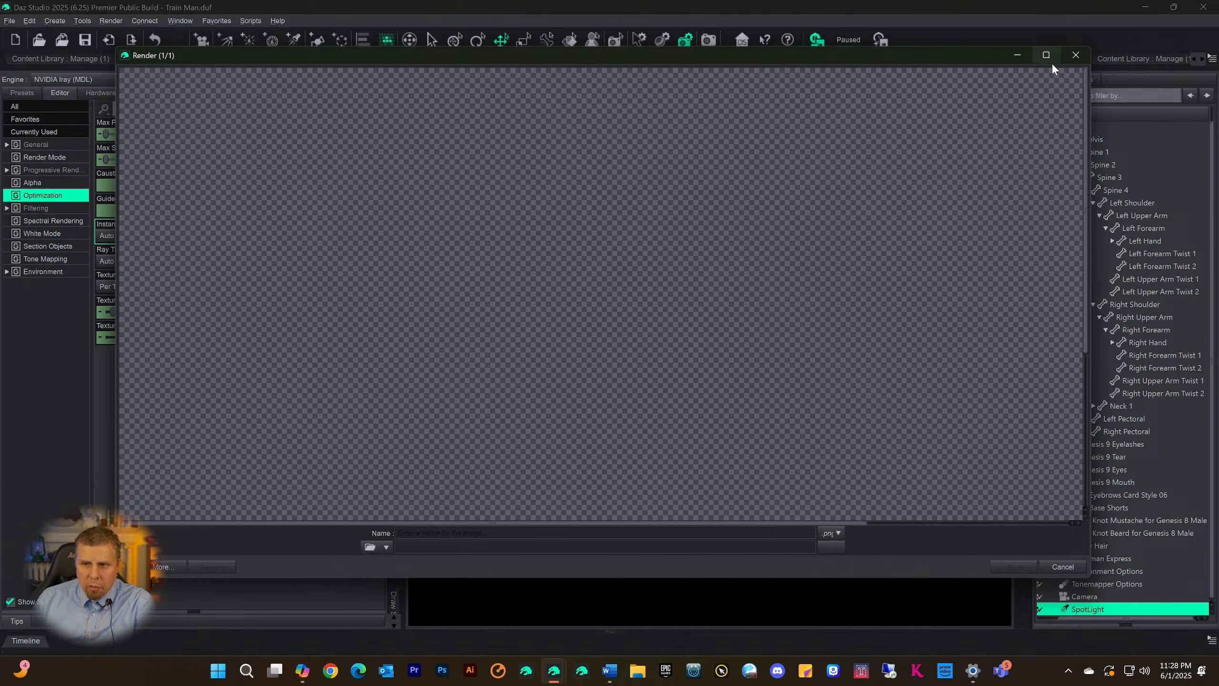
{"action": "mouse_move", "coordinate": [1047, 57]}
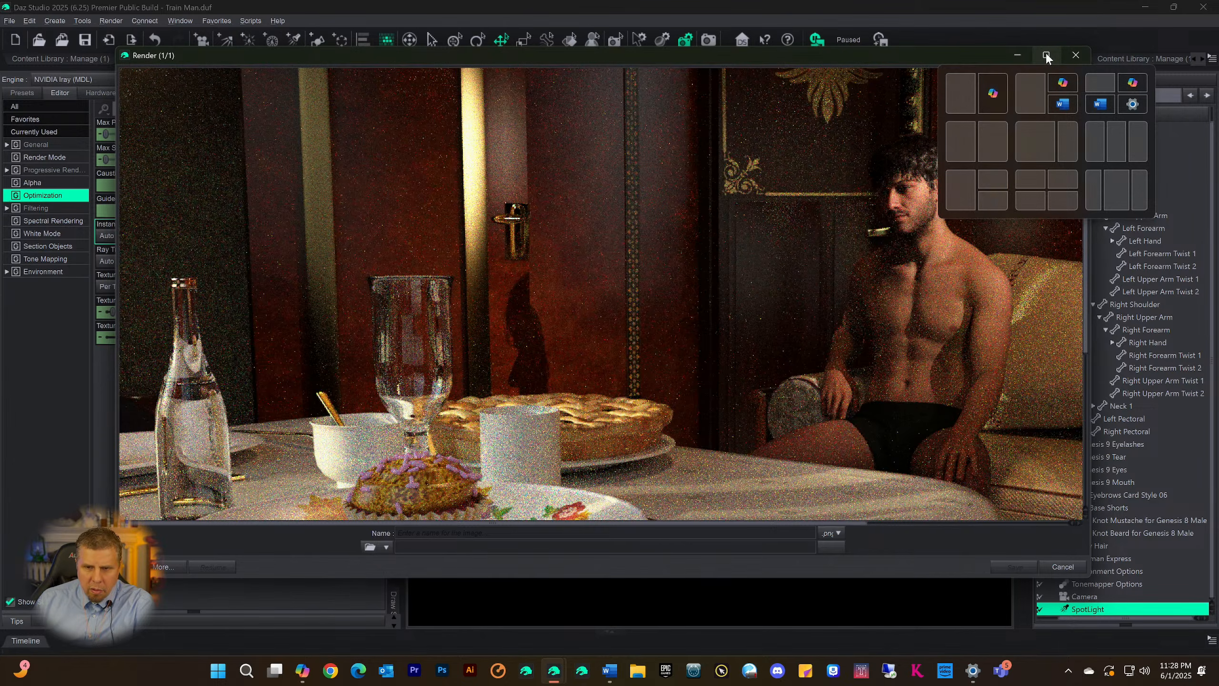
{"action": "left_click", "coordinate": [1046, 55]}
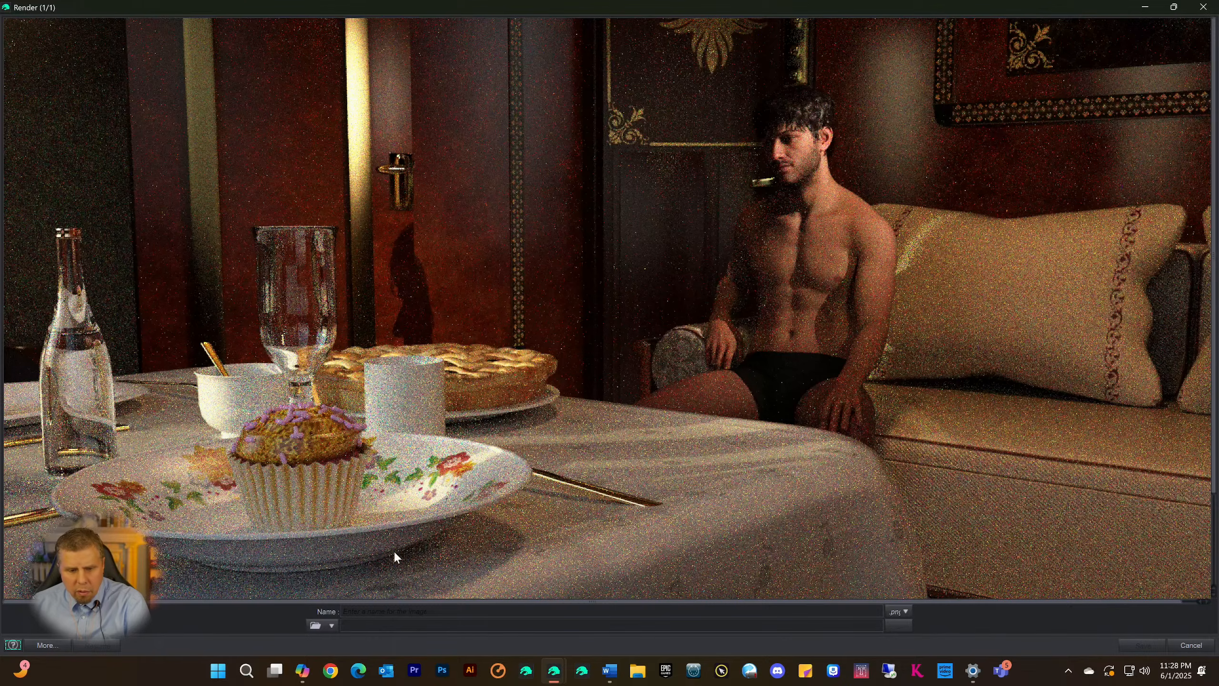
{"action": "mouse_move", "coordinate": [553, 670]}
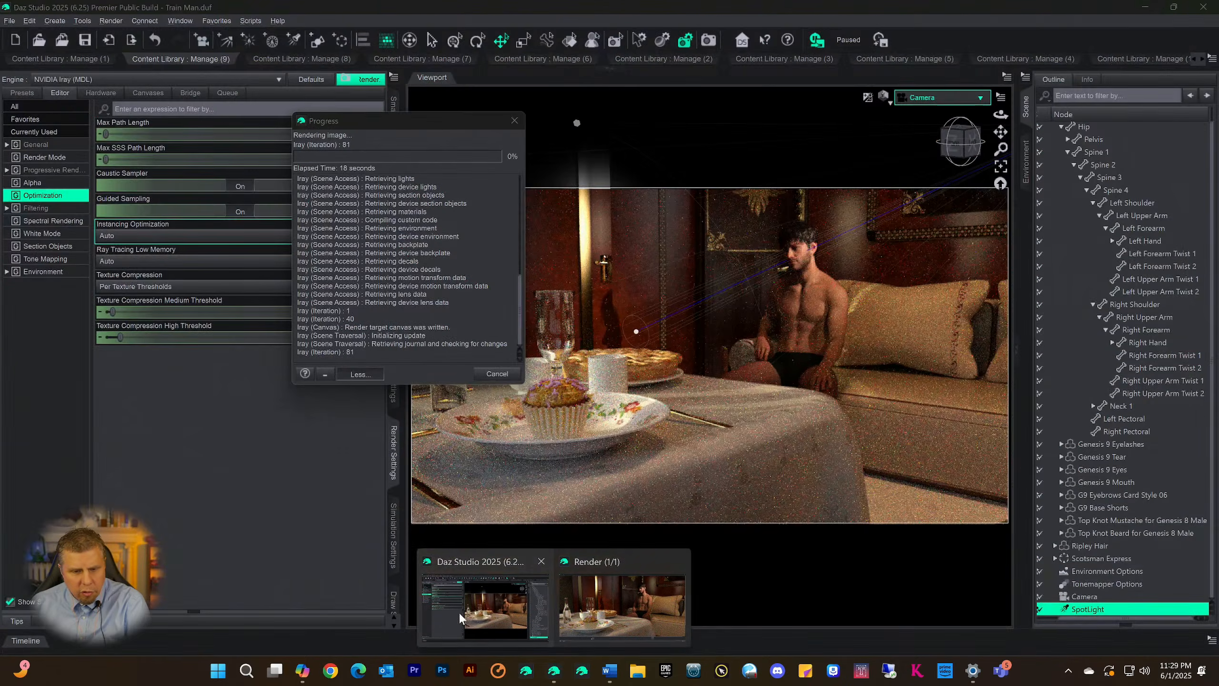
Inspect the Iray render in progress, moving the Progress dialog aside to examine the figure, the table setting and the lower part of the image
{"action": "left_click", "coordinate": [458, 611]}
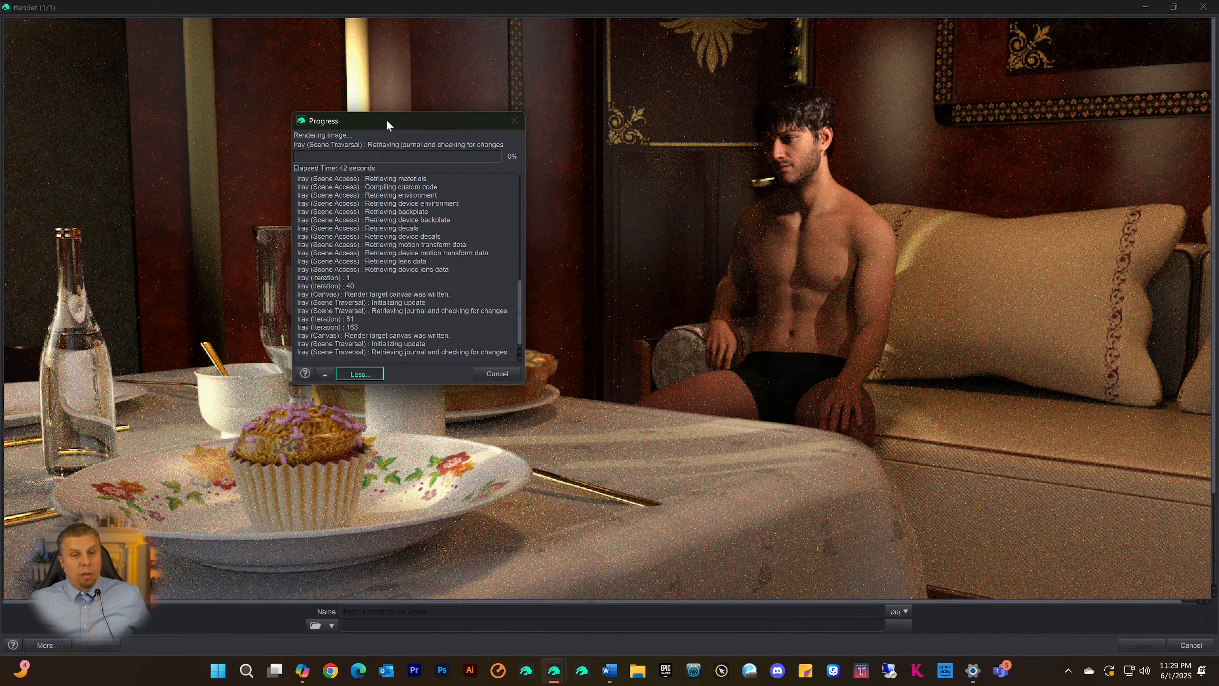
{"action": "left_click_drag", "start_coordinate": [387, 121], "coordinate": [187, 74]}
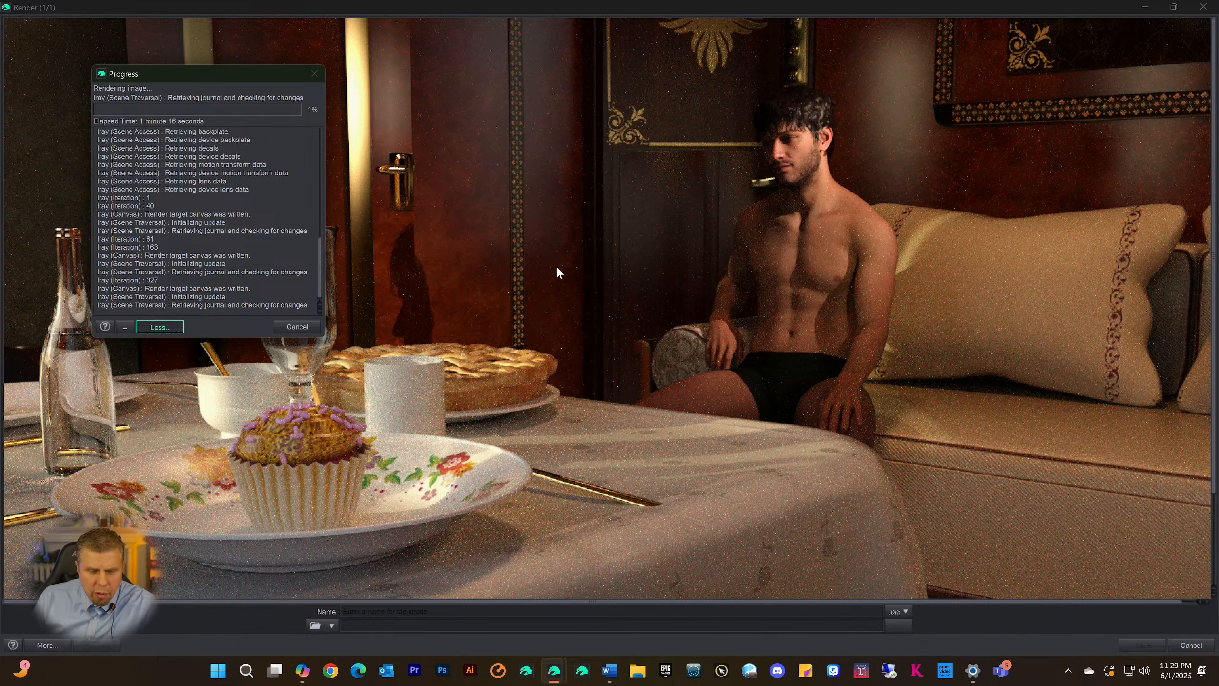
{"action": "left_click_drag", "start_coordinate": [164, 78], "coordinate": [193, 66]}
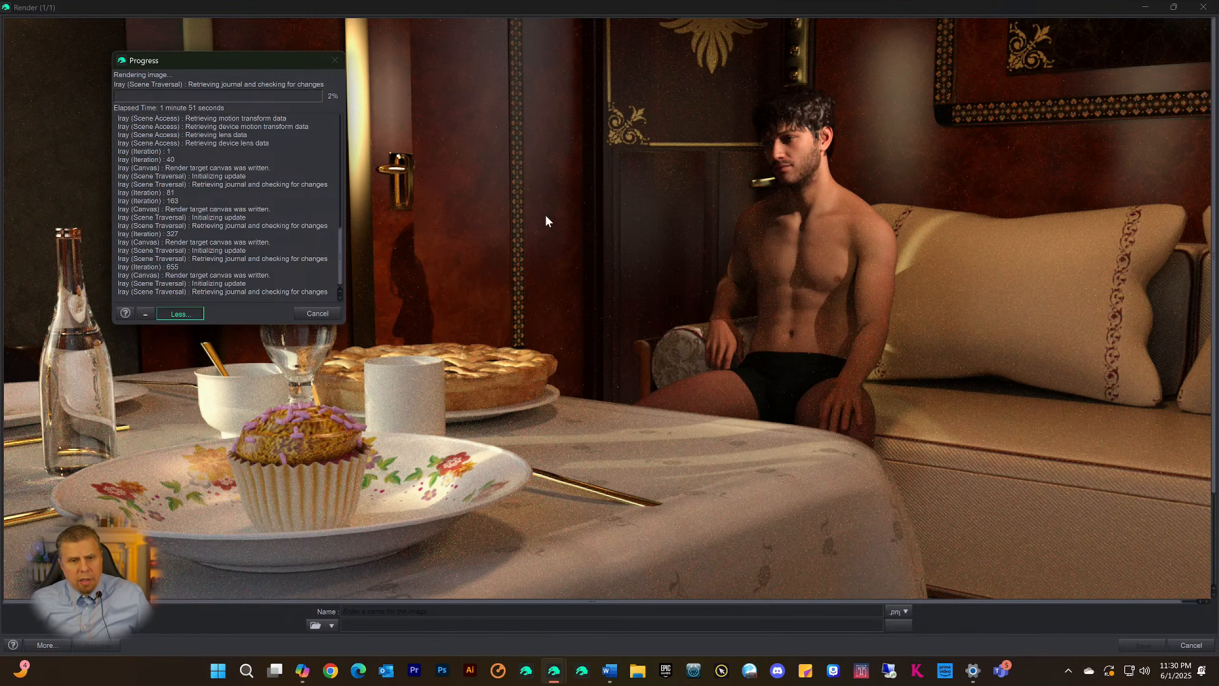
{"action": "left_click_drag", "start_coordinate": [216, 61], "coordinate": [149, 62]}
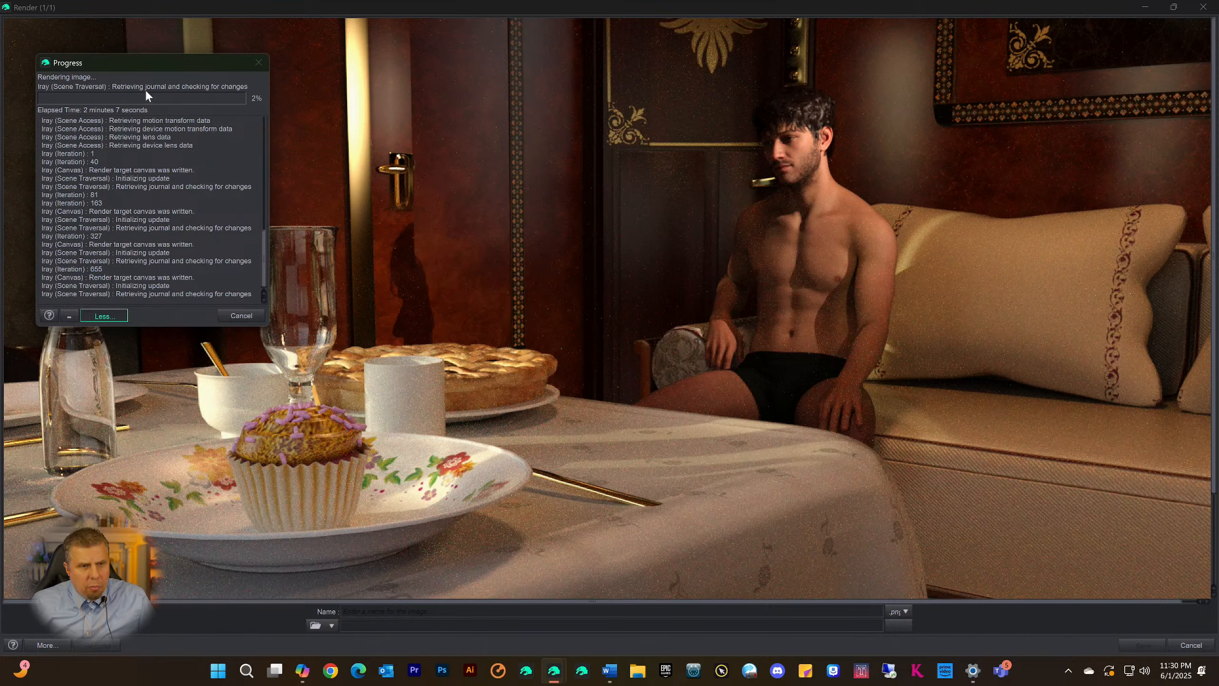
{"action": "left_click_drag", "start_coordinate": [131, 69], "coordinate": [823, 198]}
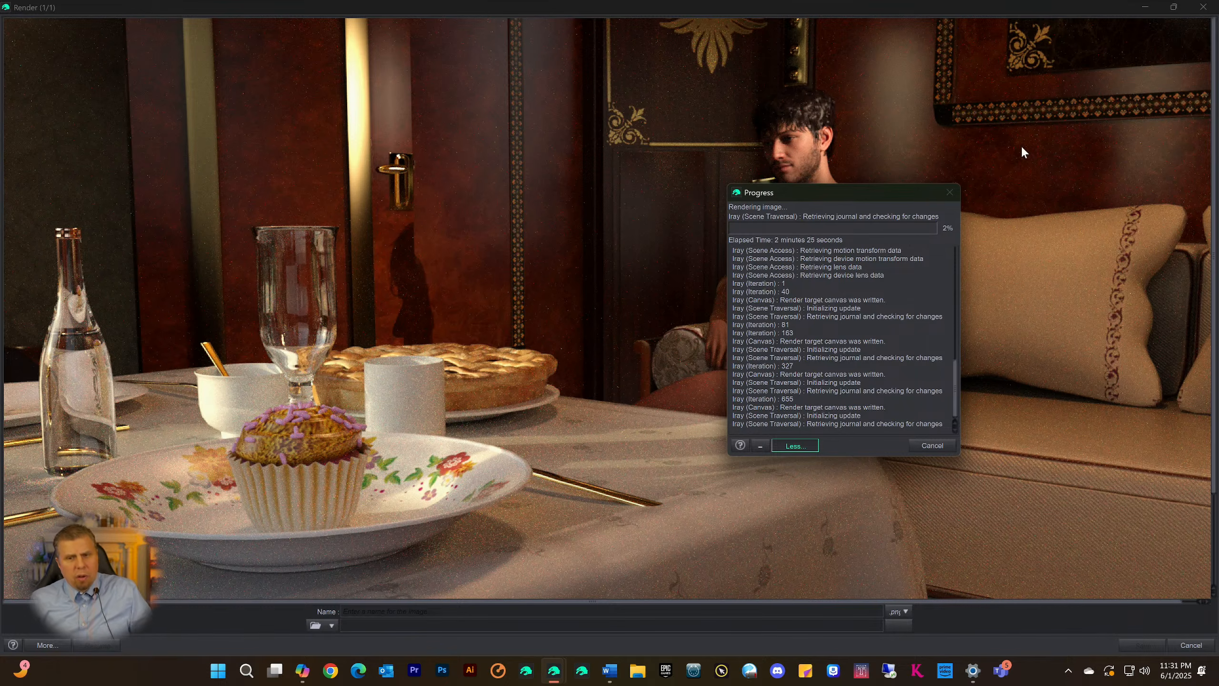
{"action": "left_click_drag", "start_coordinate": [809, 192], "coordinate": [225, 70]}
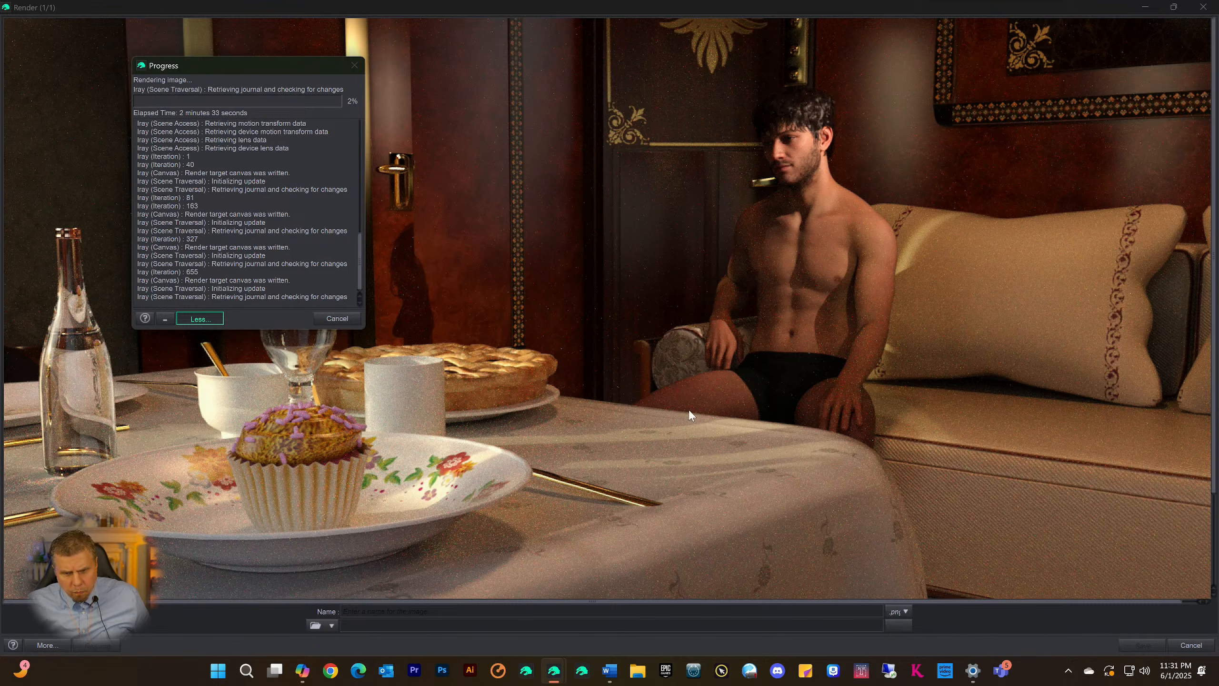
{"action": "scroll", "coordinate": [600, 476], "scroll_direction": "down", "scroll_amount": 3}
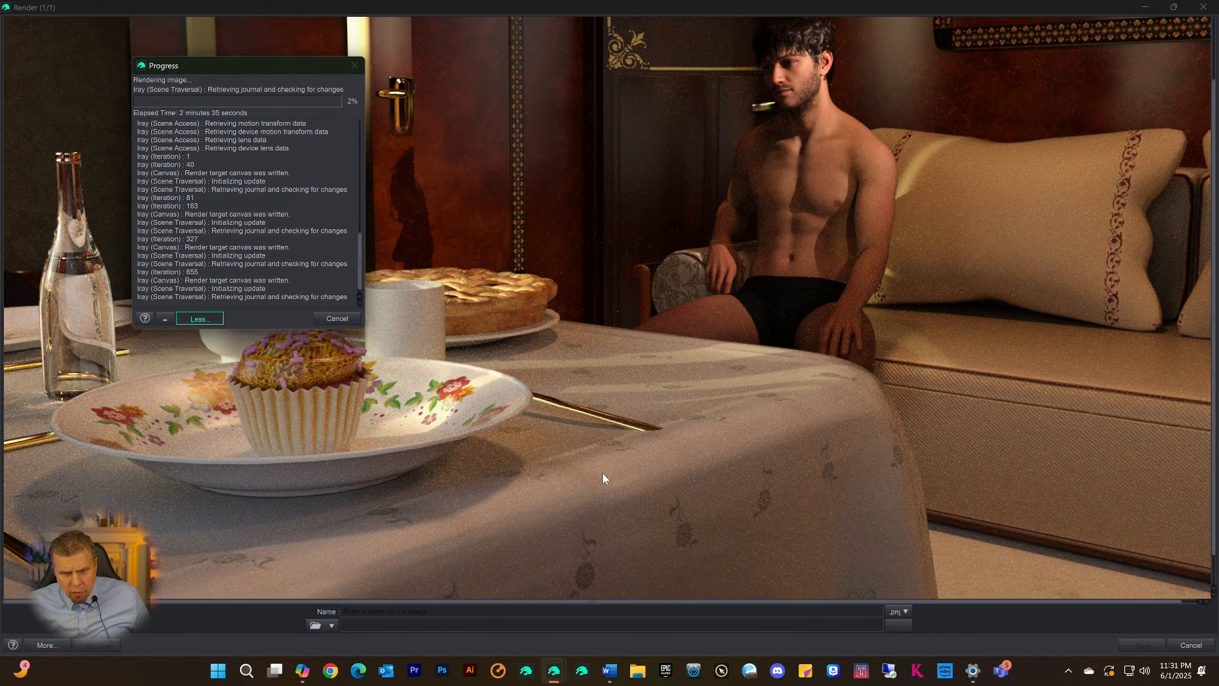
{"action": "scroll", "coordinate": [604, 474], "scroll_direction": "up", "scroll_amount": 3}
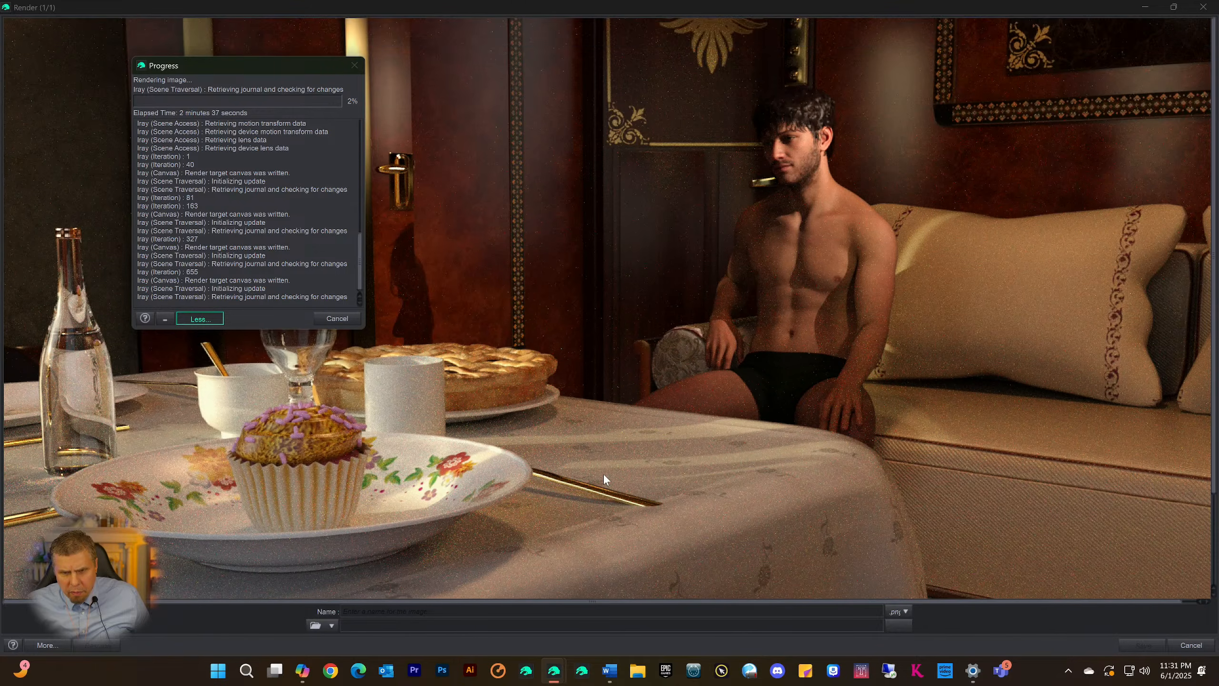
{"action": "scroll", "coordinate": [604, 509], "scroll_direction": "down", "scroll_amount": 3}
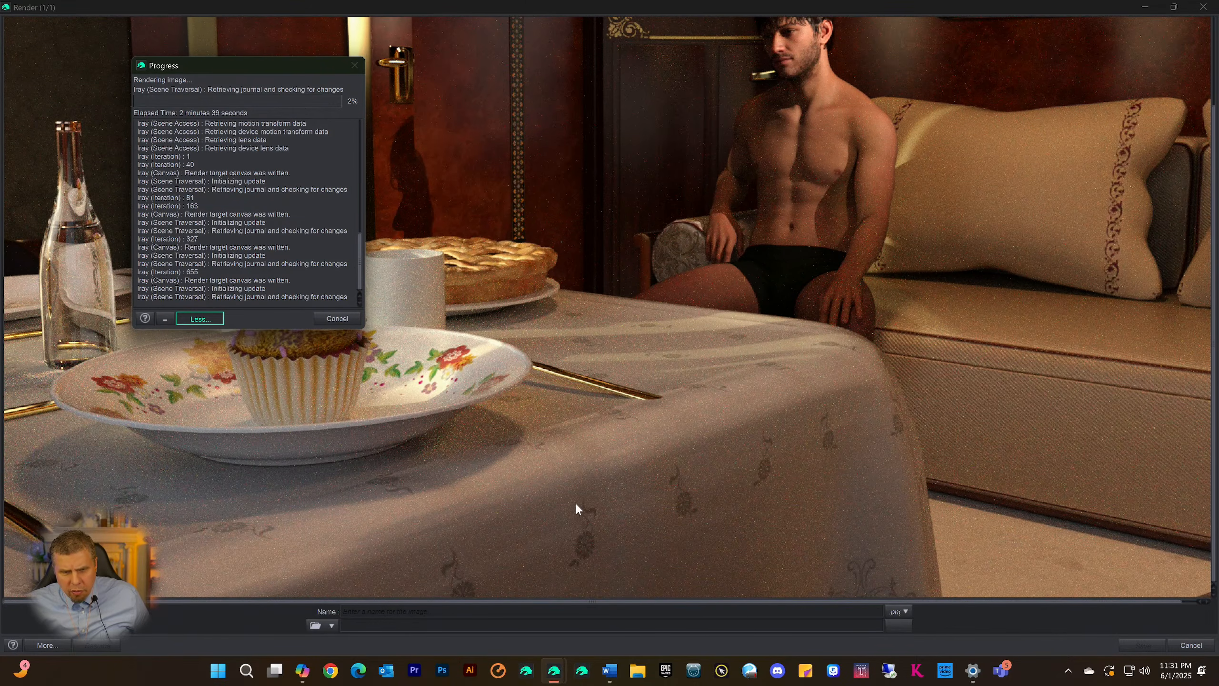
{"action": "scroll", "coordinate": [603, 439], "scroll_direction": "up", "scroll_amount": 3}
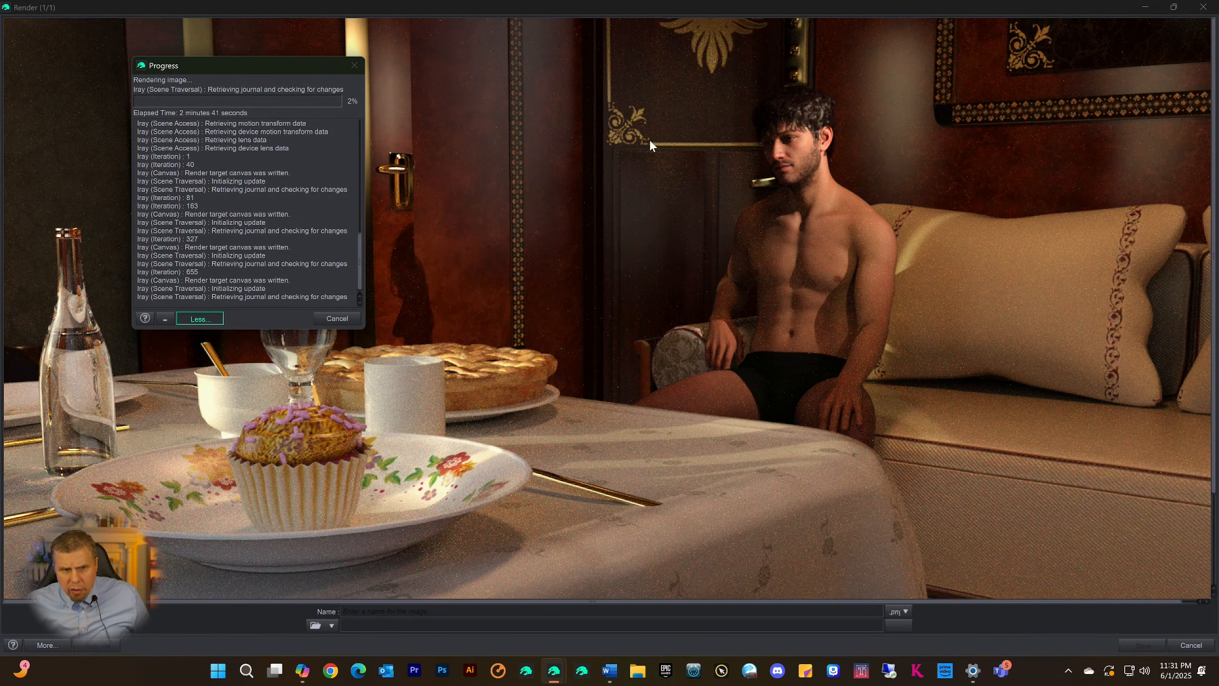
Cancel the running render and close the render window without saving the image
{"action": "left_click", "coordinate": [337, 318]}
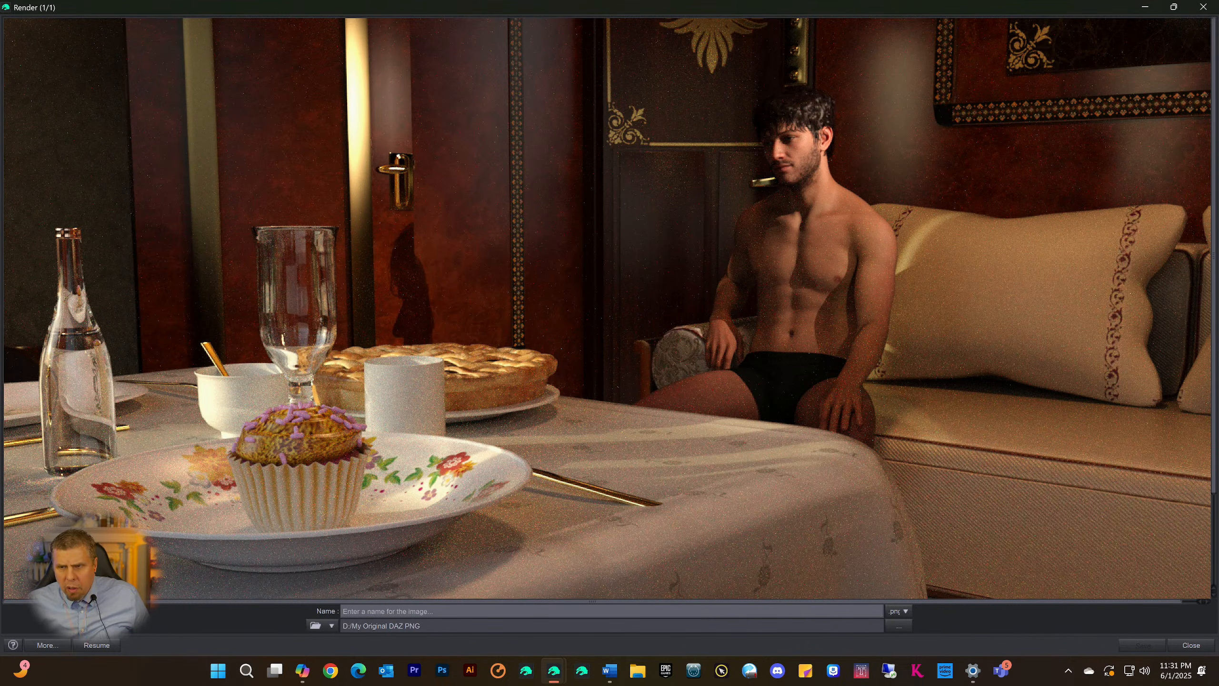
{"action": "scroll", "coordinate": [819, 430], "scroll_direction": "down", "scroll_amount": 3}
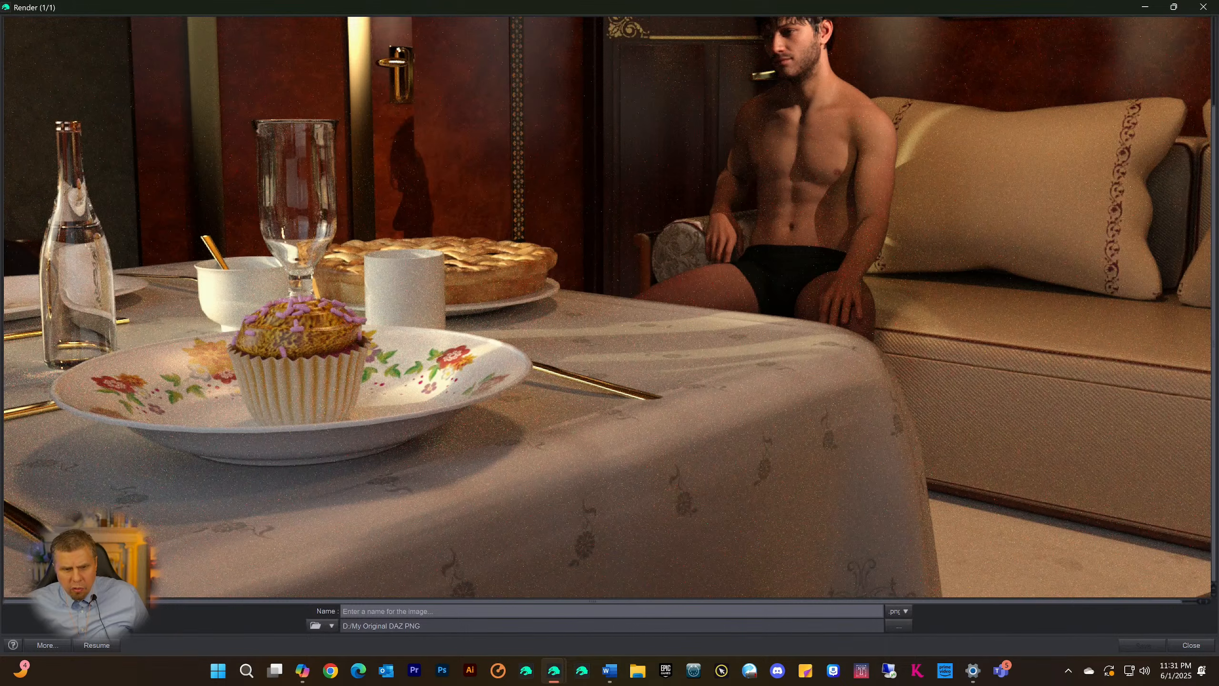
{"action": "left_click", "coordinate": [384, 611]}
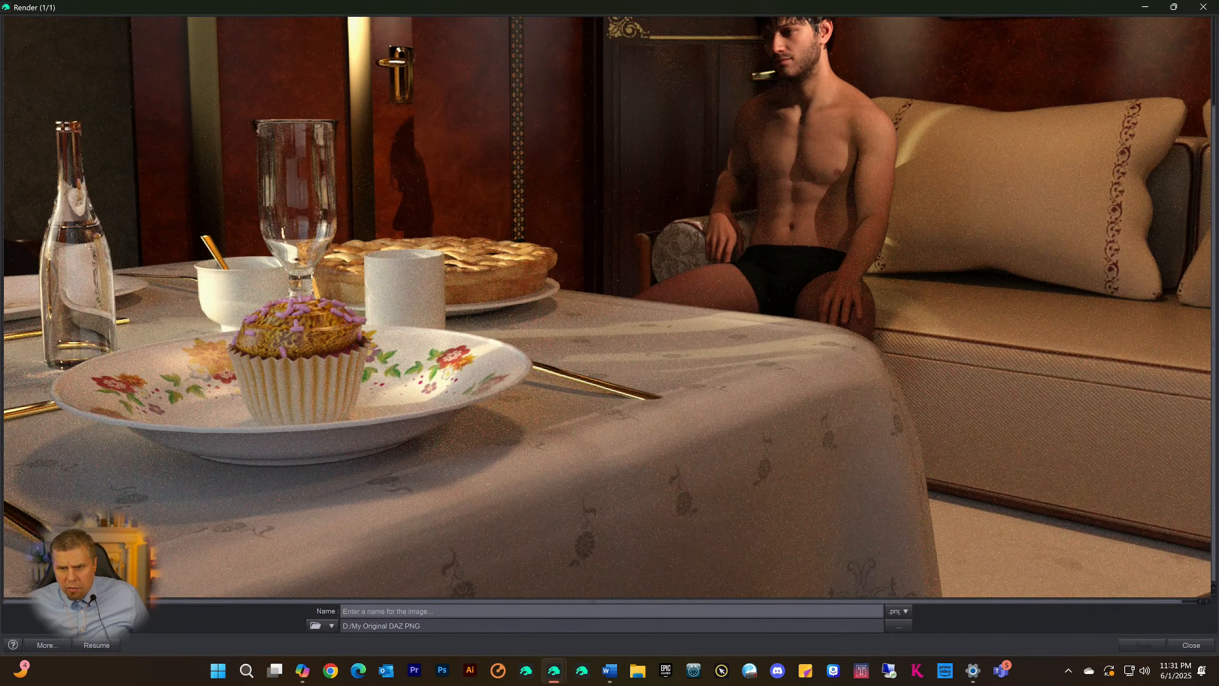
{"action": "left_click", "coordinate": [1203, 7]}
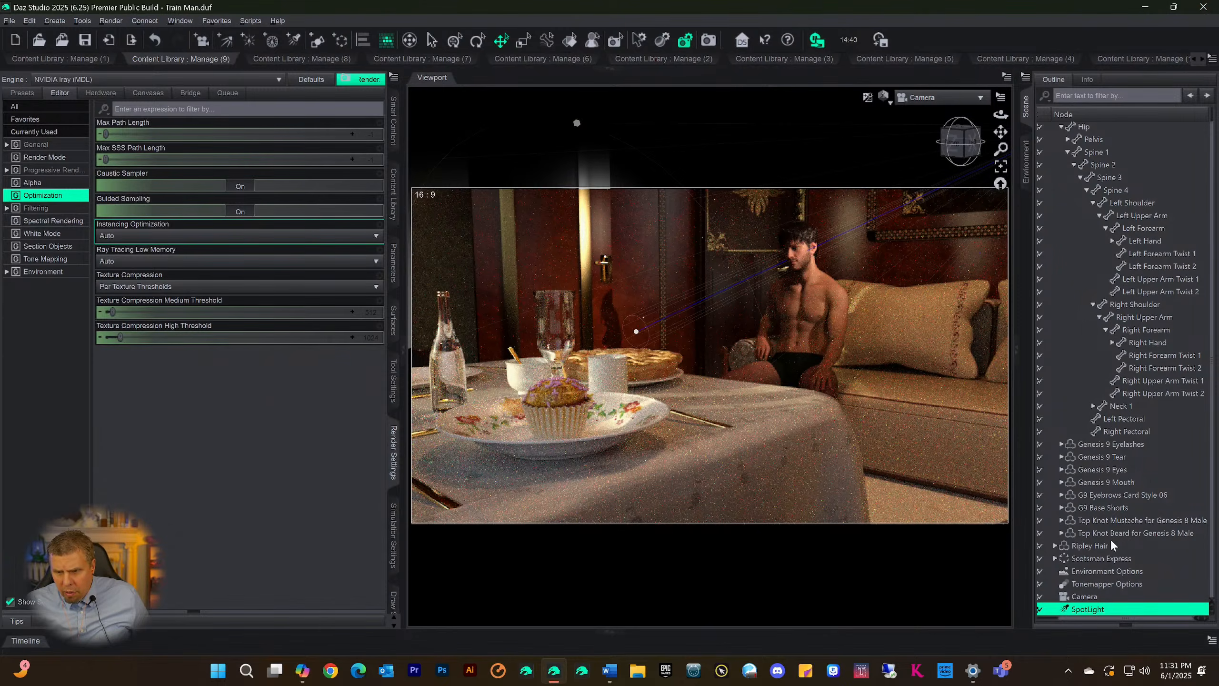
Reframe the Camera with small pans and orbits so the seated figure and table sit slightly lower in the 16:9 frame
{"action": "left_click_drag", "start_coordinate": [1000, 132], "coordinate": [1000, 134]}
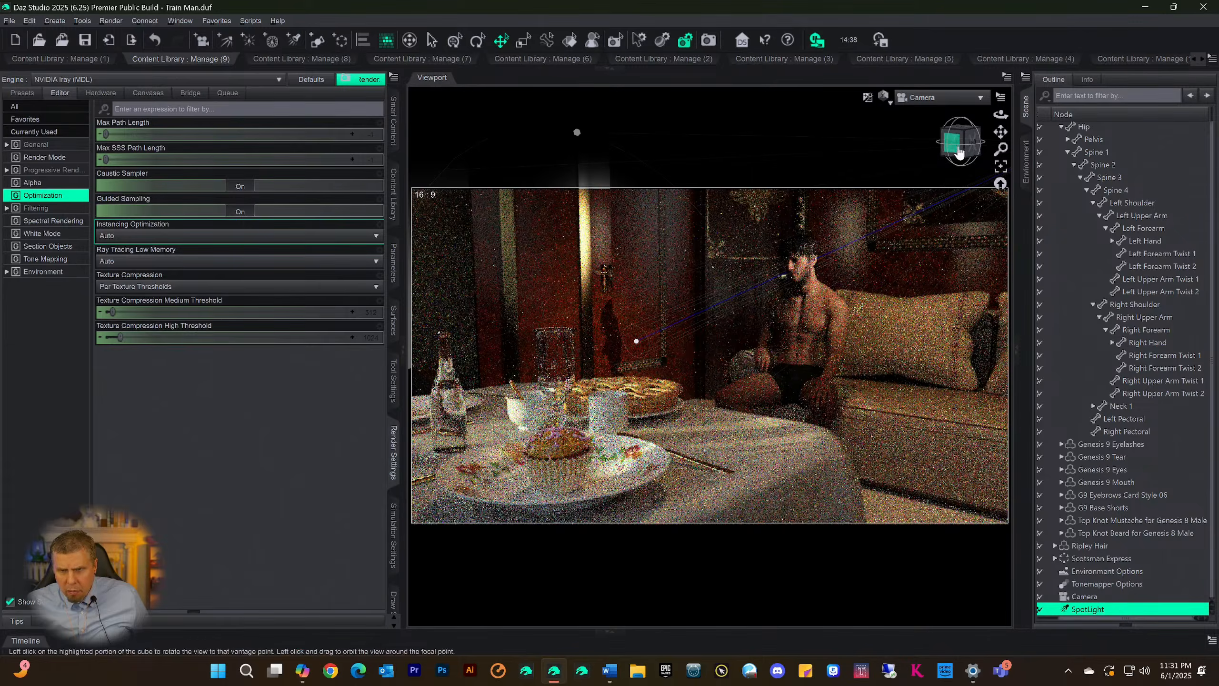
{"action": "left_click_drag", "start_coordinate": [956, 147], "coordinate": [1000, 138]}
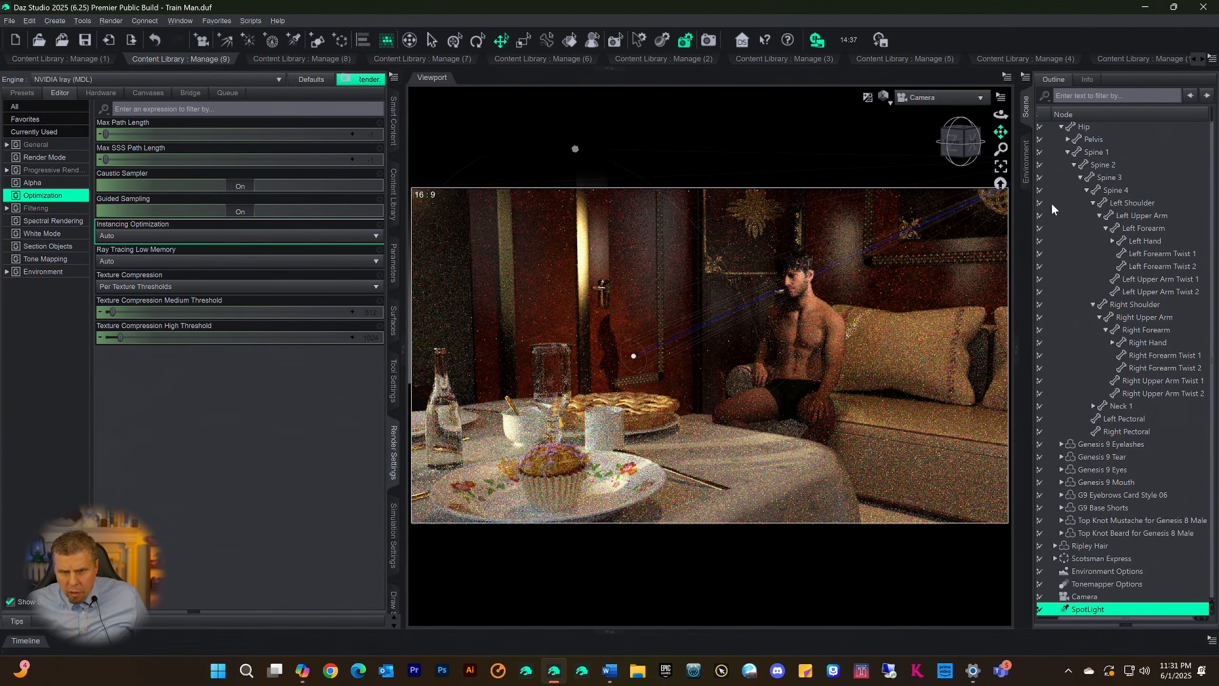
{"action": "left_click_drag", "start_coordinate": [964, 153], "coordinate": [1000, 135]}
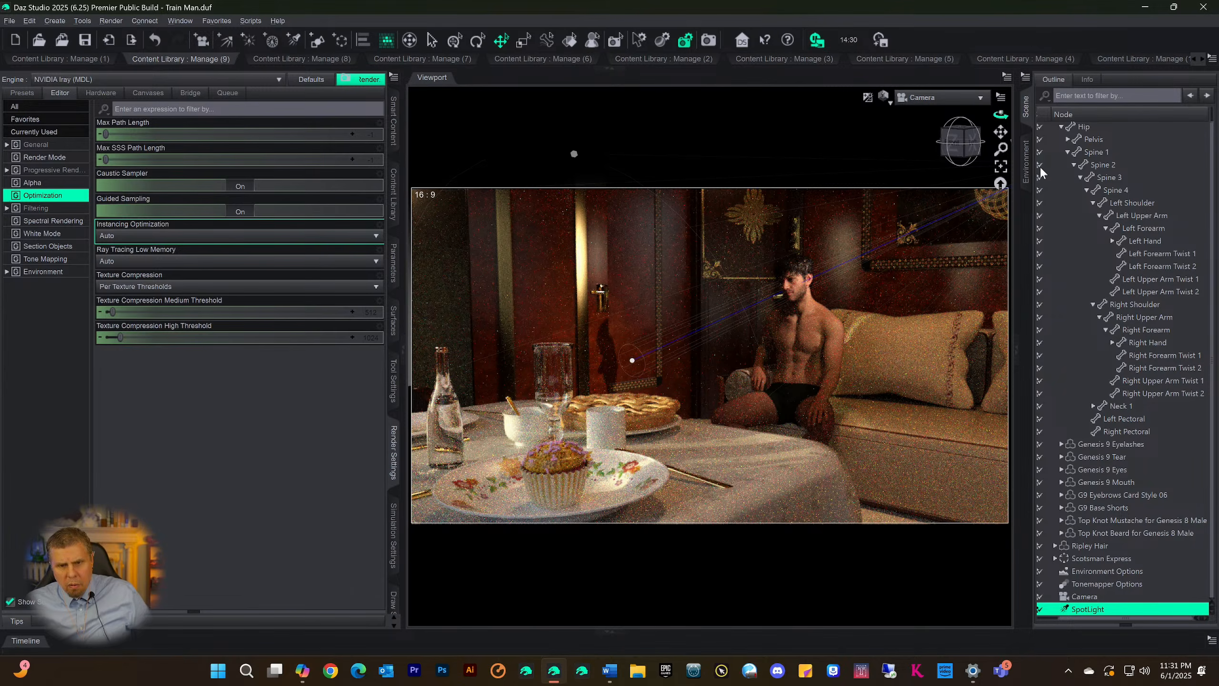
Save the scene with the new camera framing and switch the viewport from the Iray preview to a textured shading style
{"action": "key", "text": "ctrl+s"}
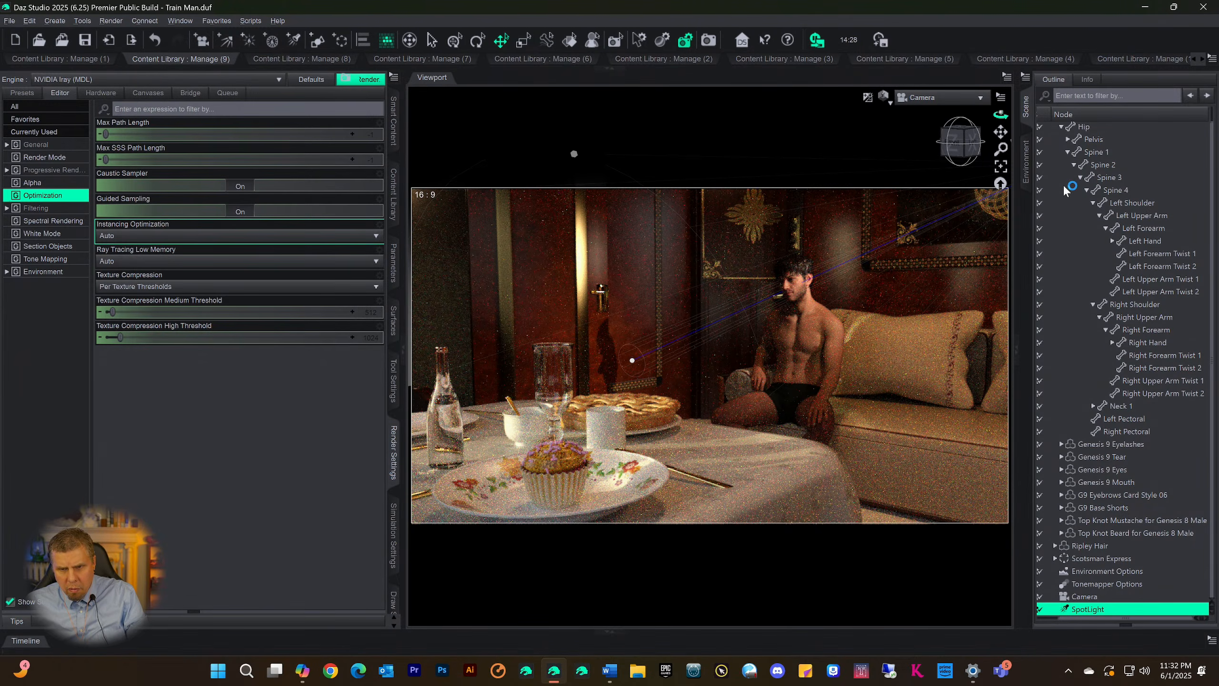
{"action": "key", "text": "ctrl+9"}
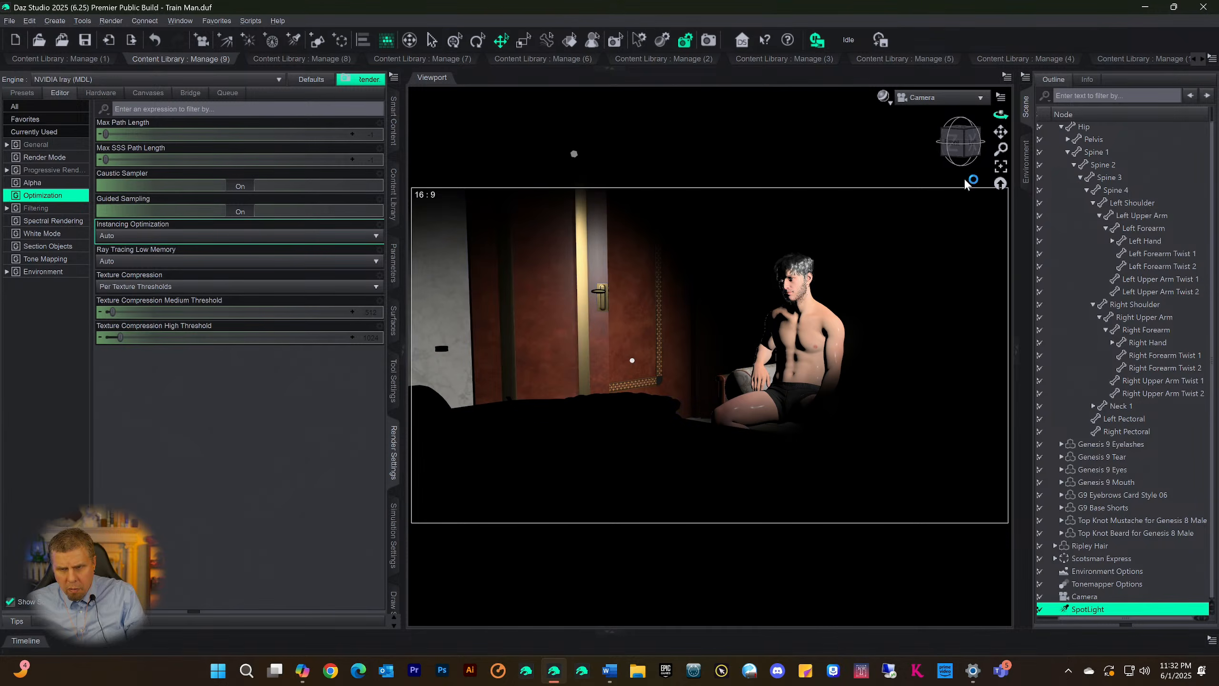
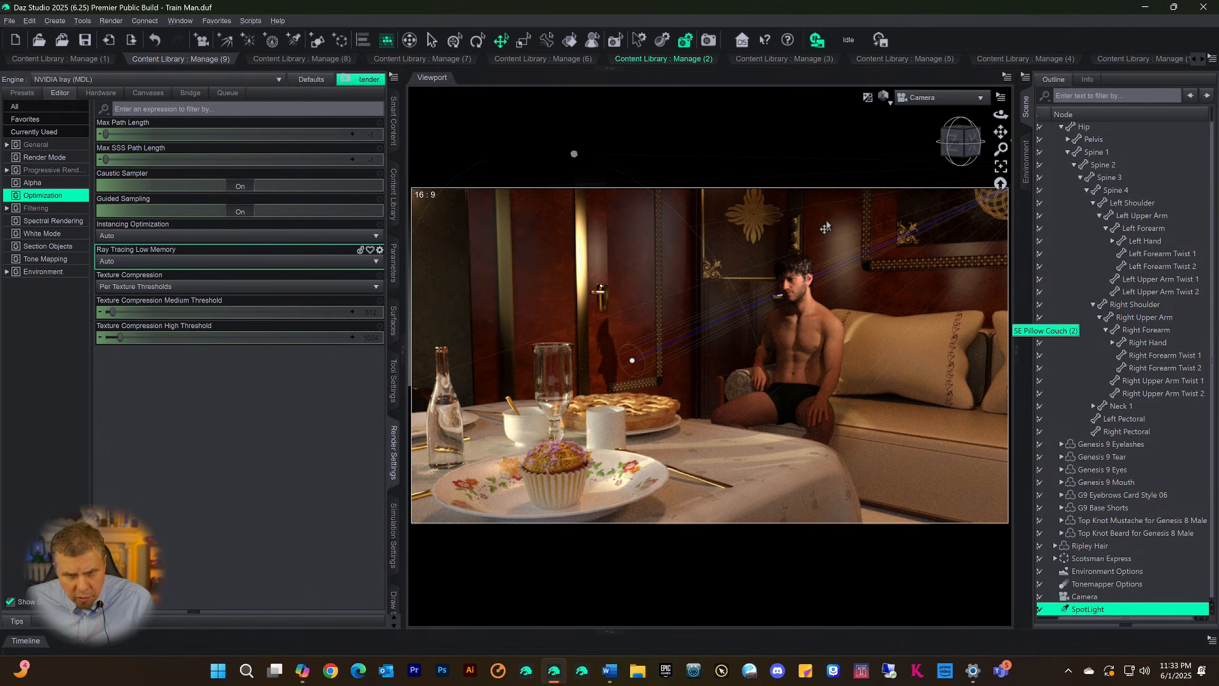
Run a test render of the scene, inspect the enlarged image from top to bottom, and cancel the render
{"action": "left_click", "coordinate": [709, 40]}
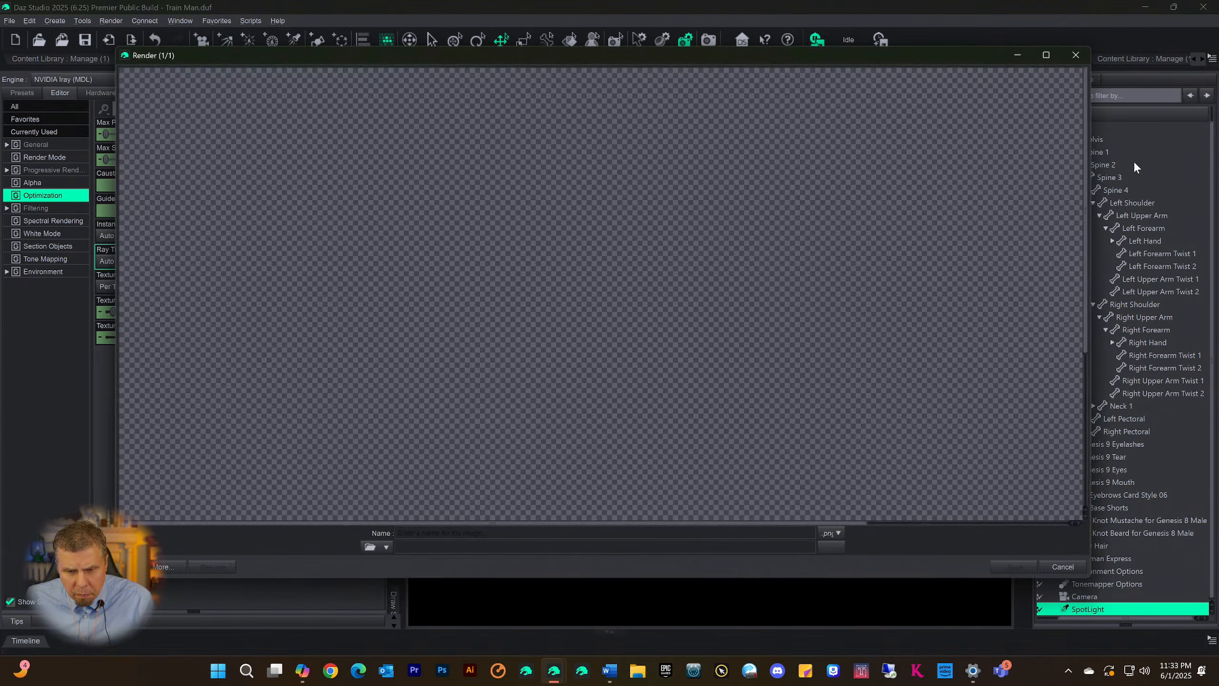
{"action": "left_click", "coordinate": [1047, 56]}
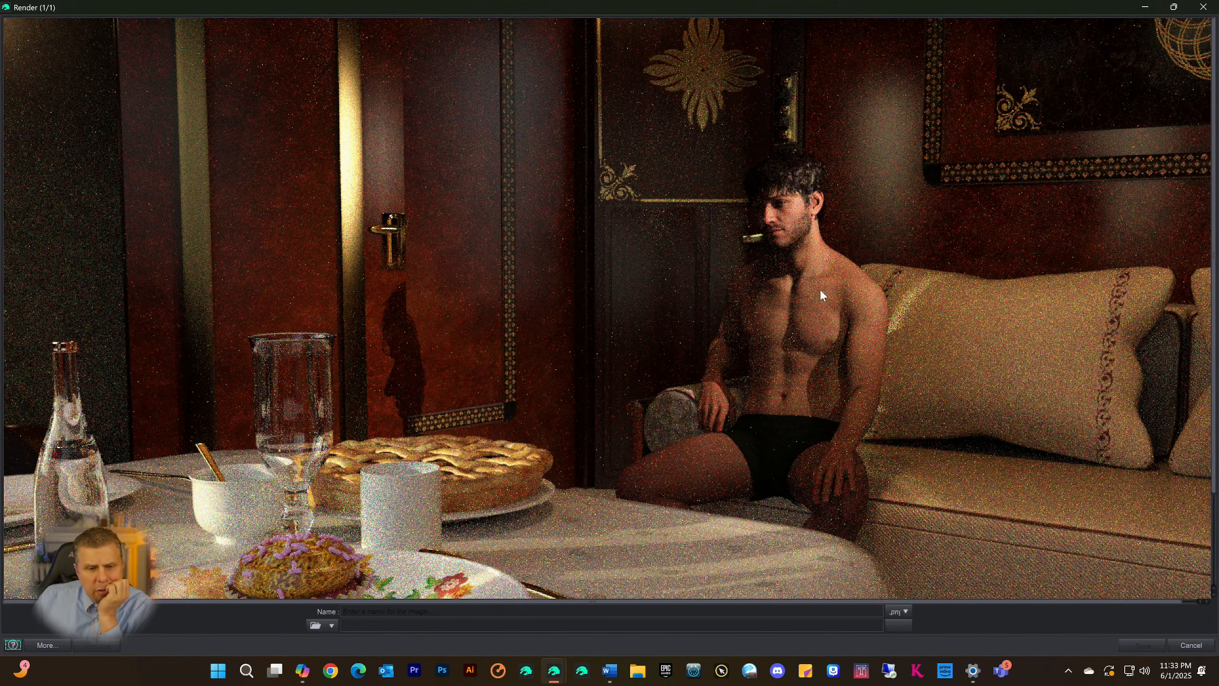
{"action": "scroll", "coordinate": [820, 294], "scroll_direction": "down", "scroll_amount": 3}
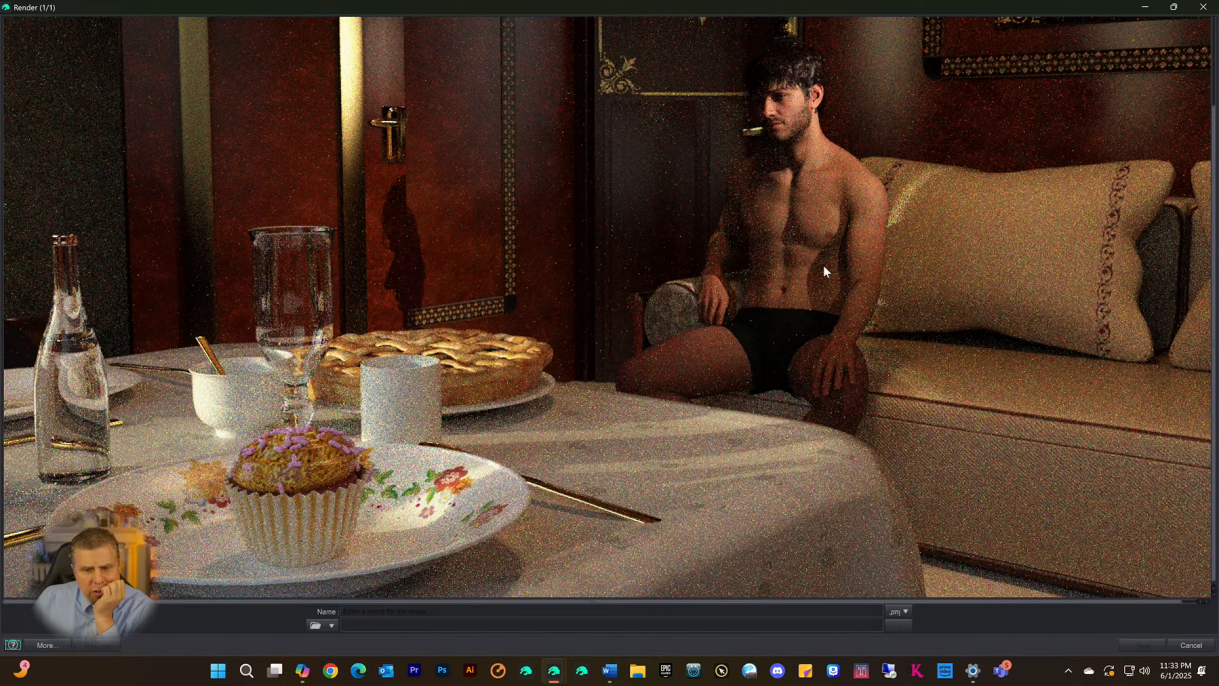
{"action": "scroll", "coordinate": [824, 270], "scroll_direction": "up", "scroll_amount": 3}
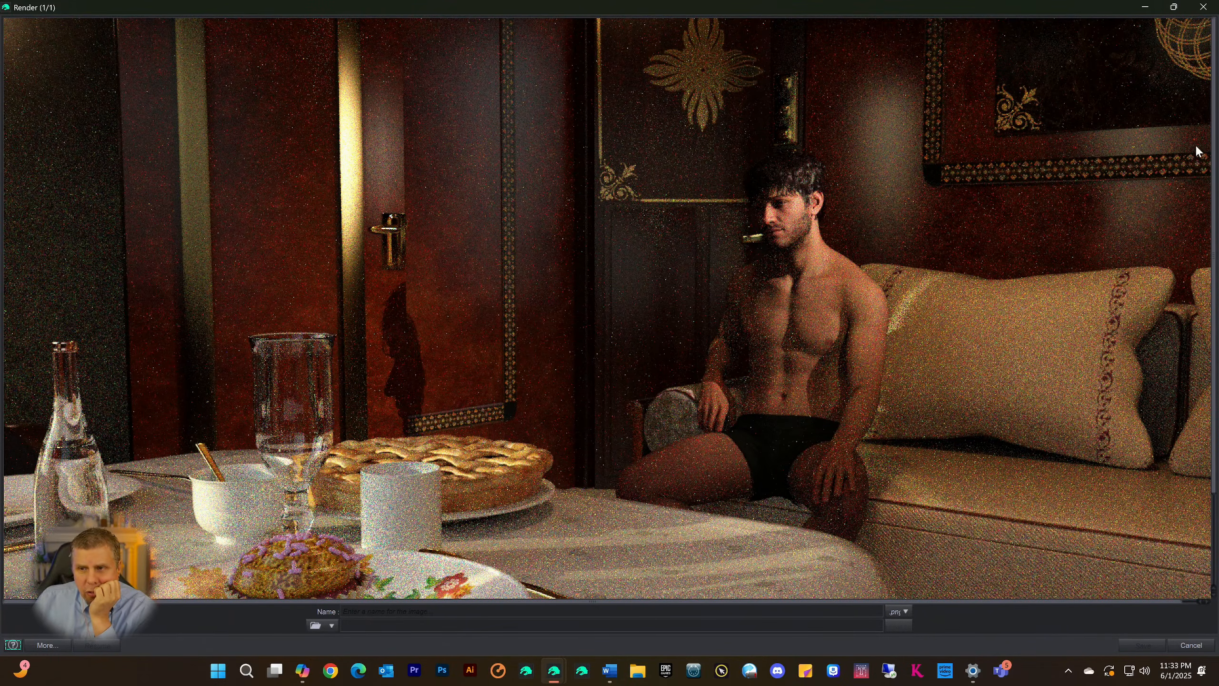
{"action": "left_click", "coordinate": [1203, 7]}
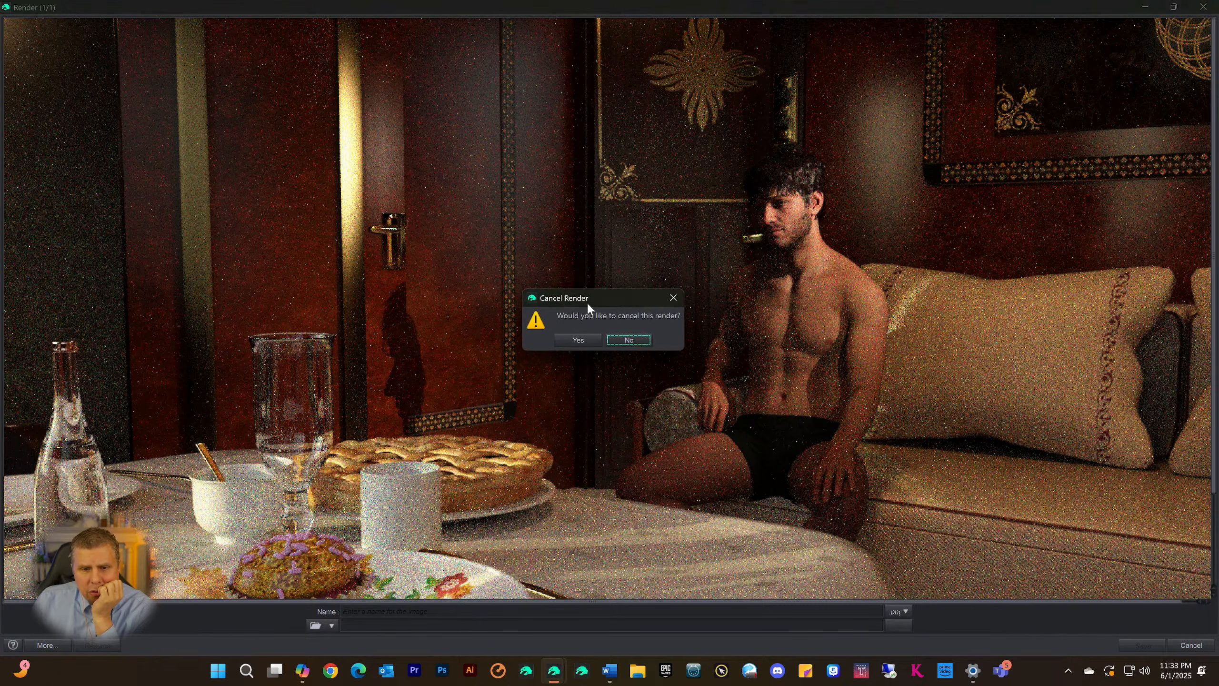
{"action": "left_click", "coordinate": [578, 340]}
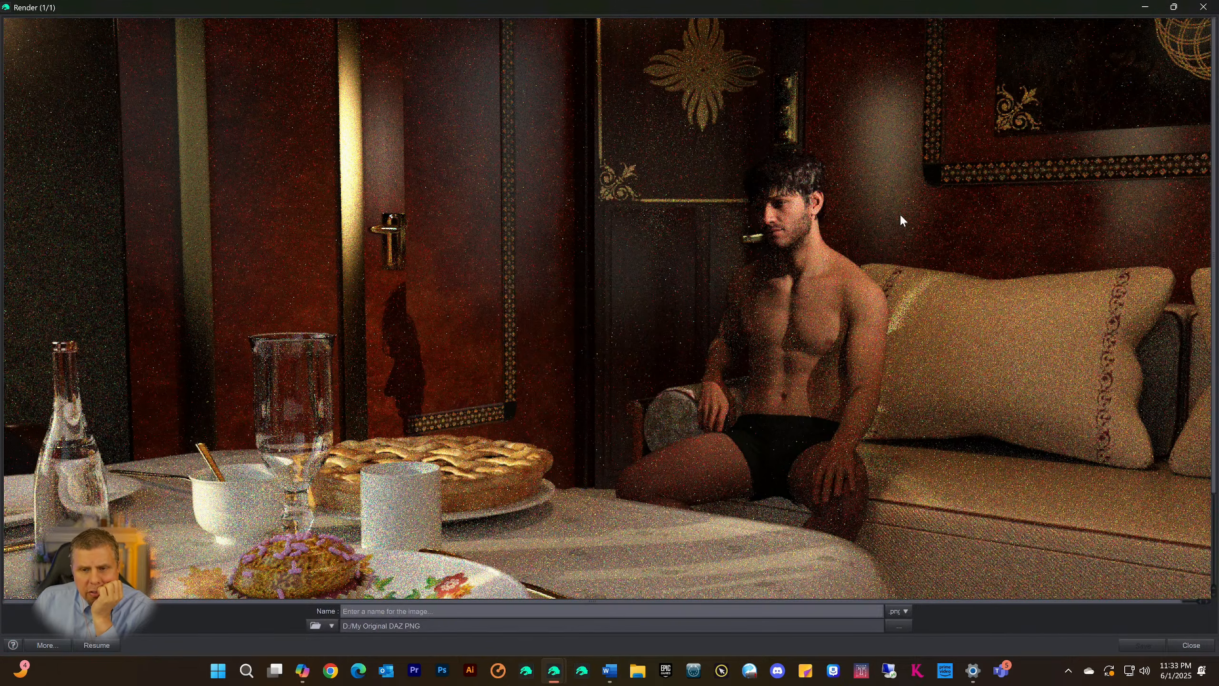
{"action": "left_click", "coordinate": [1203, 7]}
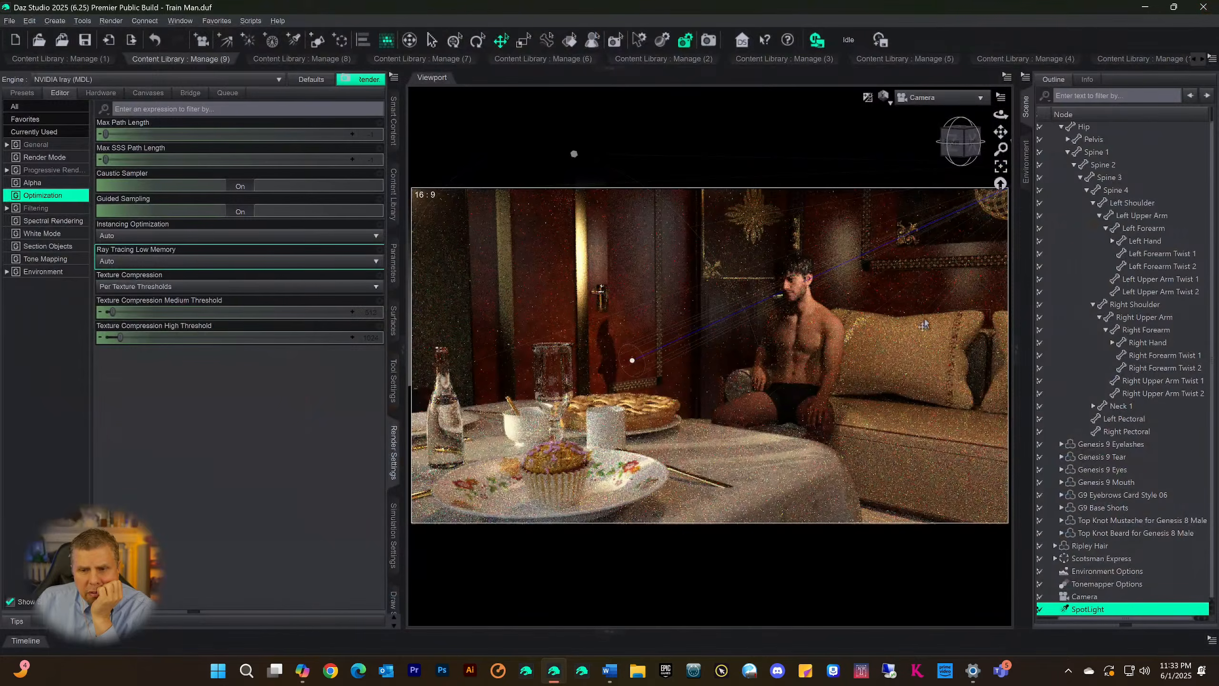
Turn on Depth of Field for the scene's Camera
{"action": "left_click", "coordinate": [1075, 597]}
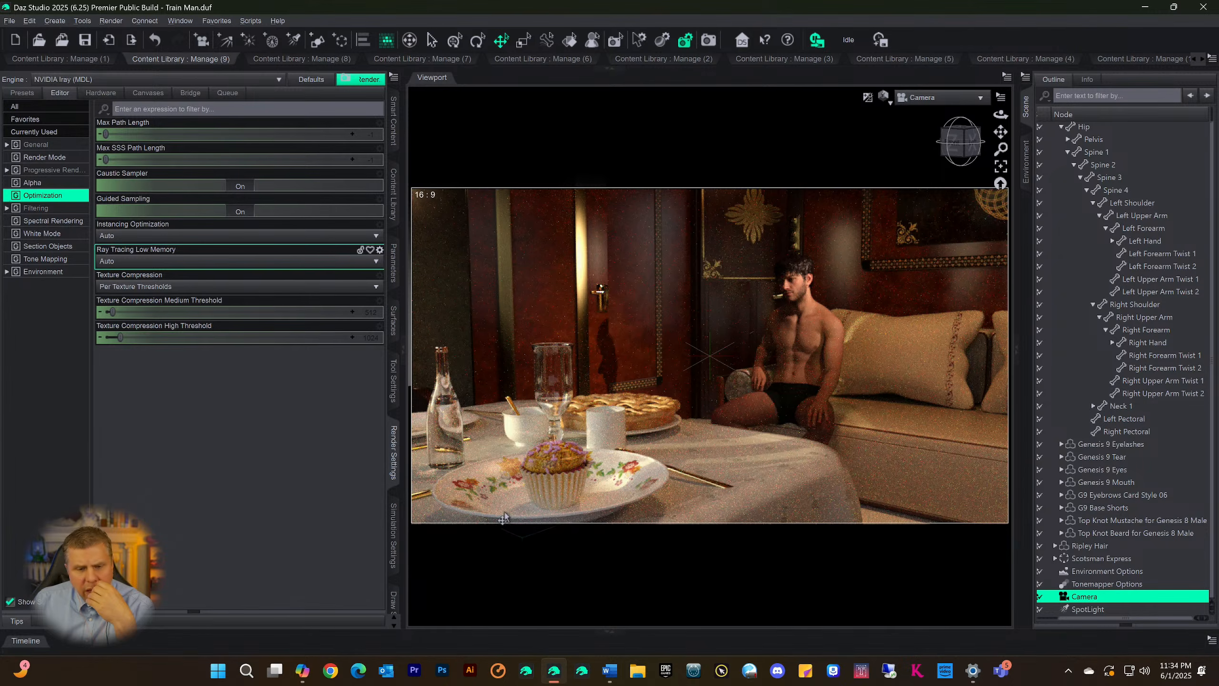
{"action": "left_click", "coordinate": [394, 247]}
{"action": "left_click", "coordinate": [35, 136]}
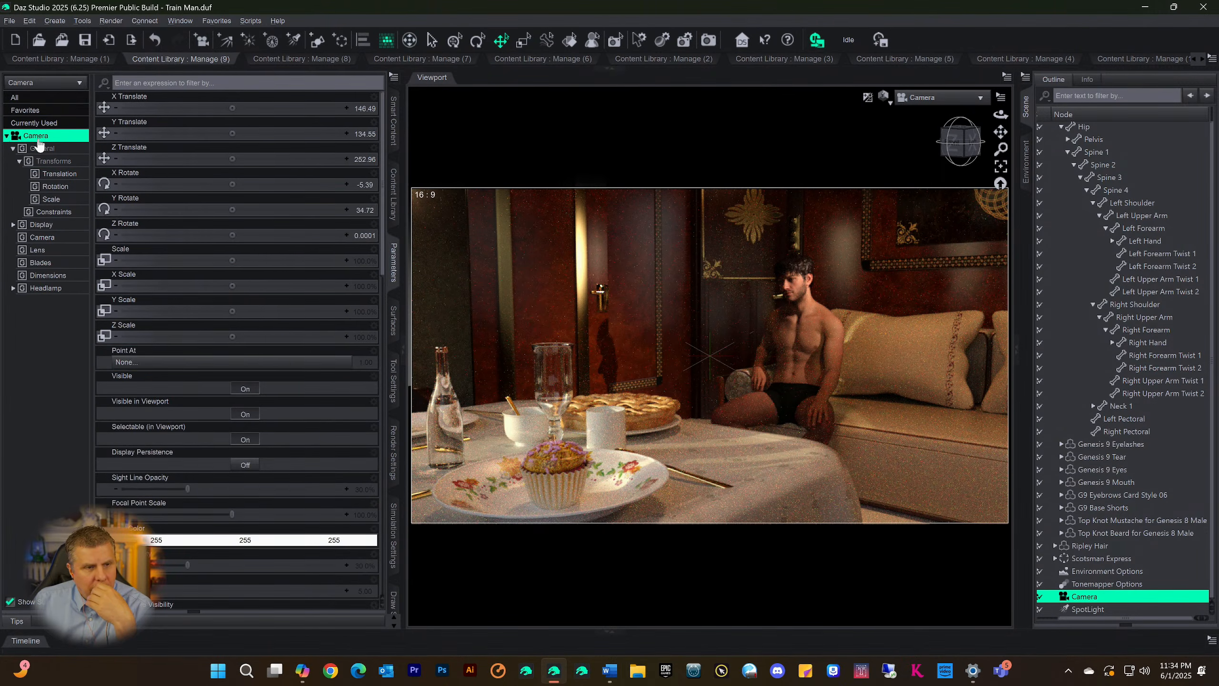
{"action": "scroll", "coordinate": [225, 405], "scroll_direction": "down", "scroll_amount": 10}
{"action": "scroll", "coordinate": [257, 489], "scroll_direction": "down", "scroll_amount": 5}
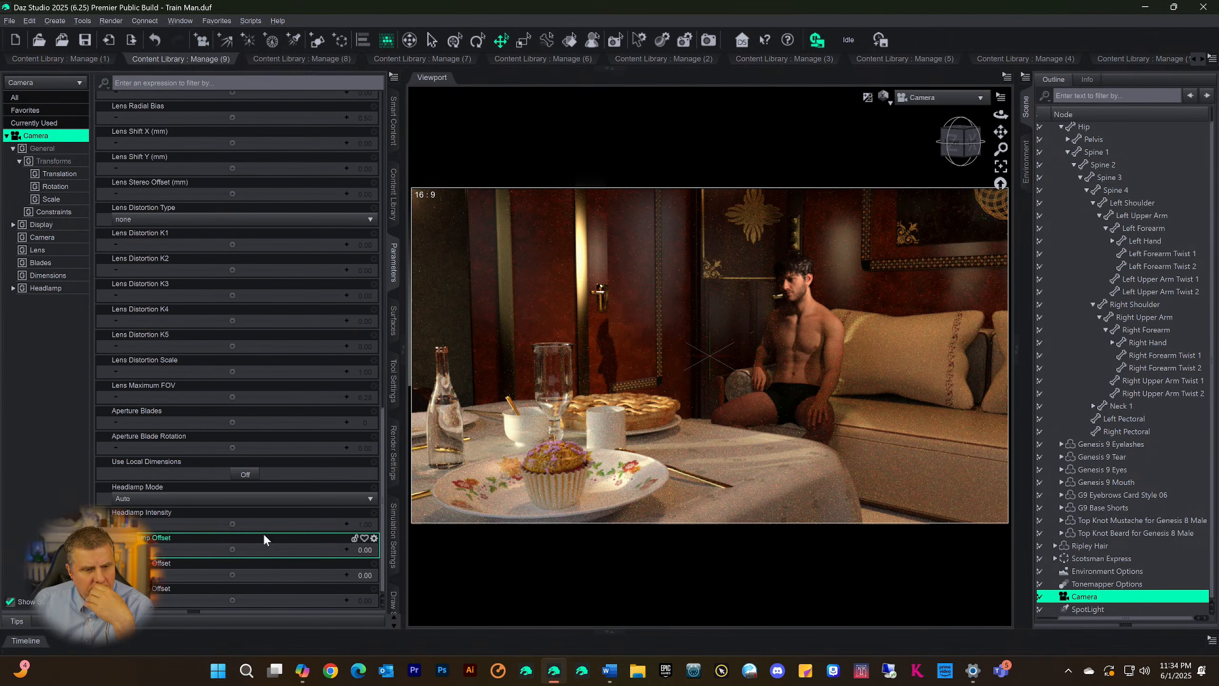
{"action": "scroll", "coordinate": [263, 534], "scroll_direction": "up", "scroll_amount": 8}
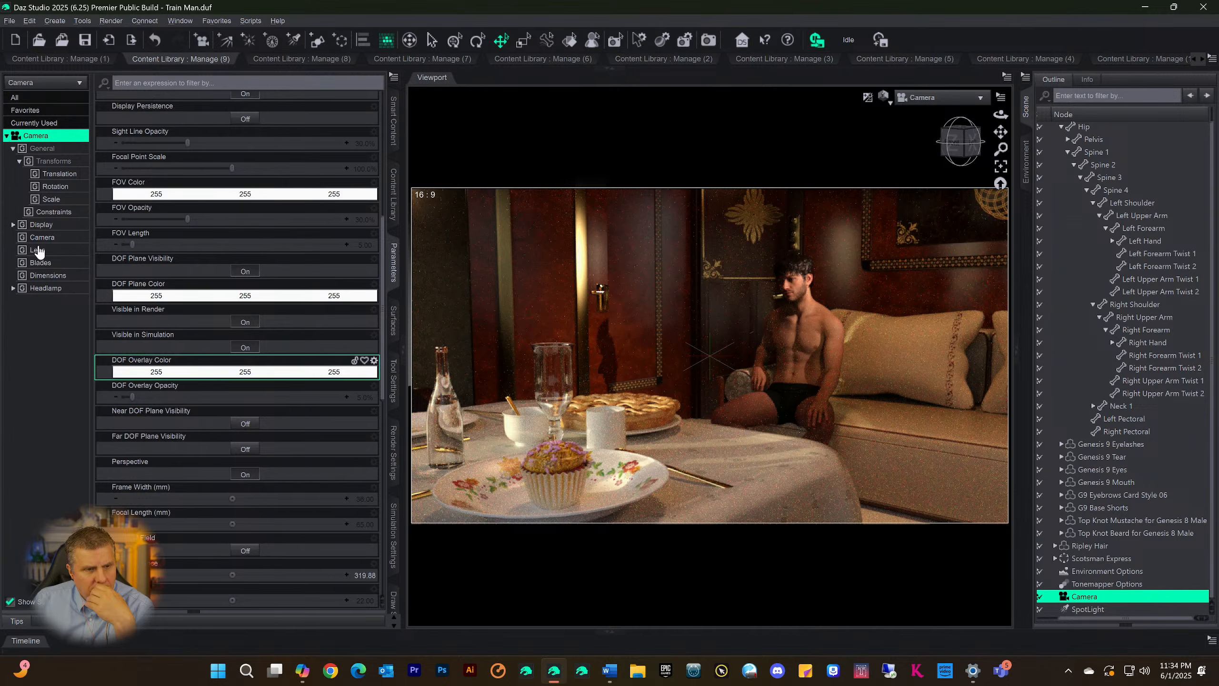
{"action": "left_click", "coordinate": [41, 238]}
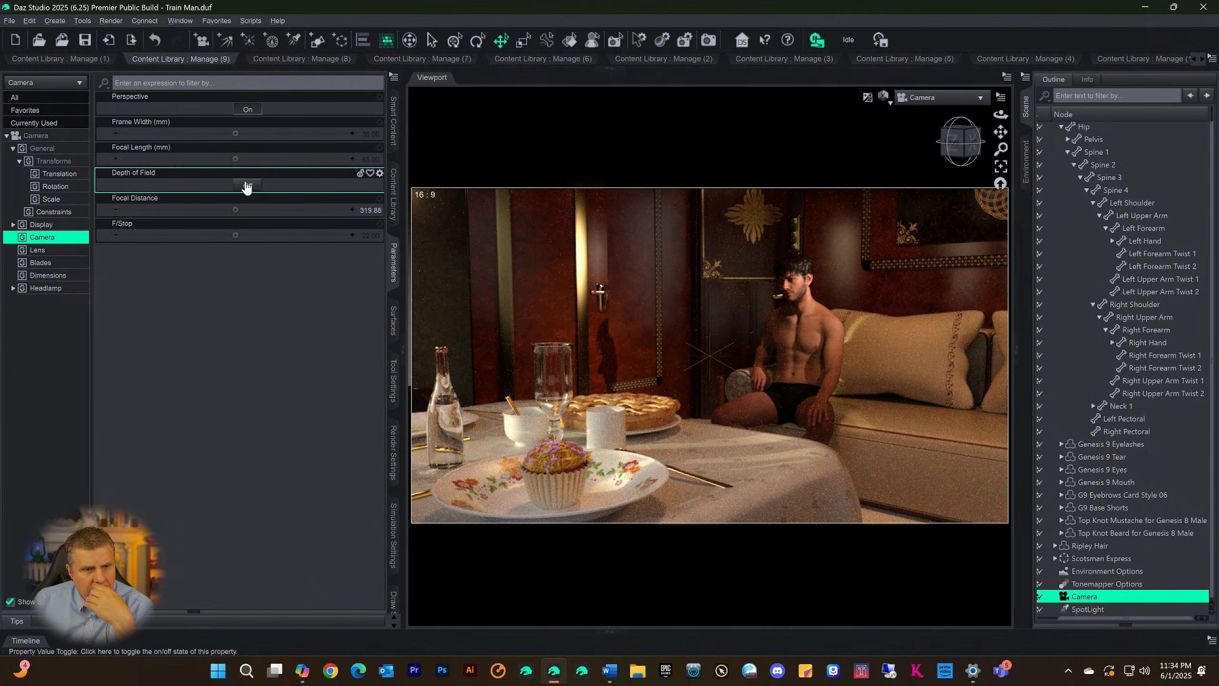
{"action": "left_click", "coordinate": [248, 185]}
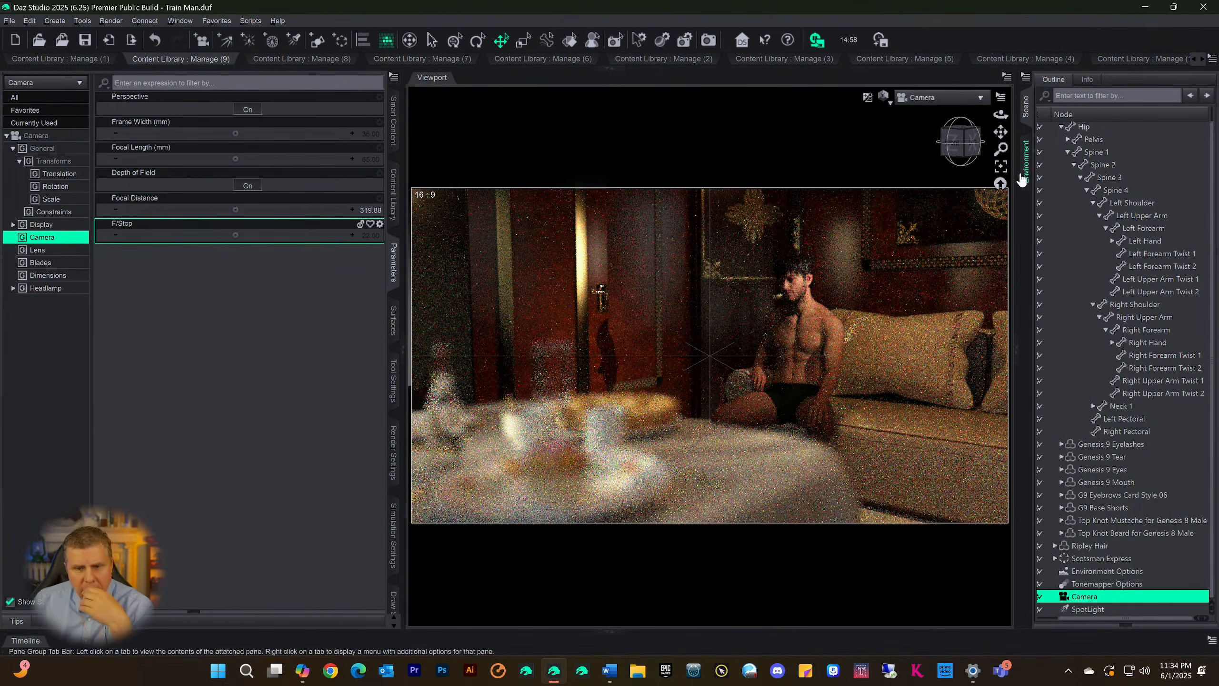
In a textured Perspective View beside the seated man, set the Camera's Focal Distance to 340.47 and F/Stop to 59.06
{"action": "left_click", "coordinate": [926, 99]}
{"action": "left_click", "coordinate": [914, 107]}
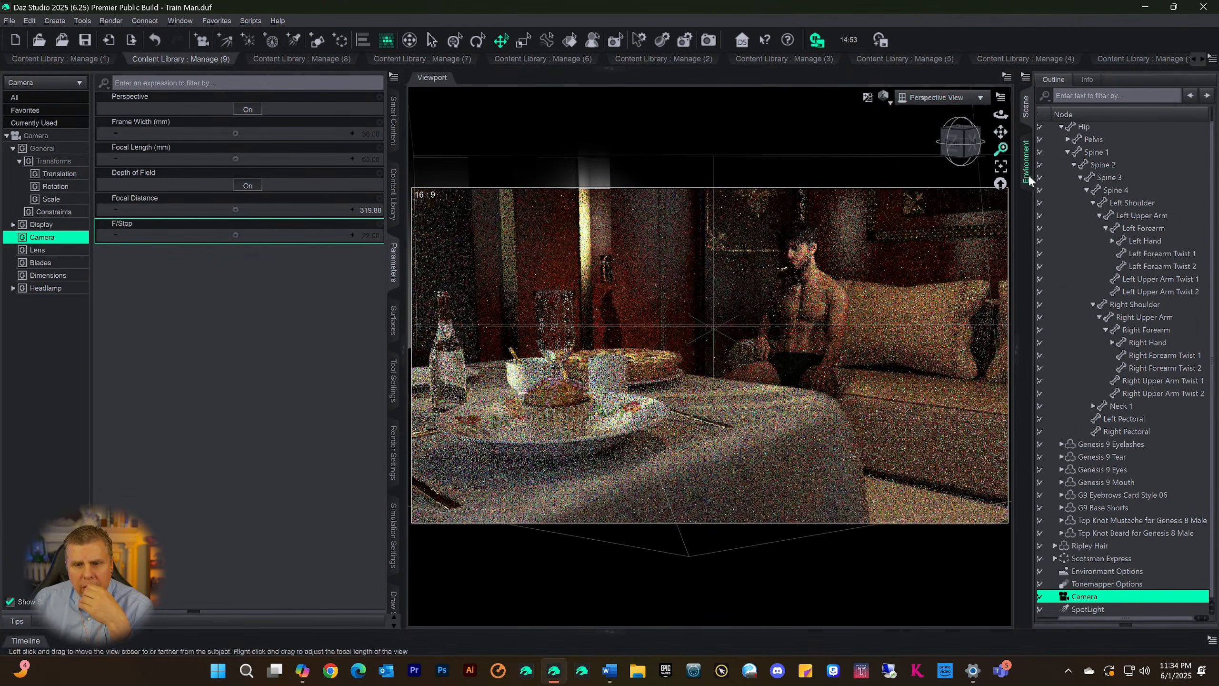
{"action": "left_click", "coordinate": [967, 153]}
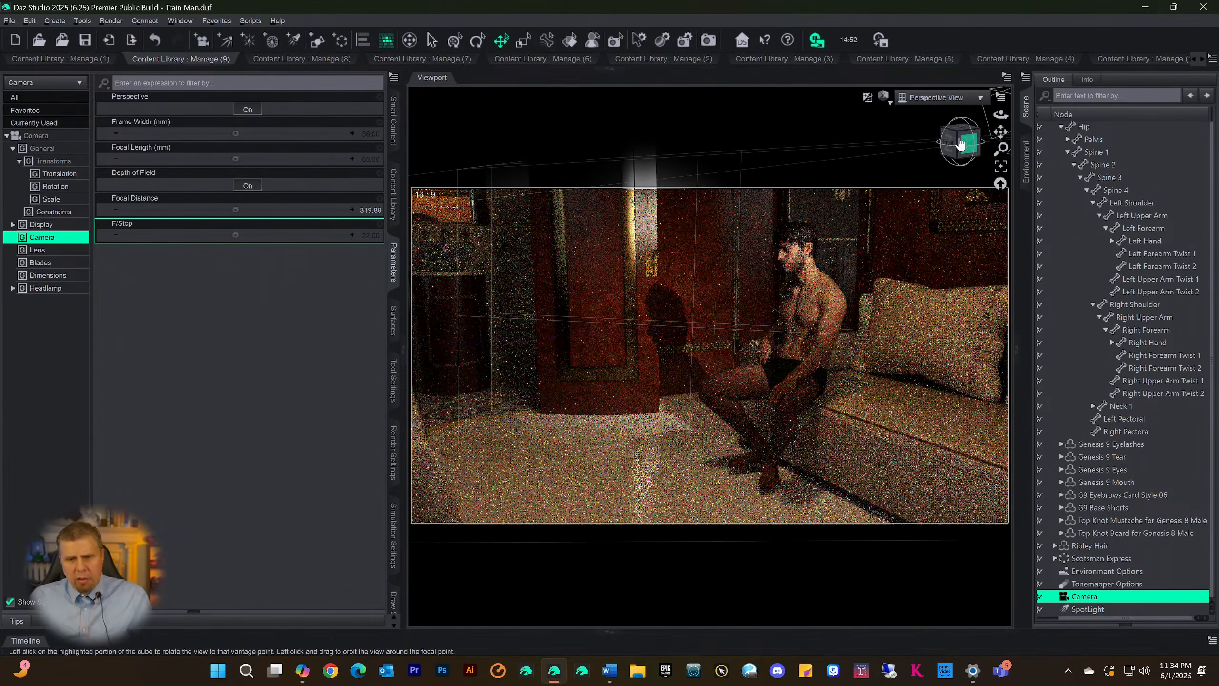
{"action": "key", "text": "ctrl+9"}
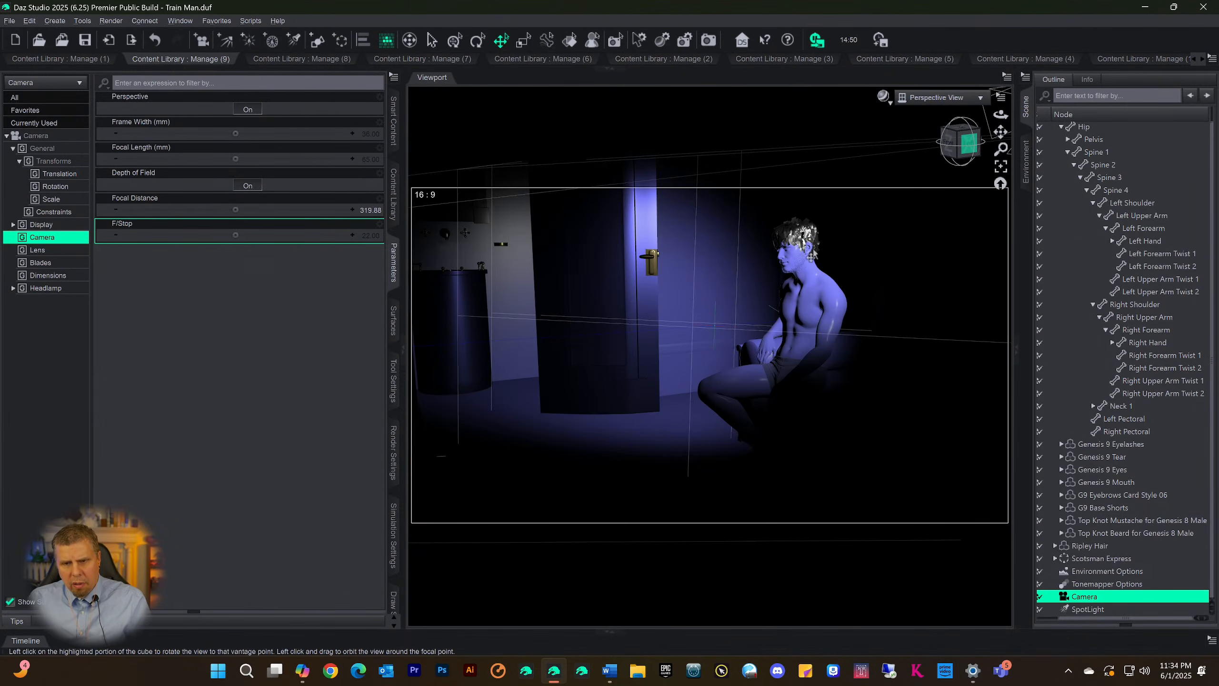
{"action": "left_click", "coordinate": [966, 149]}
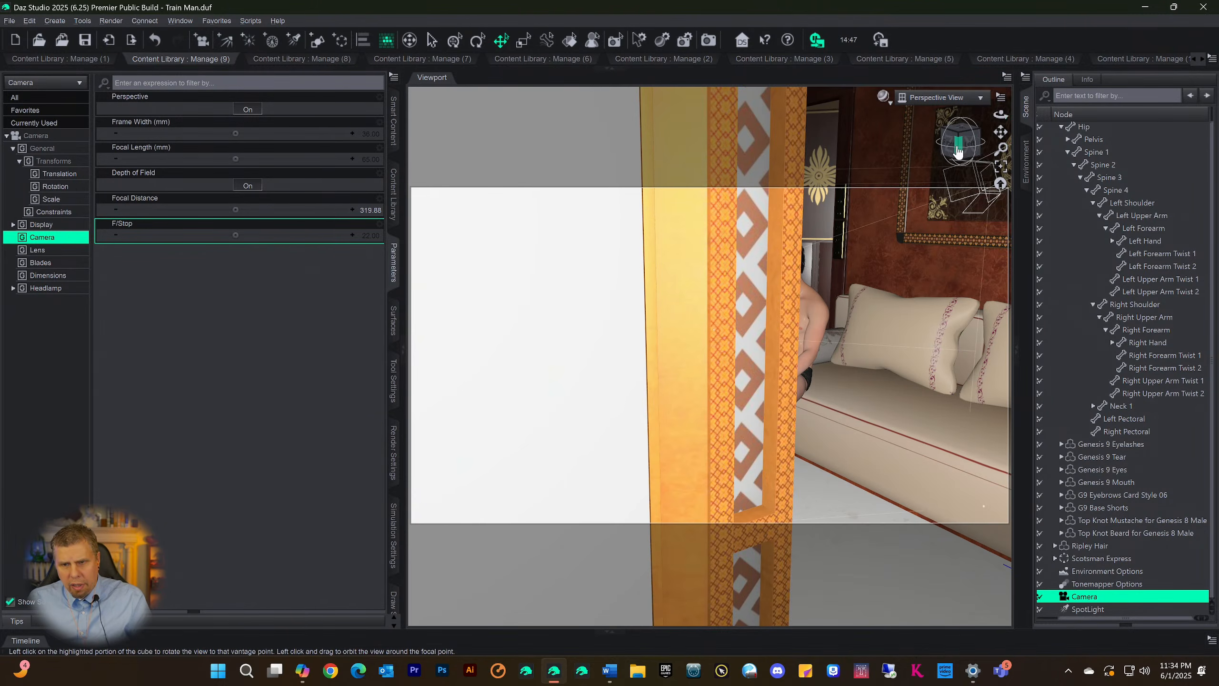
{"action": "mouse_move", "coordinate": [958, 152]}
{"action": "left_mouse_down"}
{"action": "mouse_move", "coordinate": [833, 172]}
{"action": "mouse_move", "coordinate": [956, 163]}
{"action": "mouse_move", "coordinate": [963, 137]}
{"action": "left_mouse_up"}
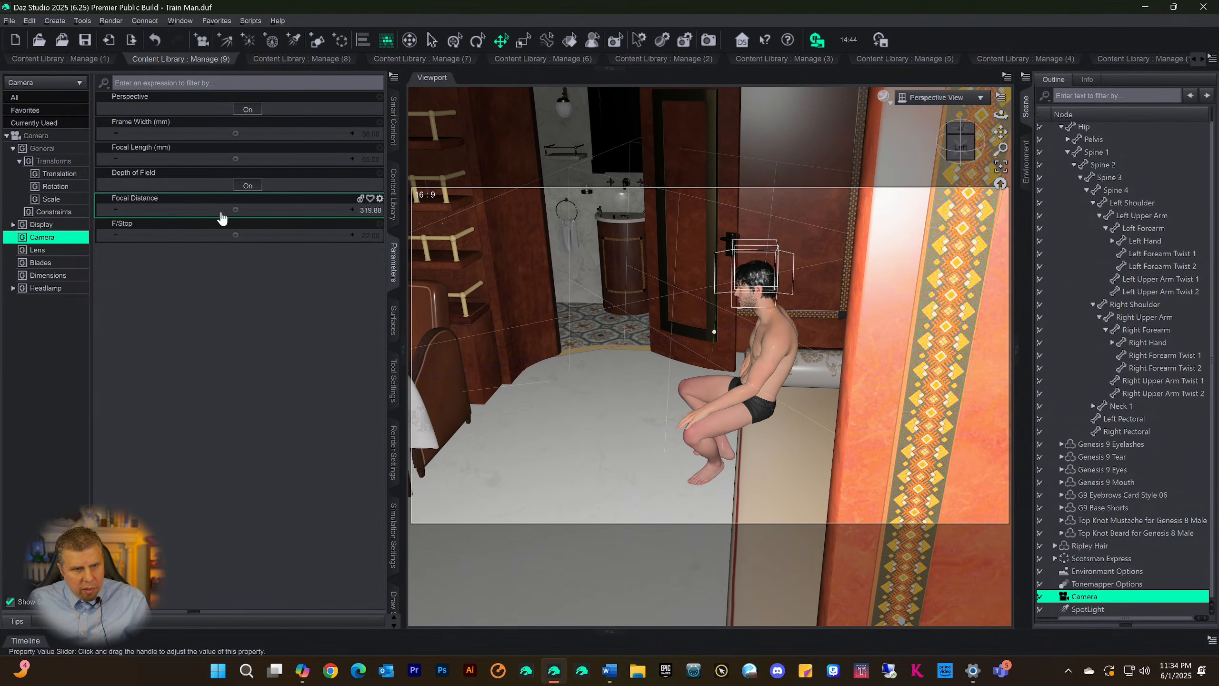
{"action": "left_click_drag", "start_coordinate": [236, 210], "coordinate": [273, 210]}
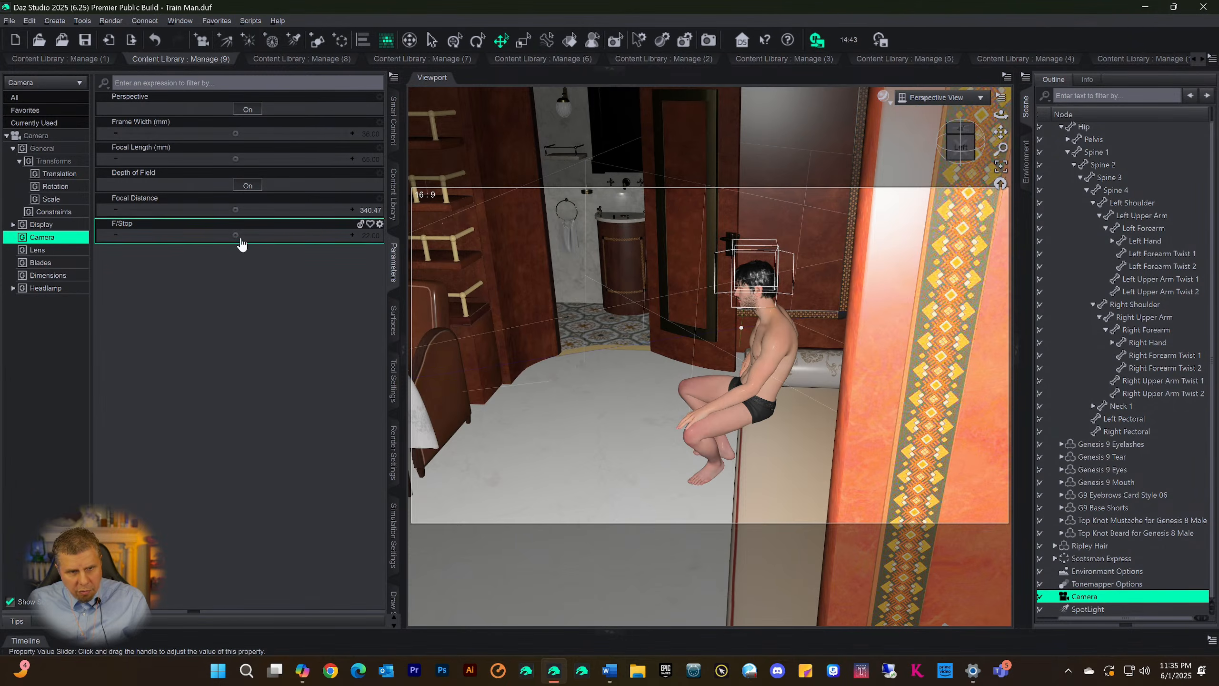
{"action": "left_click_drag", "start_coordinate": [235, 235], "coordinate": [279, 235]}
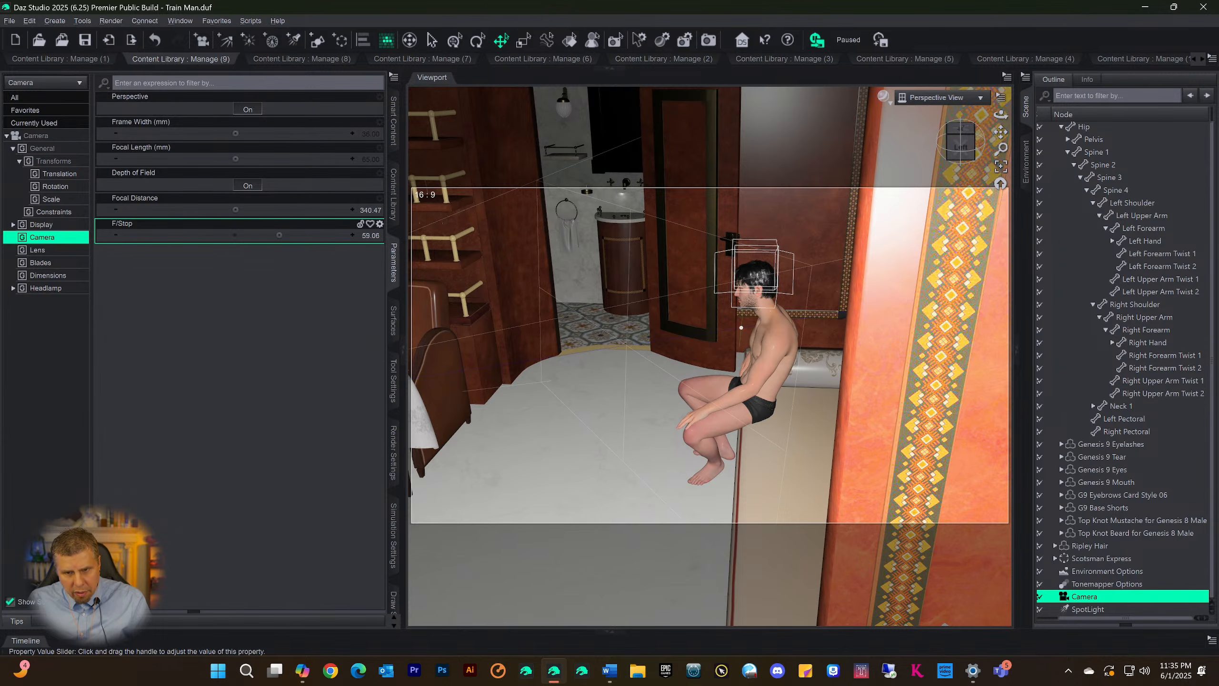
Check the Camera's focus point around the seated man from above and set the Focal Distance to 336.02
{"action": "left_click", "coordinate": [960, 139]}
{"action": "left_click_drag", "start_coordinate": [960, 143], "coordinate": [954, 184]}
{"action": "scroll", "coordinate": [953, 184], "scroll_direction": "up", "scroll_amount": 4}
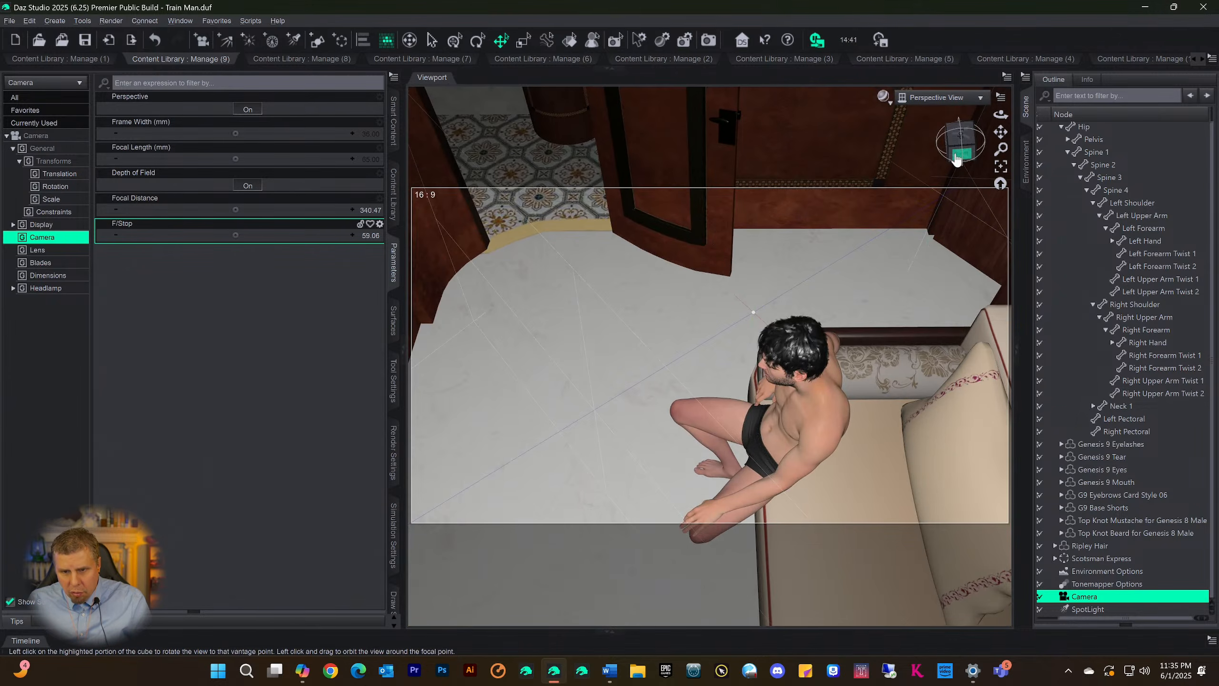
{"action": "left_click_drag", "start_coordinate": [961, 153], "coordinate": [898, 138]}
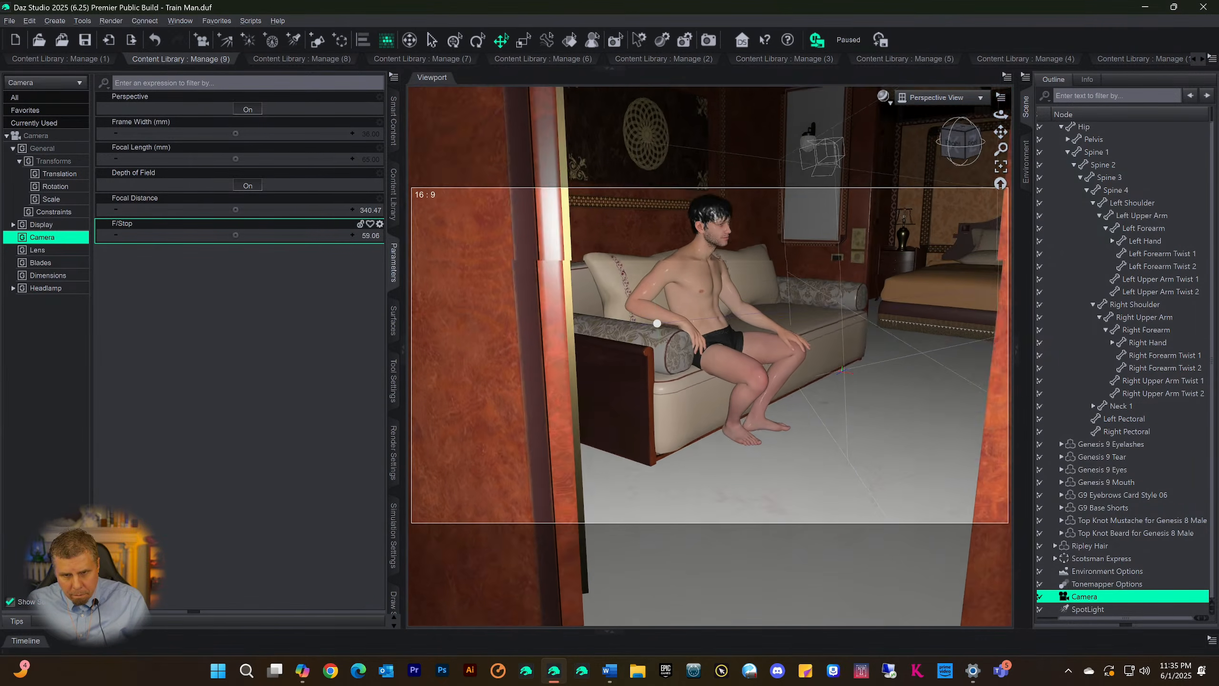
{"action": "left_click_drag", "start_coordinate": [657, 323], "coordinate": [760, 330]}
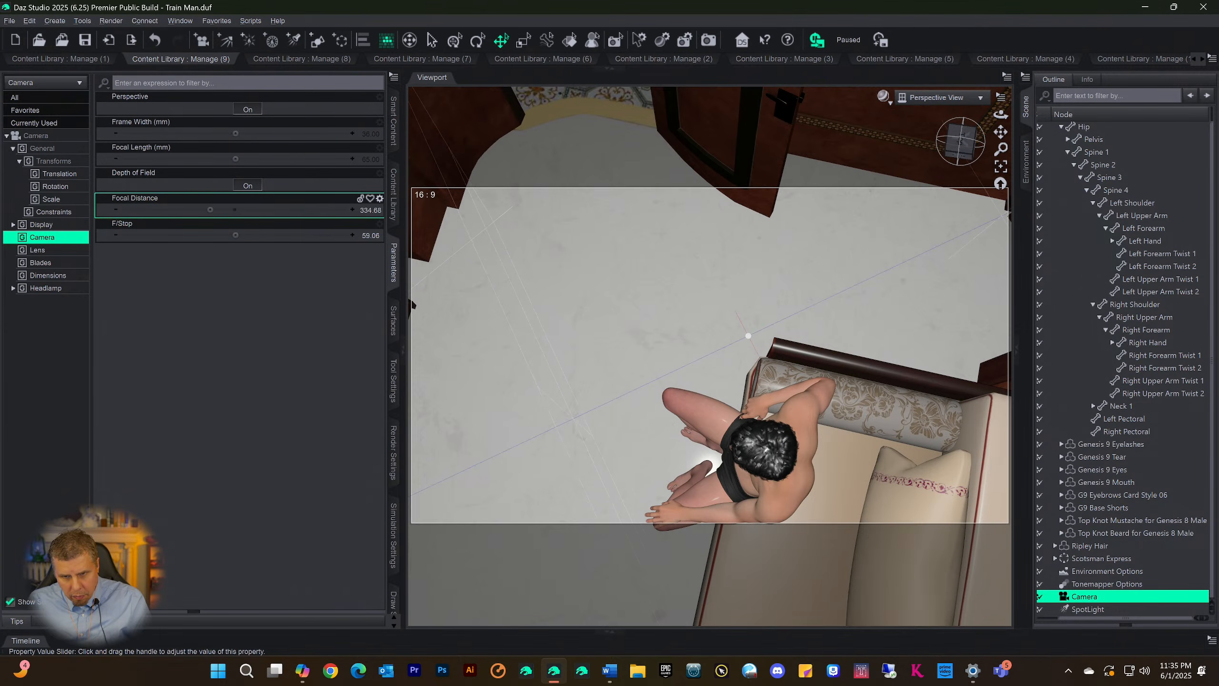
{"action": "left_click_drag", "start_coordinate": [207, 210], "coordinate": [239, 212]}
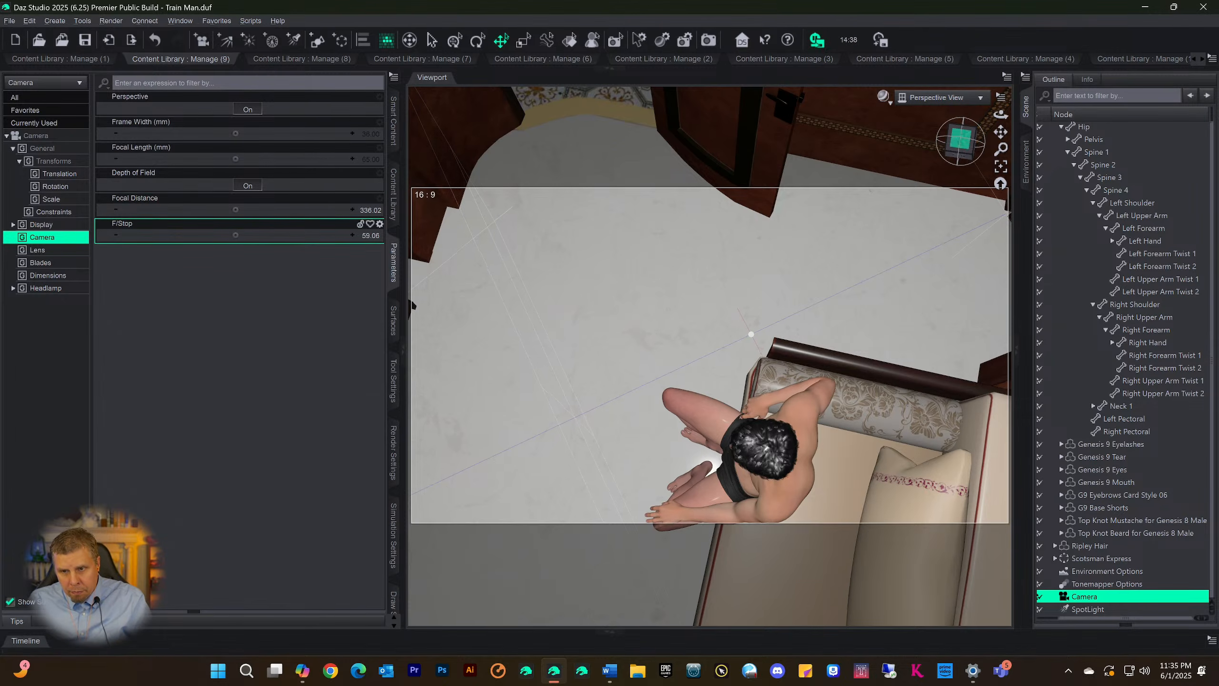
Look through the Camera again, set its F/Stop to 118.47, and save the scene
{"action": "left_click_drag", "start_coordinate": [959, 140], "coordinate": [956, 102]}
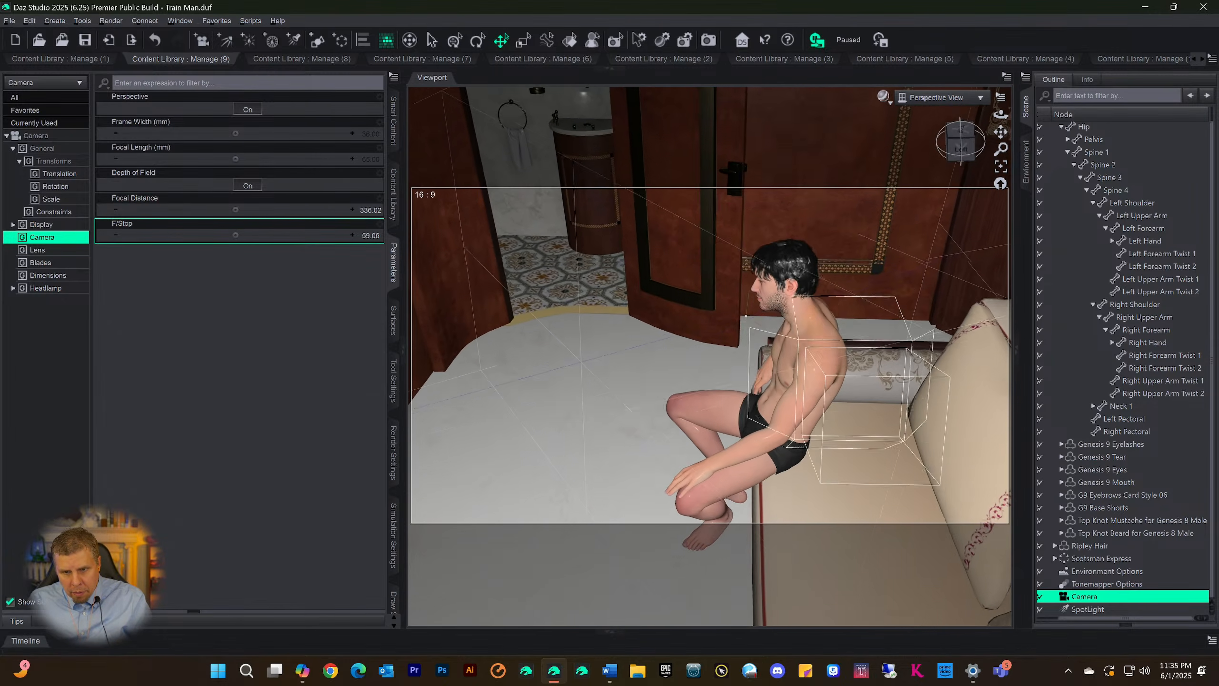
{"action": "left_click", "coordinate": [930, 98]}
{"action": "left_click", "coordinate": [914, 214]}
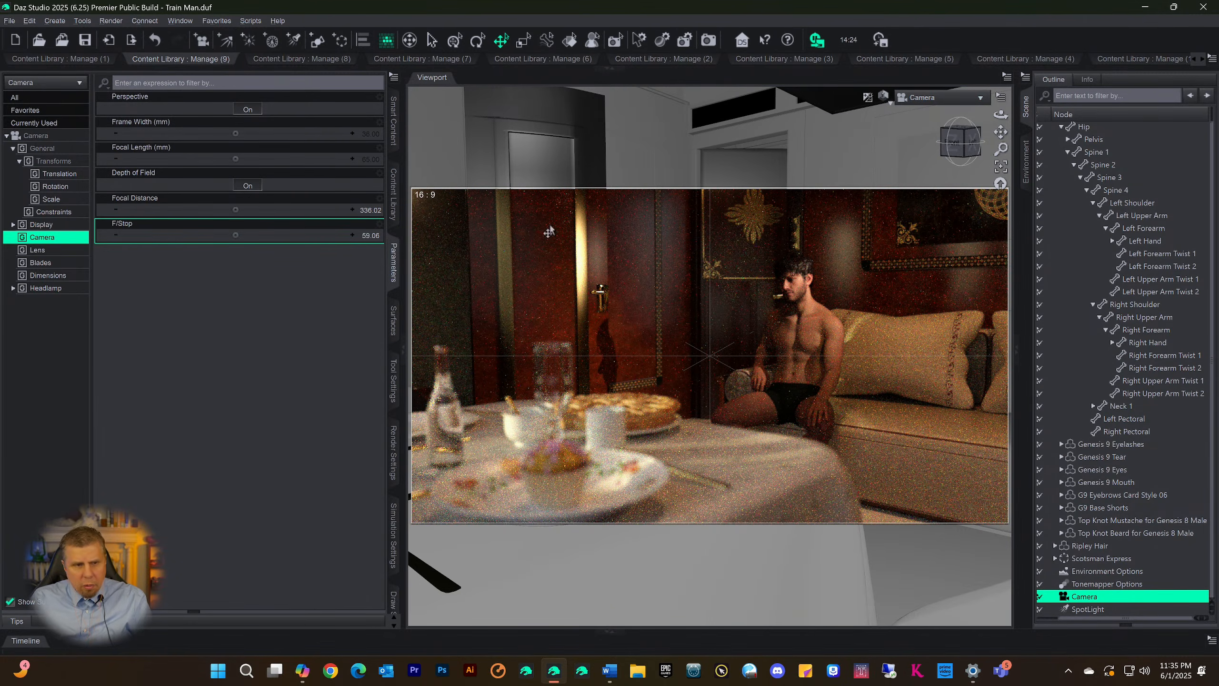
{"action": "left_click_drag", "start_coordinate": [232, 235], "coordinate": [282, 234]}
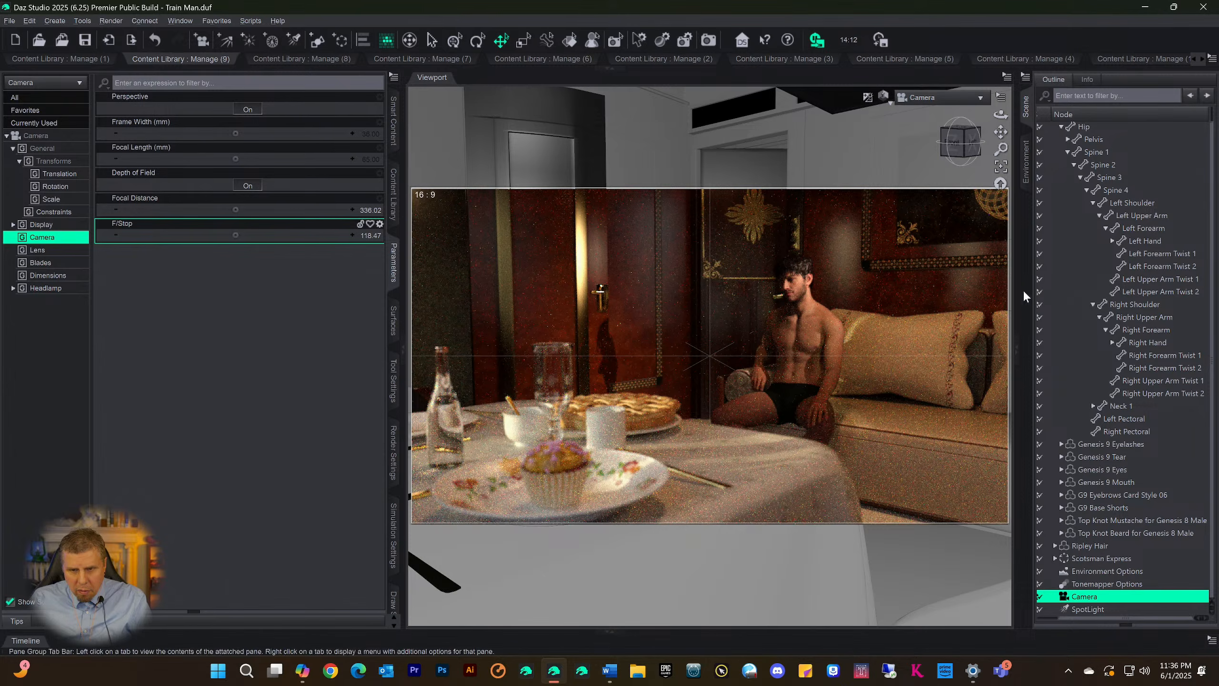
{"action": "key", "text": "ctrl+s"}
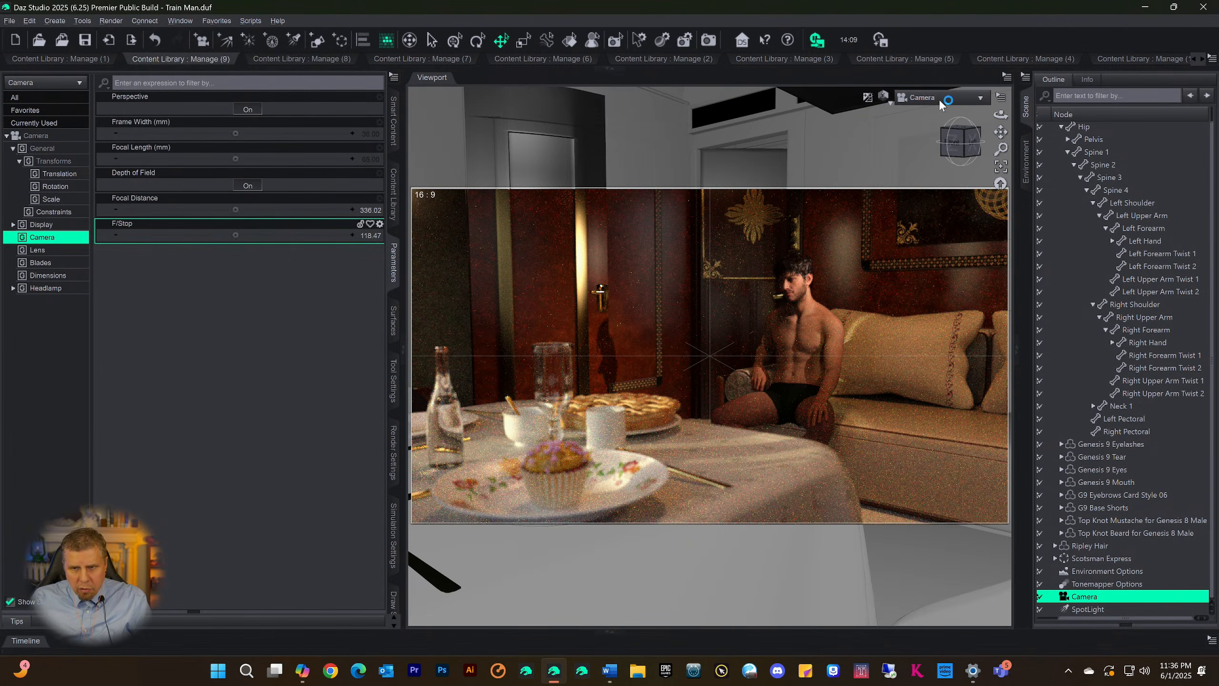
{"action": "key", "text": "ctrl+9"}
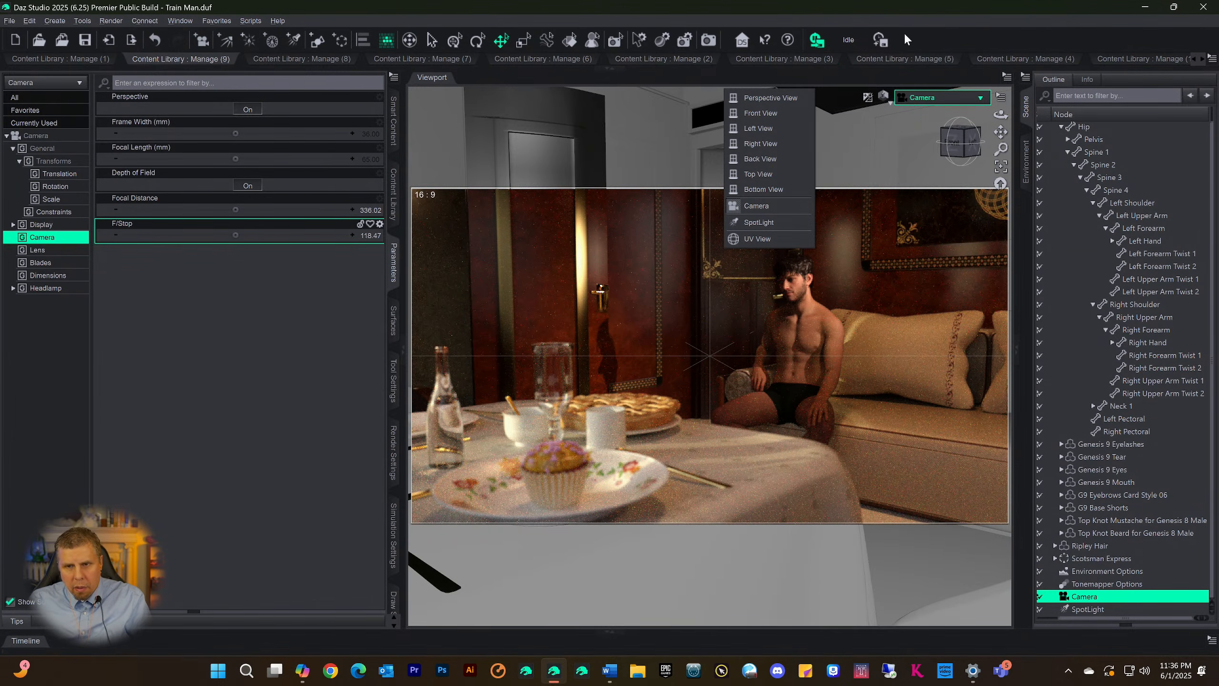
{"action": "left_click", "coordinate": [709, 42]}
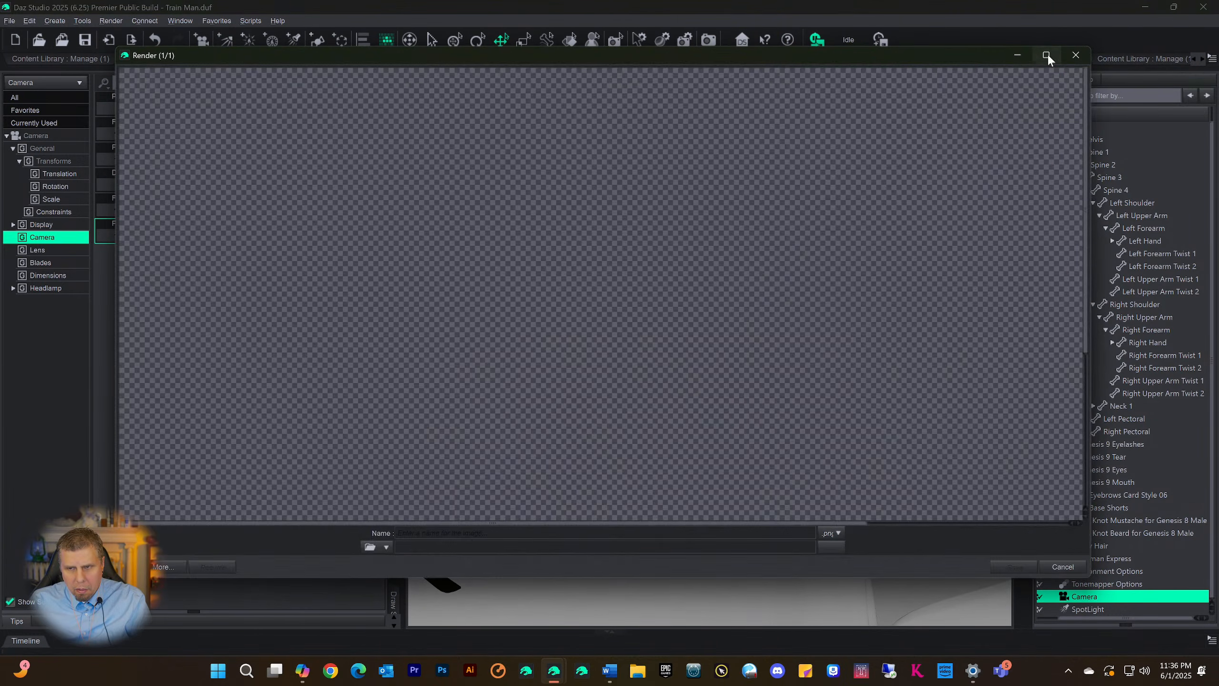
{"action": "left_click", "coordinate": [1073, 56]}
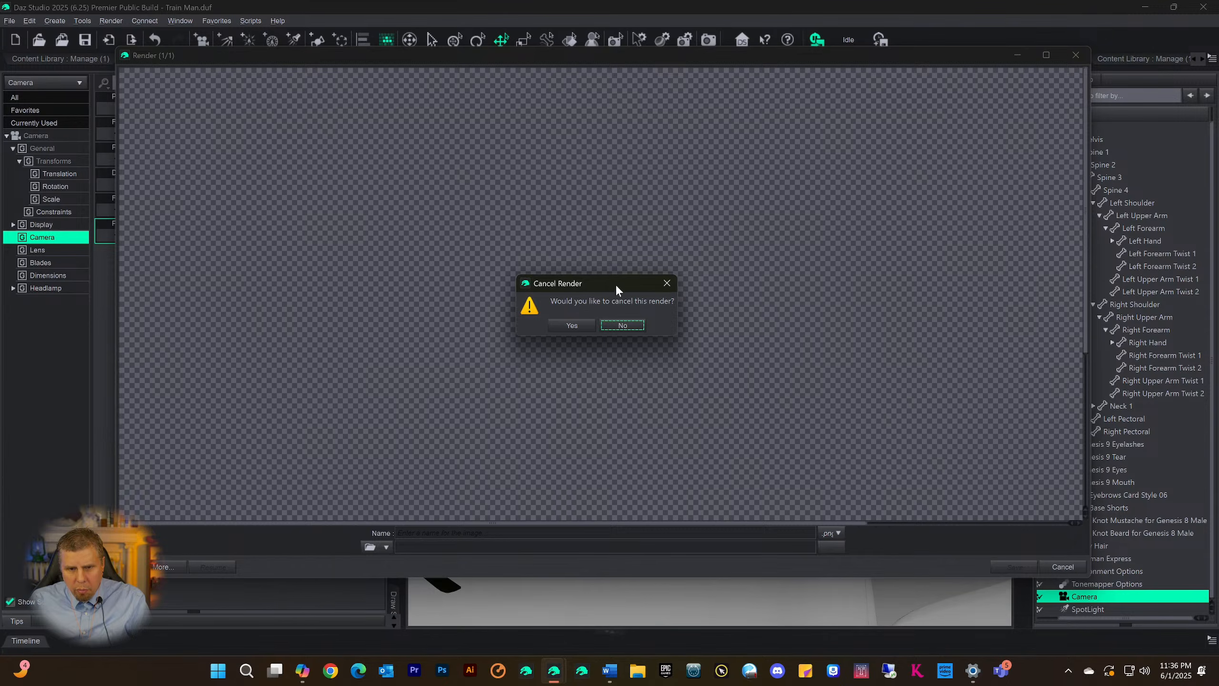
{"action": "left_click", "coordinate": [571, 328]}
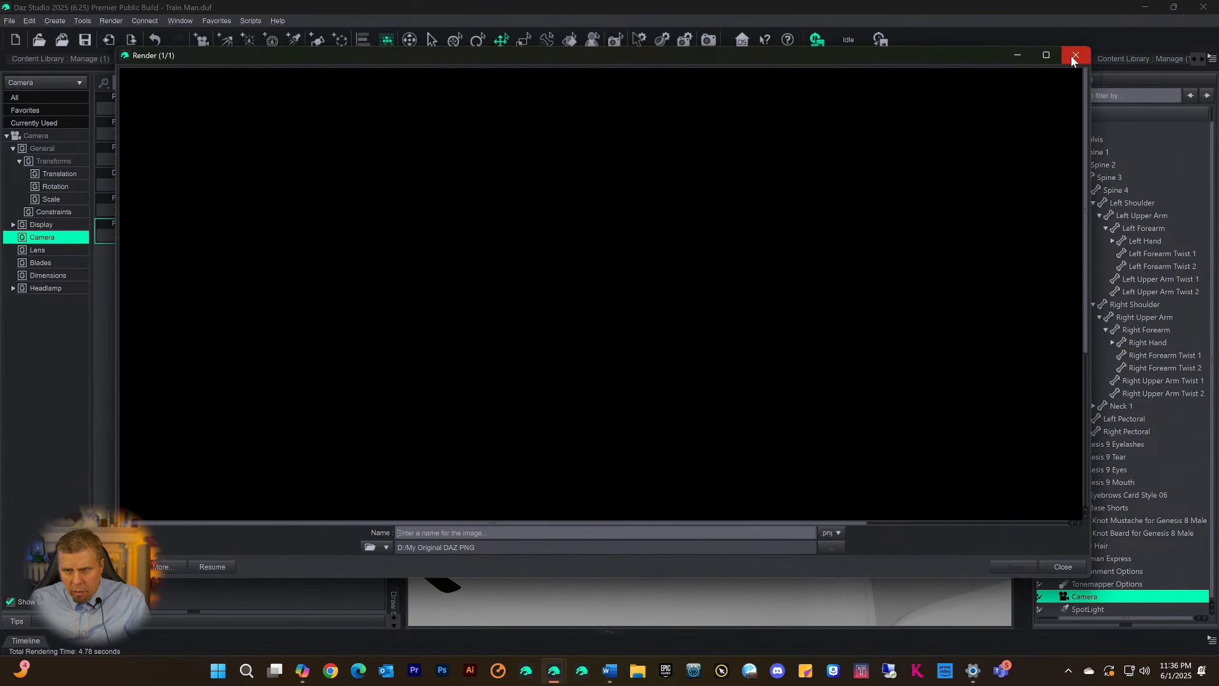
{"action": "left_click", "coordinate": [1070, 57]}
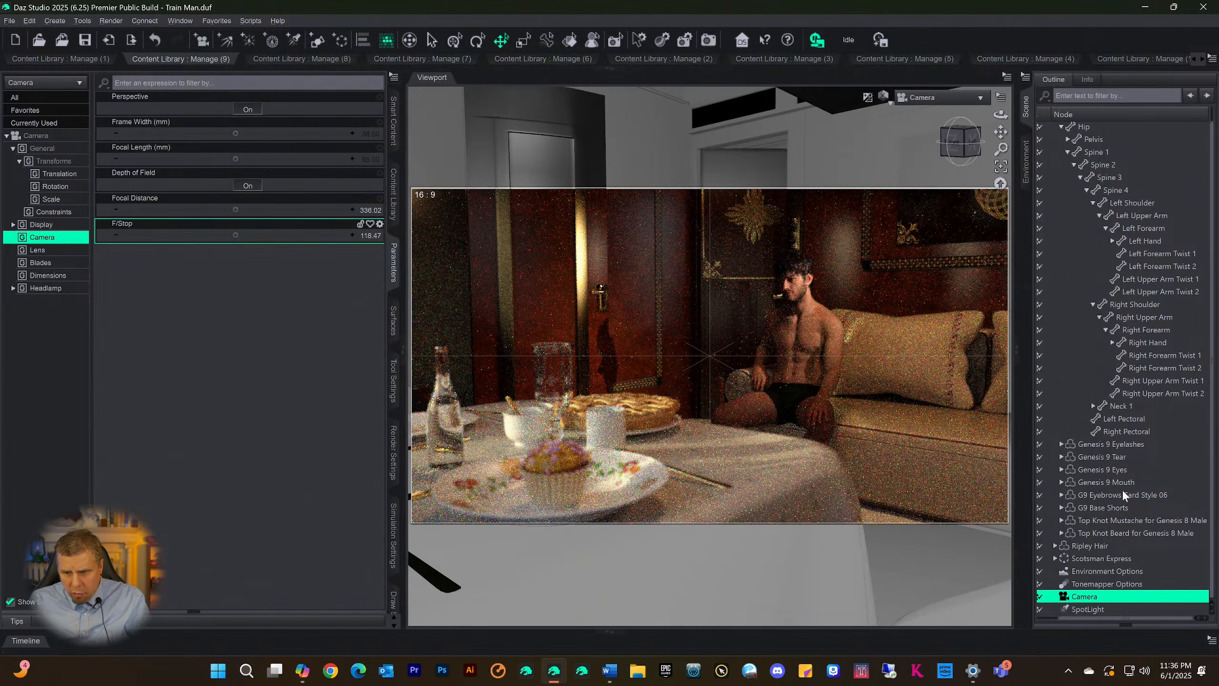
Set the SpotLight's colour temperature to 3753.58 K for a warmer light
{"action": "left_click", "coordinate": [1084, 609]}
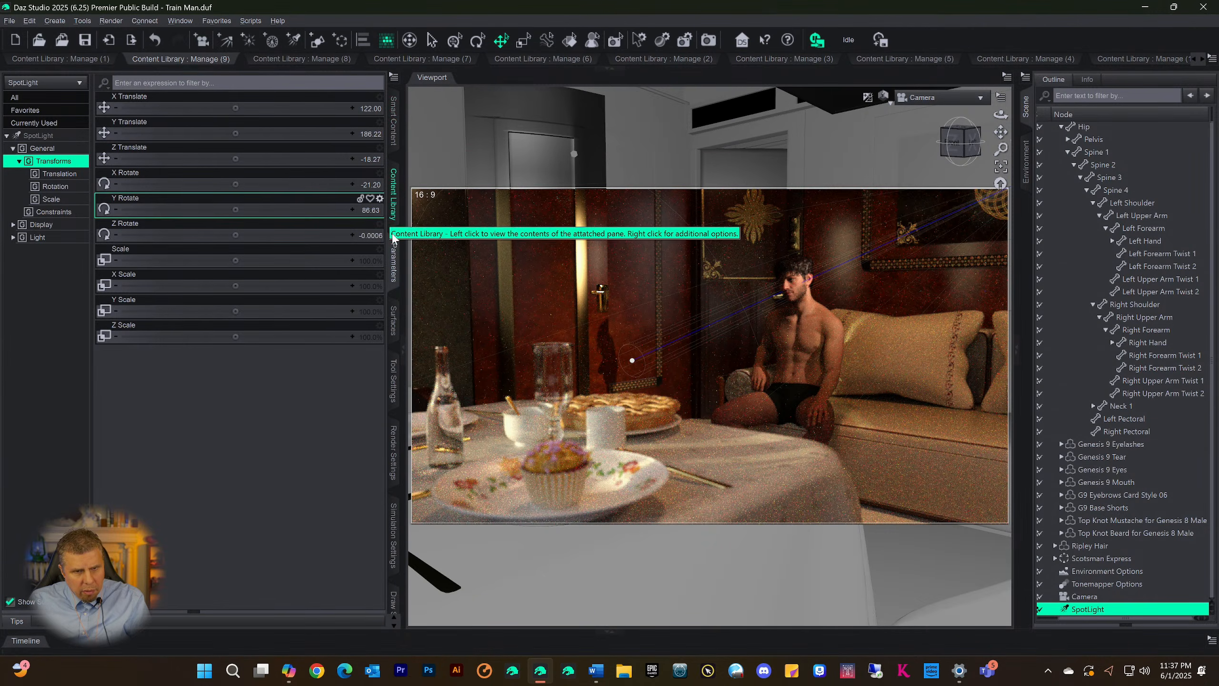
{"action": "left_click", "coordinate": [48, 137]}
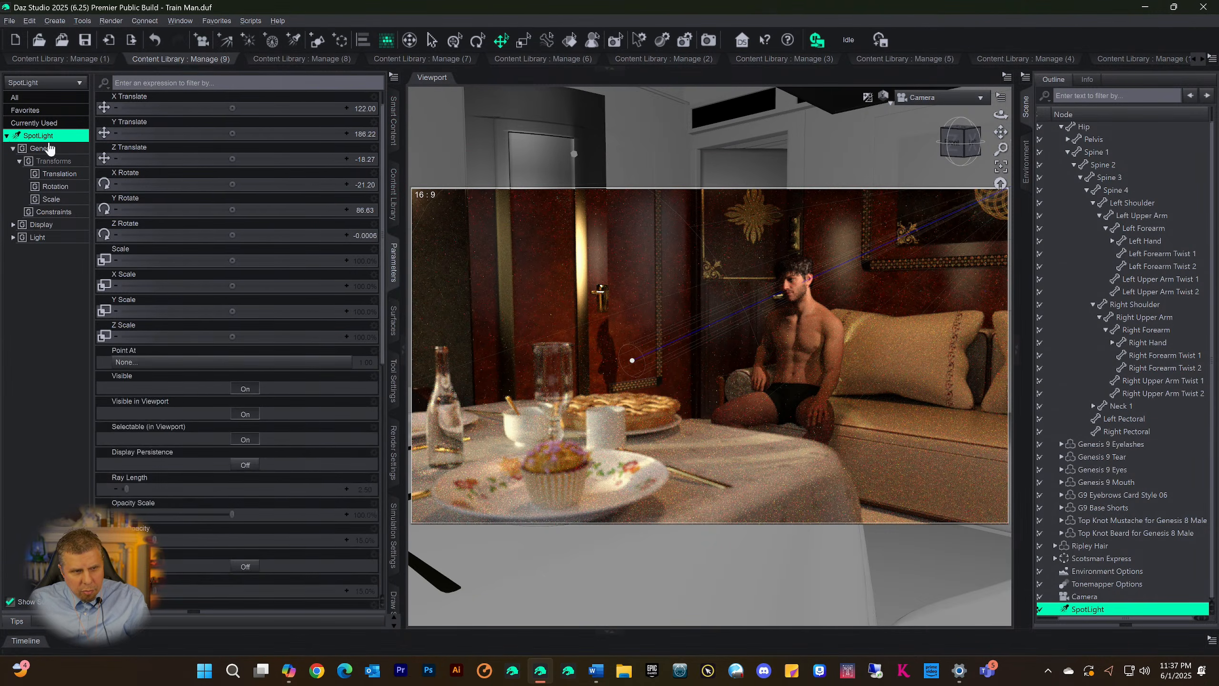
{"action": "scroll", "coordinate": [285, 496], "scroll_direction": "down", "scroll_amount": 10}
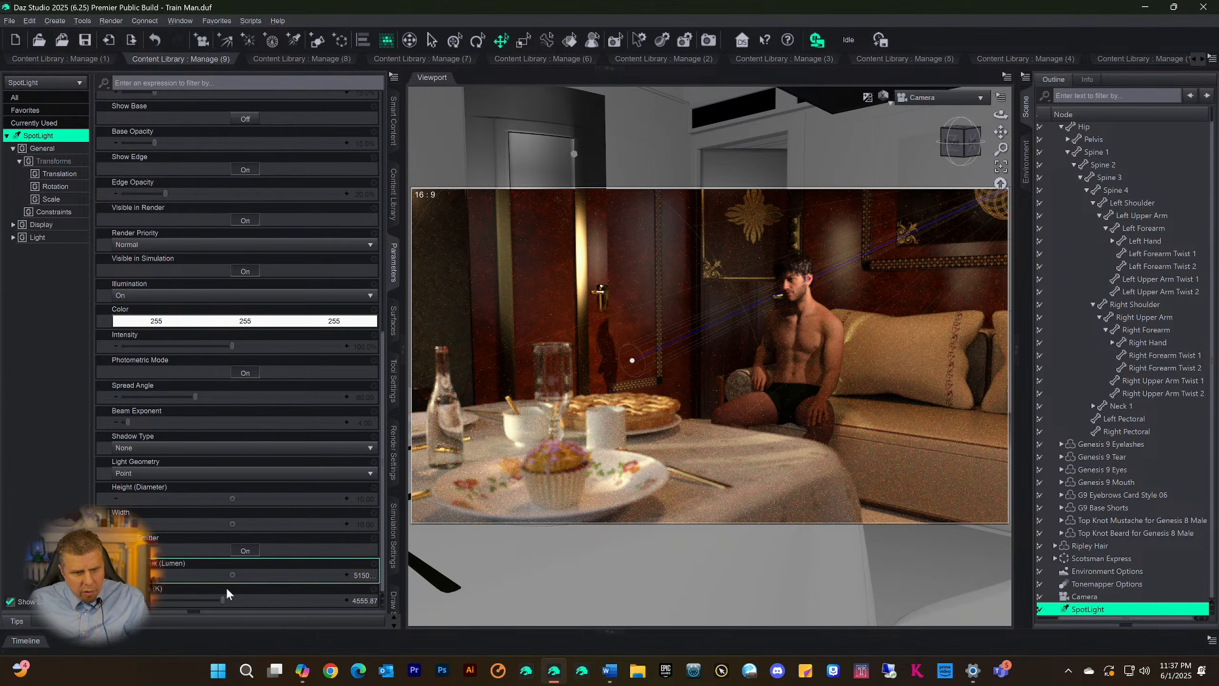
{"action": "left_click_drag", "start_coordinate": [224, 600], "coordinate": [205, 600]}
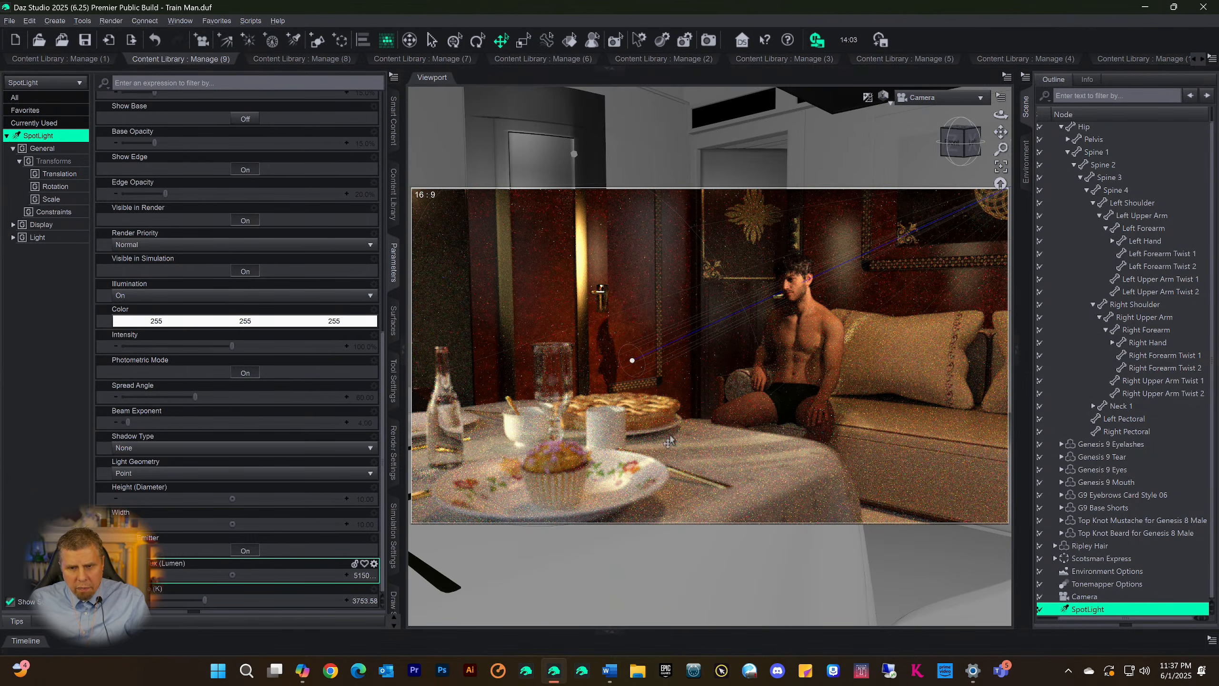
Render the Camera view and examine the seated man, the table setting and the cabin walls in the enlarged render window
{"action": "left_click", "coordinate": [708, 40]}
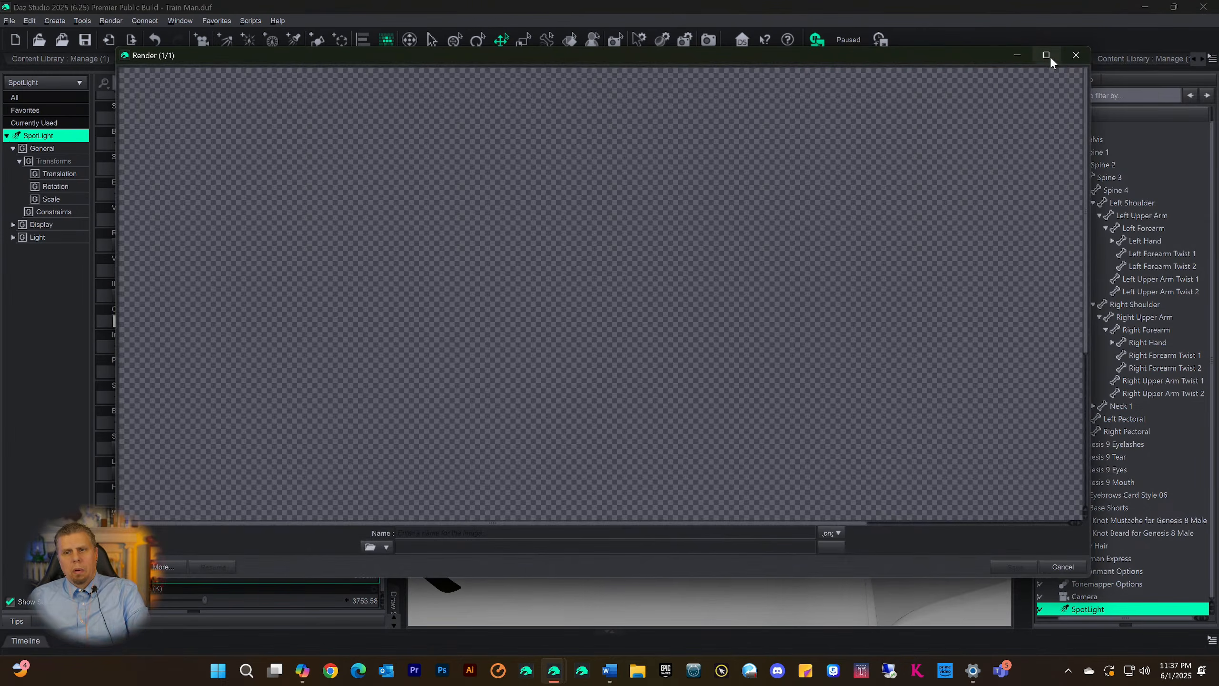
{"action": "mouse_move", "coordinate": [1049, 55]}
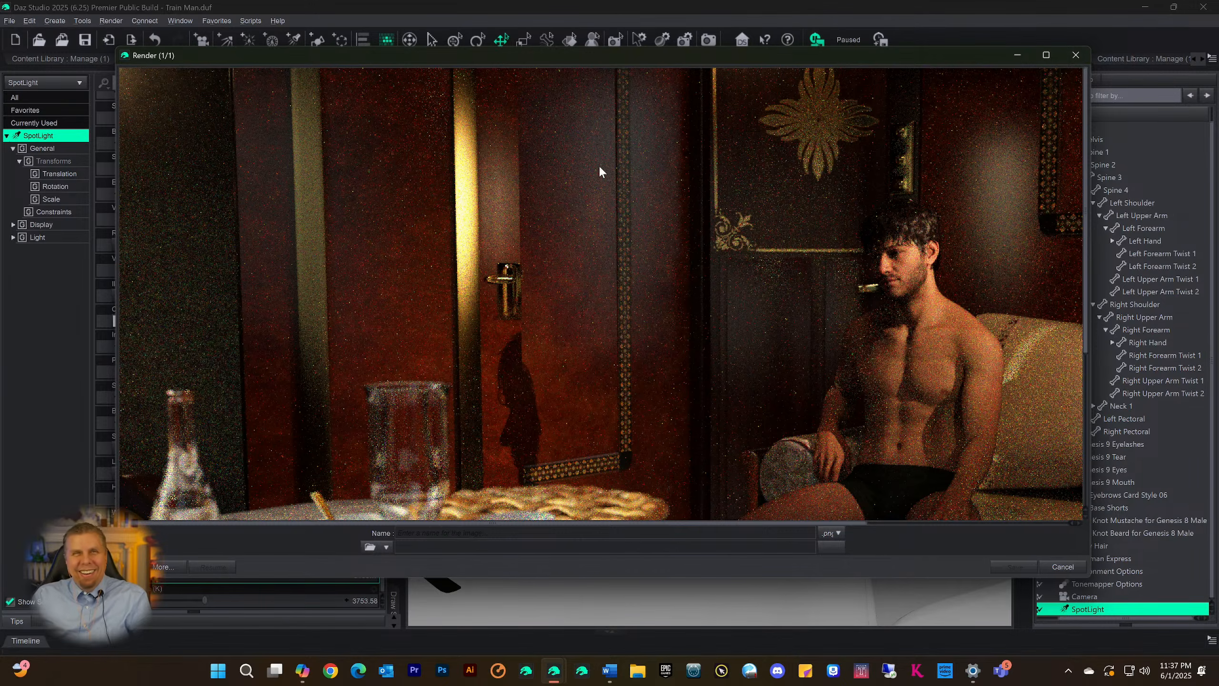
{"action": "scroll", "coordinate": [601, 168], "scroll_direction": "down", "scroll_amount": 8}
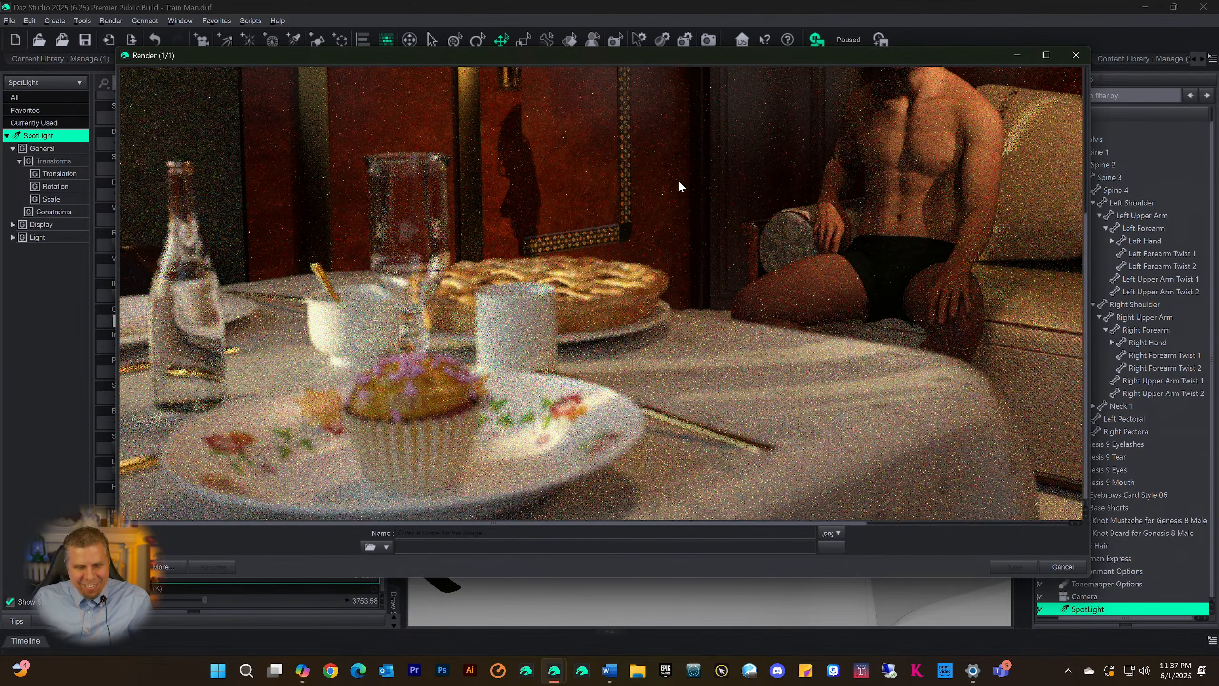
{"action": "scroll", "coordinate": [678, 178], "scroll_direction": "up", "scroll_amount": 8}
{"action": "scroll", "coordinate": [682, 182], "scroll_direction": "down", "scroll_amount": 8}
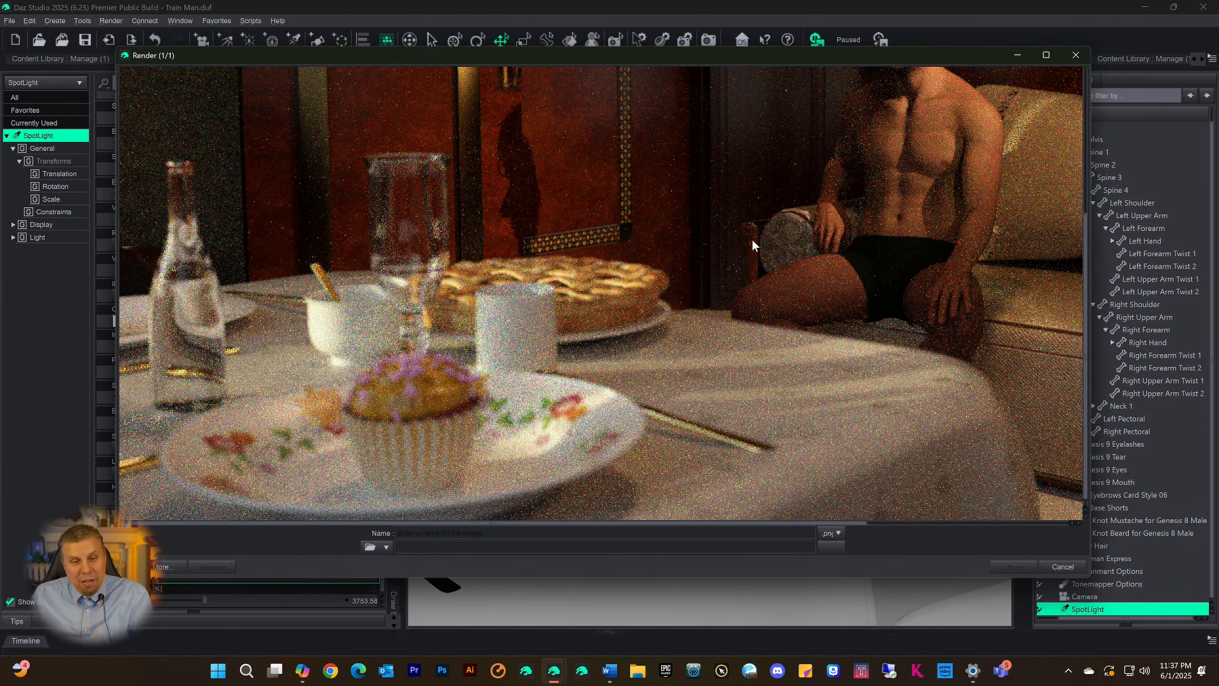
{"action": "scroll", "coordinate": [779, 293], "scroll_direction": "up", "scroll_amount": 1}
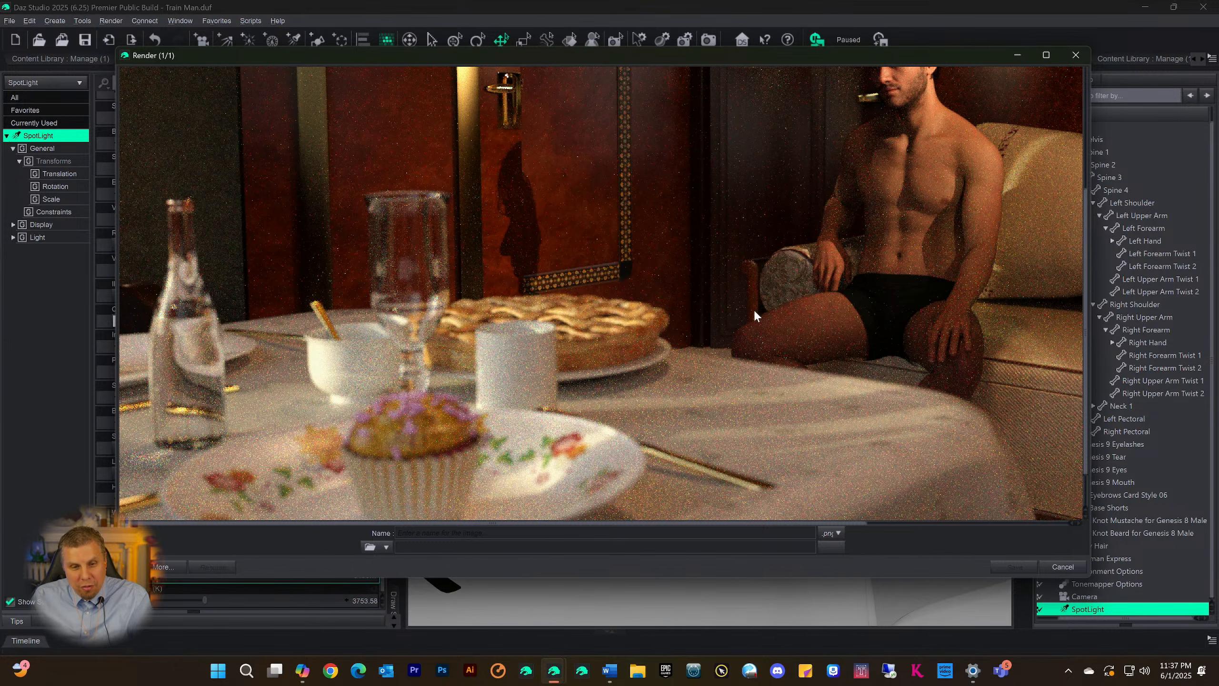
{"action": "scroll", "coordinate": [755, 312], "scroll_direction": "down", "scroll_amount": 1}
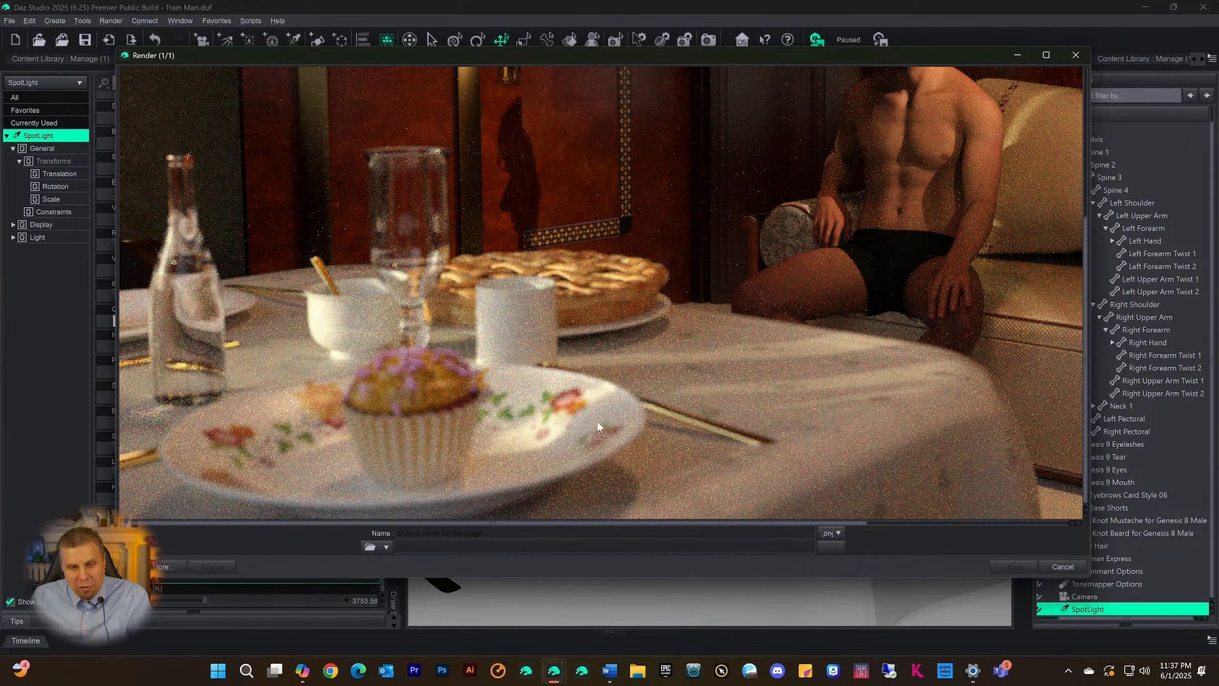
{"action": "scroll", "coordinate": [693, 427], "scroll_direction": "up", "scroll_amount": 5}
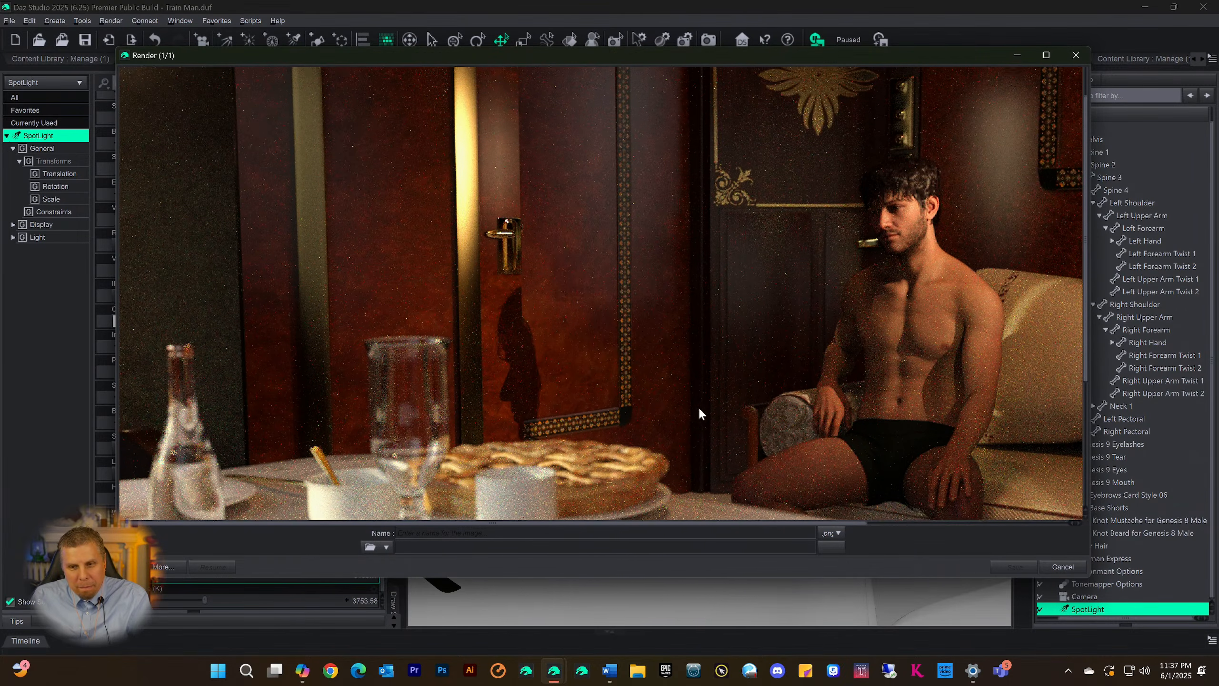
{"action": "scroll", "coordinate": [699, 389], "scroll_direction": "down", "scroll_amount": 3}
{"action": "scroll", "coordinate": [700, 390], "scroll_direction": "up", "scroll_amount": 3}
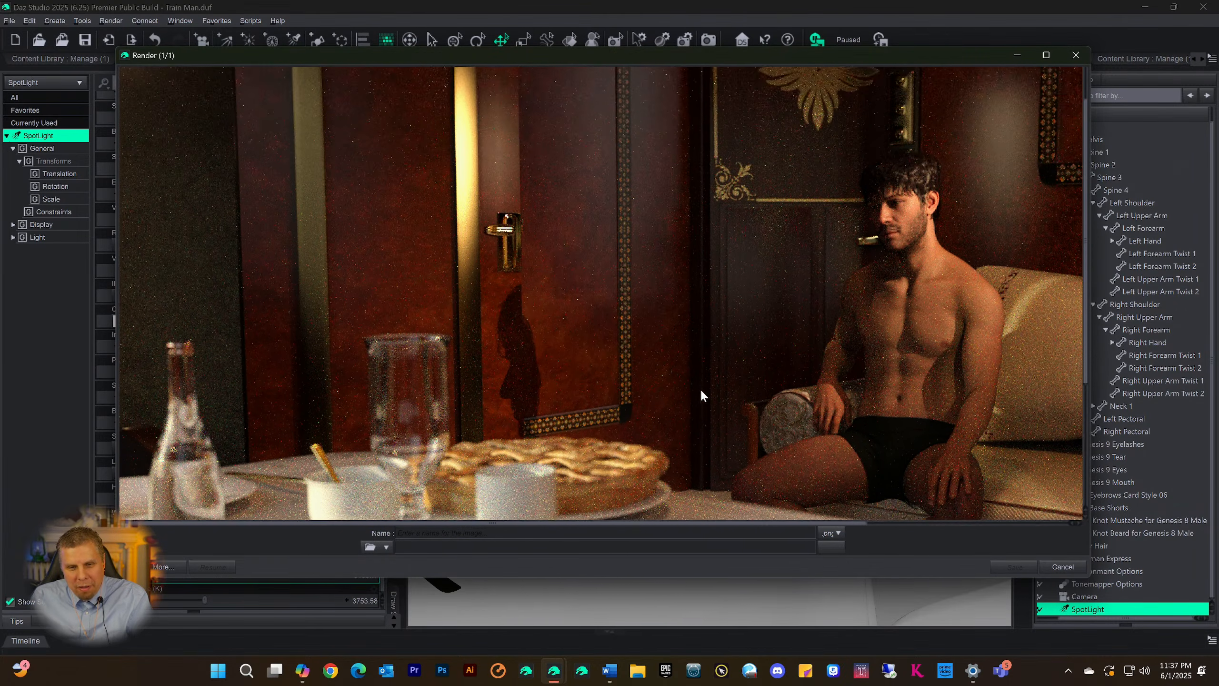
{"action": "scroll", "coordinate": [699, 390], "scroll_direction": "down", "scroll_amount": 2}
{"action": "scroll", "coordinate": [697, 392], "scroll_direction": "down", "scroll_amount": 3}
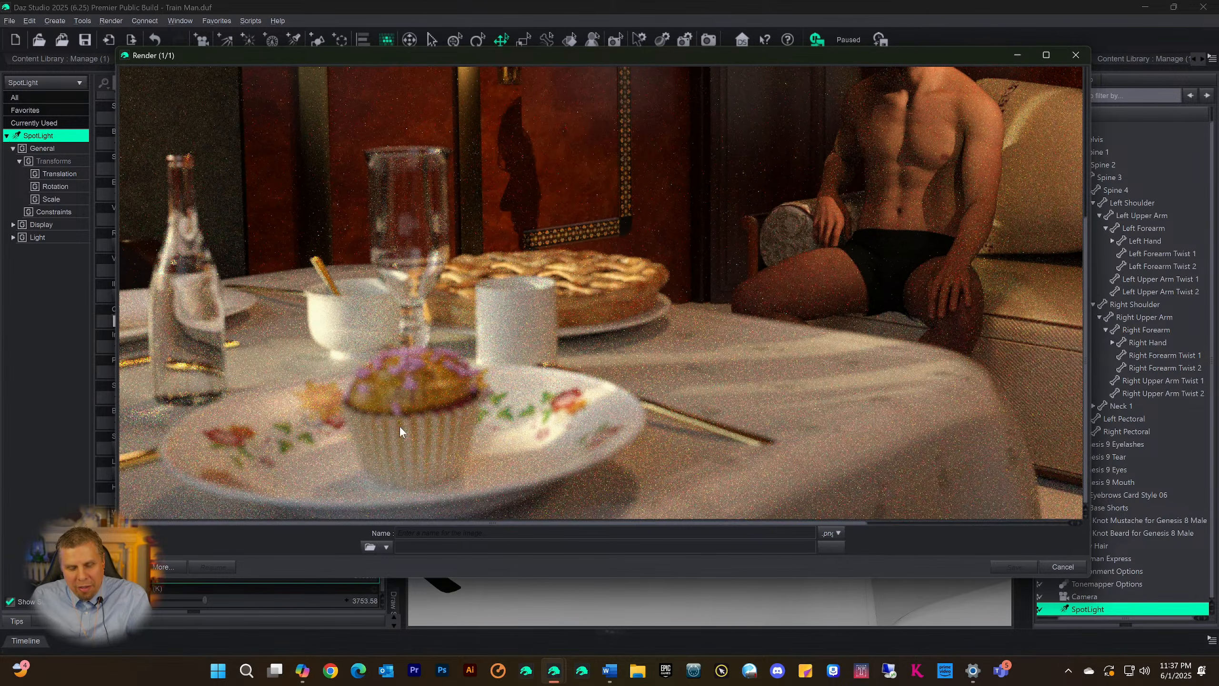
{"action": "scroll", "coordinate": [633, 413], "scroll_direction": "up", "scroll_amount": 6}
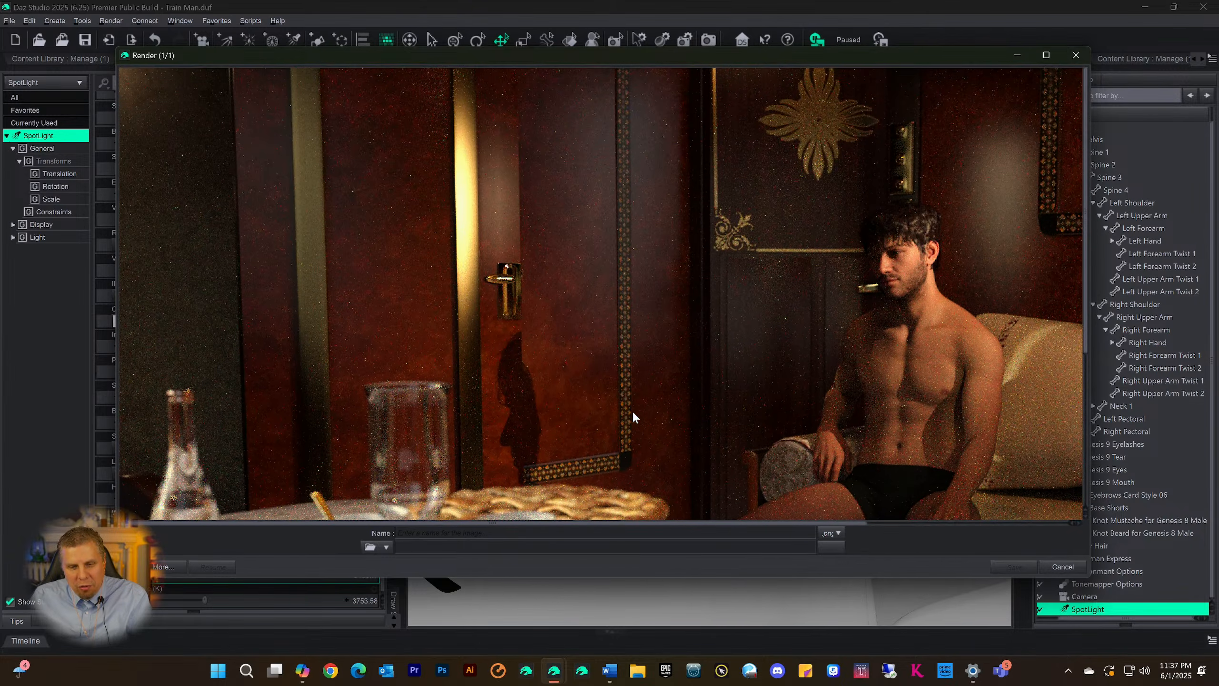
{"action": "scroll", "coordinate": [627, 409], "scroll_direction": "down", "scroll_amount": 2}
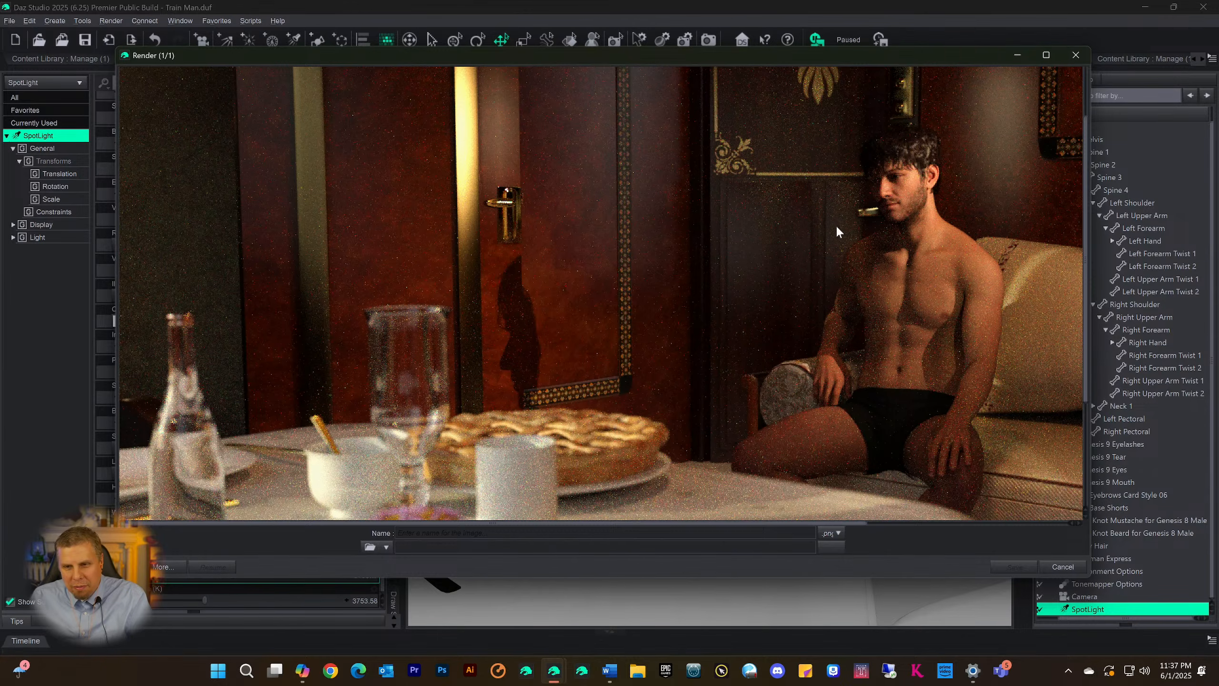
{"action": "scroll", "coordinate": [864, 238], "scroll_direction": "up", "scroll_amount": 2}
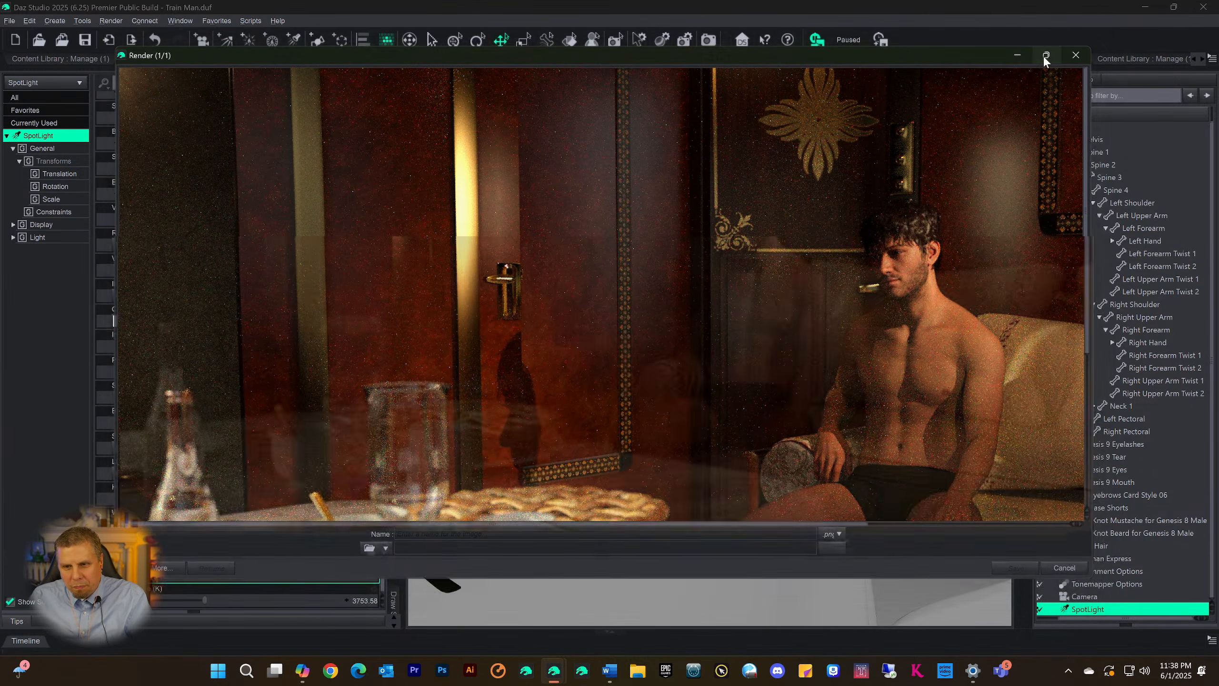
{"action": "left_click", "coordinate": [1044, 55]}
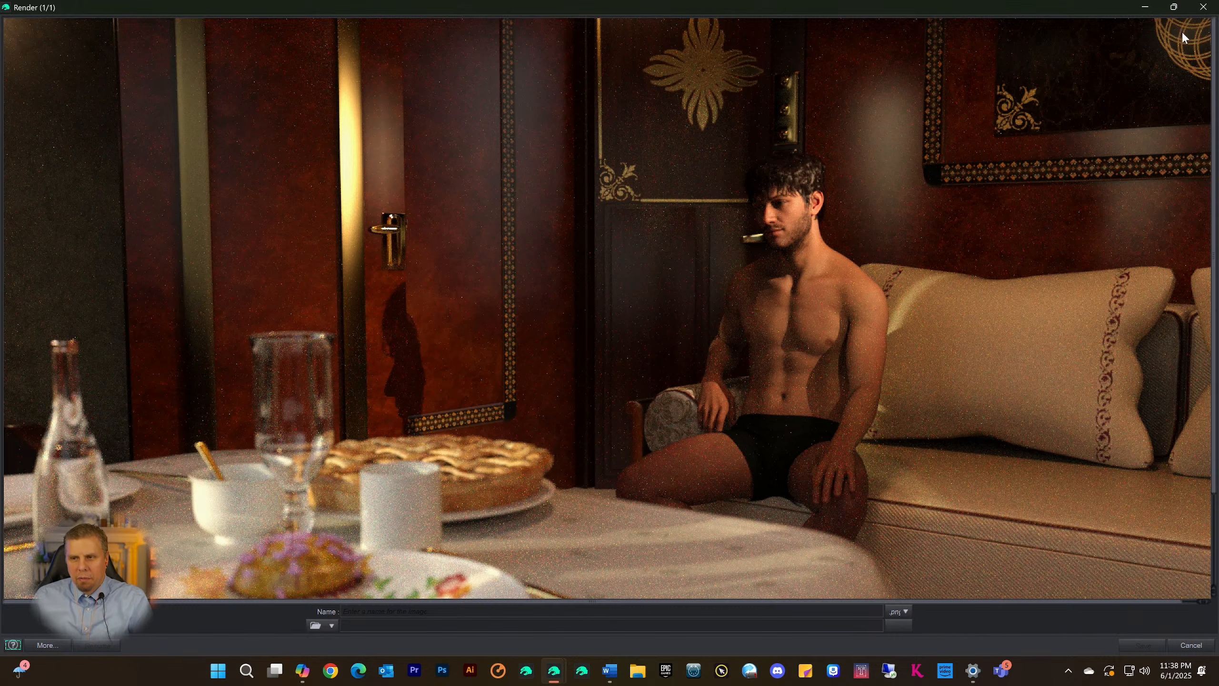
Cancel the running render and close its window without saving the image
{"action": "left_click", "coordinate": [1203, 7]}
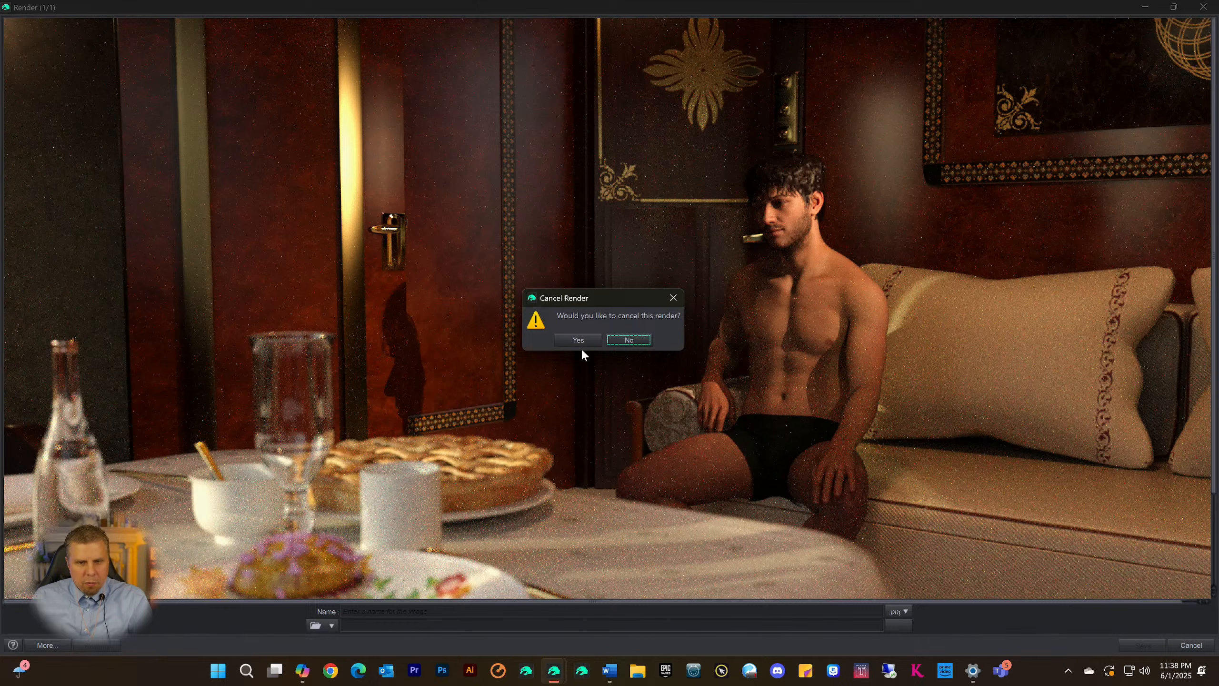
{"action": "left_click", "coordinate": [580, 339]}
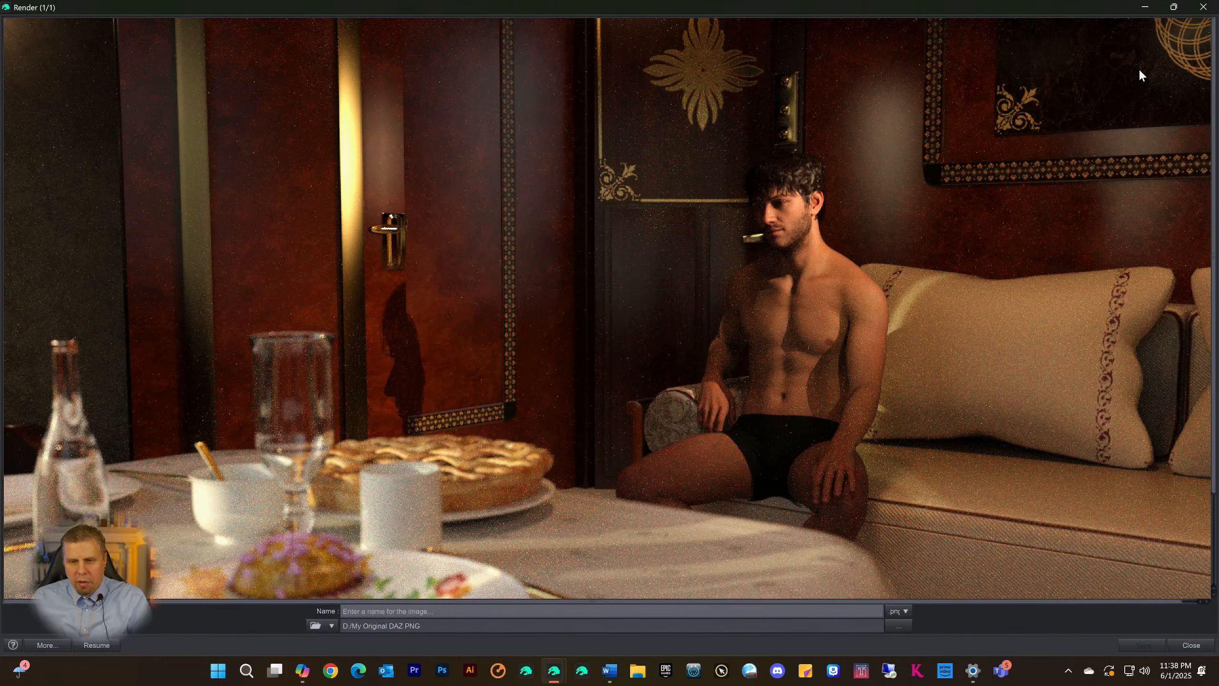
{"action": "left_click", "coordinate": [1203, 7]}
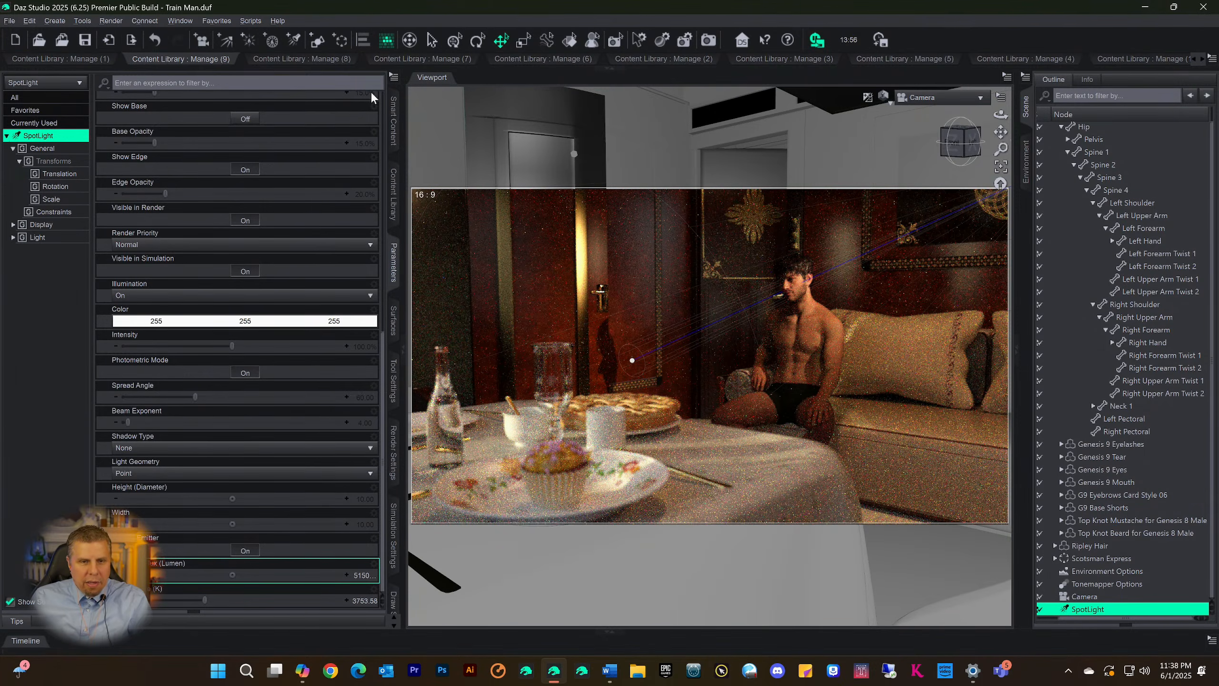
Select the Genesis 9 figure and show the Body subcategory of Hair products in Smart Content
{"action": "scroll", "coordinate": [371, 98], "scroll_direction": "up", "scroll_amount": 1}
{"action": "left_click", "coordinate": [392, 120]}
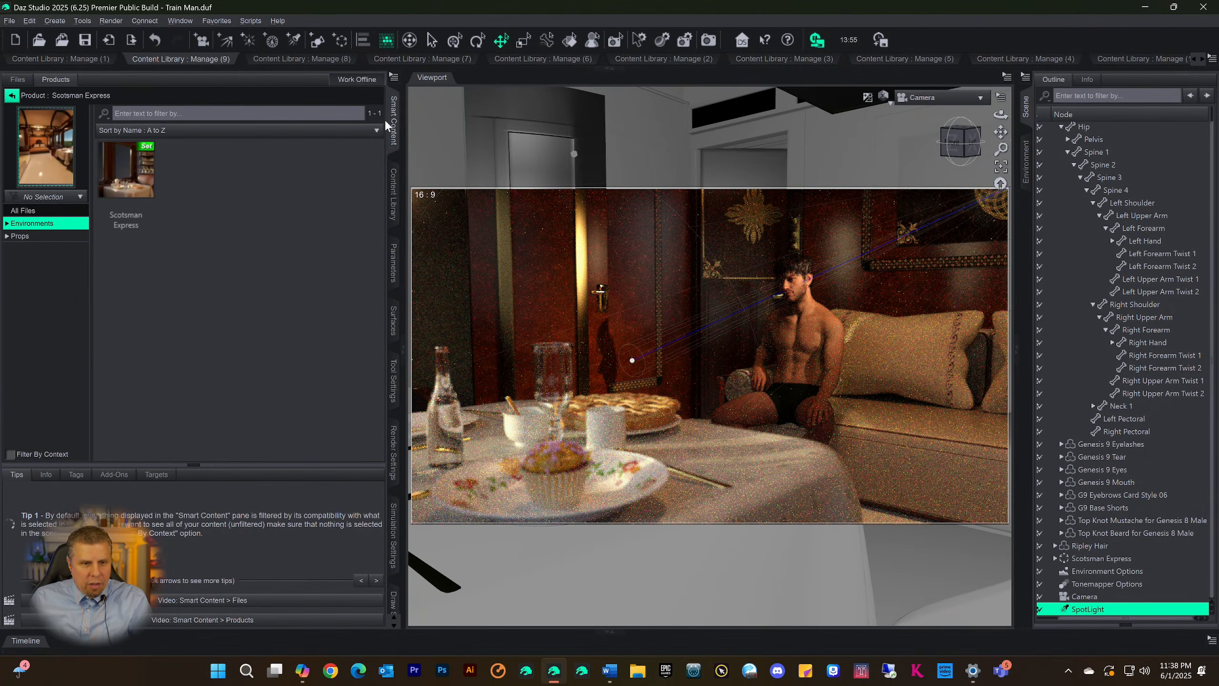
{"action": "left_click", "coordinate": [12, 95]}
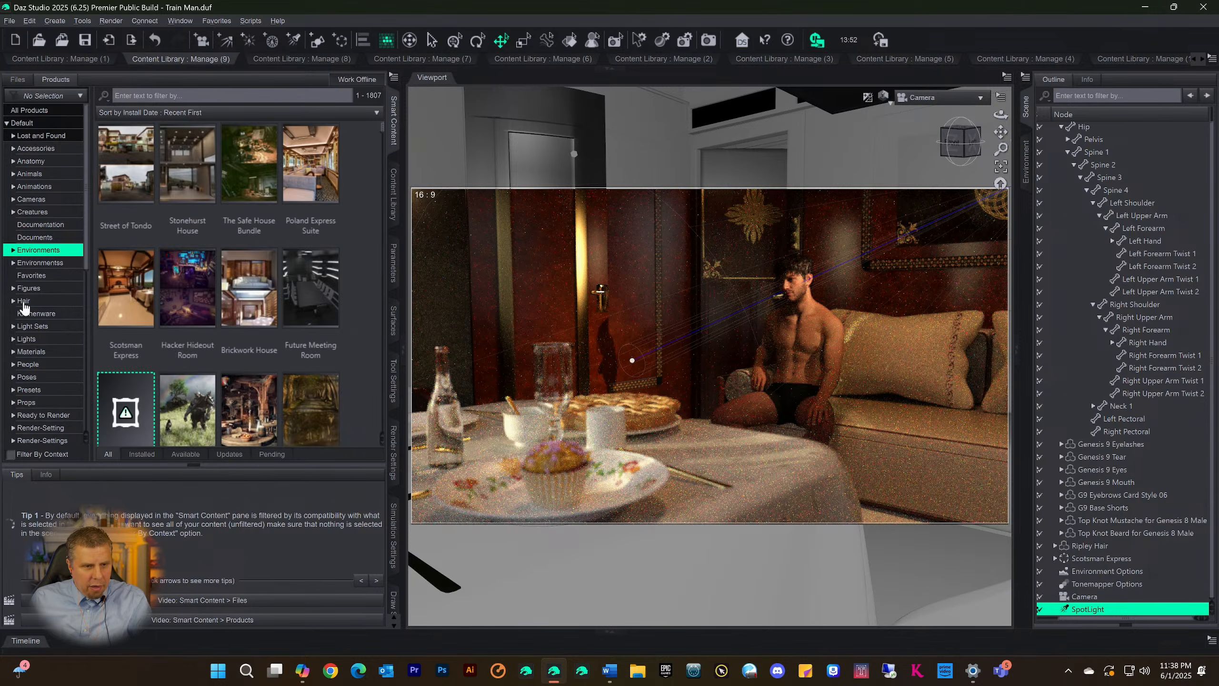
{"action": "left_click", "coordinate": [24, 302]}
{"action": "scroll", "coordinate": [1125, 406], "scroll_direction": "up", "scroll_amount": 1}
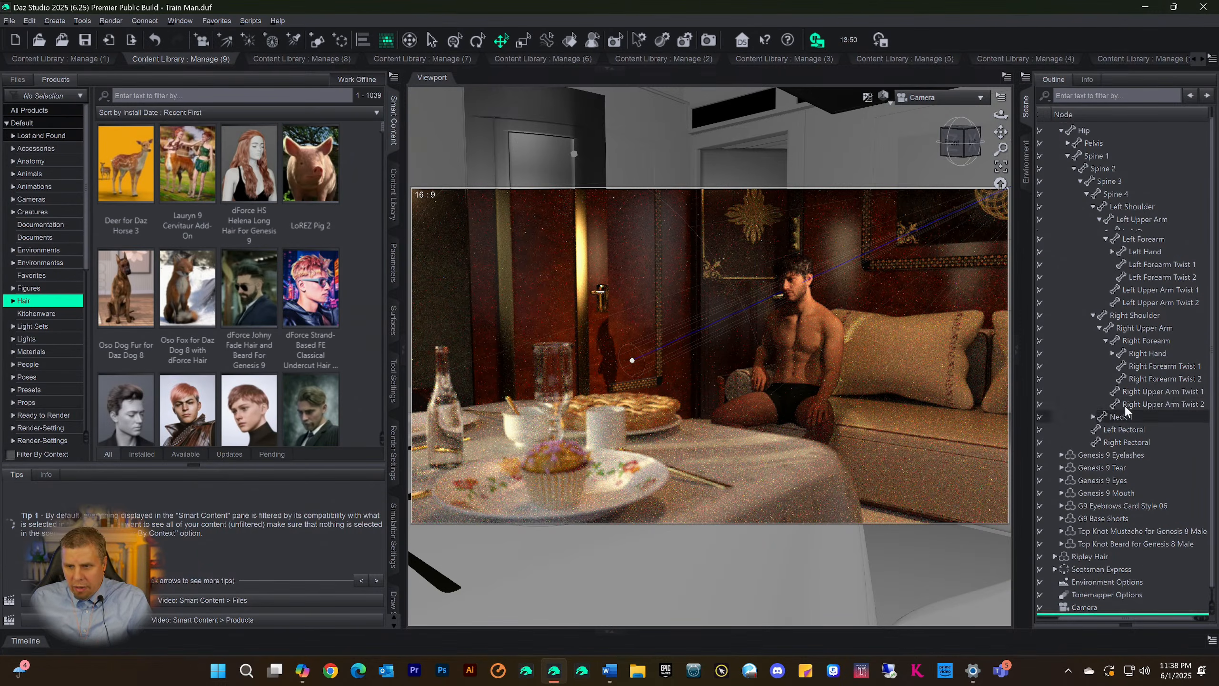
{"action": "left_click", "coordinate": [1083, 129]}
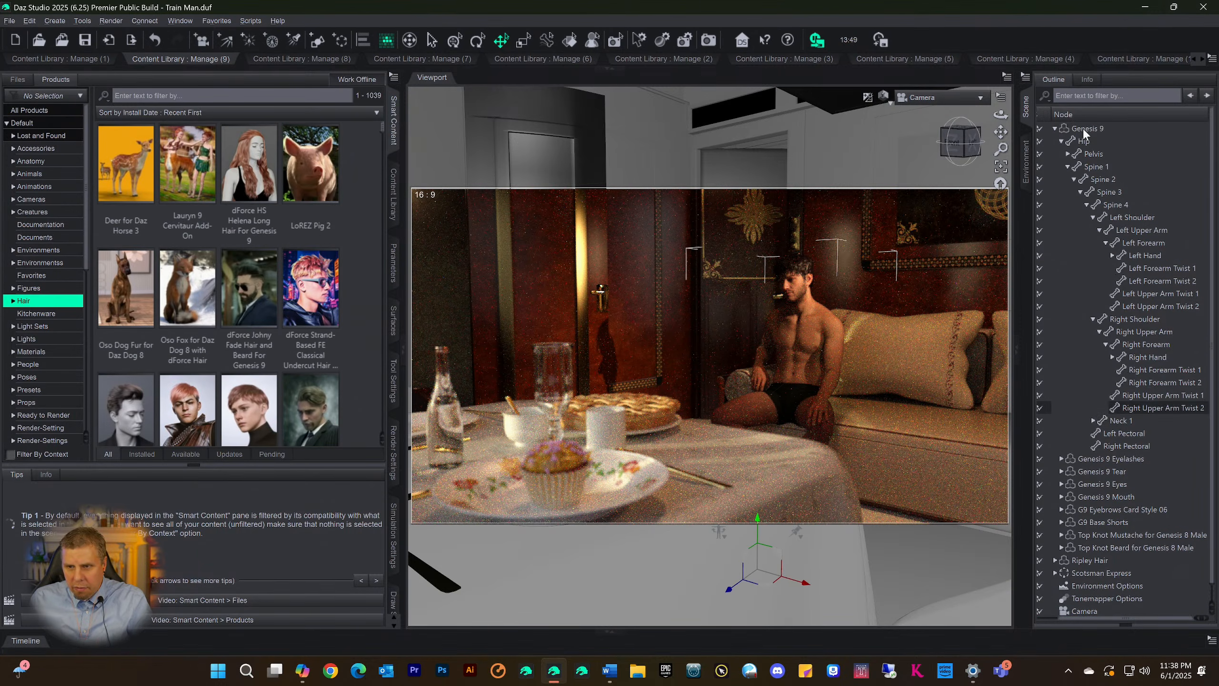
{"action": "left_click", "coordinate": [12, 303]}
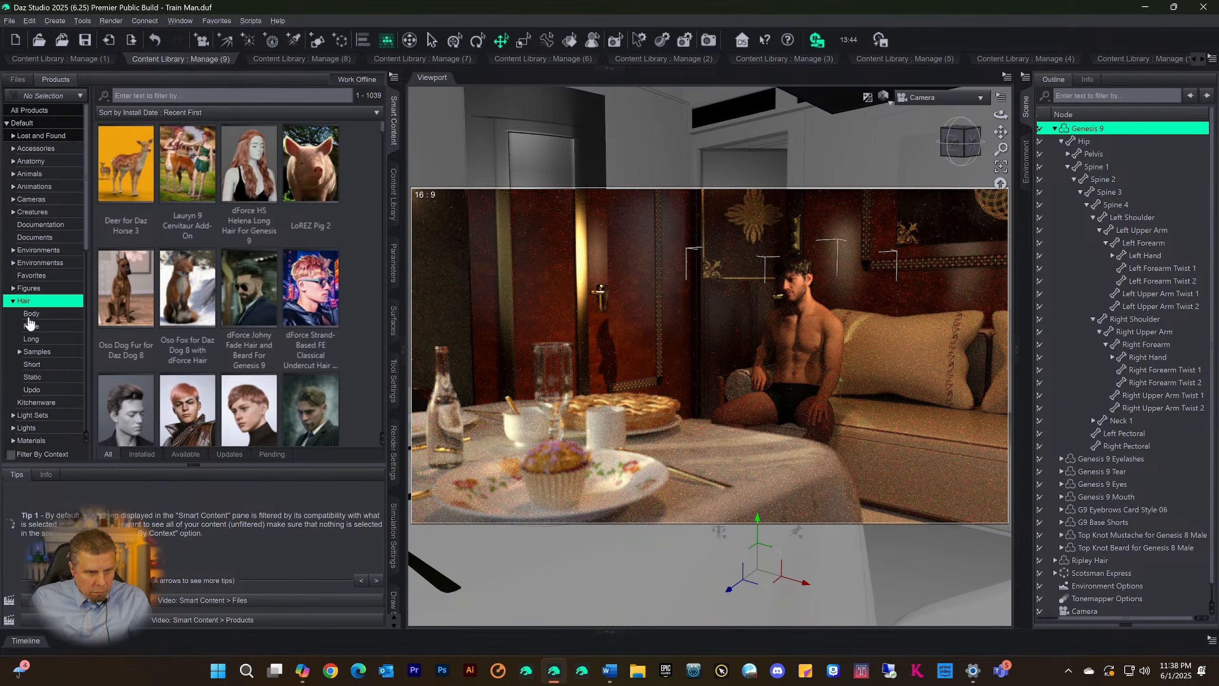
{"action": "left_click", "coordinate": [29, 315]}
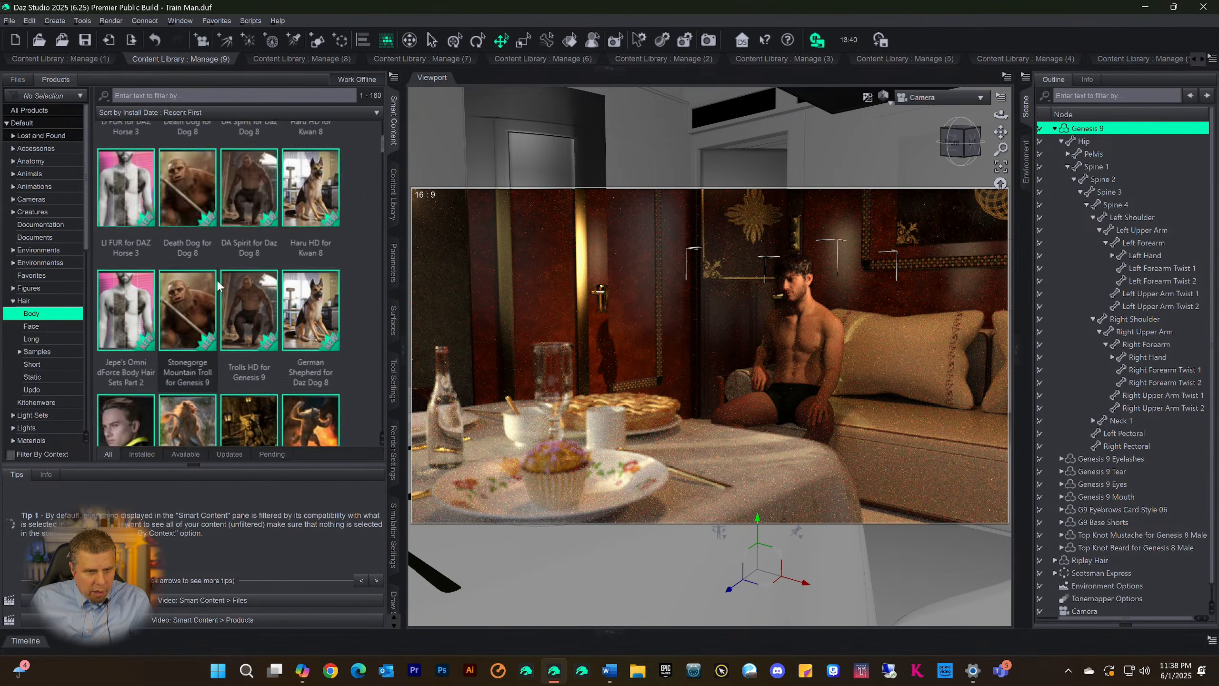
Filter the body hair products by context and open the Default files of Genesis 9 Body and Vellus Hairs
{"action": "left_click", "coordinate": [9, 453]}
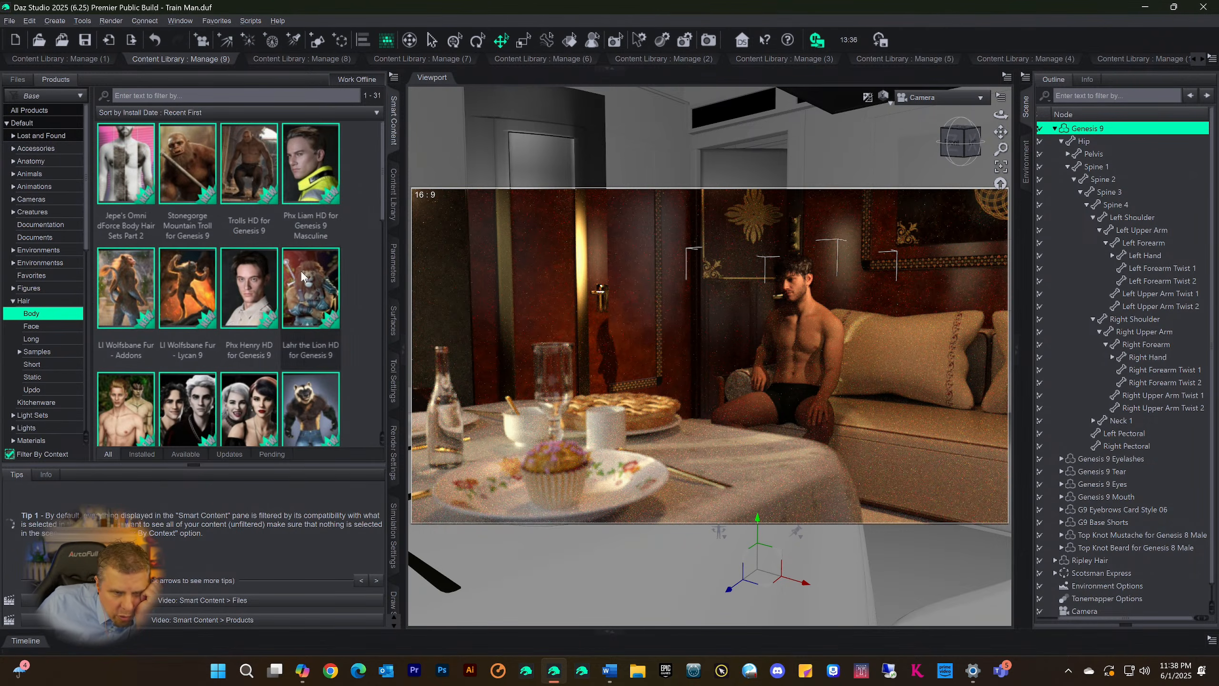
{"action": "scroll", "coordinate": [284, 276], "scroll_direction": "down", "scroll_amount": 5}
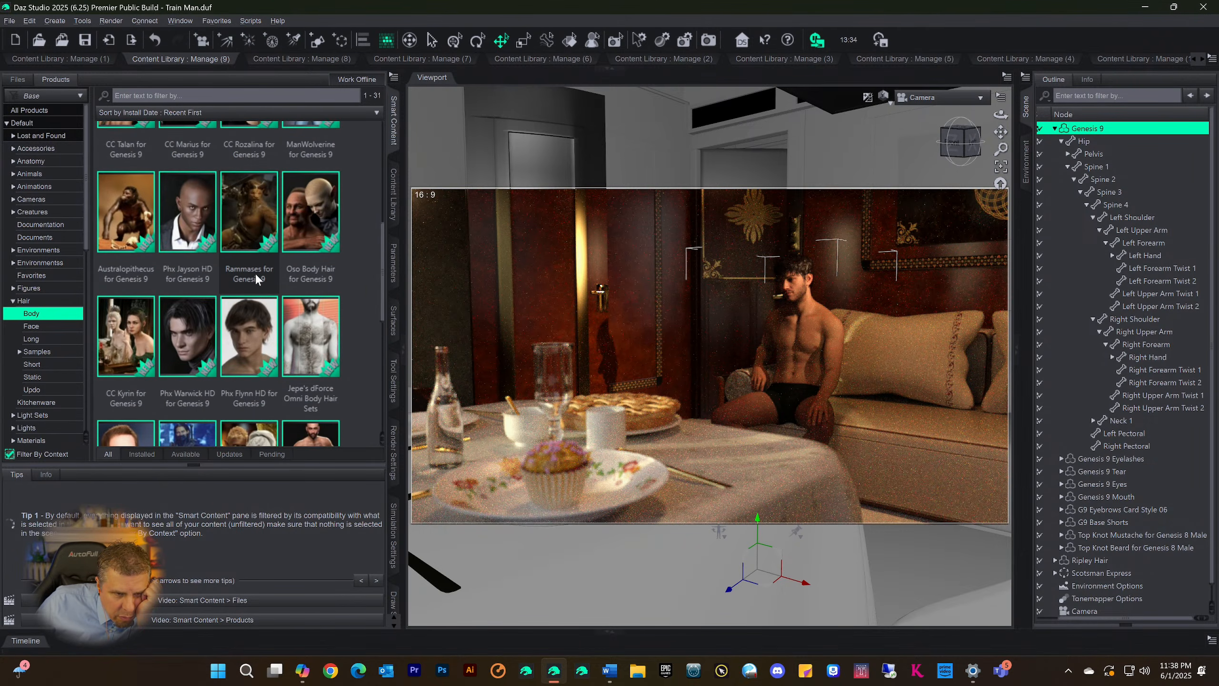
{"action": "scroll", "coordinate": [255, 273], "scroll_direction": "down", "scroll_amount": 5}
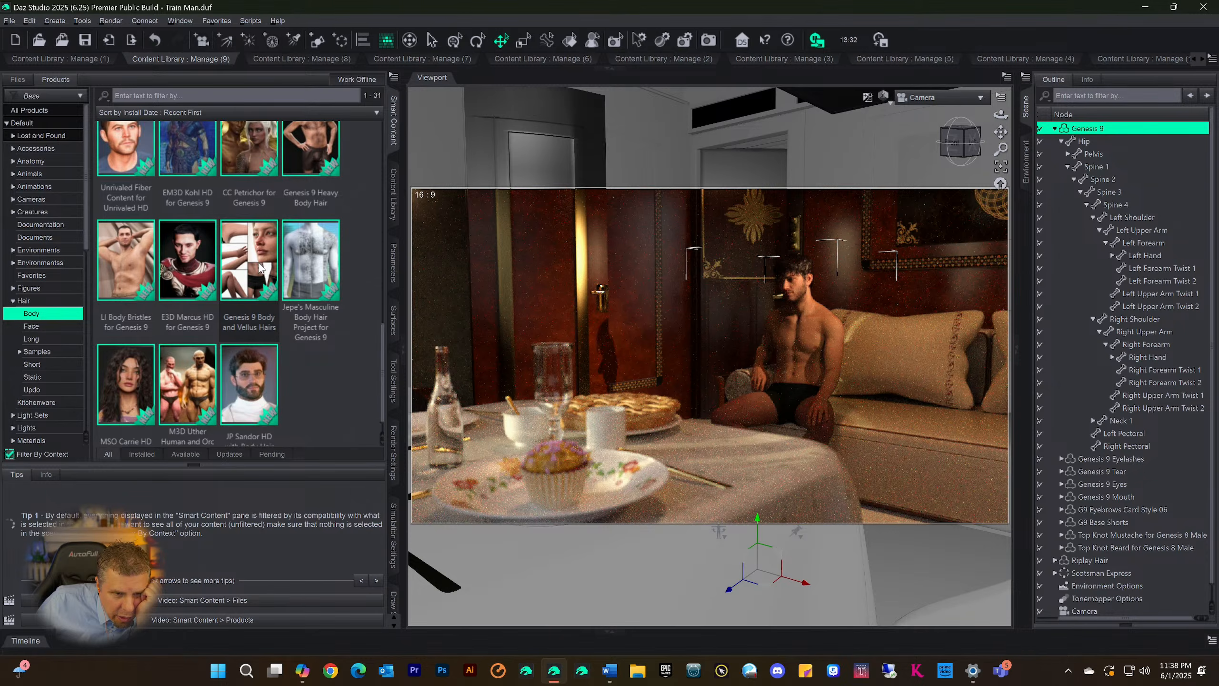
{"action": "double_click", "coordinate": [259, 267]}
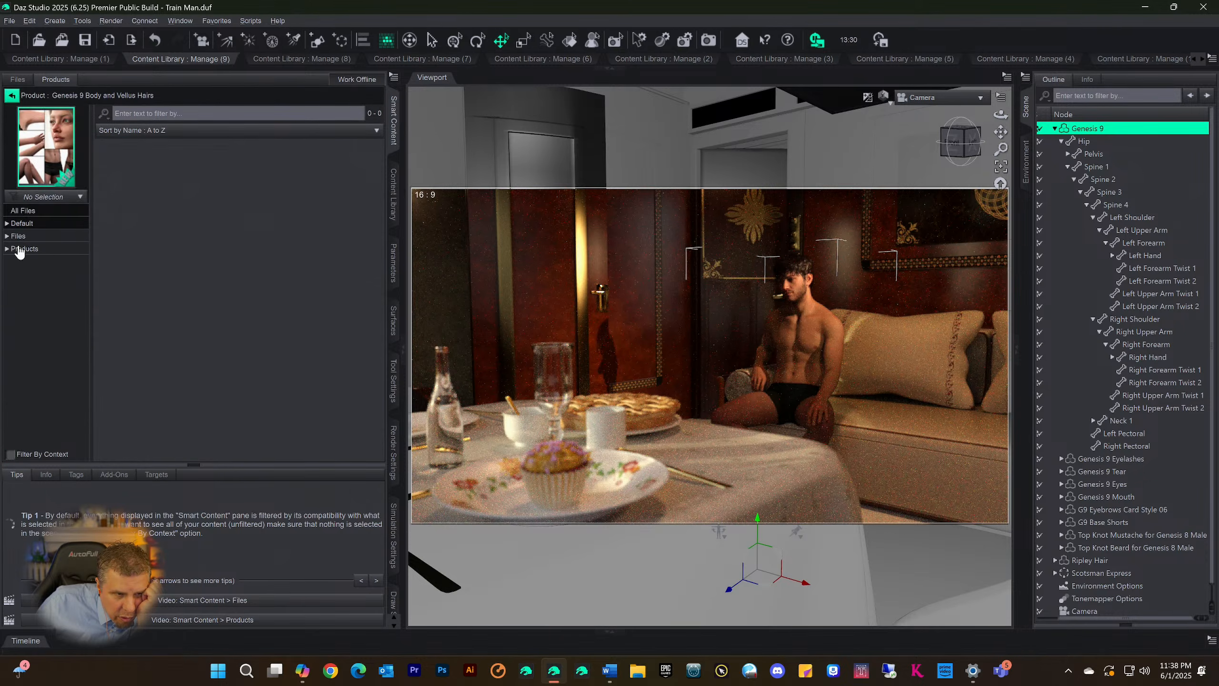
{"action": "left_click", "coordinate": [22, 223]}
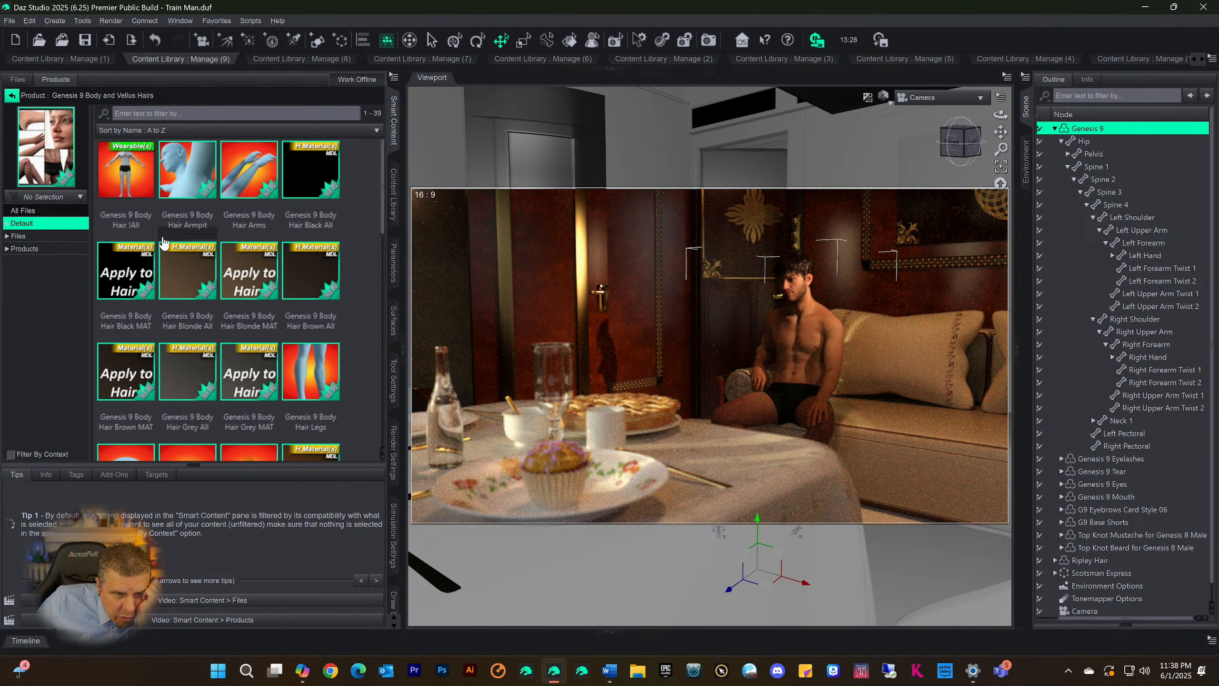
Categorize the Genesis 9 Body Hair !All asset under Scene Build
{"action": "left_click", "coordinate": [128, 193]}
{"action": "right_click", "coordinate": [127, 173]}
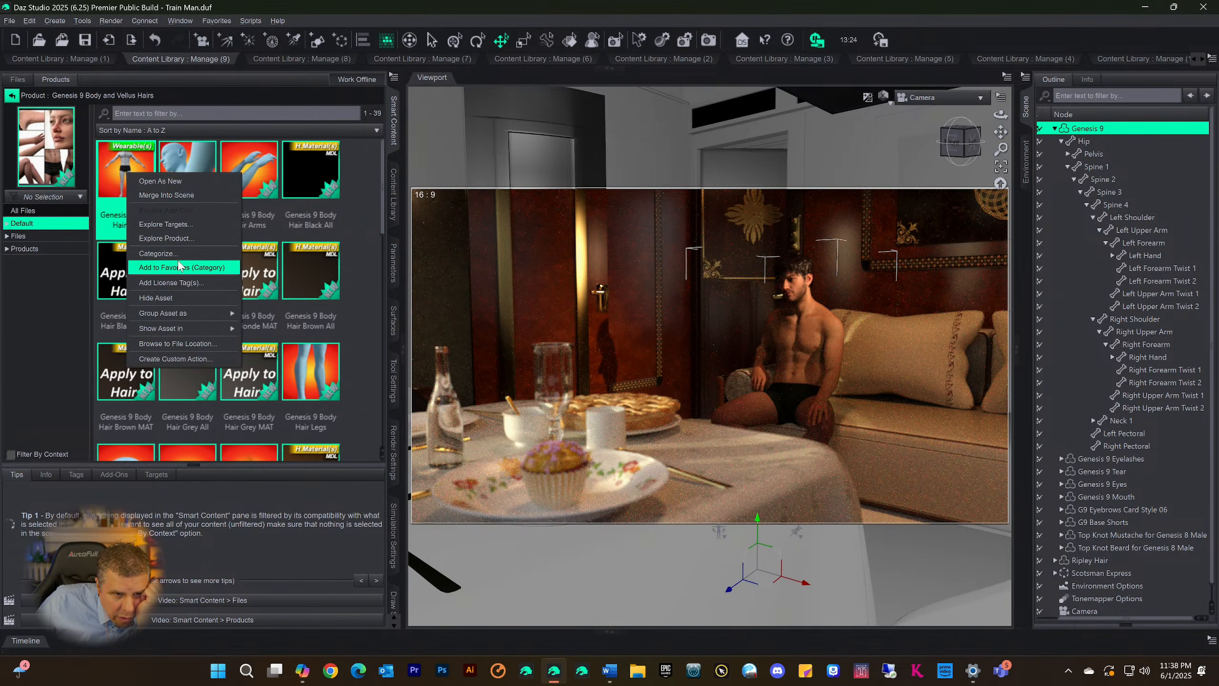
{"action": "left_click", "coordinate": [159, 253]}
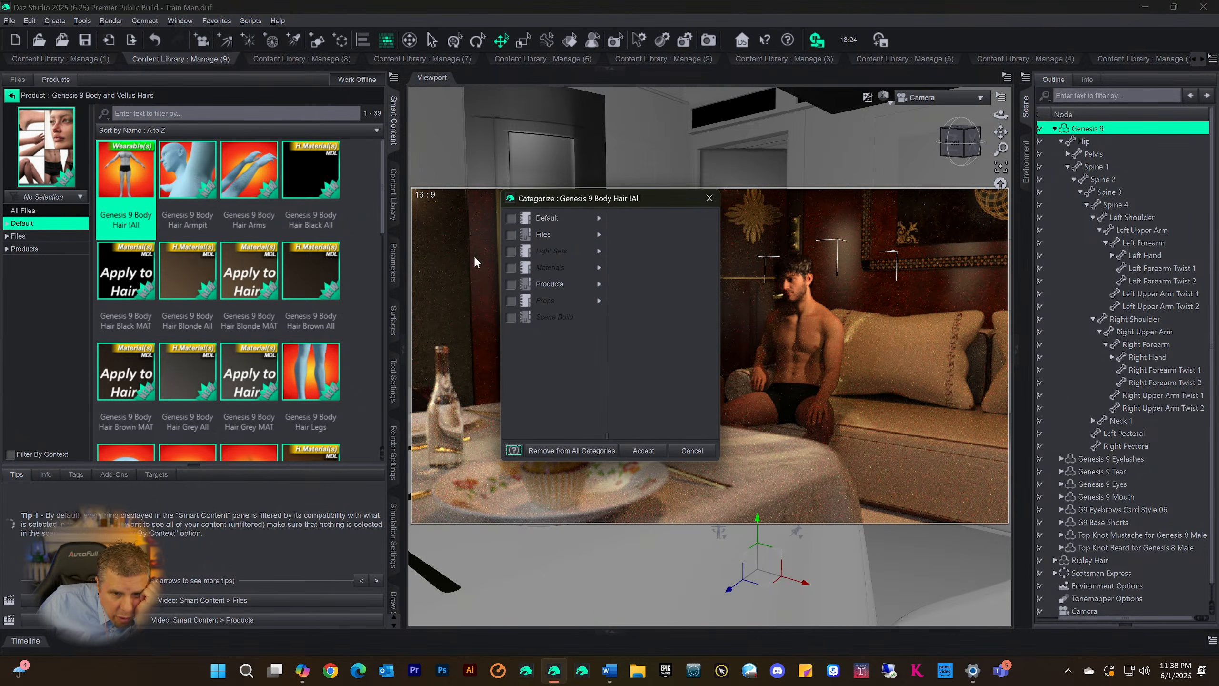
{"action": "left_click", "coordinate": [510, 318]}
{"action": "left_click", "coordinate": [643, 450]}
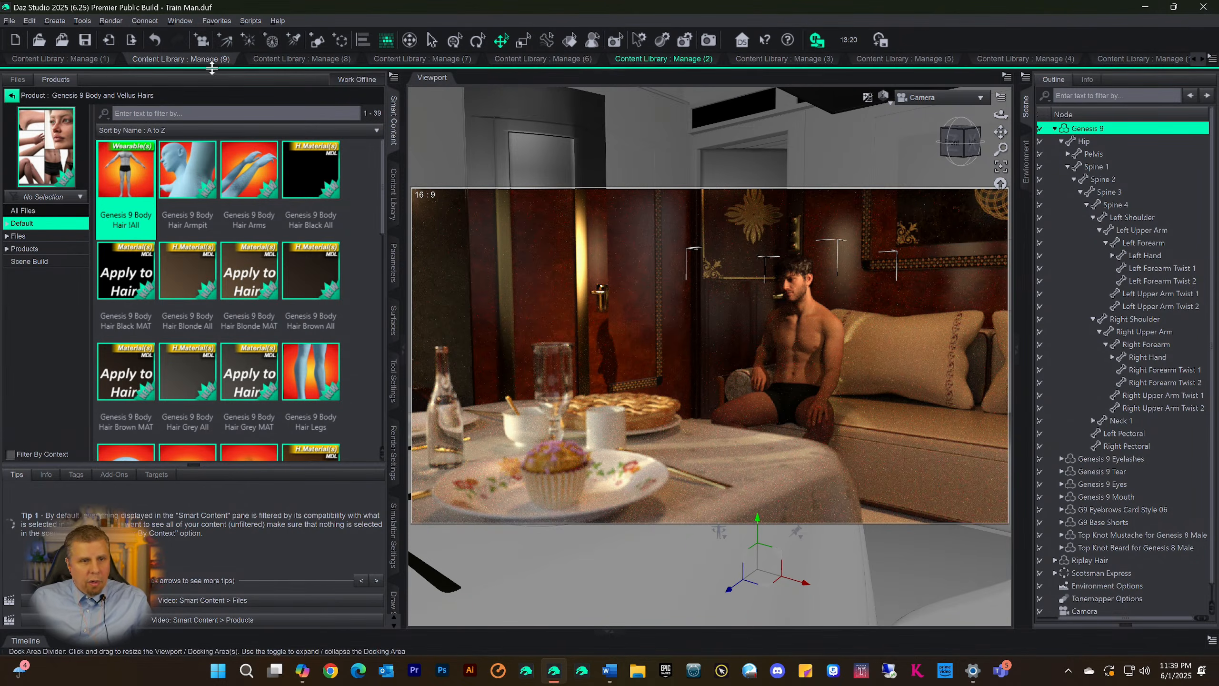
Look for Genesis 9 Body Hair !All in the Scene Build category and check the asset's category assignment without changing it
{"action": "left_click", "coordinate": [612, 68]}
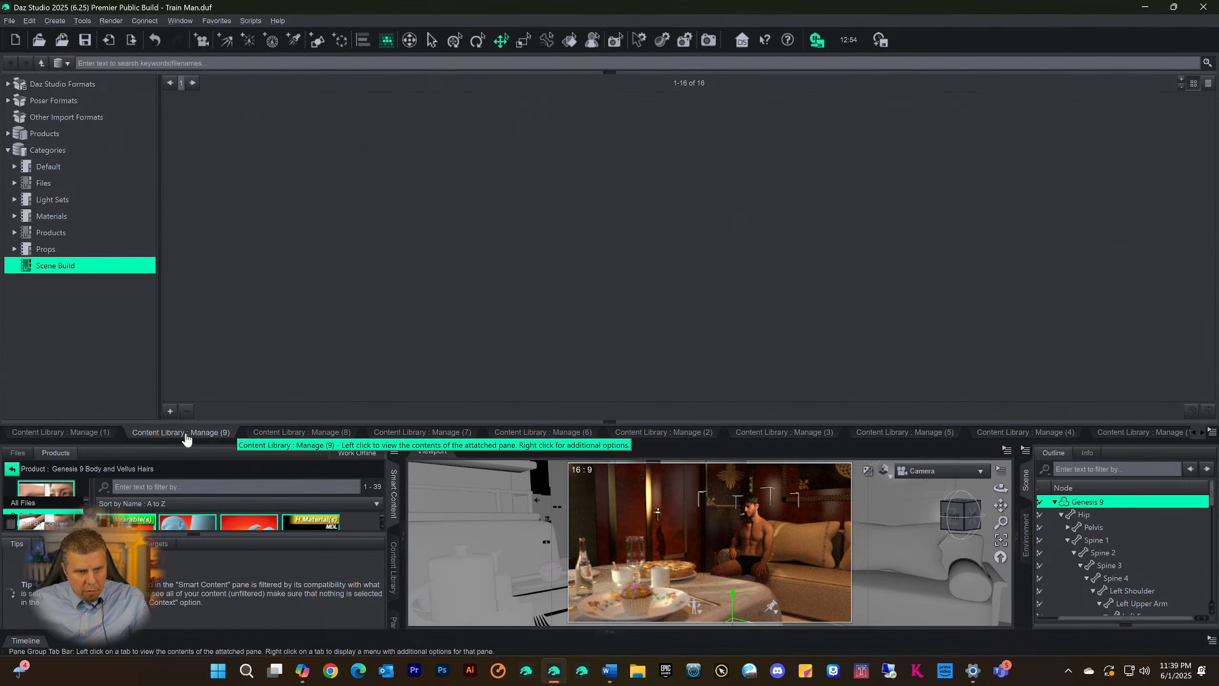
{"action": "left_click", "coordinate": [192, 89]}
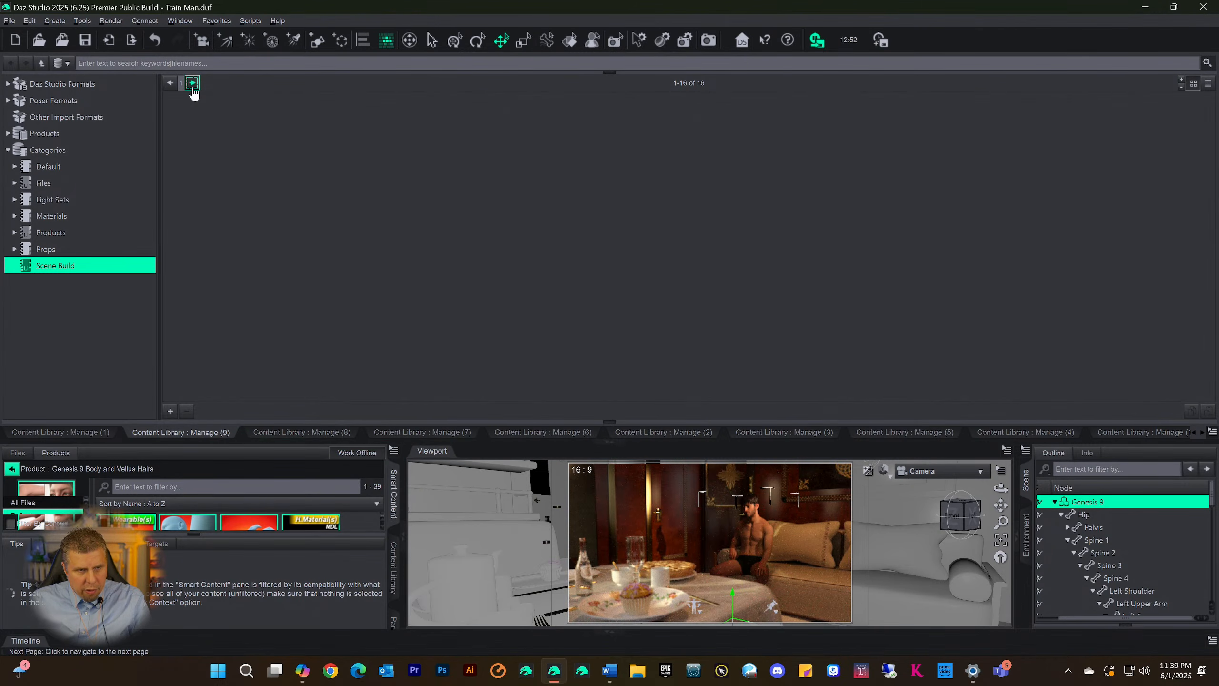
{"action": "left_click", "coordinate": [170, 84]}
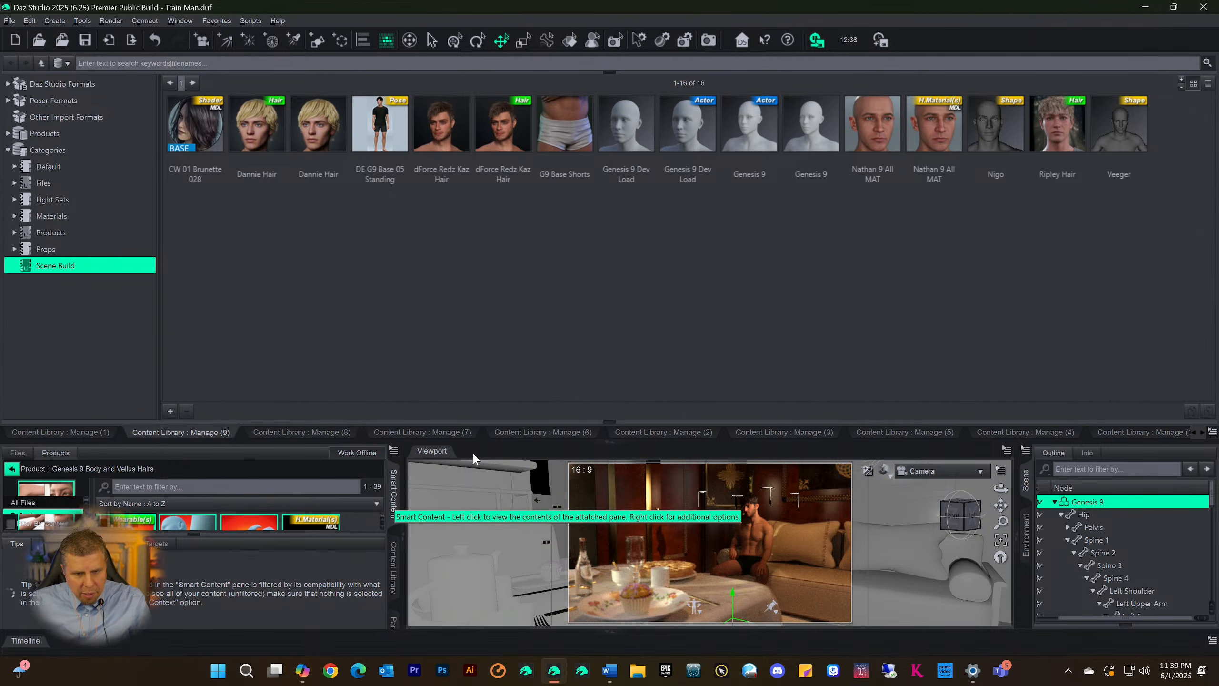
{"action": "left_click", "coordinate": [603, 446]}
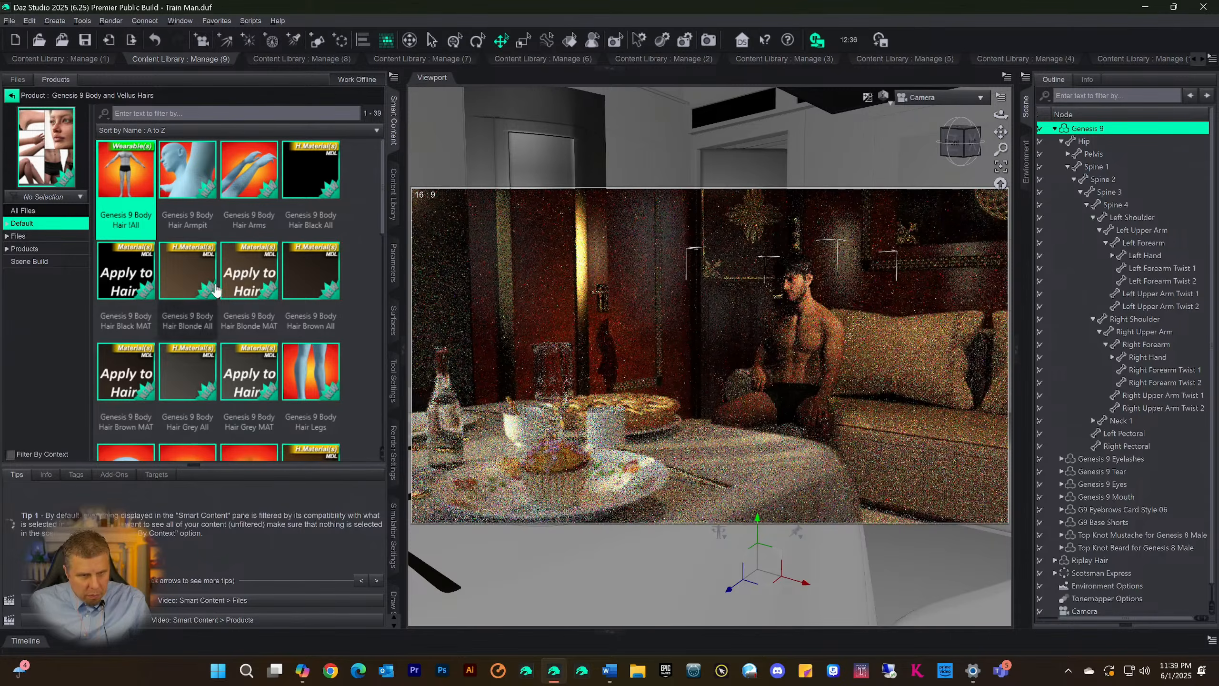
{"action": "right_click", "coordinate": [116, 185]}
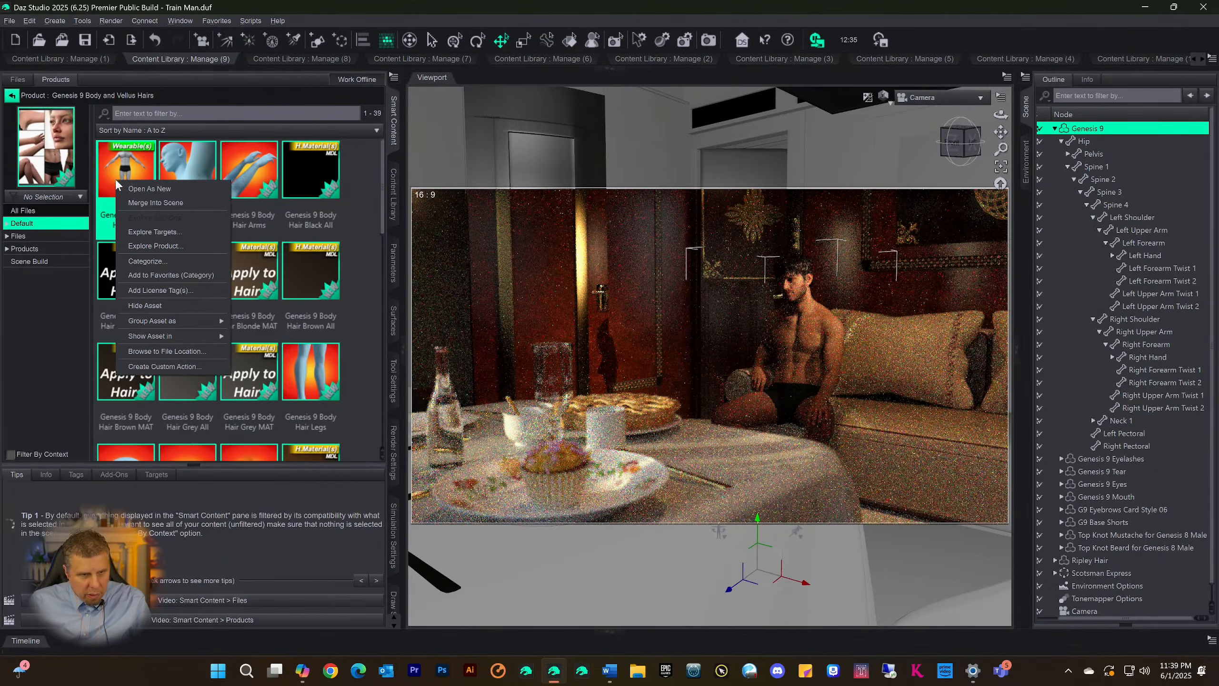
{"action": "left_click", "coordinate": [149, 261]}
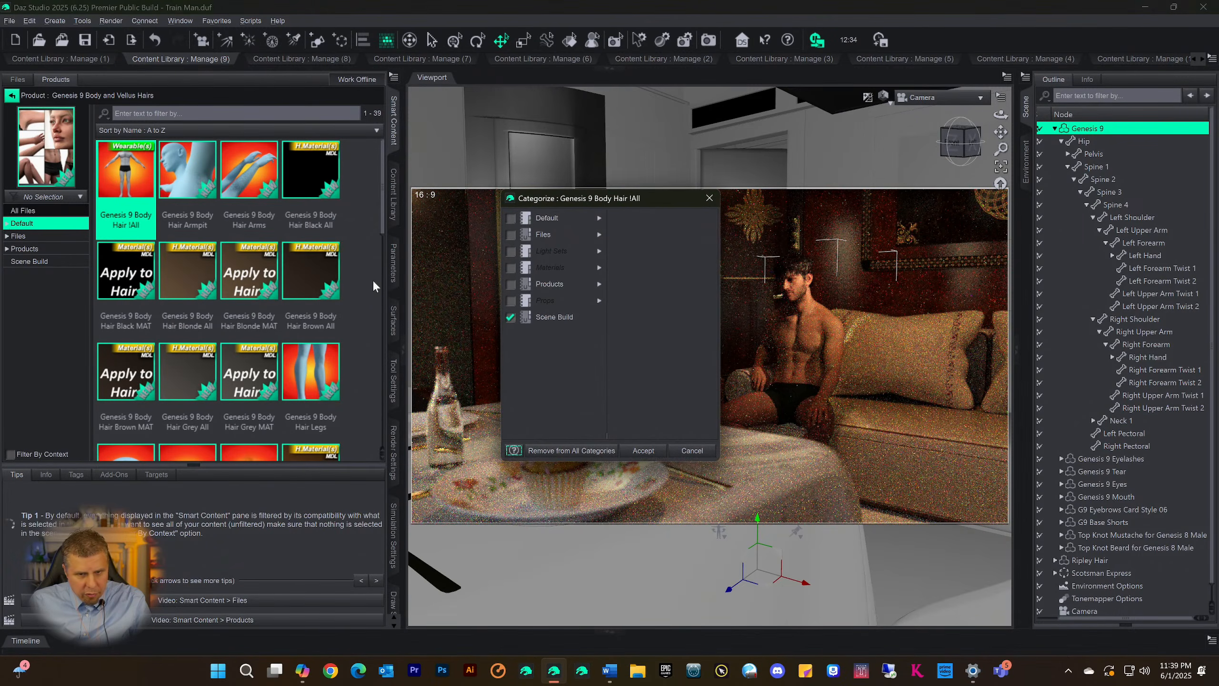
{"action": "left_click", "coordinate": [688, 448]}
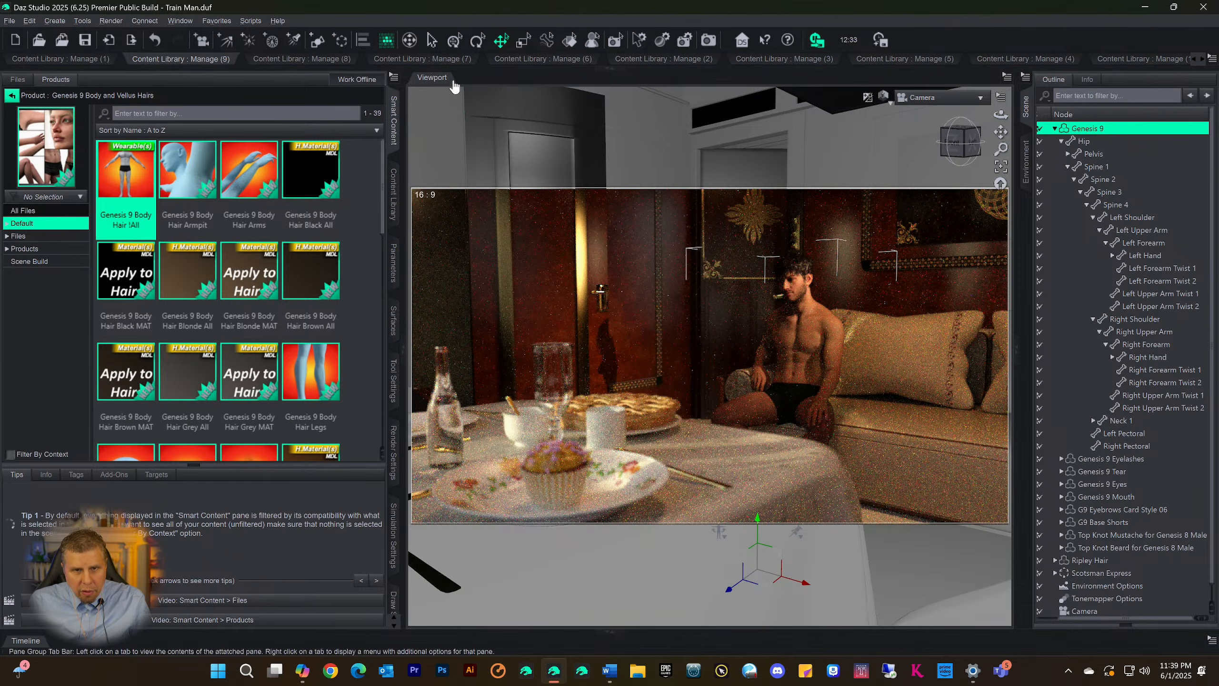
Refresh the Scene Build category and load Genesis 9 Body Hair !All onto the selected Genesis 9 figure
{"action": "left_click", "coordinate": [610, 70]}
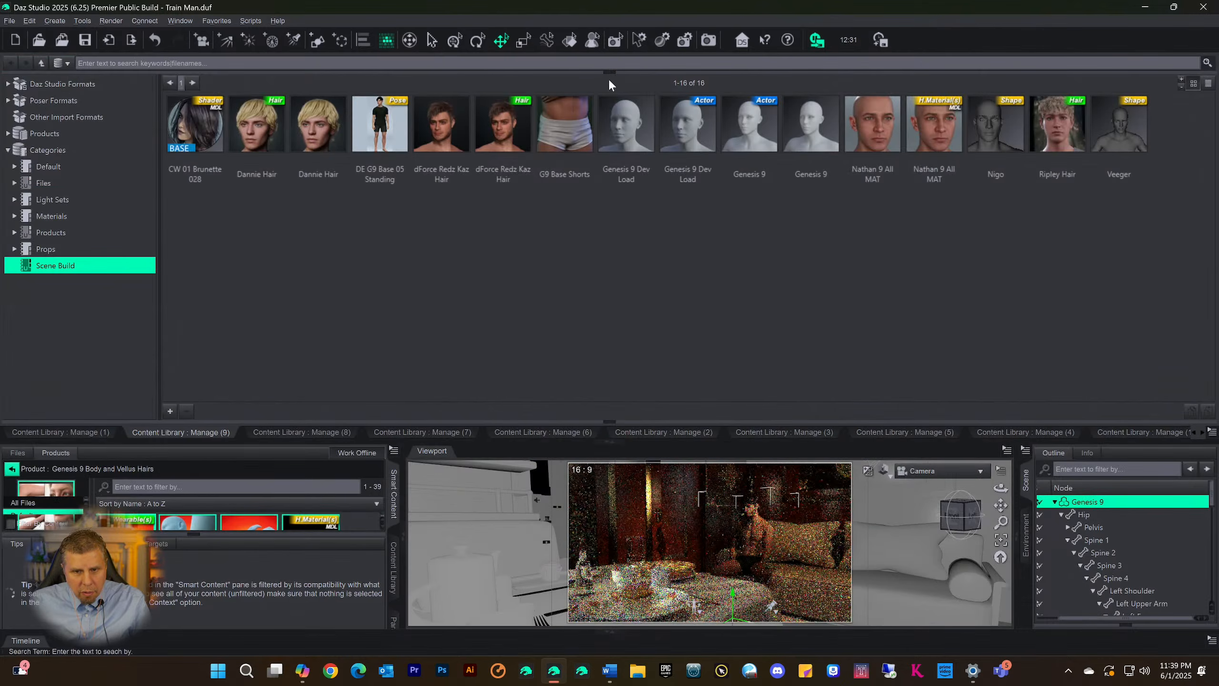
{"action": "right_click", "coordinate": [1019, 256]}
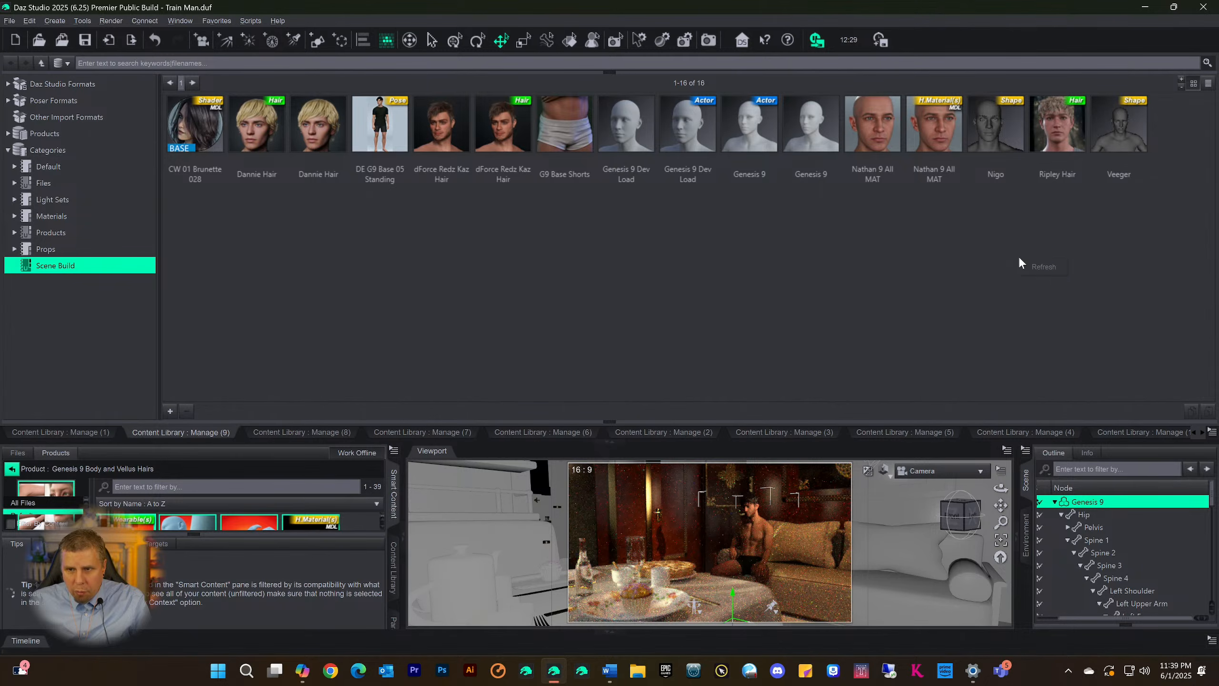
{"action": "left_click", "coordinate": [1028, 267]}
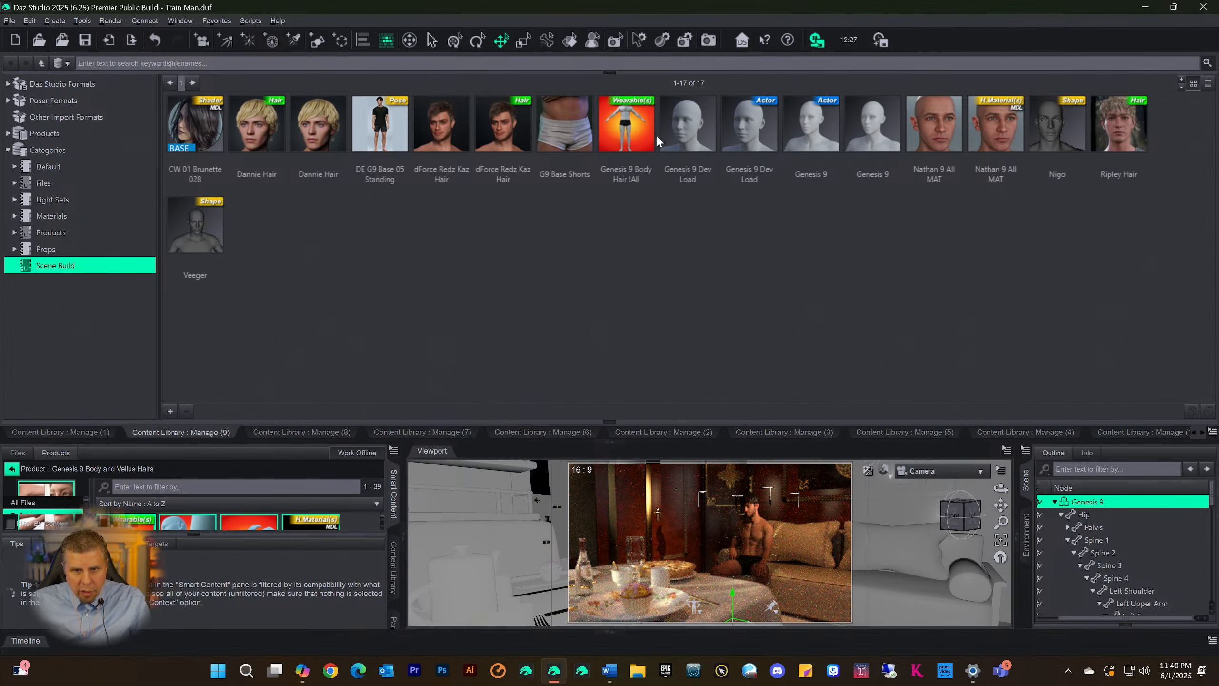
{"action": "left_click", "coordinate": [605, 132]}
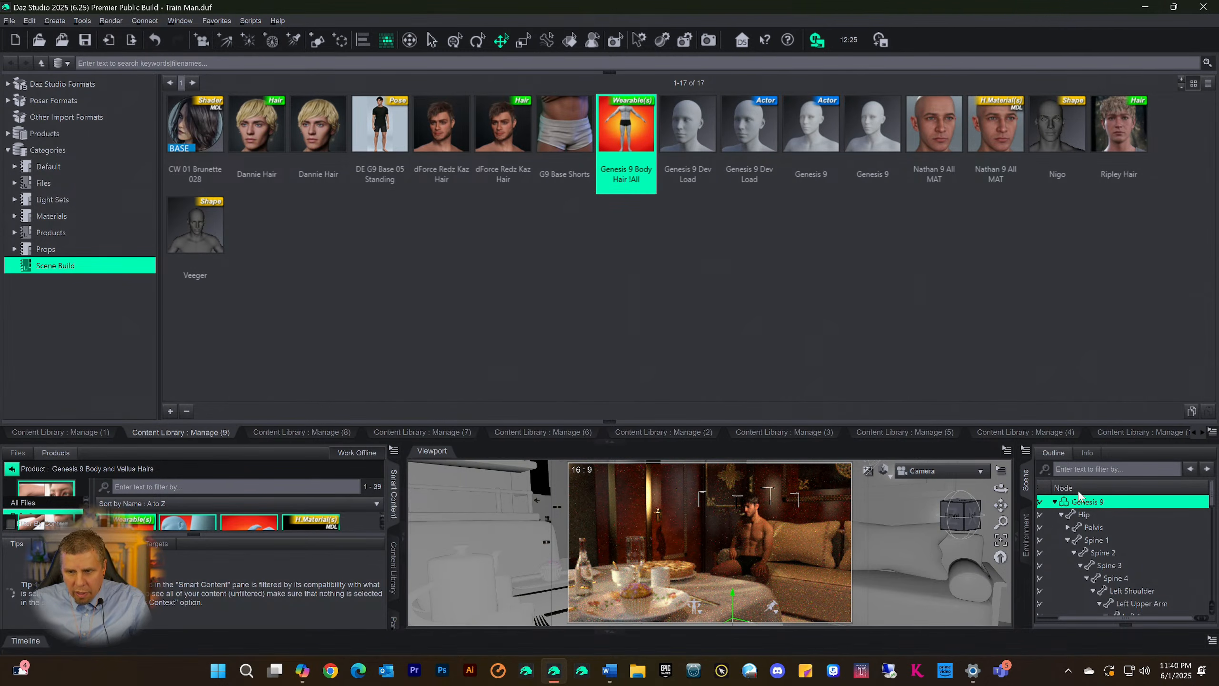
{"action": "double_click", "coordinate": [629, 133]}
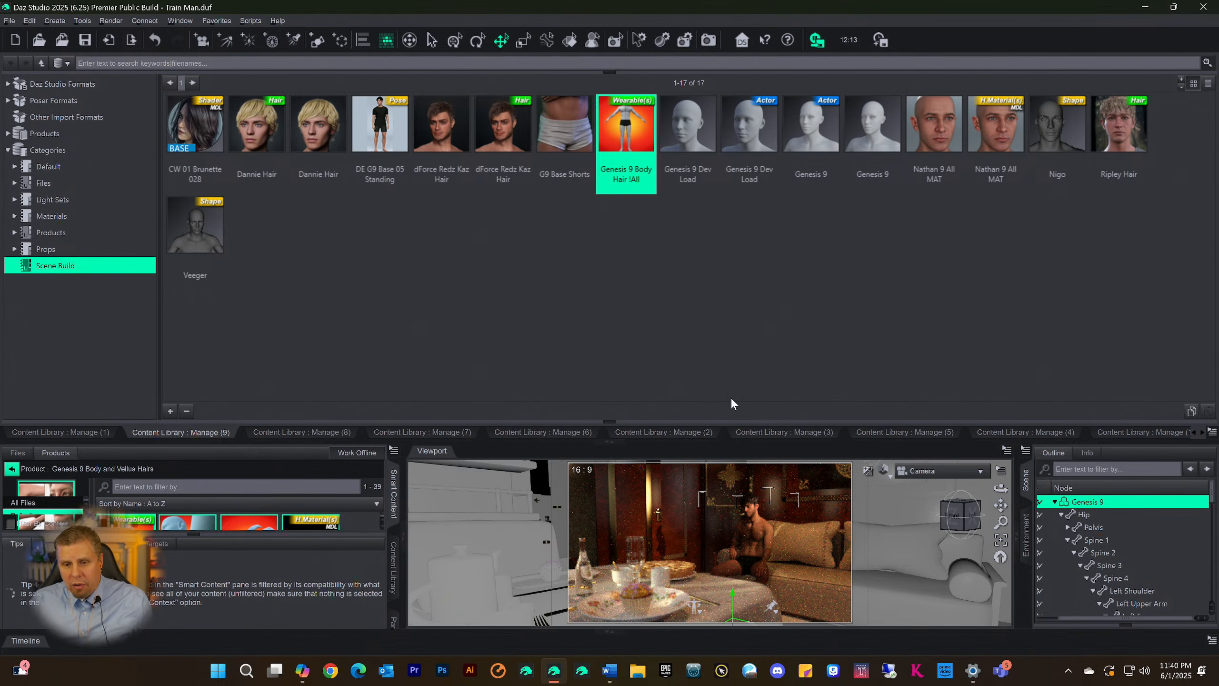
{"action": "left_click", "coordinate": [602, 442]}
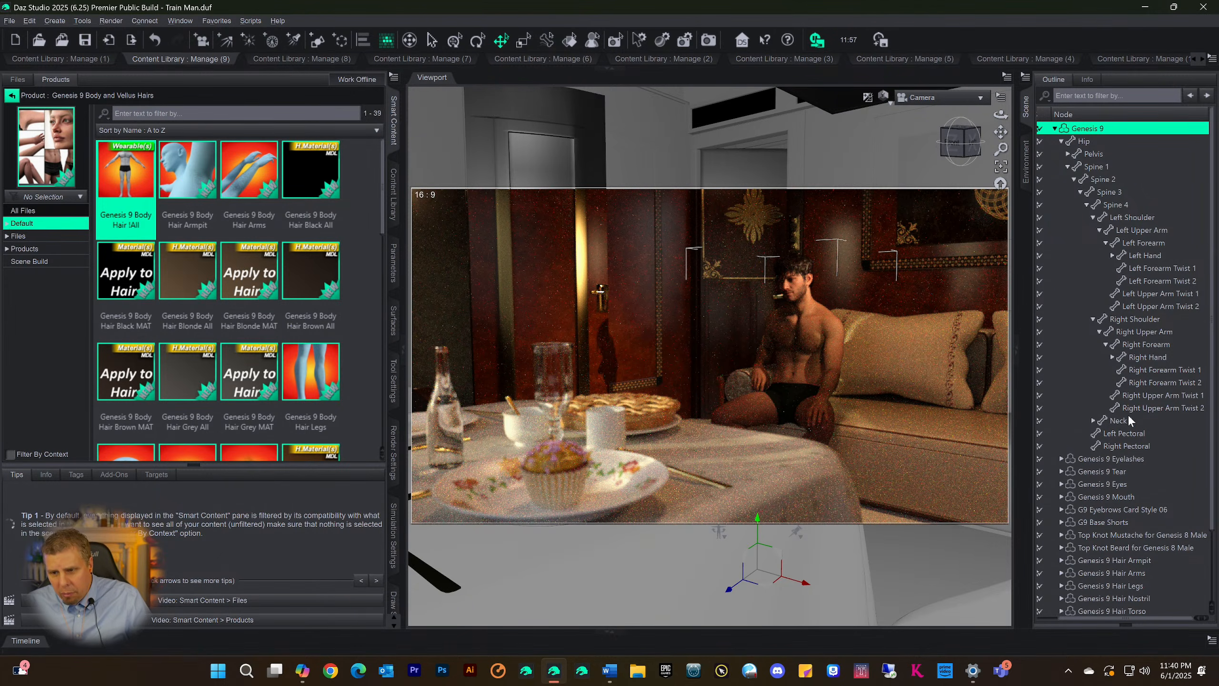
Set the Full Length of the Genesis 9 Hair Torso item to about 28.7%
{"action": "scroll", "coordinate": [1133, 412], "scroll_direction": "down", "scroll_amount": 2}
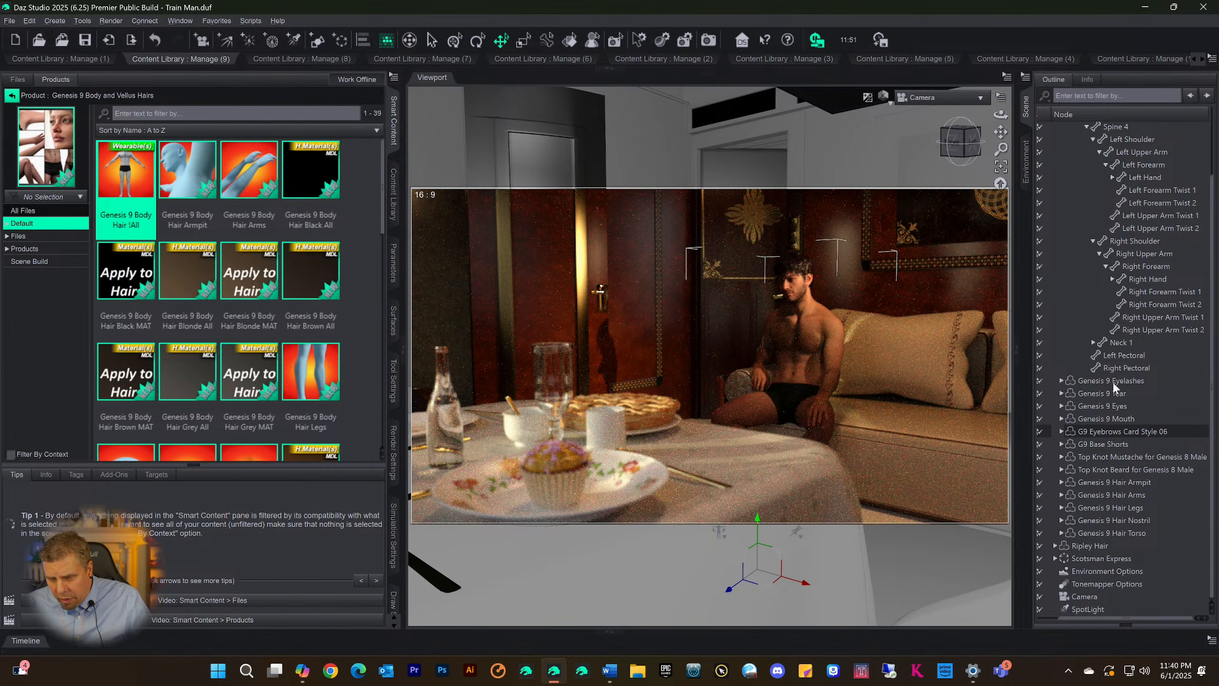
{"action": "left_click", "coordinate": [1109, 532]}
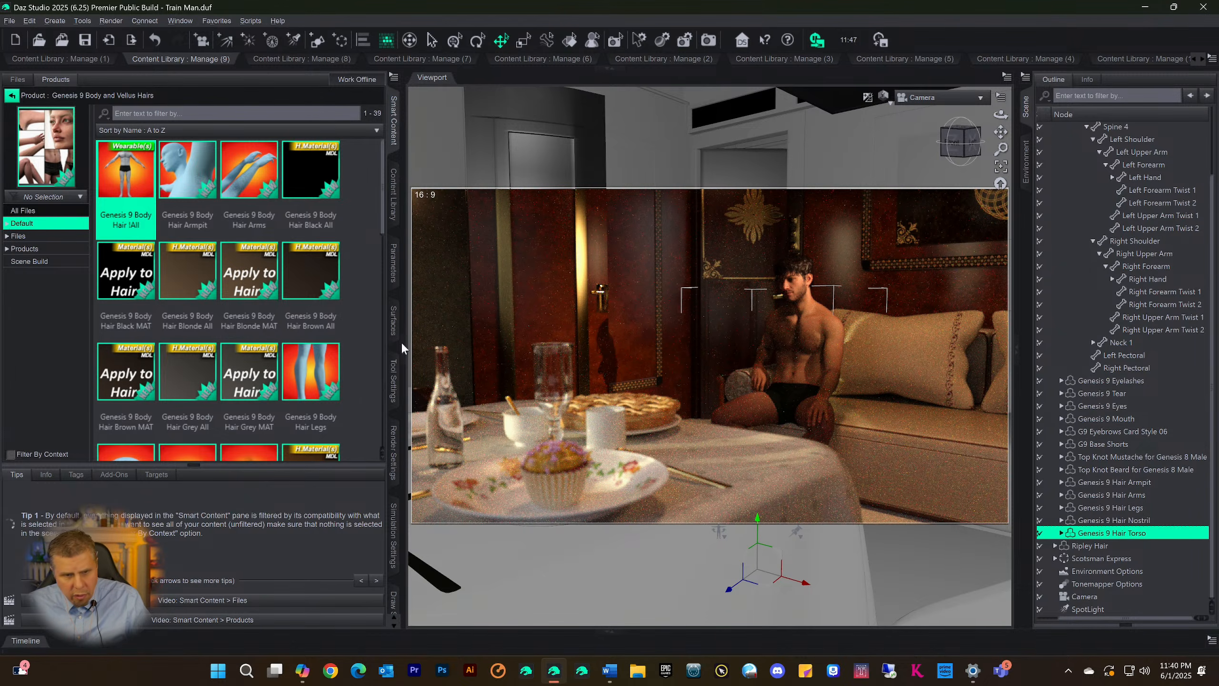
{"action": "left_click", "coordinate": [393, 263]}
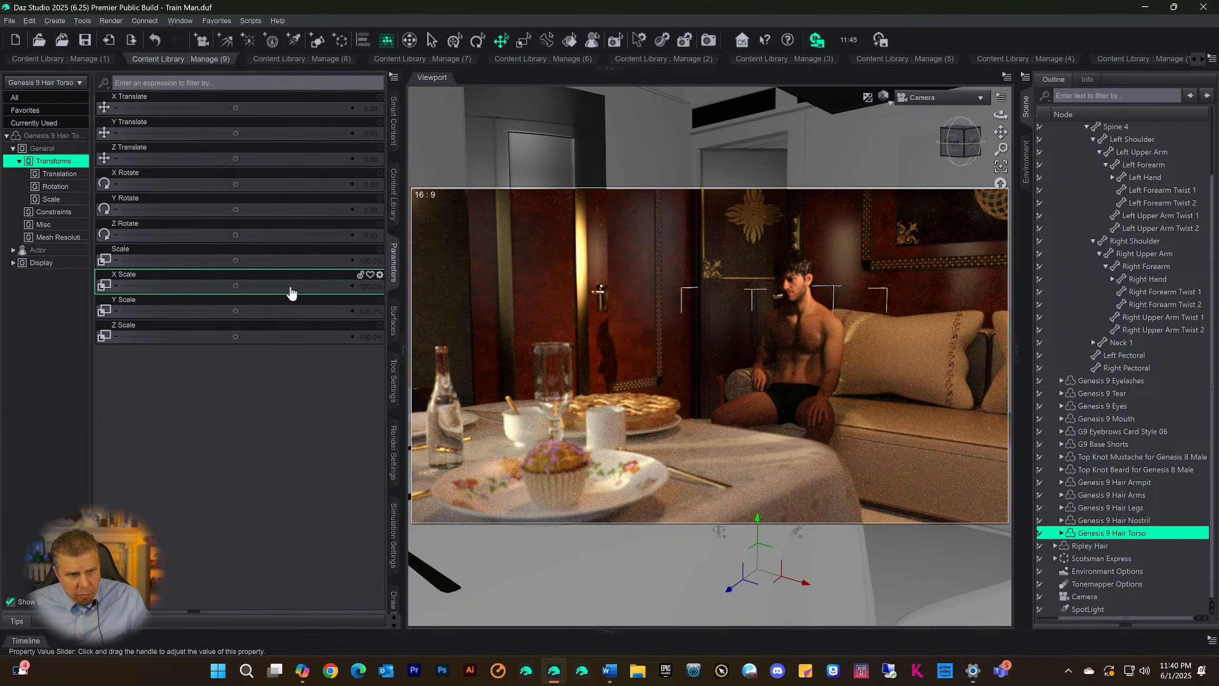
{"action": "left_click", "coordinate": [53, 135]}
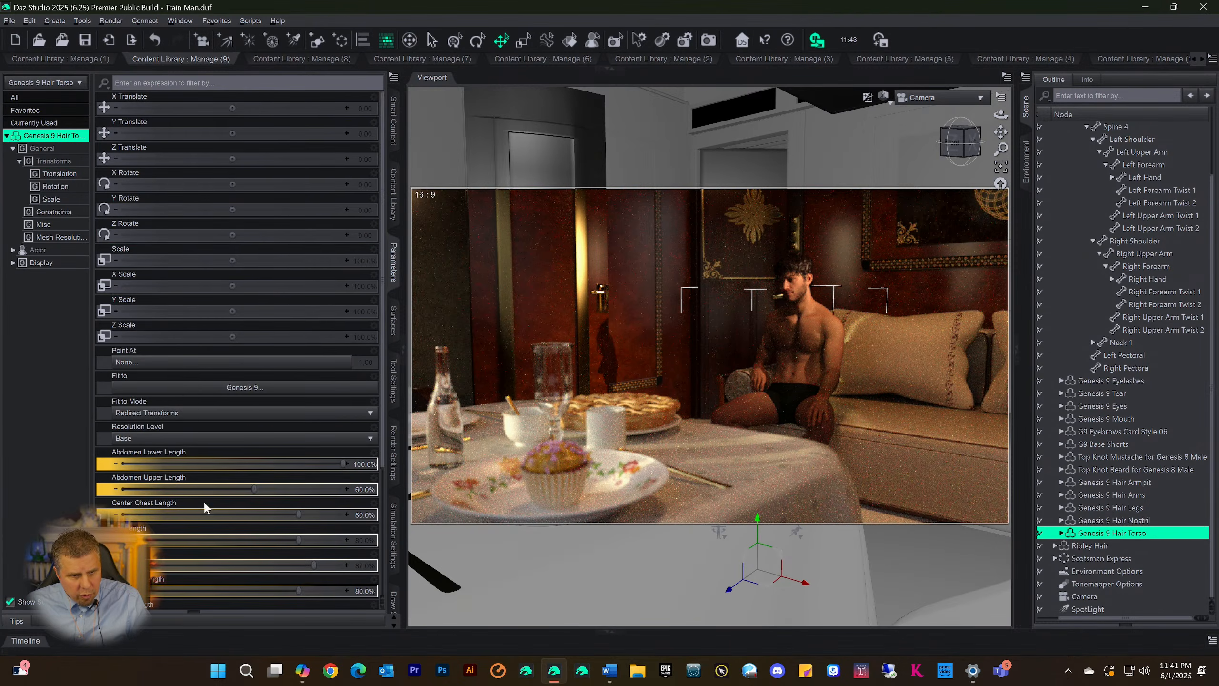
{"action": "scroll", "coordinate": [203, 502], "scroll_direction": "down", "scroll_amount": 3}
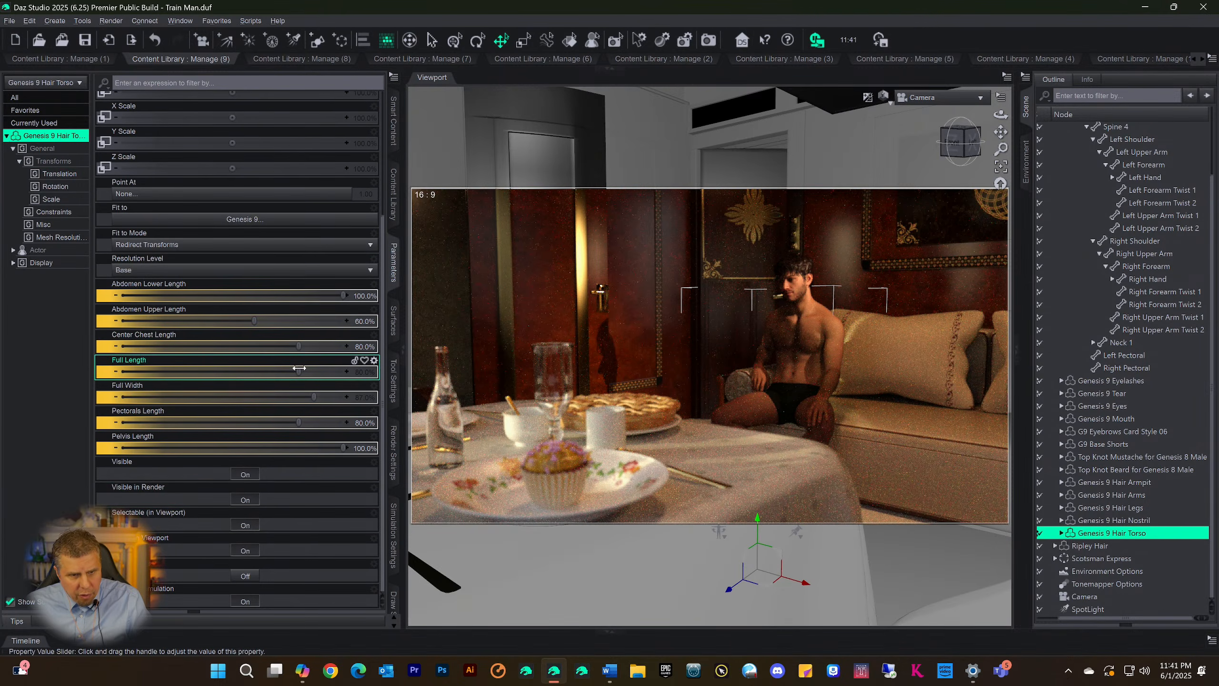
{"action": "left_click", "coordinate": [184, 371]}
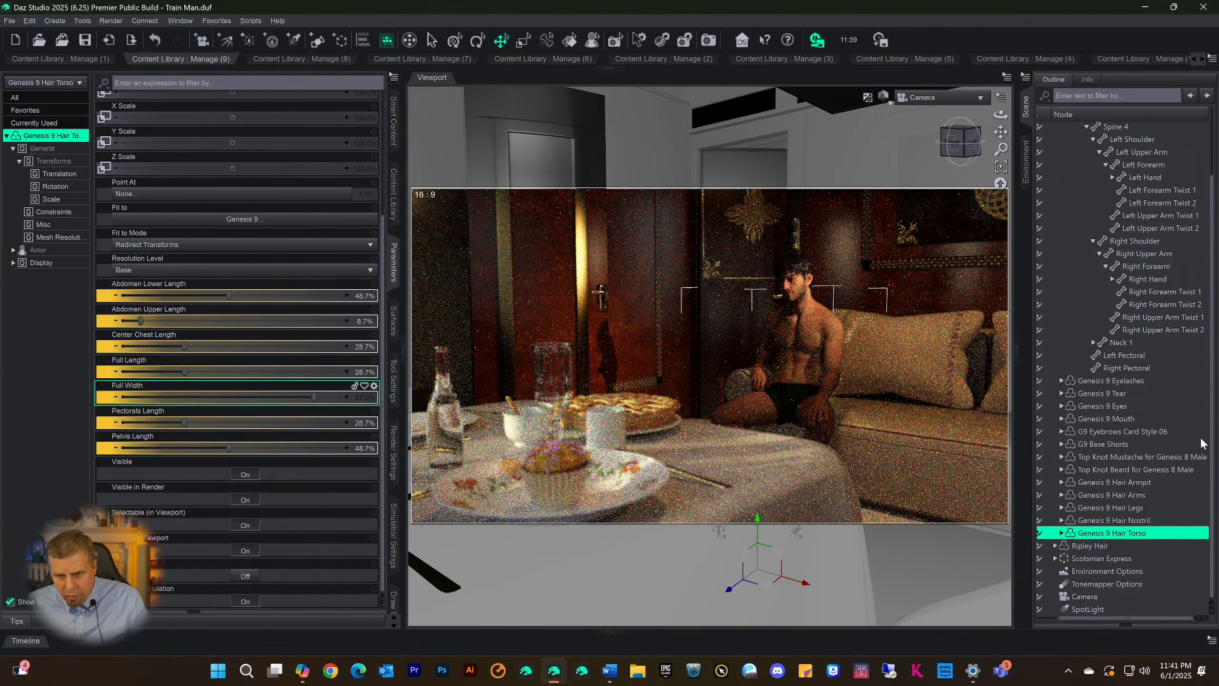
Reduce the Length of the Genesis 9 Hair Arms item to about 47% and save the scene
{"action": "left_click", "coordinate": [1116, 496]}
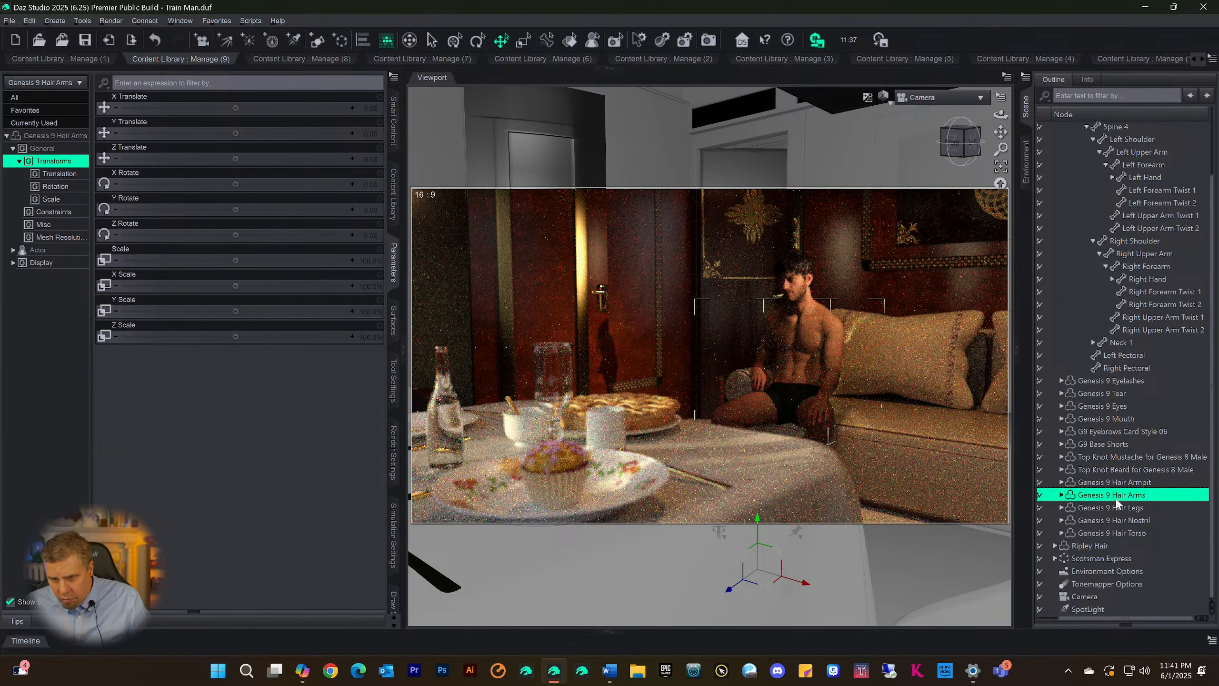
{"action": "left_click", "coordinate": [51, 137]}
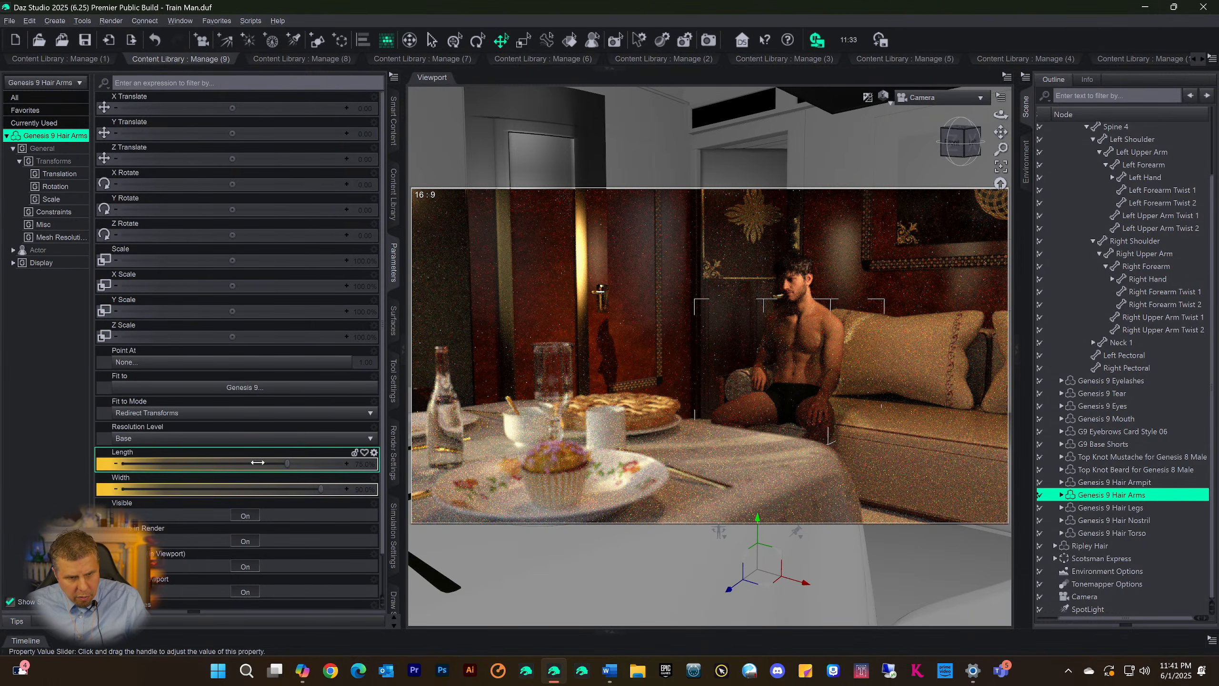
{"action": "left_click_drag", "start_coordinate": [257, 462], "coordinate": [219, 467]}
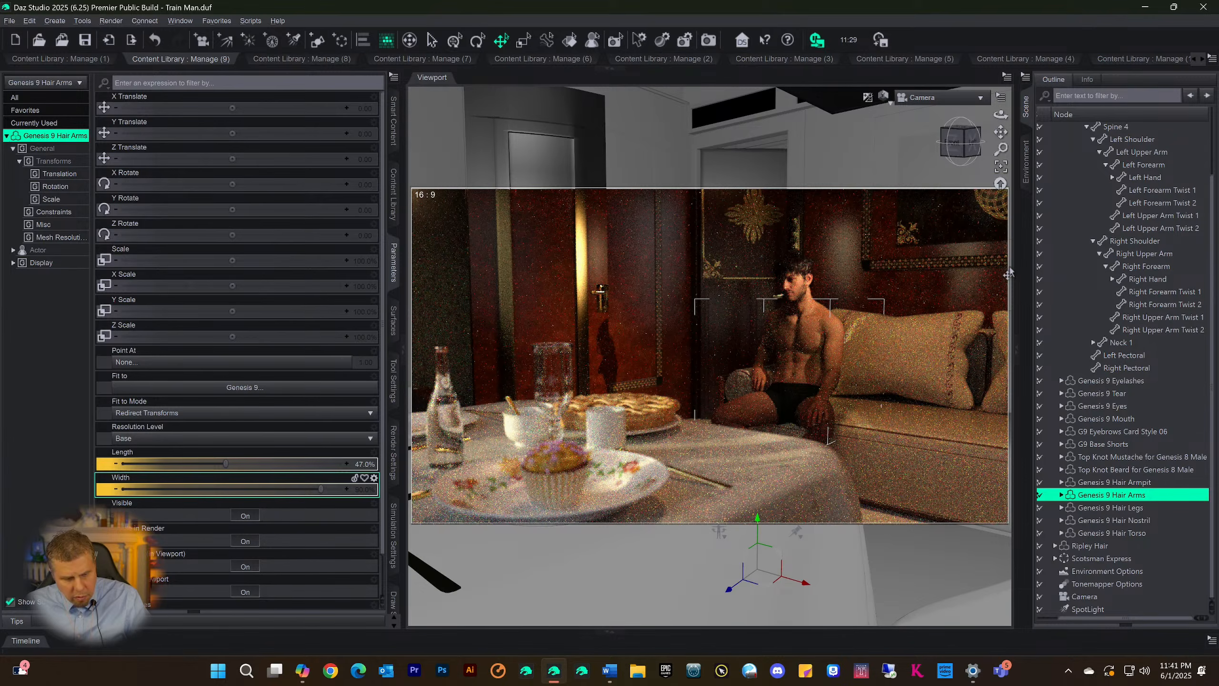
{"action": "key", "text": "ctrl+s"}
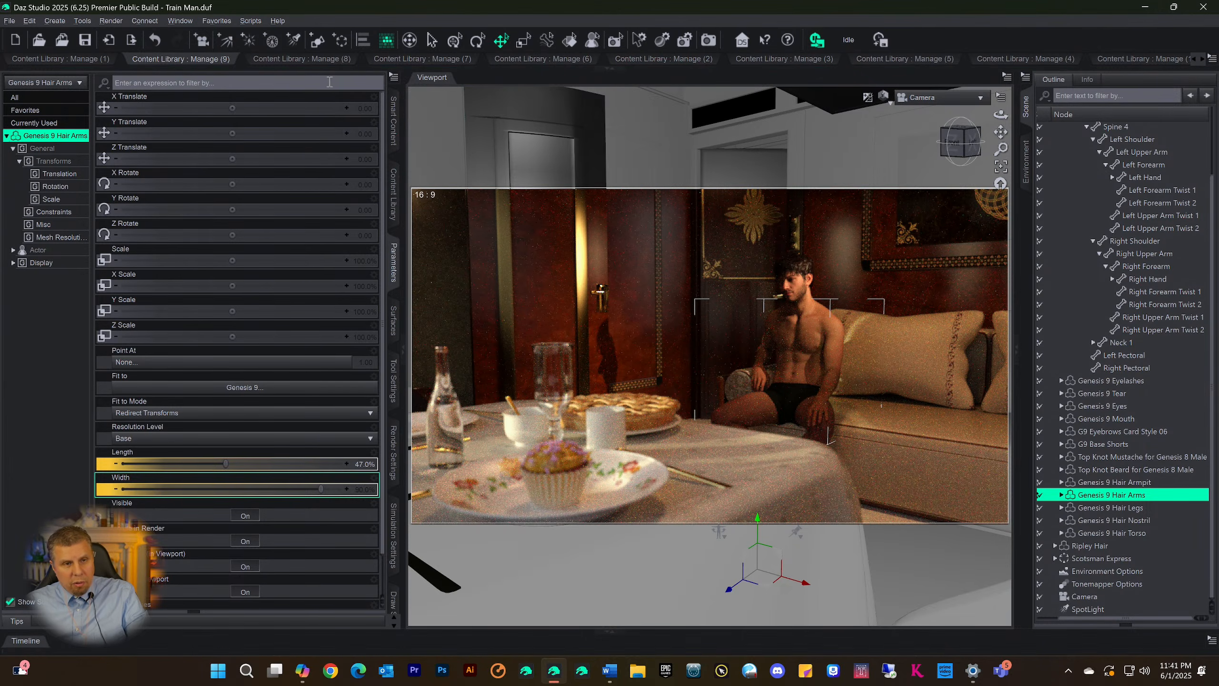
Review the Scene Build, Skin9 and Shapes9 asset categories in the separate Content Library panes
{"action": "left_click", "coordinate": [189, 59]}
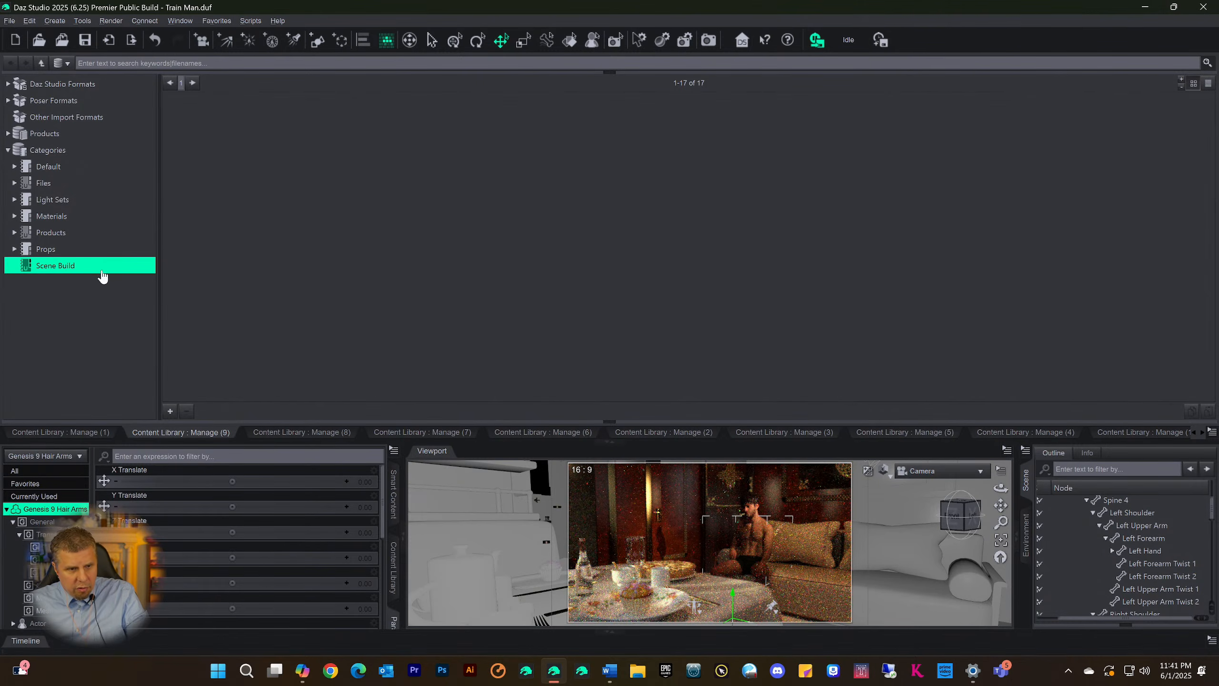
{"action": "right_click", "coordinate": [449, 249]}
{"action": "left_click", "coordinate": [378, 252]}
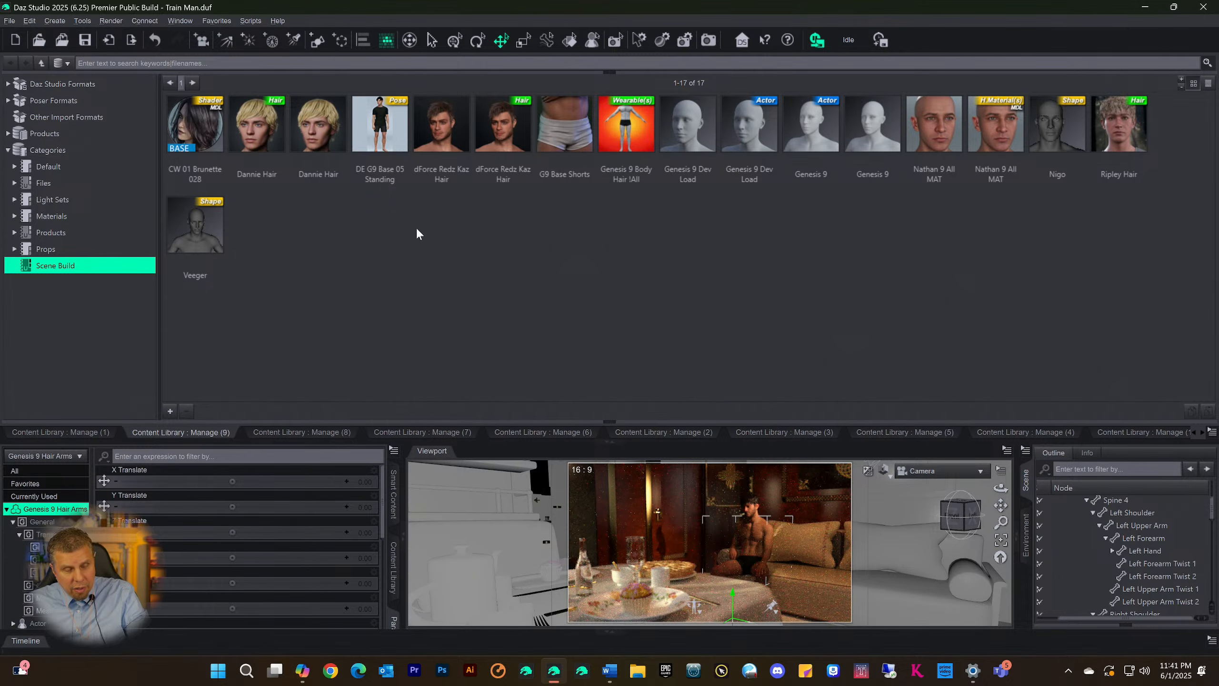
{"action": "left_click", "coordinate": [300, 432]}
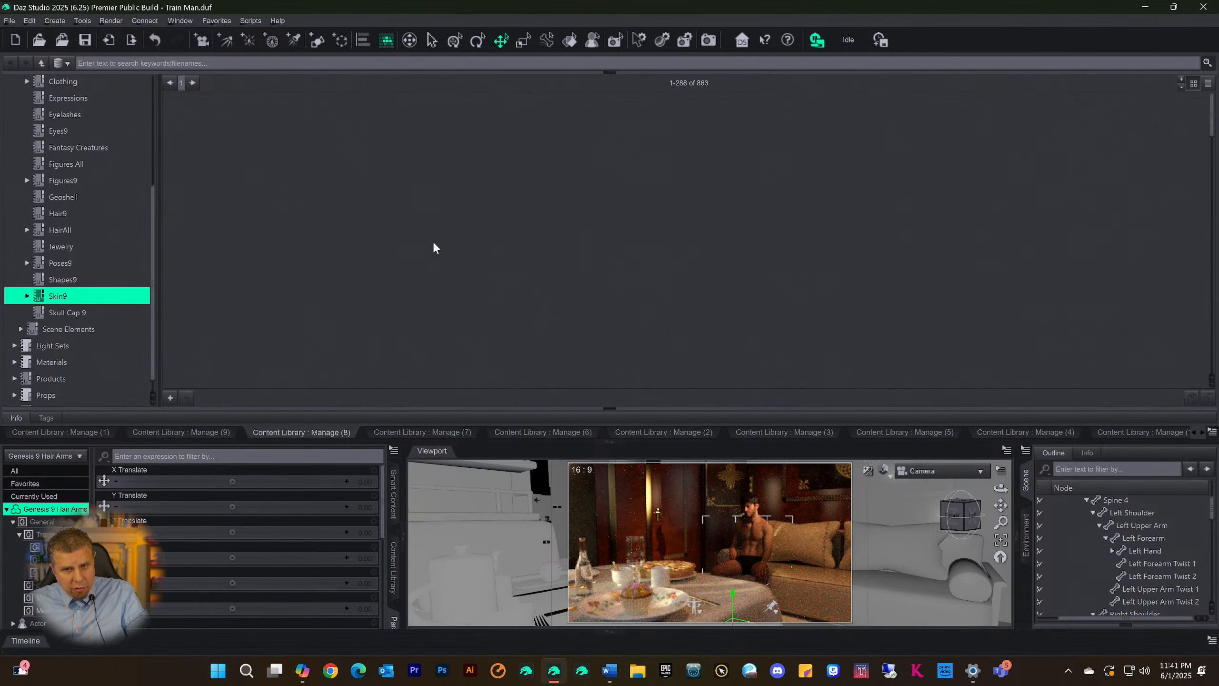
{"action": "left_click", "coordinate": [423, 432]}
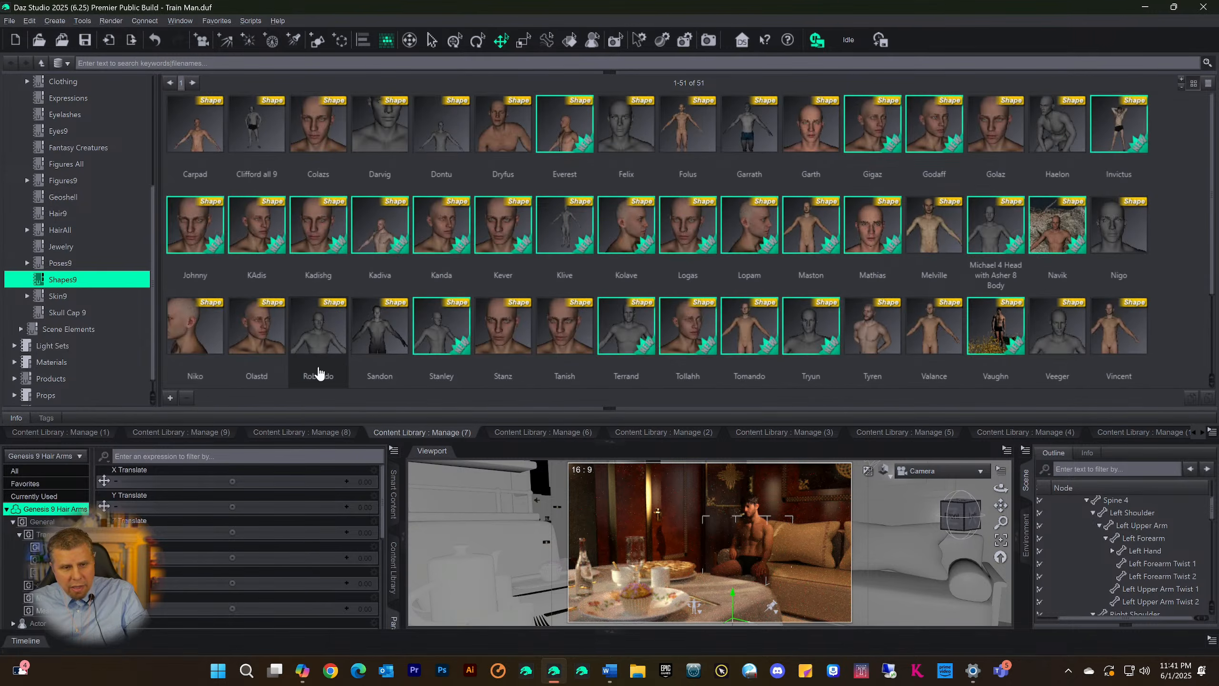
{"action": "left_click", "coordinate": [85, 433]}
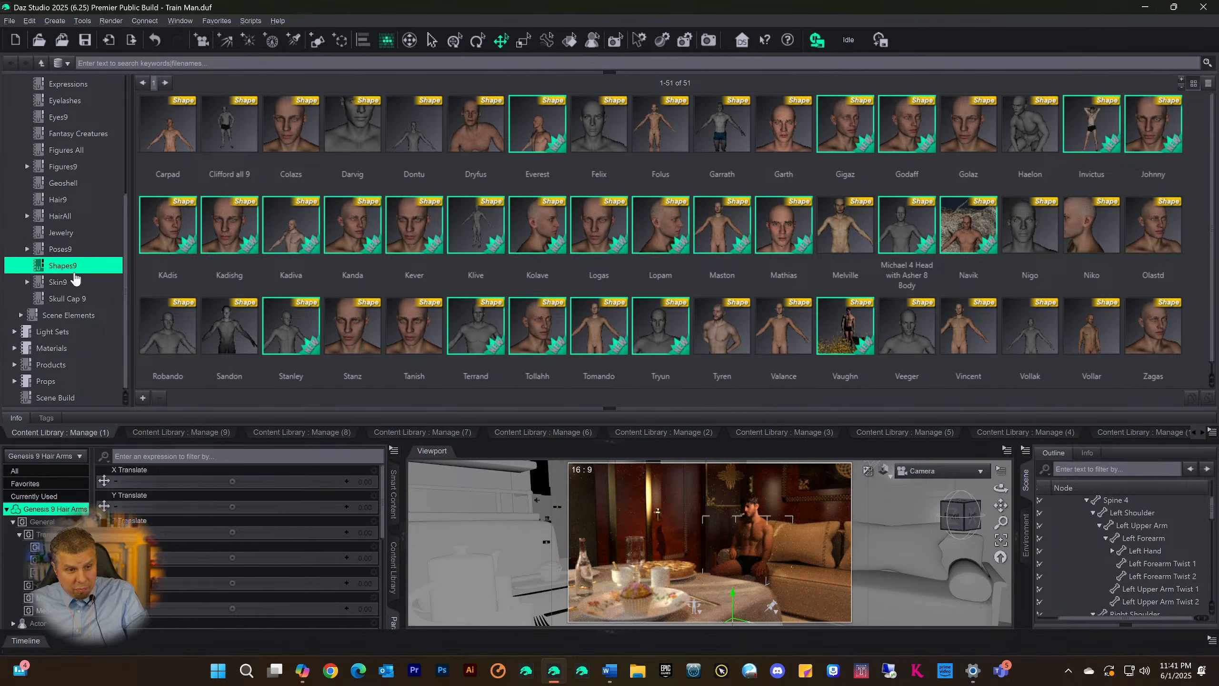
{"action": "left_click", "coordinate": [308, 432]}
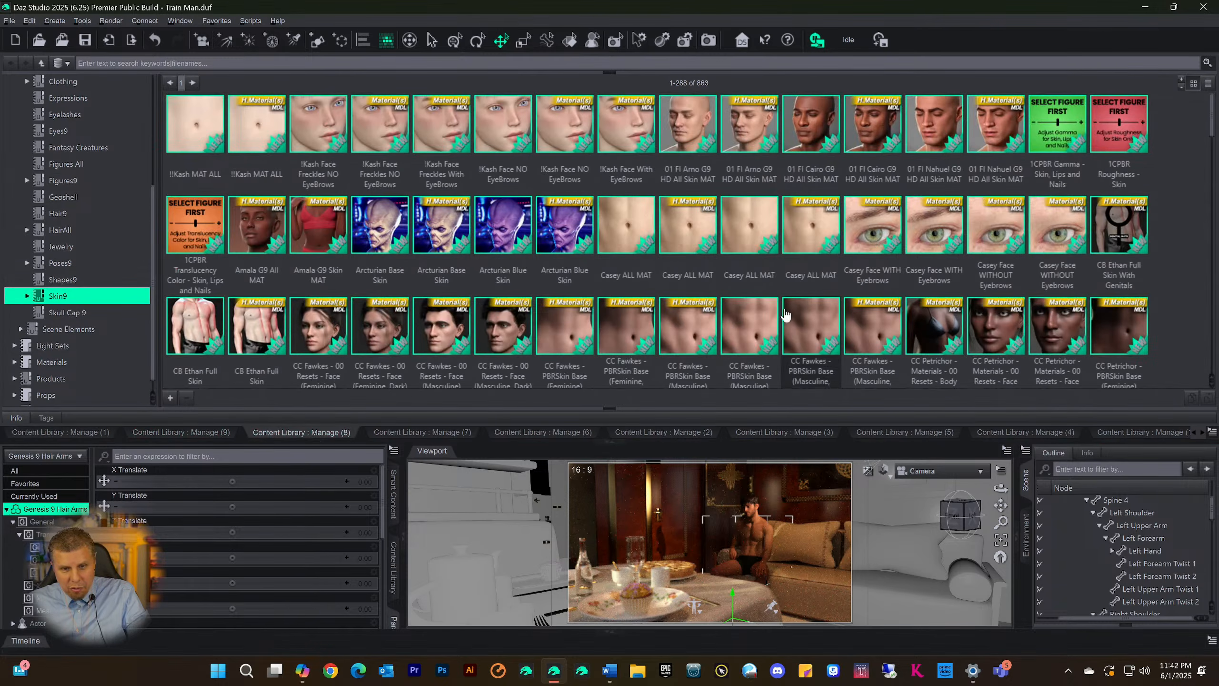
{"action": "left_click", "coordinate": [200, 432]}
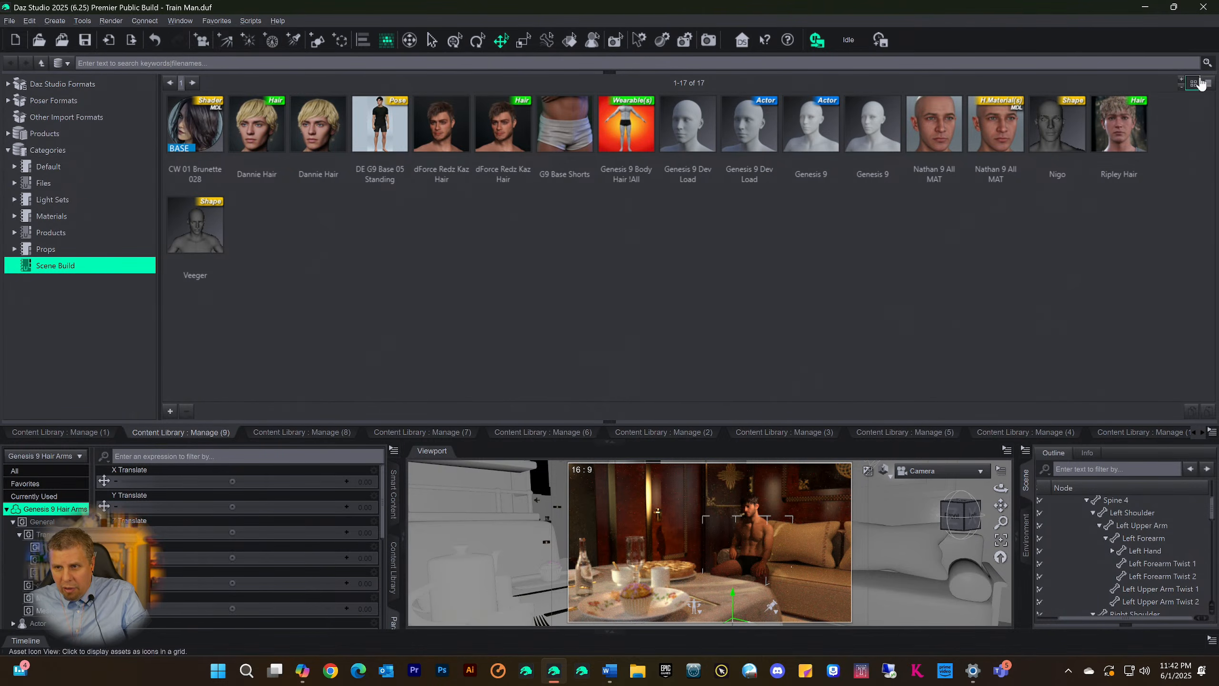
{"action": "left_click", "coordinate": [608, 442]}
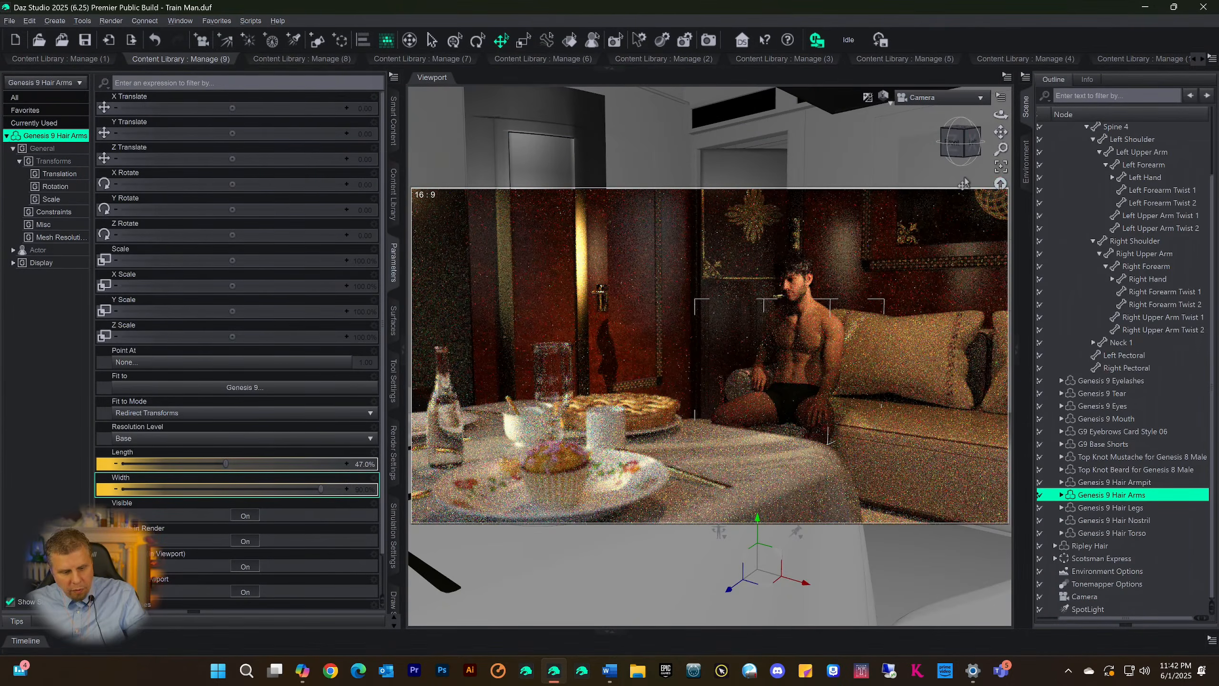
Save the scene and start a new render of the camera view in a maximized render window
{"action": "key", "text": "ctrl+s"}
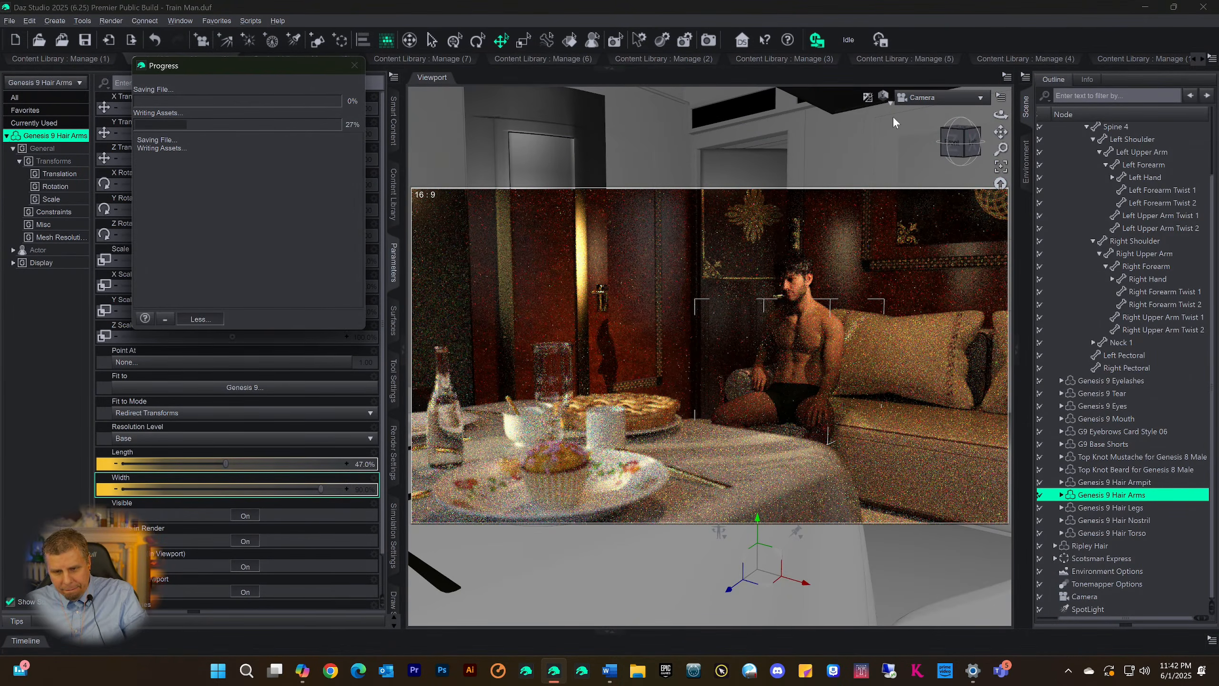
{"action": "key", "text": "ctrl+9"}
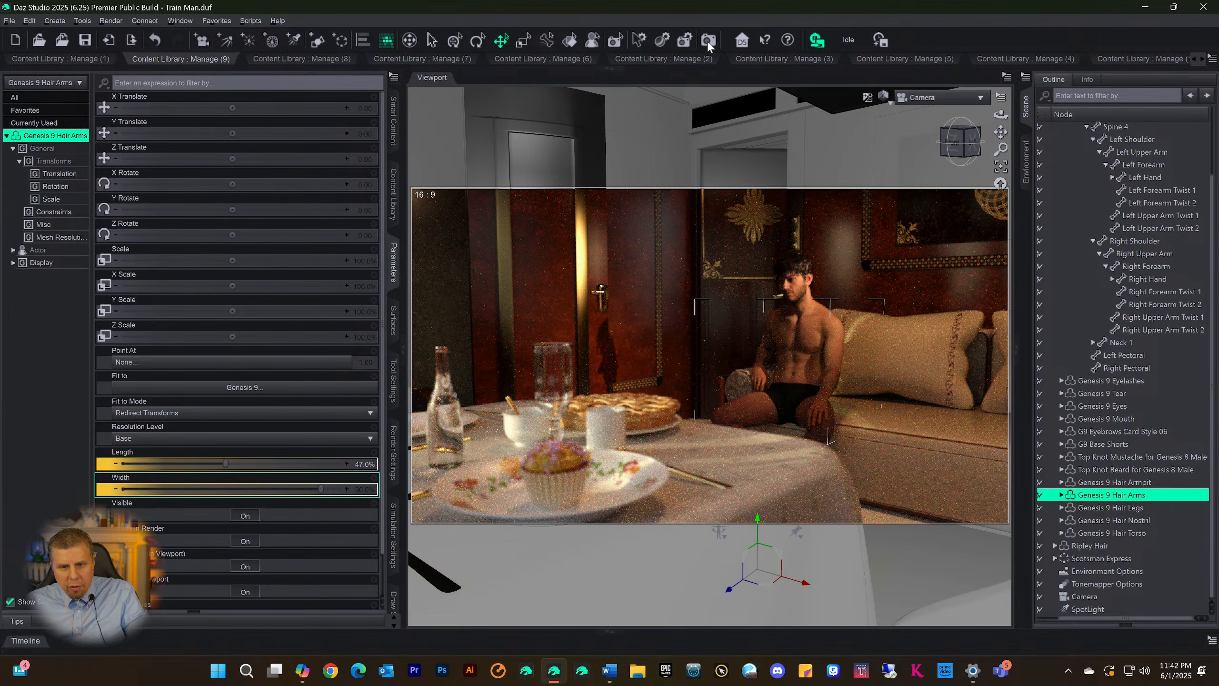
{"action": "left_click", "coordinate": [707, 41]}
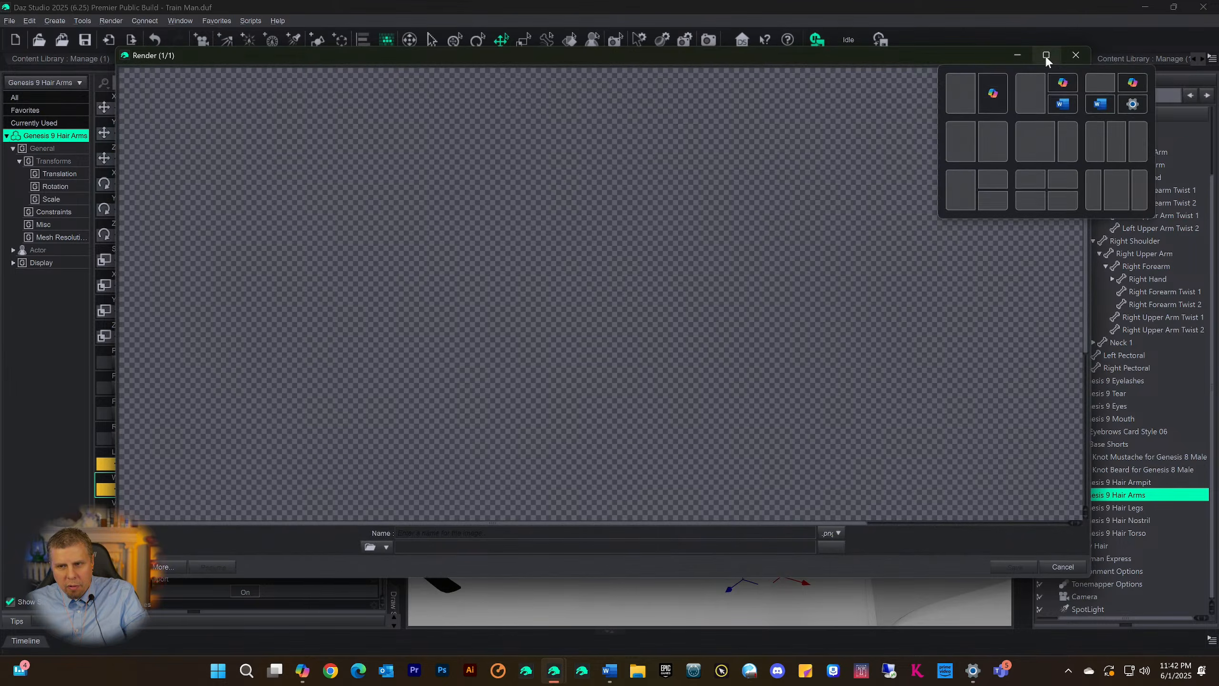
{"action": "left_click", "coordinate": [1046, 57]}
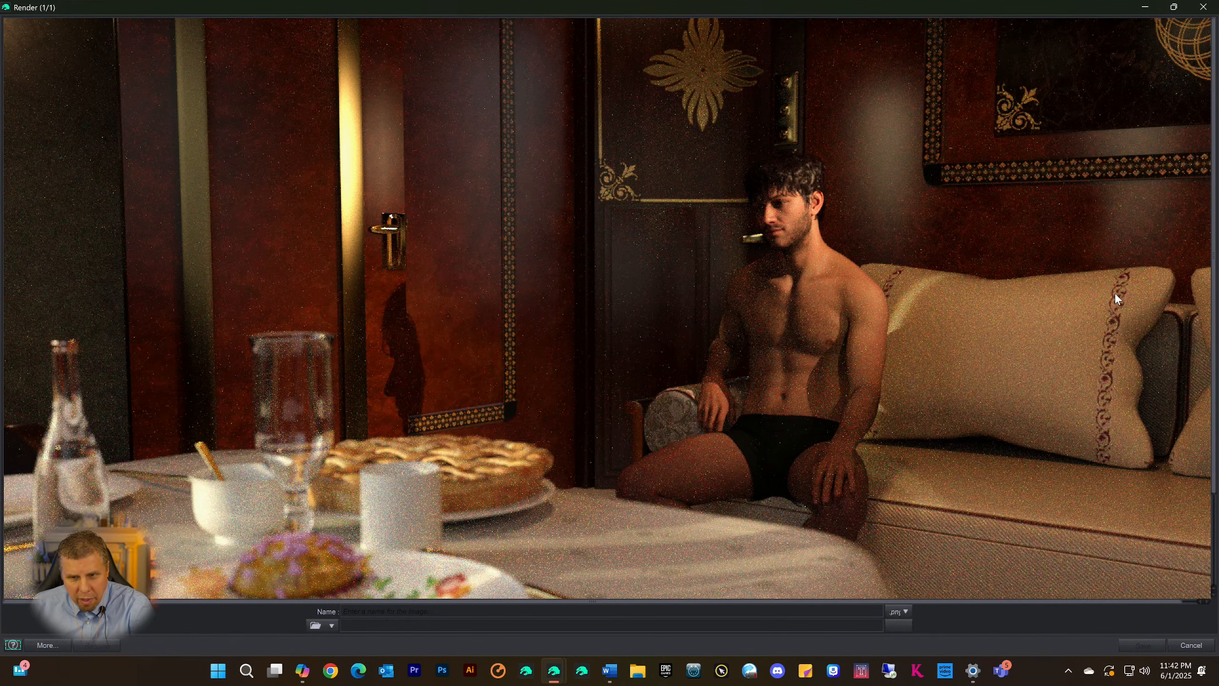
Inspect the camera render from top to bottom, cancel it, and close the render window
{"action": "scroll", "coordinate": [1059, 259], "scroll_direction": "down", "scroll_amount": 3}
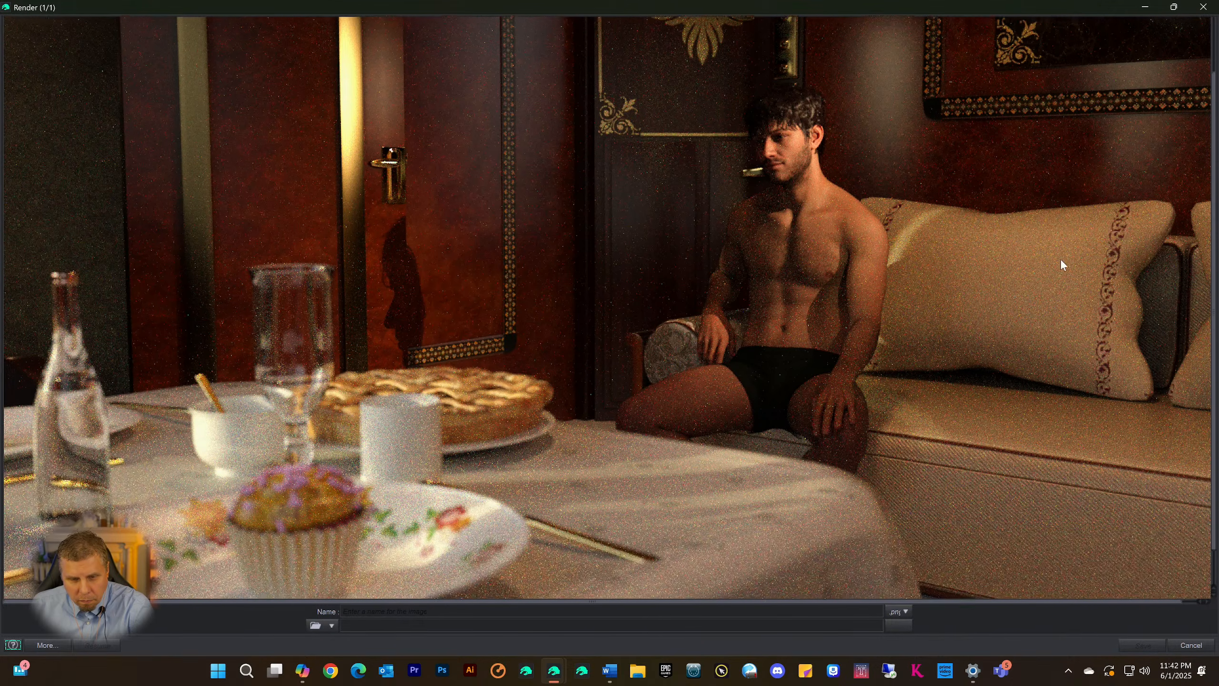
{"action": "scroll", "coordinate": [1060, 265], "scroll_direction": "up", "scroll_amount": 3}
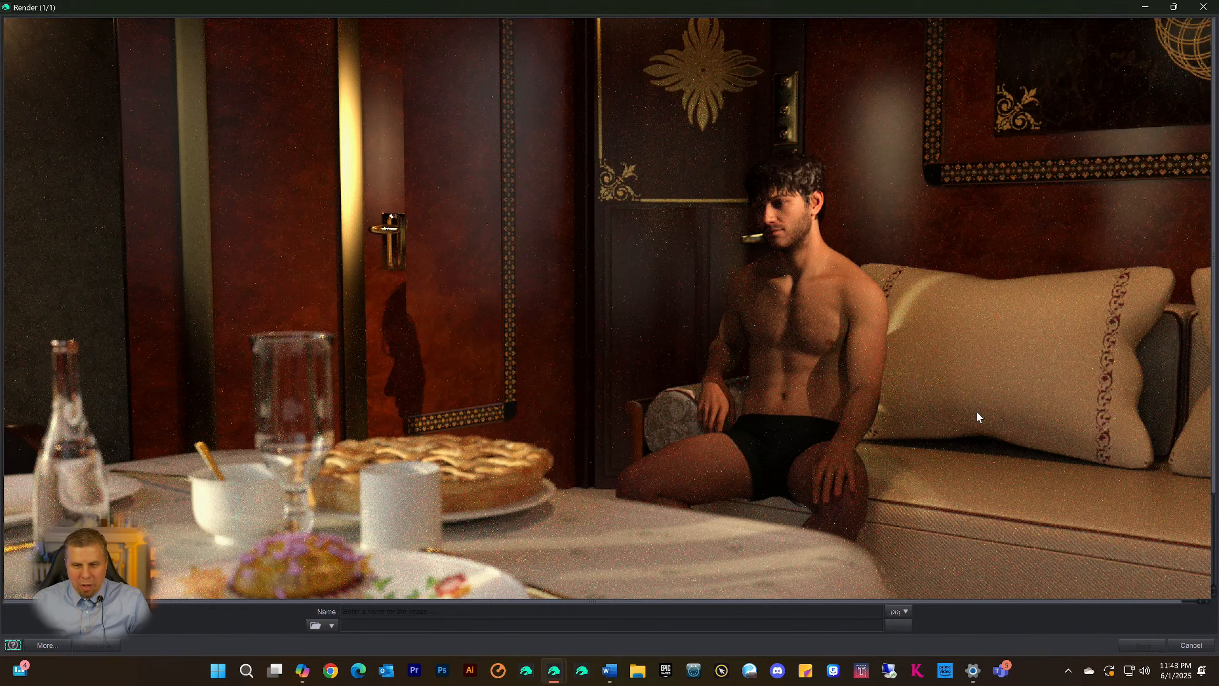
{"action": "left_click", "coordinate": [1188, 643]}
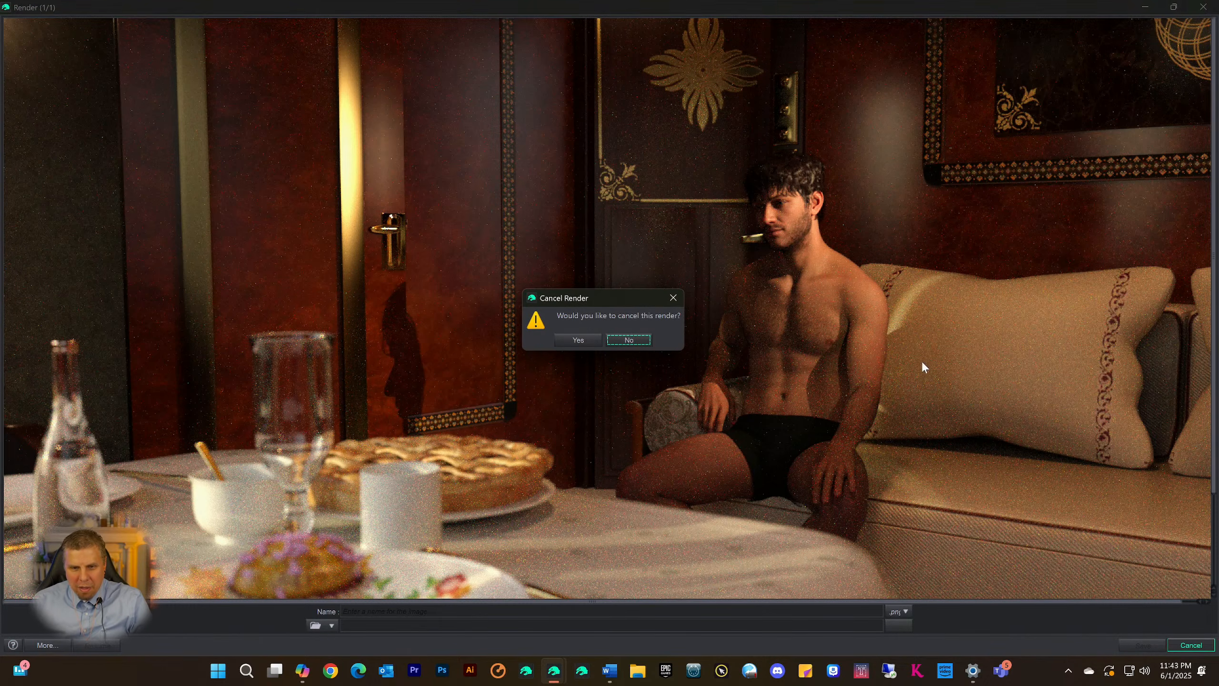
{"action": "left_click", "coordinate": [1206, 6]}
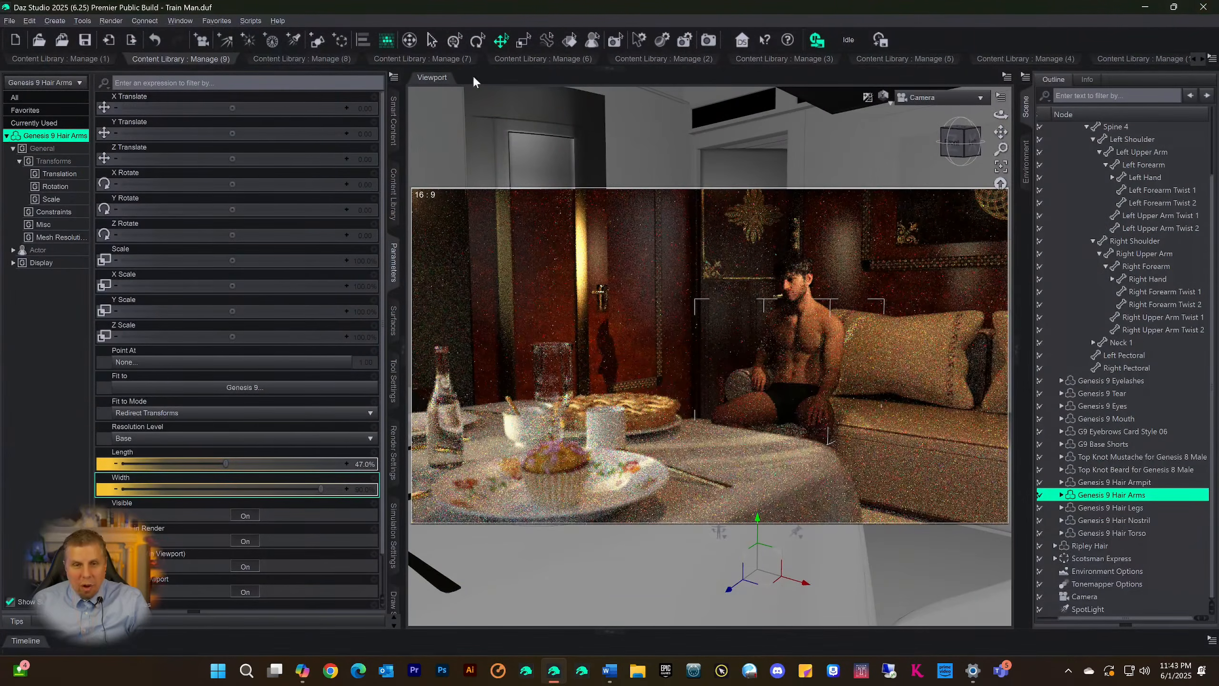
Search all Smart Content products for "ghost" in the Default category with context filtering turned off
{"action": "left_click", "coordinate": [393, 134]}
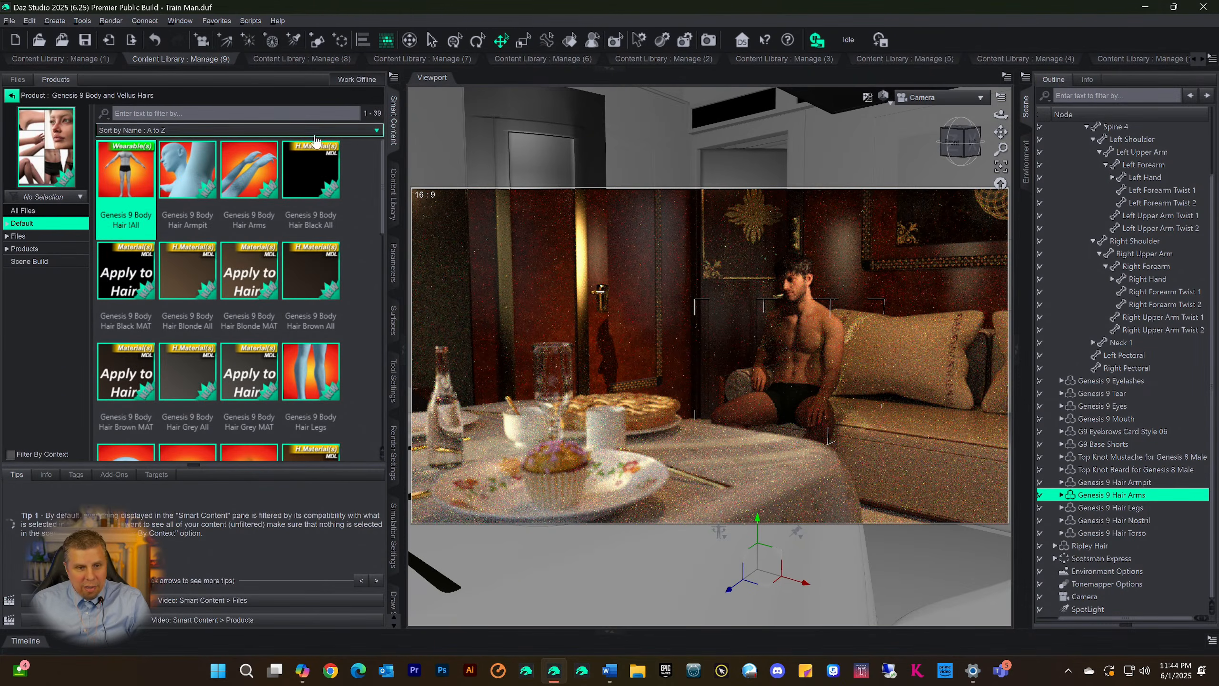
{"action": "left_click", "coordinate": [172, 71]}
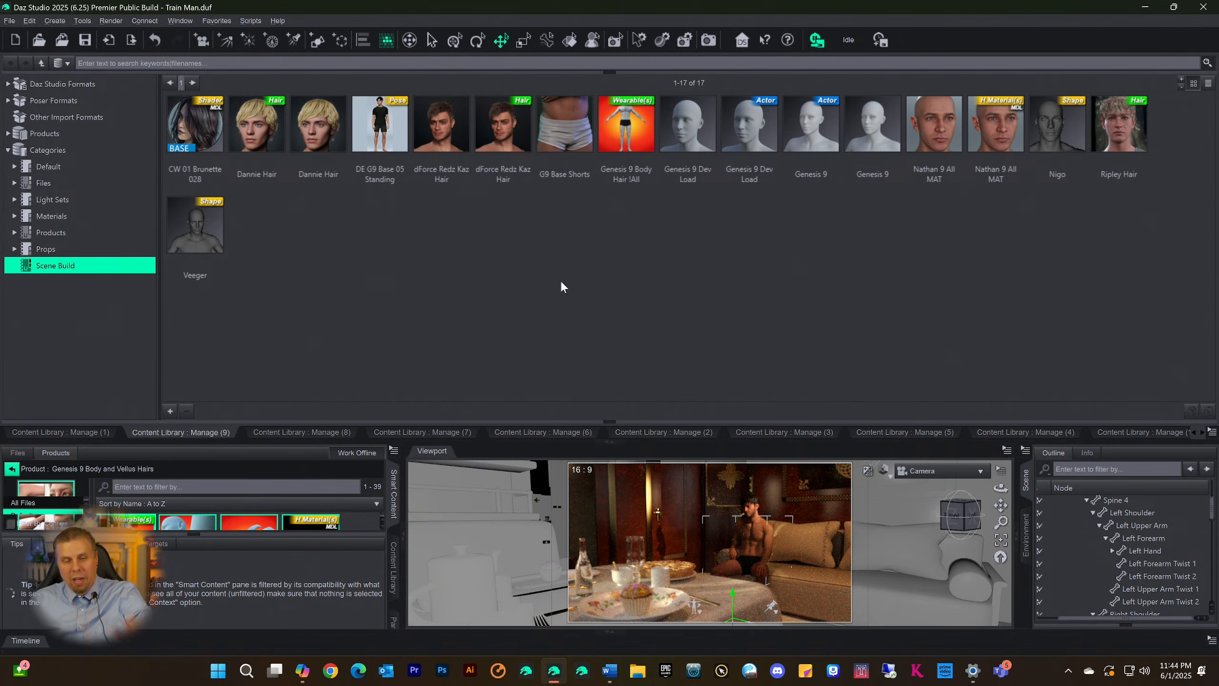
{"action": "left_click", "coordinate": [609, 440]}
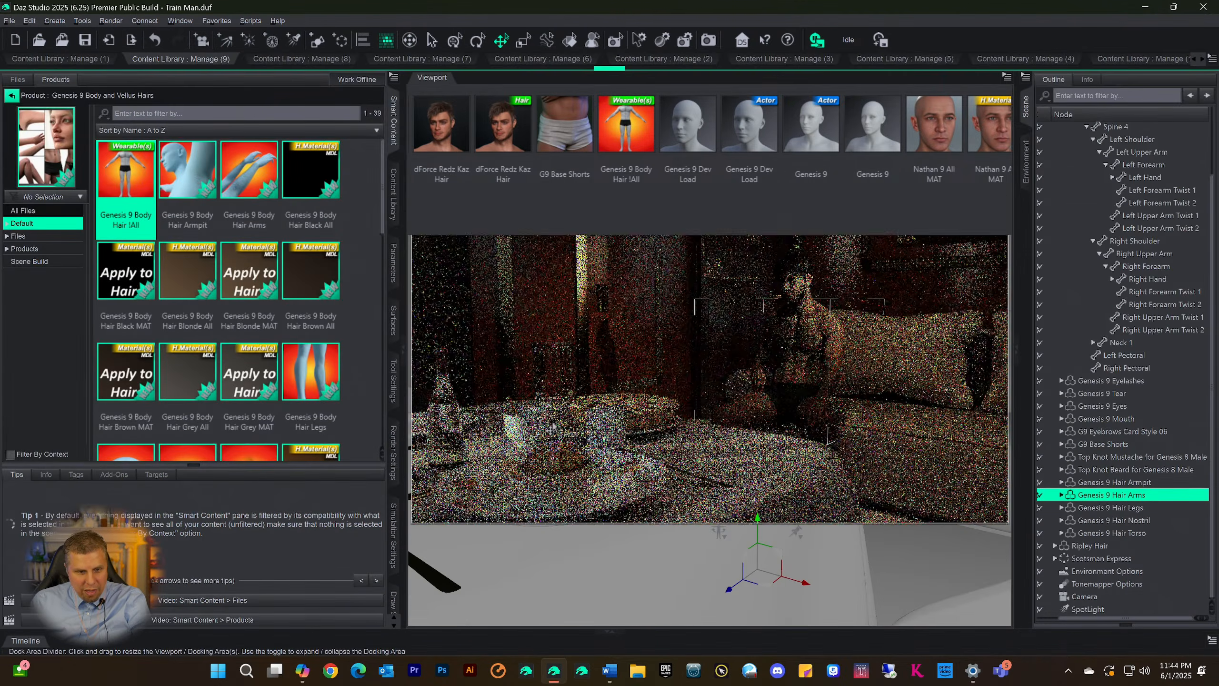
{"action": "left_click", "coordinate": [11, 95]}
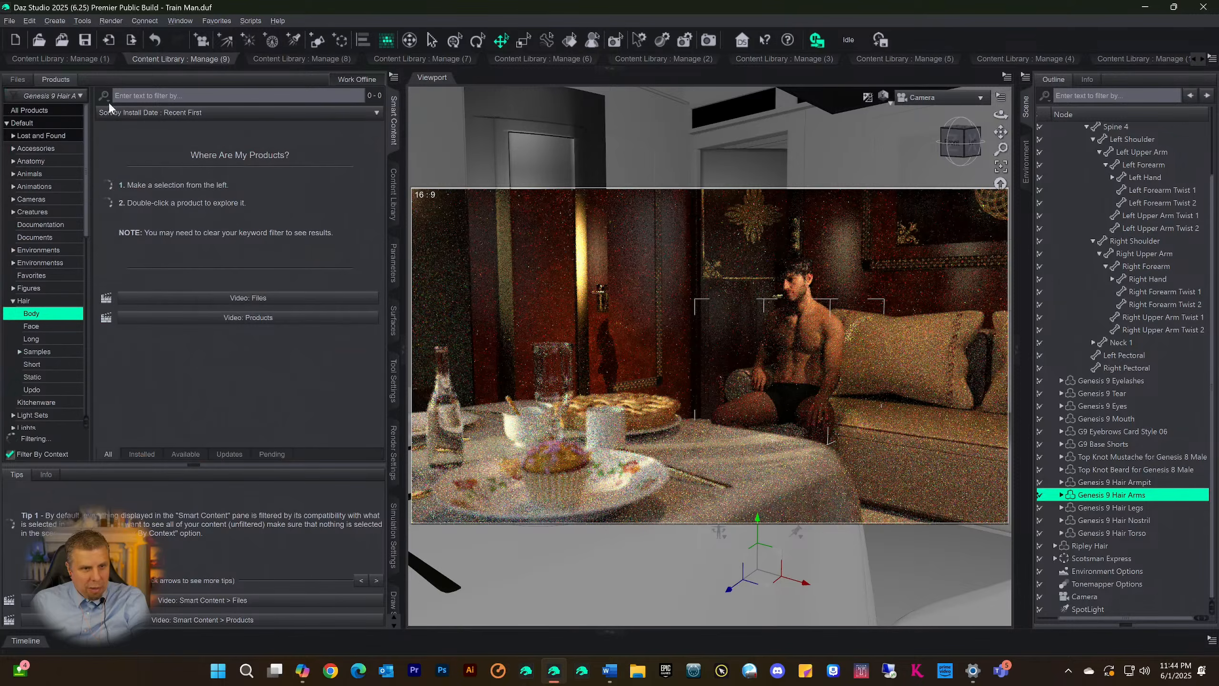
{"action": "left_click", "coordinate": [134, 99]}
{"action": "type", "text": "gh"}
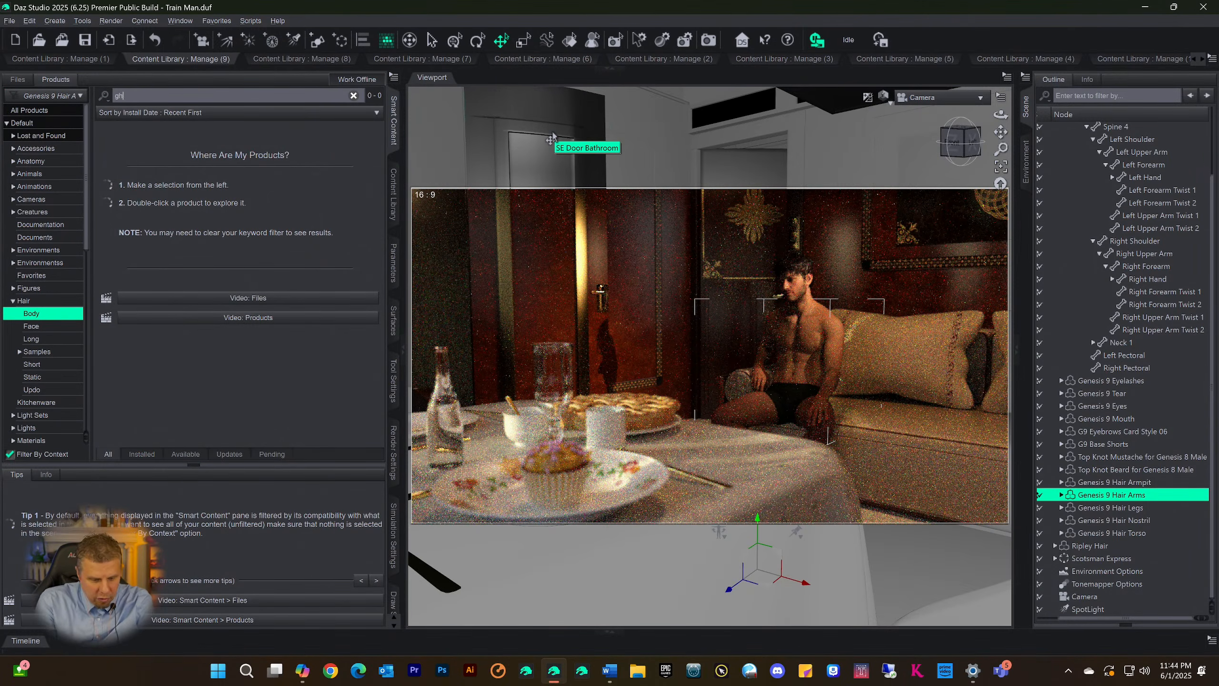
{"action": "type", "text": "ost"}
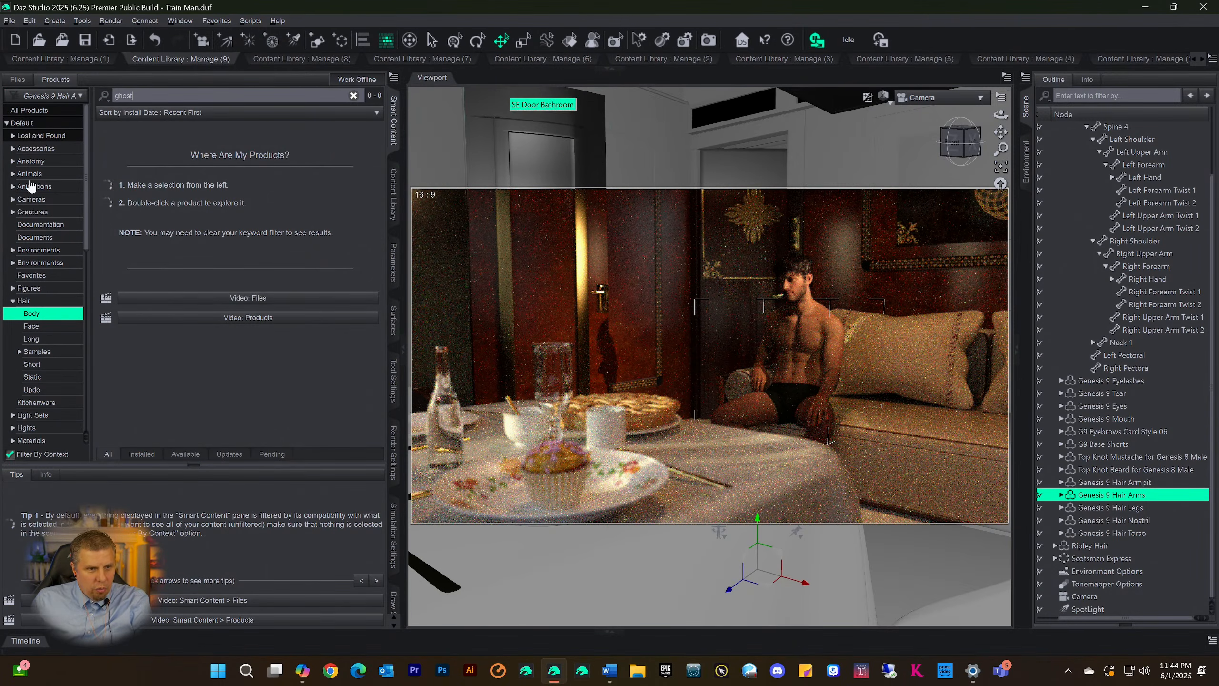
{"action": "left_click", "coordinate": [23, 125]}
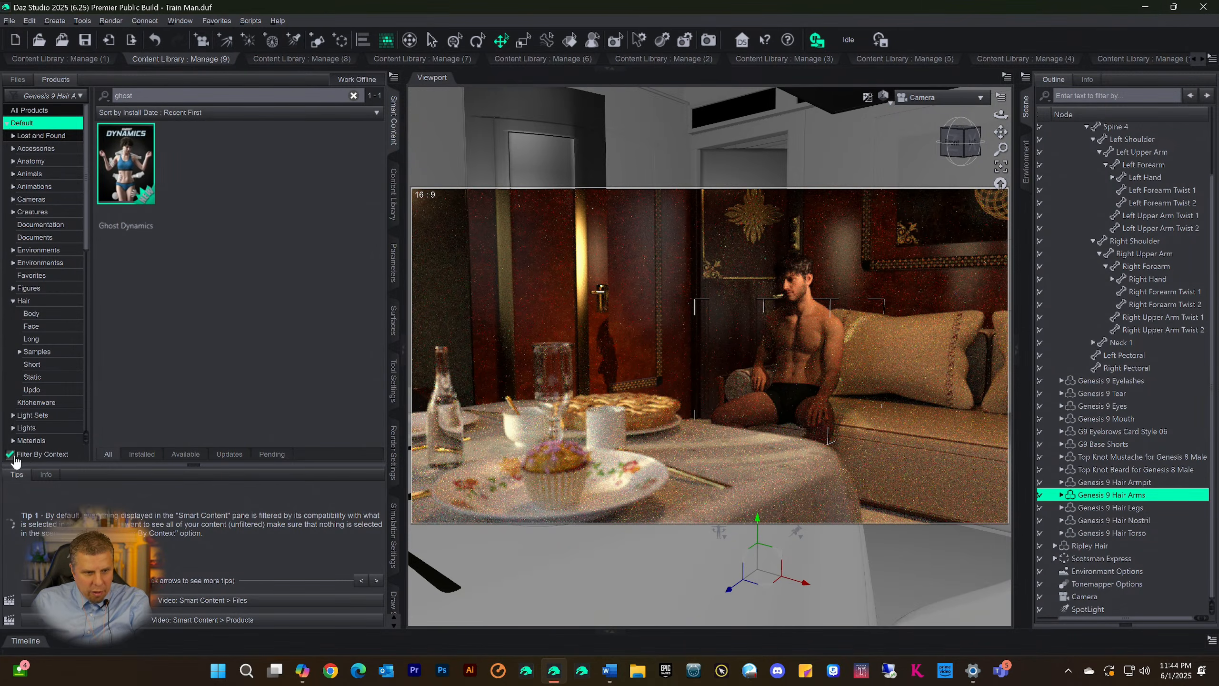
{"action": "left_click", "coordinate": [12, 455]}
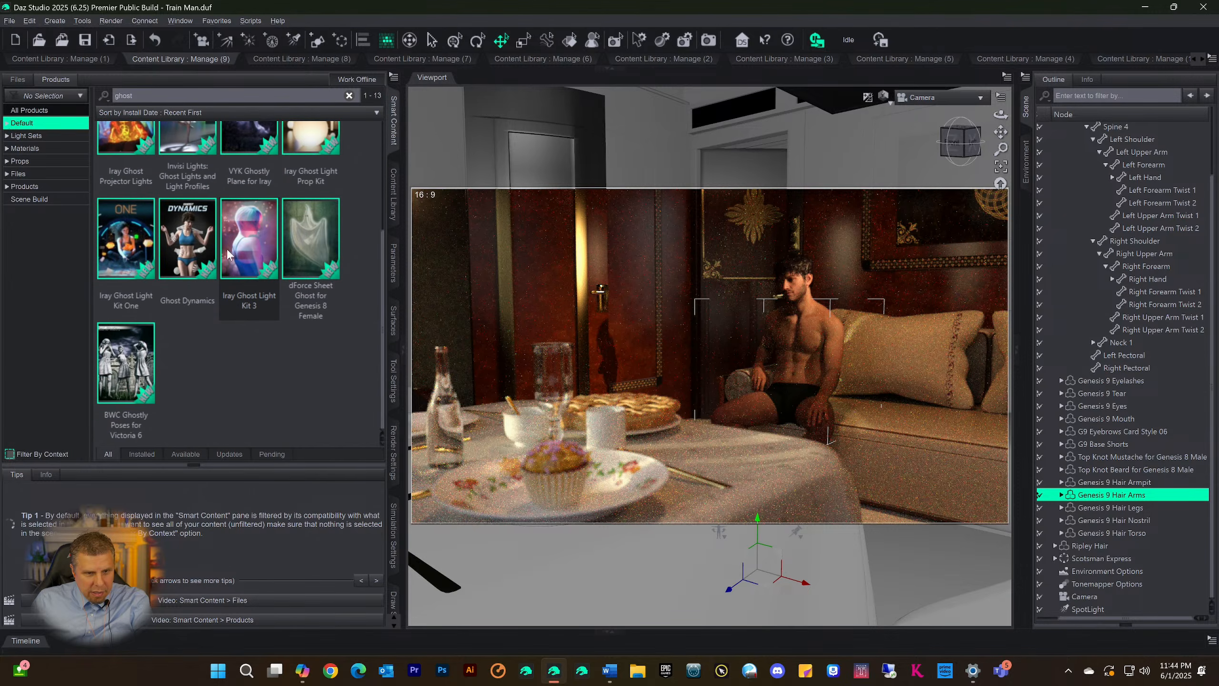
Open the Iray Ghost Light Kit One product and locate the IGLK1 Square Light among its assets
{"action": "left_click", "coordinate": [123, 252]}
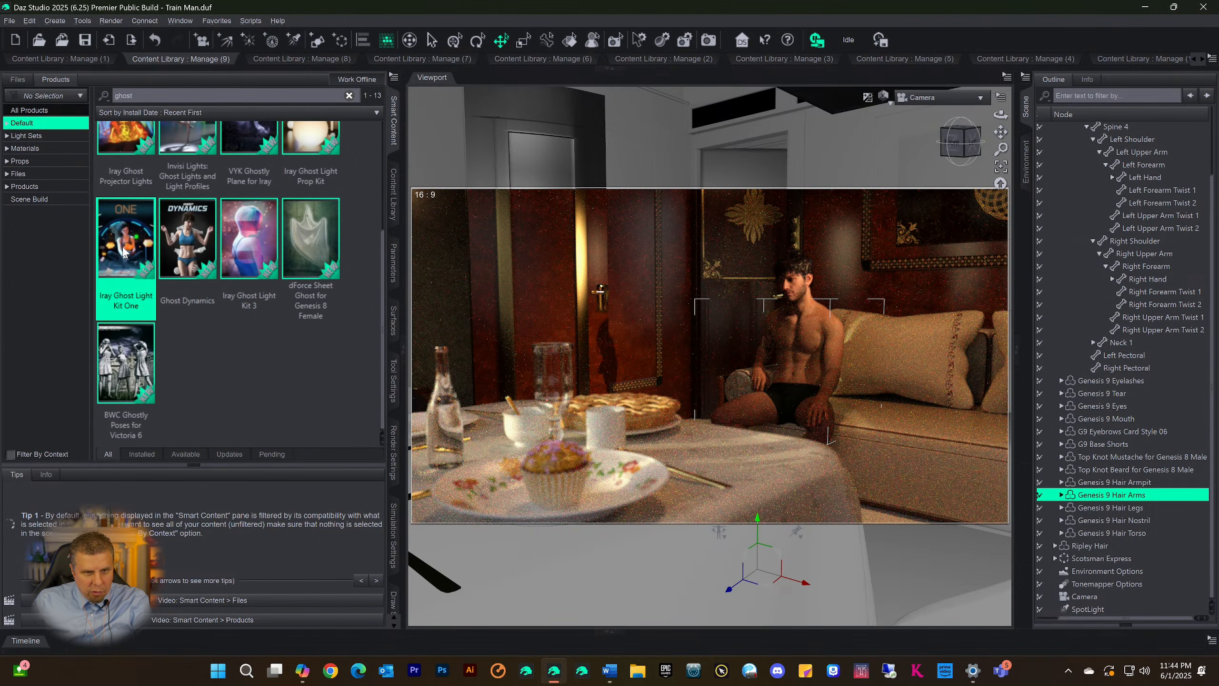
{"action": "double_click", "coordinate": [123, 251]}
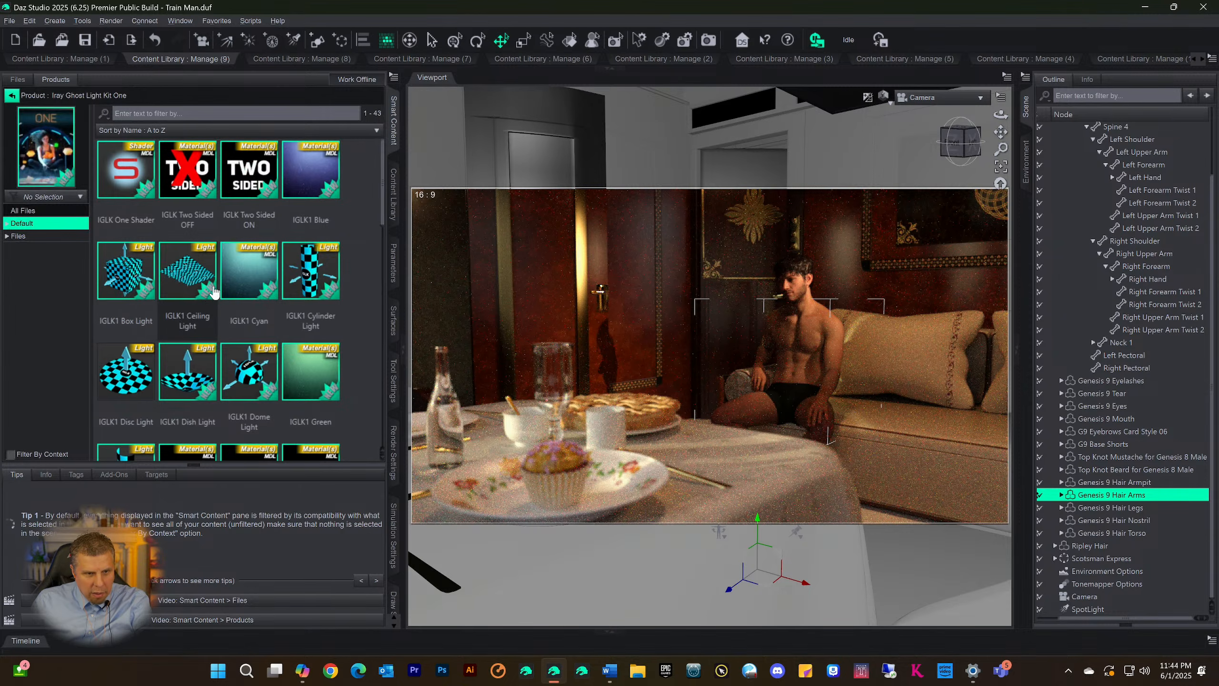
{"action": "scroll", "coordinate": [211, 286], "scroll_direction": "up", "scroll_amount": 5}
{"action": "scroll", "coordinate": [193, 279], "scroll_direction": "down", "scroll_amount": 10}
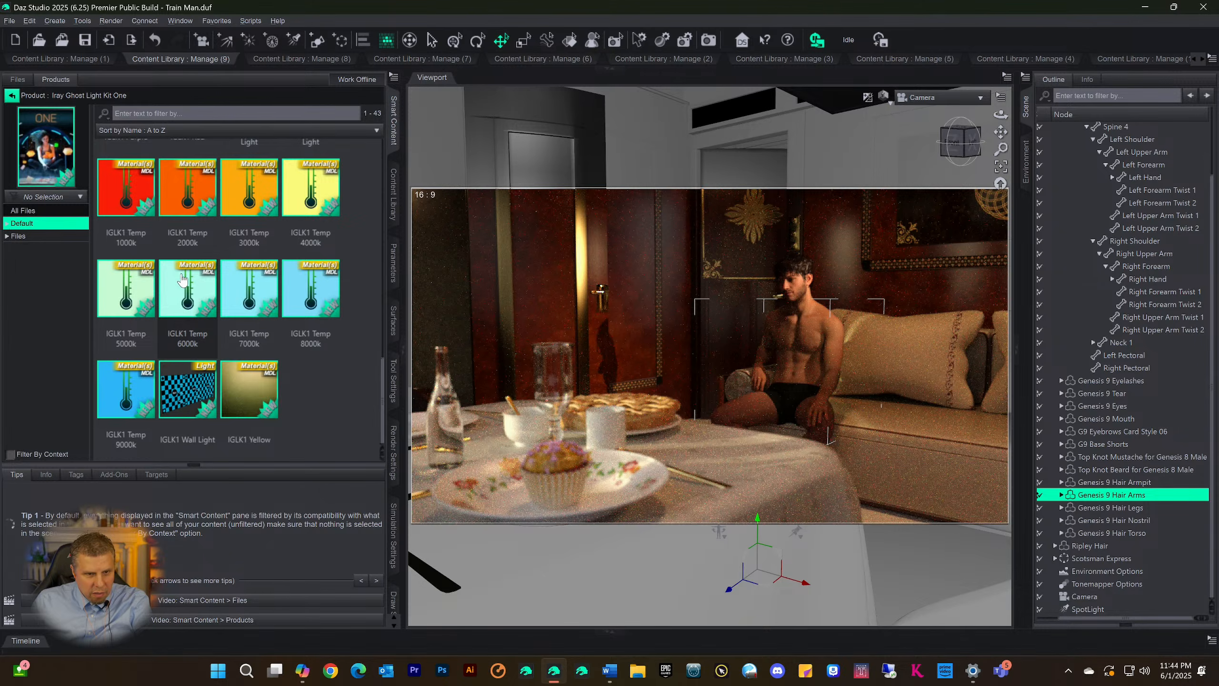
{"action": "scroll", "coordinate": [196, 366], "scroll_direction": "up", "scroll_amount": 3}
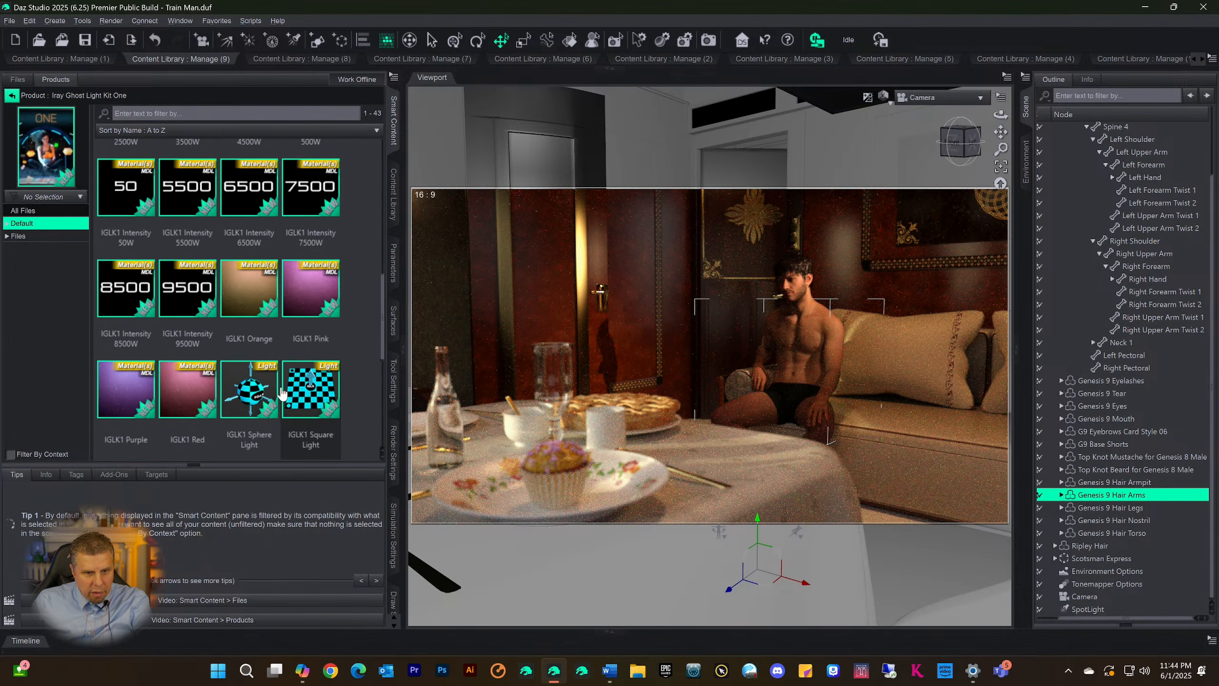
{"action": "left_click", "coordinate": [293, 398]}
{"action": "double_click", "coordinate": [294, 398]}
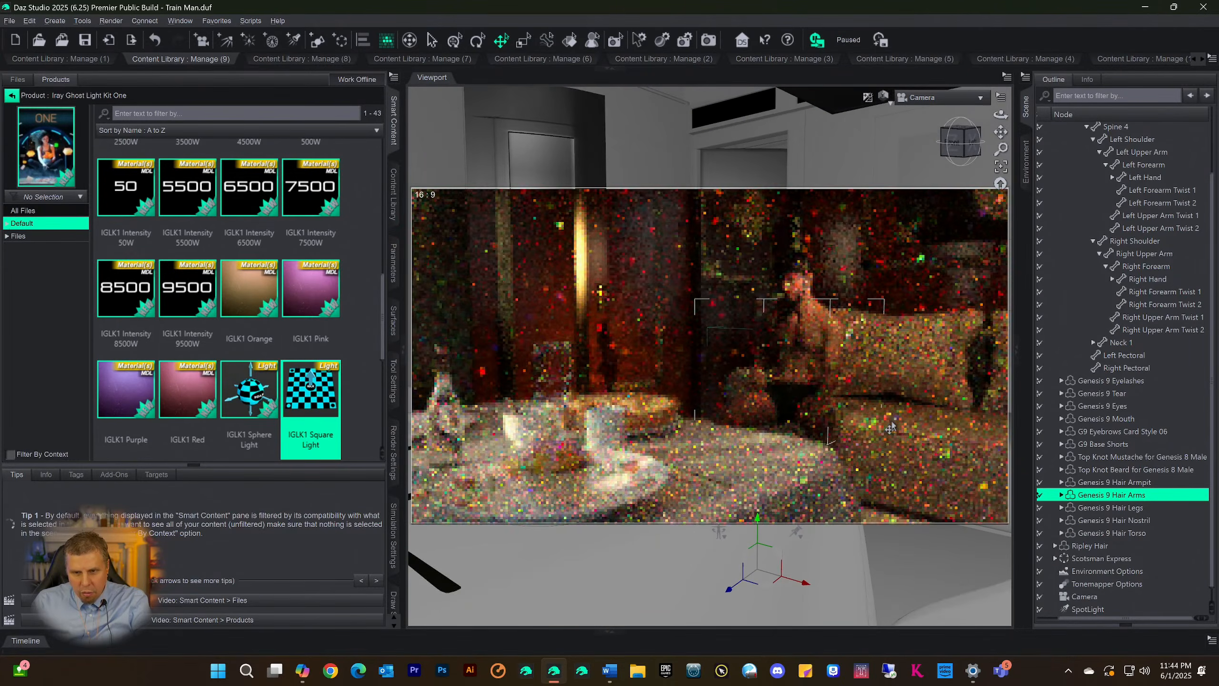
{"action": "key", "text": "ctrl+z"}
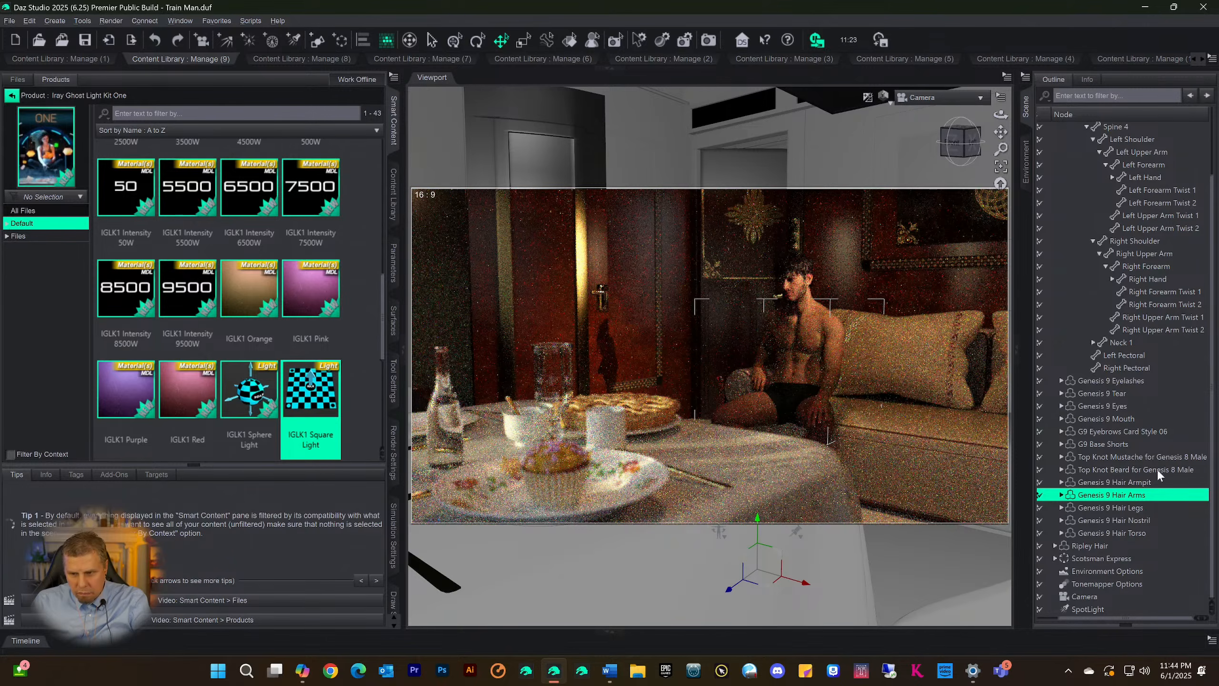
{"action": "scroll", "coordinate": [1090, 604], "scroll_direction": "up", "scroll_amount": 2}
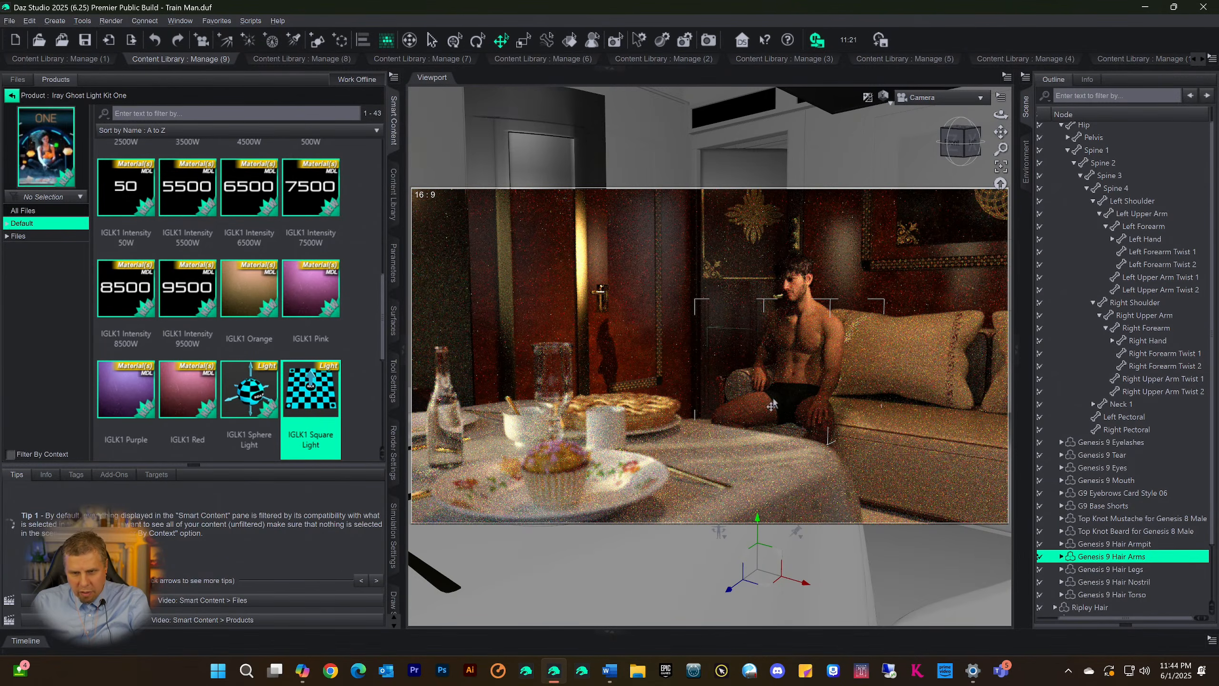
{"action": "scroll", "coordinate": [750, 384], "scroll_direction": "up", "scroll_amount": 2}
{"action": "scroll", "coordinate": [750, 384], "scroll_direction": "up", "scroll_amount": 1}
{"action": "scroll", "coordinate": [750, 384], "scroll_direction": "down", "scroll_amount": 4}
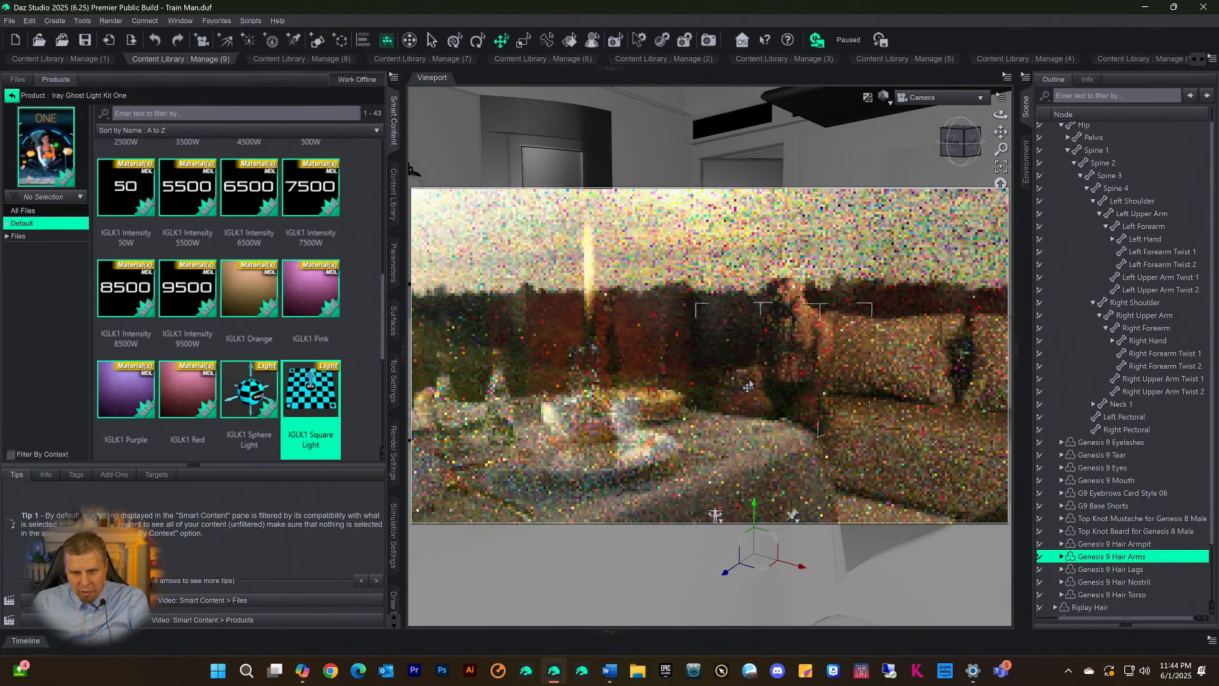
{"action": "scroll", "coordinate": [749, 386], "scroll_direction": "up", "scroll_amount": 2}
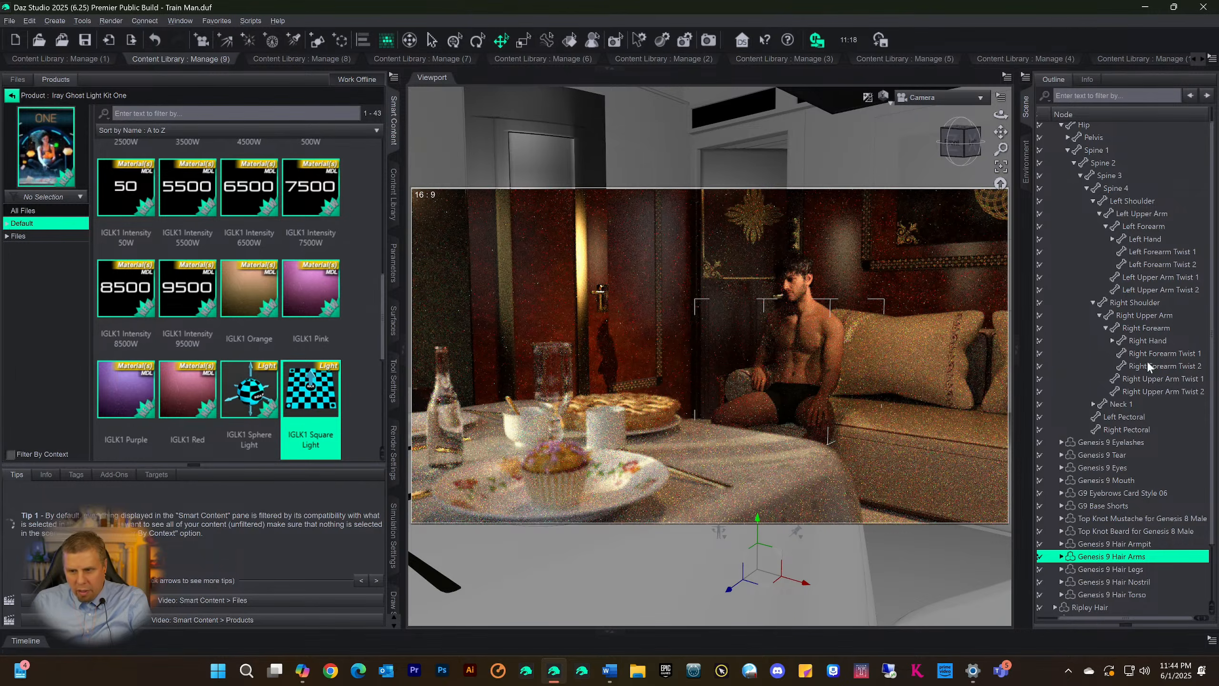
Lock all properties of the scene's Camera node and test the lock in the viewport
{"action": "scroll", "coordinate": [1086, 587], "scroll_direction": "down", "scroll_amount": 2}
{"action": "left_click", "coordinate": [1098, 596]}
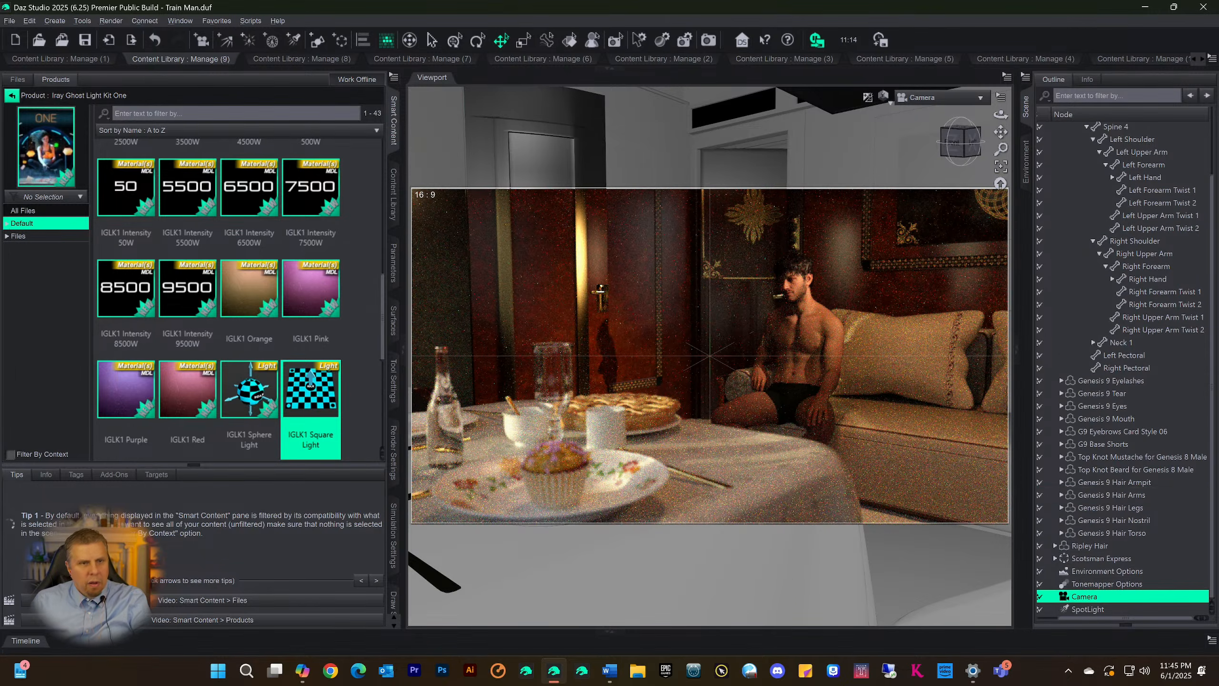
{"action": "left_click", "coordinate": [29, 23]}
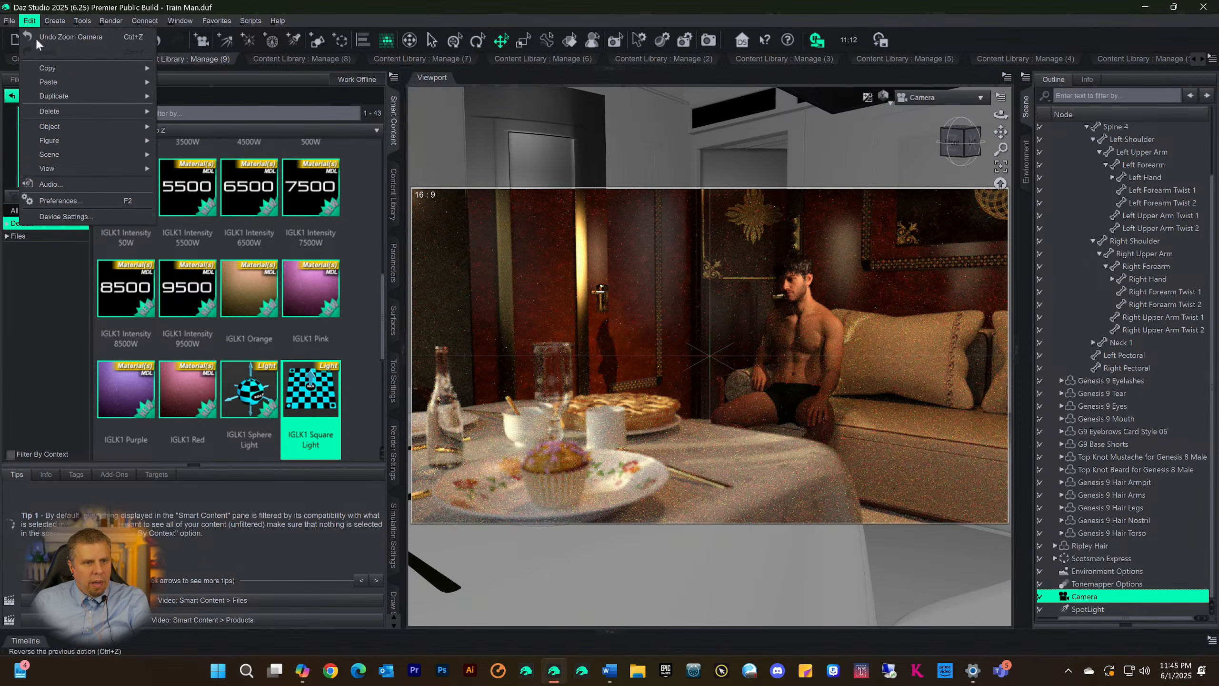
{"action": "mouse_move", "coordinate": [67, 128]}
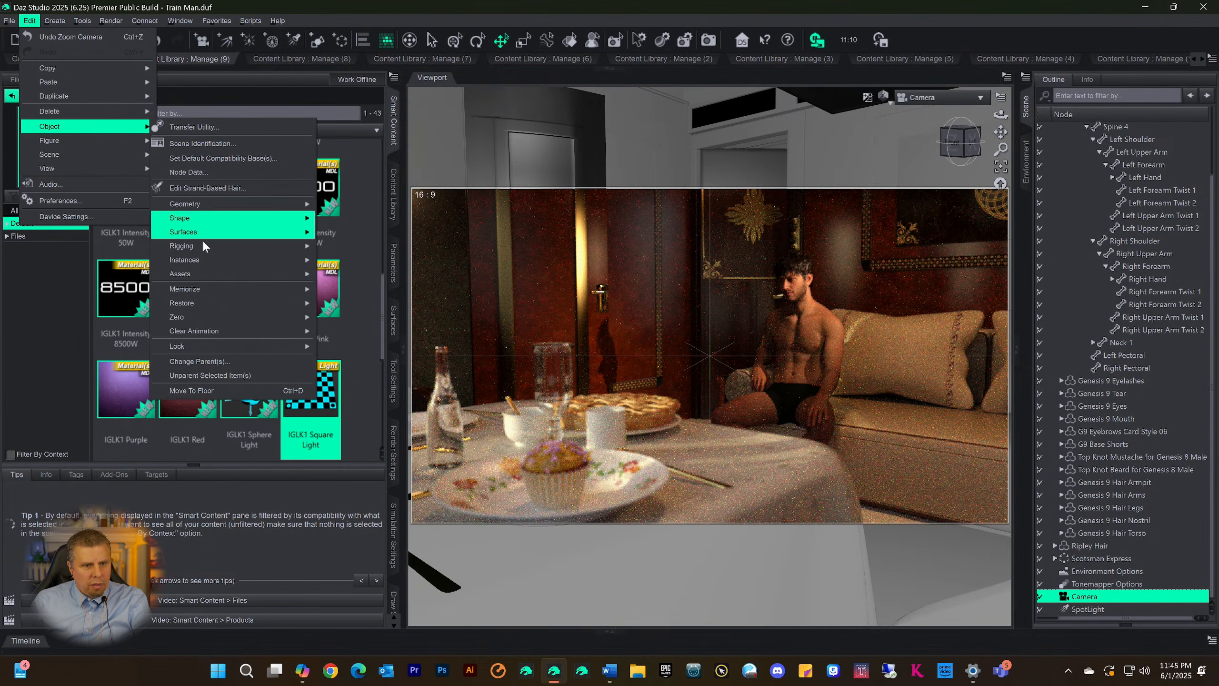
{"action": "mouse_move", "coordinate": [274, 347]}
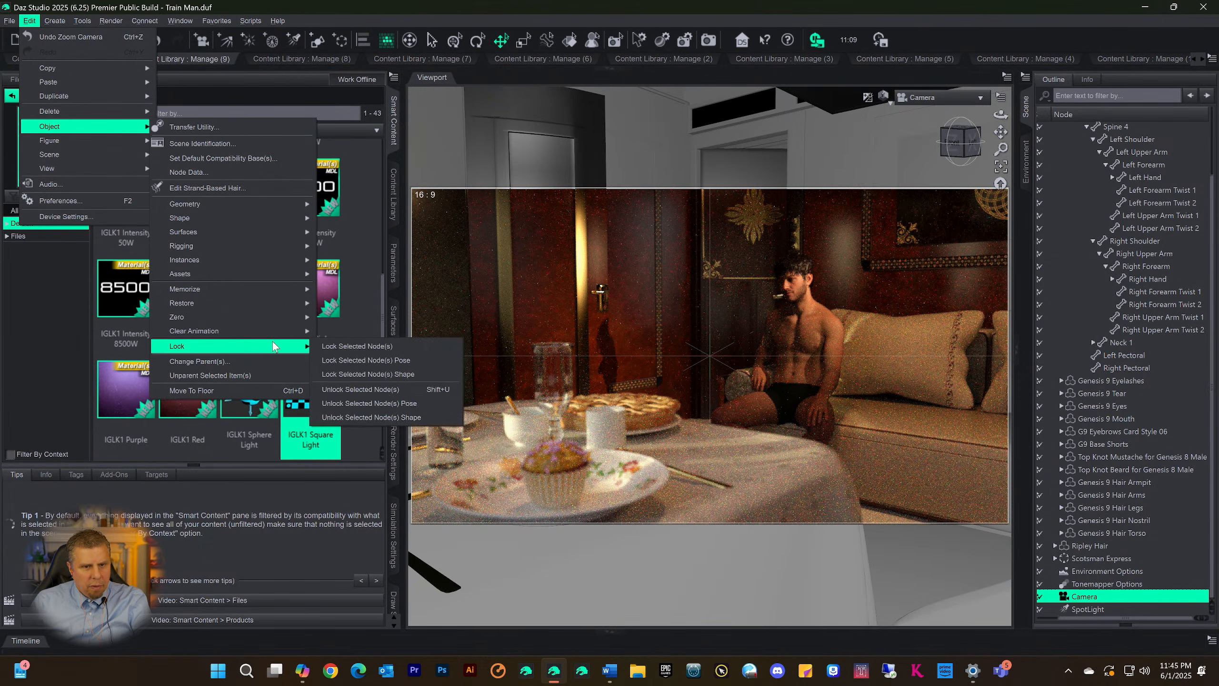
{"action": "left_click", "coordinate": [373, 346]}
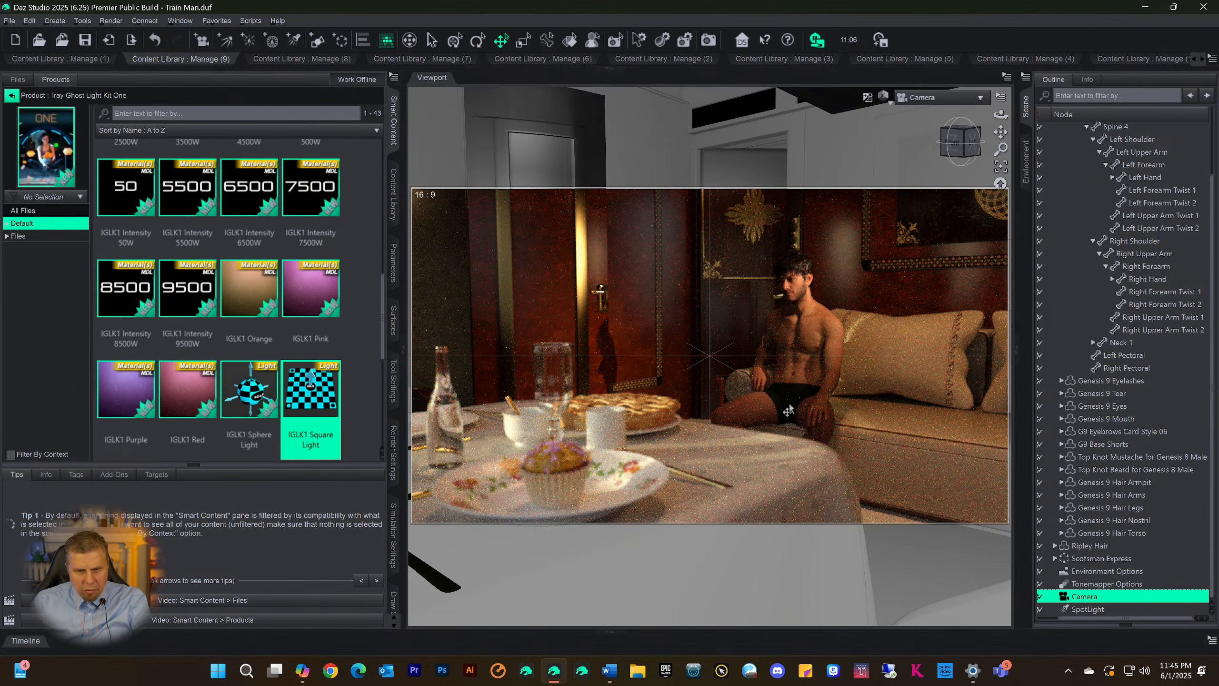
{"action": "middle_click_drag", "start_coordinate": [786, 376], "coordinate": [708, 414]}
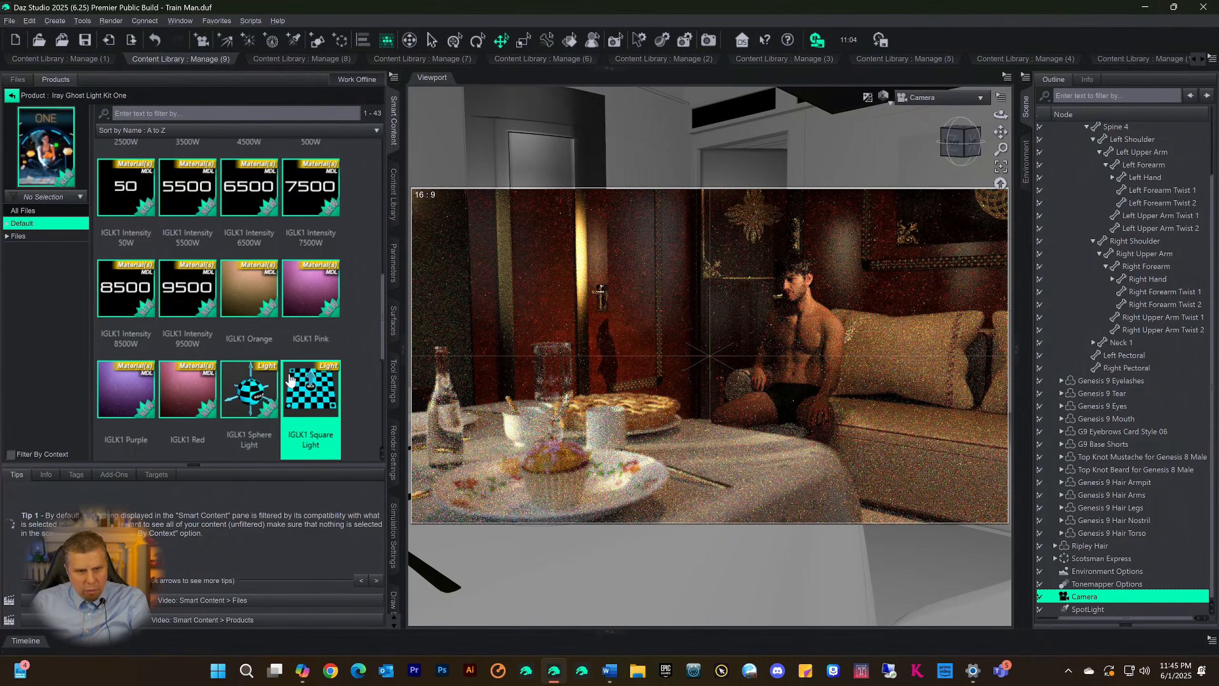
Add the IGLK1 Square Light to the scene and raise it to the seated man's chest height
{"action": "double_click", "coordinate": [300, 390]}
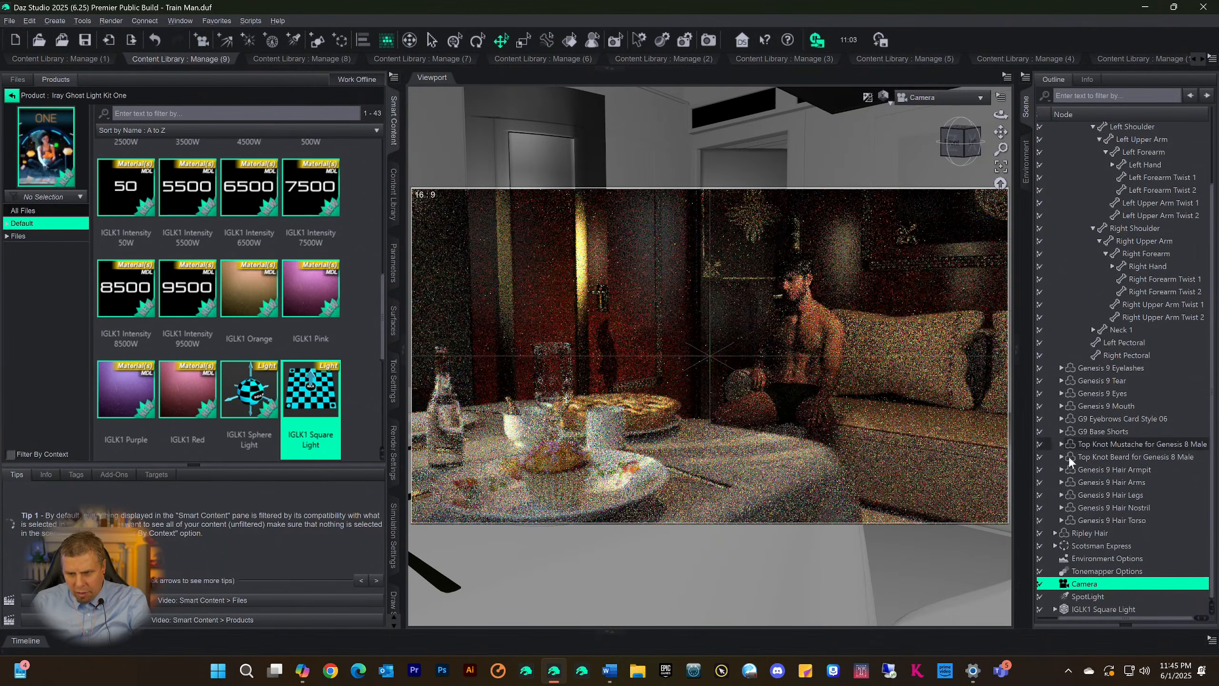
{"action": "left_click", "coordinate": [1062, 611]}
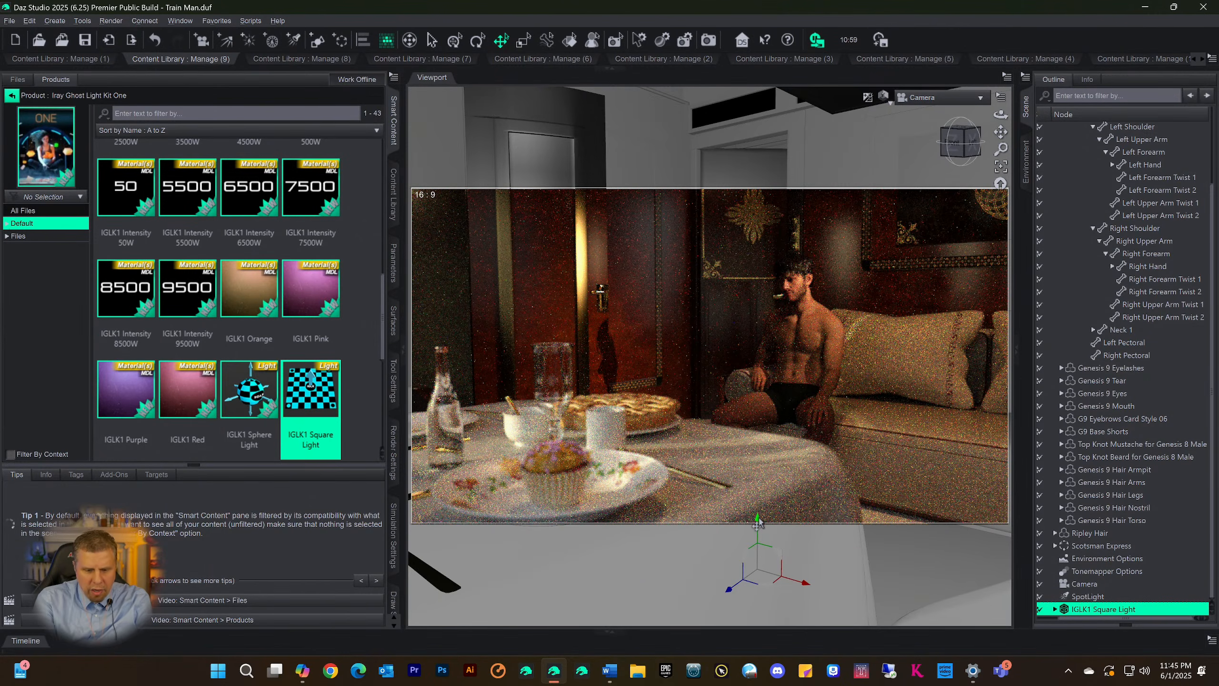
{"action": "left_click_drag", "start_coordinate": [758, 521], "coordinate": [759, 505]}
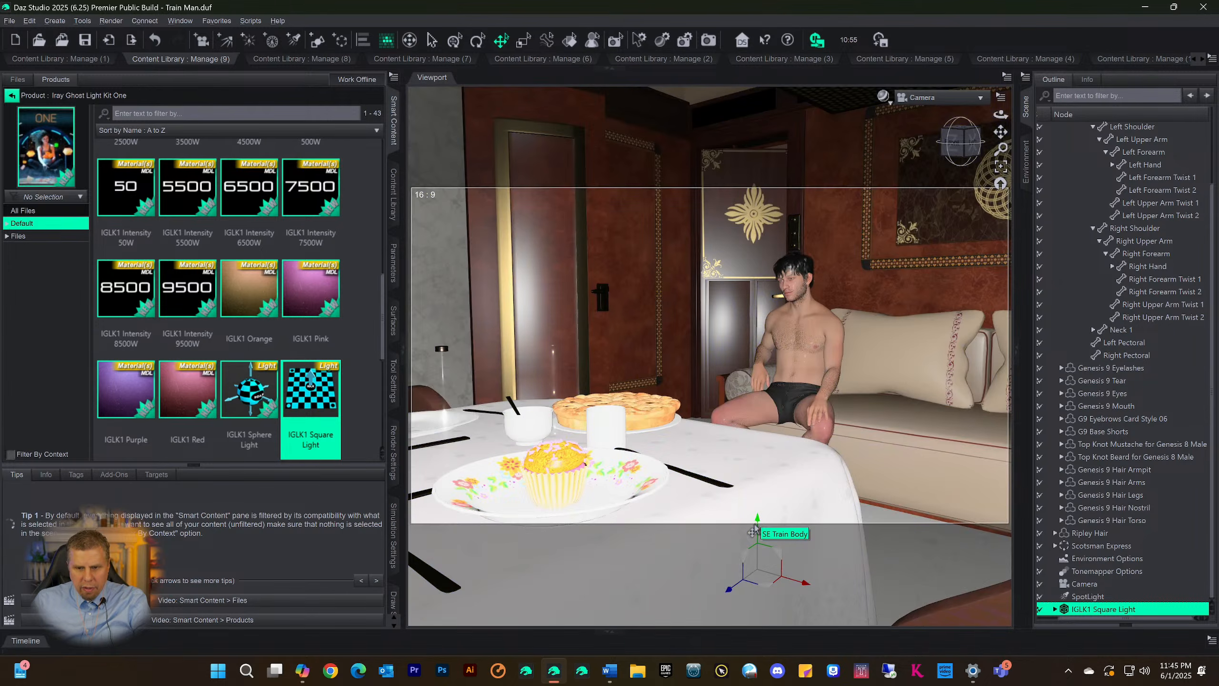
{"action": "left_click_drag", "start_coordinate": [754, 528], "coordinate": [779, 283]}
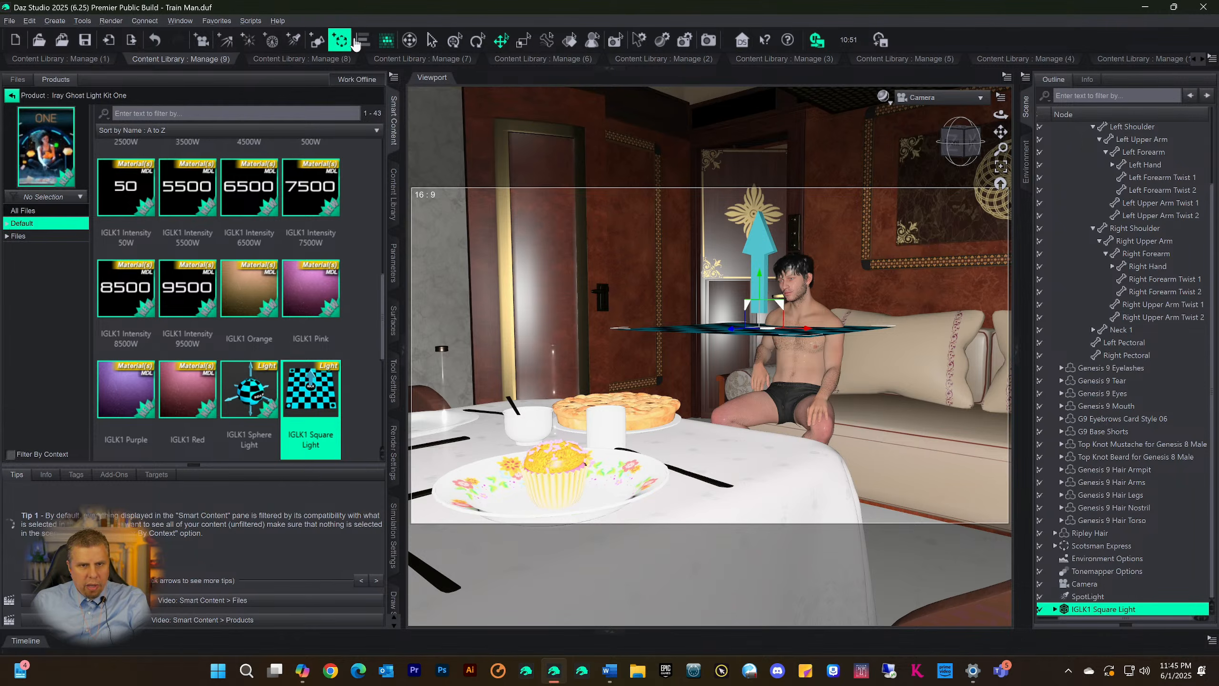
Rotate the IGLK1 Square Light upright and turn it so its direction arrow points toward the seated man
{"action": "left_click", "coordinate": [478, 40]}
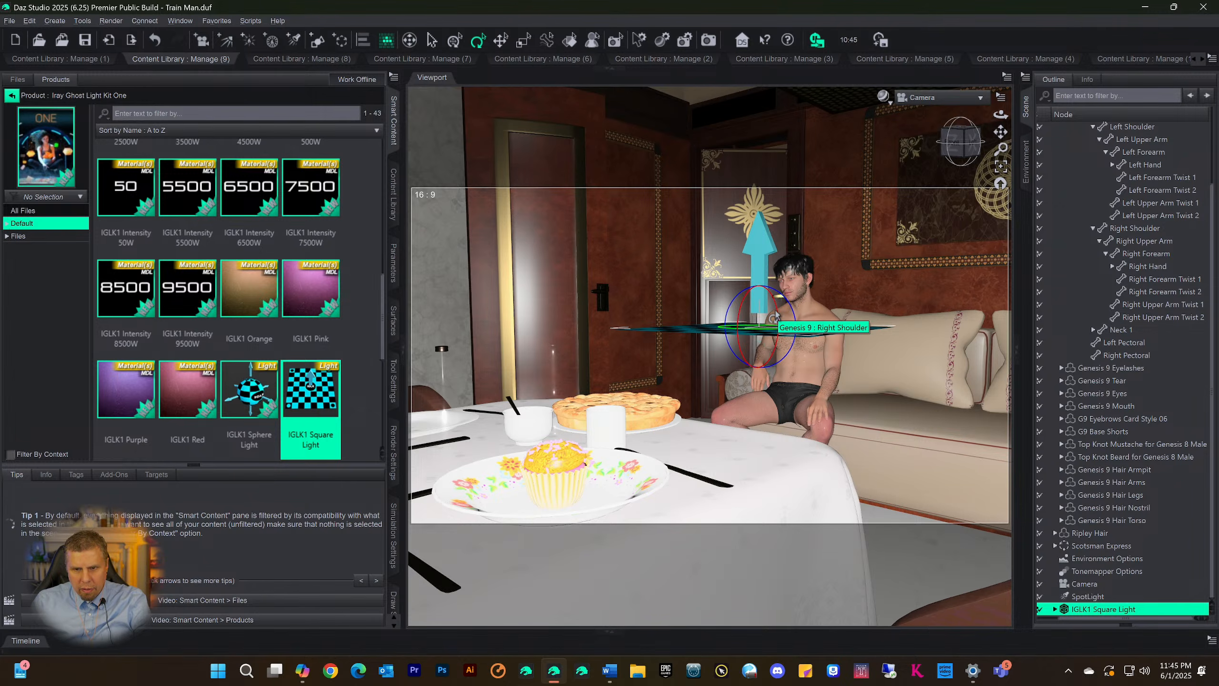
{"action": "left_click_drag", "start_coordinate": [774, 318], "coordinate": [776, 353]}
{"action": "key", "text": "ctrl+z"}
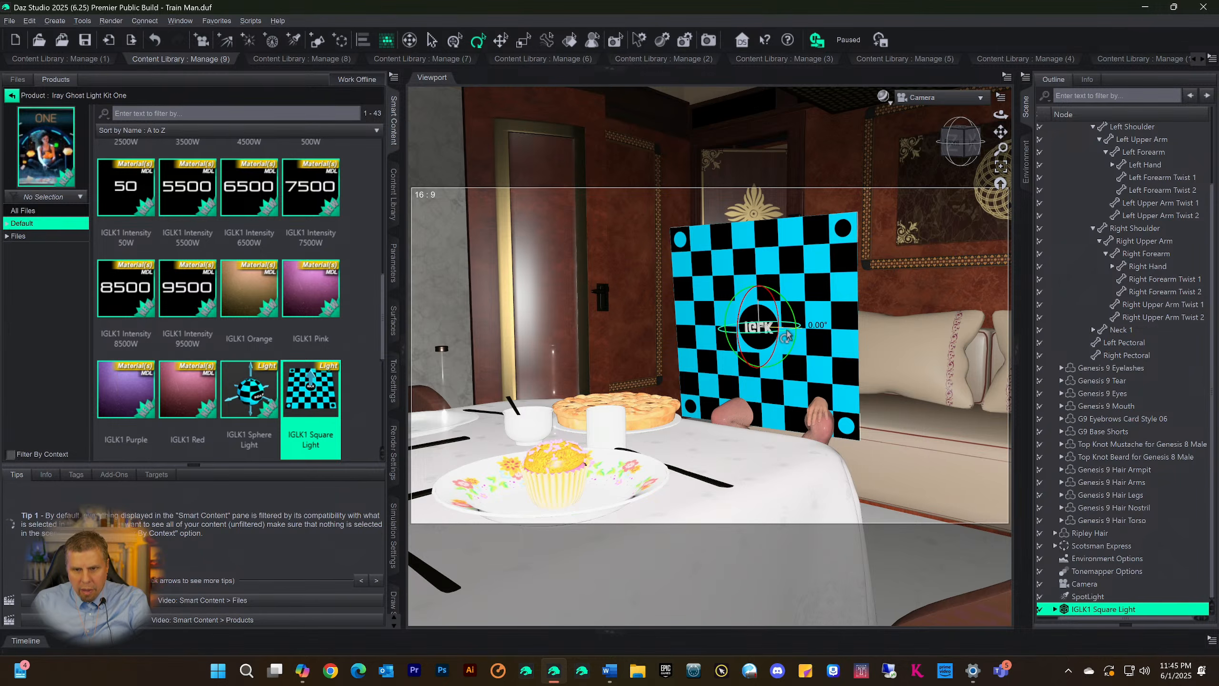
{"action": "mouse_move", "coordinate": [786, 336]}
{"action": "left_mouse_down"}
{"action": "mouse_move", "coordinate": [756, 341]}
{"action": "mouse_move", "coordinate": [771, 339]}
{"action": "left_mouse_up"}
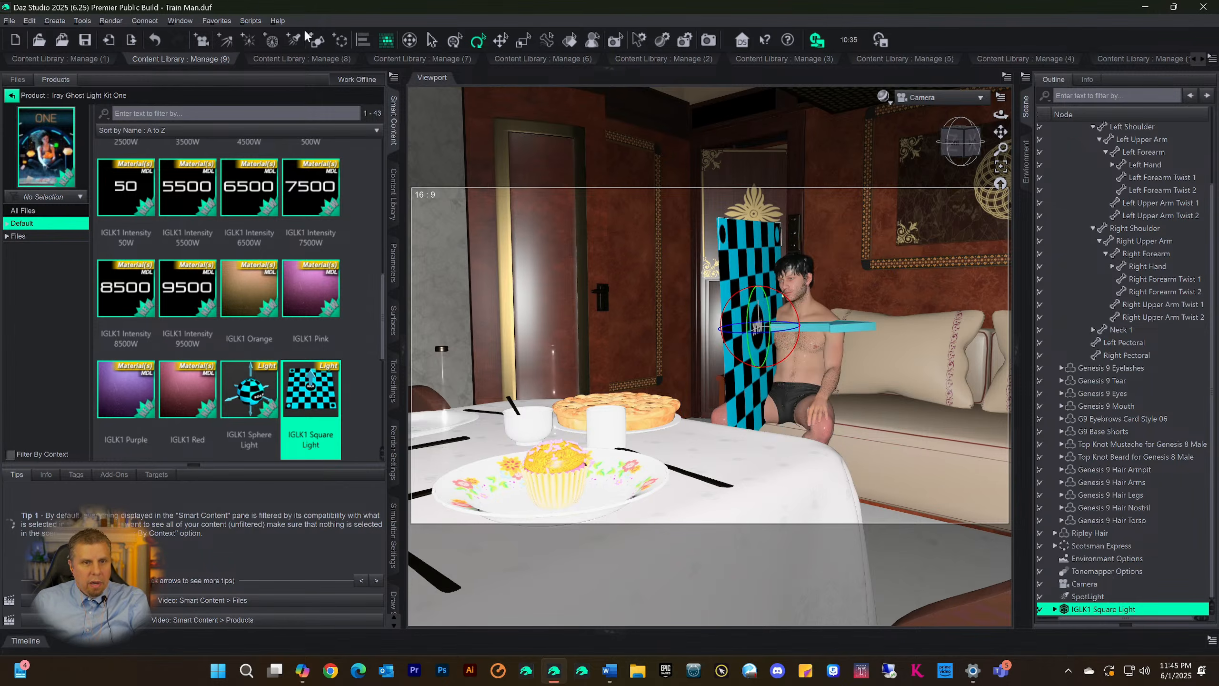
{"action": "left_click", "coordinate": [501, 40]}
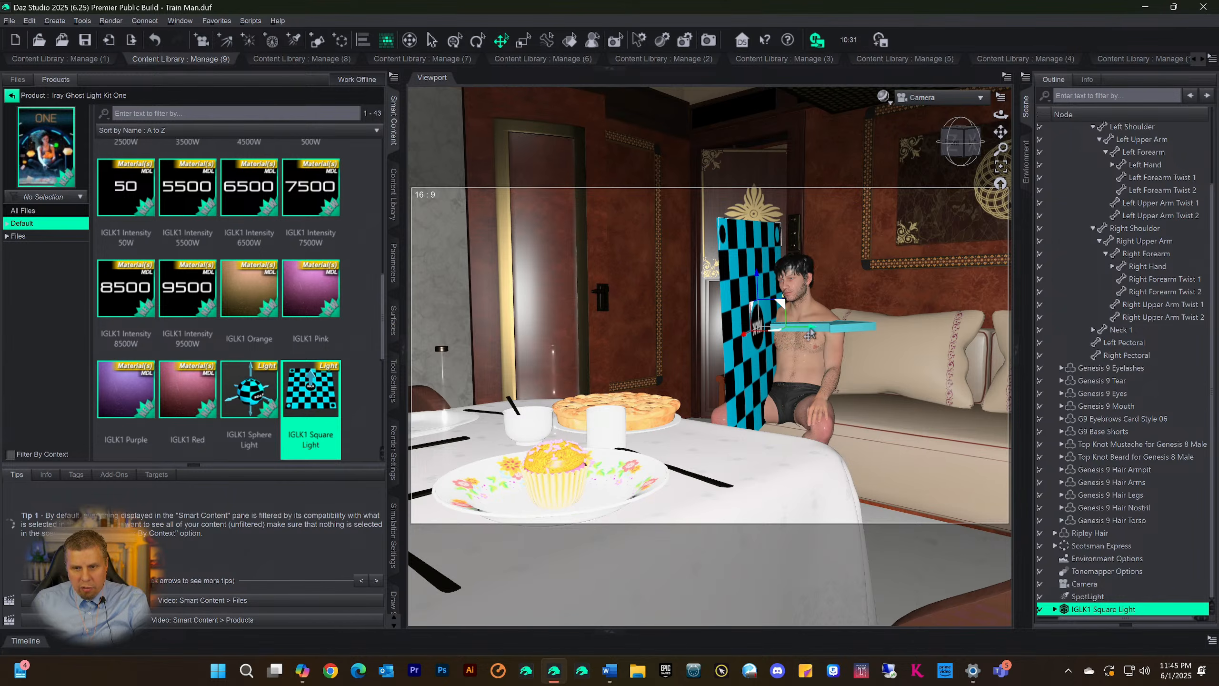
Move the IGLK1 Square Light away from the seated man toward the door, fine-tune its height in Perspective View, and return to the Camera view
{"action": "left_click_drag", "start_coordinate": [809, 333], "coordinate": [719, 330]}
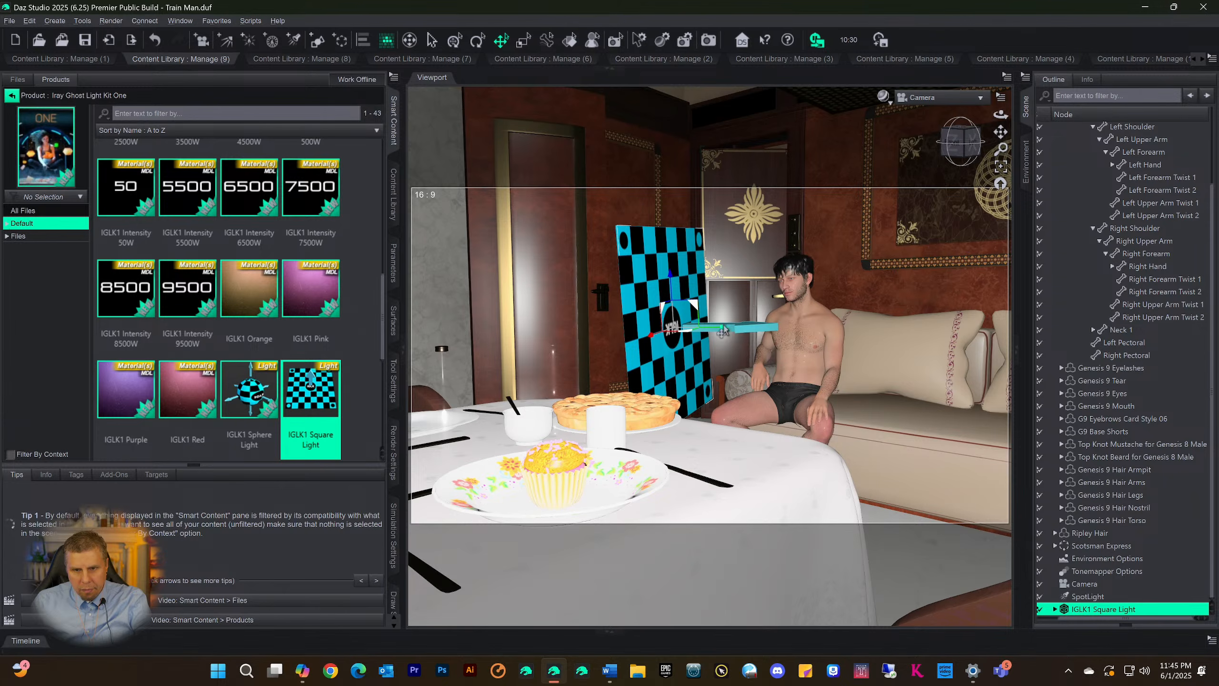
{"action": "left_click", "coordinate": [923, 98]}
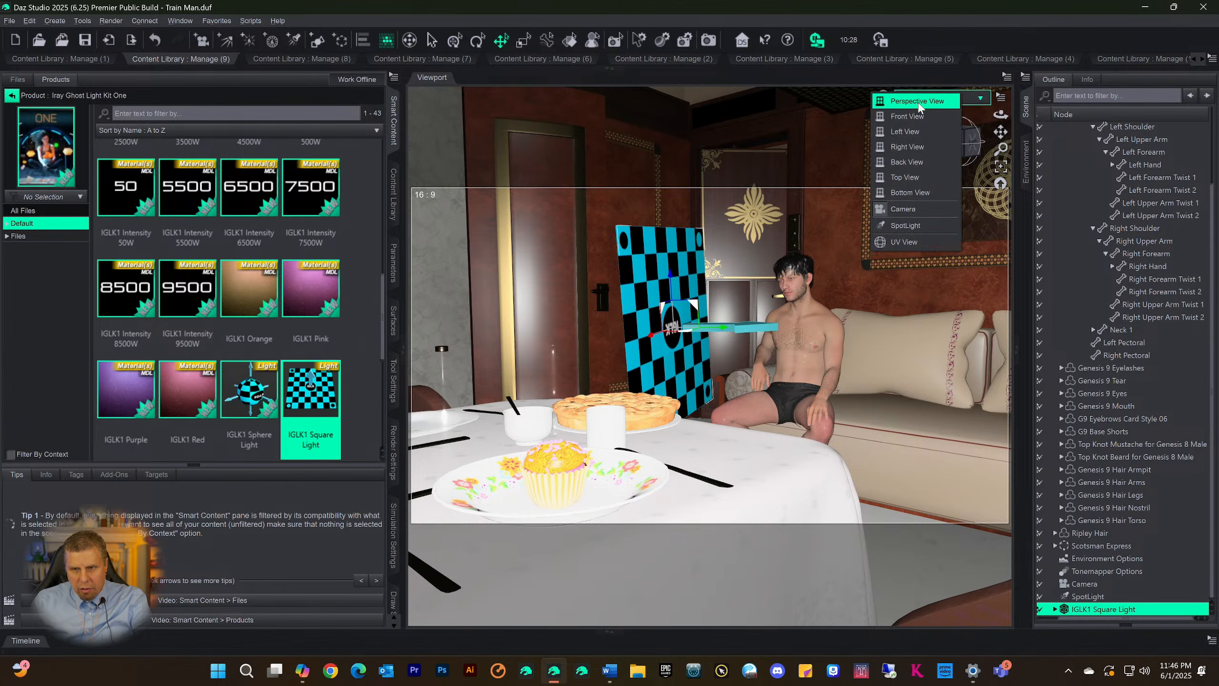
{"action": "left_click", "coordinate": [924, 106]}
{"action": "left_click", "coordinate": [961, 145]}
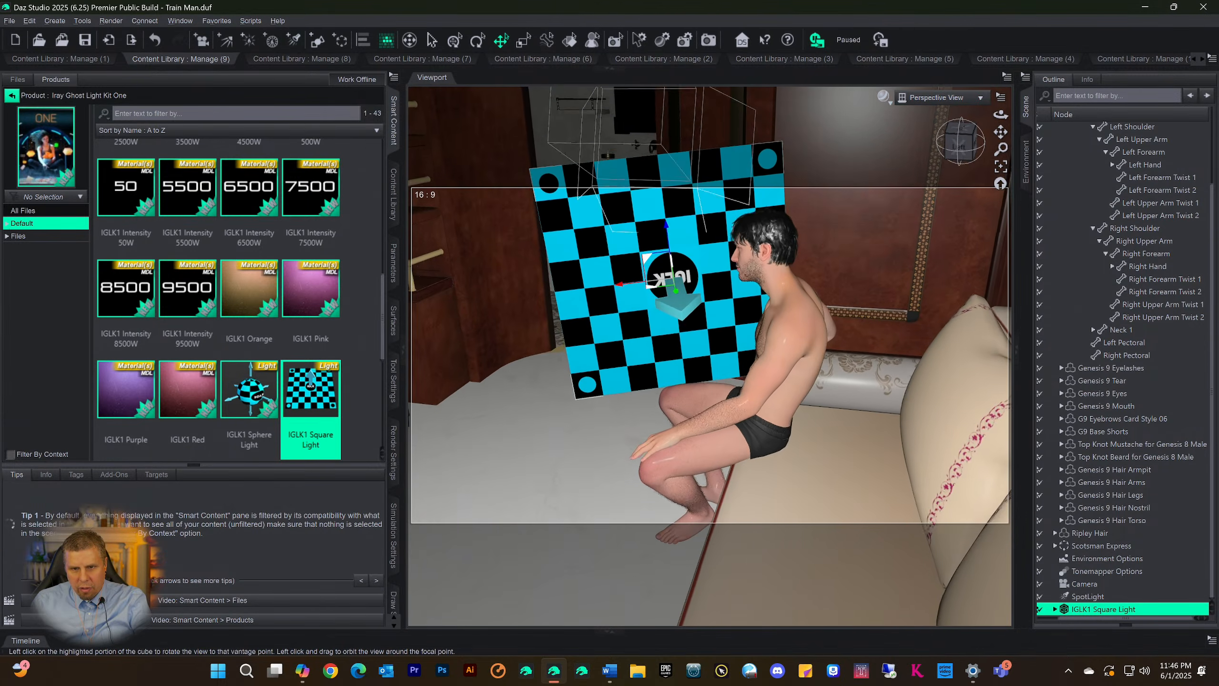
{"action": "mouse_move", "coordinate": [961, 145]}
{"action": "left_mouse_down"}
{"action": "mouse_move", "coordinate": [977, 143]}
{"action": "mouse_move", "coordinate": [967, 142]}
{"action": "left_mouse_up"}
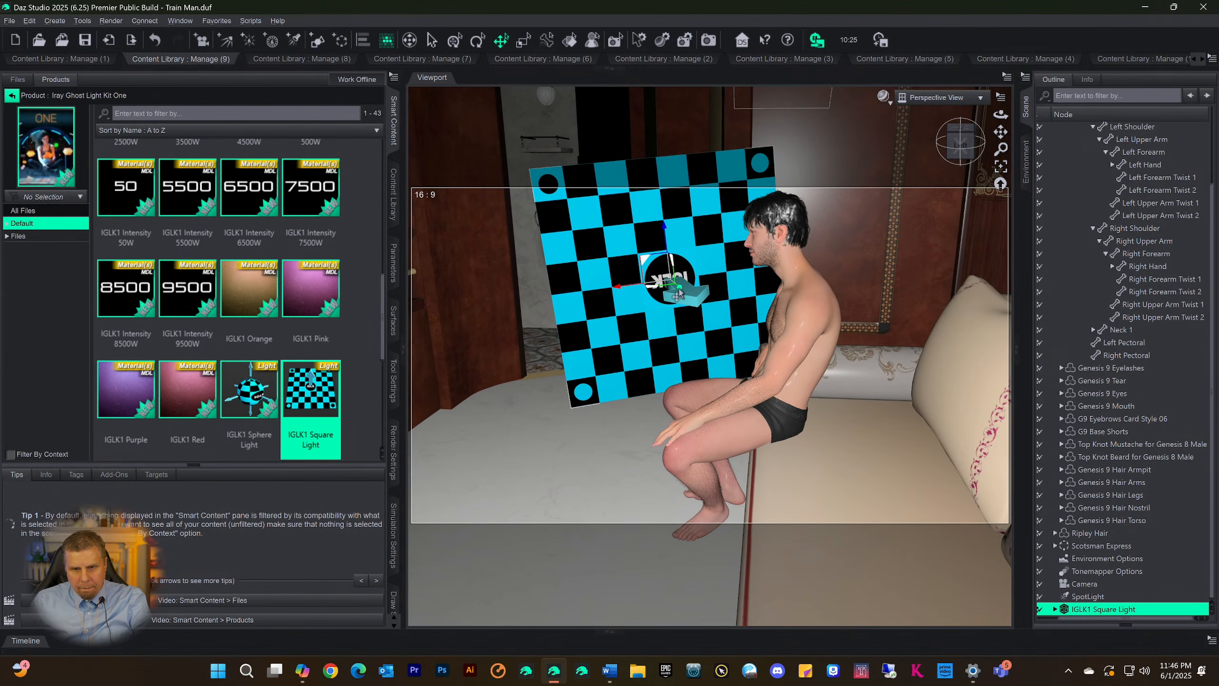
{"action": "left_click_drag", "start_coordinate": [666, 291], "coordinate": [664, 289]}
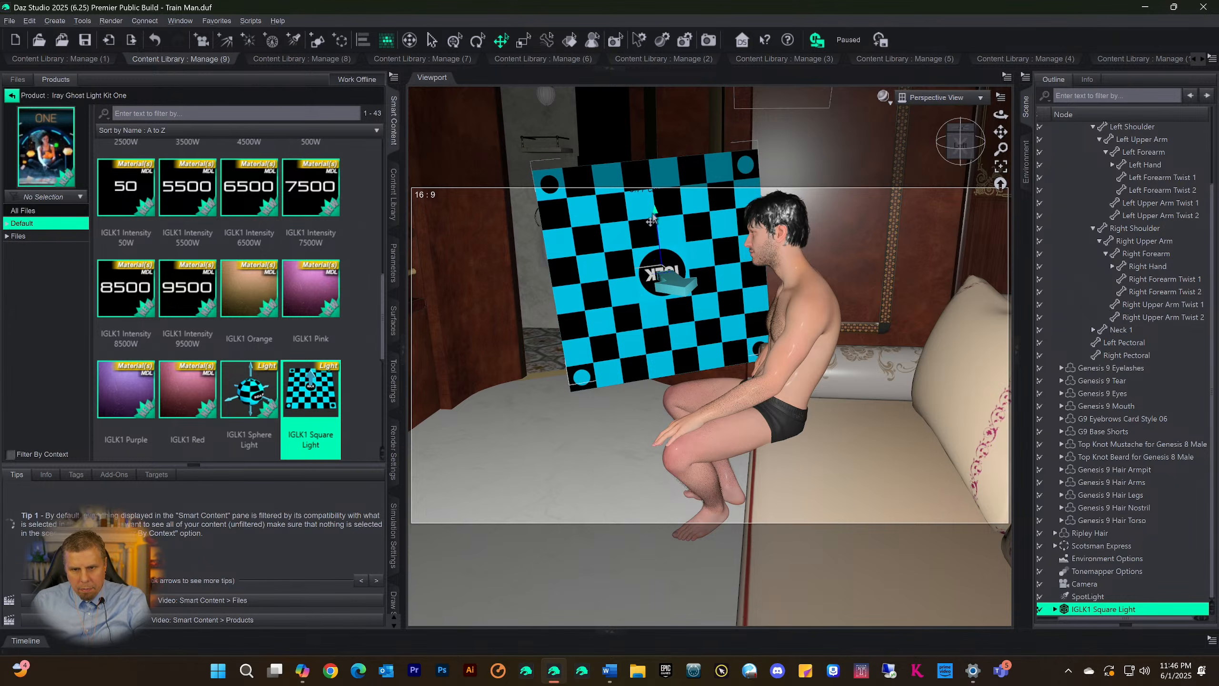
{"action": "left_click_drag", "start_coordinate": [651, 220], "coordinate": [652, 220]}
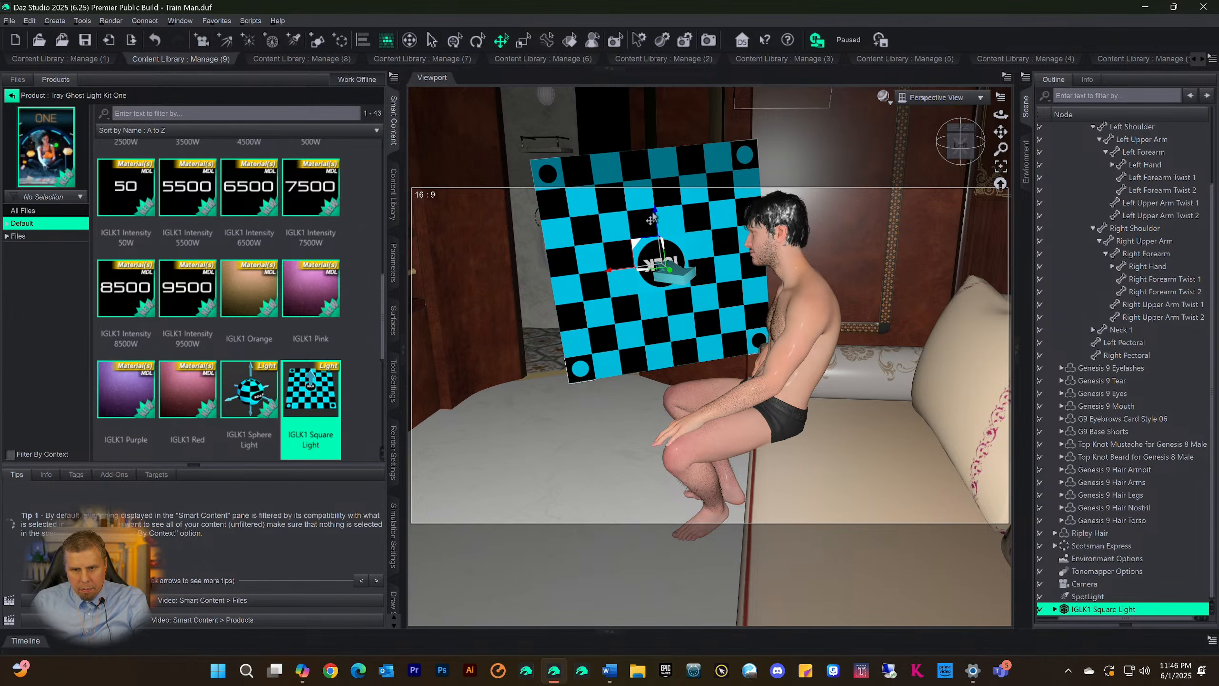
{"action": "left_click", "coordinate": [931, 99]}
{"action": "left_click", "coordinate": [913, 212]}
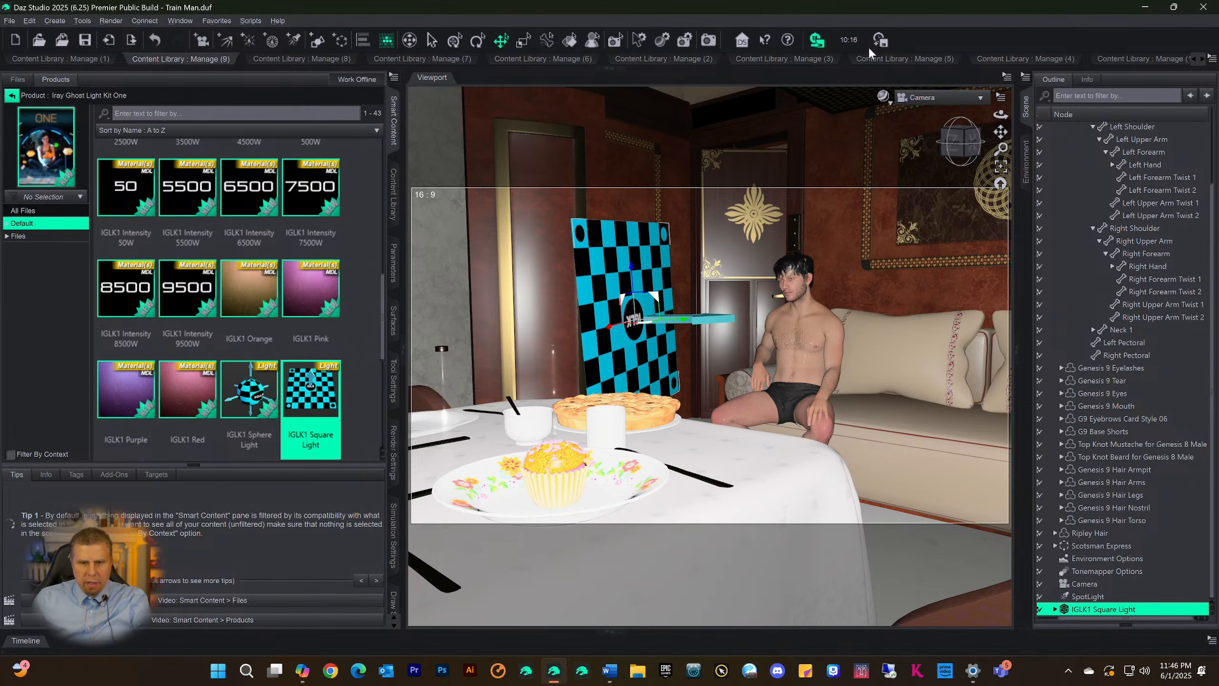
Switch the viewport to the Iray preview and display the IGLK1 Square Light's surface properties
{"action": "key", "text": "ctrl+0"}
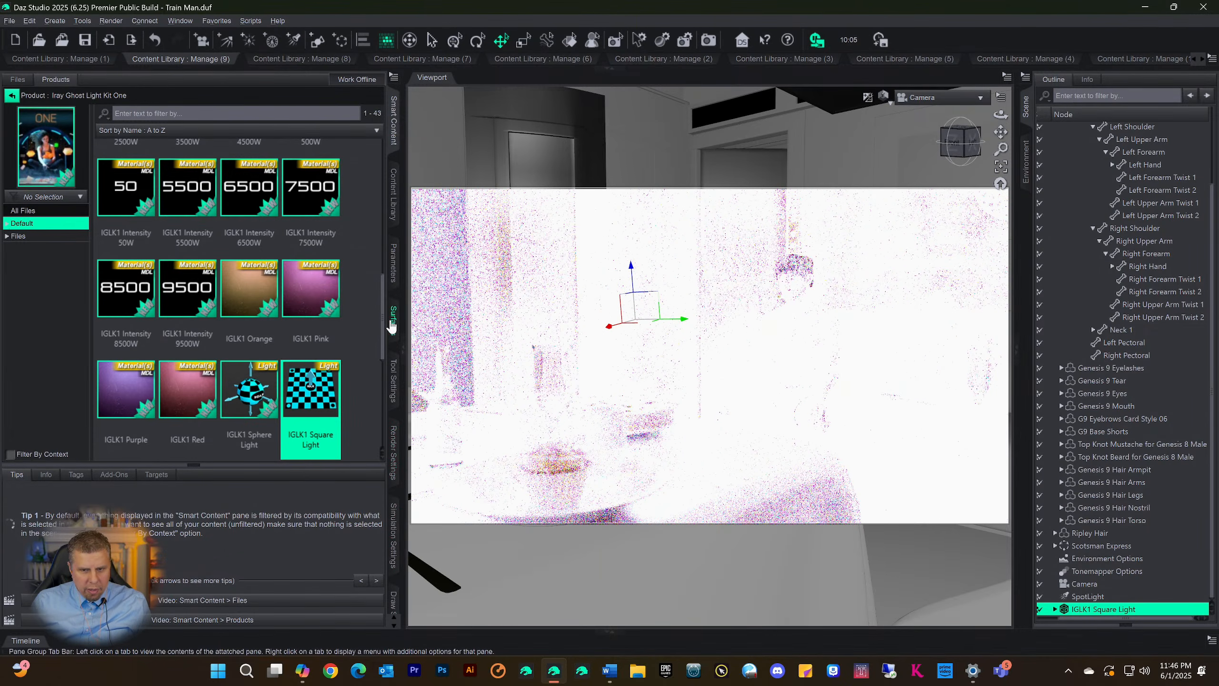
{"action": "left_click", "coordinate": [393, 271]}
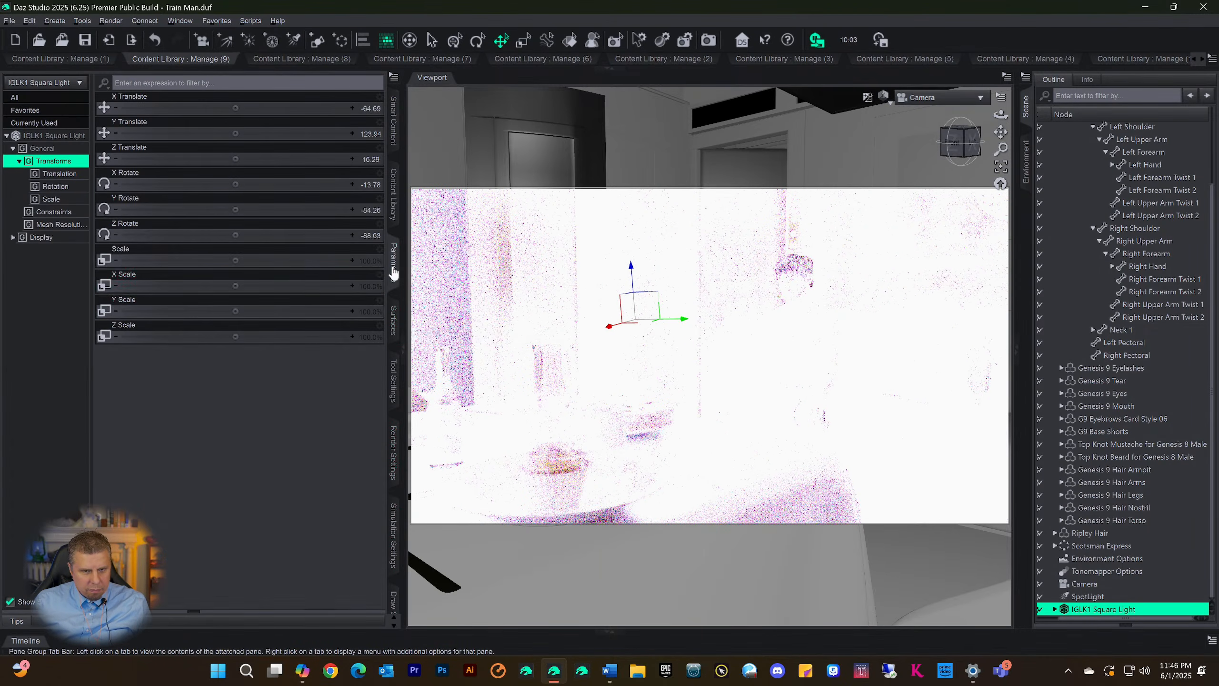
{"action": "left_click", "coordinate": [54, 136]}
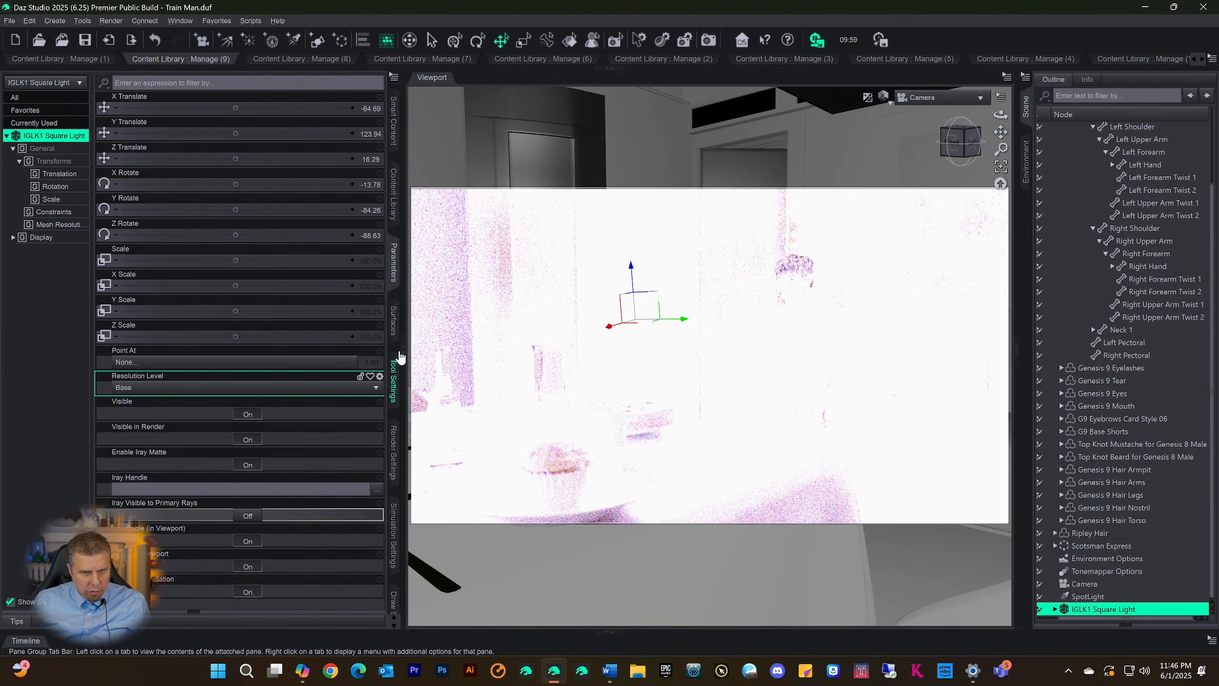
{"action": "left_click", "coordinate": [394, 324]}
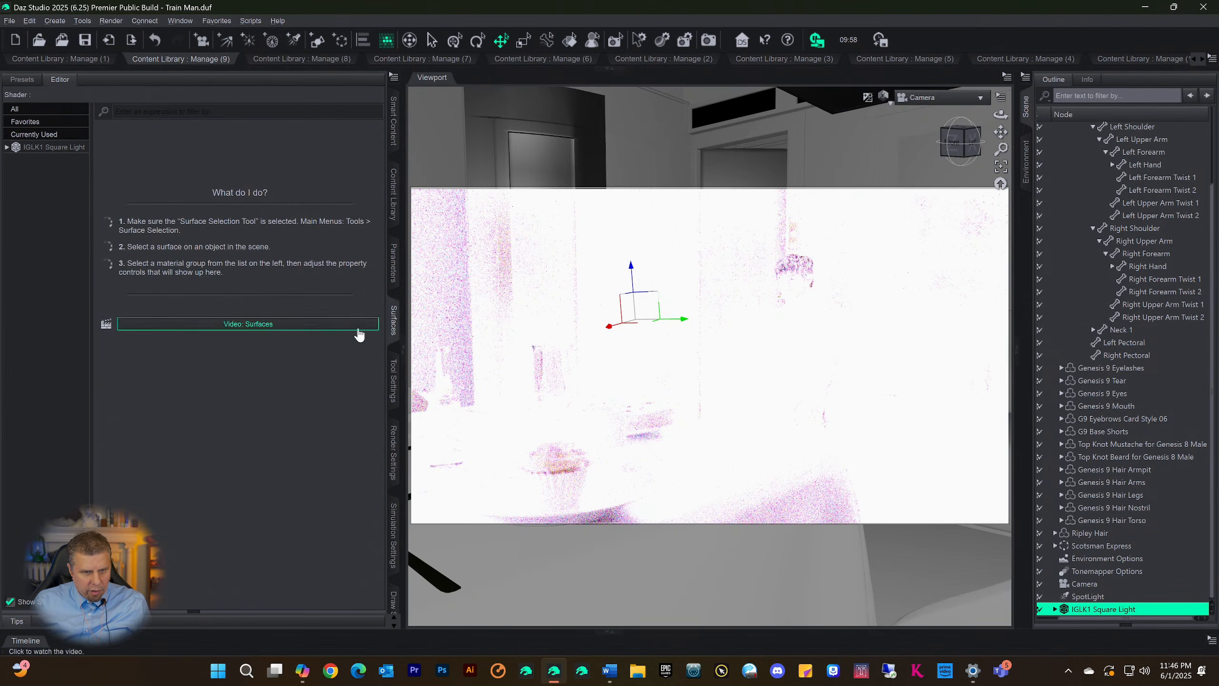
{"action": "left_click", "coordinate": [49, 147]}
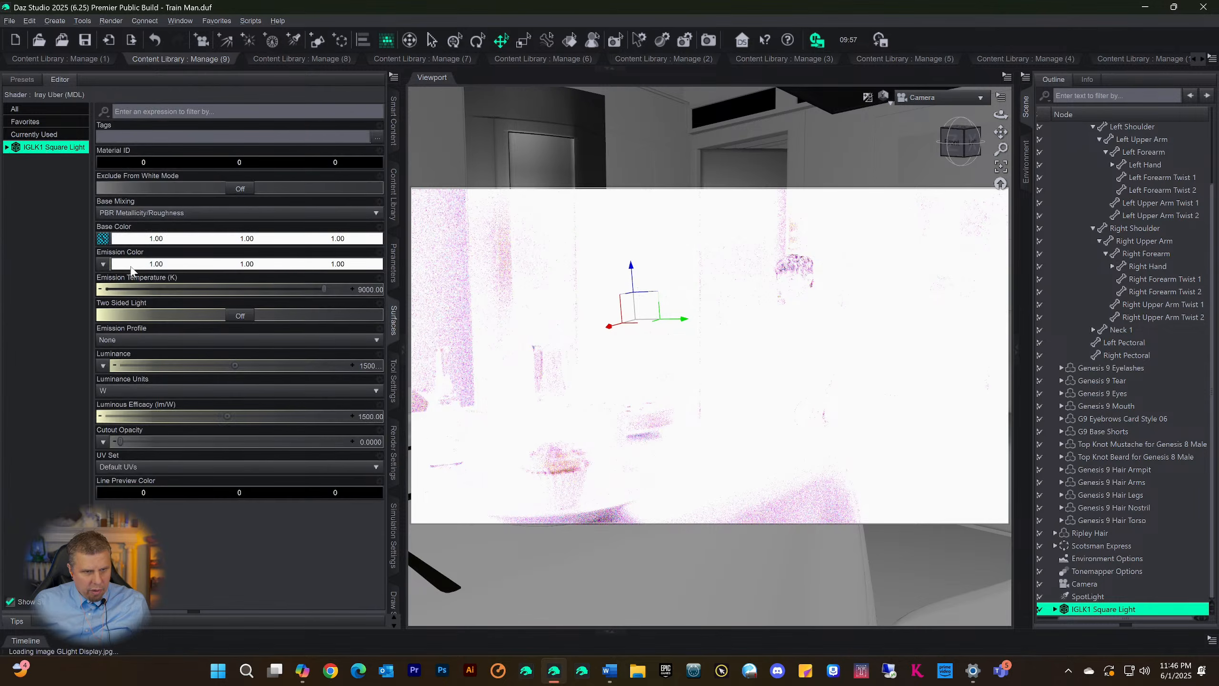
Try a Luminous Efficacy of 10 lm/W on the IGLK1 Square Light, and undo the change
{"action": "left_click", "coordinate": [373, 417]}
{"action": "type", "text": "10"}
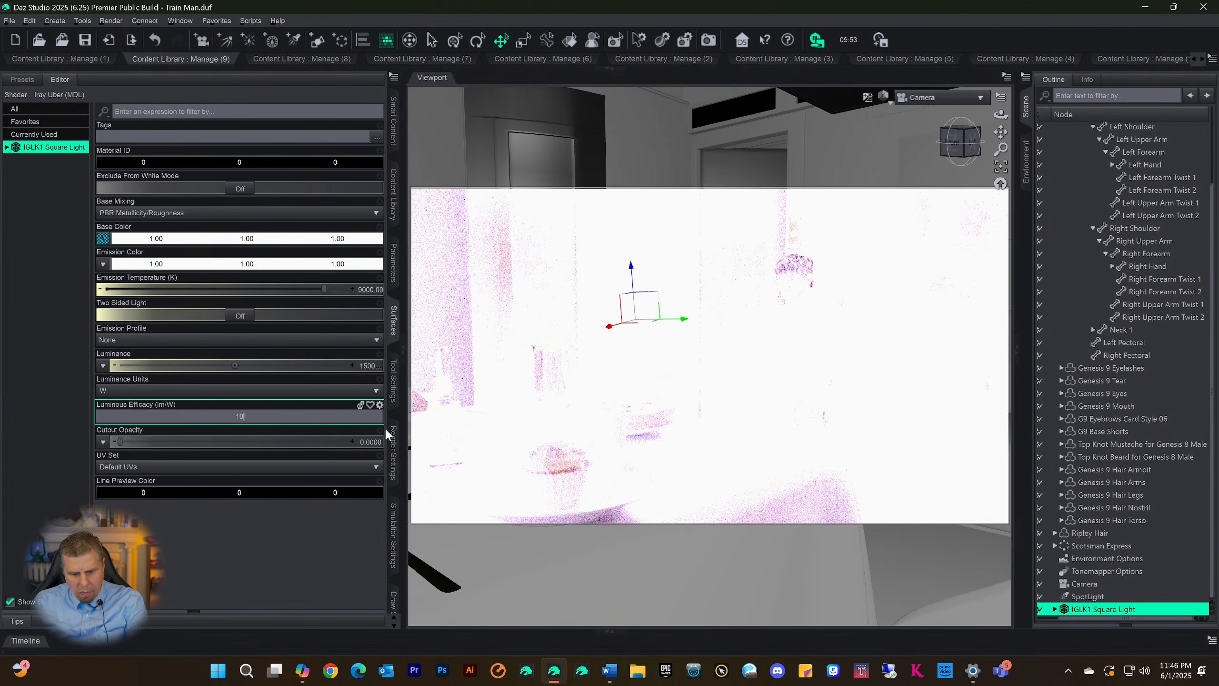
{"action": "key", "text": "Return"}
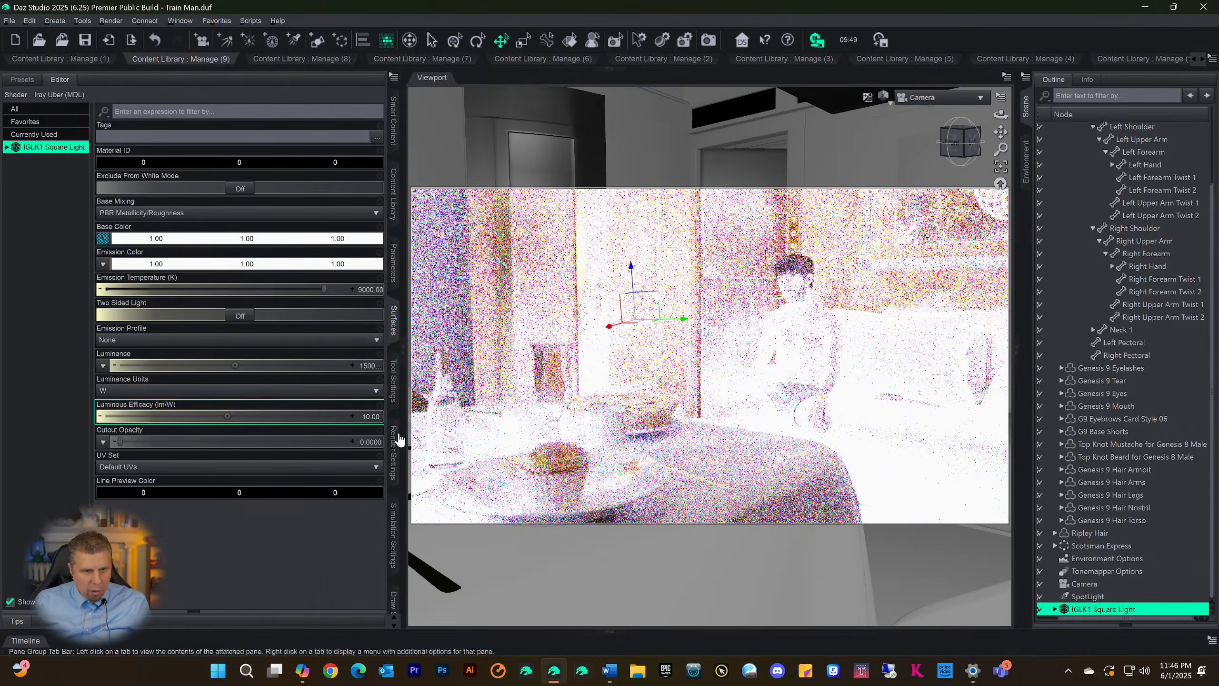
{"action": "key", "text": "ctrl+z"}
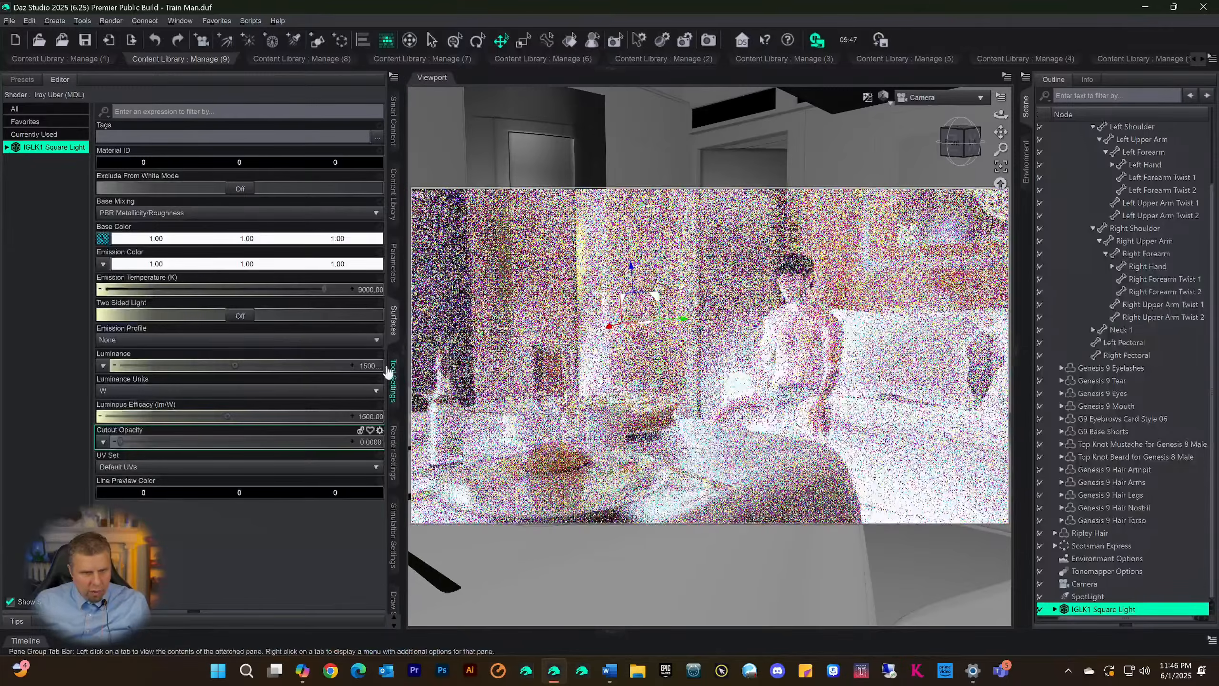
Set the IGLK1 Square Light's Luminance to 10 W
{"action": "left_click", "coordinate": [371, 364]}
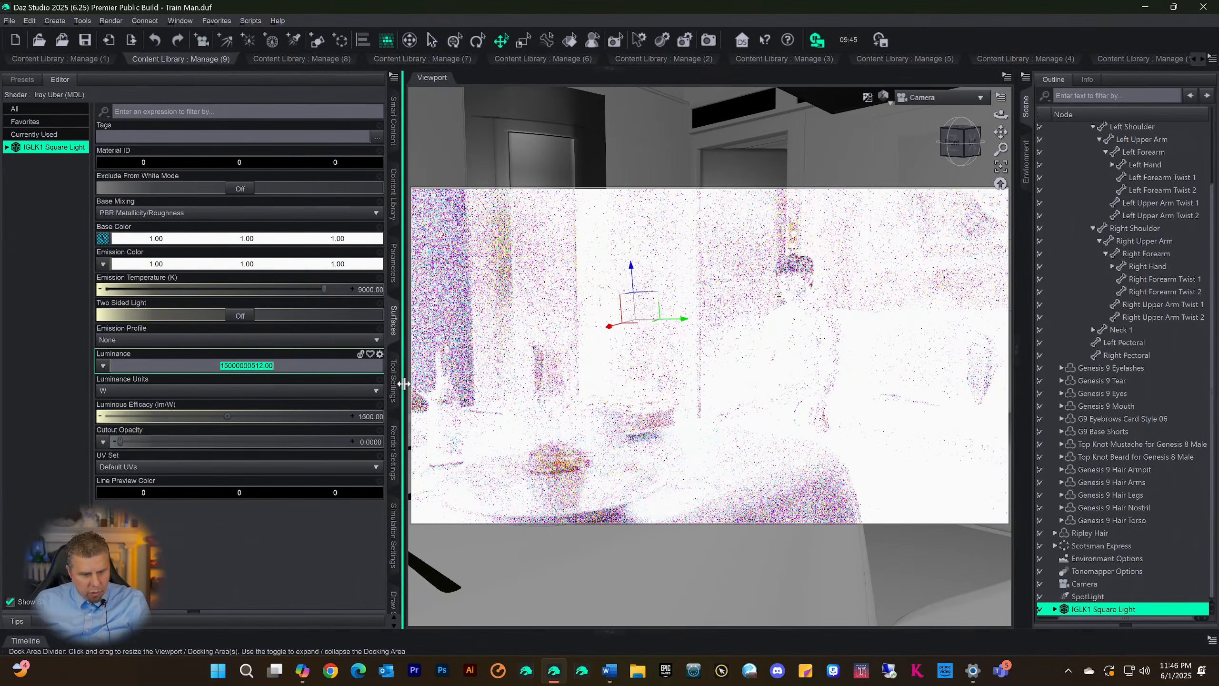
{"action": "type", "text": "10"}
{"action": "key", "text": "Return"}
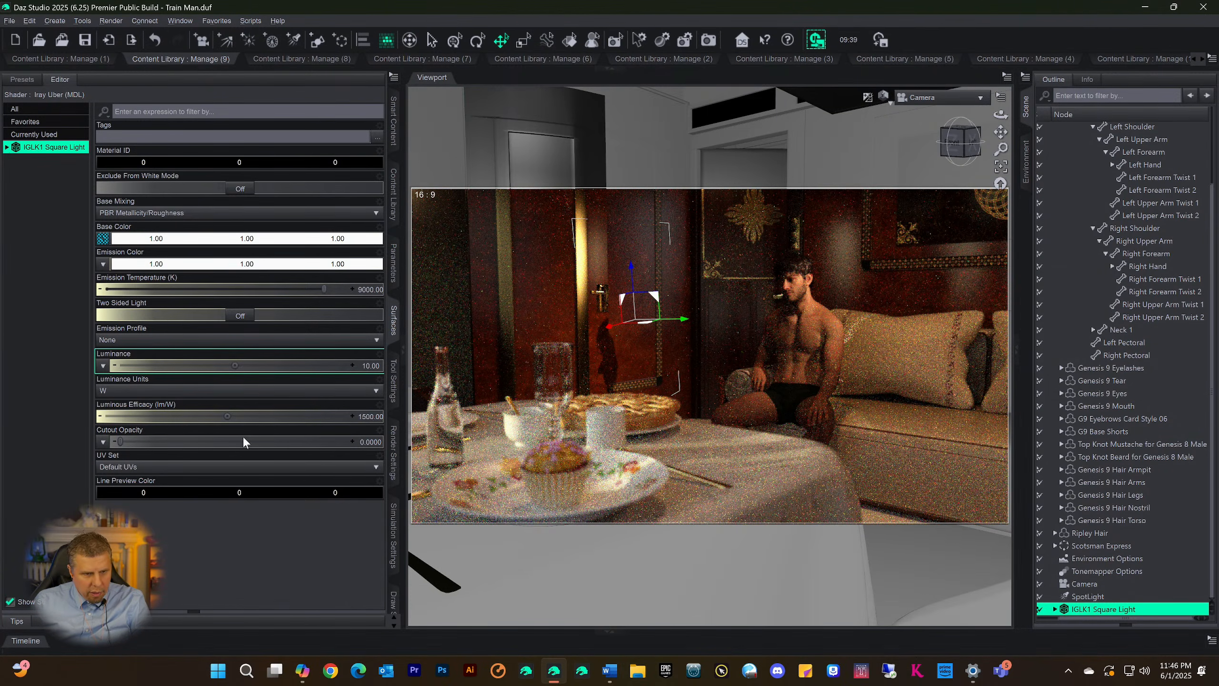
Test higher Cutout Opacity values on the IGLK1 Square Light in the Iray preview and return it to 0
{"action": "left_click_drag", "start_coordinate": [244, 441], "coordinate": [395, 455]}
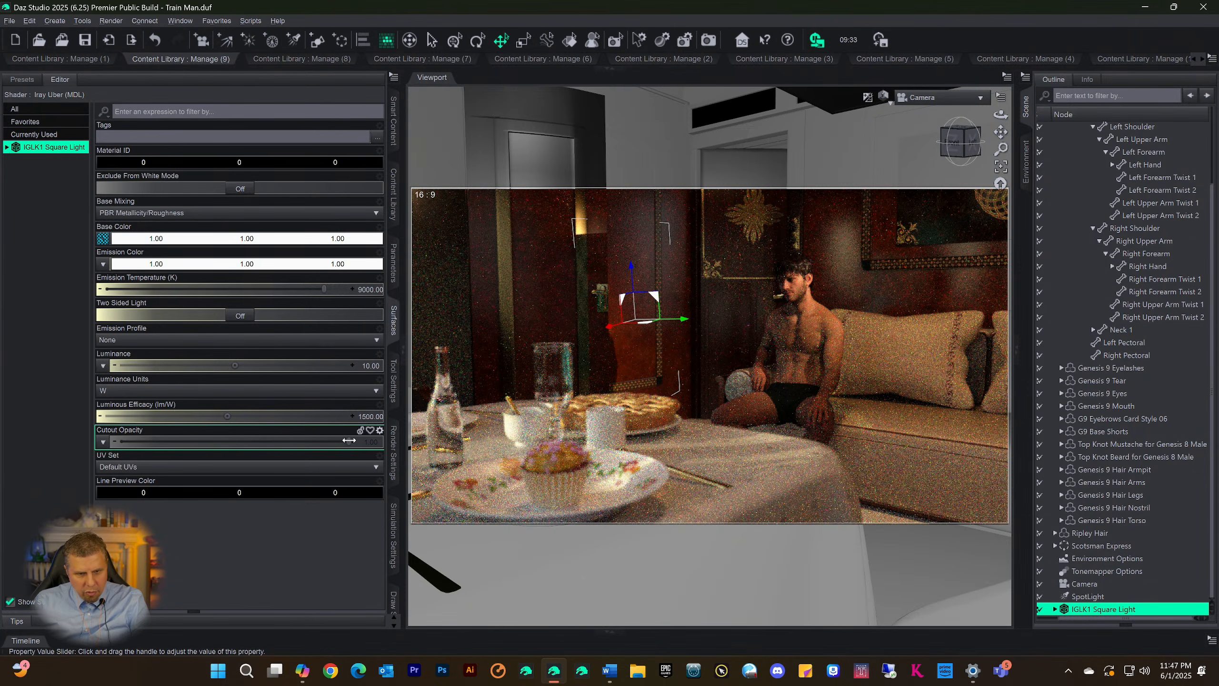
{"action": "left_click_drag", "start_coordinate": [348, 441], "coordinate": [273, 445]}
{"action": "mouse_move", "coordinate": [194, 449]}
{"action": "left_mouse_down"}
{"action": "mouse_move", "coordinate": [183, 448]}
{"action": "mouse_move", "coordinate": [207, 450]}
{"action": "left_mouse_up"}
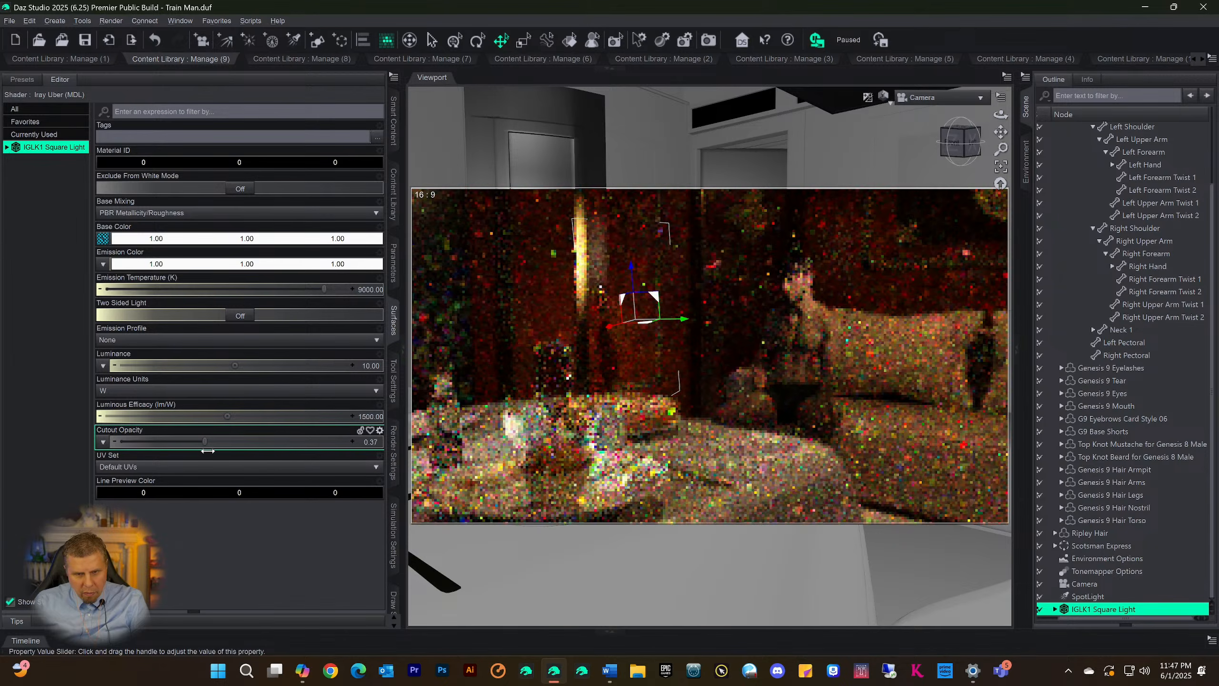
{"action": "left_click_drag", "start_coordinate": [444, 461], "coordinate": [446, 461]}
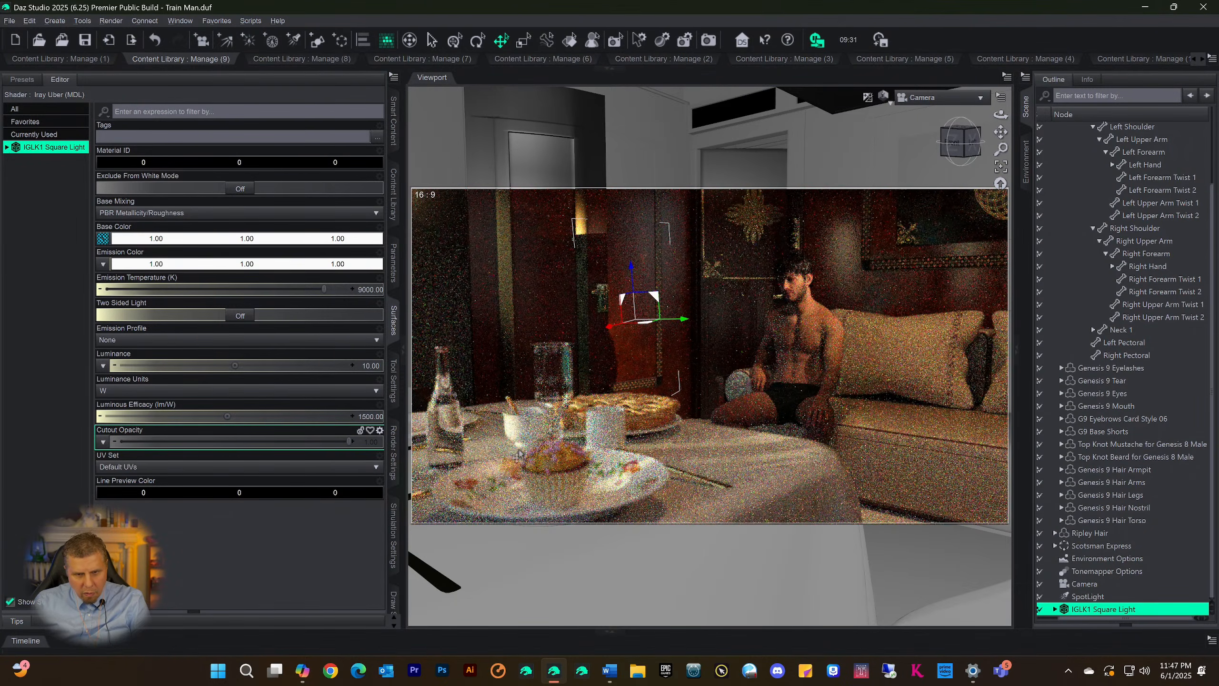
{"action": "left_click_drag", "start_coordinate": [347, 439], "coordinate": [120, 441]}
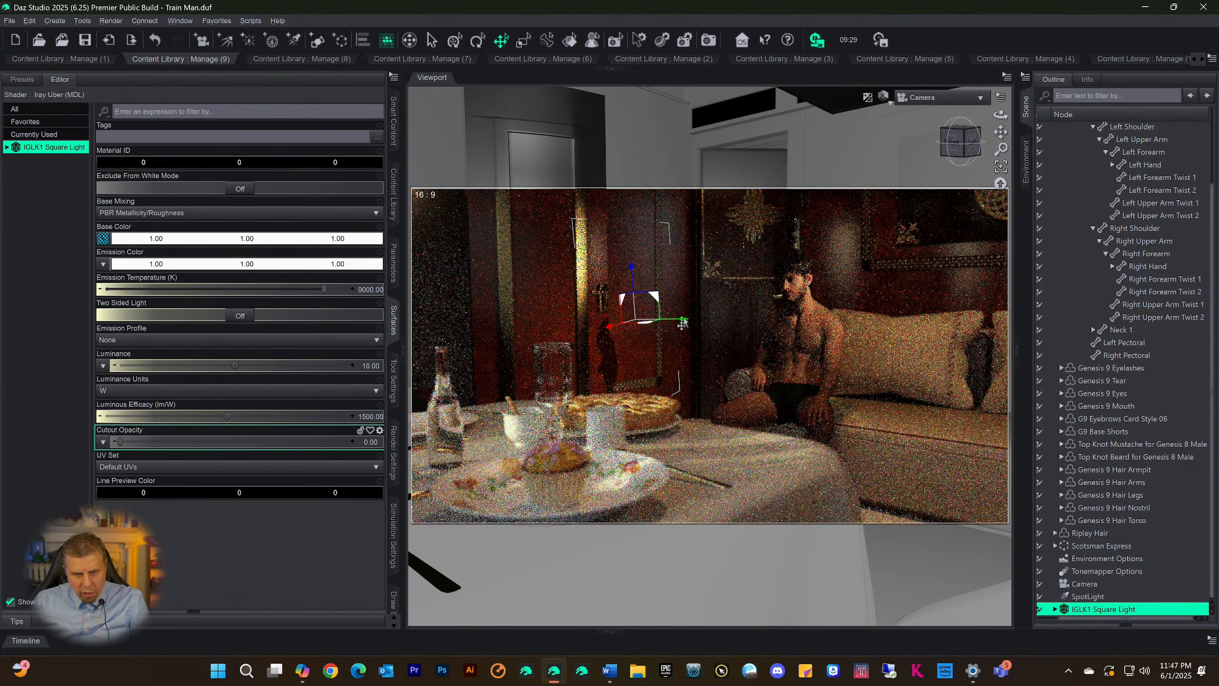
Move the IGLK1 Square Light slightly toward the seated man and keep the light selected
{"action": "mouse_move", "coordinate": [682, 327]}
{"action": "left_mouse_down"}
{"action": "mouse_move", "coordinate": [748, 330]}
{"action": "mouse_move", "coordinate": [699, 323]}
{"action": "left_mouse_up"}
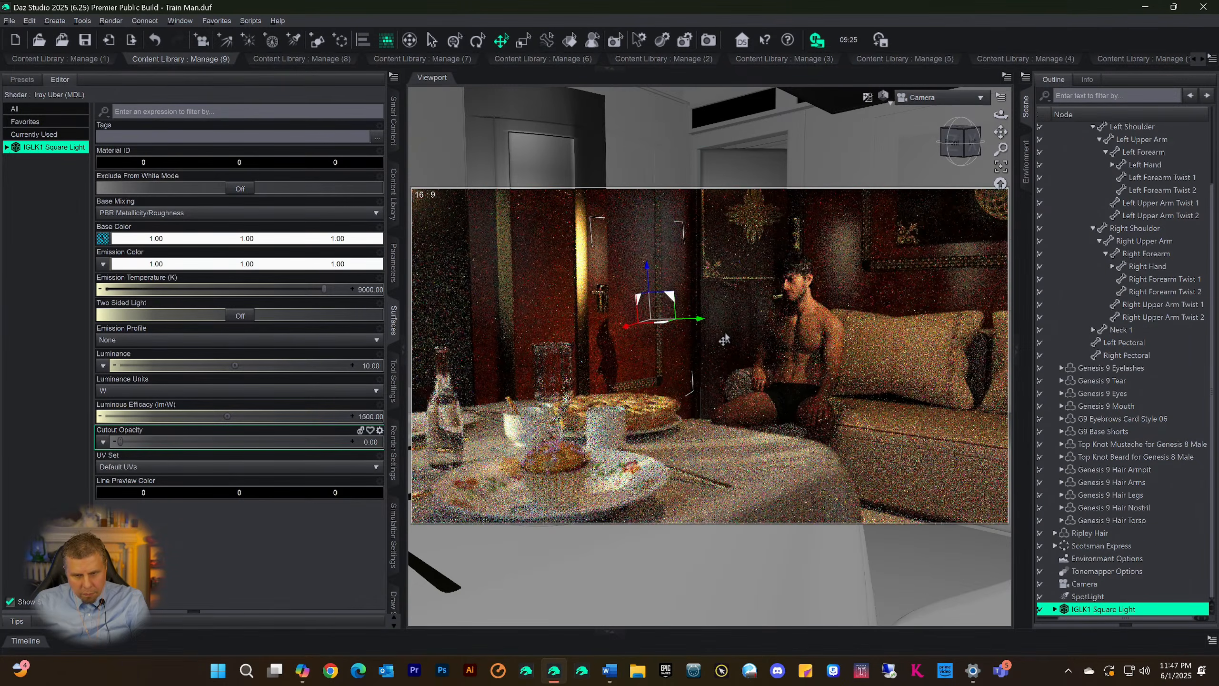
{"action": "left_click", "coordinate": [706, 327]}
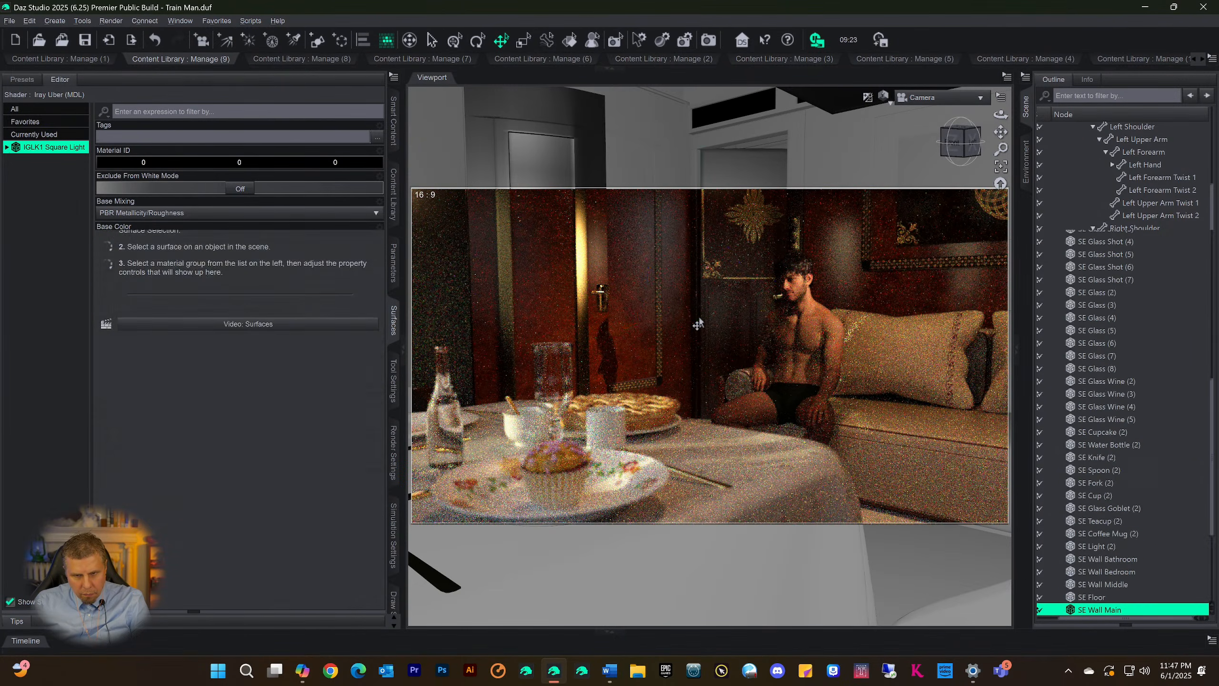
{"action": "scroll", "coordinate": [1113, 586], "scroll_direction": "down", "scroll_amount": 5}
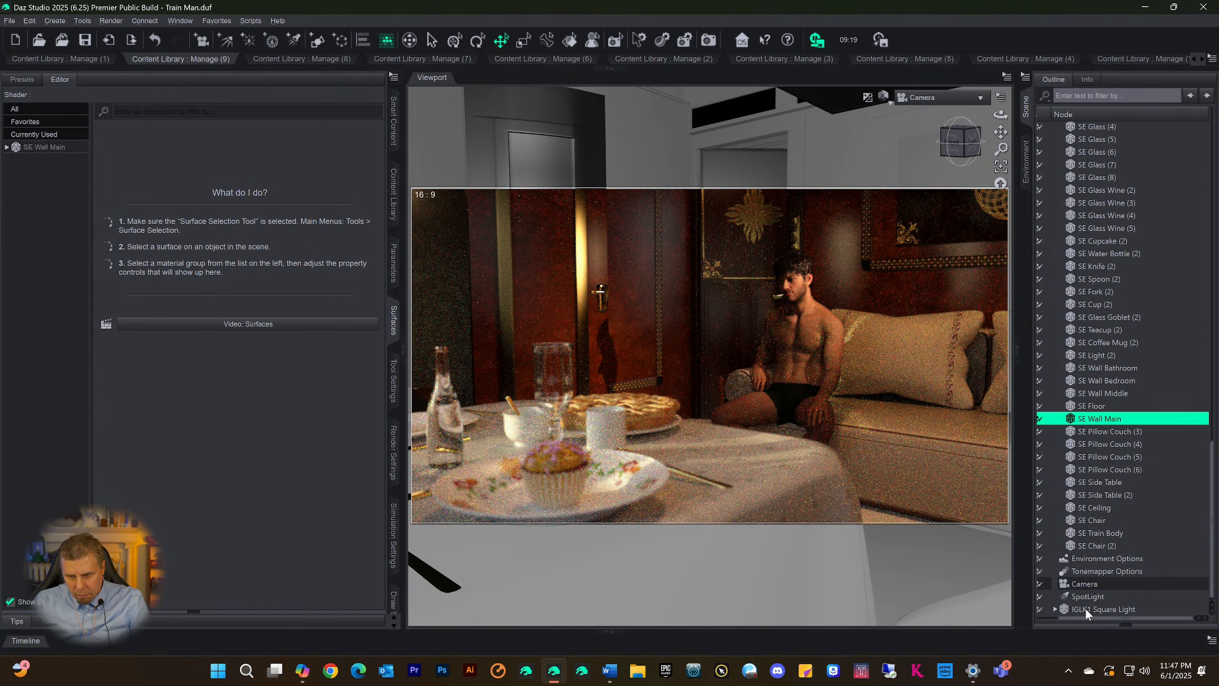
{"action": "left_click", "coordinate": [1084, 607]}
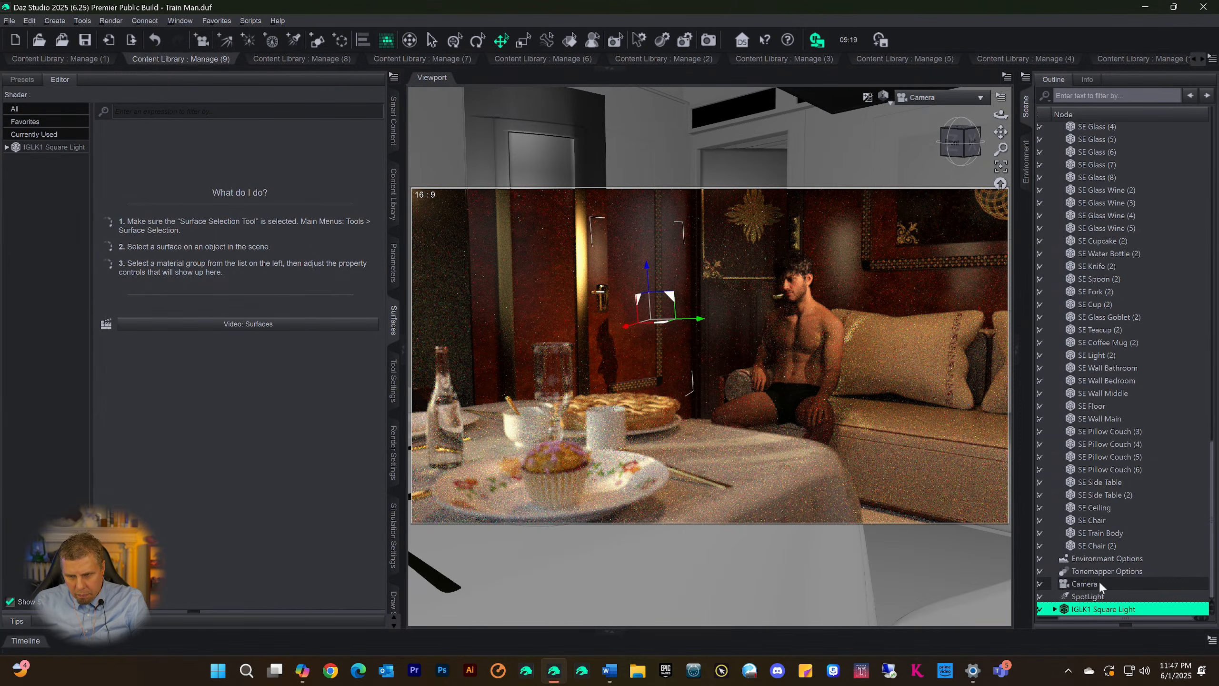
Test a Cutout Opacity of 0 on the child IGLK1 Square Light Display, restore its maximum, and examine its other surface properties
{"action": "left_click", "coordinate": [1056, 609]}
{"action": "left_click", "coordinate": [1109, 608]}
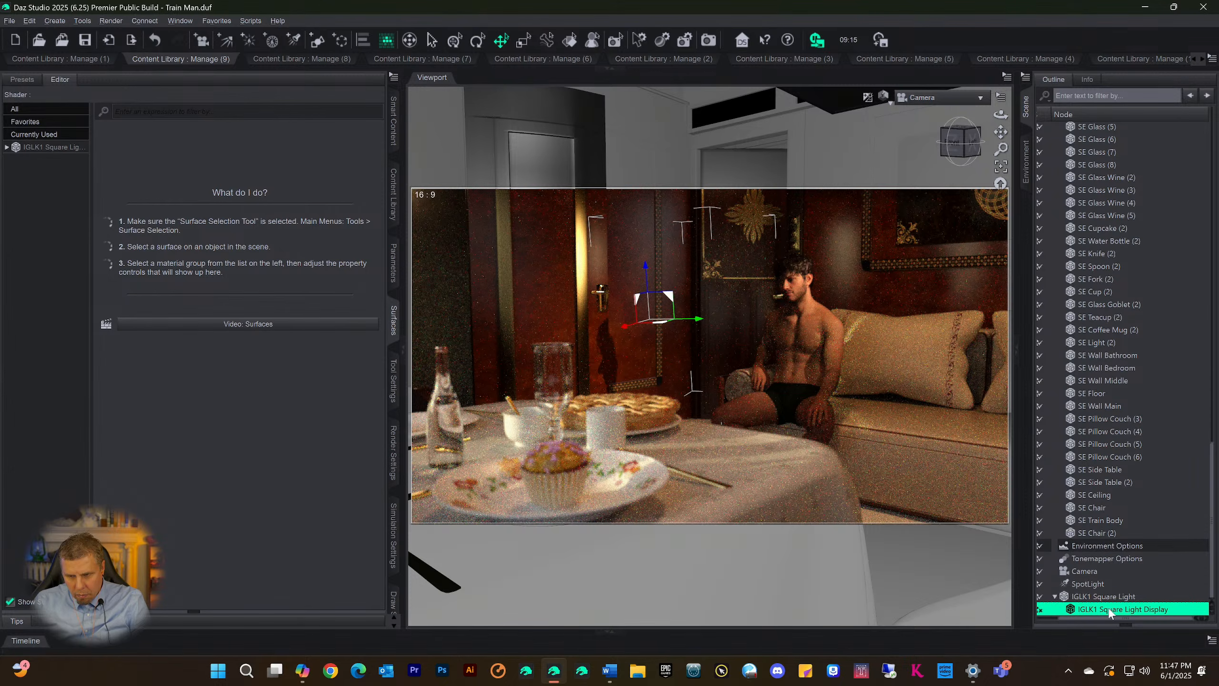
{"action": "left_click", "coordinate": [53, 148]}
{"action": "scroll", "coordinate": [265, 470], "scroll_direction": "down", "scroll_amount": 15}
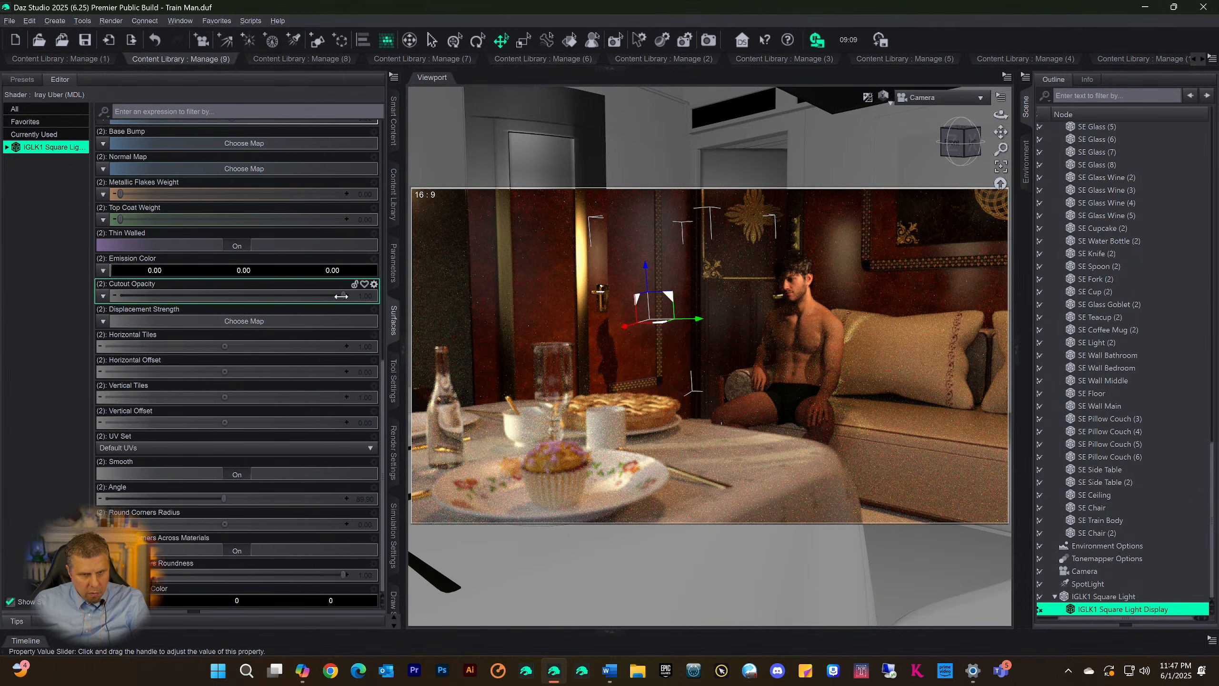
{"action": "left_click_drag", "start_coordinate": [341, 296], "coordinate": [98, 301]}
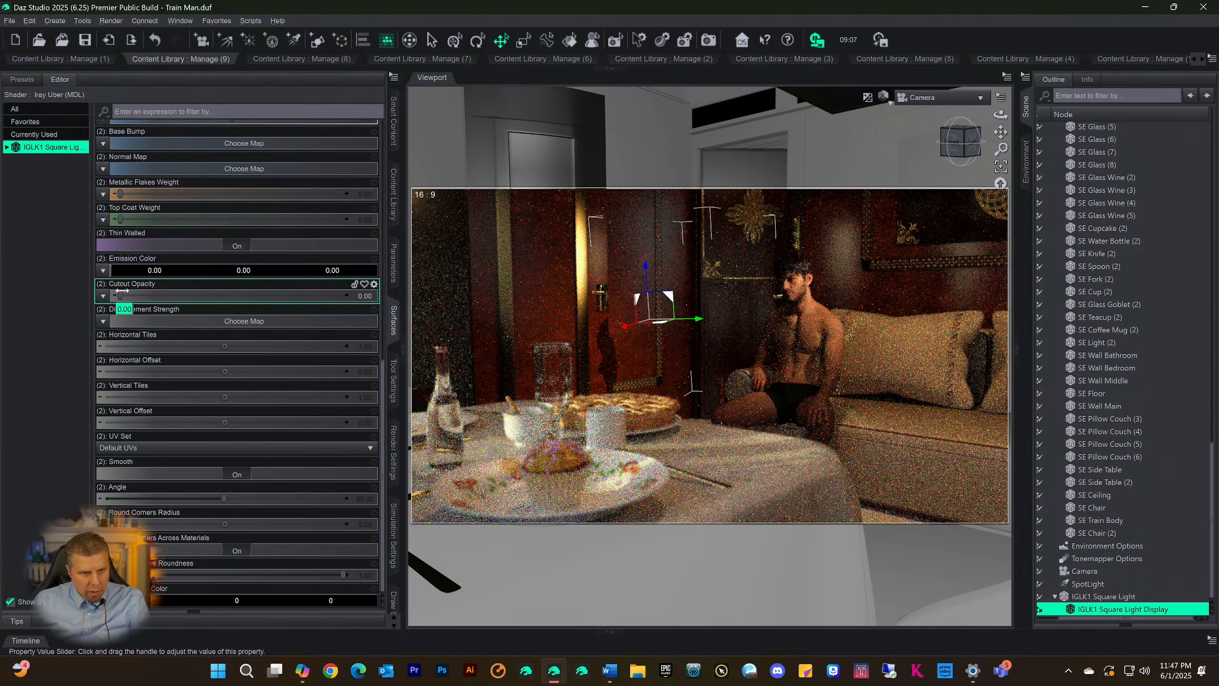
{"action": "left_click_drag", "start_coordinate": [121, 294], "coordinate": [344, 295]}
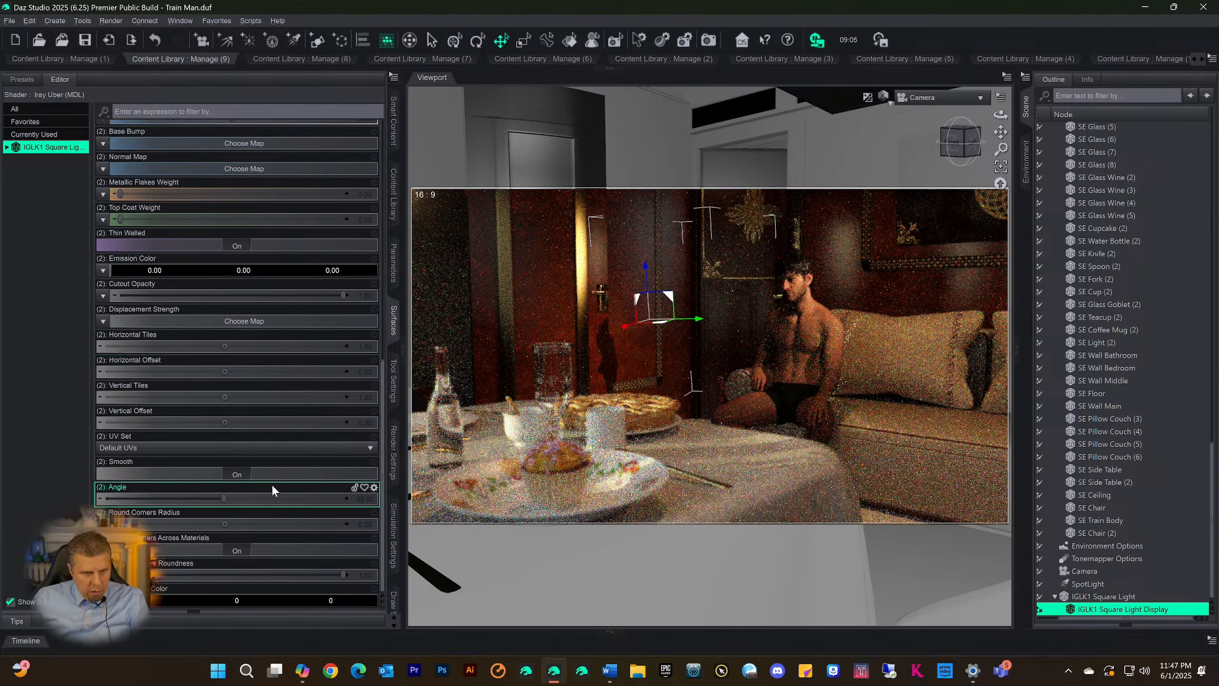
{"action": "scroll", "coordinate": [264, 444], "scroll_direction": "up", "scroll_amount": 5}
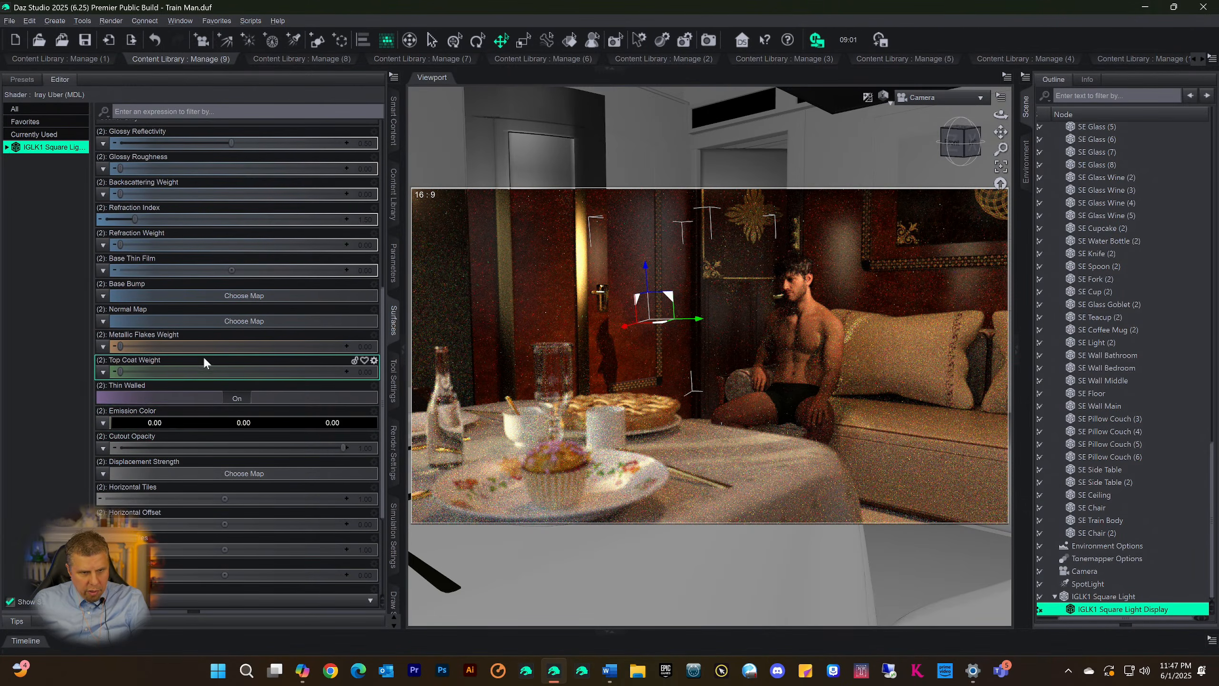
{"action": "scroll", "coordinate": [217, 353], "scroll_direction": "up", "scroll_amount": 11}
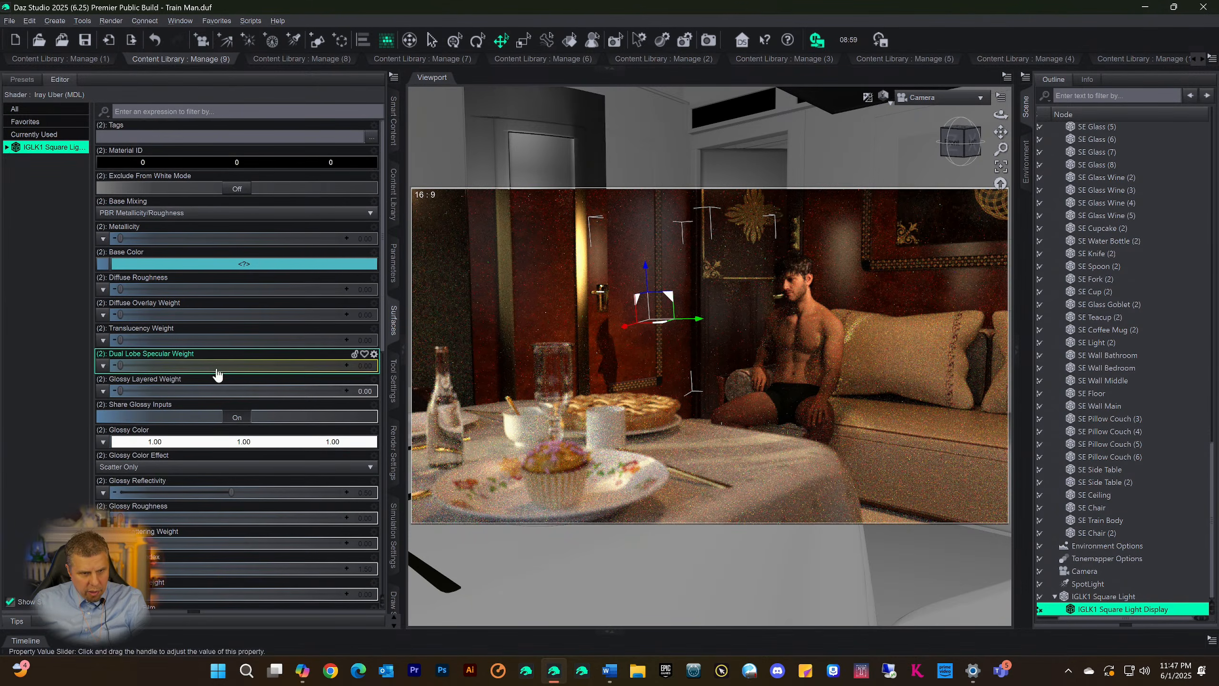
{"action": "scroll", "coordinate": [260, 404], "scroll_direction": "down", "scroll_amount": 16}
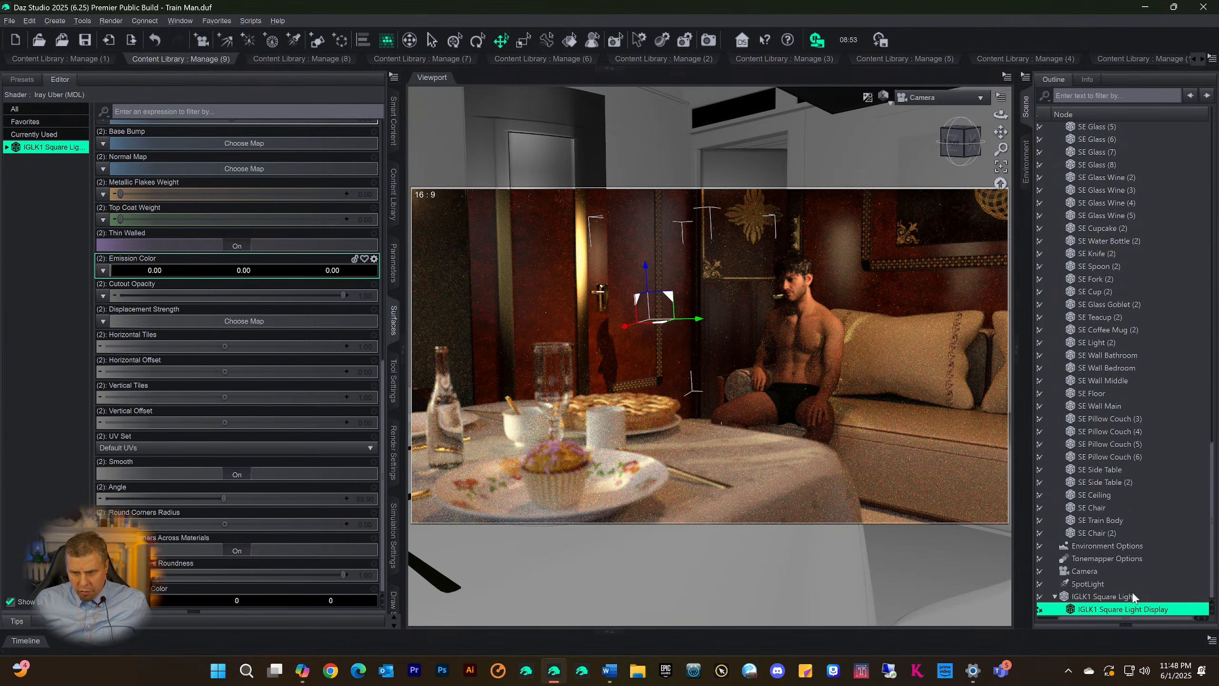
Raise the parent IGLK1 Square Light's Cutout Opacity to its maximum
{"action": "left_click", "coordinate": [1102, 596]}
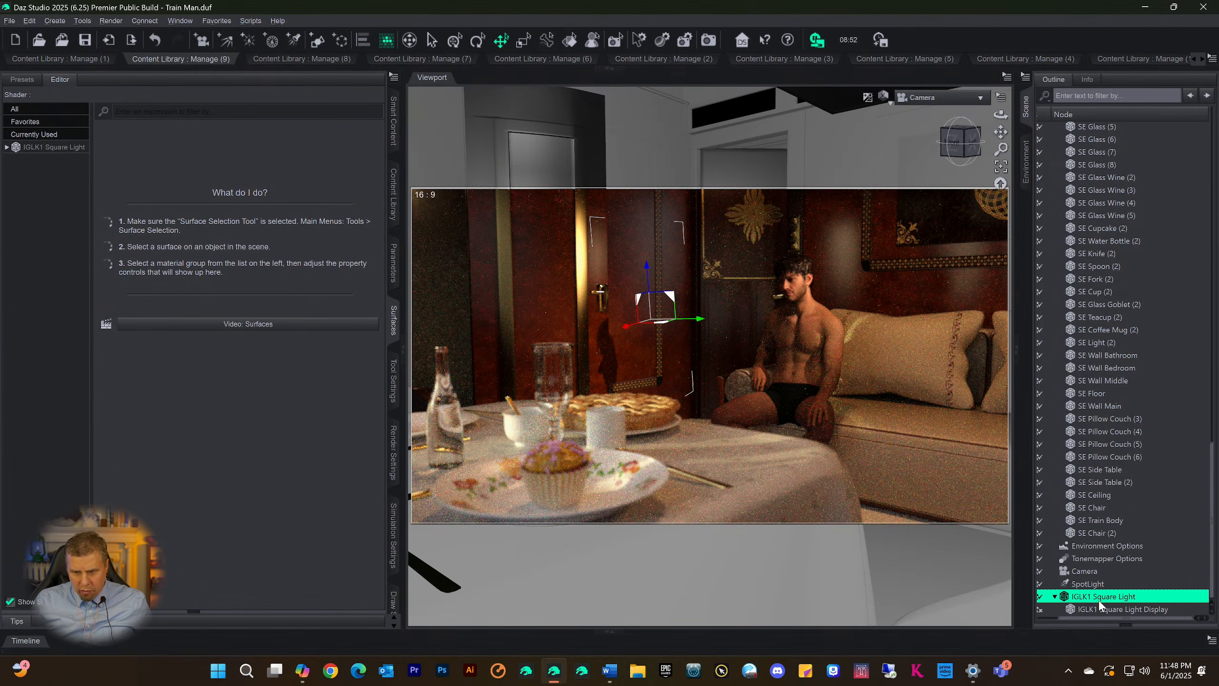
{"action": "left_click", "coordinate": [48, 148]}
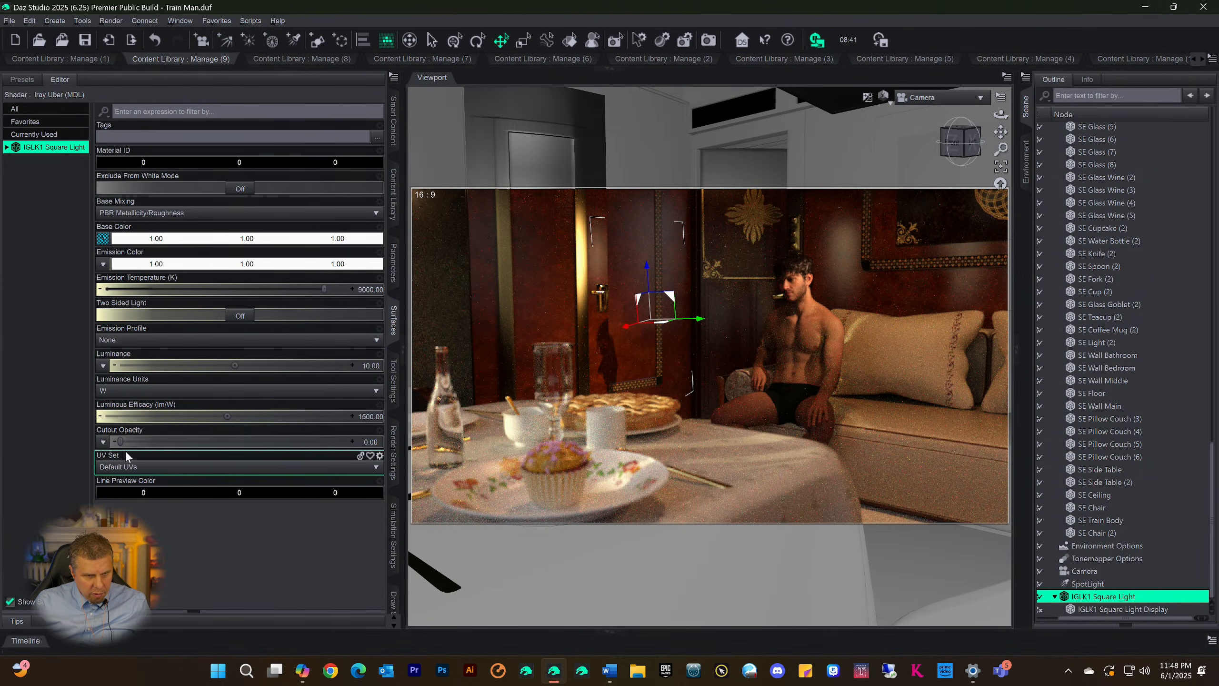
{"action": "left_click_drag", "start_coordinate": [285, 430], "coordinate": [432, 431]}
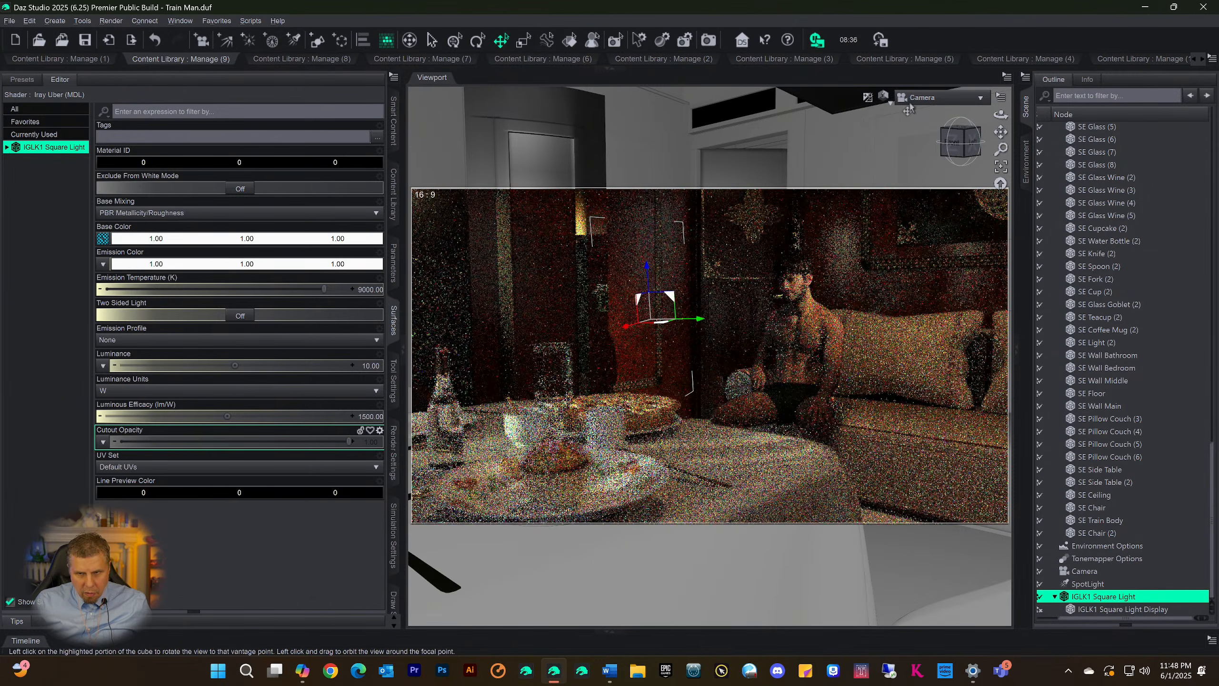
Switch the viewport to Perspective View and move the IGLK1 Square Light slightly away from the seated man
{"action": "left_click", "coordinate": [940, 97]}
{"action": "left_click", "coordinate": [926, 120]}
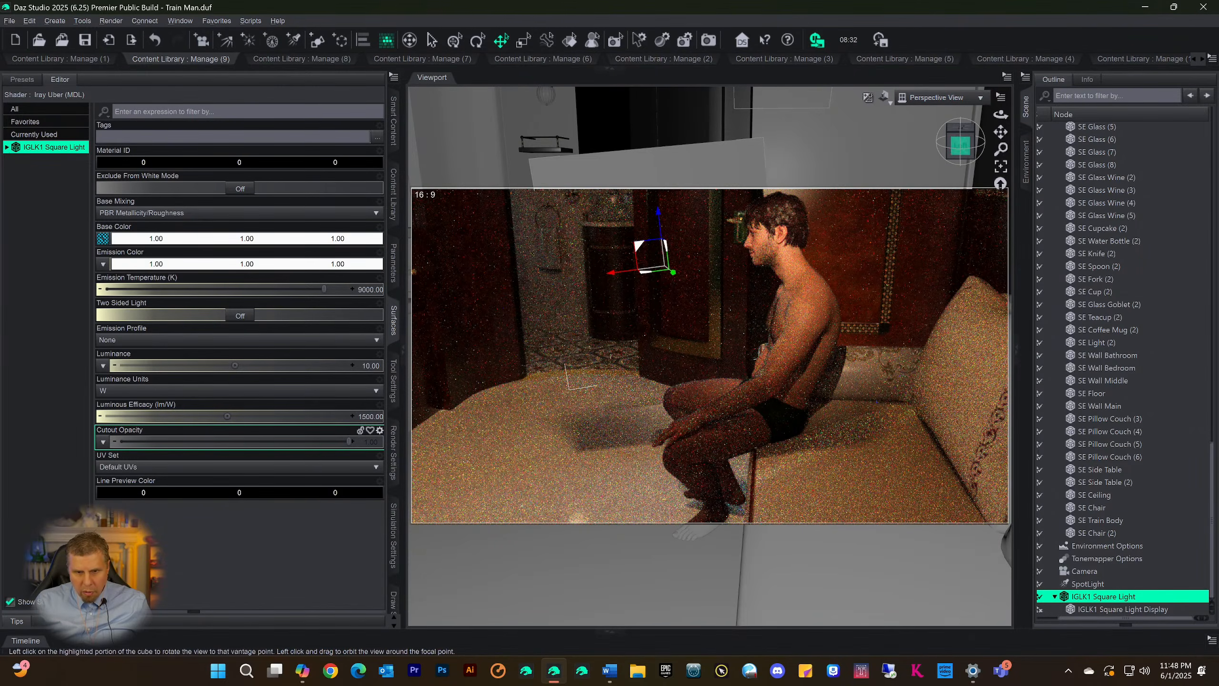
{"action": "left_click_drag", "start_coordinate": [960, 148], "coordinate": [982, 140]}
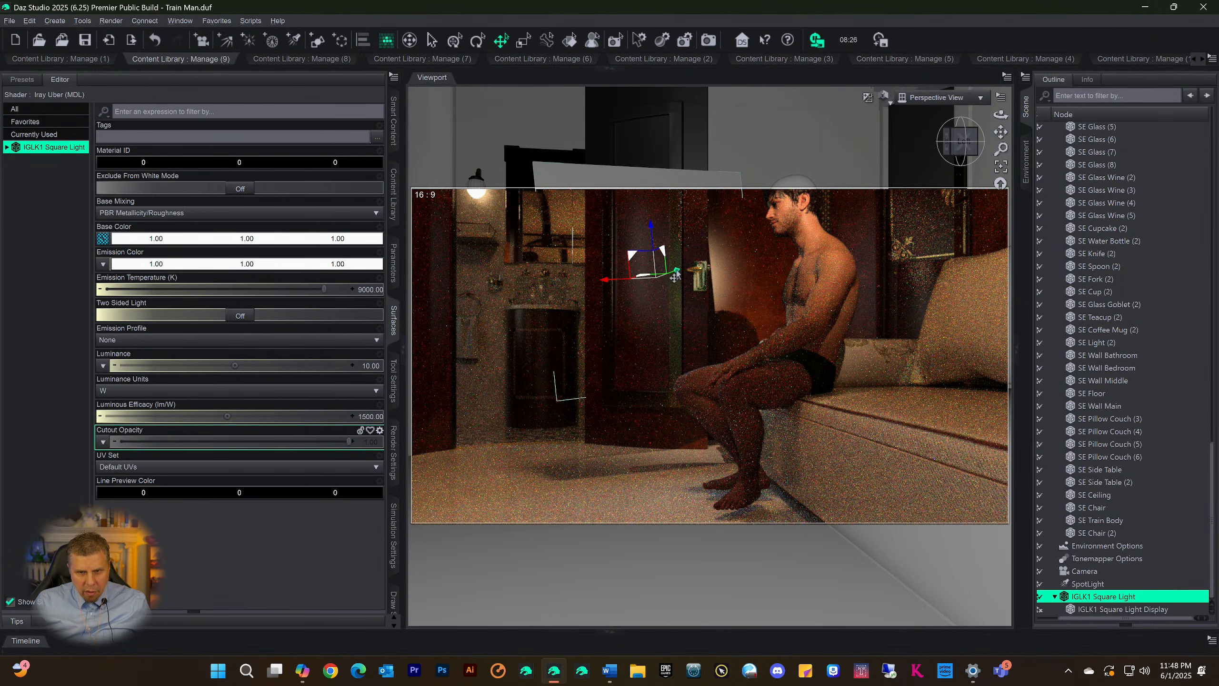
{"action": "left_click_drag", "start_coordinate": [675, 276], "coordinate": [656, 281]}
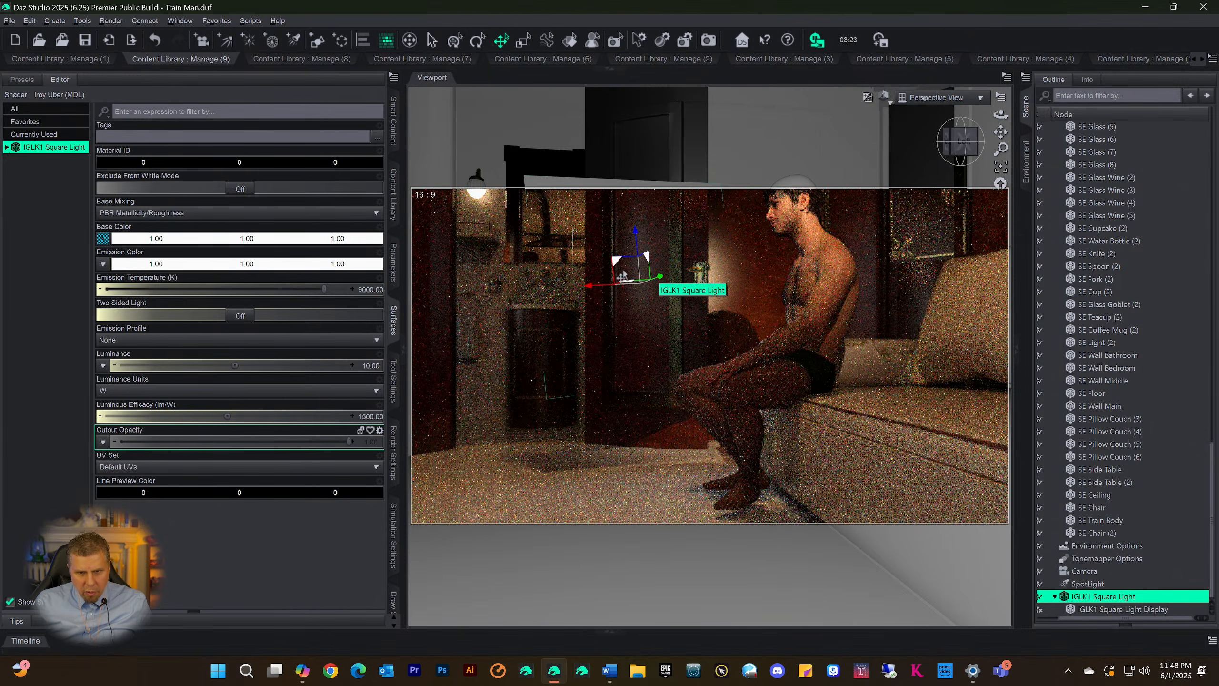
Slide the IGLK1 Square Light sideways along its X axis toward the seated man's side and lower it
{"action": "left_click", "coordinate": [960, 141]}
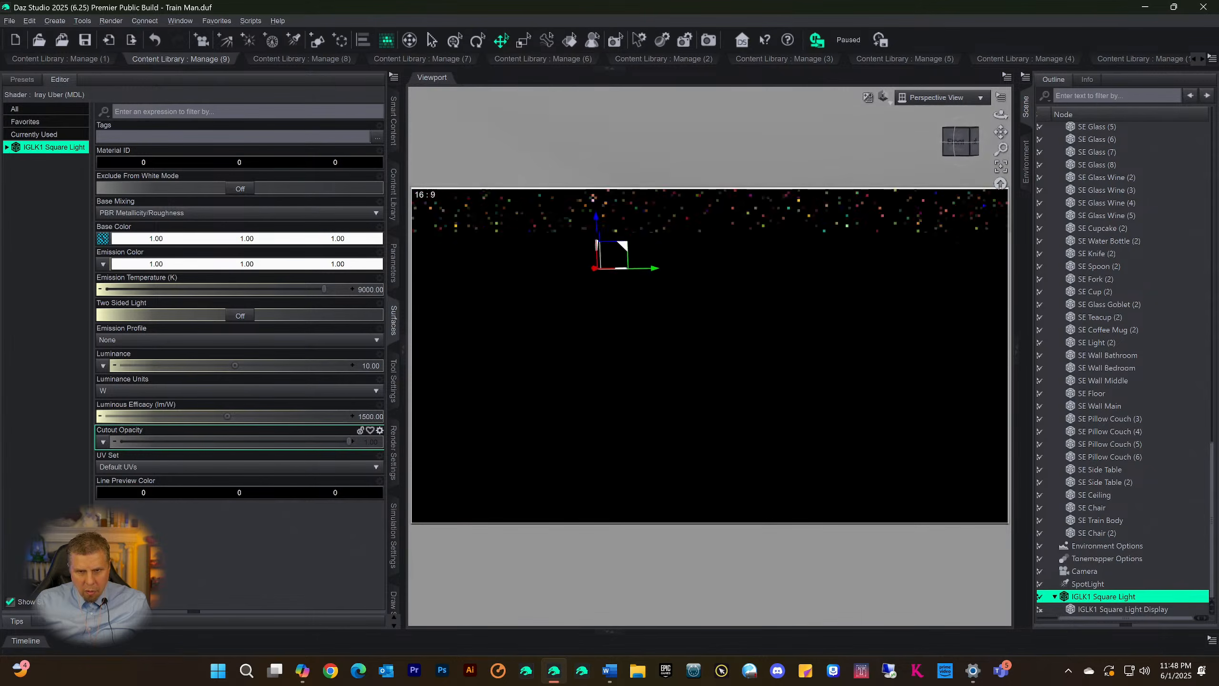
{"action": "scroll", "coordinate": [916, 286], "scroll_direction": "up", "scroll_amount": 6}
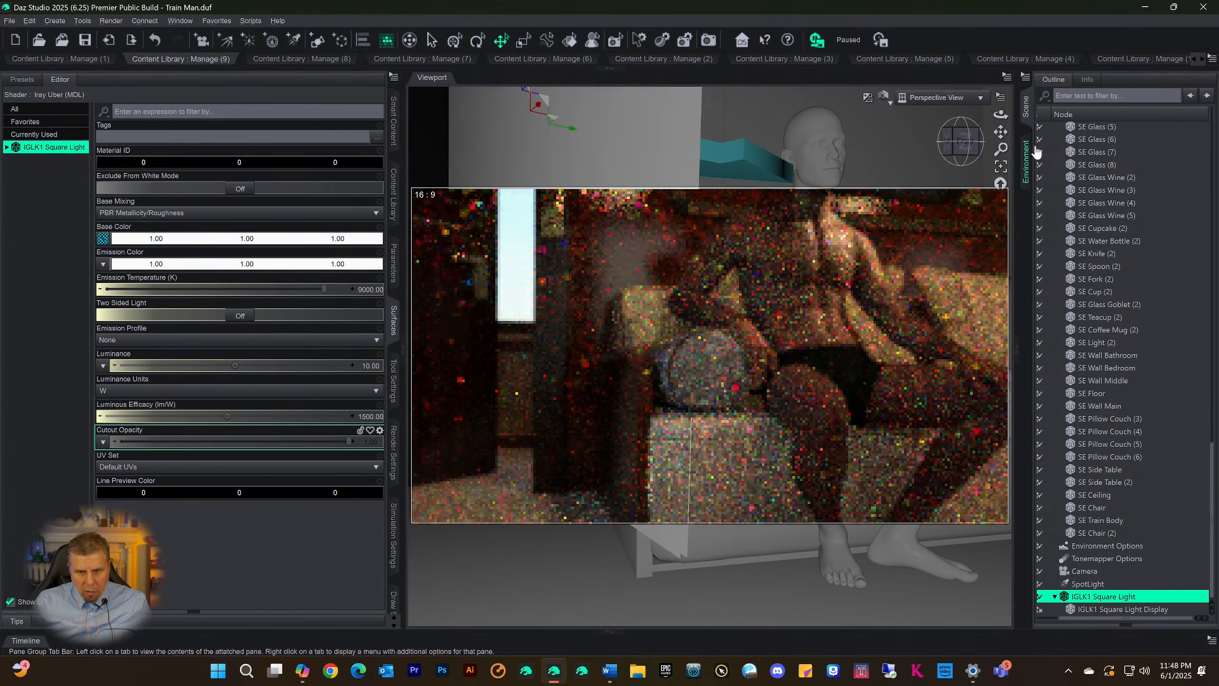
{"action": "left_click_drag", "start_coordinate": [1001, 131], "coordinate": [963, 133]}
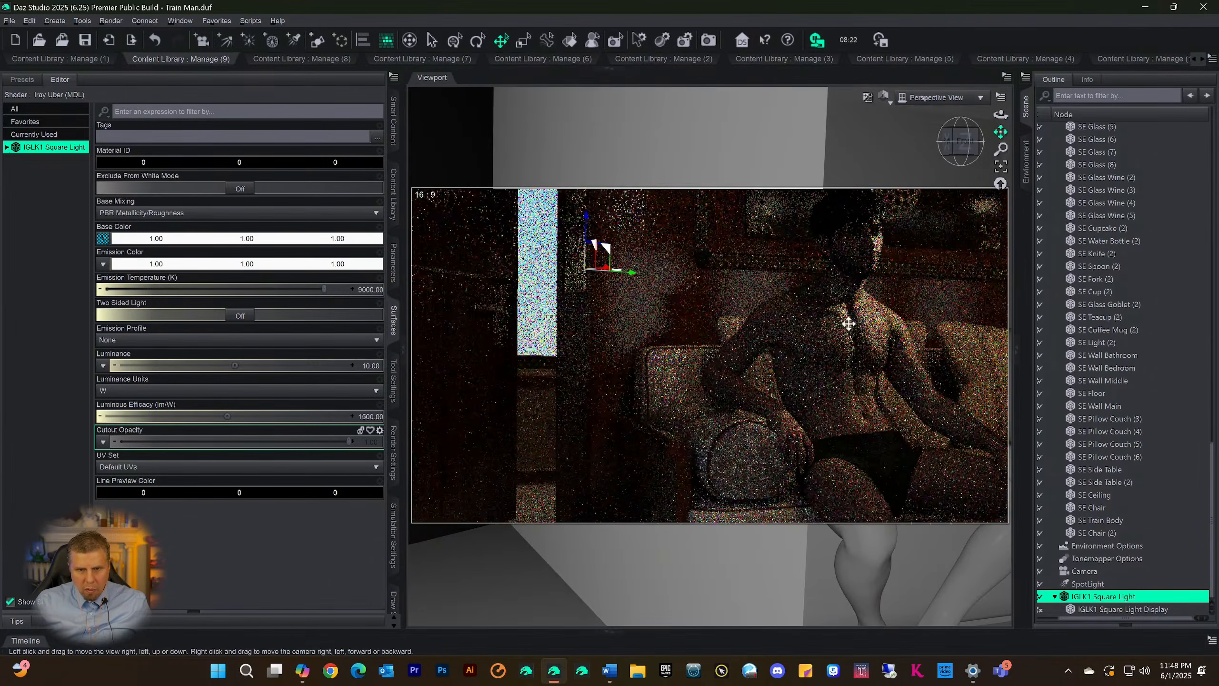
{"action": "scroll", "coordinate": [721, 308], "scroll_direction": "down", "scroll_amount": 5}
{"action": "scroll", "coordinate": [852, 332], "scroll_direction": "up", "scroll_amount": 5}
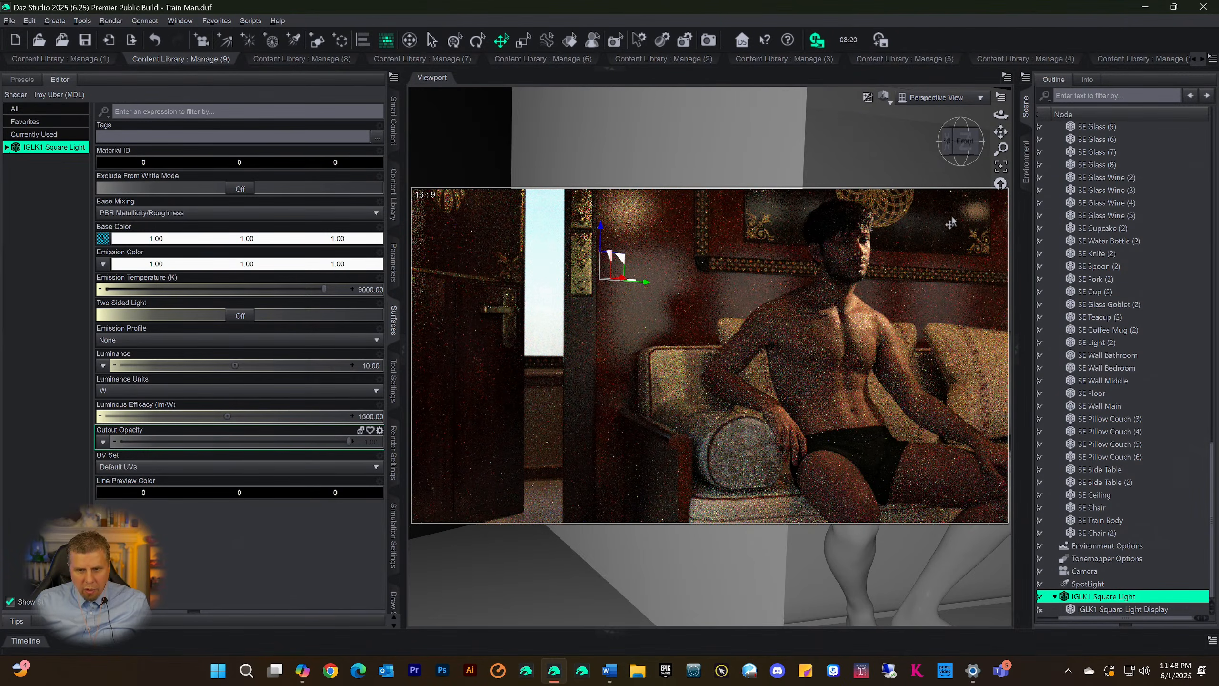
{"action": "left_click_drag", "start_coordinate": [956, 150], "coordinate": [965, 172]}
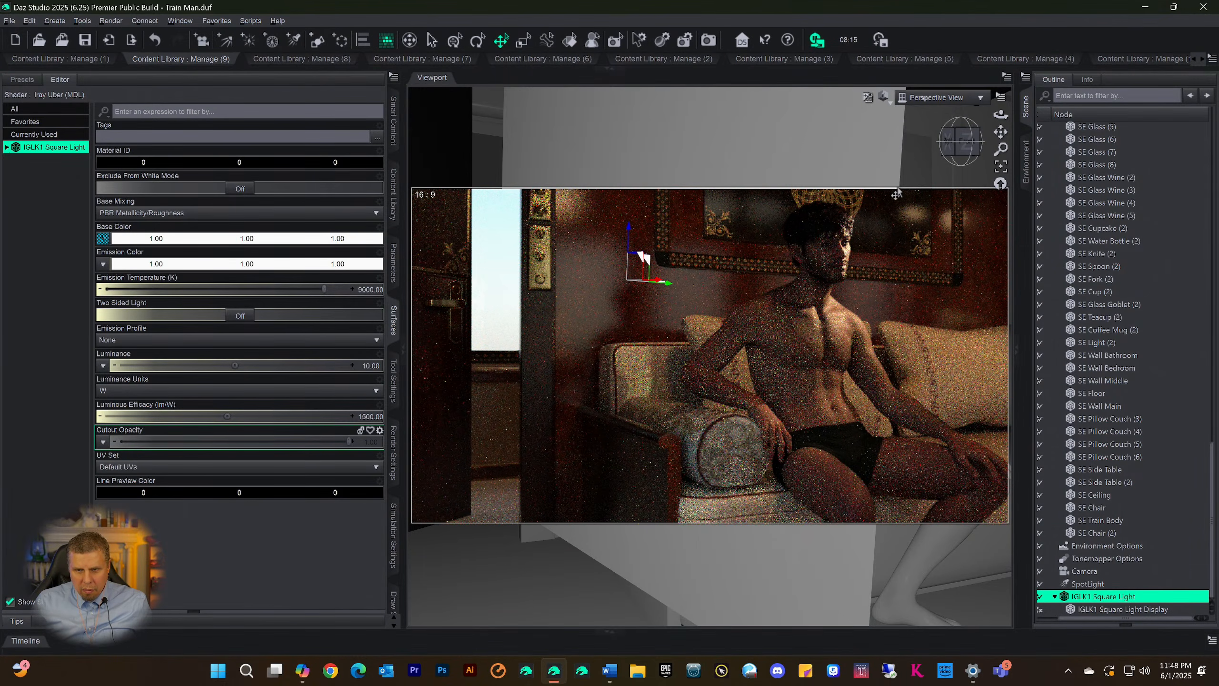
{"action": "mouse_move", "coordinate": [958, 150]}
{"action": "left_mouse_down"}
{"action": "mouse_move", "coordinate": [924, 152]}
{"action": "mouse_move", "coordinate": [962, 156]}
{"action": "left_mouse_up"}
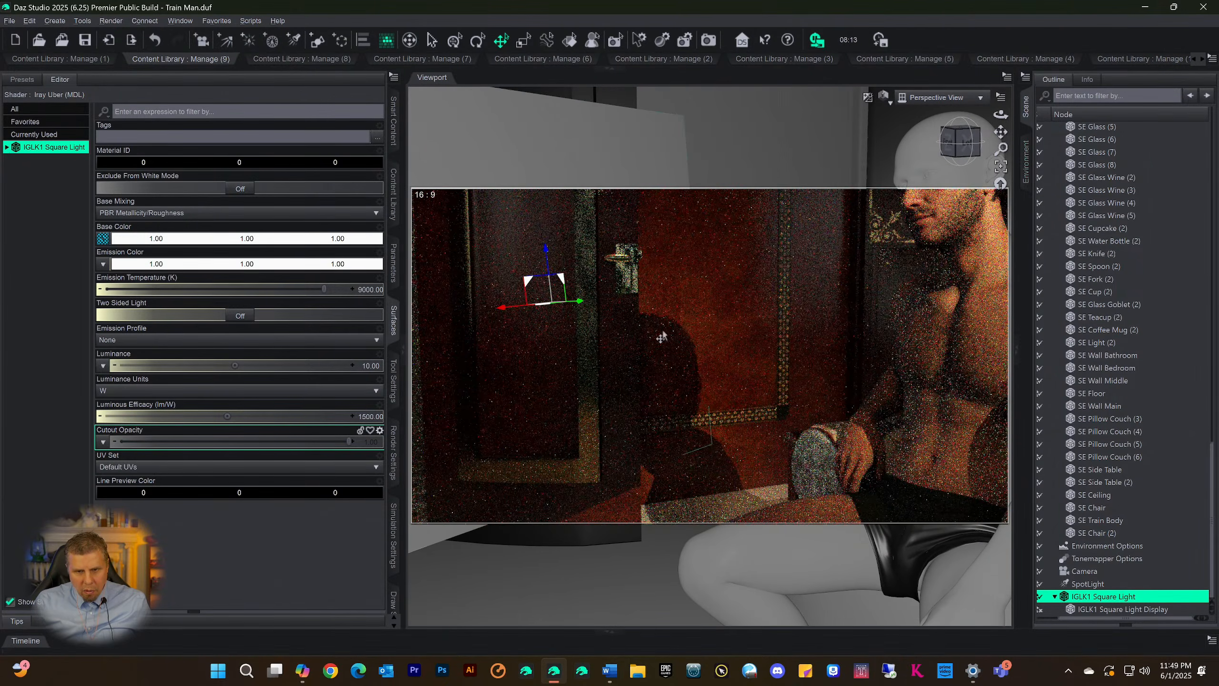
{"action": "left_click_drag", "start_coordinate": [501, 313], "coordinate": [599, 311]}
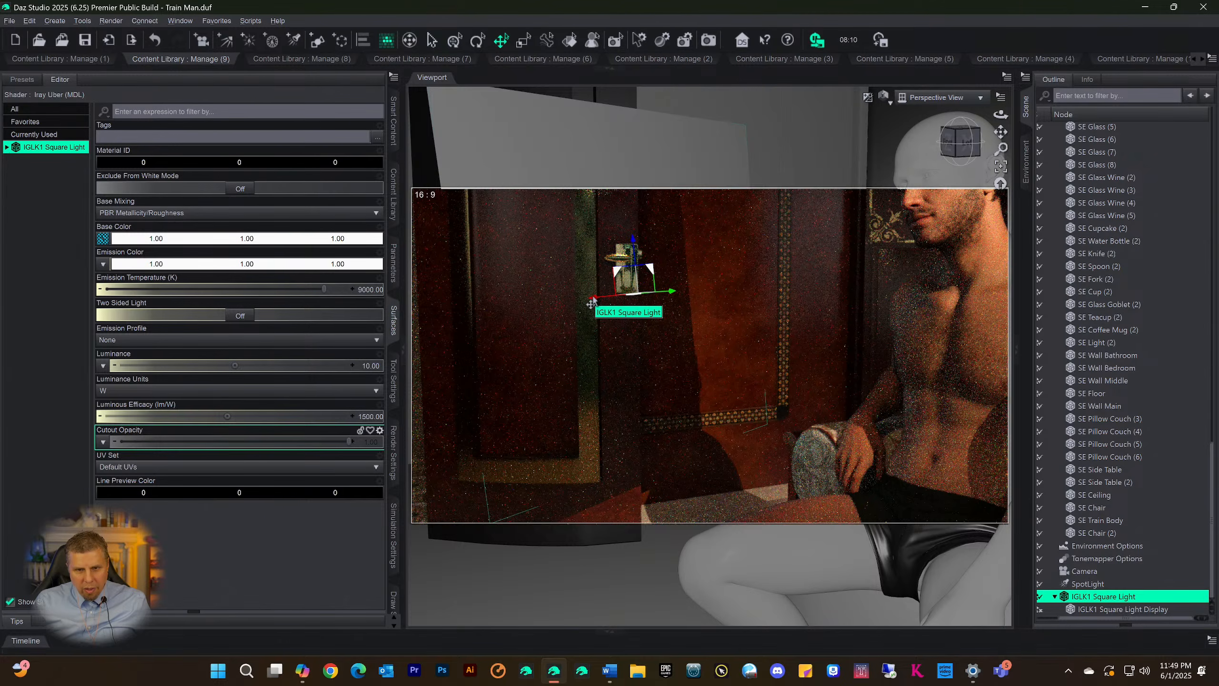
{"action": "left_click", "coordinate": [594, 299]}
{"action": "left_click_drag", "start_coordinate": [590, 303], "coordinate": [646, 300]}
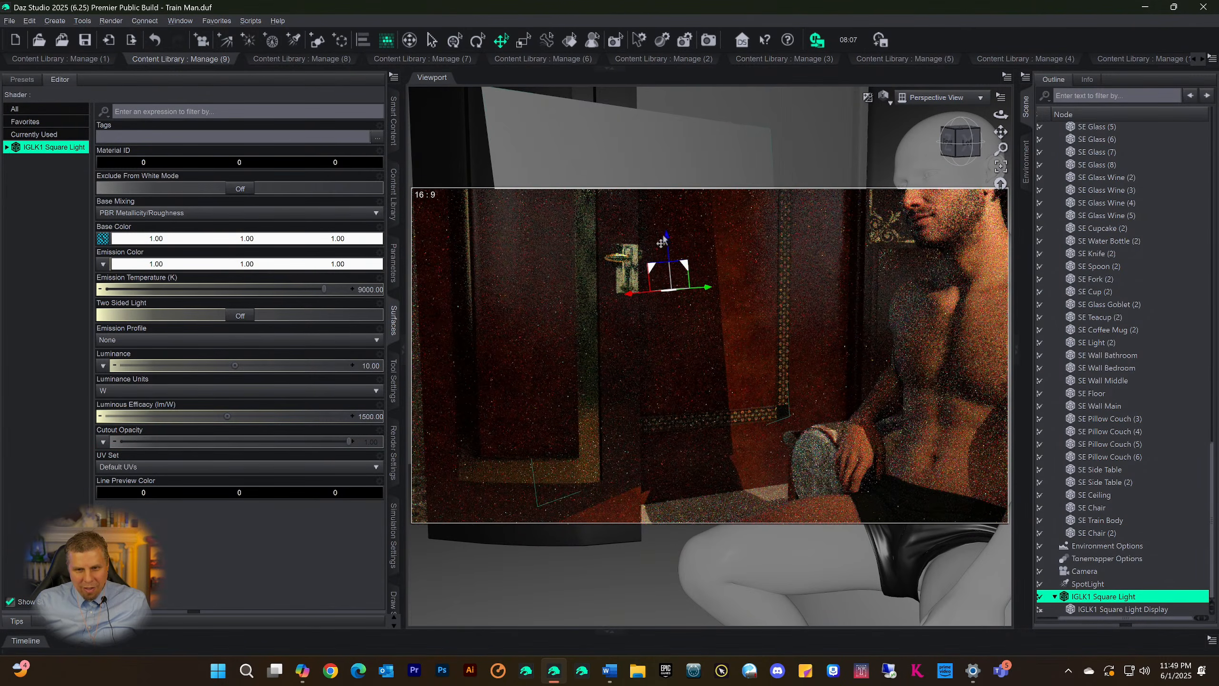
{"action": "left_click_drag", "start_coordinate": [666, 241], "coordinate": [669, 283]}
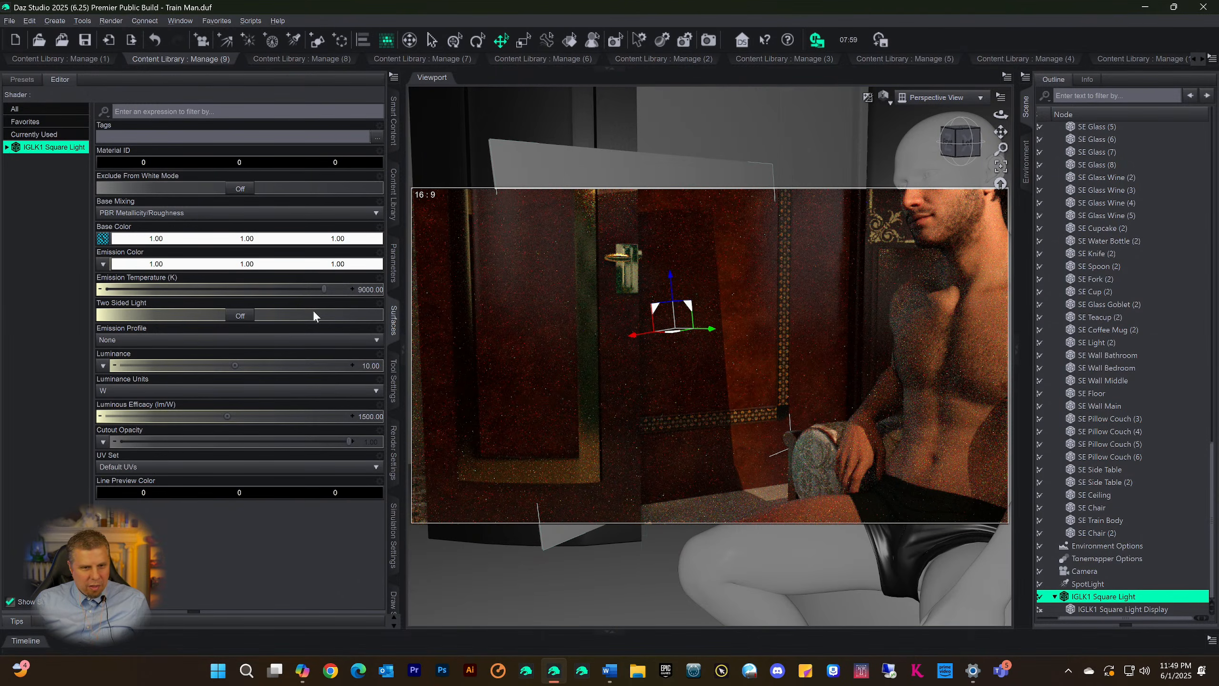
Scale the IGLK1 Square Light to 178.9% and return the viewport to the Camera view
{"action": "left_click", "coordinate": [394, 262]}
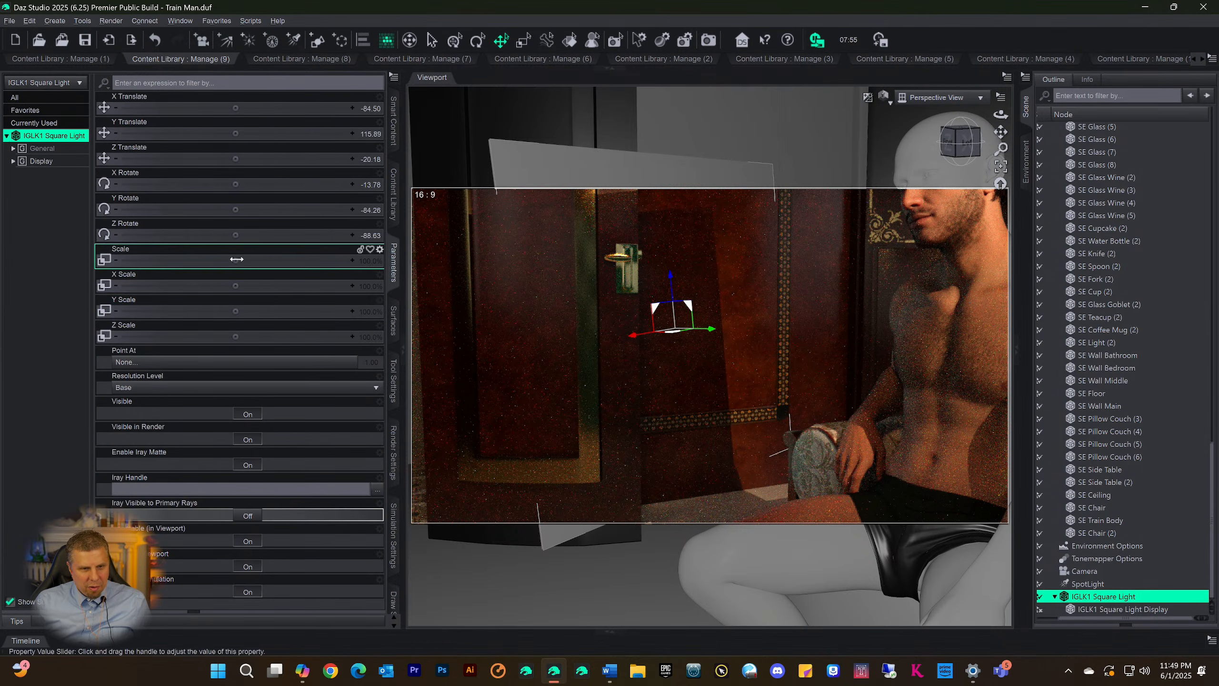
{"action": "left_click_drag", "start_coordinate": [235, 261], "coordinate": [249, 271]}
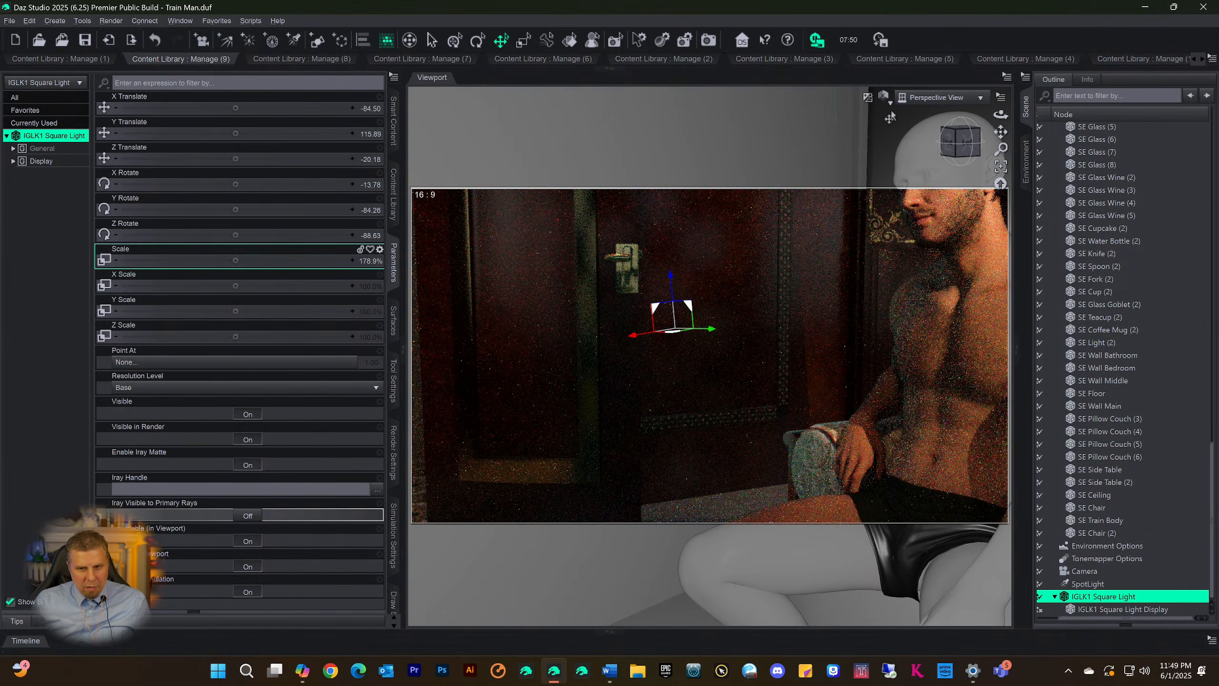
{"action": "left_click", "coordinate": [940, 97]}
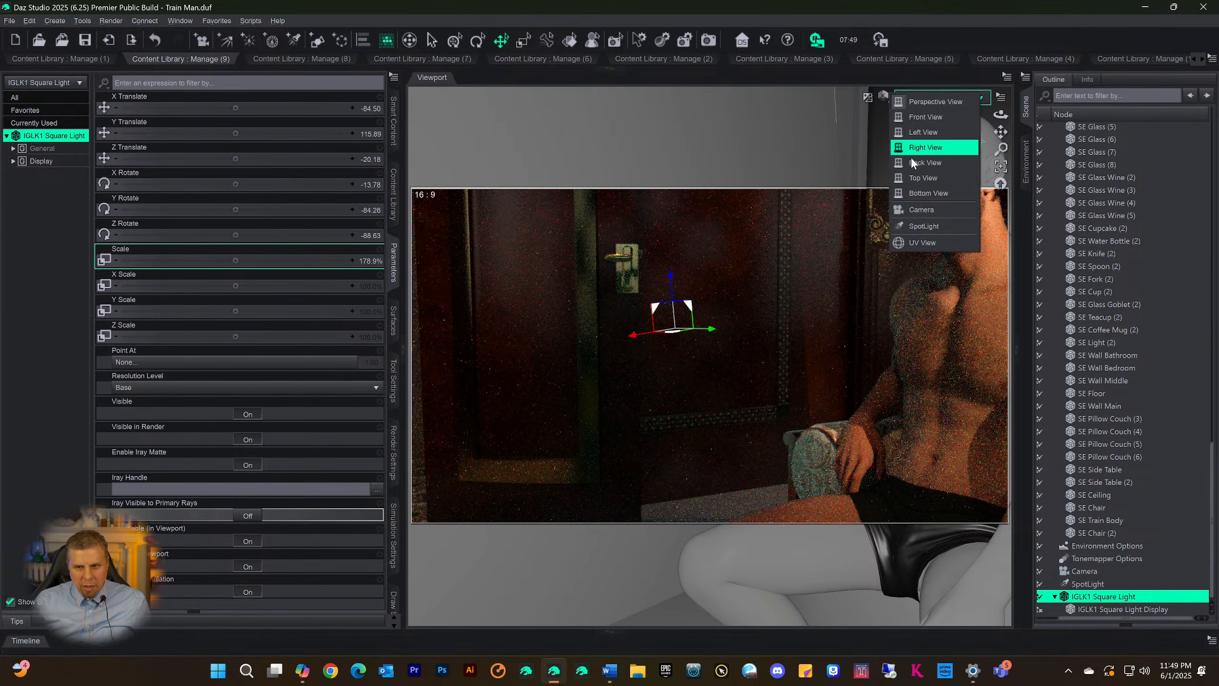
{"action": "left_click", "coordinate": [921, 210]}
Reselect the IGLK1 Square Light and rotate it to an X Rotate of about -172.85
{"action": "left_click", "coordinate": [954, 342]}
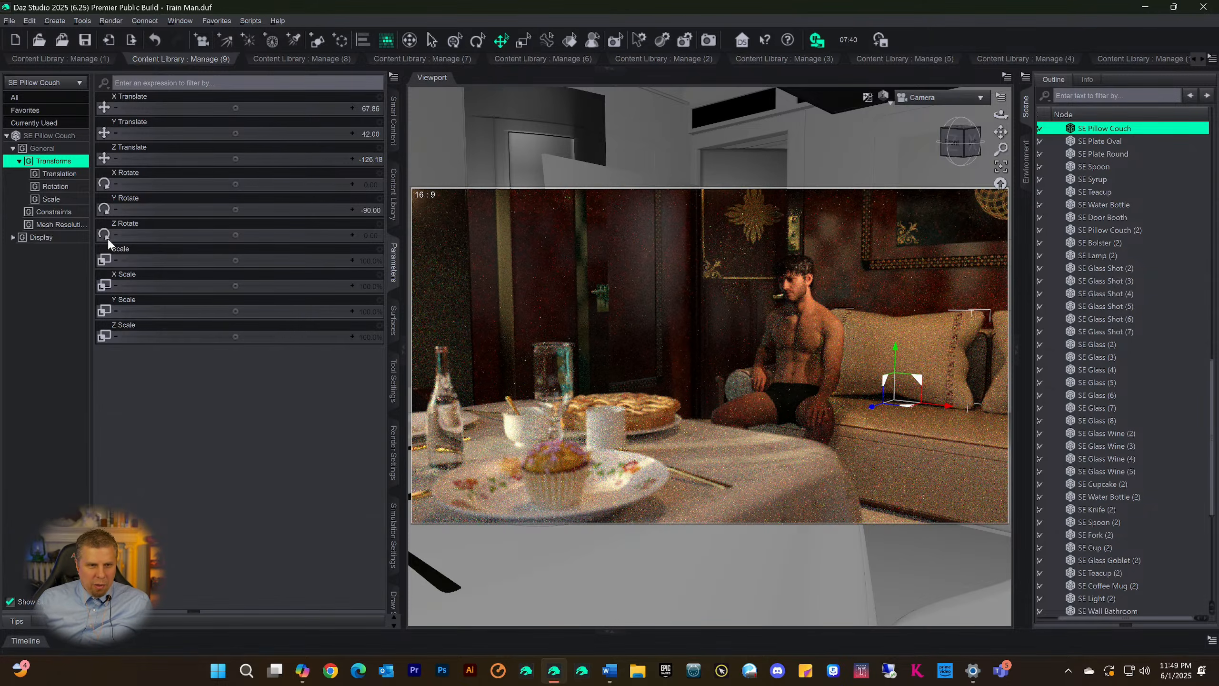
{"action": "left_click", "coordinate": [51, 139]}
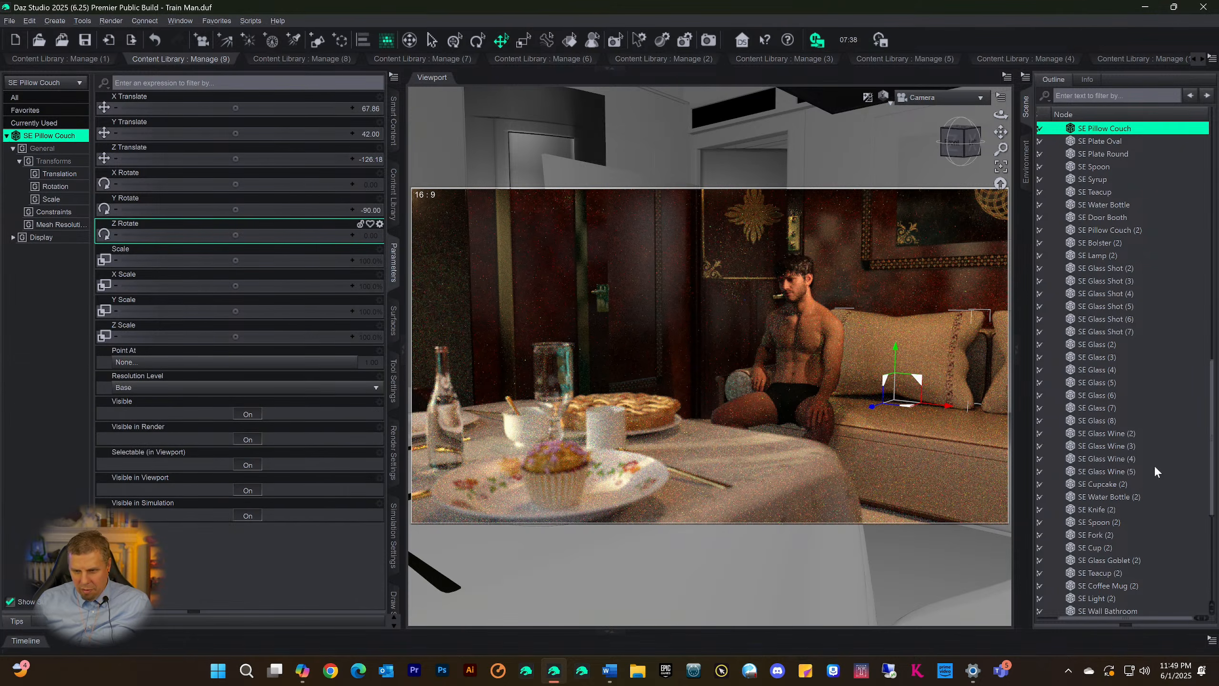
{"action": "scroll", "coordinate": [1124, 544], "scroll_direction": "down", "scroll_amount": 7}
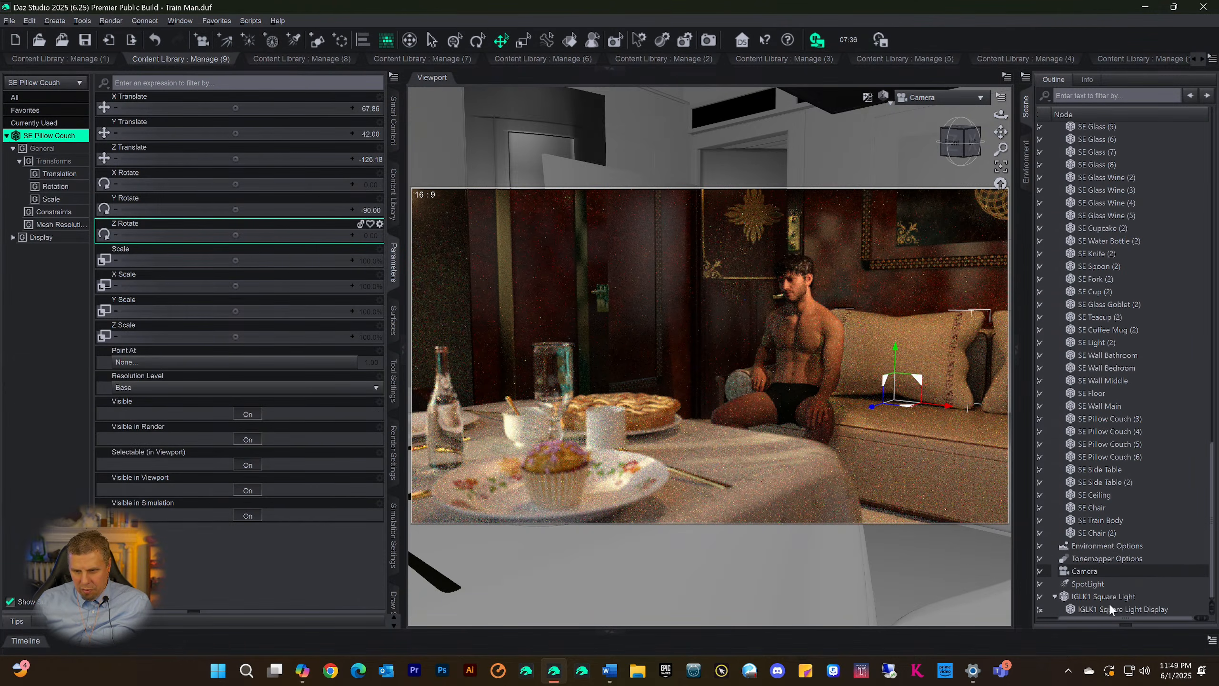
{"action": "left_click", "coordinate": [1108, 600]}
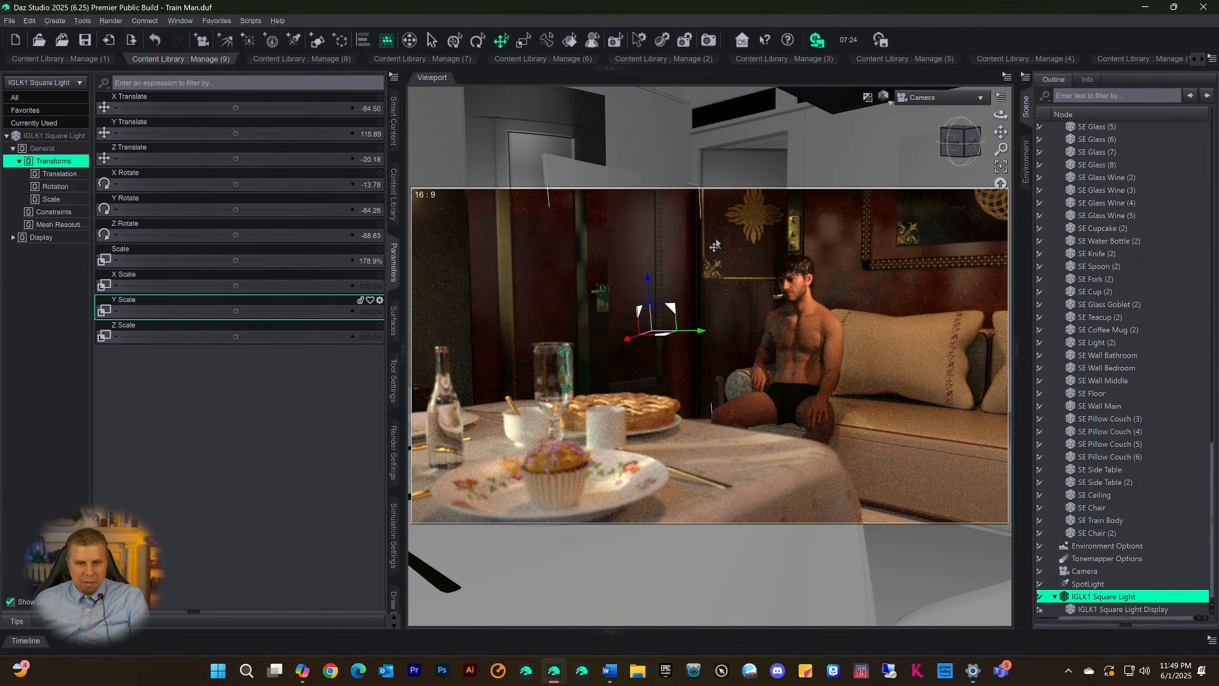
{"action": "left_click", "coordinate": [477, 39]}
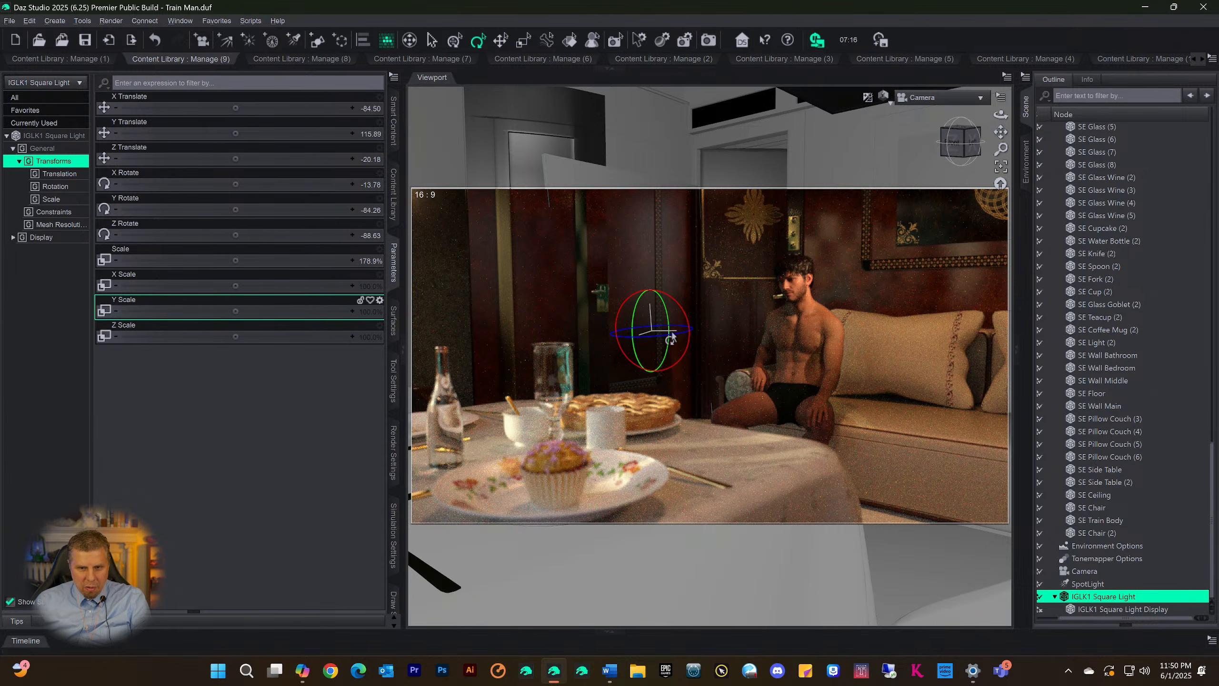
{"action": "left_click_drag", "start_coordinate": [674, 342], "coordinate": [734, 334]}
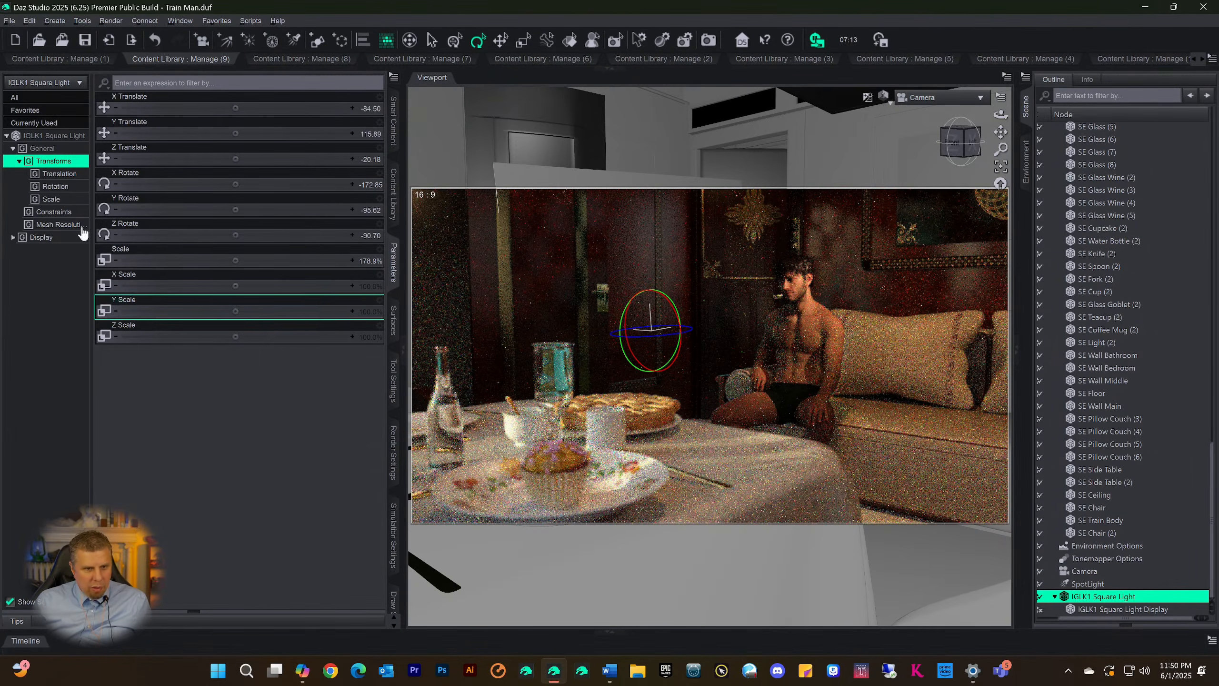
Set the IGLK1 Square Light's surface Luminance to 100 W
{"action": "left_click", "coordinate": [55, 136]}
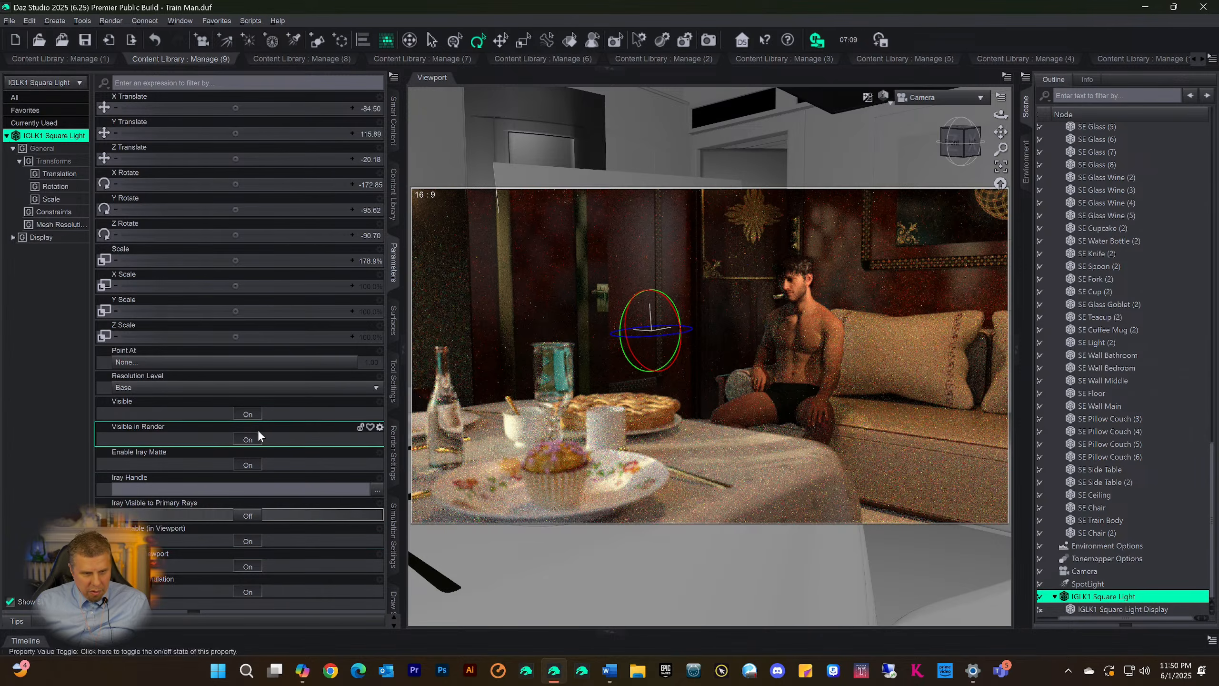
{"action": "left_click", "coordinate": [390, 321]}
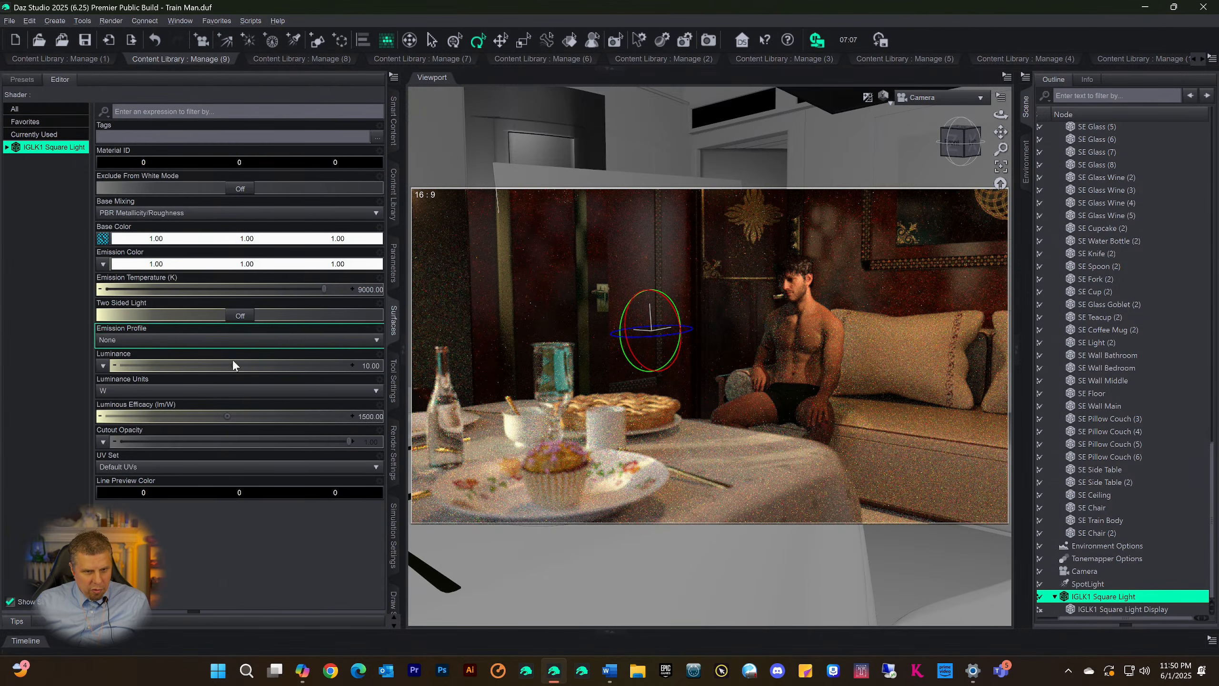
{"action": "left_click", "coordinate": [366, 366]}
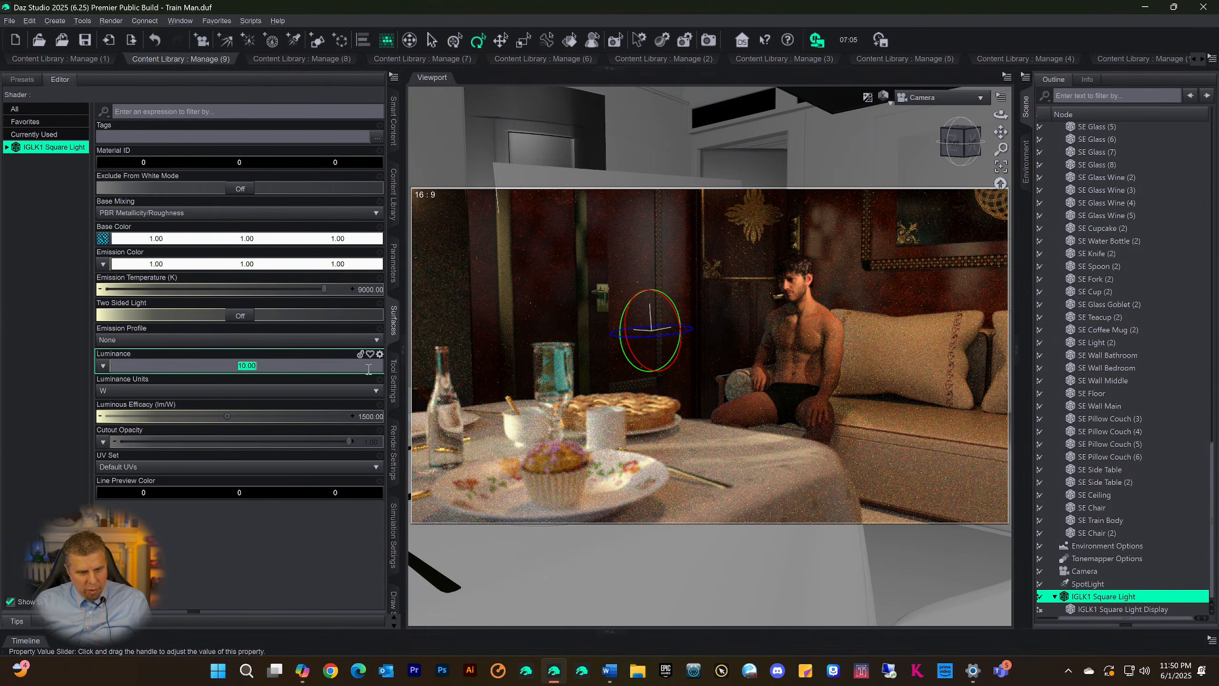
{"action": "type", "text": "100"}
{"action": "key", "text": "Return"}
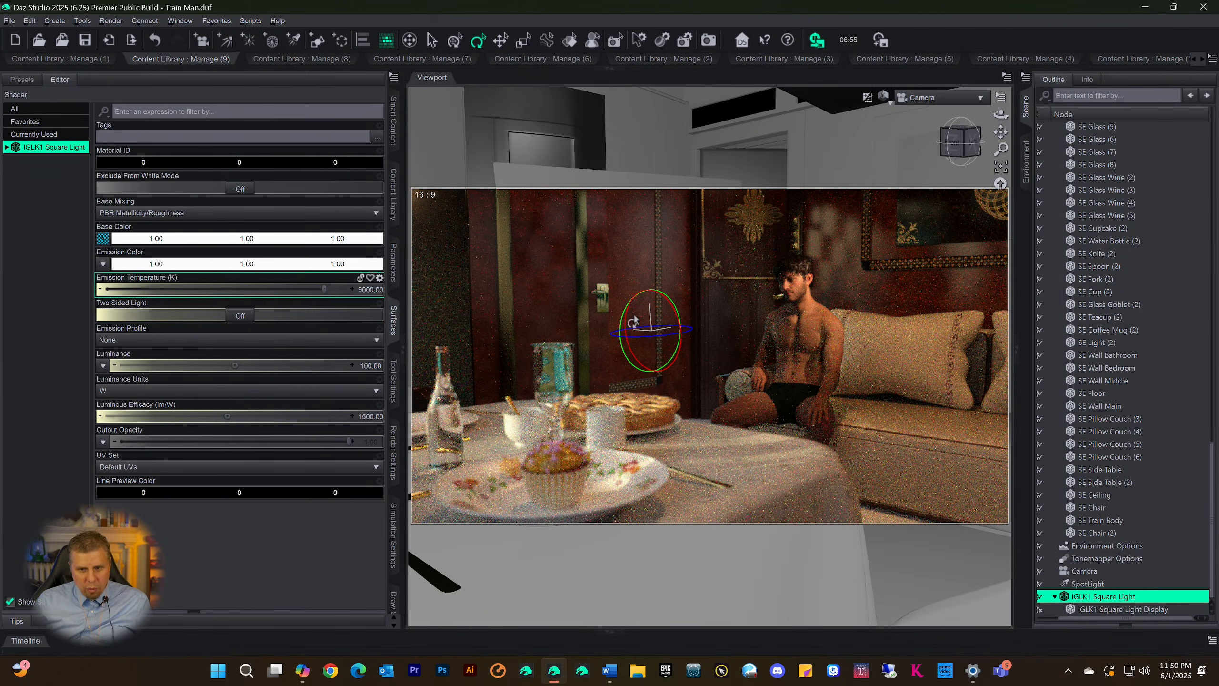
Warm the light's Emission Color, trying pale yellow #ffe092 before settling on an orange of 1.00, 0.51, 0.23
{"action": "left_click", "coordinate": [194, 264]}
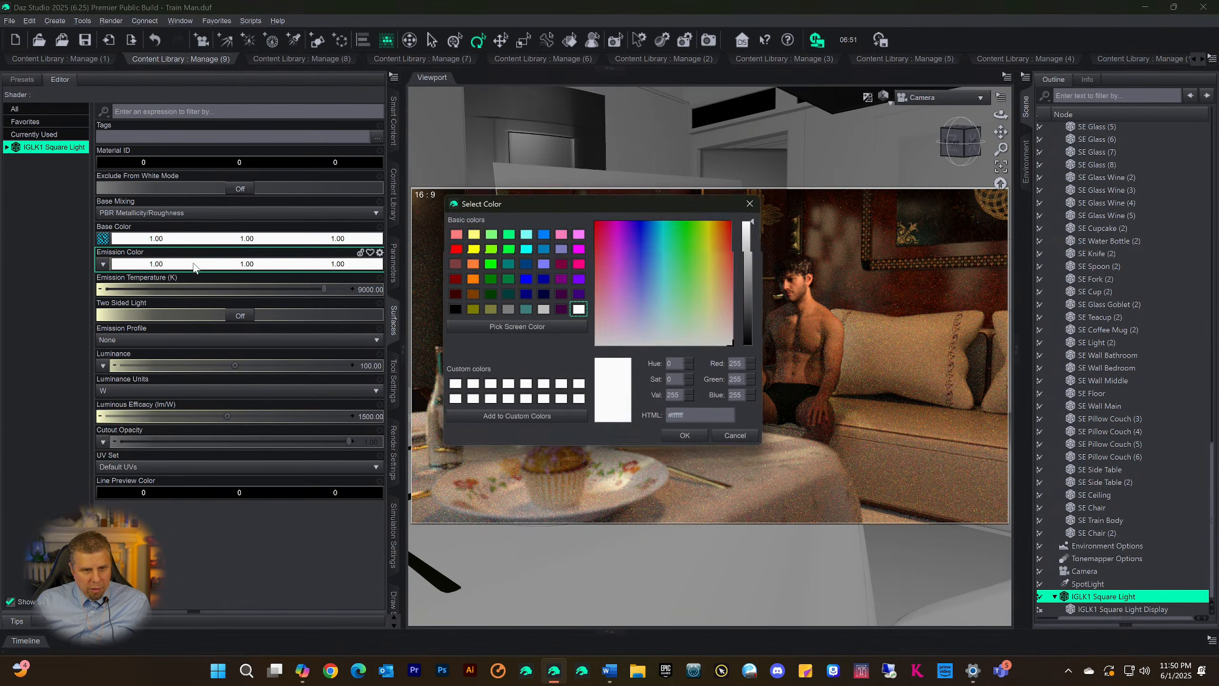
{"action": "left_click", "coordinate": [718, 292]}
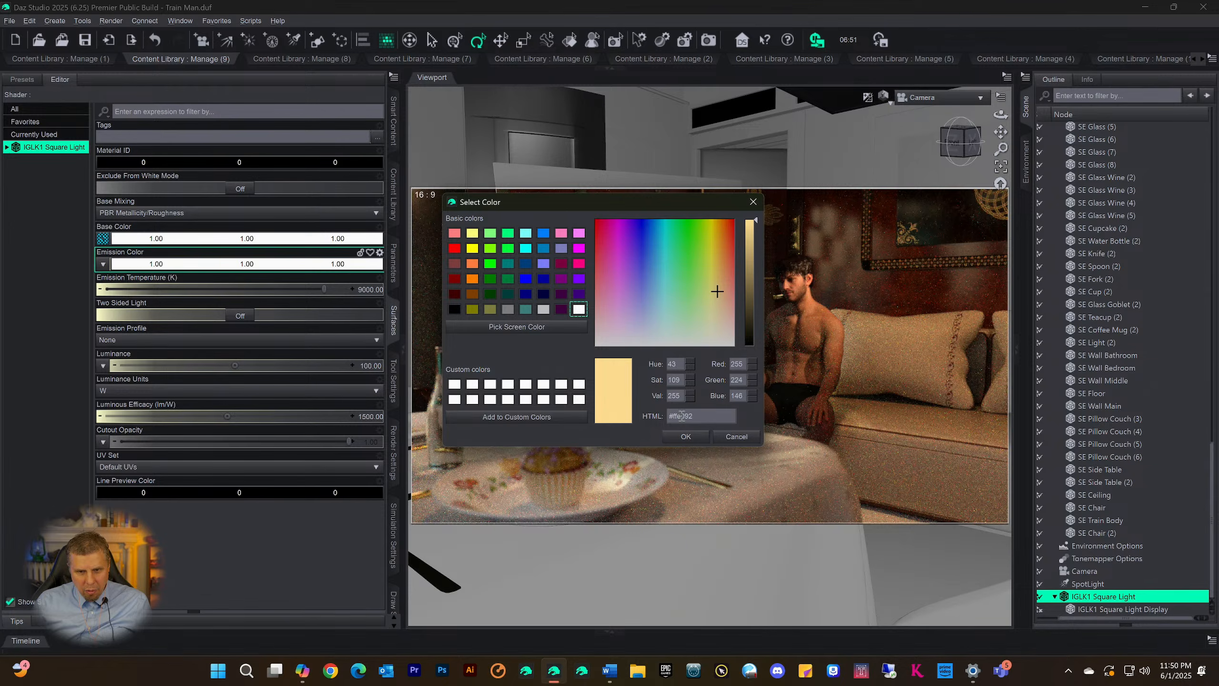
{"action": "left_click", "coordinate": [686, 436]}
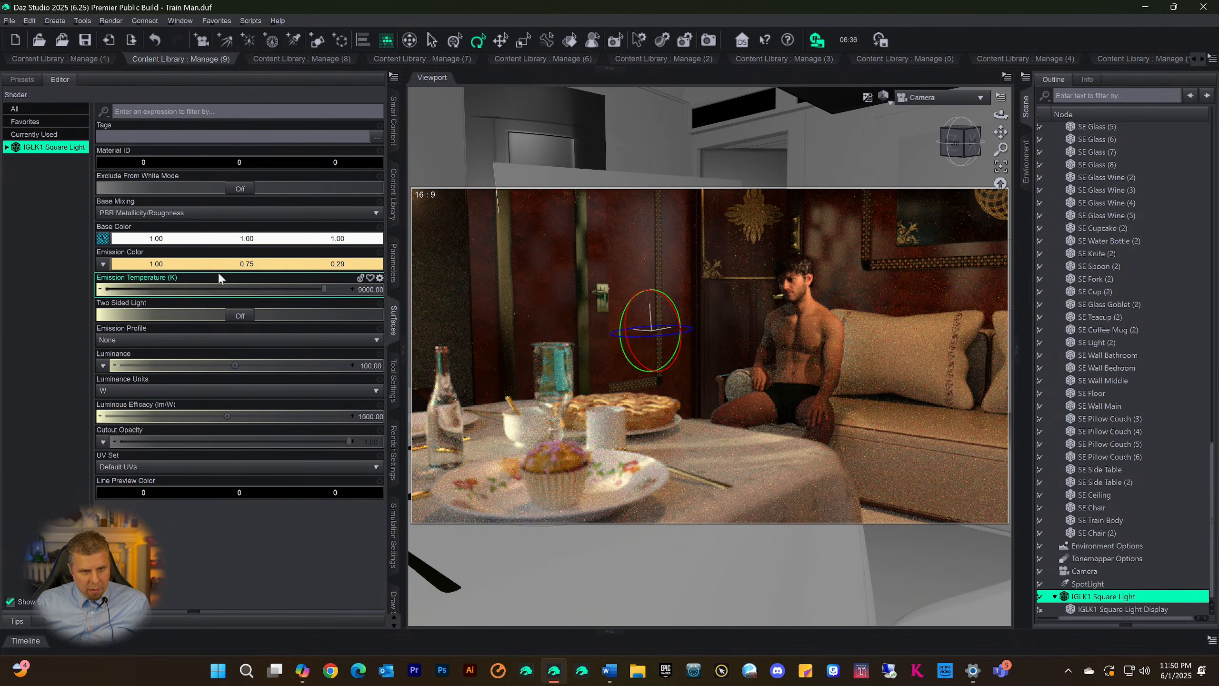
{"action": "left_click", "coordinate": [207, 264]}
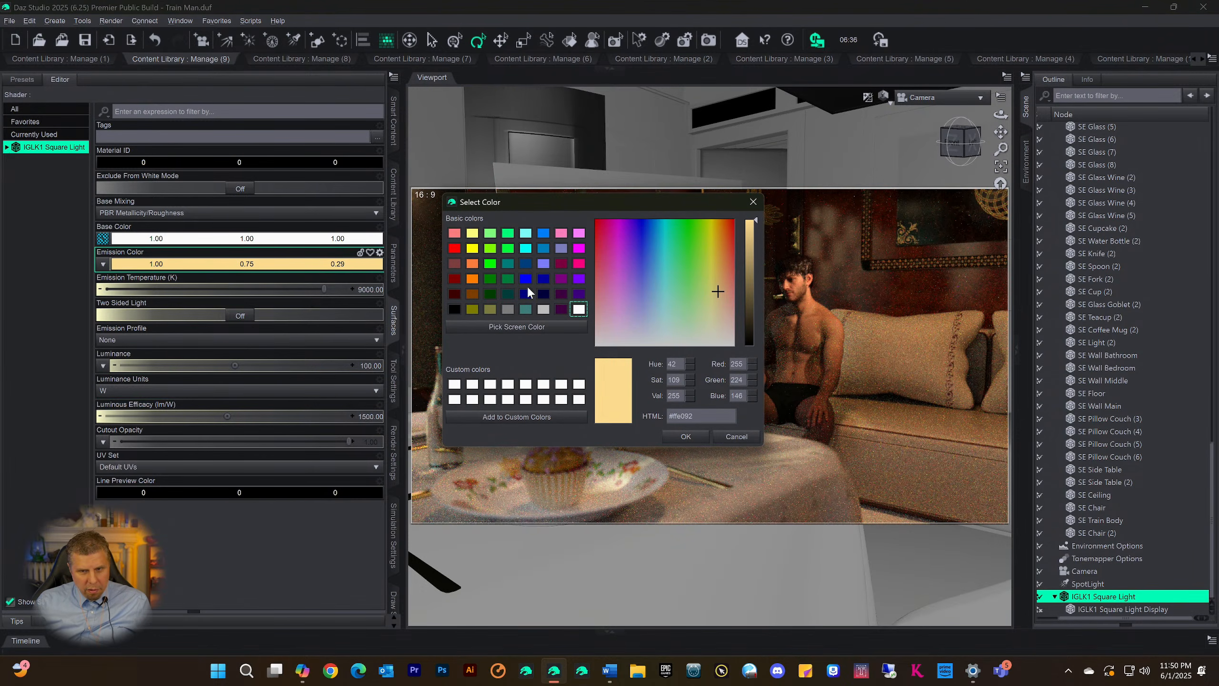
{"action": "left_click", "coordinate": [720, 285]}
{"action": "left_click", "coordinate": [695, 436]}
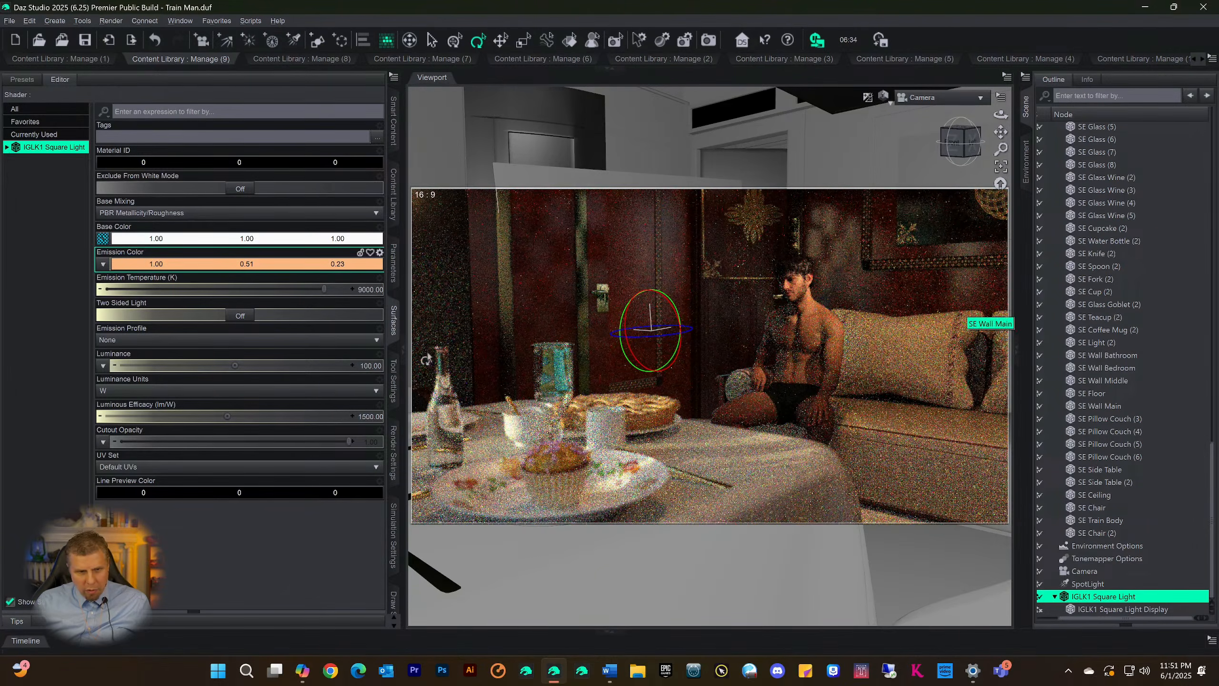
Try the IGLK1 Square Light's surface Luminance at 500, 300 and 200 W, saving the scene at 200 W
{"action": "left_click", "coordinate": [359, 365]}
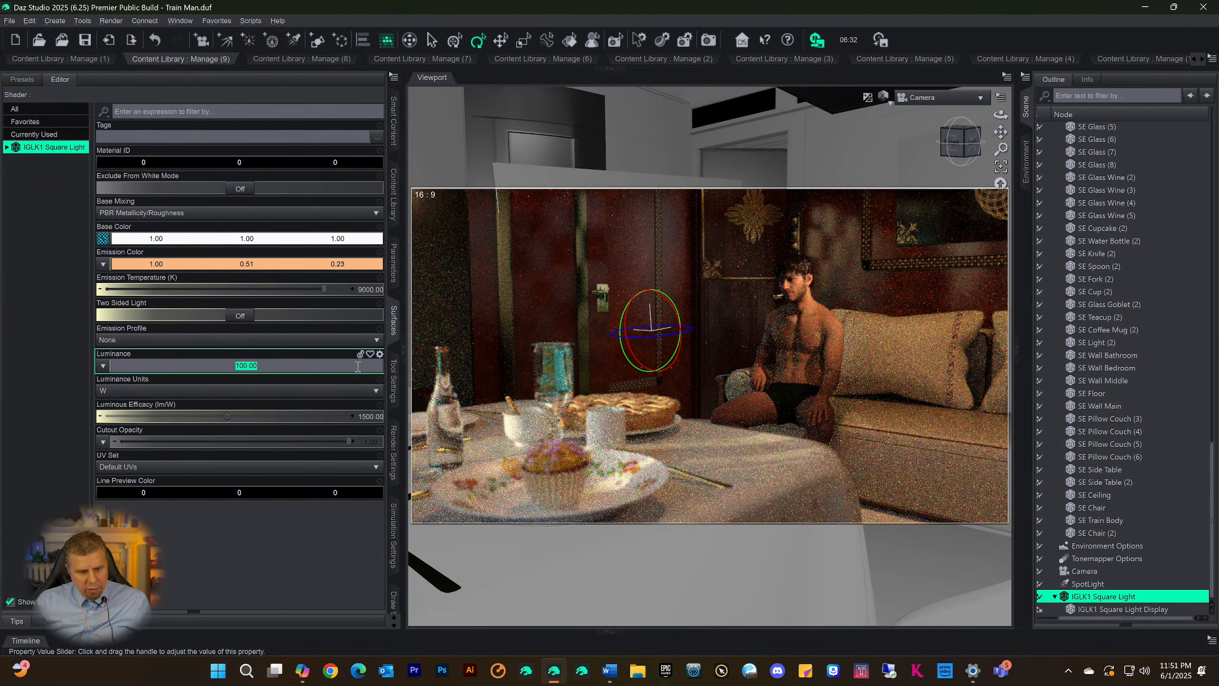
{"action": "type", "text": "500"}
{"action": "key", "text": "Return"}
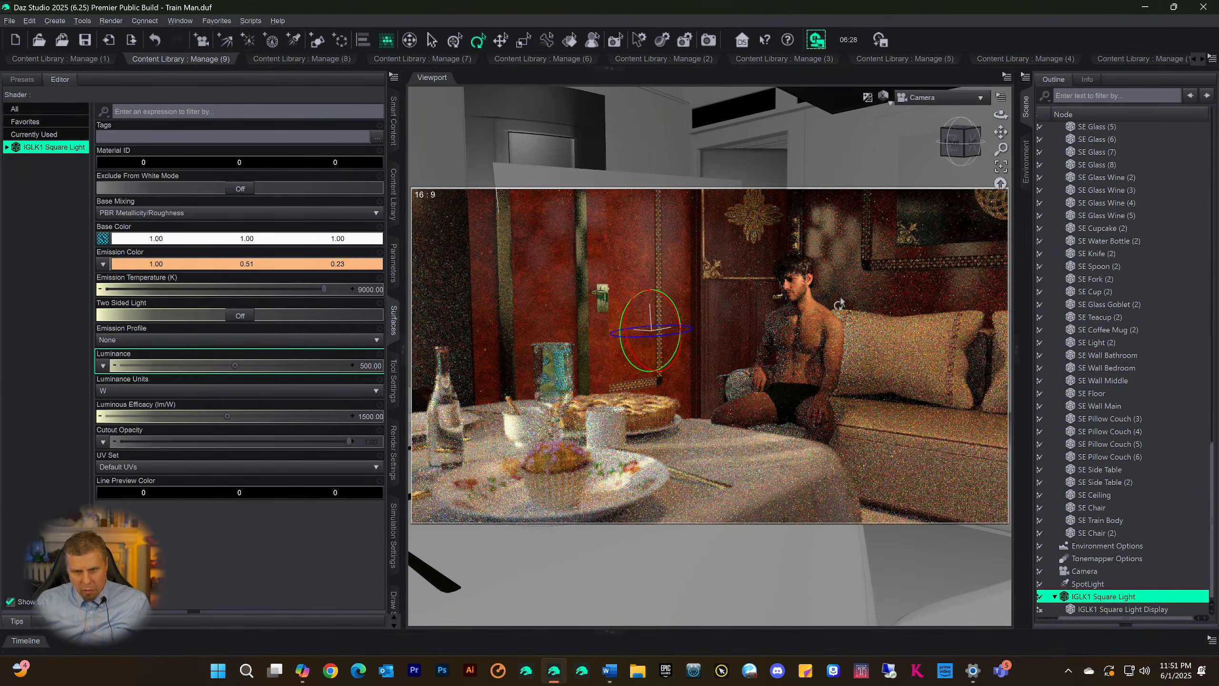
{"action": "left_click", "coordinate": [369, 364]}
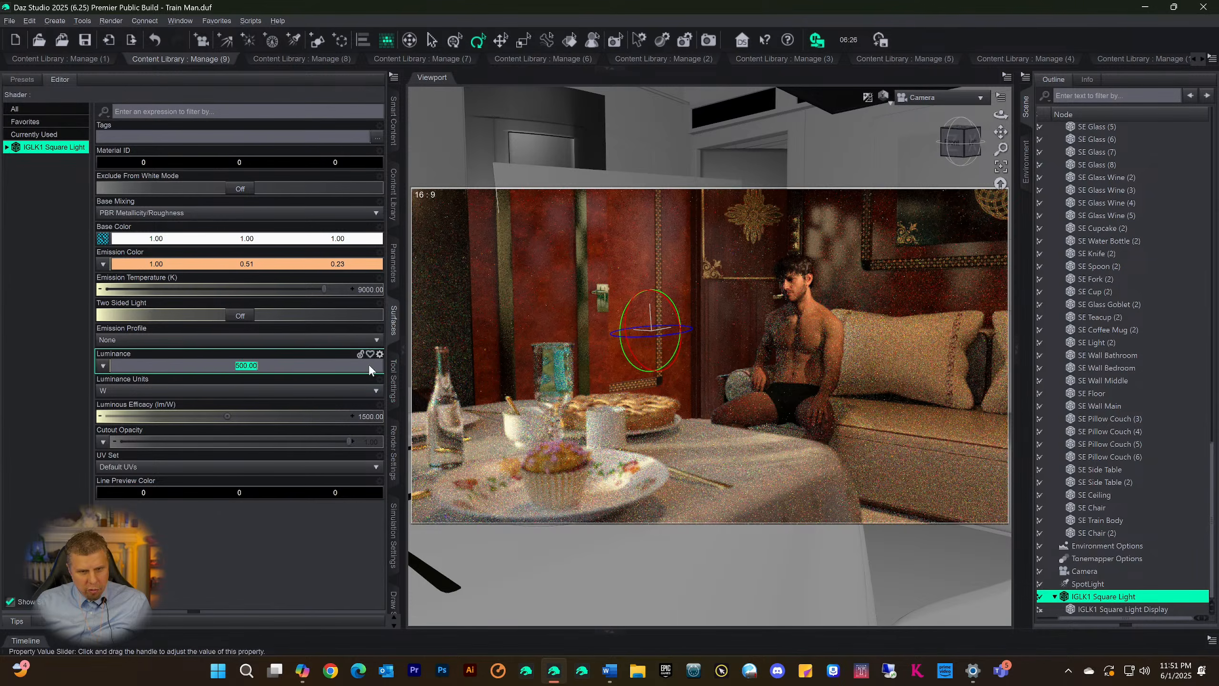
{"action": "type", "text": "1000"}
{"action": "key", "text": "Return"}
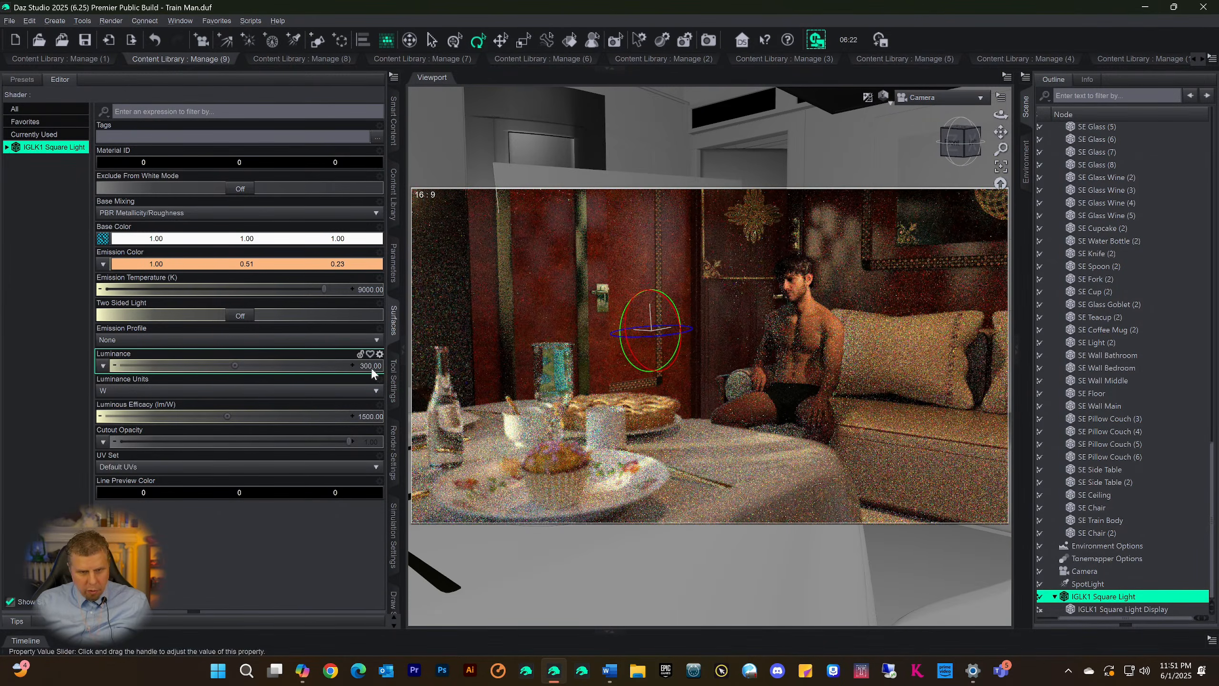
{"action": "left_click", "coordinate": [365, 366]}
{"action": "type", "text": "200"}
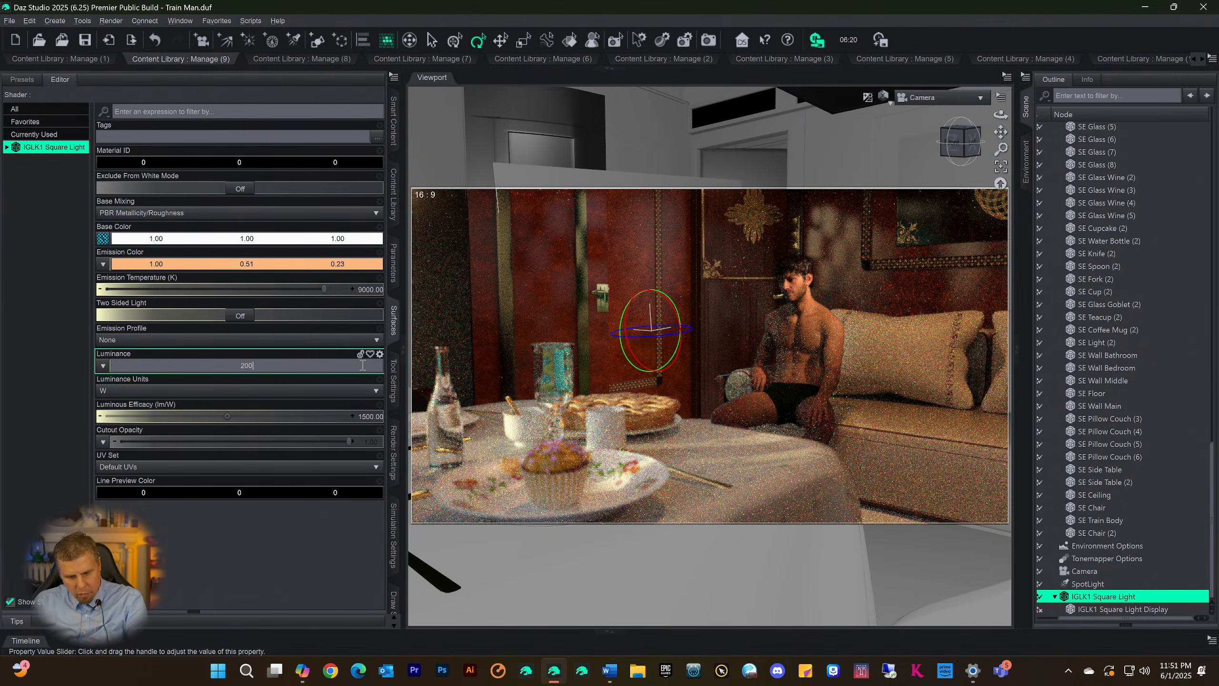
{"action": "key", "text": "Return"}
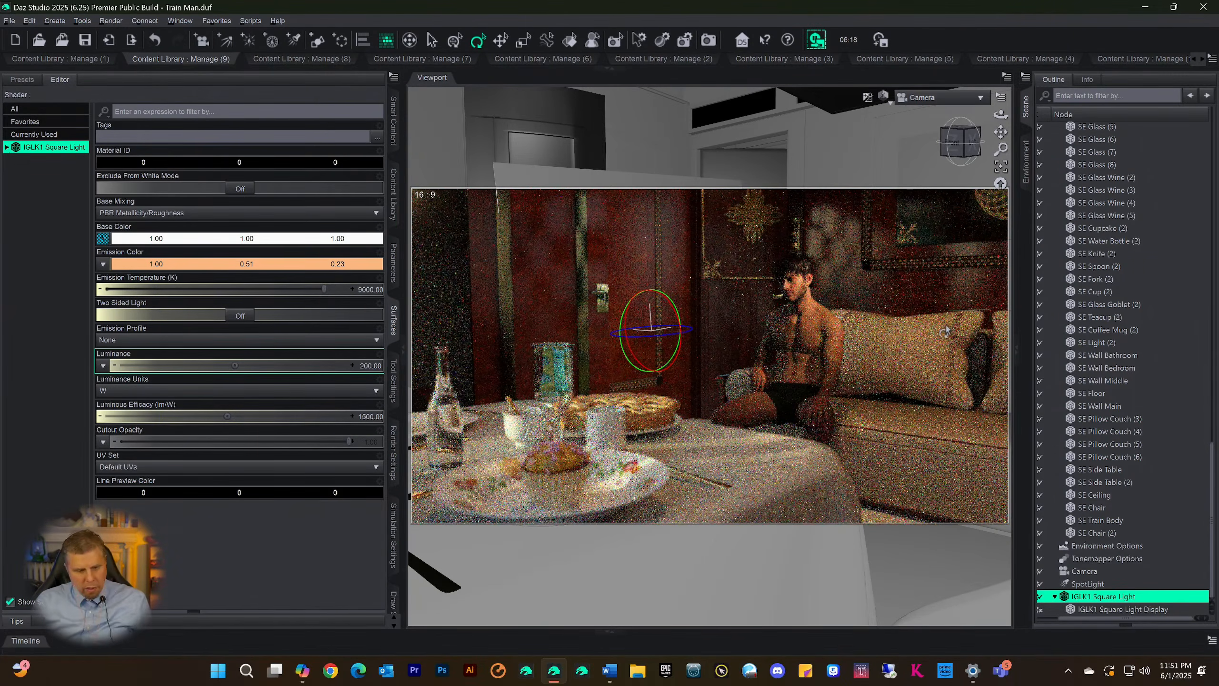
{"action": "key", "text": "ctrl+s"}
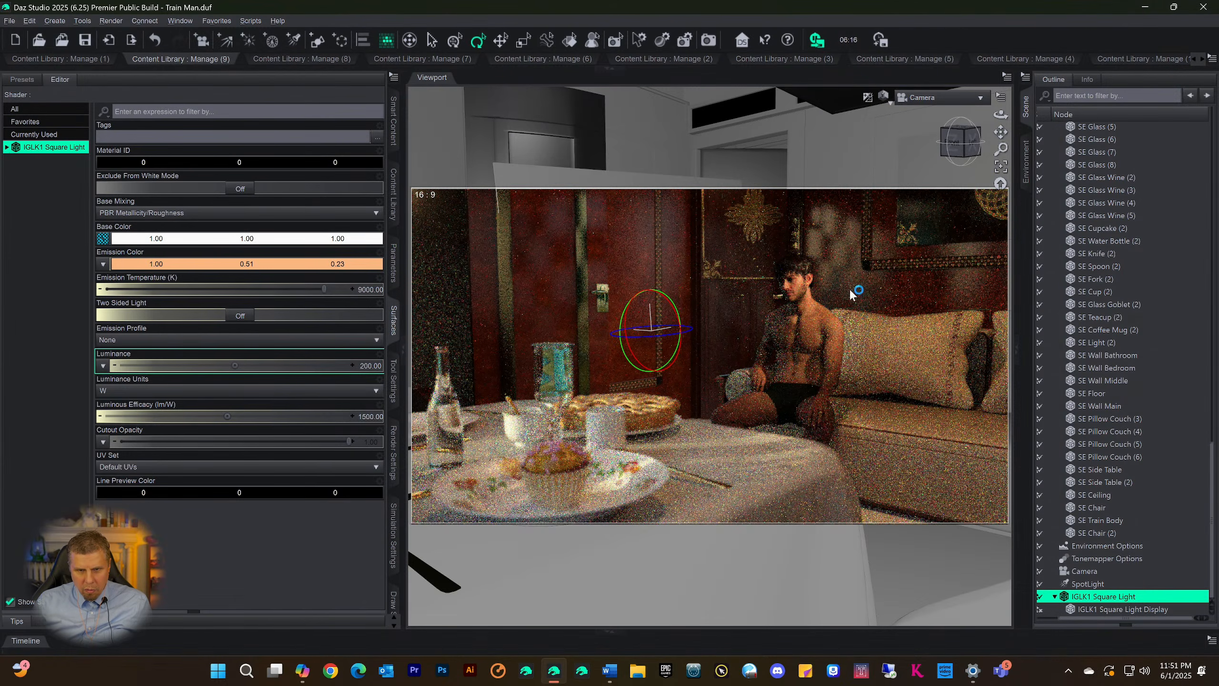
{"action": "key", "text": "ctrl+7"}
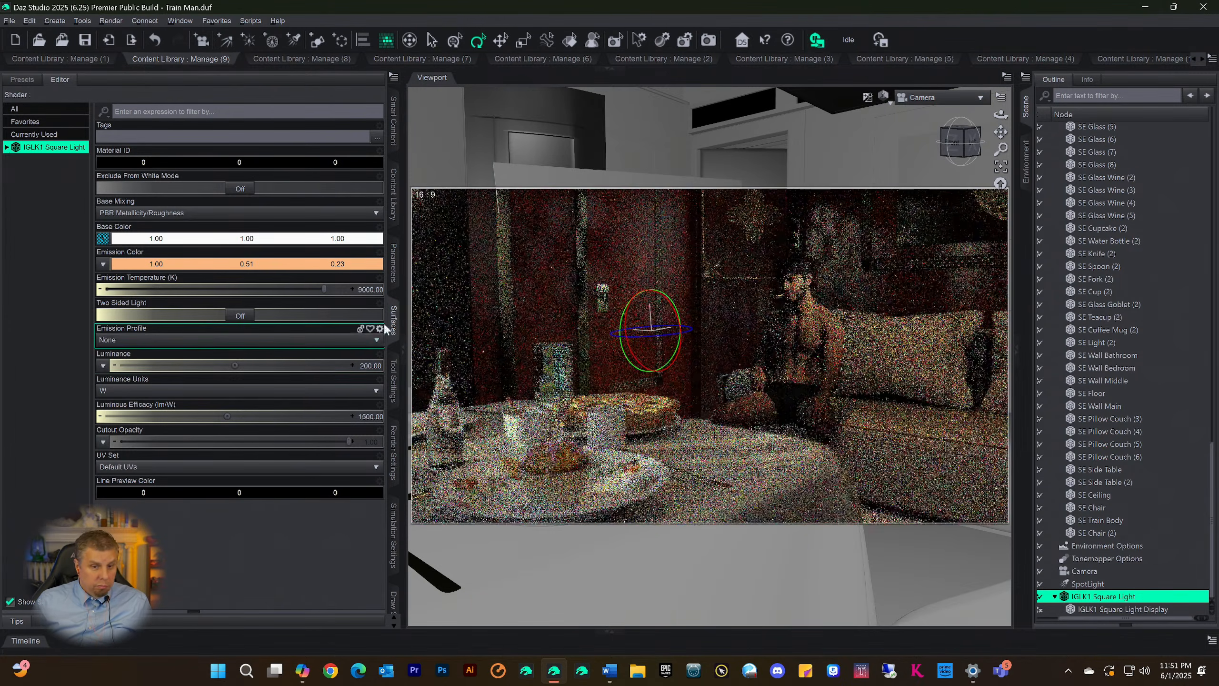
Set the IGLK1 Square Light's surface Luminance to 250 W and save the scene
{"action": "left_click", "coordinate": [370, 365]}
{"action": "type", "text": "2"}
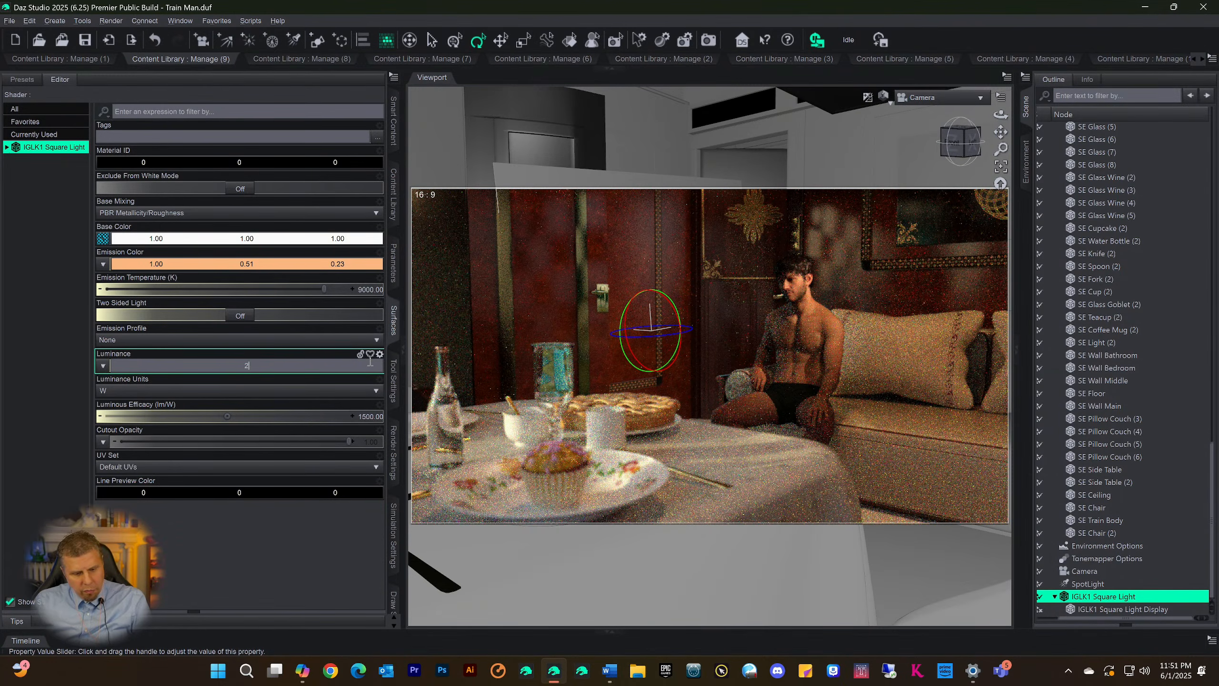
{"action": "type", "text": "50"}
{"action": "key", "text": "Return"}
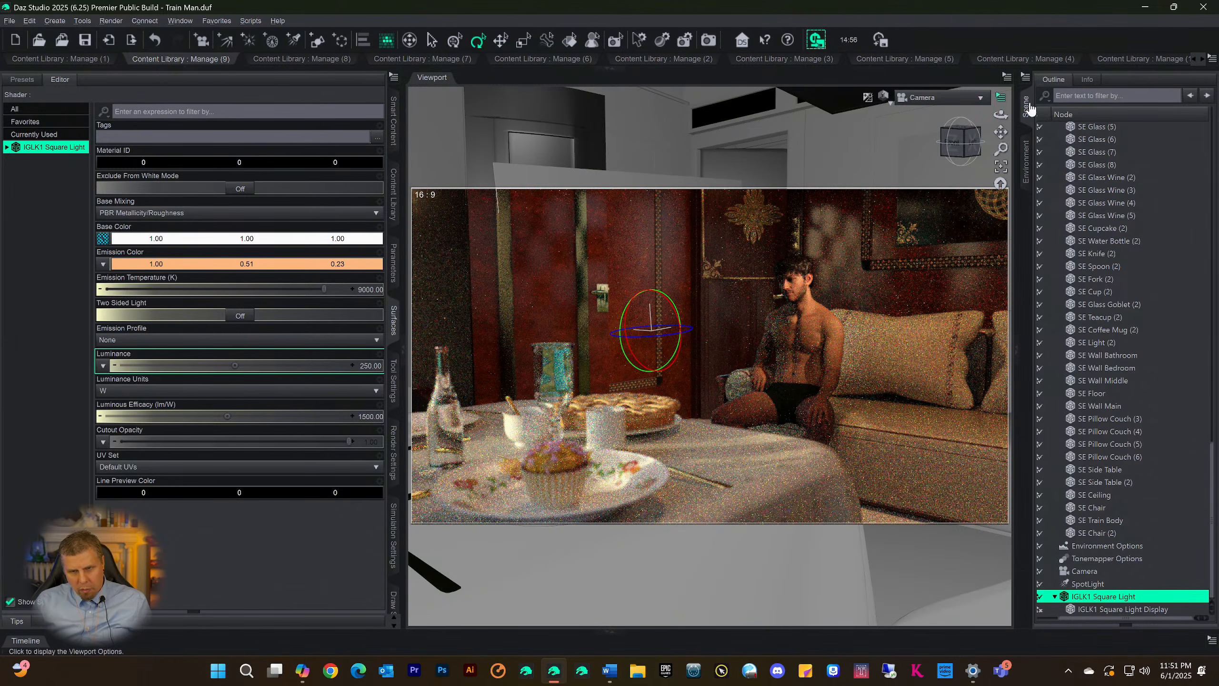
{"action": "key", "text": "ctrl+s"}
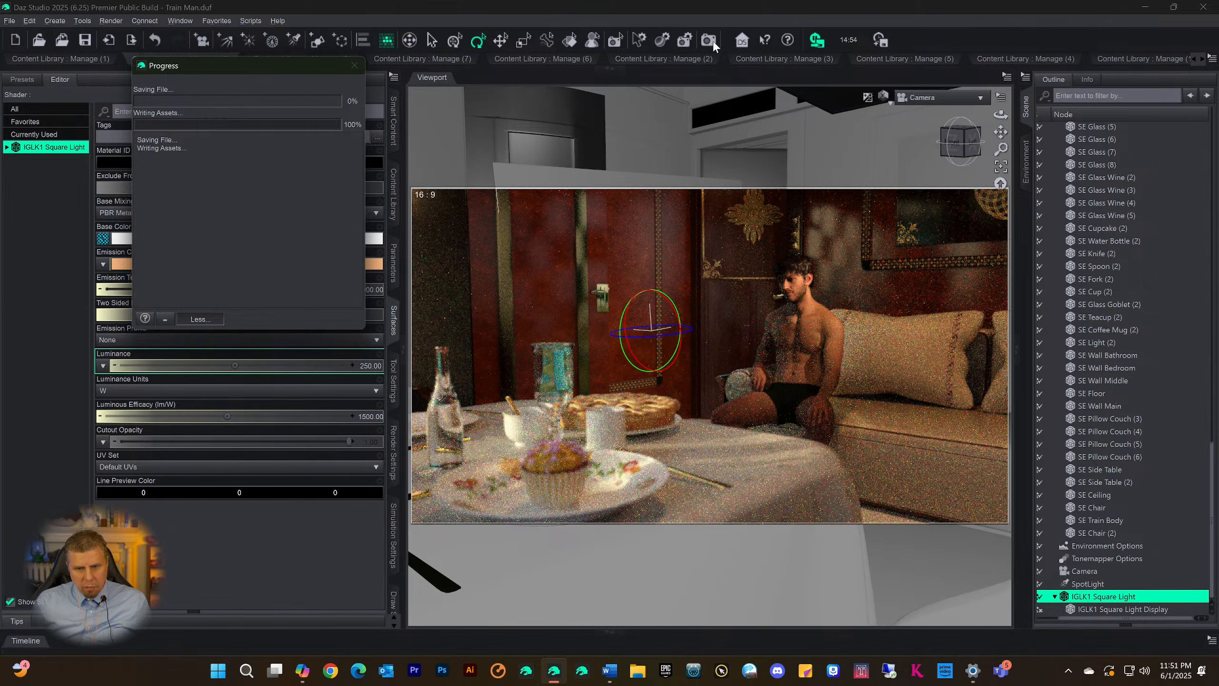
Run a test render with the viewport's Iray preview off, examine the lighting on the man and table, and cancel it unsaved
{"action": "key", "text": "ctrl+9"}
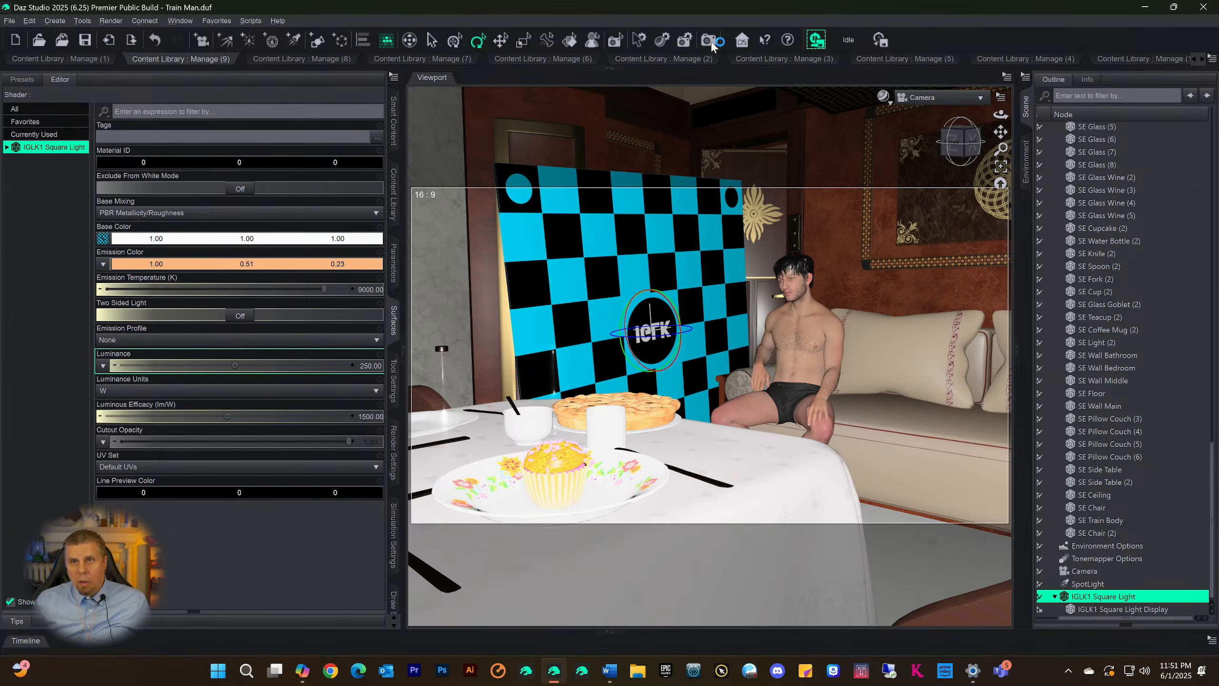
{"action": "left_click", "coordinate": [710, 42]}
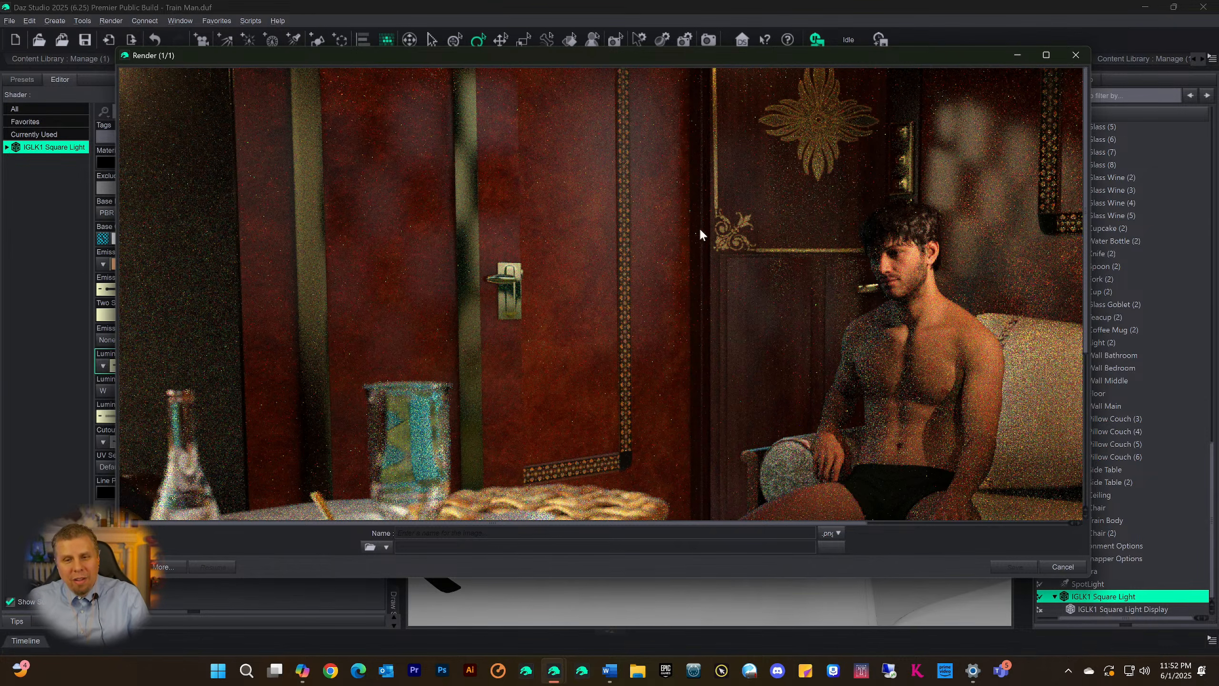
{"action": "scroll", "coordinate": [684, 206], "scroll_direction": "down", "scroll_amount": 6}
{"action": "scroll", "coordinate": [685, 215], "scroll_direction": "up", "scroll_amount": 6}
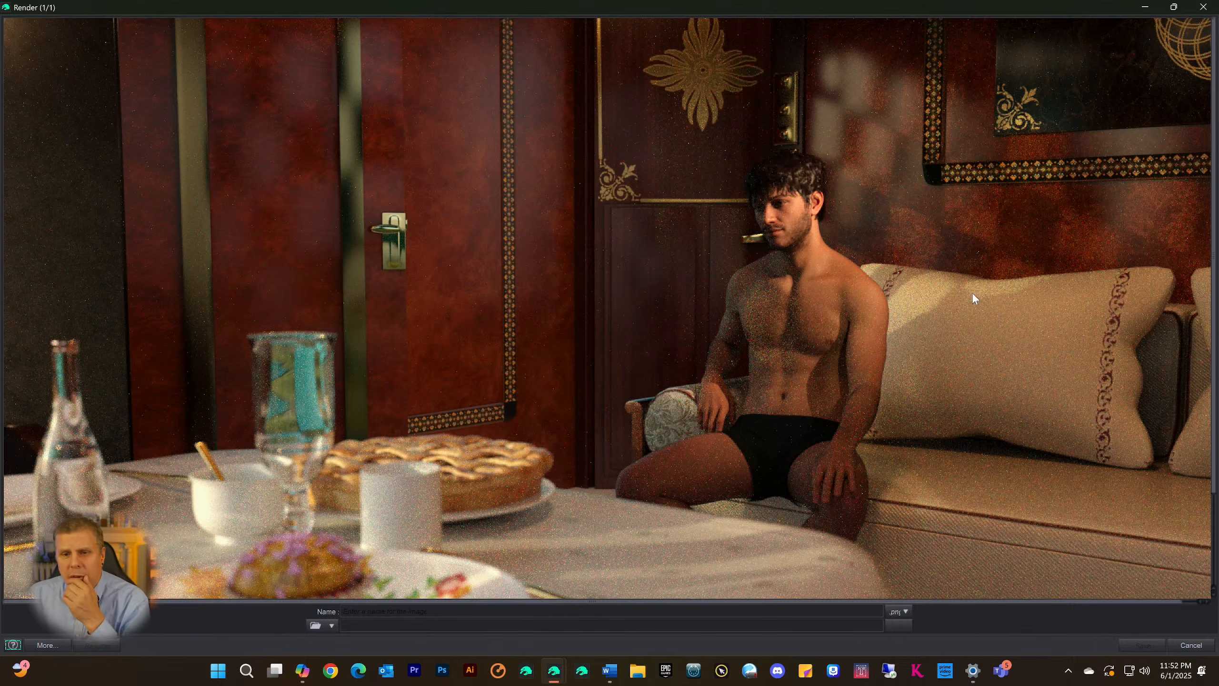
{"action": "left_click", "coordinate": [1203, 7]}
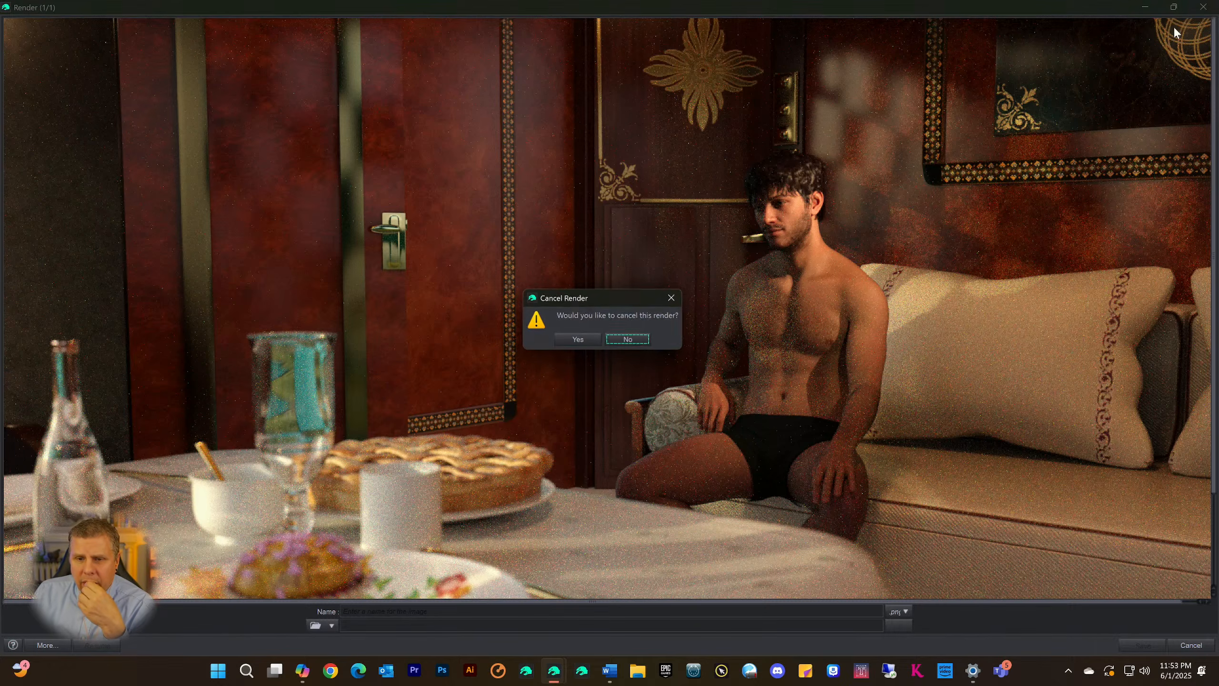
{"action": "left_click", "coordinate": [580, 341]}
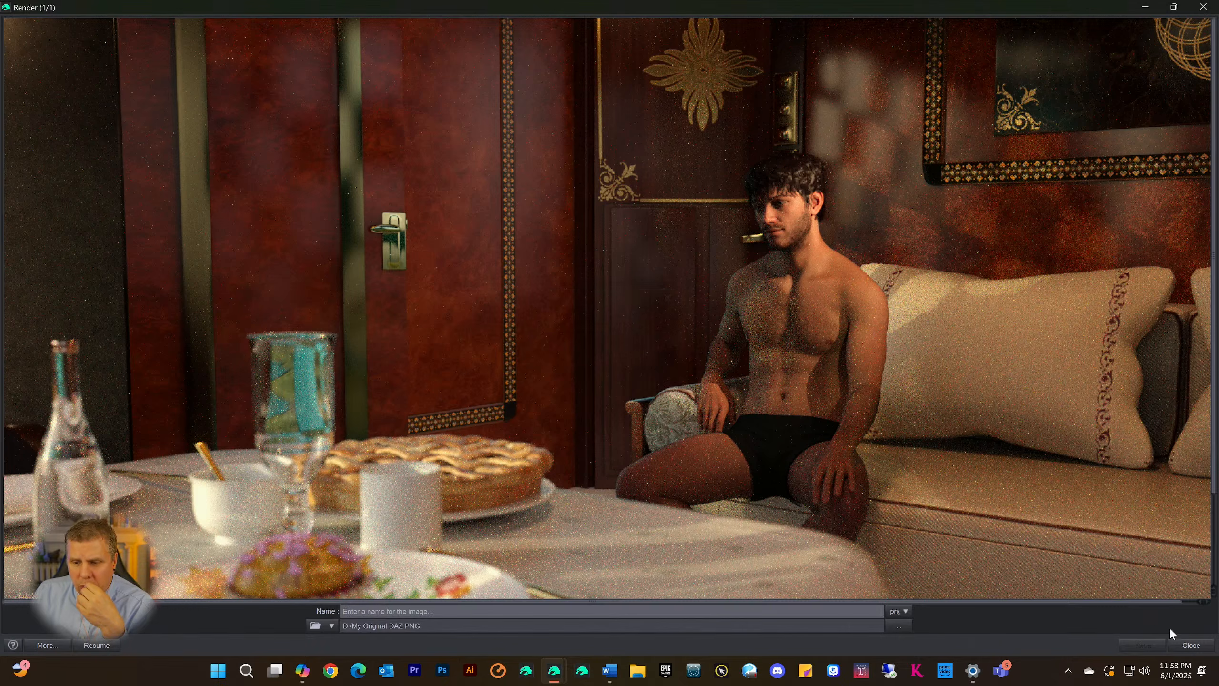
{"action": "left_click", "coordinate": [1176, 646]}
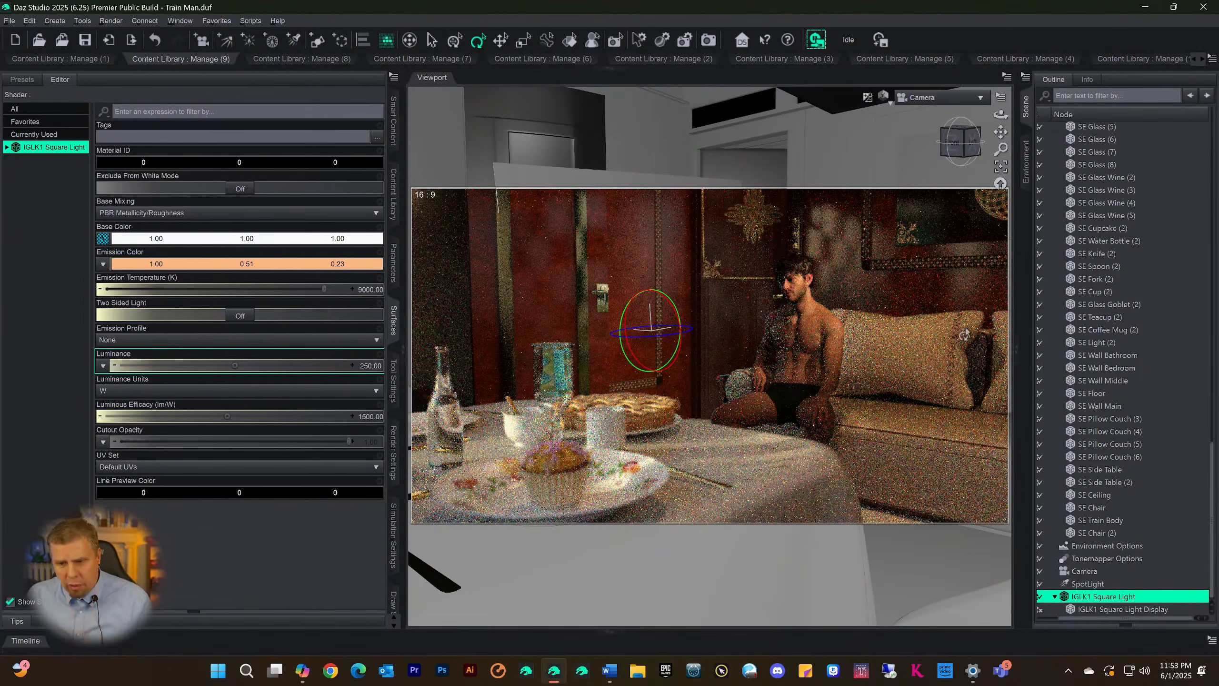
Warm the SpotLight by lowering its color temperature to about 2722 K
{"action": "left_click", "coordinate": [1086, 583]}
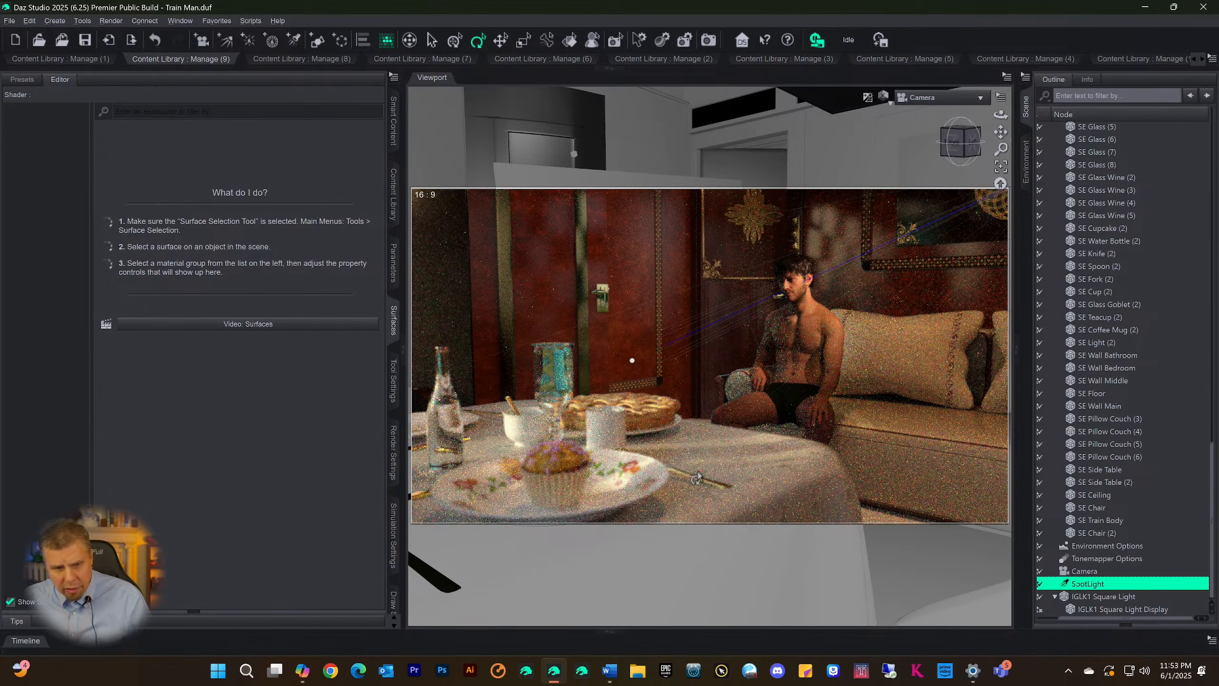
{"action": "left_click", "coordinate": [393, 266]}
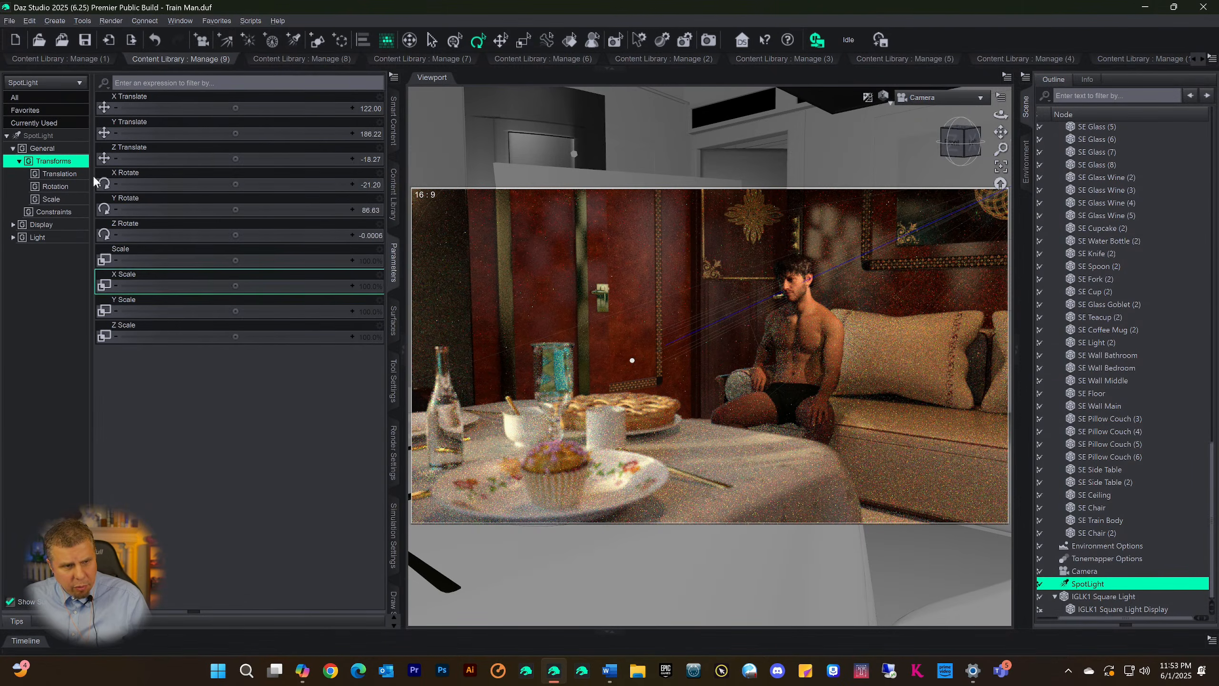
{"action": "left_click", "coordinate": [43, 136]}
{"action": "scroll", "coordinate": [205, 427], "scroll_direction": "down", "scroll_amount": 10}
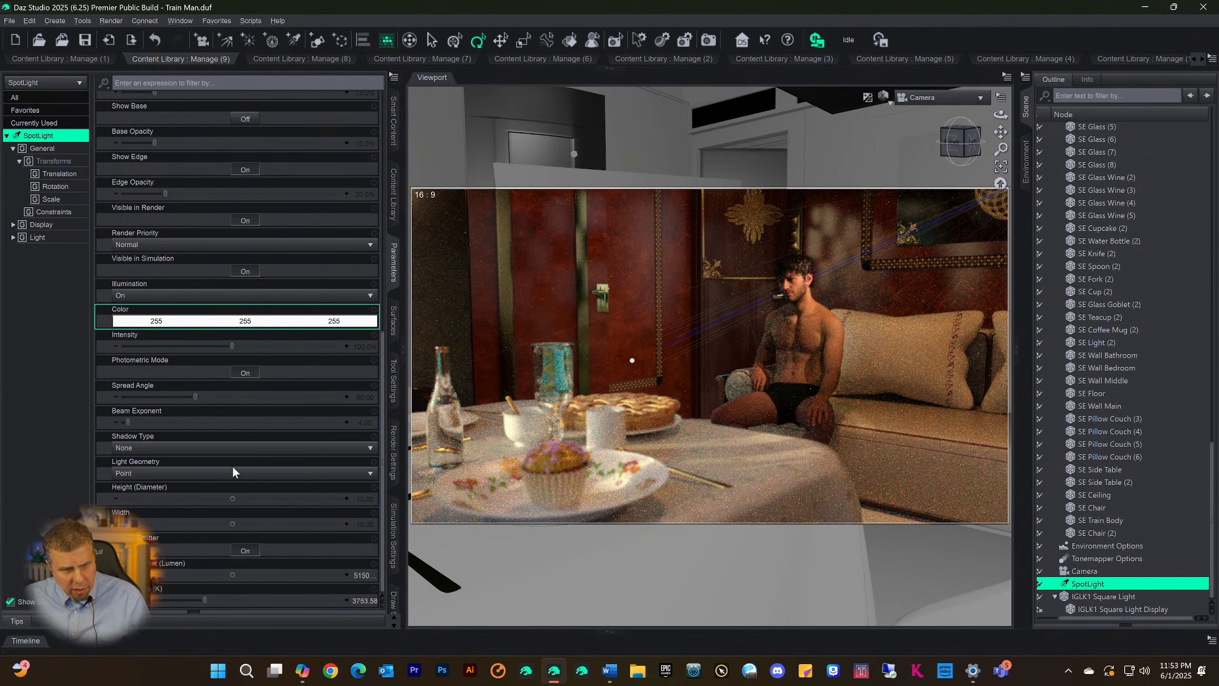
{"action": "scroll", "coordinate": [233, 456], "scroll_direction": "up", "scroll_amount": 5}
{"action": "scroll", "coordinate": [230, 426], "scroll_direction": "down", "scroll_amount": 5}
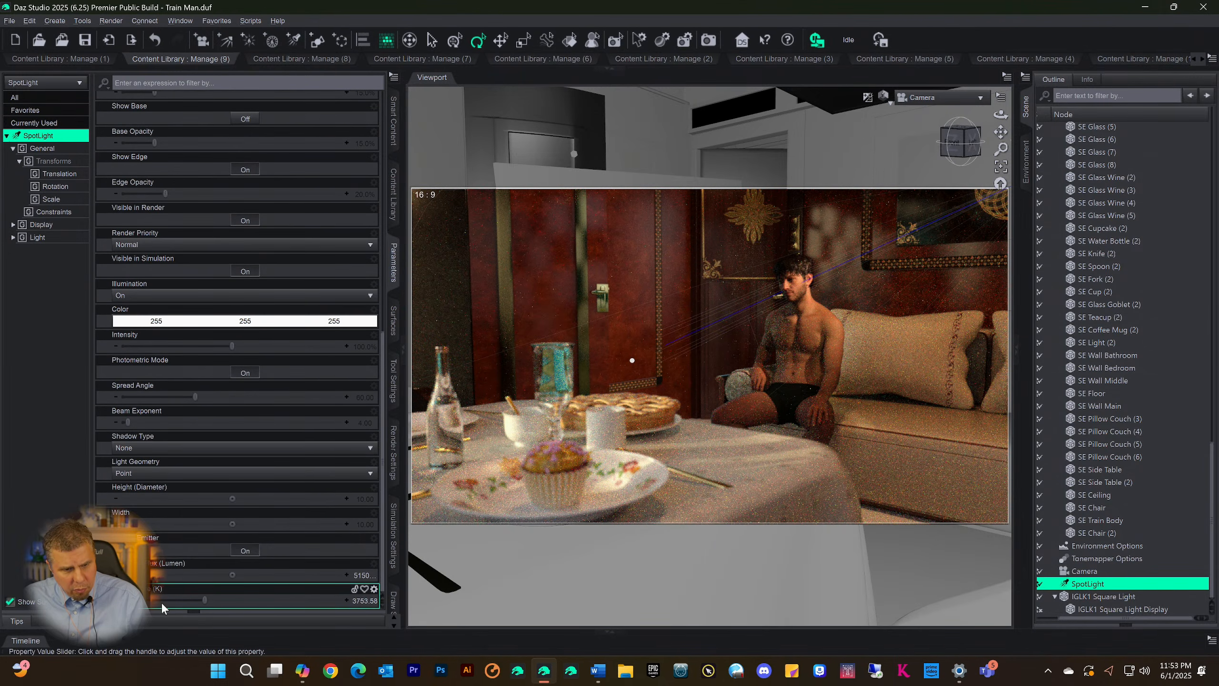
{"action": "left_click", "coordinate": [179, 602]}
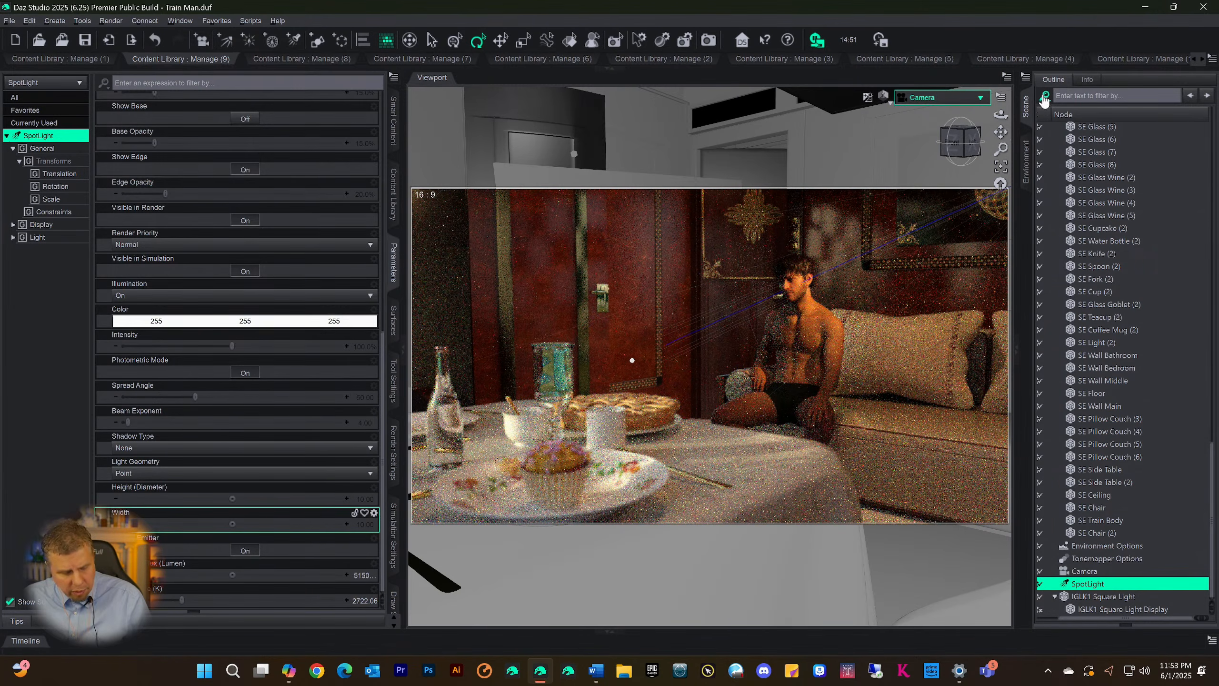
Save the scene and start another test render with the viewport's Iray preview off
{"action": "key", "text": "ctrl+s"}
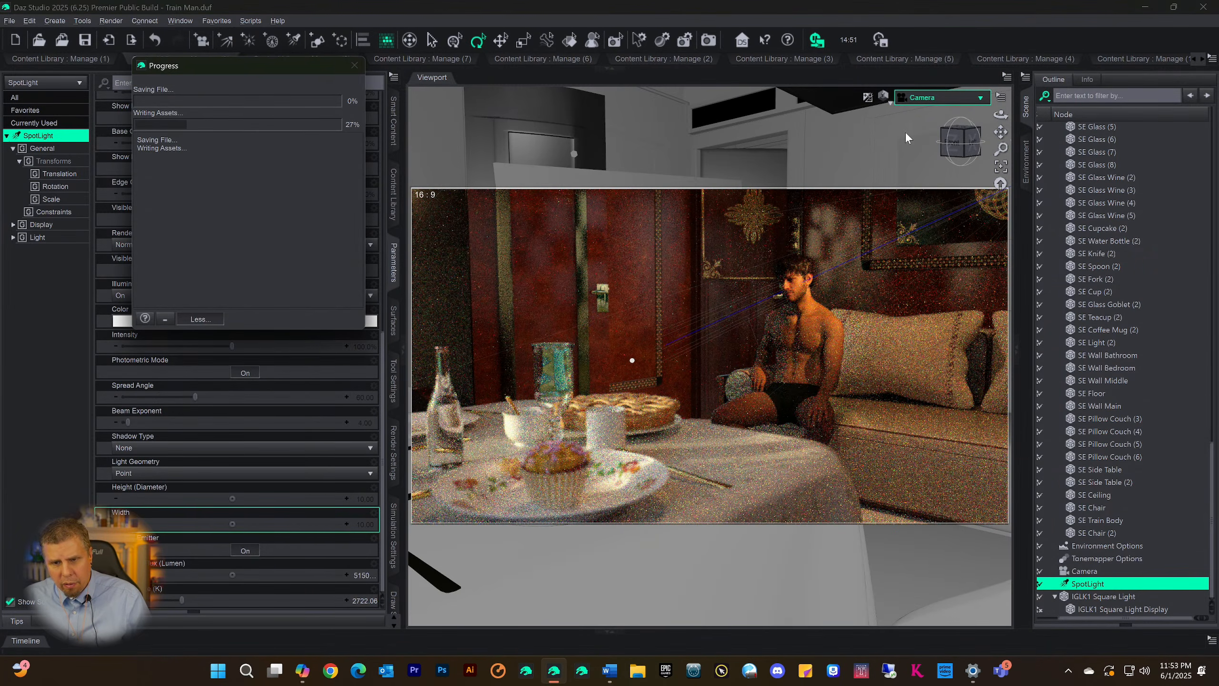
{"action": "key", "text": "ctrl+9"}
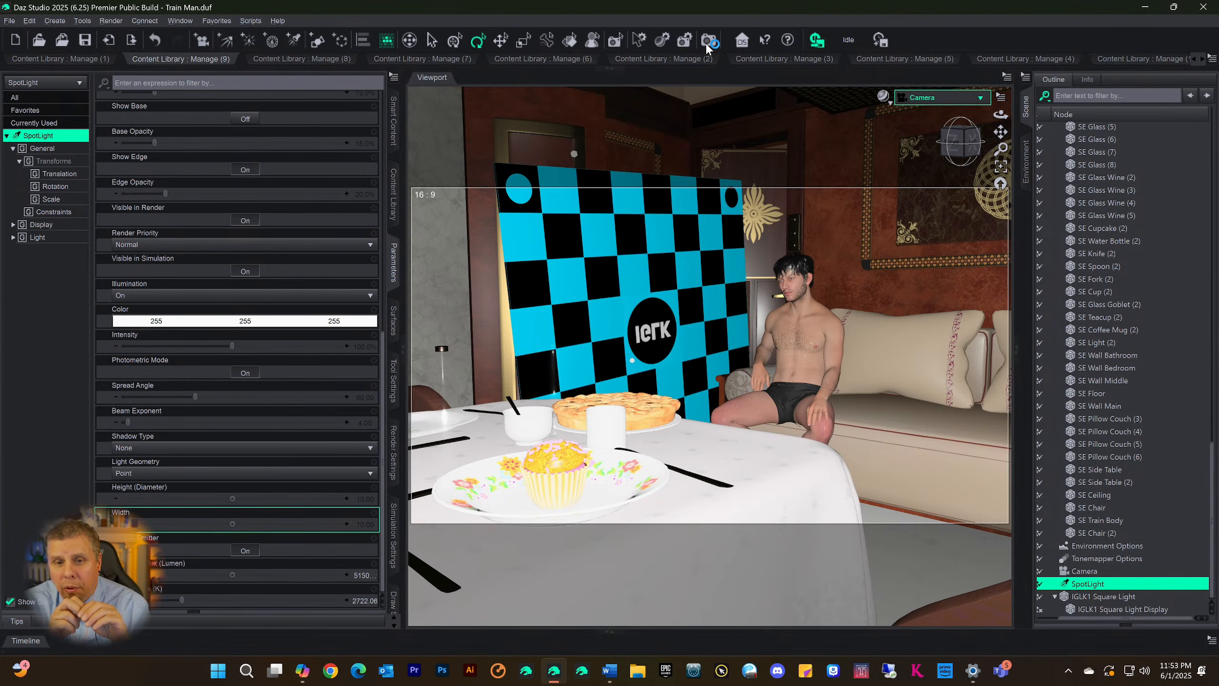
{"action": "left_click", "coordinate": [706, 43]}
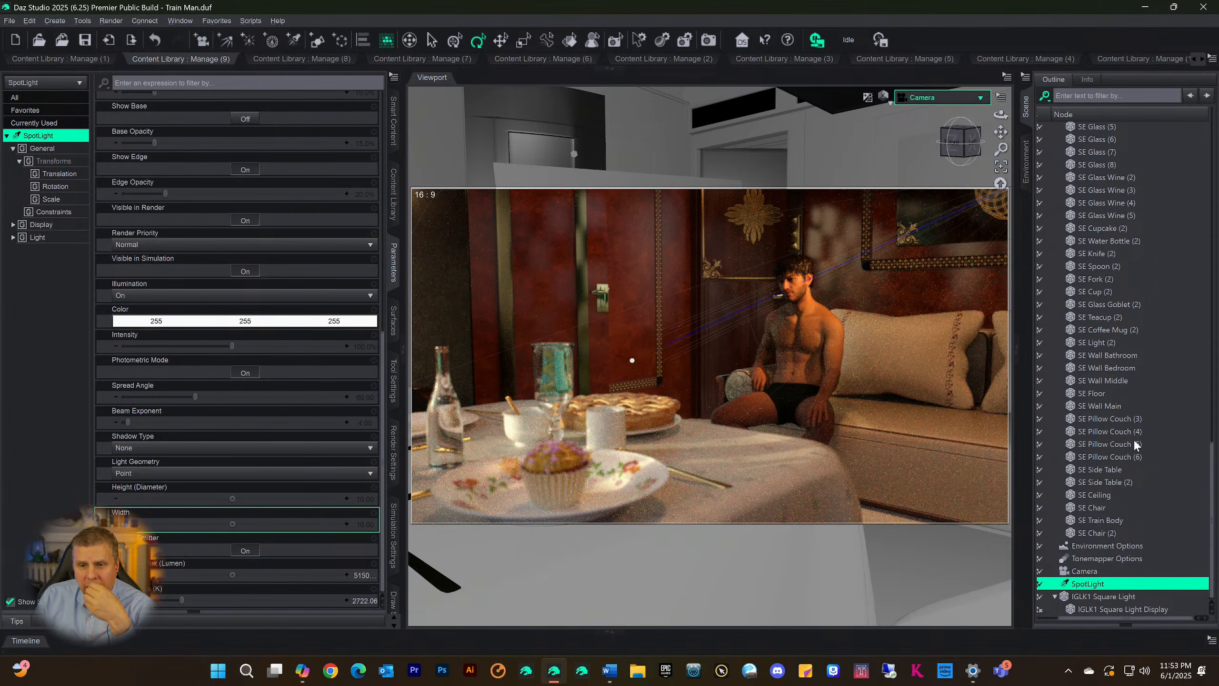
Hide the IGLK1 Square Light and show it again to compare the scene with and without it
{"action": "left_click", "coordinate": [1089, 595]}
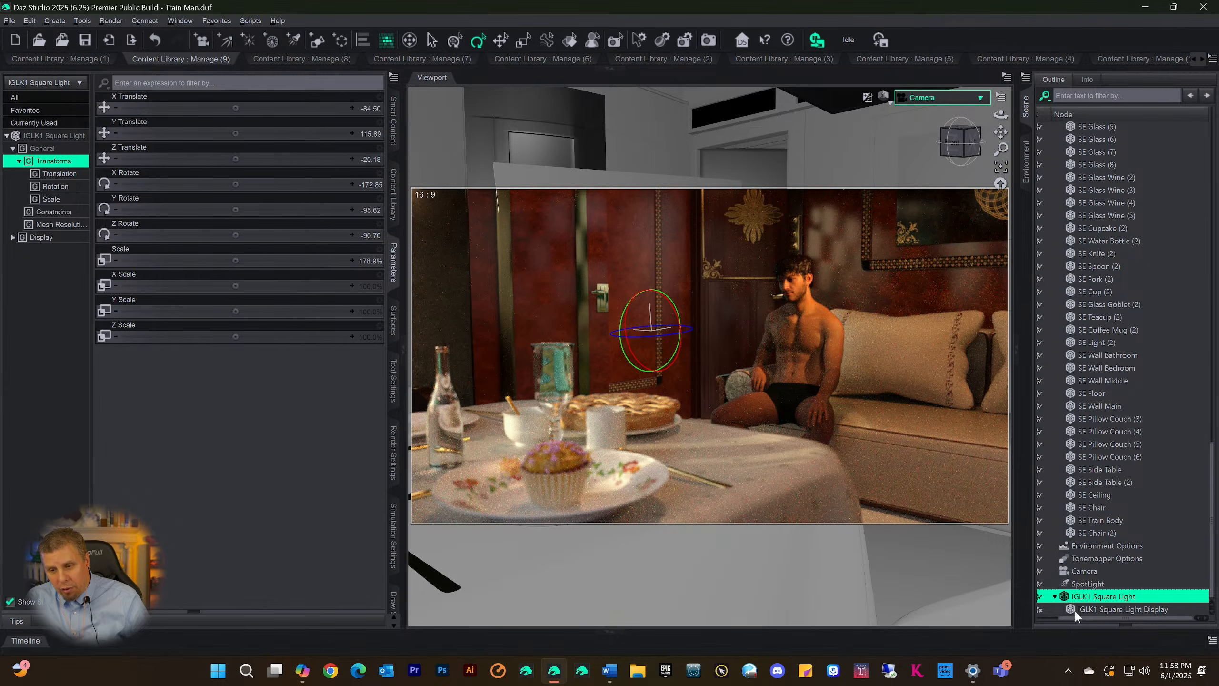
{"action": "left_click_drag", "start_coordinate": [1065, 619], "coordinate": [1044, 619]}
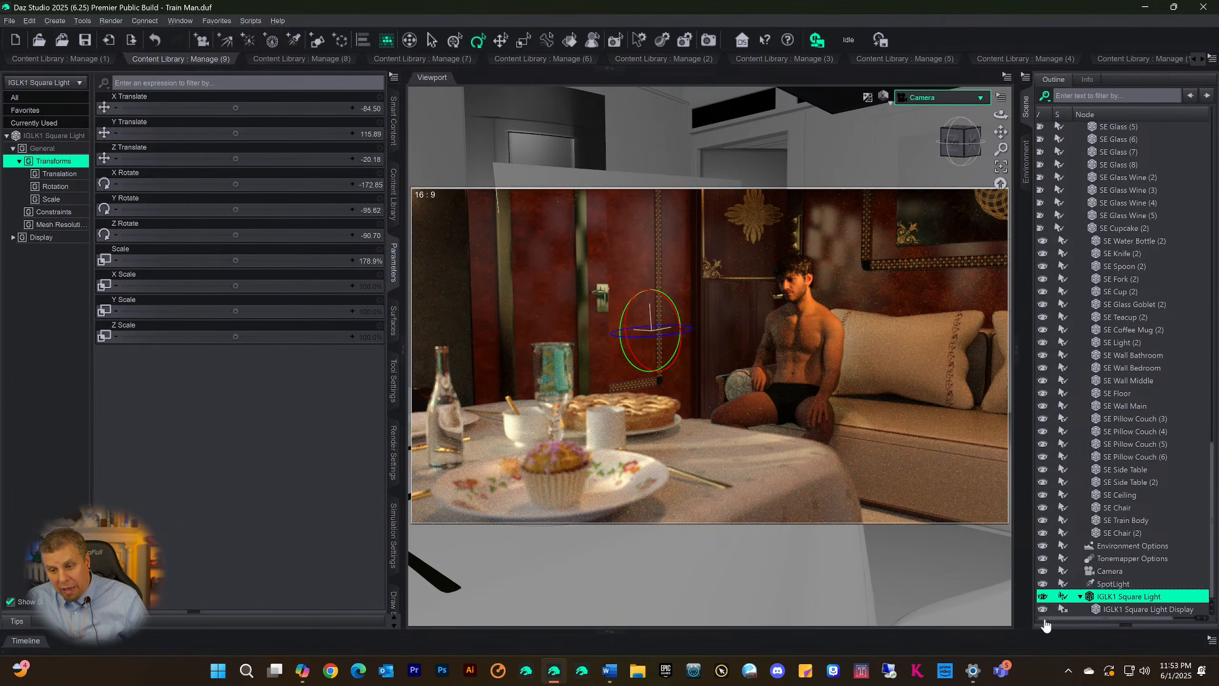
{"action": "left_click", "coordinate": [1043, 596]}
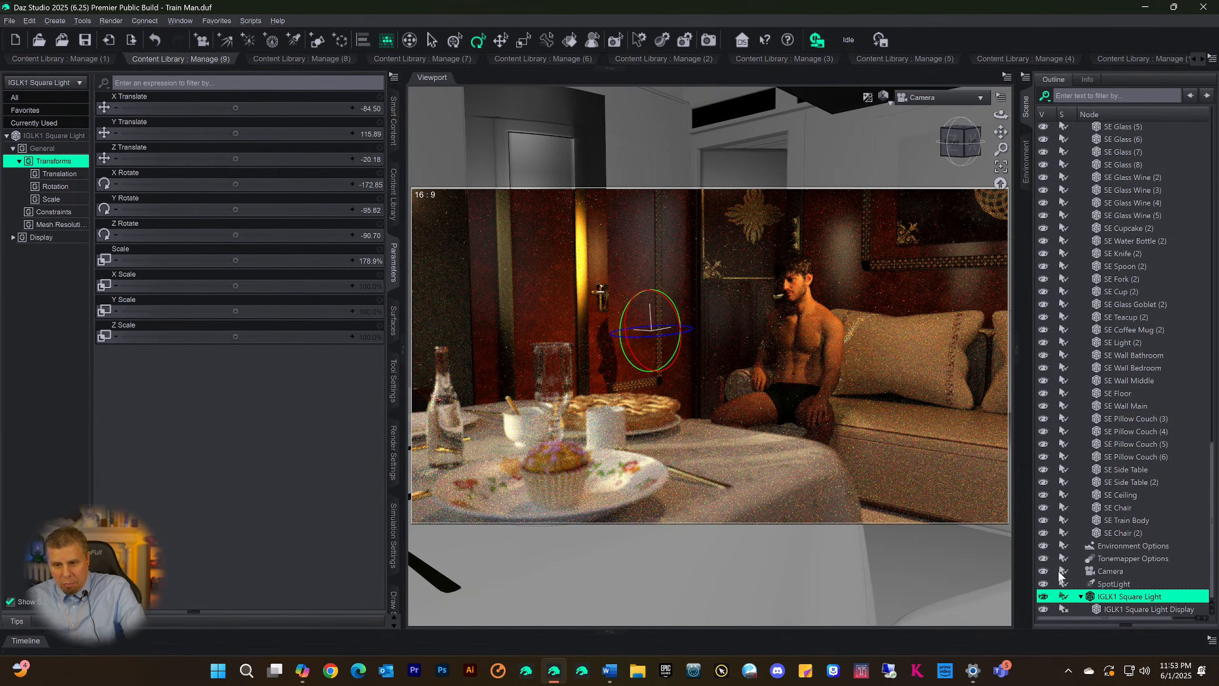
{"action": "left_click", "coordinate": [1044, 596]}
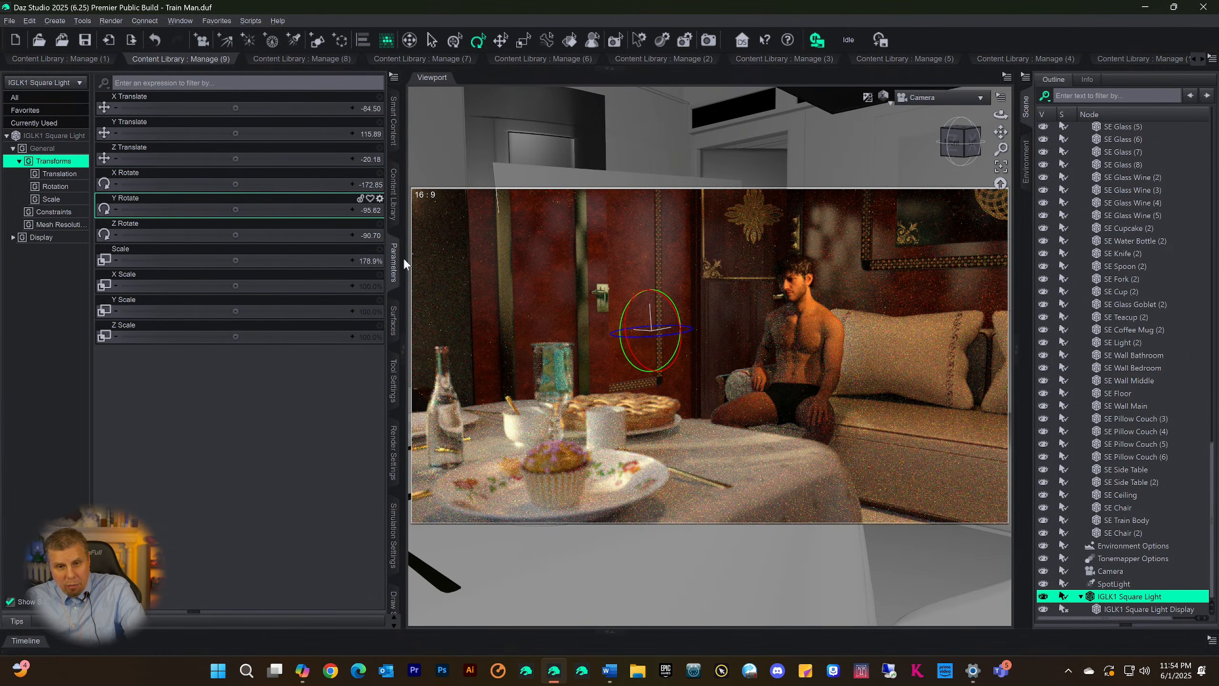
Set the Glossy Color of all IGLK1 Square Light Display surfaces to black (#000000)
{"action": "left_click", "coordinate": [394, 326]}
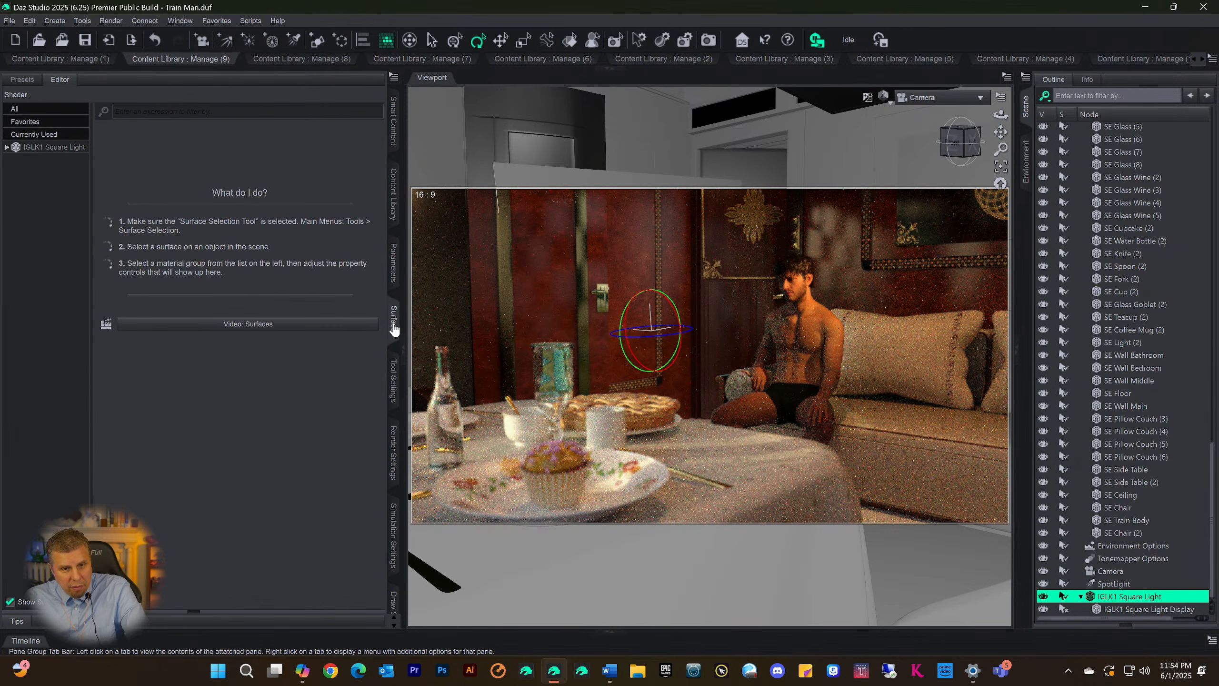
{"action": "left_click", "coordinate": [41, 149]}
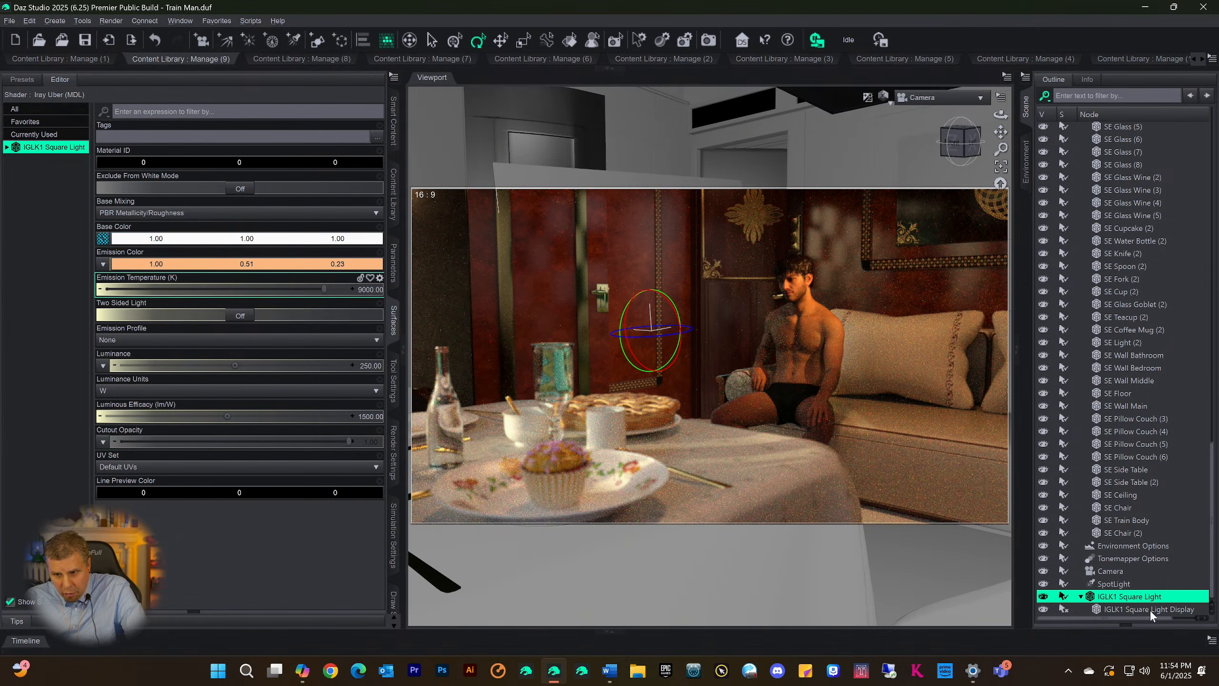
{"action": "left_click", "coordinate": [1185, 610]}
{"action": "left_click", "coordinate": [53, 148]}
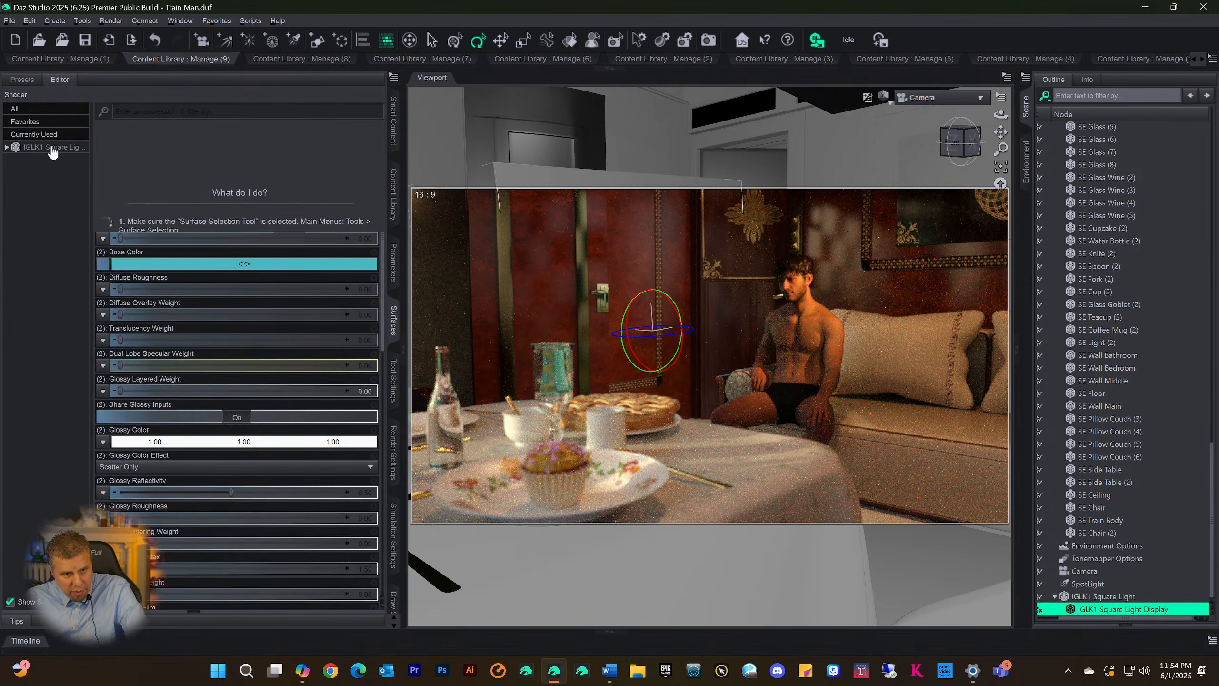
{"action": "left_click", "coordinate": [192, 441]}
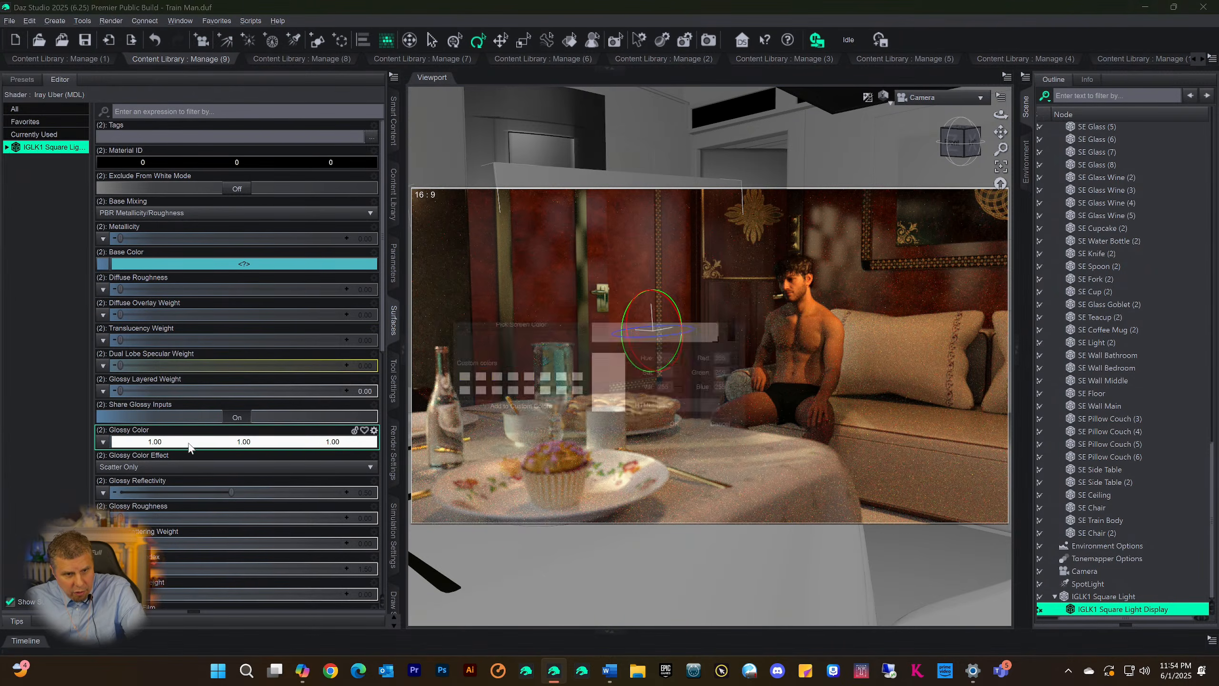
{"action": "left_click", "coordinate": [453, 309]}
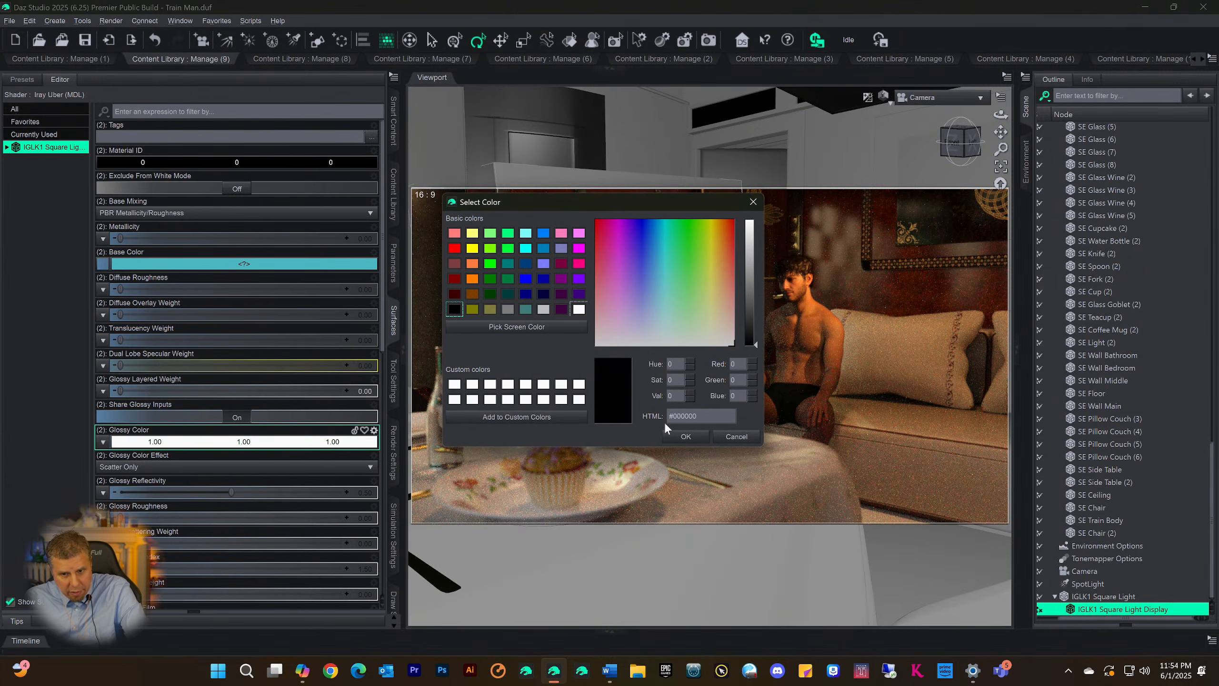
{"action": "left_click", "coordinate": [682, 437]}
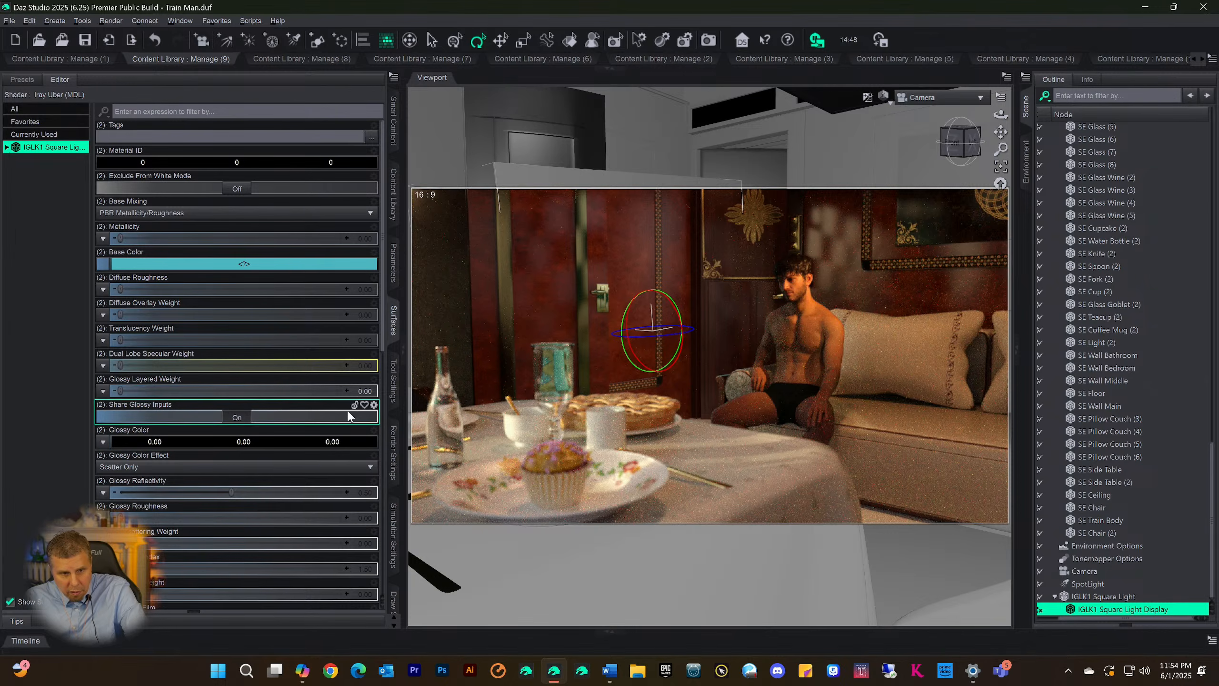
Try a Cutout Opacity of 0 on the IGLK1 Square Light Display surfaces and restore full opacity
{"action": "scroll", "coordinate": [248, 386], "scroll_direction": "down", "scroll_amount": 5}
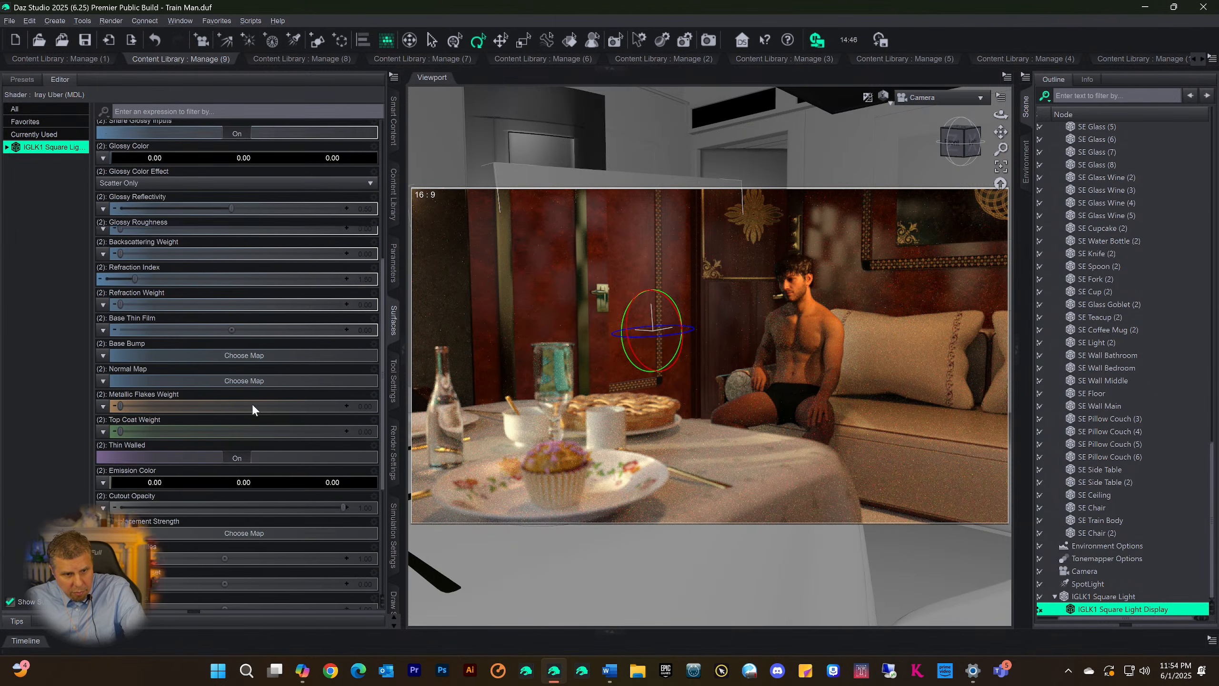
{"action": "scroll", "coordinate": [239, 402], "scroll_direction": "down", "scroll_amount": 2}
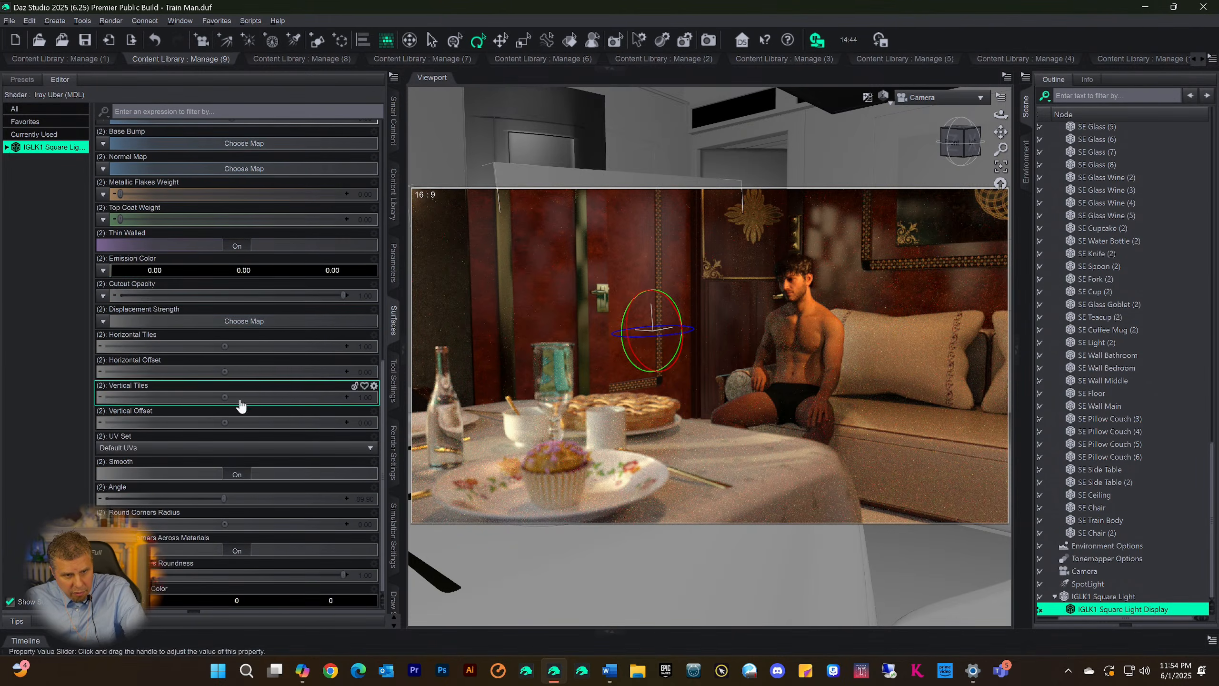
{"action": "left_click_drag", "start_coordinate": [343, 295], "coordinate": [91, 297]}
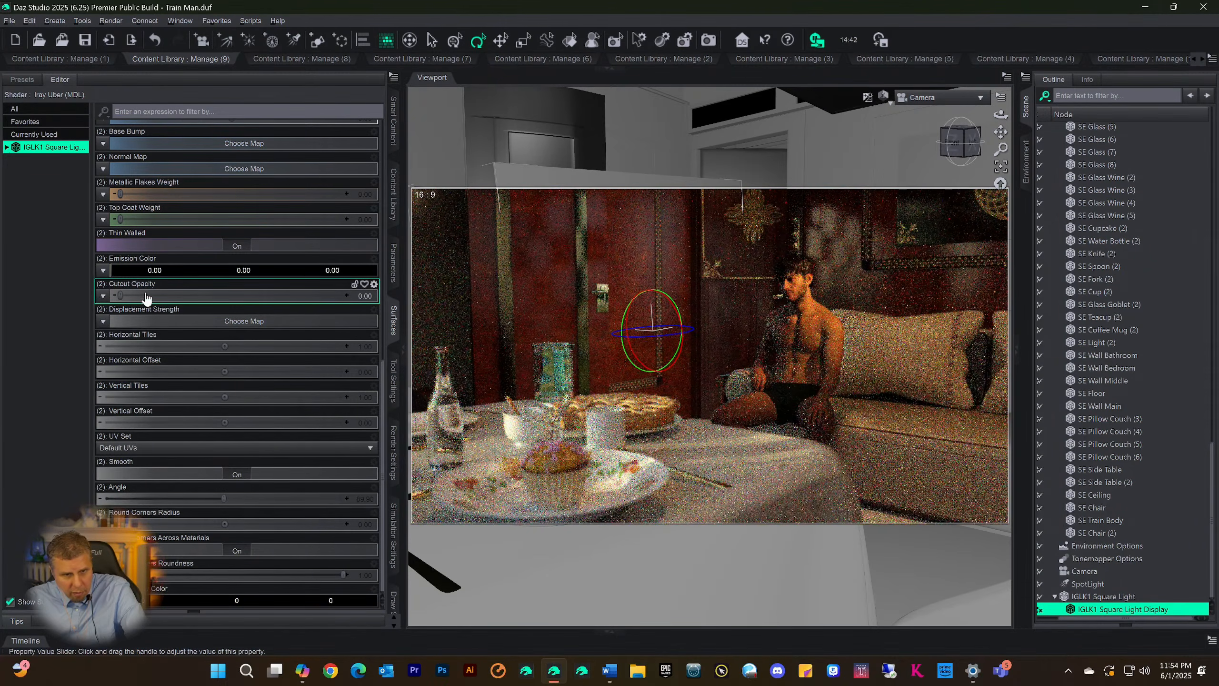
{"action": "left_click_drag", "start_coordinate": [117, 296], "coordinate": [345, 296]}
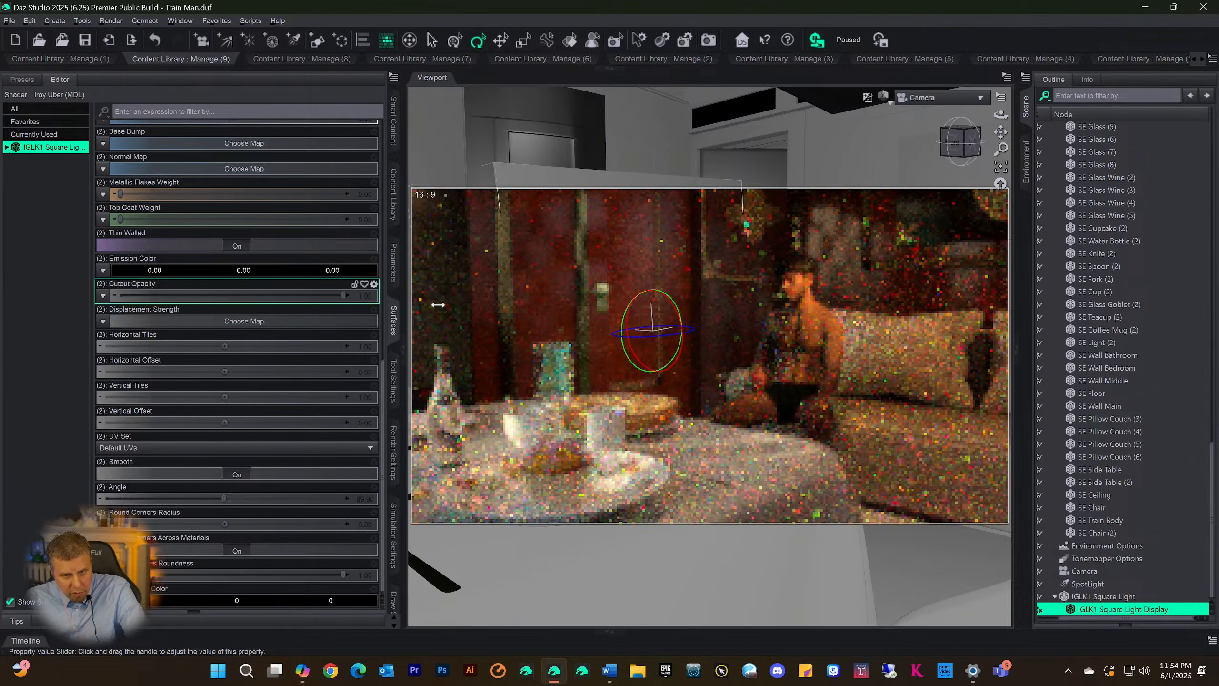
Set the Base Color of the IGLK1 Square Light's own surface to black (#000000)
{"action": "left_click", "coordinate": [1095, 596]}
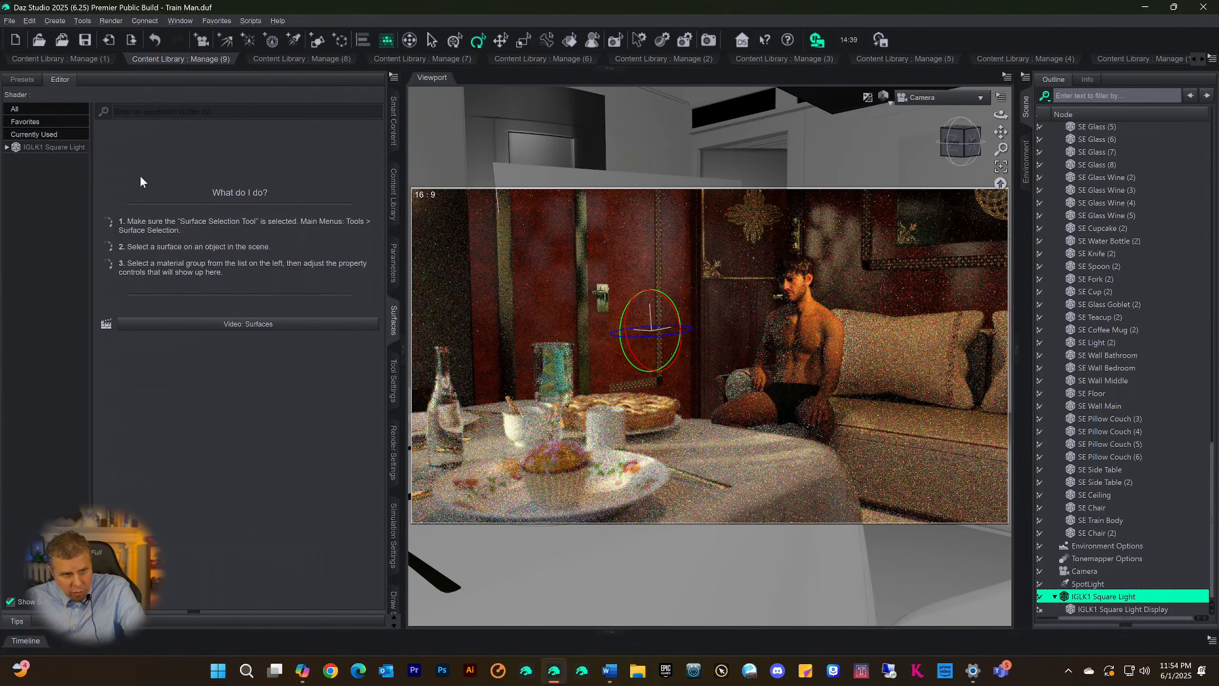
{"action": "left_click", "coordinate": [48, 147]}
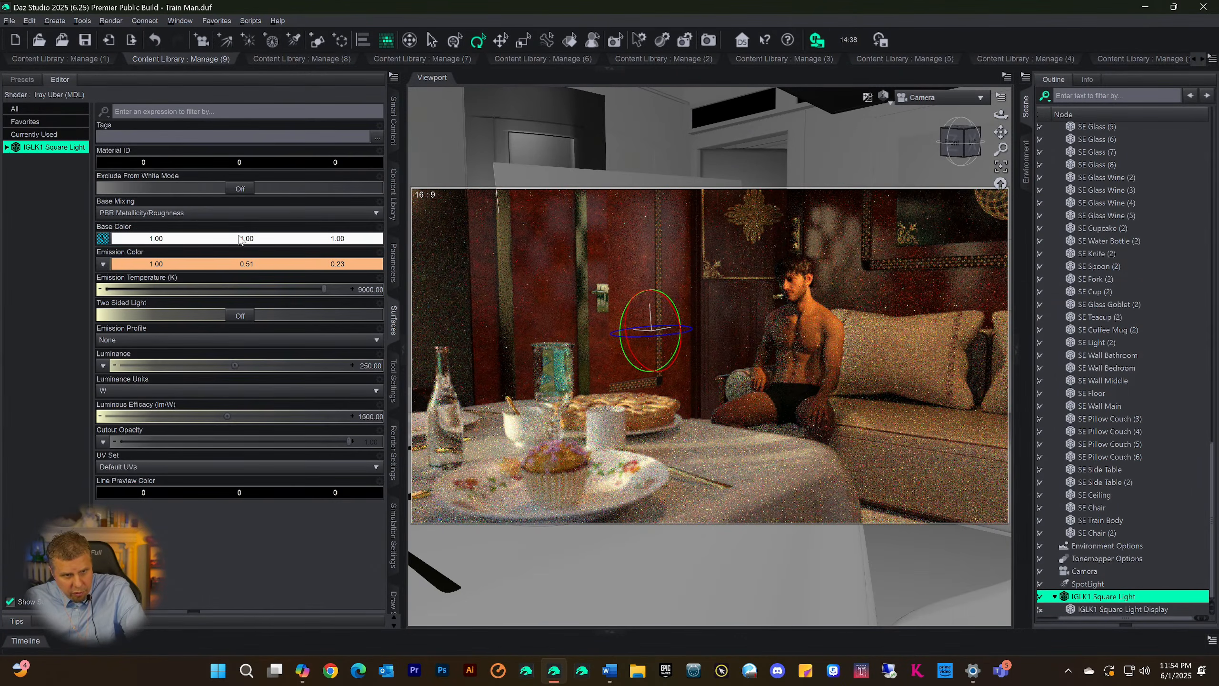
{"action": "left_click", "coordinate": [196, 239]}
{"action": "left_click", "coordinate": [454, 309]}
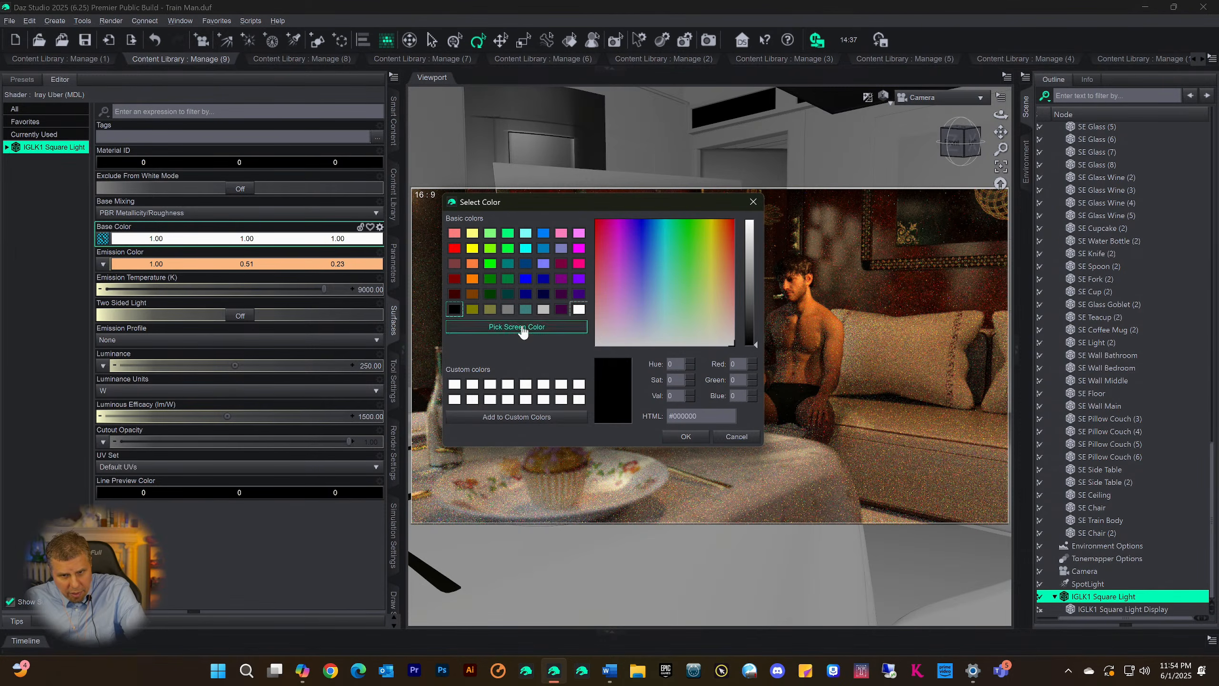
{"action": "left_click", "coordinate": [685, 435]}
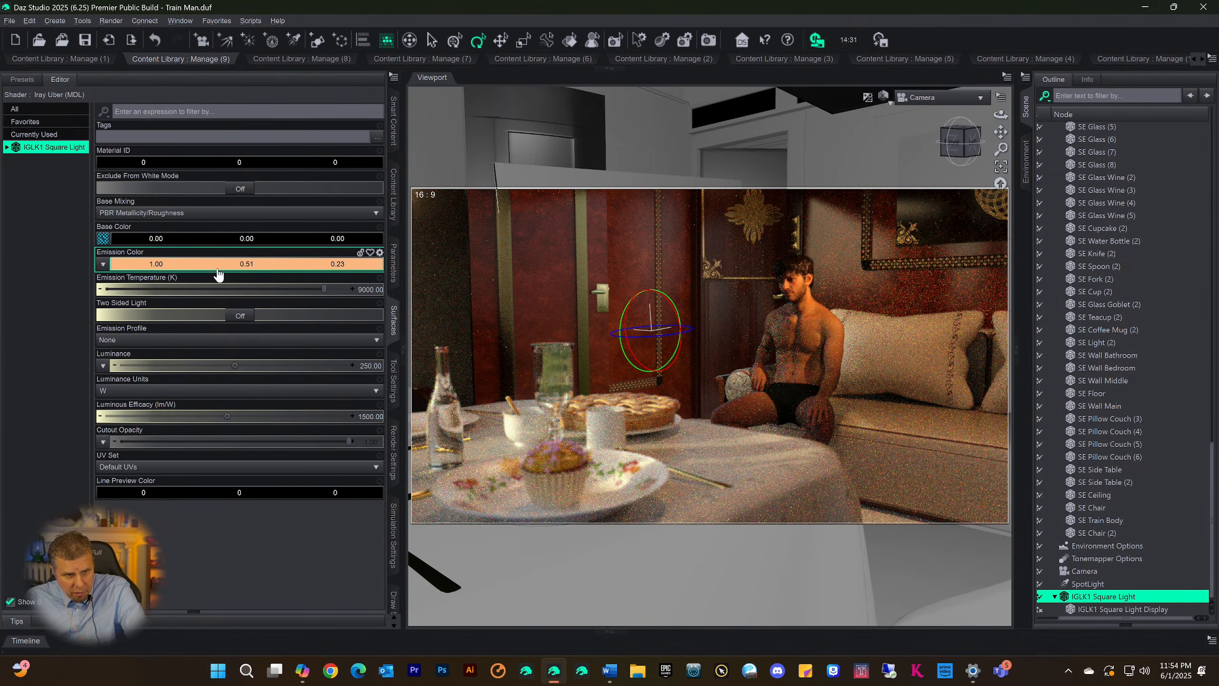
Try the Two Sided Light option on the IGLK1 Square Light and check its Emission Color without changing it
{"action": "left_click", "coordinate": [244, 315]}
{"action": "left_click", "coordinate": [244, 316]}
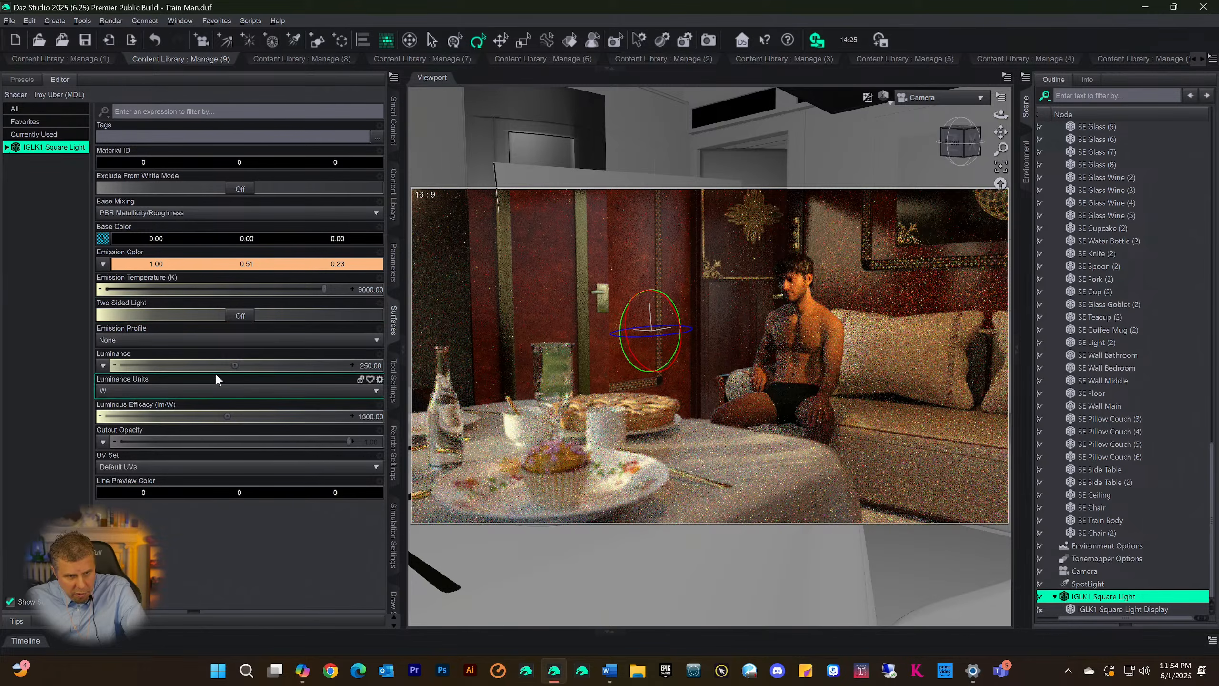
{"action": "left_click", "coordinate": [179, 265]}
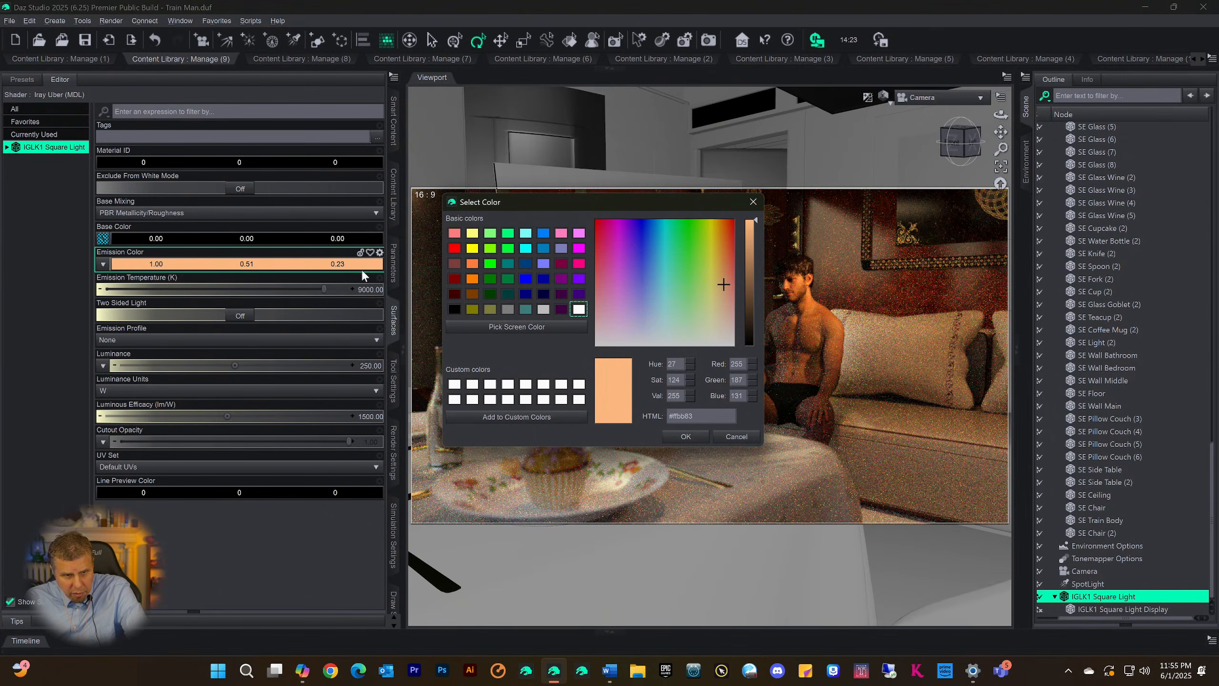
{"action": "left_click", "coordinate": [751, 204]}
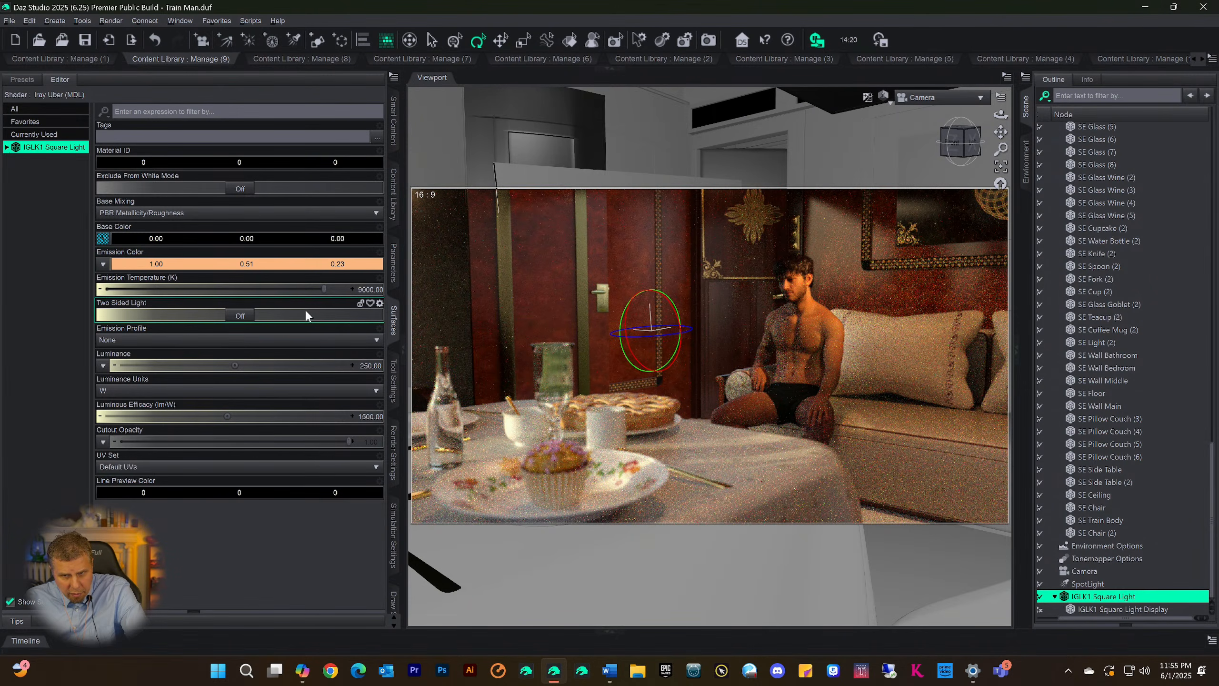
{"action": "left_click", "coordinate": [189, 265]}
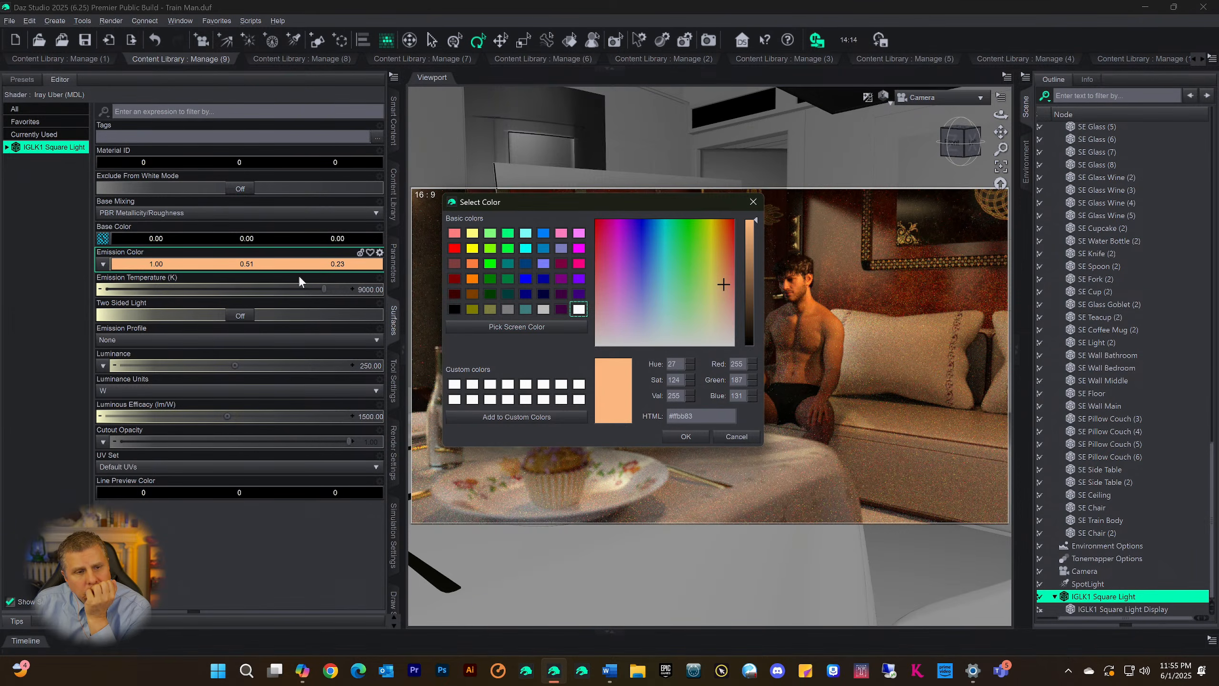
{"action": "left_click", "coordinate": [686, 436]}
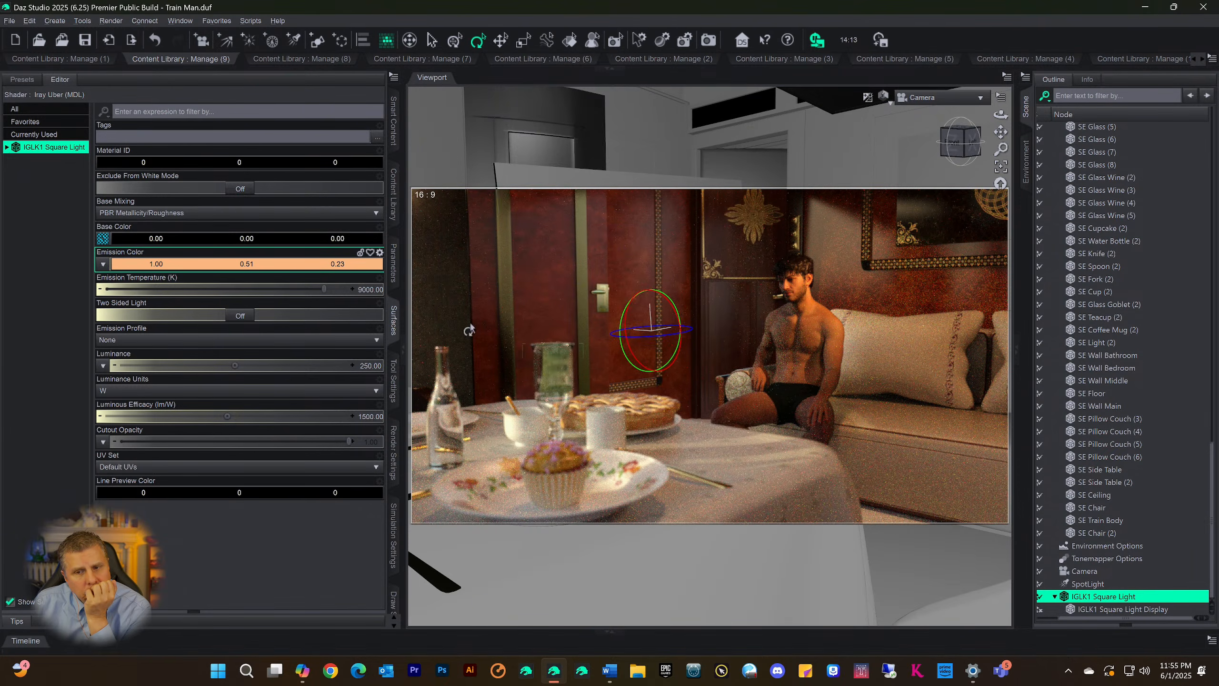
Compare the IGLK1 Square Light with a white Base Color and return it to black (#000000)
{"action": "left_click", "coordinate": [205, 239]}
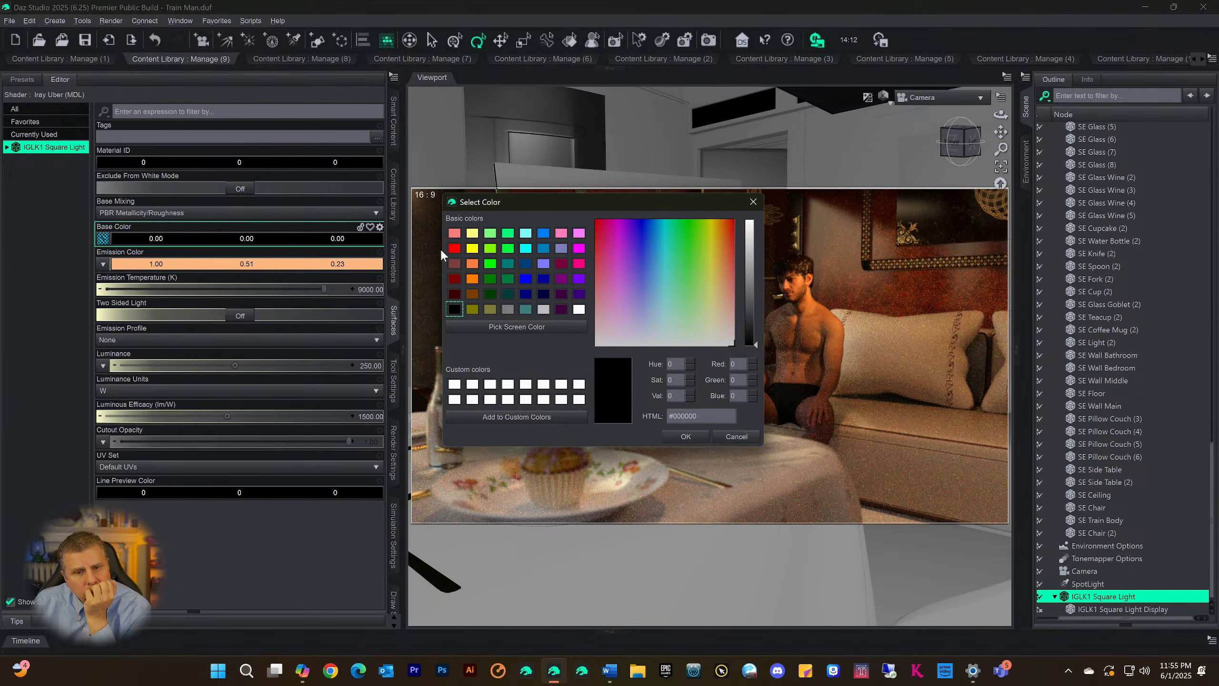
{"action": "left_click", "coordinate": [579, 309]}
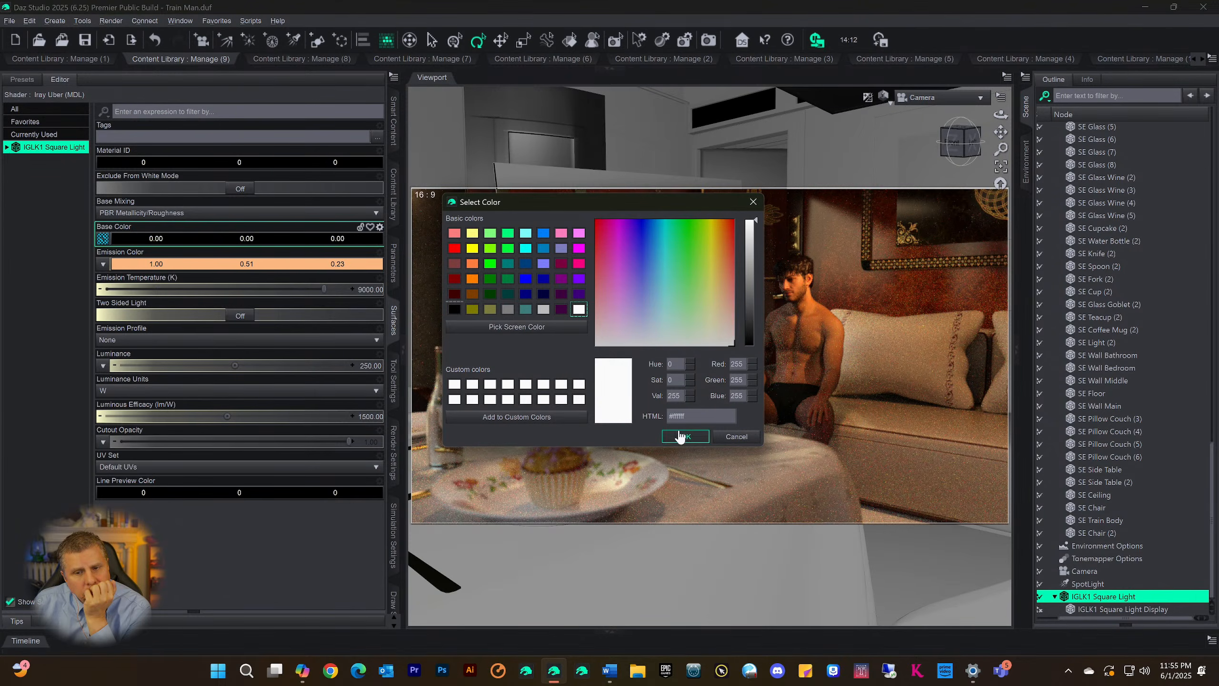
{"action": "left_click", "coordinate": [682, 436]}
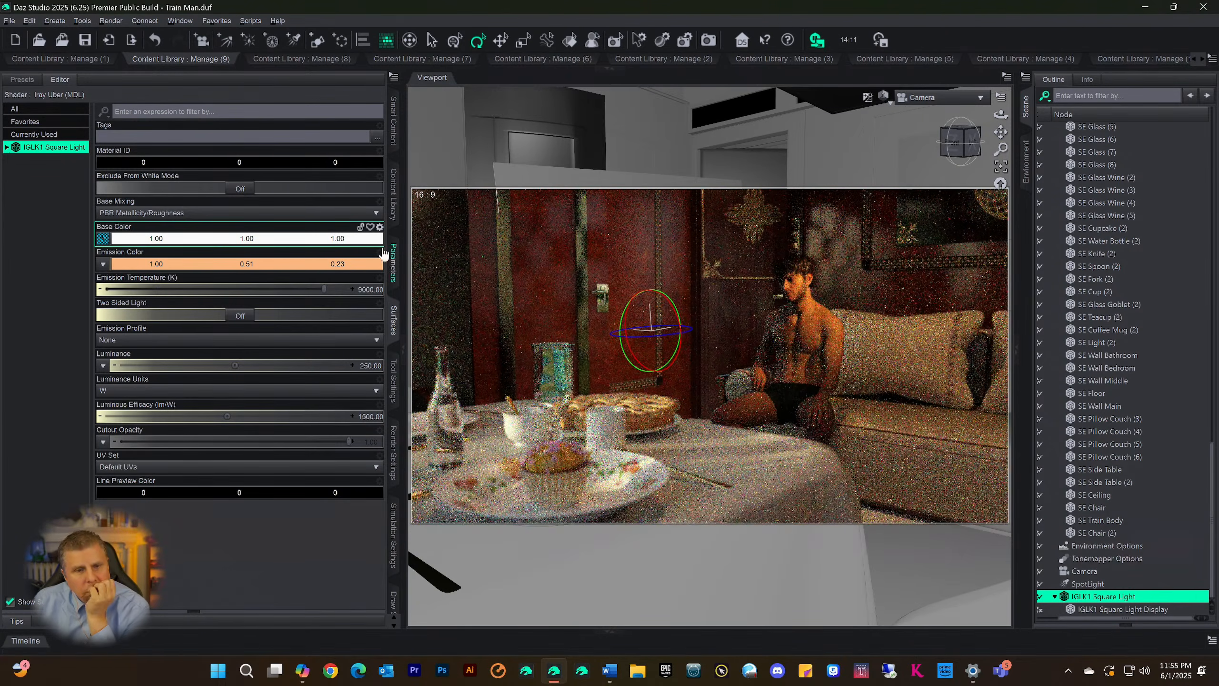
{"action": "left_click", "coordinate": [209, 239]}
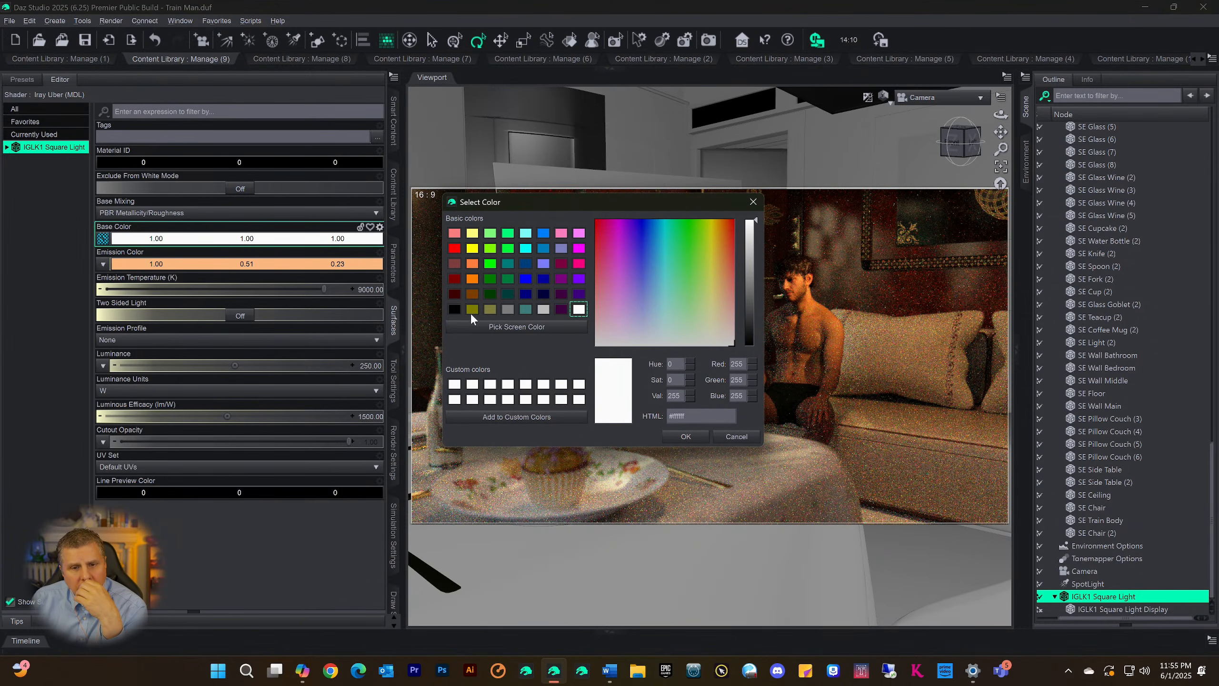
{"action": "left_click", "coordinate": [454, 309]}
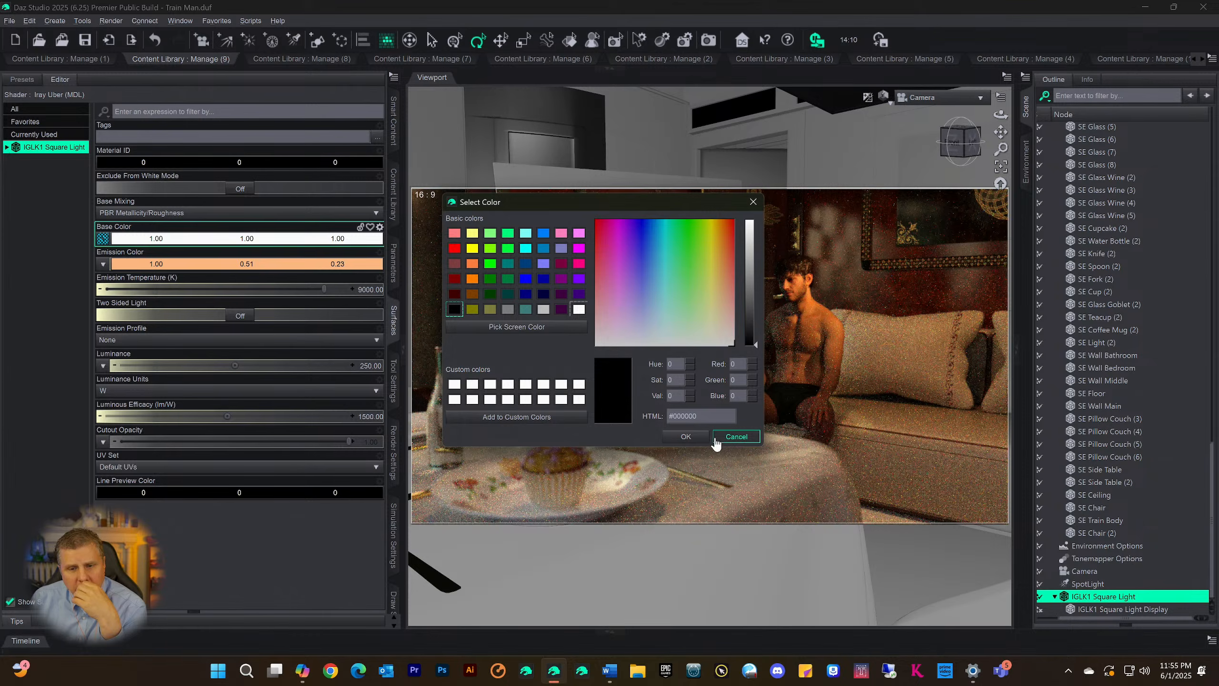
{"action": "left_click", "coordinate": [686, 437]}
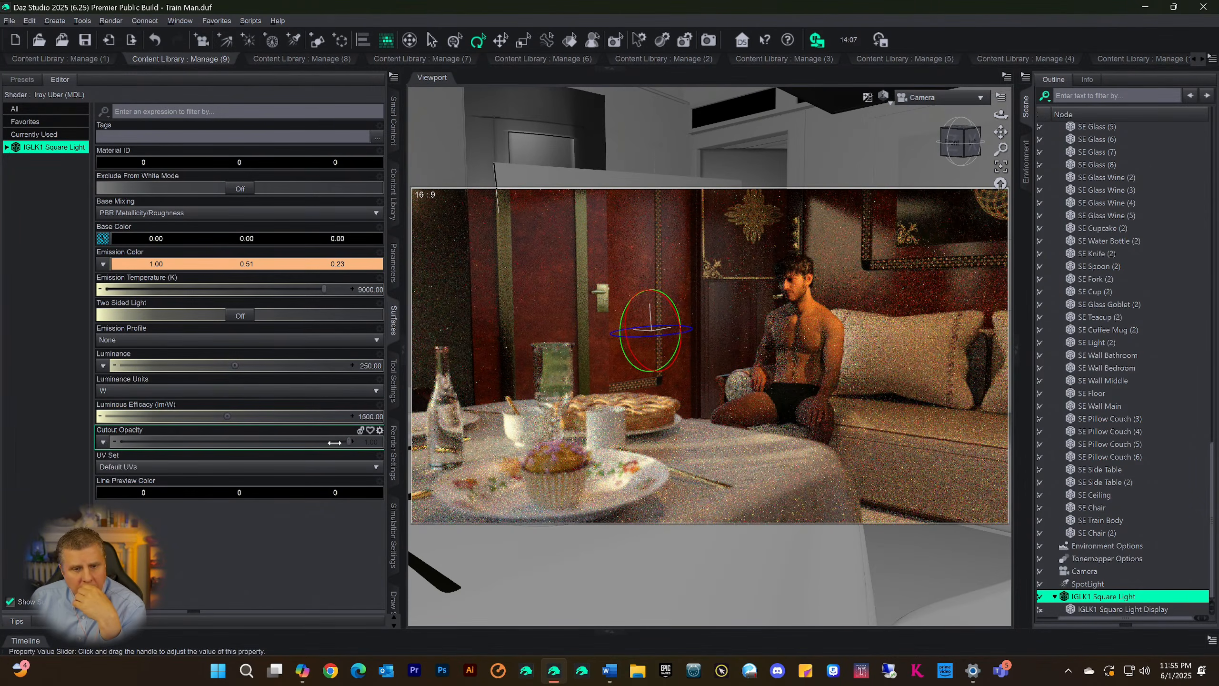
Test several lower Cutout Opacity values on the IGLK1 Square Light, including 0, and settle on 0.72
{"action": "left_click_drag", "start_coordinate": [334, 442], "coordinate": [40, 451]}
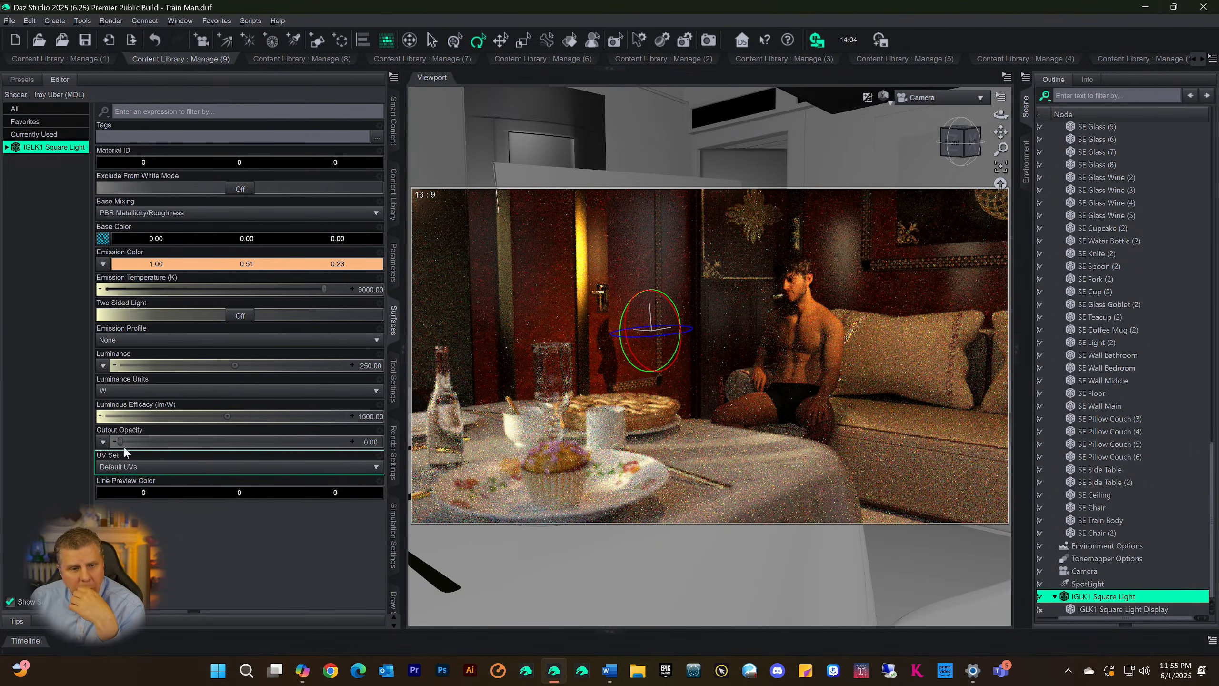
{"action": "left_click_drag", "start_coordinate": [124, 442], "coordinate": [309, 460]}
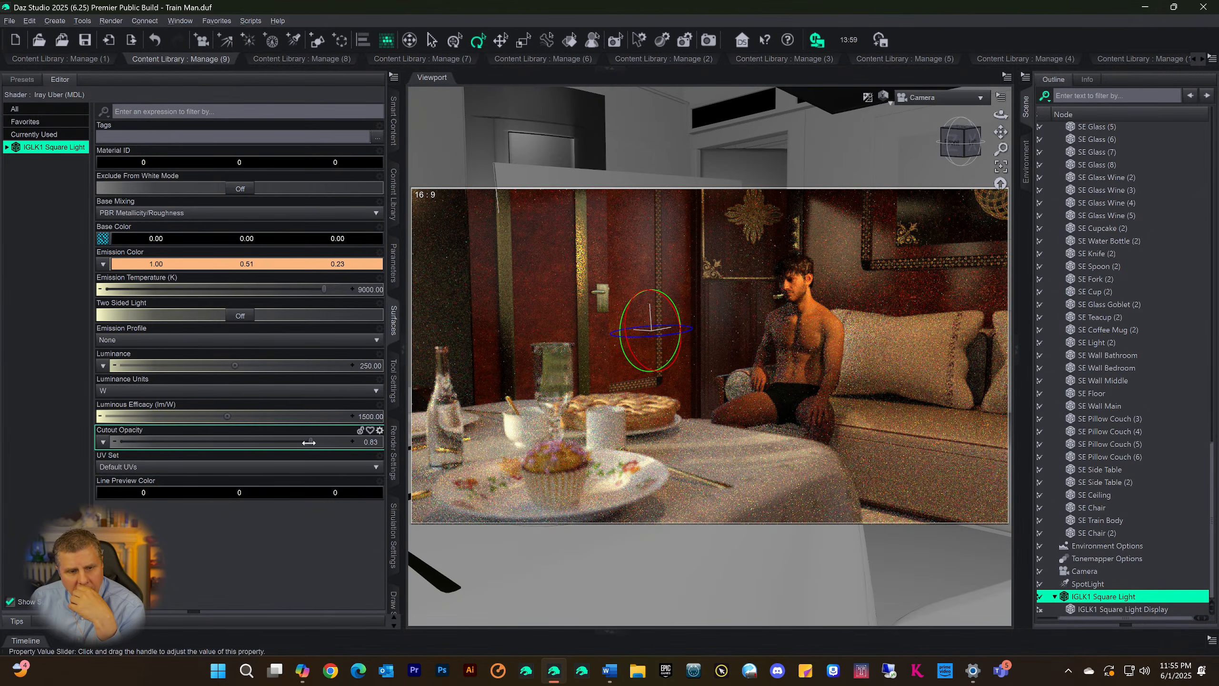
{"action": "left_click_drag", "start_coordinate": [308, 442], "coordinate": [267, 442]}
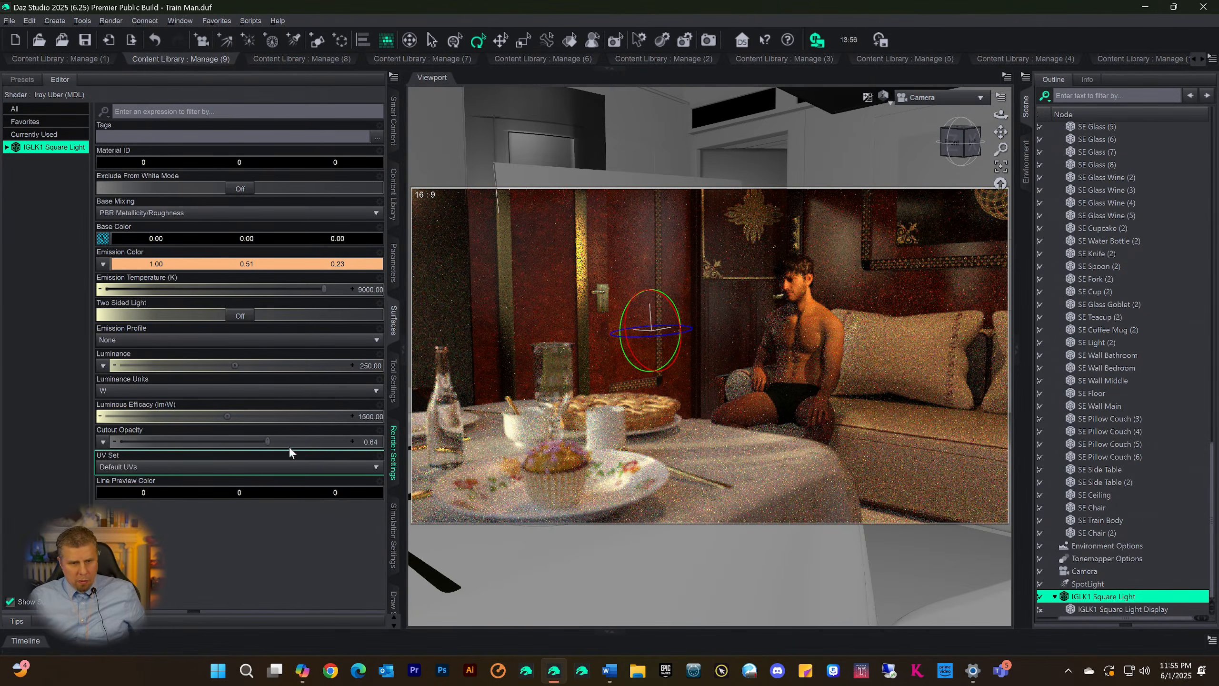
{"action": "left_click_drag", "start_coordinate": [275, 442], "coordinate": [285, 442]}
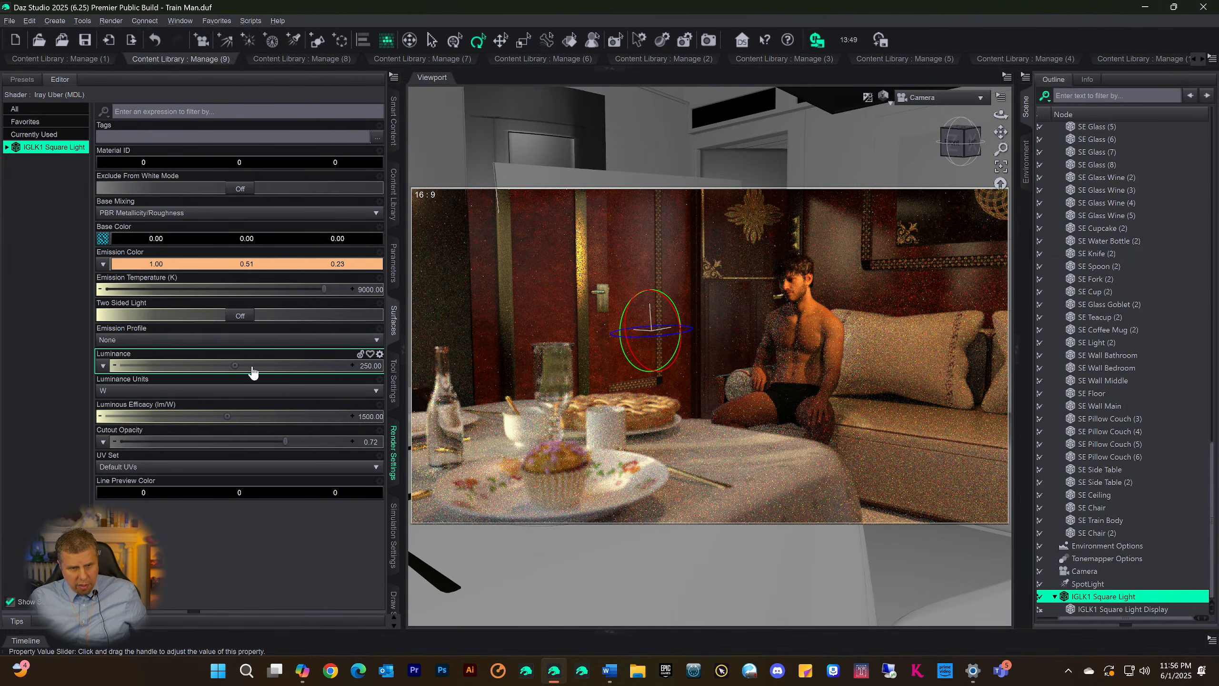
Test the IGLK1 Square Light's Luminance at 90 and 20 W and set it to 0
{"action": "left_click", "coordinate": [366, 368]}
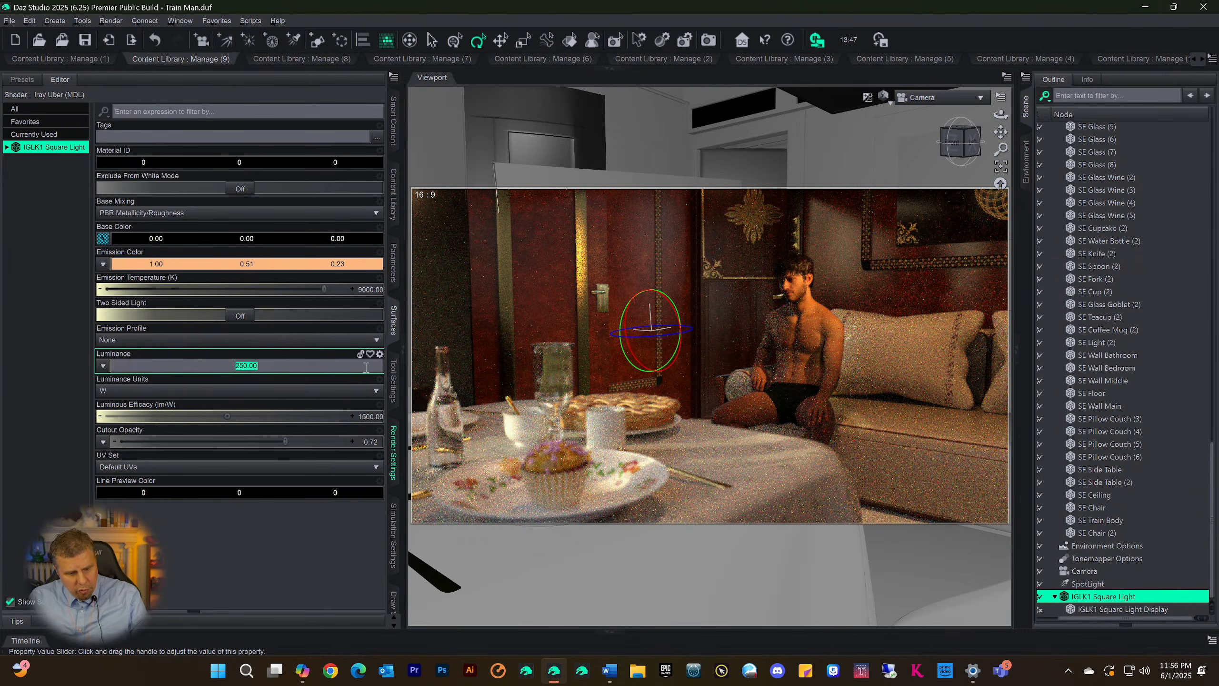
{"action": "type", "text": "9"}
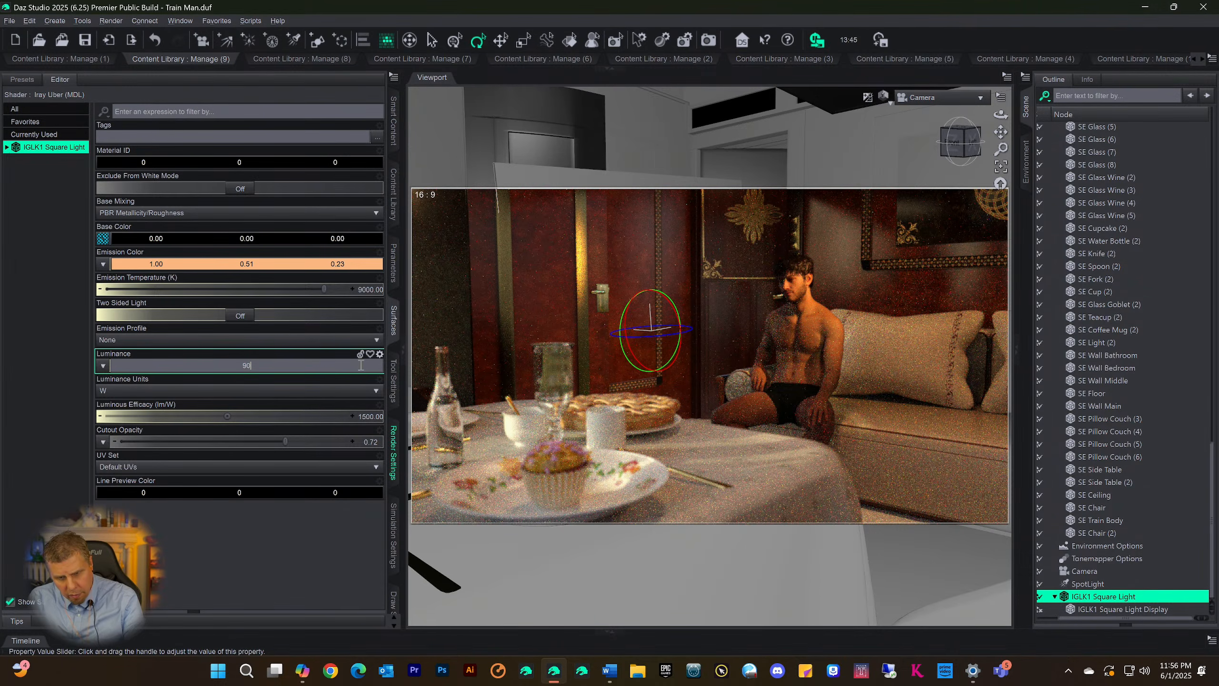
{"action": "type", "text": "0"}
{"action": "key", "text": "Return"}
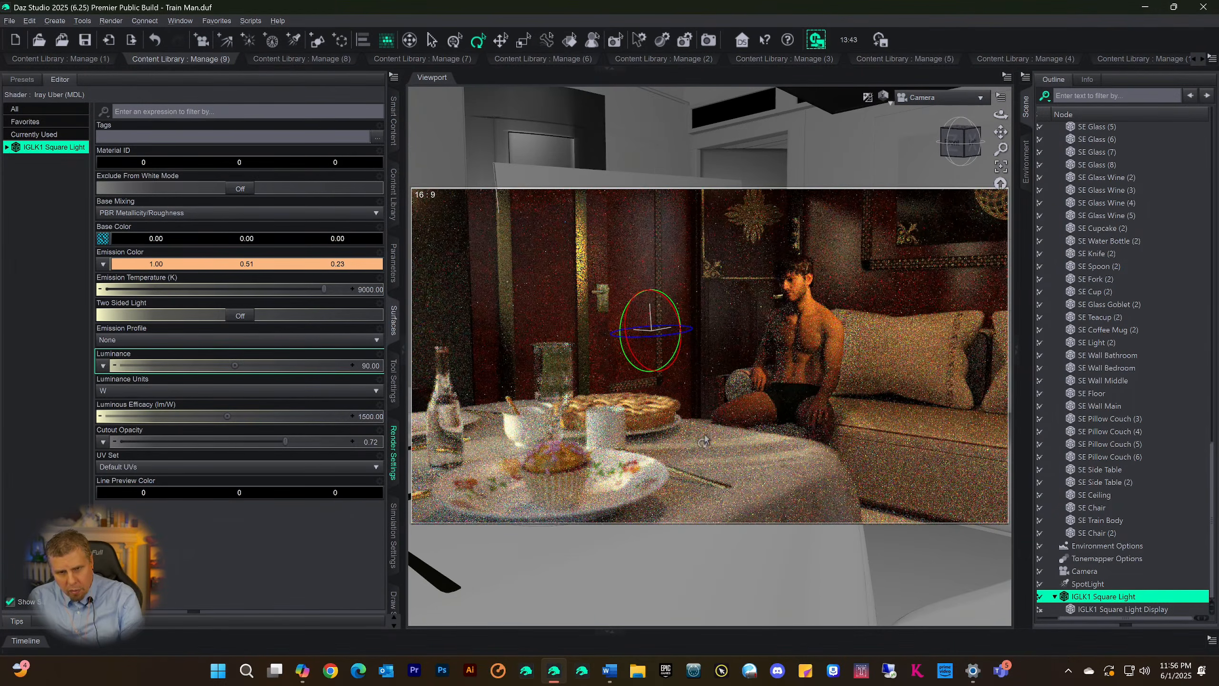
{"action": "left_click", "coordinate": [370, 367]}
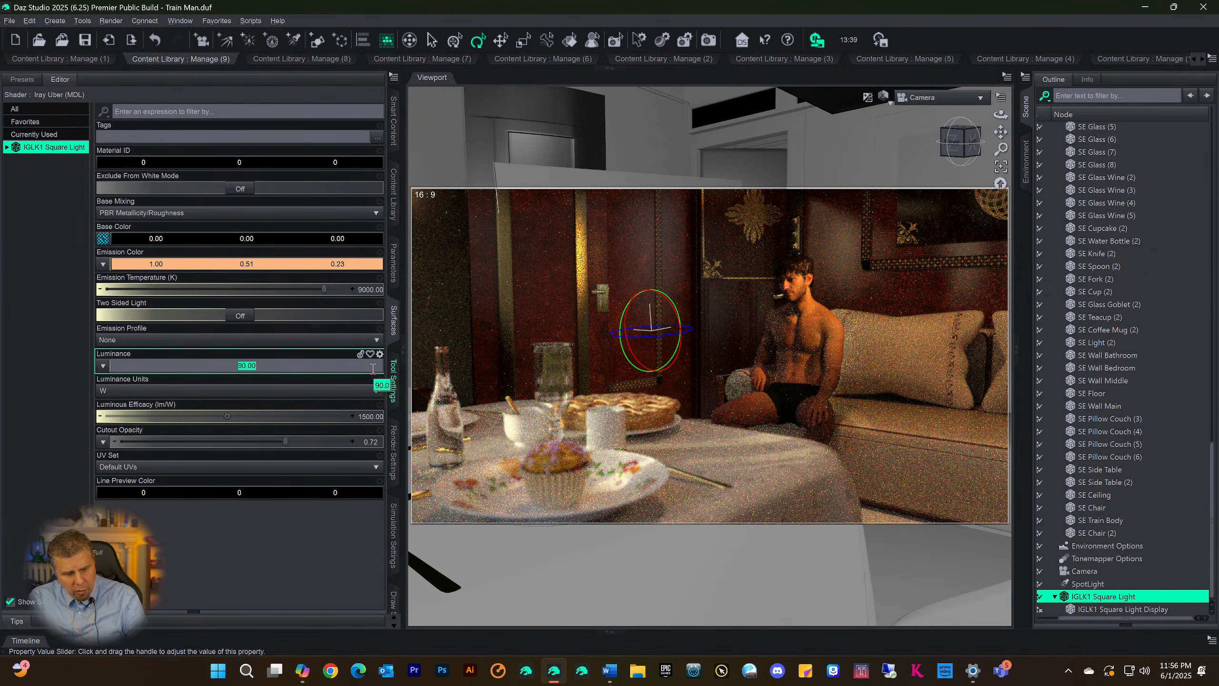
{"action": "type", "text": "20"}
{"action": "key", "text": "Return"}
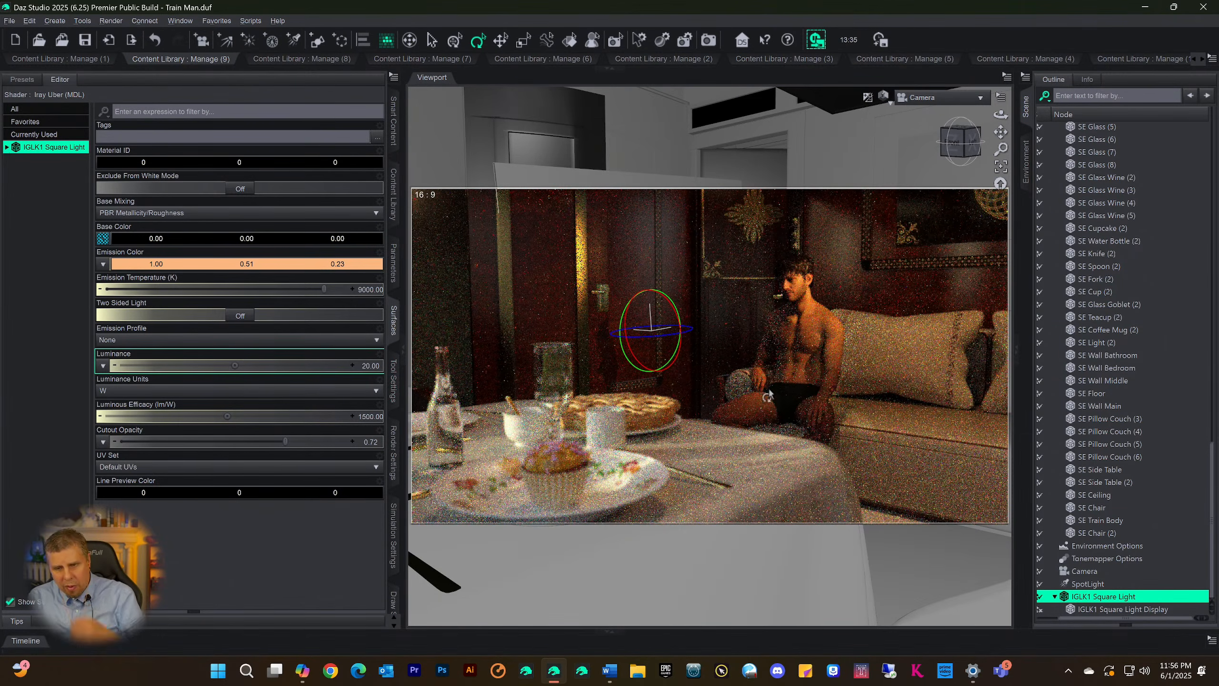
{"action": "left_click", "coordinate": [370, 365]}
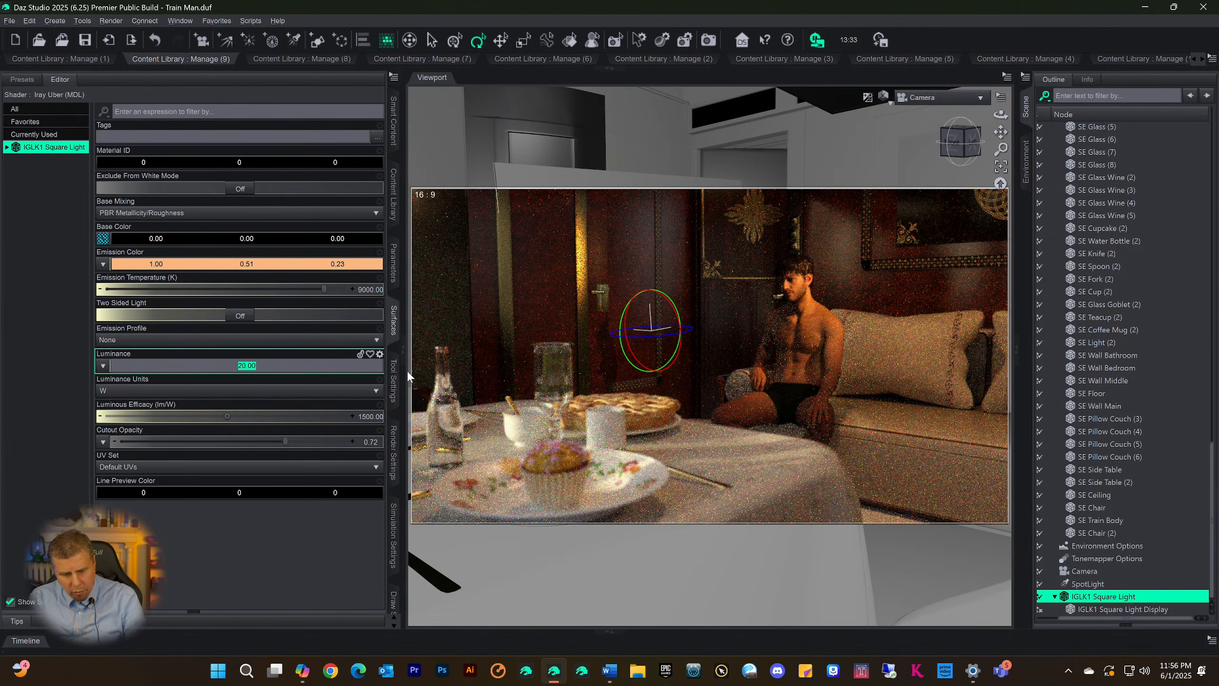
{"action": "type", "text": "0"}
{"action": "key", "text": "Return"}
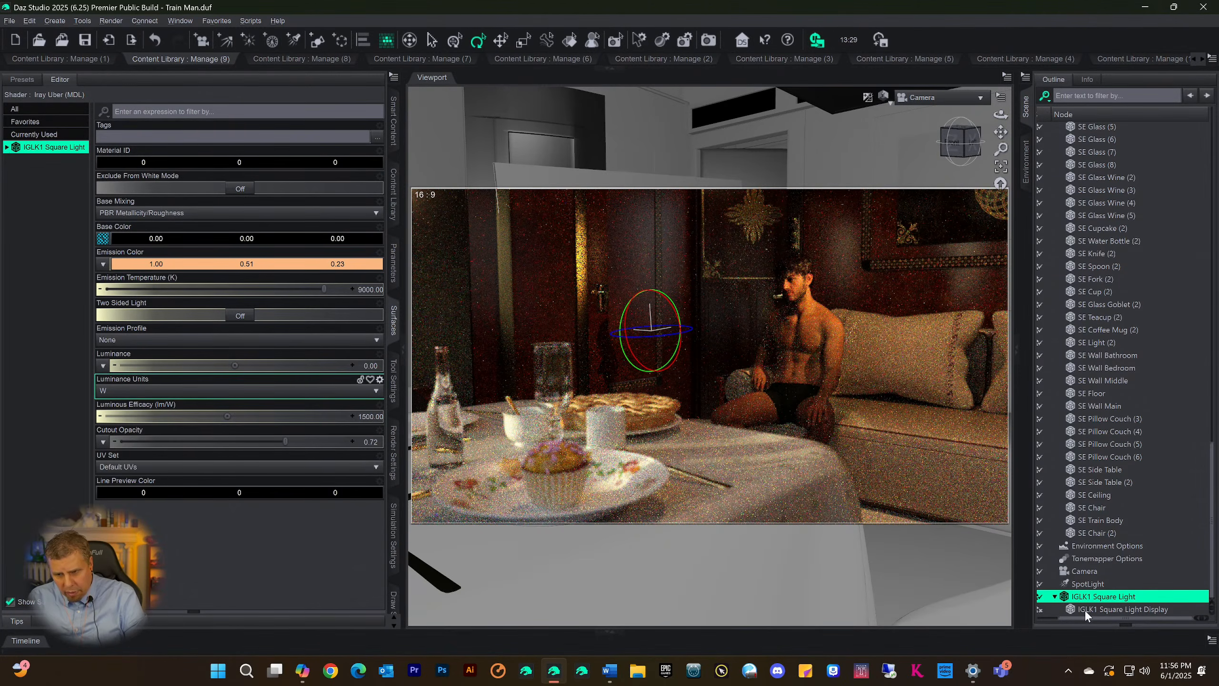
Toggle the IGLK1 Square Light's visibility several times to compare the preview with and without it, leaving it hidden
{"action": "left_click_drag", "start_coordinate": [1085, 618], "coordinate": [1046, 620]}
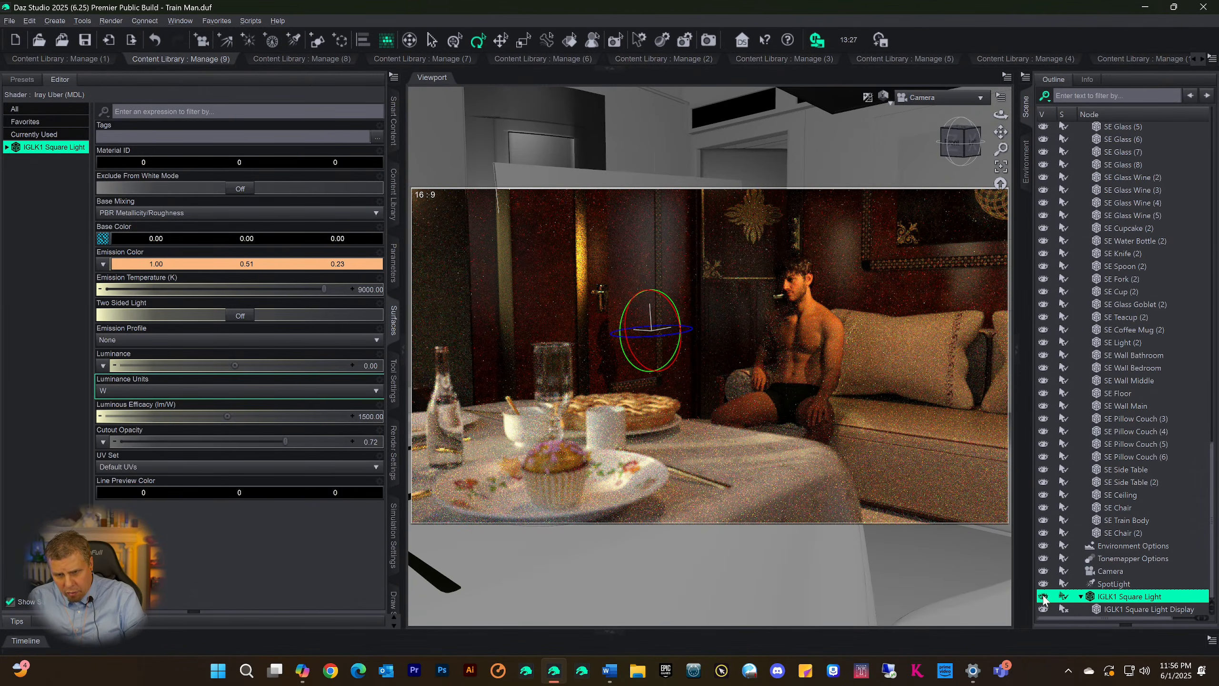
{"action": "left_click", "coordinate": [1043, 596]}
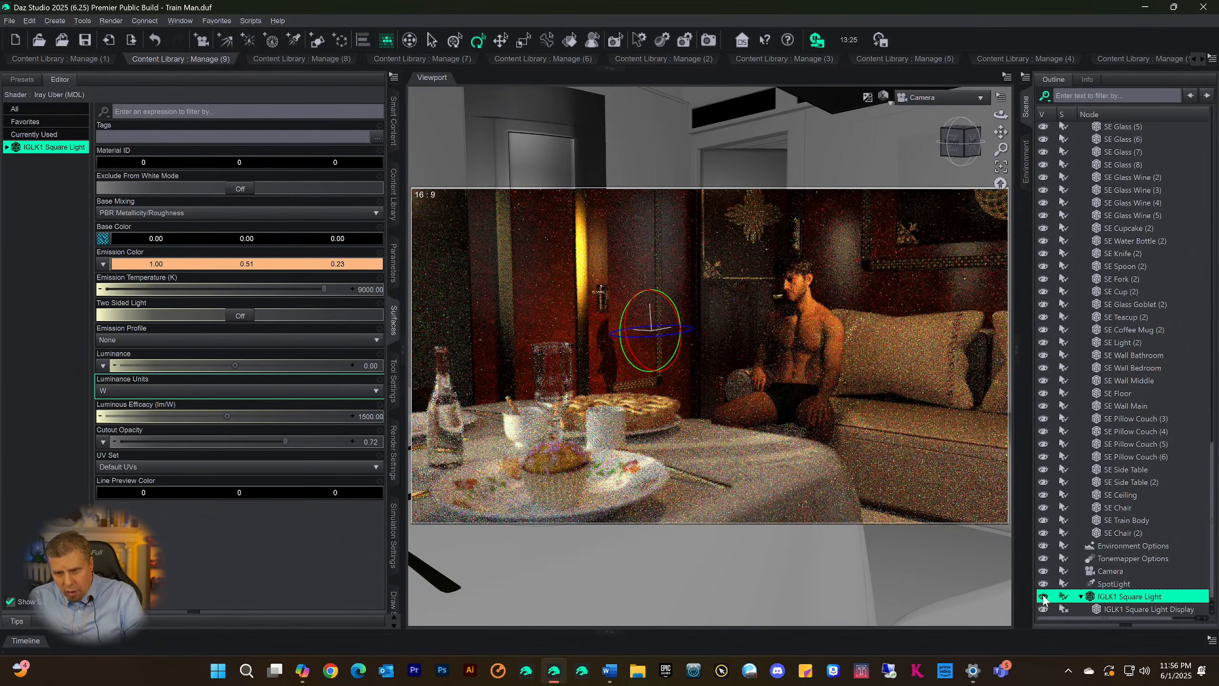
{"action": "left_click", "coordinate": [1043, 596]}
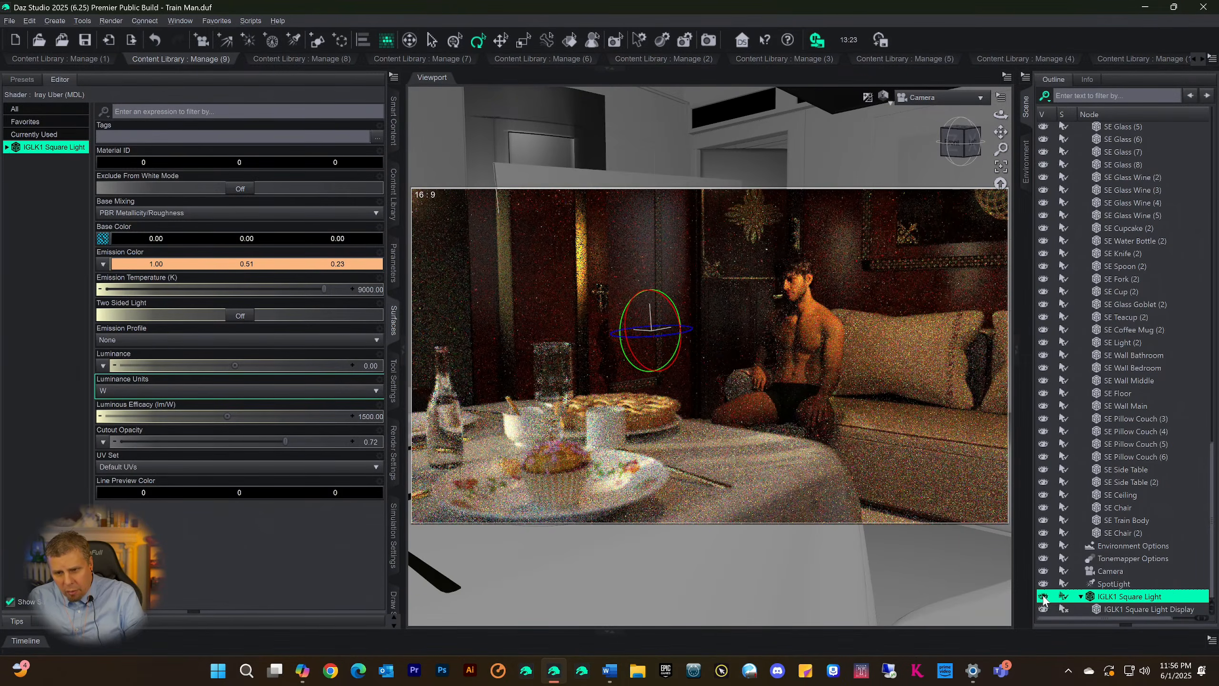
{"action": "left_click", "coordinate": [1043, 596]}
{"action": "left_click", "coordinate": [1043, 596]}
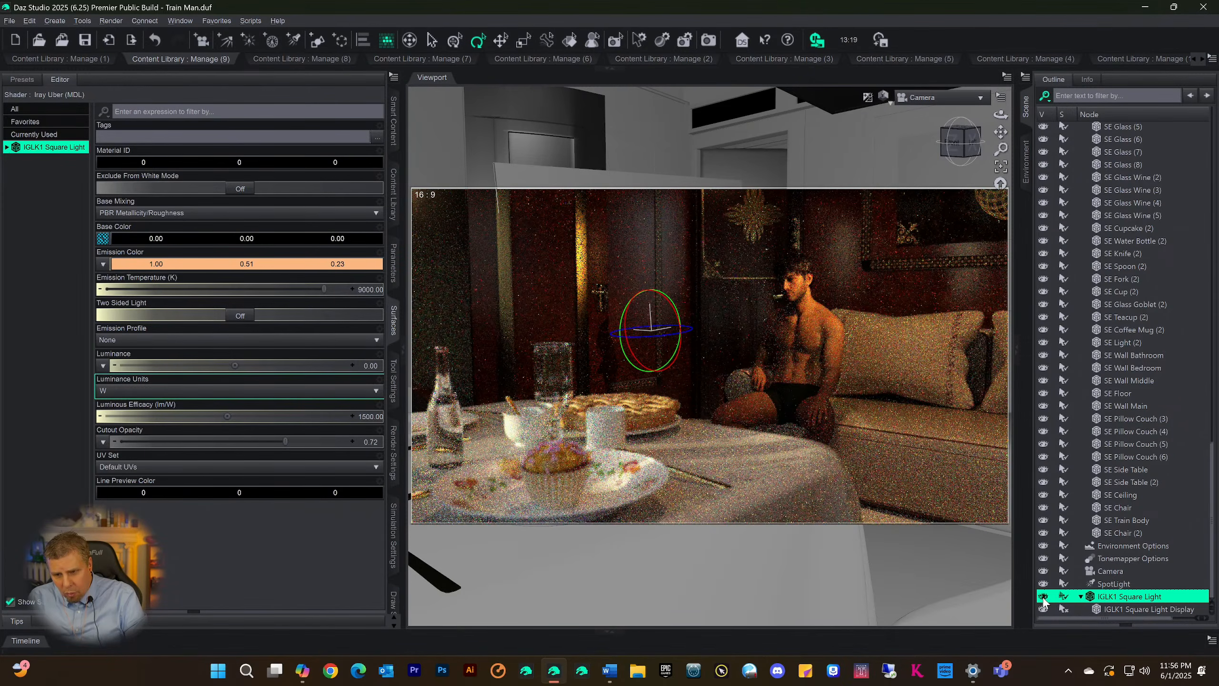
{"action": "left_click", "coordinate": [1043, 596]}
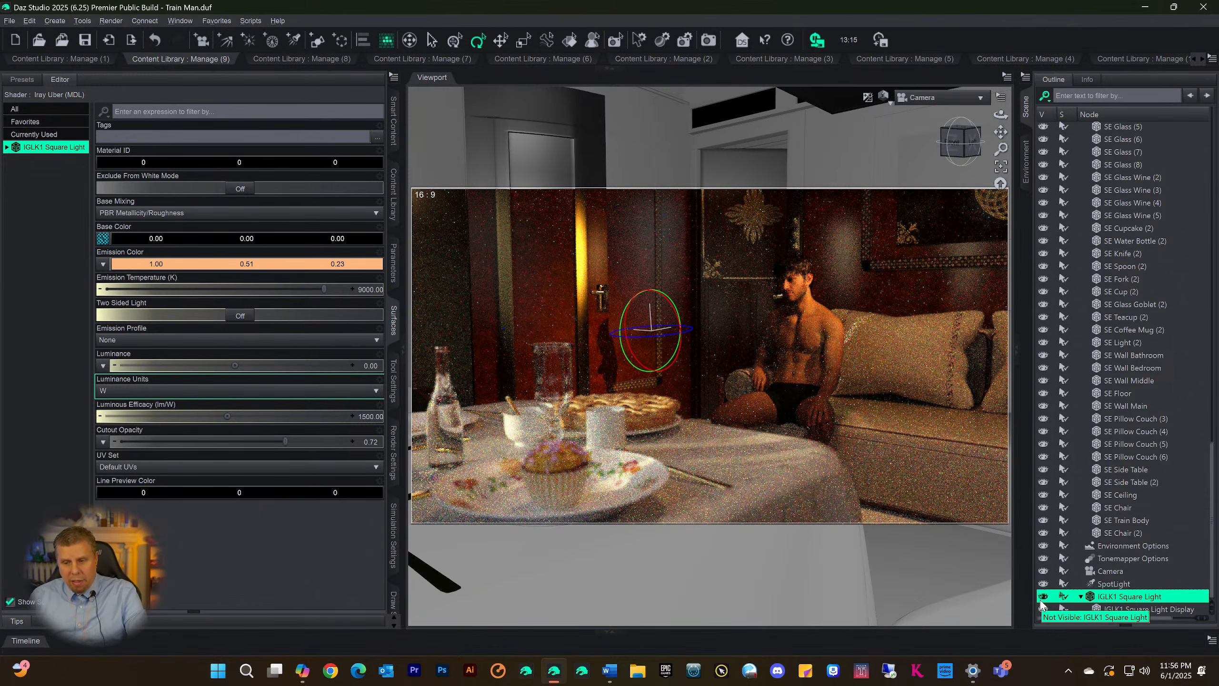
Make the IGLK1 Square Light visible again and raise its Cutout Opacity to the maximum
{"action": "left_click", "coordinate": [1043, 596]}
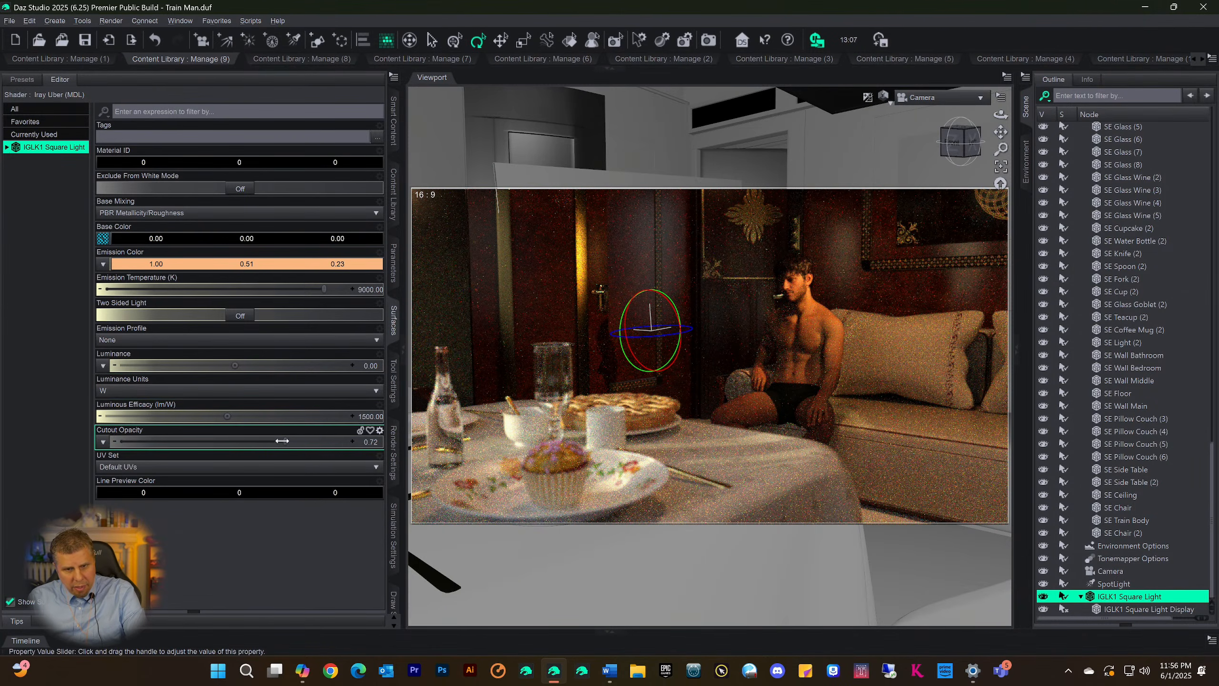
{"action": "left_click_drag", "start_coordinate": [282, 441], "coordinate": [352, 441]}
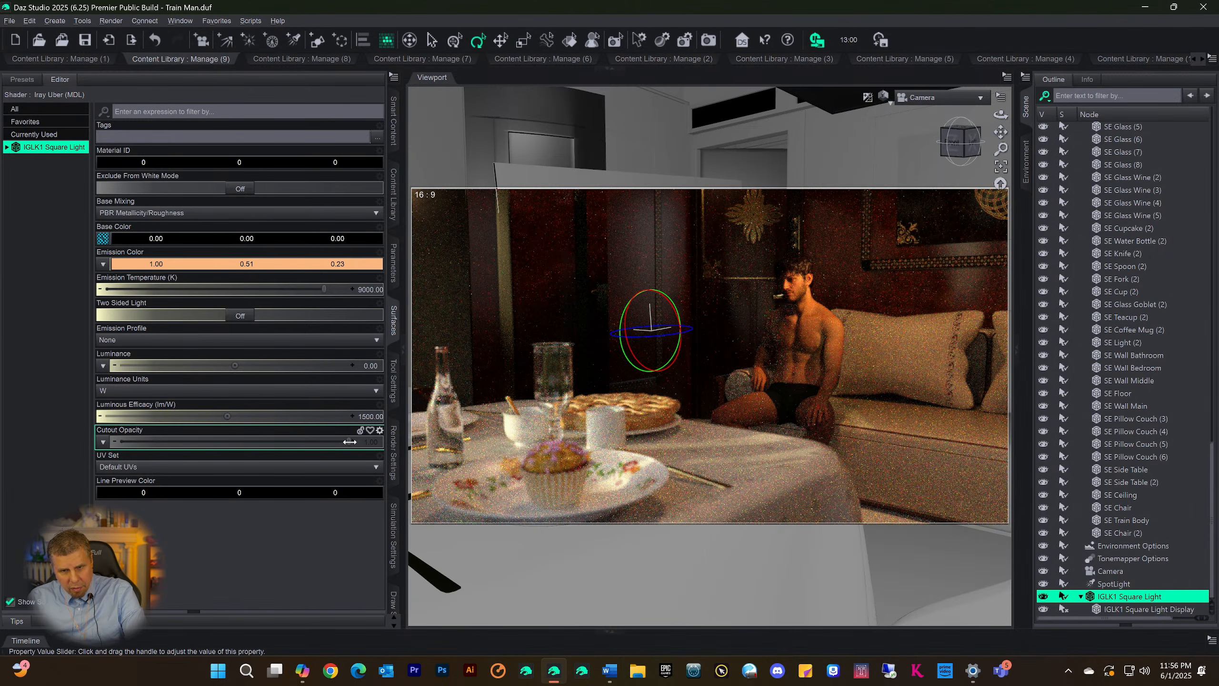
{"action": "left_click_drag", "start_coordinate": [349, 441], "coordinate": [389, 444]}
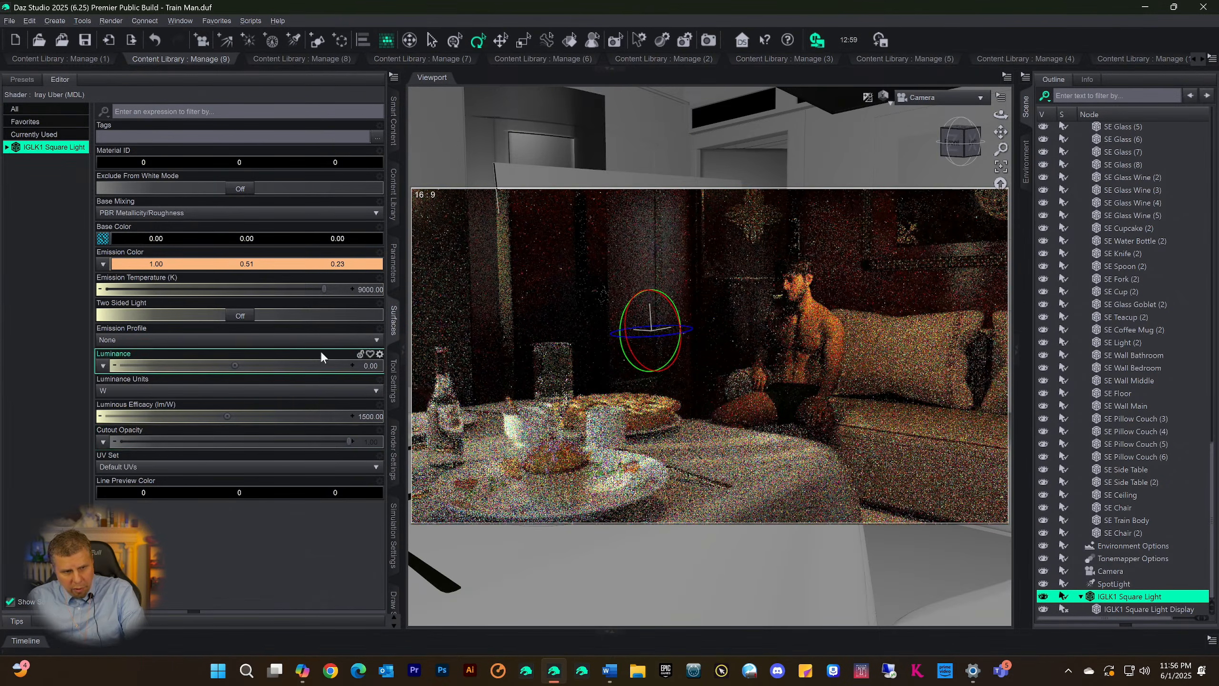
Test the IGLK1 Square Light's Luminance at 50 and 10 W and return it to 0
{"action": "left_click", "coordinate": [372, 366]}
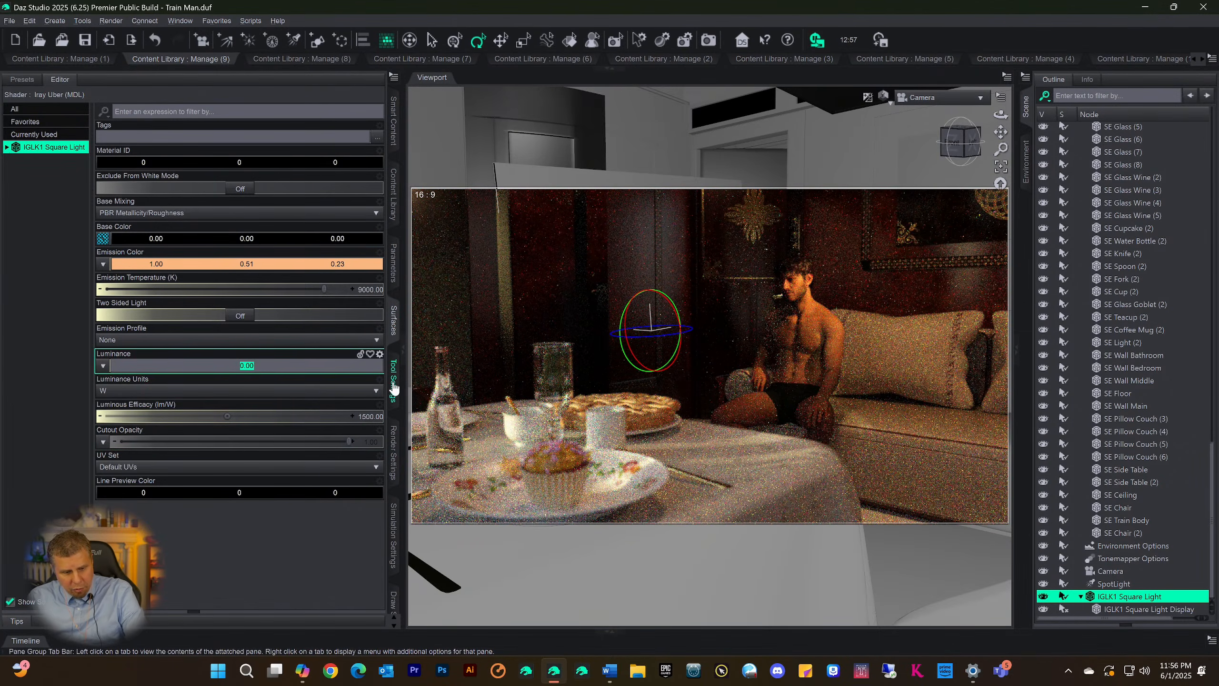
{"action": "type", "text": "50"}
{"action": "key", "text": "Return"}
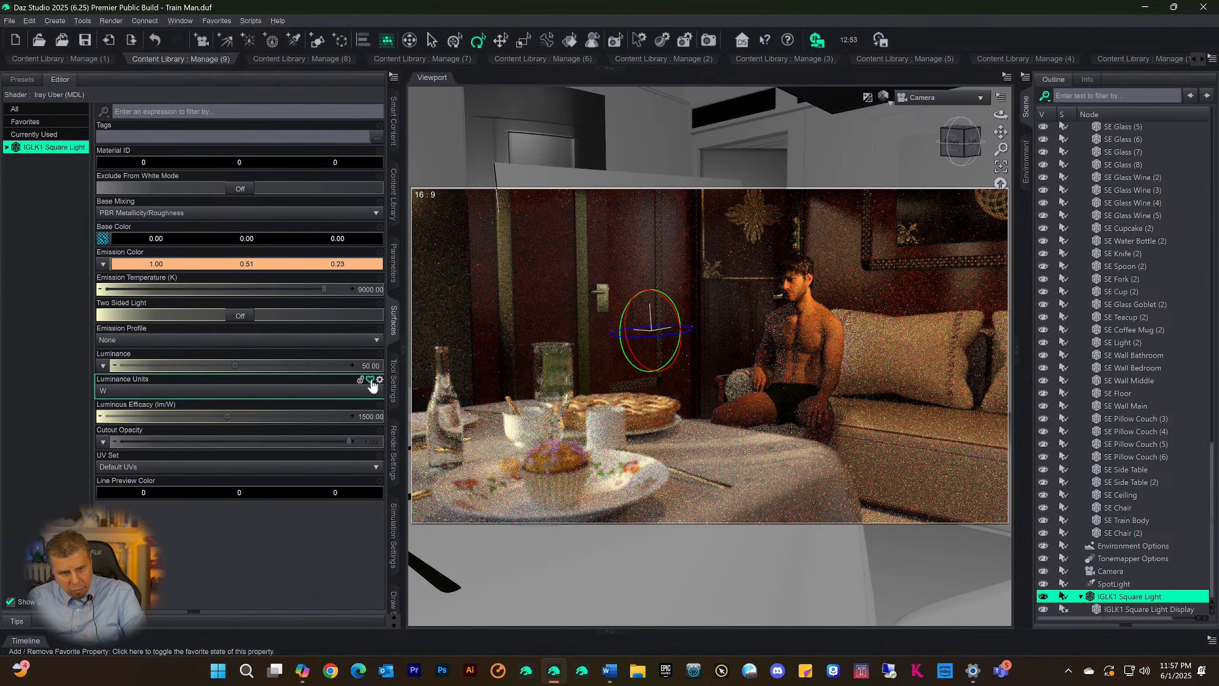
{"action": "left_click", "coordinate": [368, 365]}
{"action": "type", "text": "1"}
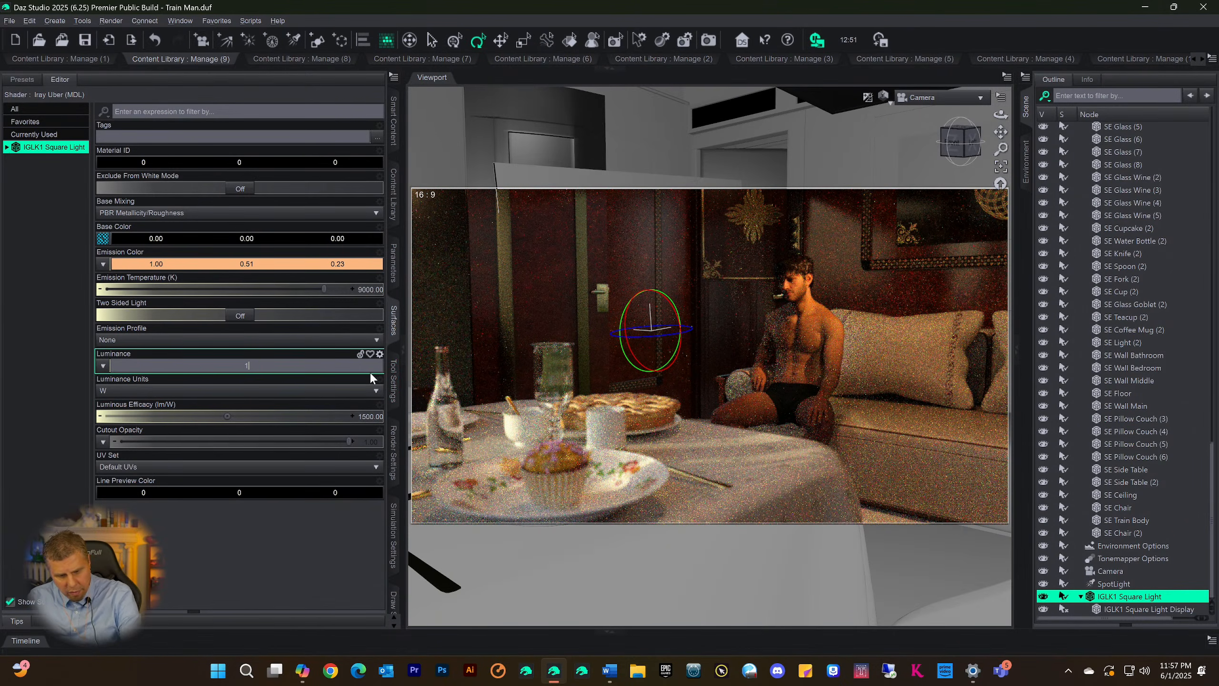
{"action": "type", "text": "0"}
{"action": "key", "text": "Return"}
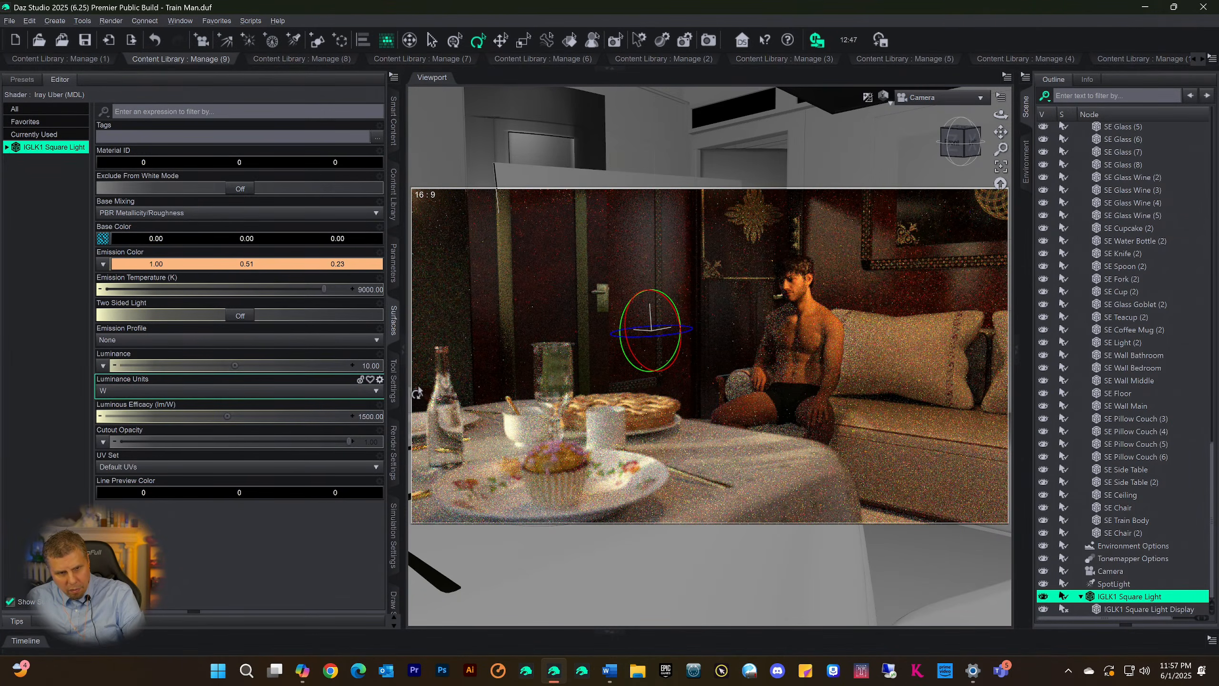
{"action": "left_click", "coordinate": [376, 365]}
{"action": "type", "text": "0"}
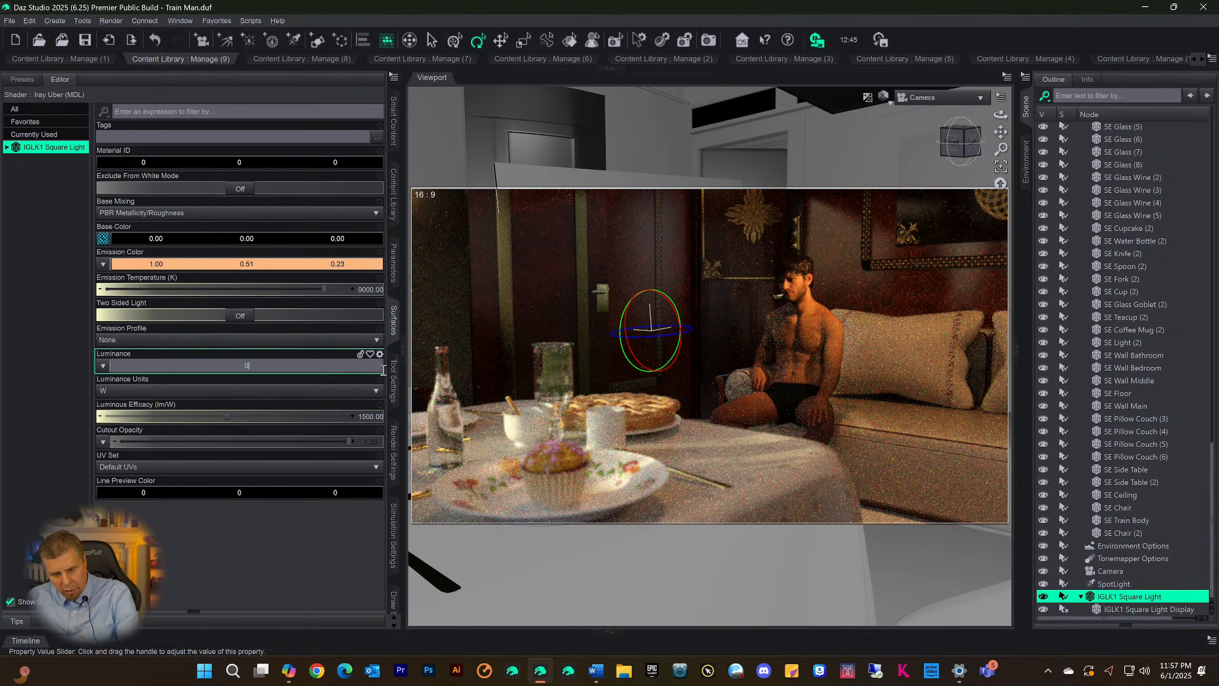
{"action": "key", "text": "Return"}
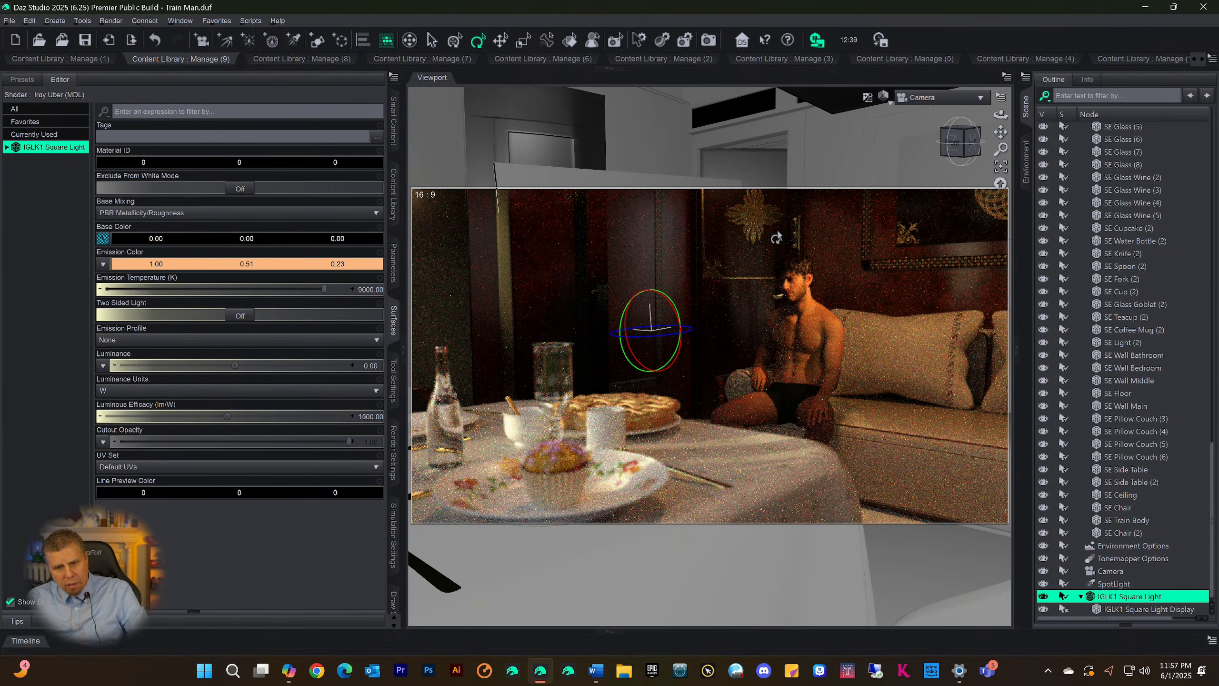
Save the scene and set the SpotLight's Temperature to 3352.44 K
{"action": "left_click", "coordinate": [682, 273]}
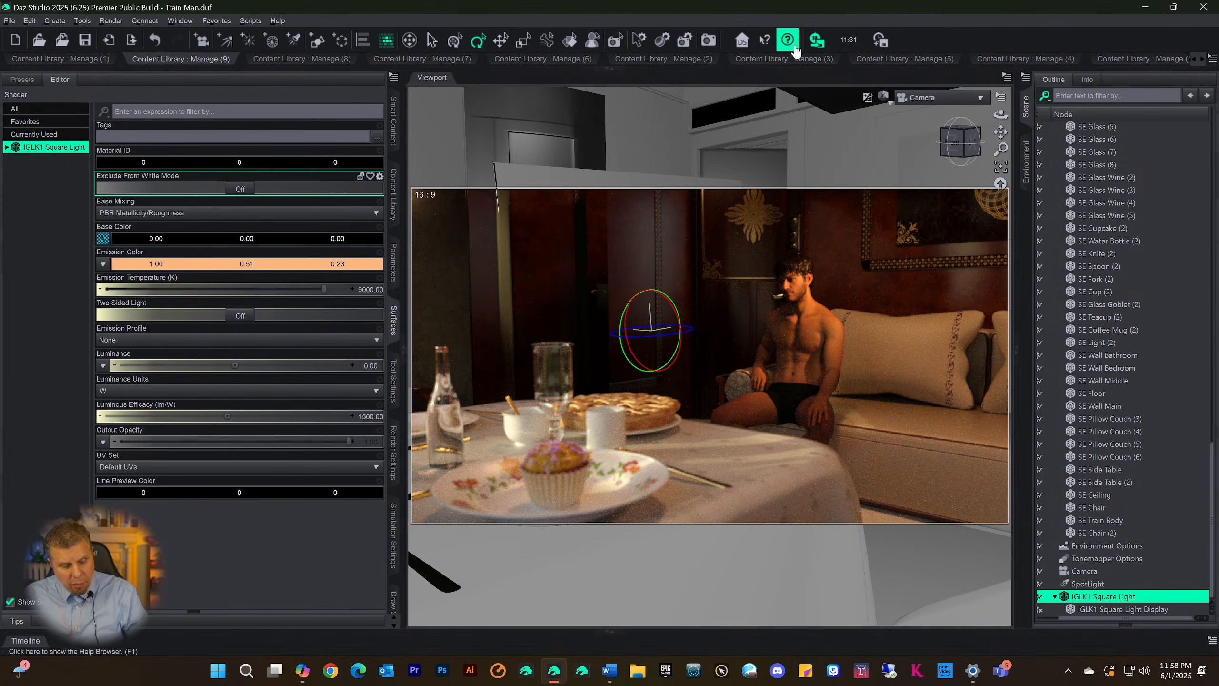
{"action": "key", "text": "ctrl+s"}
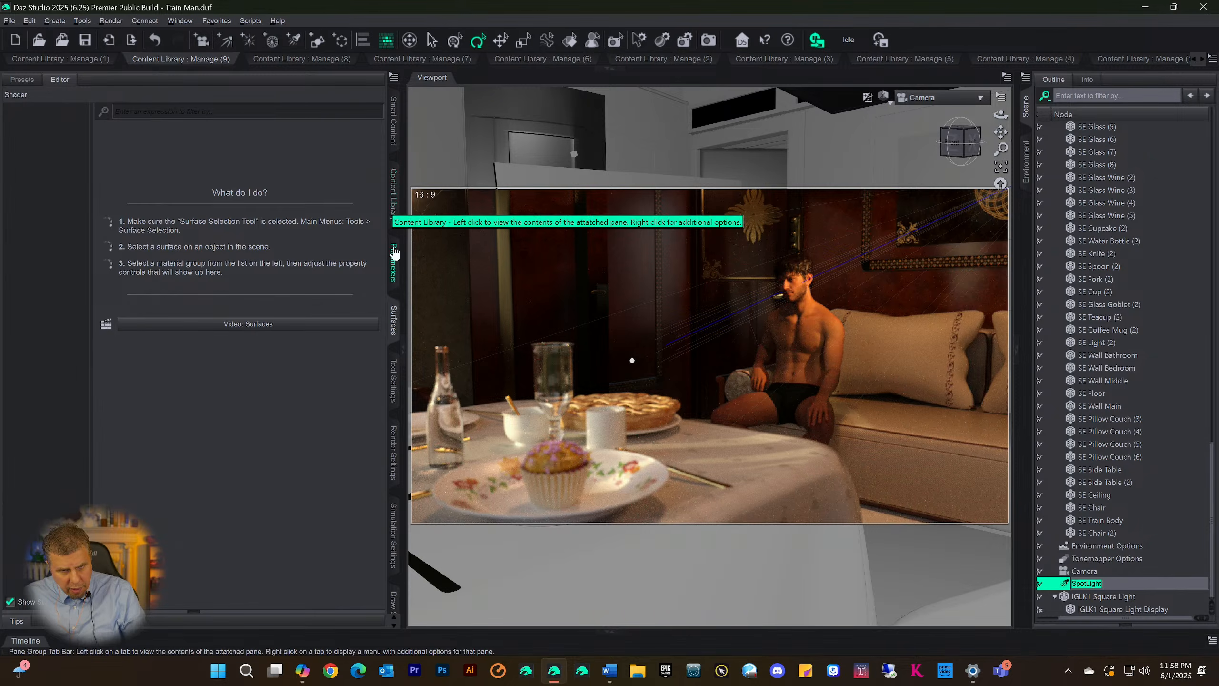
{"action": "left_click", "coordinate": [394, 263]}
{"action": "scroll", "coordinate": [300, 395], "scroll_direction": "down", "scroll_amount": 10}
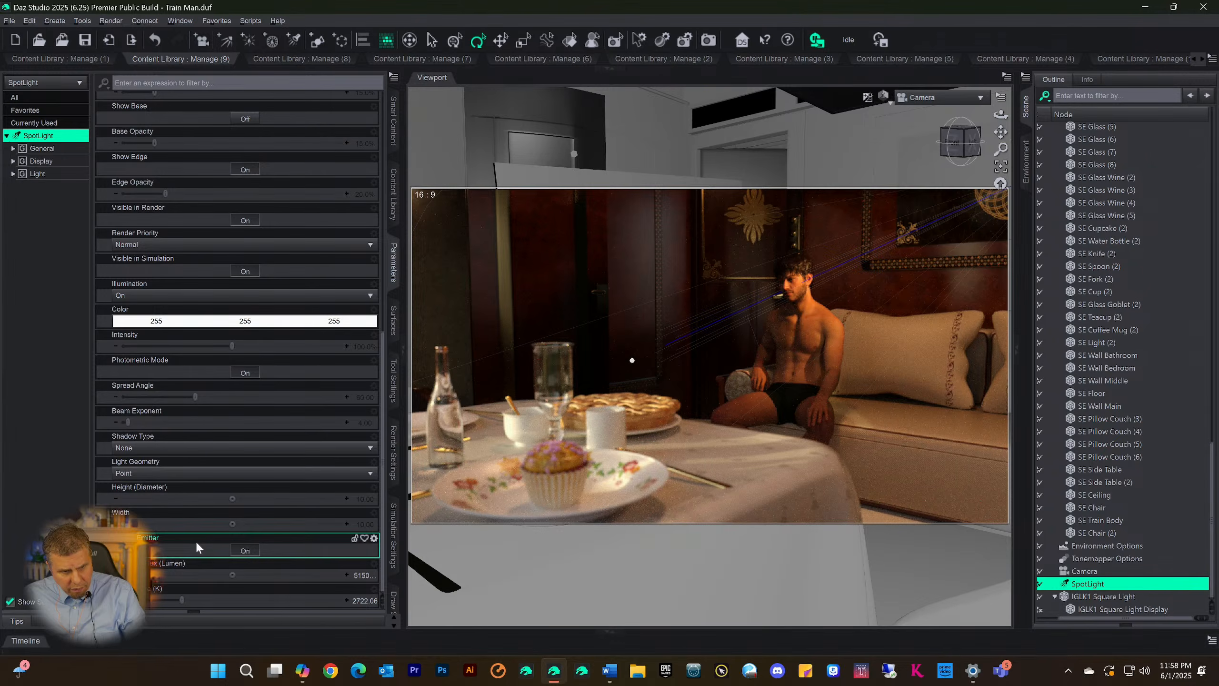
{"action": "left_click", "coordinate": [195, 601]}
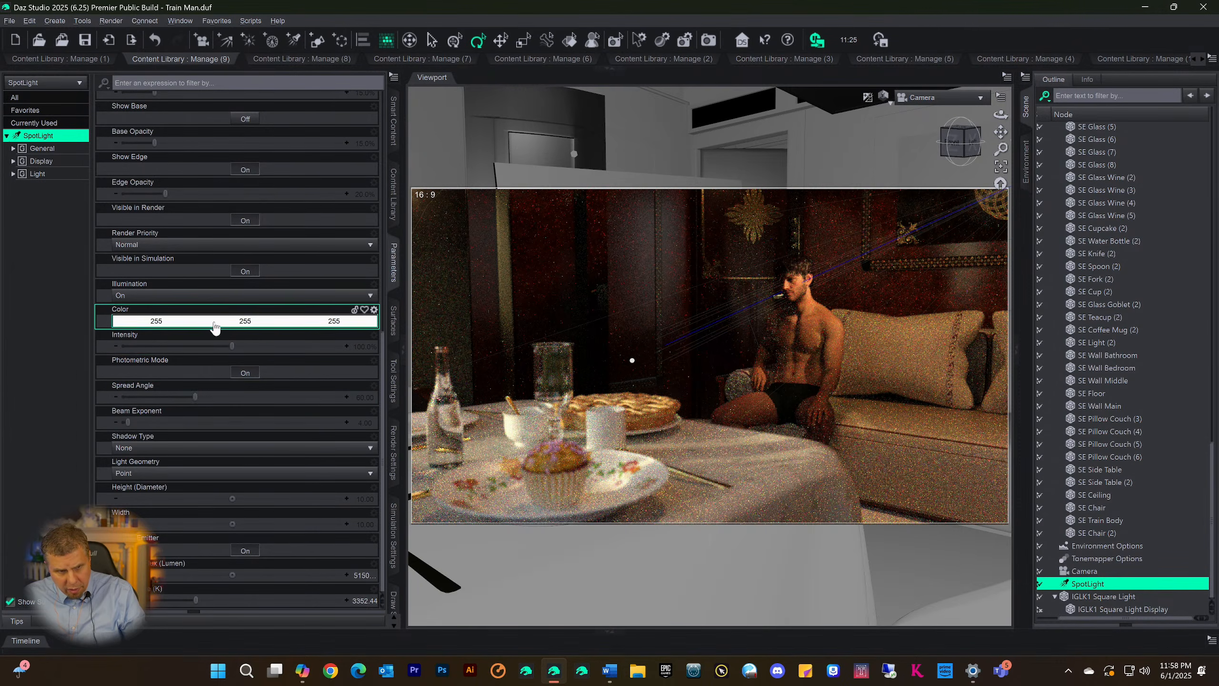
Tint the SpotLight's Color, trying 255, 175, 164 (#ffafa4) and settling on the paler pink 255, 213, 205
{"action": "left_click", "coordinate": [211, 322]}
{"action": "left_click", "coordinate": [725, 295]}
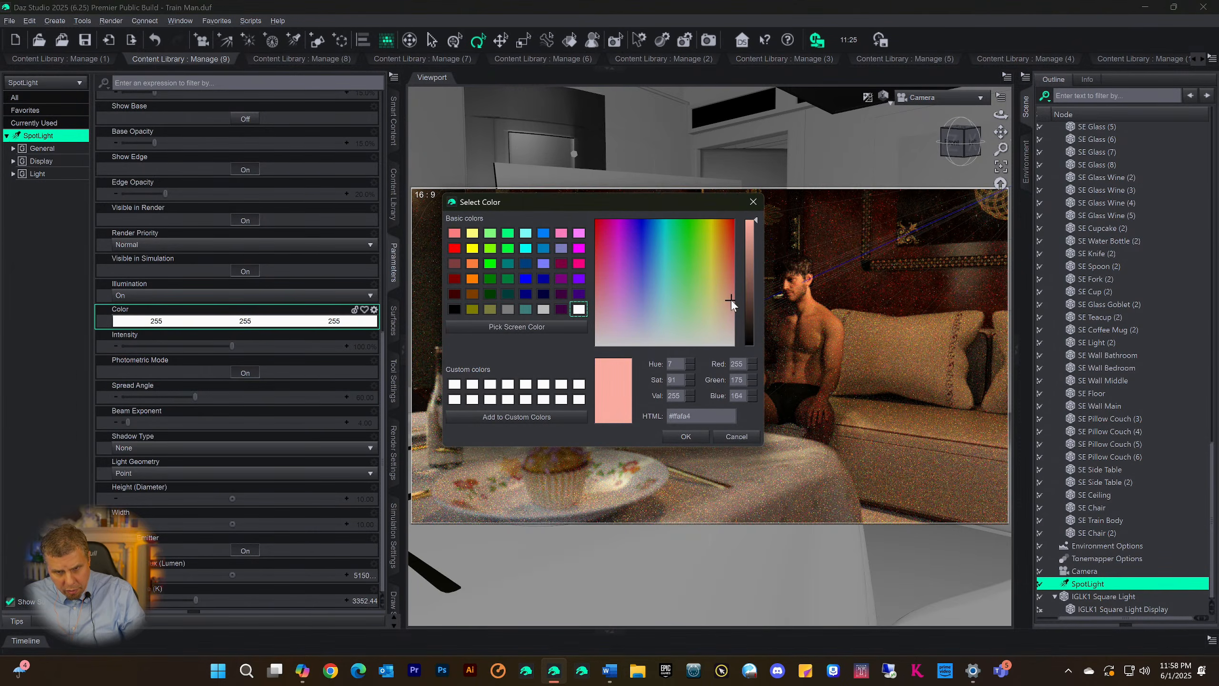
{"action": "left_click", "coordinate": [683, 438]}
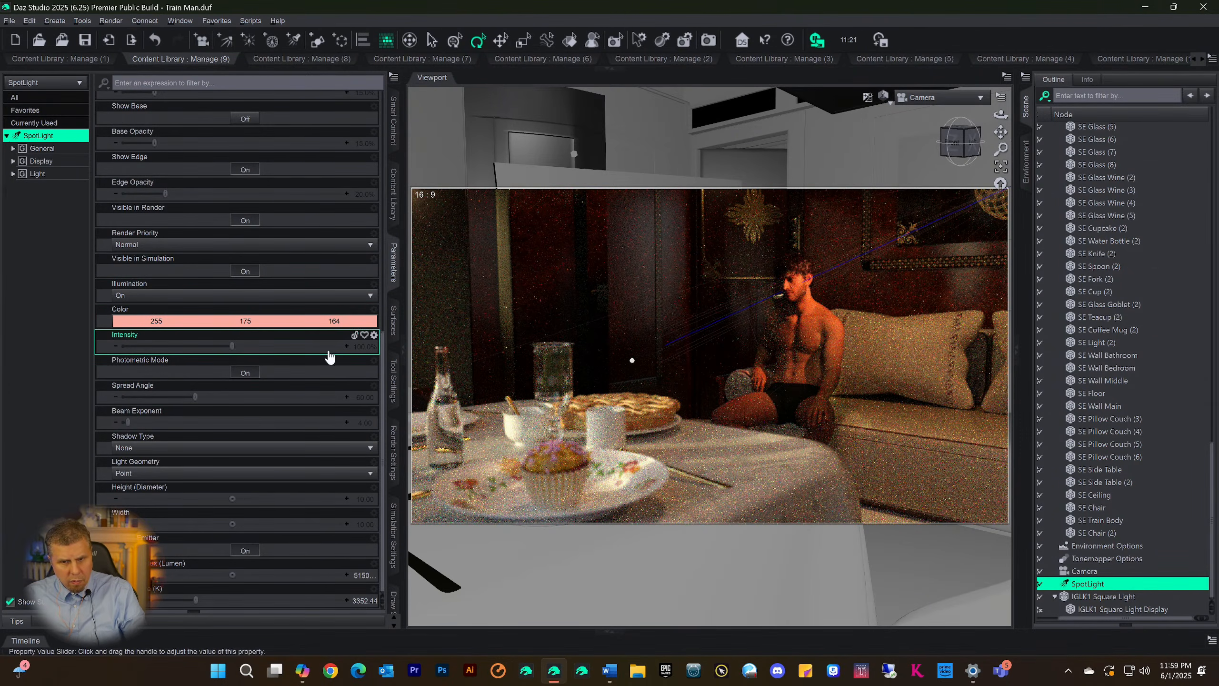
{"action": "left_click", "coordinate": [206, 322]}
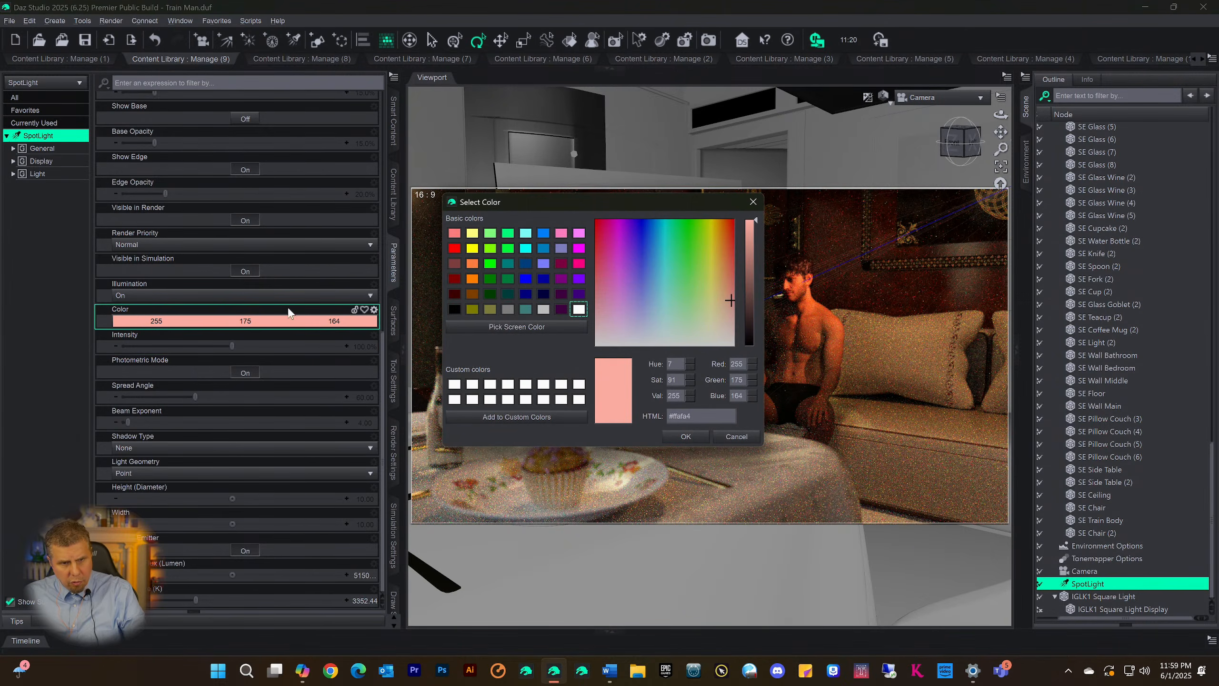
{"action": "left_click_drag", "start_coordinate": [726, 311], "coordinate": [729, 321]}
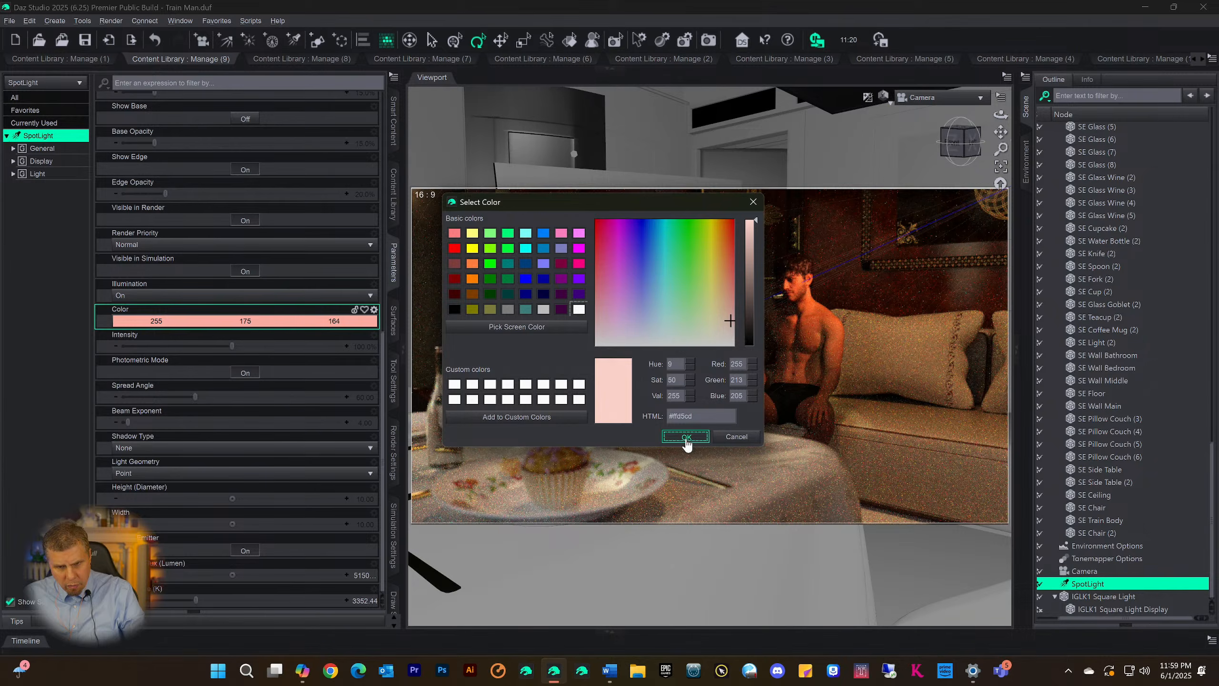
{"action": "left_click", "coordinate": [686, 436]}
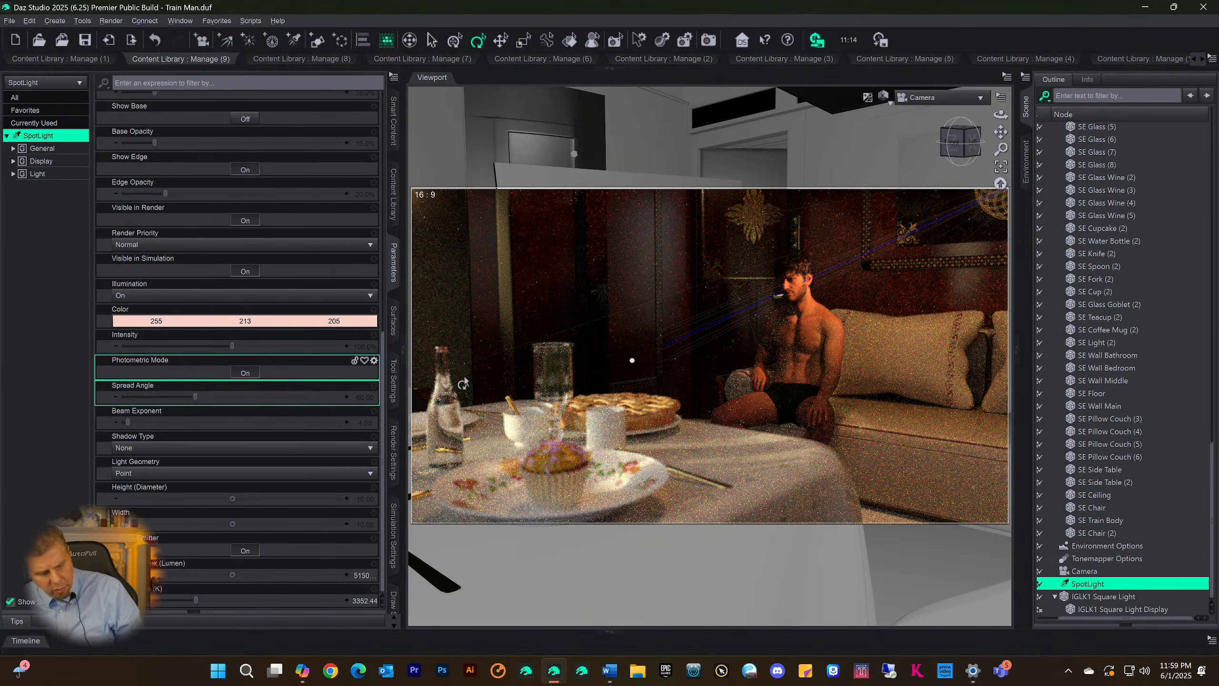
Save the scene with the new SpotLight color and start rendering it through the Camera
{"action": "key", "text": "ctrl+s"}
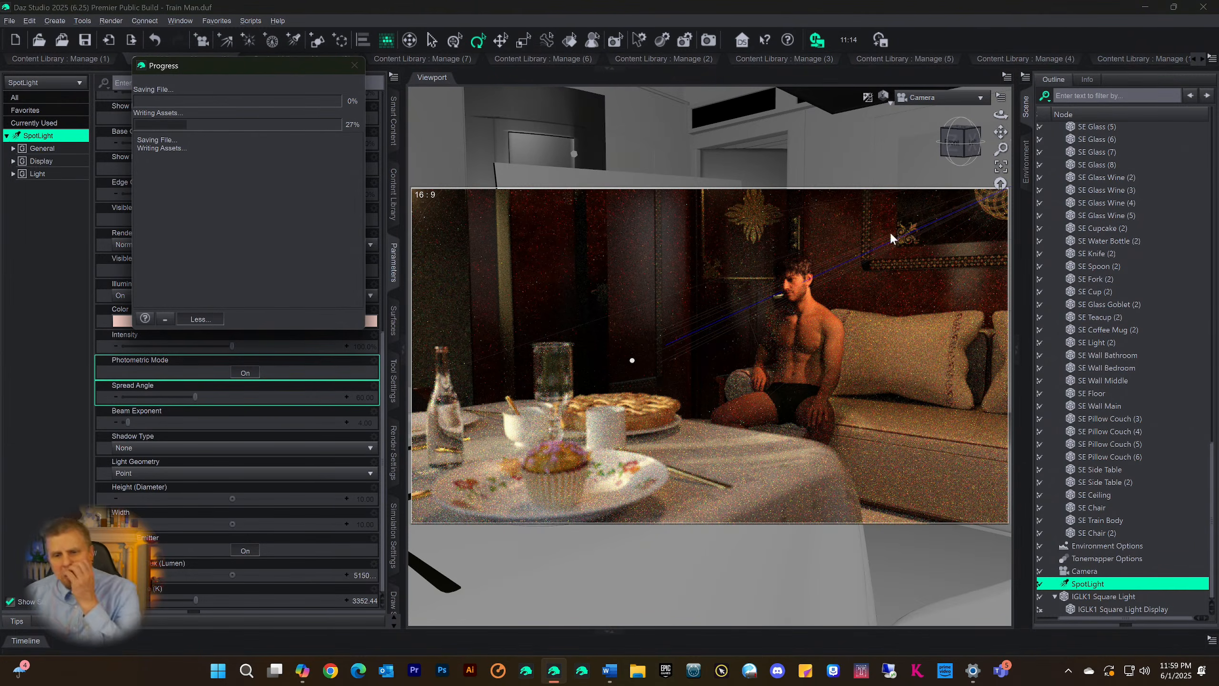
{"action": "key", "text": "ctrl+7"}
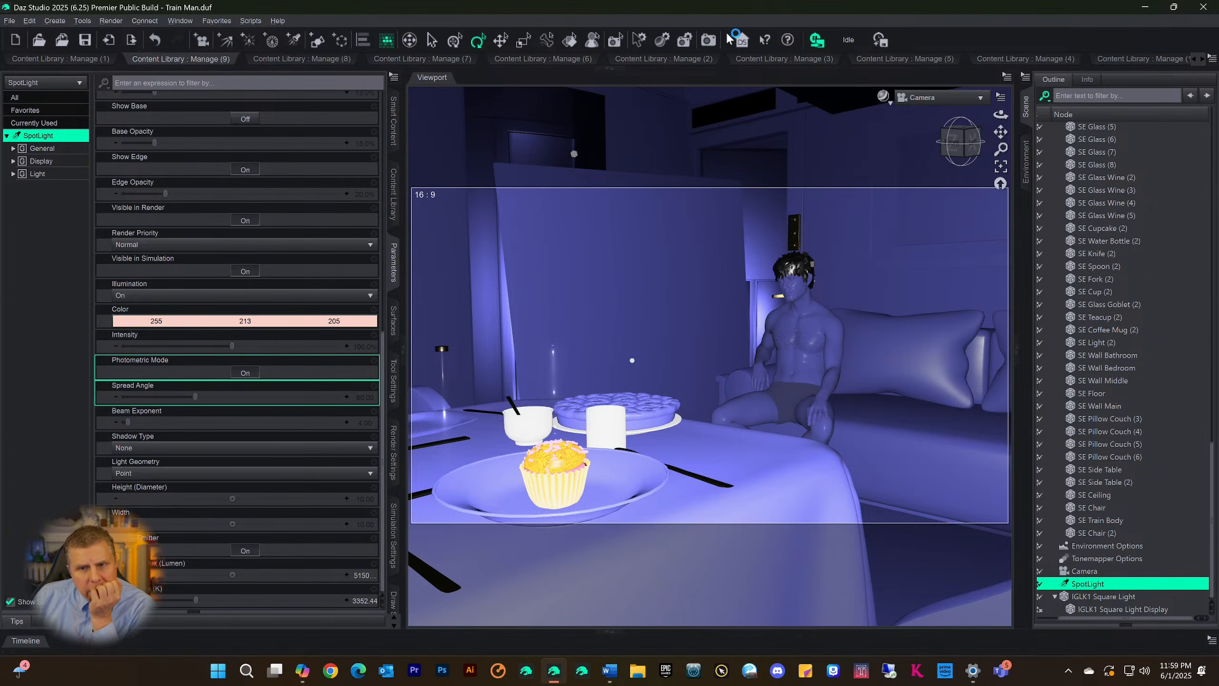
{"action": "left_click", "coordinate": [706, 43]}
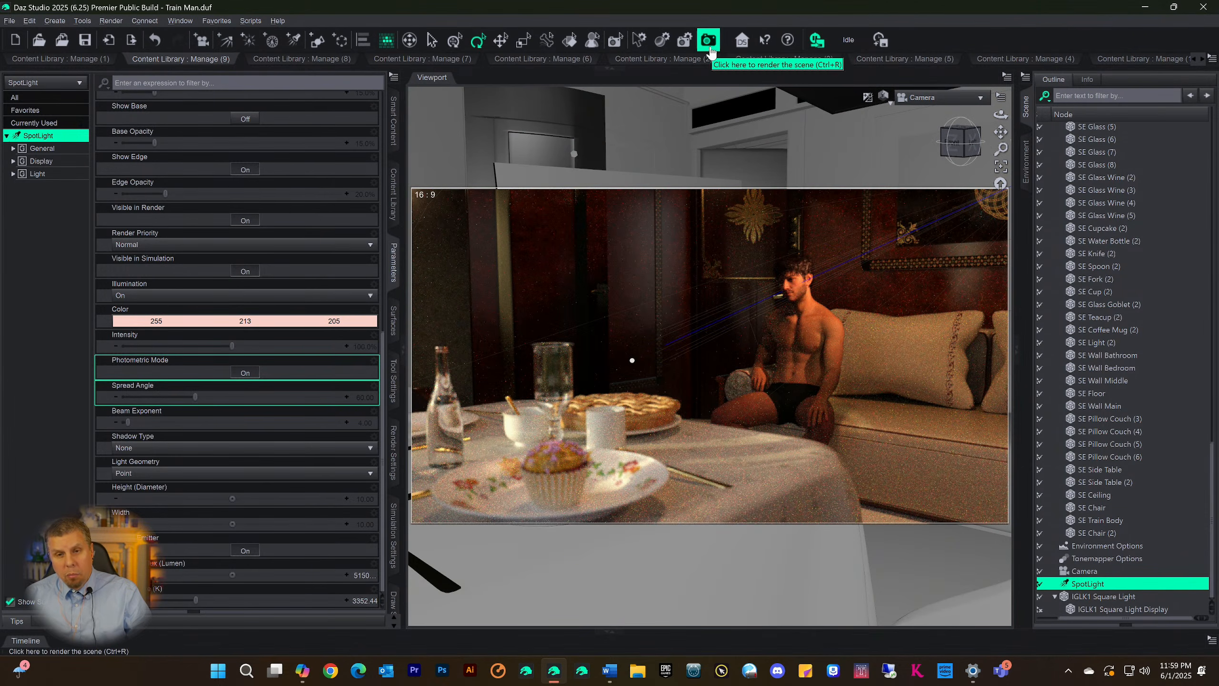
{"action": "left_click", "coordinate": [710, 41]}
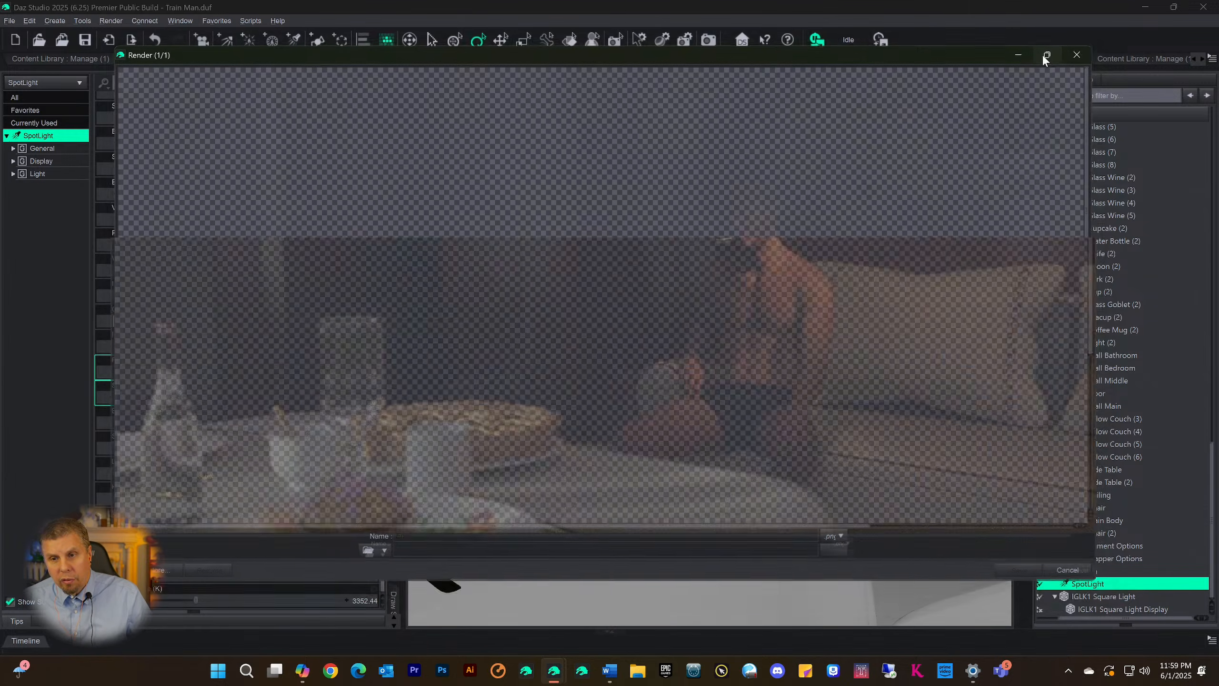
Maximize the render window and examine the table, the man and the cabin walls in the developing image
{"action": "left_click", "coordinate": [1046, 55]}
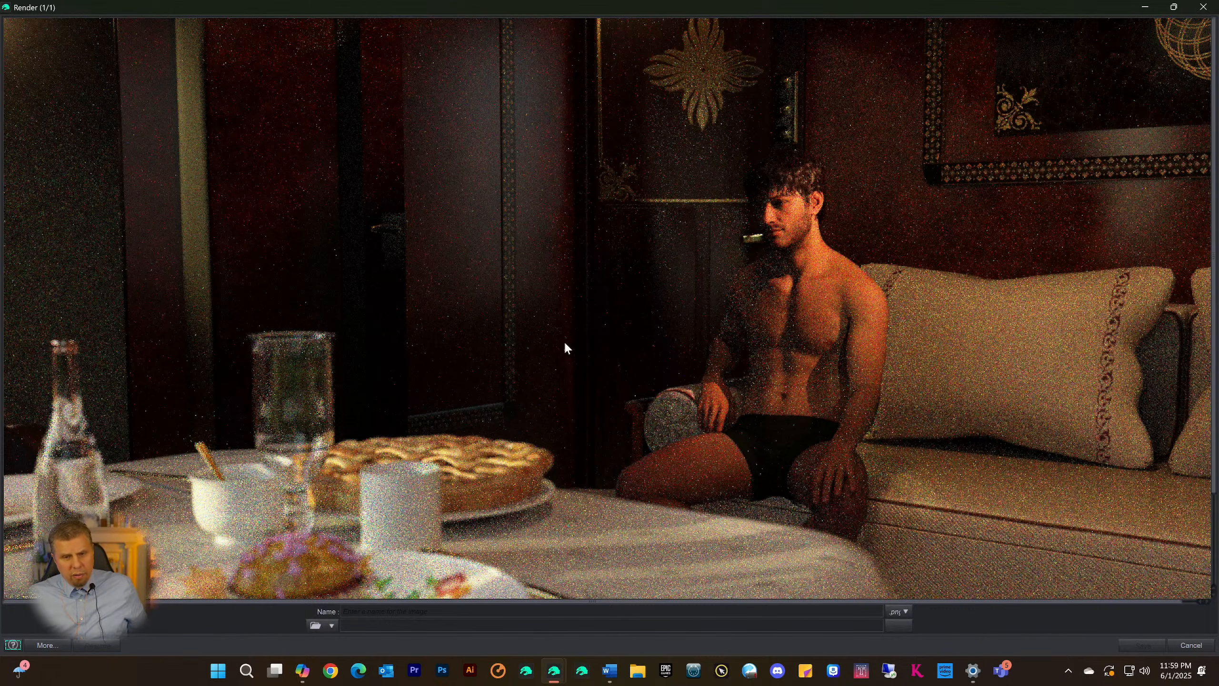
{"action": "scroll", "coordinate": [610, 215], "scroll_direction": "down", "scroll_amount": 3}
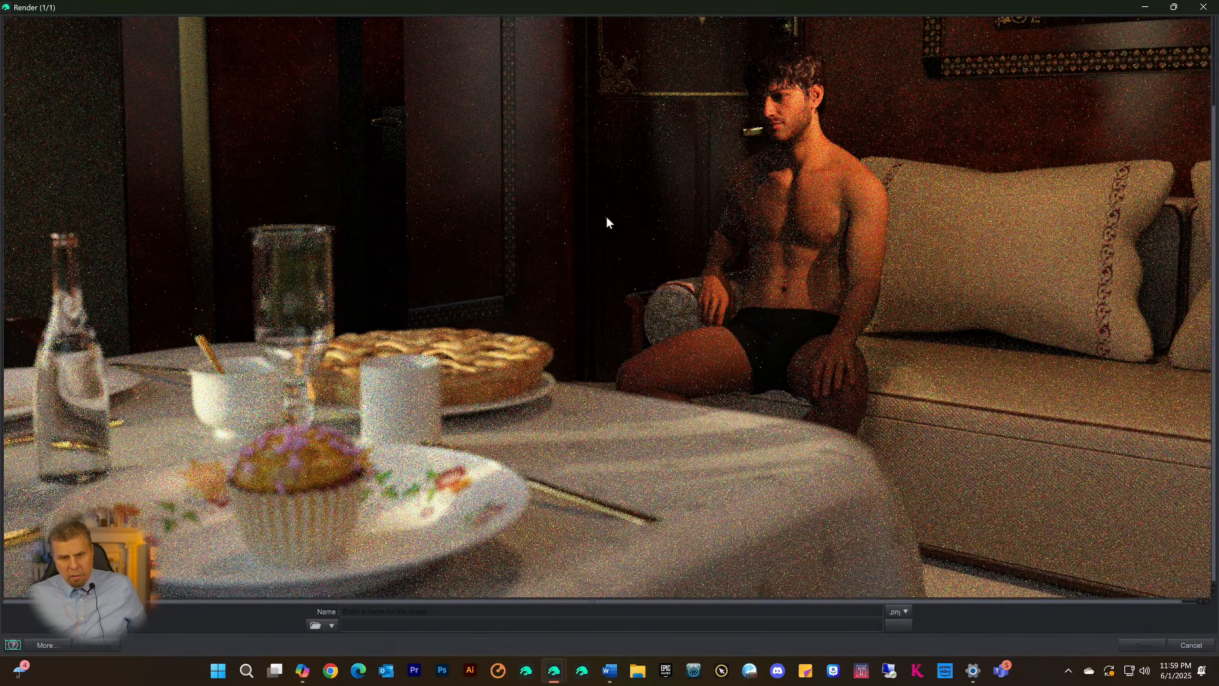
{"action": "scroll", "coordinate": [604, 216], "scroll_direction": "up", "scroll_amount": 3}
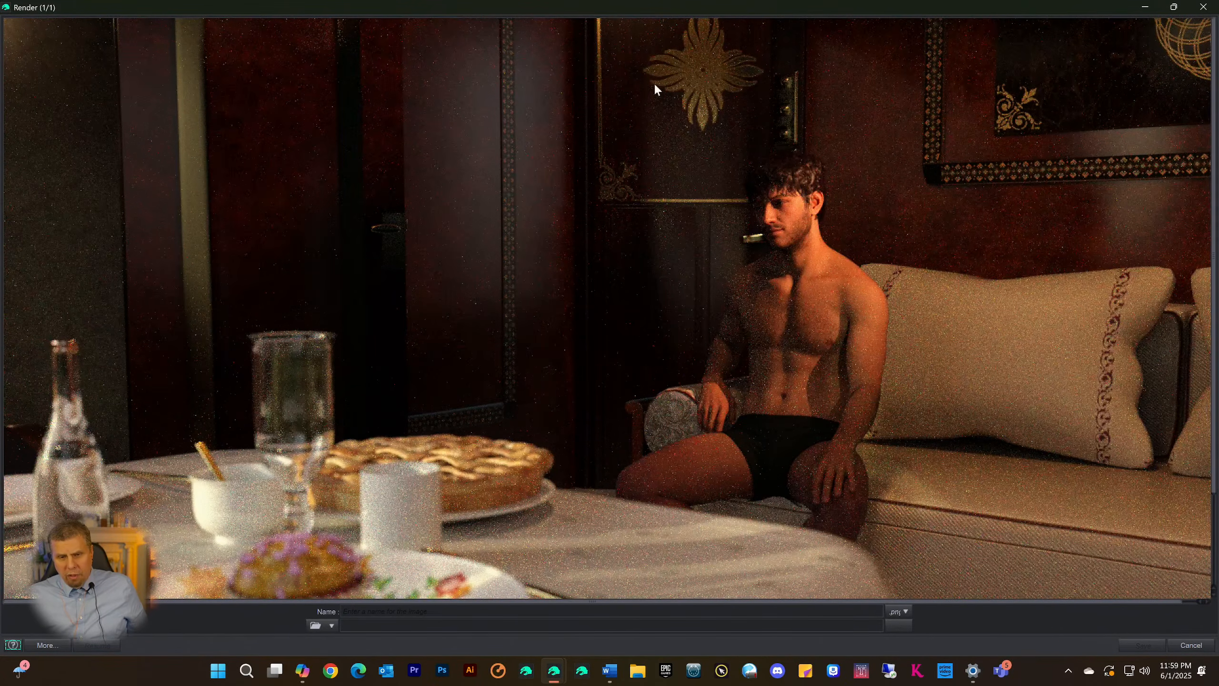
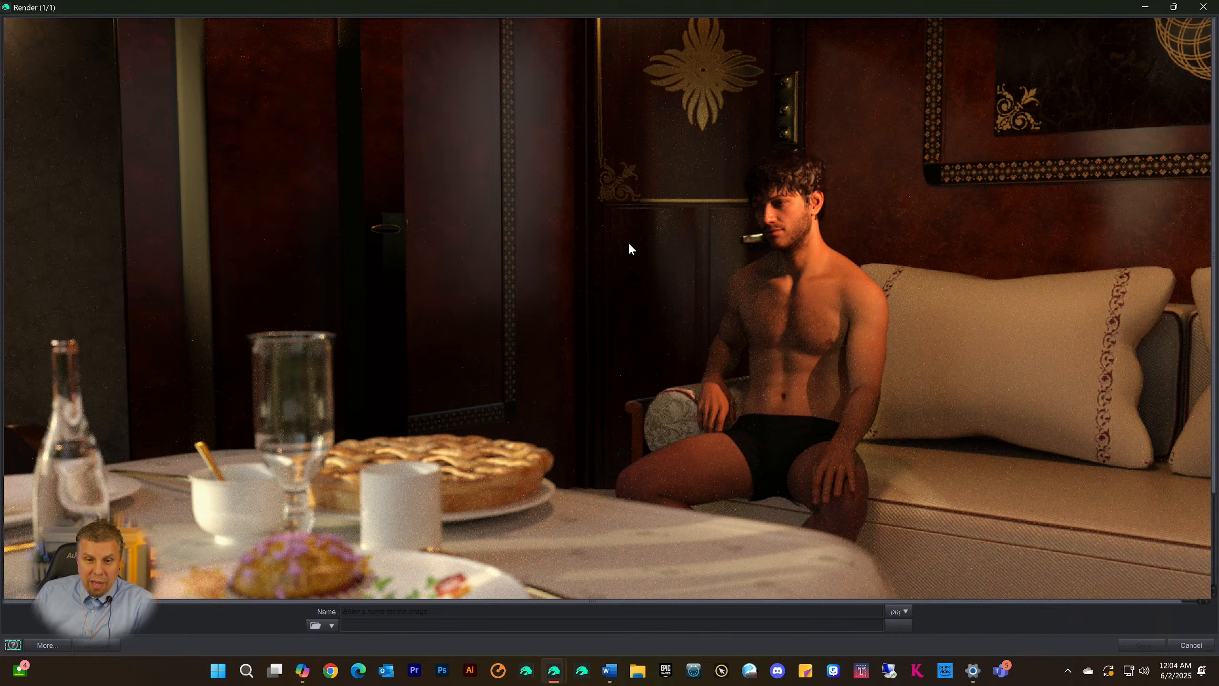
Bring up the render's progress log to check the developing image, and cancel the render, closing its window without saving
{"action": "mouse_move", "coordinate": [553, 670]}
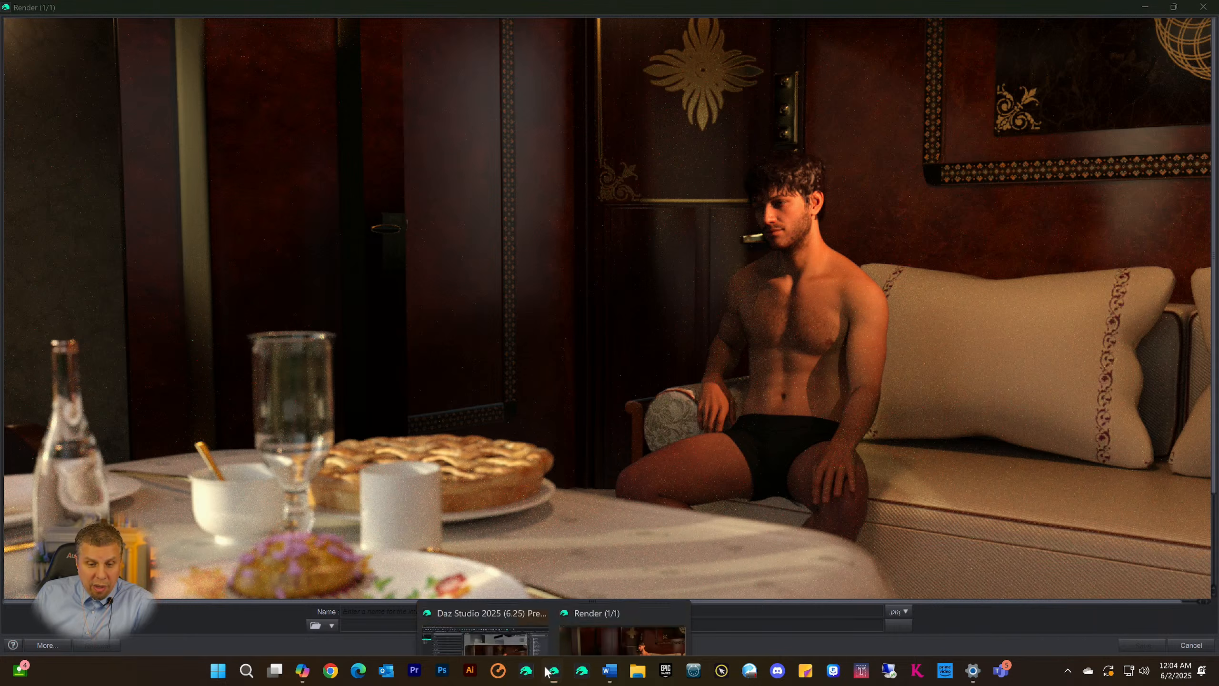
{"action": "left_click", "coordinate": [491, 597]}
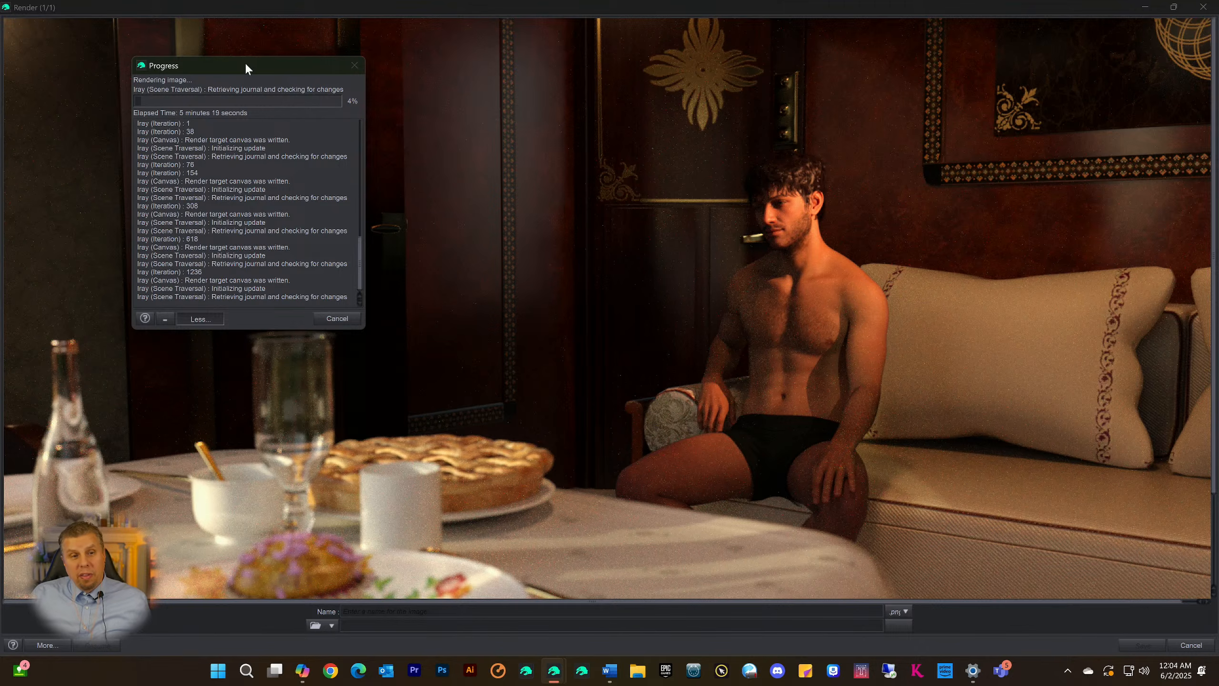
{"action": "left_click_drag", "start_coordinate": [247, 65], "coordinate": [208, 62]}
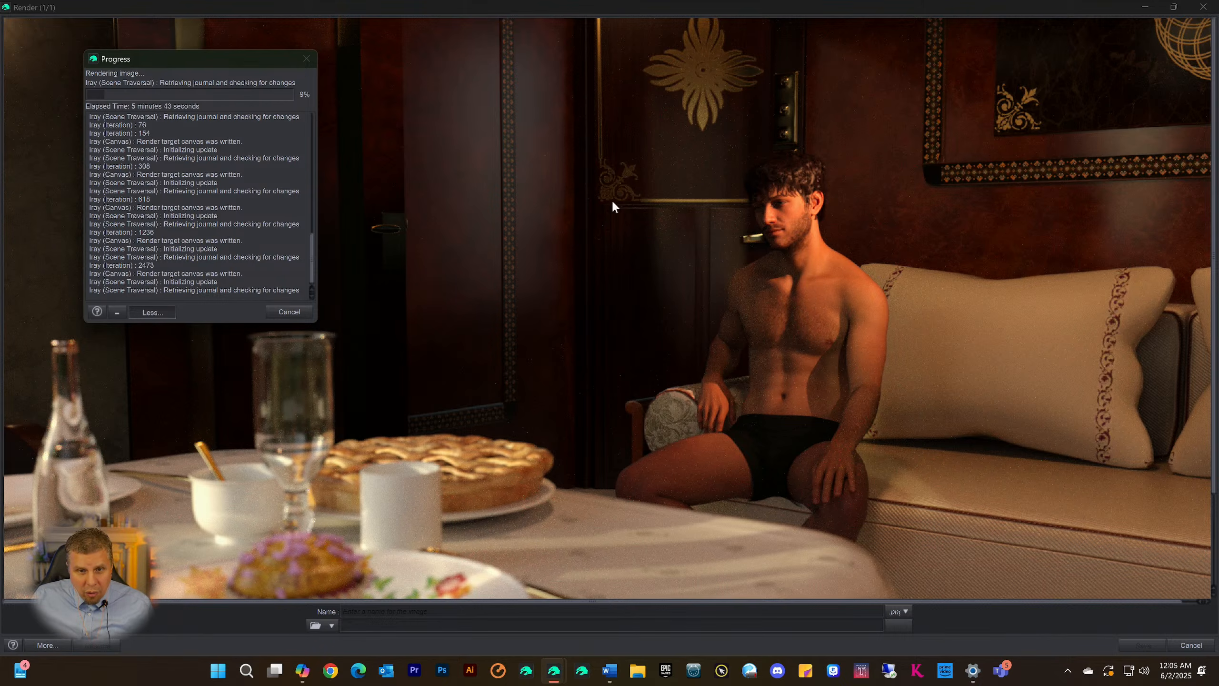
{"action": "left_click_drag", "start_coordinate": [259, 55], "coordinate": [328, 45]}
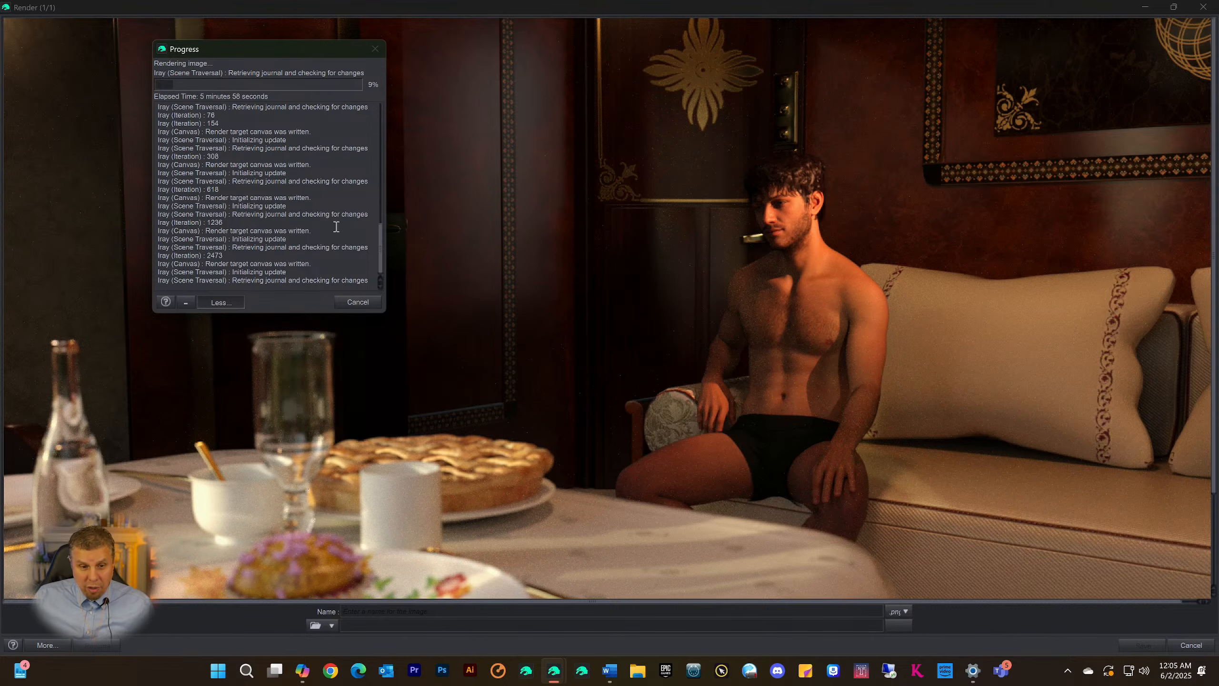
{"action": "left_click_drag", "start_coordinate": [247, 51], "coordinate": [318, 59]}
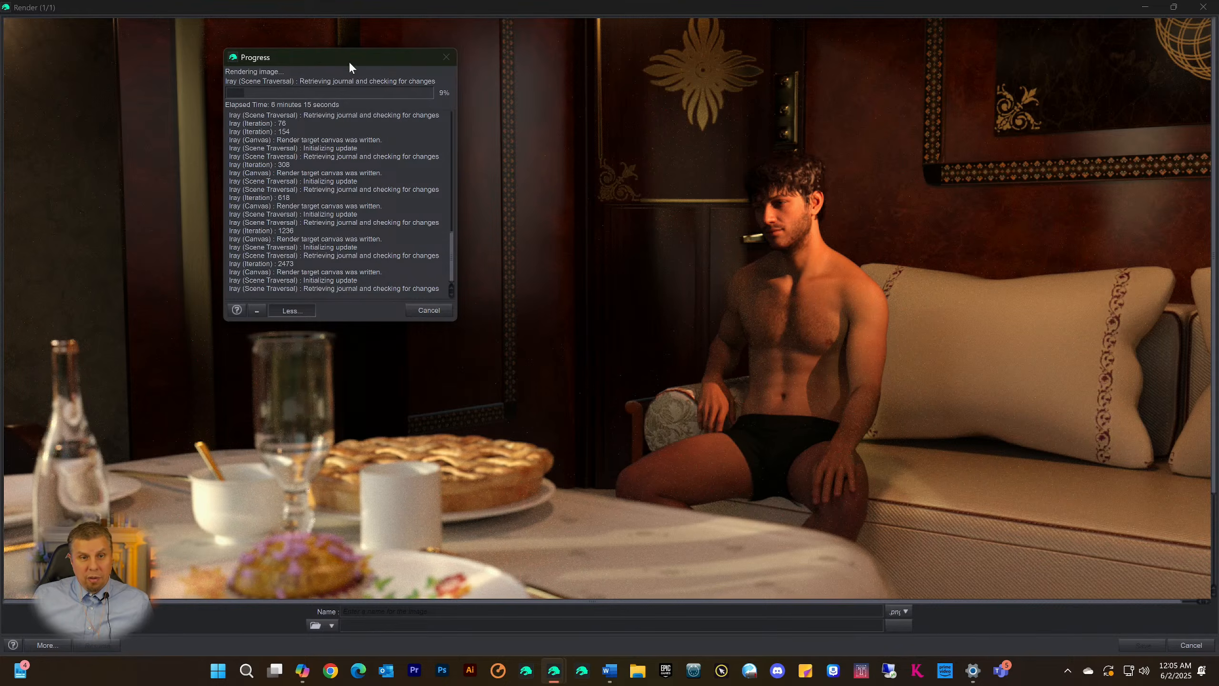
{"action": "left_click_drag", "start_coordinate": [340, 54], "coordinate": [265, 52]}
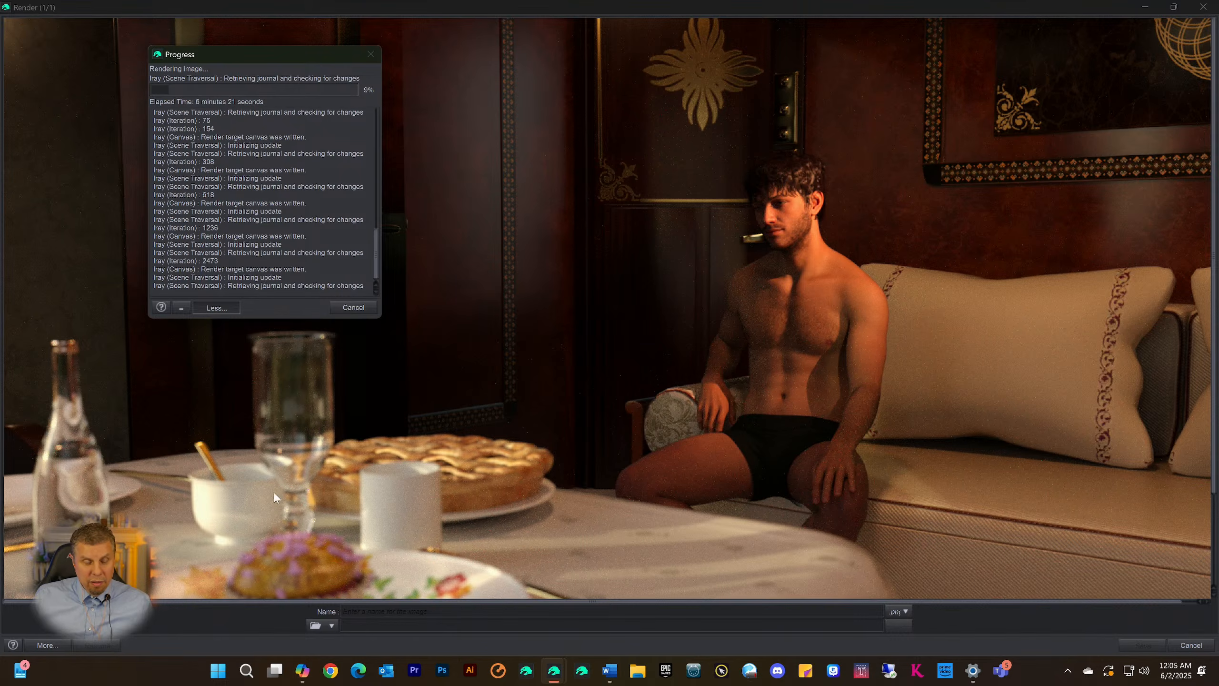
{"action": "left_click_drag", "start_coordinate": [227, 51], "coordinate": [242, 55]}
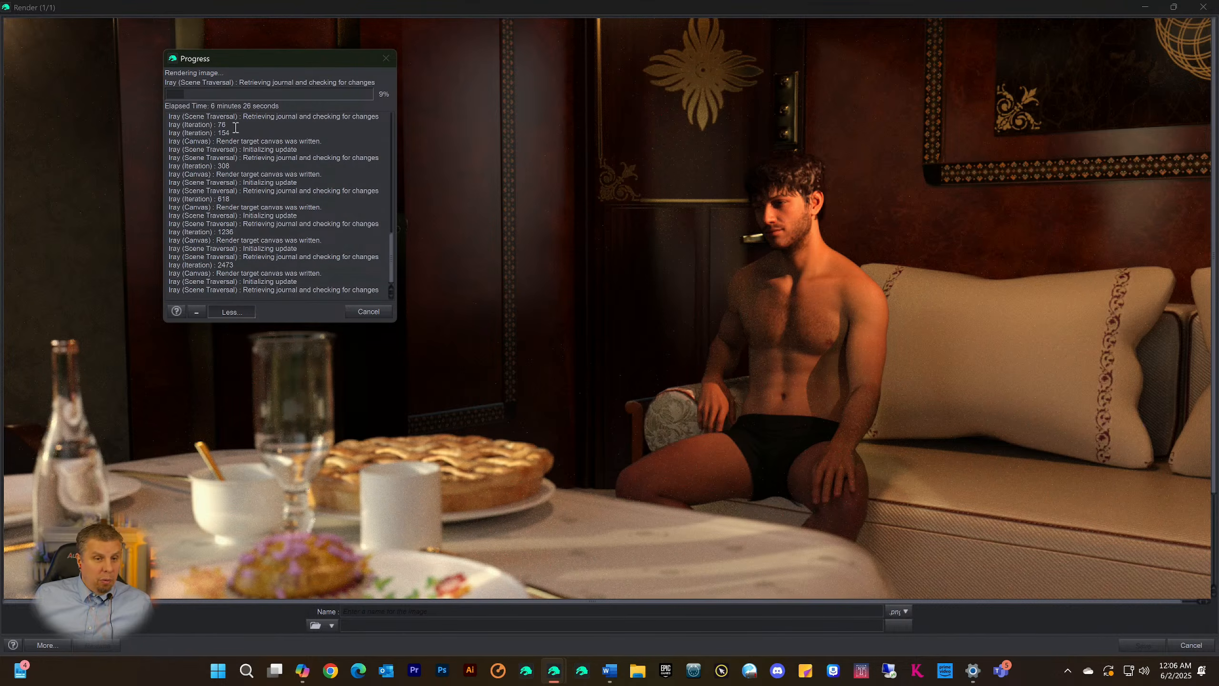
{"action": "left_click_drag", "start_coordinate": [241, 58], "coordinate": [275, 65]}
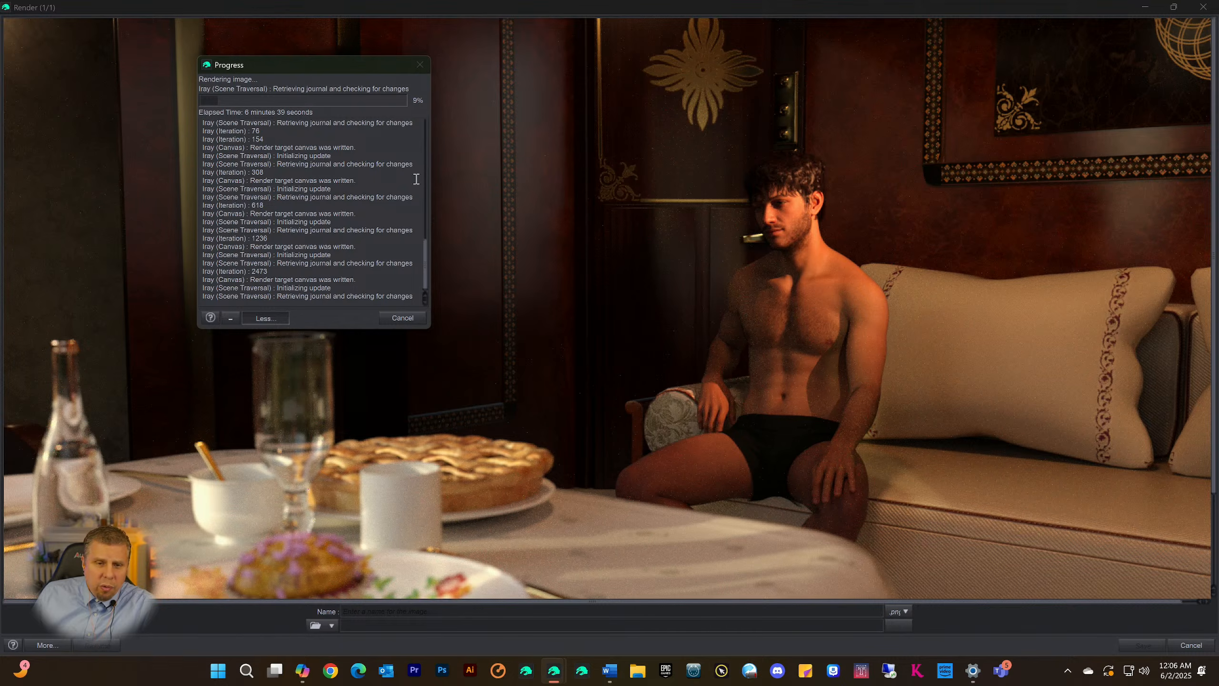
{"action": "left_click", "coordinate": [404, 318]}
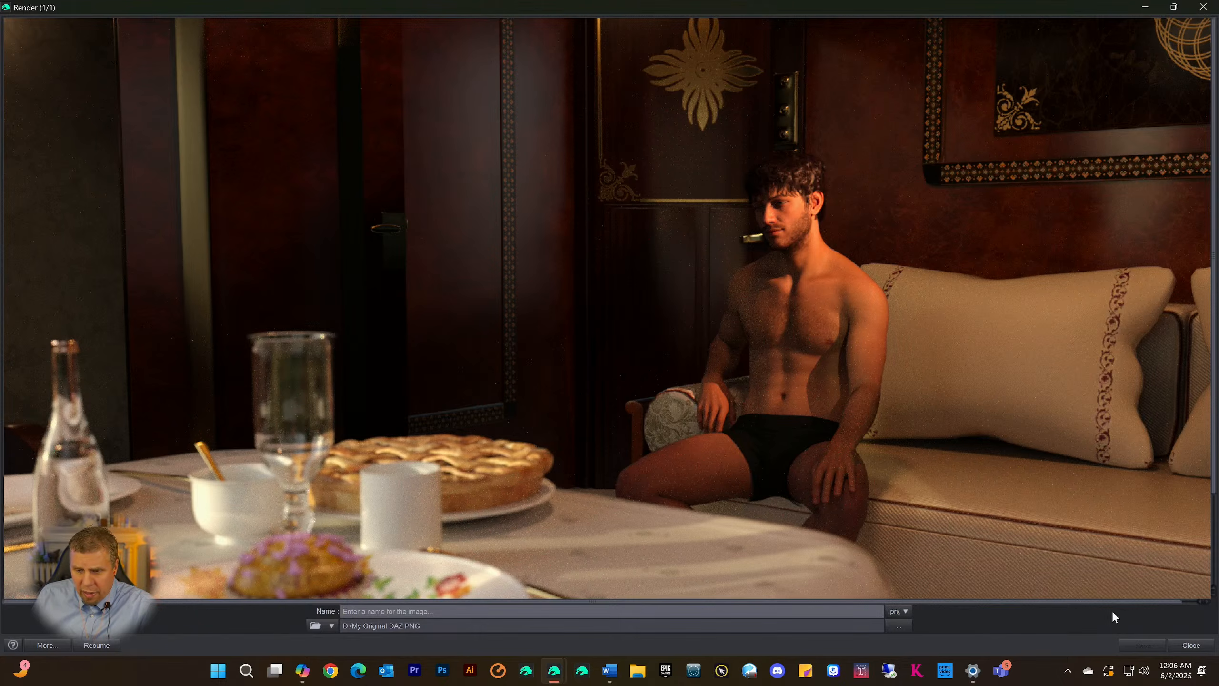
{"action": "left_click", "coordinate": [1192, 645]}
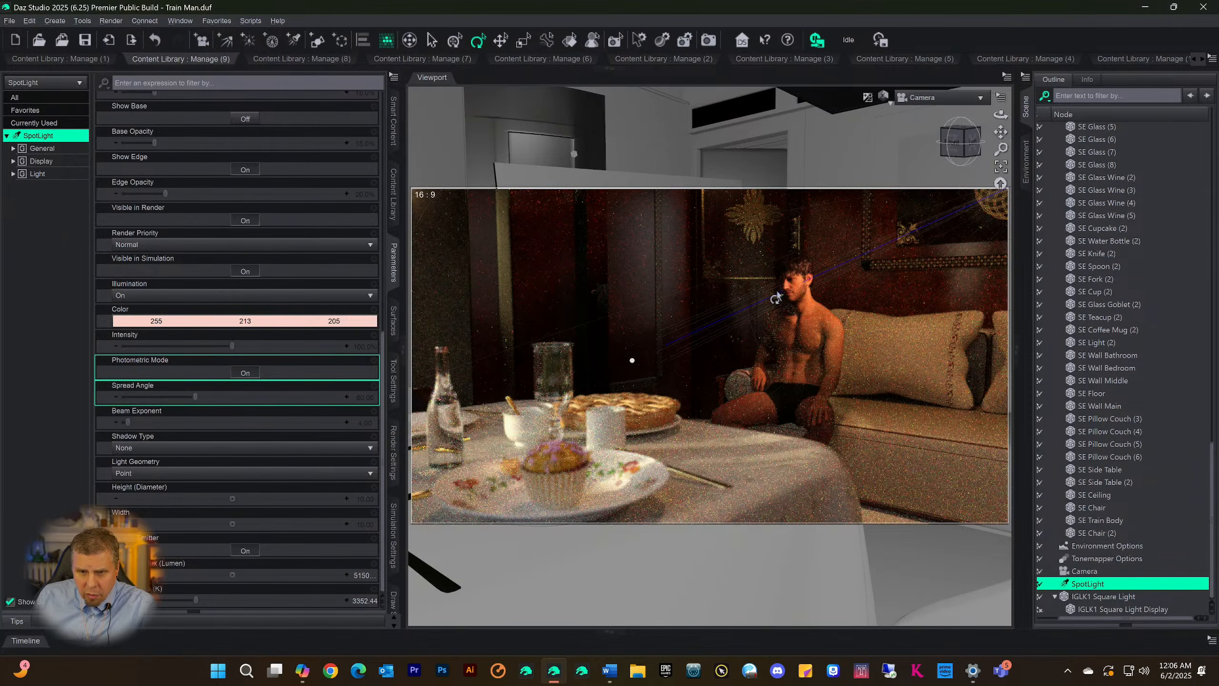
Hide the handle beside the man's face by setting the Cutout Opacity of SE Door Booth's DoorHandle surface to 0.00
{"action": "left_click", "coordinate": [775, 303]}
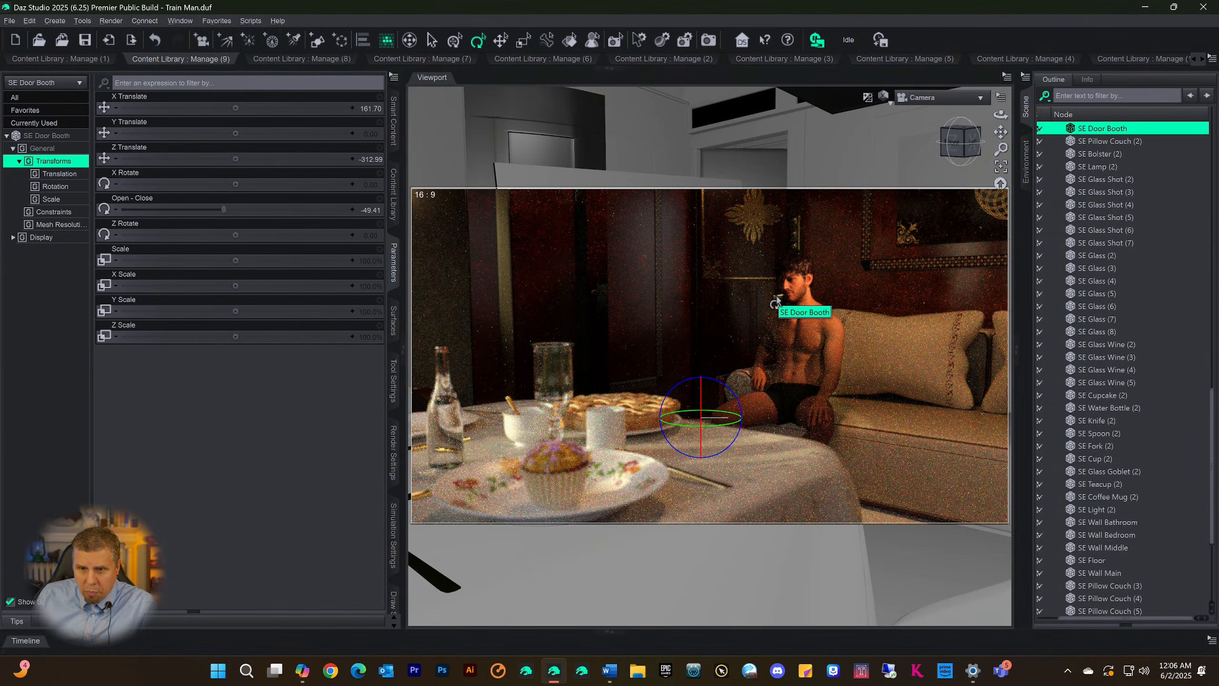
{"action": "left_click", "coordinate": [391, 323]}
{"action": "left_click", "coordinate": [36, 148]}
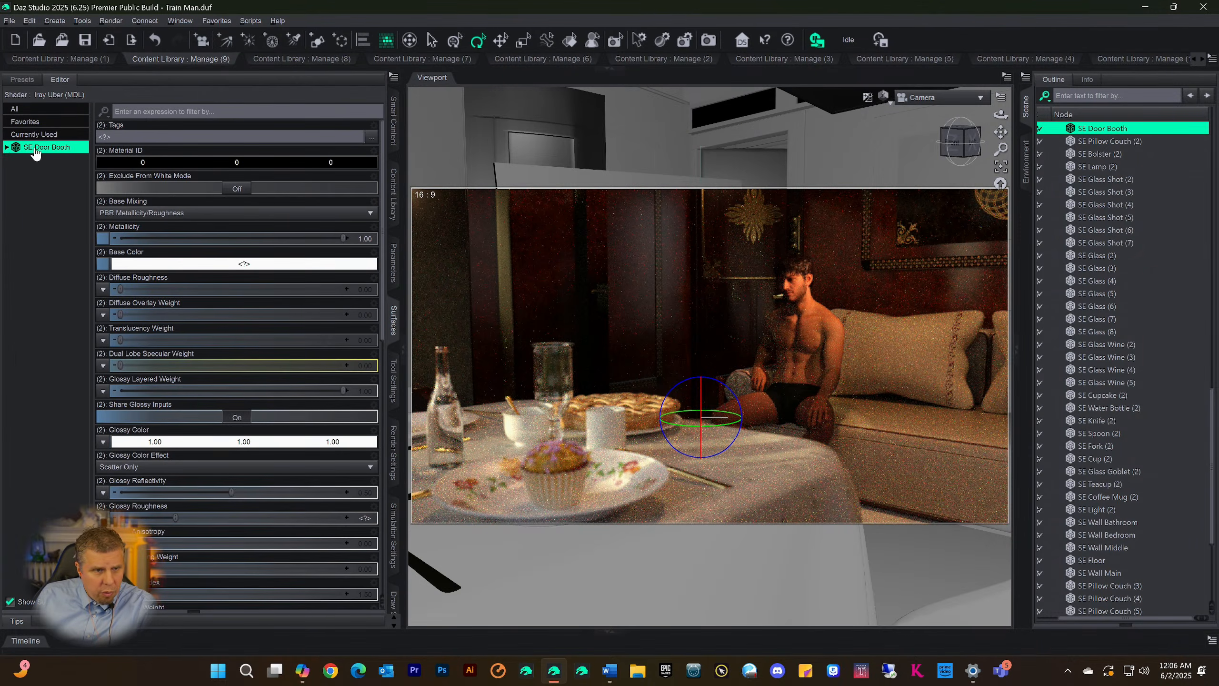
{"action": "left_click", "coordinate": [6, 147]}
{"action": "left_click", "coordinate": [48, 173]}
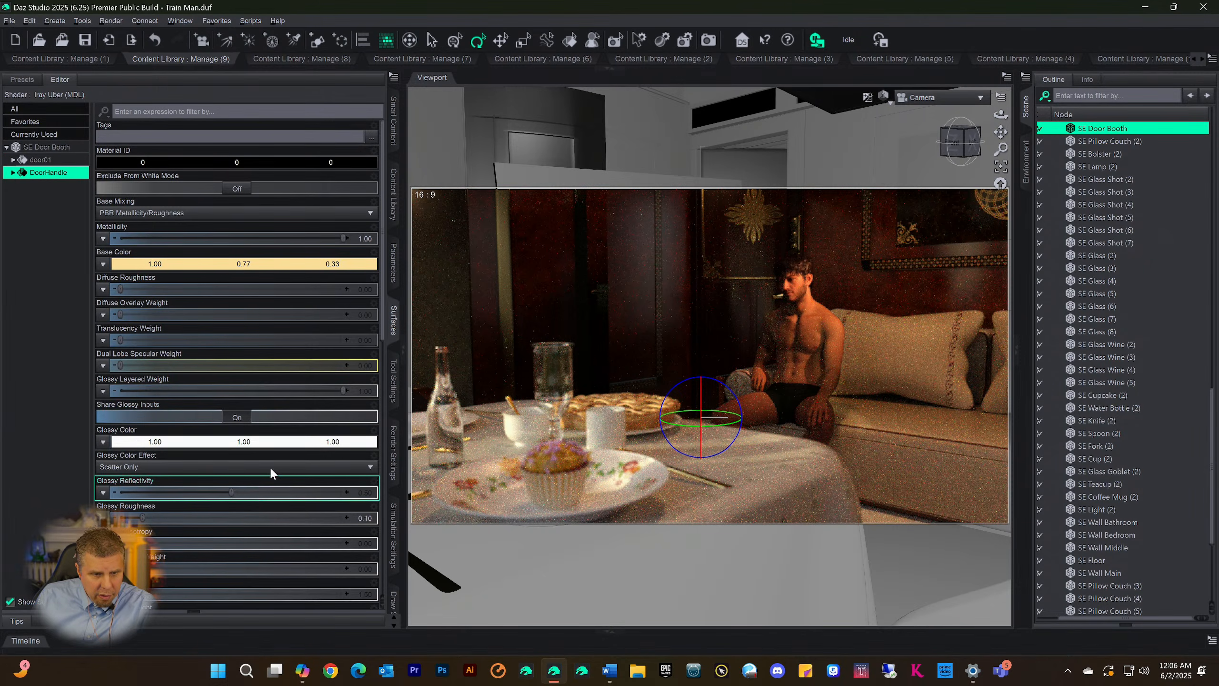
{"action": "scroll", "coordinate": [268, 464], "scroll_direction": "down", "scroll_amount": 3}
{"action": "scroll", "coordinate": [271, 456], "scroll_direction": "down", "scroll_amount": 5}
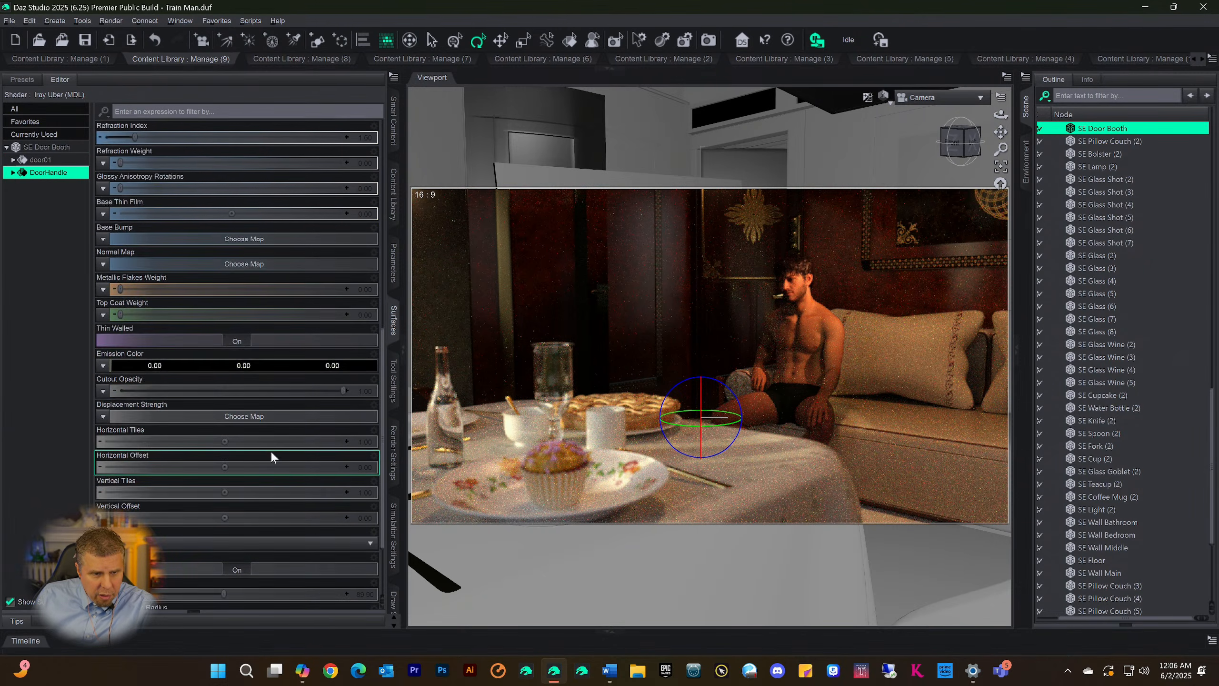
{"action": "left_click_drag", "start_coordinate": [342, 389], "coordinate": [54, 381]}
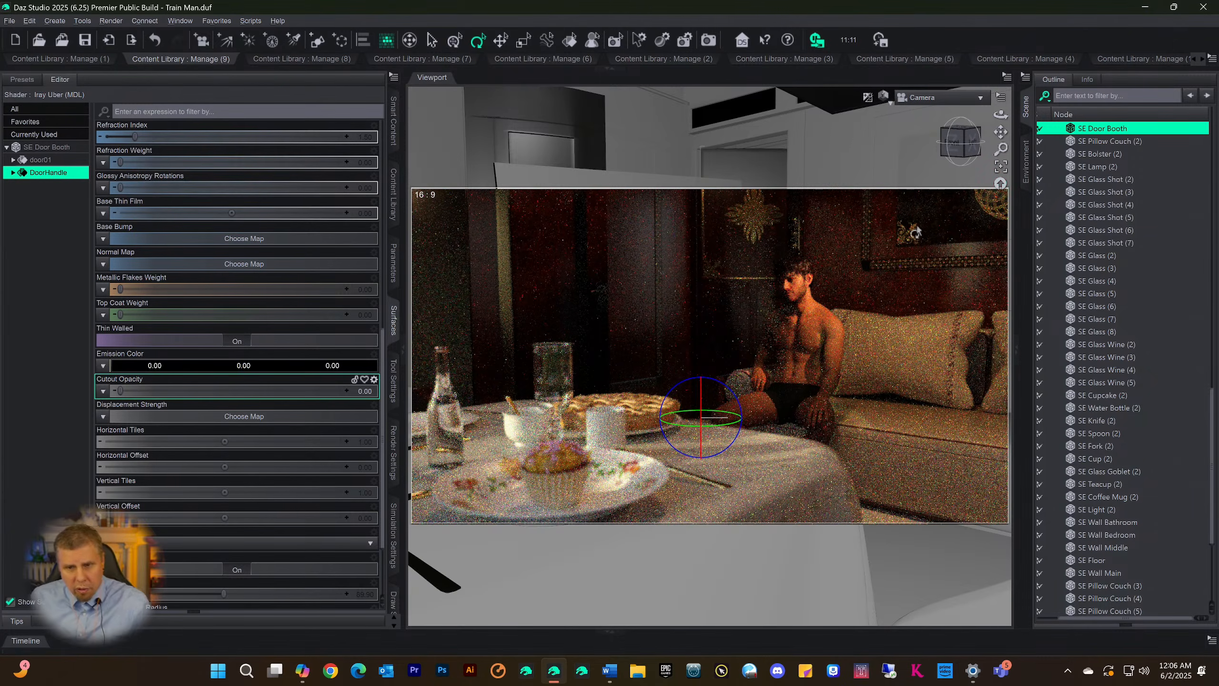
Save the scene with the hidden door handle, switching the viewport between textured display and the Iray preview
{"action": "key", "text": "ctrl+s"}
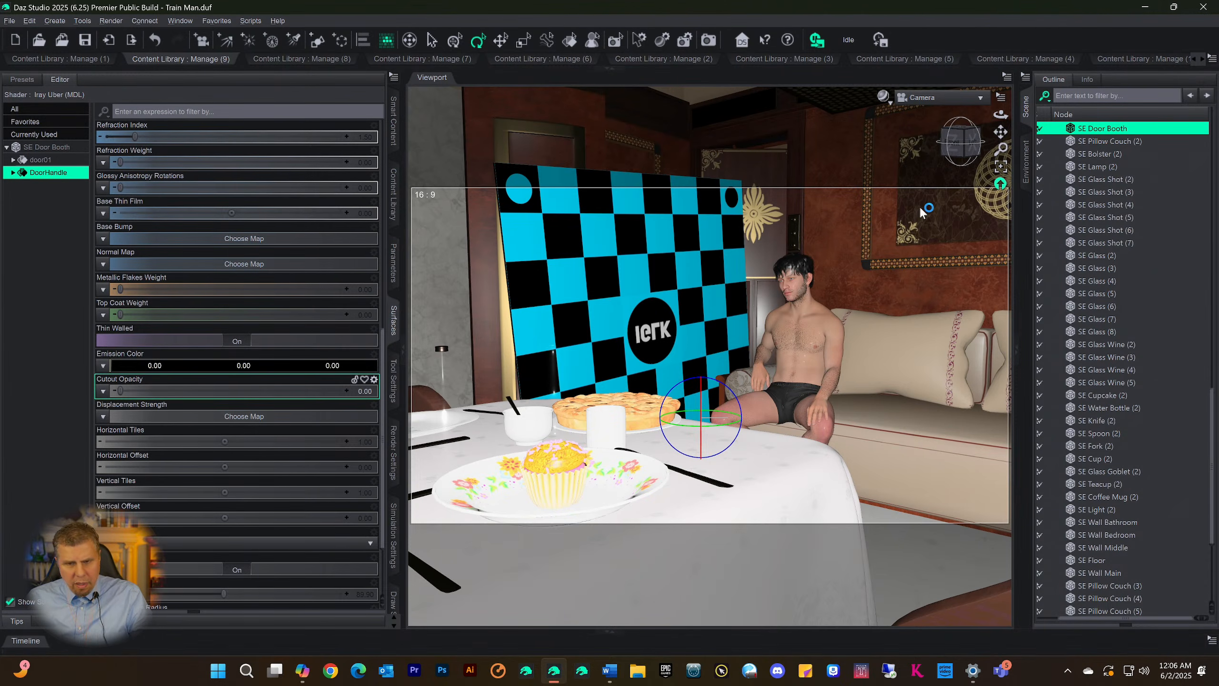
{"action": "key", "text": "ctrl+0"}
{"action": "key", "text": "ctrl+s"}
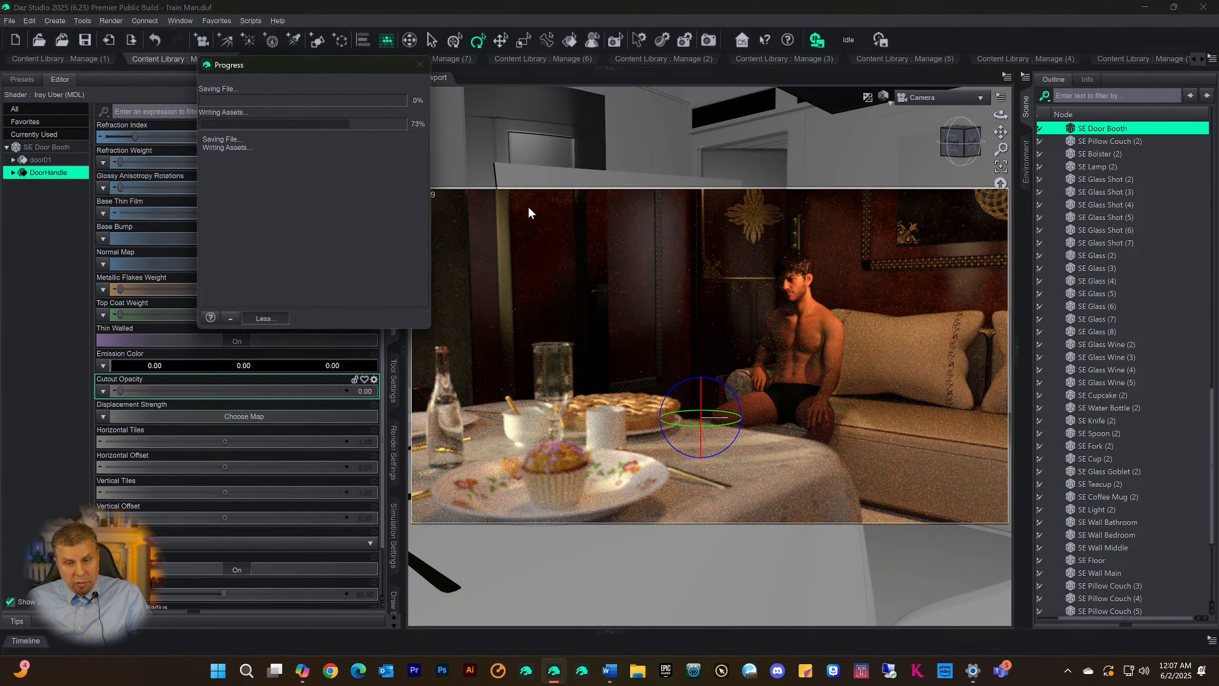
{"action": "key", "text": "ctrl+9"}
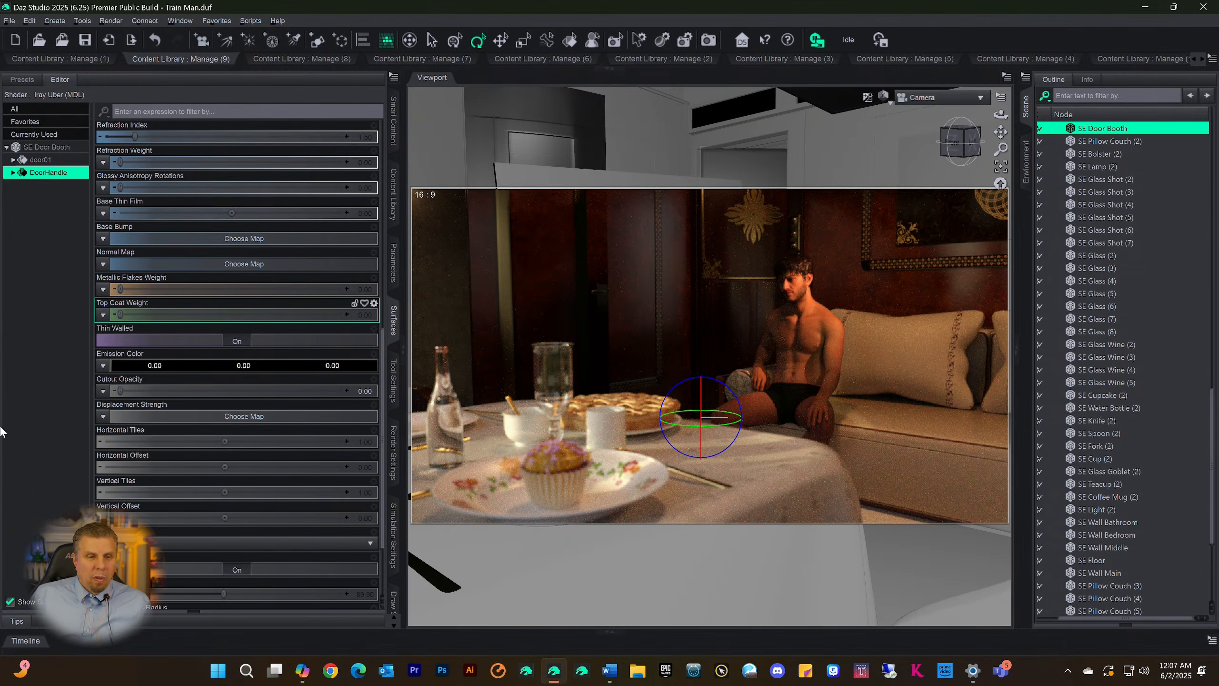
{"action": "key", "text": "ctrl+s"}
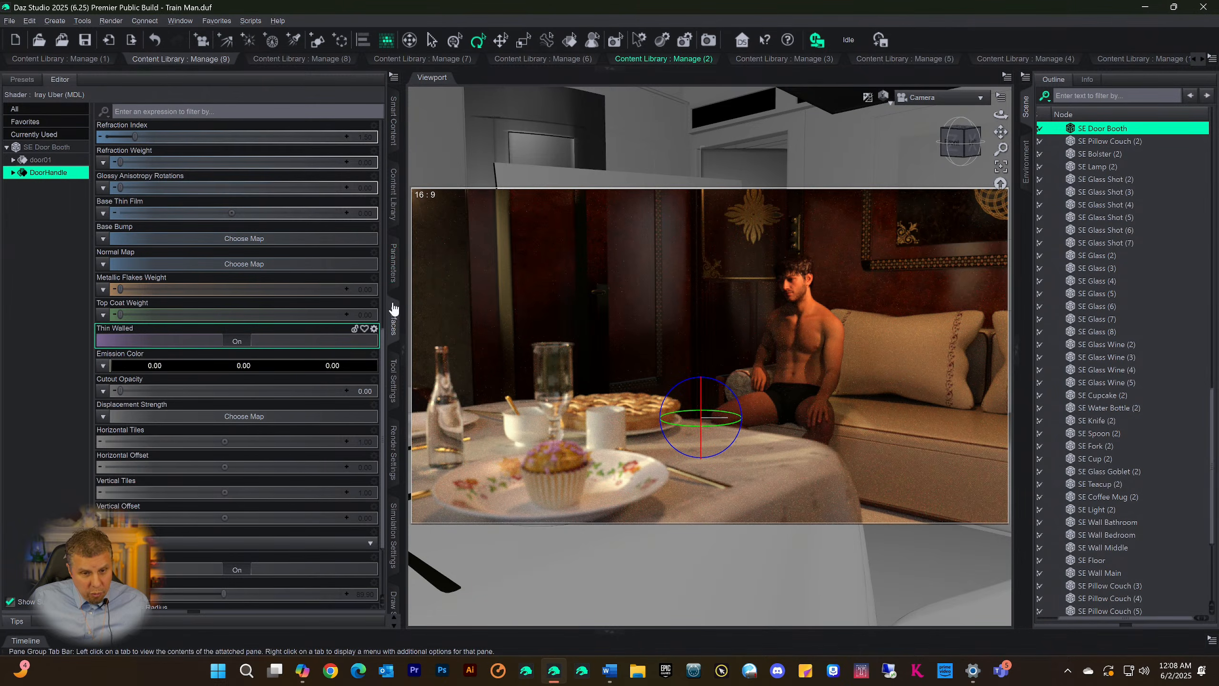
Compare the Iray preview with Caustic Sampler and Spectral Rendering switched off, and turn both settings back on
{"action": "left_click", "coordinate": [393, 446]}
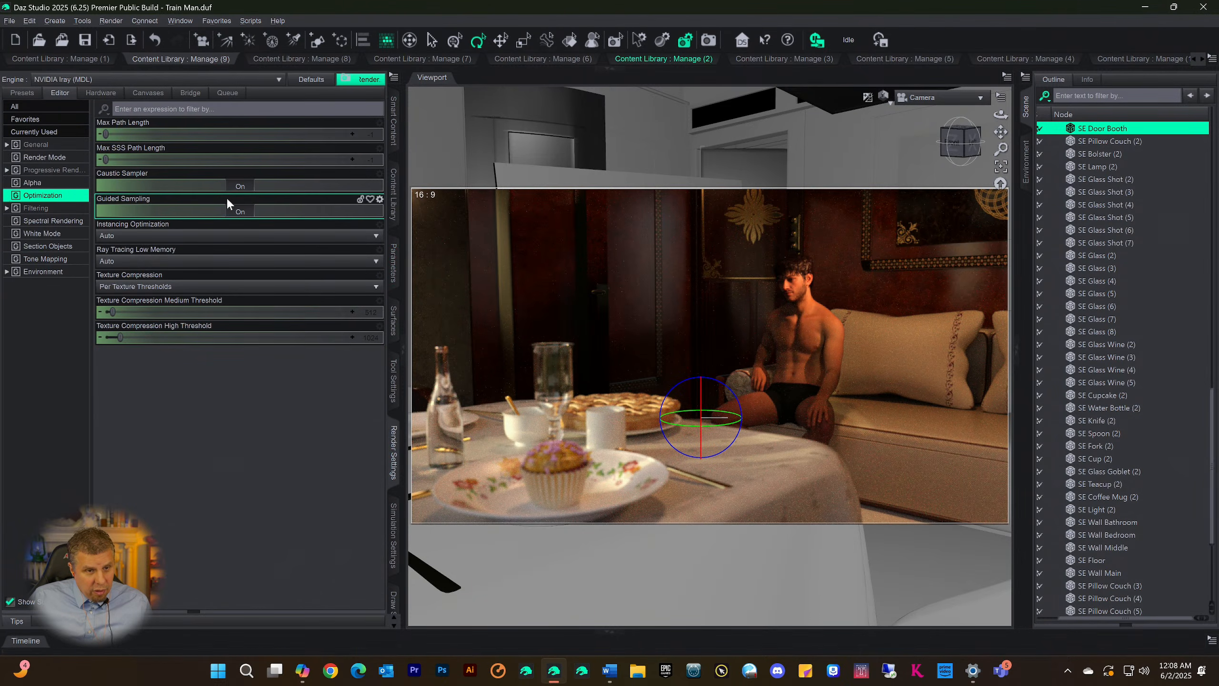
{"action": "left_click", "coordinate": [240, 190]}
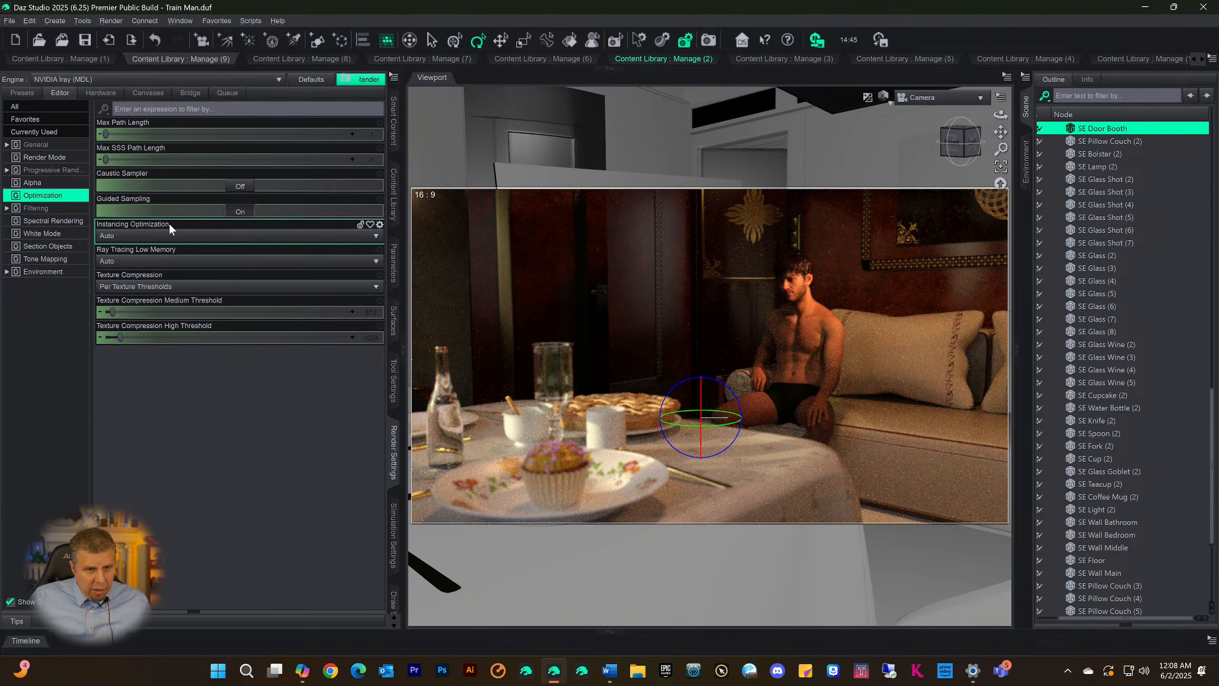
{"action": "left_click", "coordinate": [54, 170]}
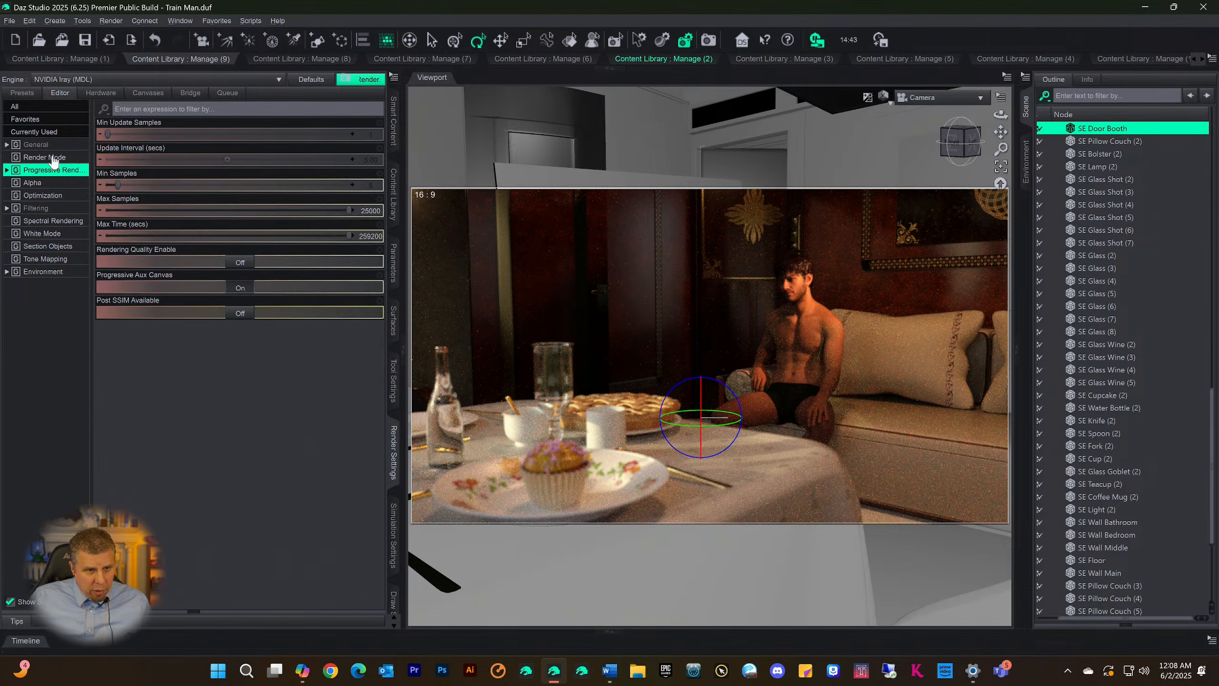
{"action": "left_click", "coordinate": [46, 222]}
{"action": "left_click", "coordinate": [240, 136]}
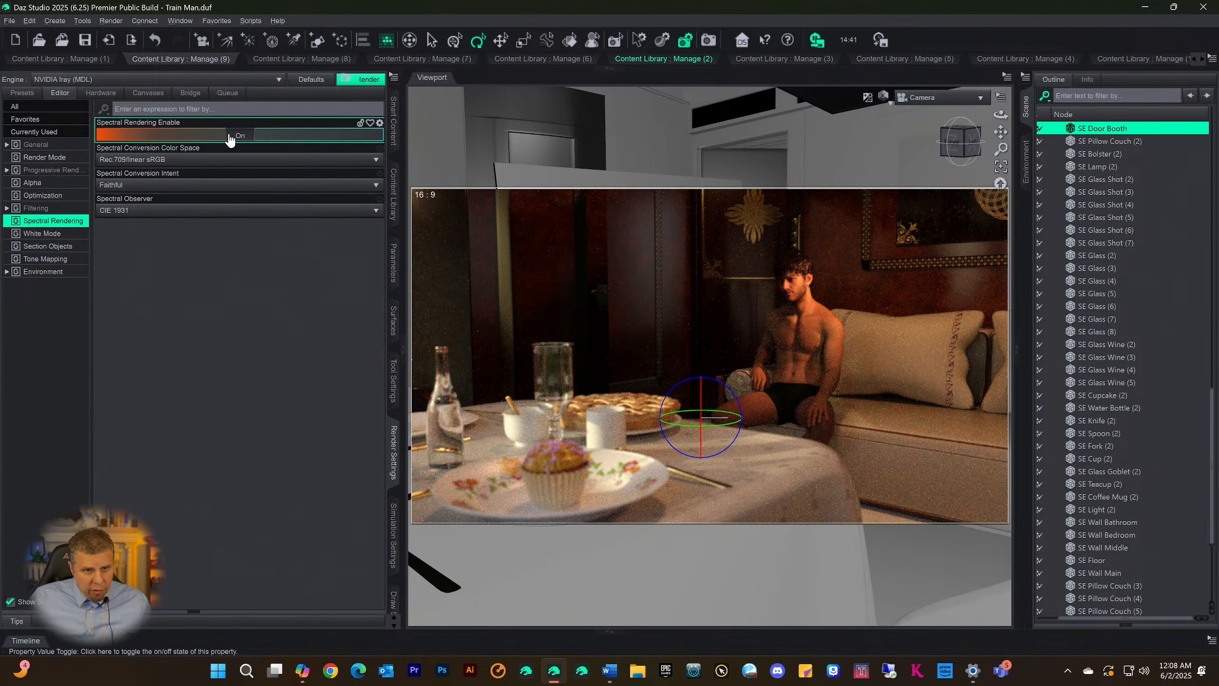
{"action": "left_click", "coordinate": [240, 135]}
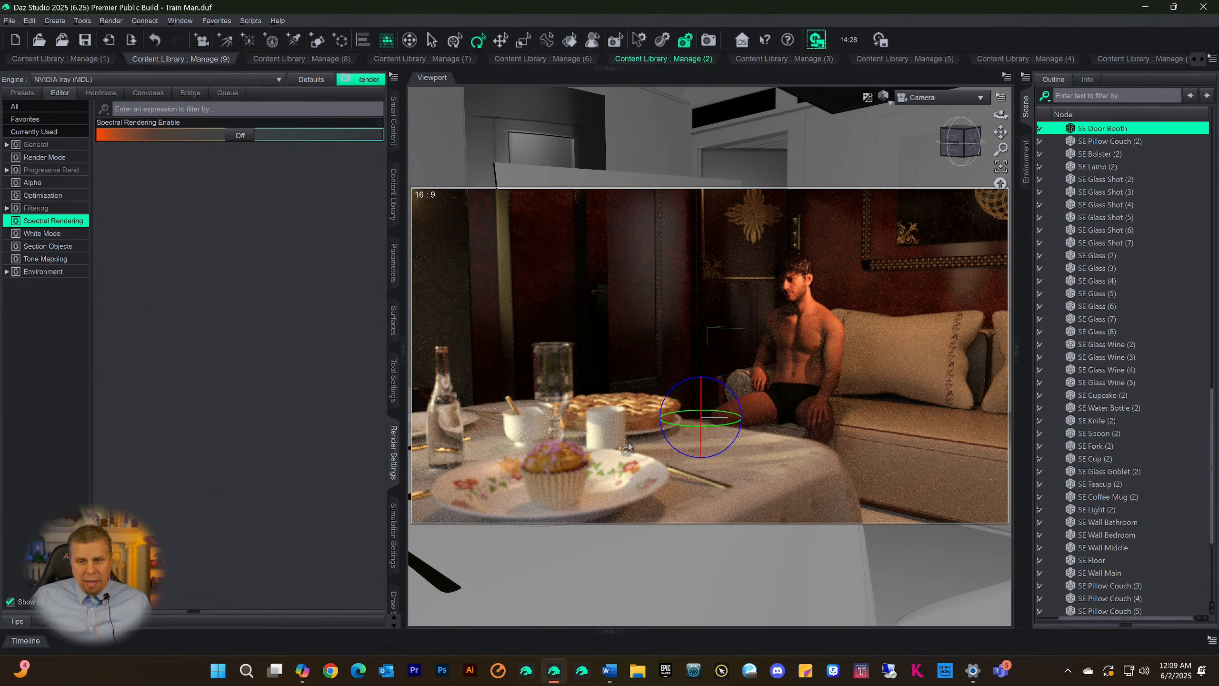
{"action": "left_click", "coordinate": [240, 135]}
{"action": "left_click", "coordinate": [187, 196]}
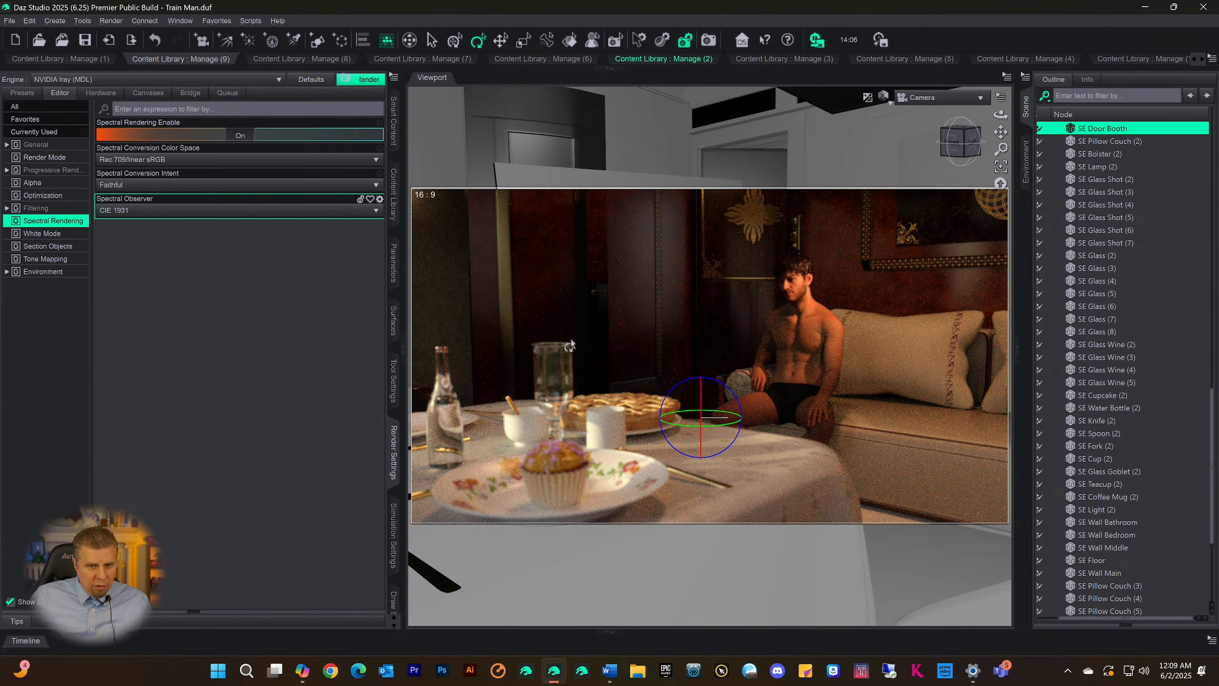
{"action": "left_click", "coordinate": [43, 195]}
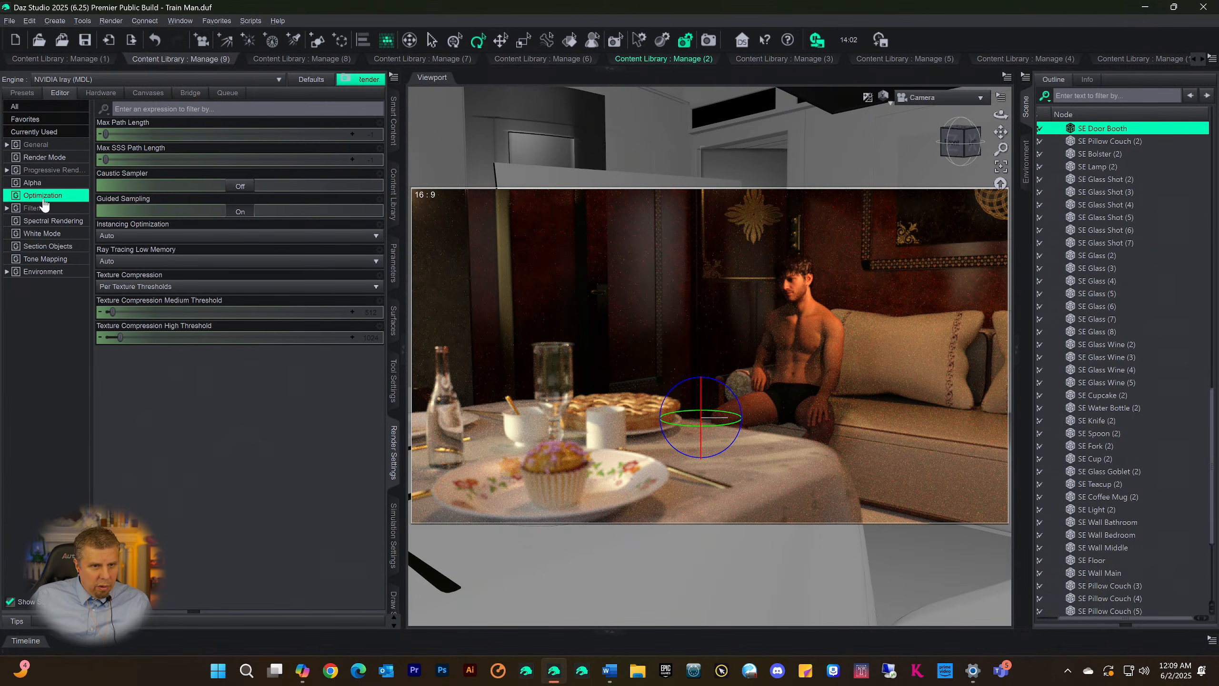
{"action": "left_click", "coordinate": [240, 187]}
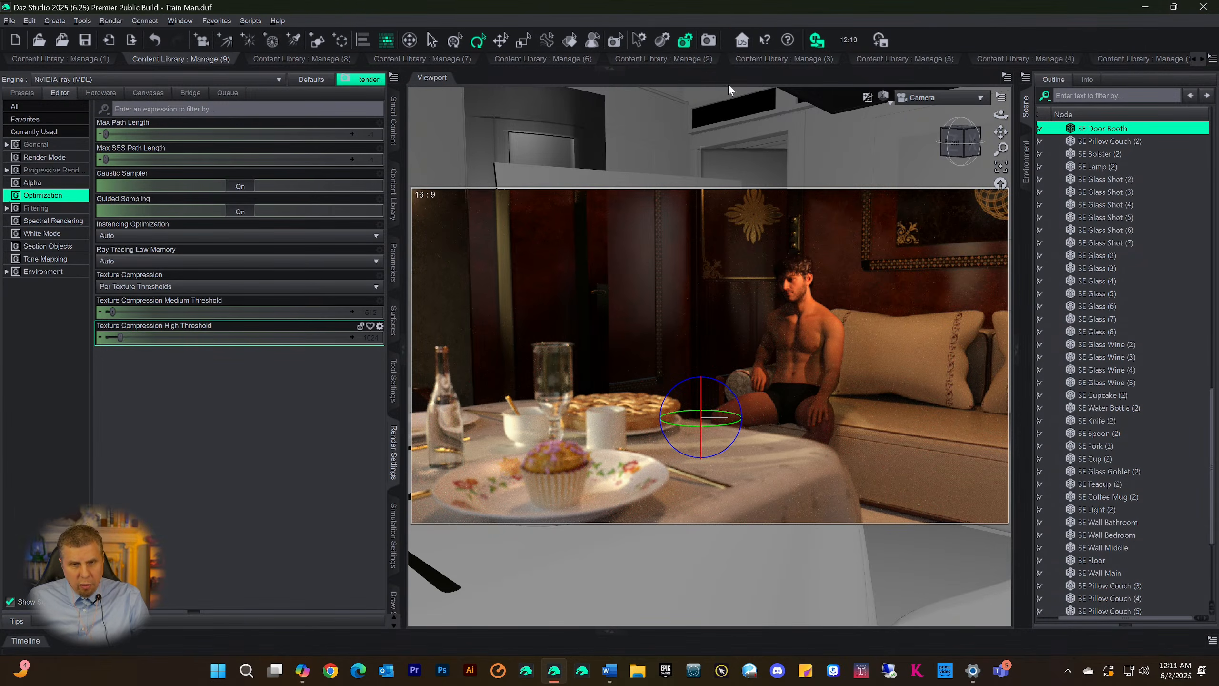
Start a new Iray render through the Camera and maximize the render window
{"action": "left_click", "coordinate": [704, 41]}
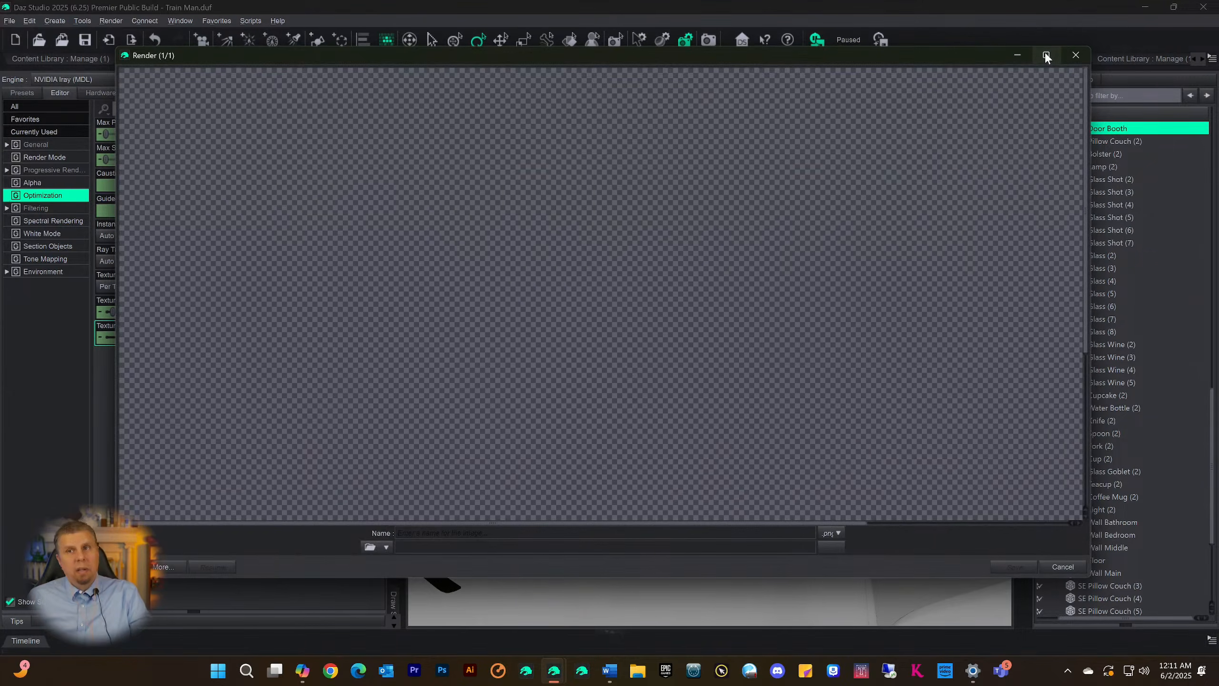
{"action": "mouse_move", "coordinate": [1047, 56]}
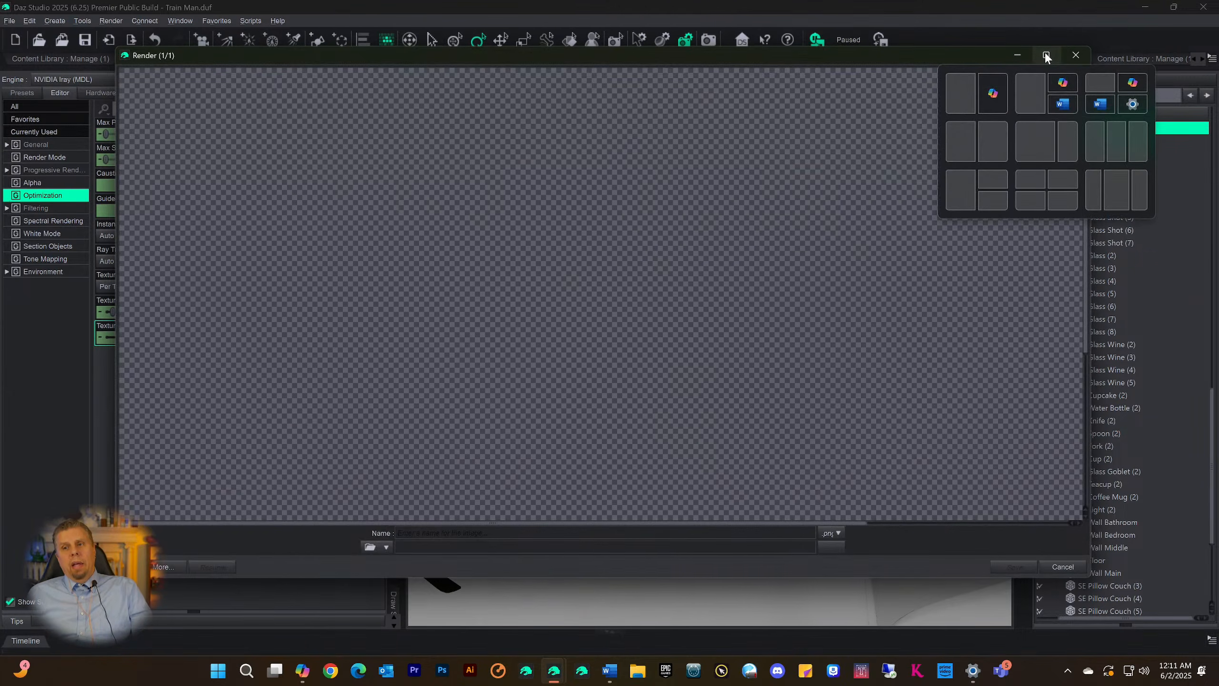
{"action": "left_click", "coordinate": [1045, 55]}
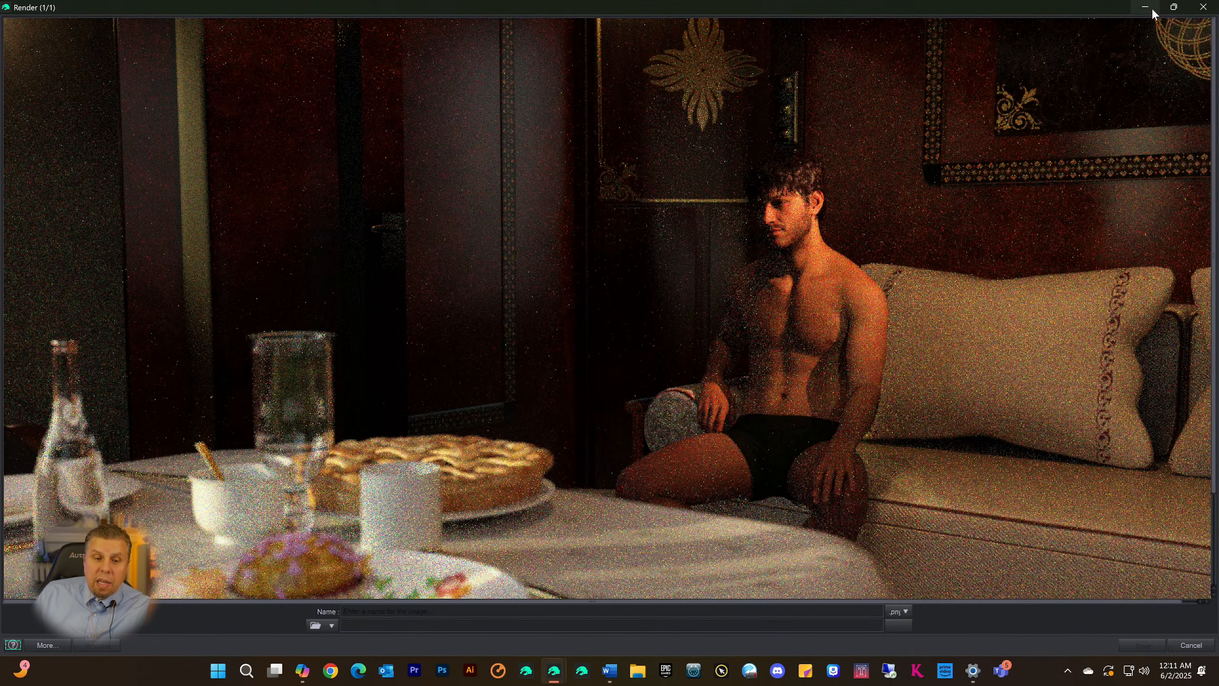
Examine the upper and lower parts of the developing render, from the cabin walls and man to the table setting
{"action": "scroll", "coordinate": [916, 230], "scroll_direction": "down", "scroll_amount": 3}
{"action": "scroll", "coordinate": [938, 256], "scroll_direction": "up", "scroll_amount": 3}
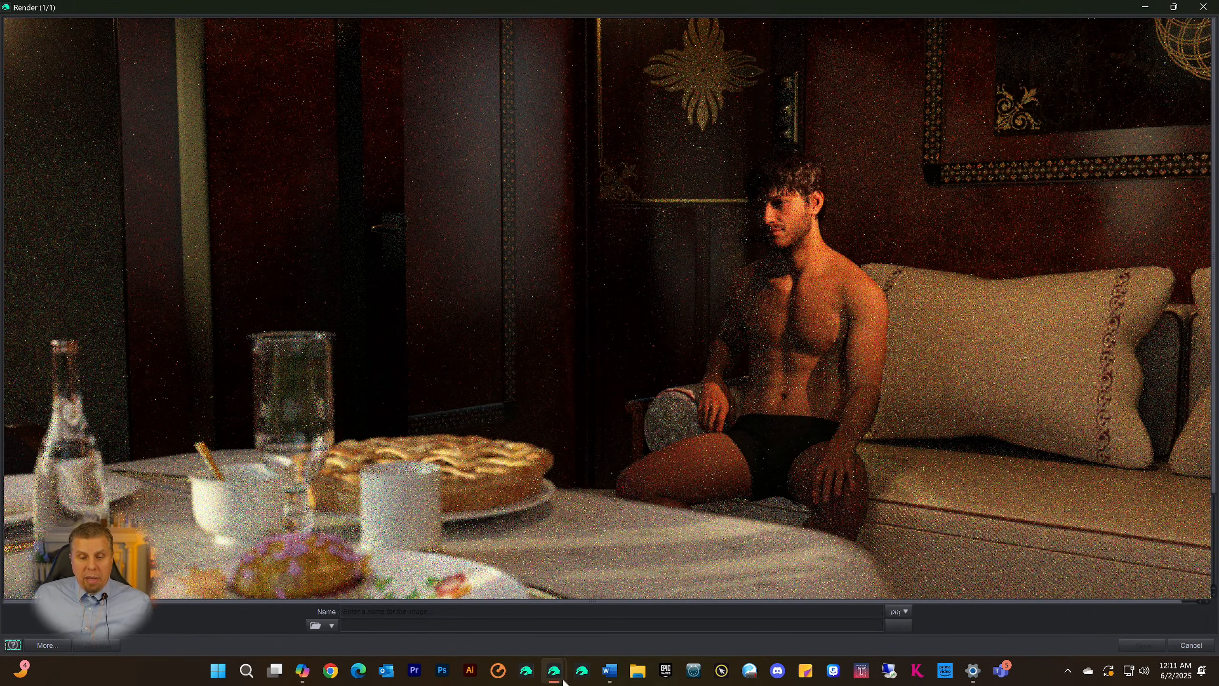
{"action": "mouse_move", "coordinate": [555, 675]}
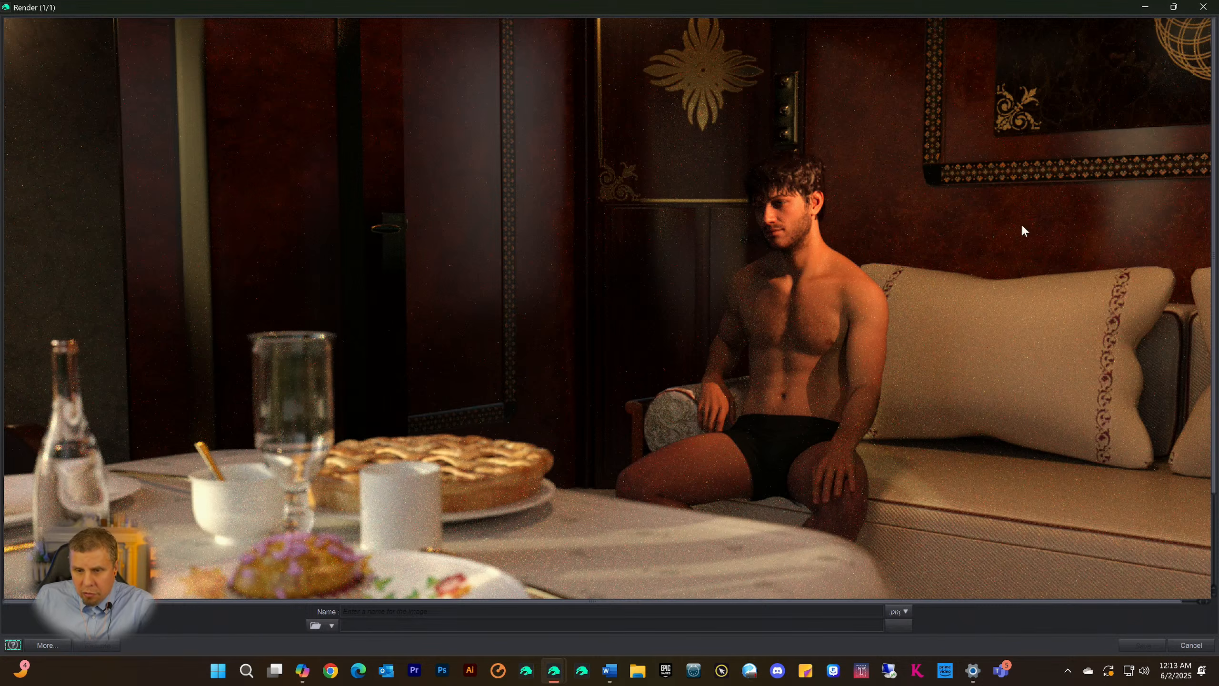
{"action": "scroll", "coordinate": [1013, 264], "scroll_direction": "down", "scroll_amount": 5}
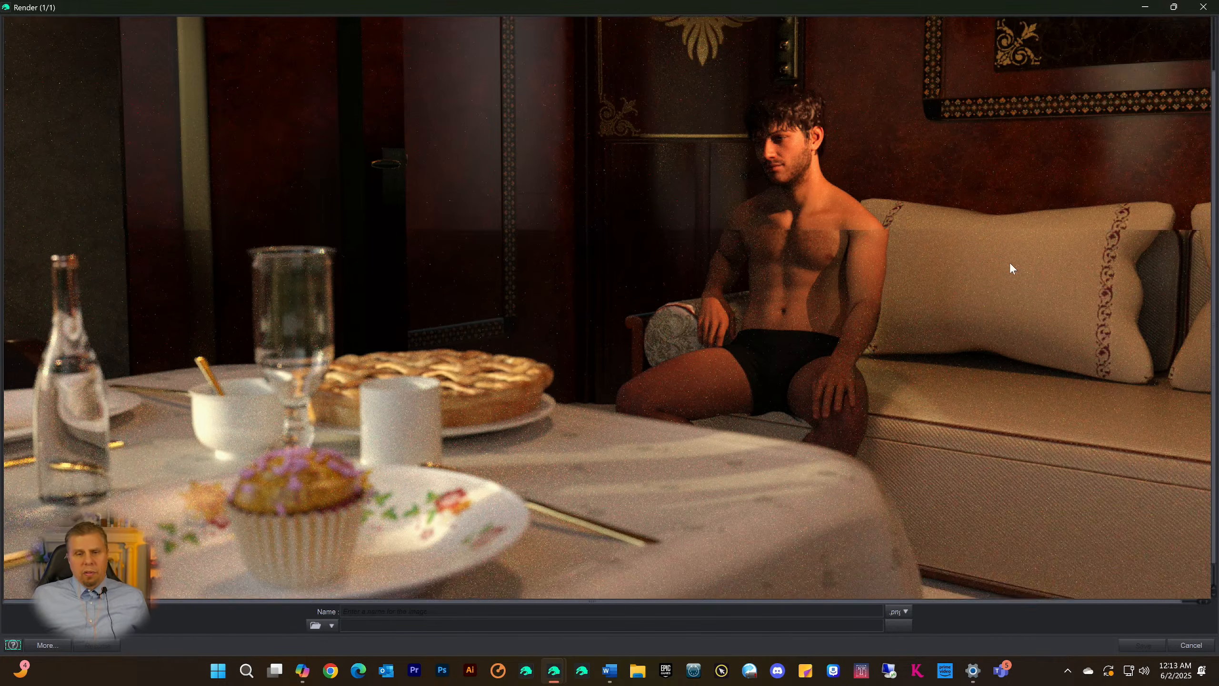
{"action": "scroll", "coordinate": [983, 301], "scroll_direction": "up", "scroll_amount": 5}
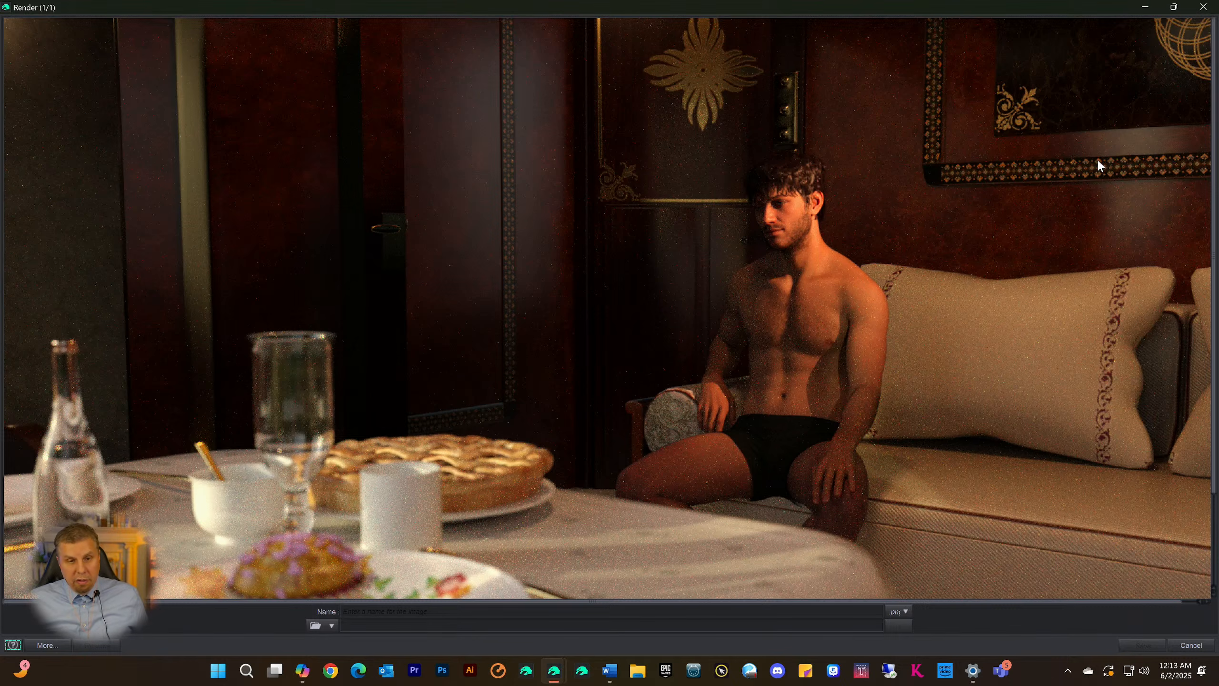
{"action": "scroll", "coordinate": [902, 216], "scroll_direction": "down", "scroll_amount": 3}
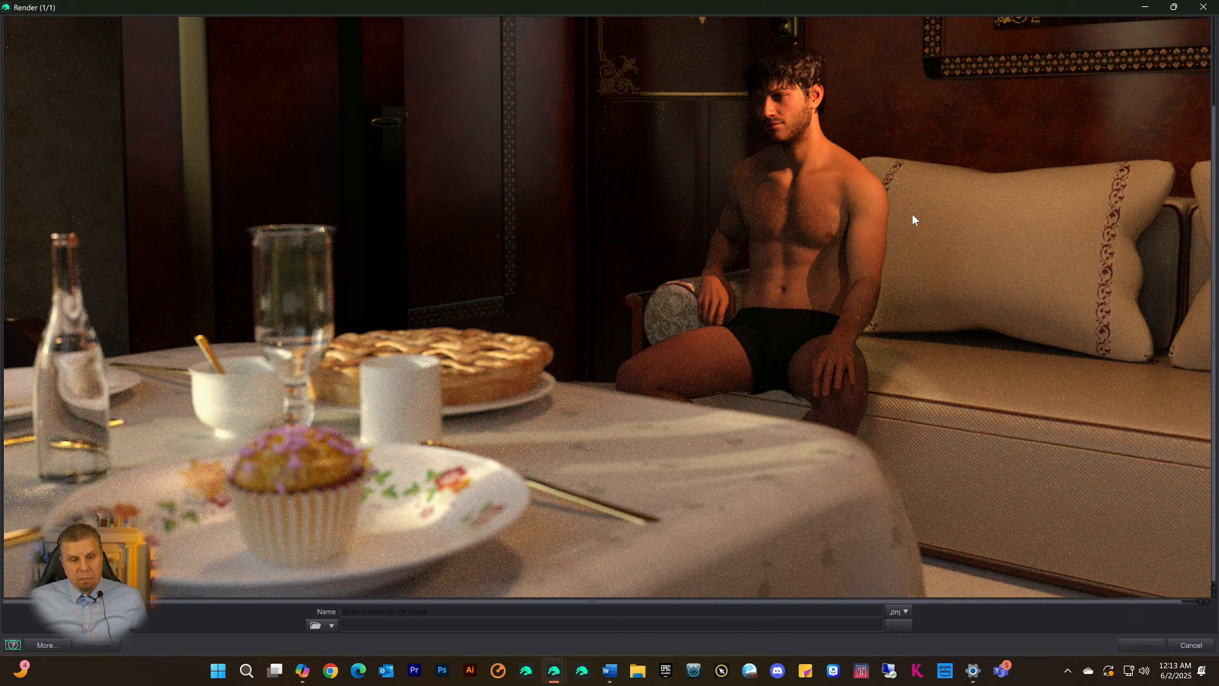
Check the cabin walls, man and table in the developing render, and cancel the running render
{"action": "scroll", "coordinate": [917, 204], "scroll_direction": "up", "scroll_amount": 3}
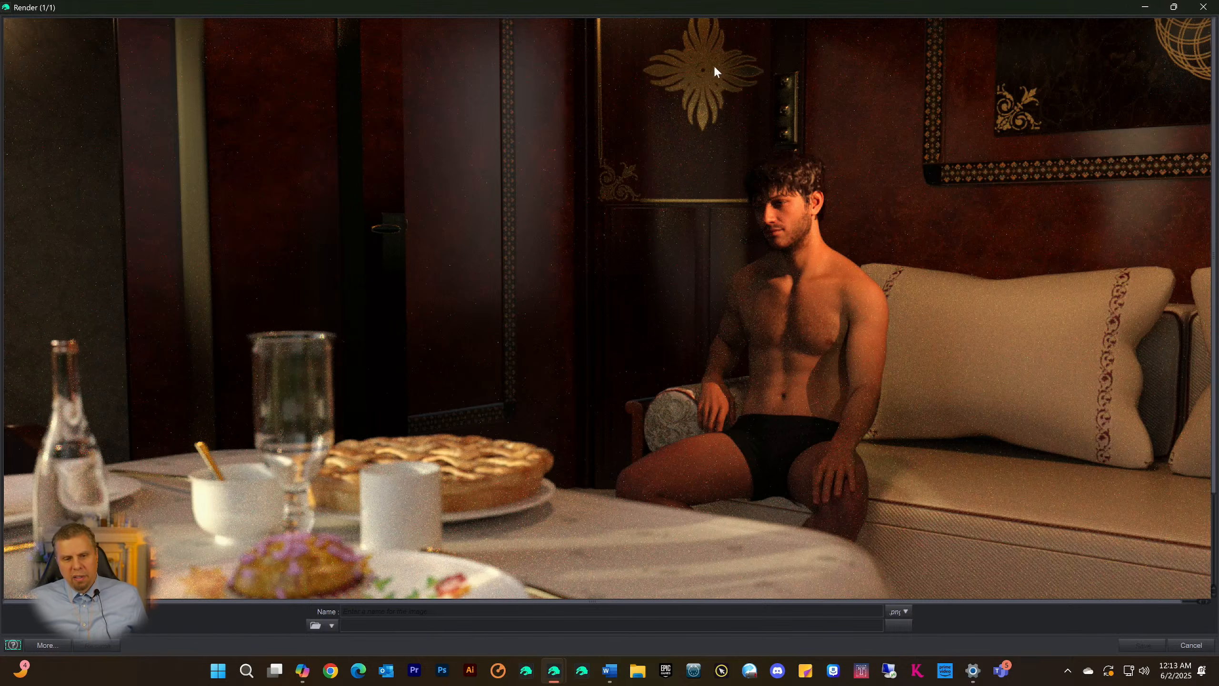
{"action": "scroll", "coordinate": [563, 329], "scroll_direction": "down", "scroll_amount": 2}
{"action": "scroll", "coordinate": [563, 329], "scroll_direction": "down", "scroll_amount": 1}
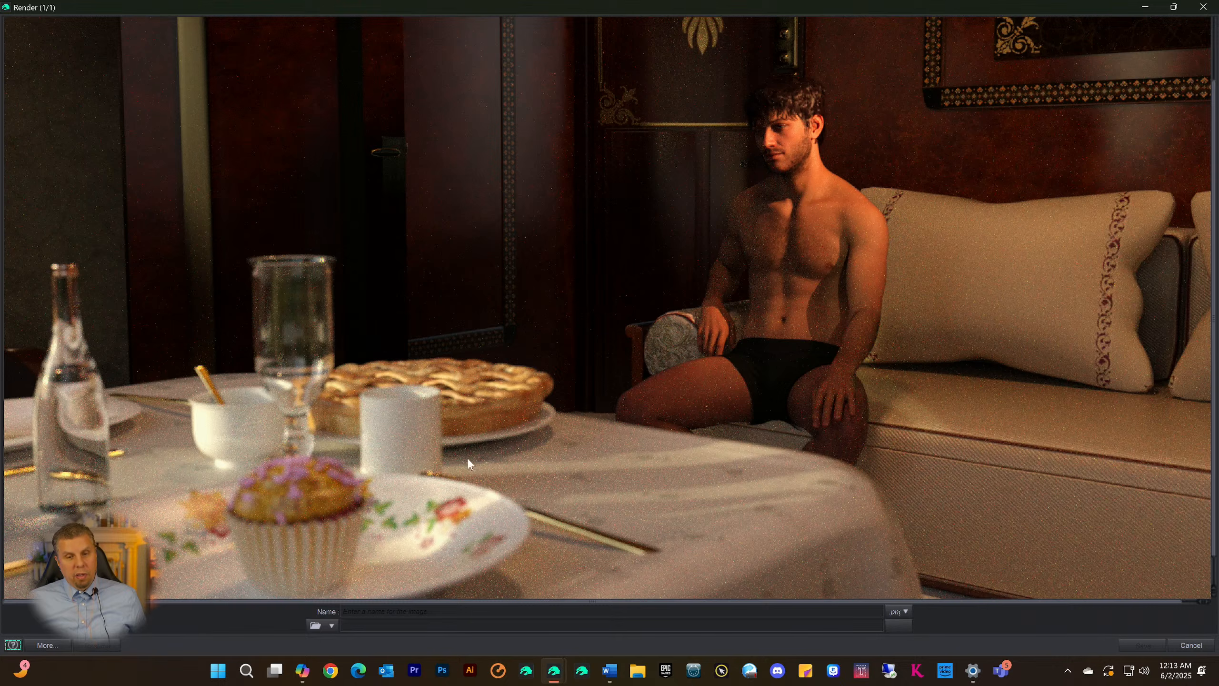
{"action": "scroll", "coordinate": [492, 504], "scroll_direction": "up", "scroll_amount": 1}
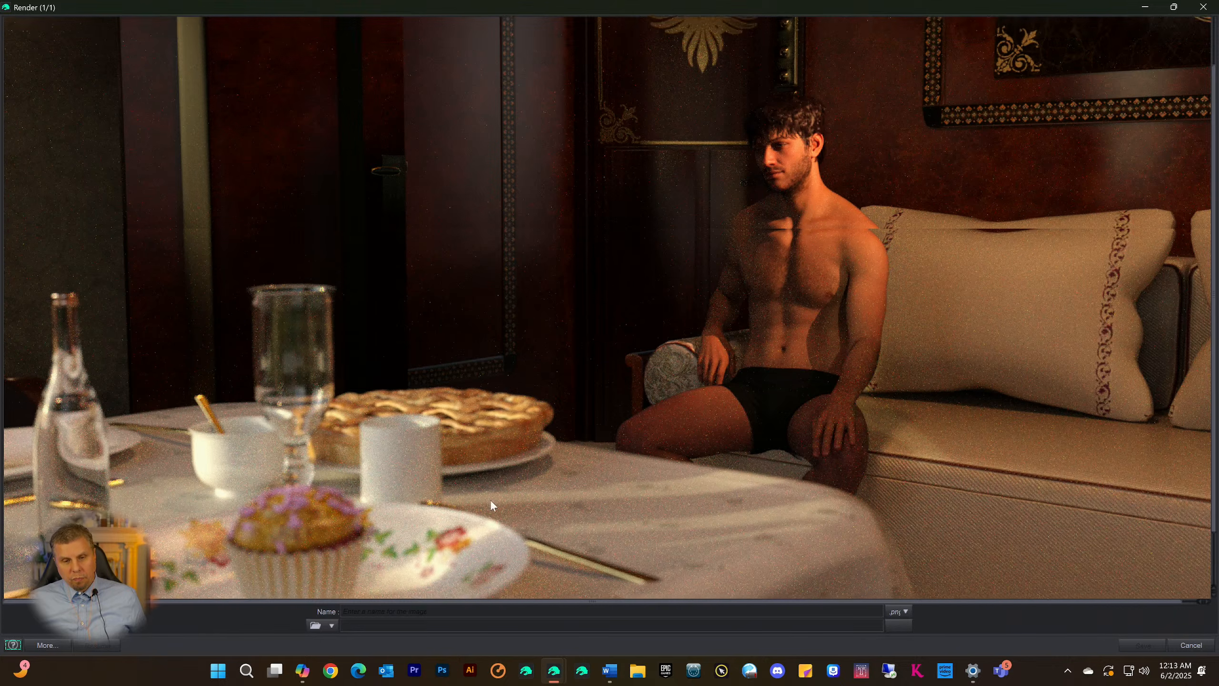
{"action": "scroll", "coordinate": [492, 504], "scroll_direction": "up", "scroll_amount": 2}
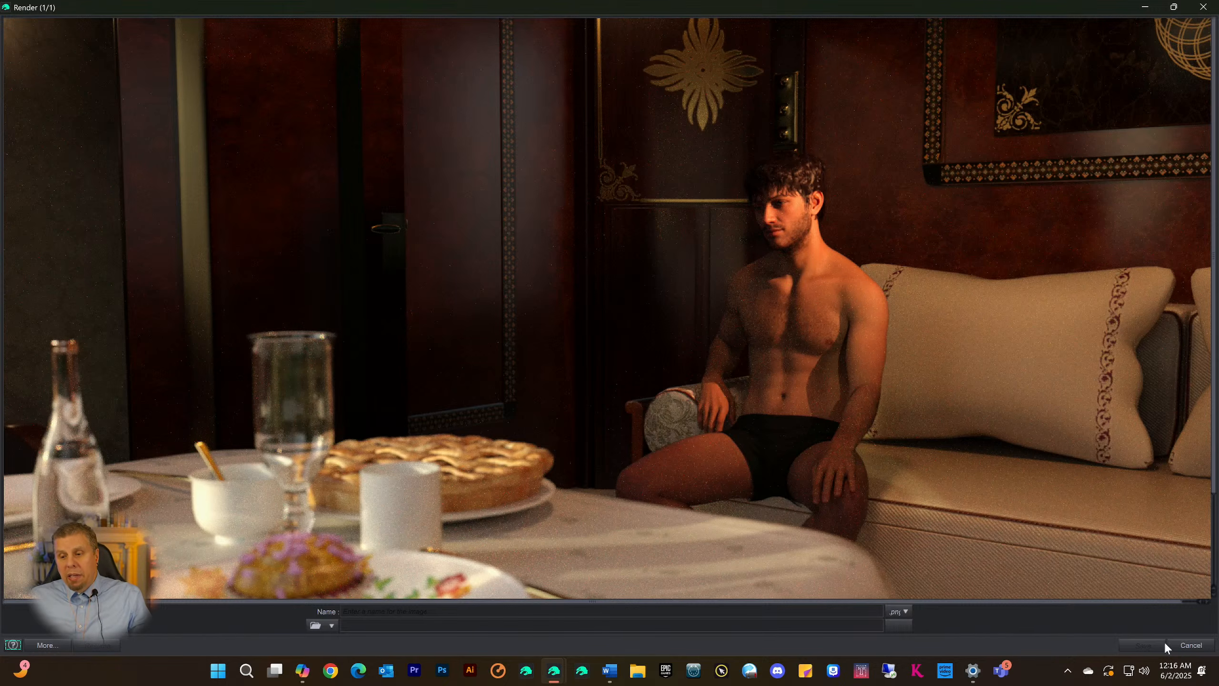
{"action": "left_click", "coordinate": [1190, 645]}
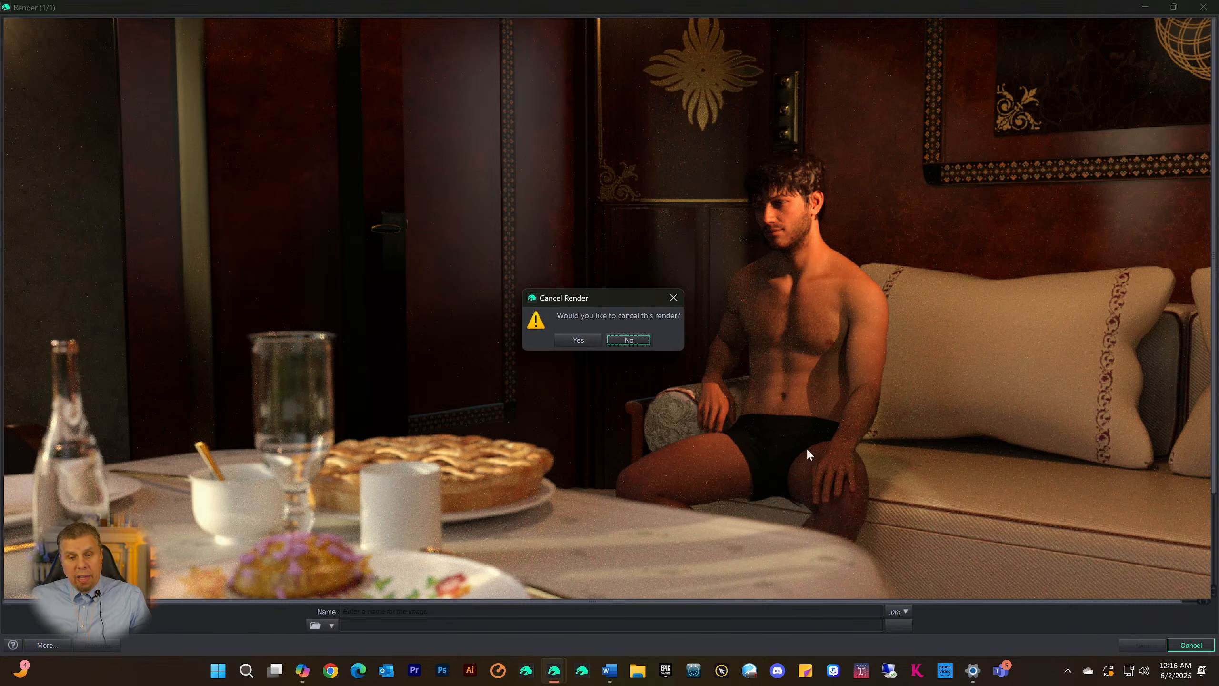
{"action": "left_click", "coordinate": [578, 340]}
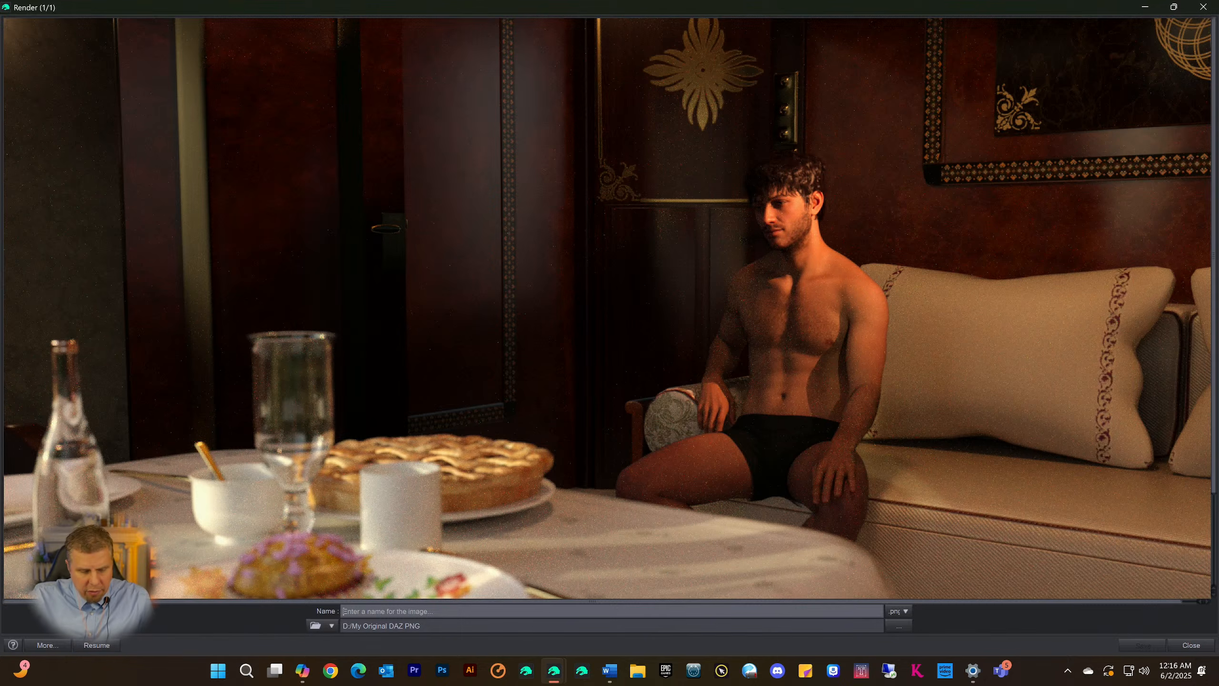
Name the rendered image Train Man and save it as a PNG in D:/My Original DAZ PNG
{"action": "type", "text": "Train Man"}
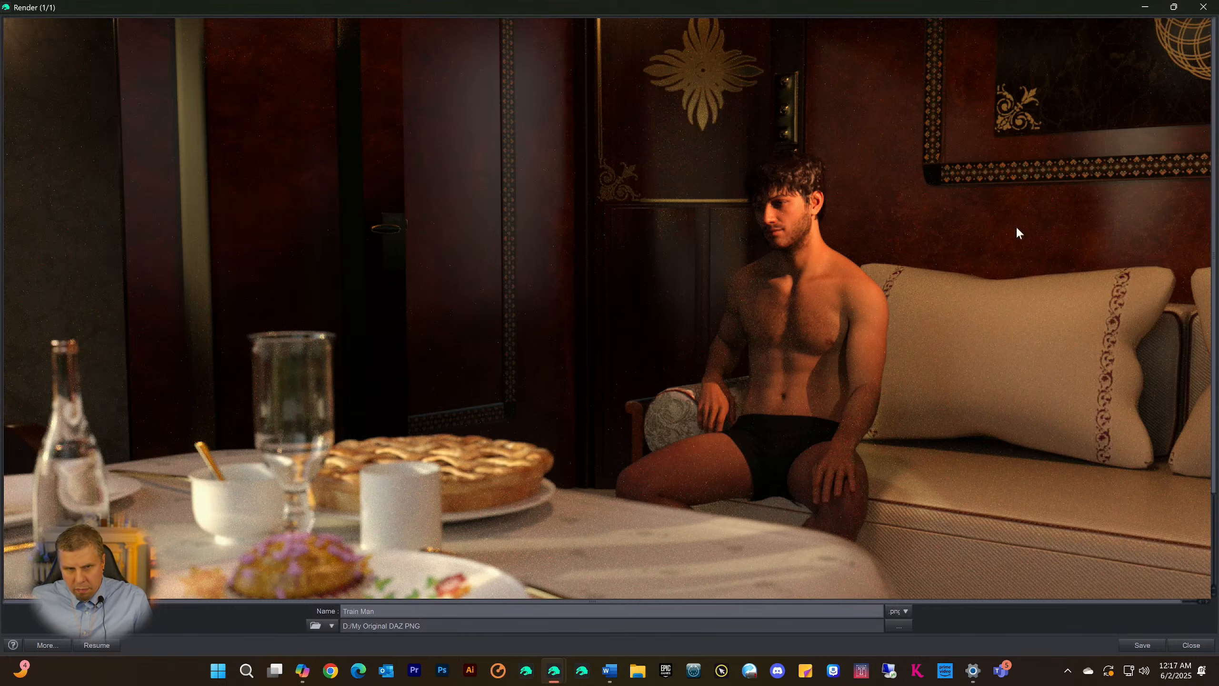
{"action": "double_click", "coordinate": [259, 8]}
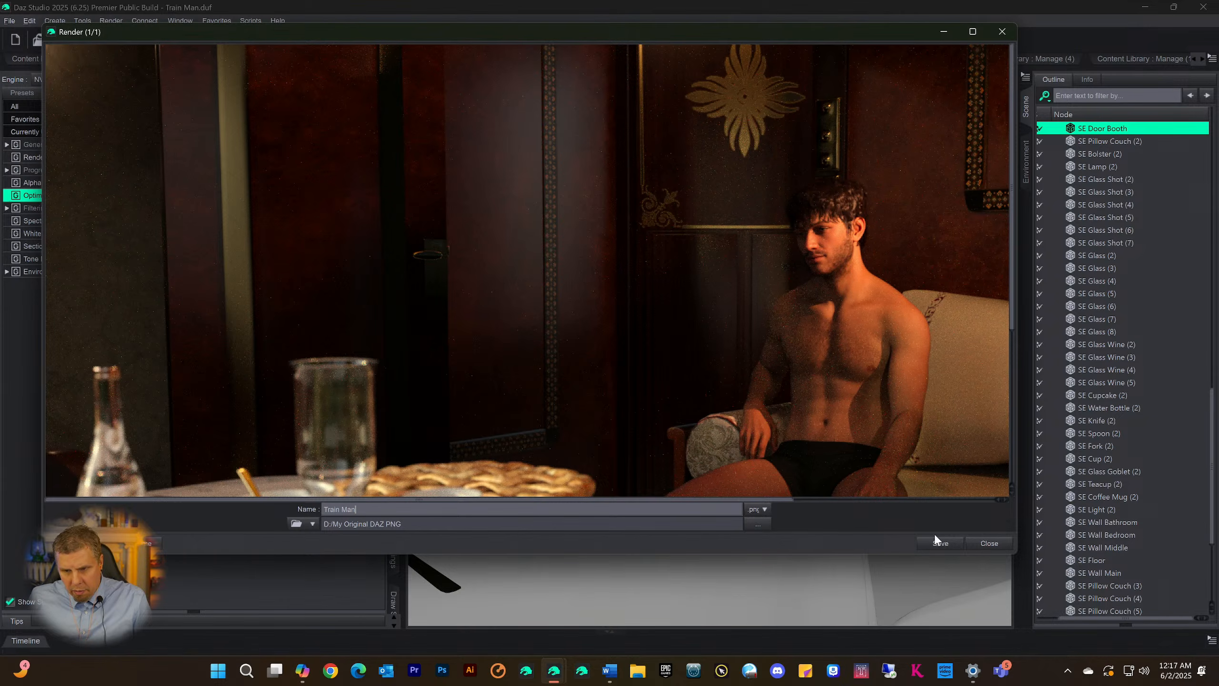
{"action": "left_click", "coordinate": [935, 542]}
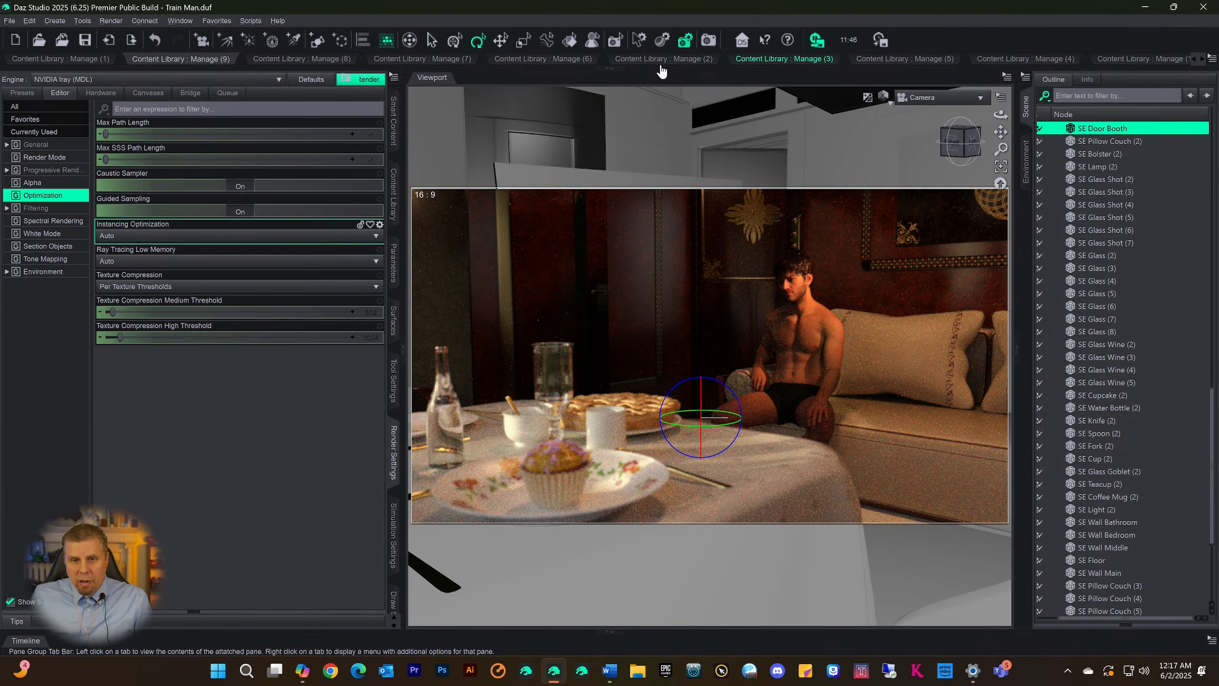
Show the Shapes9 category in the Manage (1) Content Library, reduce the library area's height and collapse it
{"action": "left_click", "coordinate": [608, 69]}
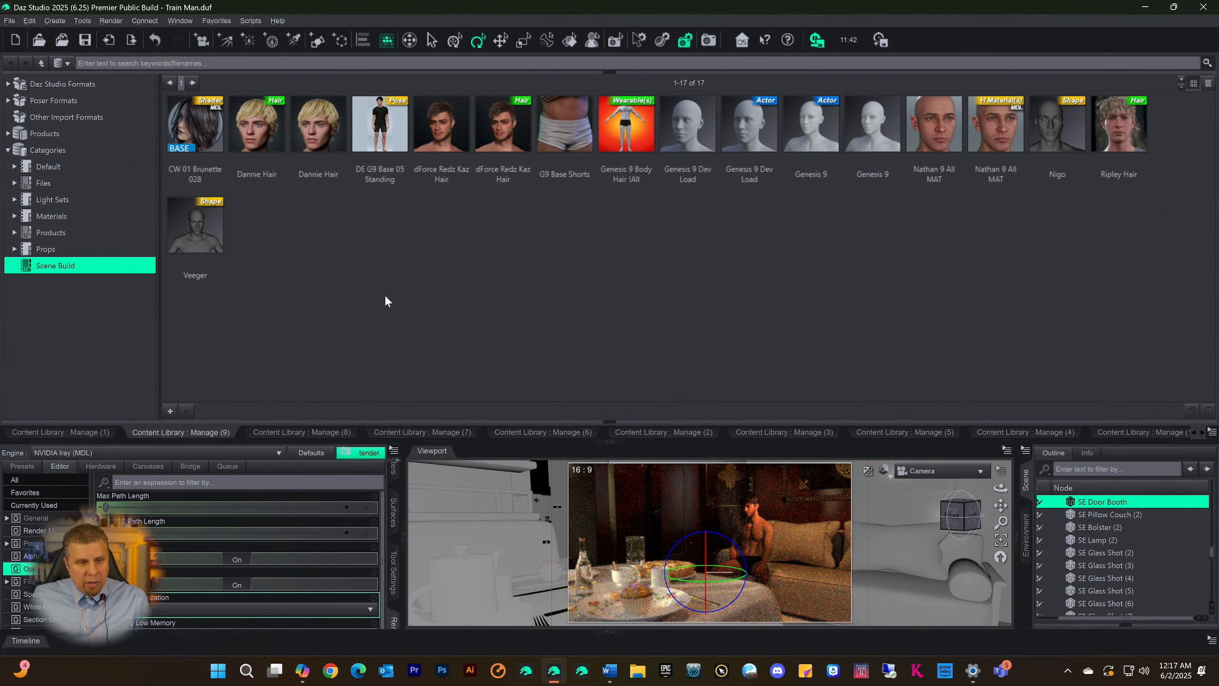
{"action": "left_click", "coordinate": [82, 425]}
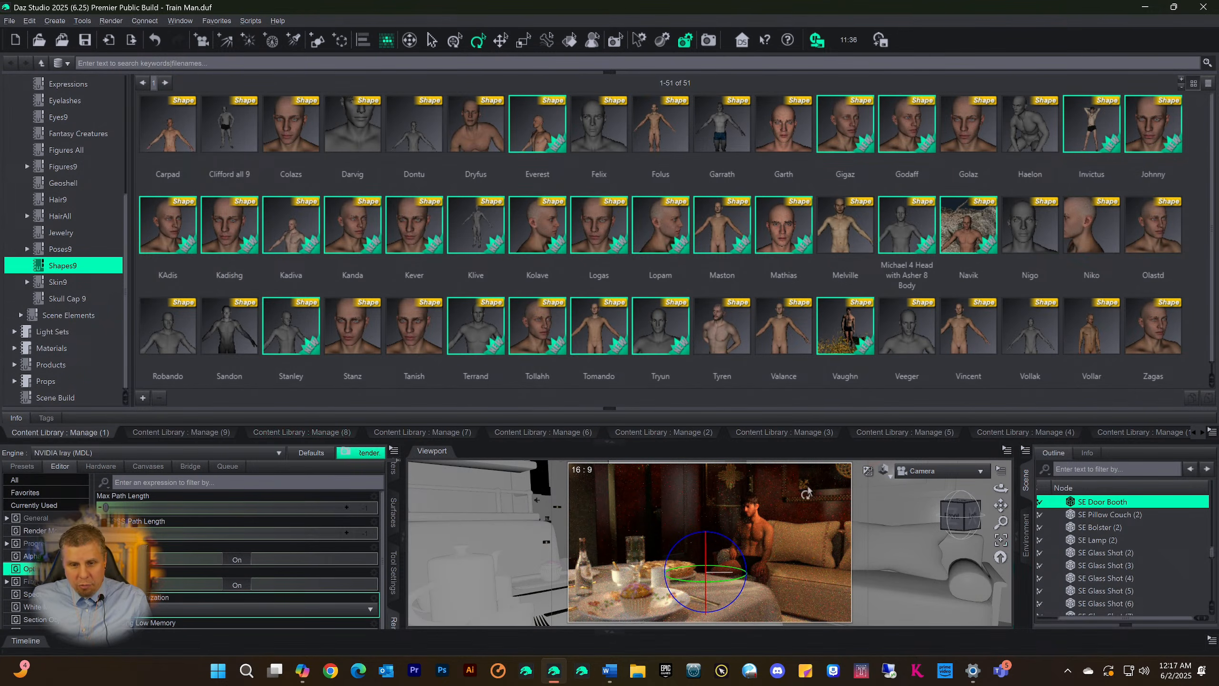
{"action": "left_click_drag", "start_coordinate": [645, 408], "coordinate": [666, 285]}
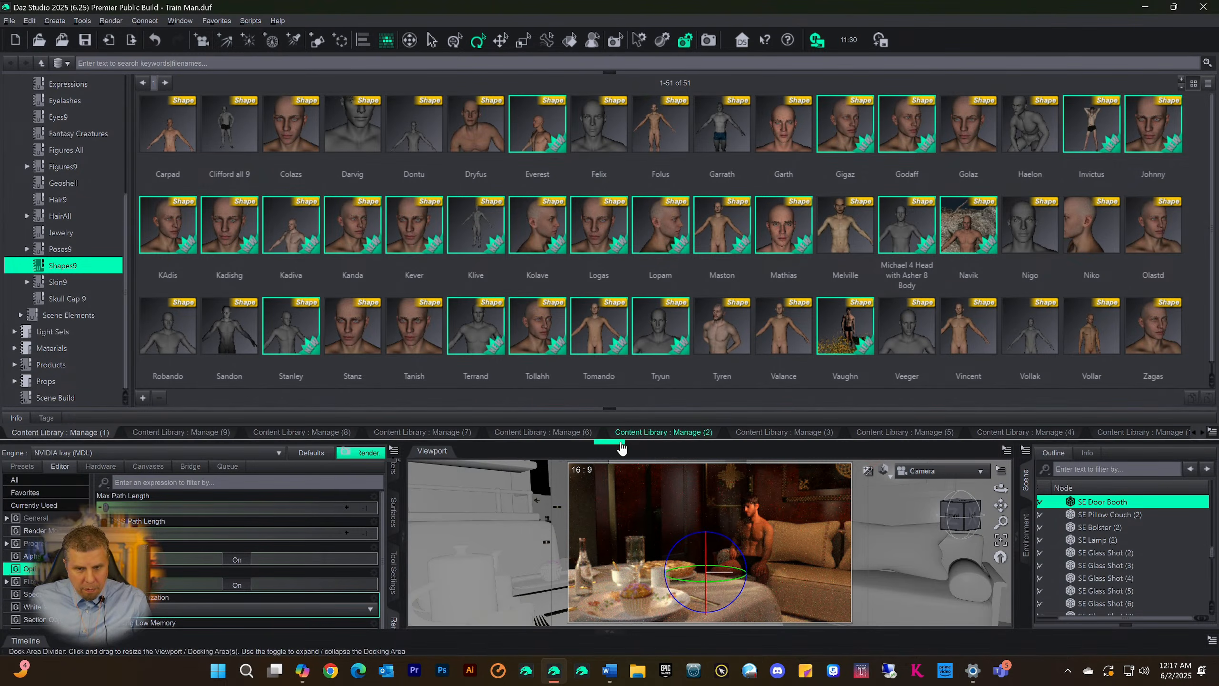
{"action": "left_click_drag", "start_coordinate": [643, 439], "coordinate": [674, 317]}
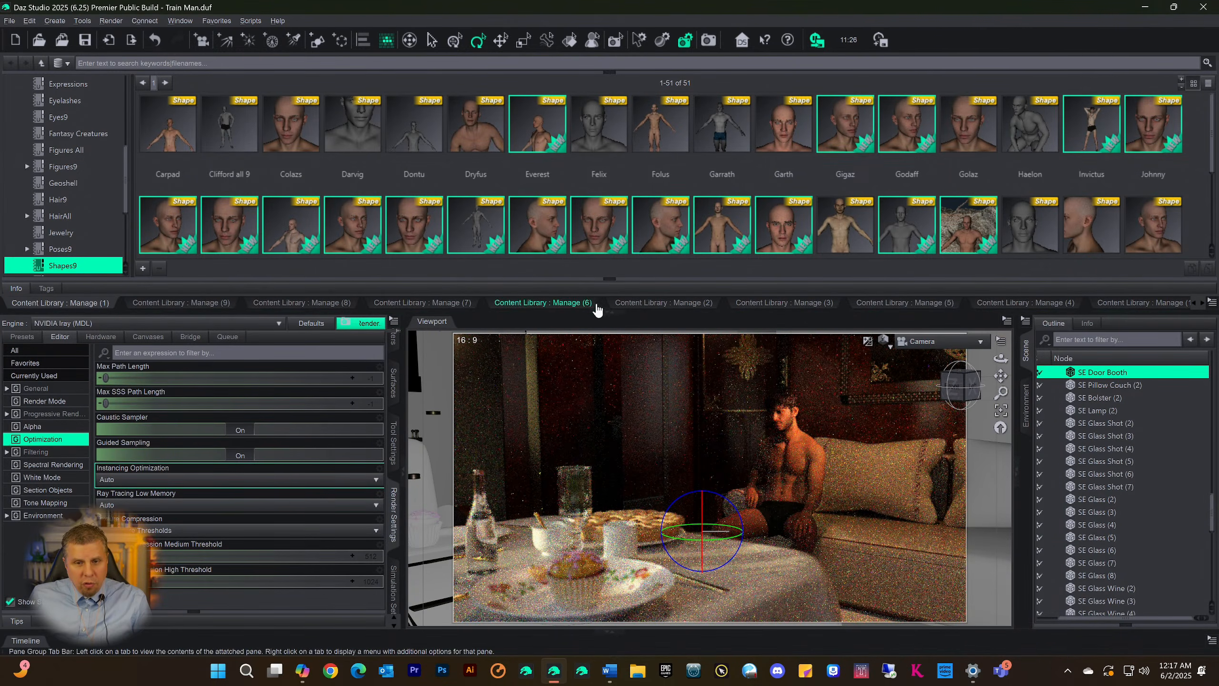
{"action": "left_click", "coordinate": [603, 317]}
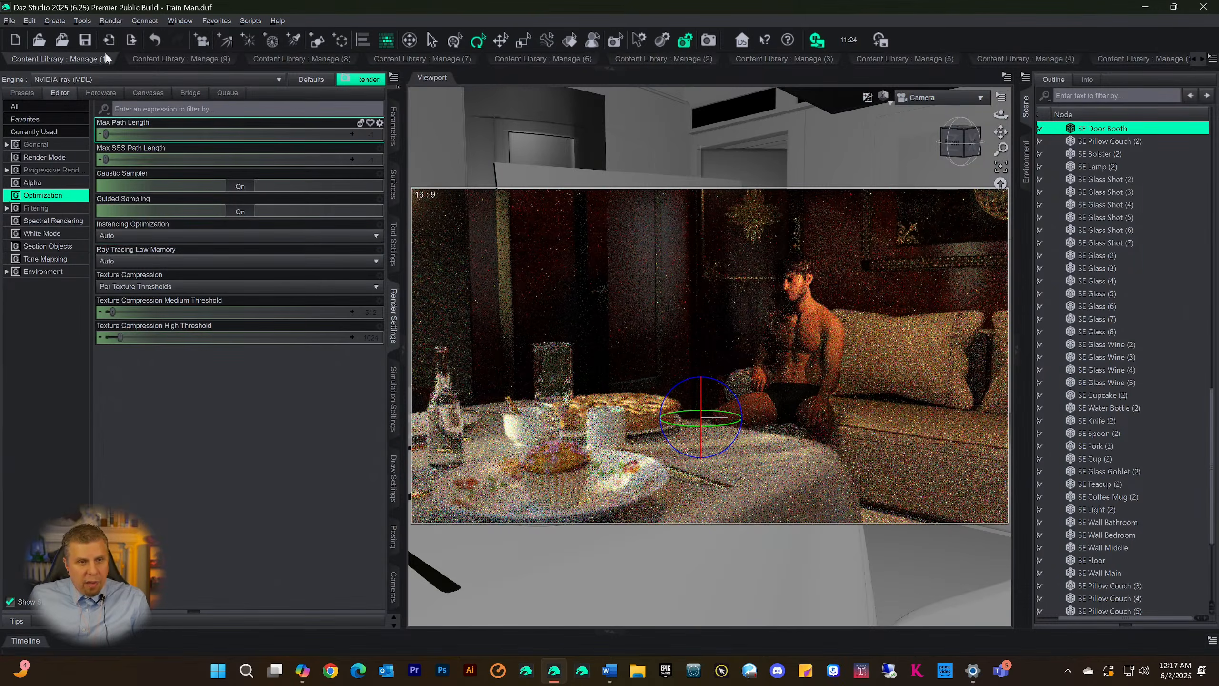
Expand the Content Library area again and look through the shape presets in Manage (7)
{"action": "left_click", "coordinate": [606, 70]}
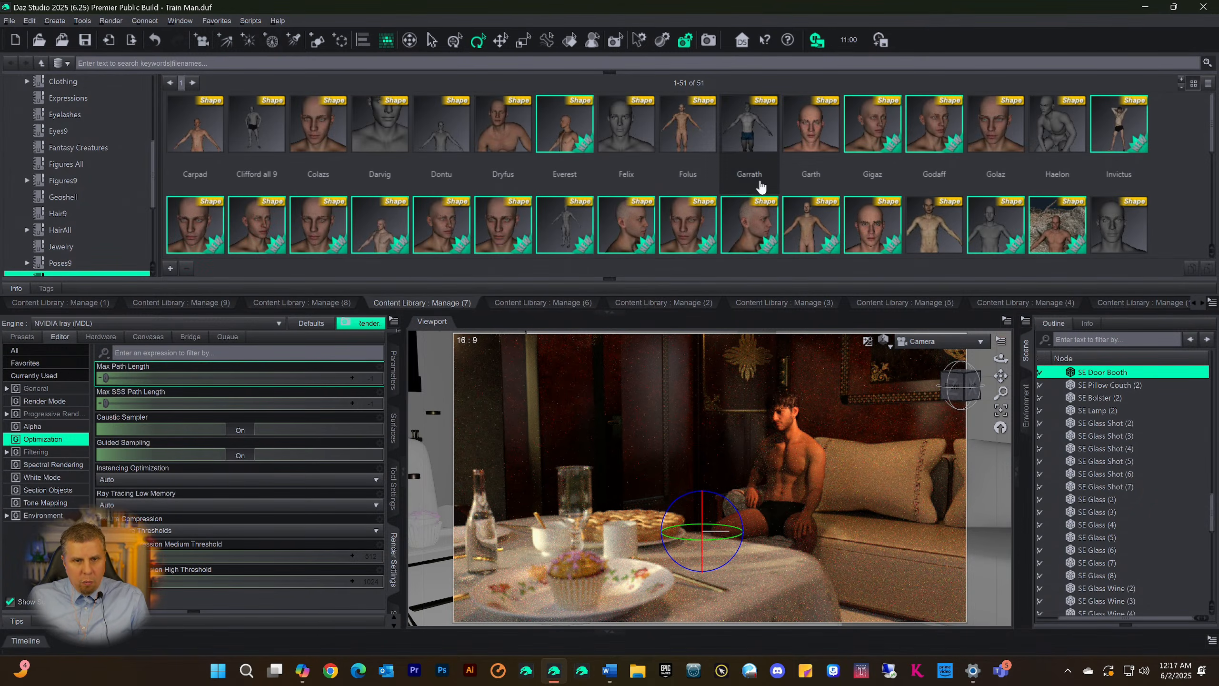
{"action": "scroll", "coordinate": [546, 166], "scroll_direction": "down", "scroll_amount": 5}
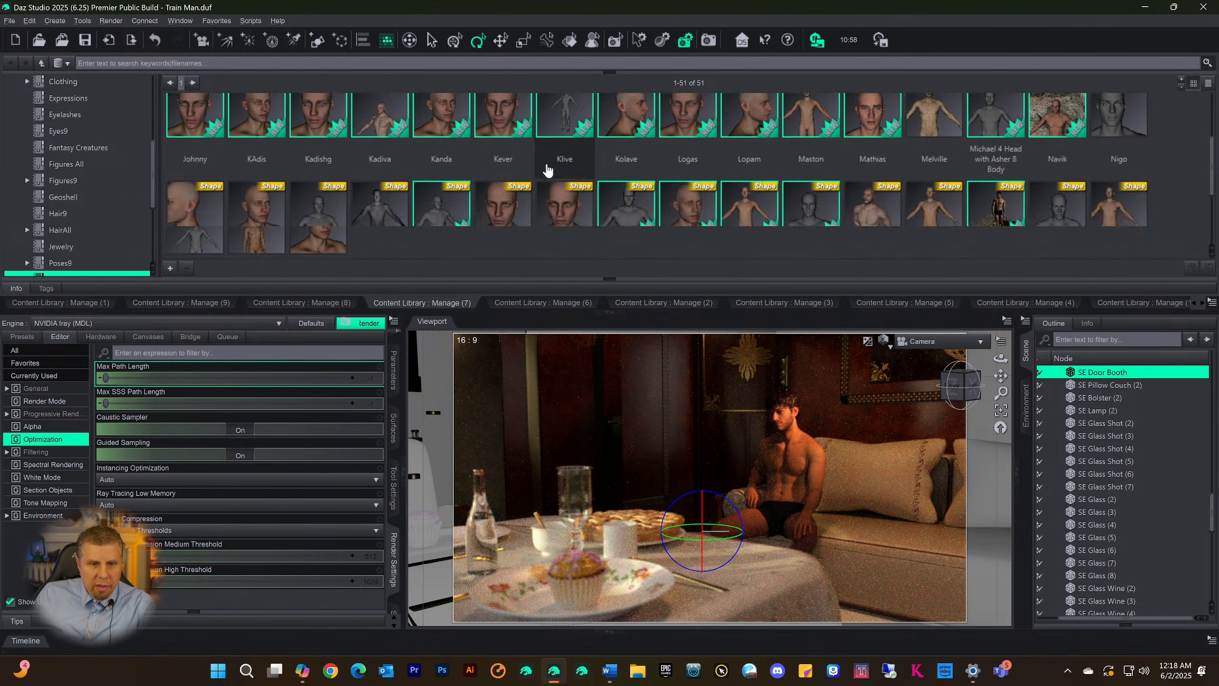
{"action": "scroll", "coordinate": [550, 168], "scroll_direction": "up", "scroll_amount": 3}
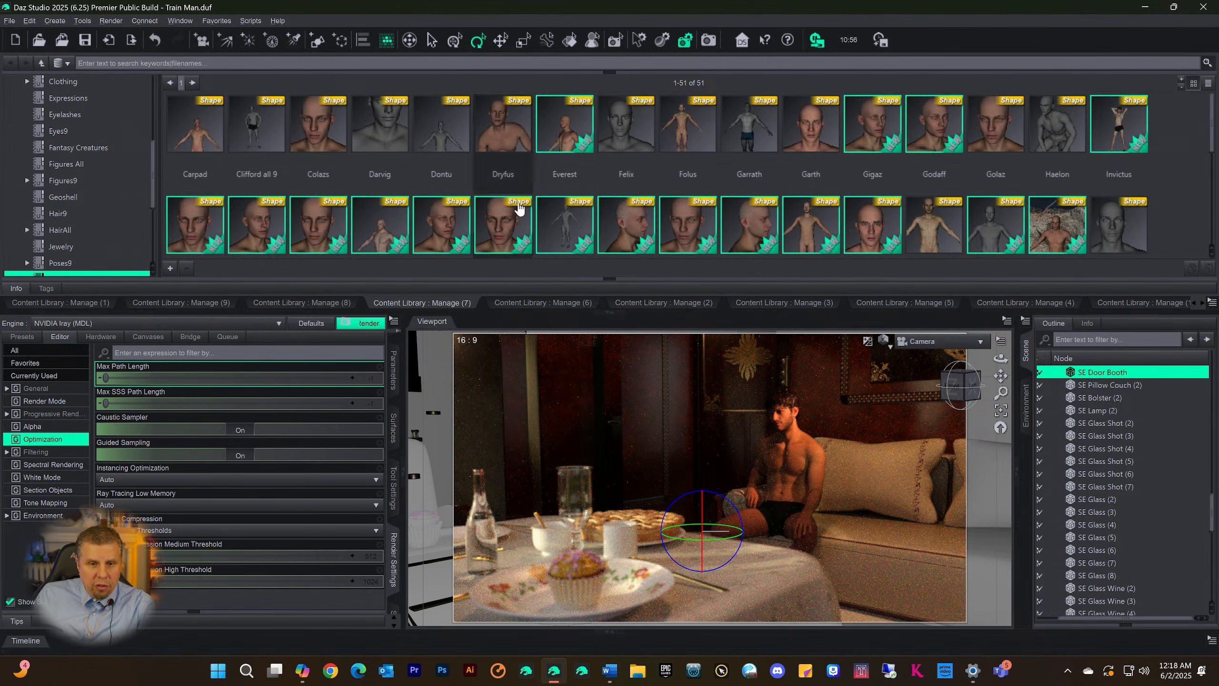
Show the Poses9 category in Manage (6) and look through its first two pages of poses
{"action": "left_click", "coordinate": [526, 303]}
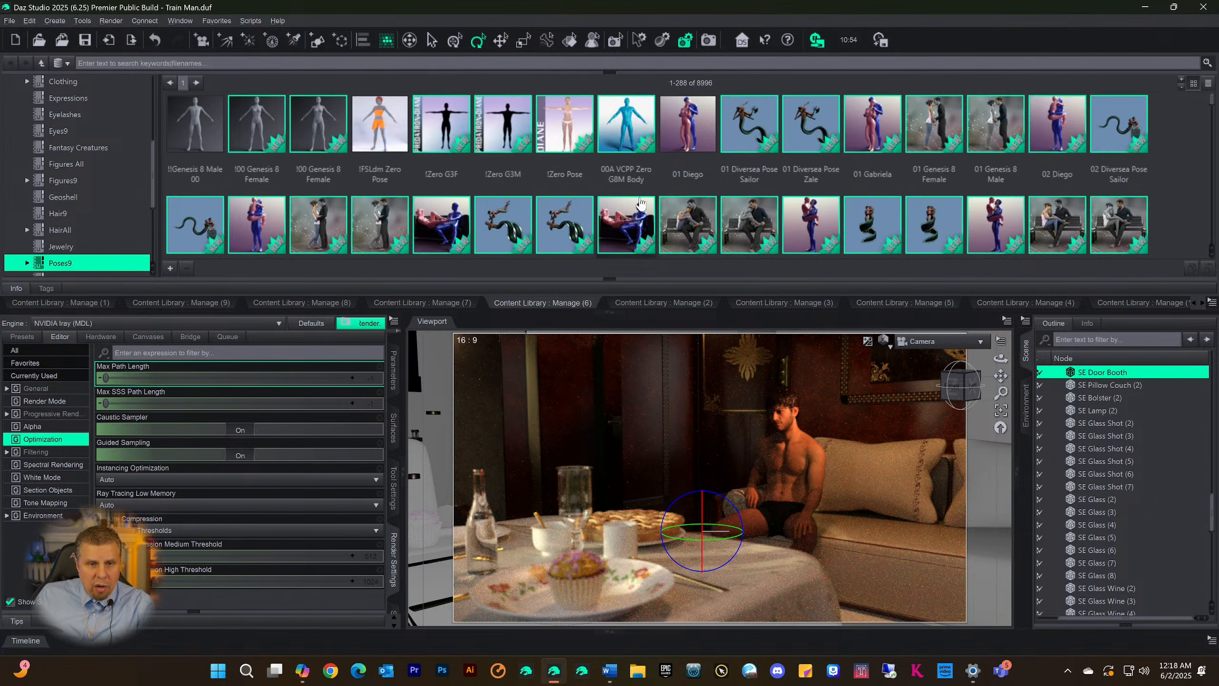
{"action": "scroll", "coordinate": [663, 156], "scroll_direction": "down", "scroll_amount": 3}
{"action": "scroll", "coordinate": [664, 156], "scroll_direction": "down", "scroll_amount": 10}
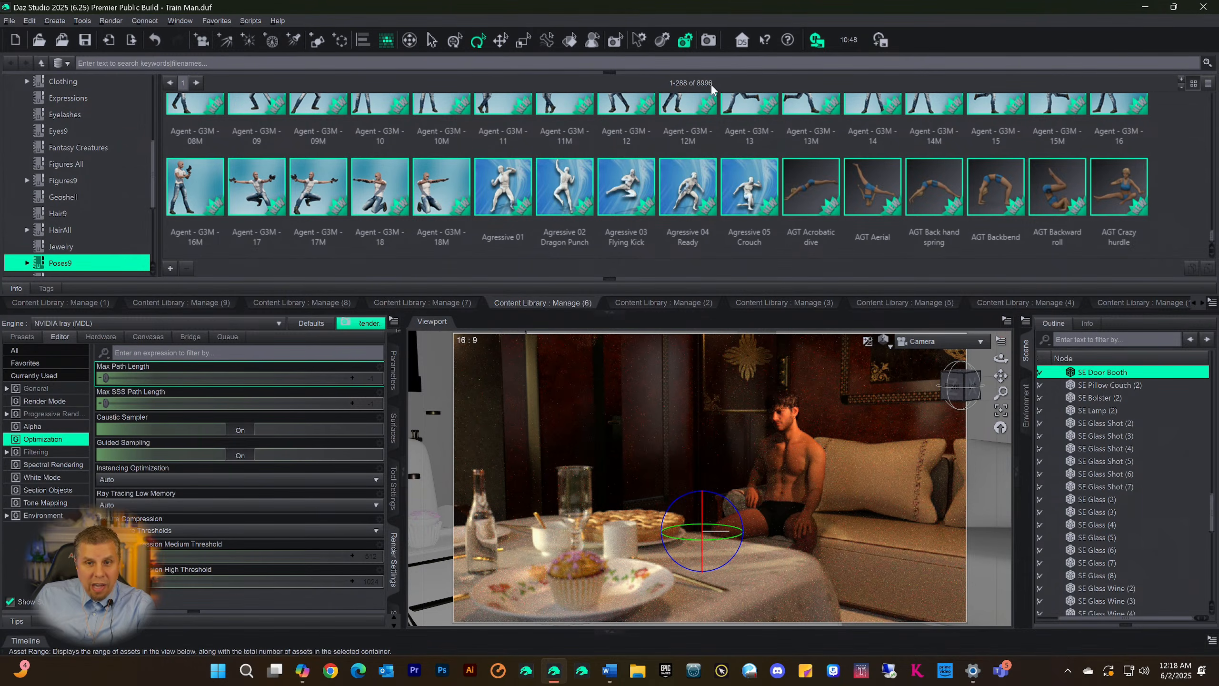
{"action": "left_click", "coordinate": [197, 83]}
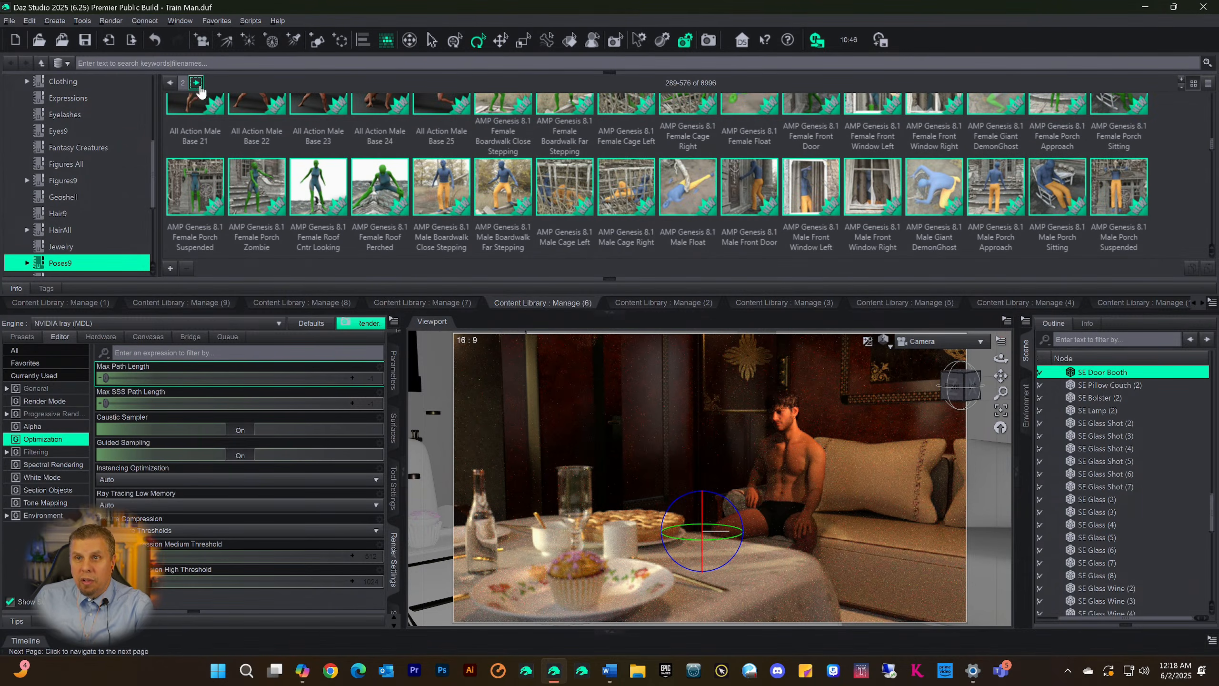
{"action": "scroll", "coordinate": [765, 151], "scroll_direction": "down", "scroll_amount": 10}
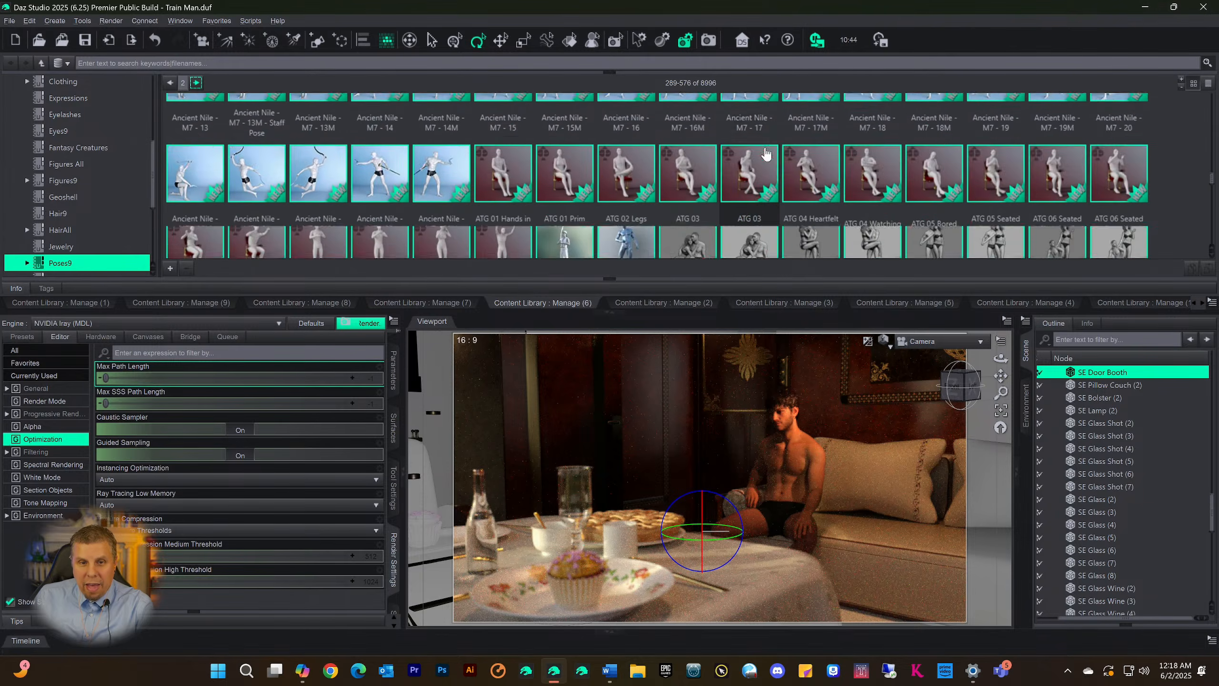
{"action": "scroll", "coordinate": [768, 156], "scroll_direction": "down", "scroll_amount": 15}
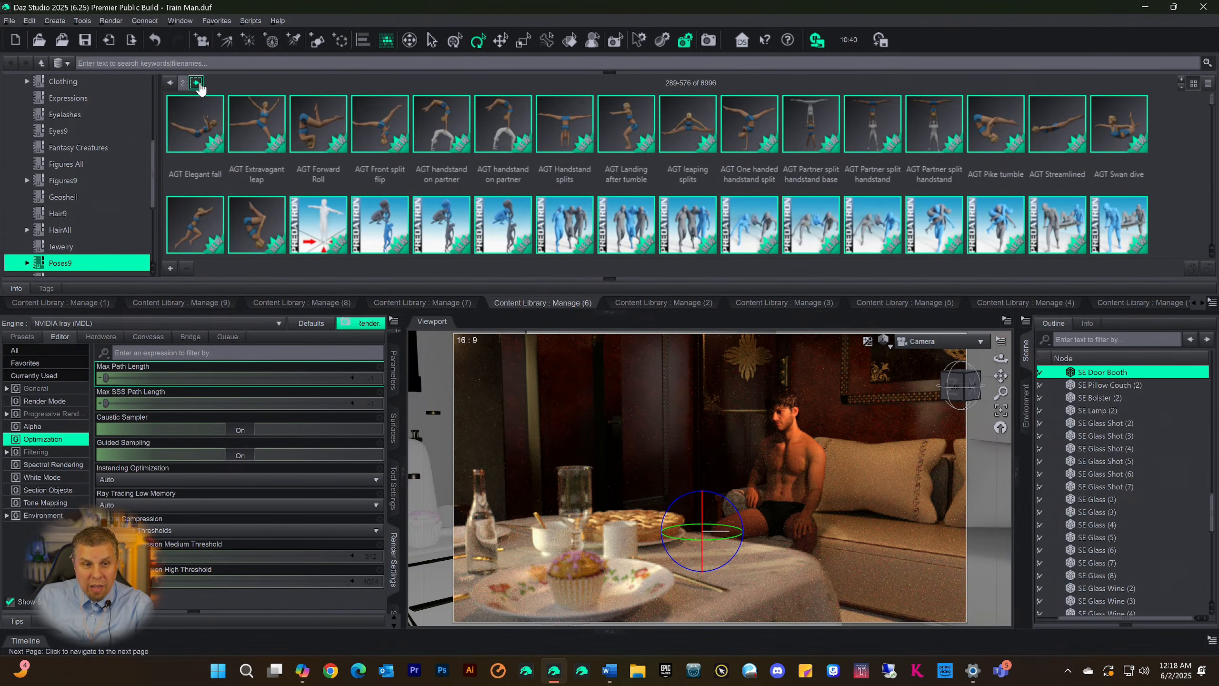
Browse from the third to the seventh page of the Poses9 category, ending on assets 1729-2016
{"action": "left_click", "coordinate": [197, 83]}
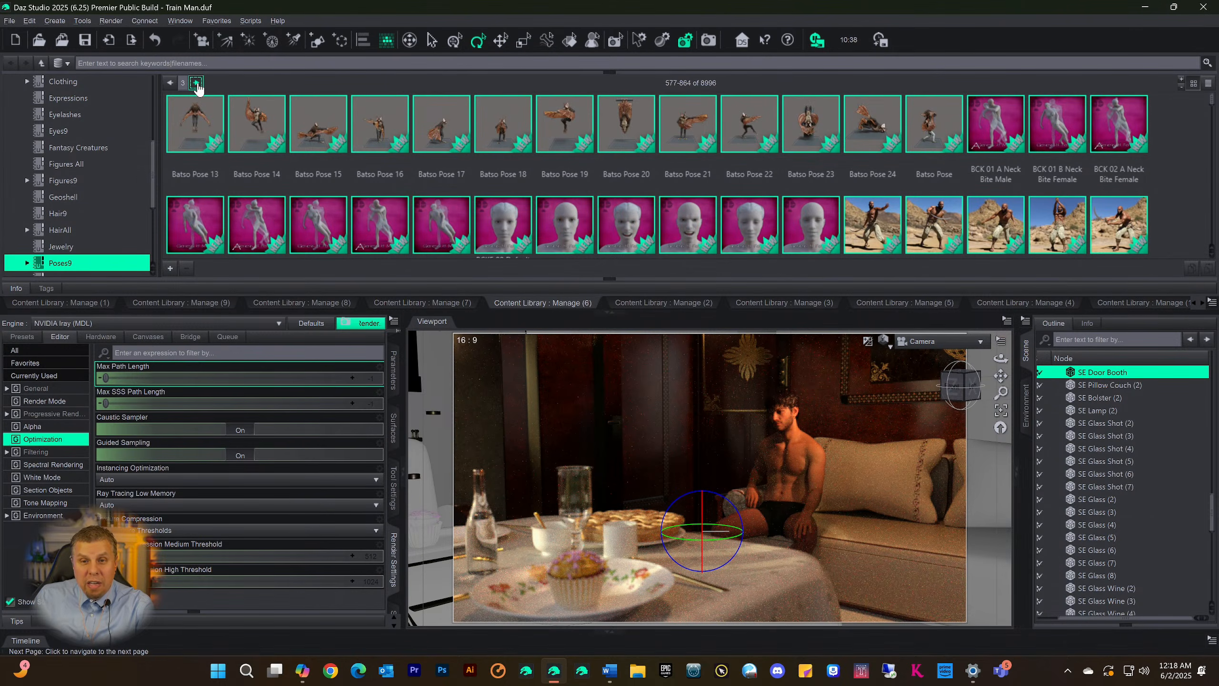
{"action": "left_click", "coordinate": [197, 83]}
{"action": "scroll", "coordinate": [637, 135], "scroll_direction": "down", "scroll_amount": 1}
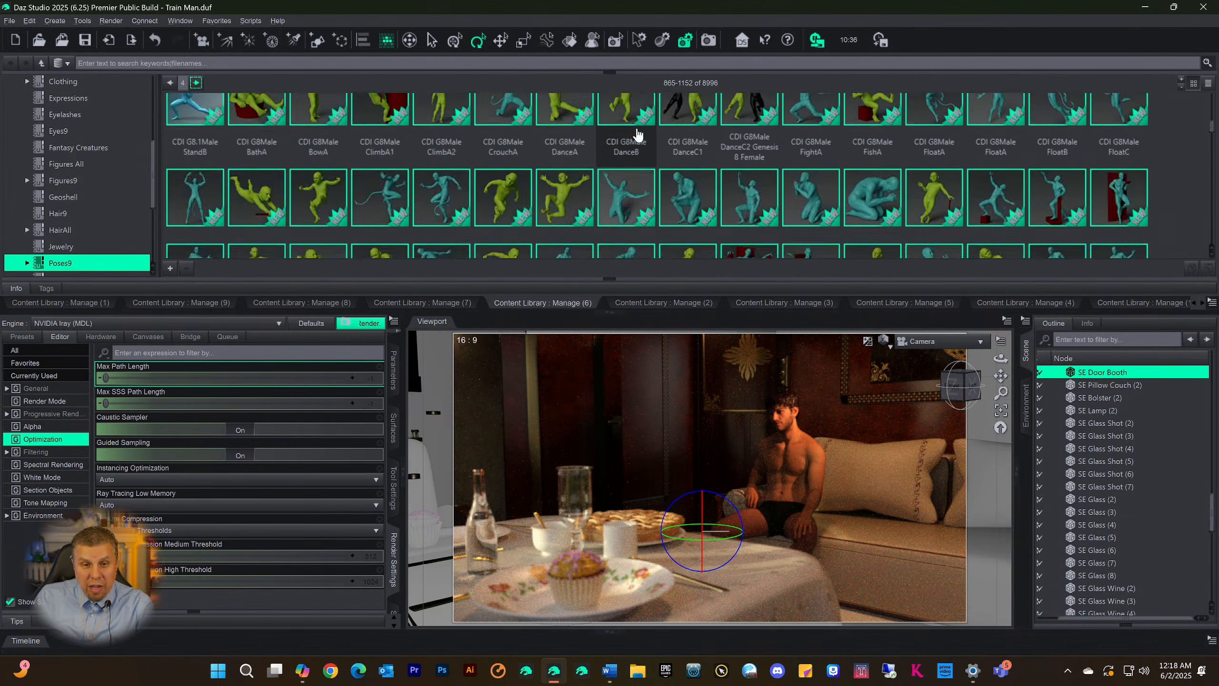
{"action": "scroll", "coordinate": [634, 137], "scroll_direction": "up", "scroll_amount": 6}
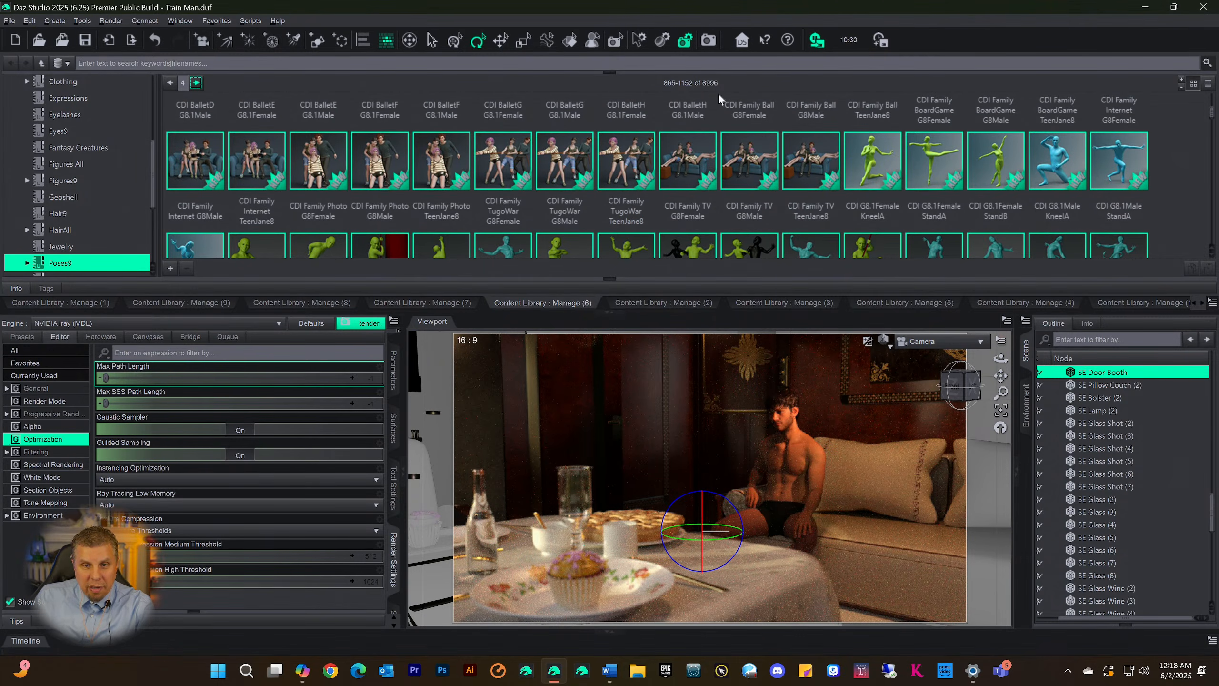
{"action": "scroll", "coordinate": [719, 99], "scroll_direction": "down", "scroll_amount": 5}
{"action": "left_click", "coordinate": [196, 82]}
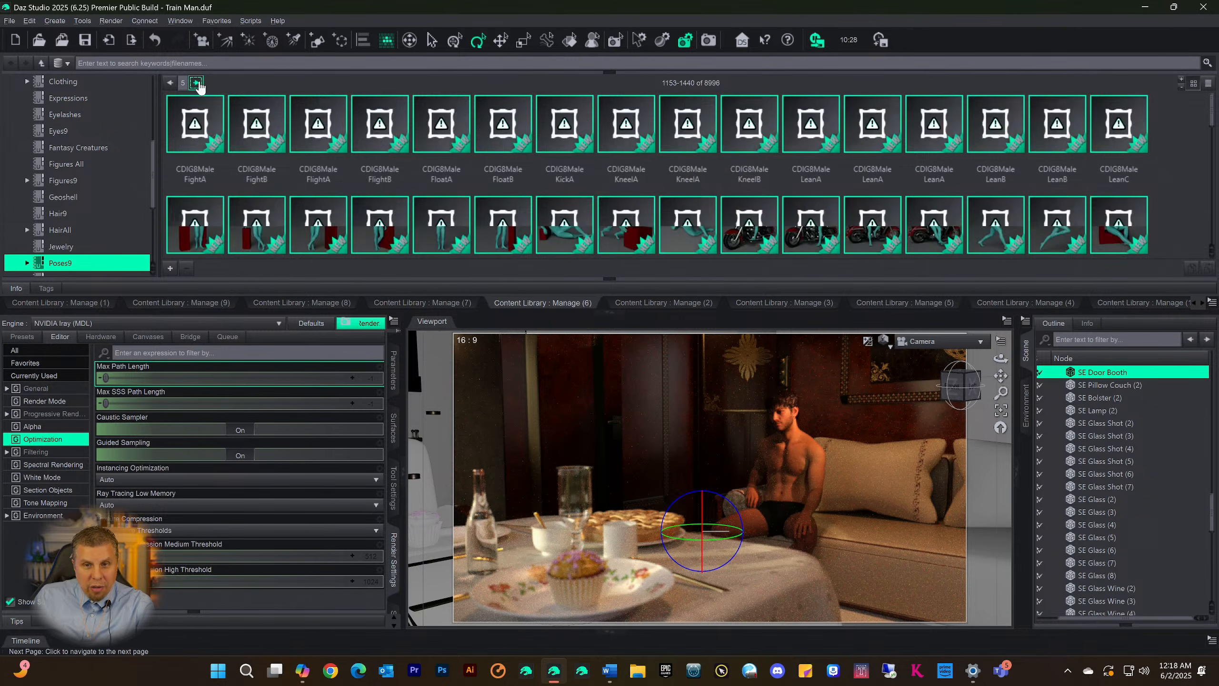
{"action": "left_click", "coordinate": [196, 83]}
{"action": "left_click", "coordinate": [196, 83]}
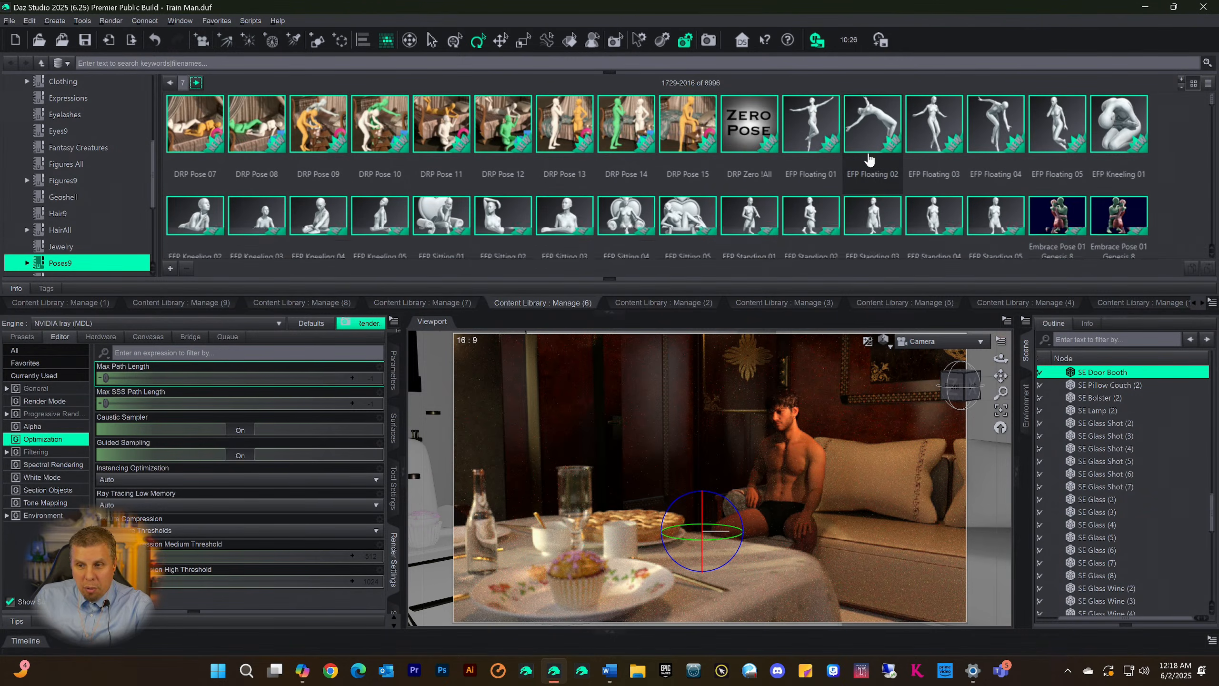
{"action": "scroll", "coordinate": [868, 159], "scroll_direction": "down", "scroll_amount": 10}
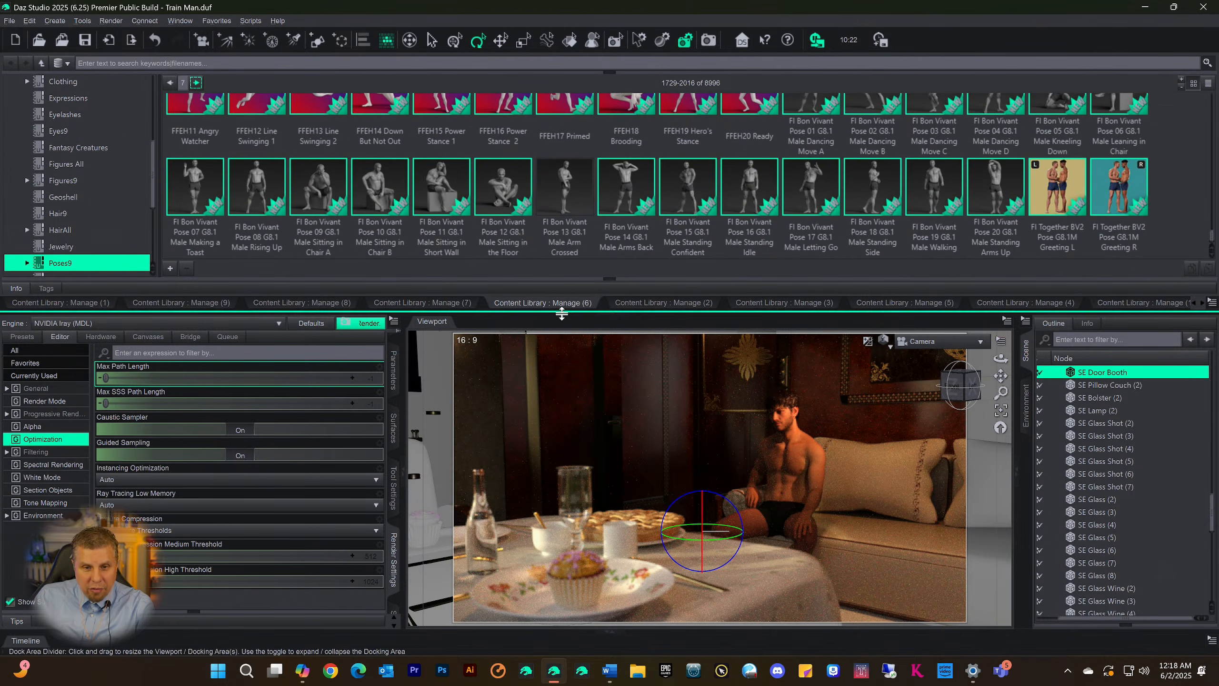
Enlarge the Content Library area, look through Poses9 up to assets 2017-2304, and collapse the area
{"action": "left_click_drag", "start_coordinate": [562, 313], "coordinate": [573, 482]}
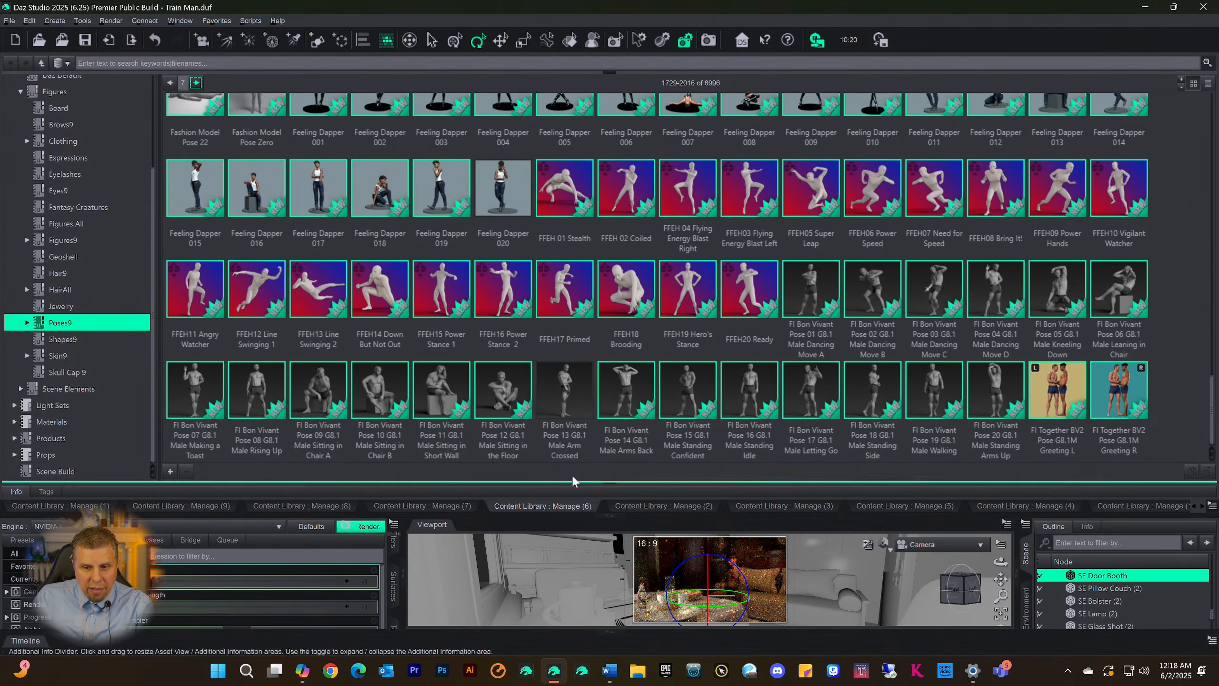
{"action": "scroll", "coordinate": [644, 236], "scroll_direction": "up", "scroll_amount": 10}
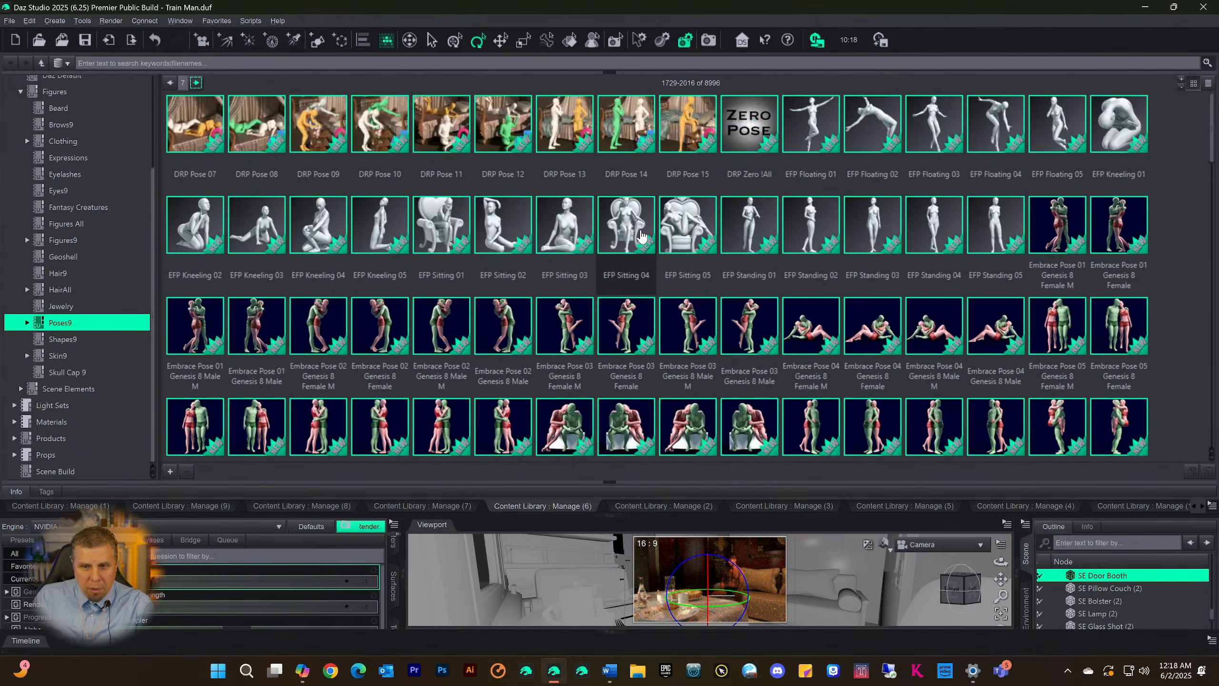
{"action": "left_click", "coordinate": [195, 84]}
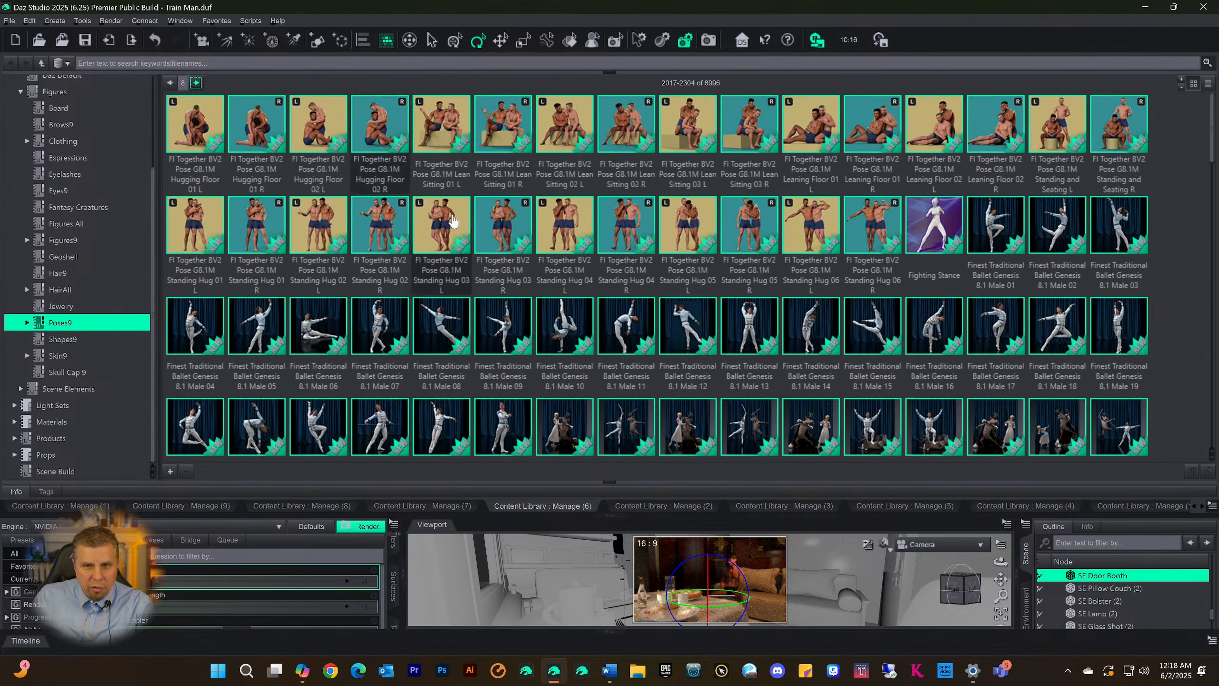
{"action": "scroll", "coordinate": [496, 240], "scroll_direction": "down", "scroll_amount": 5}
{"action": "scroll", "coordinate": [496, 240], "scroll_direction": "down", "scroll_amount": 10}
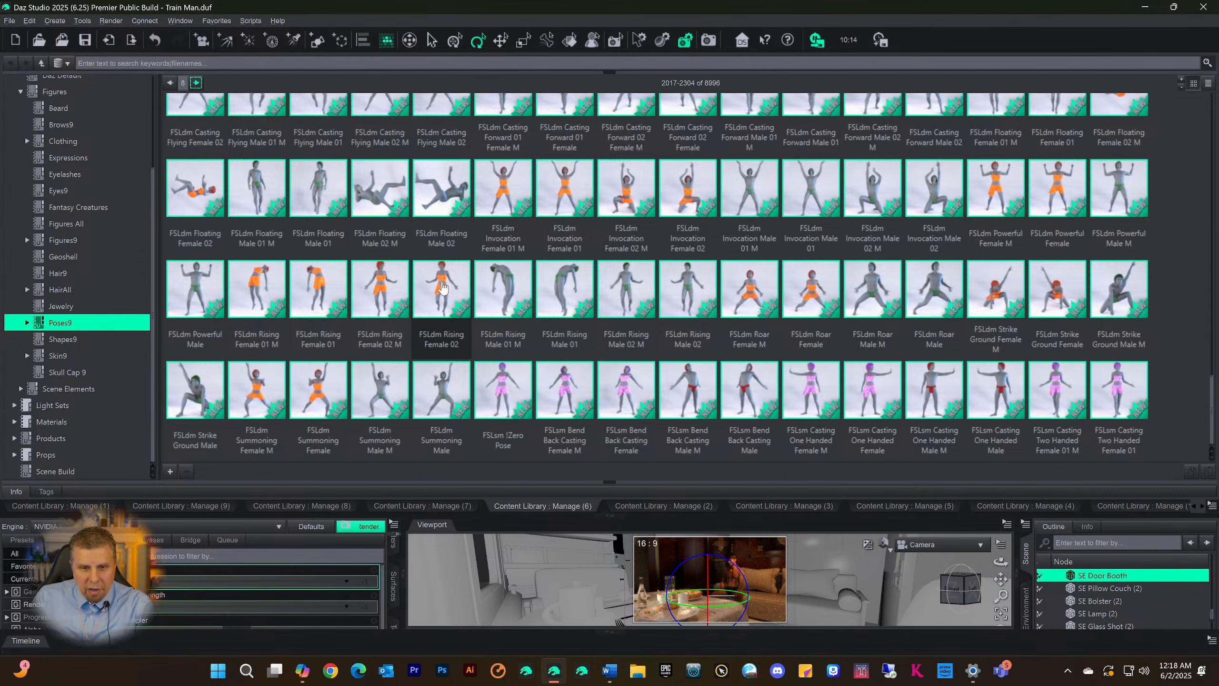
{"action": "scroll", "coordinate": [452, 309], "scroll_direction": "up", "scroll_amount": 10}
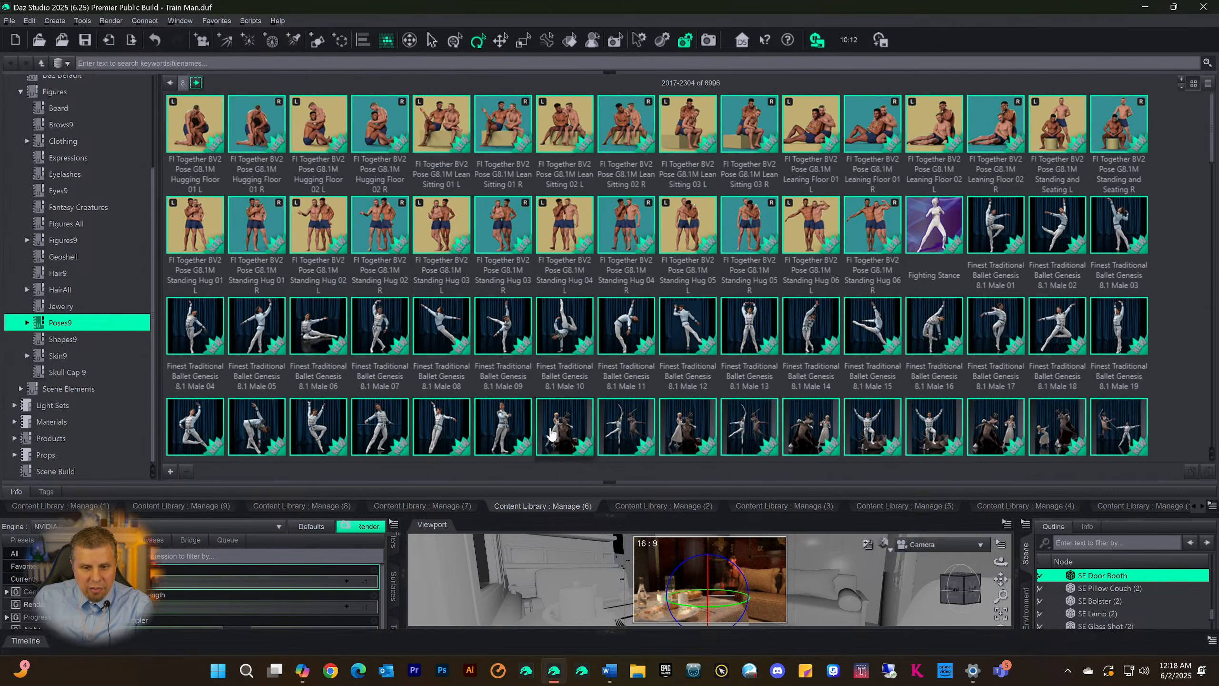
{"action": "left_click", "coordinate": [604, 518]}
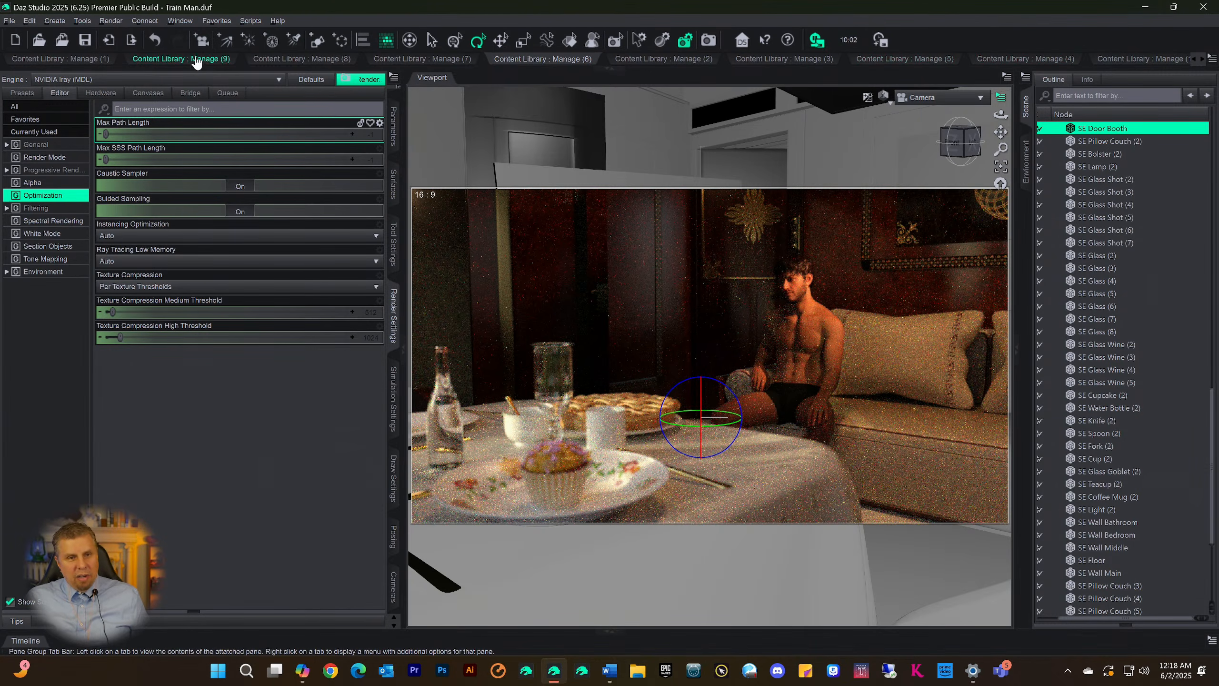
{"action": "right_click", "coordinate": [81, 61]}
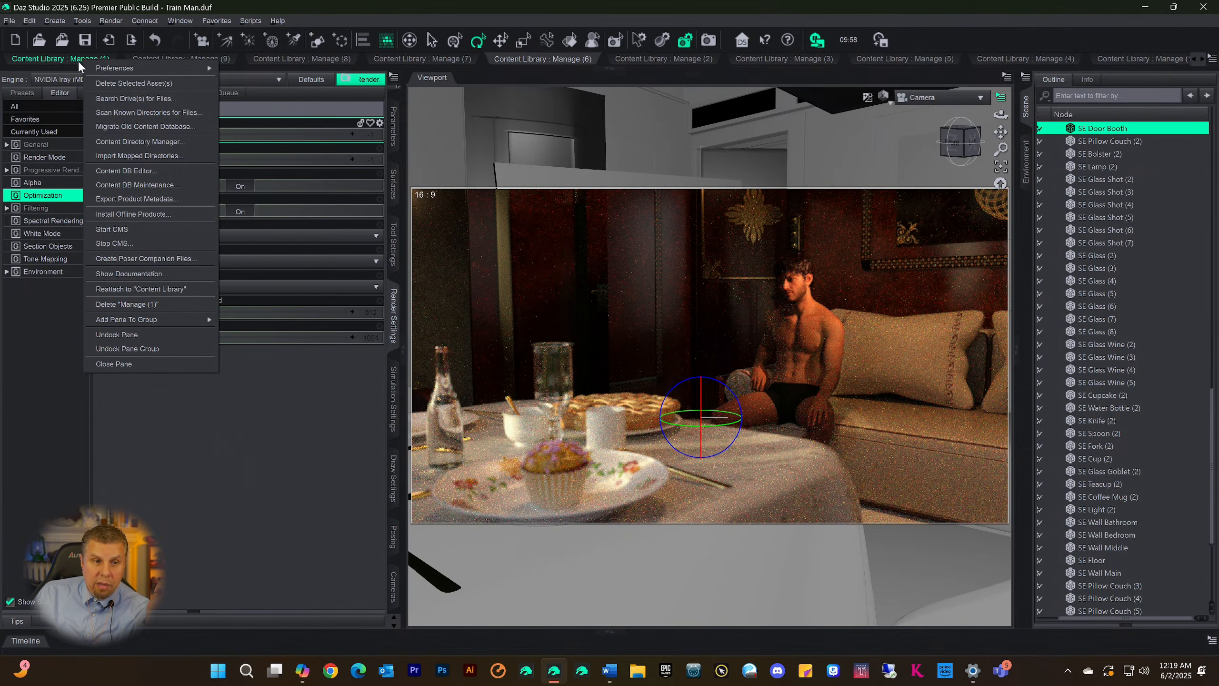
{"action": "left_click", "coordinate": [289, 7]}
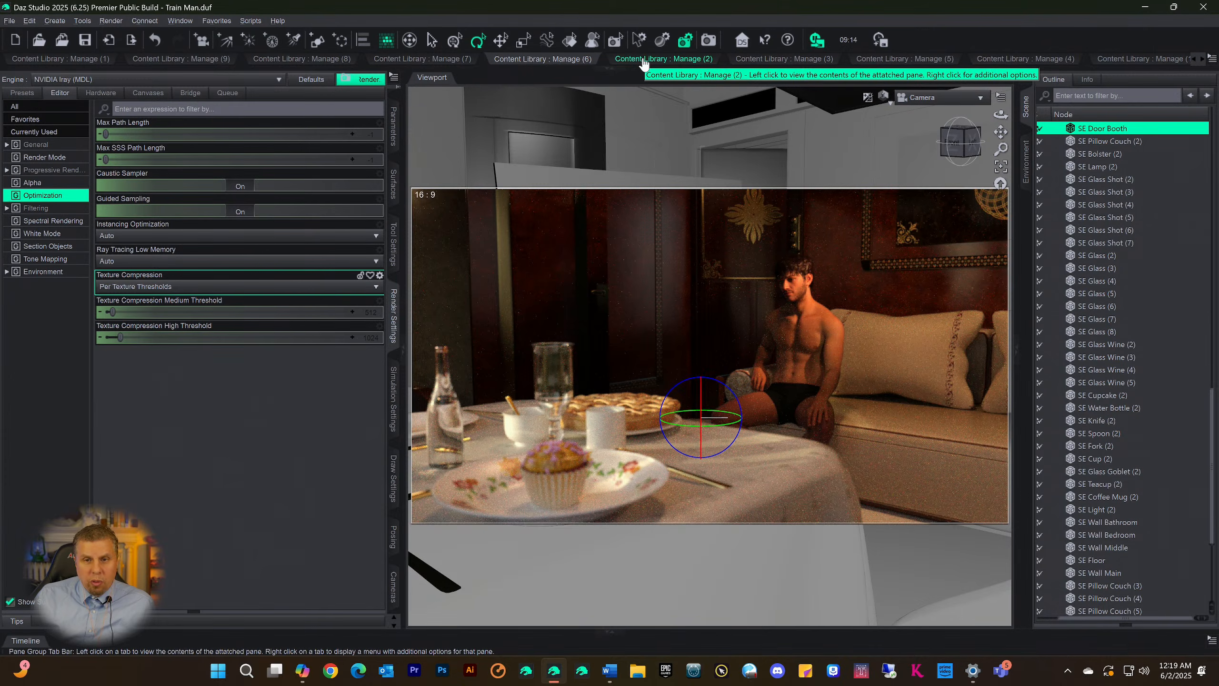
Show the HairAll category in Manage (5) and look through its hair assets 6049-6336
{"action": "left_click", "coordinate": [914, 60]}
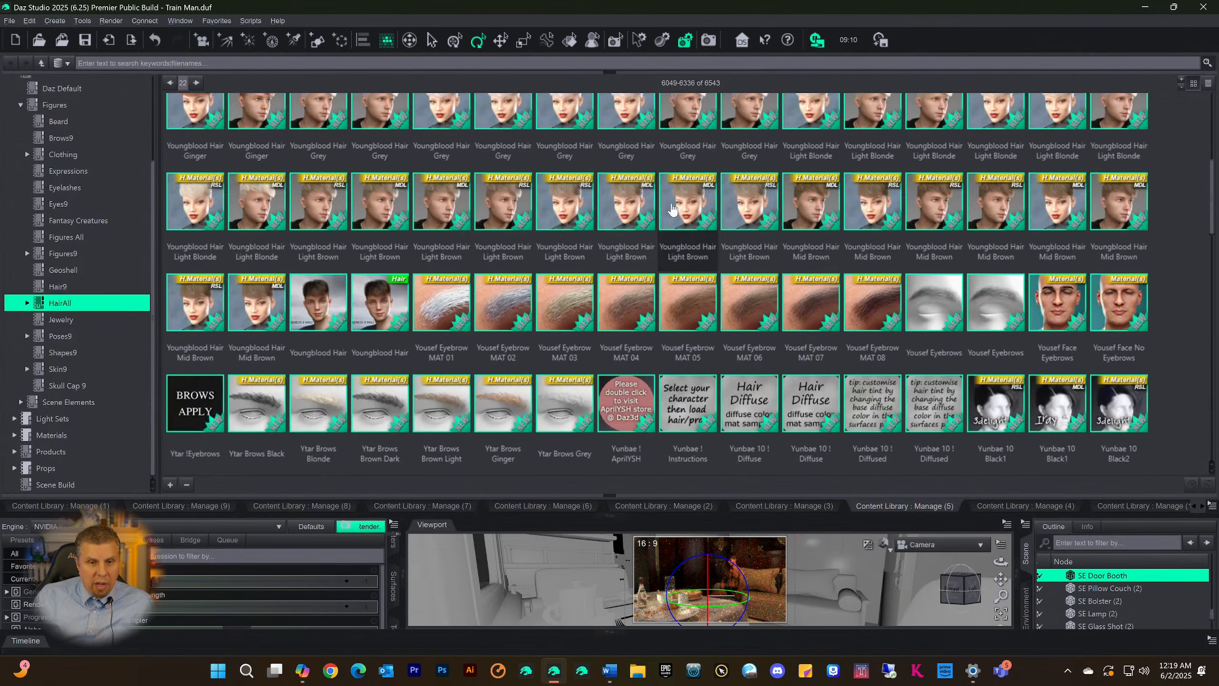
{"action": "scroll", "coordinate": [729, 269], "scroll_direction": "down", "scroll_amount": 5}
{"action": "scroll", "coordinate": [731, 278], "scroll_direction": "down", "scroll_amount": 2}
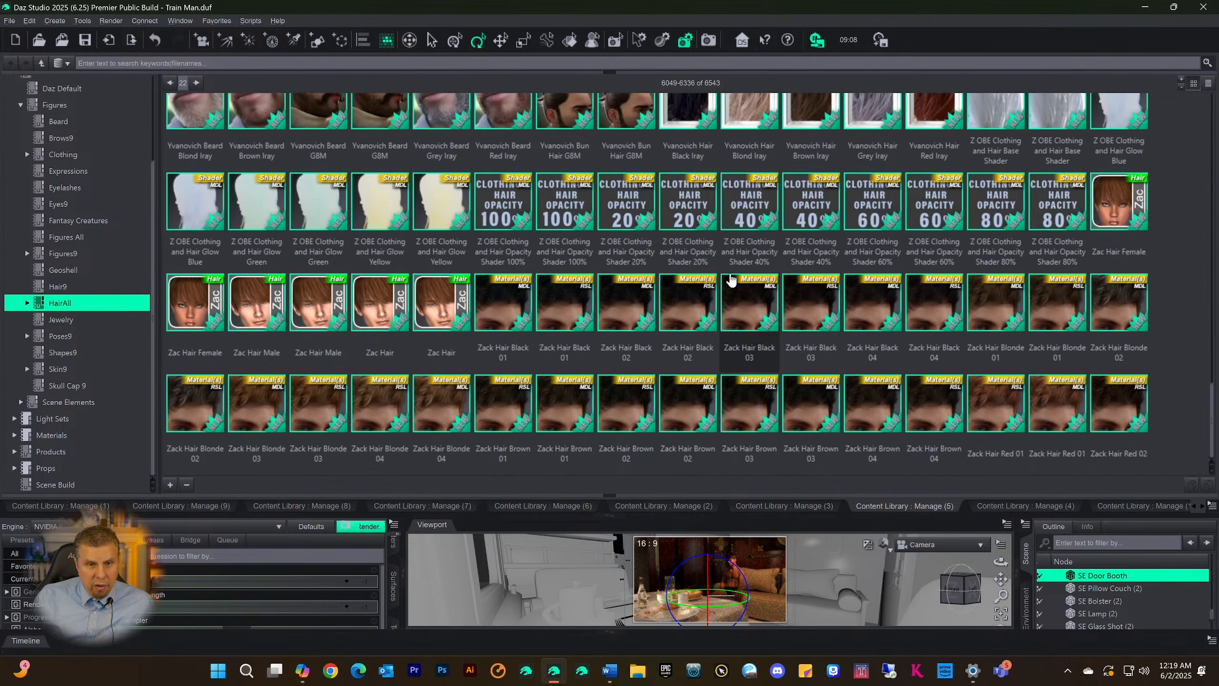
{"action": "scroll", "coordinate": [727, 275], "scroll_direction": "up", "scroll_amount": 15}
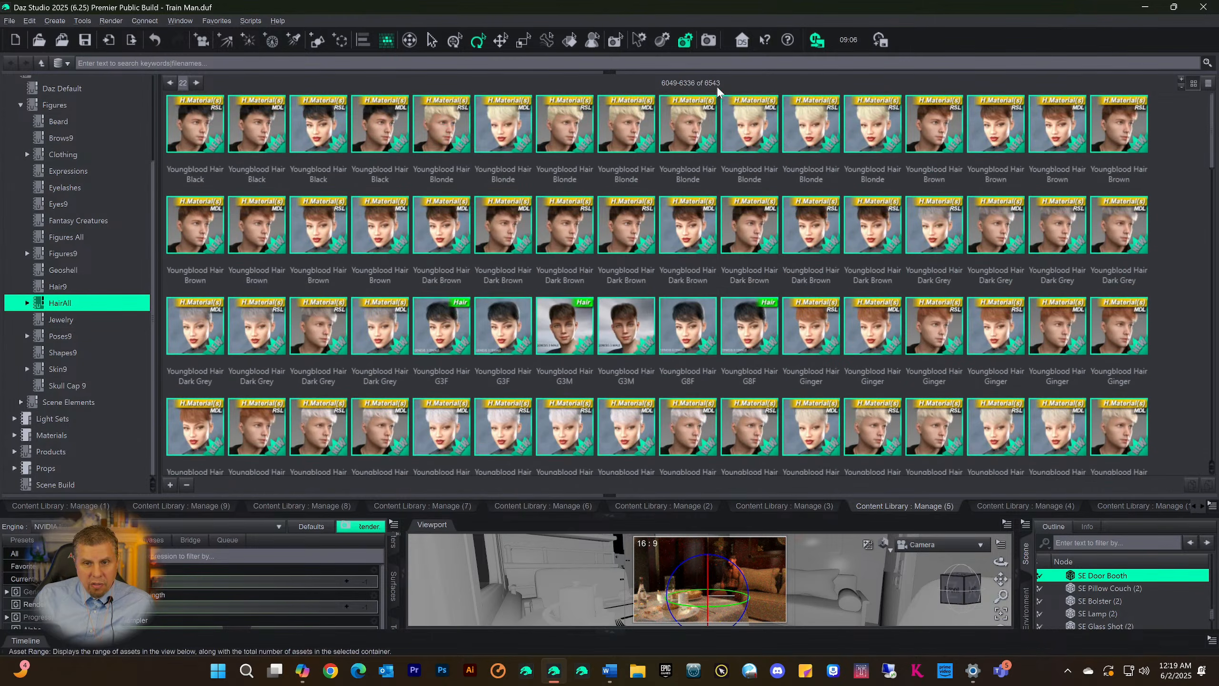
{"action": "scroll", "coordinate": [637, 297], "scroll_direction": "down", "scroll_amount": 10}
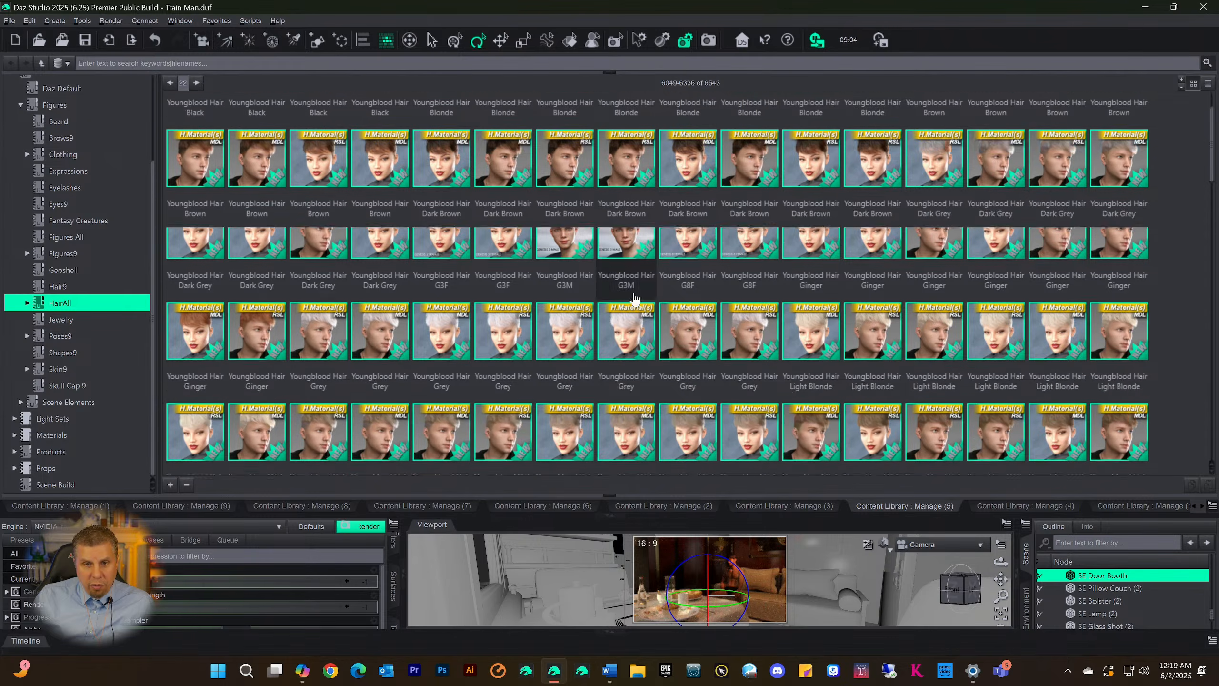
{"action": "scroll", "coordinate": [623, 276], "scroll_direction": "up", "scroll_amount": 10}
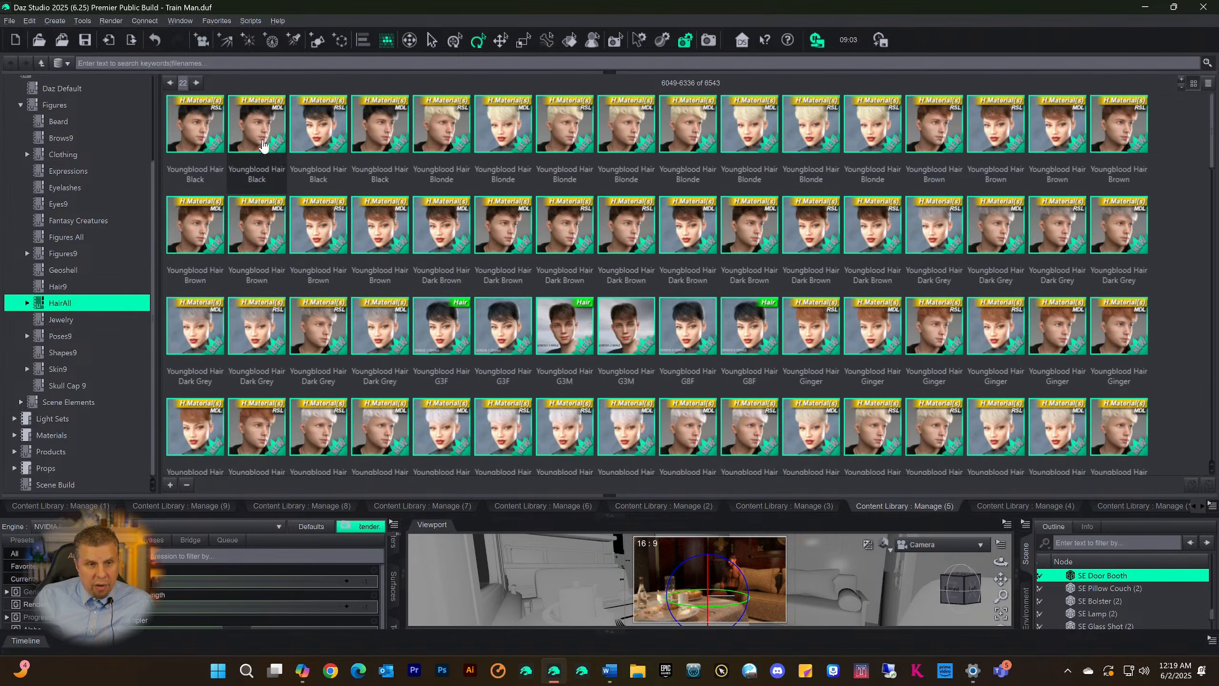
Browse HairAll forward to its last page and back to assets 3745-4032, then collapse the Content Library area
{"action": "left_click", "coordinate": [195, 83]}
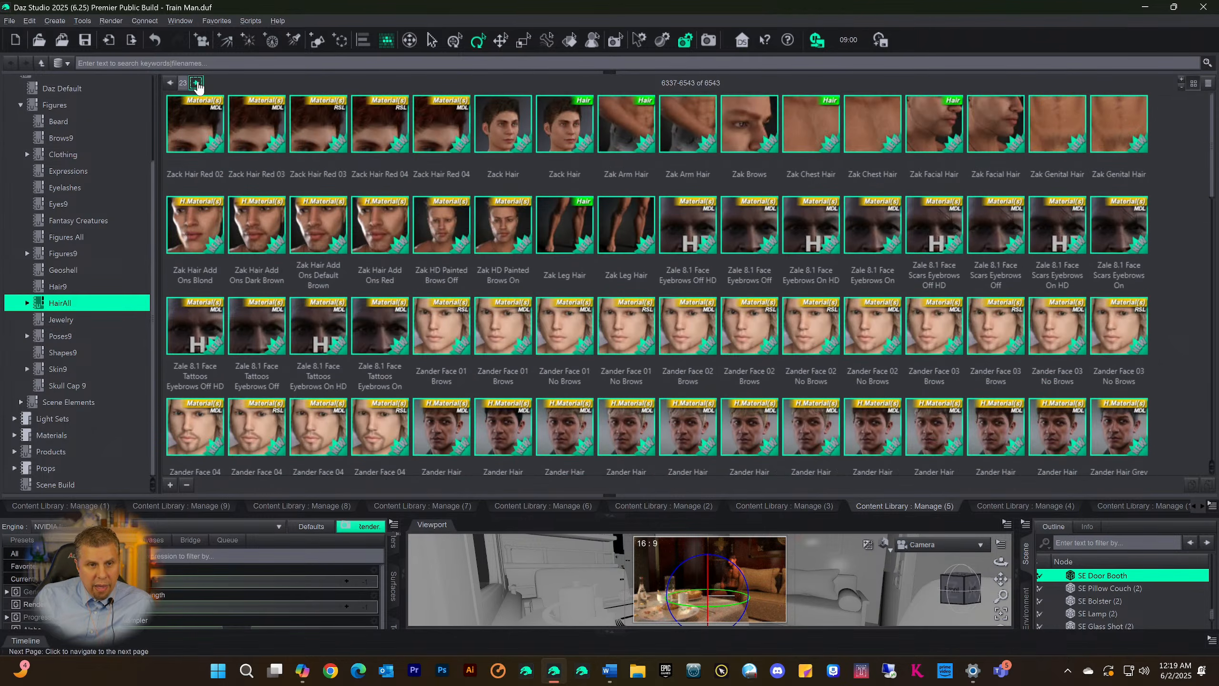
{"action": "left_click", "coordinate": [169, 83]}
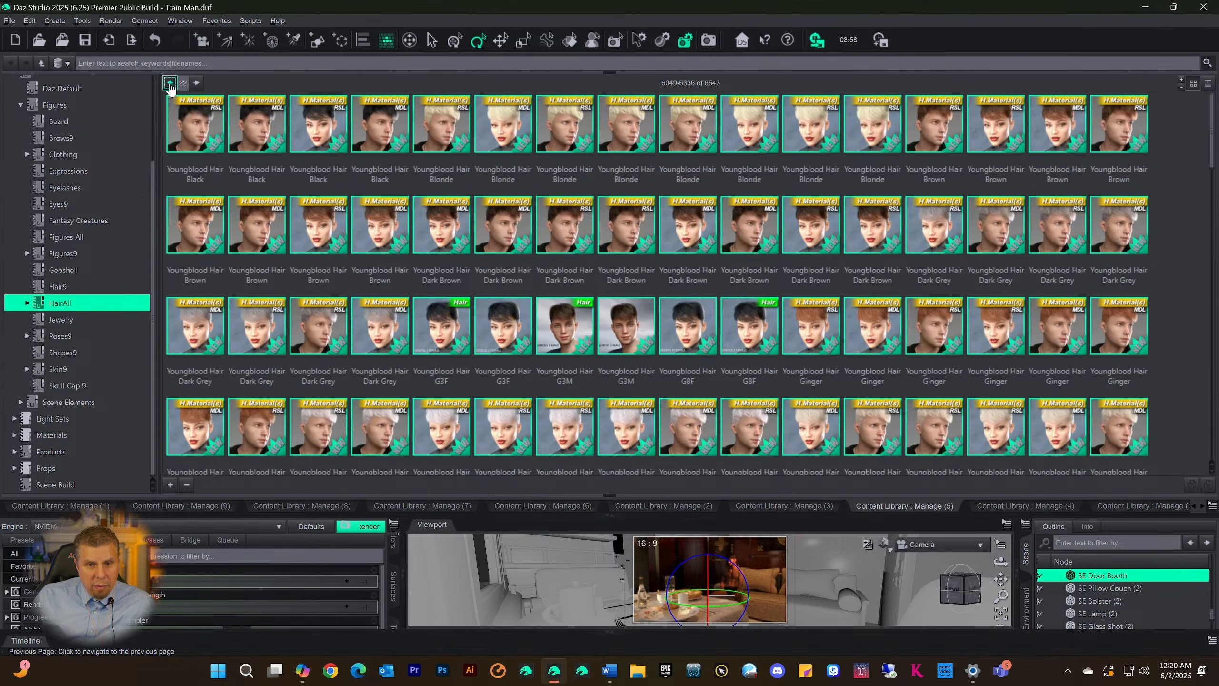
{"action": "left_click", "coordinate": [169, 82]}
{"action": "left_click", "coordinate": [169, 82]}
{"action": "left_click", "coordinate": [169, 83]}
{"action": "left_click", "coordinate": [169, 83]}
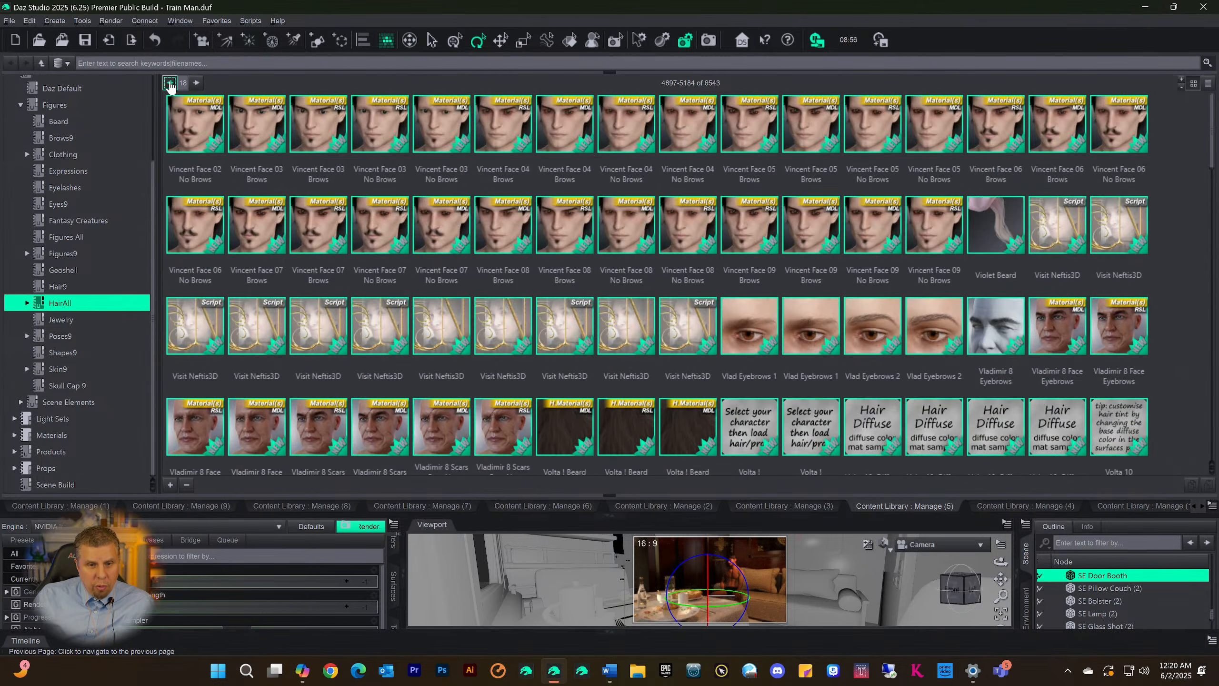
{"action": "left_click", "coordinate": [169, 83]}
{"action": "left_click", "coordinate": [169, 83]}
{"action": "left_click", "coordinate": [169, 82]}
{"action": "left_click", "coordinate": [169, 82]}
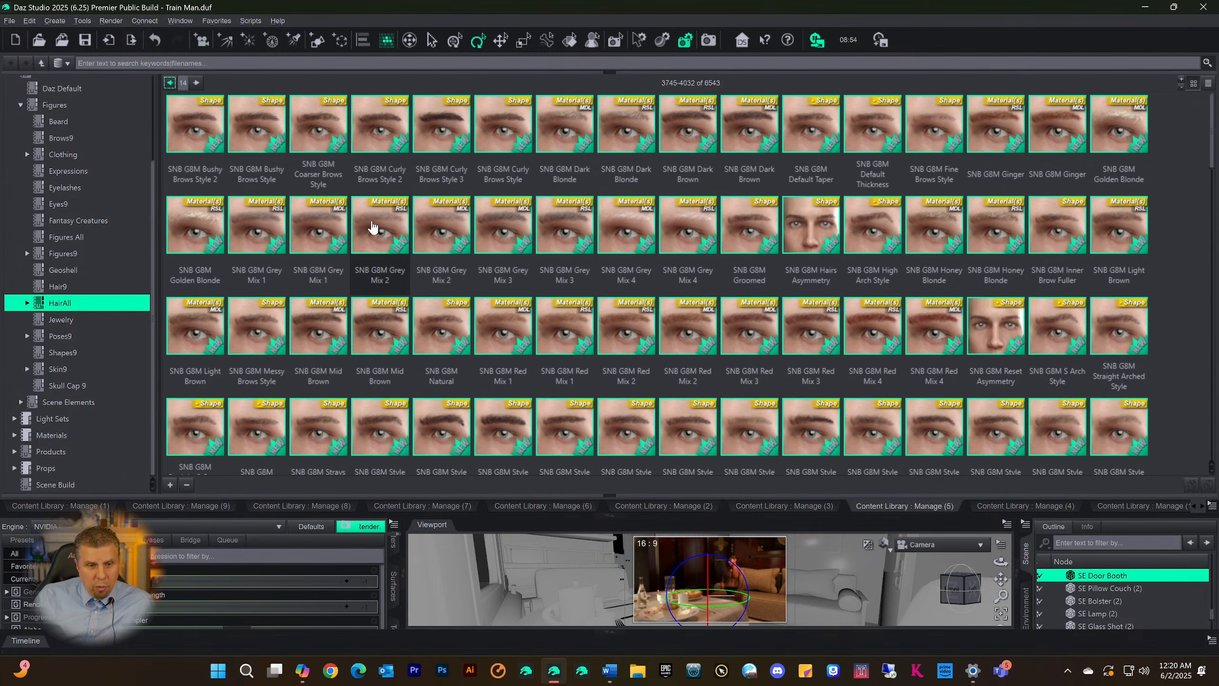
{"action": "left_click", "coordinate": [608, 517]}
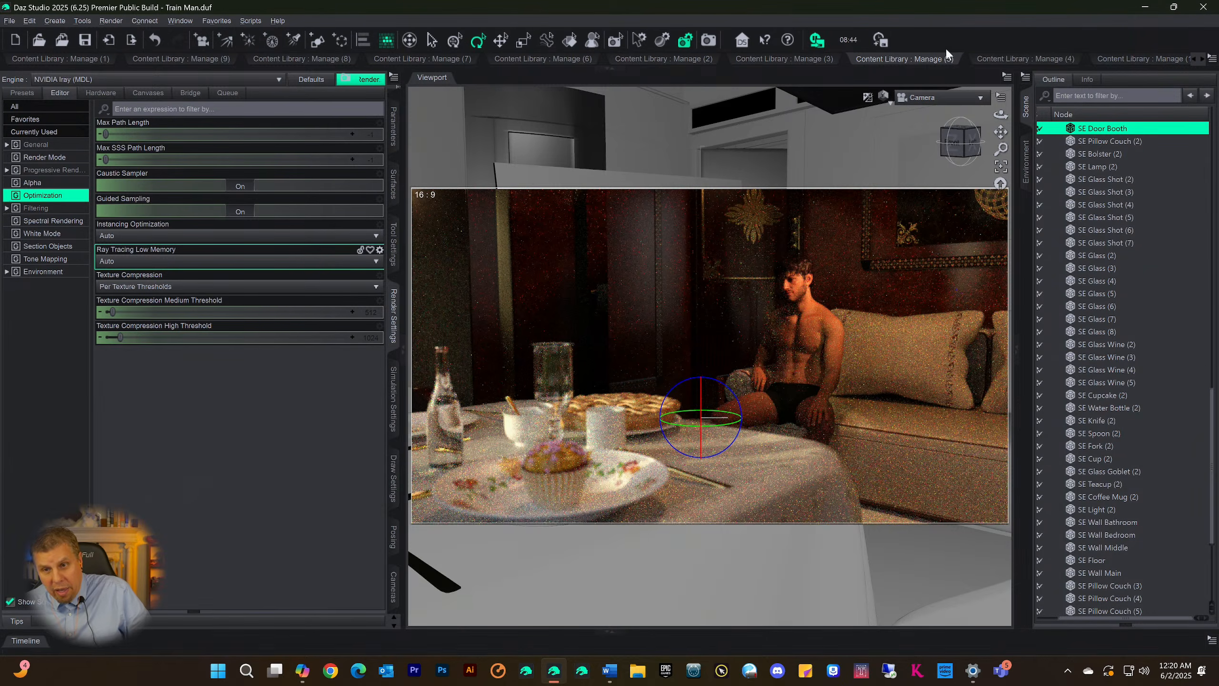
Show the Male category under Figures9 in Manage (4) and look through the characters on its first page
{"action": "left_click", "coordinate": [1025, 58]}
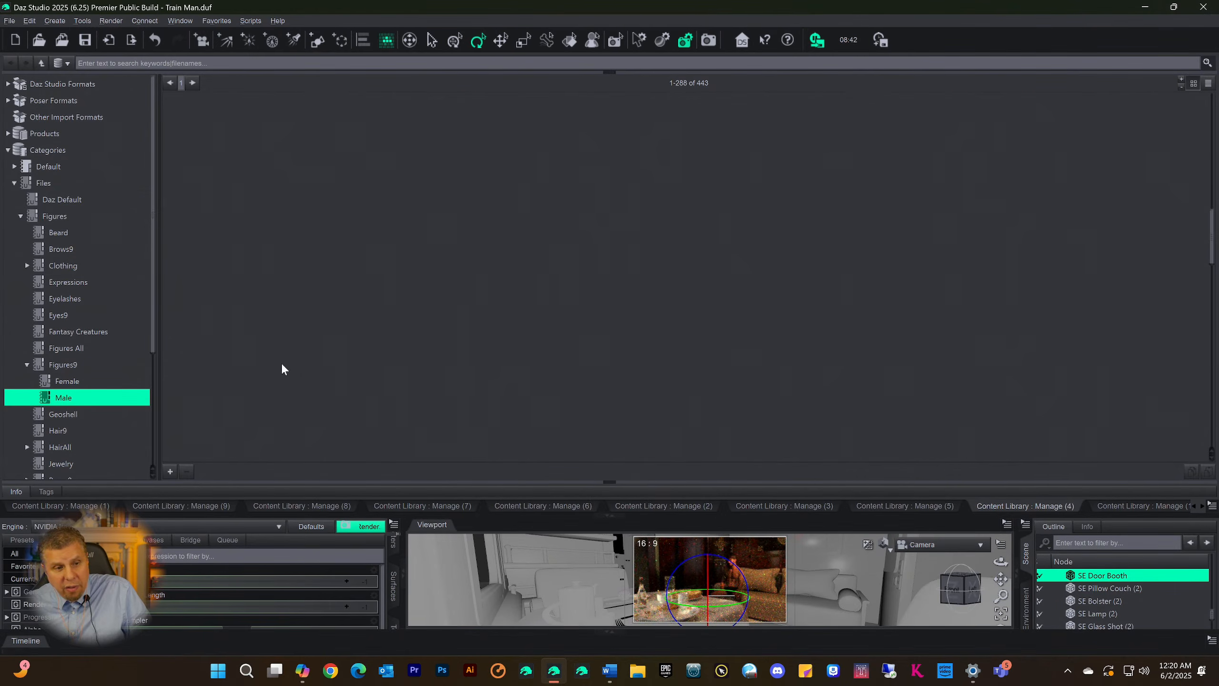
{"action": "scroll", "coordinate": [689, 292], "scroll_direction": "up", "scroll_amount": 10}
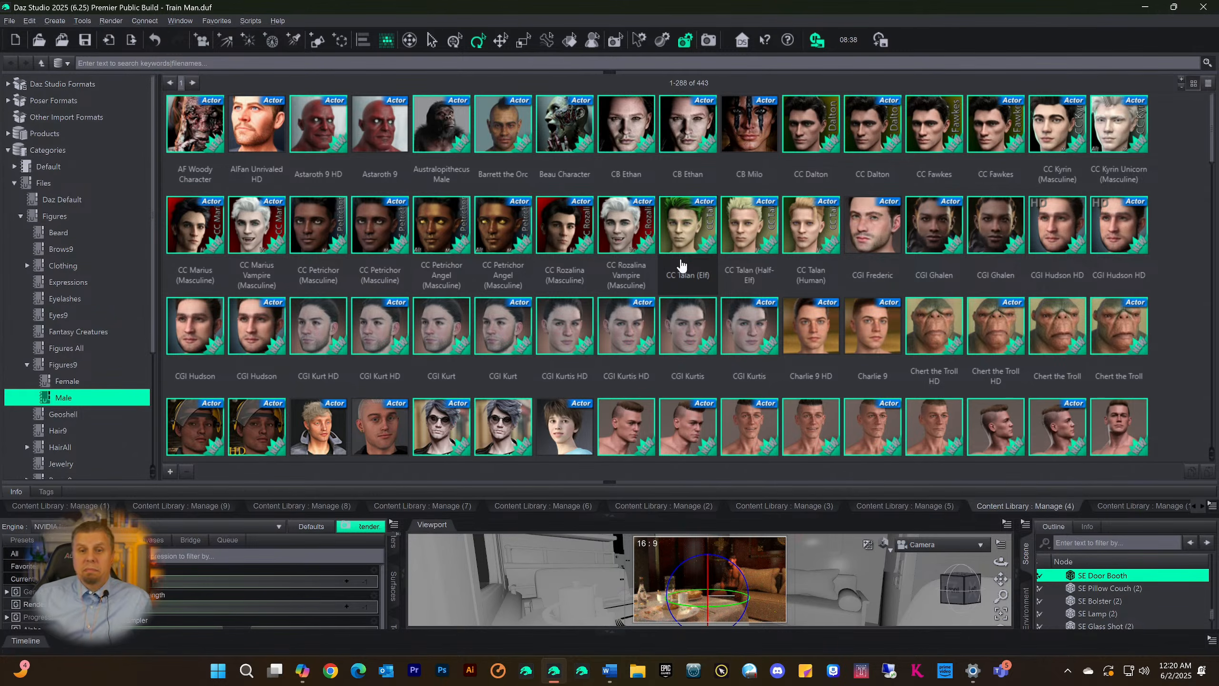
{"action": "scroll", "coordinate": [681, 265], "scroll_direction": "down", "scroll_amount": 10}
{"action": "scroll", "coordinate": [622, 263], "scroll_direction": "down", "scroll_amount": 5}
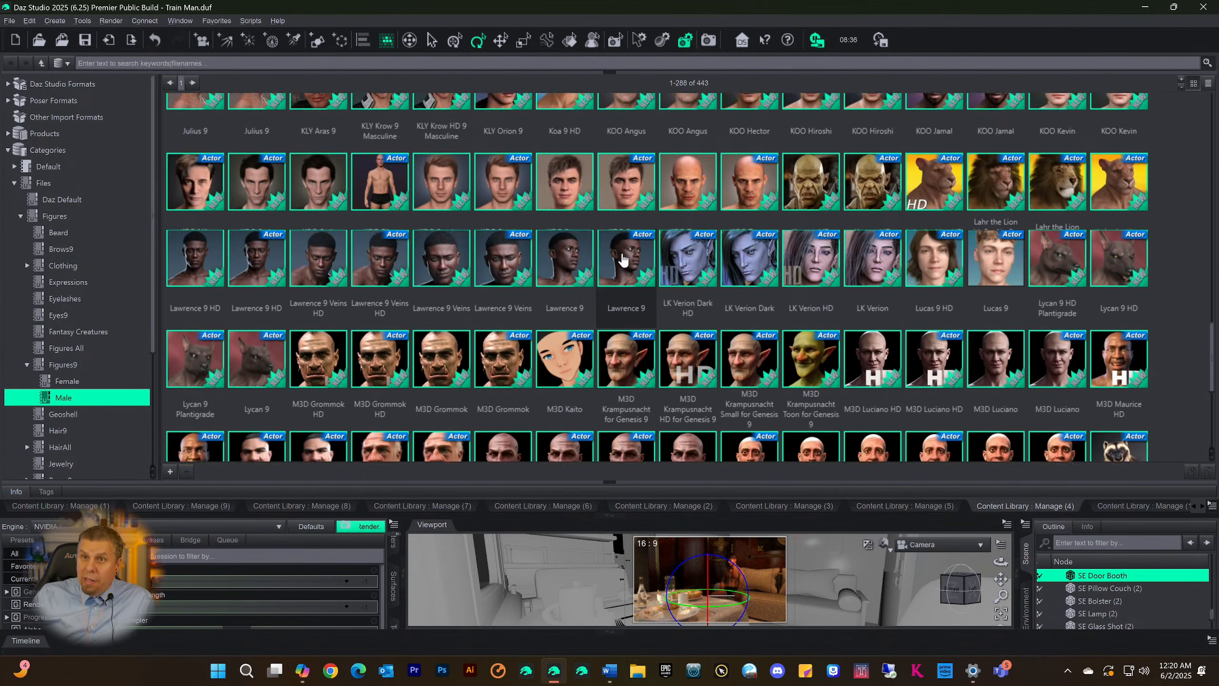
{"action": "scroll", "coordinate": [623, 259], "scroll_direction": "down", "scroll_amount": 5}
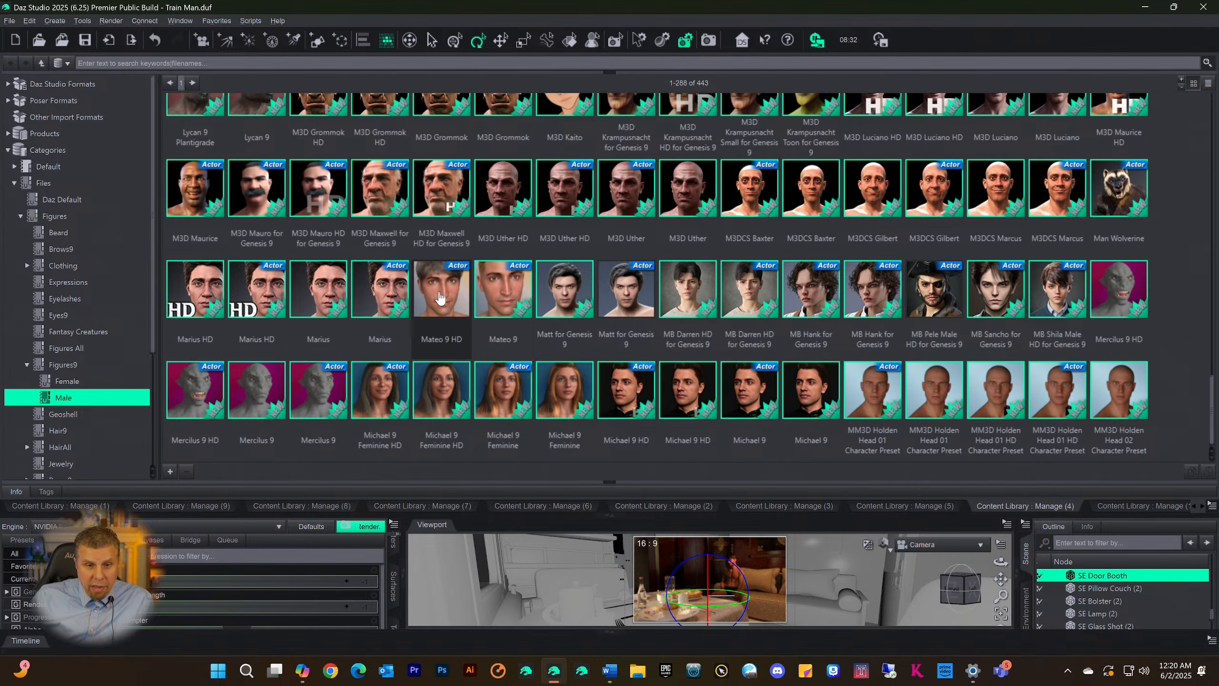
{"action": "scroll", "coordinate": [455, 300], "scroll_direction": "up", "scroll_amount": 15}
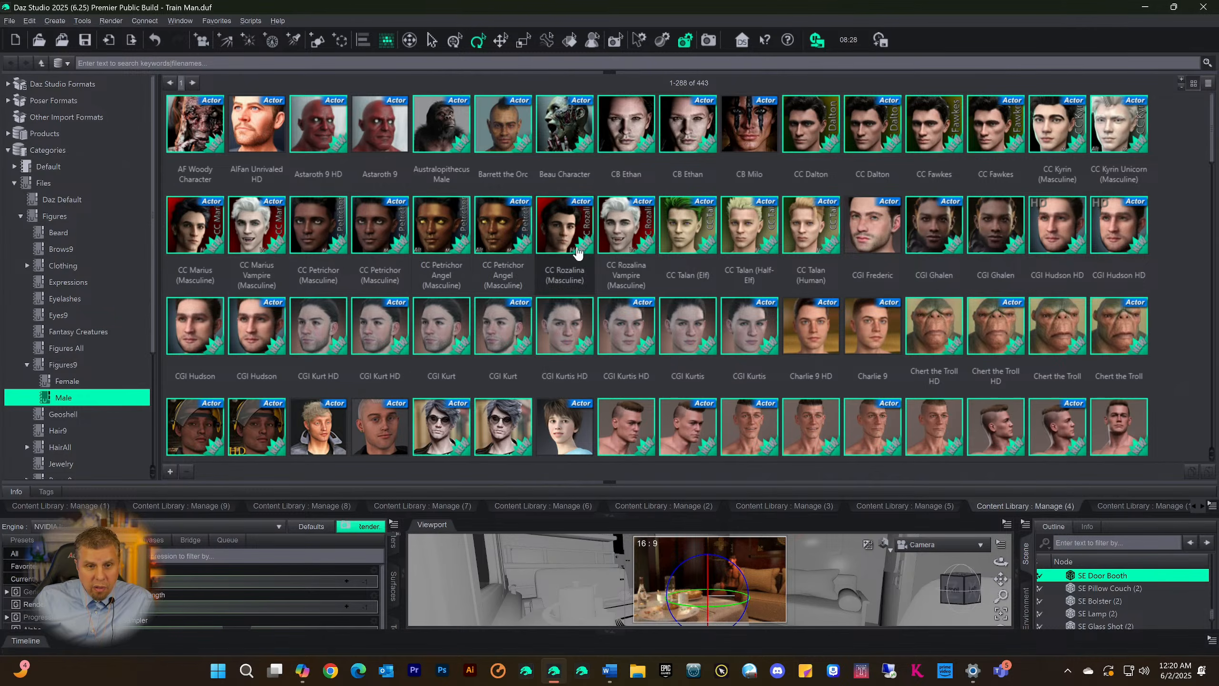
{"action": "scroll", "coordinate": [643, 265], "scroll_direction": "down", "scroll_amount": 15}
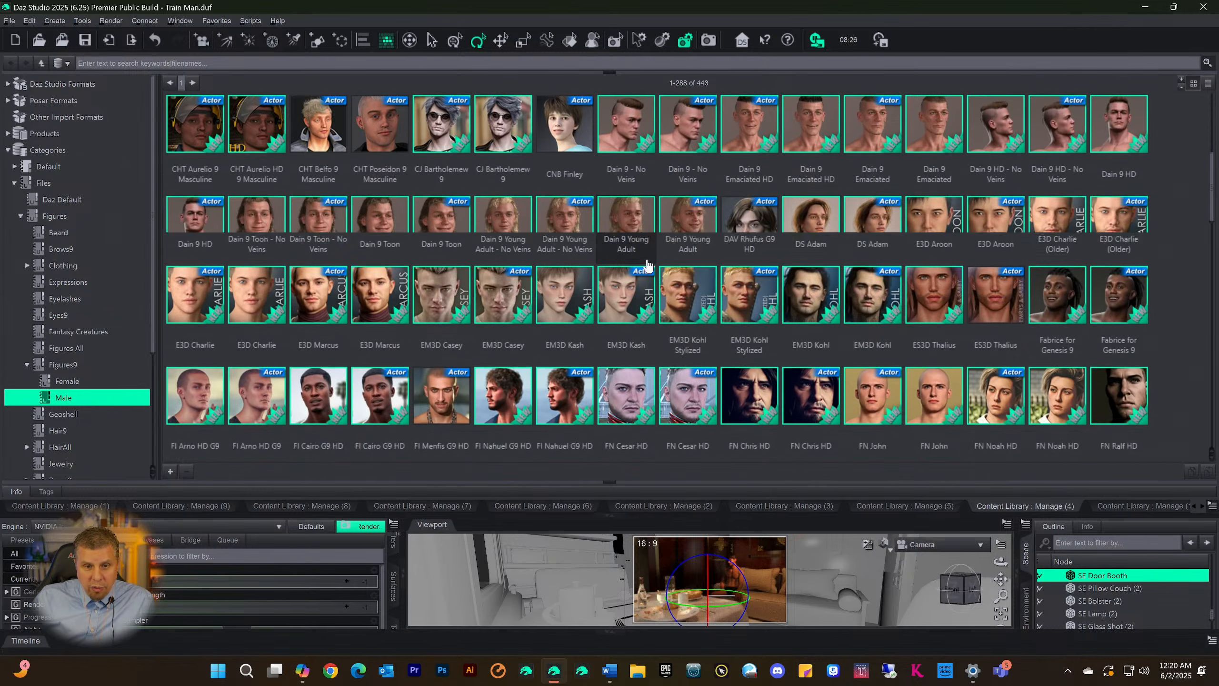
{"action": "scroll", "coordinate": [644, 266], "scroll_direction": "down", "scroll_amount": 3}
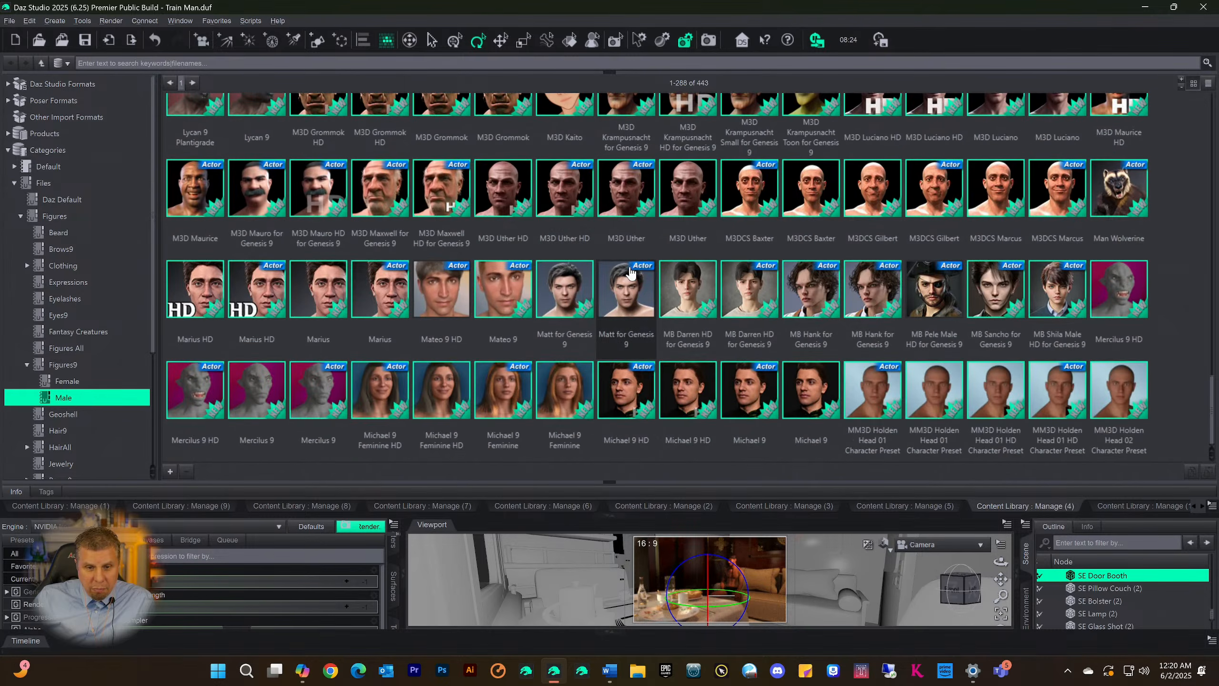
{"action": "scroll", "coordinate": [379, 182], "scroll_direction": "up", "scroll_amount": 5}
{"action": "scroll", "coordinate": [379, 182], "scroll_direction": "up", "scroll_amount": 10}
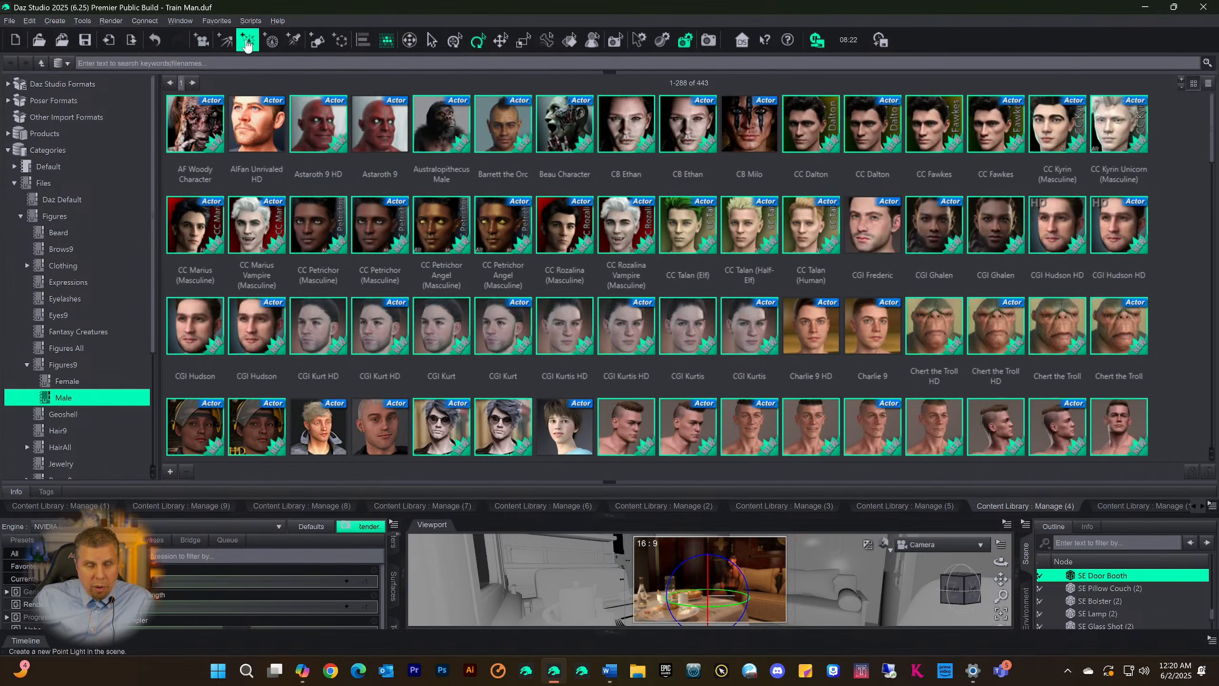
Go to the second page of the Male category, assets 289-443, and look through it to the end
{"action": "left_click", "coordinate": [192, 83]}
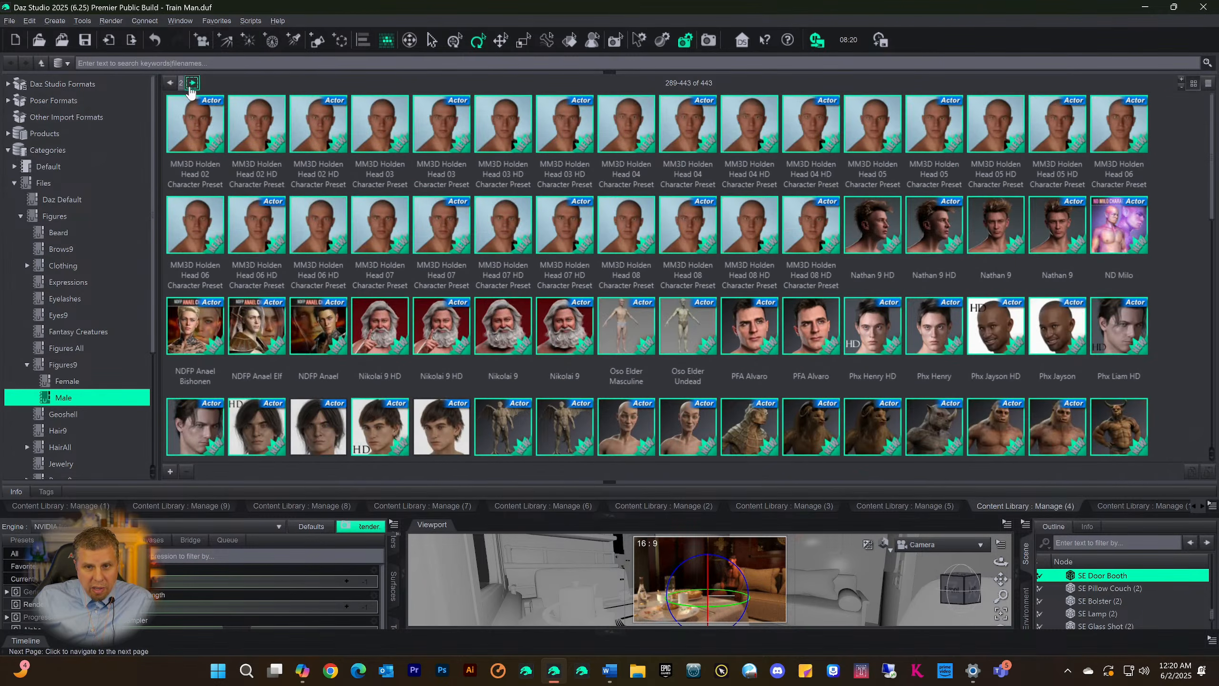
{"action": "scroll", "coordinate": [394, 190], "scroll_direction": "down", "scroll_amount": 10}
{"action": "scroll", "coordinate": [393, 189], "scroll_direction": "up", "scroll_amount": 10}
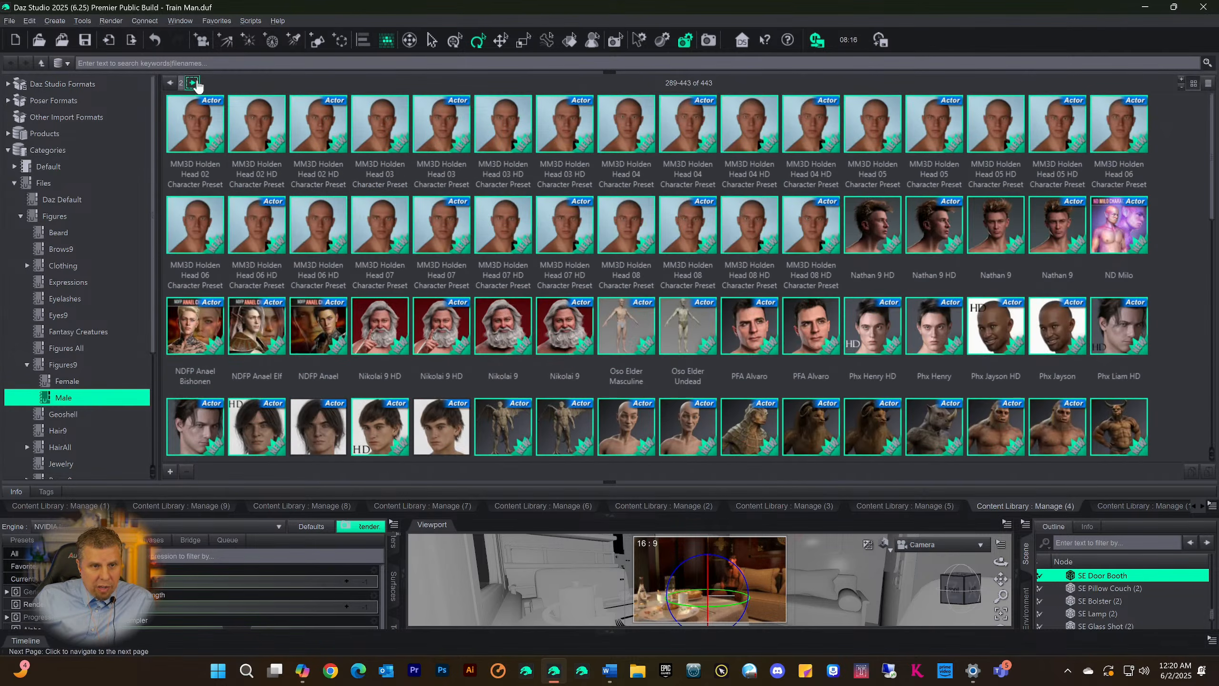
{"action": "scroll", "coordinate": [528, 265], "scroll_direction": "down", "scroll_amount": 10}
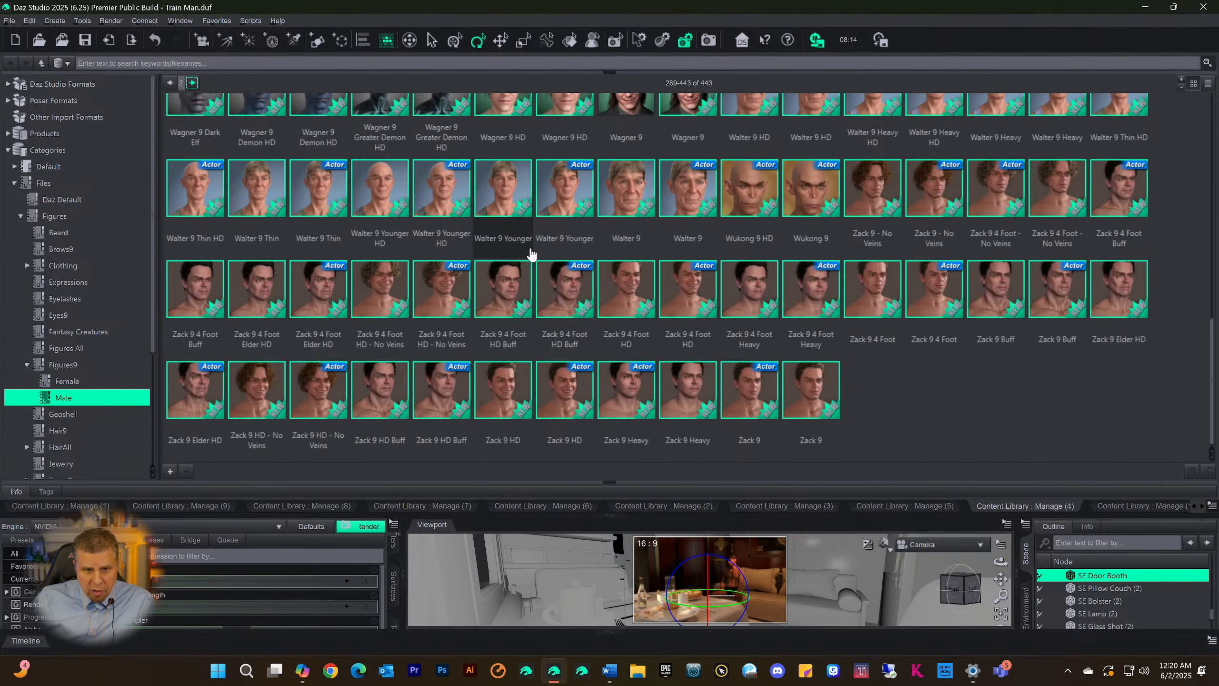
{"action": "scroll", "coordinate": [553, 303], "scroll_direction": "up", "scroll_amount": 10}
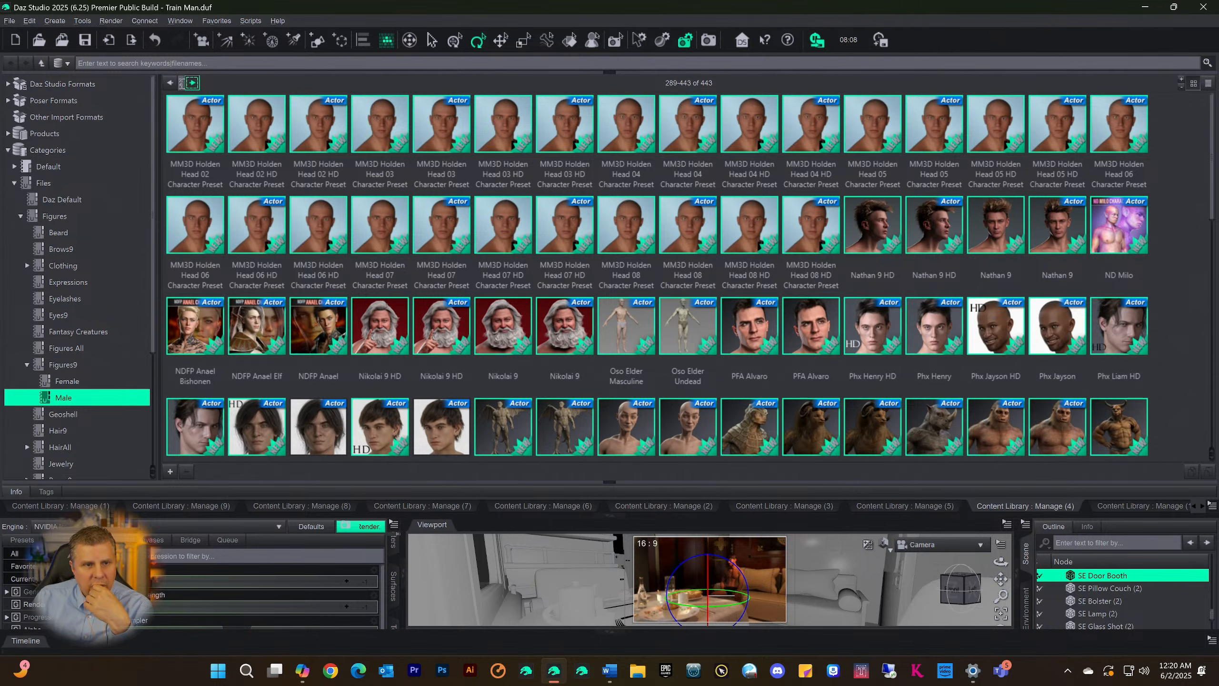
Return to the first page of the Male category and look through assets 1-288 again, viewing the CGI Kurt character's details
{"action": "left_click", "coordinate": [170, 82]}
{"action": "scroll", "coordinate": [388, 202], "scroll_direction": "down", "scroll_amount": 15}
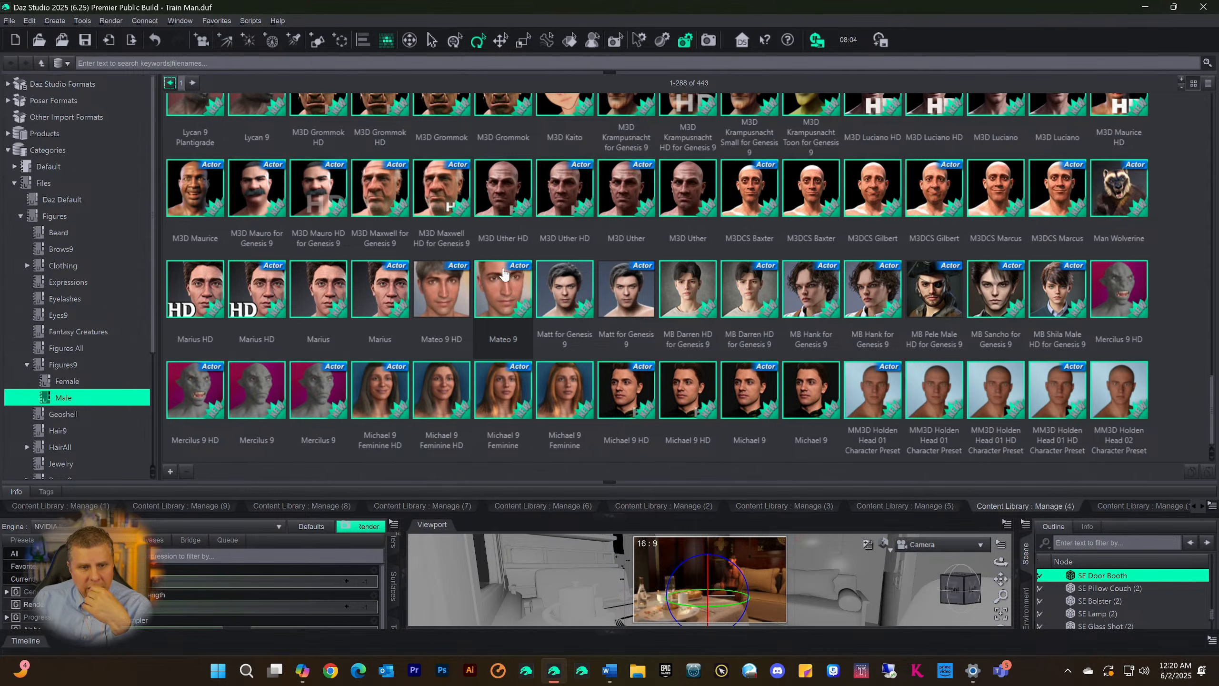
{"action": "scroll", "coordinate": [527, 345], "scroll_direction": "up", "scroll_amount": 10}
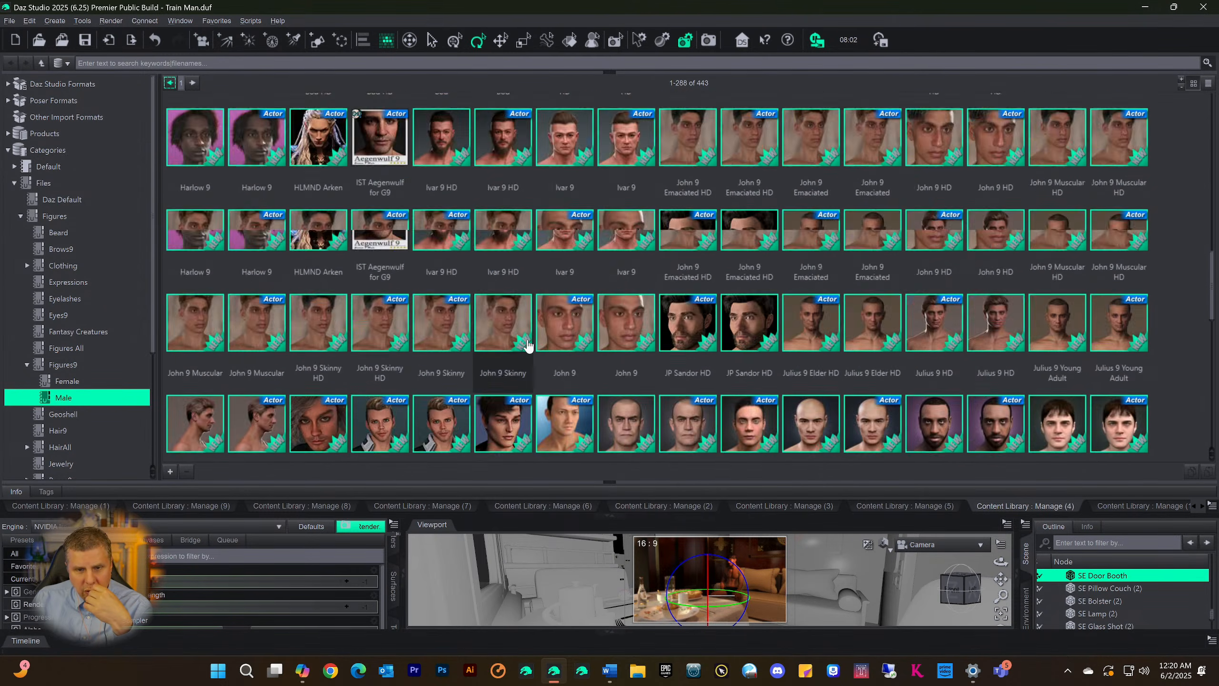
{"action": "scroll", "coordinate": [530, 343], "scroll_direction": "up", "scroll_amount": 5}
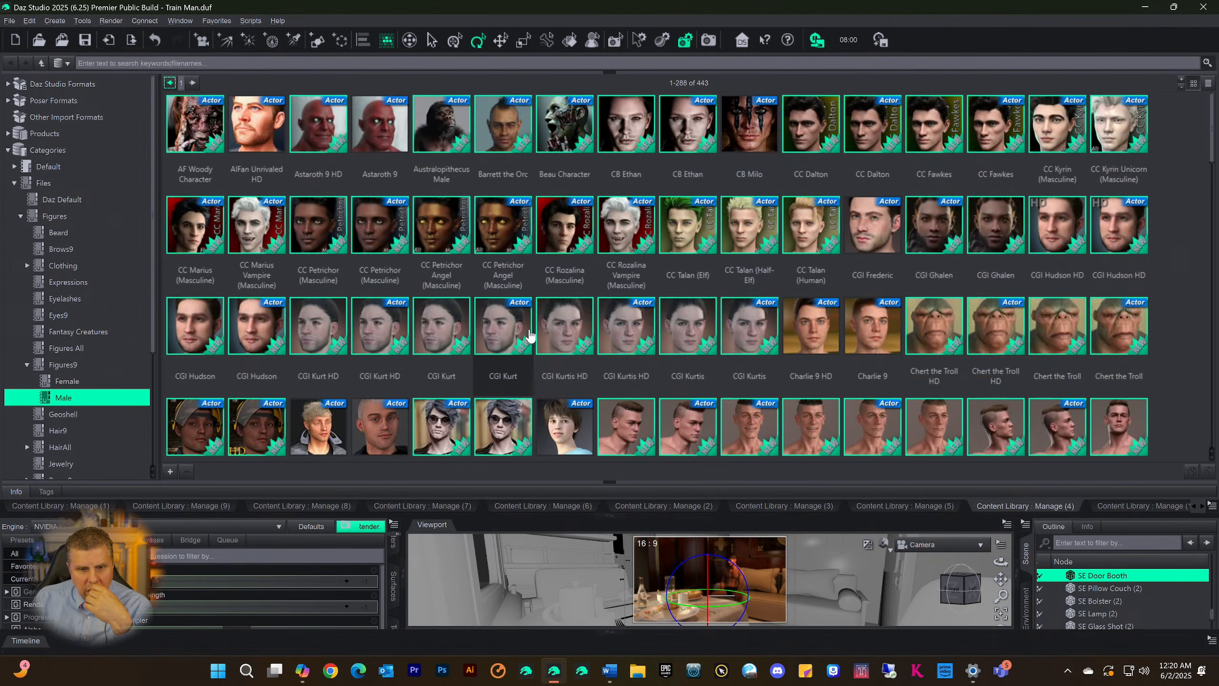
{"action": "mouse_move", "coordinate": [529, 335]}
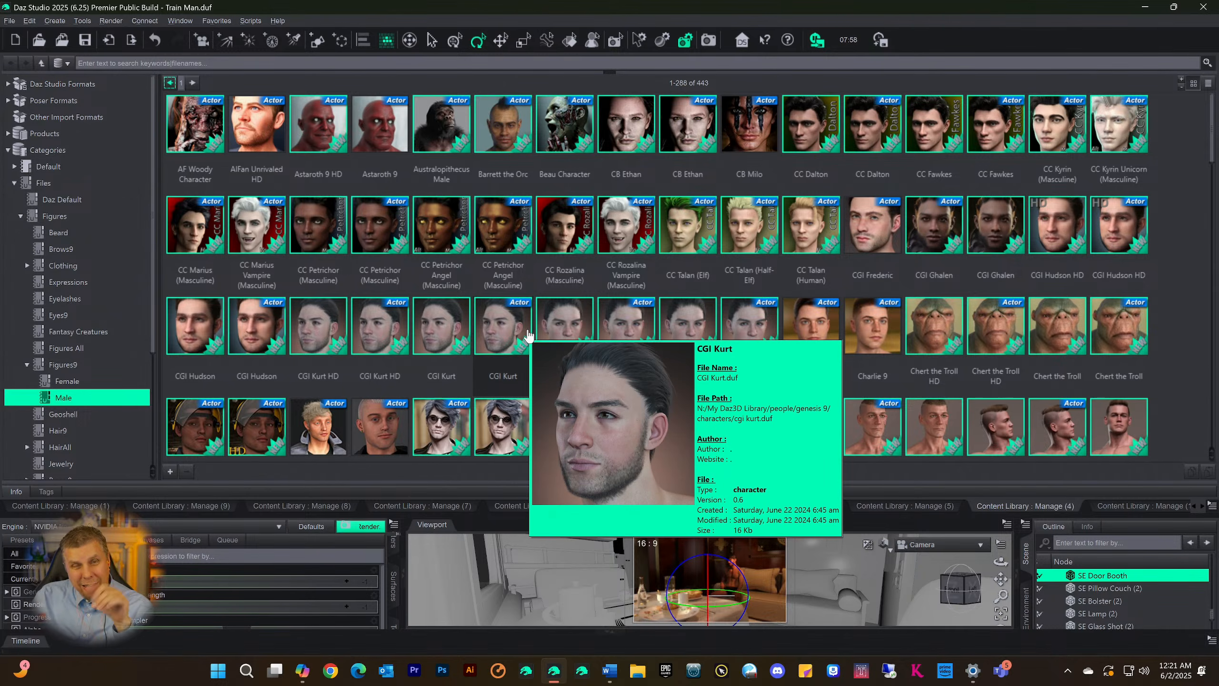
{"action": "scroll", "coordinate": [480, 226], "scroll_direction": "down", "scroll_amount": 15}
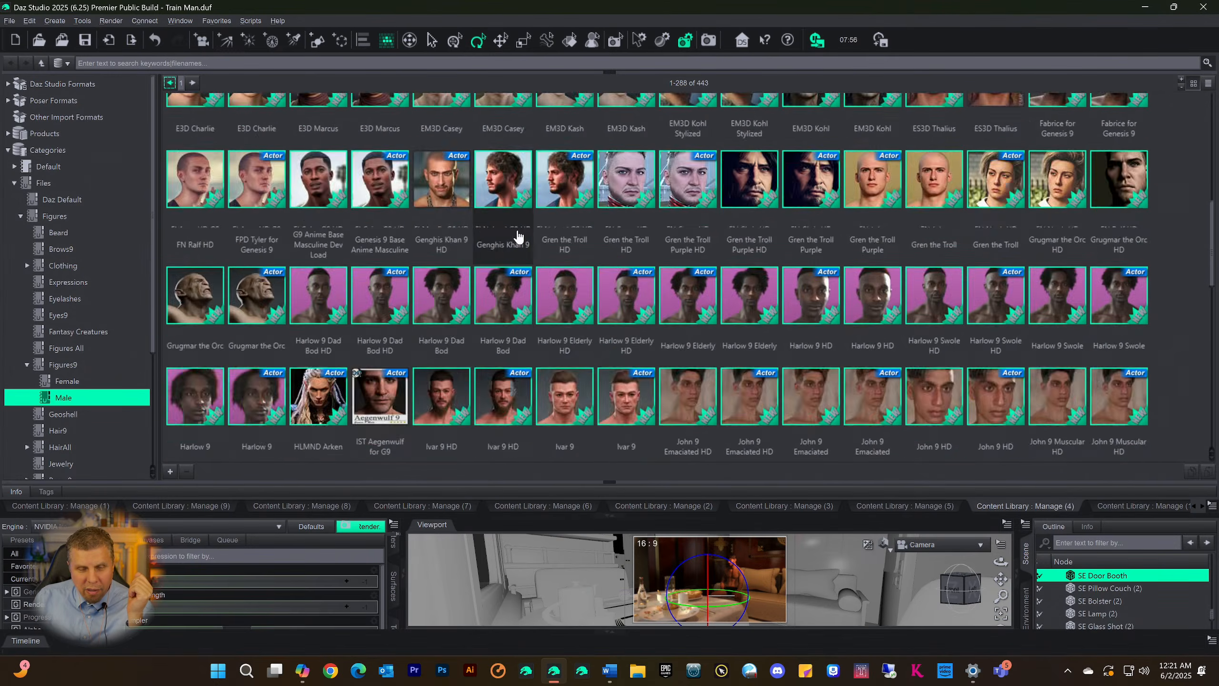
{"action": "scroll", "coordinate": [501, 218], "scroll_direction": "down", "scroll_amount": 15}
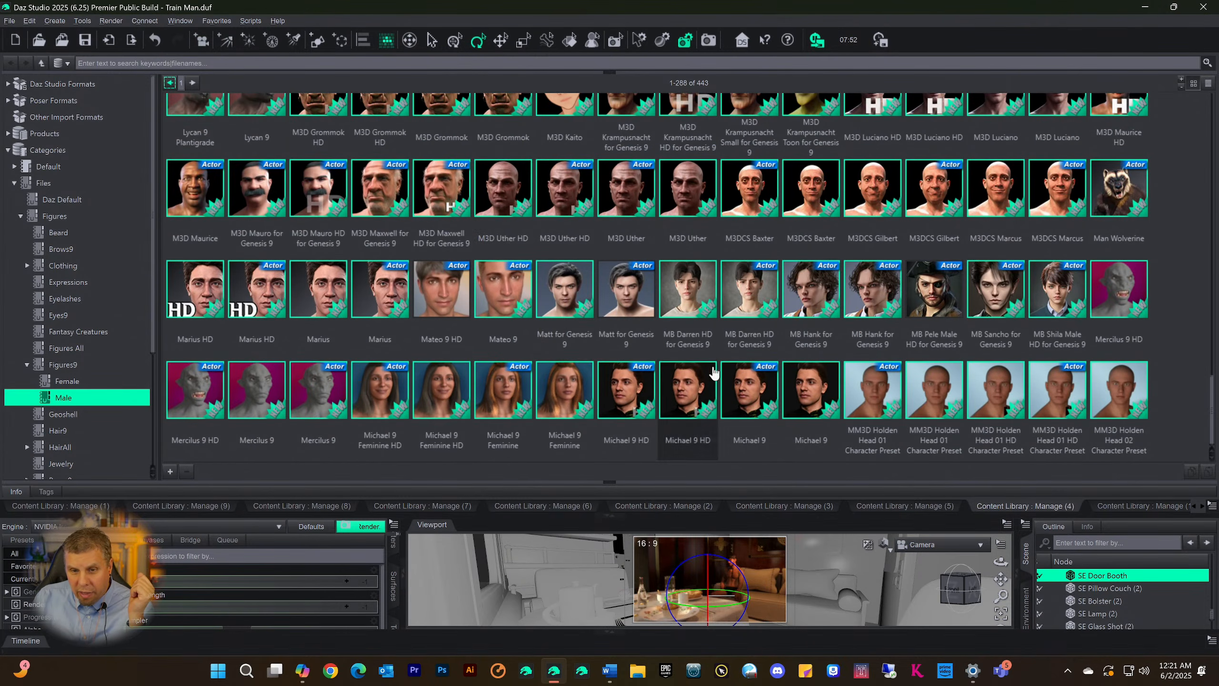
{"action": "scroll", "coordinate": [708, 338], "scroll_direction": "down", "scroll_amount": 10}
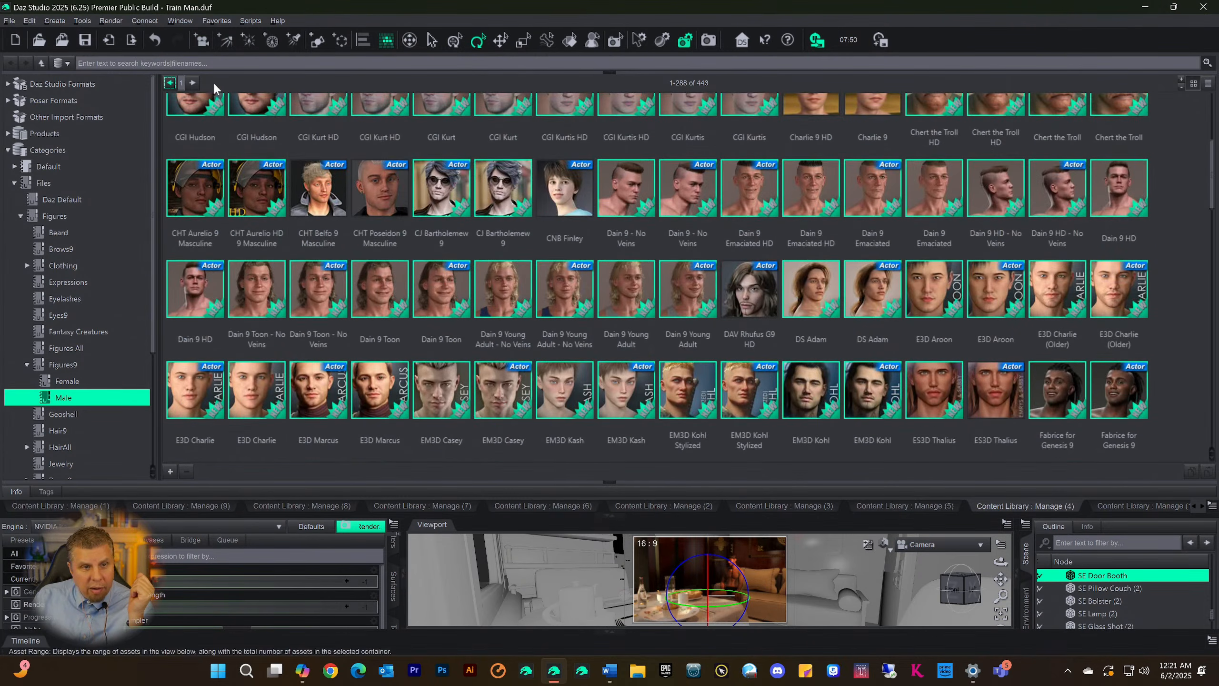
Look through the Male category's second page once more and collapse the Content Library area
{"action": "left_click", "coordinate": [192, 82]}
{"action": "scroll", "coordinate": [602, 238], "scroll_direction": "down", "scroll_amount": 5}
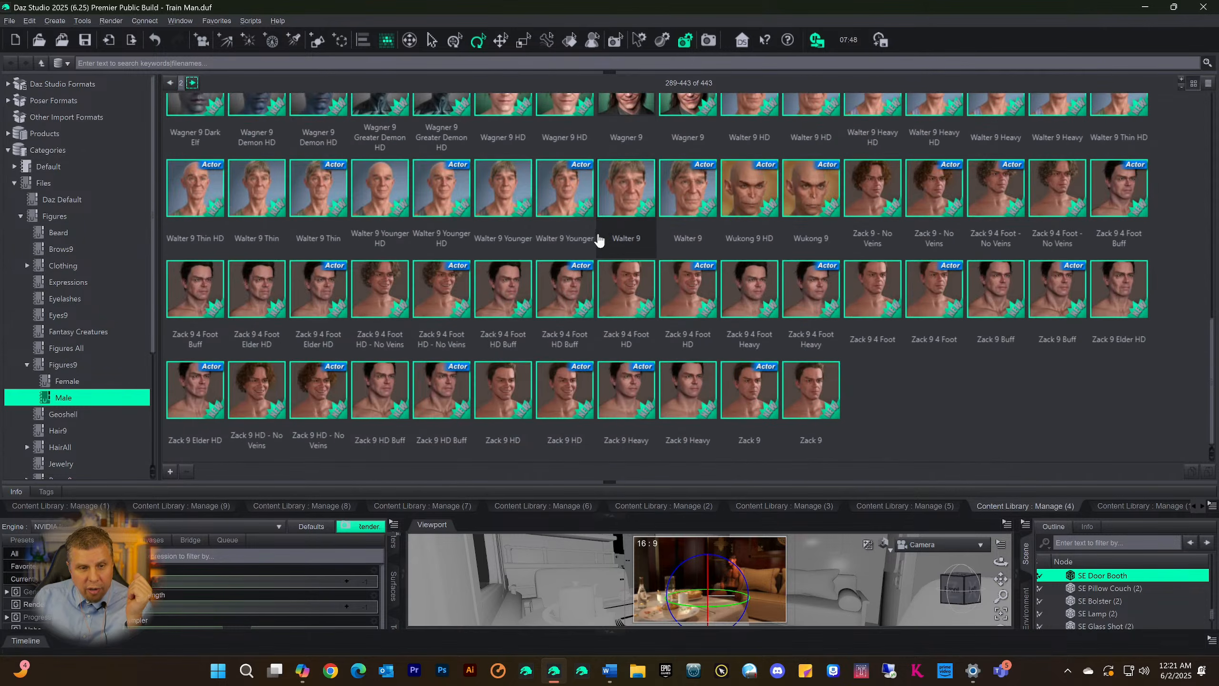
{"action": "scroll", "coordinate": [552, 260], "scroll_direction": "up", "scroll_amount": 10}
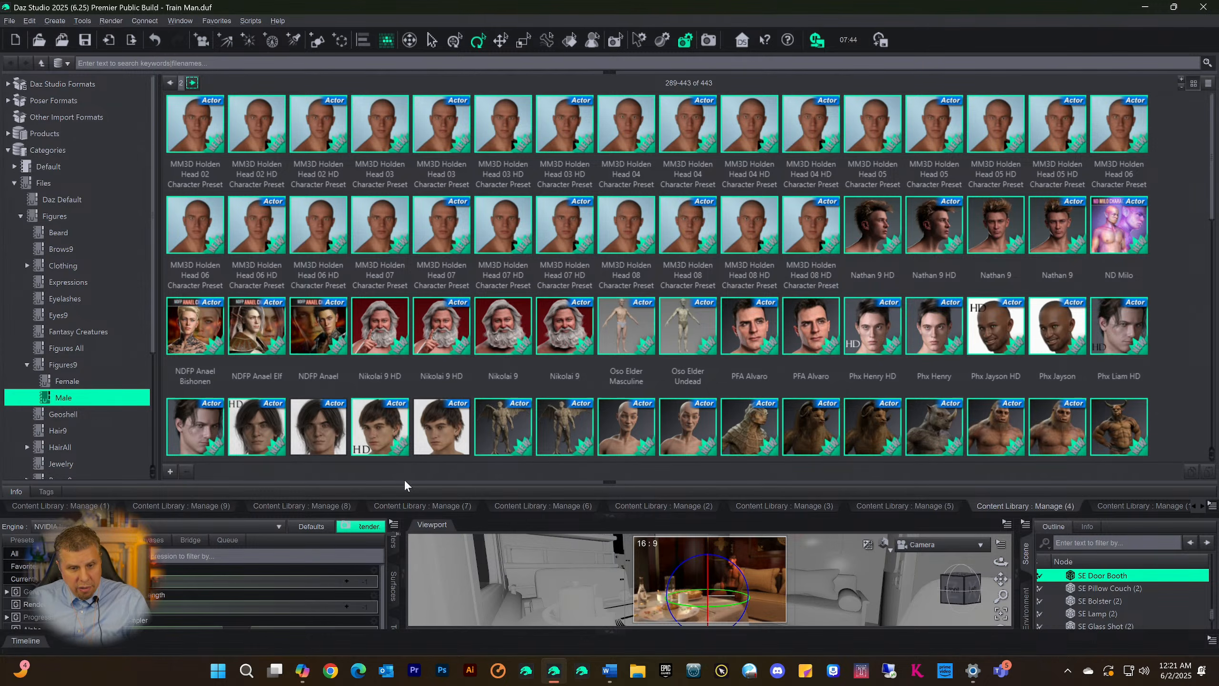
{"action": "left_click_drag", "start_coordinate": [619, 513], "coordinate": [619, 66]}
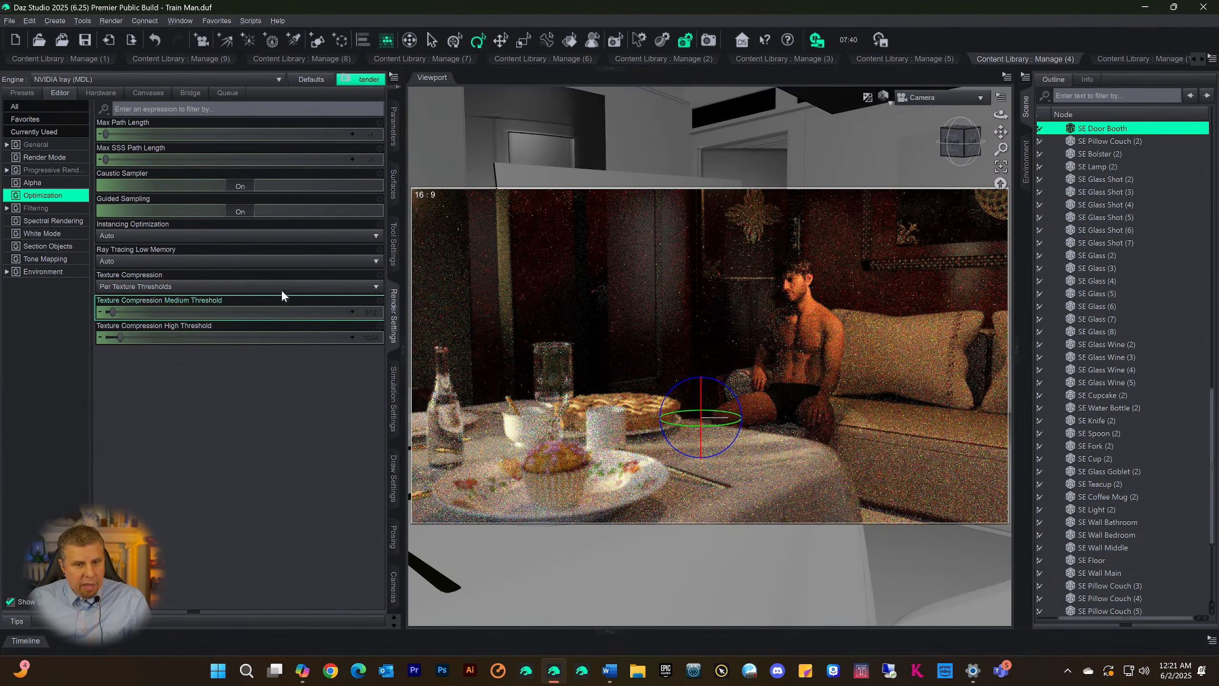
Show the Smart Content pane in place of Render Settings
{"action": "left_click", "coordinate": [398, 104]}
{"action": "left_click", "coordinate": [392, 117]}
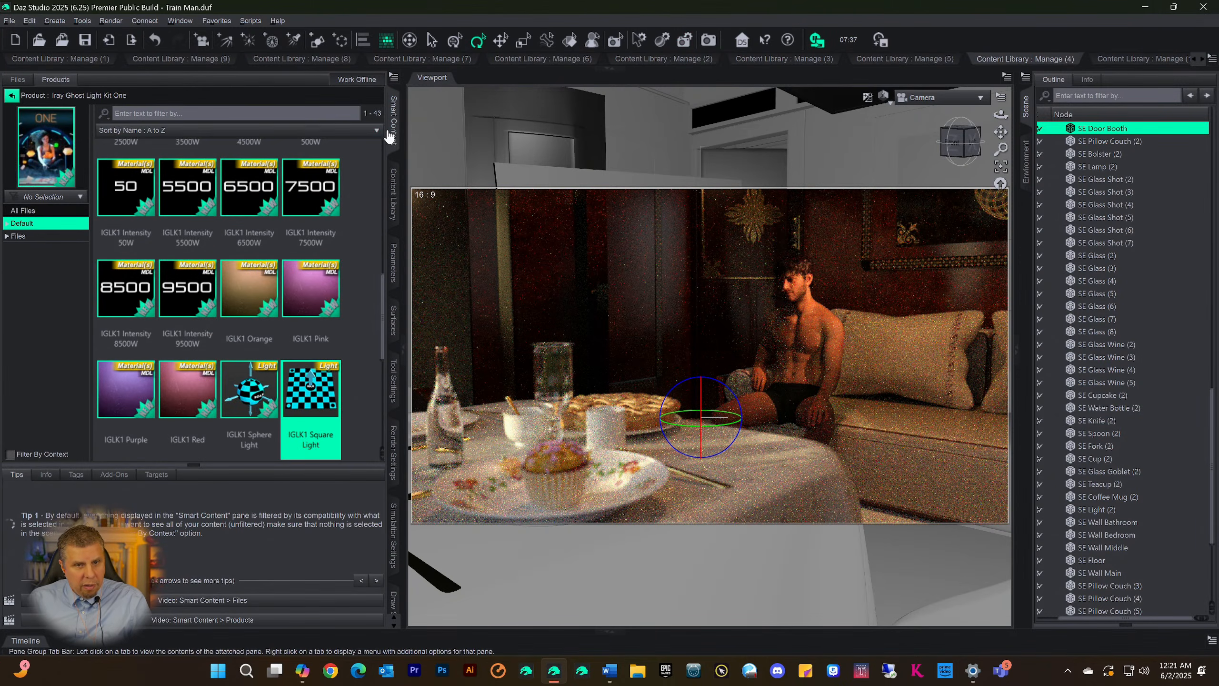
Leave the Iray Ghost Light Kit One product and show the Male category under Default, Figures, People
{"action": "left_click", "coordinate": [12, 96]}
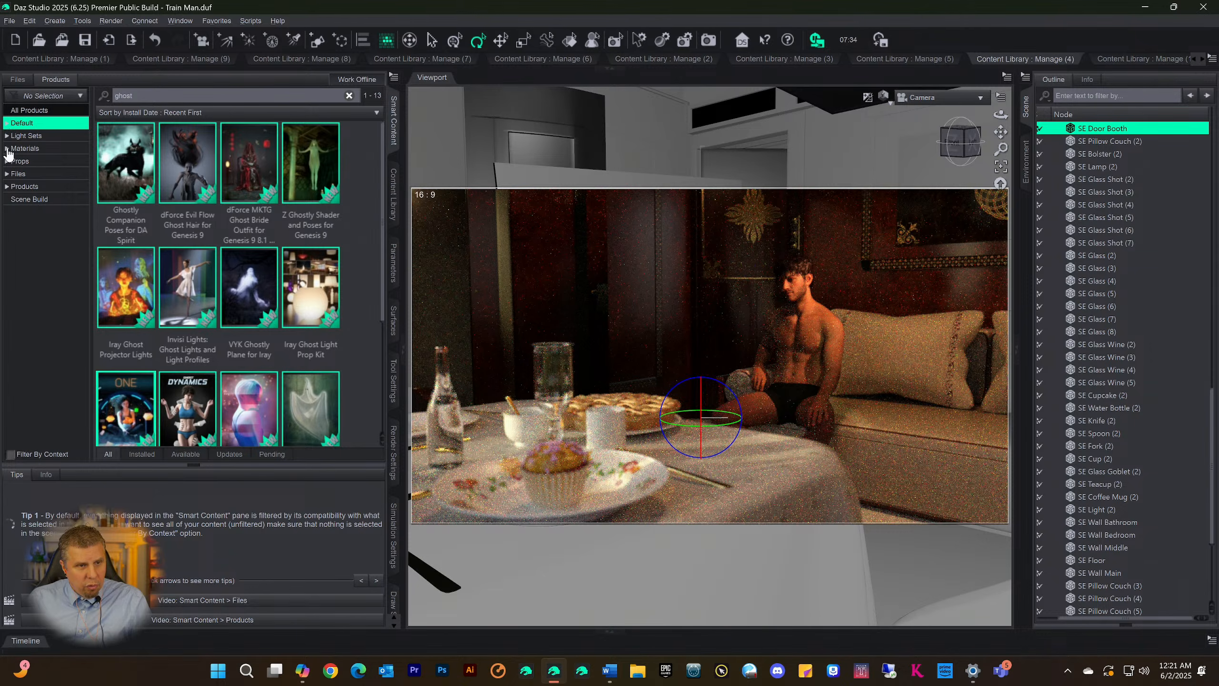
{"action": "left_click", "coordinate": [6, 124]}
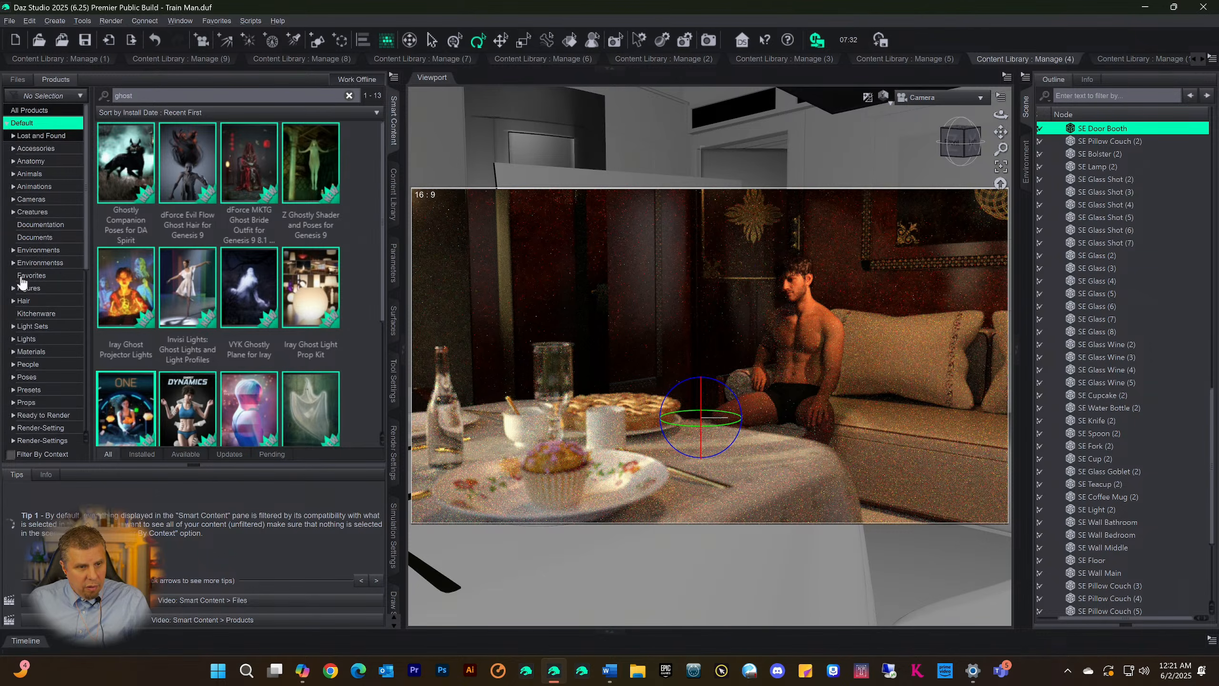
{"action": "left_click", "coordinate": [13, 289]}
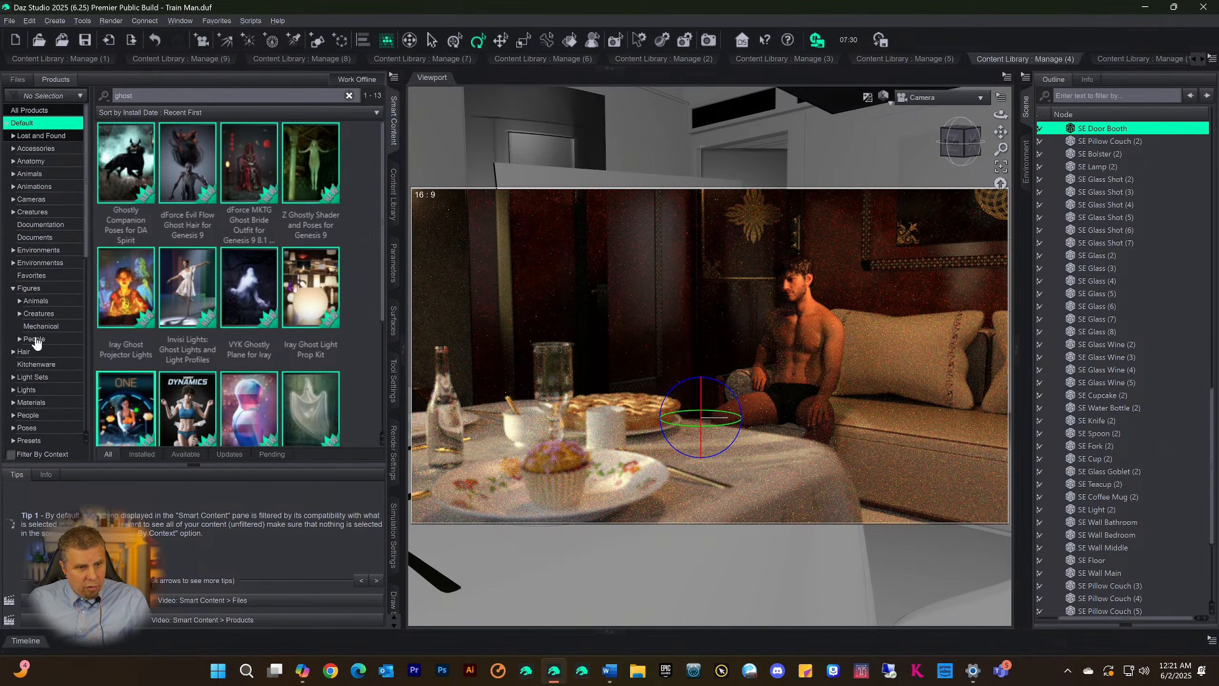
{"action": "left_click", "coordinate": [19, 339]}
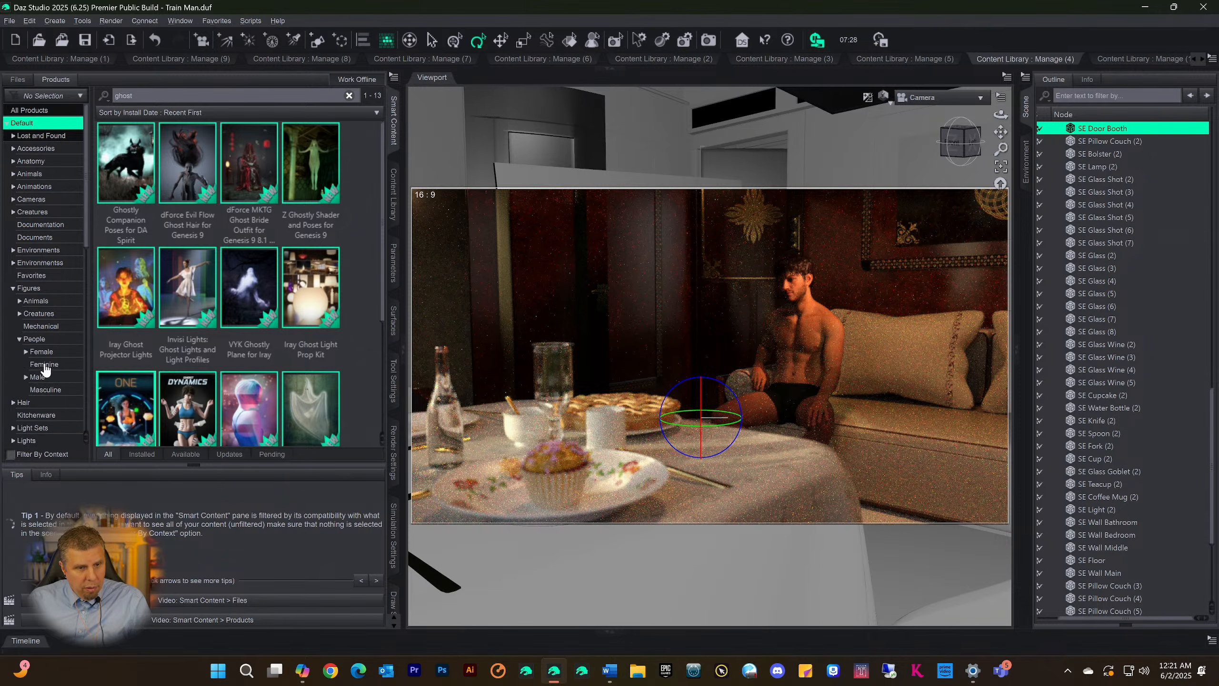
{"action": "left_click", "coordinate": [38, 378]}
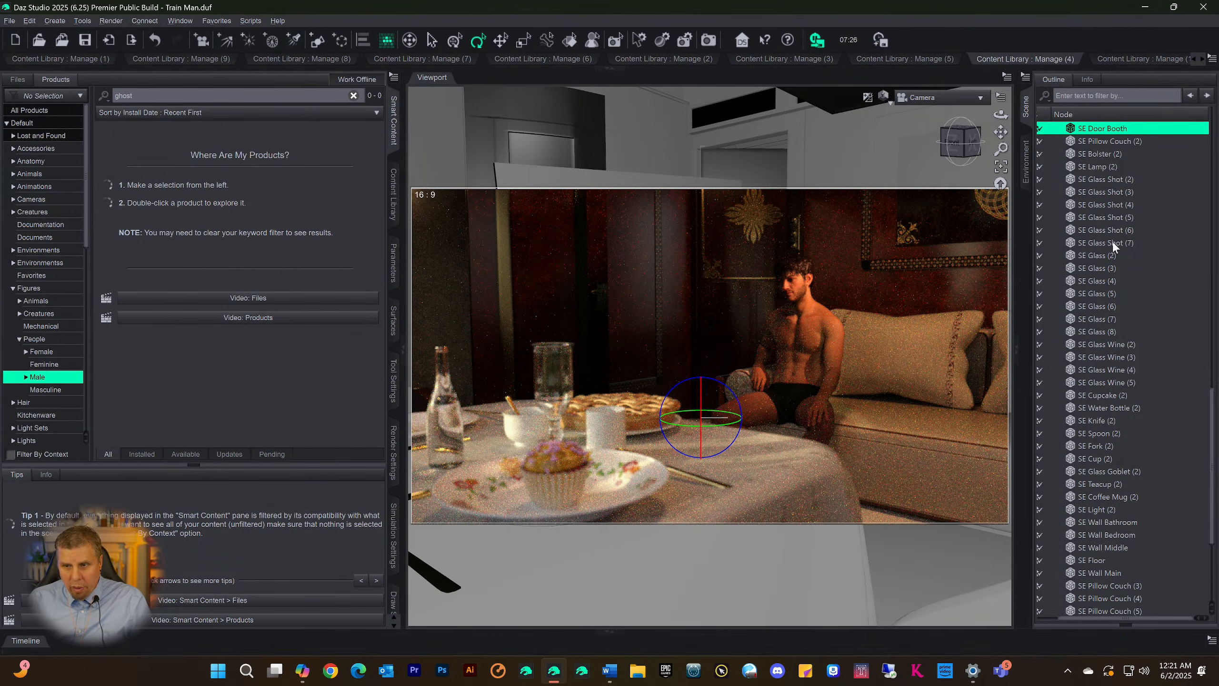
Select the Genesis 9 figure in the scene and filter the Smart Content by context
{"action": "scroll", "coordinate": [1135, 160], "scroll_direction": "up", "scroll_amount": 12}
{"action": "scroll", "coordinate": [1142, 157], "scroll_direction": "up", "scroll_amount": 11}
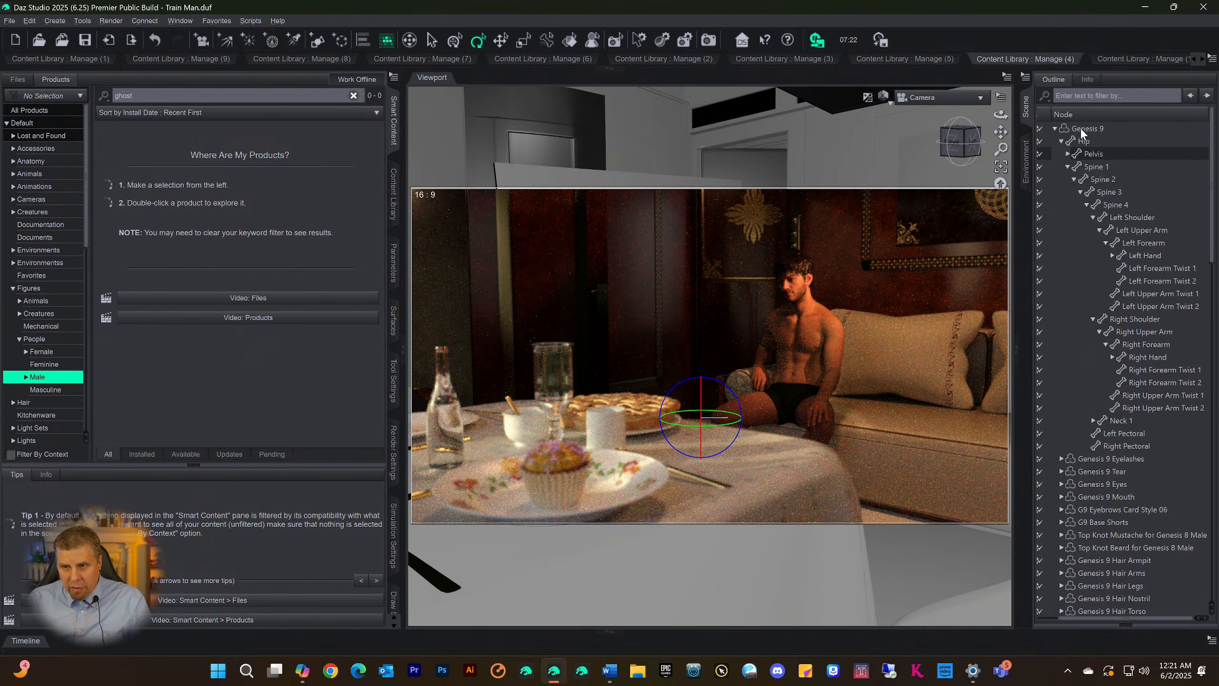
{"action": "left_click", "coordinate": [1081, 128]}
{"action": "left_click", "coordinate": [9, 454]}
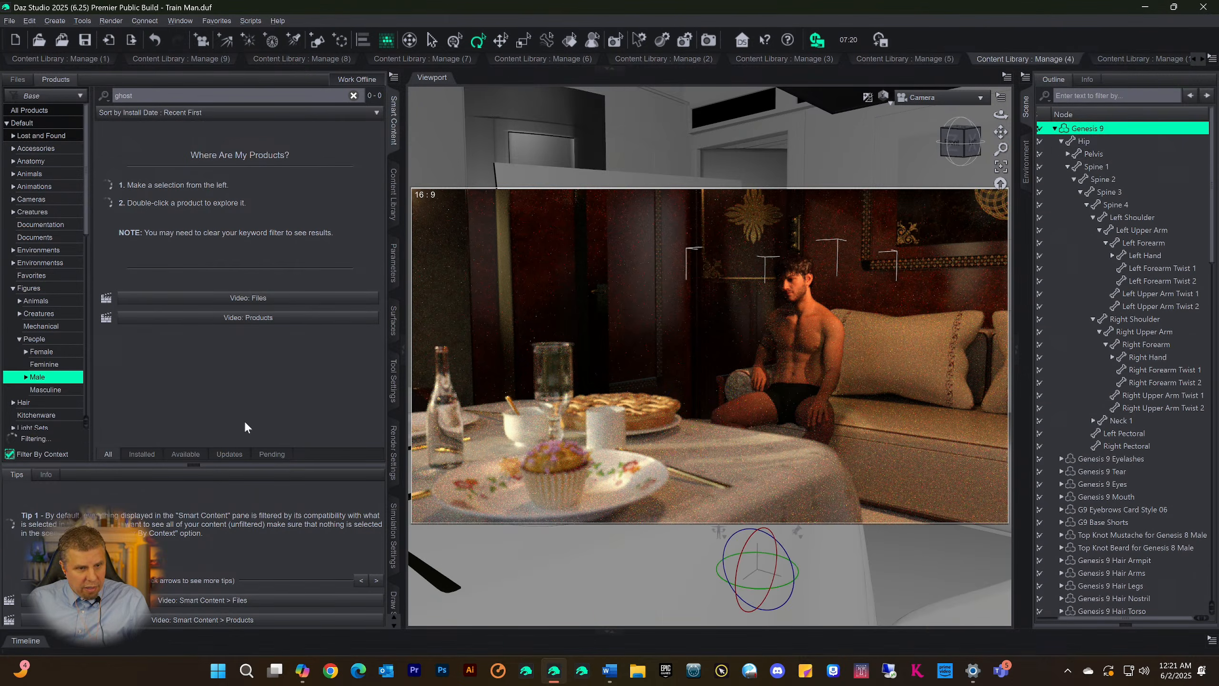
Clear the ghost text filter and list the Male category's files instead of its products
{"action": "double_click", "coordinate": [154, 94]}
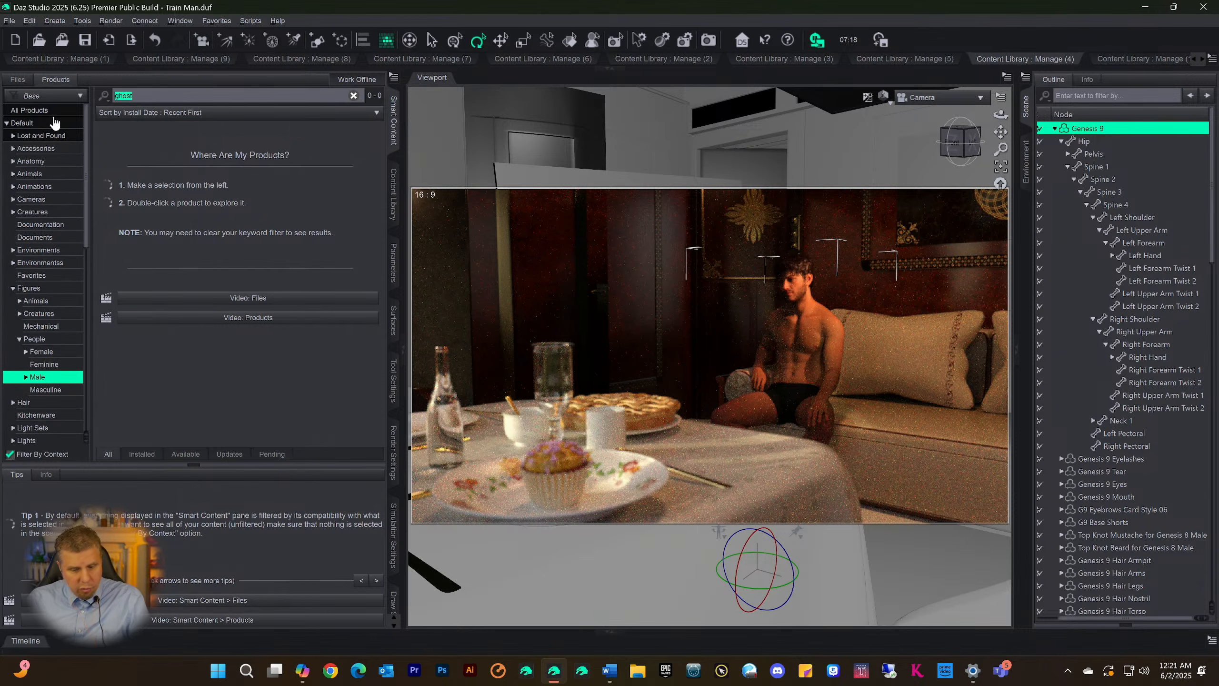
{"action": "key", "text": "BackSpace"}
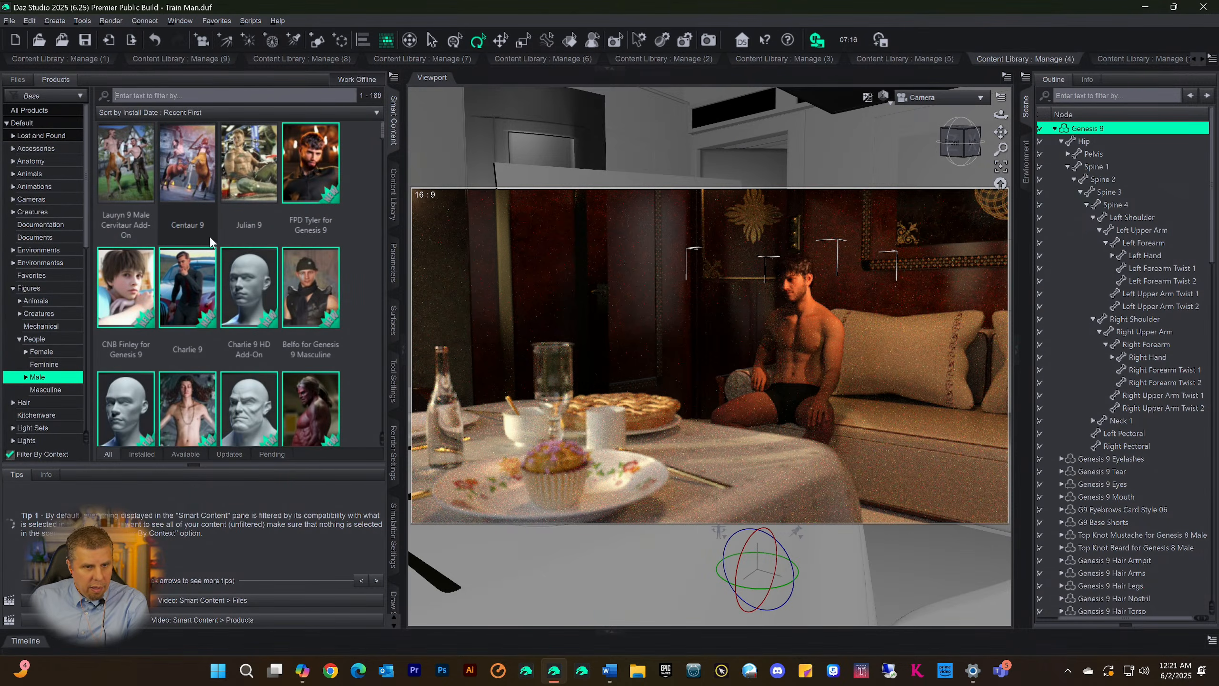
{"action": "left_click", "coordinate": [18, 79]}
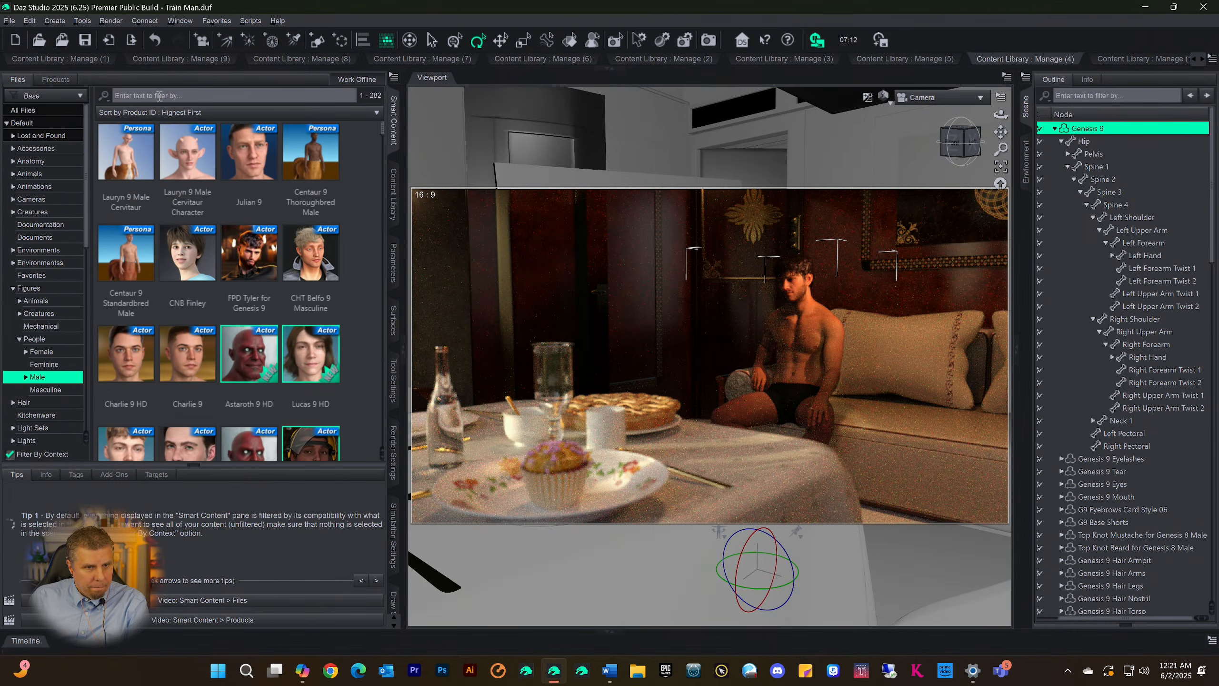
Select all files in the Smart Content Male category and open the Categorize dialog for them
{"action": "scroll", "coordinate": [164, 330], "scroll_direction": "down", "scroll_amount": 10}
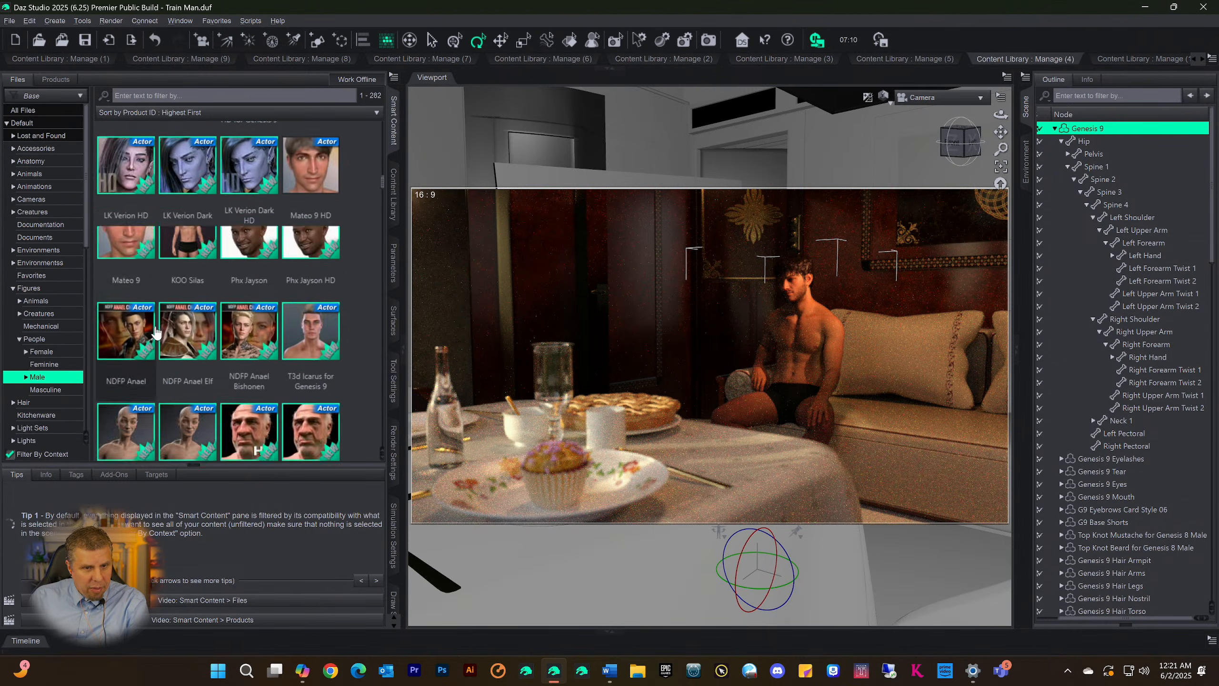
{"action": "scroll", "coordinate": [156, 328], "scroll_direction": "down", "scroll_amount": 8}
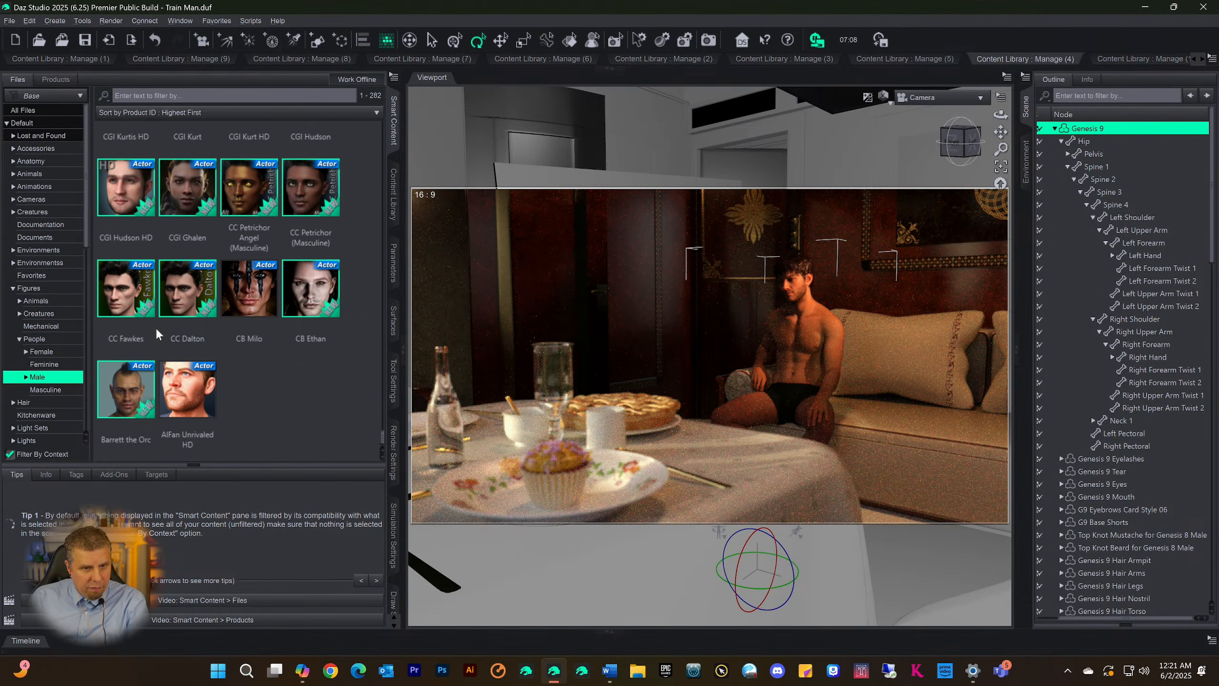
{"action": "left_click", "coordinate": [181, 290]}
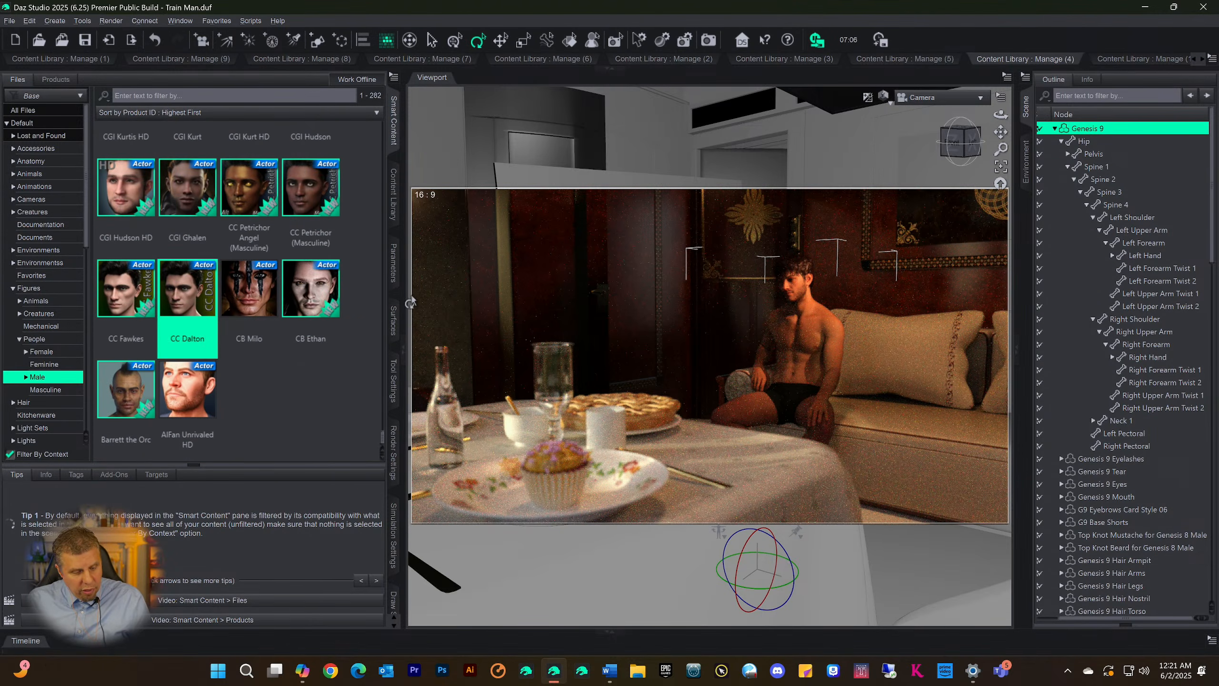
{"action": "key", "text": "ctrl+a"}
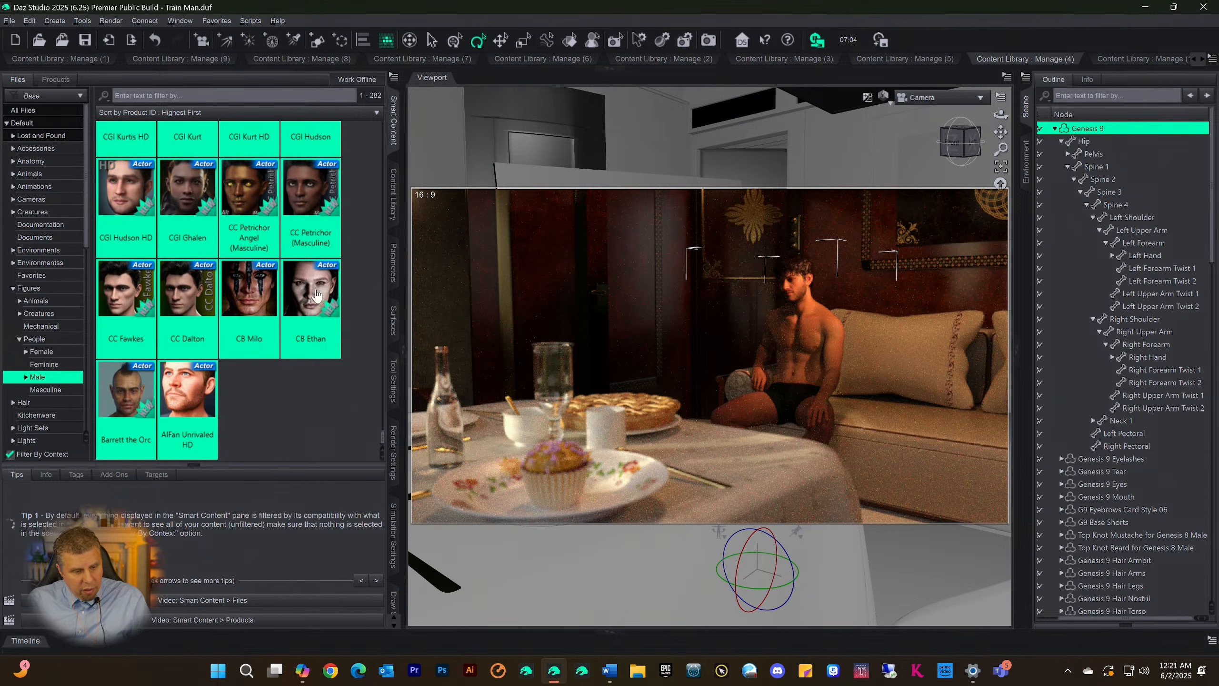
{"action": "right_click", "coordinate": [195, 283]}
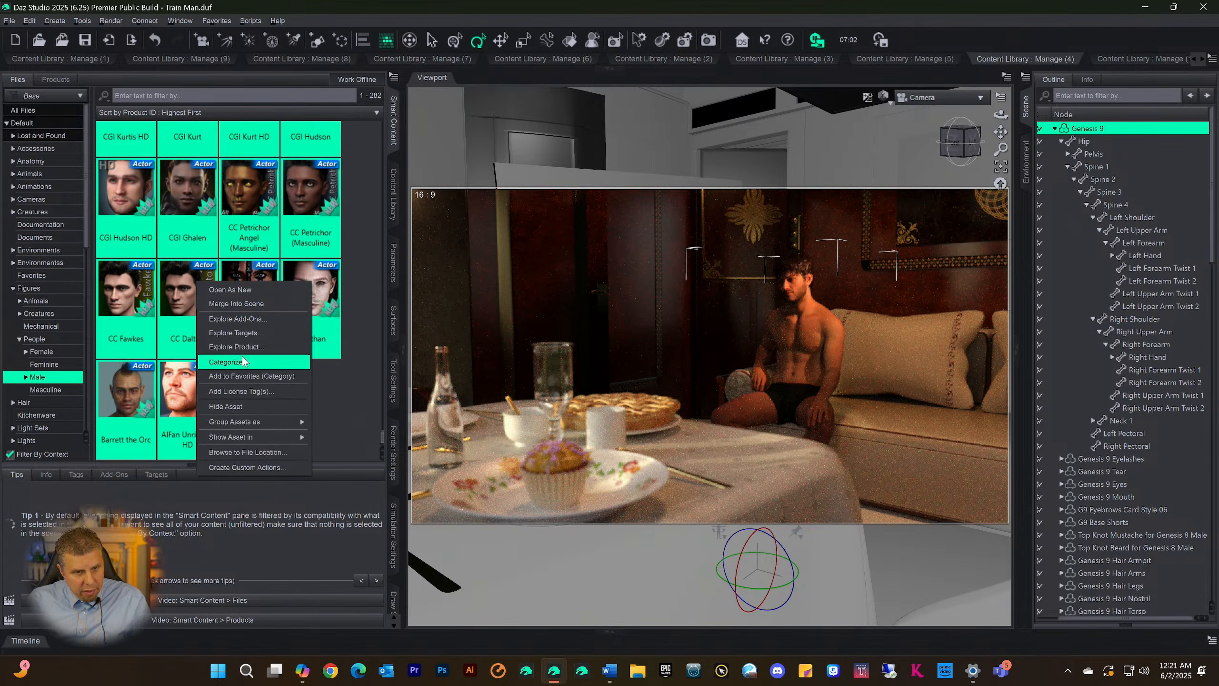
{"action": "left_click", "coordinate": [228, 361]}
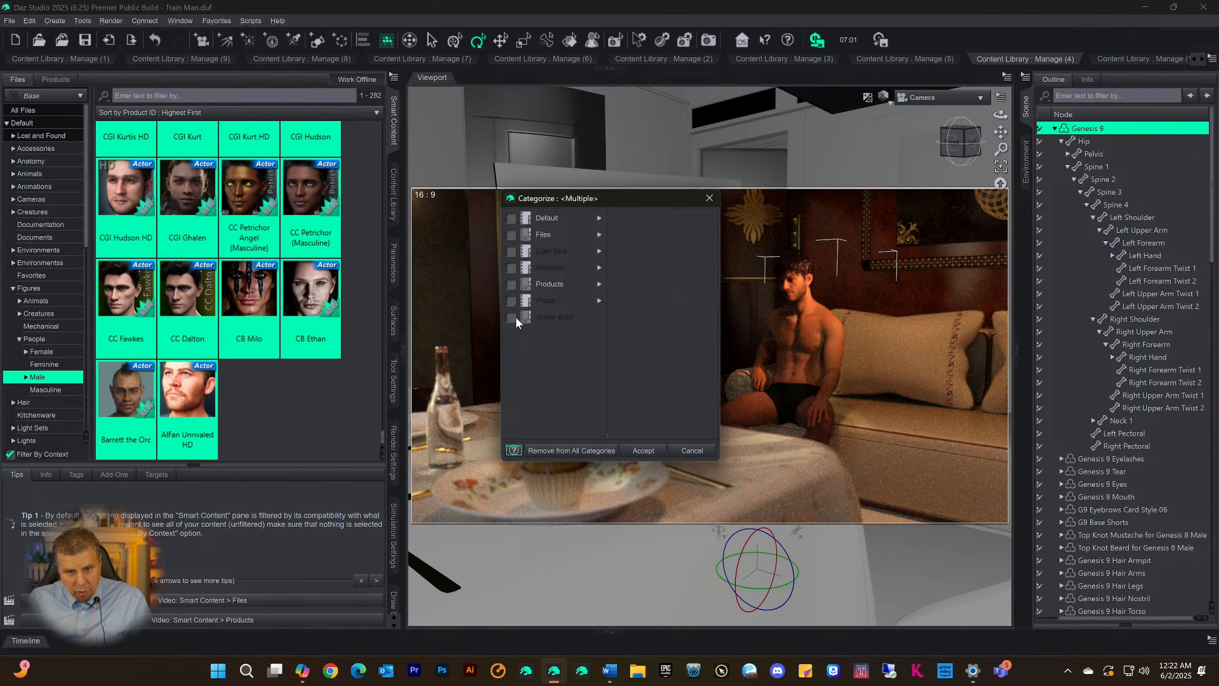
Assign the selected files to the Figures All and Figures9 categories, exclude them from Figures9's Female subcategory, and accept
{"action": "left_click", "coordinate": [543, 234]}
{"action": "left_click", "coordinate": [654, 234]}
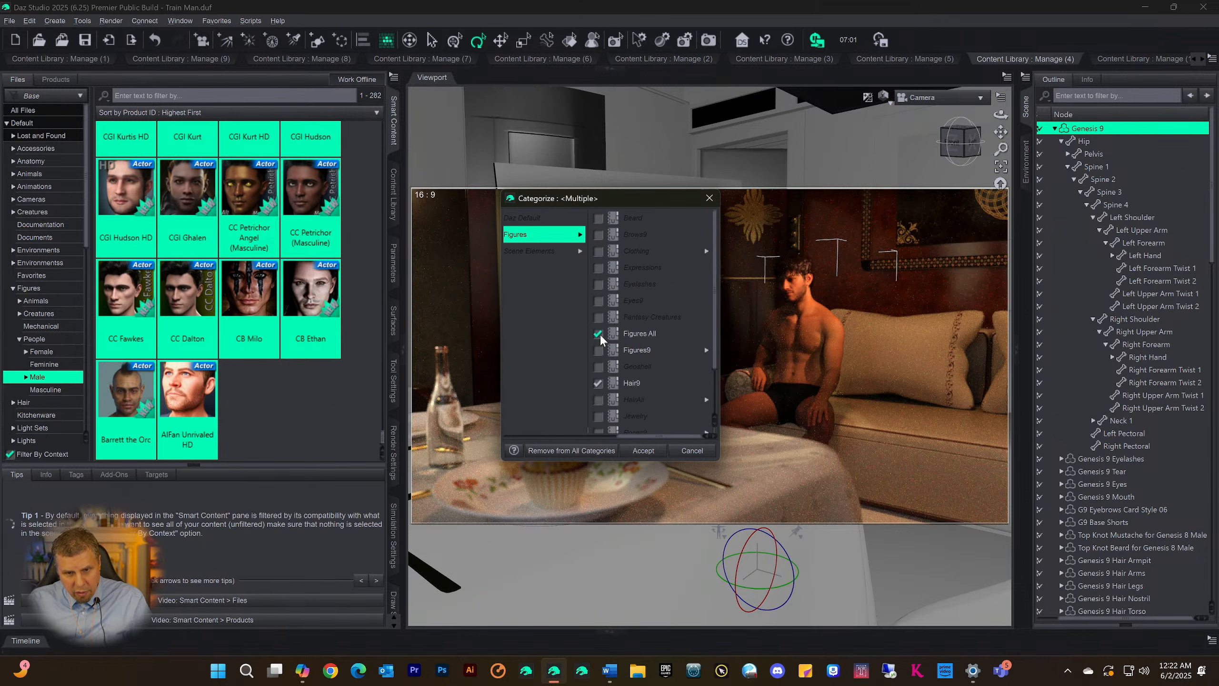
{"action": "left_click", "coordinate": [598, 349]}
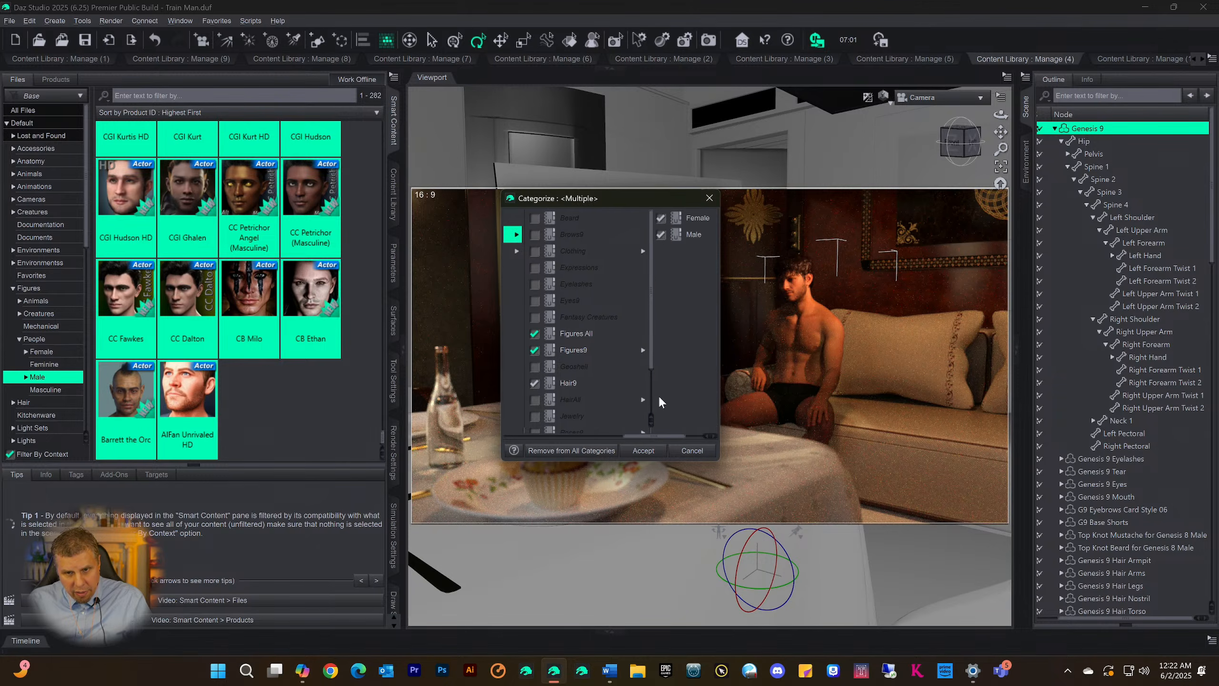
{"action": "left_click", "coordinate": [661, 219]}
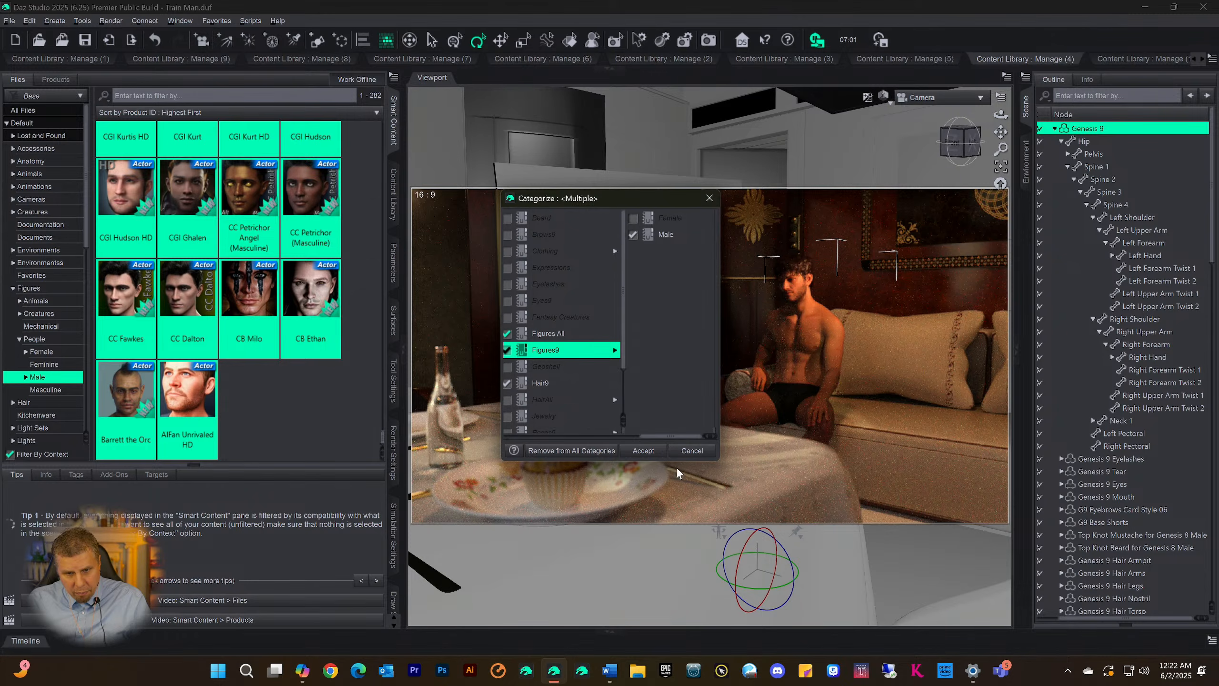
{"action": "left_click", "coordinate": [645, 450]}
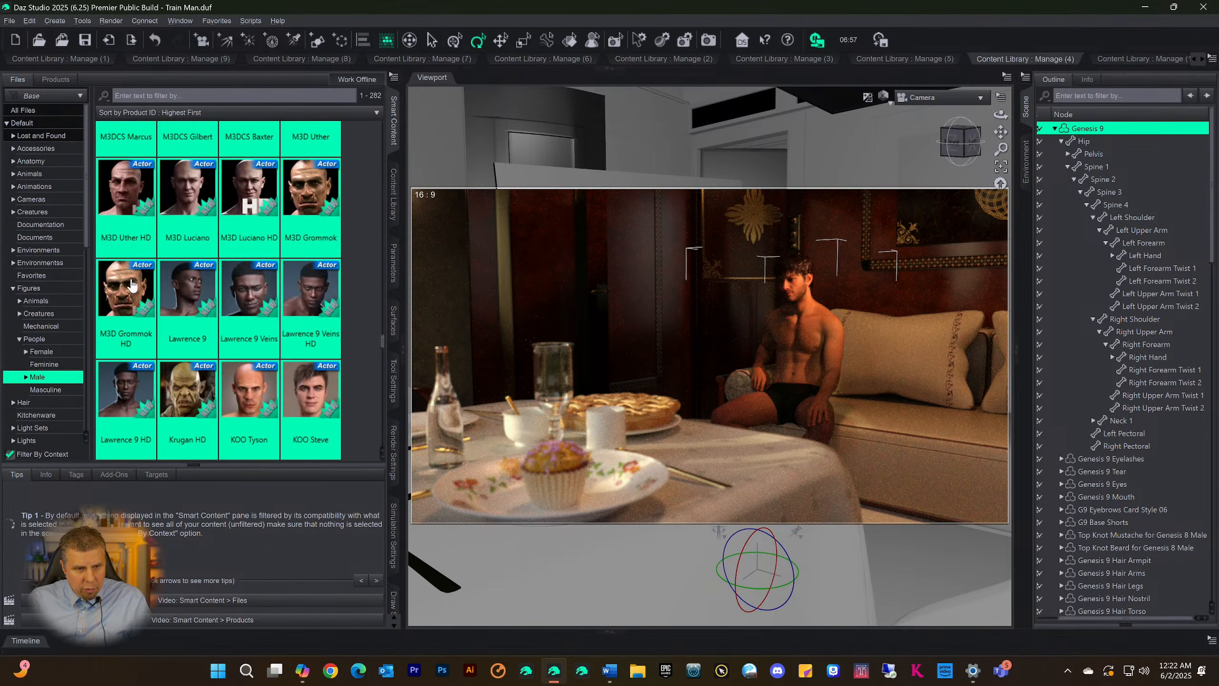
Categorize the selected files again, assigning them all to the Male subcategory of Figures9 under Files, Figures
{"action": "right_click", "coordinate": [132, 281]}
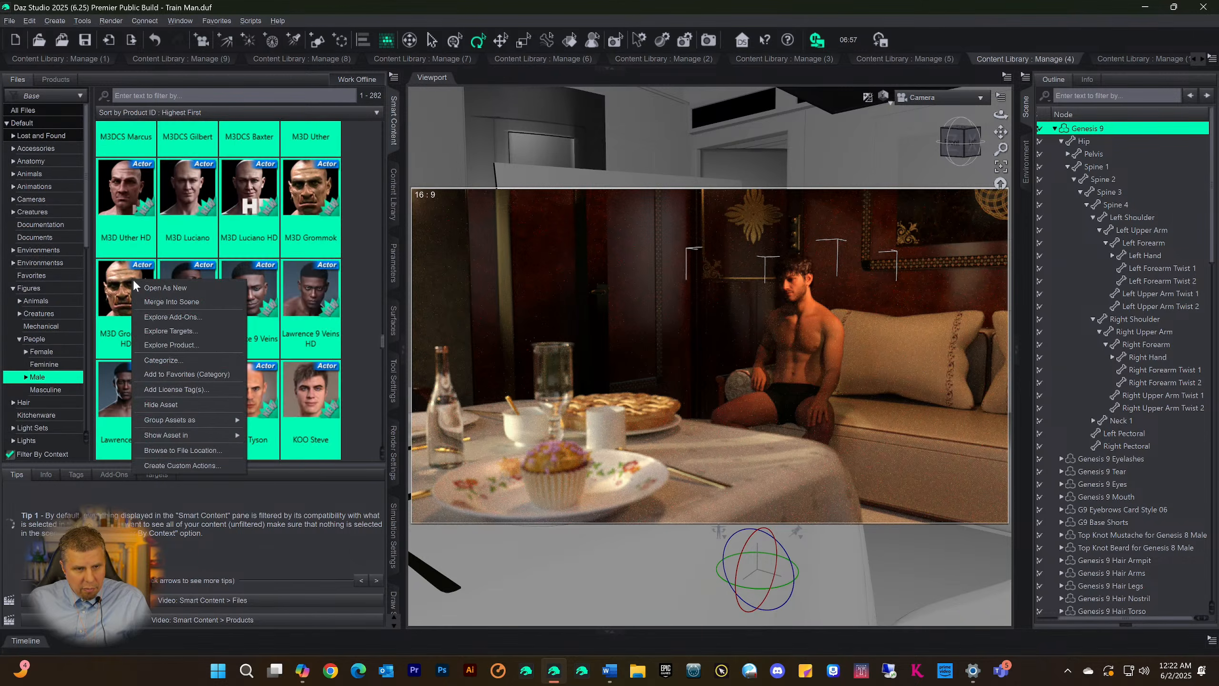
{"action": "left_click", "coordinate": [174, 363]}
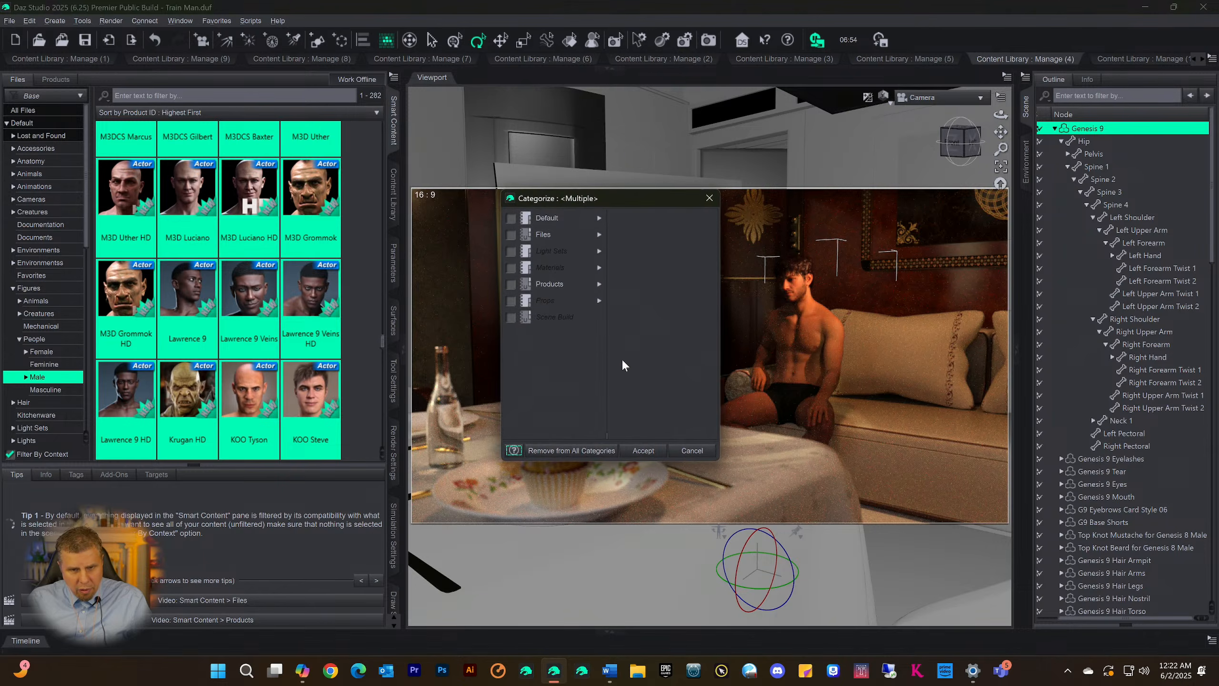
{"action": "left_click", "coordinate": [549, 235]}
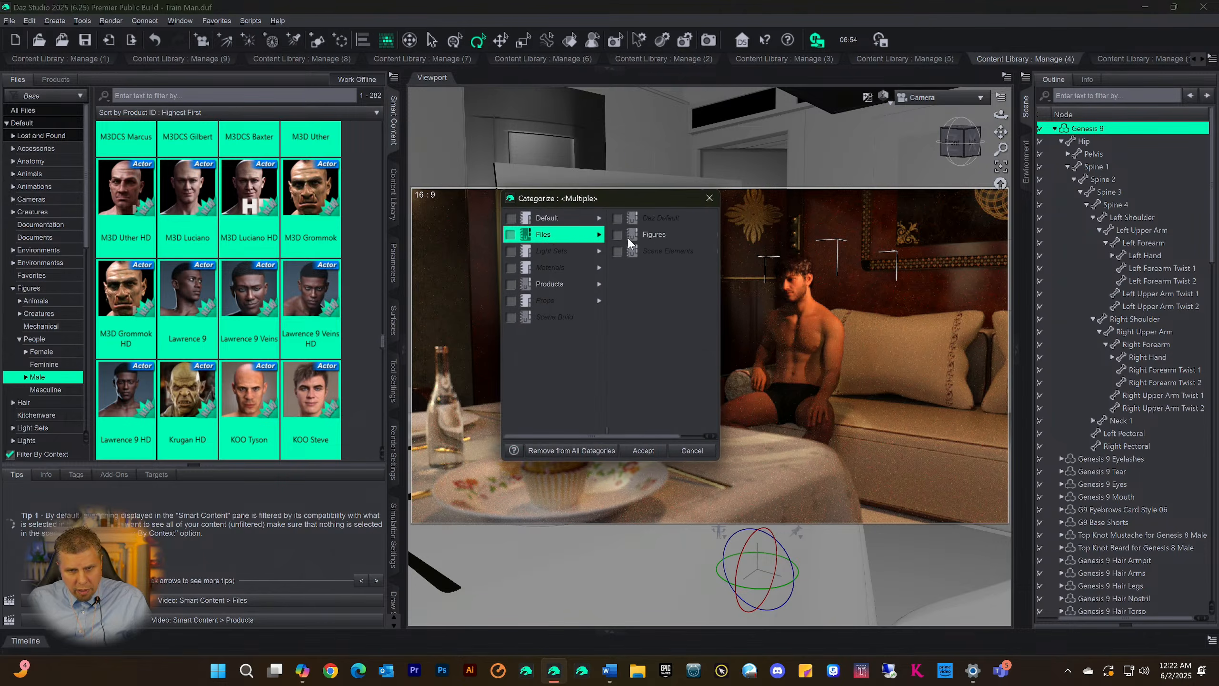
{"action": "left_click", "coordinate": [653, 235]}
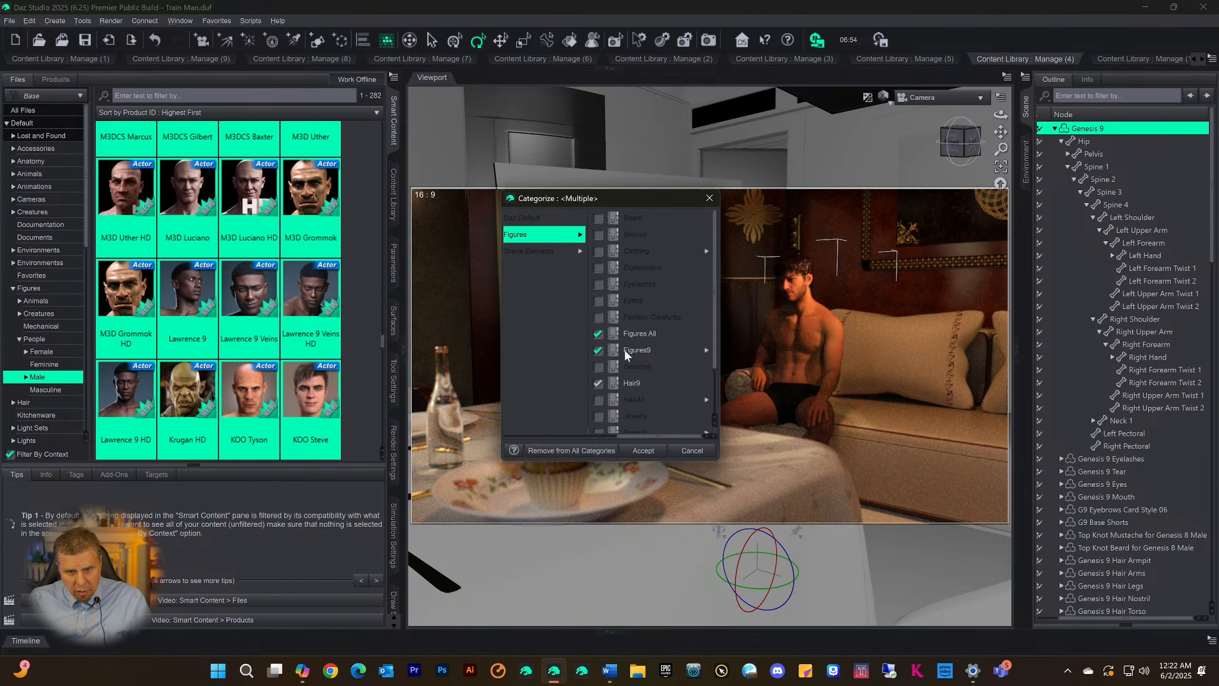
{"action": "left_click", "coordinate": [629, 349]}
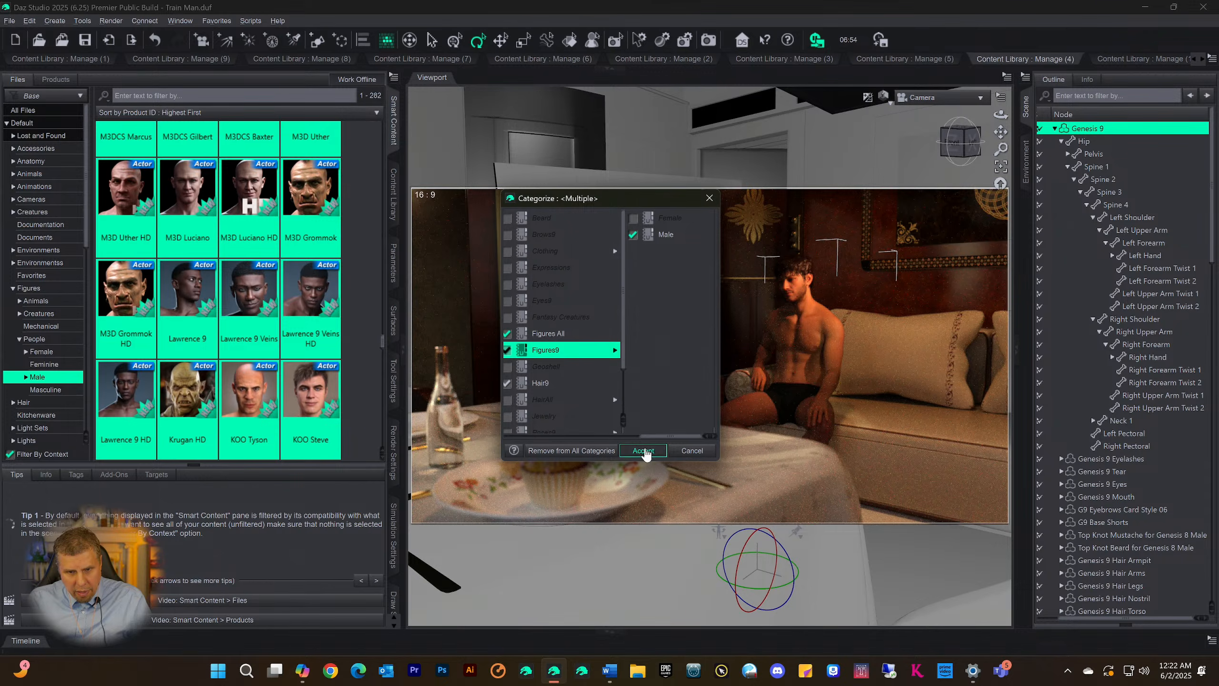
{"action": "left_click", "coordinate": [644, 452]}
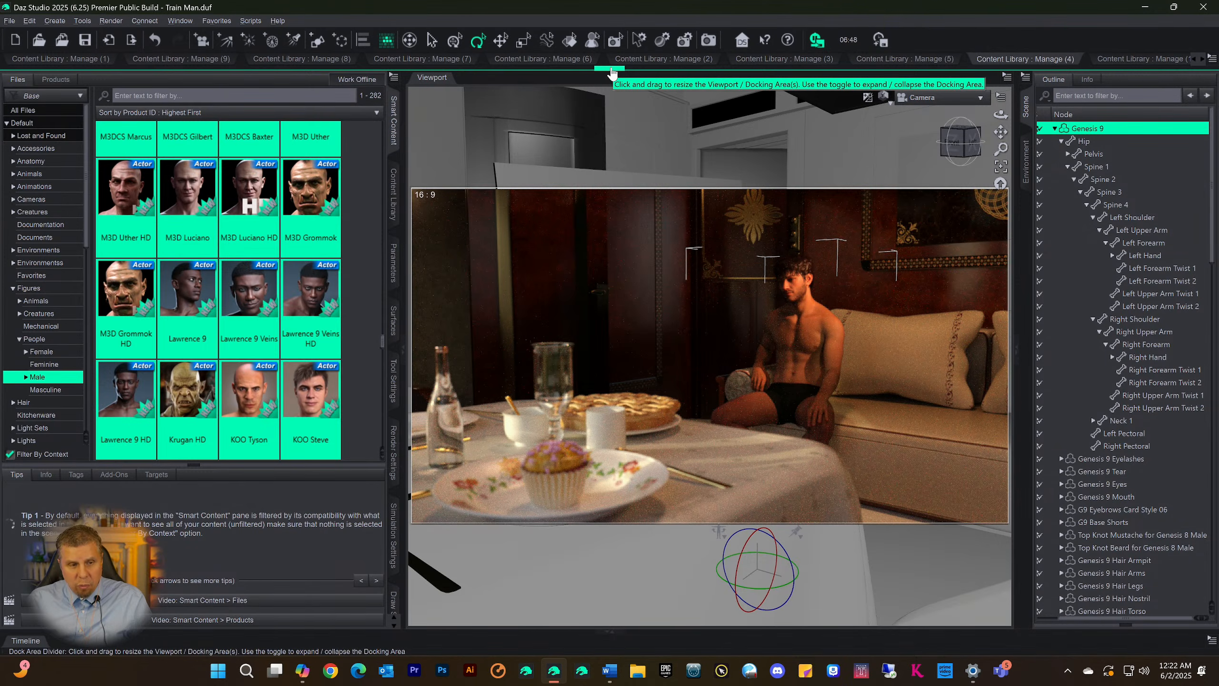
Expand the Content Library area, refresh the Figures9 Male category and look through its second page
{"action": "left_click", "coordinate": [611, 72]}
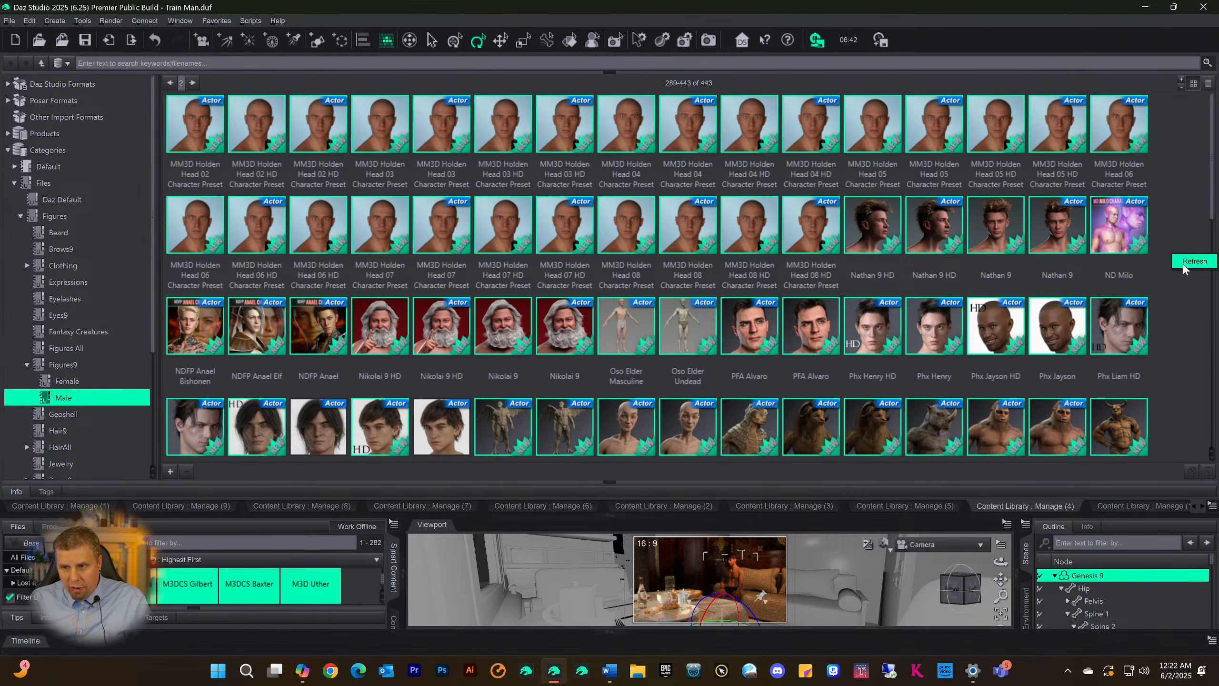
{"action": "left_click", "coordinate": [1185, 268]}
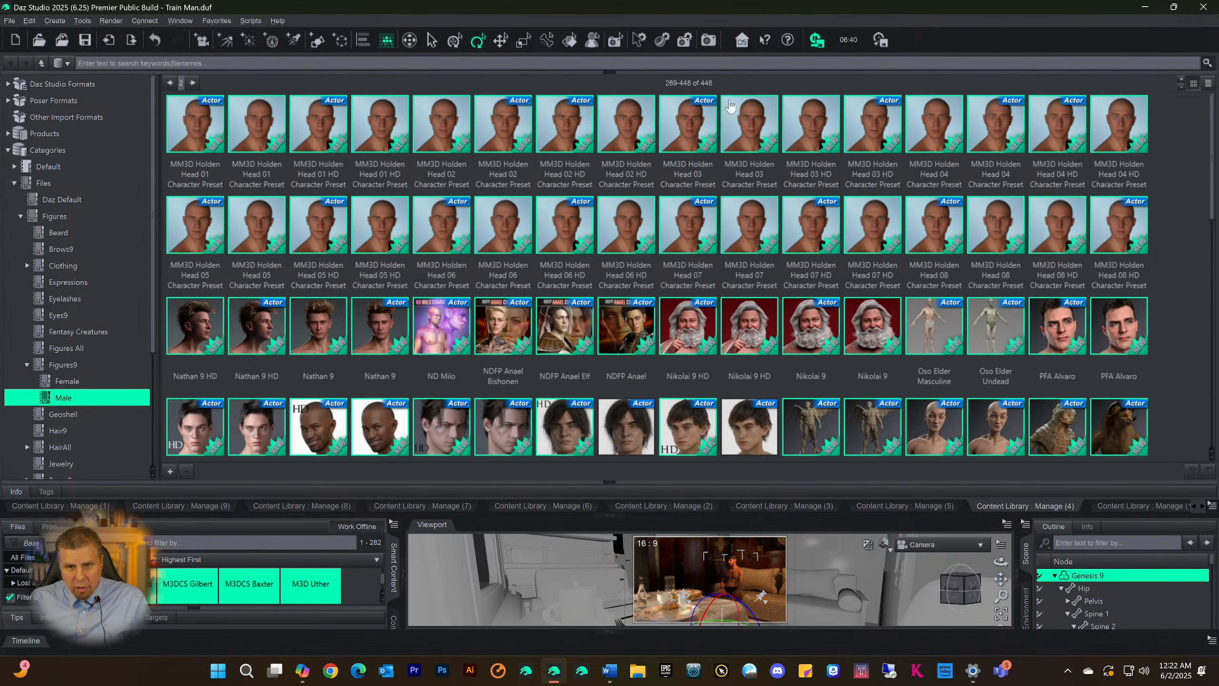
{"action": "scroll", "coordinate": [602, 167], "scroll_direction": "down", "scroll_amount": 10}
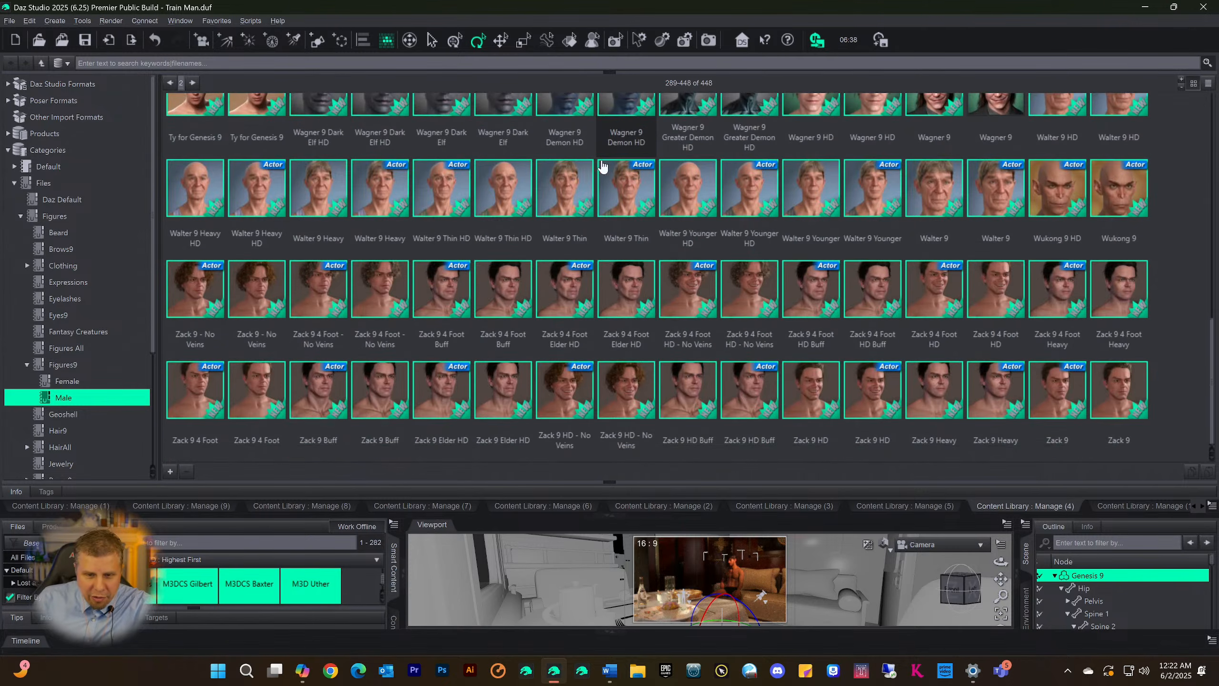
{"action": "scroll", "coordinate": [566, 168], "scroll_direction": "up", "scroll_amount": 6}
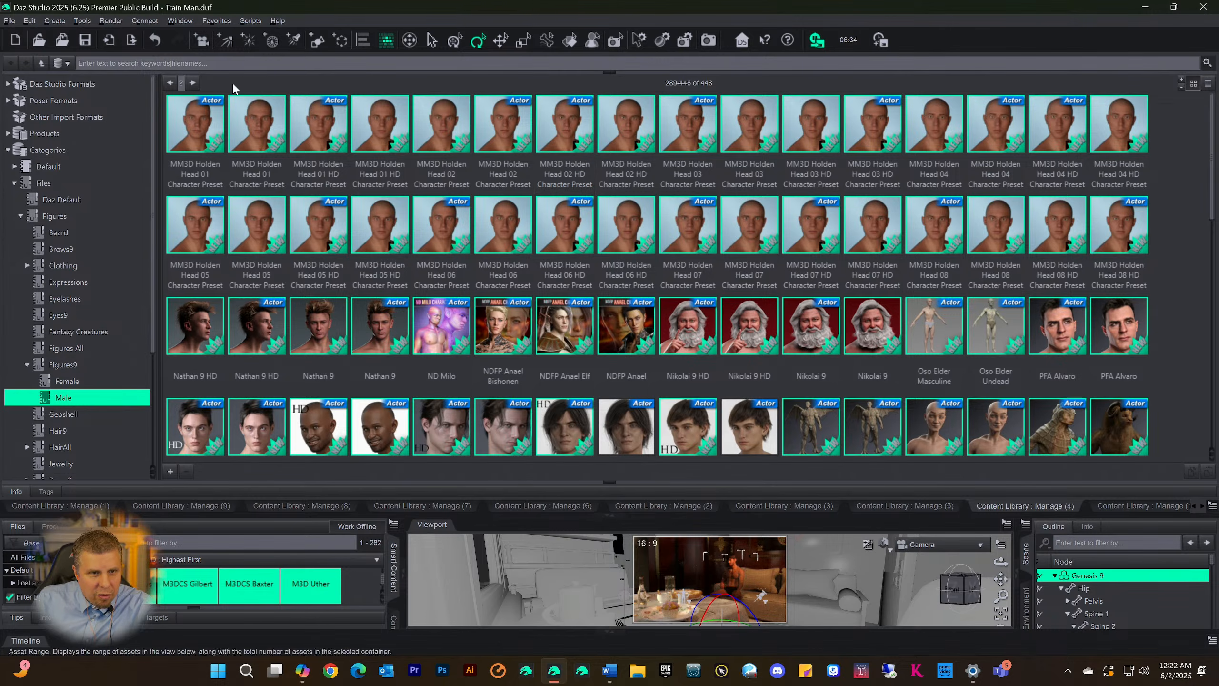
Return to the Male category's first page and look through the refreshed assets 1-288 to the end
{"action": "left_click", "coordinate": [170, 83]}
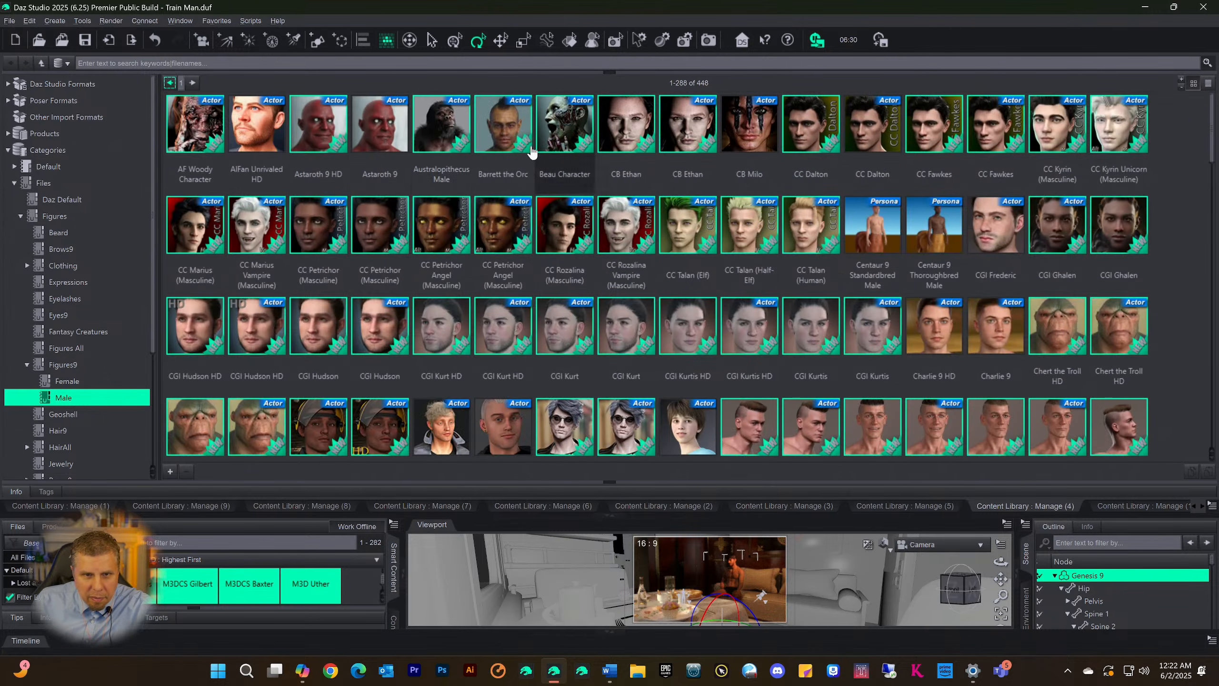
{"action": "scroll", "coordinate": [573, 149], "scroll_direction": "down", "scroll_amount": 5}
{"action": "scroll", "coordinate": [576, 149], "scroll_direction": "up", "scroll_amount": 5}
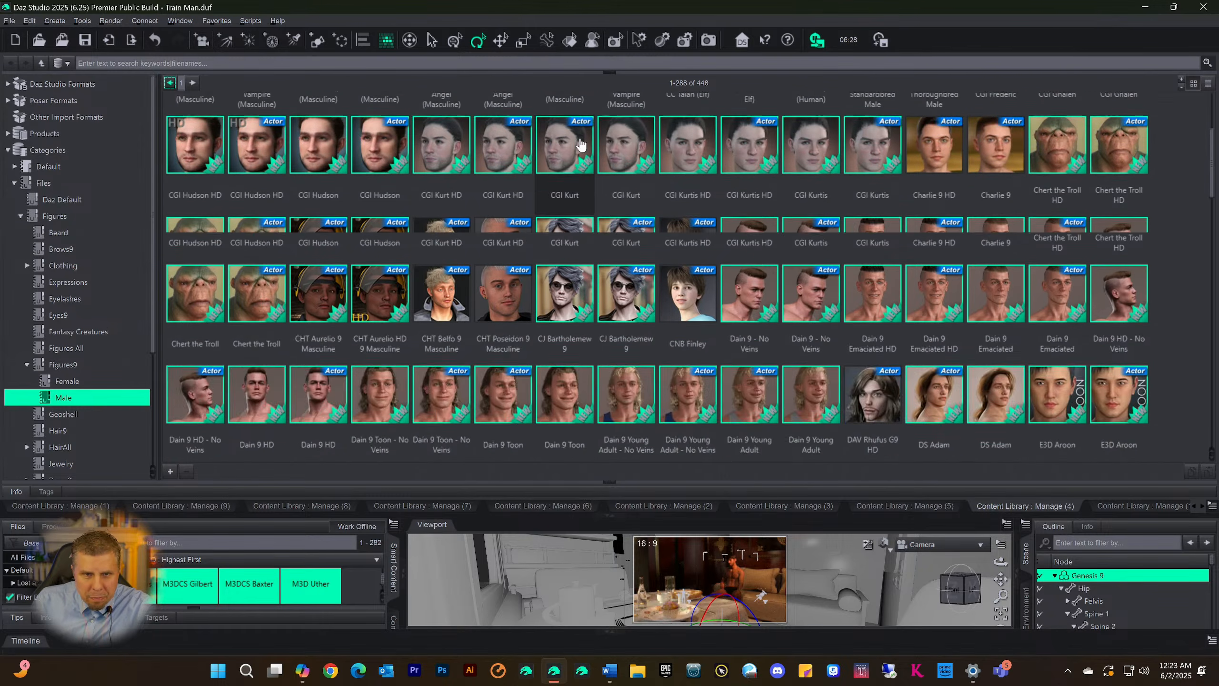
{"action": "scroll", "coordinate": [507, 180], "scroll_direction": "down", "scroll_amount": 10}
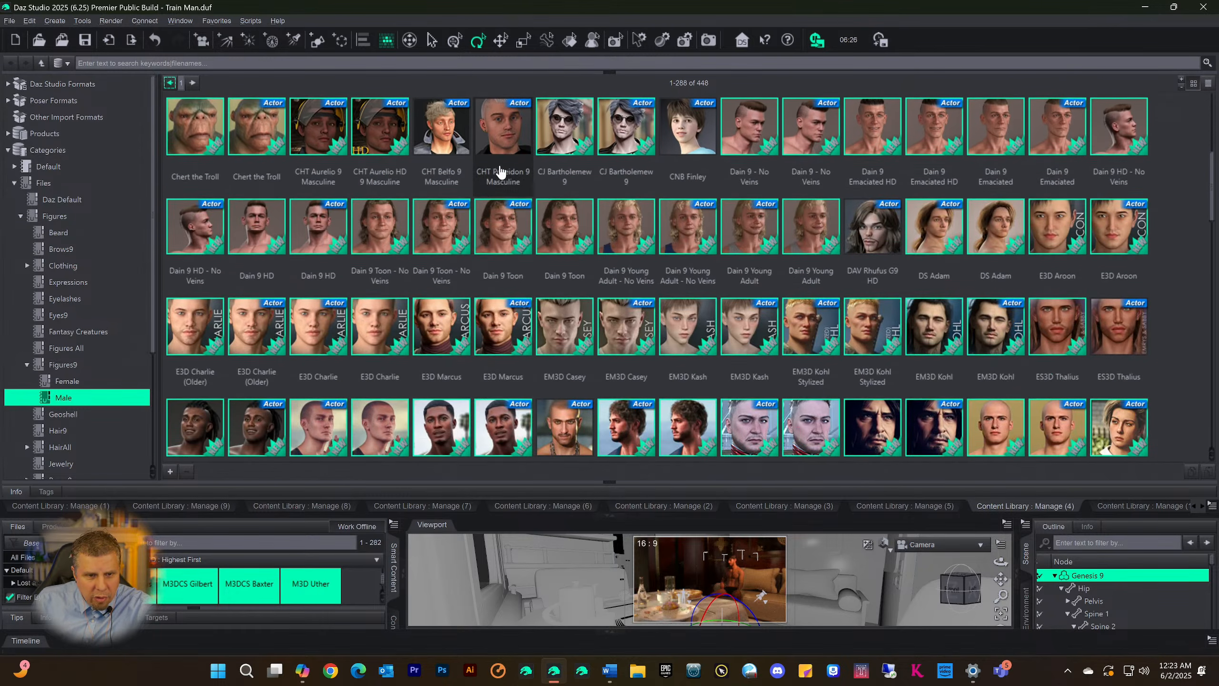
{"action": "scroll", "coordinate": [506, 182], "scroll_direction": "down", "scroll_amount": 10}
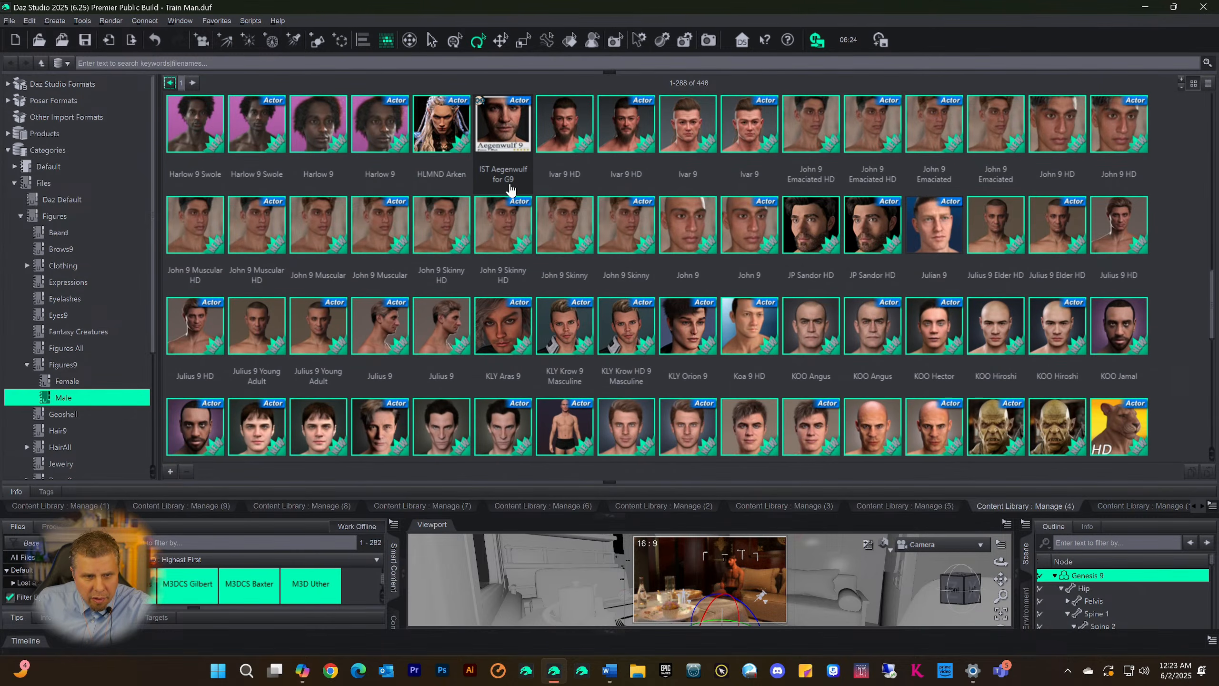
{"action": "scroll", "coordinate": [510, 189], "scroll_direction": "down", "scroll_amount": 4}
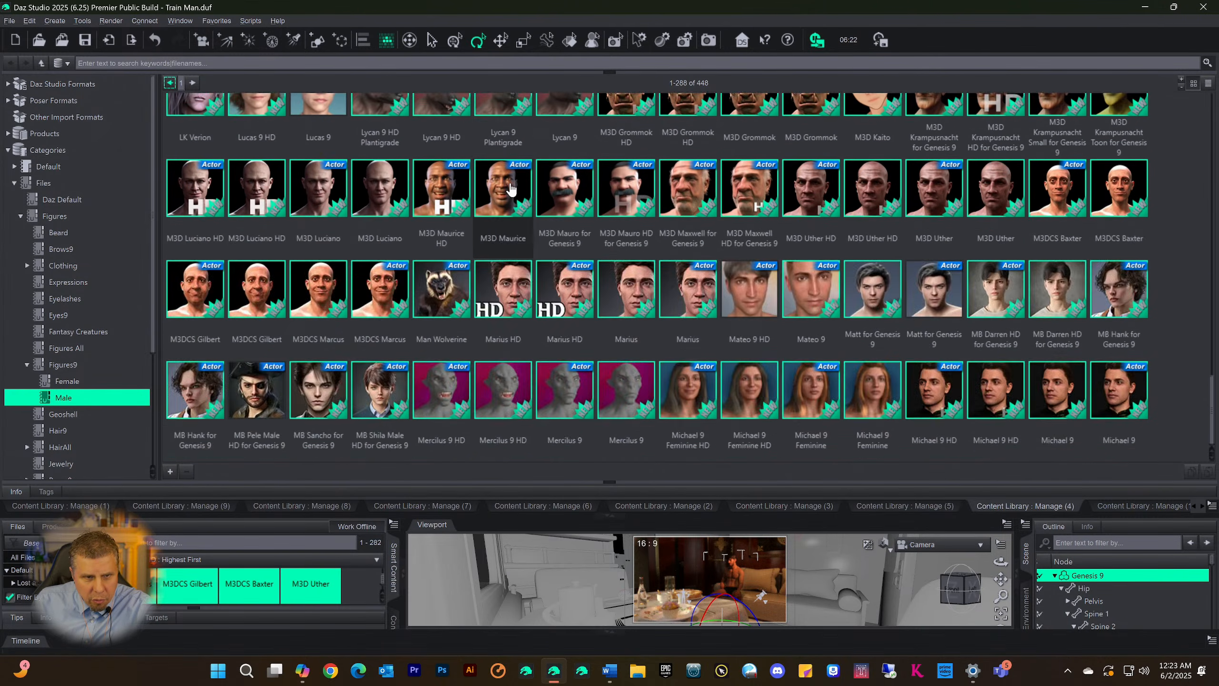
Look through the rest of the Male category's first page and its second page, assets 289-448, from start to end
{"action": "scroll", "coordinate": [331, 242], "scroll_direction": "up", "scroll_amount": 6}
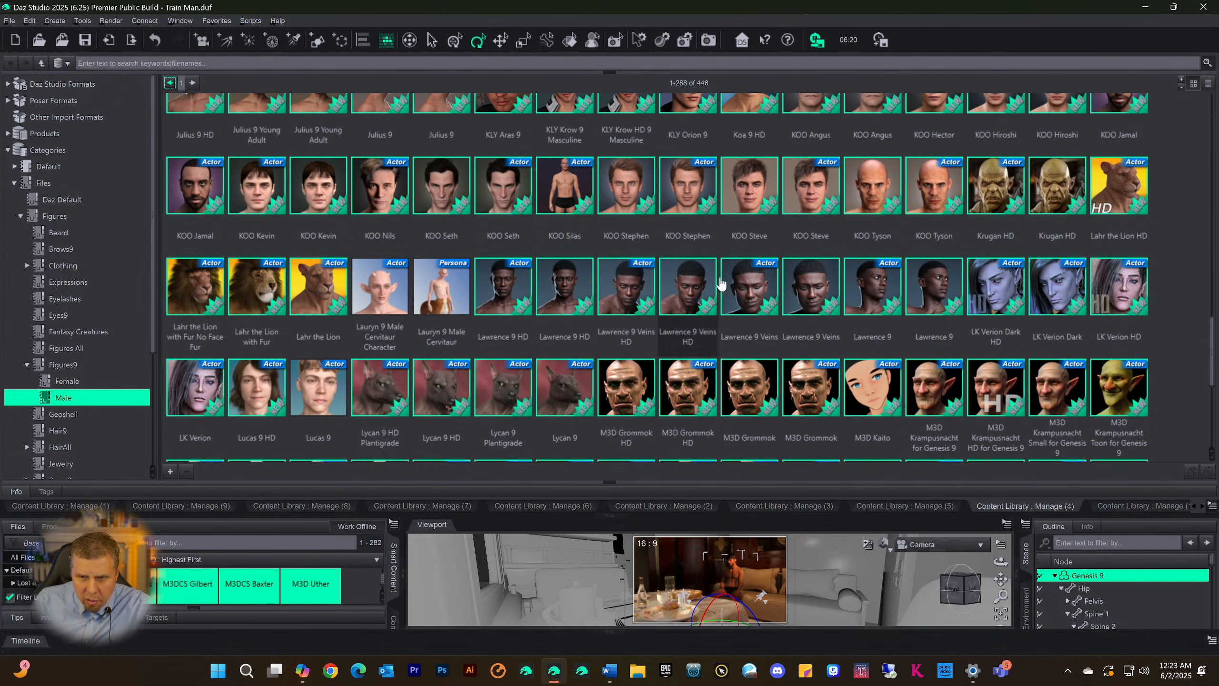
{"action": "scroll", "coordinate": [837, 267], "scroll_direction": "down", "scroll_amount": 5}
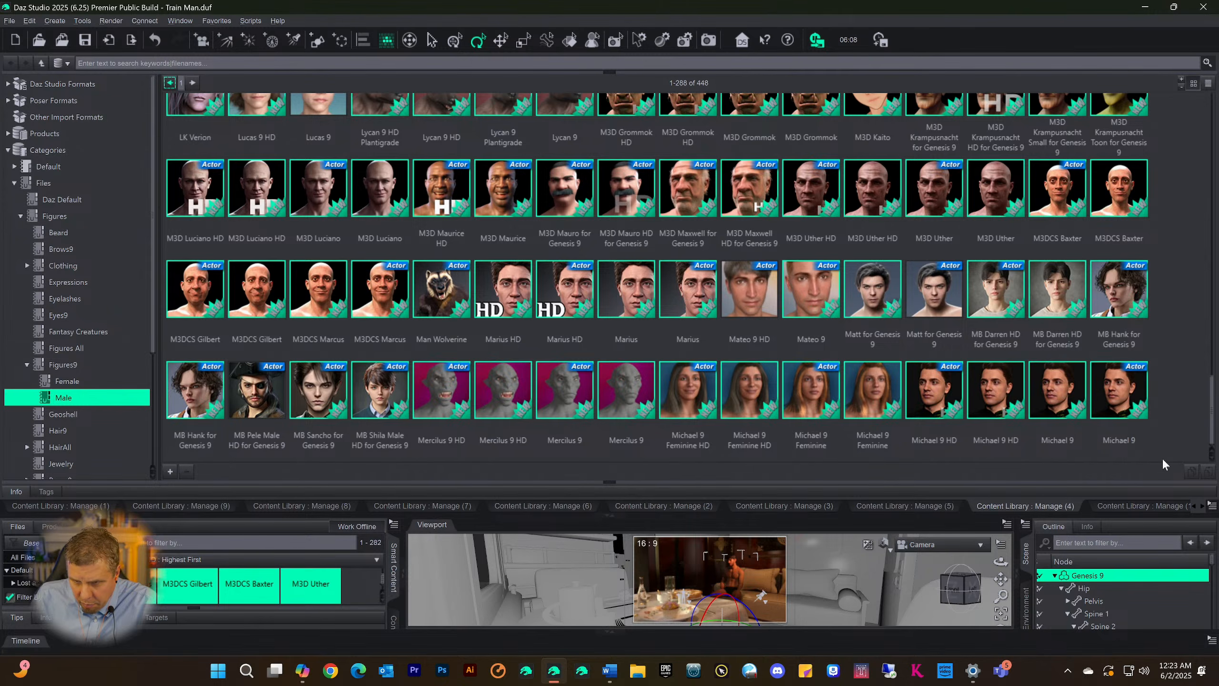
{"action": "scroll", "coordinate": [930, 272], "scroll_direction": "up", "scroll_amount": 10}
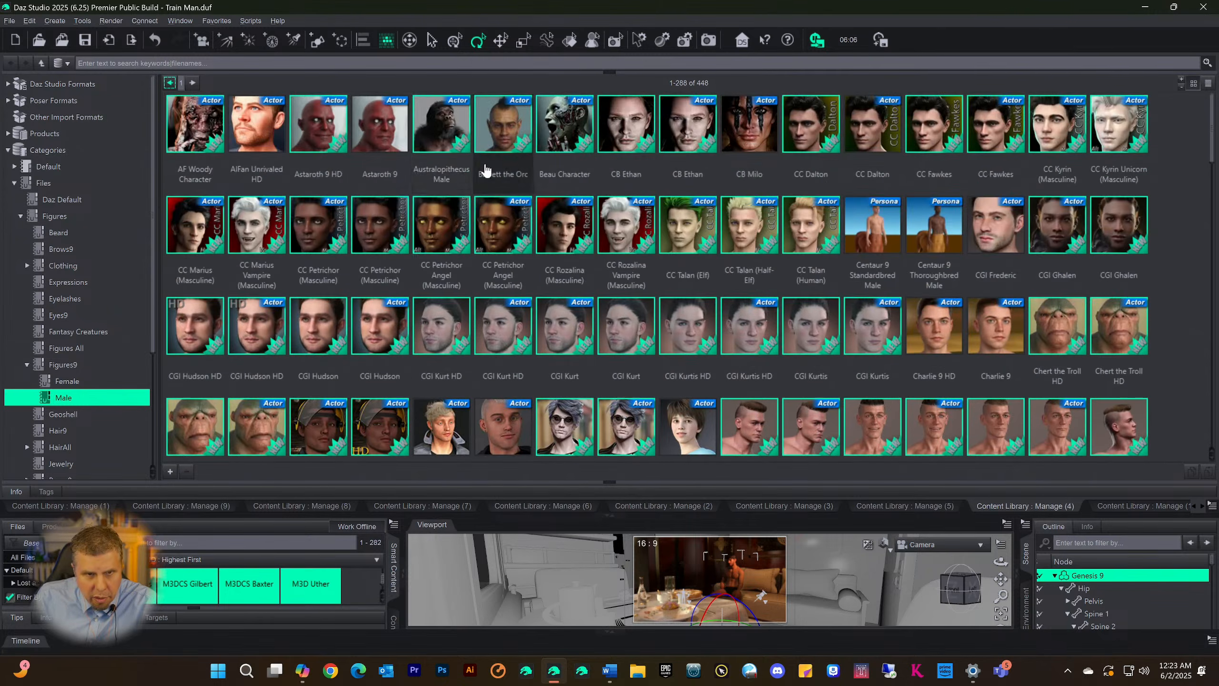
{"action": "left_click", "coordinate": [192, 82]}
{"action": "scroll", "coordinate": [826, 302], "scroll_direction": "down", "scroll_amount": 10}
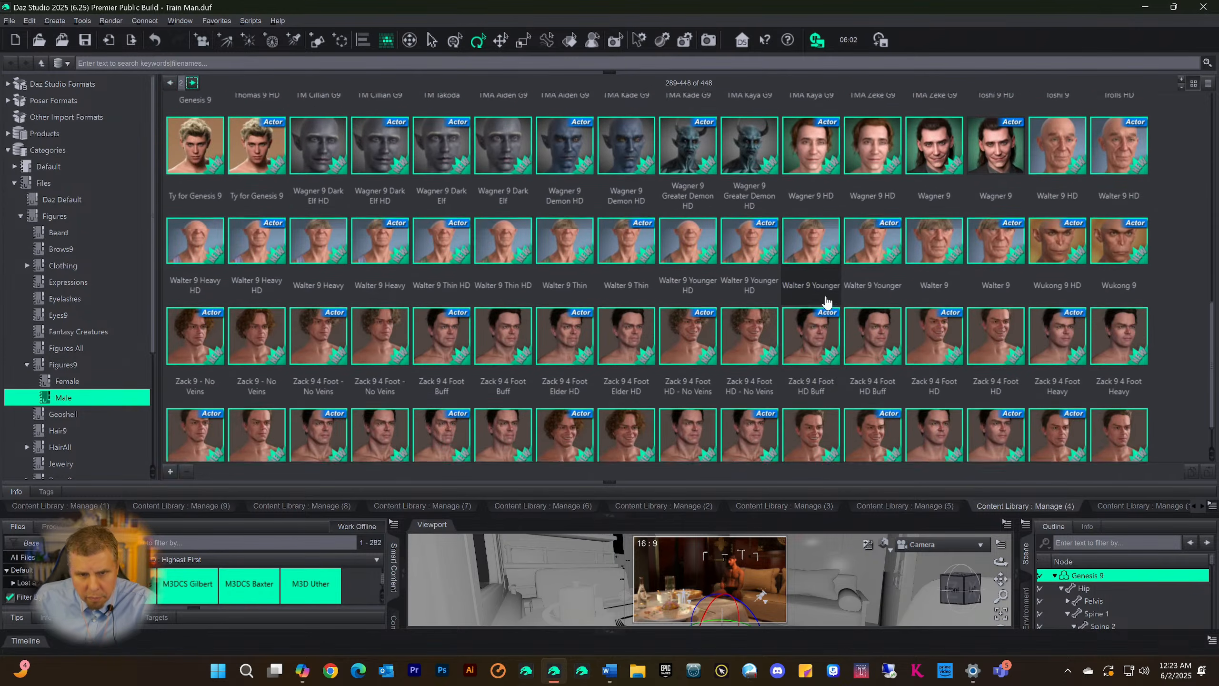
{"action": "scroll", "coordinate": [826, 301], "scroll_direction": "up", "scroll_amount": 10}
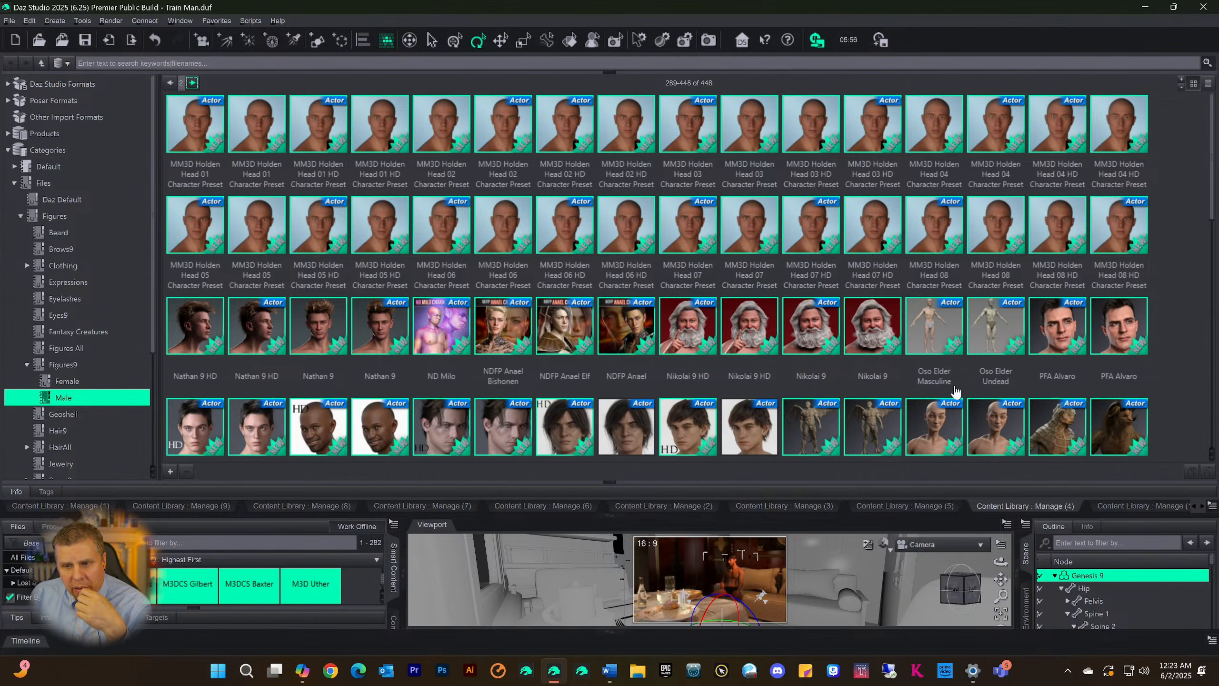
{"action": "scroll", "coordinate": [439, 360], "scroll_direction": "down", "scroll_amount": 10}
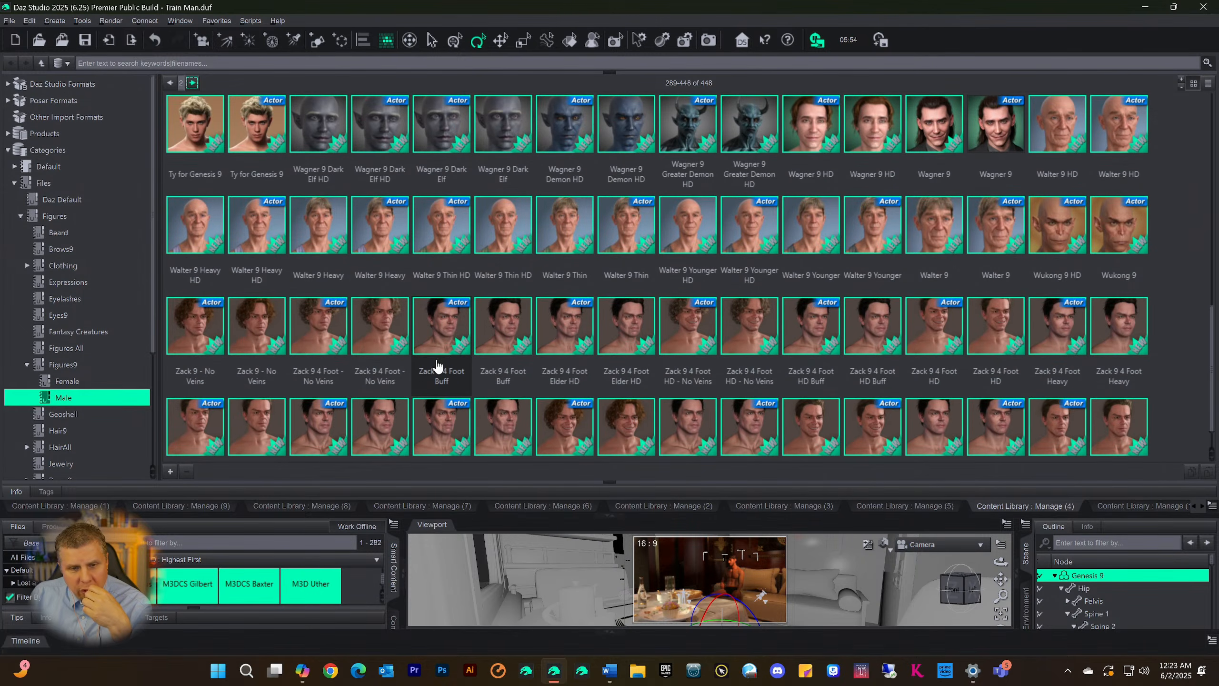
{"action": "scroll", "coordinate": [443, 357], "scroll_direction": "up", "scroll_amount": 10}
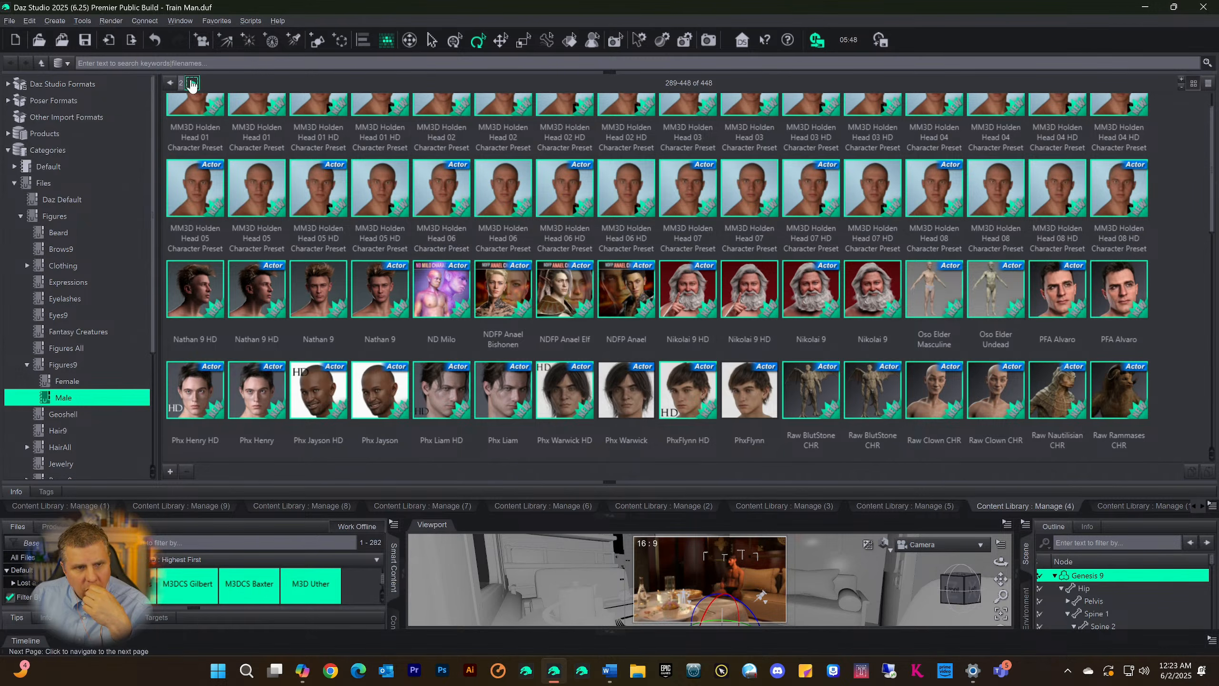
{"action": "scroll", "coordinate": [450, 220], "scroll_direction": "up", "scroll_amount": 1}
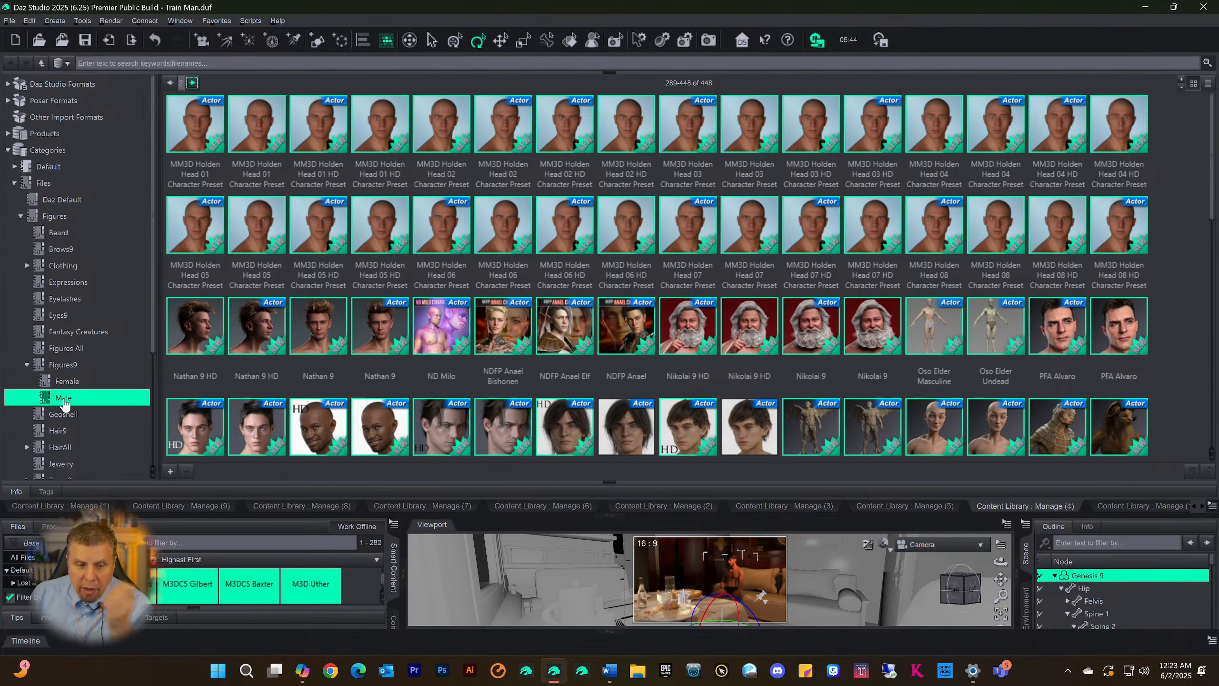
{"action": "scroll", "coordinate": [342, 307], "scroll_direction": "down", "scroll_amount": 15}
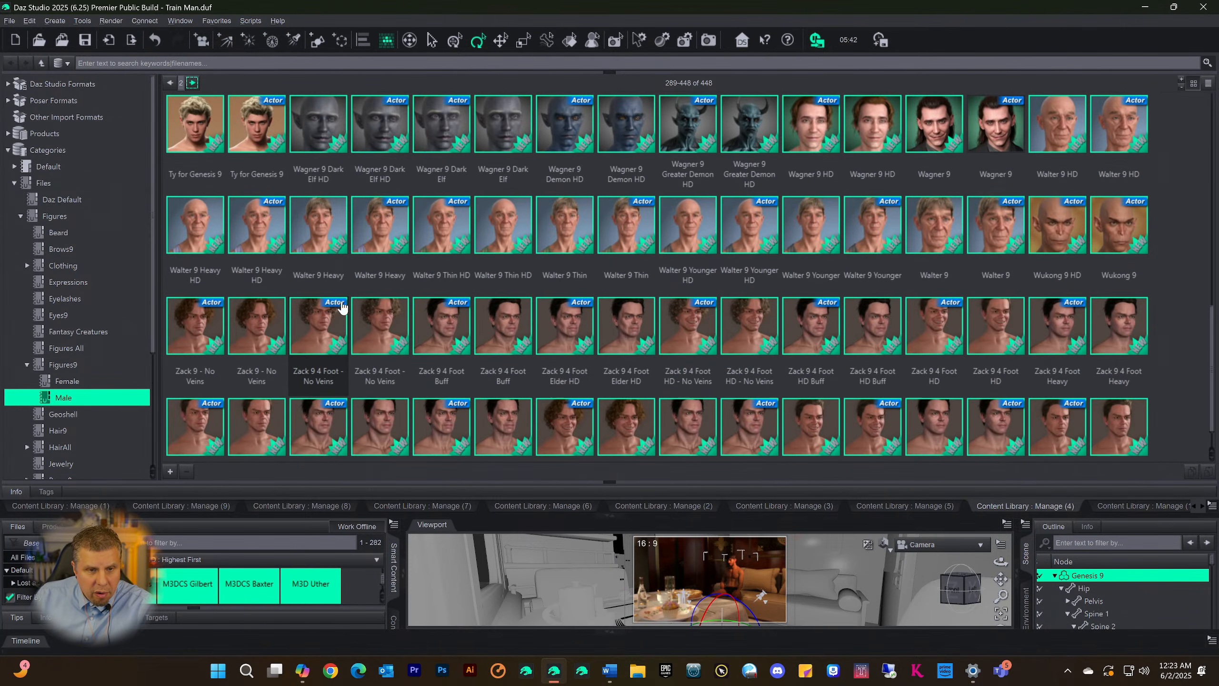
{"action": "scroll", "coordinate": [343, 307], "scroll_direction": "up", "scroll_amount": 15}
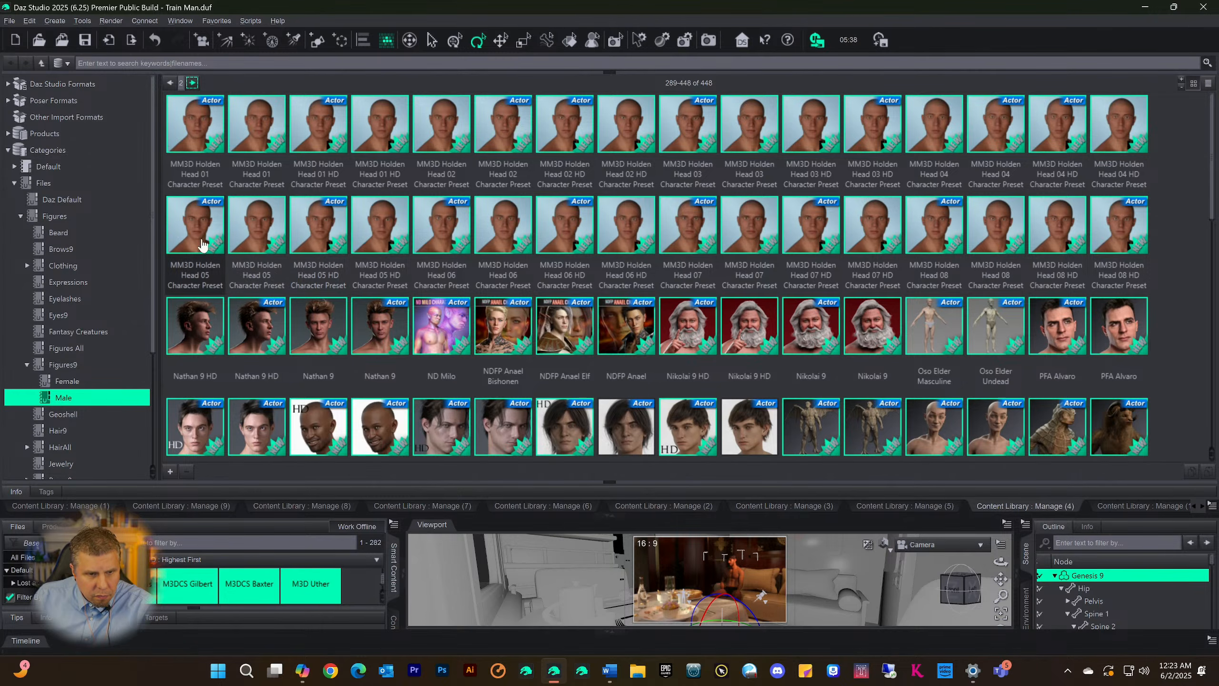
Collapse the Content Library area, browse the compatible Figures, People files in Smart Content and select Ivar 9
{"action": "left_click", "coordinate": [610, 516]}
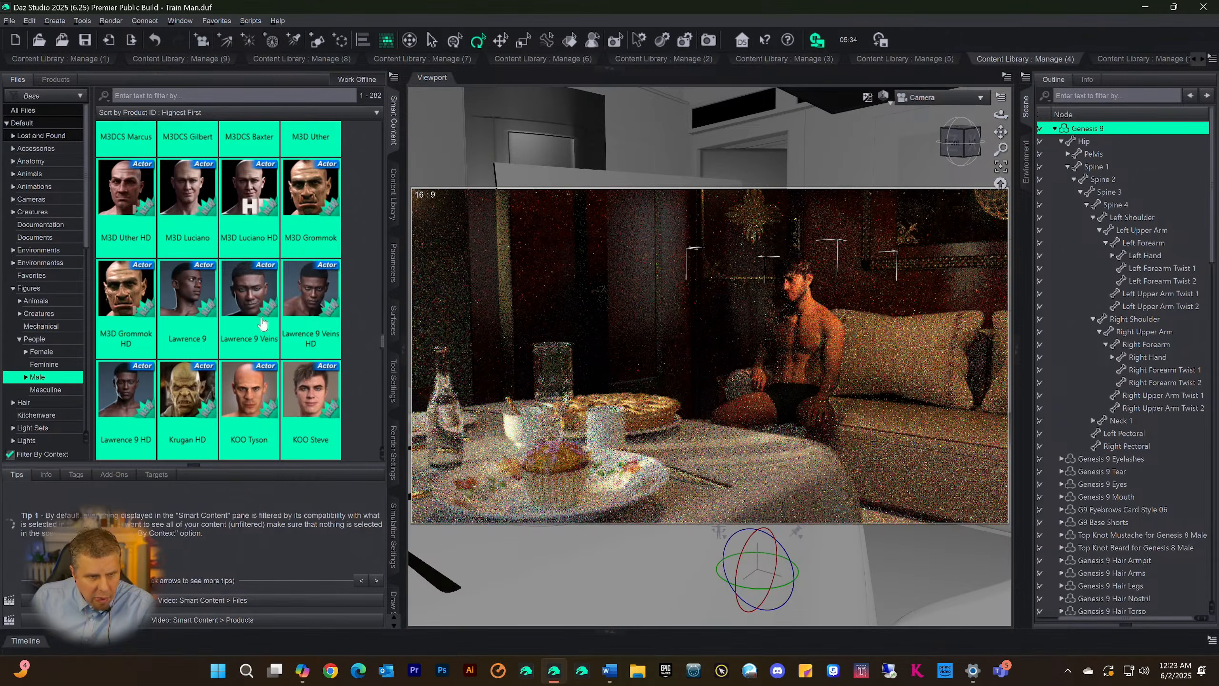
{"action": "left_click", "coordinate": [39, 340]}
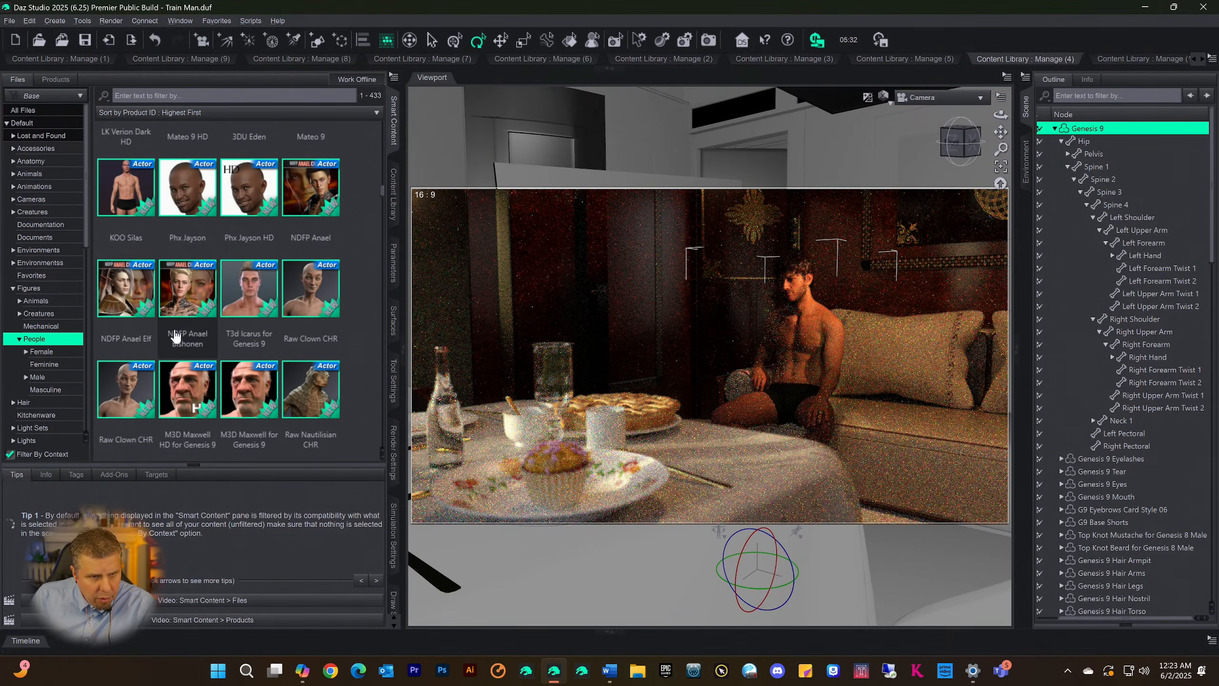
{"action": "scroll", "coordinate": [218, 292], "scroll_direction": "down", "scroll_amount": 6}
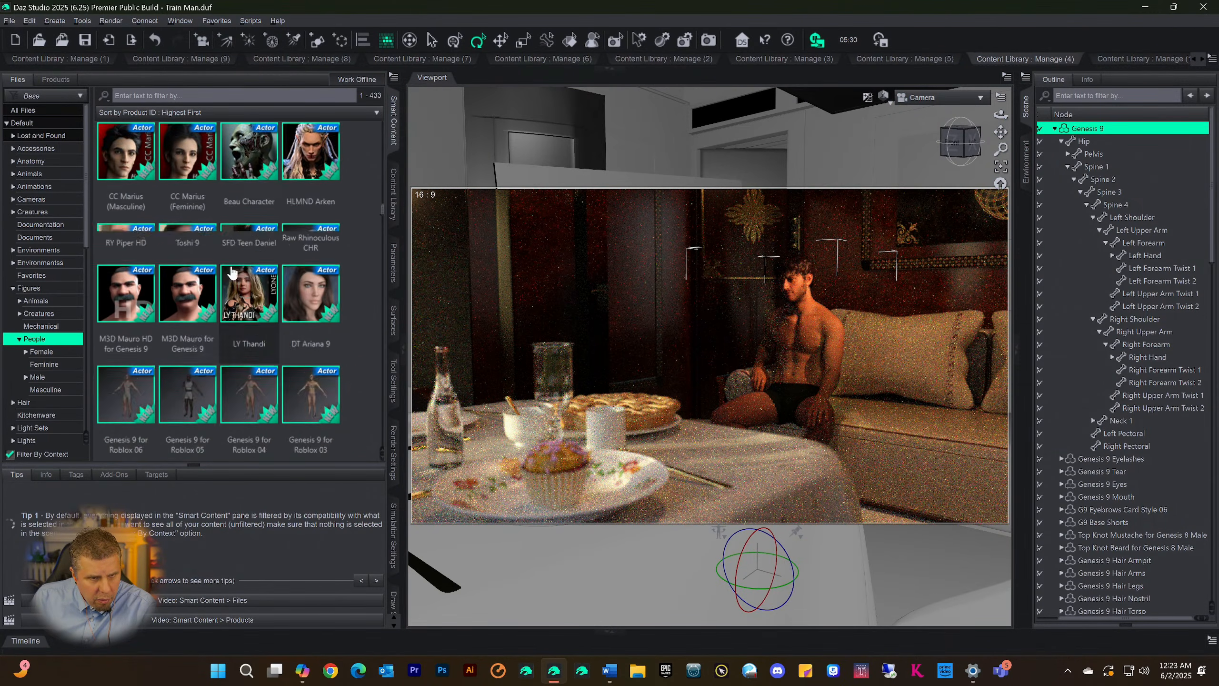
{"action": "scroll", "coordinate": [232, 273], "scroll_direction": "down", "scroll_amount": 8}
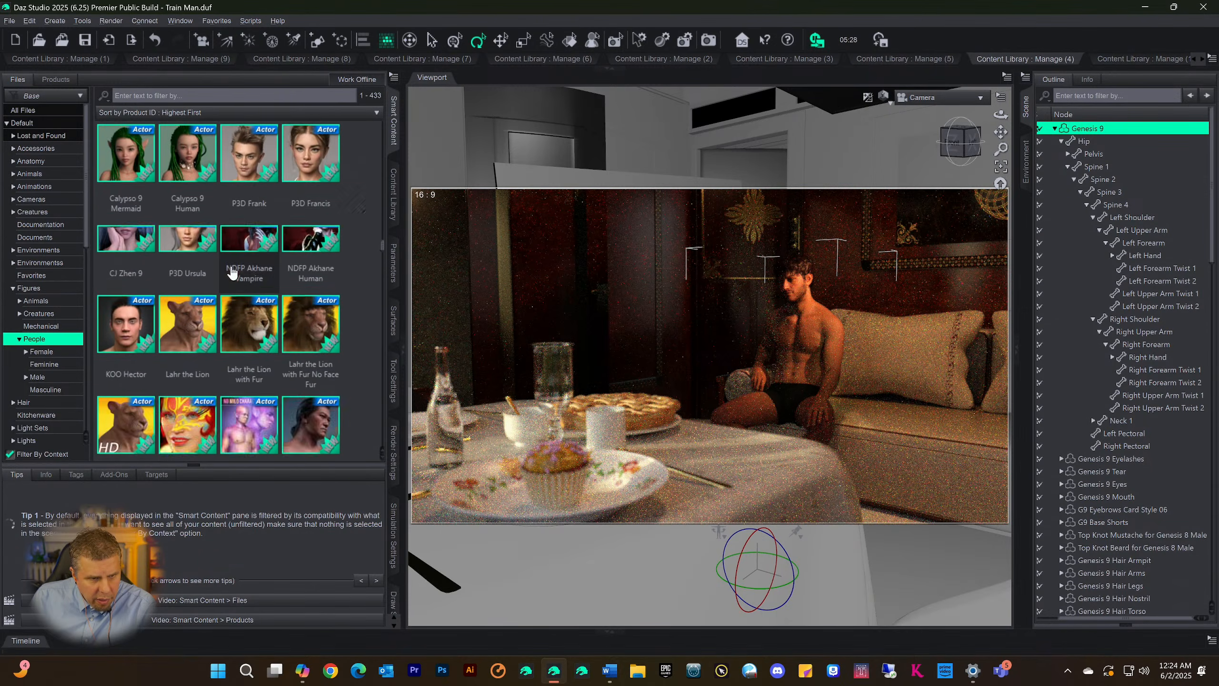
{"action": "scroll", "coordinate": [232, 272], "scroll_direction": "down", "scroll_amount": 8}
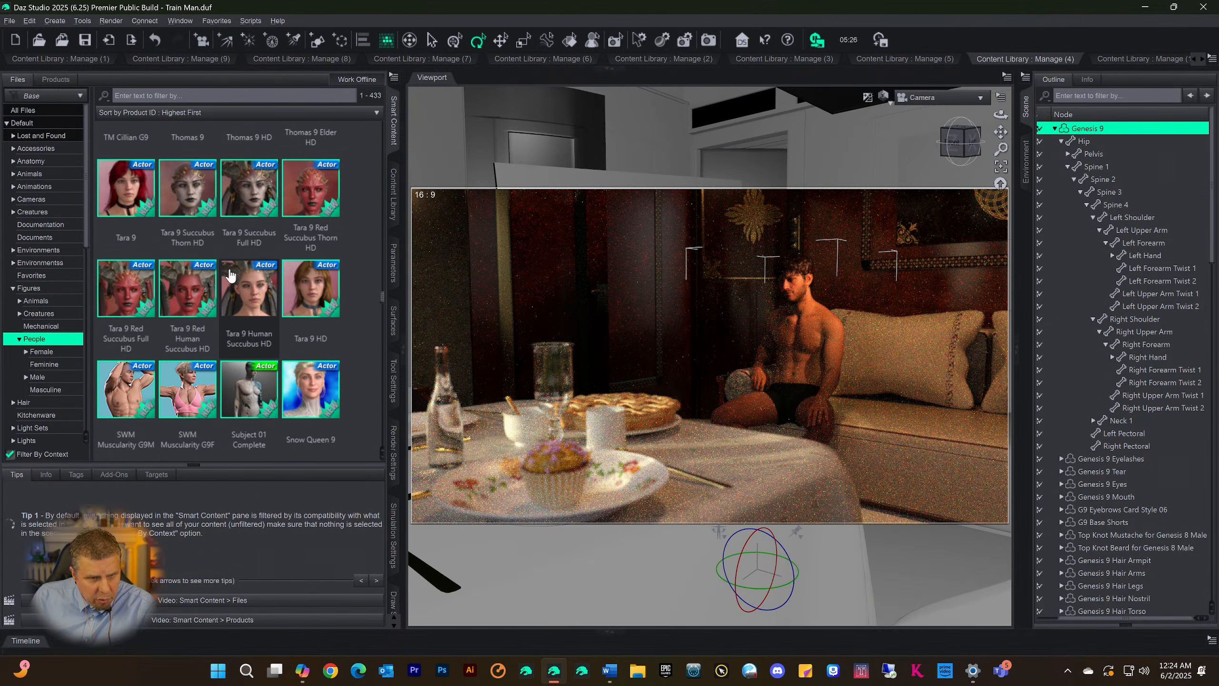
{"action": "scroll", "coordinate": [230, 275], "scroll_direction": "down", "scroll_amount": 8}
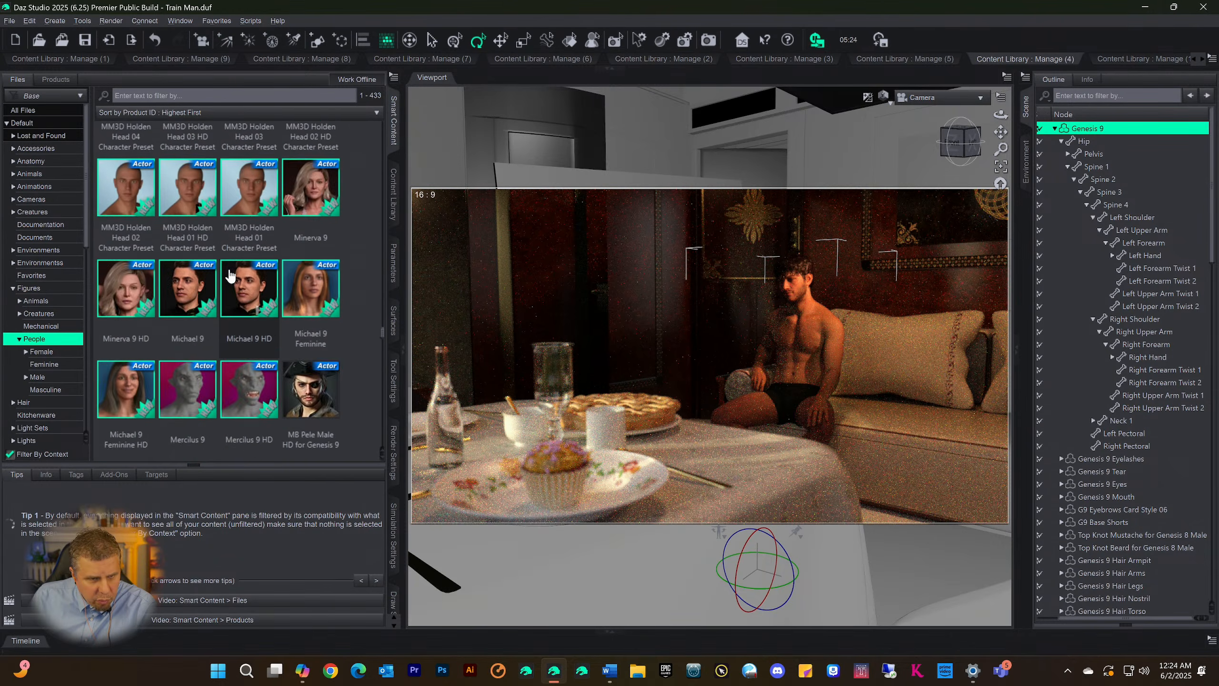
{"action": "scroll", "coordinate": [230, 276], "scroll_direction": "down", "scroll_amount": 8}
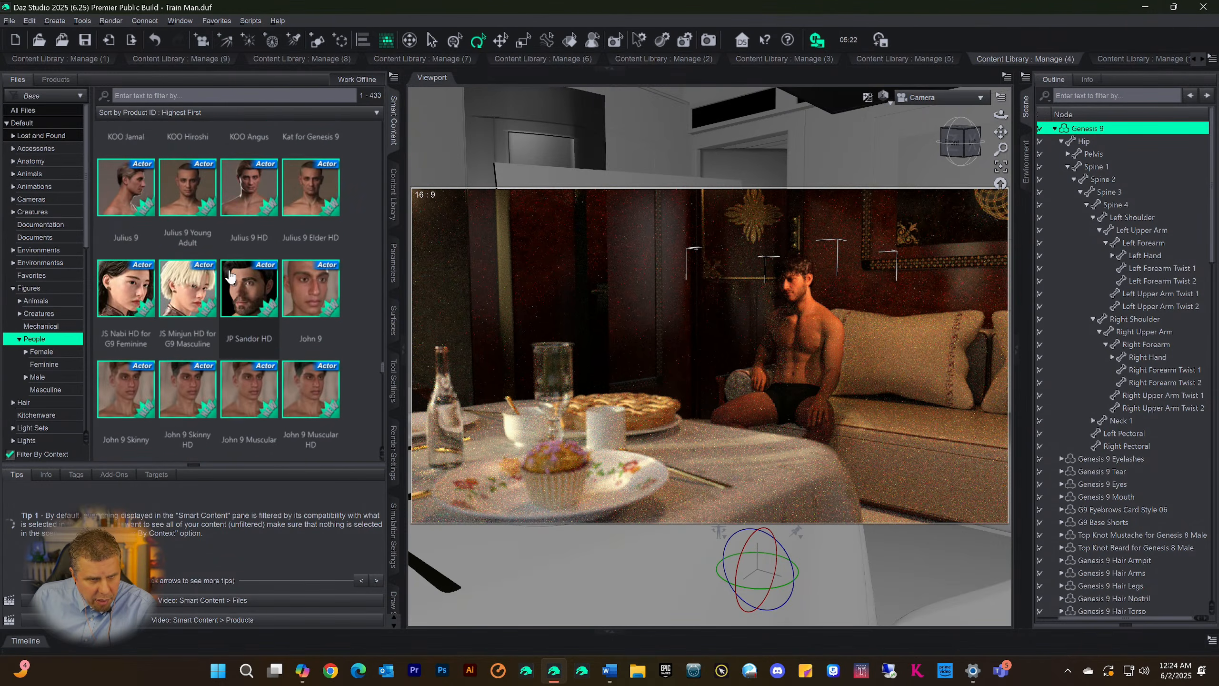
{"action": "mouse_move", "coordinate": [230, 275]}
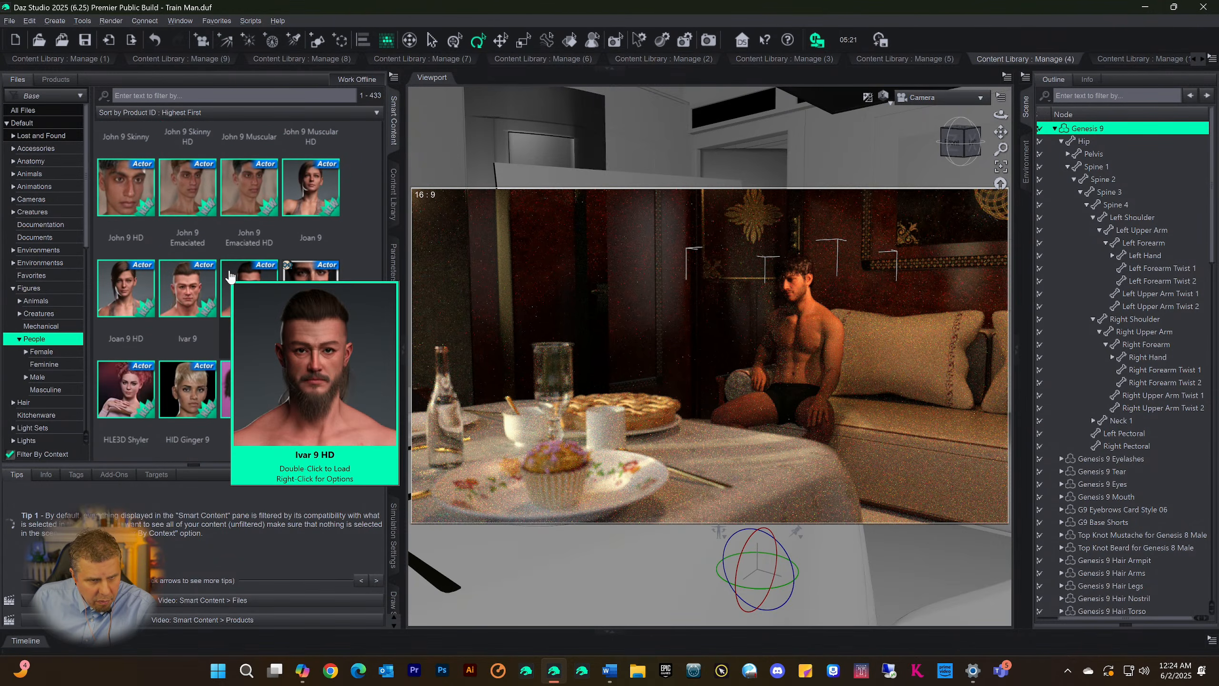
{"action": "left_click", "coordinate": [197, 293]}
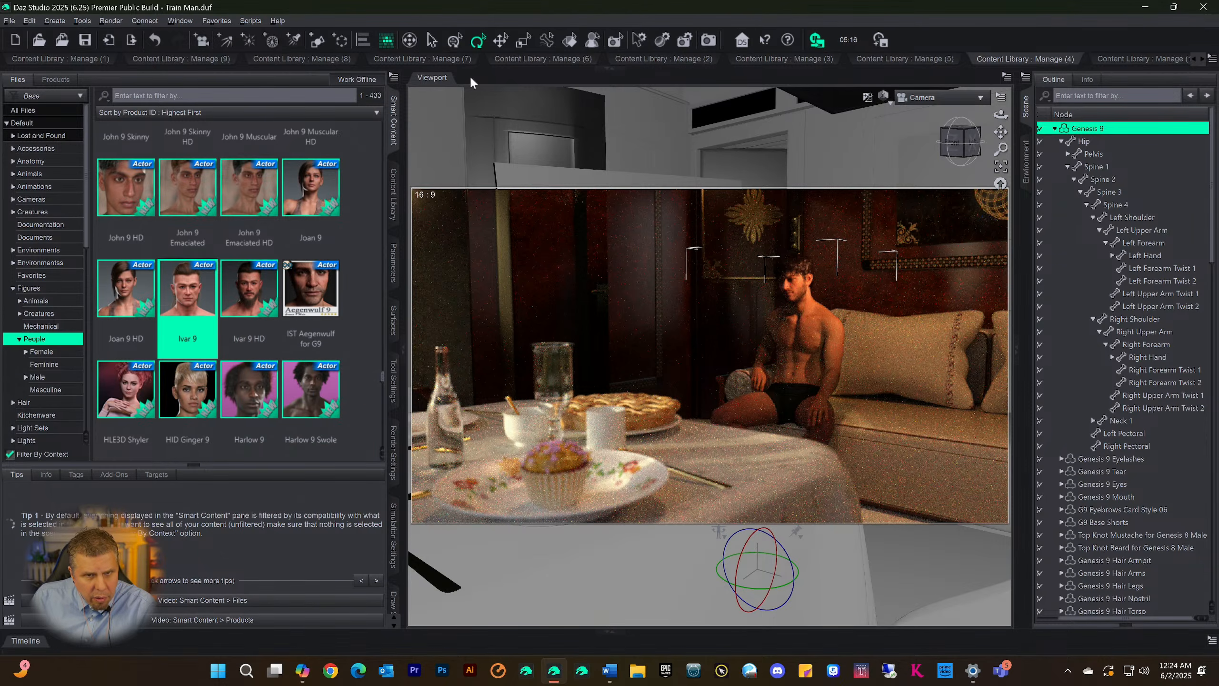
Expand the Content Library area again and review the Male category's assets 289-448, including the Wagner 9 HD details
{"action": "left_click", "coordinate": [609, 69]}
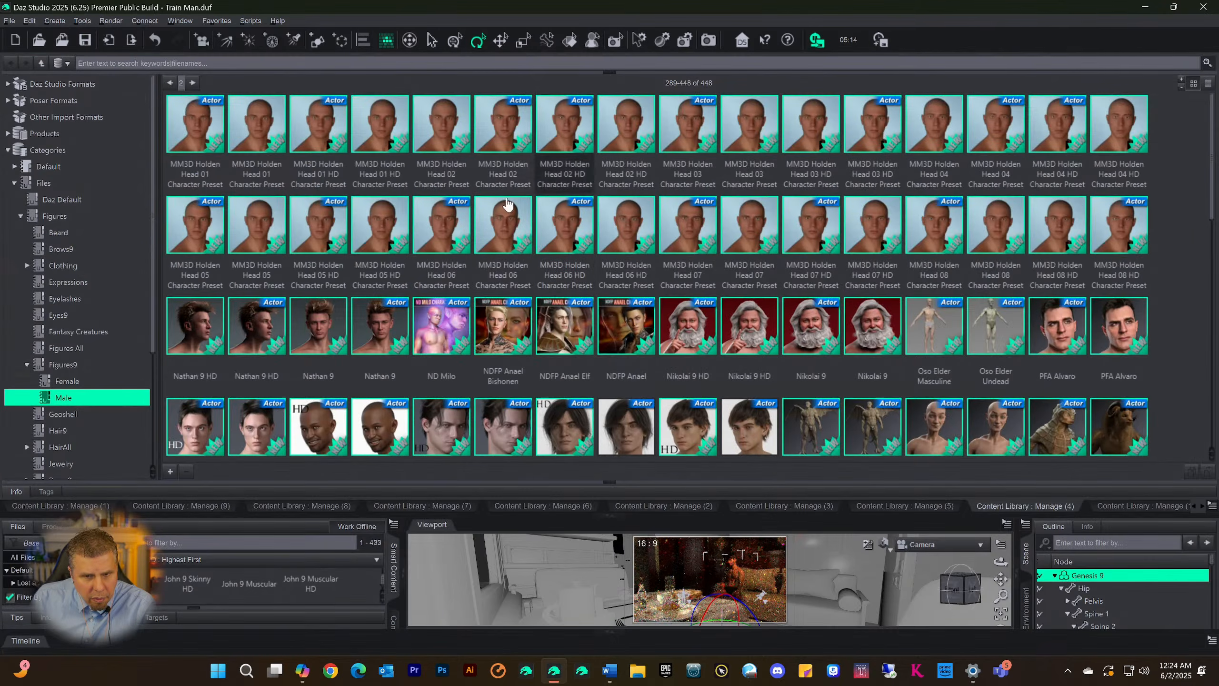
{"action": "scroll", "coordinate": [528, 226], "scroll_direction": "down", "scroll_amount": 10}
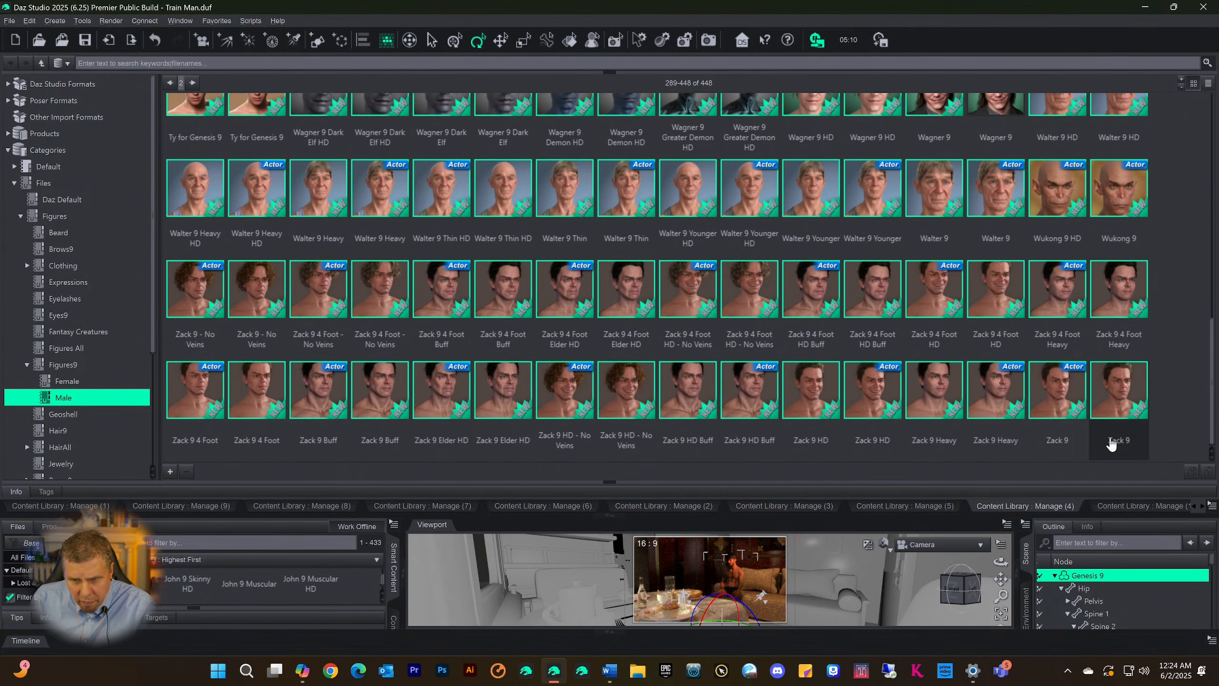
{"action": "scroll", "coordinate": [511, 281], "scroll_direction": "up", "scroll_amount": 10}
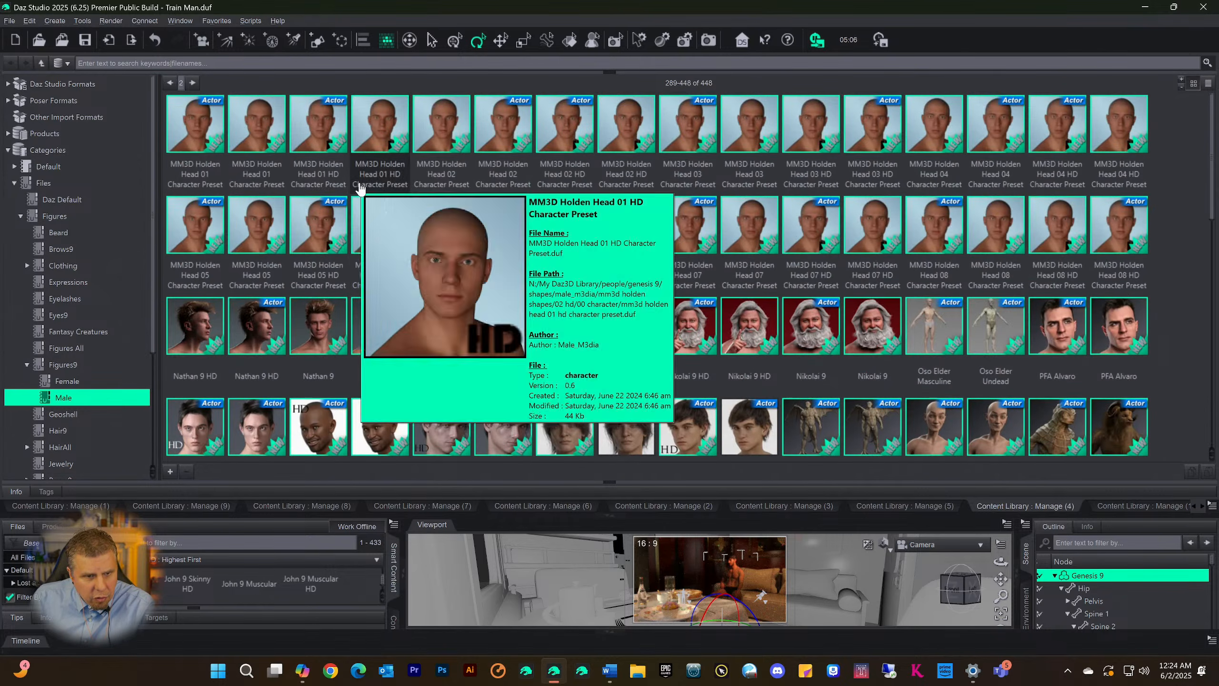
{"action": "scroll", "coordinate": [367, 185], "scroll_direction": "down", "scroll_amount": 10}
{"action": "scroll", "coordinate": [672, 206], "scroll_direction": "up", "scroll_amount": 10}
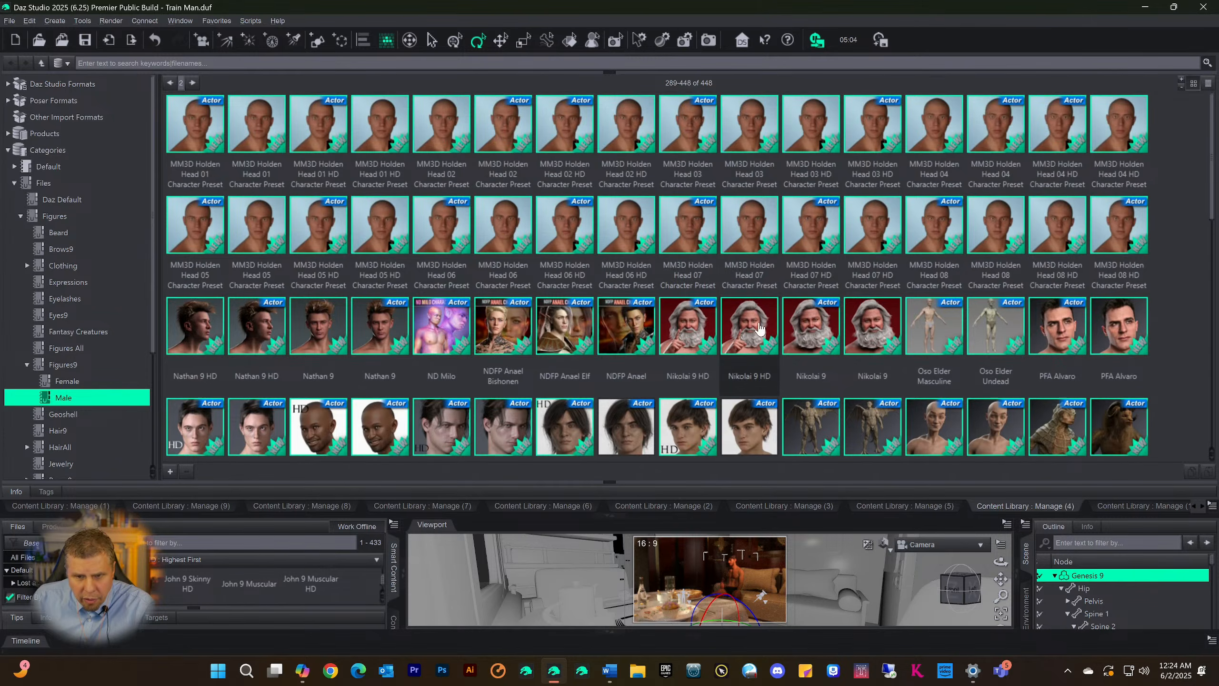
{"action": "scroll", "coordinate": [768, 279], "scroll_direction": "down", "scroll_amount": 5}
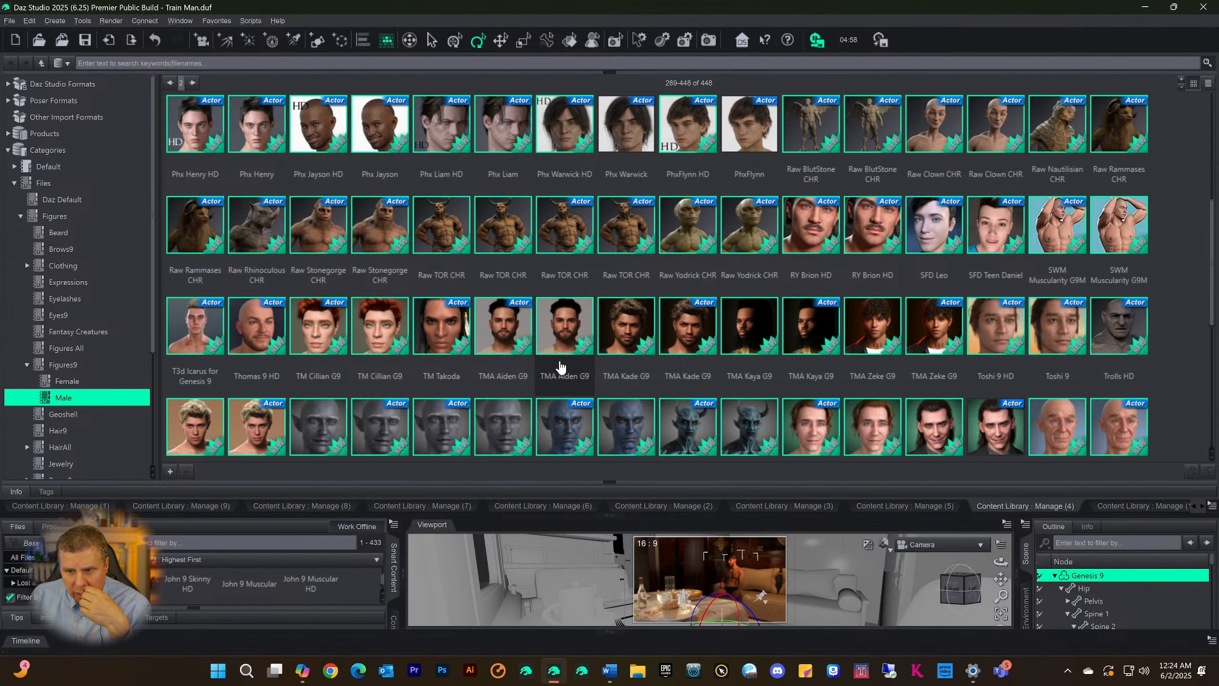
{"action": "mouse_move", "coordinate": [836, 432]}
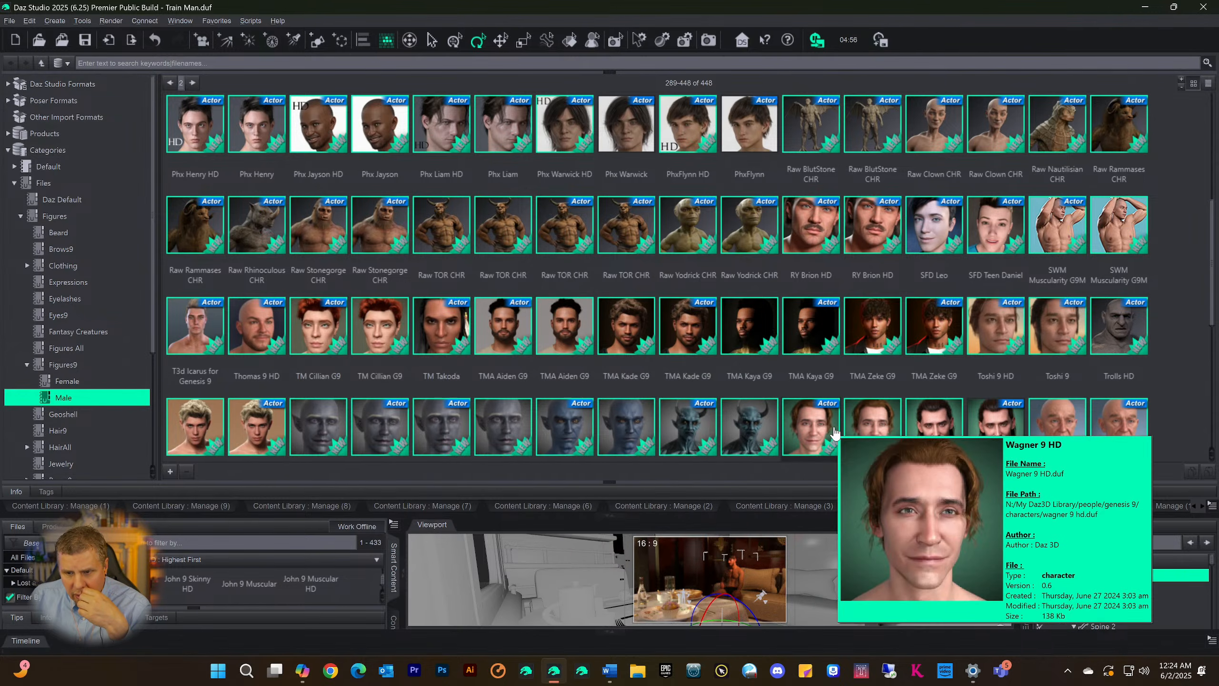
{"action": "scroll", "coordinate": [816, 379], "scroll_direction": "up", "scroll_amount": 5}
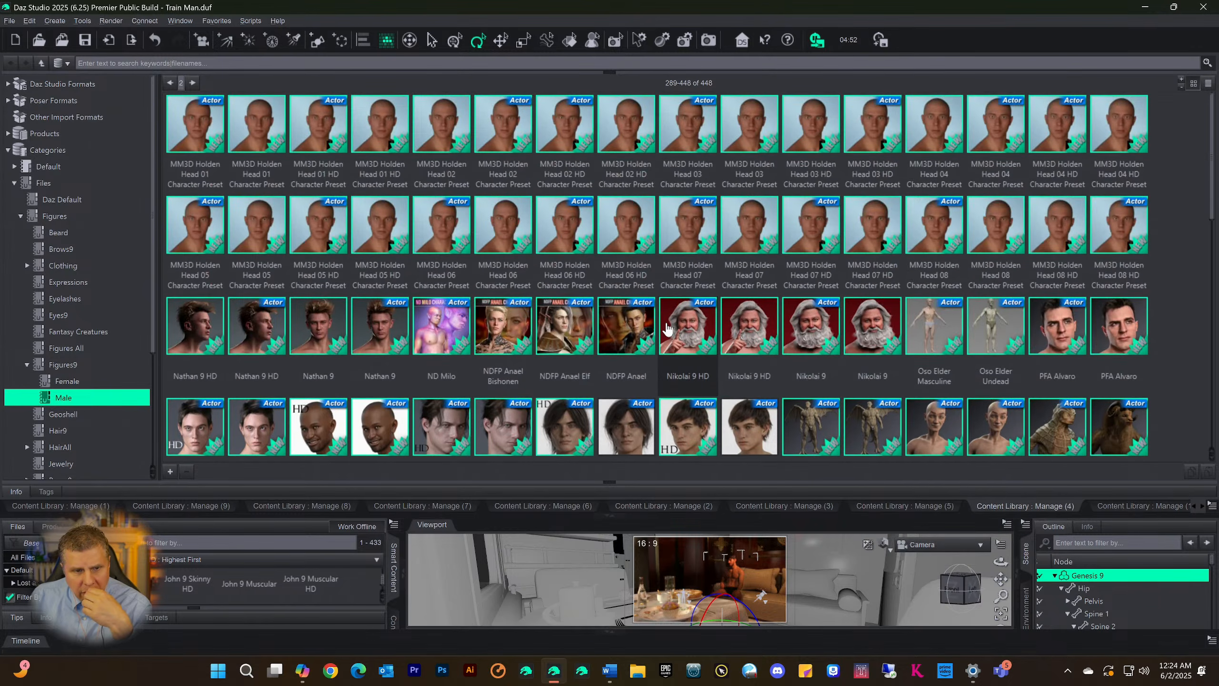
Go back to the Male category's assets 1-288 and look through them, checking the parent Figures category before reopening Male
{"action": "left_click", "coordinate": [170, 83]}
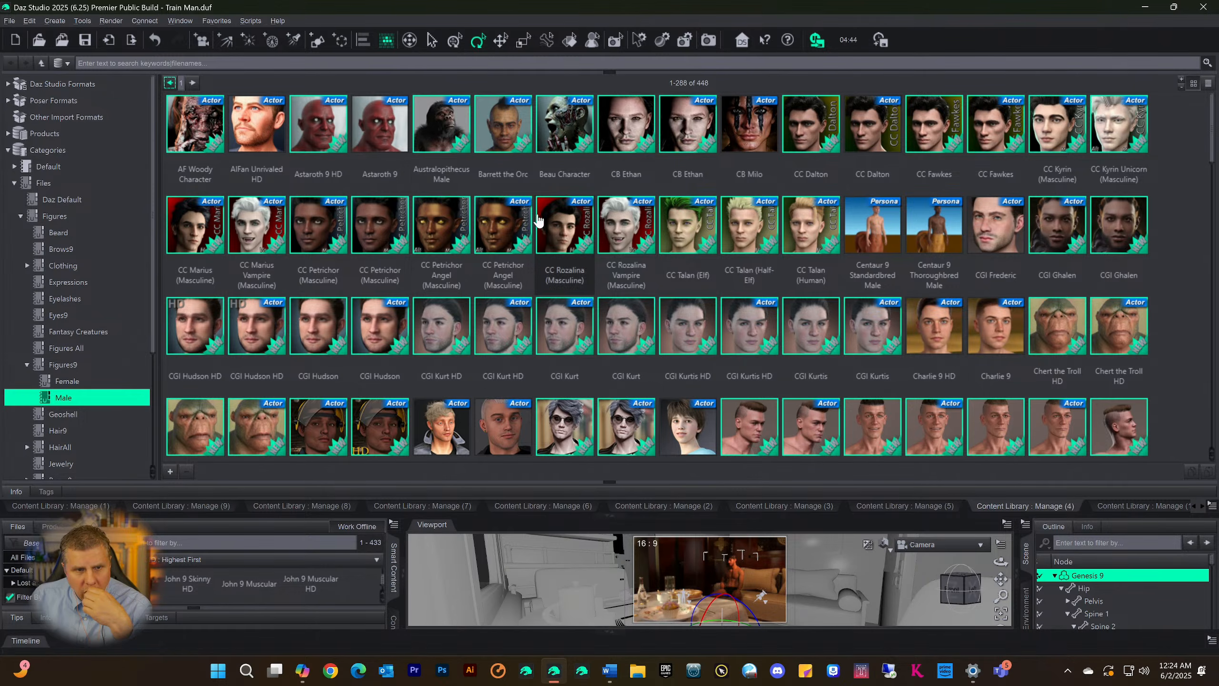
{"action": "scroll", "coordinate": [504, 255], "scroll_direction": "down", "scroll_amount": 10}
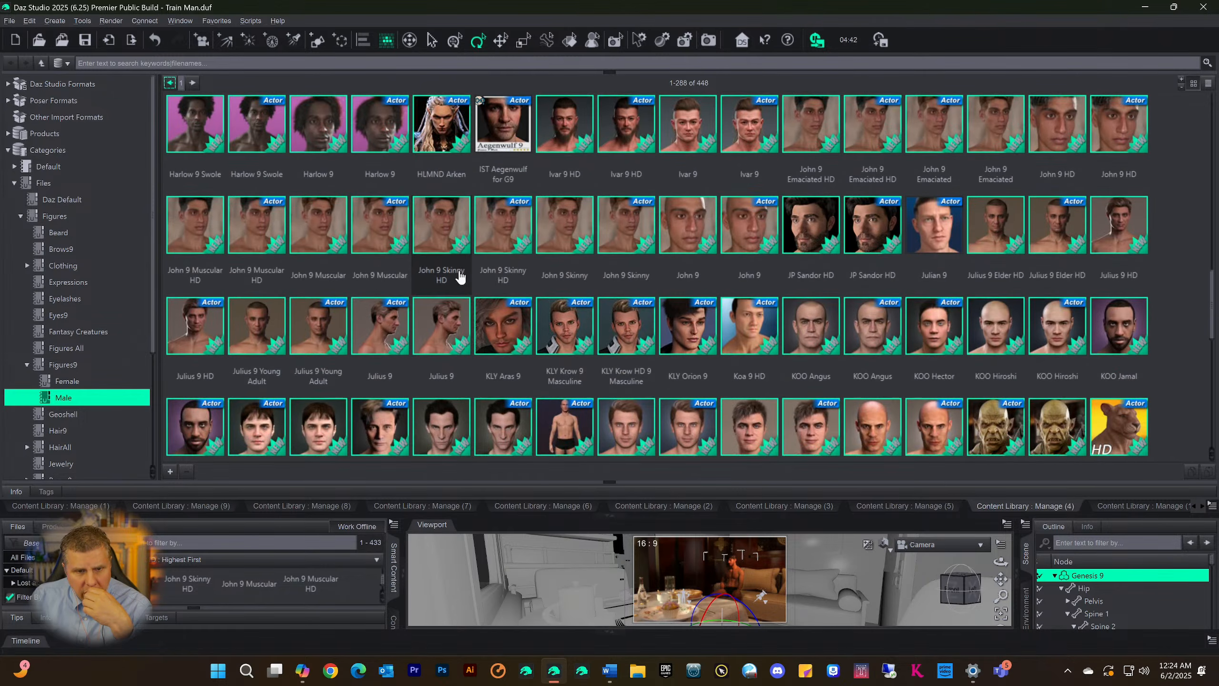
{"action": "scroll", "coordinate": [464, 280], "scroll_direction": "down", "scroll_amount": 5}
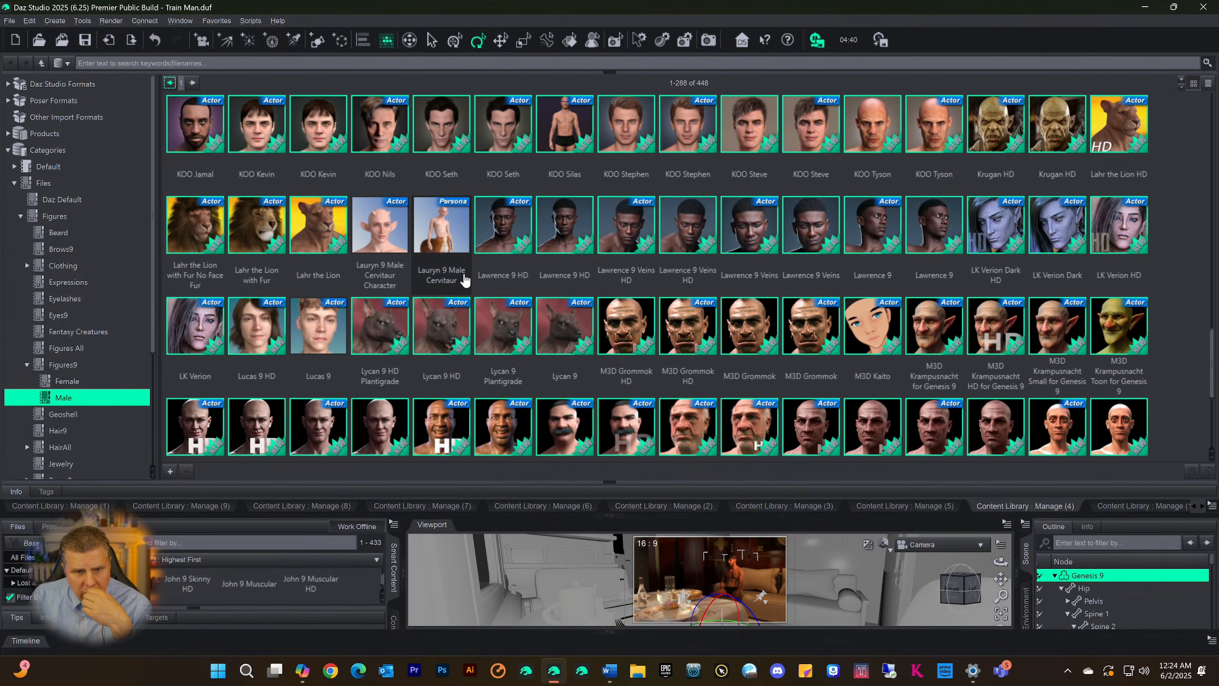
{"action": "scroll", "coordinate": [464, 280], "scroll_direction": "down", "scroll_amount": 4}
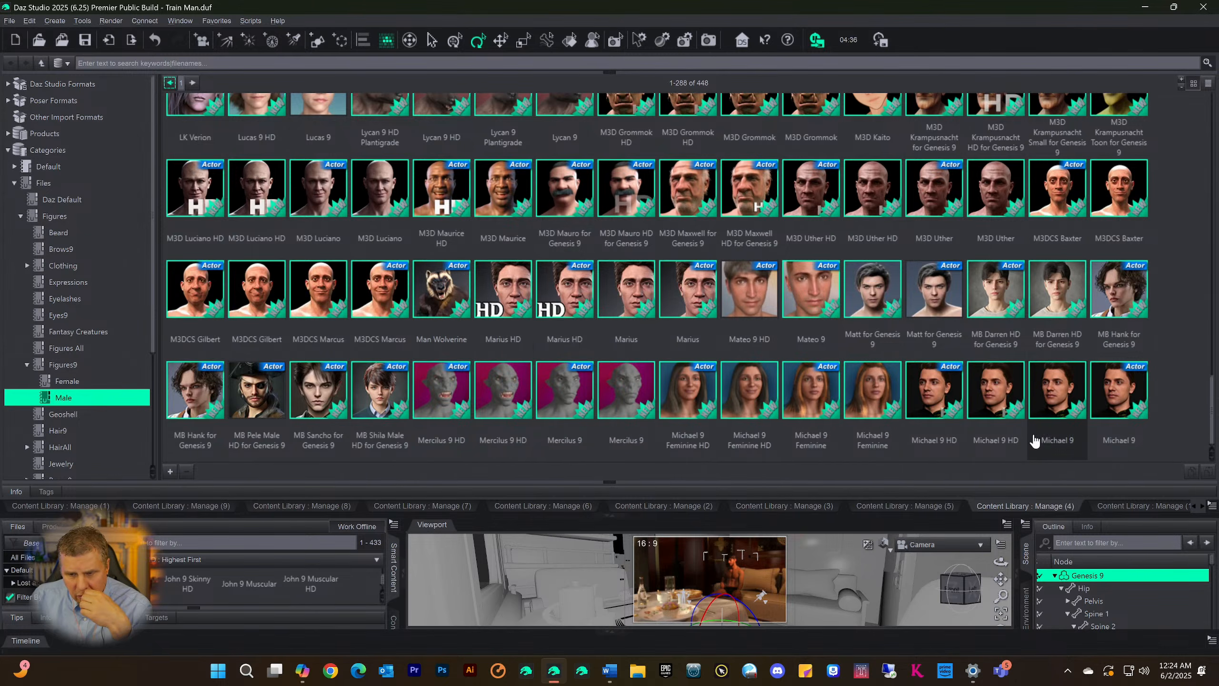
{"action": "scroll", "coordinate": [764, 389], "scroll_direction": "up", "scroll_amount": 5}
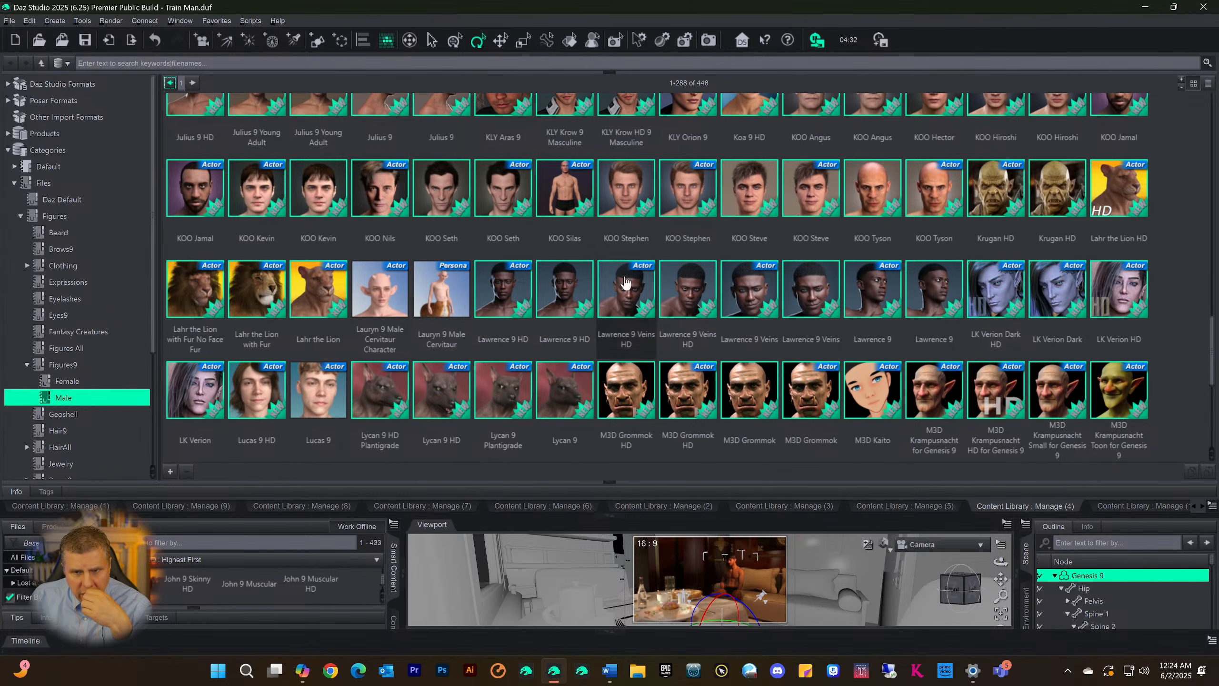
{"action": "scroll", "coordinate": [800, 230], "scroll_direction": "up", "scroll_amount": 5}
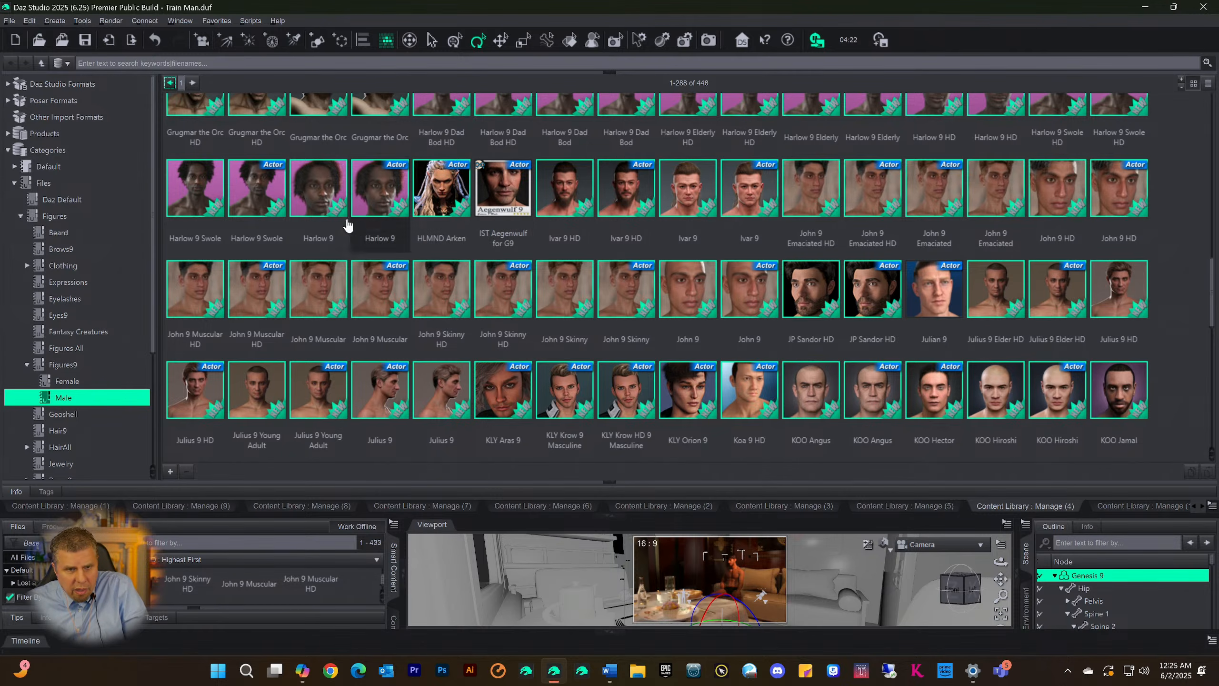
{"action": "scroll", "coordinate": [287, 275], "scroll_direction": "up", "scroll_amount": 10}
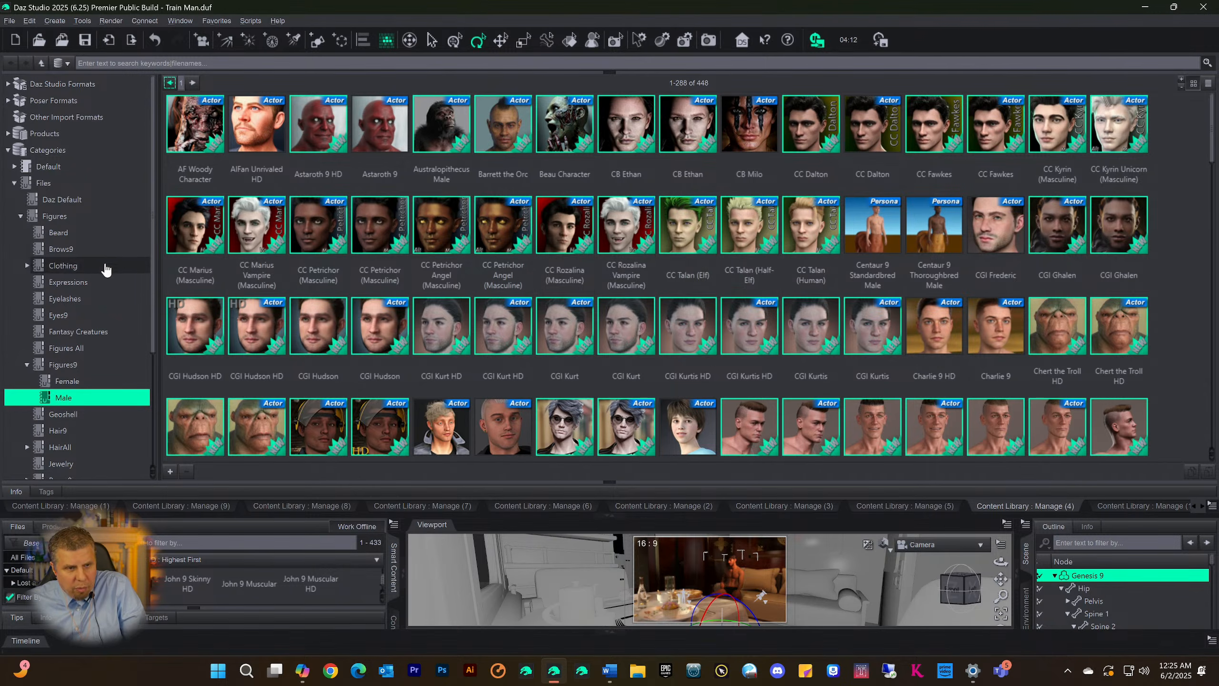
{"action": "left_click", "coordinate": [54, 218]}
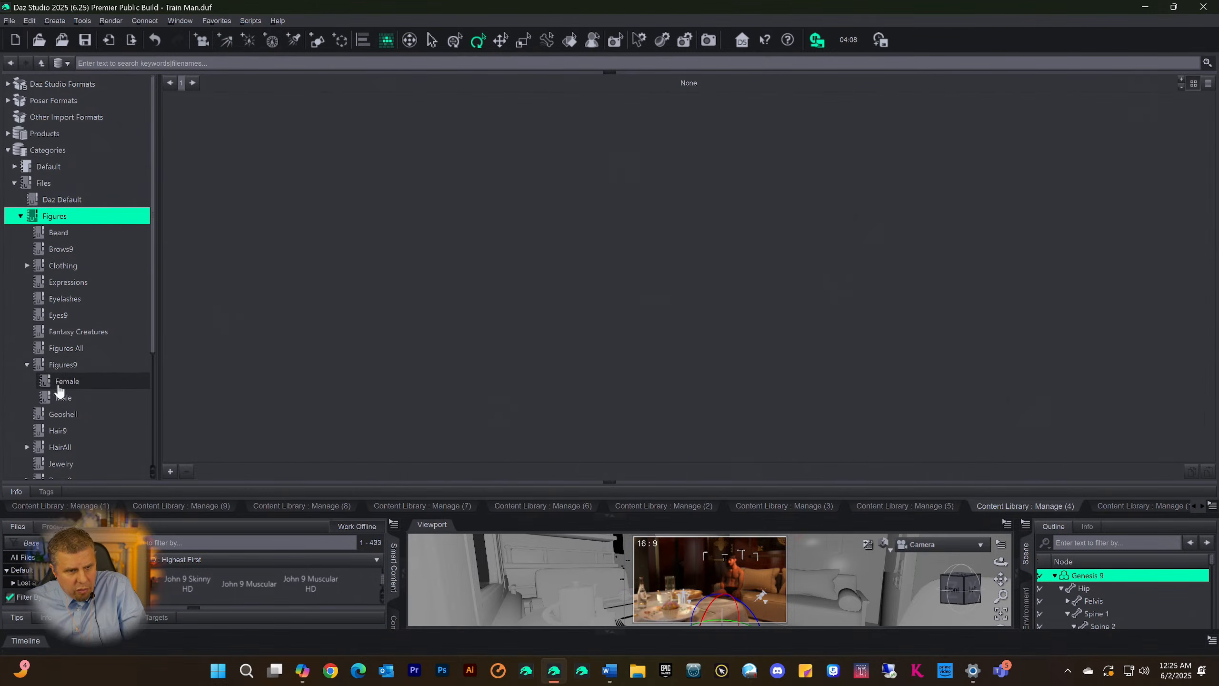
{"action": "left_click", "coordinate": [81, 398]}
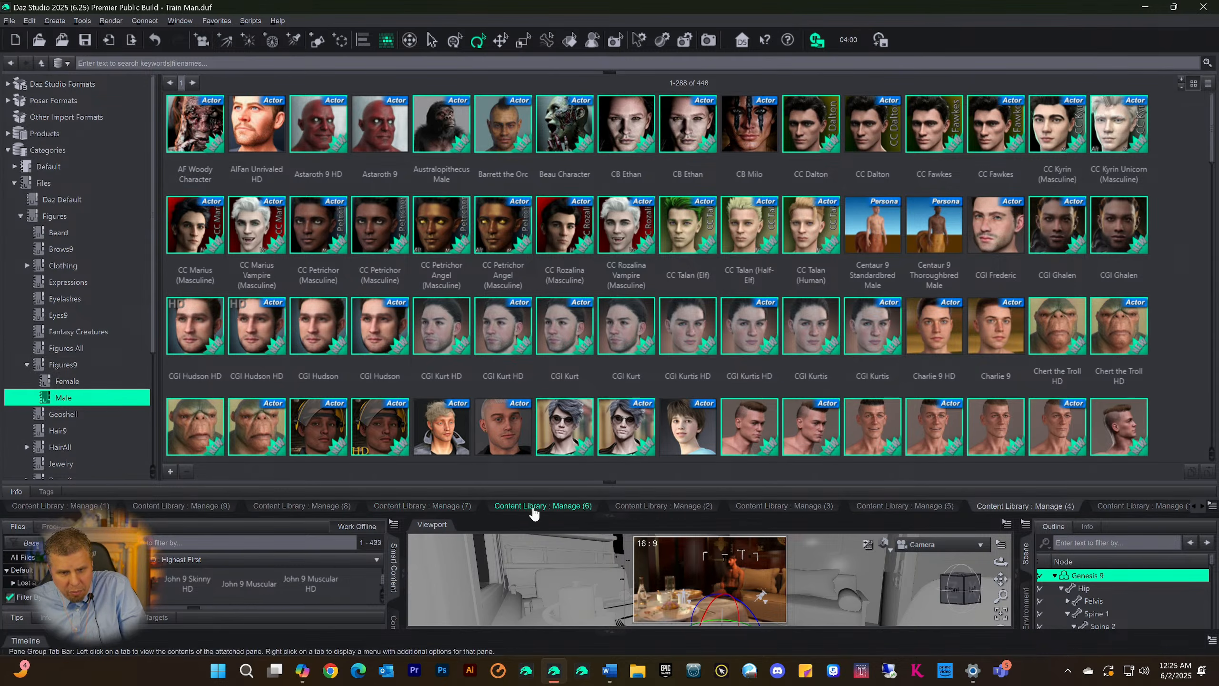
Check the Manage (8), (9) and (1) Content Library panes, ending on the Scene Build category in Manage (9)
{"action": "left_click", "coordinate": [281, 509]}
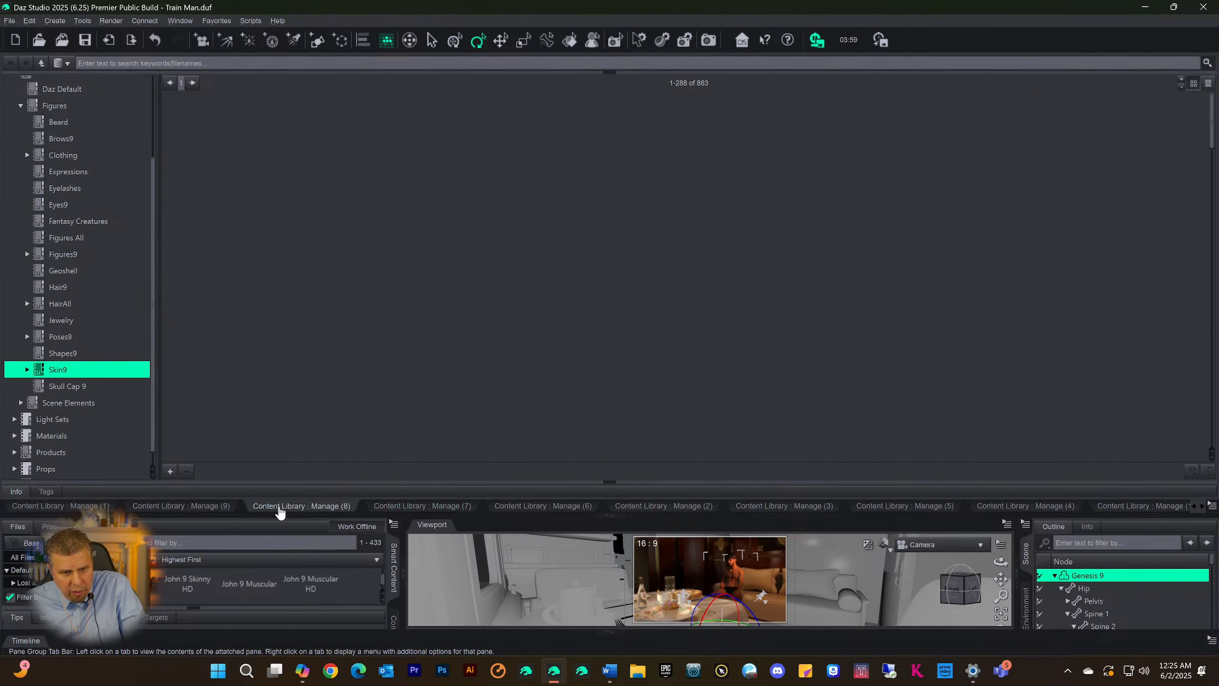
{"action": "left_click", "coordinate": [227, 506]}
{"action": "left_click", "coordinate": [55, 509]}
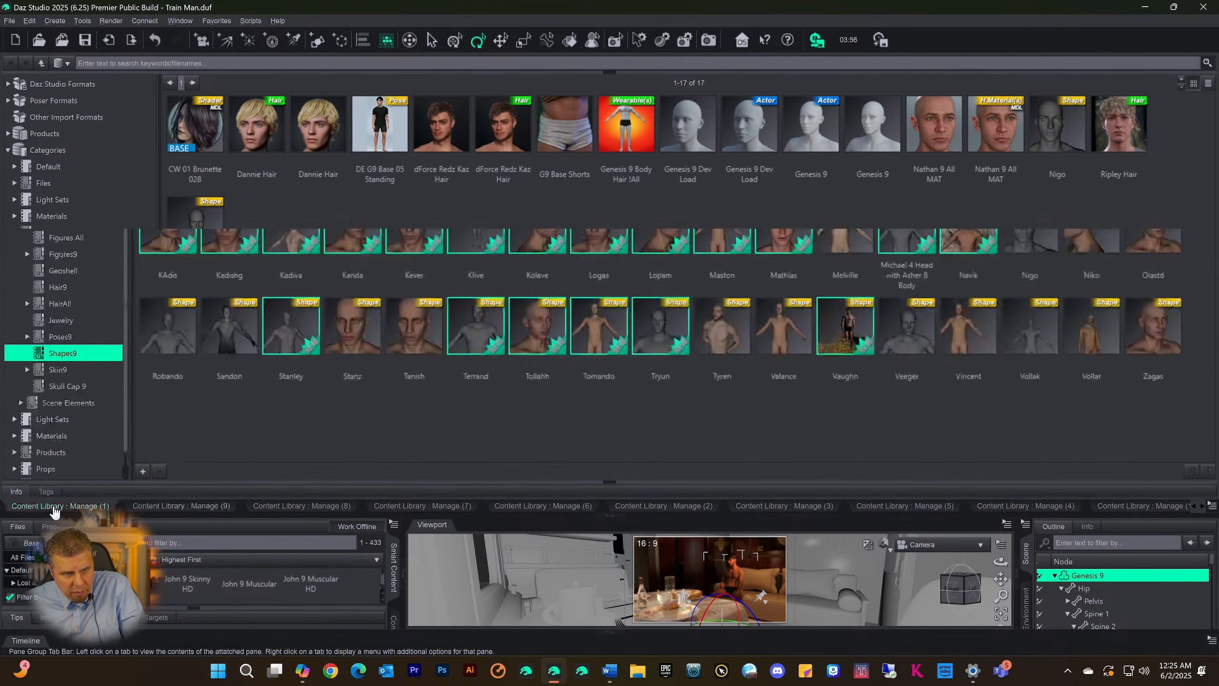
{"action": "left_click", "coordinate": [137, 508]}
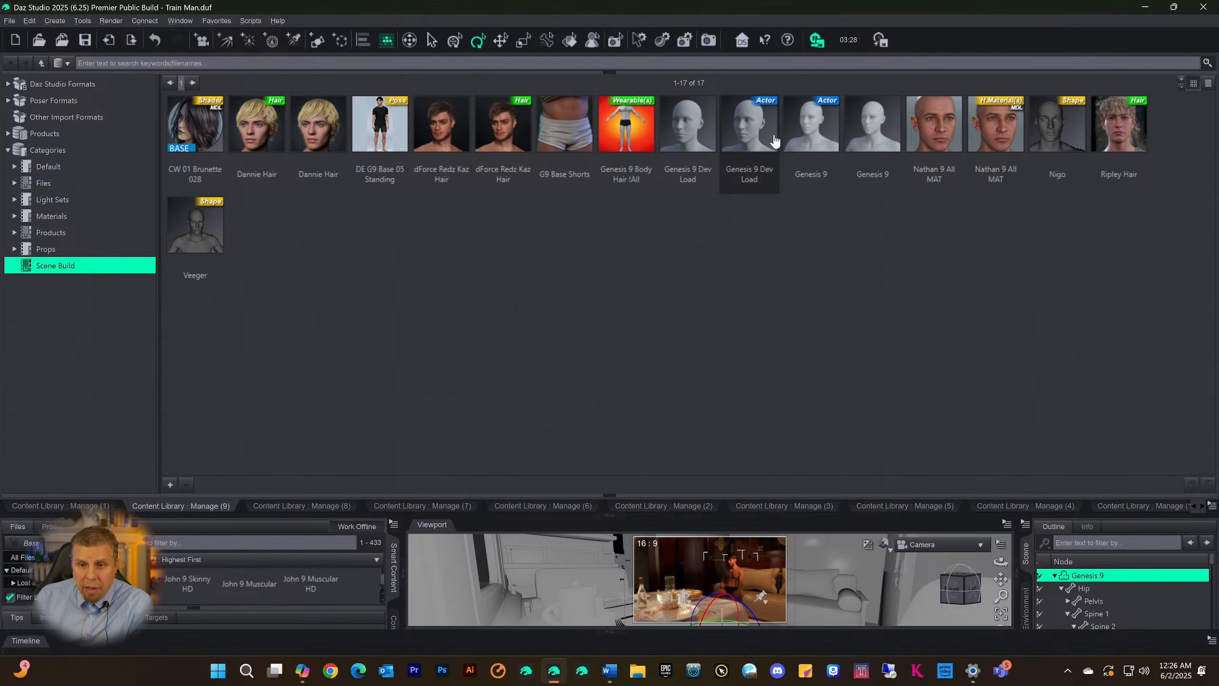
{"action": "mouse_move", "coordinate": [814, 134]}
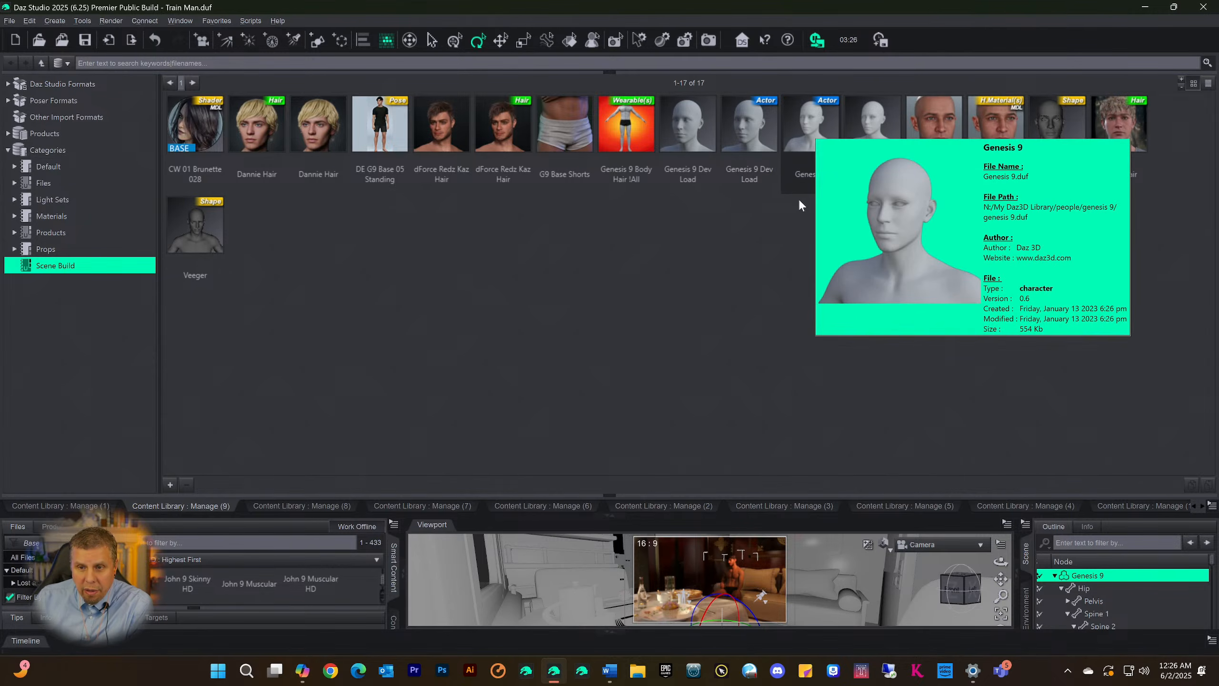
{"action": "left_click", "coordinate": [874, 134]}
{"action": "right_click", "coordinate": [877, 131]}
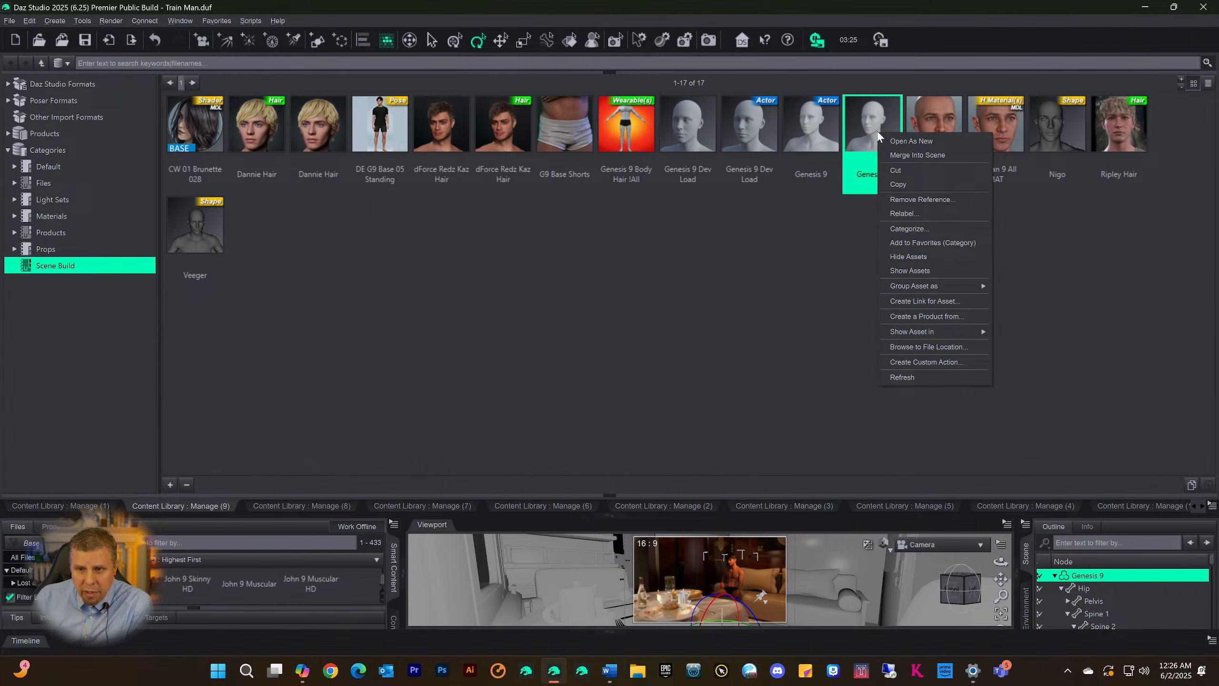
{"action": "left_click", "coordinate": [907, 199]}
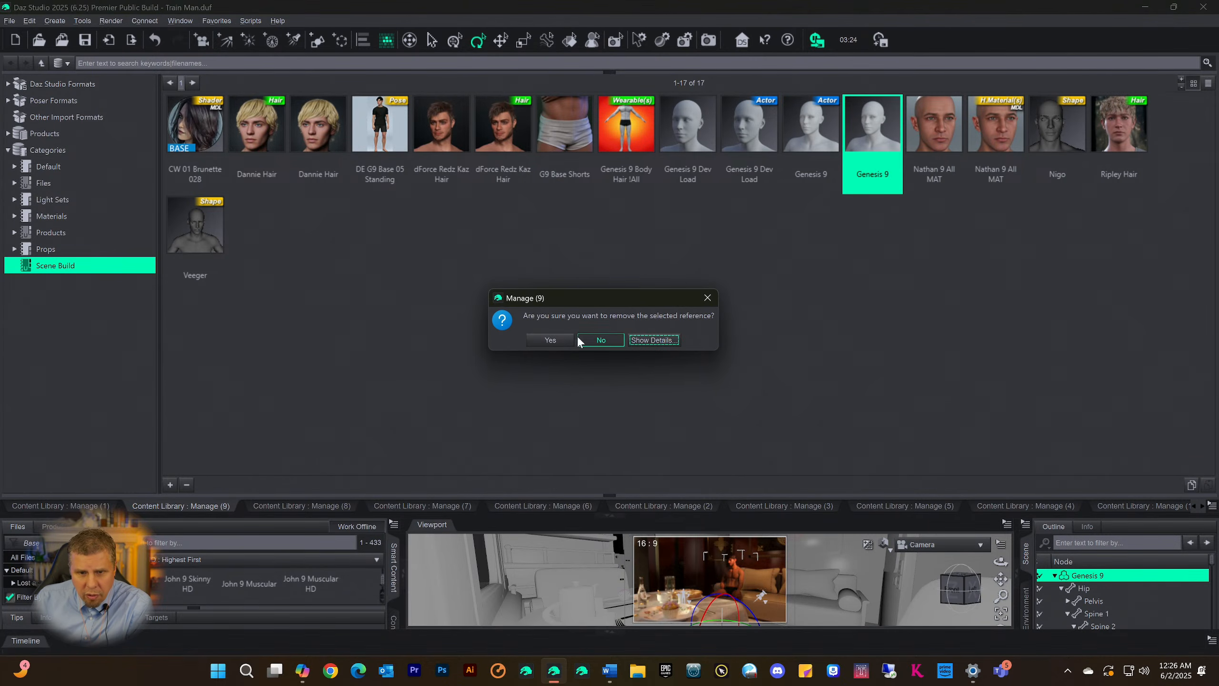
{"action": "left_click", "coordinate": [602, 341]}
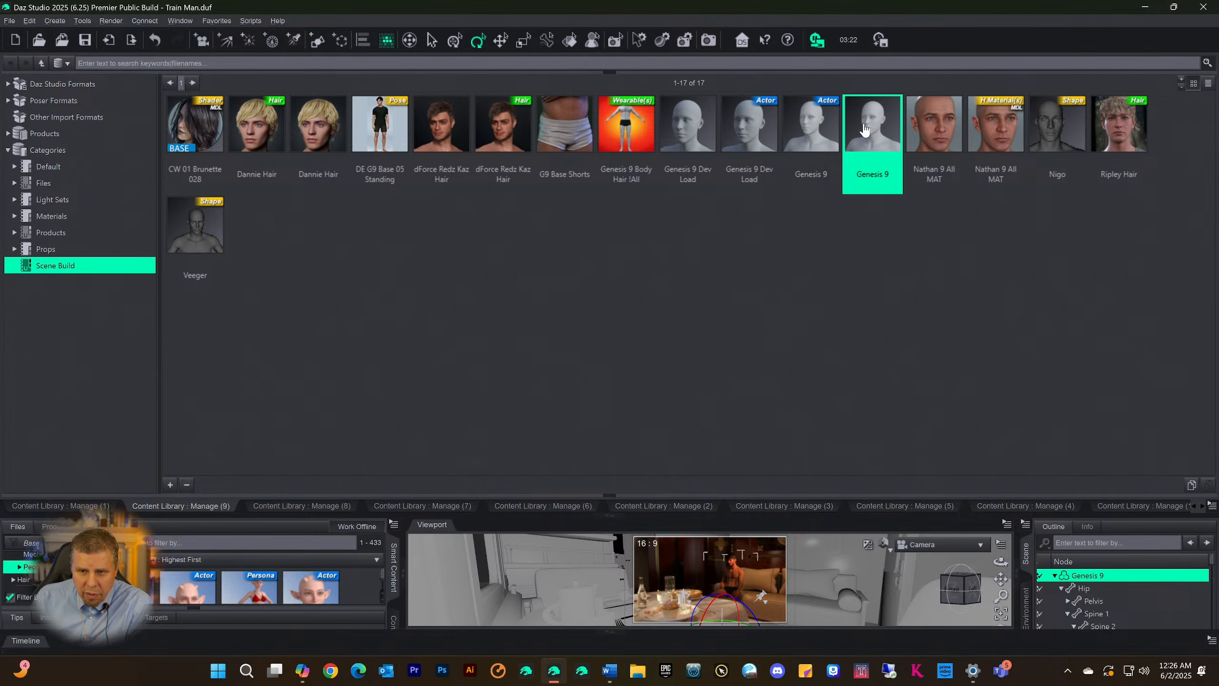
Examine the Genesis 9, body hair and Ripley Hair entries in Scene Build and compare the two Dannie Hair assets
{"action": "mouse_move", "coordinate": [806, 135]}
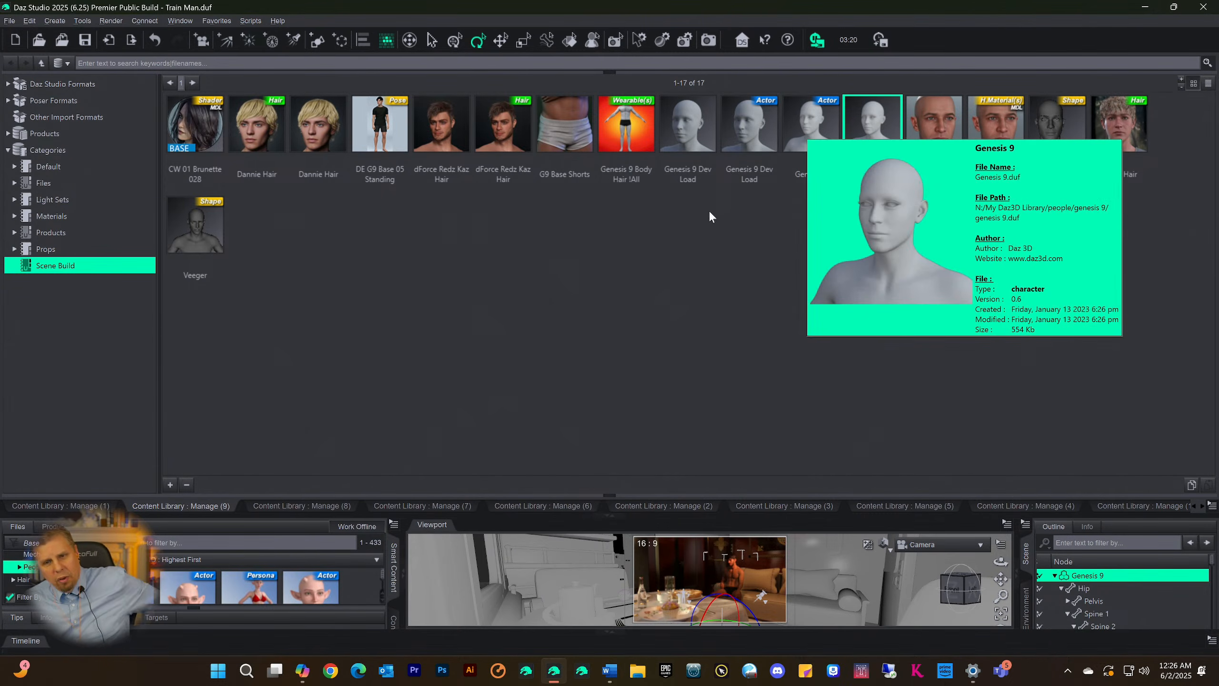
{"action": "mouse_move", "coordinate": [636, 137]}
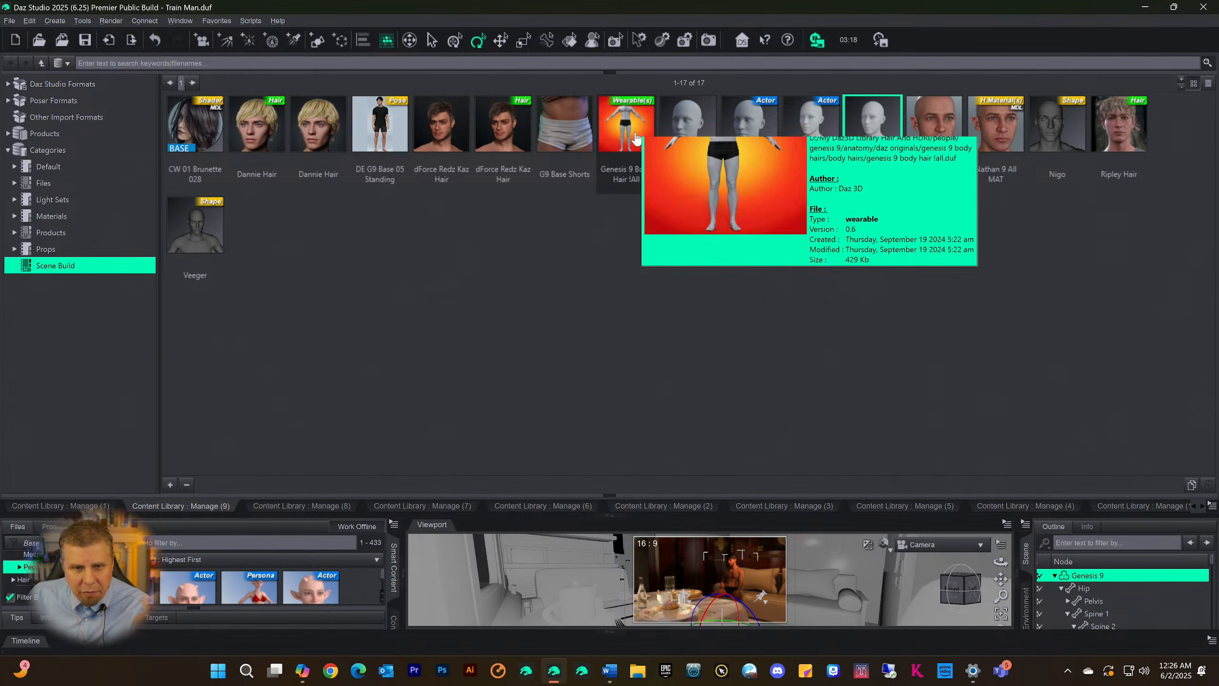
{"action": "mouse_move", "coordinate": [262, 174]}
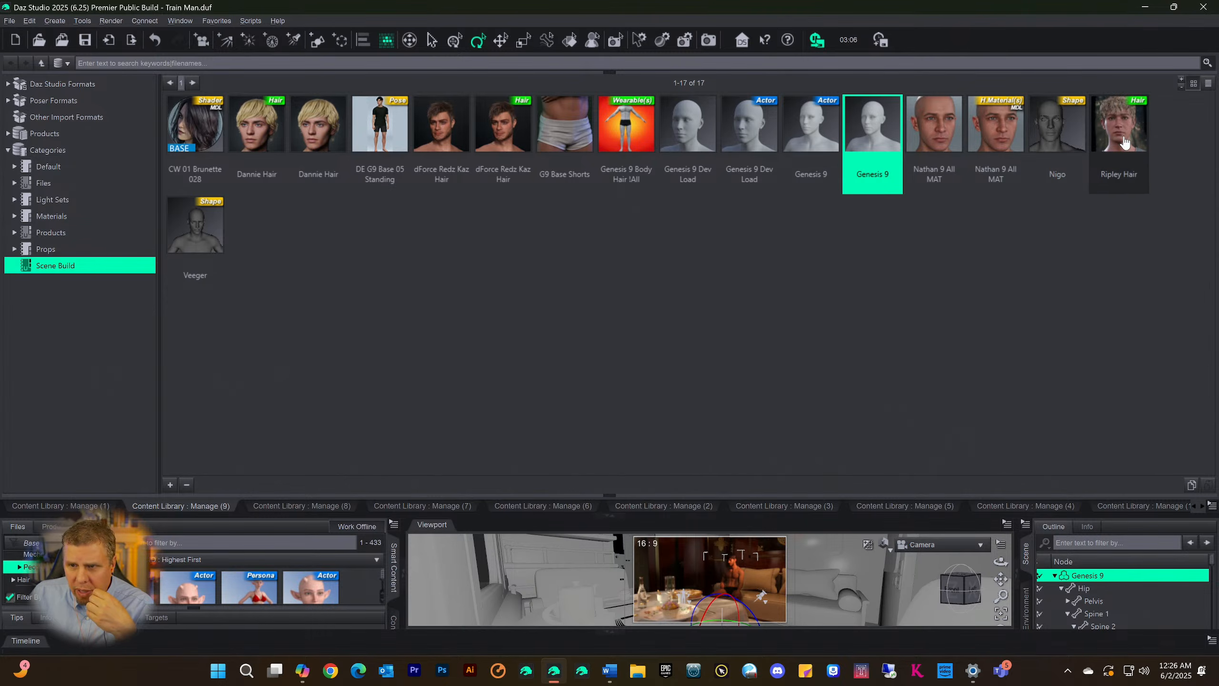
{"action": "mouse_move", "coordinate": [1125, 142]}
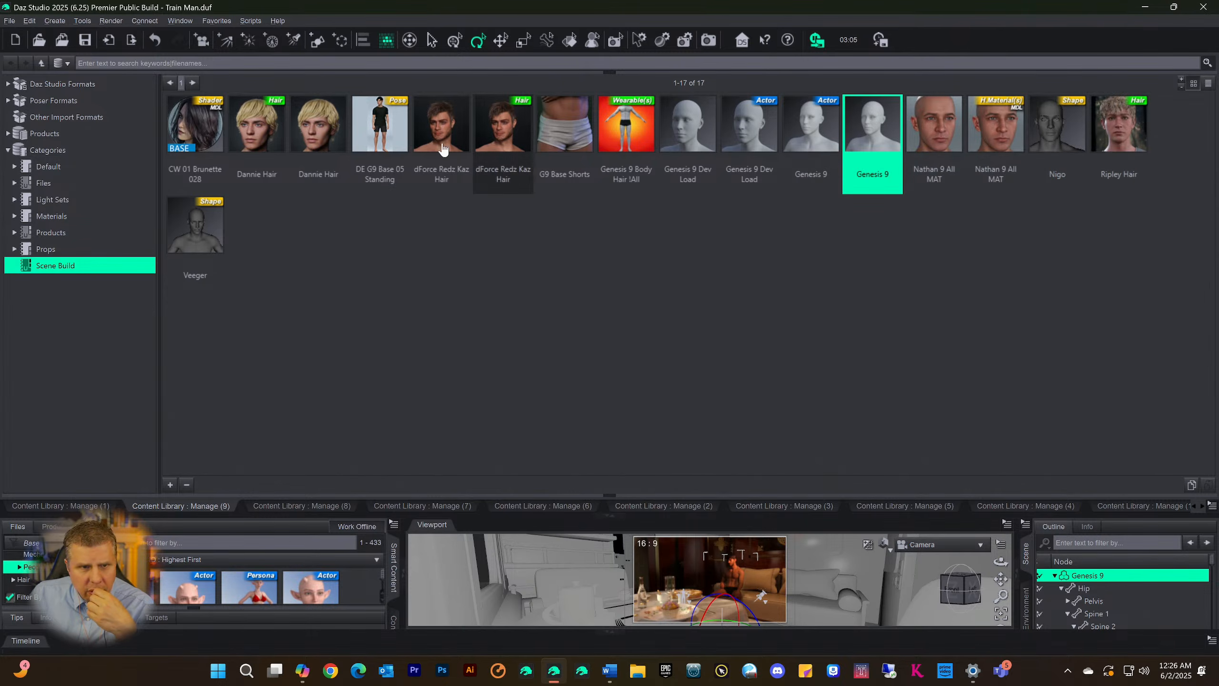
{"action": "left_click", "coordinate": [267, 135]}
{"action": "left_click", "coordinate": [308, 140]}
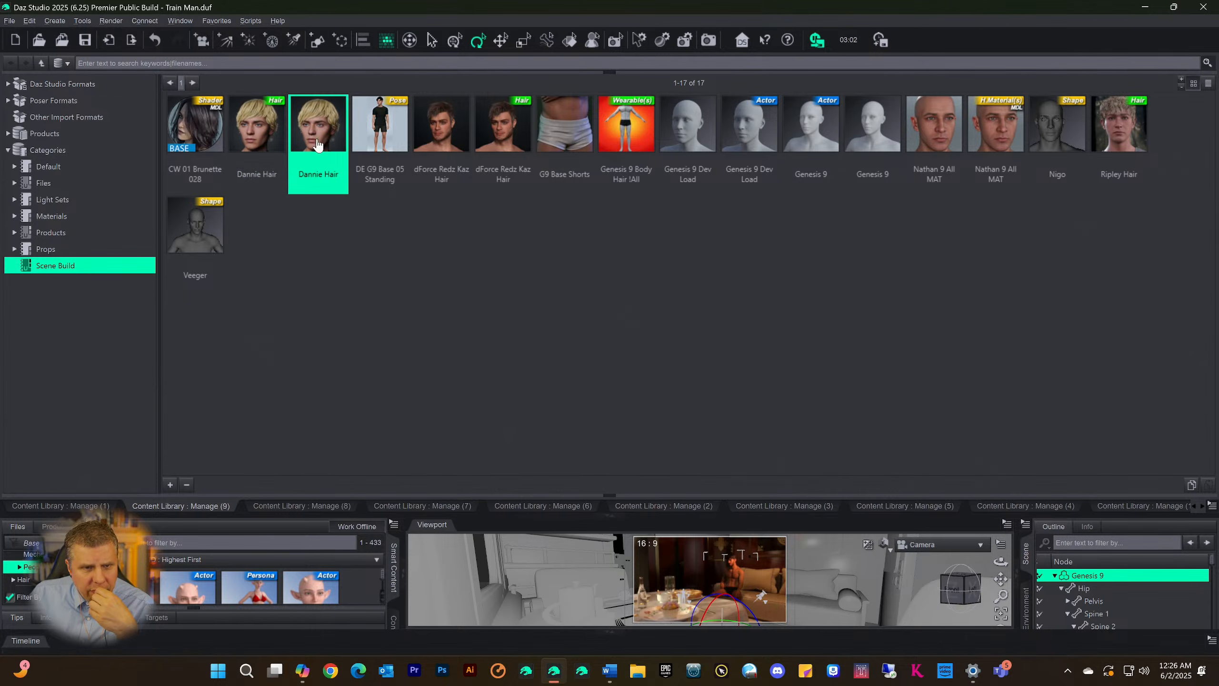
{"action": "left_click", "coordinate": [276, 144]}
{"action": "left_click", "coordinate": [300, 144]}
{"action": "left_click", "coordinate": [277, 147]}
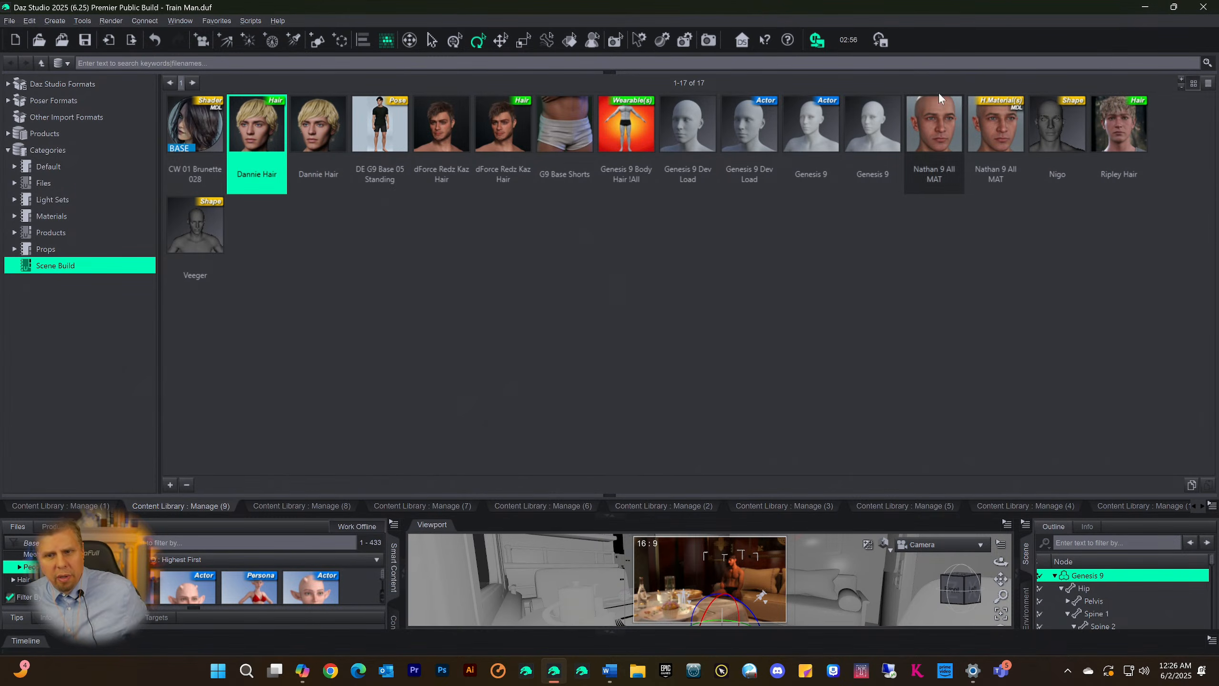
Compare the two dForce Redz Kaz Hair entries in Scene Build and select G9 Base Shorts
{"action": "left_click", "coordinate": [482, 139]}
{"action": "left_click", "coordinate": [436, 152]}
{"action": "left_click", "coordinate": [489, 144]}
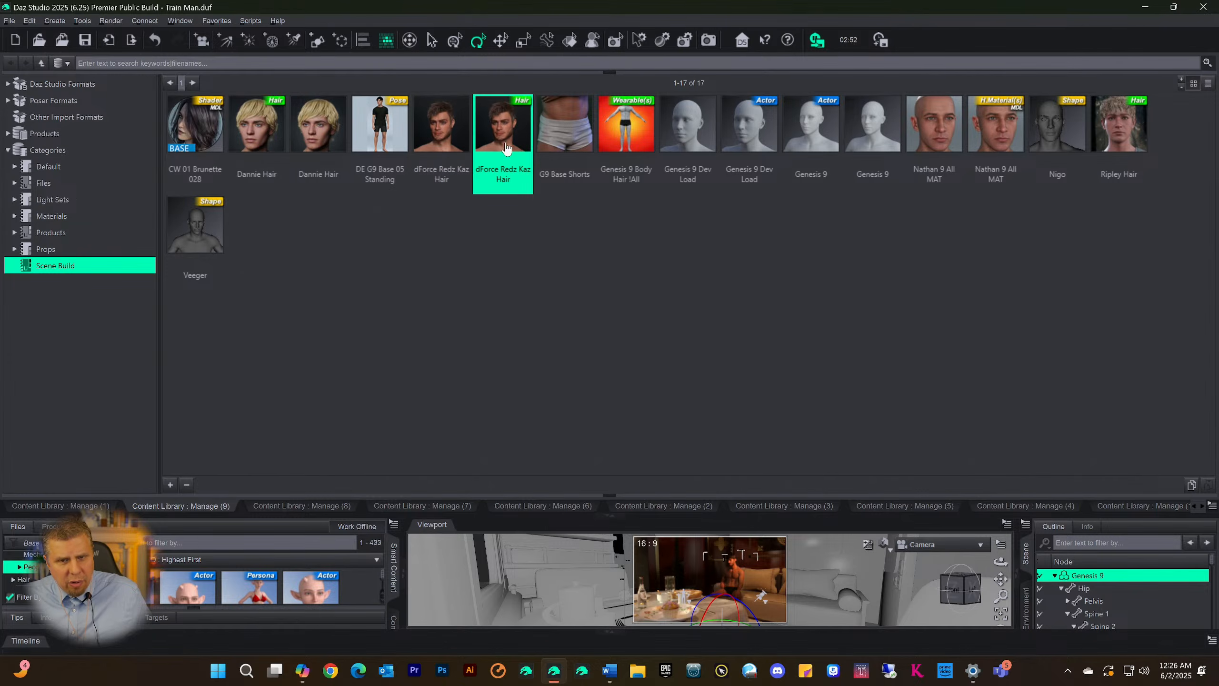
{"action": "left_click", "coordinate": [580, 114]}
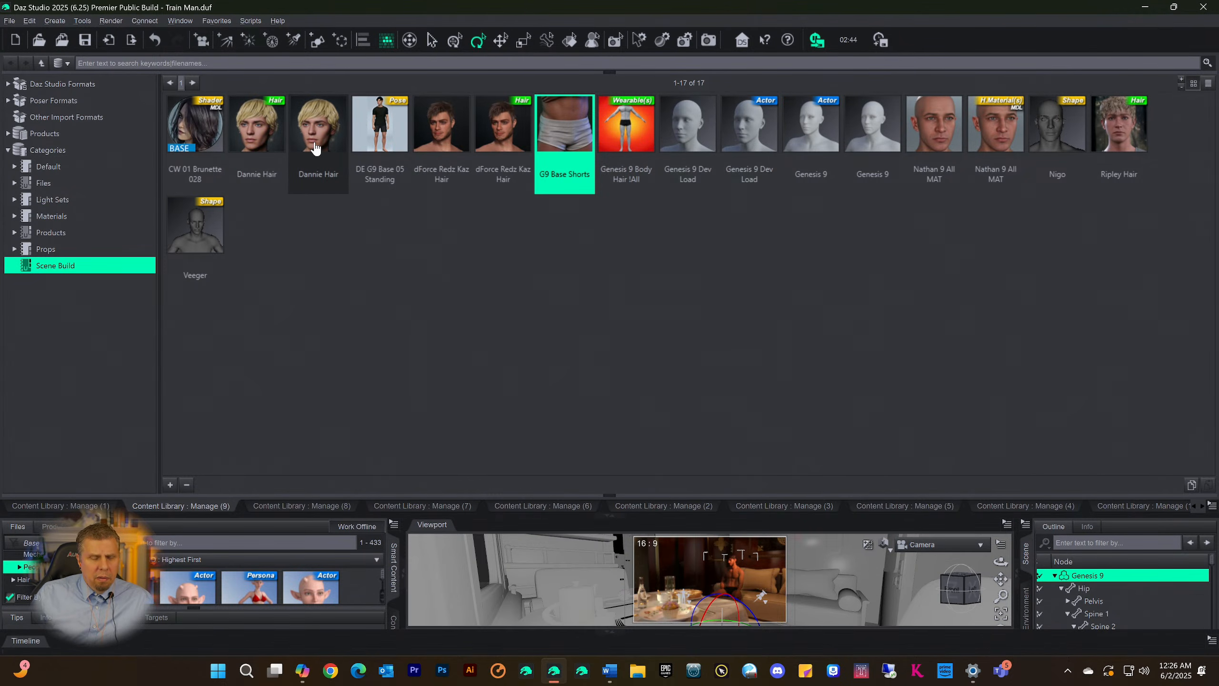
{"action": "mouse_move", "coordinate": [317, 146]}
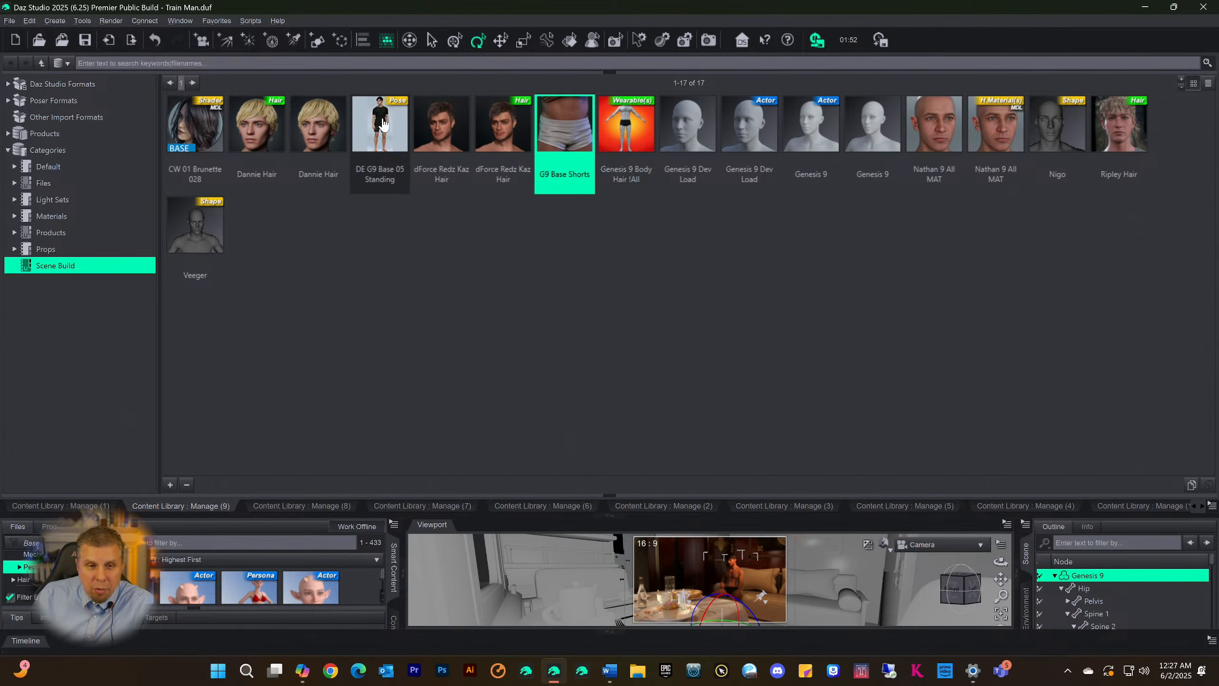
View the Shapes9 category in Manage (7), then look through the Poses9 assets in Manage (6) from 2017 to 2880
{"action": "left_click", "coordinate": [463, 506]}
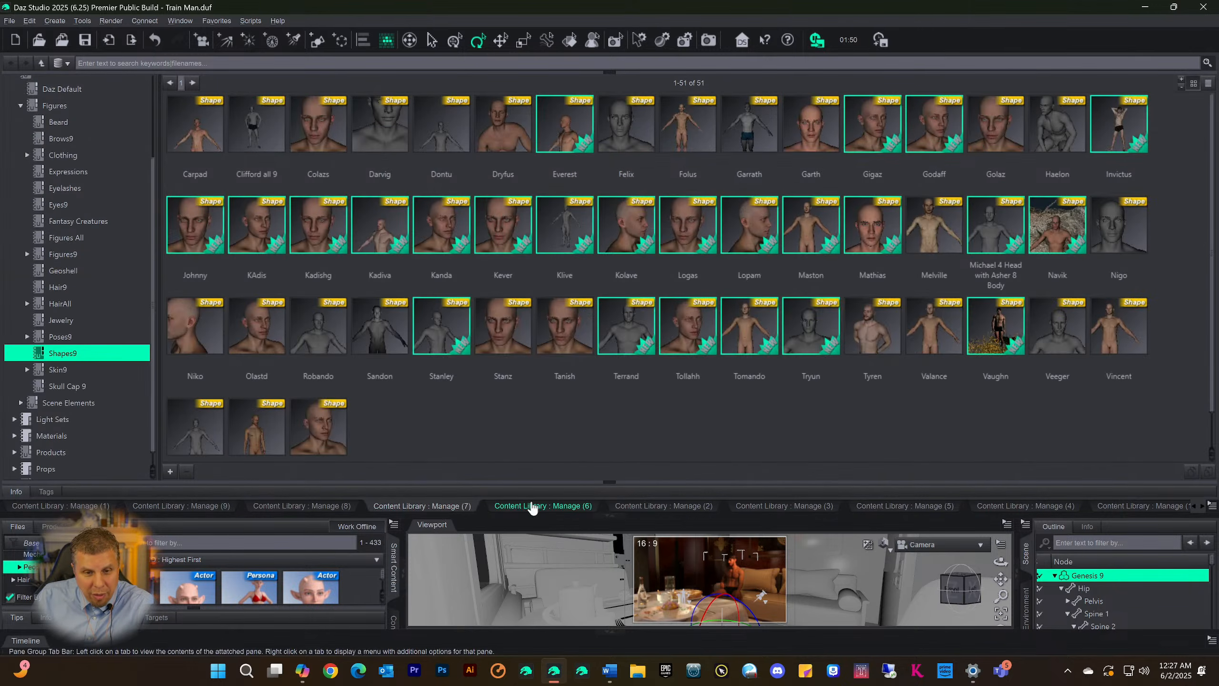
{"action": "left_click", "coordinate": [552, 504]}
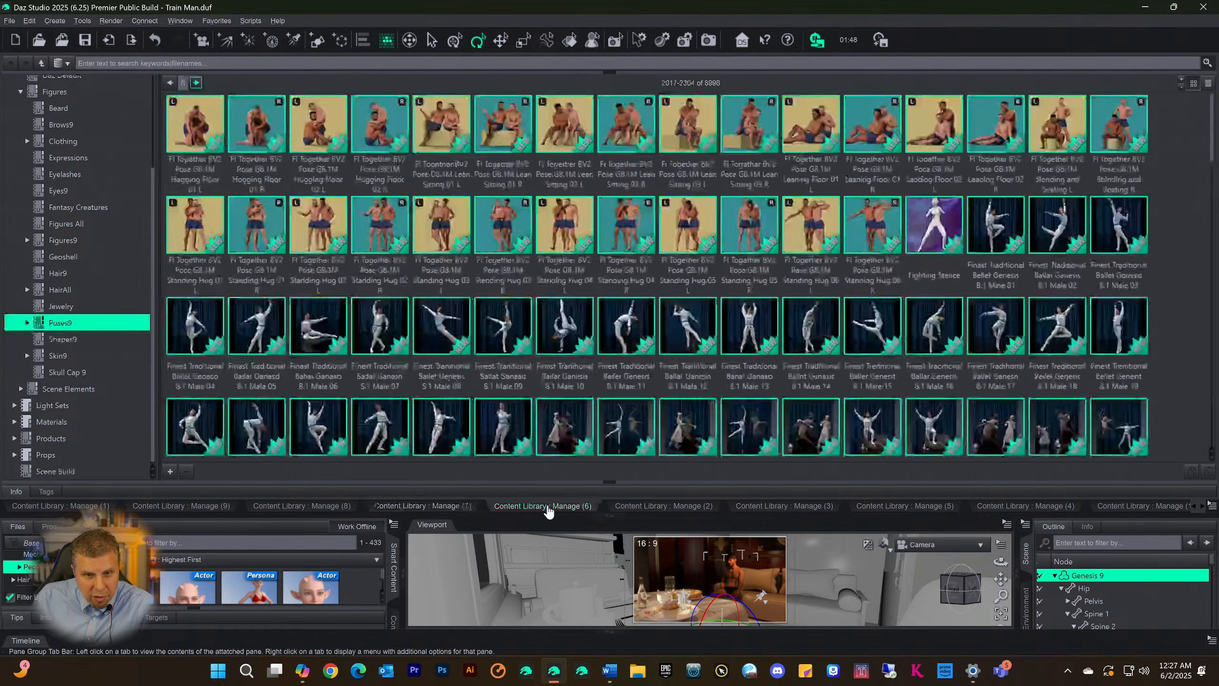
{"action": "scroll", "coordinate": [643, 336], "scroll_direction": "down", "scroll_amount": 12}
{"action": "scroll", "coordinate": [481, 205], "scroll_direction": "up", "scroll_amount": 12}
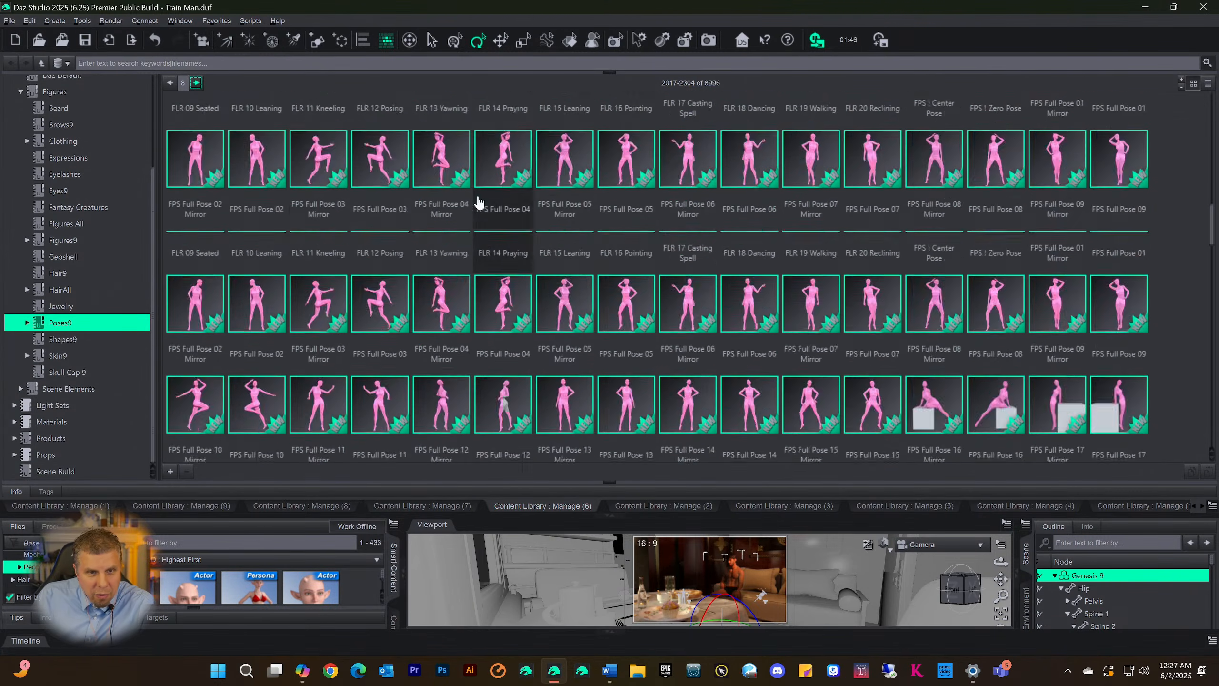
{"action": "left_click", "coordinate": [196, 82]}
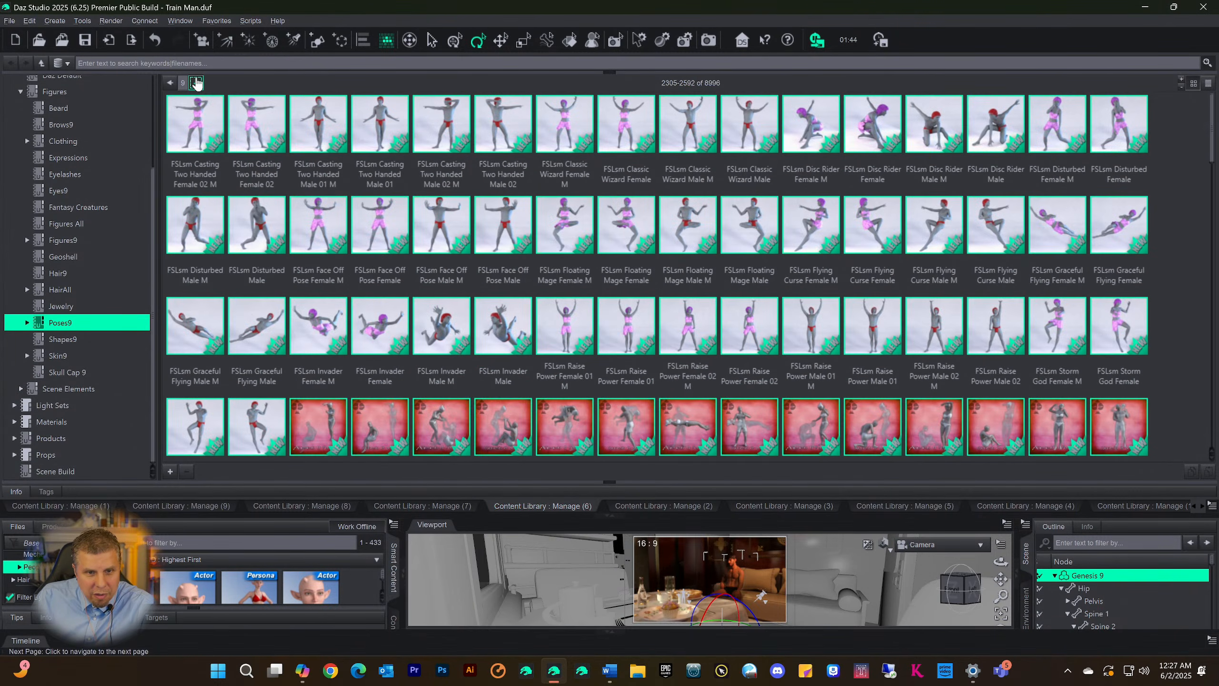
{"action": "left_click", "coordinate": [195, 83]}
{"action": "scroll", "coordinate": [504, 237], "scroll_direction": "down", "scroll_amount": 10}
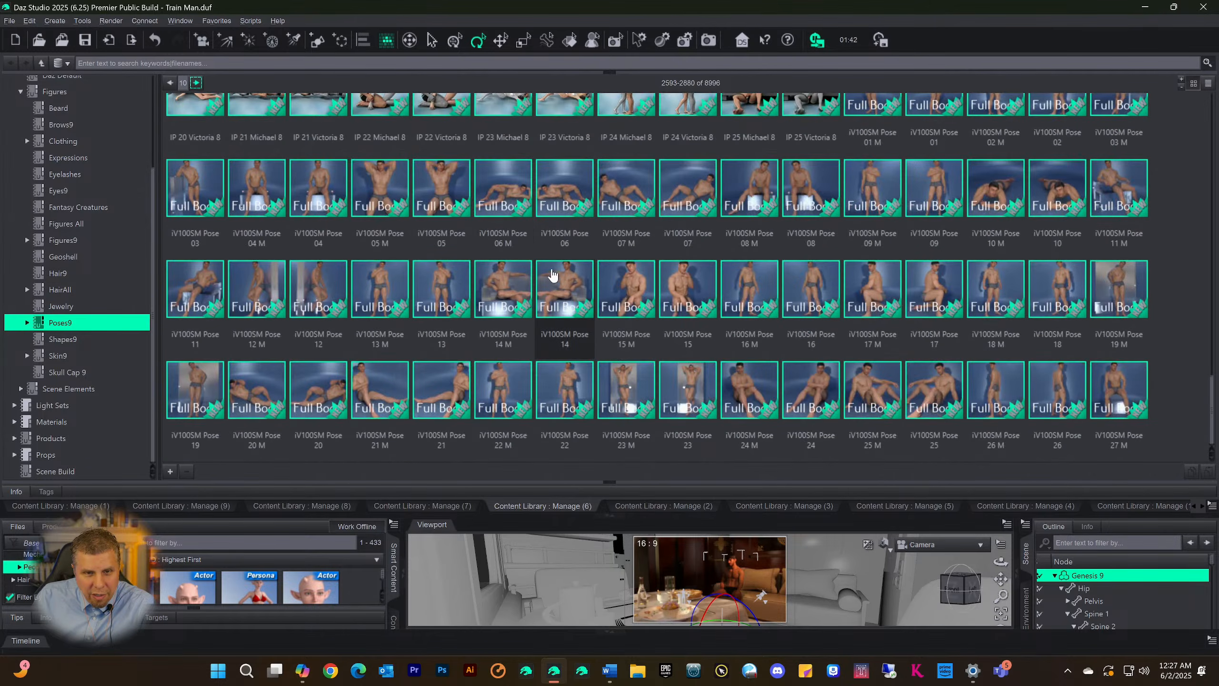
Show the Skin9 category in Manage (8) and look through assets 1-288
{"action": "left_click", "coordinate": [214, 509]}
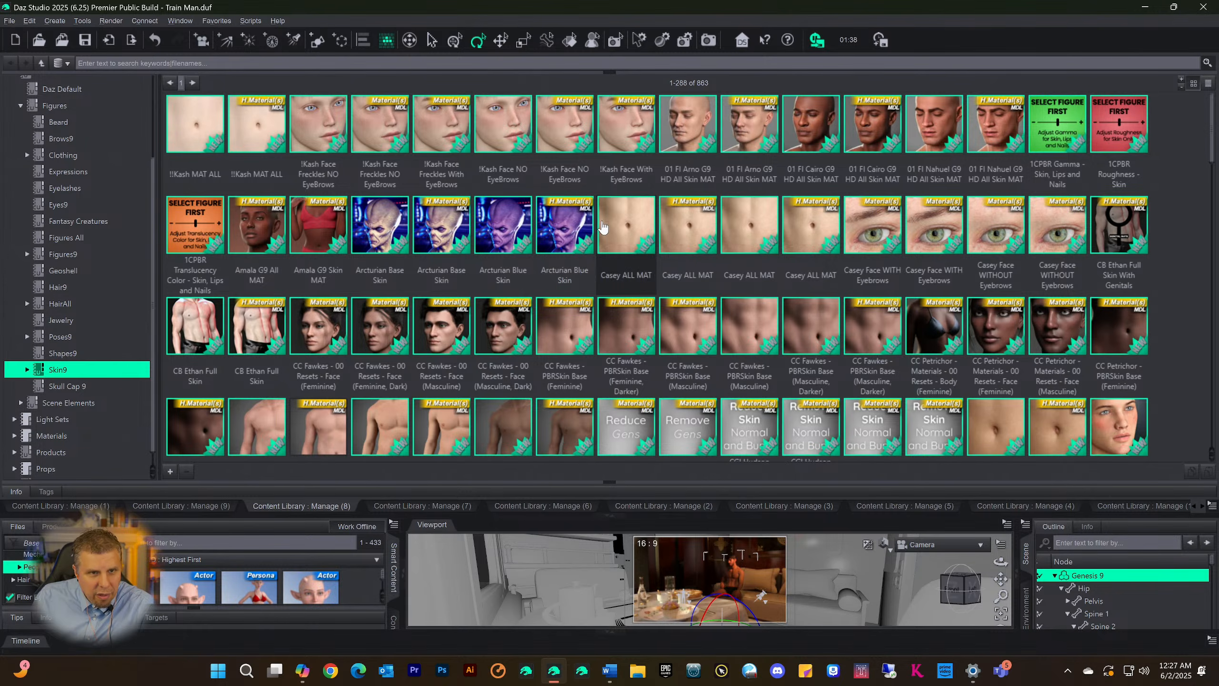
{"action": "scroll", "coordinate": [607, 221], "scroll_direction": "down", "scroll_amount": 15}
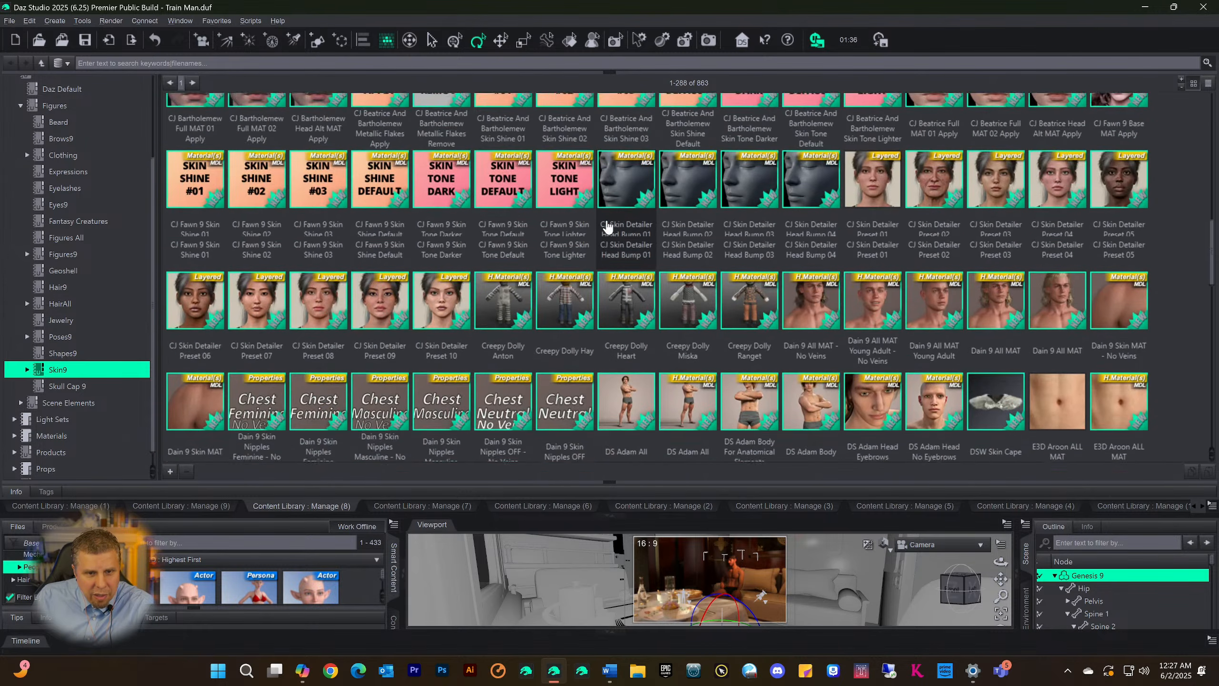
{"action": "scroll", "coordinate": [607, 225], "scroll_direction": "down", "scroll_amount": 10}
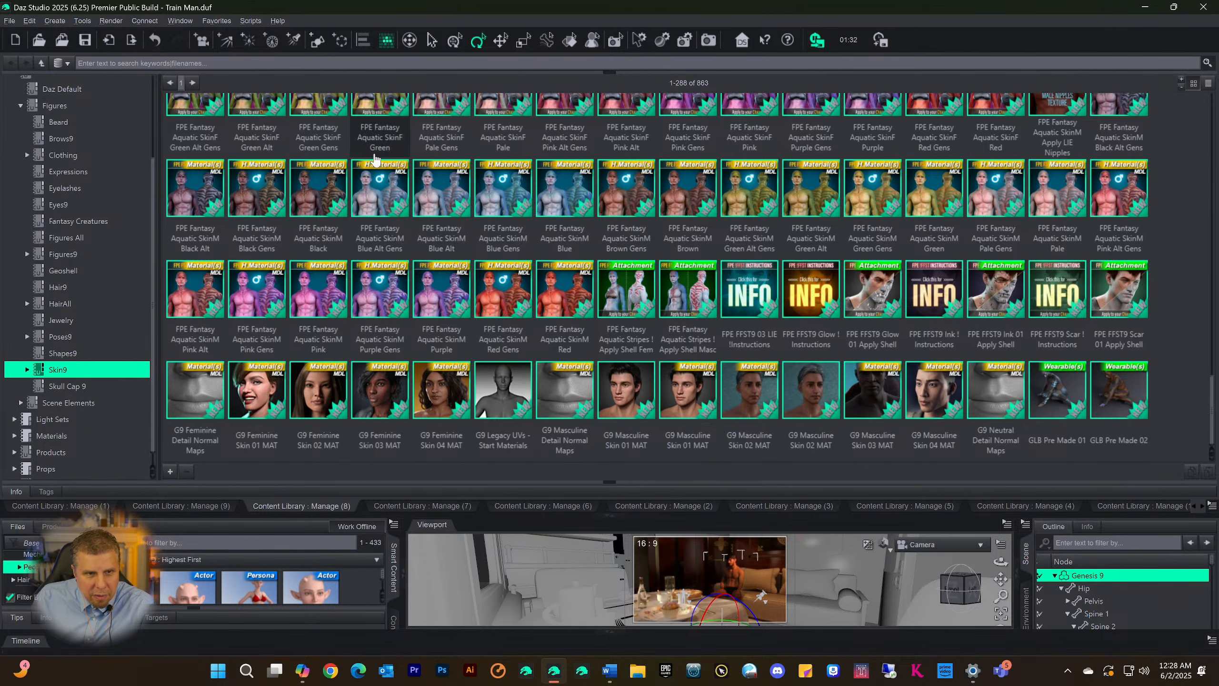
Look through the Skin9 category's second page, assets 289-576, including the Ivar 9 and Joan 9 materials
{"action": "left_click", "coordinate": [191, 84]}
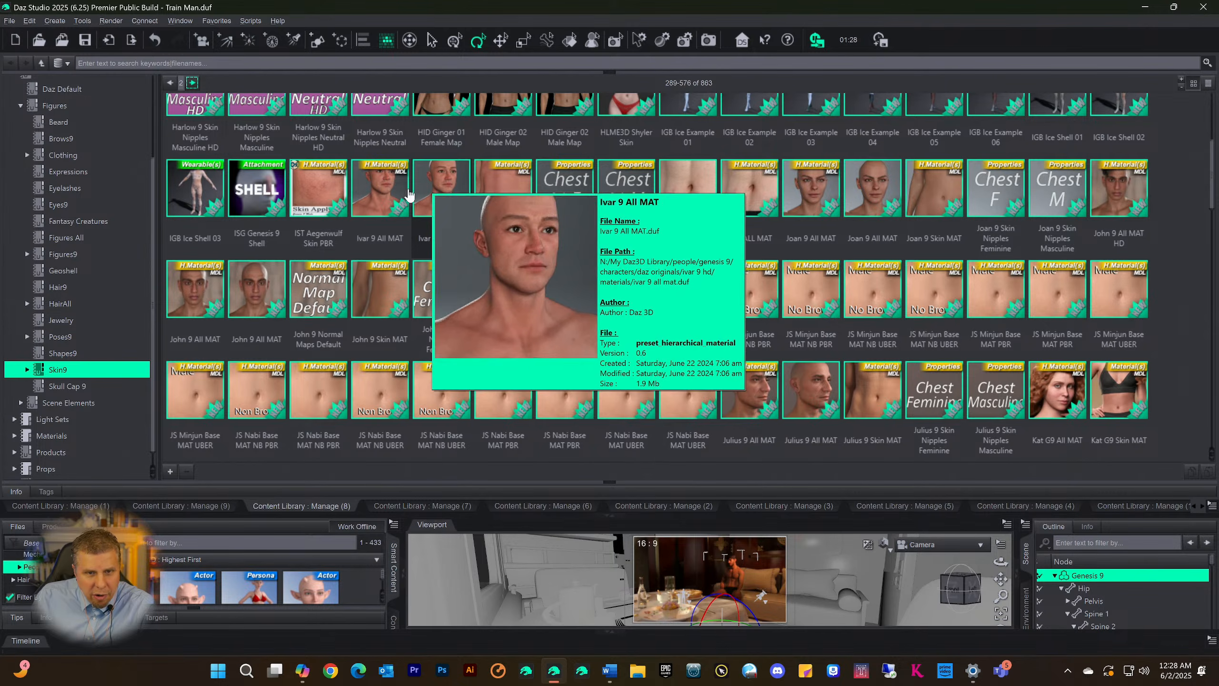
{"action": "mouse_move", "coordinate": [891, 210]}
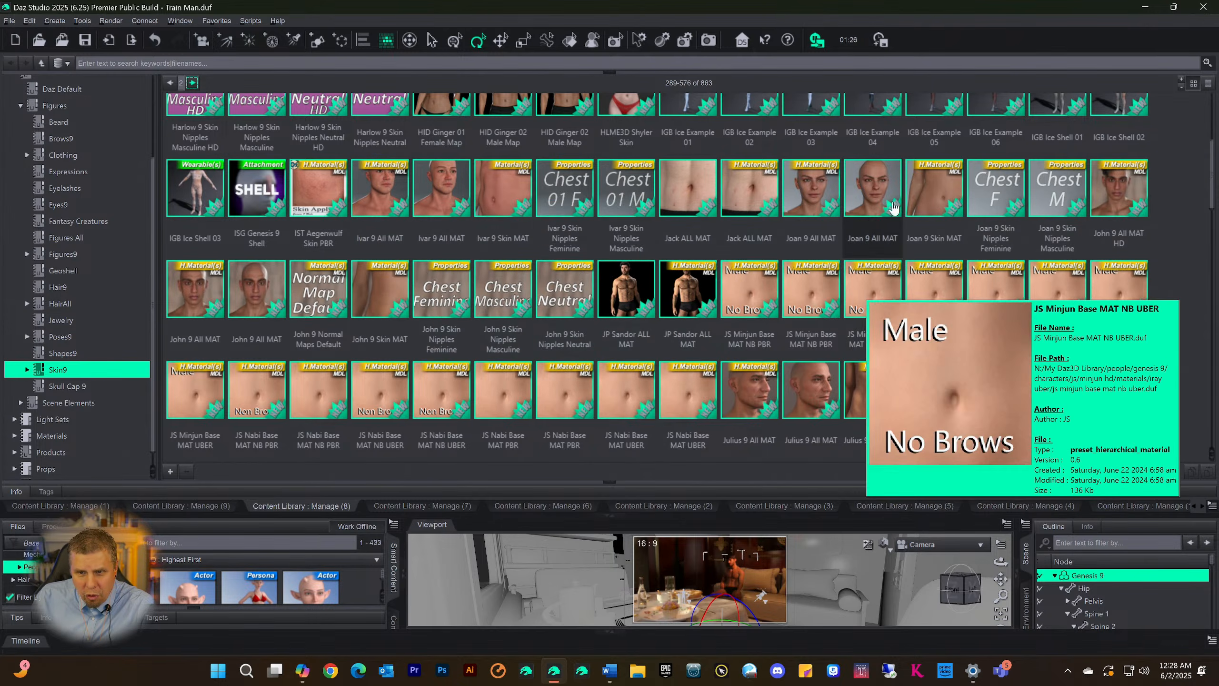
{"action": "scroll", "coordinate": [888, 240], "scroll_direction": "down", "scroll_amount": 6}
{"action": "scroll", "coordinate": [885, 230], "scroll_direction": "down", "scroll_amount": 10}
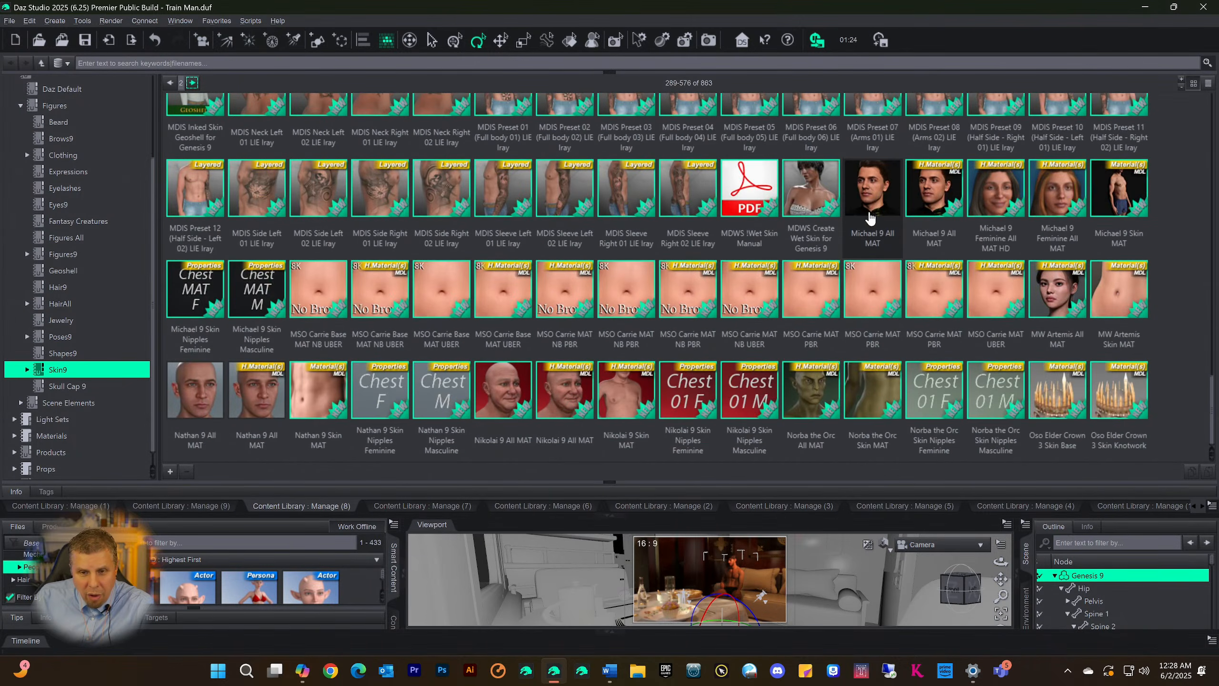
{"action": "scroll", "coordinate": [743, 272], "scroll_direction": "up", "scroll_amount": 15}
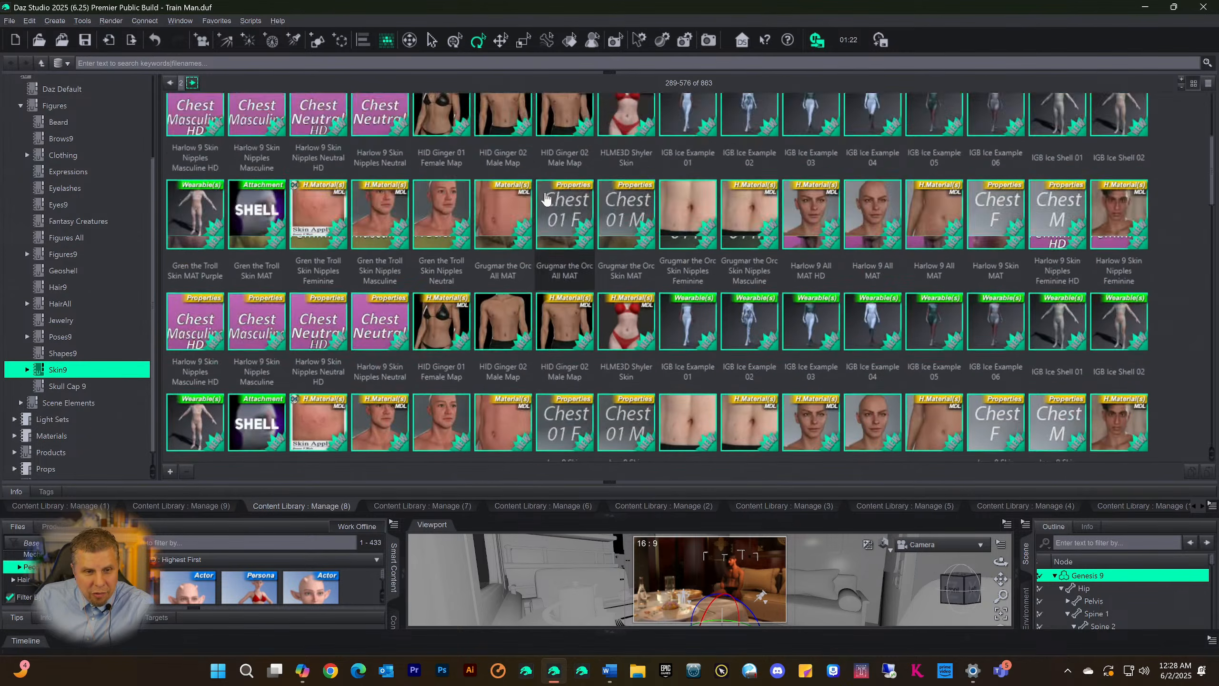
Look through the Skin9 category's third page, assets 577-863, down to the Wagner 9 and Walter 9 materials and back up
{"action": "left_click", "coordinate": [194, 85]}
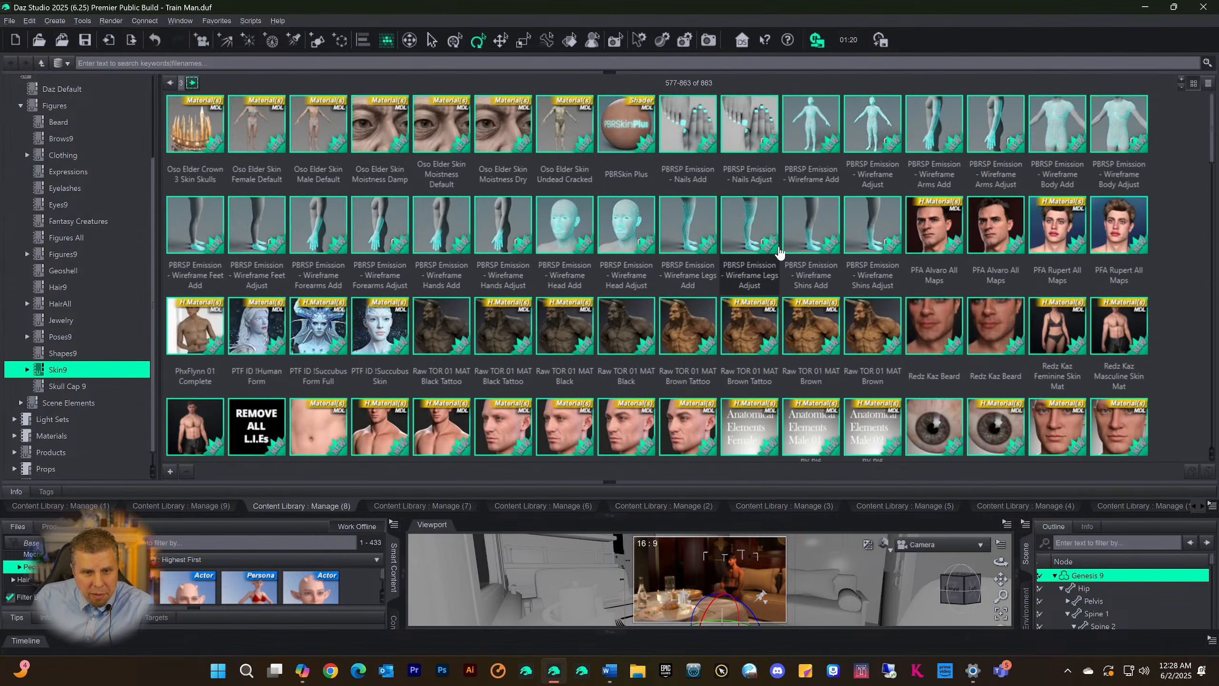
{"action": "scroll", "coordinate": [782, 247], "scroll_direction": "down", "scroll_amount": 10}
{"action": "scroll", "coordinate": [782, 261], "scroll_direction": "down", "scroll_amount": 10}
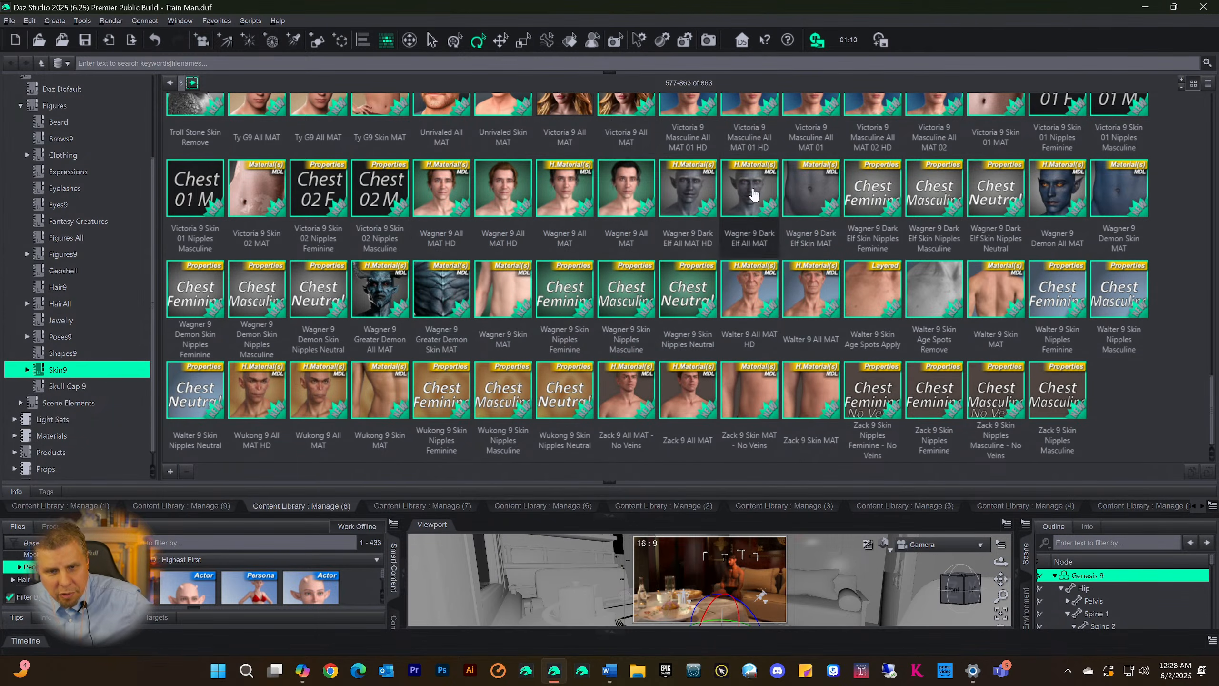
{"action": "mouse_move", "coordinate": [582, 190]}
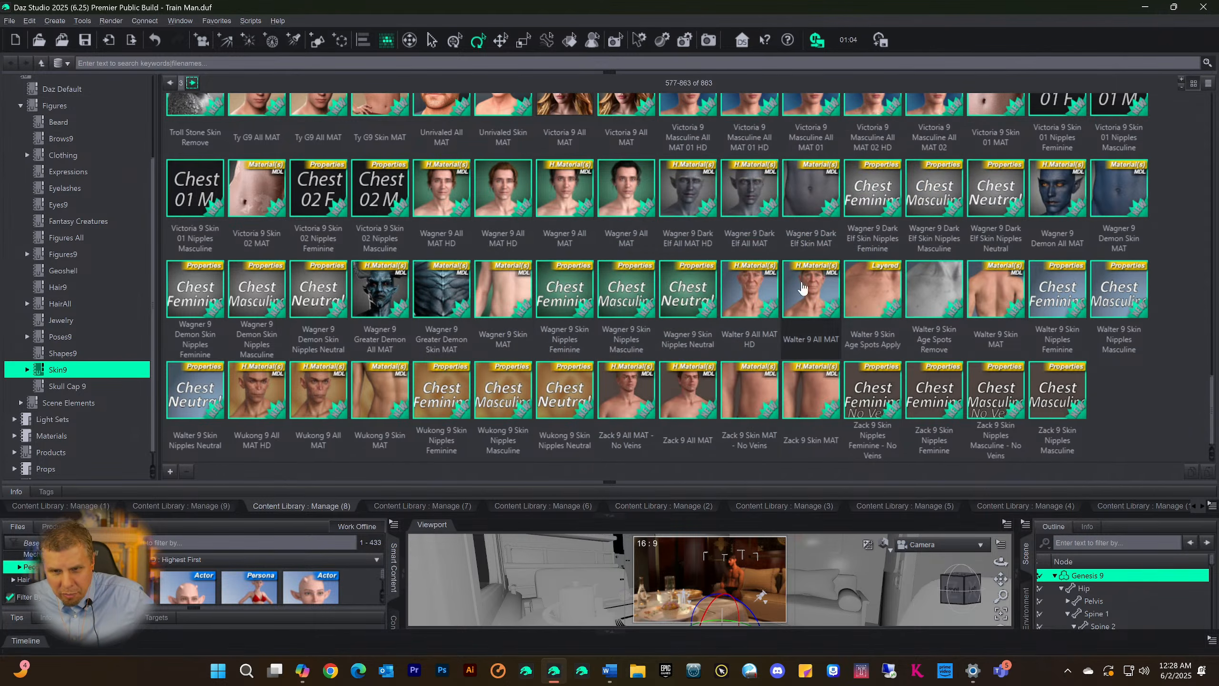
{"action": "scroll", "coordinate": [808, 245], "scroll_direction": "up", "scroll_amount": 5}
{"action": "scroll", "coordinate": [809, 244], "scroll_direction": "up", "scroll_amount": 3}
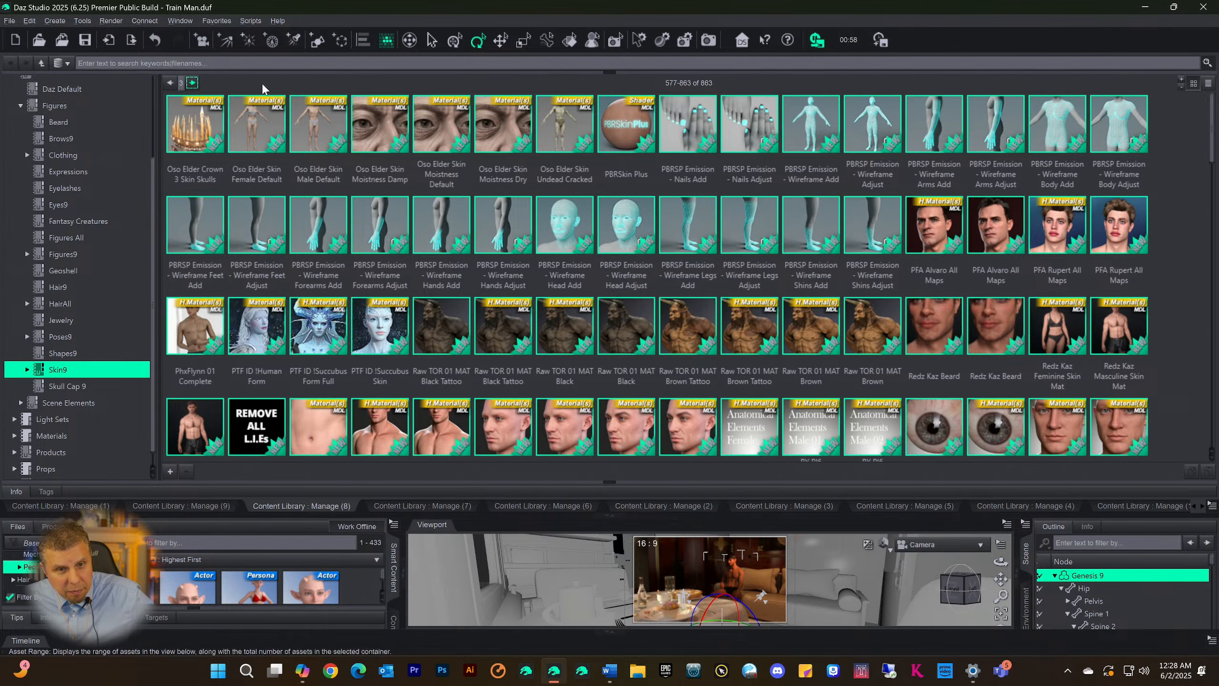
View the PBRSkin Plus shader's file details and select it on the last Skin9 page
{"action": "mouse_move", "coordinate": [616, 133]}
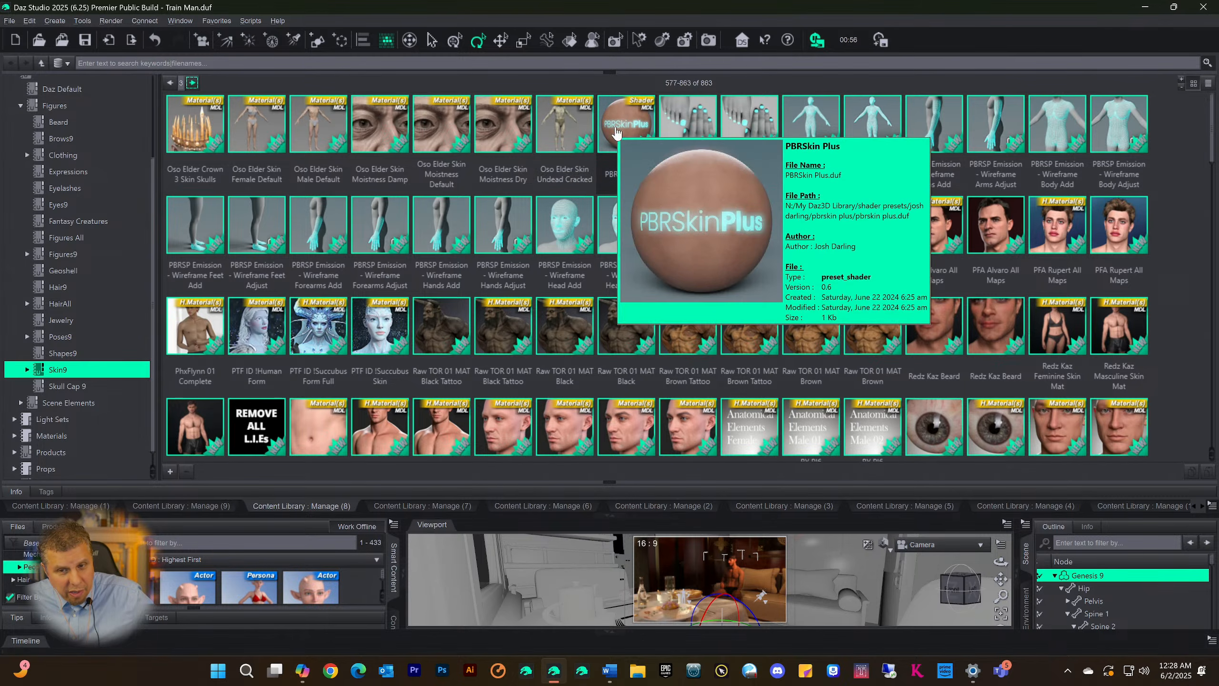
{"action": "left_click", "coordinate": [627, 126]}
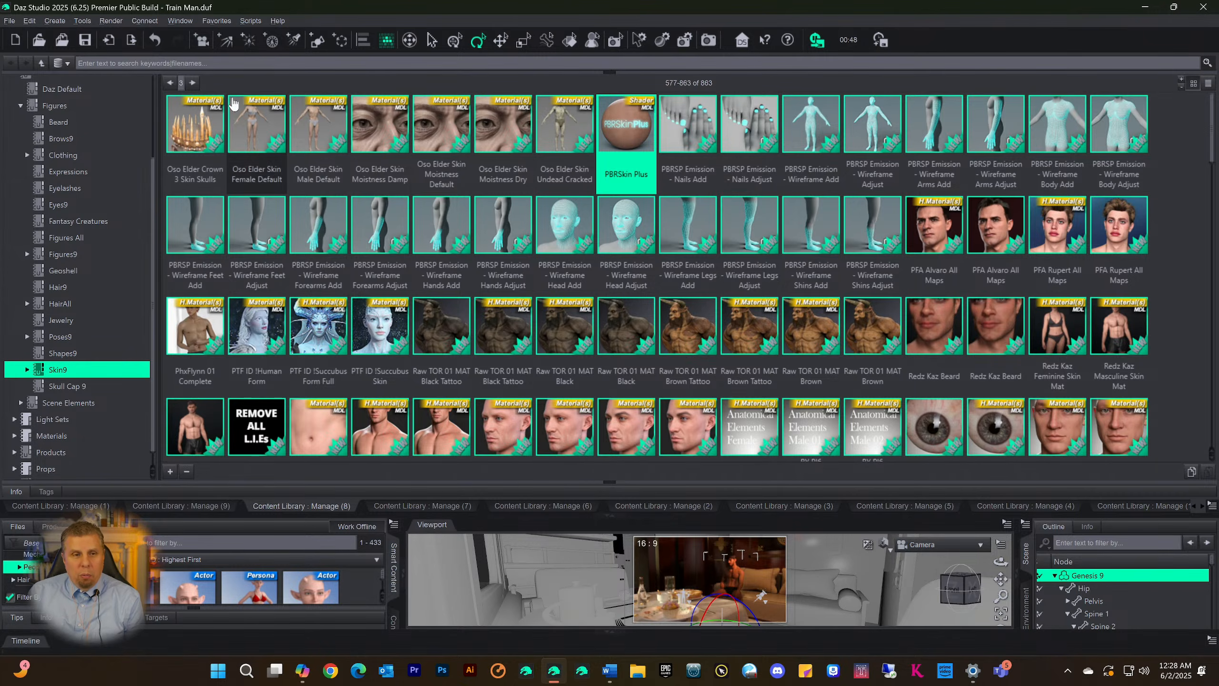
{"action": "left_click", "coordinate": [197, 83]}
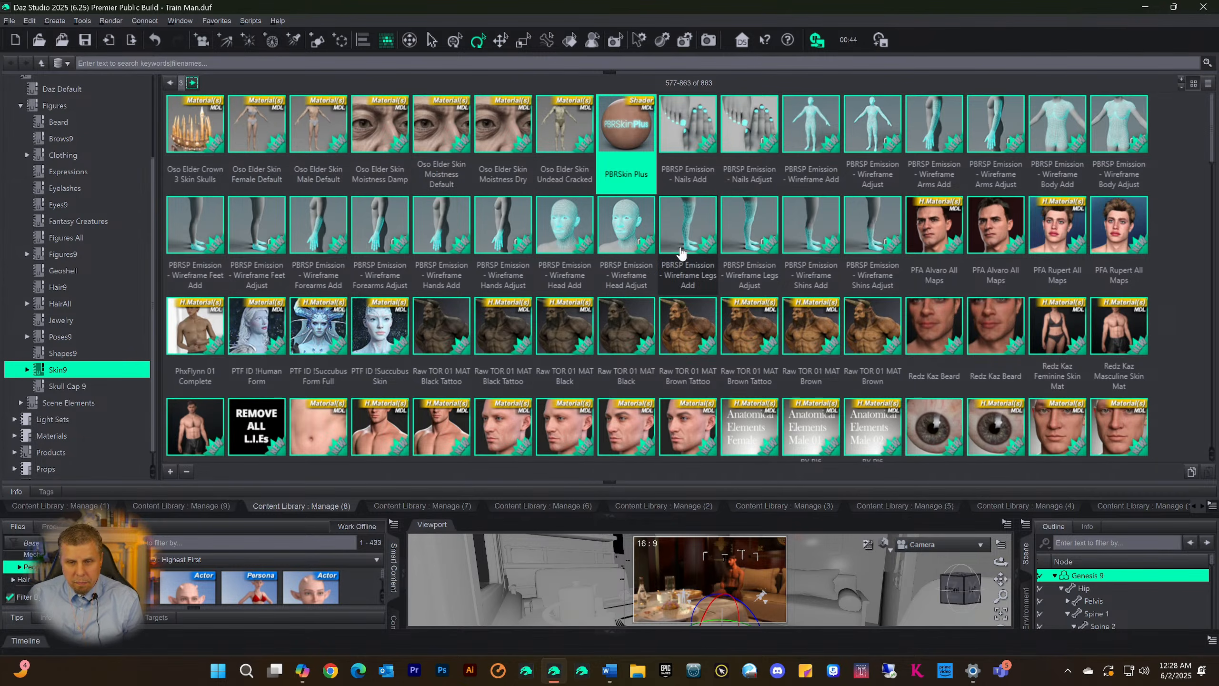
Return to the Skin9 category's first page and look through assets 1-288, down to the G9 Feminine and Masculine Skin materials
{"action": "left_click", "coordinate": [171, 83]}
{"action": "left_click", "coordinate": [170, 83]}
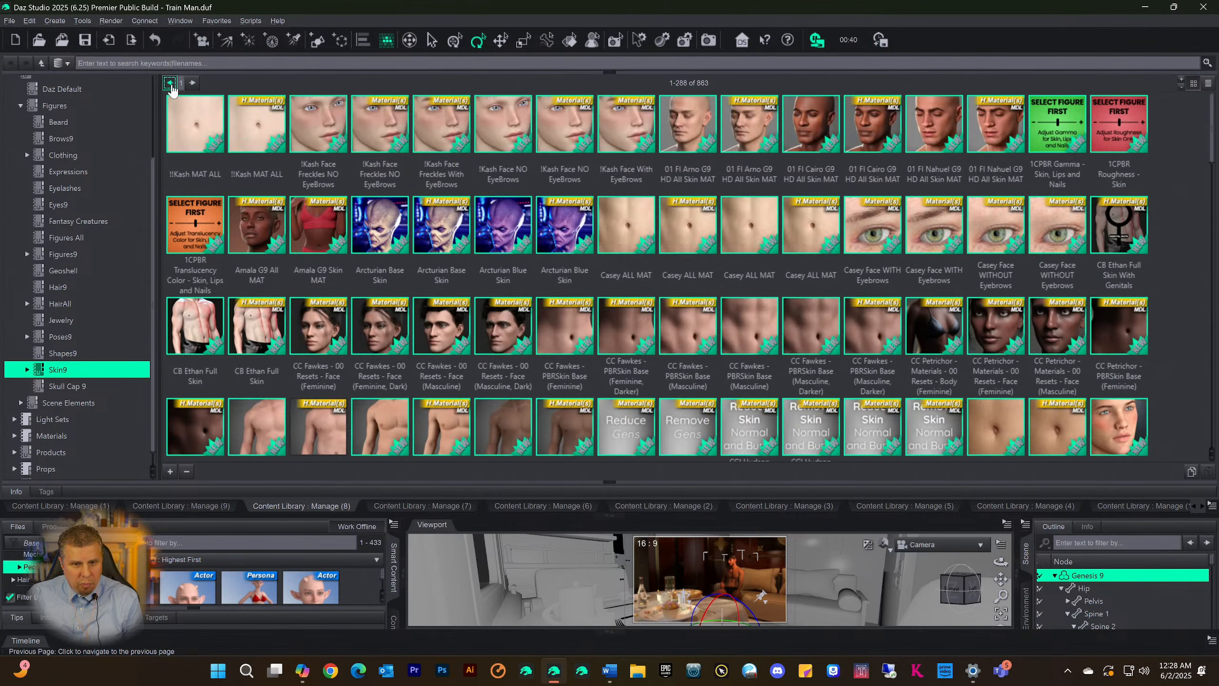
{"action": "scroll", "coordinate": [499, 237], "scroll_direction": "down", "scroll_amount": 5}
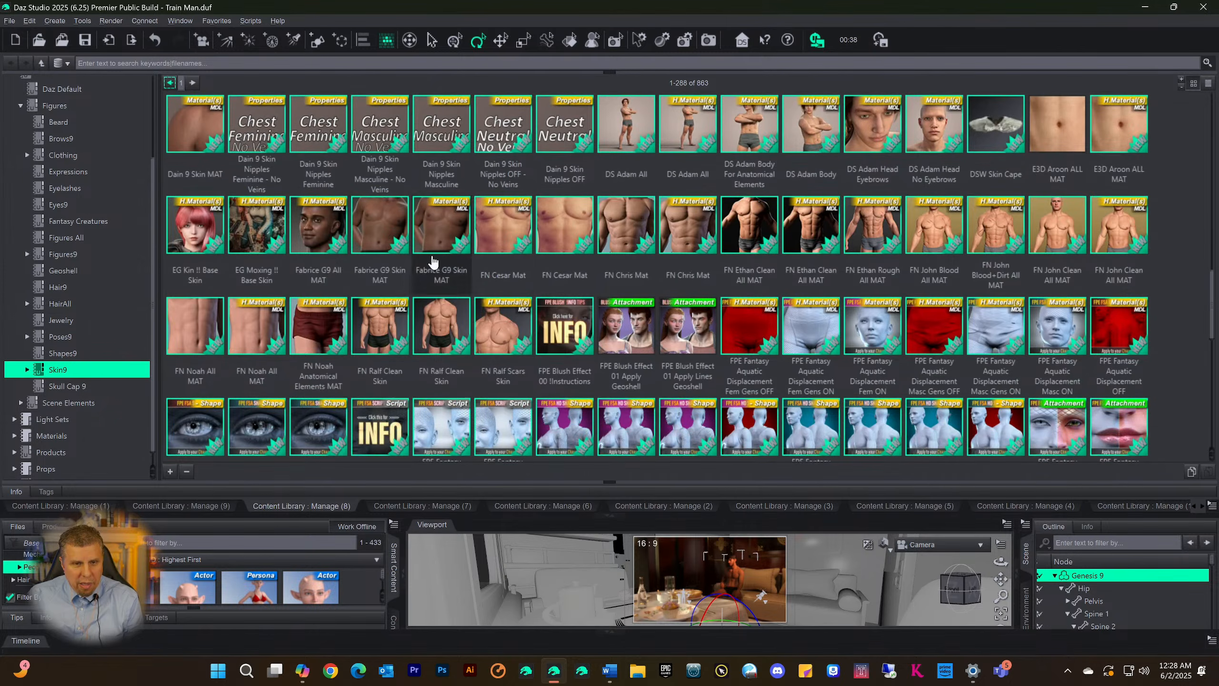
{"action": "scroll", "coordinate": [349, 245], "scroll_direction": "up", "scroll_amount": 10}
{"action": "scroll", "coordinate": [353, 245], "scroll_direction": "up", "scroll_amount": 5}
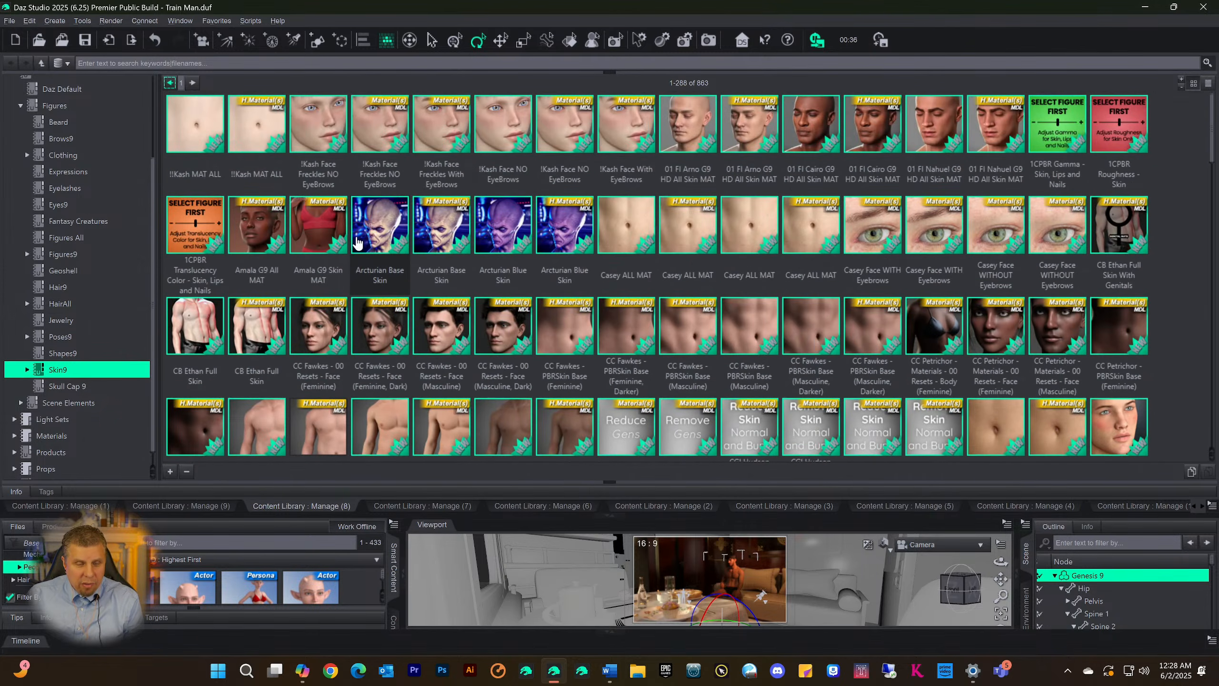
{"action": "scroll", "coordinate": [350, 247], "scroll_direction": "down", "scroll_amount": 20}
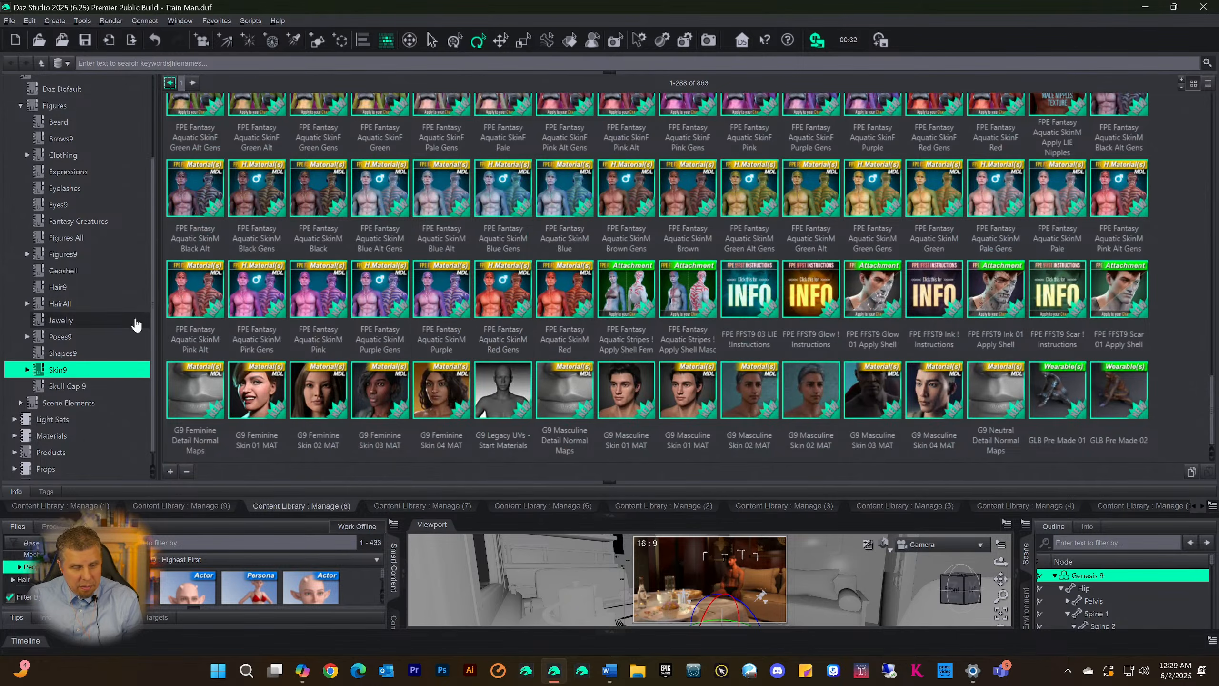
Expand the Skin9 category and look through its subcategories, from 1 Click PBR Skin down to Wet and Tanned
{"action": "scroll", "coordinate": [144, 197], "scroll_direction": "up", "scroll_amount": 2}
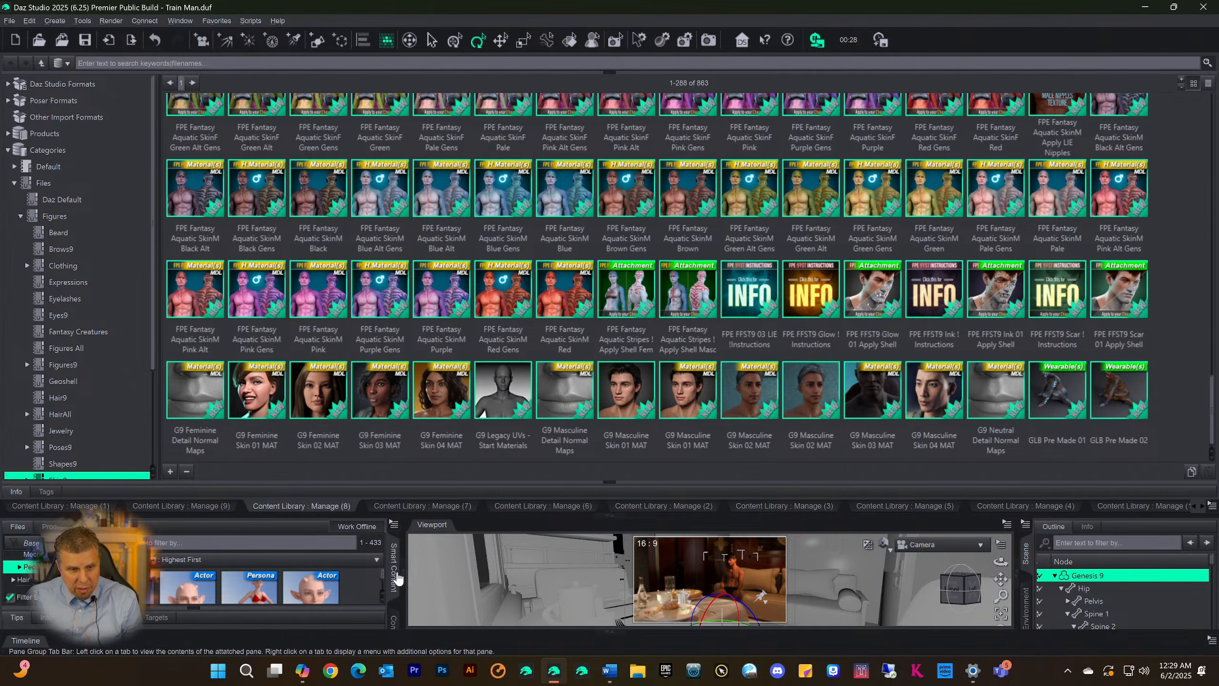
{"action": "scroll", "coordinate": [106, 432], "scroll_direction": "down", "scroll_amount": 2}
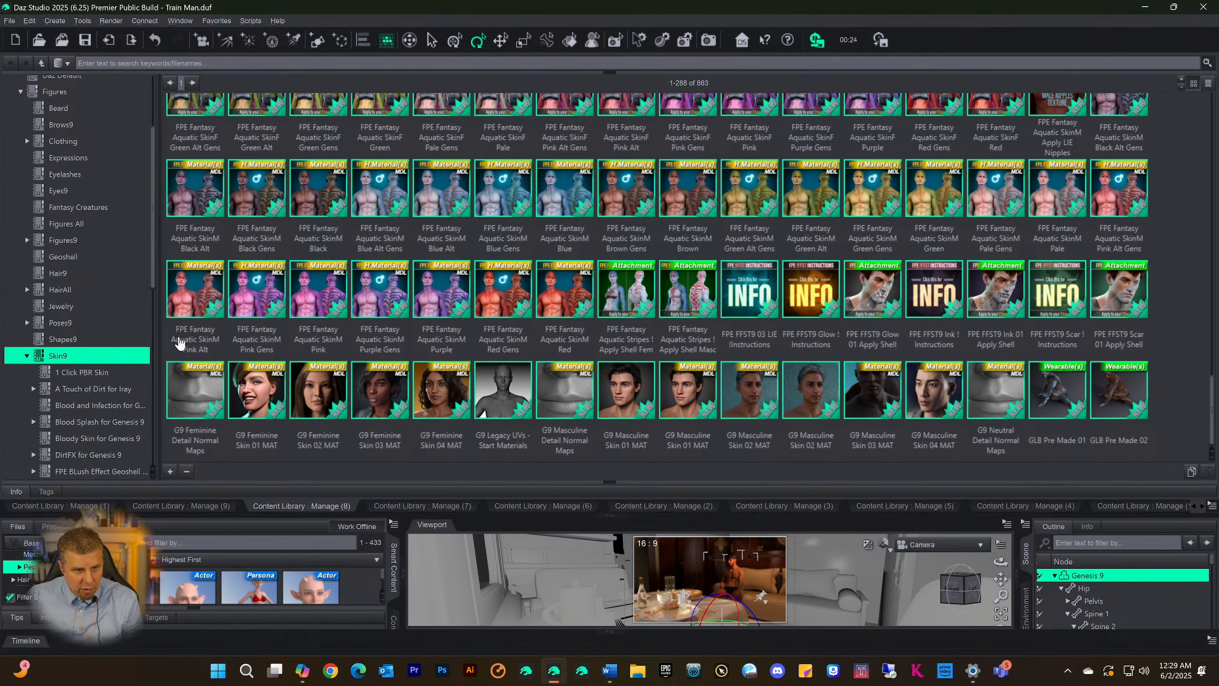
{"action": "scroll", "coordinate": [91, 409], "scroll_direction": "down", "scroll_amount": 2}
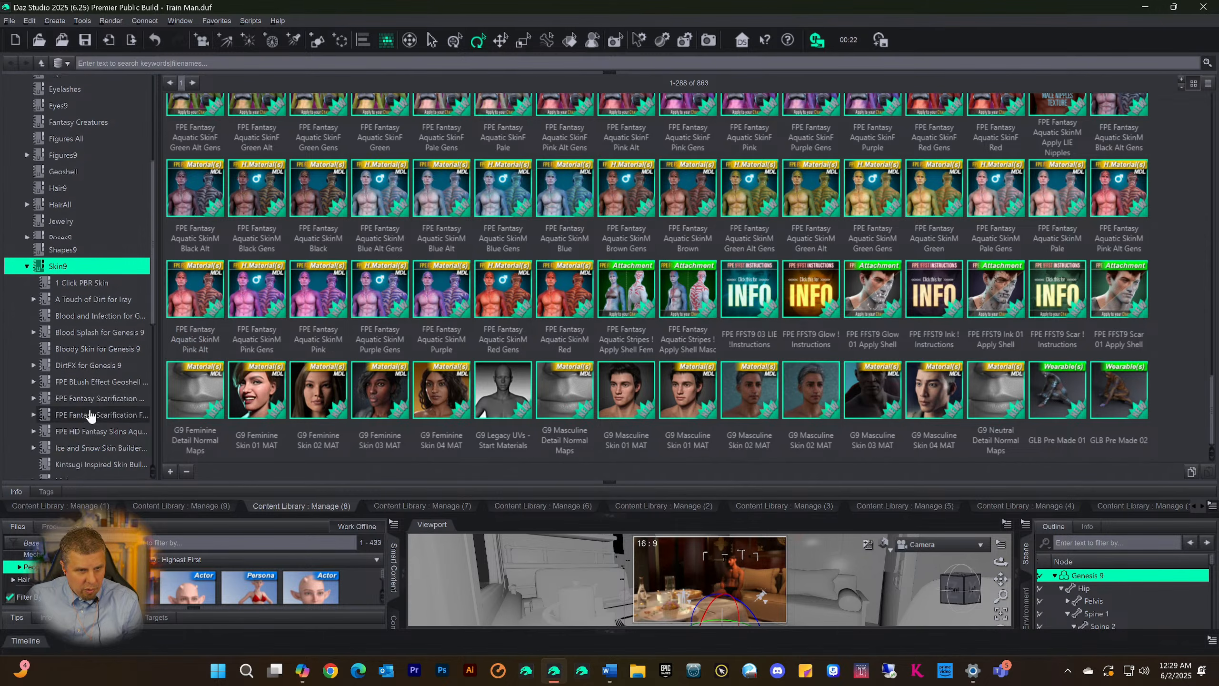
{"action": "scroll", "coordinate": [96, 383], "scroll_direction": "down", "scroll_amount": 6}
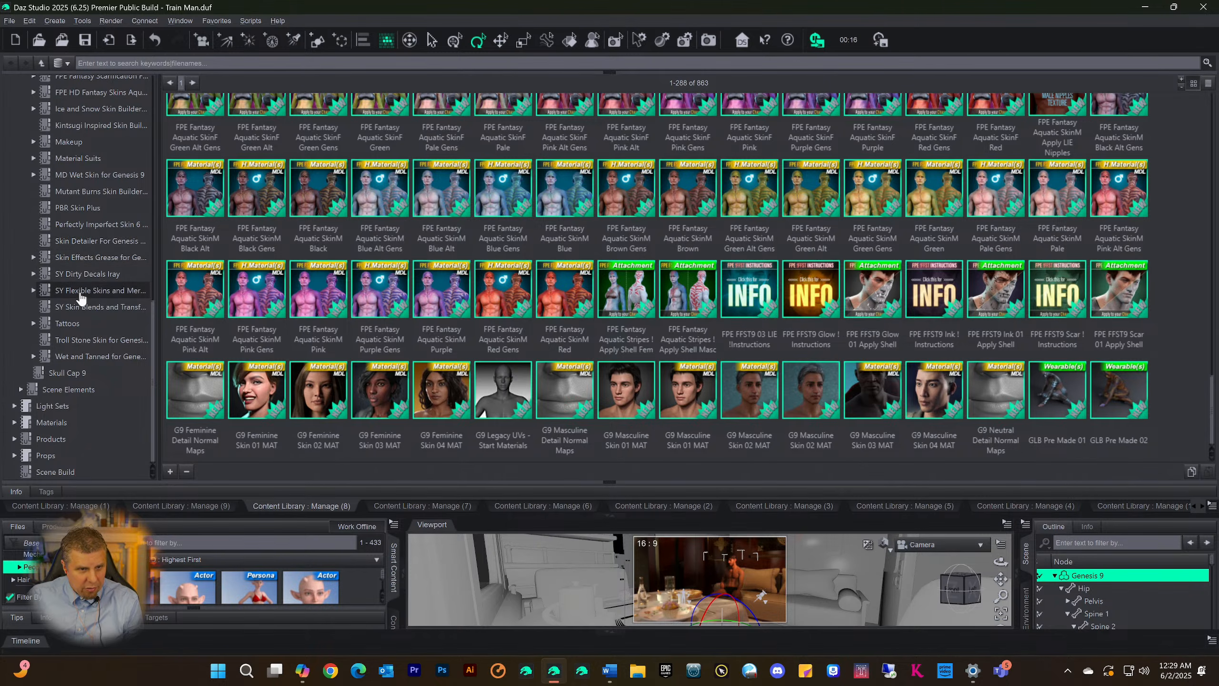
Expand the Tattoos subcategory of Skin9 and show its MD Inked Skin category
{"action": "left_click", "coordinate": [67, 325]}
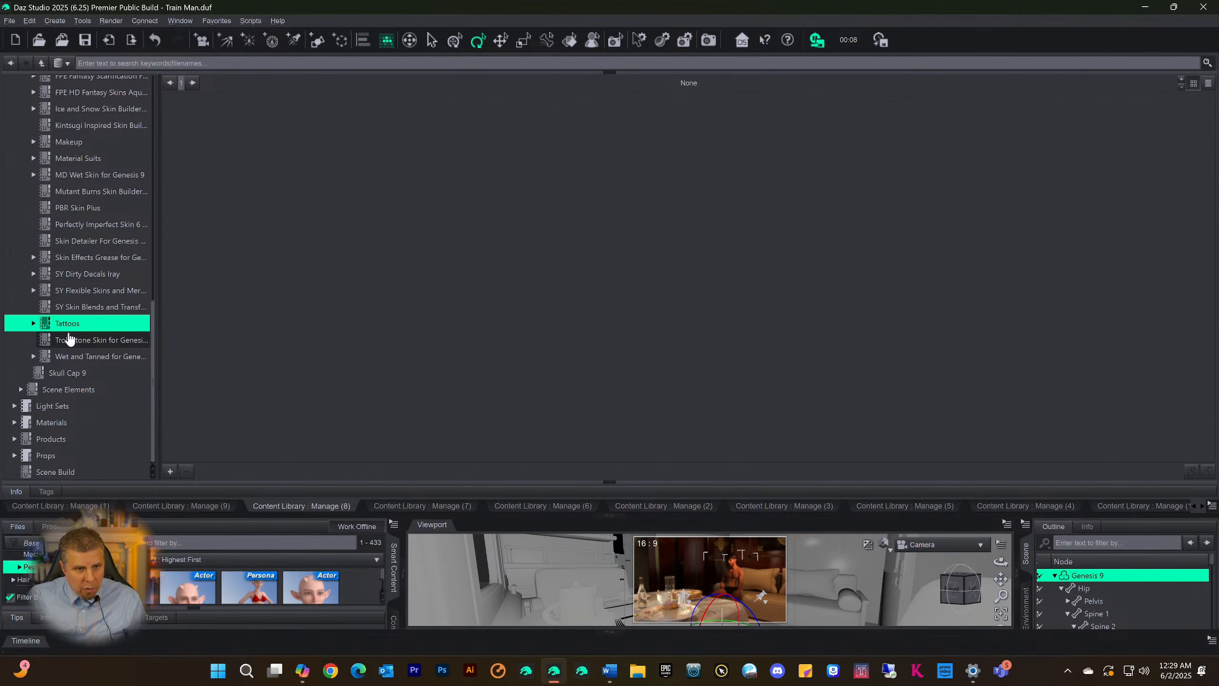
{"action": "left_click", "coordinate": [33, 324]}
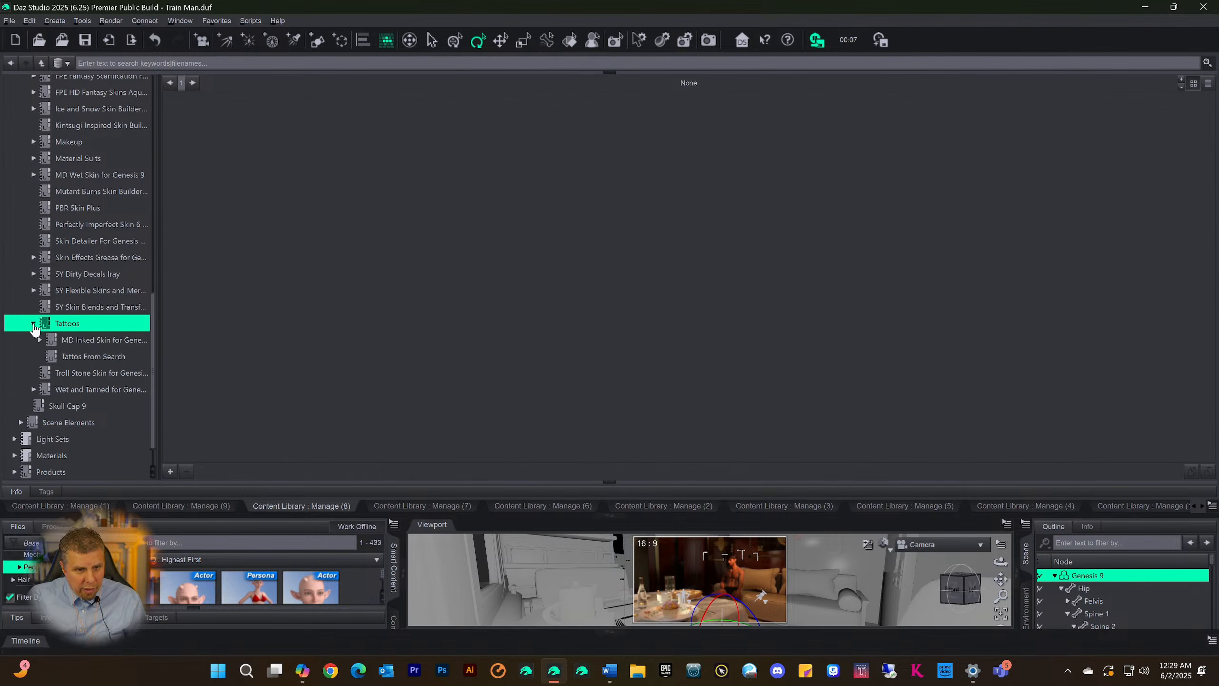
{"action": "left_click", "coordinate": [59, 343]}
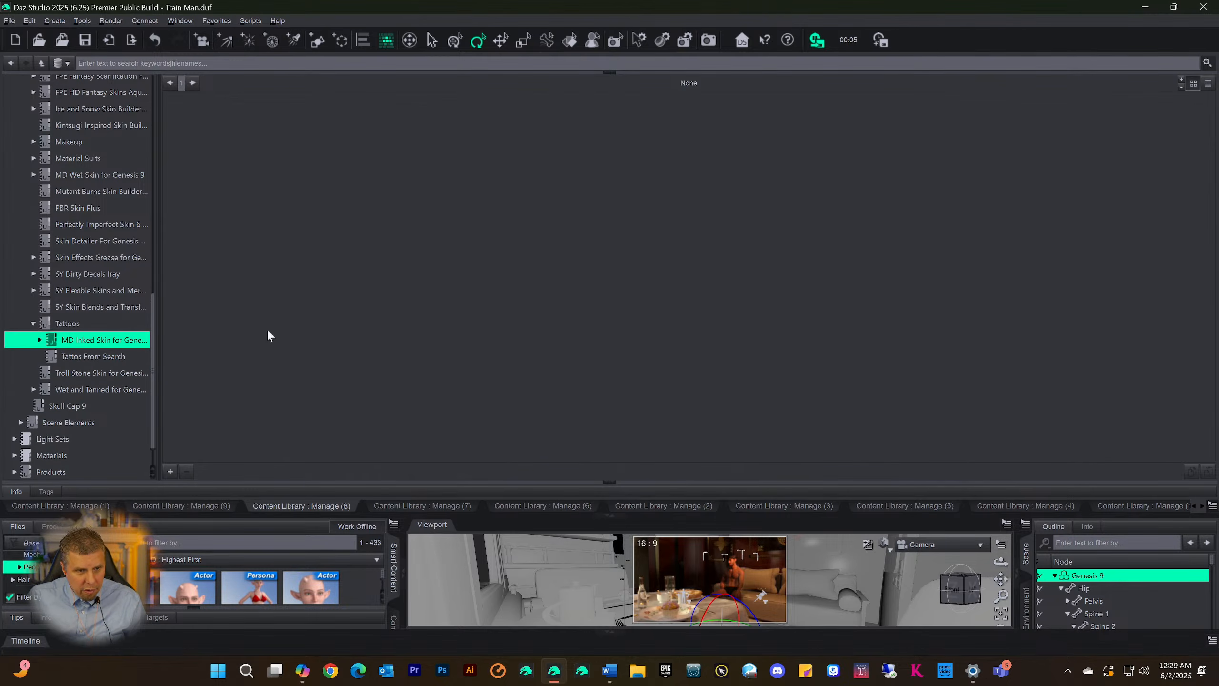
Show the Tattos From Search category and look through the tattoo and body art assets on its first page
{"action": "left_click", "coordinate": [90, 356]}
{"action": "scroll", "coordinate": [342, 321], "scroll_direction": "down", "scroll_amount": 15}
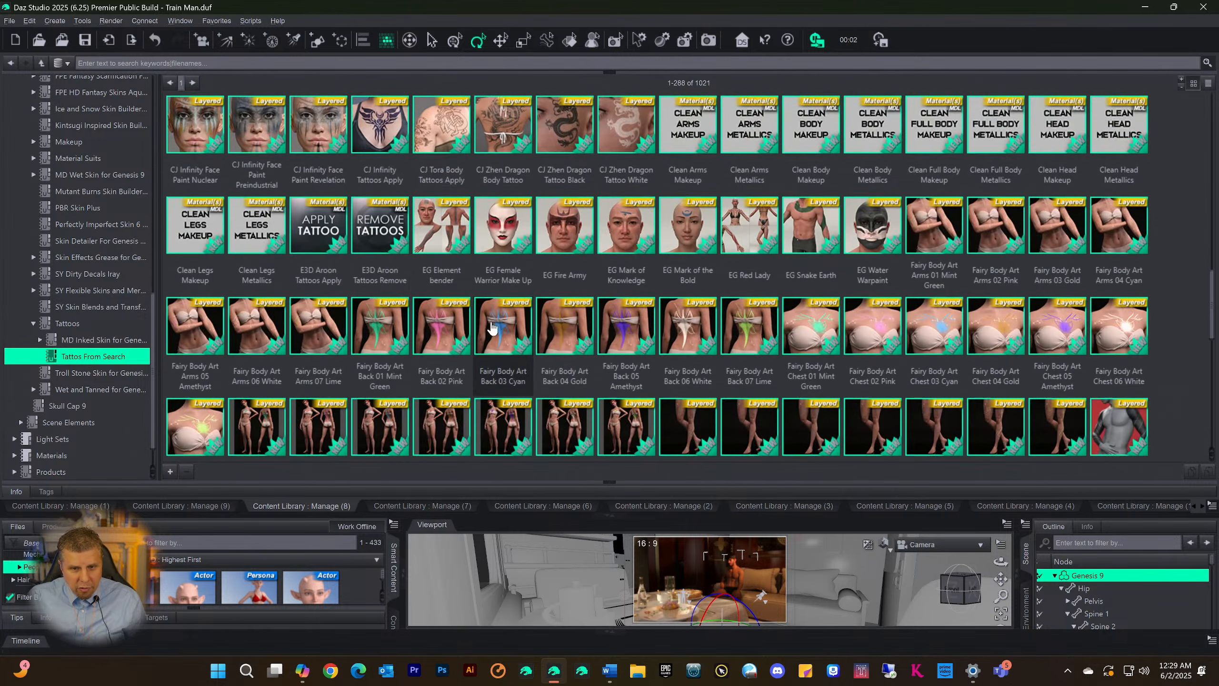
{"action": "scroll", "coordinate": [491, 329], "scroll_direction": "up", "scroll_amount": 12}
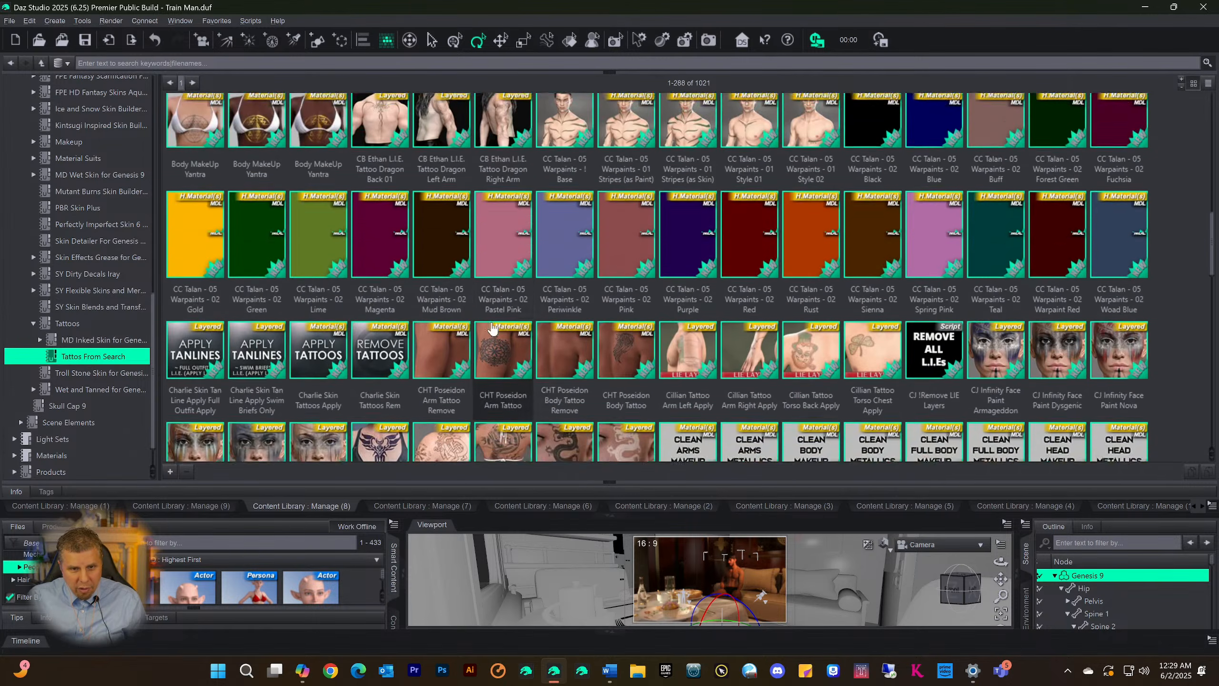
{"action": "key", "text": "ctrl+s"}
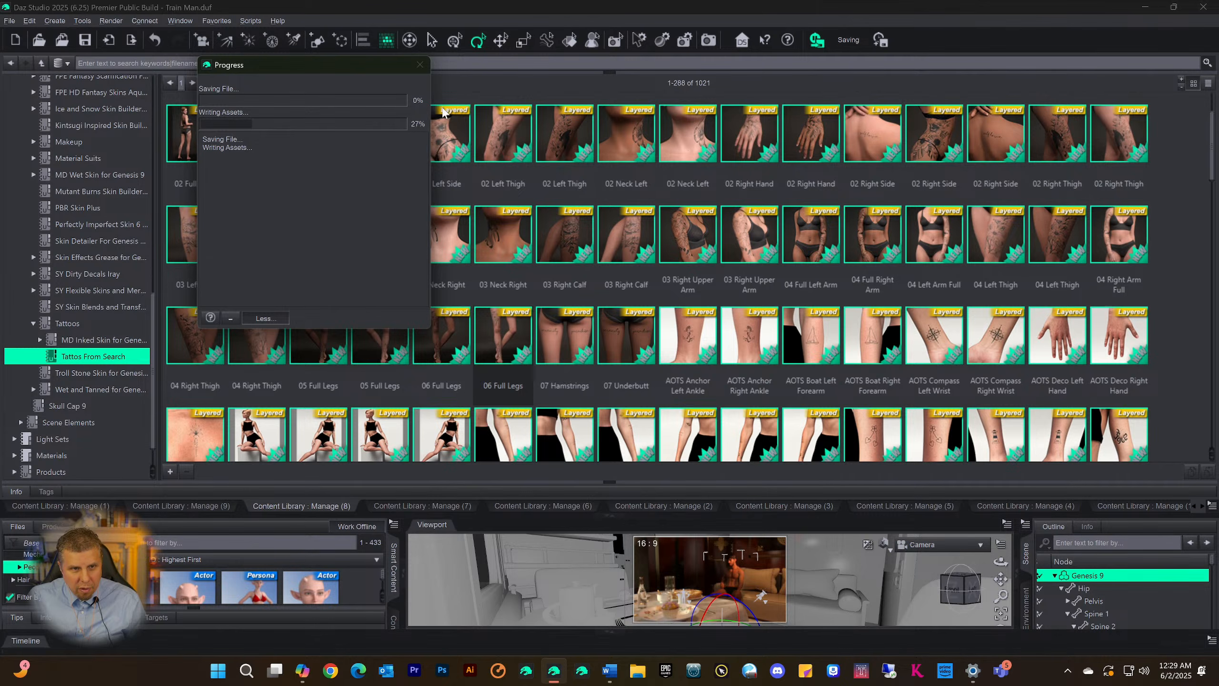
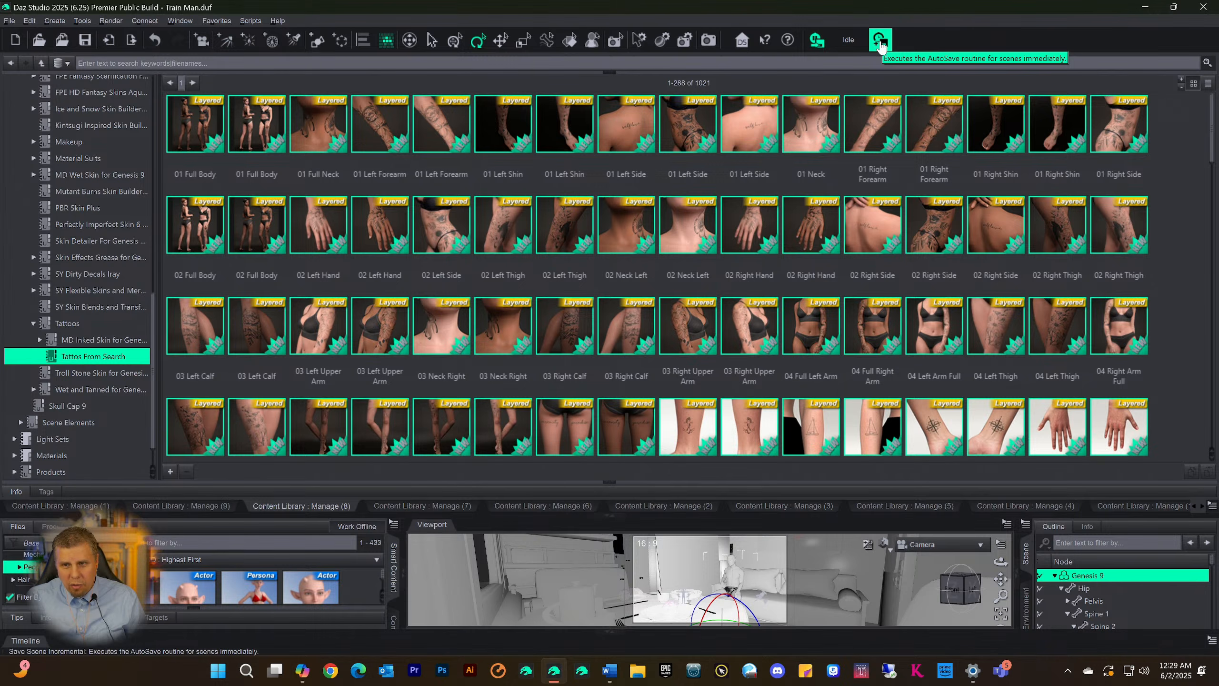
Stop the scene's automatic saving and look through the first page of tattoo assets in Tattos From Search
{"action": "left_click", "coordinate": [820, 43]}
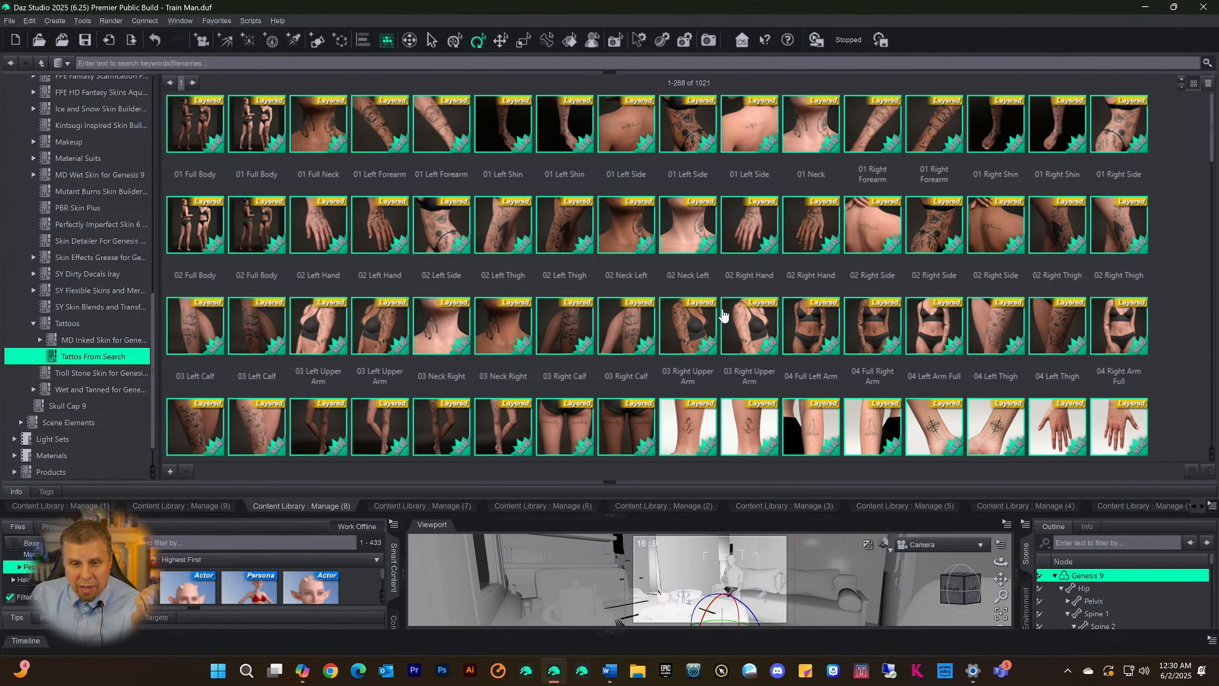
{"action": "scroll", "coordinate": [701, 267], "scroll_direction": "down", "scroll_amount": 15}
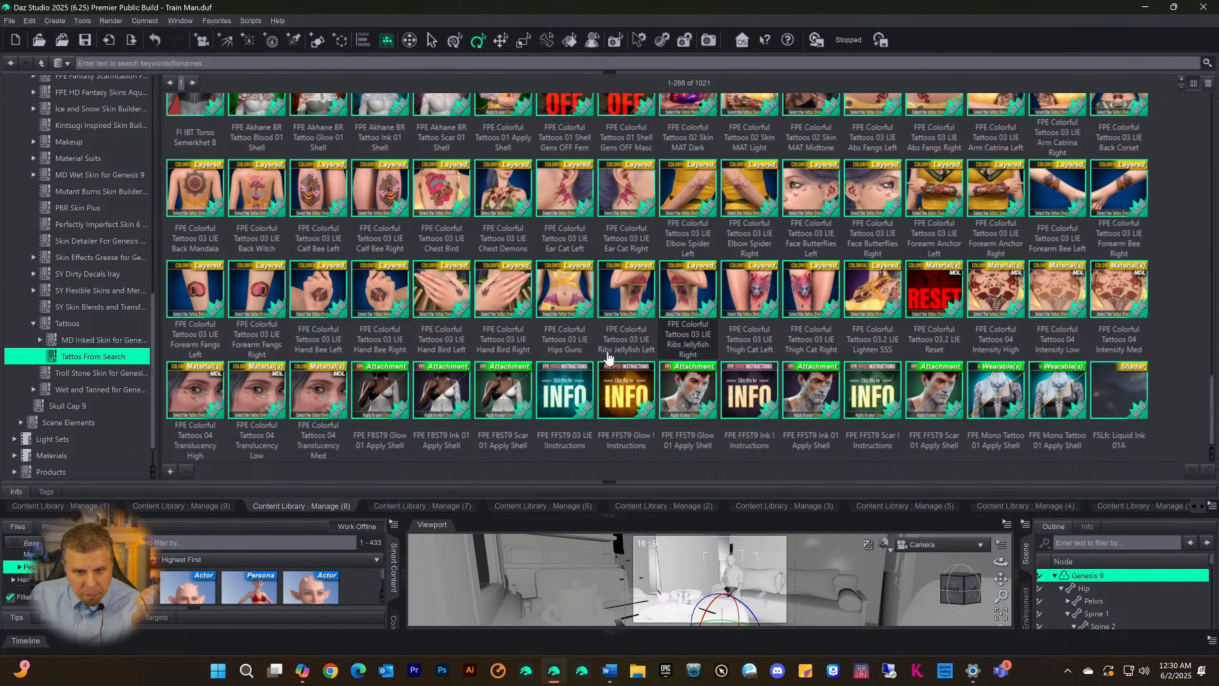
{"action": "scroll", "coordinate": [354, 272], "scroll_direction": "up", "scroll_amount": 15}
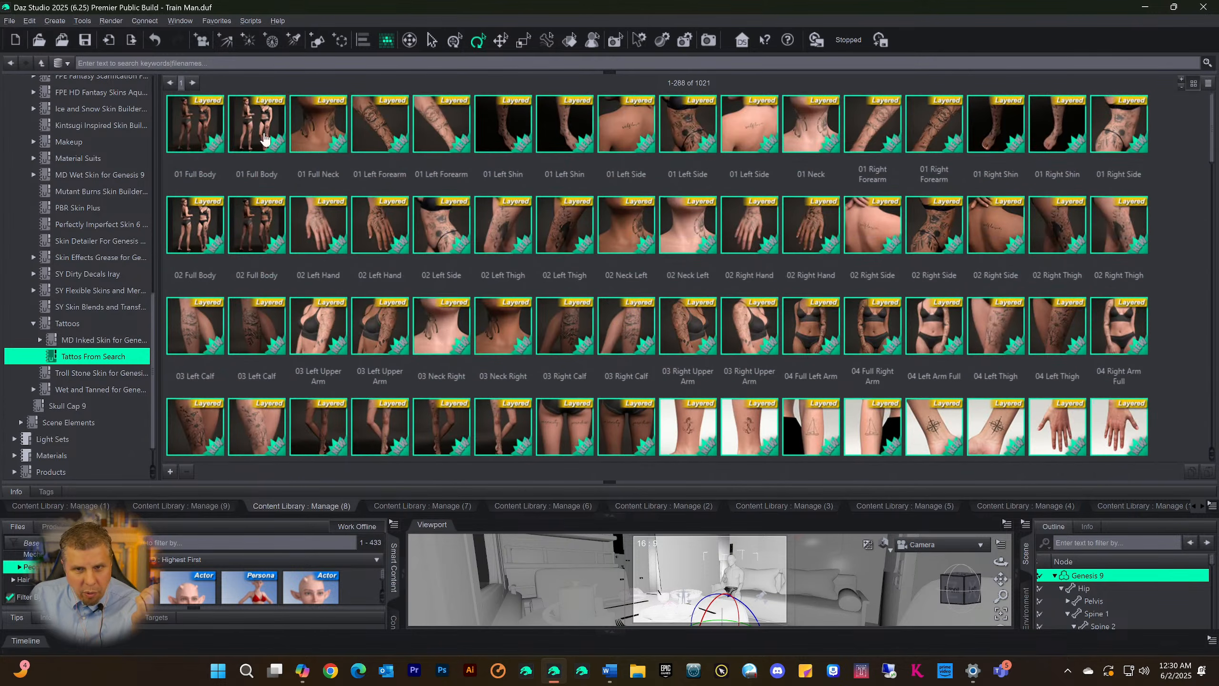
Show assets 289-576 of Tattos From Search and look through the page from the Full Body MakeUp materials to the Minimal Ink presets
{"action": "left_click", "coordinate": [192, 82]}
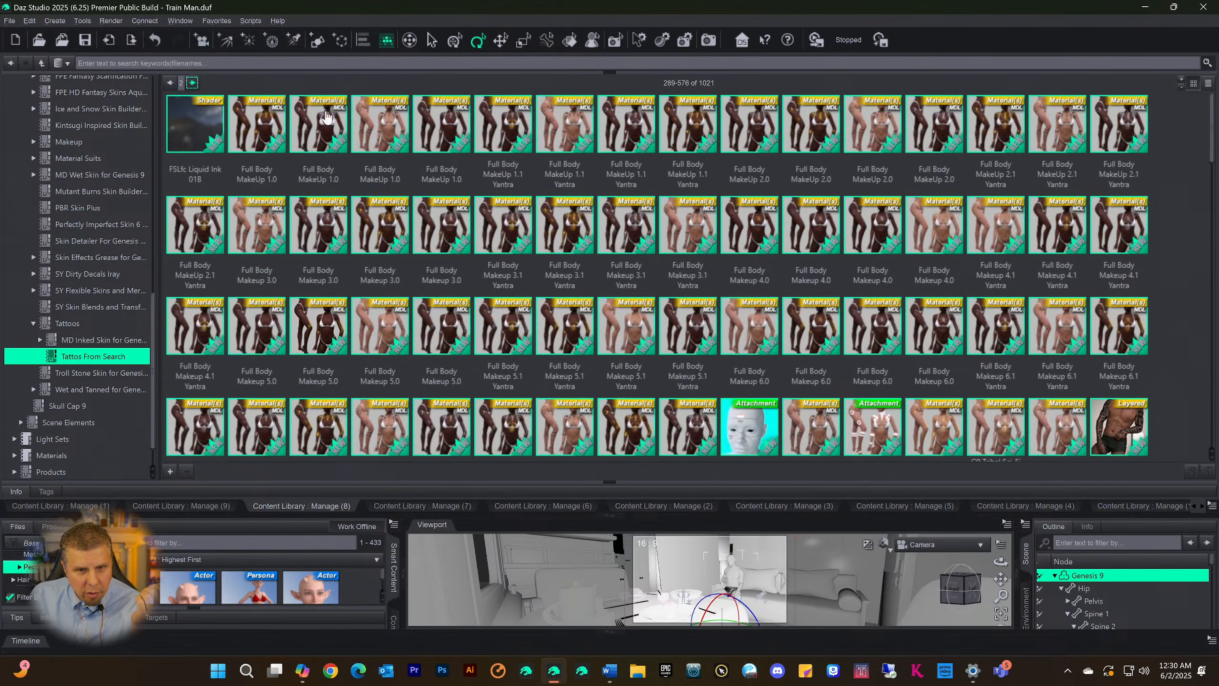
{"action": "scroll", "coordinate": [485, 189], "scroll_direction": "down", "scroll_amount": 10}
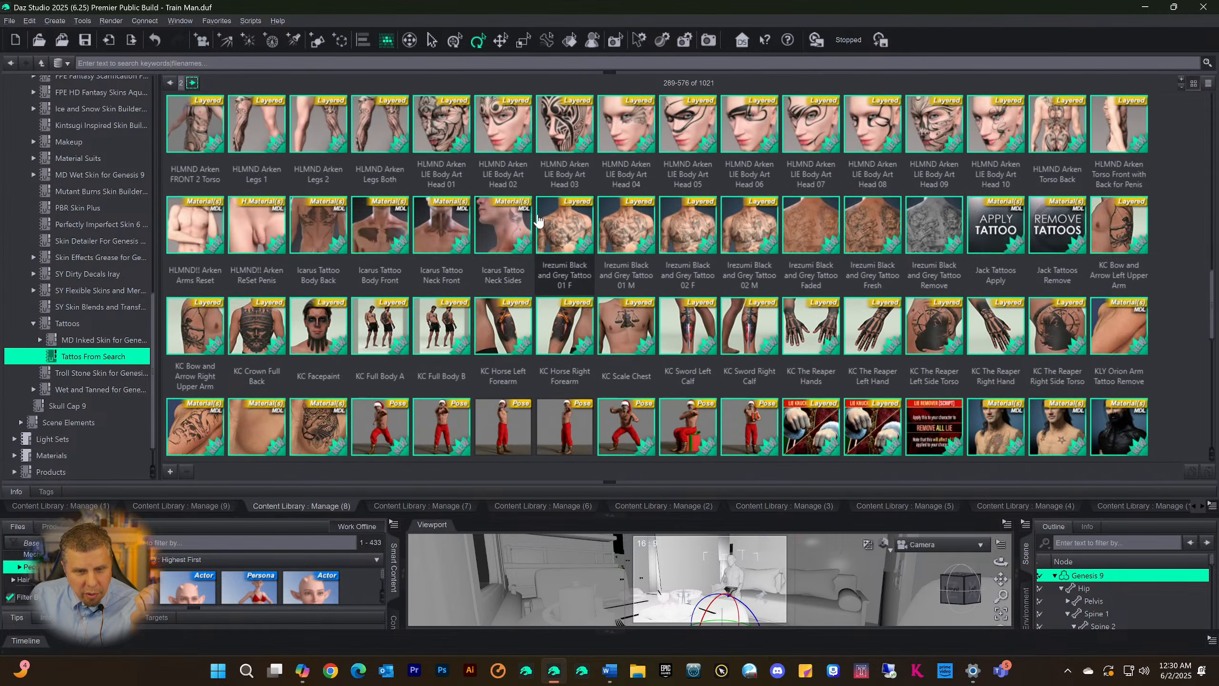
{"action": "scroll", "coordinate": [540, 220], "scroll_direction": "down", "scroll_amount": 10}
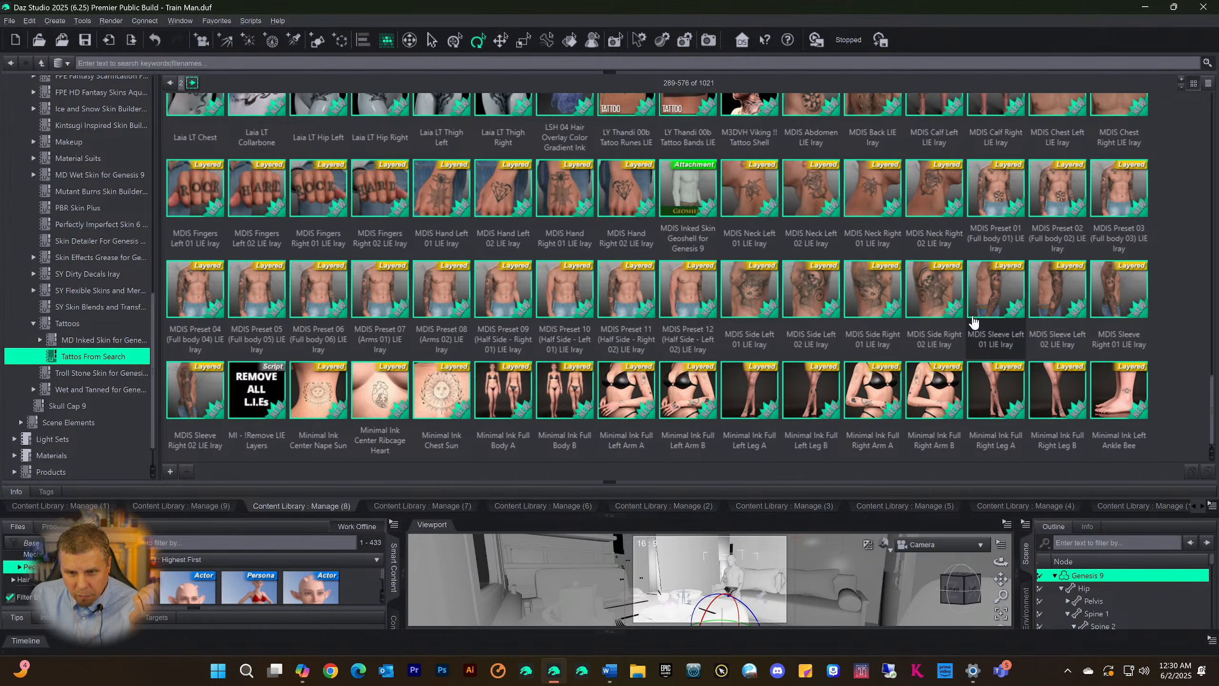
{"action": "scroll", "coordinate": [749, 312], "scroll_direction": "up", "scroll_amount": 20}
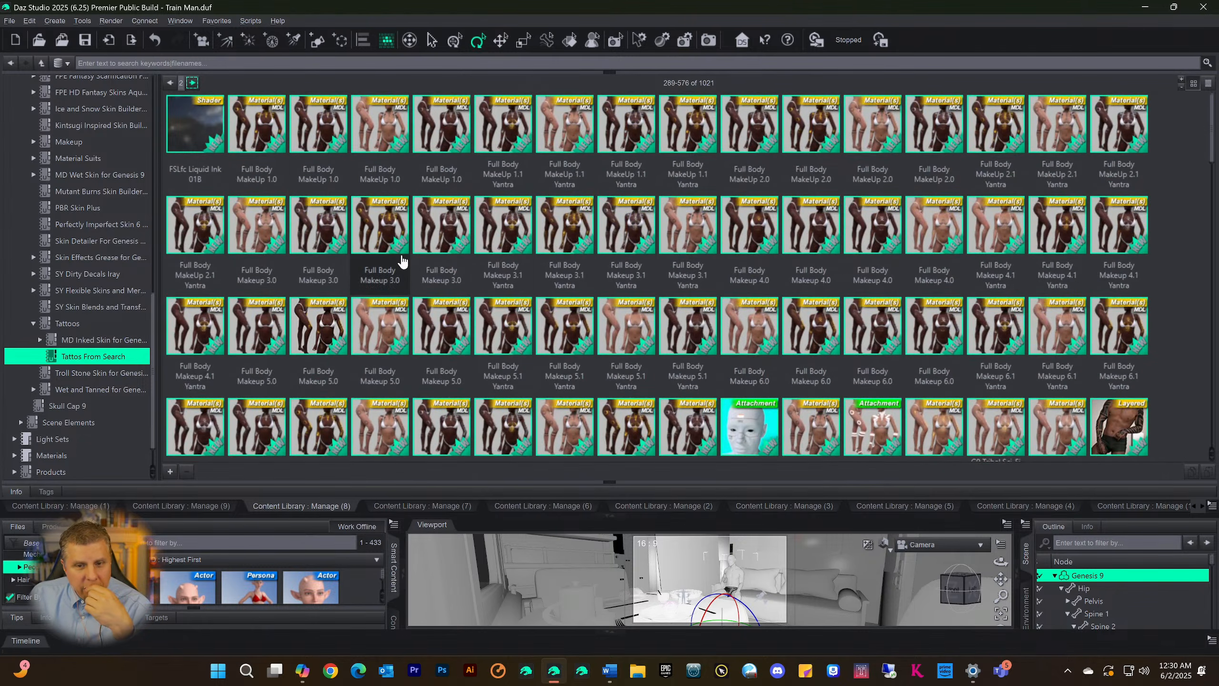
Go through the second page's tattoo assets again and view the file details of MDIS Preset 08 (Arms 02) LIE Iray
{"action": "scroll", "coordinate": [402, 262], "scroll_direction": "down", "scroll_amount": 15}
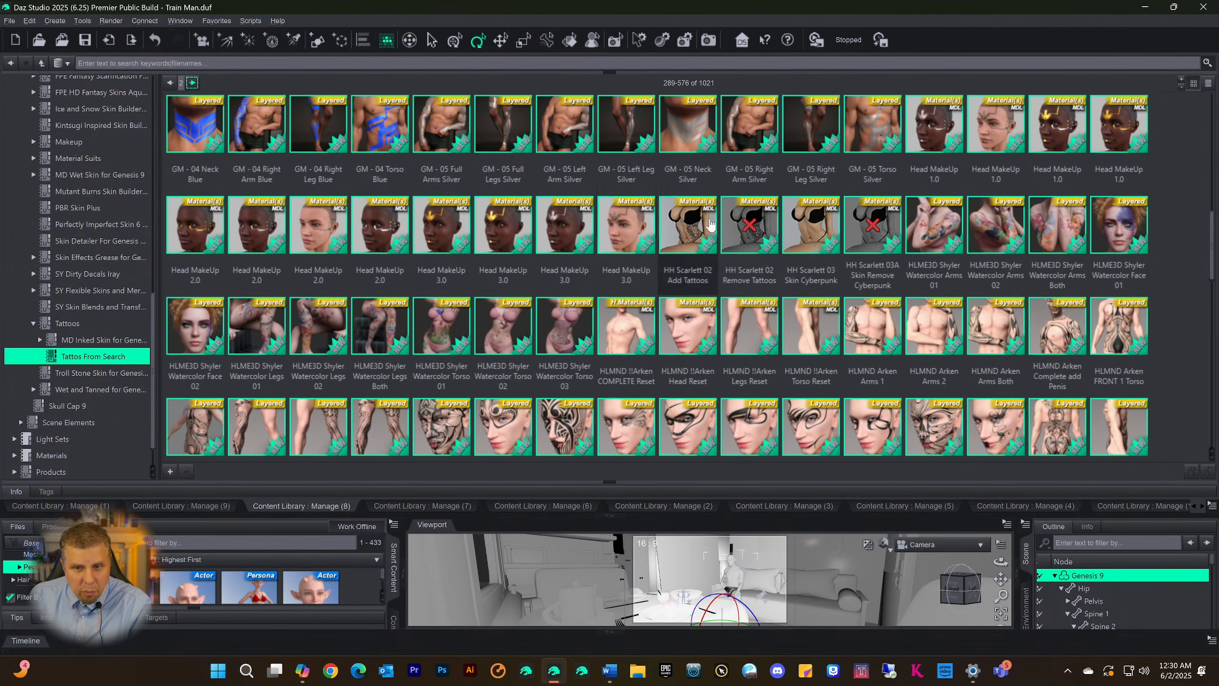
{"action": "scroll", "coordinate": [710, 225], "scroll_direction": "down", "scroll_amount": 15}
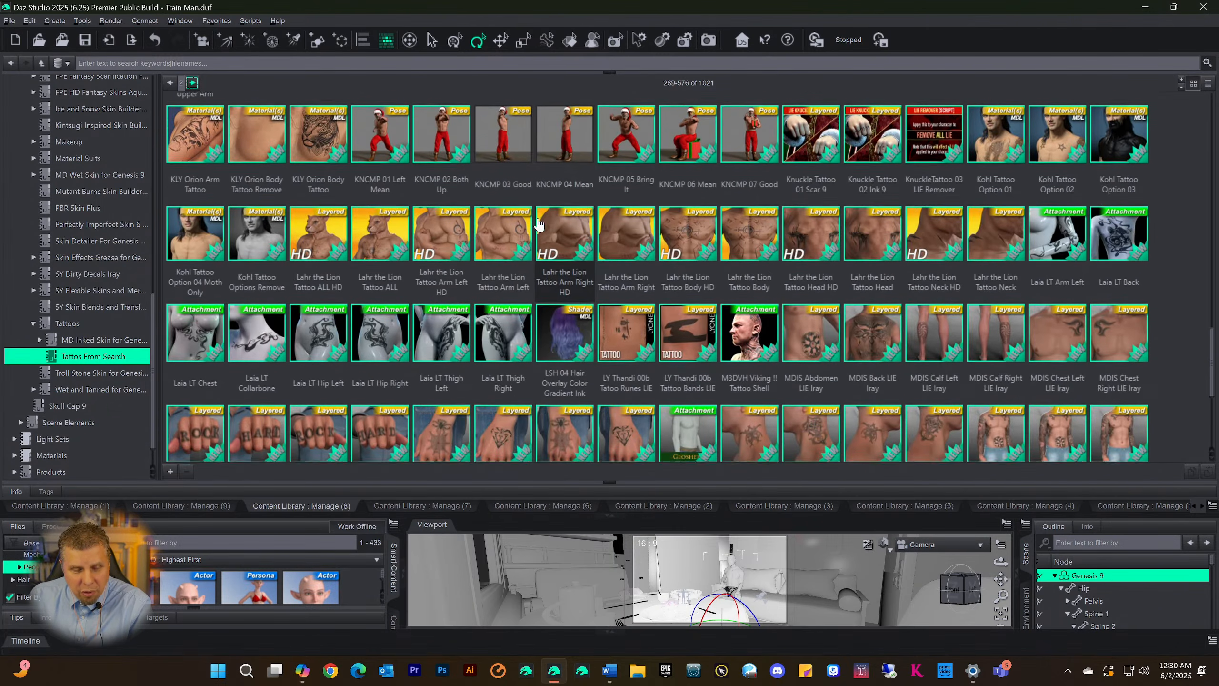
{"action": "scroll", "coordinate": [539, 225], "scroll_direction": "down", "scroll_amount": 1}
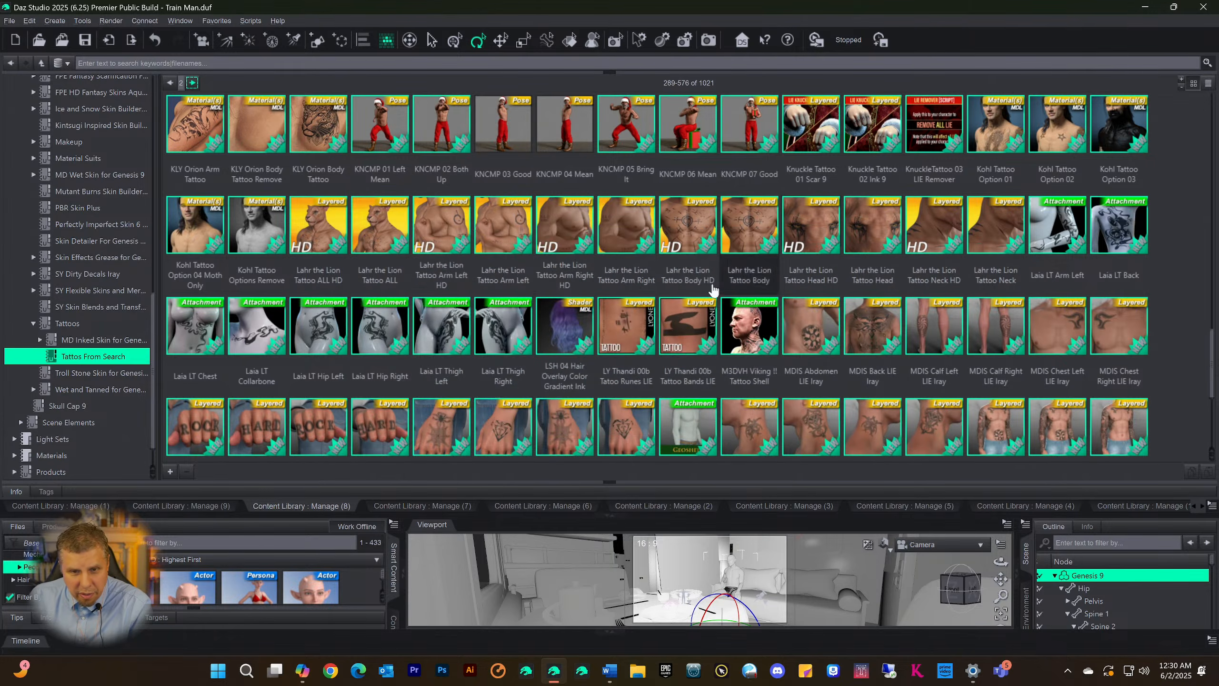
{"action": "scroll", "coordinate": [495, 345], "scroll_direction": "down", "scroll_amount": 5}
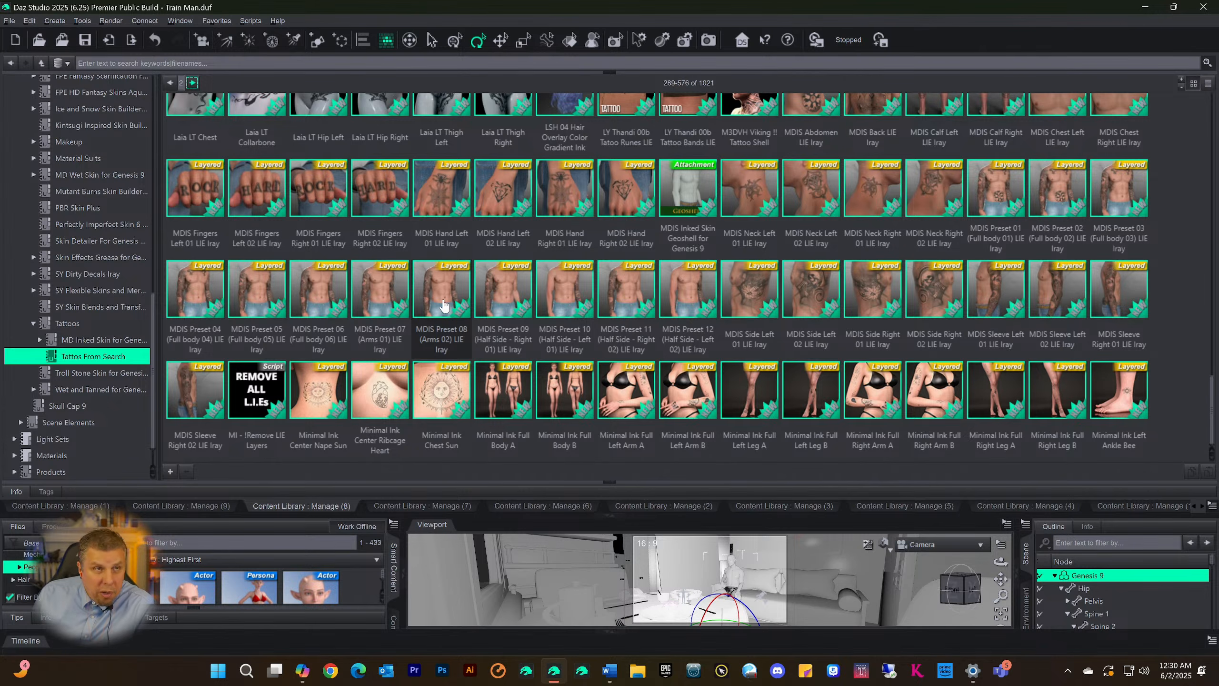
{"action": "mouse_move", "coordinate": [442, 308]}
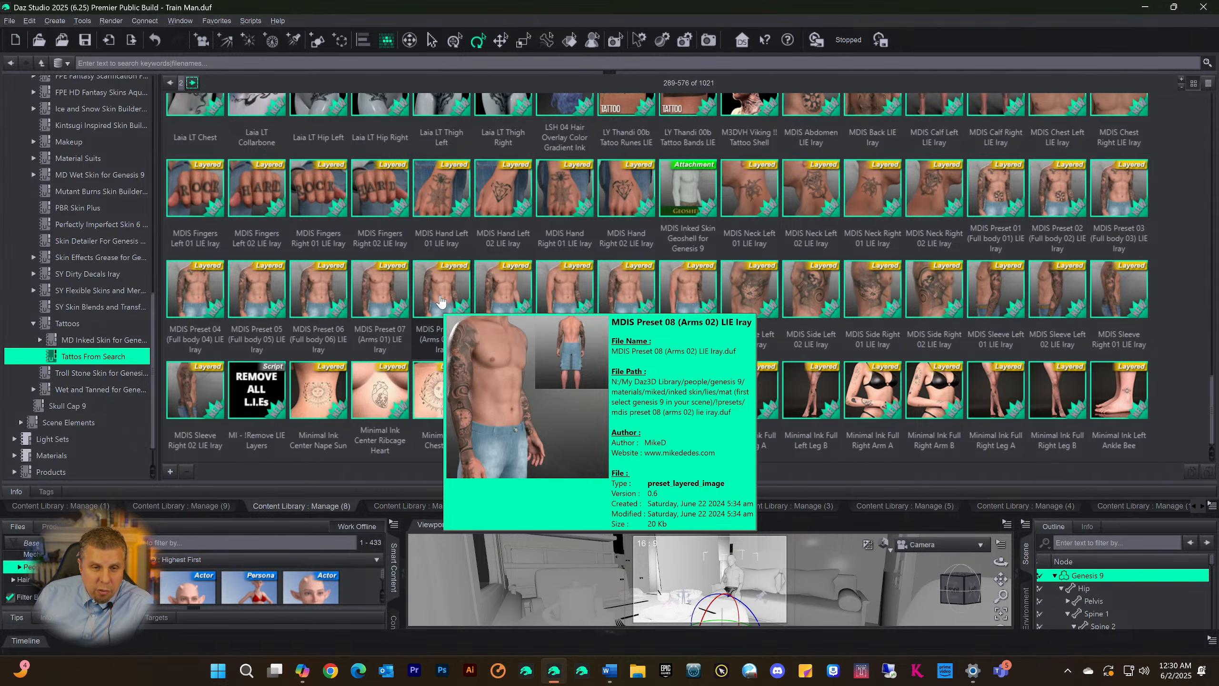
View the file details of the Full Body Makeup 5.1 Yantra material and look over the rest of the page
{"action": "scroll", "coordinate": [439, 306], "scroll_direction": "up", "scroll_amount": 15}
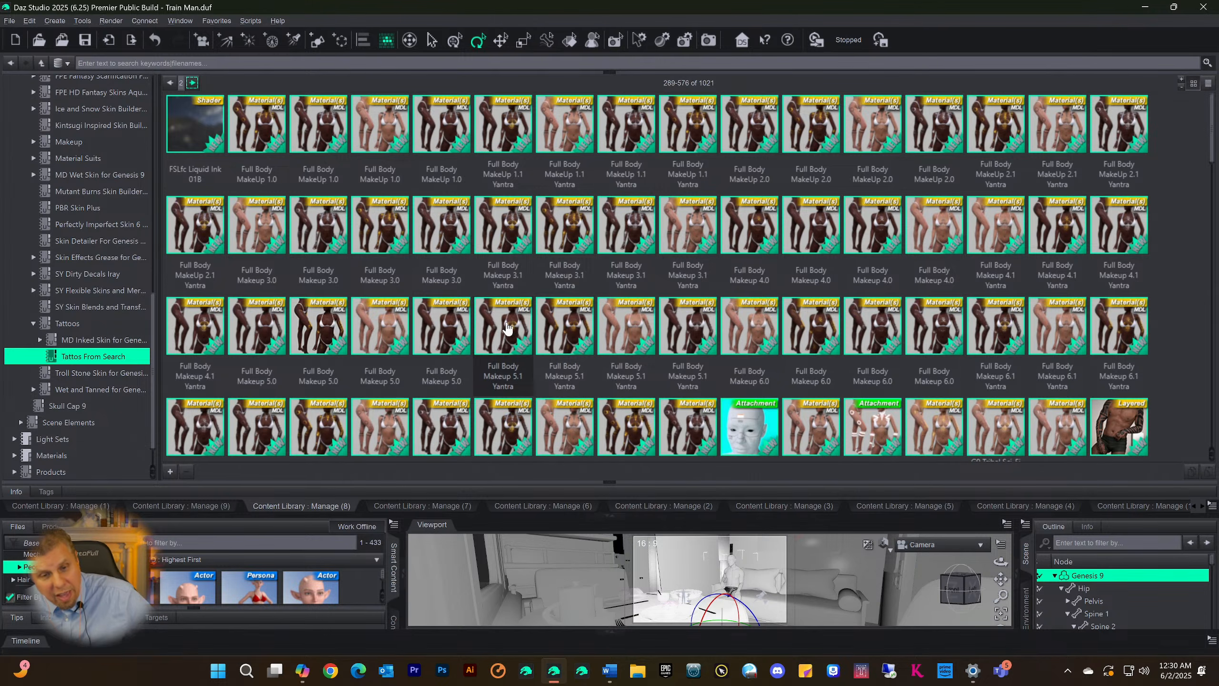
{"action": "mouse_move", "coordinate": [507, 328]}
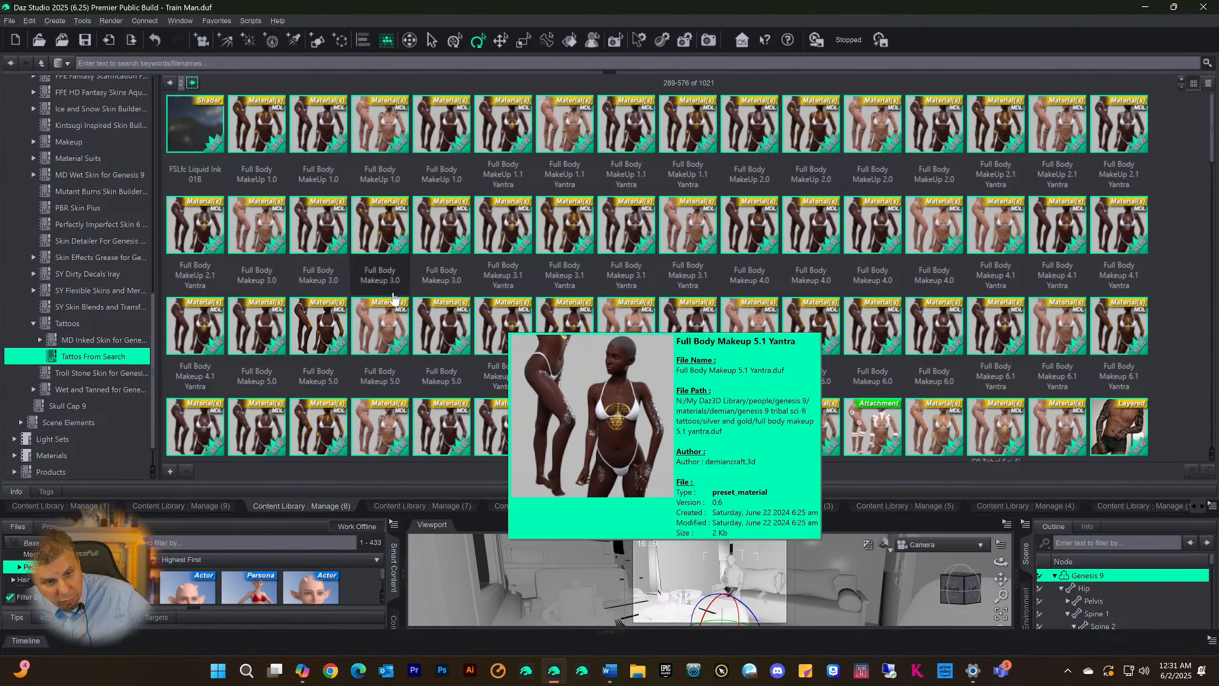
{"action": "mouse_move", "coordinate": [656, 331]}
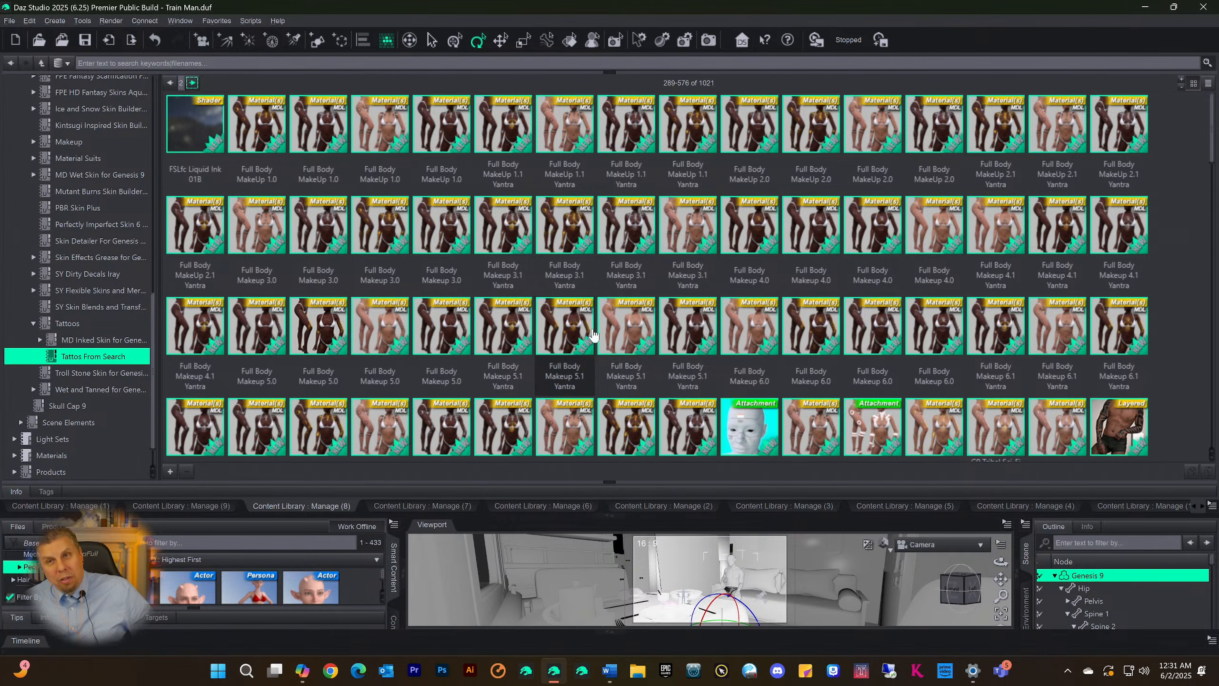
{"action": "scroll", "coordinate": [602, 368], "scroll_direction": "down", "scroll_amount": 15}
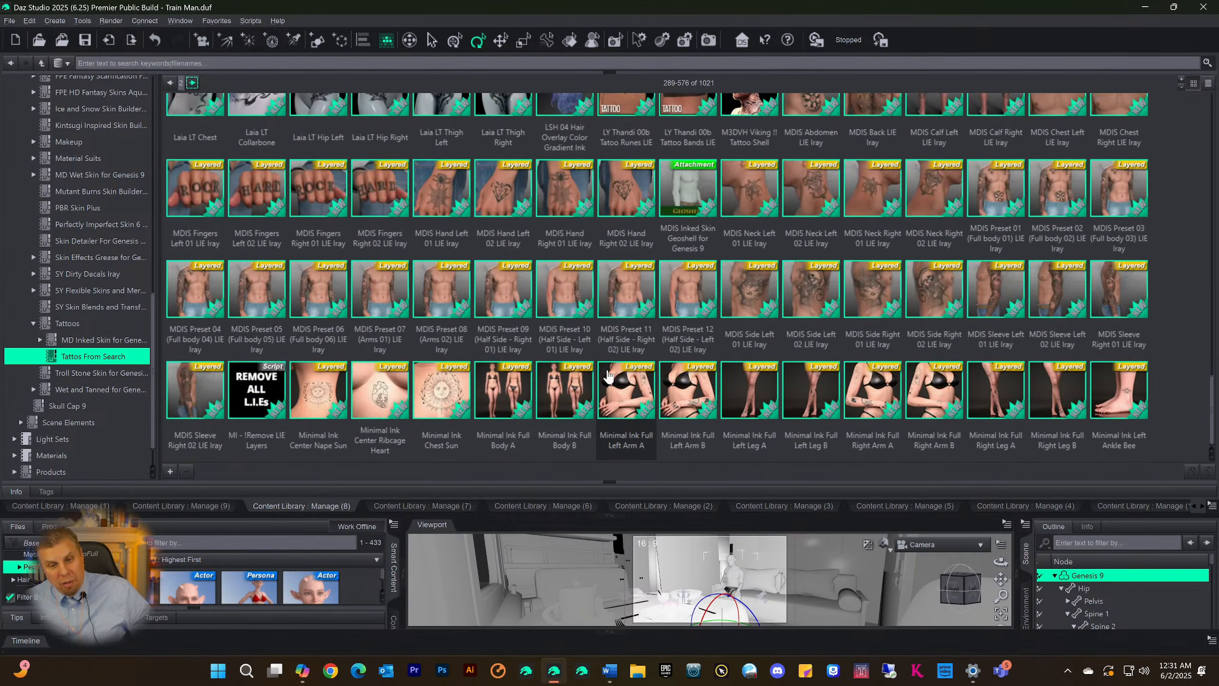
{"action": "scroll", "coordinate": [552, 384], "scroll_direction": "up", "scroll_amount": 8}
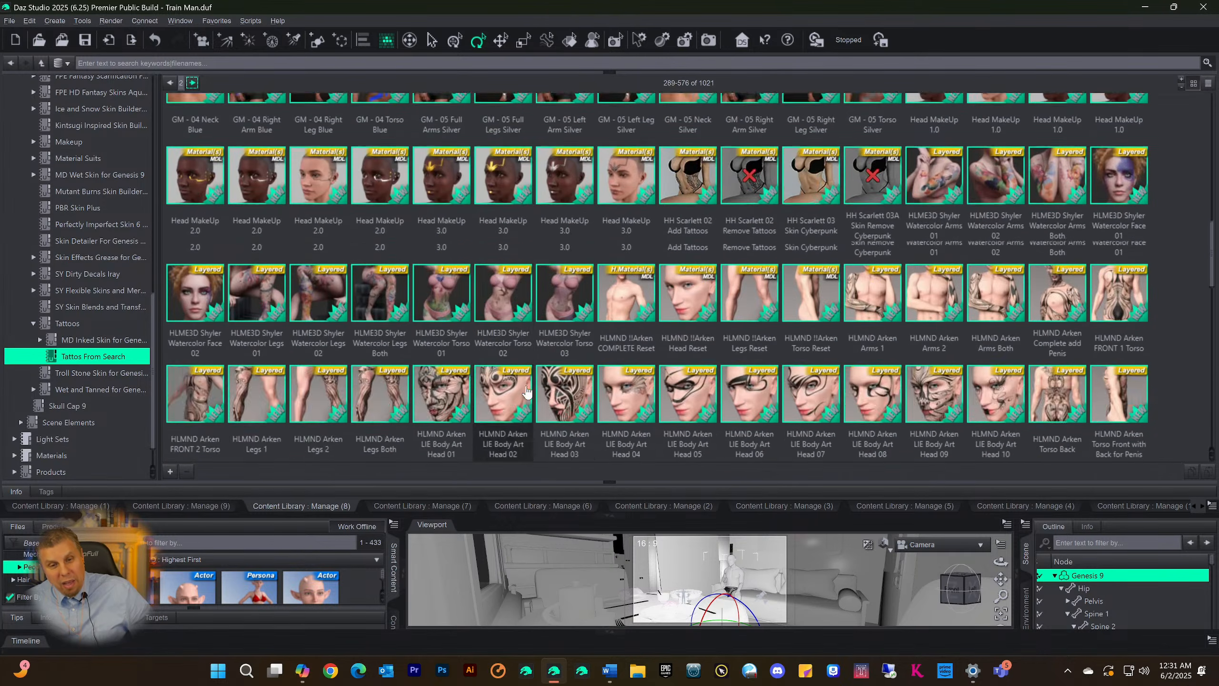
{"action": "scroll", "coordinate": [530, 384], "scroll_direction": "up", "scroll_amount": 7}
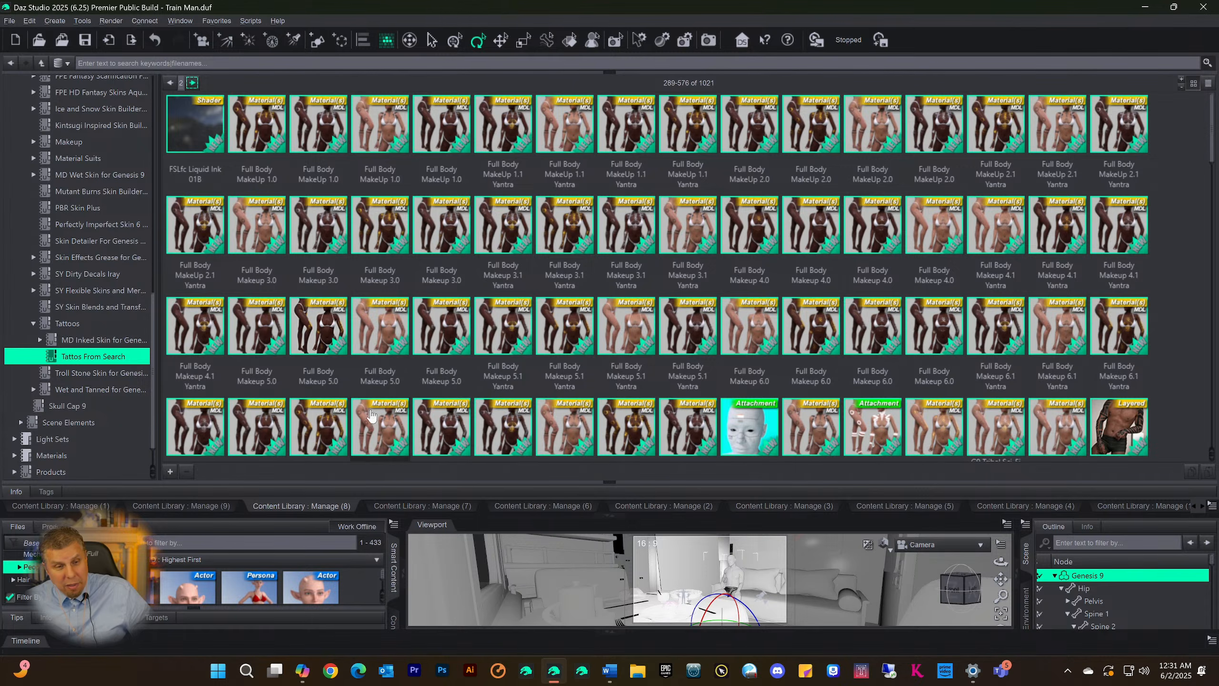
Return to the Skin9 category and collapse the Content Library pane to bring back the Smart Content and Viewport panes
{"action": "scroll", "coordinate": [52, 344], "scroll_direction": "up", "scroll_amount": 6}
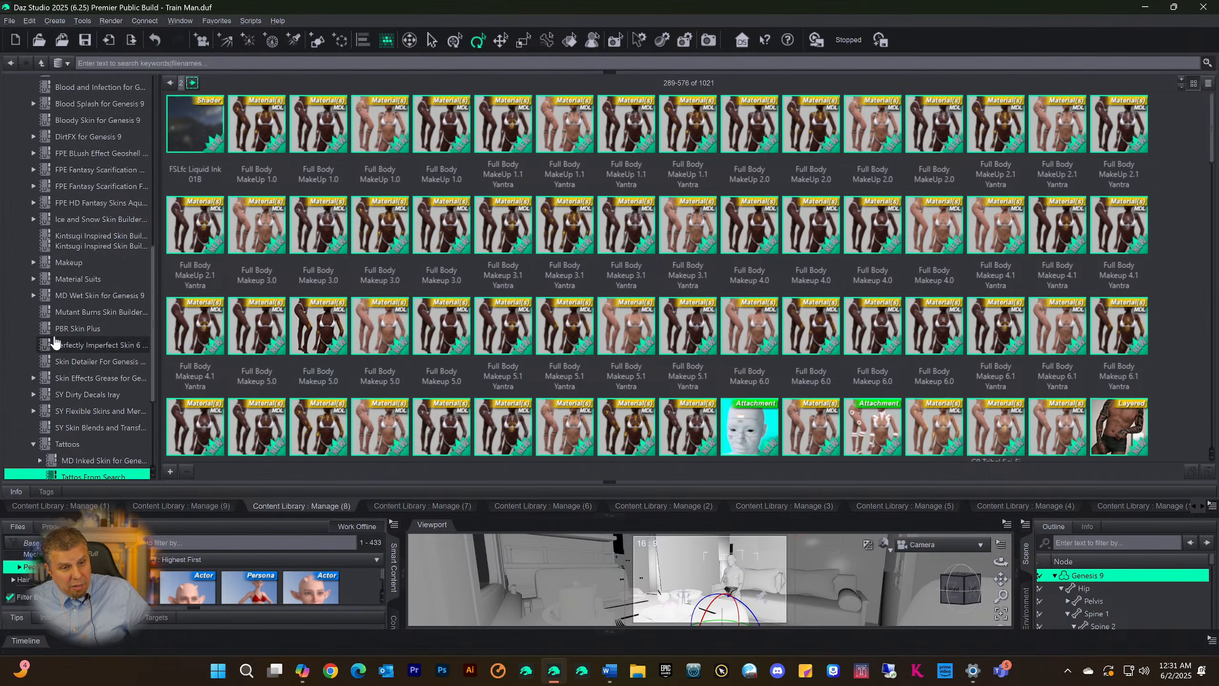
{"action": "left_click", "coordinate": [58, 213]}
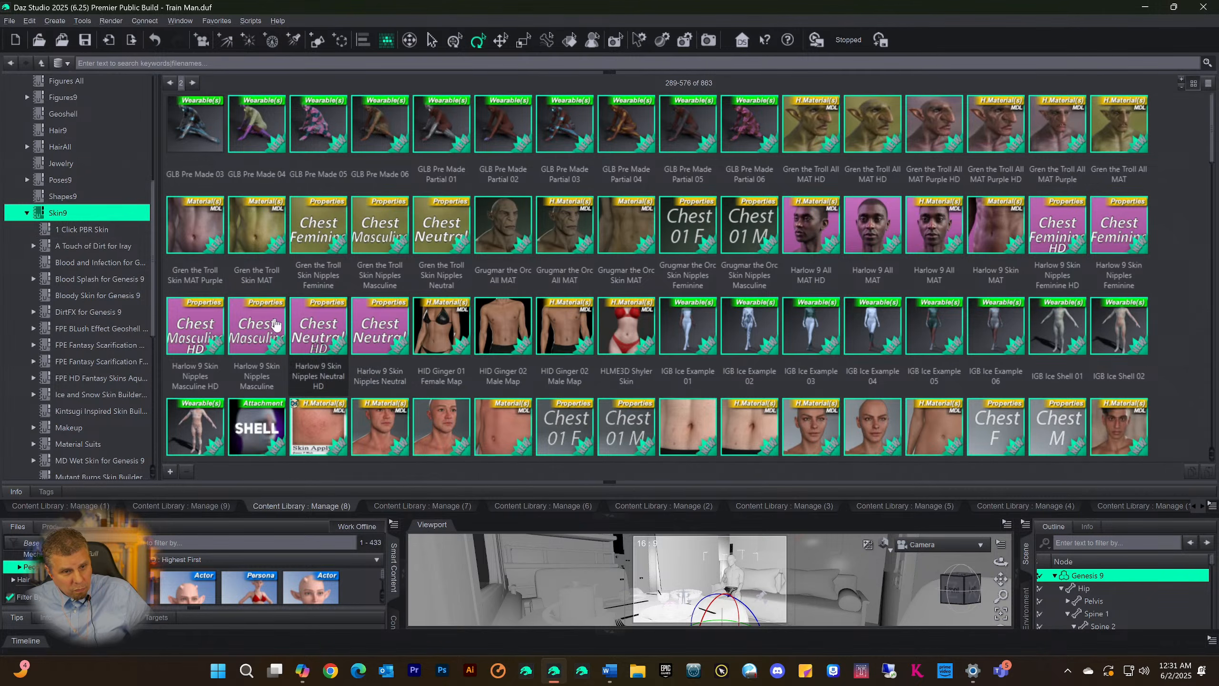
{"action": "left_click", "coordinate": [608, 516]}
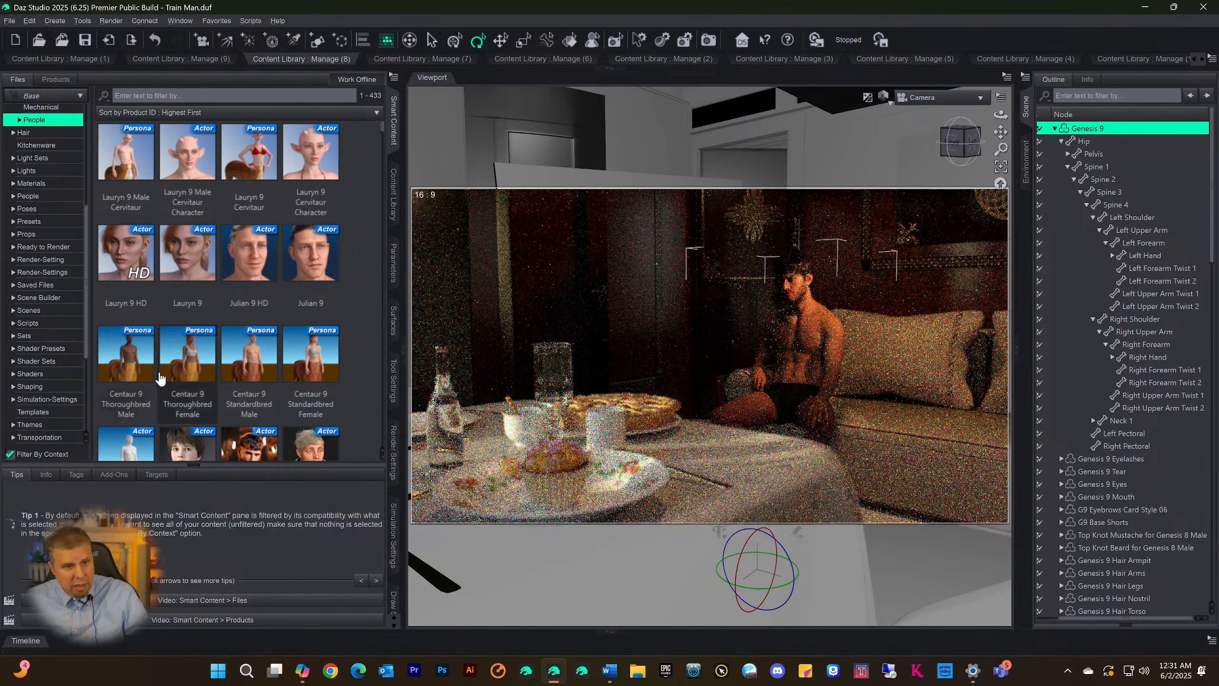
Look through the Smart Content file categories, then expand Materials and select its subcategory
{"action": "scroll", "coordinate": [48, 216], "scroll_direction": "up", "scroll_amount": 3}
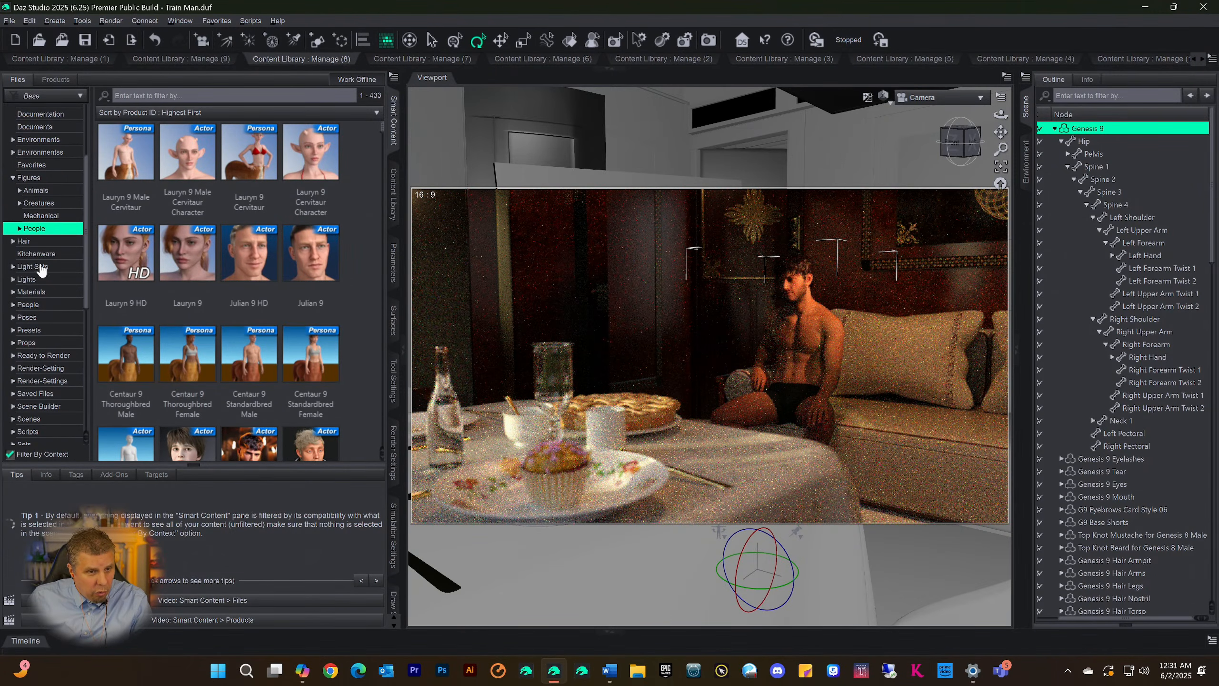
{"action": "scroll", "coordinate": [46, 283], "scroll_direction": "up", "scroll_amount": 3}
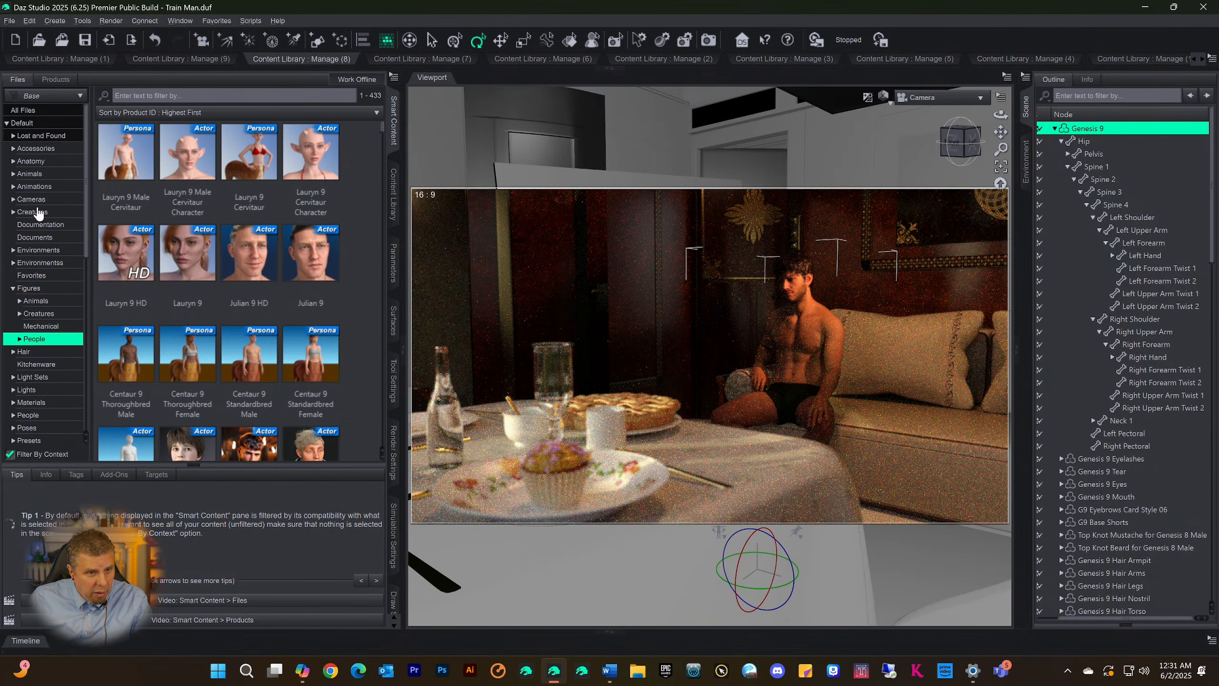
{"action": "scroll", "coordinate": [38, 226], "scroll_direction": "down", "scroll_amount": 3}
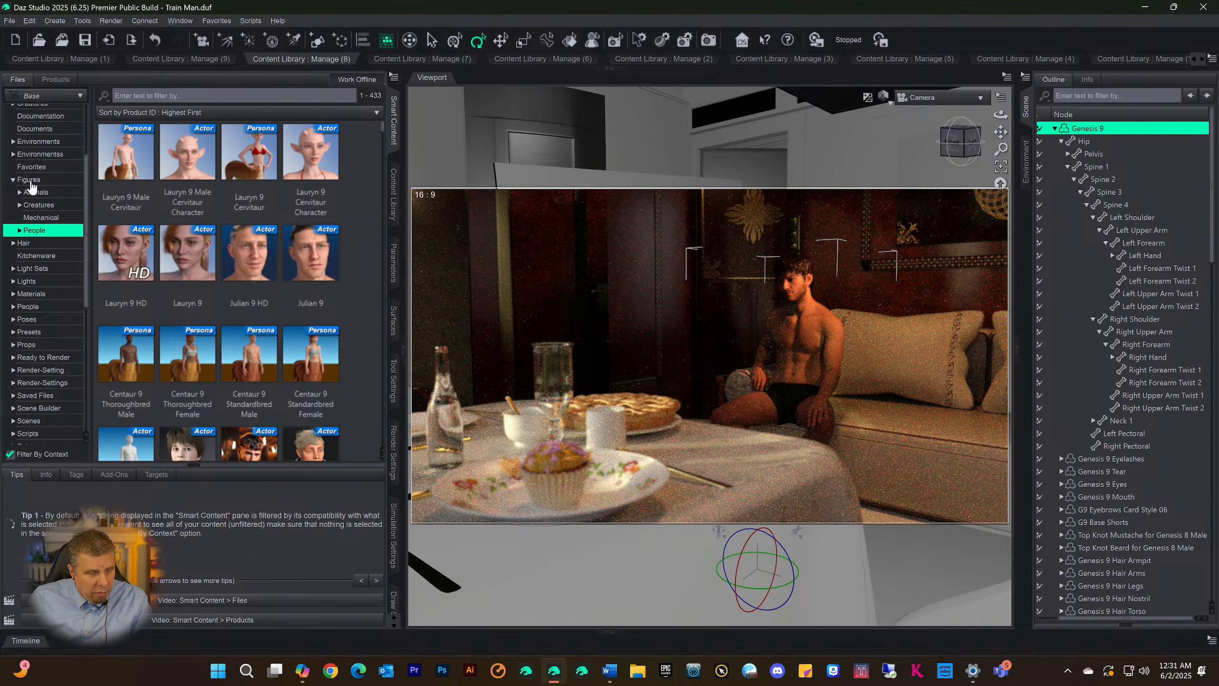
{"action": "scroll", "coordinate": [19, 308], "scroll_direction": "down", "scroll_amount": 2}
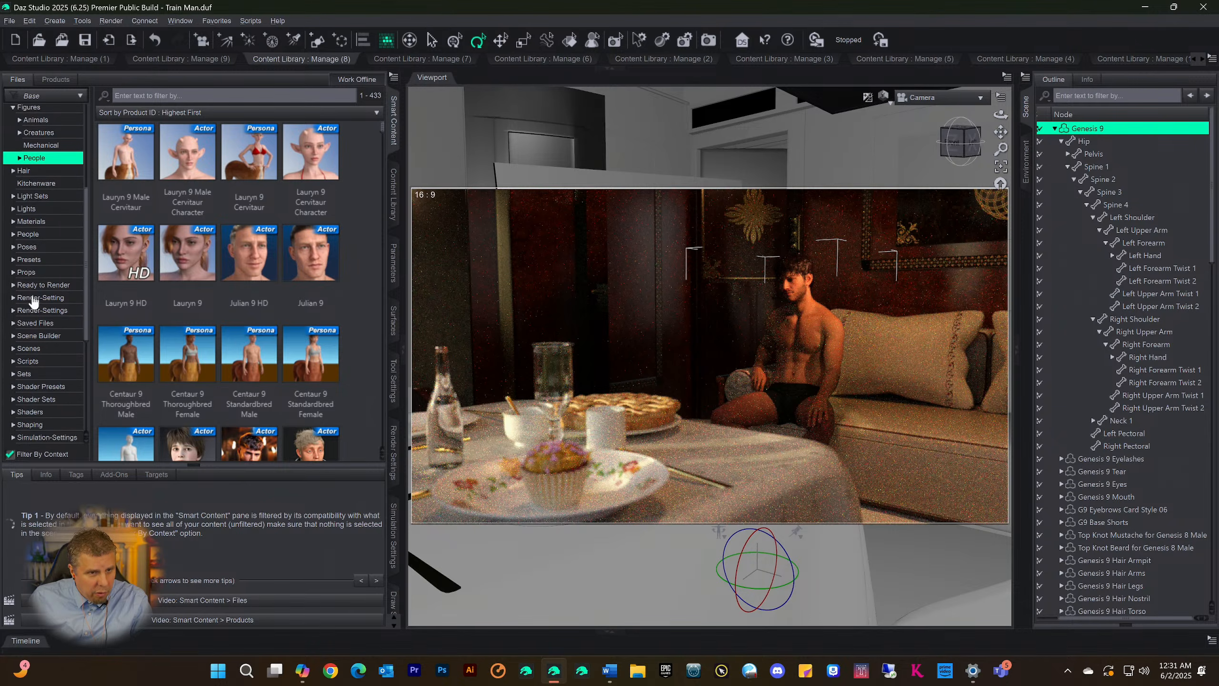
{"action": "scroll", "coordinate": [34, 297], "scroll_direction": "down", "scroll_amount": 2}
{"action": "scroll", "coordinate": [58, 302], "scroll_direction": "down", "scroll_amount": 4}
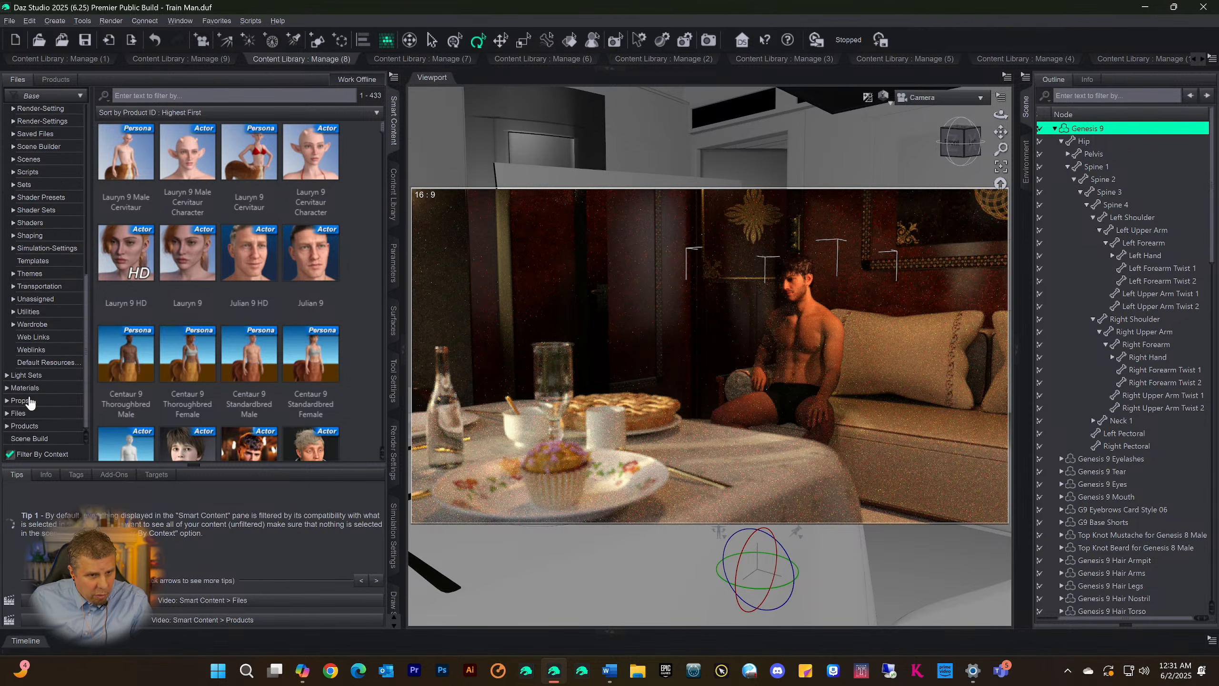
{"action": "left_click", "coordinate": [25, 389]}
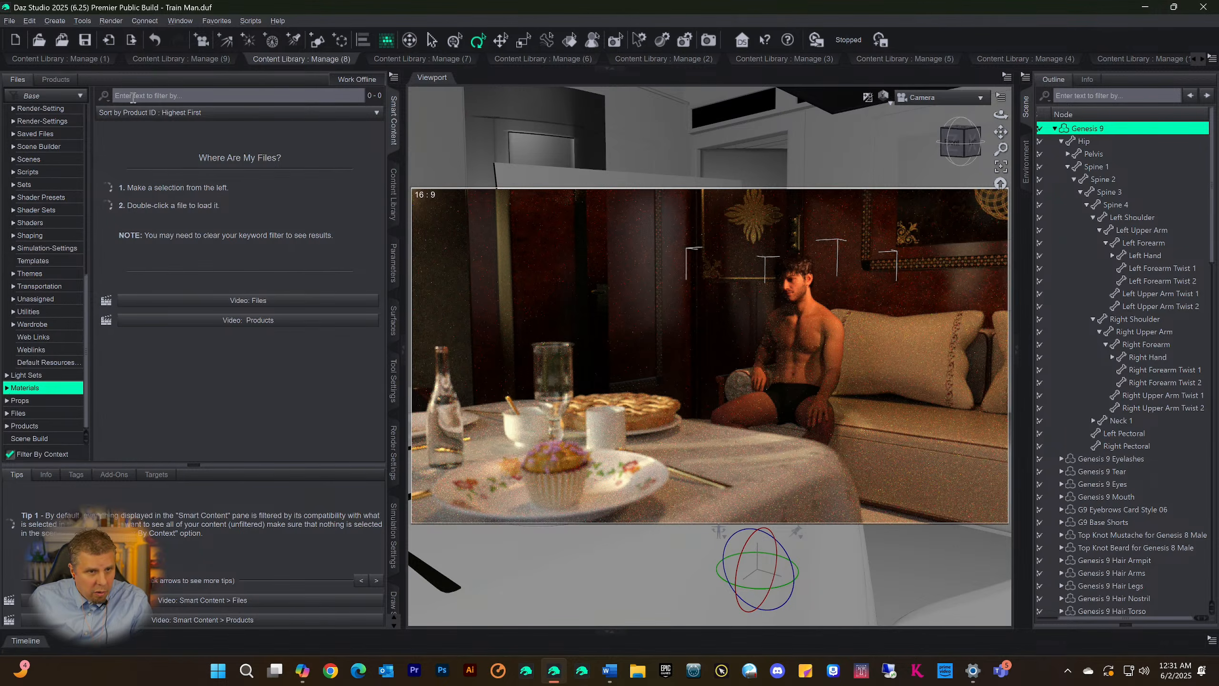
{"action": "left_click", "coordinate": [7, 389]}
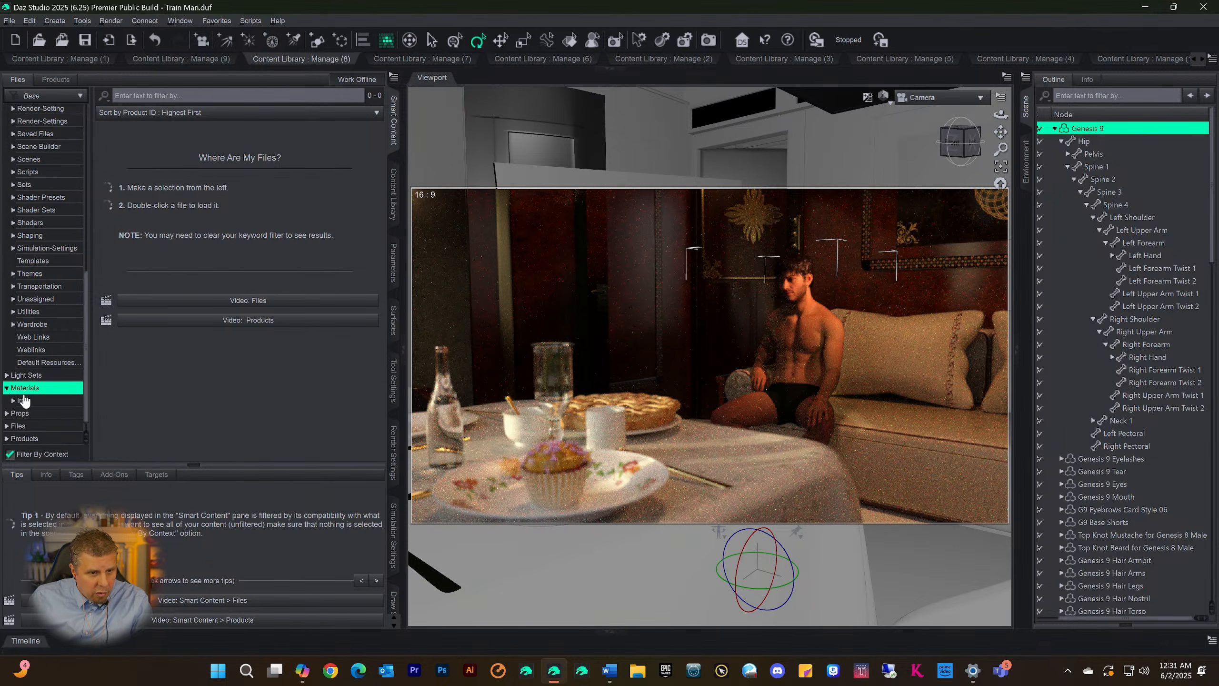
{"action": "left_click", "coordinate": [24, 401]}
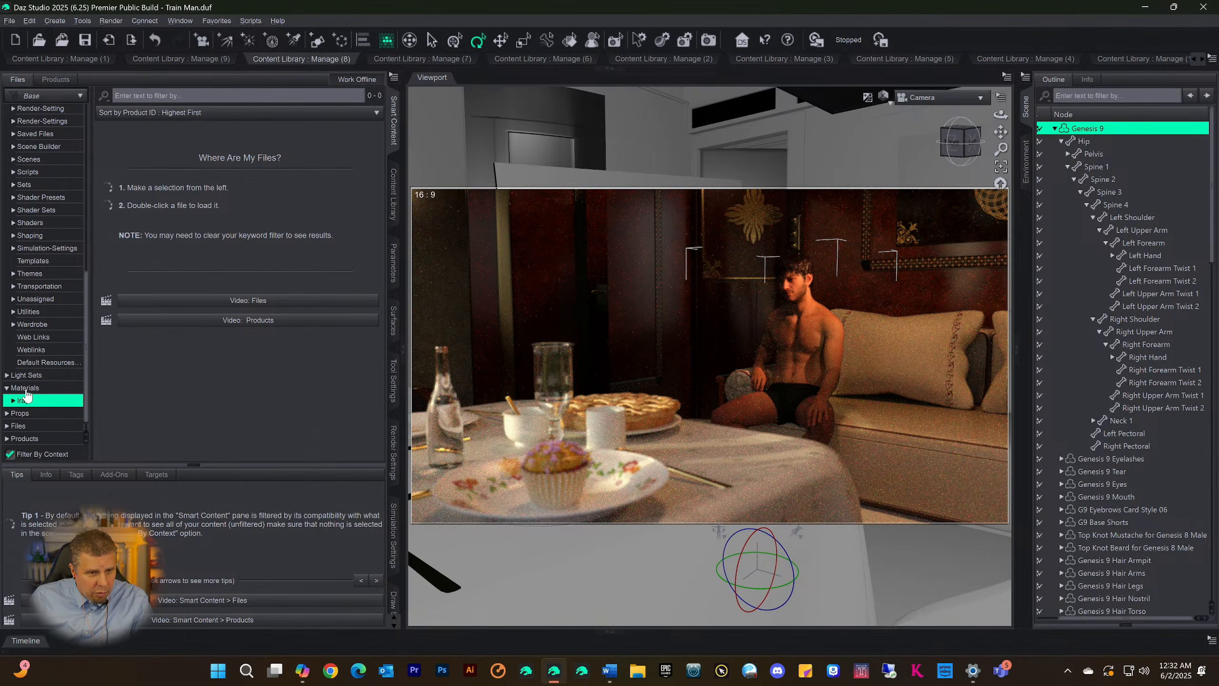
Show and expand the People category under Figures in Smart Content, and filter its files by "skin"
{"action": "scroll", "coordinate": [52, 338], "scroll_direction": "up", "scroll_amount": 3}
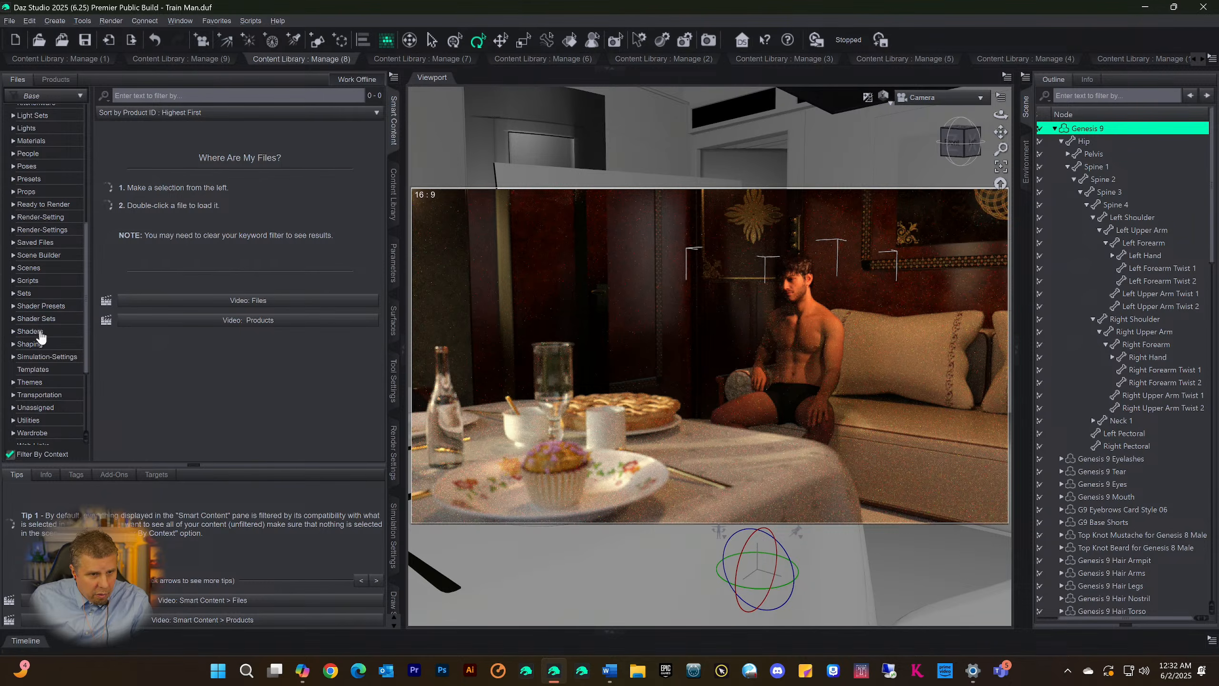
{"action": "scroll", "coordinate": [41, 379], "scroll_direction": "up", "scroll_amount": 3}
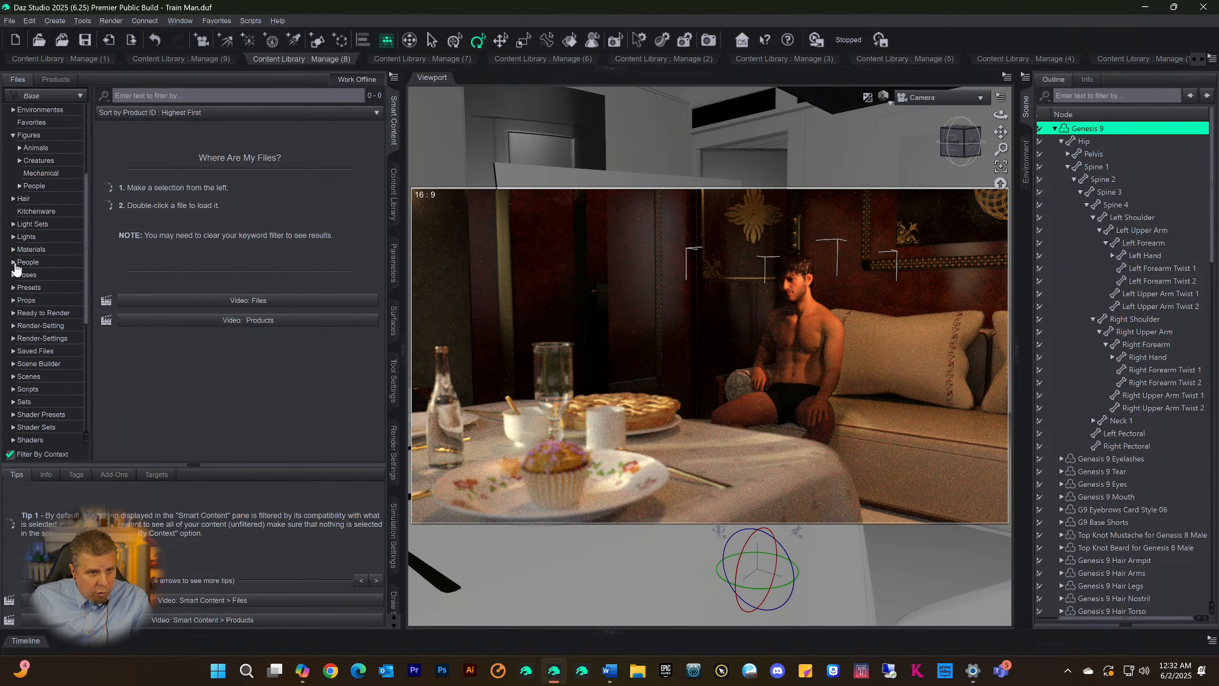
{"action": "scroll", "coordinate": [21, 226], "scroll_direction": "up", "scroll_amount": 3}
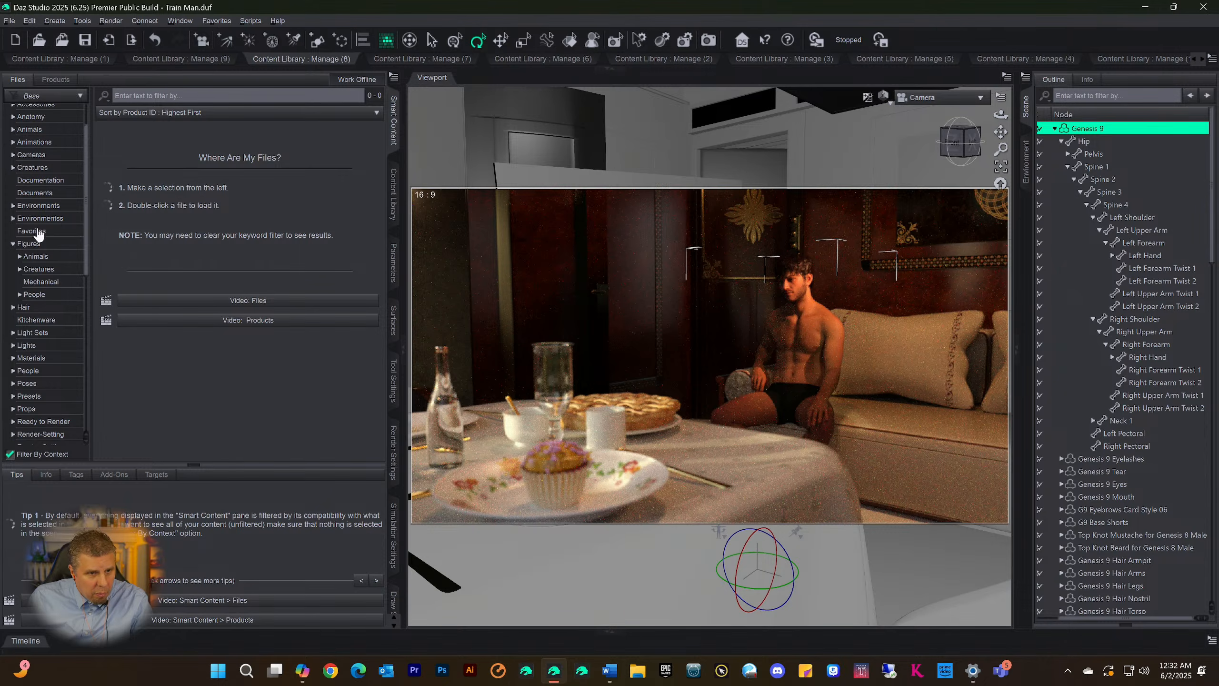
{"action": "left_click", "coordinate": [35, 294]}
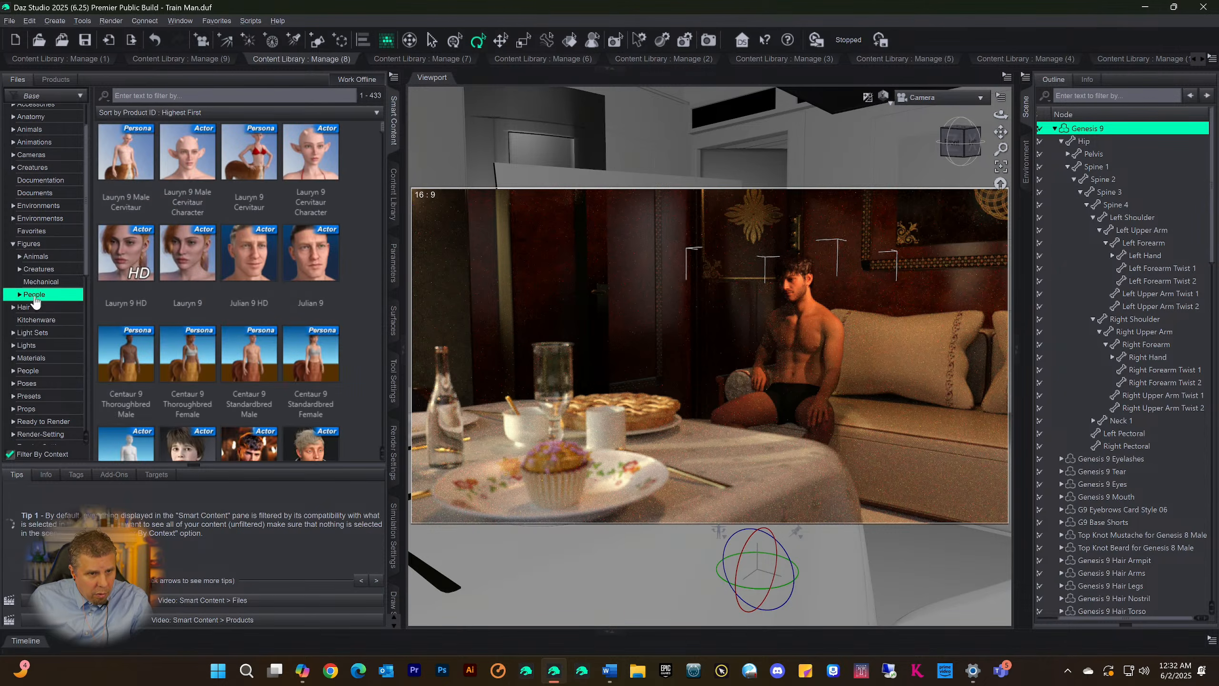
{"action": "left_click", "coordinate": [21, 295]}
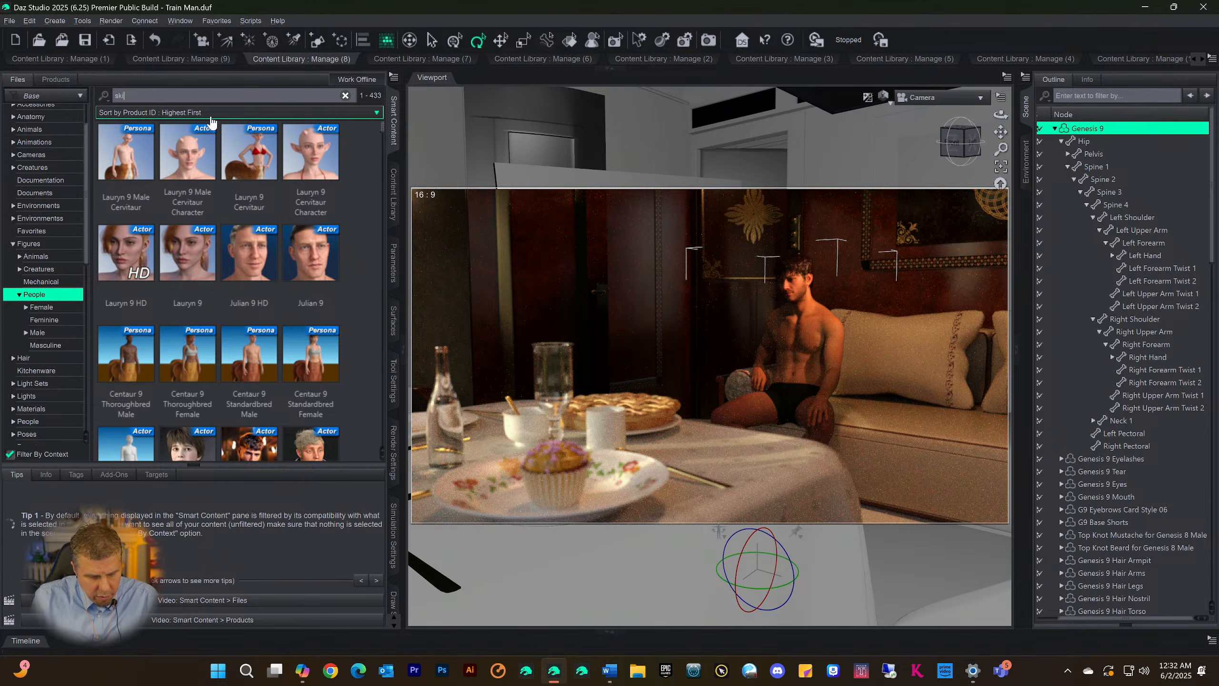
{"action": "type", "text": "skin"}
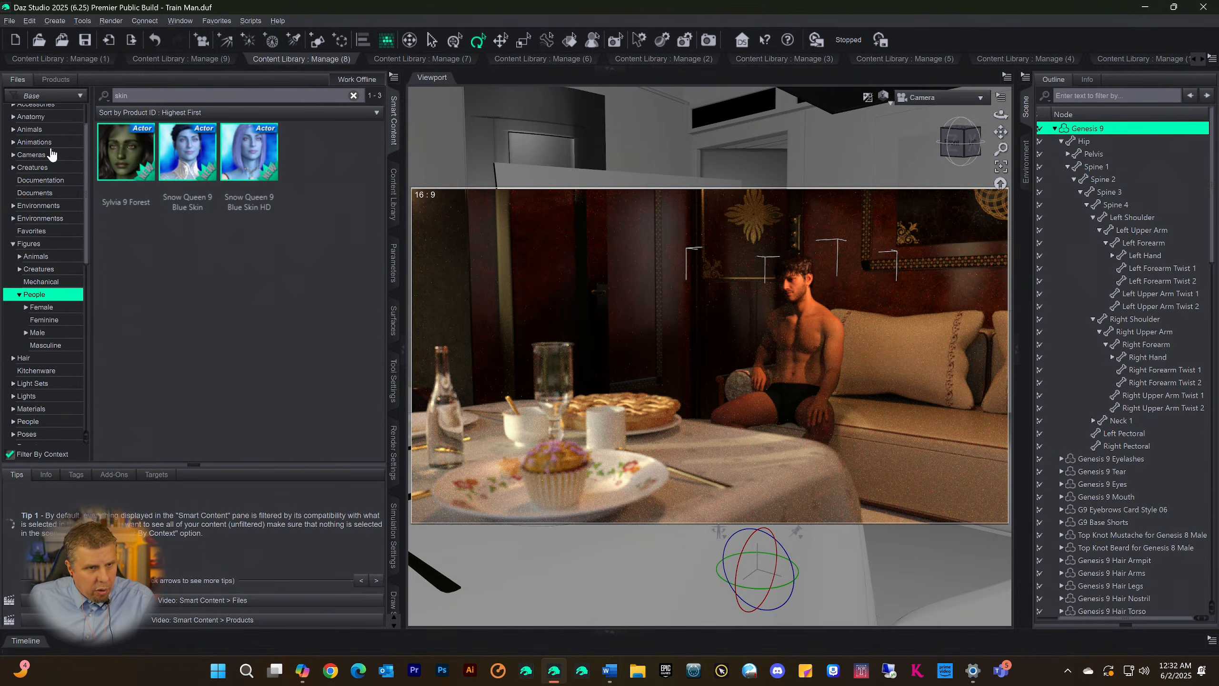
Switch the "skin" file filter in Smart Content to the whole Default category and look through the matching files
{"action": "scroll", "coordinate": [45, 149], "scroll_direction": "up", "scroll_amount": 2}
{"action": "left_click", "coordinate": [26, 125]}
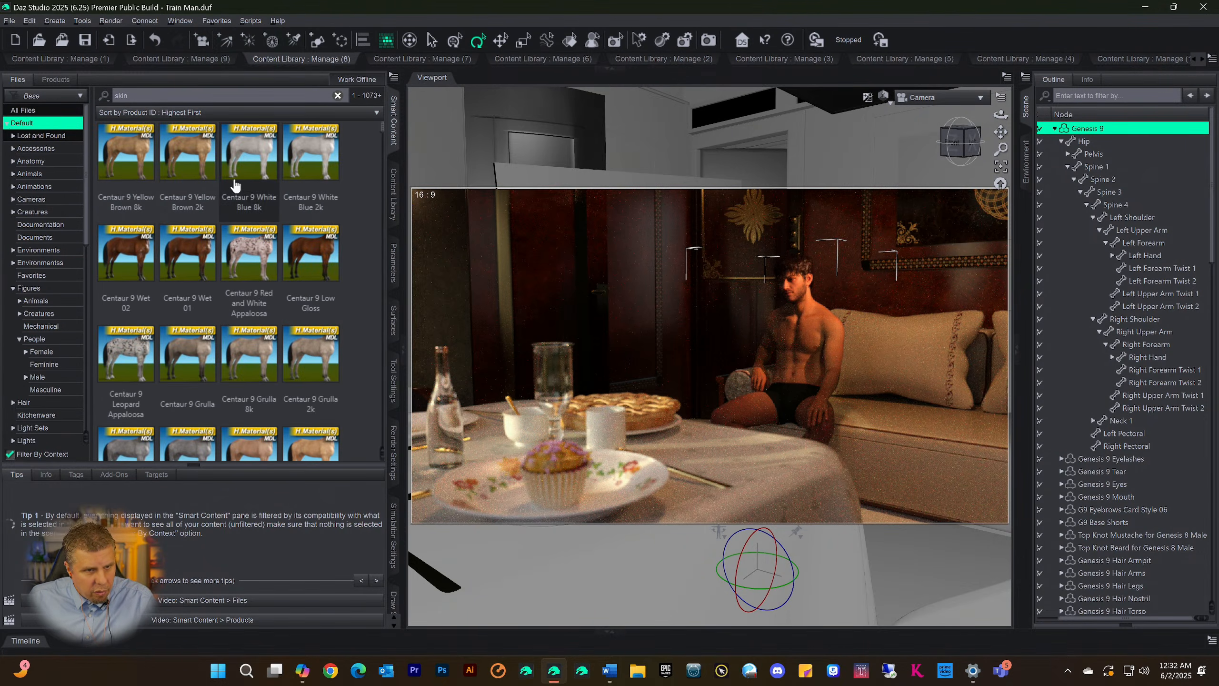
{"action": "scroll", "coordinate": [235, 218], "scroll_direction": "down", "scroll_amount": 5}
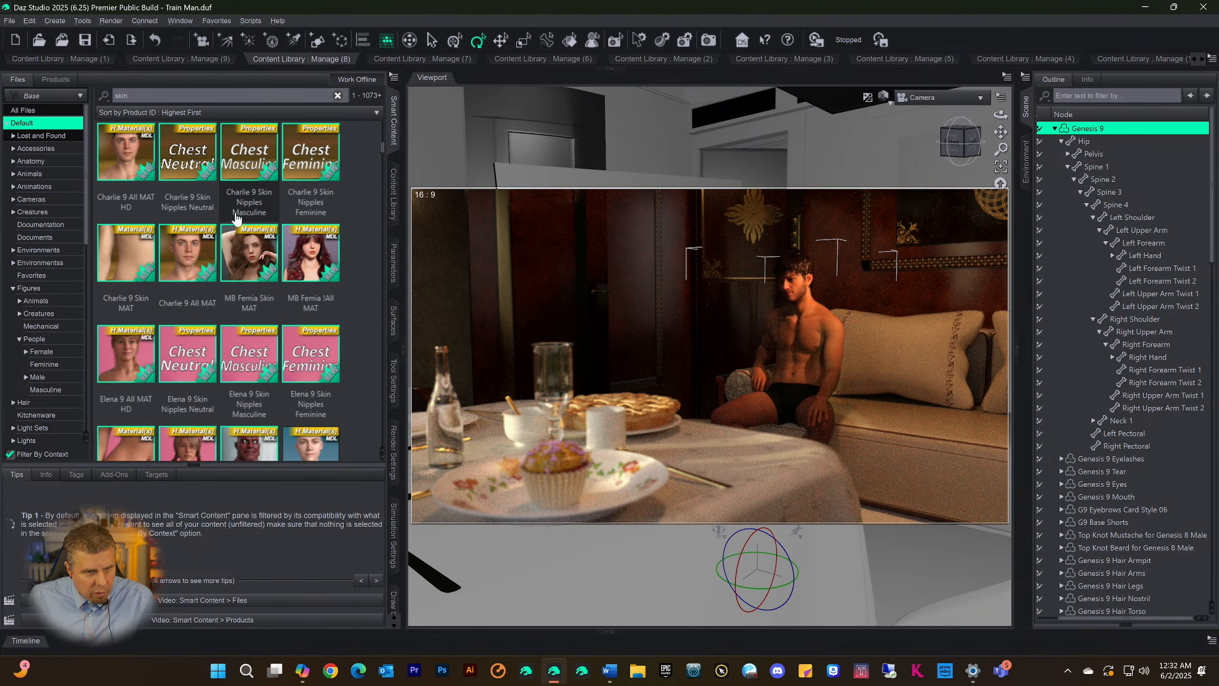
{"action": "scroll", "coordinate": [235, 219], "scroll_direction": "down", "scroll_amount": 5}
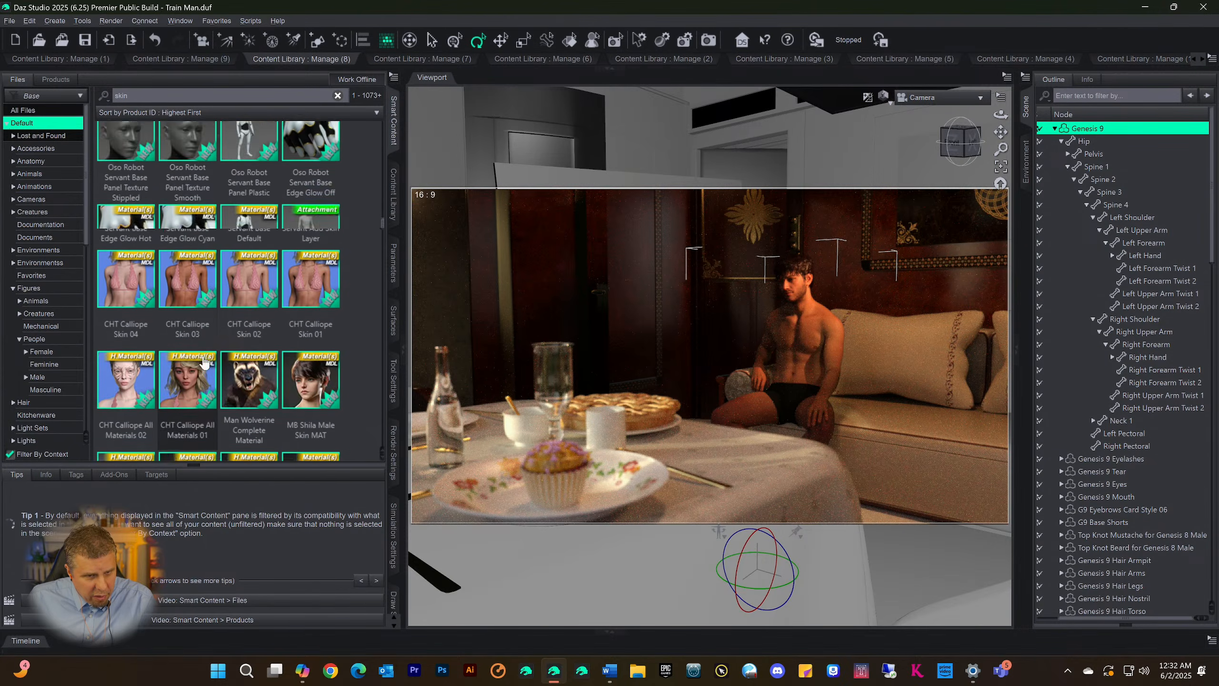
{"action": "scroll", "coordinate": [204, 362], "scroll_direction": "down", "scroll_amount": 10}
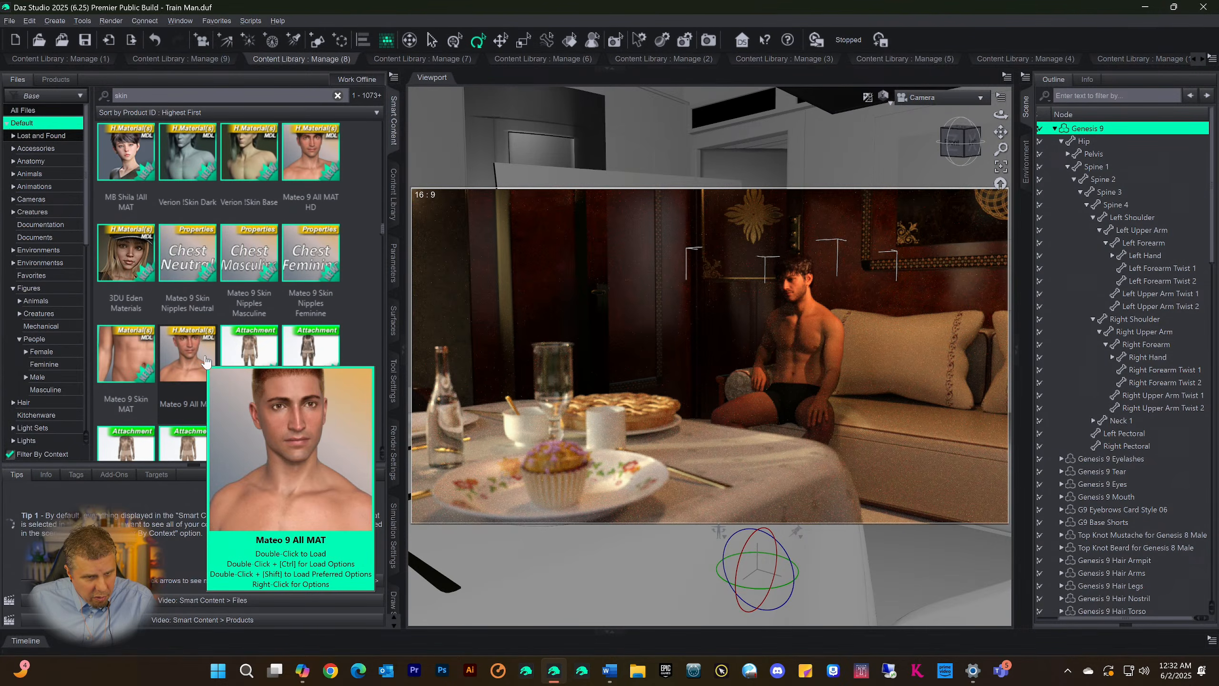
{"action": "scroll", "coordinate": [206, 361], "scroll_direction": "down", "scroll_amount": 10}
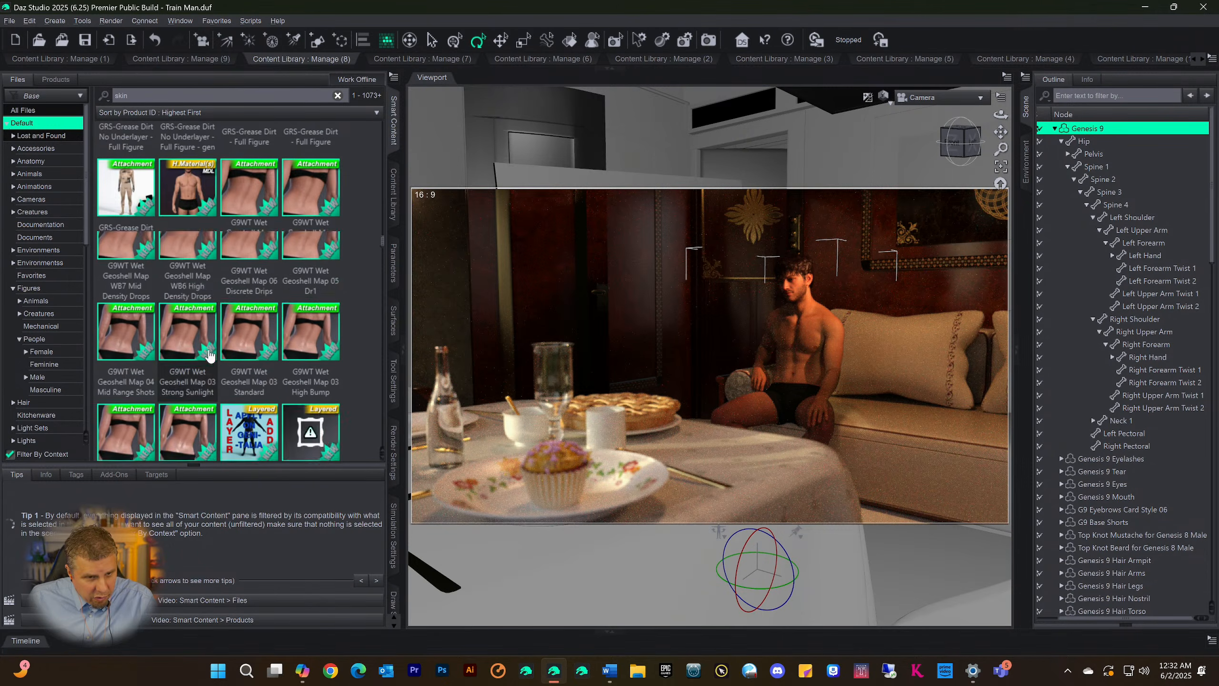
{"action": "scroll", "coordinate": [210, 356], "scroll_direction": "down", "scroll_amount": 10}
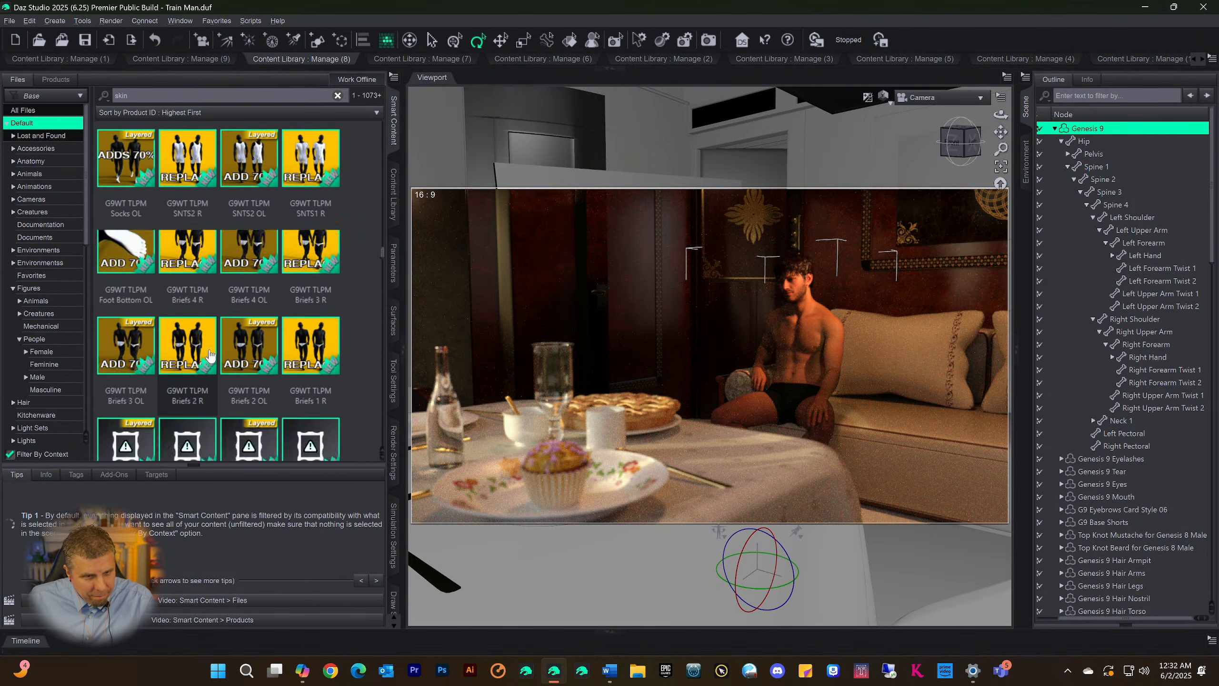
{"action": "scroll", "coordinate": [211, 353], "scroll_direction": "down", "scroll_amount": 10}
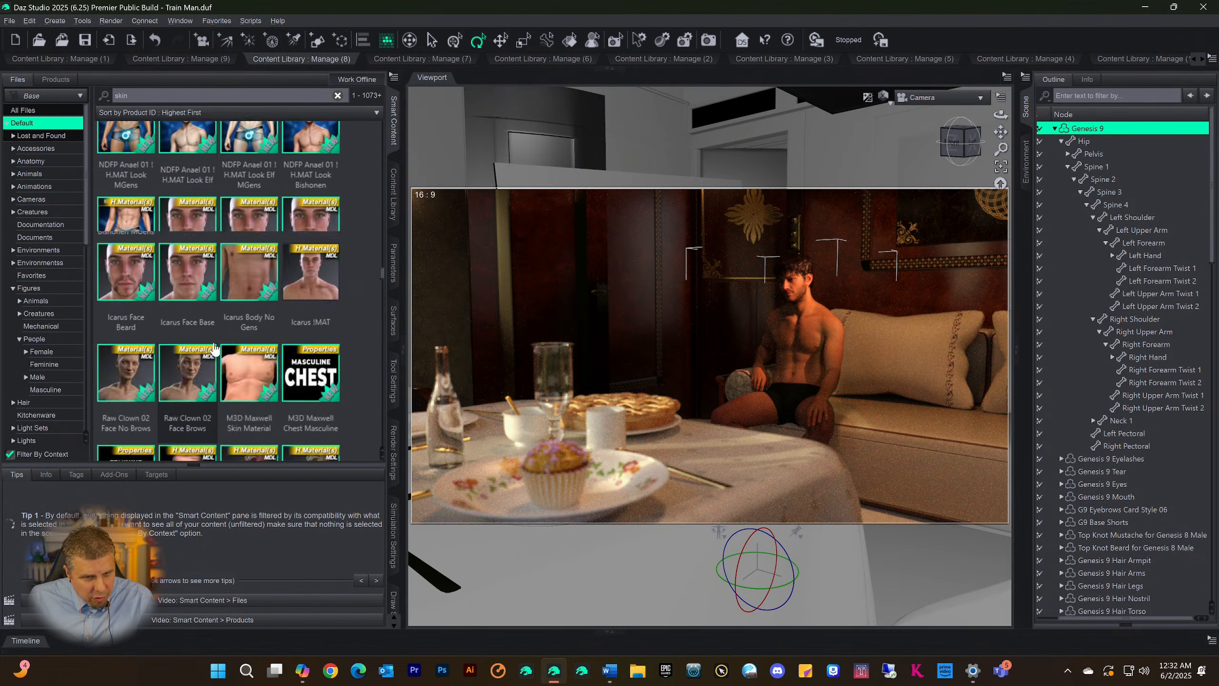
{"action": "scroll", "coordinate": [215, 350], "scroll_direction": "down", "scroll_amount": 10}
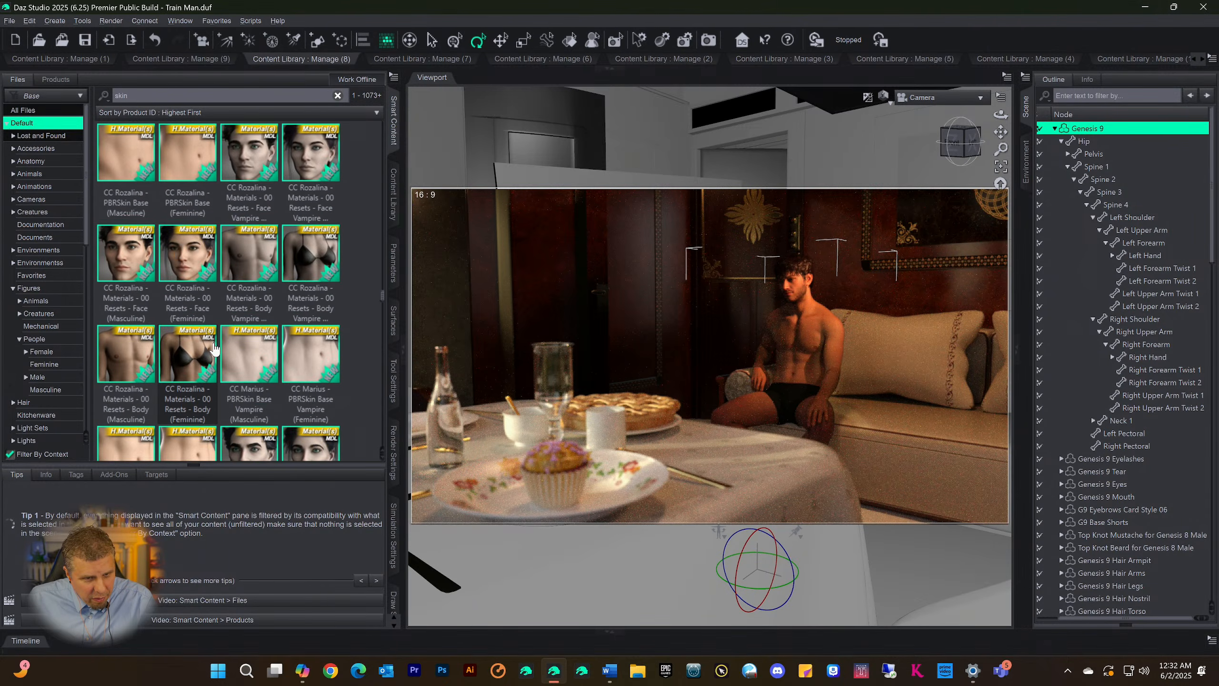
{"action": "scroll", "coordinate": [215, 348], "scroll_direction": "down", "scroll_amount": 10}
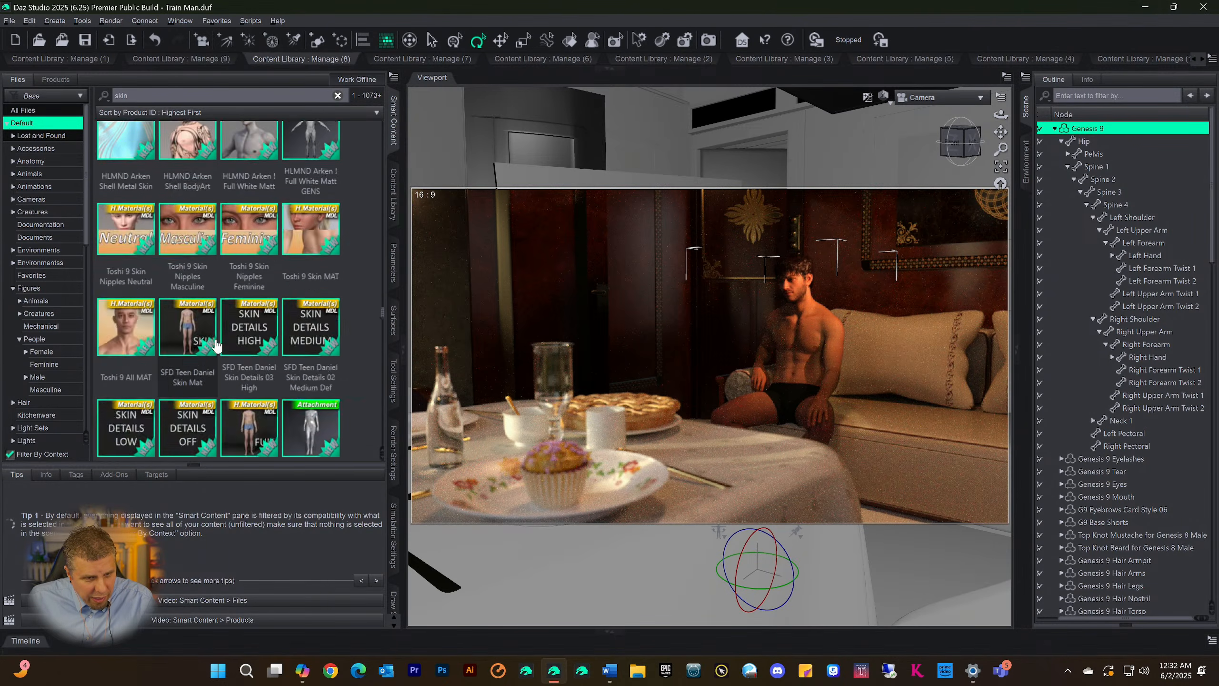
{"action": "scroll", "coordinate": [217, 346], "scroll_direction": "down", "scroll_amount": 10}
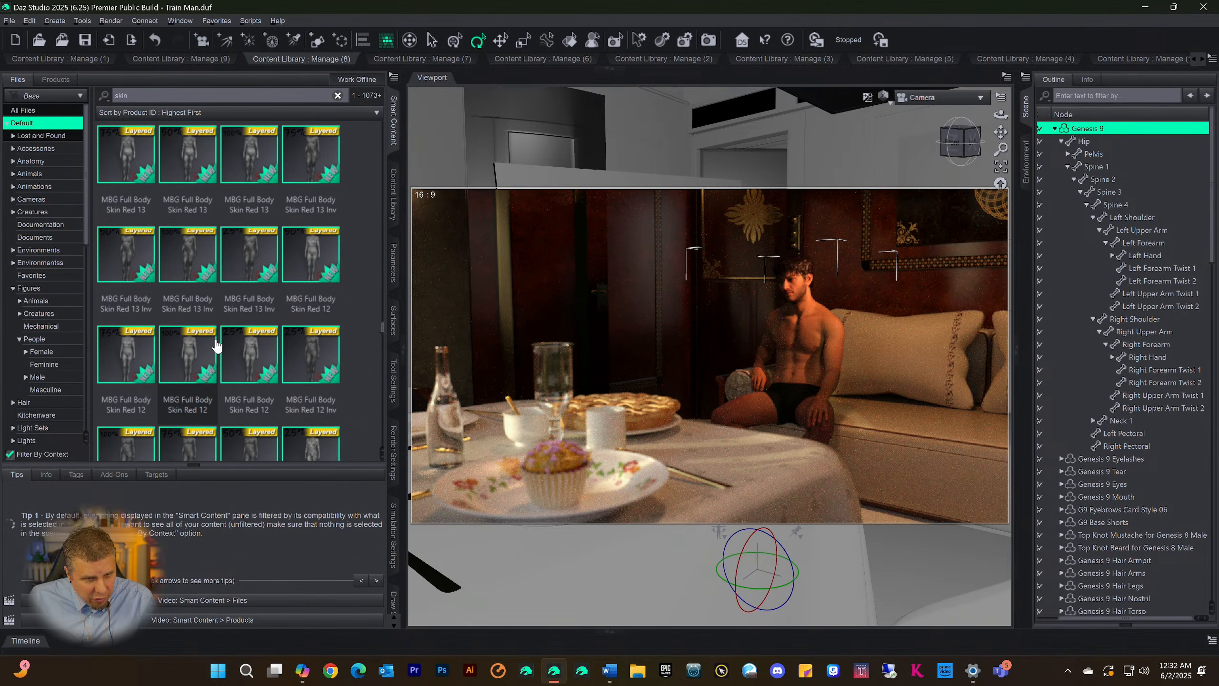
{"action": "scroll", "coordinate": [217, 346], "scroll_direction": "down", "scroll_amount": 10}
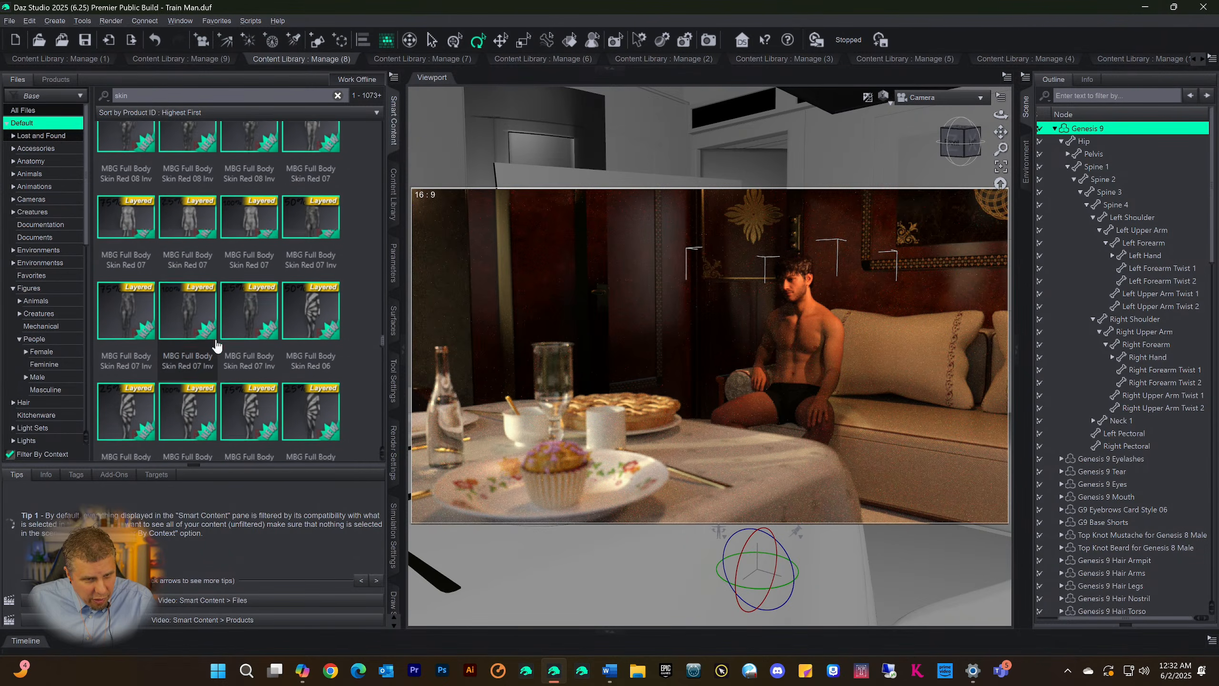
{"action": "scroll", "coordinate": [217, 345], "scroll_direction": "up", "scroll_amount": 5}
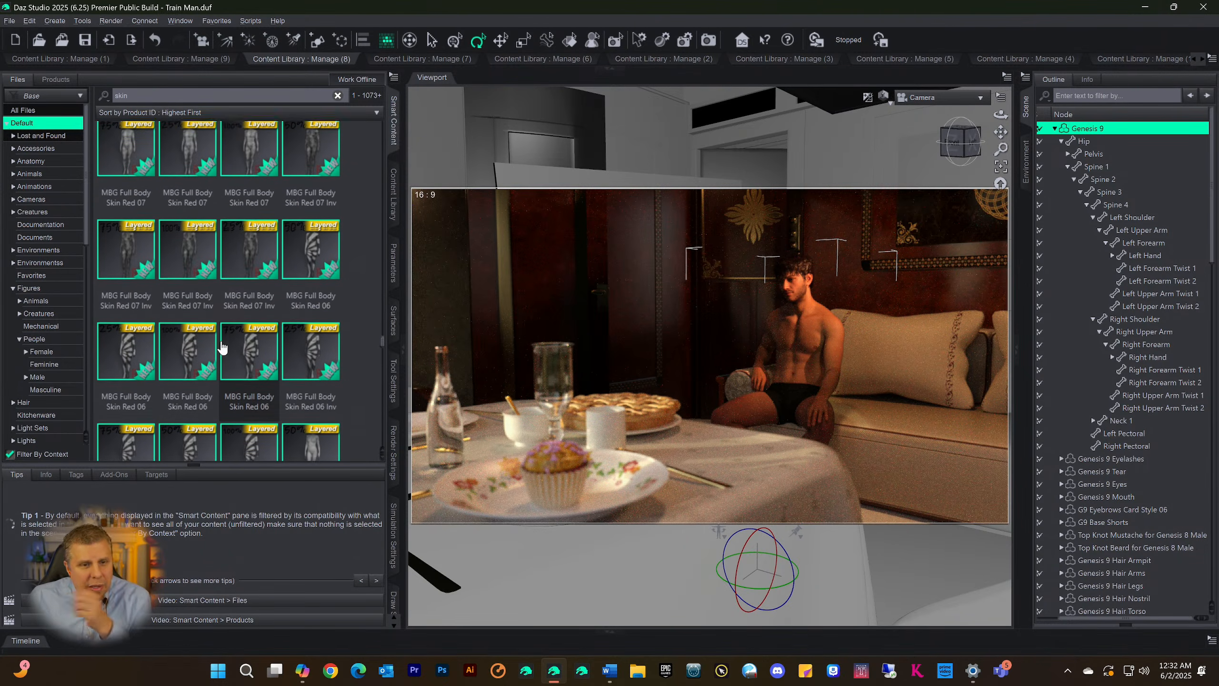
{"action": "mouse_move", "coordinate": [200, 367]}
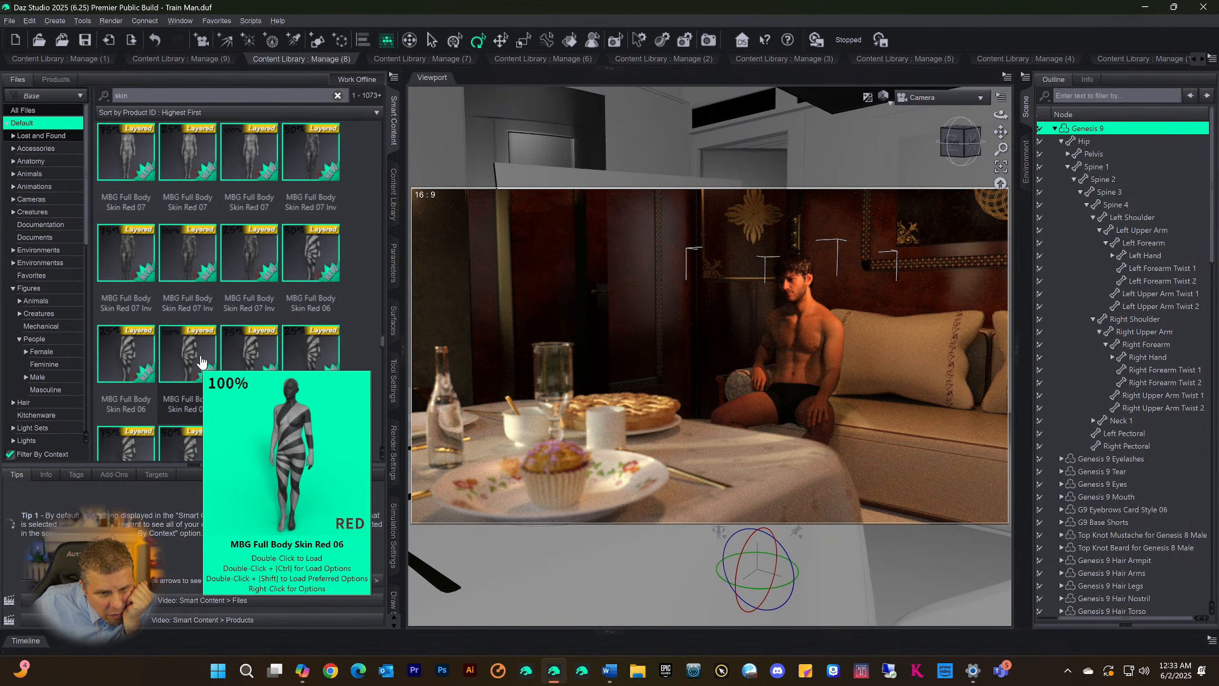
Select all the "skin" filtered files and categorize them together under Files > Figures > Skin9
{"action": "left_click", "coordinate": [187, 252]}
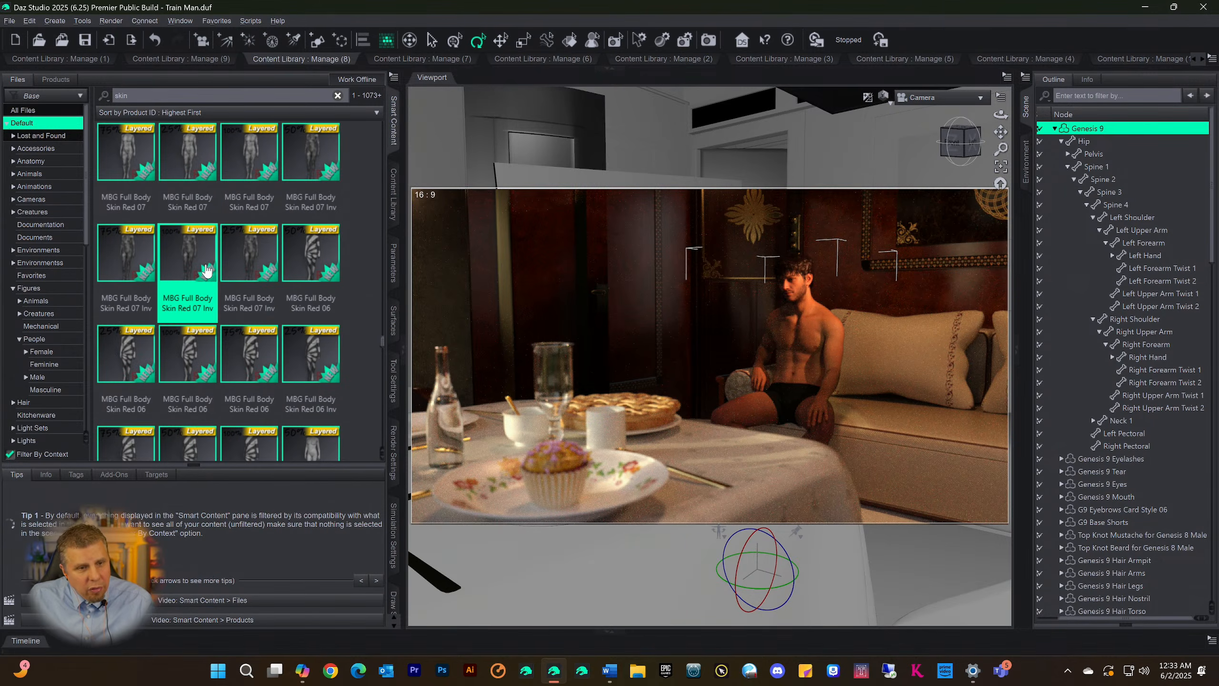
{"action": "key", "text": "ctrl+a"}
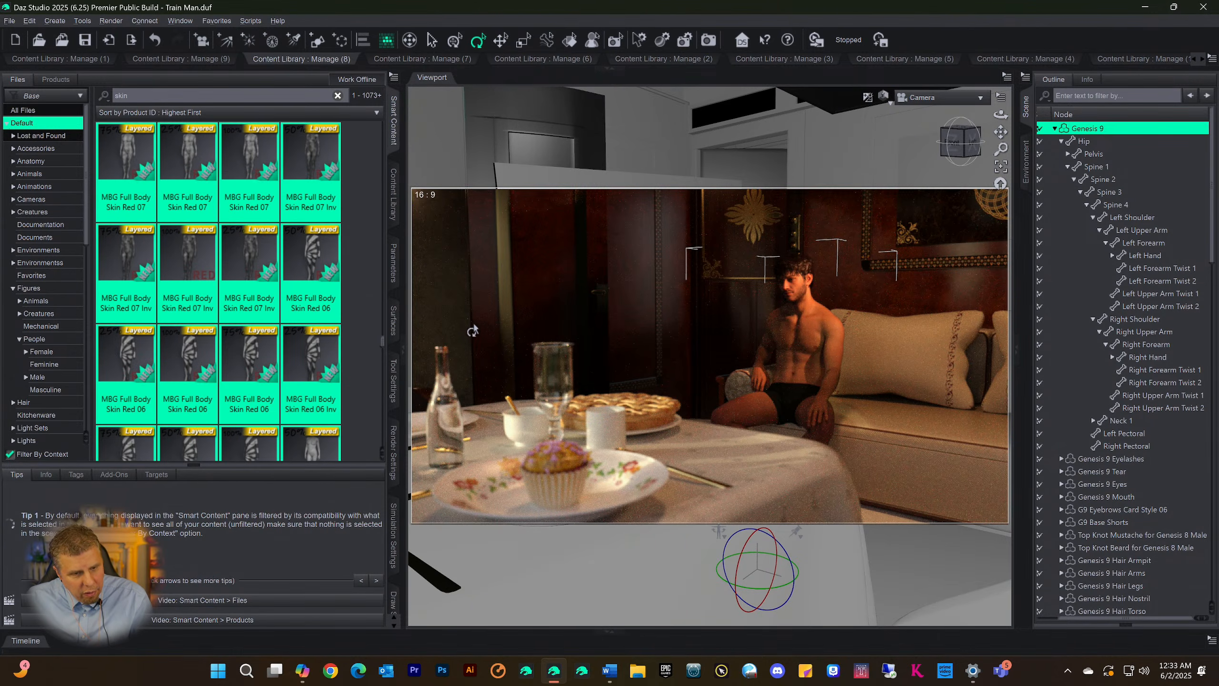
{"action": "right_click", "coordinate": [170, 253]}
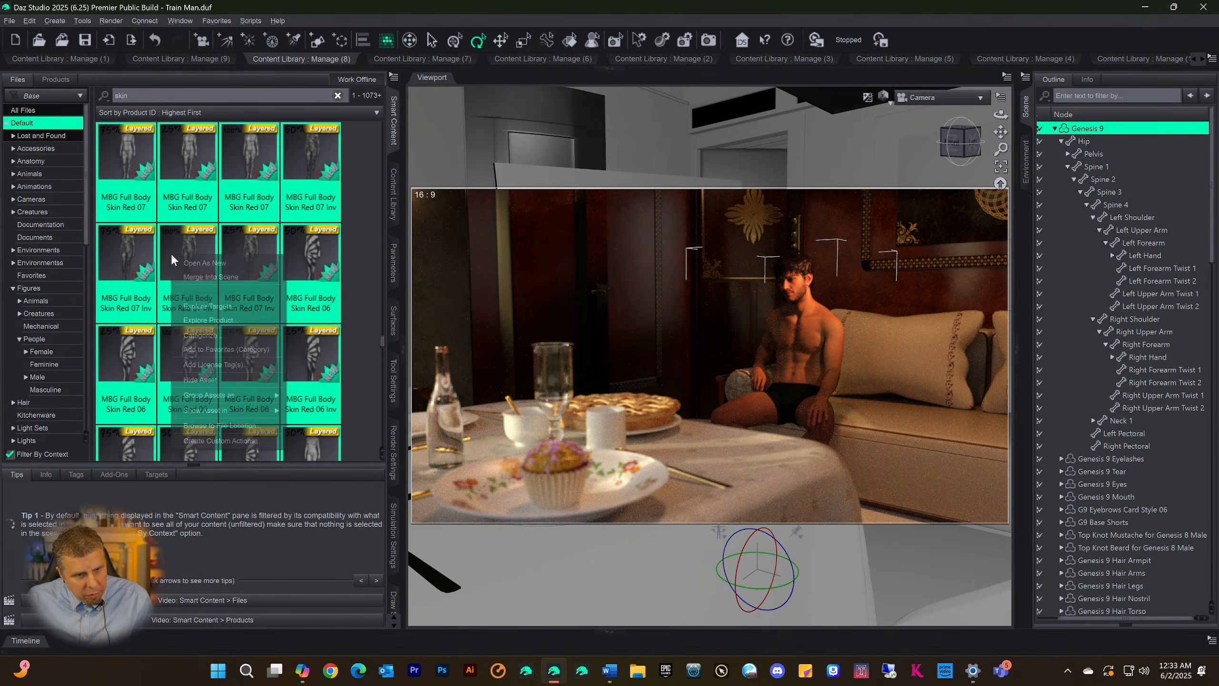
{"action": "left_click", "coordinate": [200, 331]}
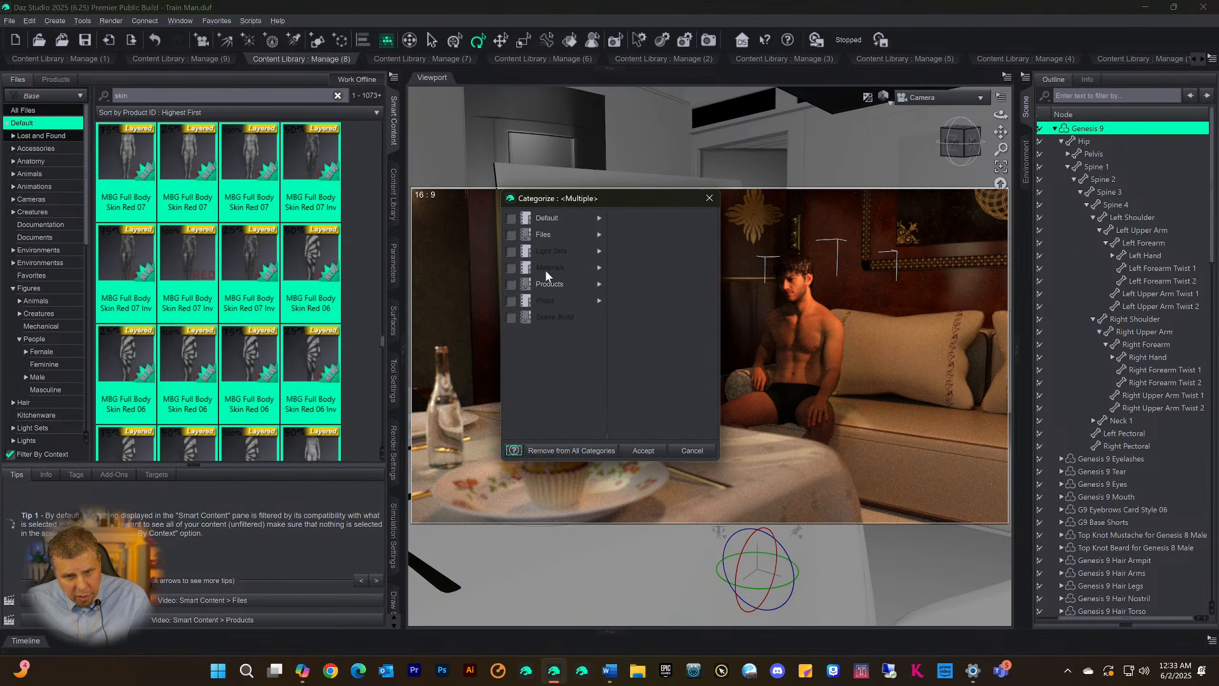
{"action": "left_click", "coordinate": [567, 234]}
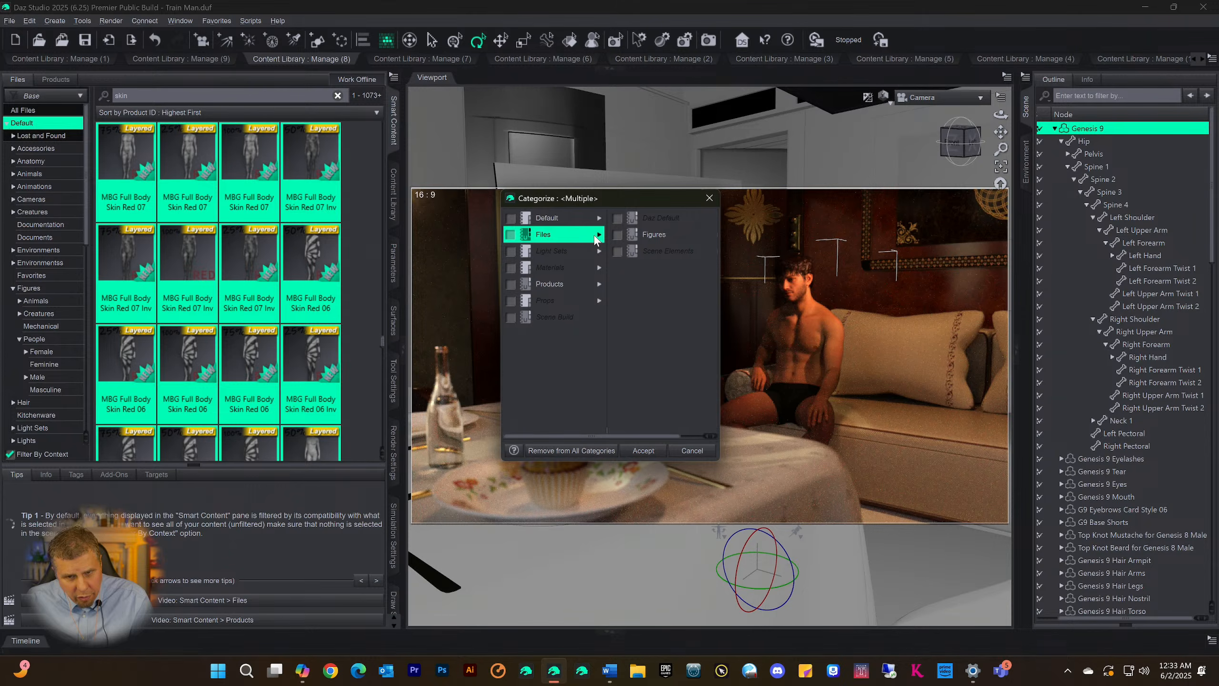
{"action": "left_click", "coordinate": [624, 234]}
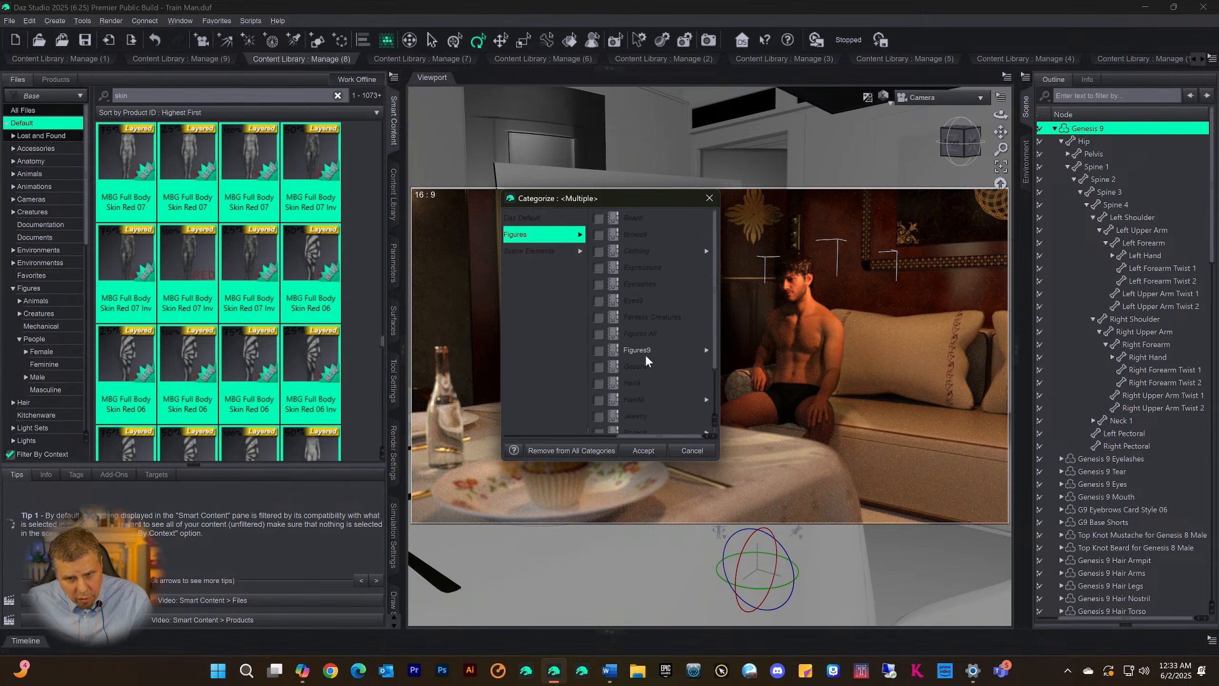
{"action": "scroll", "coordinate": [653, 375], "scroll_direction": "down", "scroll_amount": 1}
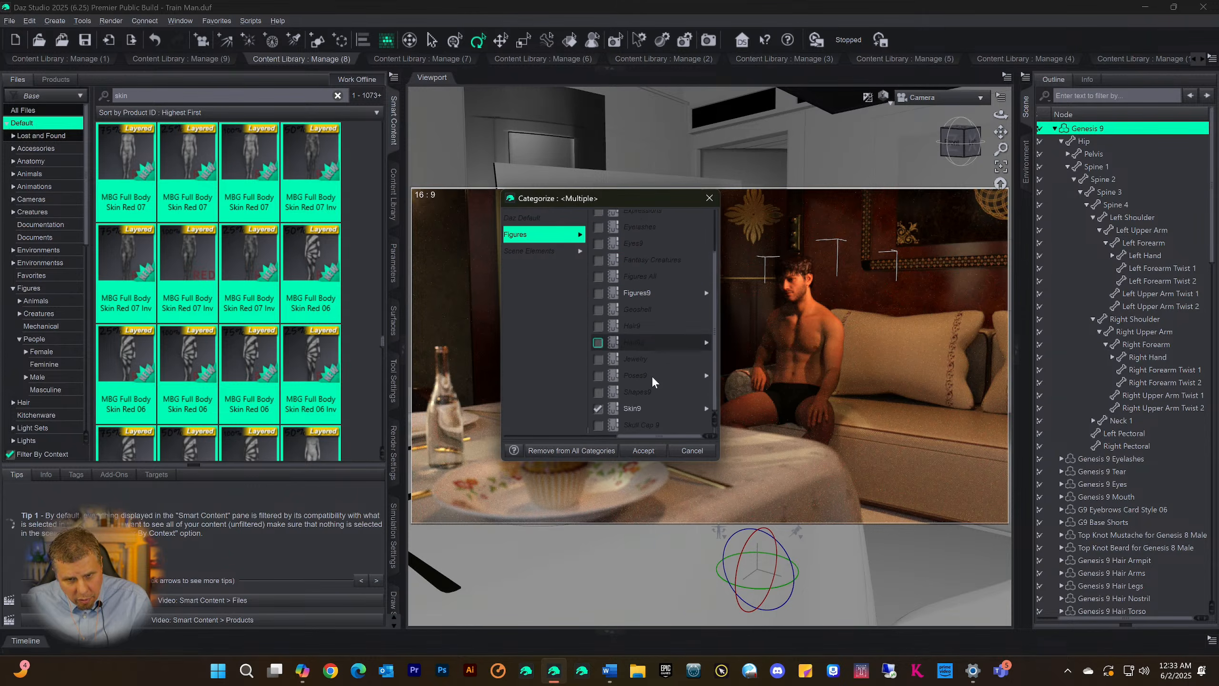
{"action": "left_click", "coordinate": [598, 410]}
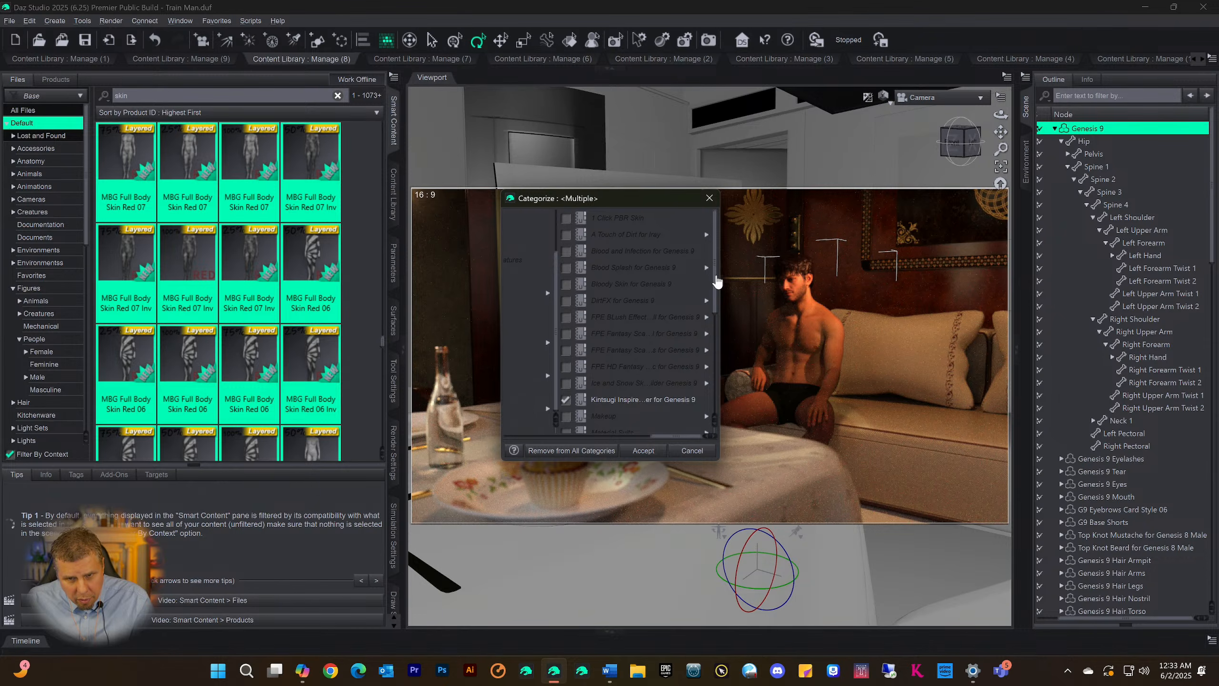
{"action": "left_click_drag", "start_coordinate": [717, 282], "coordinate": [711, 233]}
{"action": "left_click_drag", "start_coordinate": [658, 443], "coordinate": [590, 439]}
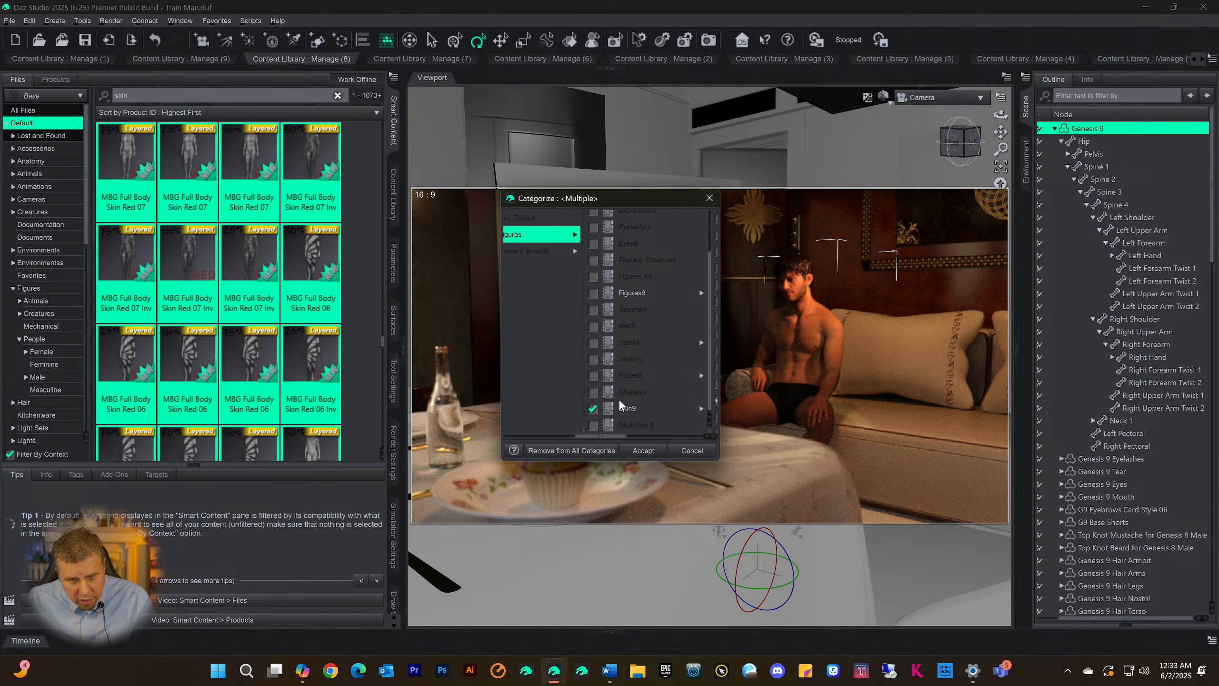
{"action": "scroll", "coordinate": [648, 341], "scroll_direction": "up", "scroll_amount": 2}
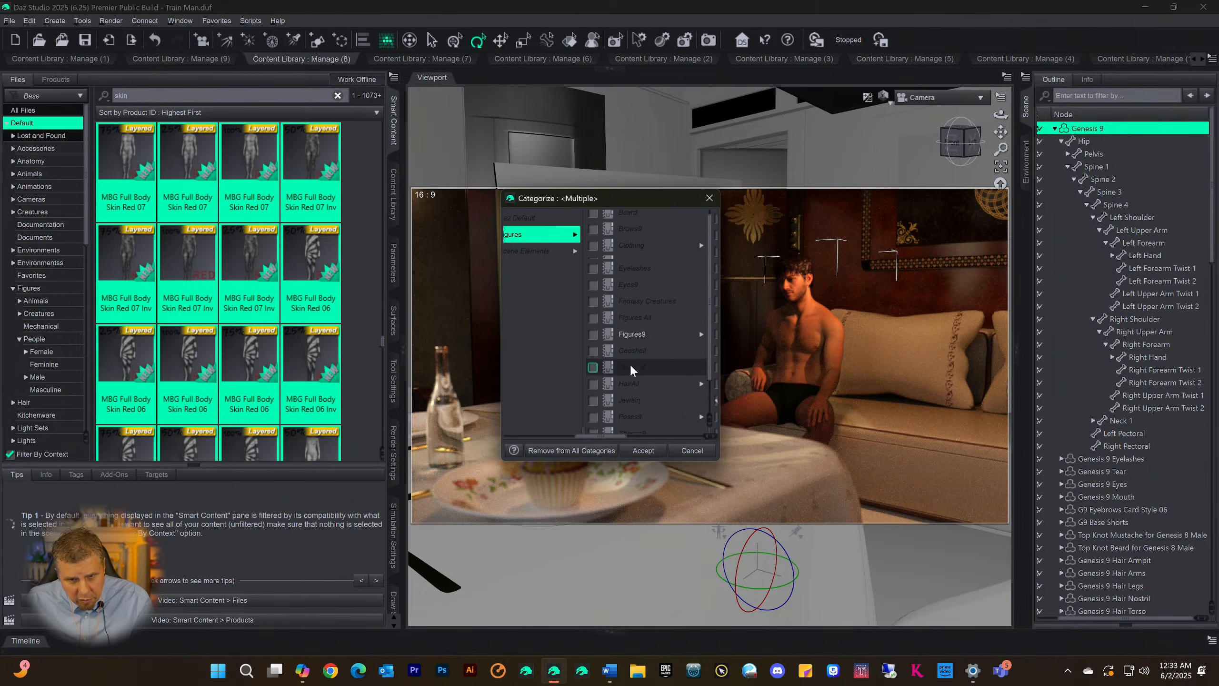
{"action": "scroll", "coordinate": [638, 365], "scroll_direction": "down", "scroll_amount": 2}
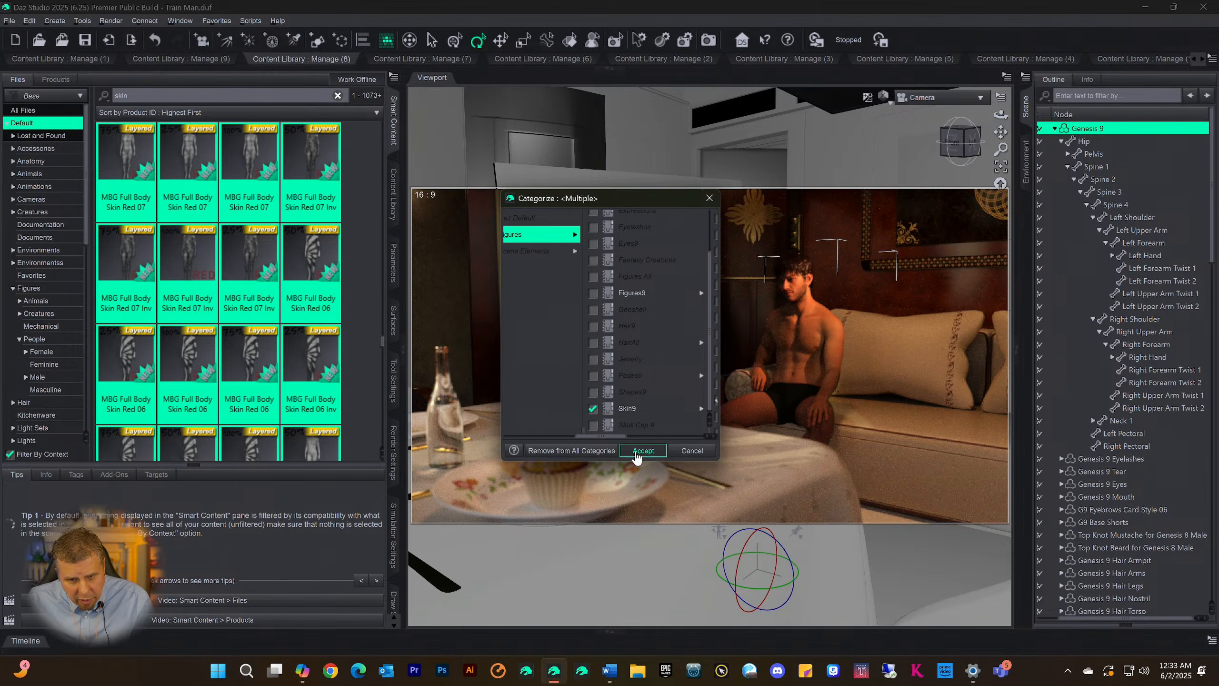
{"action": "left_click", "coordinate": [638, 451]}
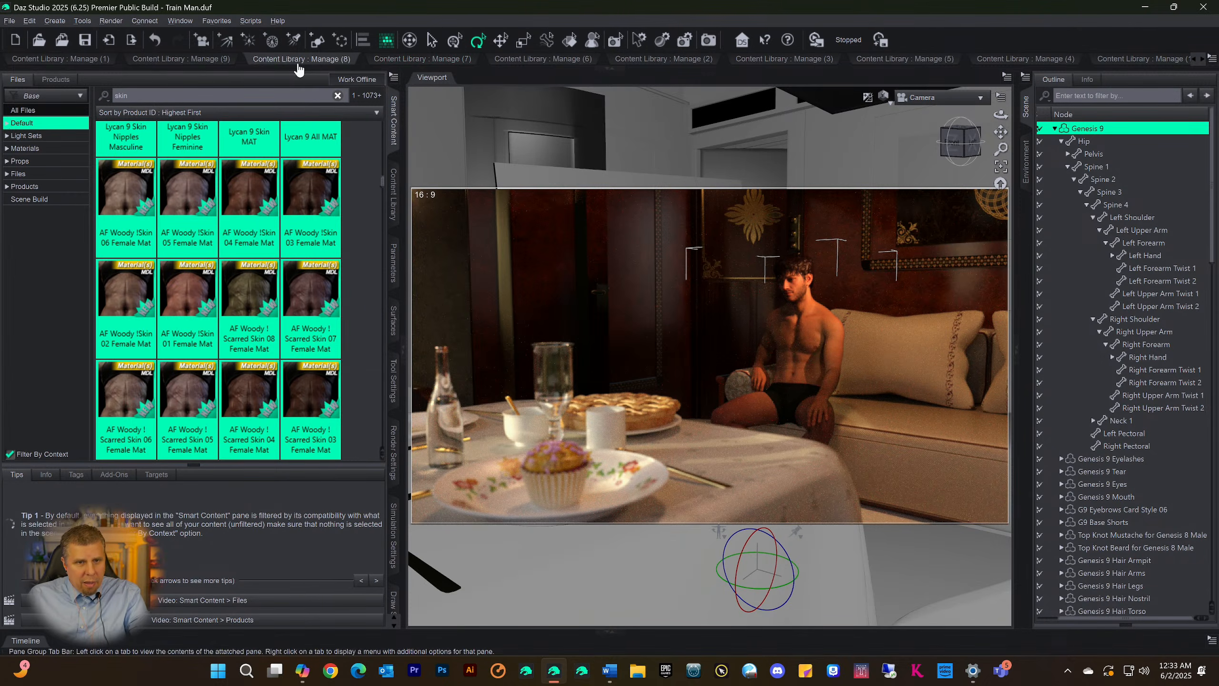
Expand the Content Library pane again and look over the current page of the Skin9 category
{"action": "left_click", "coordinate": [610, 71]}
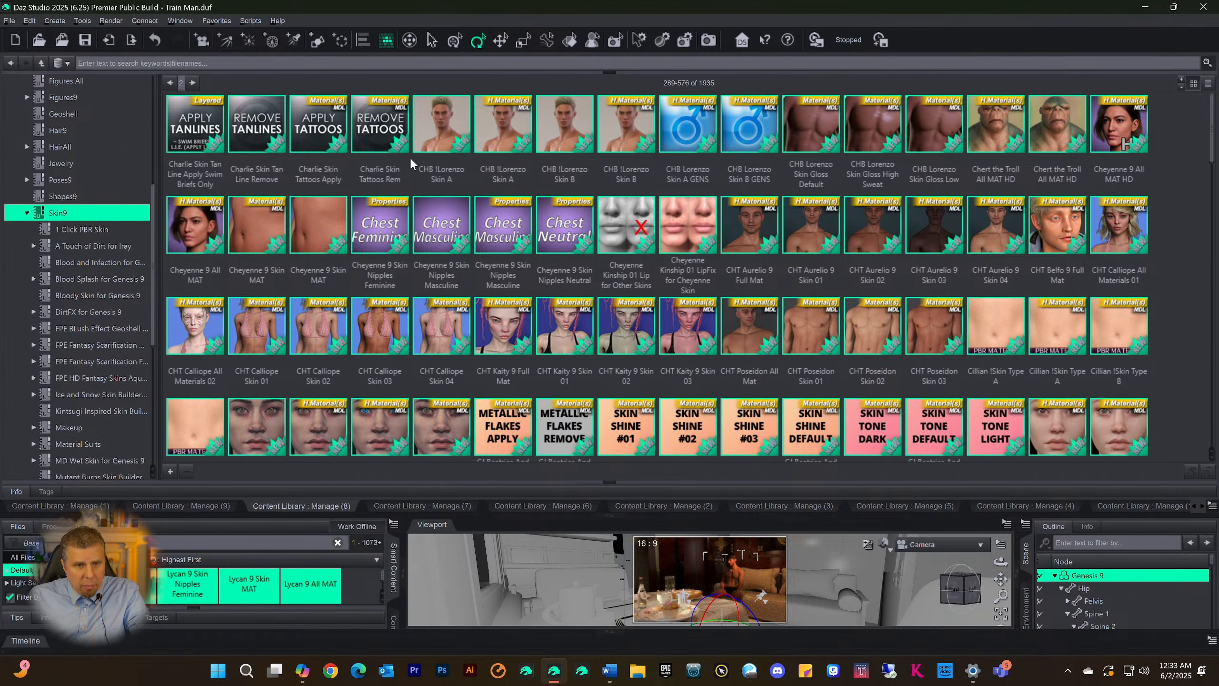
{"action": "scroll", "coordinate": [415, 192], "scroll_direction": "down", "scroll_amount": 15}
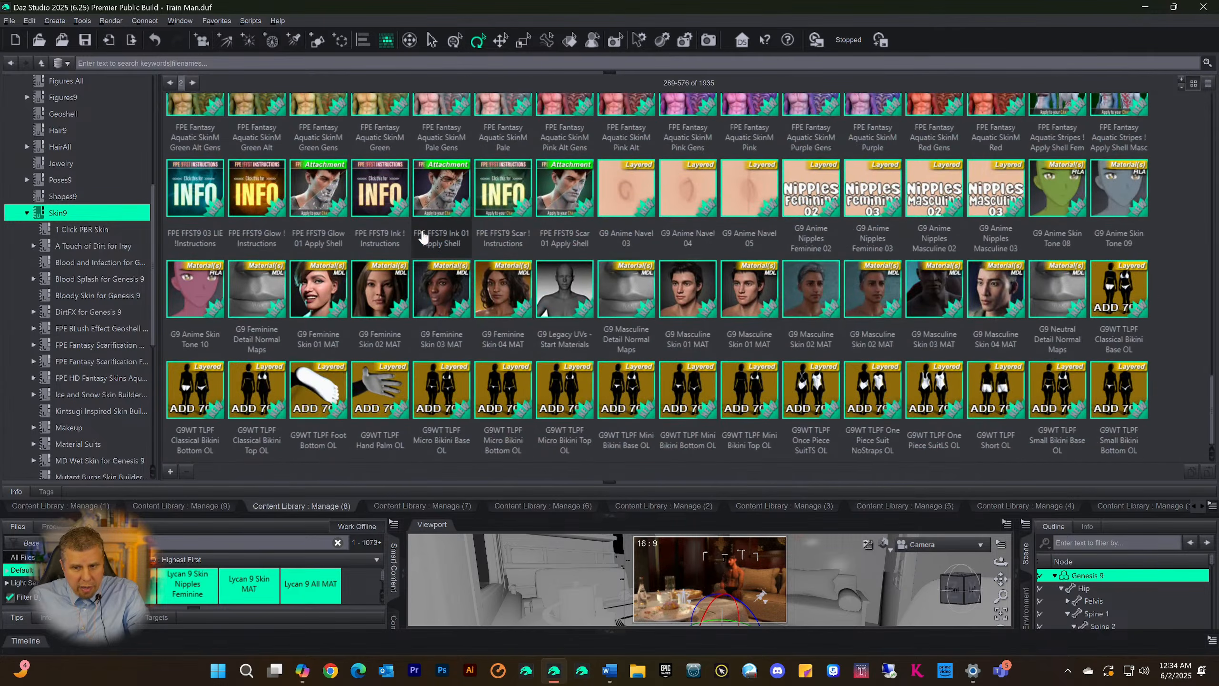
{"action": "scroll", "coordinate": [422, 236], "scroll_direction": "up", "scroll_amount": 12}
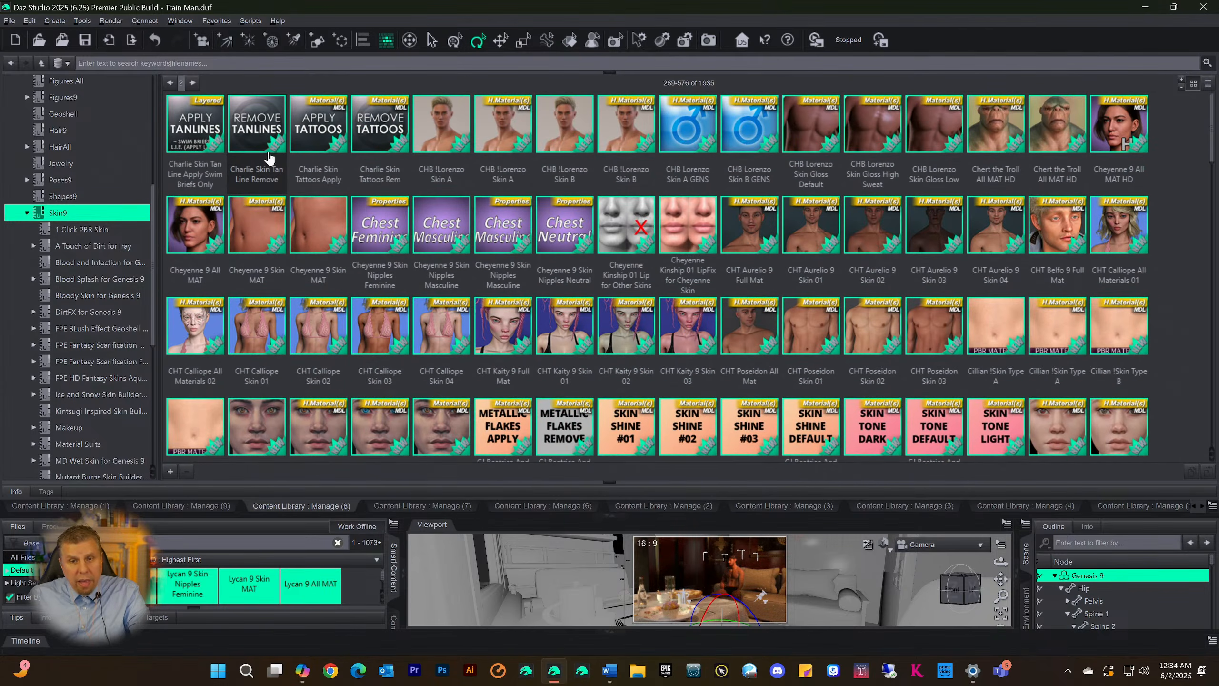
{"action": "scroll", "coordinate": [663, 250], "scroll_direction": "down", "scroll_amount": 10}
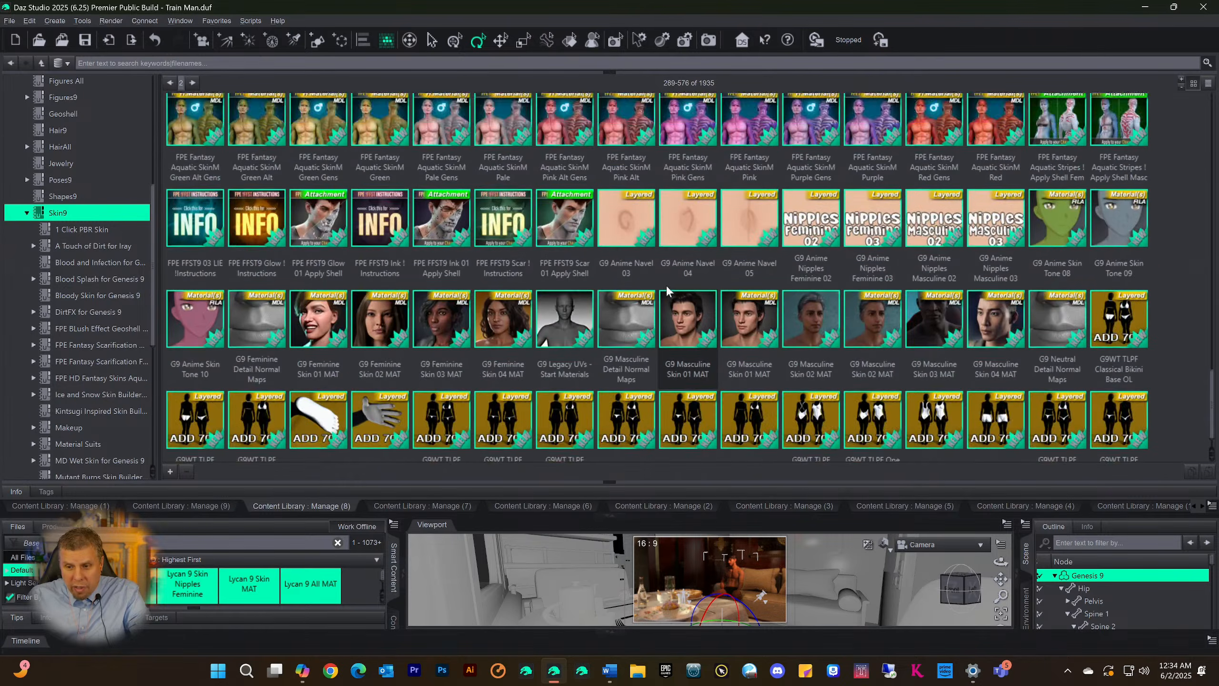
{"action": "scroll", "coordinate": [667, 257], "scroll_direction": "up", "scroll_amount": 10}
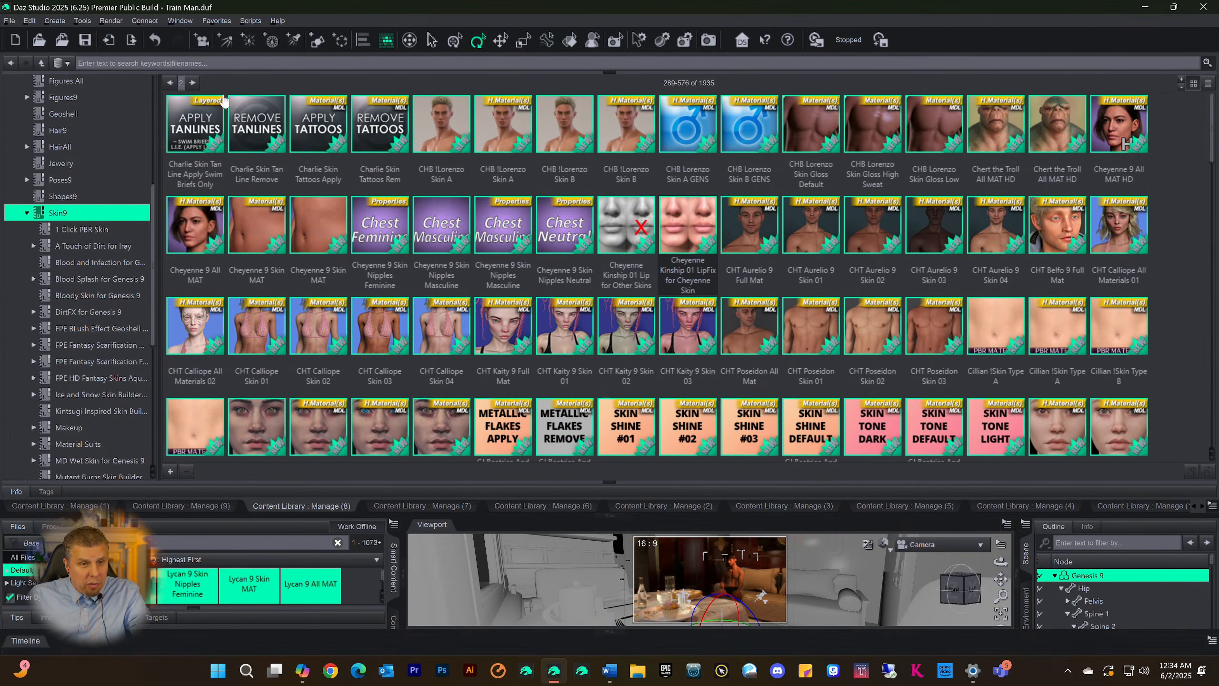
Go forward three pages in the Skin9 category and examine the skin files on each page
{"action": "left_click", "coordinate": [191, 83]}
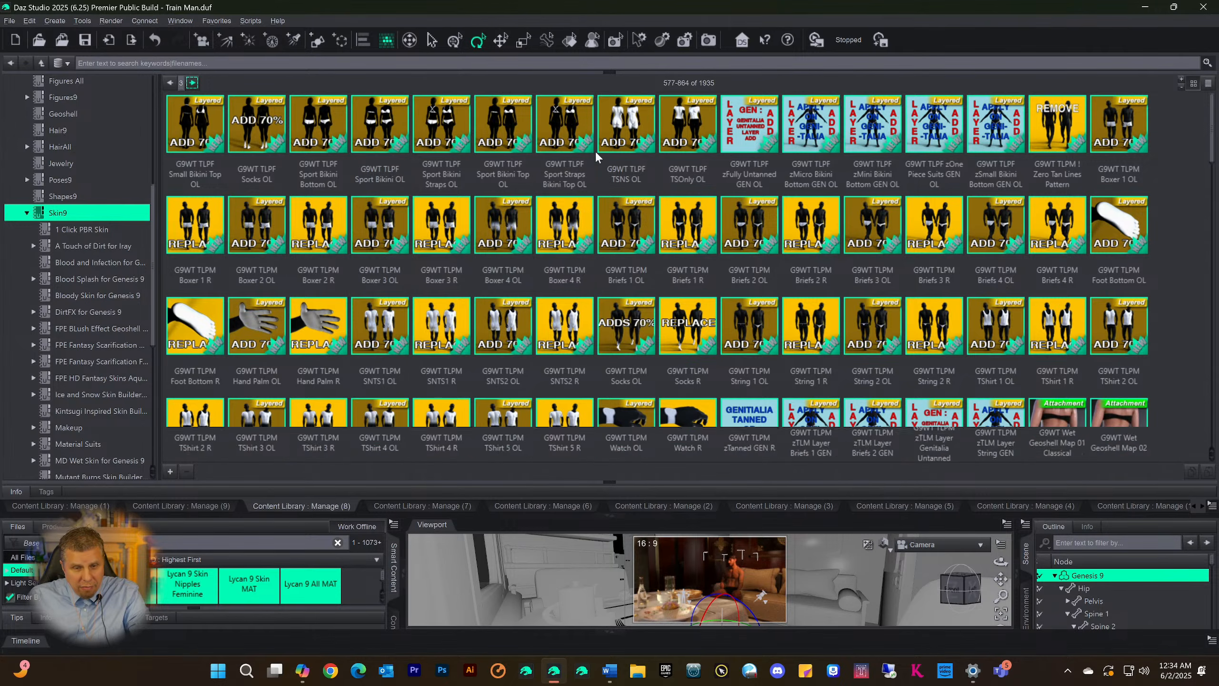
{"action": "scroll", "coordinate": [604, 192], "scroll_direction": "down", "scroll_amount": 10}
{"action": "scroll", "coordinate": [597, 233], "scroll_direction": "up", "scroll_amount": 9}
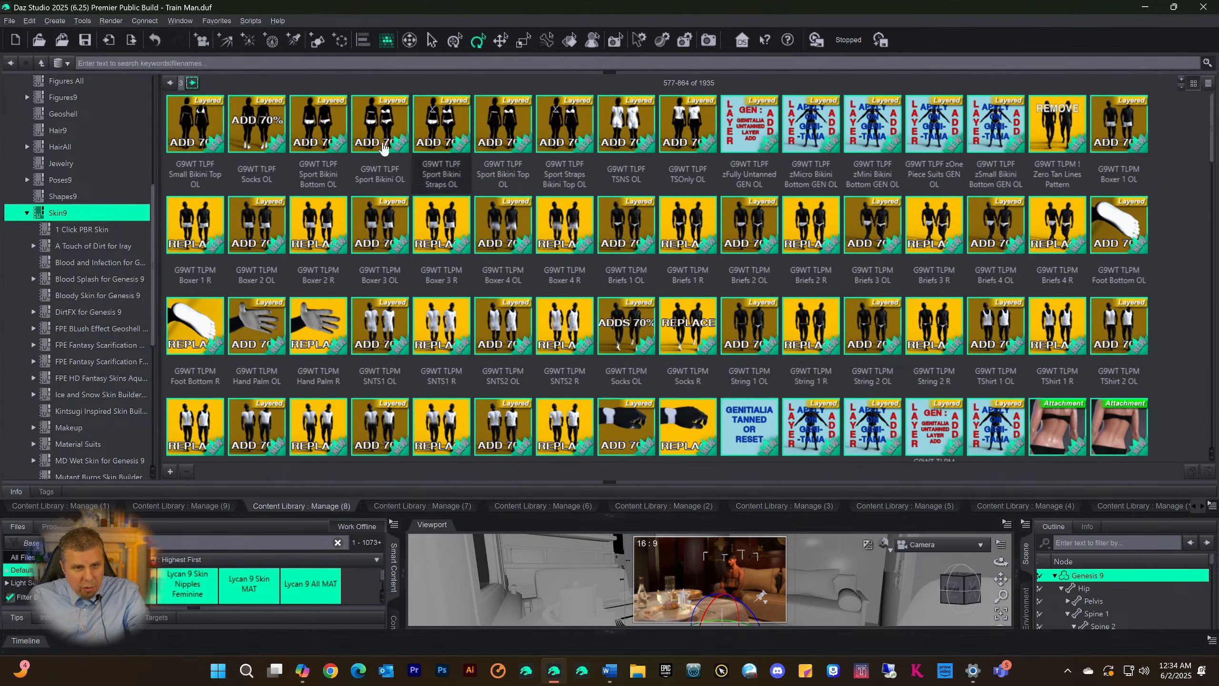
{"action": "left_click", "coordinate": [192, 82]}
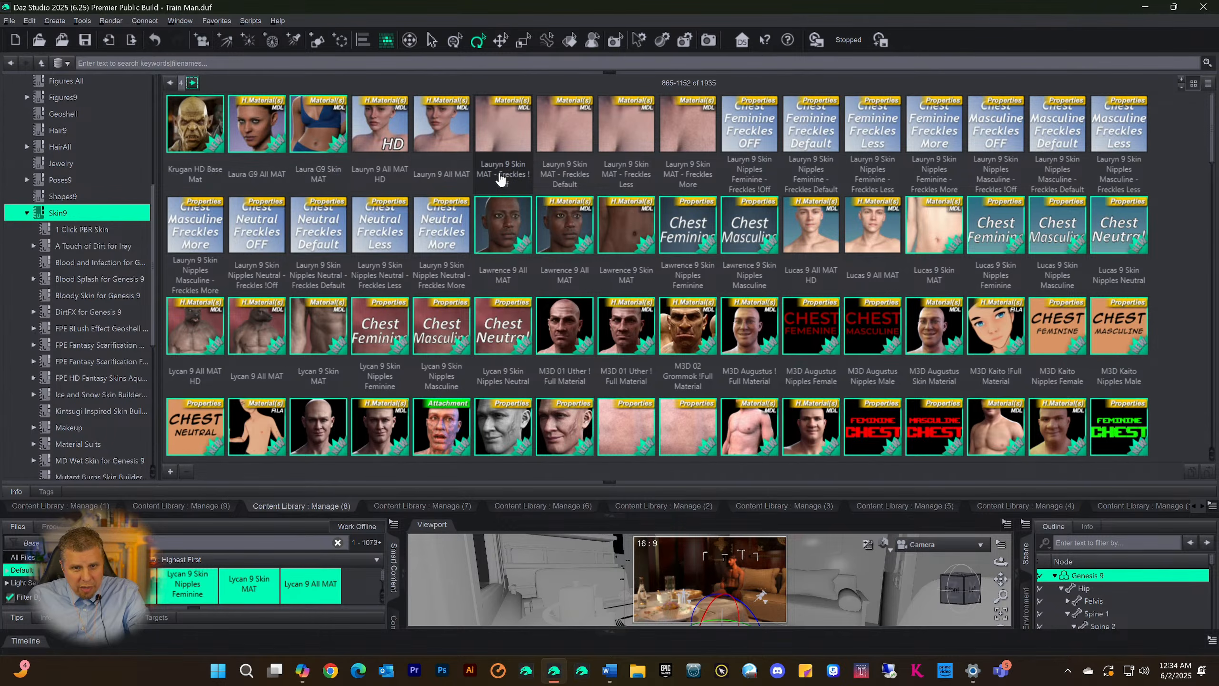
{"action": "scroll", "coordinate": [516, 236], "scroll_direction": "down", "scroll_amount": 15}
{"action": "scroll", "coordinate": [412, 179], "scroll_direction": "up", "scroll_amount": 12}
{"action": "scroll", "coordinate": [411, 179], "scroll_direction": "up", "scroll_amount": 5}
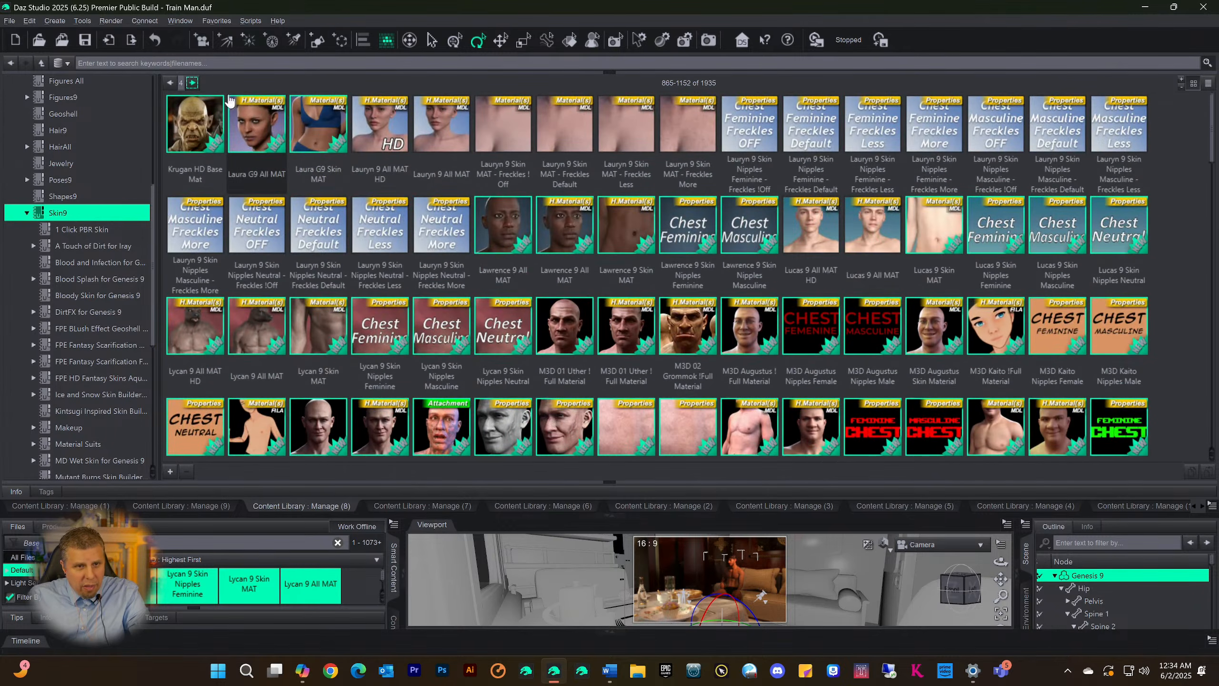
{"action": "left_click", "coordinate": [191, 82]}
{"action": "scroll", "coordinate": [489, 253], "scroll_direction": "down", "scroll_amount": 10}
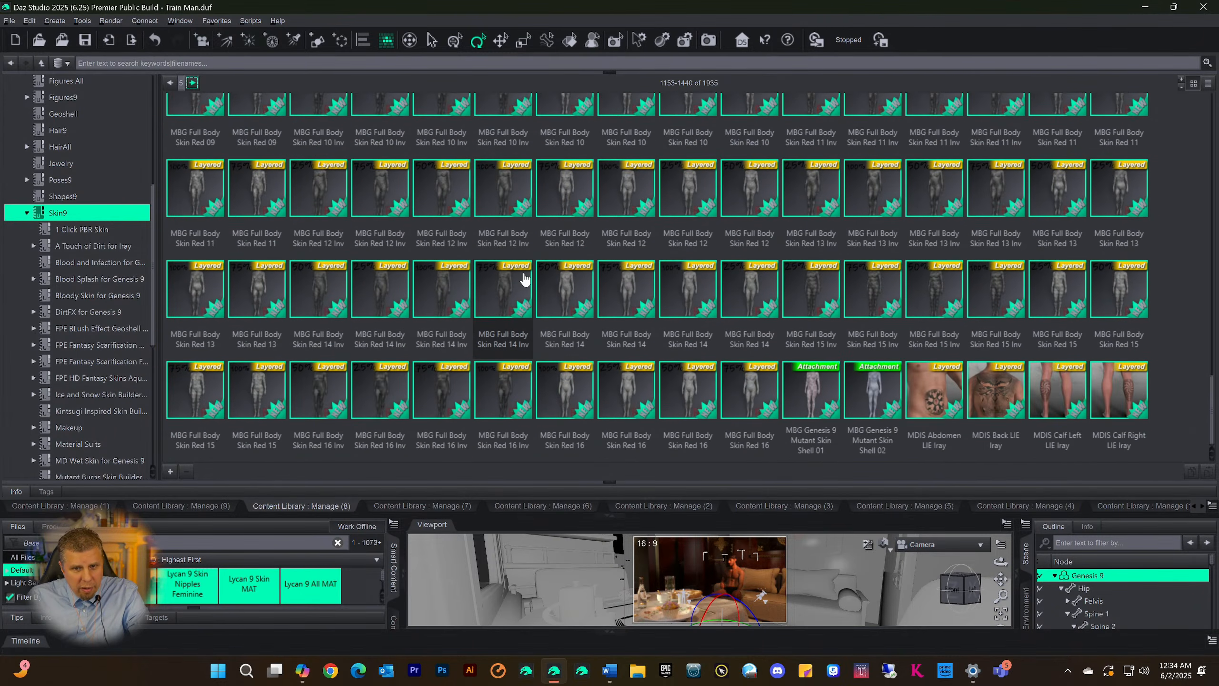
Look through the MBG Full Body Skin presets on the current Skin9 page and check the previews of several files
{"action": "scroll", "coordinate": [595, 202], "scroll_direction": "up", "scroll_amount": 10}
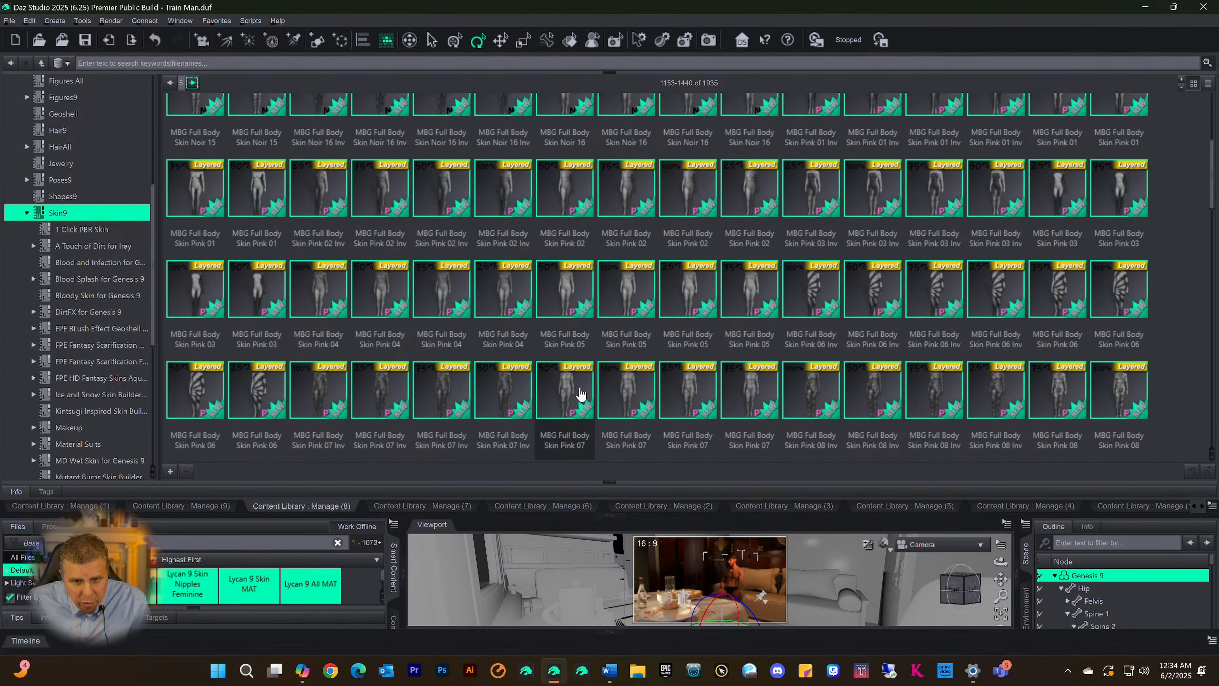
{"action": "scroll", "coordinate": [574, 403], "scroll_direction": "up", "scroll_amount": 5}
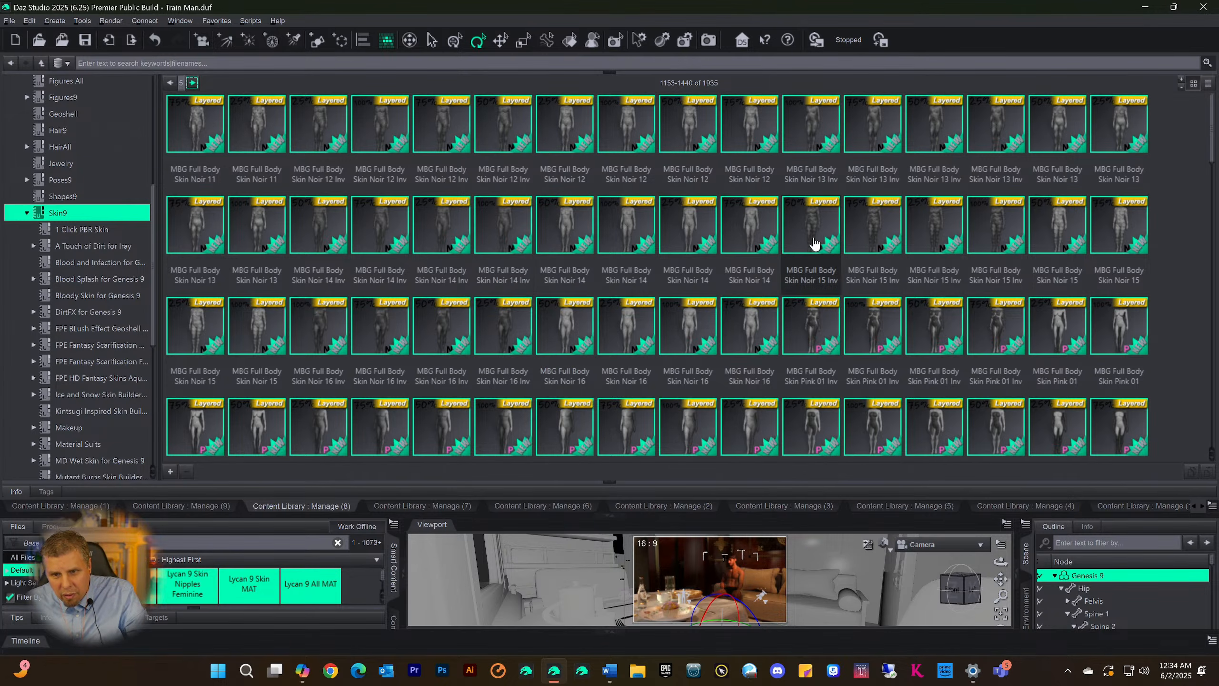
{"action": "mouse_move", "coordinate": [818, 240]}
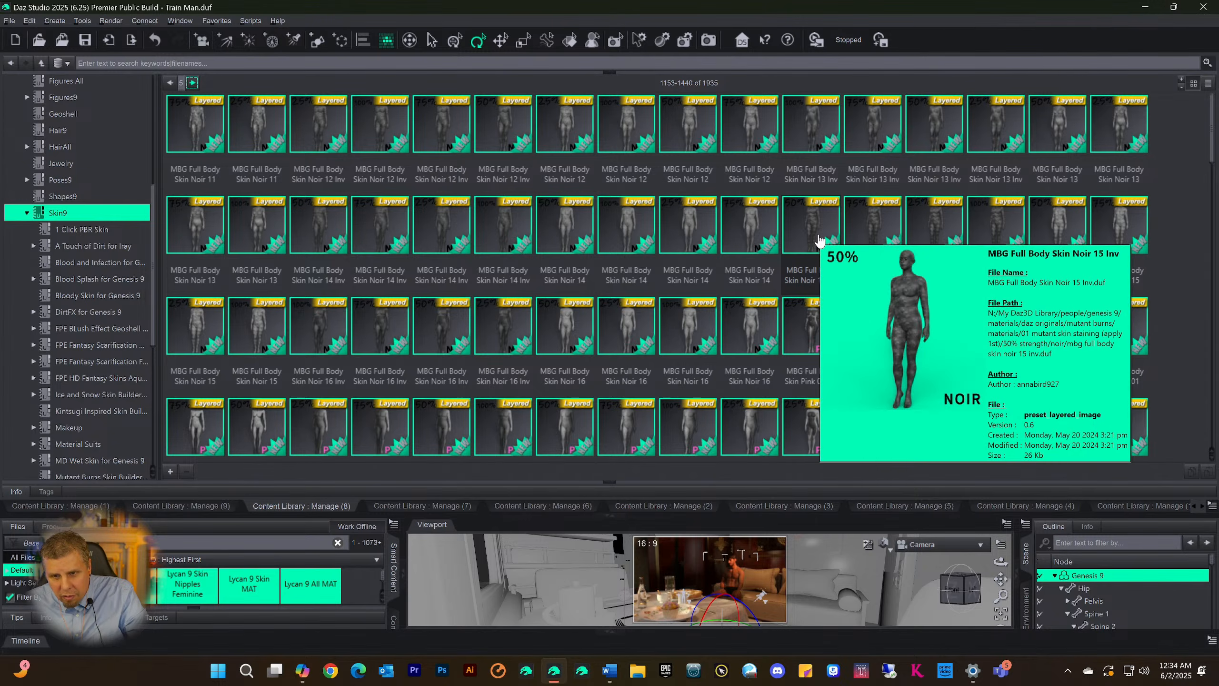
{"action": "mouse_move", "coordinate": [859, 230]}
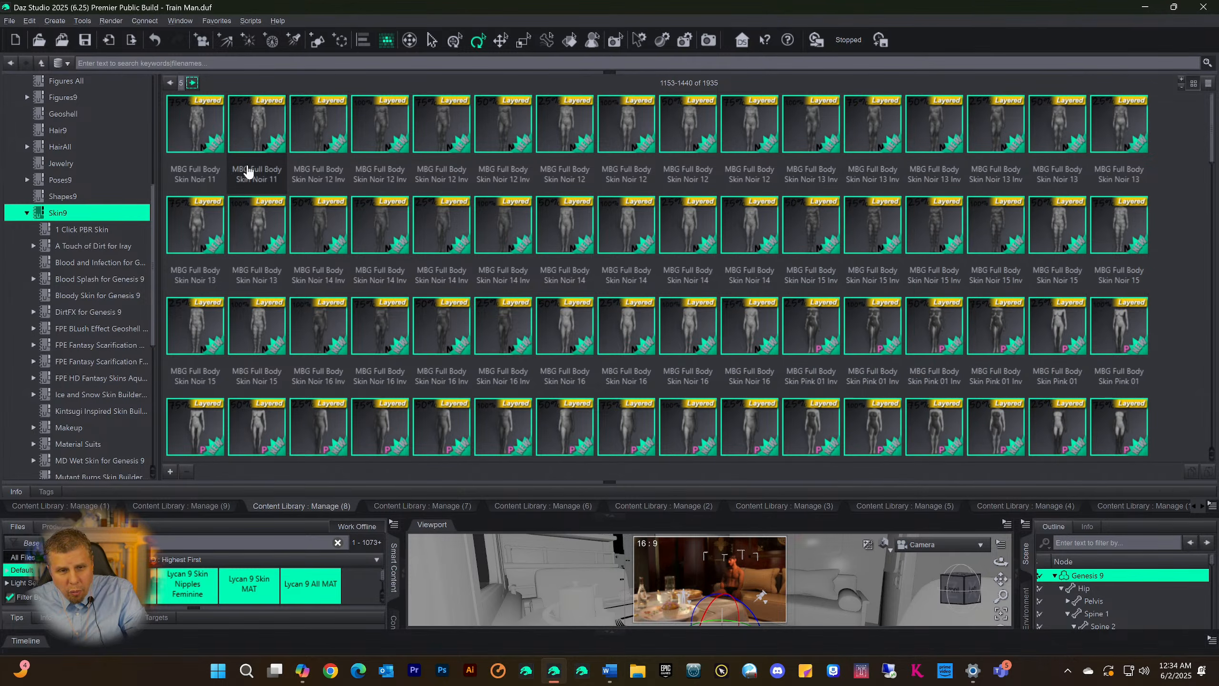
{"action": "scroll", "coordinate": [375, 286], "scroll_direction": "down", "scroll_amount": 10}
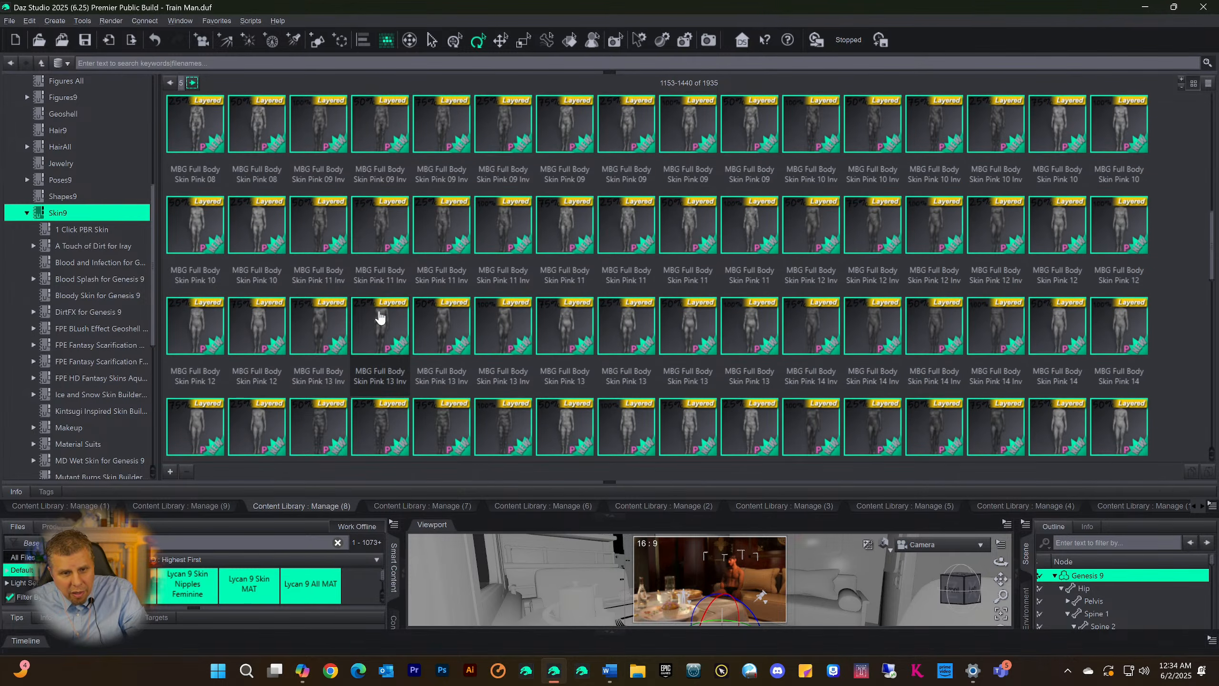
{"action": "scroll", "coordinate": [396, 231], "scroll_direction": "down", "scroll_amount": 5}
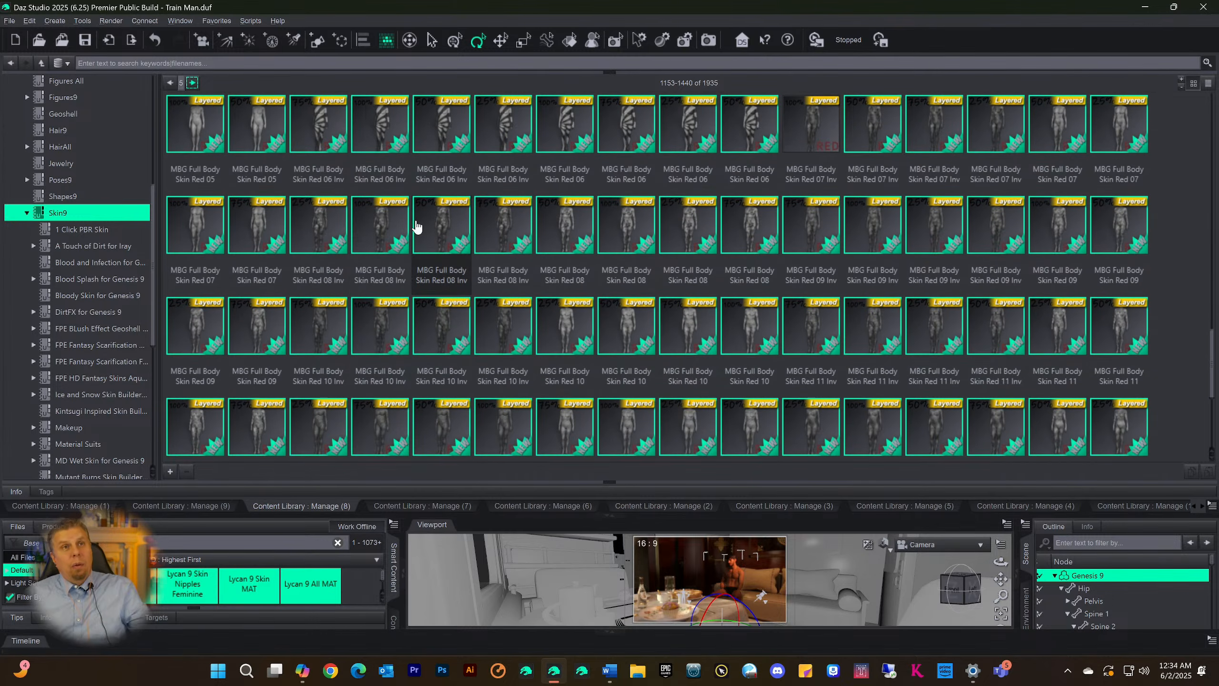
{"action": "mouse_move", "coordinate": [416, 227]}
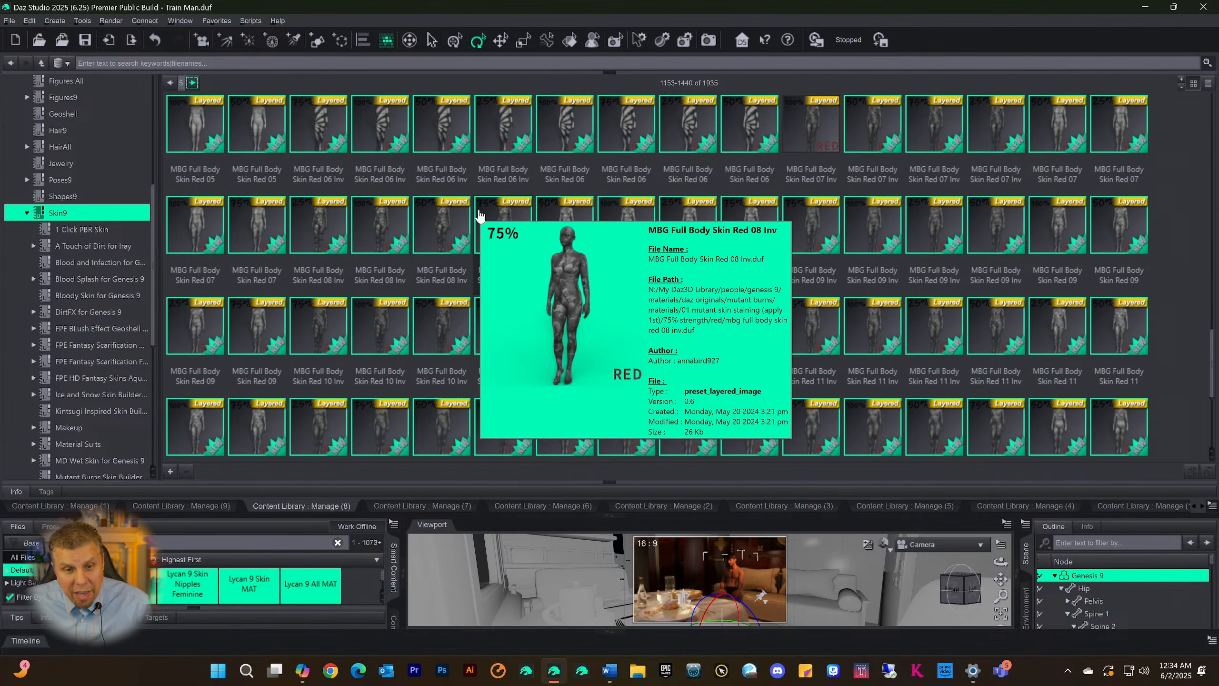
{"action": "mouse_move", "coordinate": [499, 184]}
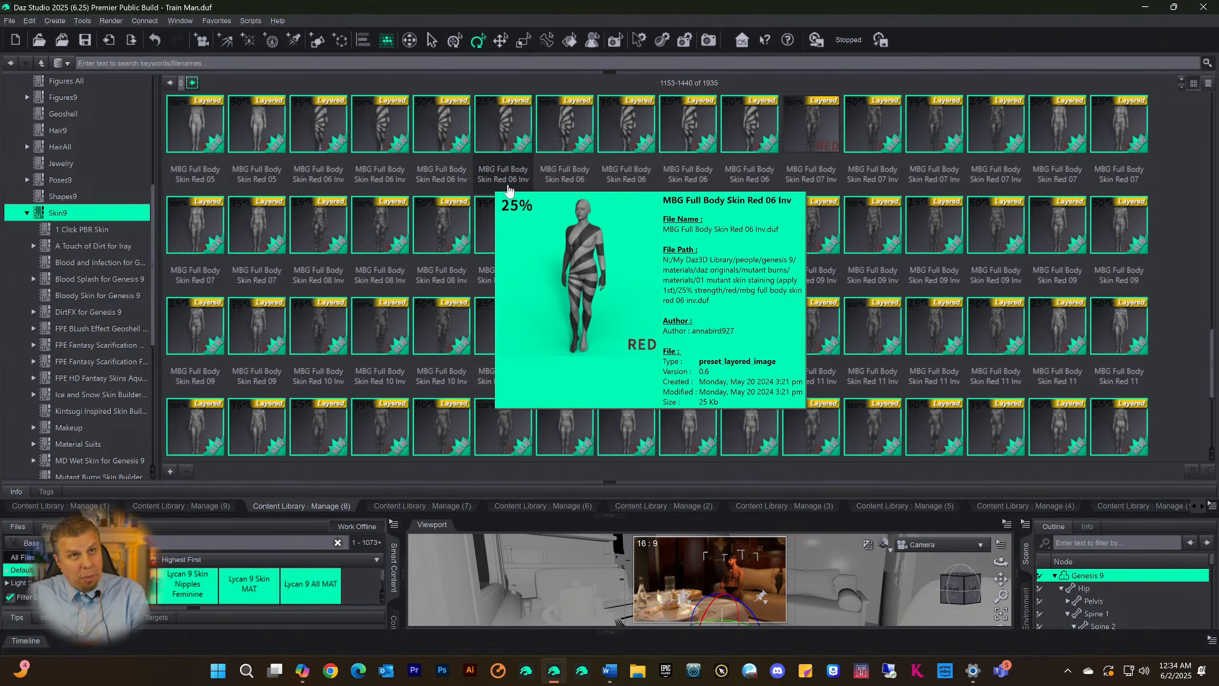
{"action": "scroll", "coordinate": [528, 216], "scroll_direction": "down", "scroll_amount": 6}
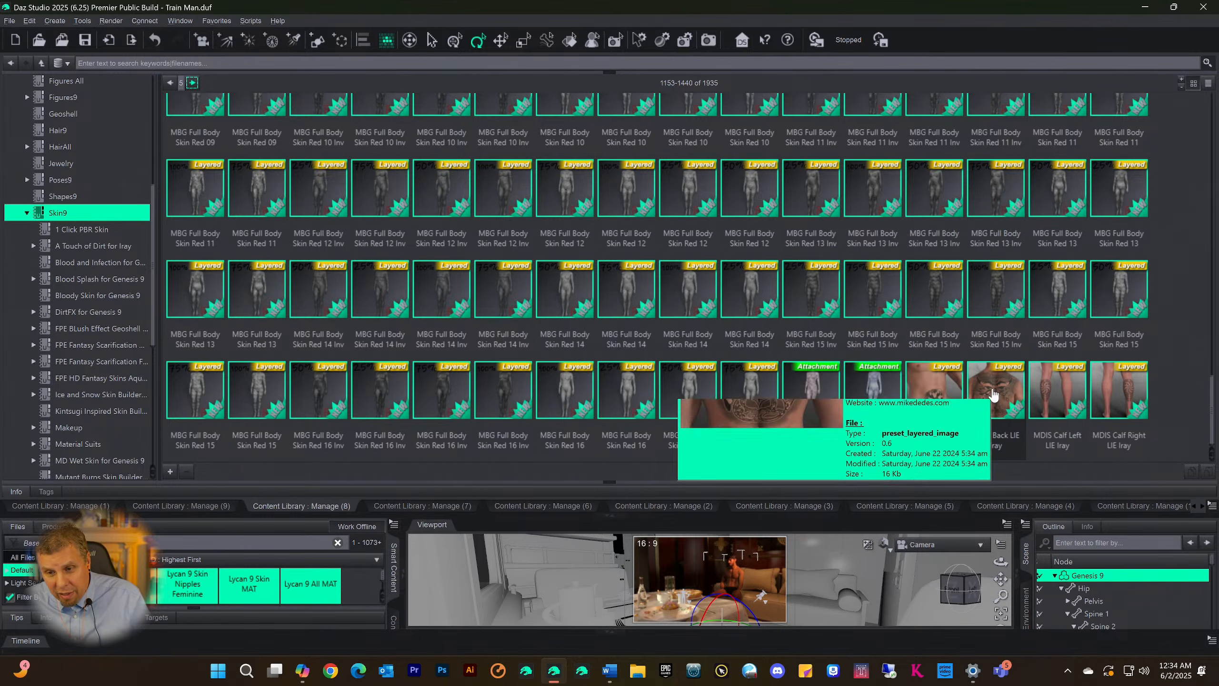
{"action": "mouse_move", "coordinate": [1131, 400]}
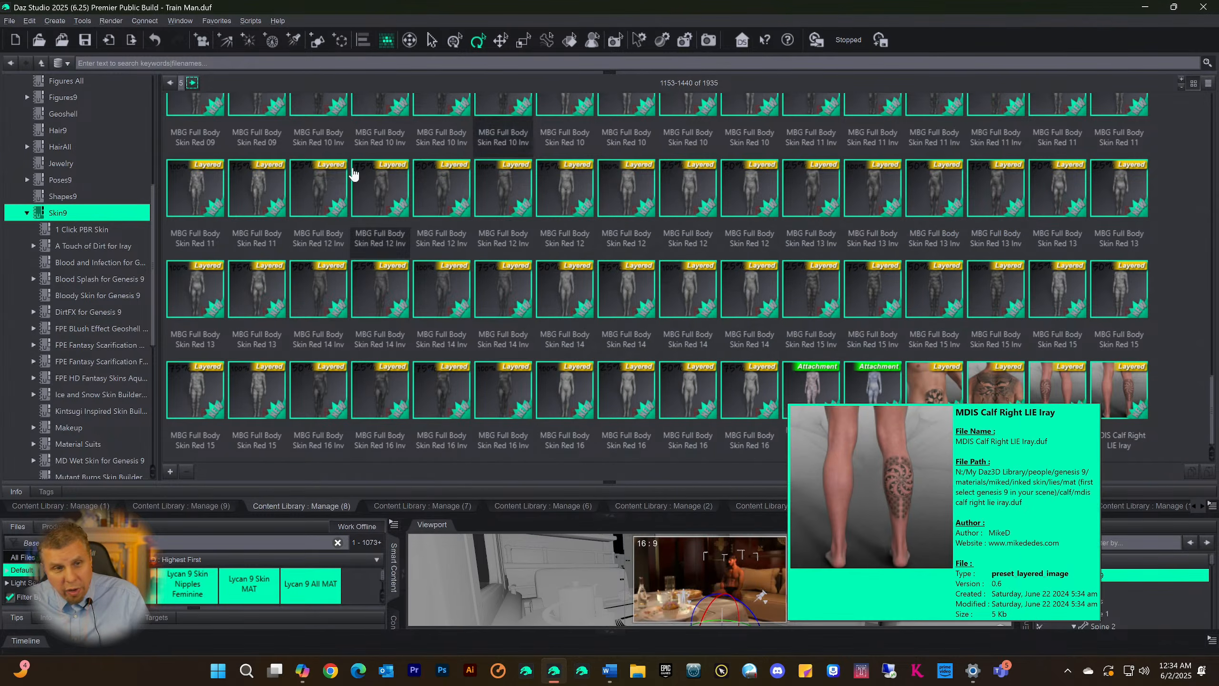
Go to the next page of the Skin9 category and look through its skin materials to the end
{"action": "left_click", "coordinate": [192, 83]}
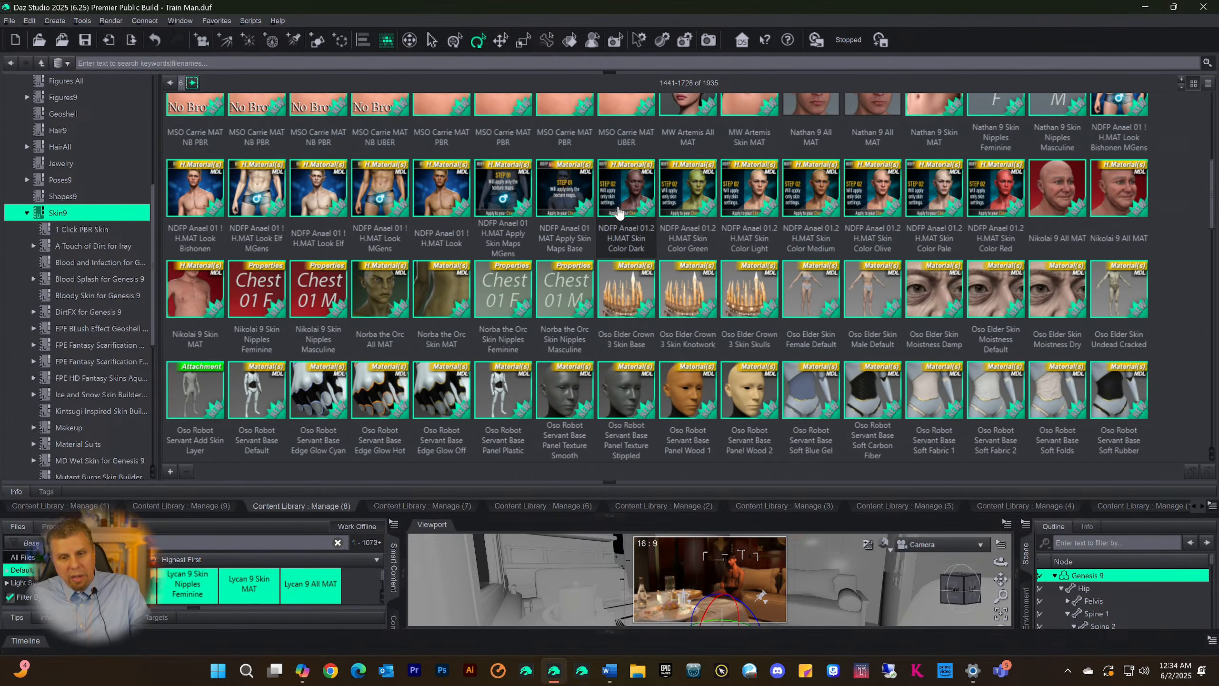
{"action": "scroll", "coordinate": [619, 213], "scroll_direction": "down", "scroll_amount": 10}
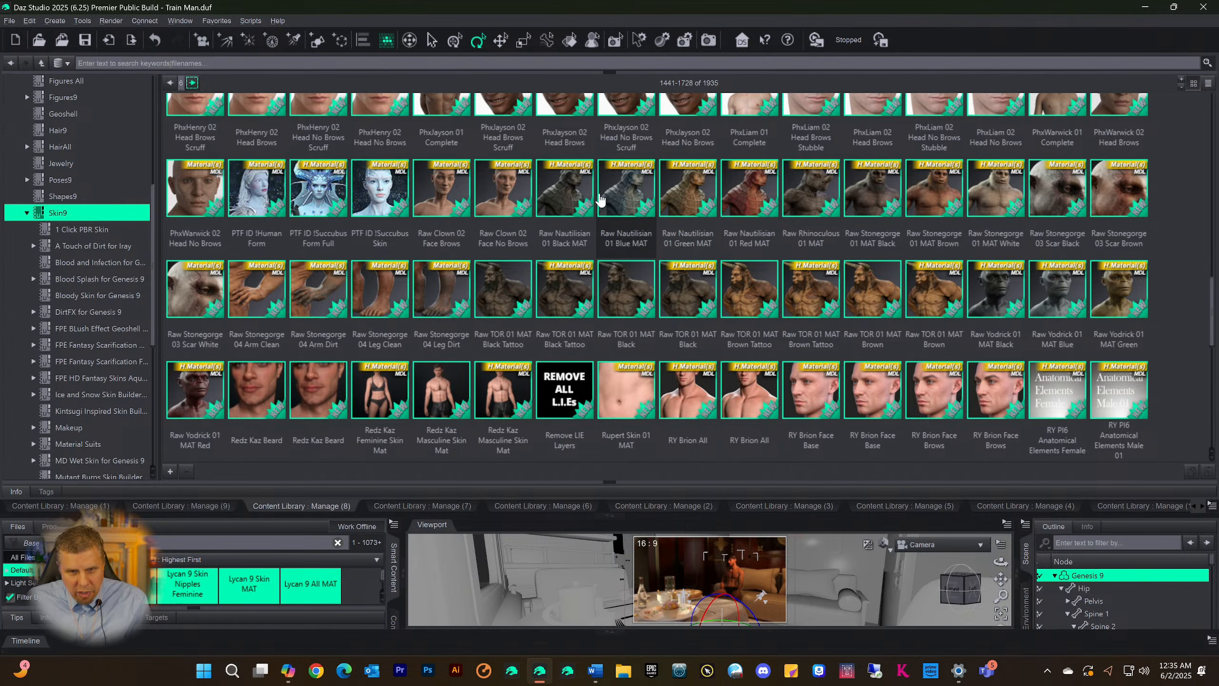
{"action": "scroll", "coordinate": [533, 240], "scroll_direction": "down", "scroll_amount": 5}
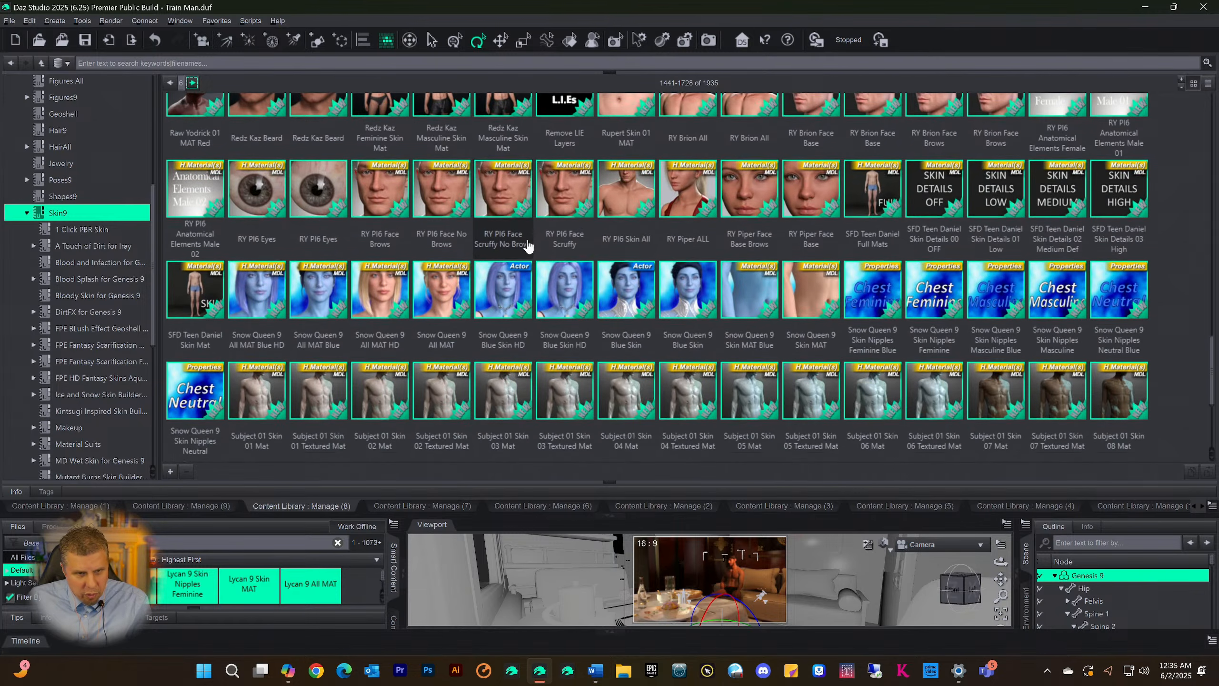
{"action": "scroll", "coordinate": [522, 298], "scroll_direction": "down", "scroll_amount": 3}
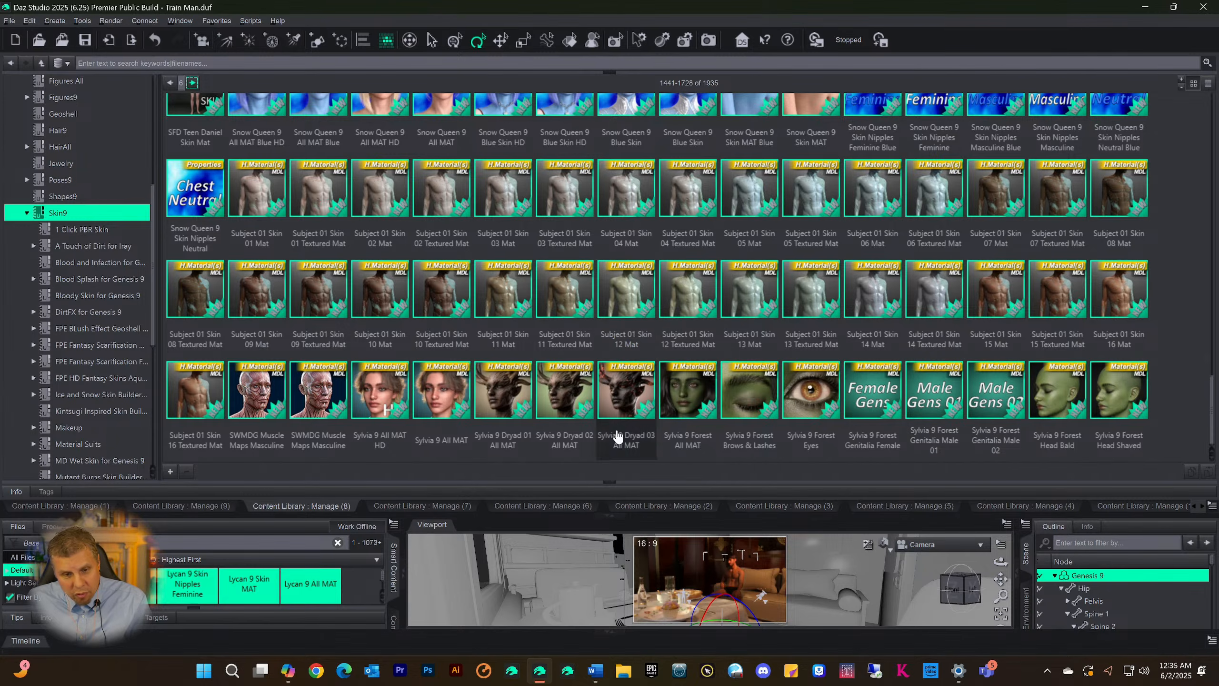
Advance to the last page of the Skin9 category and examine its files, including details of the TMA Kaya materials
{"action": "left_click", "coordinate": [196, 89]}
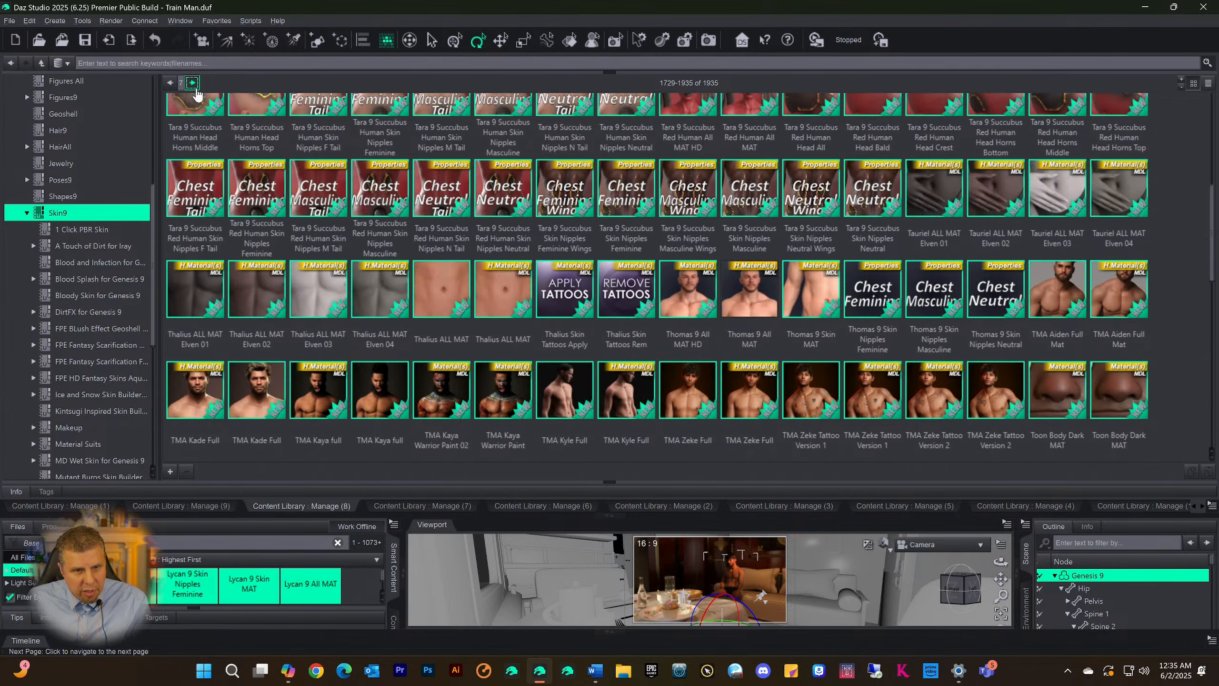
{"action": "scroll", "coordinate": [537, 233], "scroll_direction": "down", "scroll_amount": 6}
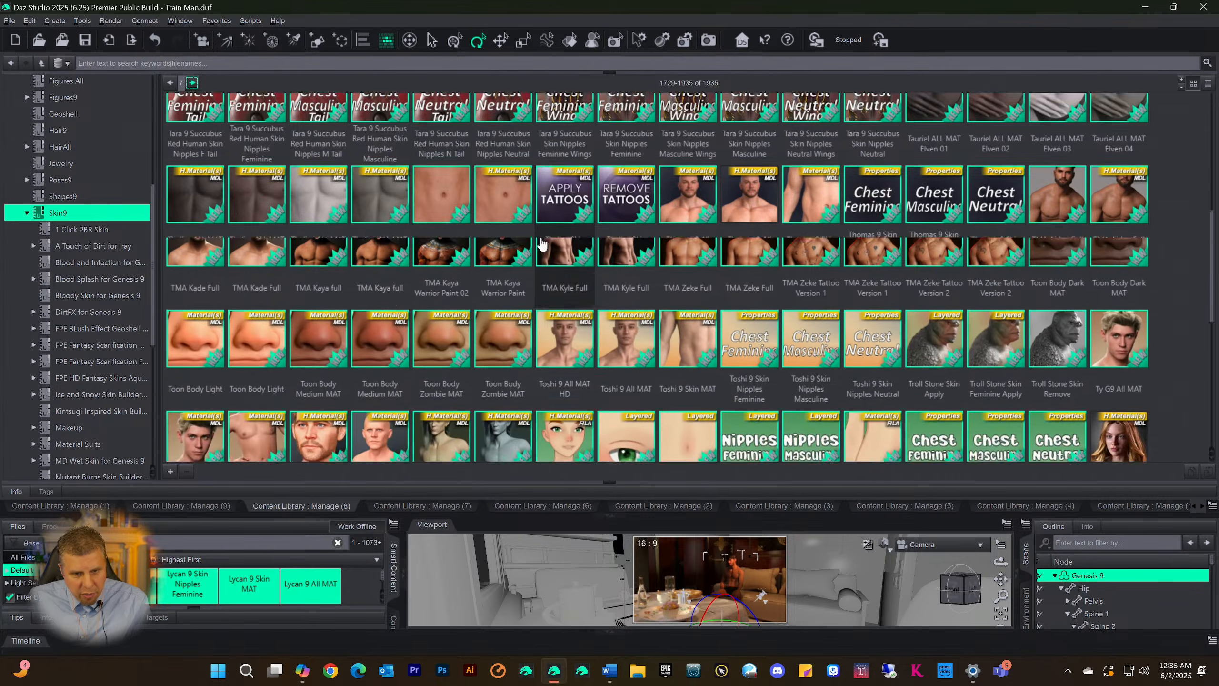
{"action": "scroll", "coordinate": [503, 220], "scroll_direction": "up", "scroll_amount": 6}
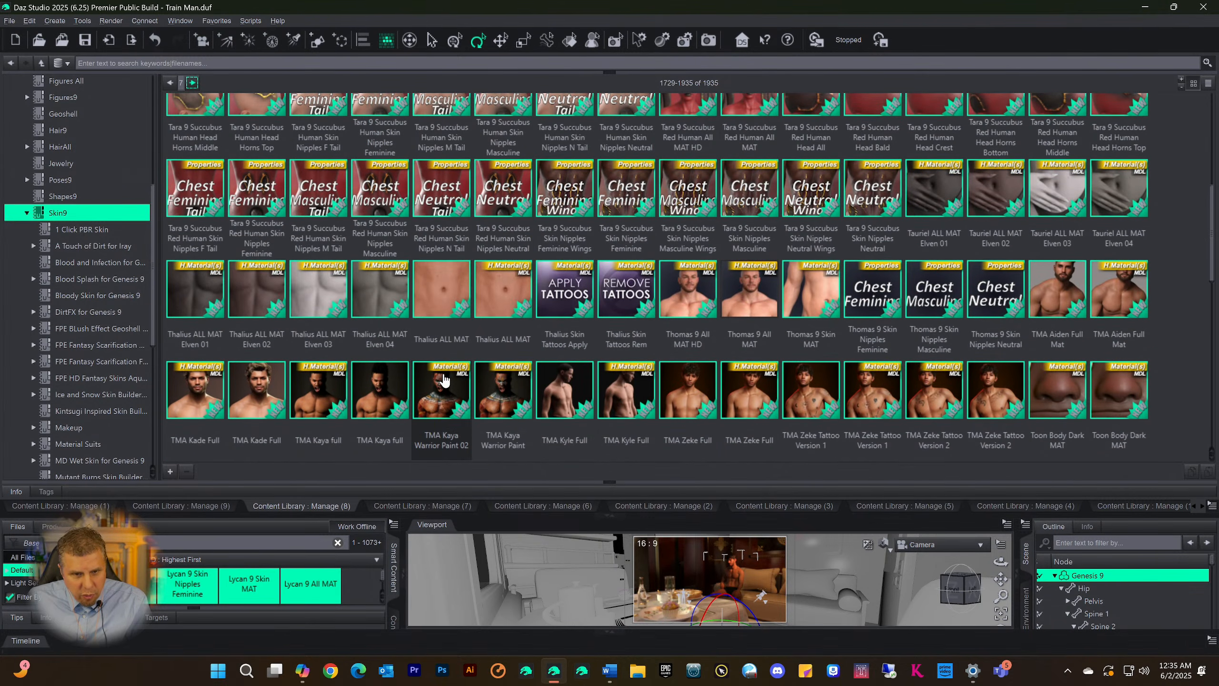
{"action": "mouse_move", "coordinate": [497, 389]}
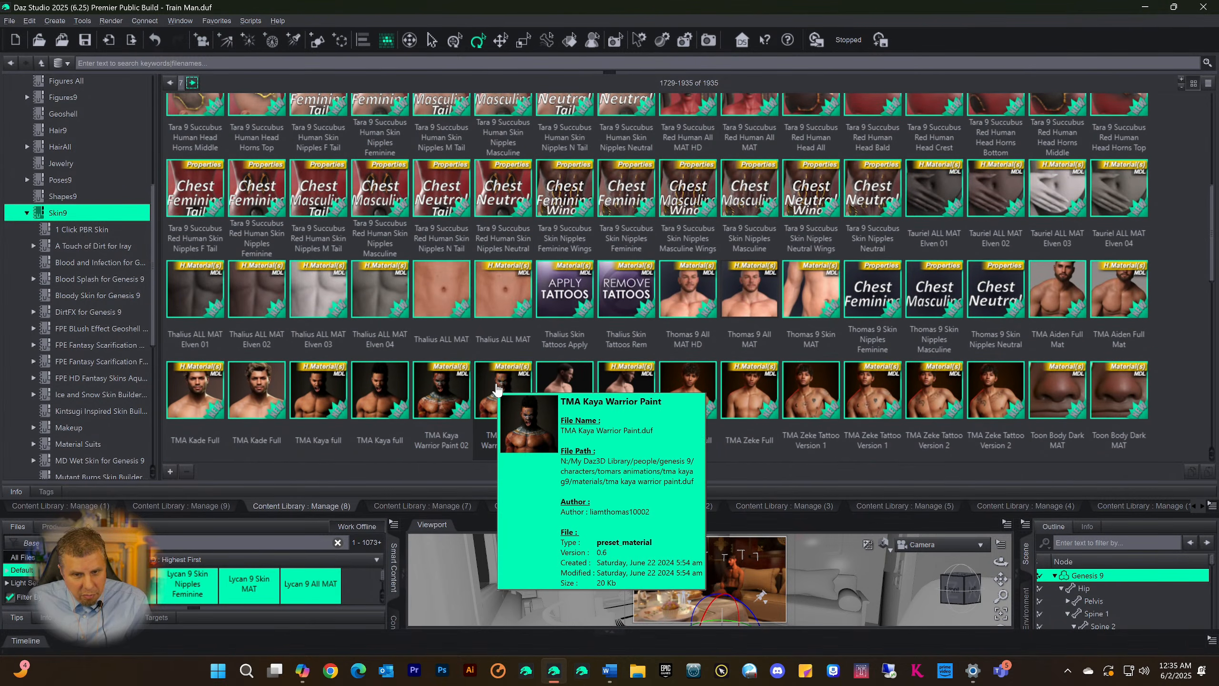
{"action": "mouse_move", "coordinate": [444, 398]}
{"action": "mouse_move", "coordinate": [388, 403]}
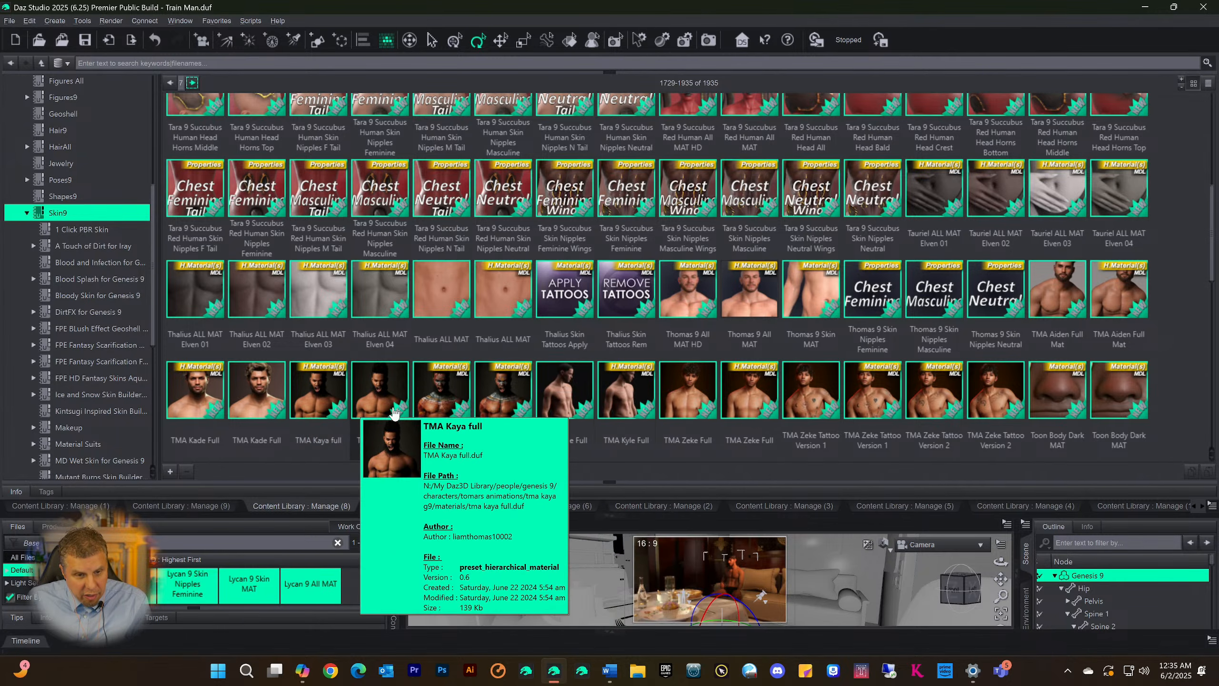
{"action": "scroll", "coordinate": [691, 375], "scroll_direction": "down", "scroll_amount": 5}
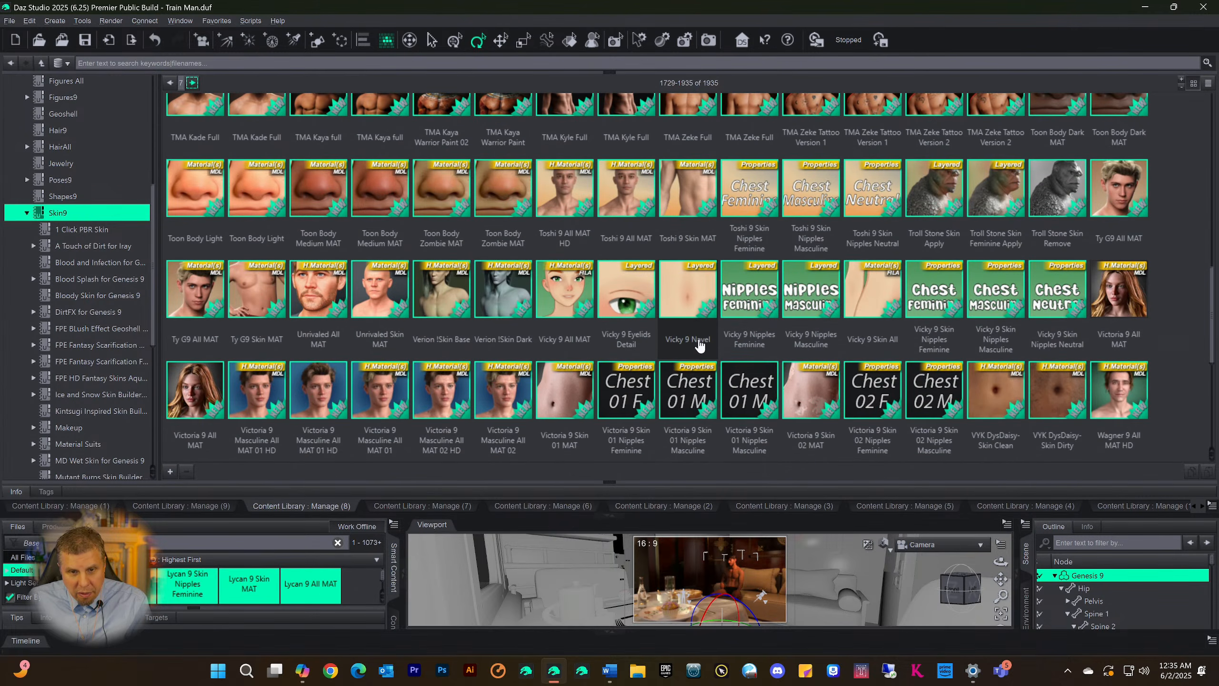
{"action": "scroll", "coordinate": [653, 272], "scroll_direction": "down", "scroll_amount": 5}
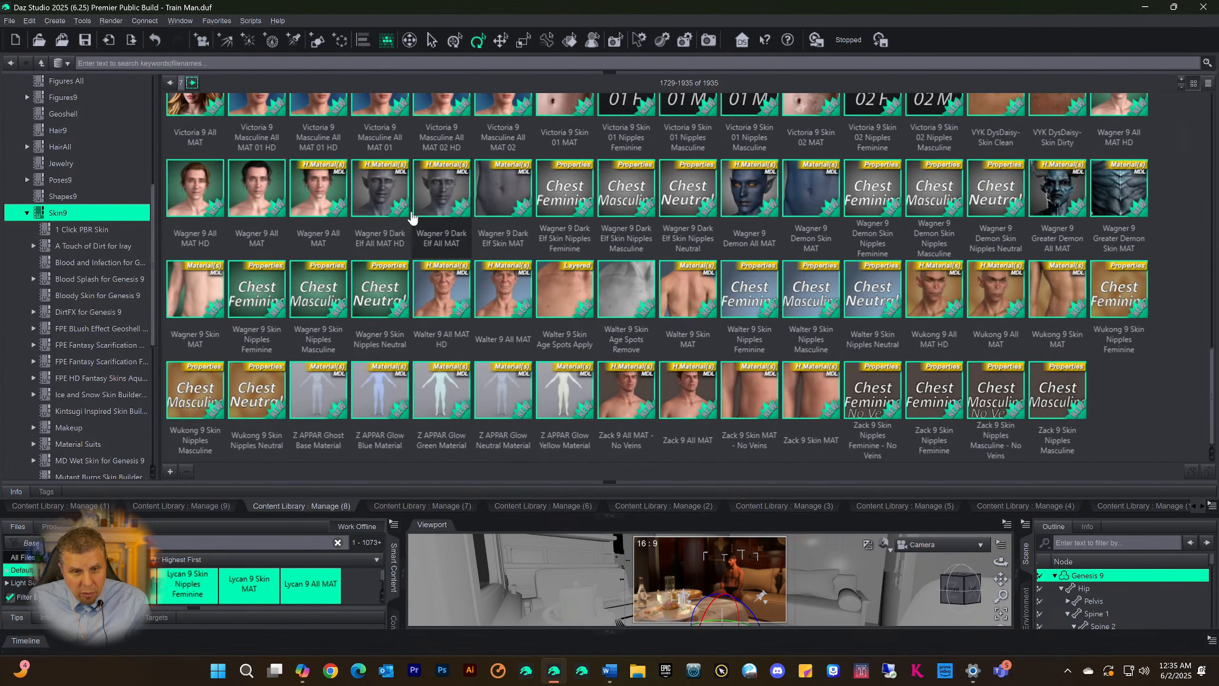
{"action": "mouse_move", "coordinate": [393, 208]}
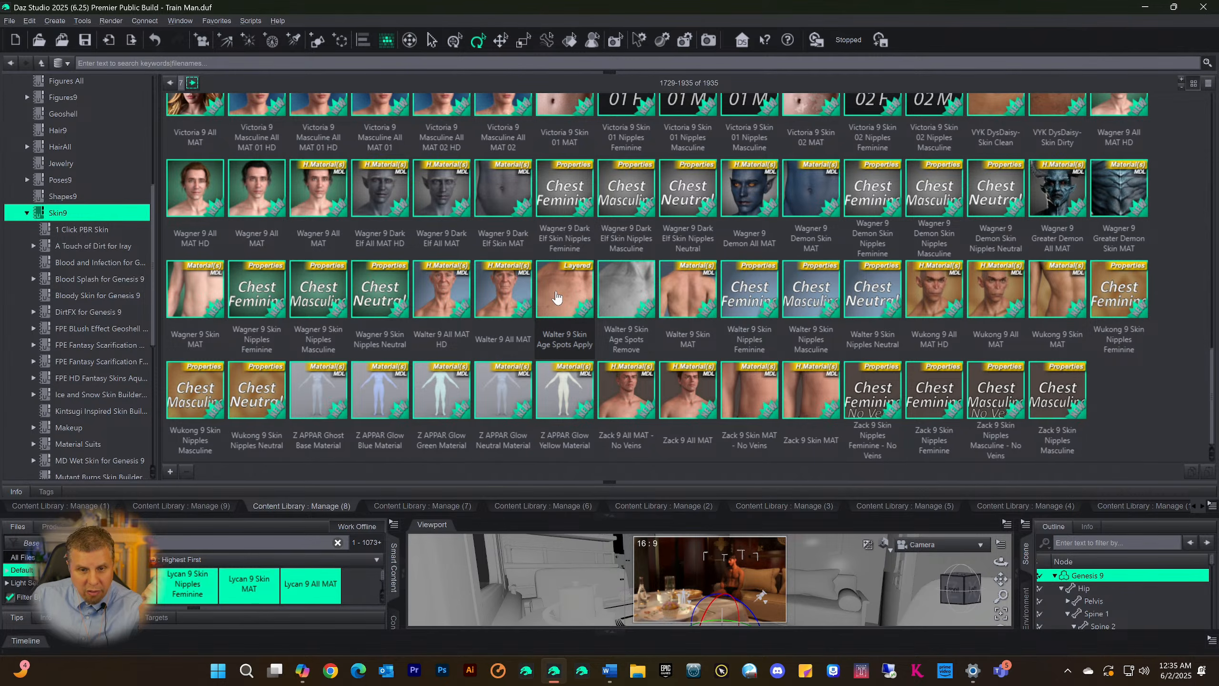
{"action": "mouse_move", "coordinate": [577, 305]}
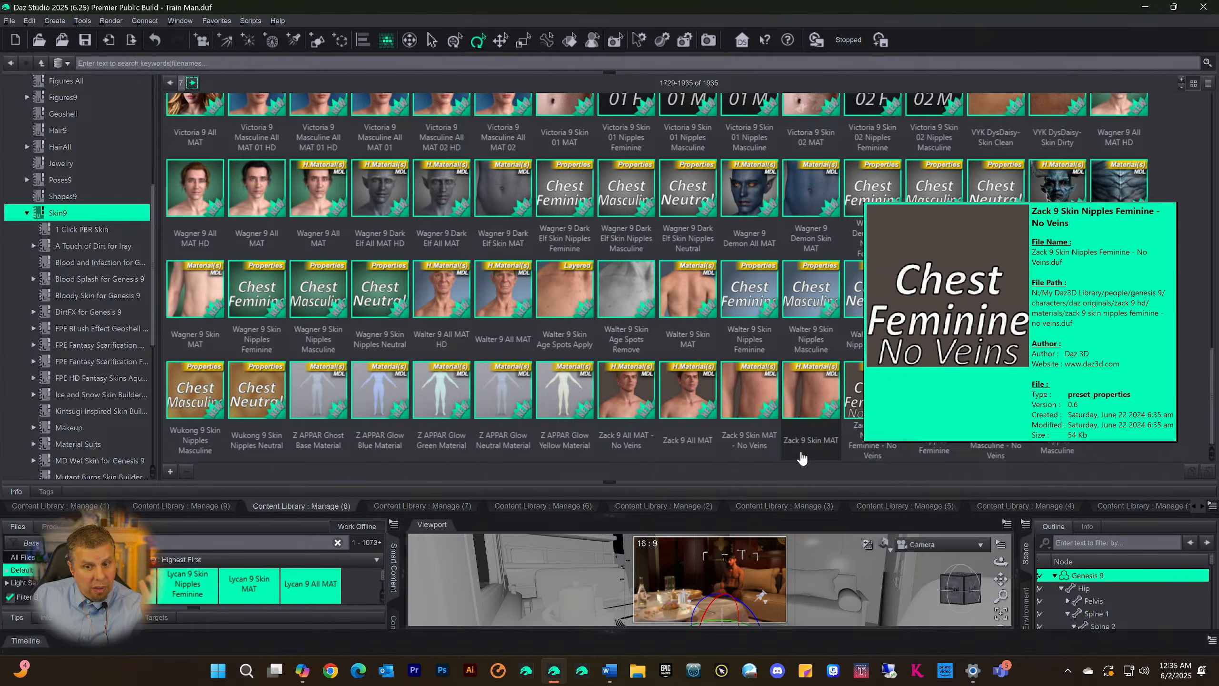
Return to the first page of the Skin9 category
{"action": "scroll", "coordinate": [888, 352], "scroll_direction": "up", "scroll_amount": 10}
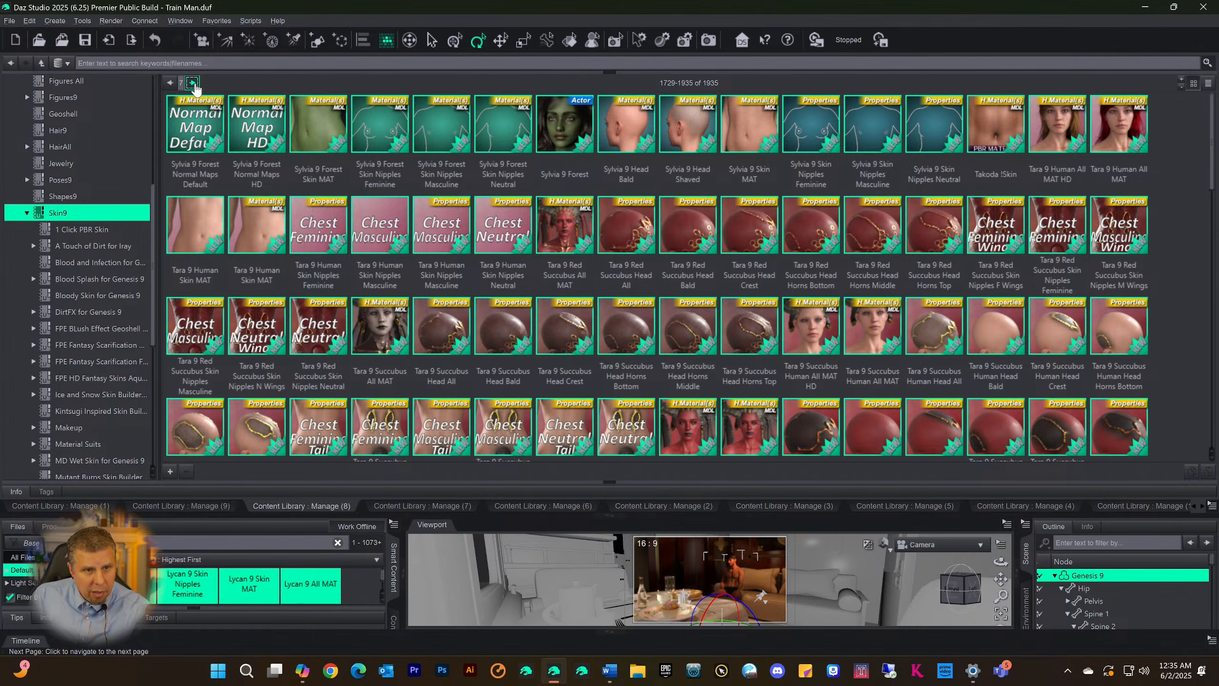
{"action": "left_click", "coordinate": [170, 82]}
{"action": "left_click", "coordinate": [170, 83]}
{"action": "left_click", "coordinate": [171, 82]}
{"action": "left_click", "coordinate": [171, 83]}
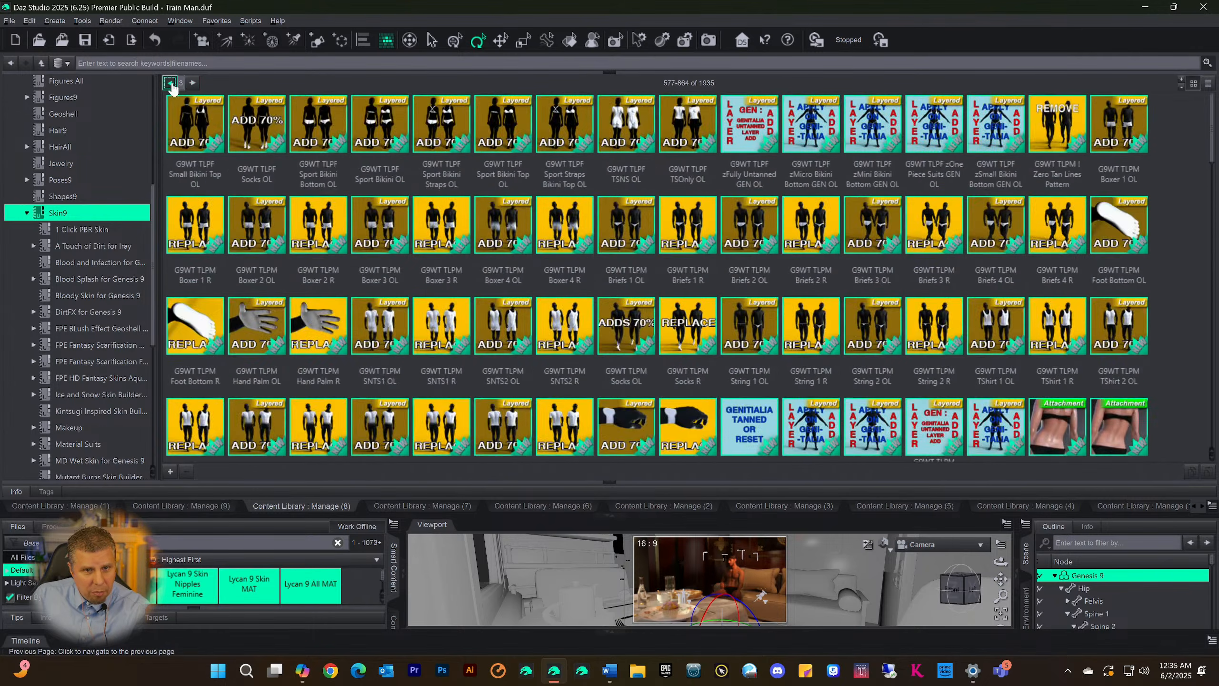
{"action": "left_click", "coordinate": [170, 83]}
{"action": "left_click", "coordinate": [171, 82]}
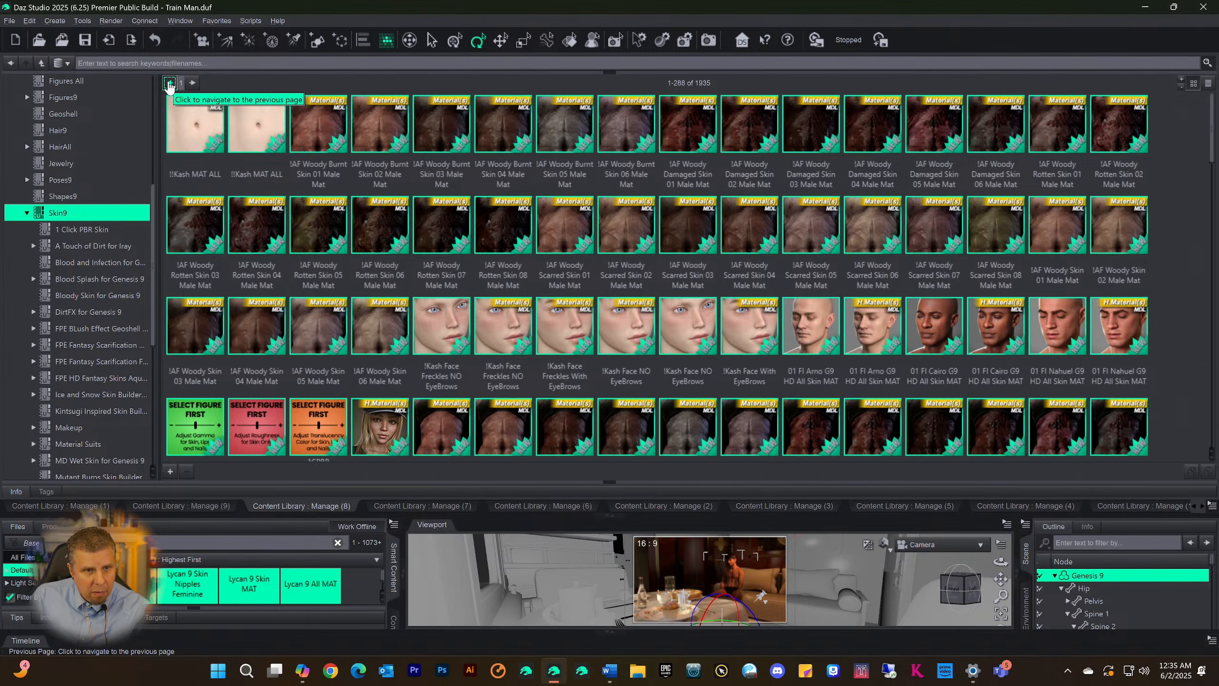
Examine the skin files on the first Skin9 page, from the AF Woody materials down to the Centaur 9 and Charlie 9 files
{"action": "scroll", "coordinate": [504, 240], "scroll_direction": "down", "scroll_amount": 3}
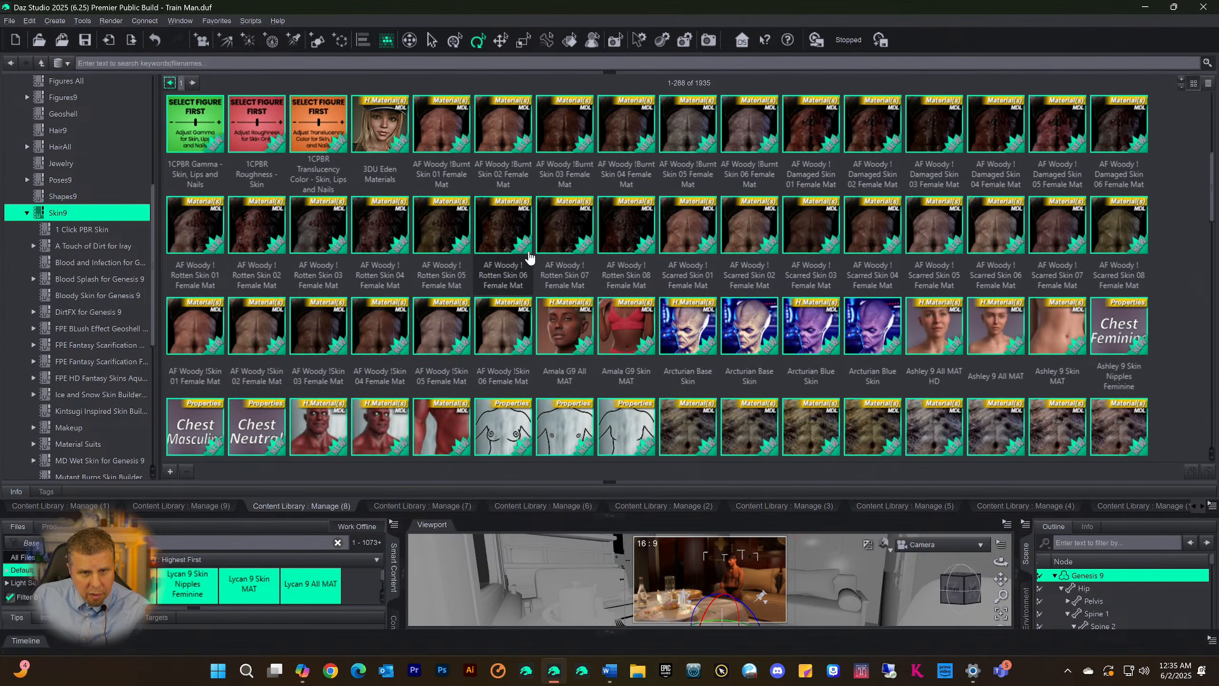
{"action": "scroll", "coordinate": [530, 258], "scroll_direction": "down", "scroll_amount": 4}
{"action": "scroll", "coordinate": [567, 326], "scroll_direction": "up", "scroll_amount": 4}
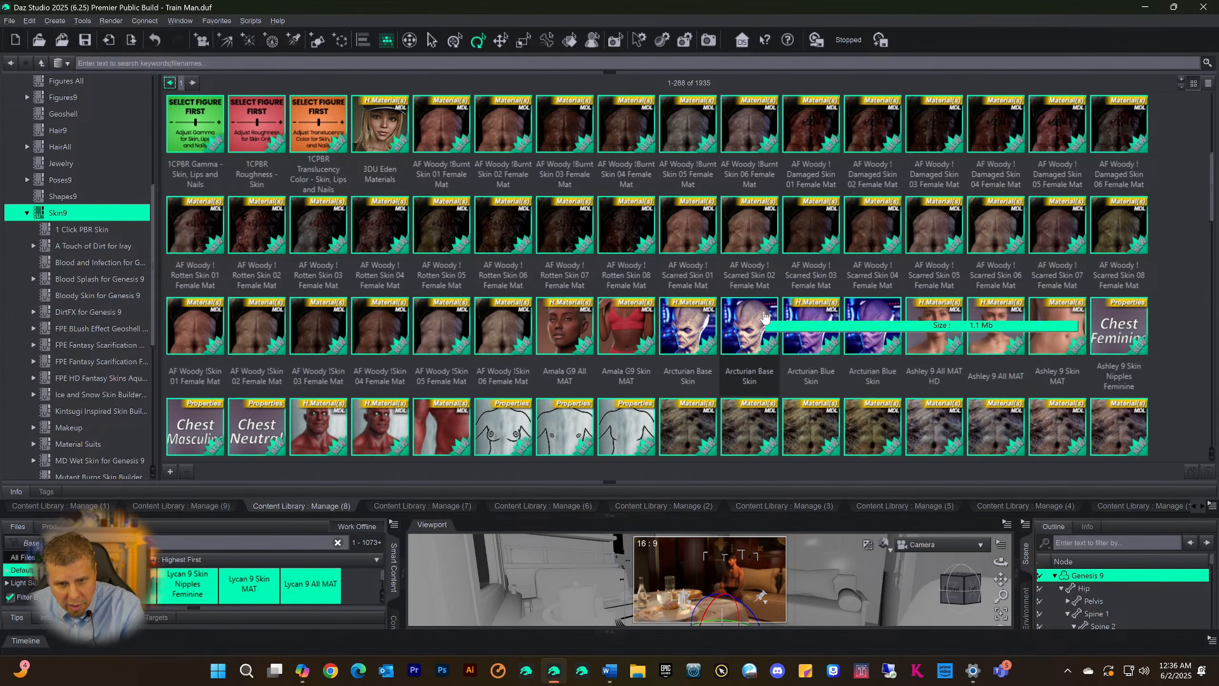
{"action": "mouse_move", "coordinate": [764, 318]}
{"action": "scroll", "coordinate": [816, 298], "scroll_direction": "down", "scroll_amount": 3}
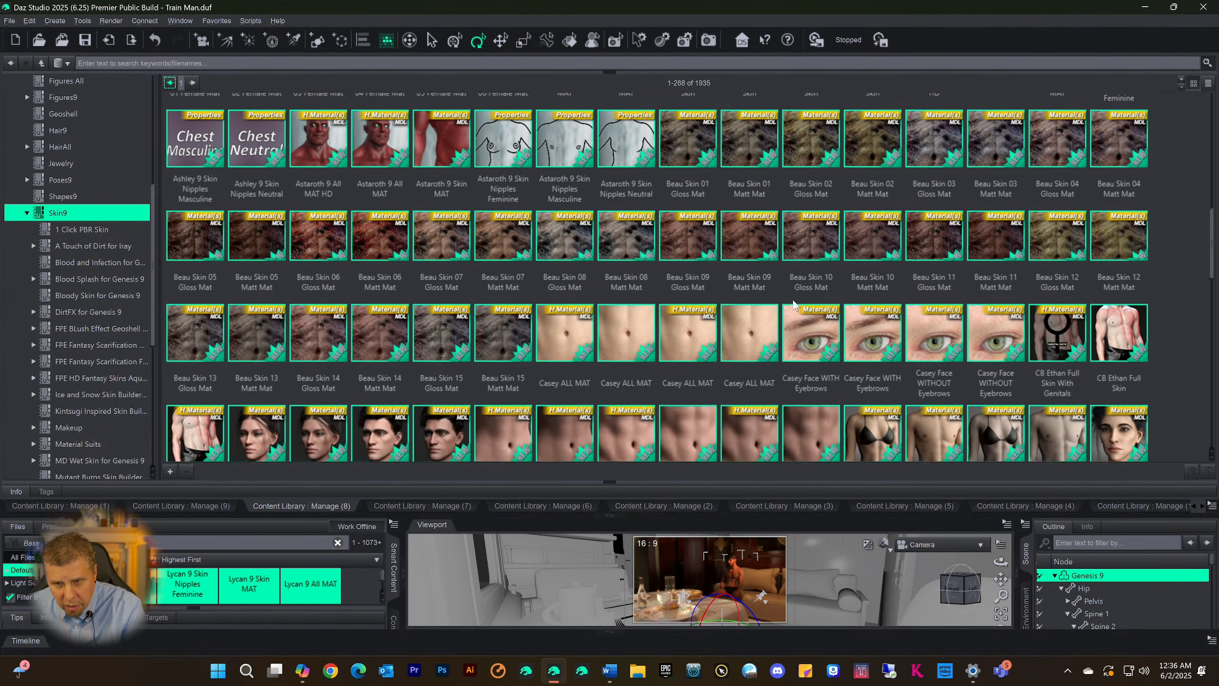
{"action": "scroll", "coordinate": [826, 288], "scroll_direction": "up", "scroll_amount": 2}
{"action": "scroll", "coordinate": [826, 288], "scroll_direction": "up", "scroll_amount": 2}
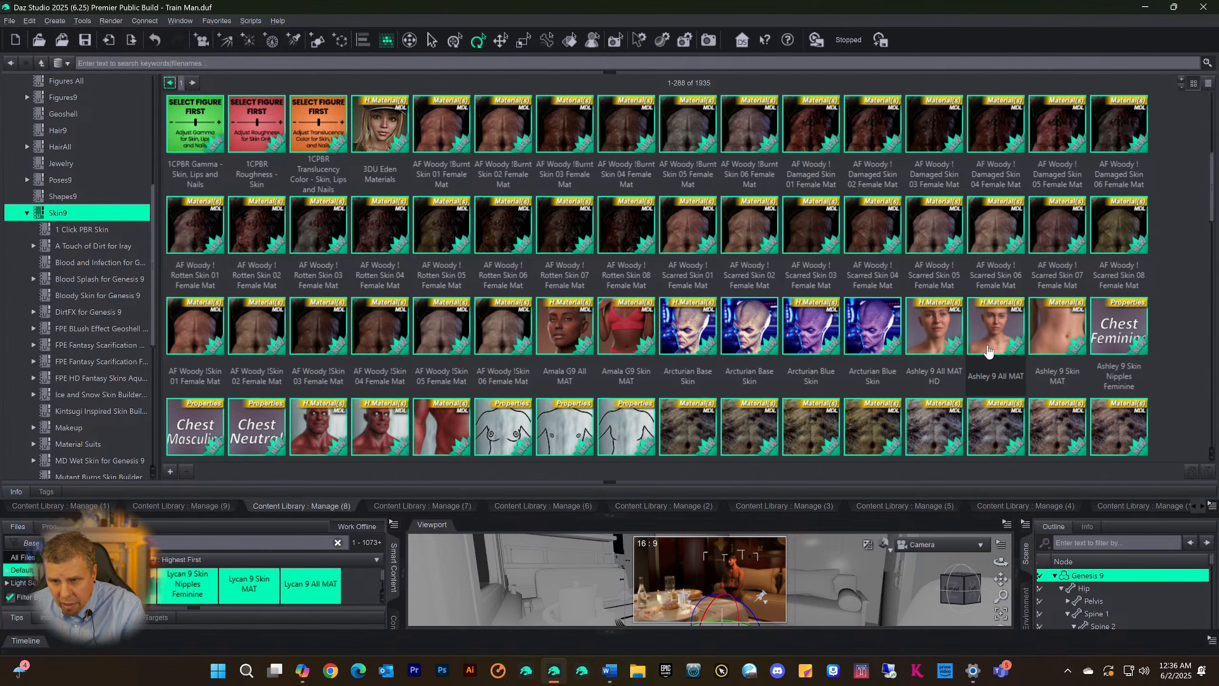
{"action": "scroll", "coordinate": [967, 337], "scroll_direction": "down", "scroll_amount": 8}
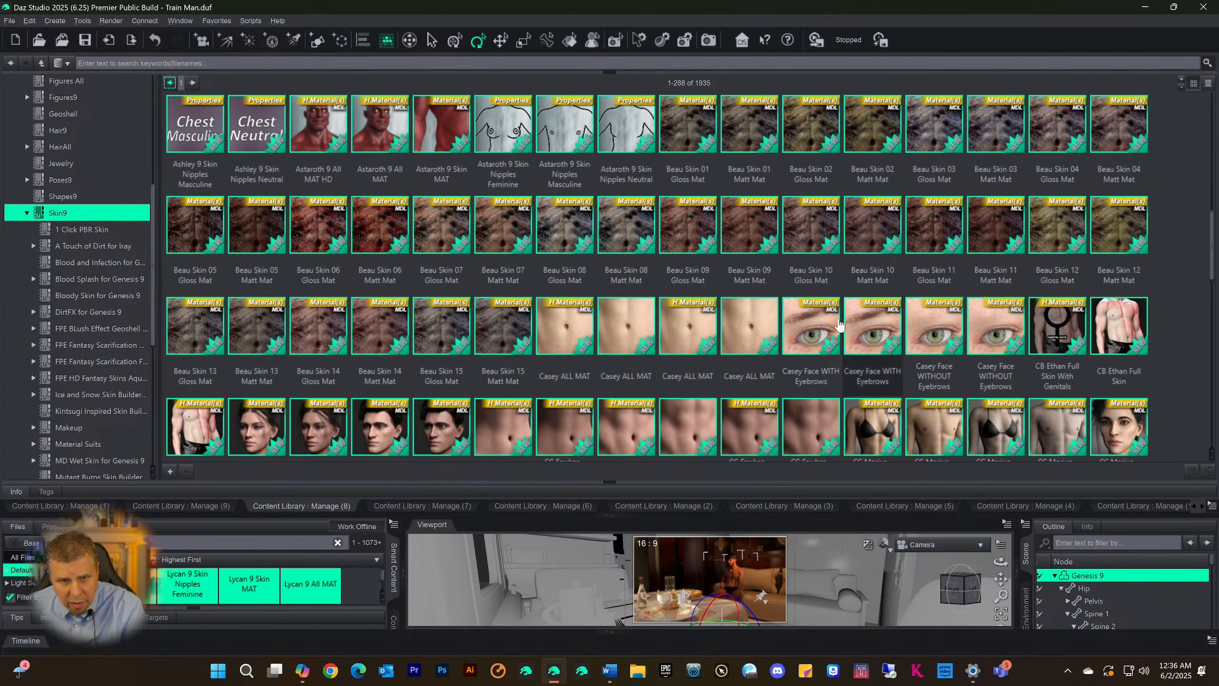
{"action": "scroll", "coordinate": [752, 302], "scroll_direction": "up", "scroll_amount": 2}
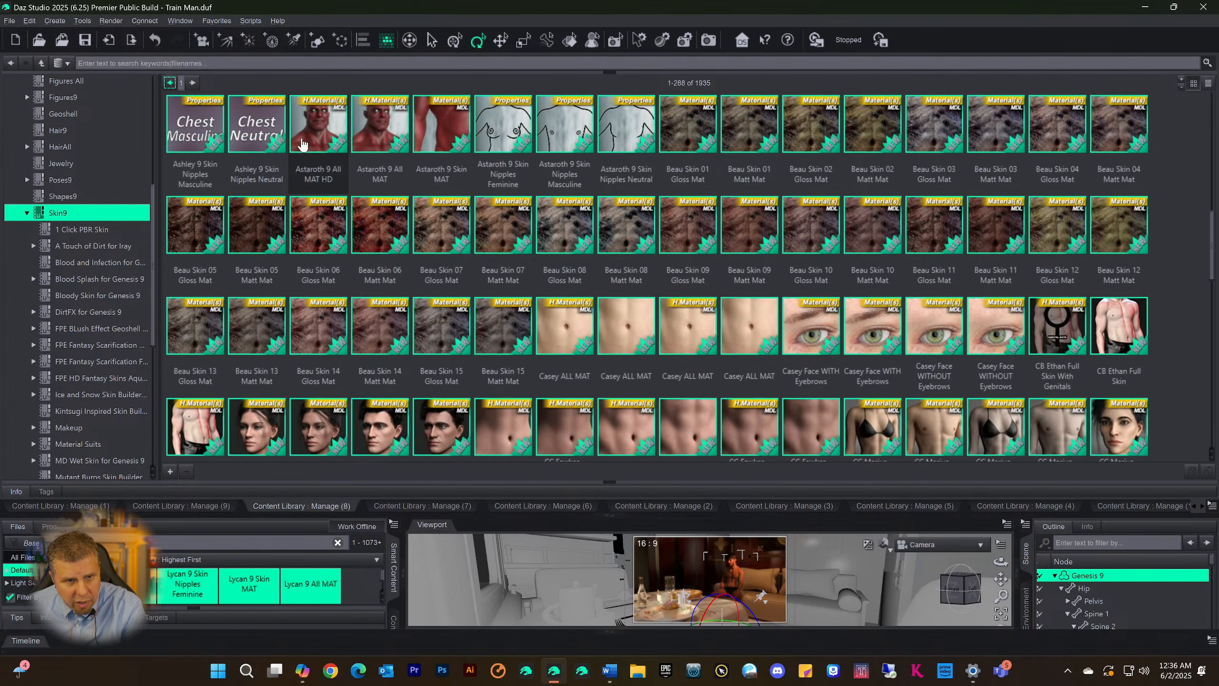
{"action": "scroll", "coordinate": [336, 231], "scroll_direction": "down", "scroll_amount": 3}
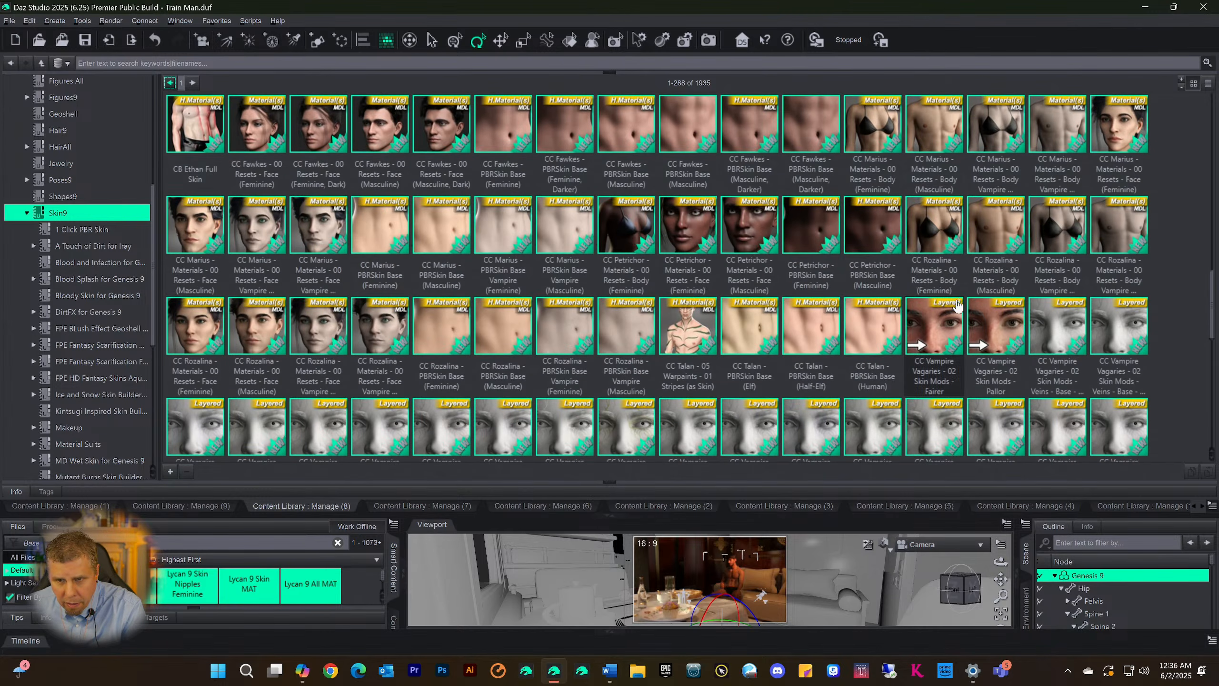
{"action": "scroll", "coordinate": [957, 307], "scroll_direction": "down", "scroll_amount": 3}
{"action": "scroll", "coordinate": [958, 307], "scroll_direction": "up", "scroll_amount": 3}
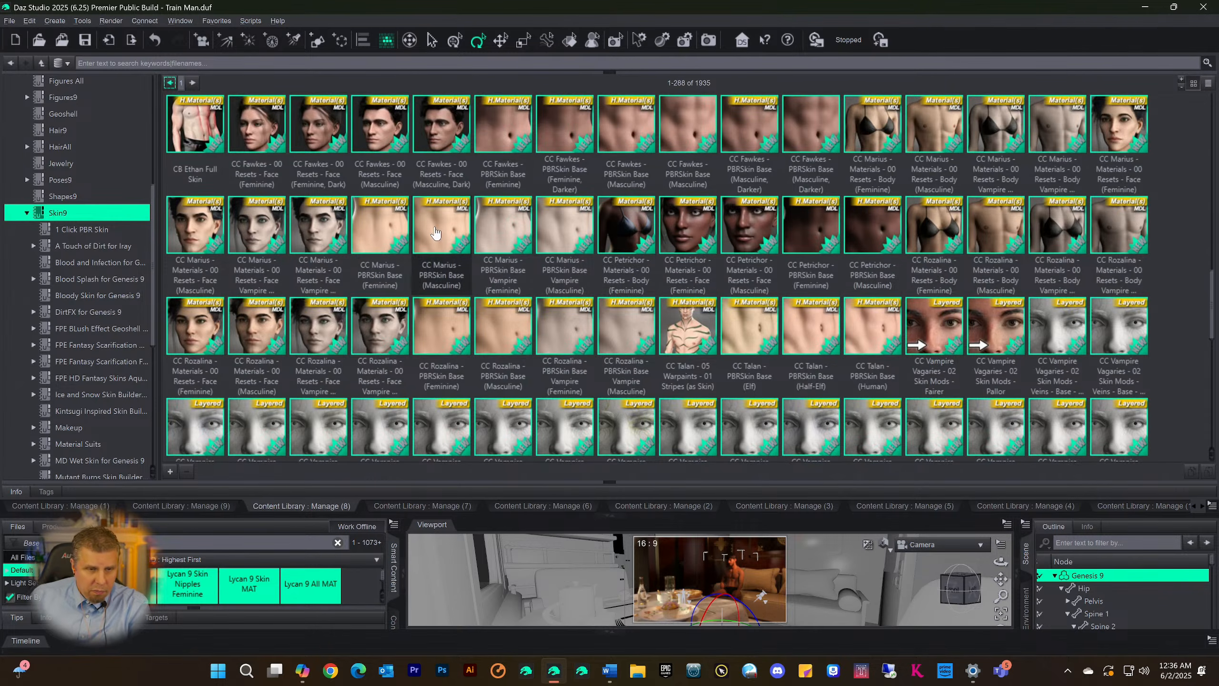
{"action": "scroll", "coordinate": [468, 238], "scroll_direction": "down", "scroll_amount": 3}
{"action": "scroll", "coordinate": [469, 237], "scroll_direction": "down", "scroll_amount": 2}
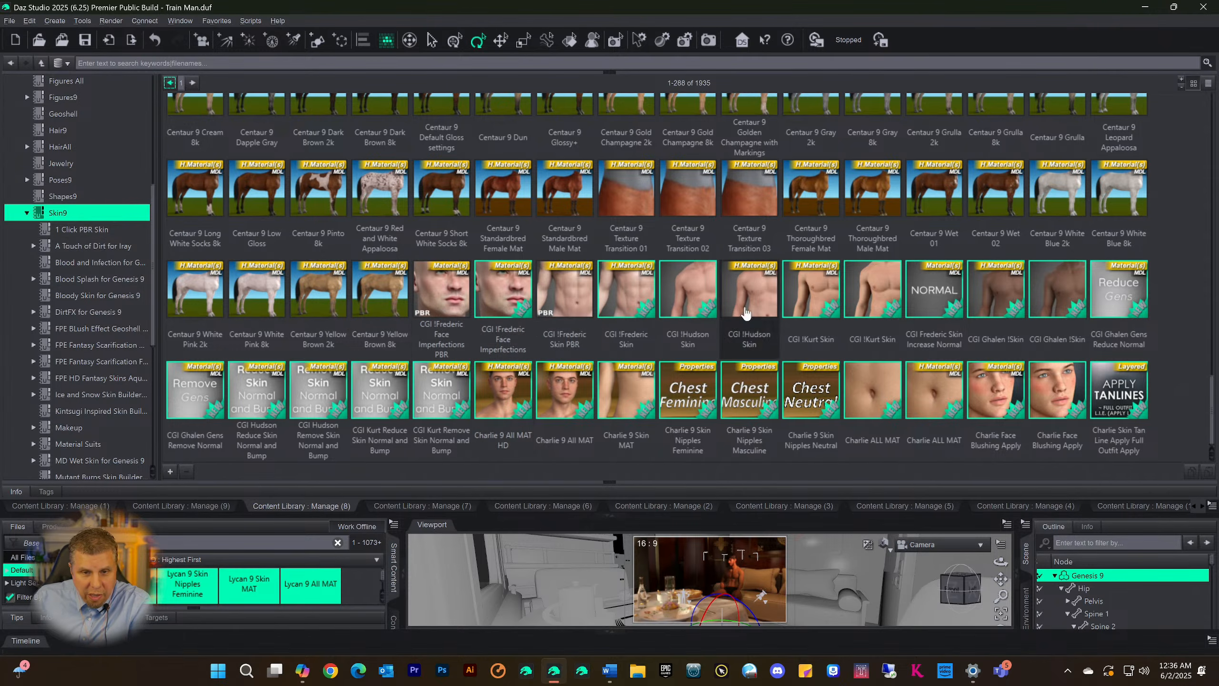
Remove all Centaur 9 horse material references, from Centaur 9 Bay 8k through Centaur 9 Yellow Brown 8k, from the Skin9 category
{"action": "scroll", "coordinate": [657, 290], "scroll_direction": "up", "scroll_amount": 5}
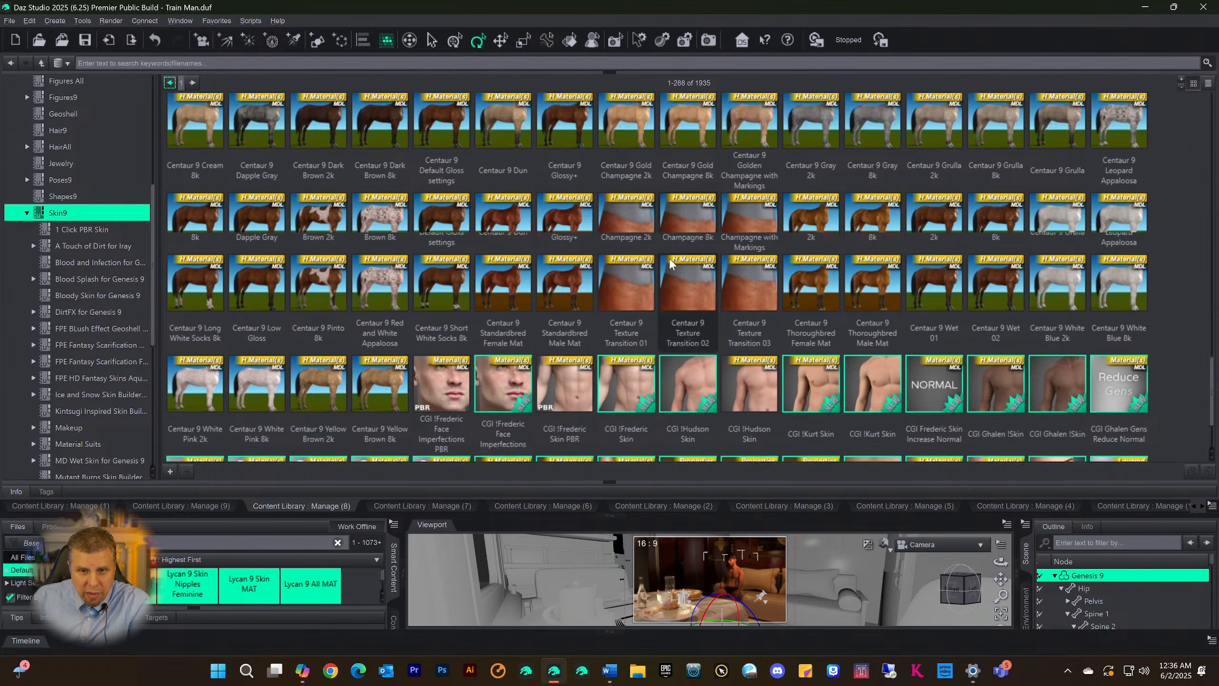
{"action": "scroll", "coordinate": [657, 290], "scroll_direction": "down", "scroll_amount": 5}
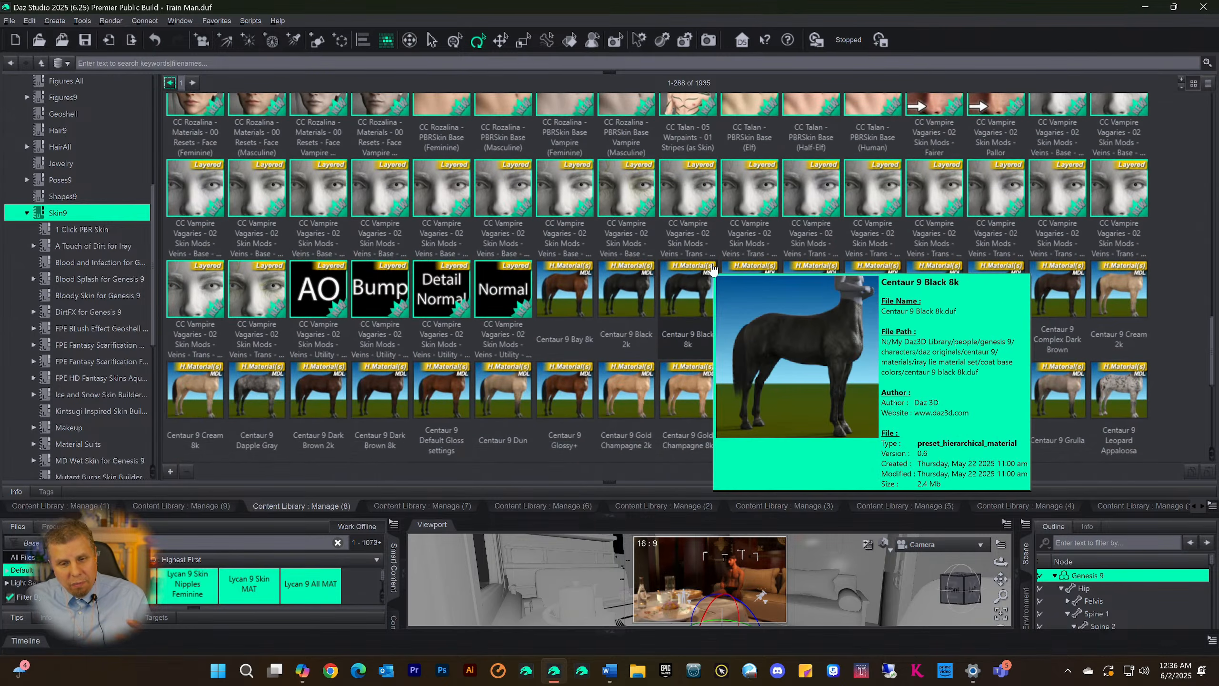
{"action": "scroll", "coordinate": [781, 261], "scroll_direction": "down", "scroll_amount": 3}
{"action": "scroll", "coordinate": [768, 259], "scroll_direction": "down", "scroll_amount": 1}
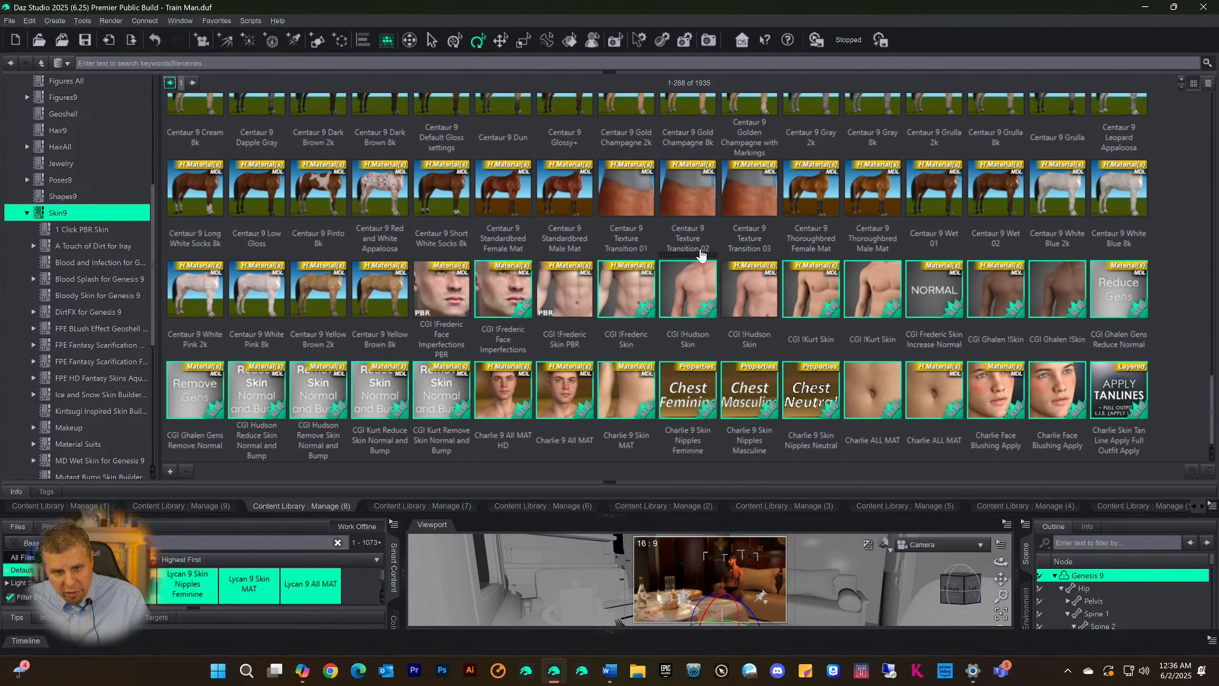
{"action": "left_click", "coordinate": [381, 295]}
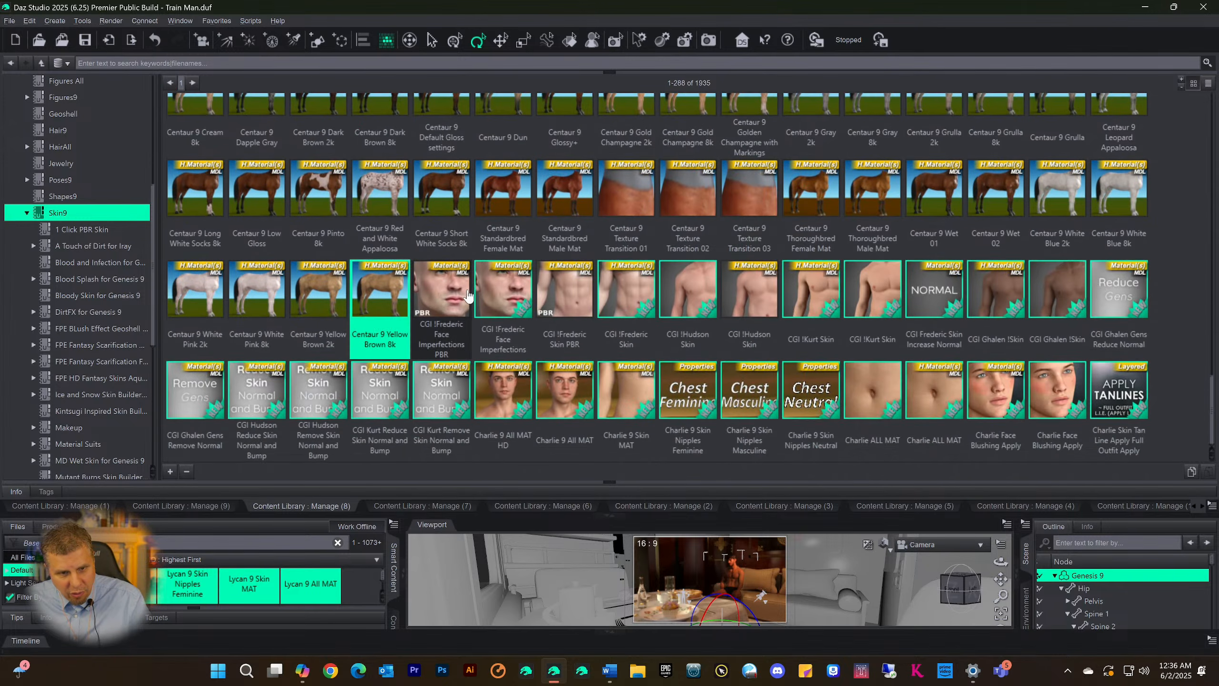
{"action": "scroll", "coordinate": [480, 307], "scroll_direction": "up", "scroll_amount": 4}
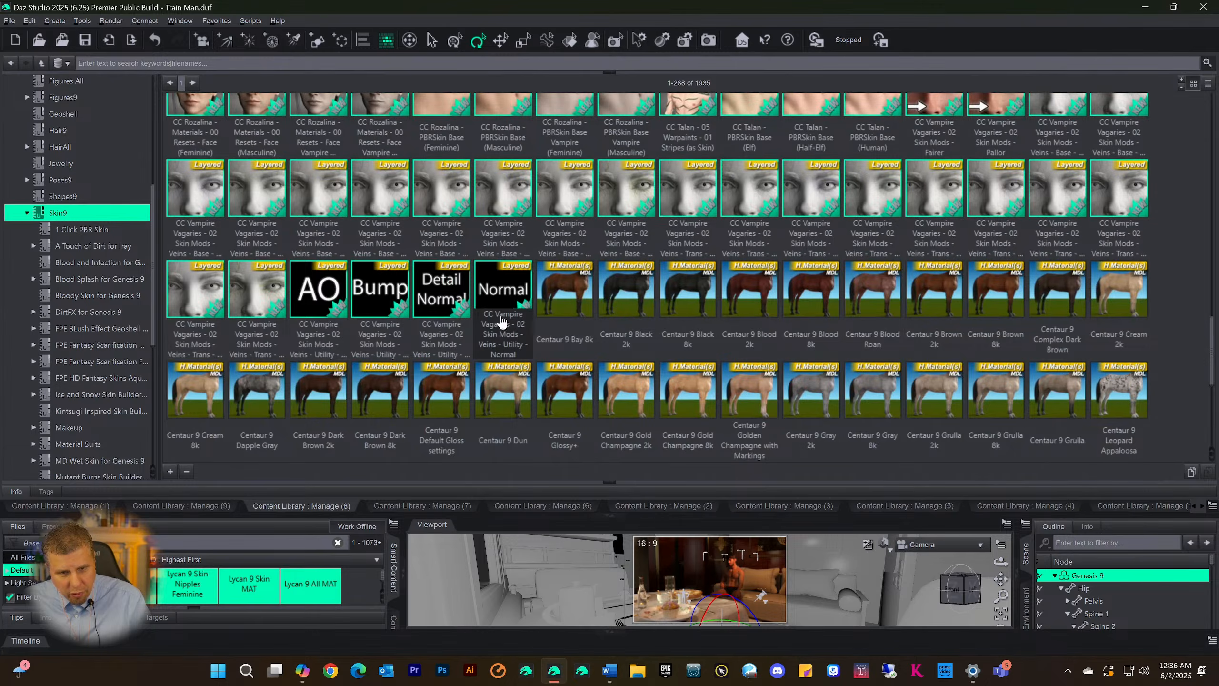
{"action": "left_click", "coordinate": [552, 304], "text": "shift"}
{"action": "right_click", "coordinate": [554, 303]}
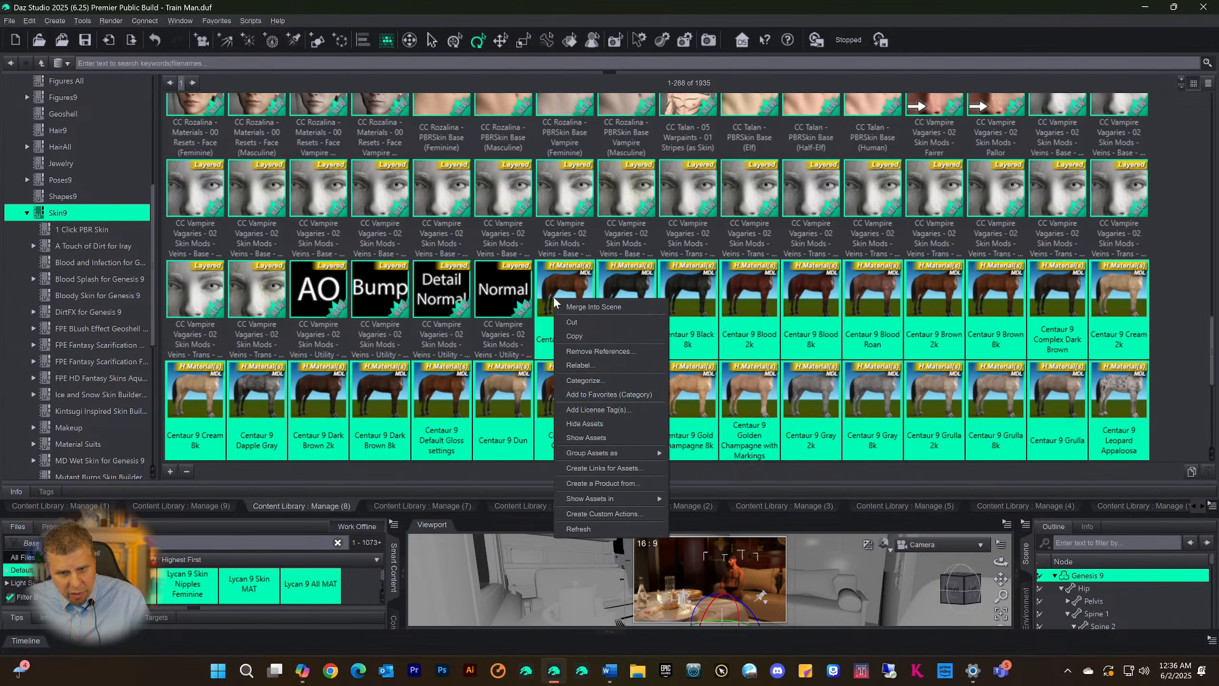
{"action": "left_click", "coordinate": [574, 353]}
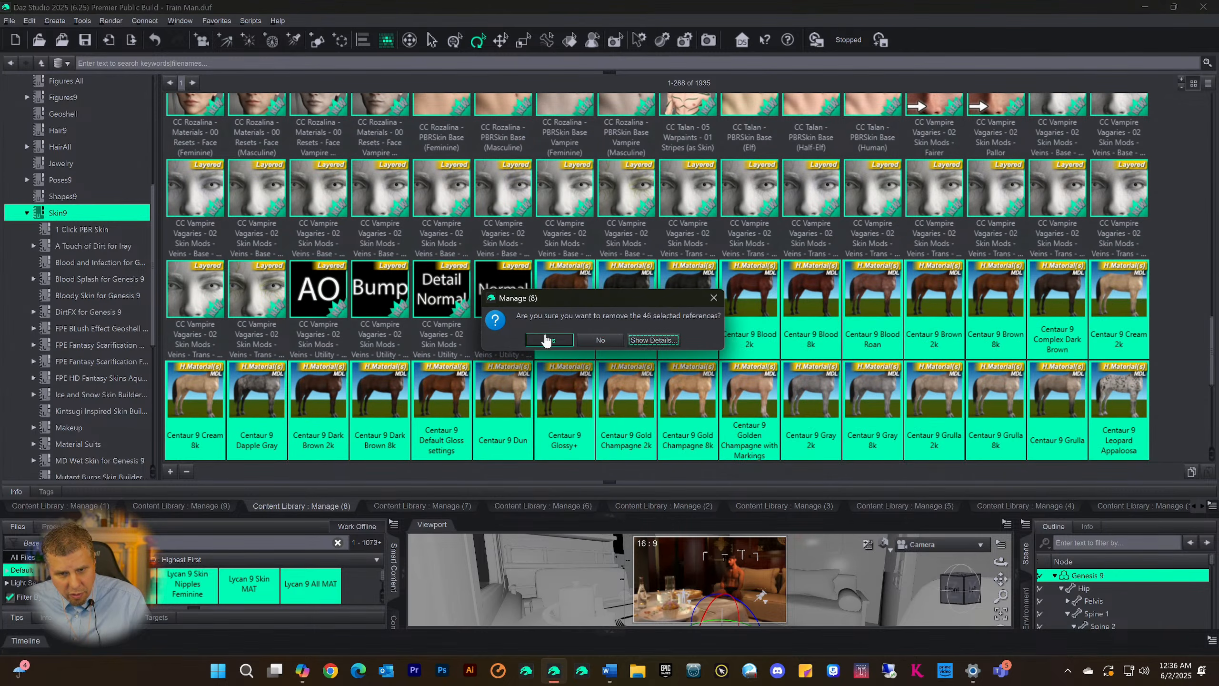
{"action": "left_click", "coordinate": [548, 340]}
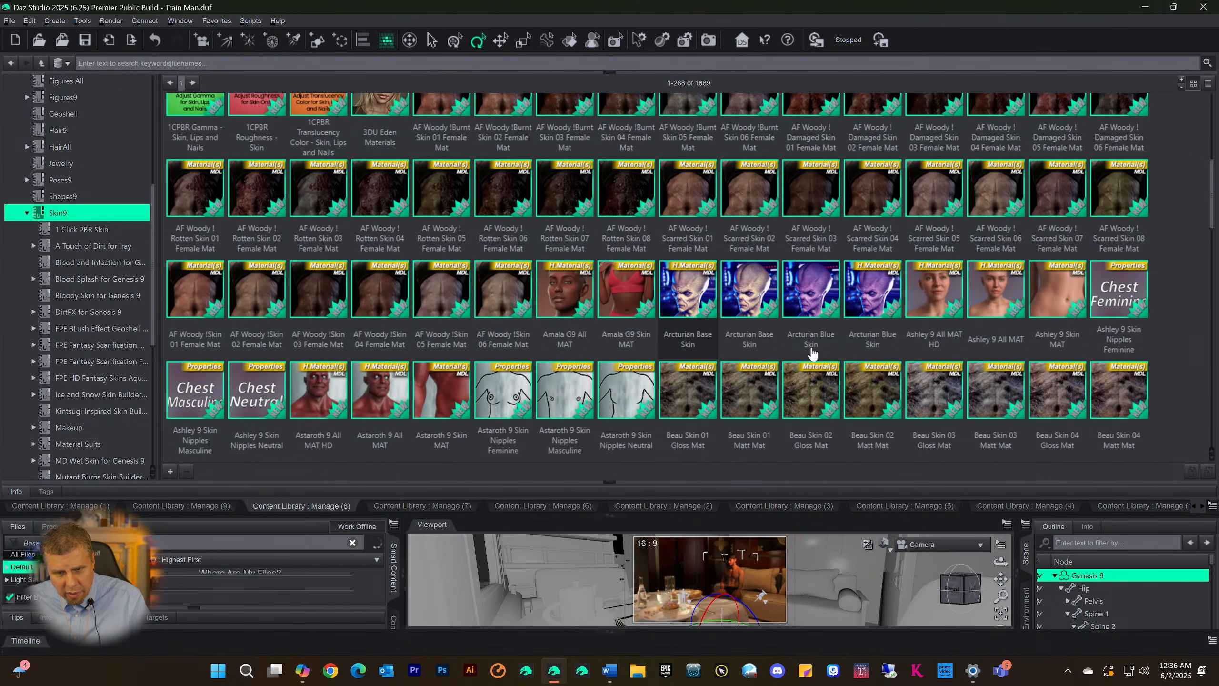
Examine the remaining skin files on the first Skin9 page, including the Casey, CC Vampire, Charlie 9 and CHT Poseidon materials
{"action": "scroll", "coordinate": [860, 311], "scroll_direction": "down", "scroll_amount": 5}
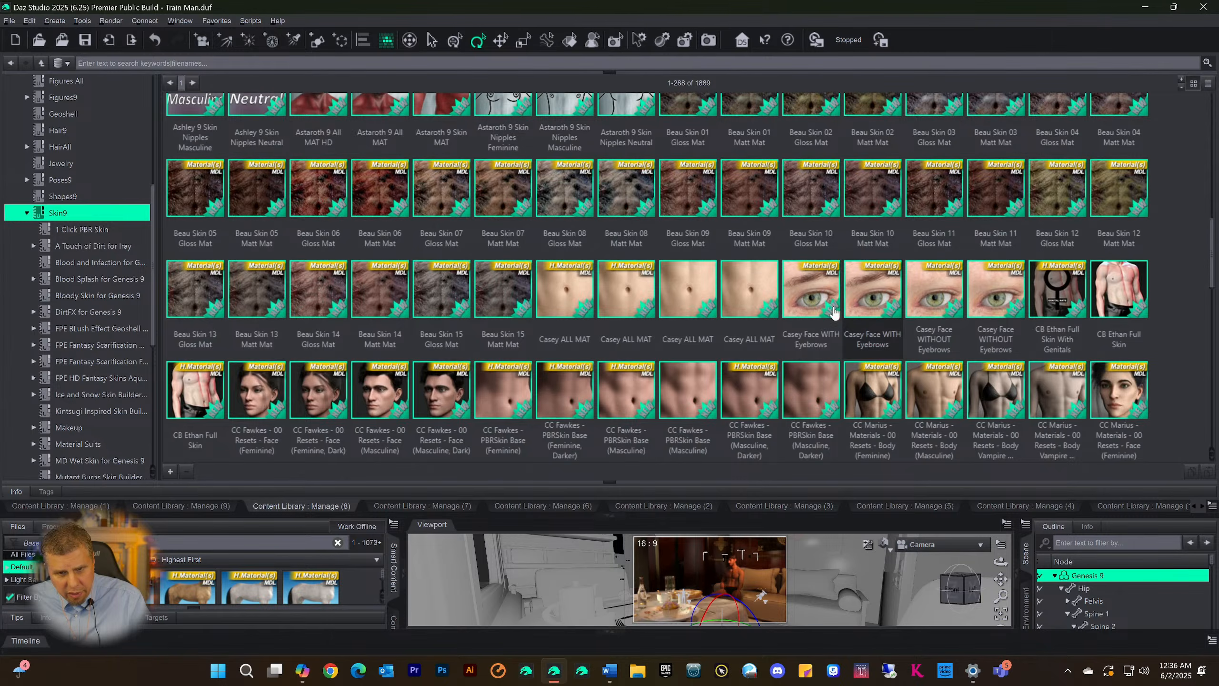
{"action": "scroll", "coordinate": [834, 312], "scroll_direction": "down", "scroll_amount": 8}
{"action": "scroll", "coordinate": [688, 291], "scroll_direction": "up", "scroll_amount": 8}
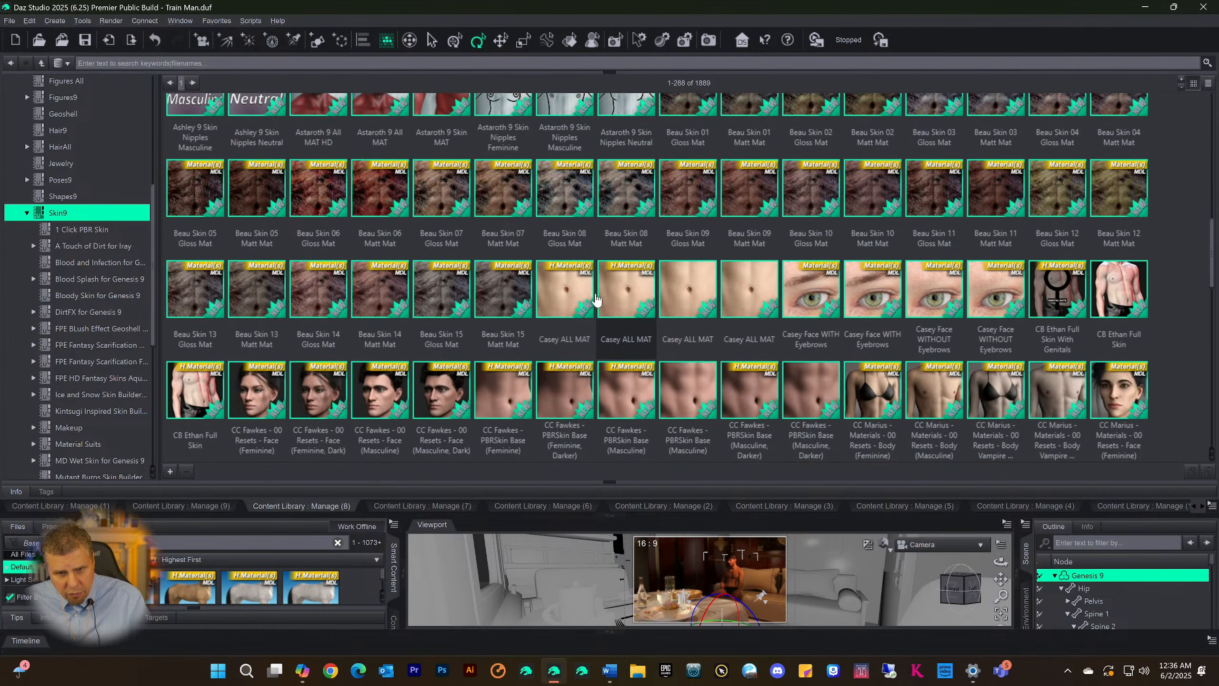
{"action": "left_click", "coordinate": [582, 308]}
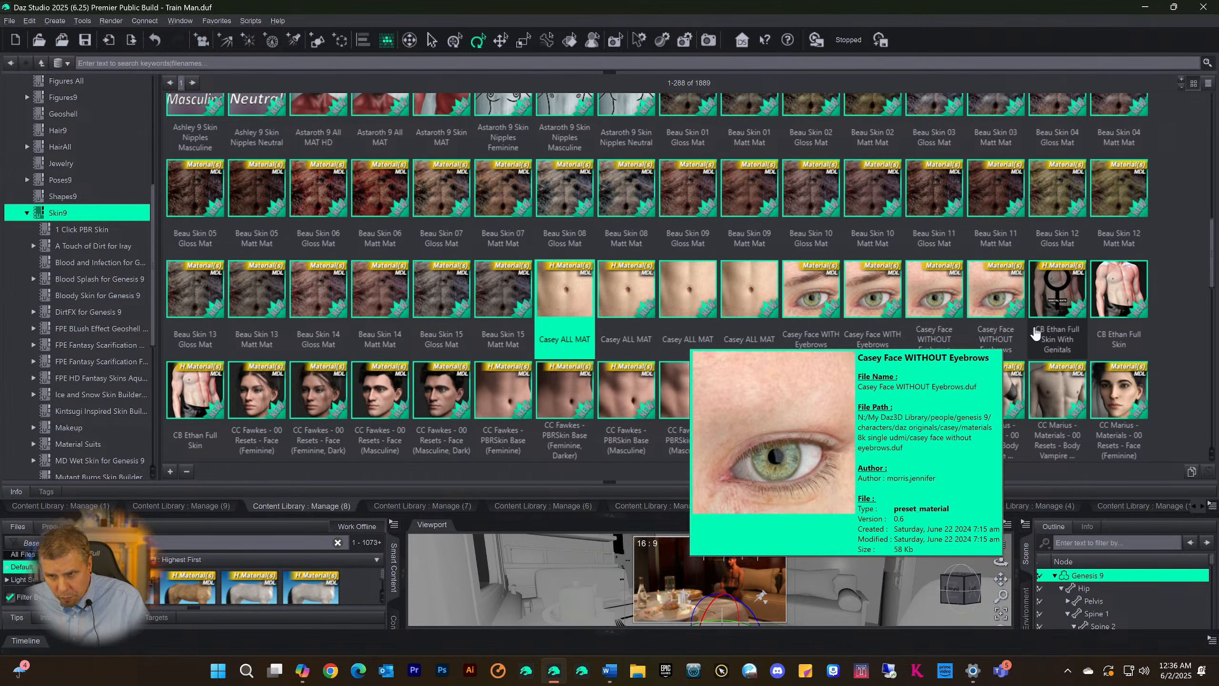
{"action": "scroll", "coordinate": [1046, 312], "scroll_direction": "down", "scroll_amount": 3}
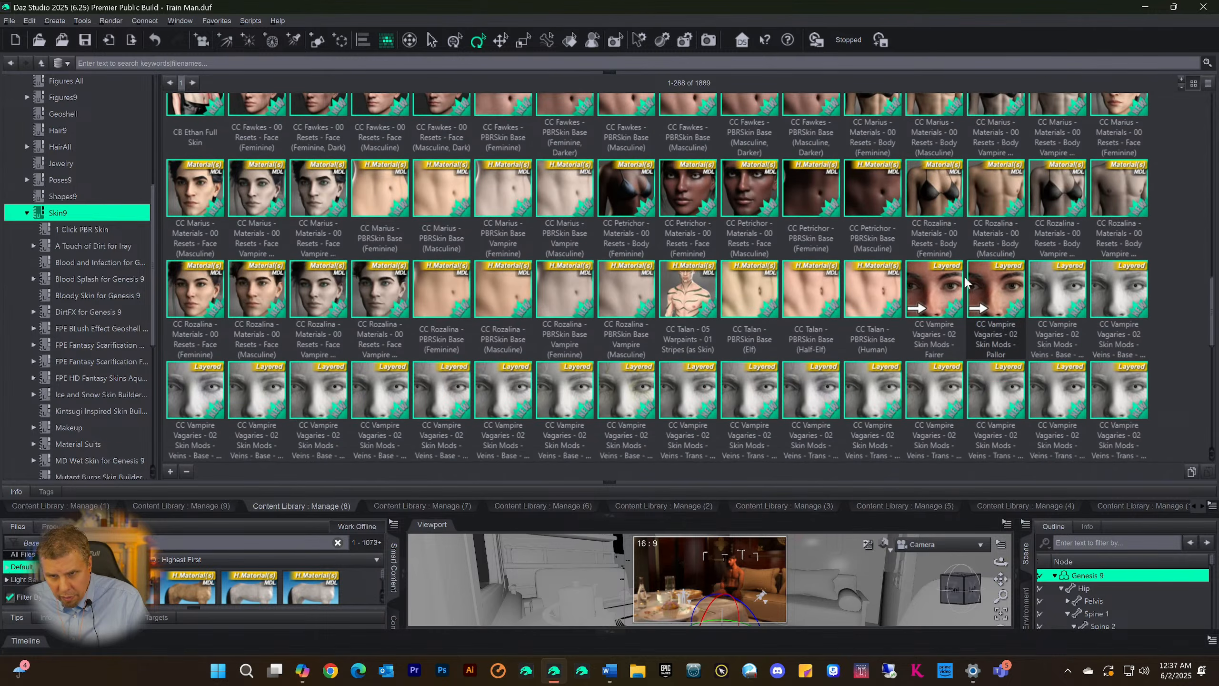
{"action": "scroll", "coordinate": [940, 286], "scroll_direction": "down", "scroll_amount": 3}
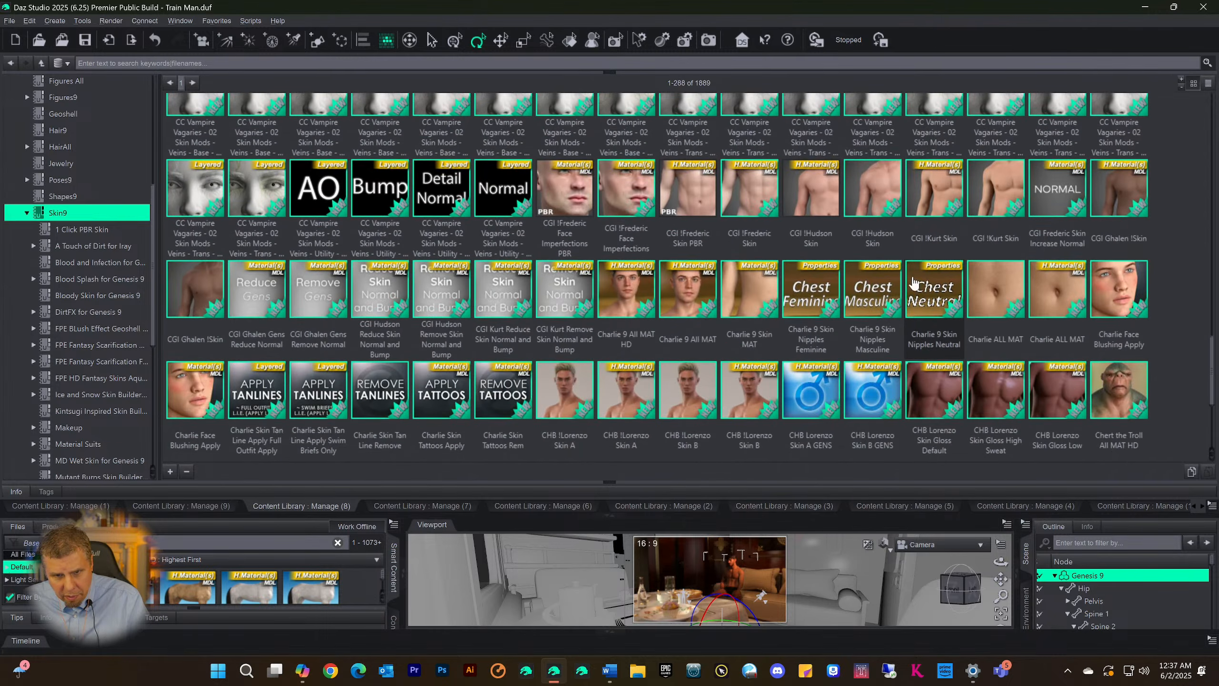
{"action": "scroll", "coordinate": [731, 306], "scroll_direction": "down", "scroll_amount": 2}
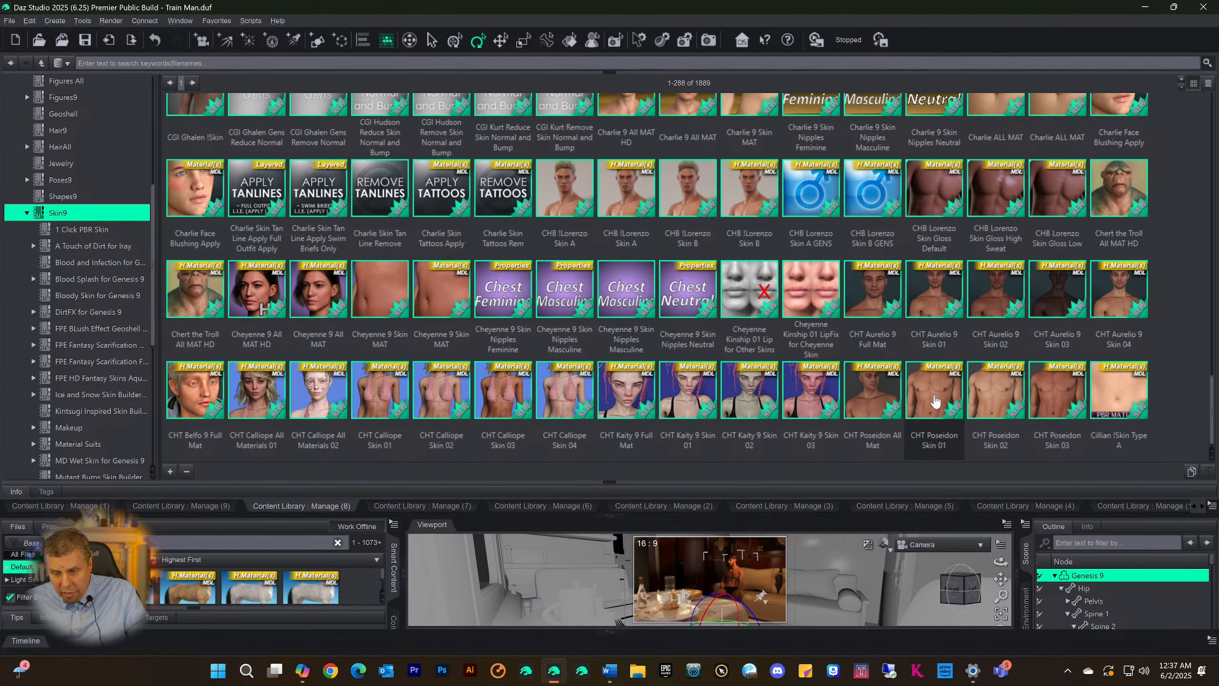
{"action": "mouse_move", "coordinate": [869, 407]}
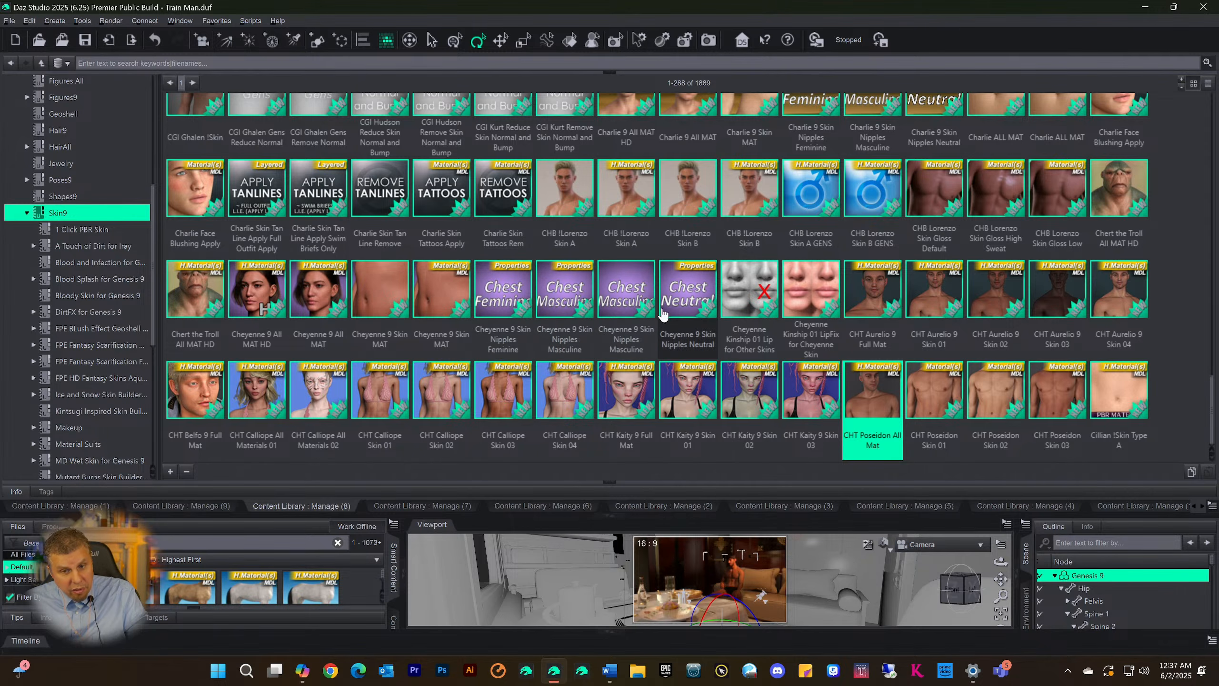
{"action": "scroll", "coordinate": [694, 321], "scroll_direction": "up", "scroll_amount": 10}
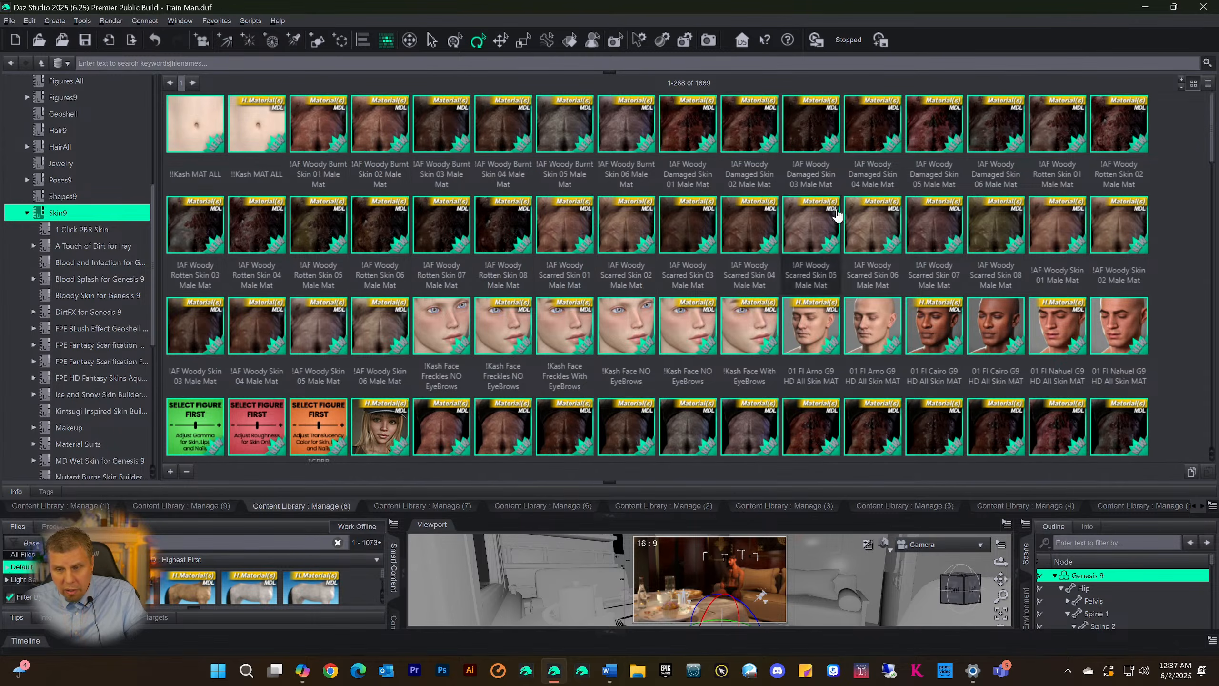
{"action": "scroll", "coordinate": [843, 271], "scroll_direction": "down", "scroll_amount": 10}
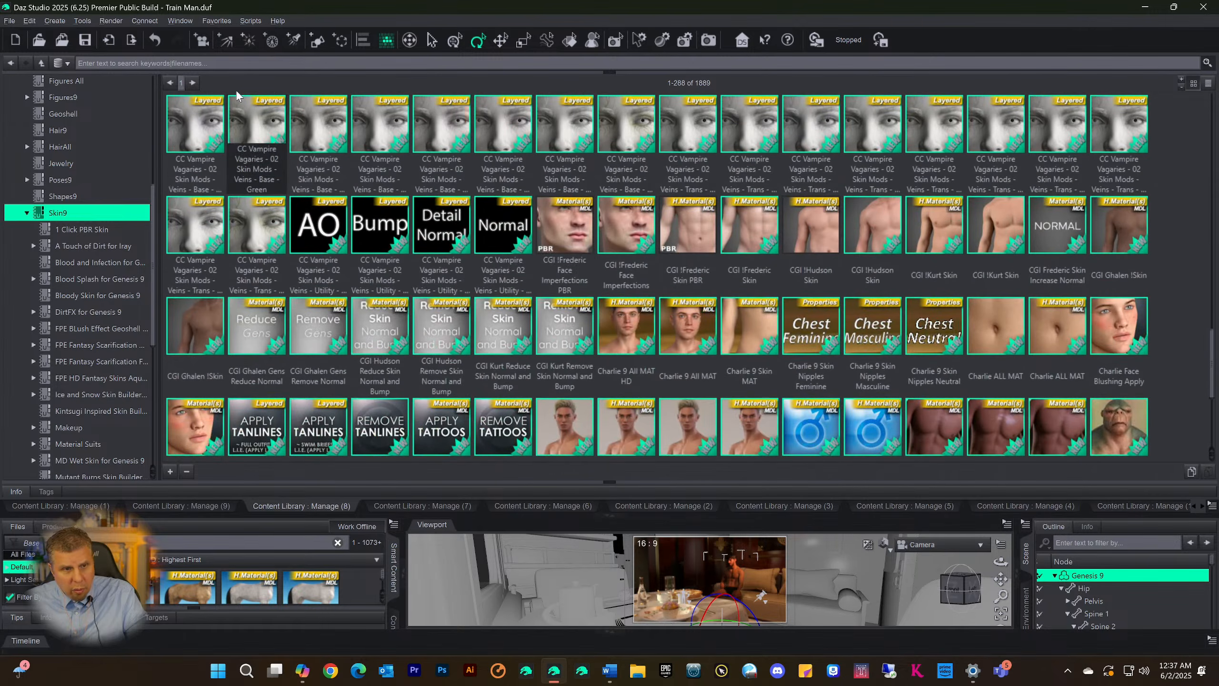
Go to the second page of the Skin9 category and look through its files down to the G9WT tan line presets
{"action": "left_click", "coordinate": [192, 82]}
{"action": "scroll", "coordinate": [489, 210], "scroll_direction": "up", "scroll_amount": 4}
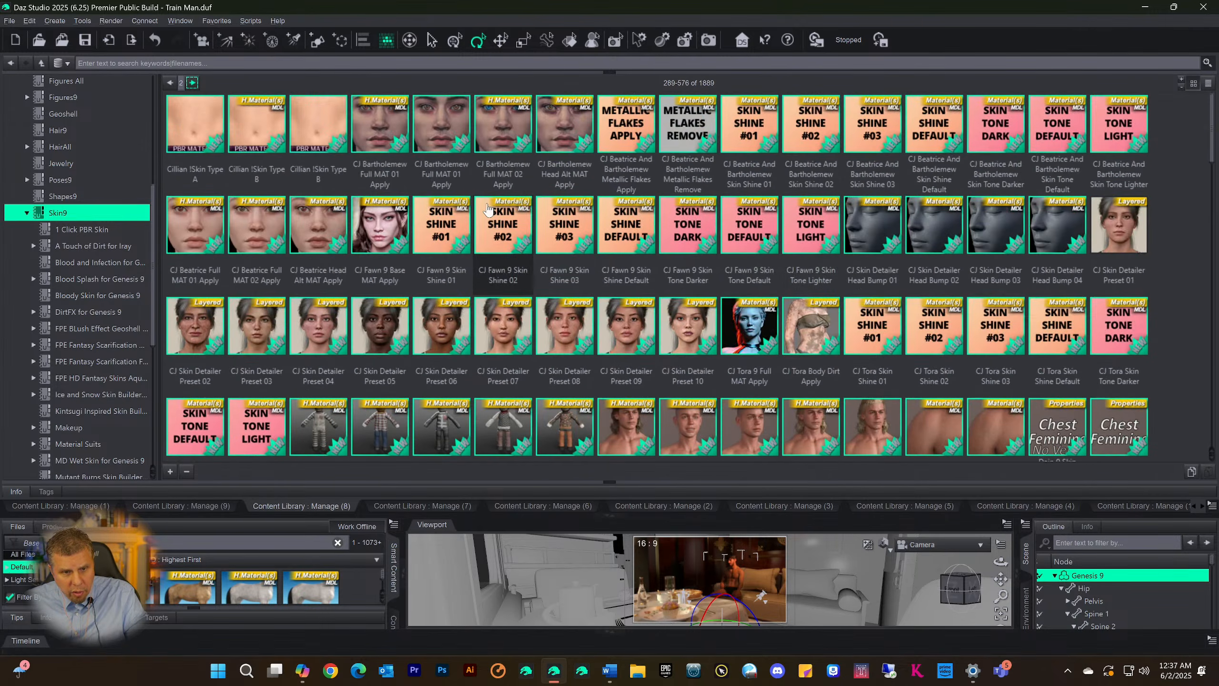
{"action": "scroll", "coordinate": [746, 245], "scroll_direction": "down", "scroll_amount": 11}
{"action": "scroll", "coordinate": [746, 247], "scroll_direction": "down", "scroll_amount": 4}
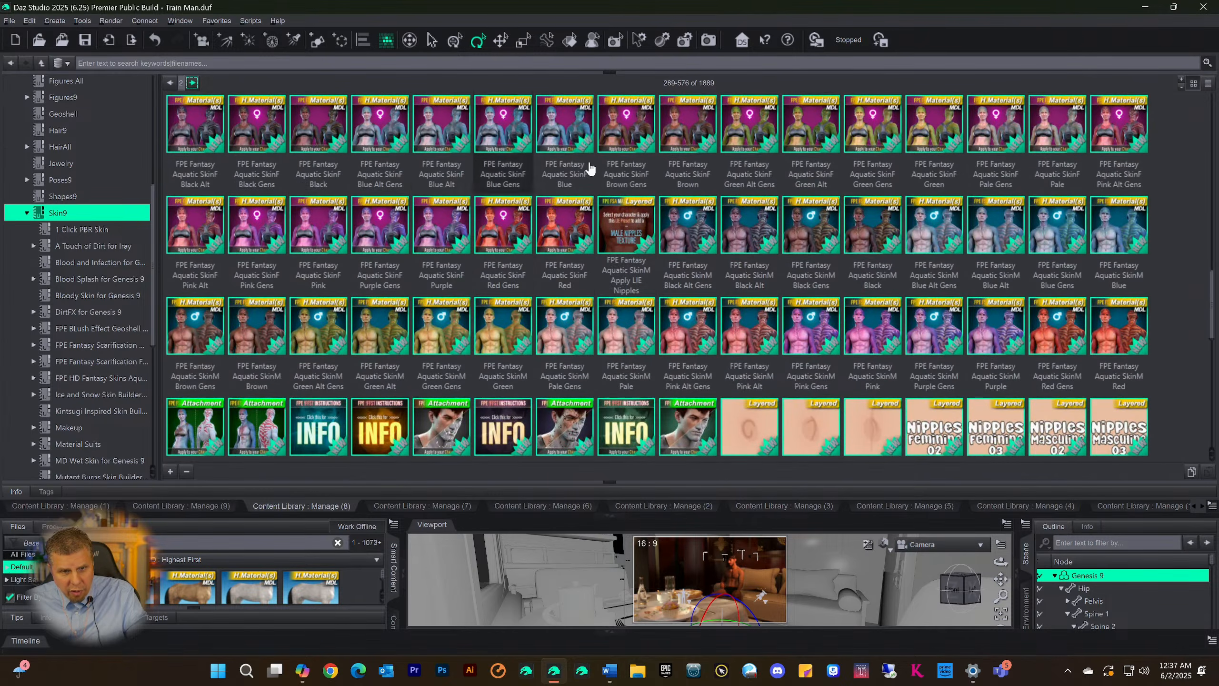
{"action": "scroll", "coordinate": [337, 212], "scroll_direction": "down", "scroll_amount": 5}
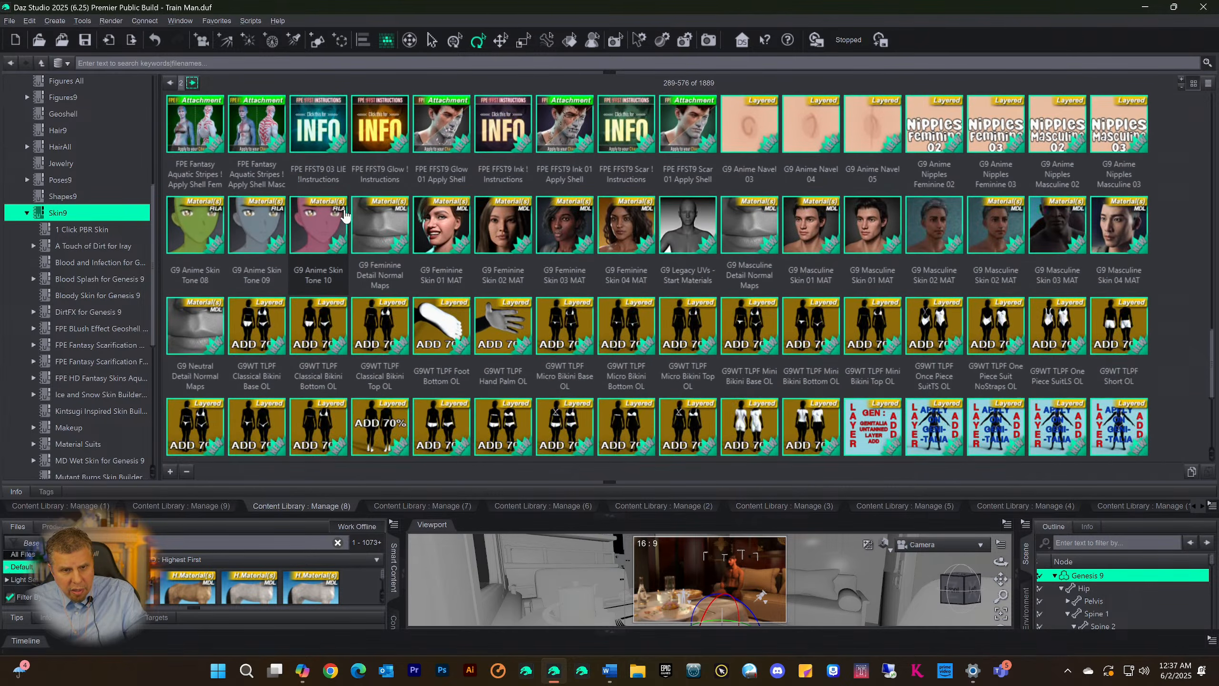
{"action": "scroll", "coordinate": [346, 217], "scroll_direction": "up", "scroll_amount": 5}
{"action": "scroll", "coordinate": [649, 247], "scroll_direction": "down", "scroll_amount": 10}
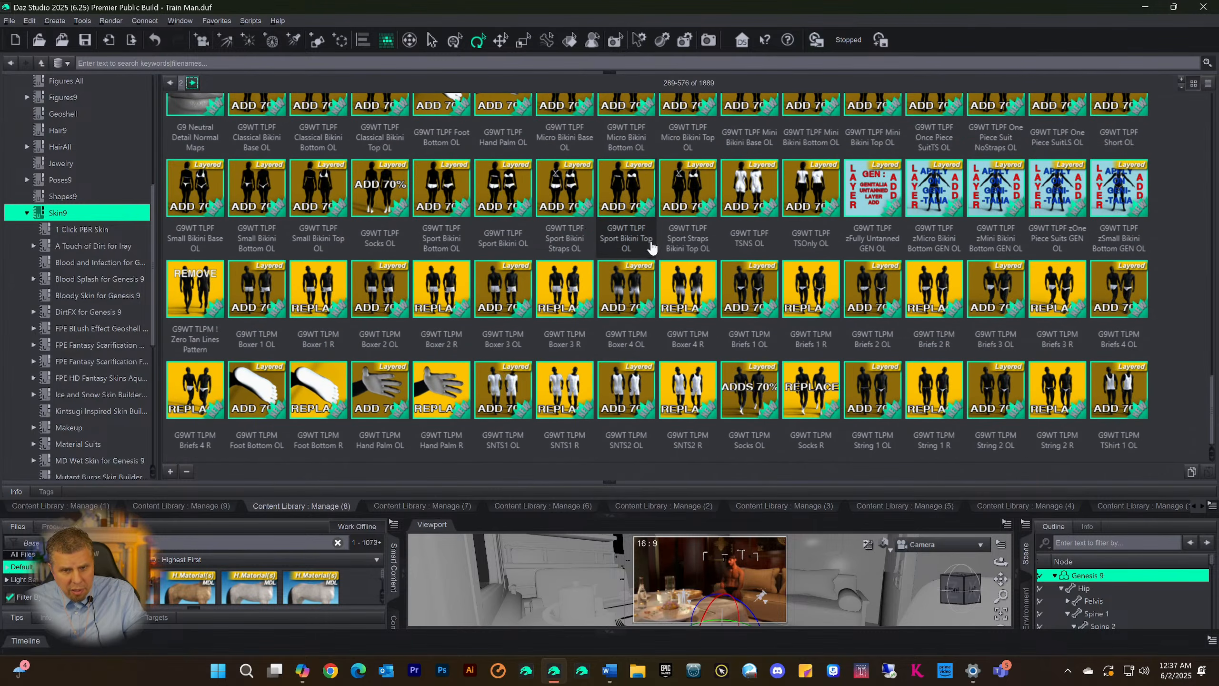
{"action": "scroll", "coordinate": [556, 231], "scroll_direction": "up", "scroll_amount": 10}
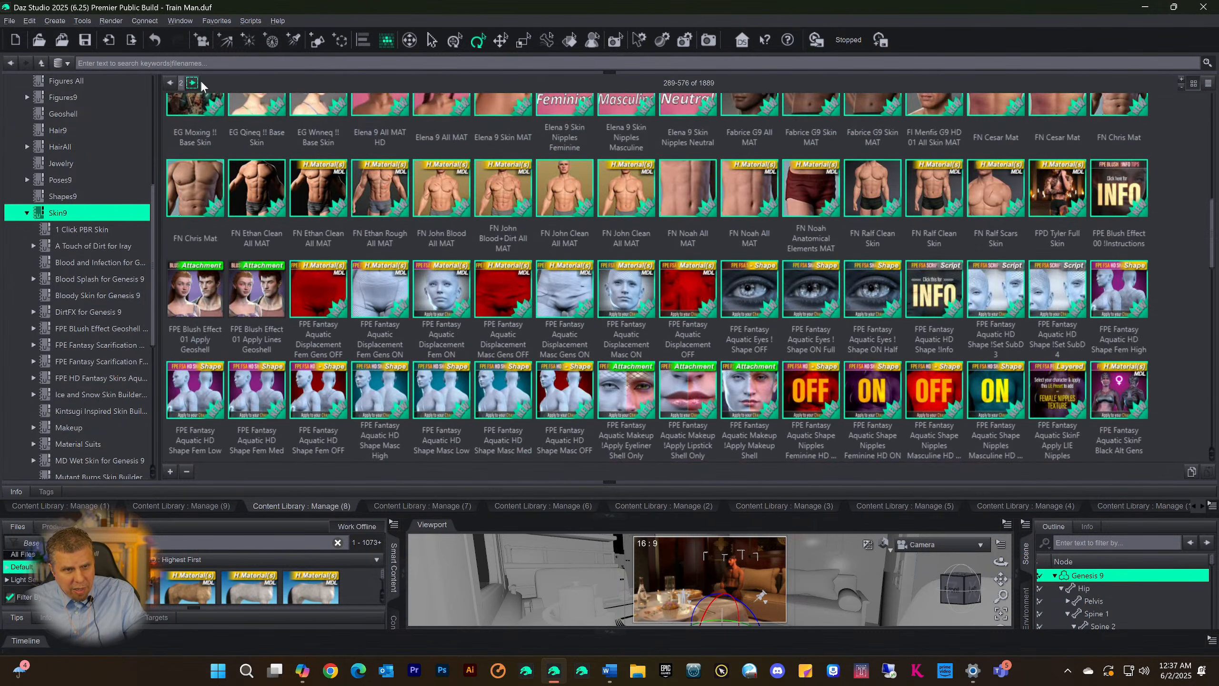
Advance to the fifth page of the Skin9 category and look through its files down to the MDIS tattoo and Michael 9 materials
{"action": "left_click", "coordinate": [192, 83]}
{"action": "left_click", "coordinate": [192, 83]}
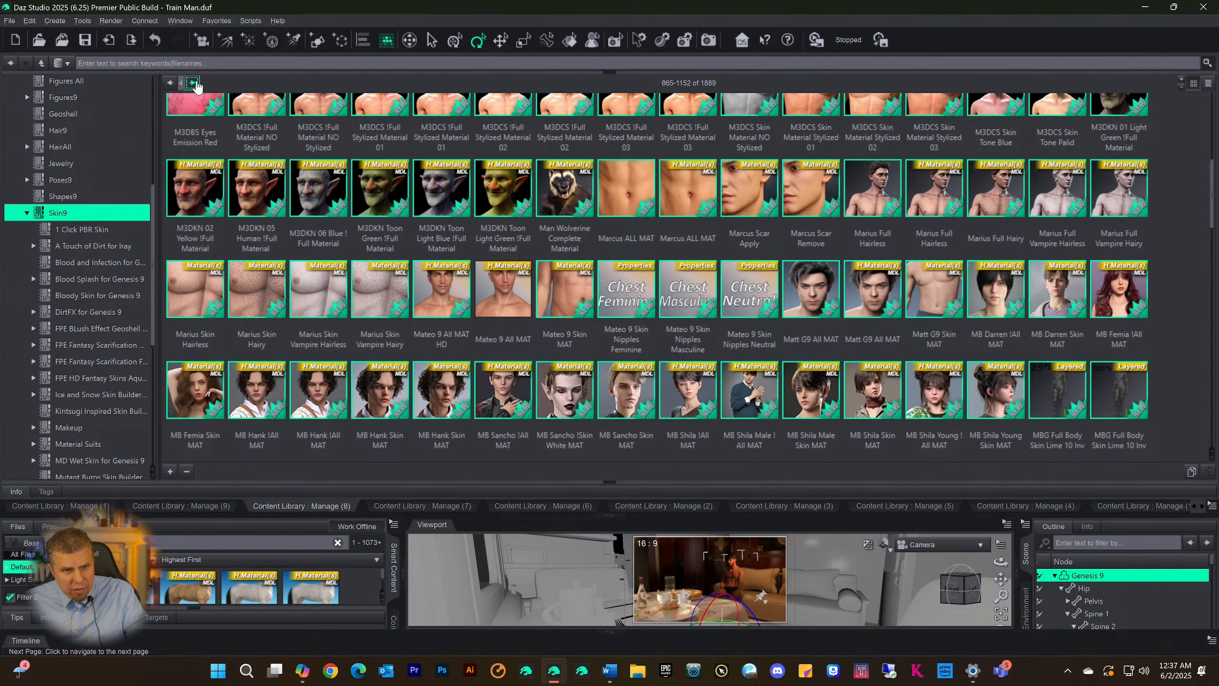
{"action": "left_click", "coordinate": [192, 82]}
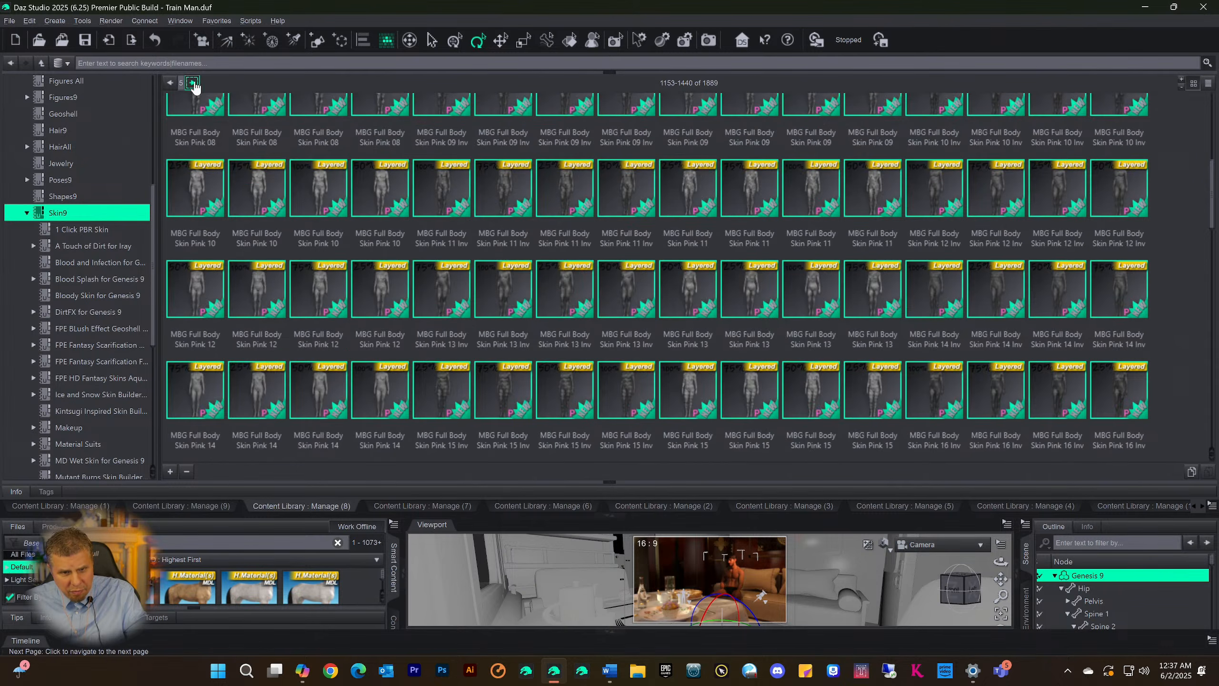
{"action": "scroll", "coordinate": [422, 173], "scroll_direction": "down", "scroll_amount": 10}
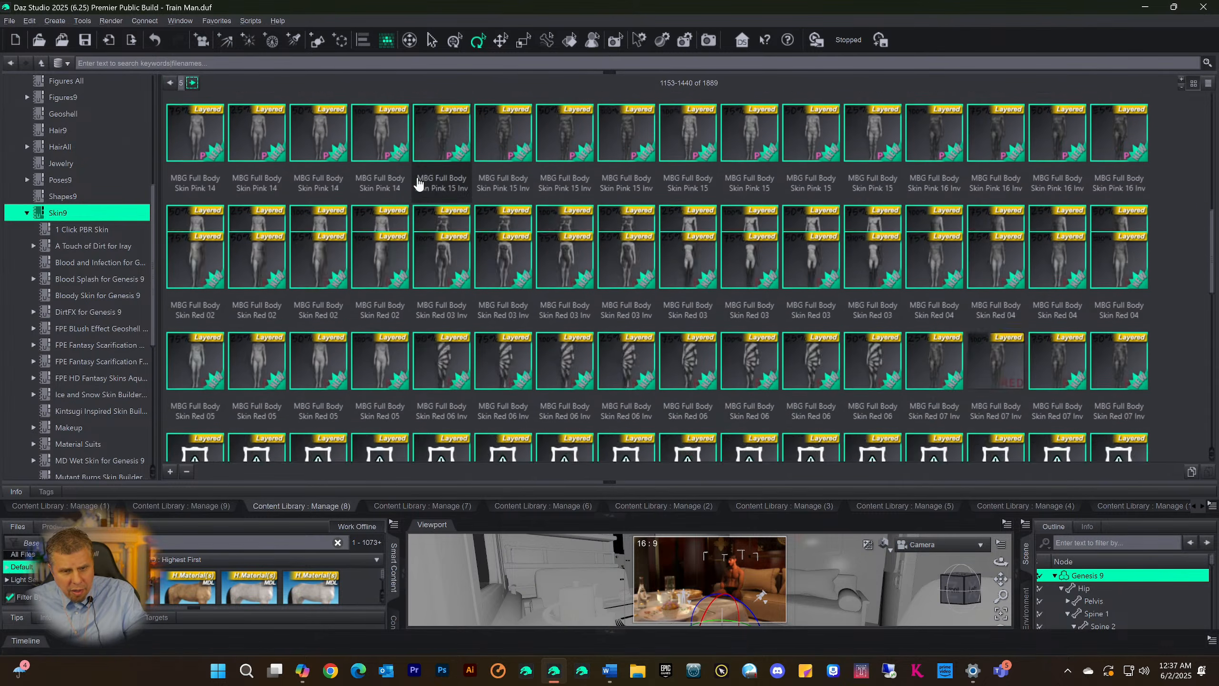
{"action": "scroll", "coordinate": [438, 197], "scroll_direction": "down", "scroll_amount": 3}
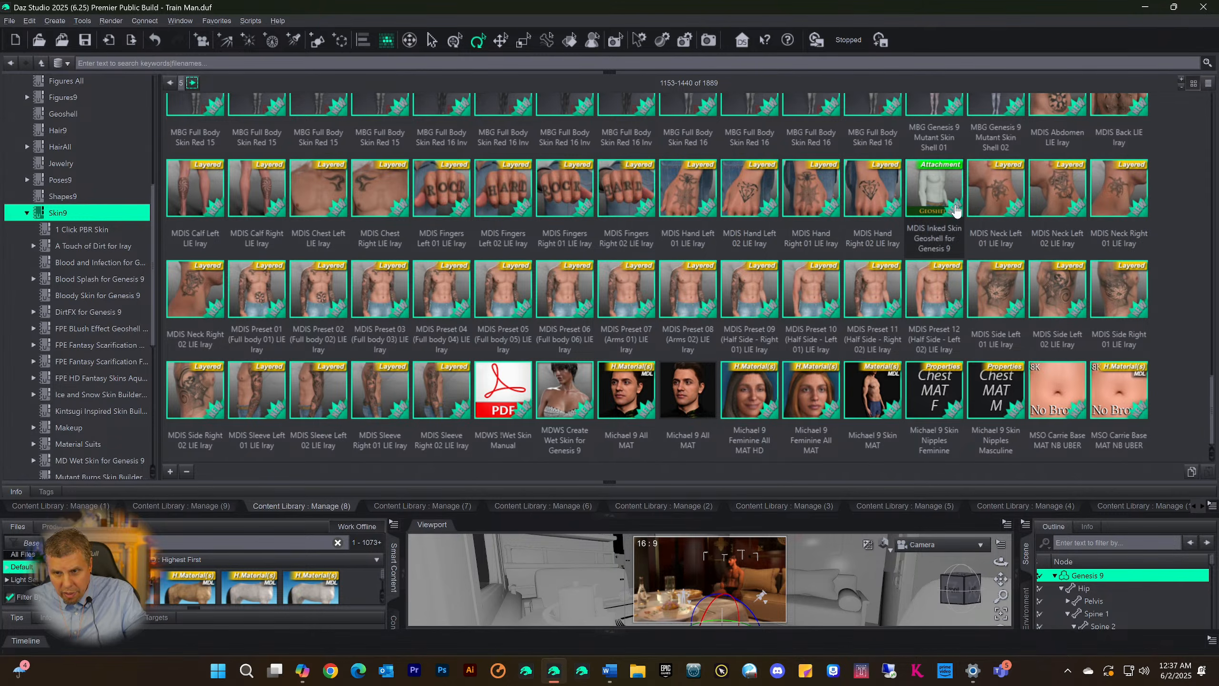
Show the MDIS Inked Skin Geoshell for Genesis 9 asset in Smart Content, switch to its product listing and bring that pane into full view
{"action": "mouse_move", "coordinate": [939, 208]}
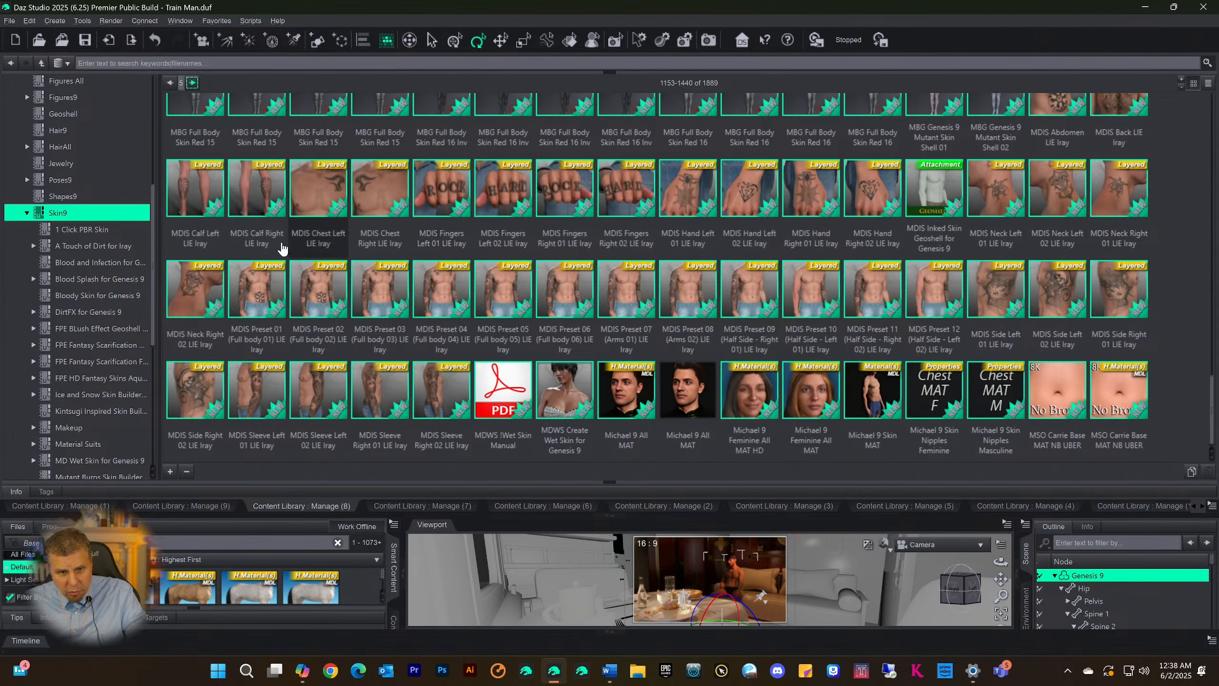
{"action": "right_click", "coordinate": [936, 193]}
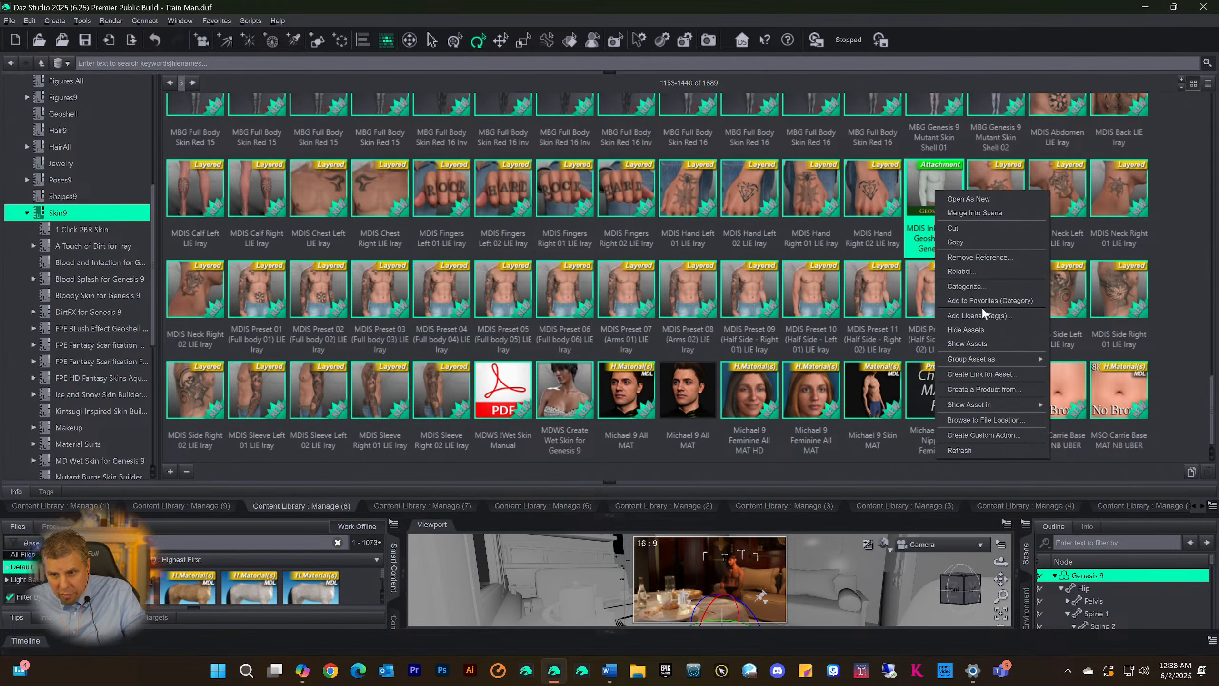
{"action": "mouse_move", "coordinate": [986, 404]}
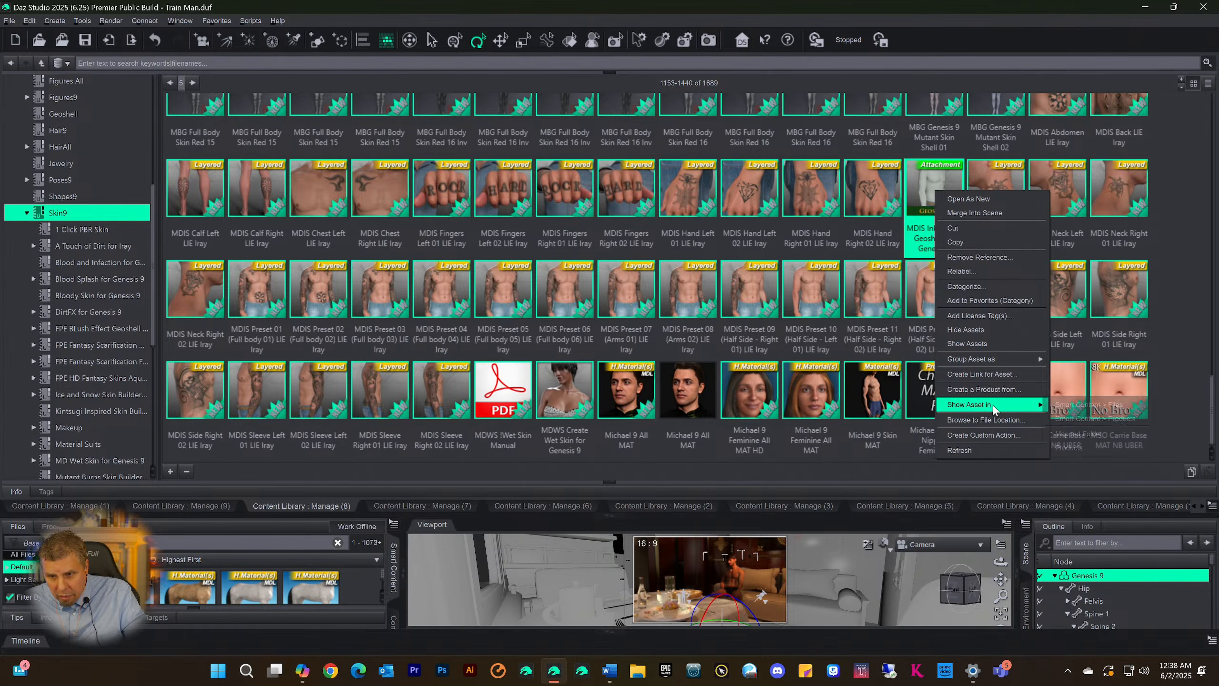
{"action": "left_click", "coordinate": [1062, 409]}
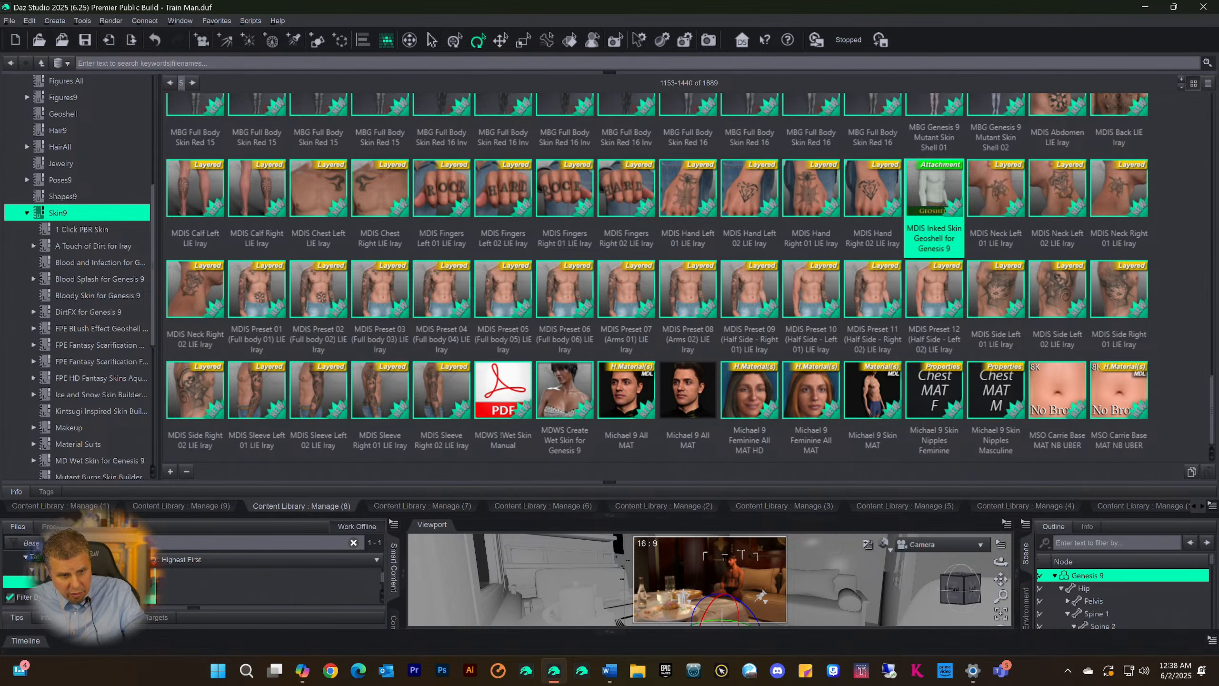
{"action": "left_click", "coordinate": [47, 526]}
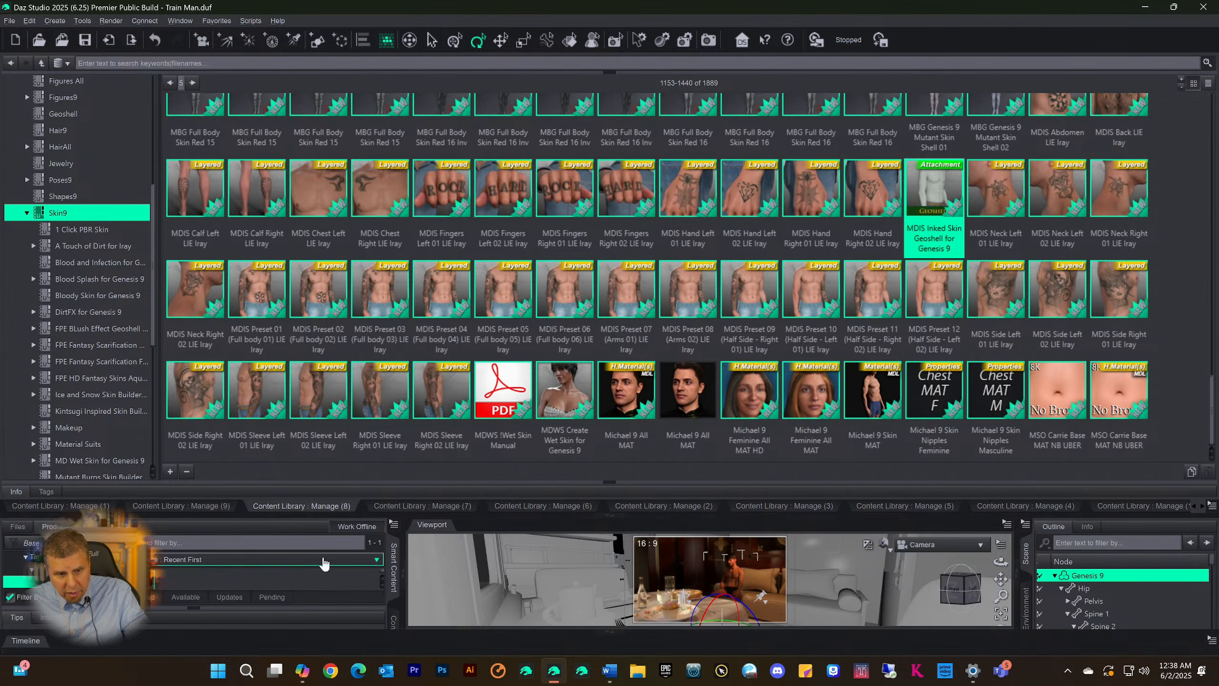
{"action": "left_click", "coordinate": [610, 516]}
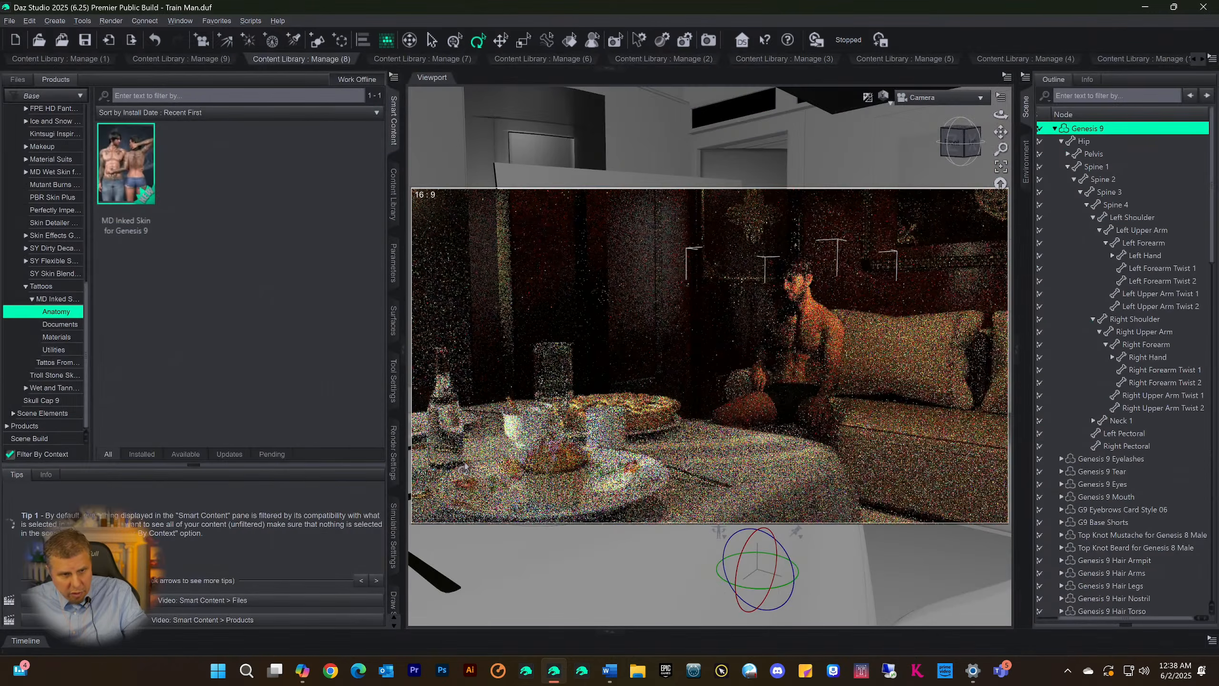
Open the MD Inked Skin for Genesis 9 product and look through the files in its Default category
{"action": "left_click", "coordinate": [122, 162]}
{"action": "double_click", "coordinate": [122, 164]}
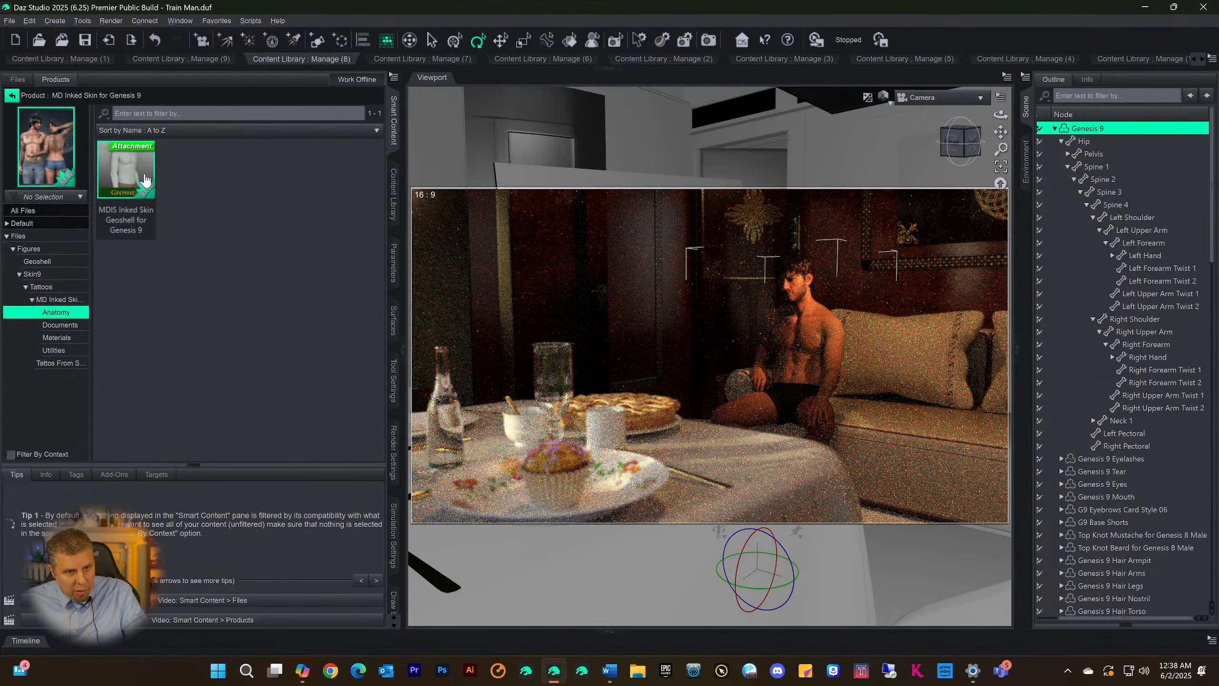
{"action": "left_click", "coordinate": [19, 223]}
{"action": "scroll", "coordinate": [187, 346], "scroll_direction": "down", "scroll_amount": 5}
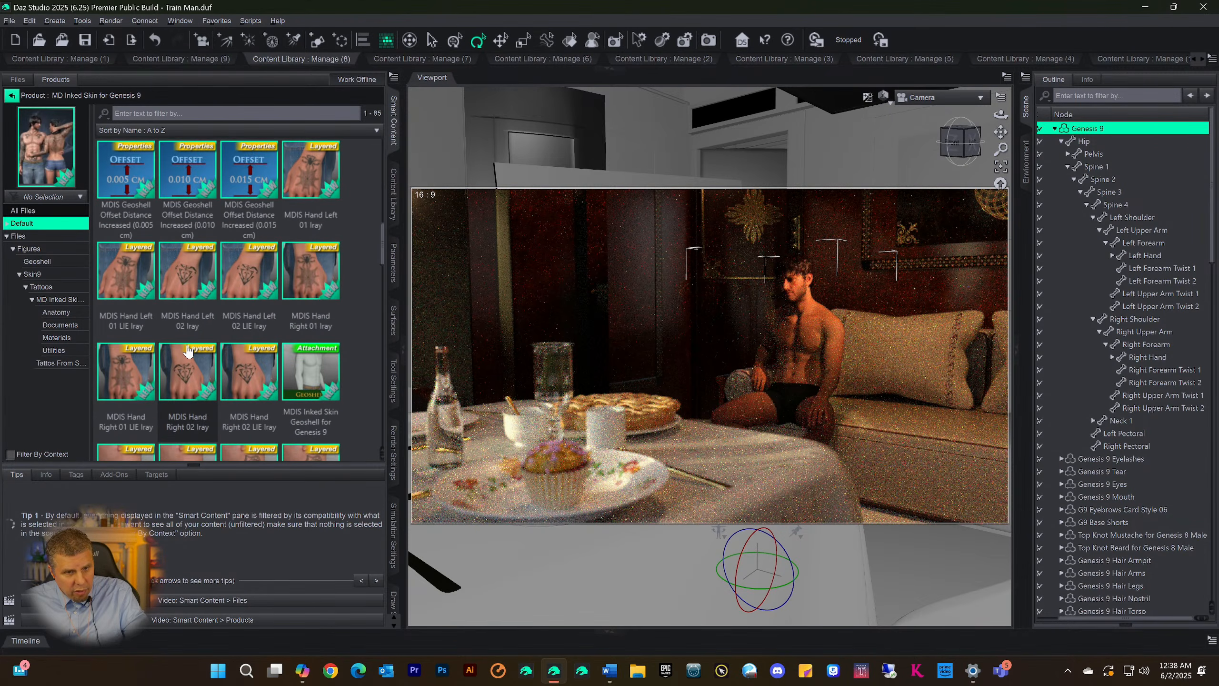
{"action": "scroll", "coordinate": [187, 348], "scroll_direction": "up", "scroll_amount": 6}
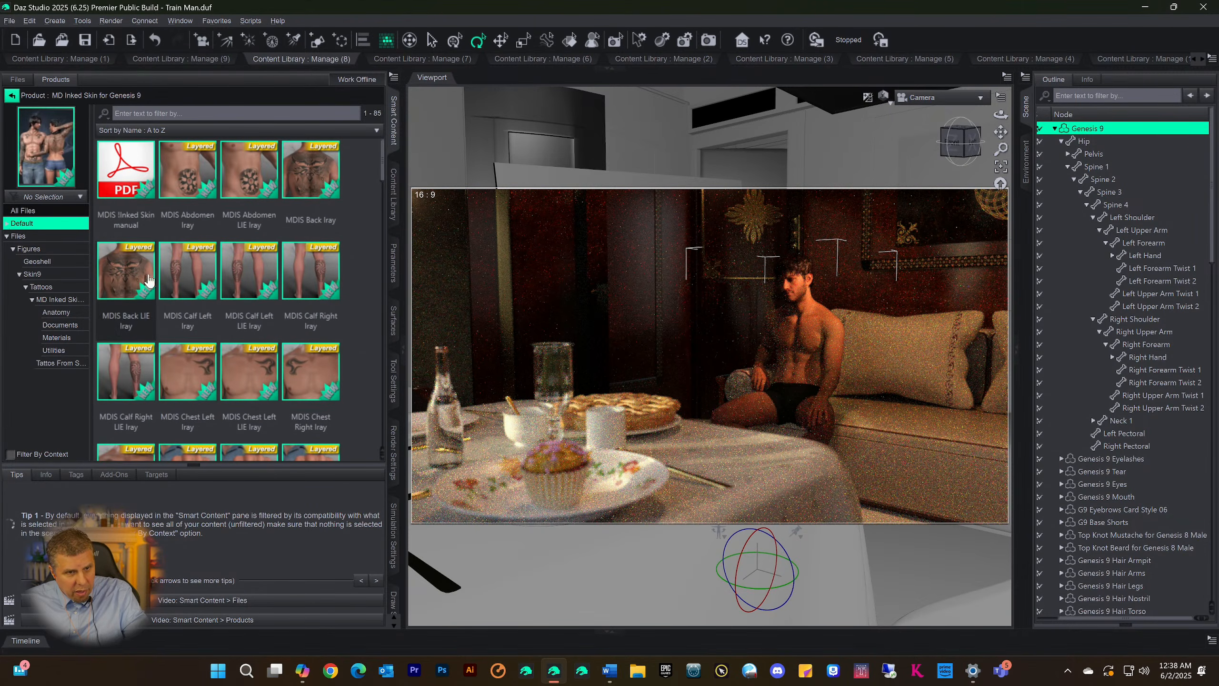
Look through the product's Default files down to the full body tattoo presets and select MDIS Preset 03 (Full body 03) Iray
{"action": "scroll", "coordinate": [208, 273], "scroll_direction": "down", "scroll_amount": 3}
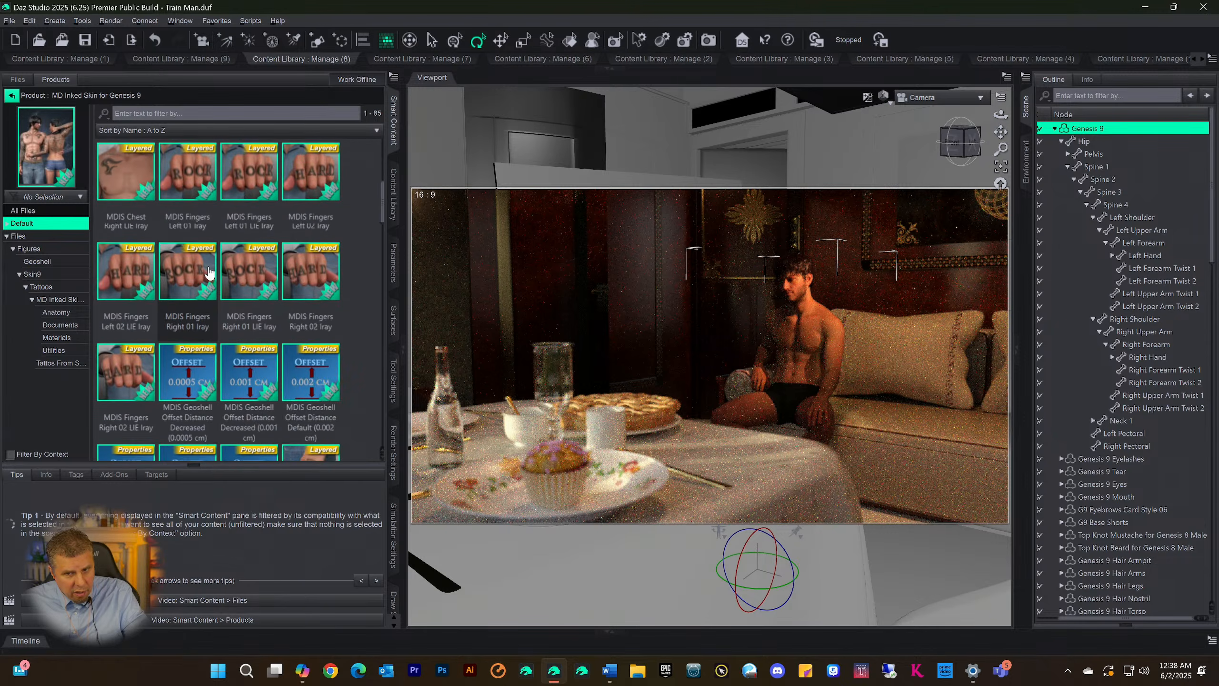
{"action": "mouse_move", "coordinate": [209, 273]}
{"action": "scroll", "coordinate": [211, 278], "scroll_direction": "down", "scroll_amount": 6}
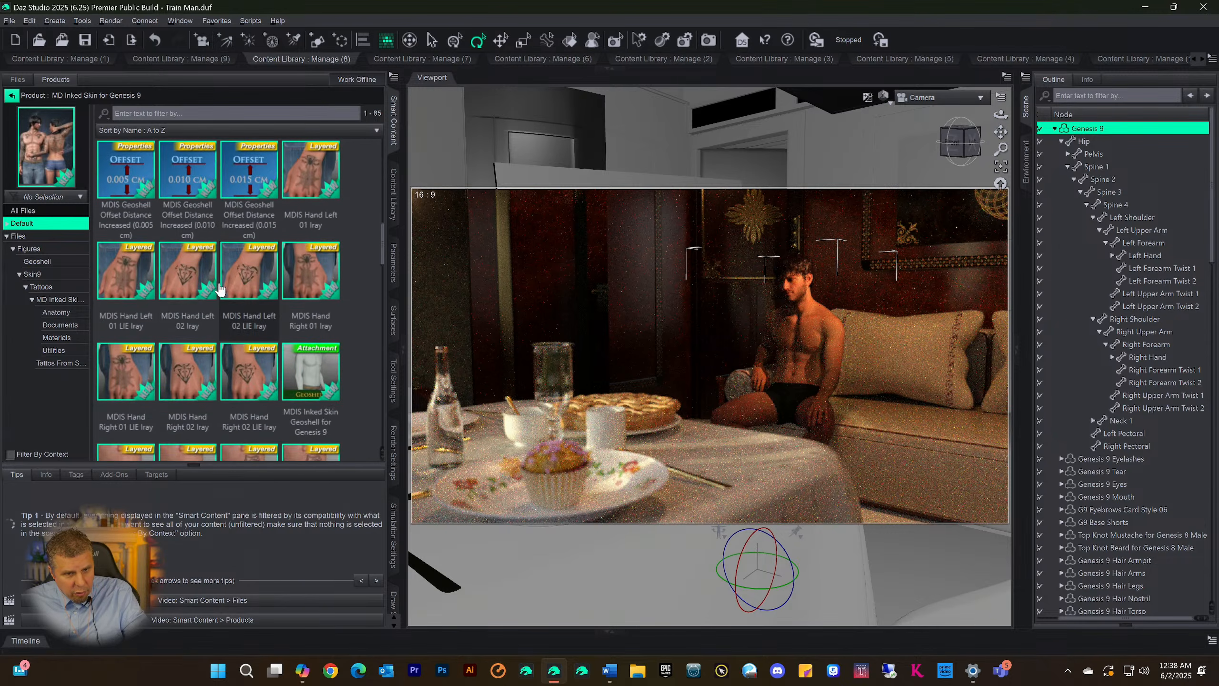
{"action": "scroll", "coordinate": [223, 296], "scroll_direction": "down", "scroll_amount": 3}
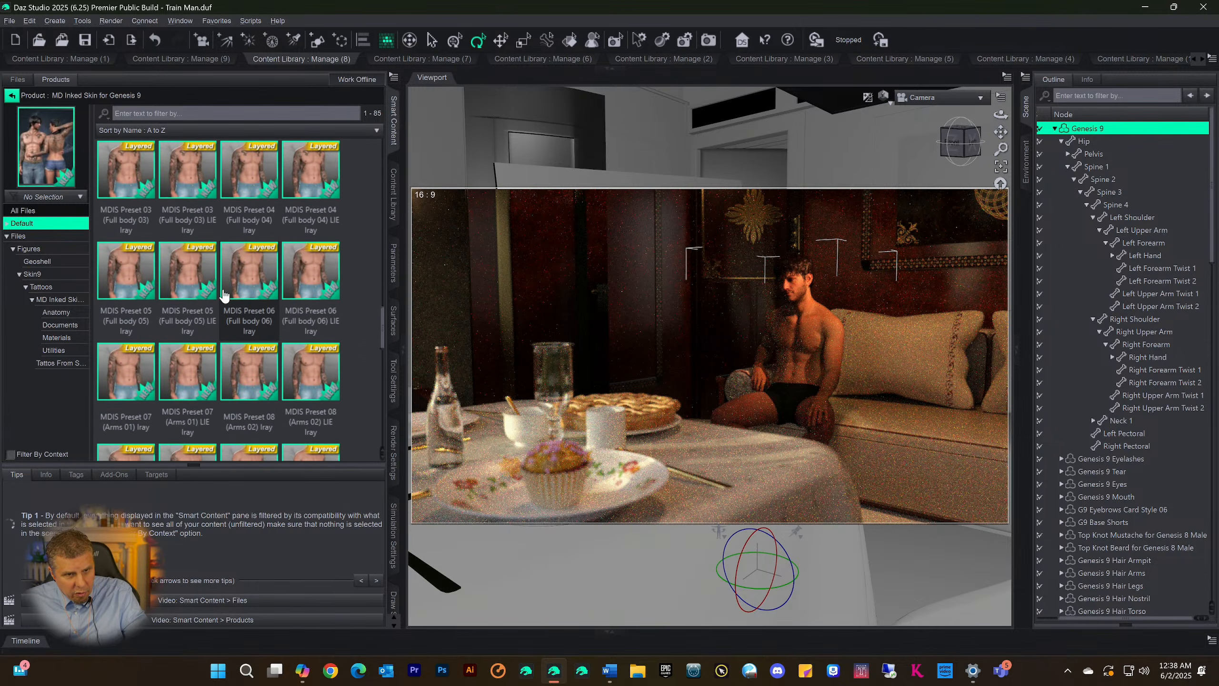
{"action": "left_click", "coordinate": [125, 182]}
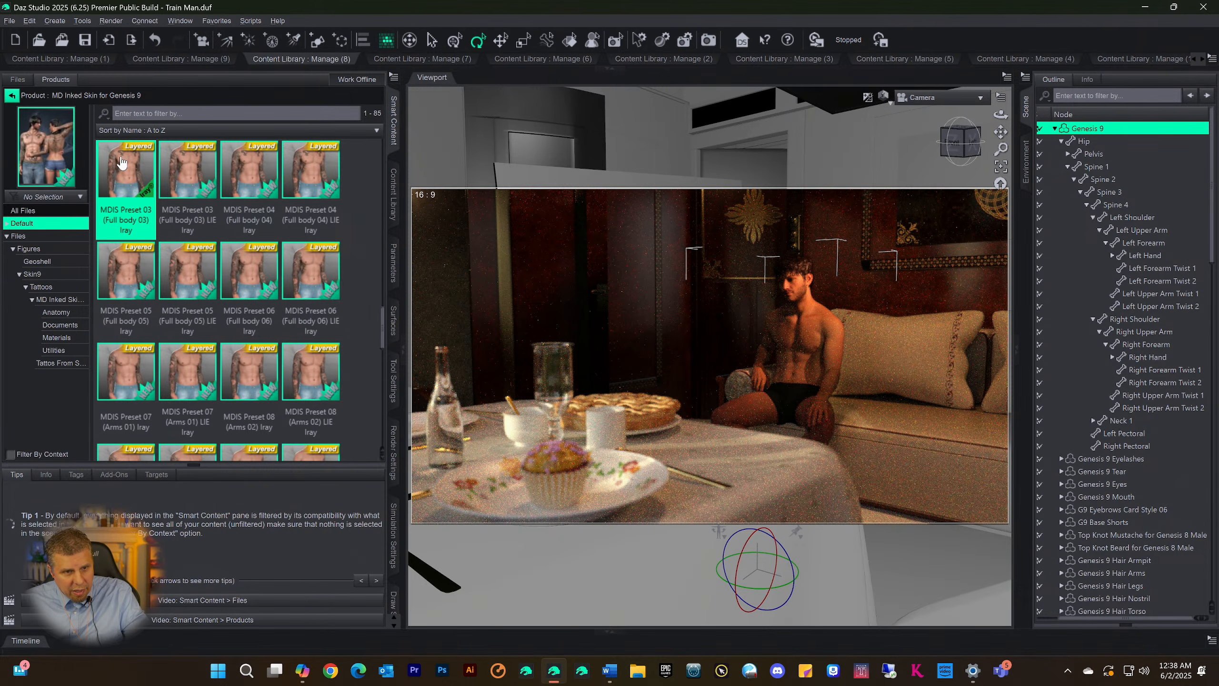
{"action": "mouse_move", "coordinate": [119, 169]}
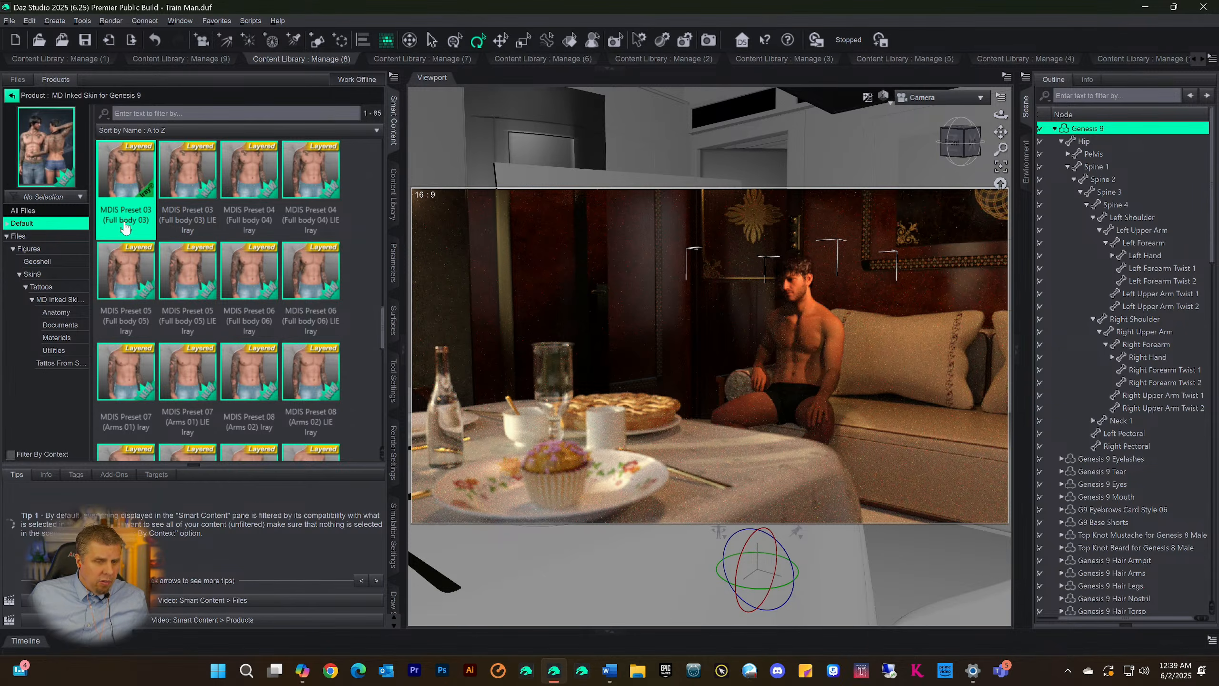
{"action": "mouse_move", "coordinate": [122, 227]}
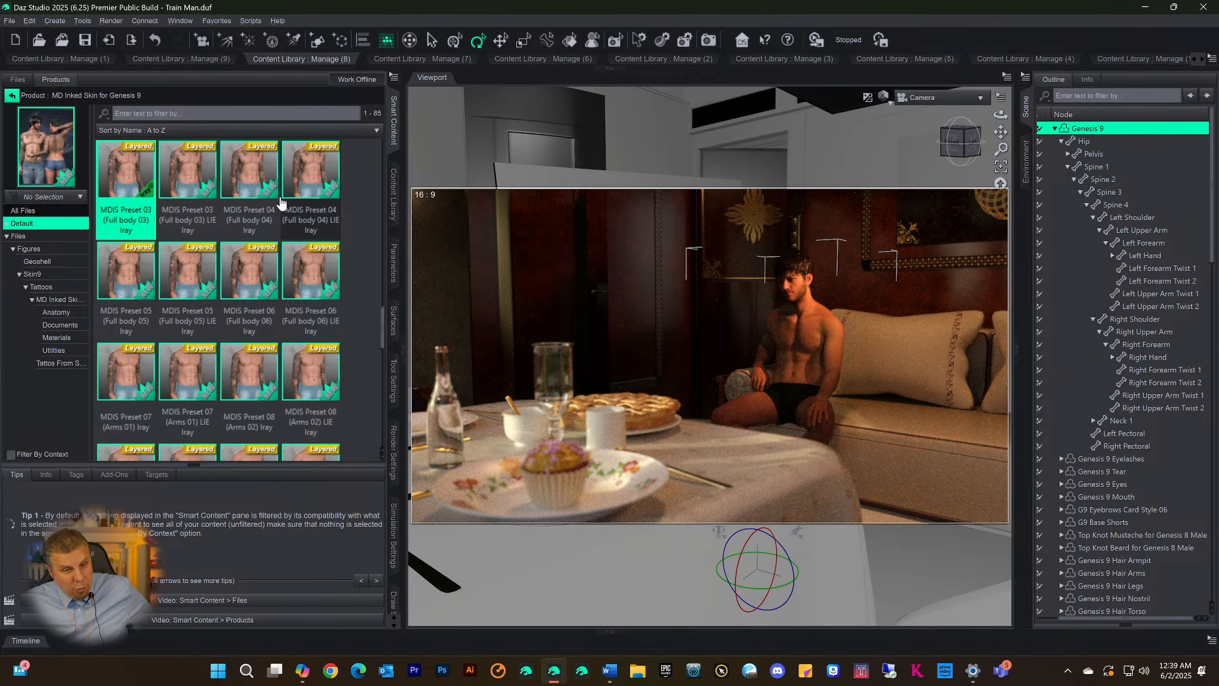
{"action": "mouse_move", "coordinate": [280, 175]}
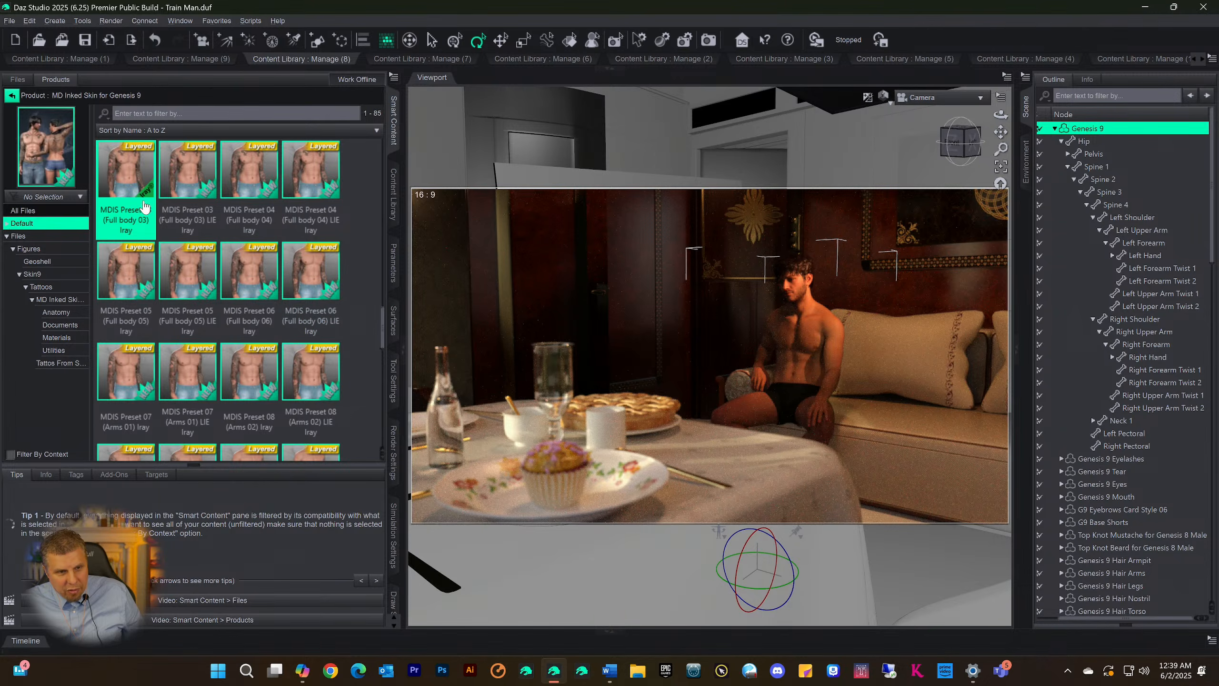
{"action": "mouse_move", "coordinate": [120, 199]}
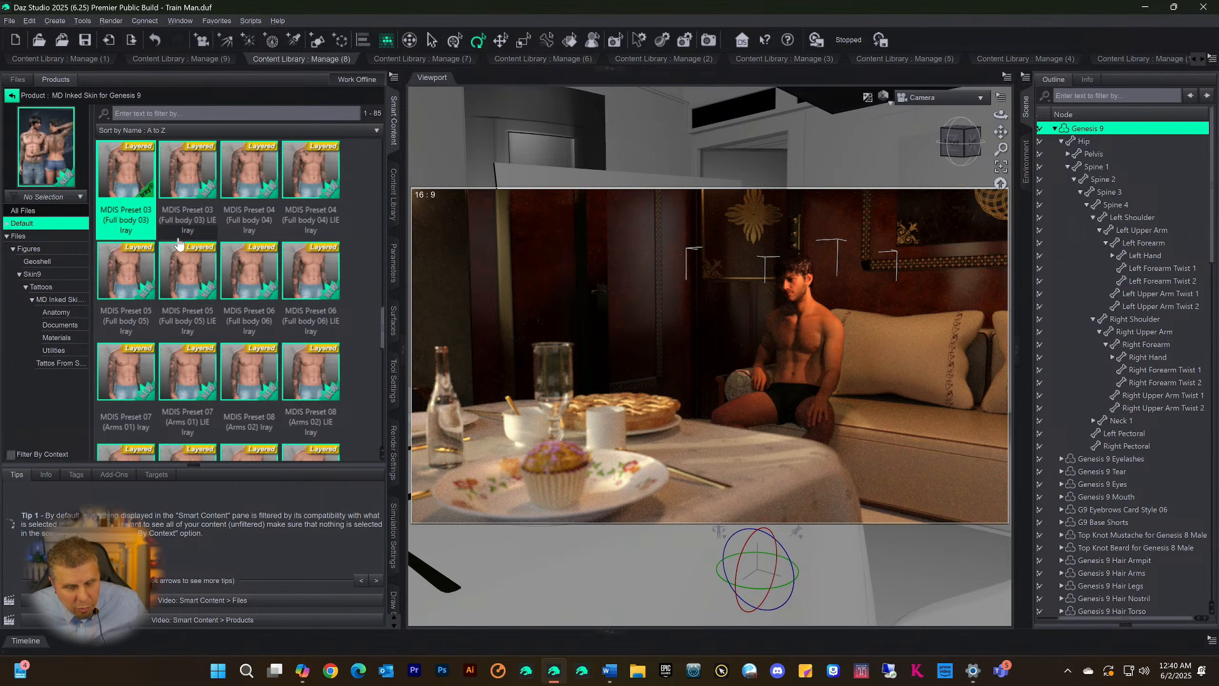
Reselect the Genesis 9 figure in the scene and check which action can be undone
{"action": "left_click", "coordinate": [710, 173]}
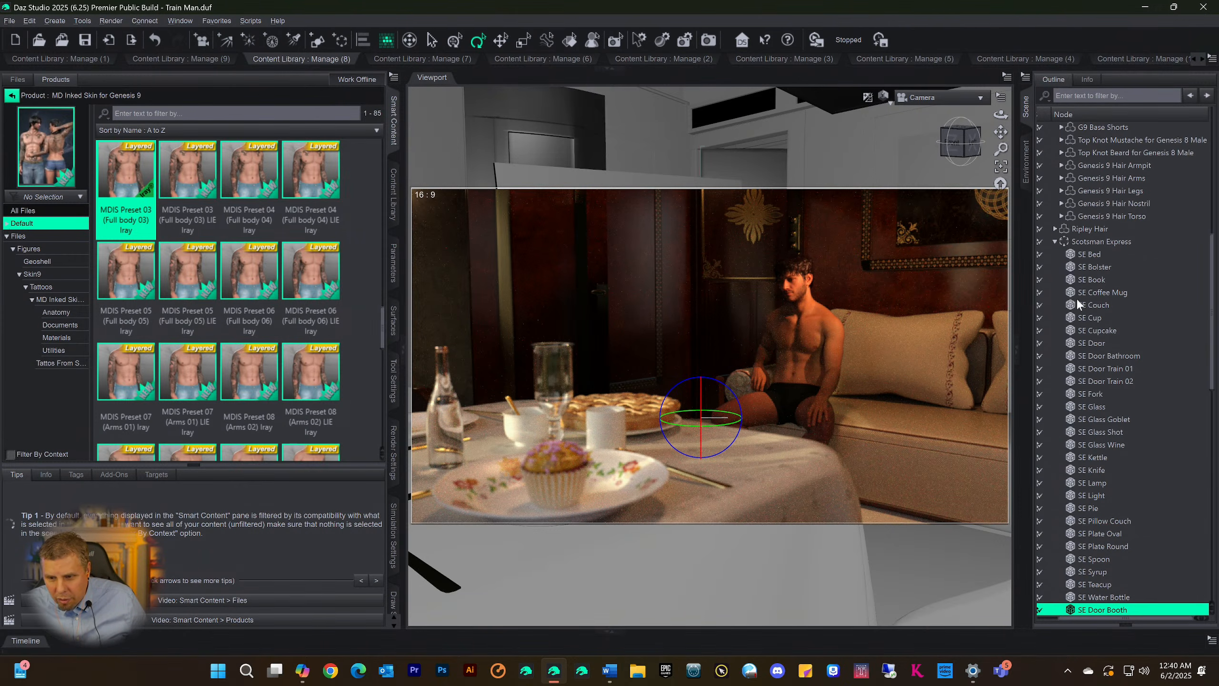
{"action": "scroll", "coordinate": [1104, 374], "scroll_direction": "up", "scroll_amount": 10}
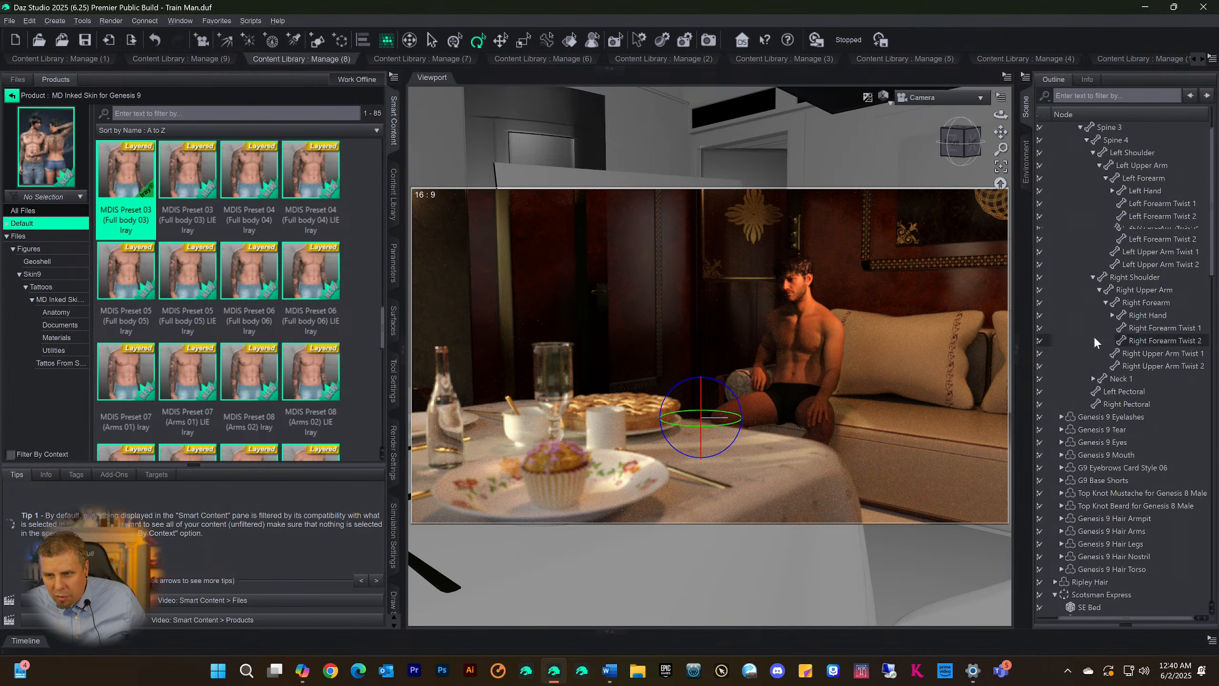
{"action": "left_click", "coordinate": [1078, 128]}
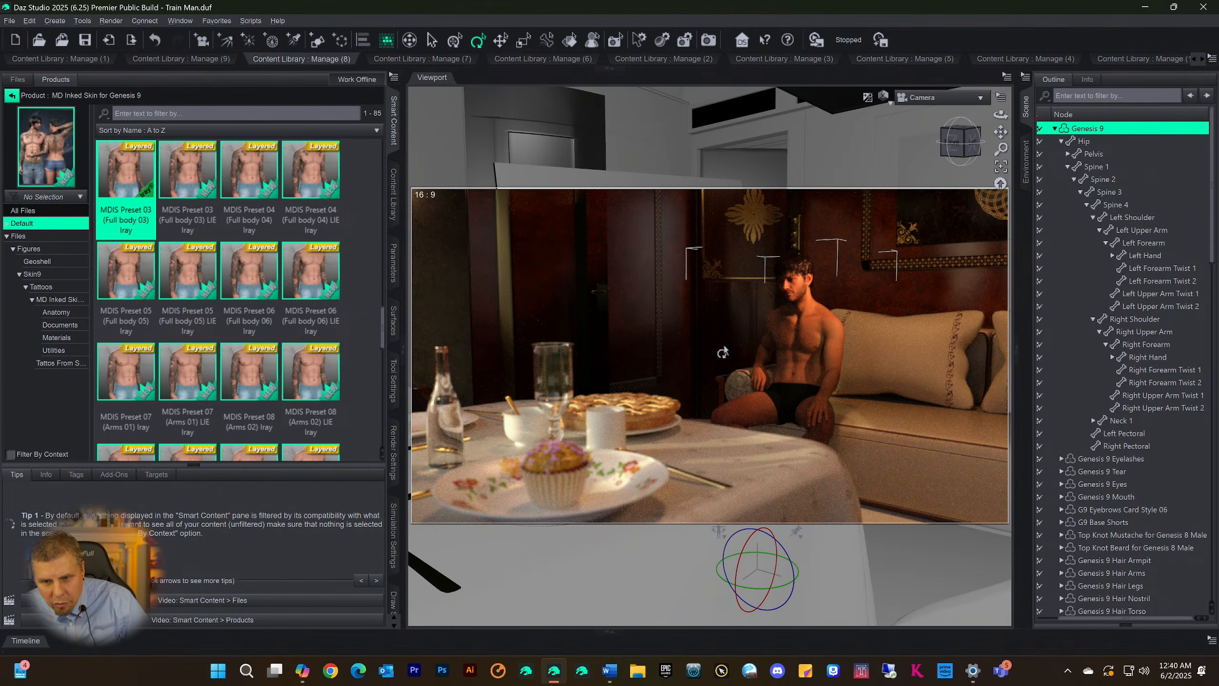
{"action": "left_click", "coordinate": [28, 21]}
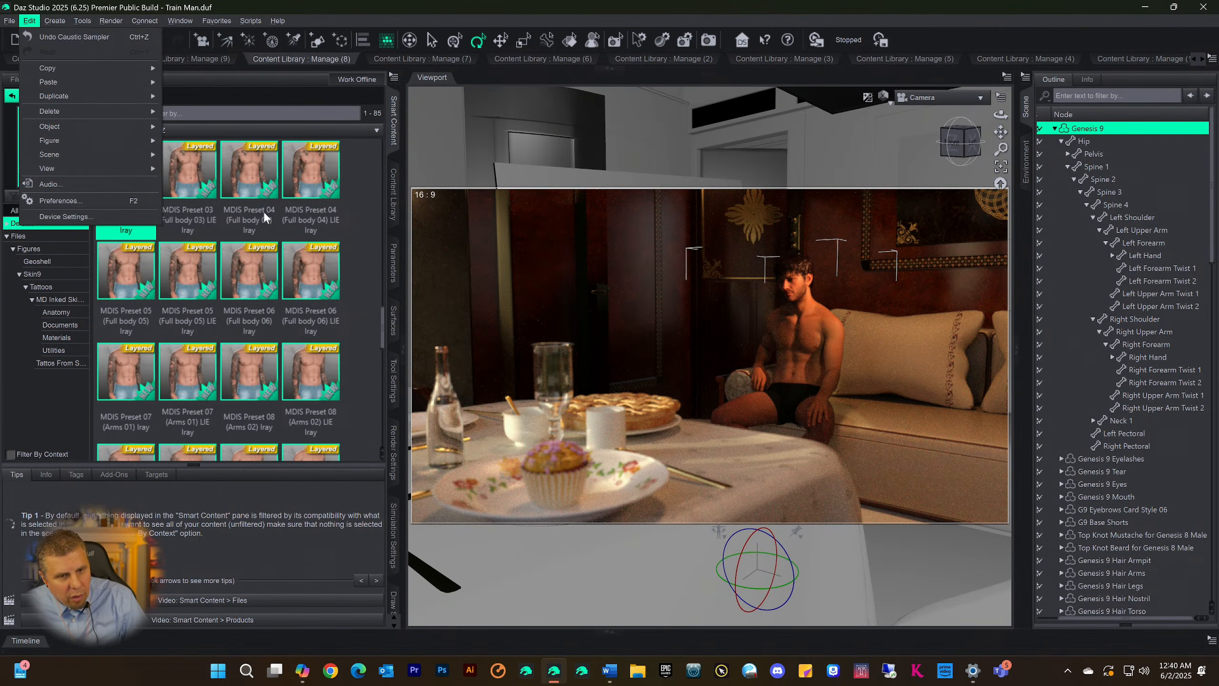
{"action": "left_click", "coordinate": [360, 219]}
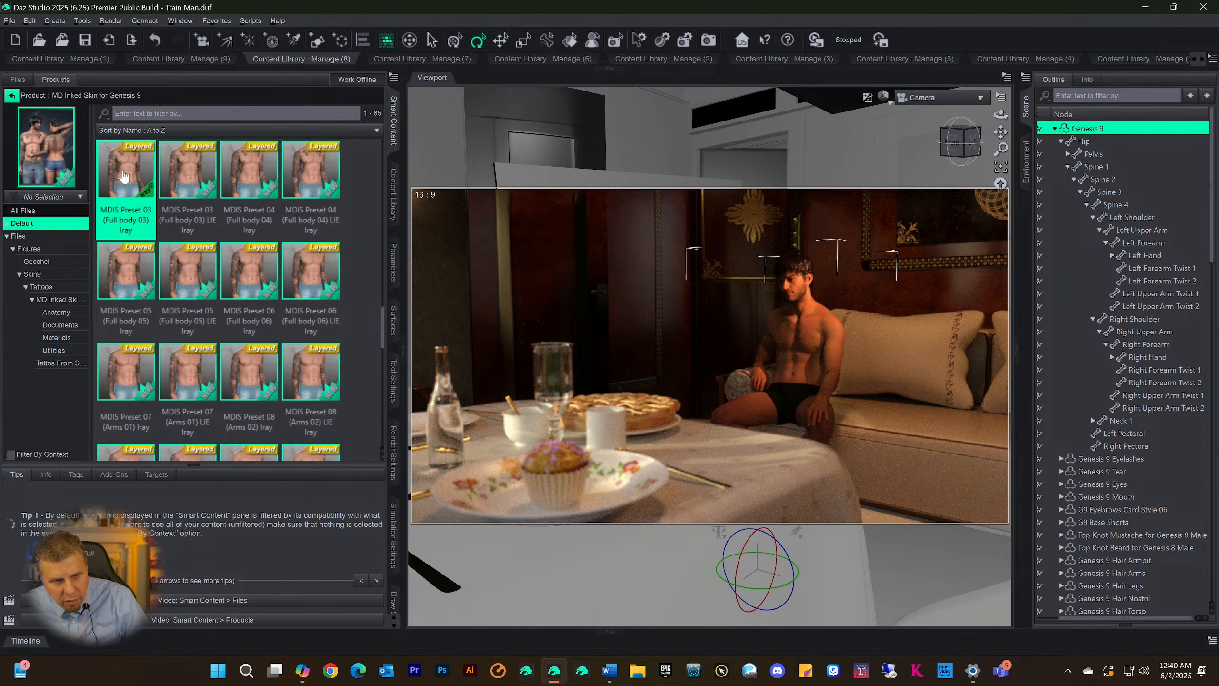
{"action": "mouse_move", "coordinate": [123, 178]}
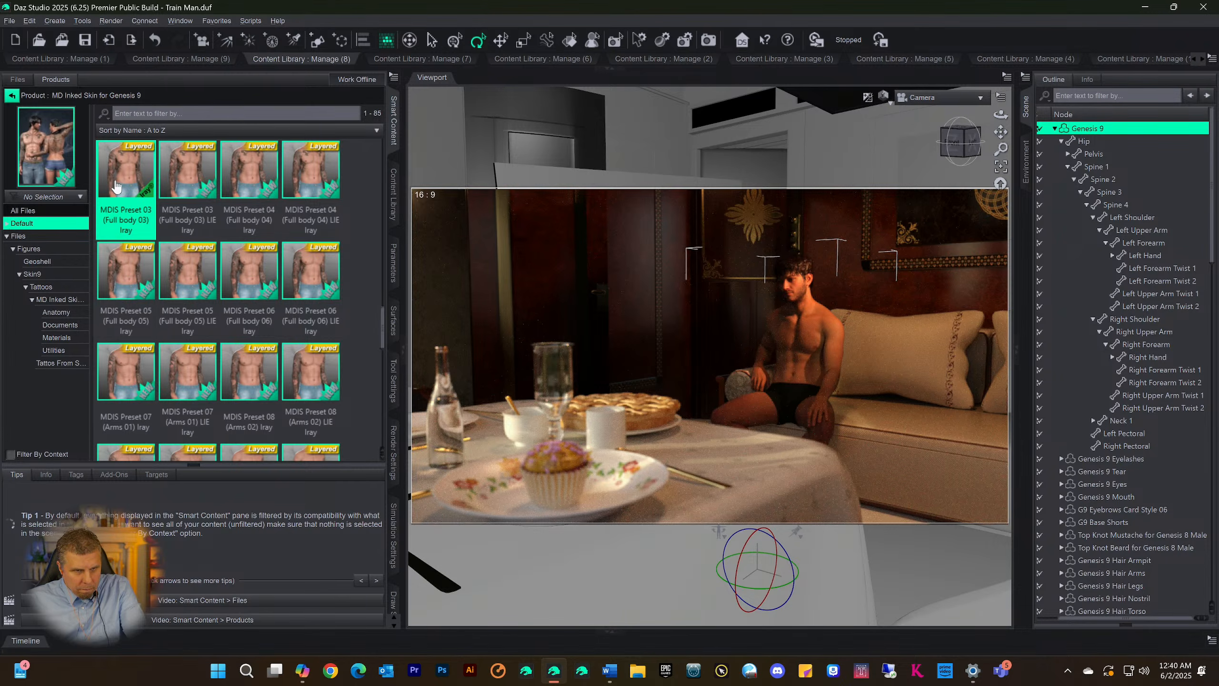
Add the MDIS Inked Skin Geoshell for Genesis 9 from the product's Default Anatomy category and select that geoshell in the scene
{"action": "scroll", "coordinate": [144, 312], "scroll_direction": "down", "scroll_amount": 10}
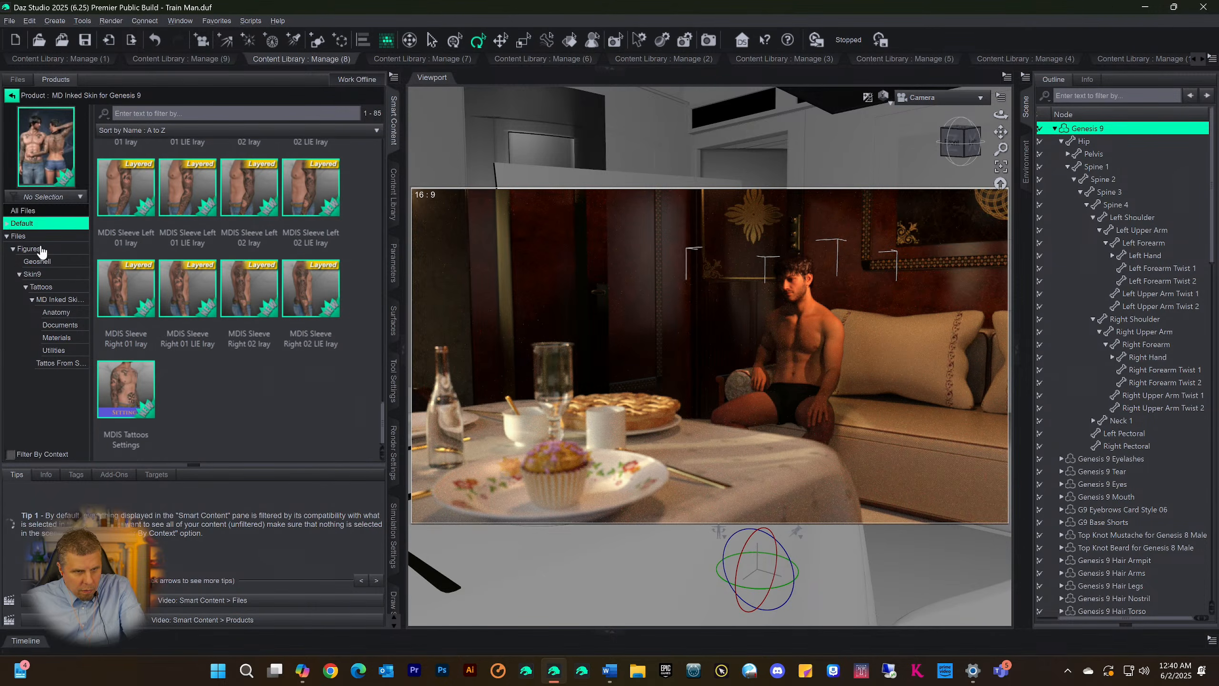
{"action": "left_click", "coordinate": [7, 224]}
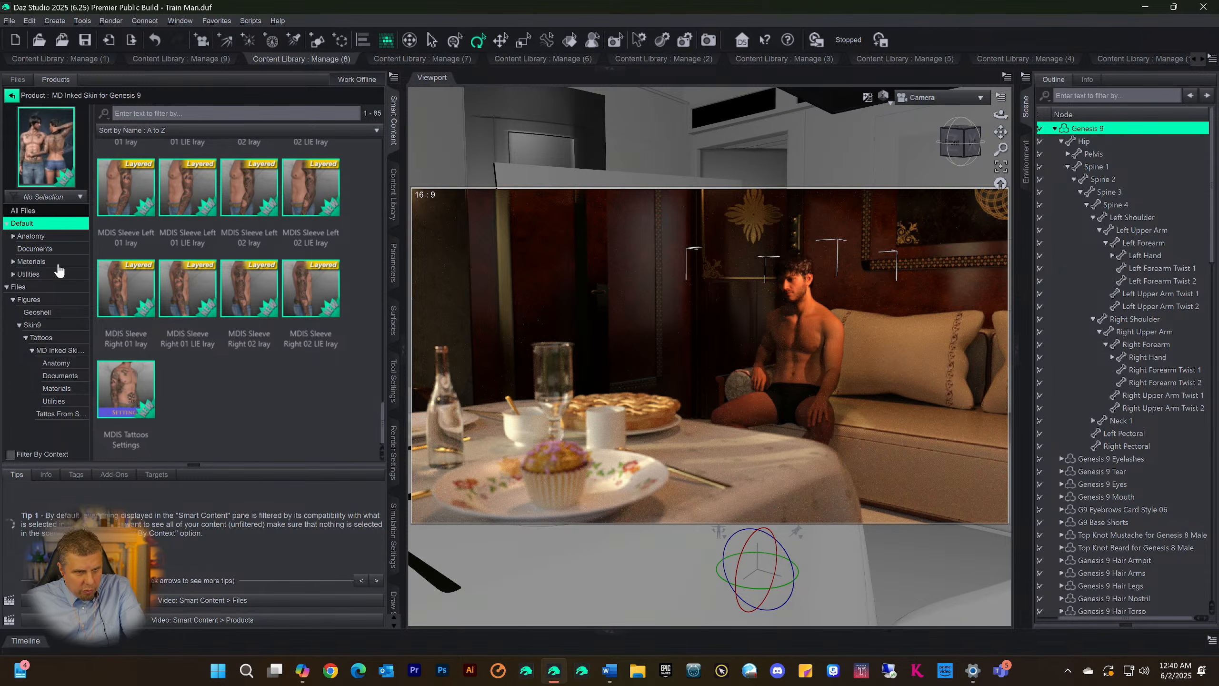
{"action": "left_click", "coordinate": [38, 237]}
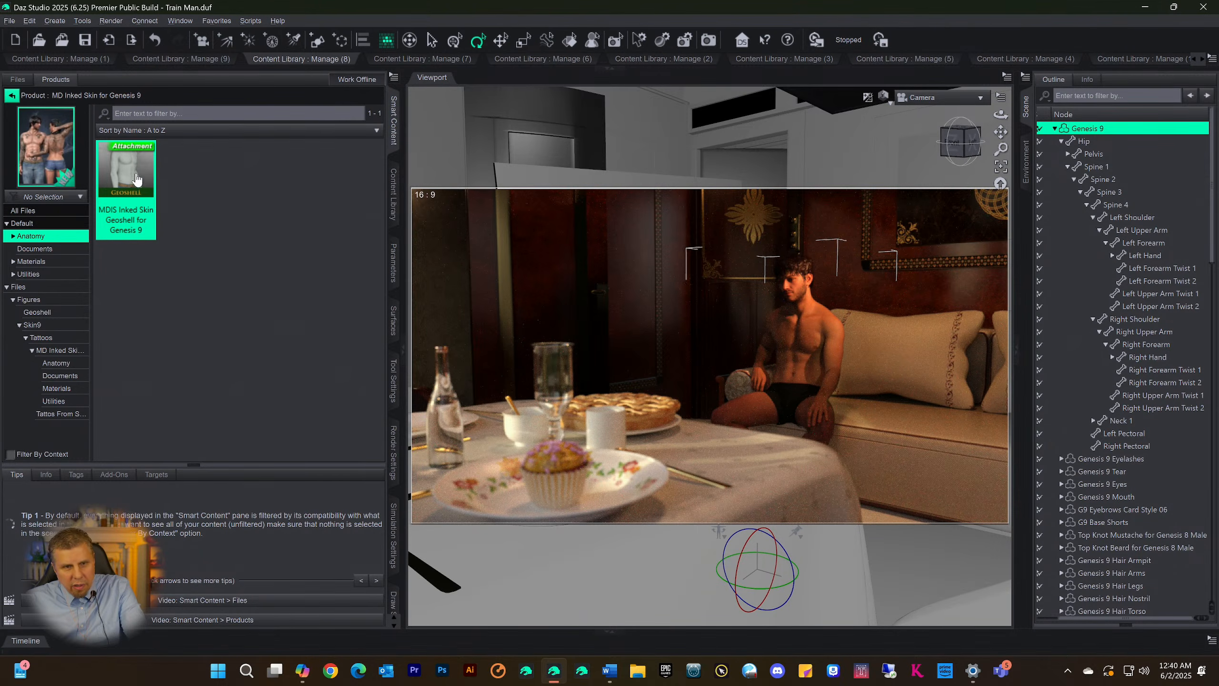
{"action": "double_click", "coordinate": [135, 168]}
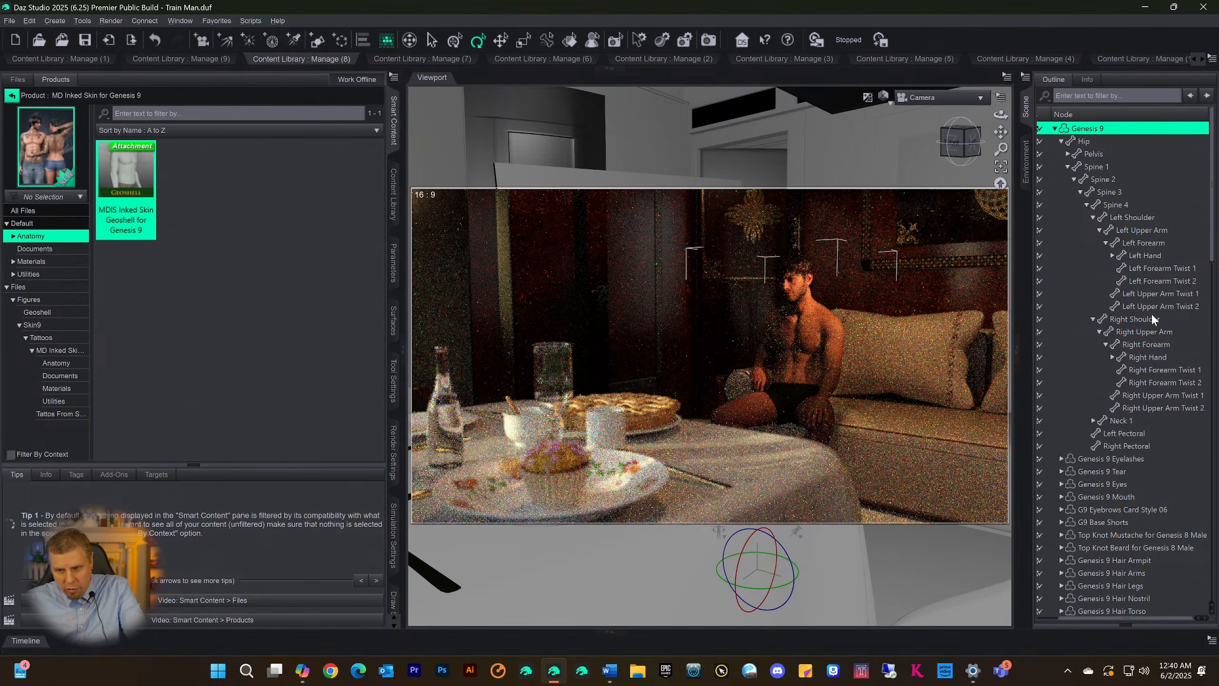
{"action": "scroll", "coordinate": [1163, 402], "scroll_direction": "down", "scroll_amount": 4}
{"action": "scroll", "coordinate": [1168, 405], "scroll_direction": "down", "scroll_amount": 1}
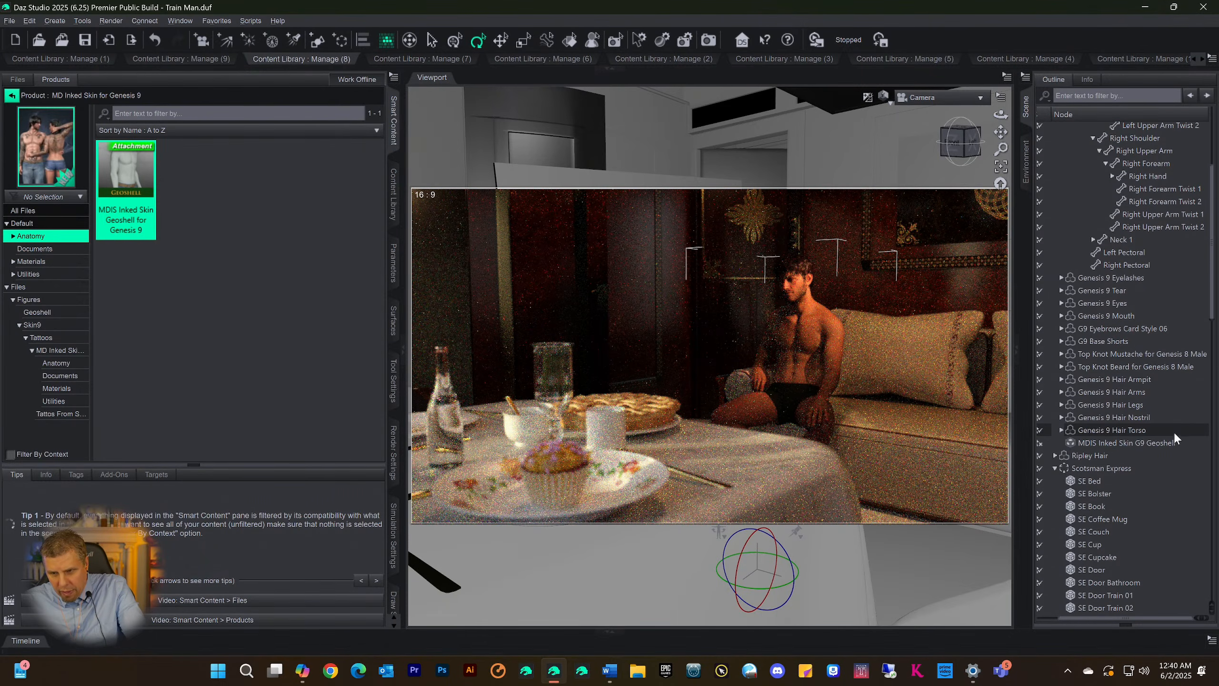
{"action": "left_click", "coordinate": [1143, 443]}
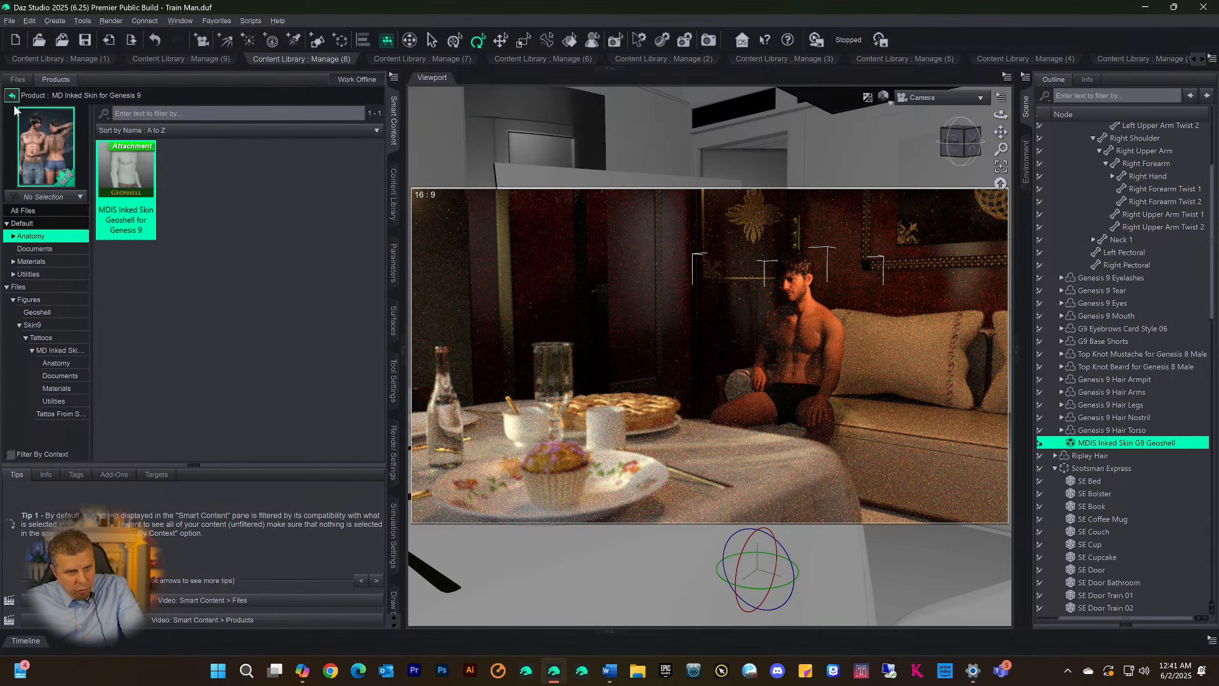
Return to the product's full Default category and apply MDIS Preset 03 (Full body 03) Iray to the selected geoshell
{"action": "left_click", "coordinate": [29, 211]}
{"action": "left_click", "coordinate": [27, 224]}
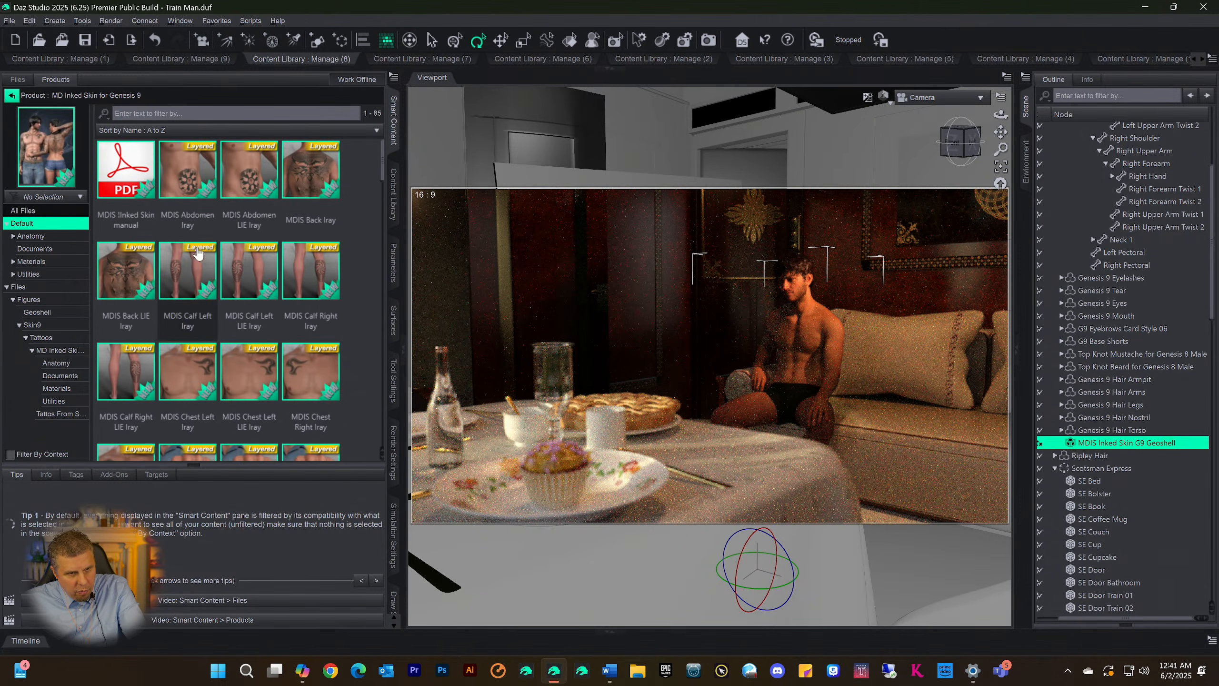
{"action": "scroll", "coordinate": [192, 258], "scroll_direction": "down", "scroll_amount": 10}
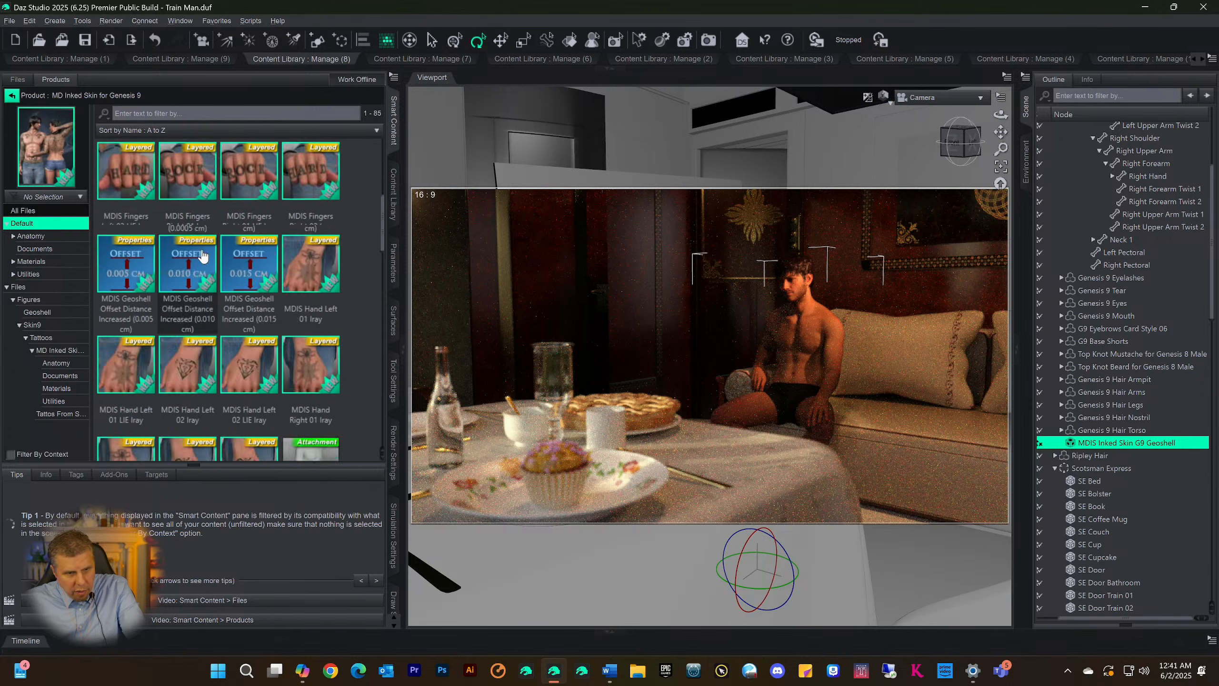
{"action": "scroll", "coordinate": [202, 259], "scroll_direction": "up", "scroll_amount": 3}
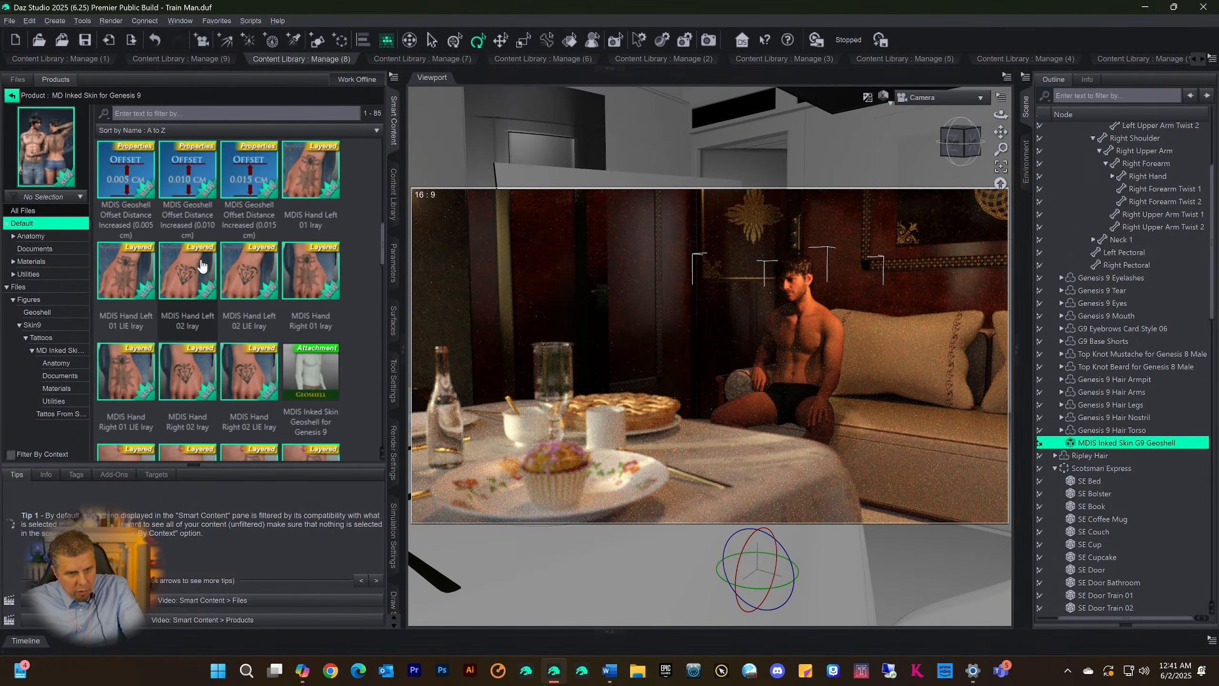
{"action": "scroll", "coordinate": [202, 266], "scroll_direction": "down", "scroll_amount": 5}
{"action": "left_click", "coordinate": [139, 197]}
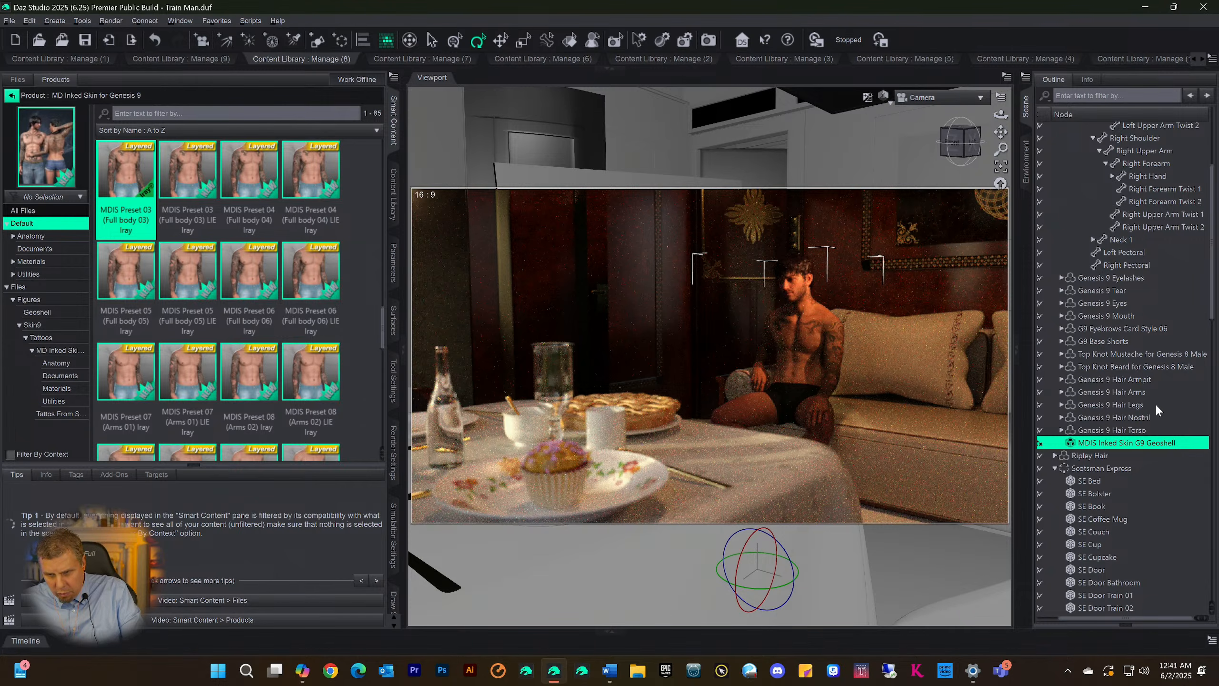
Undo the tattoo preset, delete the MDIS Inked Skin G9 Geoshell from the scene and save the scene
{"action": "key", "text": "ctrl+z"}
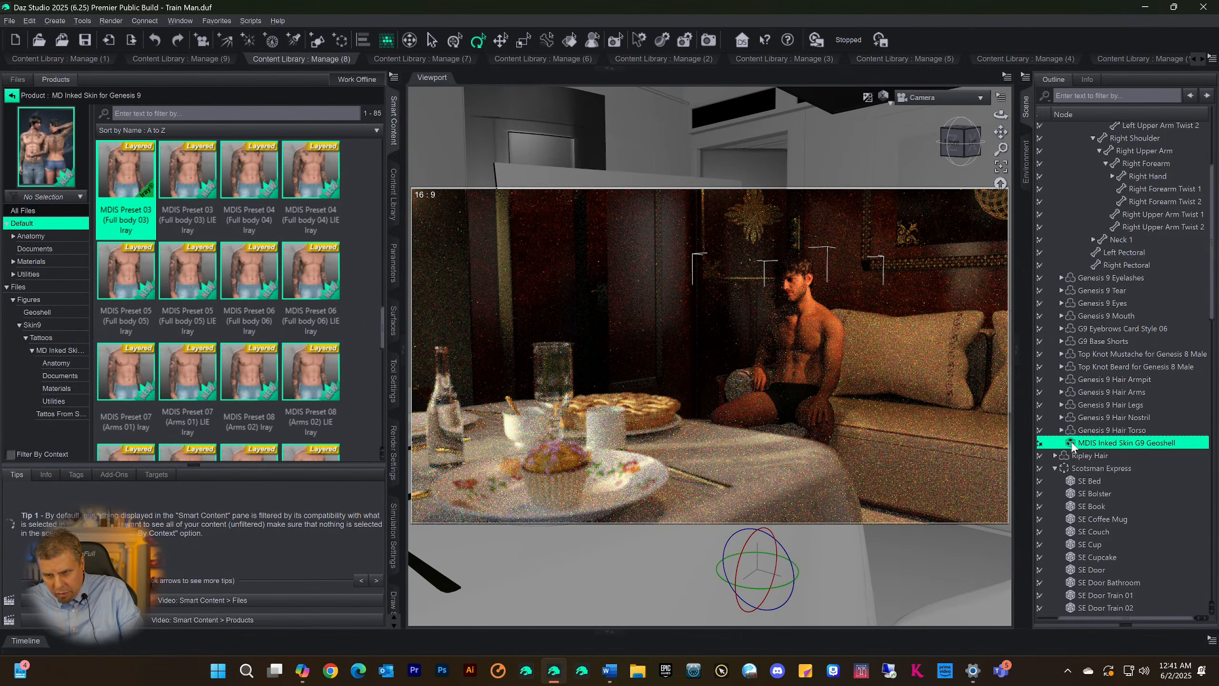
{"action": "double_click", "coordinate": [1122, 443]}
{"action": "left_click", "coordinate": [1072, 445]}
{"action": "key", "text": "Delete"}
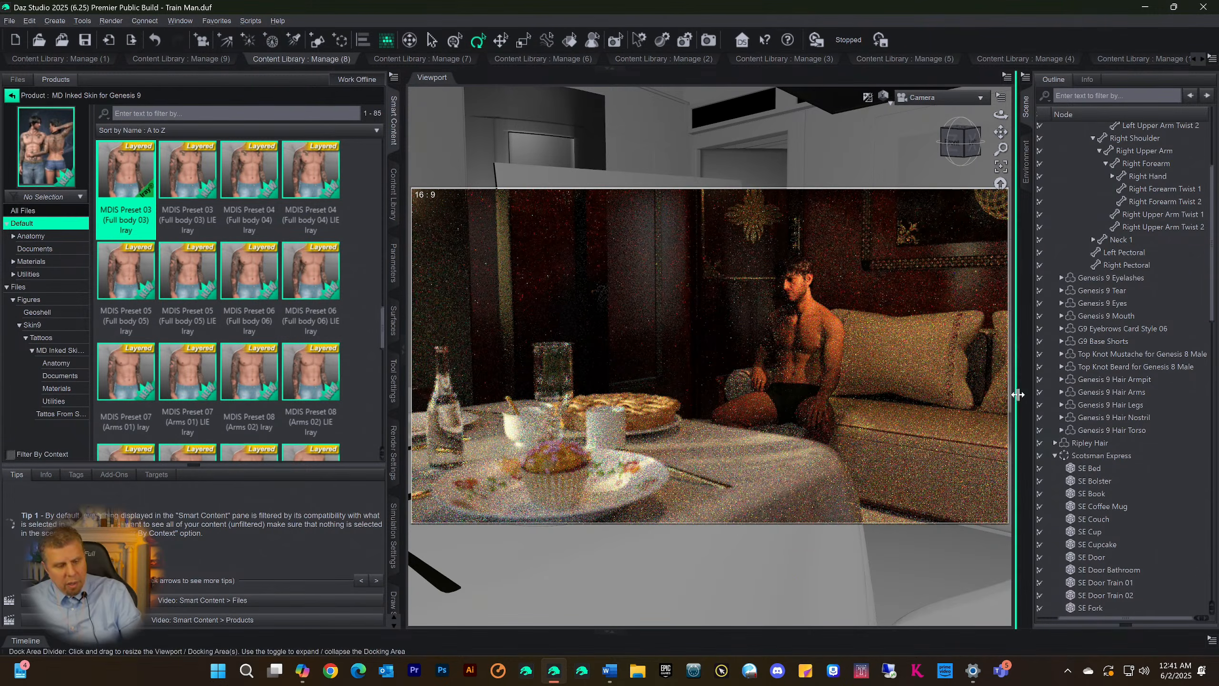
{"action": "key", "text": "ctrl+s"}
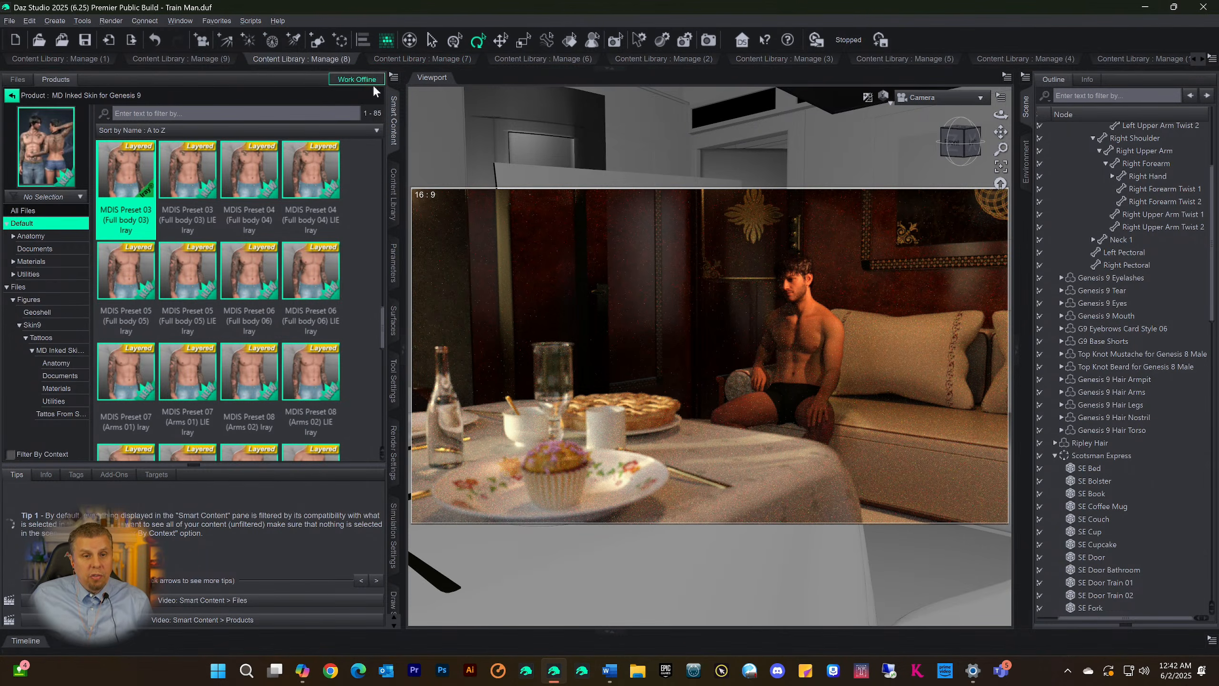
Bring the Skin9 category back into full view, look over its MDIS tattoo files and select MDIS Inked Skin Geoshell for Genesis 9
{"action": "left_click", "coordinate": [608, 69]}
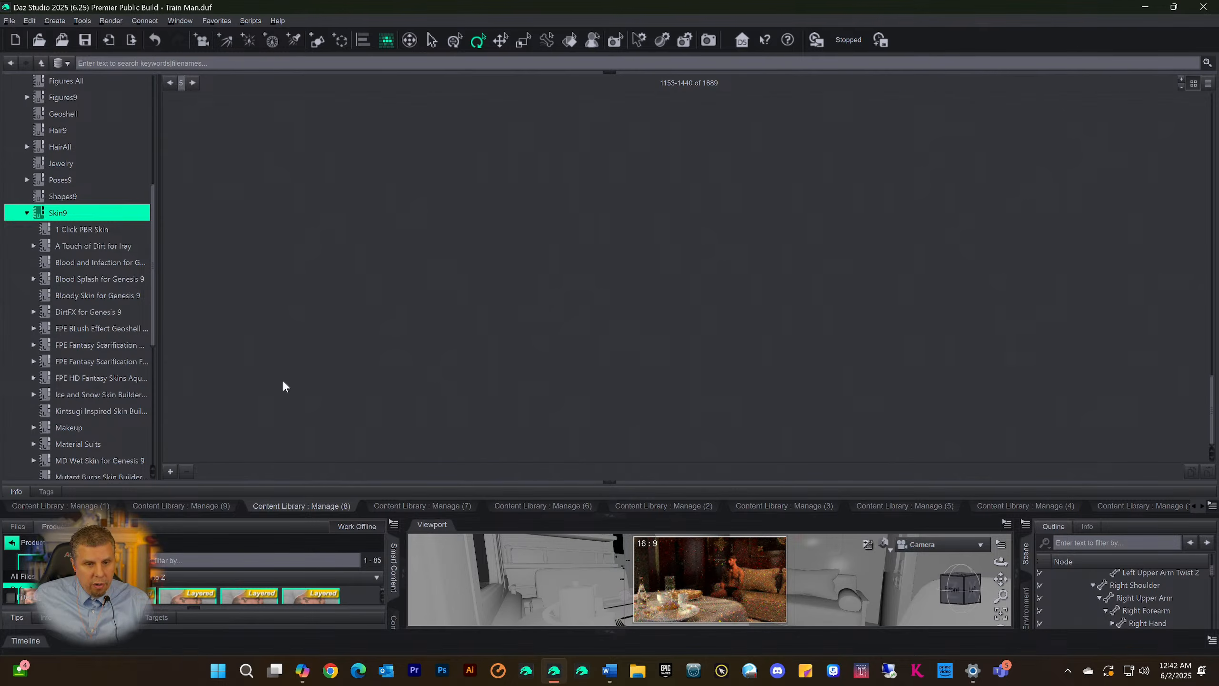
{"action": "scroll", "coordinate": [462, 278], "scroll_direction": "down", "scroll_amount": 20}
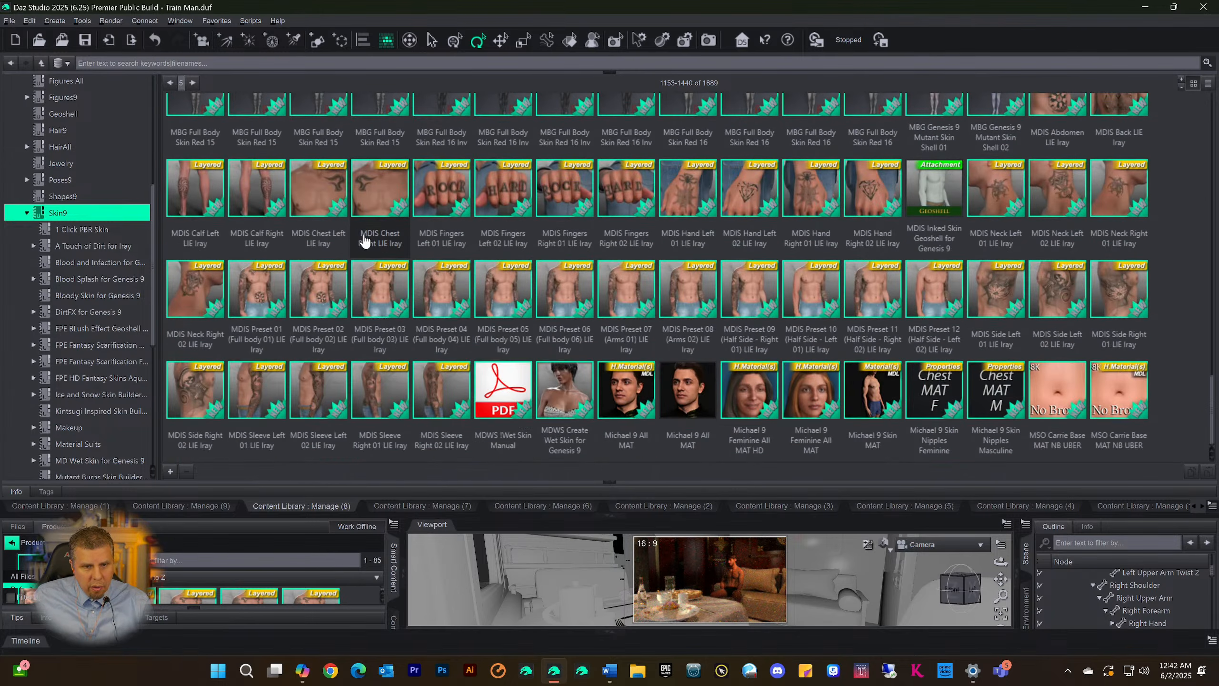
{"action": "left_click", "coordinate": [322, 201]}
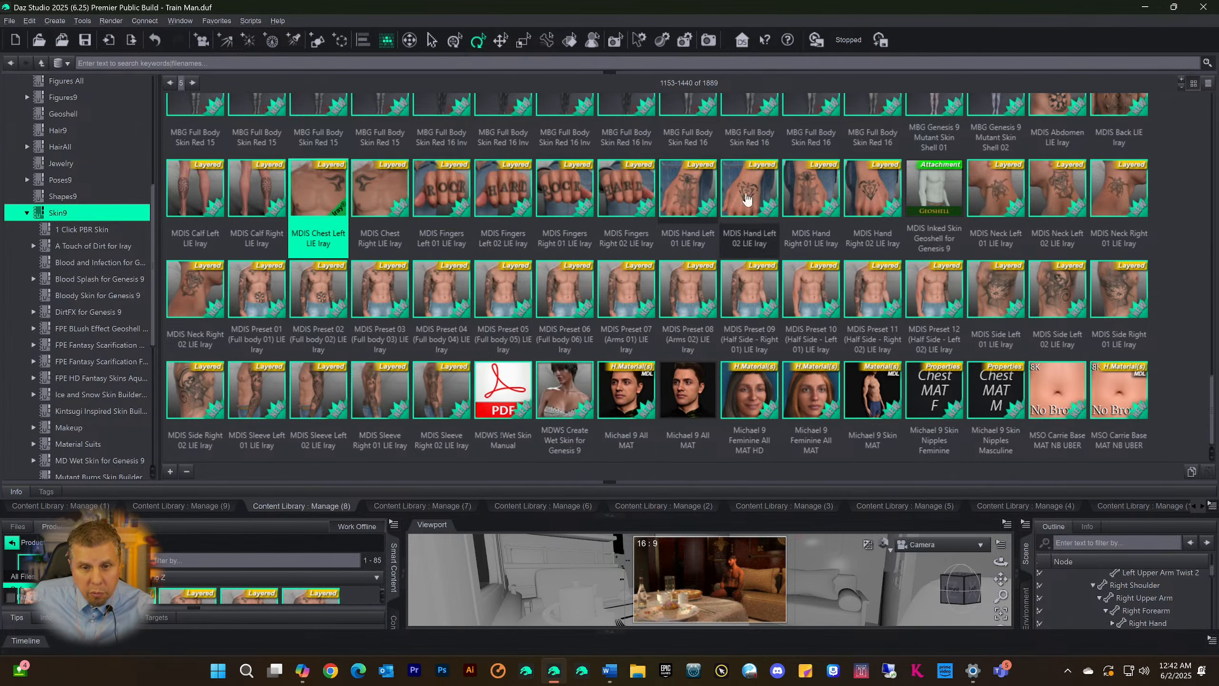
{"action": "mouse_move", "coordinate": [1023, 199]}
{"action": "left_click", "coordinate": [935, 216]}
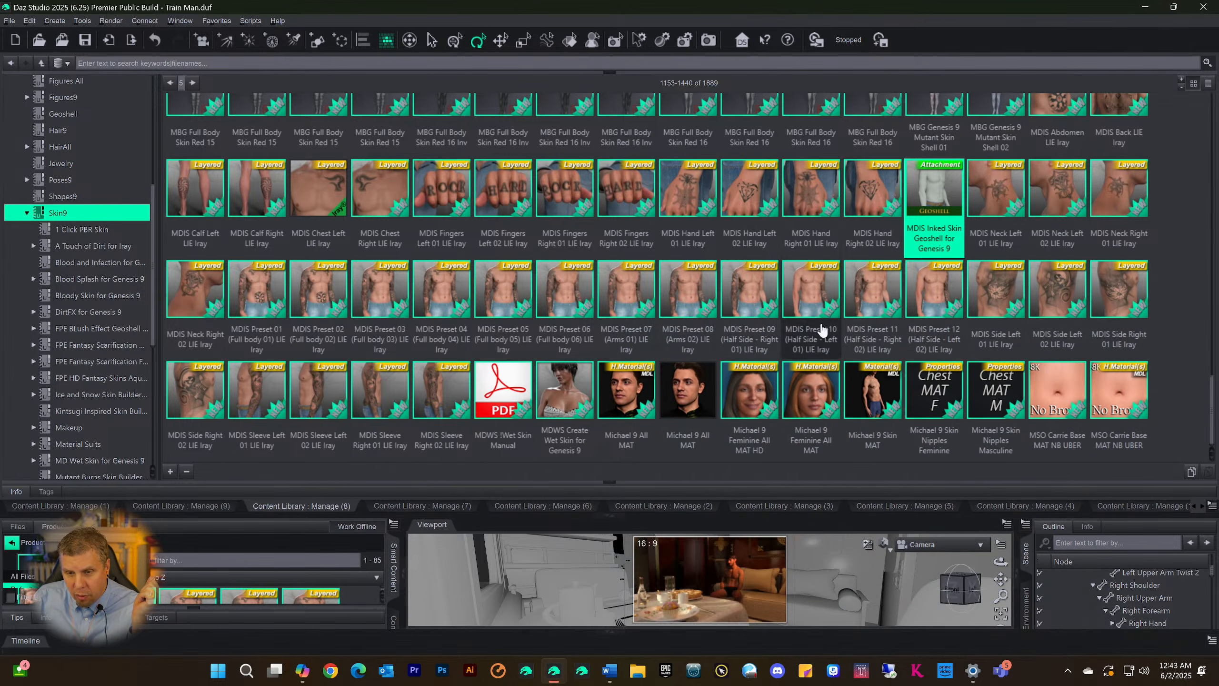
Go back one page in the Skin9 category and look through its files down to the MBG Full Body Skin Lime presets
{"action": "scroll", "coordinate": [1006, 350], "scroll_direction": "up", "scroll_amount": 10}
{"action": "scroll", "coordinate": [1007, 349], "scroll_direction": "up", "scroll_amount": 6}
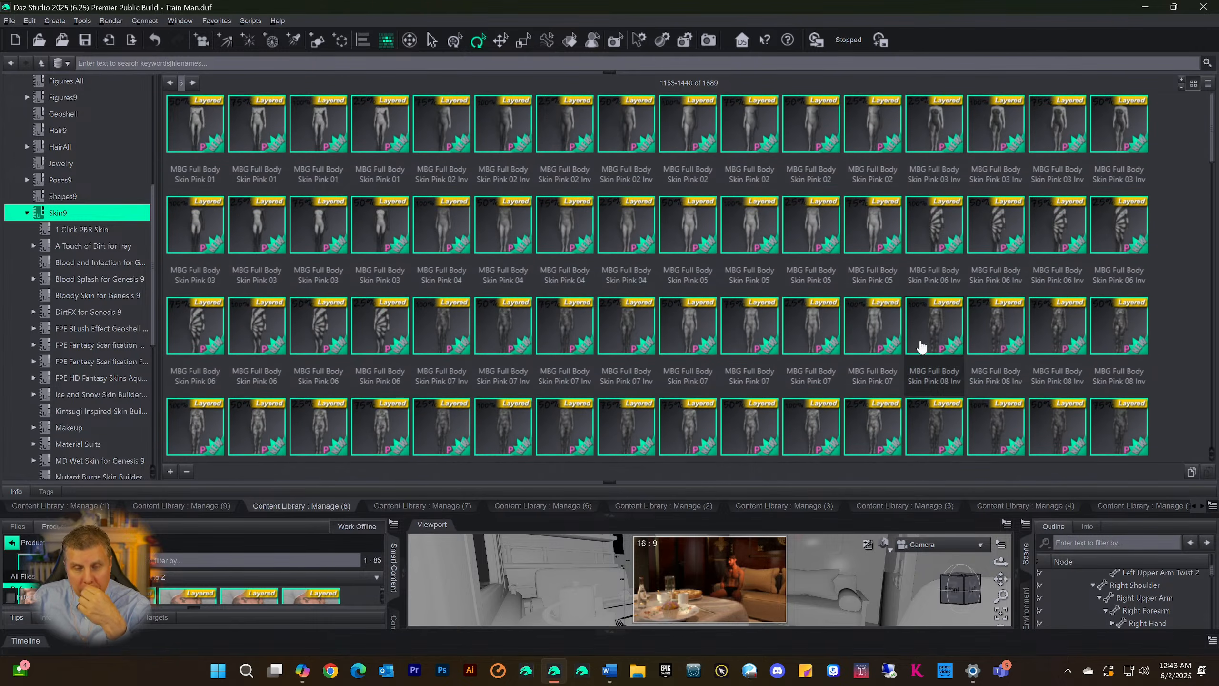
{"action": "mouse_move", "coordinate": [924, 345]}
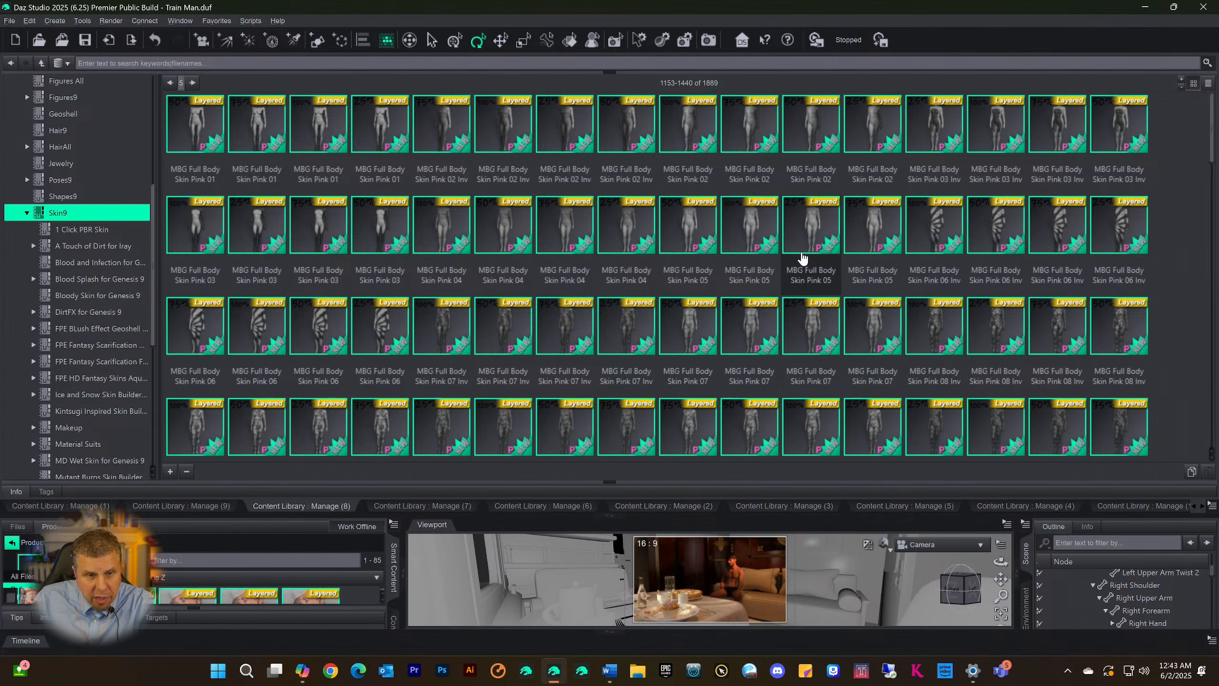
{"action": "left_click", "coordinate": [170, 82]}
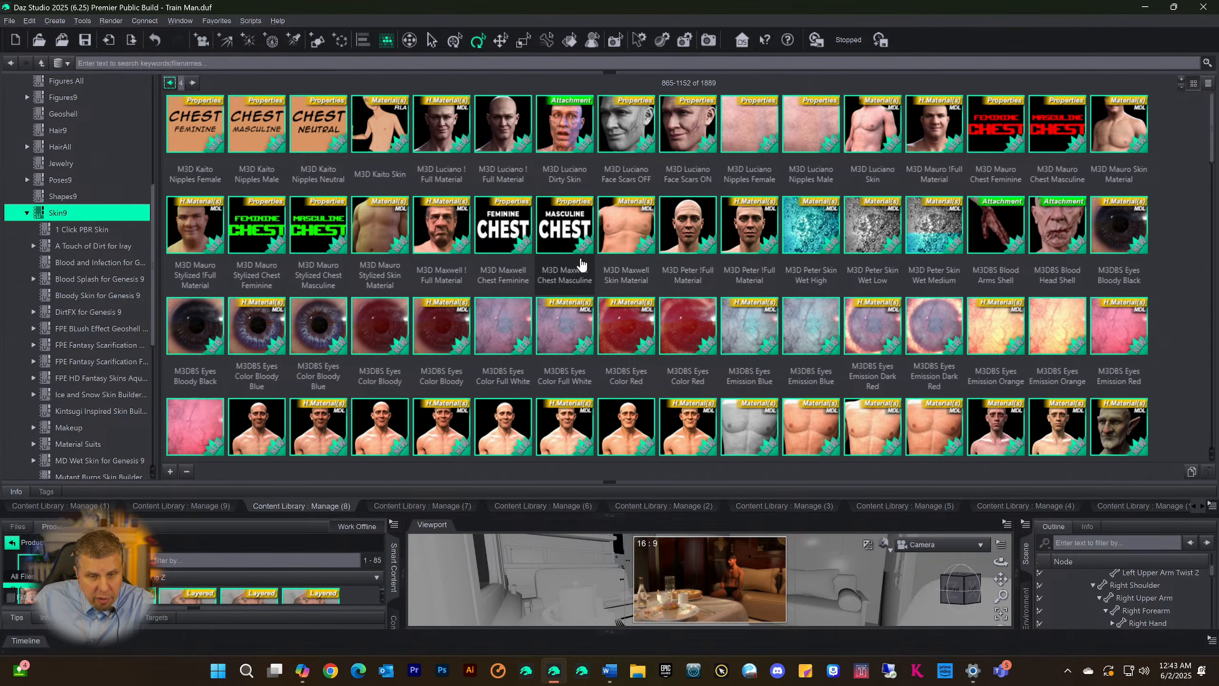
{"action": "scroll", "coordinate": [578, 240], "scroll_direction": "down", "scroll_amount": 10}
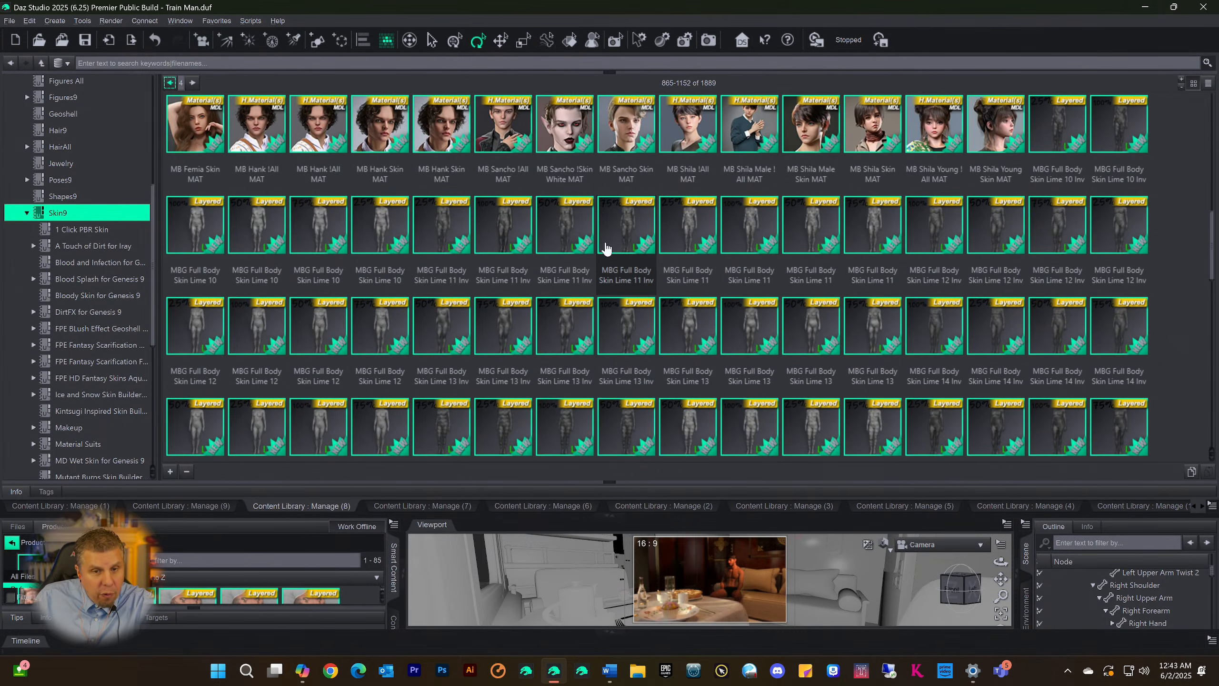
Look over the Mateo 9 files in the Skin9 category, including the All MAT, All MAT HD and Skin Nipples Masculine and Feminine presets
{"action": "scroll", "coordinate": [610, 250], "scroll_direction": "up", "scroll_amount": 5}
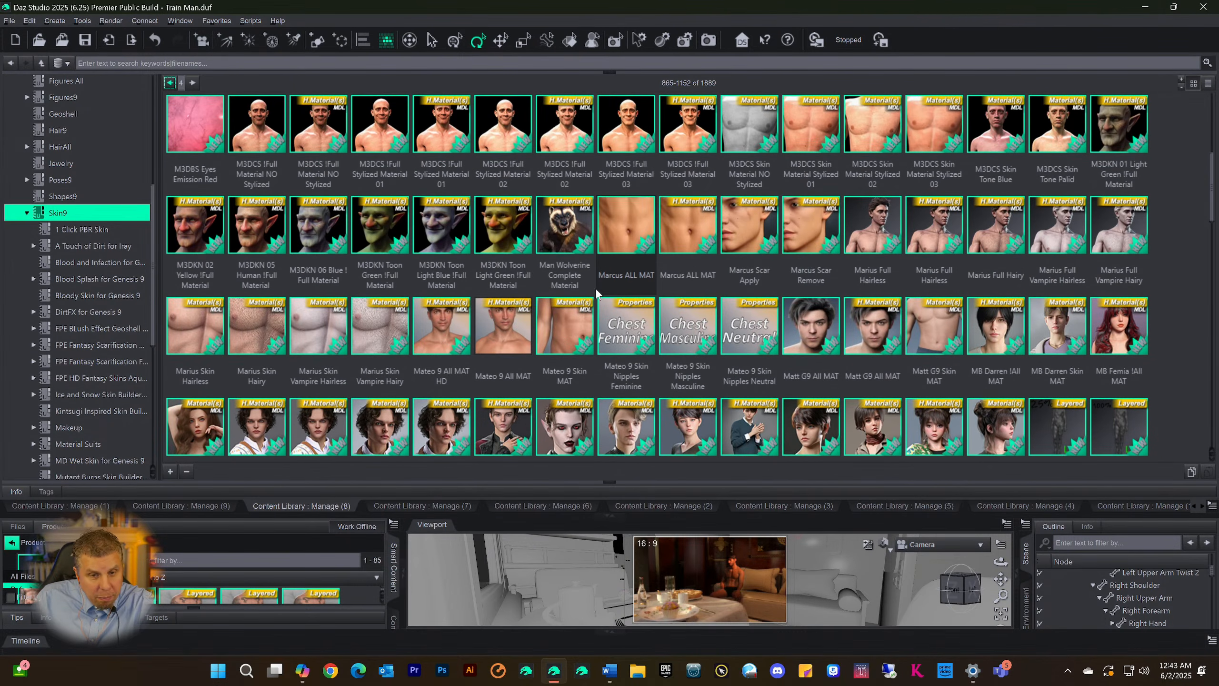
{"action": "left_click", "coordinate": [448, 344]}
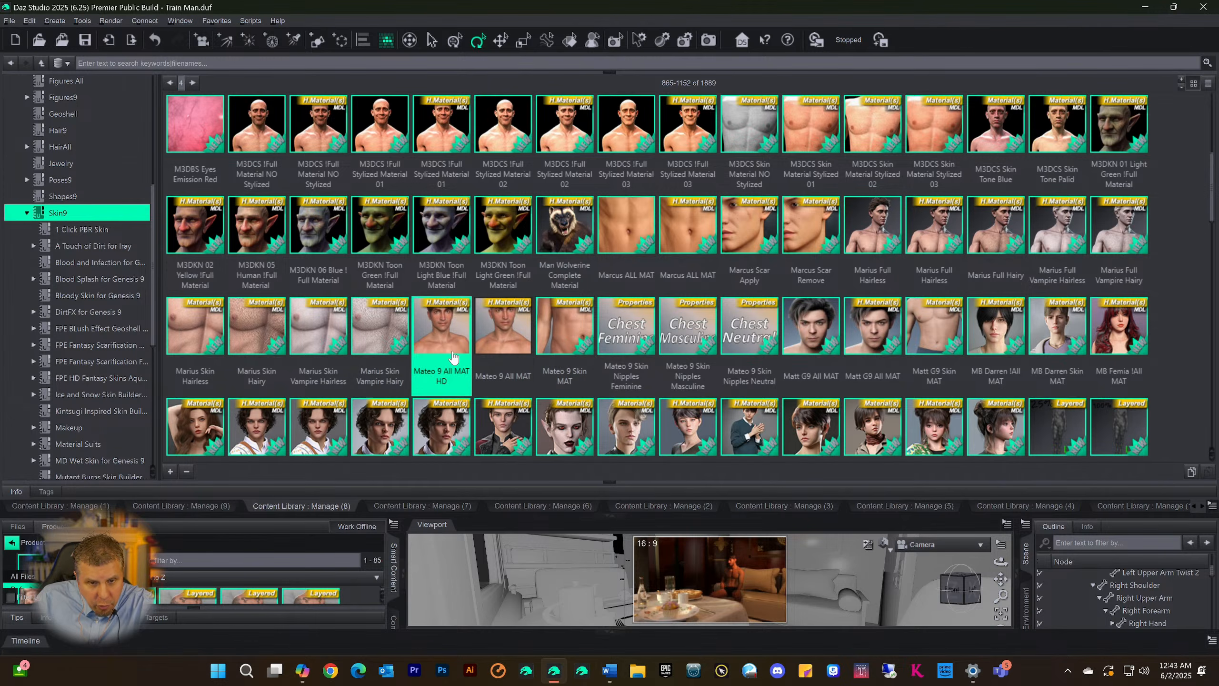
{"action": "left_click", "coordinate": [517, 355]}
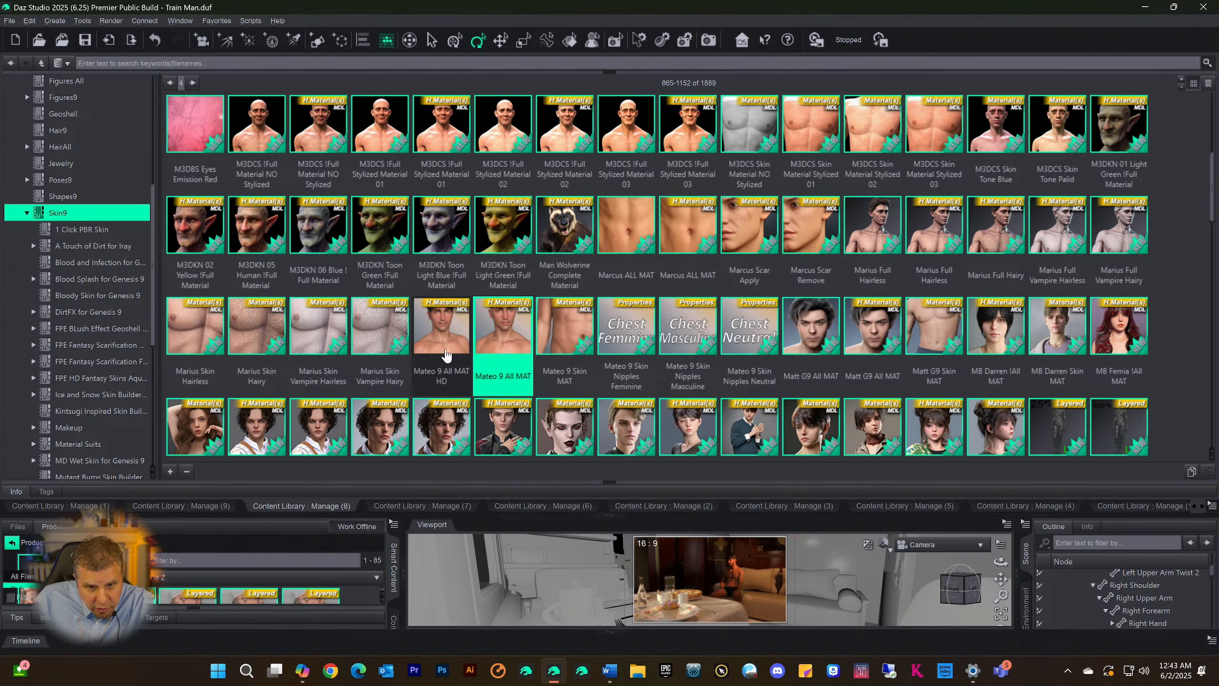
{"action": "left_click", "coordinate": [441, 355]}
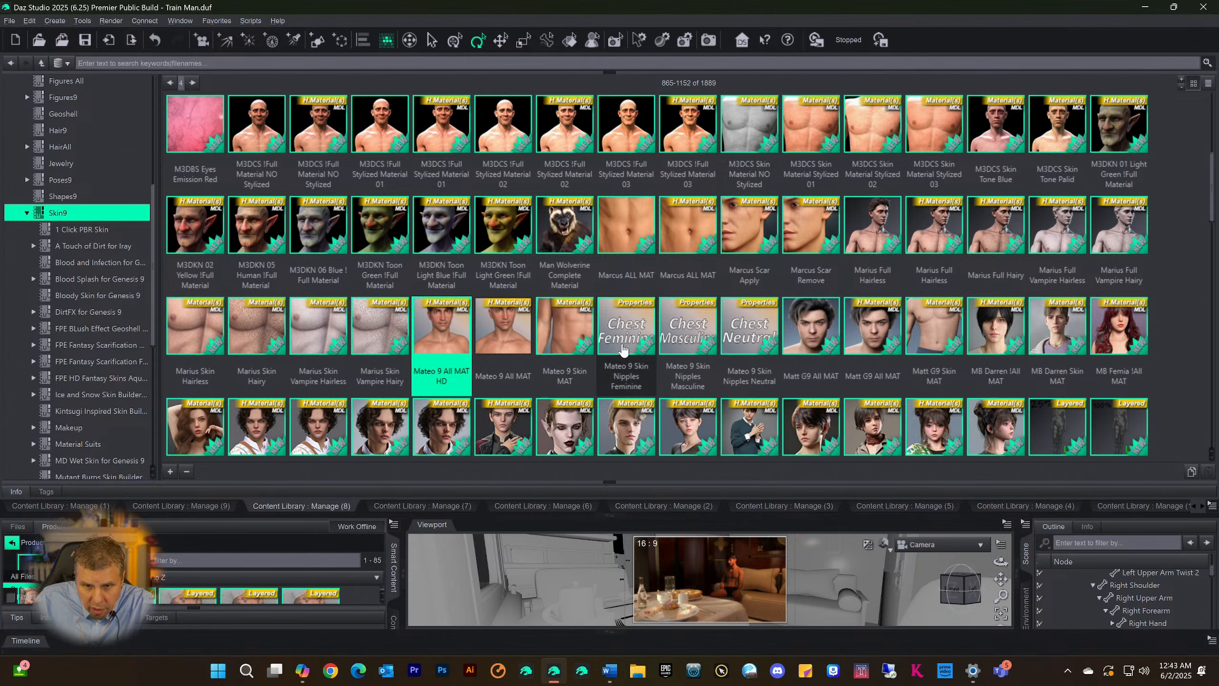
{"action": "left_click", "coordinate": [686, 351]}
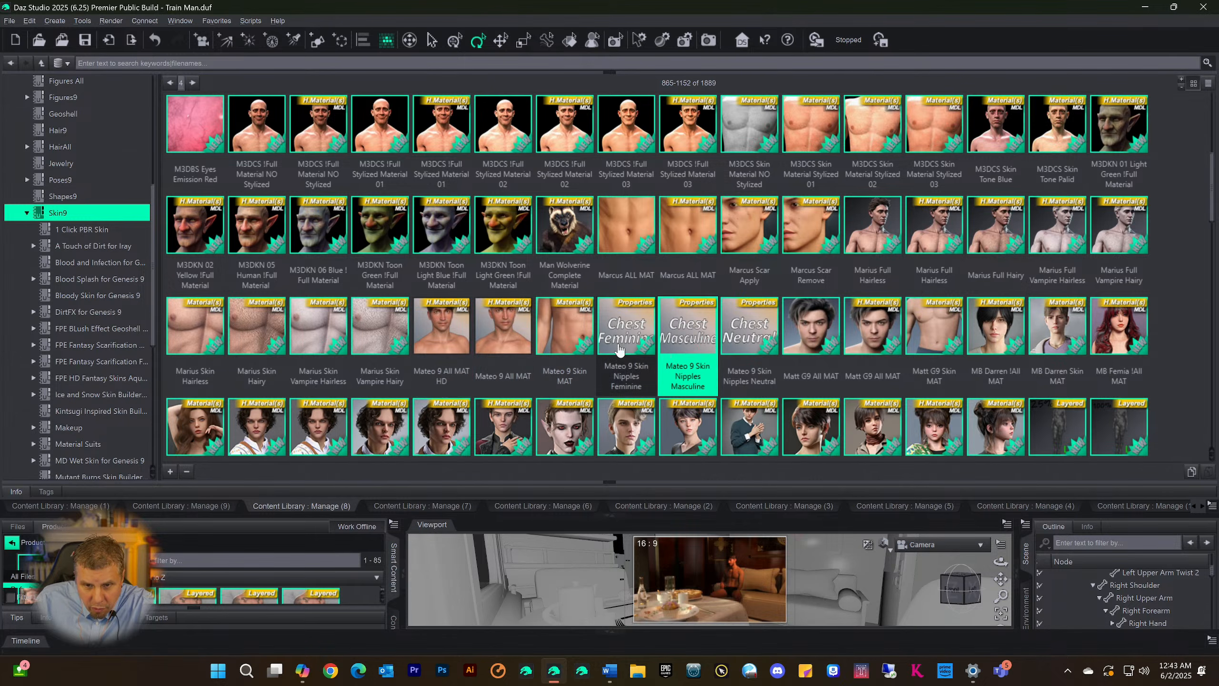
{"action": "left_click", "coordinate": [622, 351]}
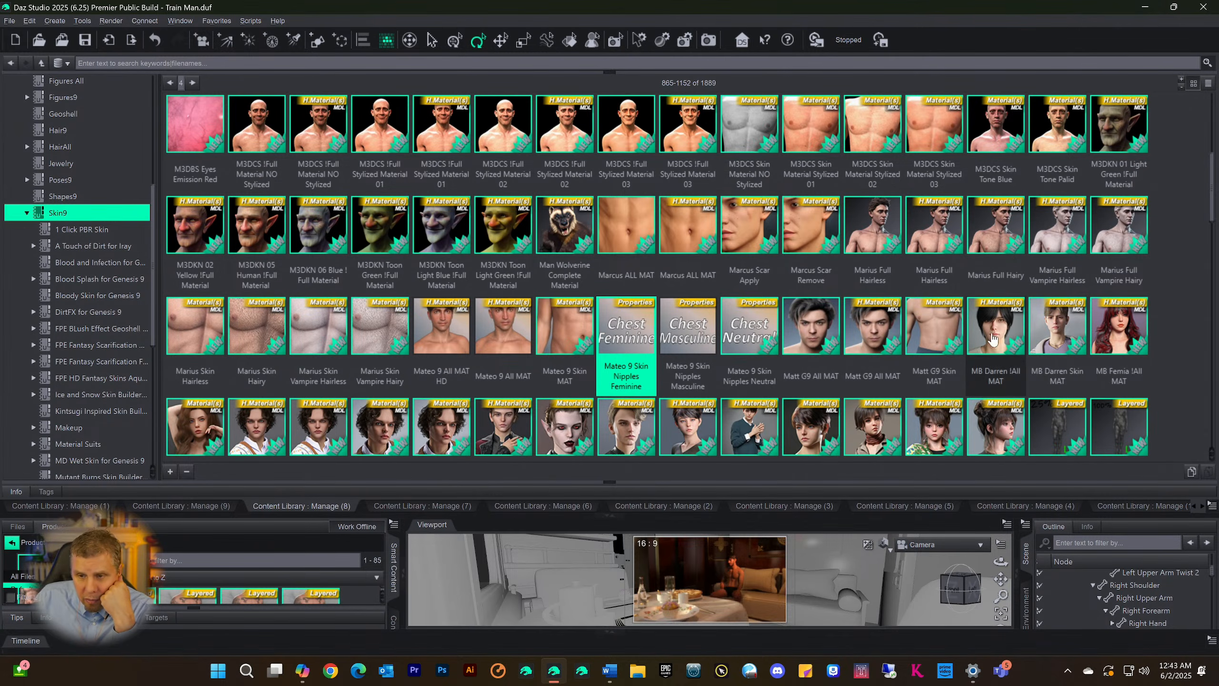
Examine the MBG Full Body Skin Lime and Noir presets, checking the file details of Lime 15, Noir 01, Lime 15 Inv and Lime 11 Inv
{"action": "scroll", "coordinate": [888, 345], "scroll_direction": "down", "scroll_amount": 10}
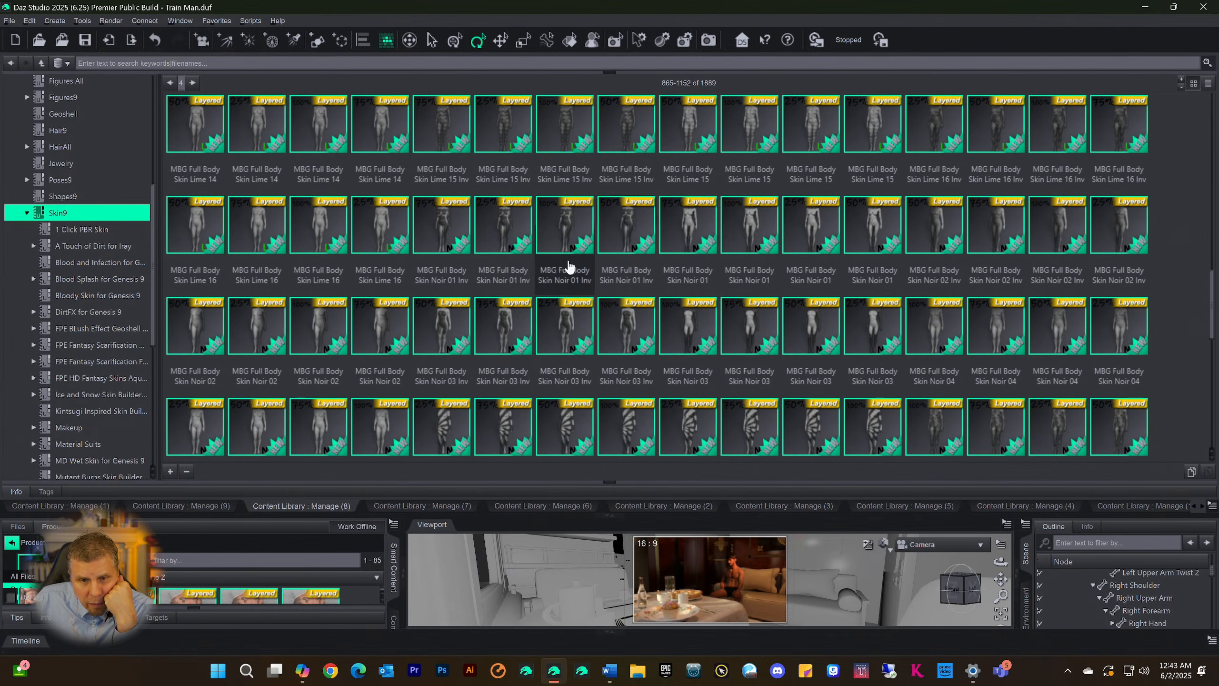
{"action": "left_click", "coordinate": [545, 243]}
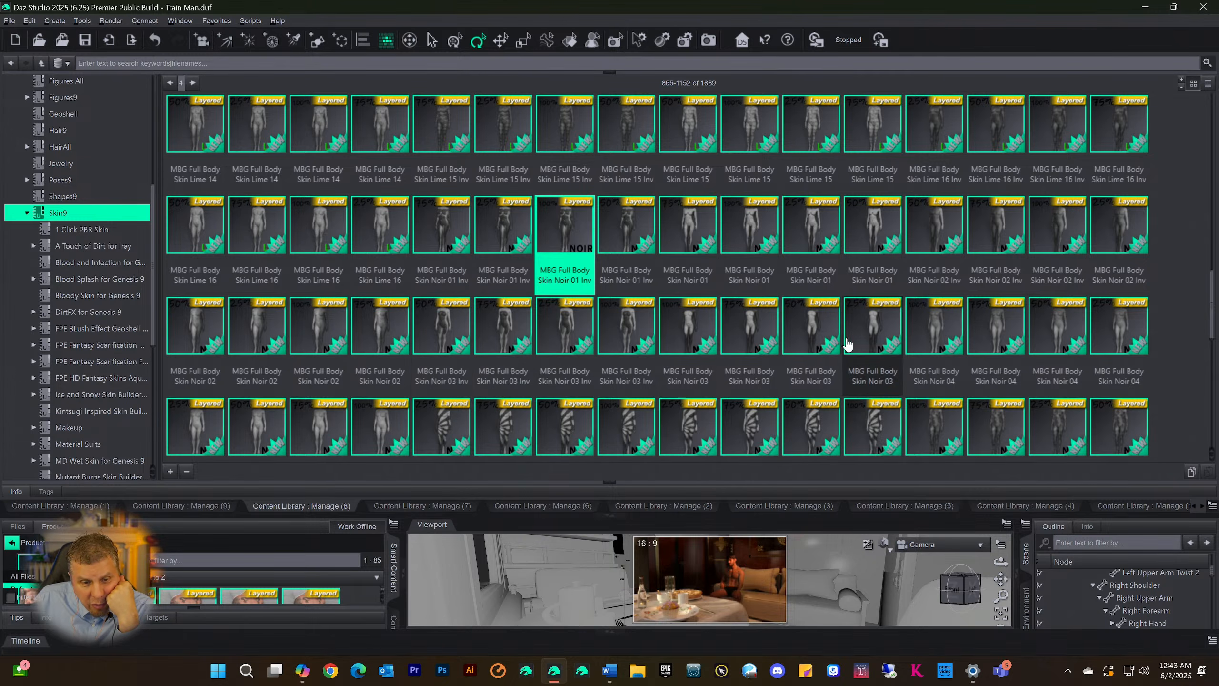
{"action": "scroll", "coordinate": [847, 343], "scroll_direction": "down", "scroll_amount": 10}
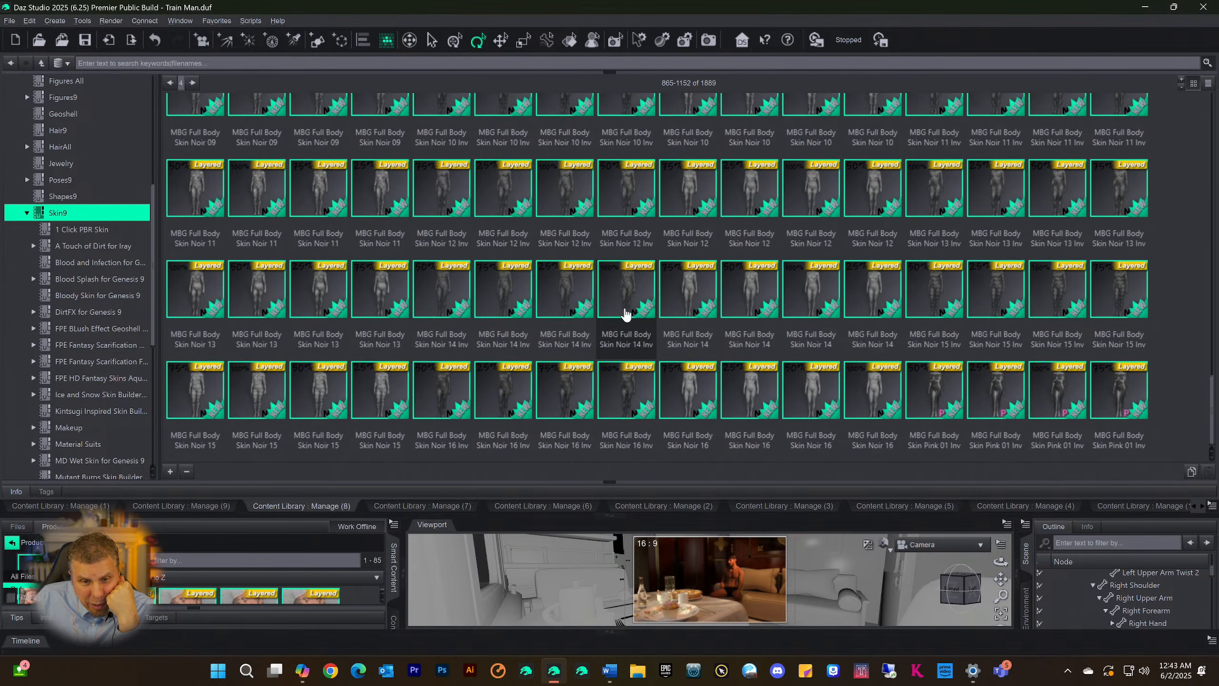
{"action": "scroll", "coordinate": [450, 310], "scroll_direction": "up", "scroll_amount": 10}
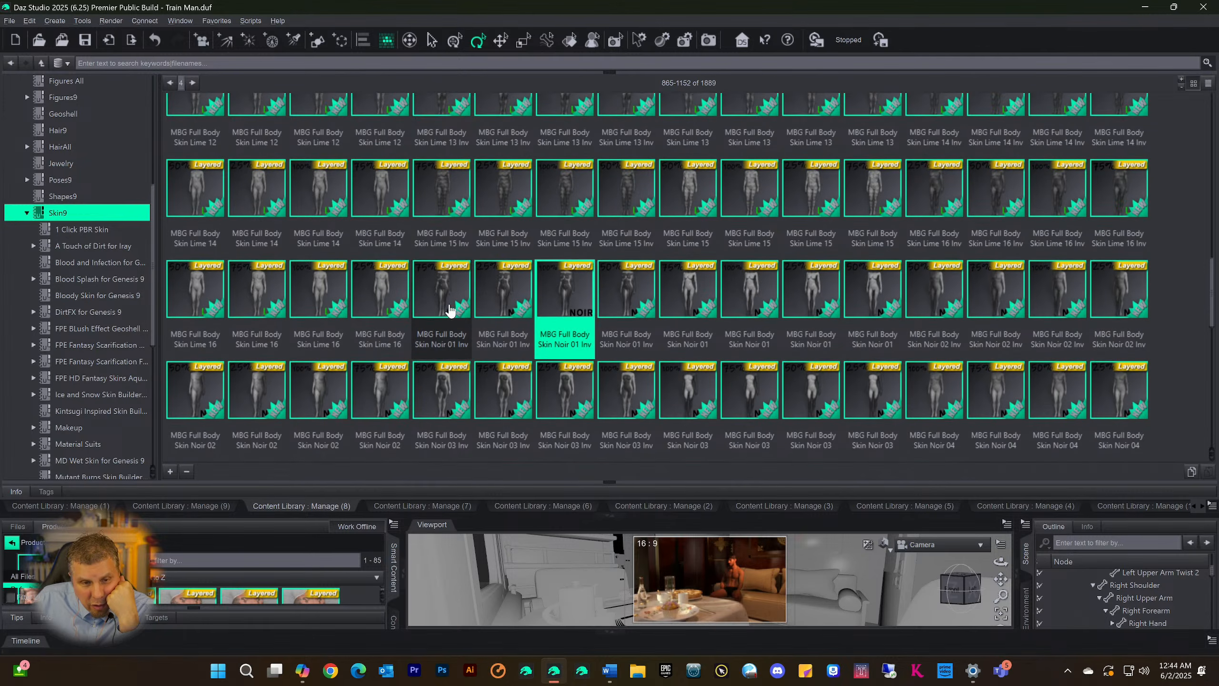
{"action": "scroll", "coordinate": [508, 243], "scroll_direction": "up", "scroll_amount": 5}
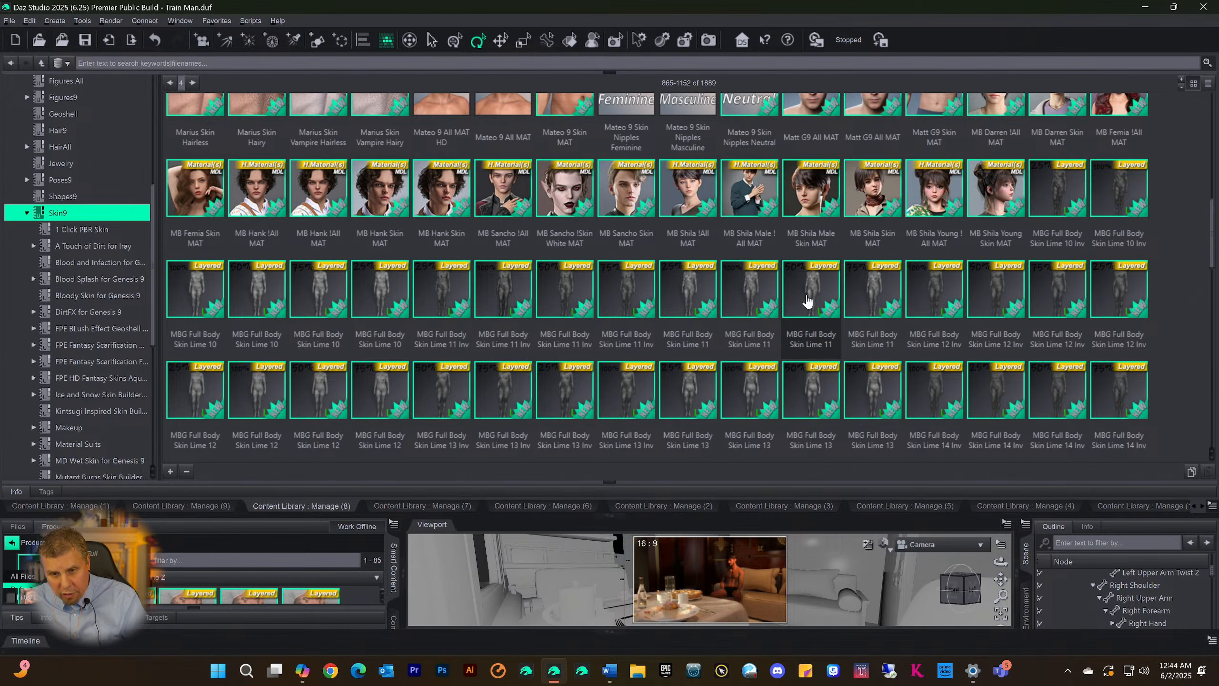
{"action": "scroll", "coordinate": [609, 309], "scroll_direction": "down", "scroll_amount": 5}
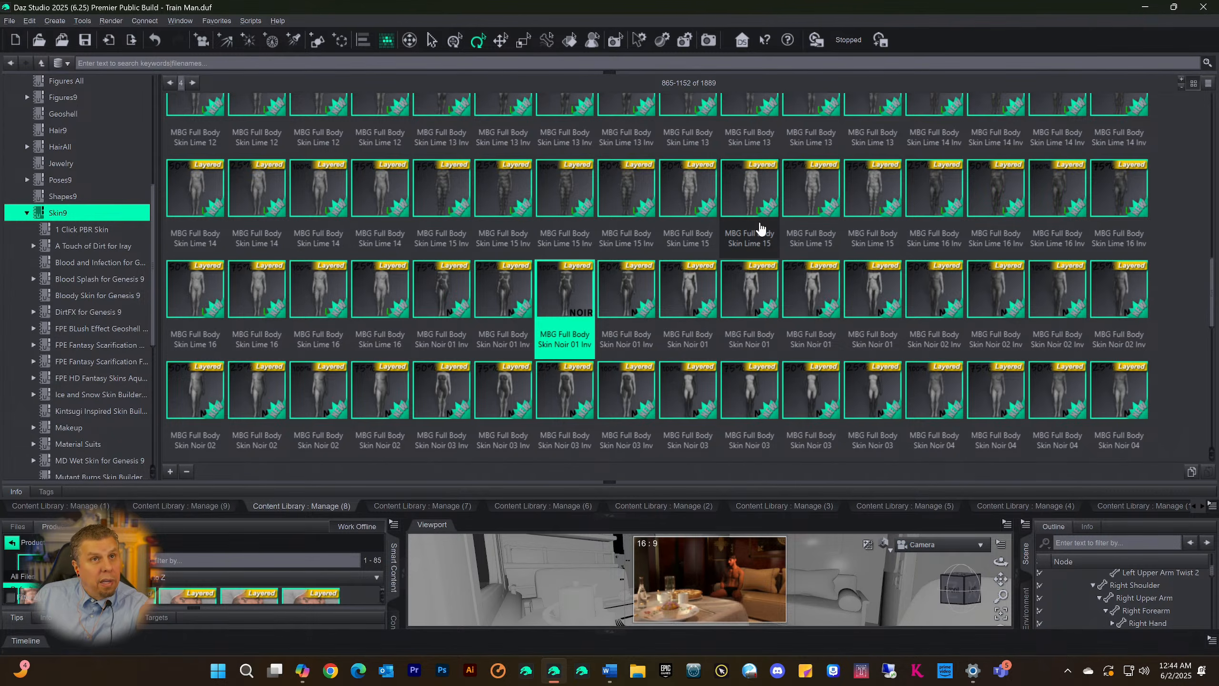
{"action": "mouse_move", "coordinate": [760, 228]}
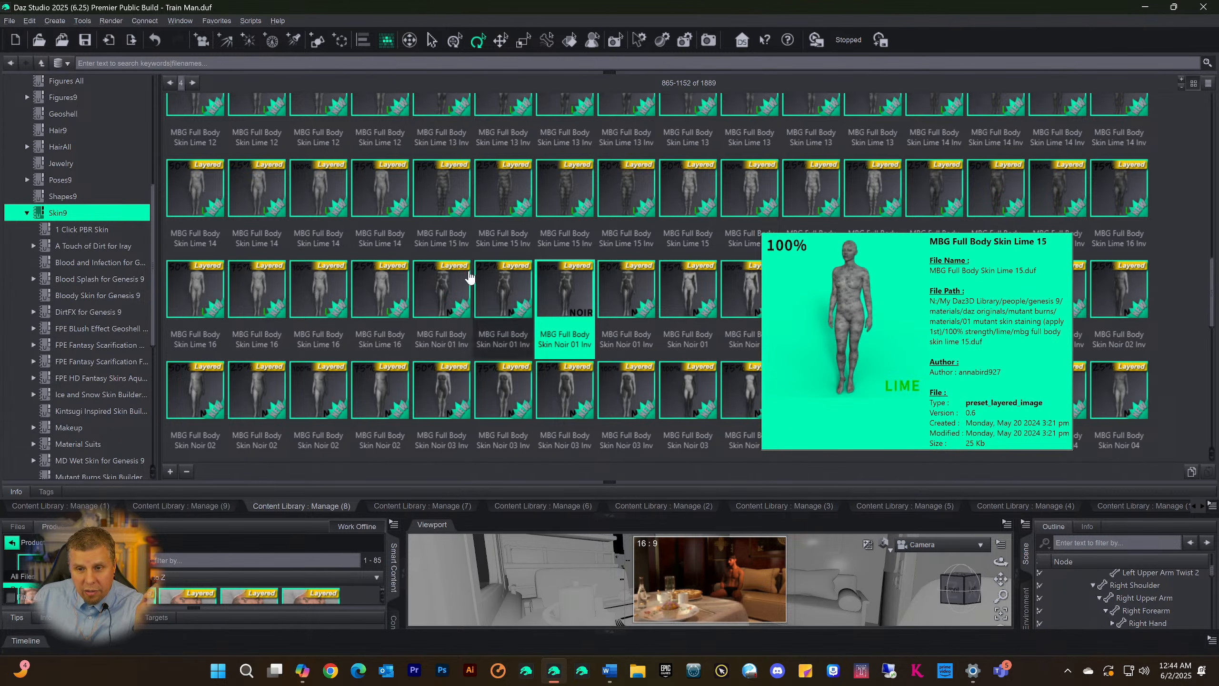
{"action": "mouse_move", "coordinate": [750, 298]}
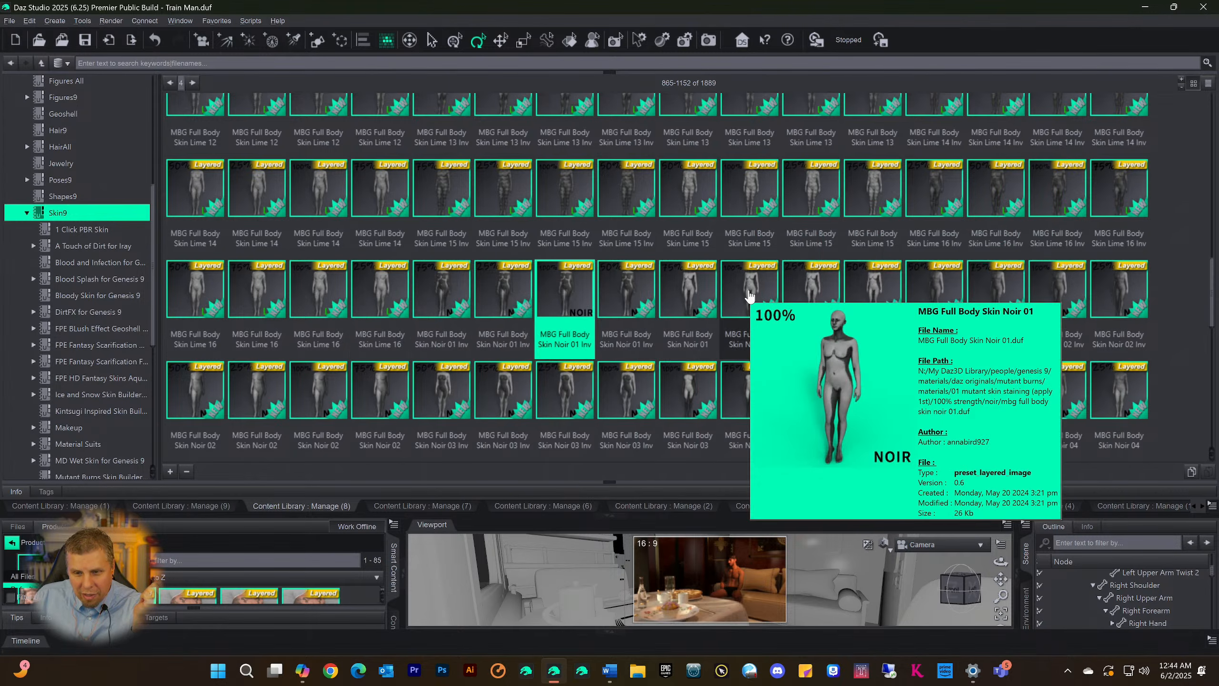
{"action": "mouse_move", "coordinate": [554, 185]}
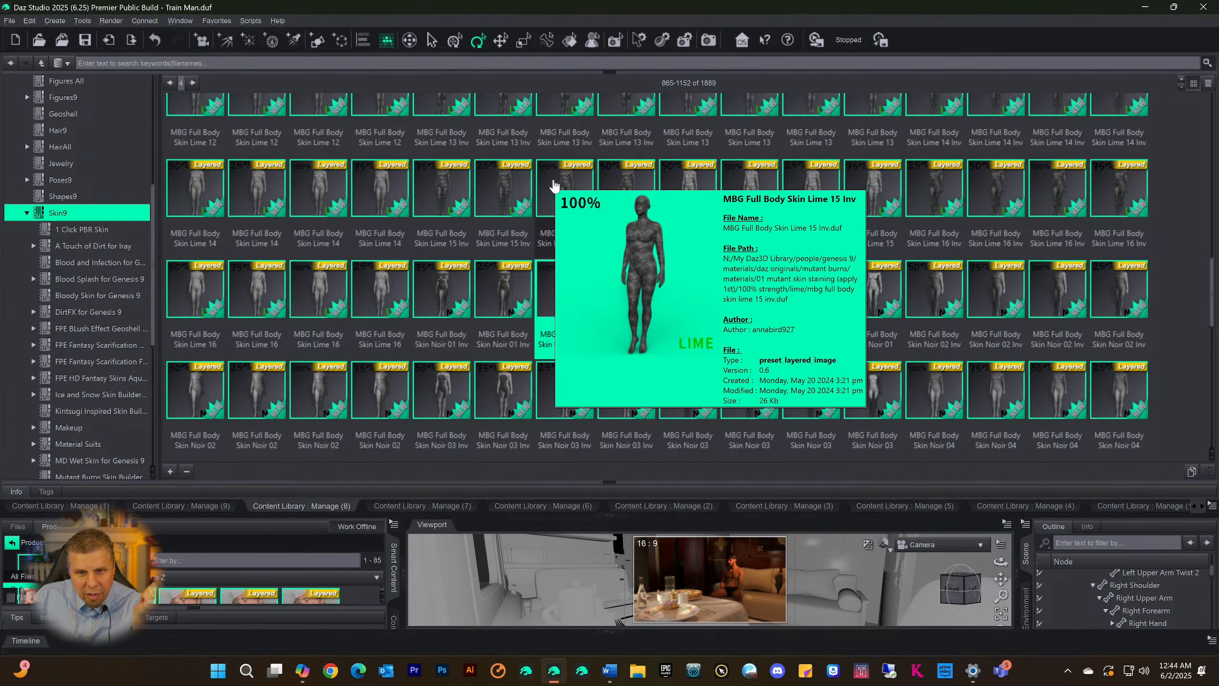
{"action": "scroll", "coordinate": [578, 331], "scroll_direction": "up", "scroll_amount": 3}
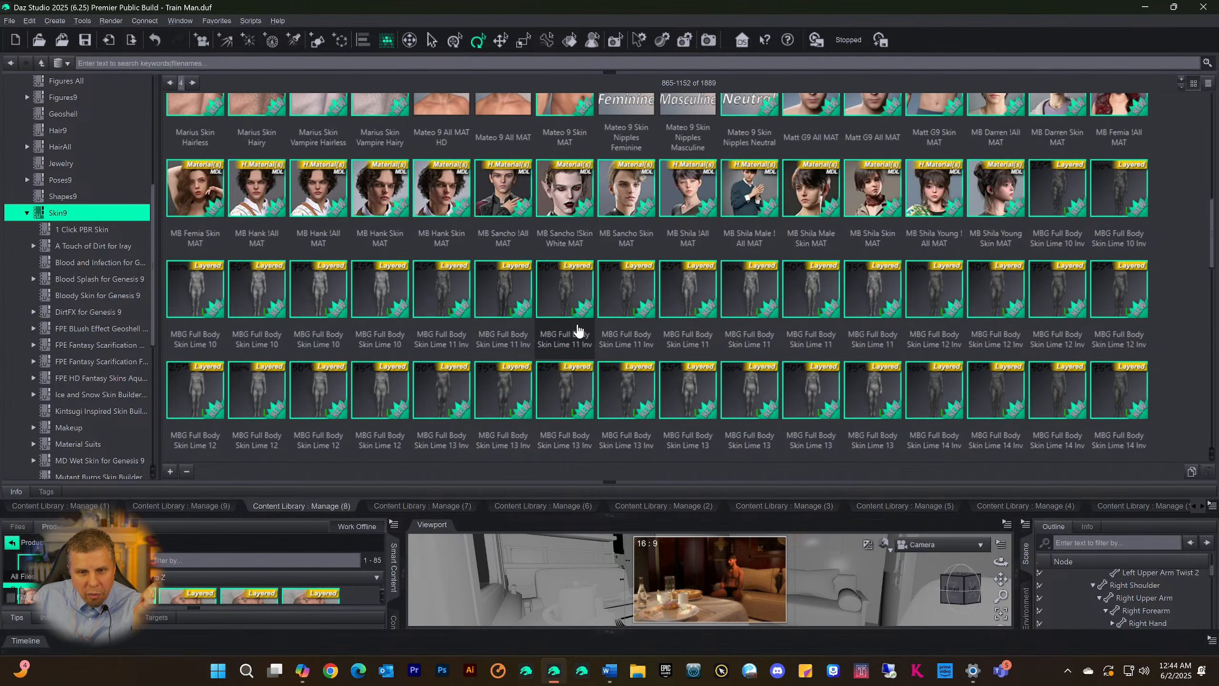
{"action": "mouse_move", "coordinate": [574, 310]}
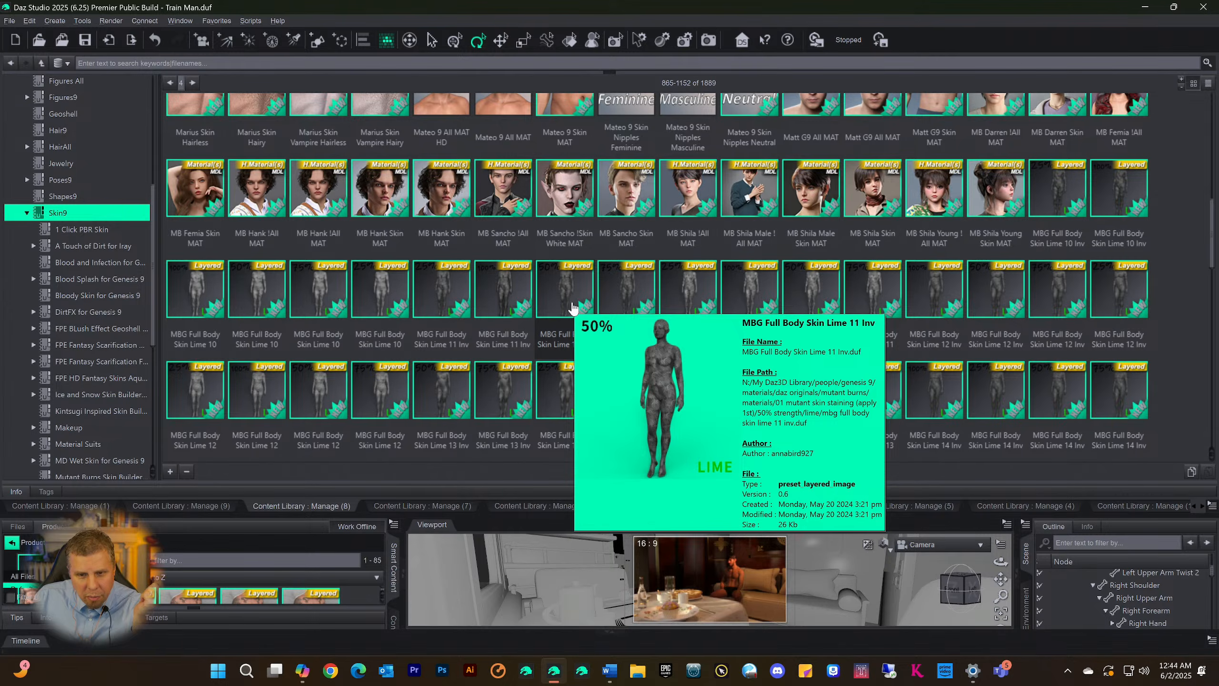
Select the Genesis 9 figure in the scene and apply the MBG Full Body Skin Lime 11 preset to it
{"action": "left_click", "coordinate": [699, 302]}
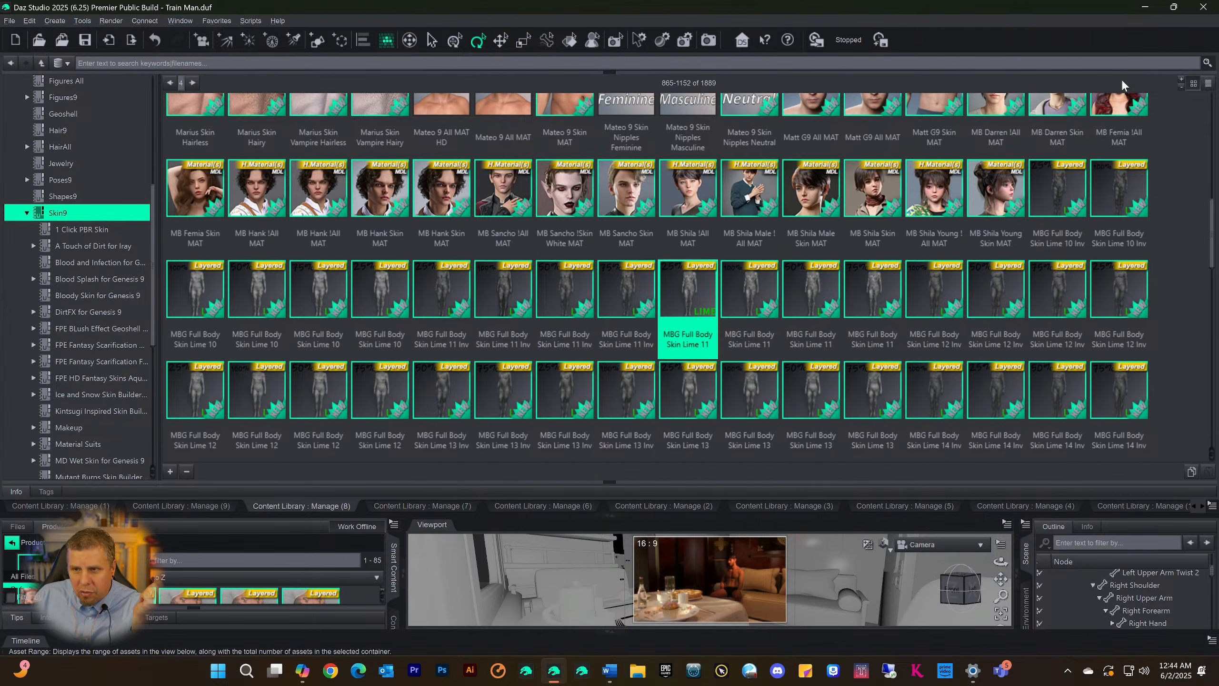
{"action": "left_click", "coordinate": [607, 517]}
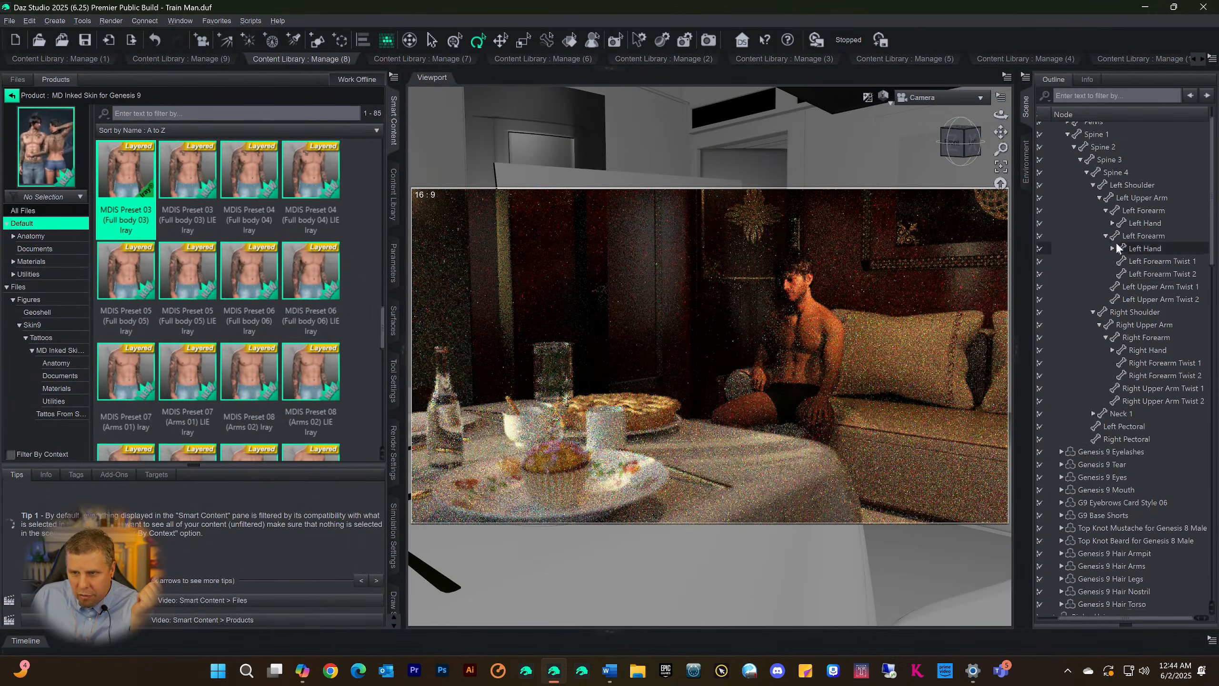
{"action": "left_click", "coordinate": [1087, 128]}
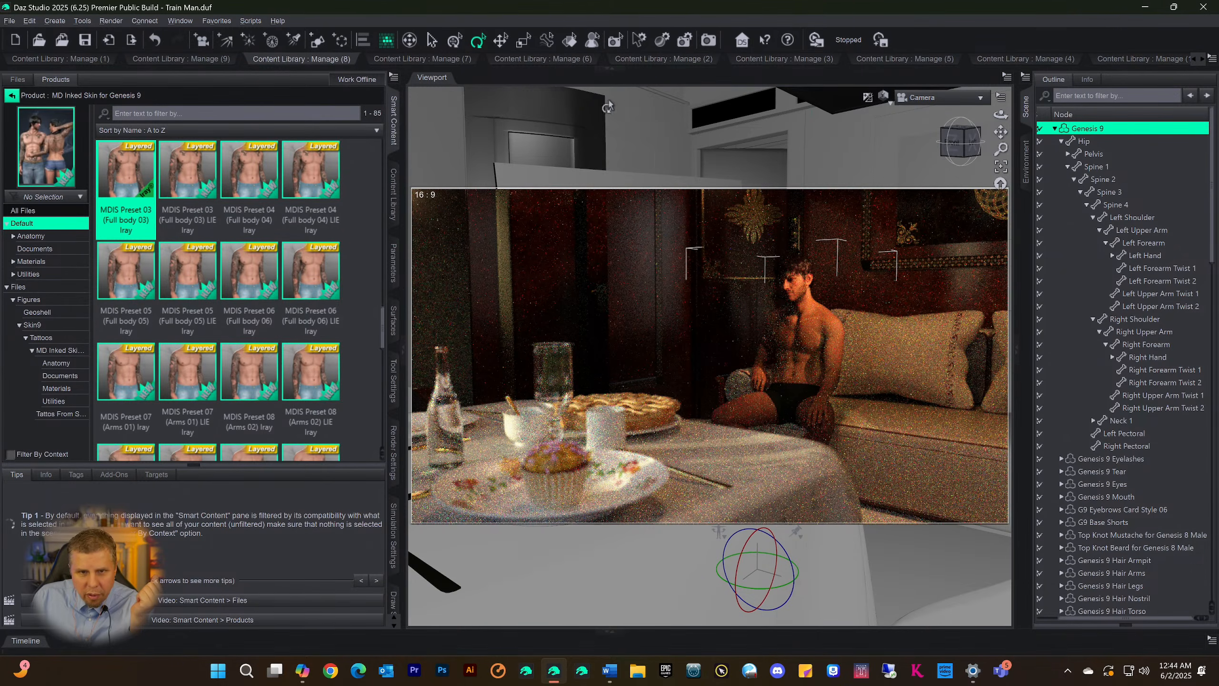
{"action": "left_click", "coordinate": [604, 70]}
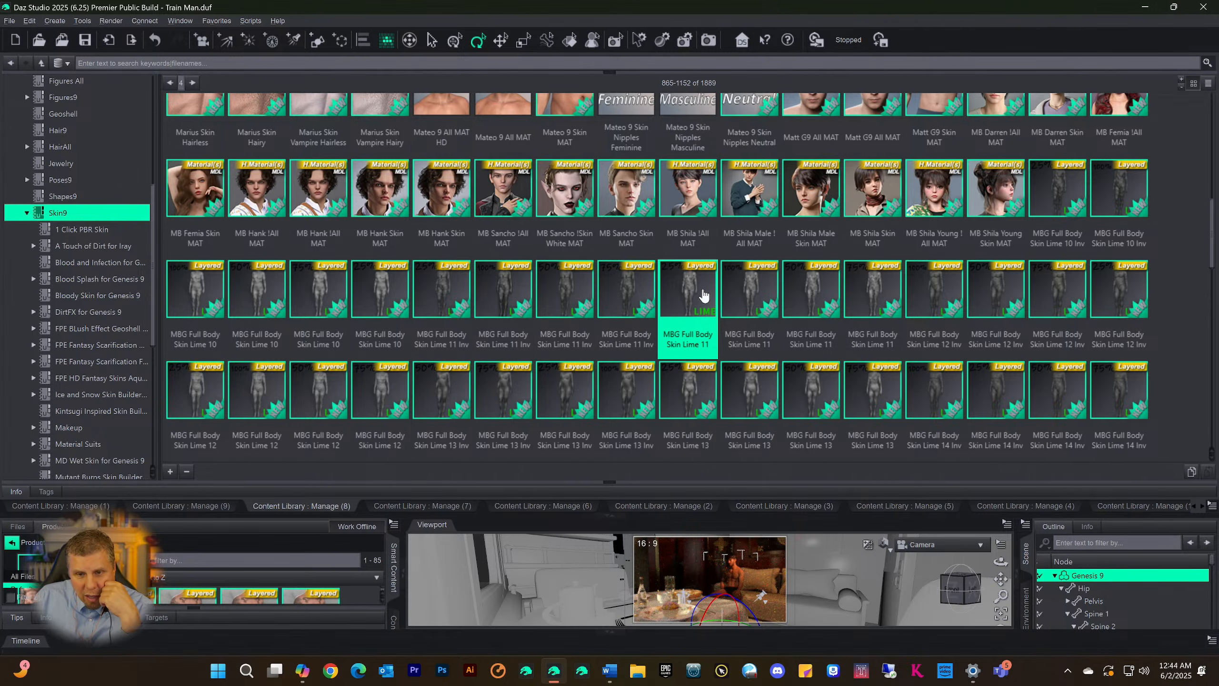
{"action": "double_click", "coordinate": [690, 289]}
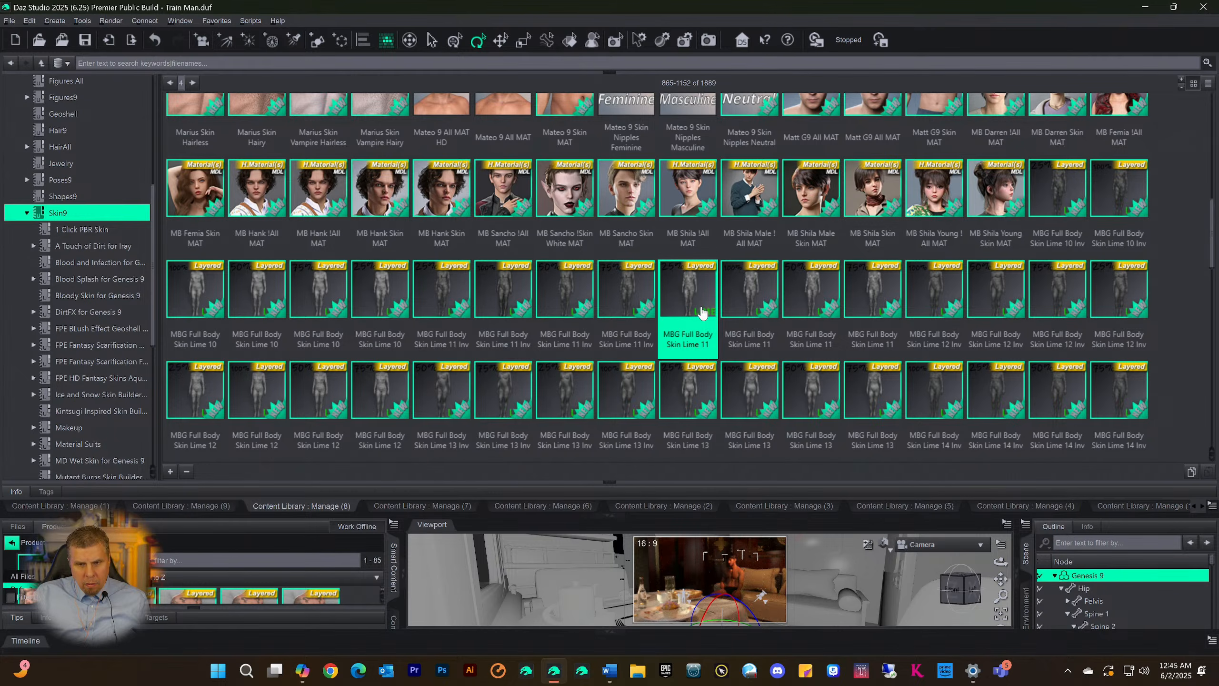
Switch the enlarged viewport to Perspective View and inspect the skin on the Genesis 9 figure's torso and upper arm up close
{"action": "left_click", "coordinate": [613, 522]}
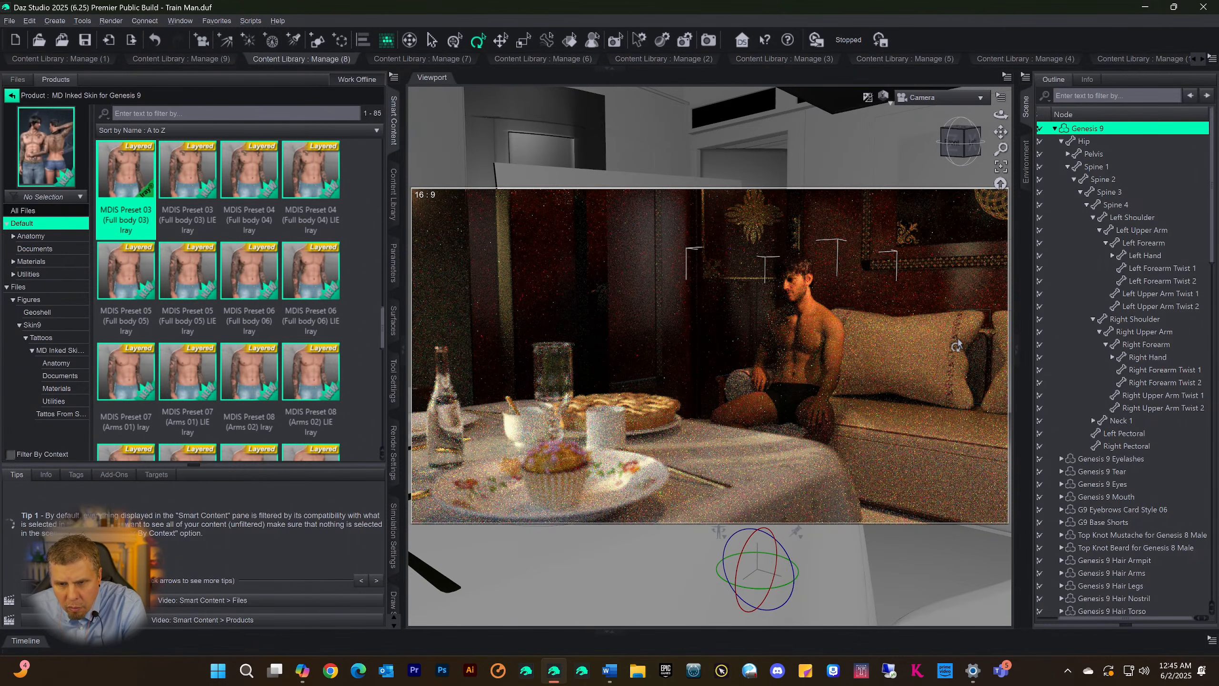
{"action": "left_click", "coordinate": [938, 99]}
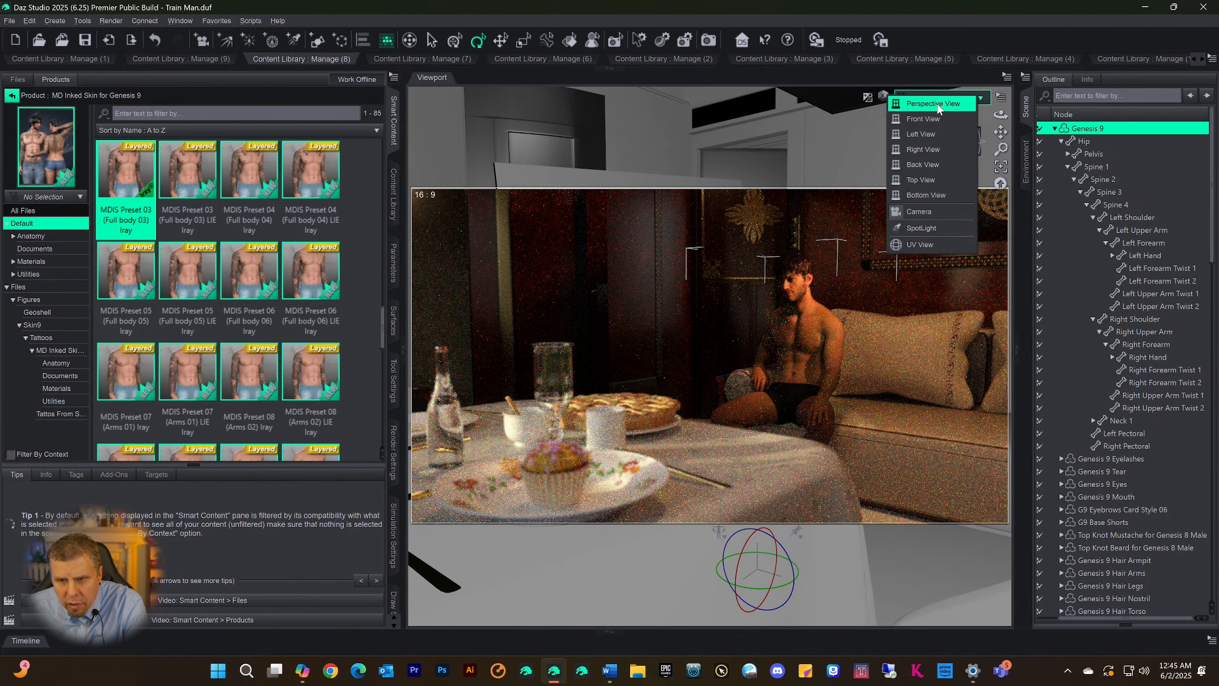
{"action": "left_click", "coordinate": [939, 110]}
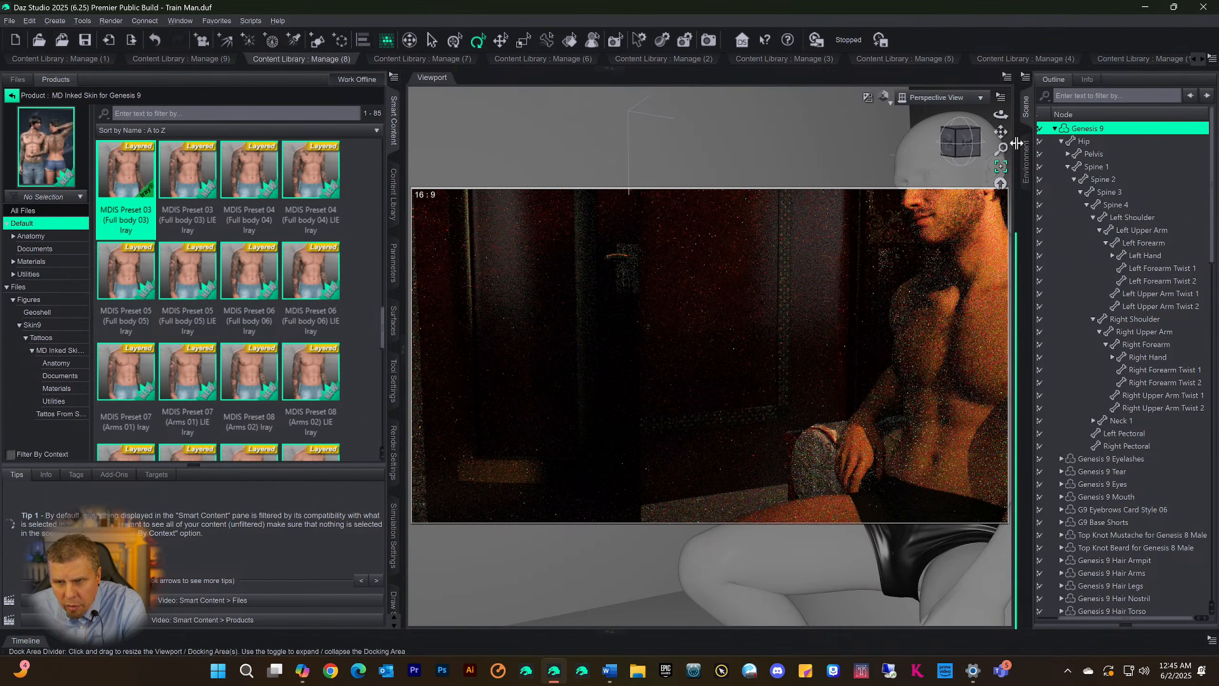
{"action": "left_click_drag", "start_coordinate": [1000, 130], "coordinate": [857, 116]}
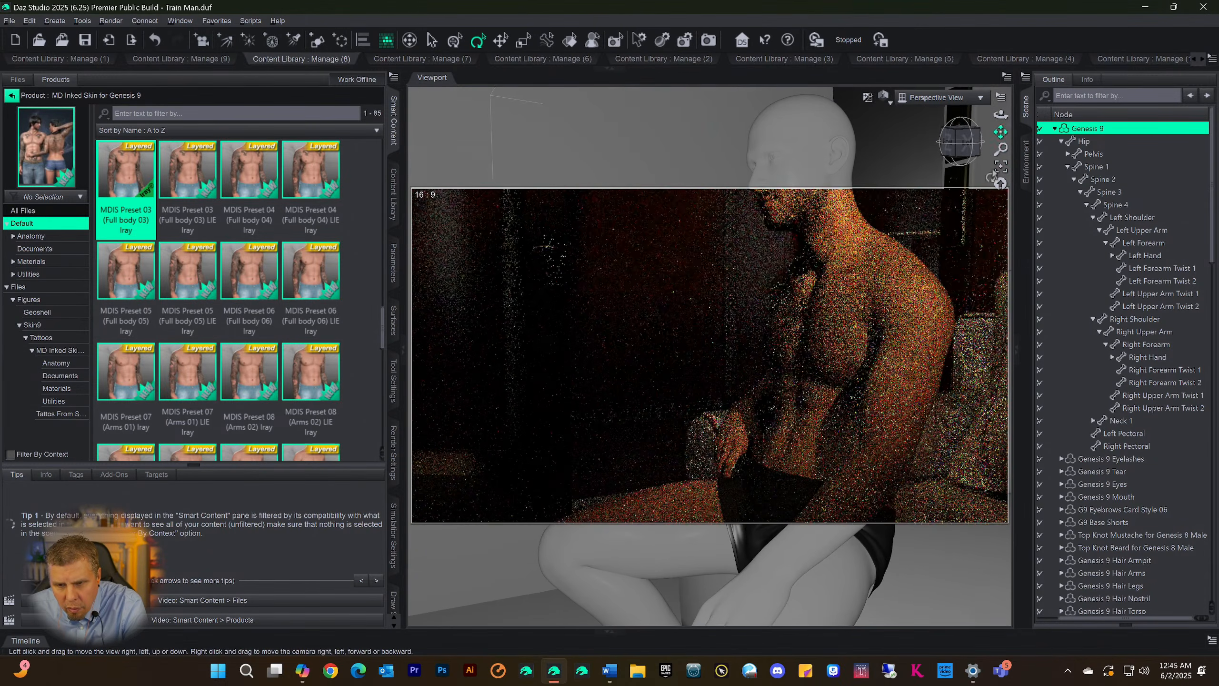
{"action": "scroll", "coordinate": [981, 277], "scroll_direction": "up", "scroll_amount": 4}
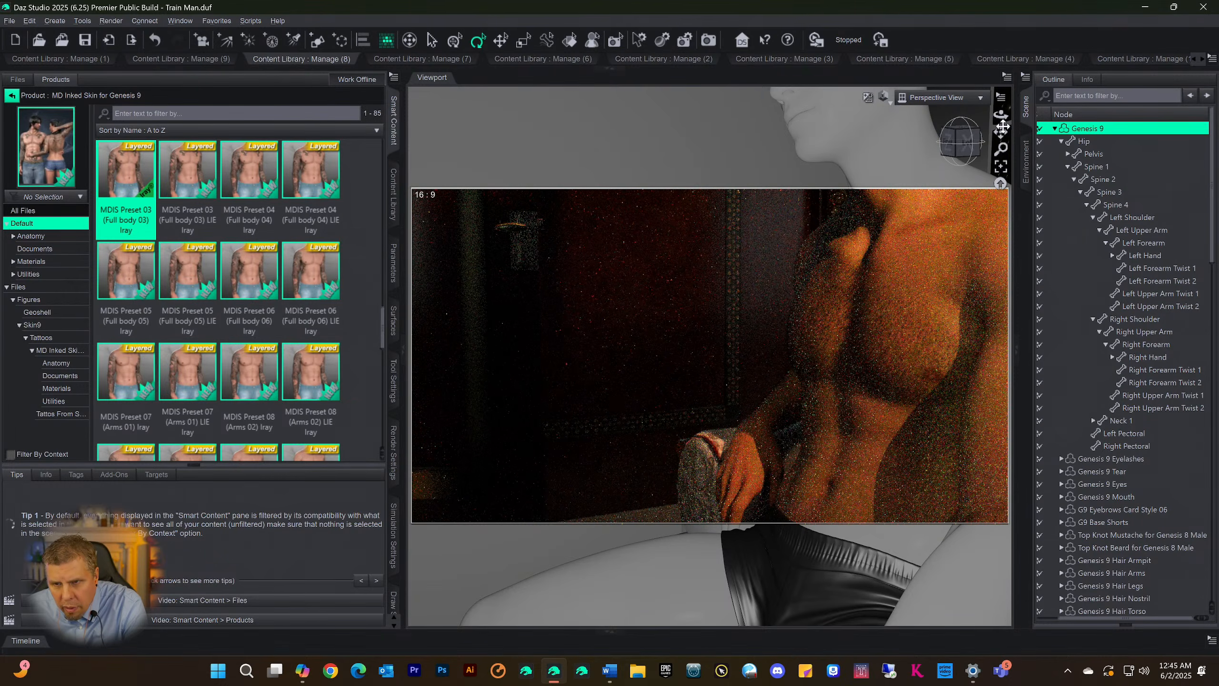
{"action": "left_click_drag", "start_coordinate": [1000, 131], "coordinate": [833, 126]}
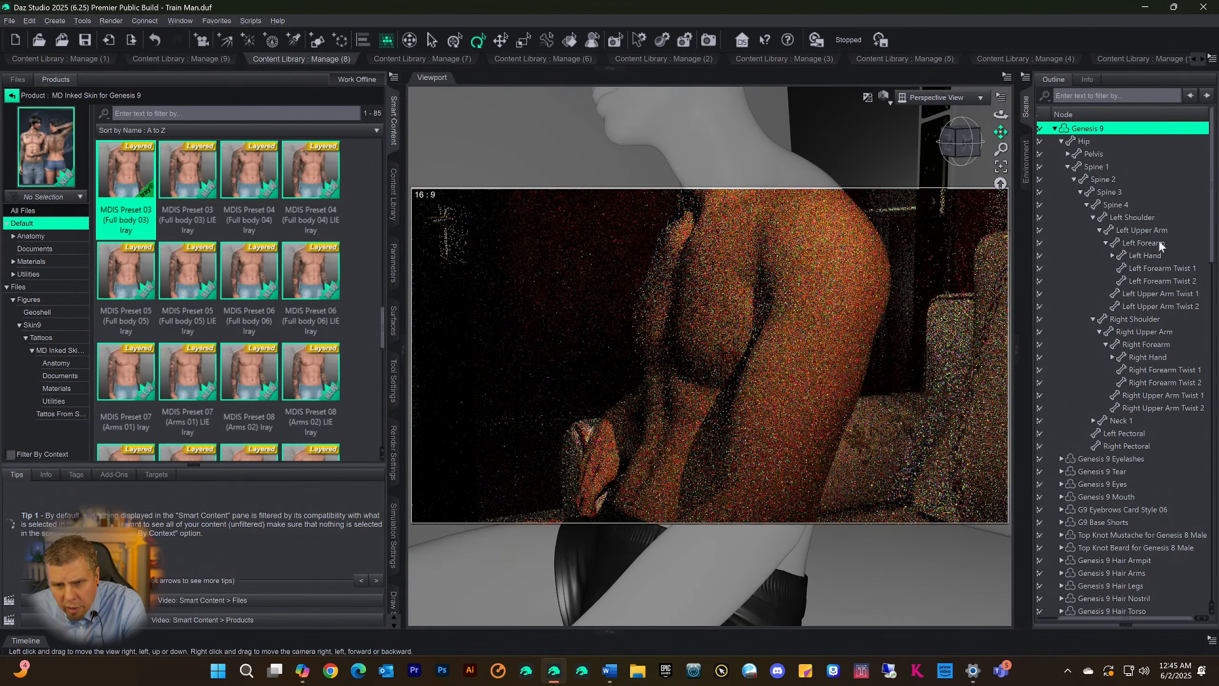
{"action": "scroll", "coordinate": [1128, 437], "scroll_direction": "down", "scroll_amount": 4}
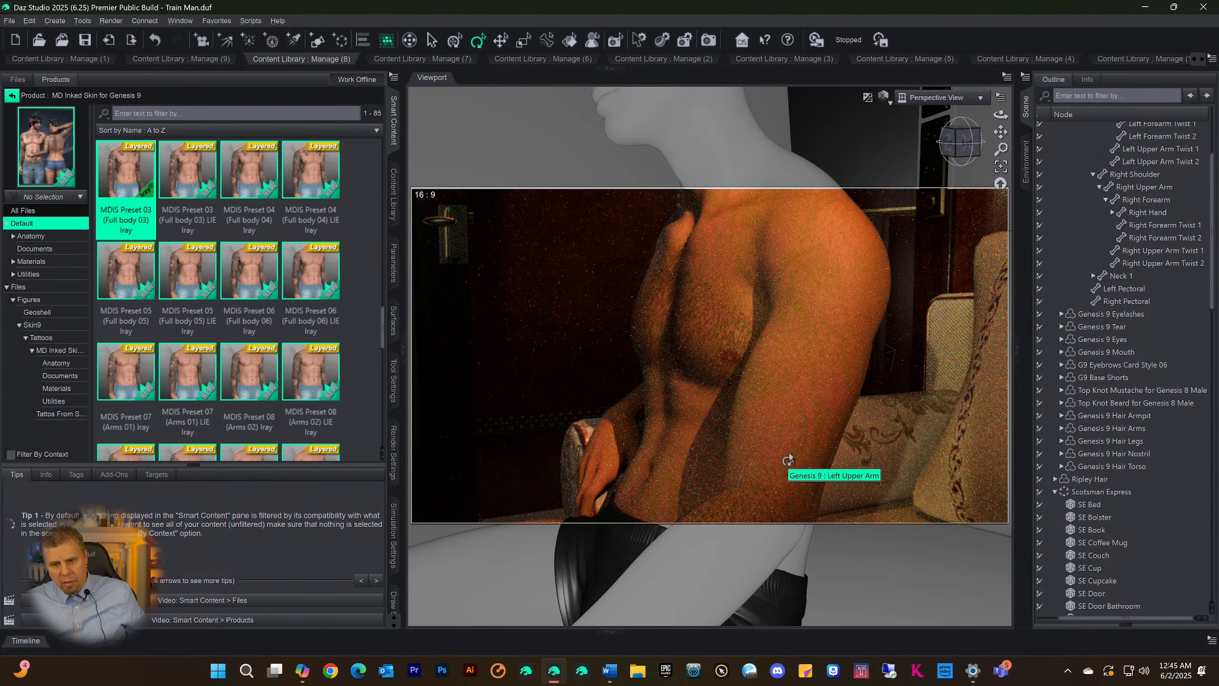
{"action": "scroll", "coordinate": [787, 460], "scroll_direction": "up", "scroll_amount": 5}
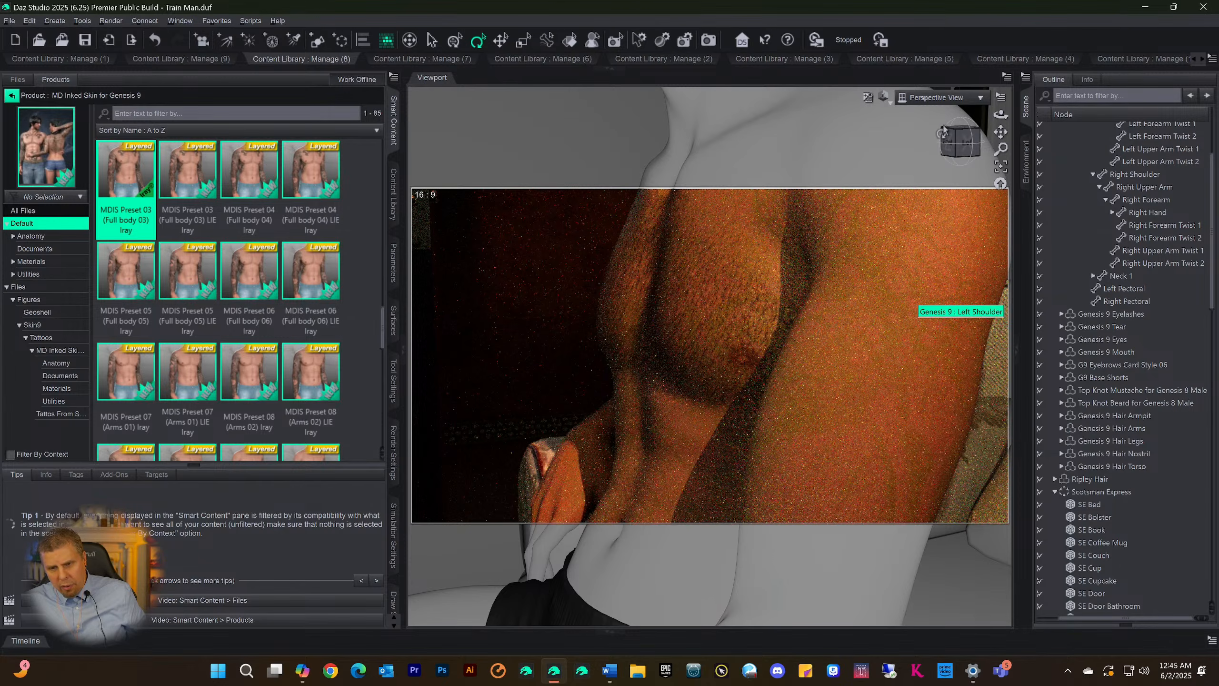
{"action": "scroll", "coordinate": [939, 271], "scroll_direction": "down", "scroll_amount": 3}
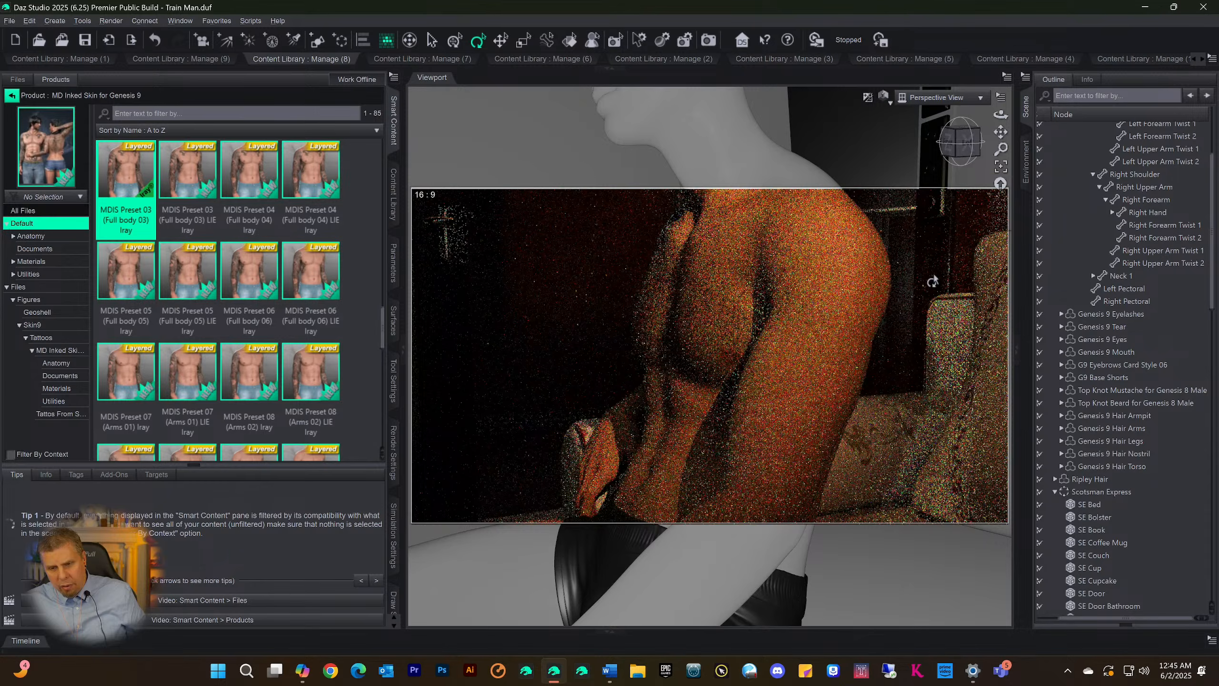
{"action": "scroll", "coordinate": [932, 281], "scroll_direction": "up", "scroll_amount": 1}
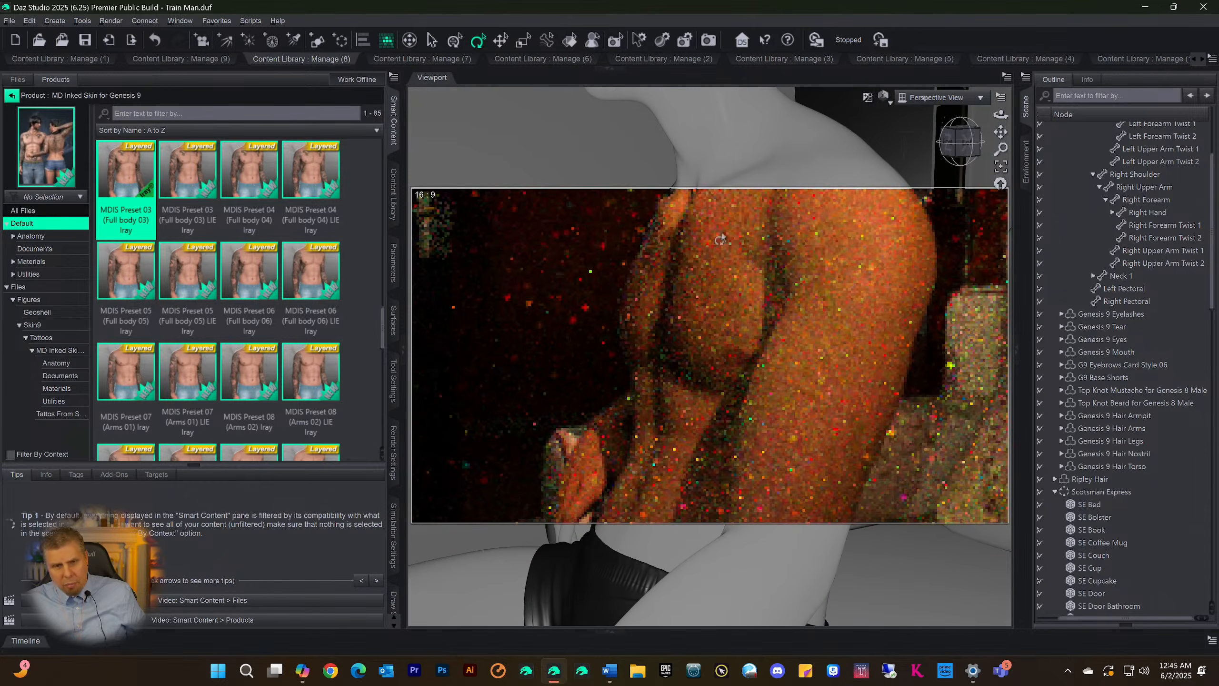
Bring the Skin9 category back into full view and look through its MBG Full Body Skin Lime, Noir and Pink presets
{"action": "left_click", "coordinate": [609, 71]}
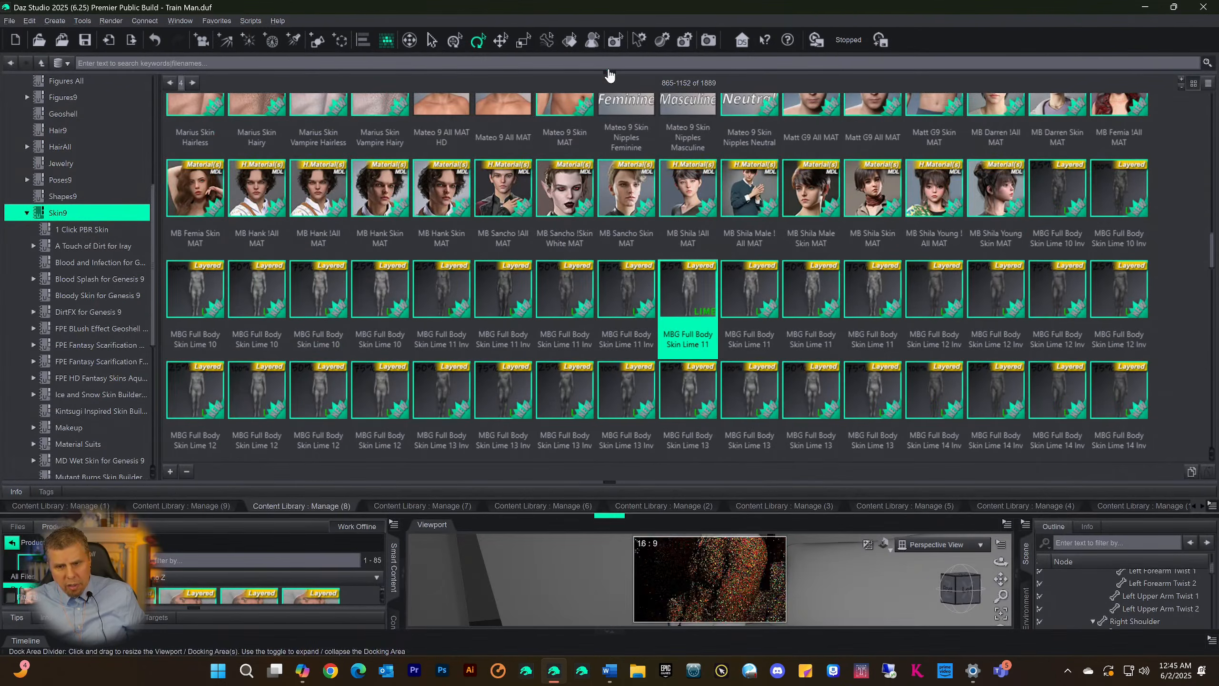
{"action": "scroll", "coordinate": [731, 275], "scroll_direction": "down", "scroll_amount": 3}
{"action": "scroll", "coordinate": [730, 276], "scroll_direction": "down", "scroll_amount": 5}
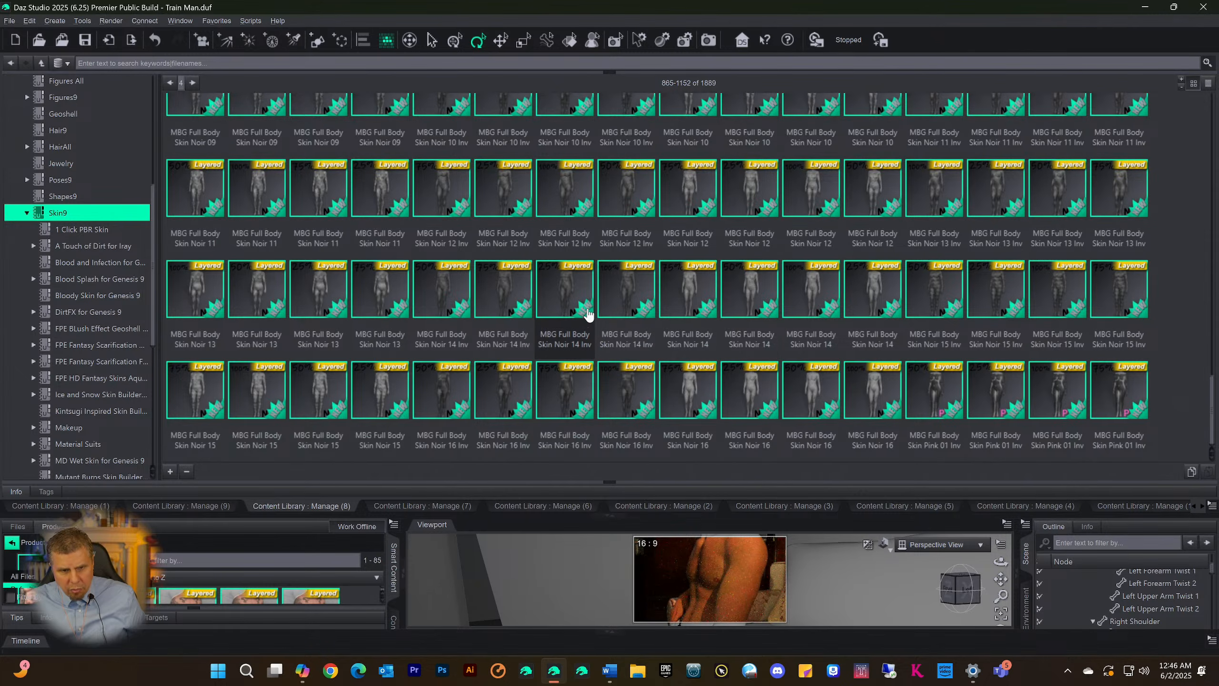
{"action": "scroll", "coordinate": [590, 320], "scroll_direction": "up", "scroll_amount": 10}
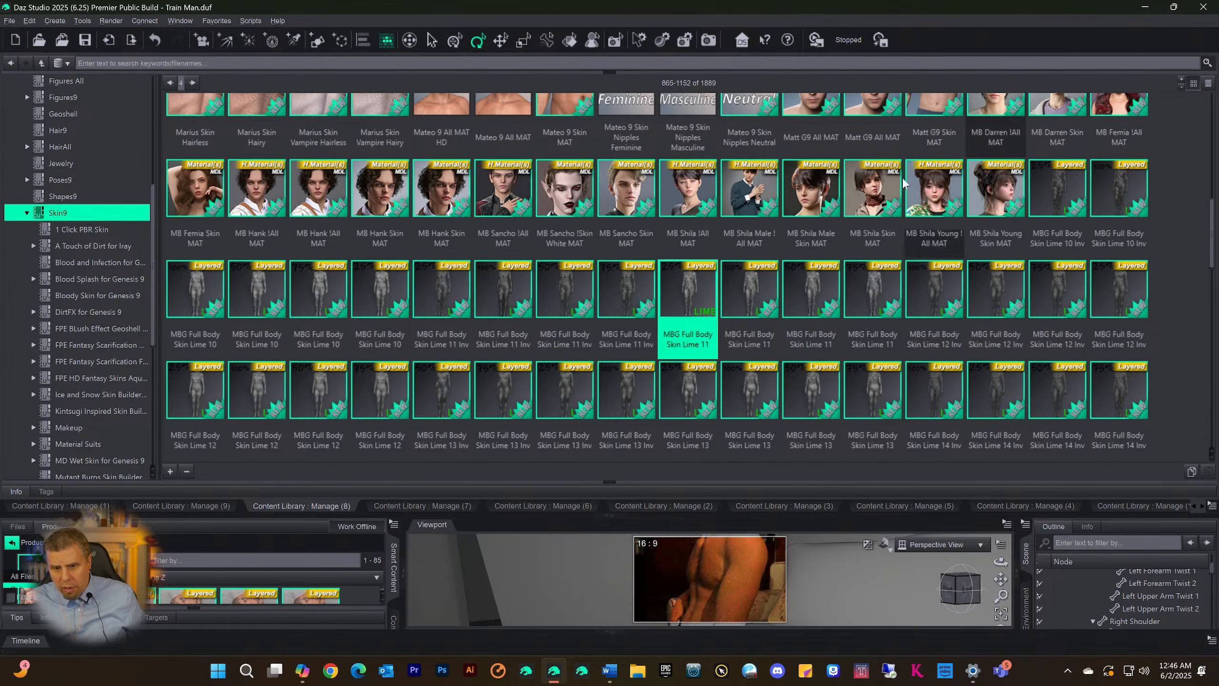
Bring the enlarged viewport and scene hierarchy back into view and locate the Genesis 9 figure's root node
{"action": "left_click", "coordinate": [606, 517]}
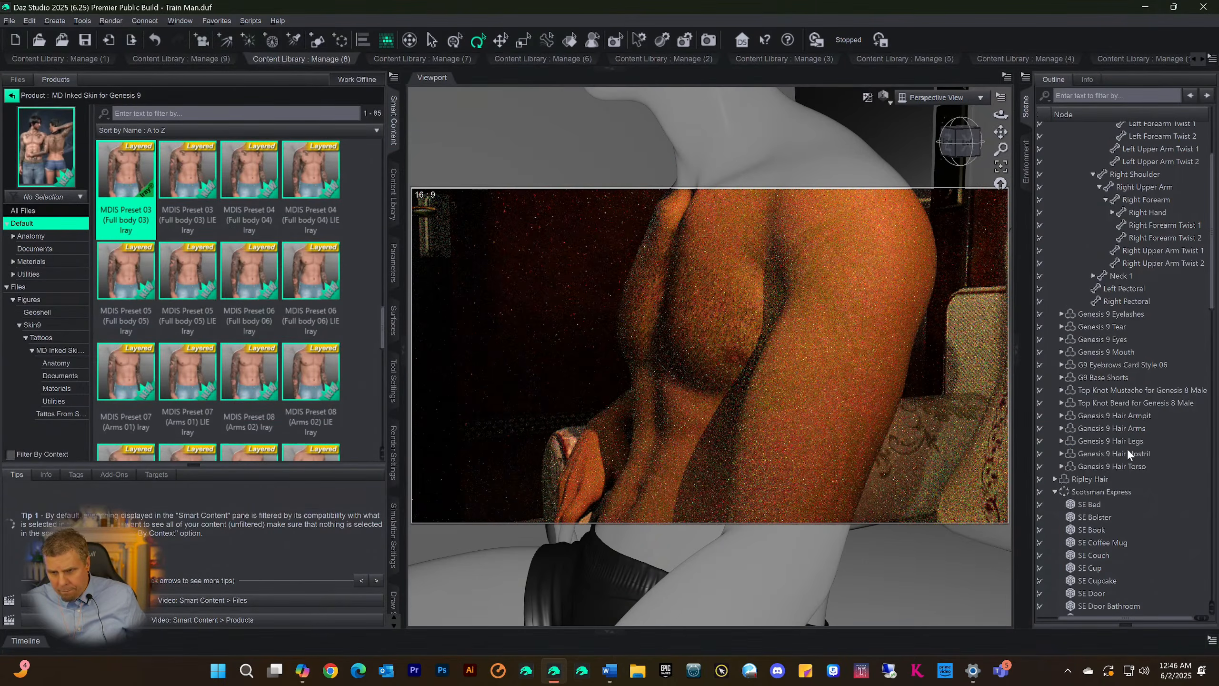
{"action": "scroll", "coordinate": [1126, 450], "scroll_direction": "up", "scroll_amount": 2}
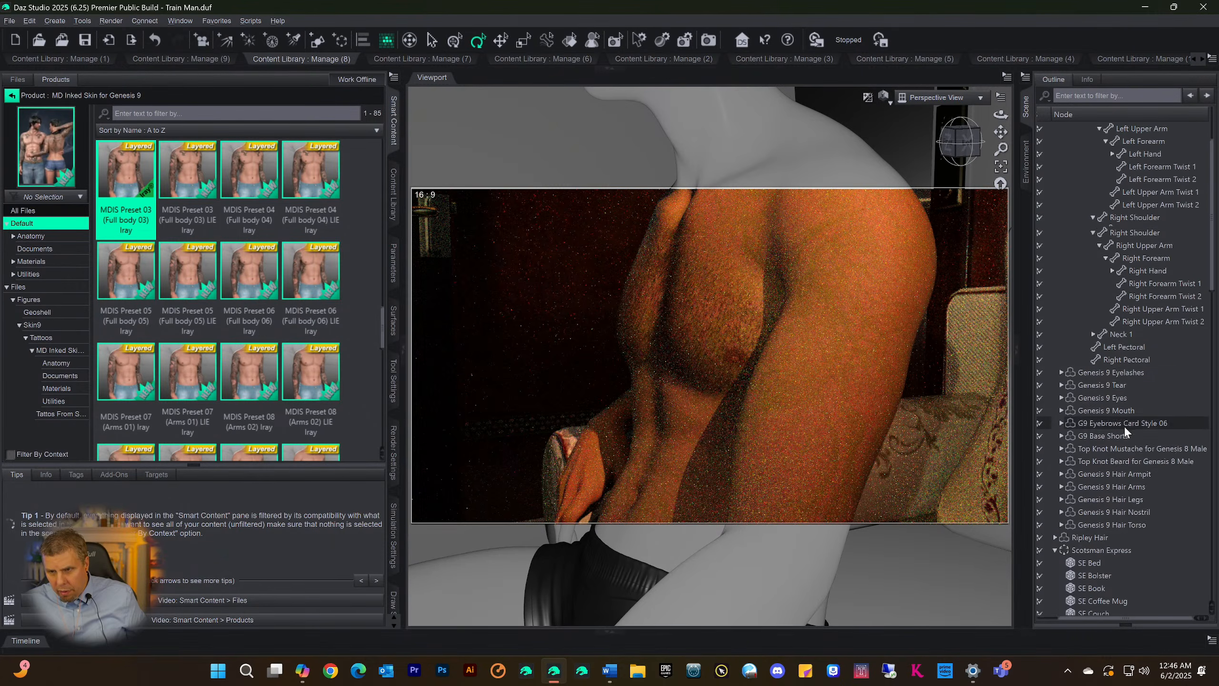
{"action": "scroll", "coordinate": [1125, 430], "scroll_direction": "up", "scroll_amount": 2}
{"action": "scroll", "coordinate": [1128, 422], "scroll_direction": "down", "scroll_amount": 2}
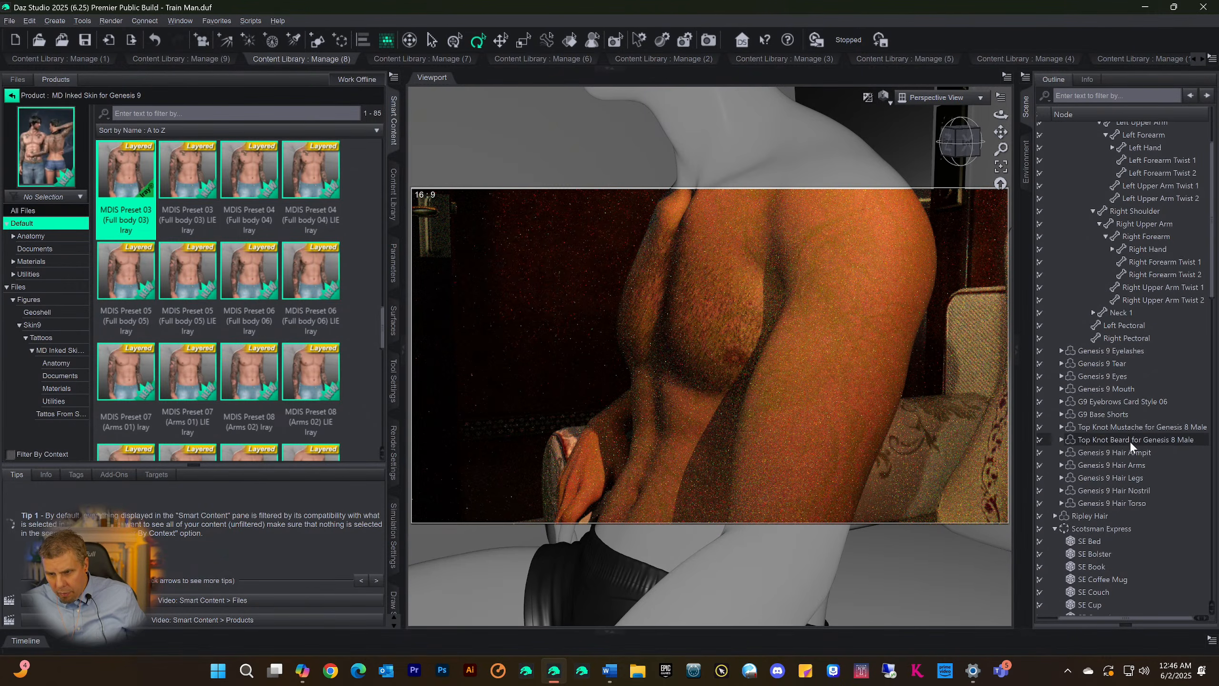
{"action": "scroll", "coordinate": [1102, 457], "scroll_direction": "up", "scroll_amount": 3}
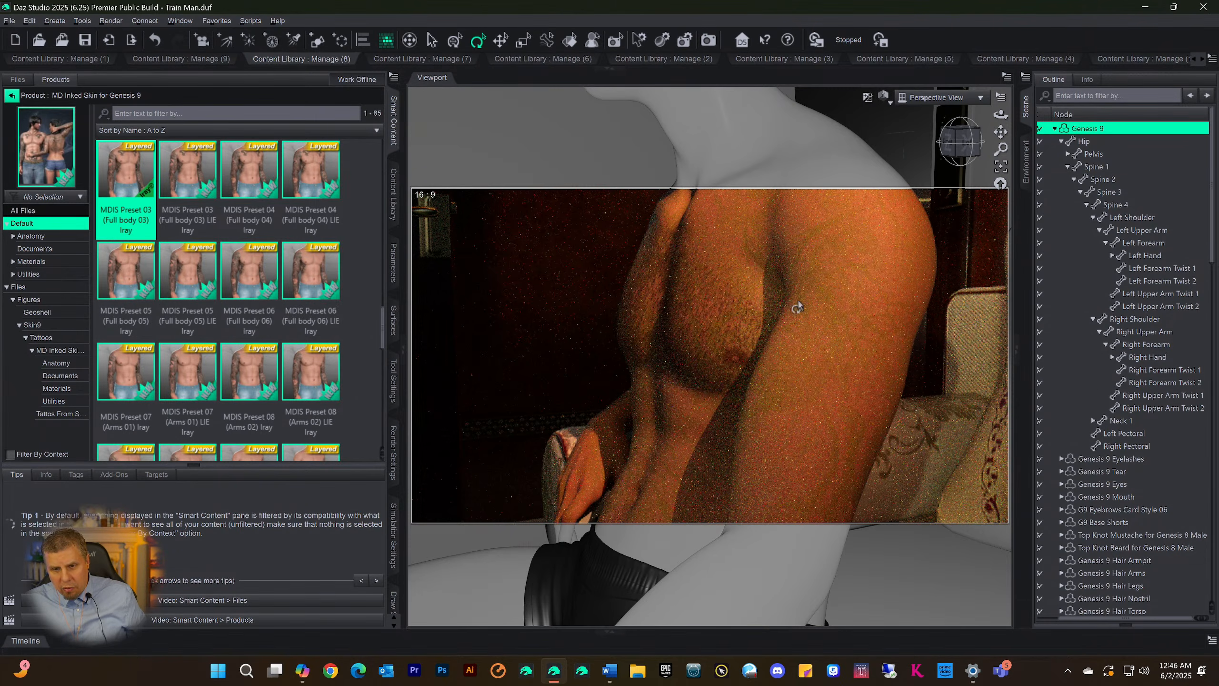
Hide the whole Genesis 9 figure in the scene, make it visible again and list its child nodes
{"action": "left_click", "coordinate": [1054, 129]}
{"action": "left_click", "coordinate": [1045, 128]}
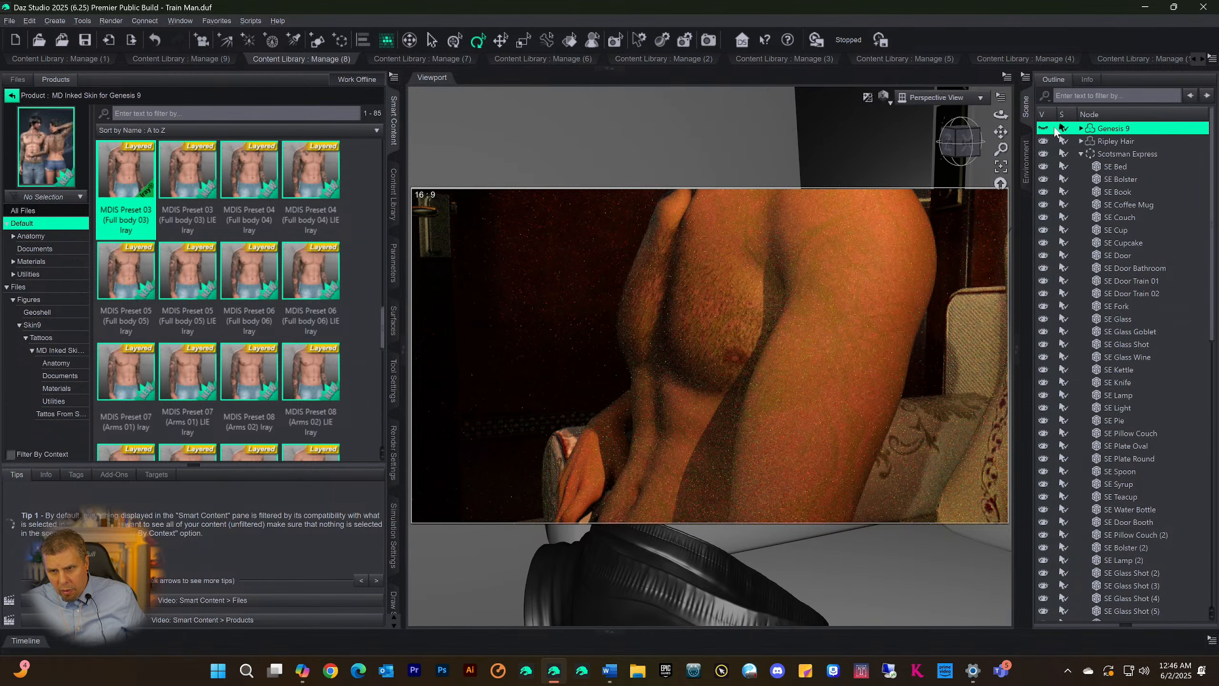
{"action": "left_click", "coordinate": [1046, 129]}
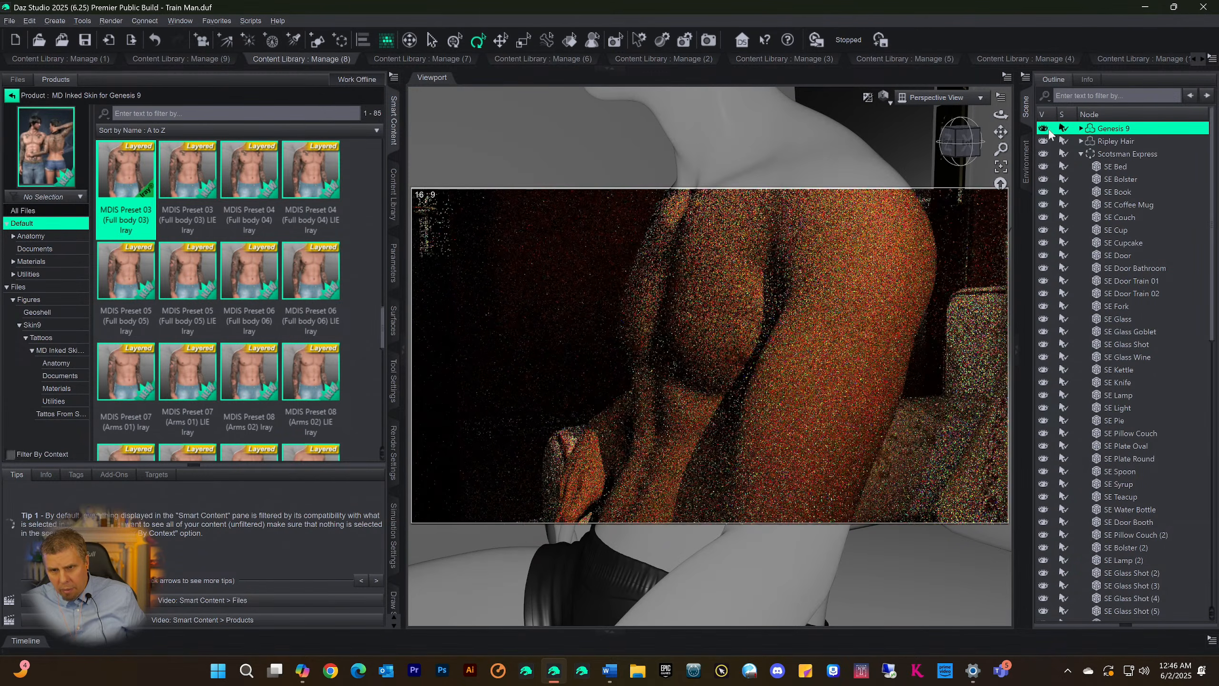
{"action": "left_click", "coordinate": [1081, 129]}
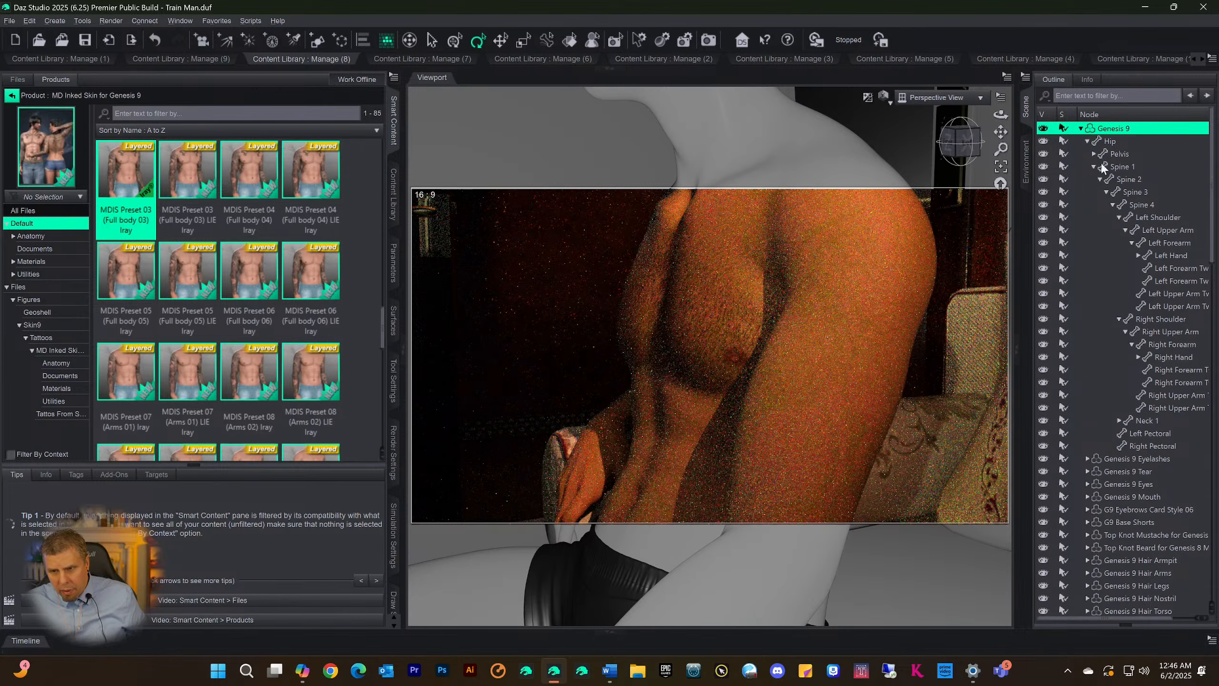
Open the Layered Image Editor for the Base Color map of the Genesis 9 figure's Body surface
{"action": "left_click", "coordinate": [393, 320]}
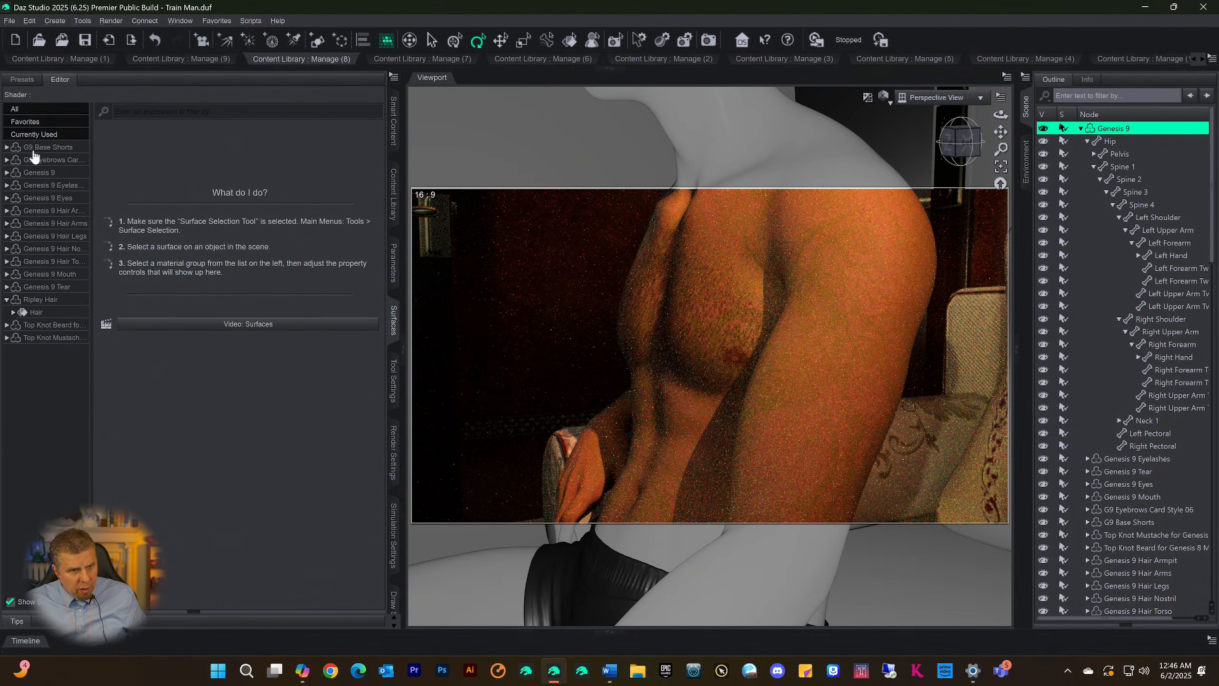
{"action": "left_click", "coordinate": [38, 176]}
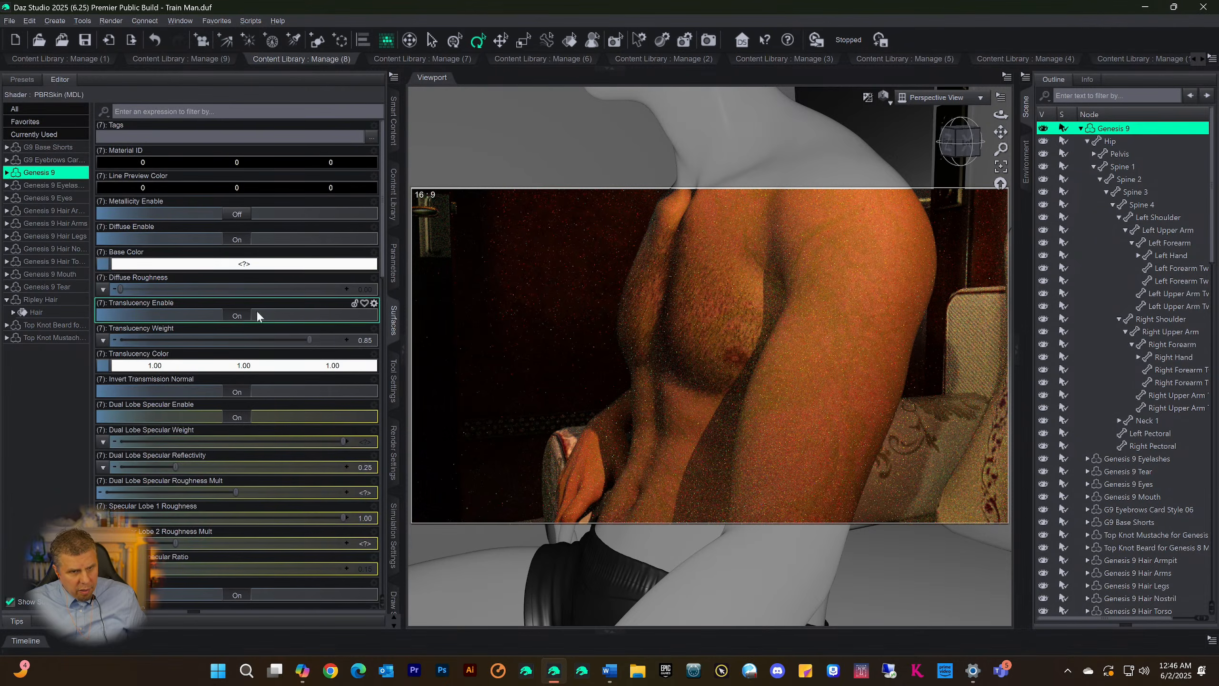
{"action": "left_click", "coordinate": [7, 173]}
{"action": "left_click", "coordinate": [33, 198]}
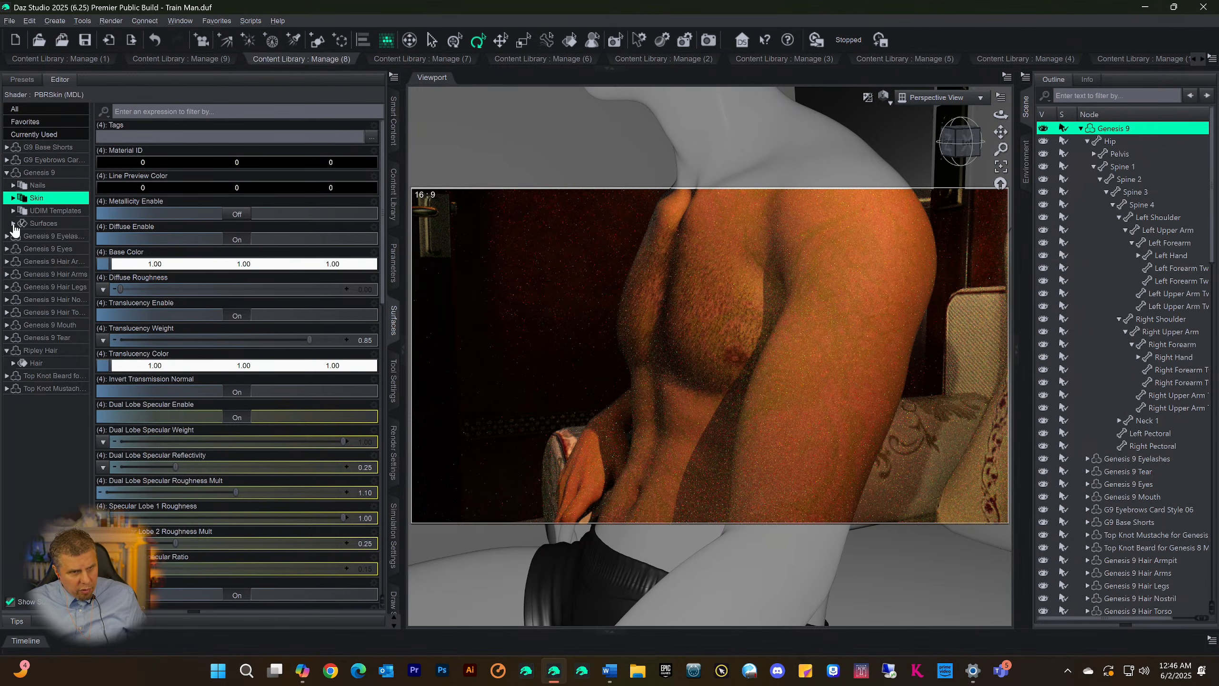
{"action": "left_click", "coordinate": [13, 224]}
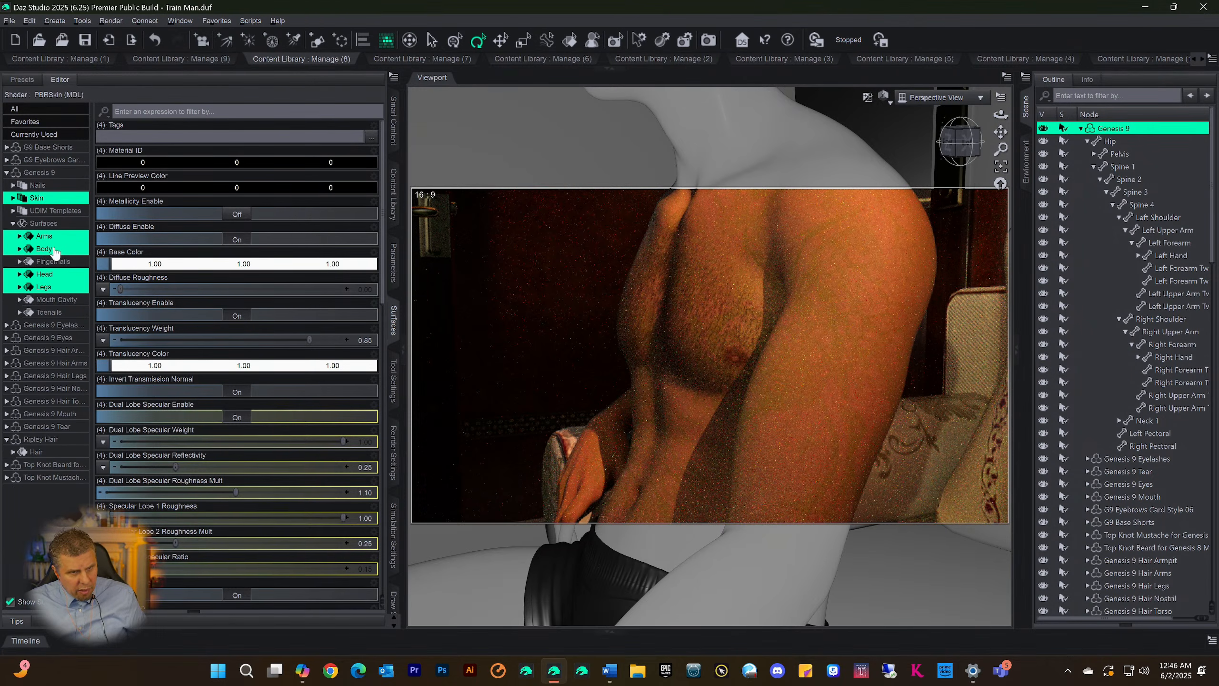
{"action": "left_click", "coordinate": [44, 249]}
{"action": "left_click", "coordinate": [103, 263]}
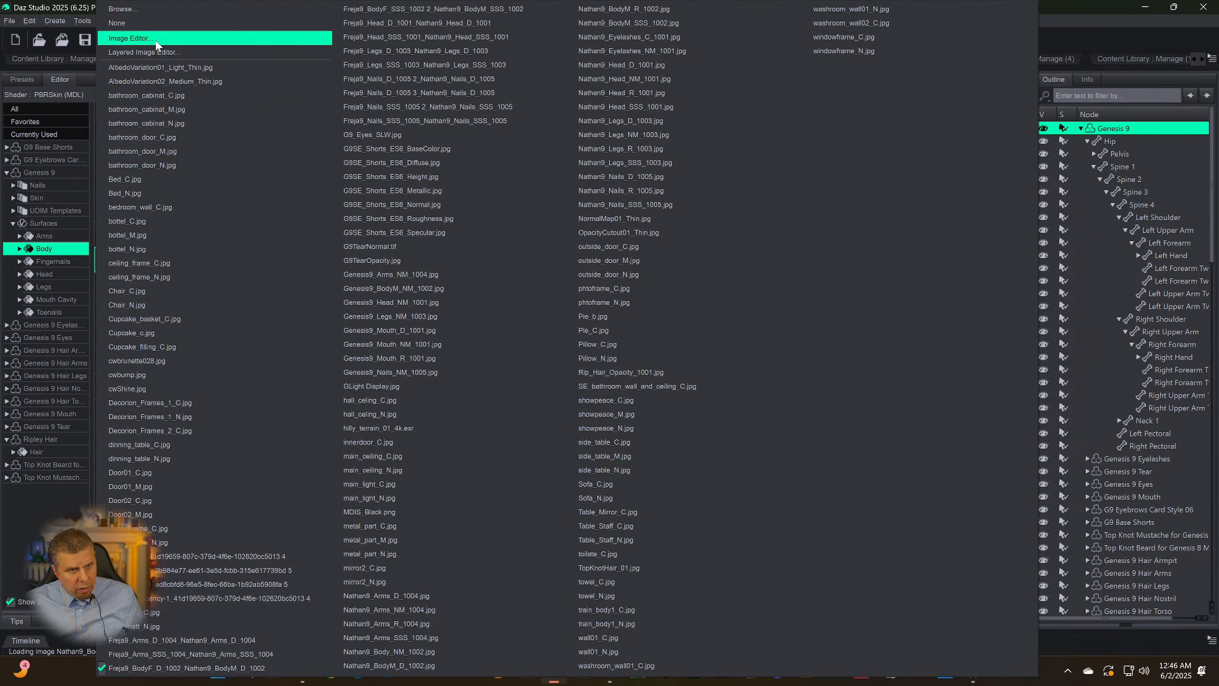
{"action": "left_click", "coordinate": [153, 53]}
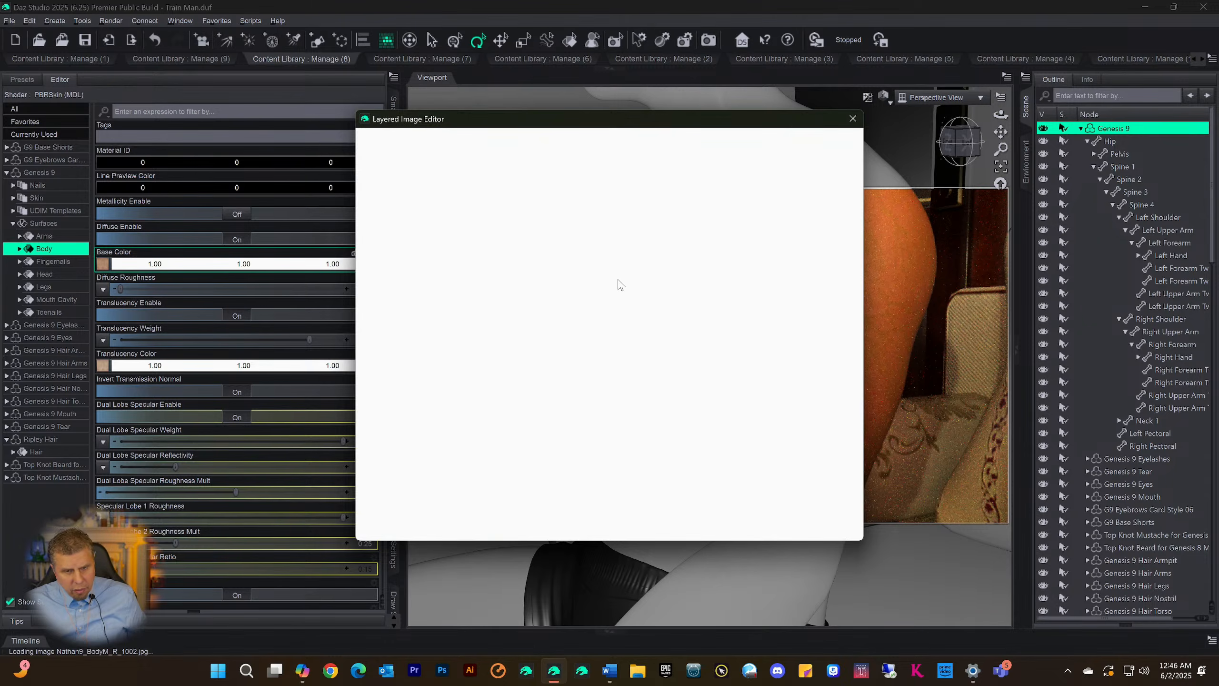
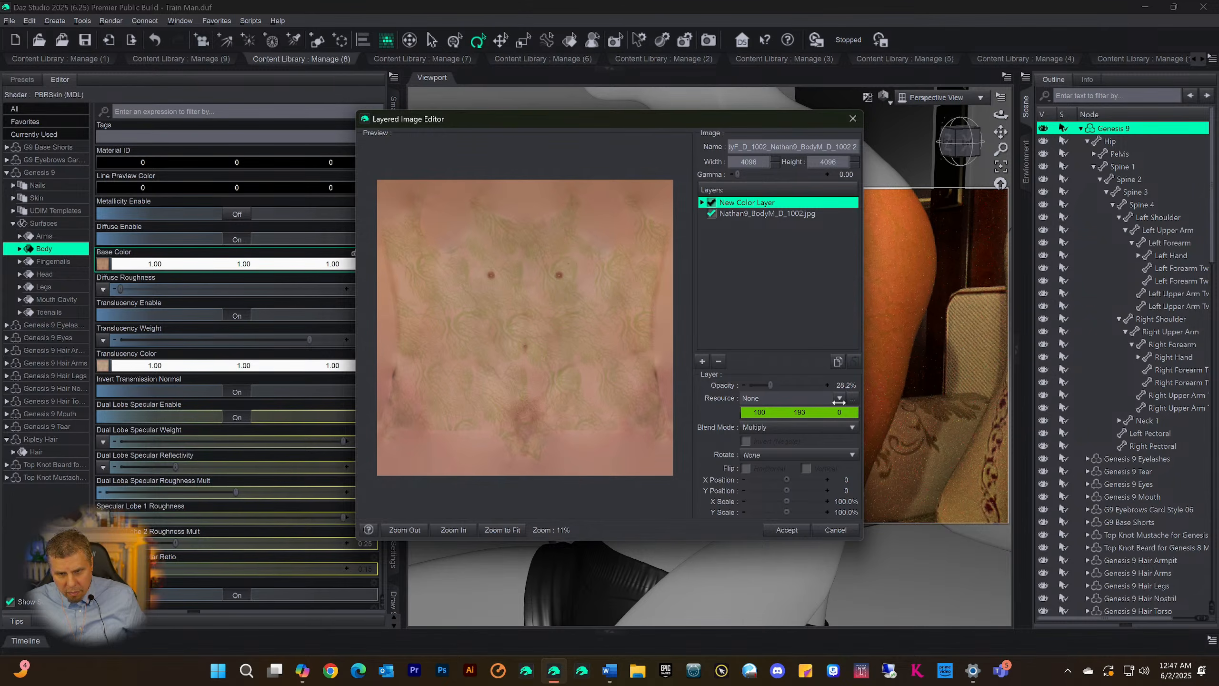
Increase the opacity of New Color Layer in the Body surface's Base Color map and accept the layered image
{"action": "left_click_drag", "start_coordinate": [839, 401], "coordinate": [841, 406]}
{"action": "left_click", "coordinate": [786, 530]}
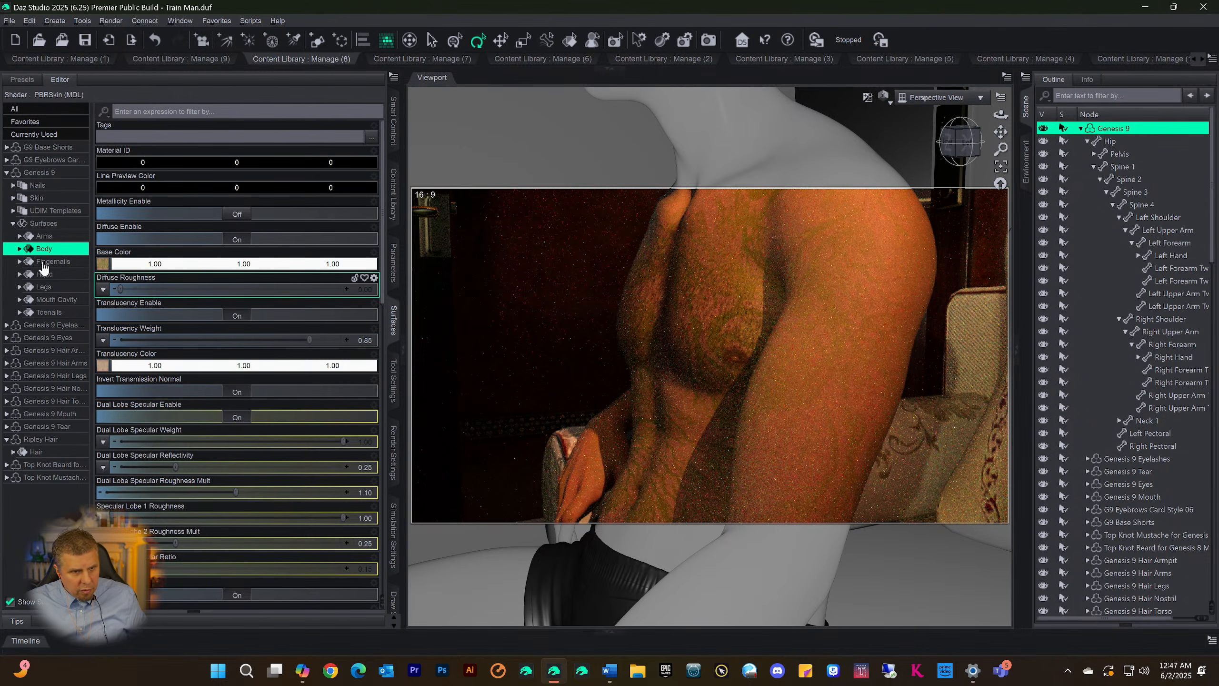
Set New Color Layer's opacity to 100% in the Arms surface's layered Base Color map and accept the change
{"action": "left_click", "coordinate": [47, 237]}
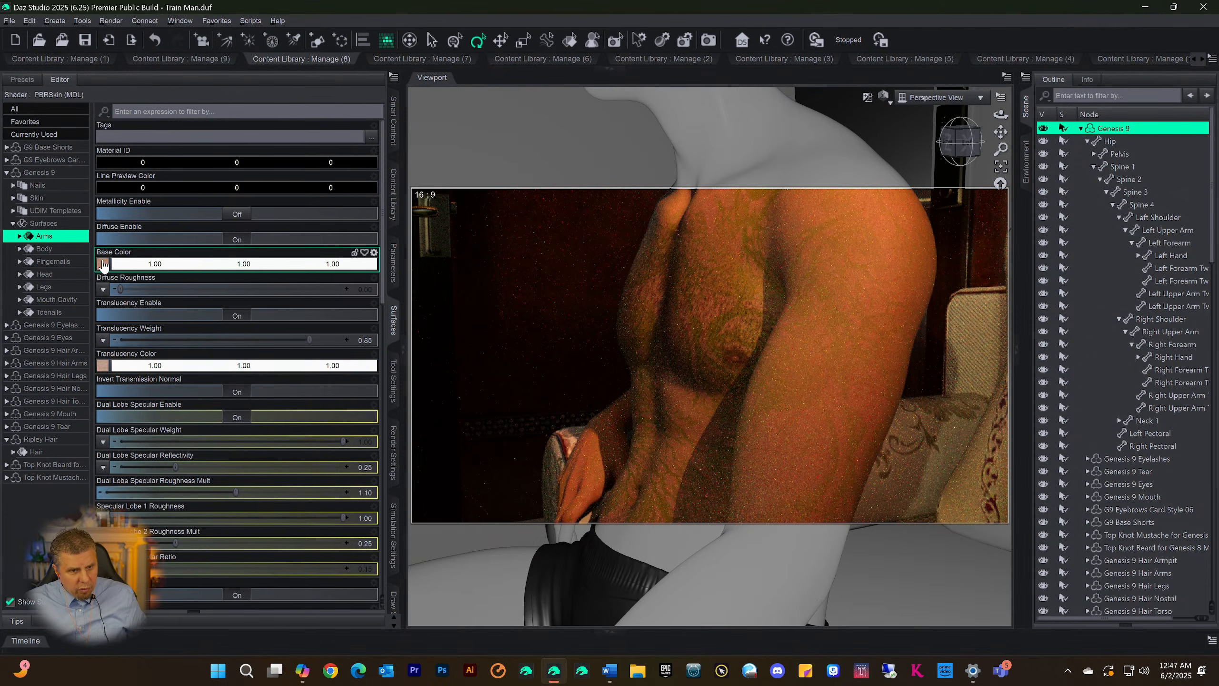
{"action": "left_click", "coordinate": [104, 364]}
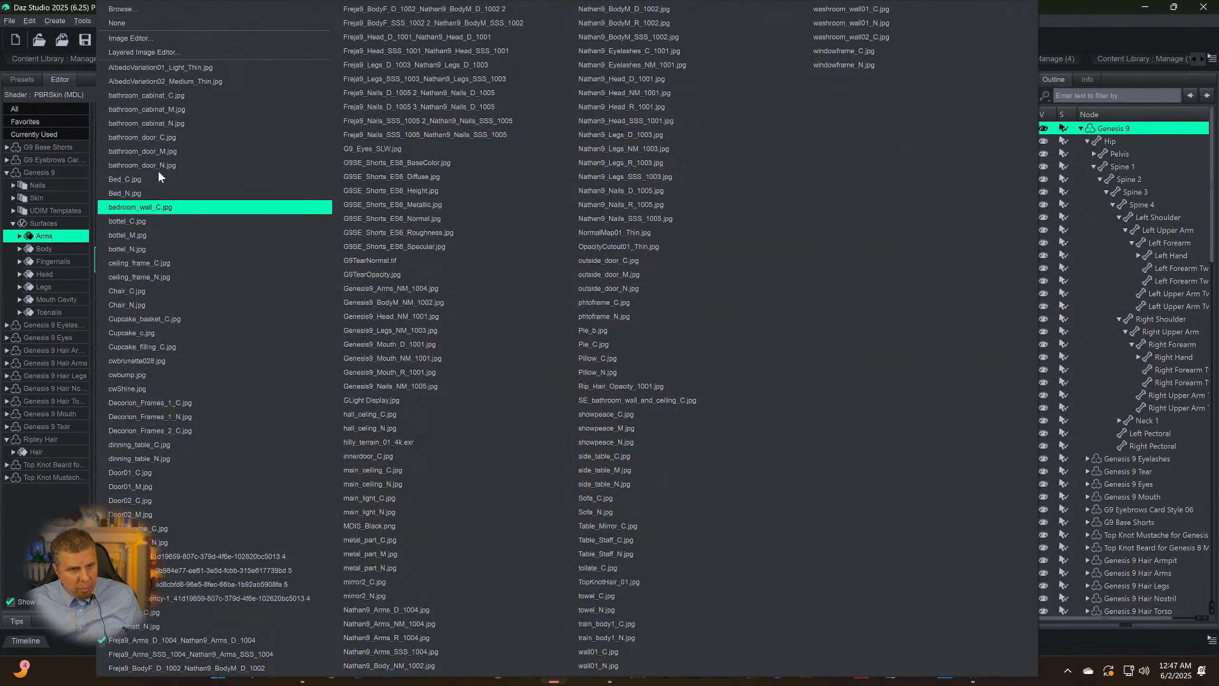
{"action": "left_click", "coordinate": [144, 52]}
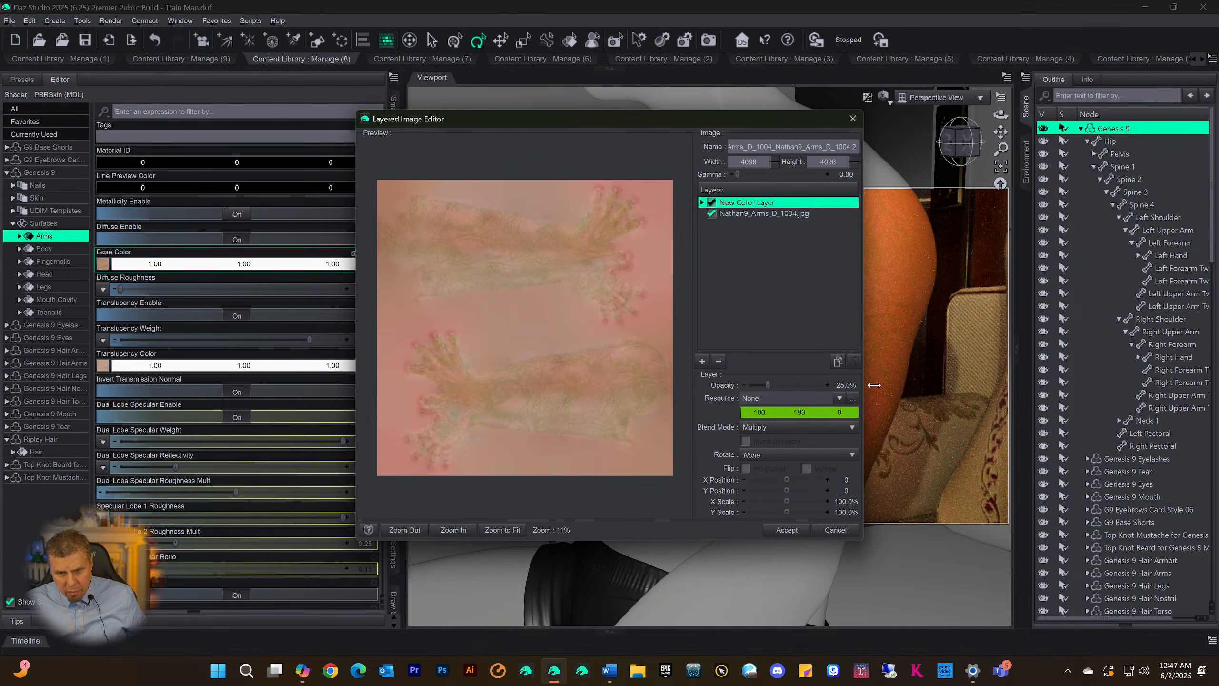
{"action": "left_click", "coordinate": [823, 385]}
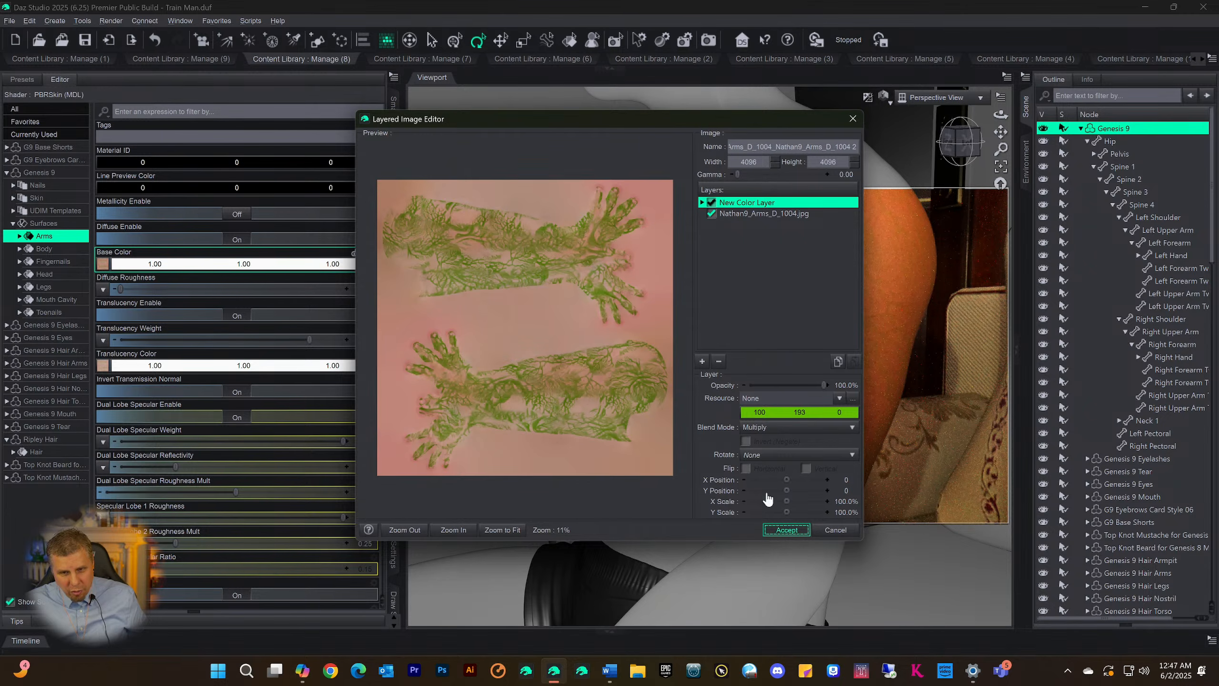
{"action": "key", "text": "Return"}
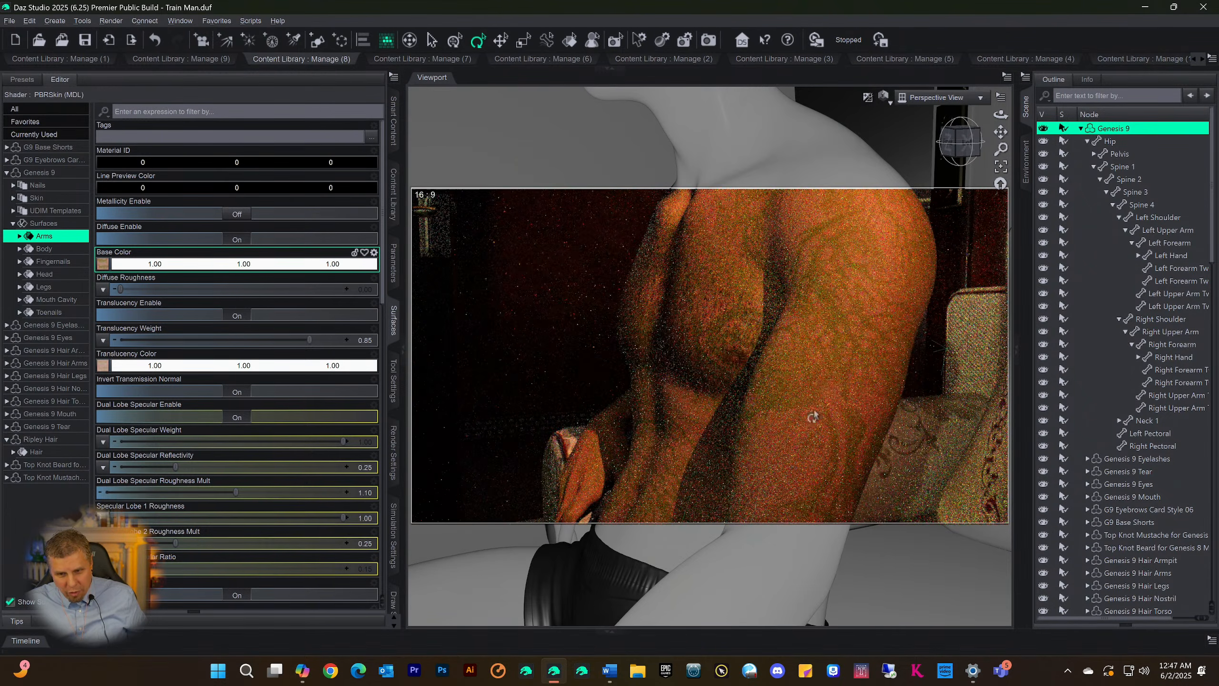
Set New Color Layer's opacity to 100% in the Arms surface's layered Translucency Color map and accept it
{"action": "left_click", "coordinate": [131, 366]}
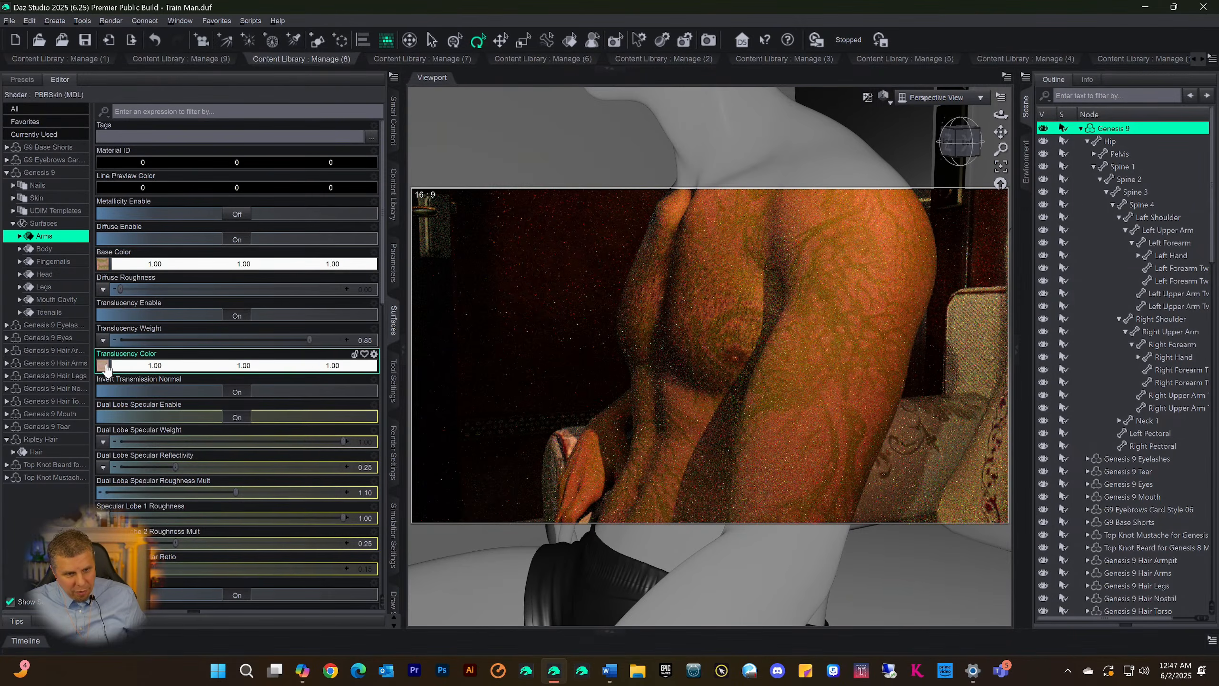
{"action": "left_click", "coordinate": [104, 365]}
{"action": "left_click", "coordinate": [147, 52]}
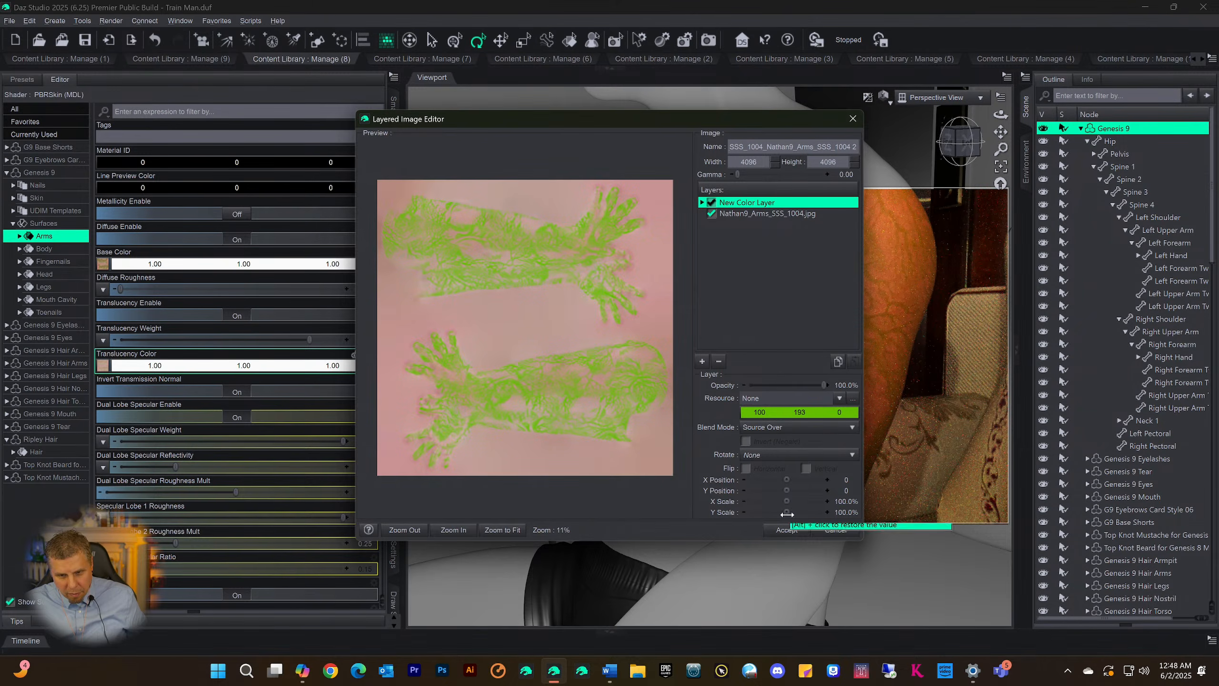
{"action": "left_click", "coordinate": [782, 530]}
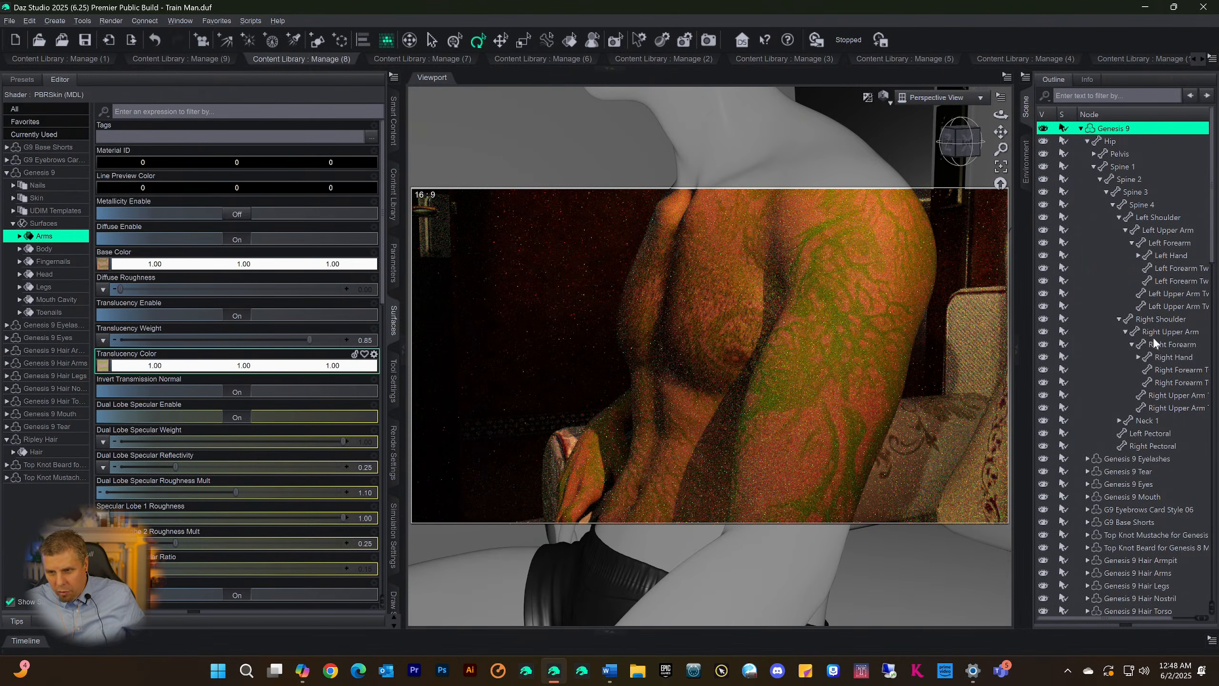
Set New Color Layer's opacity to 100% in the Body surface's Translucency Color map, accept it and view the scene through the Camera
{"action": "left_click", "coordinate": [31, 248]}
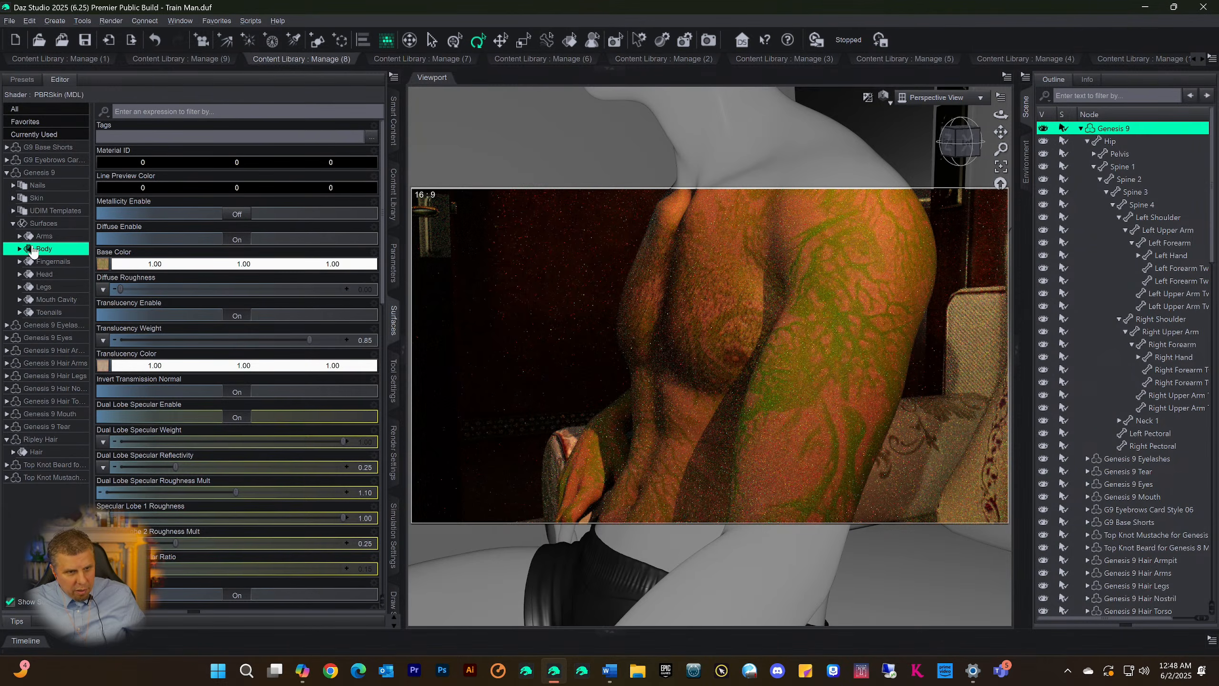
{"action": "left_click", "coordinate": [103, 364]}
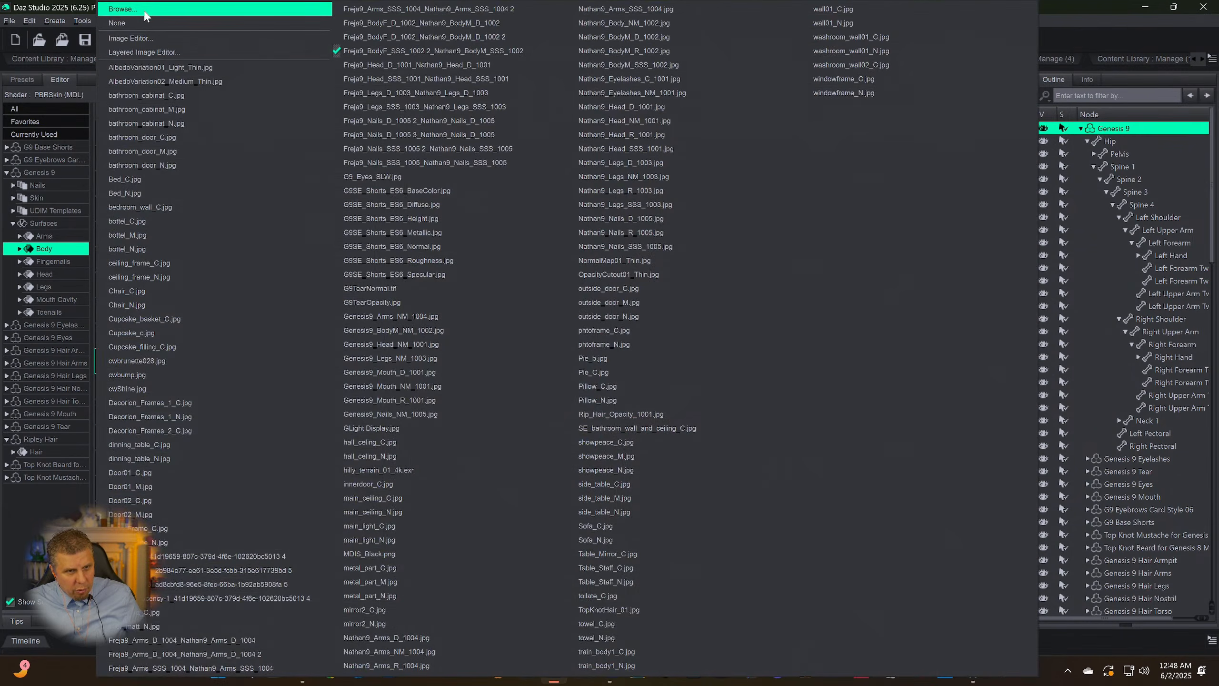
{"action": "left_click", "coordinate": [143, 52]}
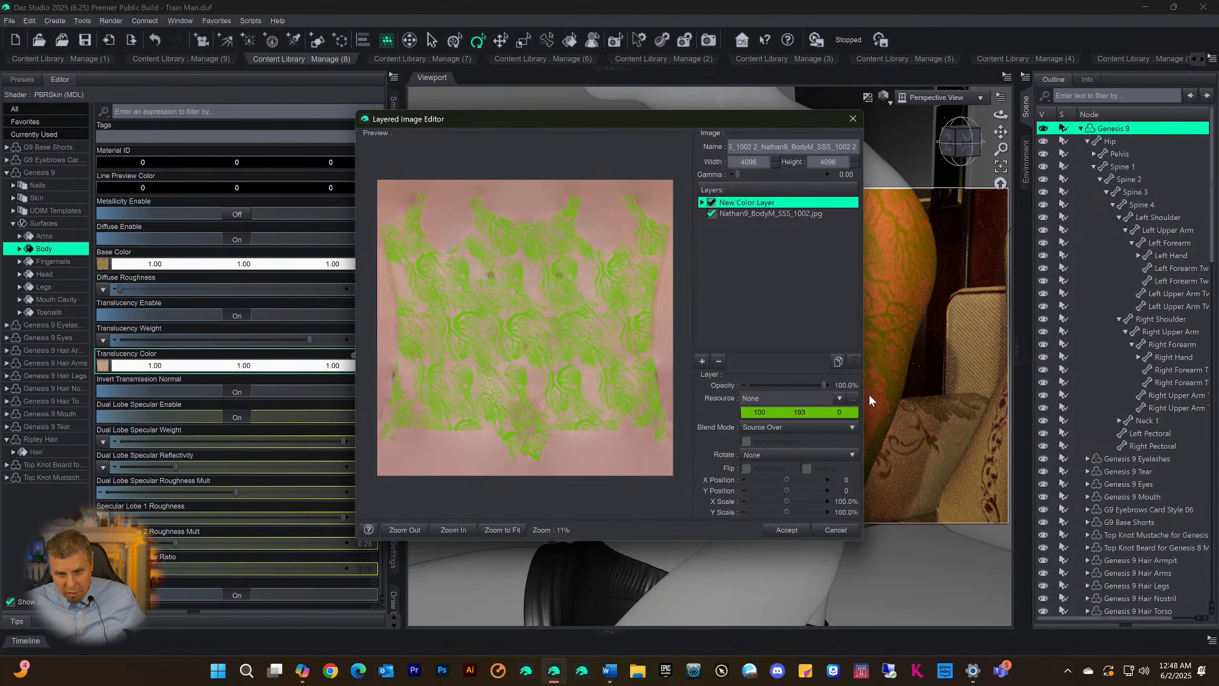
{"action": "left_click", "coordinate": [790, 530]}
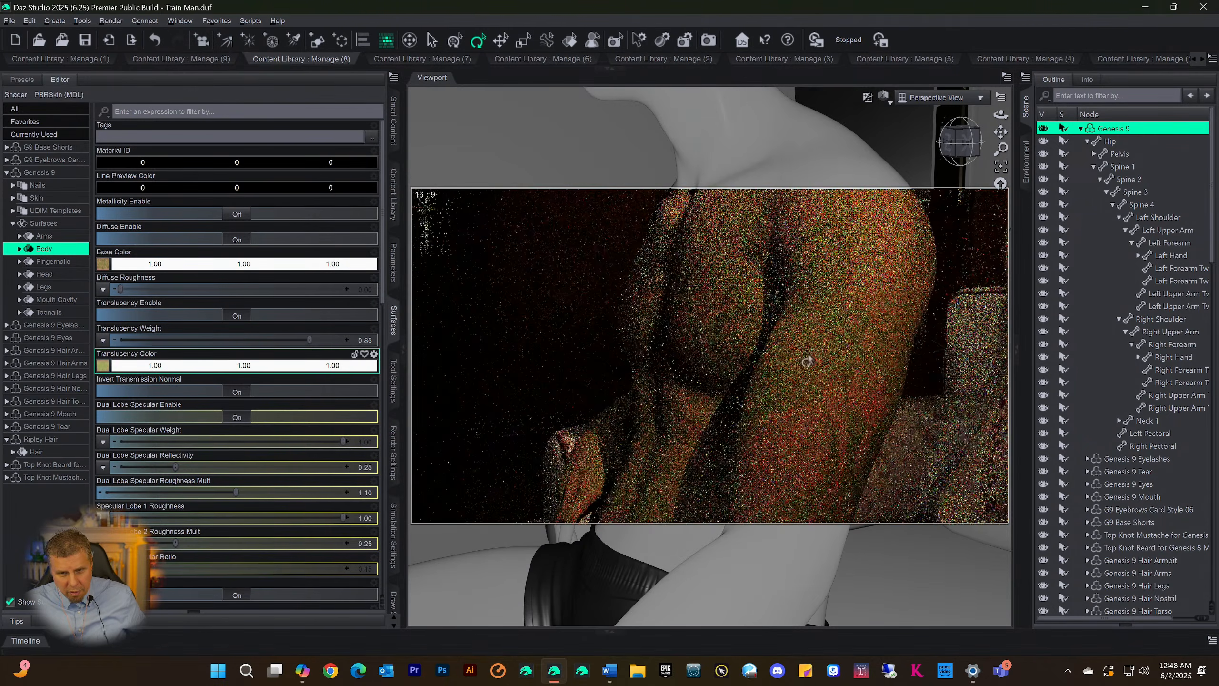
{"action": "left_click", "coordinate": [911, 98]}
{"action": "left_click", "coordinate": [913, 213]}
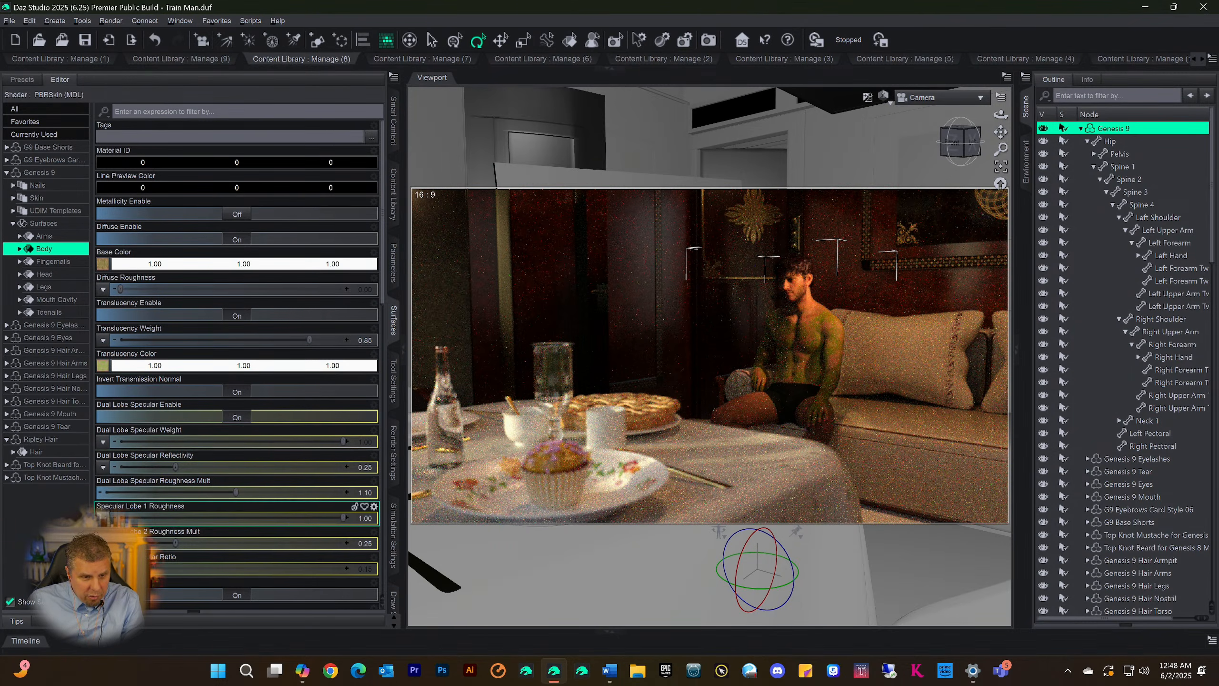
Examine the image layers of the Body surface's Specular Lobe 1 Roughness map and close the editor without changes
{"action": "left_click", "coordinate": [103, 517]}
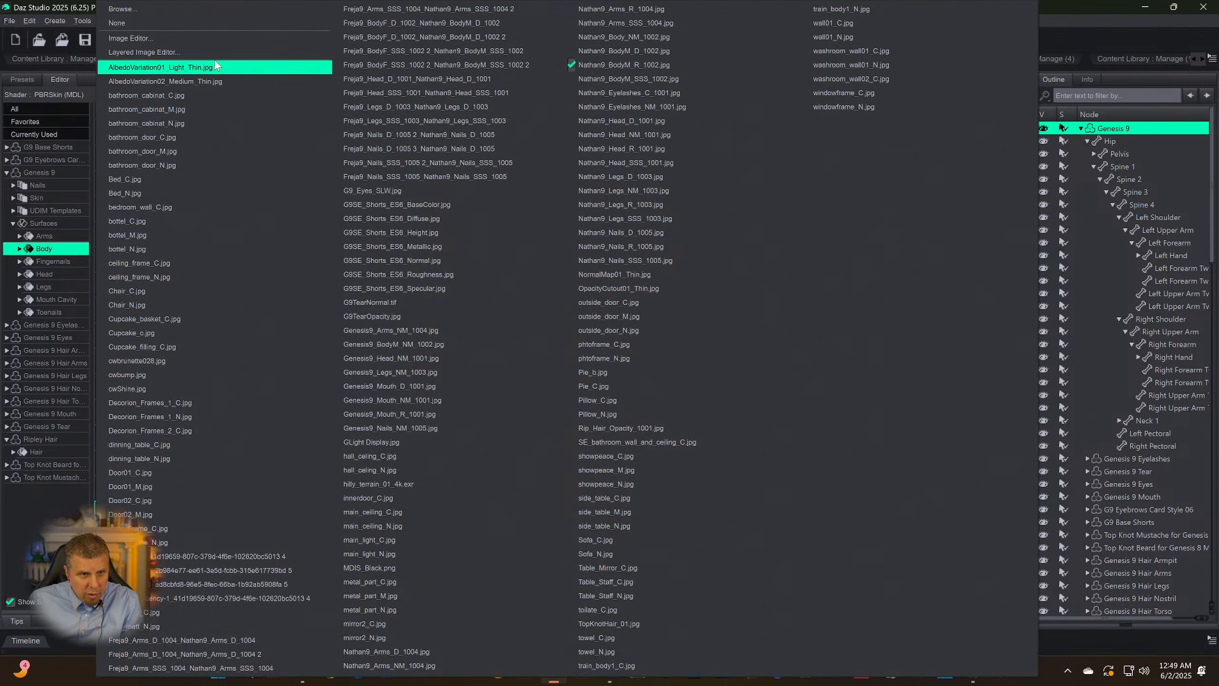
{"action": "left_click", "coordinate": [144, 52]}
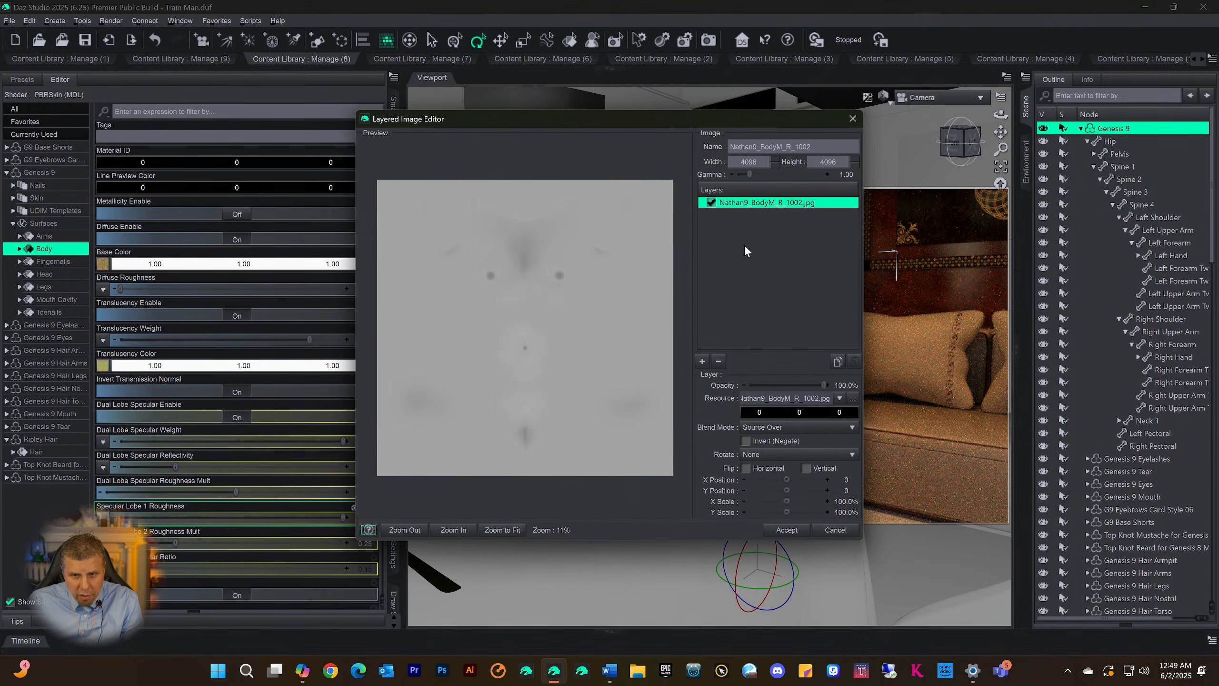
{"action": "left_click", "coordinate": [852, 119]}
{"action": "scroll", "coordinate": [184, 465], "scroll_direction": "down", "scroll_amount": 3}
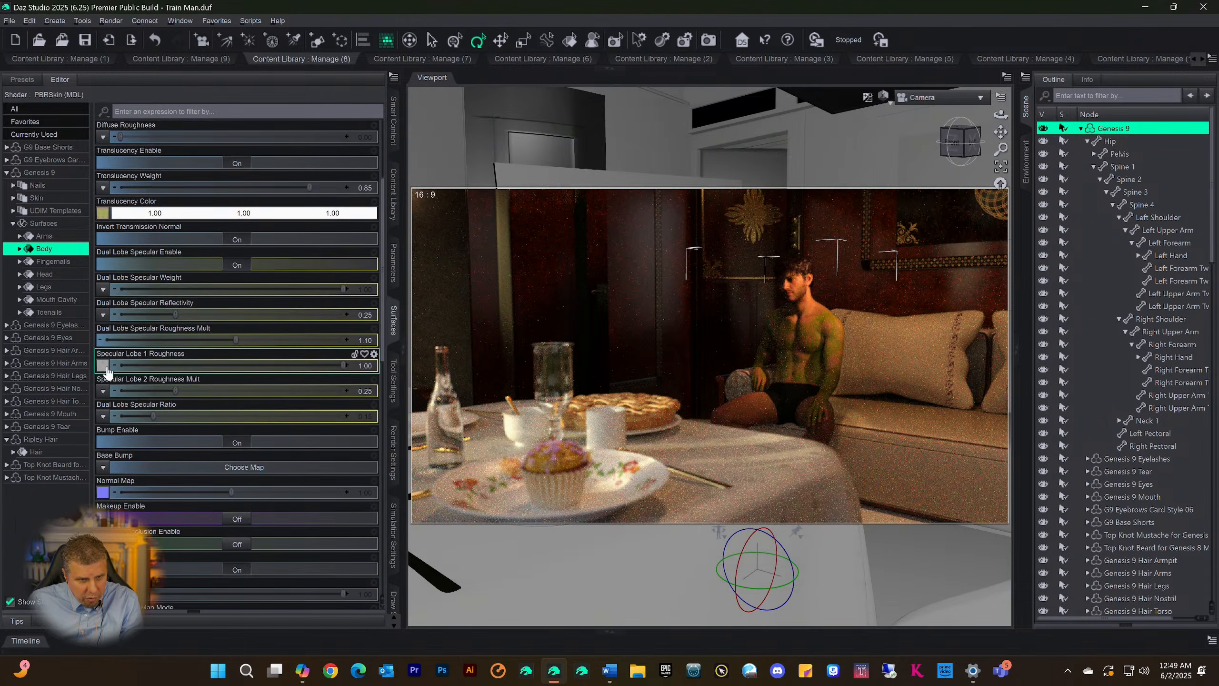
{"action": "left_click", "coordinate": [103, 365]}
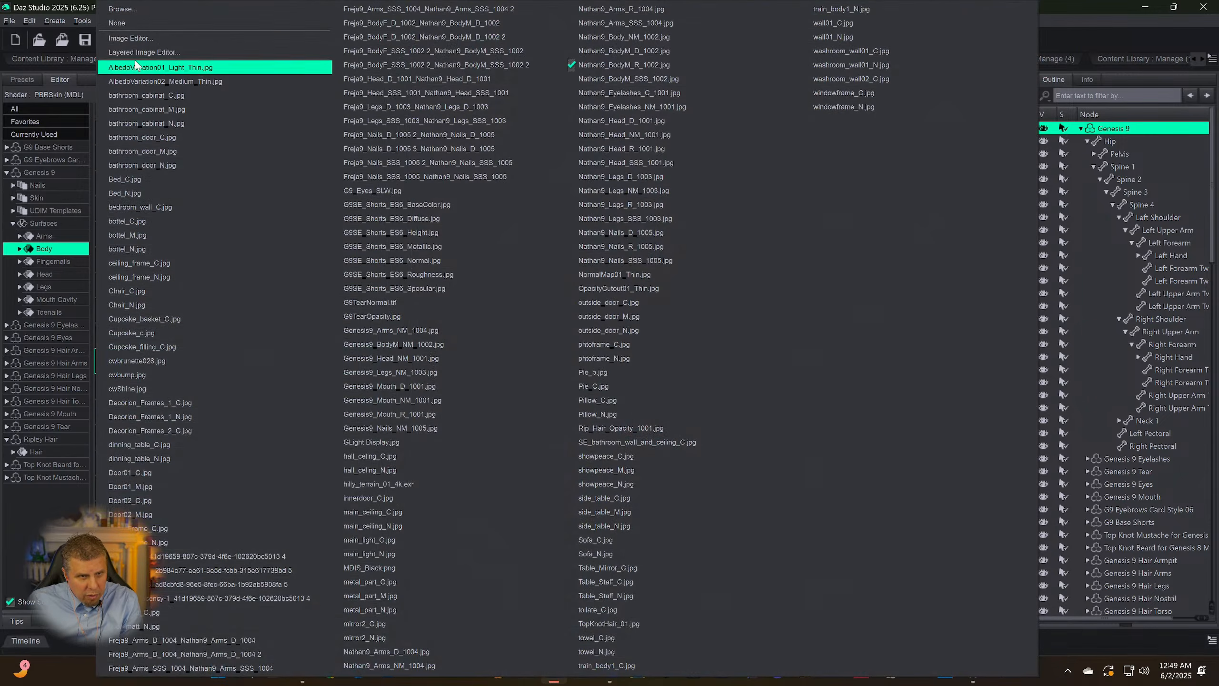
{"action": "left_click", "coordinate": [139, 52]}
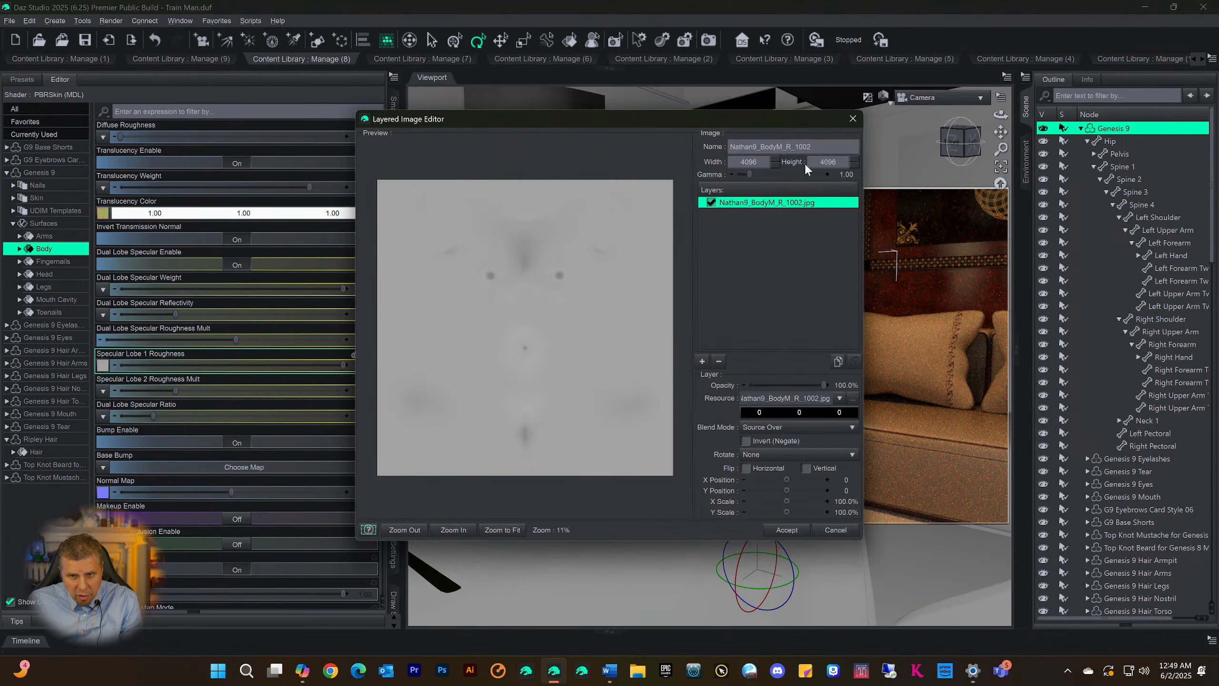
{"action": "left_click", "coordinate": [852, 119]}
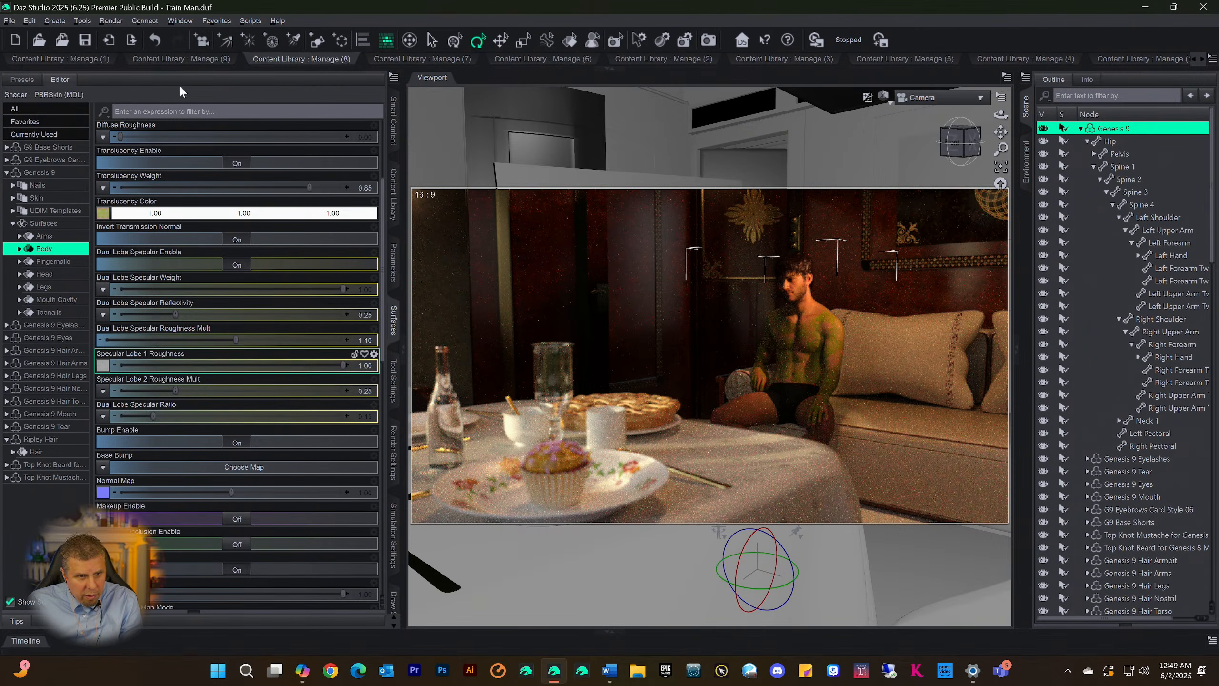
Examine the image layers of the Body surface's Normal Map and Detail Normal Map without changing them
{"action": "left_click", "coordinate": [153, 304]}
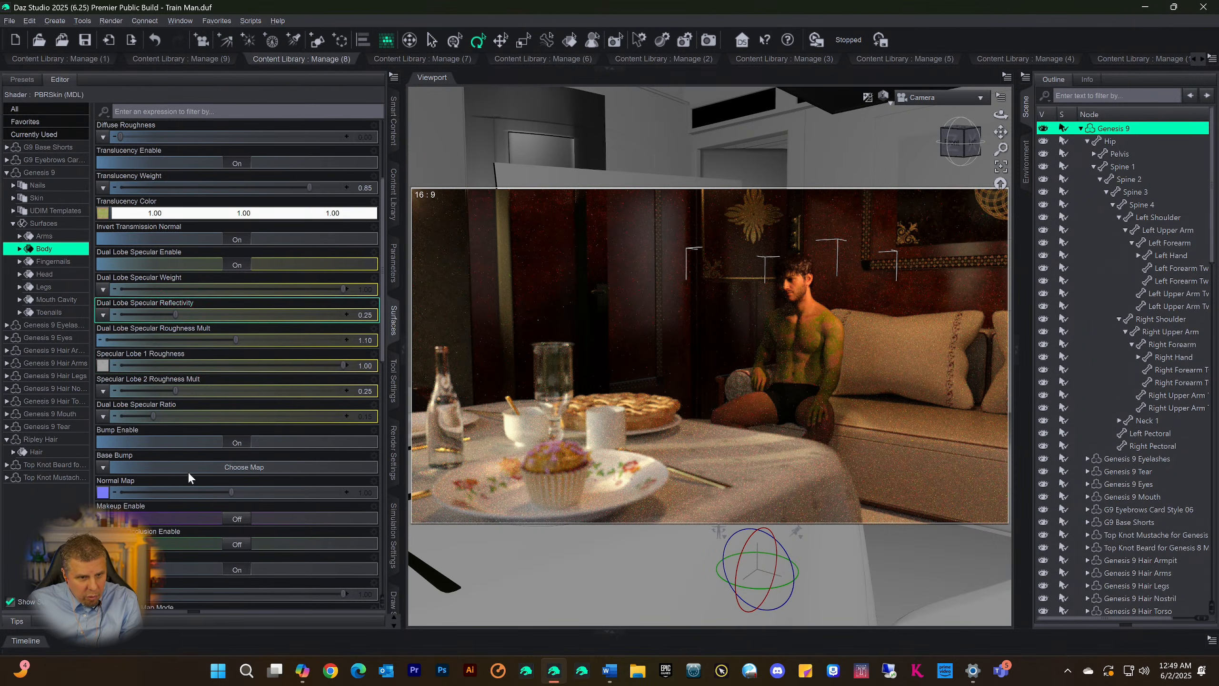
{"action": "scroll", "coordinate": [188, 471], "scroll_direction": "down", "scroll_amount": 1}
{"action": "scroll", "coordinate": [155, 476], "scroll_direction": "down", "scroll_amount": 5}
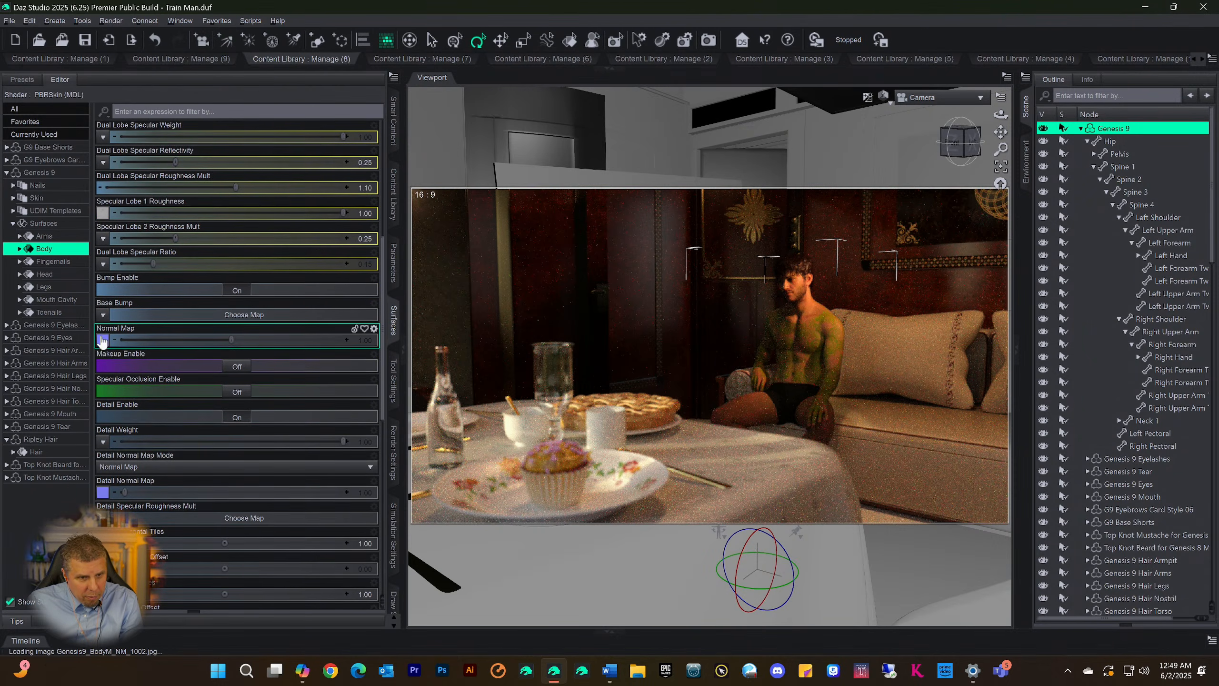
{"action": "left_click", "coordinate": [100, 338]}
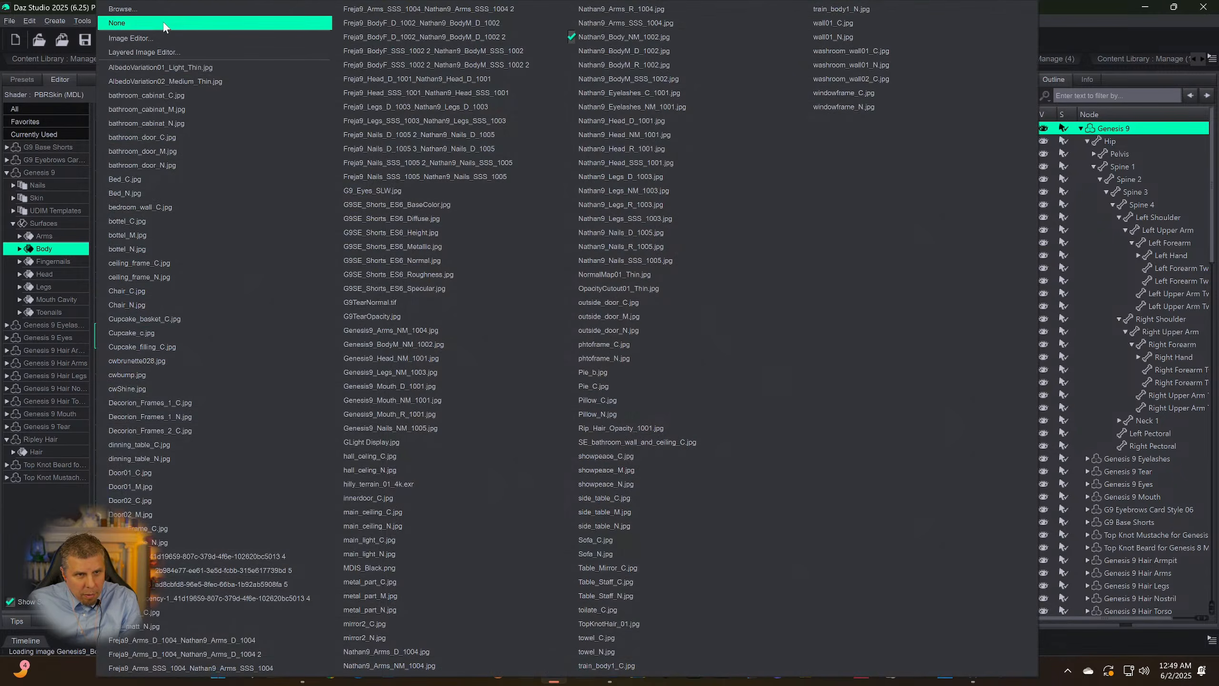
{"action": "left_click", "coordinate": [158, 52]}
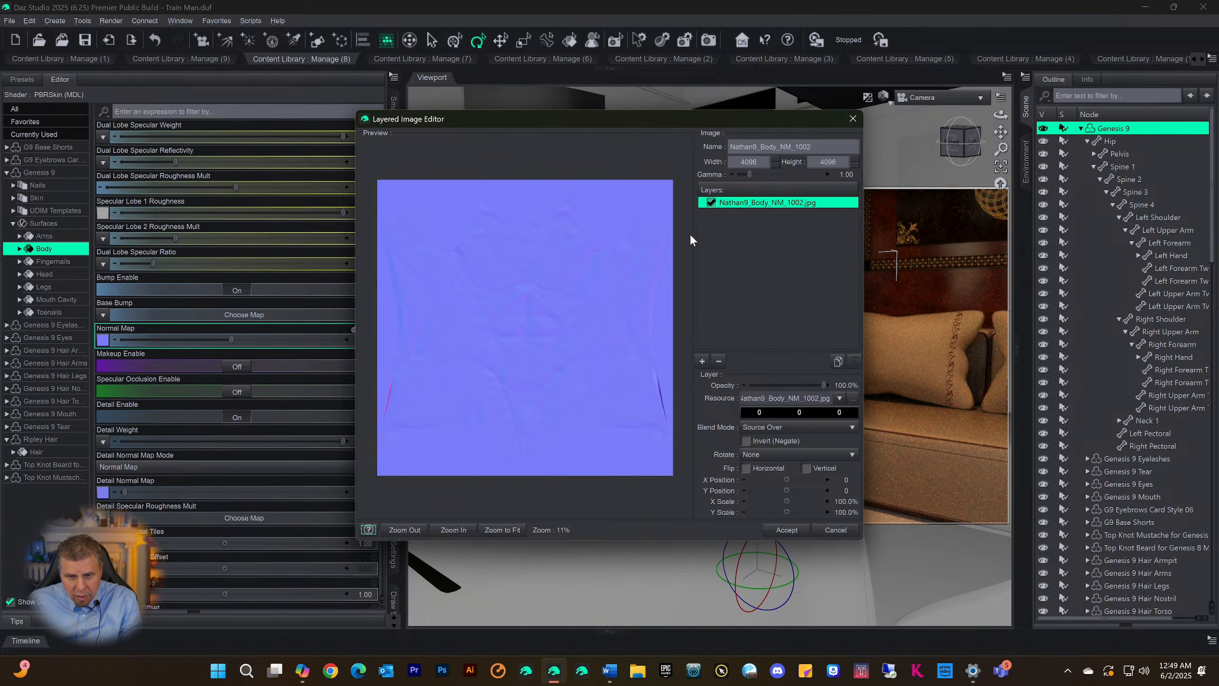
{"action": "left_click", "coordinate": [853, 118]}
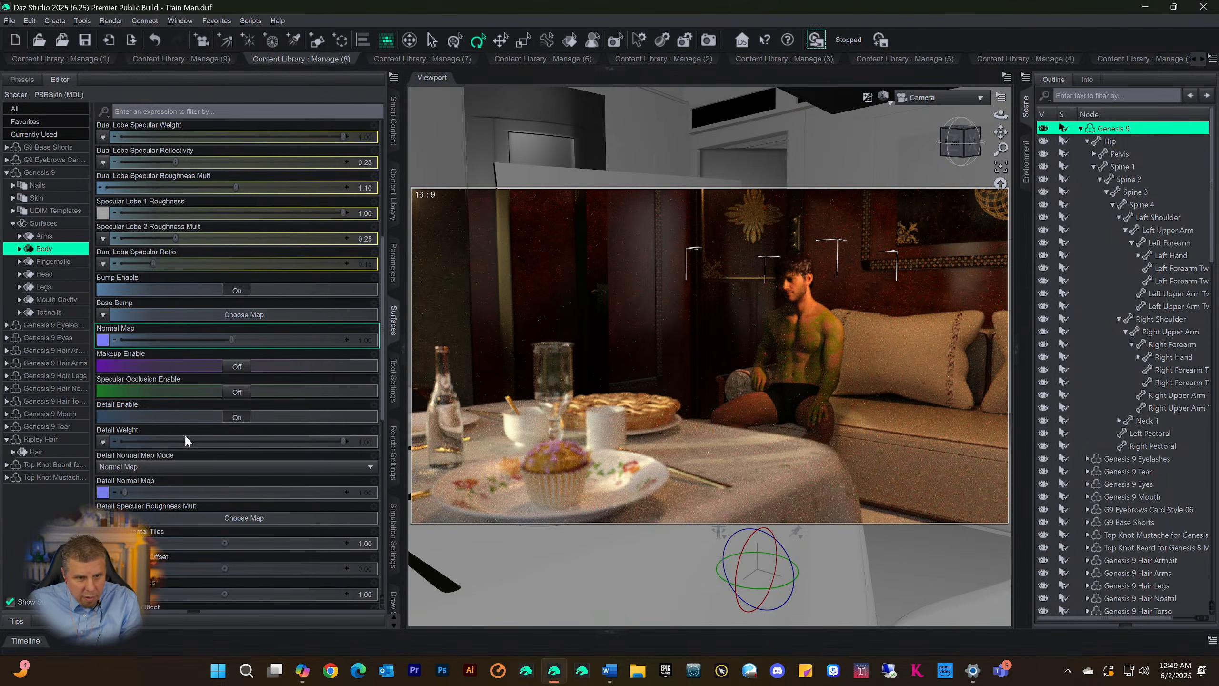
{"action": "left_click", "coordinate": [101, 493]}
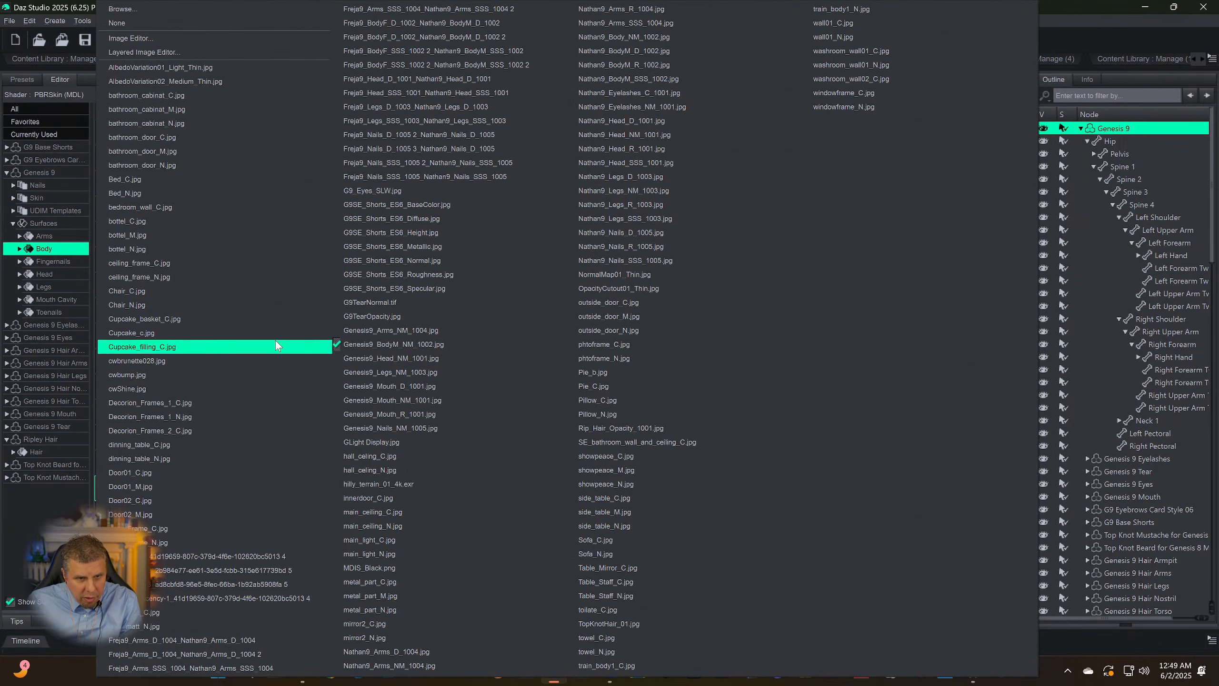
{"action": "left_click", "coordinate": [193, 53]}
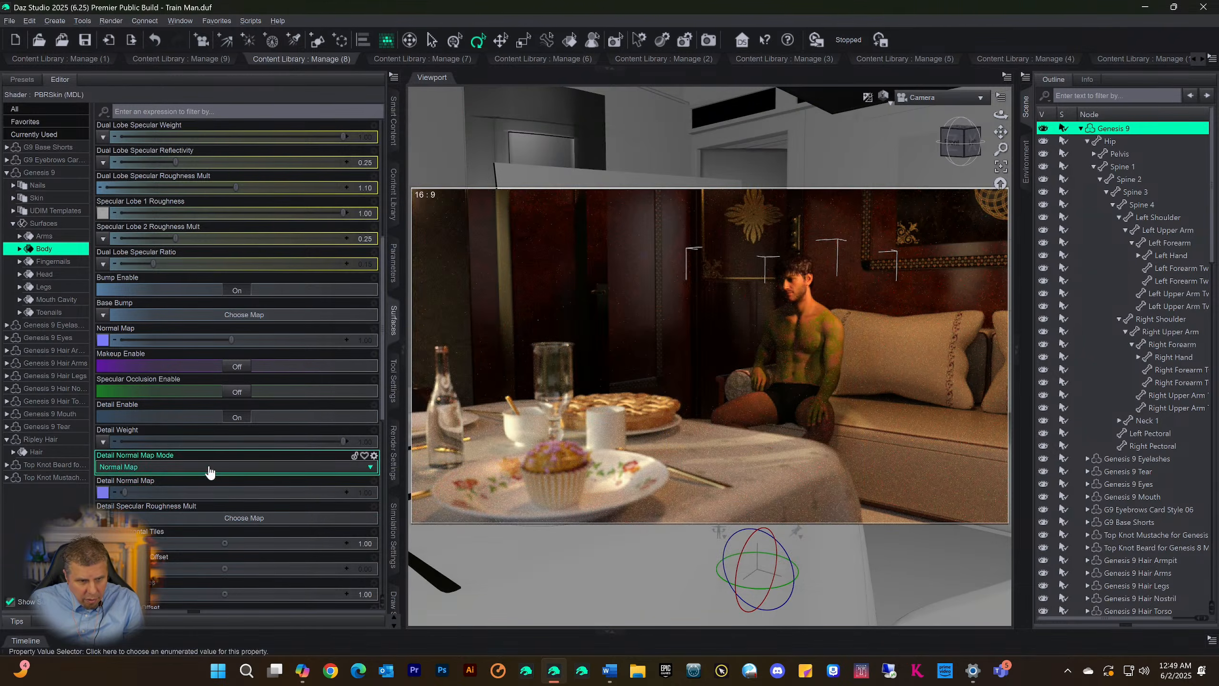
Review the Body surface's properties from Base Color and Translucency through the specular, bump and detail settings
{"action": "scroll", "coordinate": [242, 500], "scroll_direction": "down", "scroll_amount": 5}
{"action": "scroll", "coordinate": [226, 489], "scroll_direction": "up", "scroll_amount": 5}
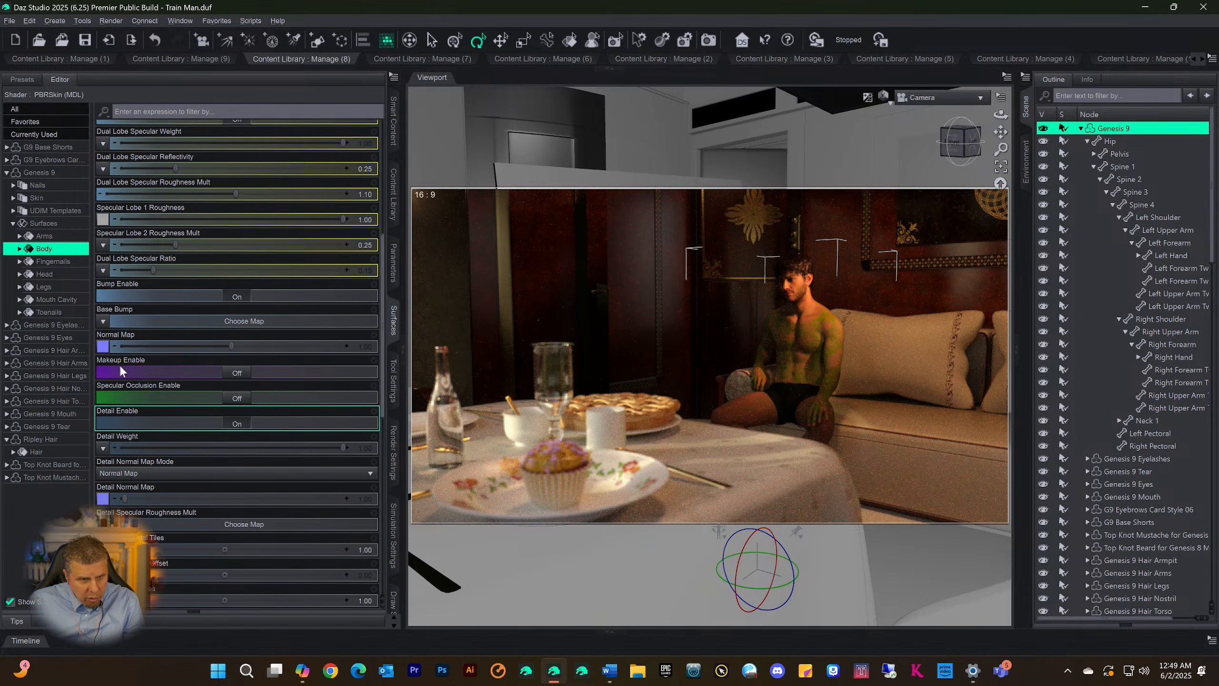
{"action": "scroll", "coordinate": [195, 455], "scroll_direction": "up", "scroll_amount": 5}
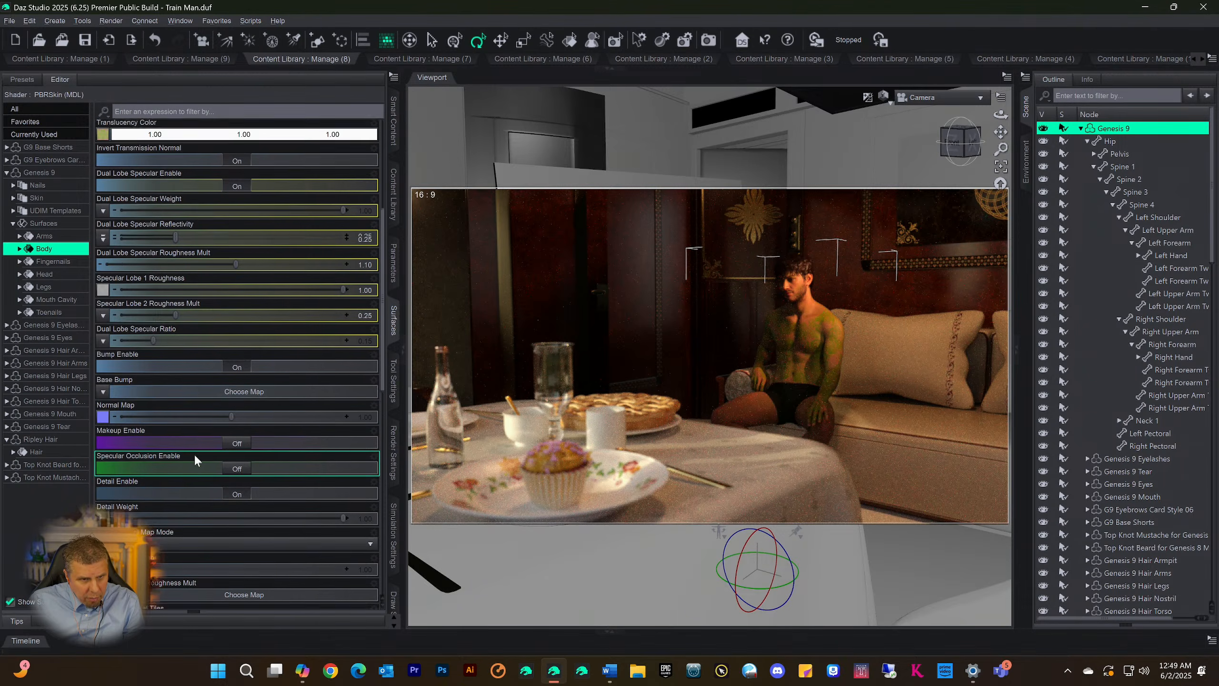
{"action": "scroll", "coordinate": [115, 388], "scroll_direction": "up", "scroll_amount": 2}
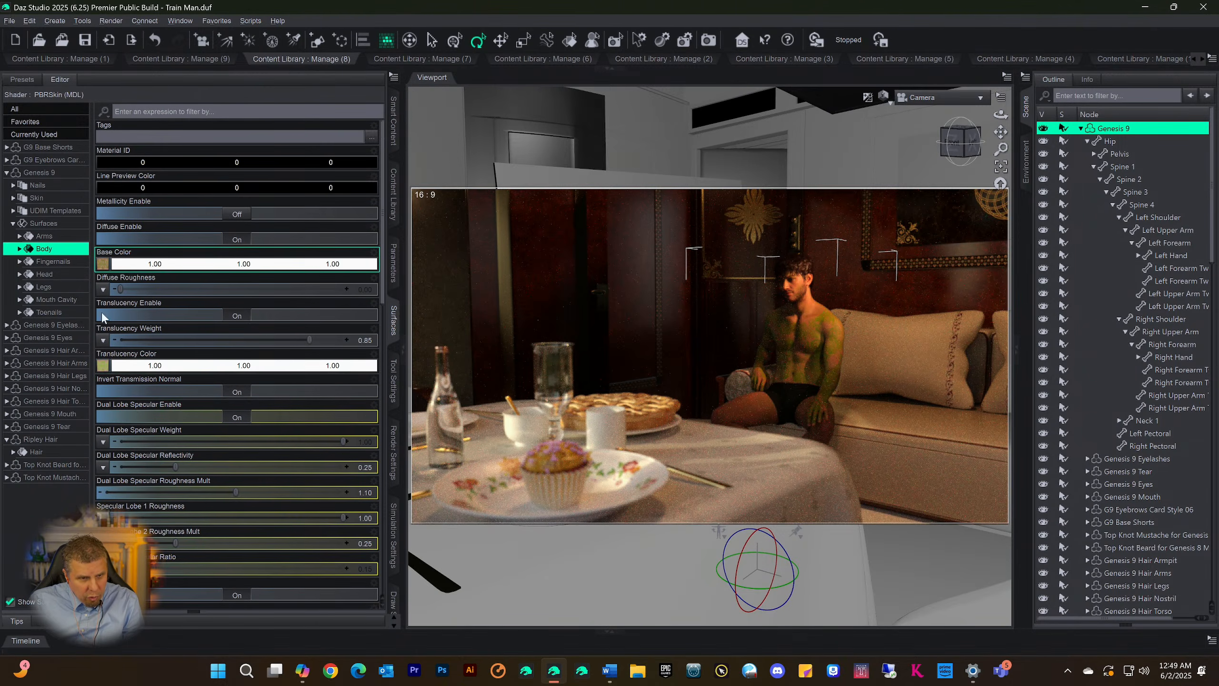
{"action": "scroll", "coordinate": [101, 538], "scroll_direction": "down", "scroll_amount": 3}
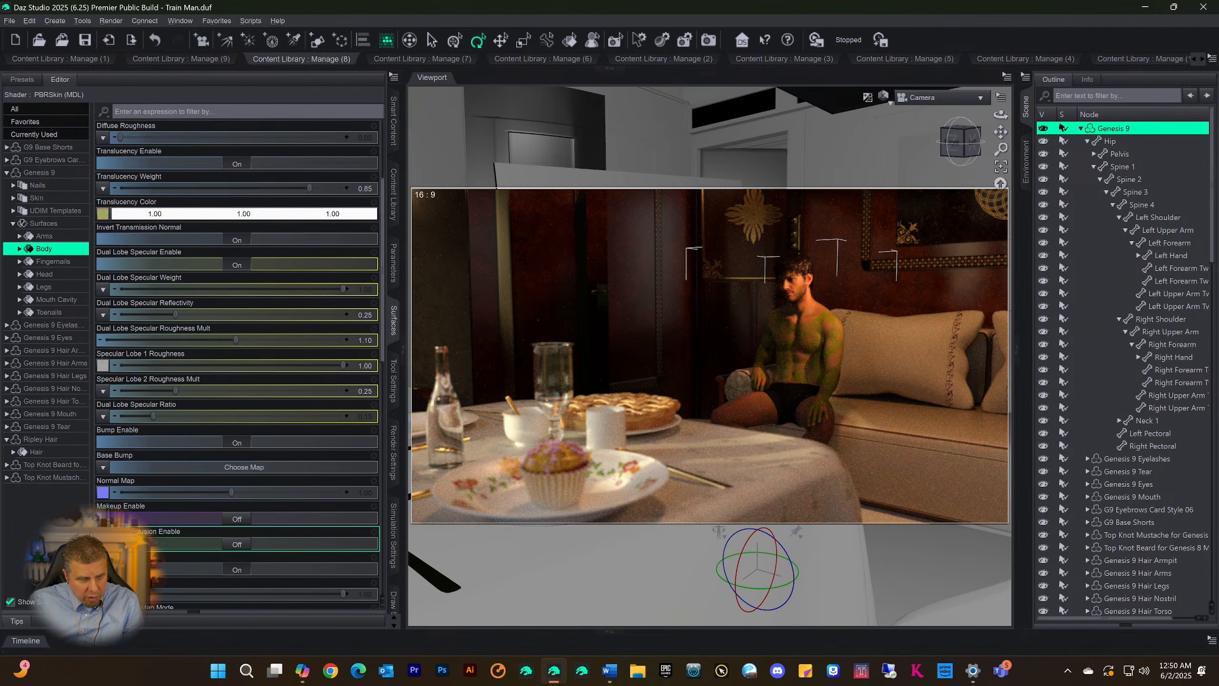
{"action": "scroll", "coordinate": [132, 517], "scroll_direction": "down", "scroll_amount": 2}
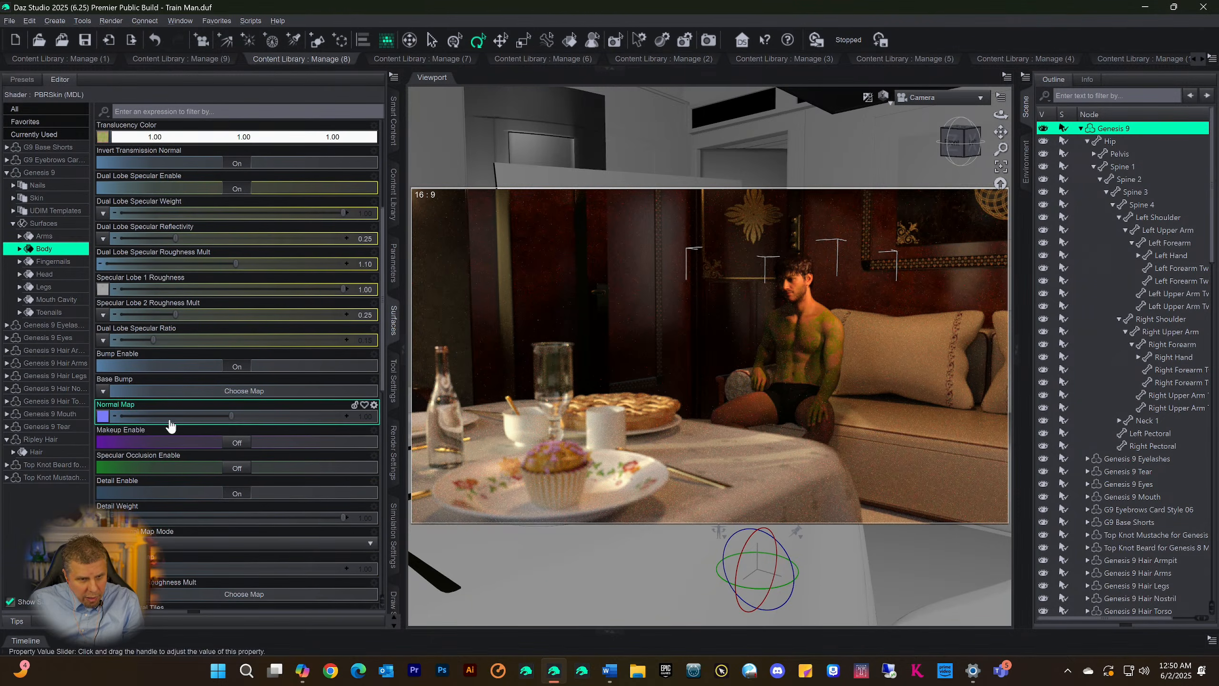
{"action": "scroll", "coordinate": [168, 509], "scroll_direction": "up", "scroll_amount": 3}
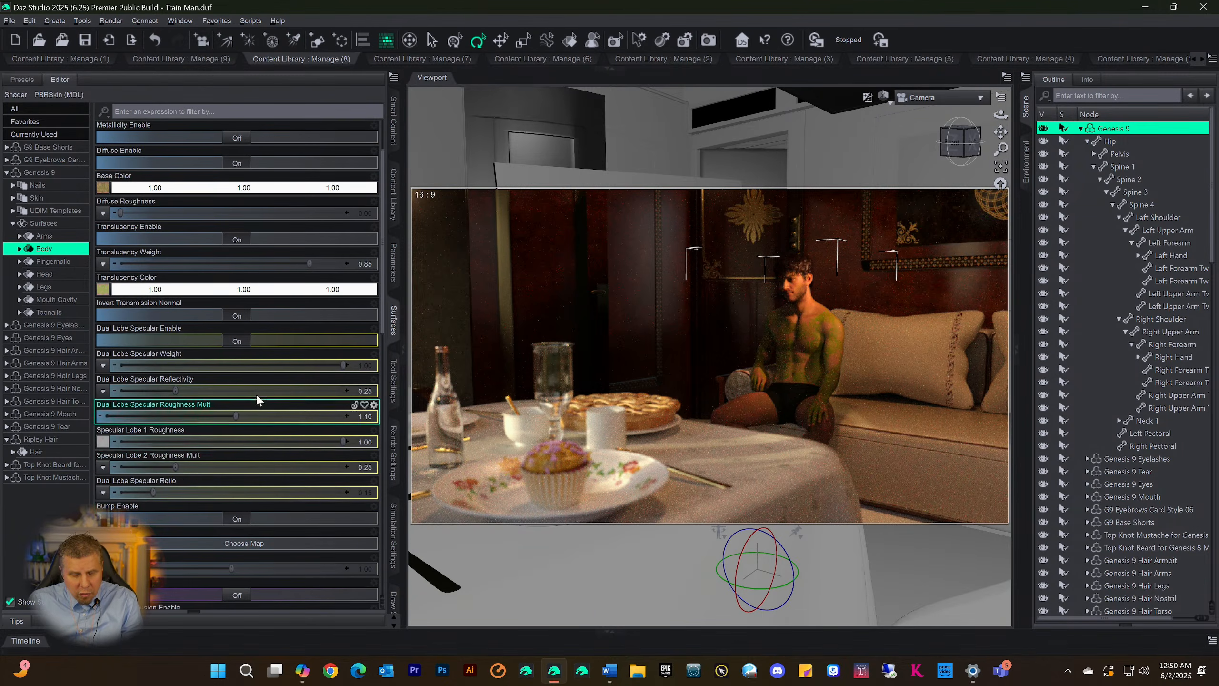
{"action": "scroll", "coordinate": [249, 365], "scroll_direction": "up", "scroll_amount": 2}
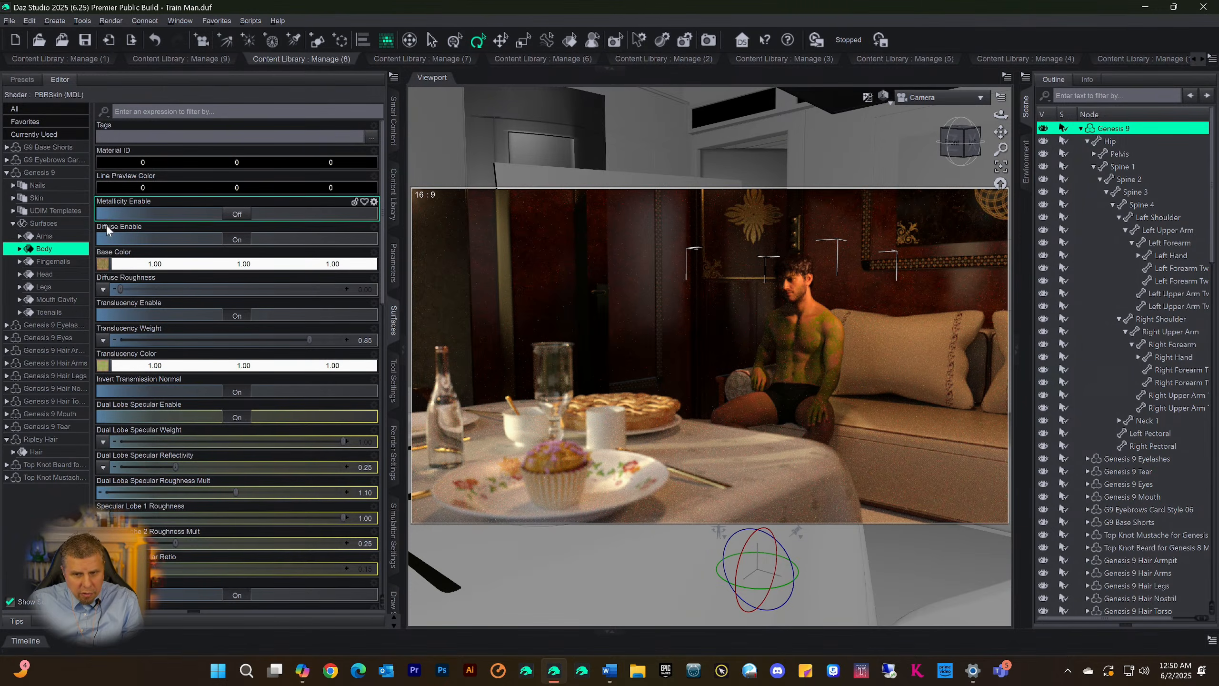
Undo the last four image map changes made to the figure's Body surface
{"action": "left_click", "coordinate": [28, 22]}
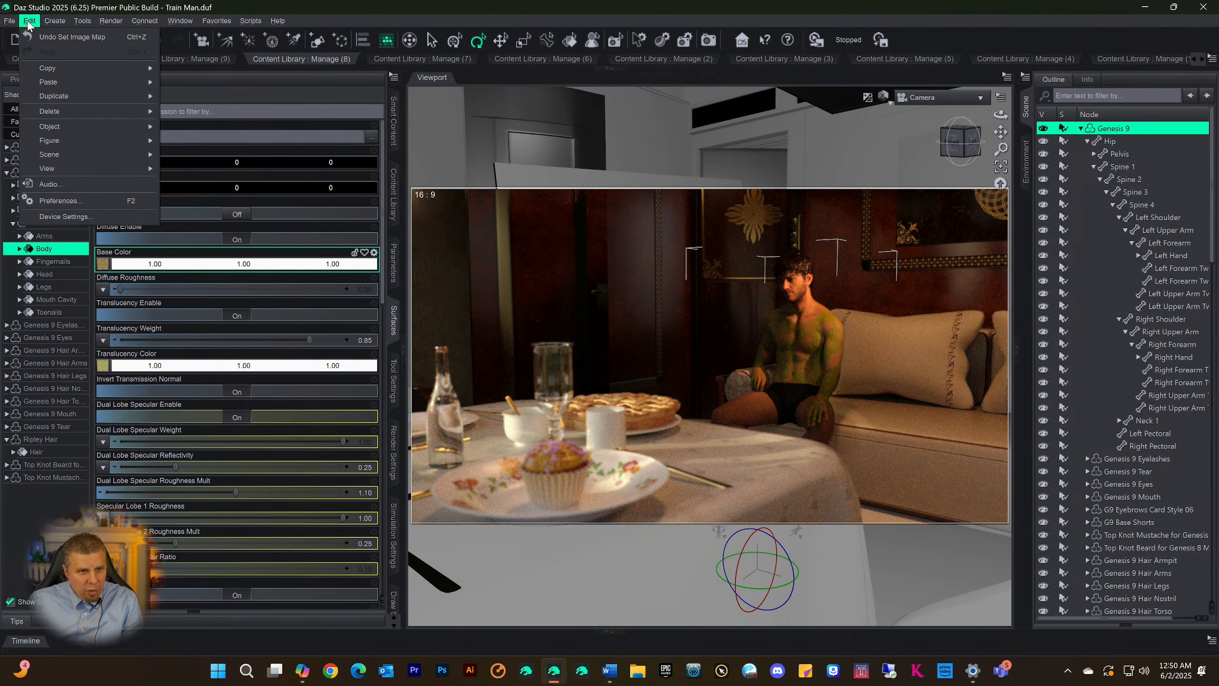
{"action": "left_click", "coordinate": [34, 36]}
{"action": "left_click", "coordinate": [31, 21]}
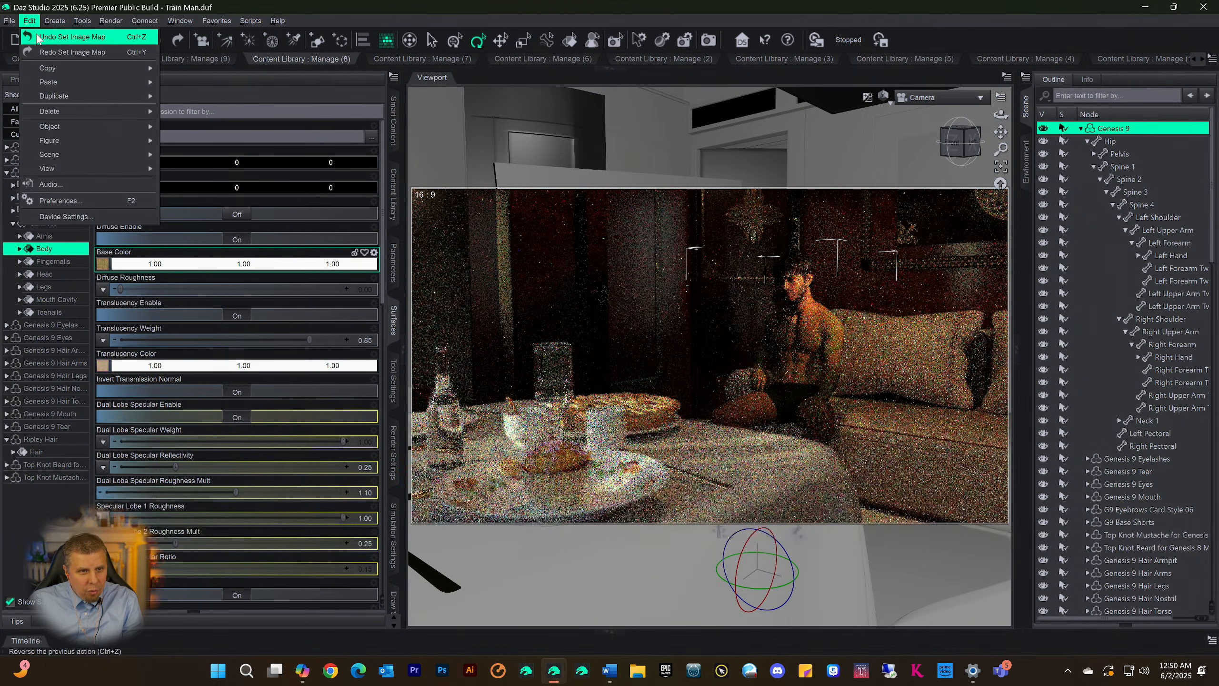
{"action": "left_click", "coordinate": [35, 37]}
{"action": "left_click", "coordinate": [31, 22]}
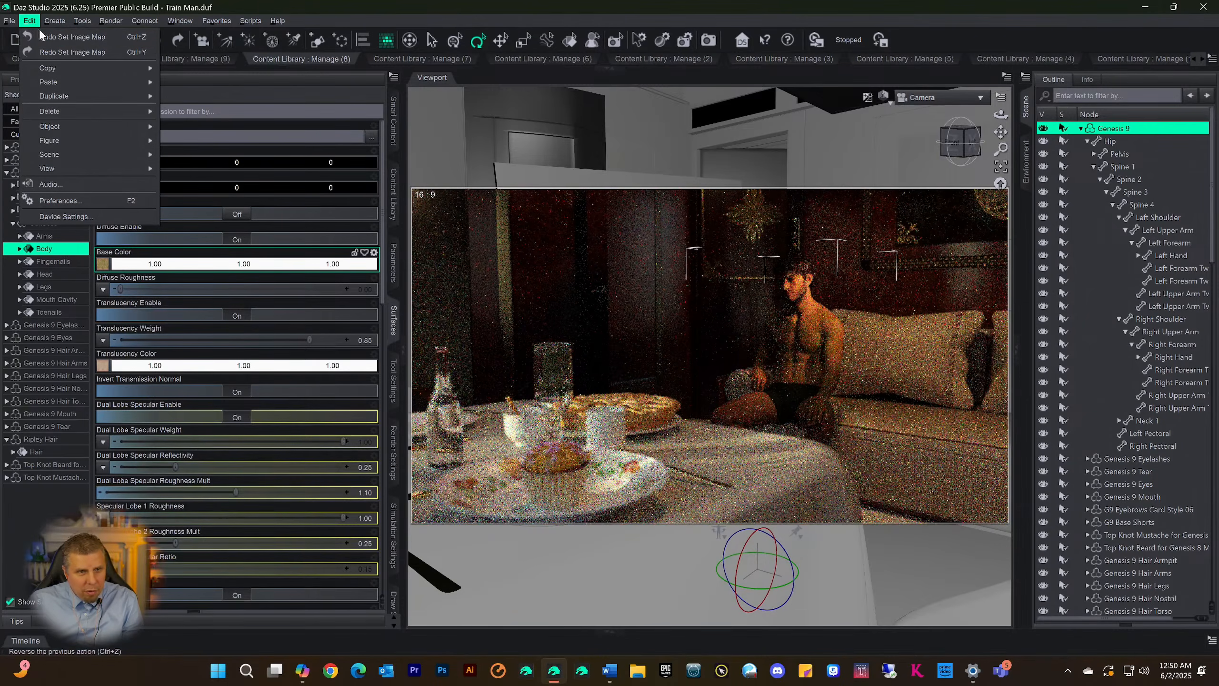
{"action": "left_click", "coordinate": [44, 36]}
{"action": "left_click", "coordinate": [29, 21]}
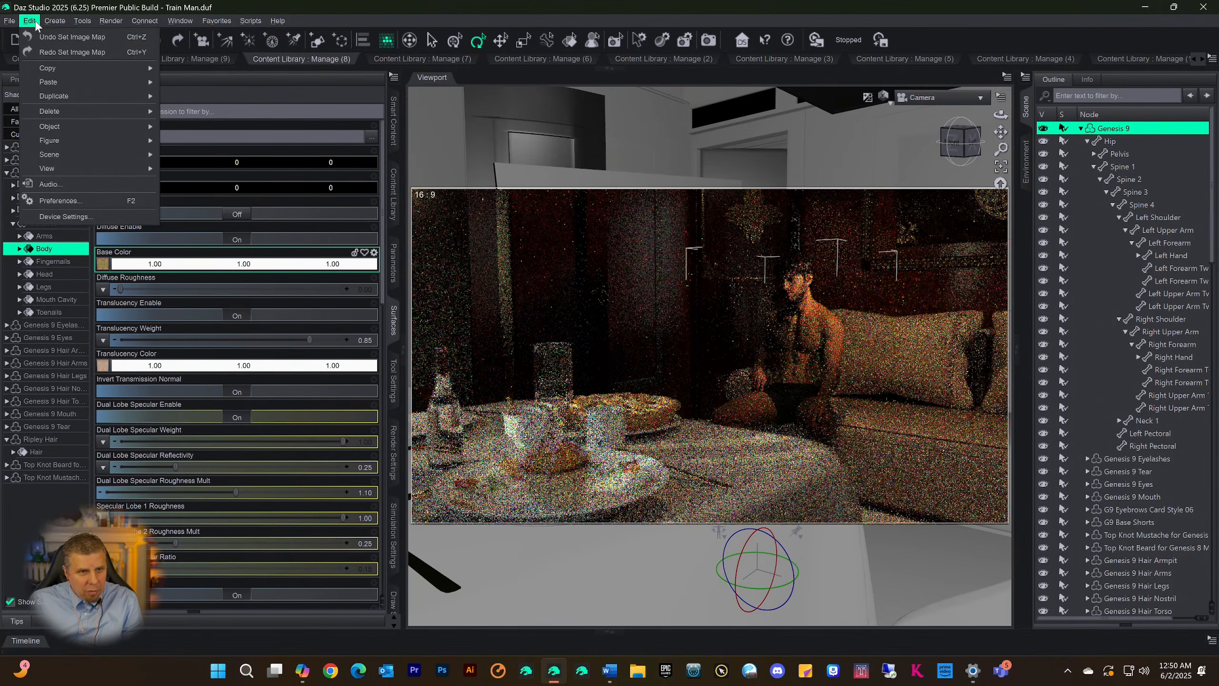
{"action": "left_click", "coordinate": [36, 37]}
Undo the loading of the MBG Full Body Skin Lime 11 preset on the Genesis 9 figure
{"action": "left_click", "coordinate": [31, 21]}
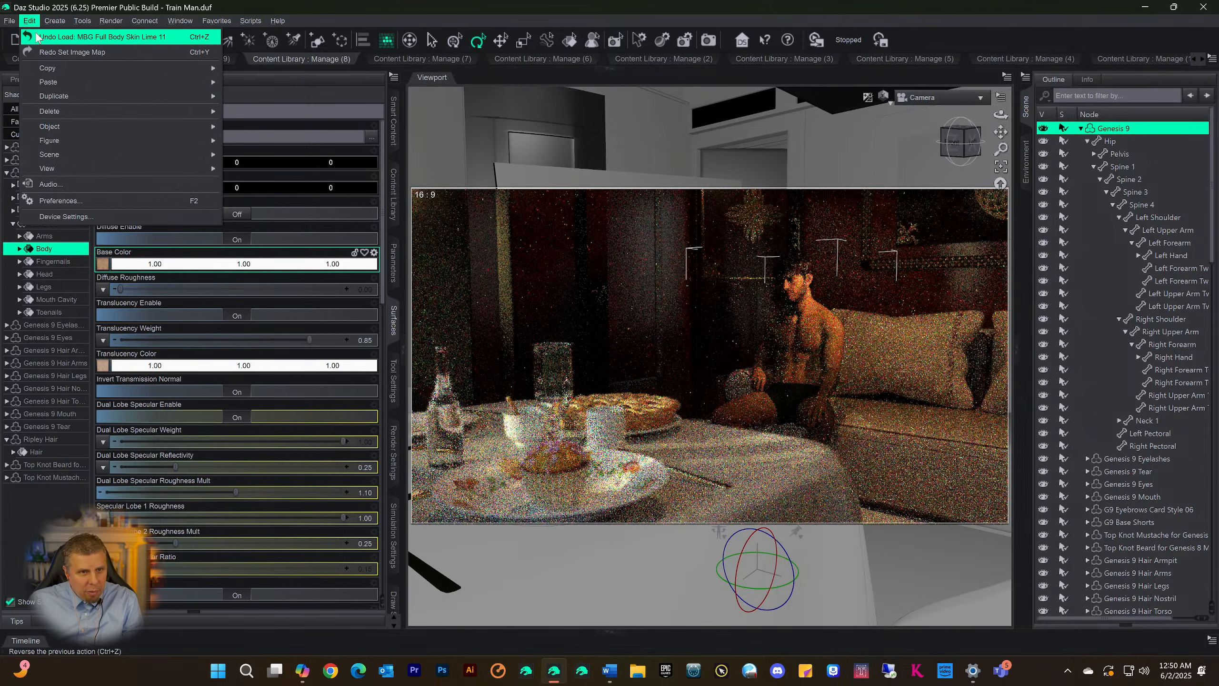
{"action": "left_click", "coordinate": [37, 37]}
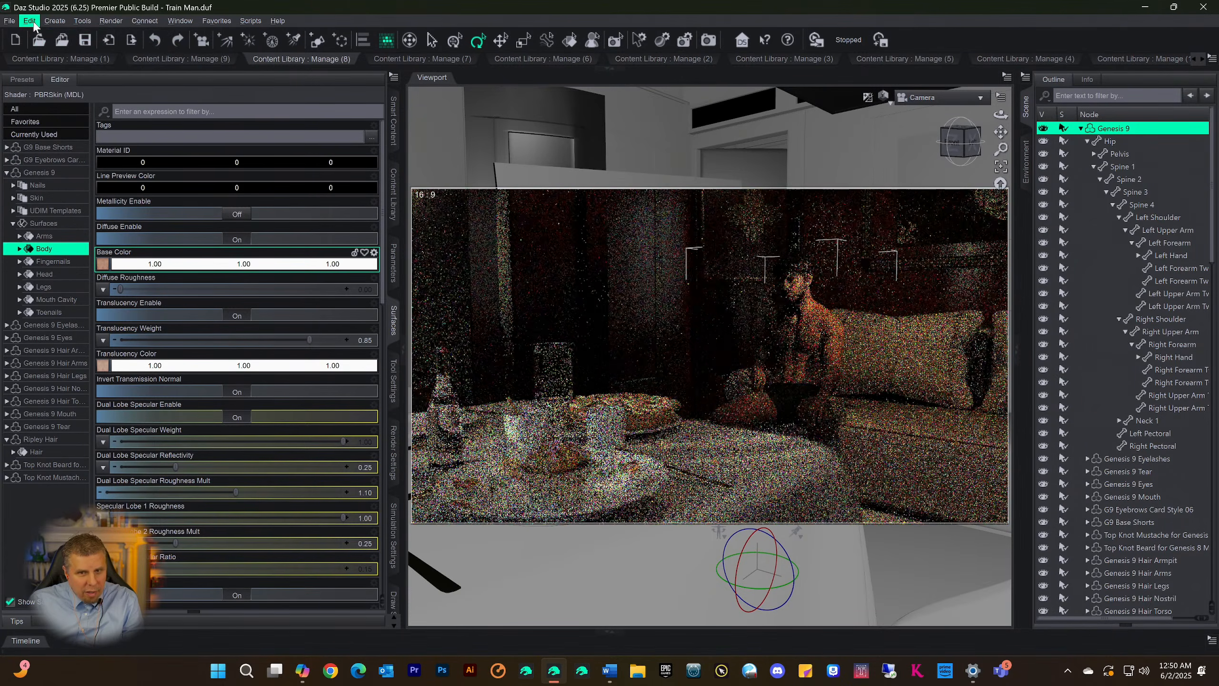
{"action": "left_click", "coordinate": [33, 22]}
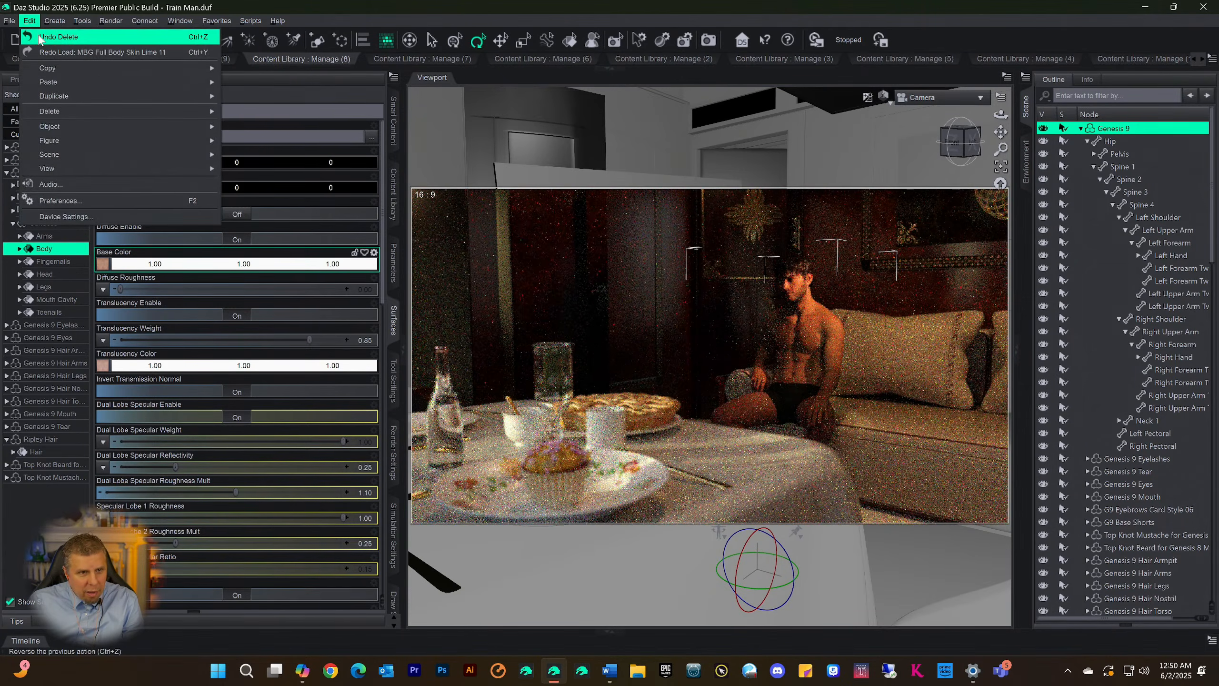
{"action": "left_click", "coordinate": [398, 9]}
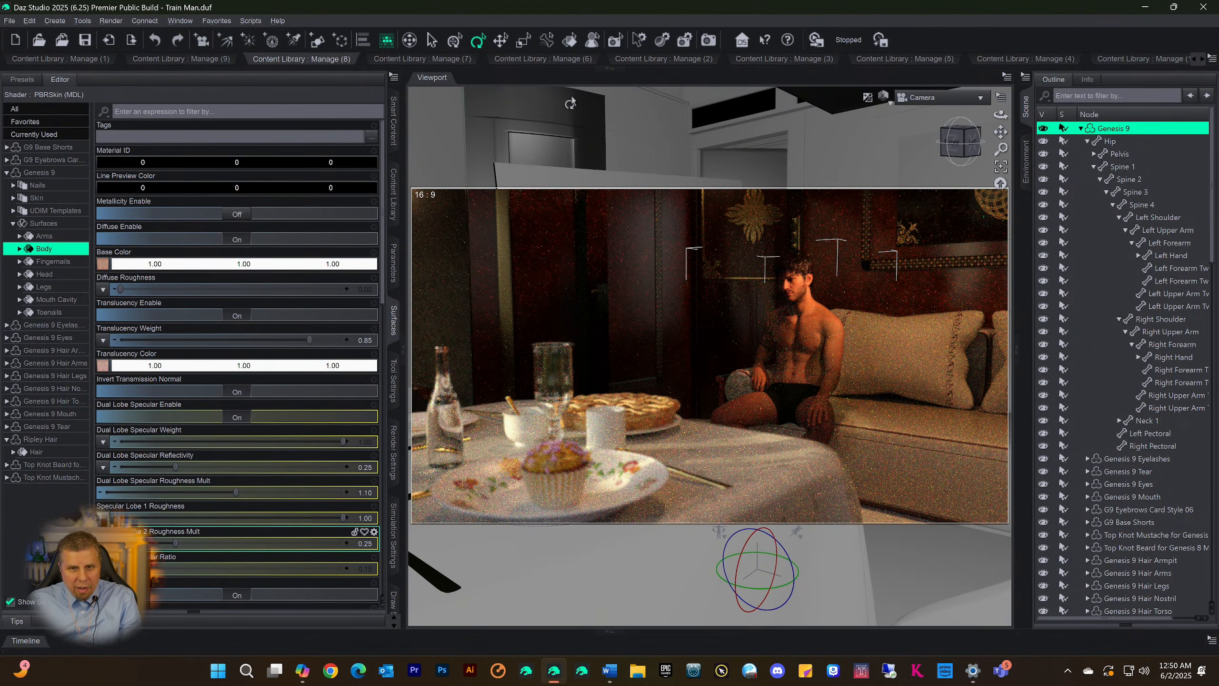
Show the Content Library beside the viewport in place of the surface settings and browse the Skin9 presets in the expanded Manage (8) library
{"action": "left_click", "coordinate": [606, 69]}
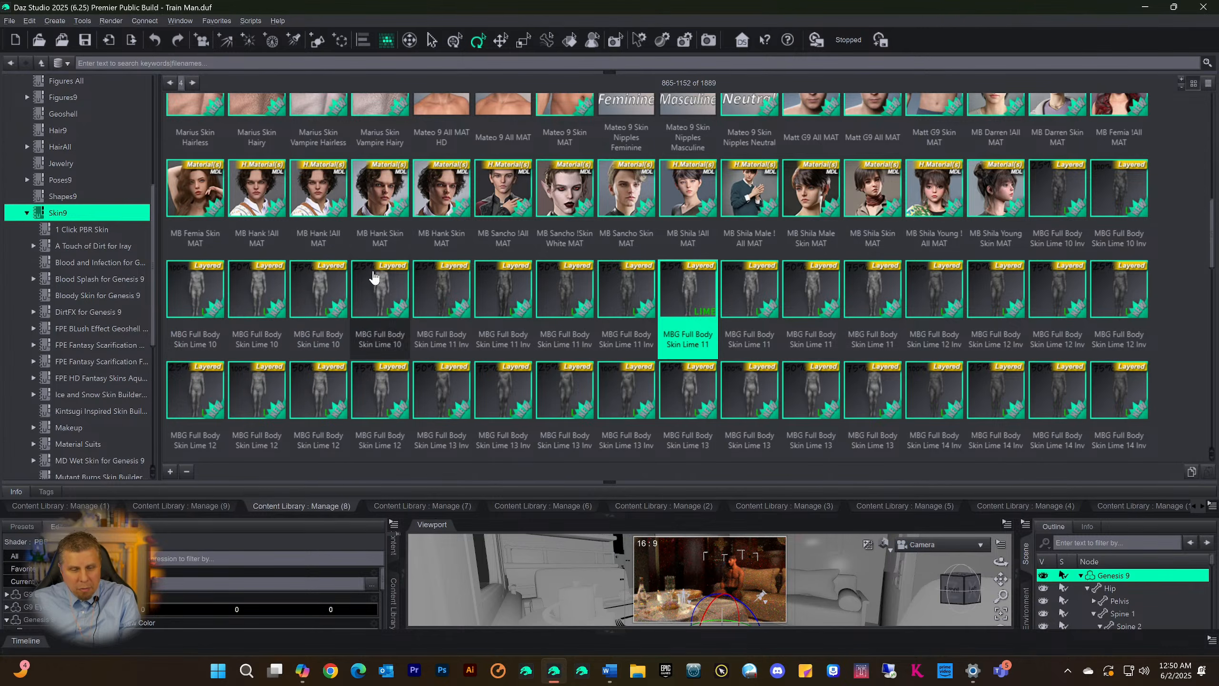
{"action": "left_click", "coordinate": [608, 516]}
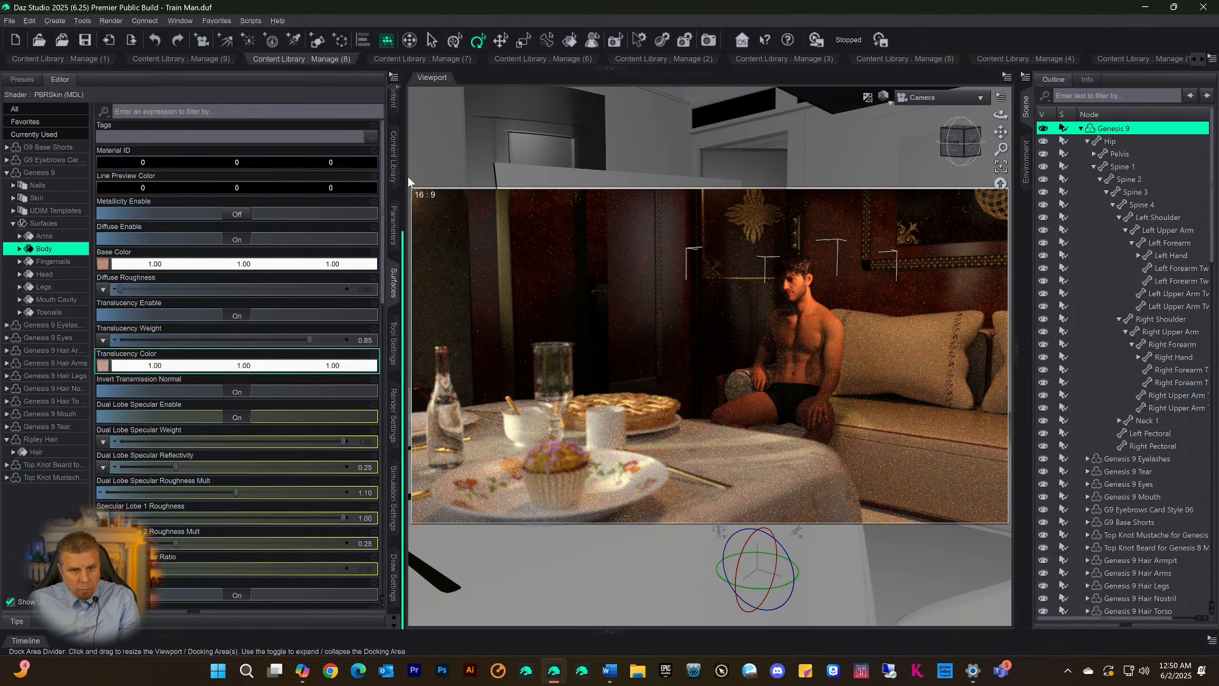
{"action": "left_click", "coordinate": [393, 174]}
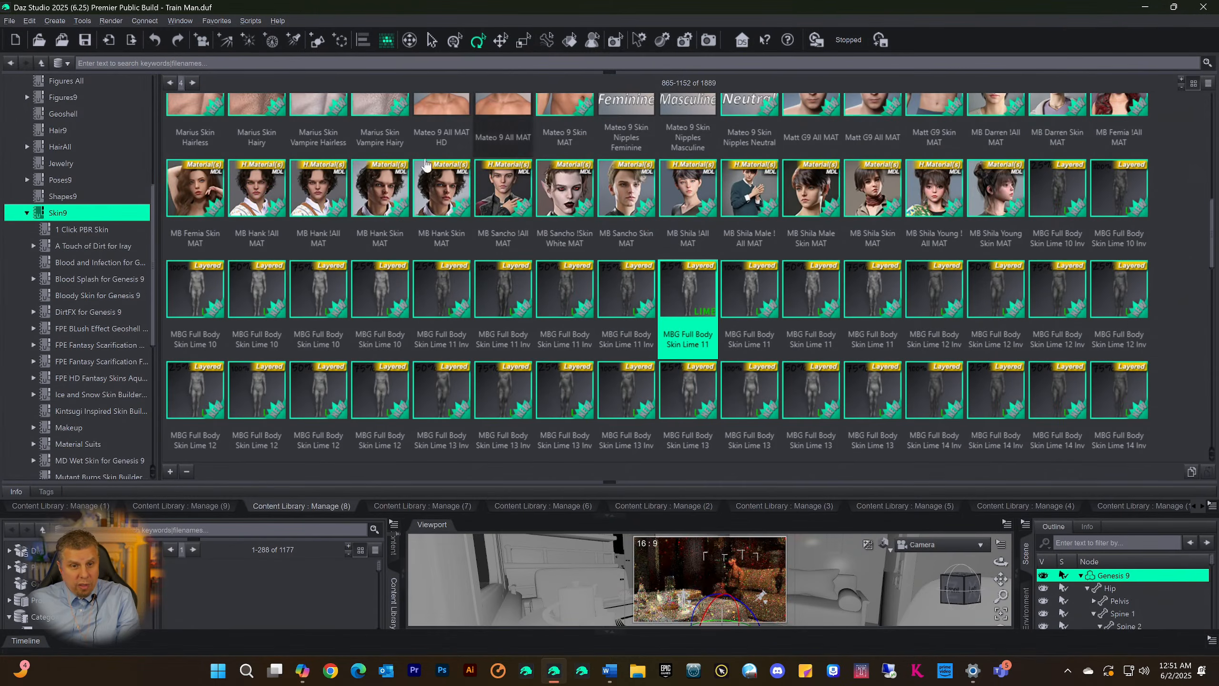
{"action": "scroll", "coordinate": [474, 291], "scroll_direction": "up", "scroll_amount": 10}
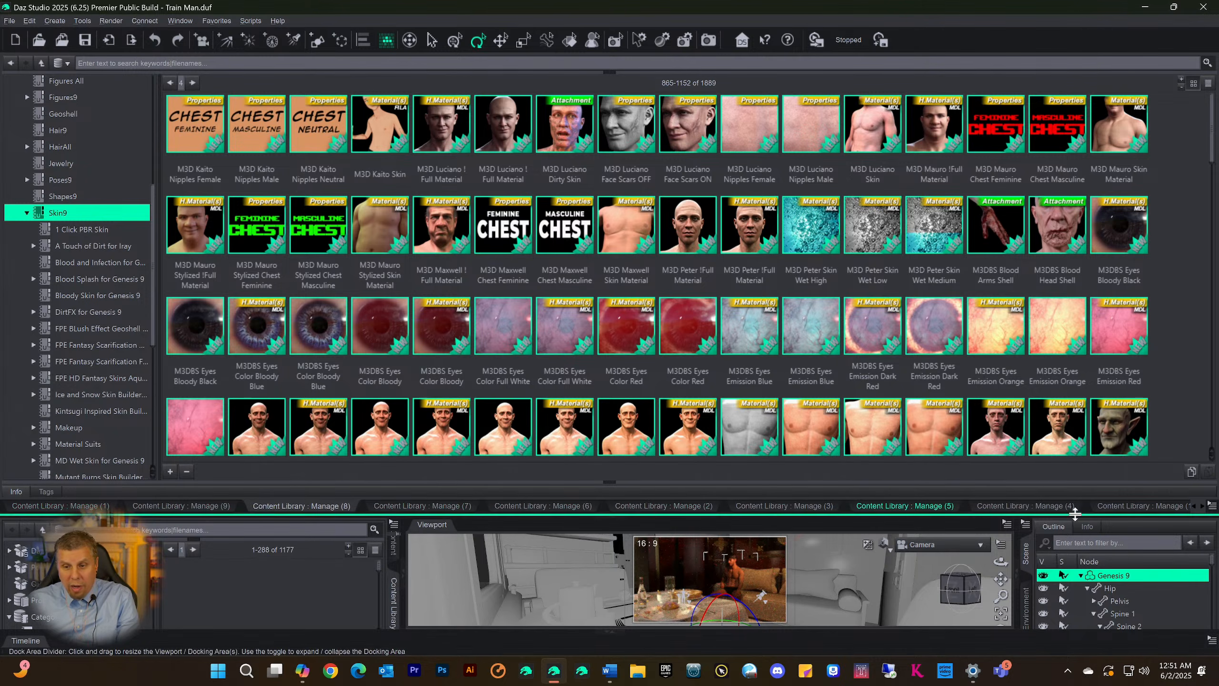
{"action": "left_click", "coordinate": [1200, 508]}
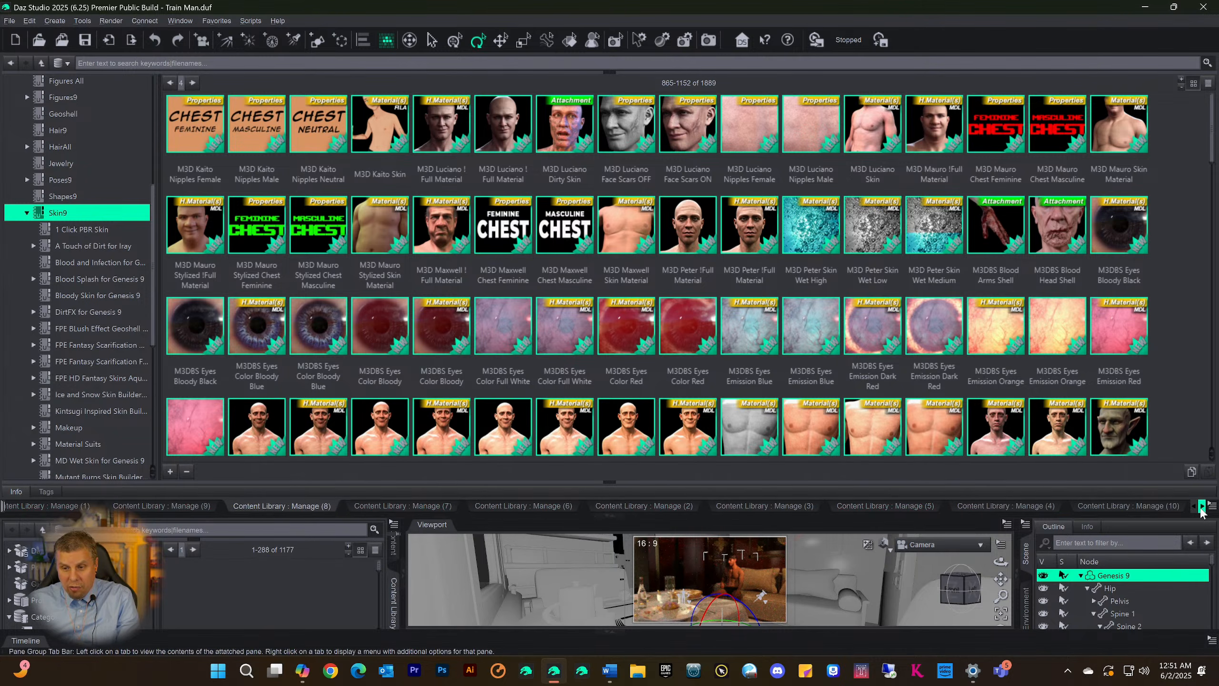
{"action": "left_click", "coordinate": [1194, 506]}
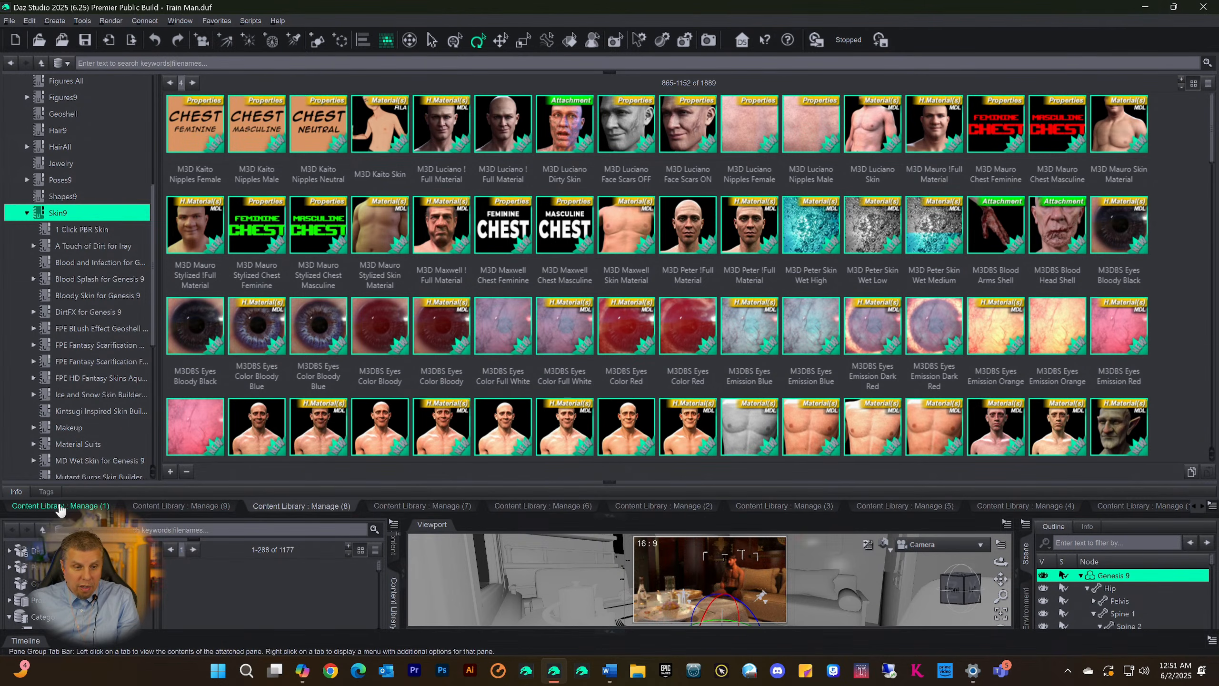
Check the pane options of the Manage (1) library and review its category list around Shapes9
{"action": "right_click", "coordinate": [60, 509]}
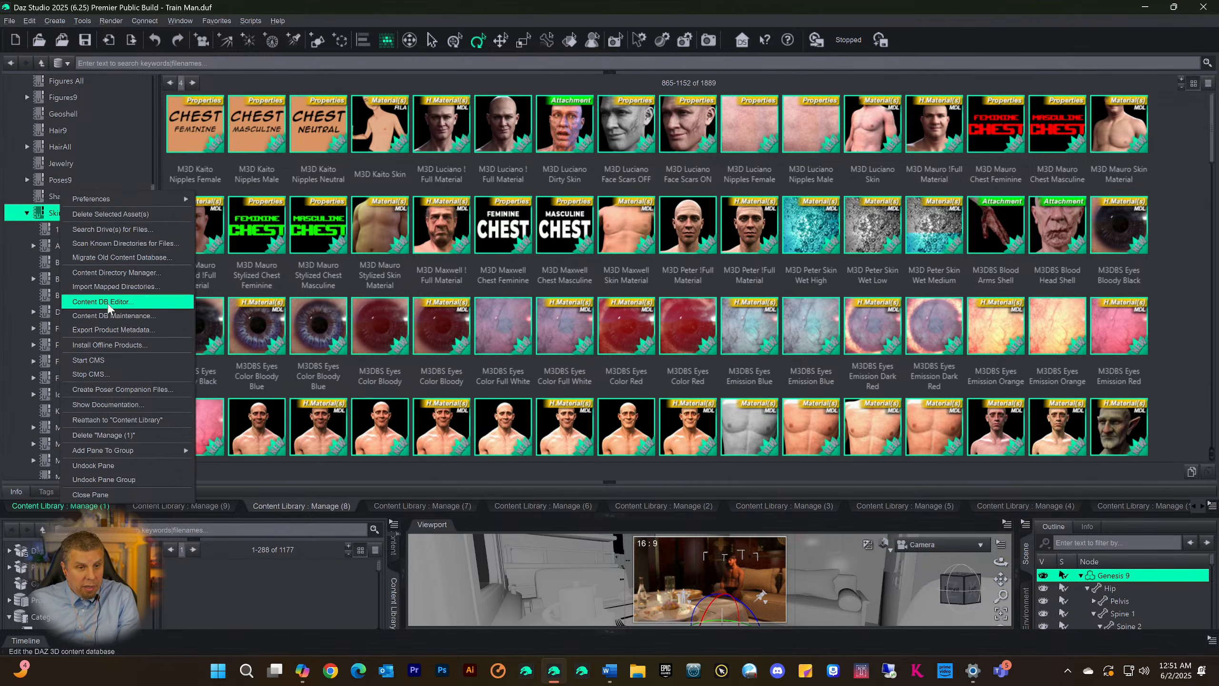
{"action": "left_click", "coordinate": [43, 510]}
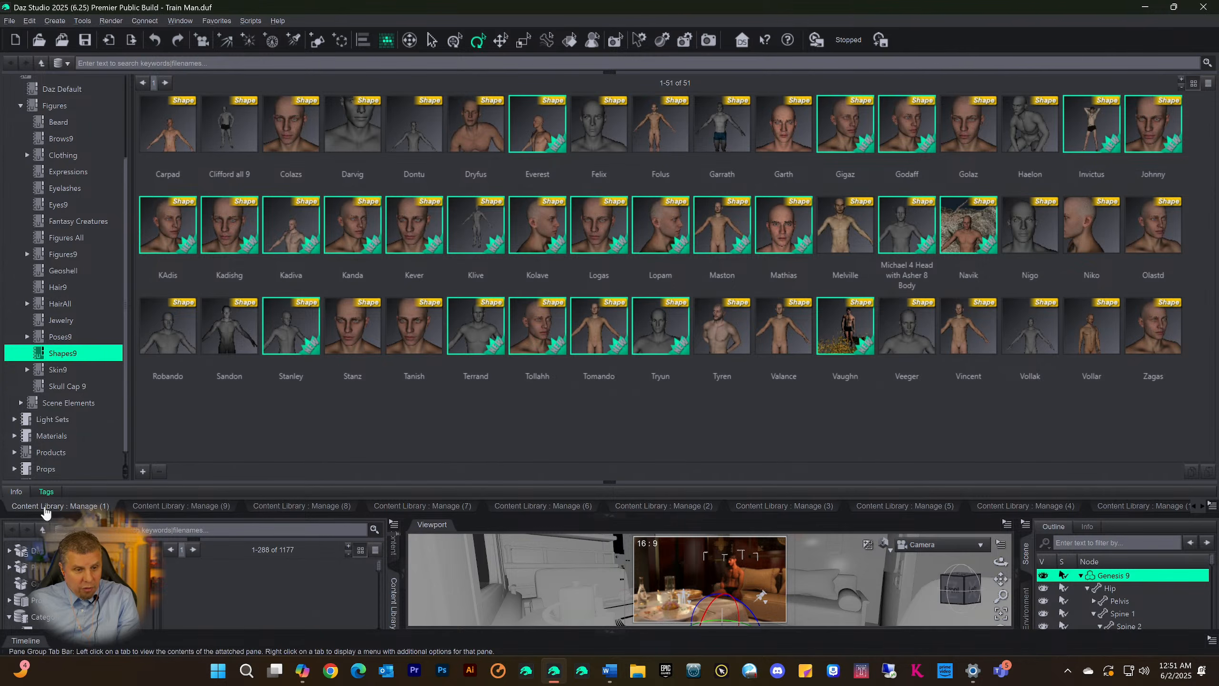
{"action": "scroll", "coordinate": [50, 260], "scroll_direction": "up", "scroll_amount": 1}
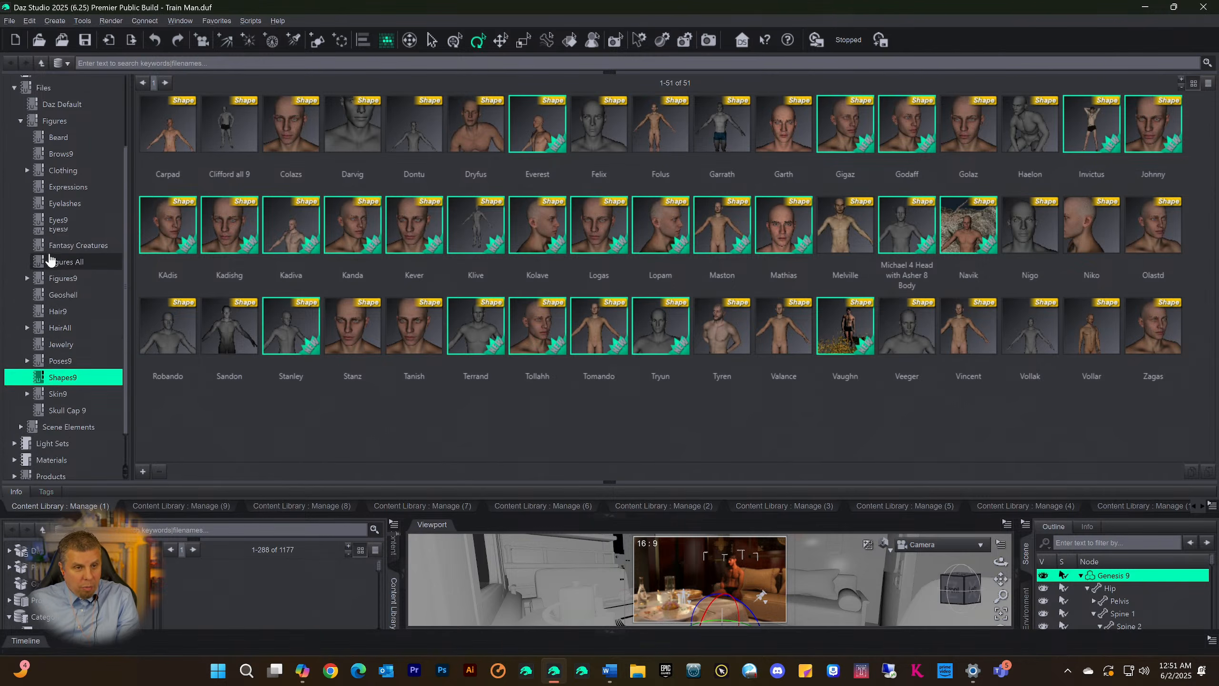
{"action": "scroll", "coordinate": [81, 339], "scroll_direction": "down", "scroll_amount": 1}
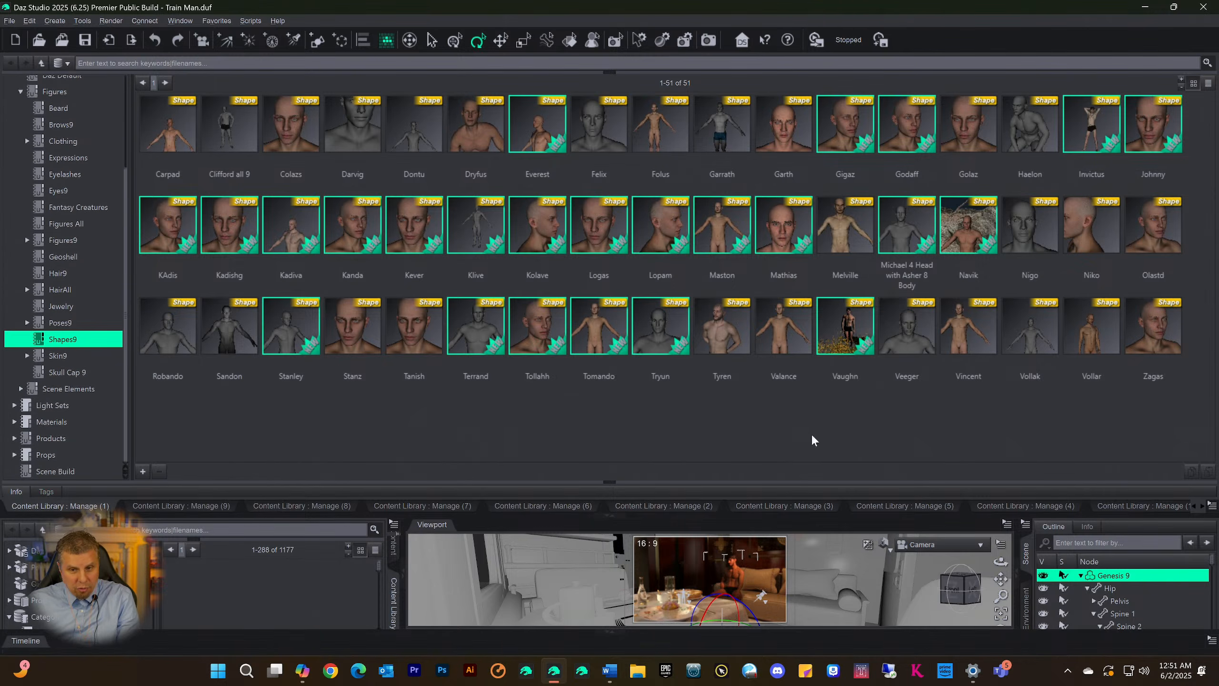
Compare the categories held in the Manage (9), (8), (7) and (1) library panes, ending on Manage (7)
{"action": "left_click", "coordinate": [190, 504]}
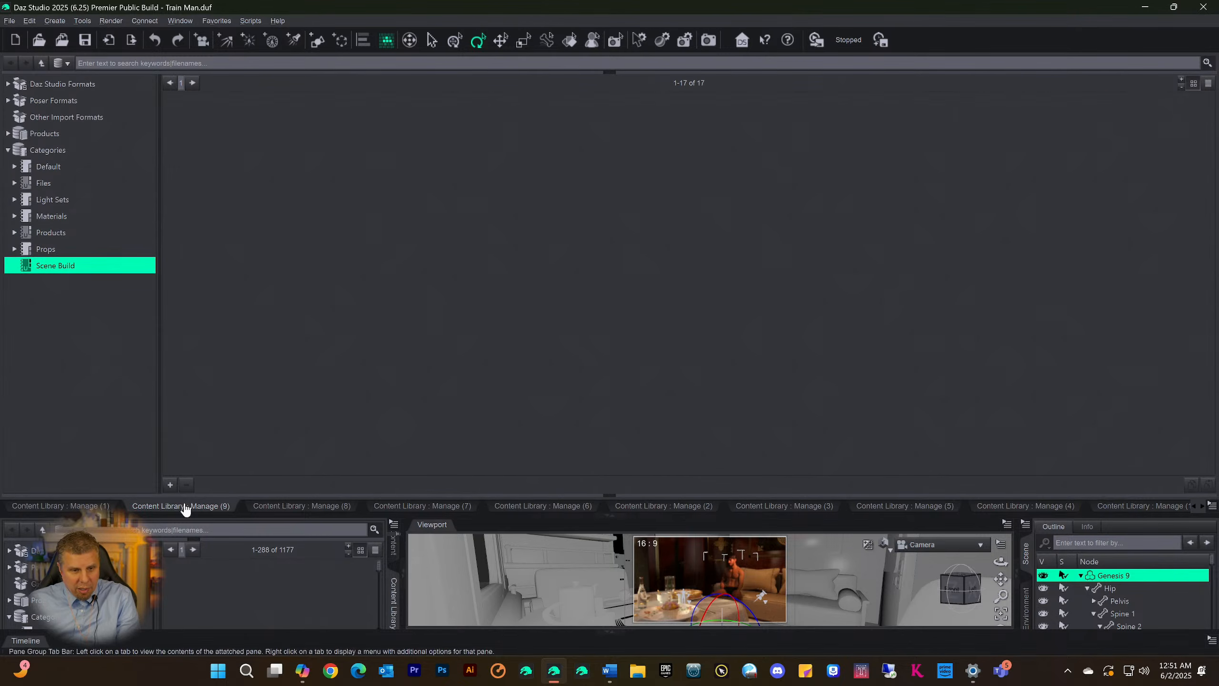
{"action": "left_click", "coordinate": [294, 508]}
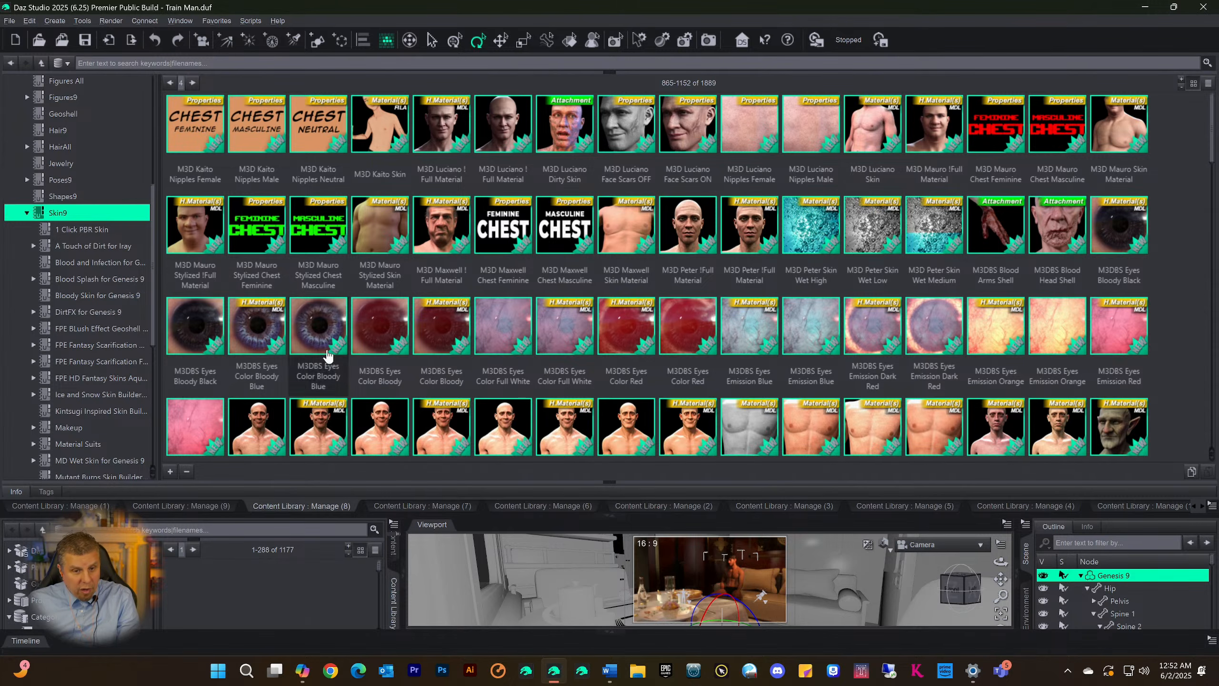
{"action": "left_click", "coordinate": [414, 506]}
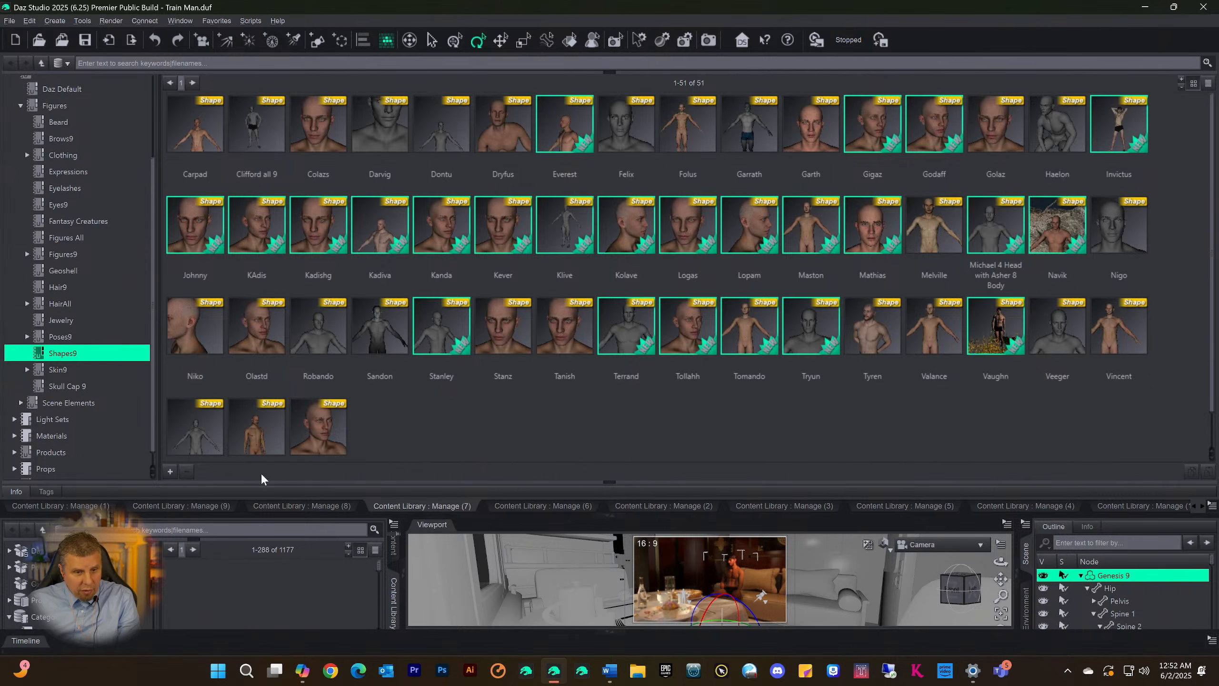
{"action": "left_click", "coordinate": [189, 506]}
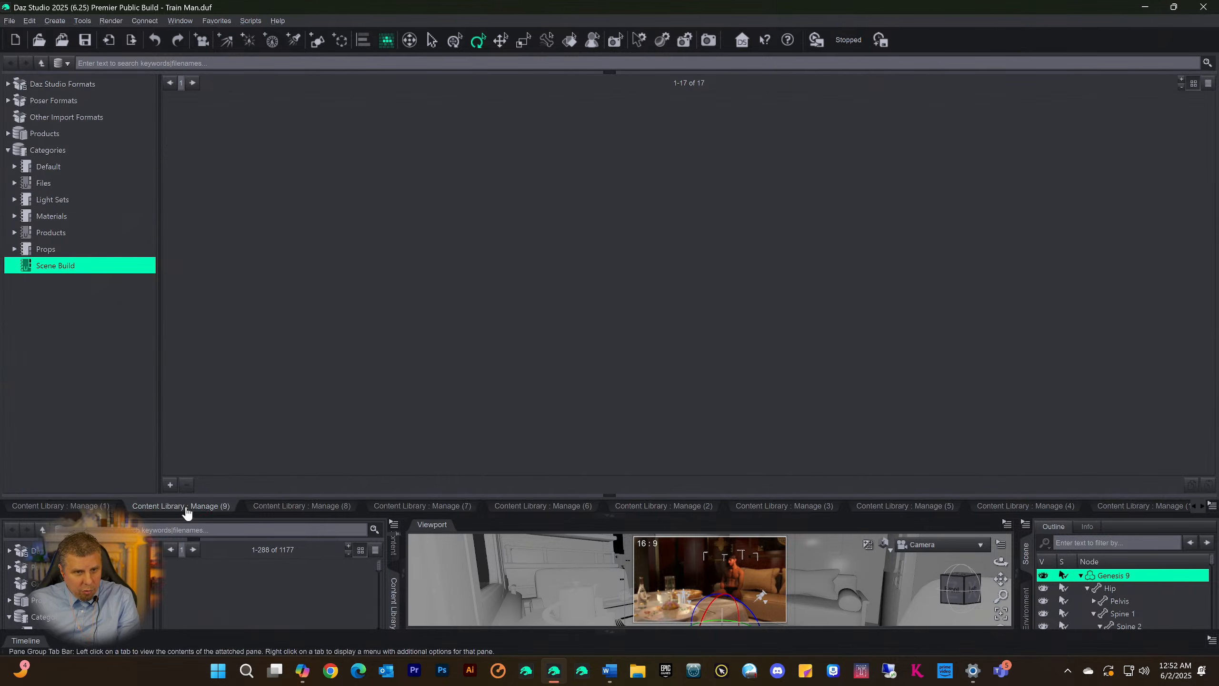
{"action": "left_click", "coordinate": [88, 507]}
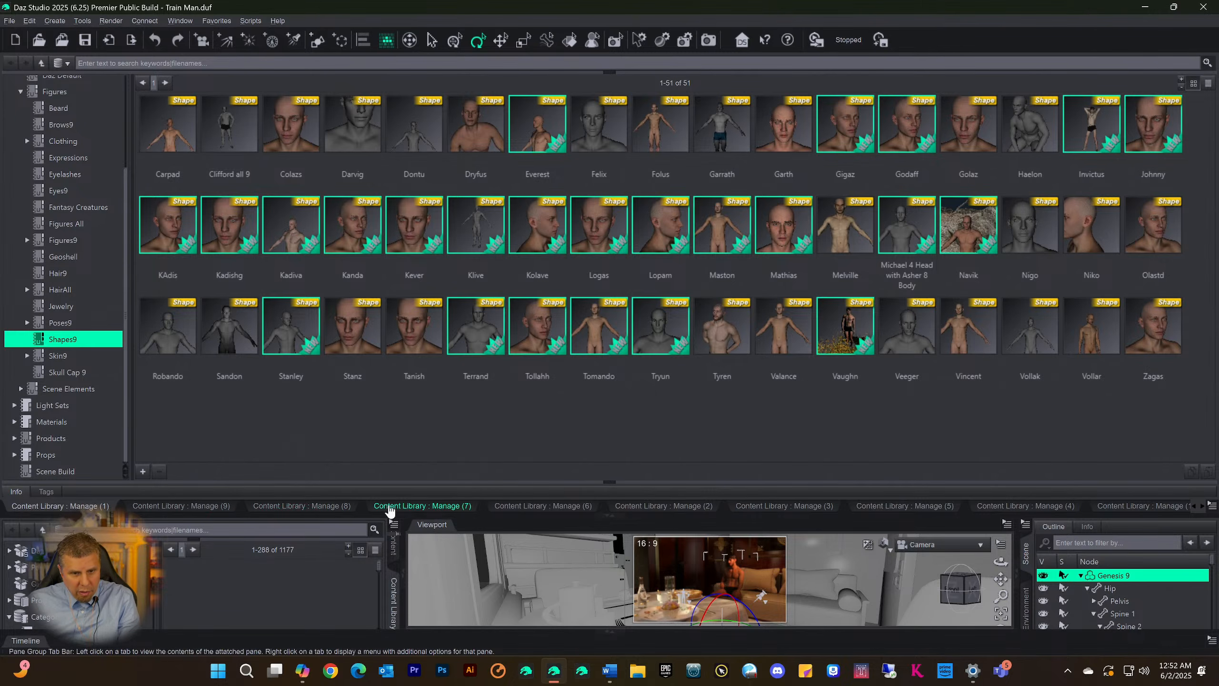
{"action": "left_click", "coordinate": [321, 507]}
{"action": "left_click", "coordinate": [387, 507]}
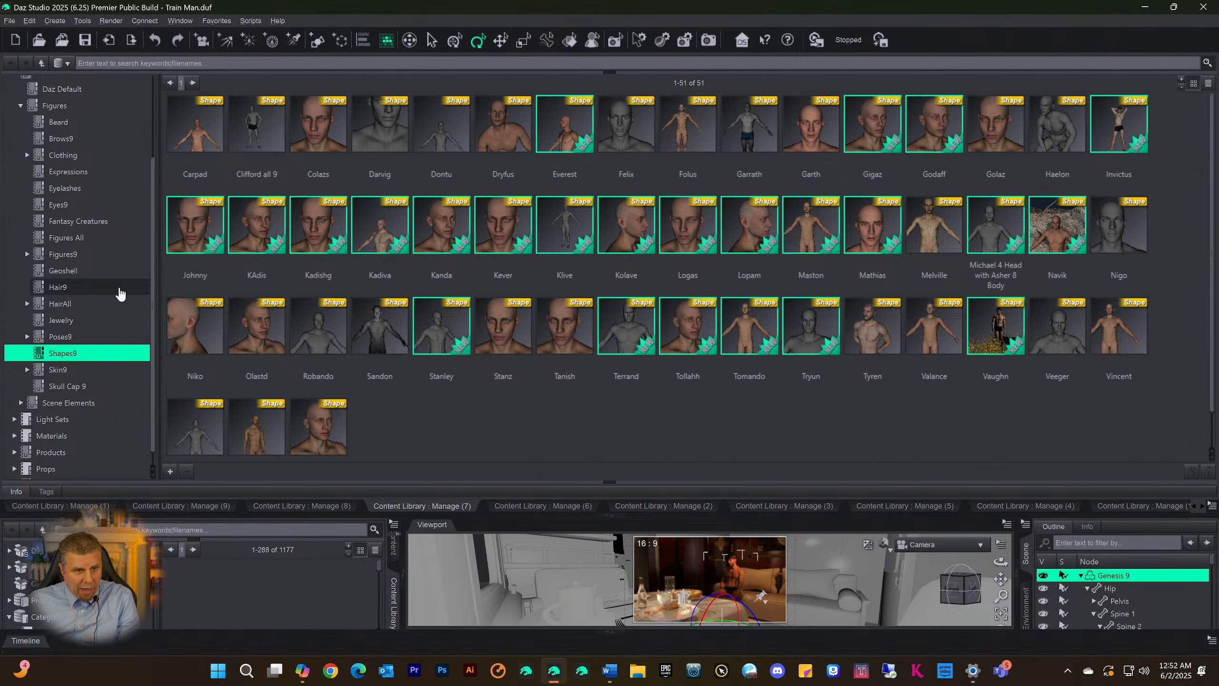
Switch the Manage (7) library from Shapes9 to Poses9 and on to Skull Cap 9, and browse the cap presets
{"action": "scroll", "coordinate": [79, 287], "scroll_direction": "up", "scroll_amount": 2}
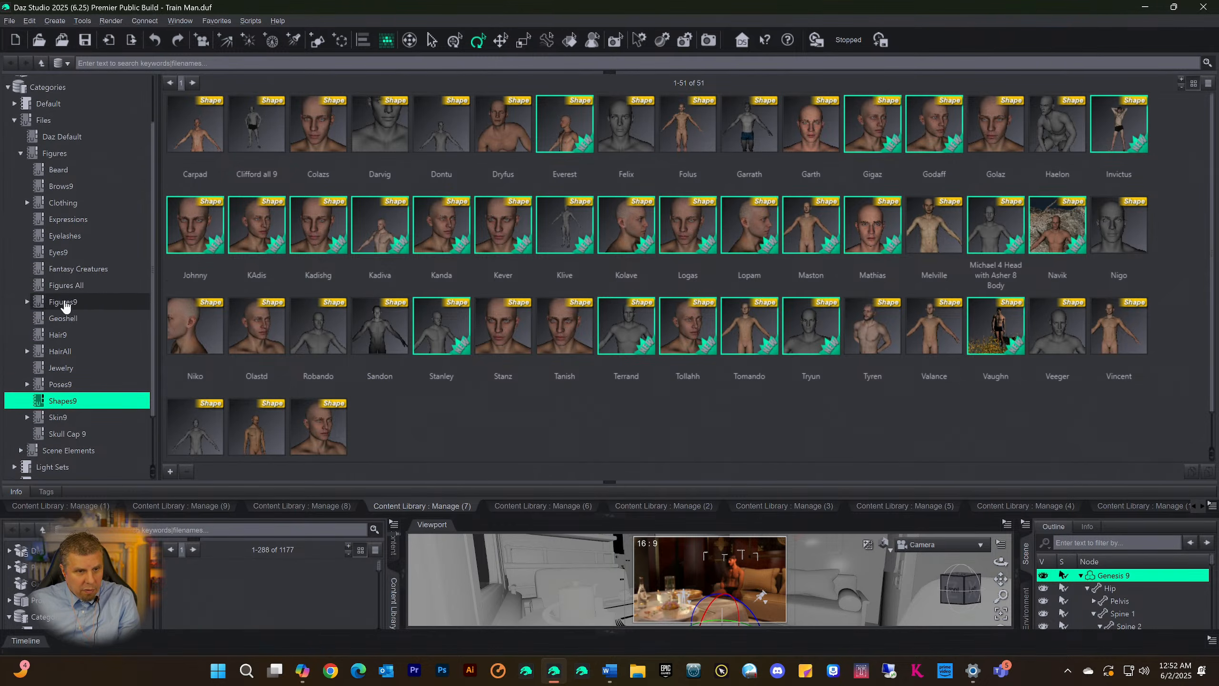
{"action": "scroll", "coordinate": [82, 327], "scroll_direction": "down", "scroll_amount": 3}
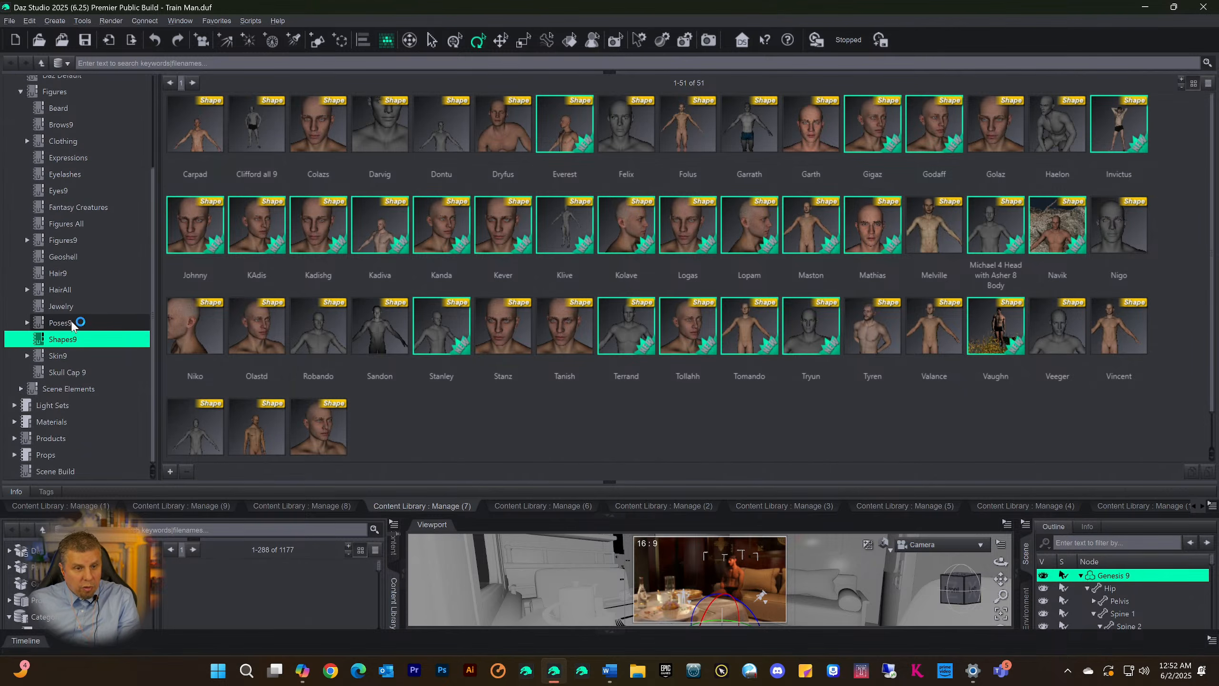
{"action": "left_click", "coordinate": [67, 322]}
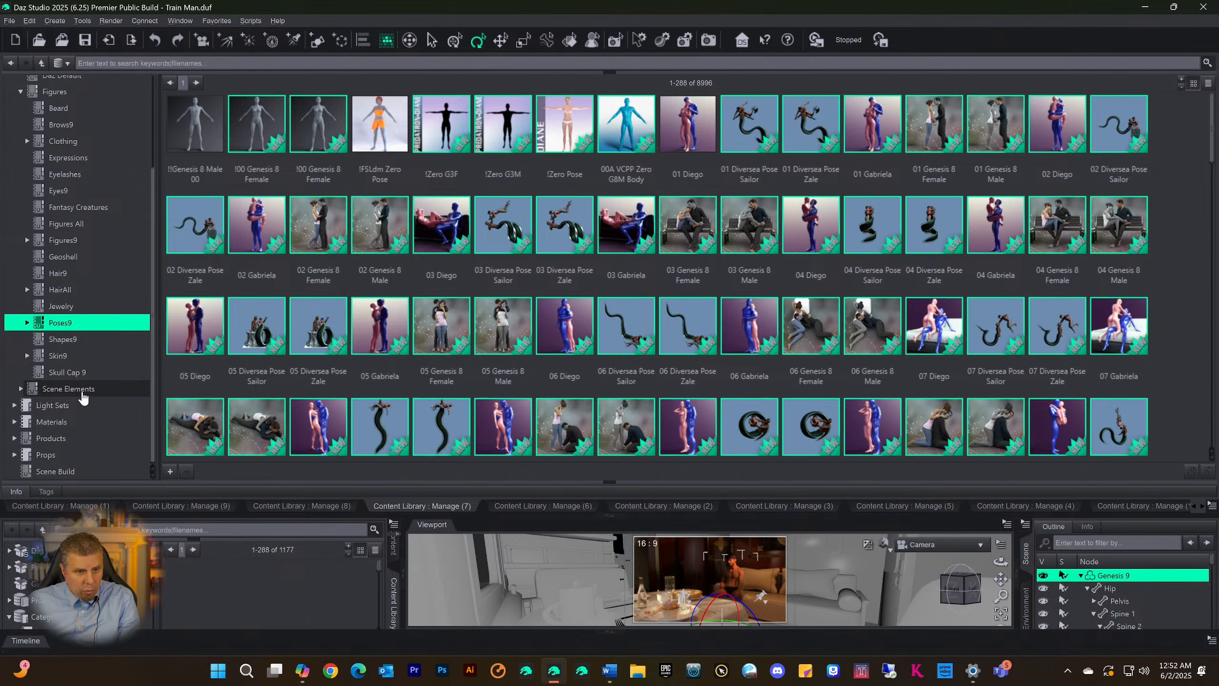
{"action": "left_click", "coordinate": [67, 372]}
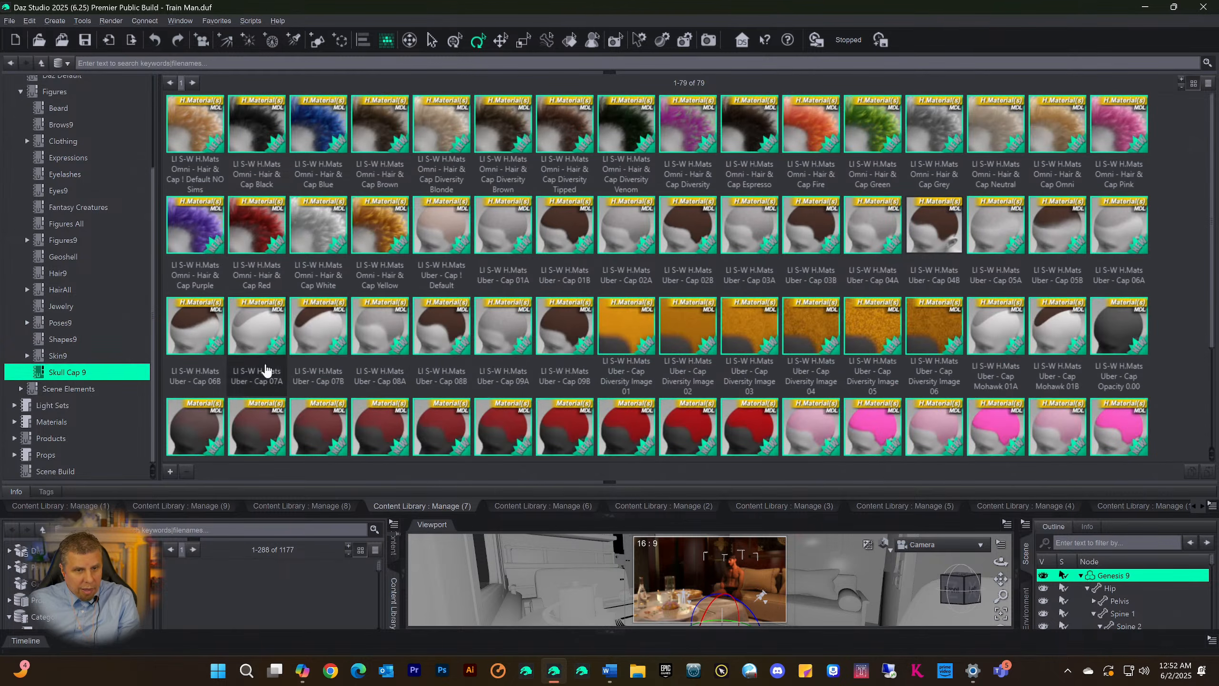
{"action": "scroll", "coordinate": [682, 329], "scroll_direction": "down", "scroll_amount": 3}
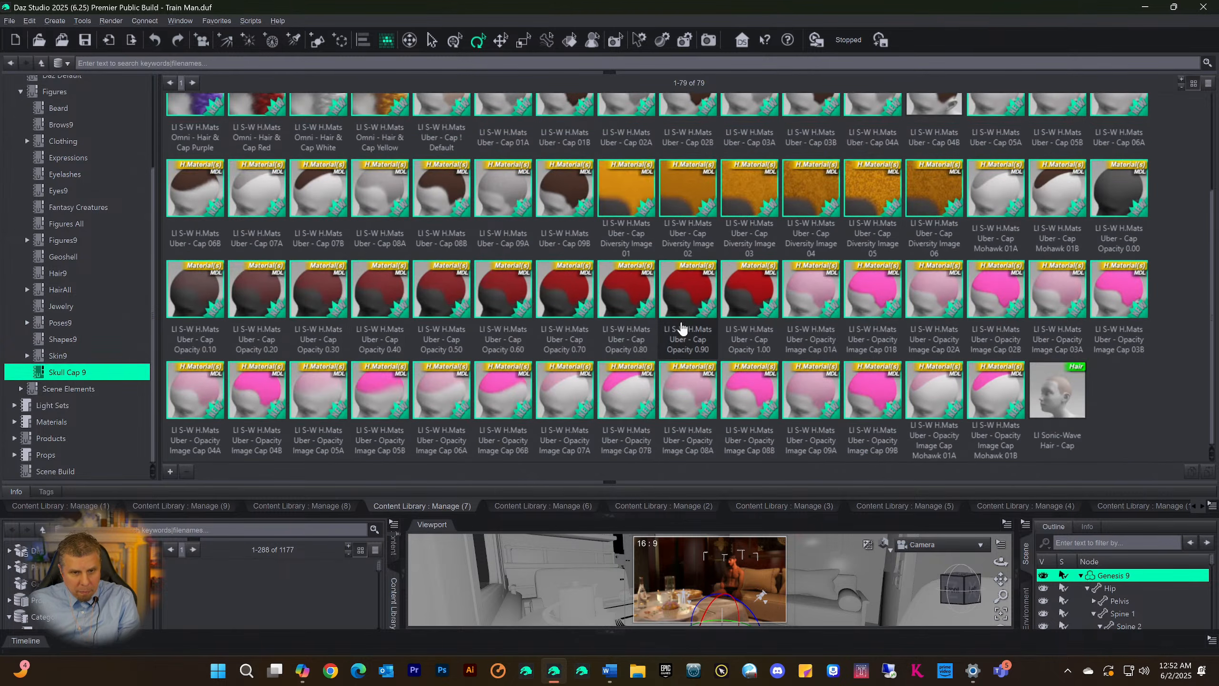
{"action": "scroll", "coordinate": [682, 329], "scroll_direction": "up", "scroll_amount": 3}
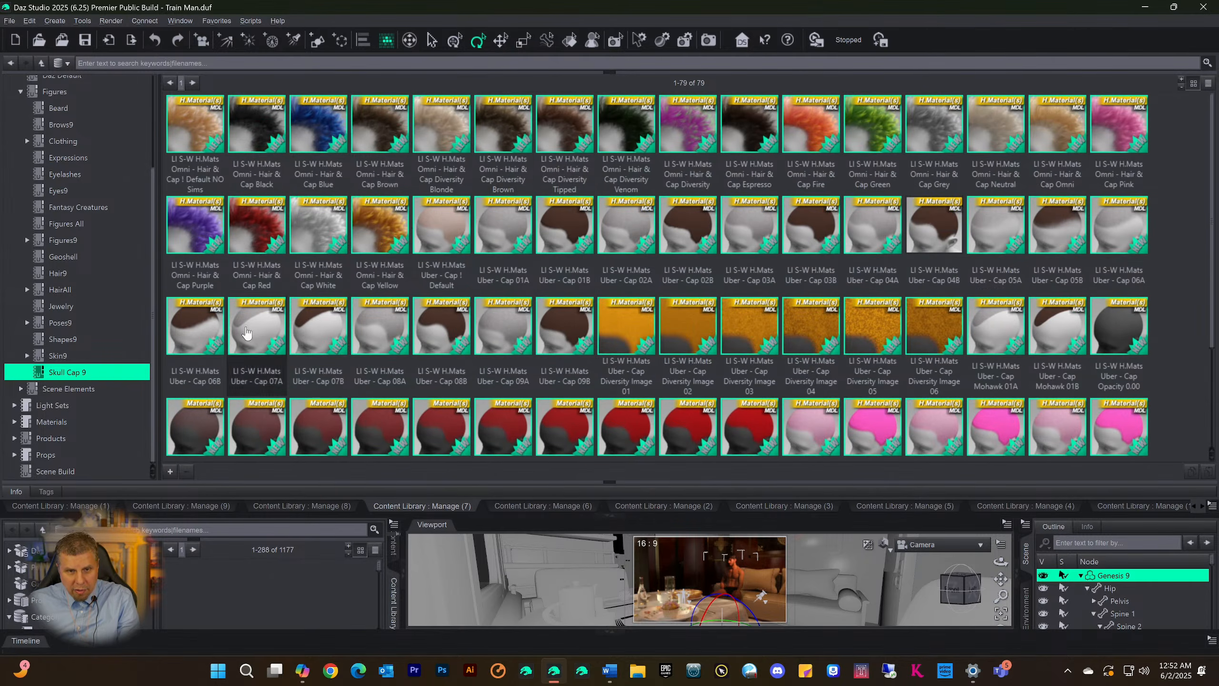
{"action": "scroll", "coordinate": [480, 373], "scroll_direction": "down", "scroll_amount": 3}
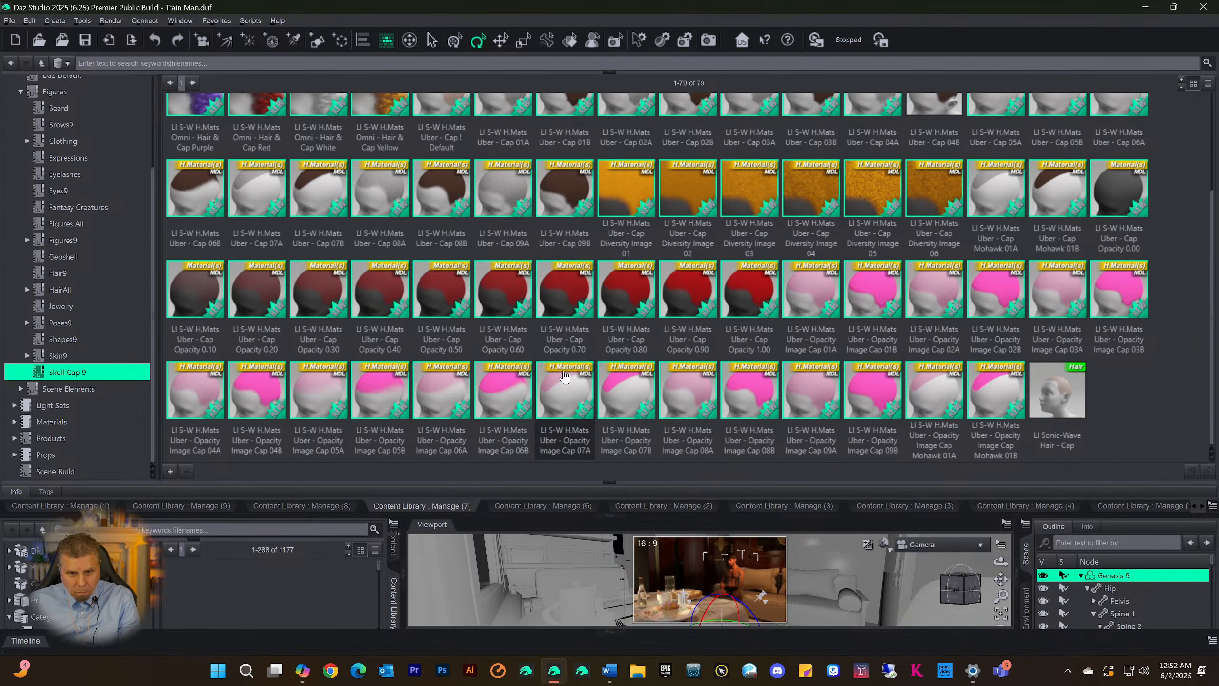
{"action": "scroll", "coordinate": [930, 417], "scroll_direction": "up", "scroll_amount": 3}
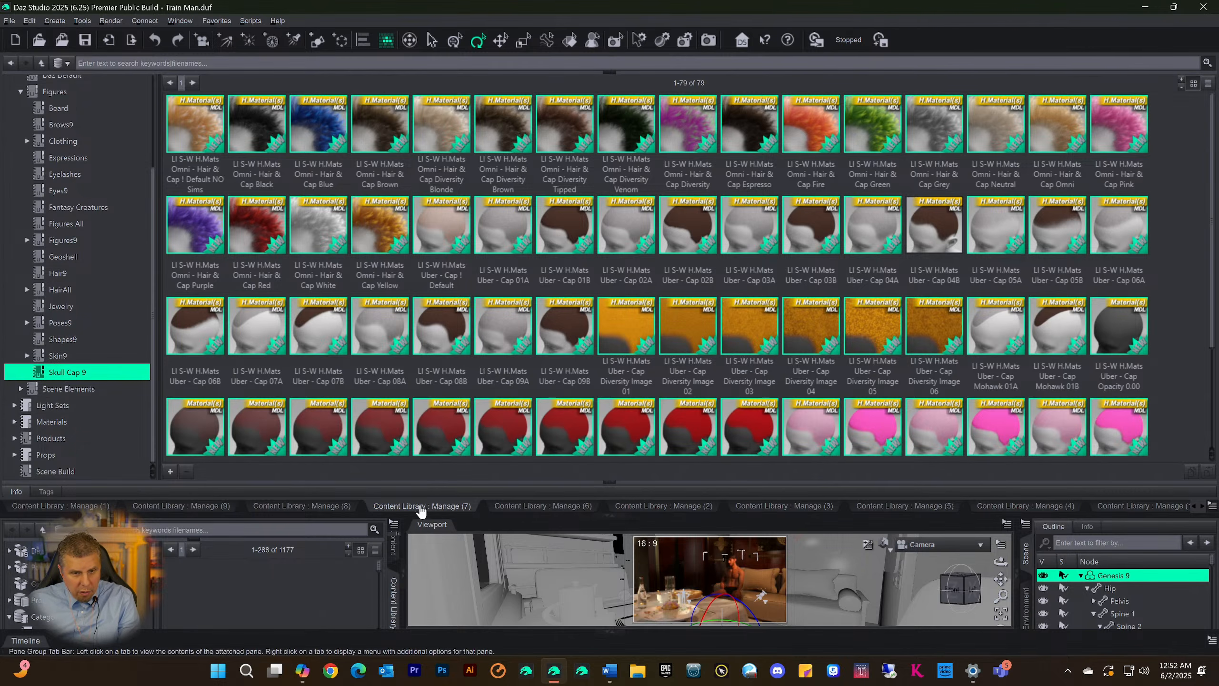
Reorder the library panes so that Manage (7) sits between Manage (2) and Manage (3)
{"action": "left_click", "coordinate": [321, 508]}
{"action": "left_click", "coordinate": [401, 508]}
{"action": "left_click_drag", "start_coordinate": [604, 503], "coordinate": [604, 505]}
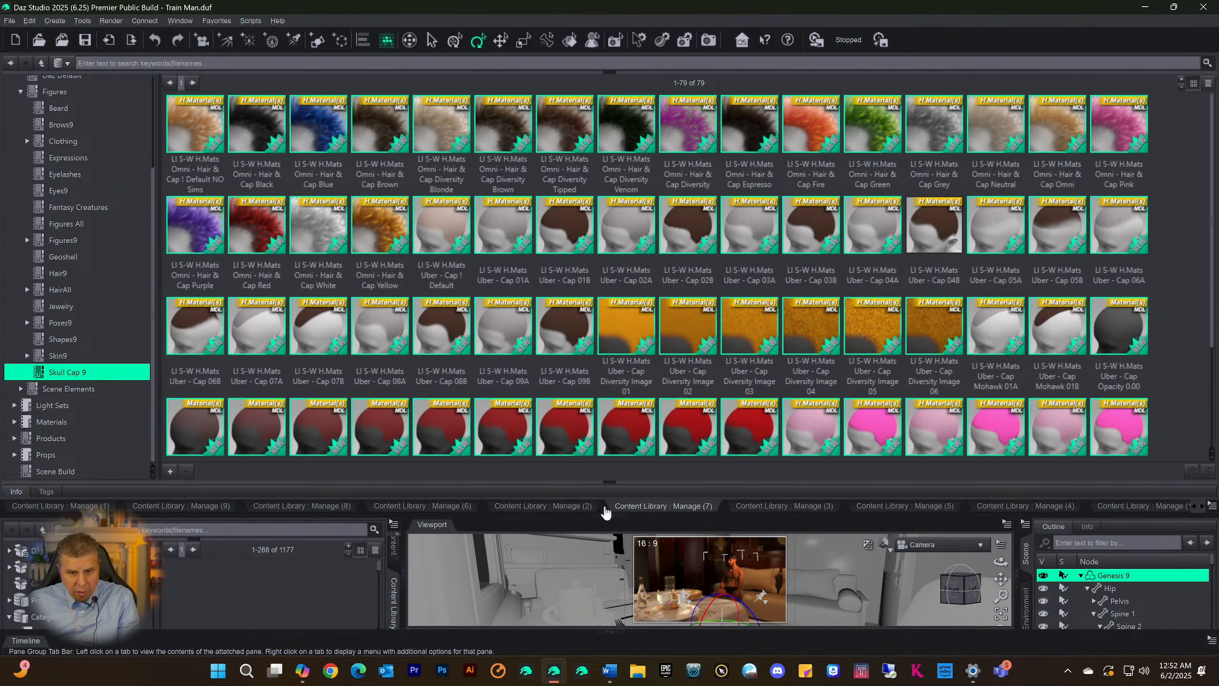
Check the categories kept in the Manage (2), Manage (7) and Manage (6) library panes
{"action": "left_click", "coordinate": [513, 506]}
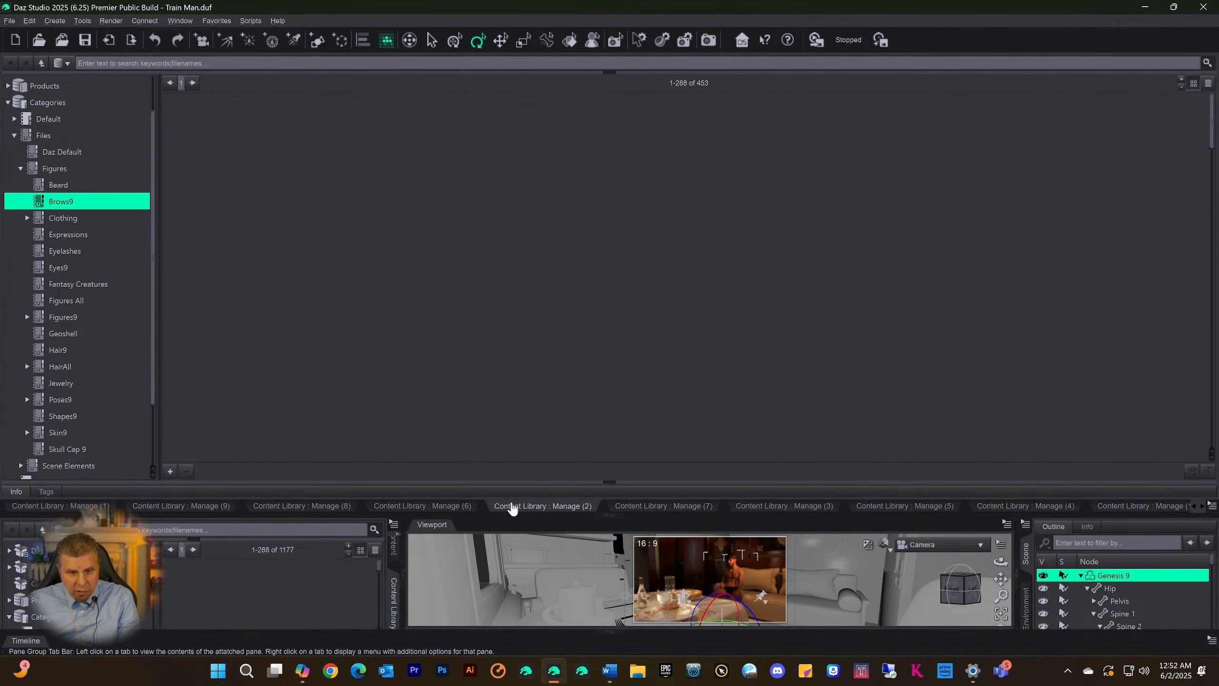
{"action": "left_click", "coordinate": [636, 508]}
{"action": "left_click", "coordinate": [428, 506]}
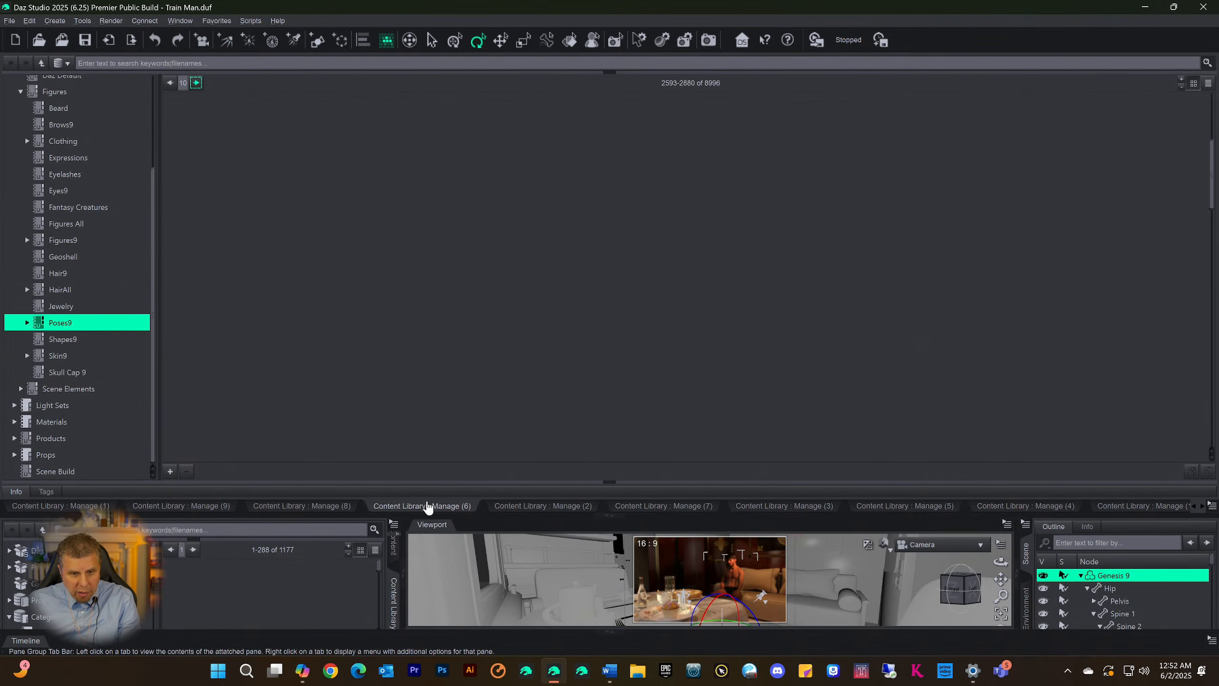
Reorder the library panes so that Manage (8) sits between Manage (1) and Manage (9), keeping the library area expanded
{"action": "left_click", "coordinate": [307, 508]}
{"action": "left_click_drag", "start_coordinate": [143, 502], "coordinate": [129, 508]}
{"action": "left_click", "coordinate": [163, 510]}
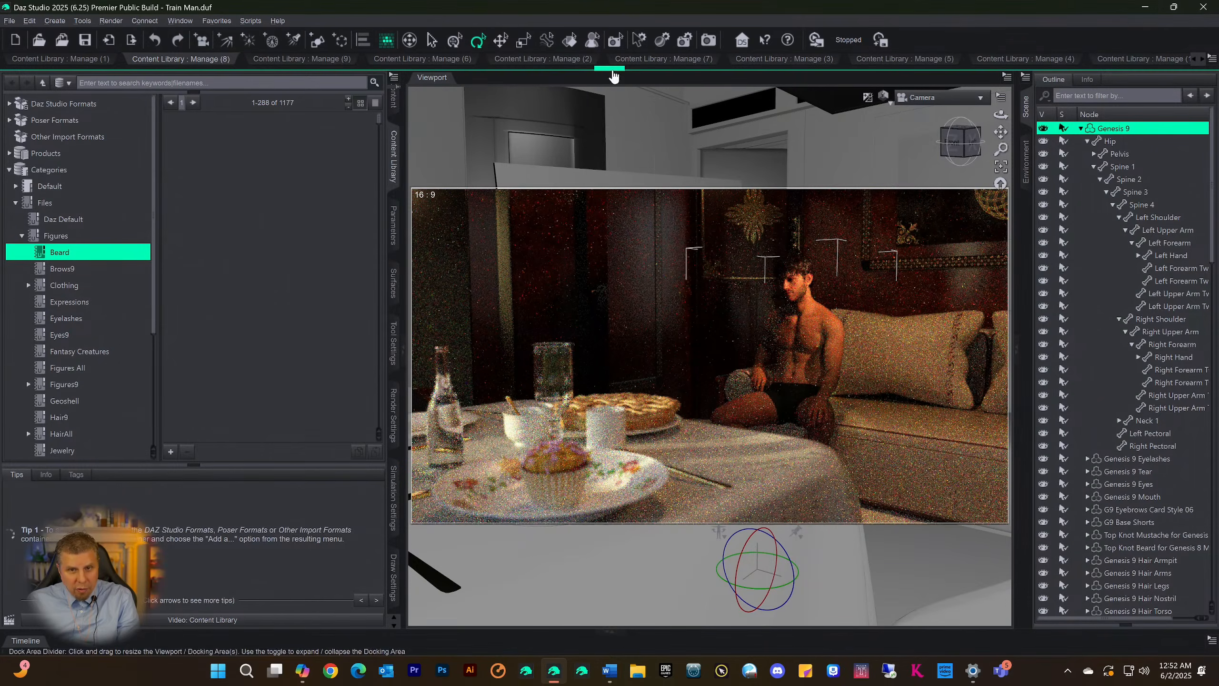
{"action": "left_click", "coordinate": [613, 74]}
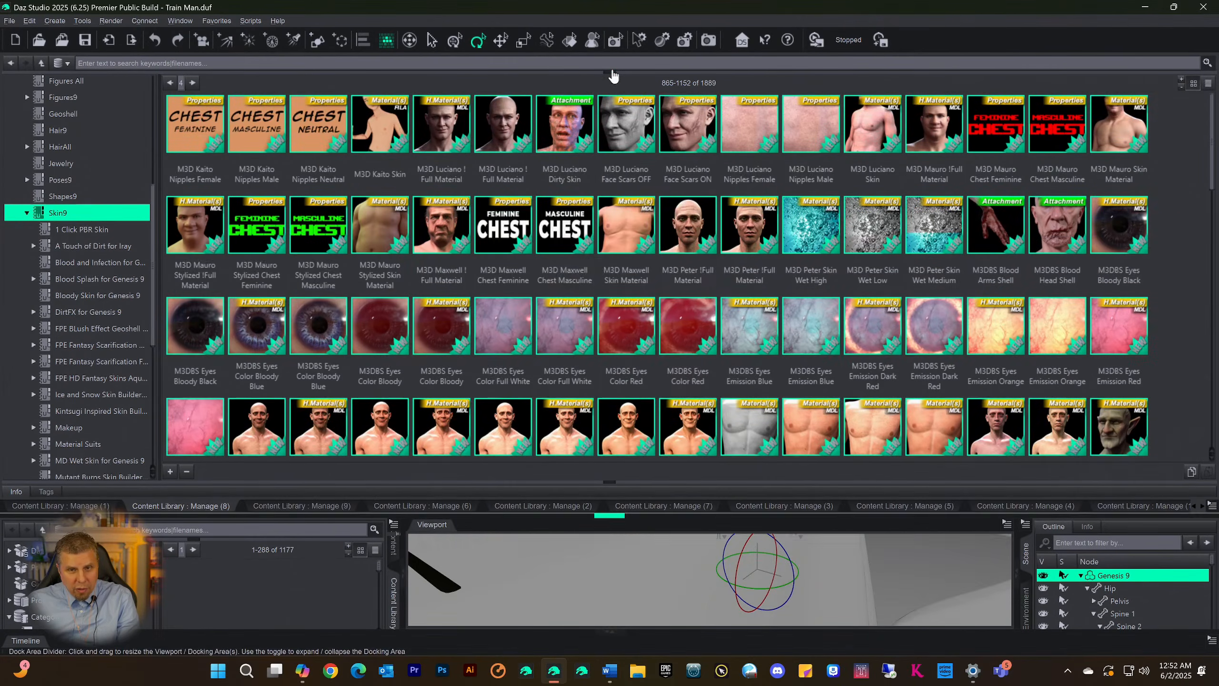
Check the categories kept in the Manage (2), Manage (3) and Manage (5) library panes
{"action": "left_click", "coordinate": [543, 508]}
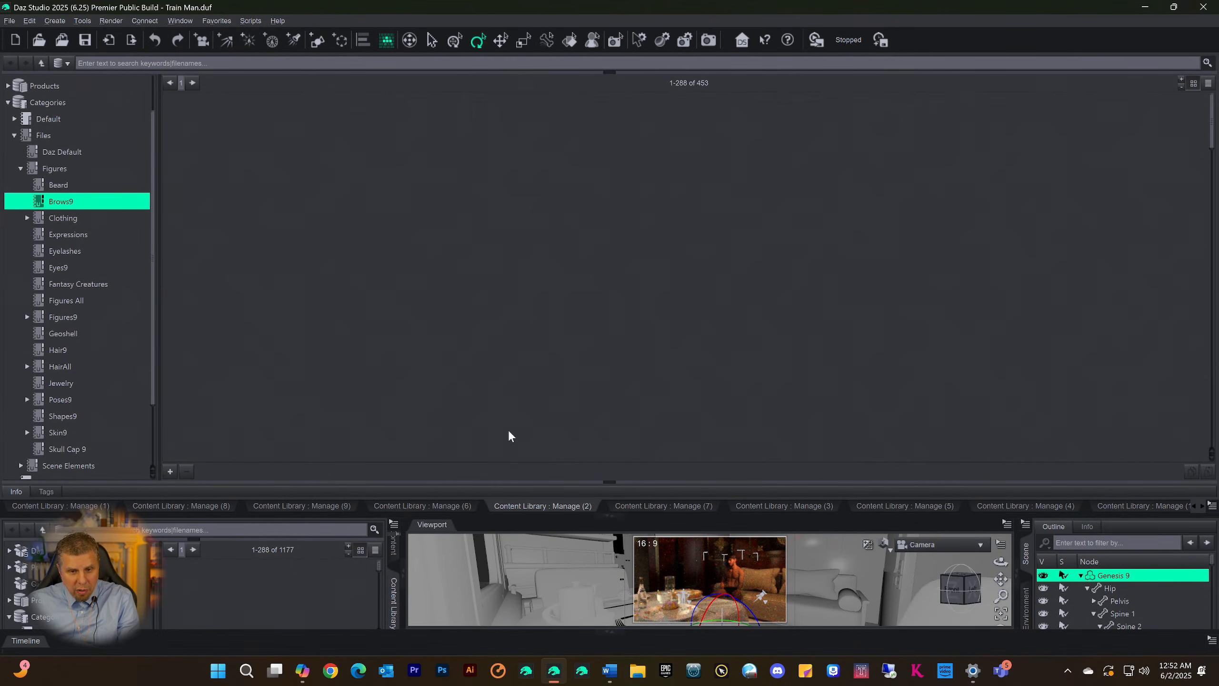
{"action": "left_click", "coordinate": [784, 505]}
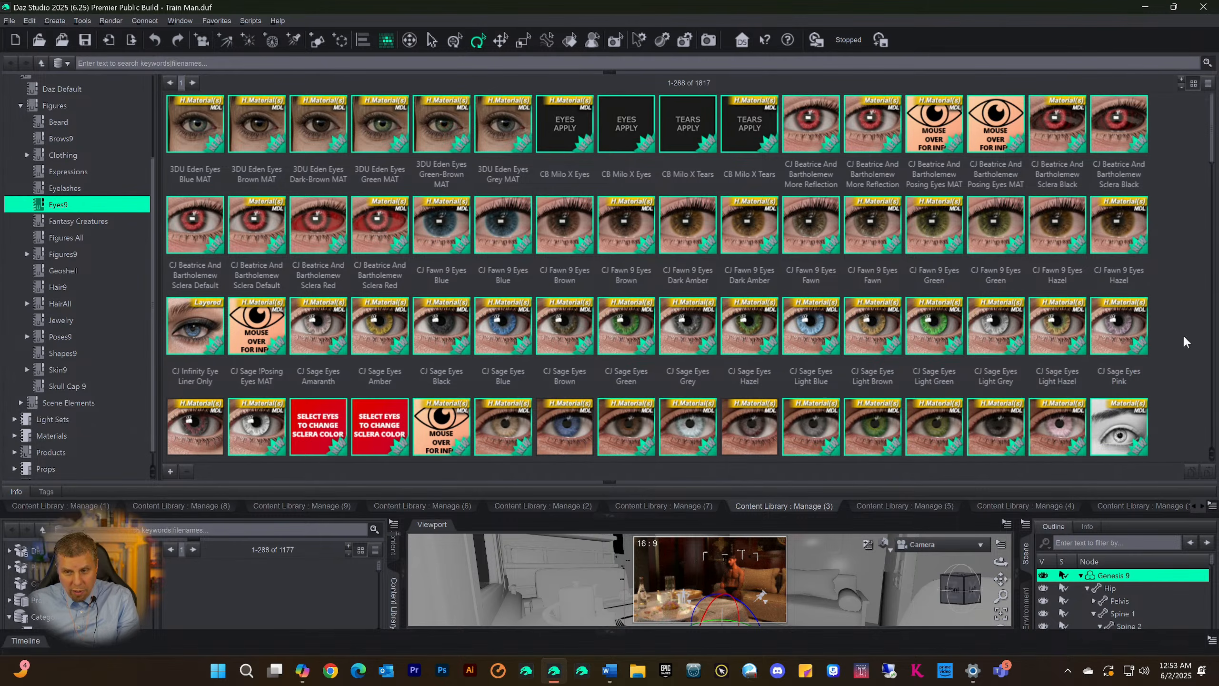
{"action": "left_click", "coordinate": [932, 511]}
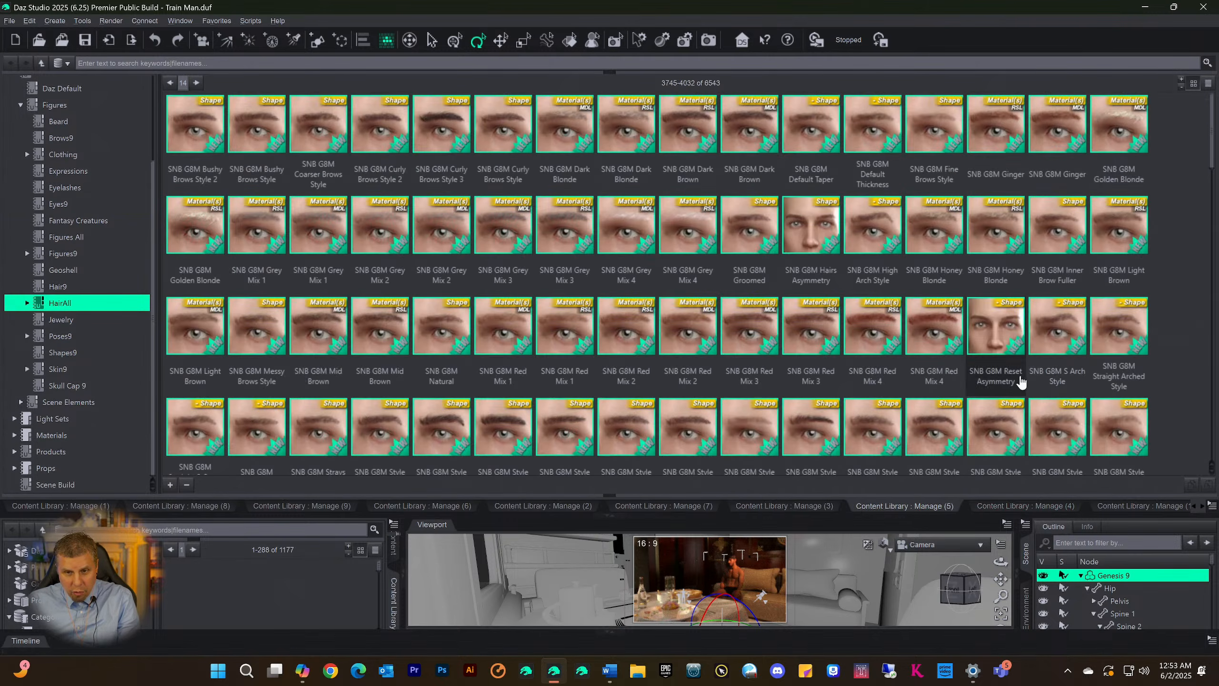
Browse the brow, hair and pose presets on the current HairAll page of Manage (5)
{"action": "scroll", "coordinate": [890, 352], "scroll_direction": "down", "scroll_amount": 5}
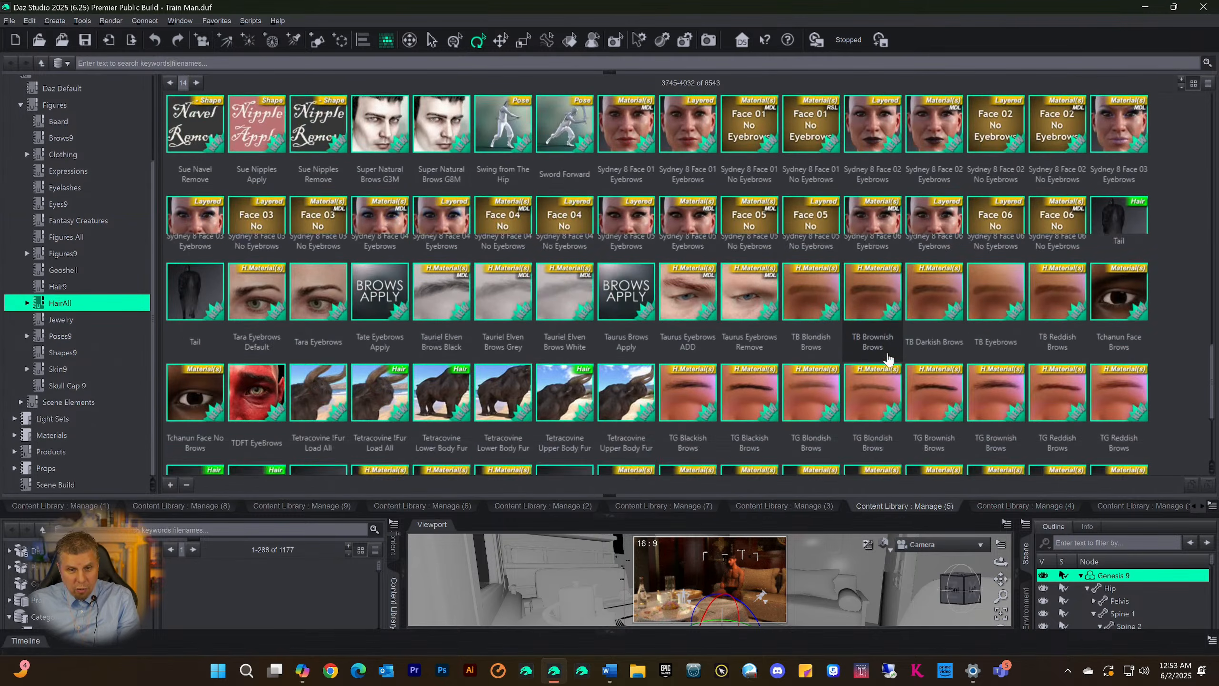
{"action": "scroll", "coordinate": [887, 359], "scroll_direction": "up", "scroll_amount": 10}
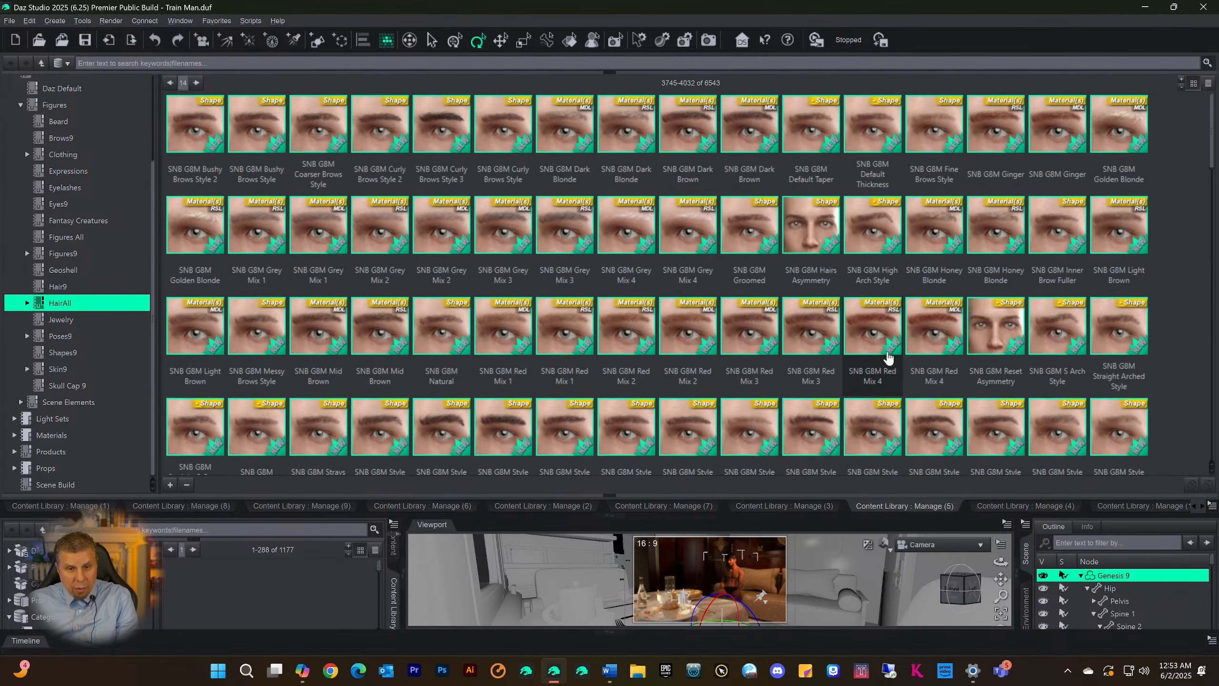
{"action": "scroll", "coordinate": [619, 399], "scroll_direction": "down", "scroll_amount": 10}
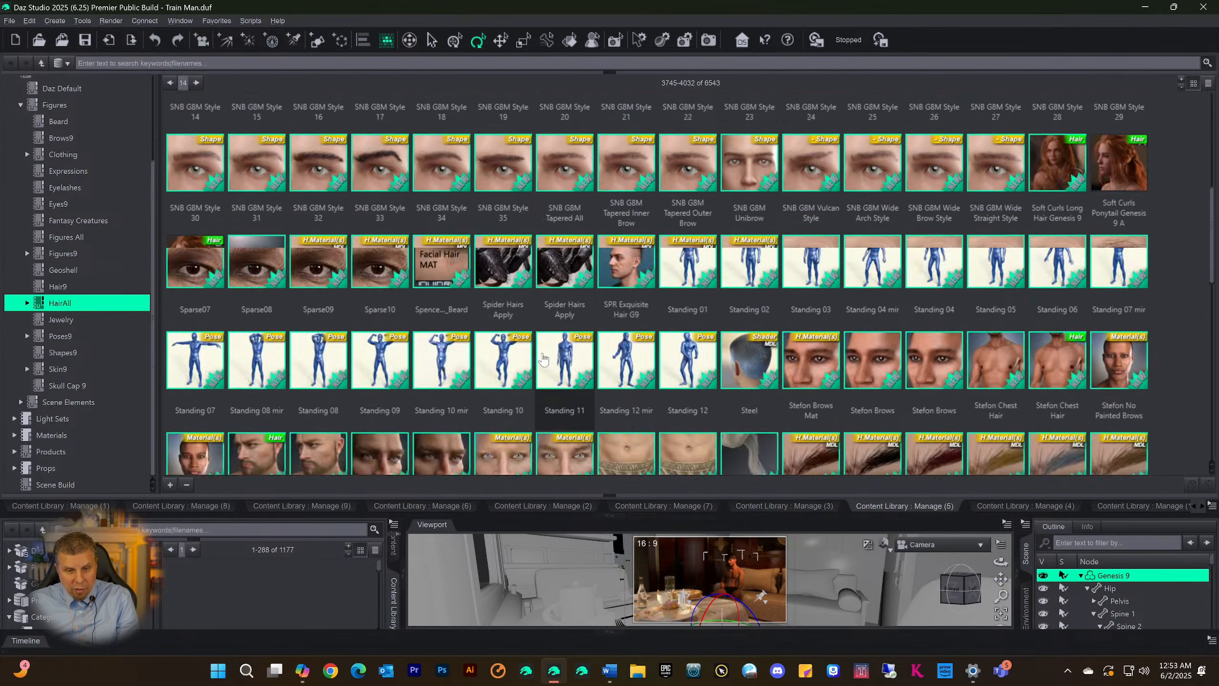
{"action": "scroll", "coordinate": [194, 169], "scroll_direction": "up", "scroll_amount": 10}
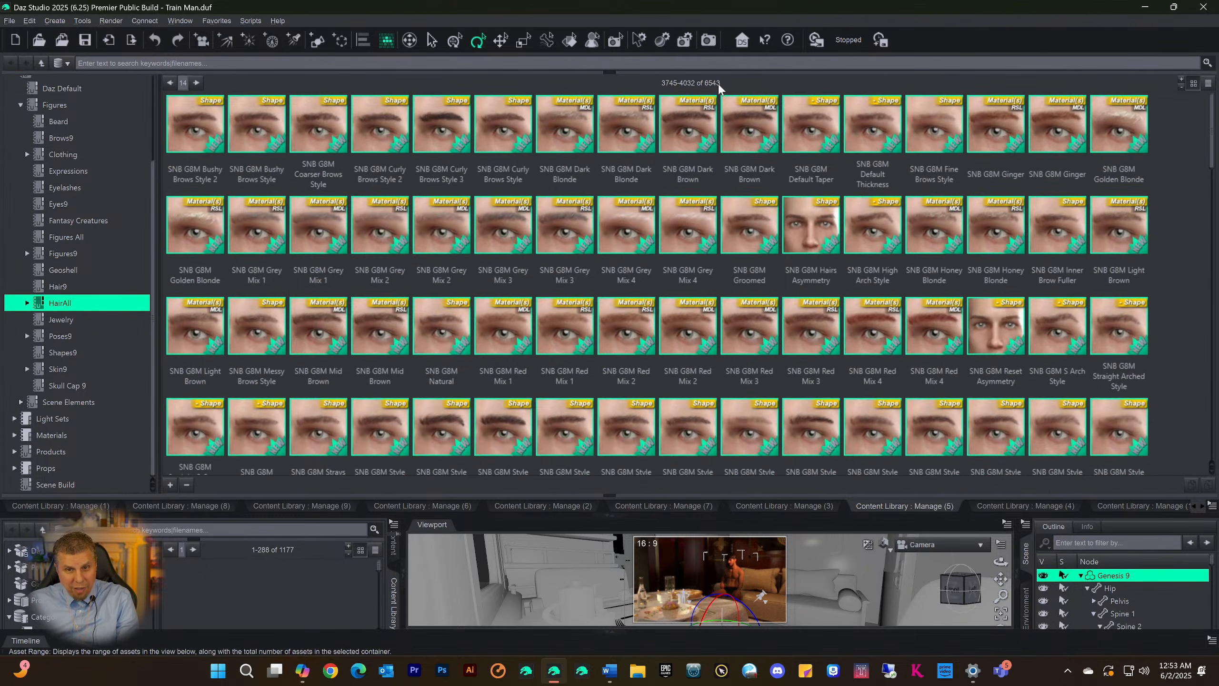
Advance the HairAll category to page 15 and look through its eyebrow, beard and Top Knot presets
{"action": "left_click", "coordinate": [196, 83]}
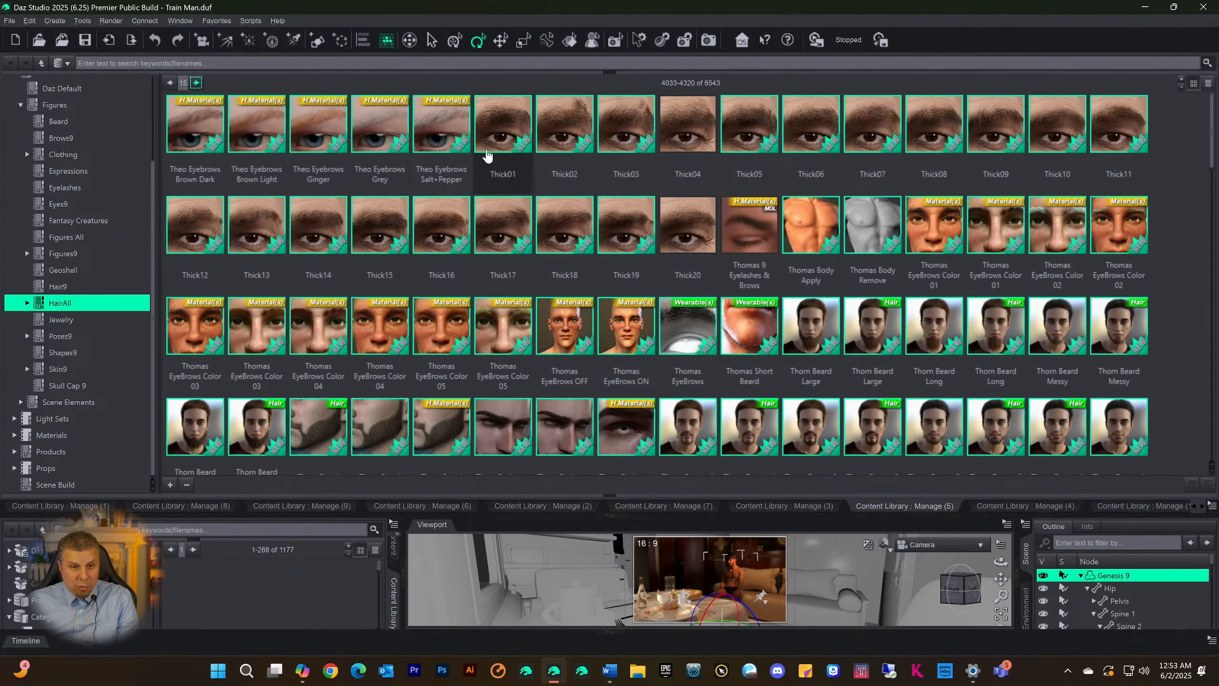
{"action": "scroll", "coordinate": [571, 265], "scroll_direction": "down", "scroll_amount": 5}
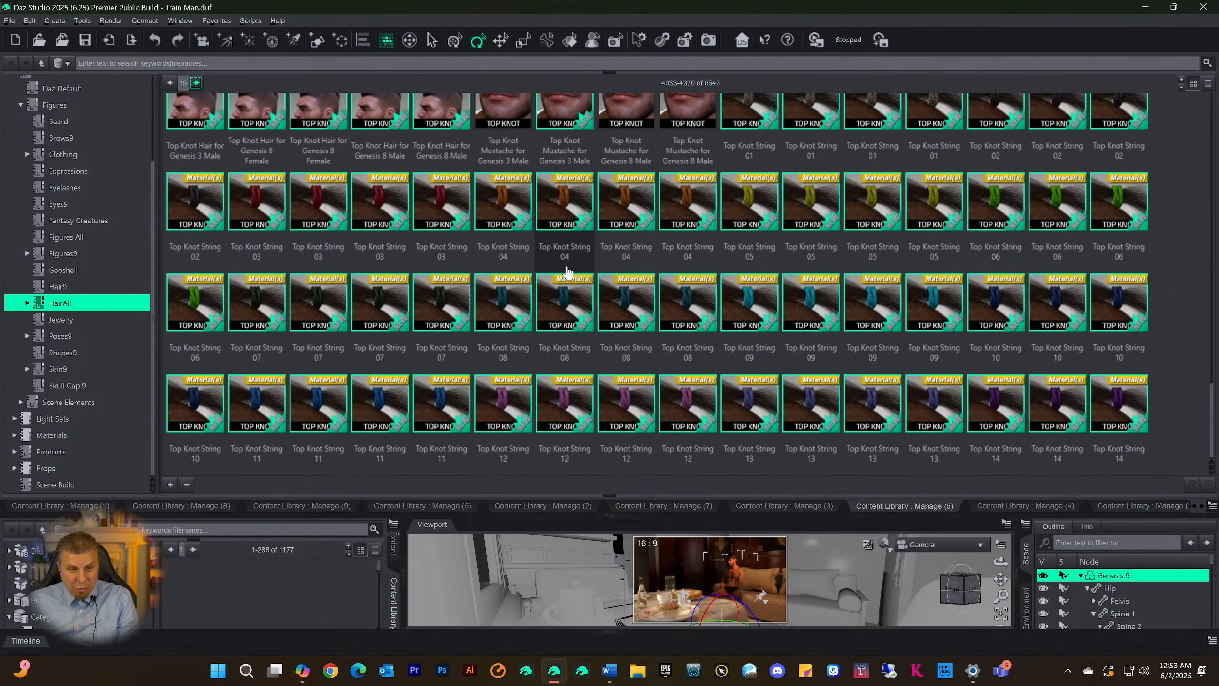
{"action": "scroll", "coordinate": [565, 268], "scroll_direction": "up", "scroll_amount": 6}
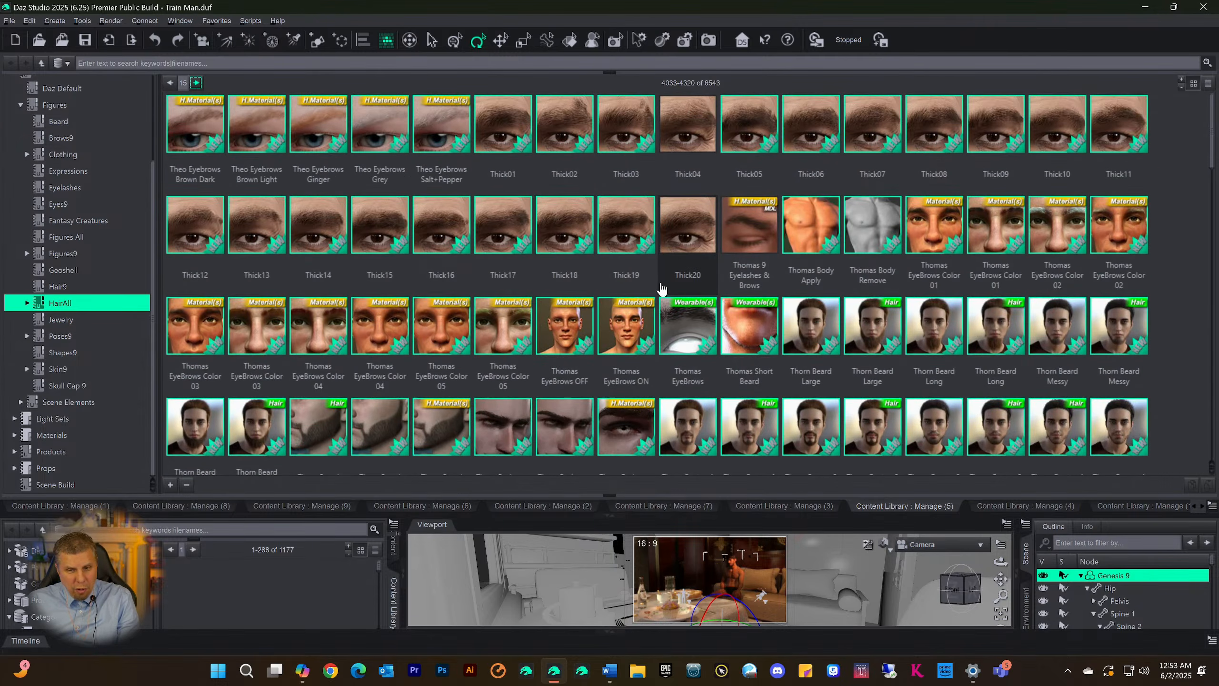
{"action": "scroll", "coordinate": [893, 247], "scroll_direction": "down", "scroll_amount": 6}
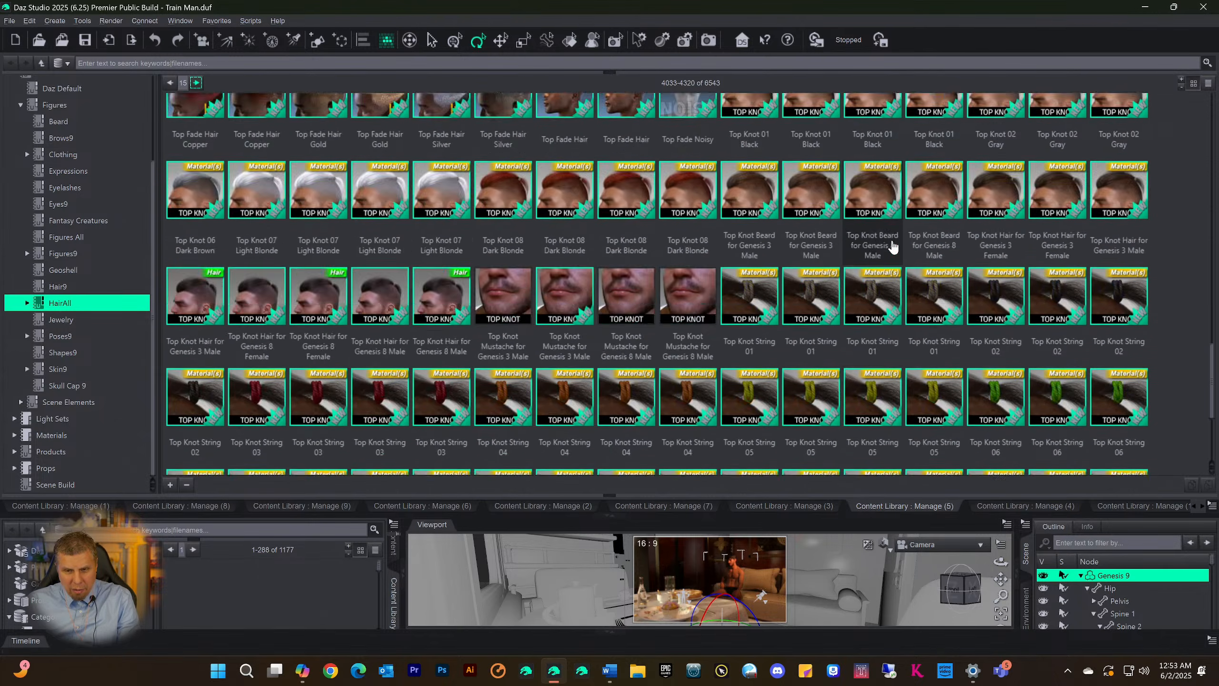
{"action": "scroll", "coordinate": [893, 247], "scroll_direction": "down", "scroll_amount": 2}
{"action": "scroll", "coordinate": [878, 250], "scroll_direction": "up", "scroll_amount": 8}
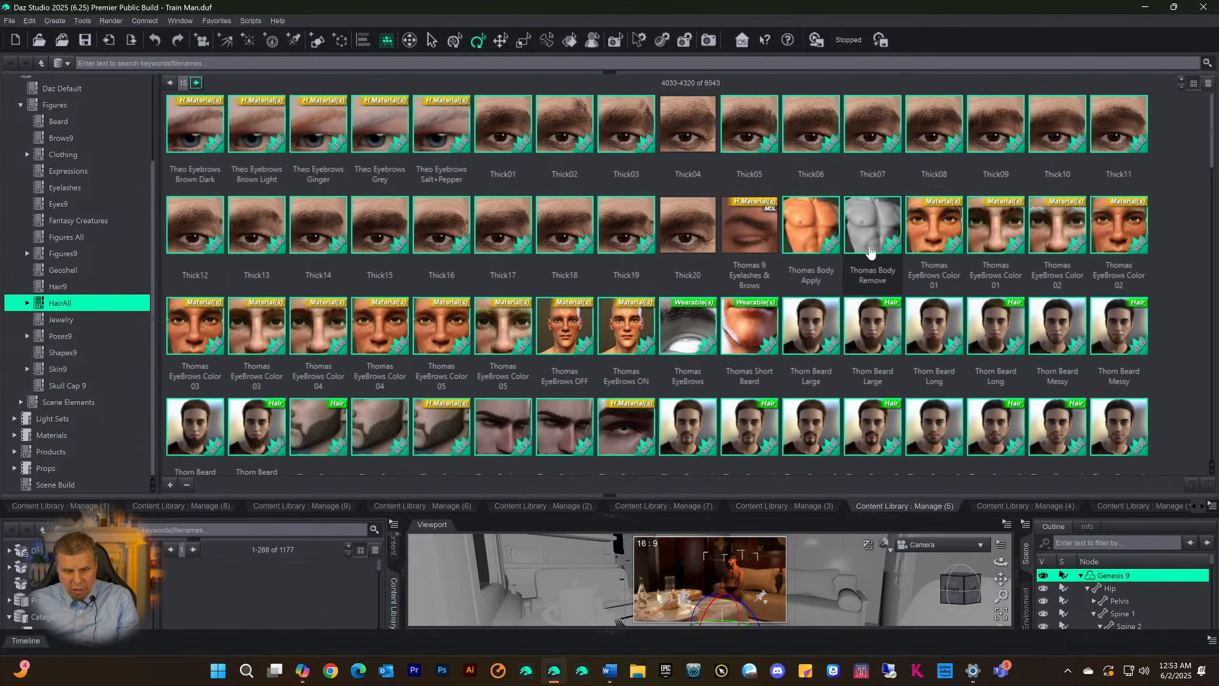
{"action": "scroll", "coordinate": [775, 269], "scroll_direction": "down", "scroll_amount": 8}
{"action": "scroll", "coordinate": [774, 262], "scroll_direction": "up", "scroll_amount": 8}
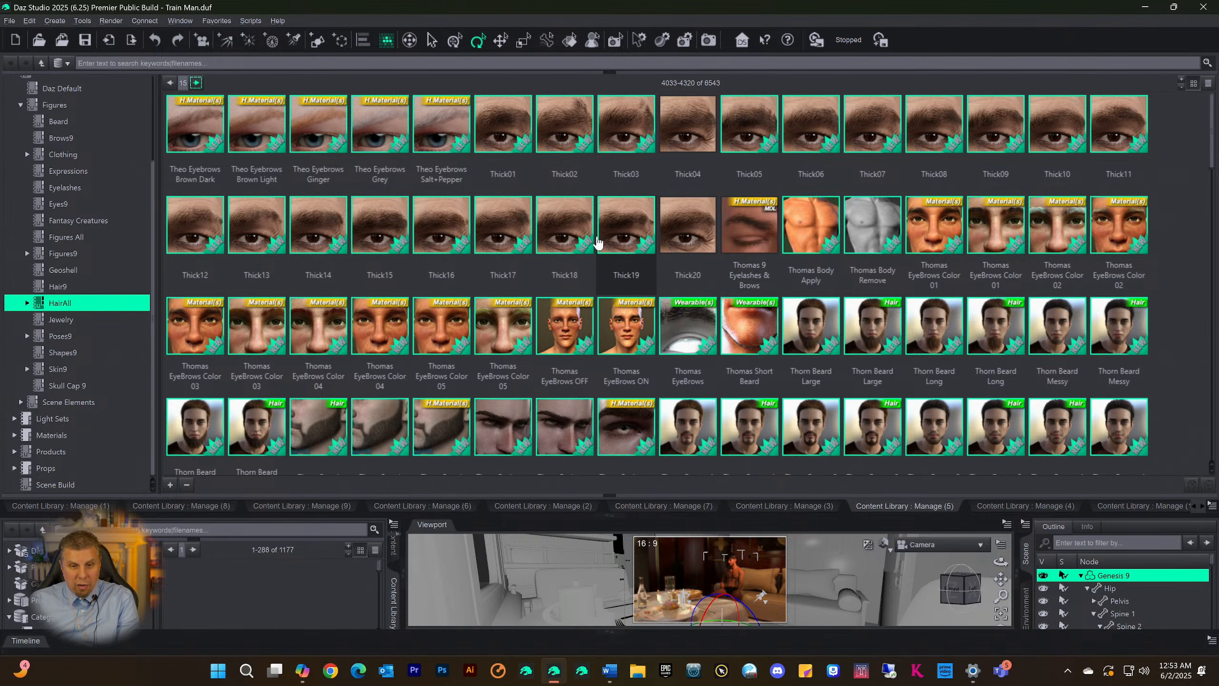
{"action": "scroll", "coordinate": [574, 221], "scroll_direction": "down", "scroll_amount": 15}
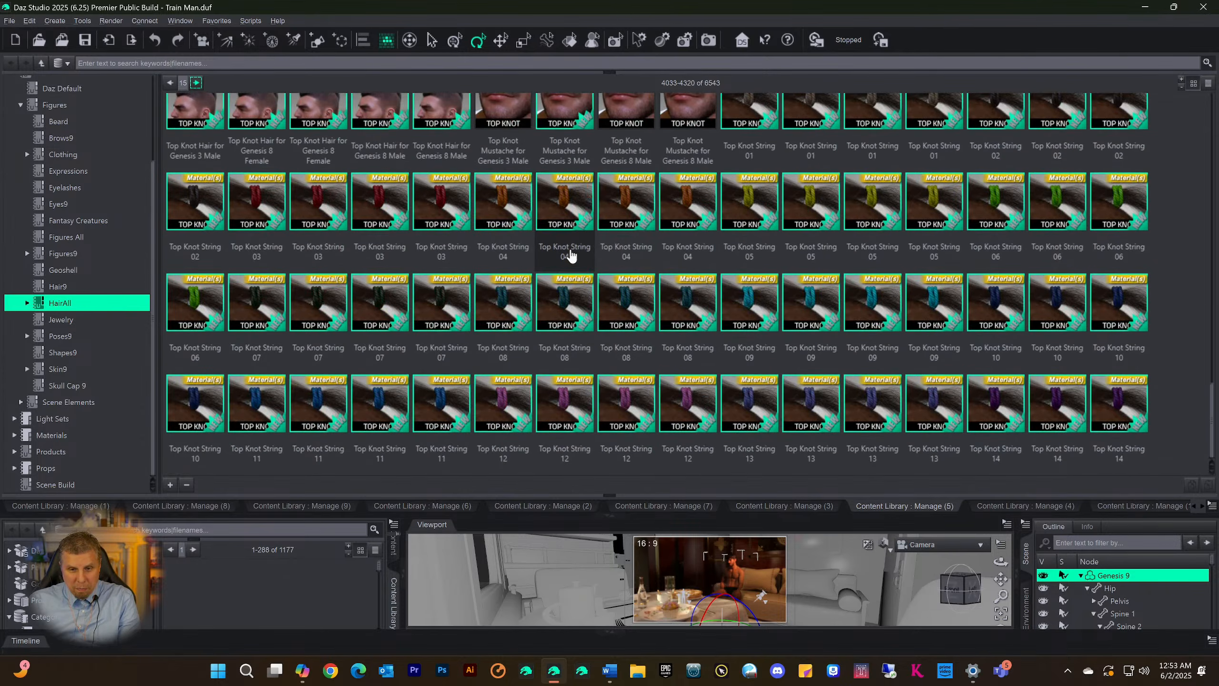
{"action": "scroll", "coordinate": [571, 255], "scroll_direction": "up", "scroll_amount": 15}
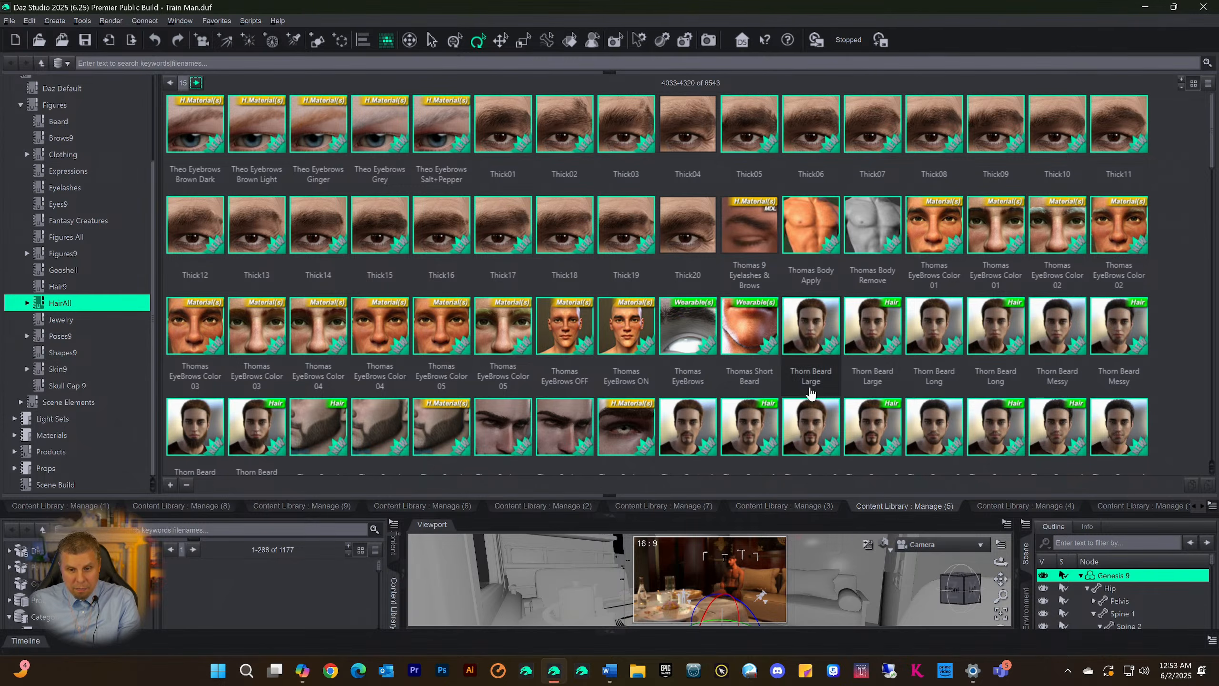
Return to the Manage (3) library and look through the eye, iris and sclera presets in Eyes9
{"action": "left_click", "coordinate": [777, 508]}
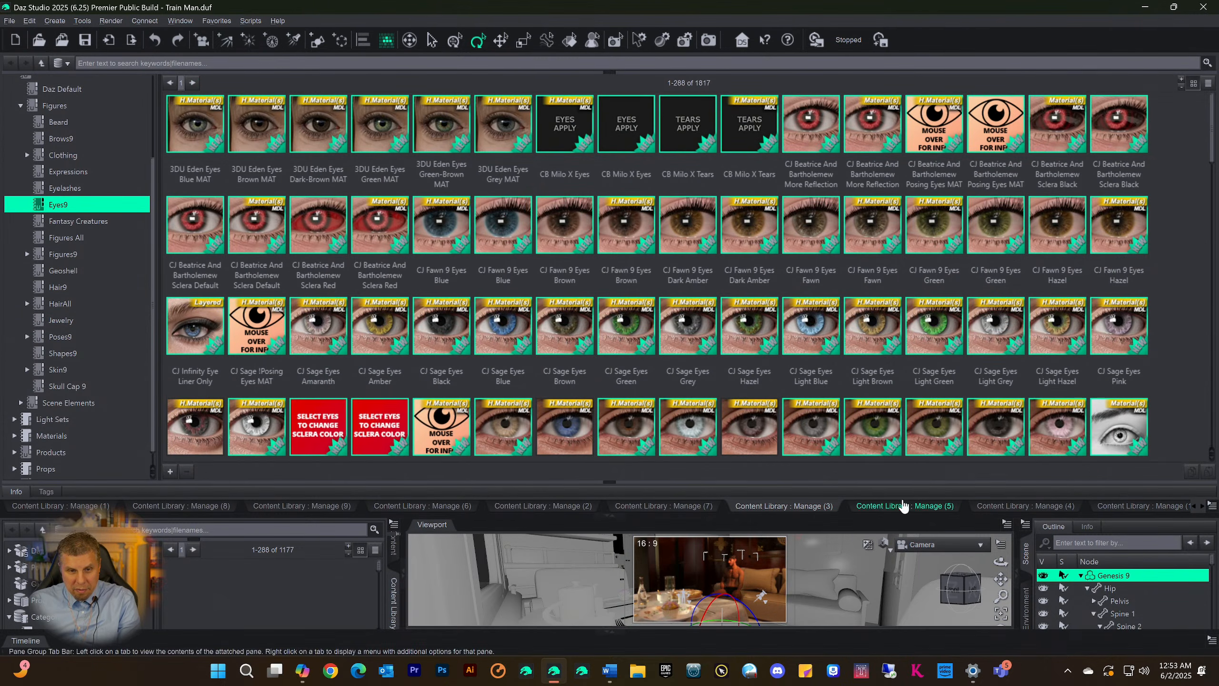
{"action": "scroll", "coordinate": [779, 330], "scroll_direction": "down", "scroll_amount": 10}
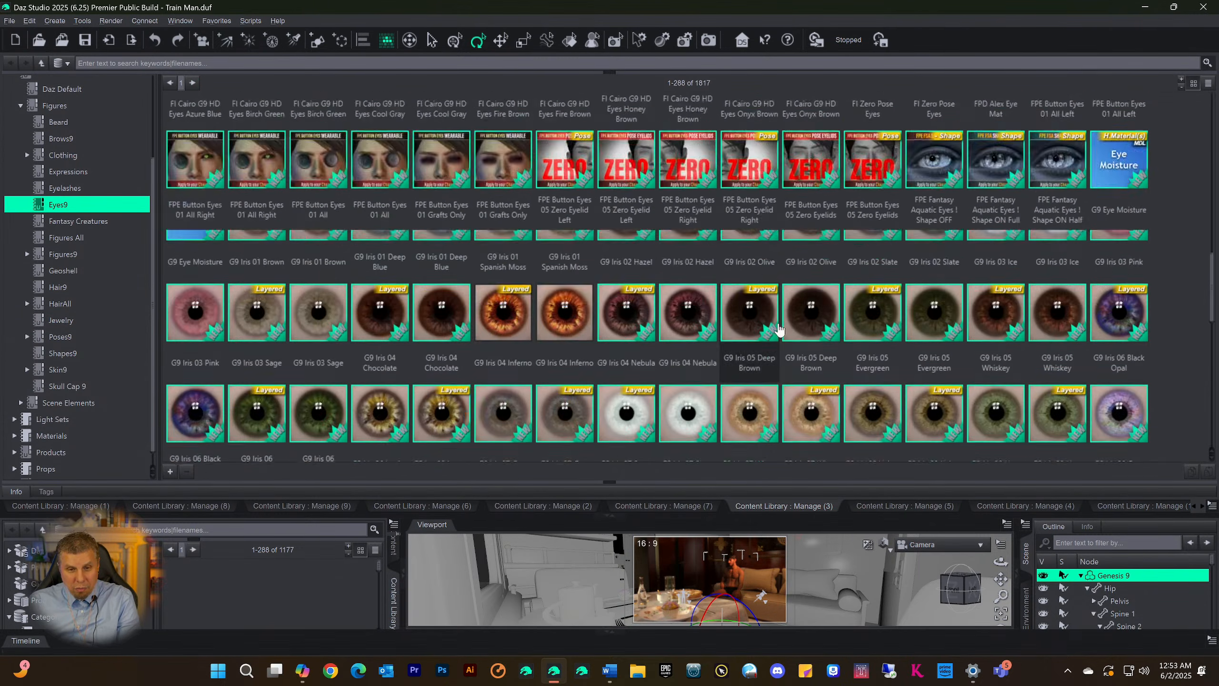
{"action": "scroll", "coordinate": [779, 331], "scroll_direction": "down", "scroll_amount": 10}
{"action": "scroll", "coordinate": [743, 331], "scroll_direction": "up", "scroll_amount": 15}
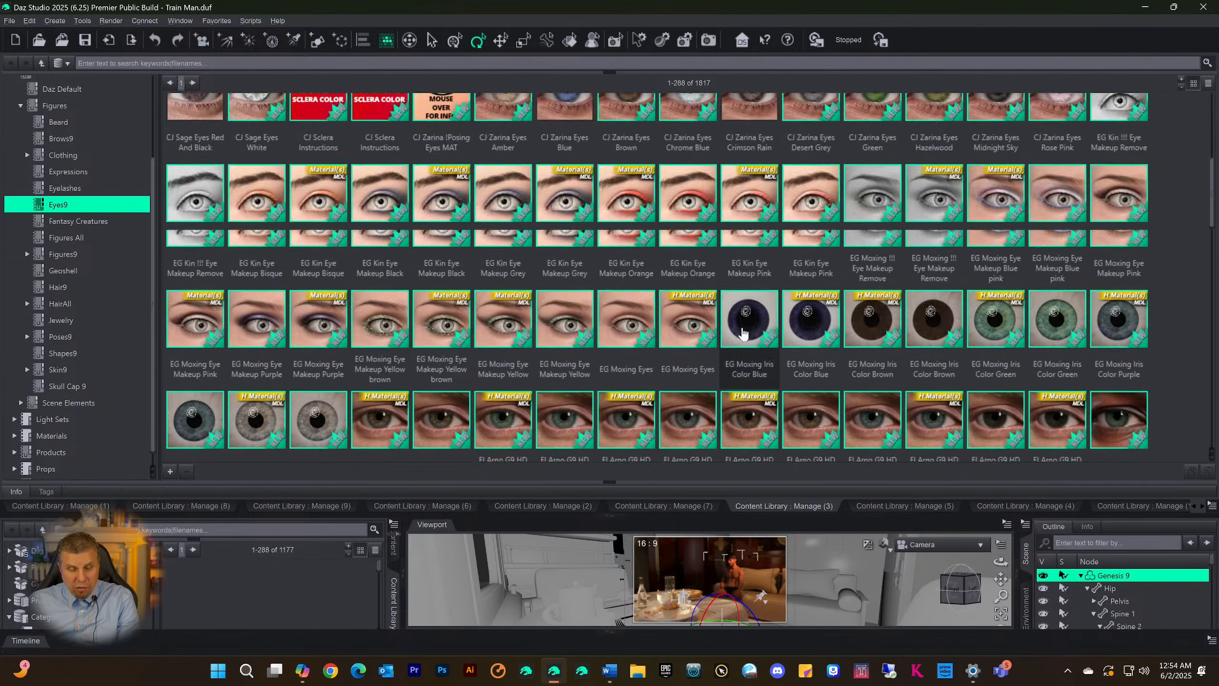
{"action": "scroll", "coordinate": [736, 335], "scroll_direction": "down", "scroll_amount": 15}
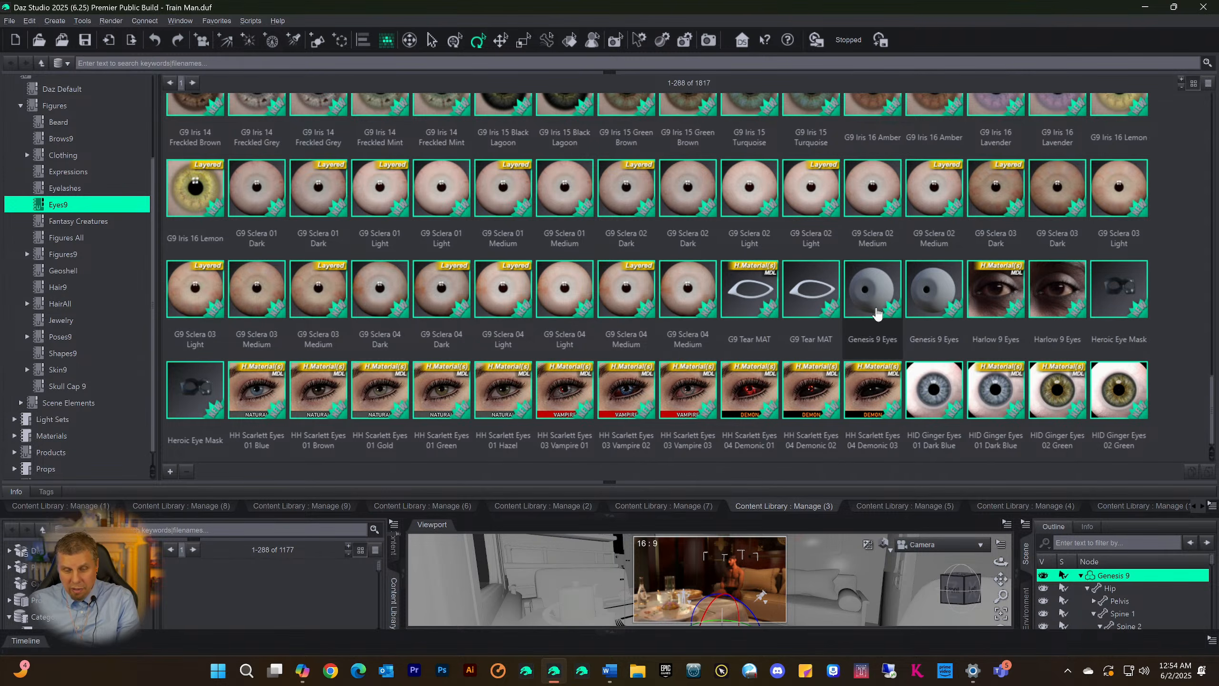
{"action": "scroll", "coordinate": [547, 372], "scroll_direction": "up", "scroll_amount": 3}
{"action": "scroll", "coordinate": [548, 372], "scroll_direction": "up", "scroll_amount": 5}
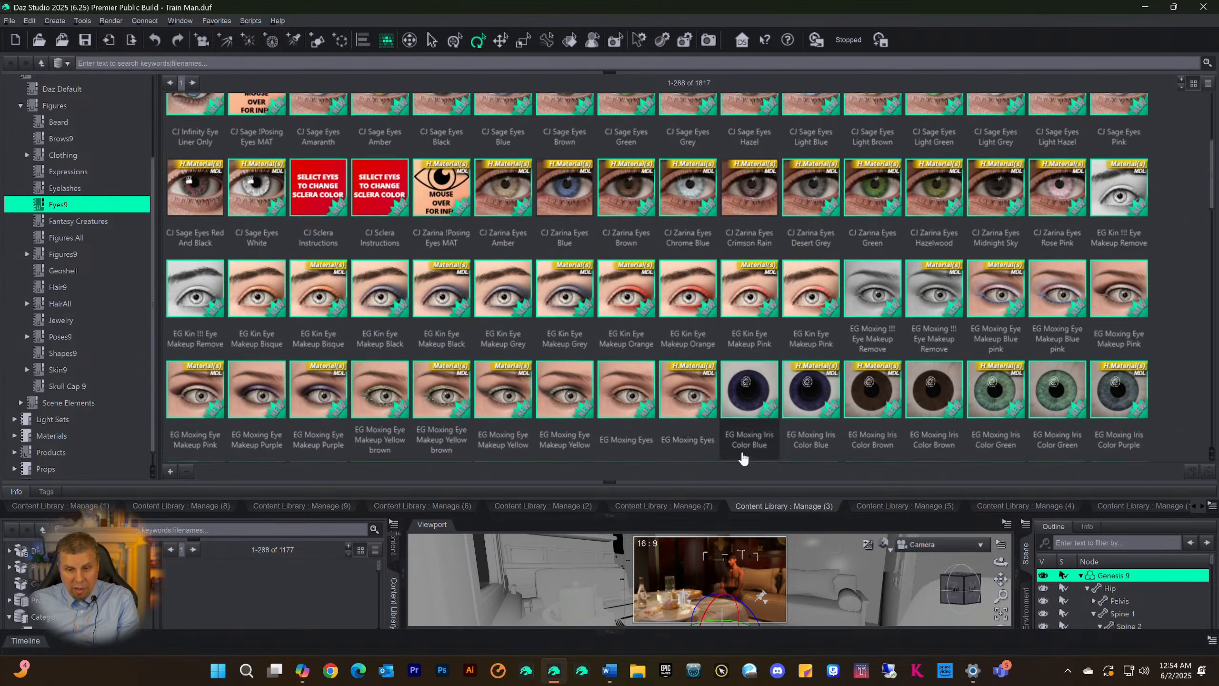
{"action": "scroll", "coordinate": [482, 265], "scroll_direction": "up", "scroll_amount": 2}
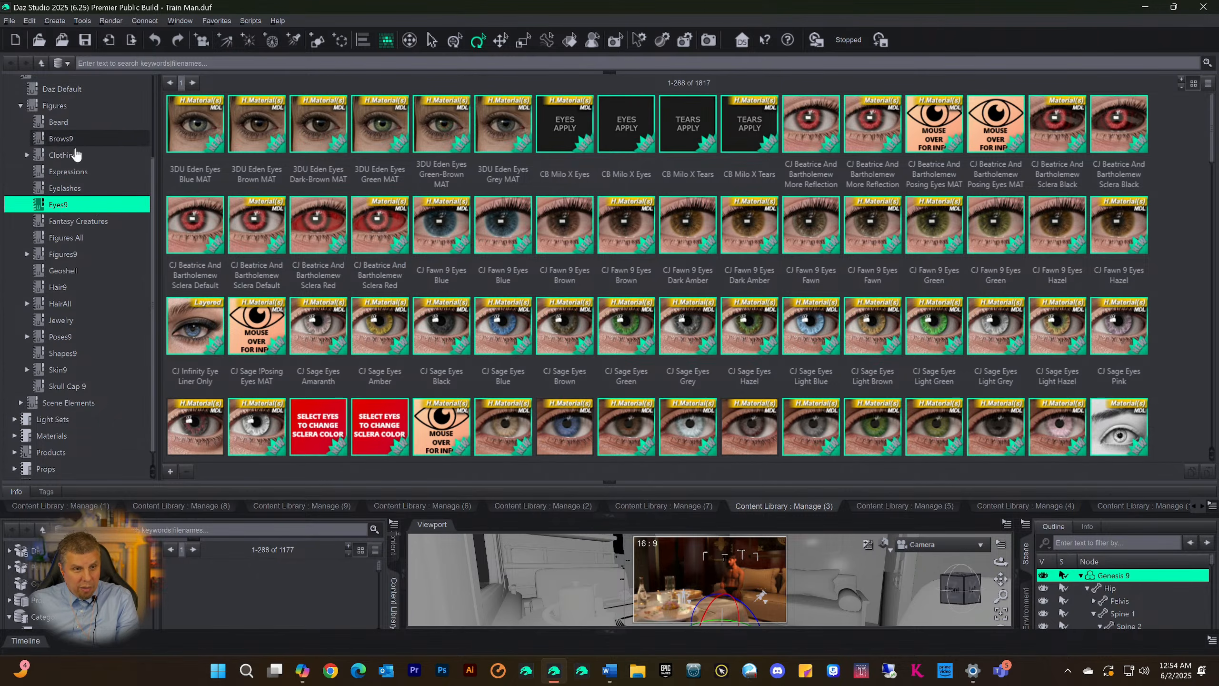
Review the Figures categories in Manage (3), then expand Scene Elements and browse its Environments content
{"action": "scroll", "coordinate": [69, 206], "scroll_direction": "up", "scroll_amount": 2}
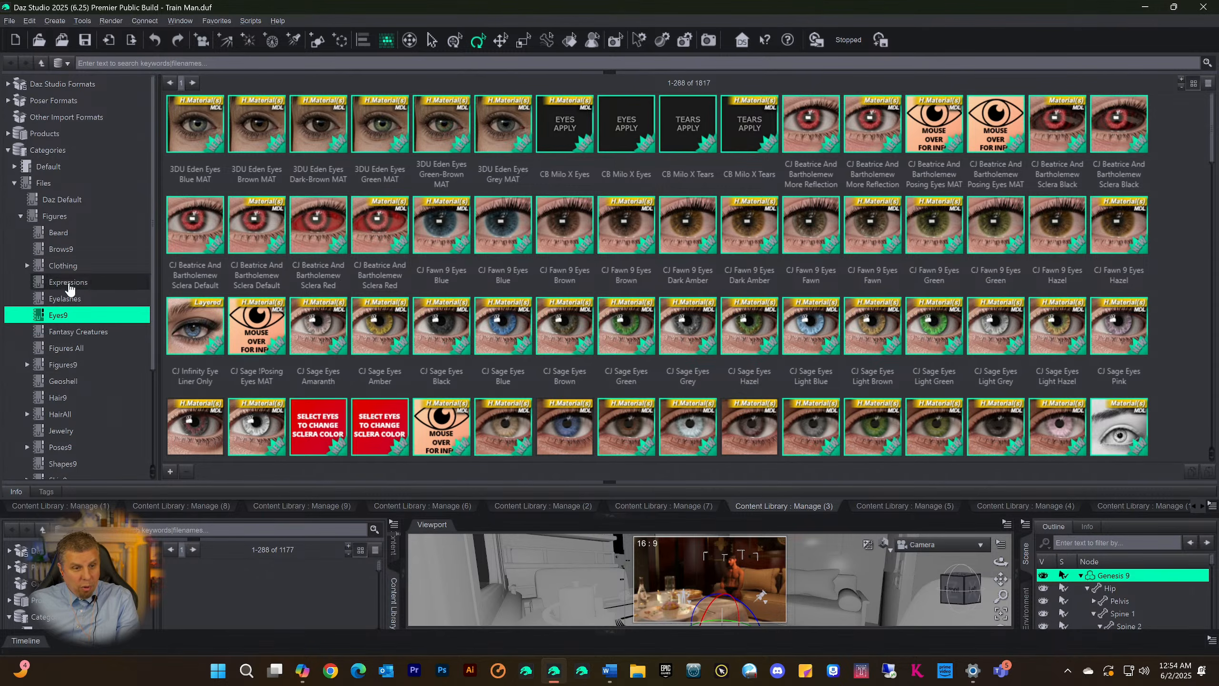
{"action": "scroll", "coordinate": [72, 378], "scroll_direction": "down", "scroll_amount": 1}
{"action": "scroll", "coordinate": [72, 380], "scroll_direction": "down", "scroll_amount": 2}
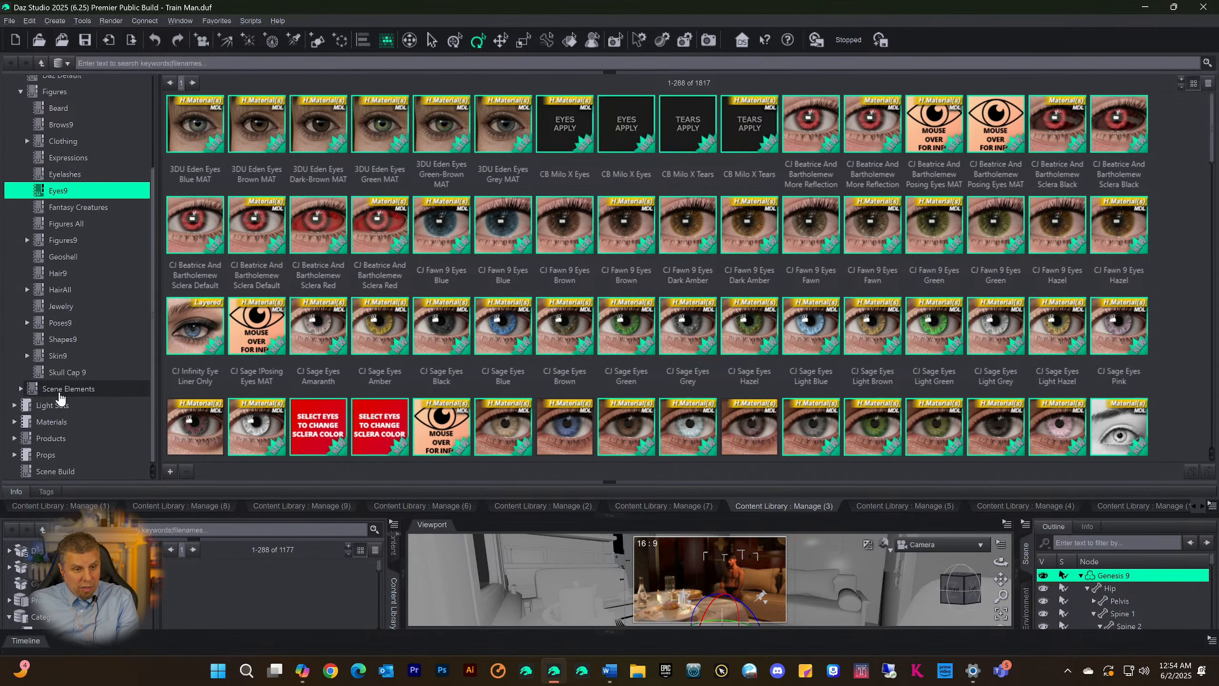
{"action": "scroll", "coordinate": [70, 365], "scroll_direction": "up", "scroll_amount": 3}
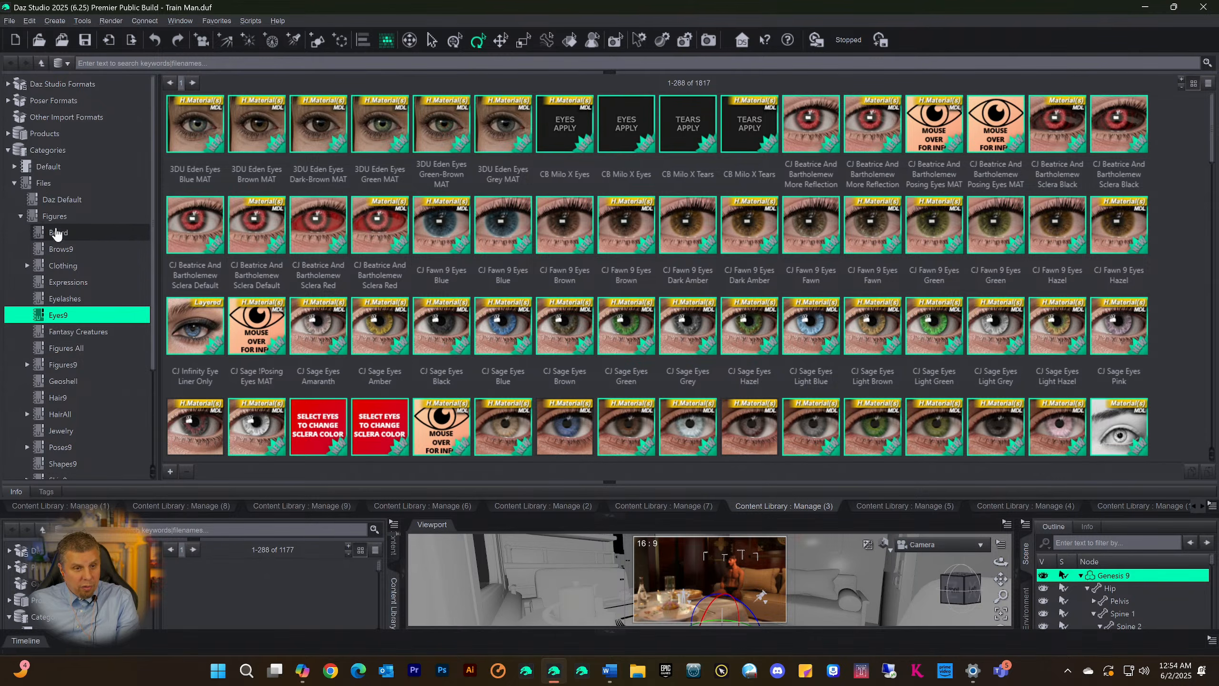
{"action": "scroll", "coordinate": [66, 333], "scroll_direction": "down", "scroll_amount": 1}
{"action": "scroll", "coordinate": [64, 332], "scroll_direction": "down", "scroll_amount": 2}
{"action": "left_click", "coordinate": [75, 390]}
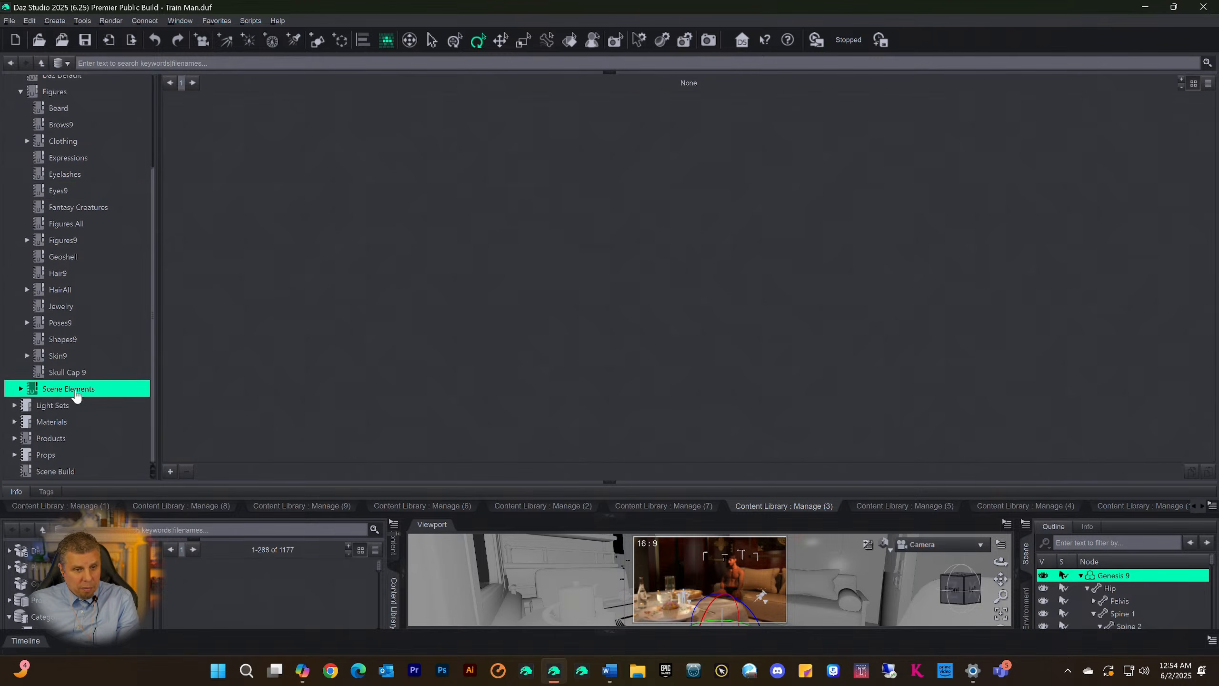
{"action": "left_click", "coordinate": [20, 390]}
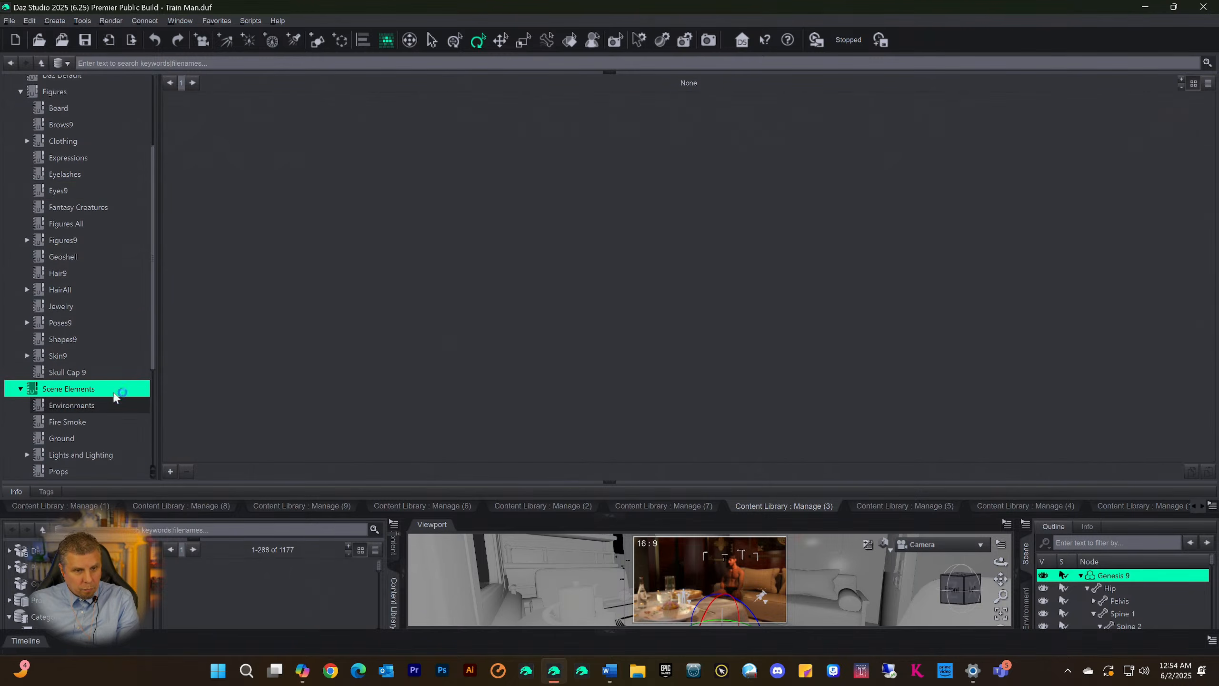
{"action": "left_click", "coordinate": [114, 404]}
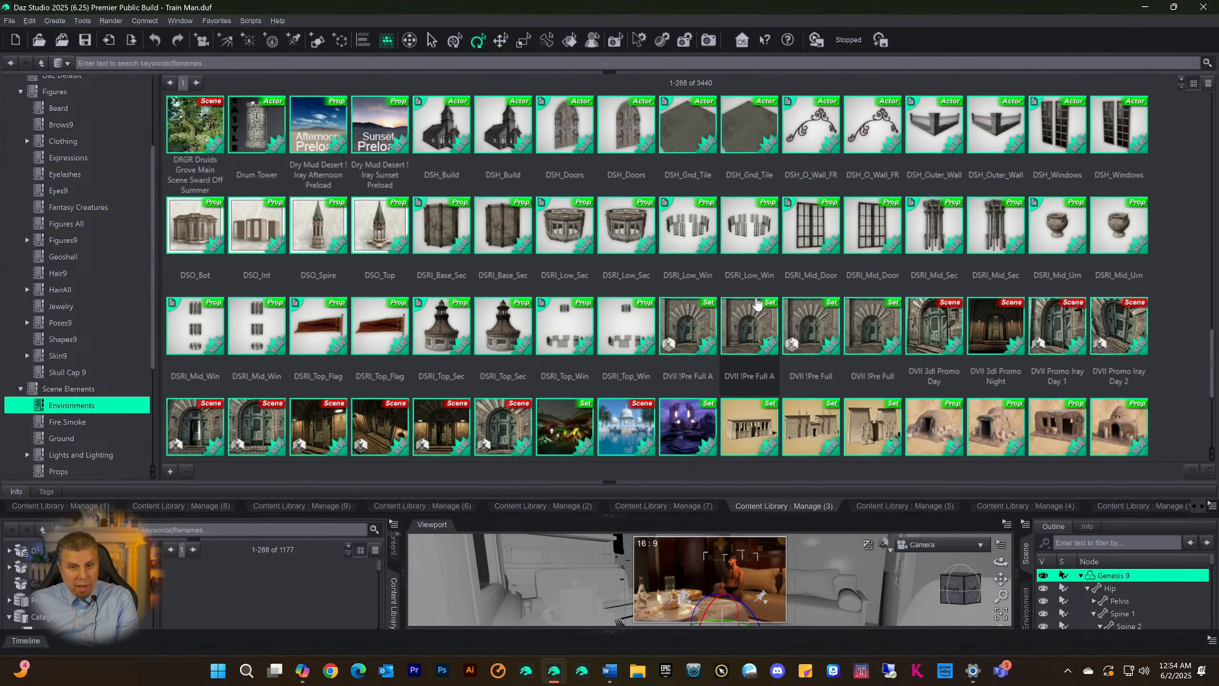
{"action": "scroll", "coordinate": [757, 304], "scroll_direction": "down", "scroll_amount": 5}
Check the Fire Smoke, Lights and Lighting, Props, Render Settings and VDBs Skydomes Backdrops categories under Scene Elements
{"action": "left_click", "coordinate": [61, 422]}
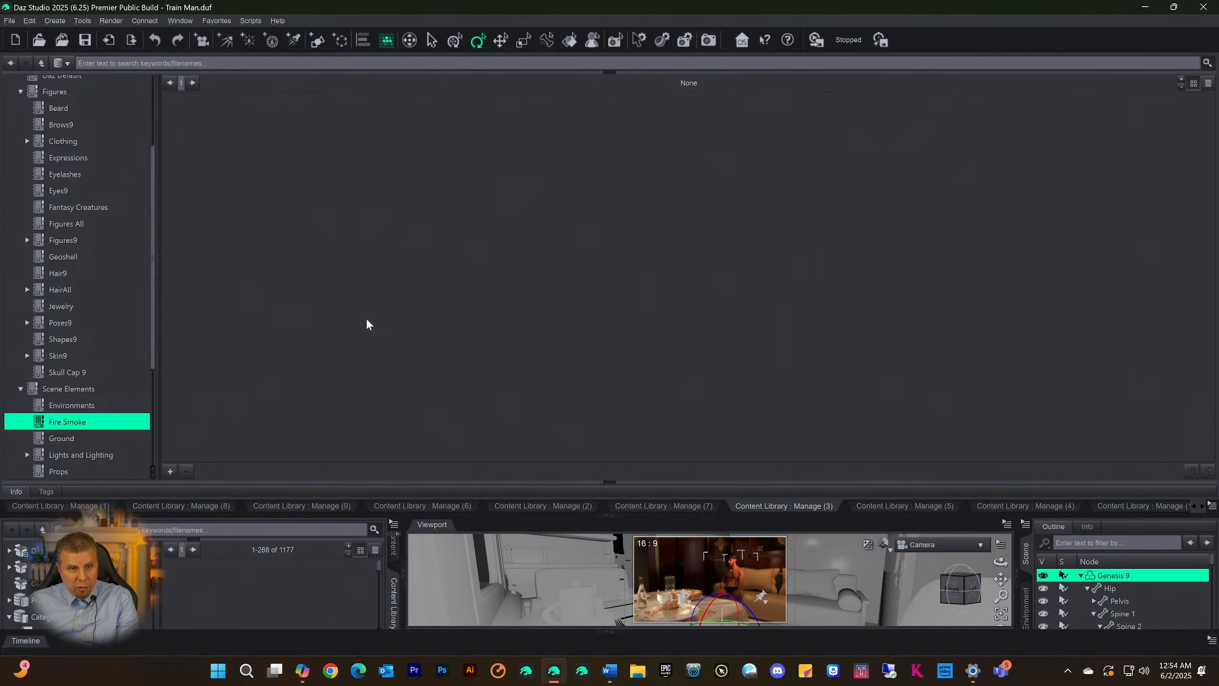
{"action": "scroll", "coordinate": [72, 346], "scroll_direction": "down", "scroll_amount": 2}
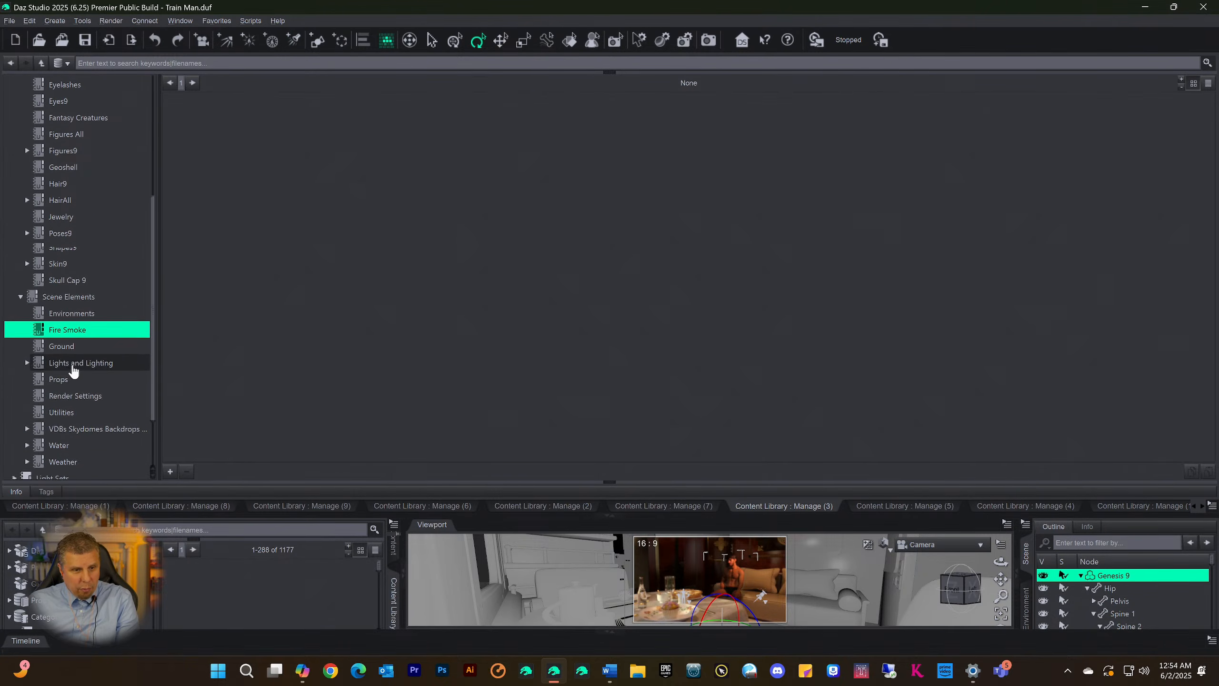
{"action": "left_click", "coordinate": [75, 361]}
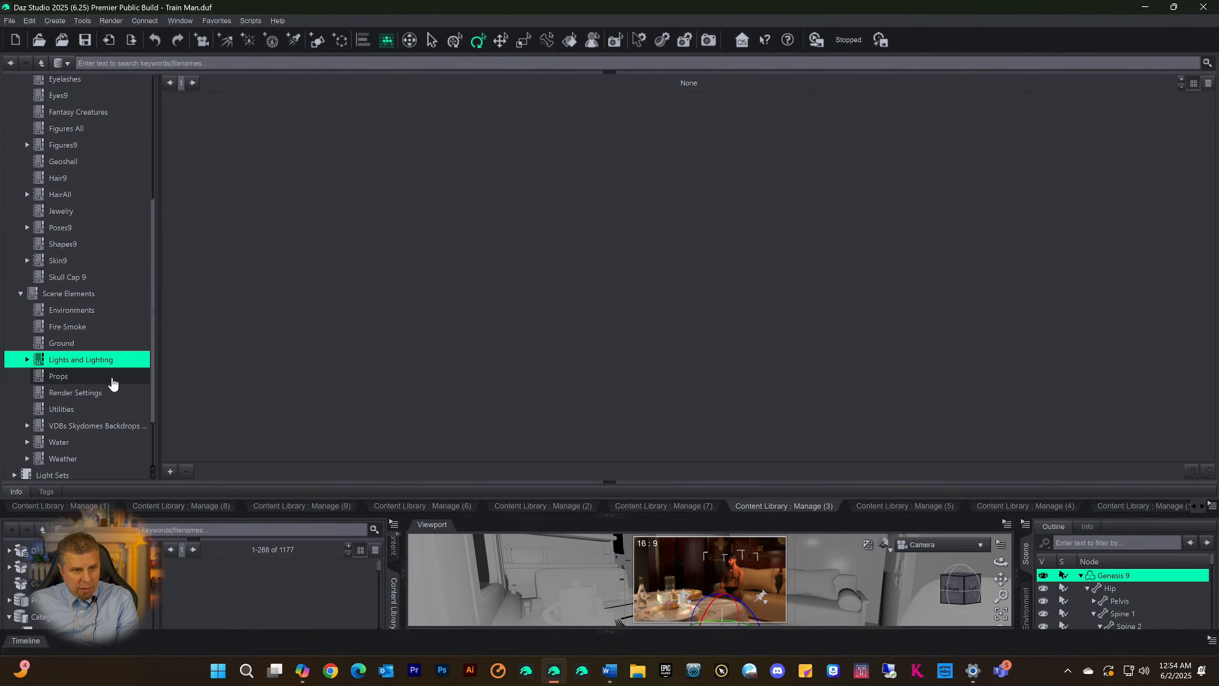
{"action": "left_click", "coordinate": [59, 379]}
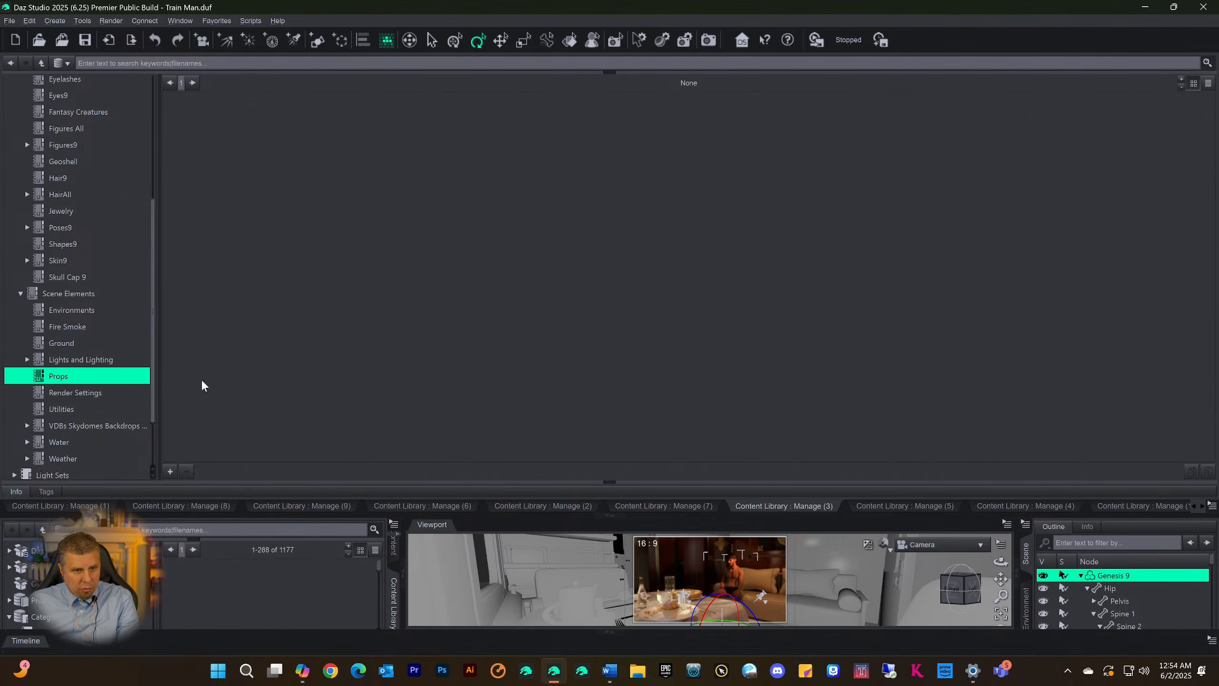
{"action": "left_click", "coordinate": [75, 391]}
{"action": "scroll", "coordinate": [115, 399], "scroll_direction": "down", "scroll_amount": 1}
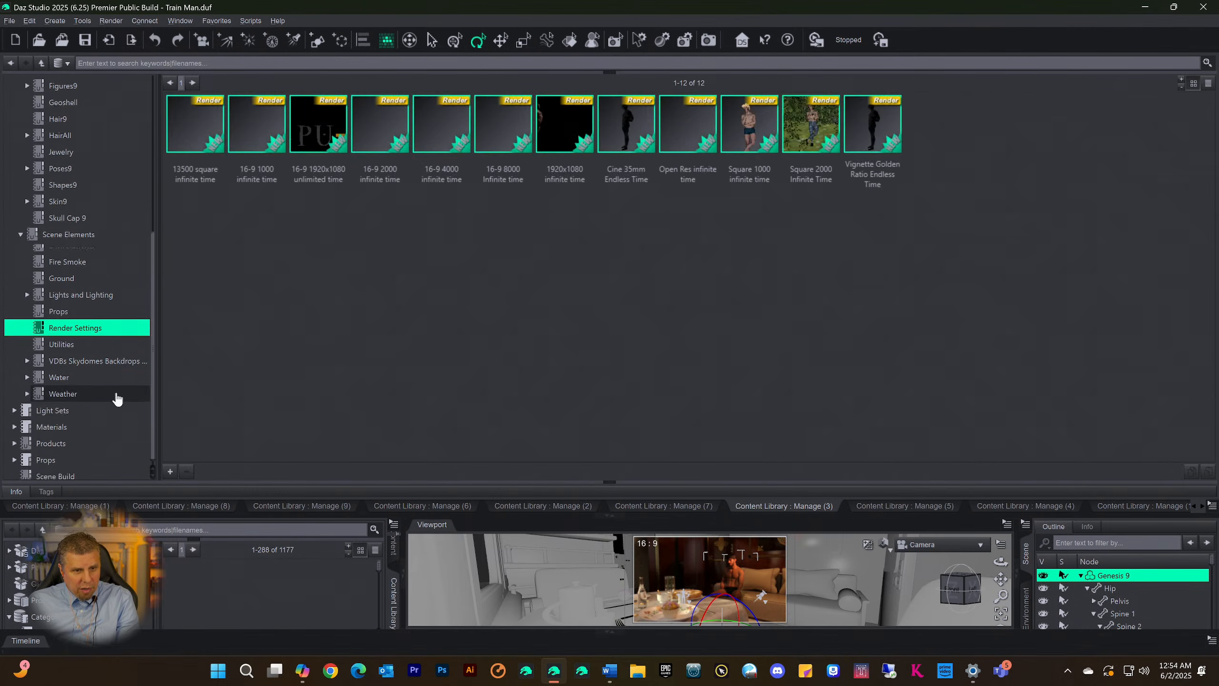
{"action": "left_click", "coordinate": [91, 356]}
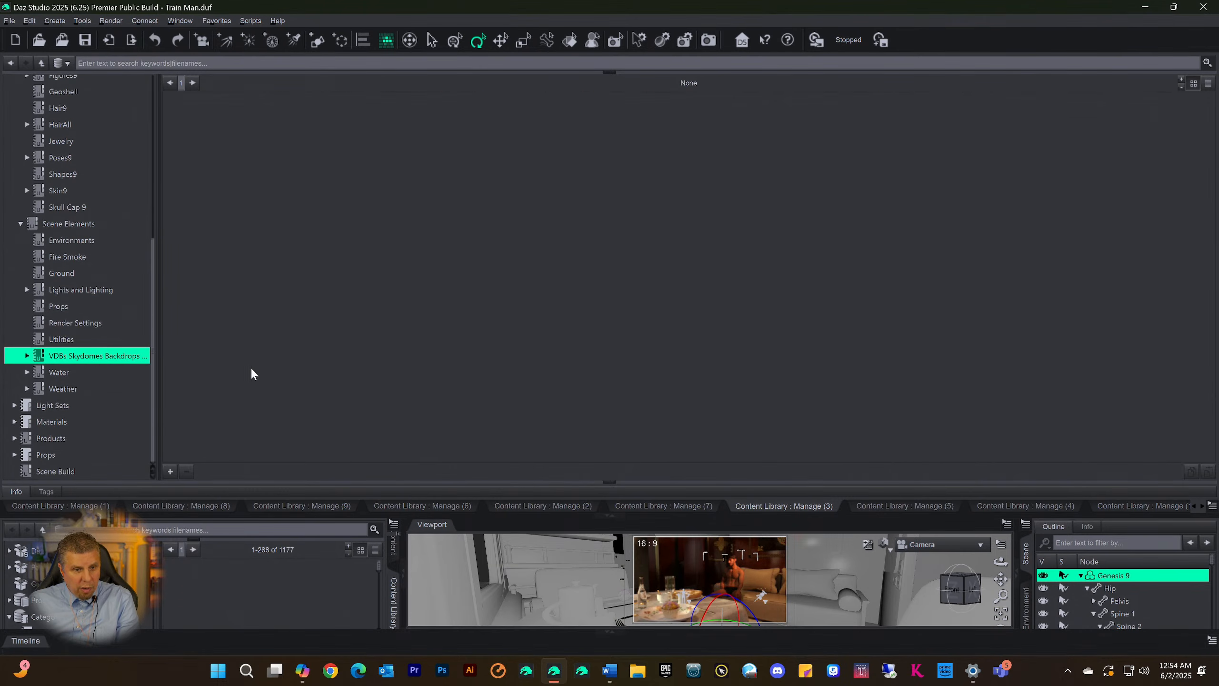
Expand VDBs Skydomes Backdrops and look through the Quick Iray Fog render settings presets under Sun and Sky Effects
{"action": "left_click", "coordinate": [27, 356]}
{"action": "scroll", "coordinate": [96, 354], "scroll_direction": "down", "scroll_amount": 2}
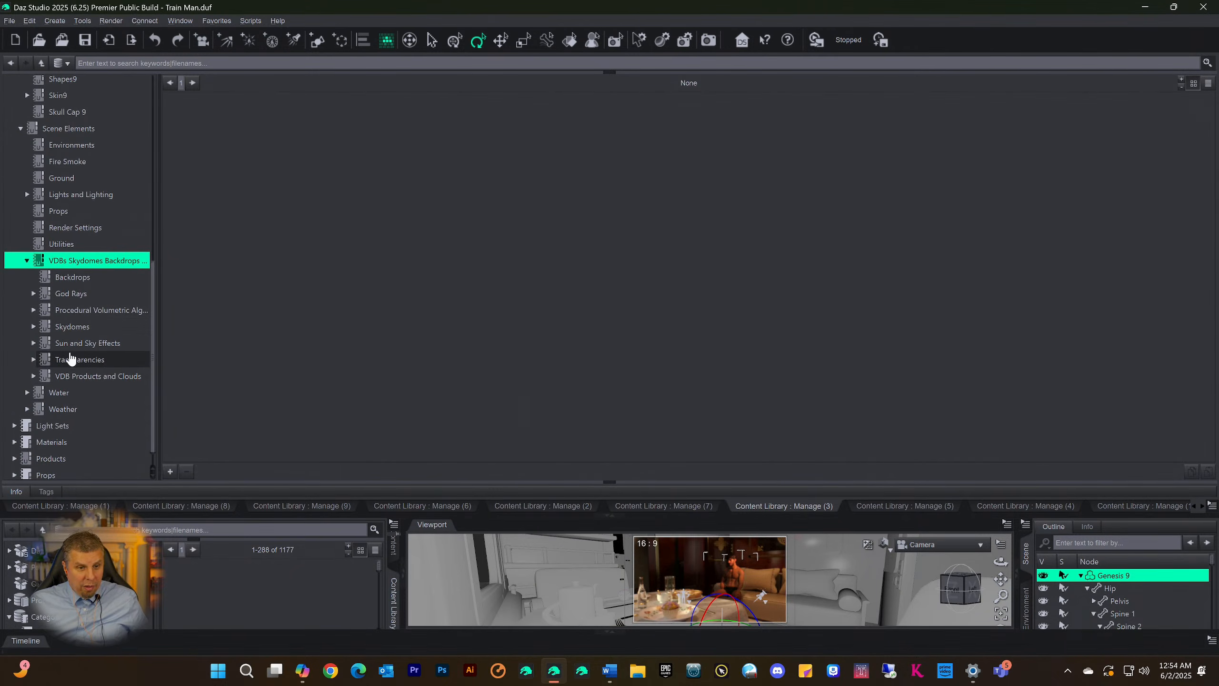
{"action": "left_click", "coordinate": [71, 349]}
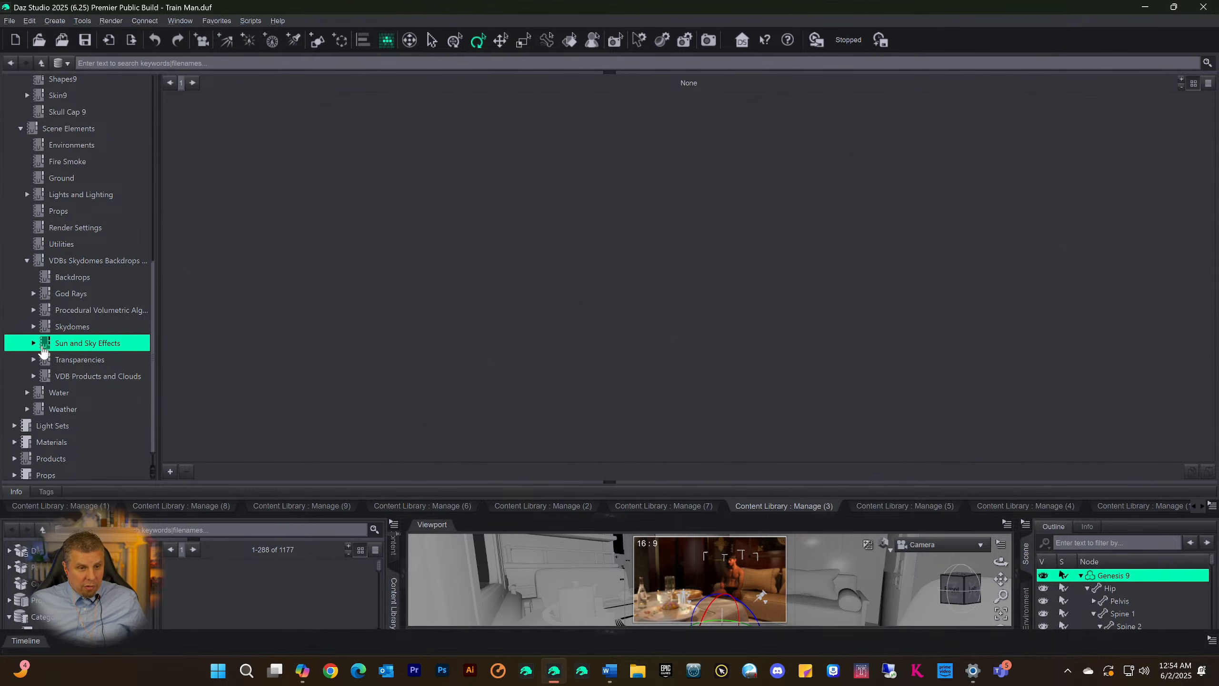
{"action": "left_click", "coordinate": [55, 360]}
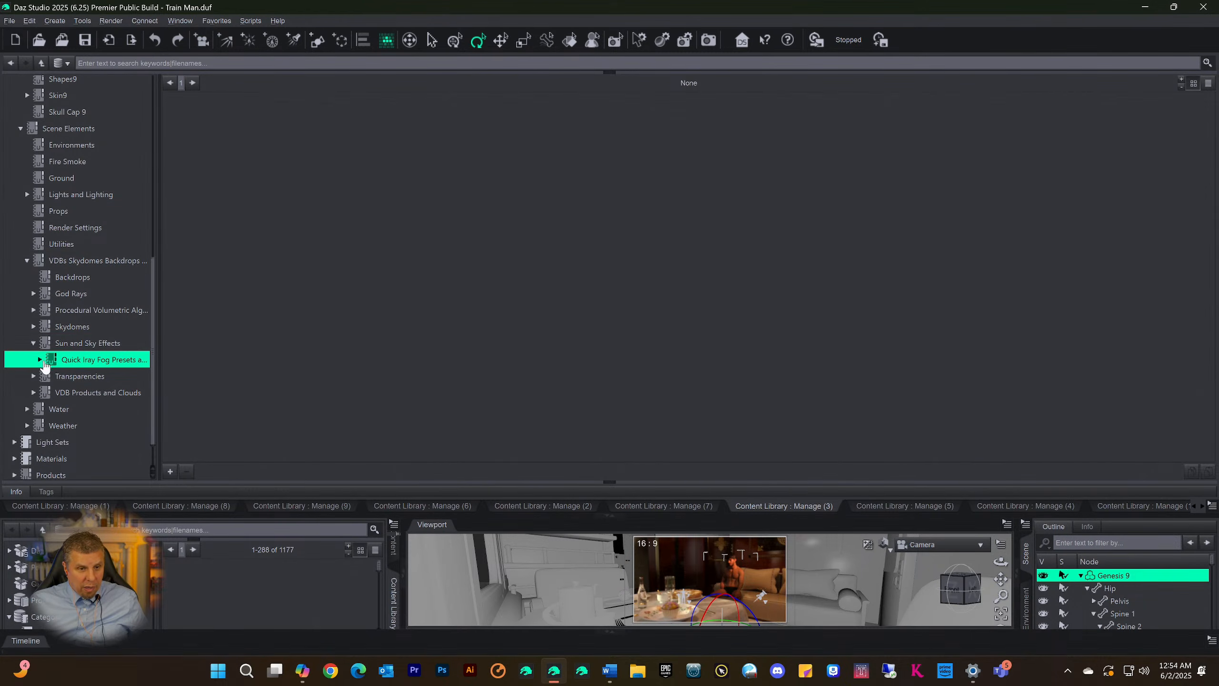
{"action": "left_click", "coordinate": [39, 359]}
{"action": "left_click", "coordinate": [62, 377]}
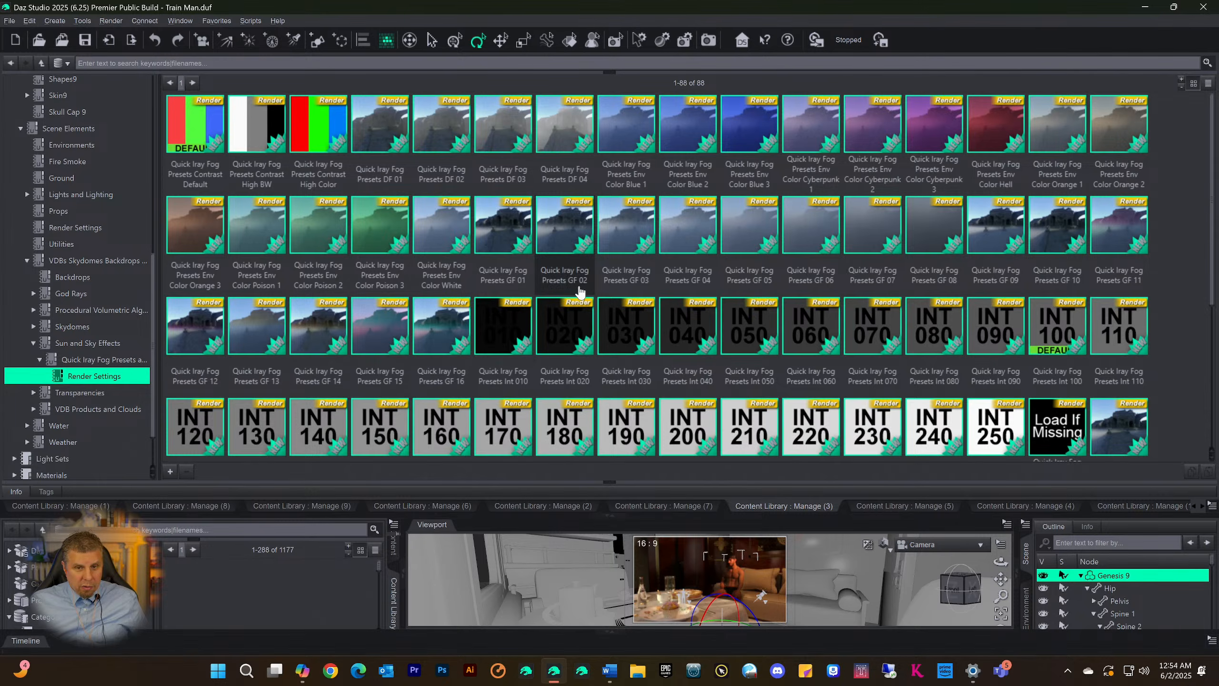
{"action": "scroll", "coordinate": [580, 291], "scroll_direction": "down", "scroll_amount": 5}
{"action": "scroll", "coordinate": [580, 291], "scroll_direction": "up", "scroll_amount": 5}
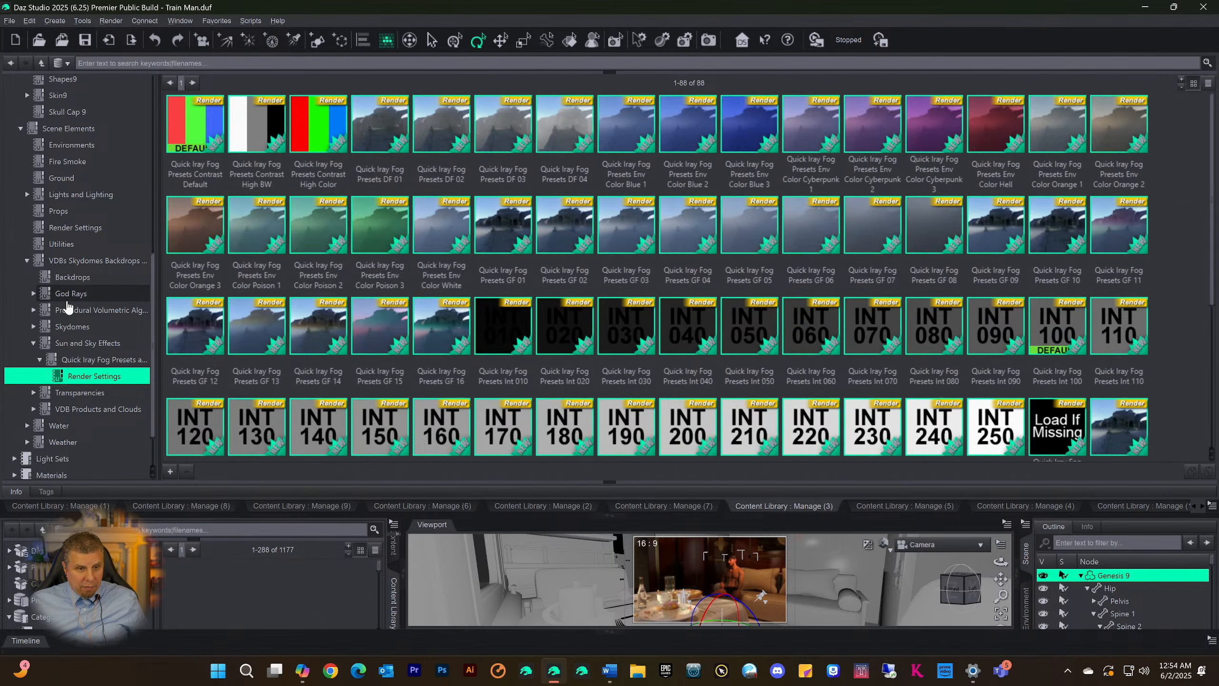
Browse the Skydomes category, then expand Iray HDRI Reshade and check its documents and the IHRS HDRI Reshade prop
{"action": "left_click", "coordinate": [59, 327]}
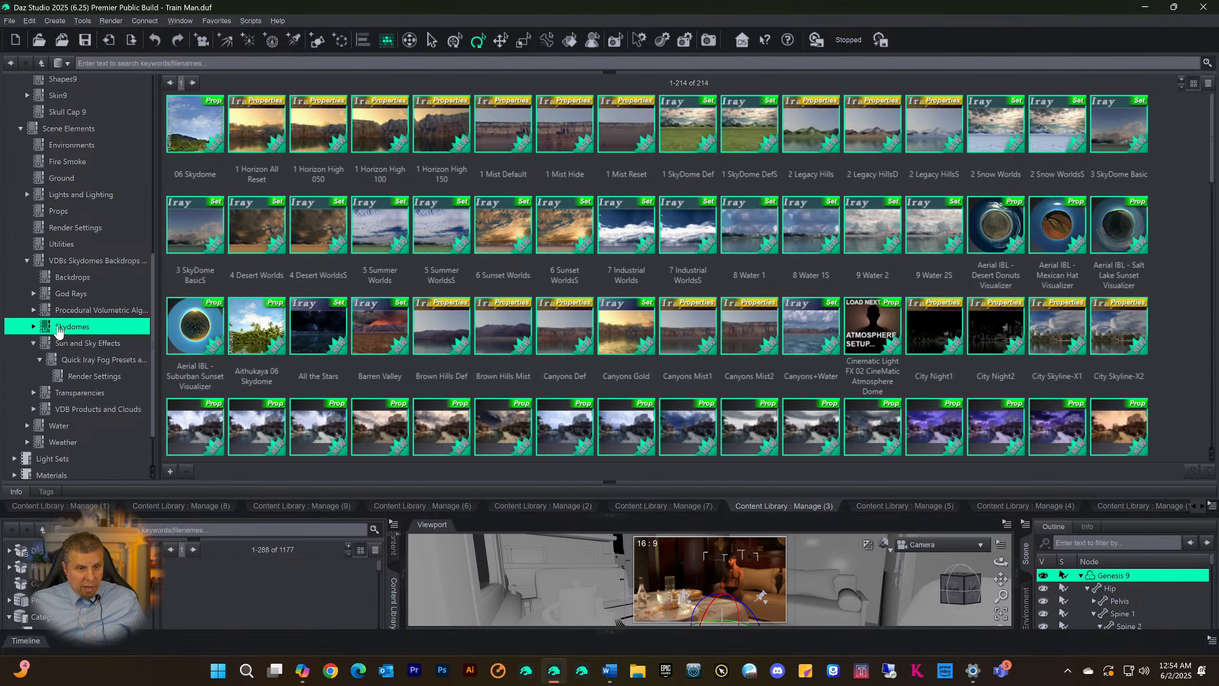
{"action": "left_click", "coordinate": [33, 327]}
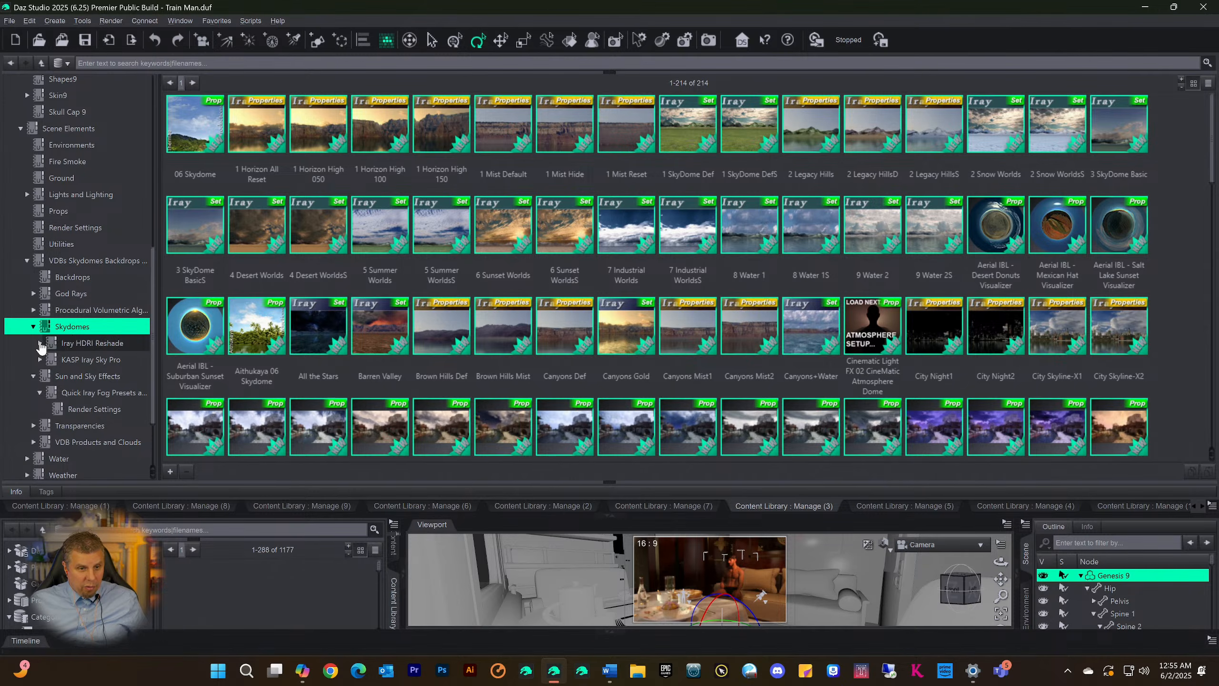
{"action": "left_click", "coordinate": [40, 343]}
{"action": "left_click", "coordinate": [73, 348]}
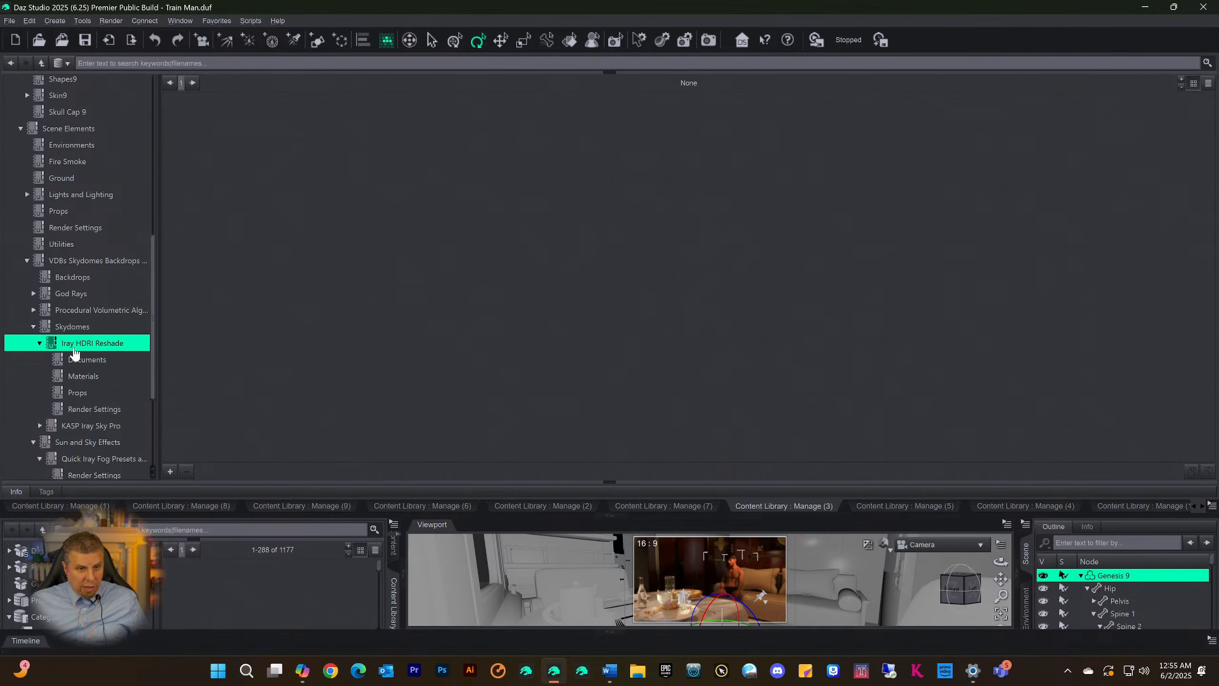
{"action": "left_click", "coordinate": [86, 360]}
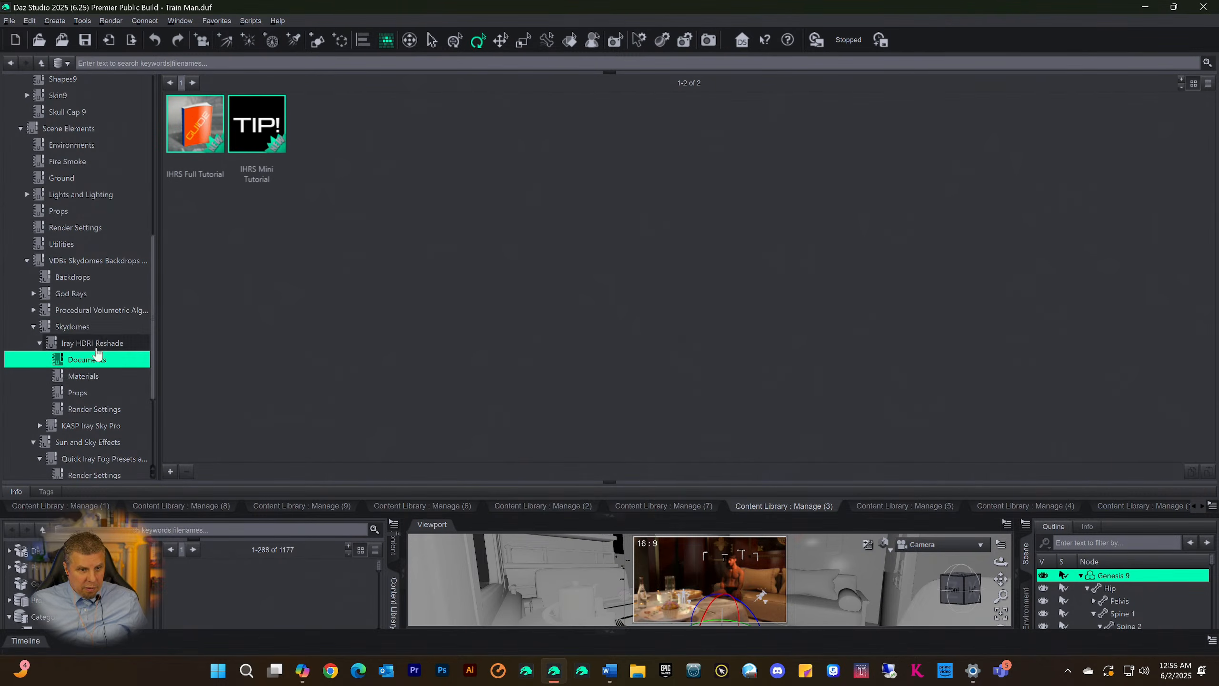
{"action": "left_click", "coordinate": [78, 392]}
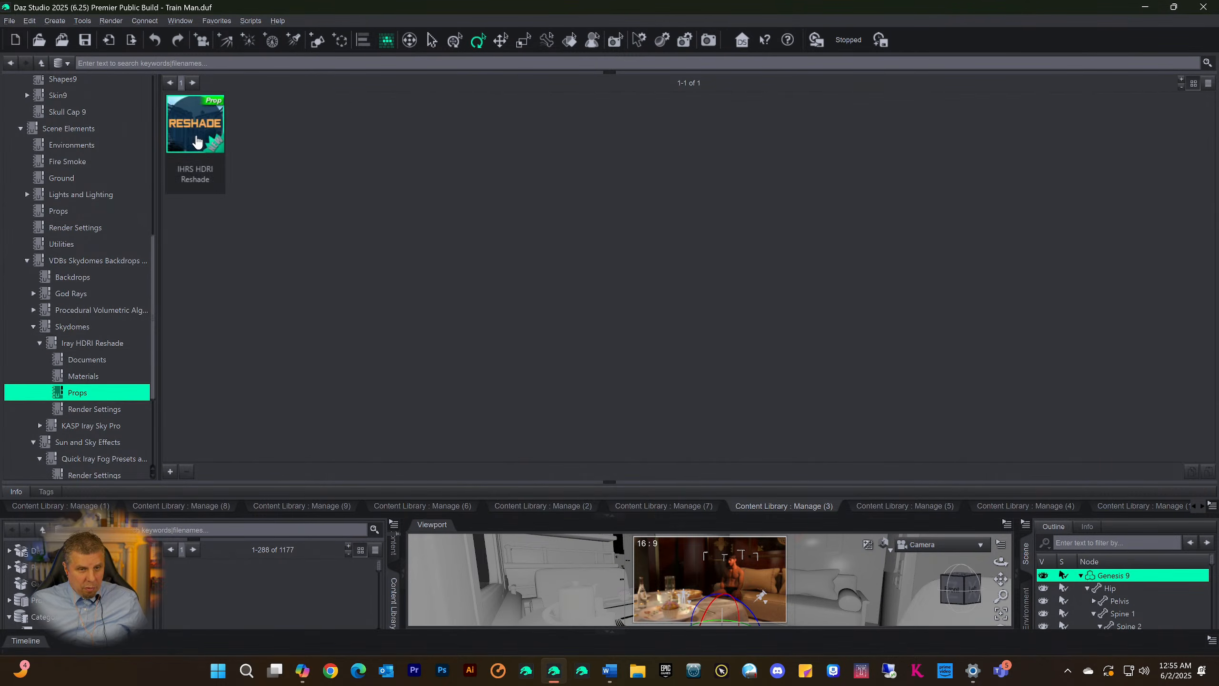
{"action": "left_click", "coordinate": [195, 141]}
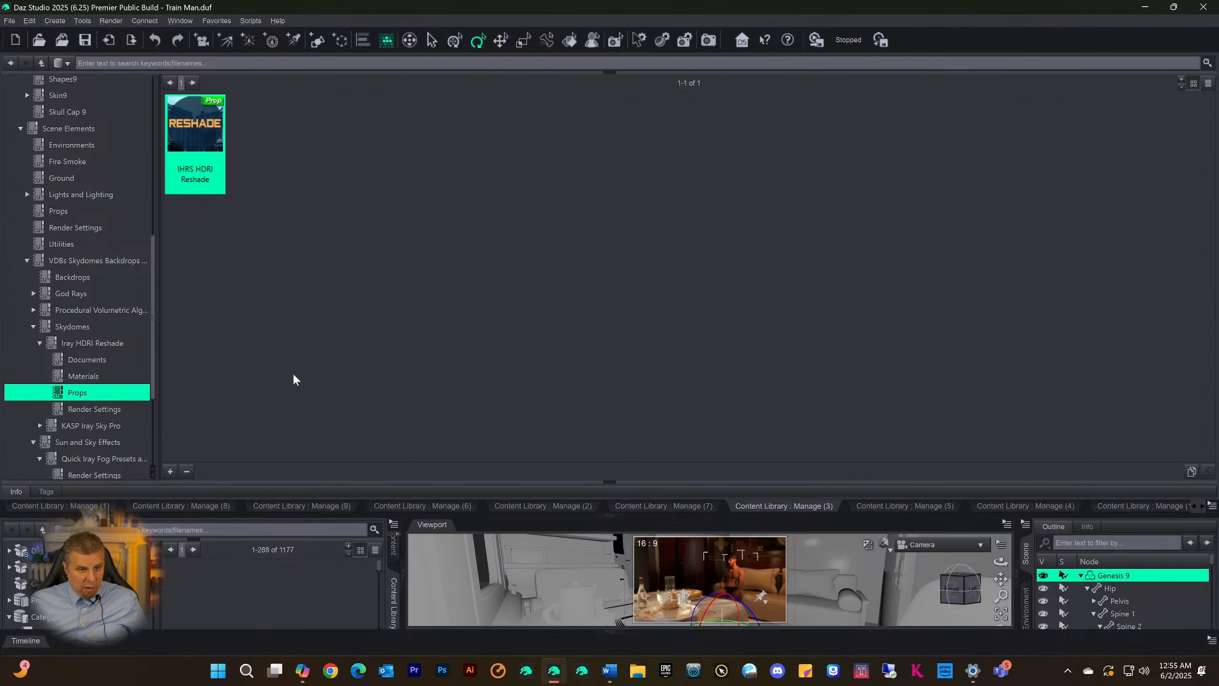
{"action": "mouse_move", "coordinate": [214, 136]}
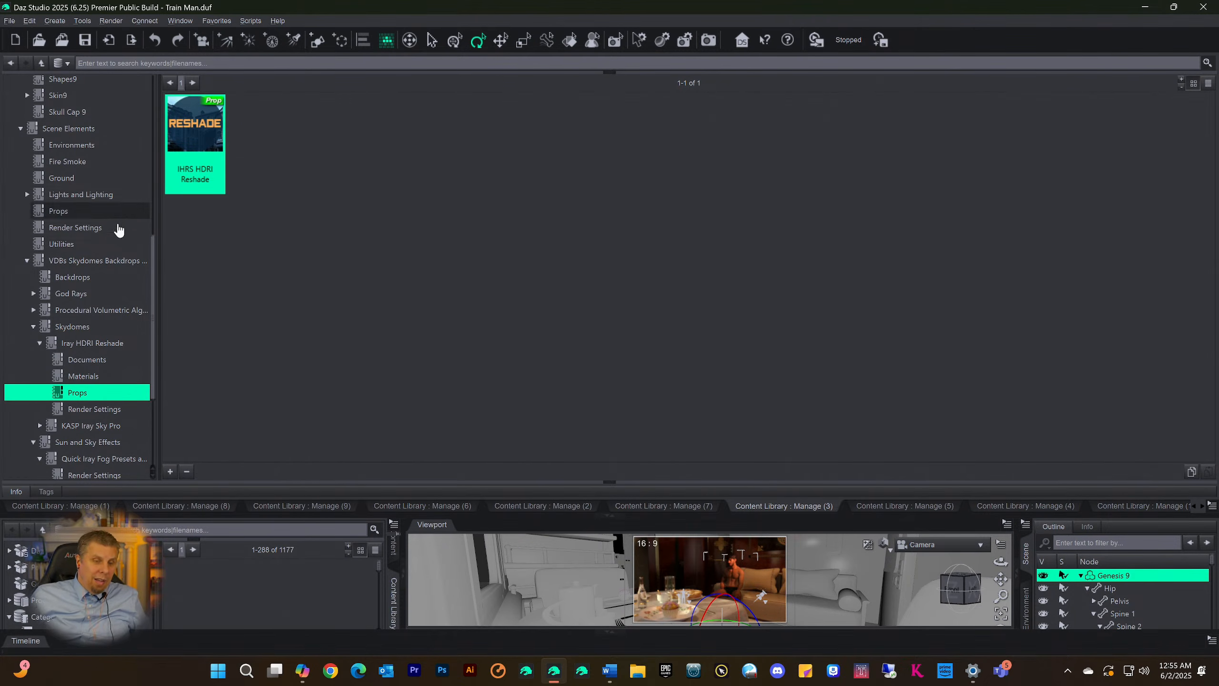
Review the Render Settings and Materials subcategories of Iray HDRI Reshade
{"action": "scroll", "coordinate": [77, 353], "scroll_direction": "down", "scroll_amount": 1}
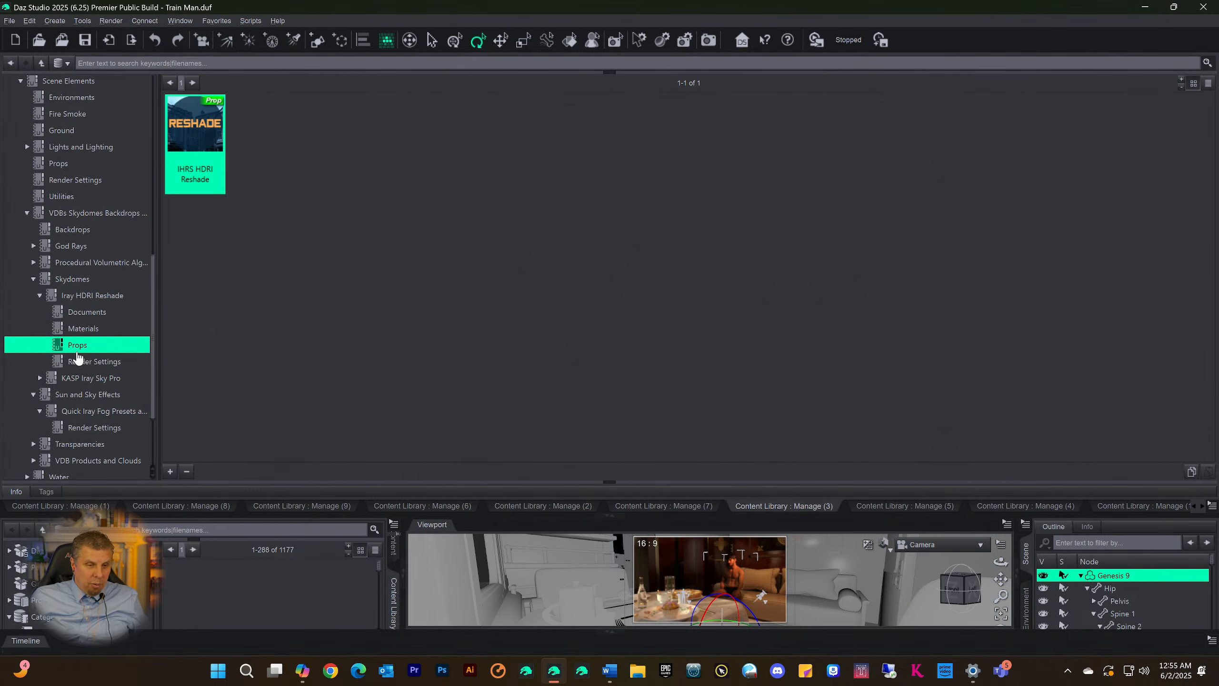
{"action": "left_click", "coordinate": [71, 365]}
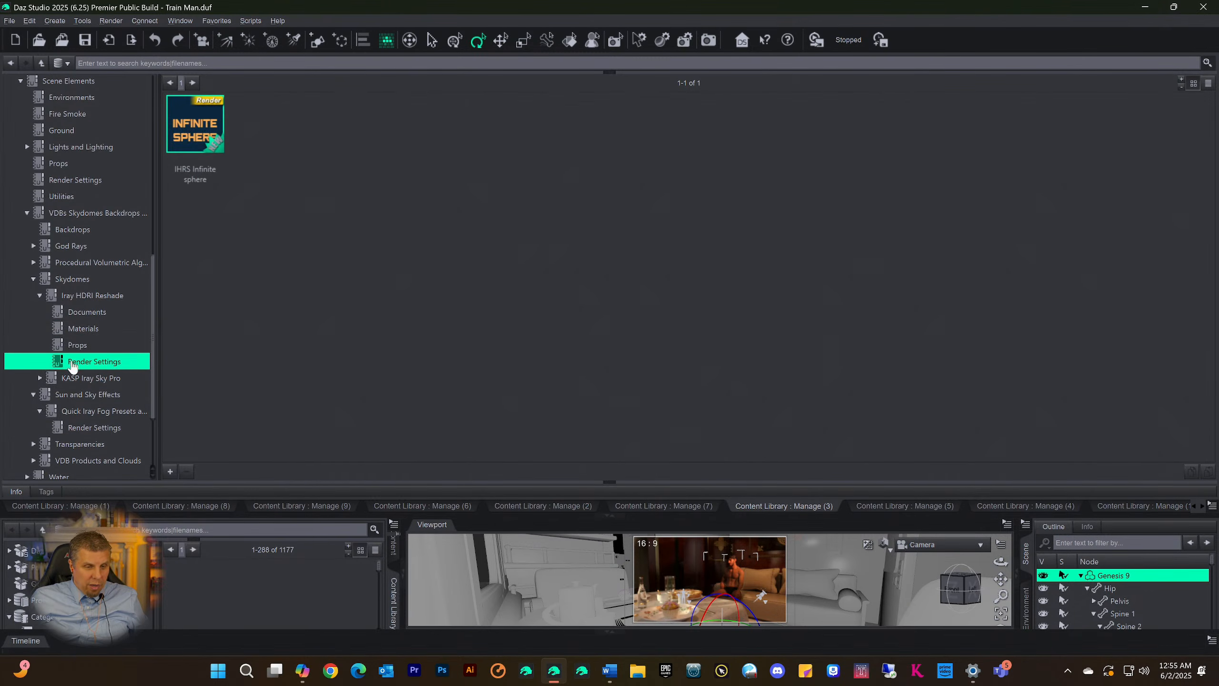
{"action": "left_click", "coordinate": [97, 346]}
{"action": "left_click", "coordinate": [94, 331]}
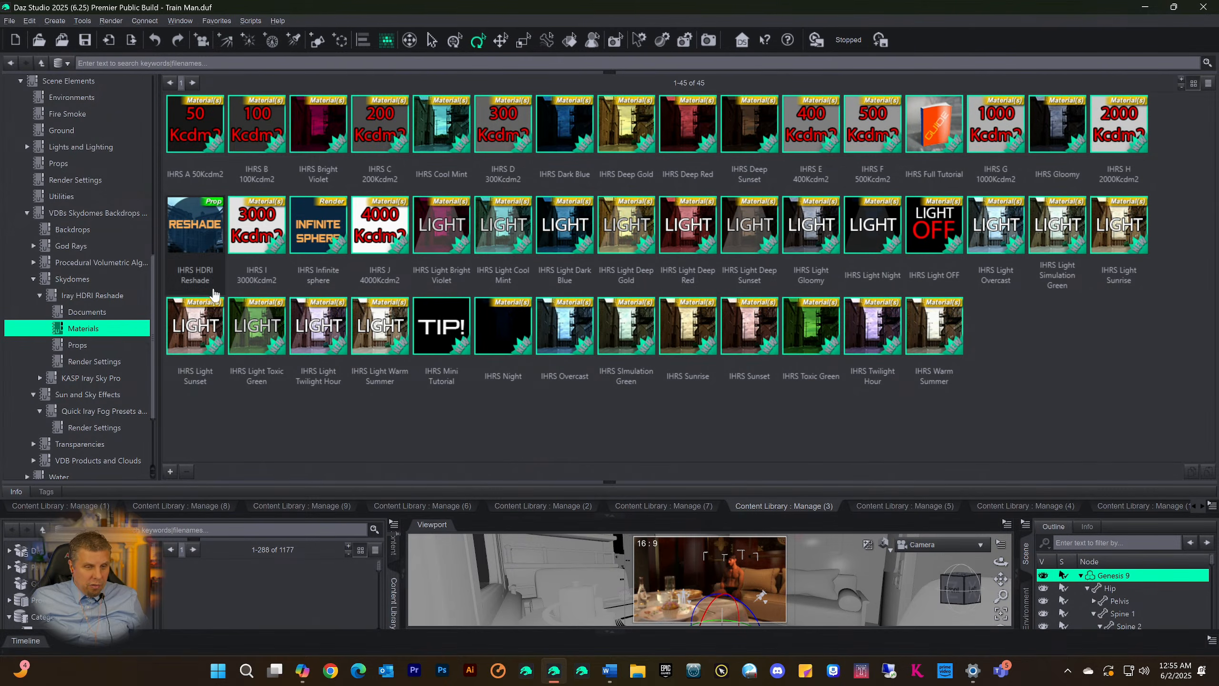
{"action": "scroll", "coordinate": [114, 332], "scroll_direction": "down", "scroll_amount": 1}
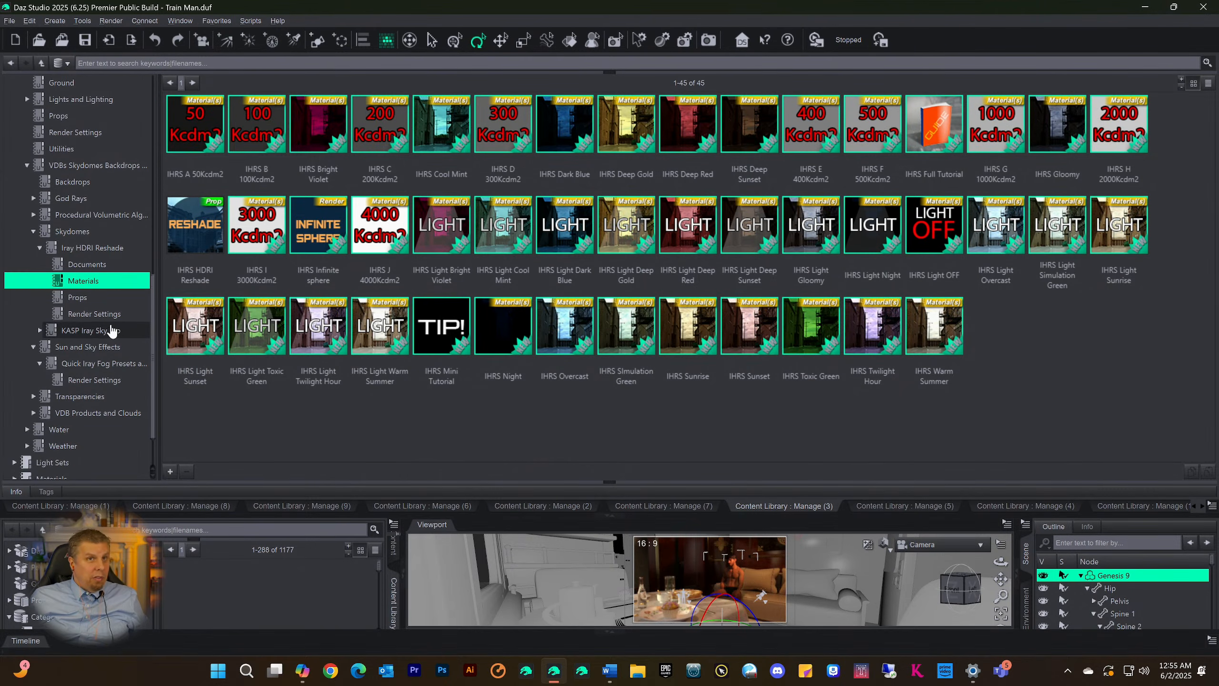
{"action": "scroll", "coordinate": [88, 326], "scroll_direction": "down", "scroll_amount": 1}
{"action": "scroll", "coordinate": [87, 320], "scroll_direction": "up", "scroll_amount": 2}
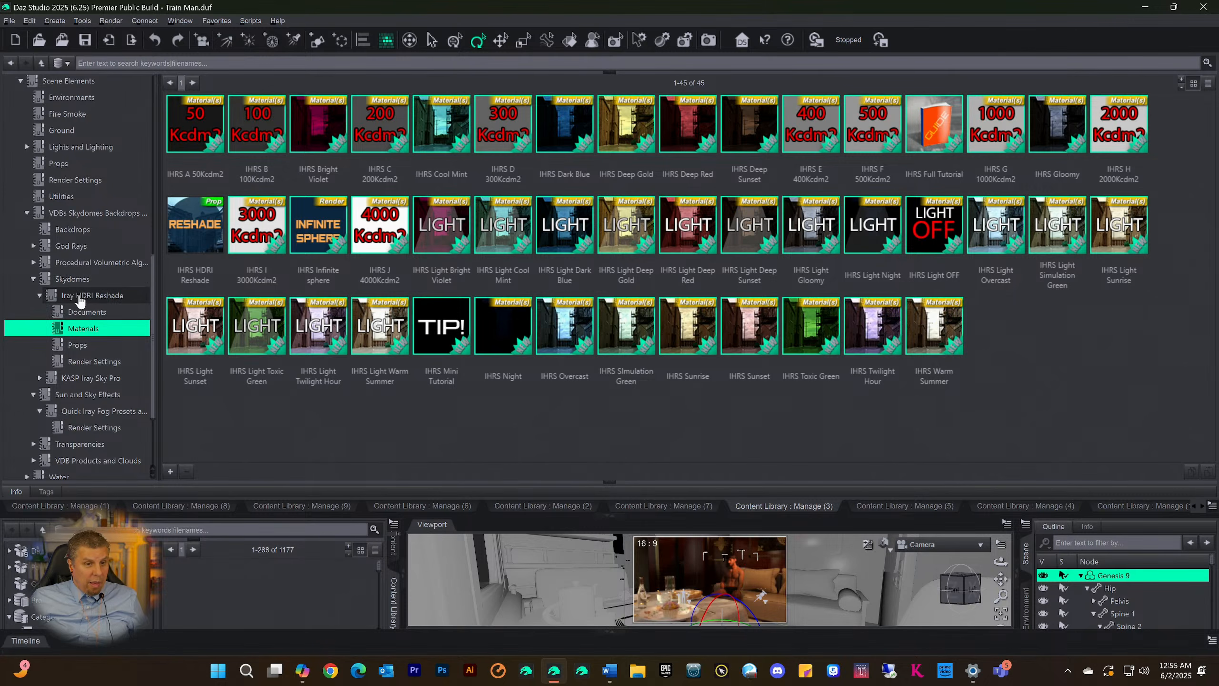
Revisit the Props and Render Settings subcategories of Iray HDRI Reshade to compare how its content is split
{"action": "left_click", "coordinate": [80, 297]}
{"action": "left_click", "coordinate": [70, 350]}
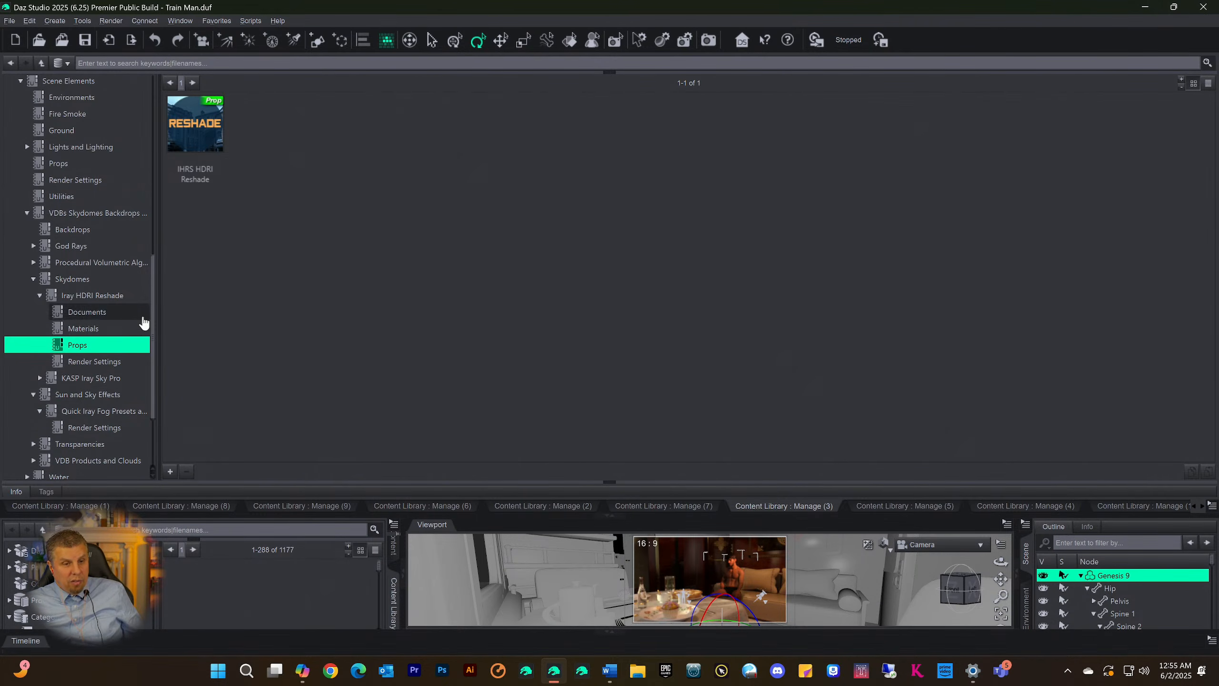
{"action": "left_click_drag", "start_coordinate": [153, 308], "coordinate": [155, 359]}
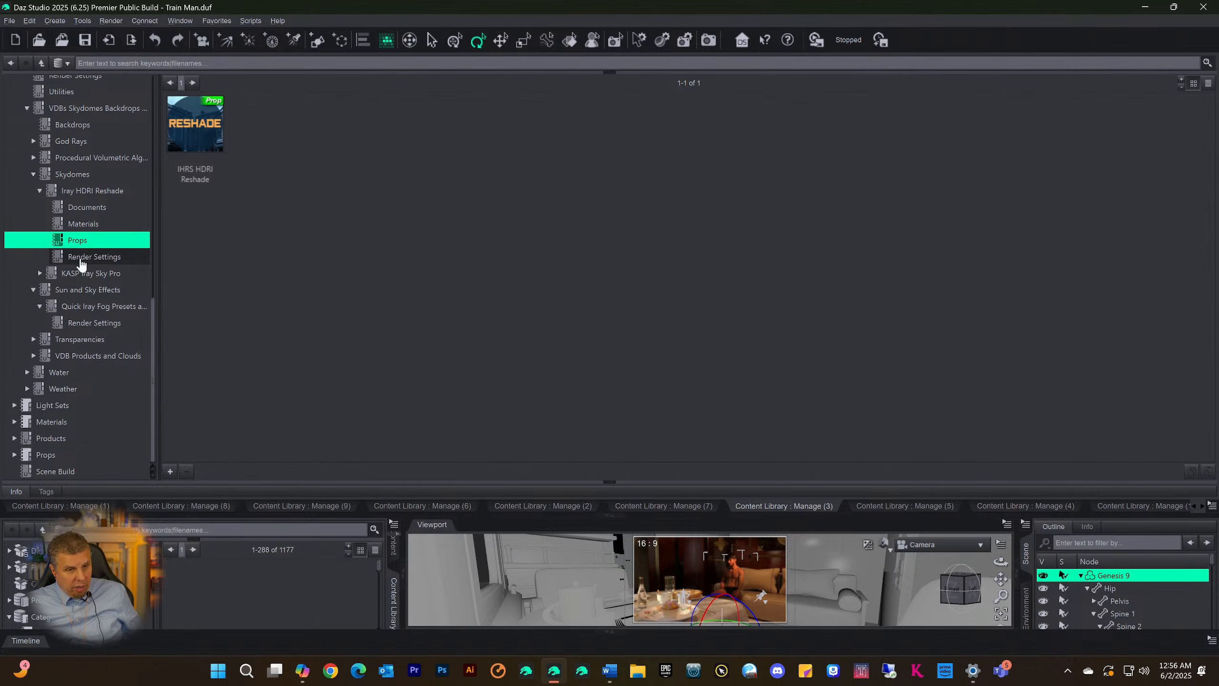
{"action": "left_click", "coordinate": [66, 258]}
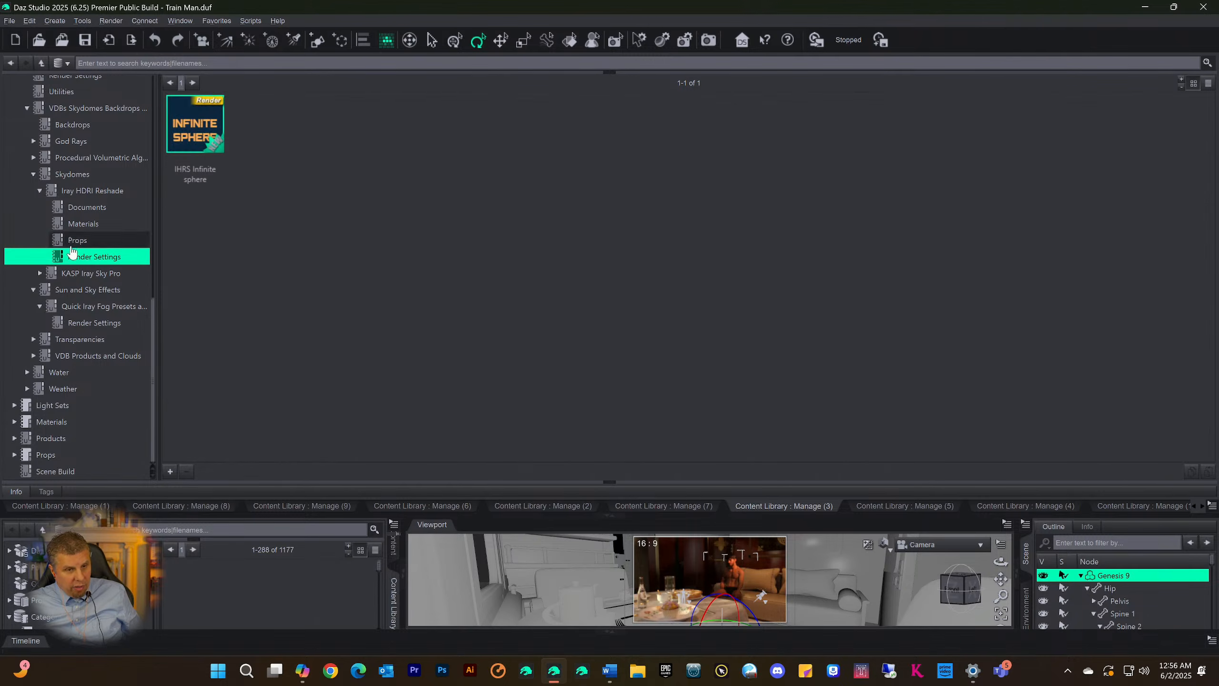
{"action": "left_click", "coordinate": [72, 243]}
{"action": "left_click", "coordinate": [66, 259]}
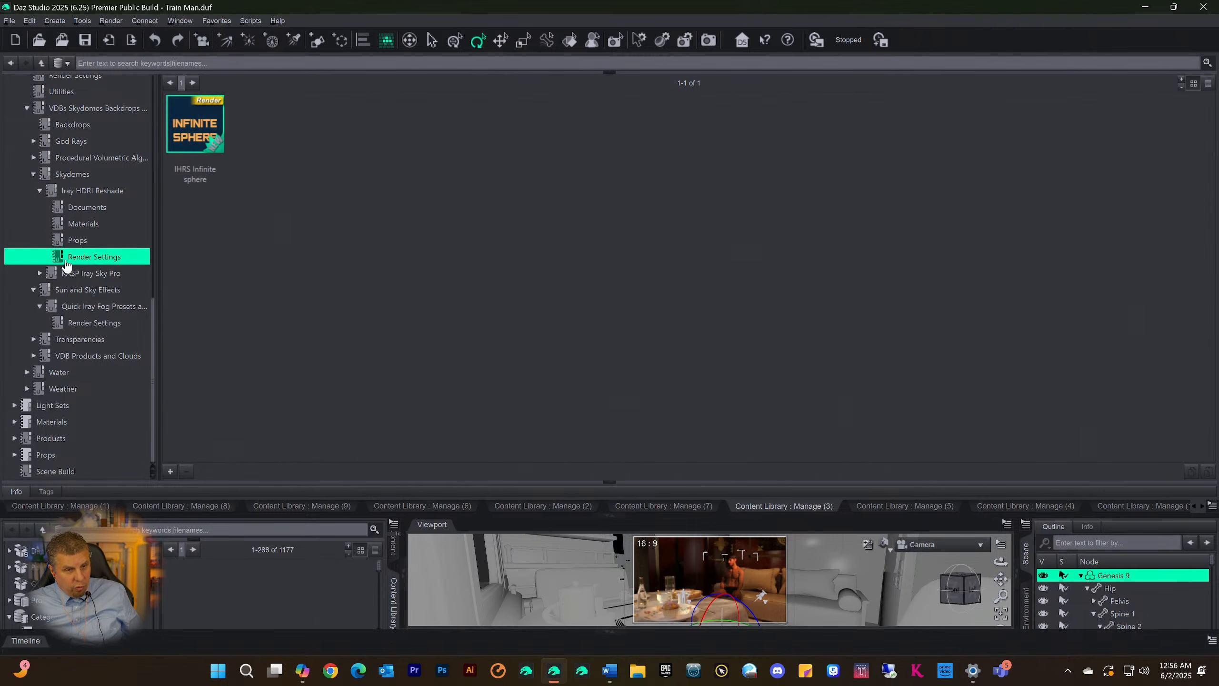
Expand VDB Products and Clouds and open its Cloudscape Creator category to show the subcategories
{"action": "left_click", "coordinate": [54, 291]}
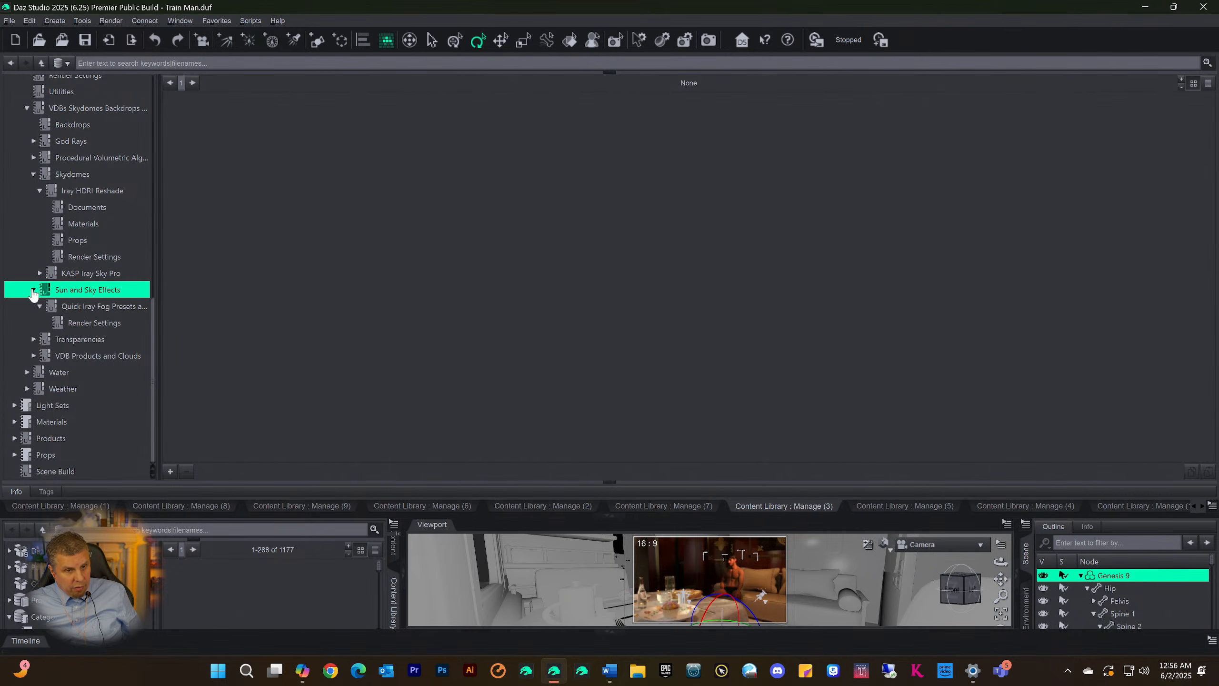
{"action": "left_click", "coordinate": [50, 359]}
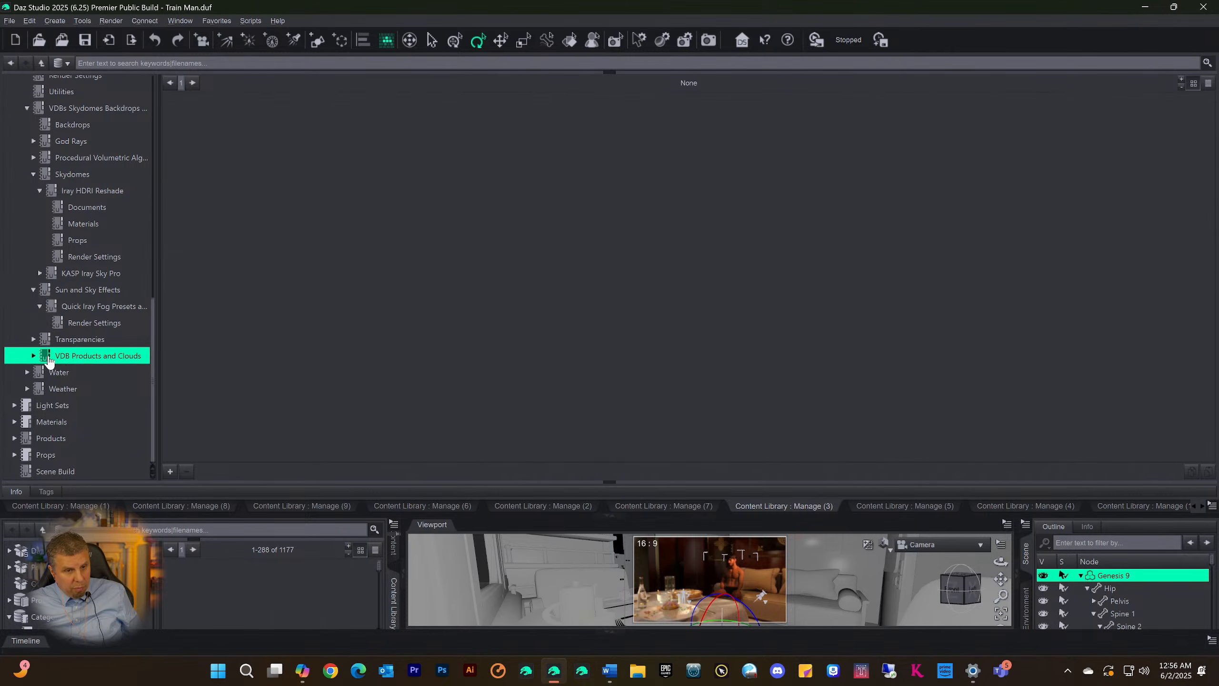
{"action": "left_click", "coordinate": [33, 356]}
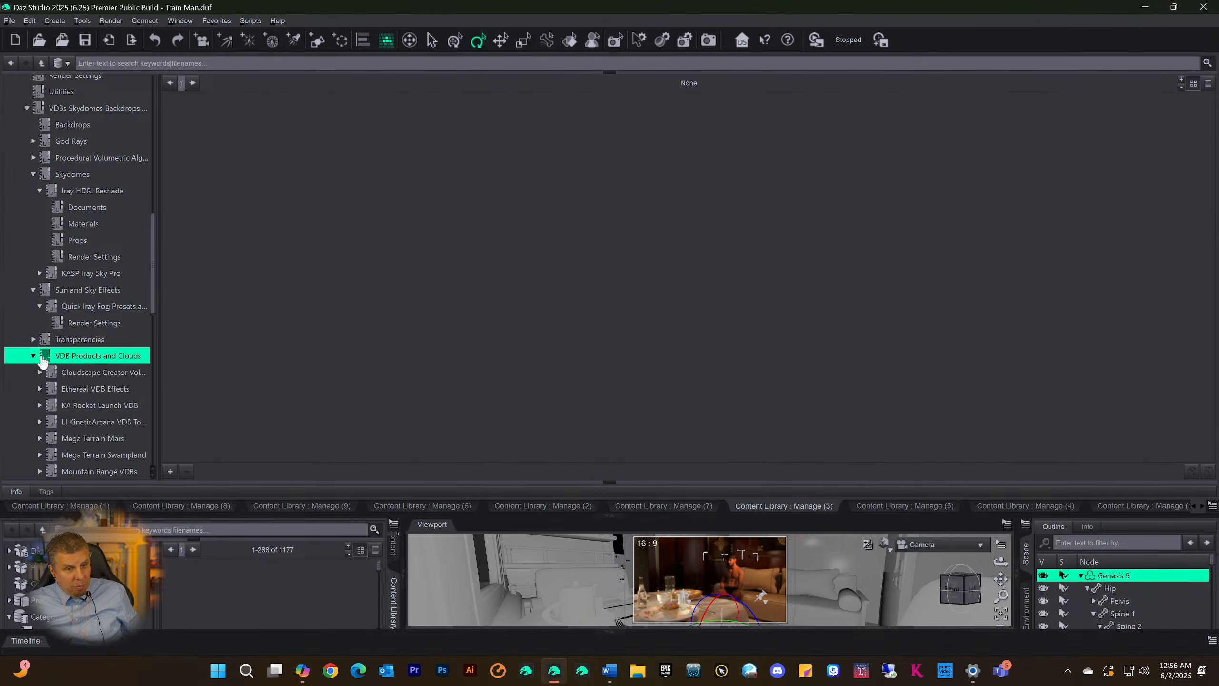
{"action": "scroll", "coordinate": [91, 283], "scroll_direction": "down", "scroll_amount": 2}
{"action": "left_click", "coordinate": [91, 279]}
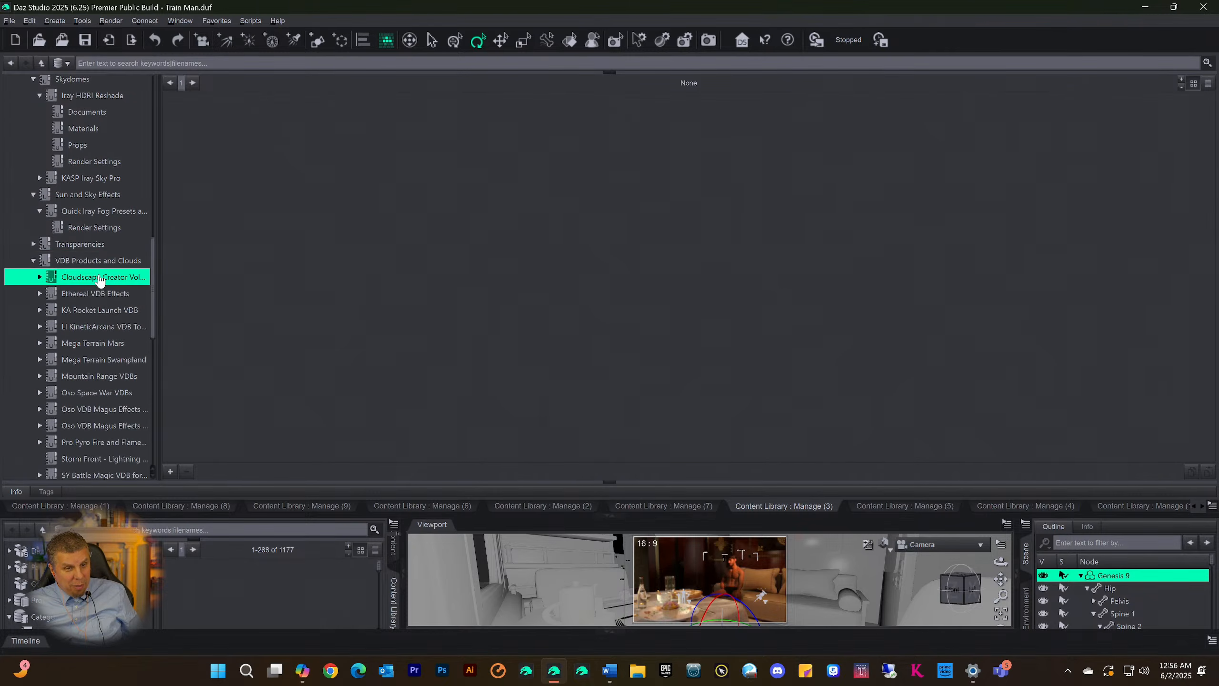
{"action": "left_click", "coordinate": [39, 277]}
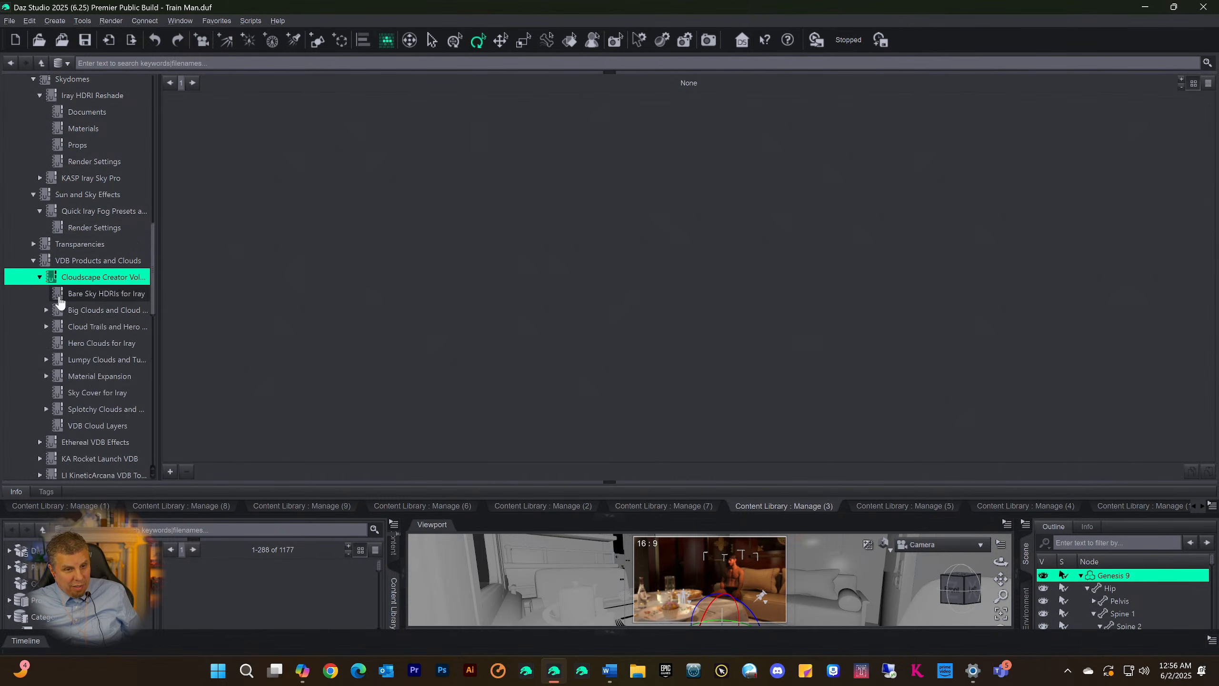
Check the Bare Sky HDRIs for Iray and Big Clouds categories under Cloudscape Creator
{"action": "left_click", "coordinate": [86, 293]}
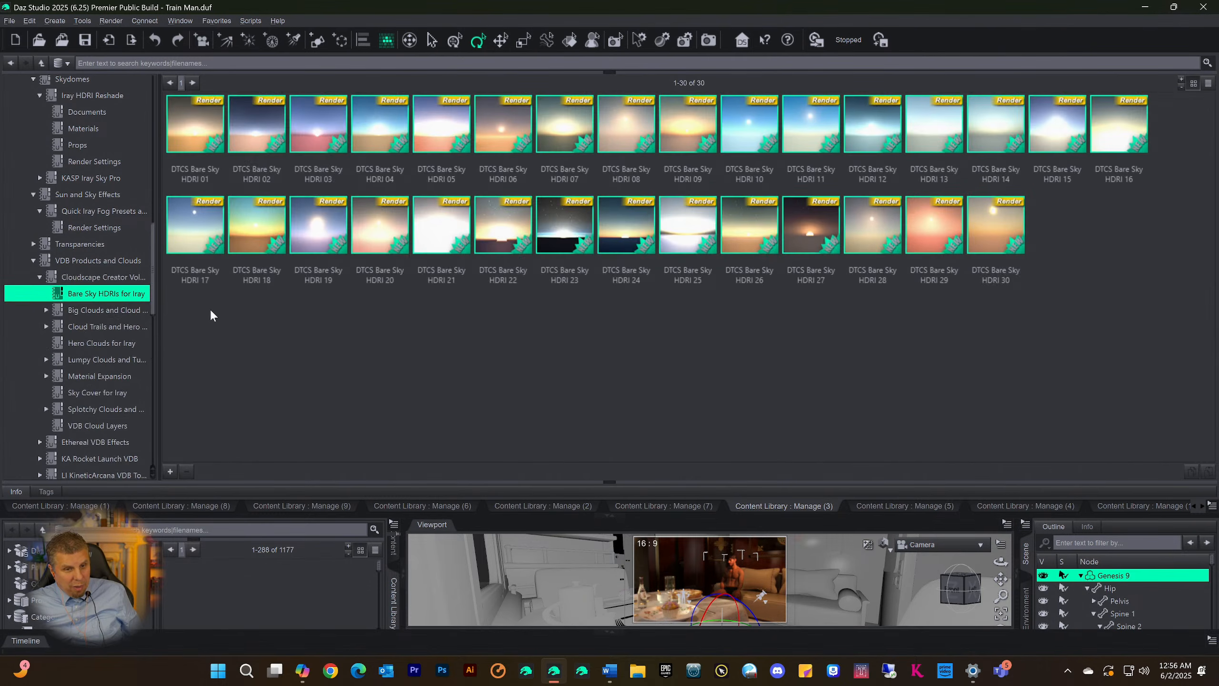
{"action": "left_click", "coordinate": [89, 312]}
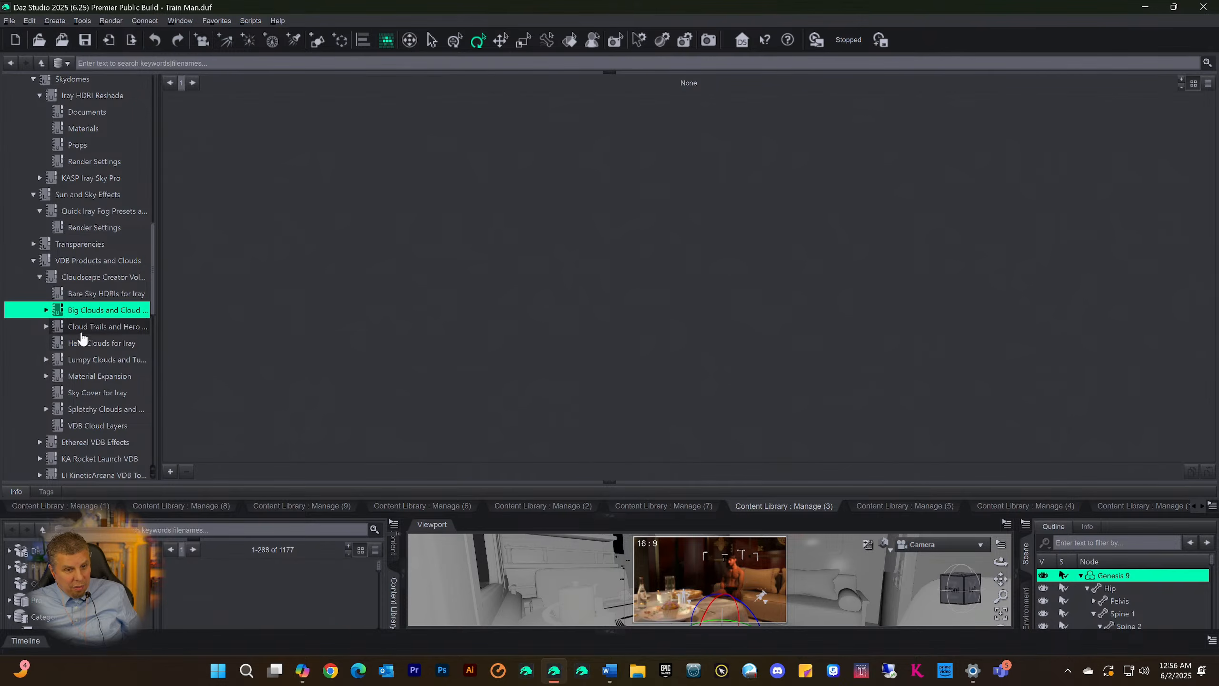
{"action": "left_click", "coordinate": [87, 294]}
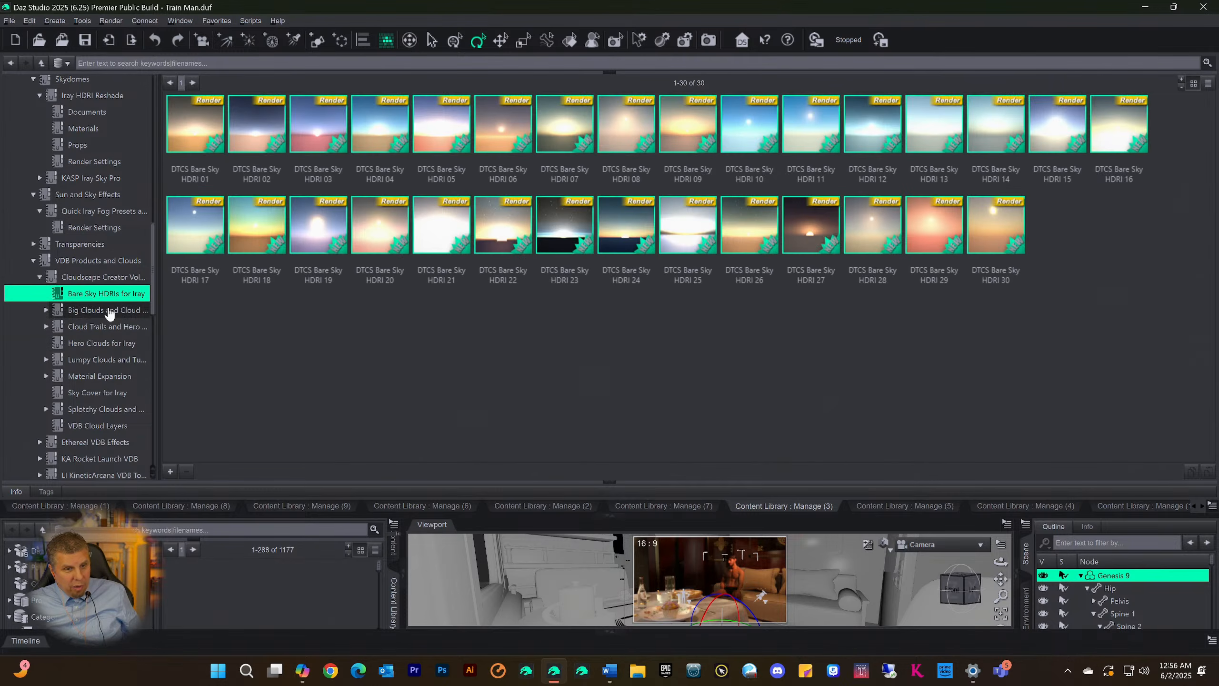
Expand the Cloud Trails and Hero category and check its Materials, Props and Render Settings subcategories
{"action": "left_click", "coordinate": [85, 330]}
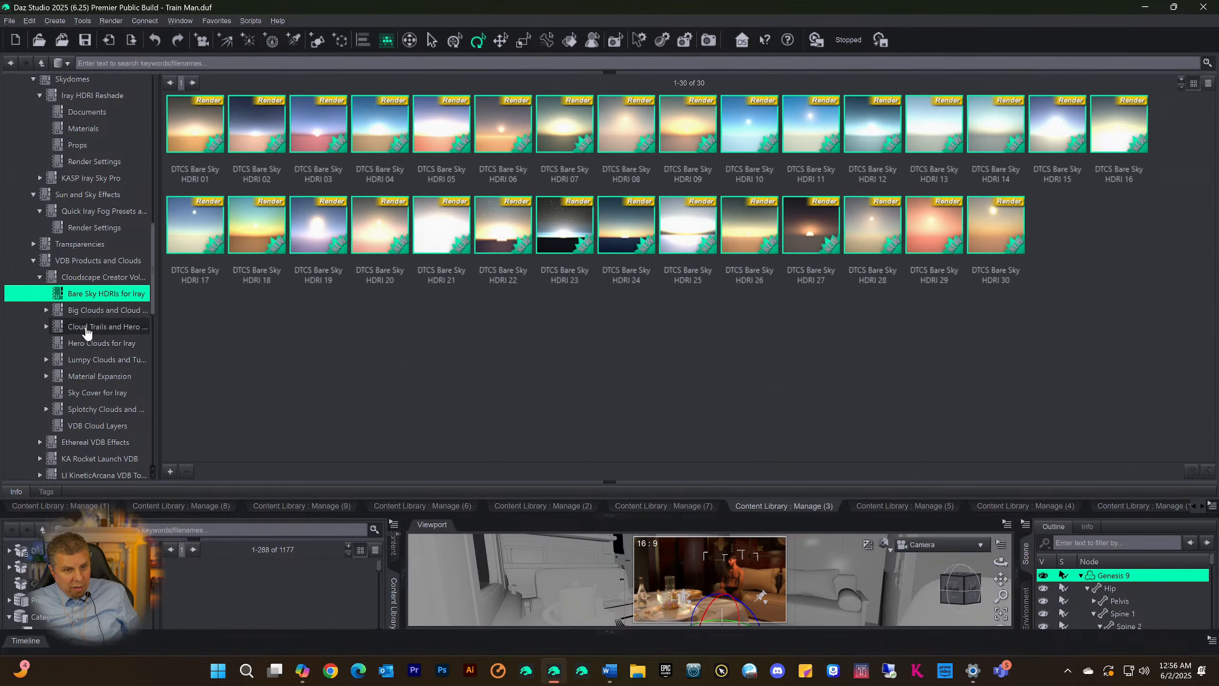
{"action": "left_click", "coordinate": [47, 327]}
{"action": "left_click", "coordinate": [89, 343]}
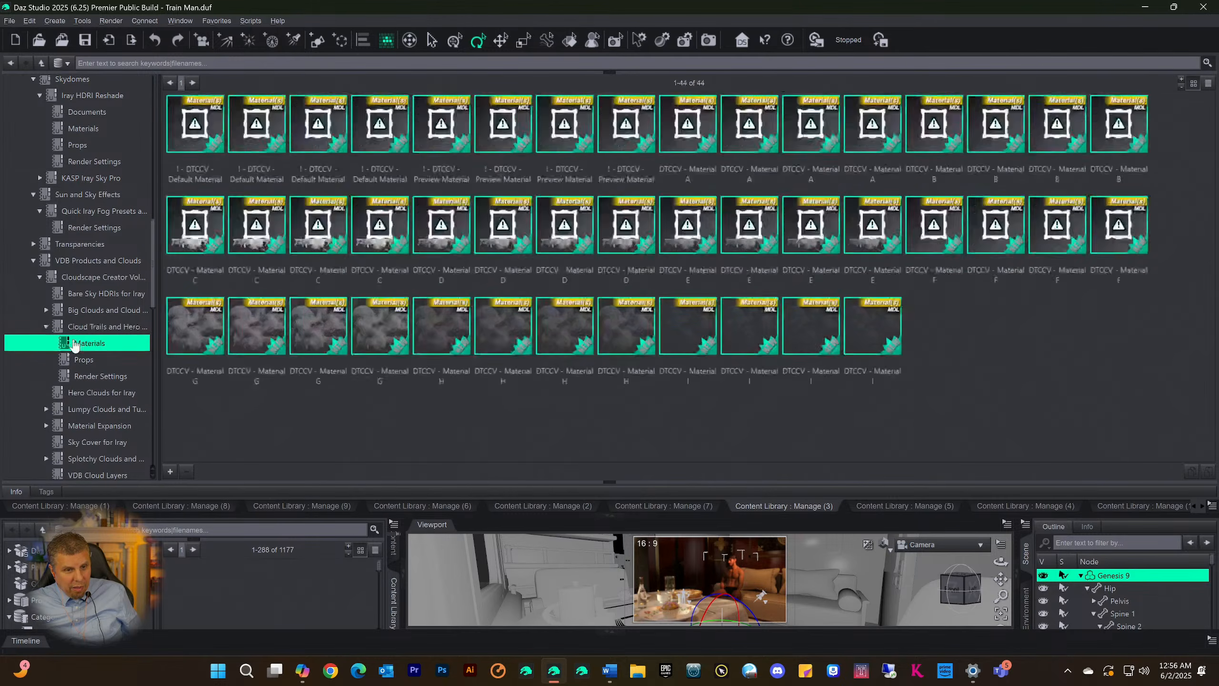
{"action": "left_click", "coordinate": [78, 360]}
{"action": "left_click", "coordinate": [87, 379]}
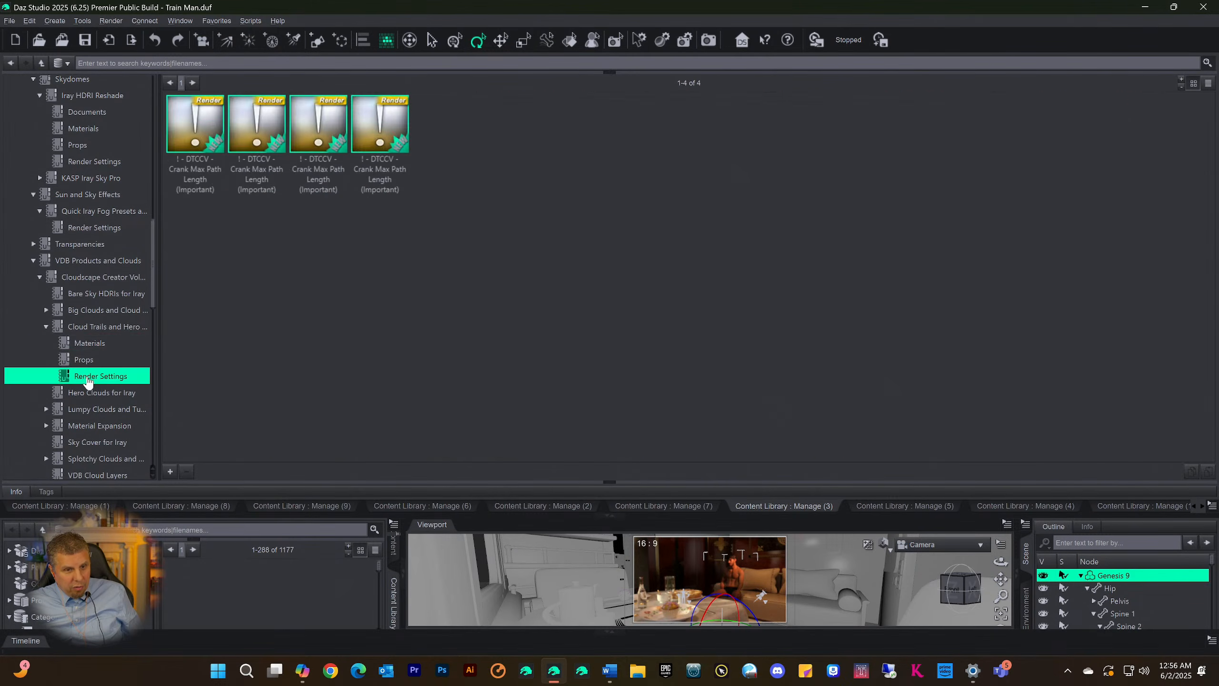
View the Hero Clouds for Iray props, then expand the Lumpy Clouds category to show its subcategories
{"action": "left_click", "coordinate": [104, 393]}
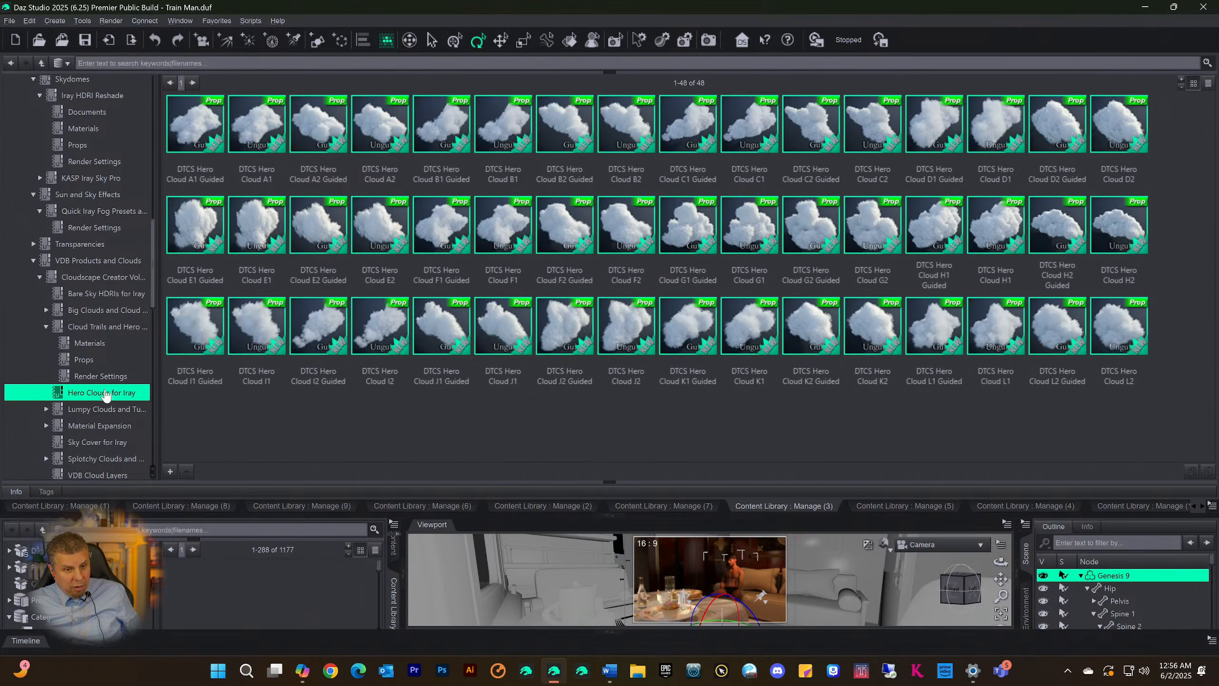
{"action": "left_click", "coordinate": [78, 412]}
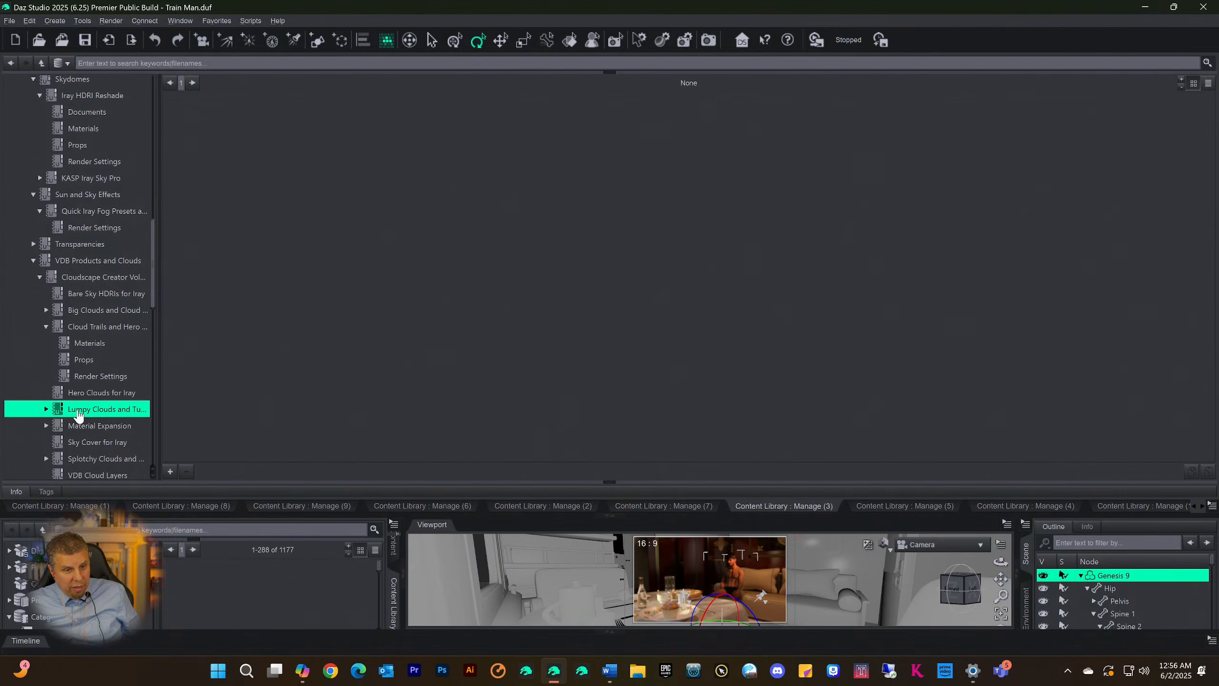
{"action": "scroll", "coordinate": [77, 403], "scroll_direction": "down", "scroll_amount": 2}
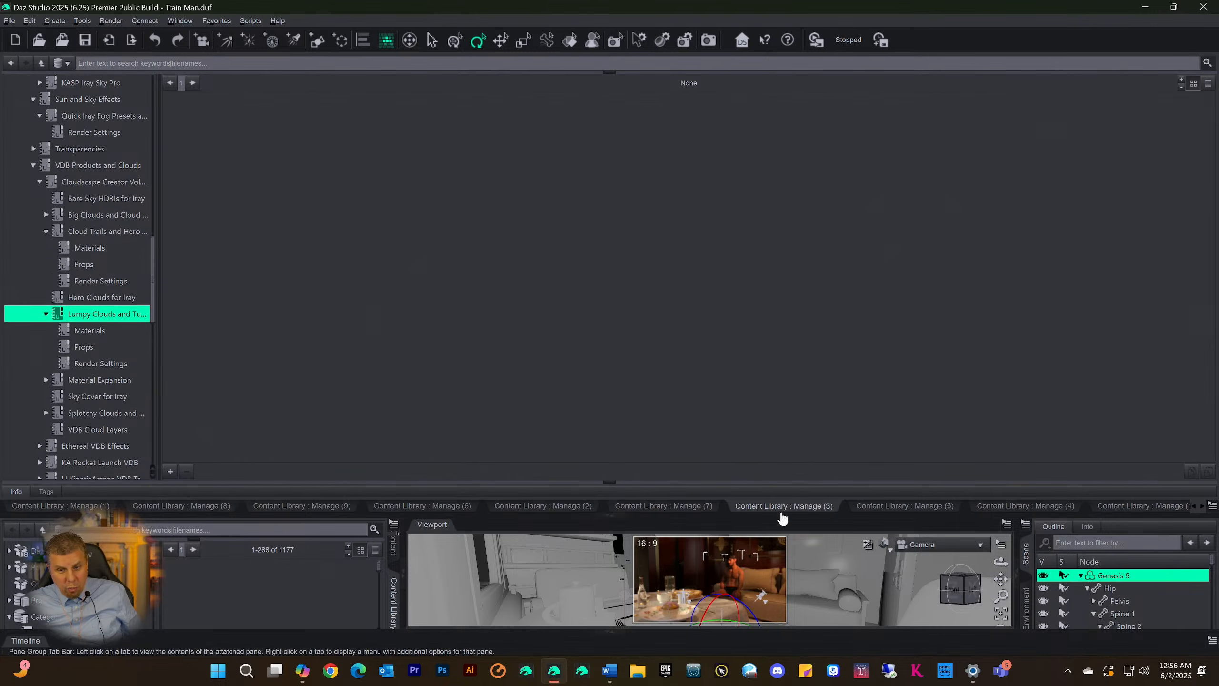
Check the Materials, Props and Render Settings subcategories of the Lumpy Clouds category
{"action": "scroll", "coordinate": [106, 307], "scroll_direction": "down", "scroll_amount": 2}
{"action": "left_click", "coordinate": [85, 240]}
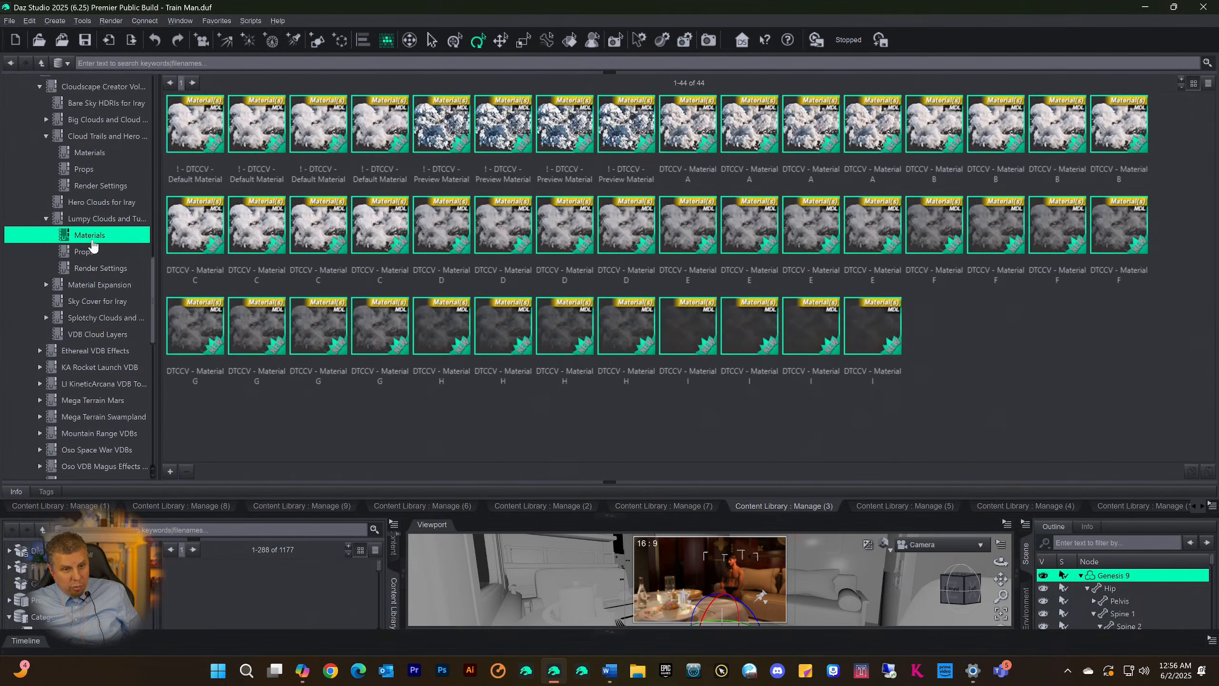
{"action": "left_click", "coordinate": [85, 254]}
{"action": "left_click", "coordinate": [91, 269]}
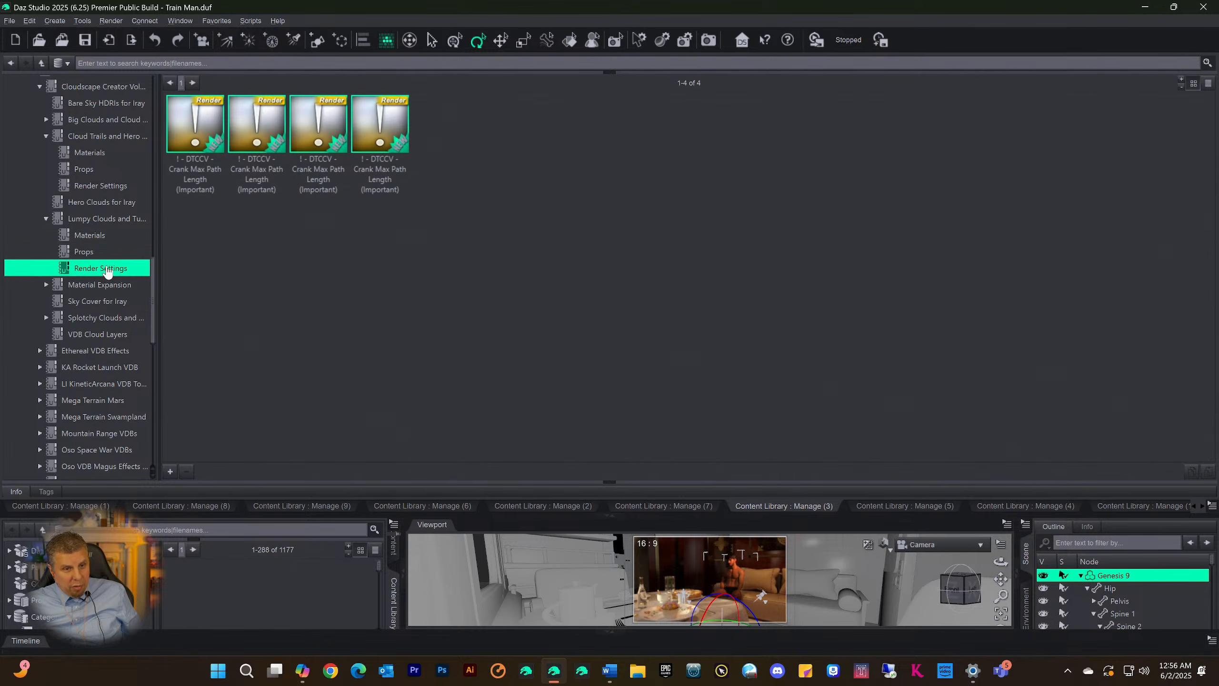
Expand Material Expansion to check its Effect and Utility subcategories, then view the Splotchy Clouds and VDB Cloud Layers categories
{"action": "left_click", "coordinate": [110, 286]}
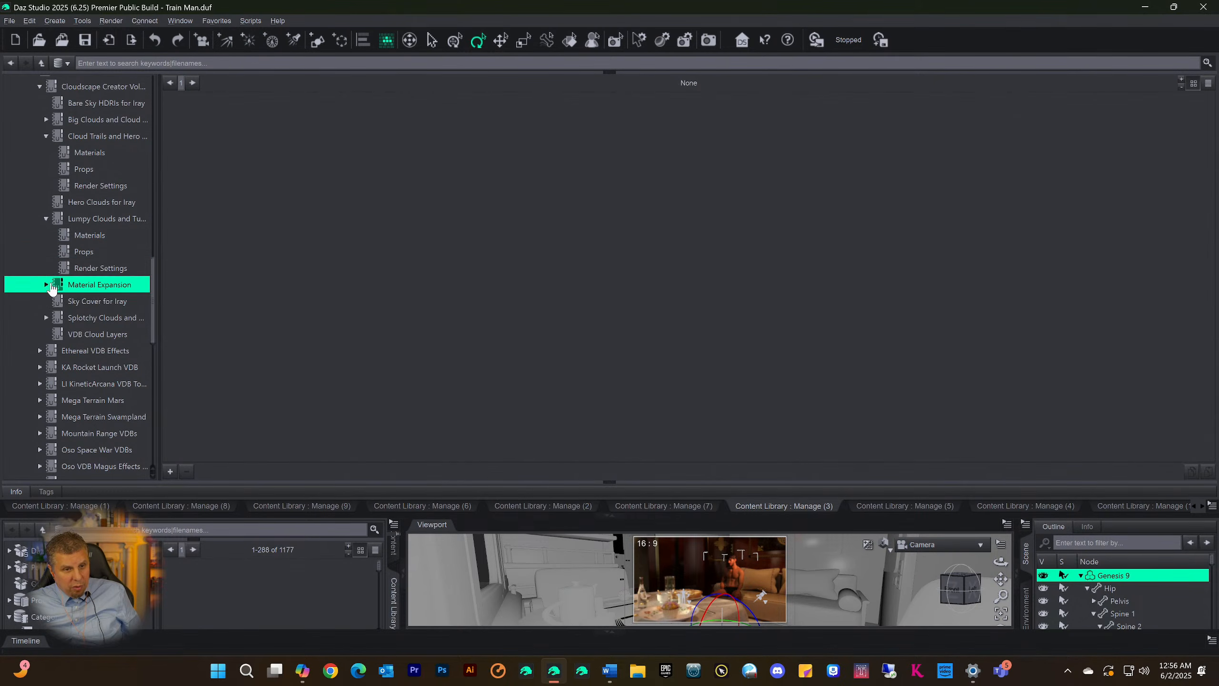
{"action": "left_click", "coordinate": [46, 285]}
{"action": "left_click", "coordinate": [82, 301]}
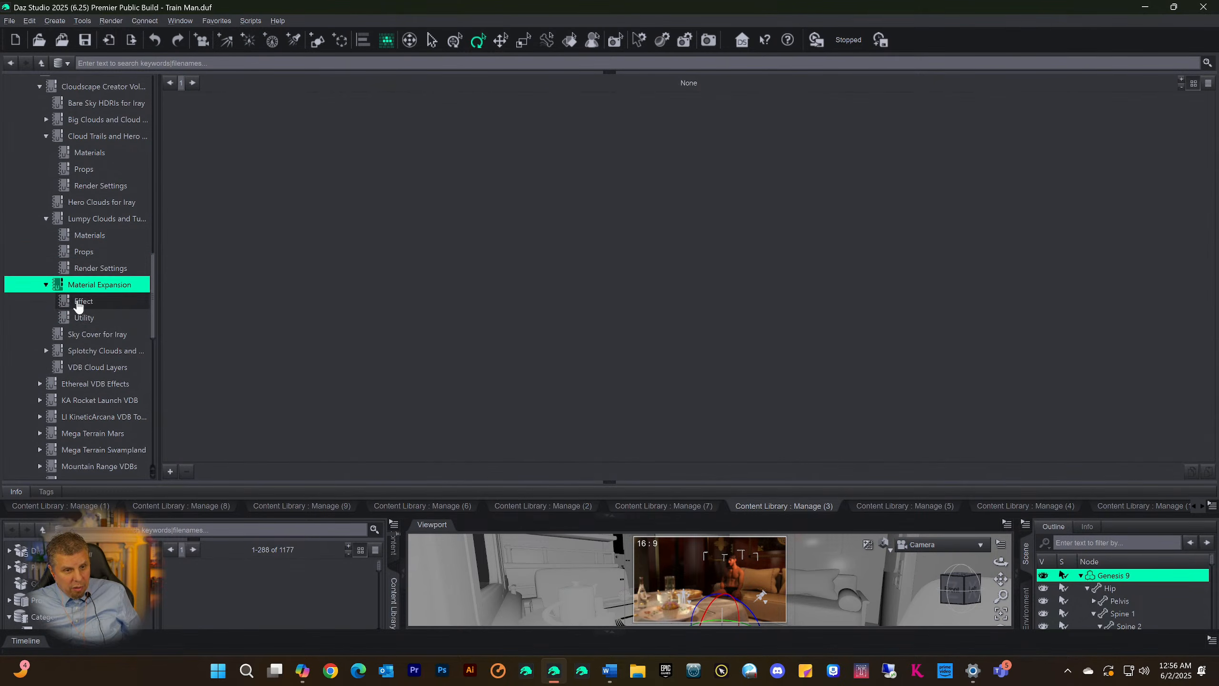
{"action": "left_click", "coordinate": [86, 319]}
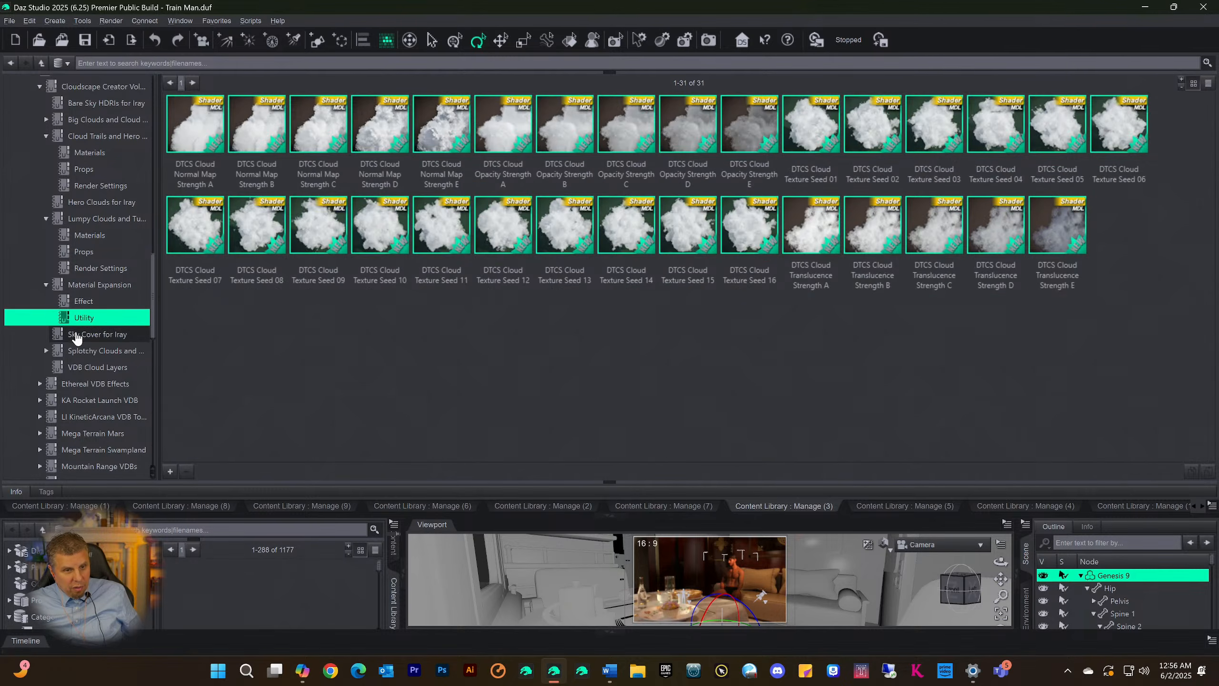
{"action": "left_click", "coordinate": [51, 355]}
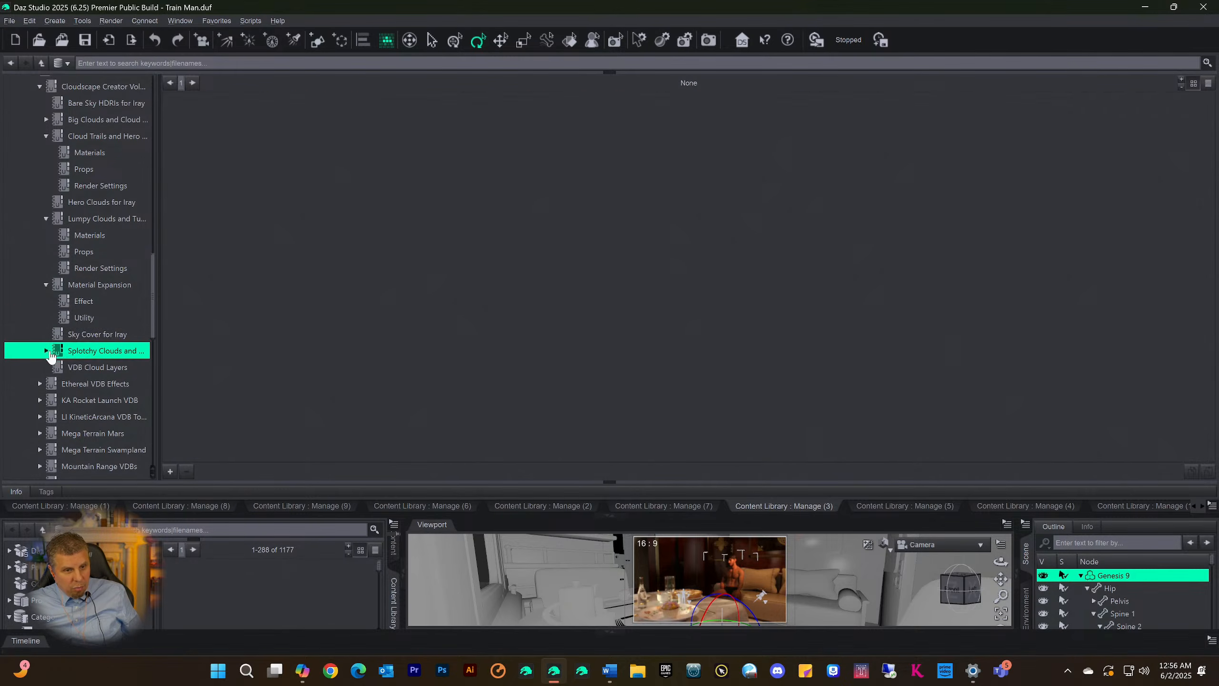
{"action": "left_click", "coordinate": [67, 368]}
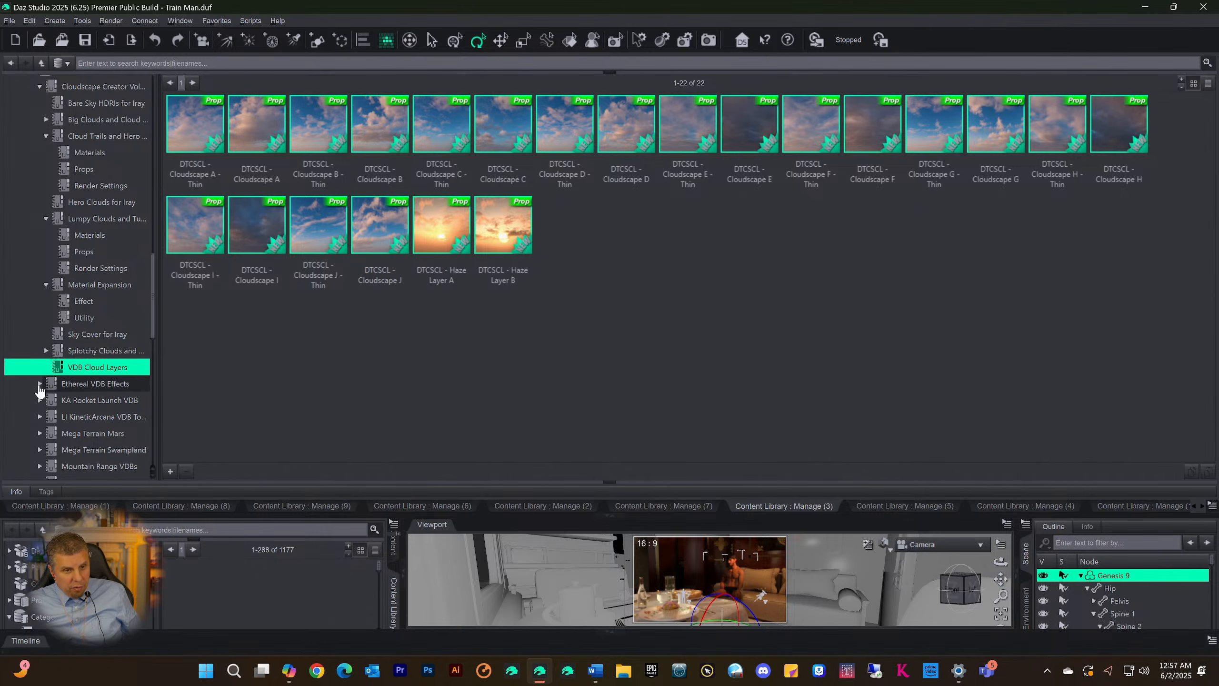
Expand Ethereal VDB Effects and KA Rocket Launch VDB and view the Props category of each
{"action": "left_click", "coordinate": [40, 383]}
{"action": "scroll", "coordinate": [56, 386], "scroll_direction": "down", "scroll_amount": 2}
{"action": "left_click", "coordinate": [76, 320]}
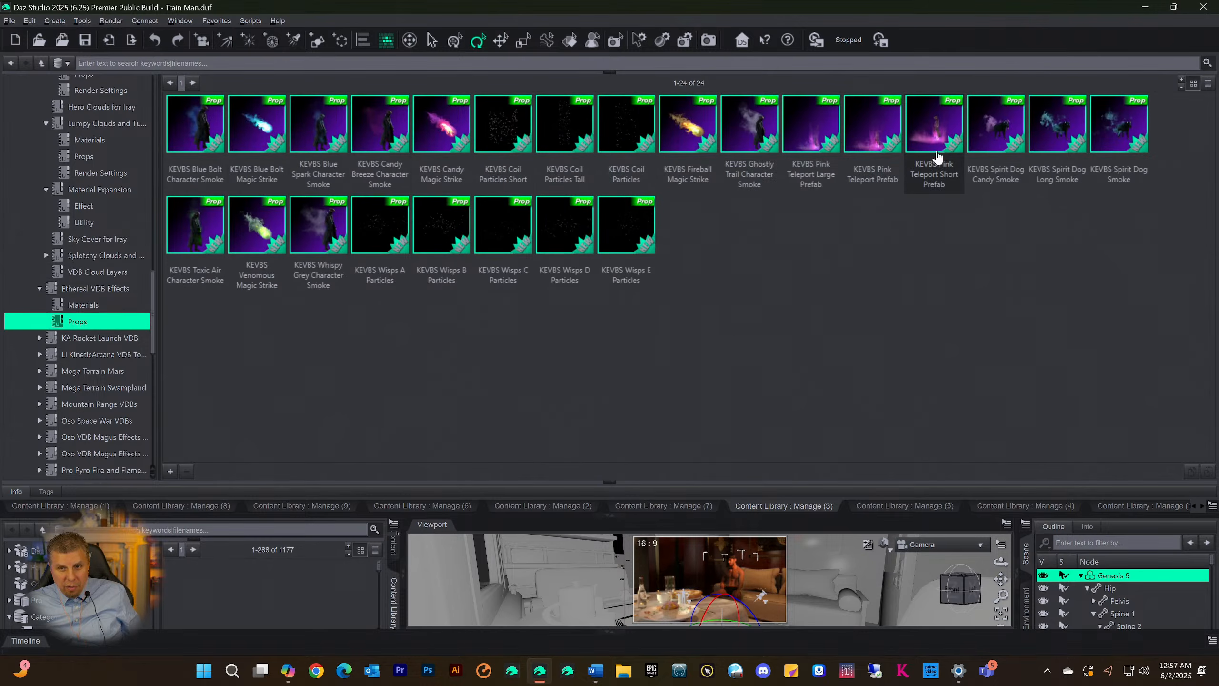
{"action": "left_click", "coordinate": [40, 338]}
{"action": "left_click", "coordinate": [77, 353]}
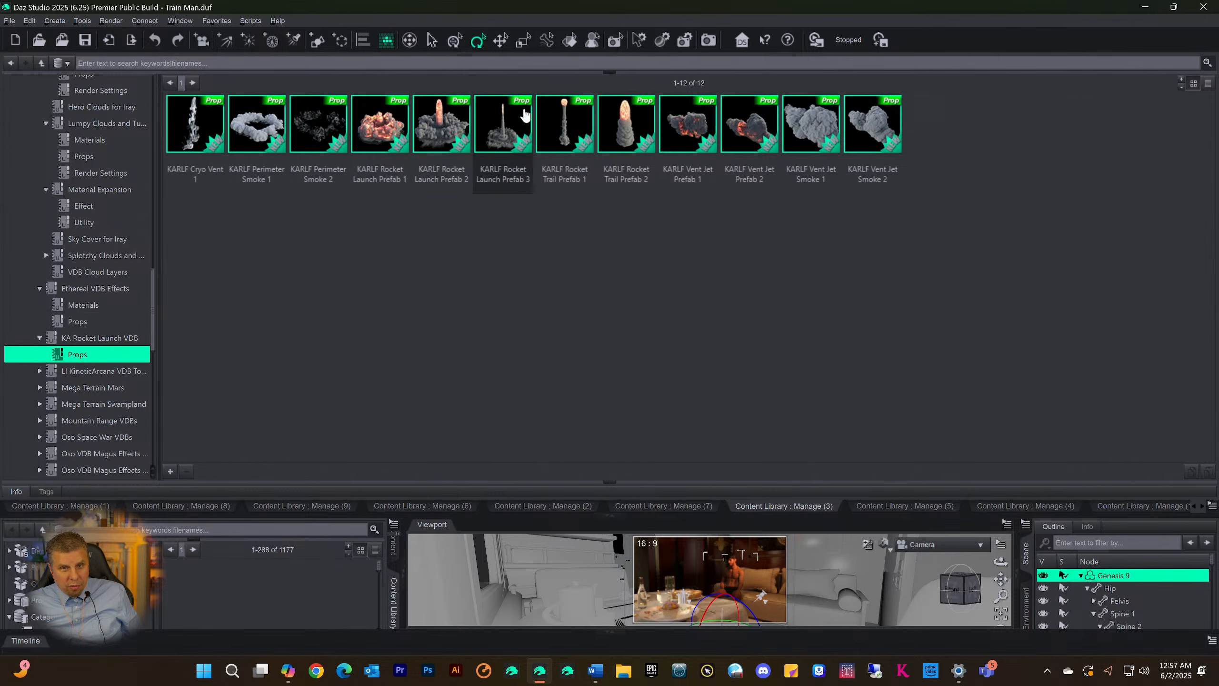
Expand the LI KineticArcana VDB category, check Lost and Found, and look through its Materials presets
{"action": "left_click", "coordinate": [40, 372]}
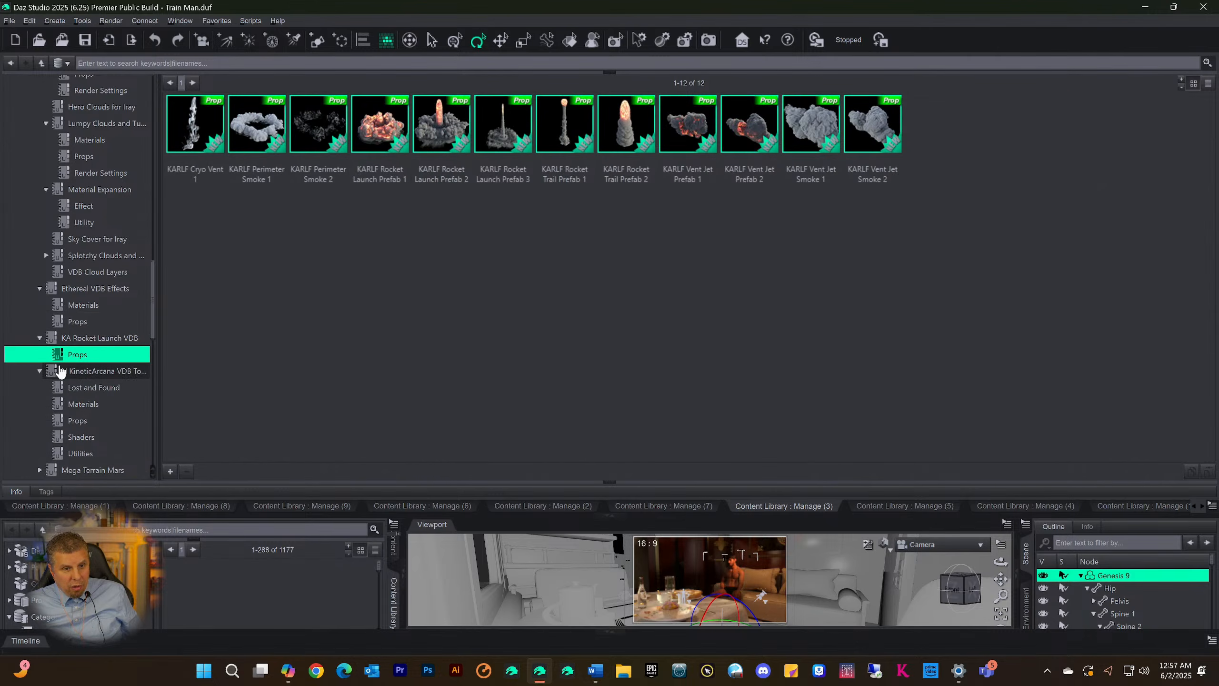
{"action": "scroll", "coordinate": [91, 348], "scroll_direction": "down", "scroll_amount": 2}
{"action": "left_click", "coordinate": [82, 297]}
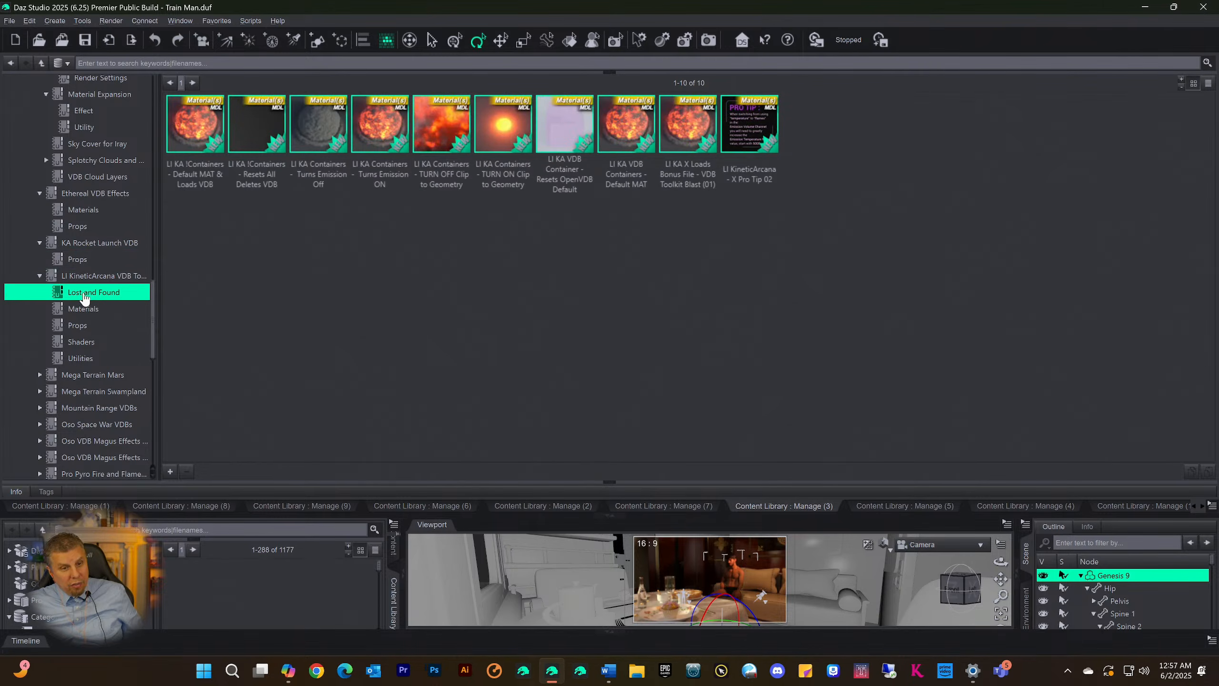
{"action": "left_click", "coordinate": [84, 309]}
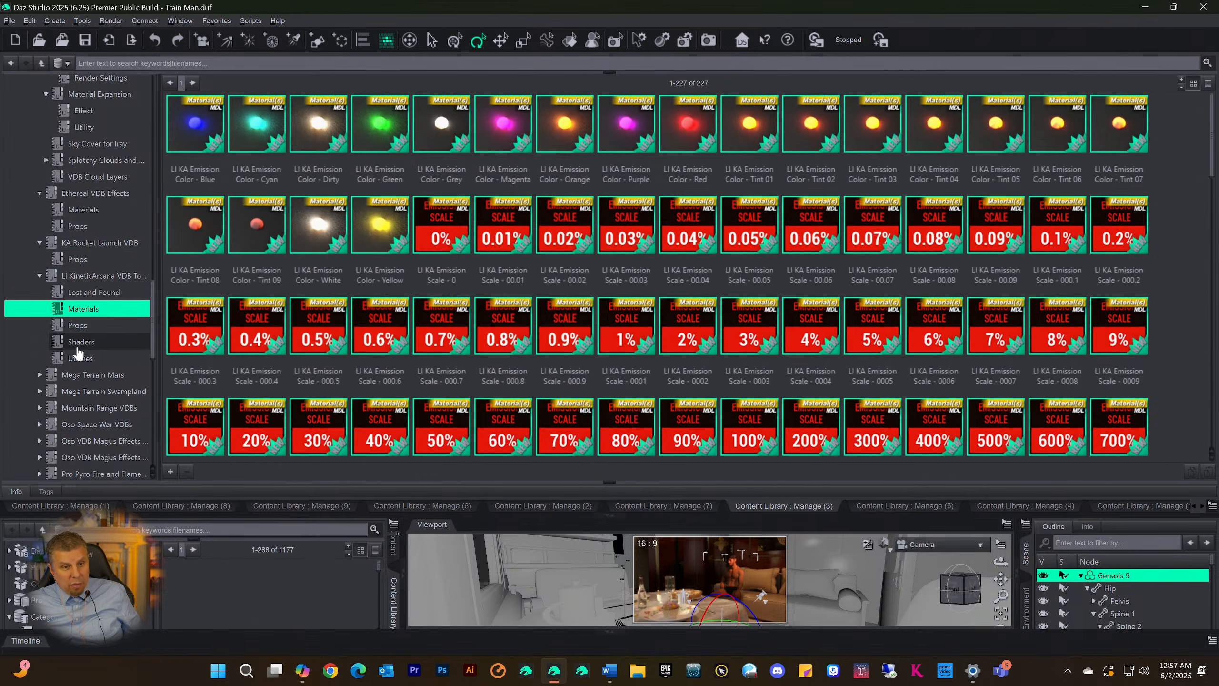
{"action": "scroll", "coordinate": [404, 308], "scroll_direction": "down", "scroll_amount": 10}
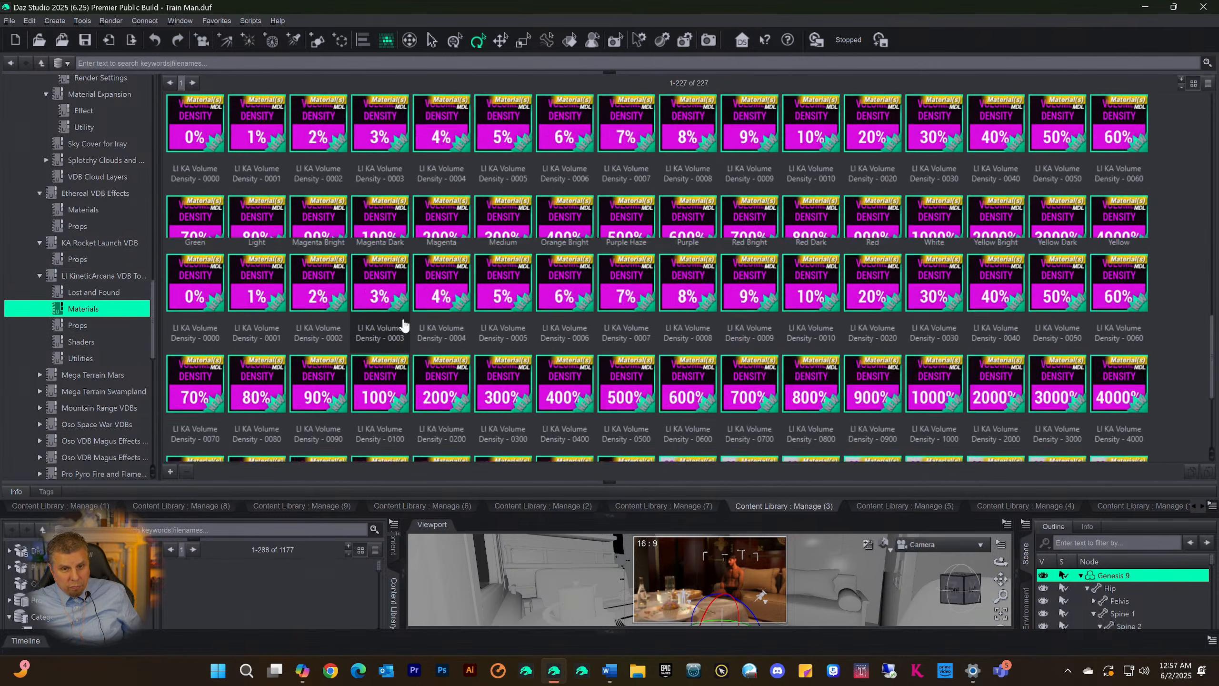
{"action": "scroll", "coordinate": [405, 326], "scroll_direction": "up", "scroll_amount": 10}
{"action": "scroll", "coordinate": [404, 326], "scroll_direction": "down", "scroll_amount": 5}
{"action": "scroll", "coordinate": [405, 322], "scroll_direction": "up", "scroll_amount": 5}
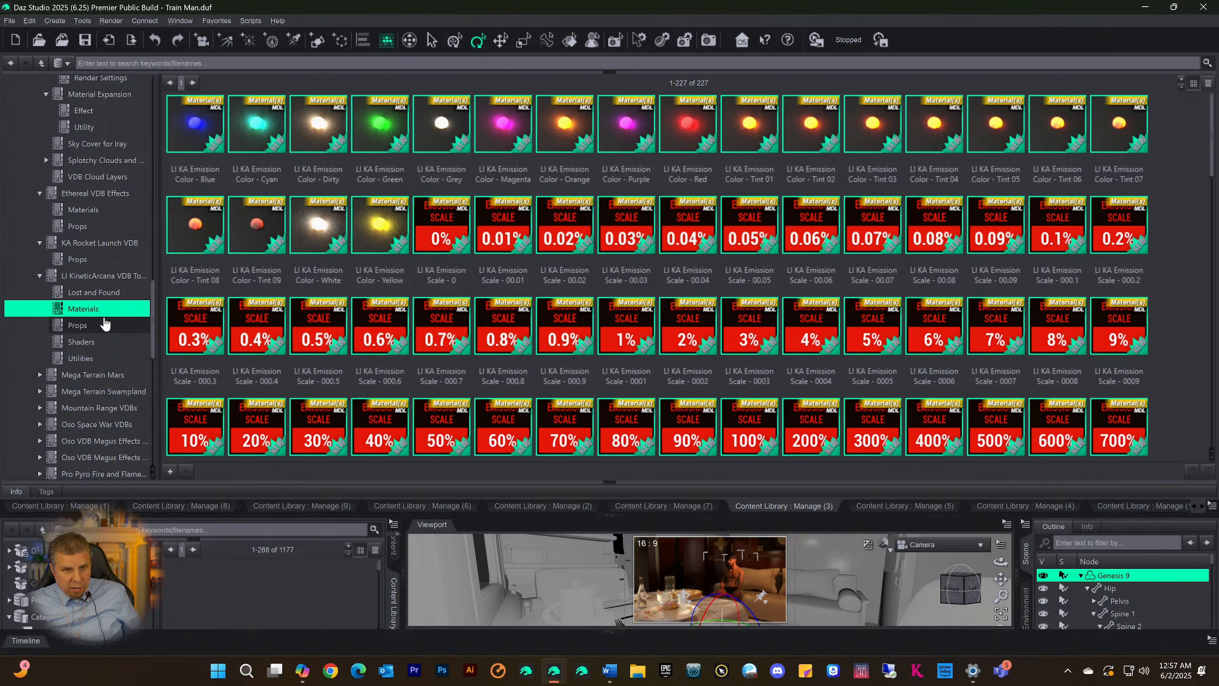
View the Props and Shaders subcategories of the LI KineticArcana VDB category
{"action": "left_click", "coordinate": [65, 327]}
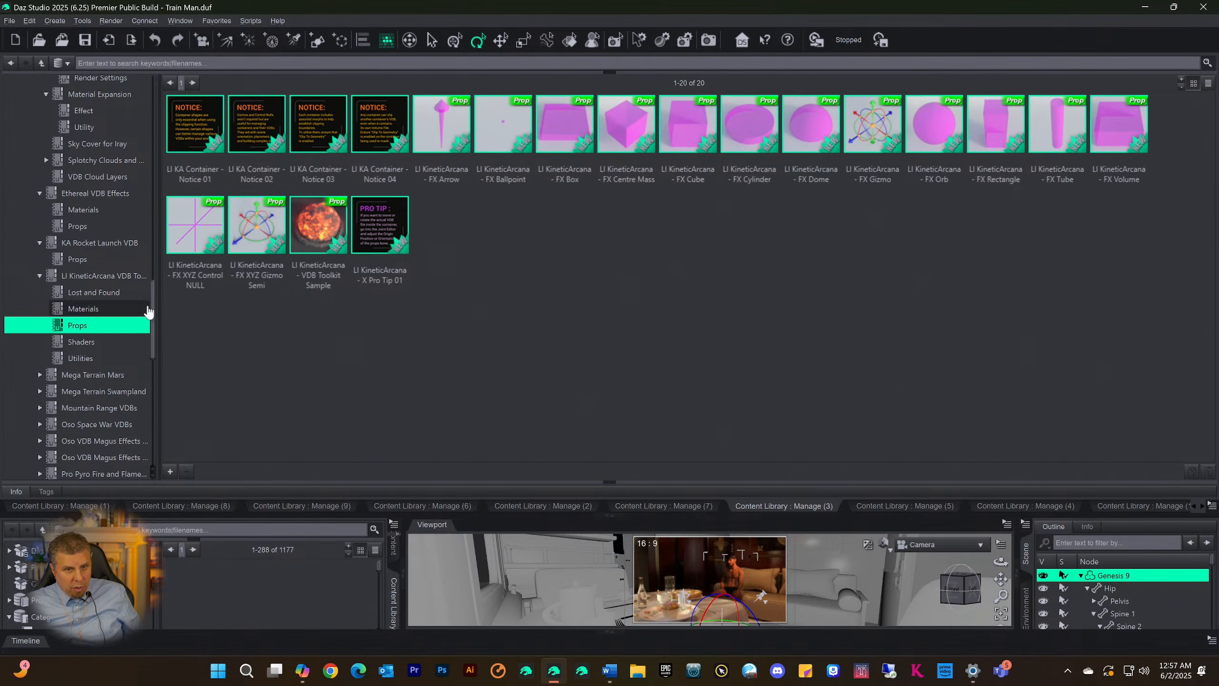
{"action": "left_click", "coordinate": [82, 342]}
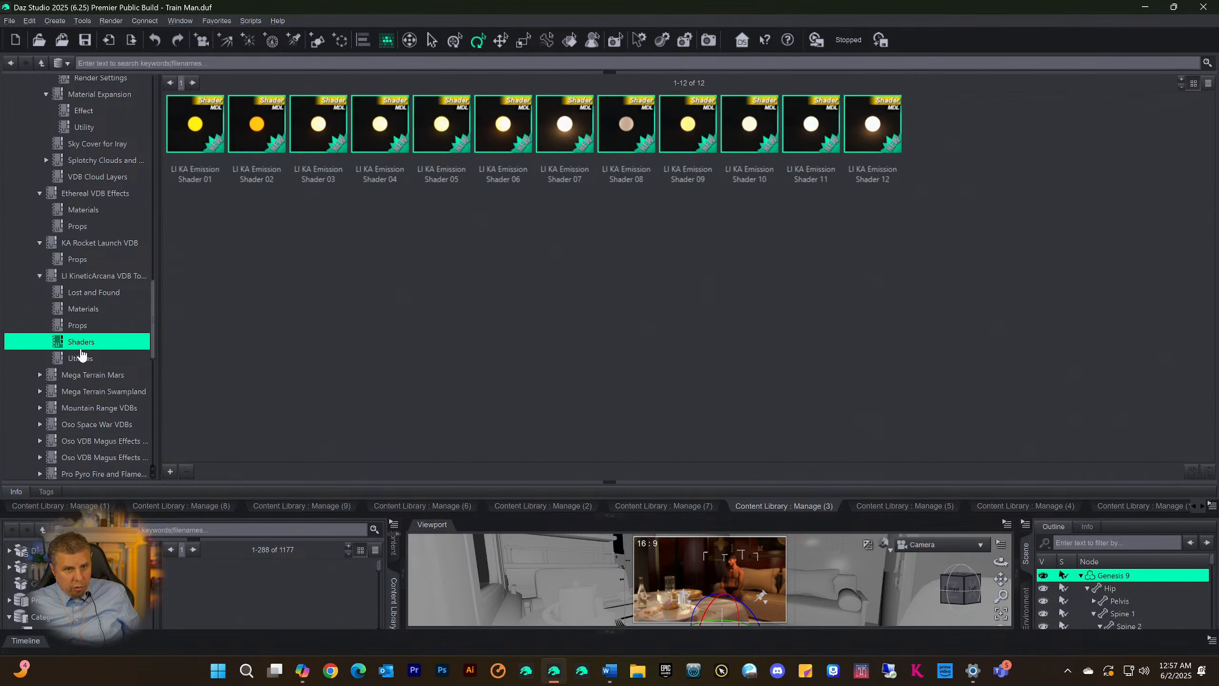
{"action": "left_click", "coordinate": [74, 326]}
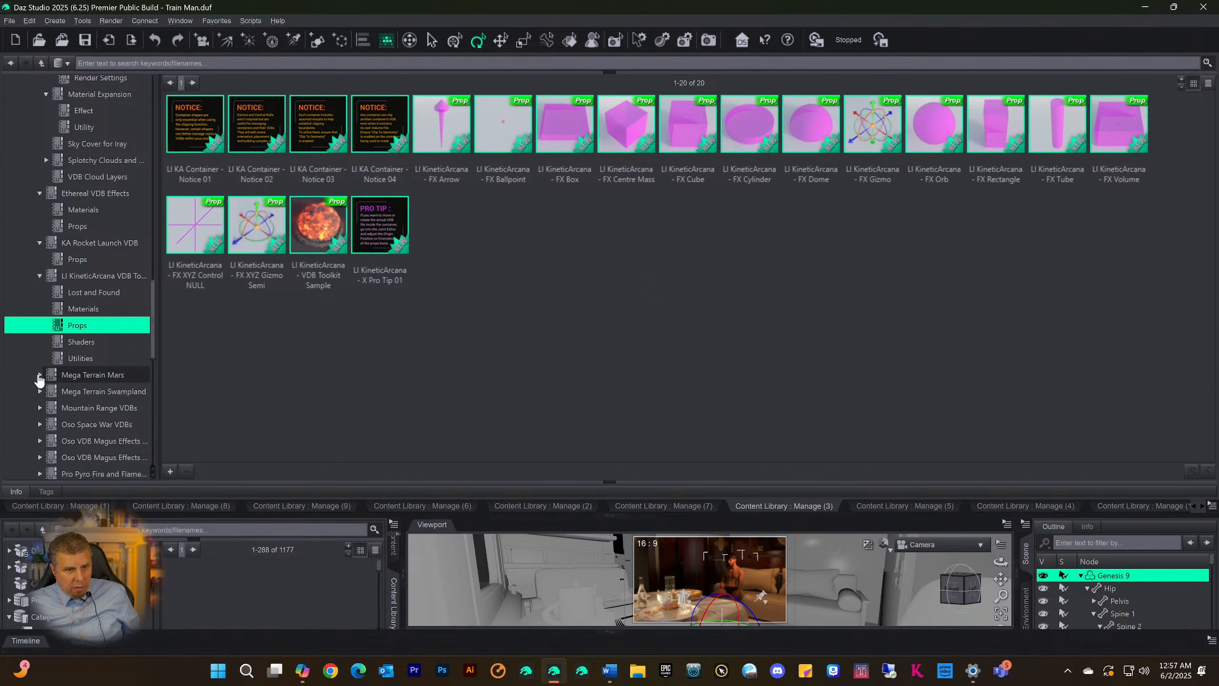
Expand Mega Terrain Mars and check its Environments, Materials and Props subcategories
{"action": "left_click", "coordinate": [40, 376]}
{"action": "left_click", "coordinate": [74, 392]}
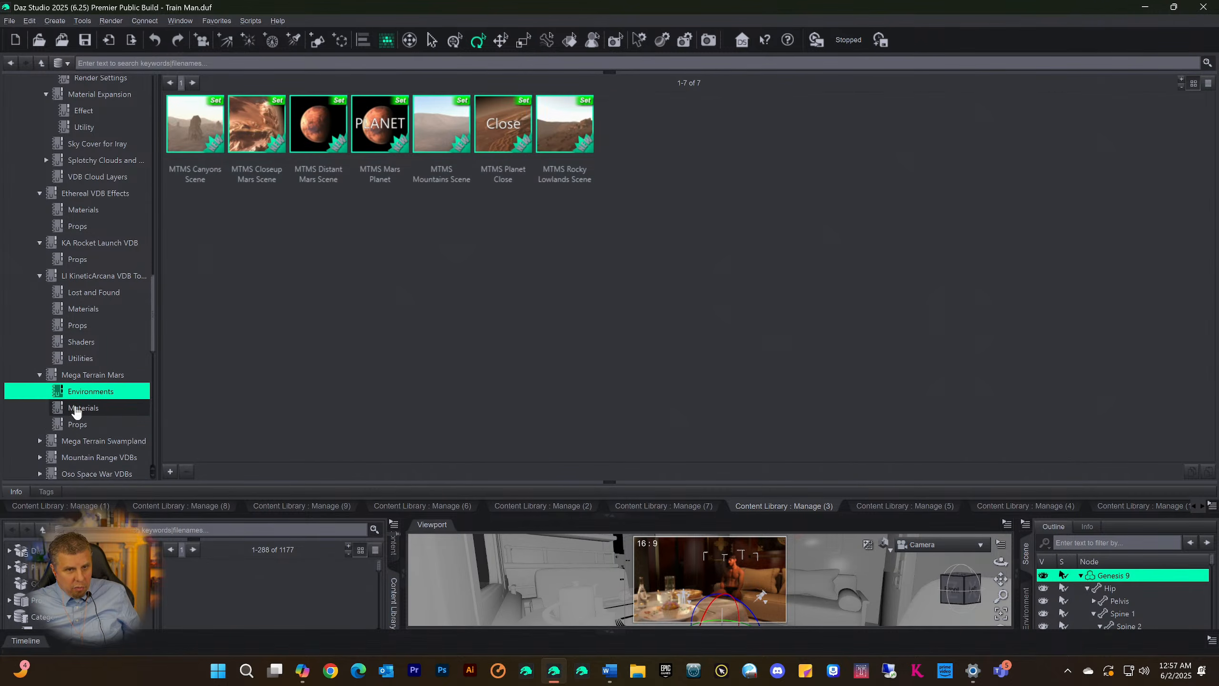
{"action": "left_click", "coordinate": [77, 409]}
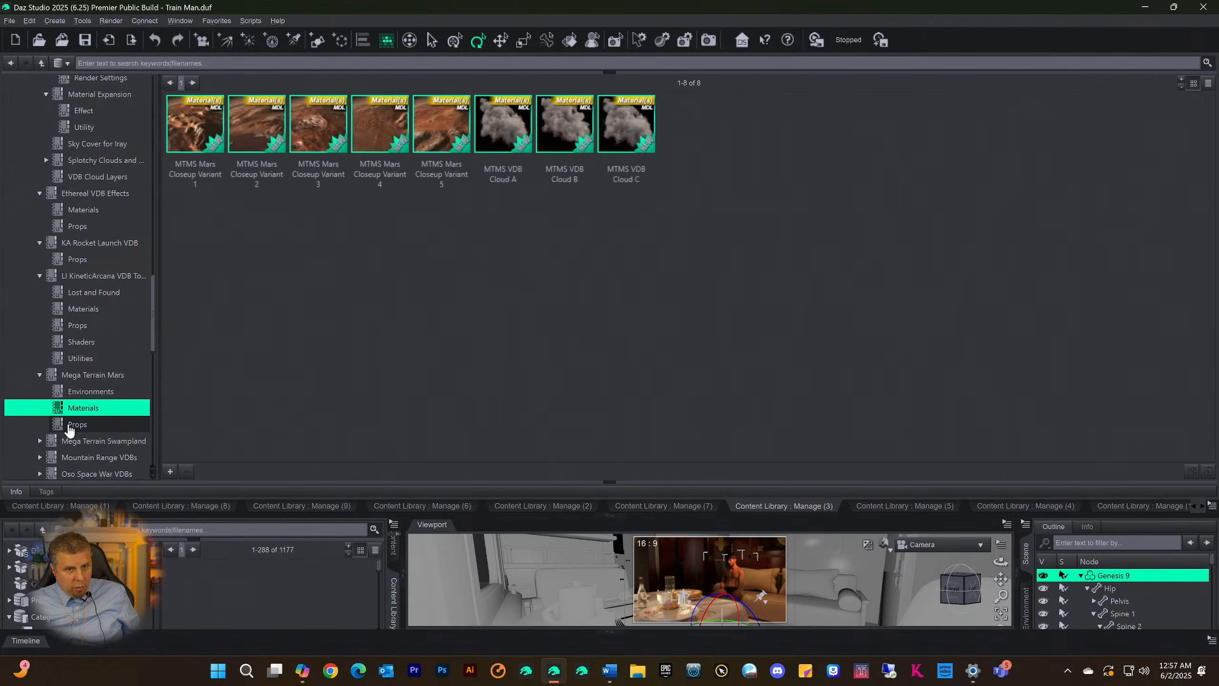
{"action": "left_click", "coordinate": [77, 424]}
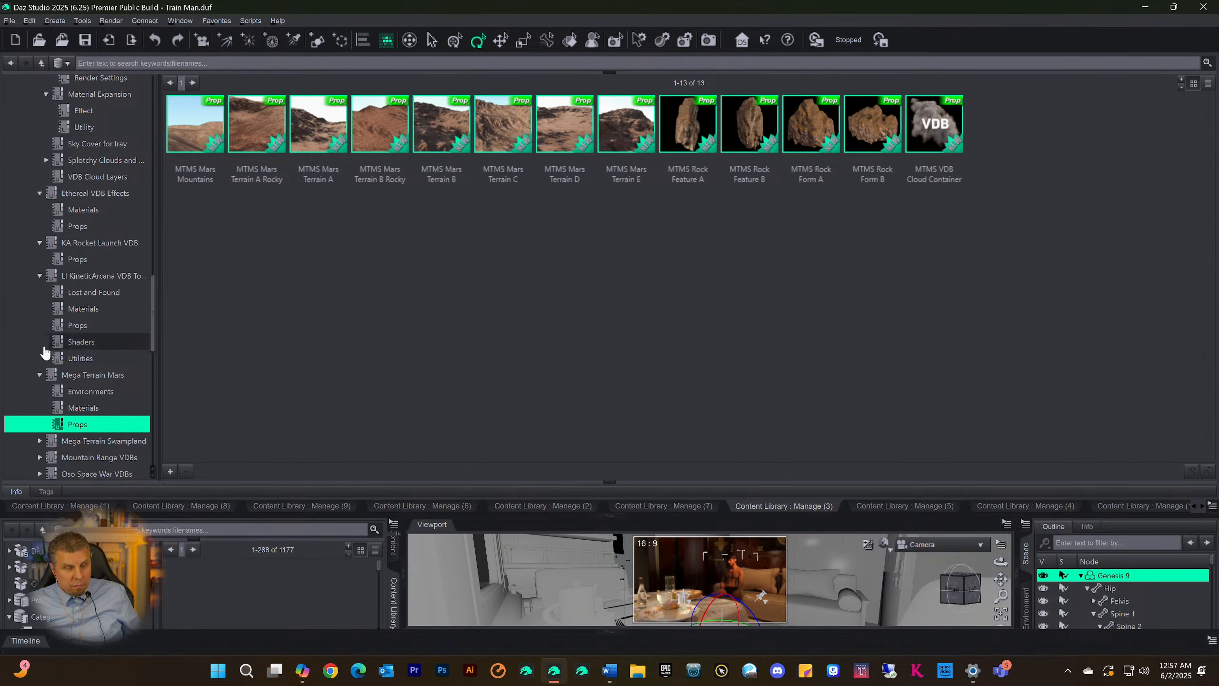
Expand Mega Terrain Swampland and view its Props category
{"action": "scroll", "coordinate": [106, 365], "scroll_direction": "down", "scroll_amount": 3}
{"action": "scroll", "coordinate": [111, 350], "scroll_direction": "down", "scroll_amount": 1}
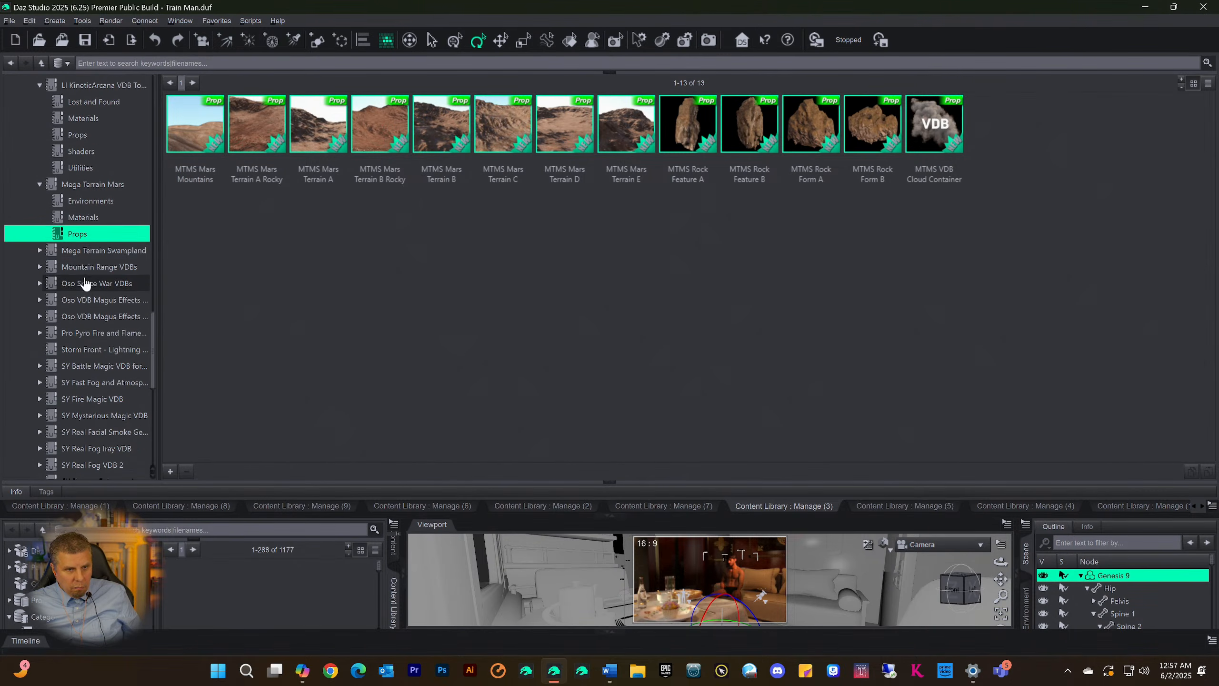
{"action": "left_click", "coordinate": [39, 251]}
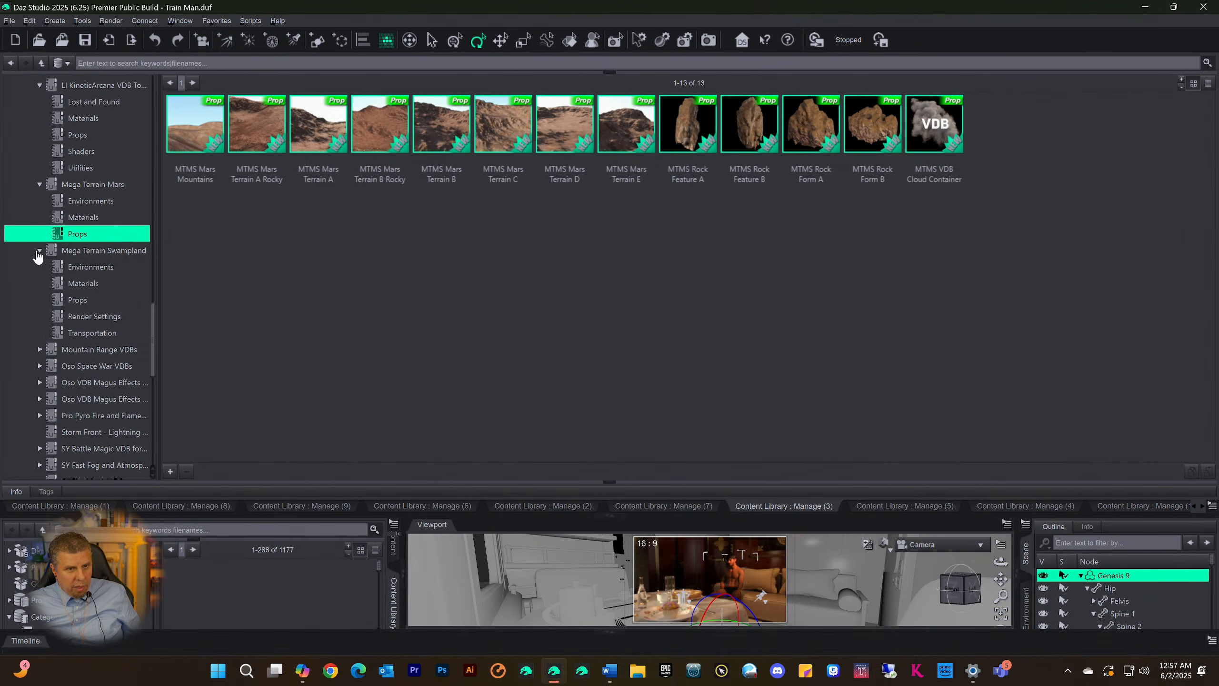
{"action": "left_click", "coordinate": [70, 300]}
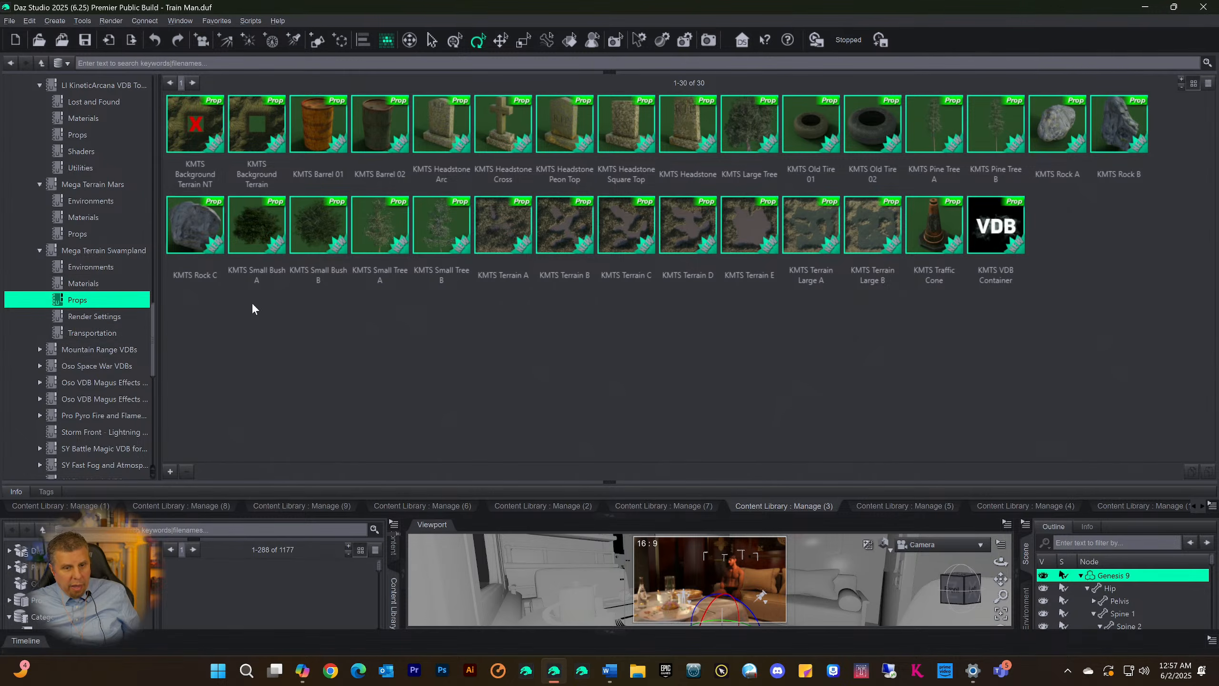
Return to the parent VDB Products and Clouds category in the category tree
{"action": "scroll", "coordinate": [84, 260], "scroll_direction": "down", "scroll_amount": 10}
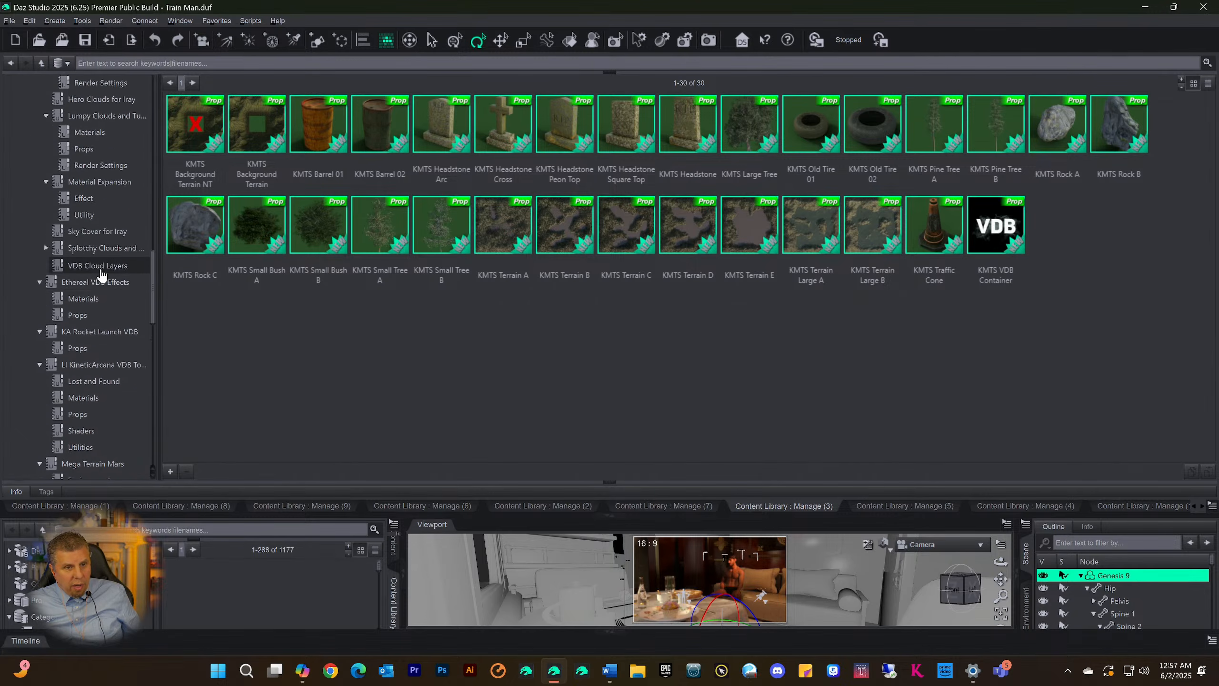
{"action": "scroll", "coordinate": [101, 274], "scroll_direction": "up", "scroll_amount": 2}
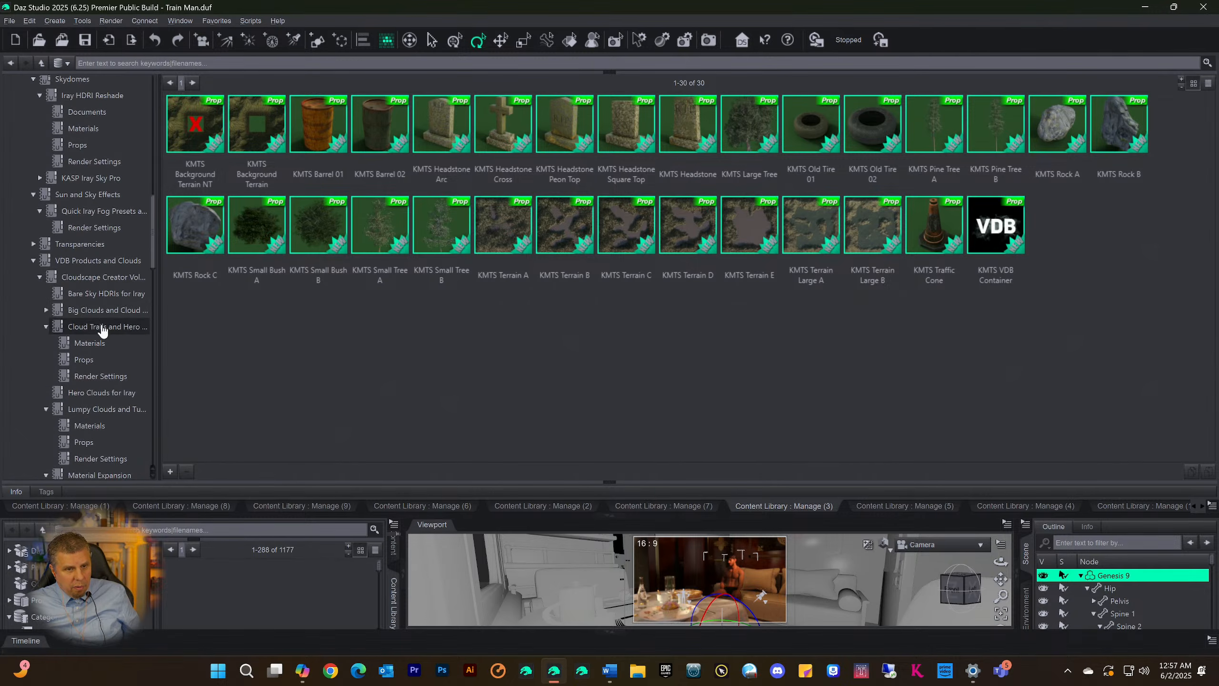
{"action": "left_click", "coordinate": [98, 263]}
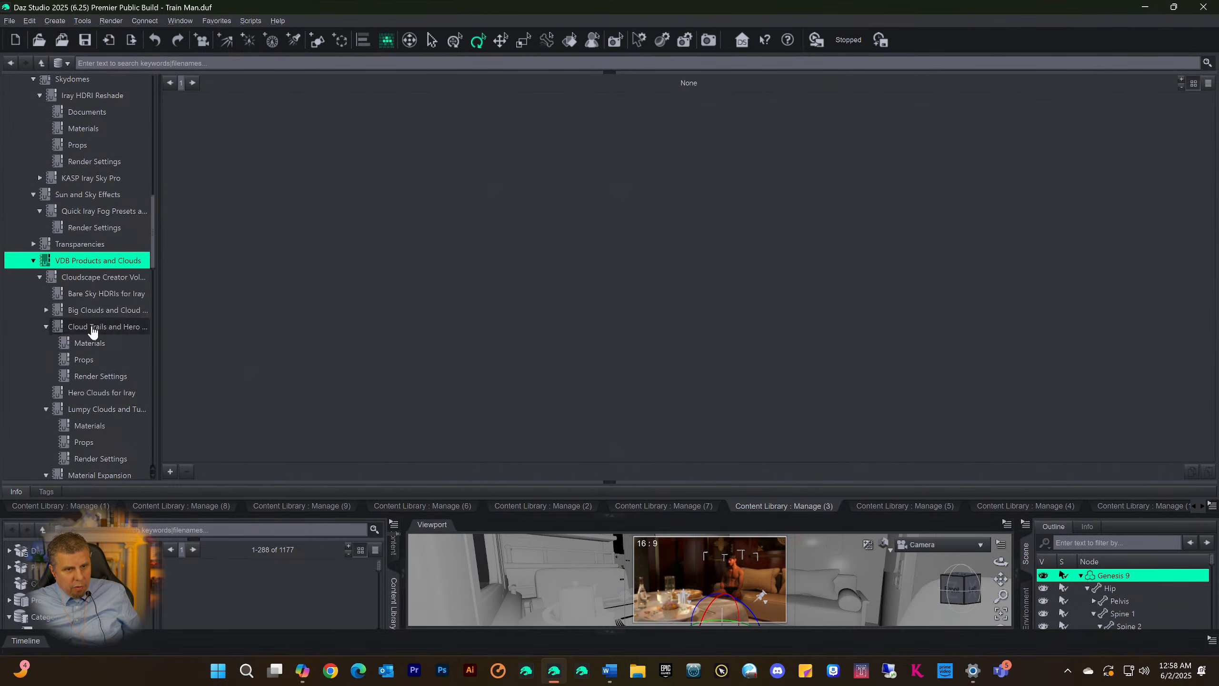
Open the Backdrops category under VDBs Skydomes Backdrops and look through its backdrop props, materials and scenes
{"action": "scroll", "coordinate": [91, 307], "scroll_direction": "up", "scroll_amount": 7}
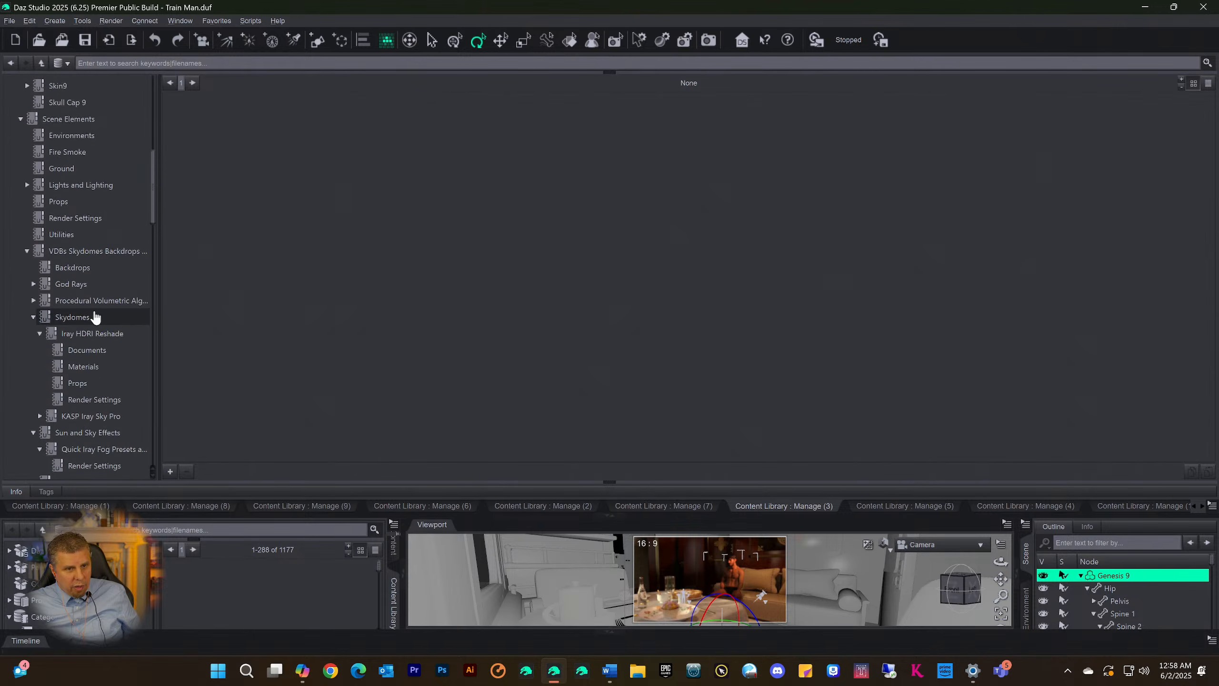
{"action": "scroll", "coordinate": [94, 317], "scroll_direction": "up", "scroll_amount": 3}
{"action": "scroll", "coordinate": [115, 349], "scroll_direction": "down", "scroll_amount": 5}
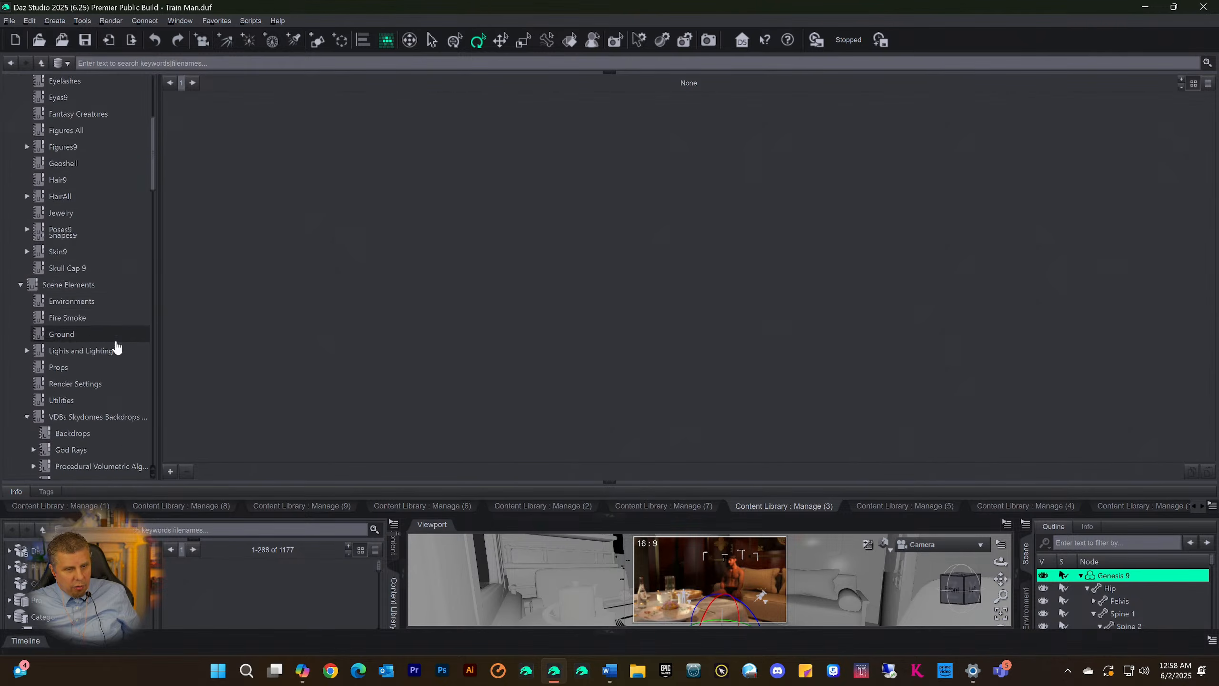
{"action": "scroll", "coordinate": [119, 355], "scroll_direction": "down", "scroll_amount": 1}
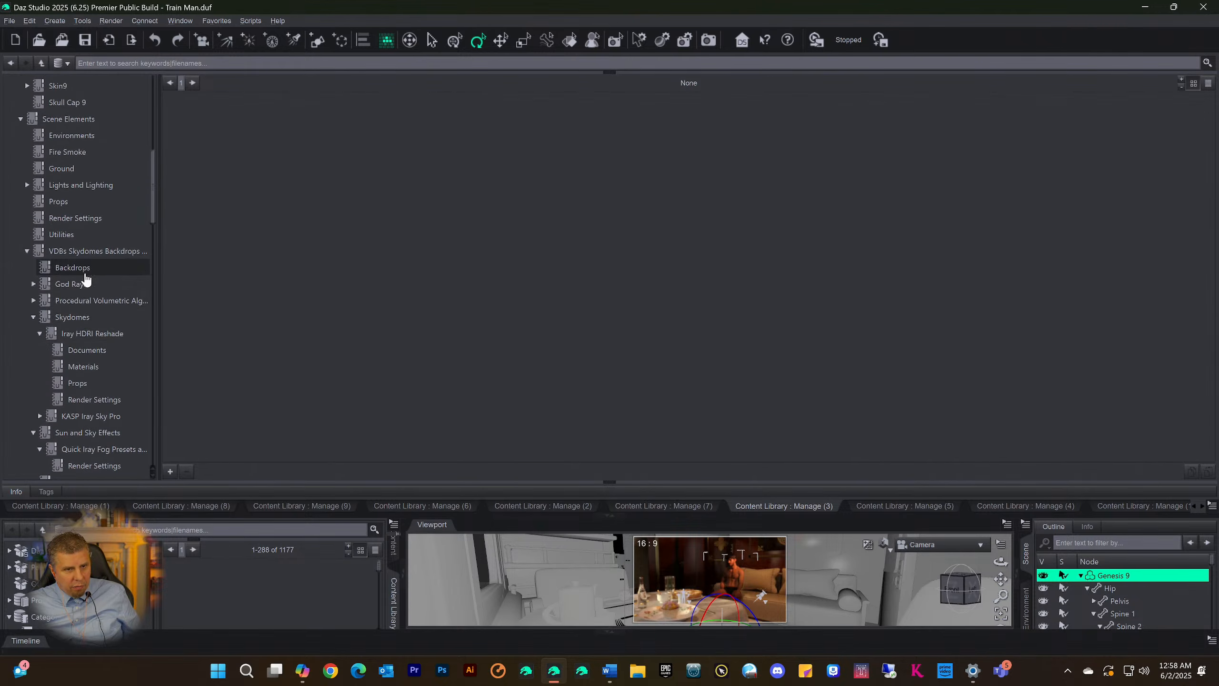
{"action": "left_click", "coordinate": [71, 267]}
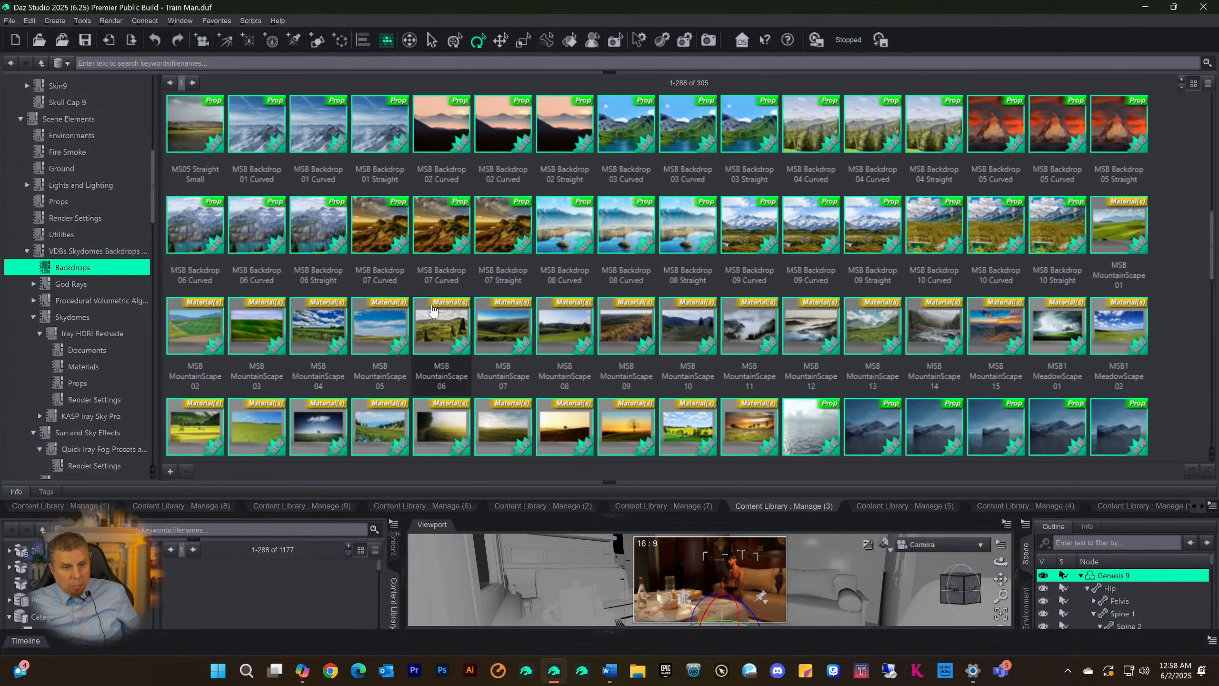
{"action": "scroll", "coordinate": [429, 311], "scroll_direction": "down", "scroll_amount": 10}
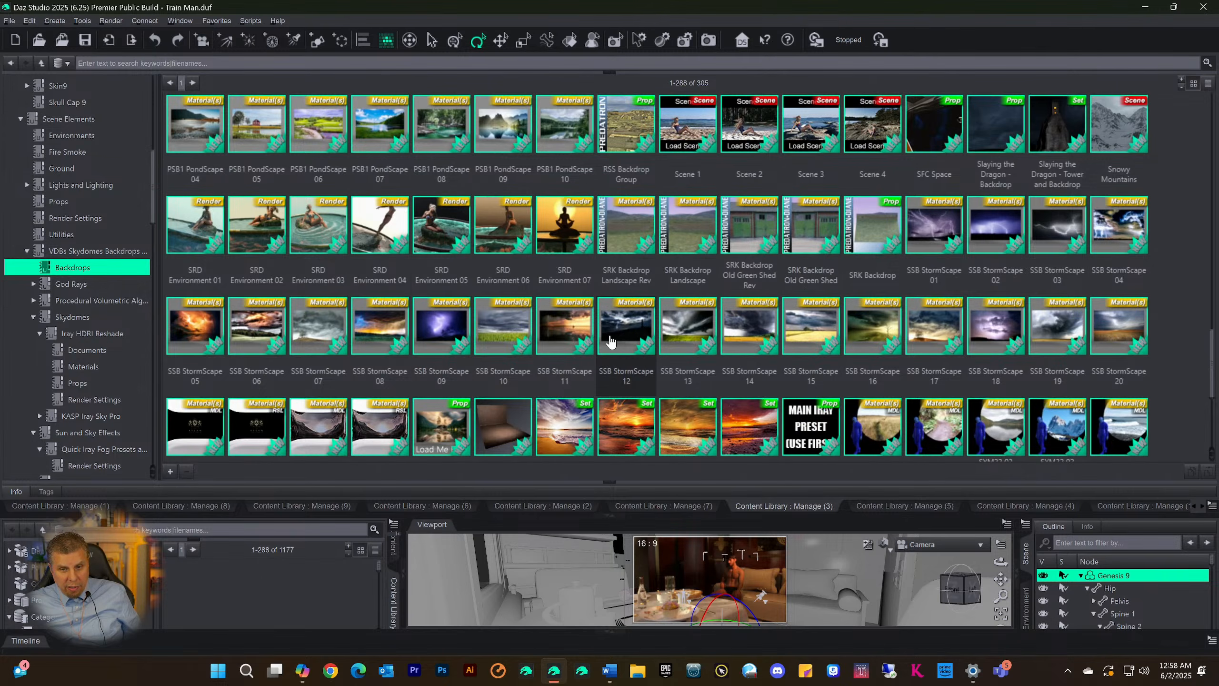
{"action": "scroll", "coordinate": [610, 342], "scroll_direction": "down", "scroll_amount": 5}
{"action": "scroll", "coordinate": [461, 316], "scroll_direction": "up", "scroll_amount": 6}
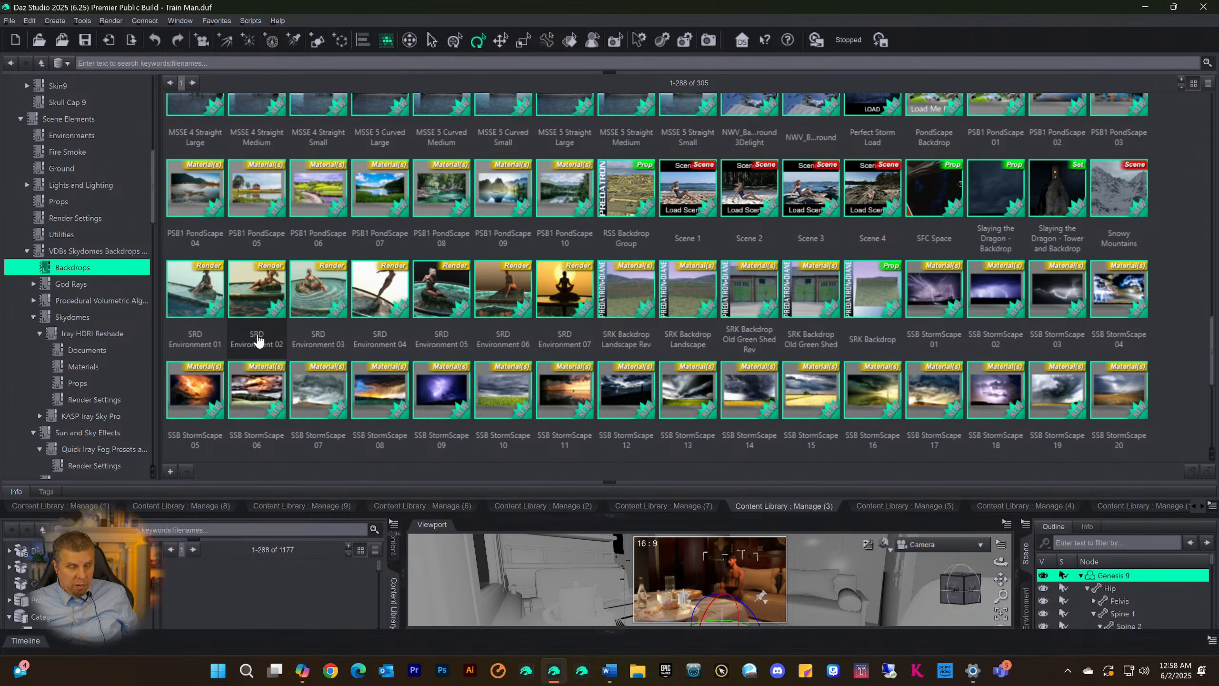
{"action": "scroll", "coordinate": [336, 345], "scroll_direction": "up", "scroll_amount": 3}
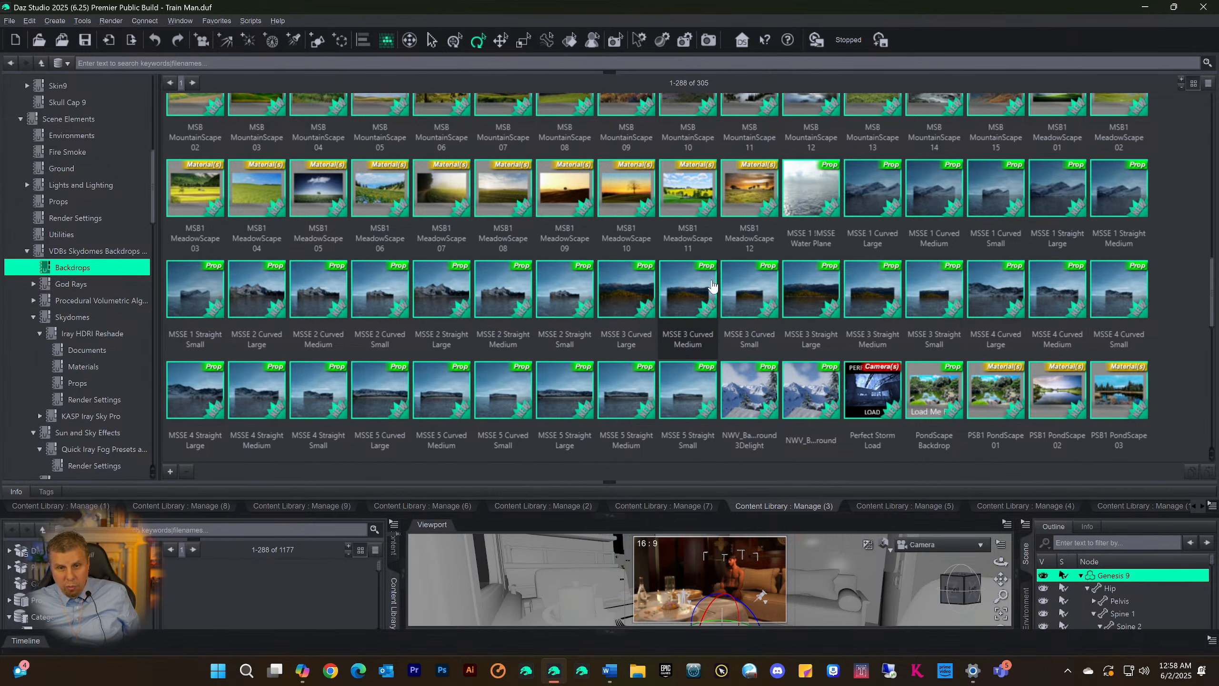
{"action": "scroll", "coordinate": [691, 288], "scroll_direction": "up", "scroll_amount": 10}
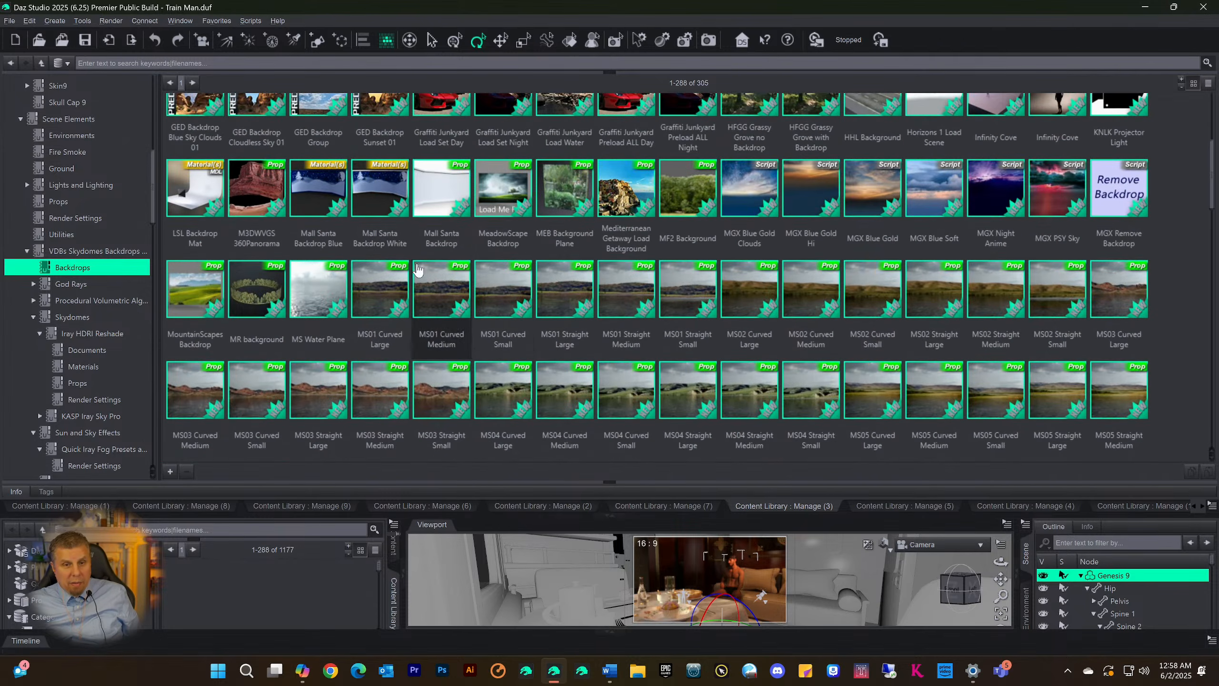
{"action": "scroll", "coordinate": [403, 260], "scroll_direction": "up", "scroll_amount": 5}
{"action": "mouse_move", "coordinate": [394, 266]}
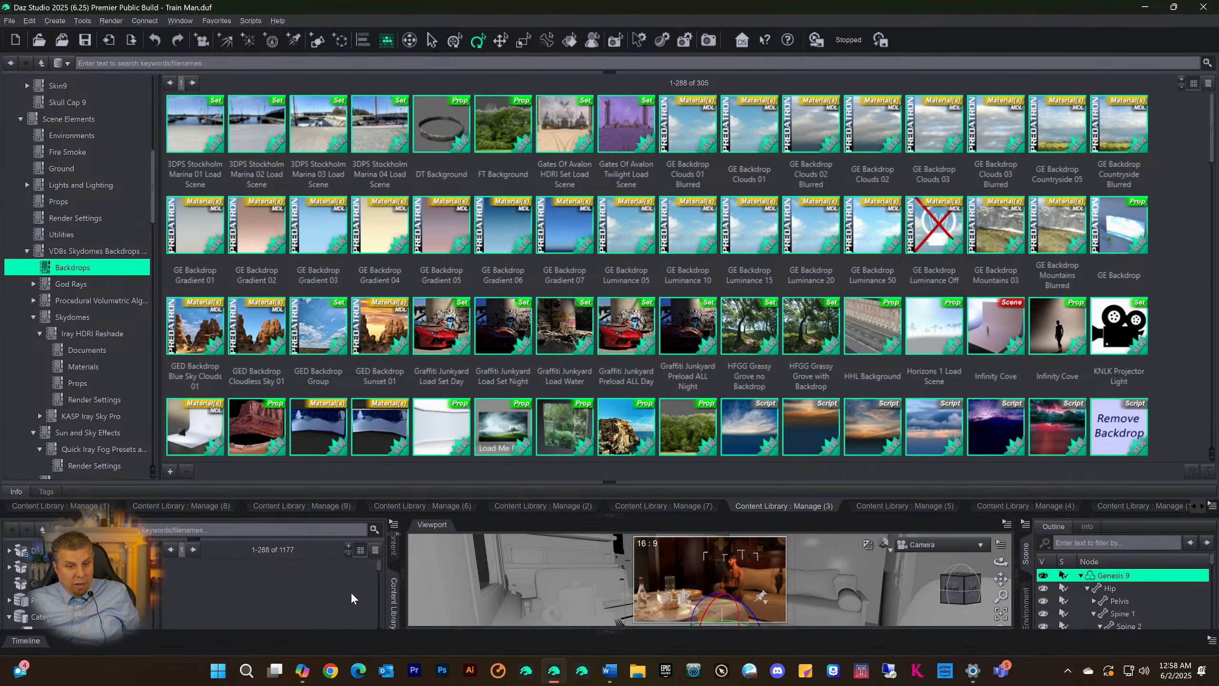
Browse the Backdrops items down to the treescape props and inspect the file details of TS04 Curved Large and TS05 Curved Medium
{"action": "scroll", "coordinate": [427, 264], "scroll_direction": "down", "scroll_amount": 15}
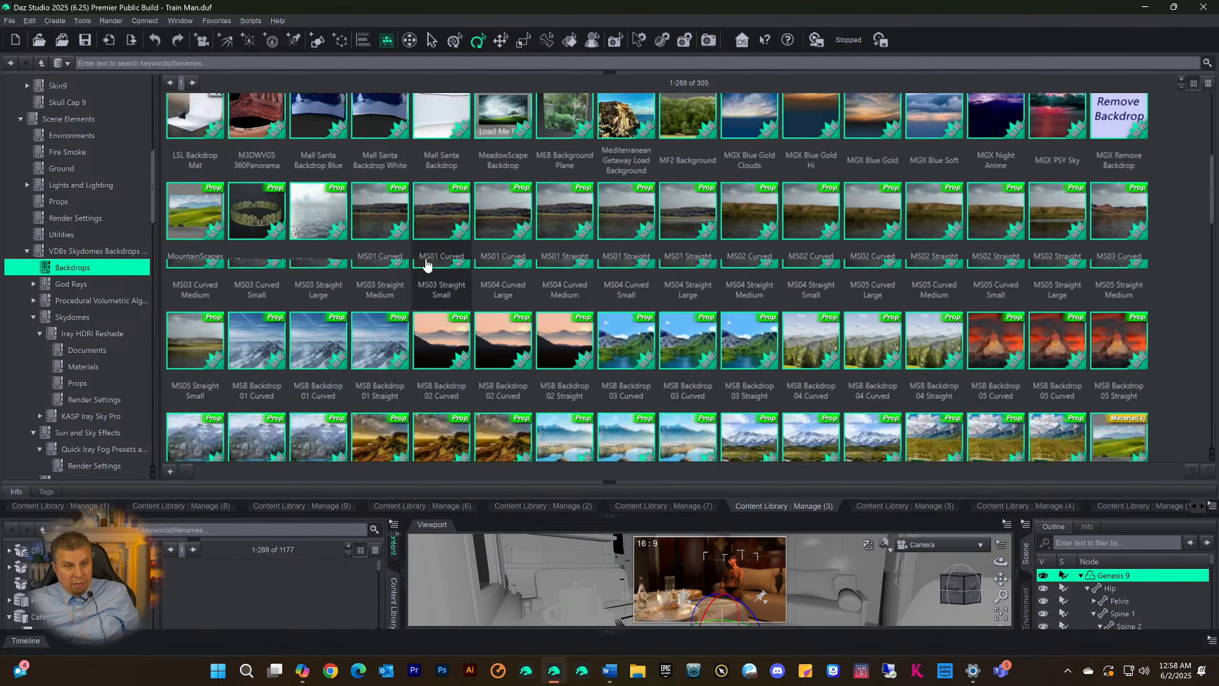
{"action": "scroll", "coordinate": [307, 319], "scroll_direction": "down", "scroll_amount": 6}
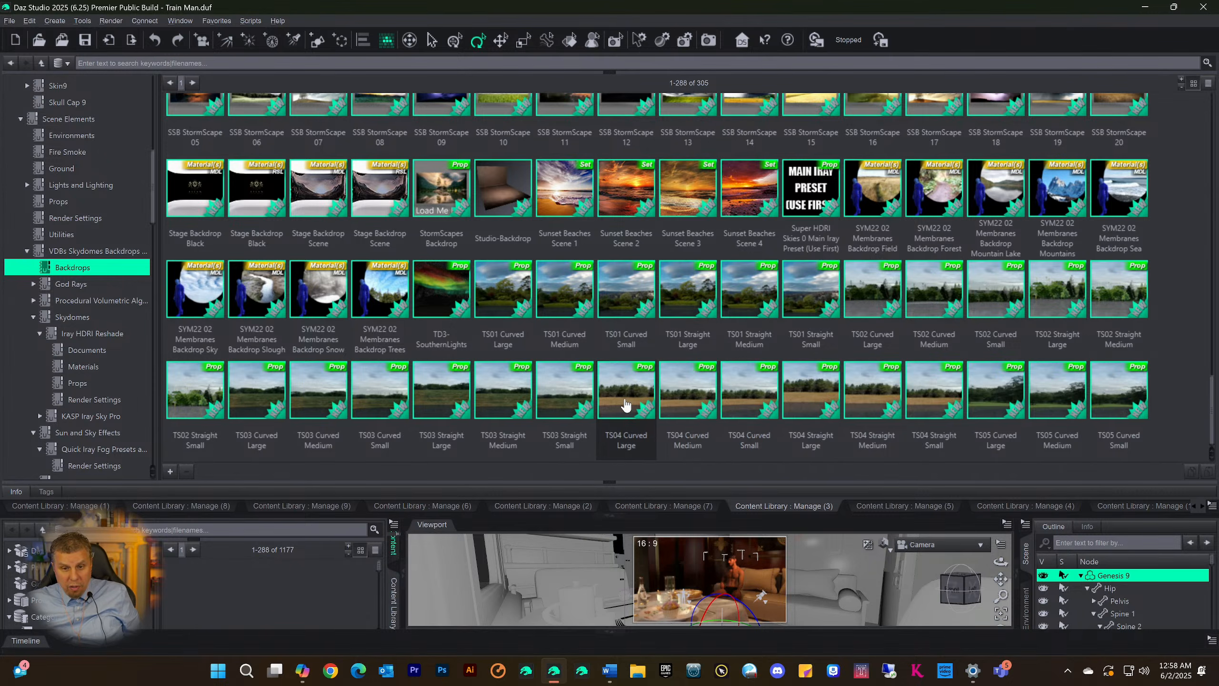
{"action": "mouse_move", "coordinate": [626, 404]}
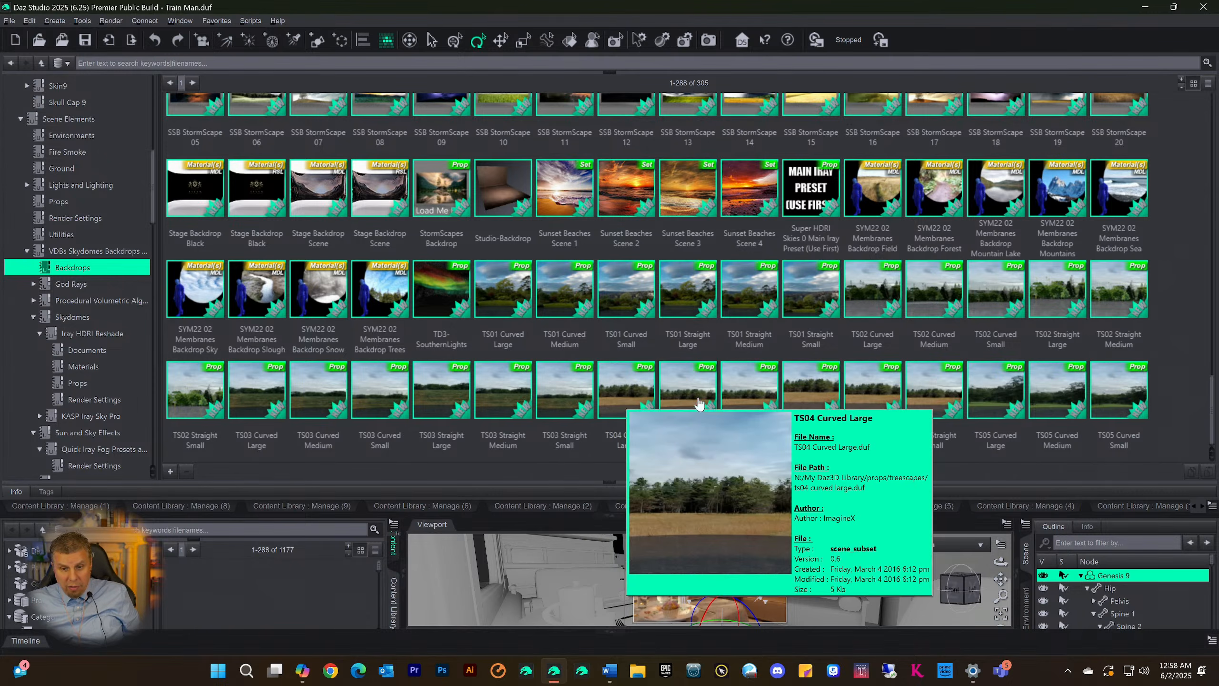
{"action": "mouse_move", "coordinate": [1046, 420]}
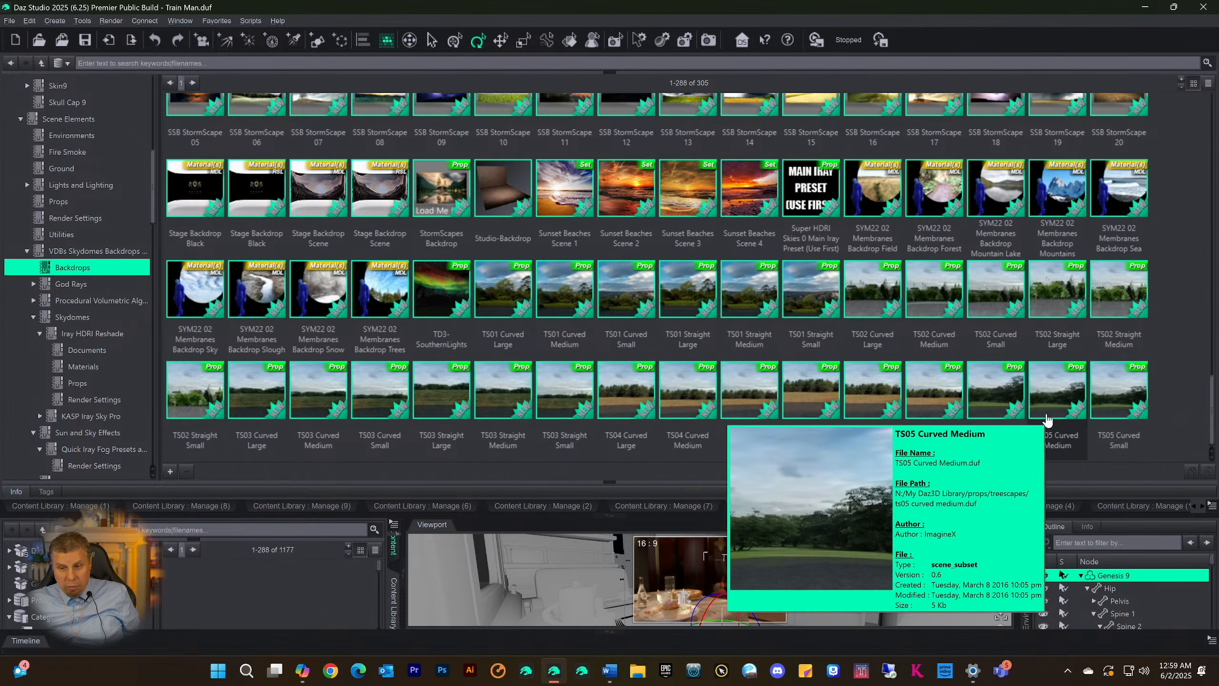
Look back over the full range of backdrops, including the MSB mountain scapes, pond scapes and storm scapes
{"action": "scroll", "coordinate": [960, 336], "scroll_direction": "up", "scroll_amount": 10}
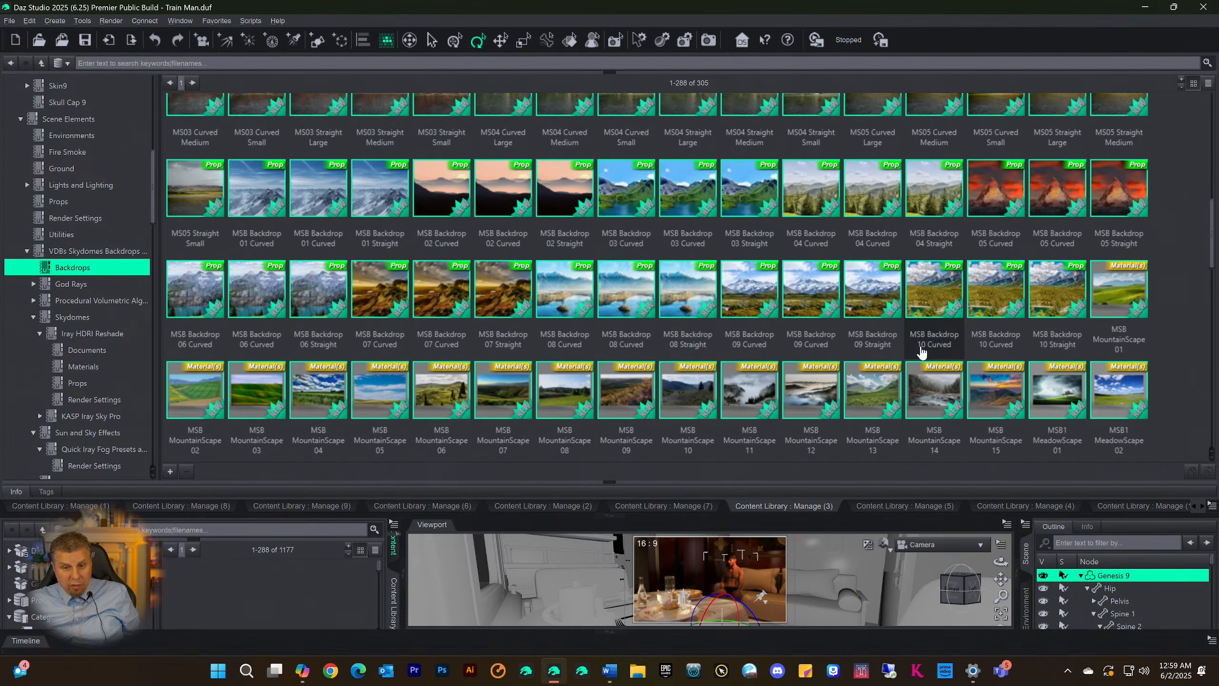
{"action": "scroll", "coordinate": [920, 352], "scroll_direction": "up", "scroll_amount": 10}
{"action": "scroll", "coordinate": [916, 346], "scroll_direction": "down", "scroll_amount": 15}
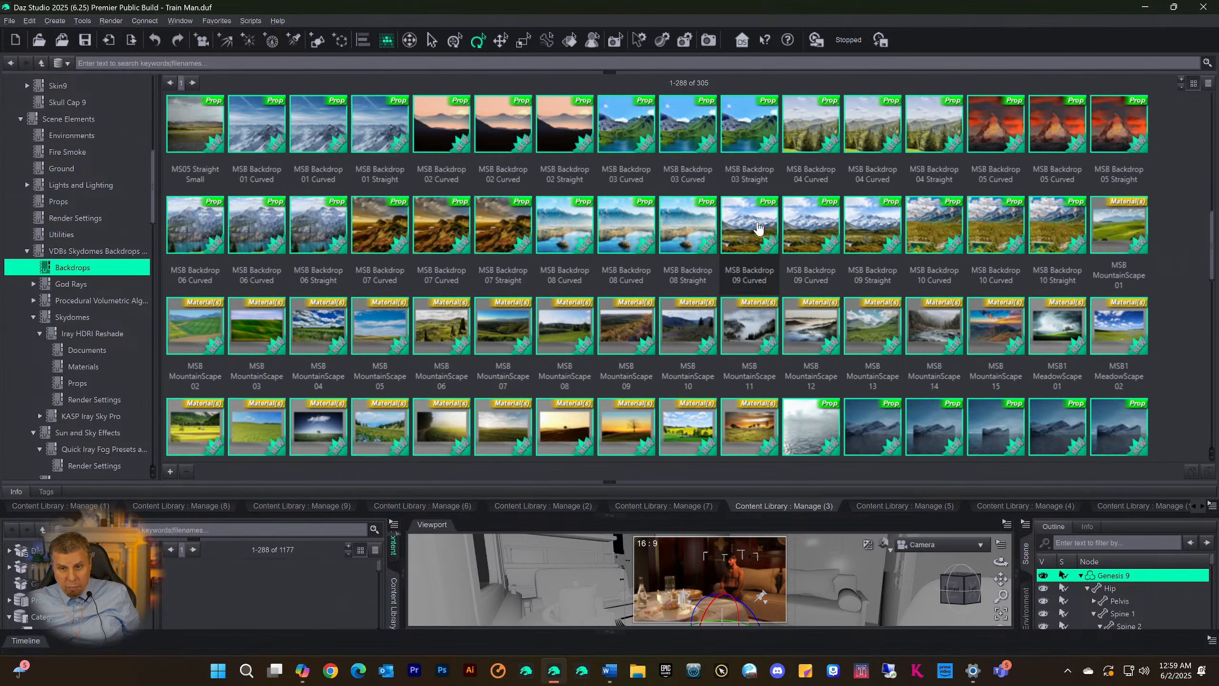
{"action": "scroll", "coordinate": [422, 336], "scroll_direction": "down", "scroll_amount": 5}
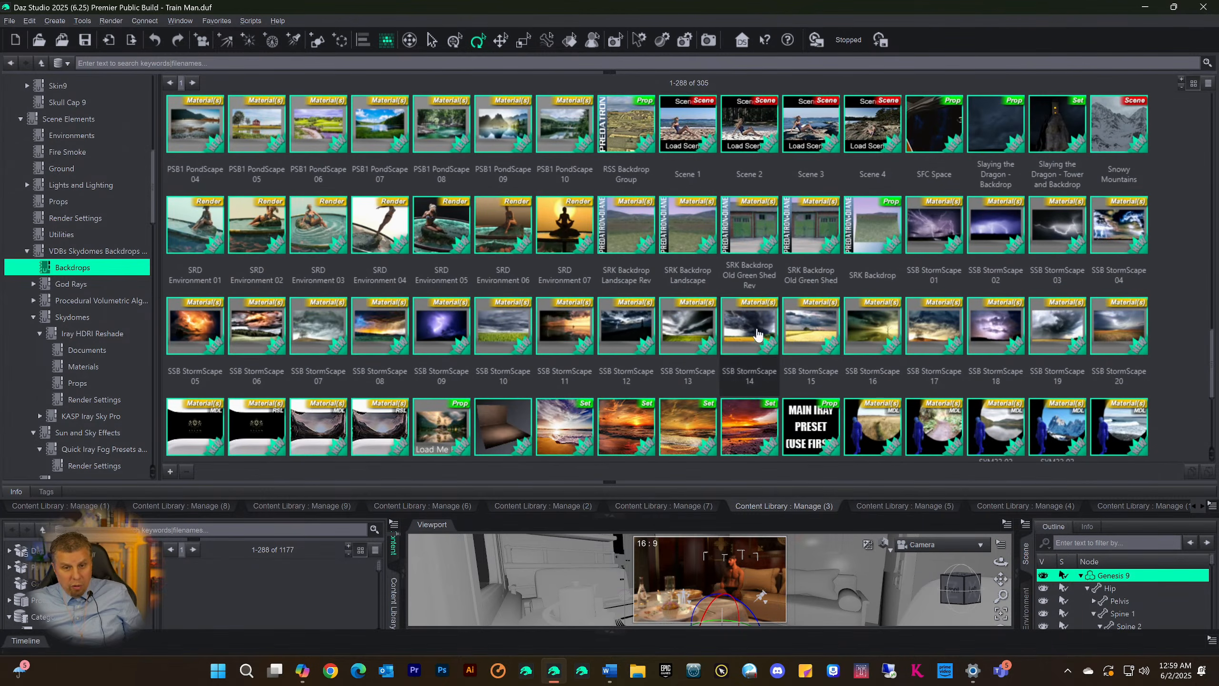
{"action": "scroll", "coordinate": [768, 413], "scroll_direction": "down", "scroll_amount": 3}
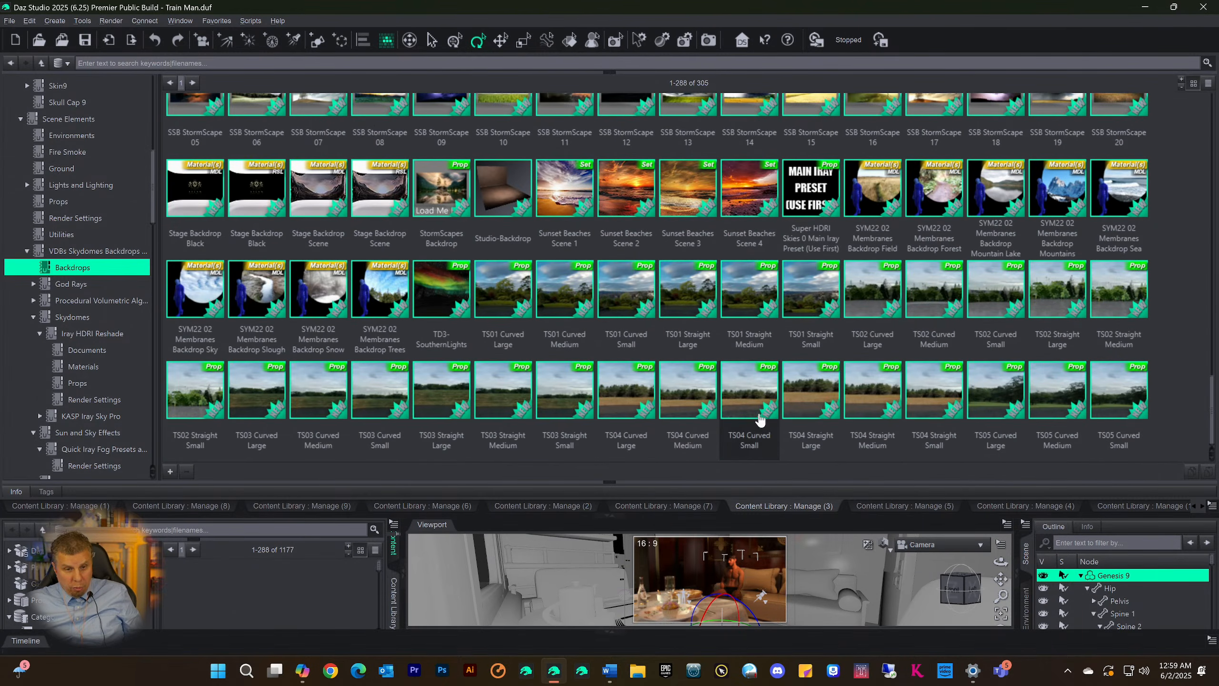
{"action": "scroll", "coordinate": [562, 338], "scroll_direction": "up", "scroll_amount": 6}
{"action": "scroll", "coordinate": [576, 334], "scroll_direction": "up", "scroll_amount": 10}
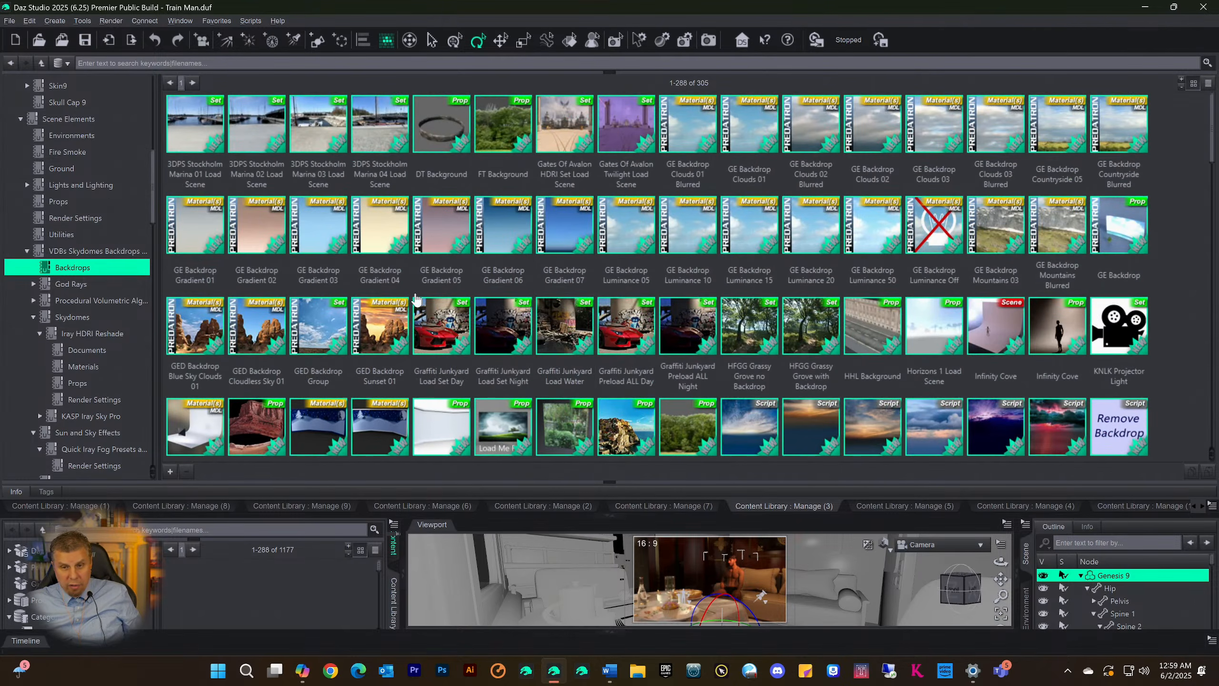
{"action": "scroll", "coordinate": [440, 242], "scroll_direction": "down", "scroll_amount": 10}
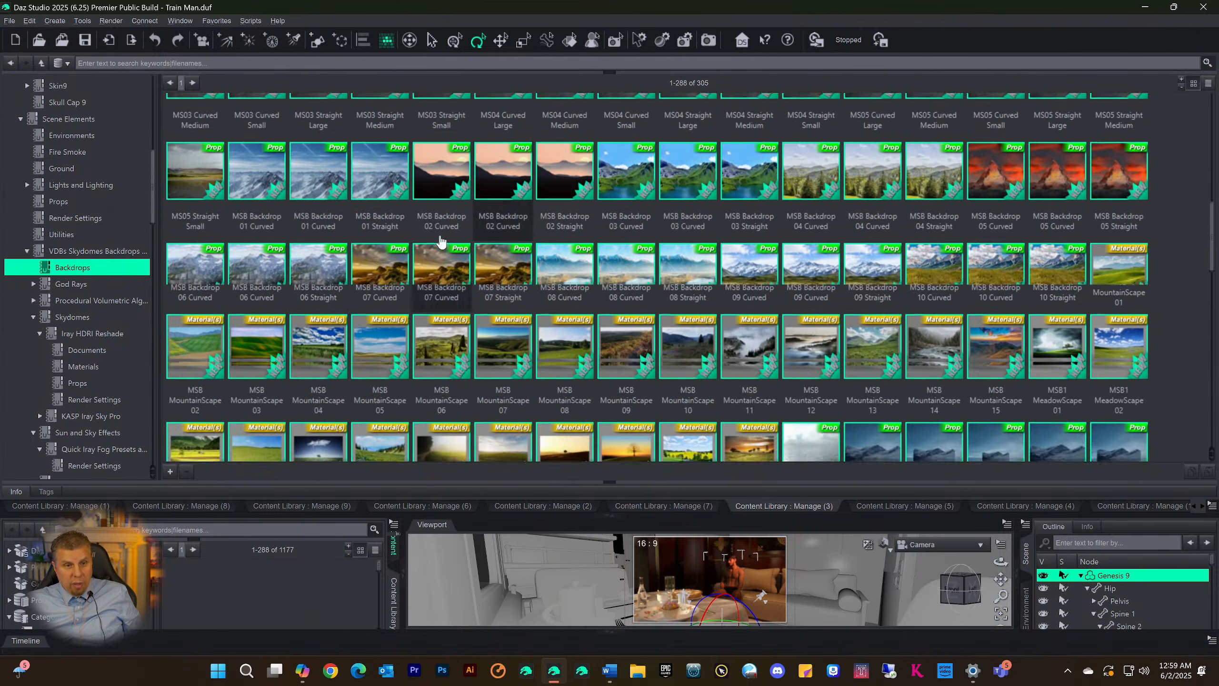
{"action": "scroll", "coordinate": [441, 242], "scroll_direction": "down", "scroll_amount": 1}
Return to the top-level Categories entry in the Manage (3) category tree
{"action": "scroll", "coordinate": [33, 268], "scroll_direction": "up", "scroll_amount": 10}
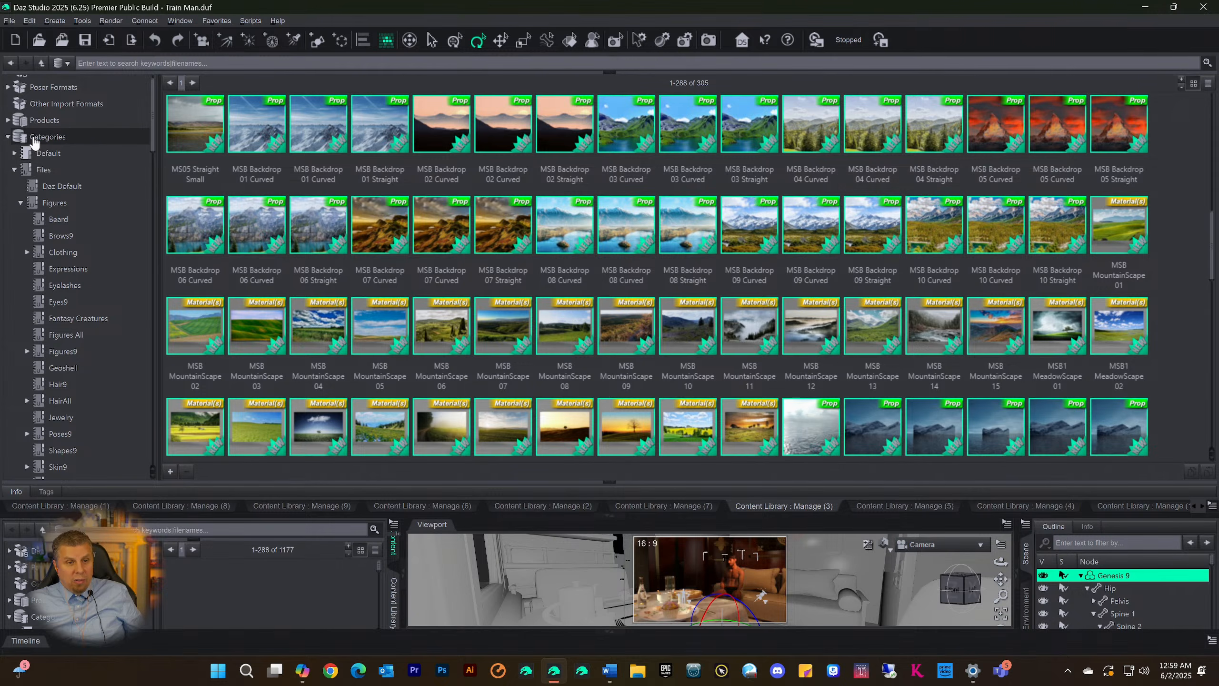
{"action": "scroll", "coordinate": [71, 177], "scroll_direction": "up", "scroll_amount": 1}
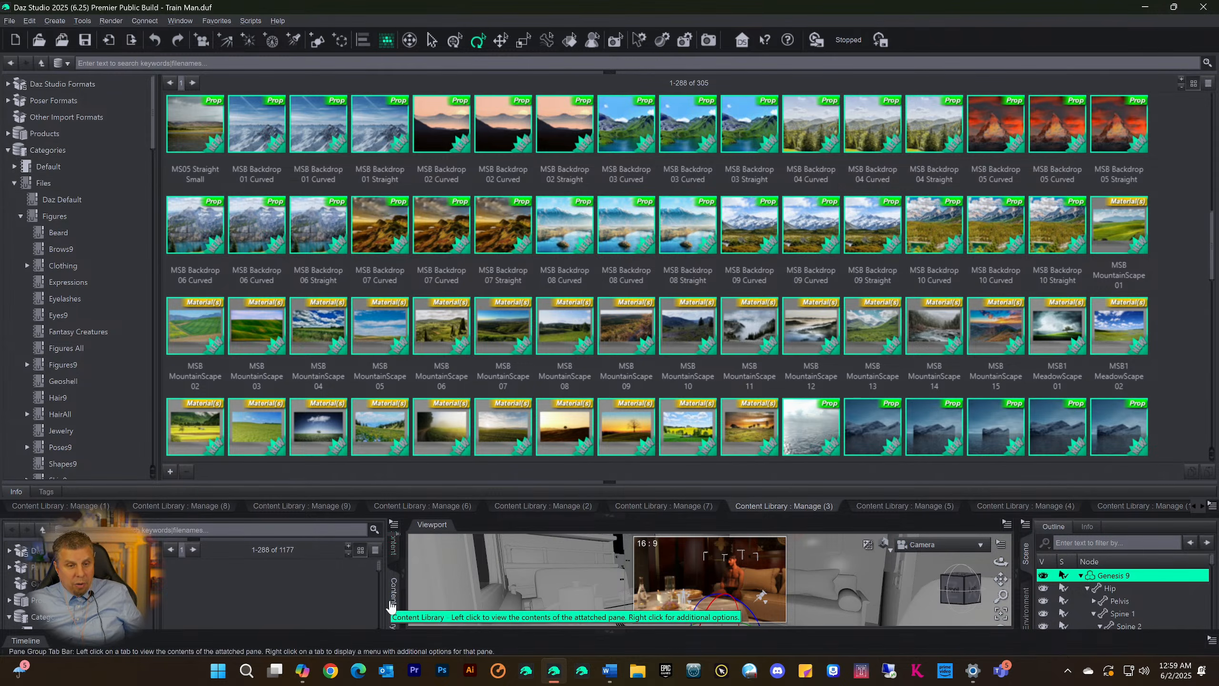
{"action": "left_click", "coordinate": [44, 152]}
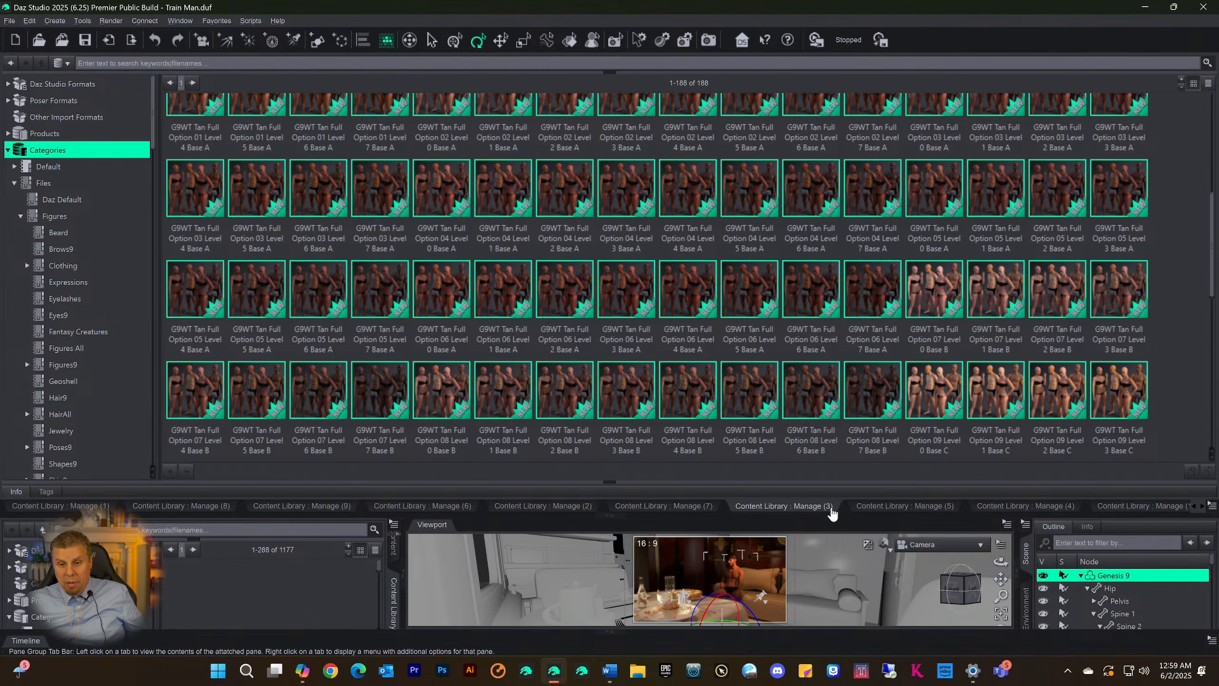
View the Content Library panes Manage (5), (2), (6), (9), (8) and (1) in turn, each holding a different category
{"action": "left_click", "coordinate": [922, 508]}
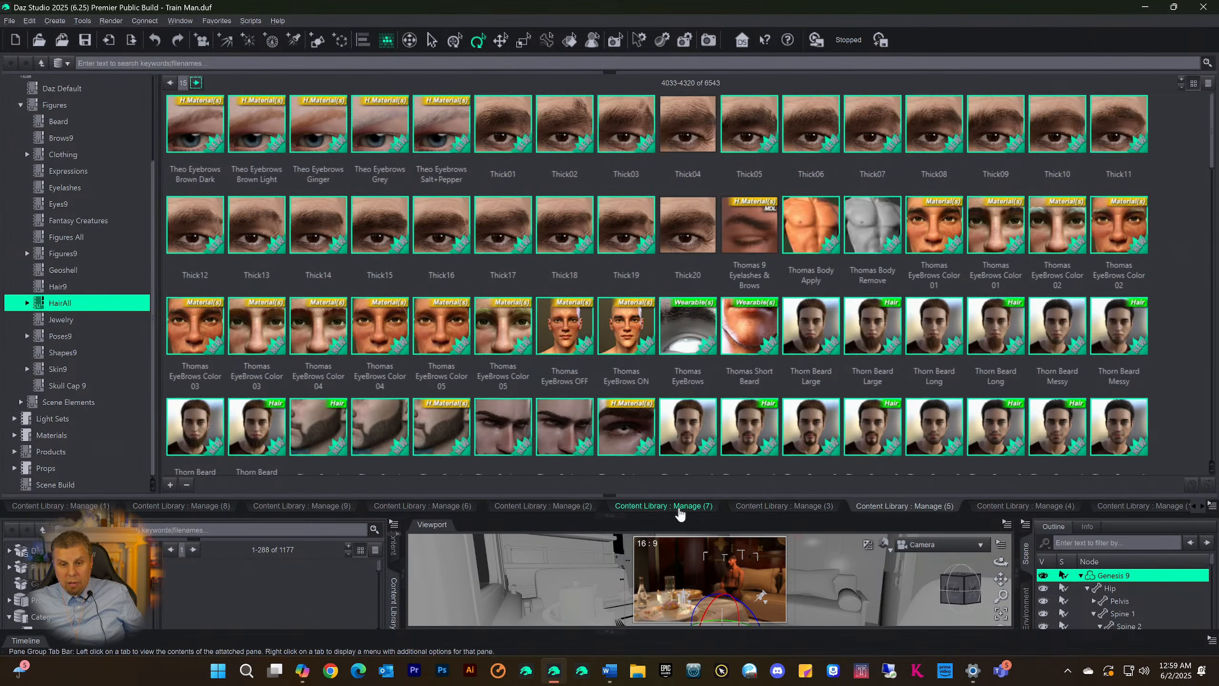
{"action": "left_click", "coordinate": [579, 505]}
{"action": "left_click", "coordinate": [442, 503]}
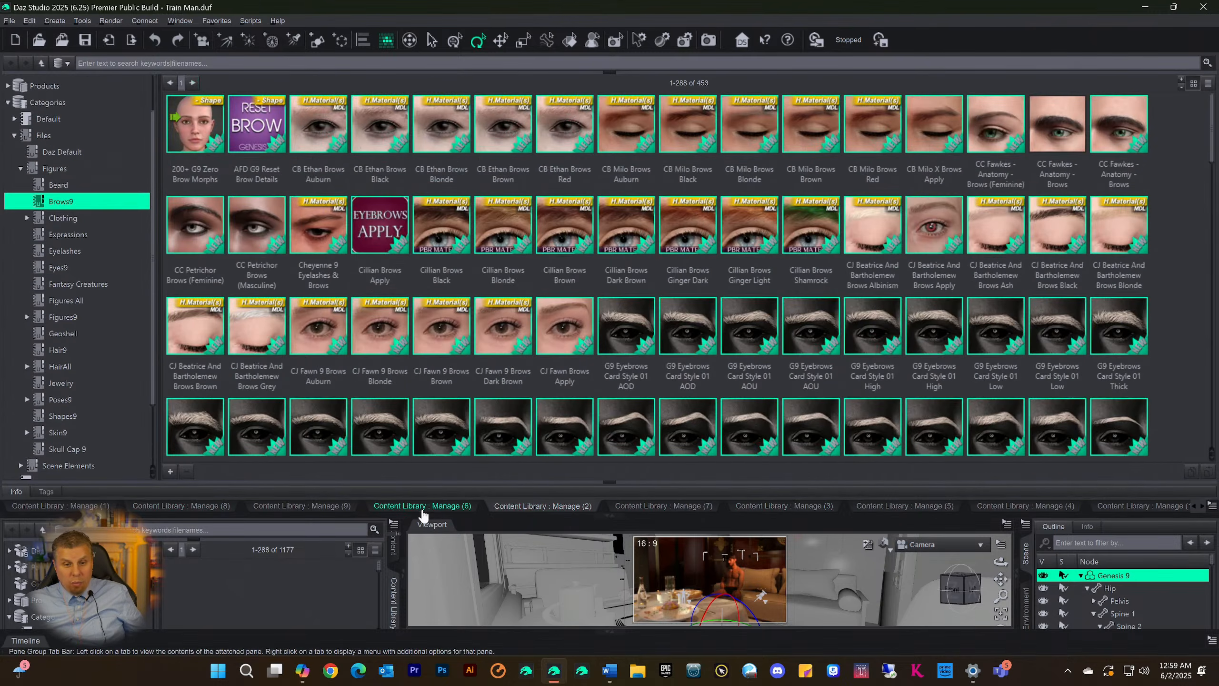
{"action": "left_click", "coordinate": [301, 508]}
{"action": "left_click", "coordinate": [187, 508]}
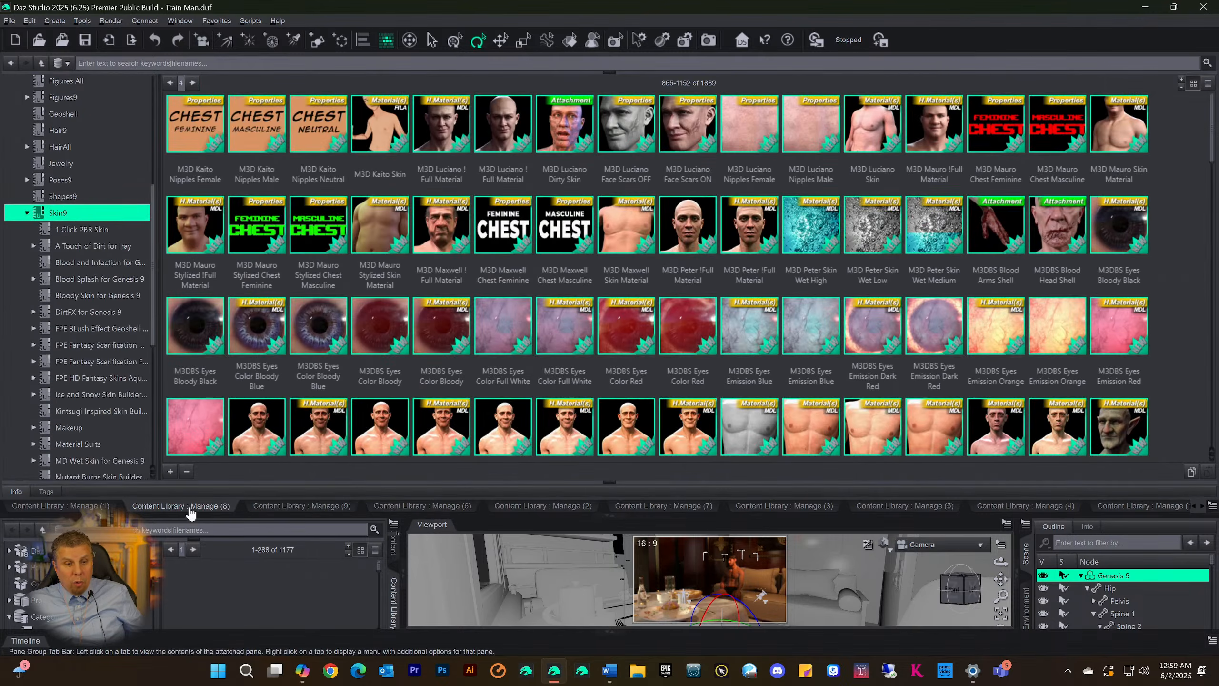
{"action": "left_click", "coordinate": [59, 506]}
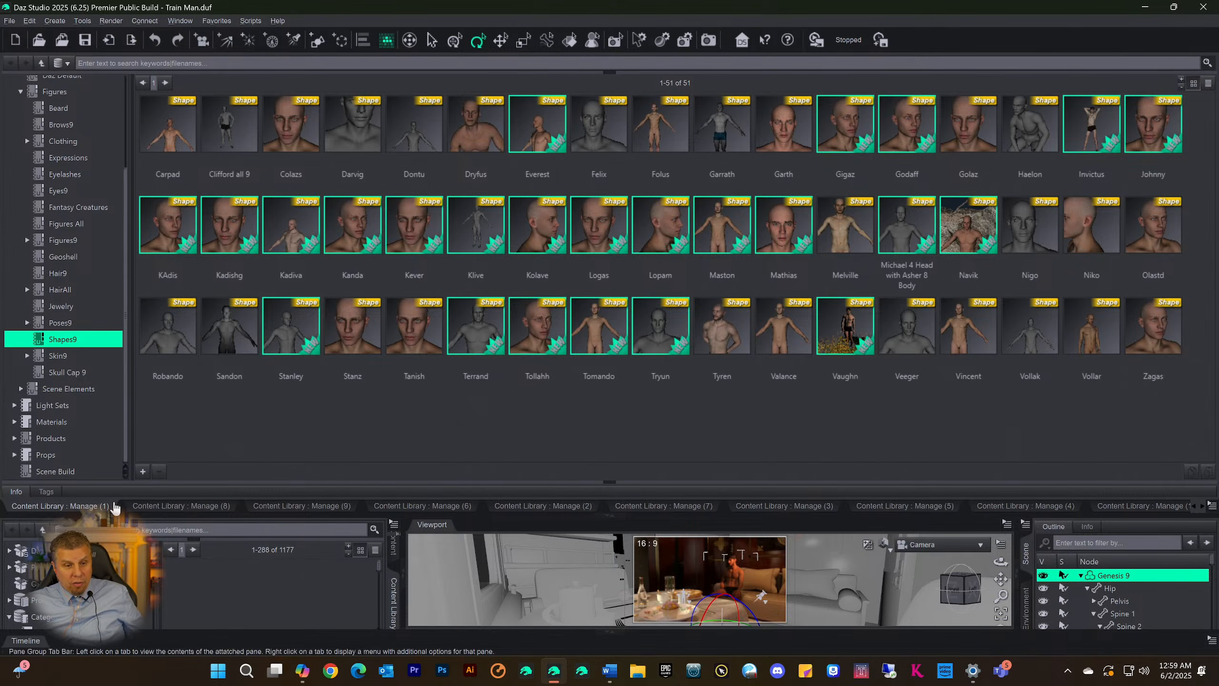
Switch back to the Manage (8) pane, collapse the docking area to reveal the viewport, and expand it again
{"action": "left_click", "coordinate": [162, 509]}
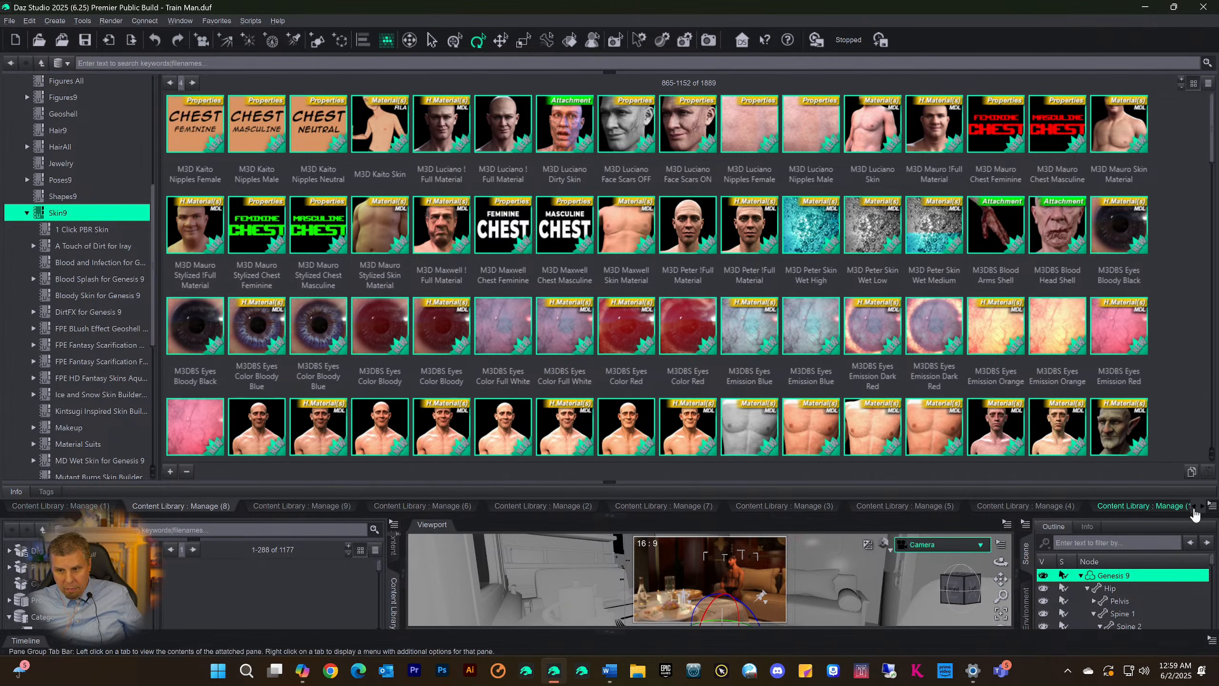
{"action": "left_click", "coordinate": [181, 508]}
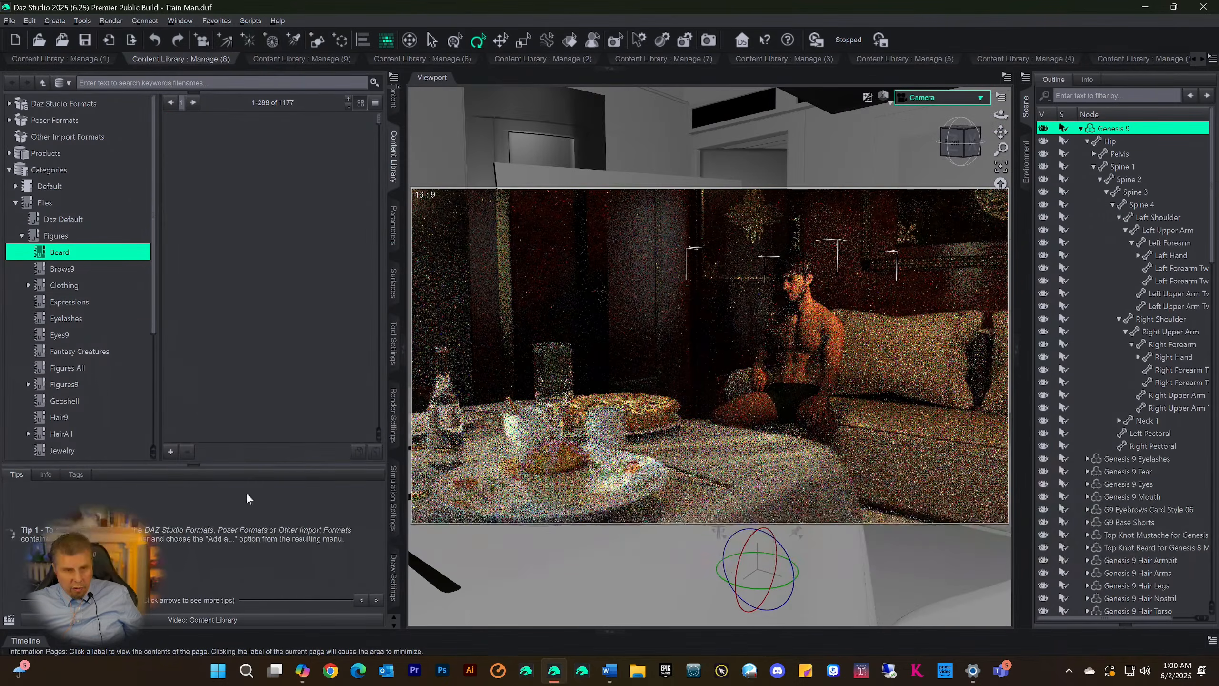
{"action": "left_click", "coordinate": [610, 69]}
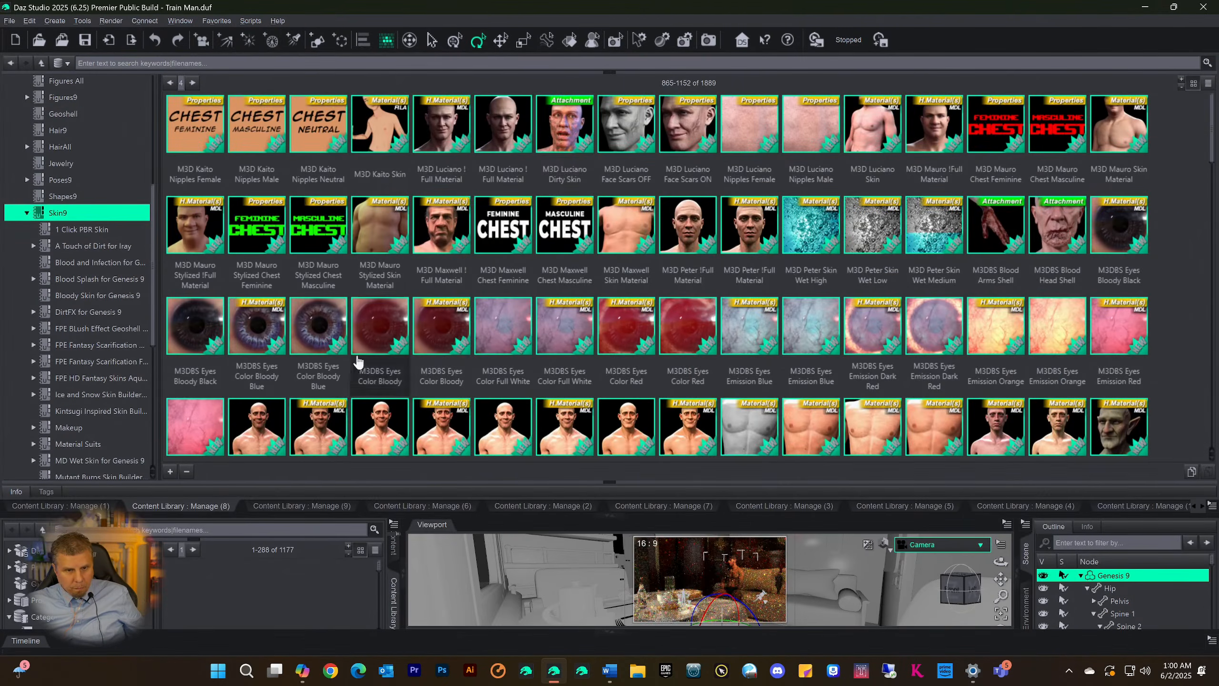
Open the Manage (9) pane with the Scene Build category and move it ahead of Manage (1) in the pane group
{"action": "left_click", "coordinate": [288, 507]}
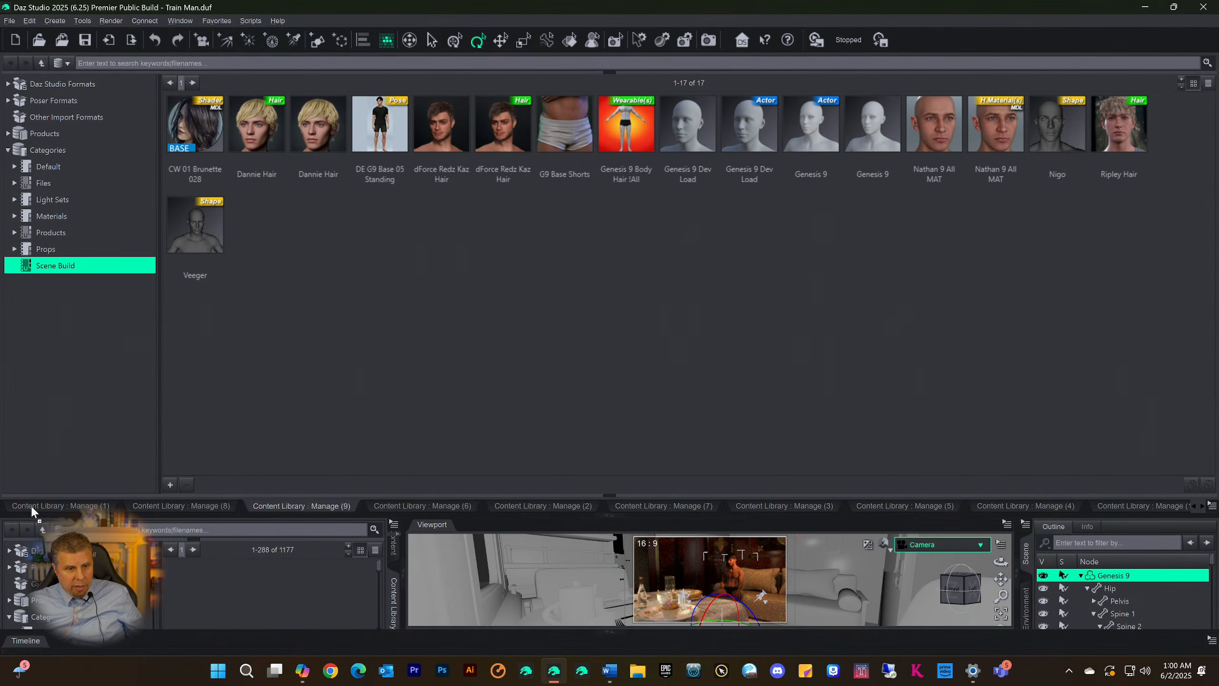
{"action": "left_click_drag", "start_coordinate": [19, 507], "coordinate": [13, 508]}
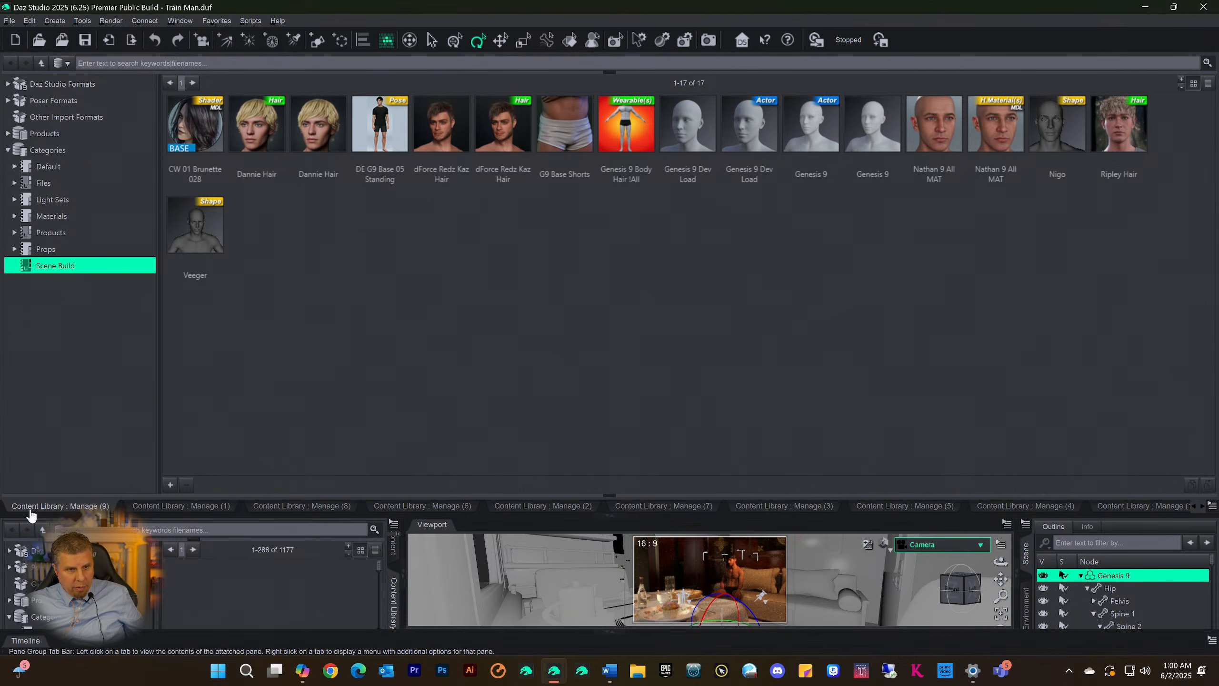
{"action": "left_click", "coordinate": [33, 509]}
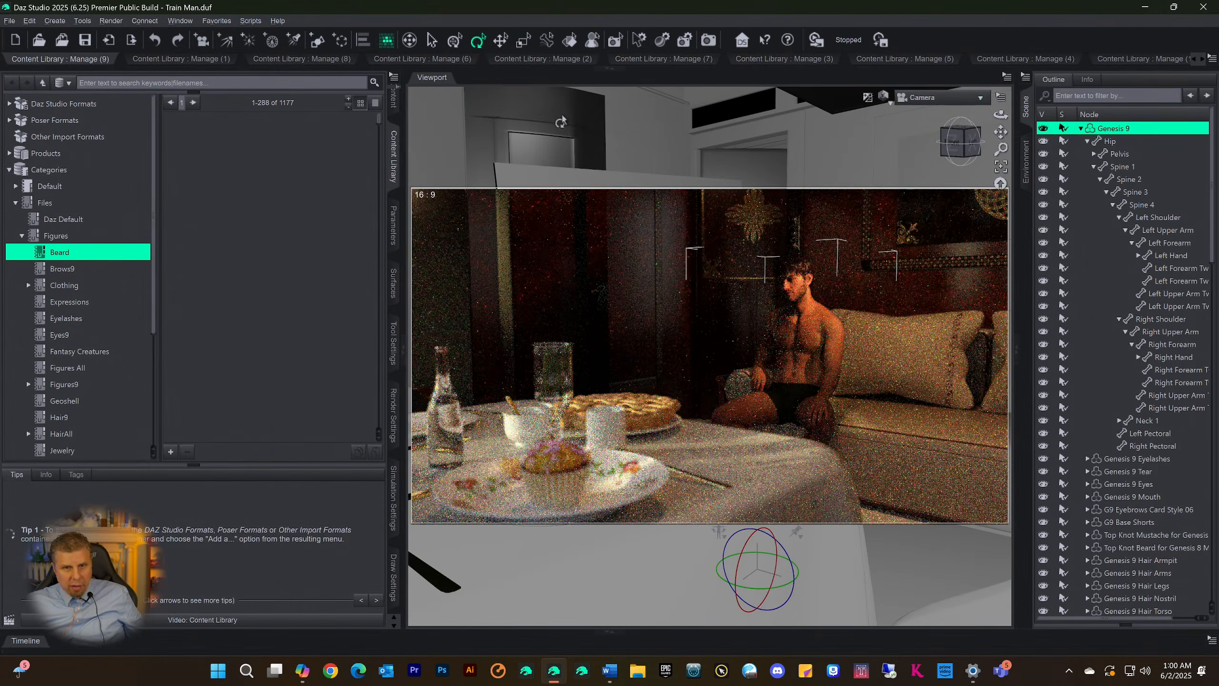
Expand the docking area, check the Shapes9 category in Manage (1), and return to Scene Build in Manage (9)
{"action": "left_click", "coordinate": [610, 71]}
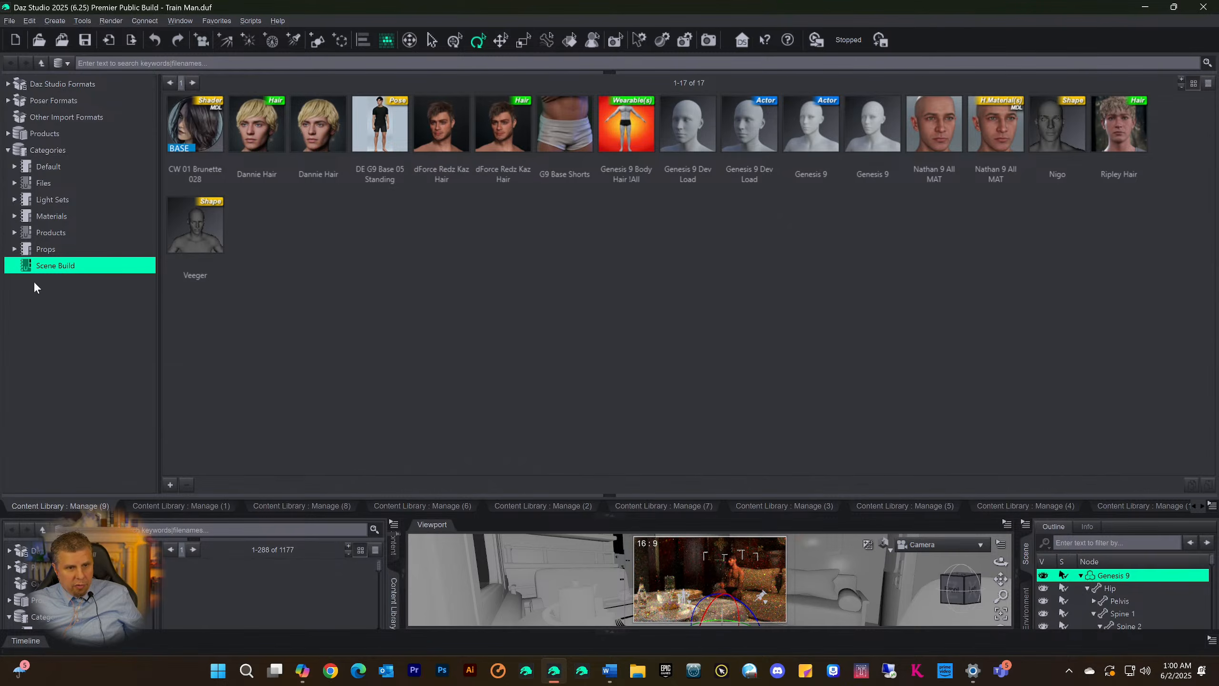
{"action": "left_click", "coordinate": [166, 509]}
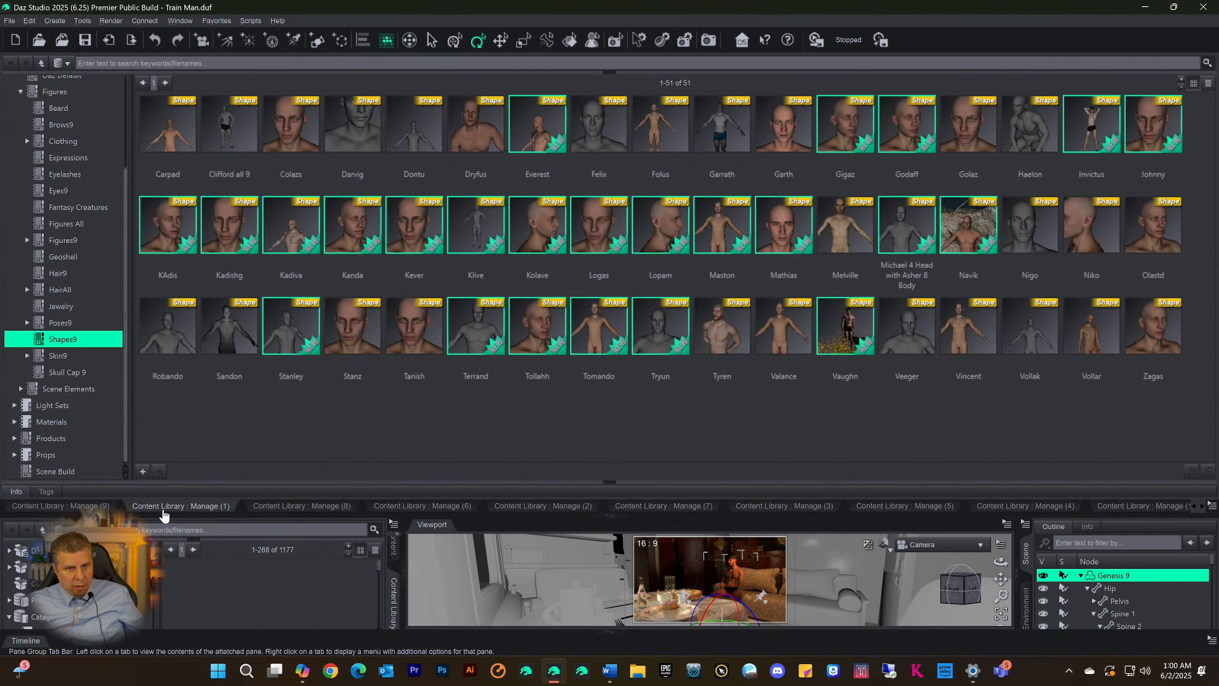
{"action": "left_click", "coordinate": [72, 507]}
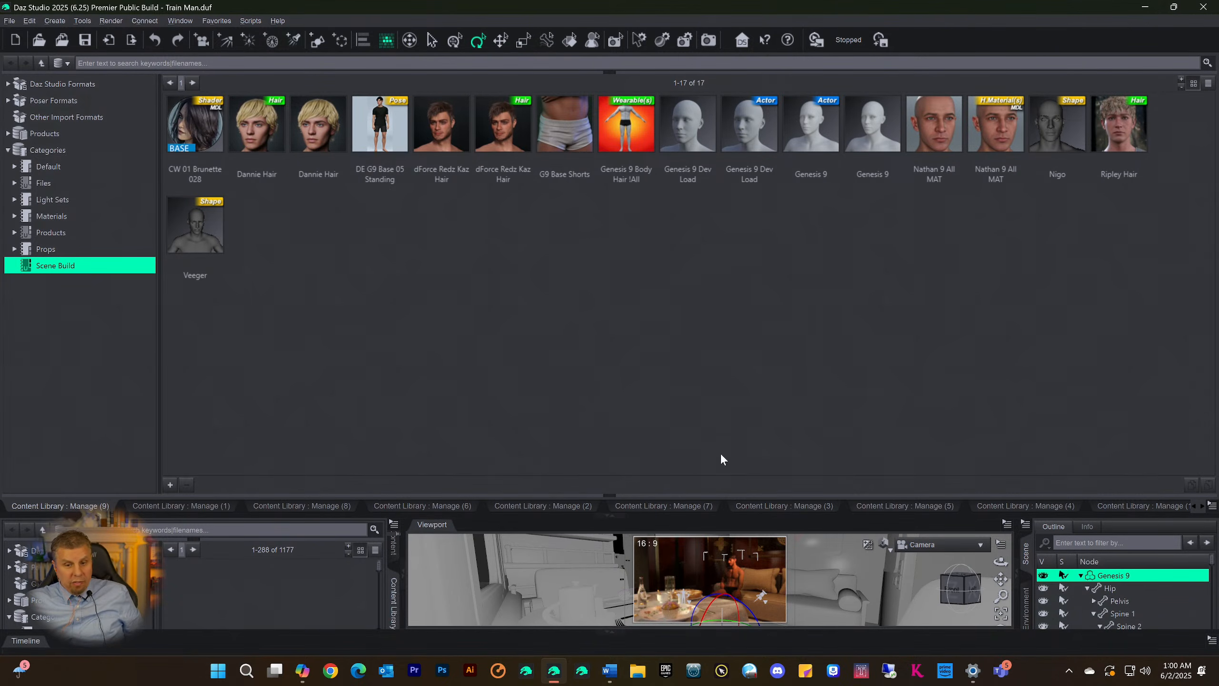
Collapse the Content Library docking area to view the scene in the viewport, and expand it again
{"action": "left_click", "coordinate": [618, 515]}
{"action": "left_click", "coordinate": [632, 517]}
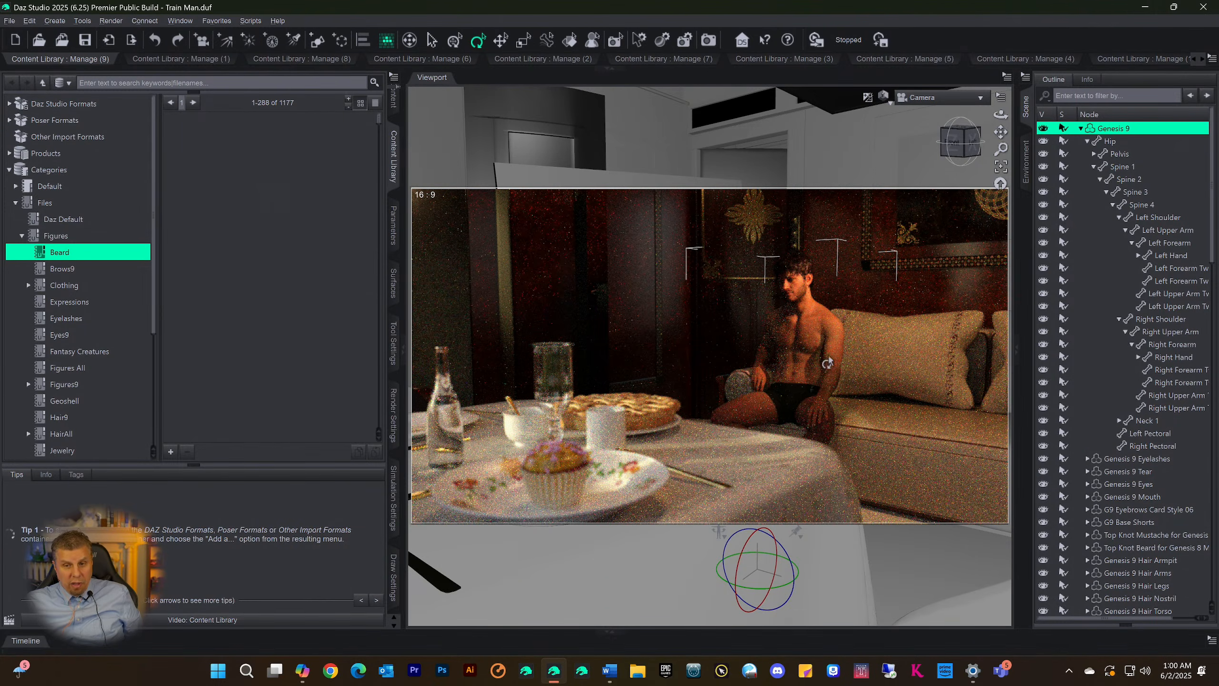
{"action": "left_click", "coordinate": [609, 69]}
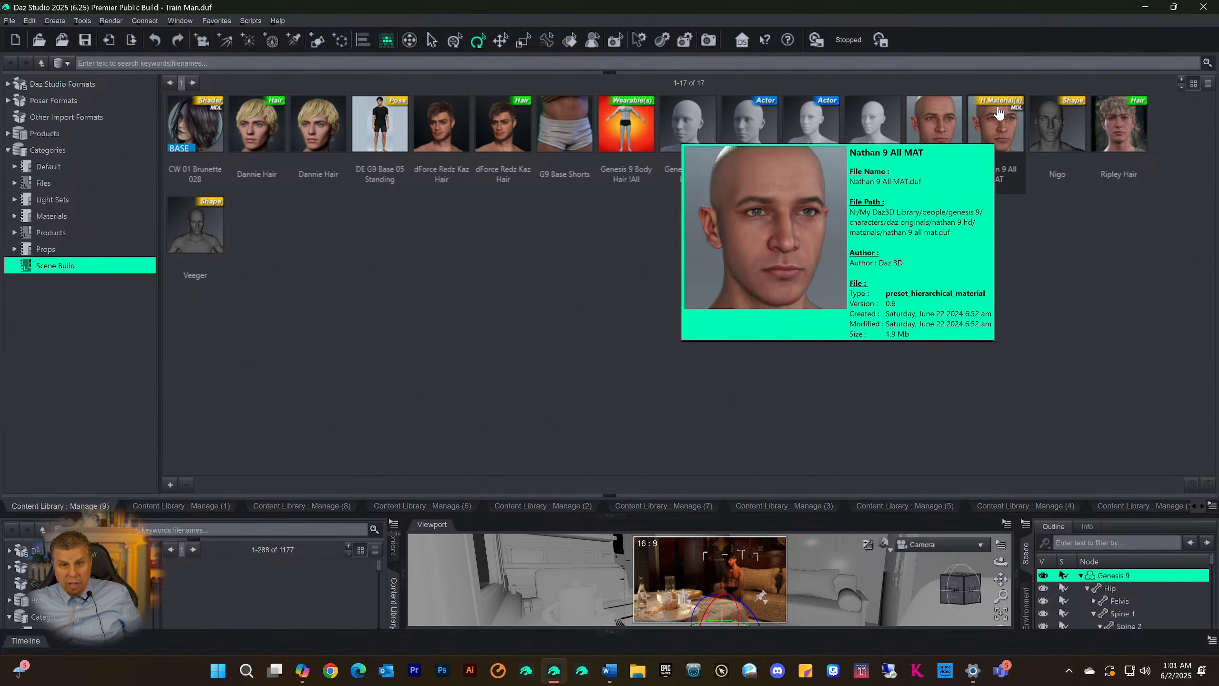
Inspect Scene Build items such as G9 Base Shorts, DE G9 Base 05 Standing and Dannie Hair, and collapse the docking area
{"action": "mouse_move", "coordinate": [573, 129]}
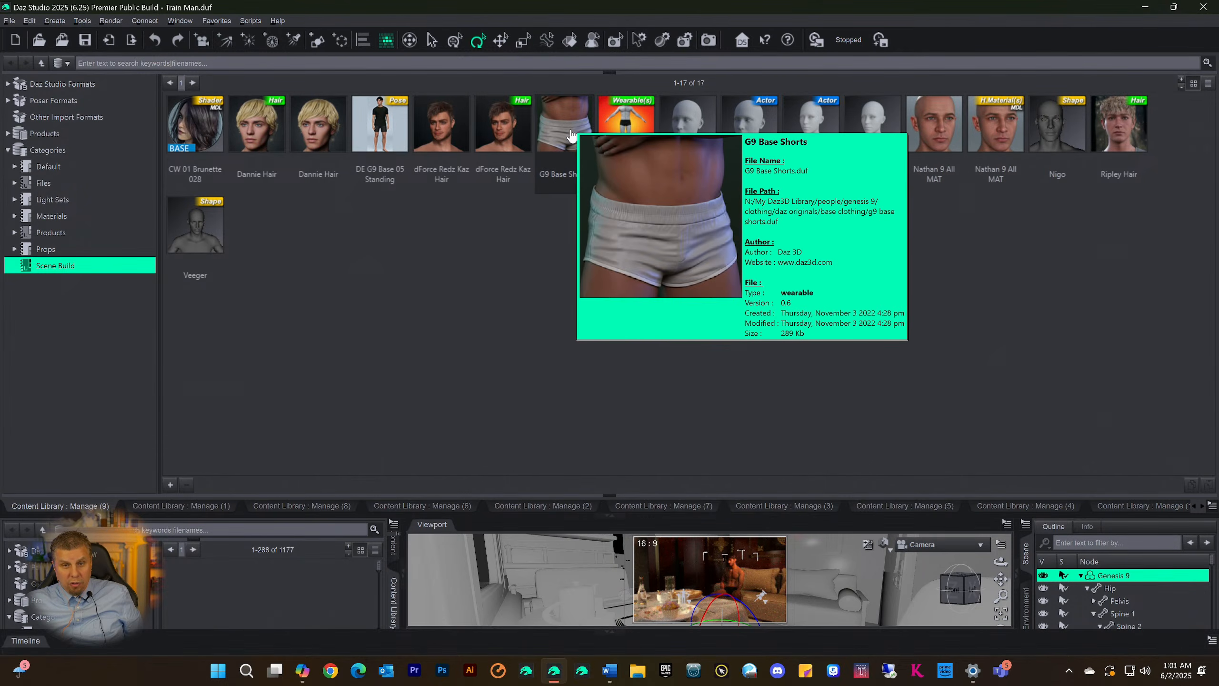
{"action": "mouse_move", "coordinate": [371, 135]}
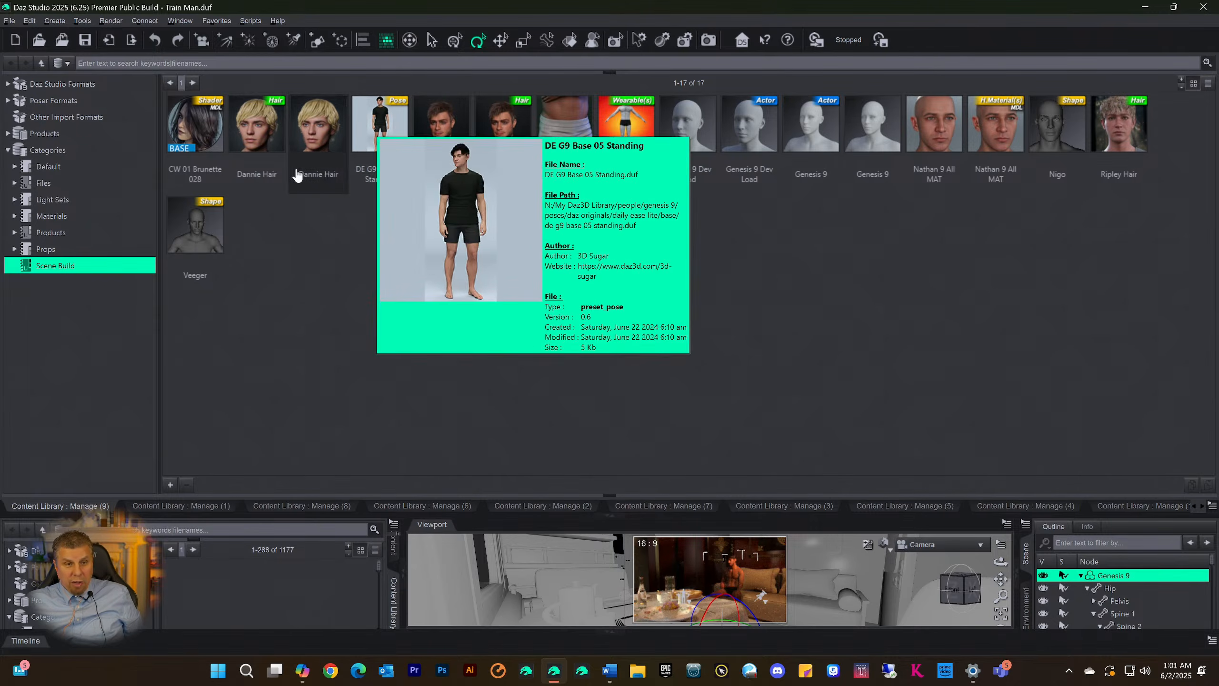
{"action": "mouse_move", "coordinate": [232, 224]}
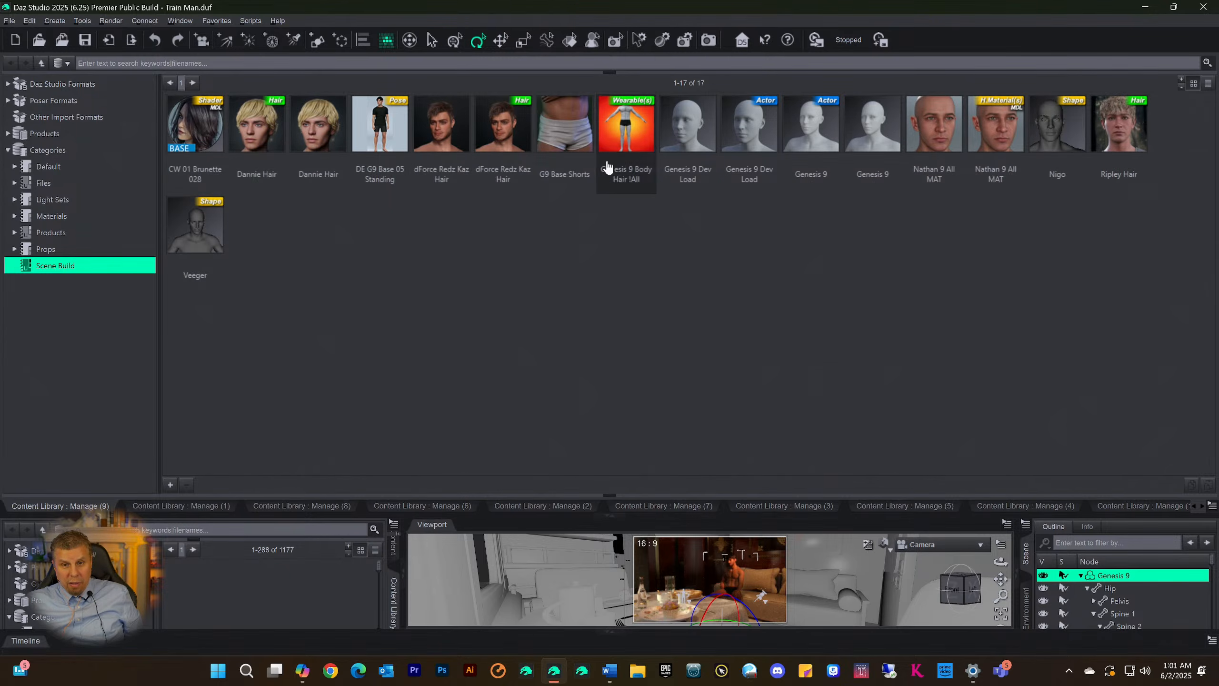
{"action": "mouse_move", "coordinate": [432, 137]}
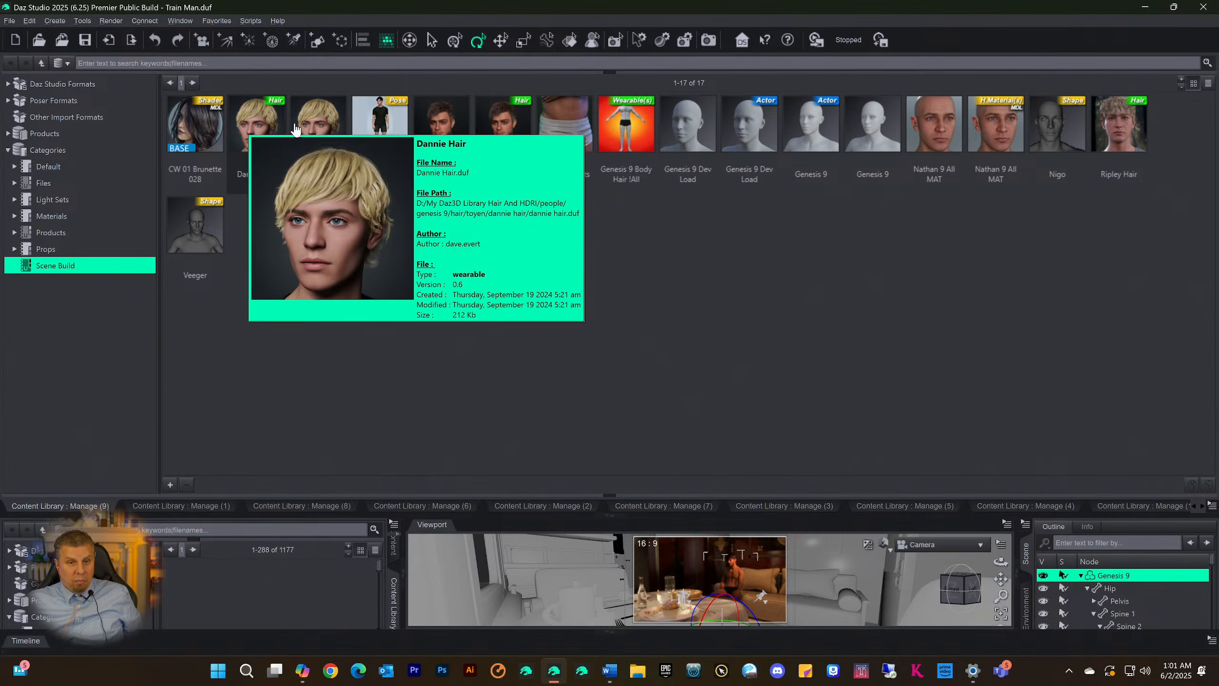
{"action": "mouse_move", "coordinate": [495, 131]}
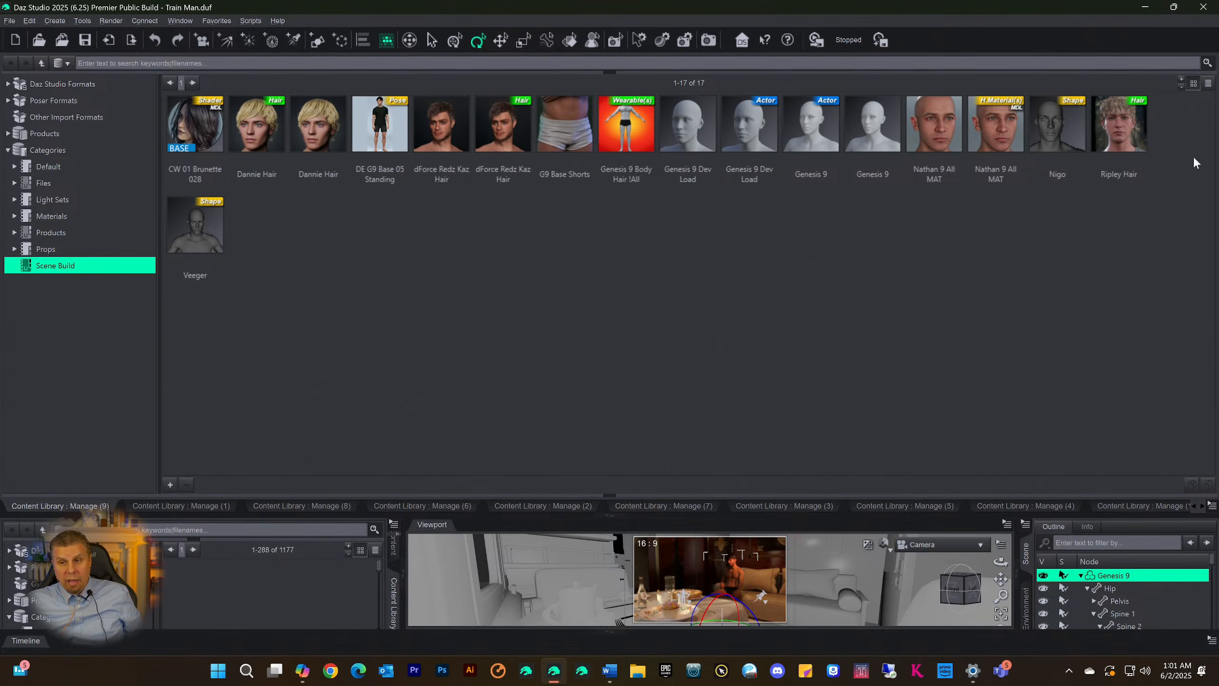
{"action": "mouse_move", "coordinate": [1130, 140]}
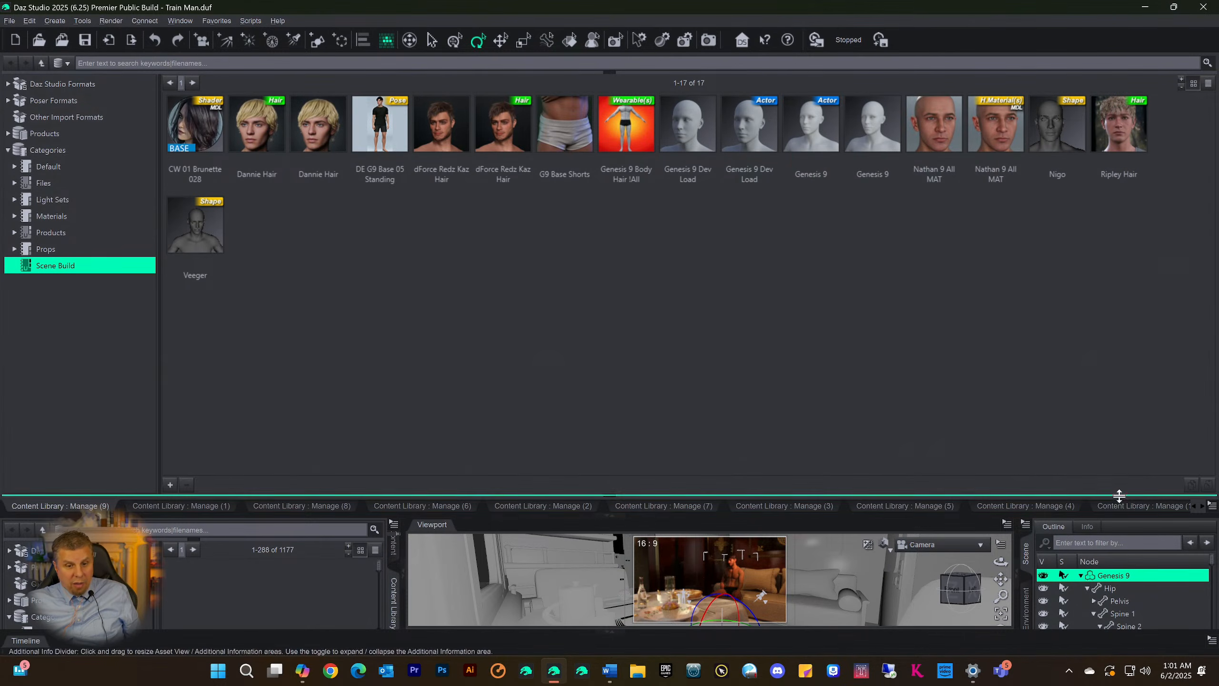
{"action": "left_click", "coordinate": [608, 518]}
{"action": "left_click", "coordinate": [606, 518]}
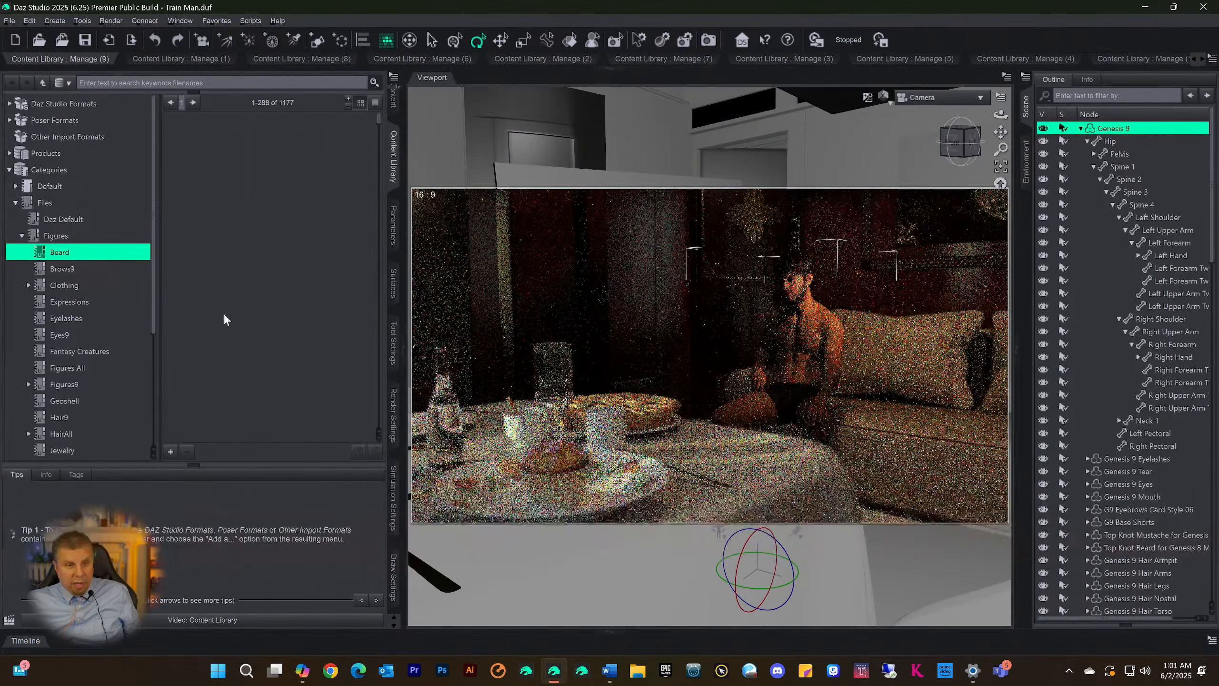
Open the Smart Content pane, collapse it to view the scene in the viewport, and reopen it
{"action": "left_click", "coordinate": [393, 117]}
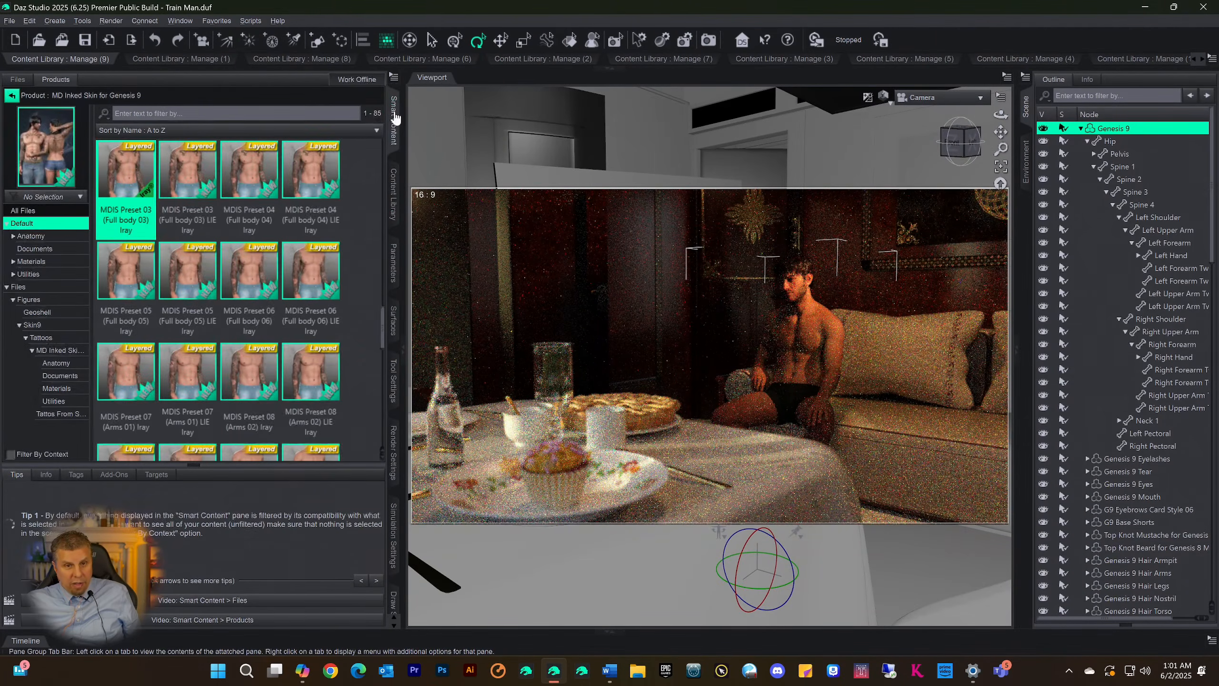
{"action": "left_click", "coordinate": [394, 117]}
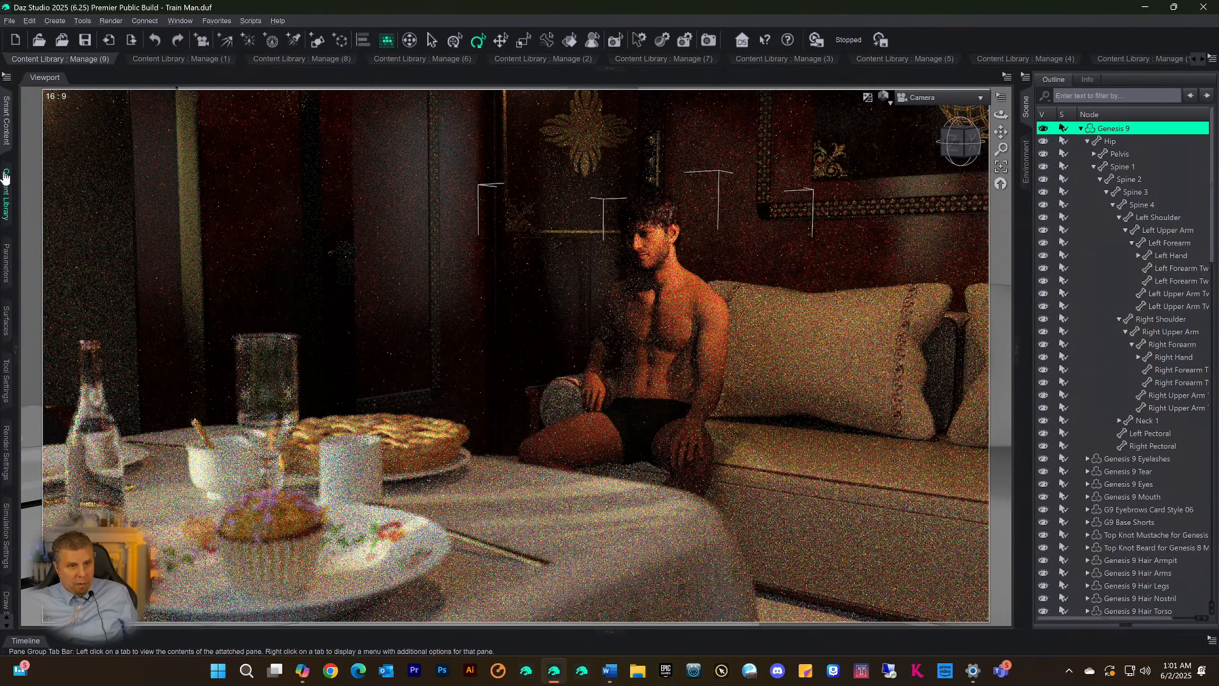
{"action": "left_click", "coordinate": [4, 178]}
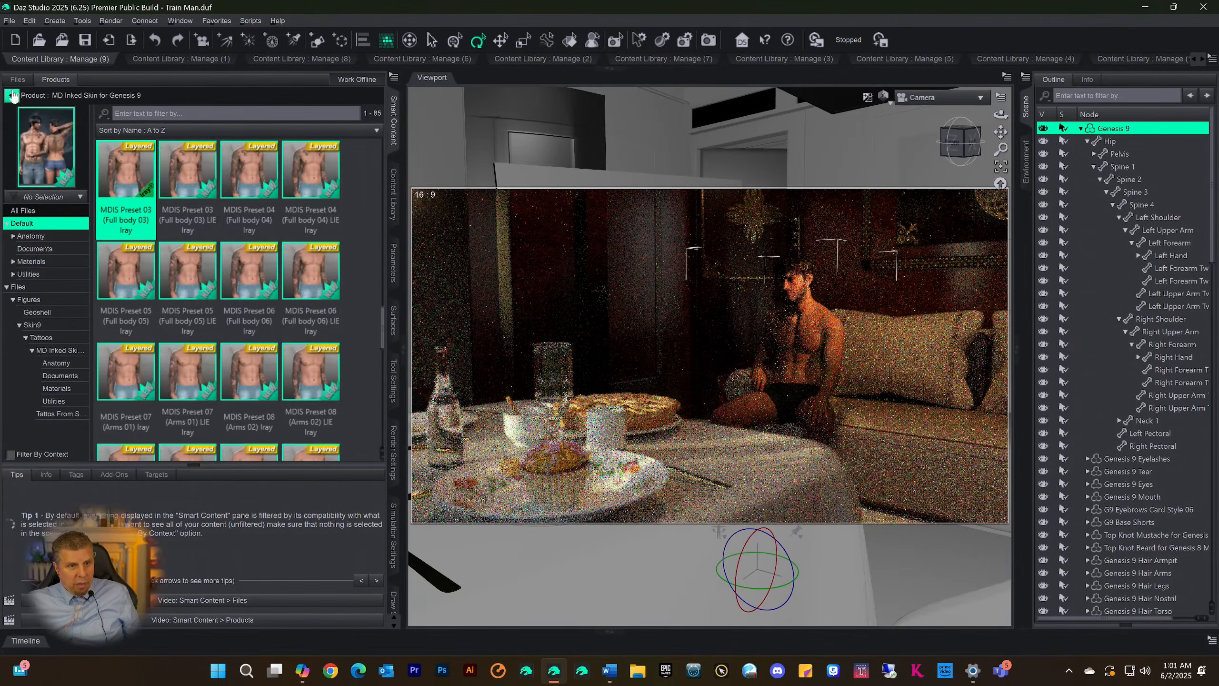
Leave the MD Inked Skin for Genesis 9 product and check the Figures subcategories under Files in the Smart Content products list
{"action": "left_click", "coordinate": [13, 95]}
{"action": "left_click", "coordinate": [7, 201]}
{"action": "left_click", "coordinate": [7, 174]}
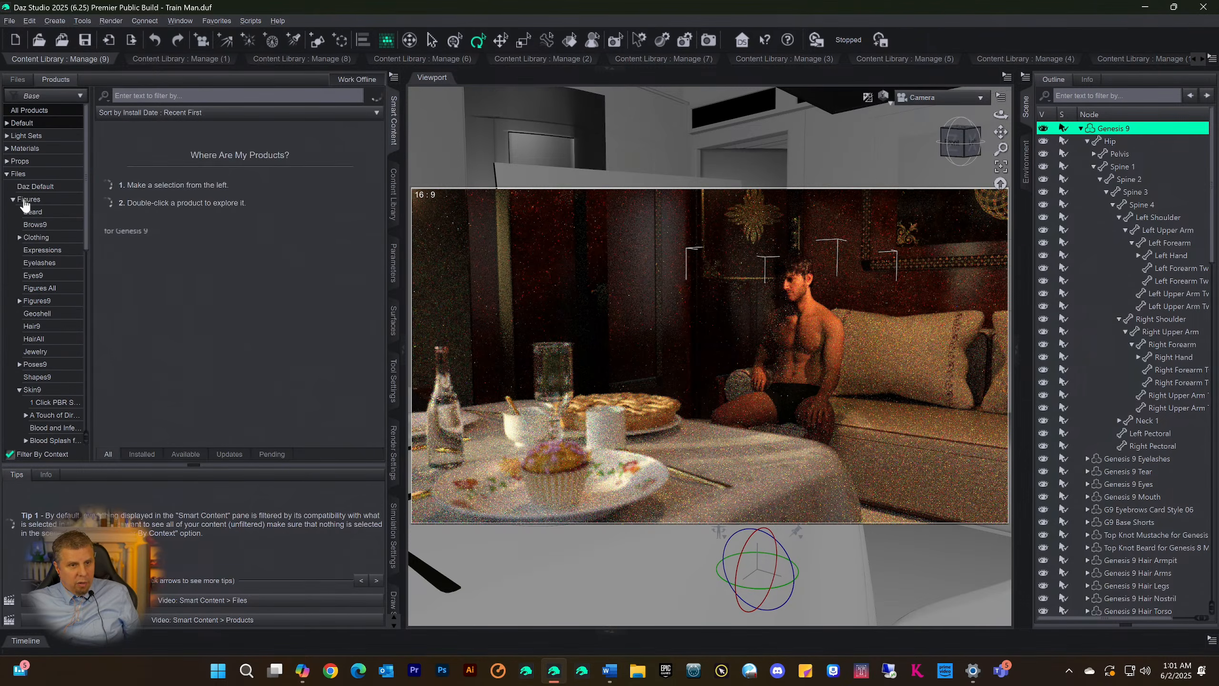
{"action": "left_click", "coordinate": [25, 204]}
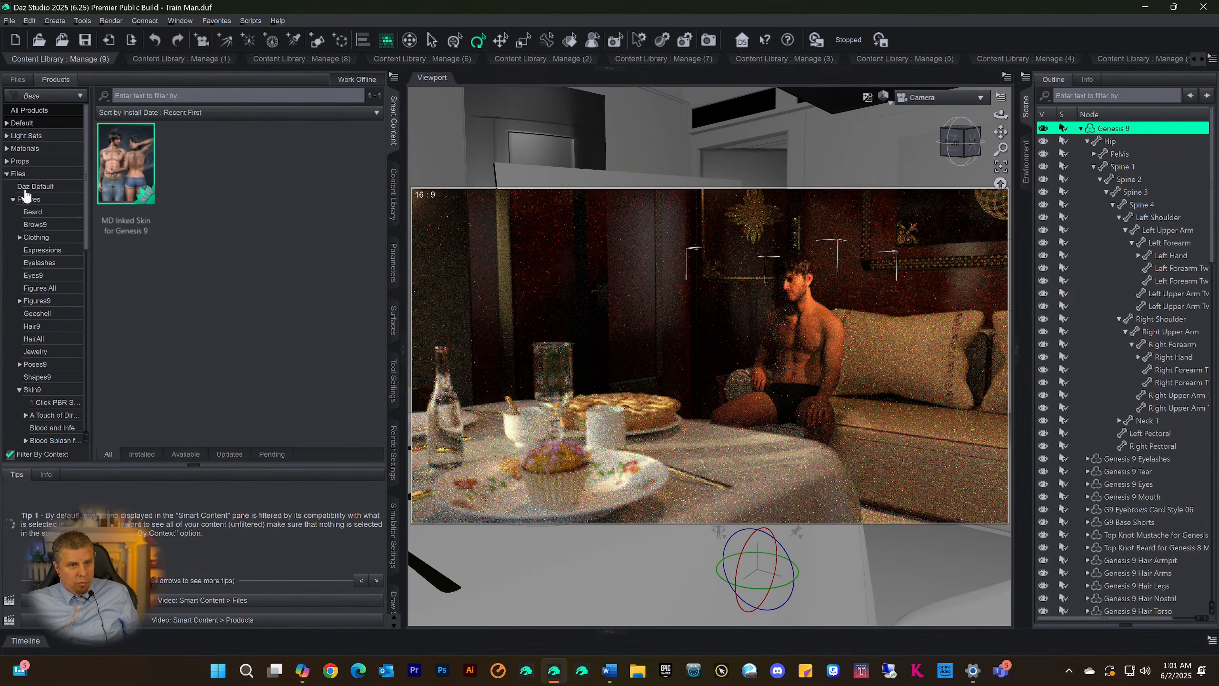
{"action": "left_click", "coordinate": [7, 174]}
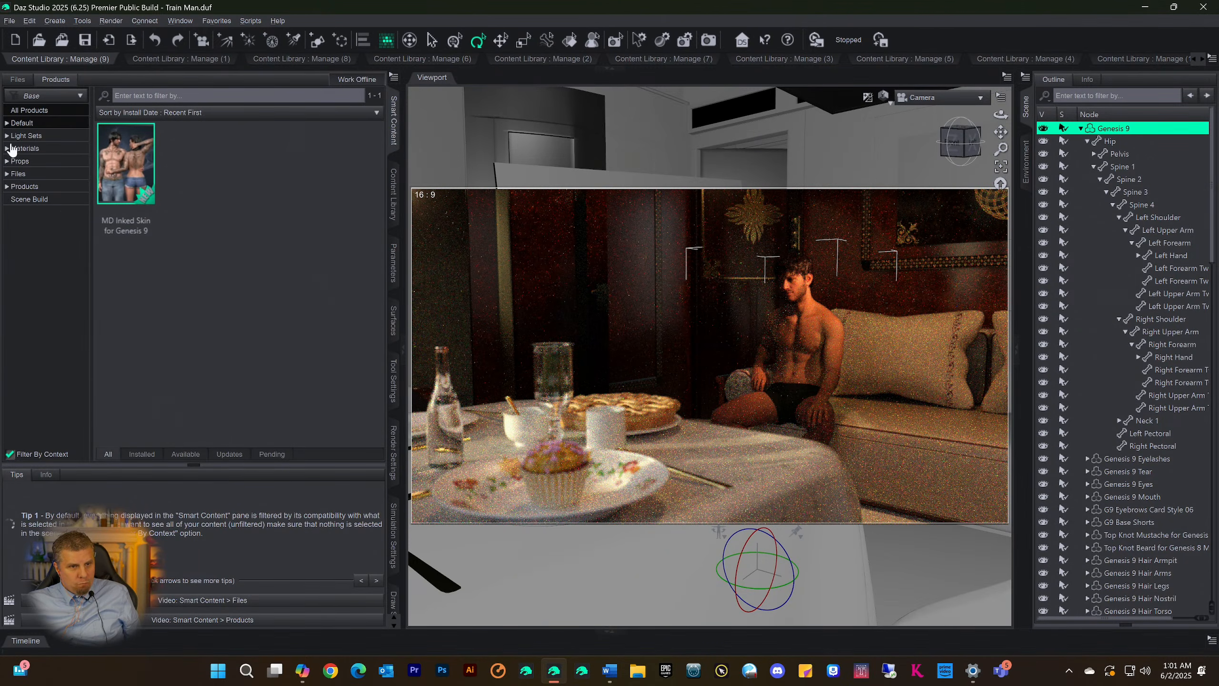
Browse the Genesis 9 hair products in the Hair category under Default in Smart Content
{"action": "left_click", "coordinate": [7, 123]}
{"action": "left_click", "coordinate": [26, 300]}
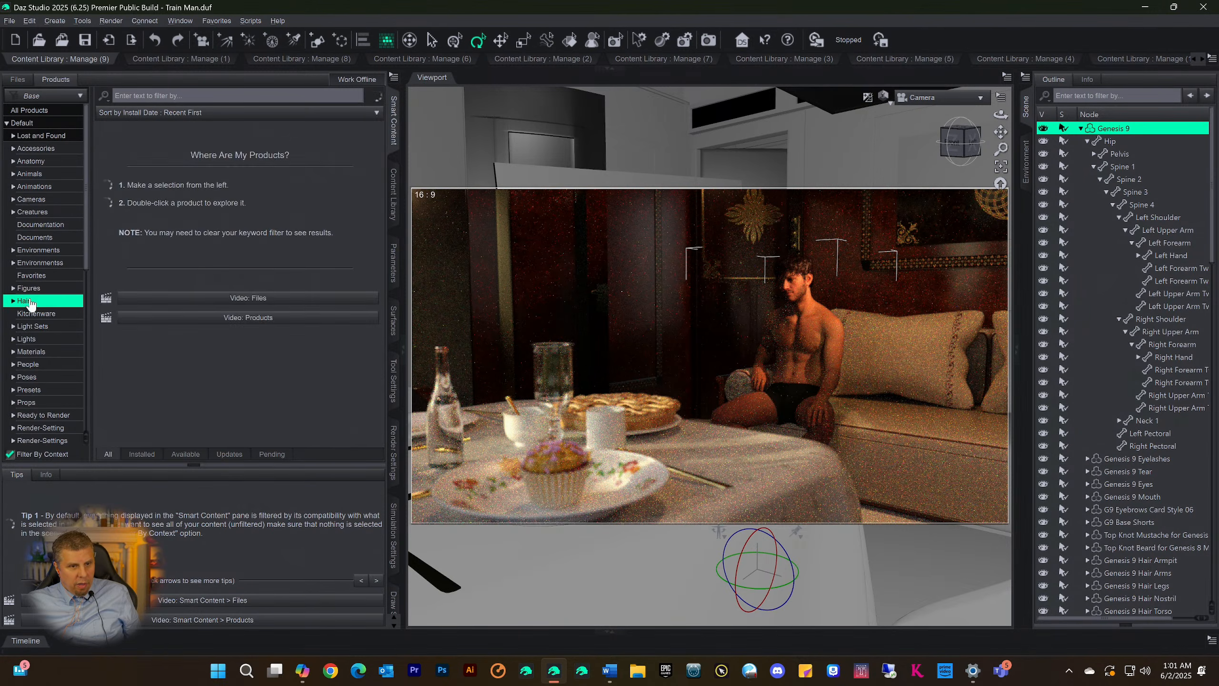
{"action": "scroll", "coordinate": [221, 214], "scroll_direction": "down", "scroll_amount": 8}
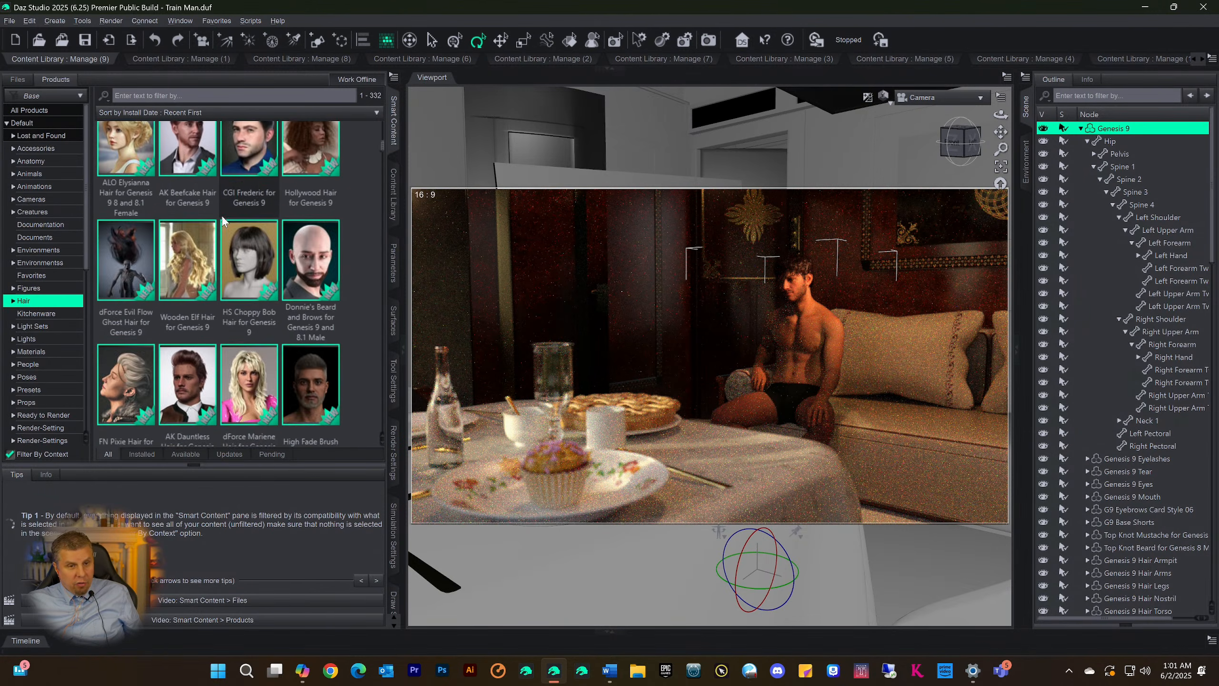
{"action": "scroll", "coordinate": [222, 216], "scroll_direction": "down", "scroll_amount": 10}
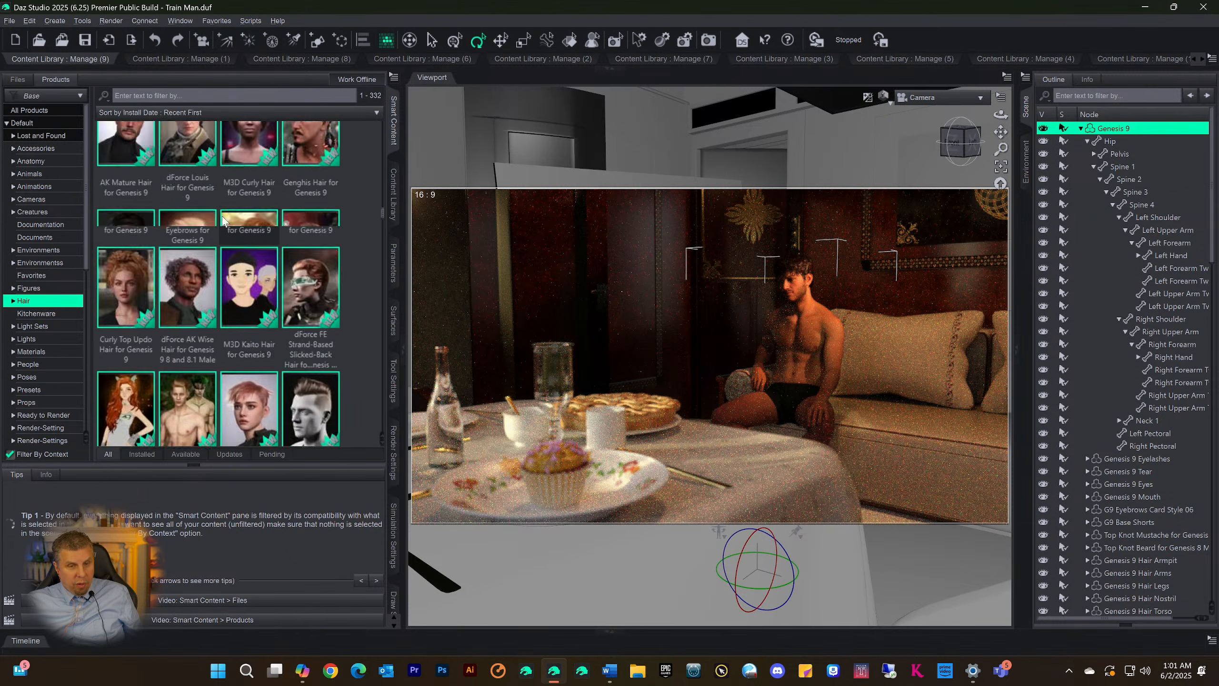
{"action": "scroll", "coordinate": [221, 213], "scroll_direction": "down", "scroll_amount": 10}
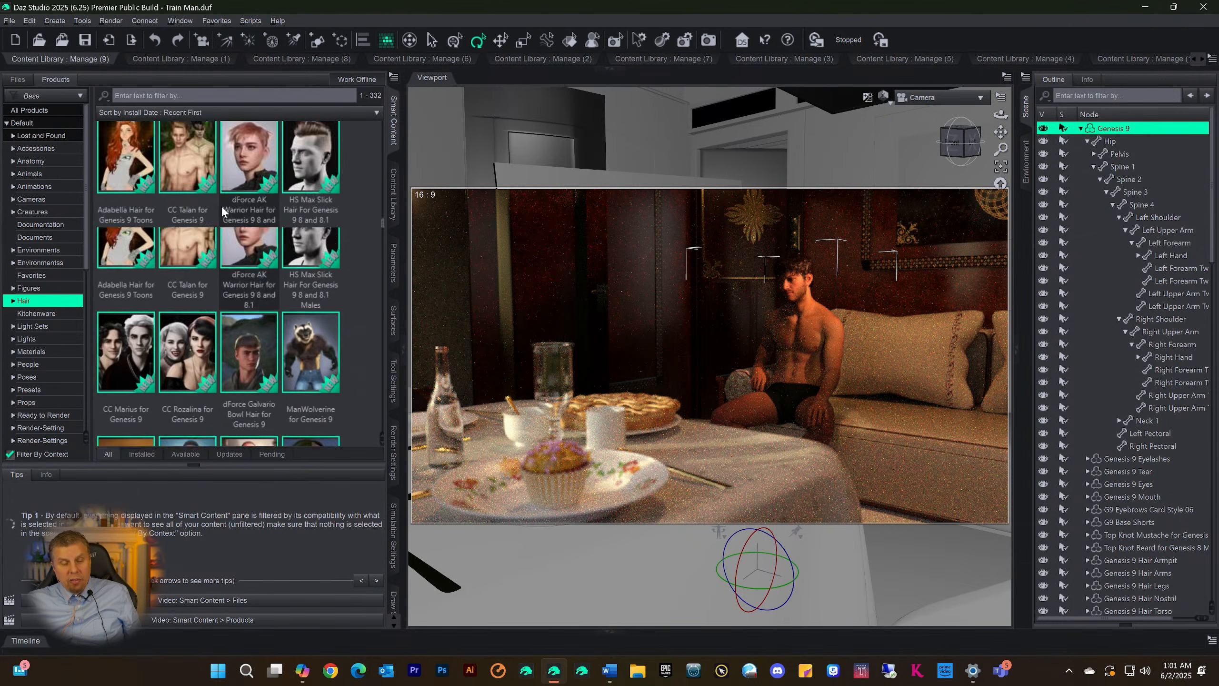
{"action": "mouse_move", "coordinate": [219, 204]}
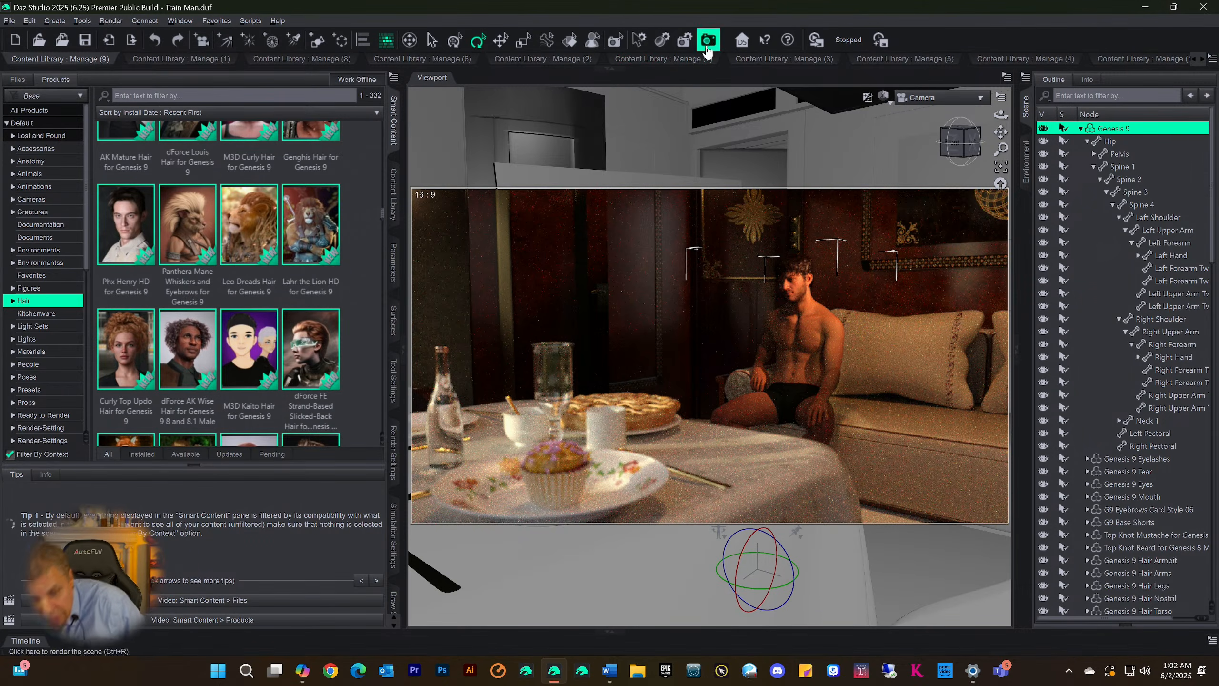
Expand the Content Library docking area and compare Scene Build in Manage (9) with Shapes9 in Manage (1), ending on Shapes9
{"action": "left_click", "coordinate": [610, 68]}
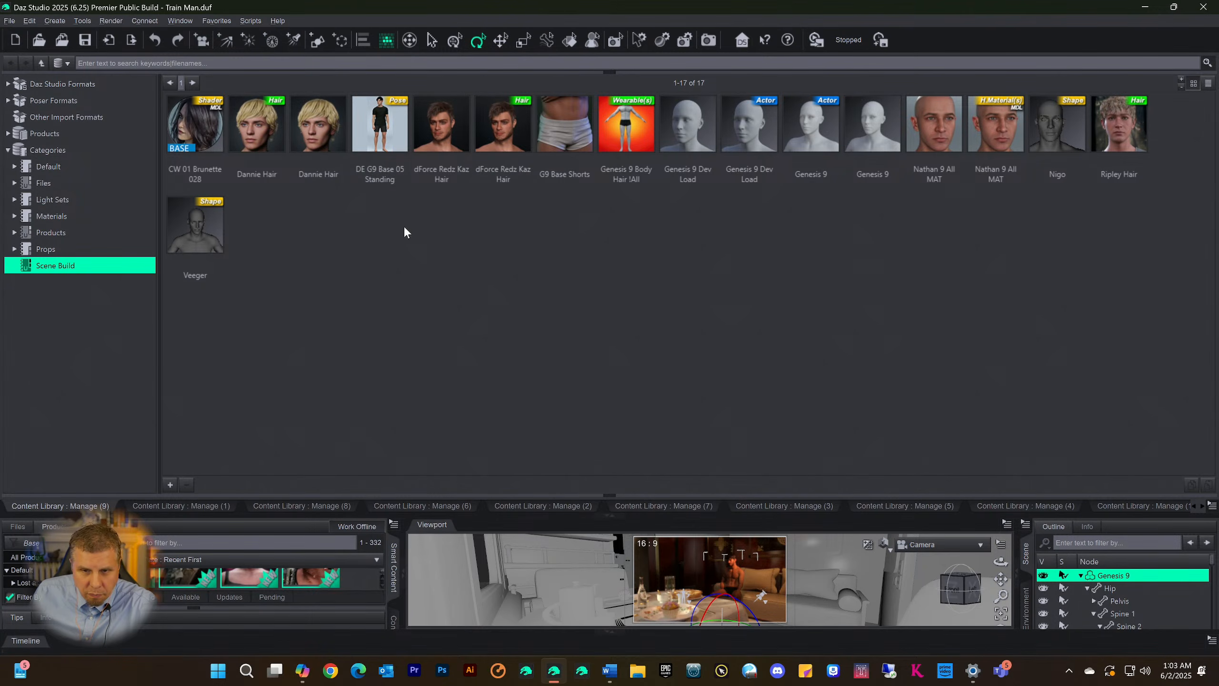
{"action": "left_click", "coordinate": [183, 506]}
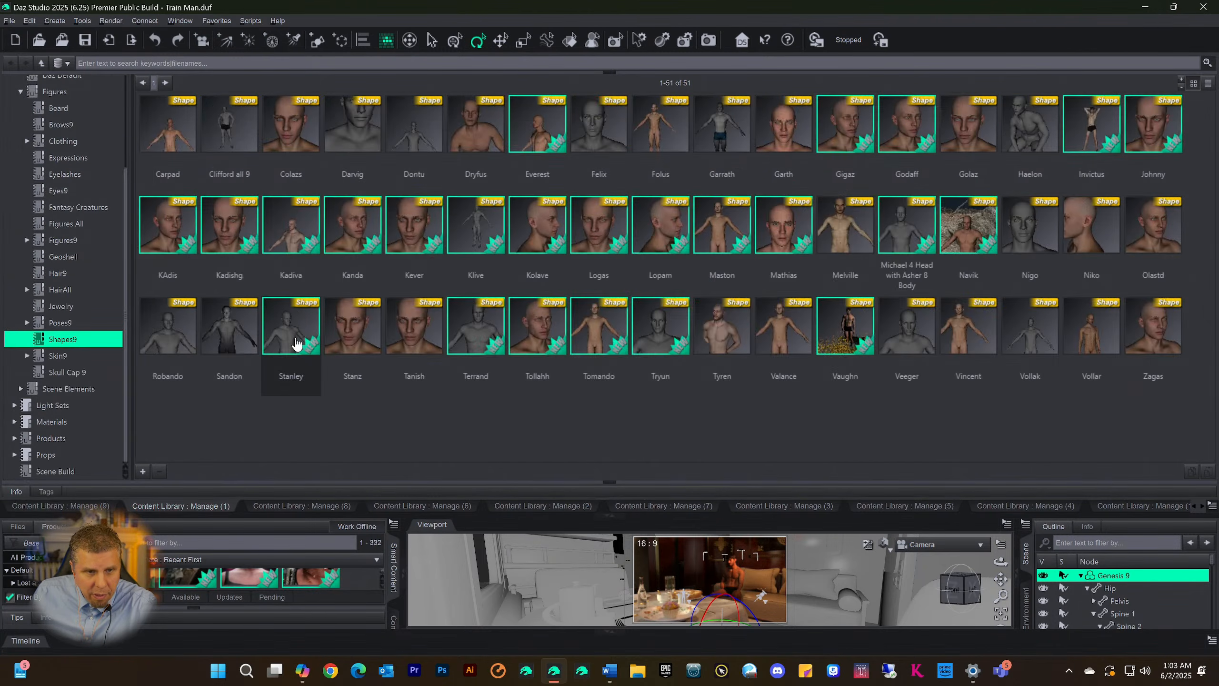
{"action": "left_click", "coordinate": [69, 505]}
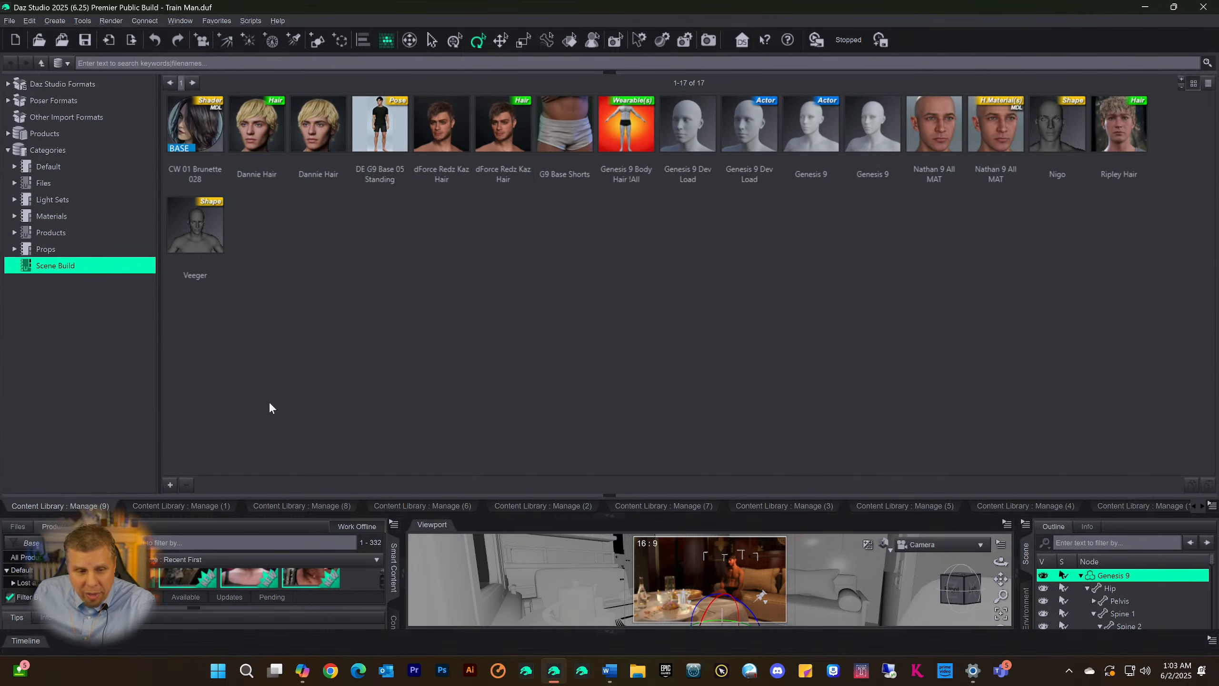
{"action": "left_click", "coordinate": [150, 509]}
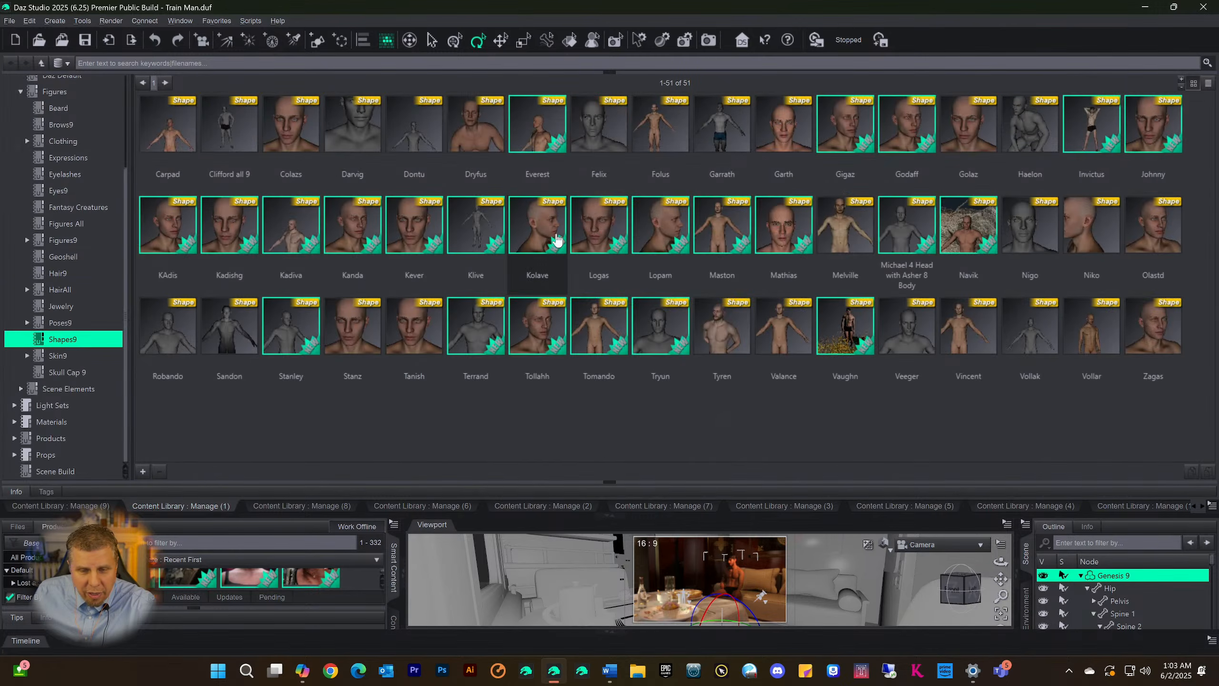
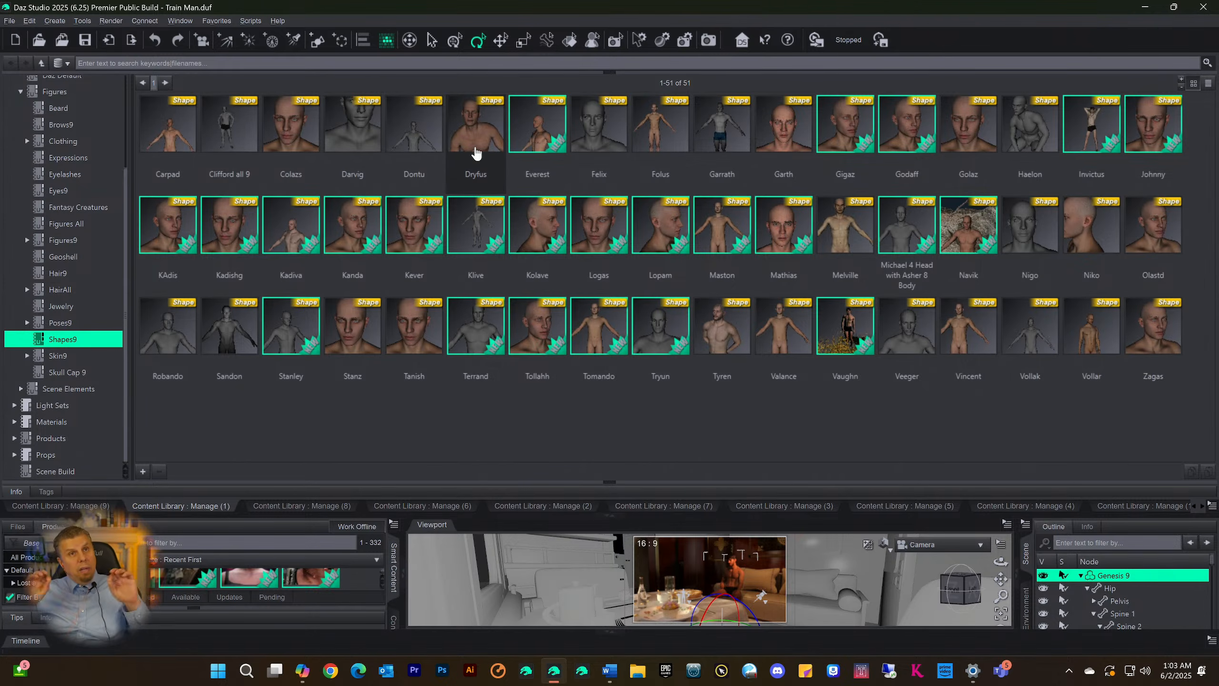
Examine the saved Genesis 9 character presets in the Shapes9 category
{"action": "mouse_move", "coordinate": [475, 153]}
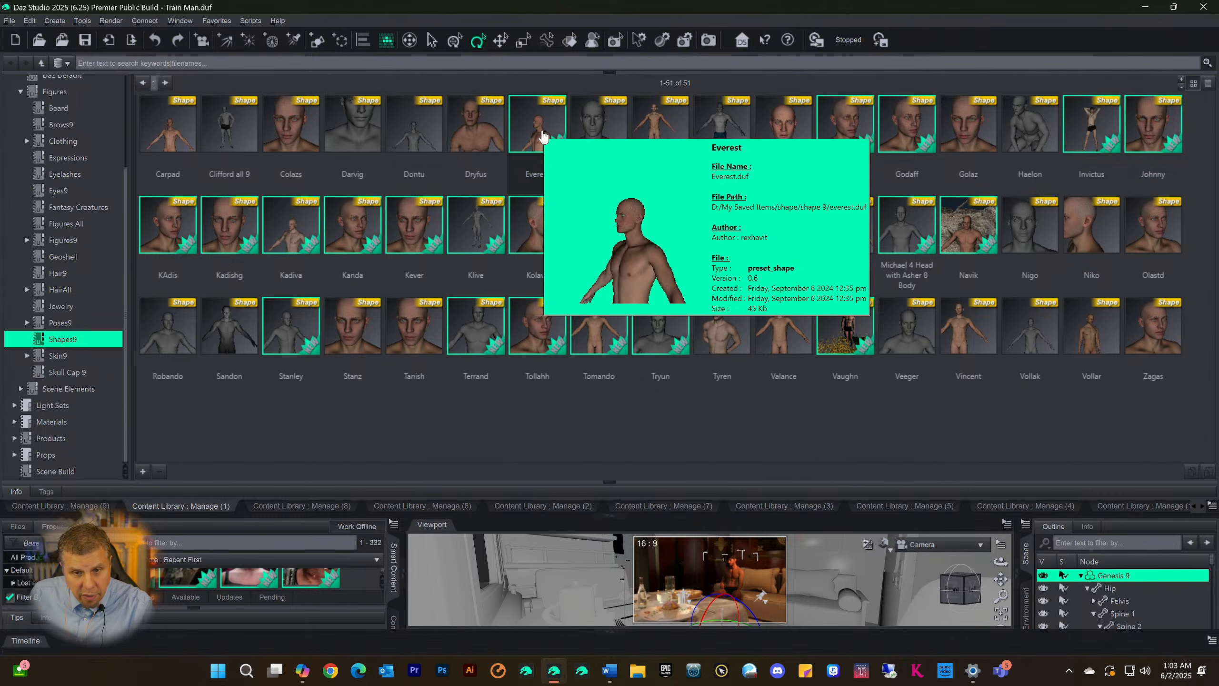
{"action": "mouse_move", "coordinate": [582, 136]}
{"action": "mouse_move", "coordinate": [651, 144]}
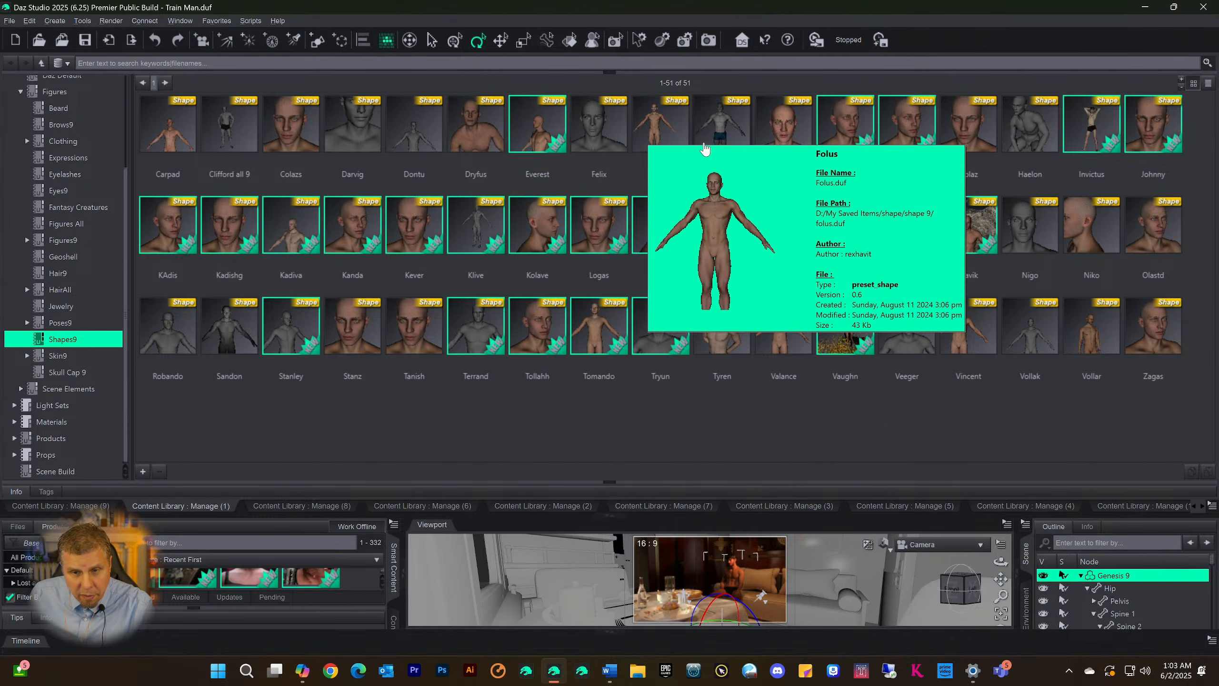
{"action": "mouse_move", "coordinate": [808, 149]}
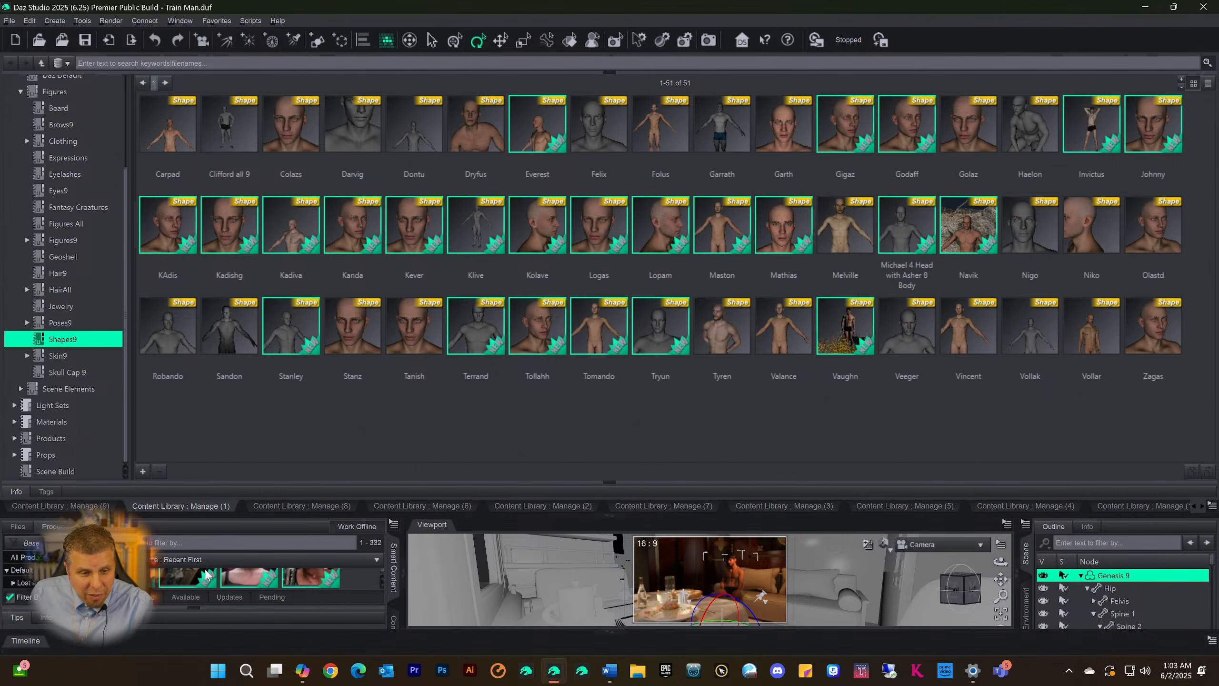
{"action": "mouse_move", "coordinate": [250, 575]}
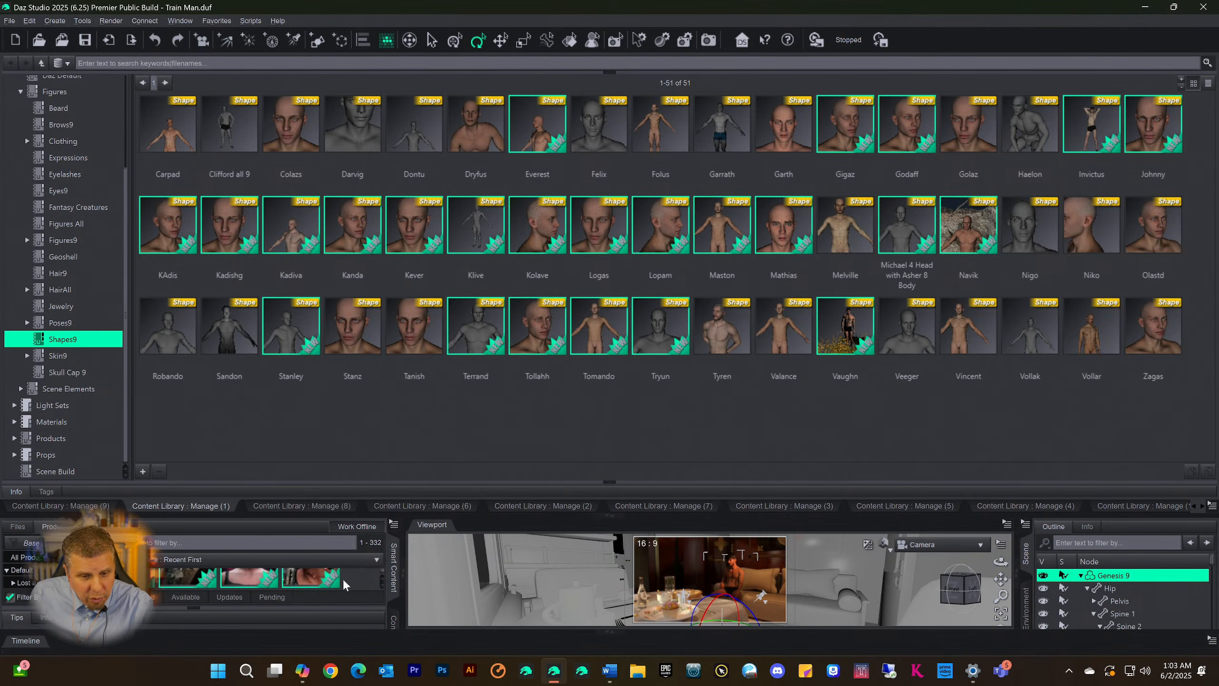
{"action": "mouse_move", "coordinate": [319, 578]}
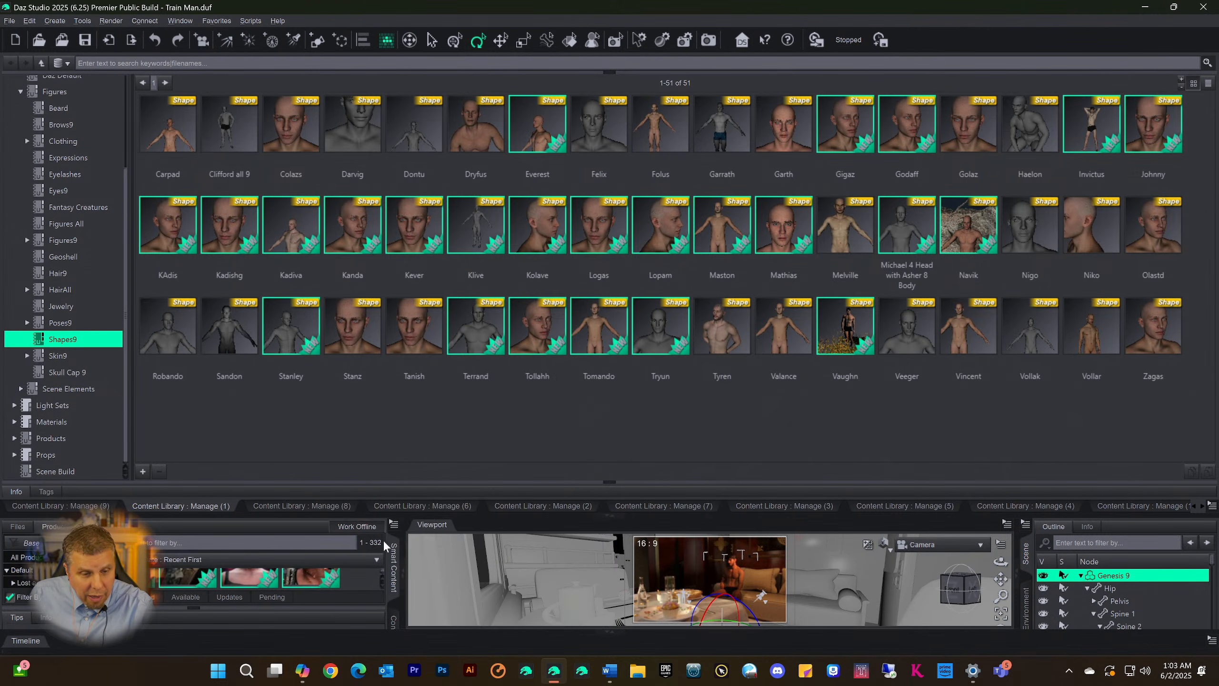
Collapse the enlarged content library and look through the Genesis 9 hair products, back to the most recently installed ones
{"action": "left_click", "coordinate": [608, 521]}
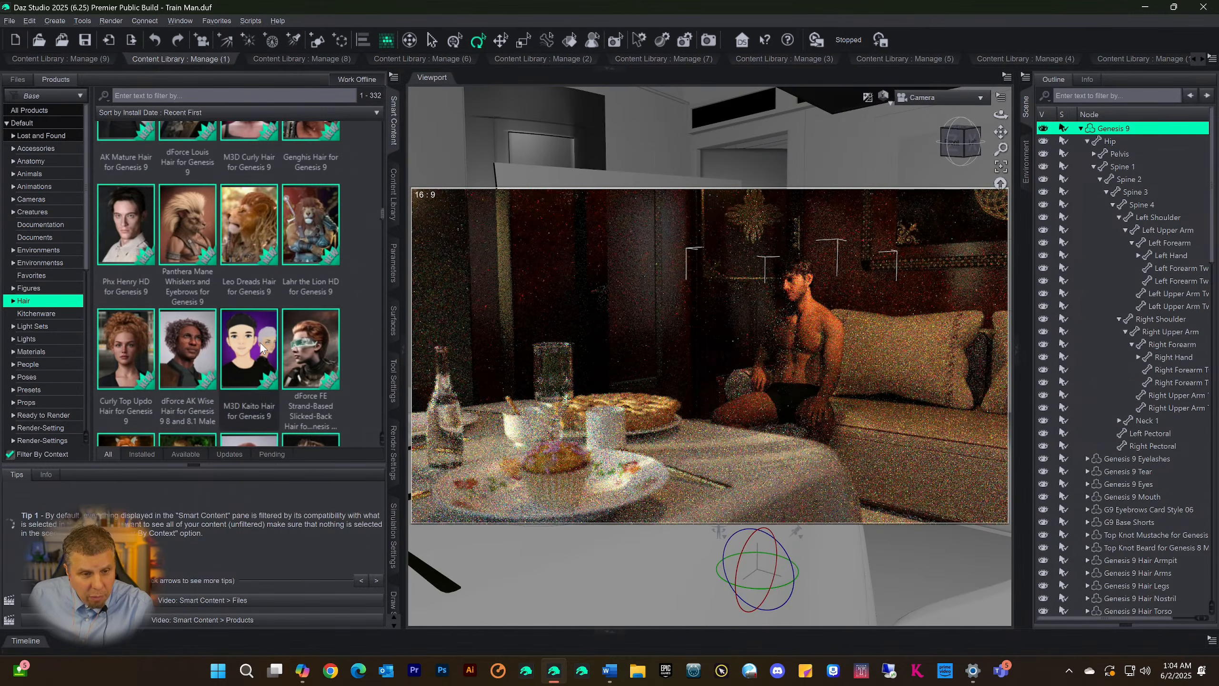
{"action": "mouse_move", "coordinate": [185, 353]}
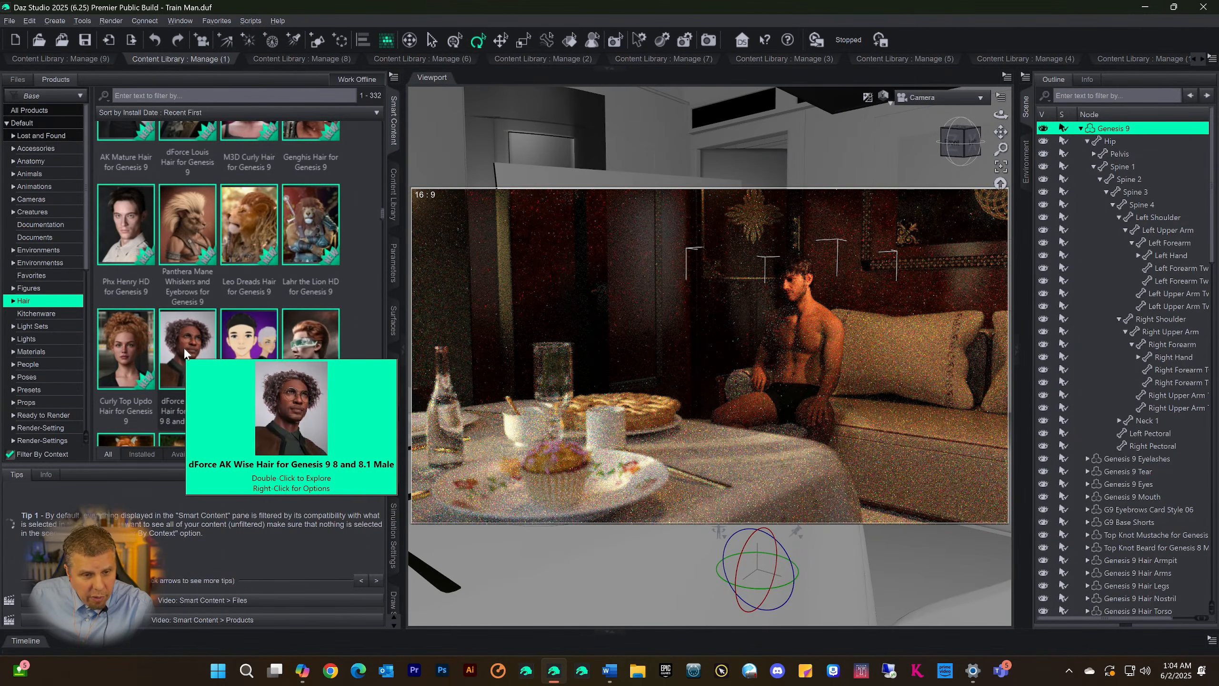
{"action": "mouse_move", "coordinate": [131, 352]}
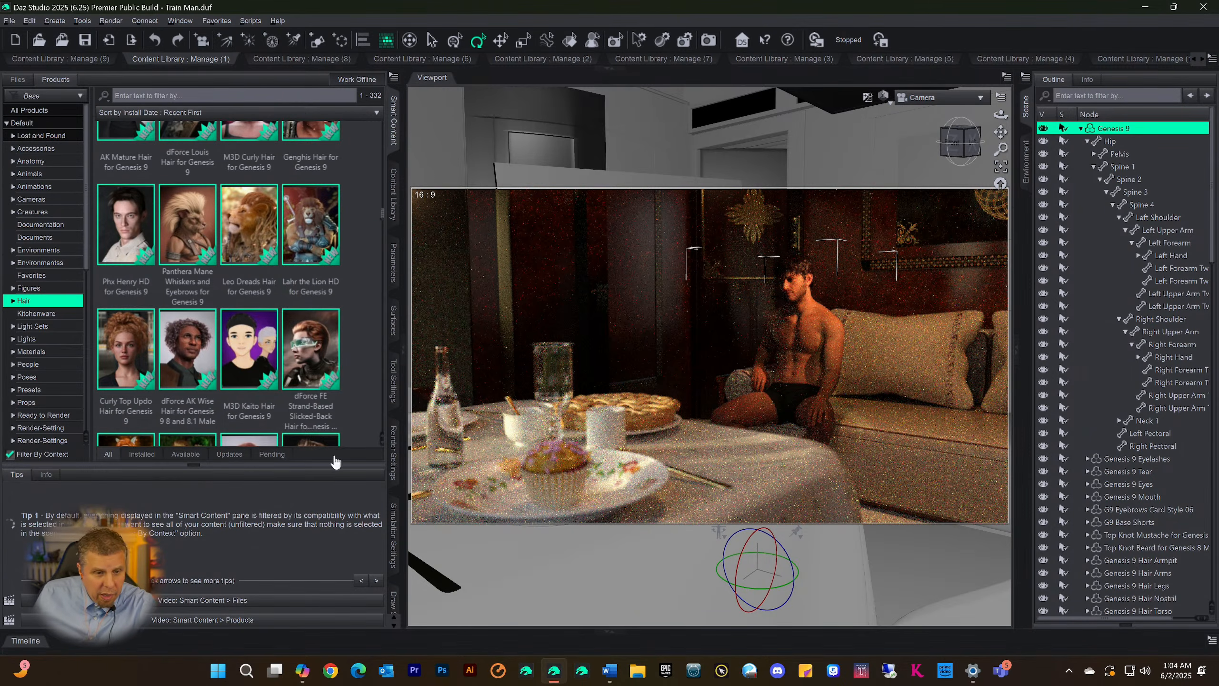
{"action": "scroll", "coordinate": [355, 278], "scroll_direction": "up", "scroll_amount": 5}
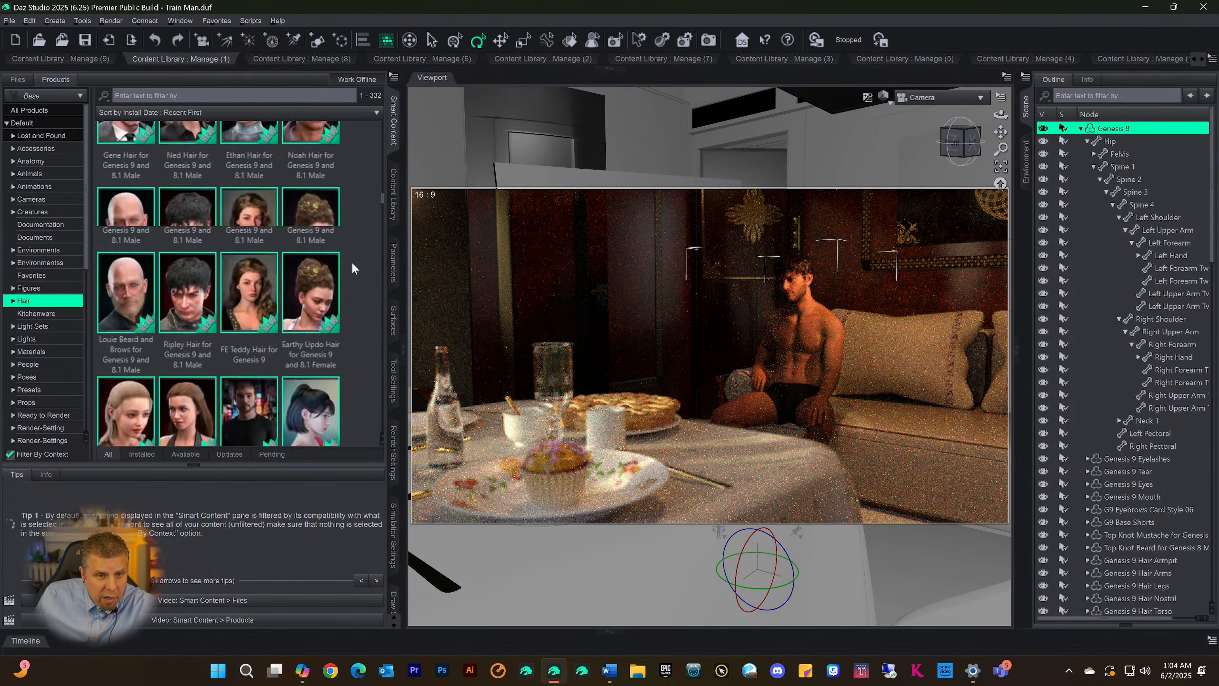
{"action": "scroll", "coordinate": [352, 263], "scroll_direction": "up", "scroll_amount": 8}
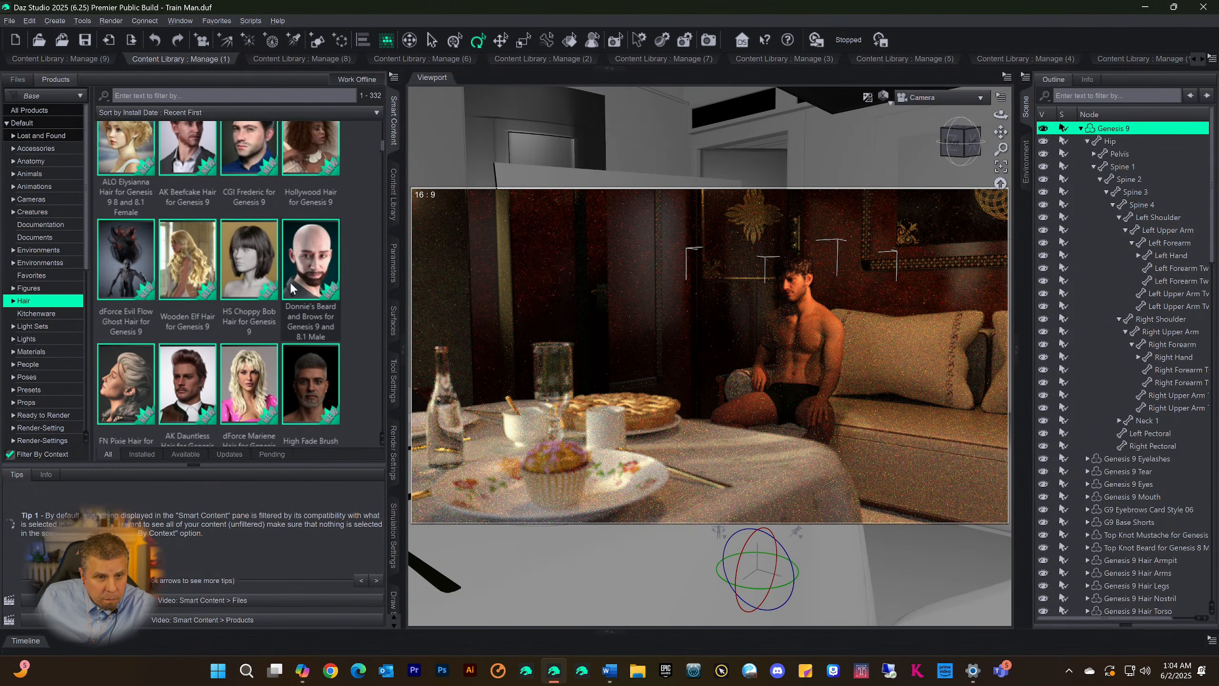
{"action": "mouse_move", "coordinate": [191, 262]}
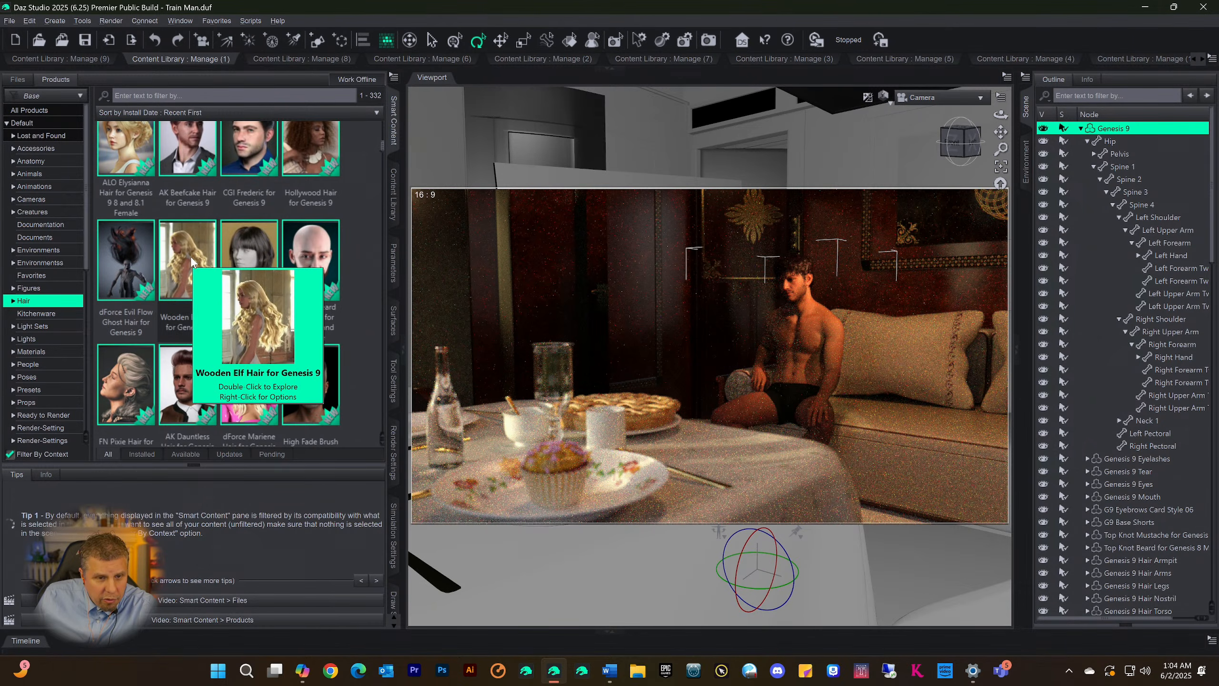
{"action": "mouse_move", "coordinate": [303, 240]}
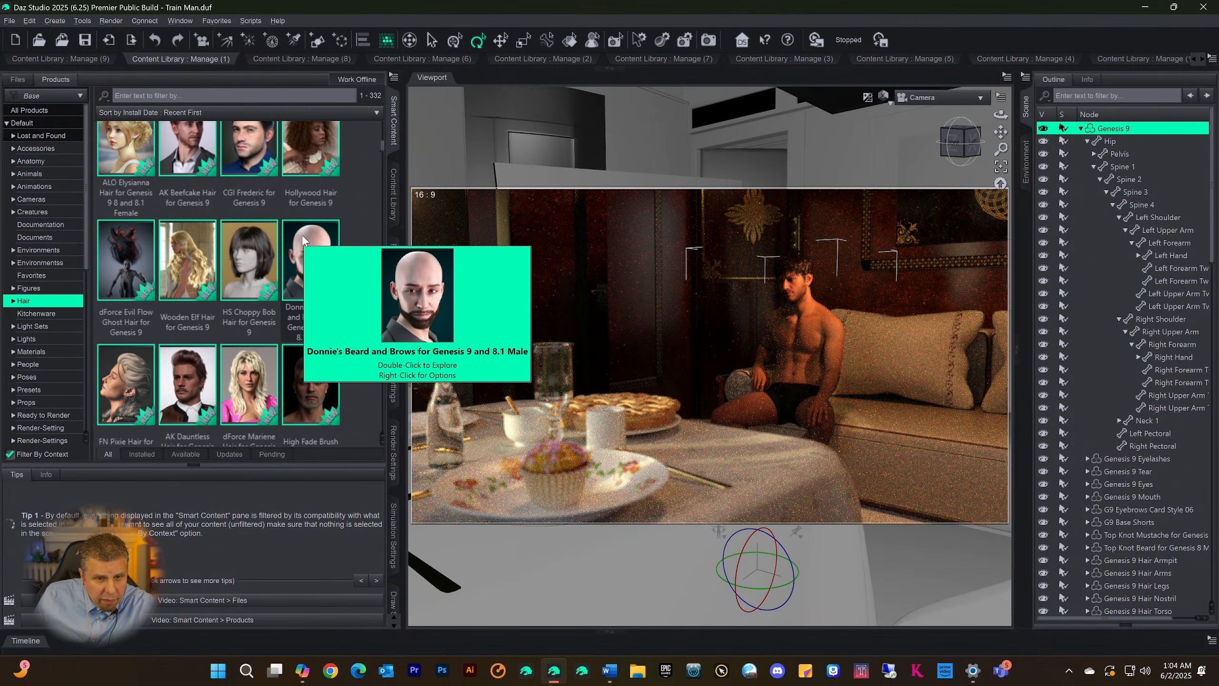
{"action": "scroll", "coordinate": [315, 238], "scroll_direction": "up", "scroll_amount": 5}
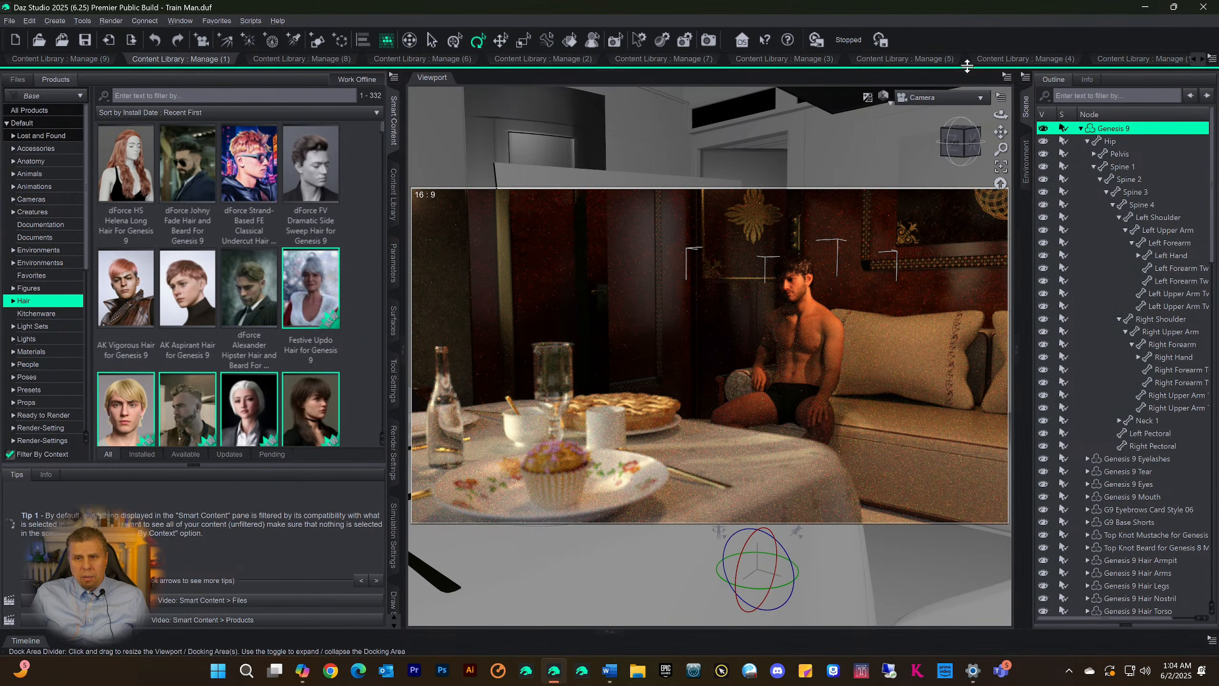
Expand the content library again and look through the presets of the Skin9 category
{"action": "left_click_drag", "start_coordinate": [637, 76], "coordinate": [458, 483]}
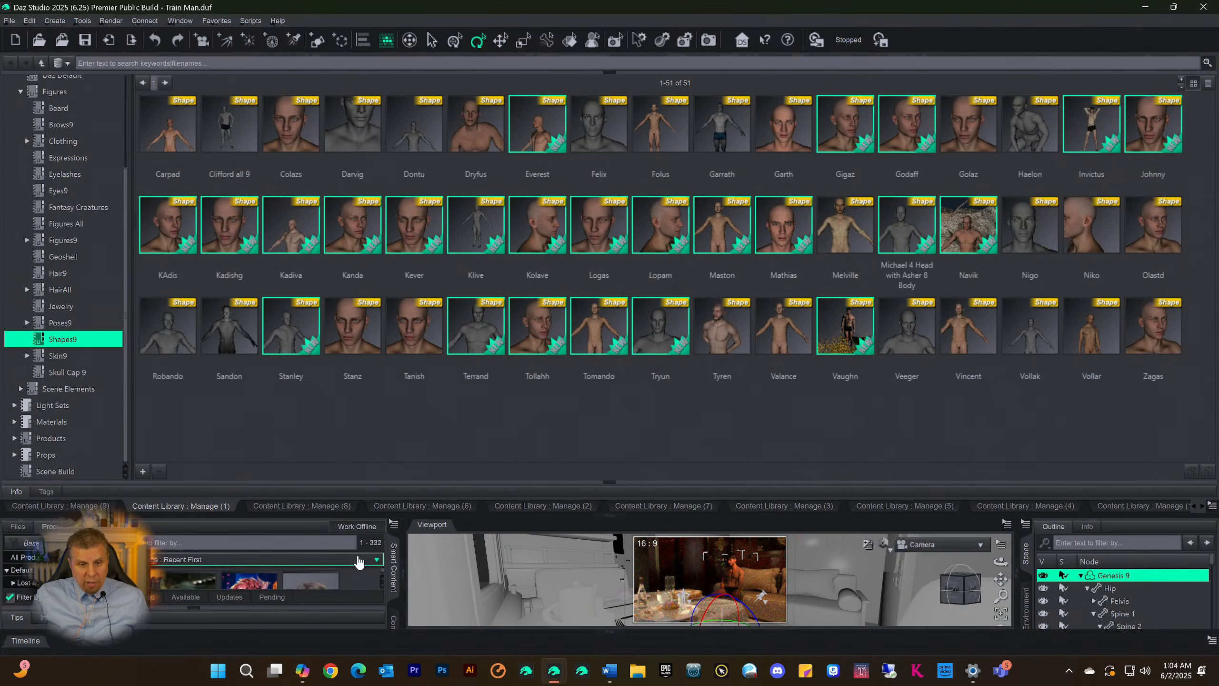
{"action": "left_click", "coordinate": [315, 508]}
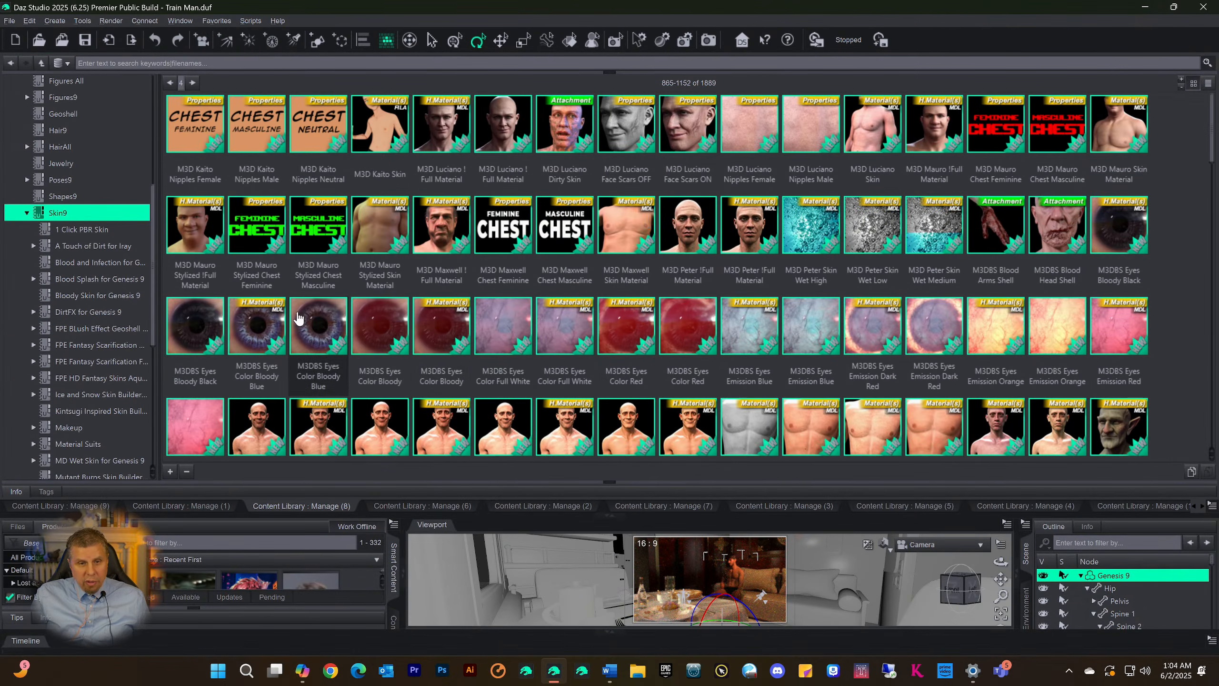
{"action": "scroll", "coordinate": [772, 278], "scroll_direction": "down", "scroll_amount": 1}
{"action": "scroll", "coordinate": [771, 279], "scroll_direction": "down", "scroll_amount": 3}
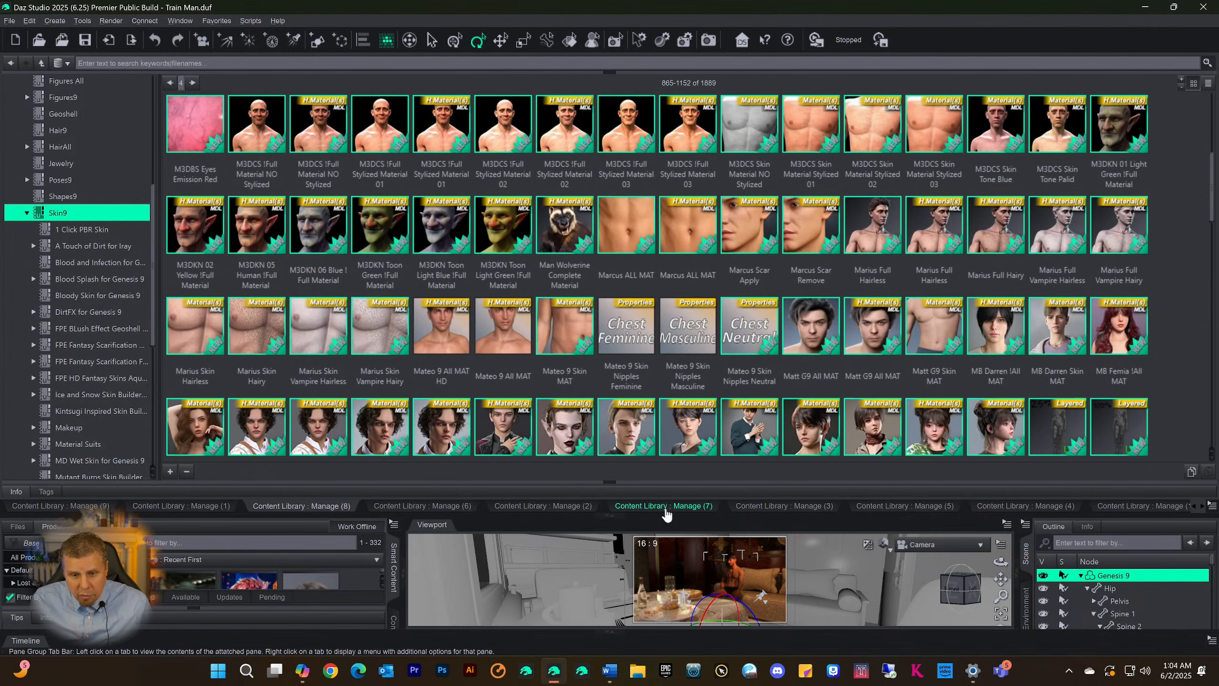
Look at the Skull Cap 9 presets and examine the G9WT tan presets in the third content library
{"action": "left_click", "coordinate": [666, 507]}
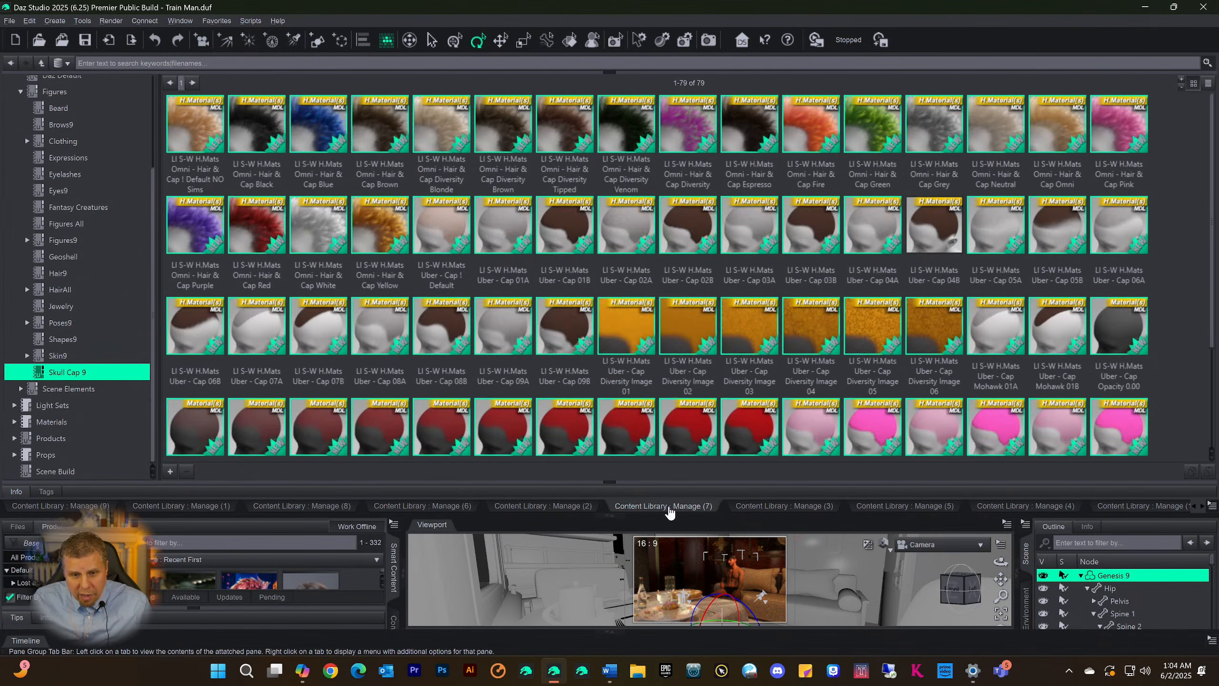
{"action": "left_click", "coordinate": [767, 507]}
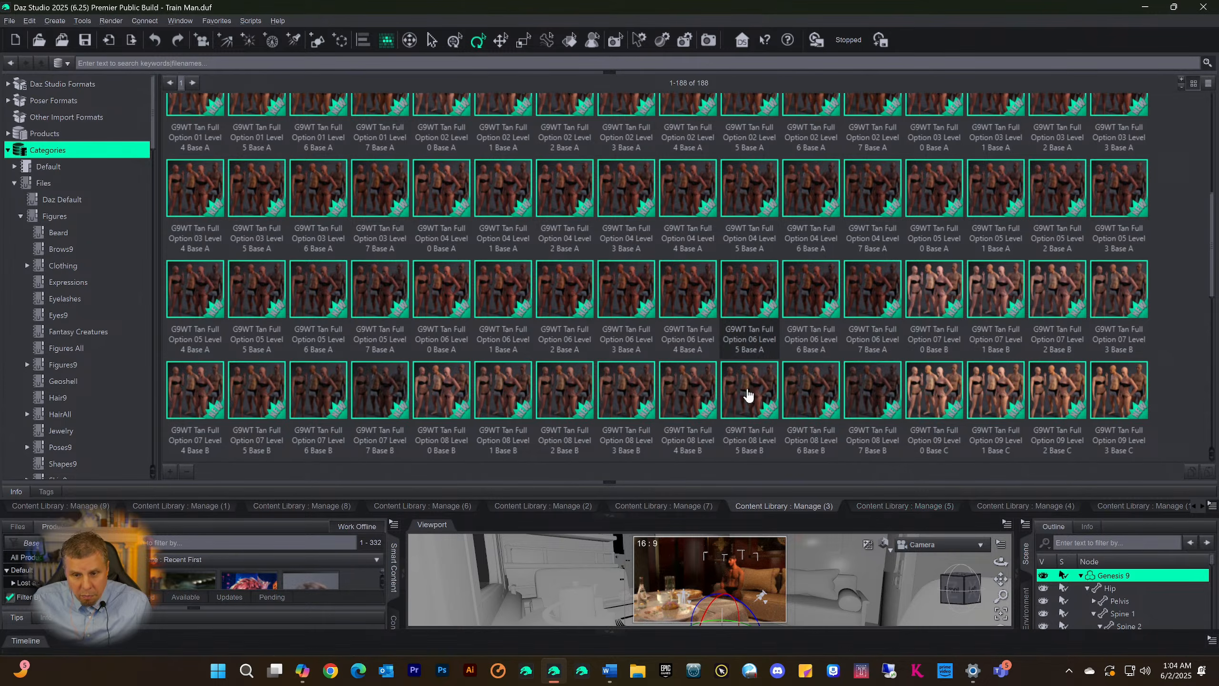
{"action": "scroll", "coordinate": [434, 224], "scroll_direction": "up", "scroll_amount": 4}
{"action": "scroll", "coordinate": [434, 224], "scroll_direction": "down", "scroll_amount": 10}
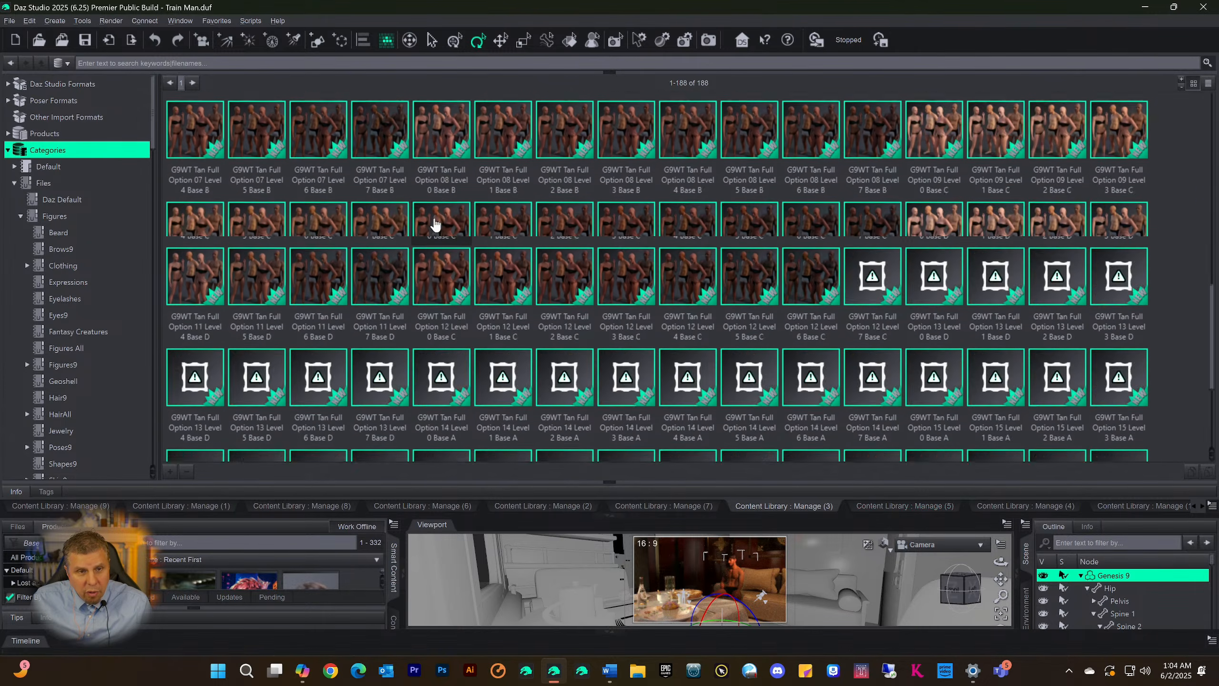
{"action": "scroll", "coordinate": [435, 227], "scroll_direction": "up", "scroll_amount": 10}
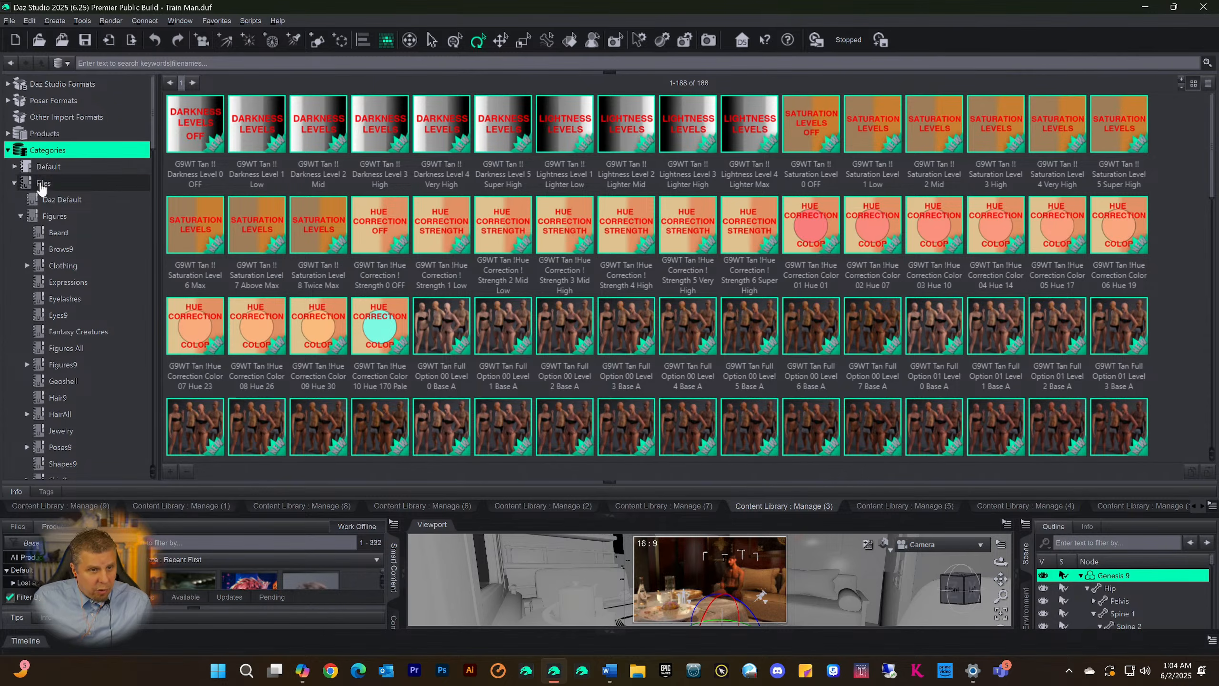
Display the Eyes9 category and examine the eye presets on its first page
{"action": "scroll", "coordinate": [101, 235], "scroll_direction": "down", "scroll_amount": 2}
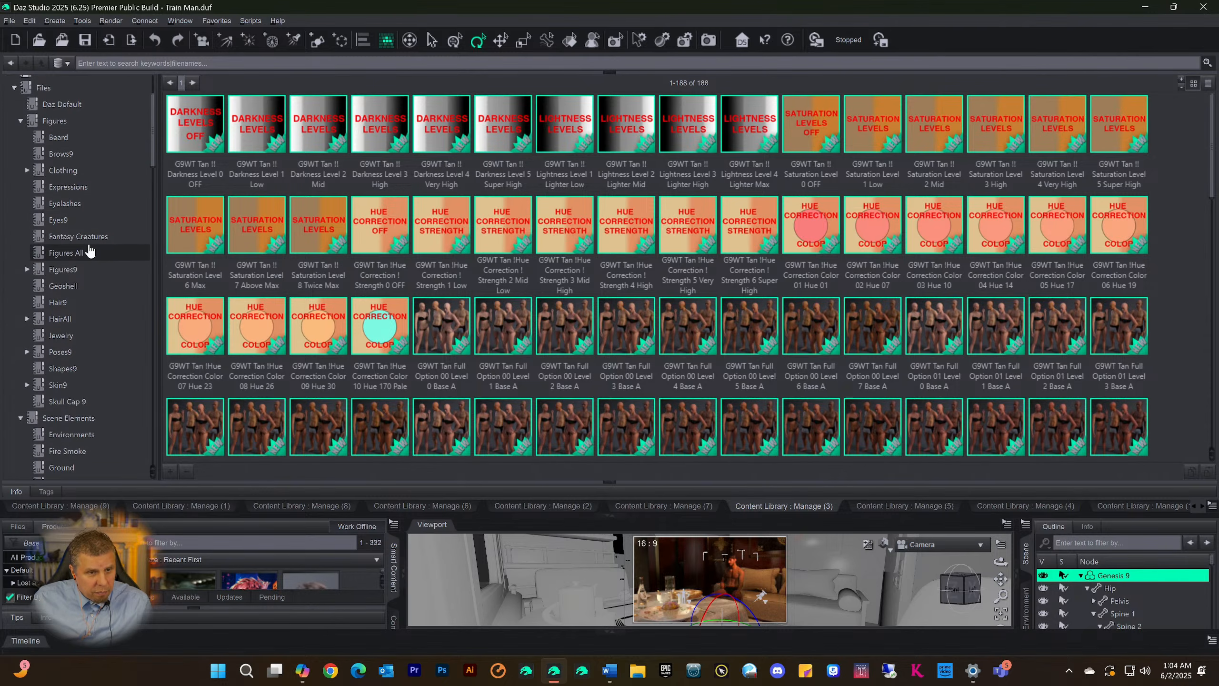
{"action": "left_click", "coordinate": [57, 220]}
{"action": "scroll", "coordinate": [724, 260], "scroll_direction": "down", "scroll_amount": 15}
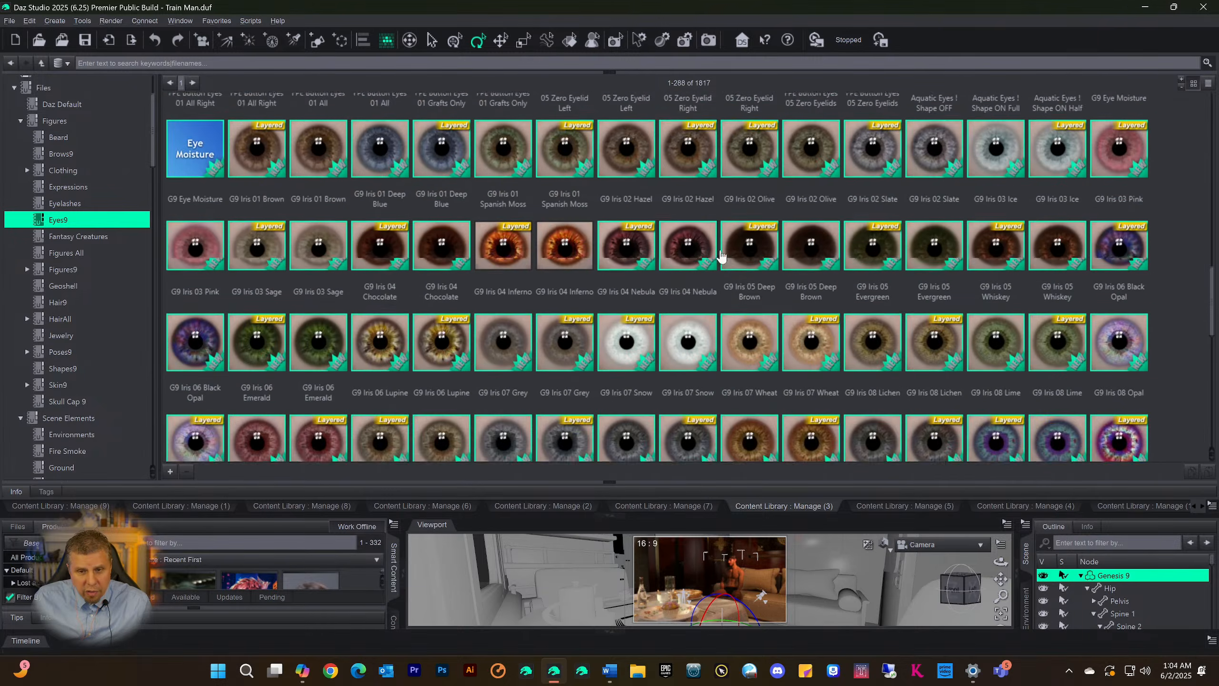
{"action": "scroll", "coordinate": [720, 254], "scroll_direction": "up", "scroll_amount": 15}
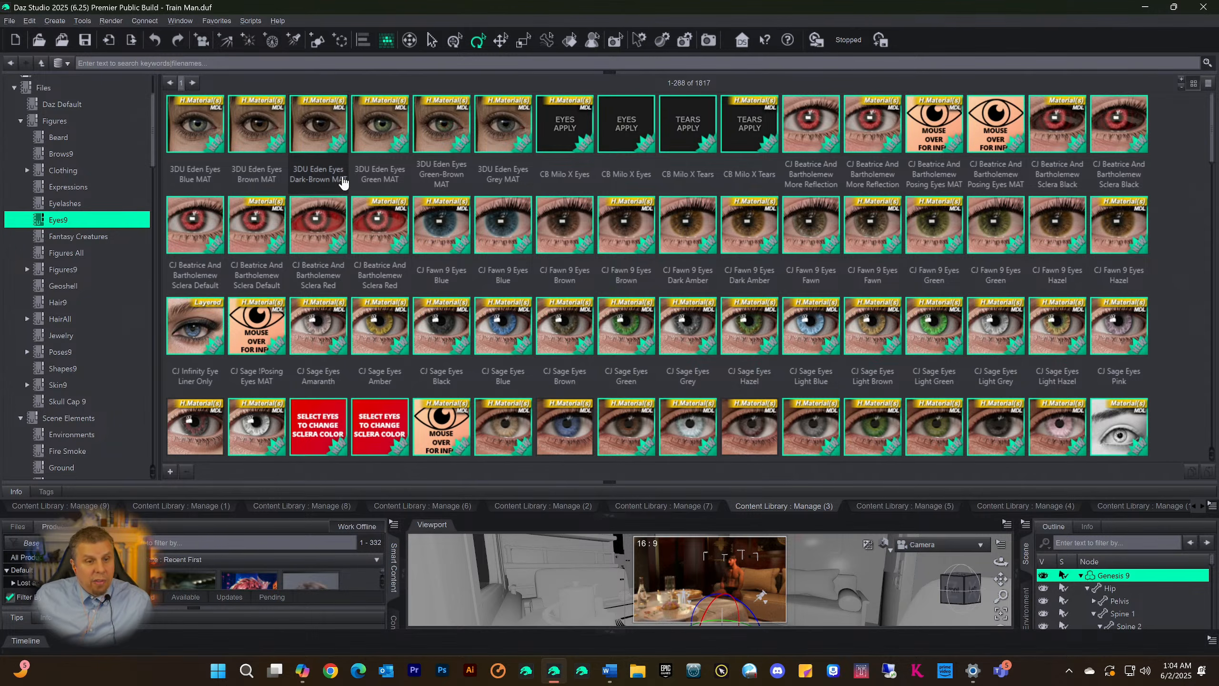
{"action": "mouse_move", "coordinate": [343, 181]}
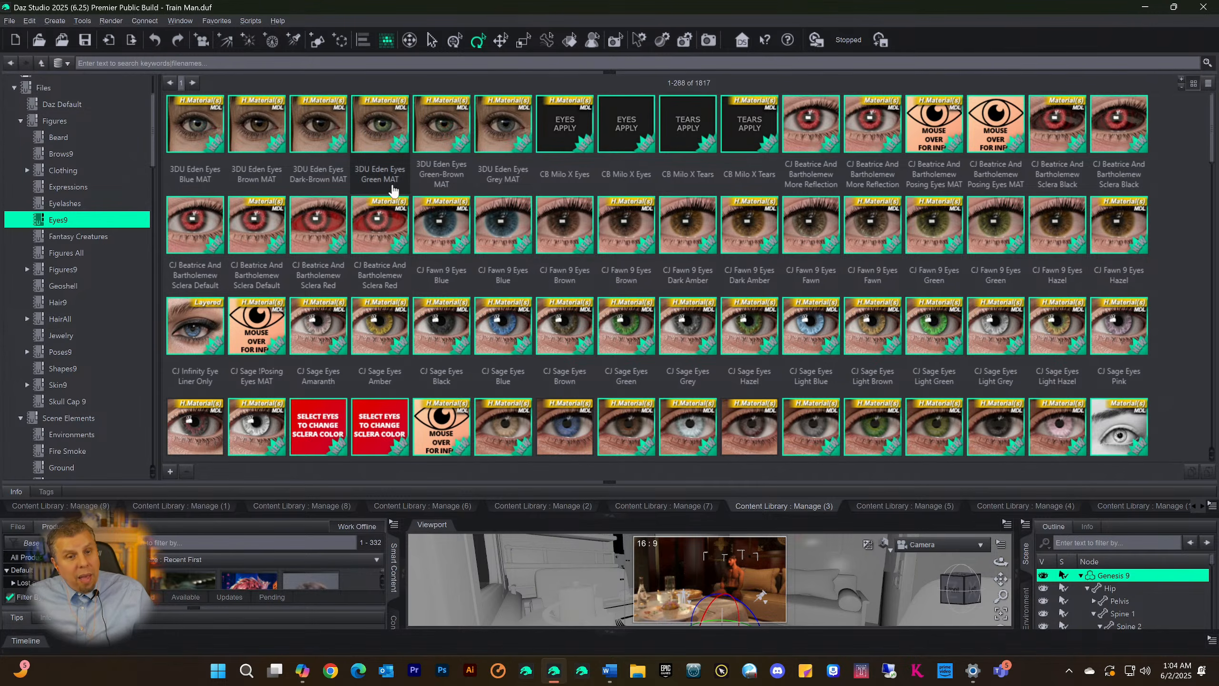
{"action": "mouse_move", "coordinate": [375, 192]}
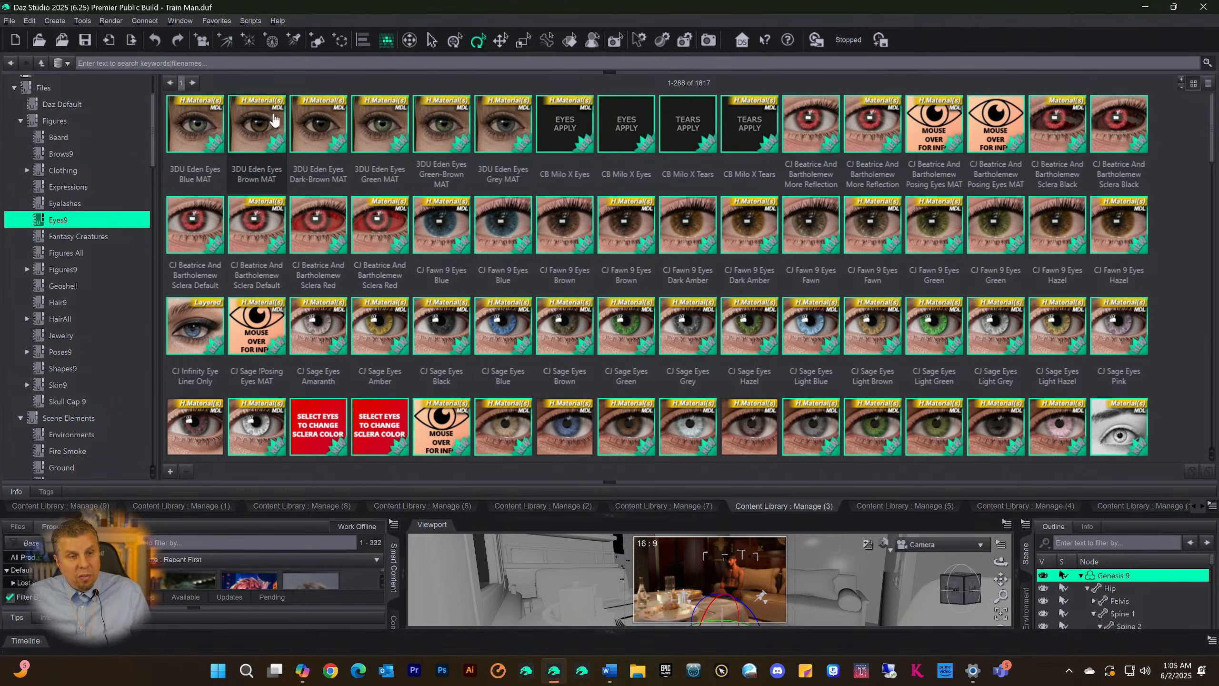
Page through the Eyes9 category to its last page and look over the items there
{"action": "left_click", "coordinate": [192, 82]}
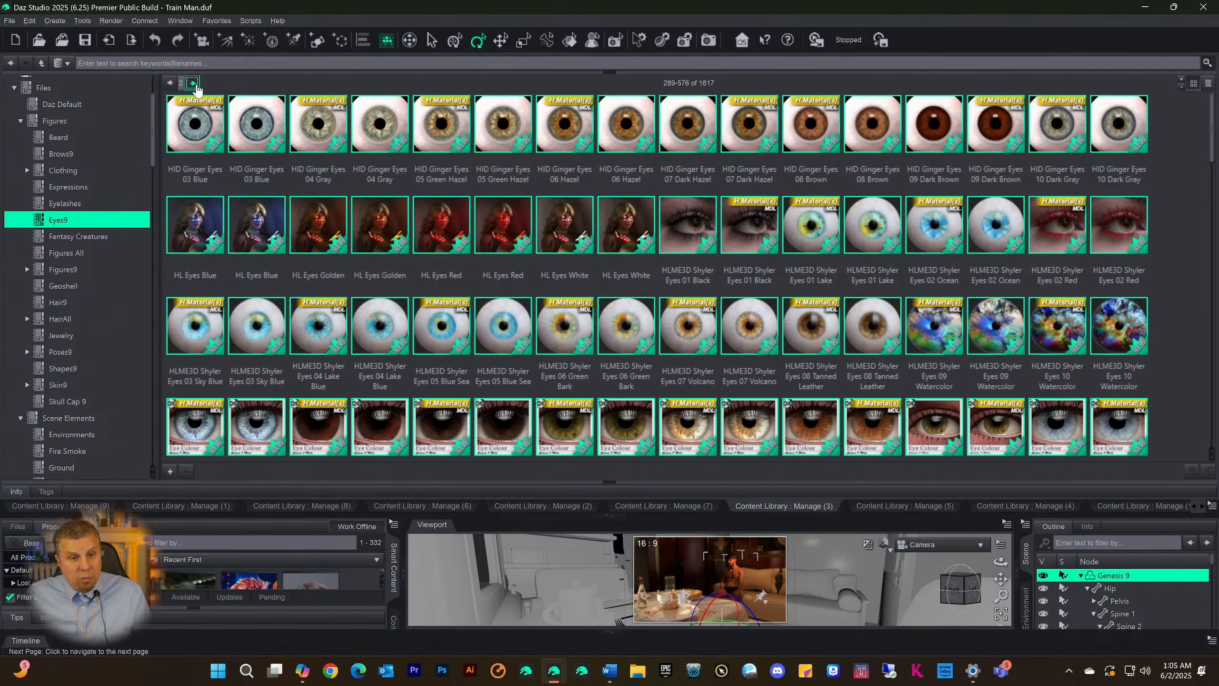
{"action": "left_click", "coordinate": [192, 82]}
{"action": "left_click", "coordinate": [192, 83]}
{"action": "left_click", "coordinate": [192, 82]}
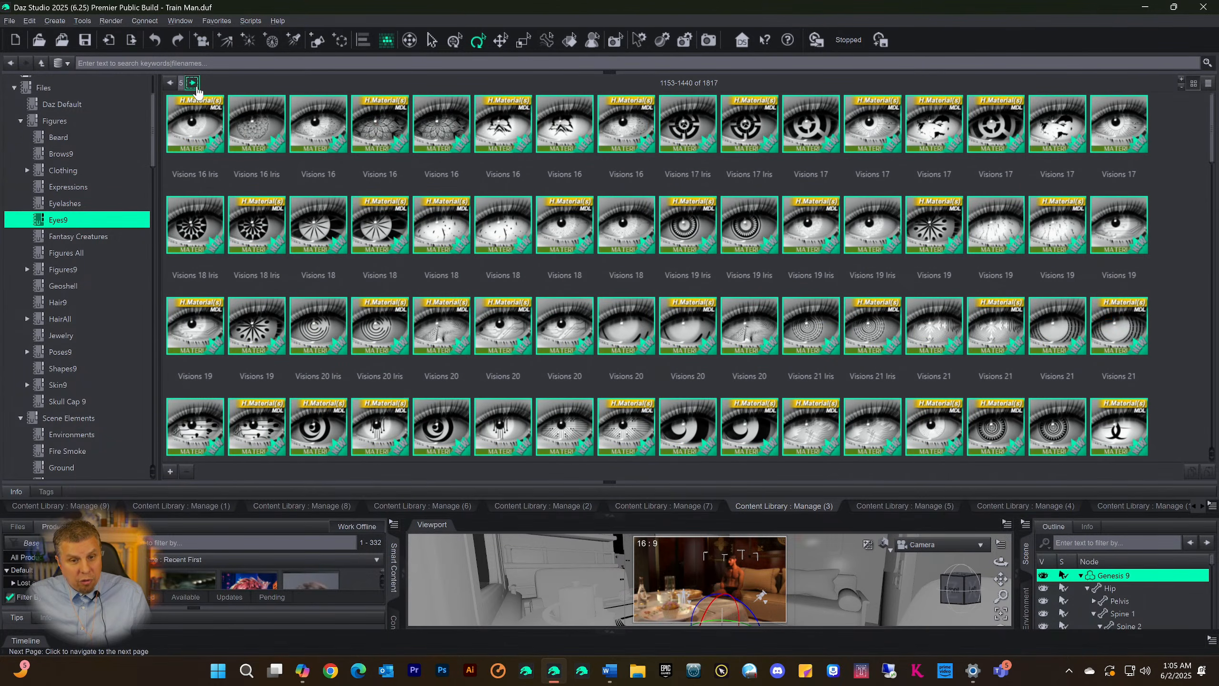
{"action": "left_click", "coordinate": [194, 86]}
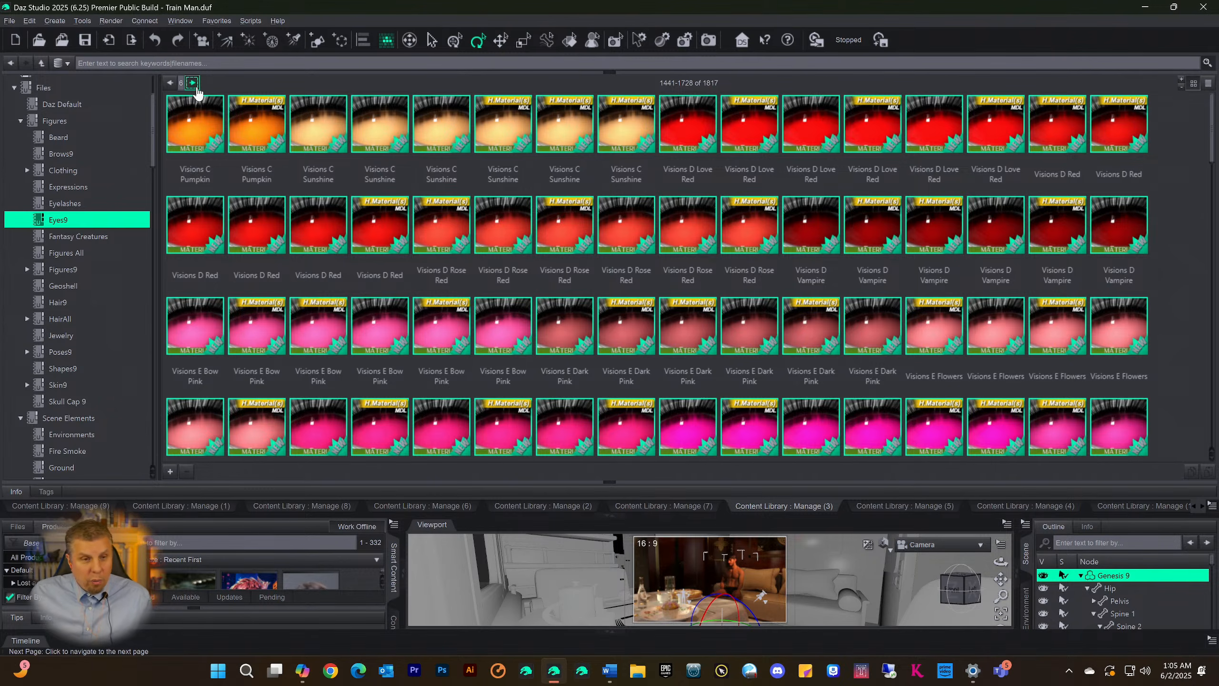
{"action": "left_click", "coordinate": [193, 84]}
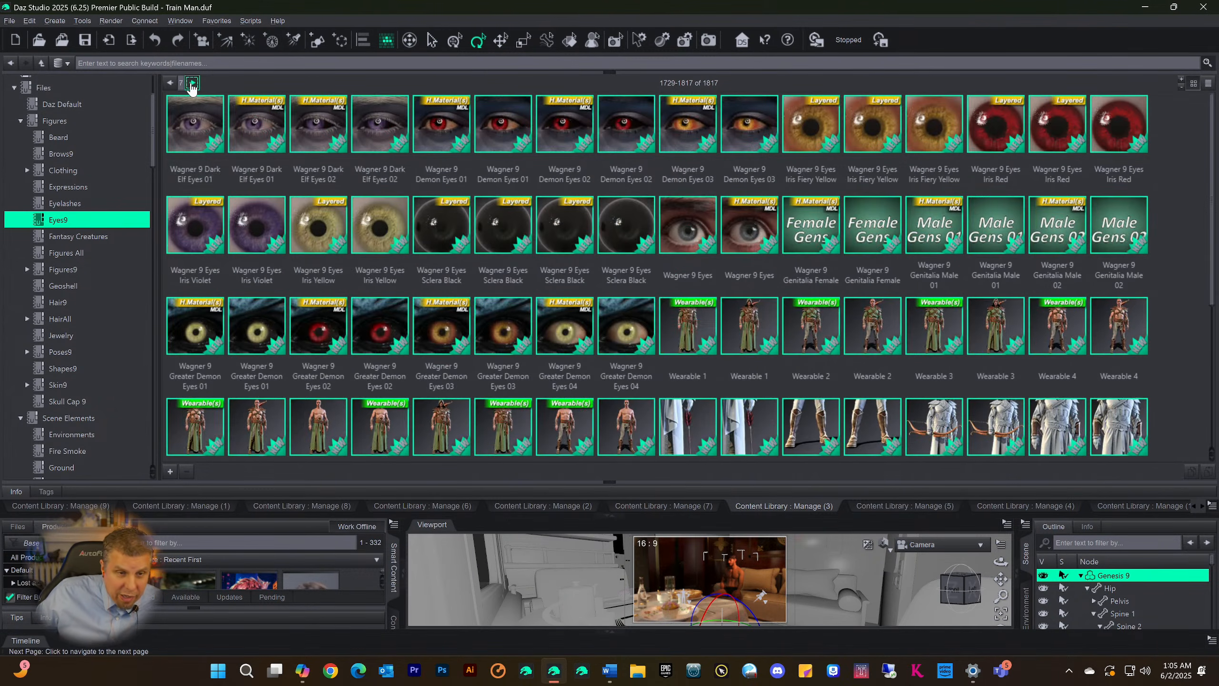
{"action": "scroll", "coordinate": [577, 299], "scroll_direction": "down", "scroll_amount": 5}
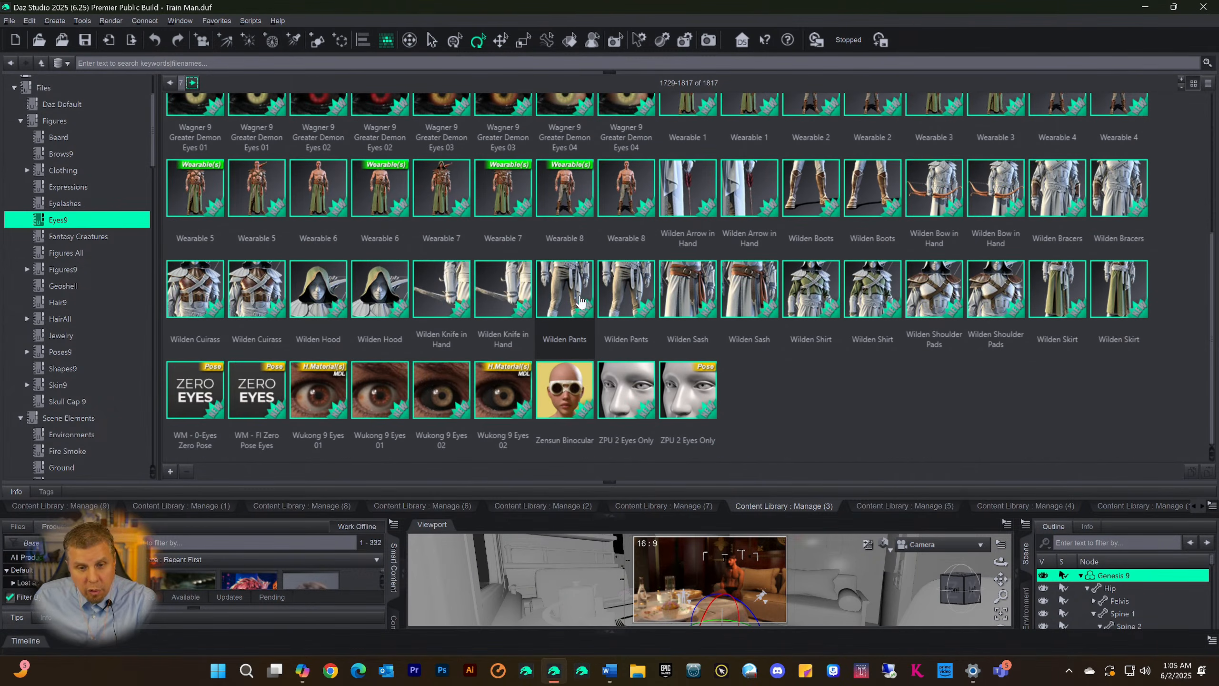
{"action": "scroll", "coordinate": [580, 300], "scroll_direction": "up", "scroll_amount": 6}
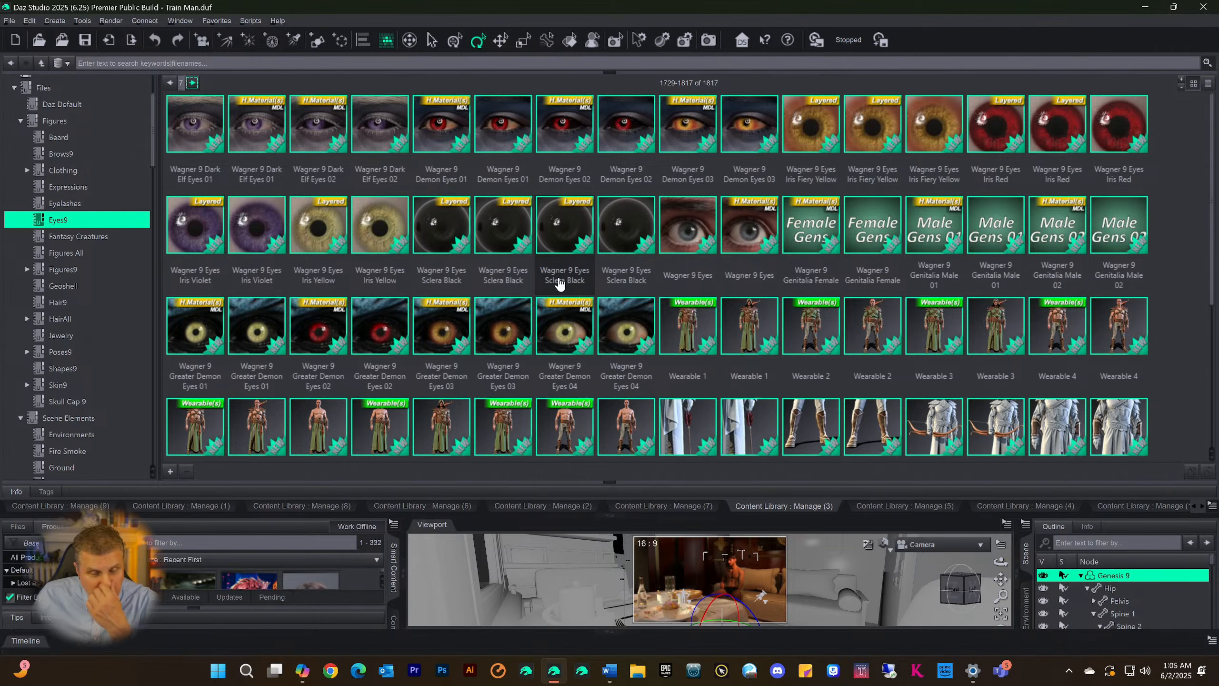
Go back two pages in the Eyes9 category and look through the Visions iris presets
{"action": "left_click", "coordinate": [170, 83]}
{"action": "left_click", "coordinate": [170, 84]}
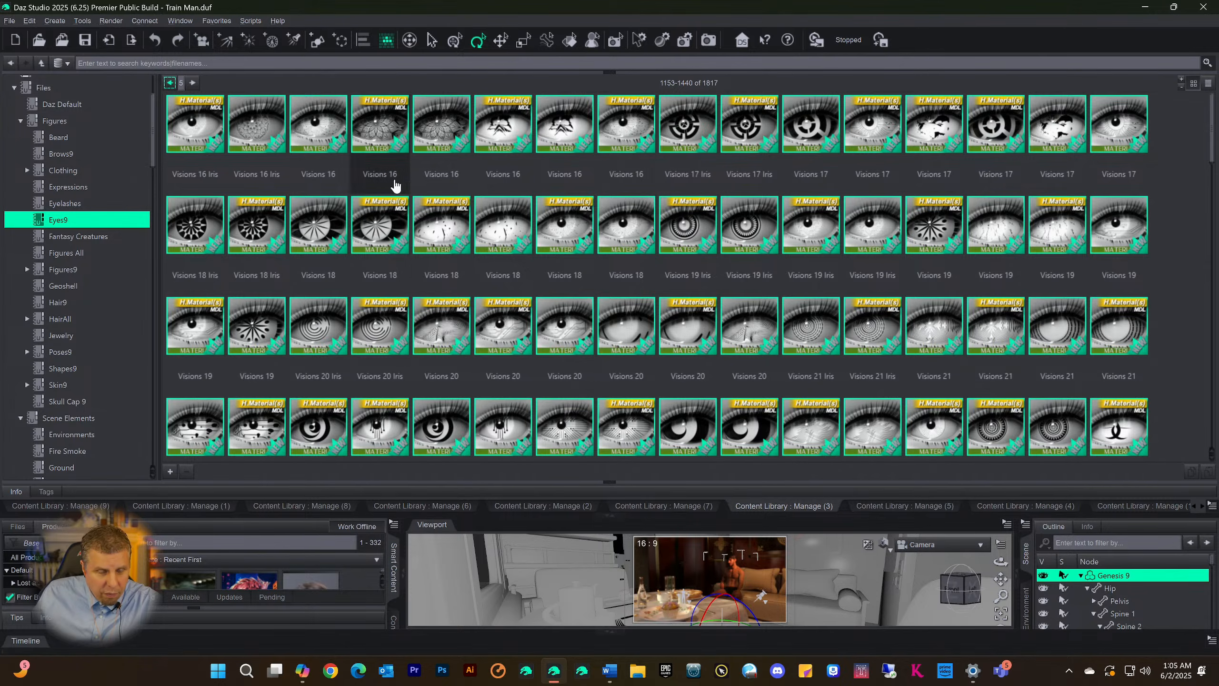
{"action": "scroll", "coordinate": [436, 218], "scroll_direction": "down", "scroll_amount": 2}
{"action": "scroll", "coordinate": [436, 217], "scroll_direction": "up", "scroll_amount": 3}
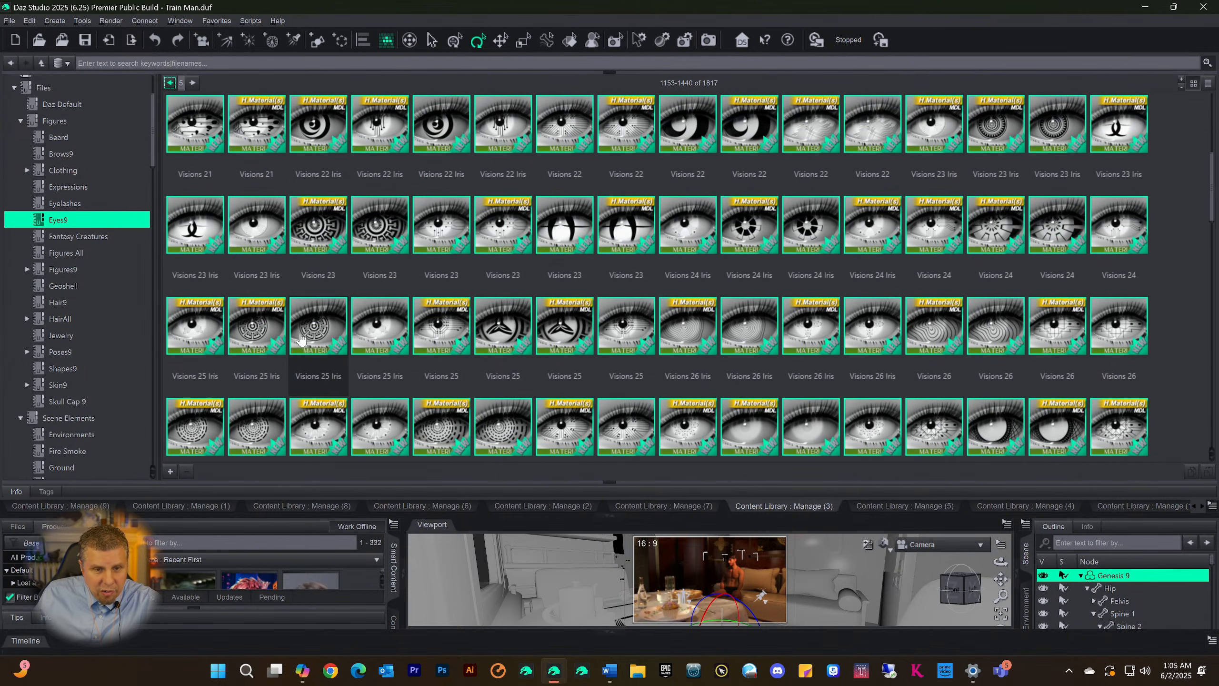
{"action": "scroll", "coordinate": [354, 272], "scroll_direction": "up", "scroll_amount": 3}
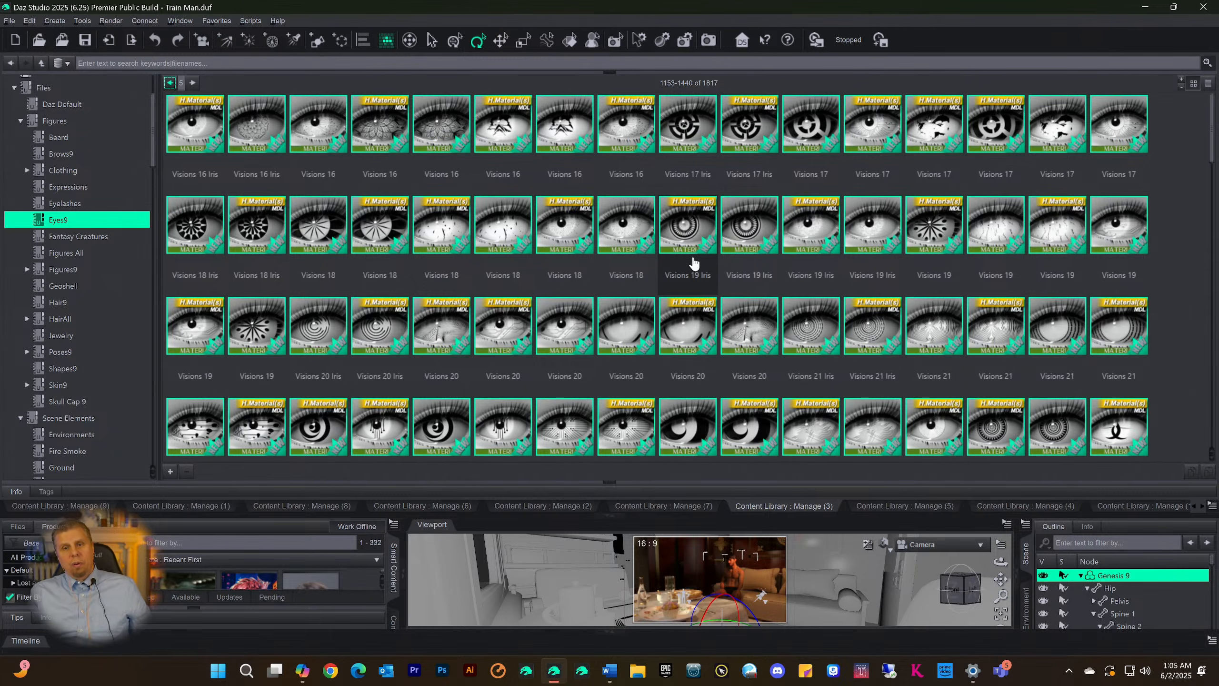
{"action": "scroll", "coordinate": [649, 287], "scroll_direction": "down", "scroll_amount": 15}
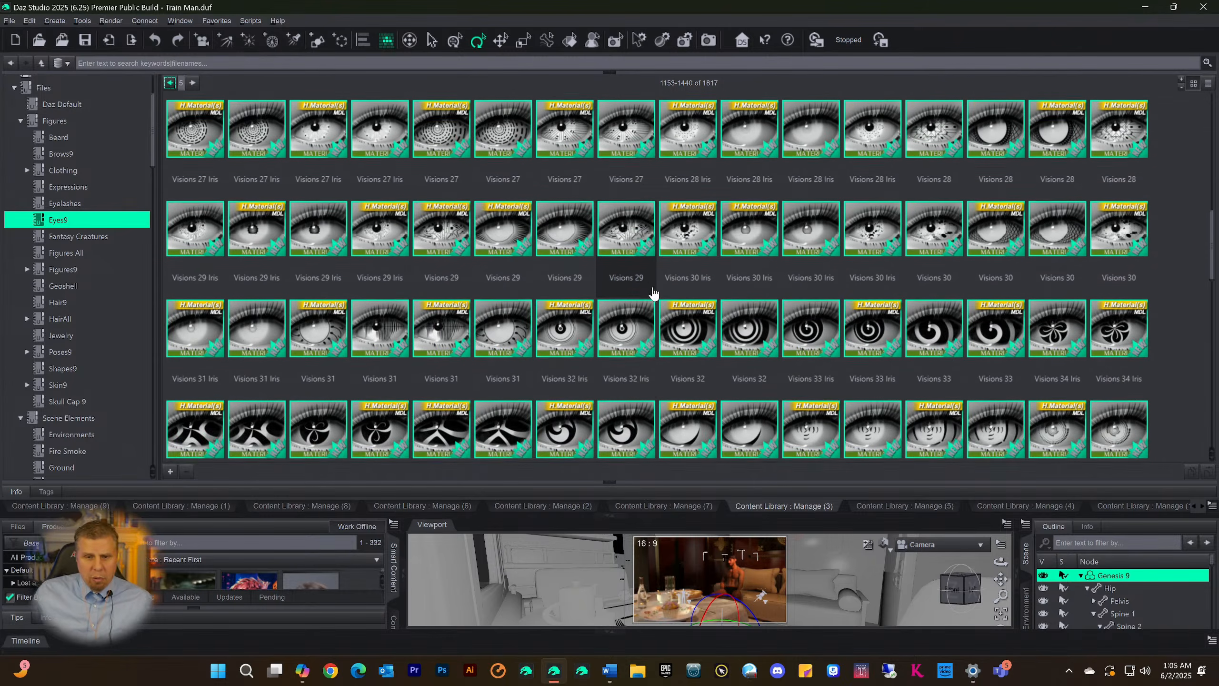
Compare the black-and-white Visions iris presets with the coloured Visions Artistic, B and C presets on the current Eyes9 page
{"action": "scroll", "coordinate": [649, 287], "scroll_direction": "down", "scroll_amount": 5}
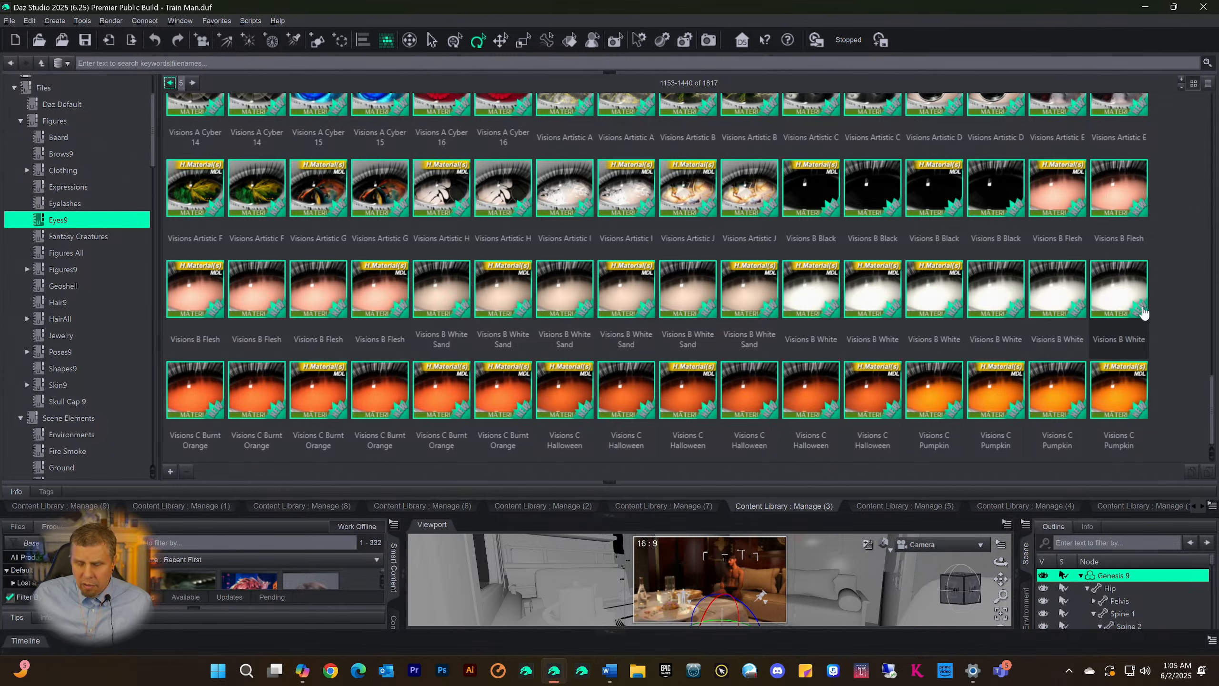
{"action": "scroll", "coordinate": [749, 326], "scroll_direction": "up", "scroll_amount": 15}
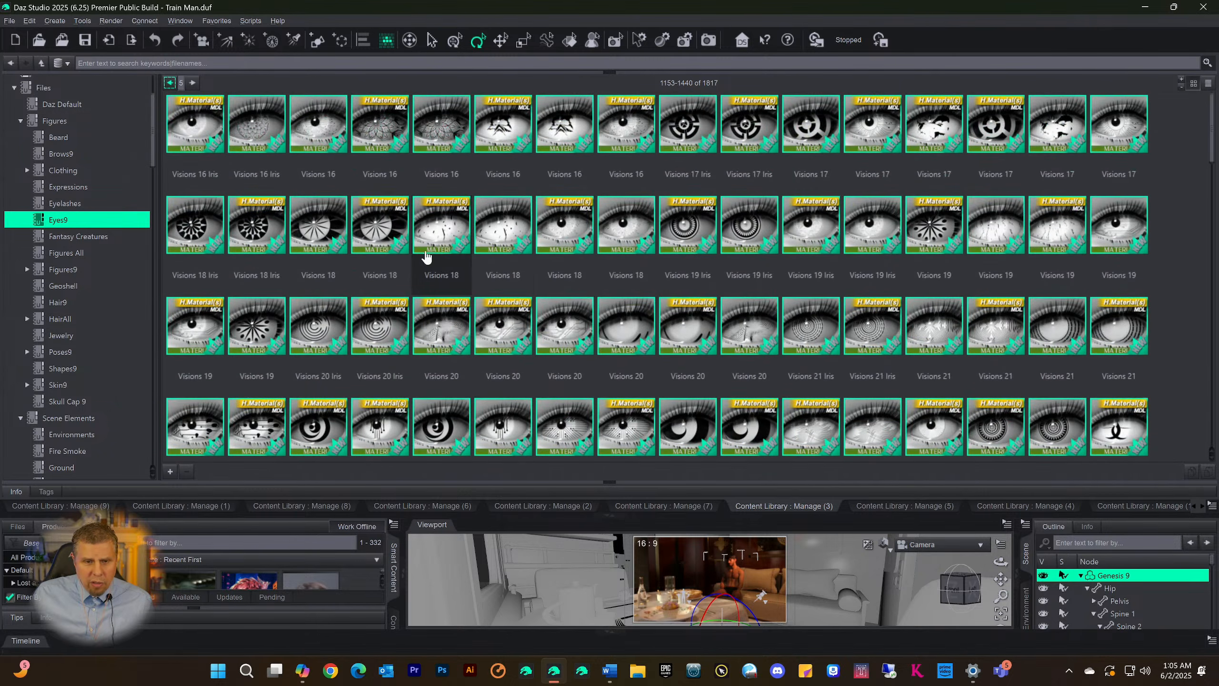
{"action": "mouse_move", "coordinate": [439, 231]}
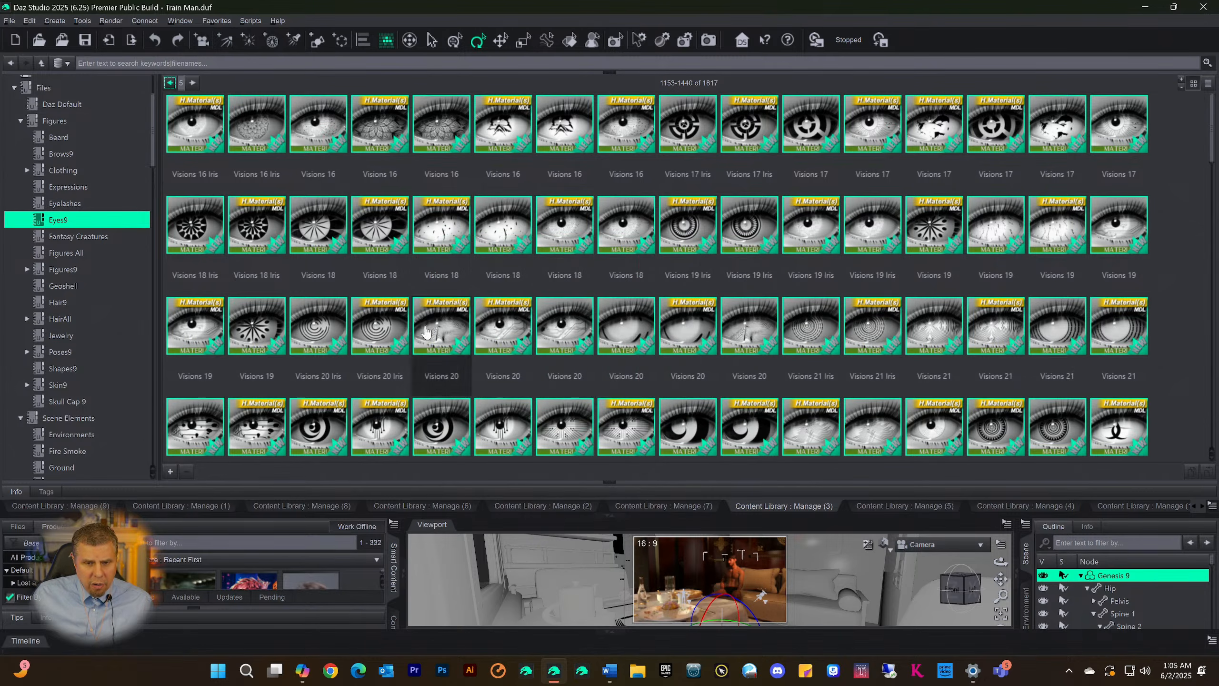
{"action": "scroll", "coordinate": [313, 318], "scroll_direction": "down", "scroll_amount": 10}
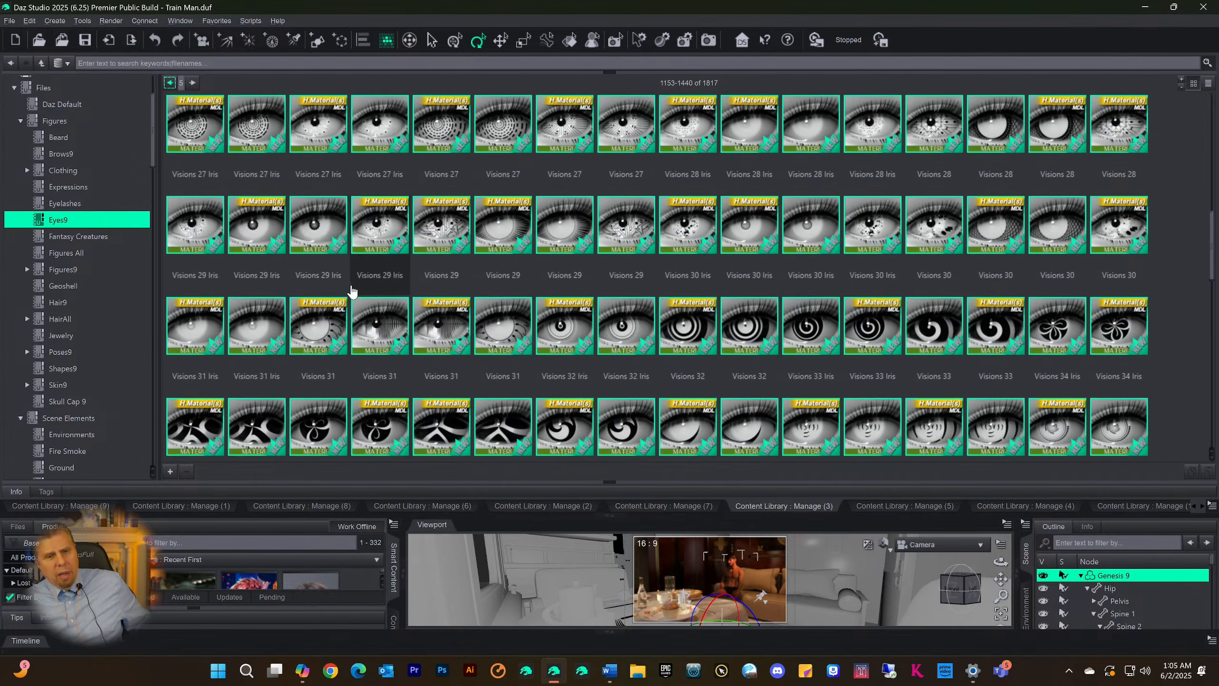
{"action": "scroll", "coordinate": [352, 291], "scroll_direction": "down", "scroll_amount": 10}
{"action": "scroll", "coordinate": [353, 284], "scroll_direction": "up", "scroll_amount": 20}
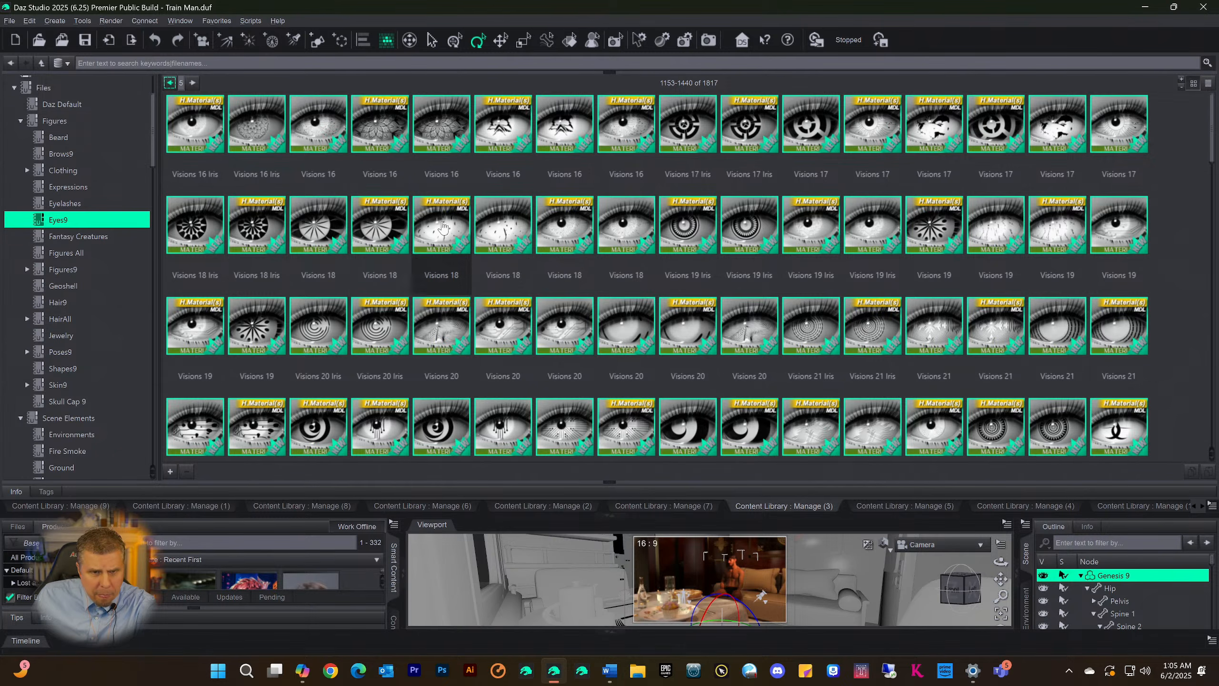
{"action": "scroll", "coordinate": [506, 287], "scroll_direction": "down", "scroll_amount": 10}
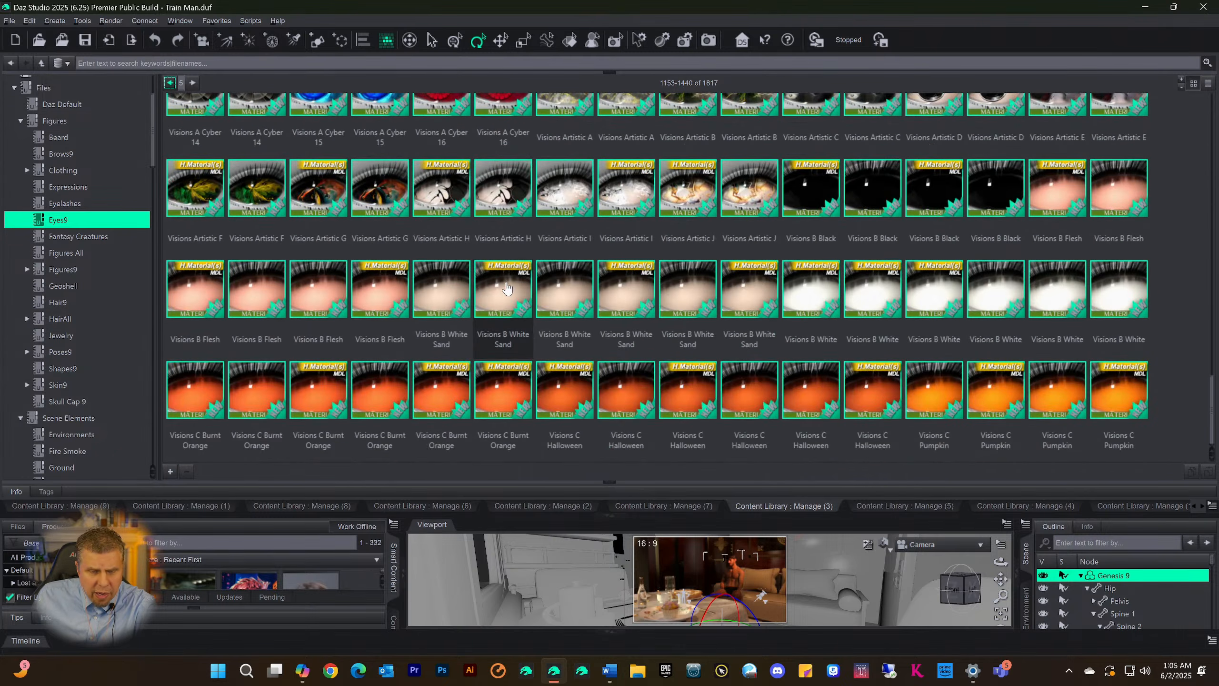
{"action": "scroll", "coordinate": [506, 287], "scroll_direction": "up", "scroll_amount": 10}
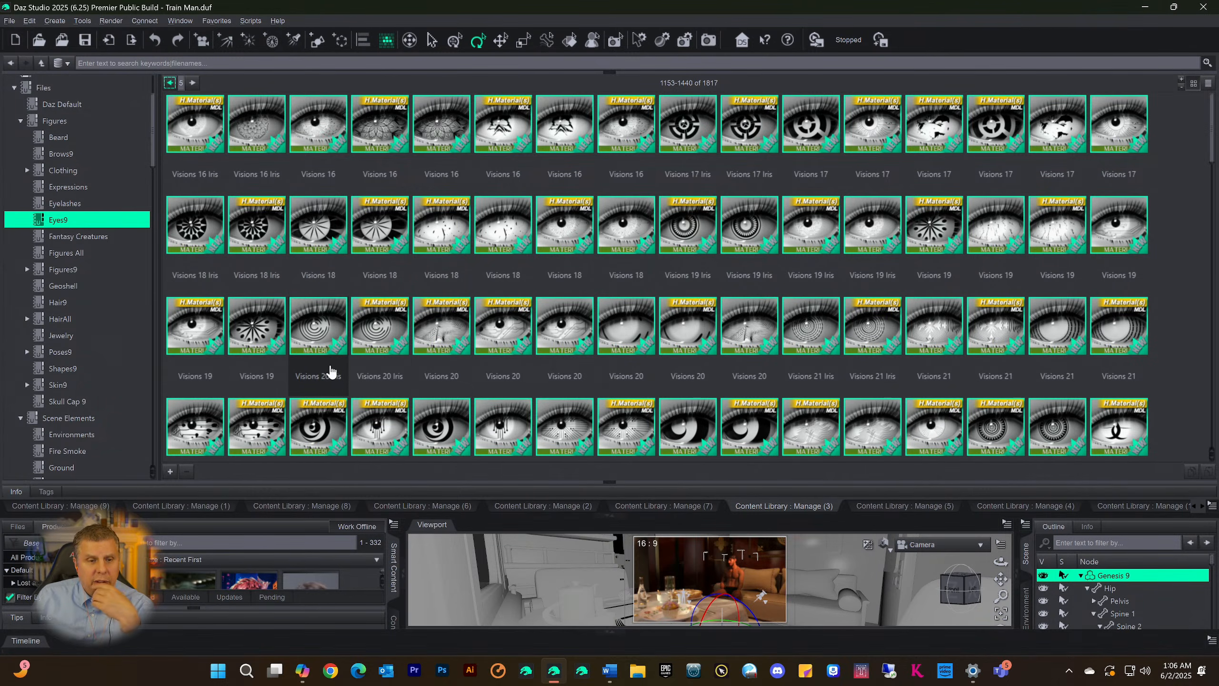
{"action": "scroll", "coordinate": [321, 340], "scroll_direction": "down", "scroll_amount": 10}
{"action": "scroll", "coordinate": [320, 340], "scroll_direction": "down", "scroll_amount": 5}
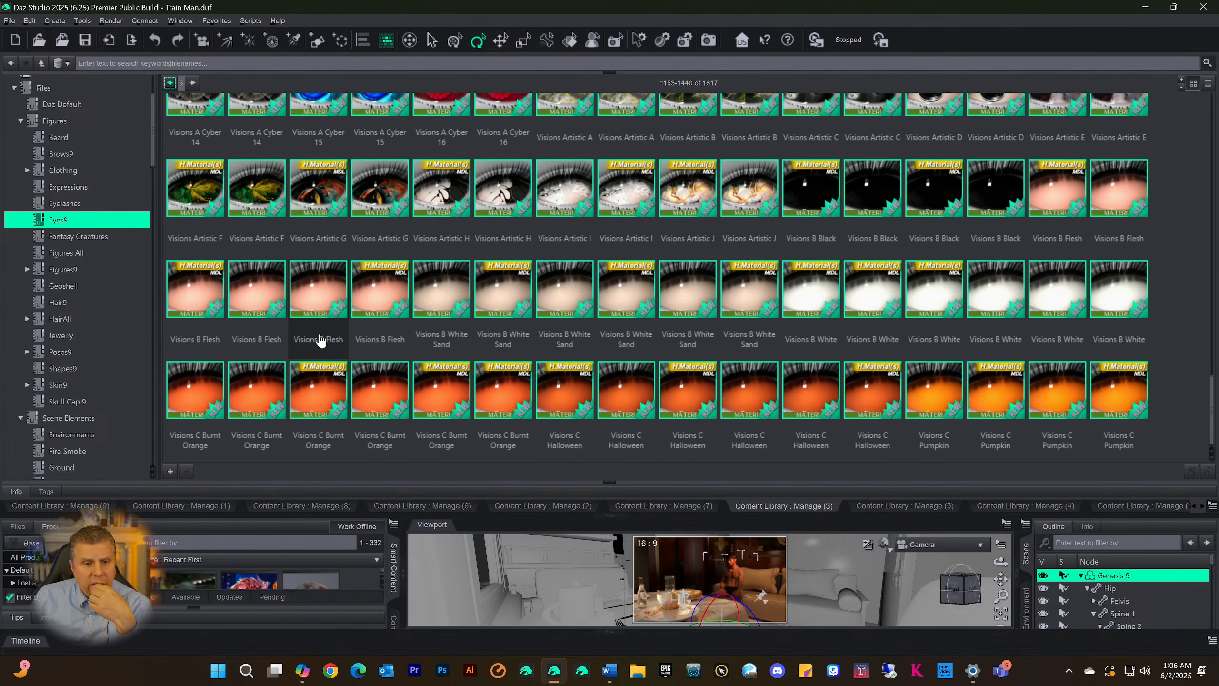
{"action": "scroll", "coordinate": [529, 356], "scroll_direction": "up", "scroll_amount": 12}
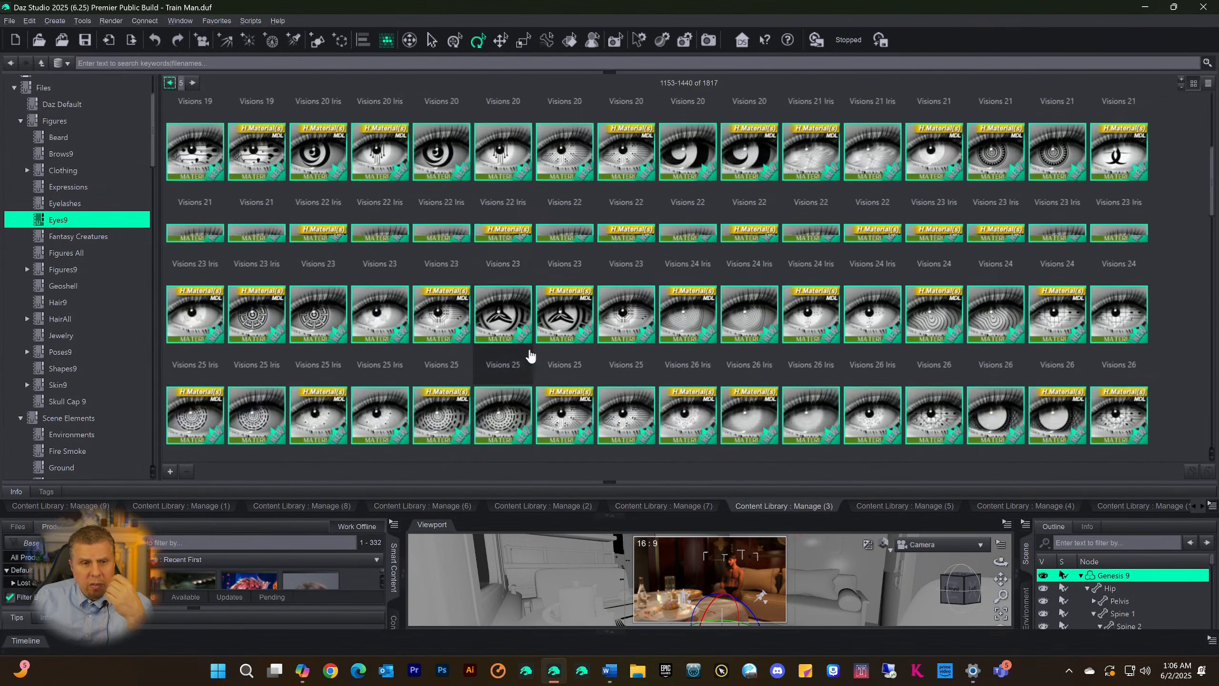
{"action": "scroll", "coordinate": [529, 355], "scroll_direction": "down", "scroll_amount": 12}
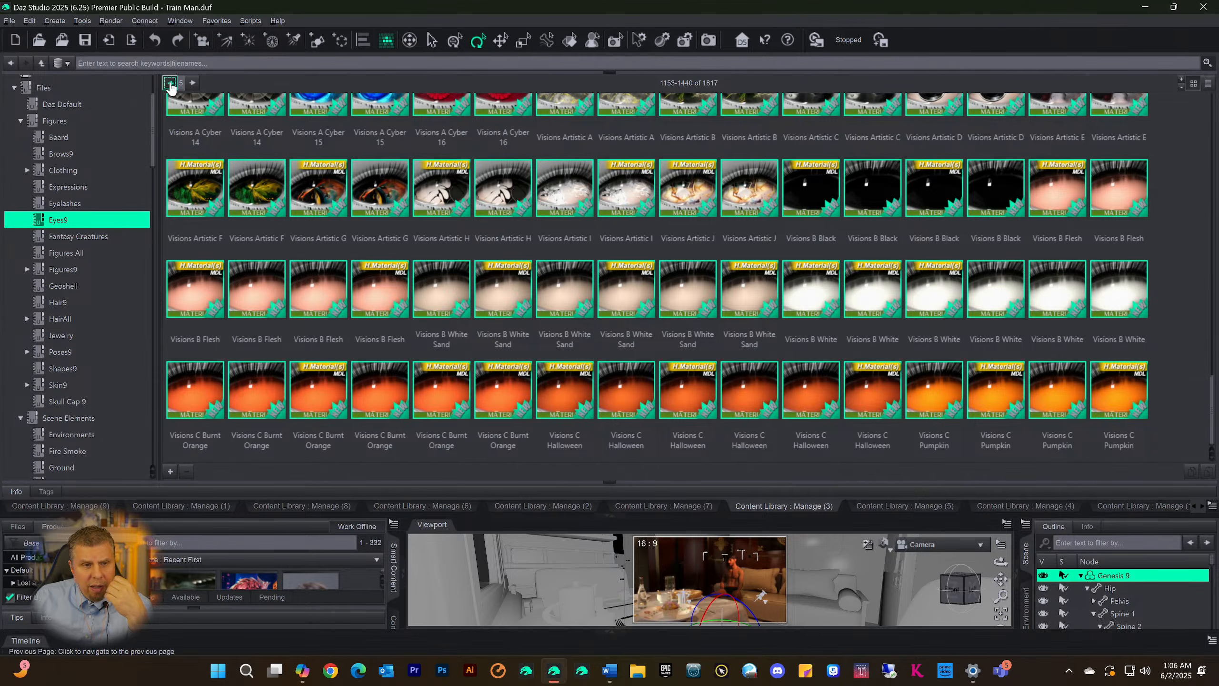
Go back two more pages in the Eyes9 category and look over the VikingEyes, M3DKN and Marcus eye presets
{"action": "left_click", "coordinate": [169, 82]}
{"action": "left_click", "coordinate": [169, 83]}
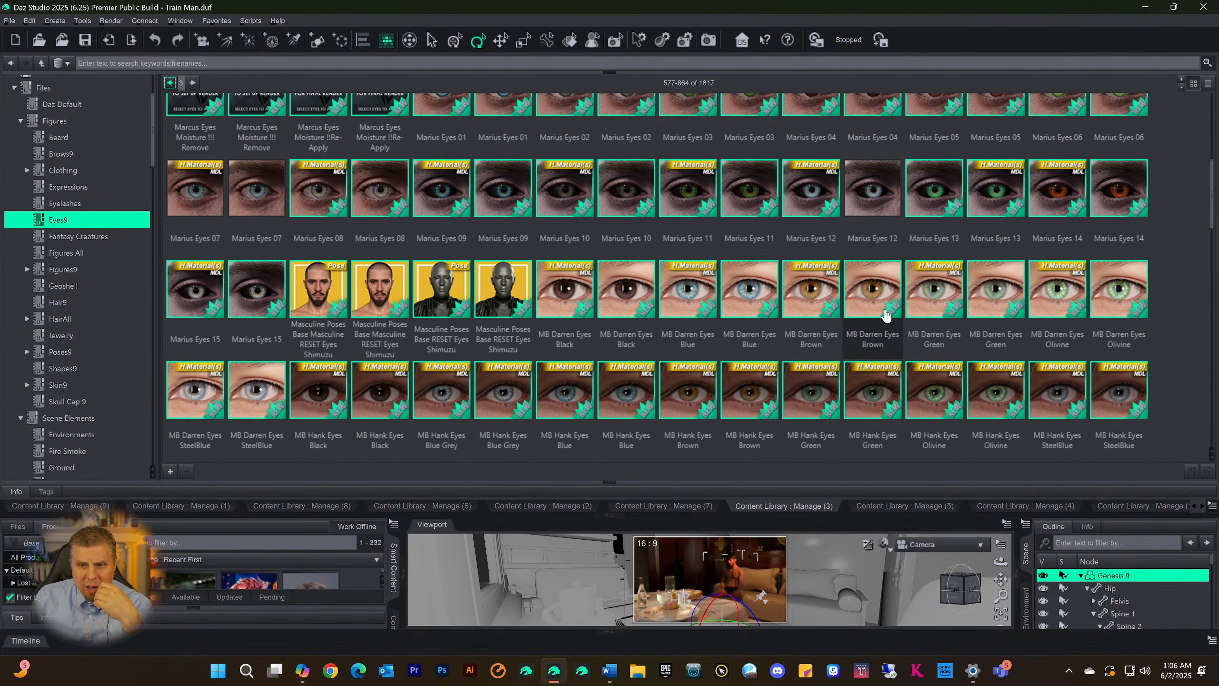
{"action": "scroll", "coordinate": [885, 315], "scroll_direction": "down", "scroll_amount": 15}
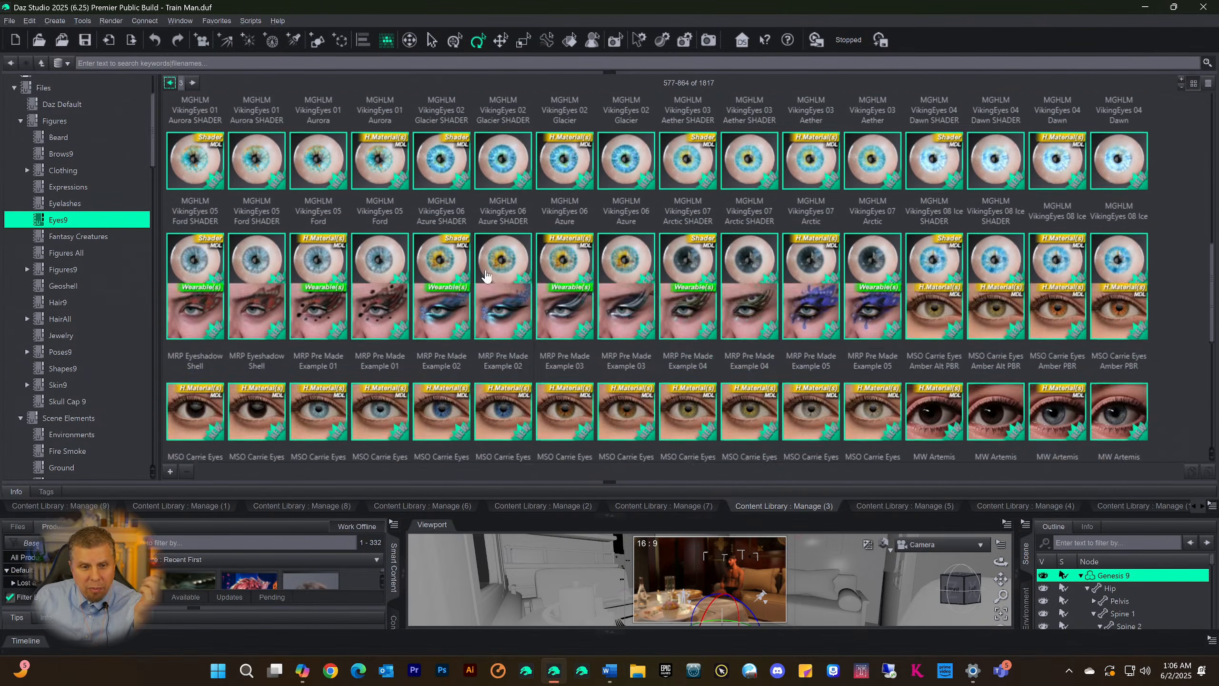
{"action": "scroll", "coordinate": [486, 276], "scroll_direction": "down", "scroll_amount": 5}
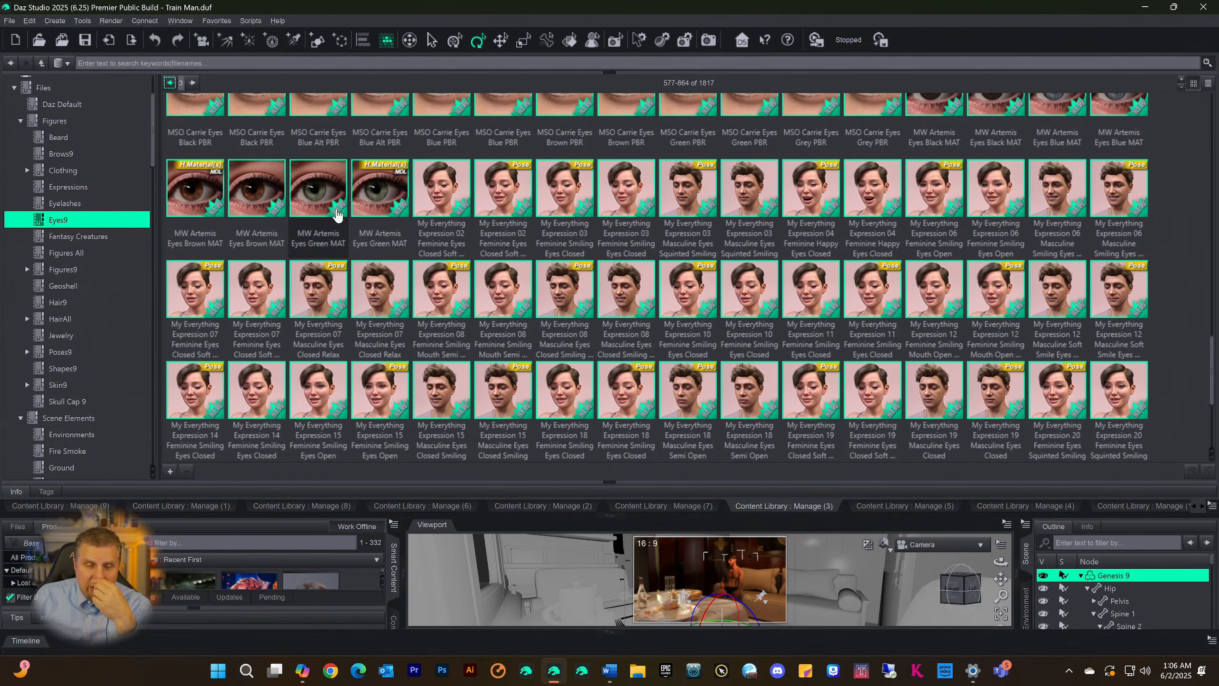
{"action": "scroll", "coordinate": [410, 250], "scroll_direction": "up", "scroll_amount": 4}
{"action": "scroll", "coordinate": [410, 251], "scroll_direction": "up", "scroll_amount": 5}
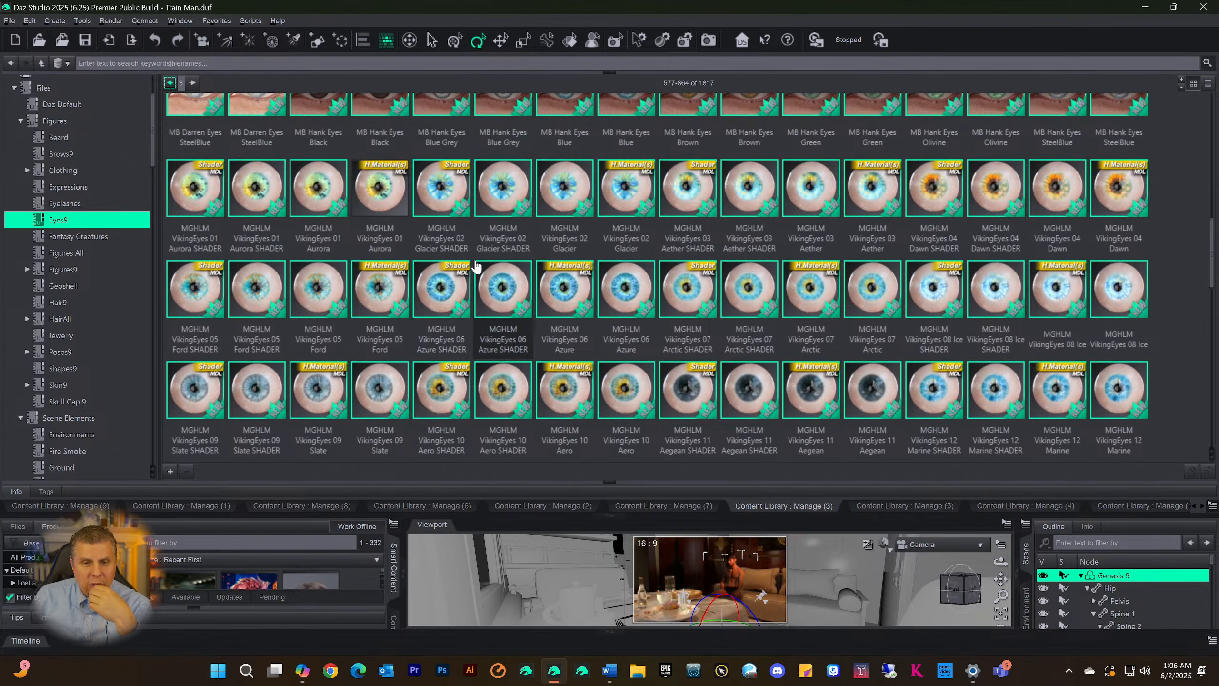
{"action": "scroll", "coordinate": [475, 266], "scroll_direction": "up", "scroll_amount": 5}
{"action": "scroll", "coordinate": [475, 267], "scroll_direction": "up", "scroll_amount": 1}
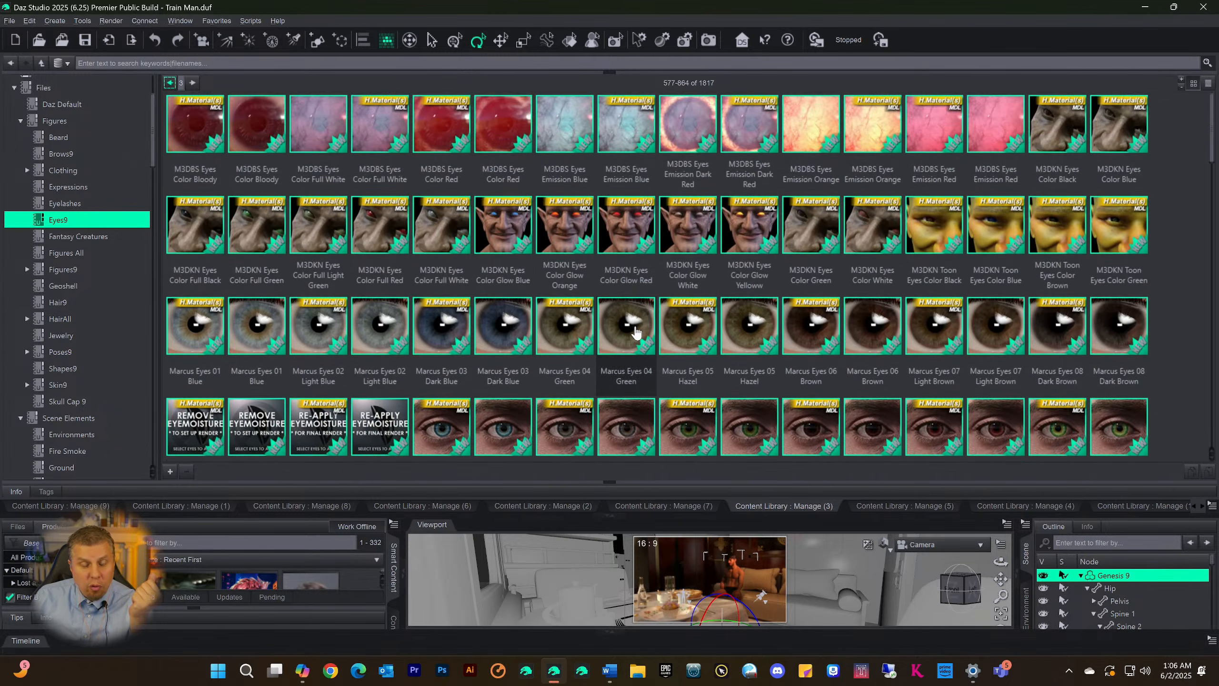
{"action": "mouse_move", "coordinate": [636, 331]}
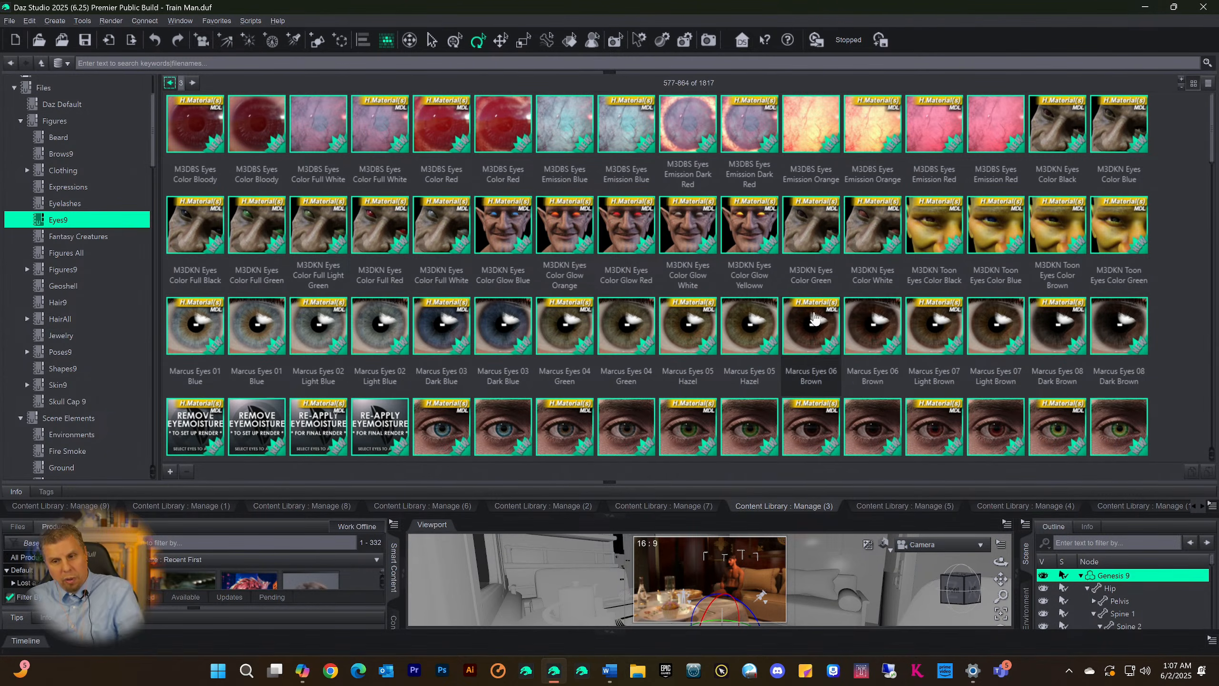
Examine the MSO Carrie and MW Artemis eye materials and the My Everything expression poses on the same Eyes9 page
{"action": "scroll", "coordinate": [600, 238], "scroll_direction": "down", "scroll_amount": 10}
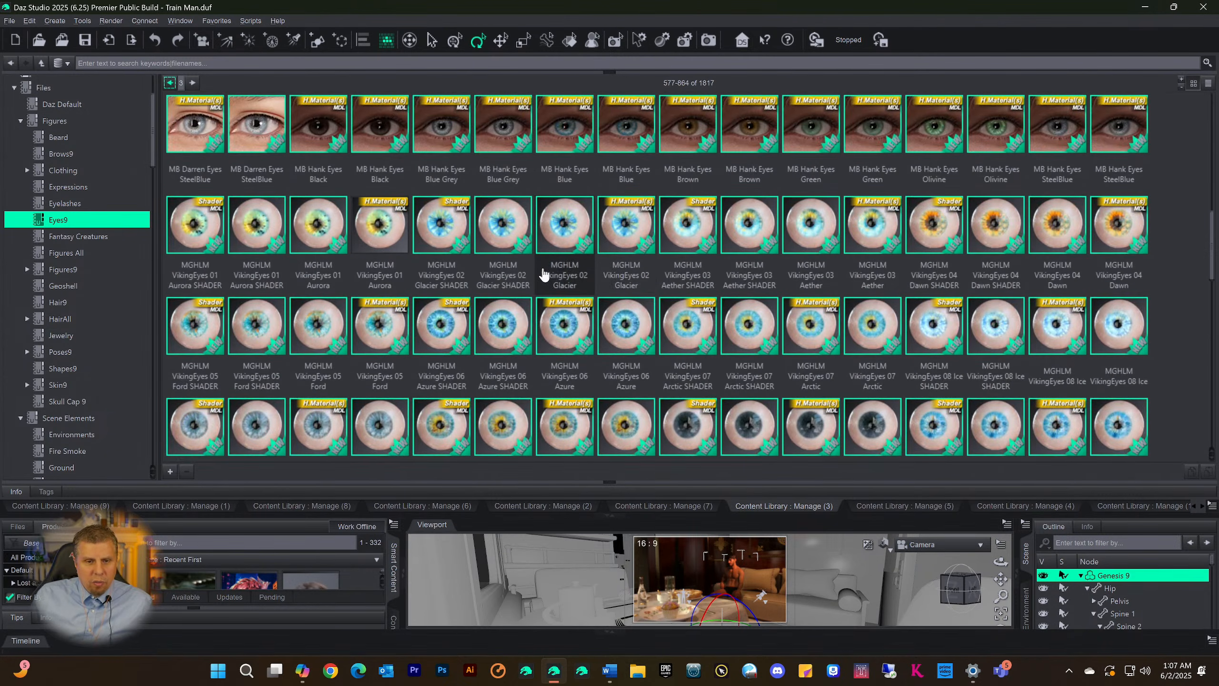
{"action": "scroll", "coordinate": [543, 275], "scroll_direction": "down", "scroll_amount": 1}
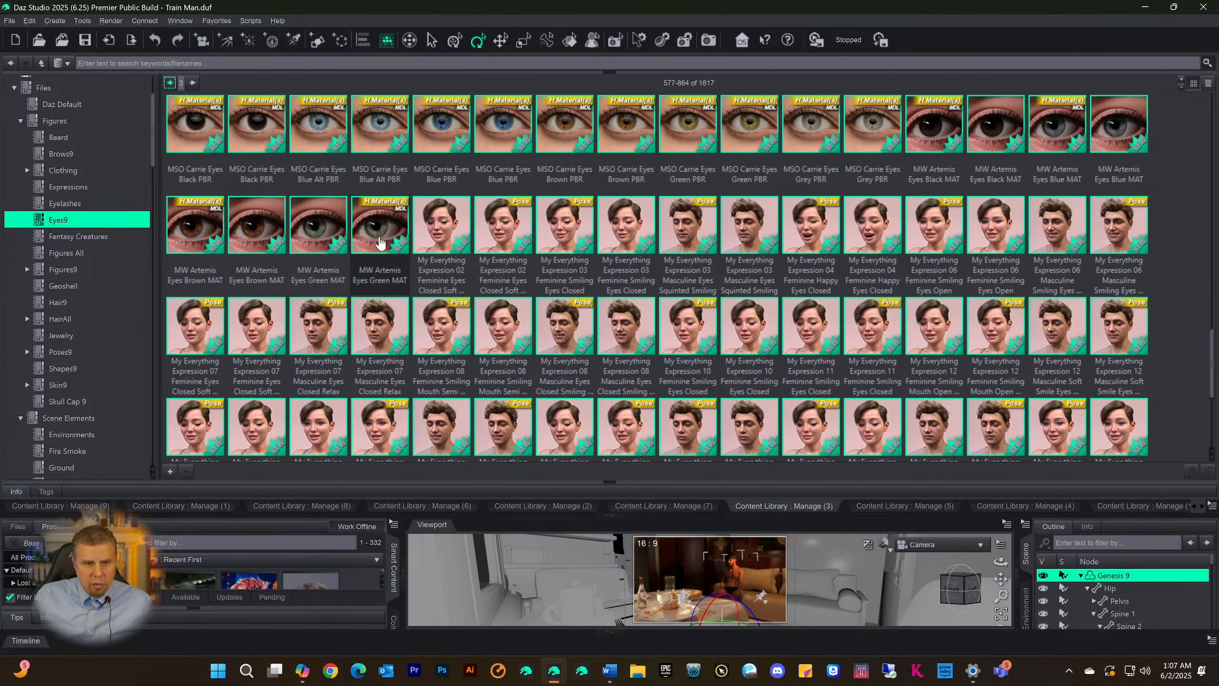
{"action": "scroll", "coordinate": [376, 239], "scroll_direction": "up", "scroll_amount": 4}
{"action": "scroll", "coordinate": [377, 240], "scroll_direction": "down", "scroll_amount": 4}
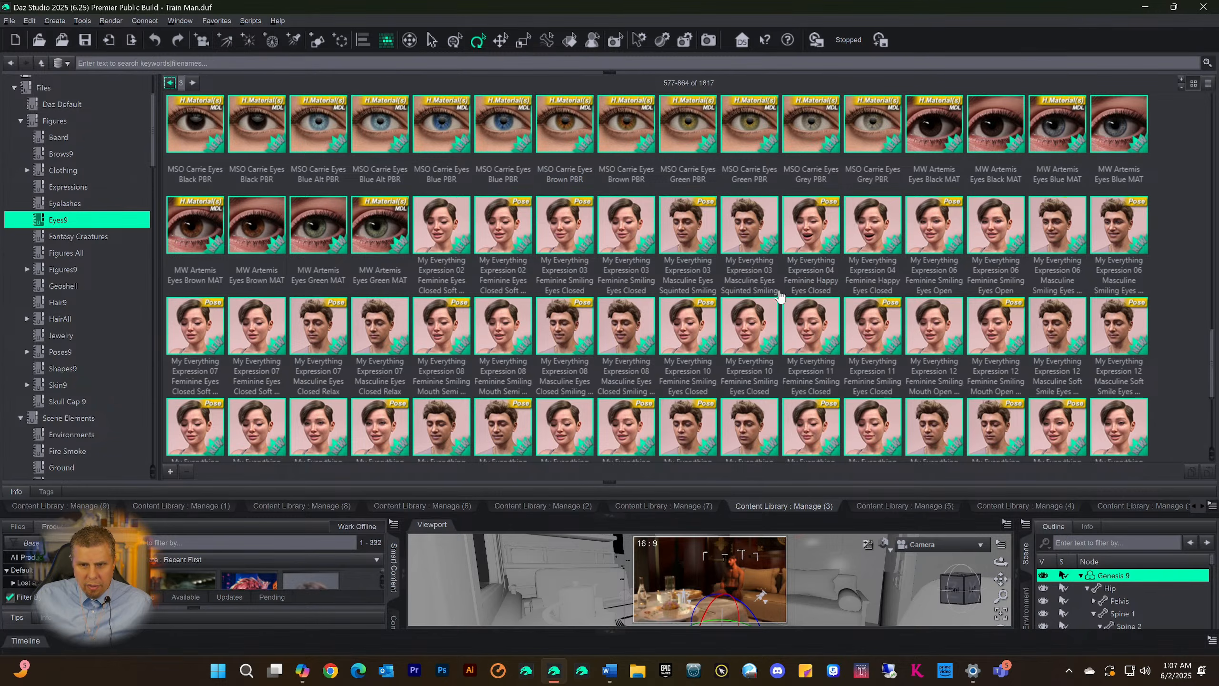
{"action": "scroll", "coordinate": [779, 295], "scroll_direction": "down", "scroll_amount": 5}
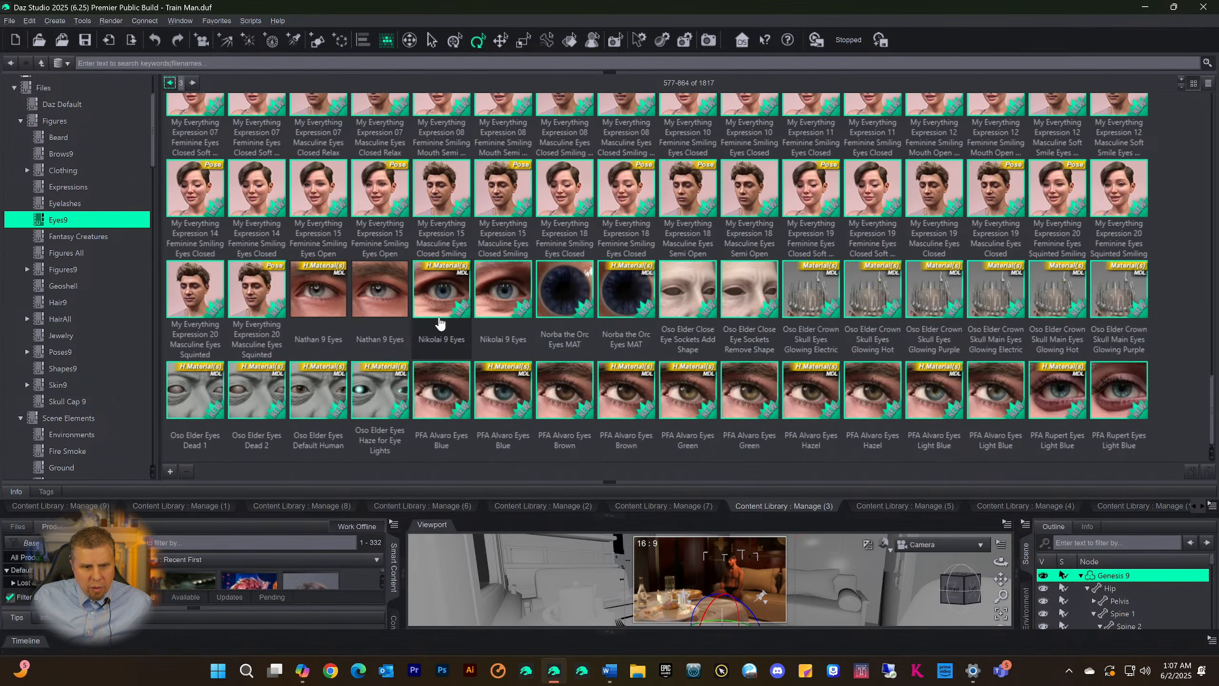
{"action": "scroll", "coordinate": [383, 269], "scroll_direction": "up", "scroll_amount": 15}
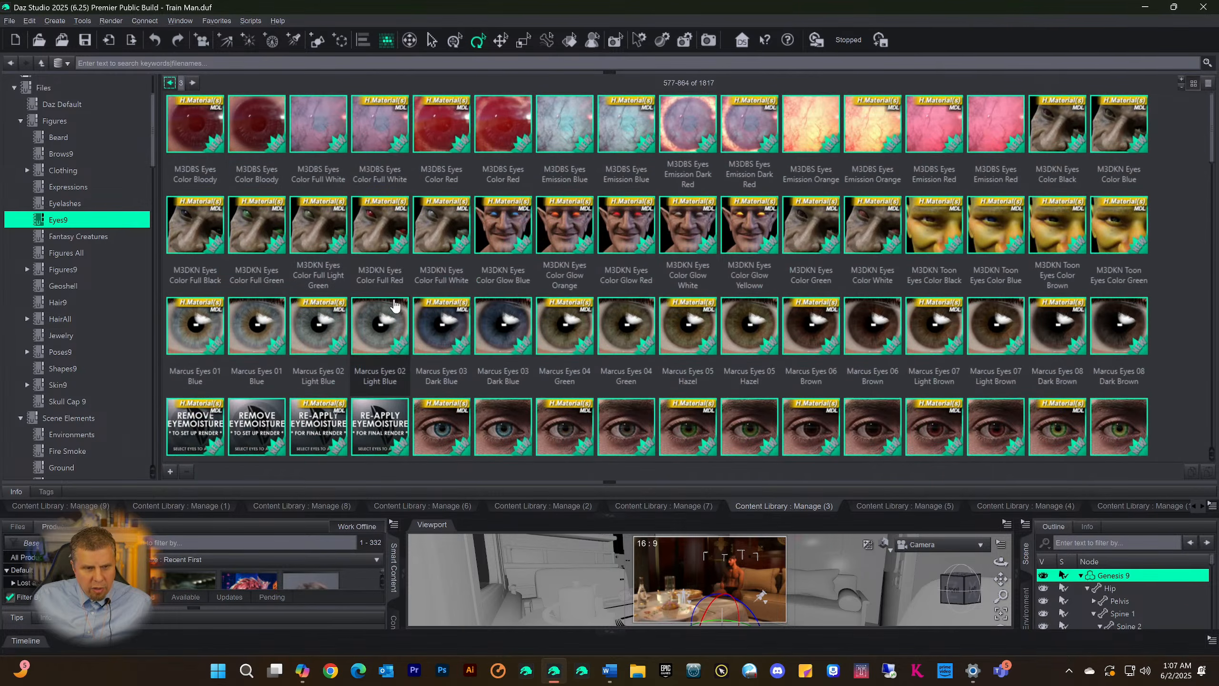
Go back one page in Eyes9 and look through its presets, from HID Ginger Eyes to the M3D eye colors
{"action": "left_click", "coordinate": [170, 82]}
{"action": "scroll", "coordinate": [396, 254], "scroll_direction": "up", "scroll_amount": 10}
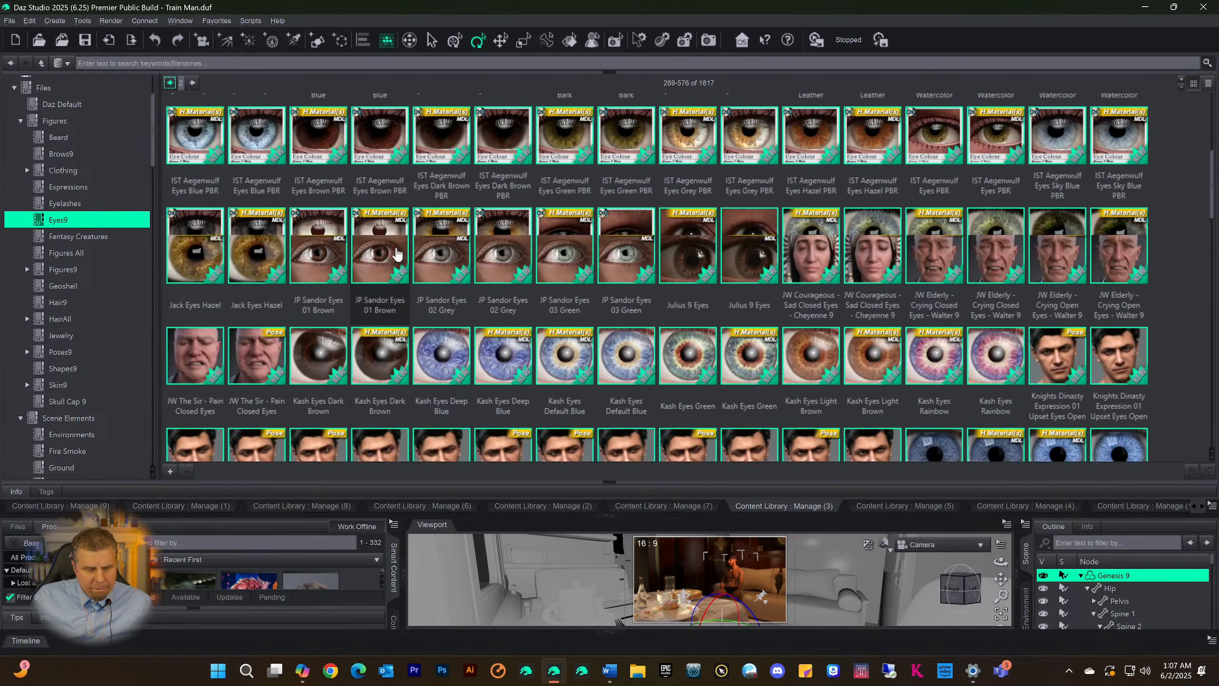
{"action": "scroll", "coordinate": [396, 254], "scroll_direction": "down", "scroll_amount": 10}
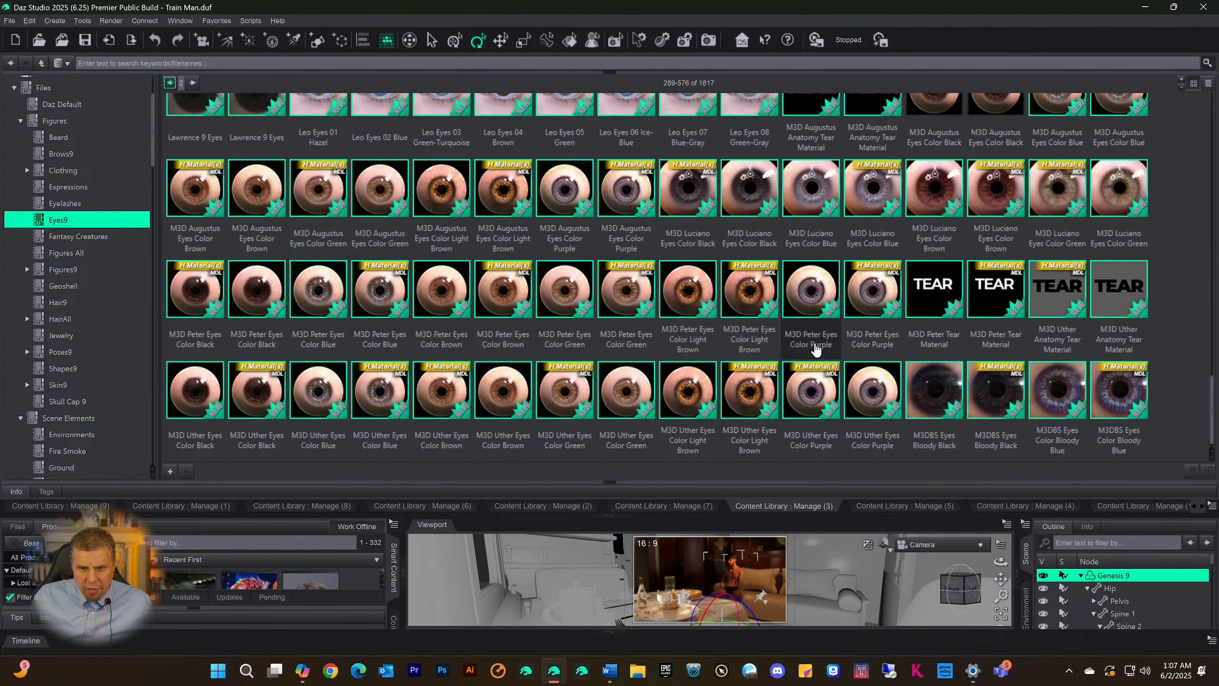
{"action": "scroll", "coordinate": [626, 360], "scroll_direction": "up", "scroll_amount": 6}
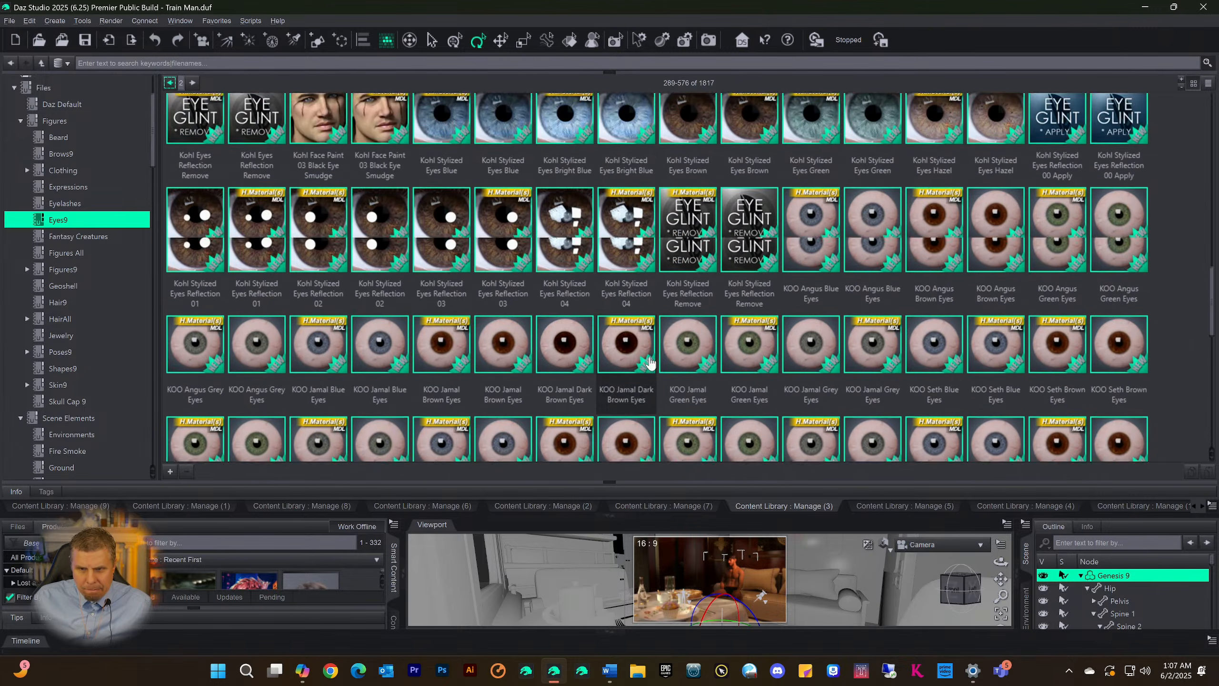
{"action": "scroll", "coordinate": [626, 360], "scroll_direction": "up", "scroll_amount": 10}
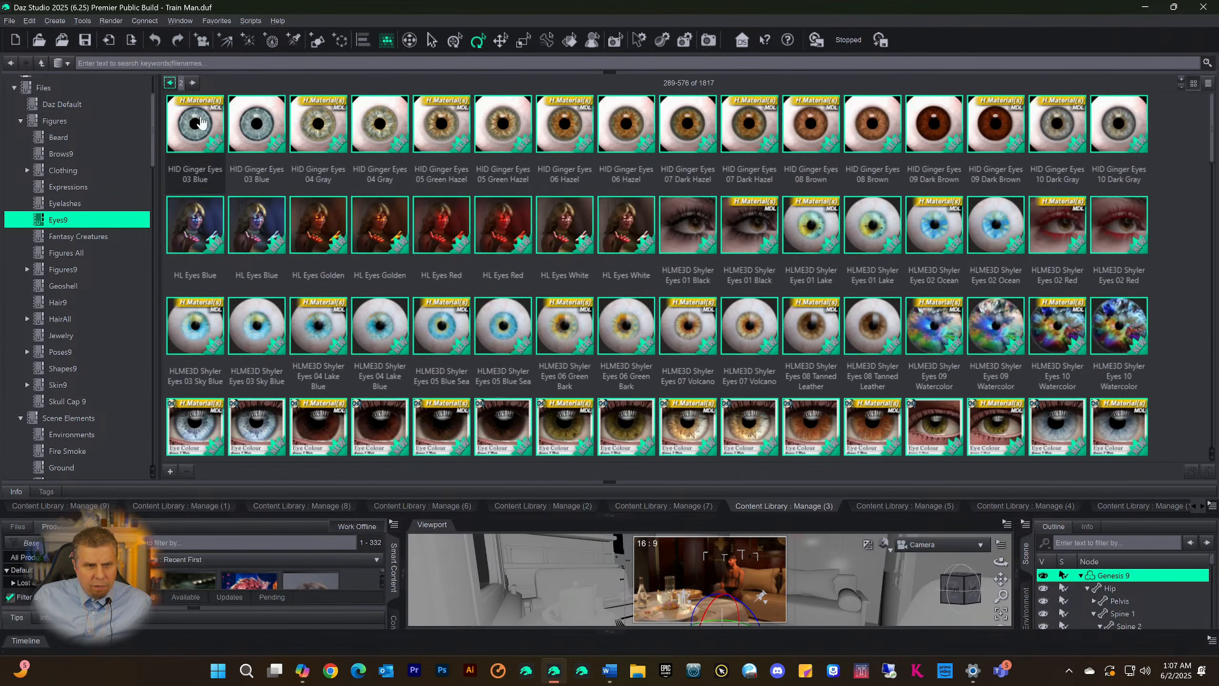
Return to the first Eyes9 page and look through its eye materials, zero-eye poses and G9 Iris presets
{"action": "left_click", "coordinate": [170, 83]}
{"action": "scroll", "coordinate": [338, 265], "scroll_direction": "up", "scroll_amount": 6}
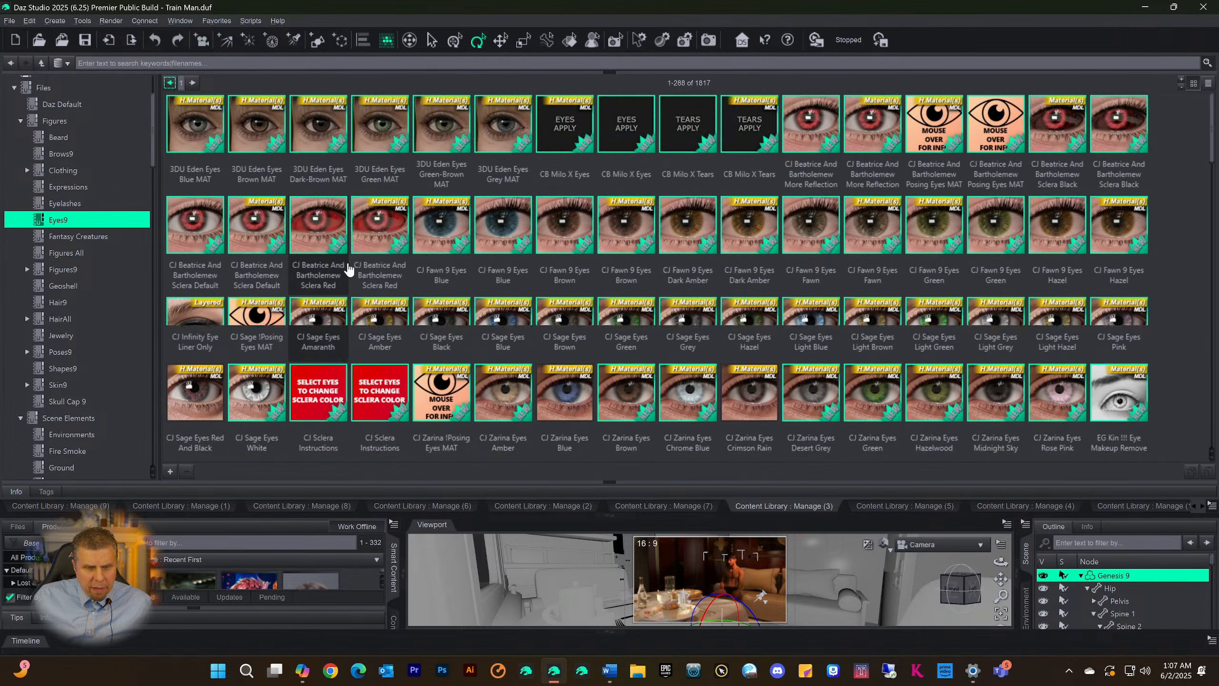
{"action": "scroll", "coordinate": [347, 263], "scroll_direction": "down", "scroll_amount": 5}
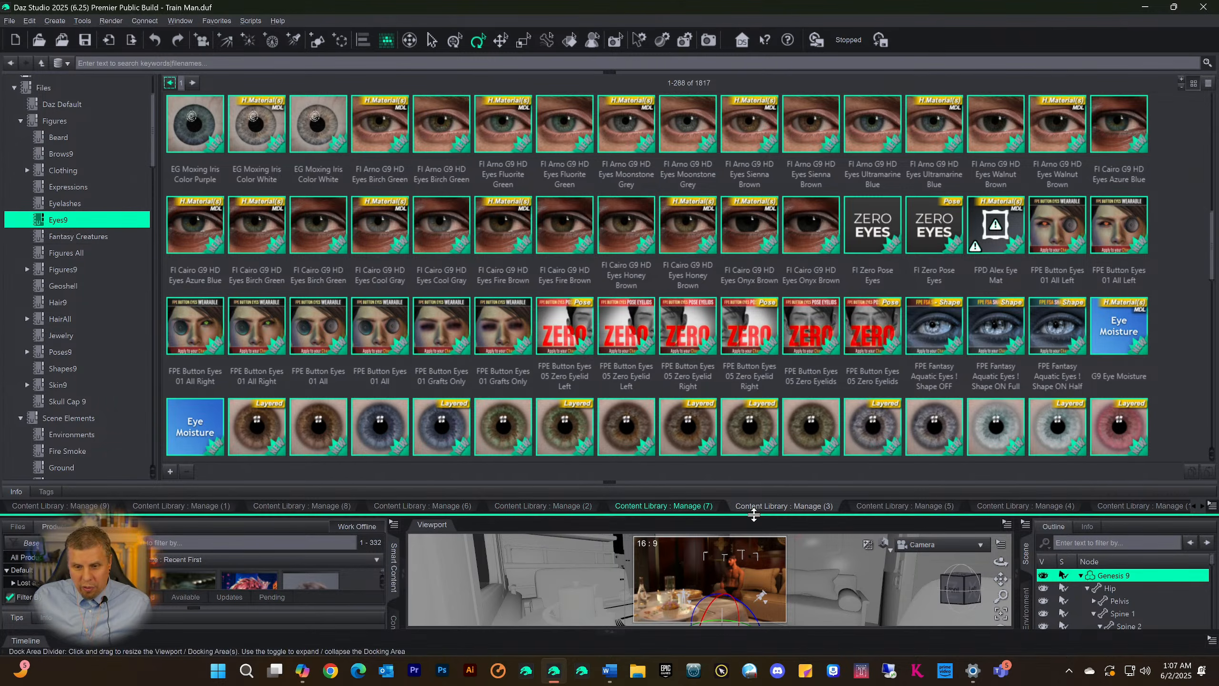
{"action": "scroll", "coordinate": [916, 329], "scroll_direction": "down", "scroll_amount": 5}
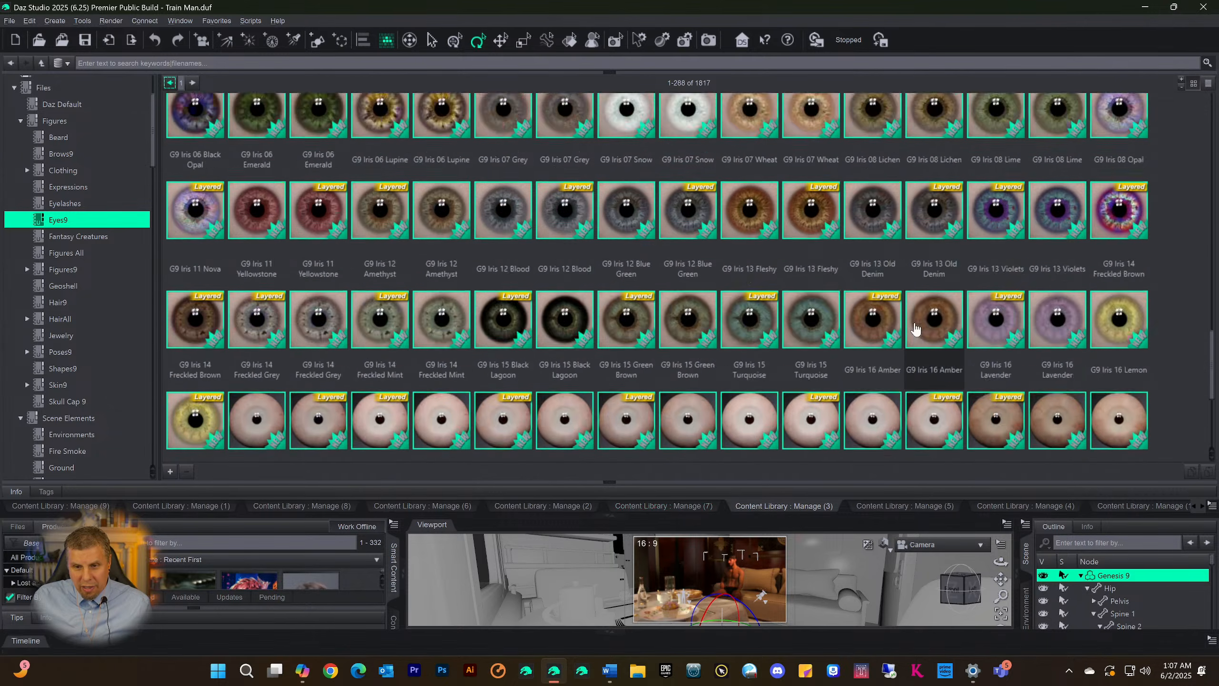
{"action": "scroll", "coordinate": [916, 331], "scroll_direction": "down", "scroll_amount": 3}
{"action": "scroll", "coordinate": [902, 336], "scroll_direction": "up", "scroll_amount": 10}
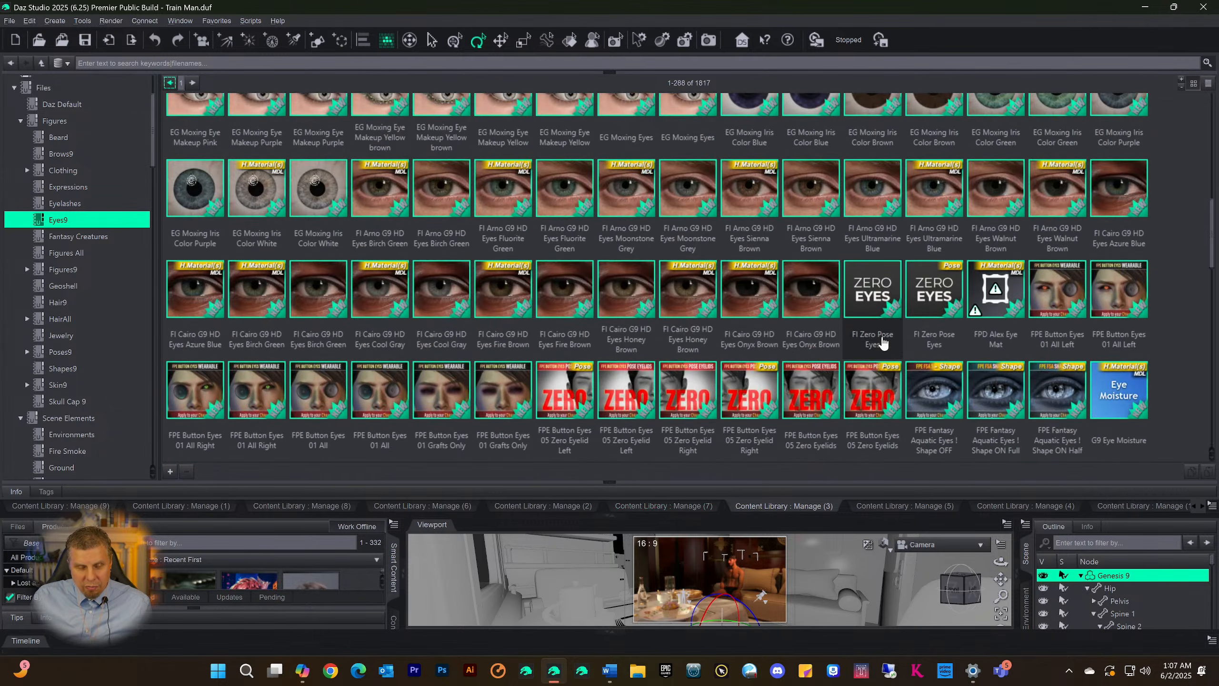
Inspect the file details of the G9 Sclera presets and compare them with the G9 Iris presets
{"action": "scroll", "coordinate": [882, 342], "scroll_direction": "down", "scroll_amount": 8}
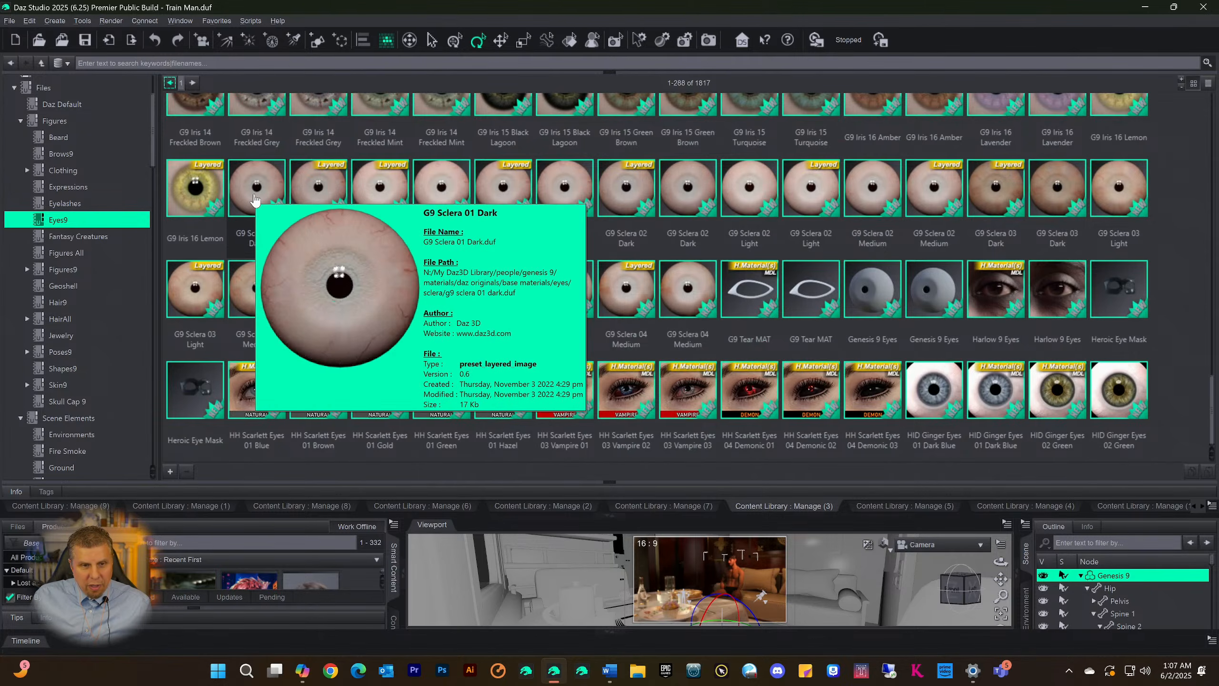
{"action": "mouse_move", "coordinate": [419, 202]}
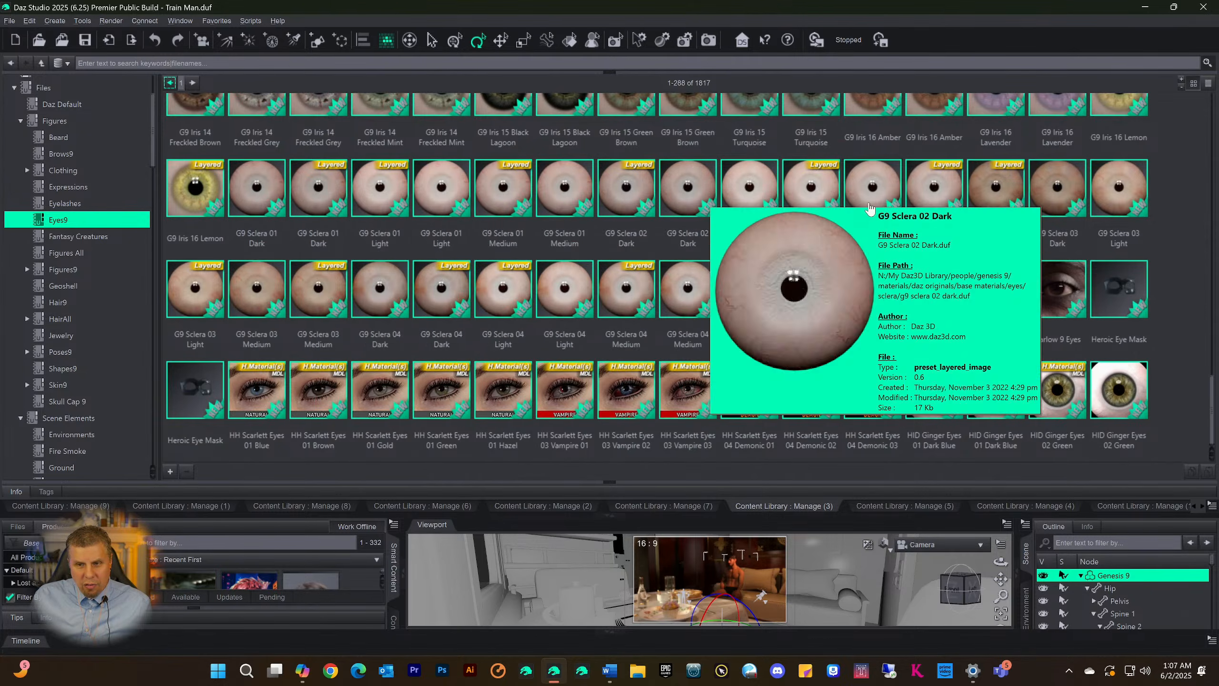
{"action": "mouse_move", "coordinate": [996, 204]}
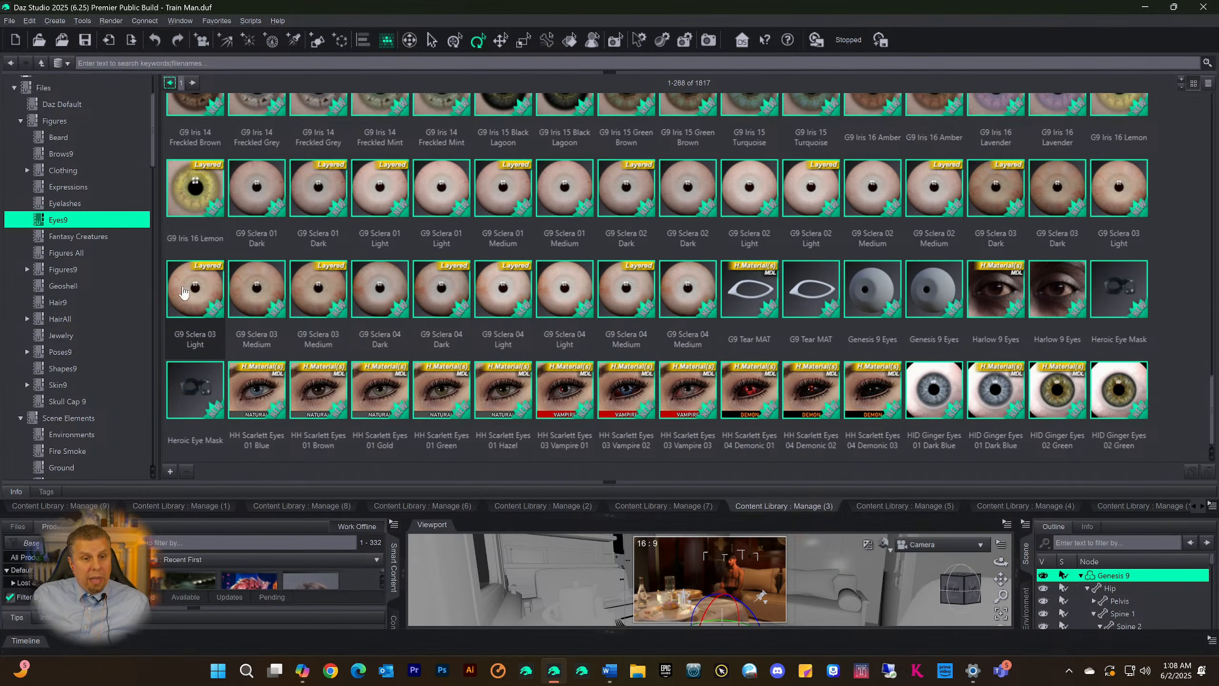
{"action": "mouse_move", "coordinate": [194, 294]}
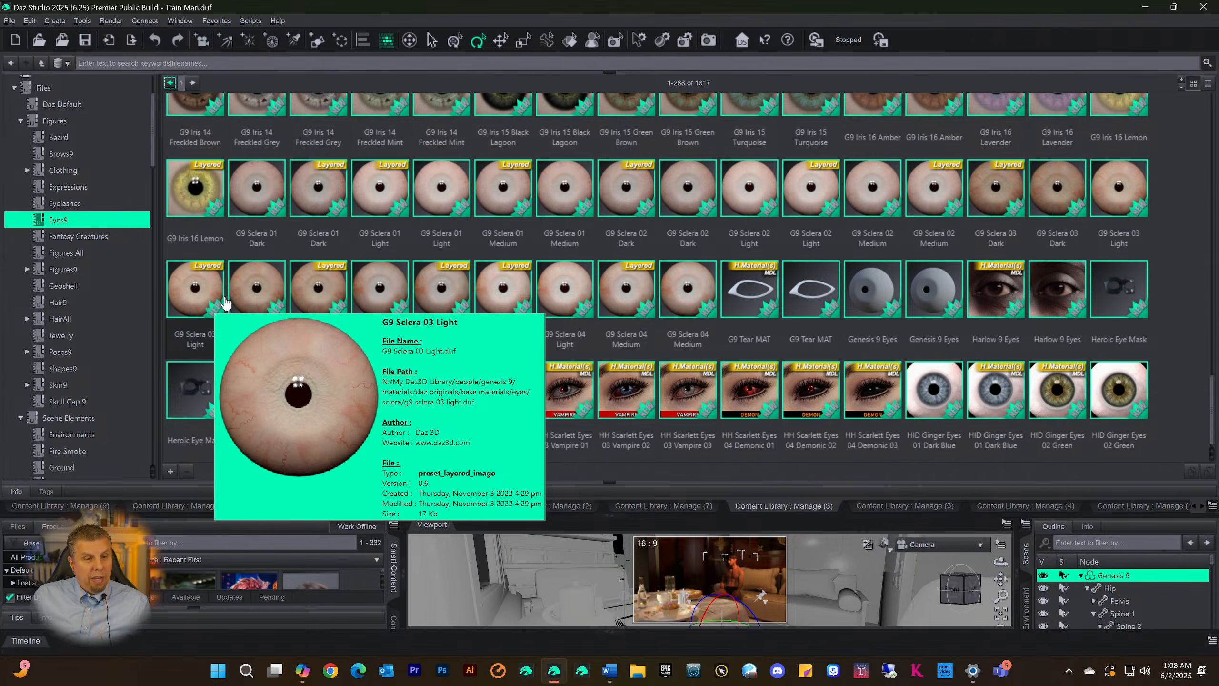
{"action": "scroll", "coordinate": [211, 307], "scroll_direction": "up", "scroll_amount": 10}
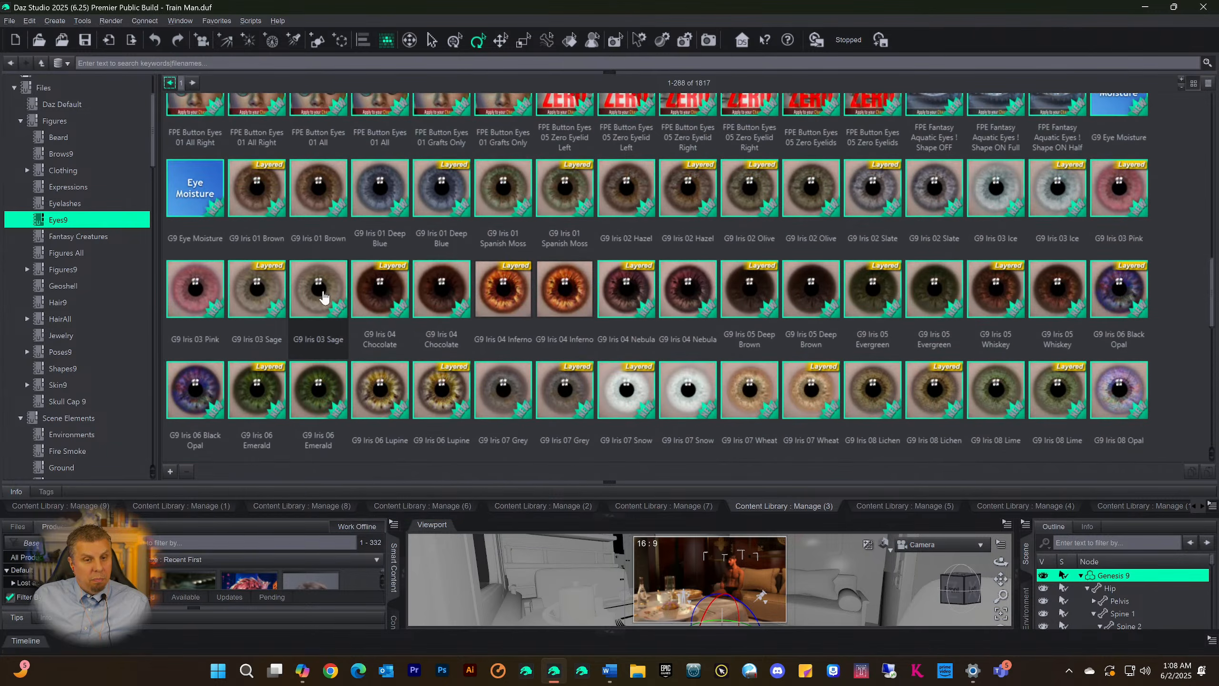
{"action": "scroll", "coordinate": [750, 291], "scroll_direction": "down", "scroll_amount": 5}
{"action": "scroll", "coordinate": [750, 295], "scroll_direction": "down", "scroll_amount": 4}
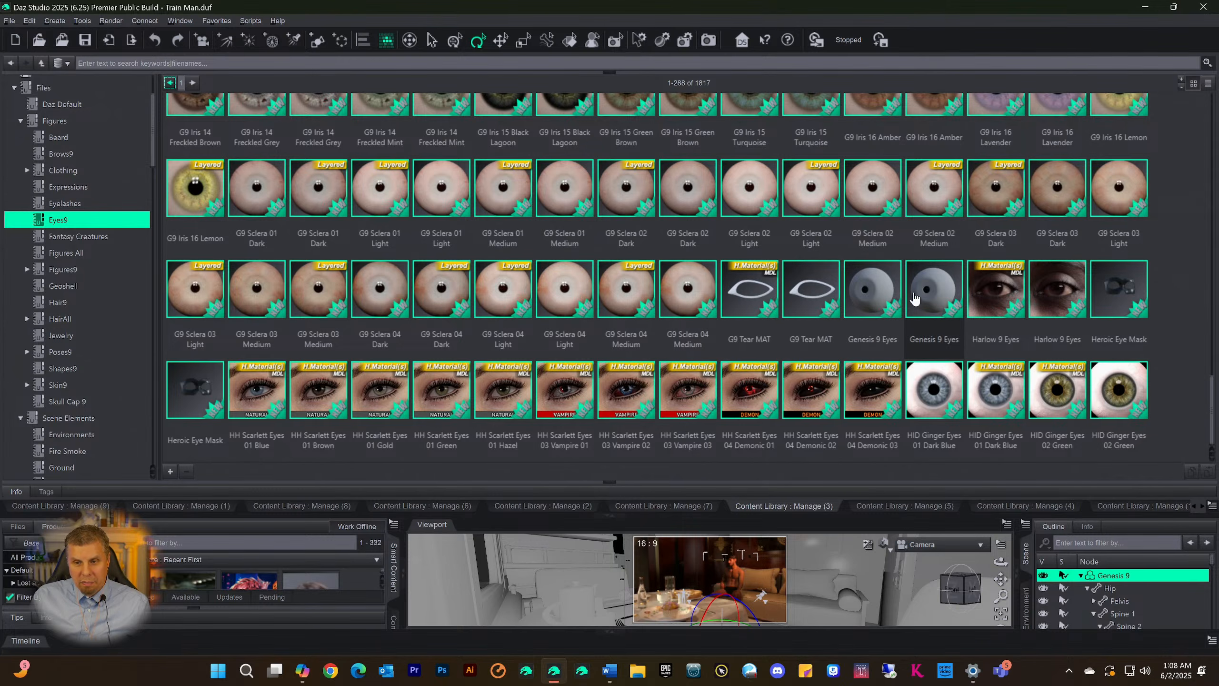
Collapse the content library area to reveal the full viewport and save the scene
{"action": "scroll", "coordinate": [716, 307], "scroll_direction": "down", "scroll_amount": 10}
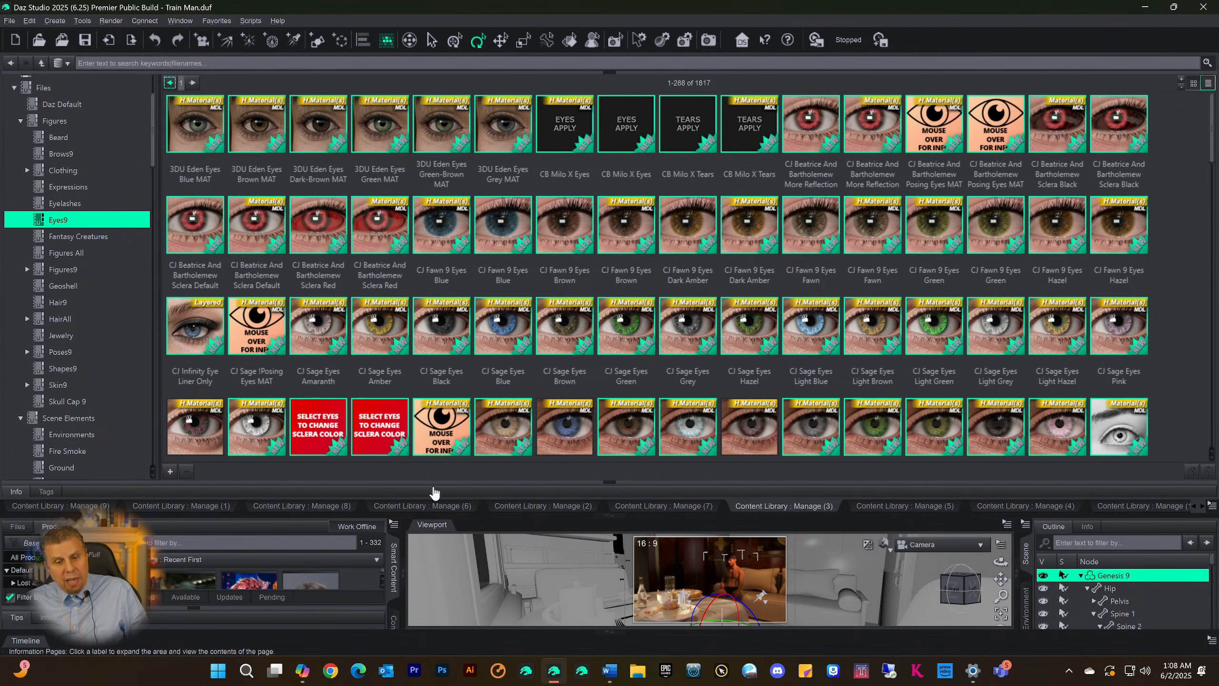
{"action": "left_click", "coordinate": [609, 515]}
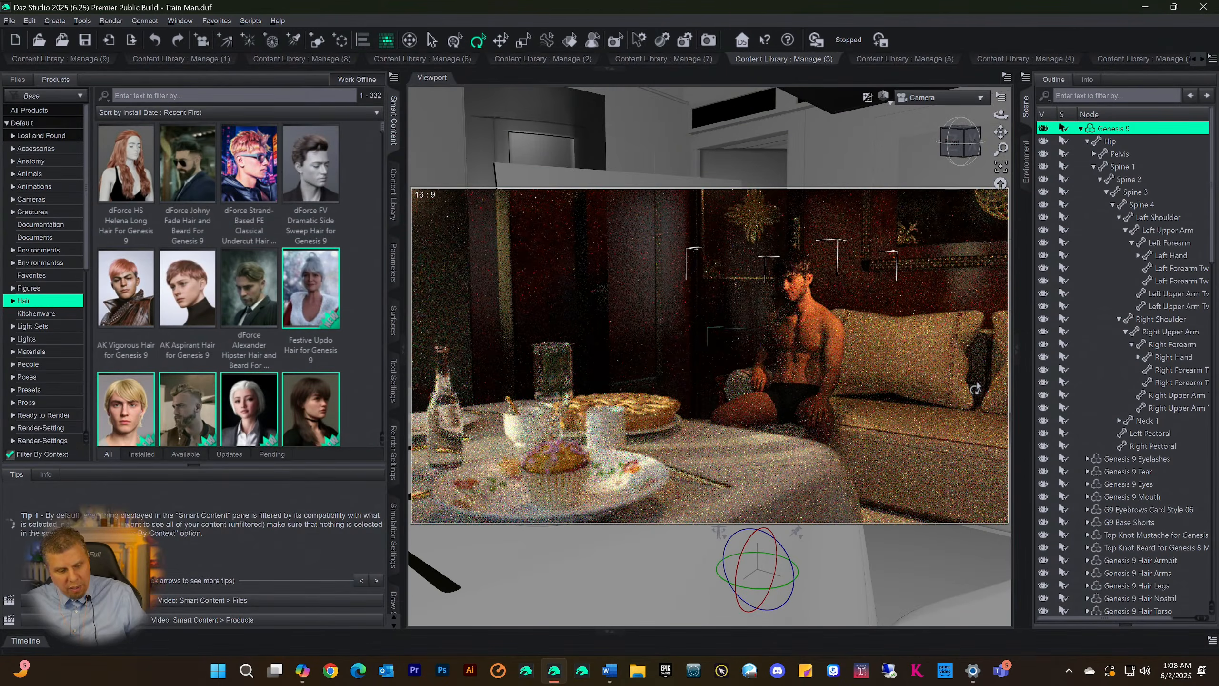
{"action": "key", "text": "ctrl+s"}
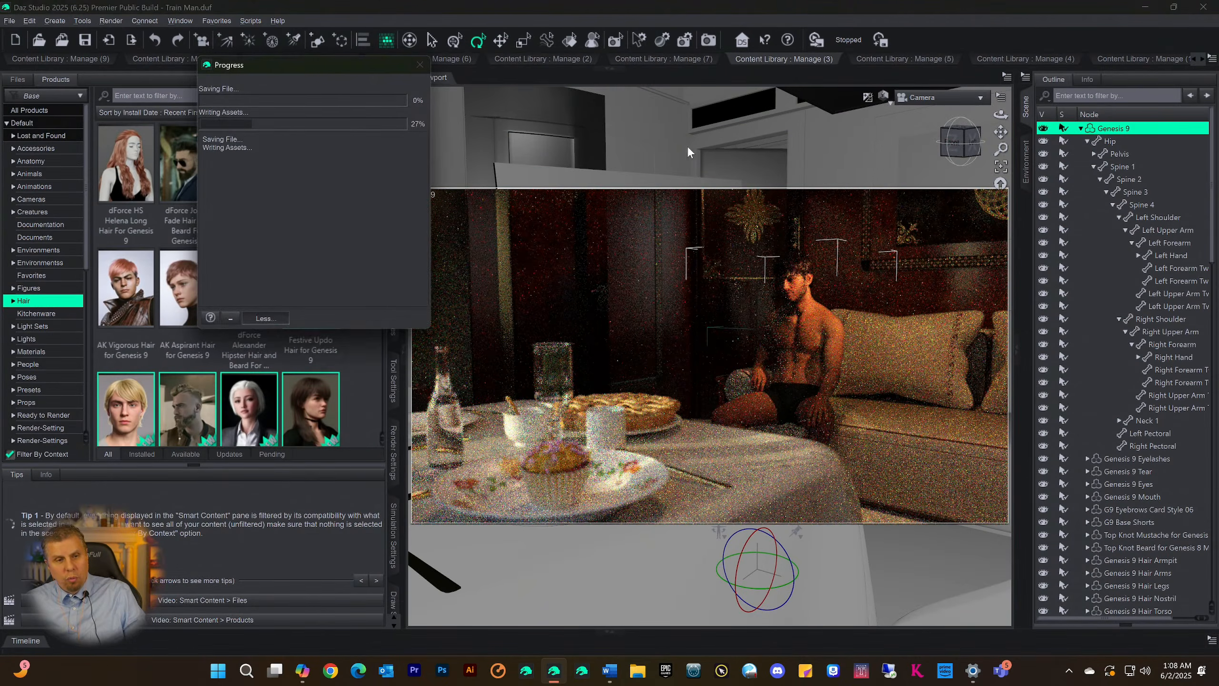
Switch the viewport to a textured preview and back to the Iray preview
{"action": "key", "text": "ctrl+9"}
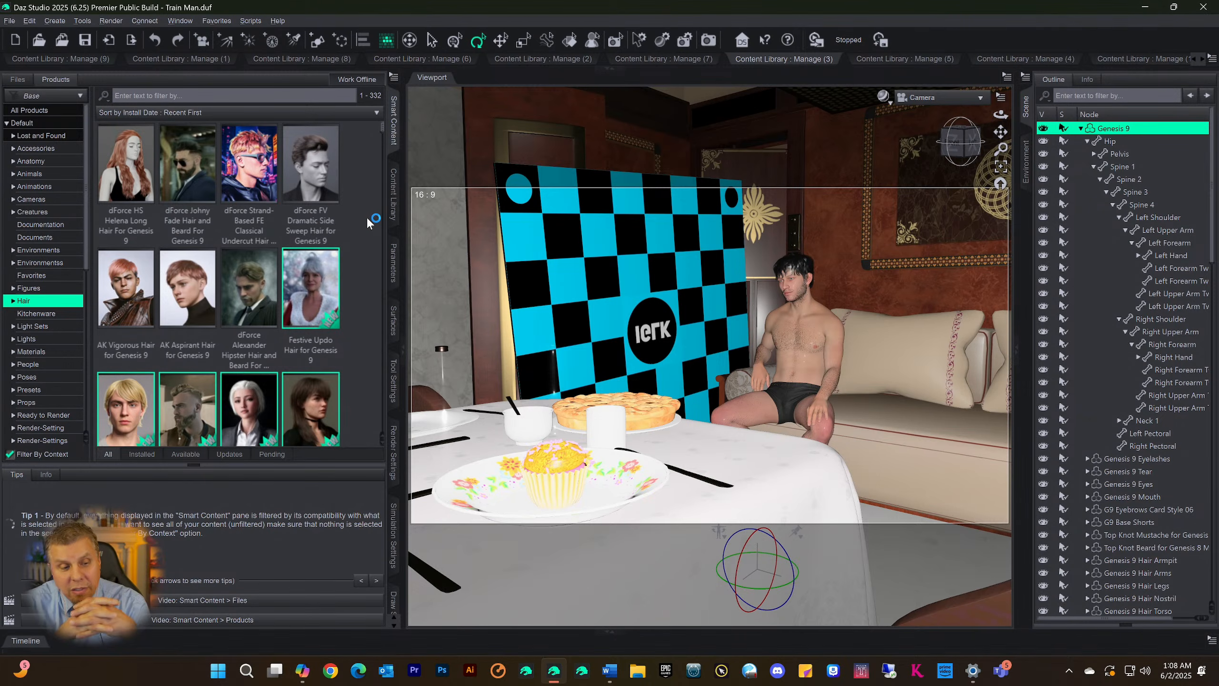
{"action": "key", "text": "ctrl+0"}
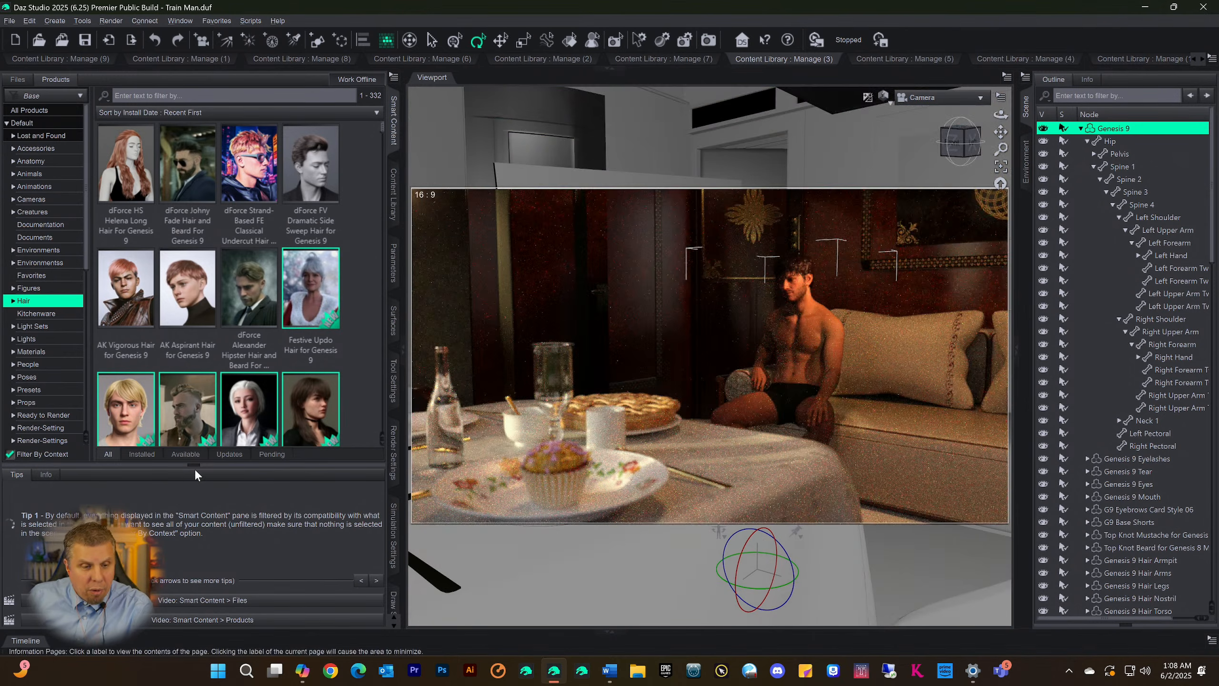
Hide the tips area and look through the Genesis 9 hair products in Smart Content
{"action": "left_click", "coordinate": [188, 464]}
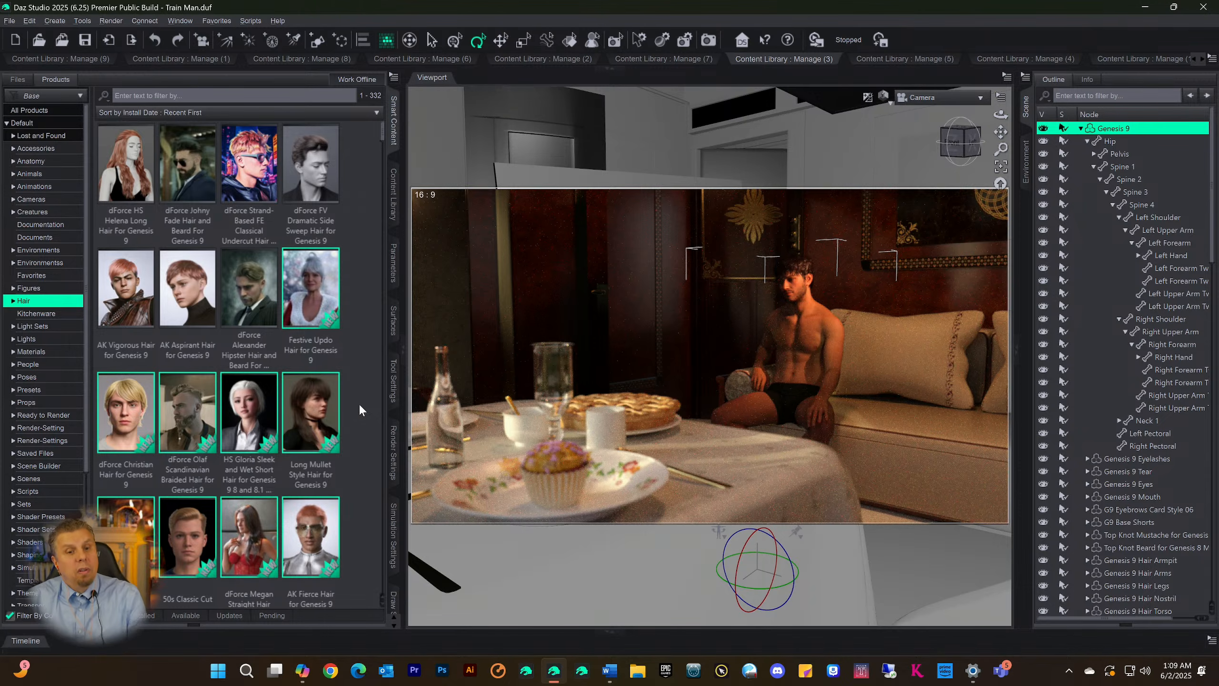
{"action": "scroll", "coordinate": [182, 384], "scroll_direction": "down", "scroll_amount": 5}
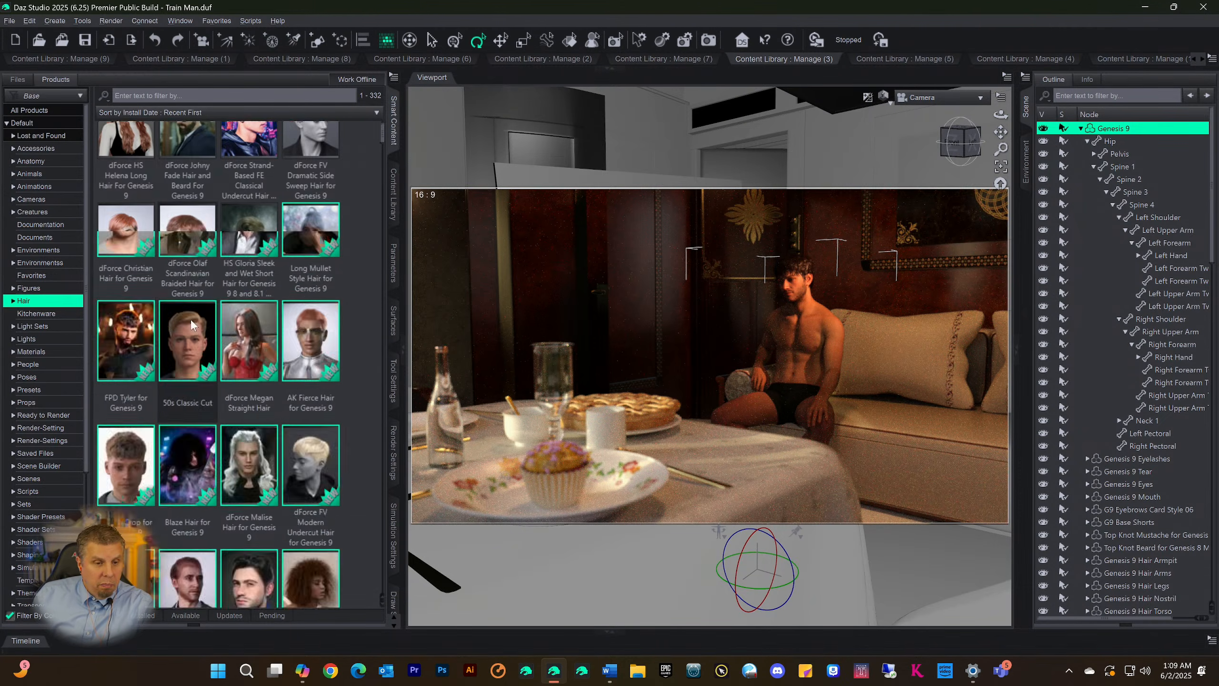
{"action": "scroll", "coordinate": [170, 392], "scroll_direction": "down", "scroll_amount": 8}
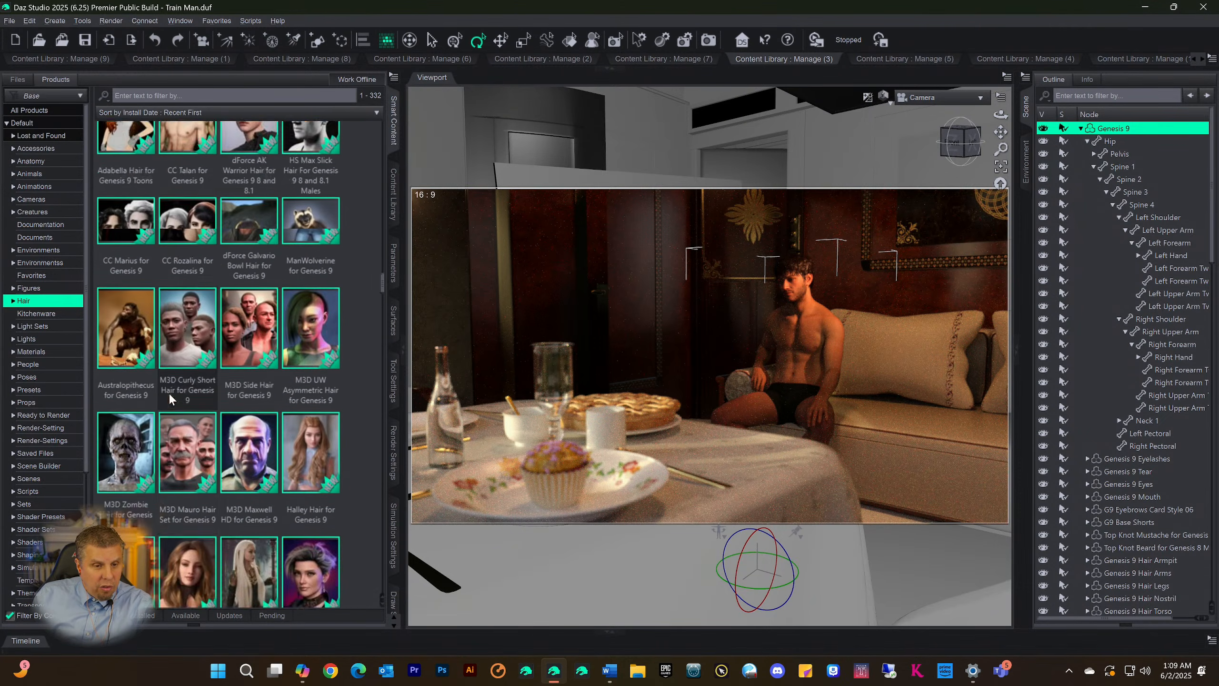
{"action": "scroll", "coordinate": [170, 394], "scroll_direction": "down", "scroll_amount": 15}
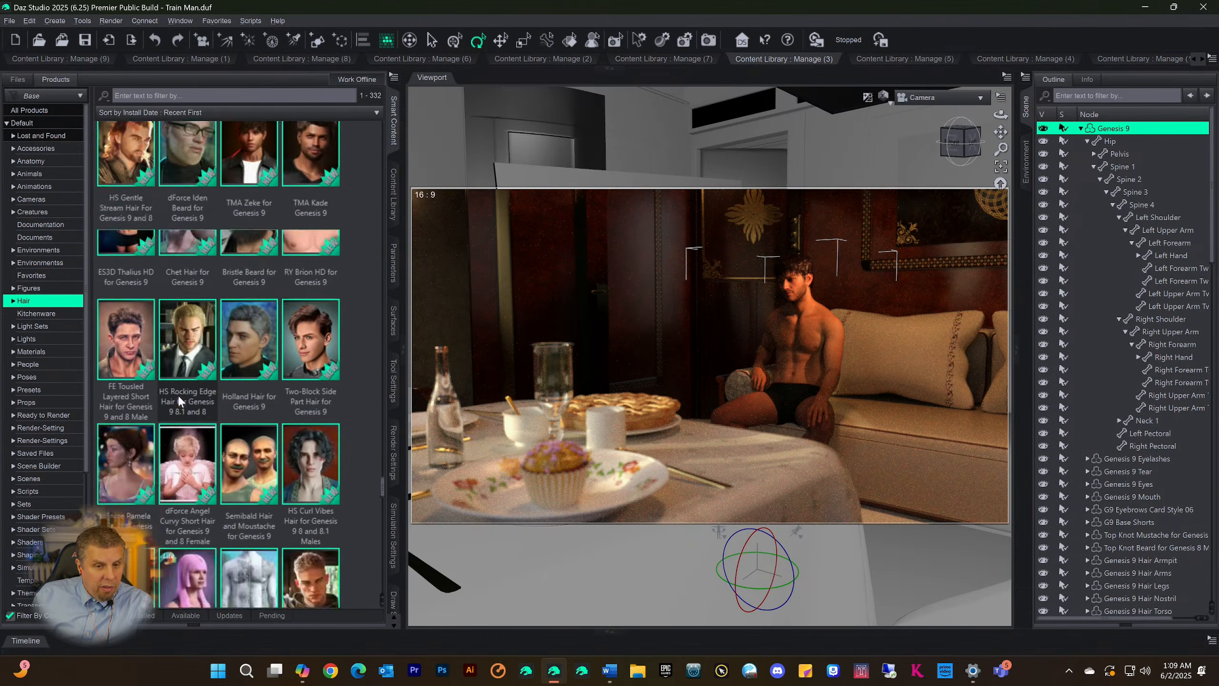
{"action": "scroll", "coordinate": [178, 402], "scroll_direction": "down", "scroll_amount": 5}
{"action": "scroll", "coordinate": [178, 404], "scroll_direction": "up", "scroll_amount": 20}
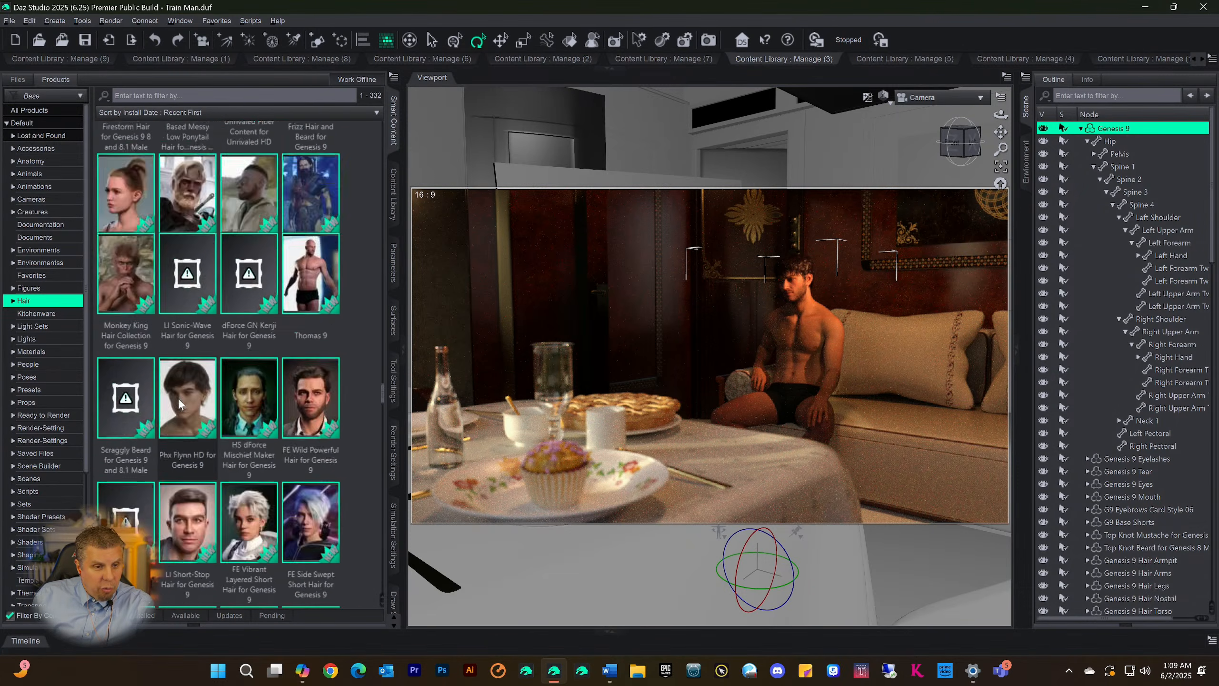
{"action": "scroll", "coordinate": [177, 396], "scroll_direction": "up", "scroll_amount": 20}
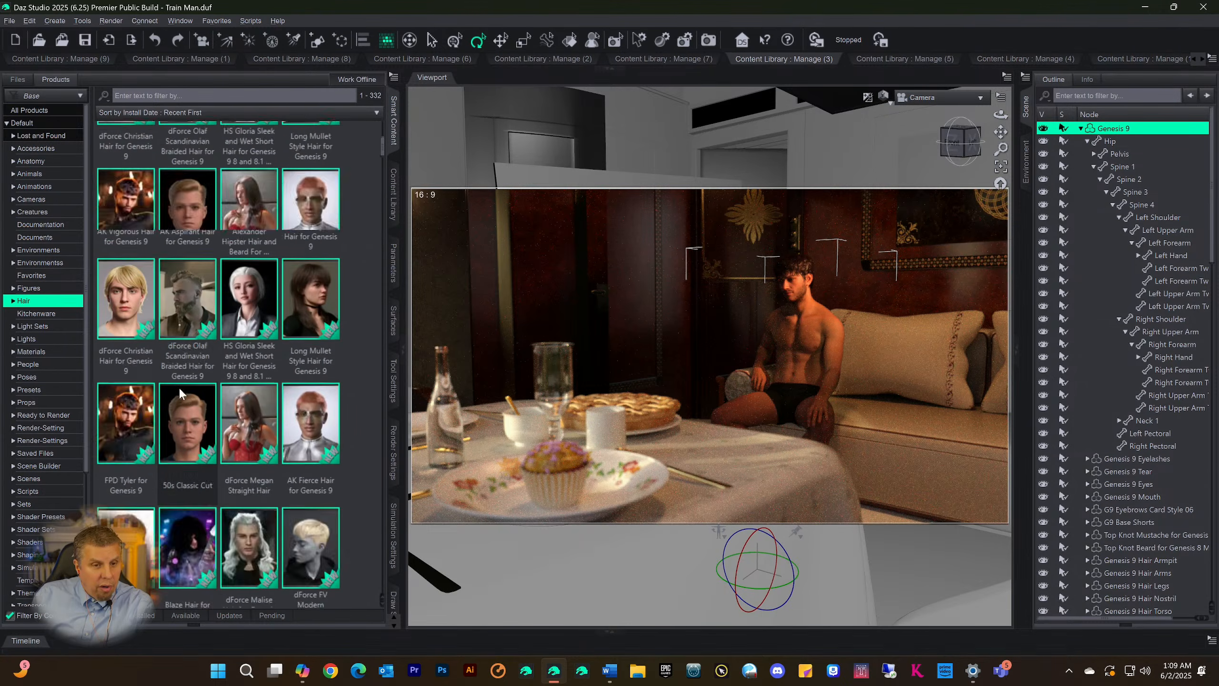
{"action": "scroll", "coordinate": [180, 384], "scroll_direction": "down", "scroll_amount": 10}
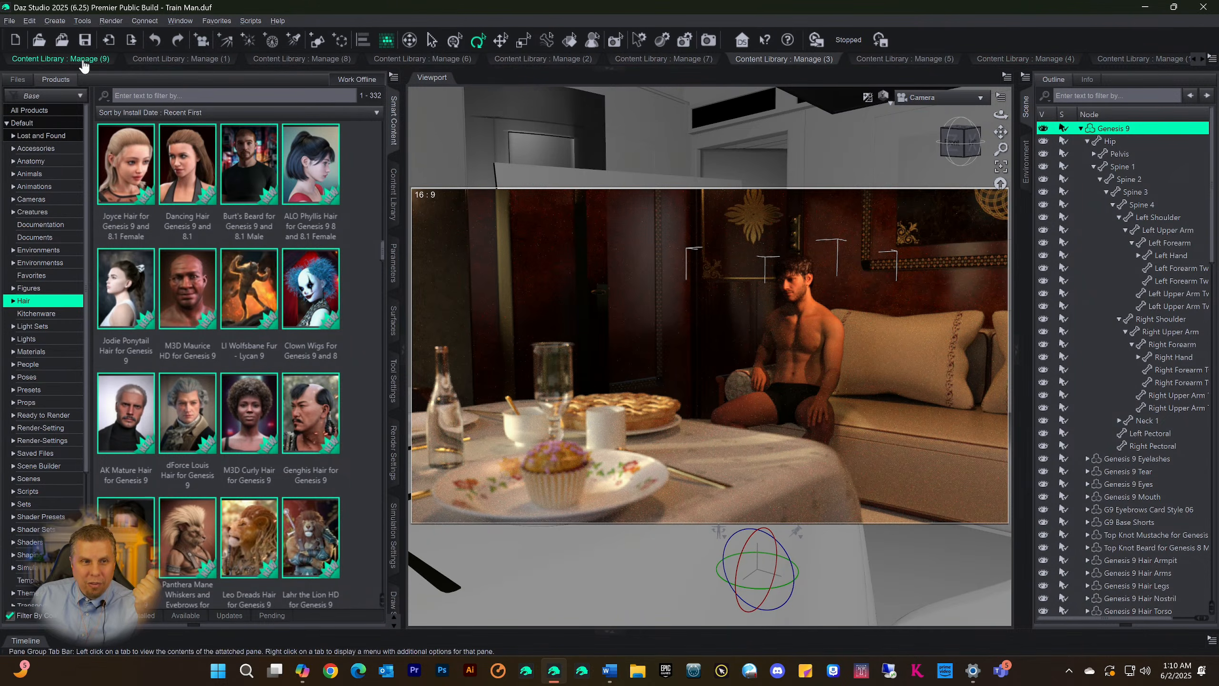
Check the pane options of the Manage (9) library, and show and hide the Skin9 content in Manage (8)
{"action": "right_click", "coordinate": [84, 61]}
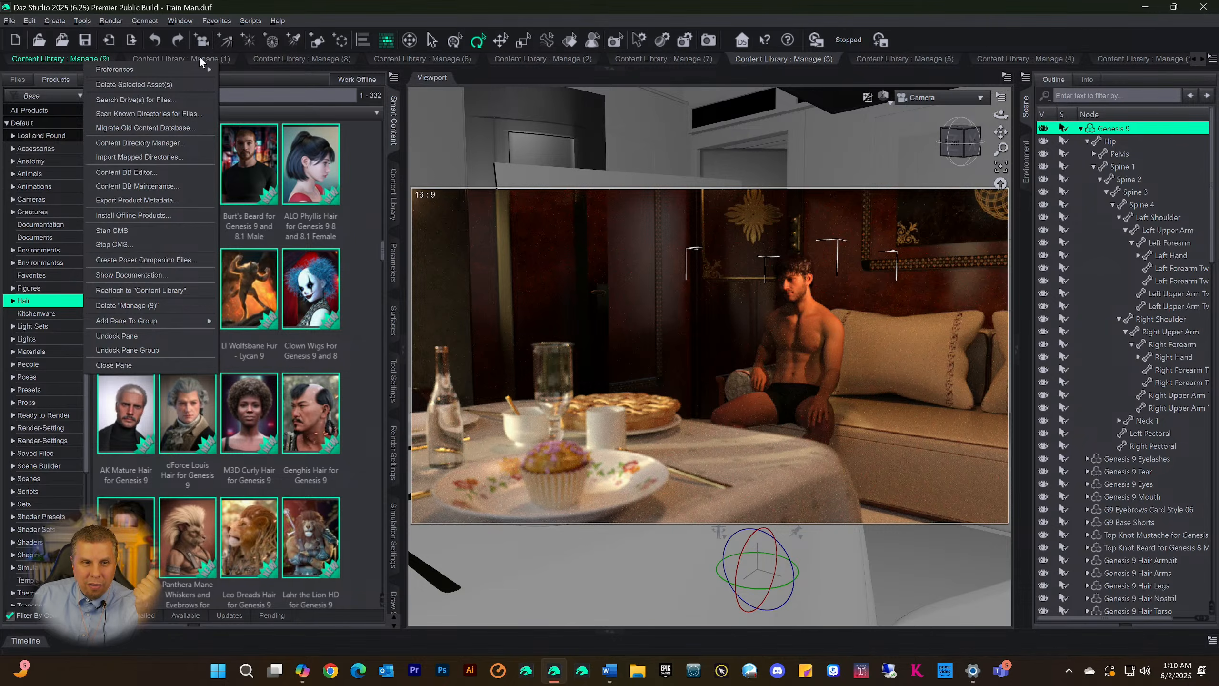
{"action": "left_click", "coordinate": [275, 57]}
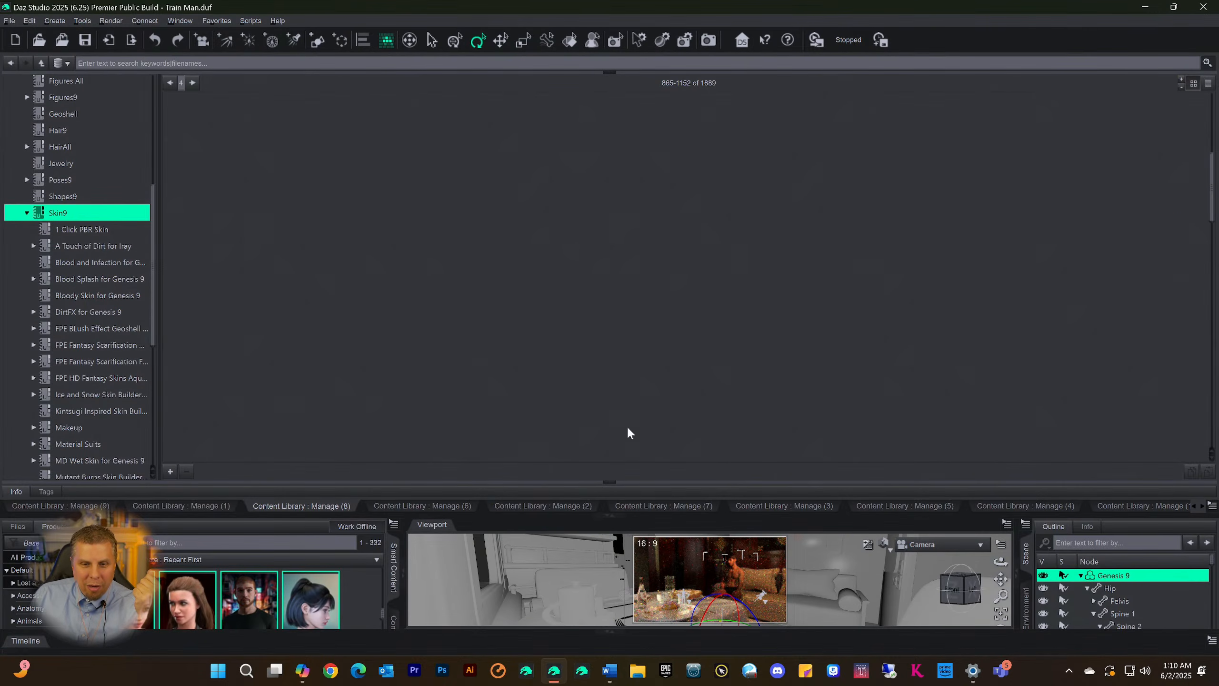
{"action": "left_click", "coordinate": [301, 505]}
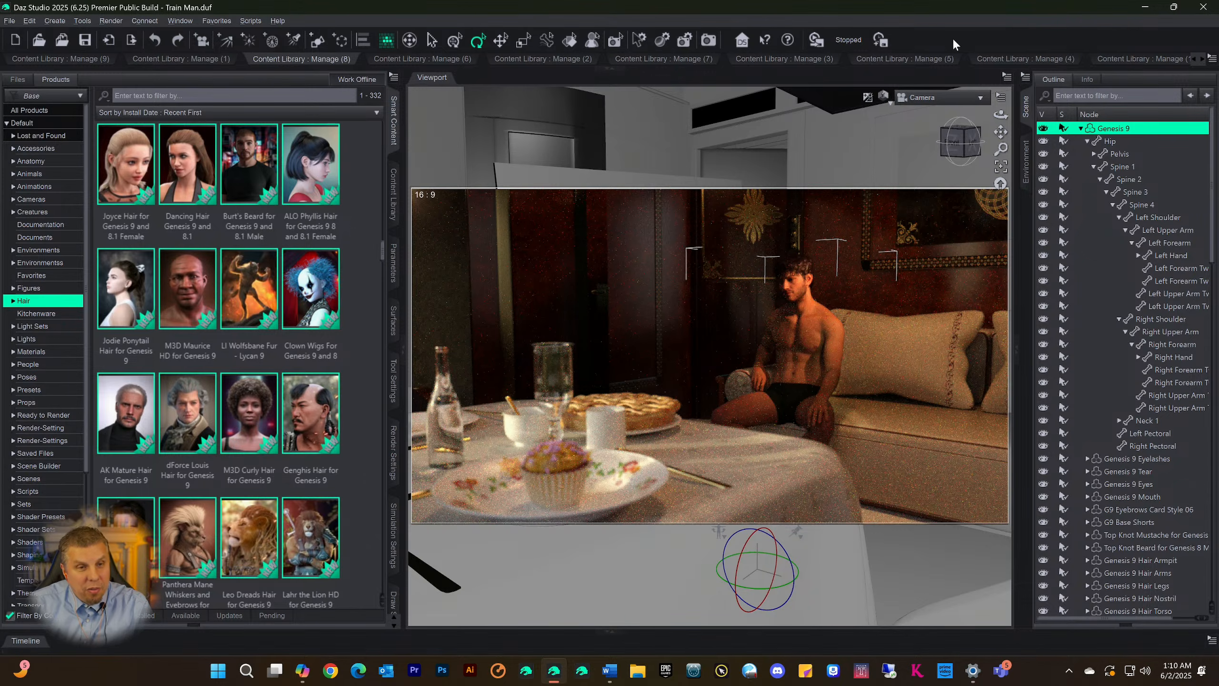
{"action": "left_click", "coordinate": [606, 70]}
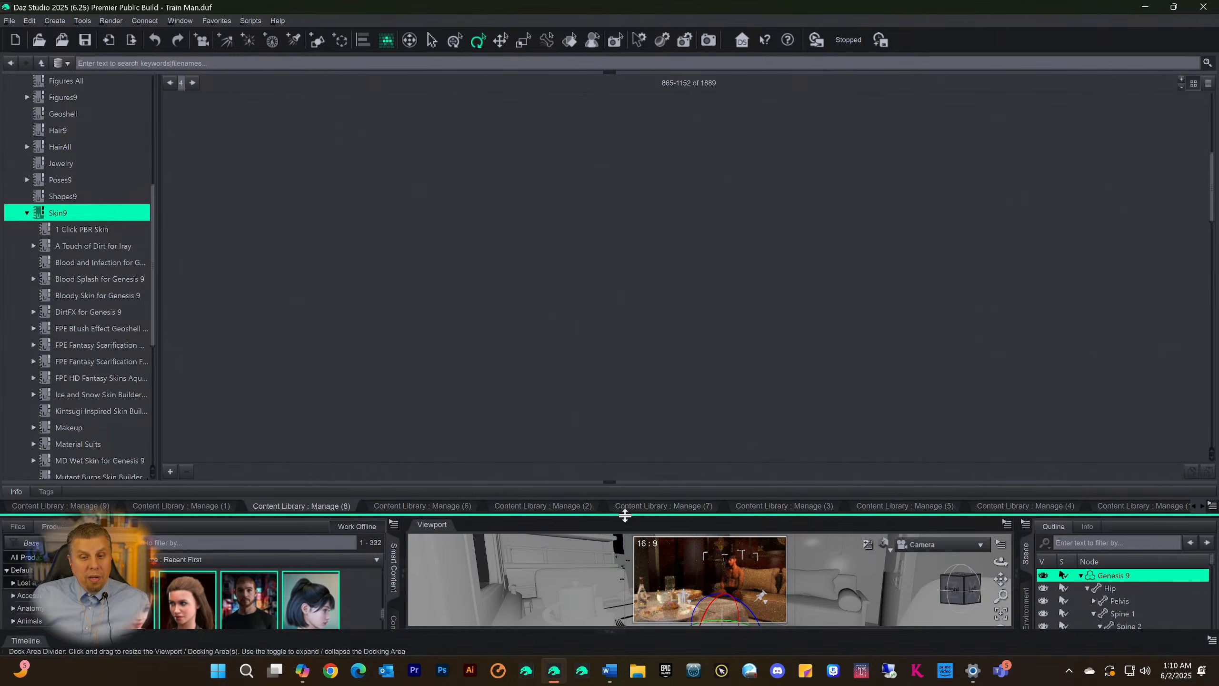
{"action": "left_click", "coordinate": [609, 515]}
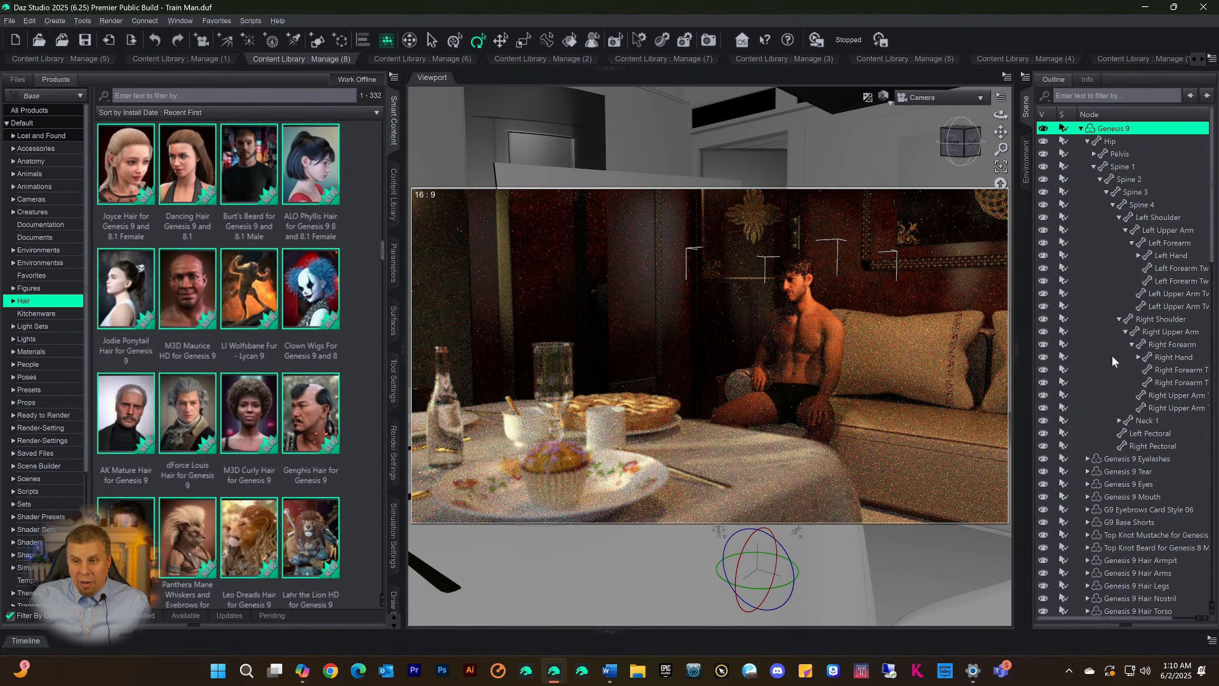
Expand the library area over the viewport and select Genesis 9 Eyes in the scene hierarchy
{"action": "left_click", "coordinate": [608, 68]}
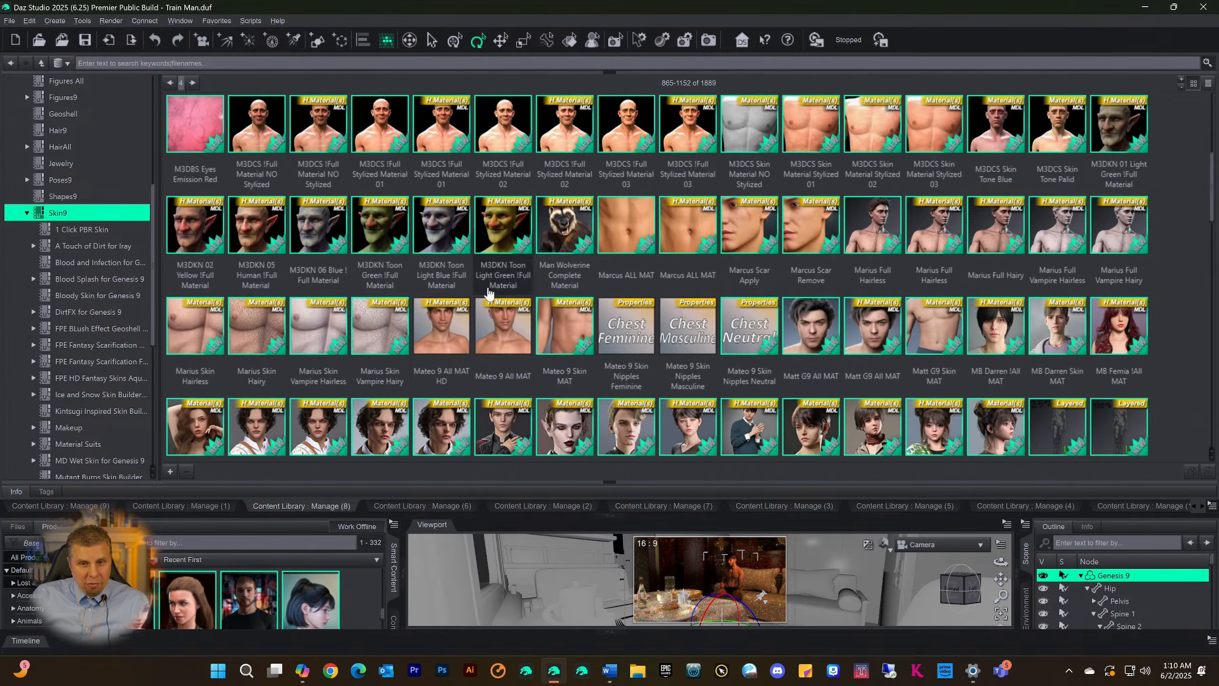
{"action": "scroll", "coordinate": [1108, 598], "scroll_direction": "down", "scroll_amount": 8}
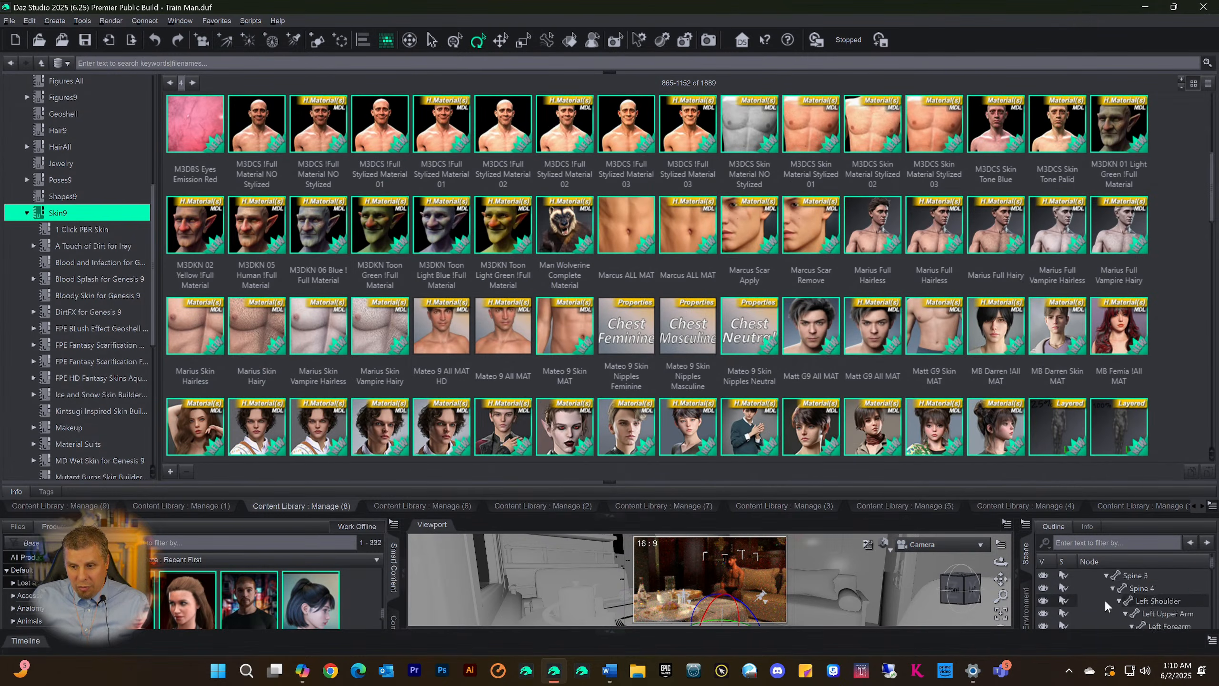
{"action": "left_click", "coordinate": [1158, 597]}
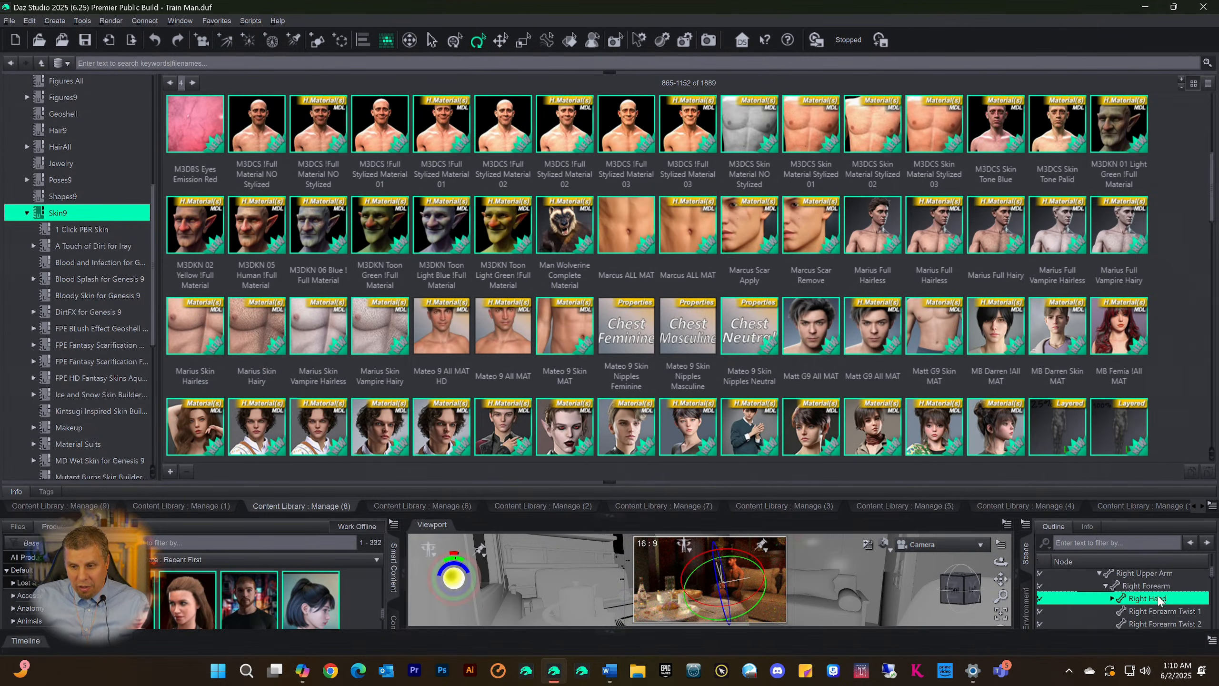
{"action": "scroll", "coordinate": [1103, 595], "scroll_direction": "down", "scroll_amount": 10}
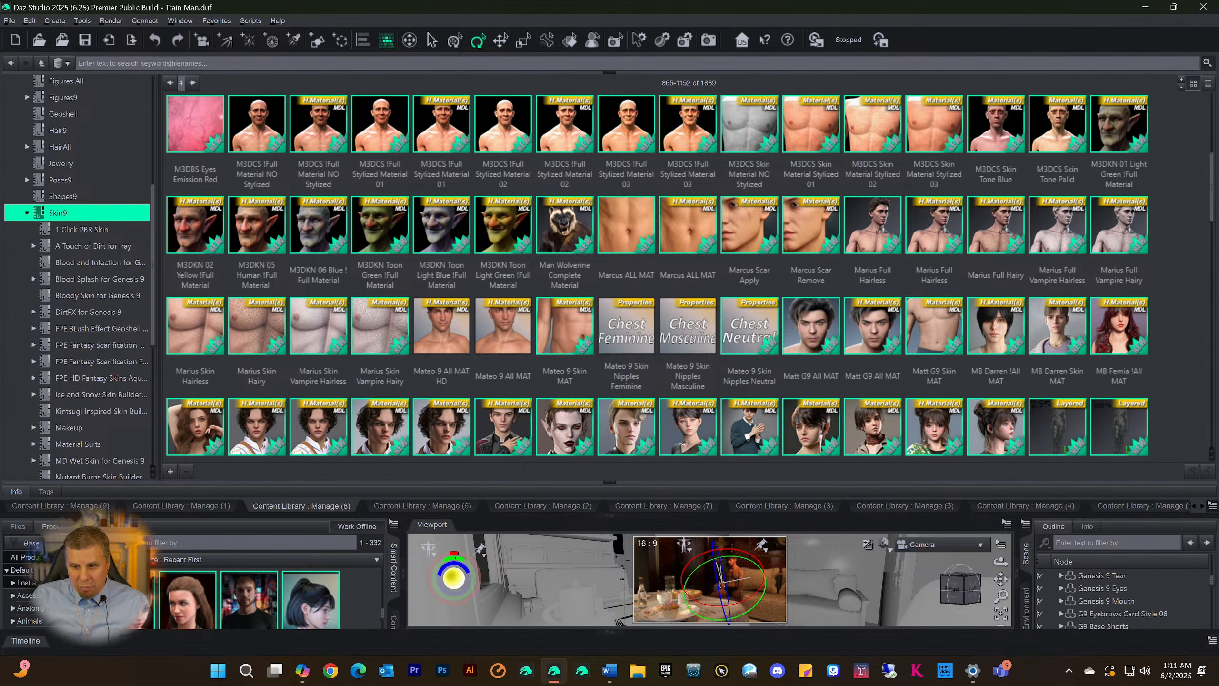
{"action": "left_click", "coordinate": [1106, 590]}
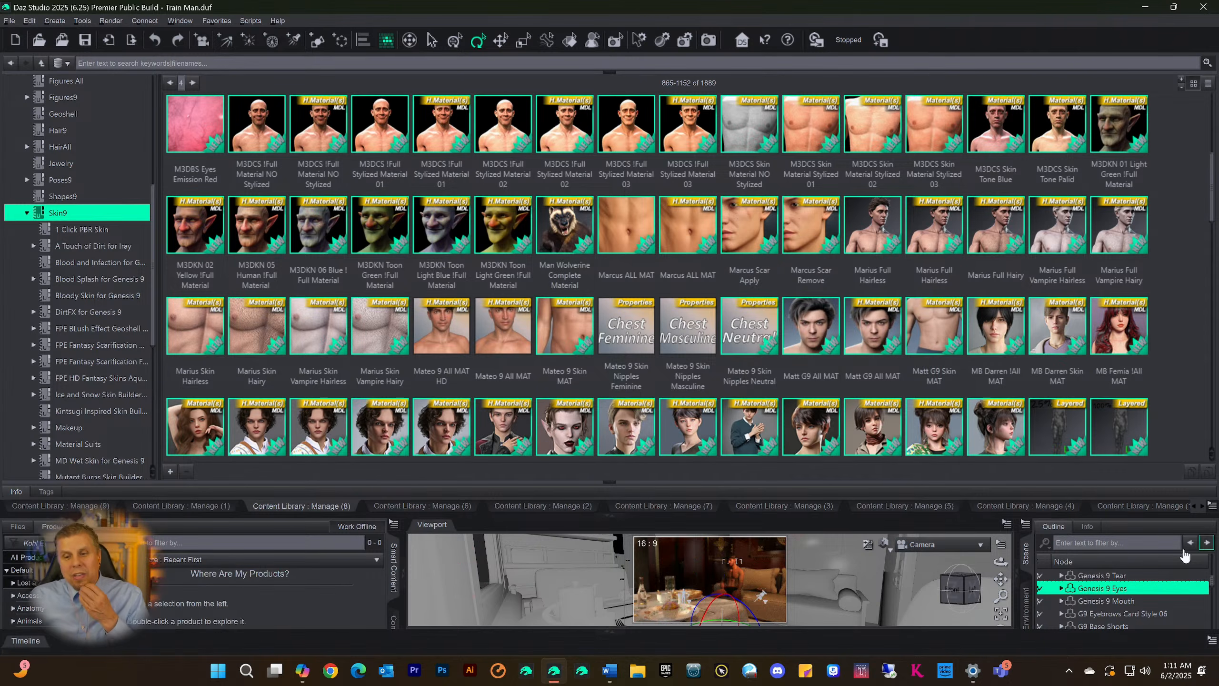
Shrink the library area to about half the window height, collapse it, and review the Manage (9) pane options
{"action": "left_click_drag", "start_coordinate": [575, 516], "coordinate": [578, 367]}
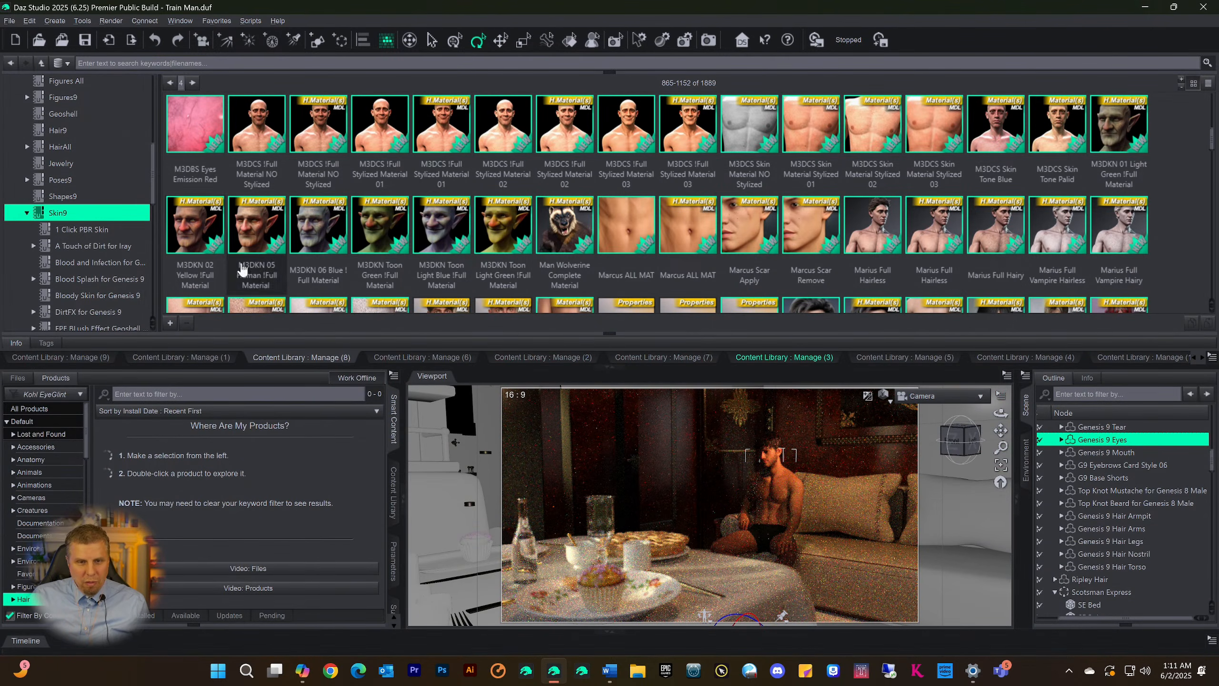
{"action": "left_click", "coordinate": [609, 367]}
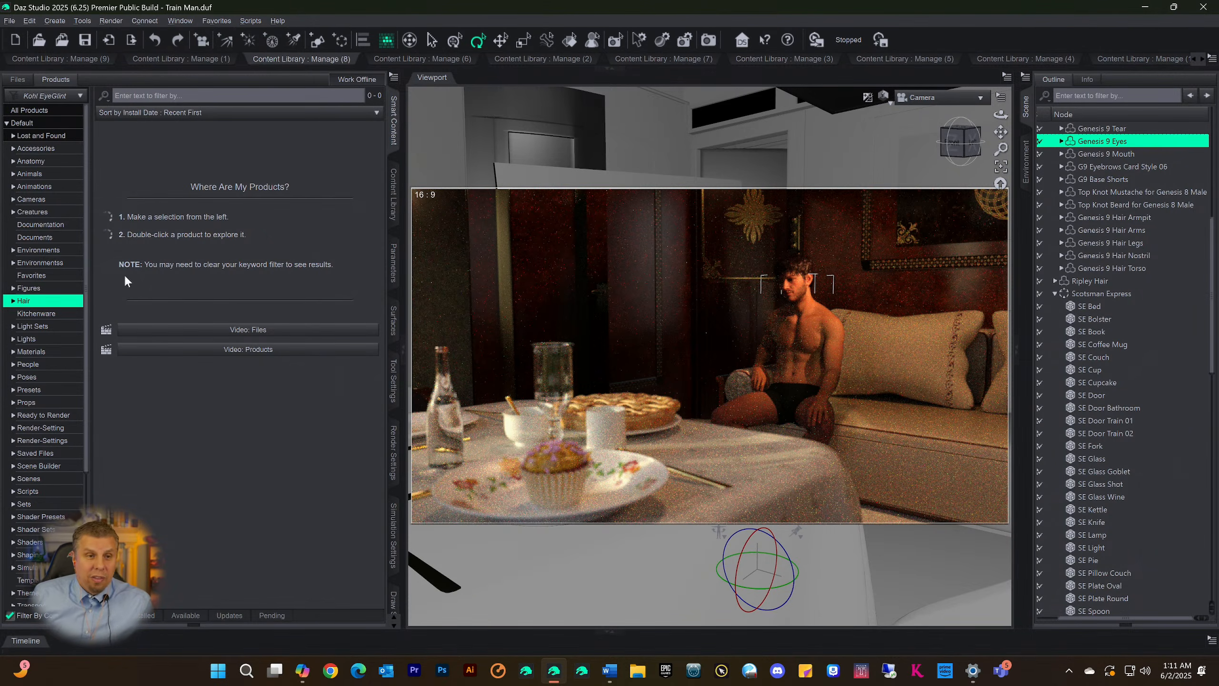
{"action": "right_click", "coordinate": [63, 59]}
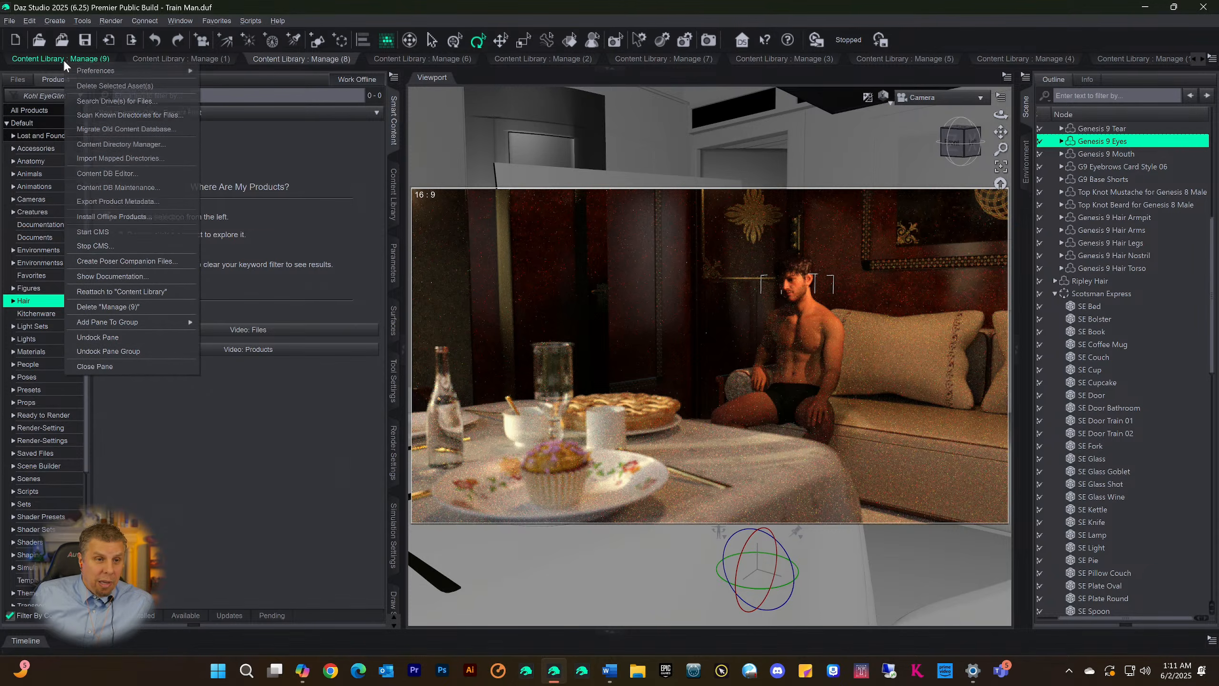
{"action": "left_click", "coordinate": [361, 176]}
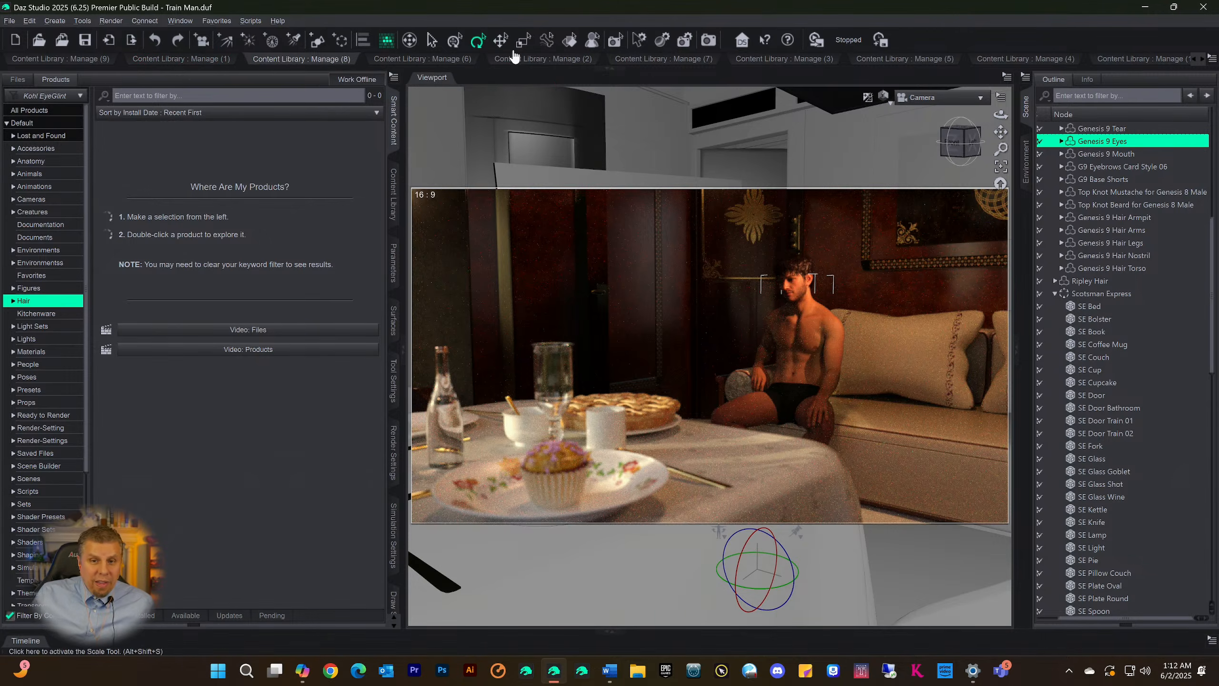
Expand the half-height library area and browse the Hair9 category in the Manage (1) library
{"action": "left_click", "coordinate": [620, 69]}
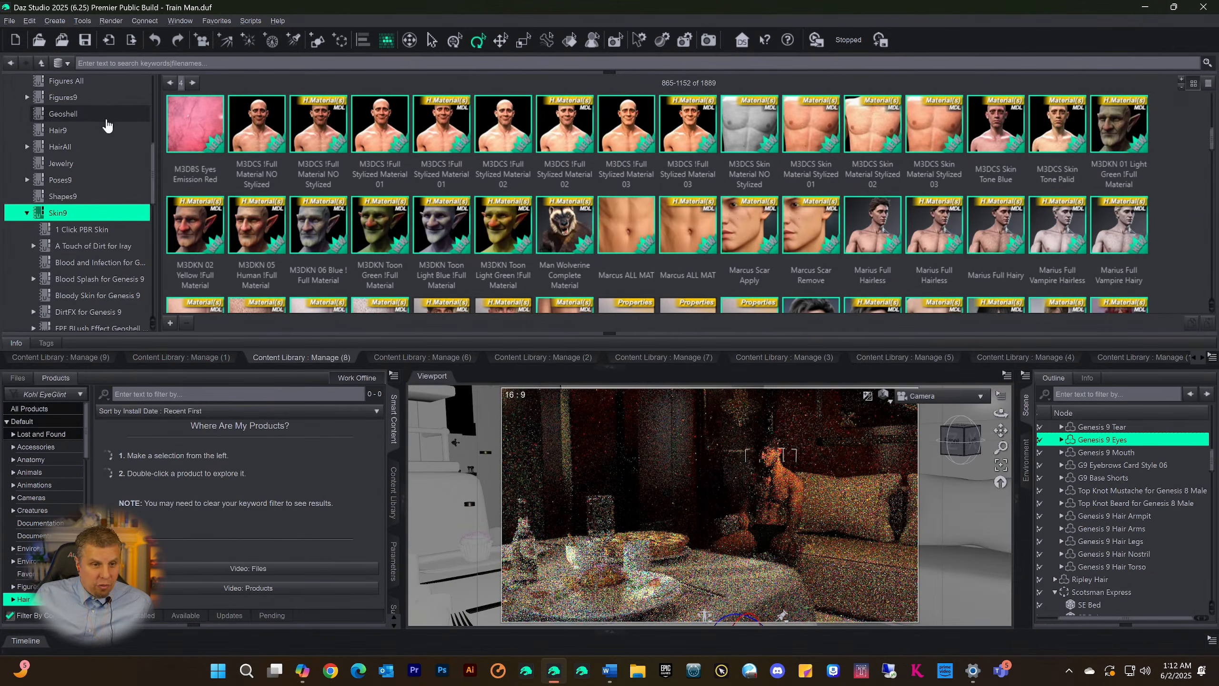
{"action": "left_click", "coordinate": [182, 359]}
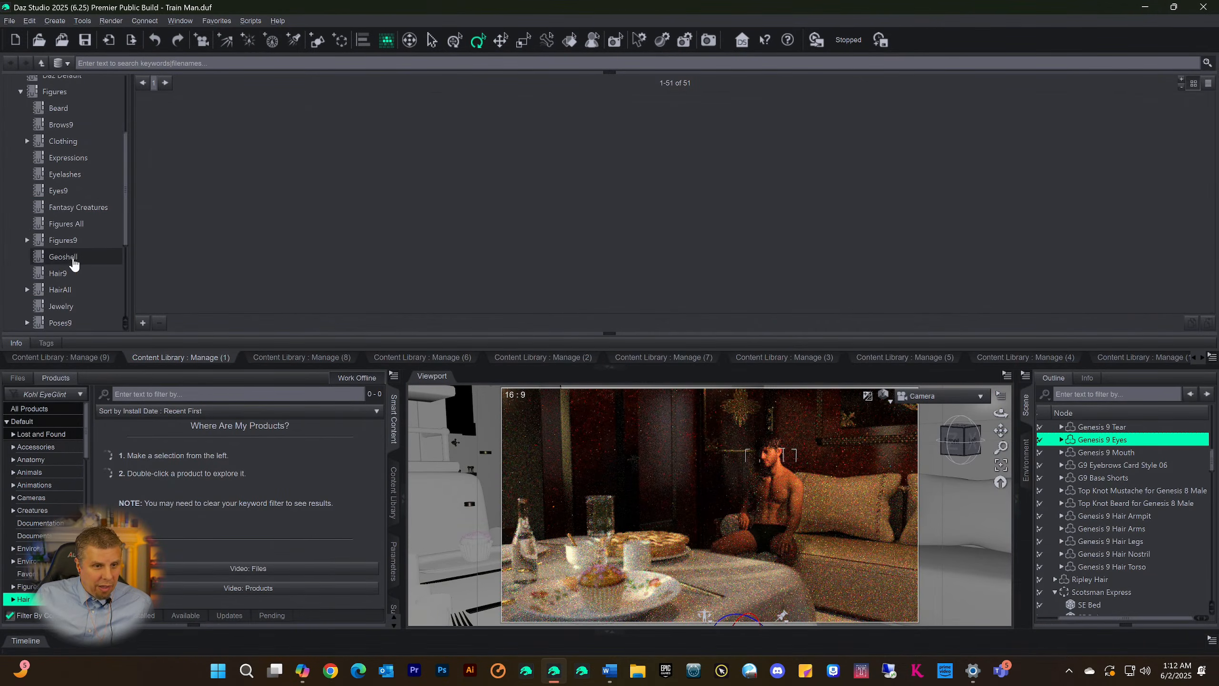
{"action": "left_click", "coordinate": [67, 272]}
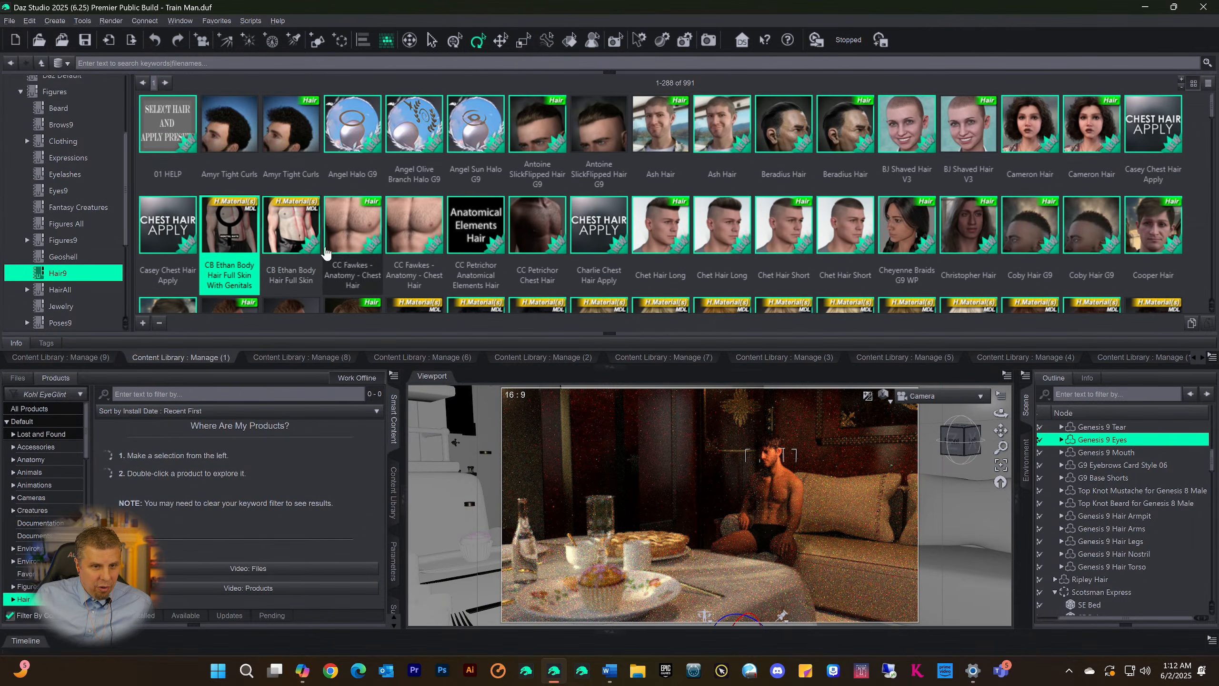
{"action": "scroll", "coordinate": [636, 148], "scroll_direction": "down", "scroll_amount": 5}
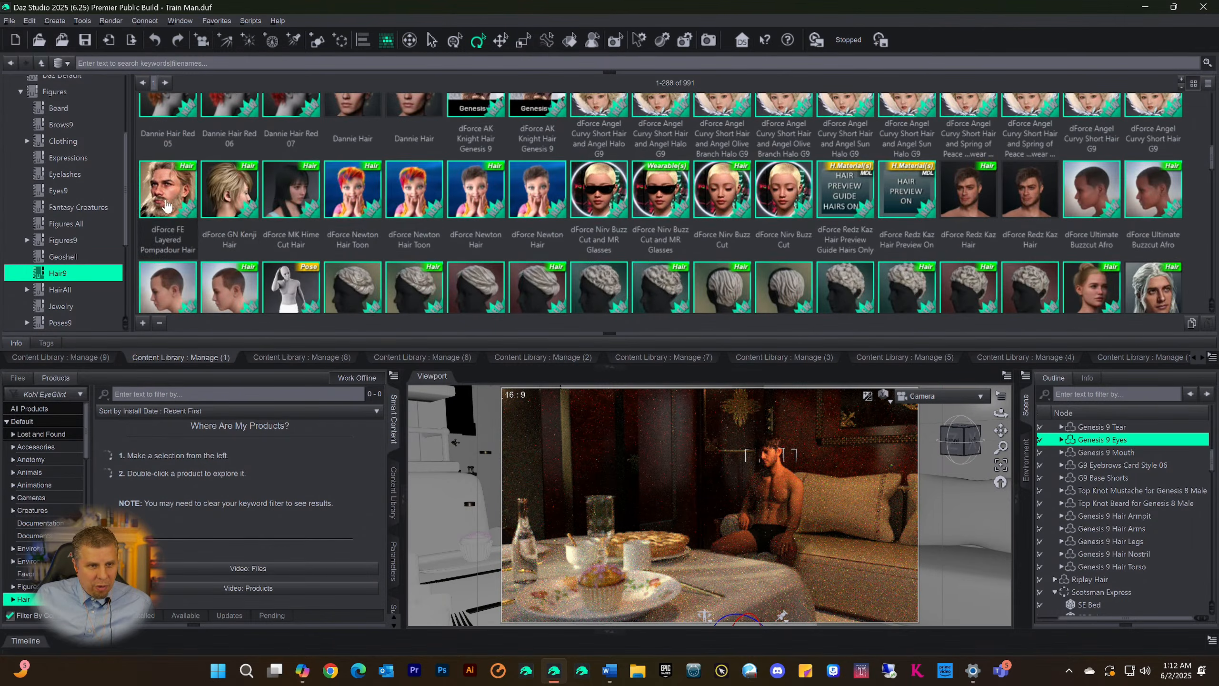
Look through the jackets, shorts and other items in the Clothing category of the Manage (1) library
{"action": "left_click", "coordinate": [63, 141]}
{"action": "scroll", "coordinate": [437, 226], "scroll_direction": "down", "scroll_amount": 15}
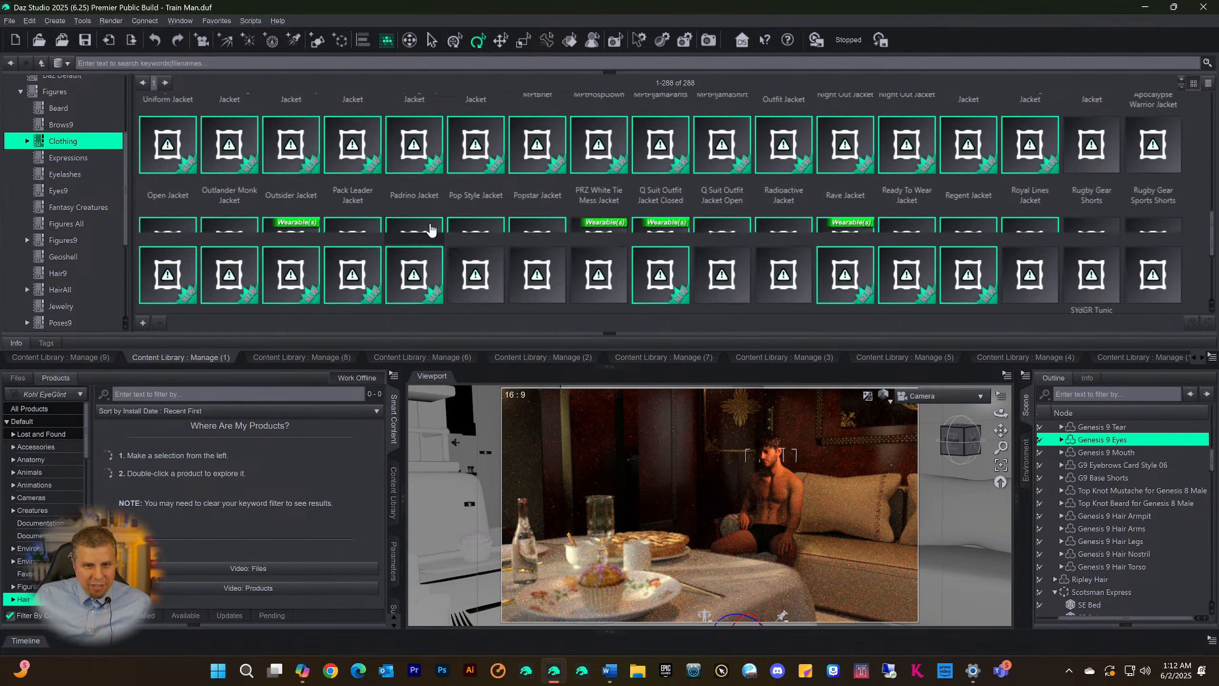
{"action": "scroll", "coordinate": [441, 218], "scroll_direction": "up", "scroll_amount": 20}
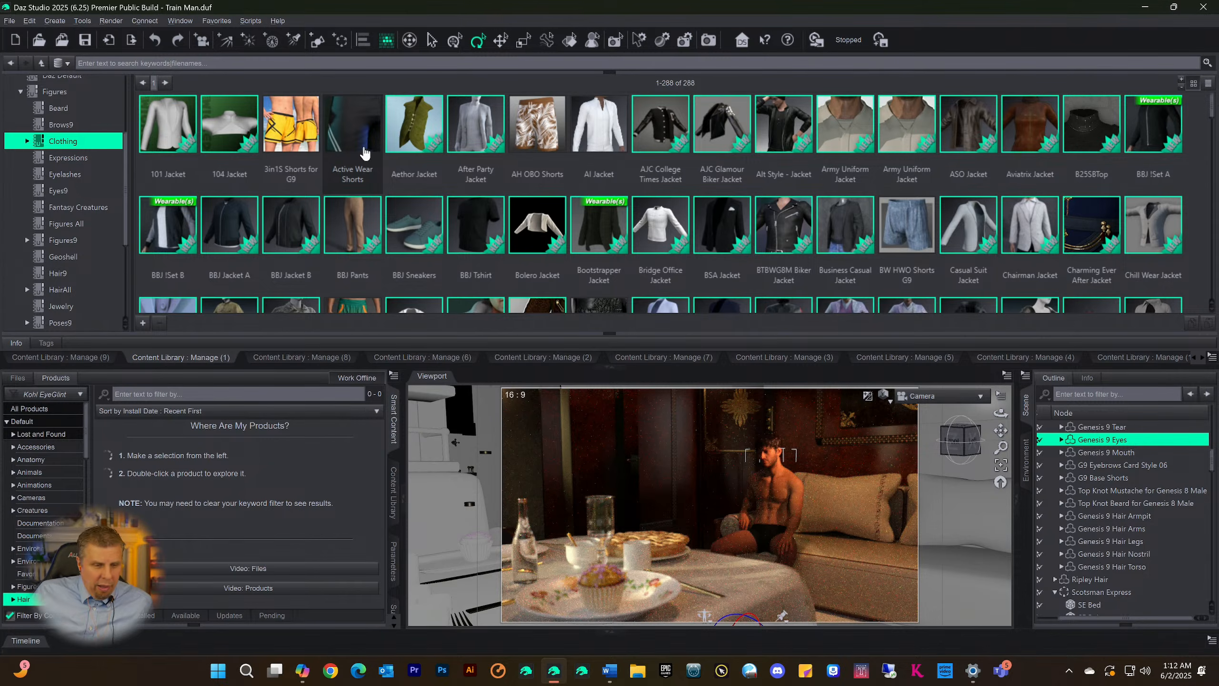
View the Eyes9 and Brows9 categories and collapse the library area to return to the full viewport
{"action": "left_click", "coordinate": [65, 194]}
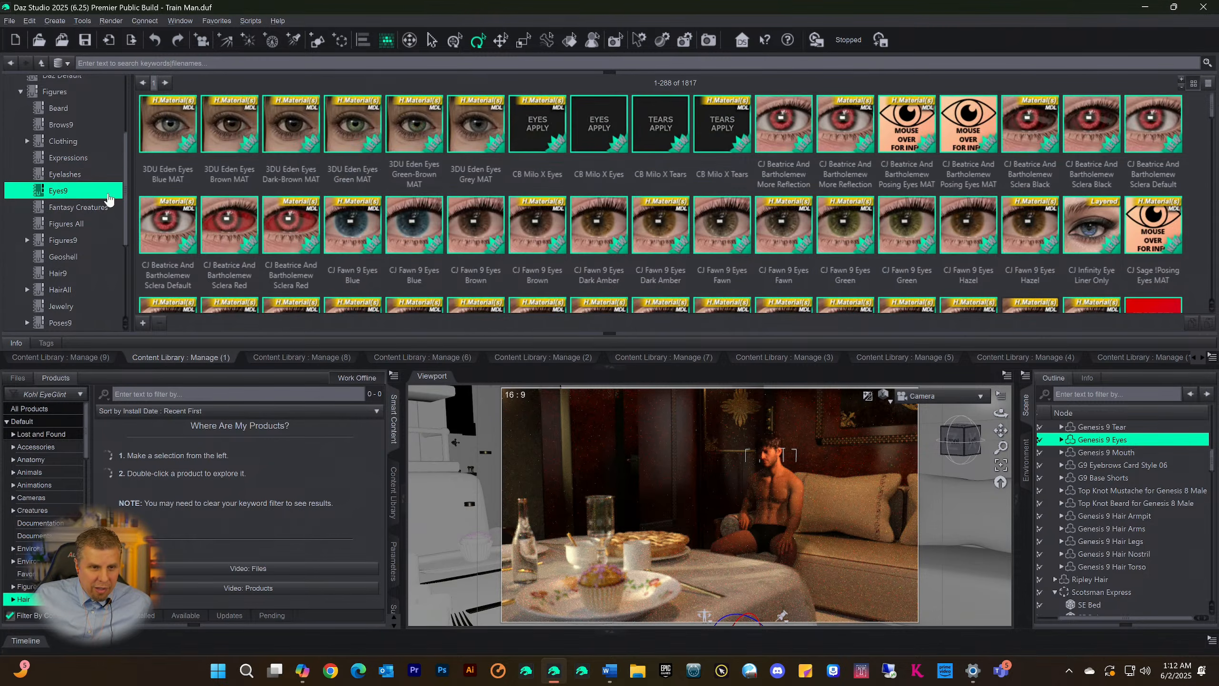
{"action": "left_click", "coordinate": [61, 124]}
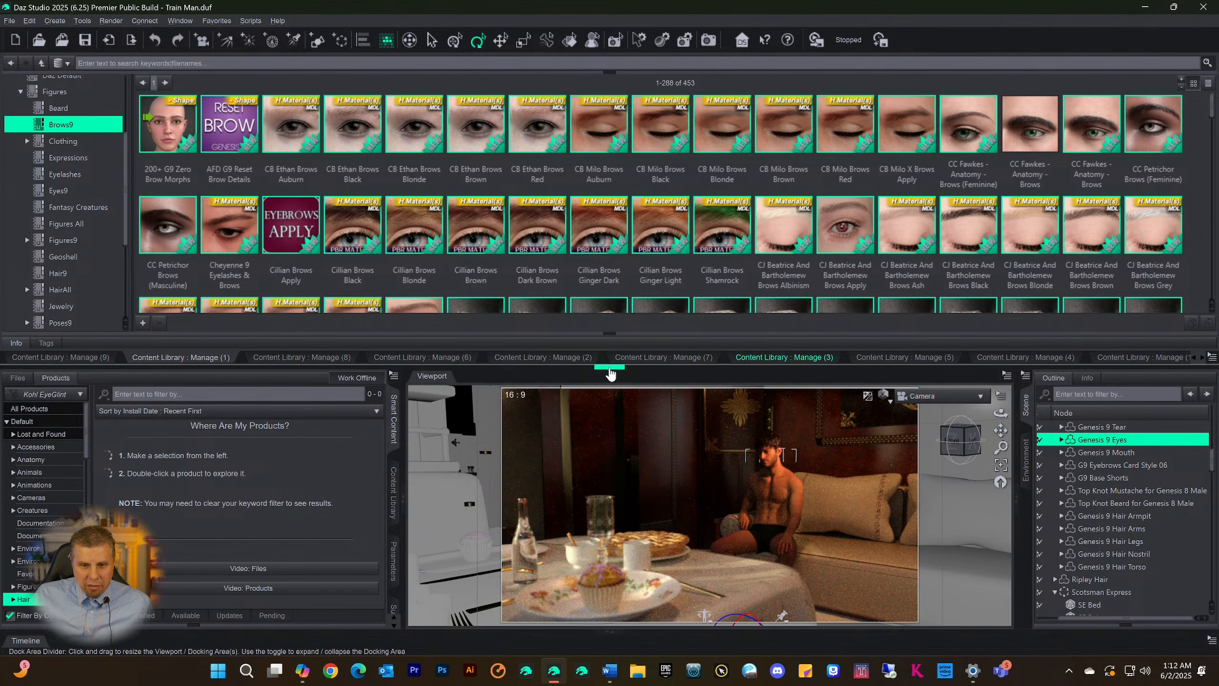
{"action": "left_click_drag", "start_coordinate": [607, 373], "coordinate": [544, 68]}
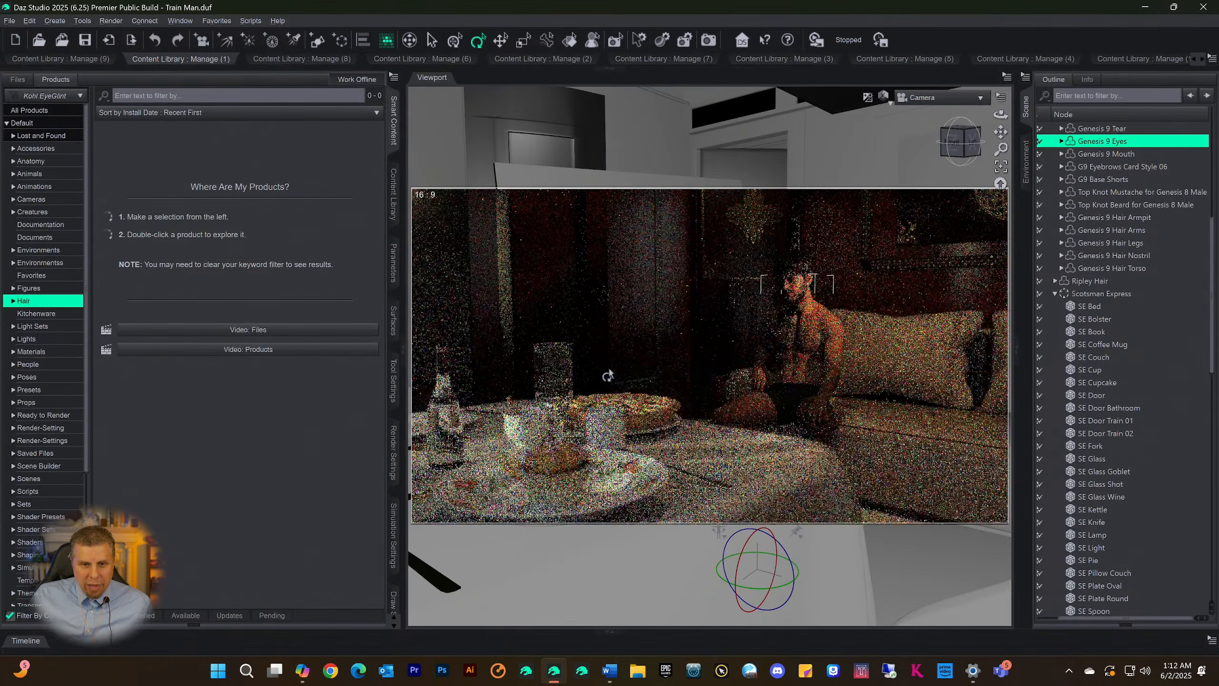
Expand the library area and look through the Manage (9), Manage (1), Manage (8) and Manage (6) content libraries
{"action": "left_click", "coordinate": [610, 69]}
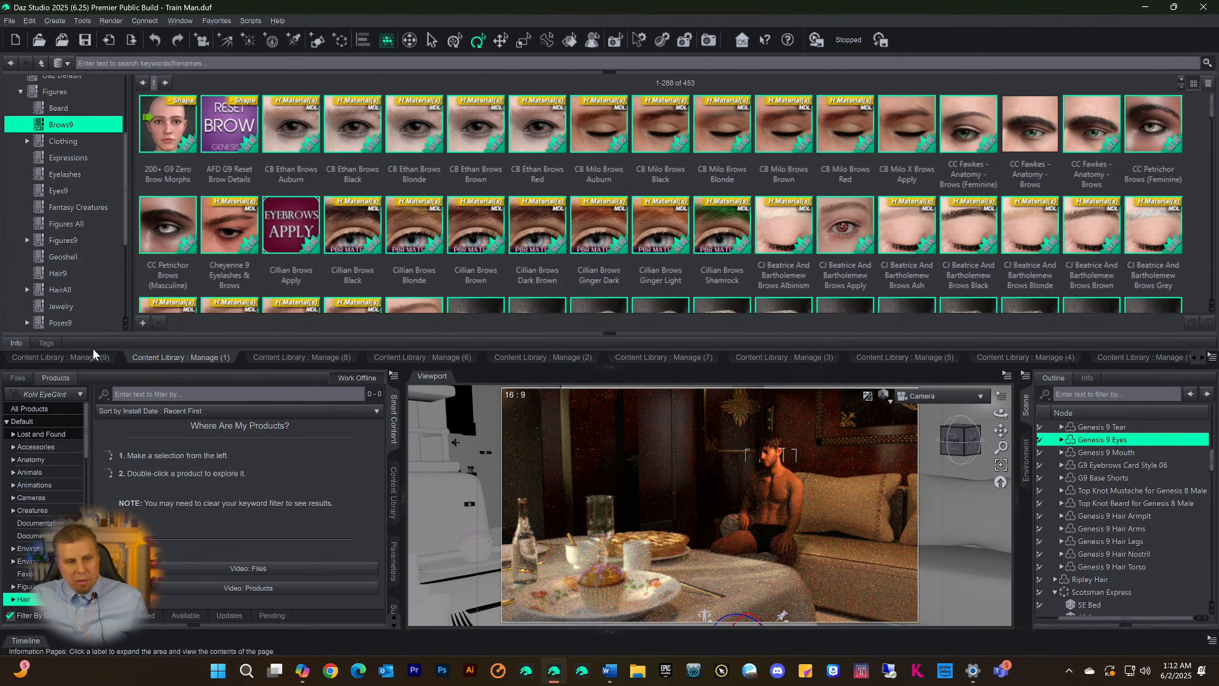
{"action": "left_click", "coordinate": [64, 359]}
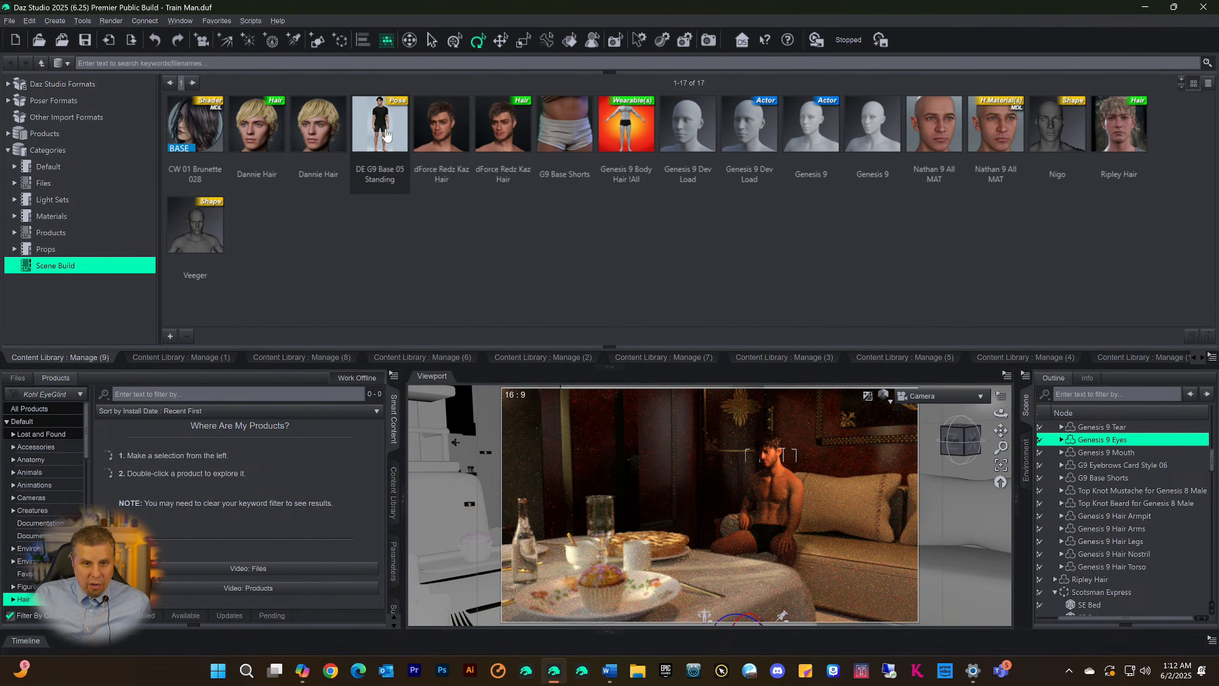
{"action": "left_click", "coordinate": [164, 358]}
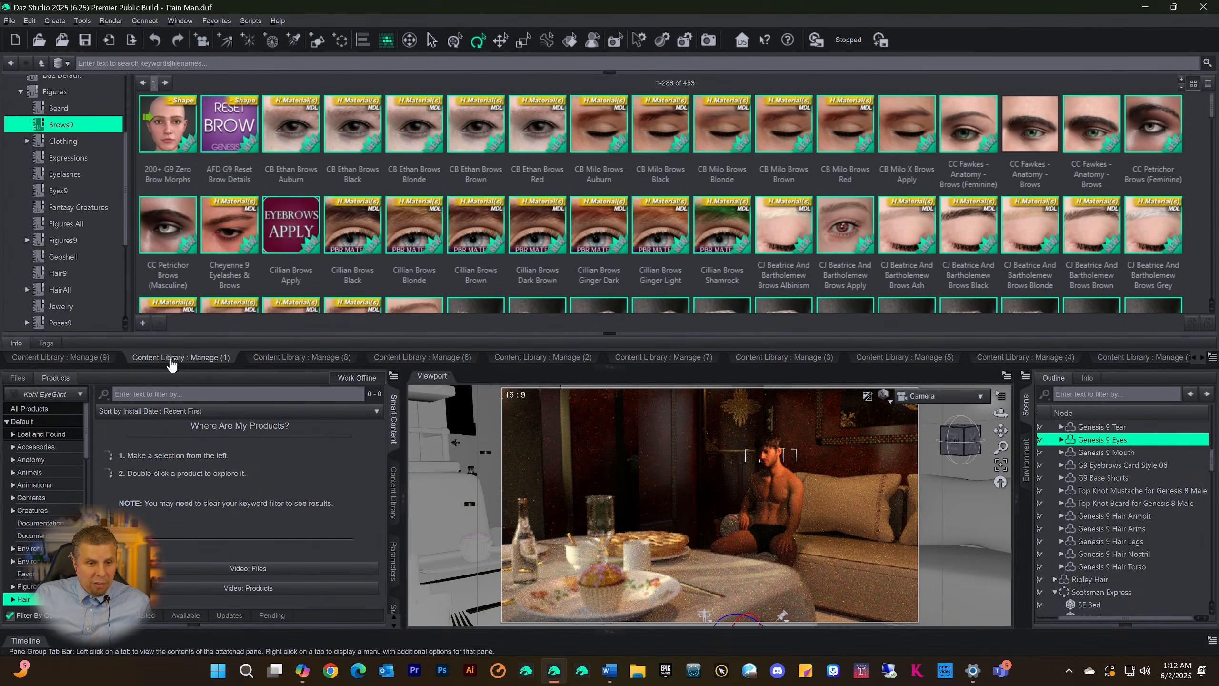
{"action": "left_click", "coordinate": [291, 358]}
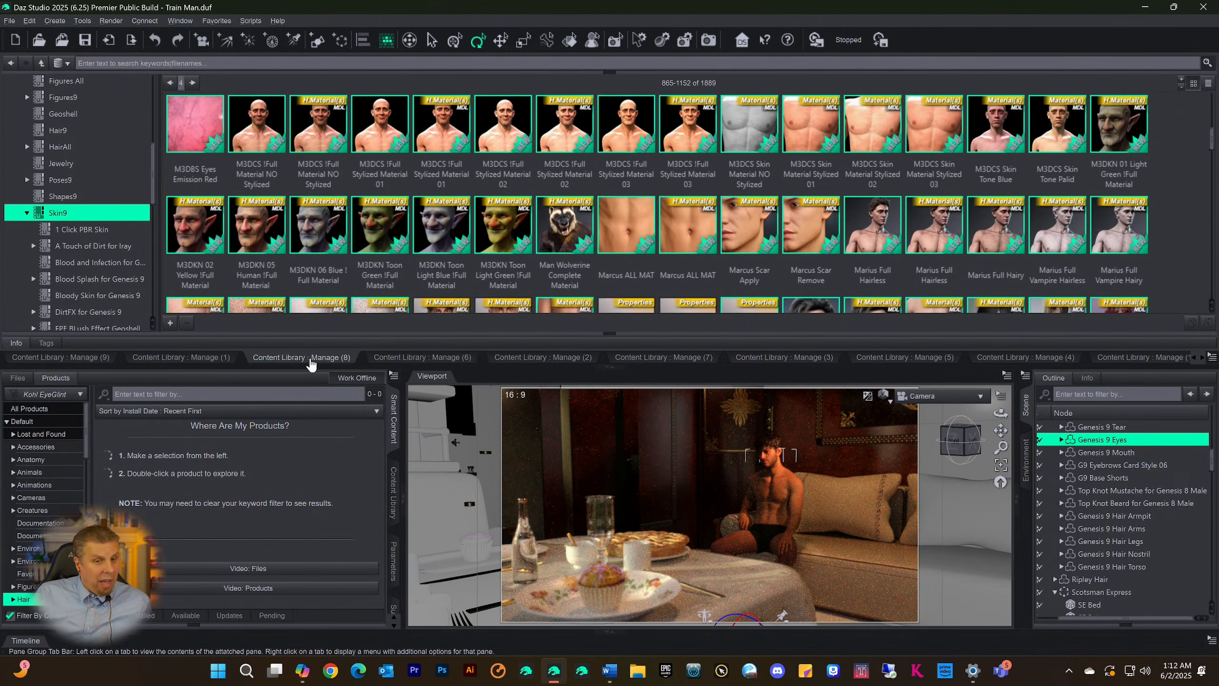
{"action": "left_click", "coordinate": [409, 362]}
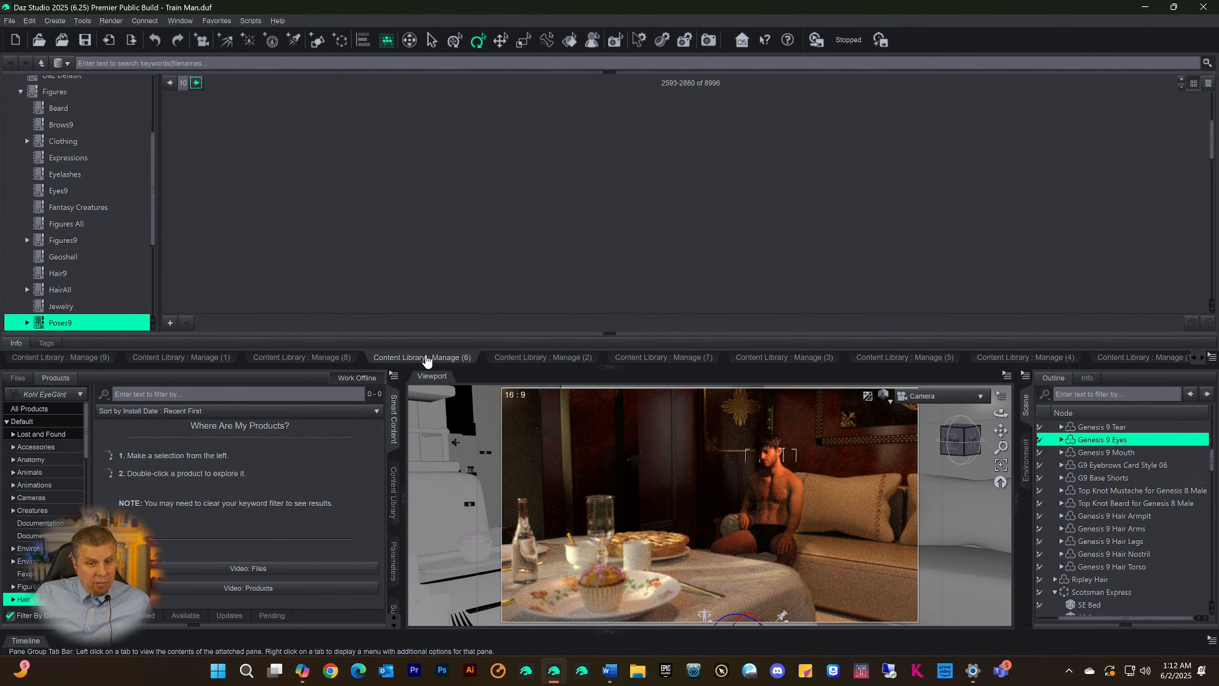
View the Manage (2), Manage (7) and Manage (3) content libraries and collapse the library area
{"action": "left_click", "coordinate": [521, 360]}
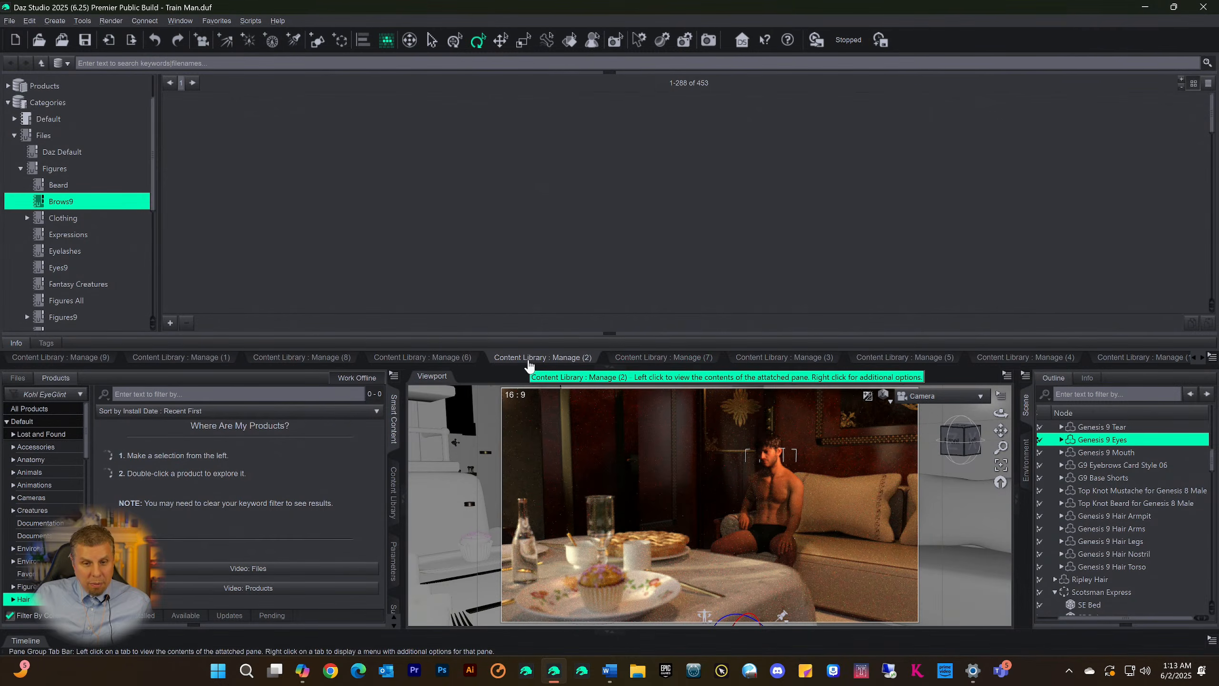
{"action": "left_click", "coordinate": [655, 361]}
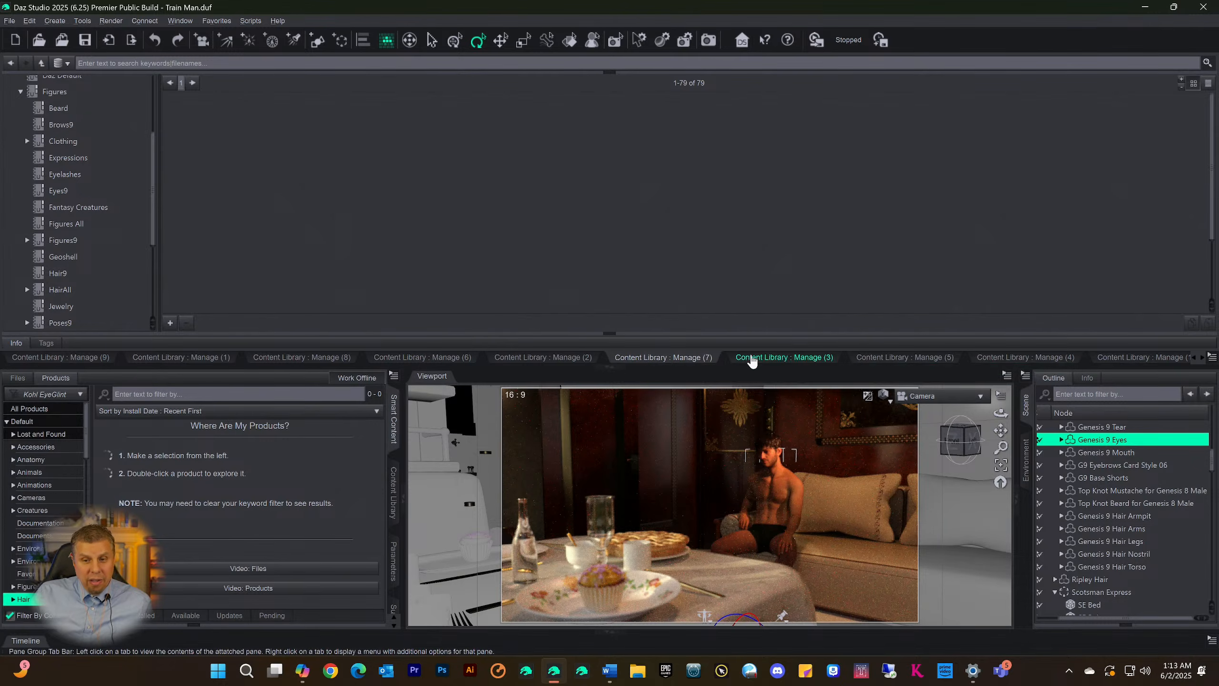
{"action": "left_click", "coordinate": [747, 356]}
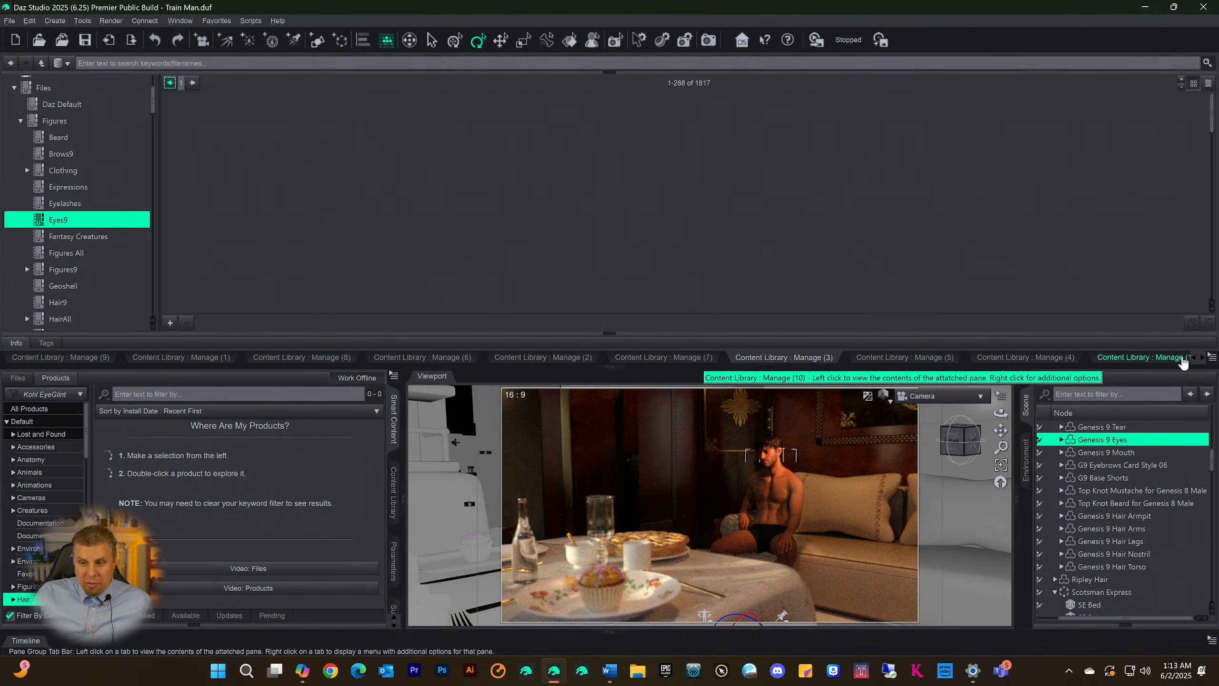
{"action": "left_click", "coordinate": [1161, 359]}
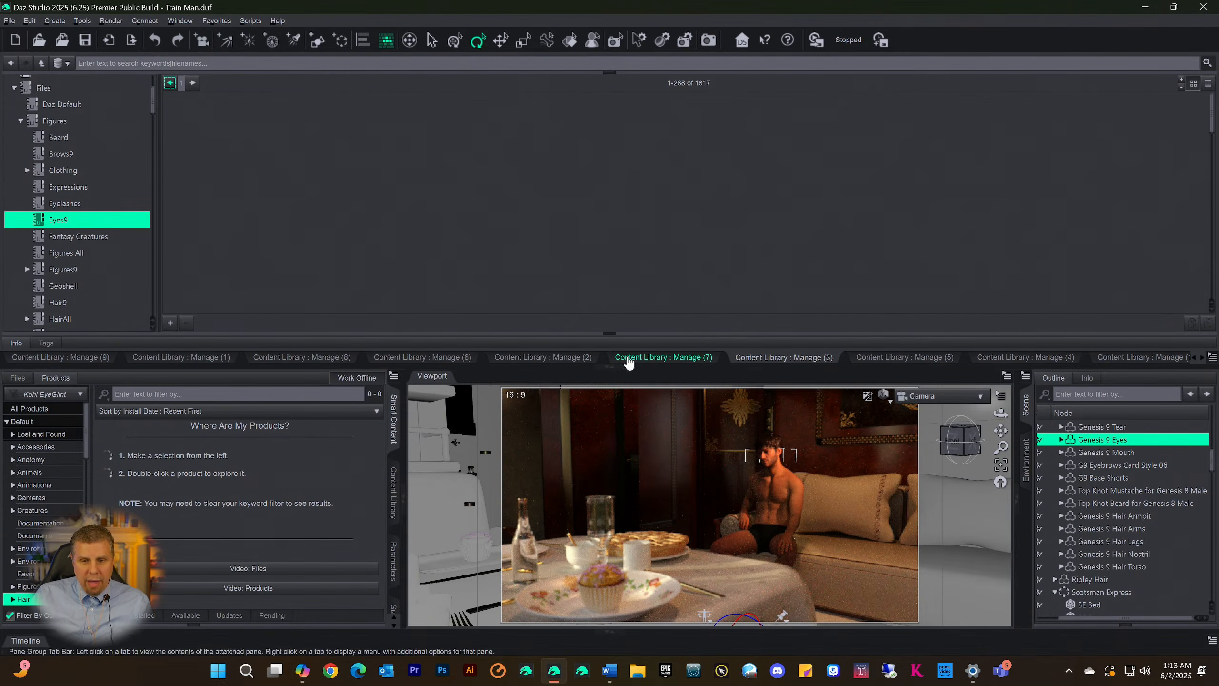
{"action": "left_click", "coordinate": [608, 367]}
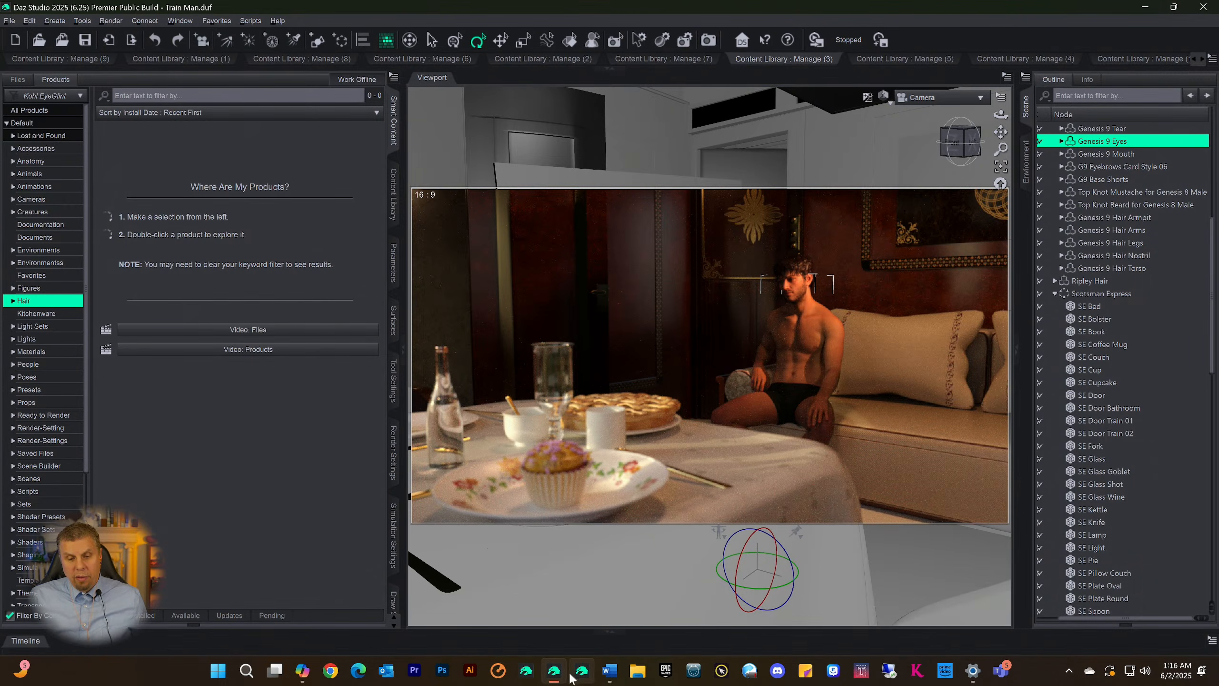
Collapse the Scotsman Express group in the scene hierarchy and render the scene in a maximized render window
{"action": "mouse_move", "coordinate": [555, 678]}
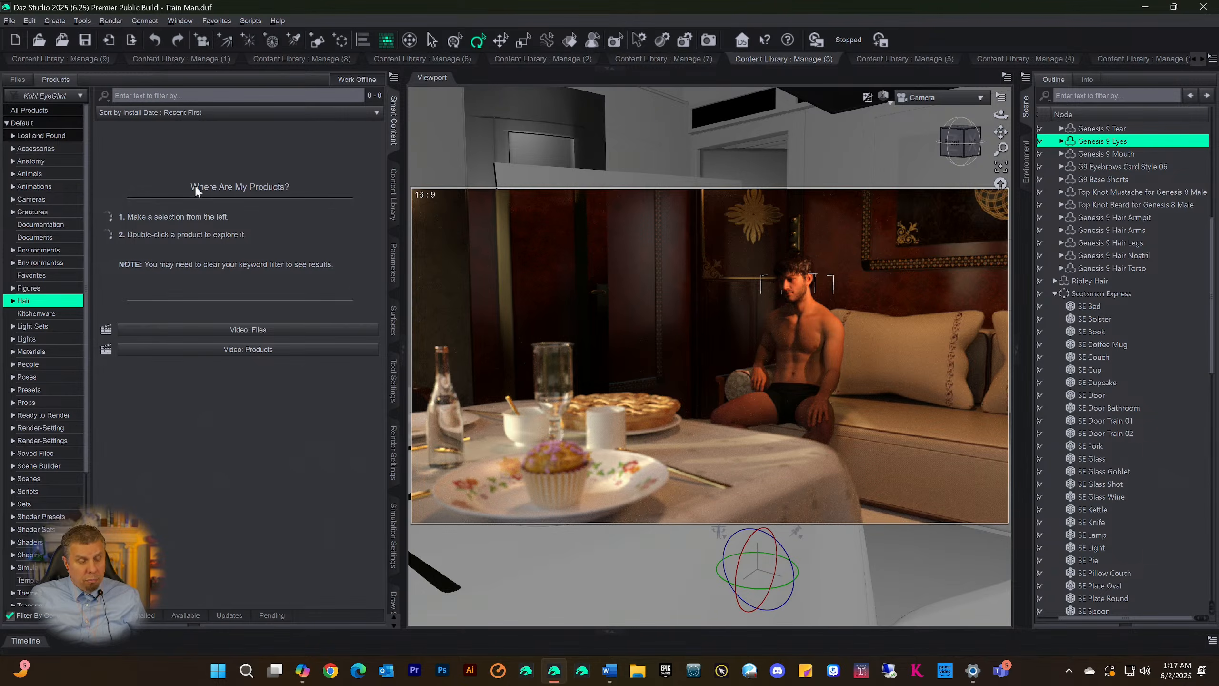
{"action": "left_click", "coordinate": [1055, 294]}
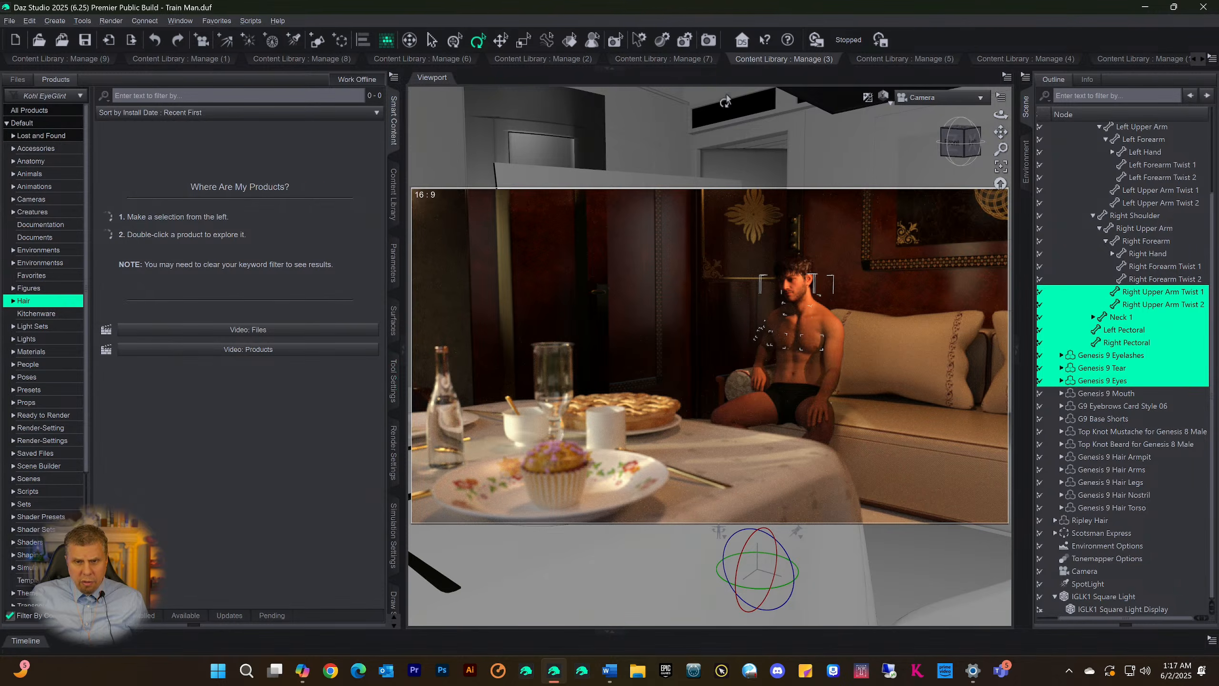
{"action": "left_click", "coordinate": [709, 42]}
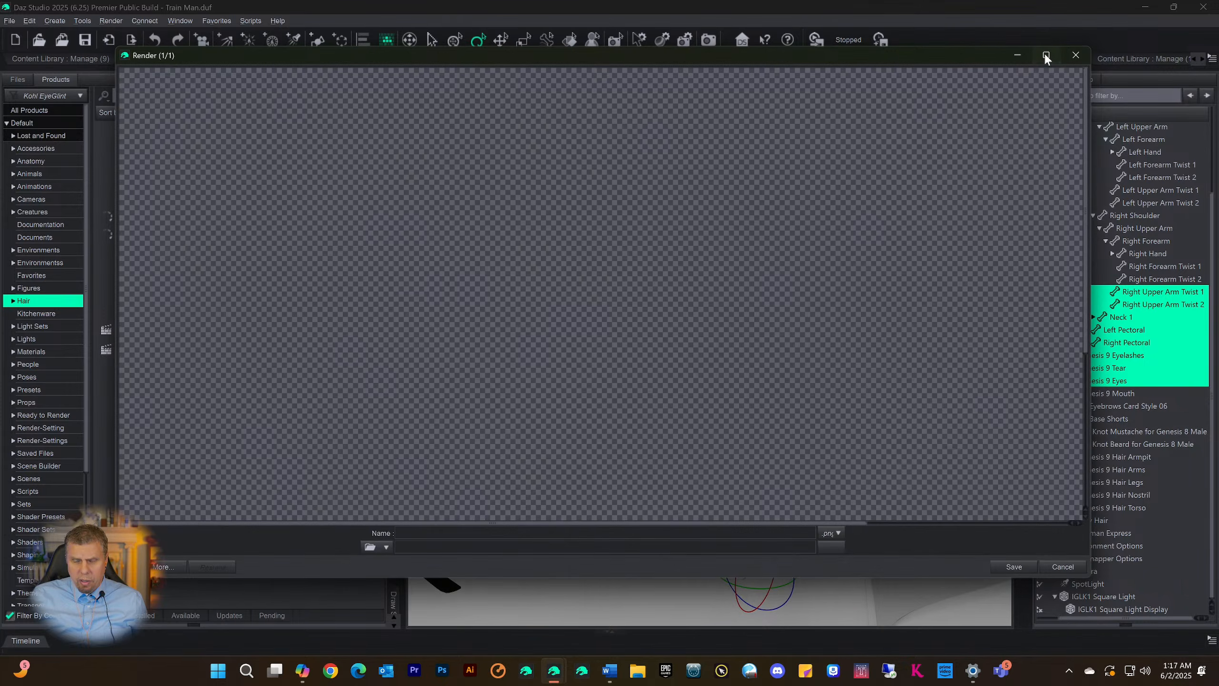
{"action": "left_click", "coordinate": [1046, 56]}
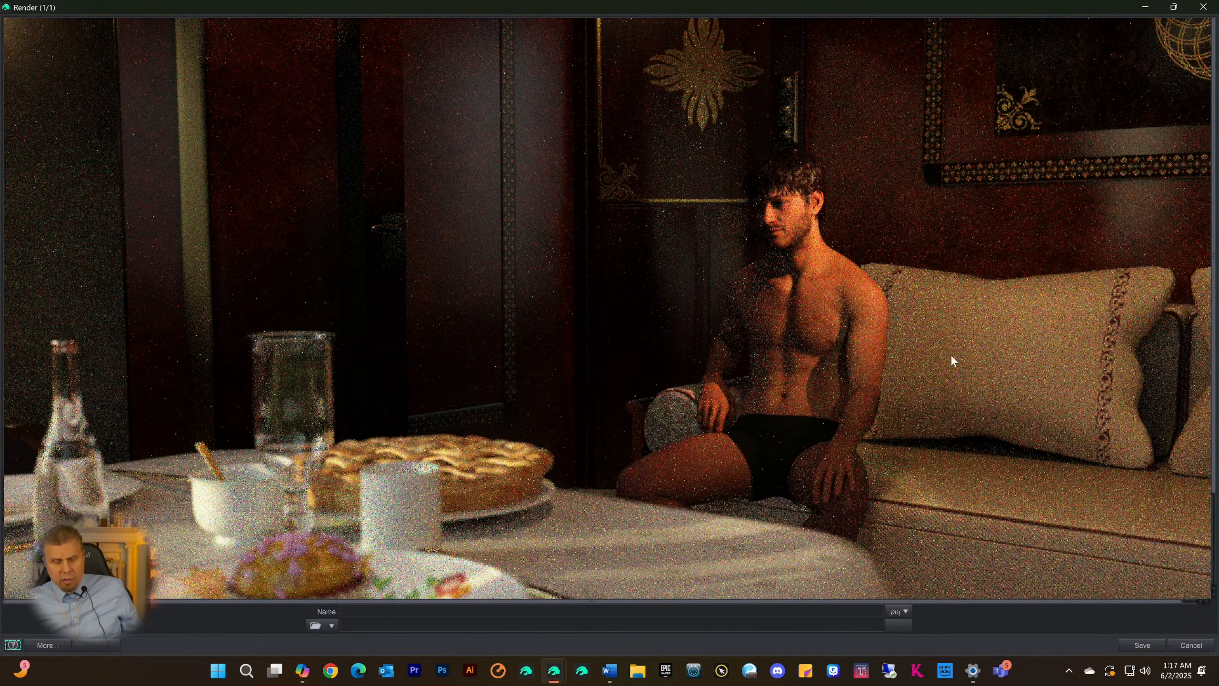
Inspect the developing render from the wall ornaments and seated man down to the table and cupcake
{"action": "scroll", "coordinate": [430, 355], "scroll_direction": "down", "scroll_amount": 3}
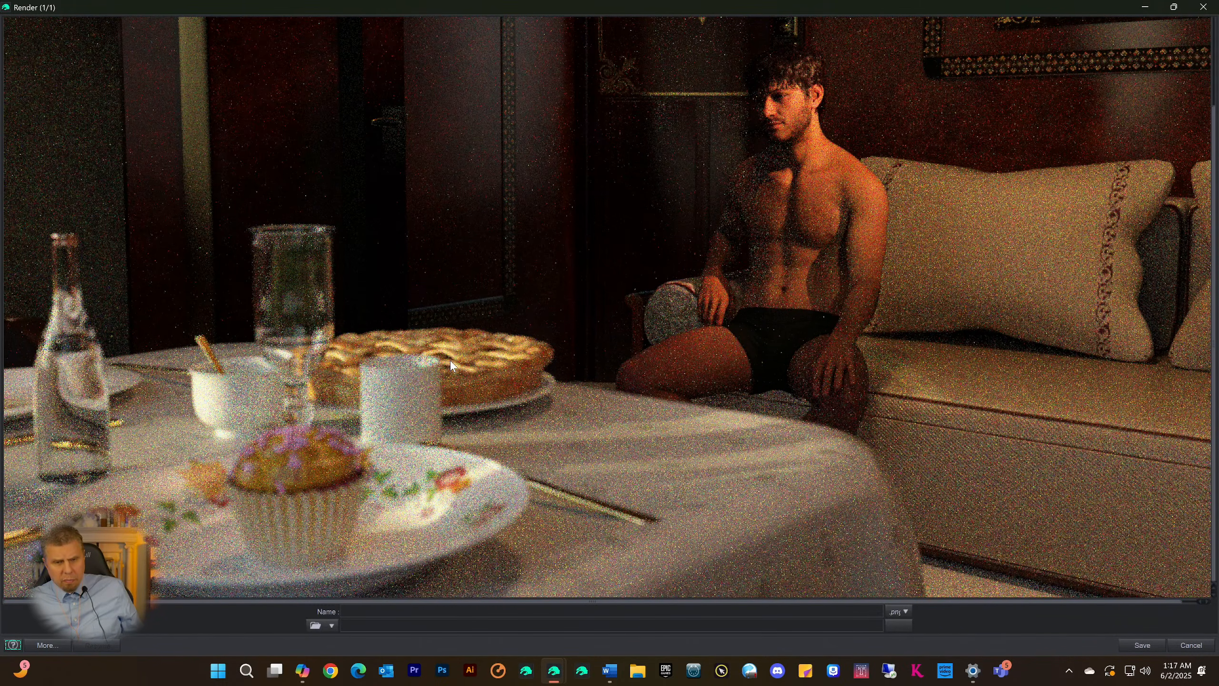
{"action": "scroll", "coordinate": [451, 365], "scroll_direction": "up", "scroll_amount": 2}
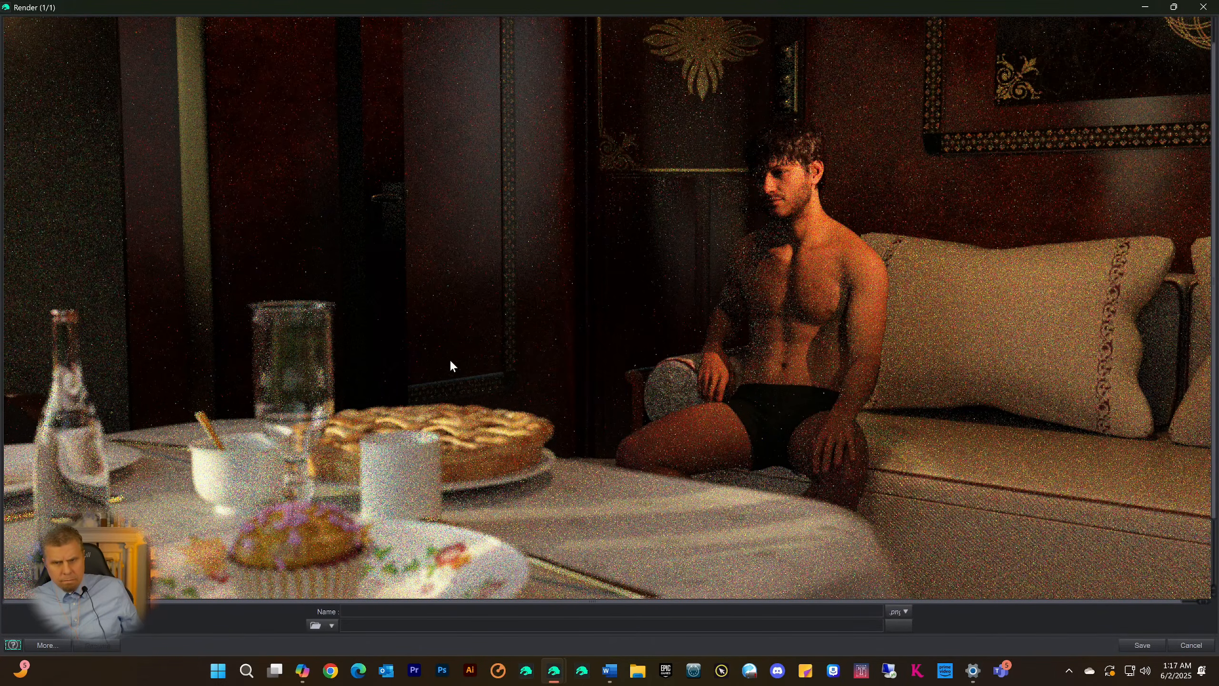
{"action": "scroll", "coordinate": [441, 358], "scroll_direction": "up", "scroll_amount": 1}
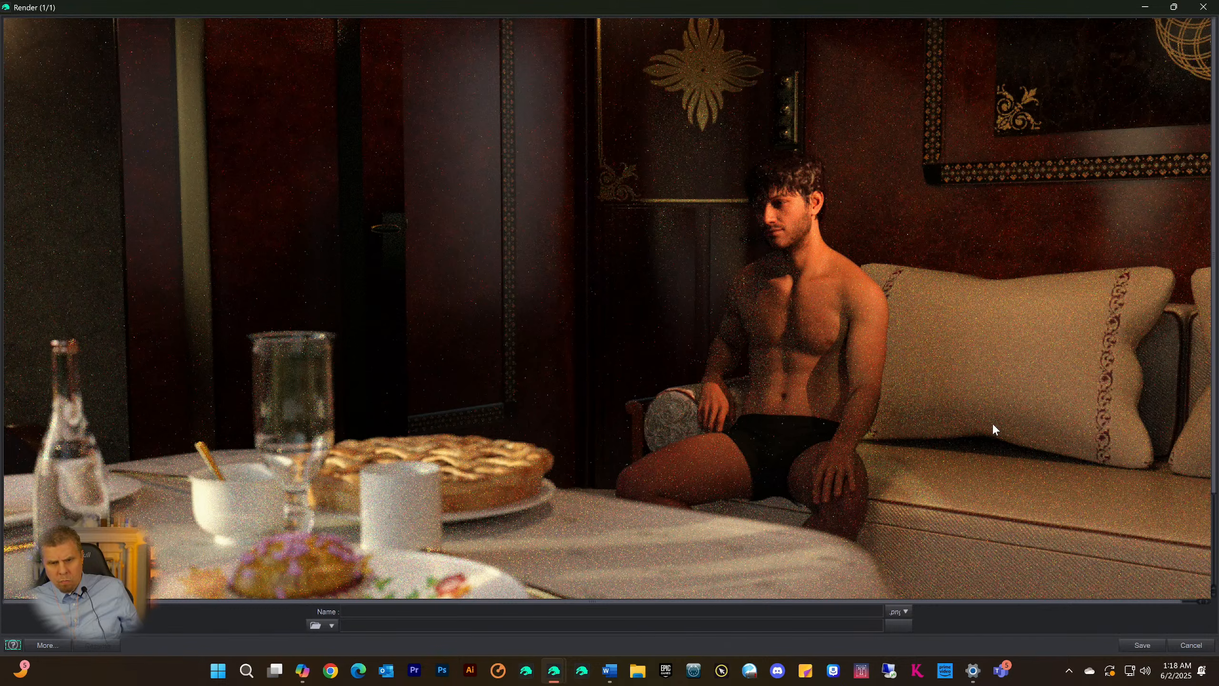
{"action": "scroll", "coordinate": [987, 415], "scroll_direction": "down", "scroll_amount": 3}
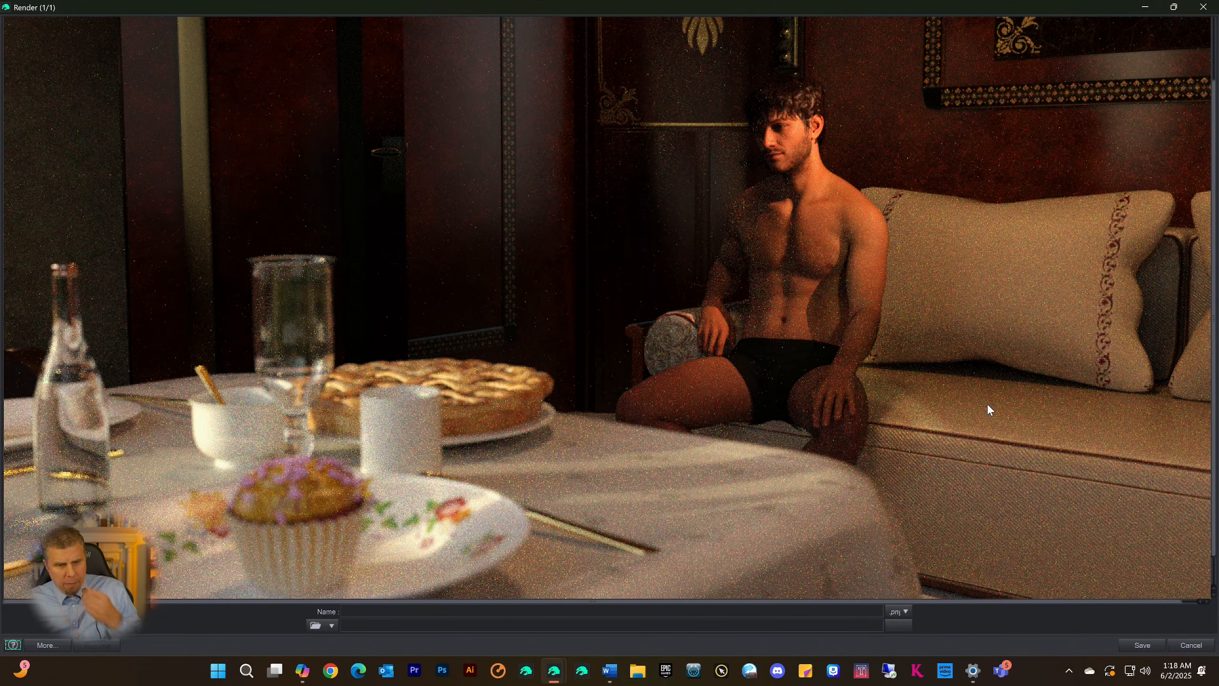
{"action": "scroll", "coordinate": [989, 398], "scroll_direction": "down", "scroll_amount": 1}
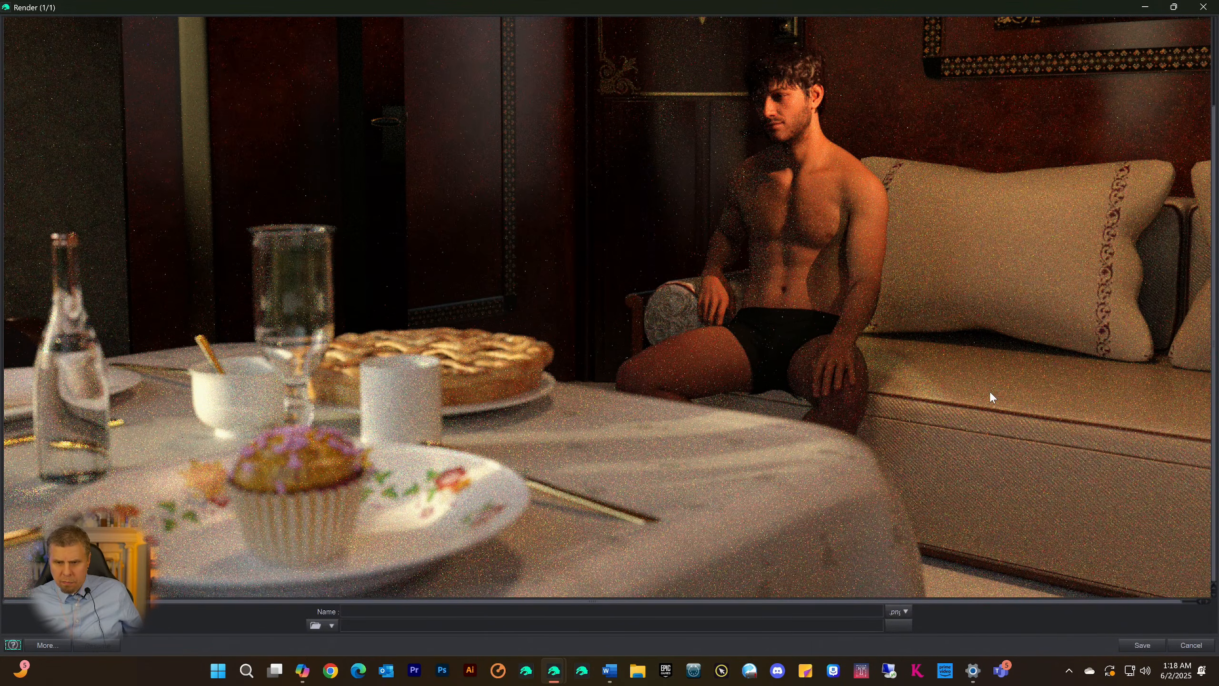
{"action": "scroll", "coordinate": [990, 392], "scroll_direction": "up", "scroll_amount": 3}
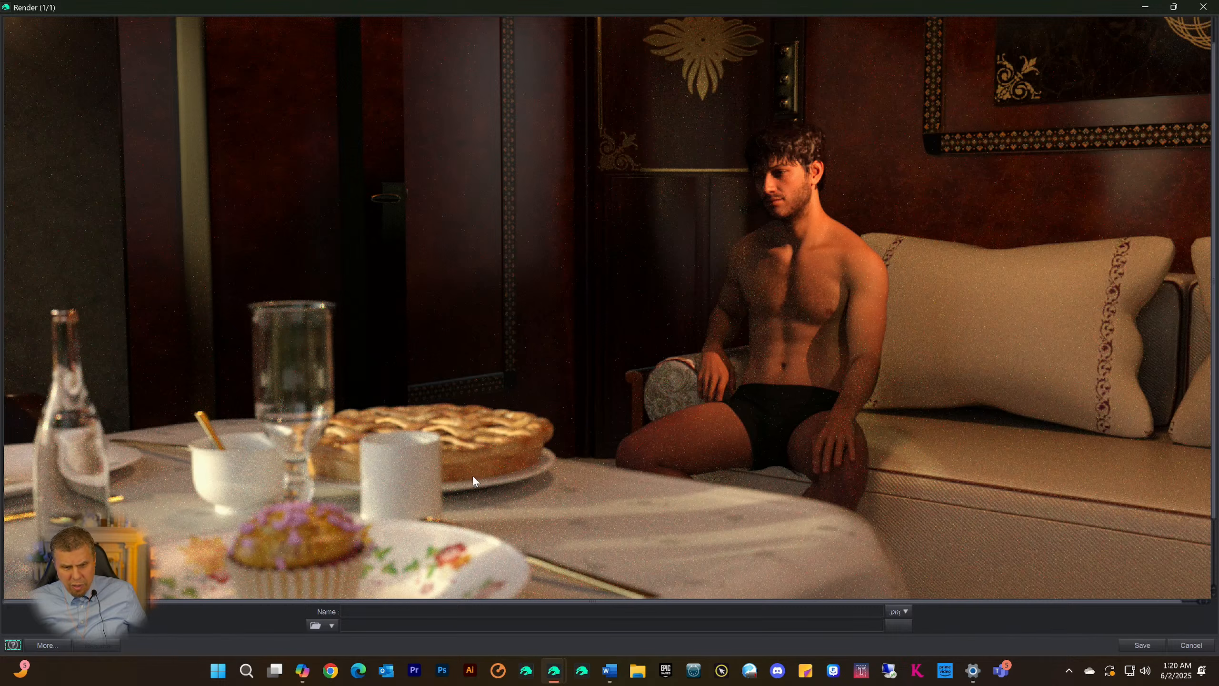
Check the latest Iray iterations in the render progress log and return to the render window
{"action": "mouse_move", "coordinate": [554, 670]}
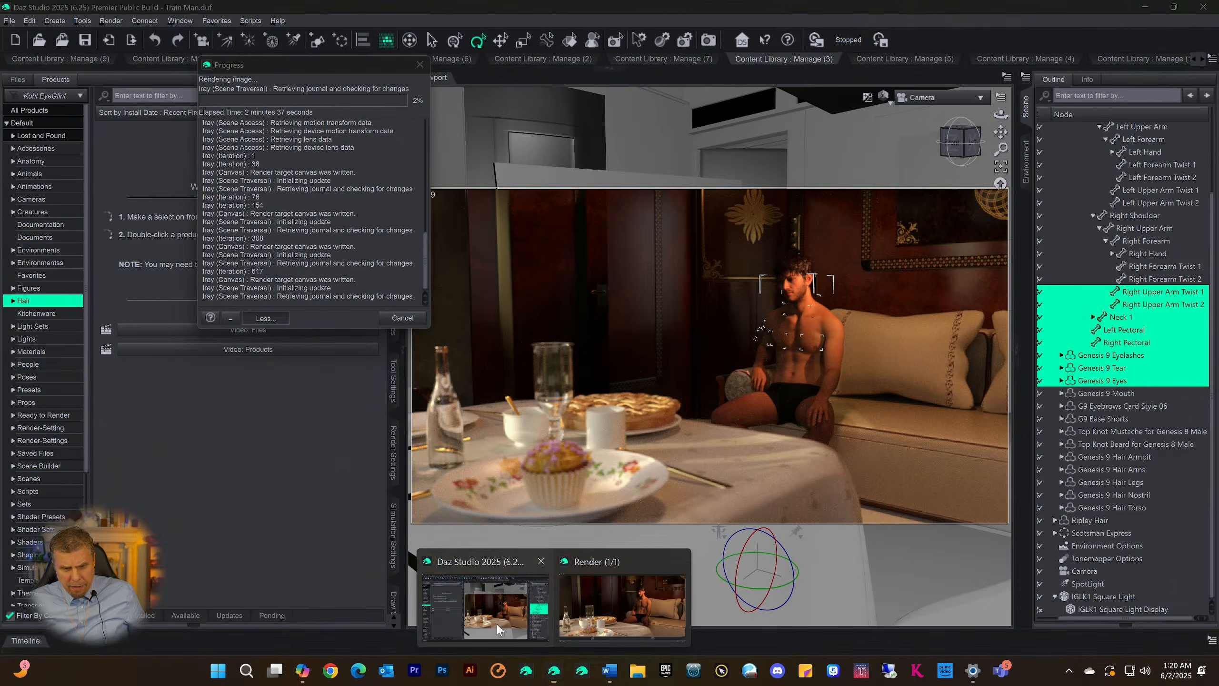
{"action": "left_click", "coordinate": [497, 625]}
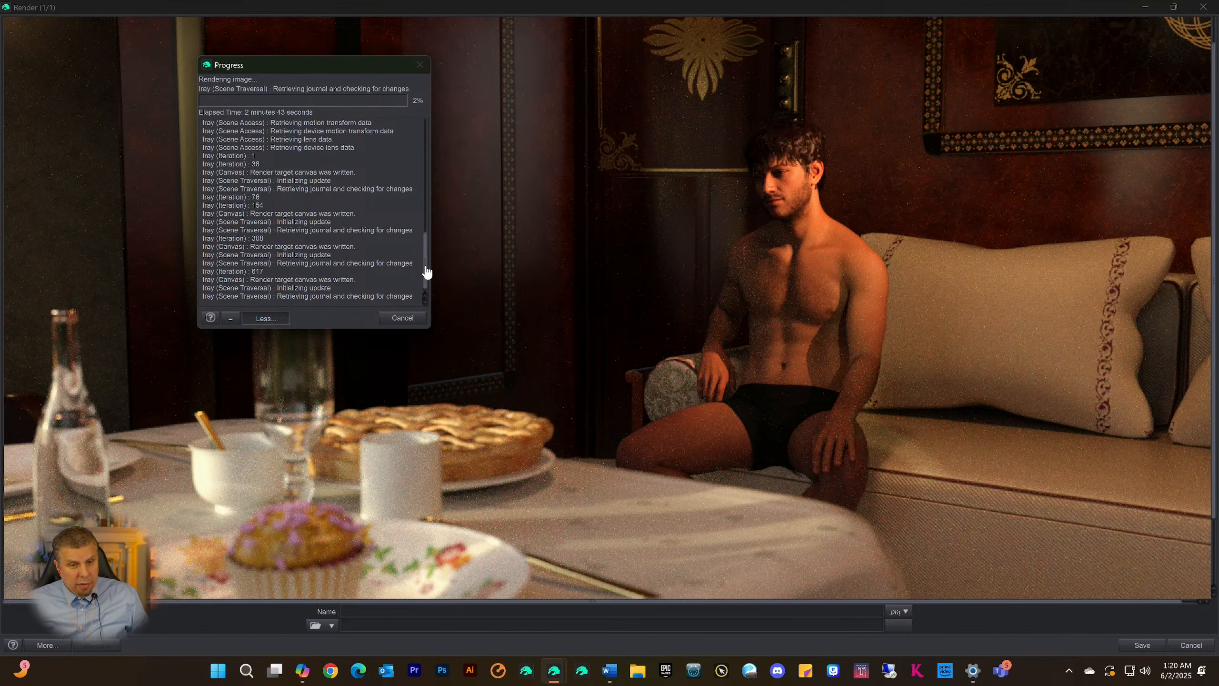
{"action": "left_click_drag", "start_coordinate": [426, 268], "coordinate": [430, 312]}
{"action": "mouse_move", "coordinate": [552, 680]}
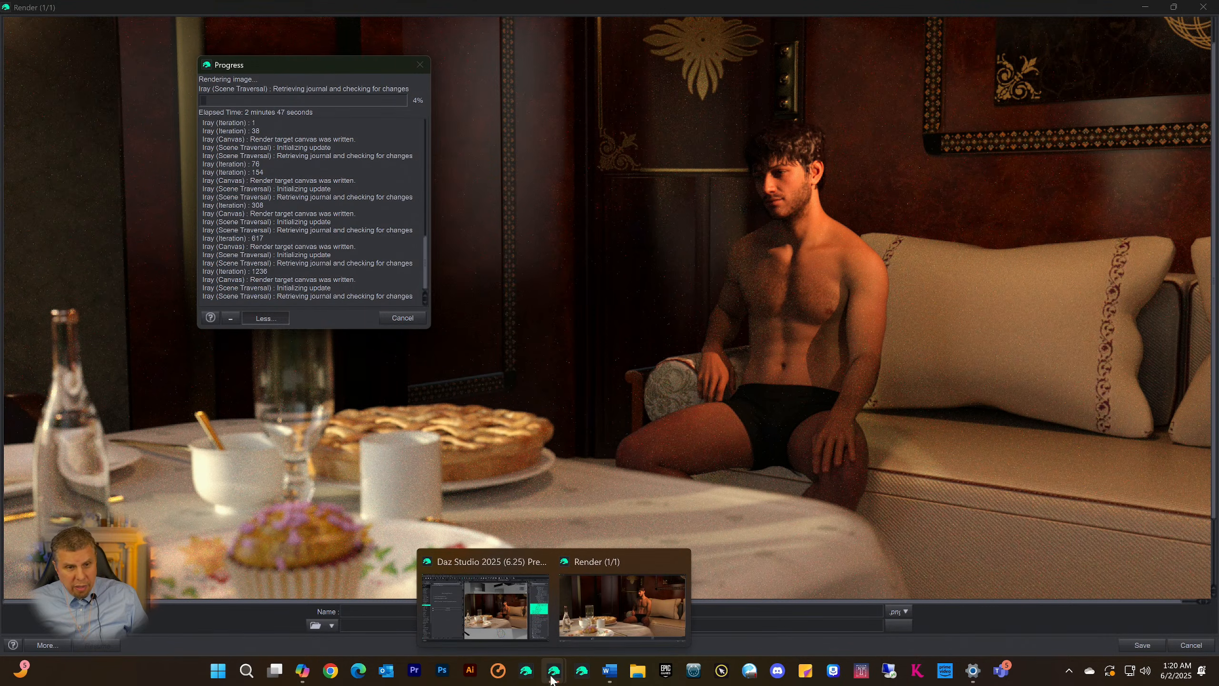
{"action": "left_click", "coordinate": [599, 623]}
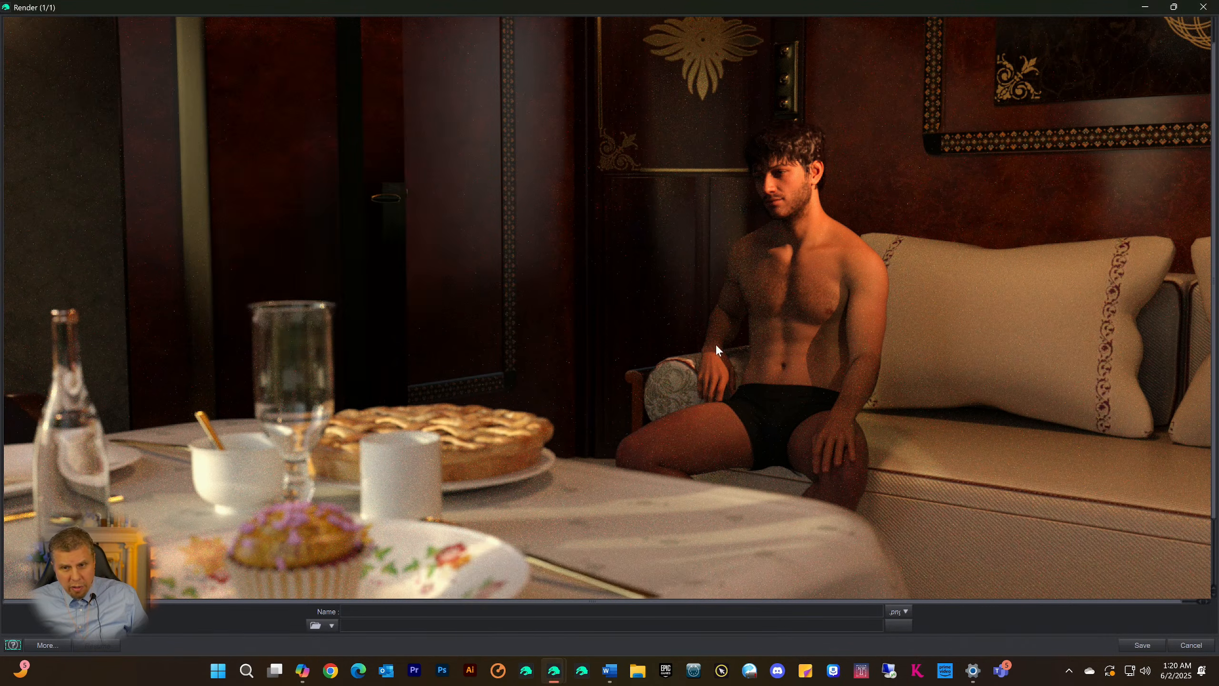